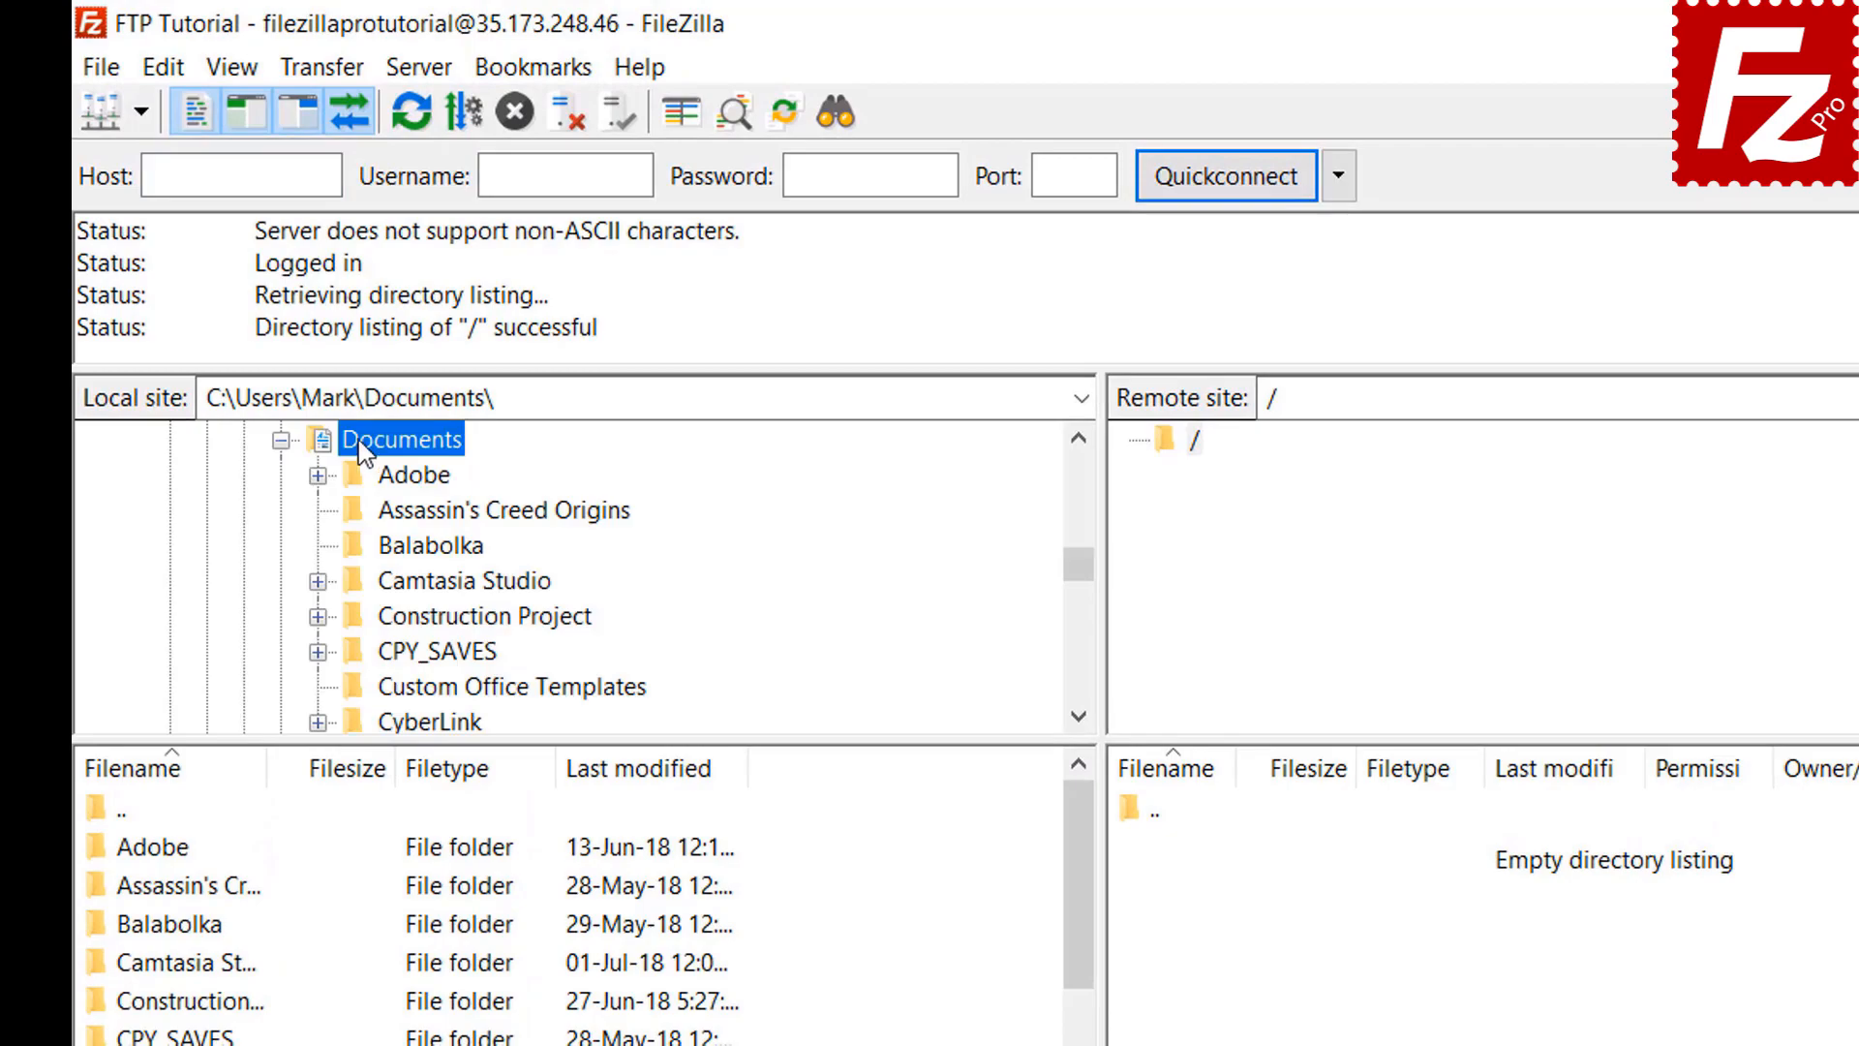
Upload Budget.xlsx and the customer presentation from the local Construction Project folder
click(383, 619)
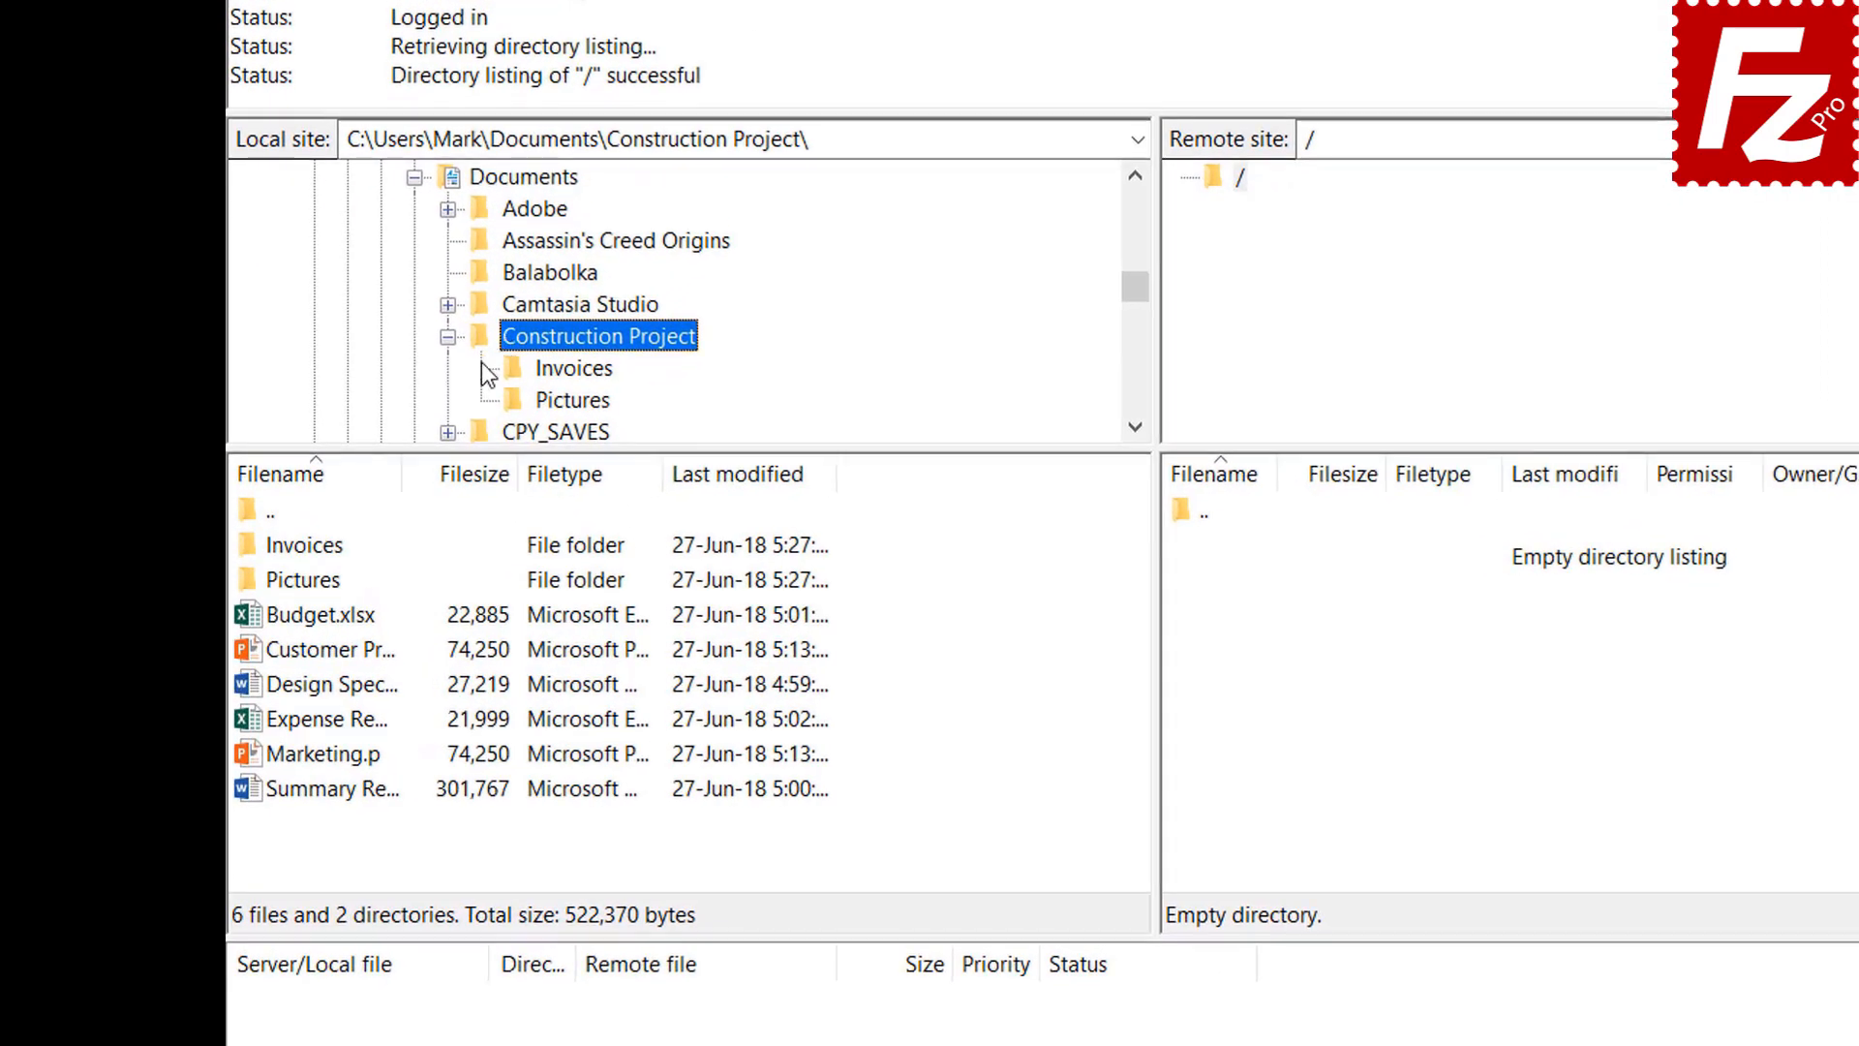
double_click(347, 617)
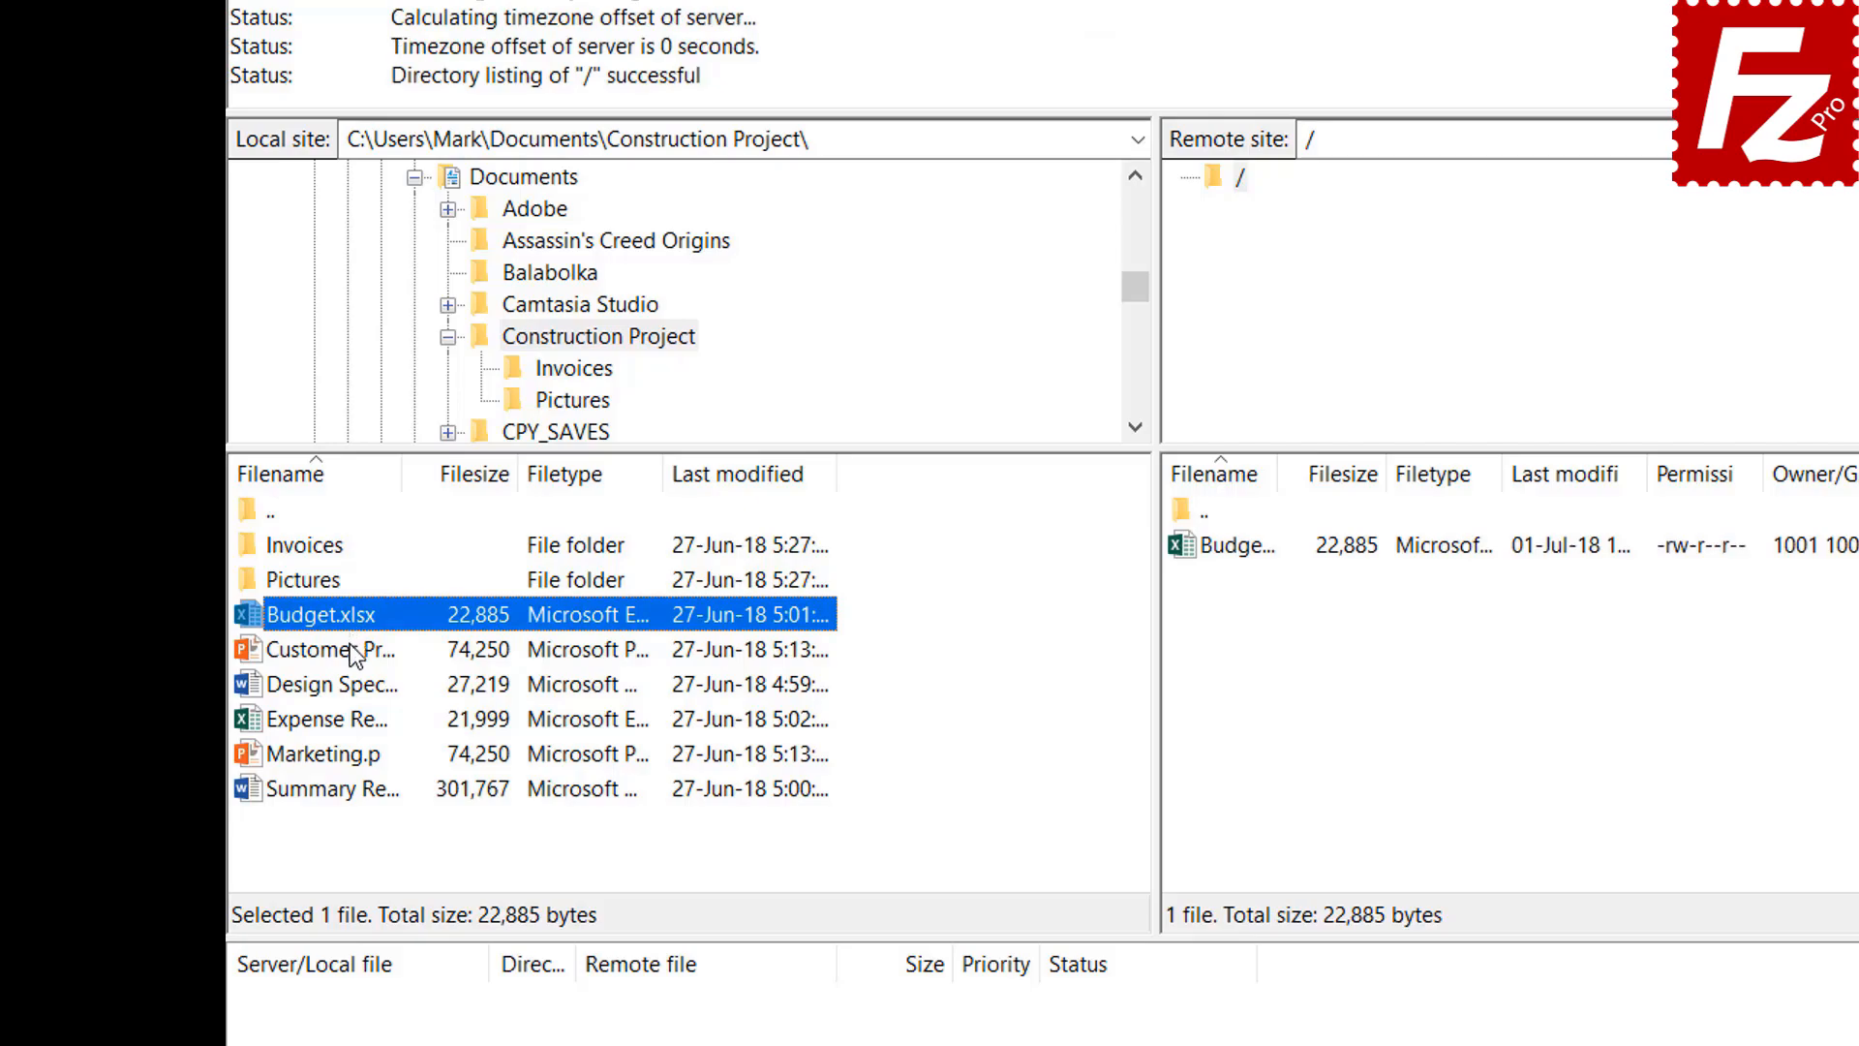
click(350, 647)
right_click(351, 647)
click(405, 660)
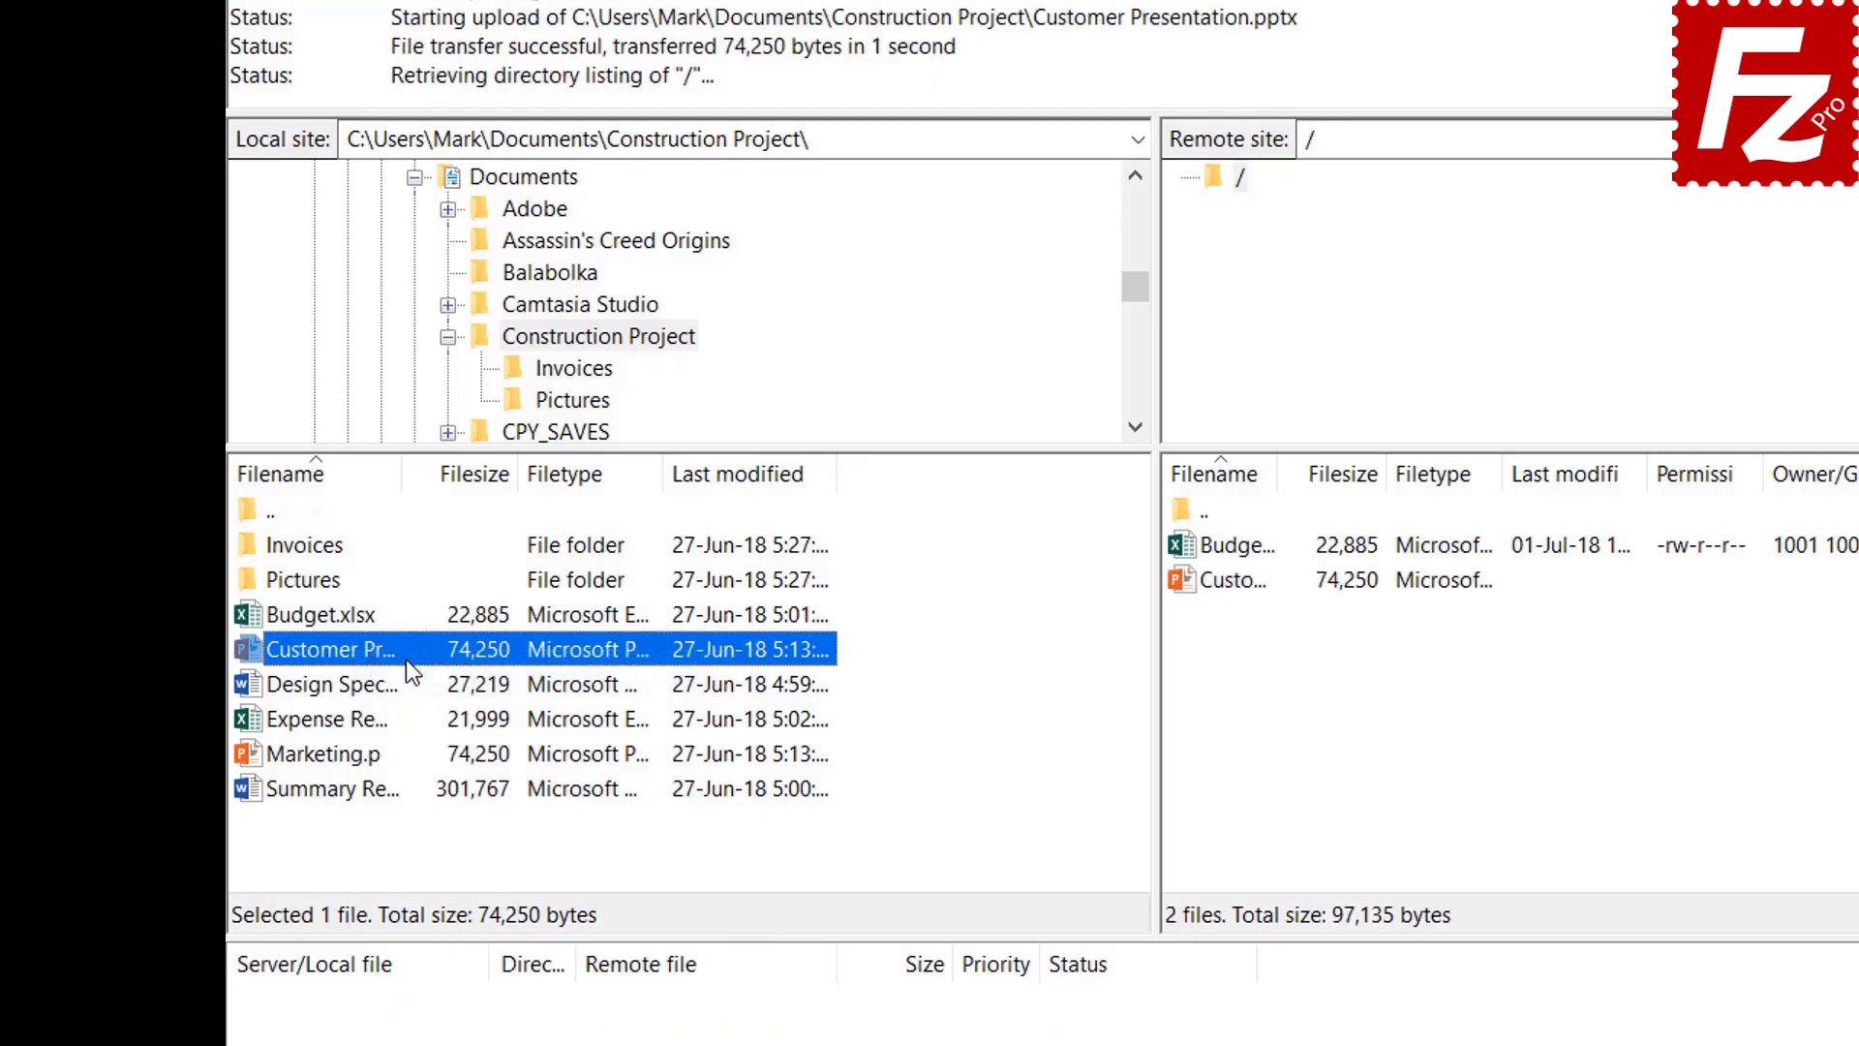
Upload the design specification, expense file and Marketing.pptx together to the server root
click(364, 684)
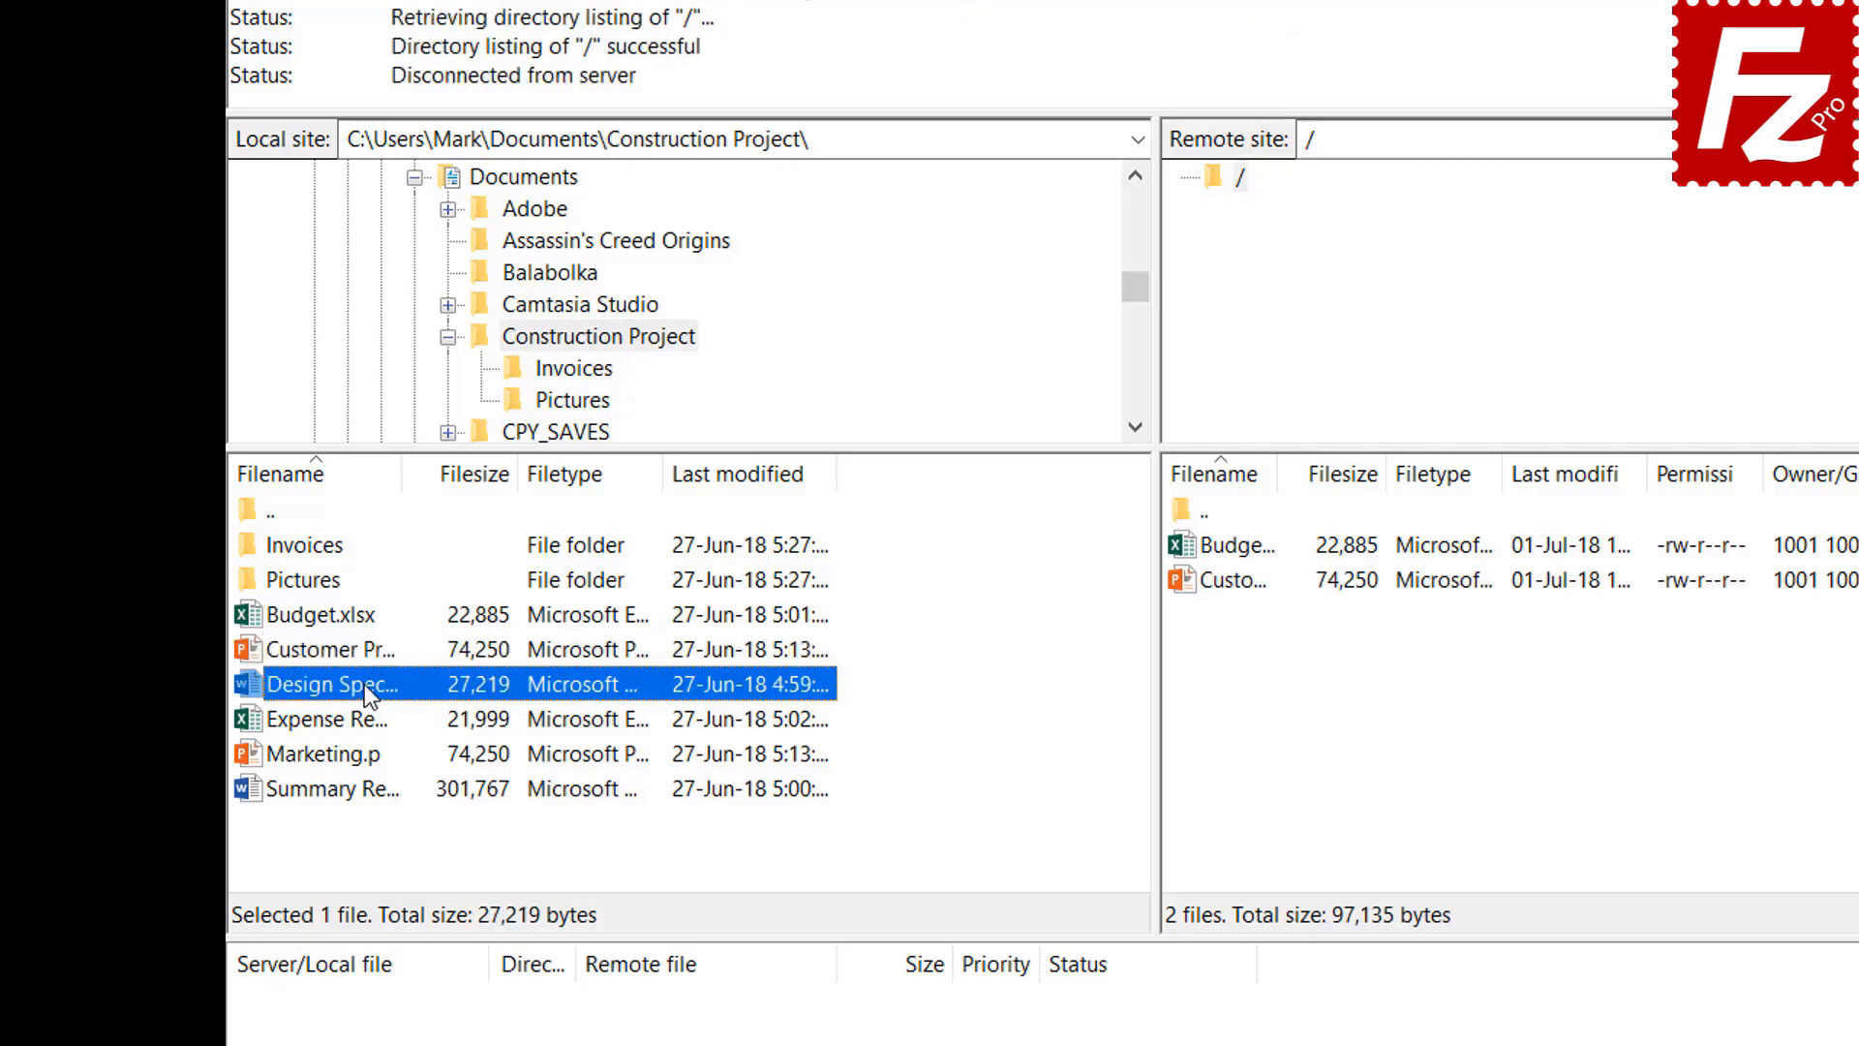
shift+click(362, 719)
shift+click(350, 752)
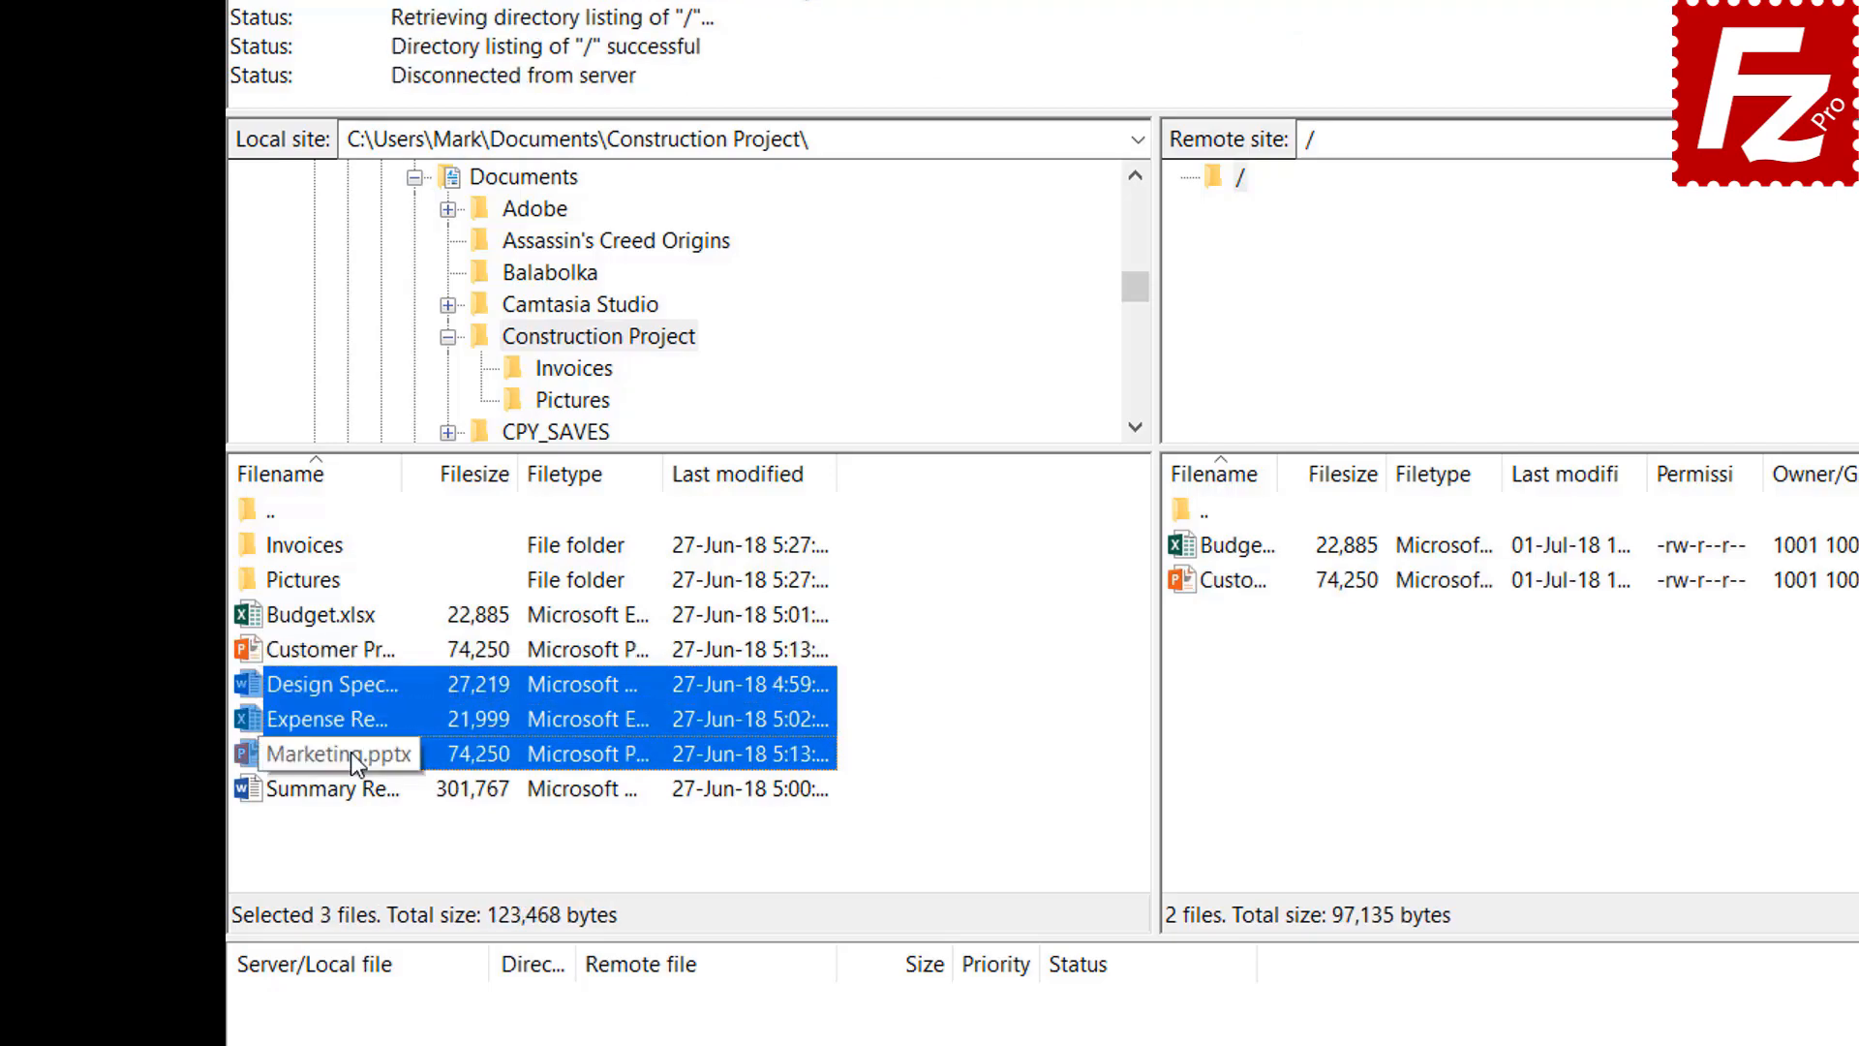
right_click(350, 715)
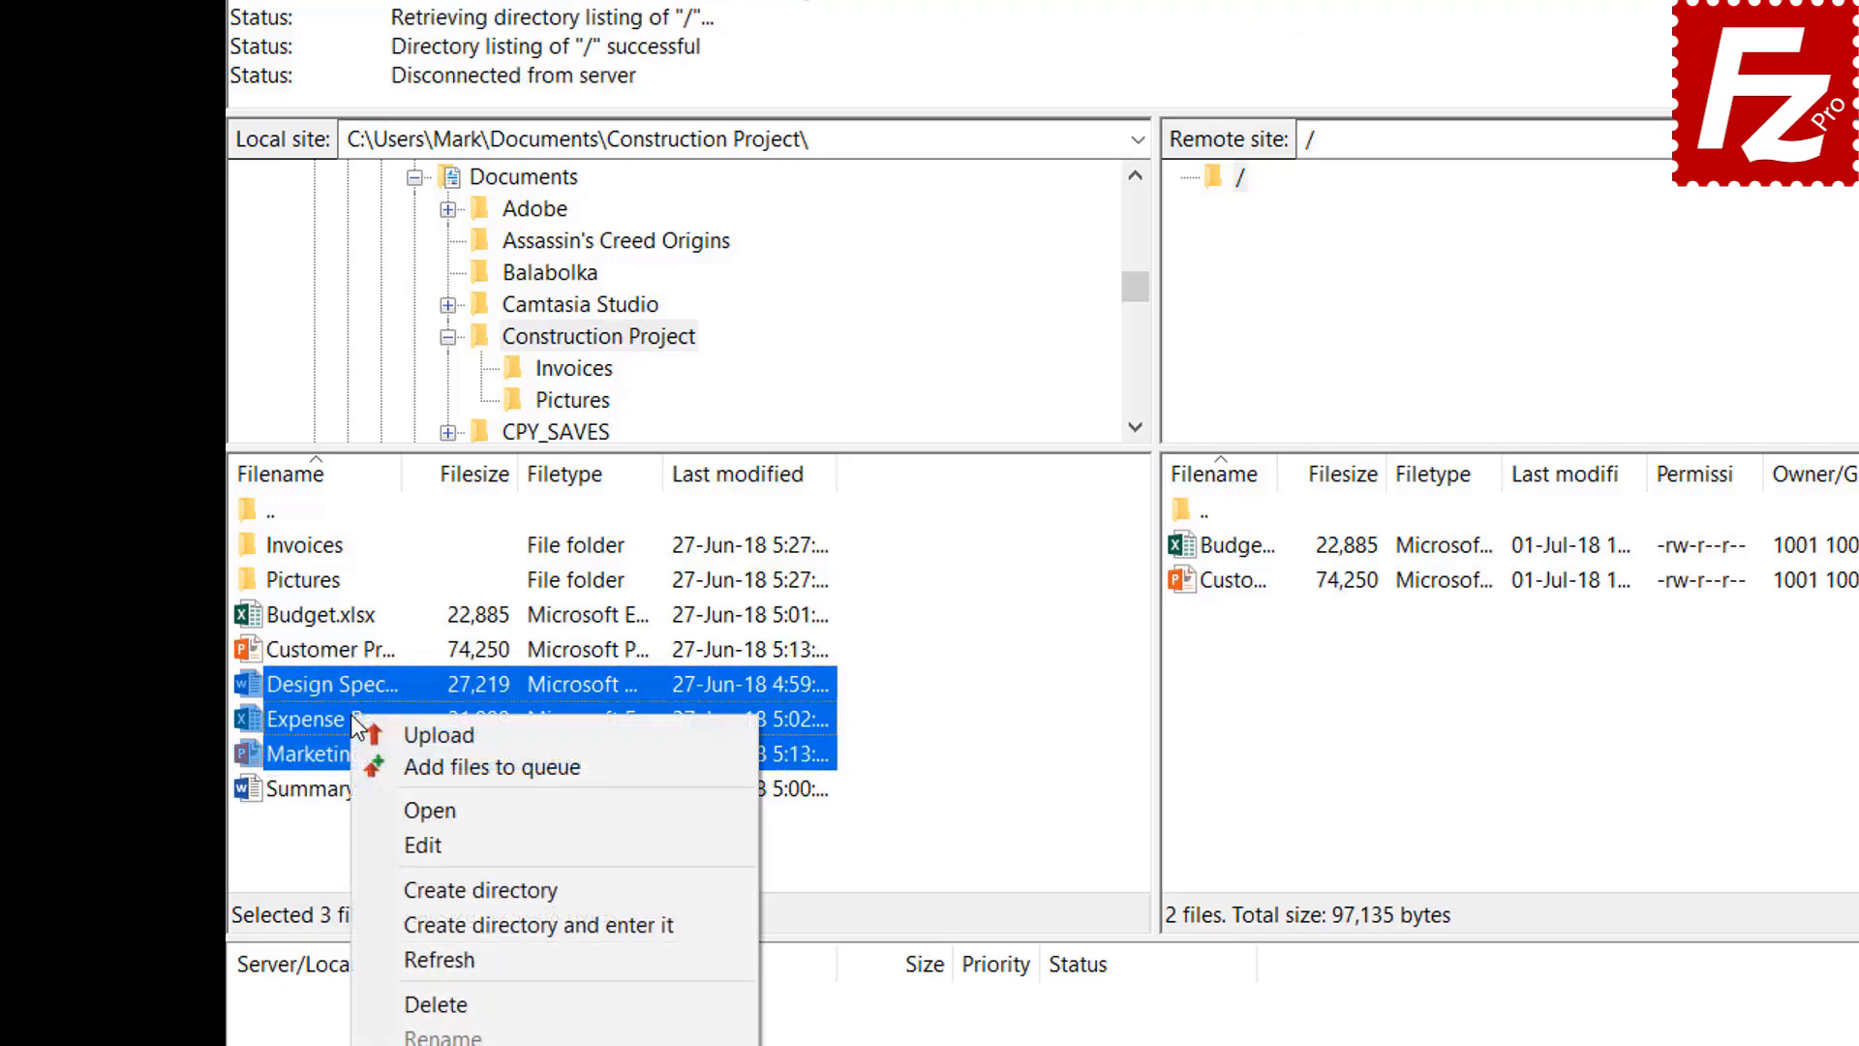
click(401, 736)
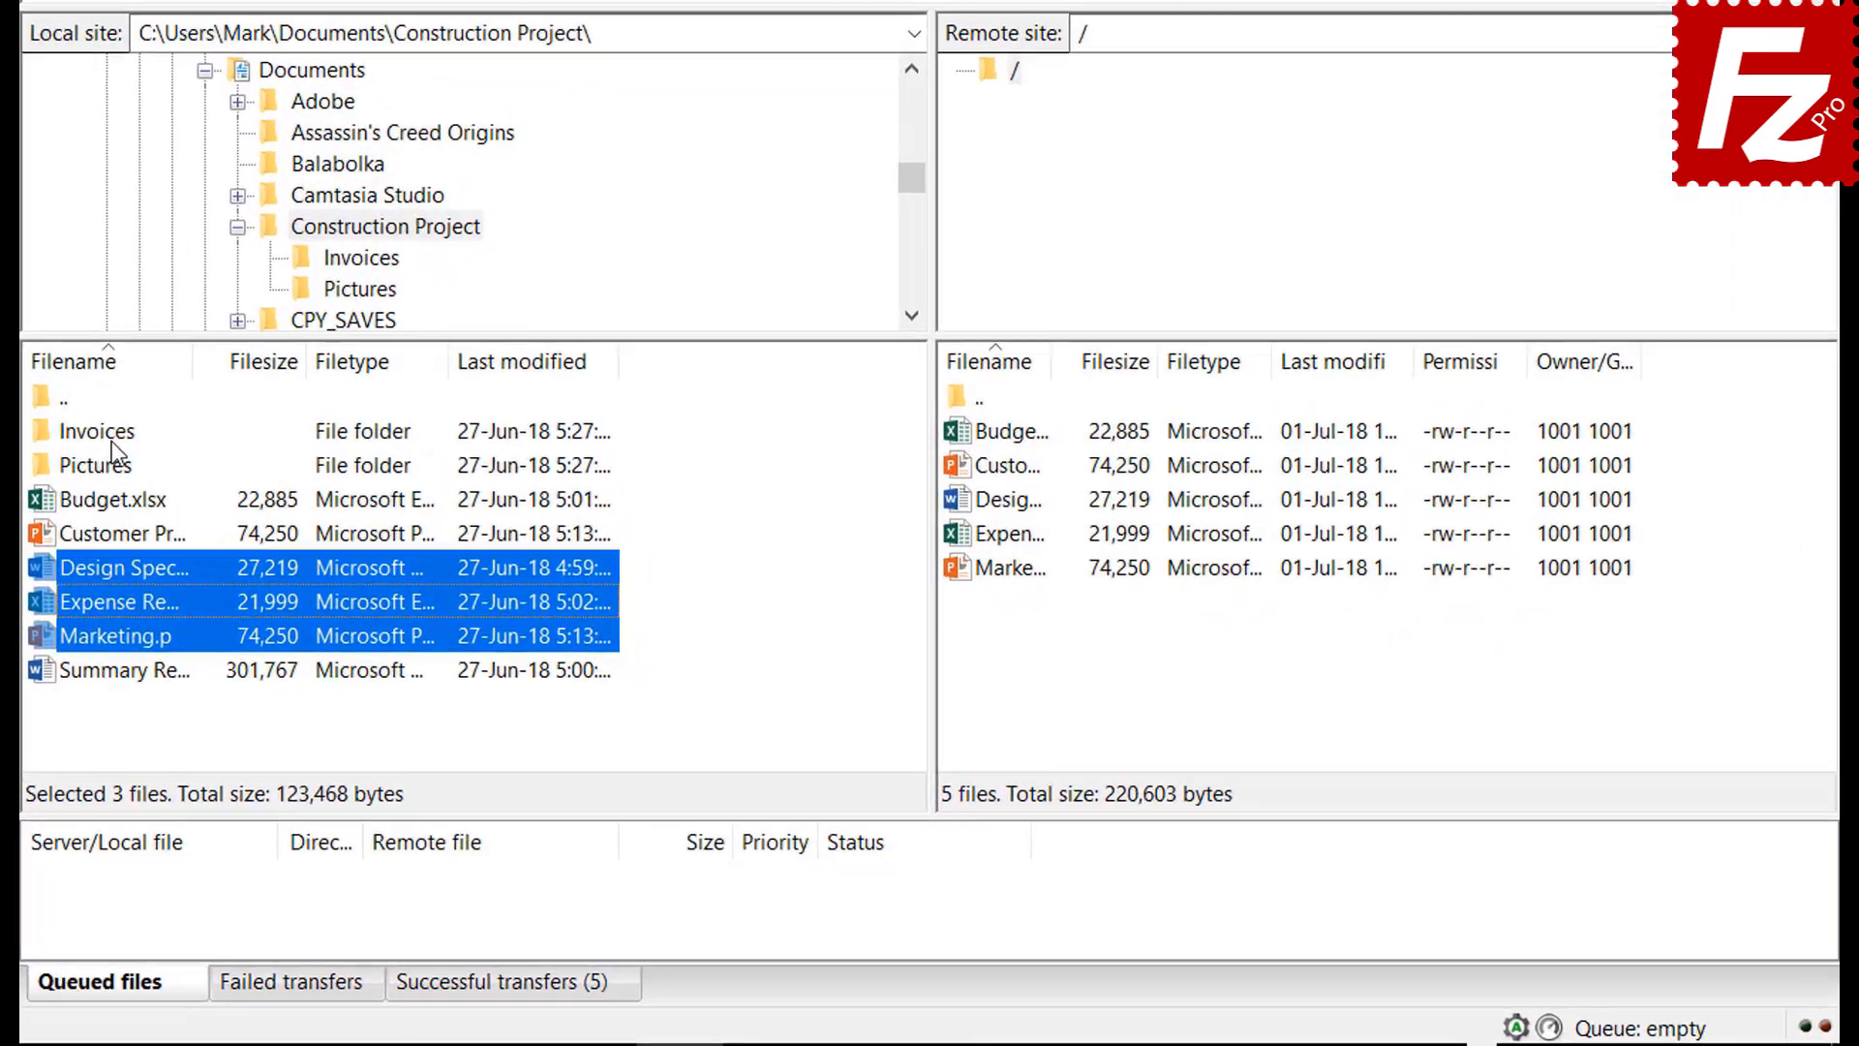
Add the Invoices and Pictures folders to the upload queue
click(302, 581)
right_click(99, 438)
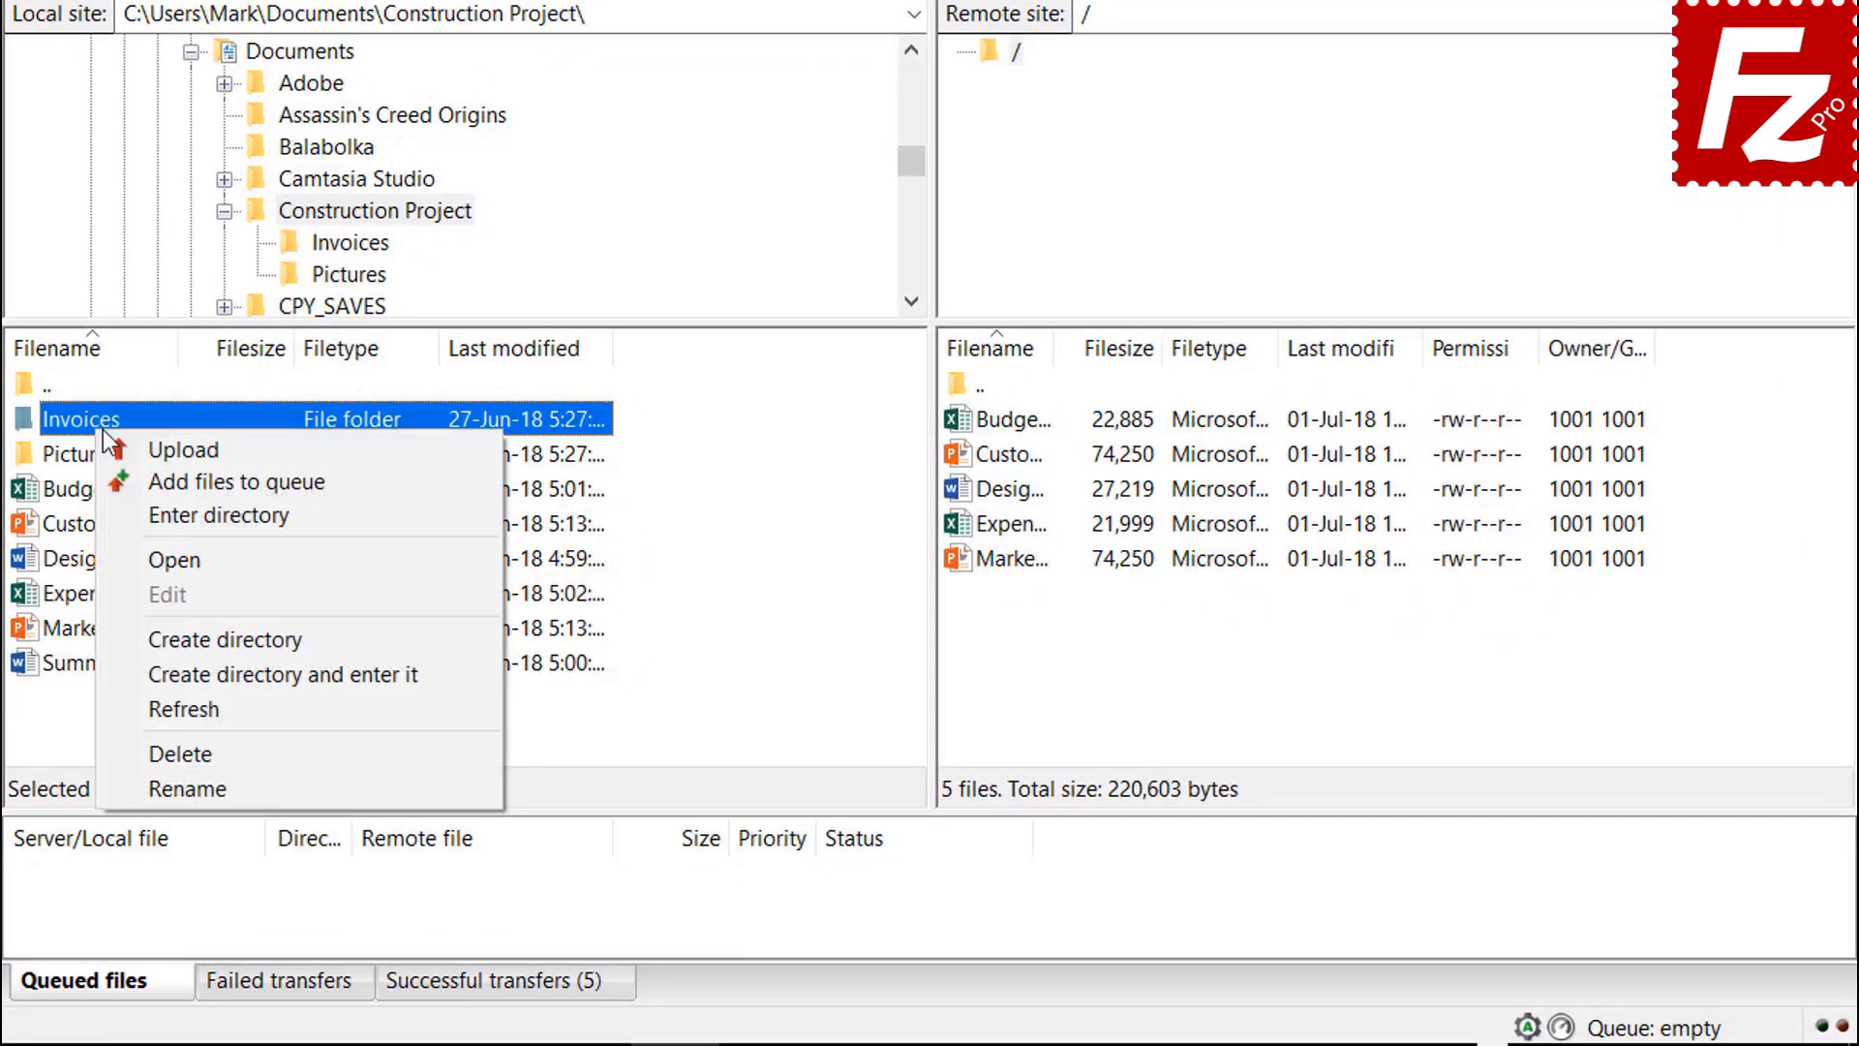
click(153, 473)
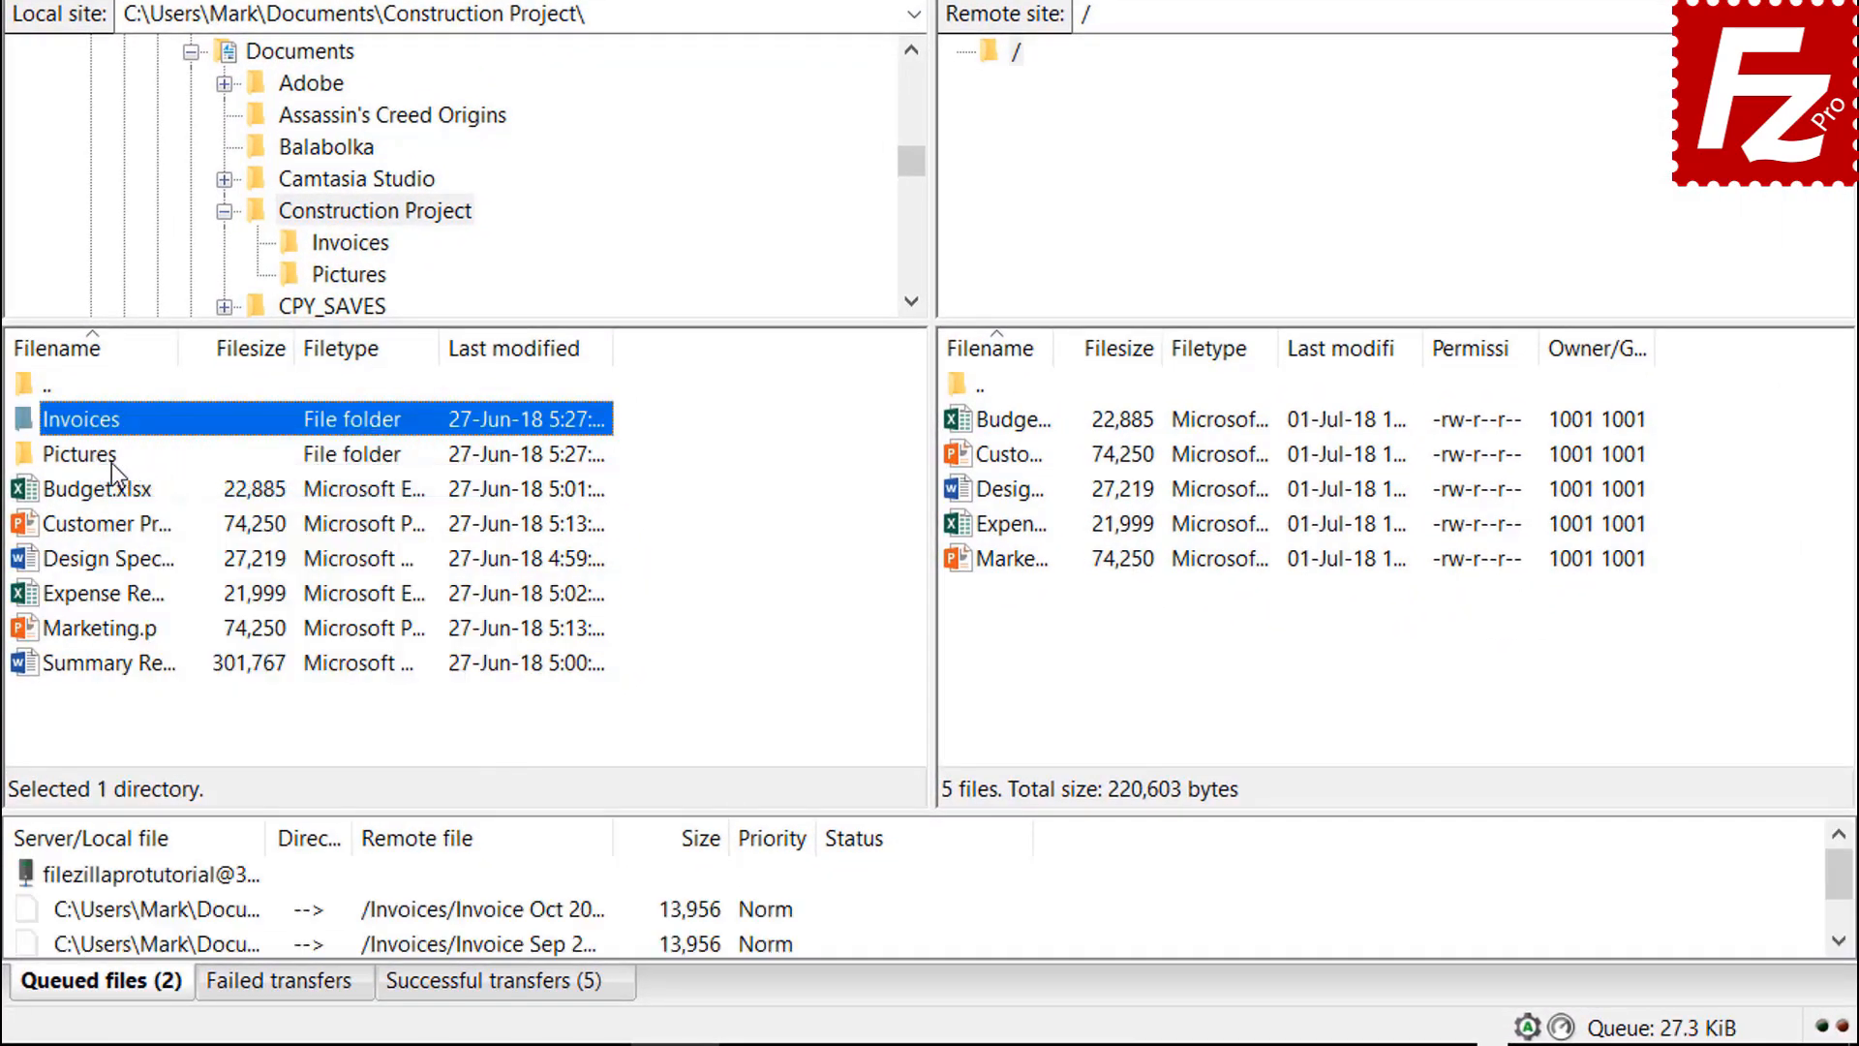
right_click(109, 462)
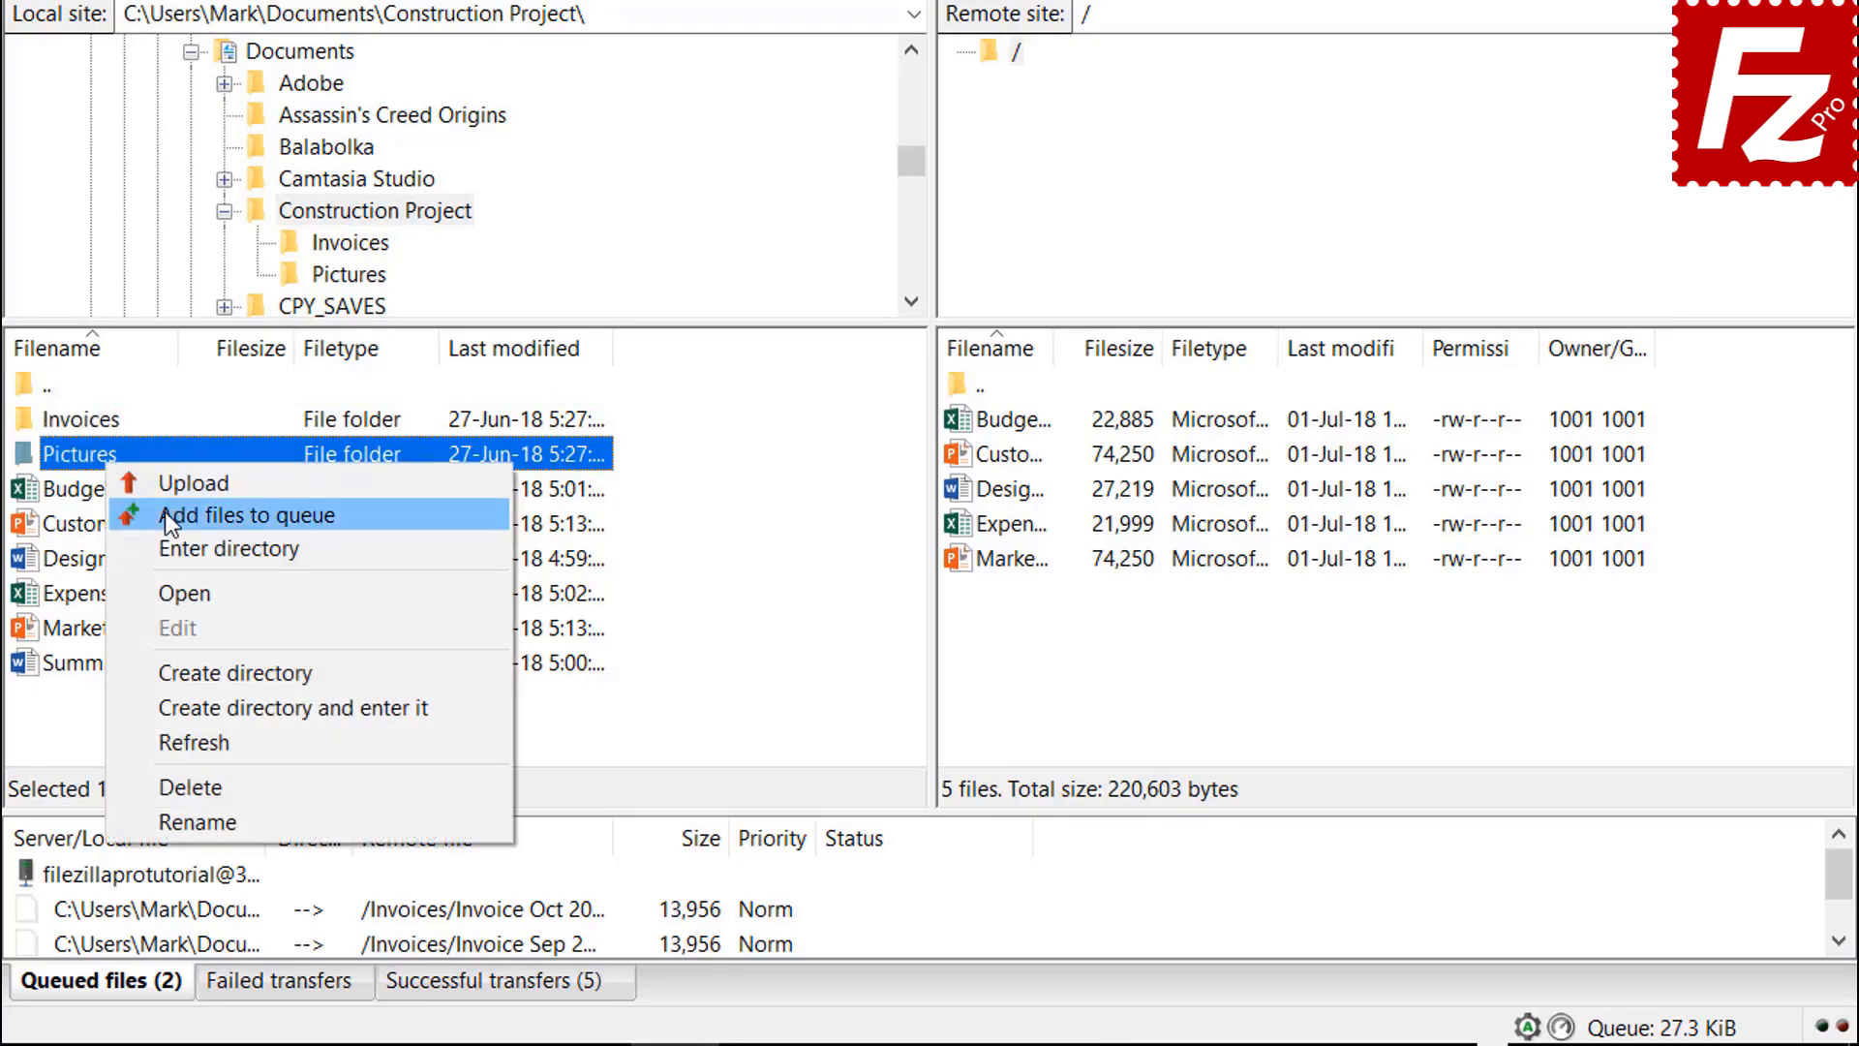
click(165, 511)
Queue the summary file for upload and process the whole queue
click(142, 668)
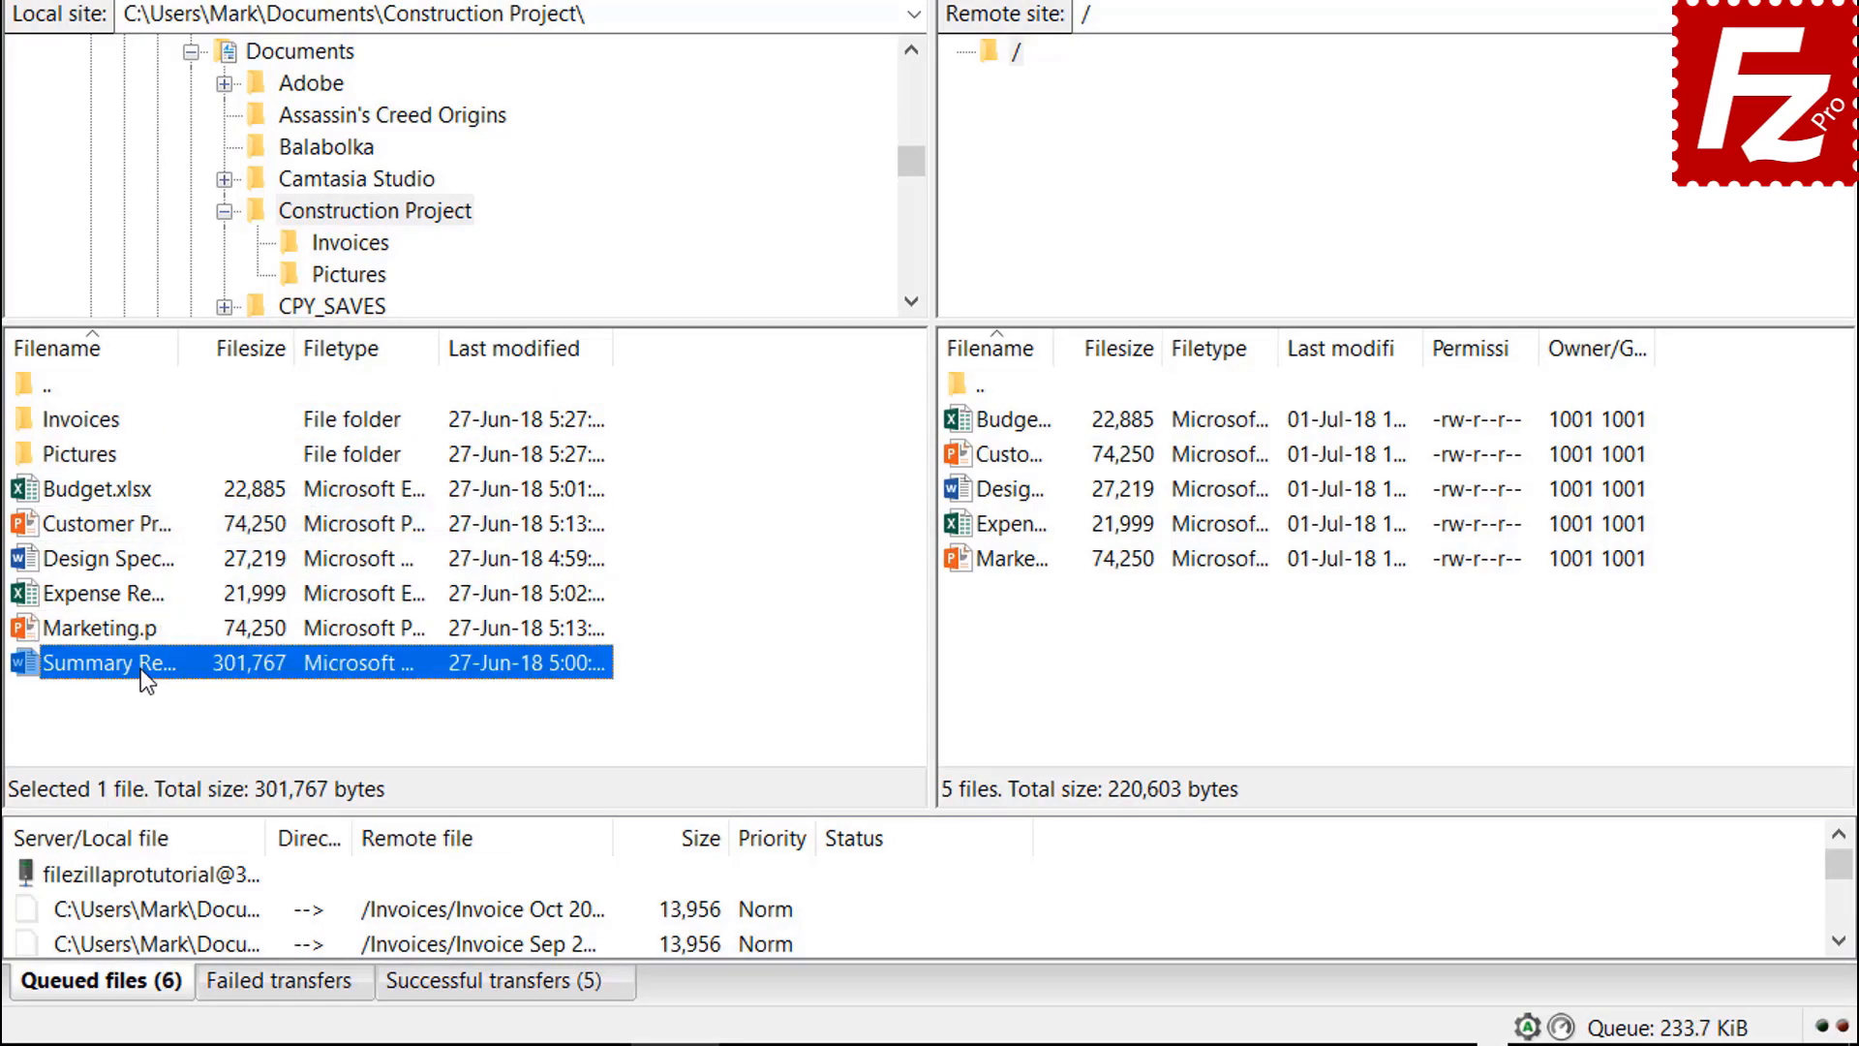
right_click(142, 668)
click(197, 725)
right_click(196, 876)
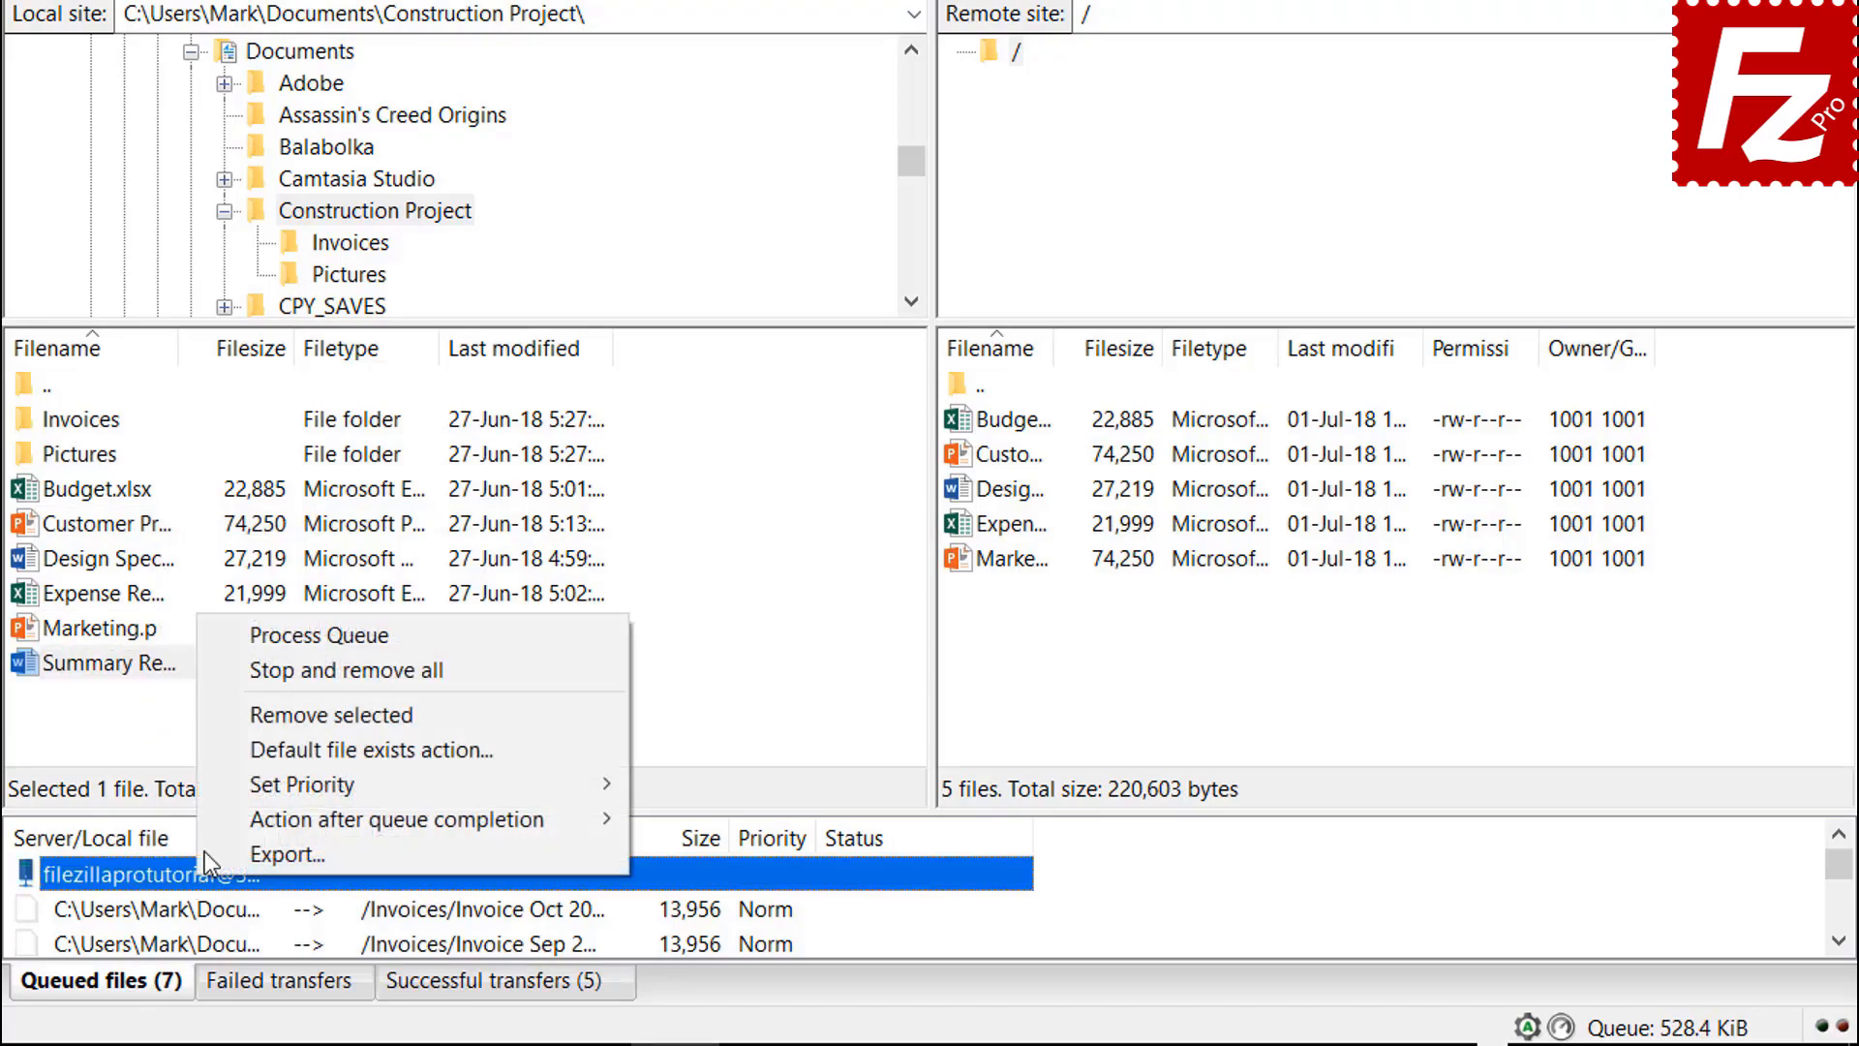
click(263, 641)
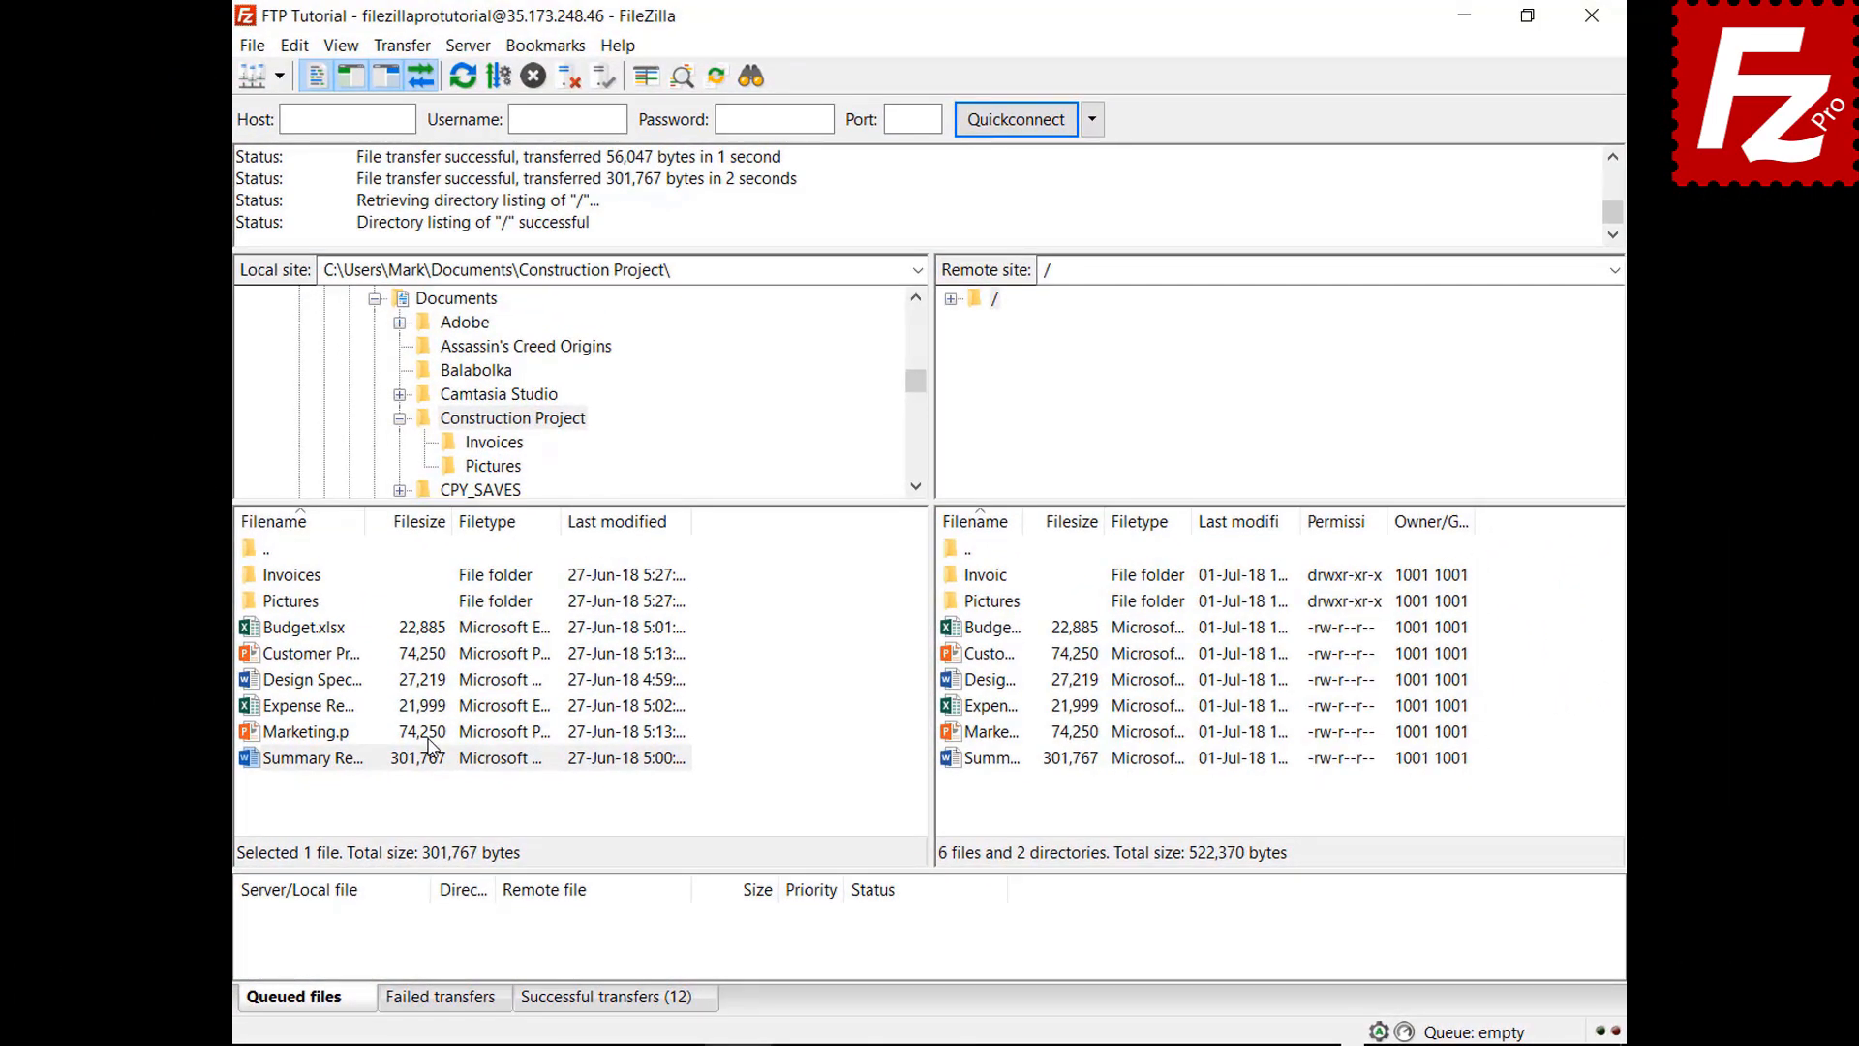
Create a local Backup folder inside Documents and enter it
click(400, 418)
click(444, 298)
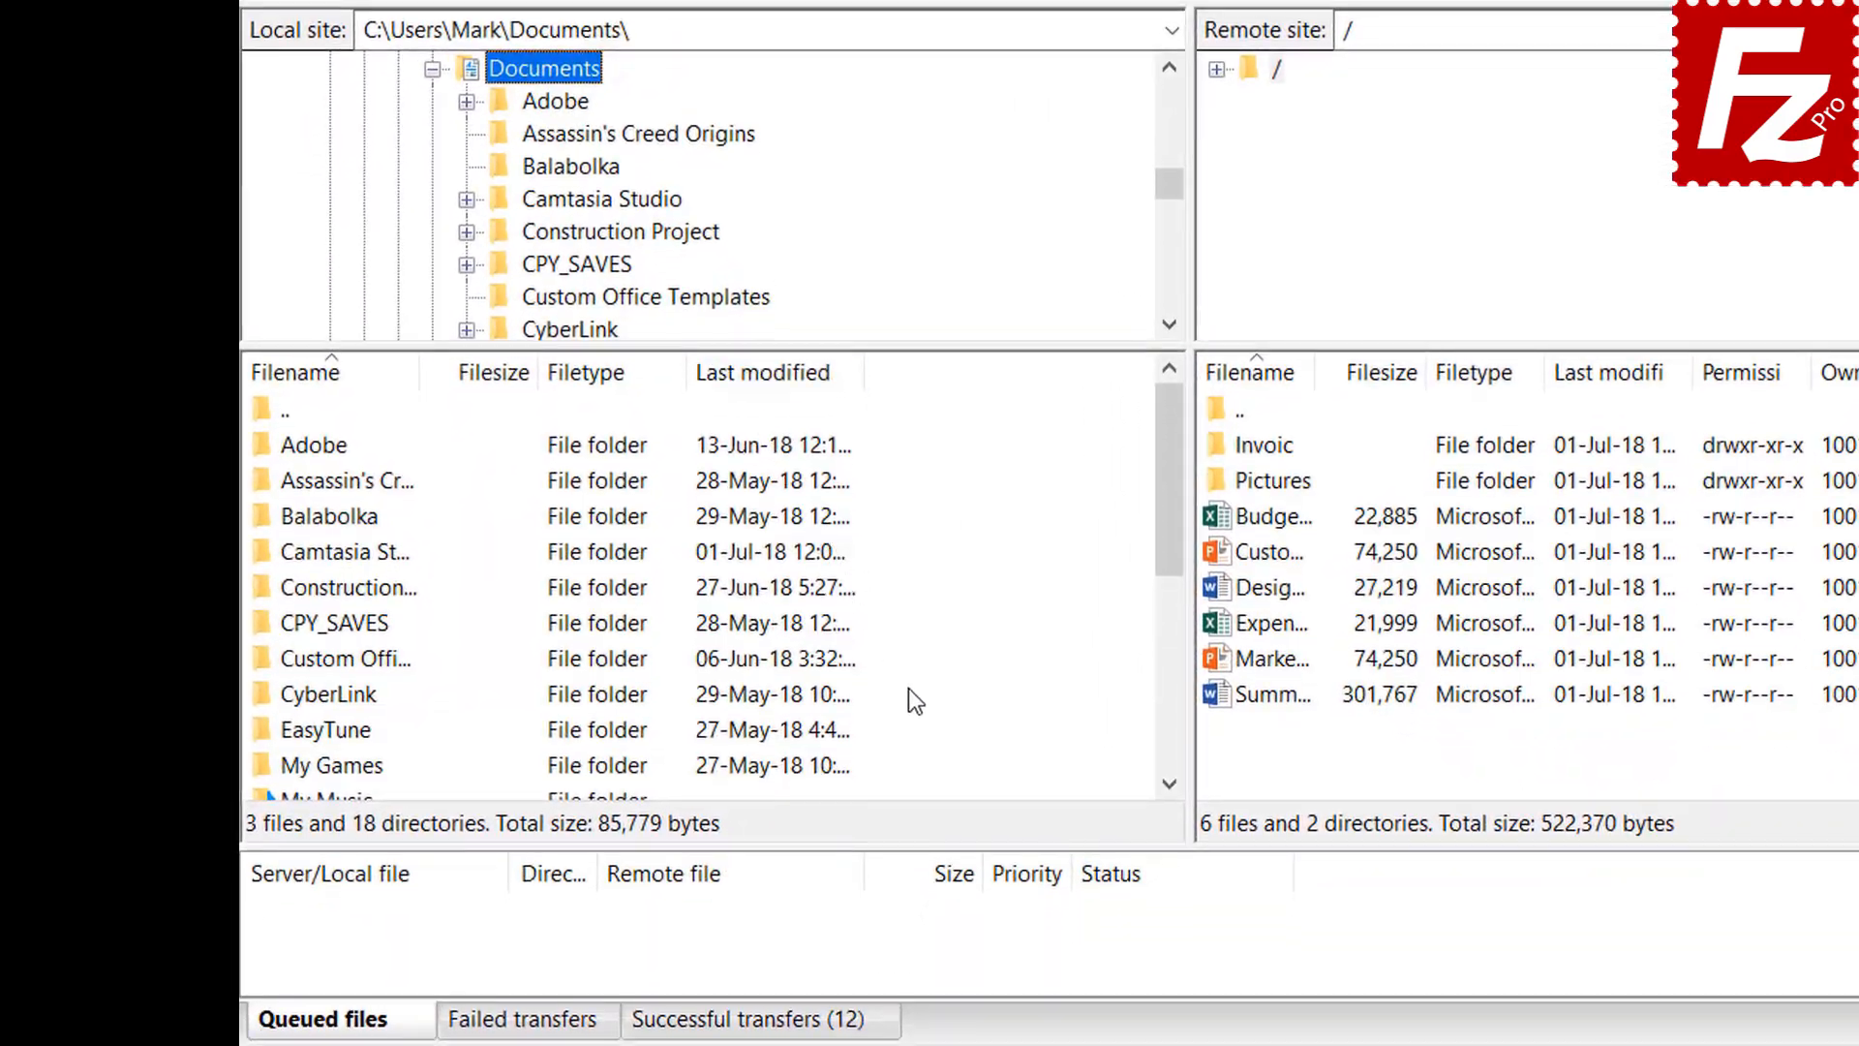
right_click(921, 863)
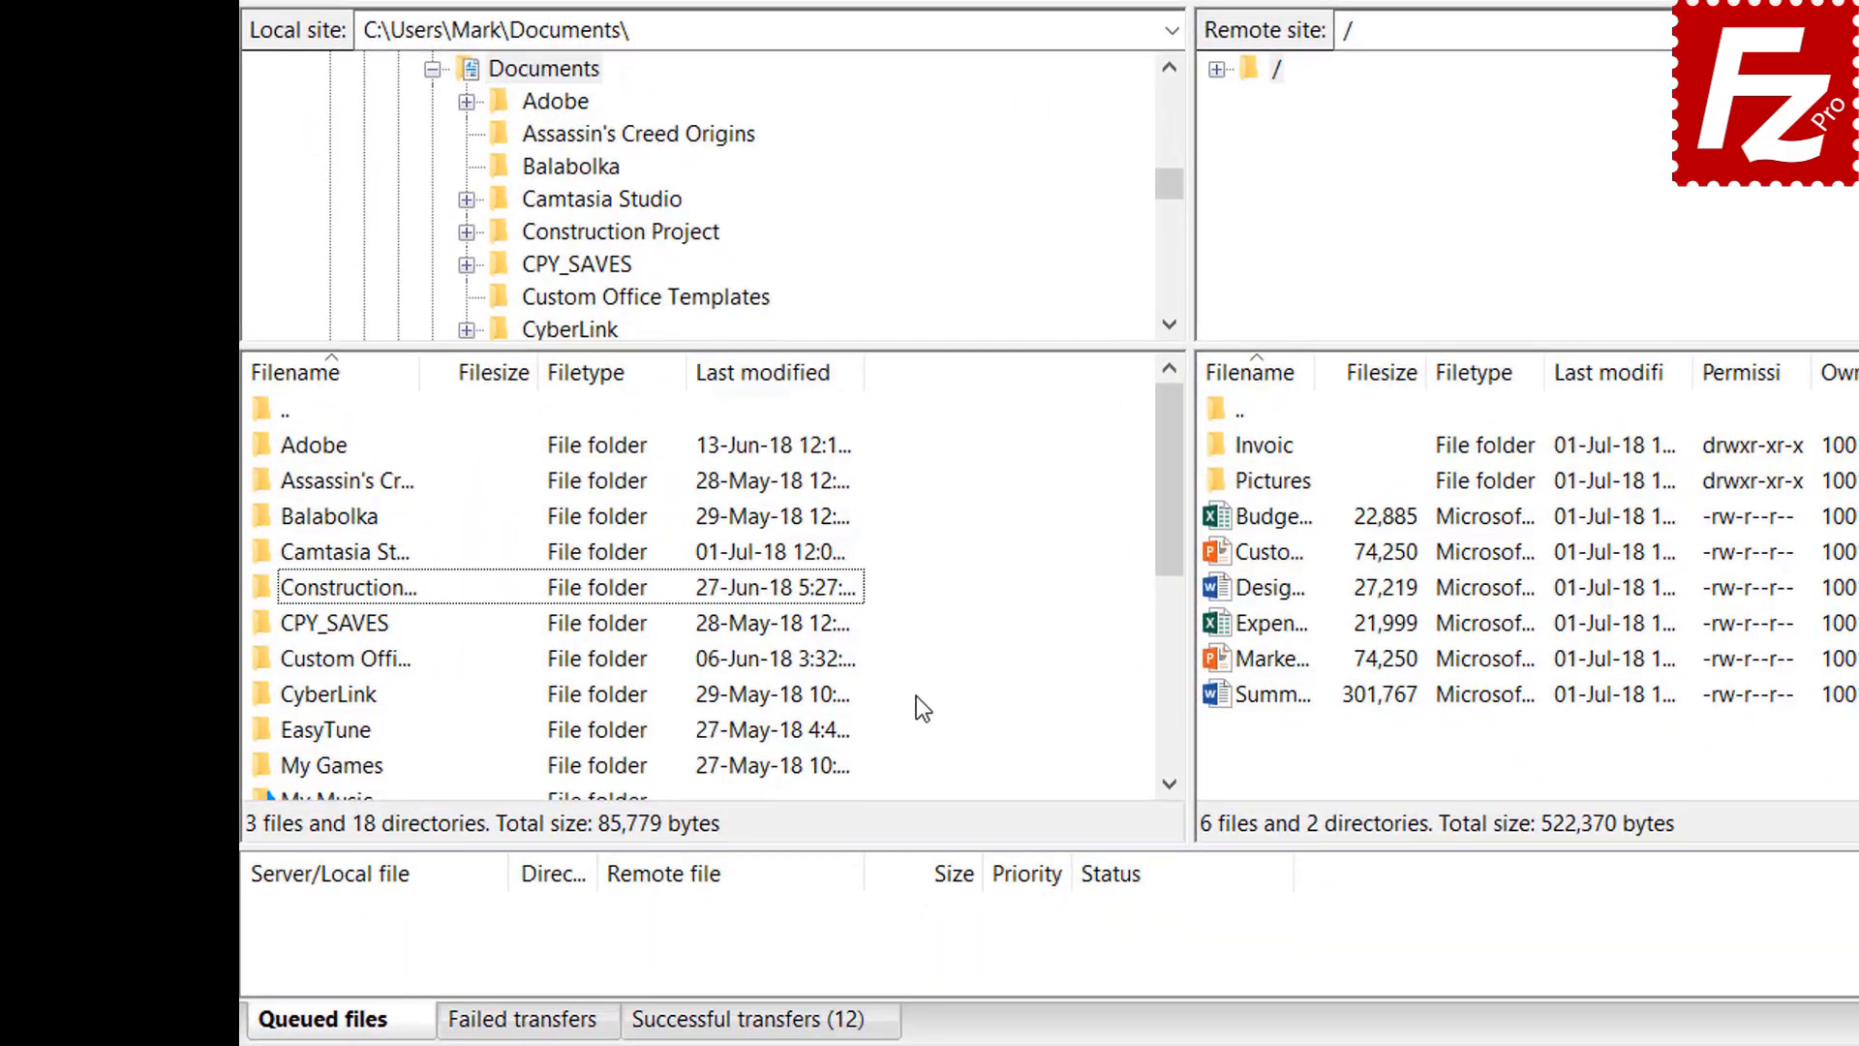
click(1011, 908)
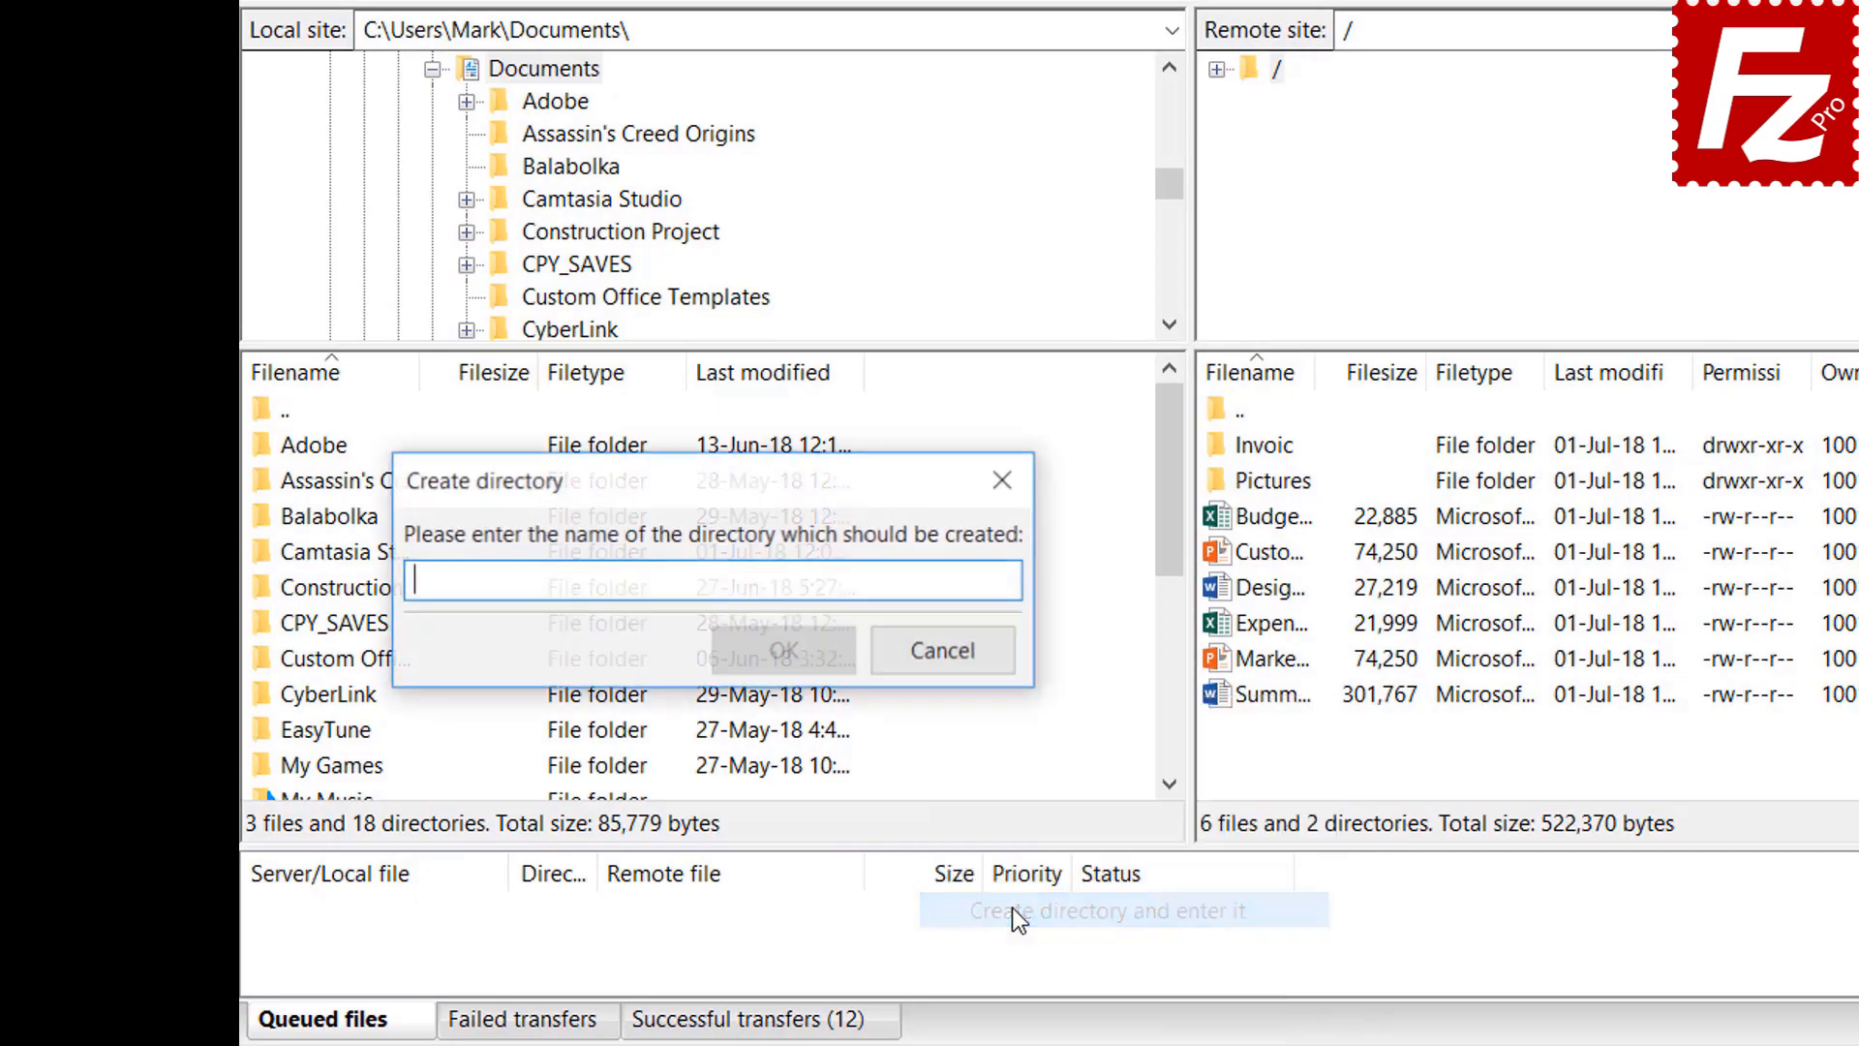
text(Backup)
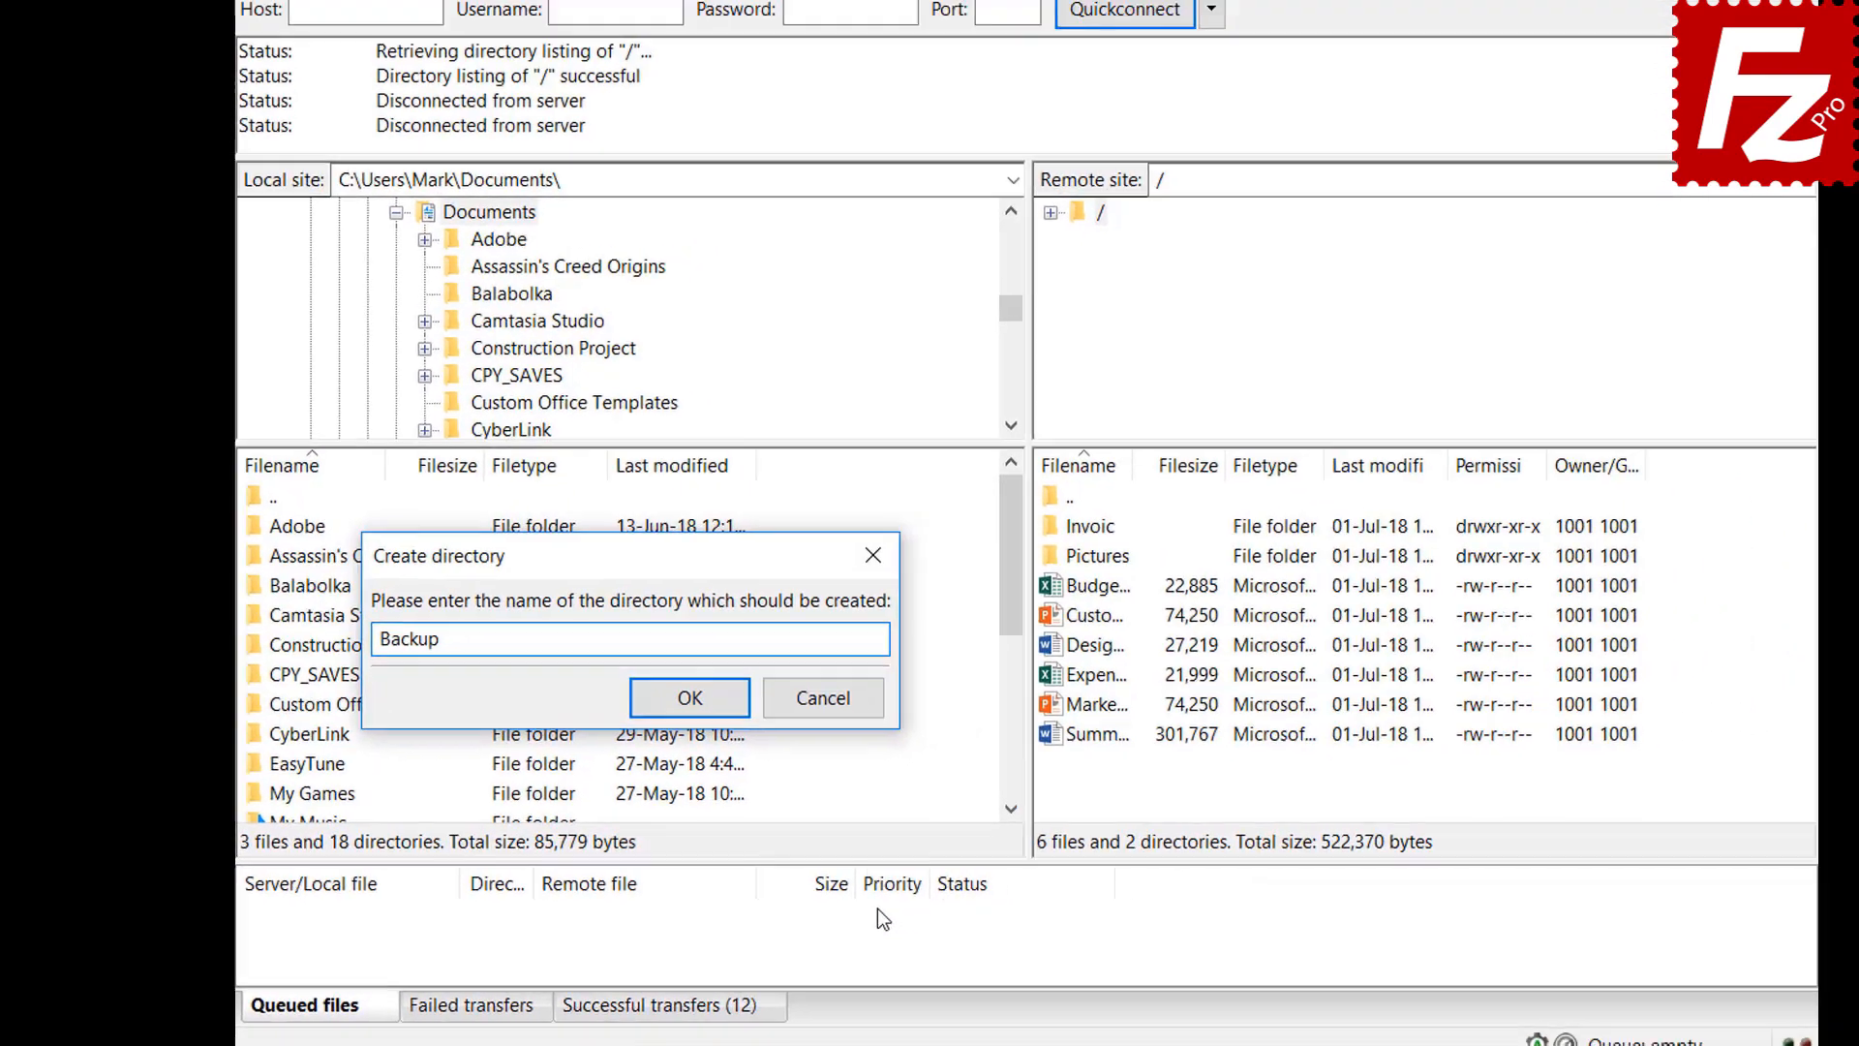
key(Return)
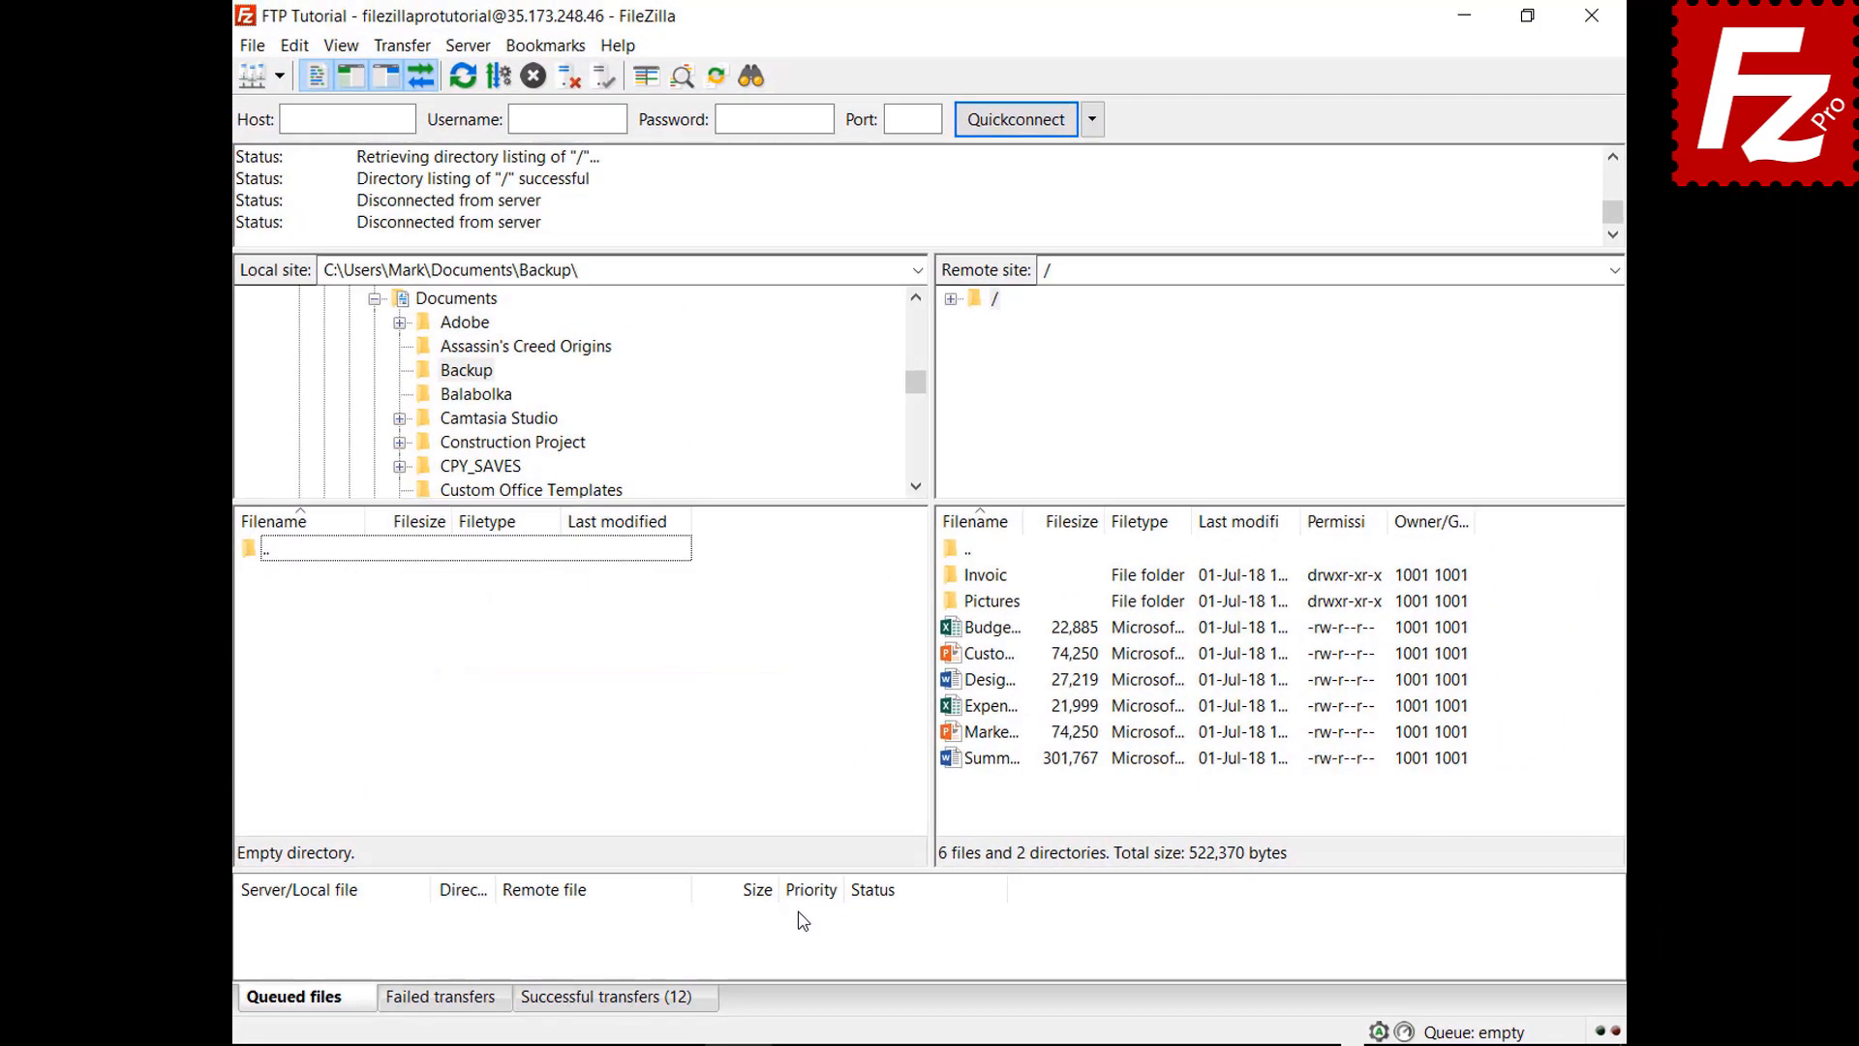
Download Budget.xlsx plus the presentation, design, expense and marketing files into Backup
double_click(1008, 632)
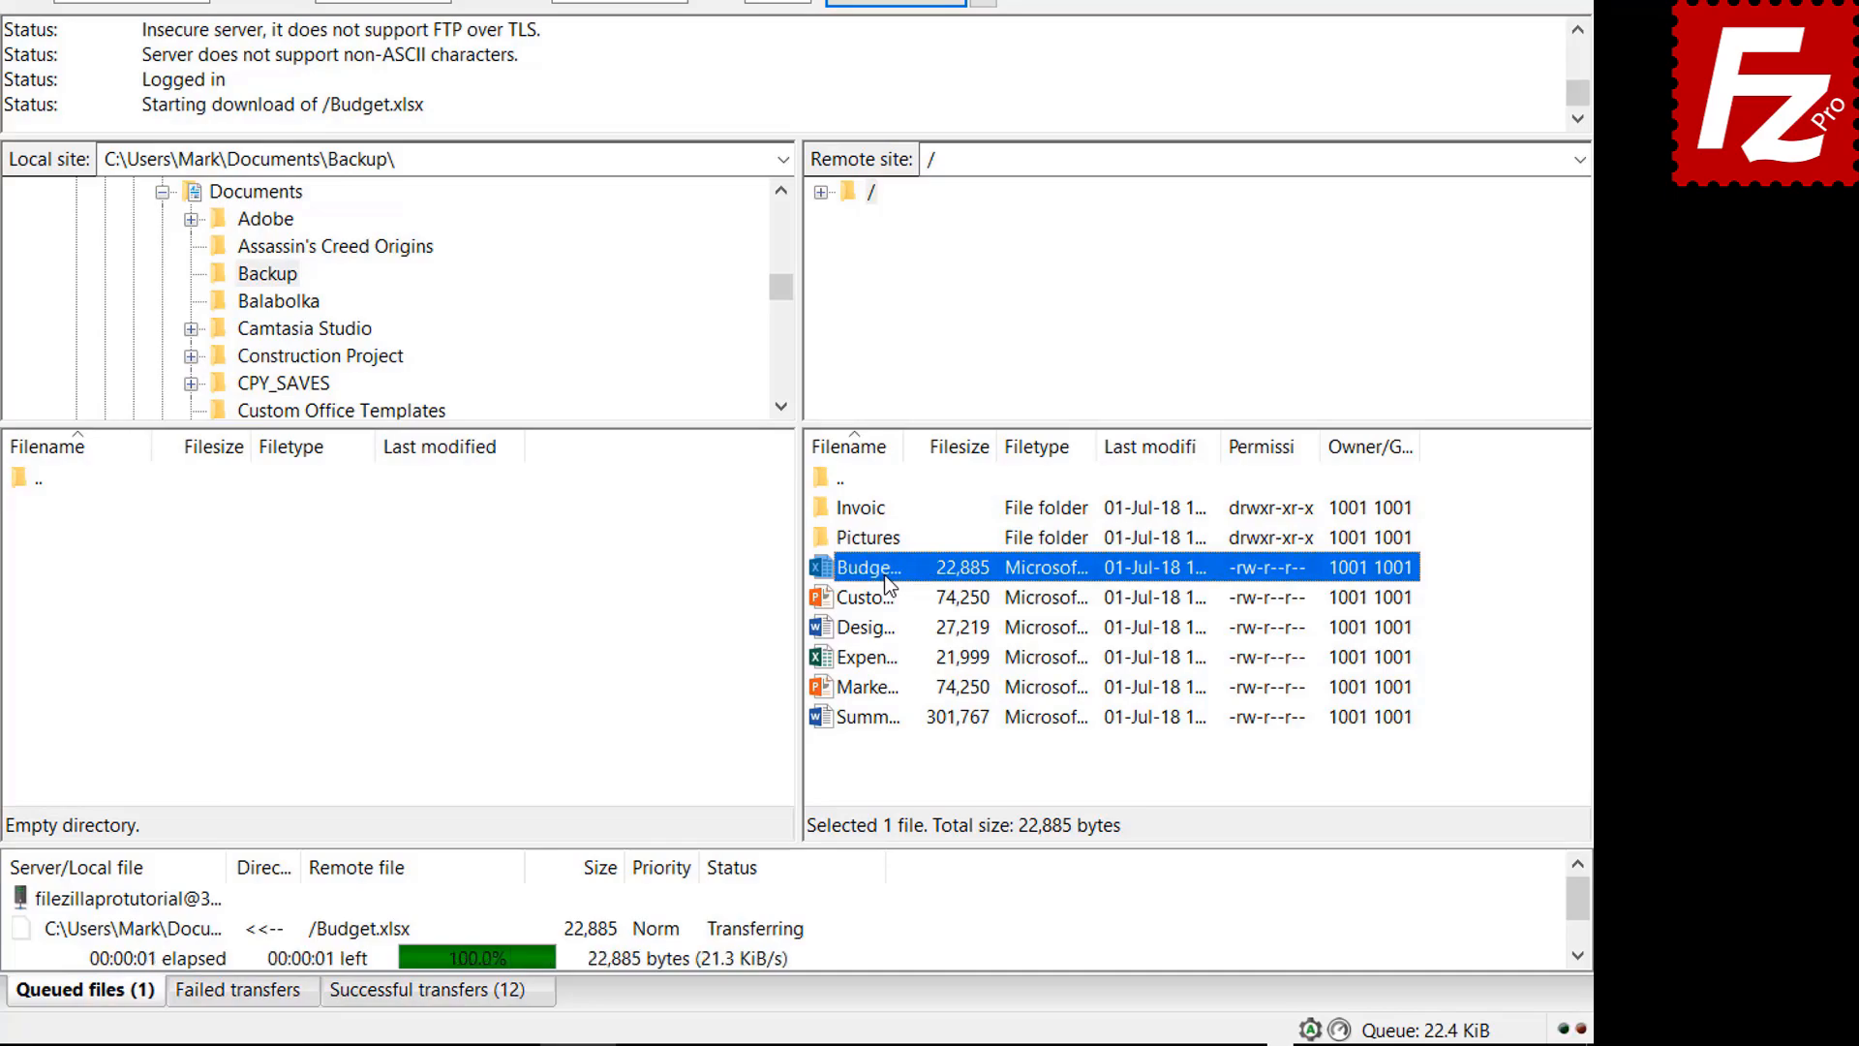
click(885, 597)
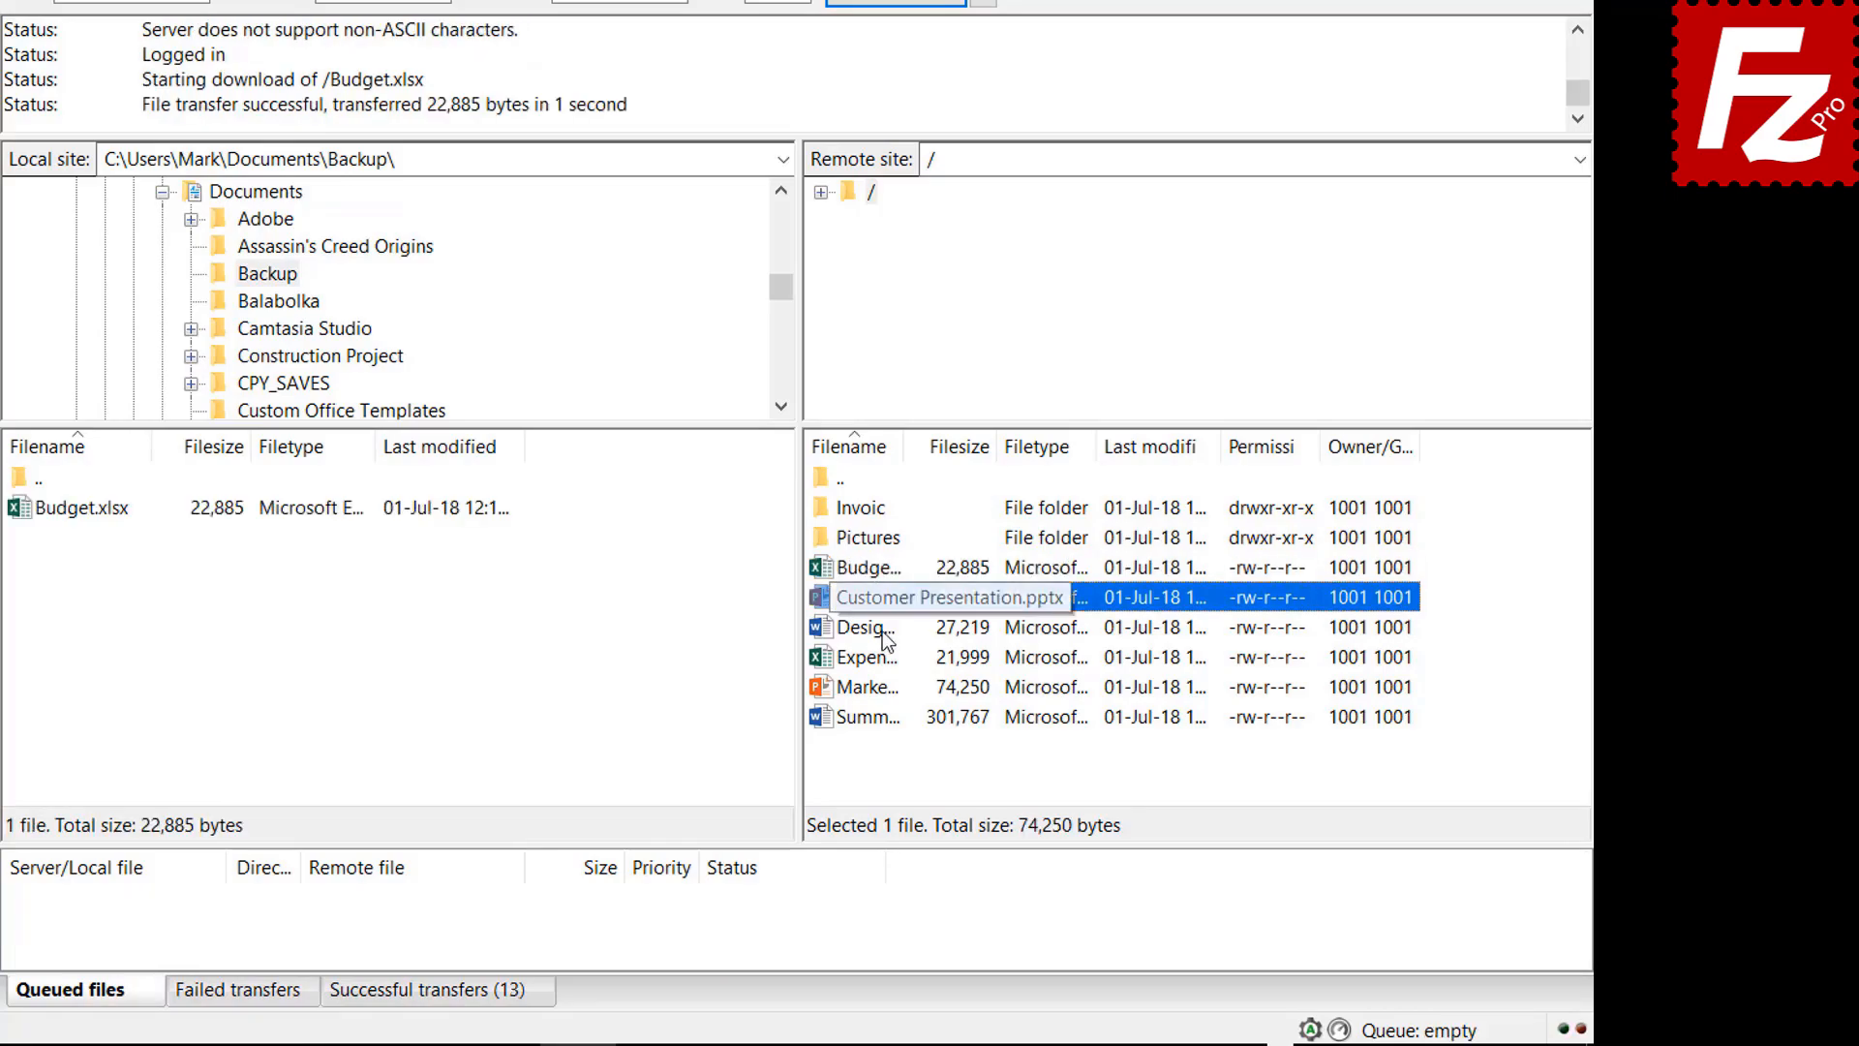
ctrl+click(881, 630)
ctrl+click(881, 657)
ctrl+click(883, 685)
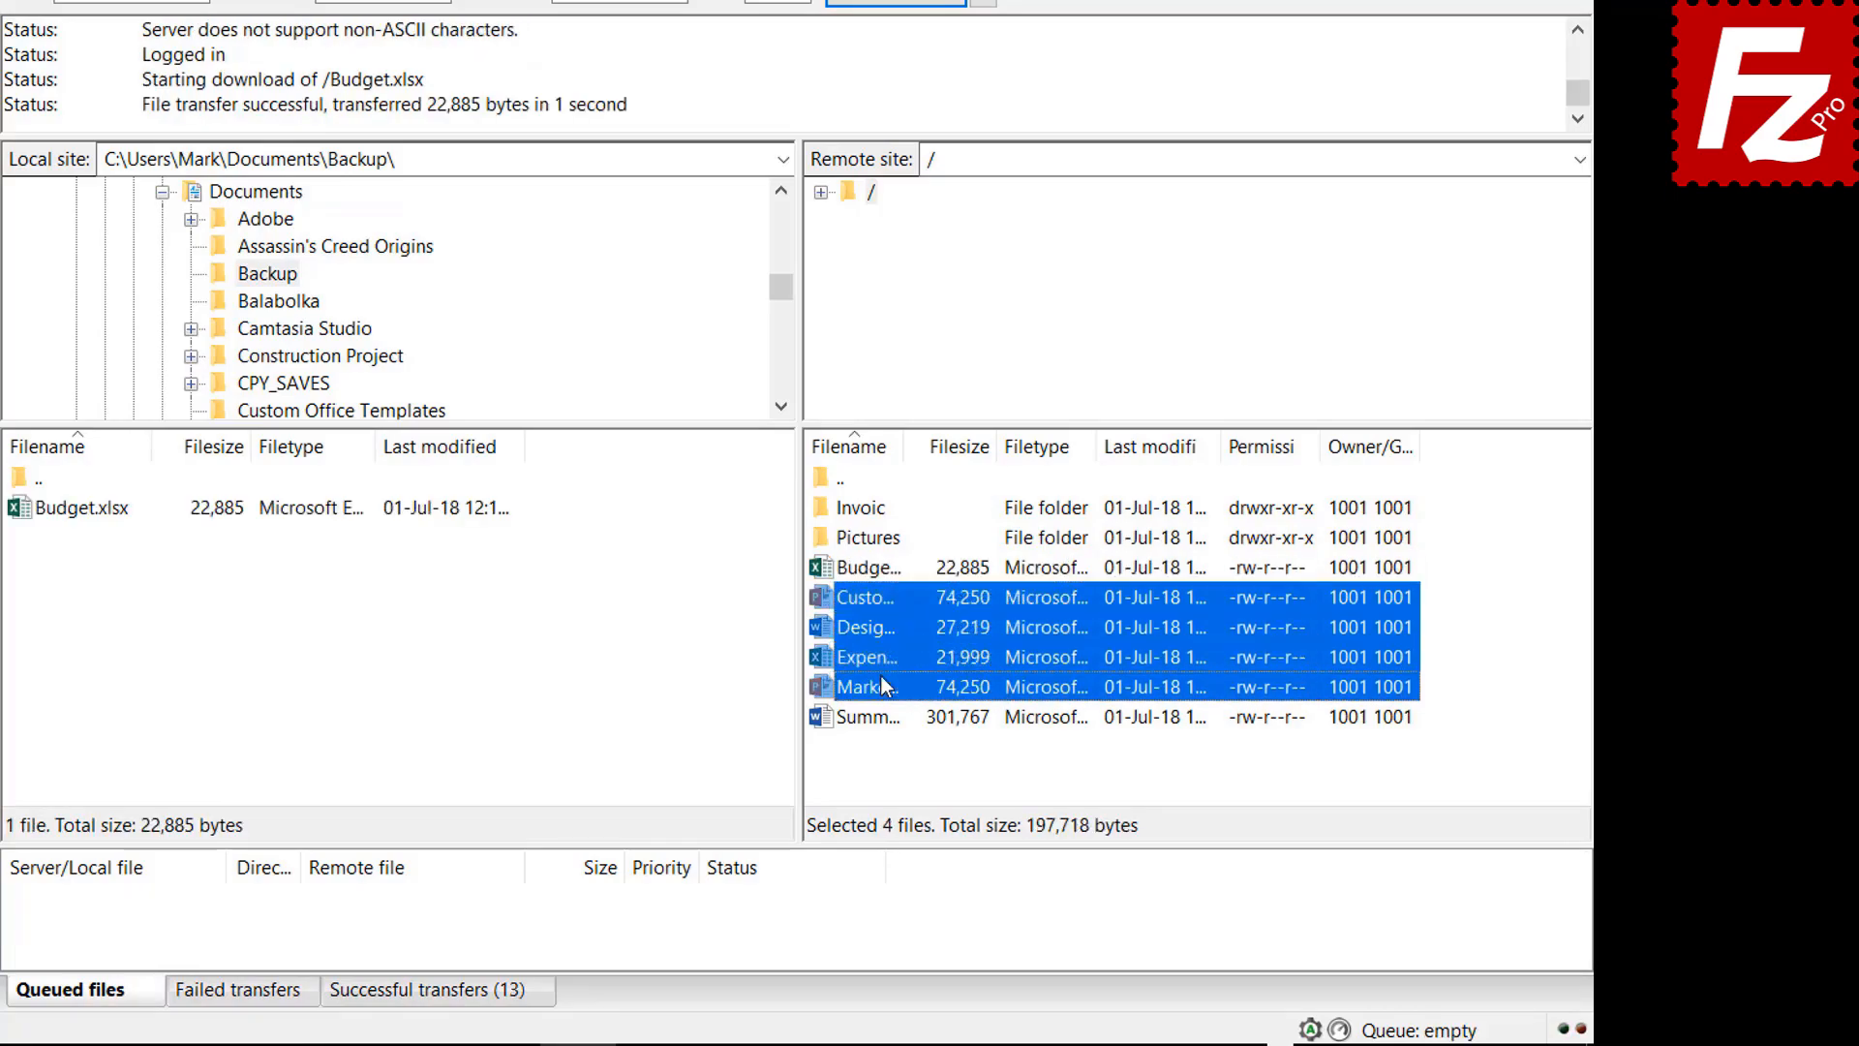
right_click(879, 677)
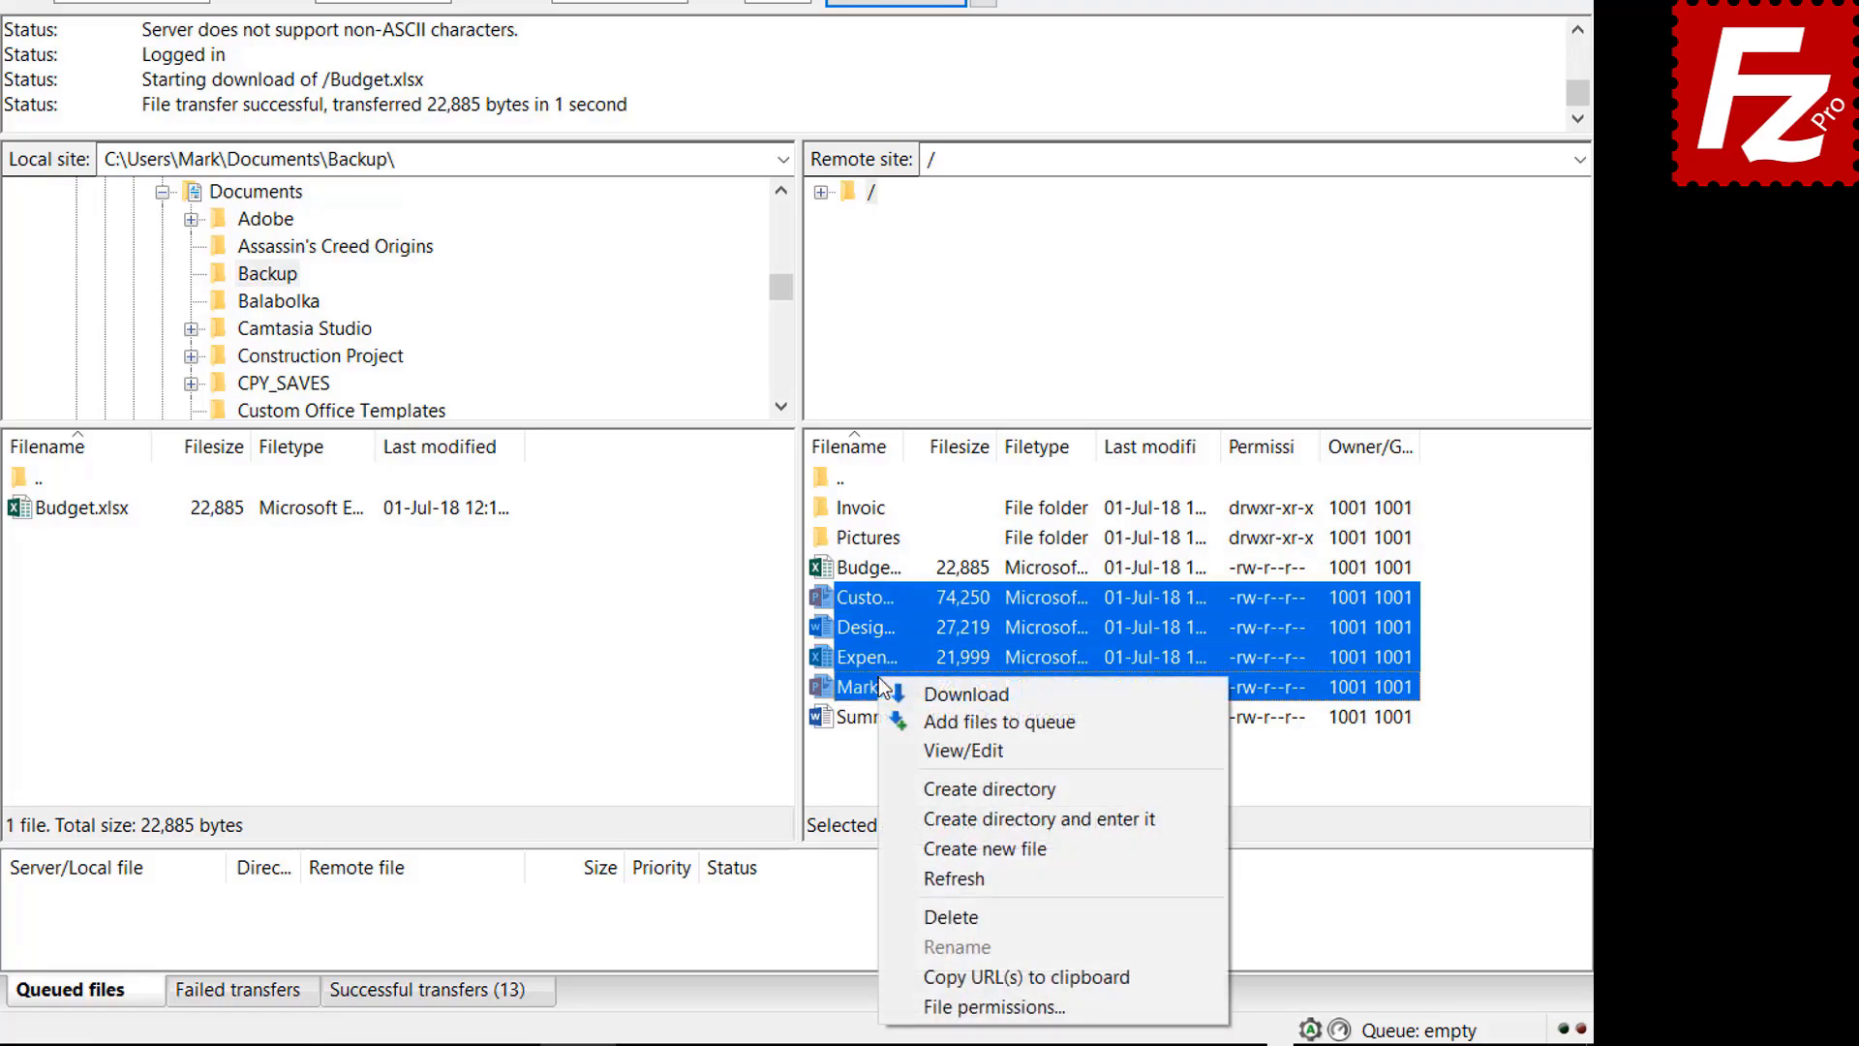
click(936, 692)
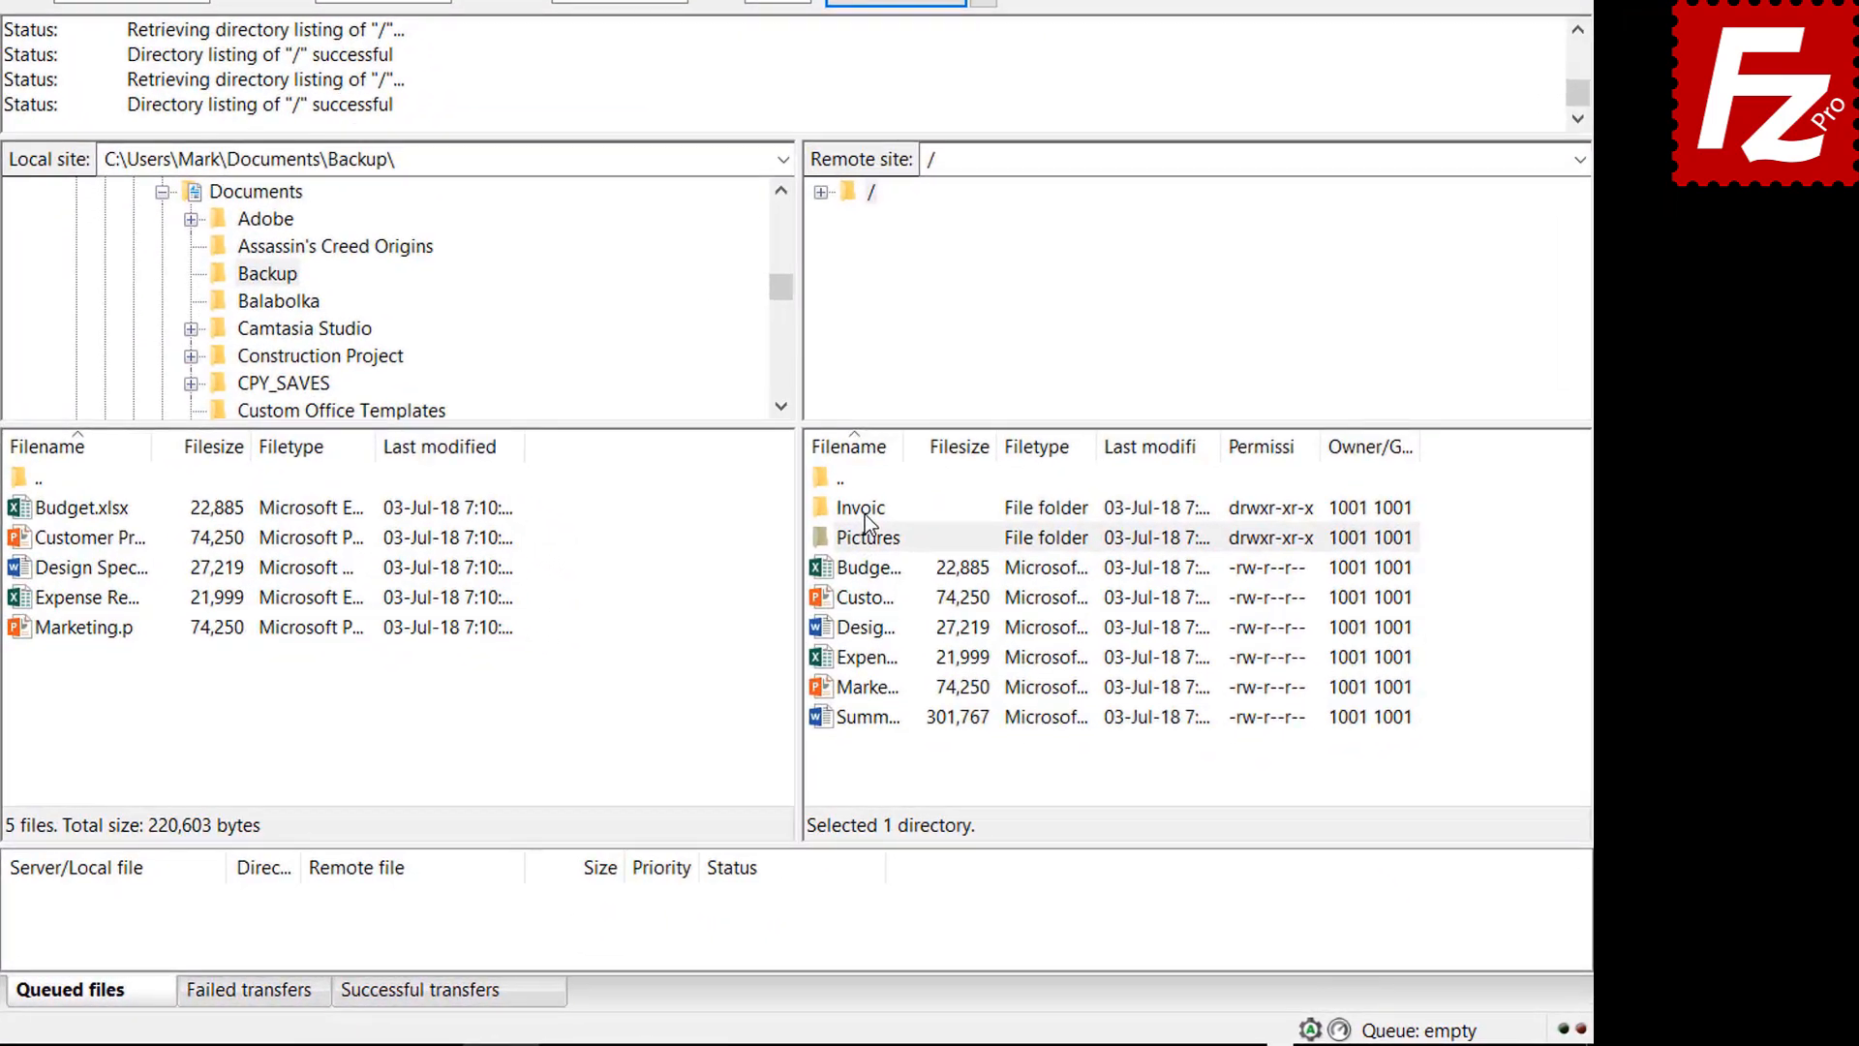
Add the remote Invoices and Pictures folders to the download queue
right_click(998, 576)
click(899, 556)
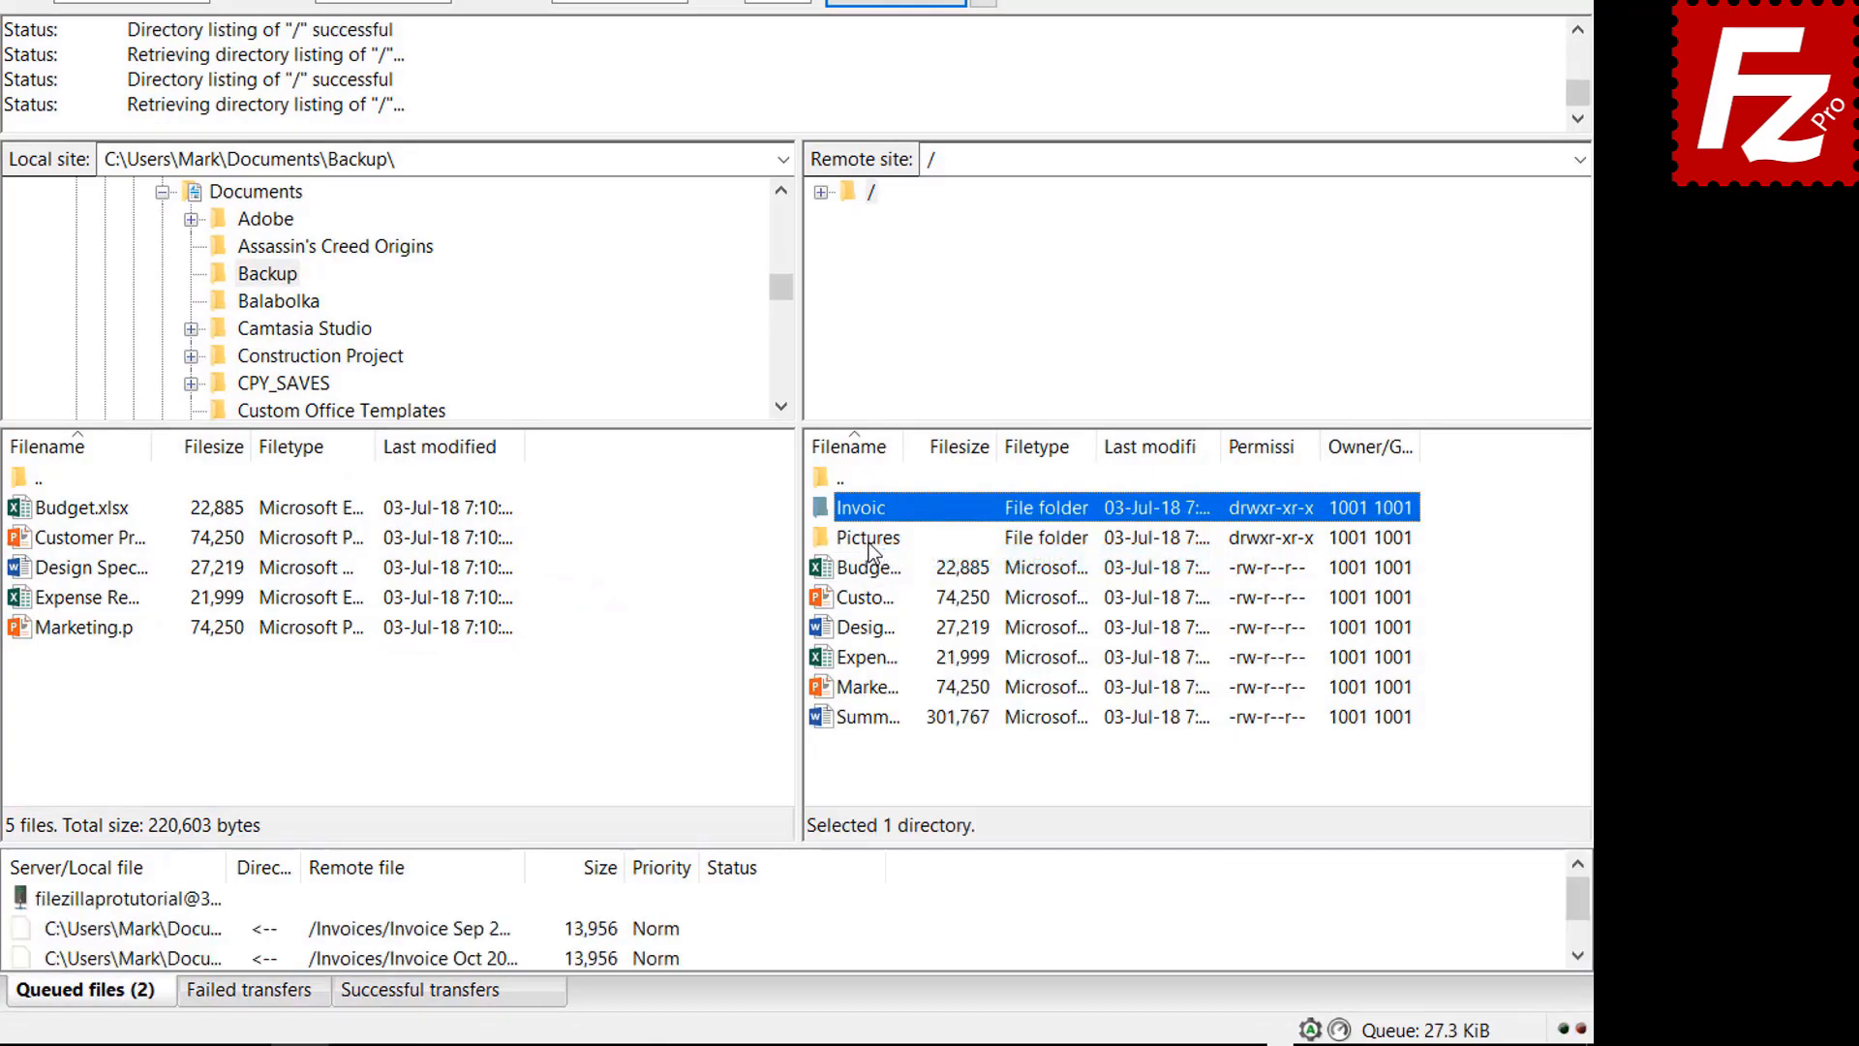
click(869, 542)
right_click(869, 542)
click(910, 585)
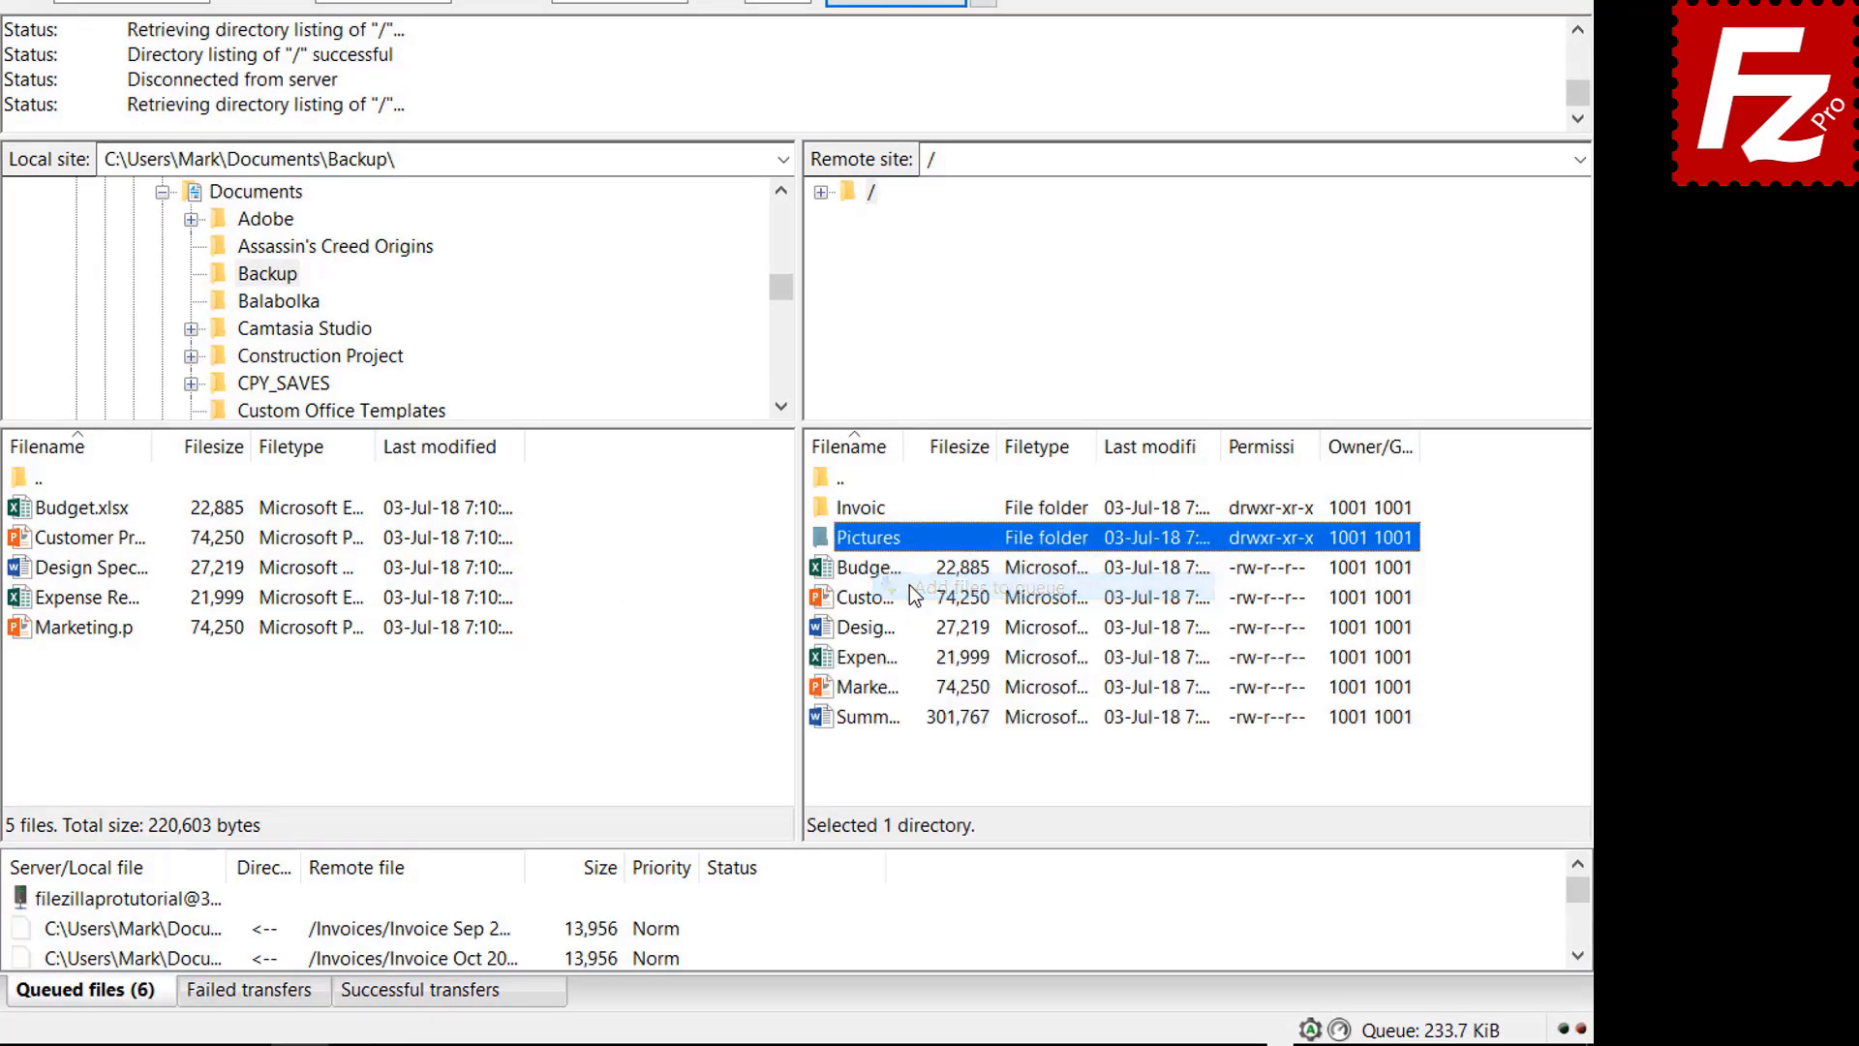
Queue the remote summary file and process the download queue into Backup
right_click(889, 718)
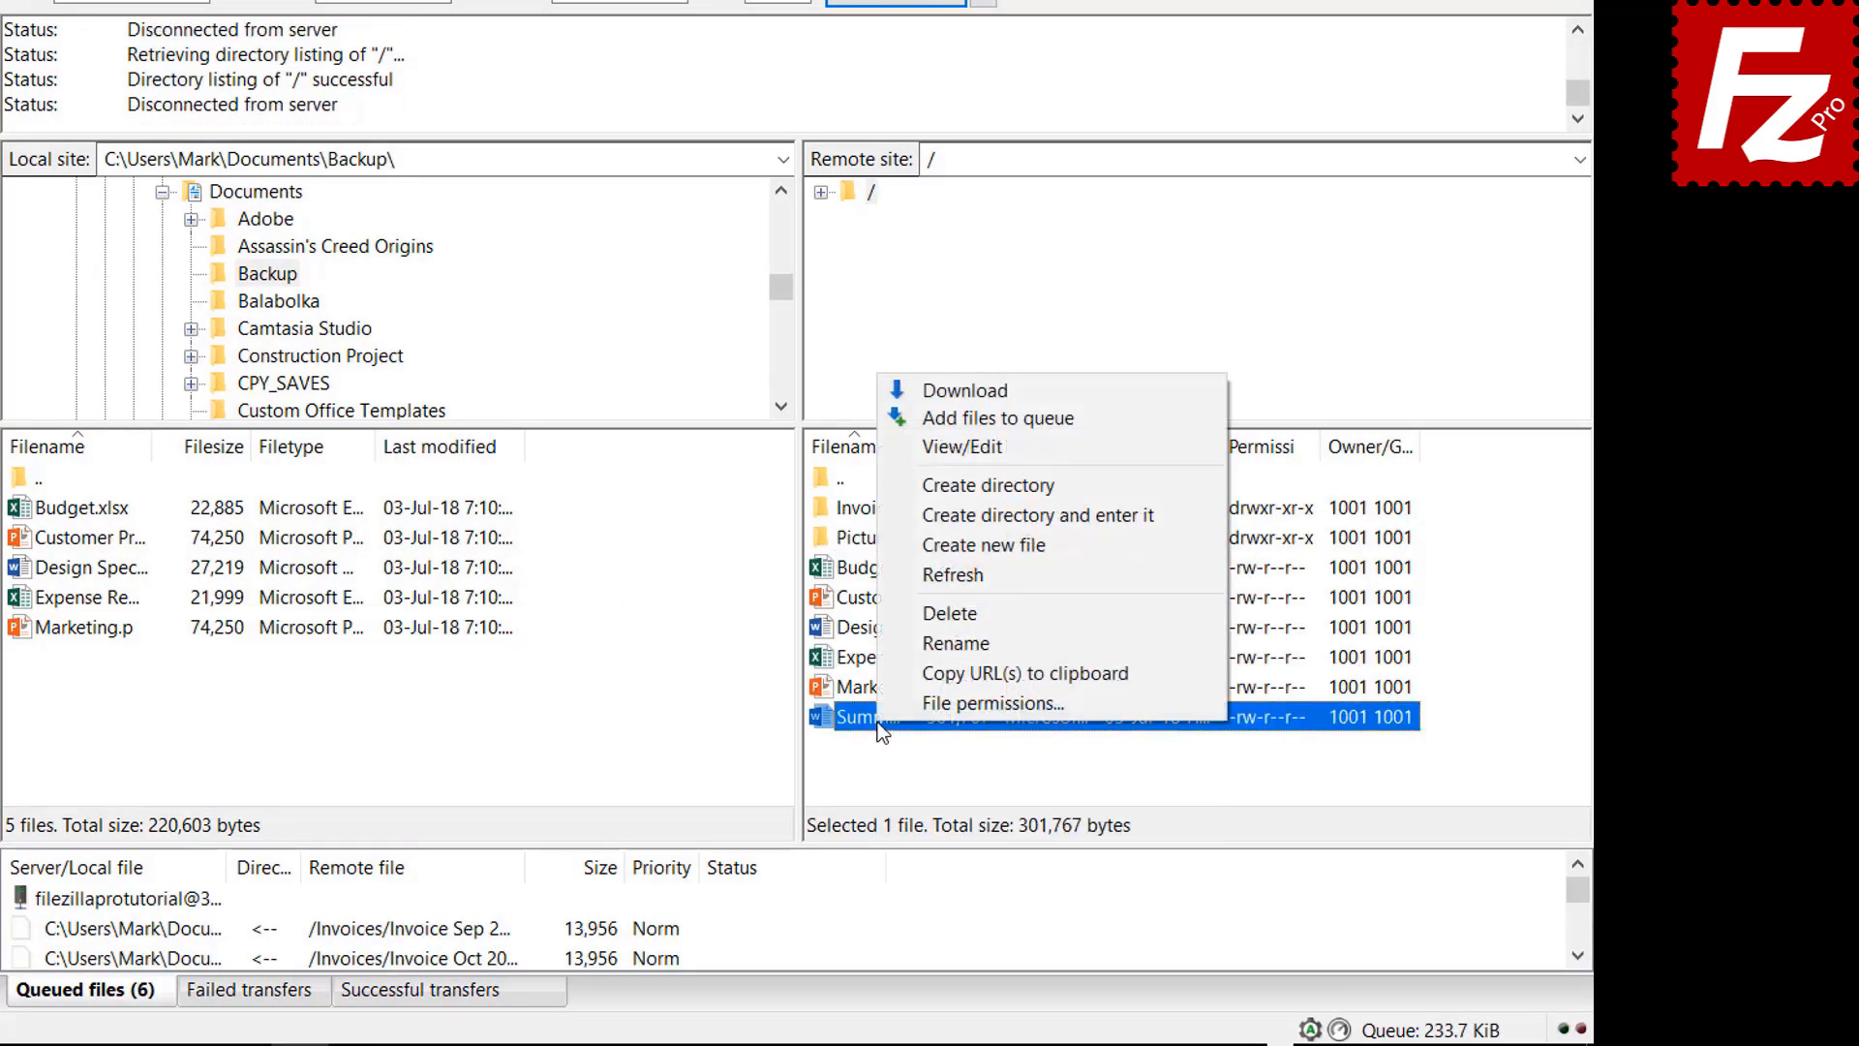
click(959, 417)
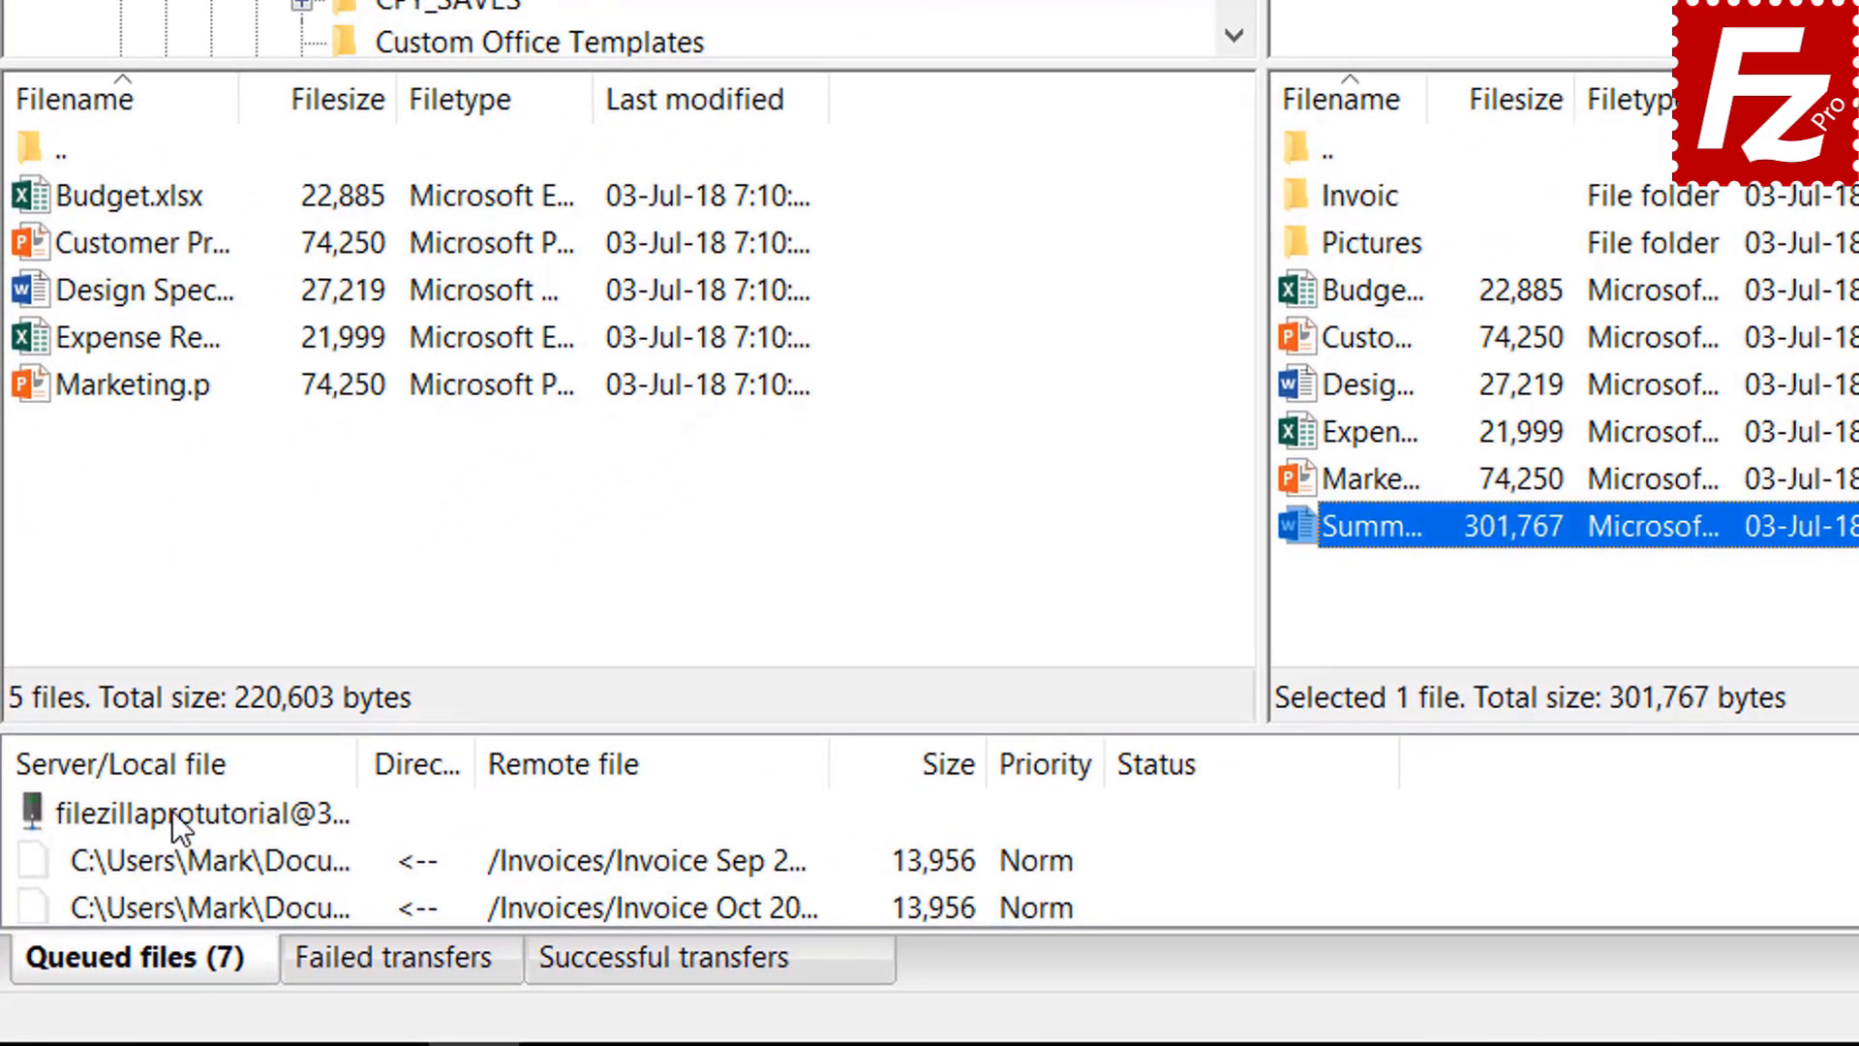
right_click(173, 810)
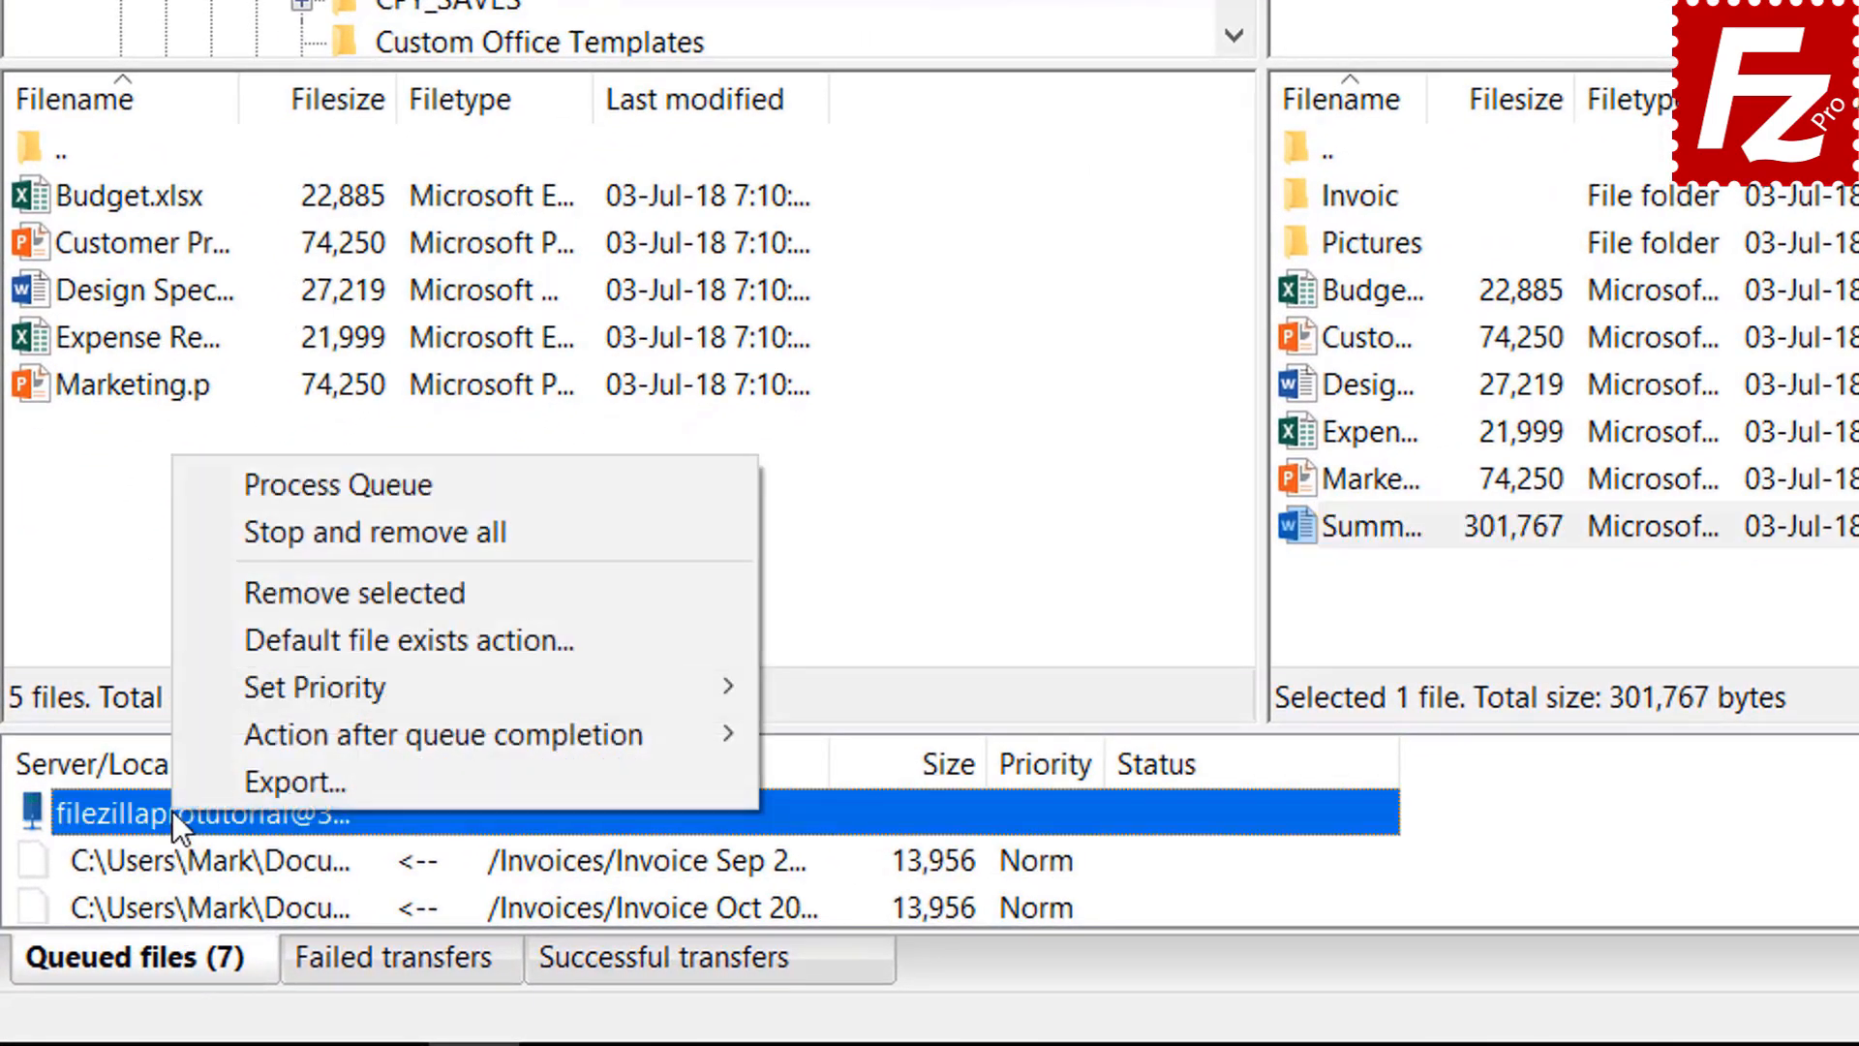
click(265, 484)
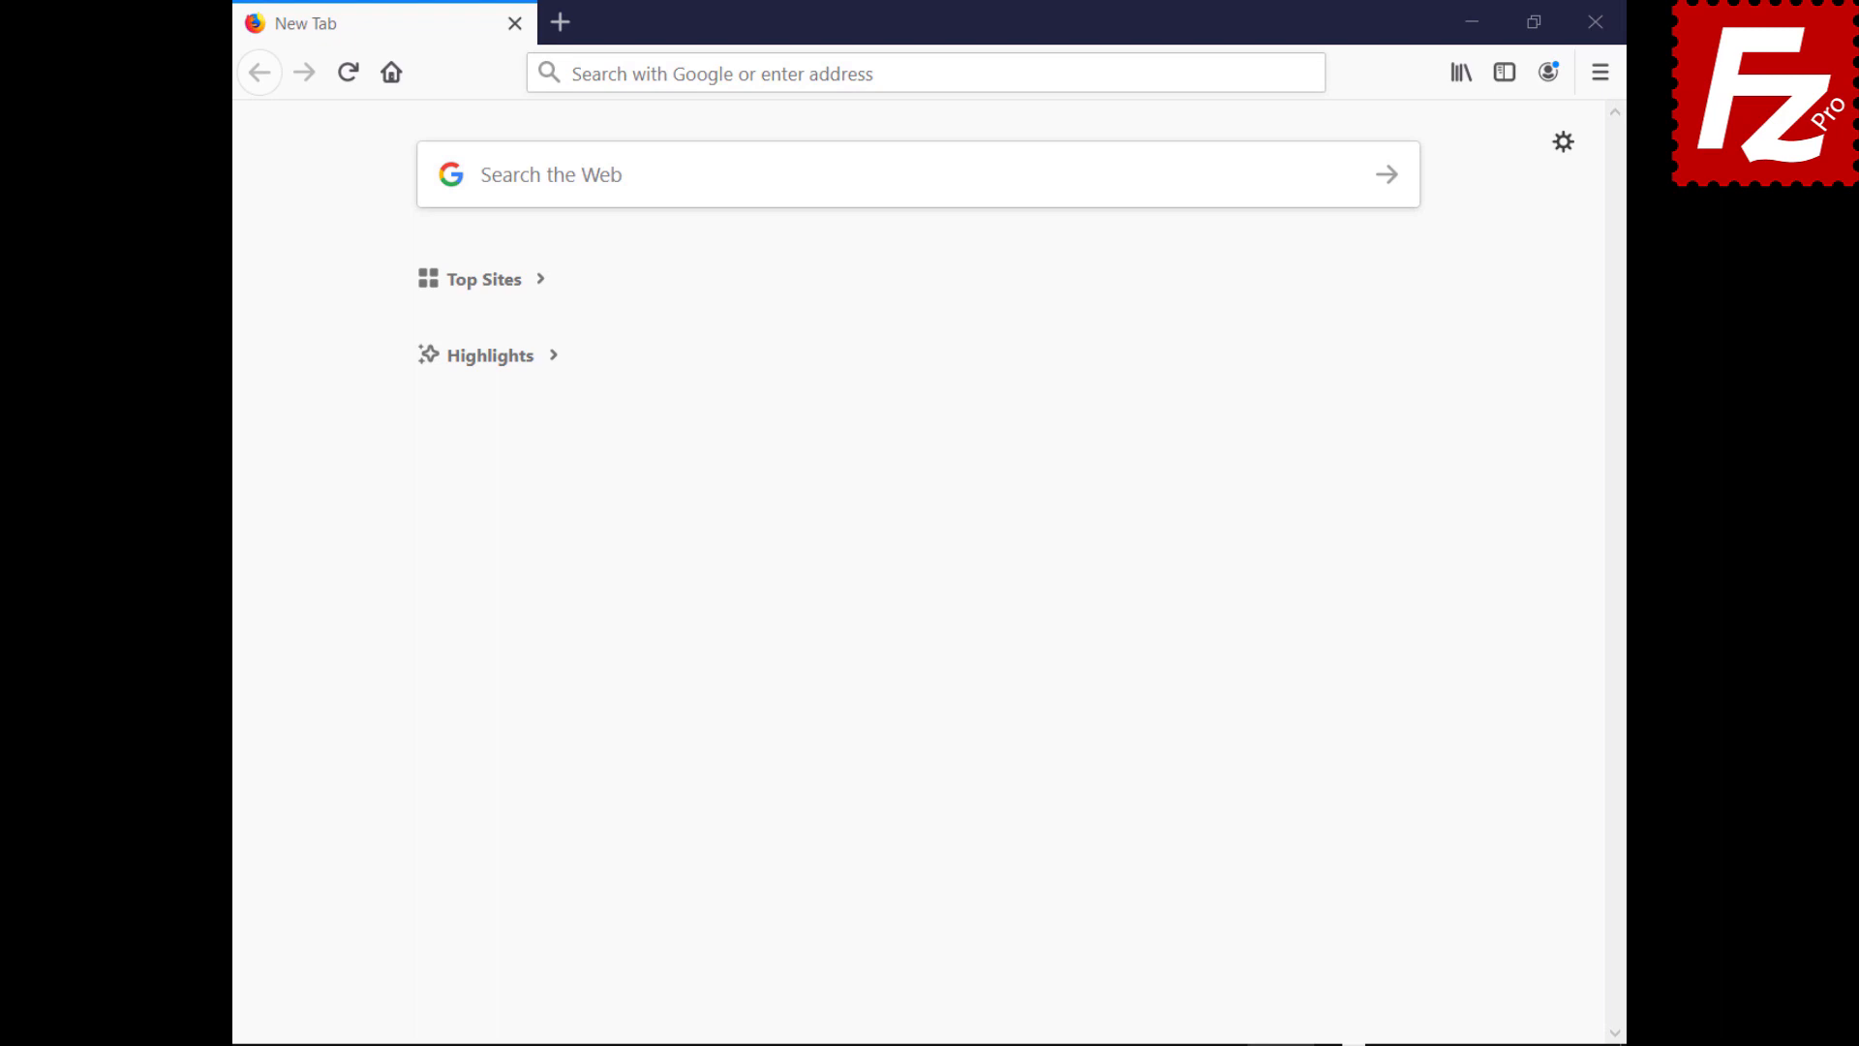
Open the cPanel login page and sign in with the account username and password
click(1262, 72)
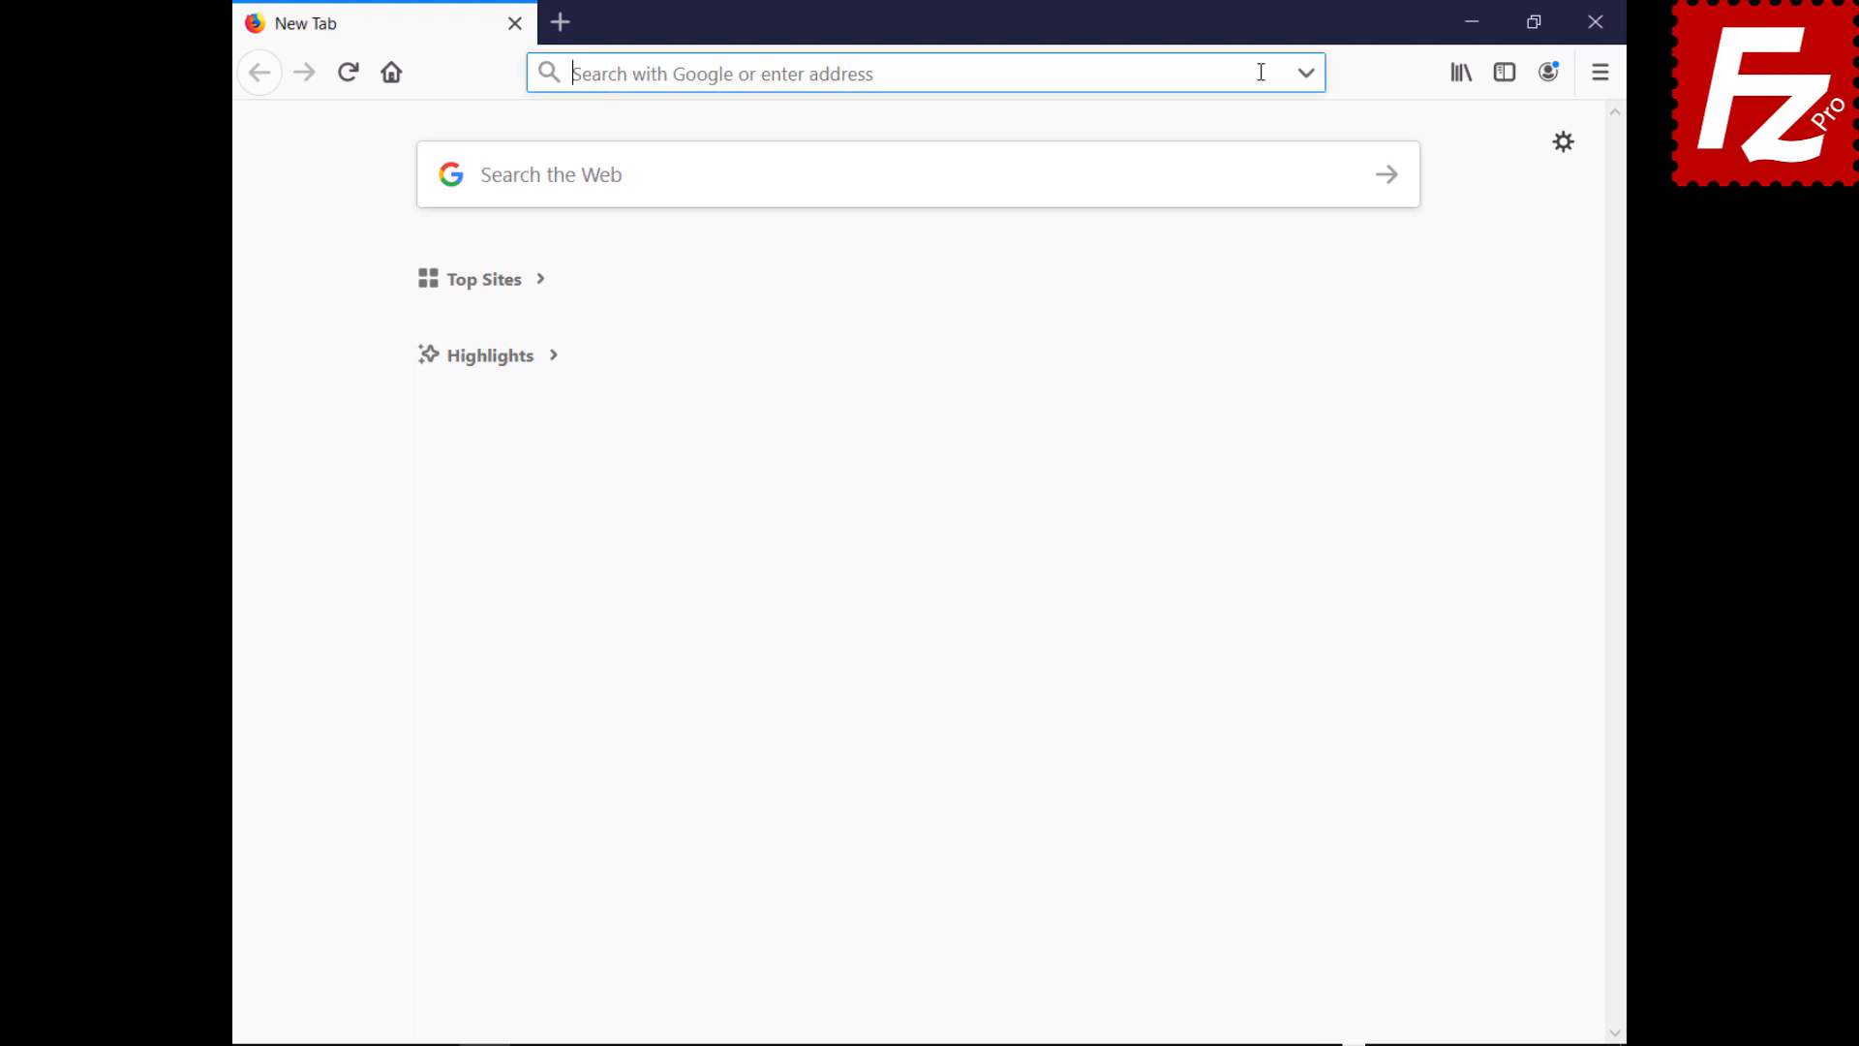
text(https://br622.hostgator.com.br:2083/)
key(Return)
text(ondazult)
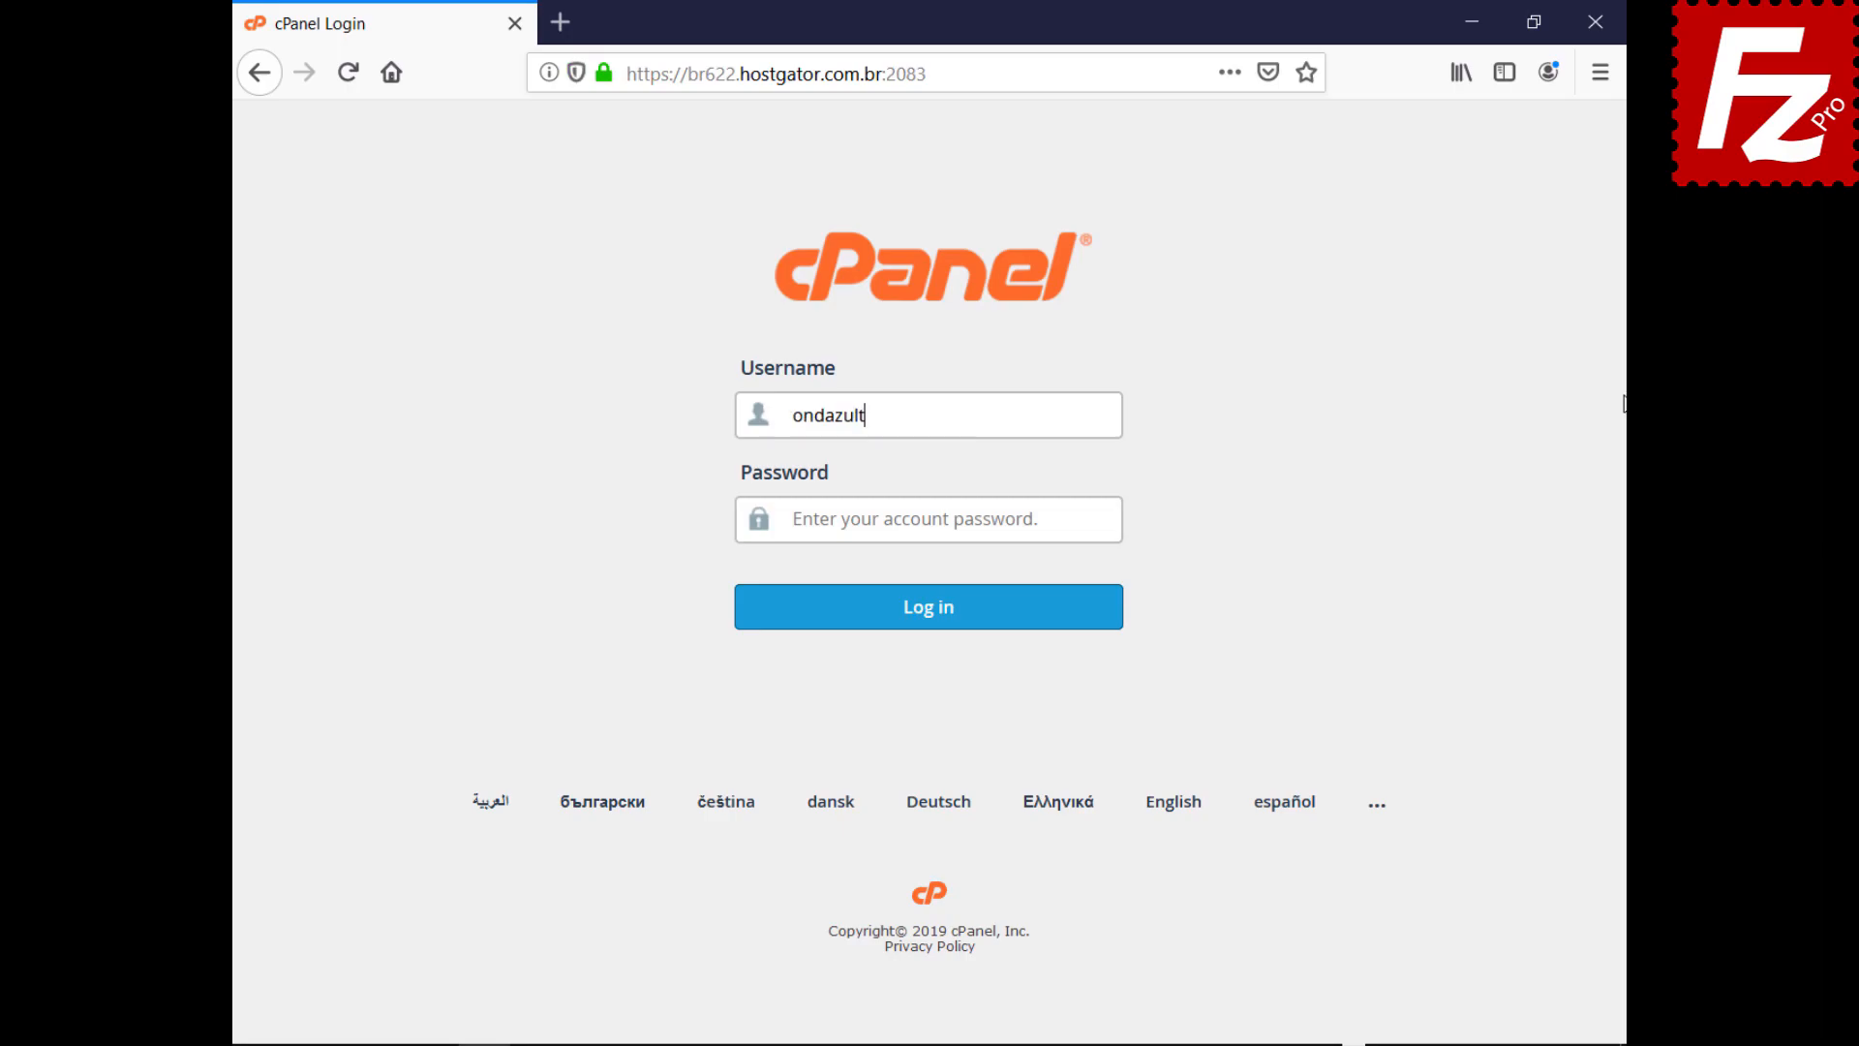
key(Tab)
key(ctrl+v)
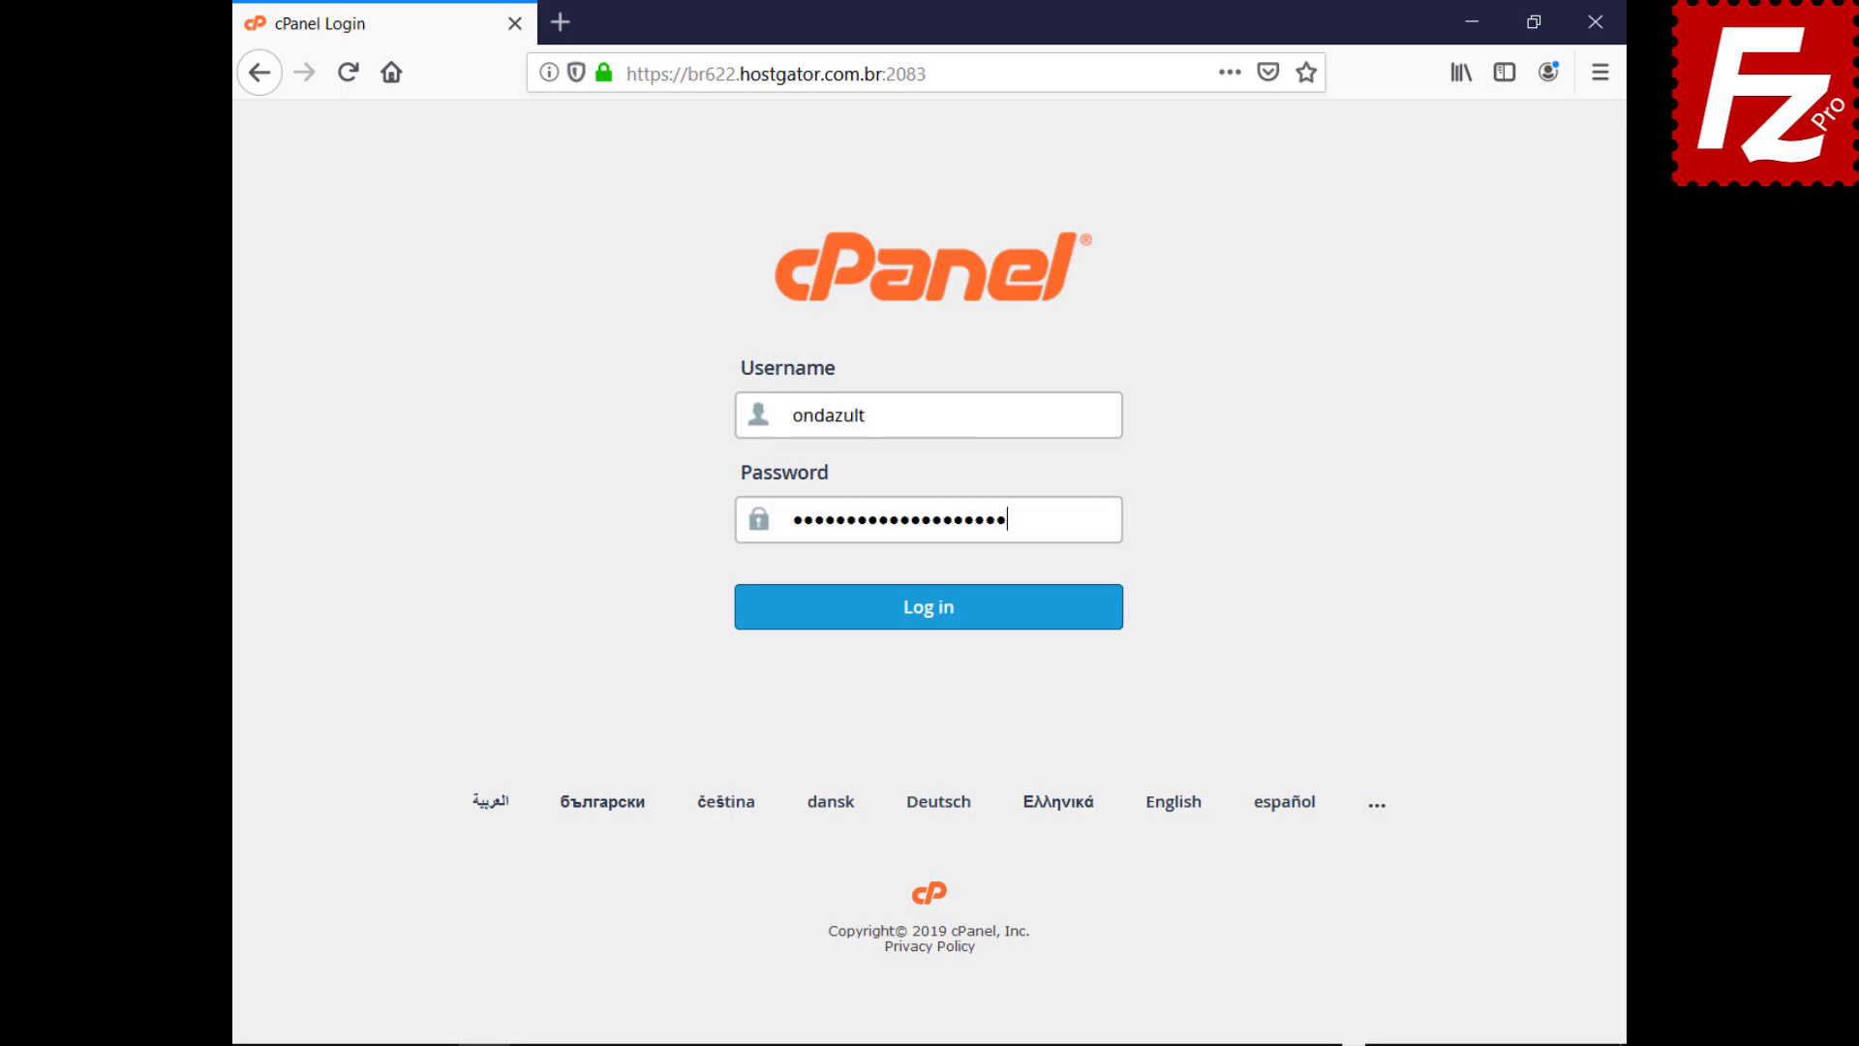
click(926, 635)
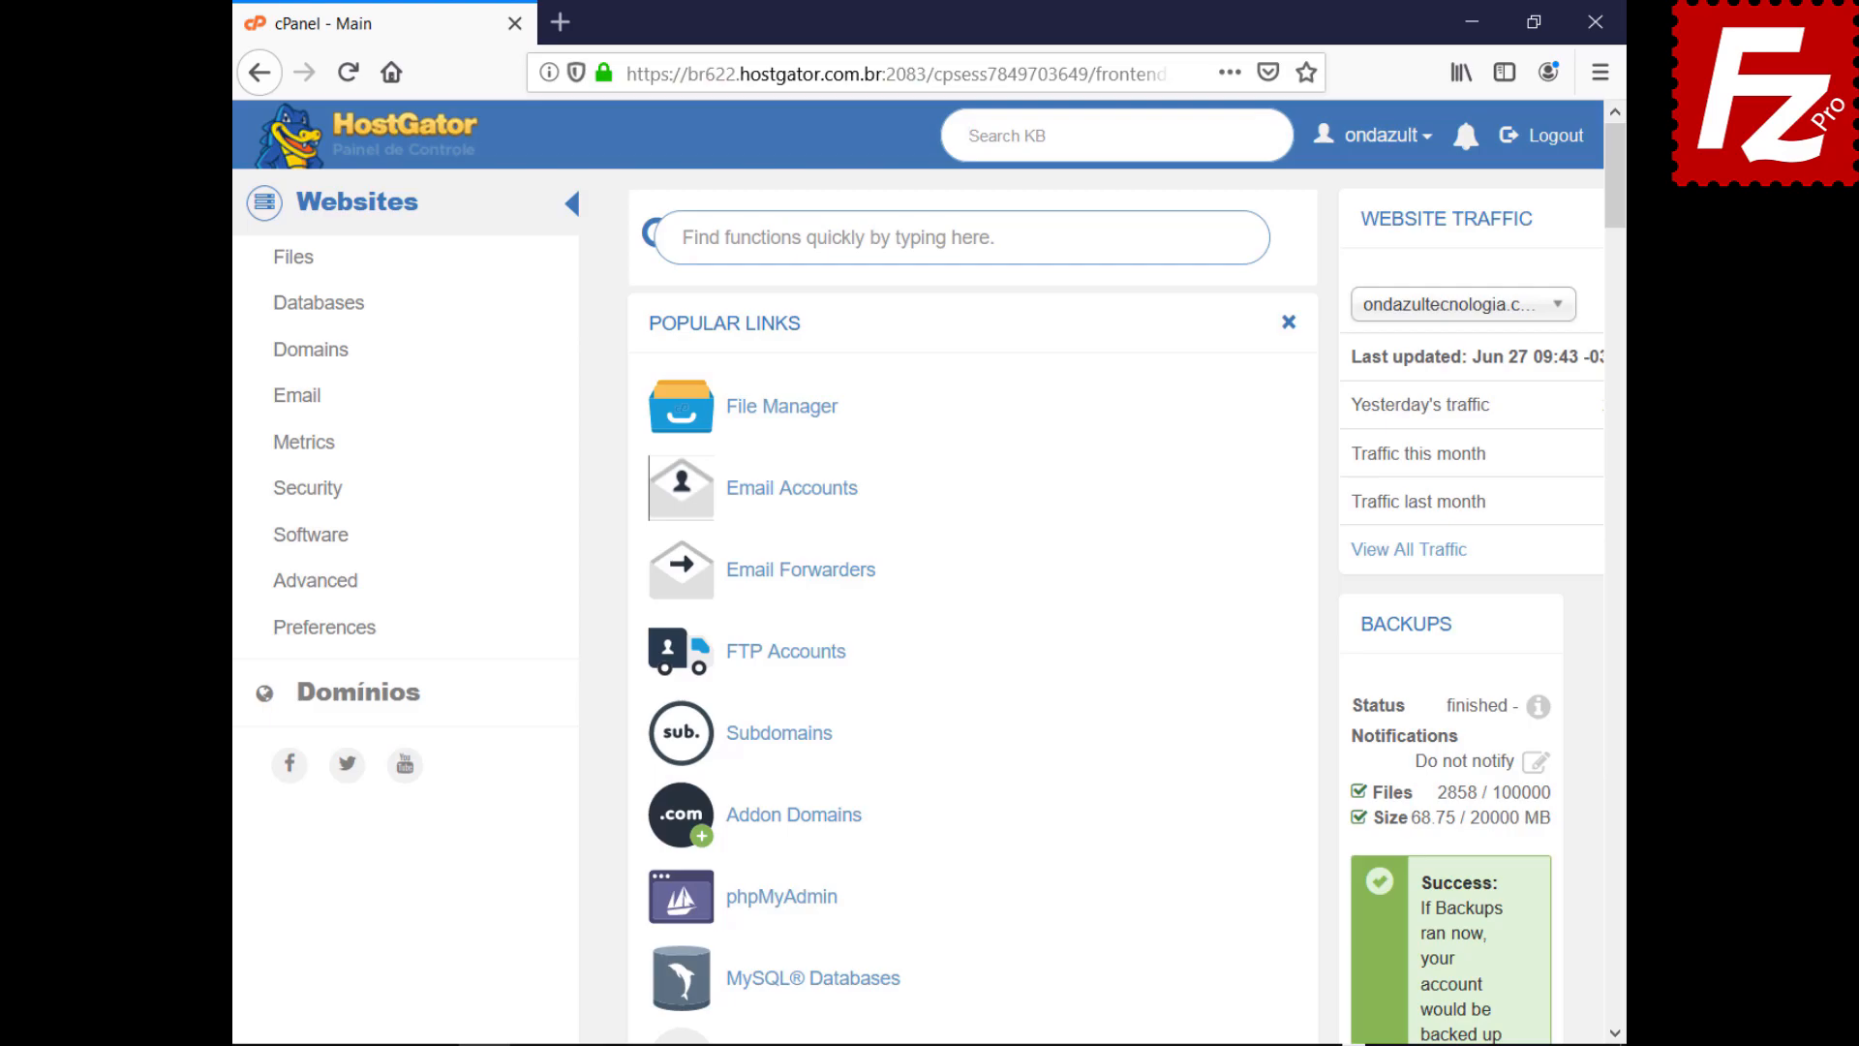
Create FTP account wordpressftp with directory public_html/wordpress
click(781, 659)
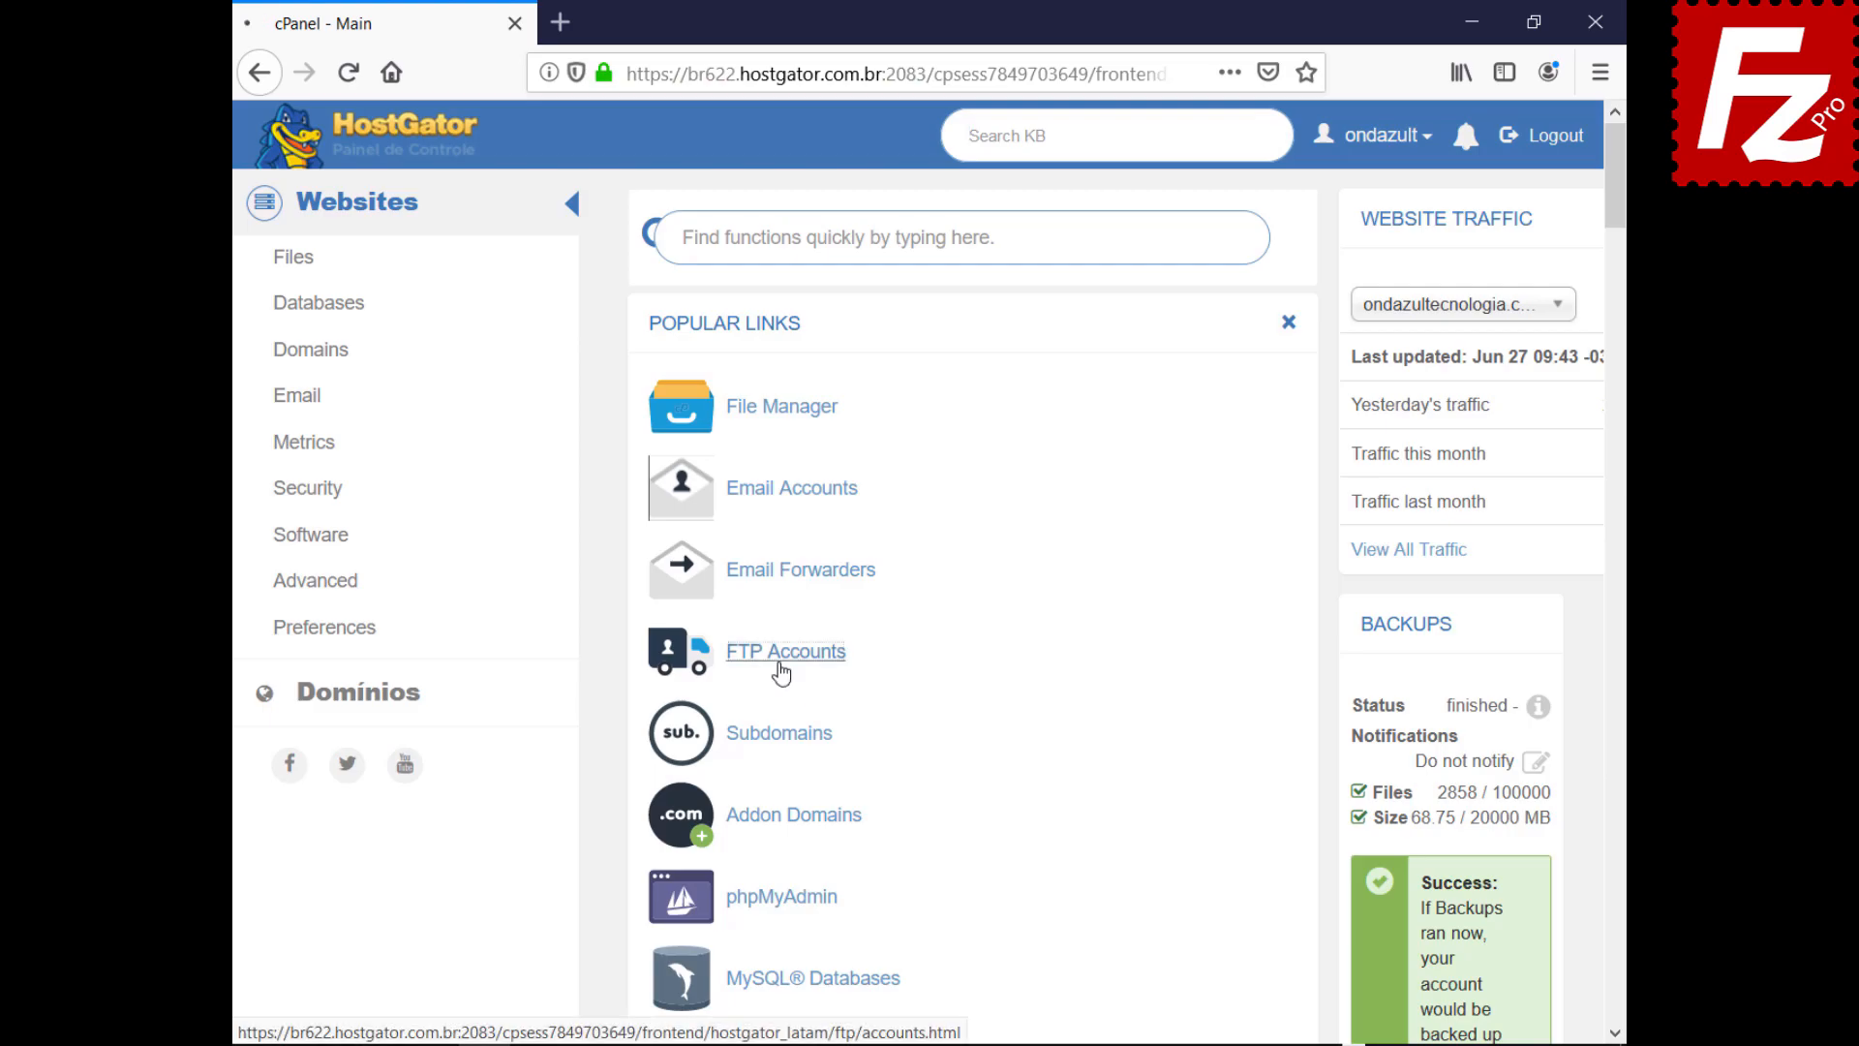
text(wordpressftp)
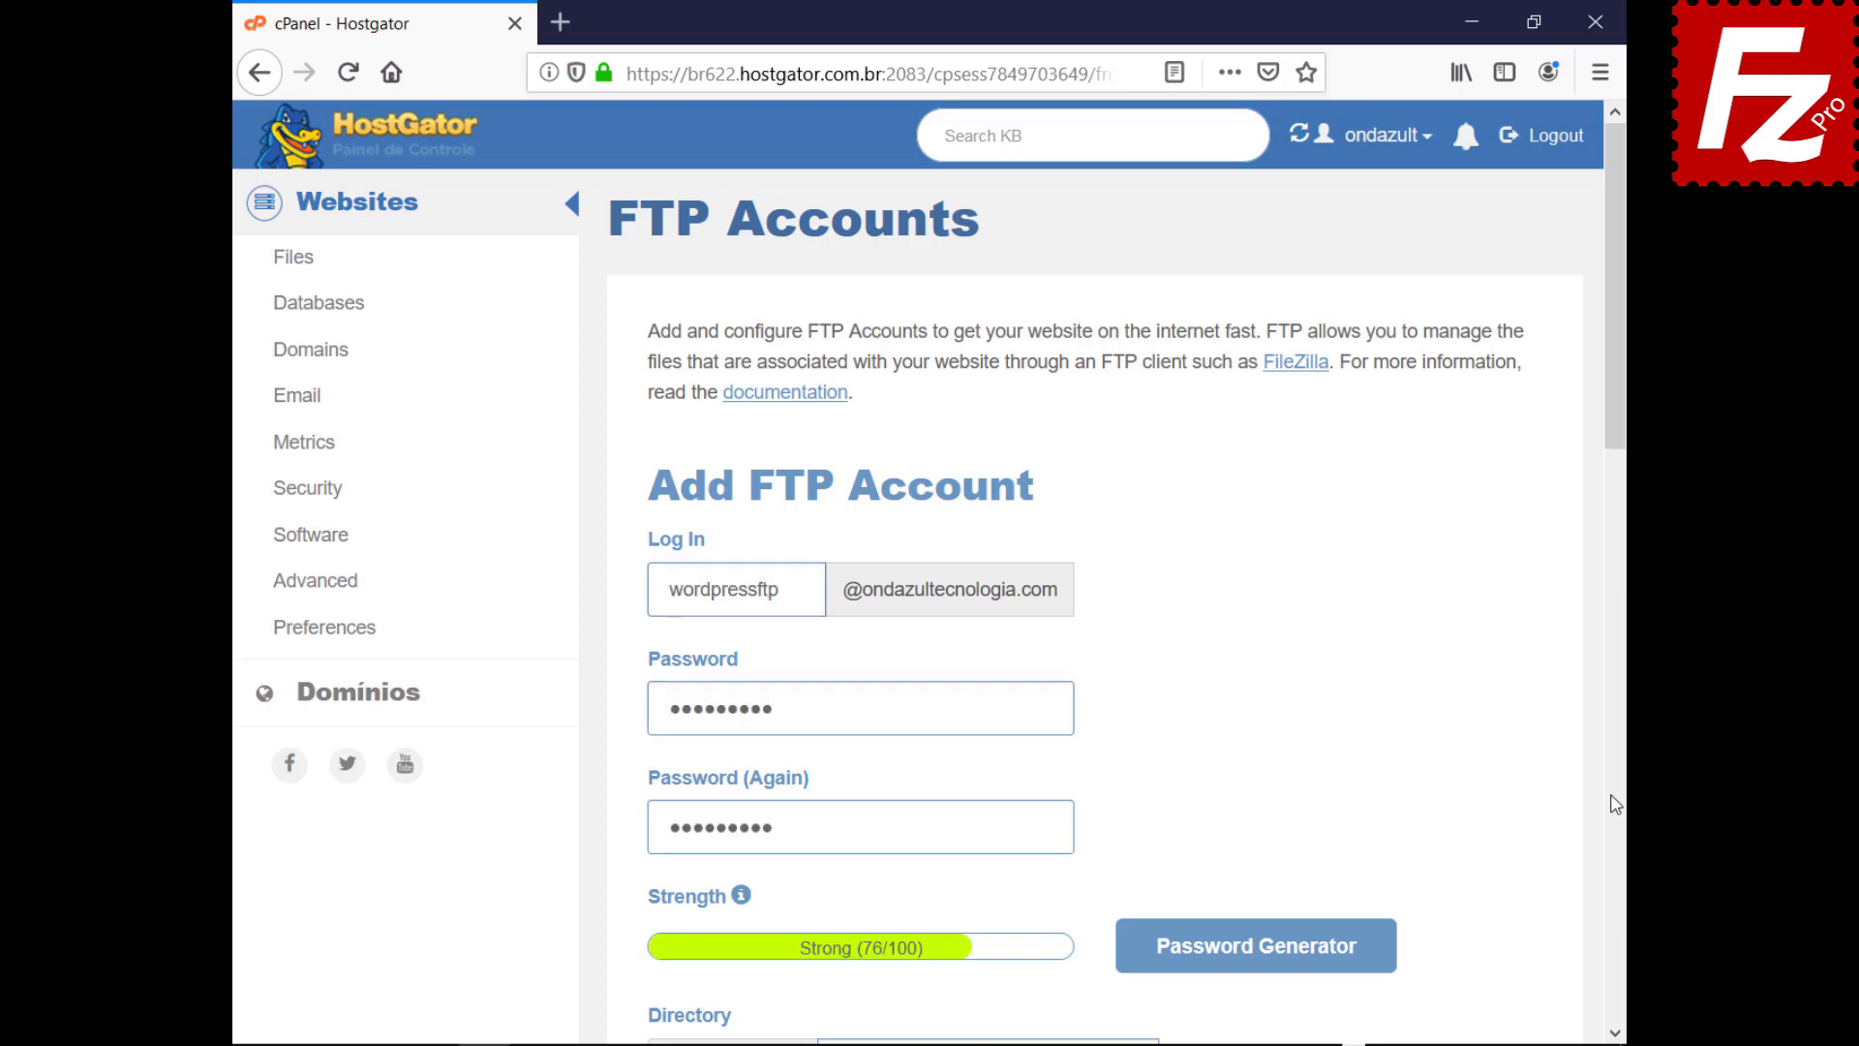
scroll(1615, 1034, down, 8)
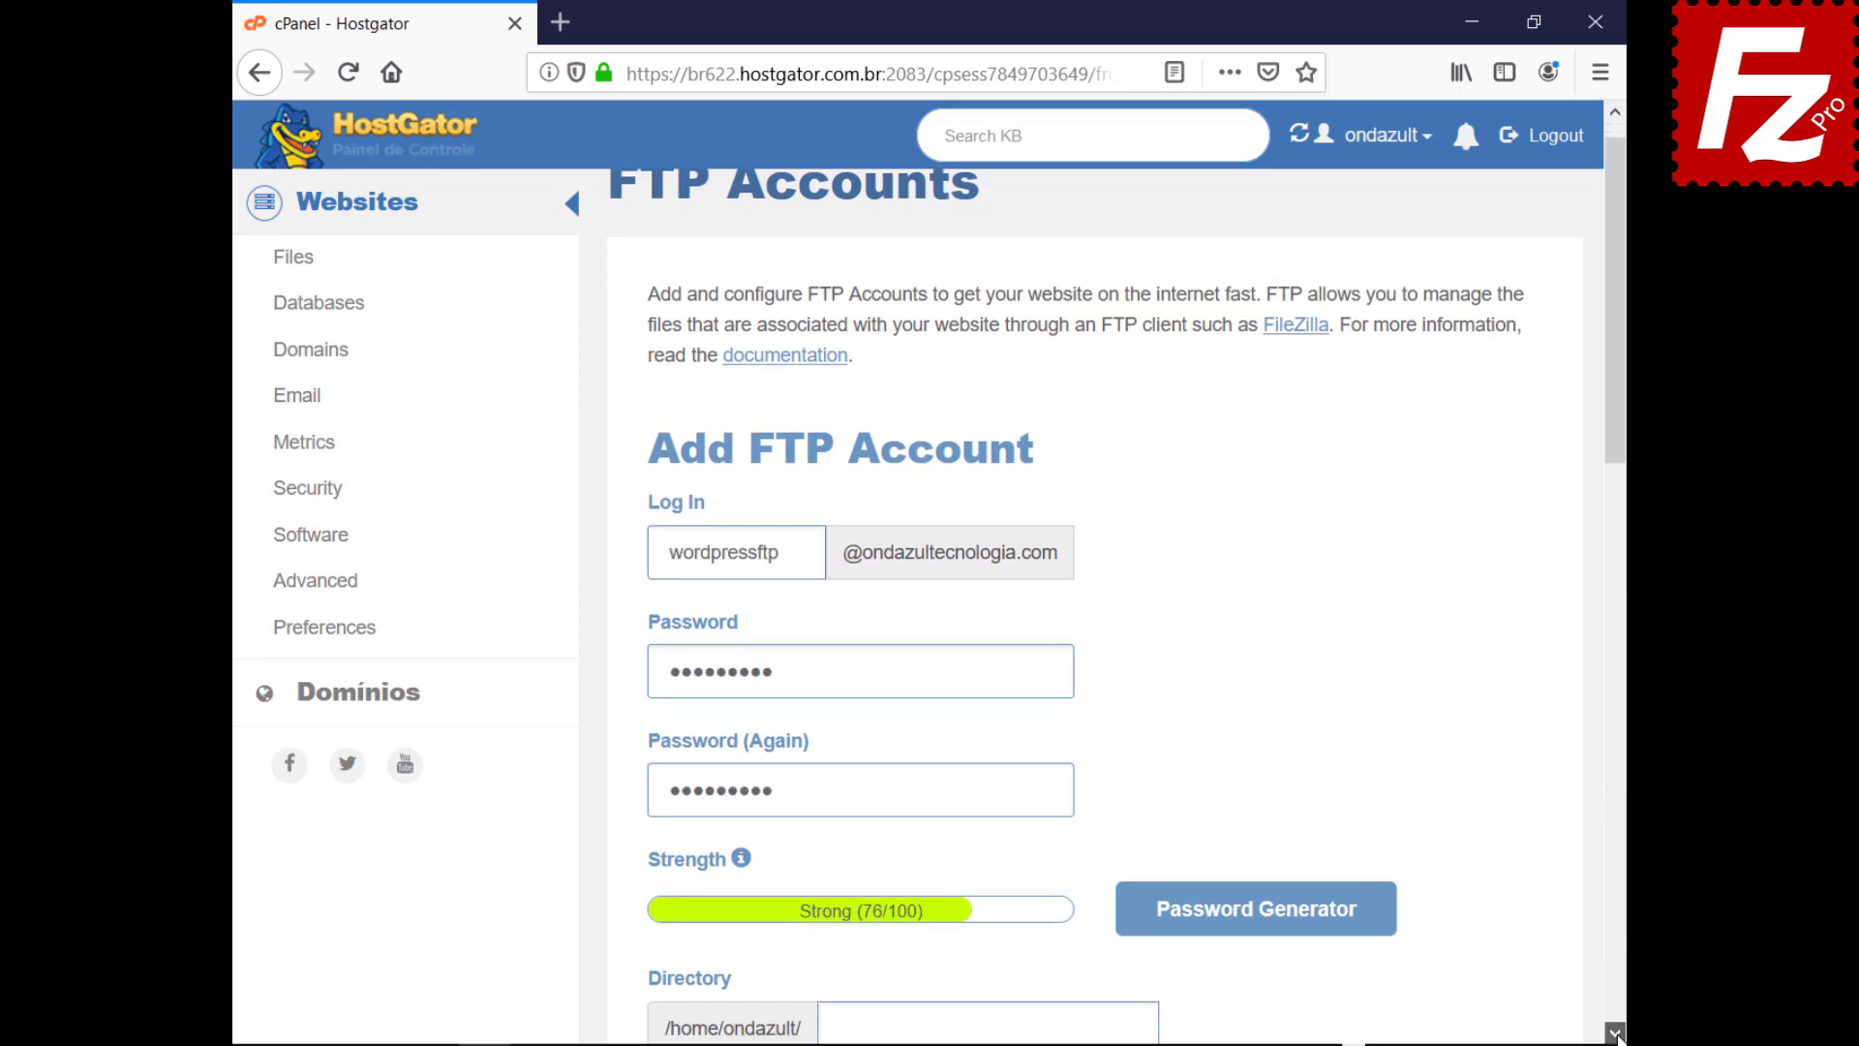
text(public_html/wordpress)
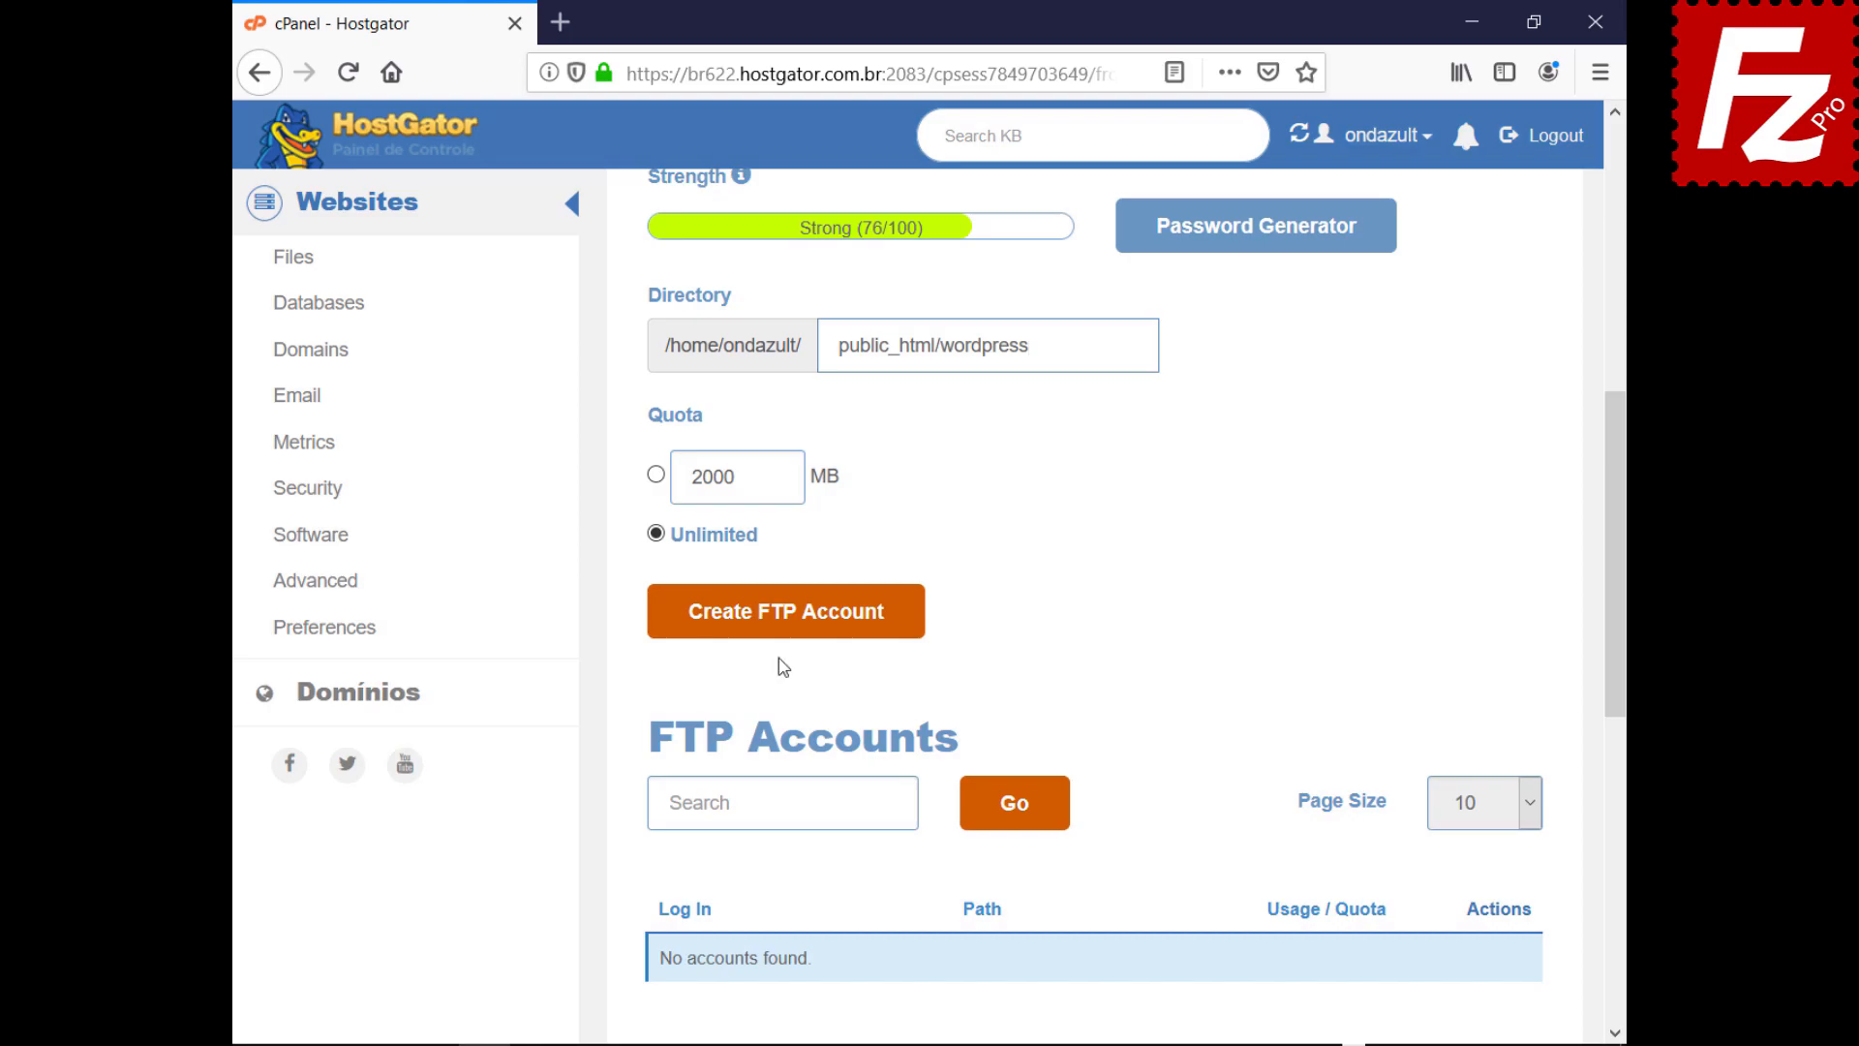
click(781, 627)
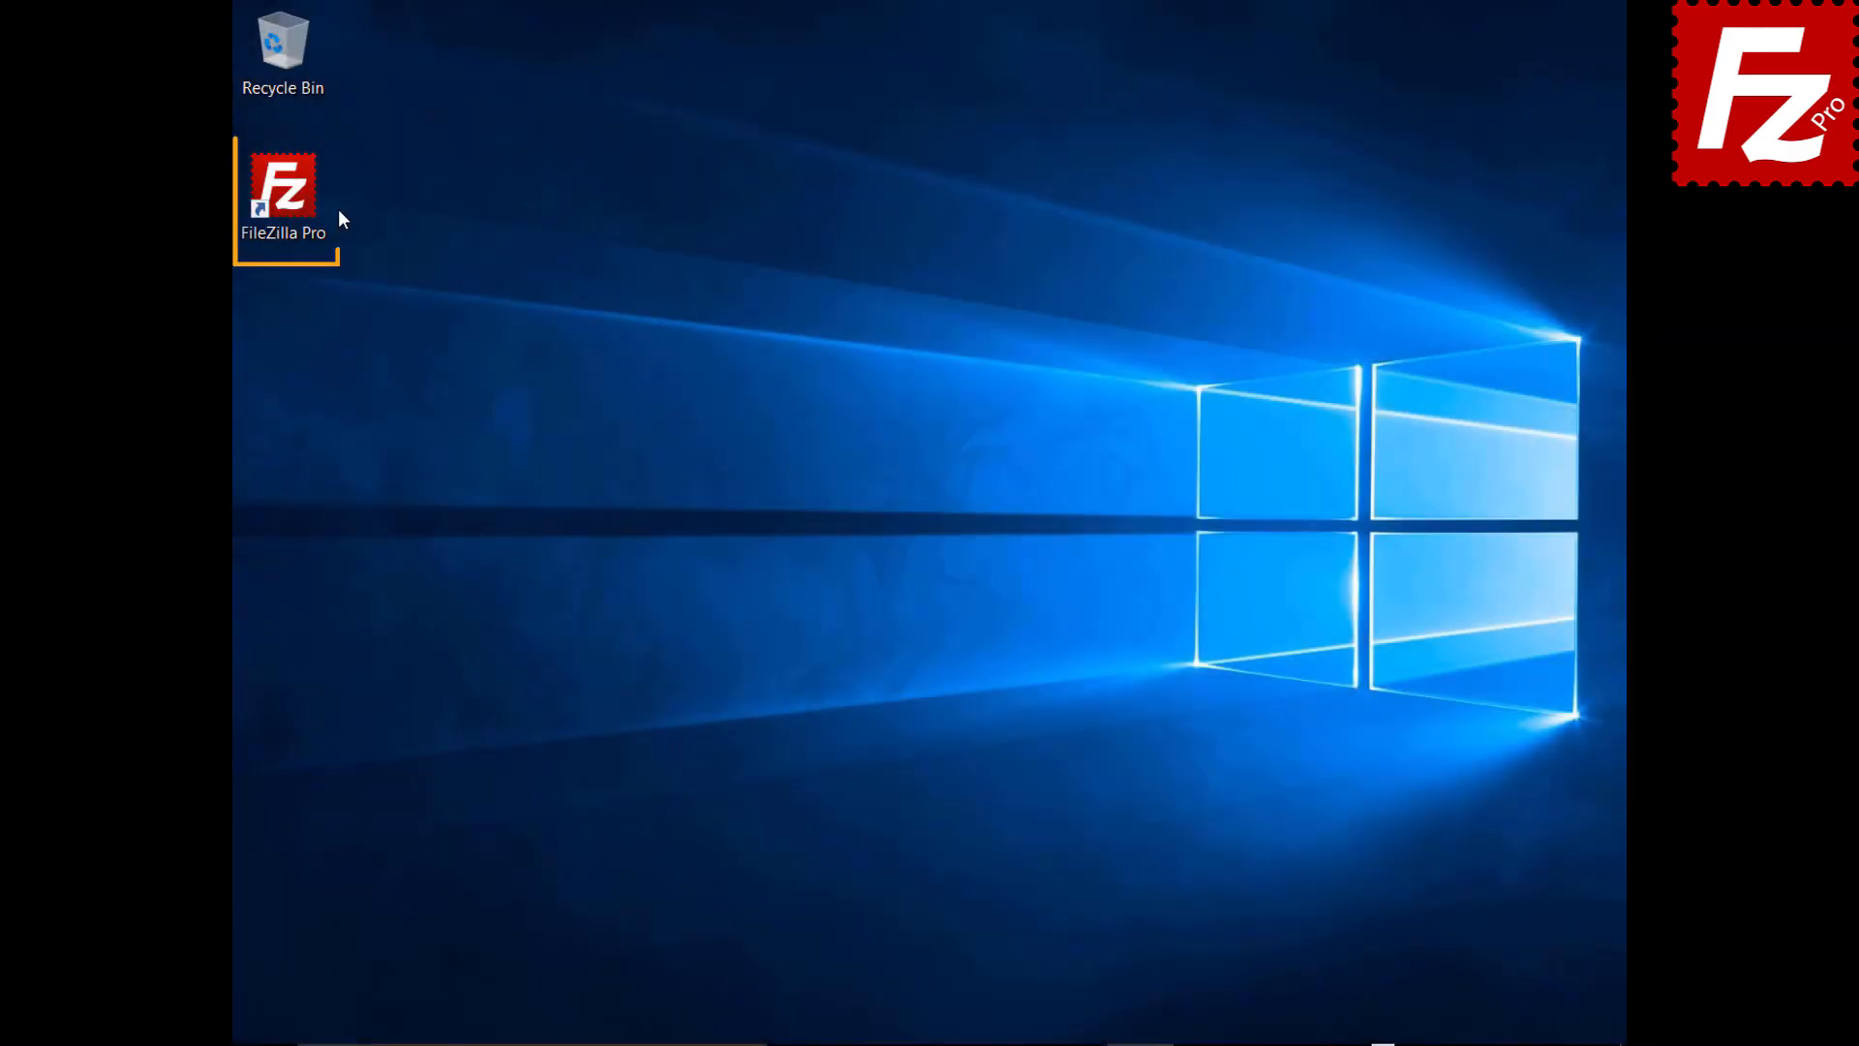
Launch FileZilla Pro and add a Site Manager entry named Wordpress with host, normal logon and credentials
double_click(295, 200)
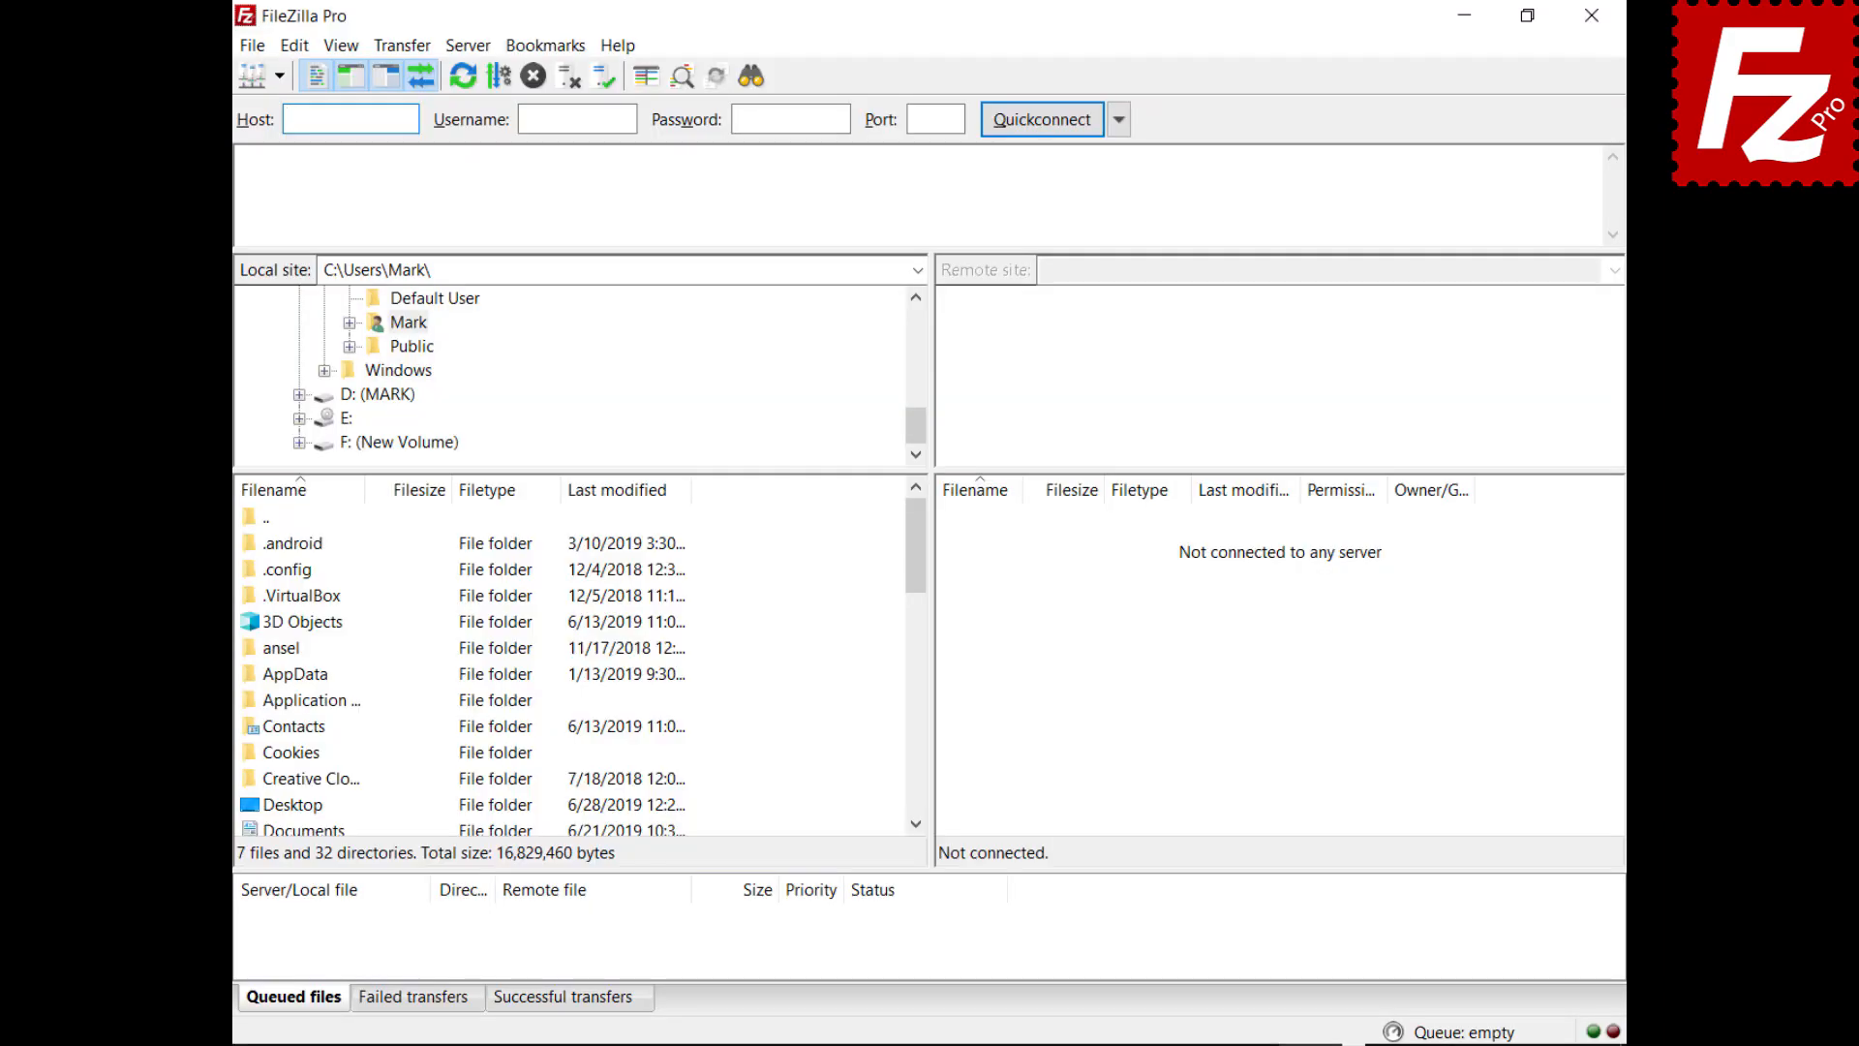
click(251, 50)
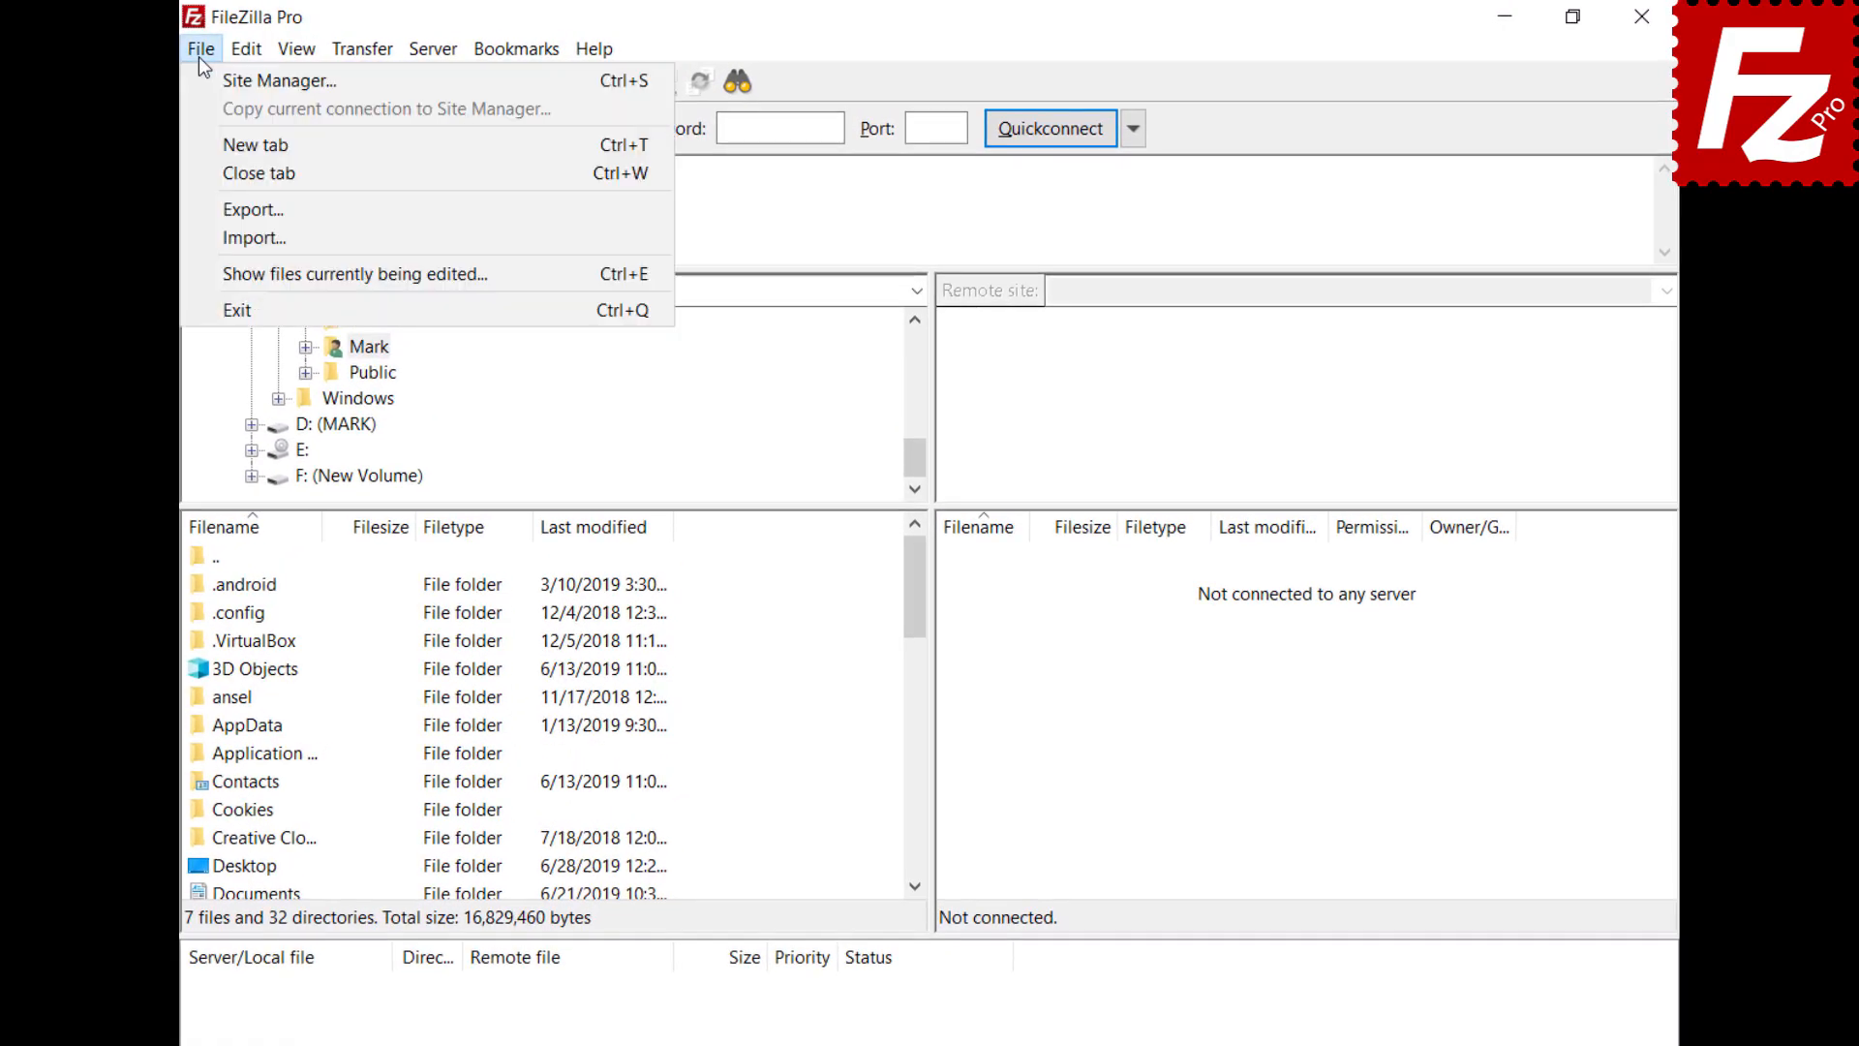
click(200, 68)
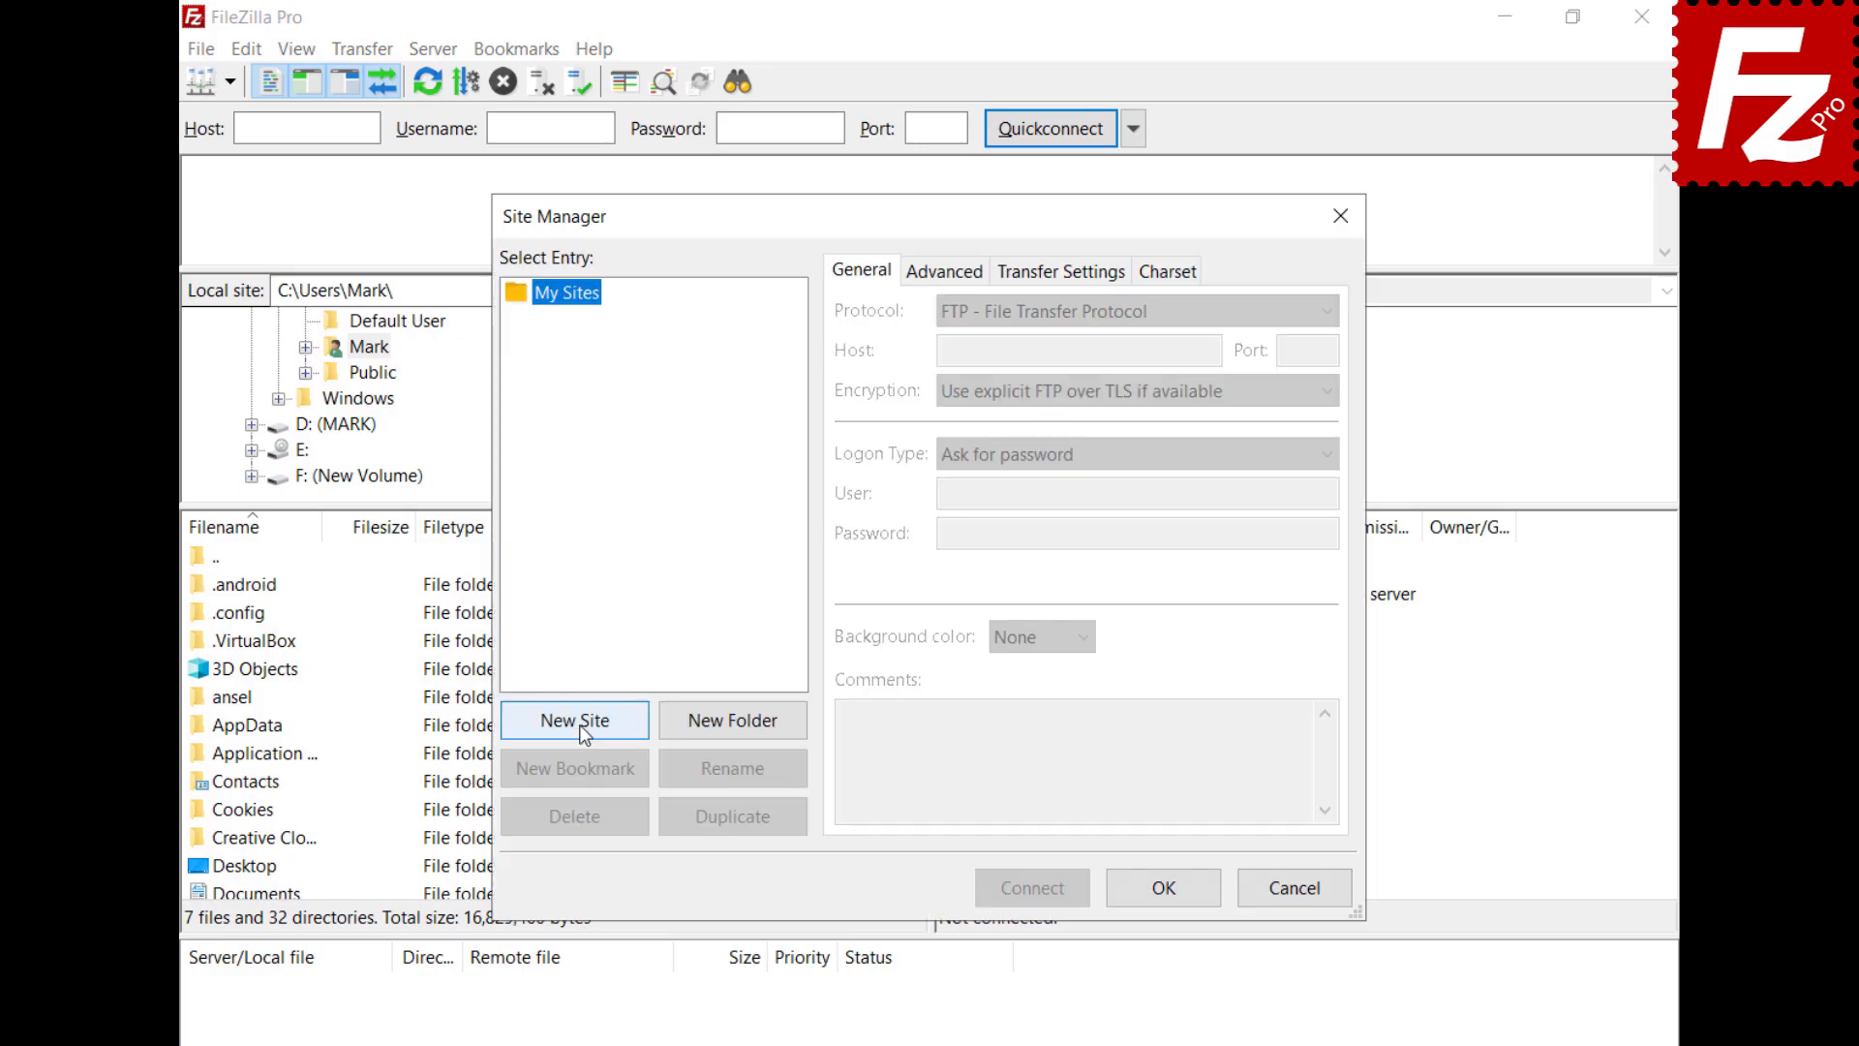
click(577, 720)
text(rdpress)
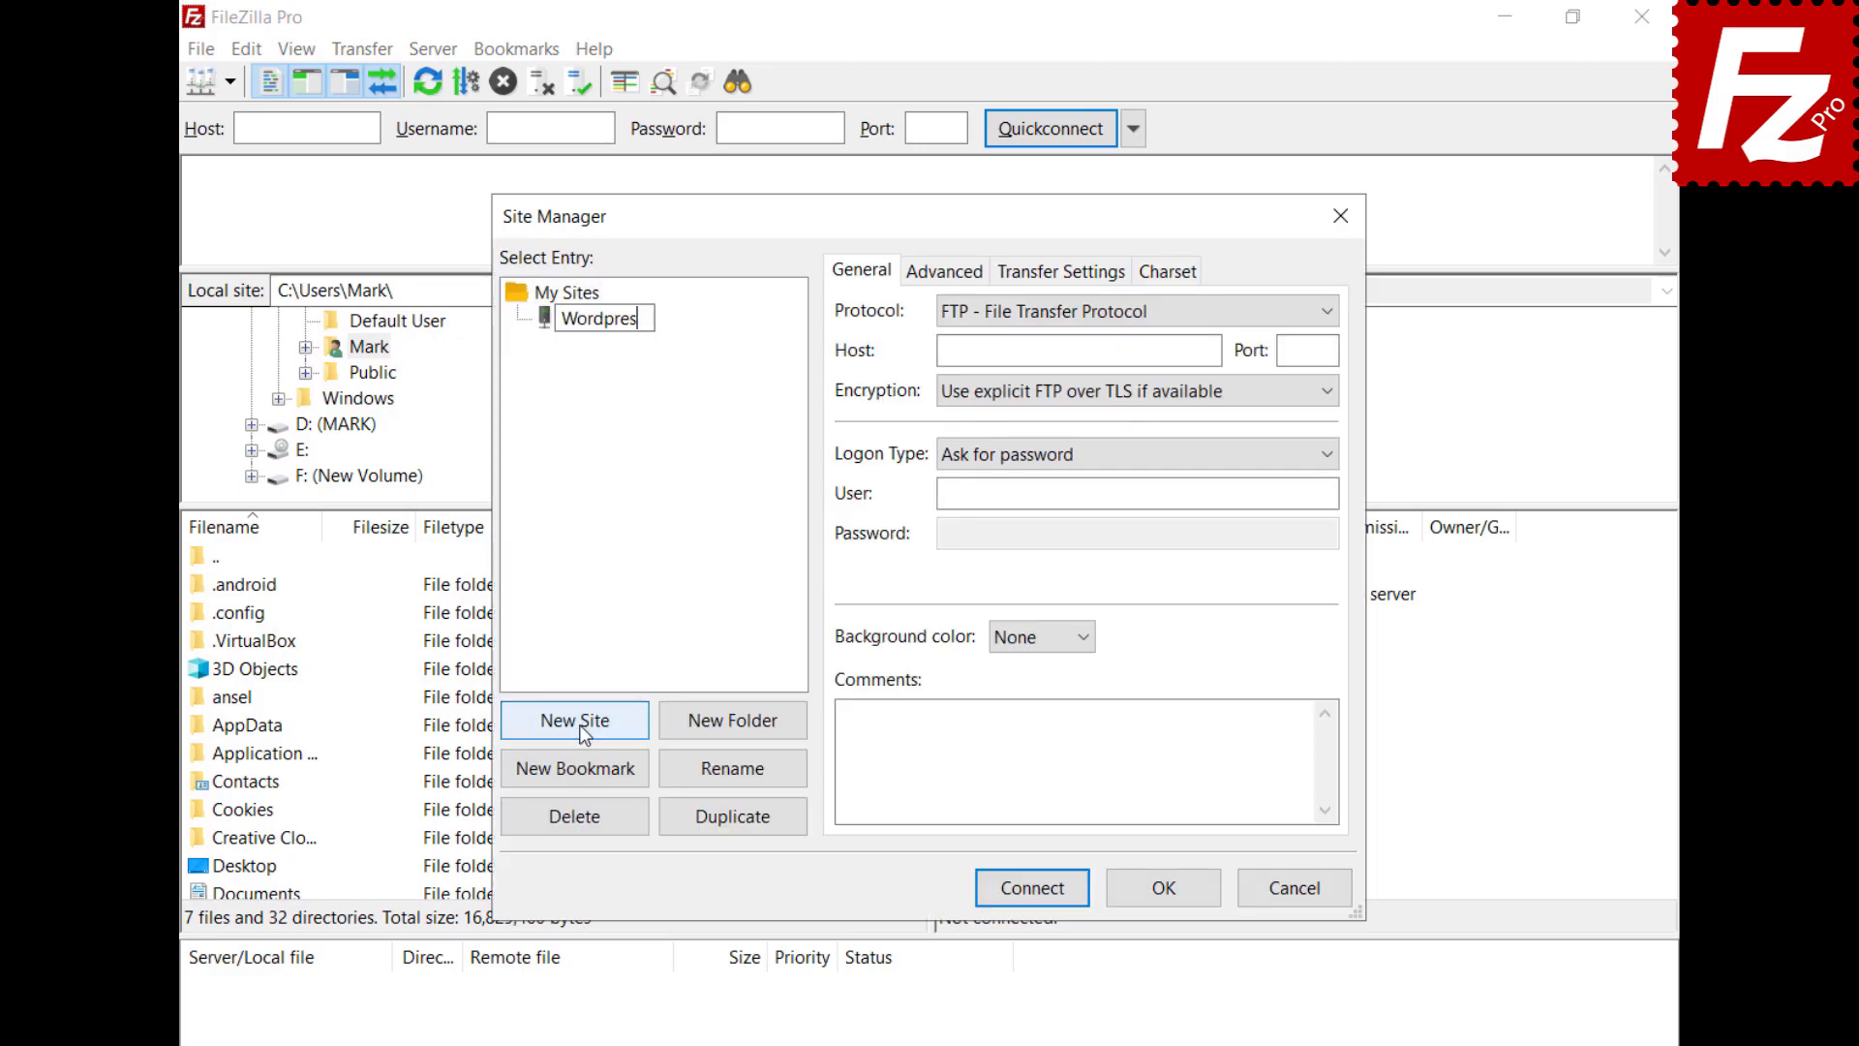
key(Return)
text(ftp.ondazultecnologia.com)
key(ctrl+v)
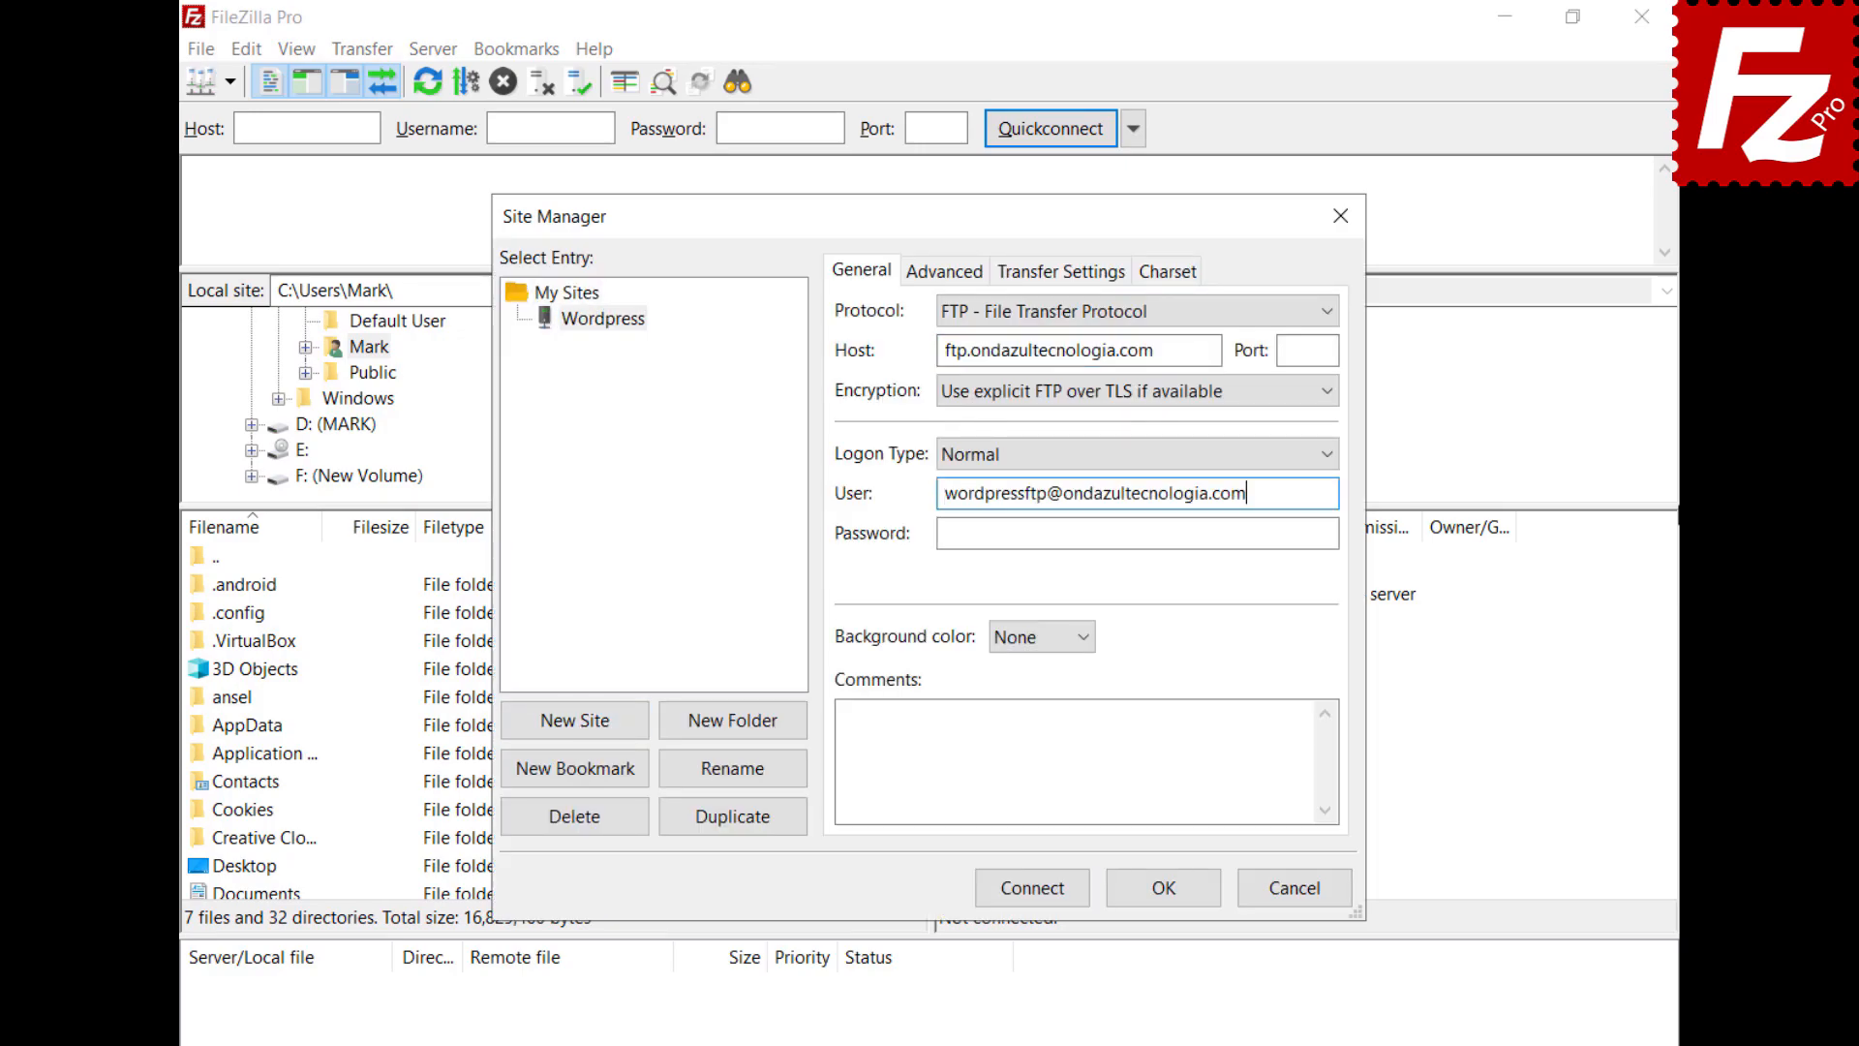
key(Tab)
key(ctrl+v)
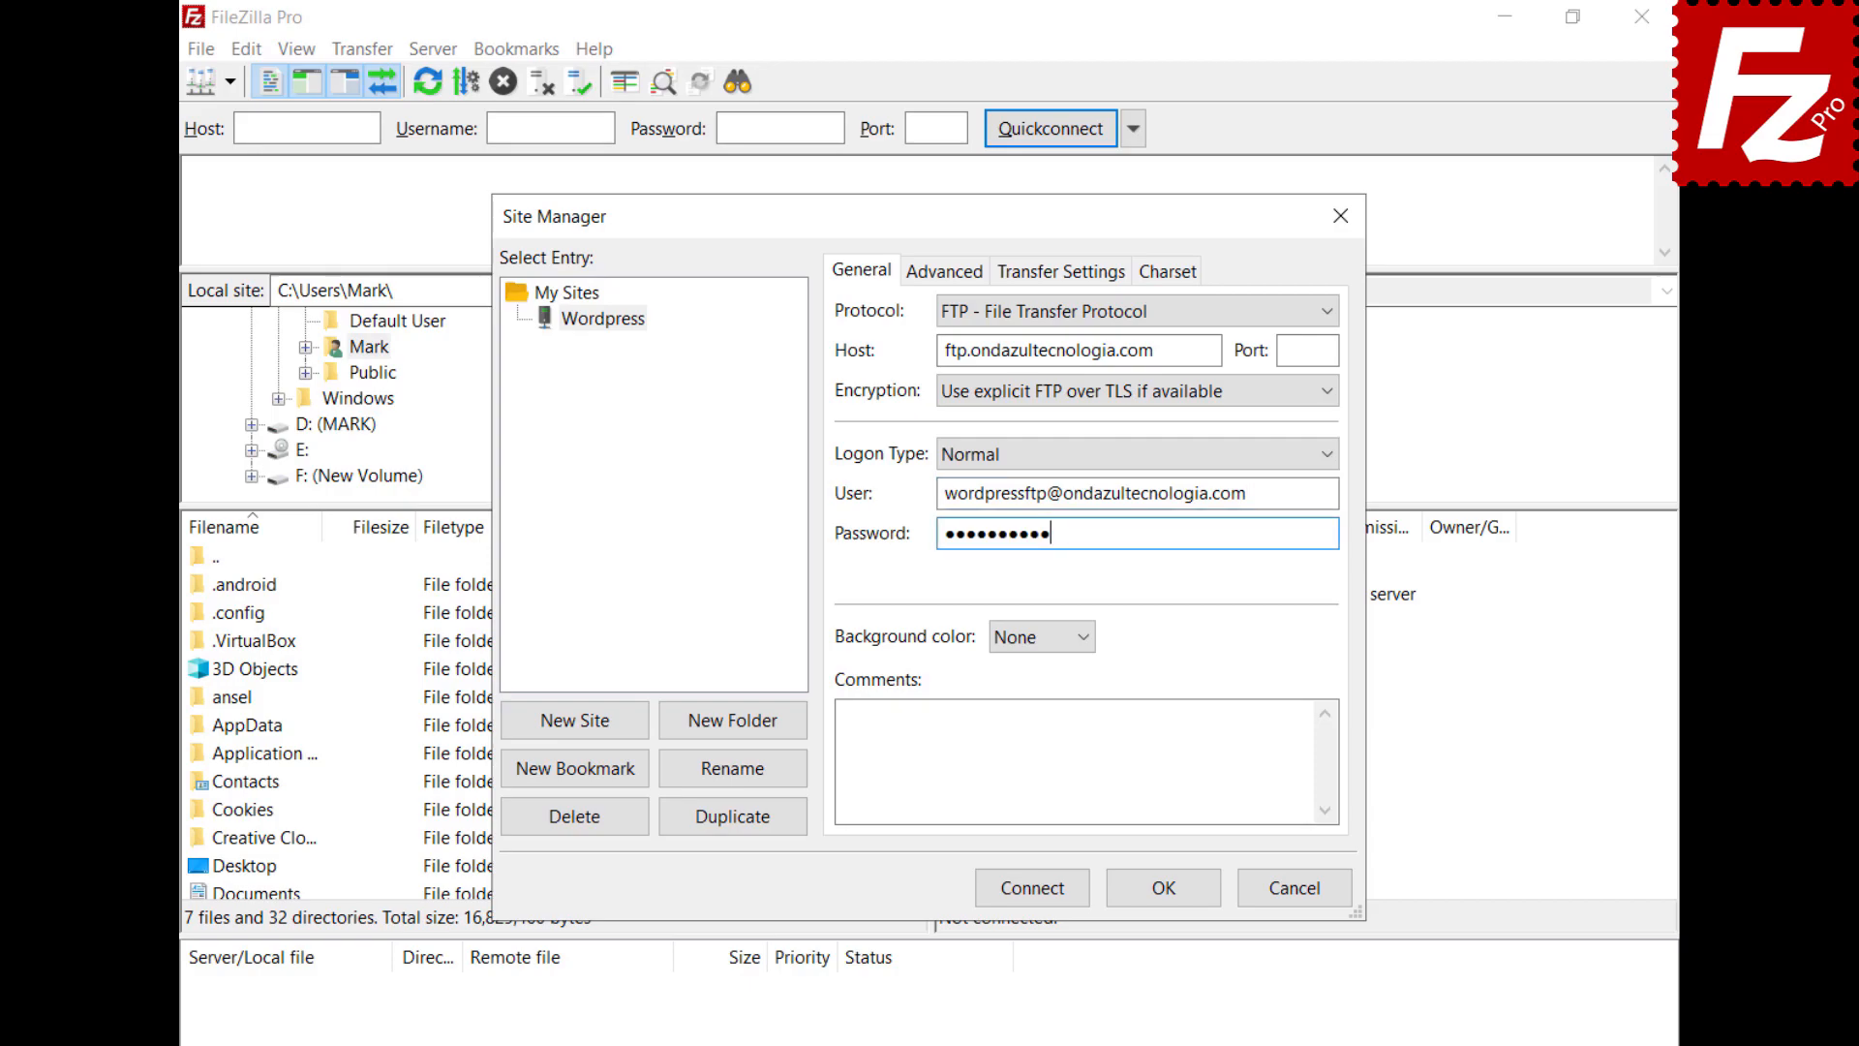
Connect to the Wordpress site, always trusting the server's certificate
click(1030, 892)
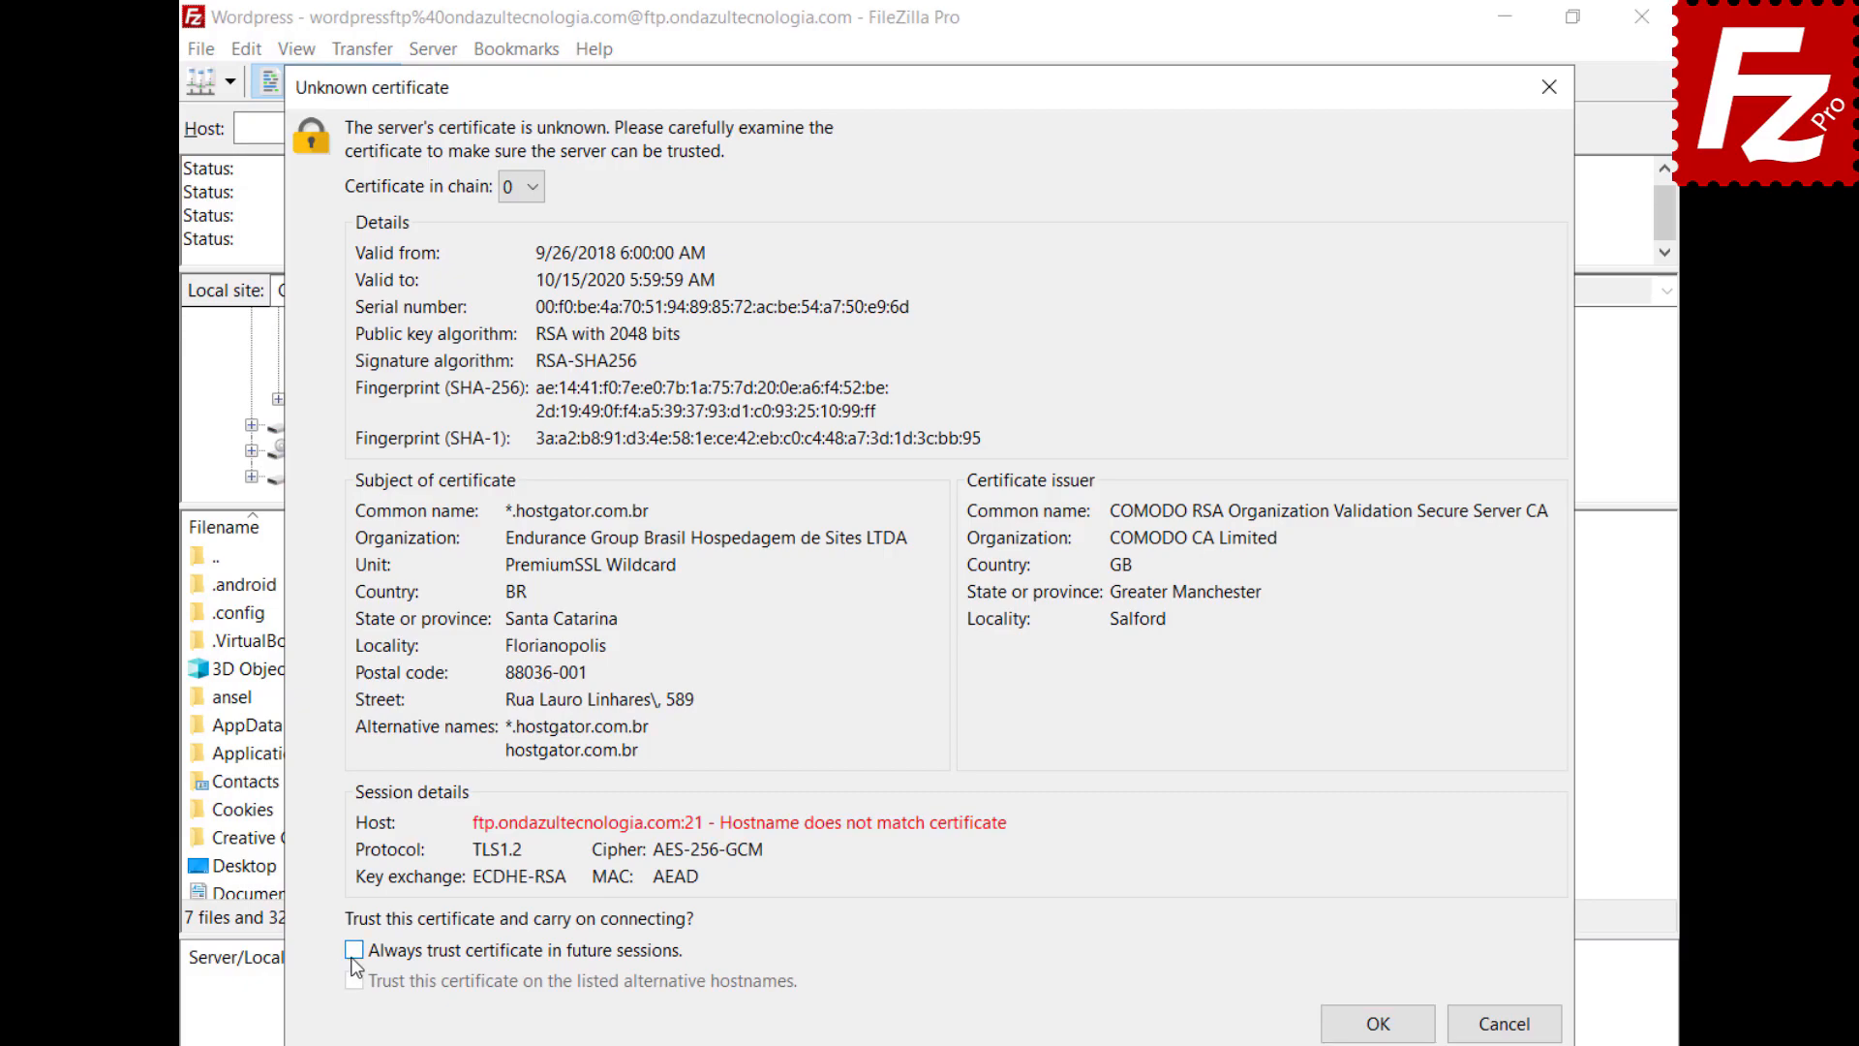
click(354, 950)
click(1378, 1024)
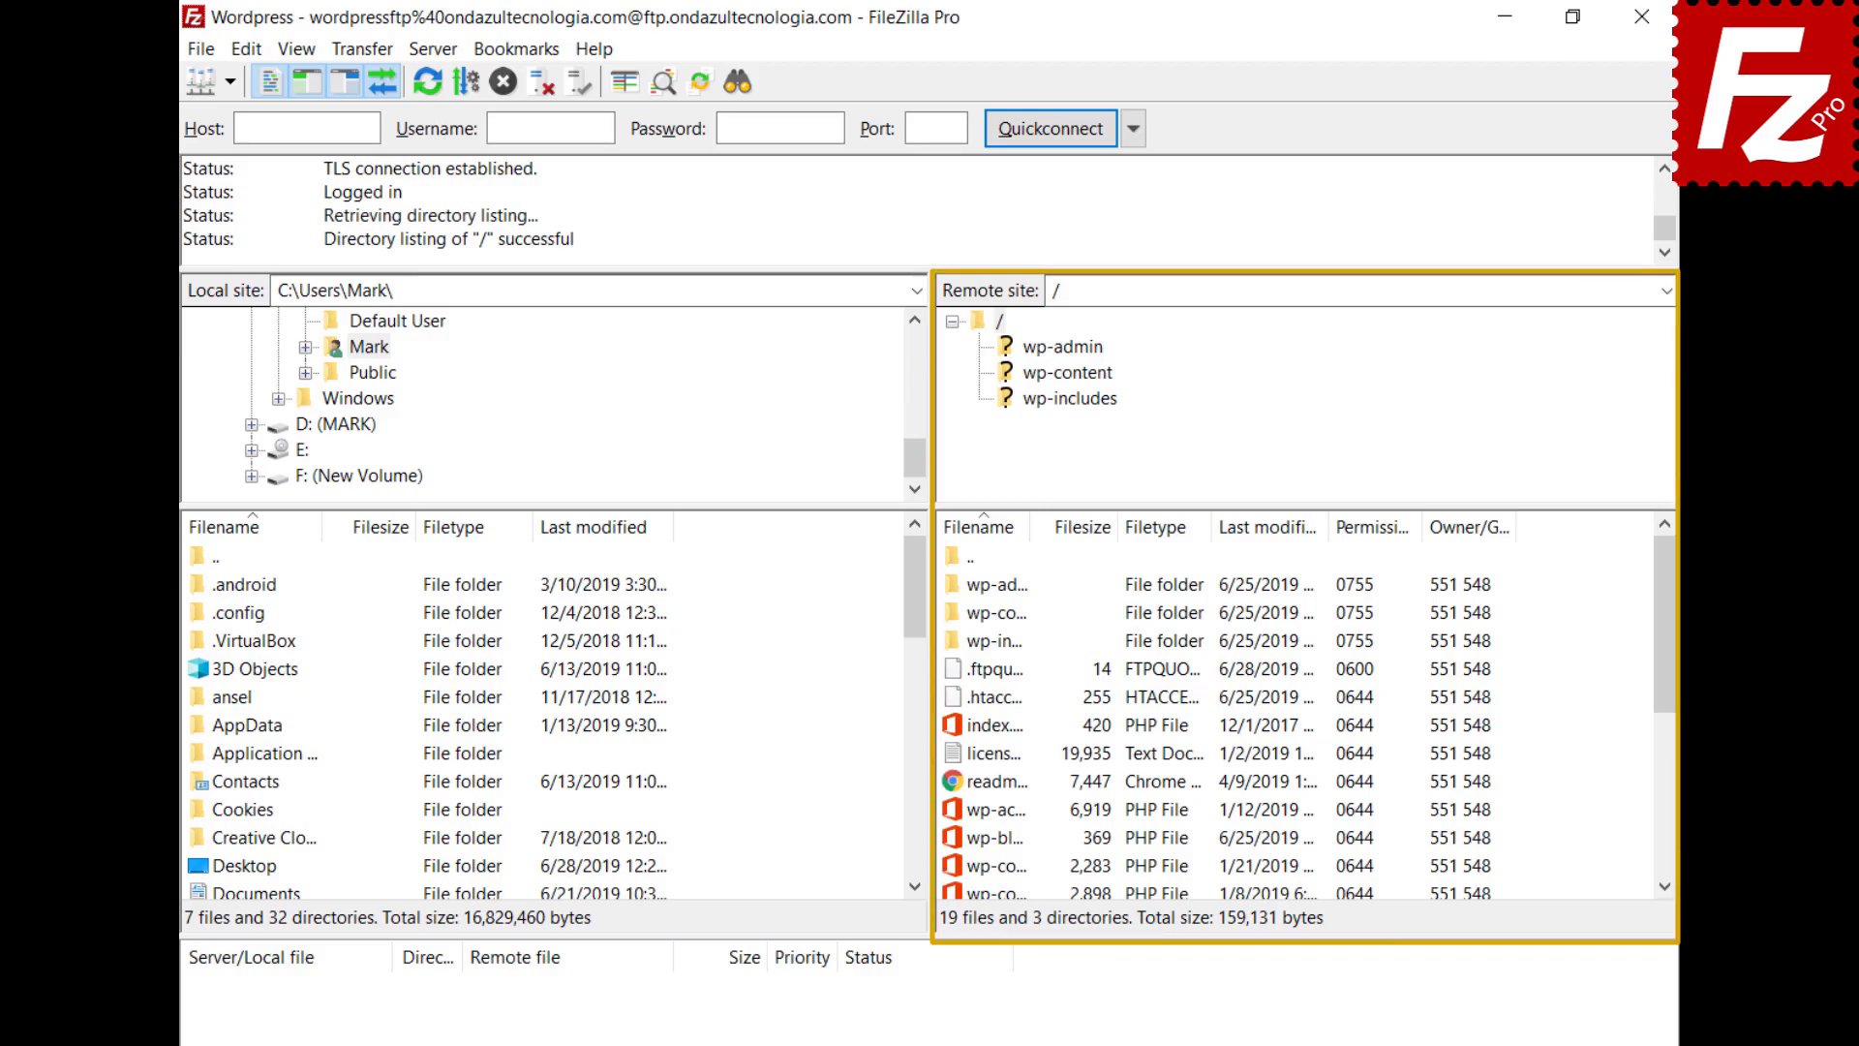
Add the first line 'Enter a new line here' to wp-blog-header.php, save it, and upload it
right_click(956, 837)
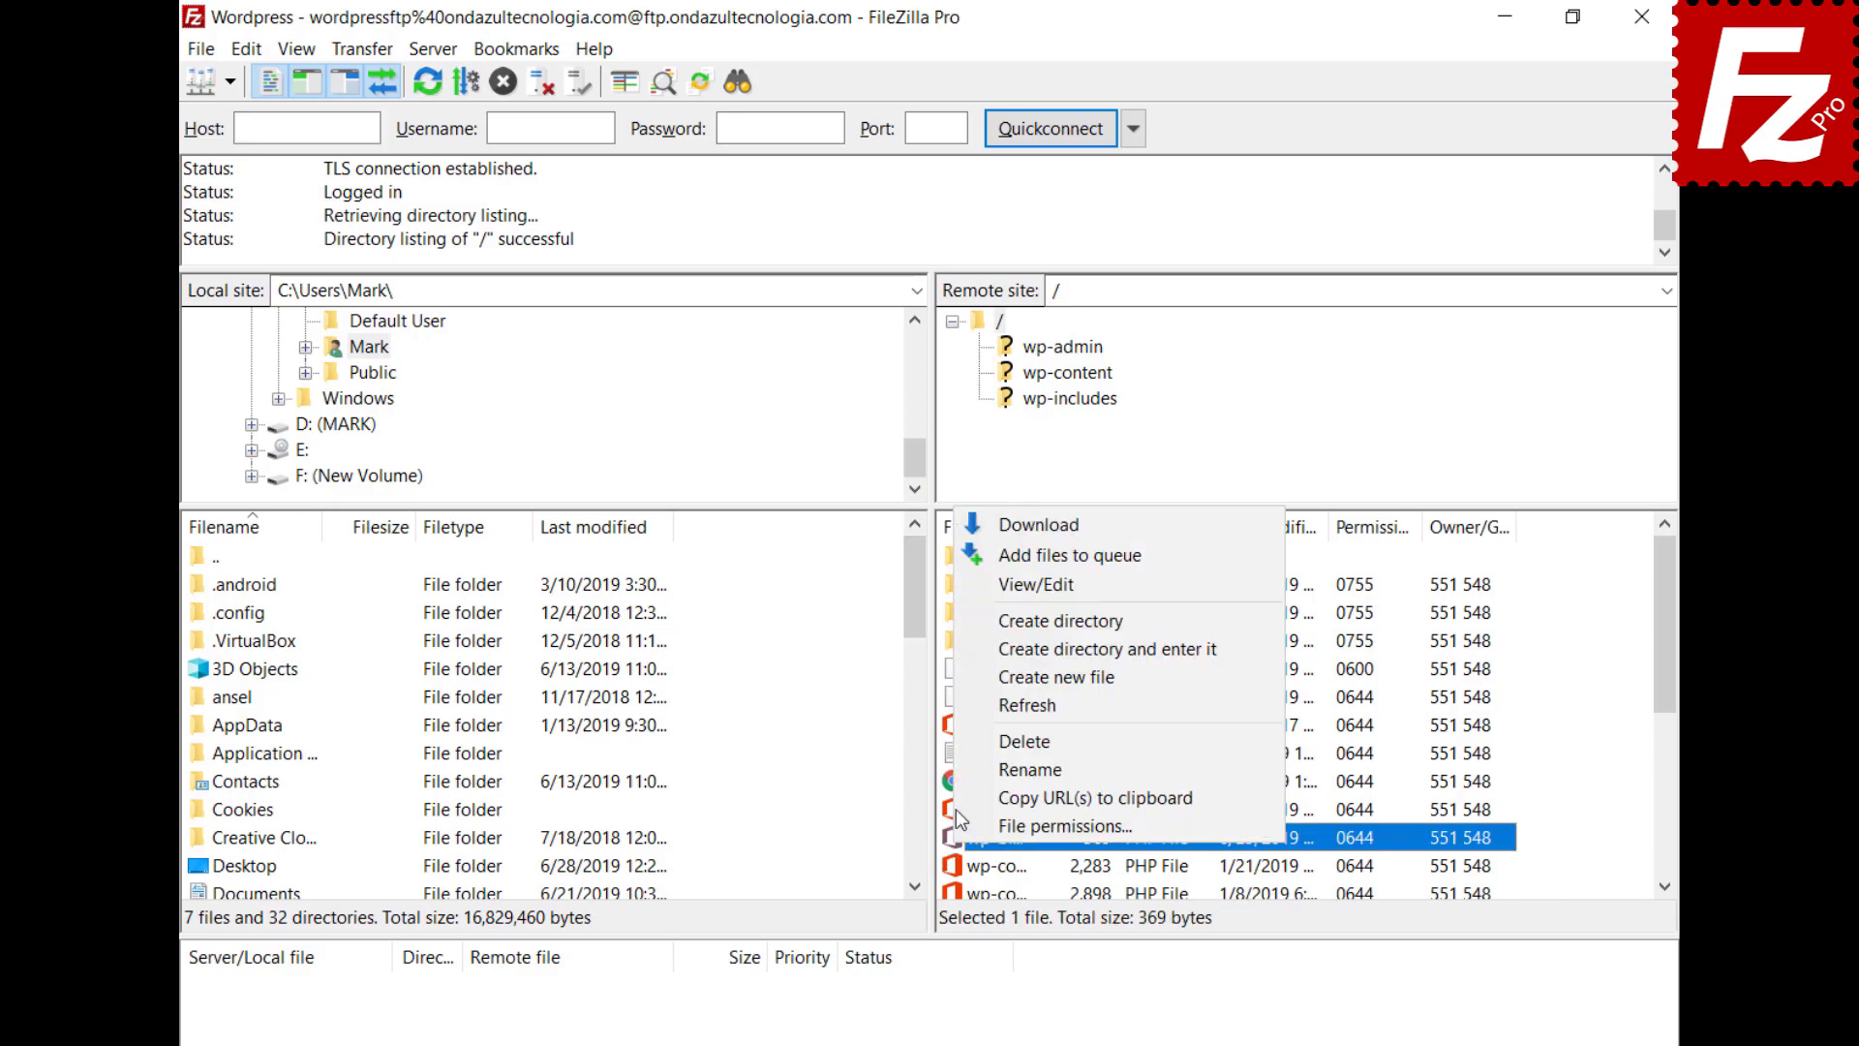
click(979, 585)
key(Return)
key(Up)
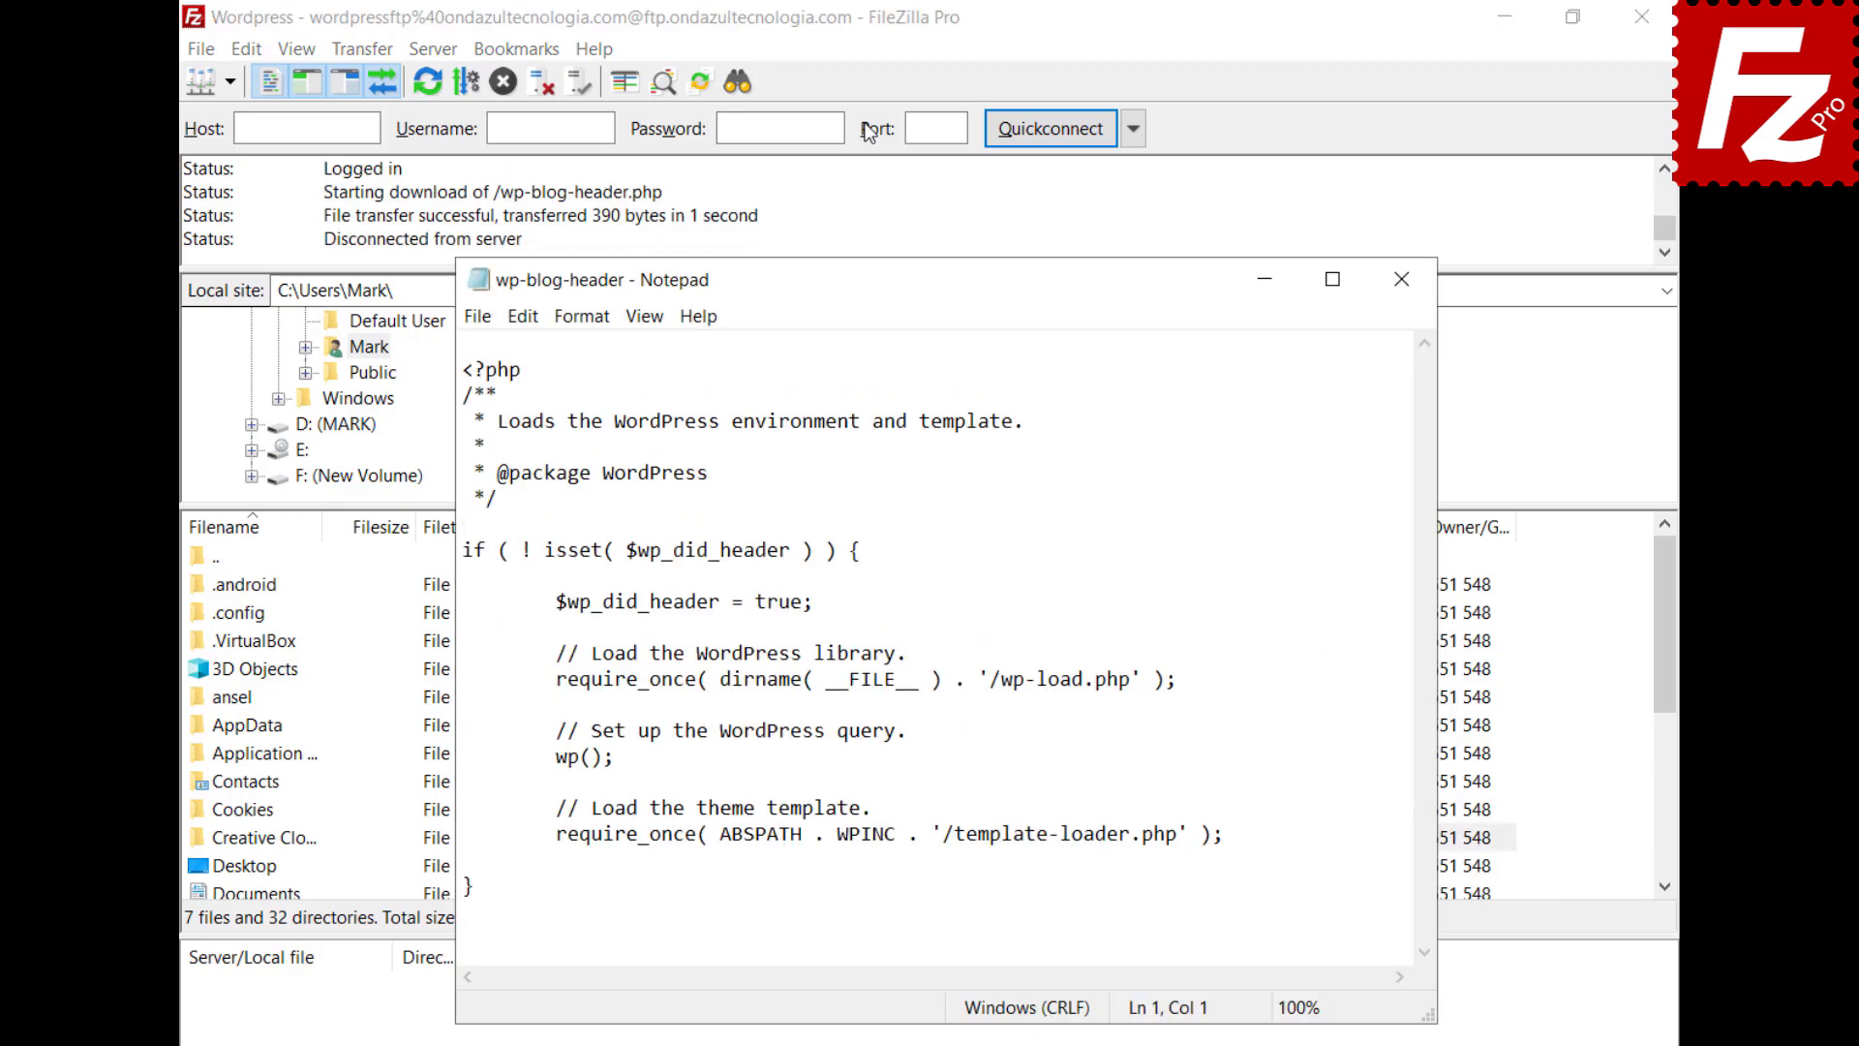
text(Enter a new line here)
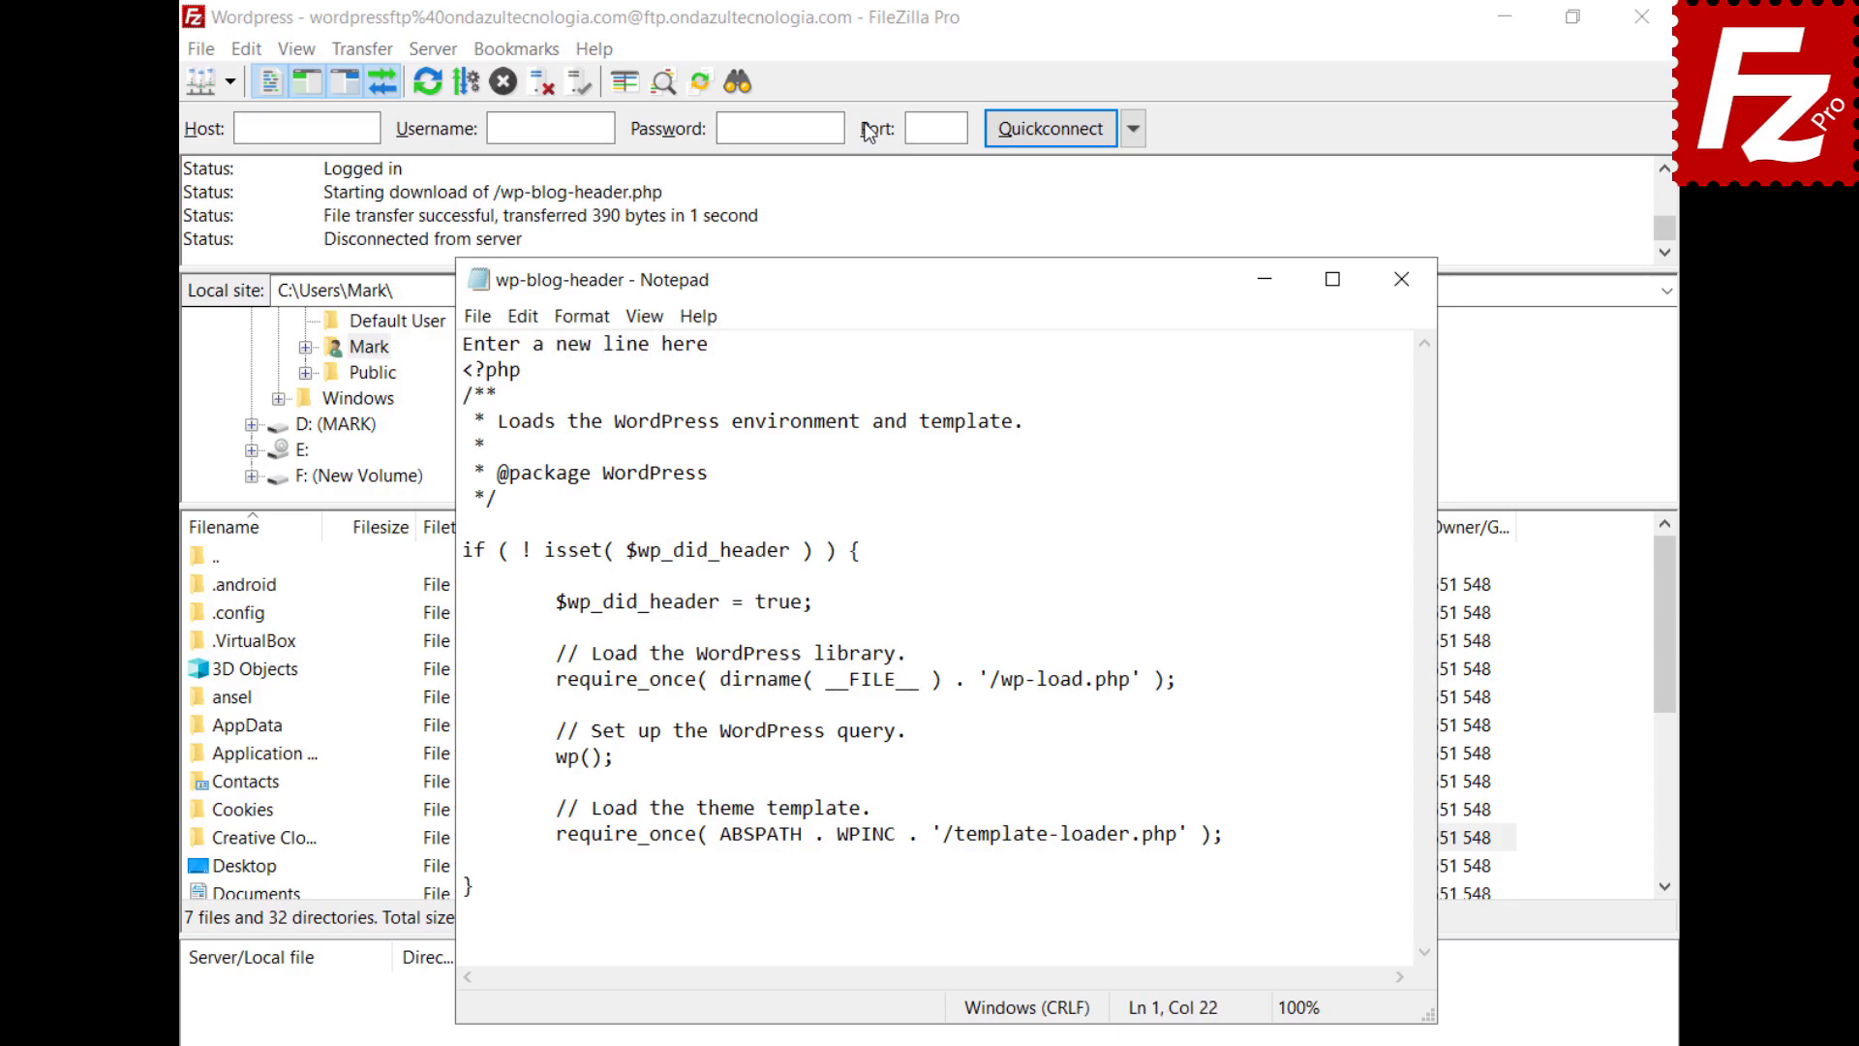
click(472, 317)
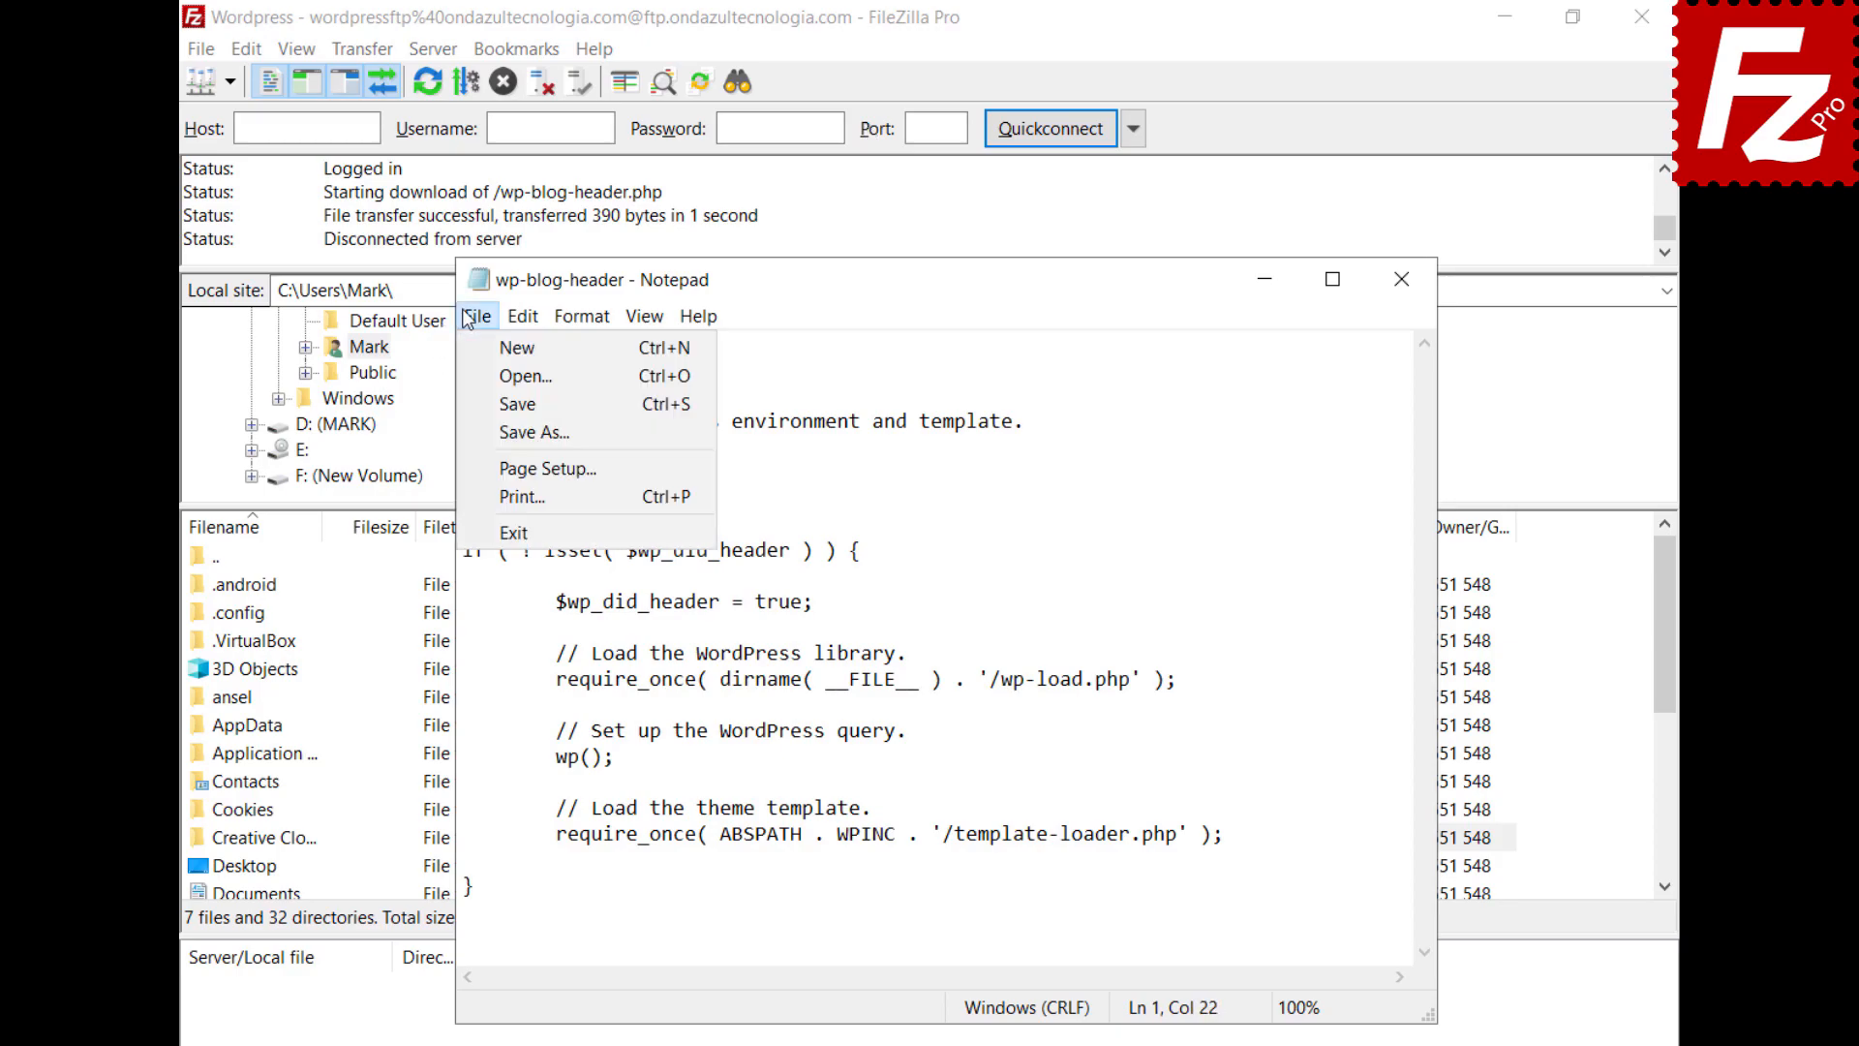
click(513, 532)
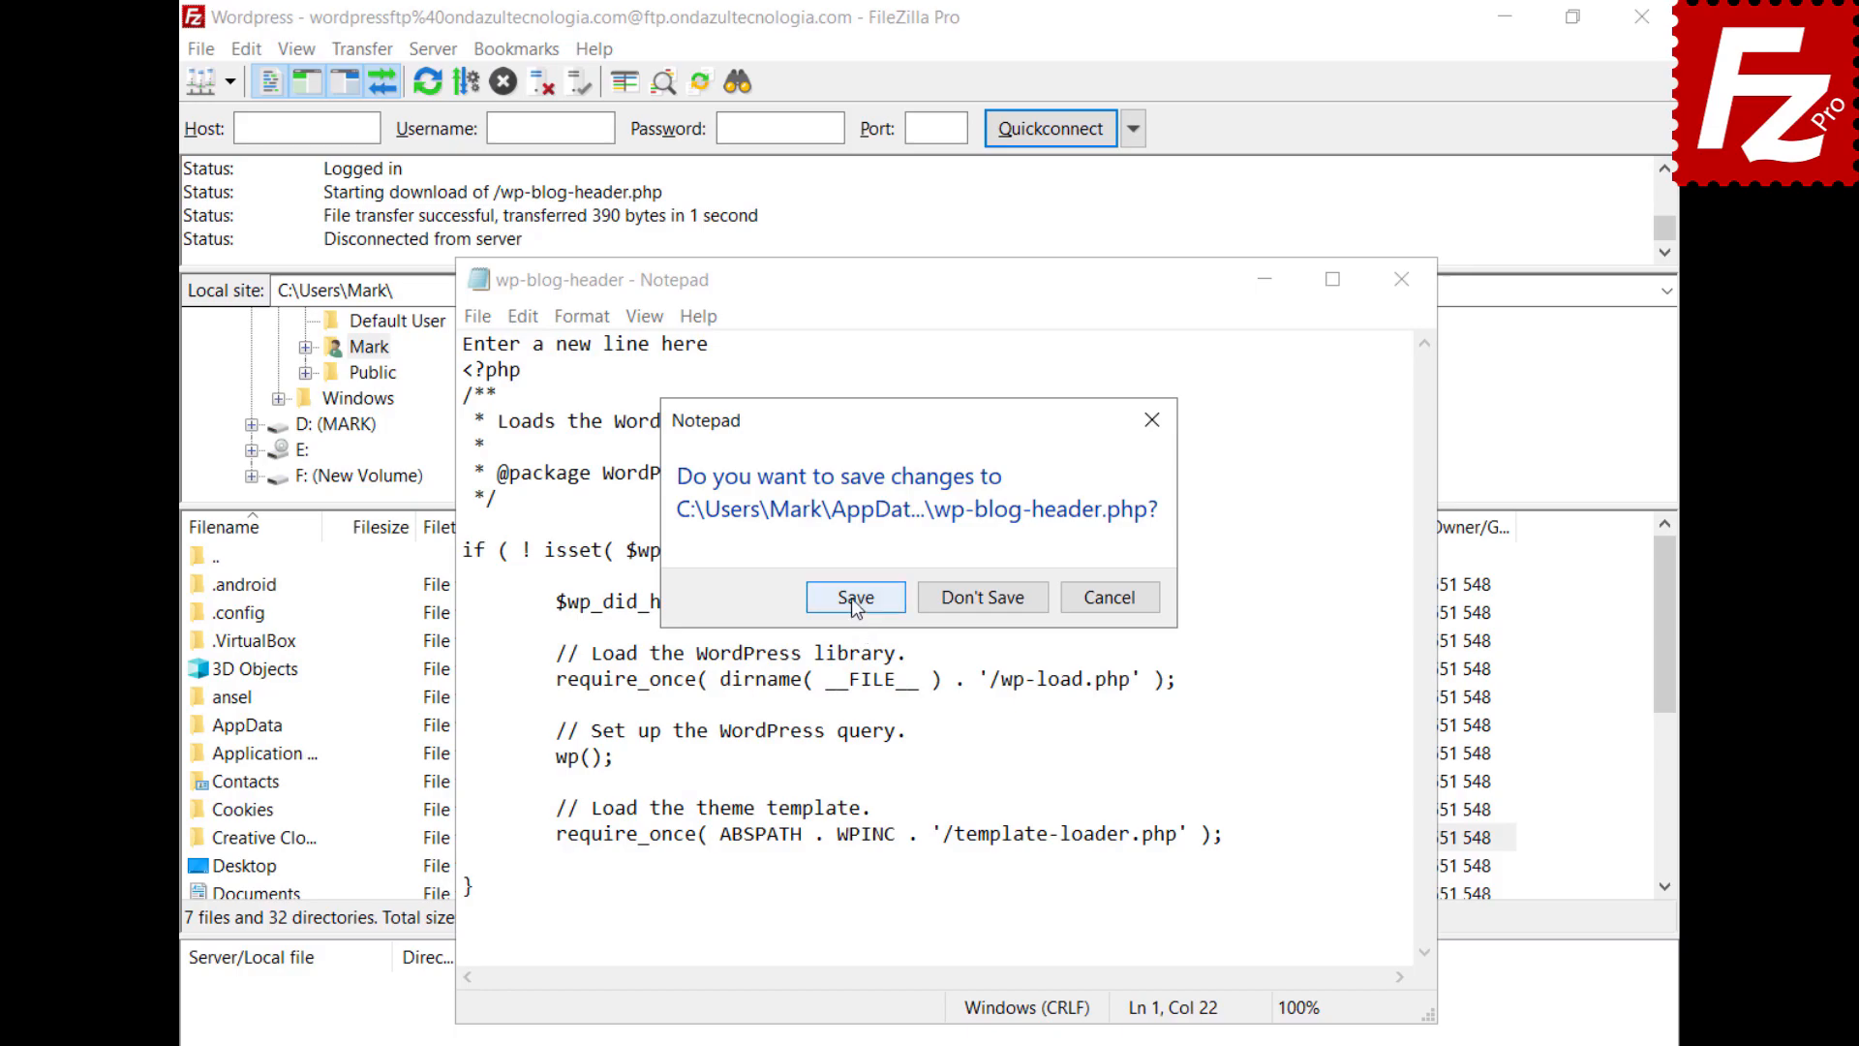
click(852, 598)
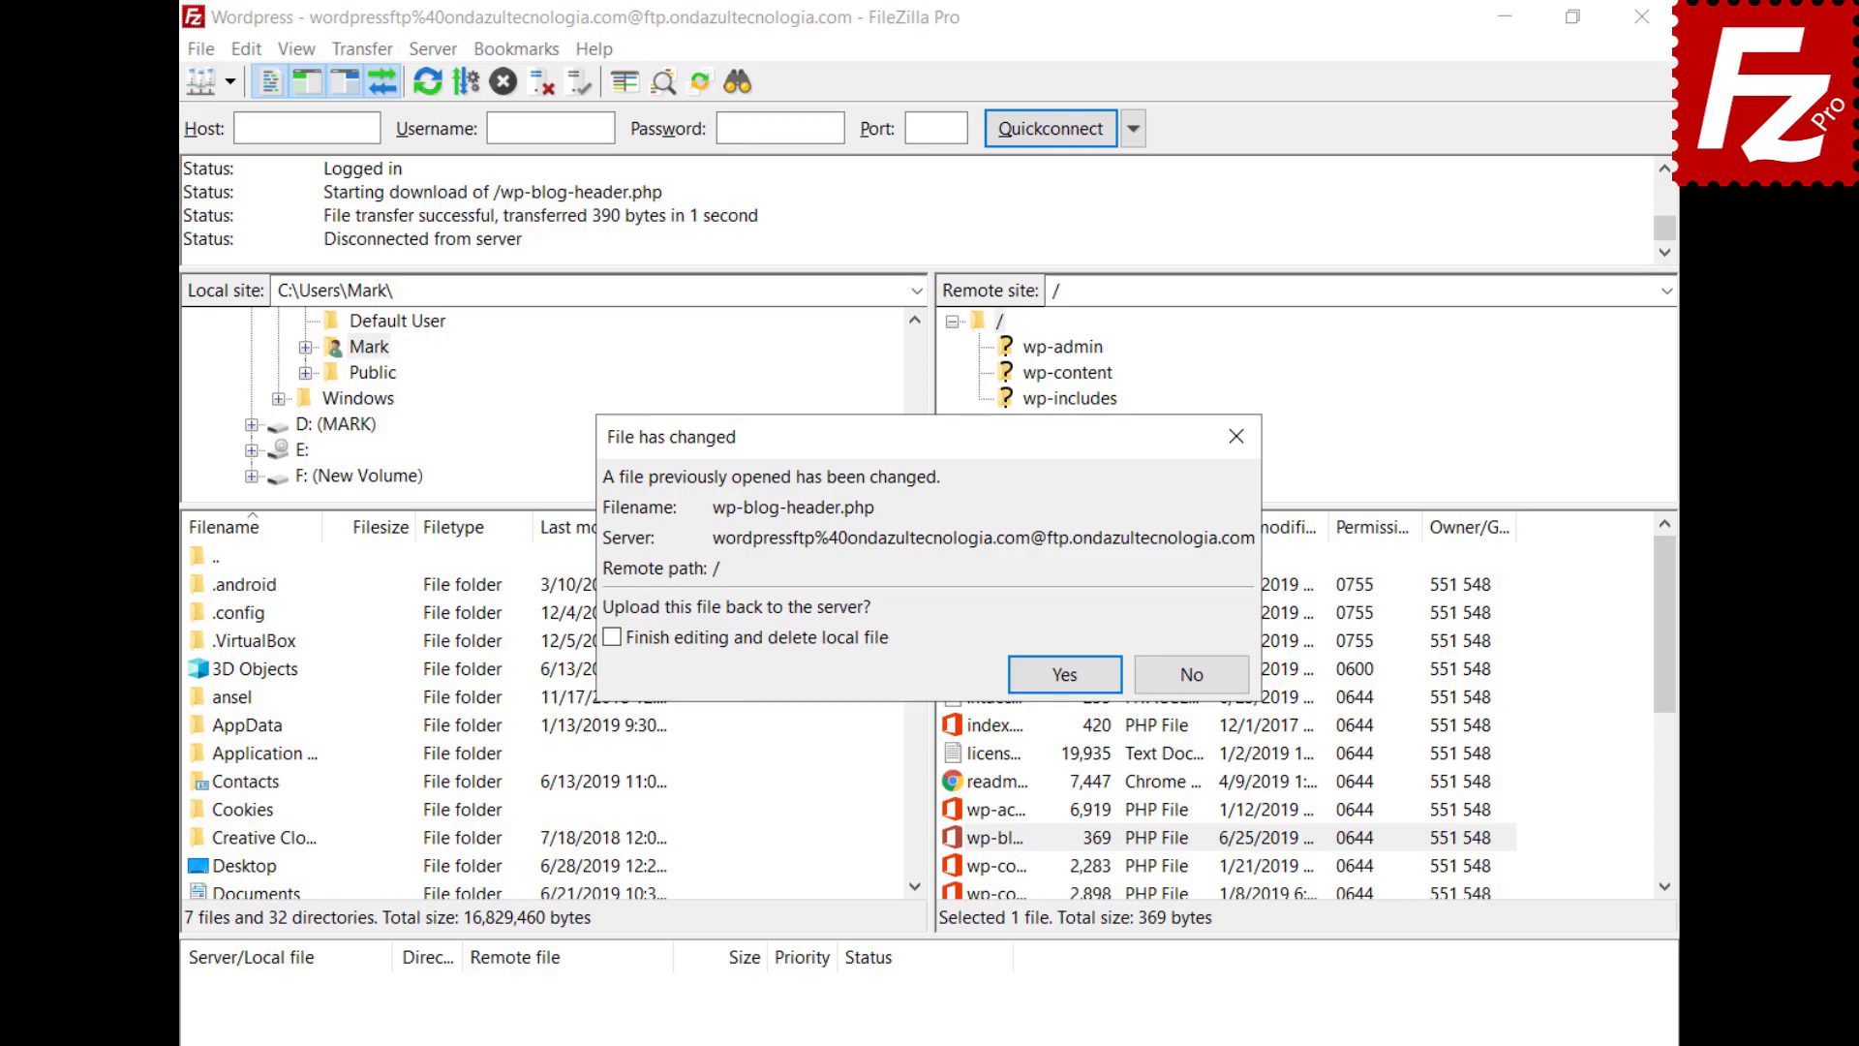
click(1067, 673)
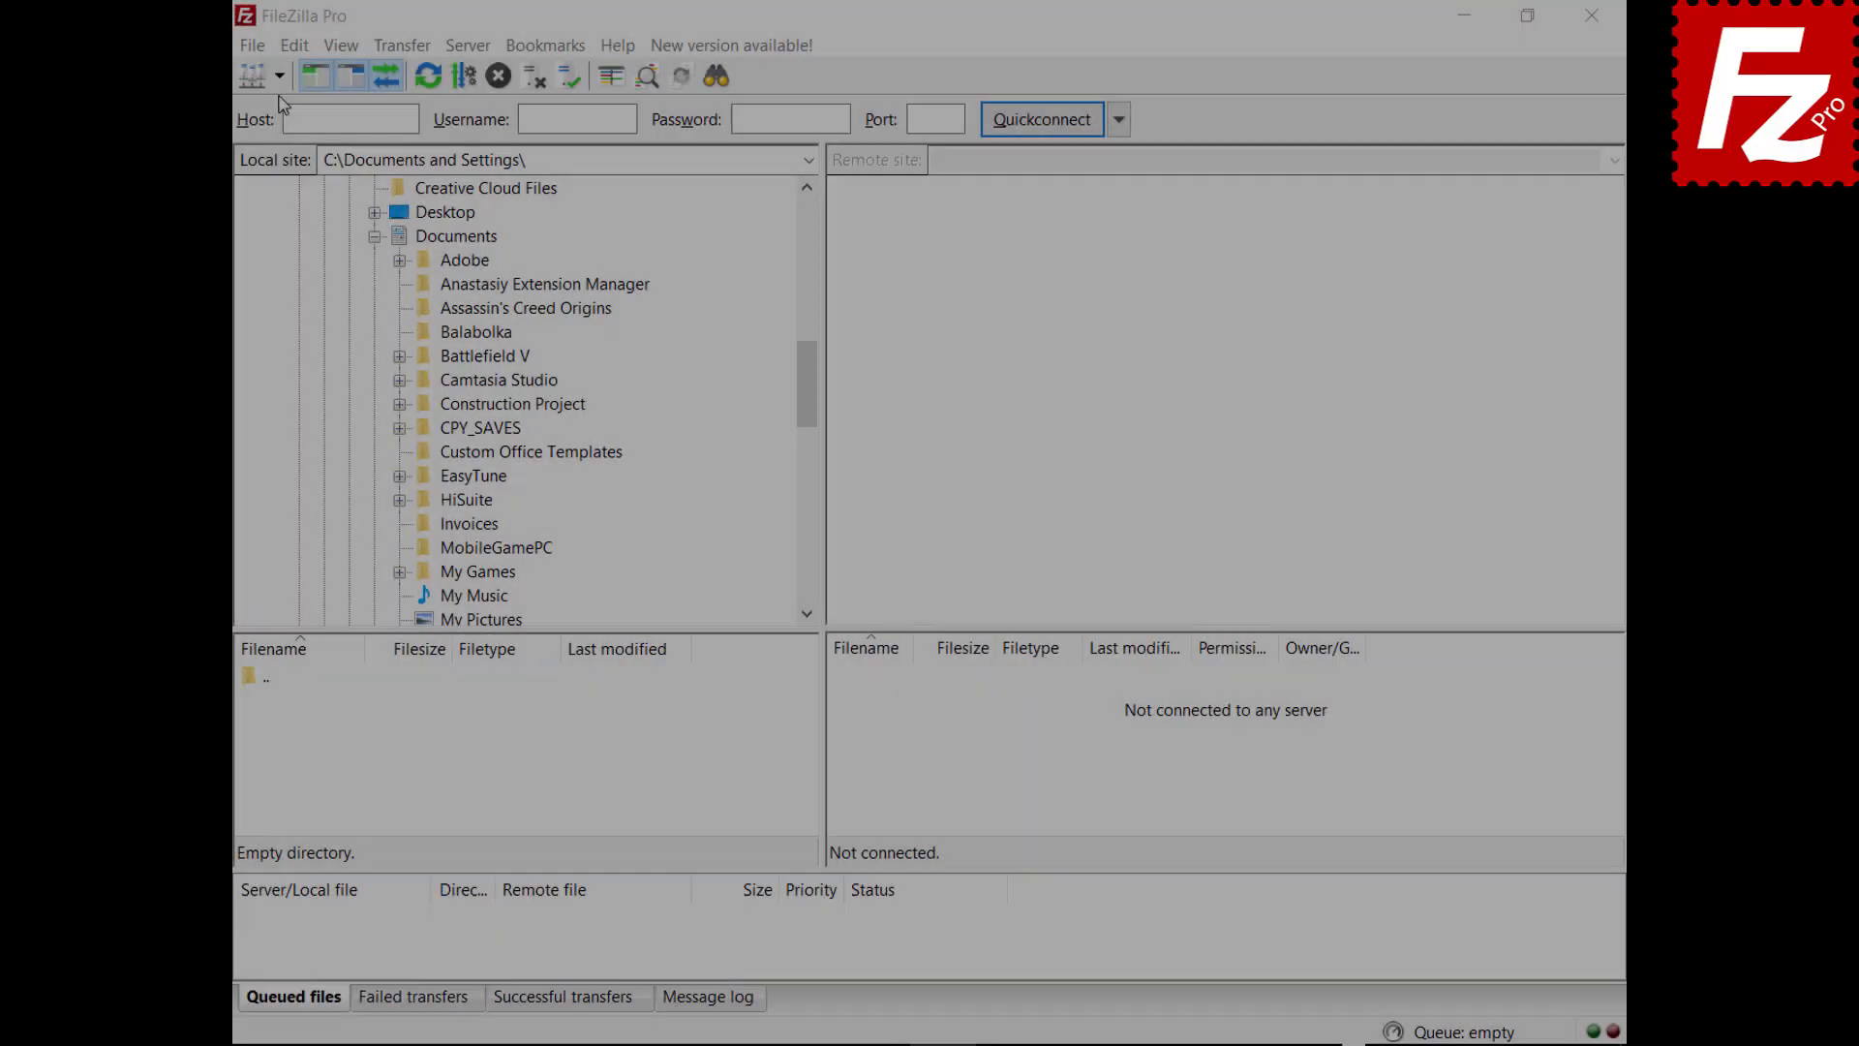
Connect to the saved FTP site, drag Financial.xlsx into Documents, and upload the Evaluation file
click(279, 76)
click(284, 136)
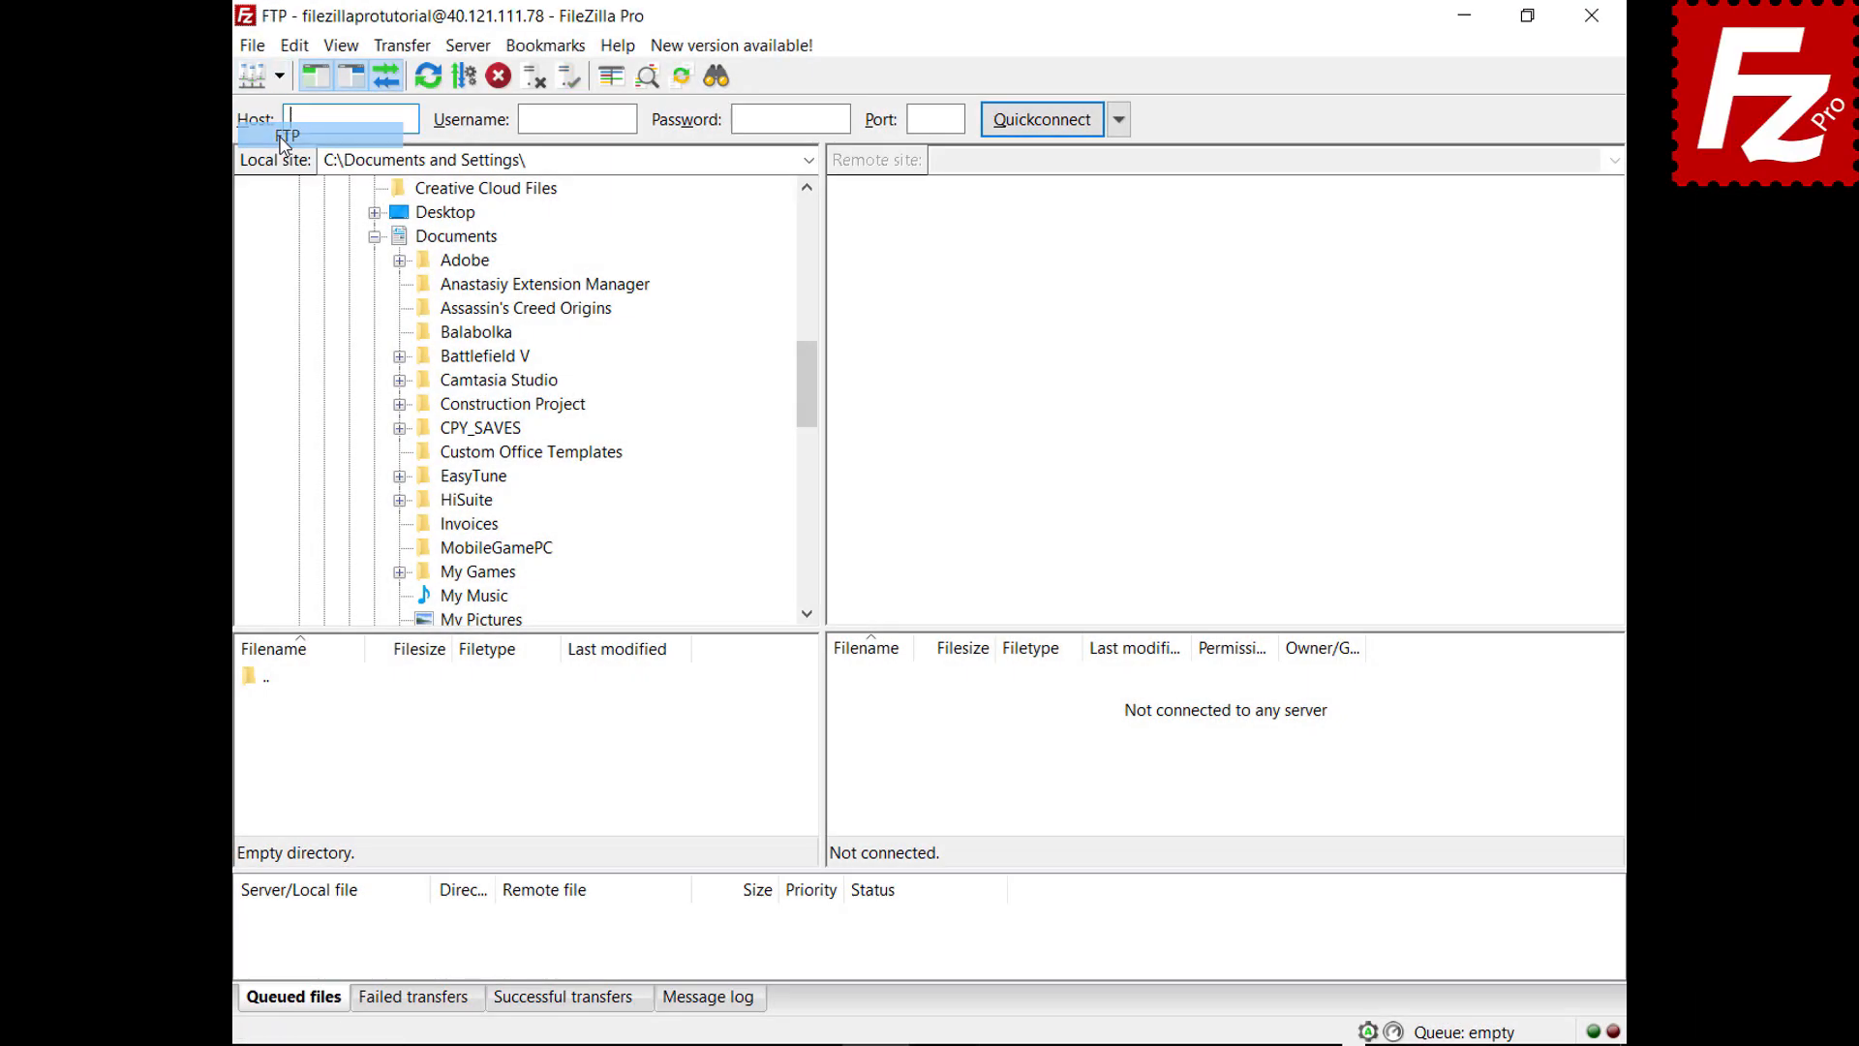
click(851, 731)
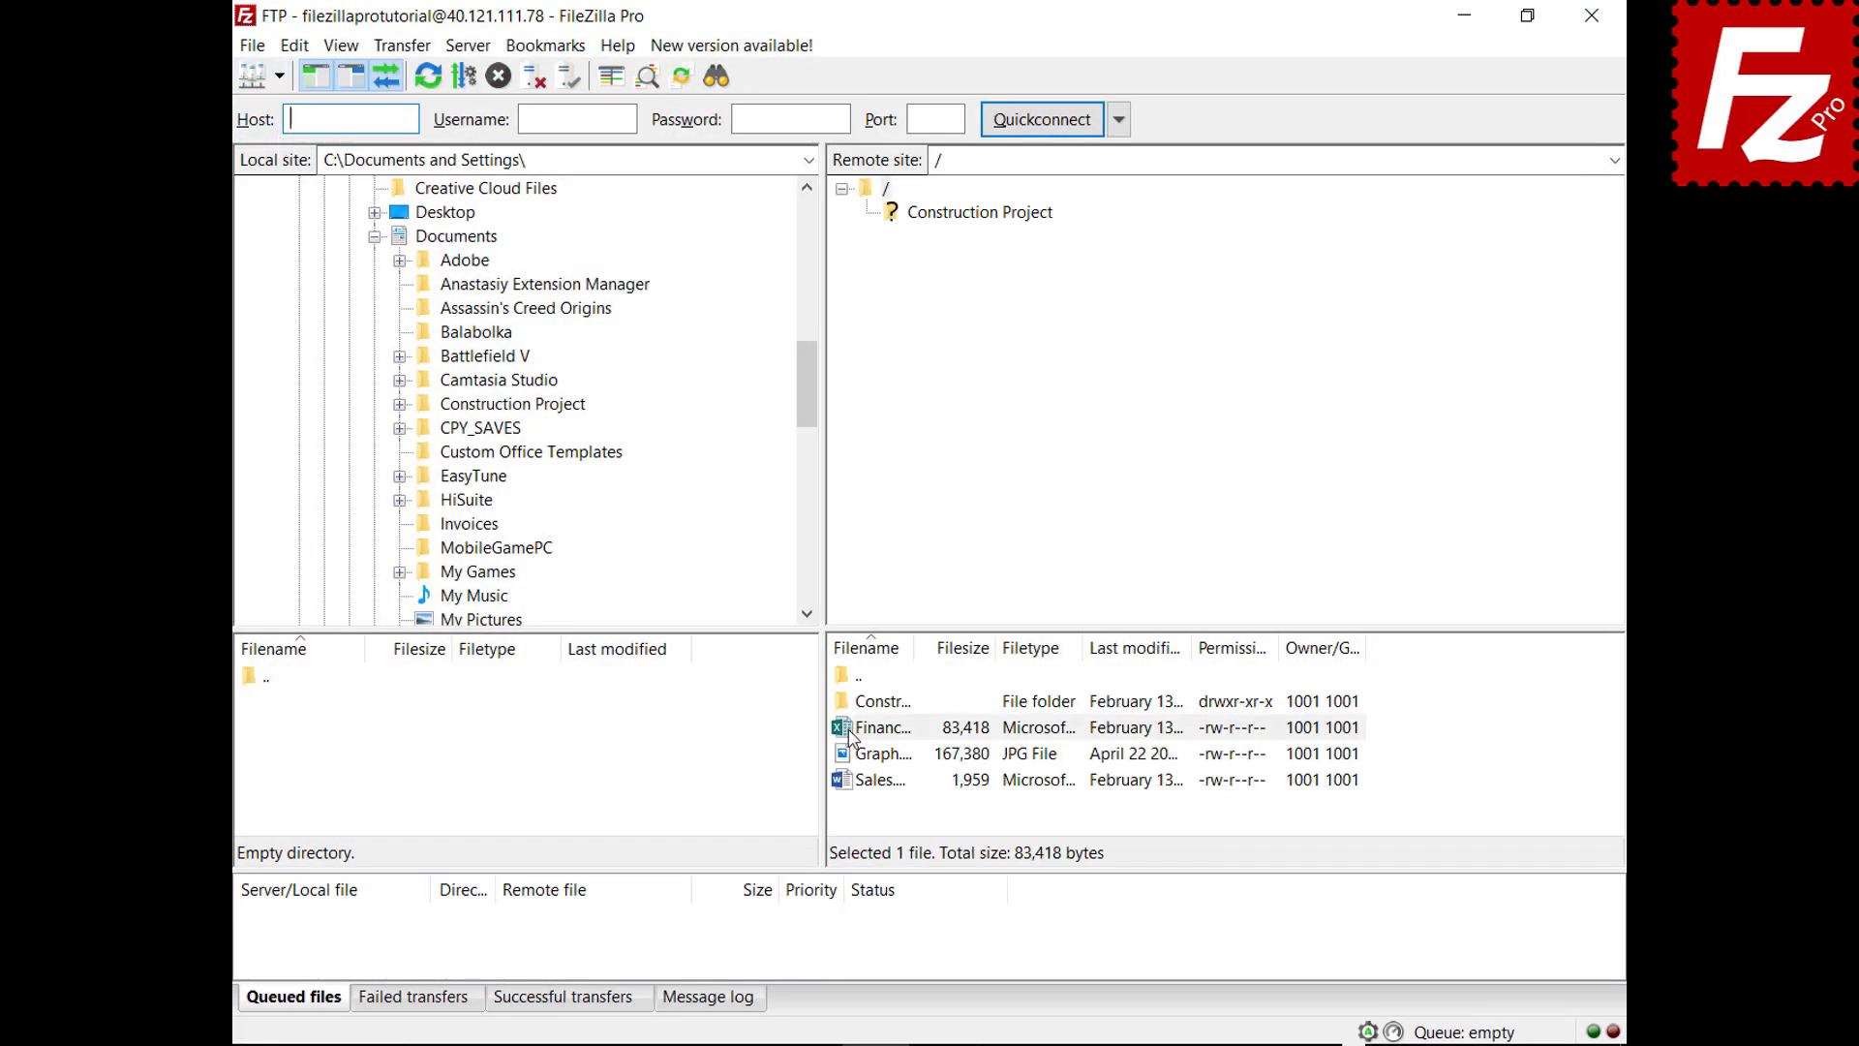
drag(851, 736, 520, 242)
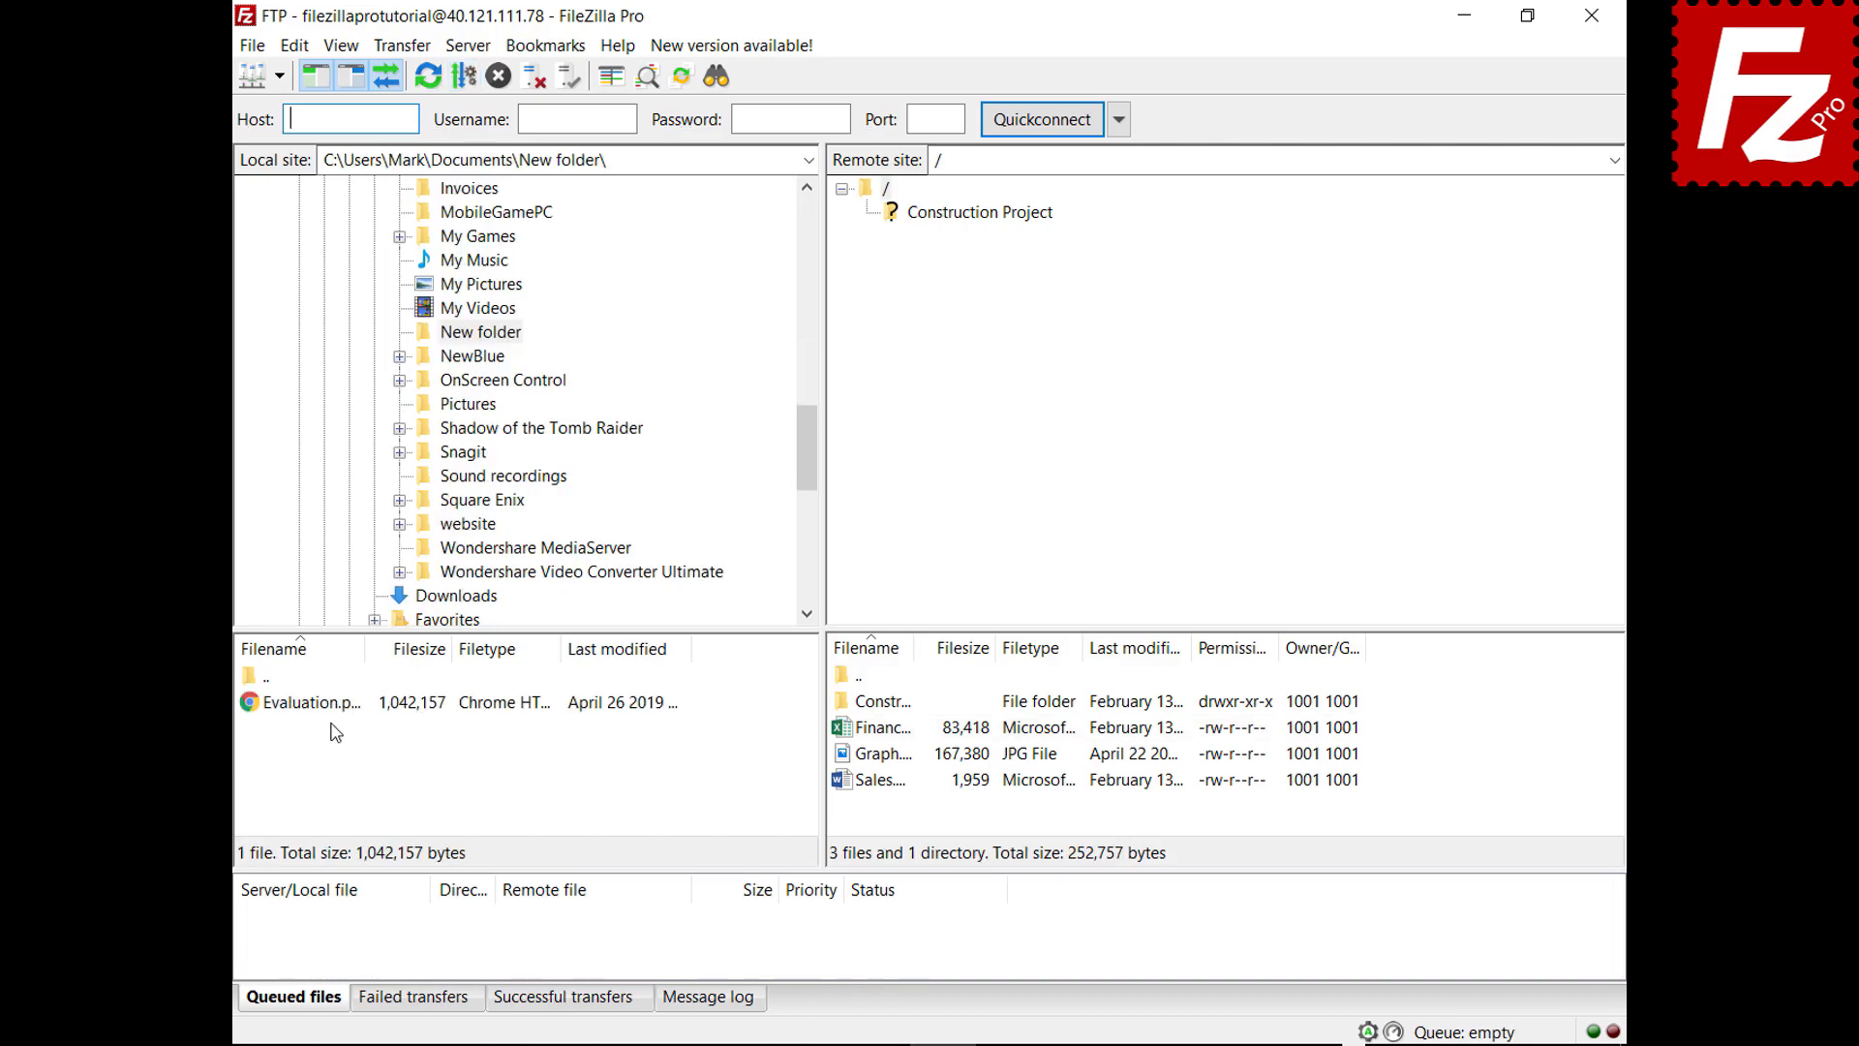
click(336, 713)
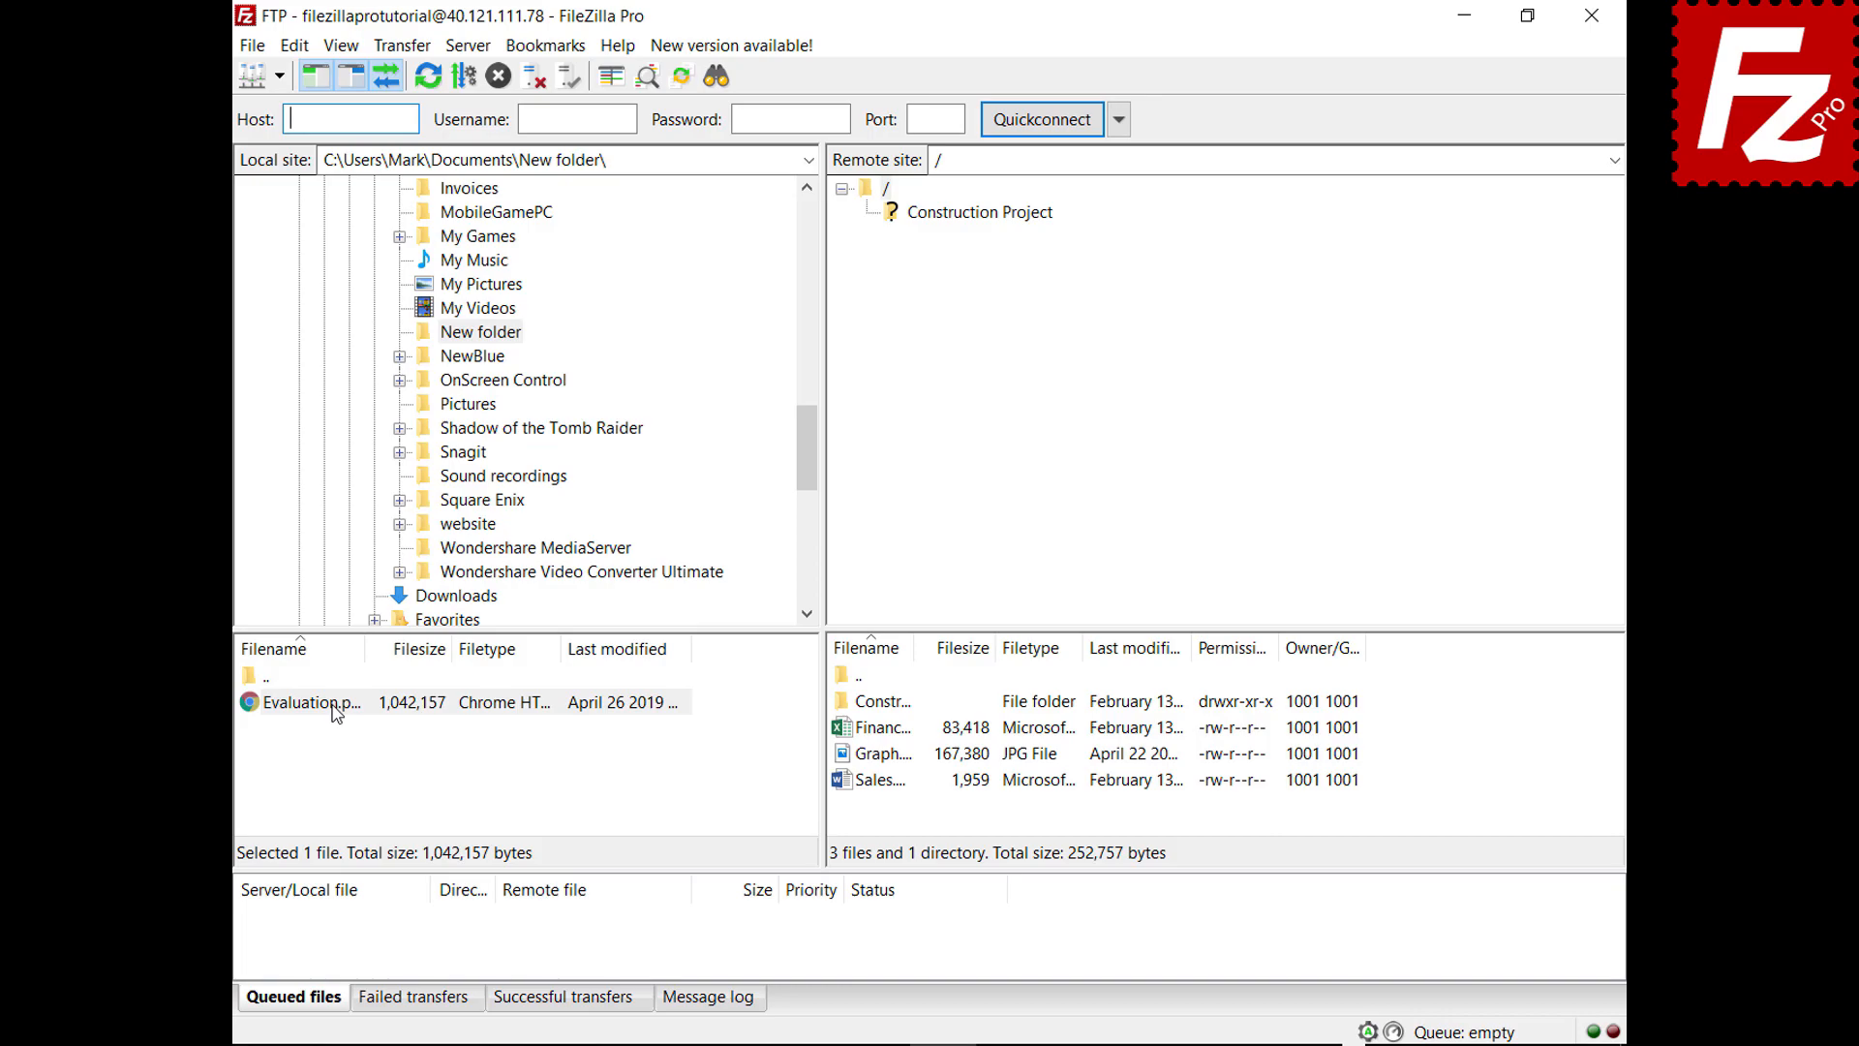
drag(336, 714, 900, 811)
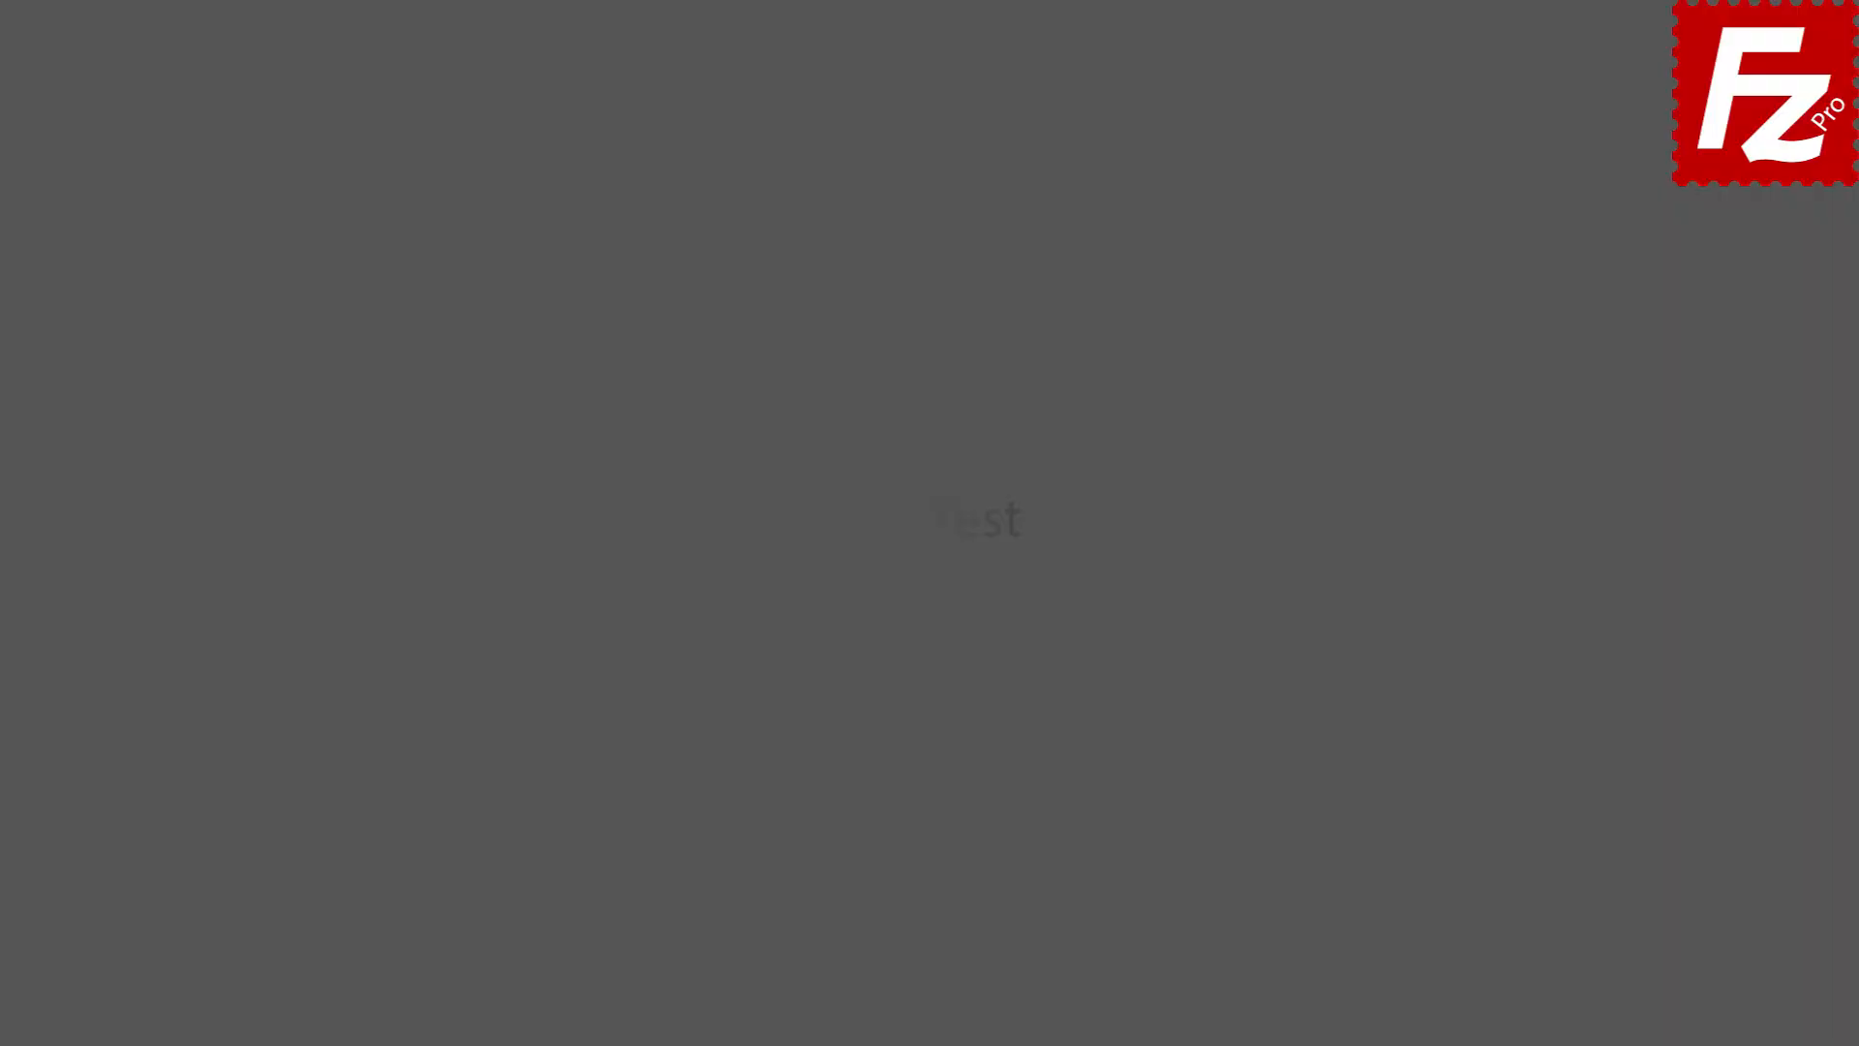
Load ftptest.net and enter host 40.121.111.78 with the FTP account username
text(ptest.net)
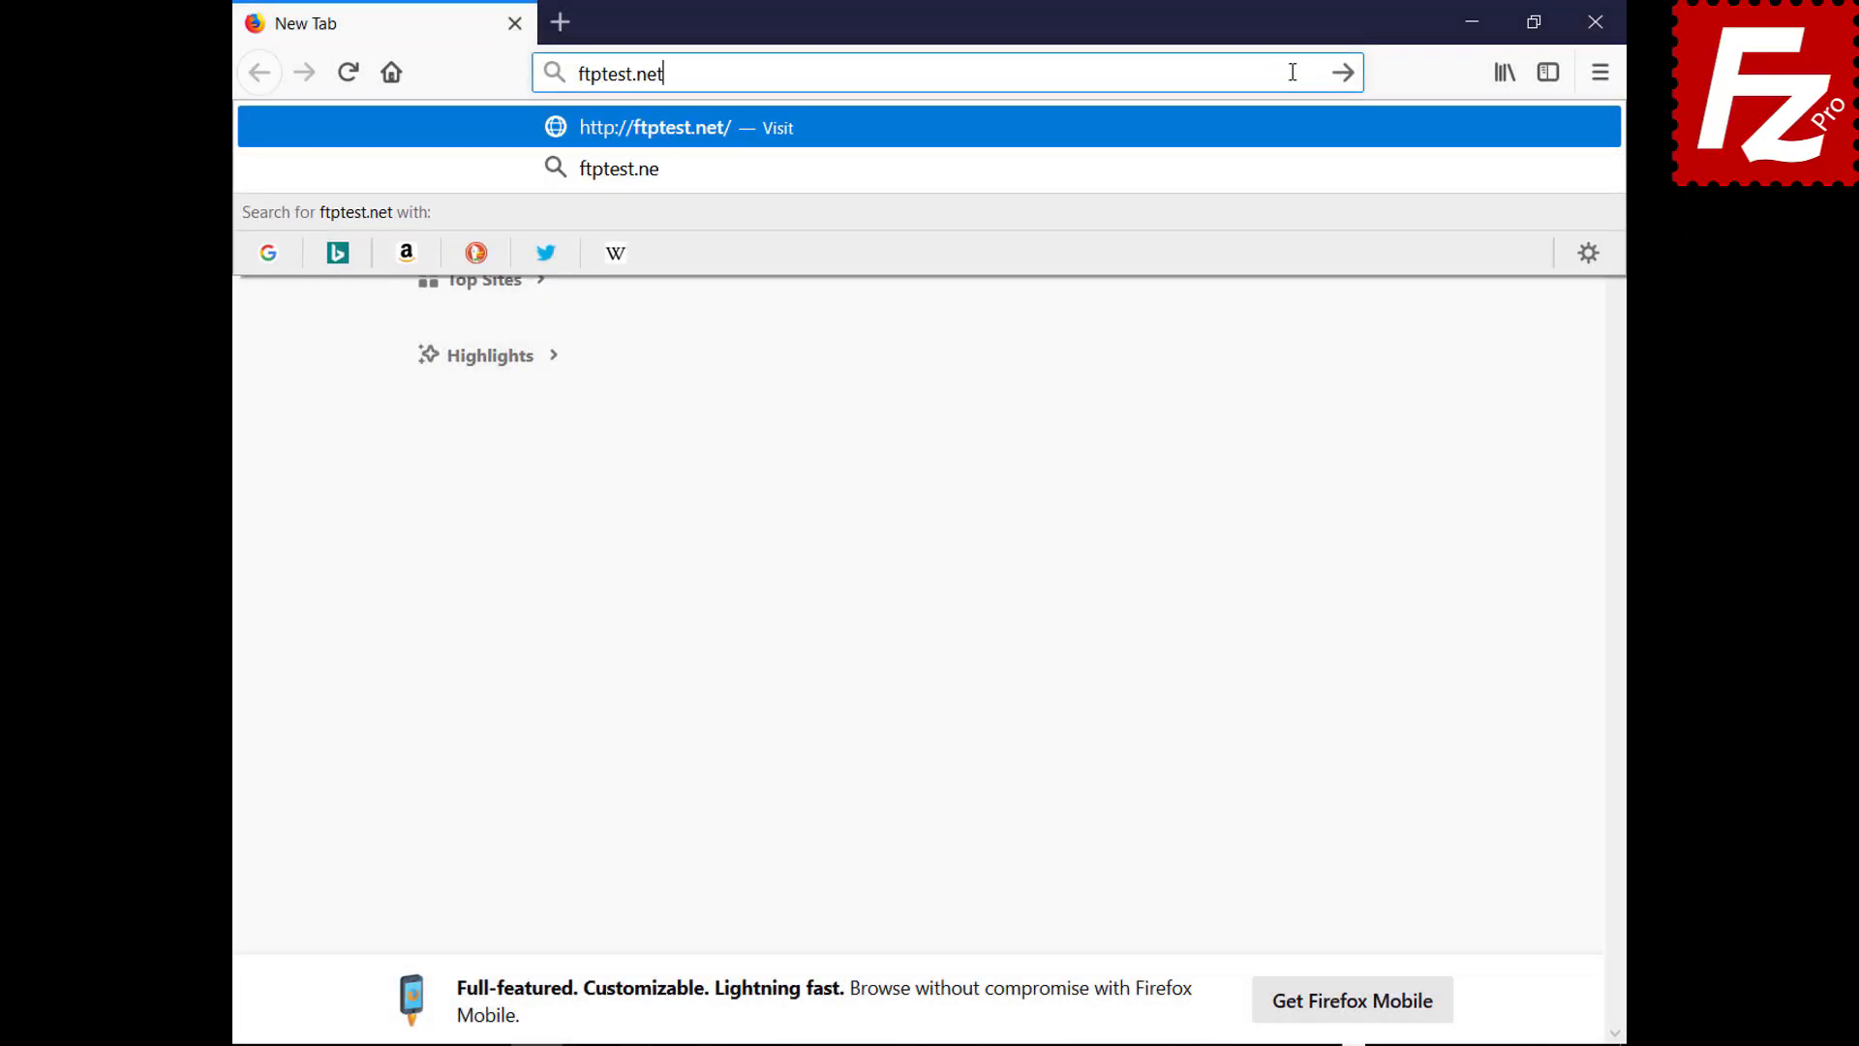
key(Return)
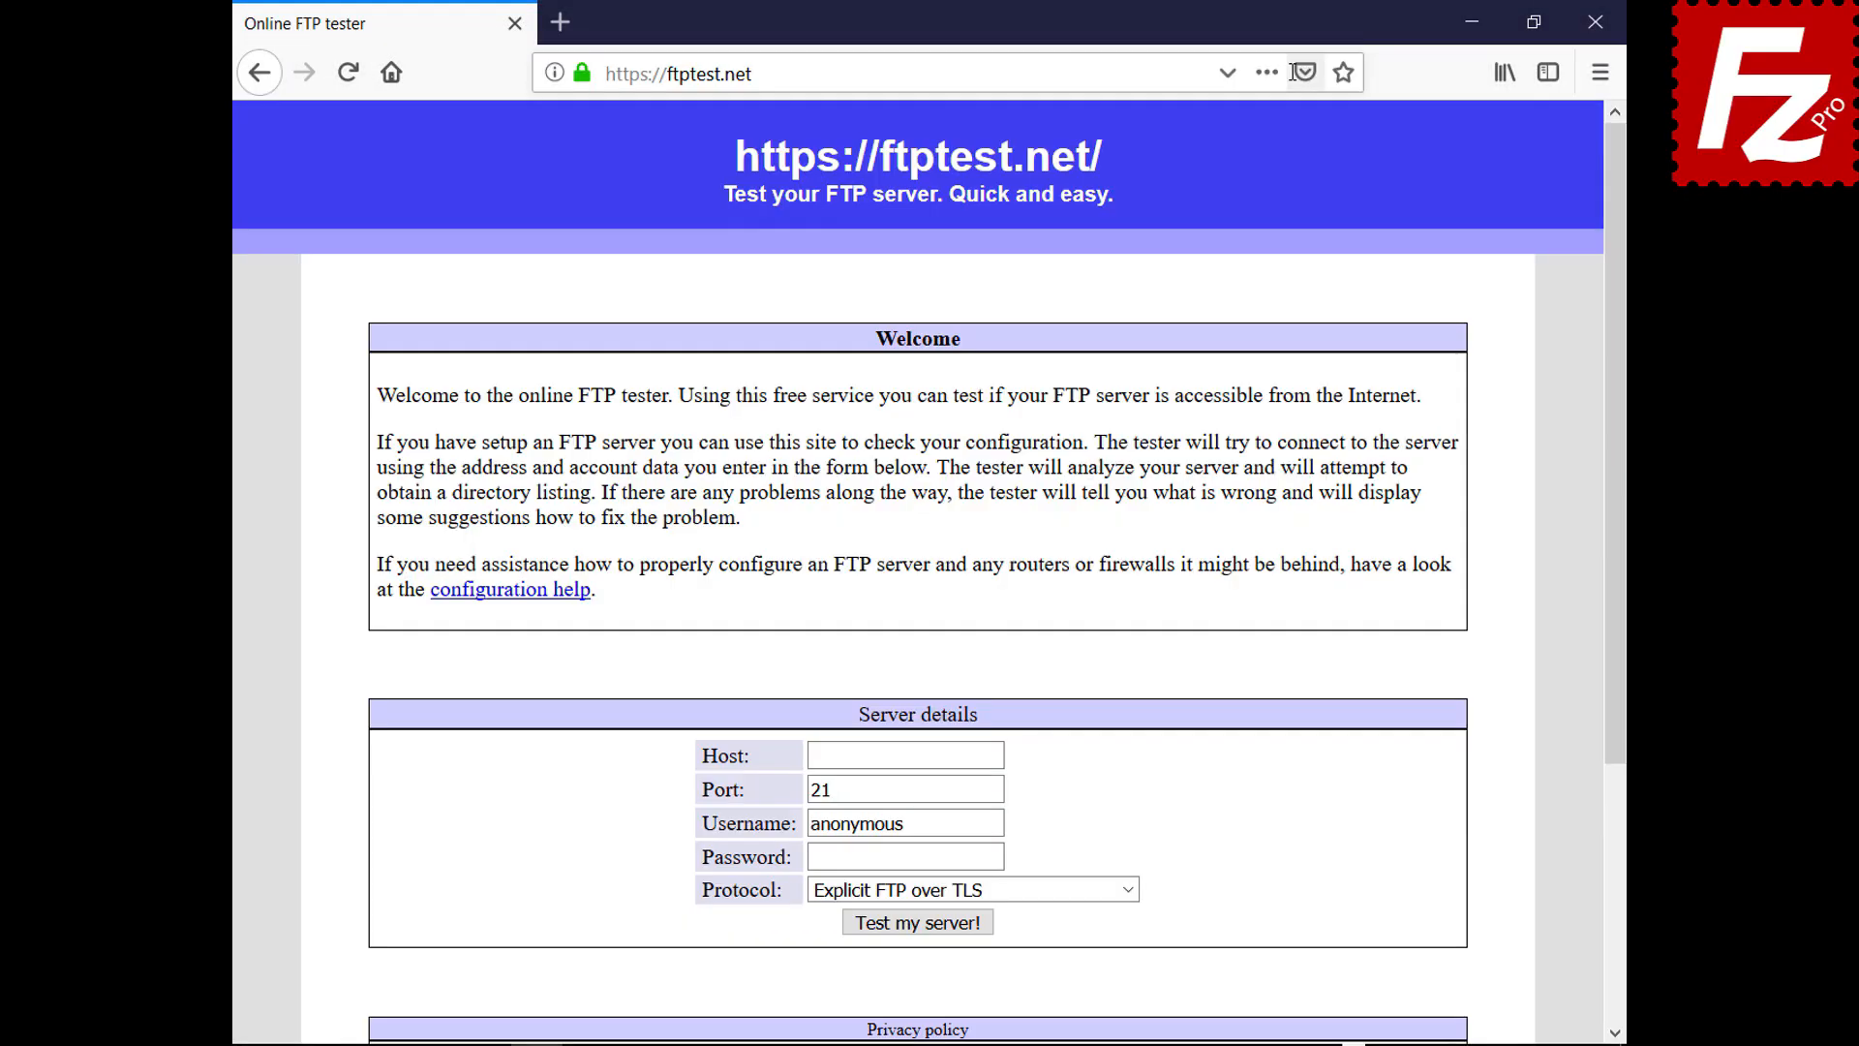
click(997, 755)
text(40.121.111.78)
double_click(997, 823)
key(BackSpace)
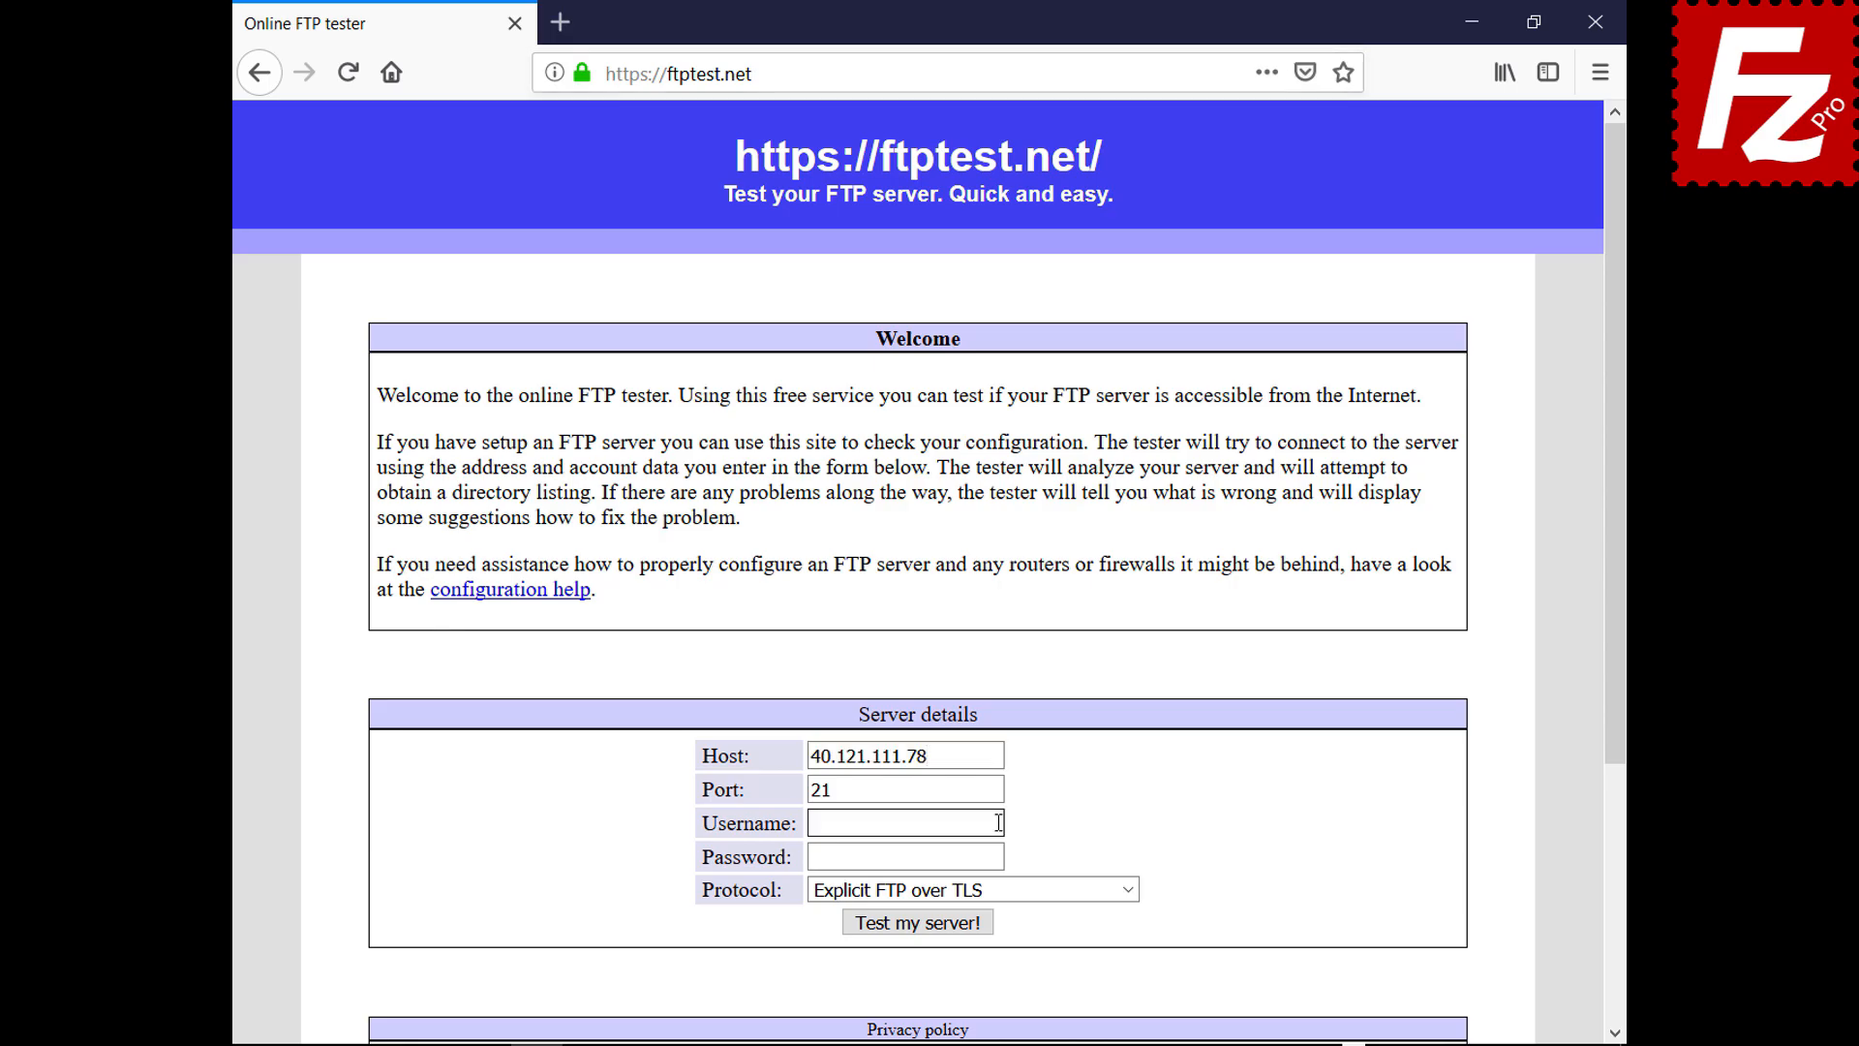
text(filezillaprotutorial)
Enter the account password, allow fallback to plain FTP (insecure), and run the server test
click(998, 859)
text(•••••••••)
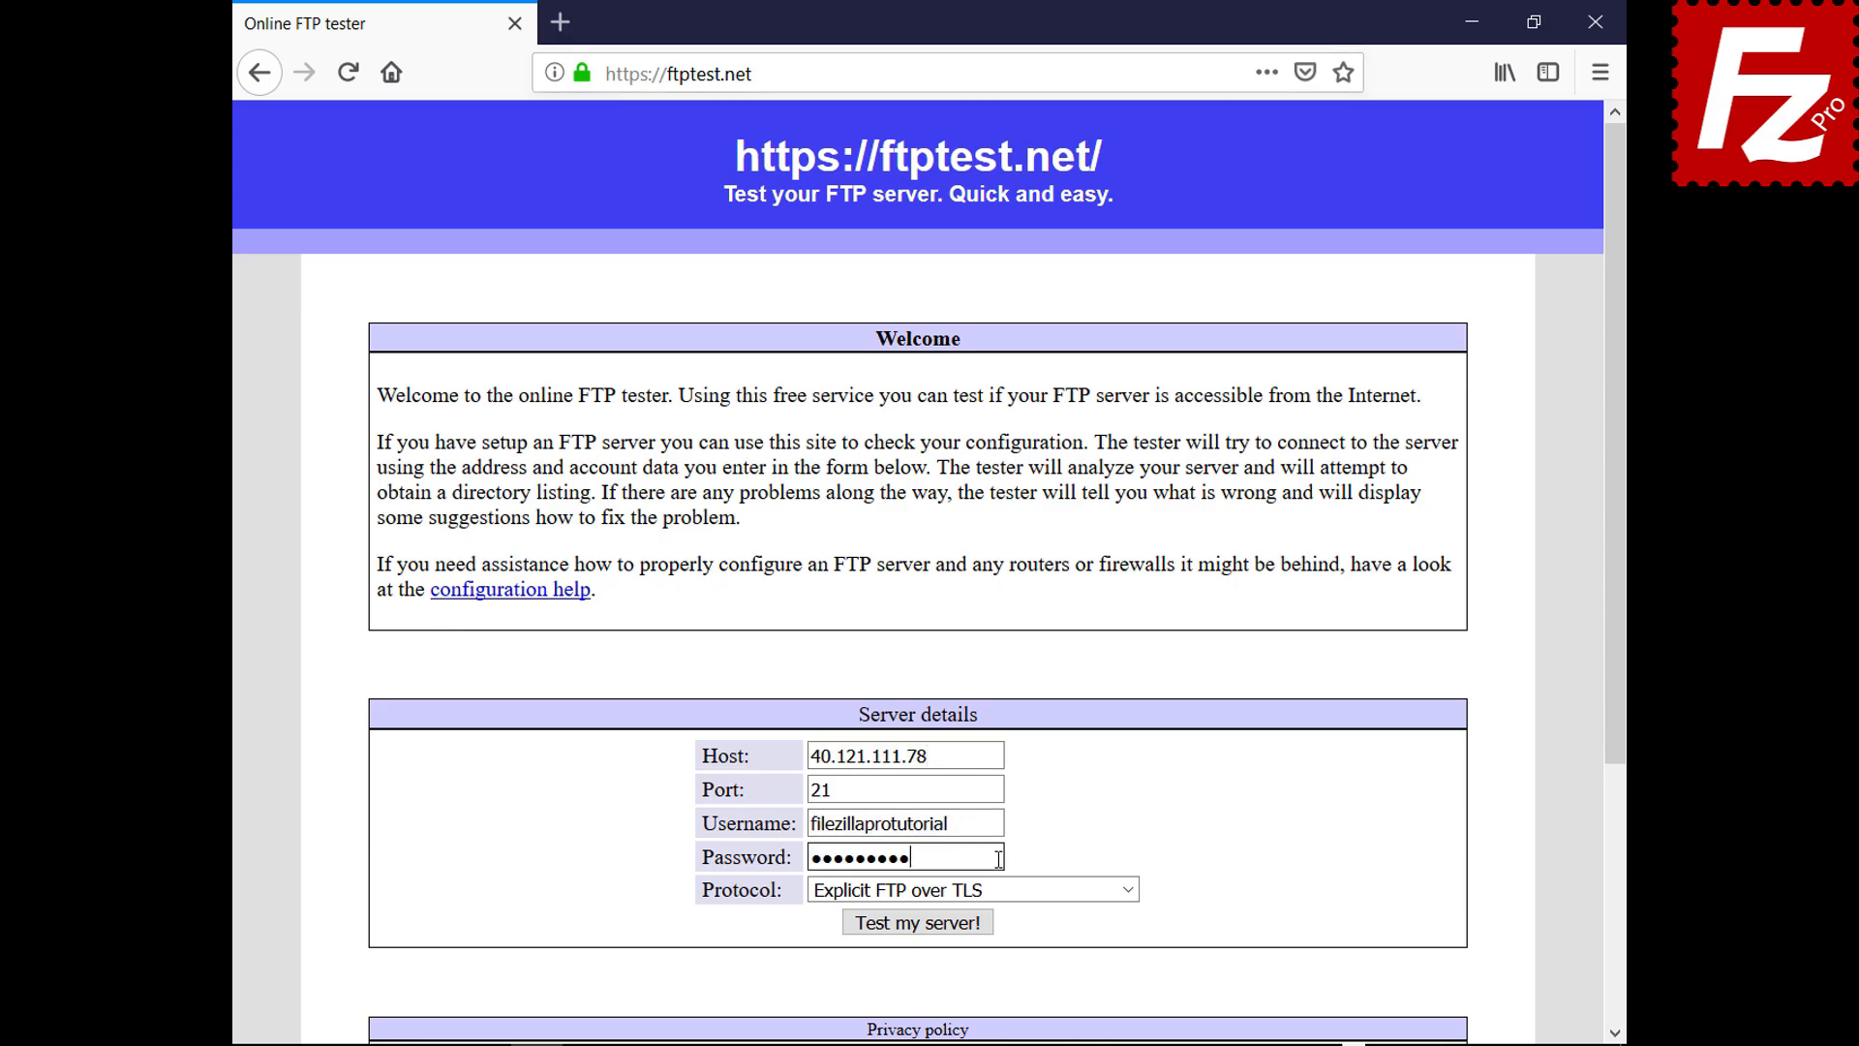
click(1026, 889)
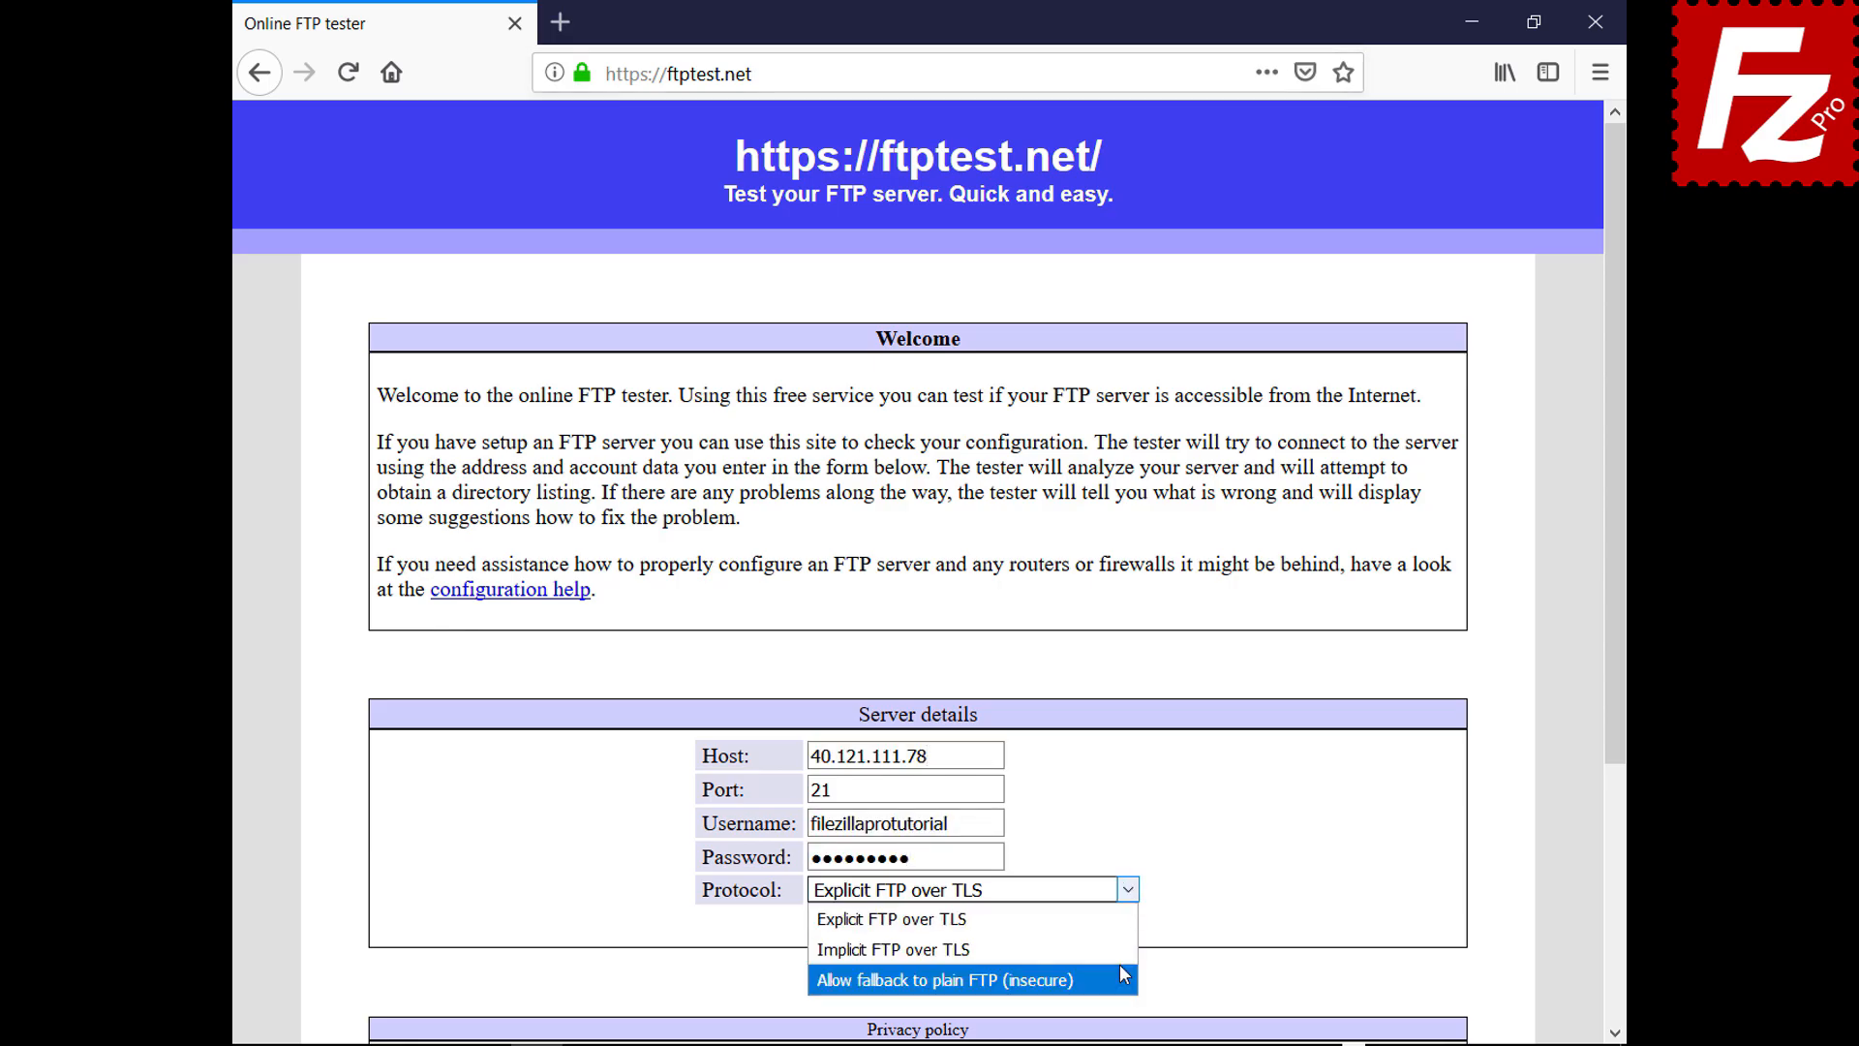
click(1120, 968)
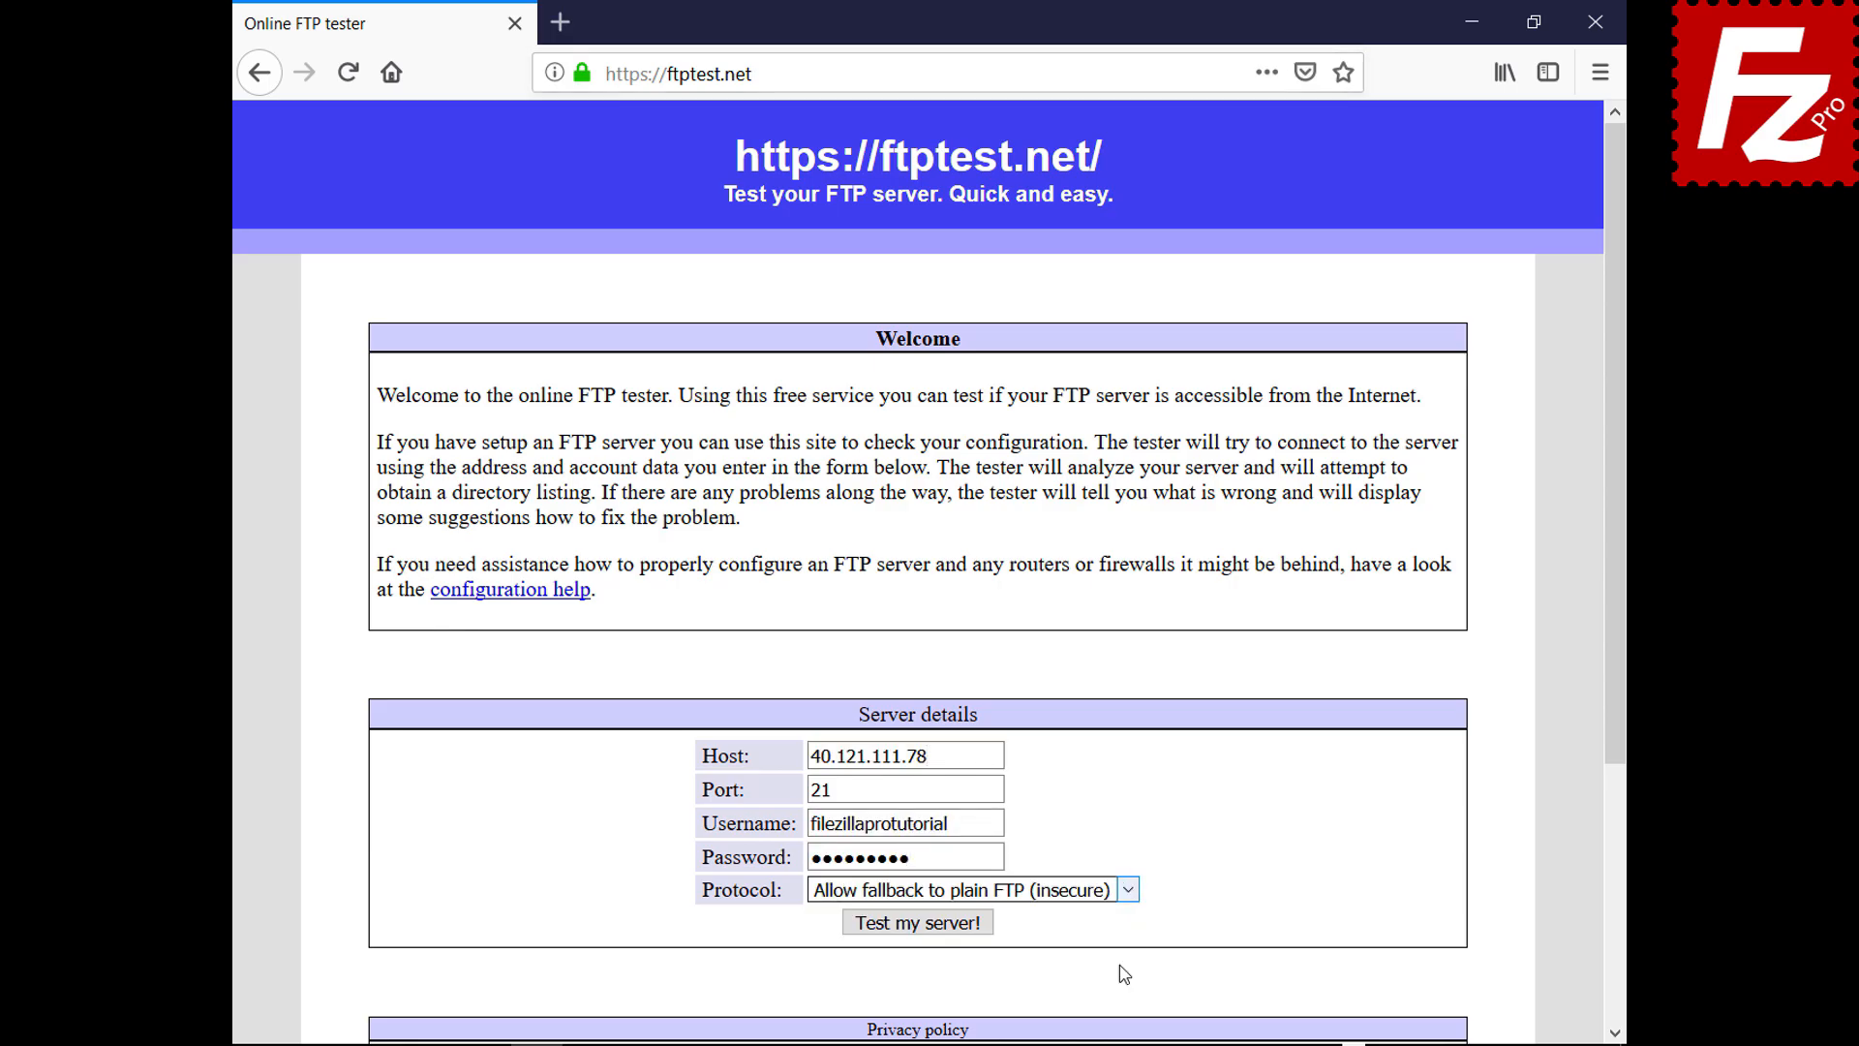
click(927, 924)
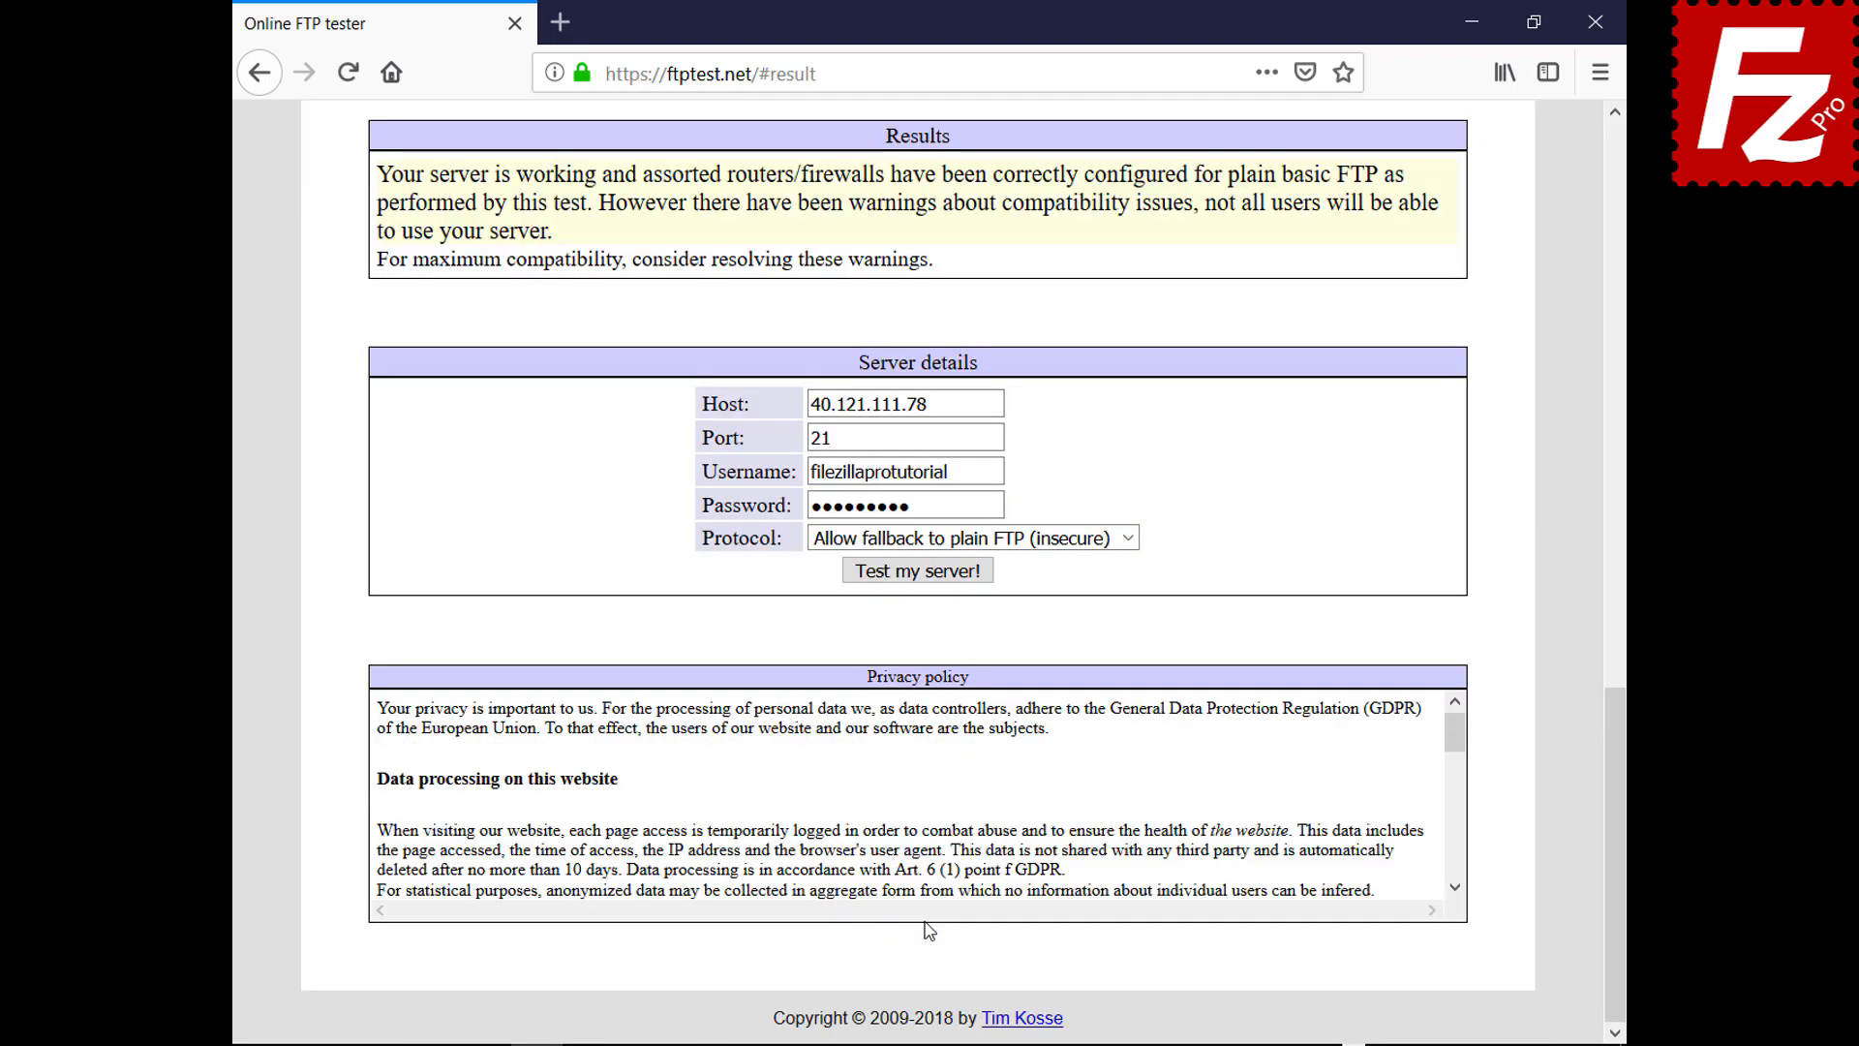
drag(1618, 804, 1527, 242)
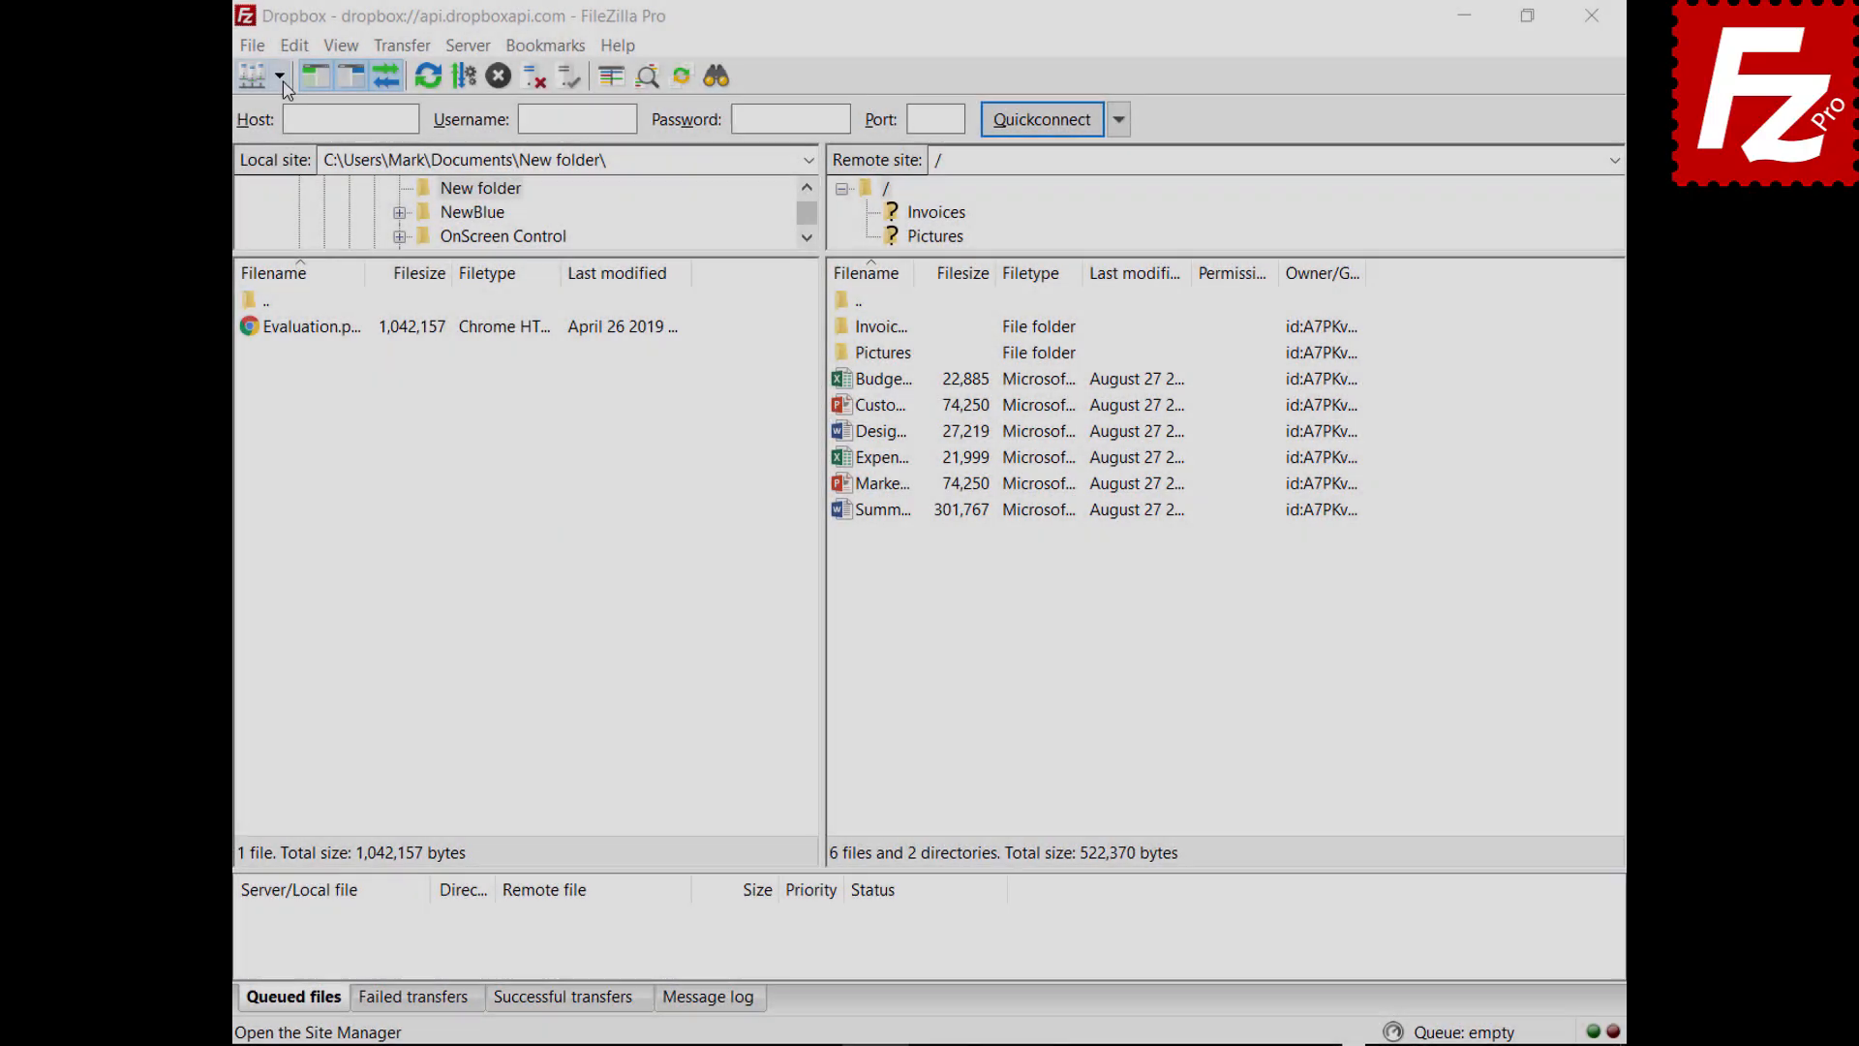
Open the saved OneDrive site in a new tab, then return to the Dropbox tab
click(279, 75)
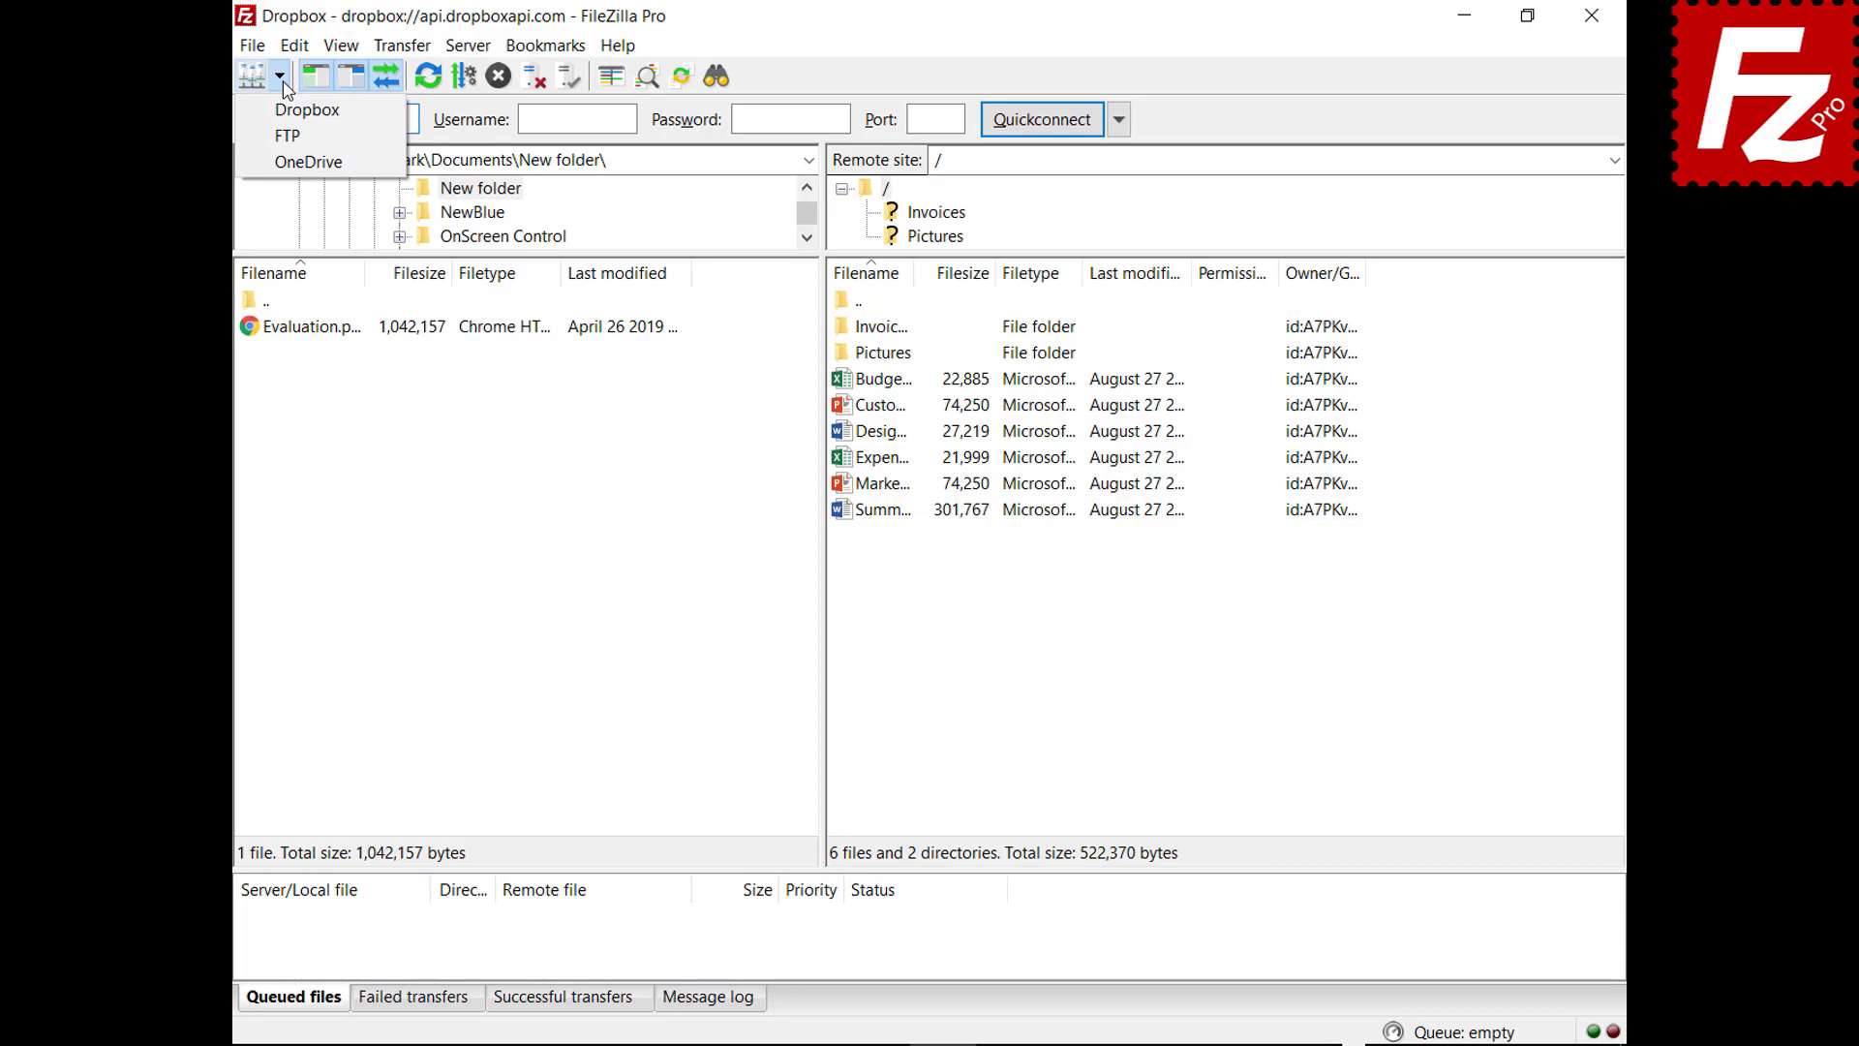
click(288, 162)
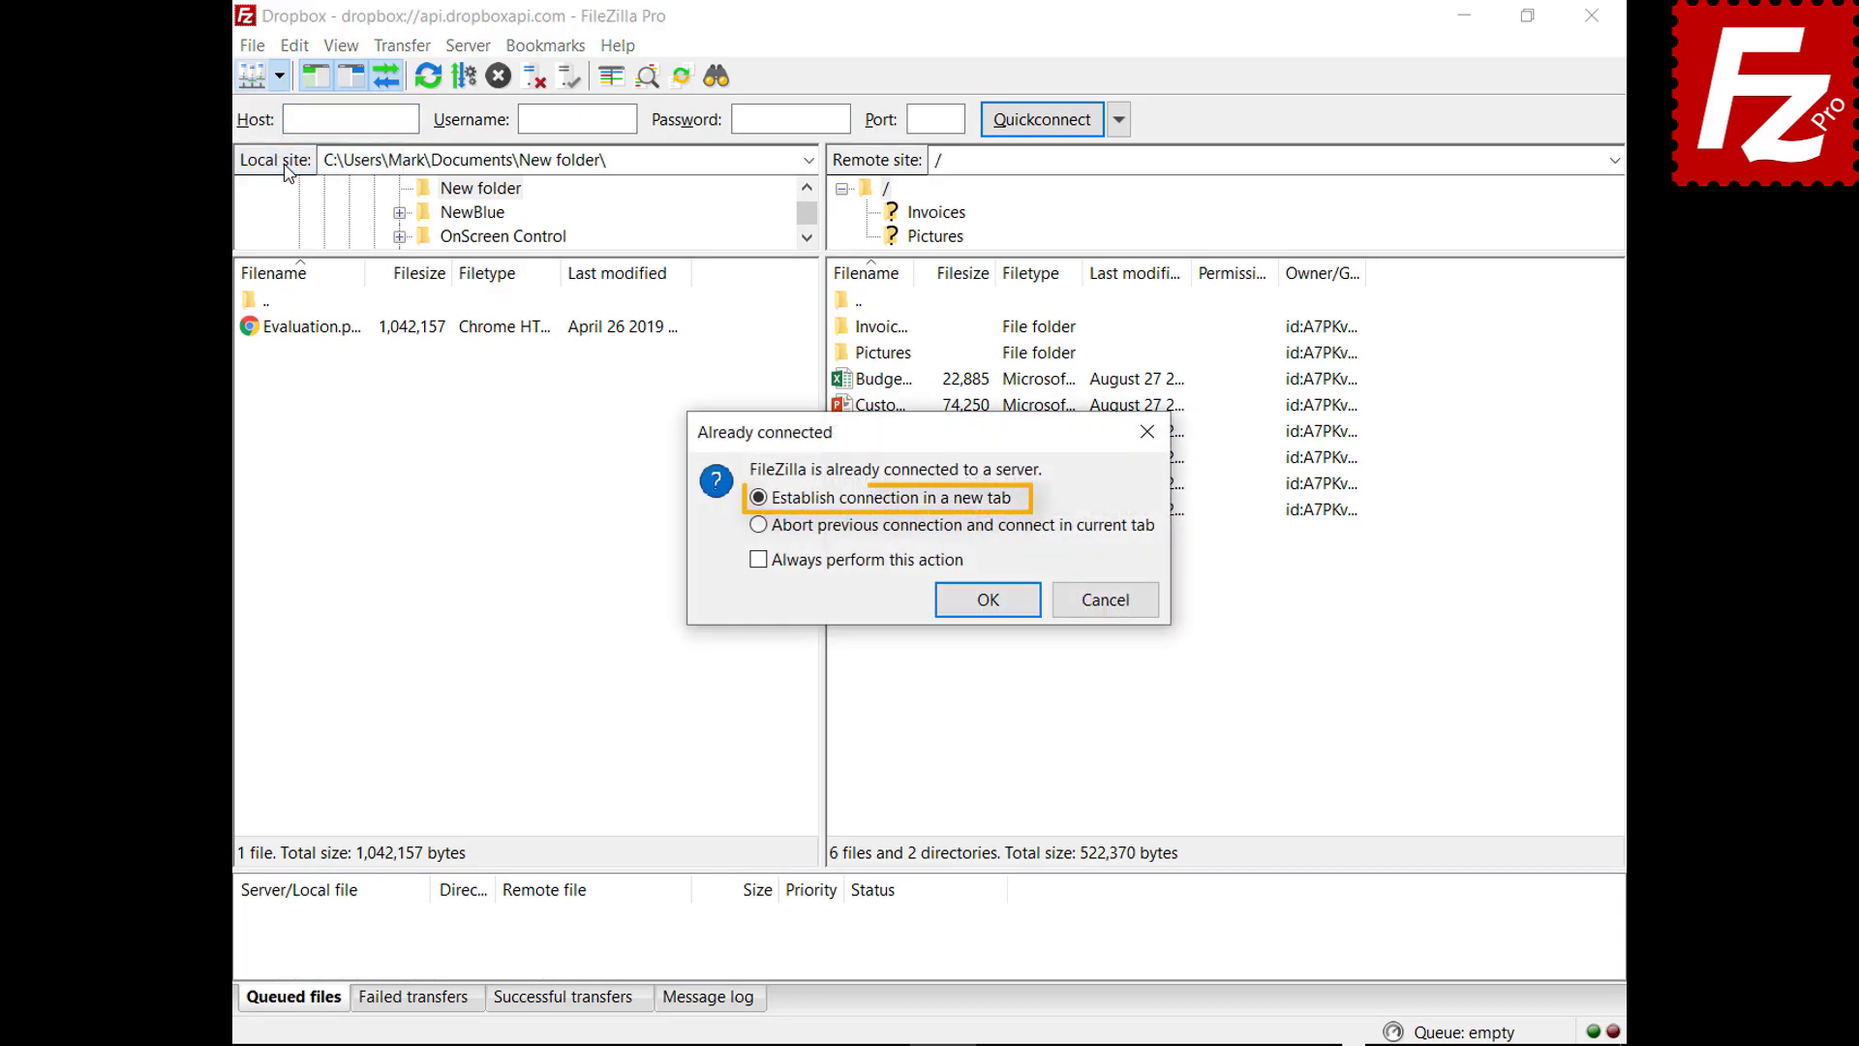
click(993, 604)
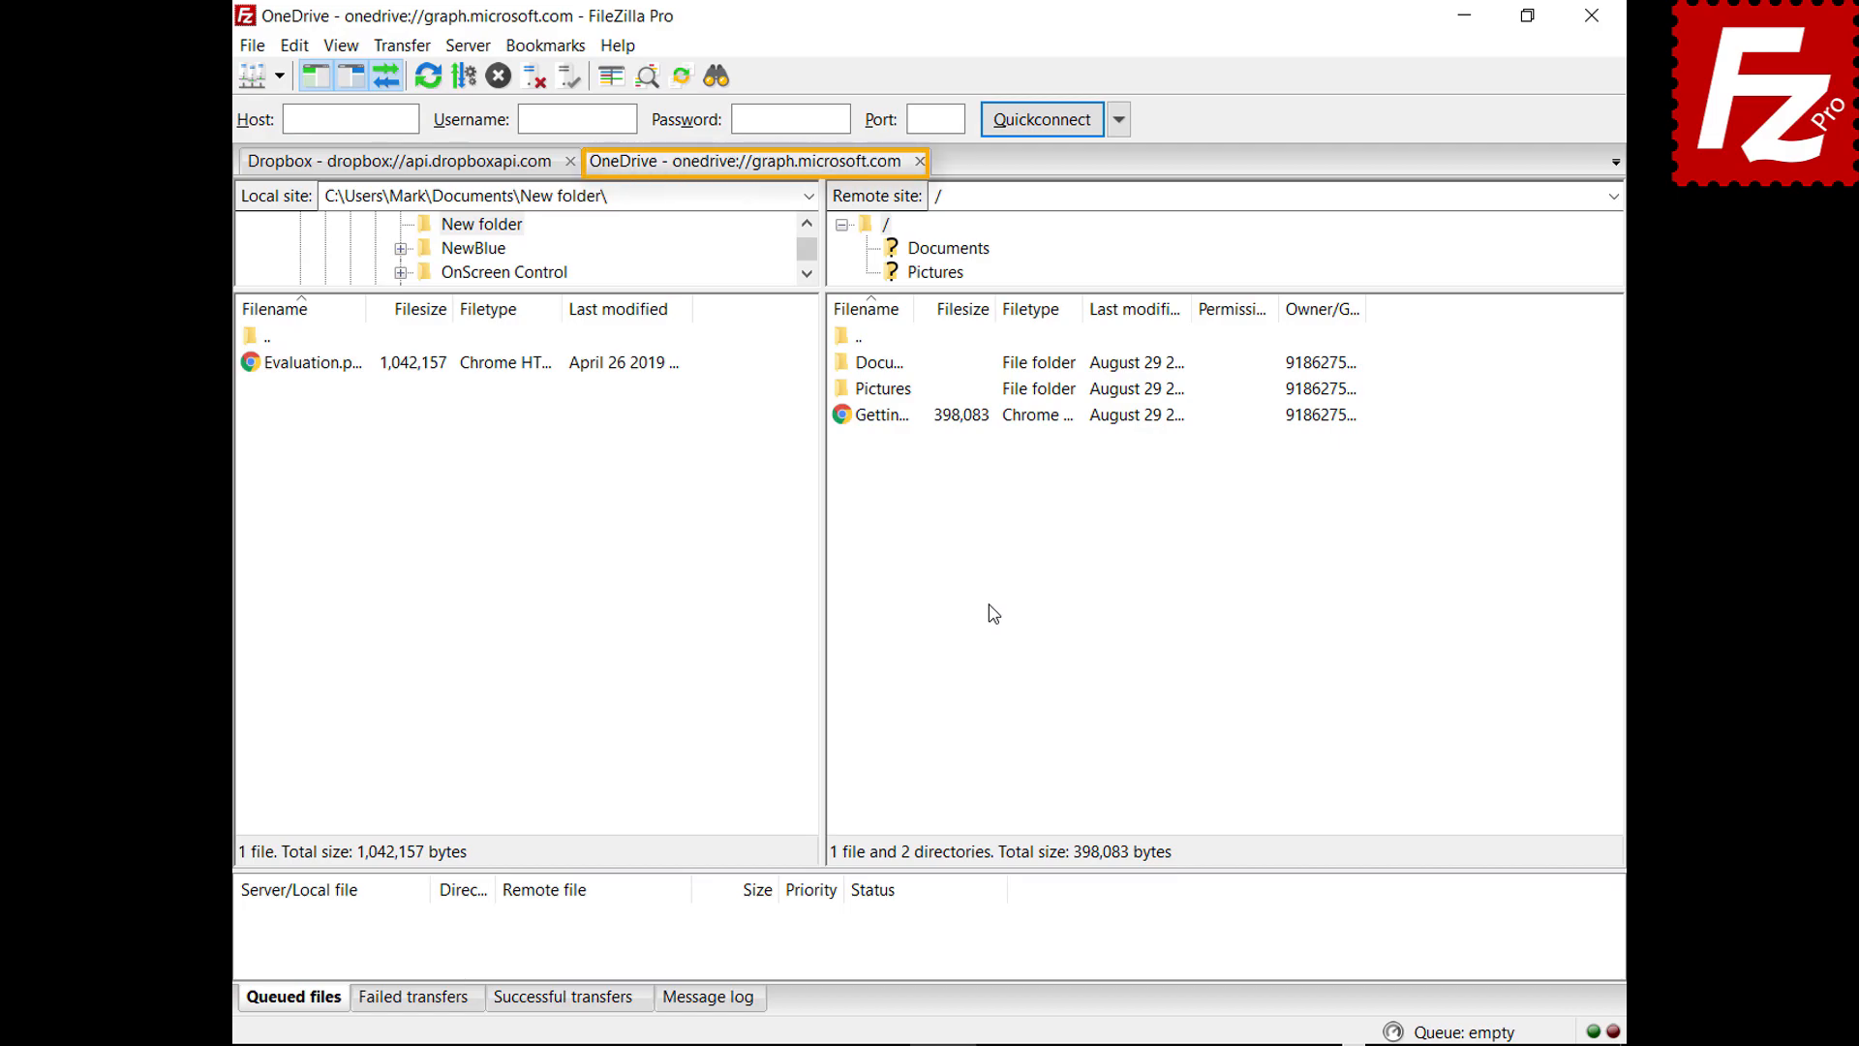
click(397, 163)
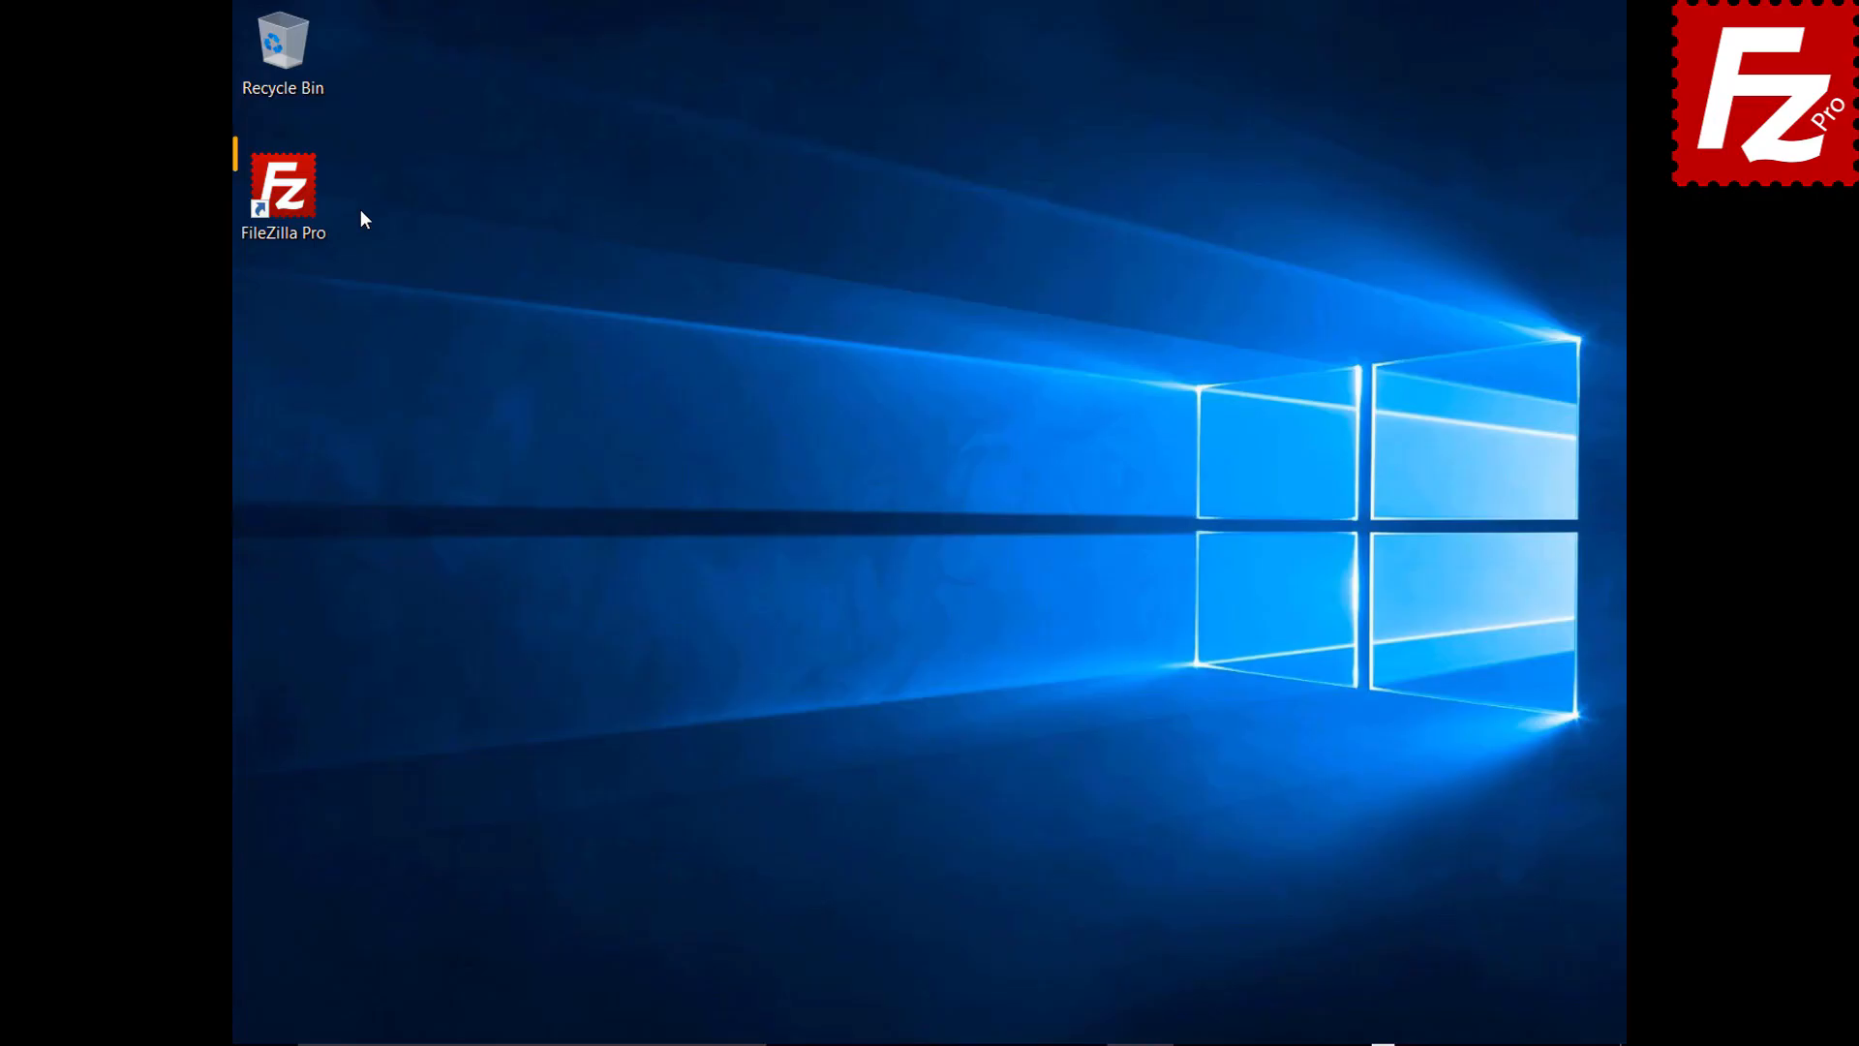
Launch FileZilla Pro and quick-connect to 40.121.111.78 with the tutorial username and password
double_click(295, 201)
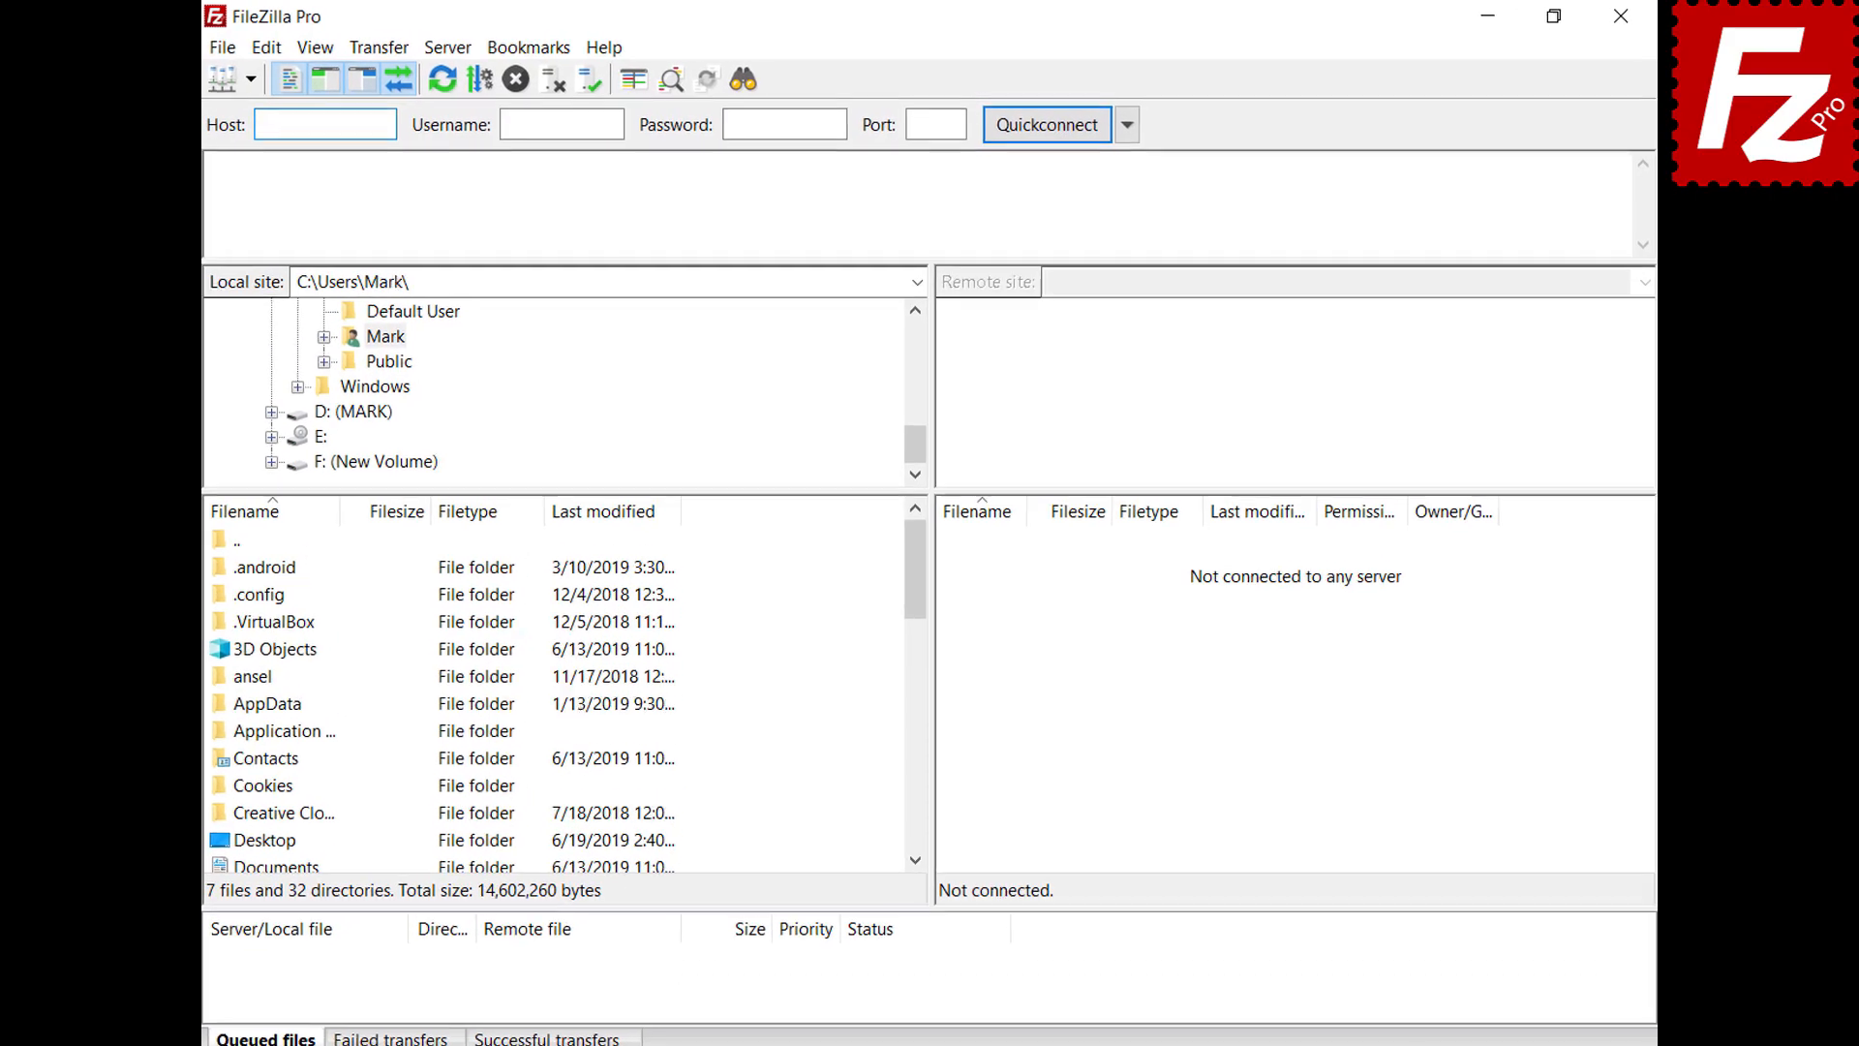
key(Tab)
text(zillaprotutorial)
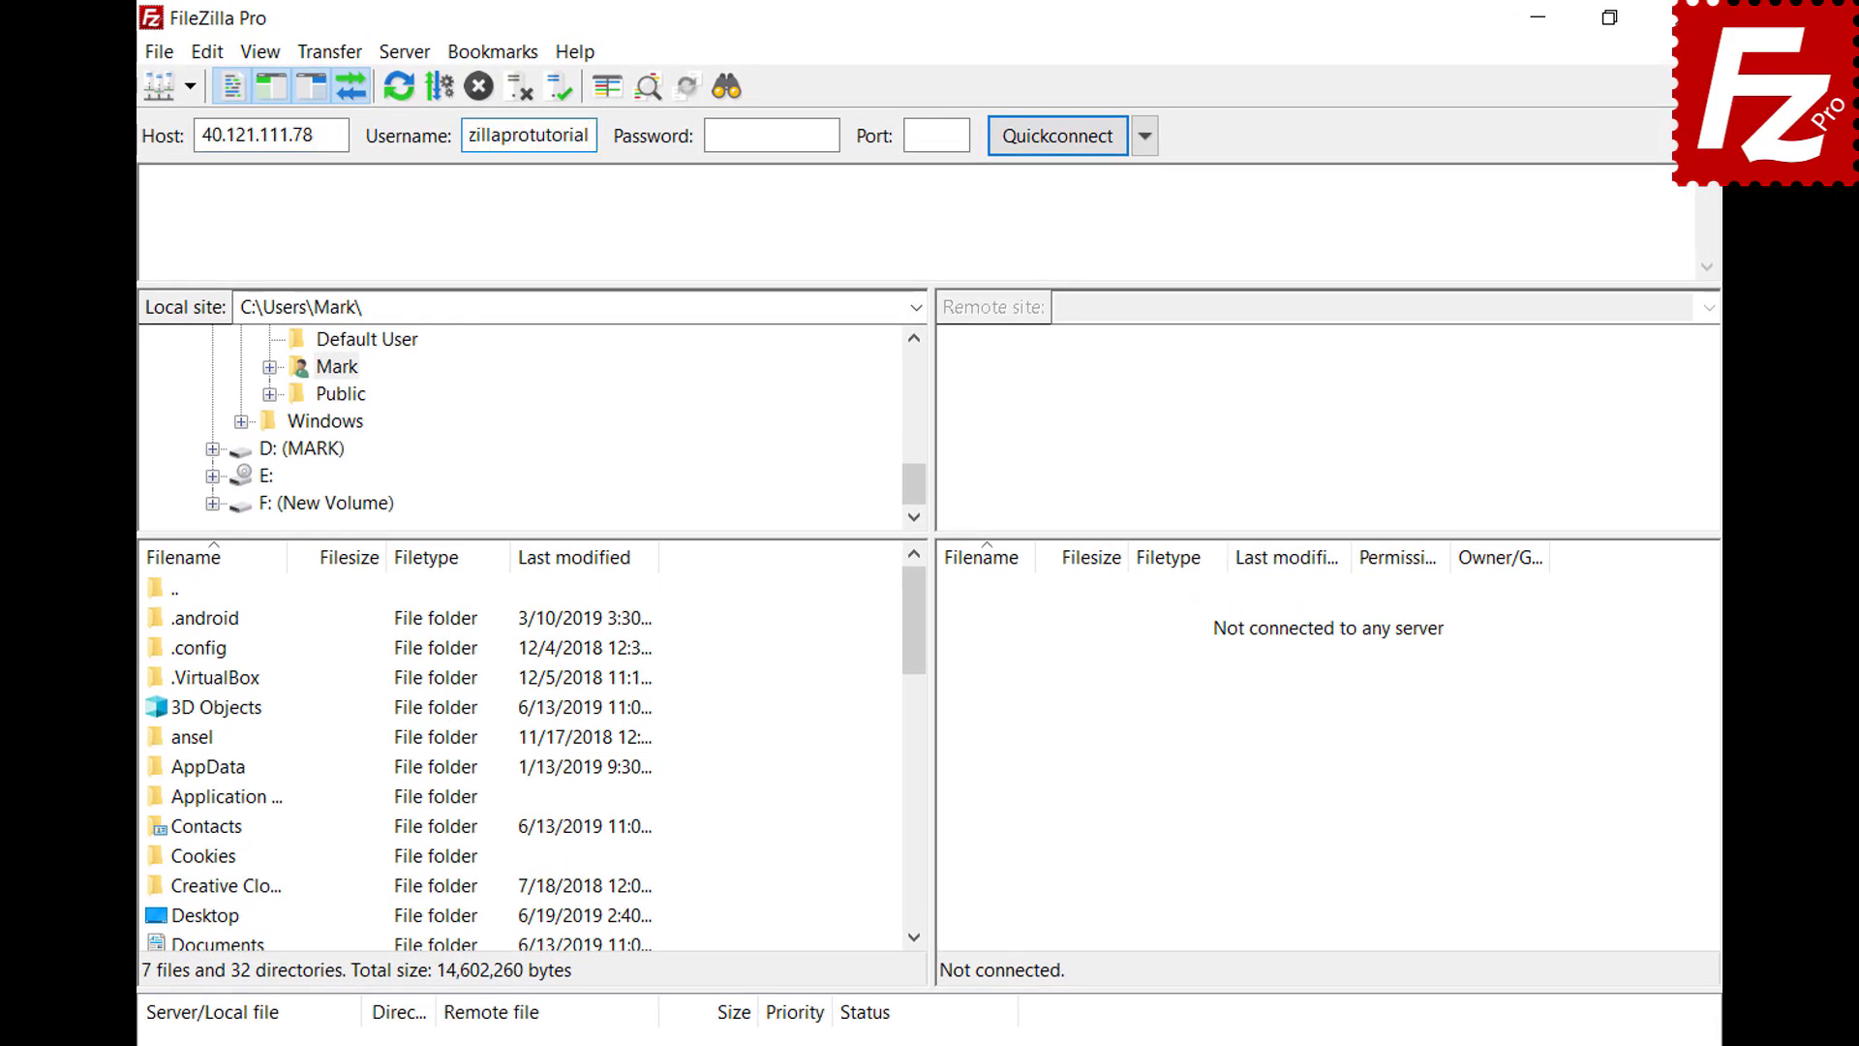
key(Tab)
text(*********)
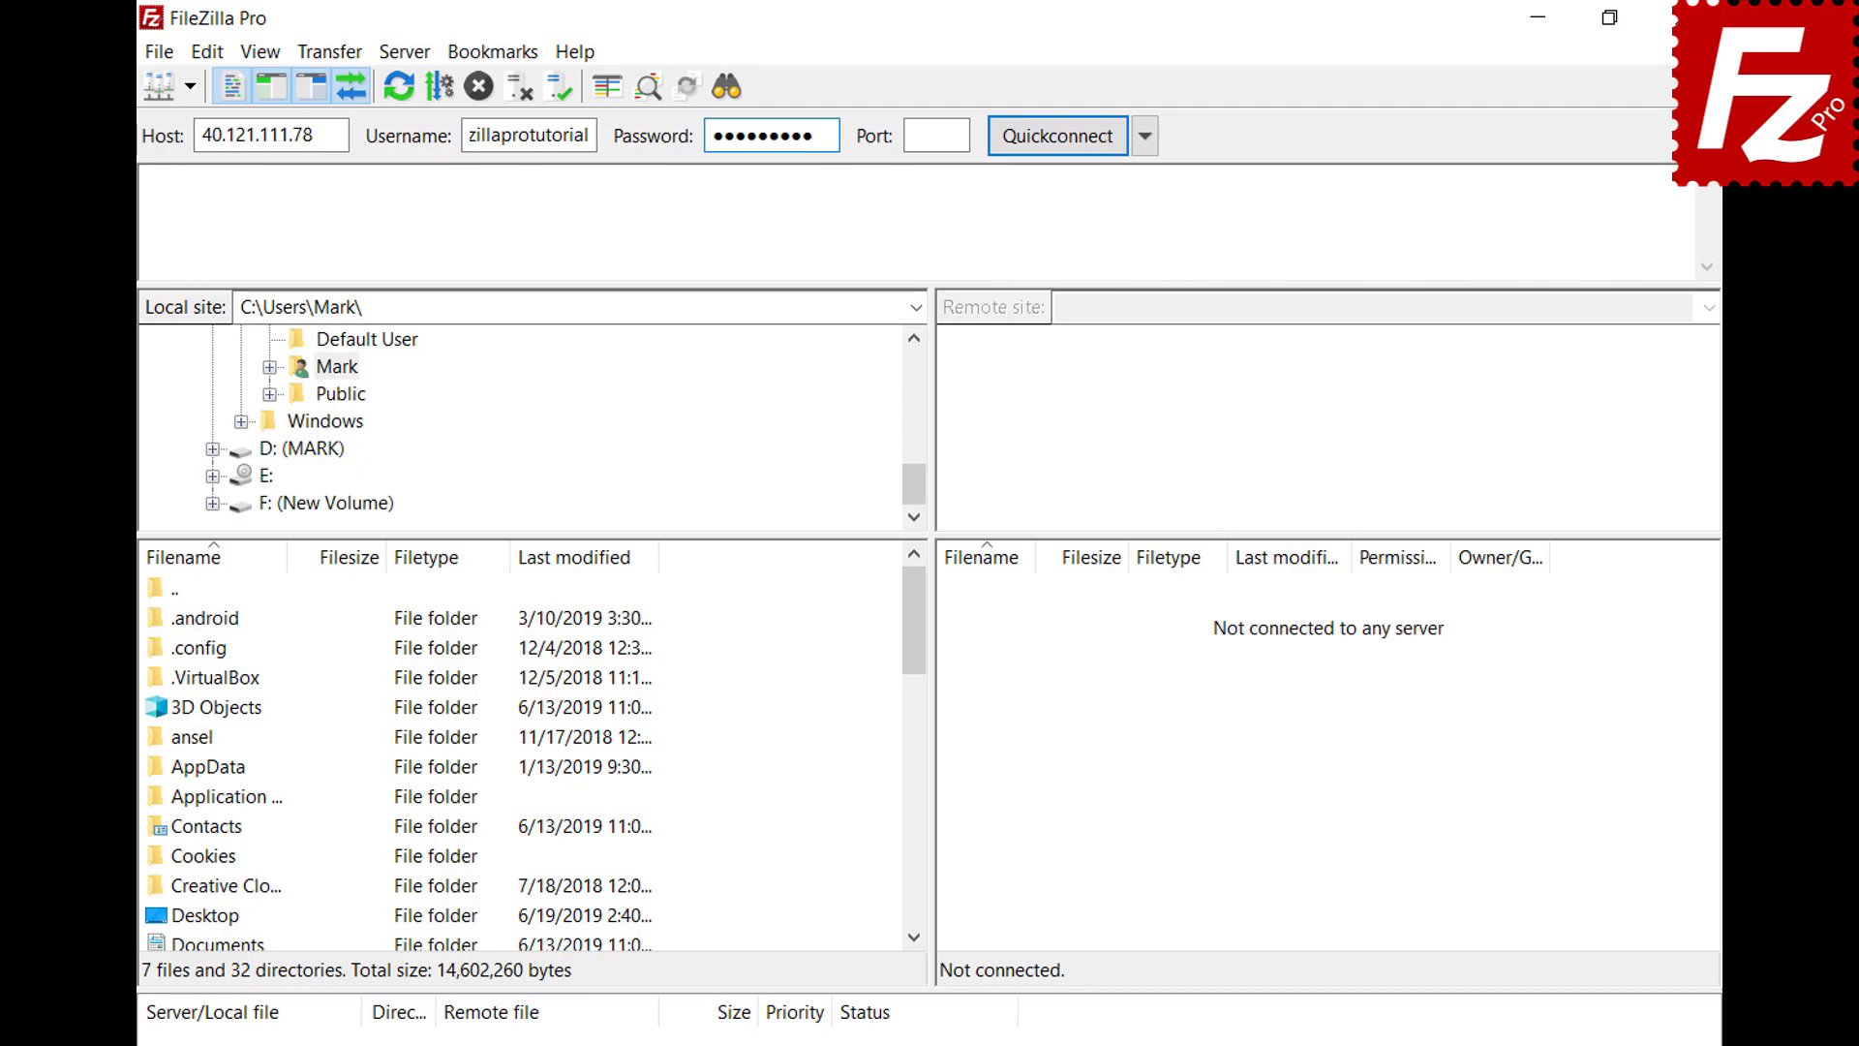
key(Return)
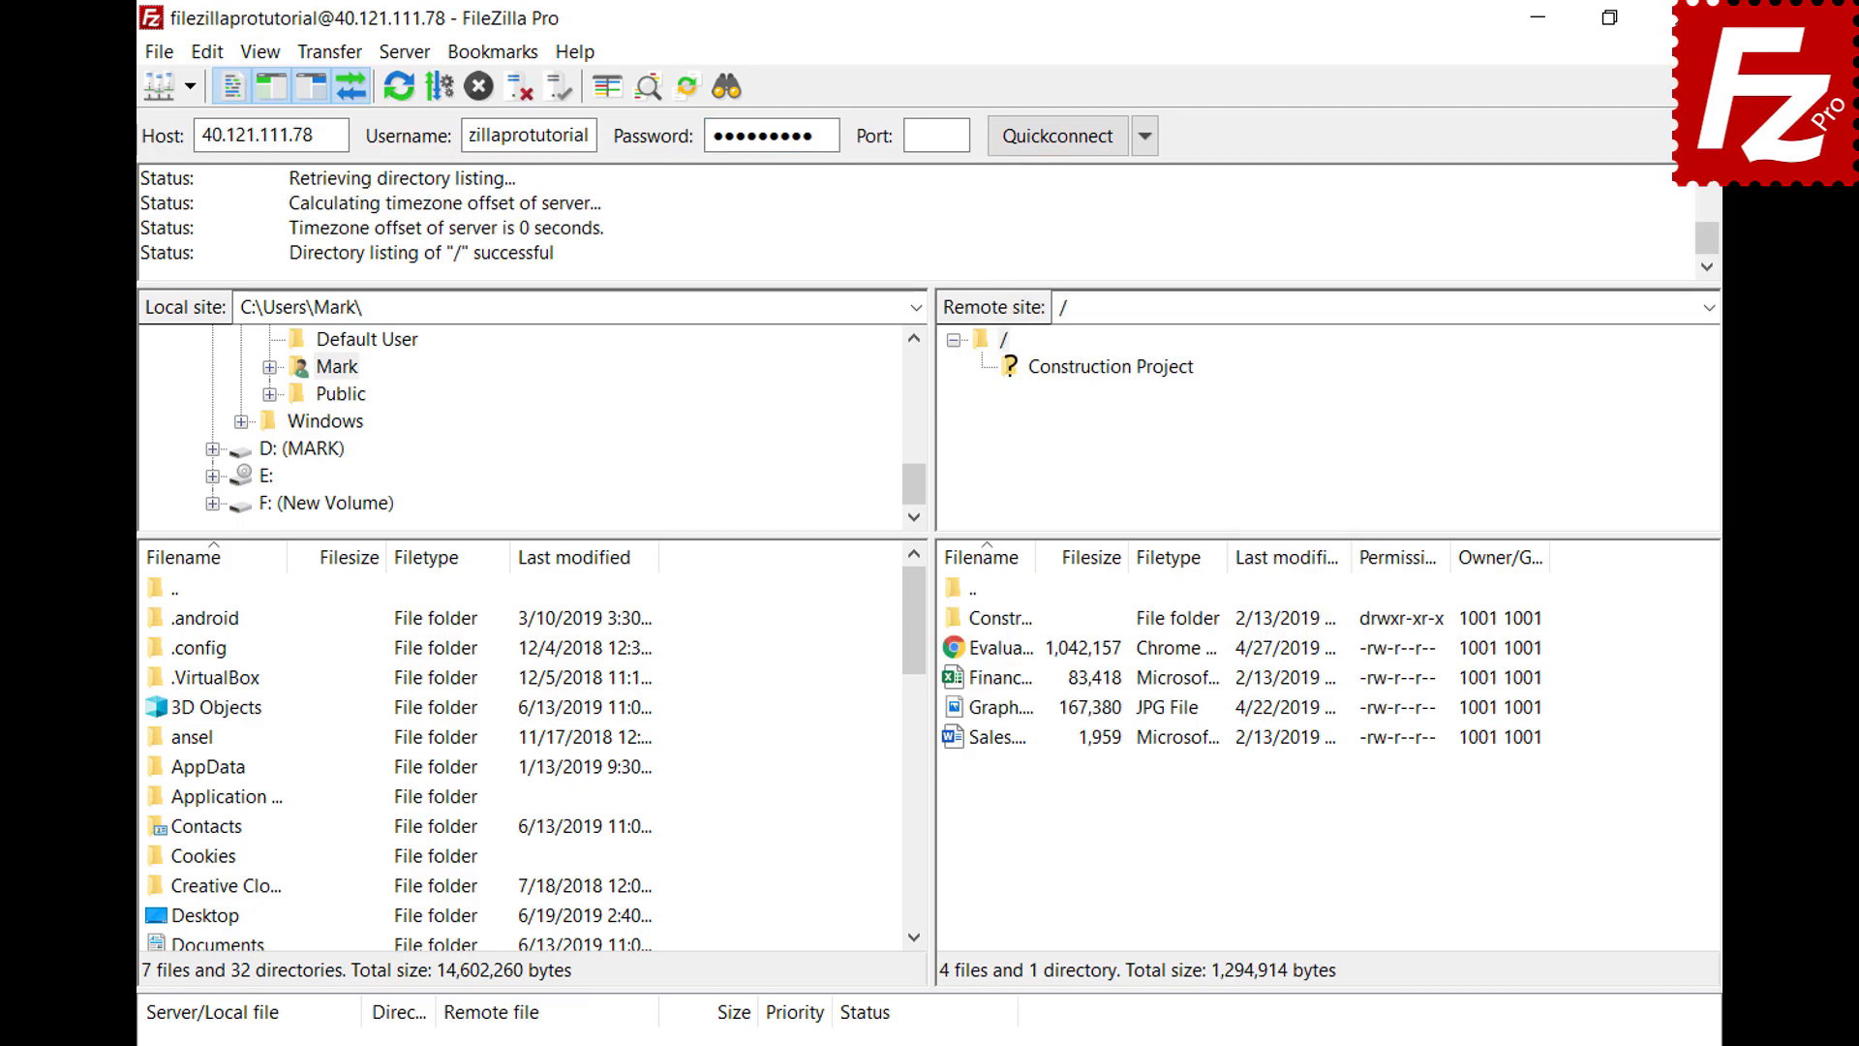
Copy the current connection into the Site Manager as a site named 'New connection'
click(161, 54)
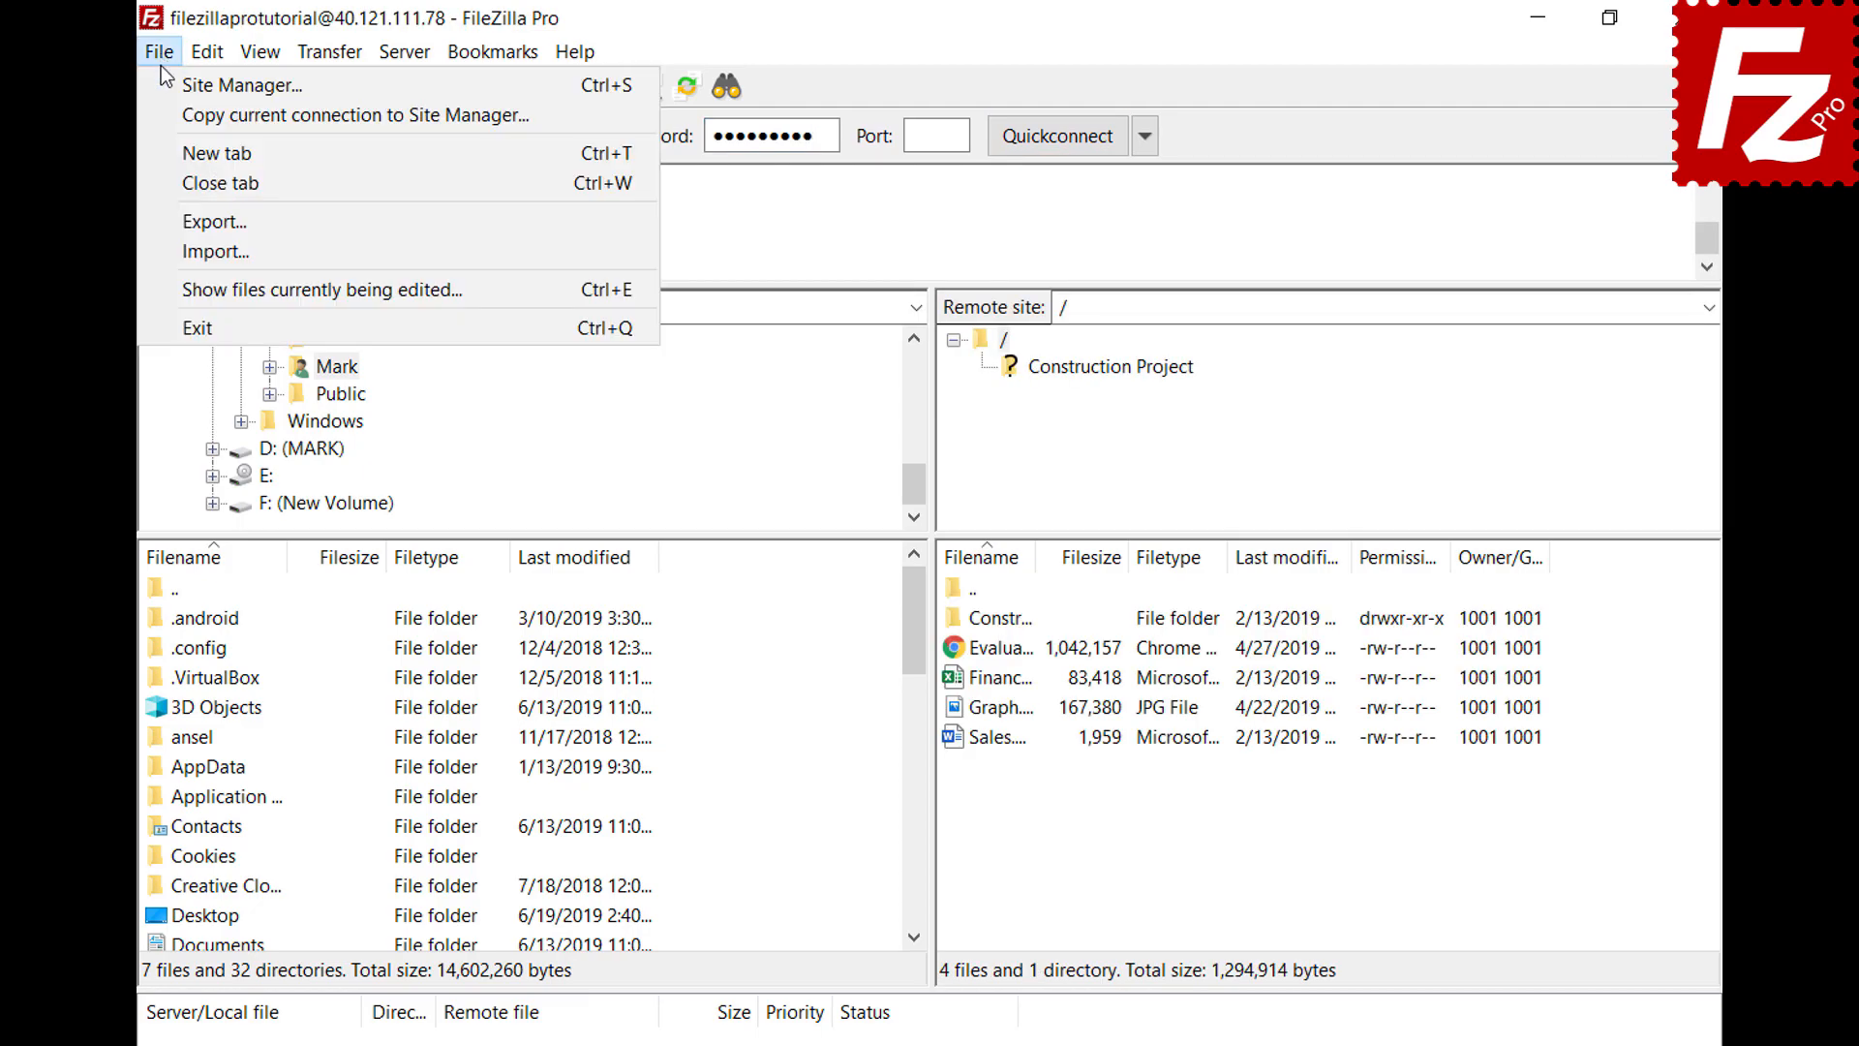
click(172, 115)
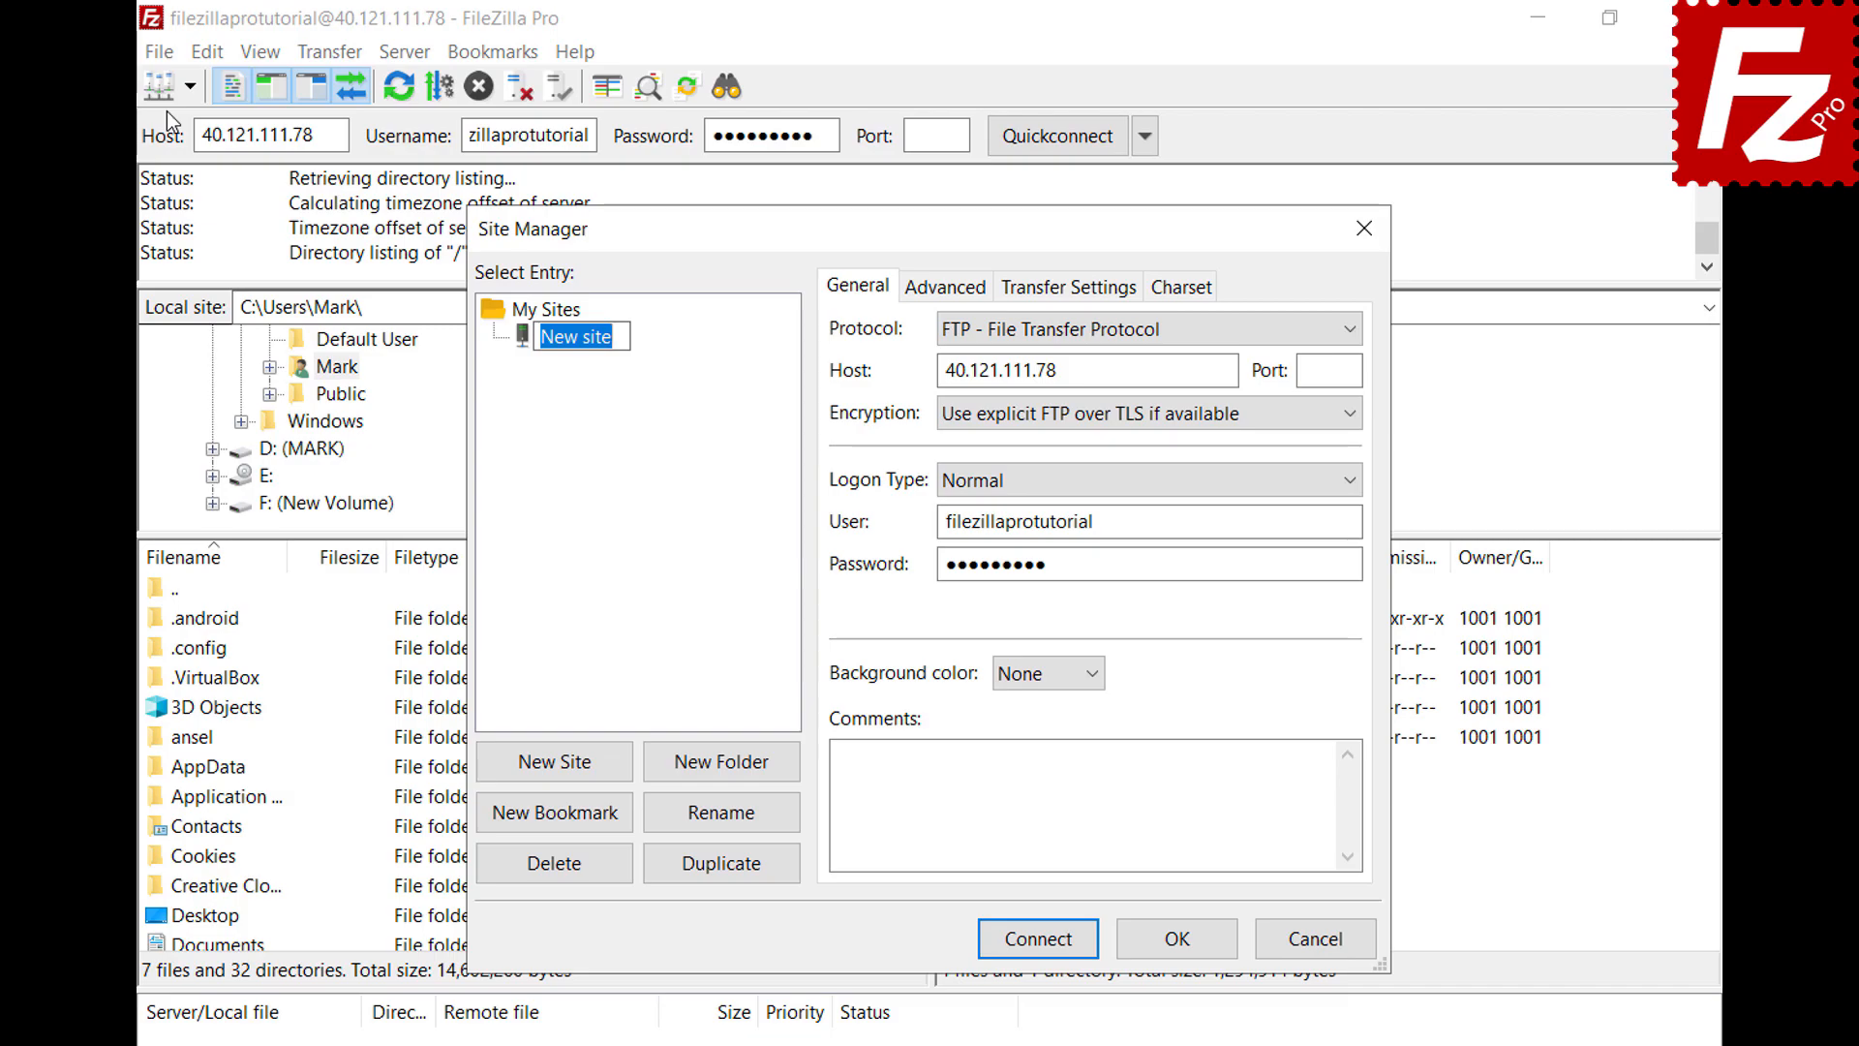
text(New connectio)
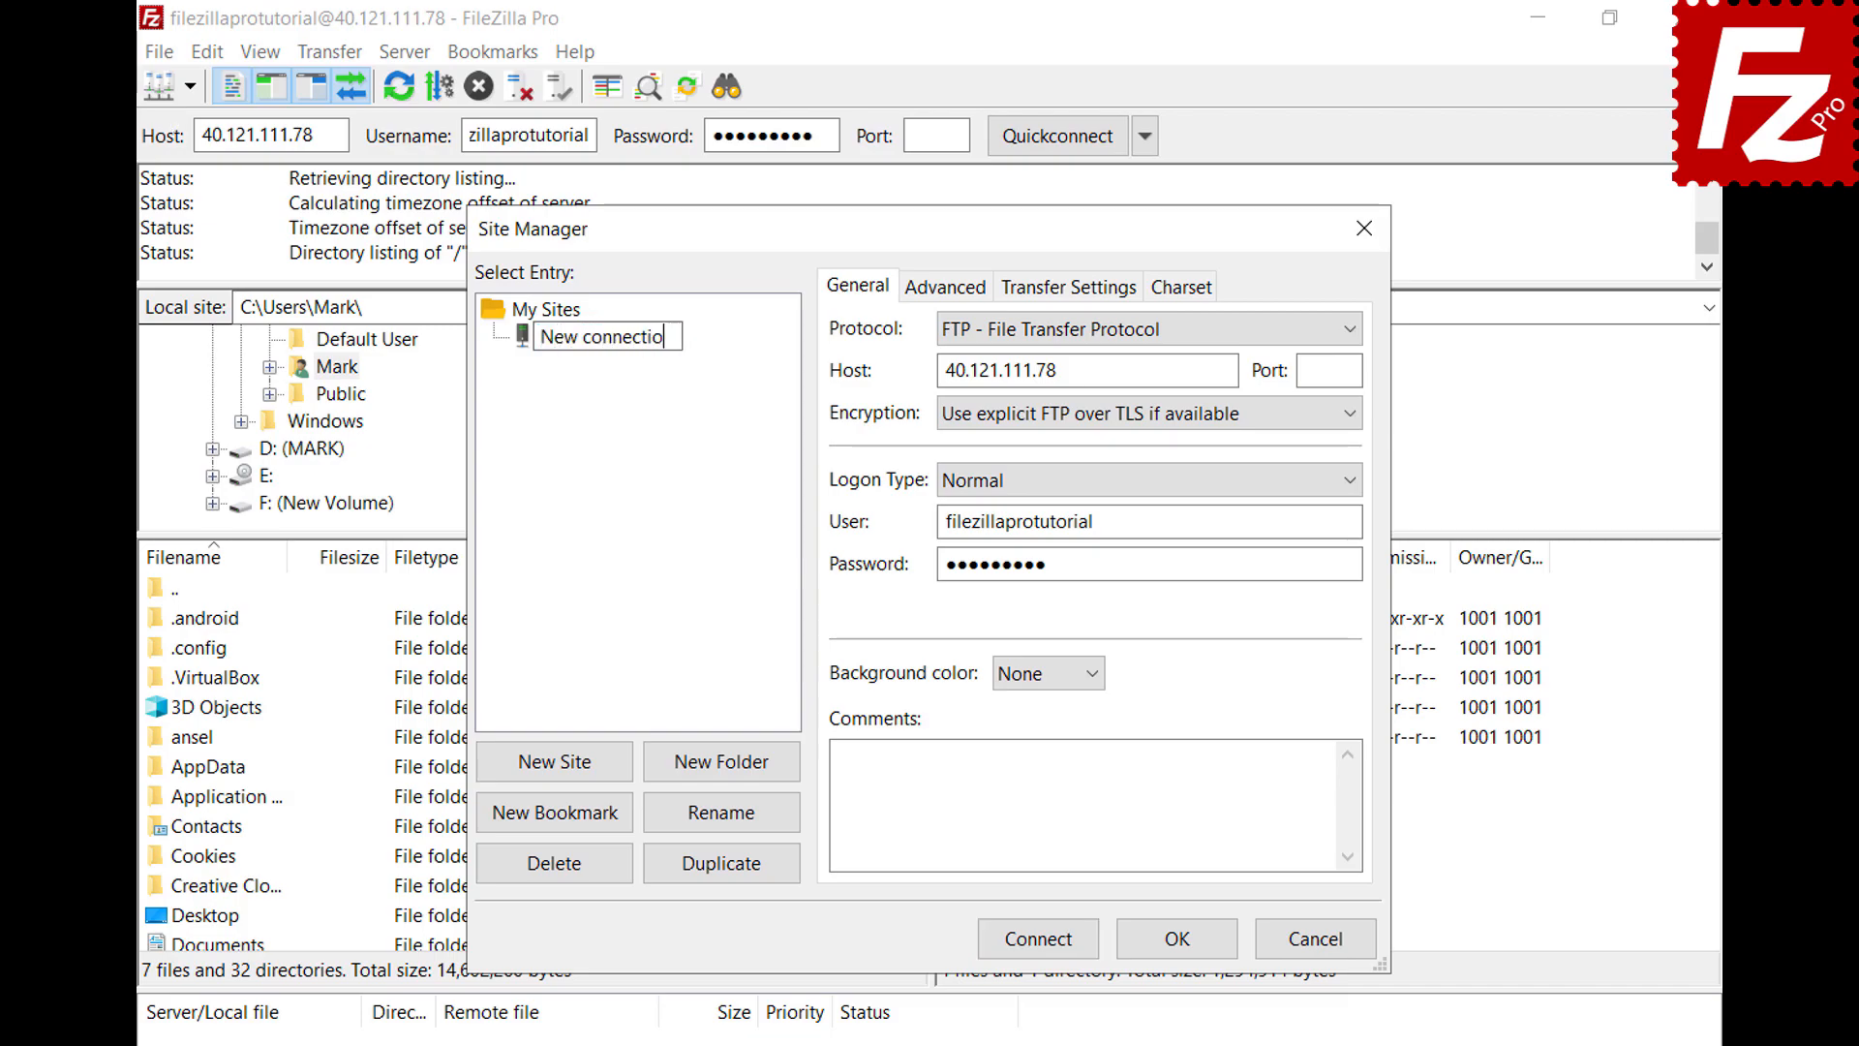
text(n)
key(Return)
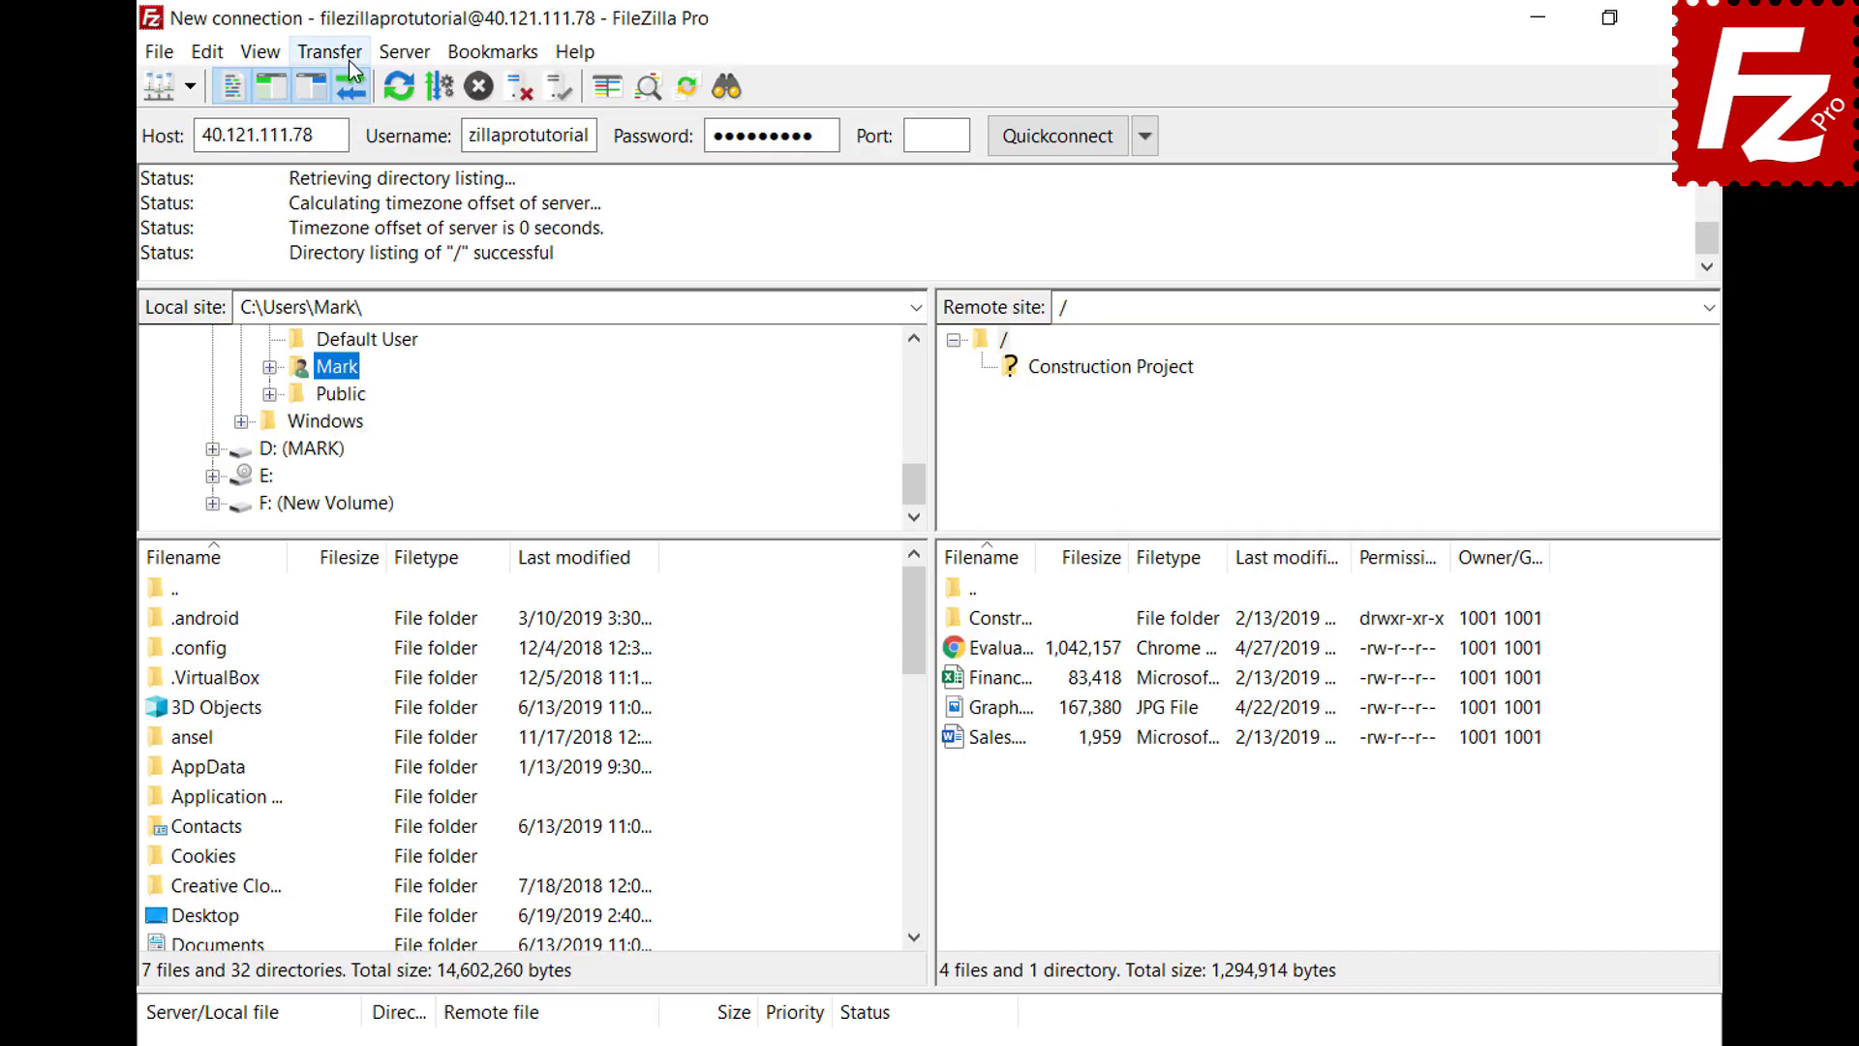
Bring up the Manual transfer dialog from the Transfer menu
click(350, 60)
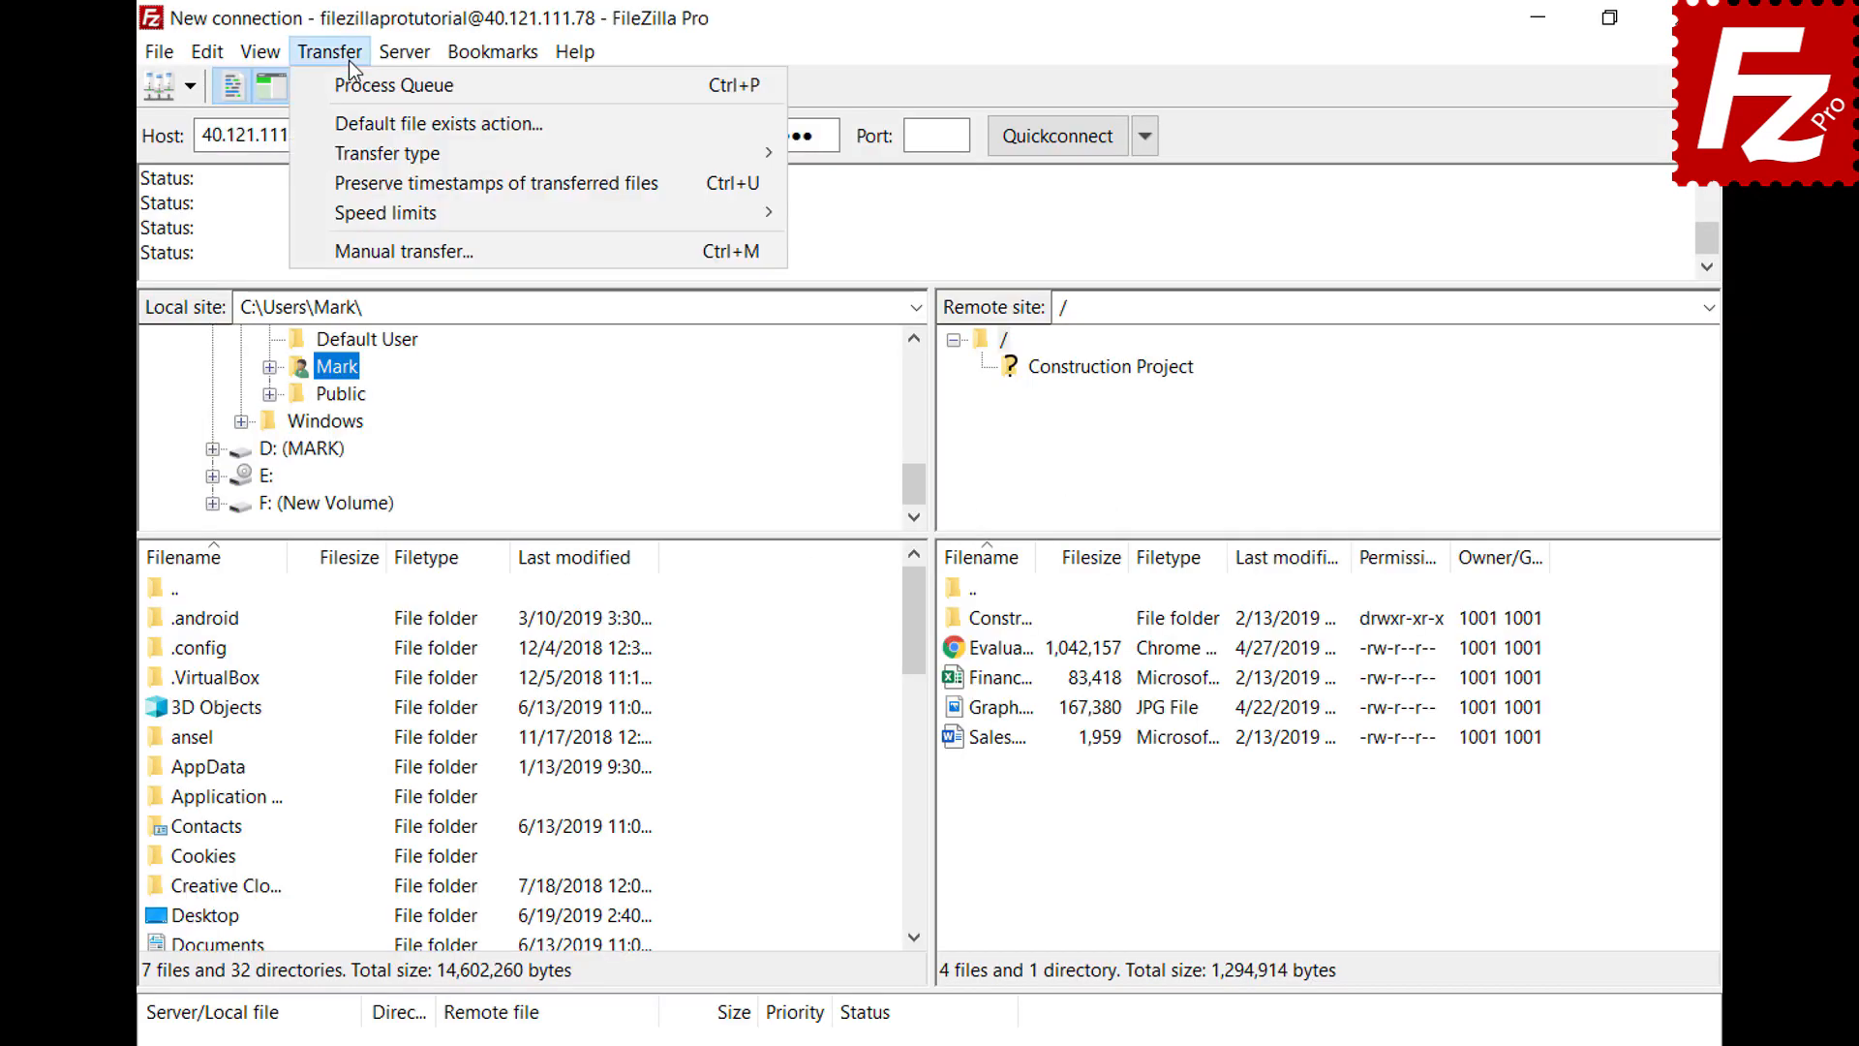
click(377, 251)
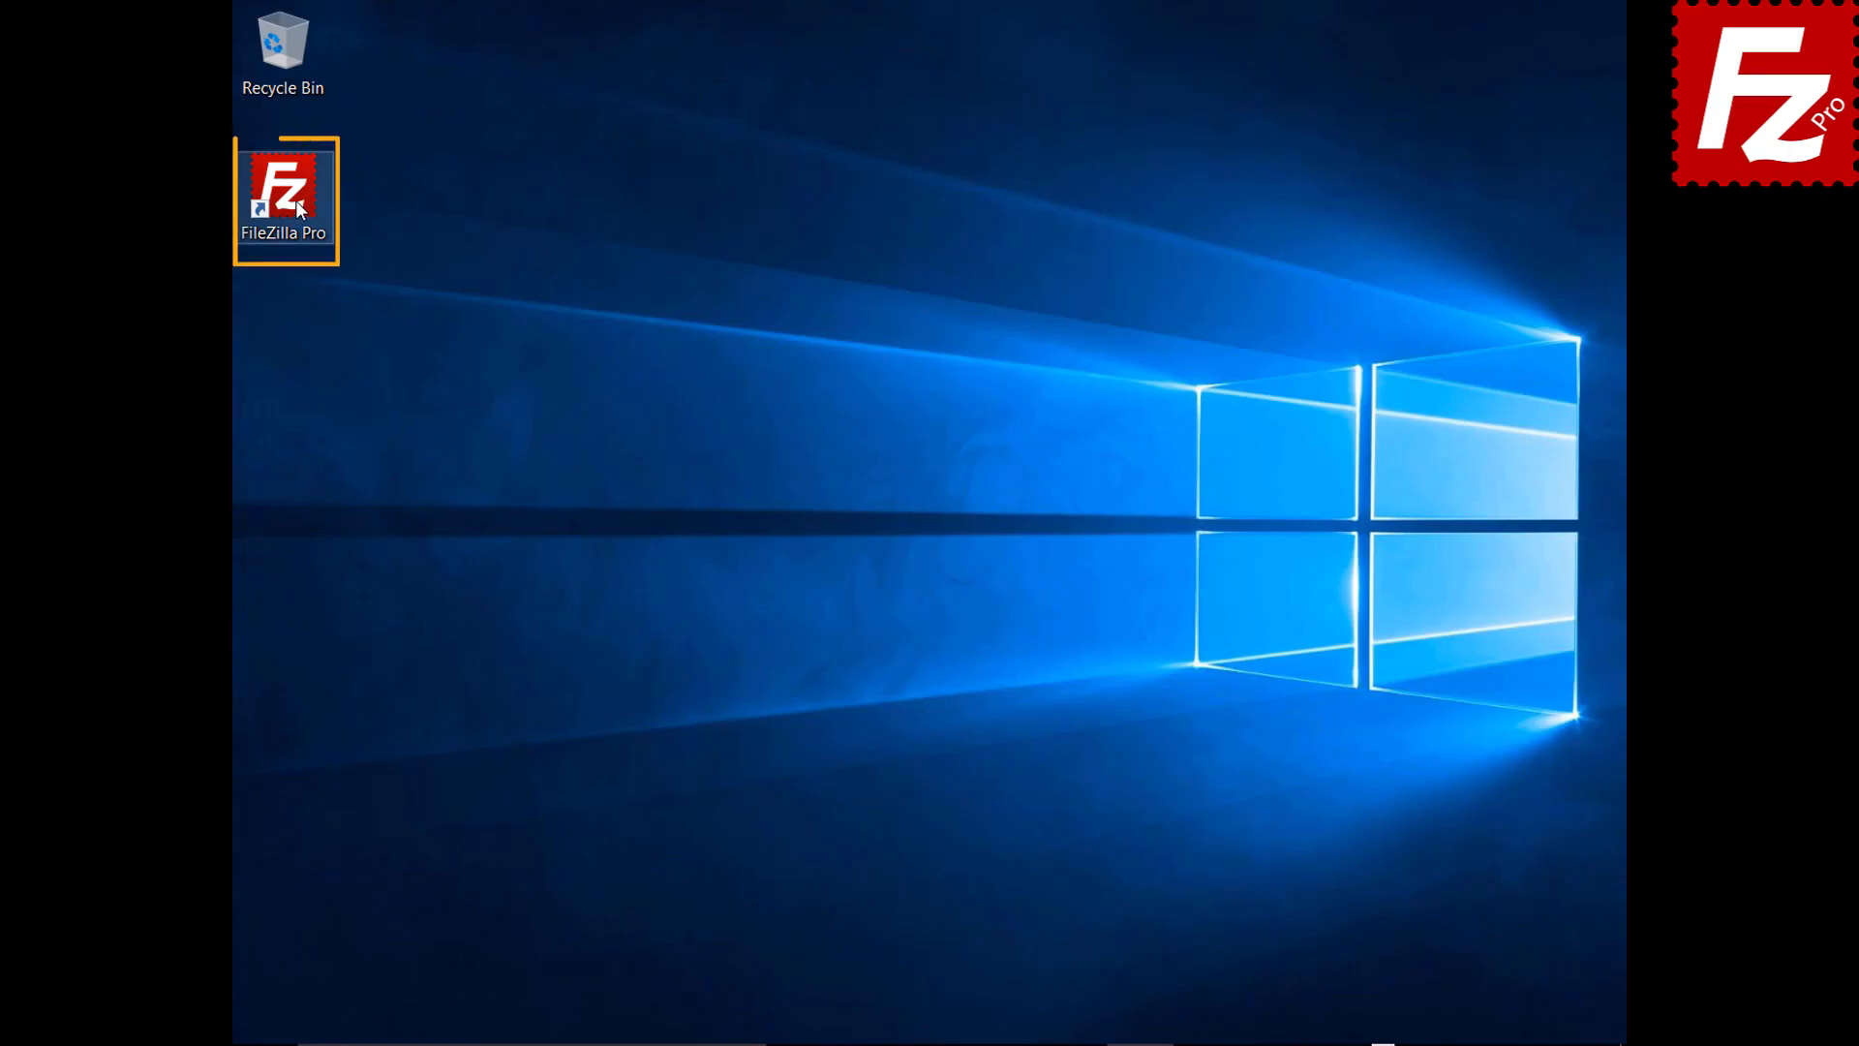
Relaunch FileZilla Pro and reconnect to the last used server, 40.121.111.78
double_click(283, 189)
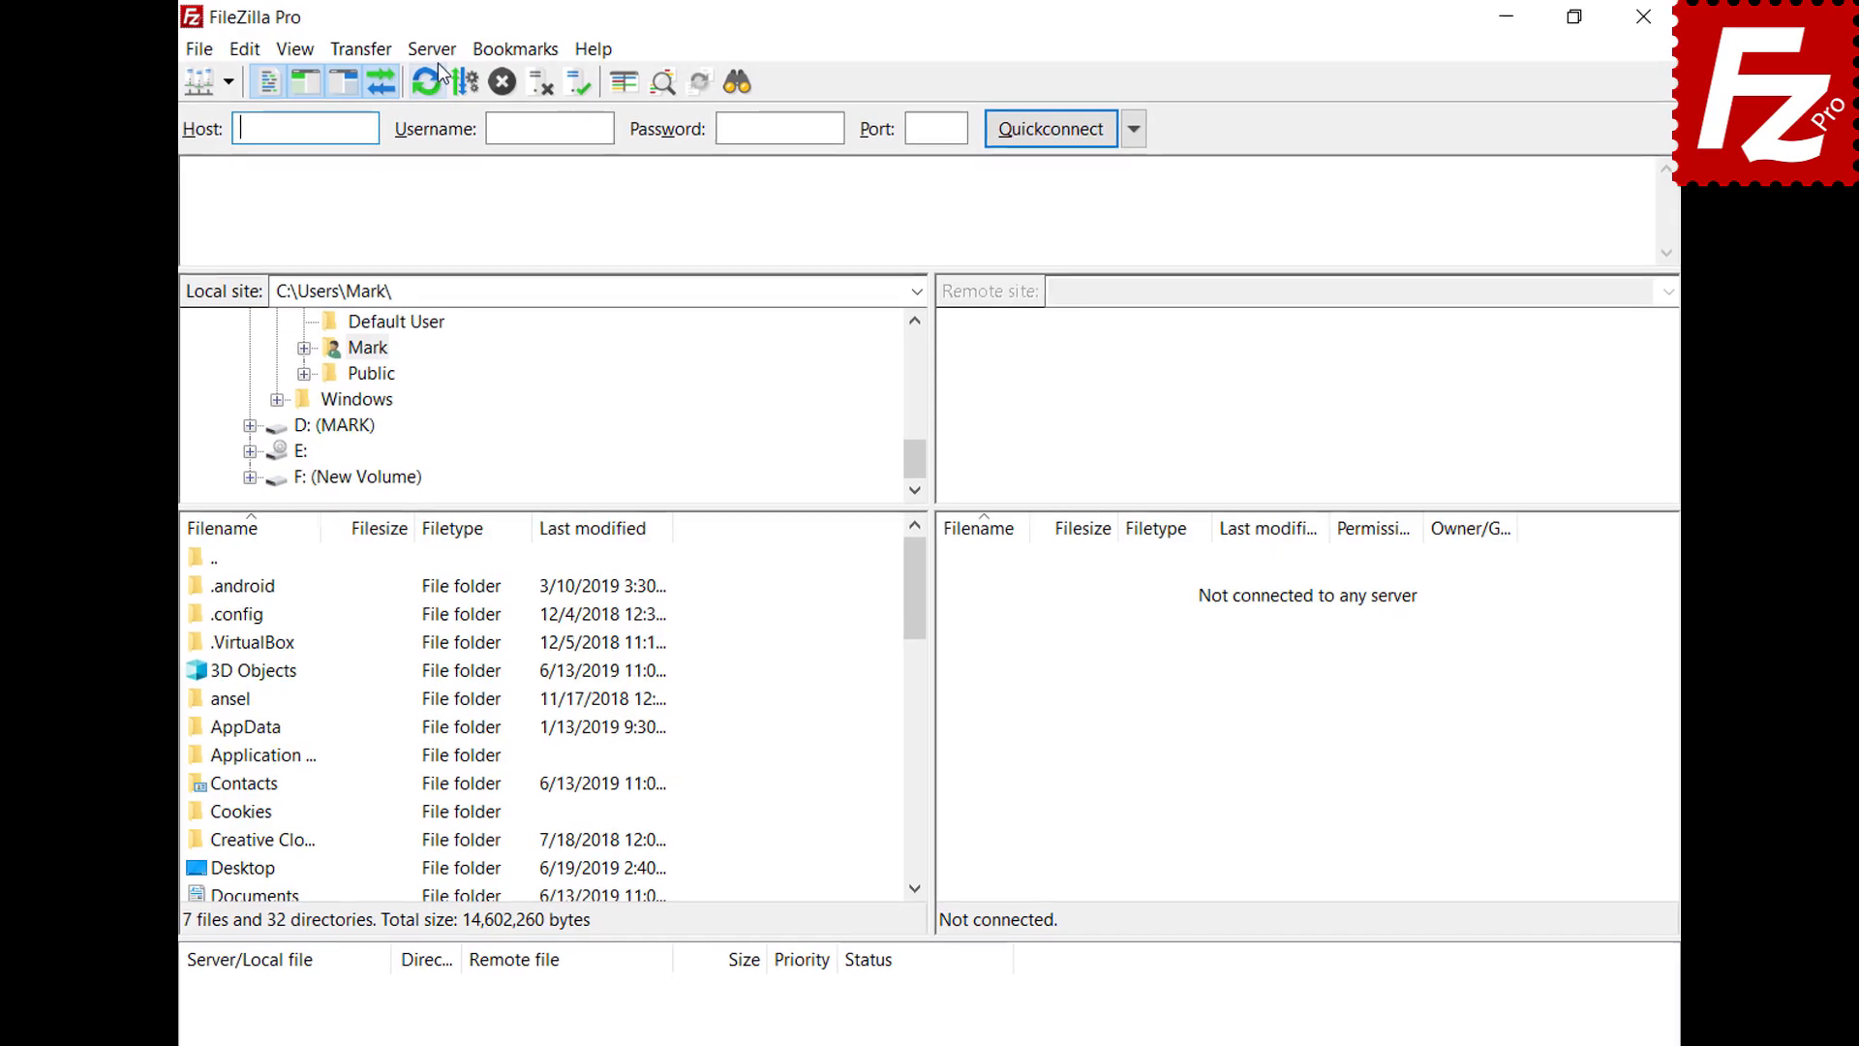
click(441, 49)
click(448, 116)
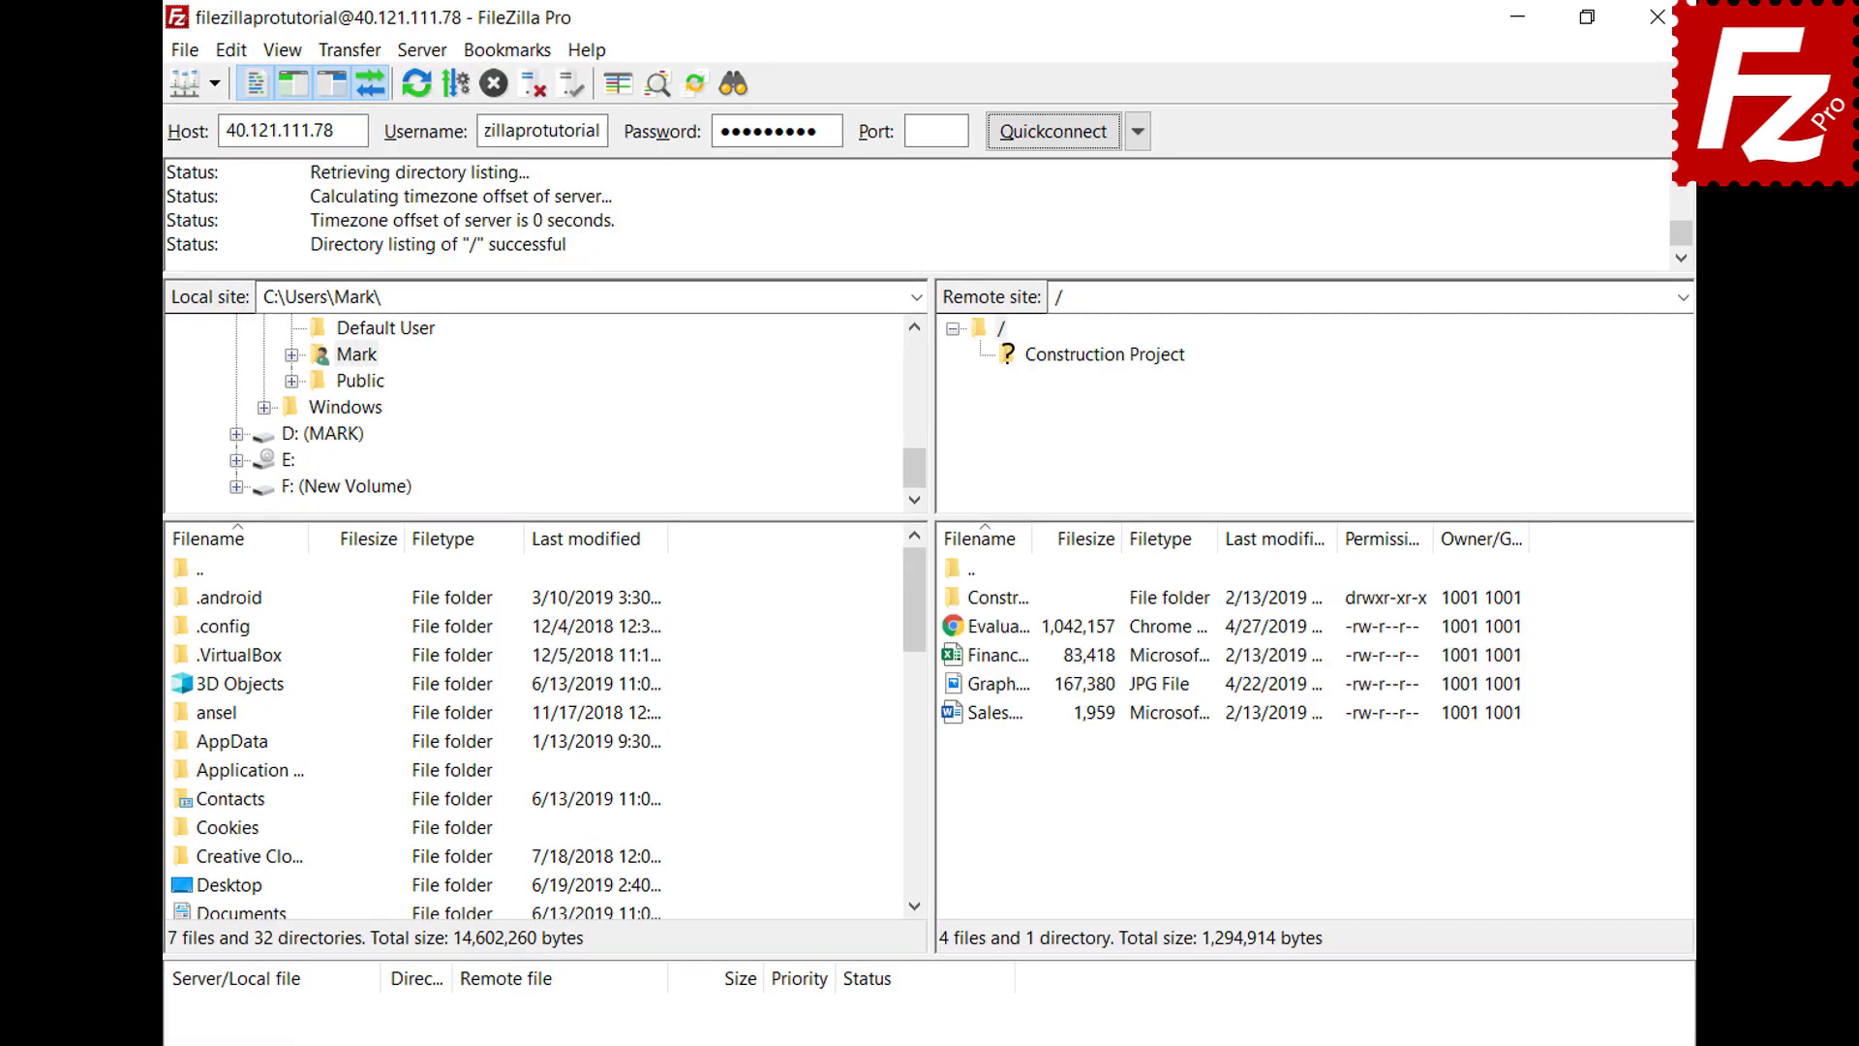
Disconnect from the server, then reconnect to it again via the Server menu
click(421, 49)
click(431, 148)
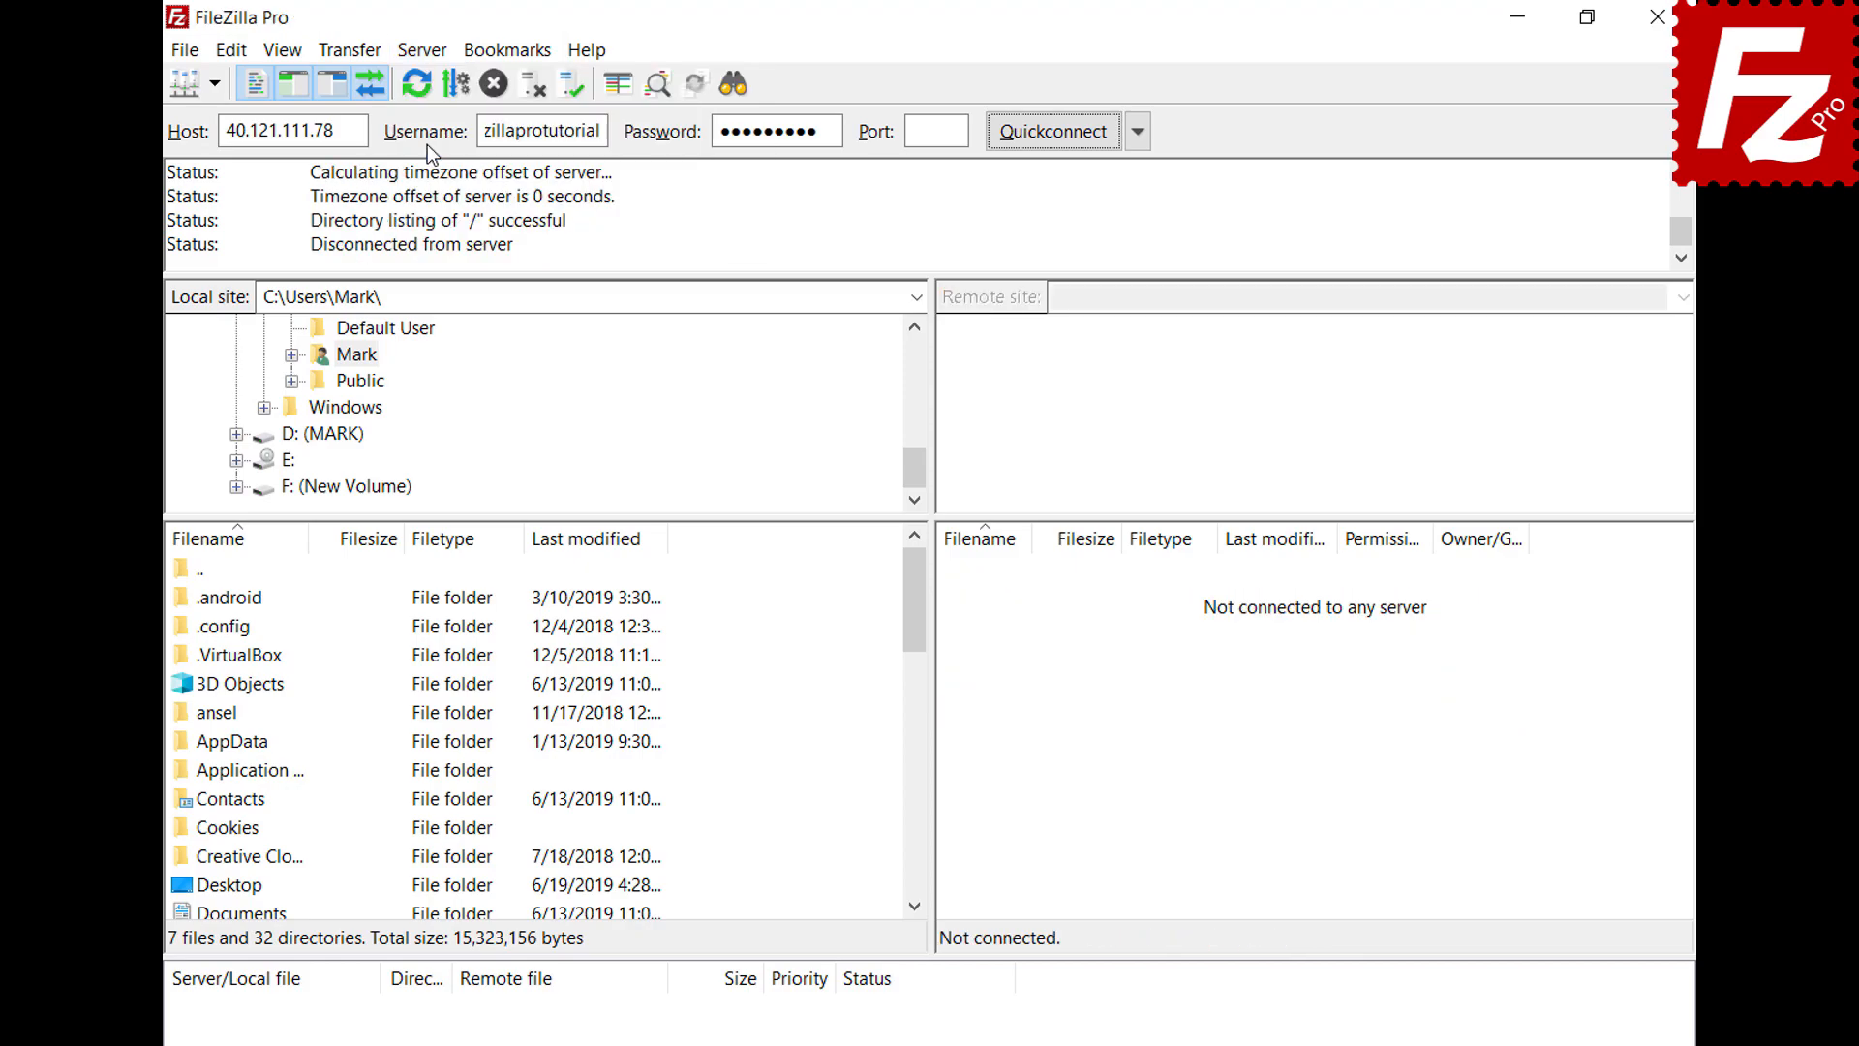
click(431, 53)
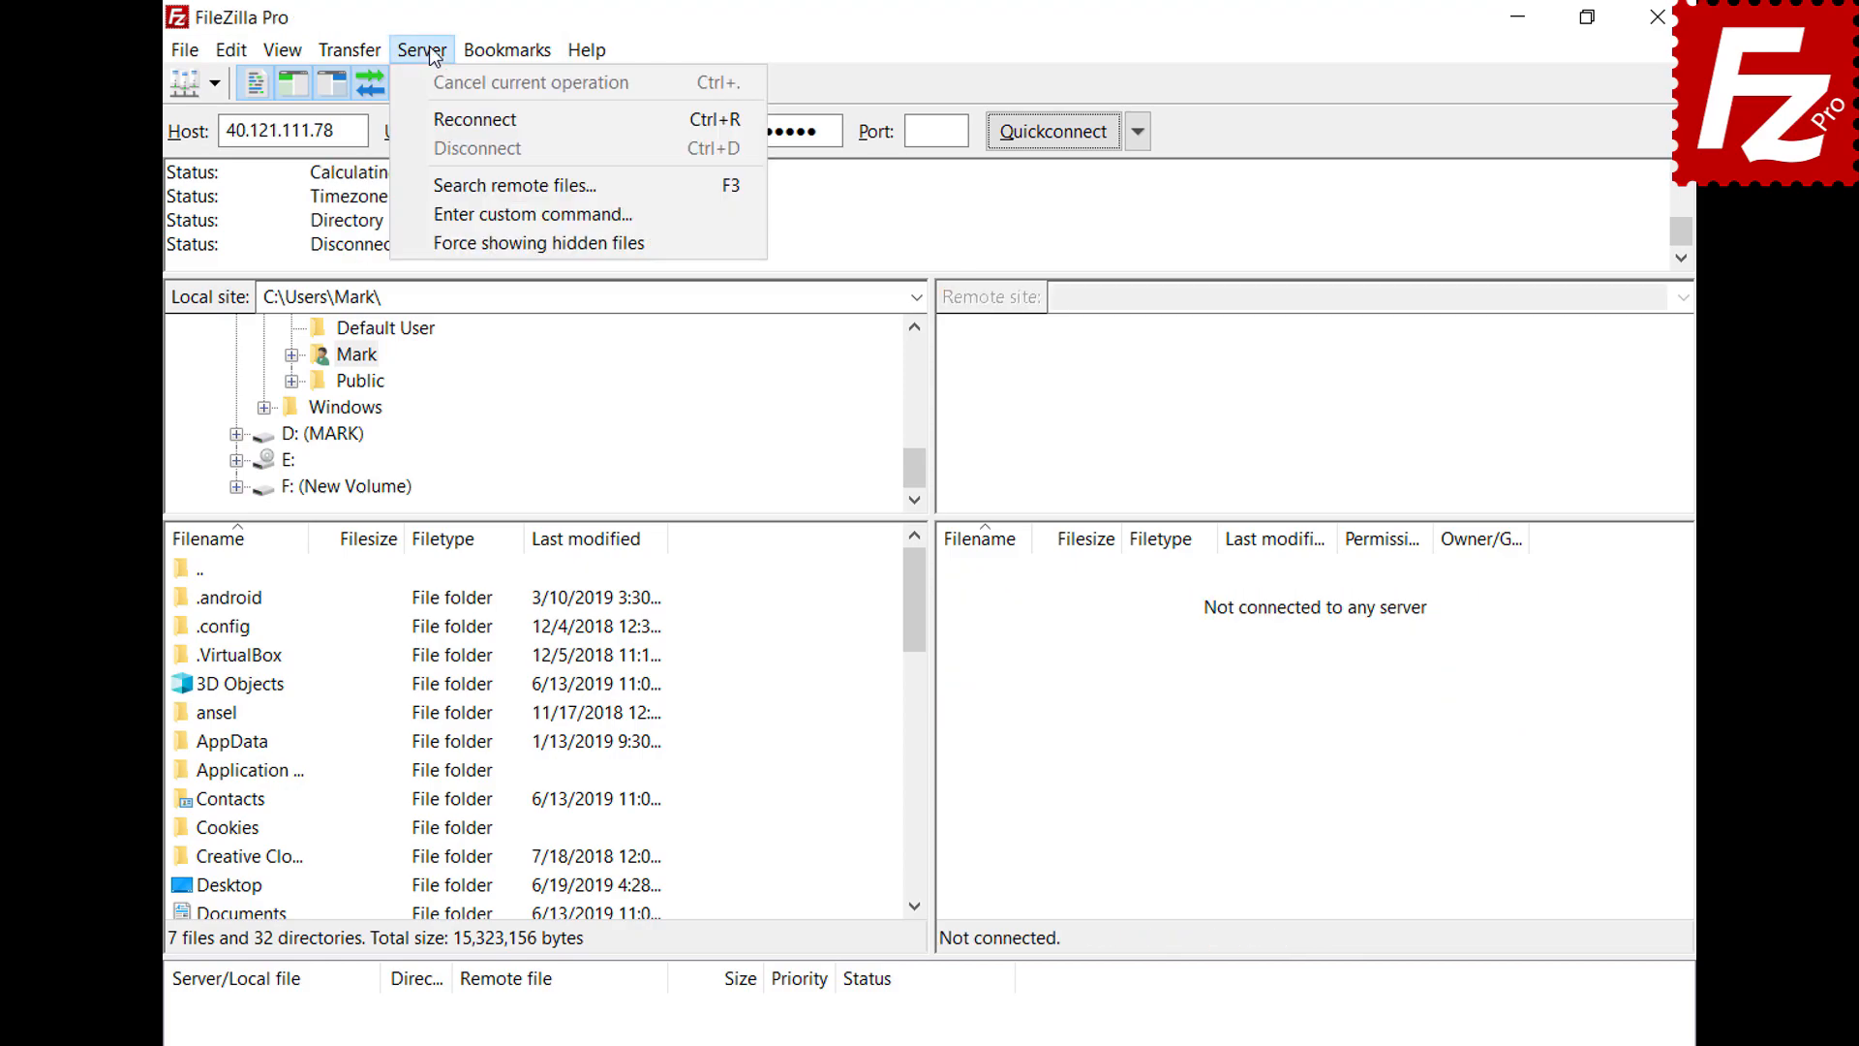
click(444, 117)
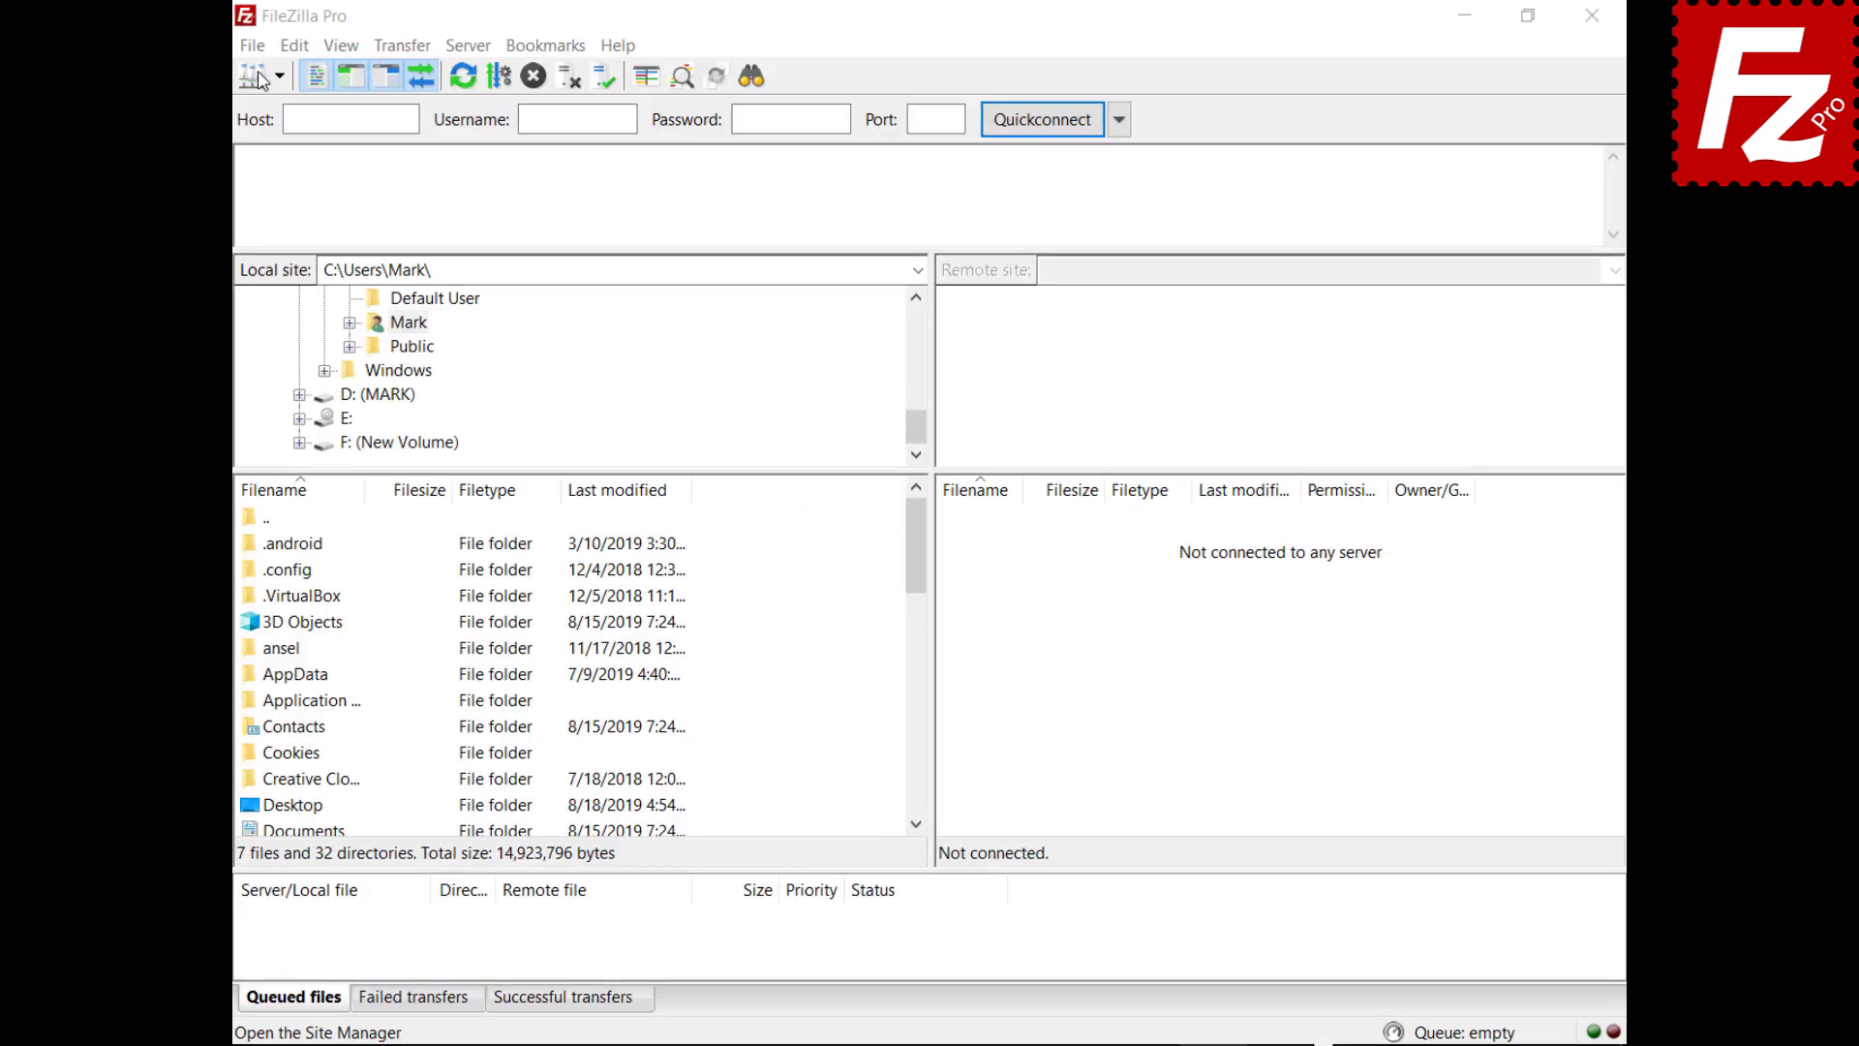
Add a Site Manager site named 'Google Drive' using Google Drive protocol and the Google account user
click(251, 45)
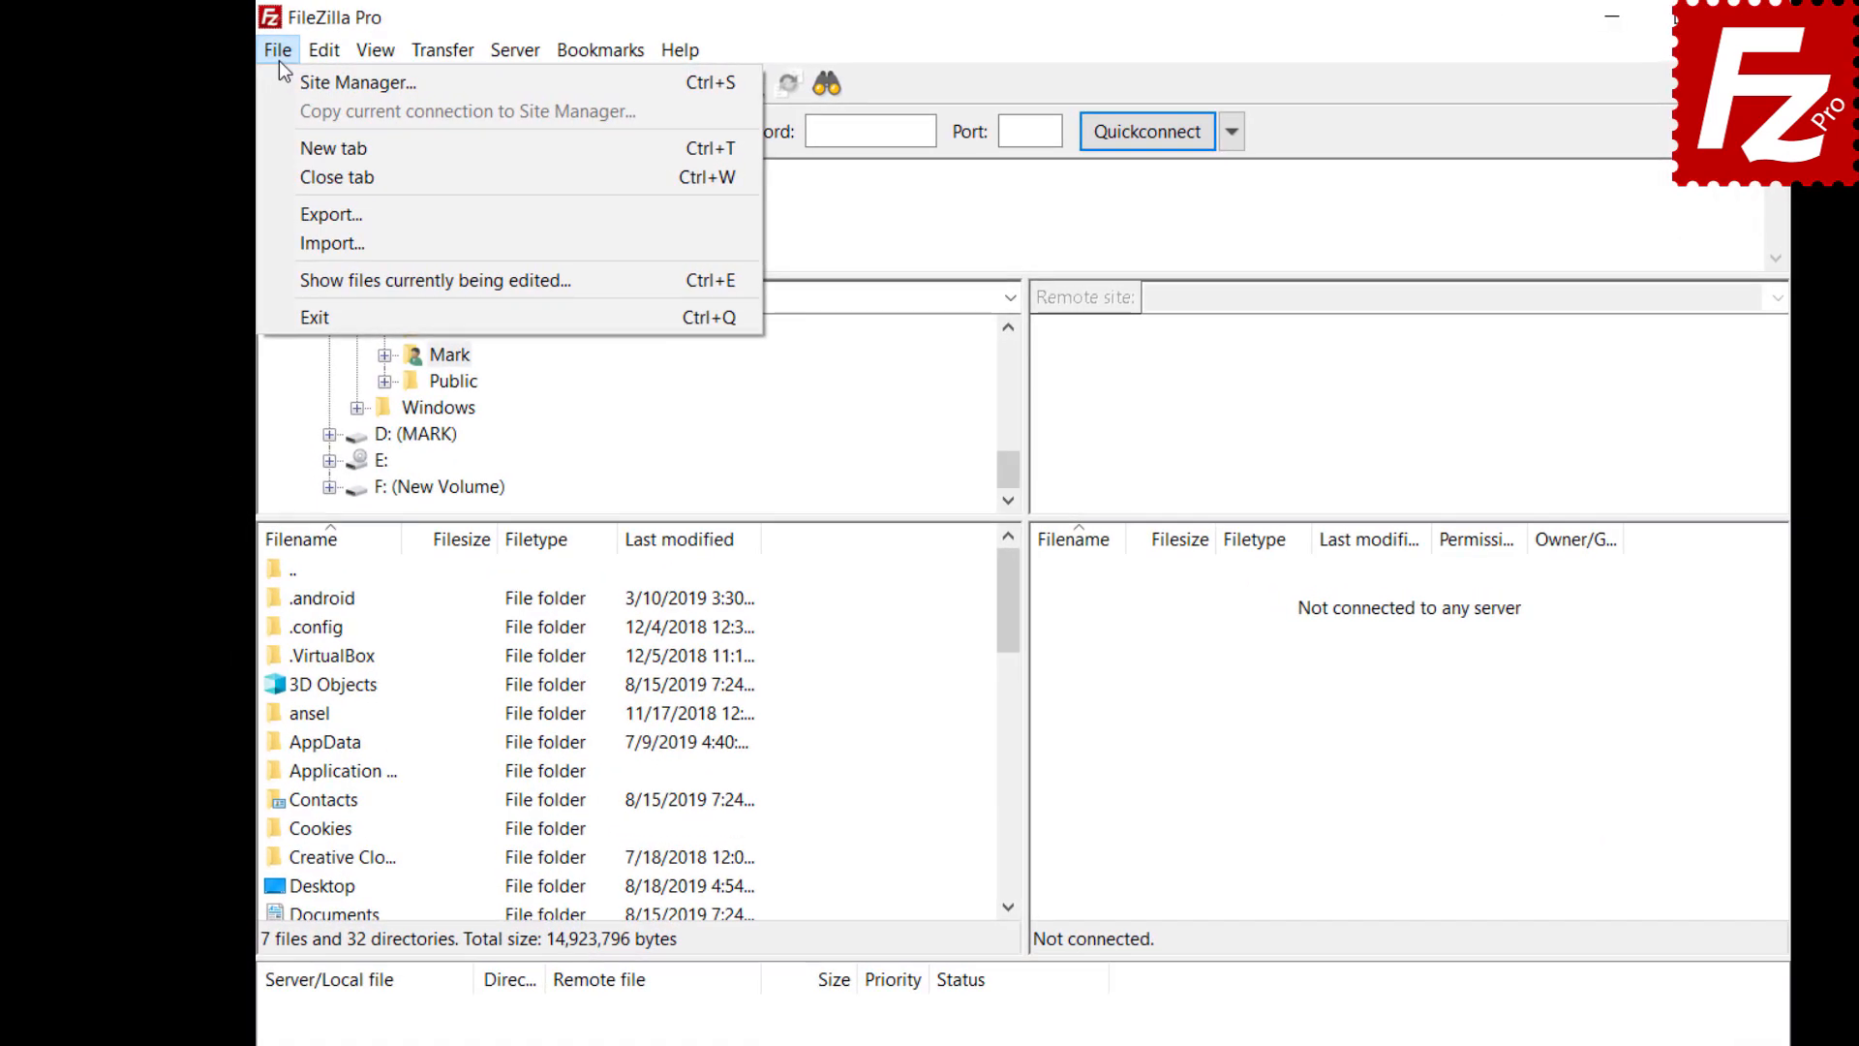
click(256, 66)
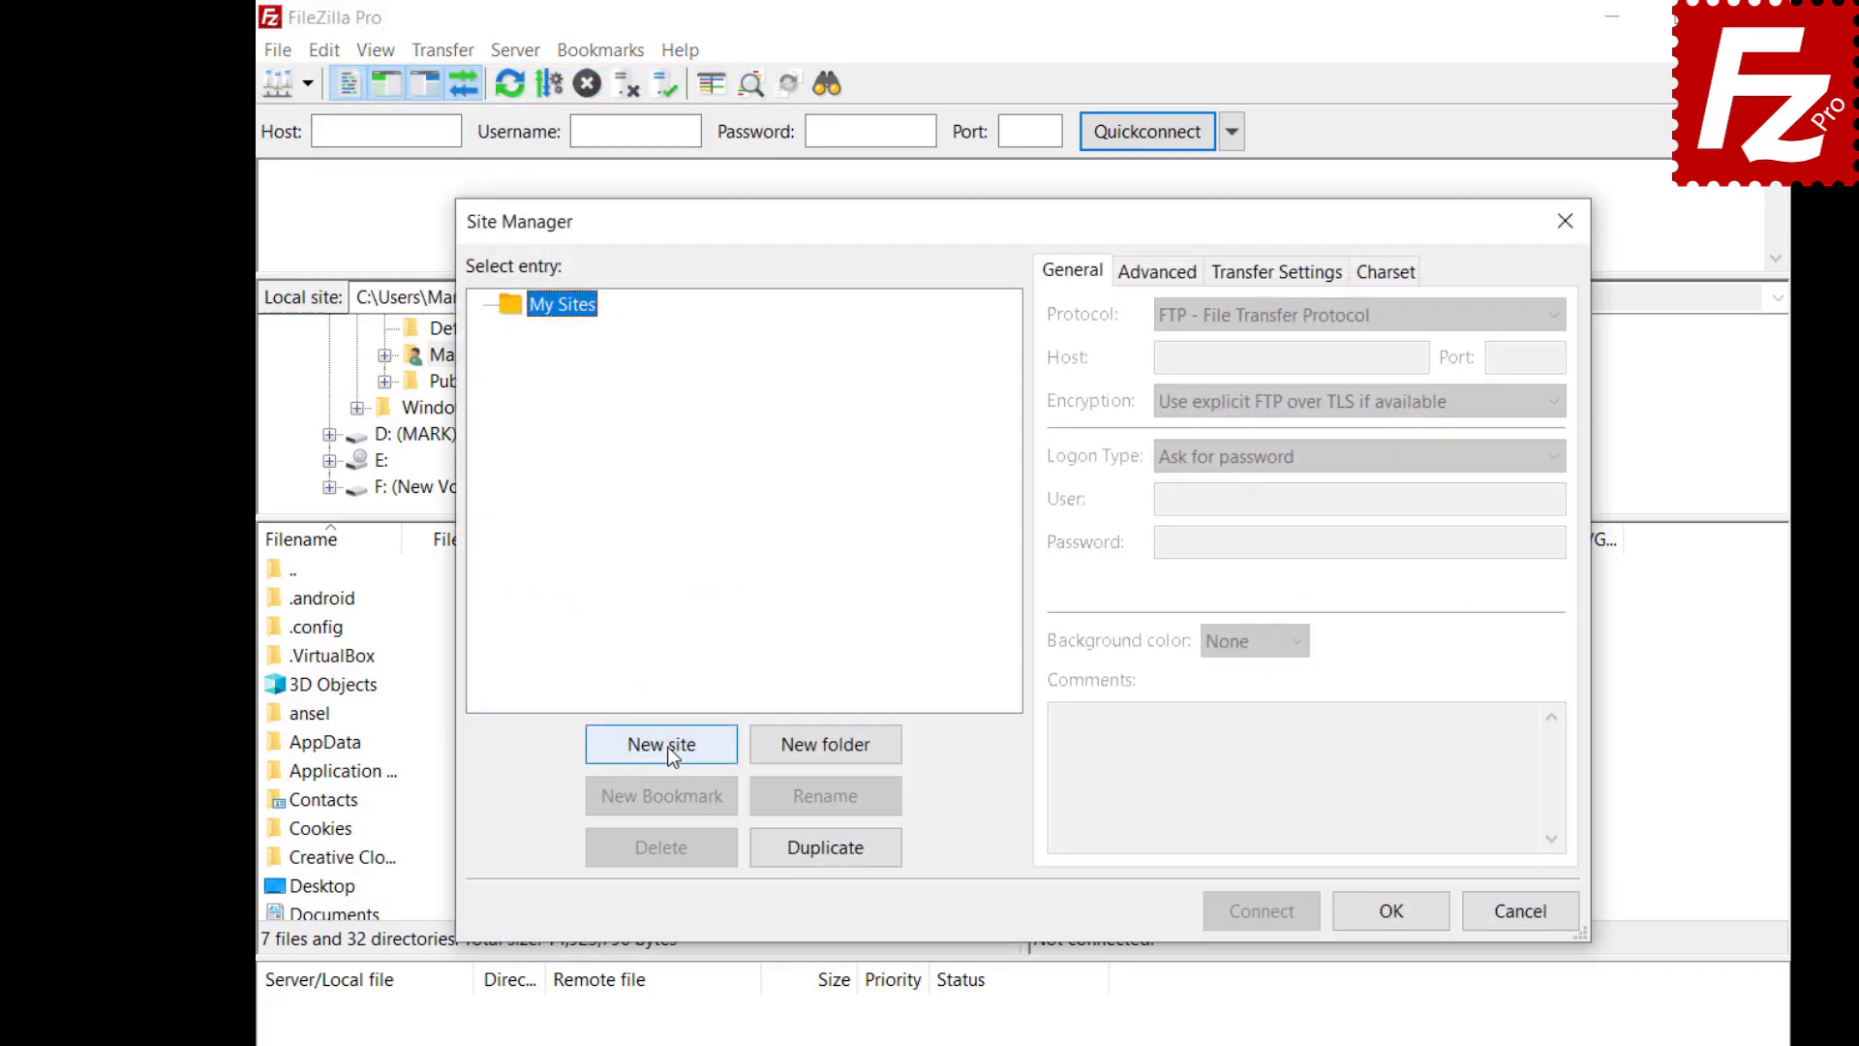
click(663, 745)
text(Google Drive)
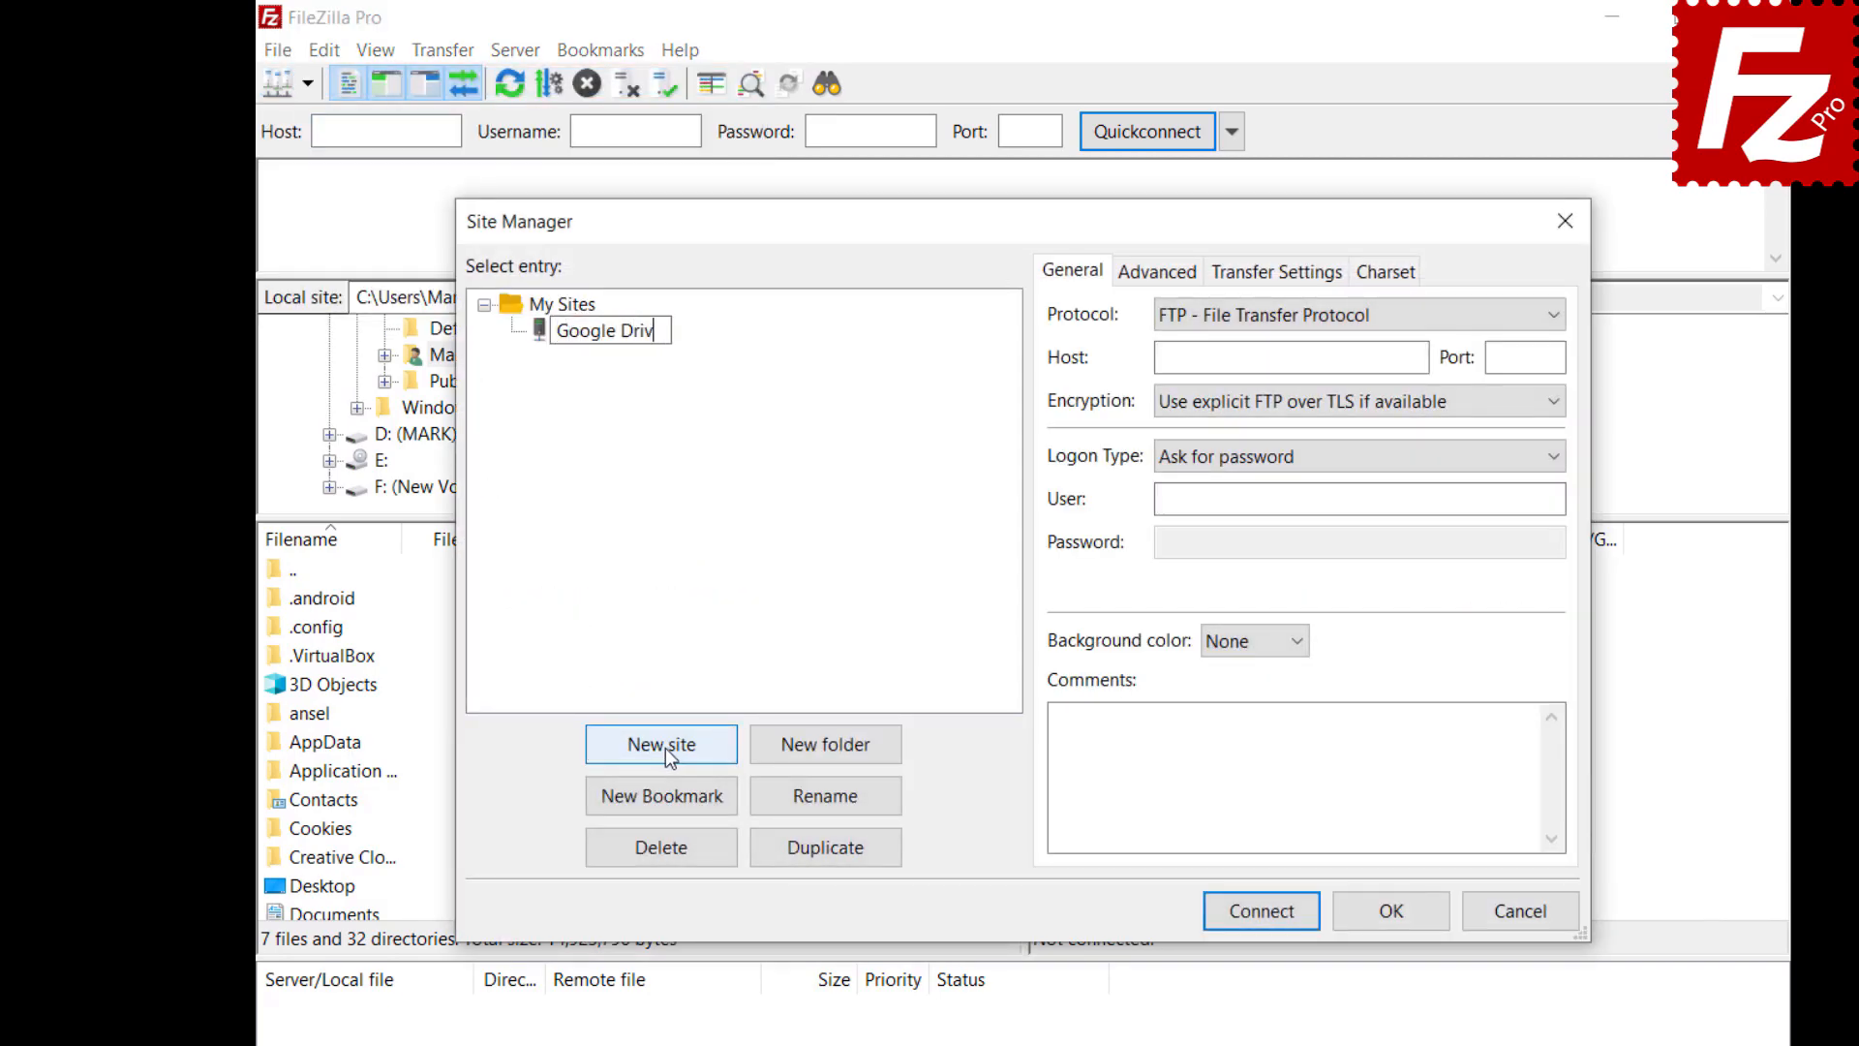
click(1541, 320)
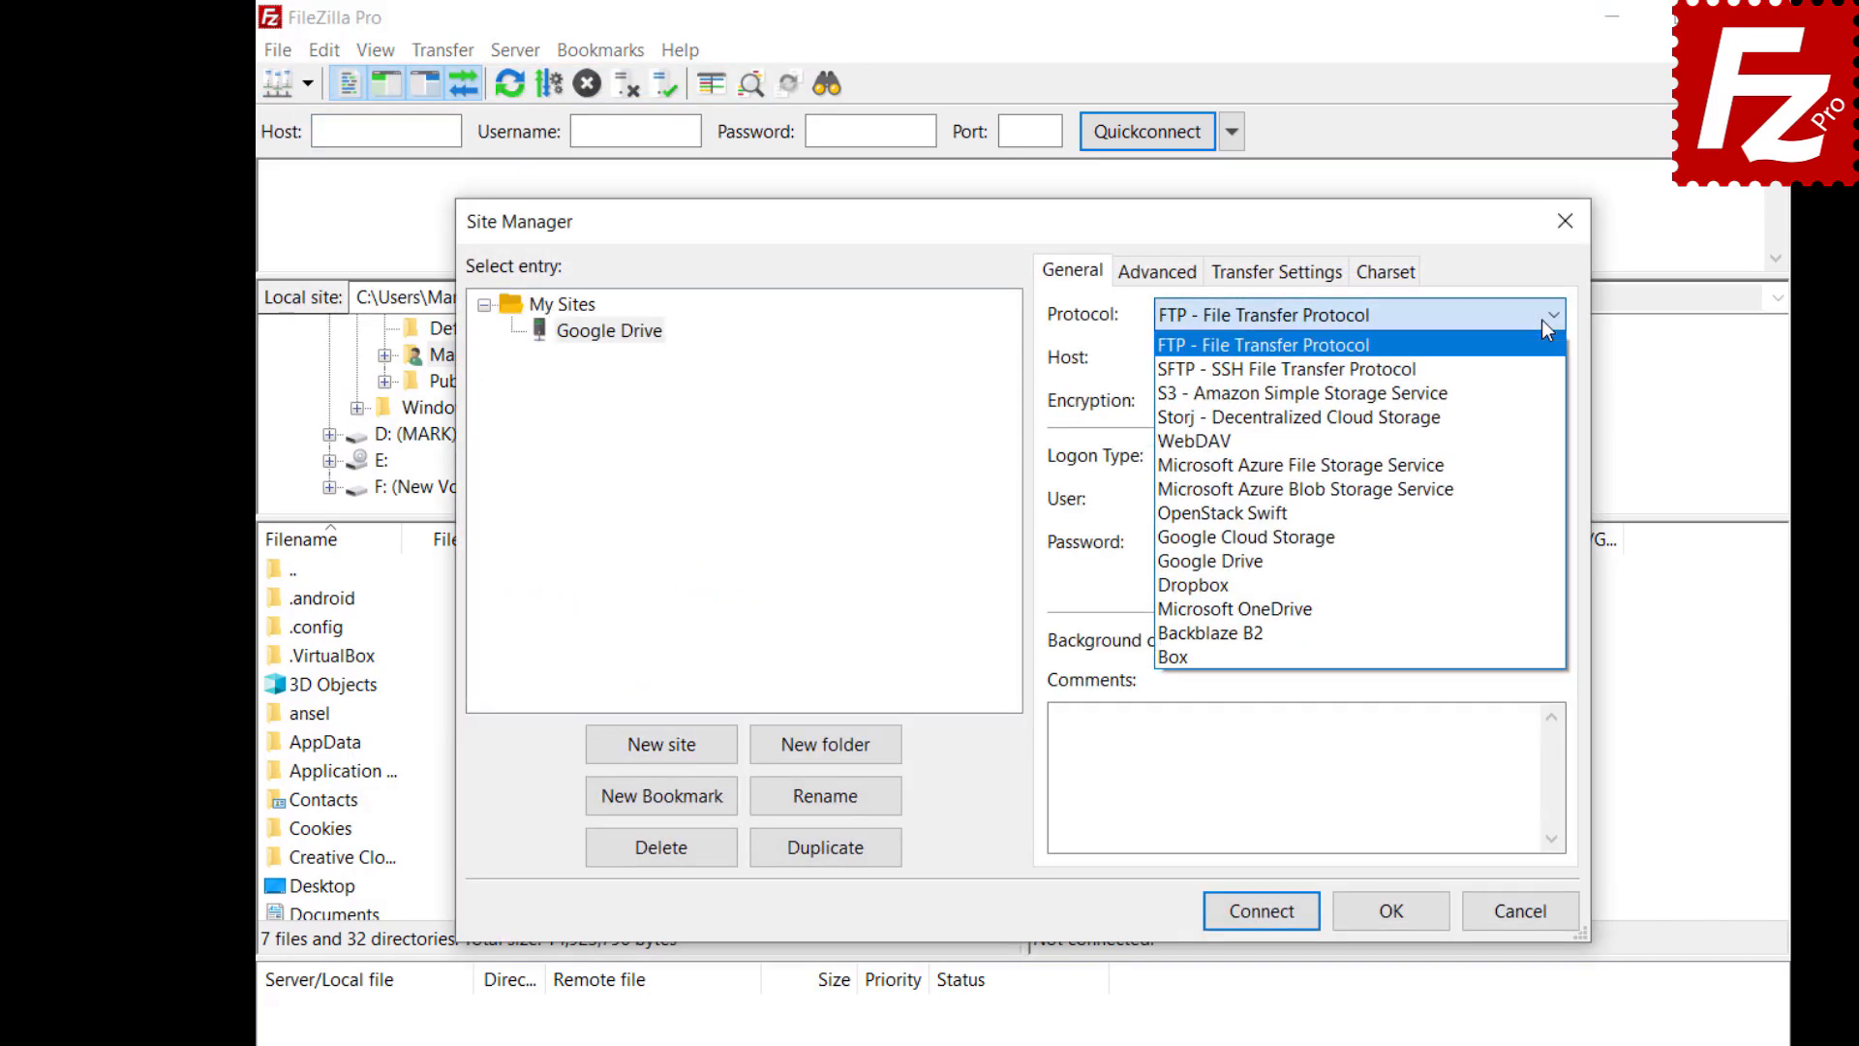
click(1538, 561)
click(1359, 499)
key(ctrl+v)
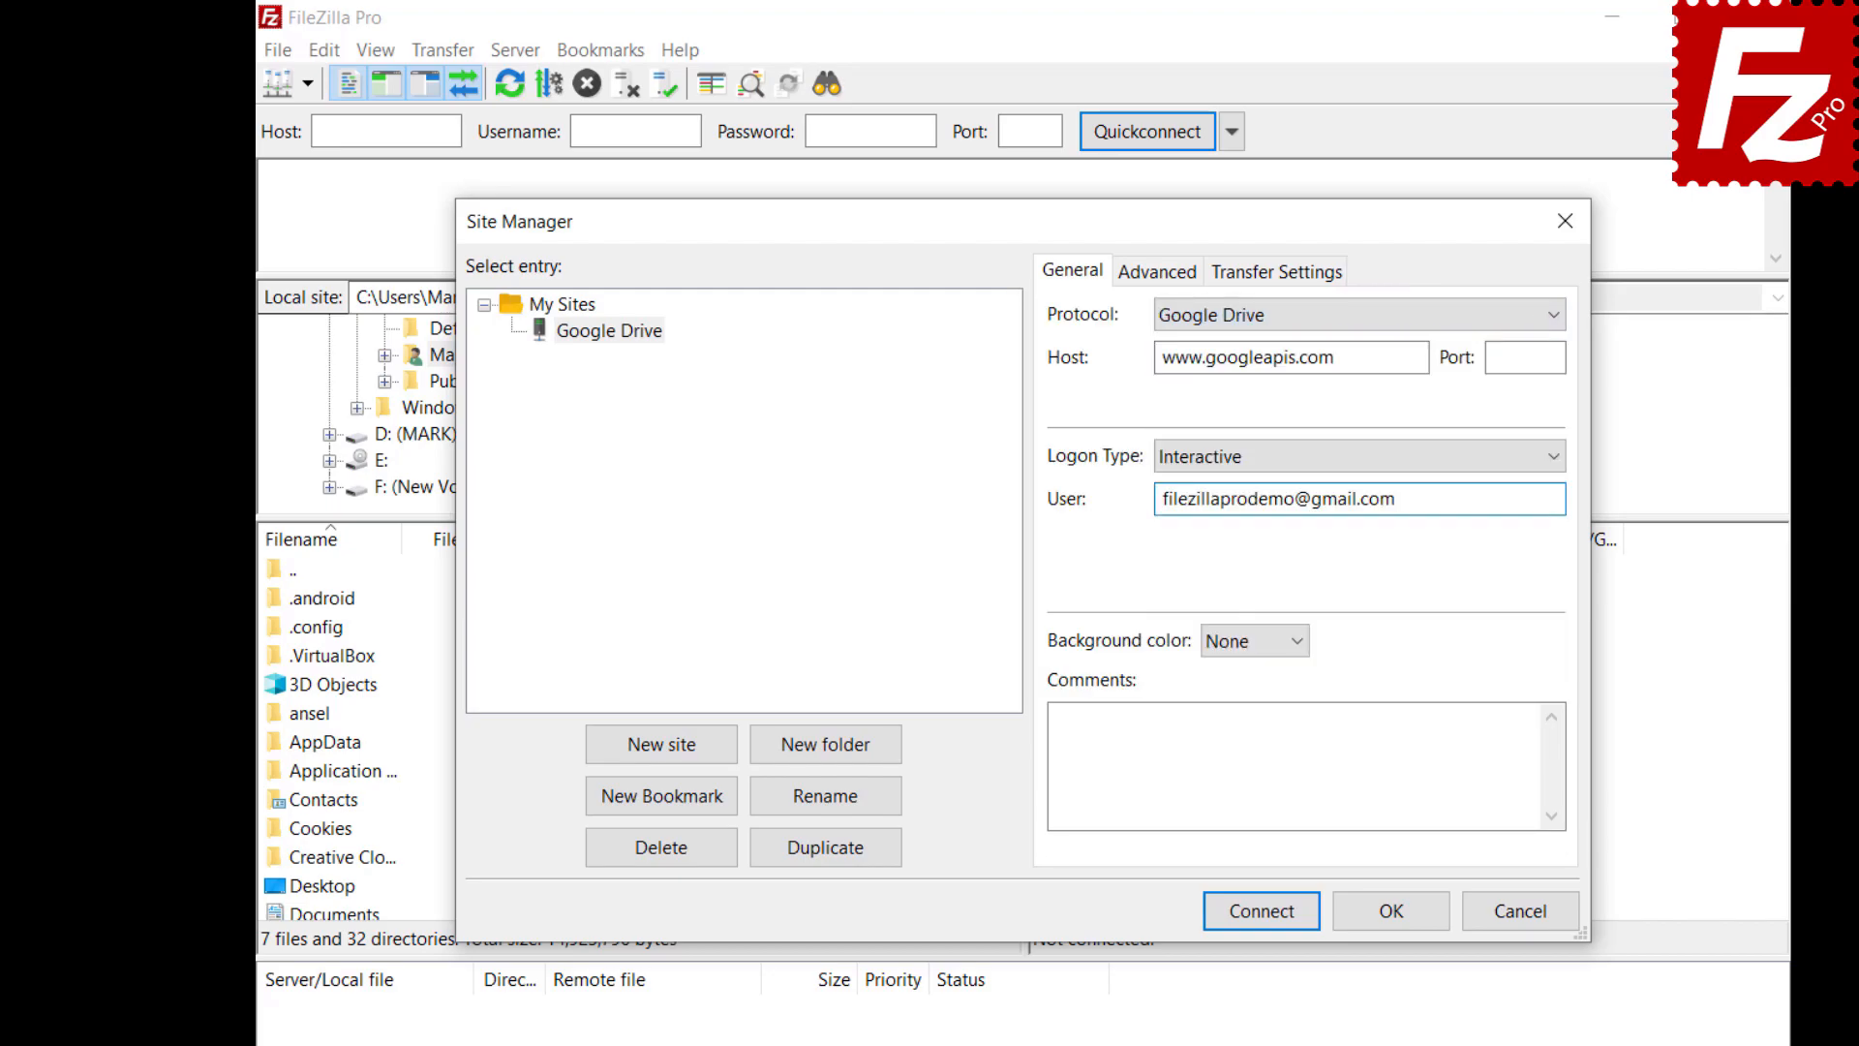
On the Advanced tab, set the default local directory to the Construction Project folder
click(1139, 275)
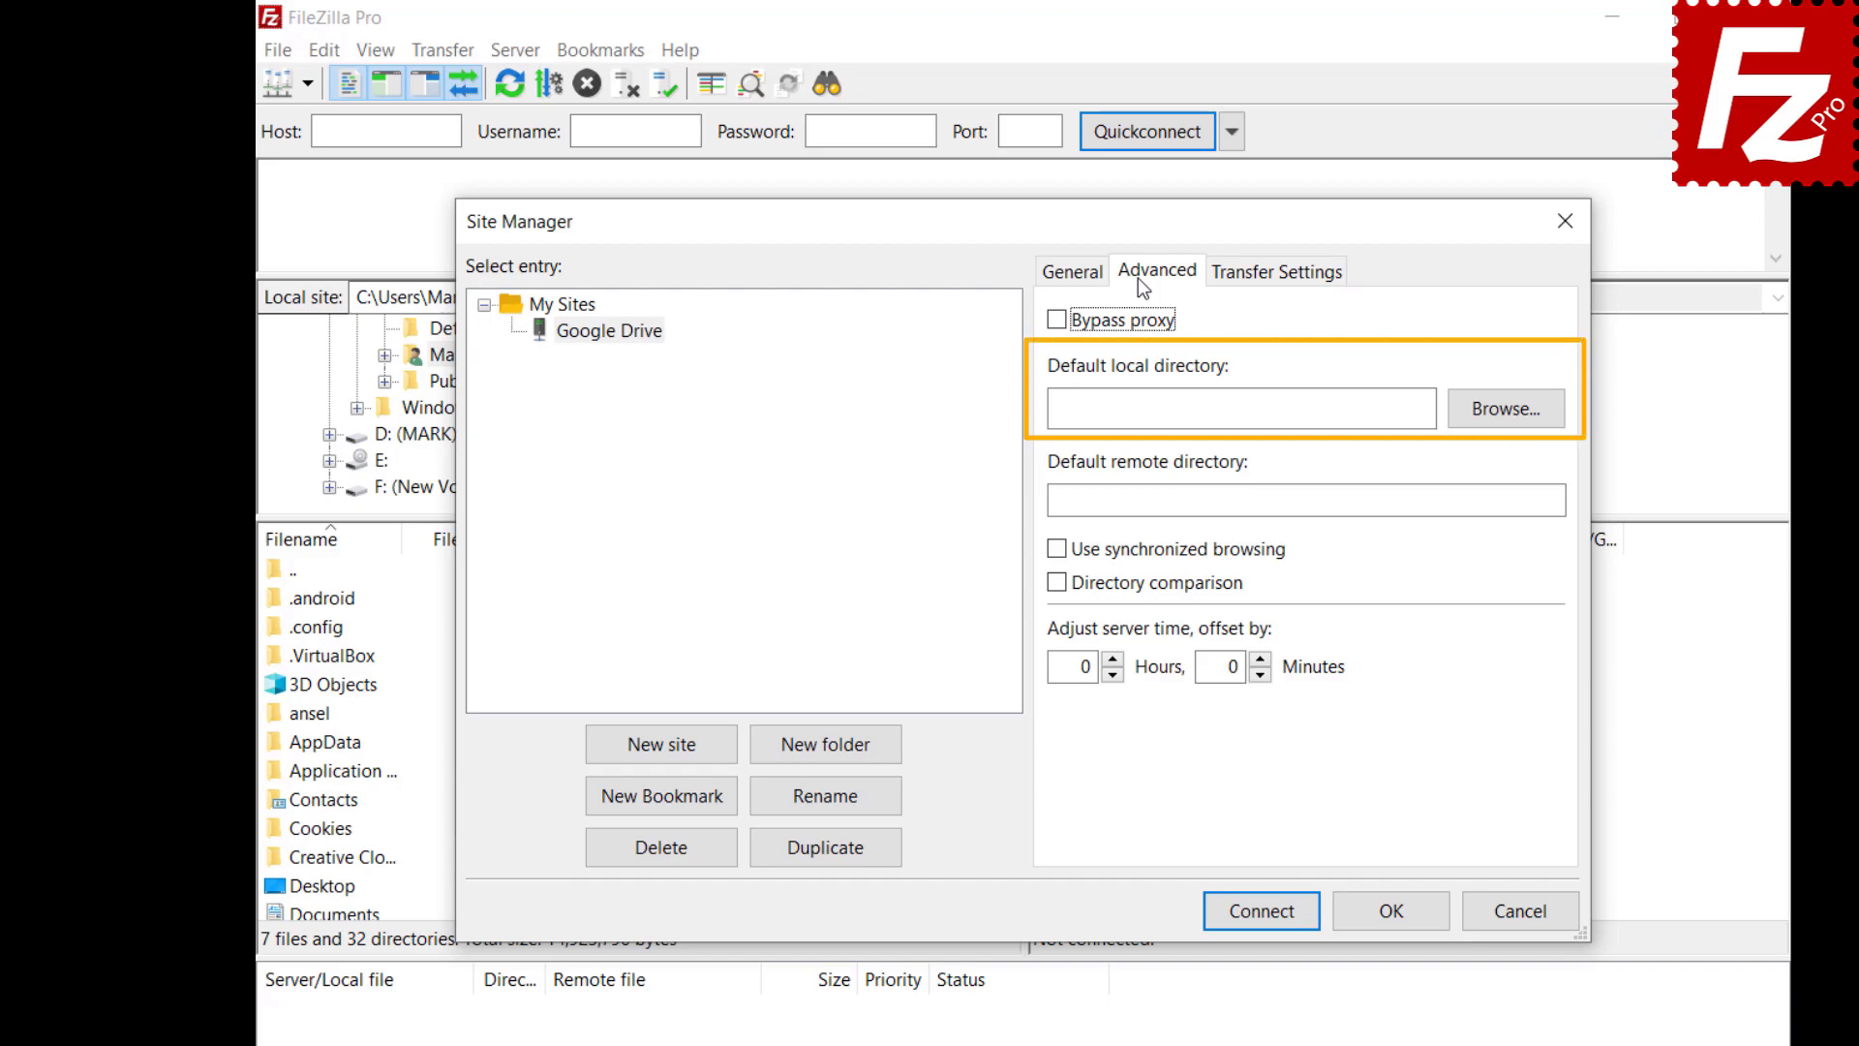
click(1501, 420)
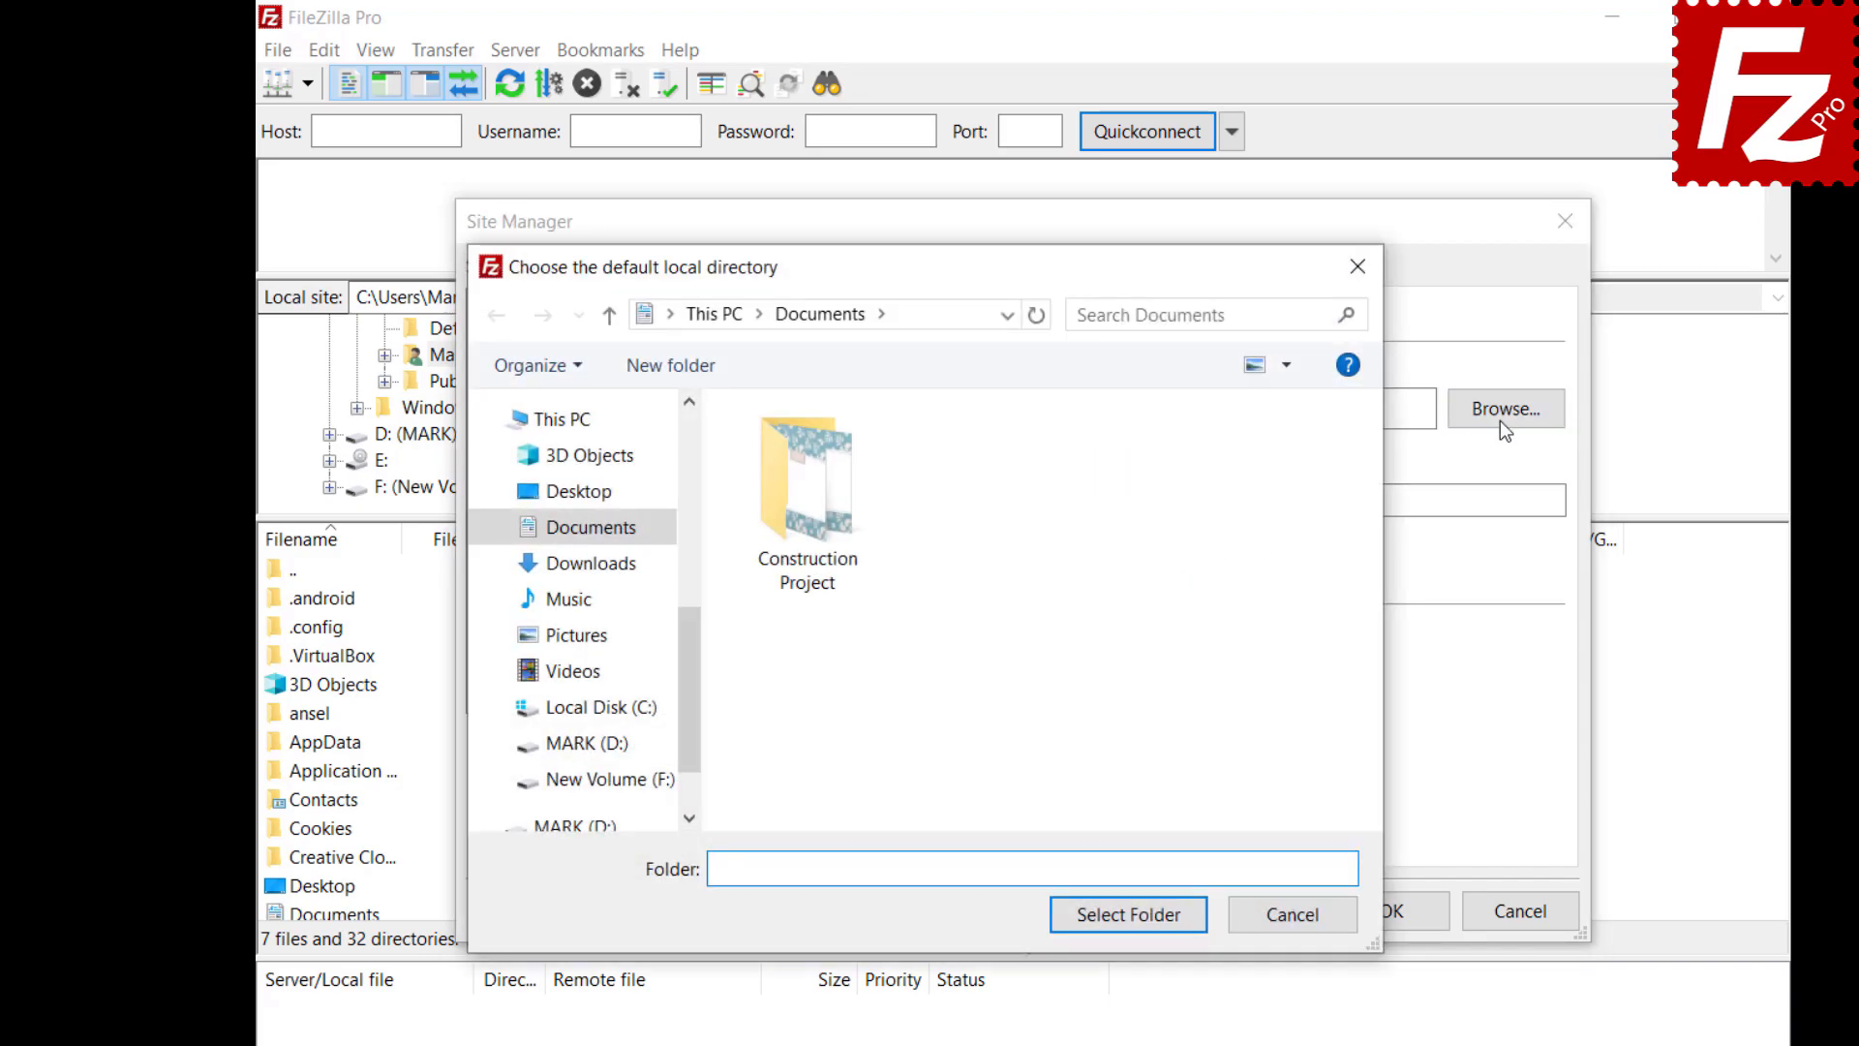
double_click(810, 562)
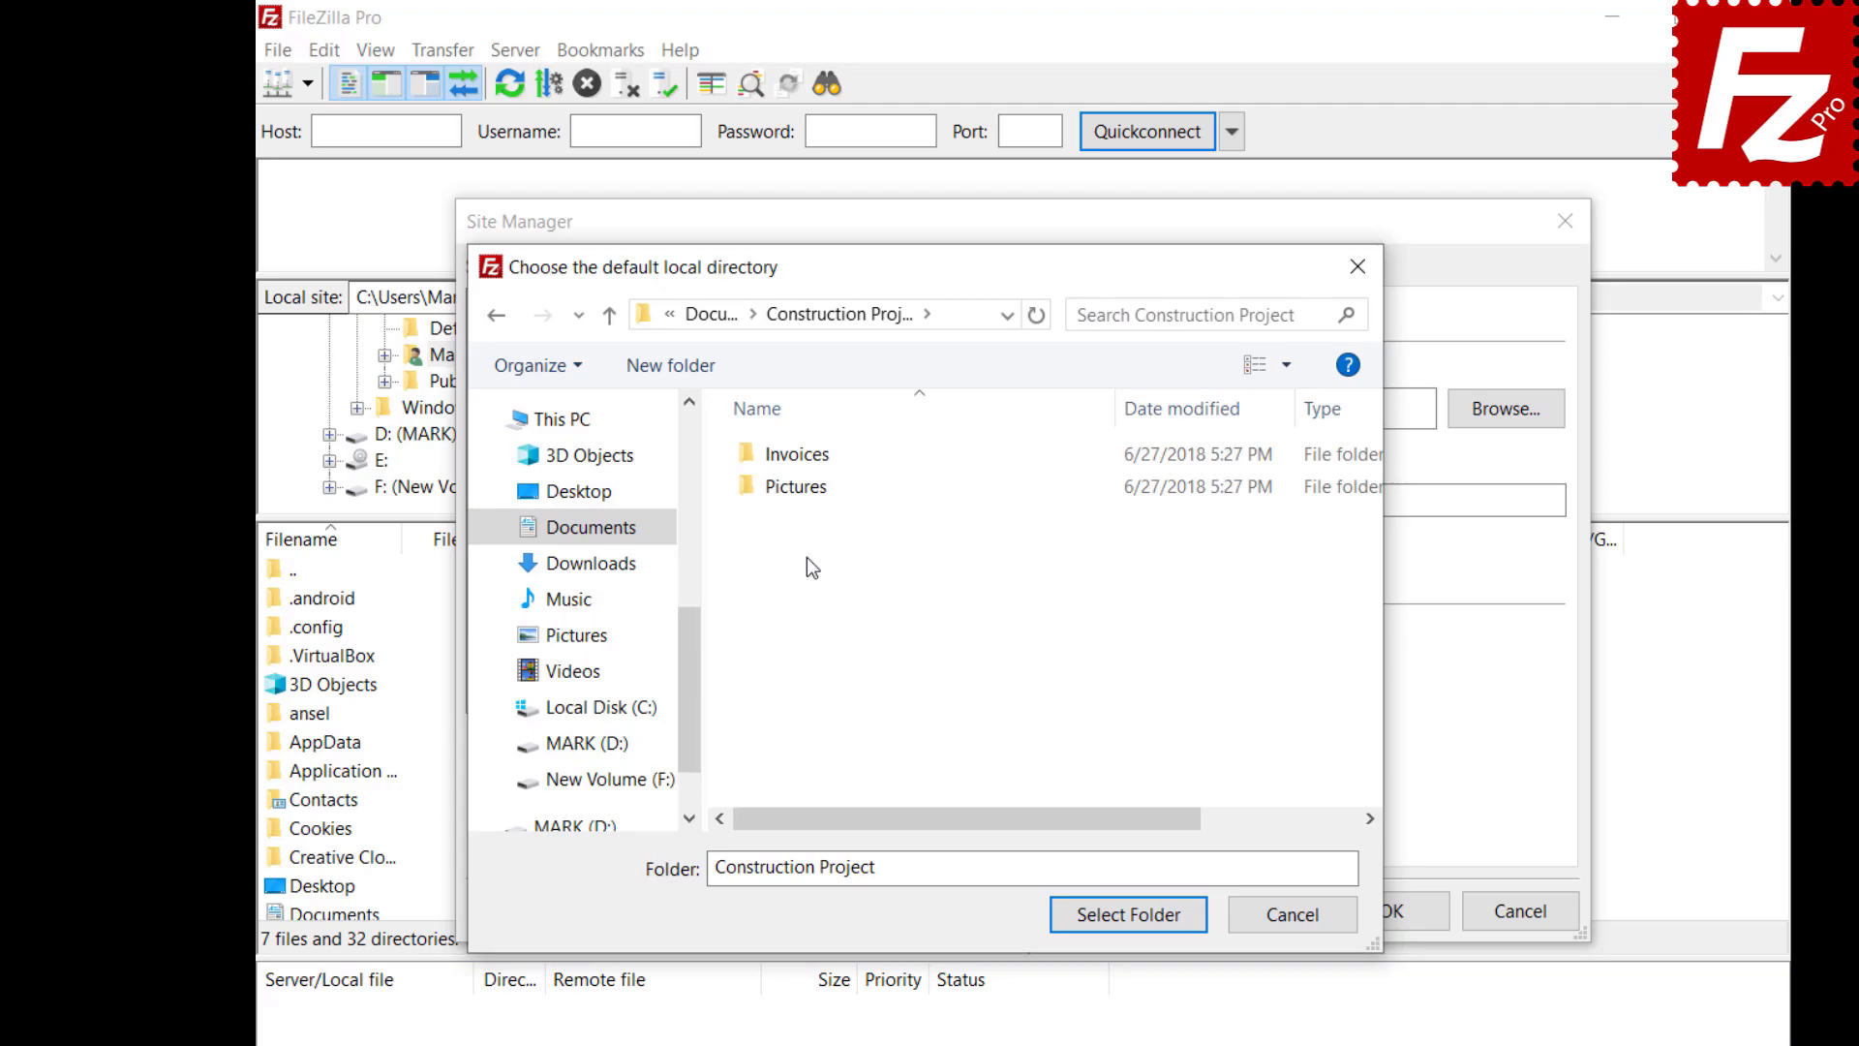
click(1127, 915)
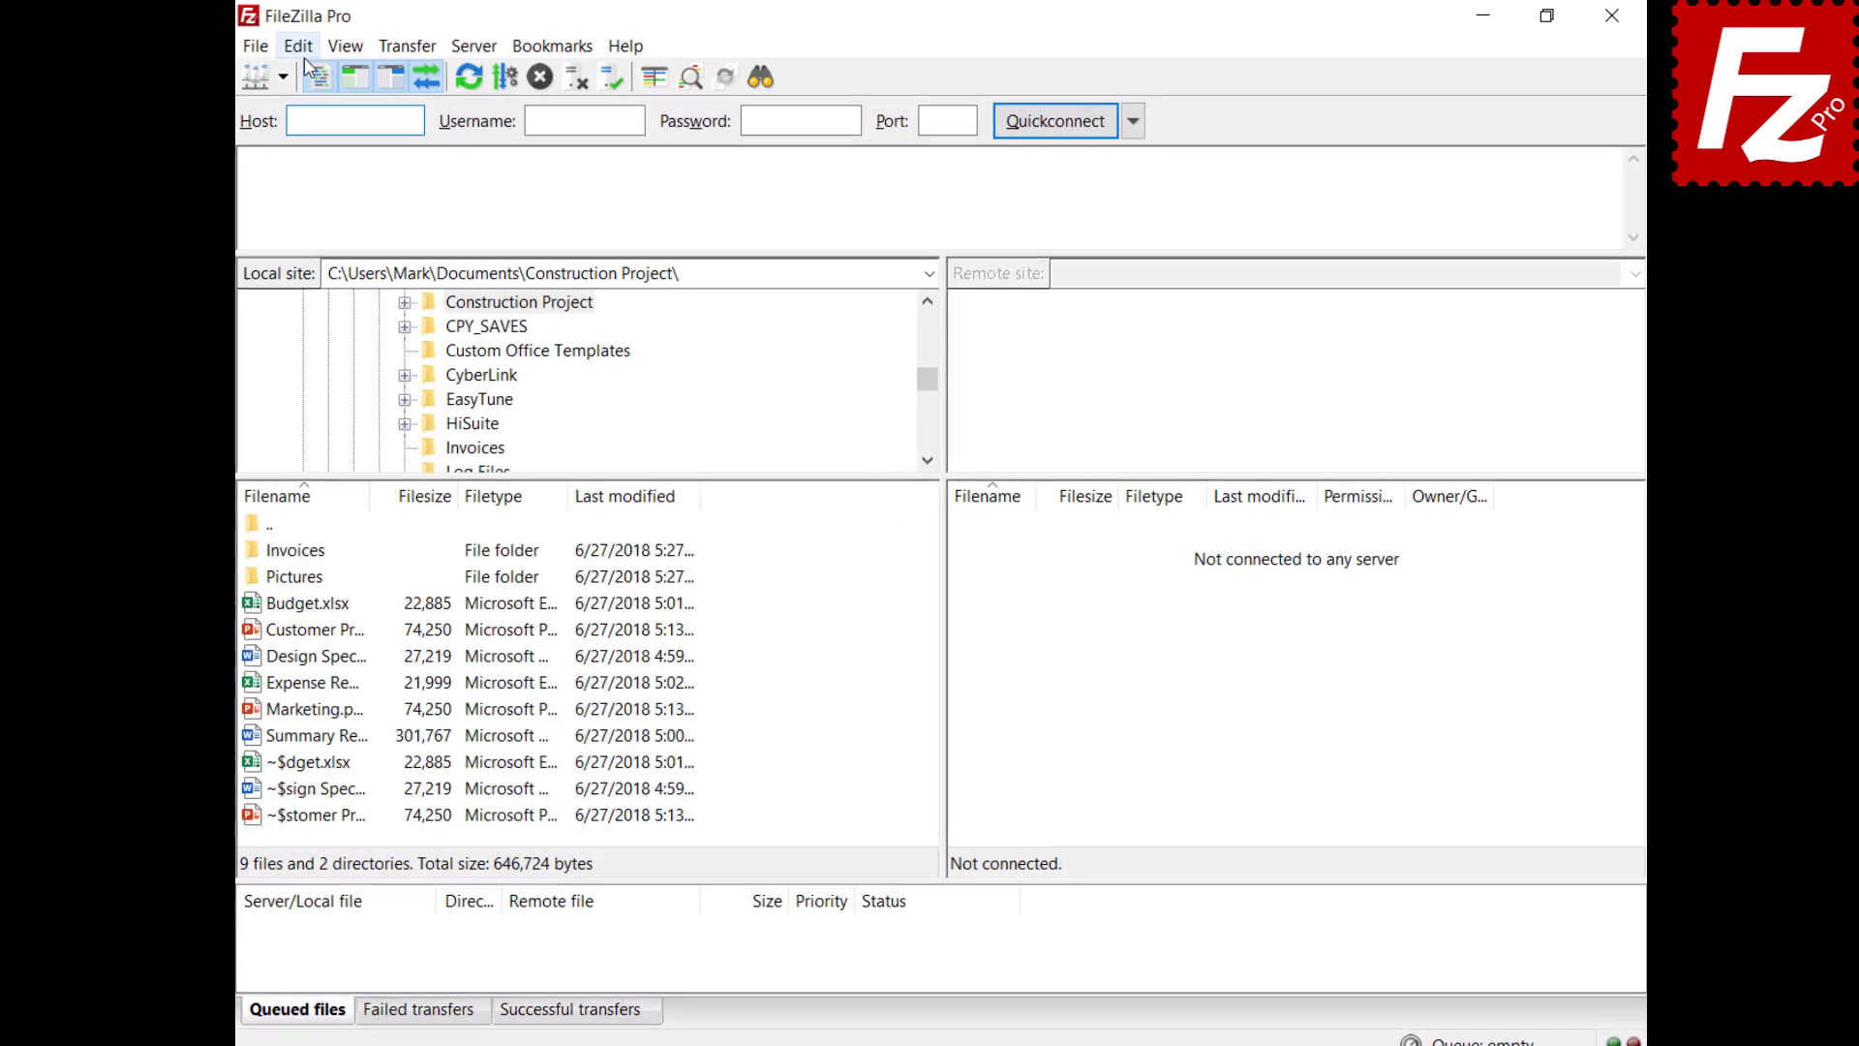
click(301, 46)
click(334, 129)
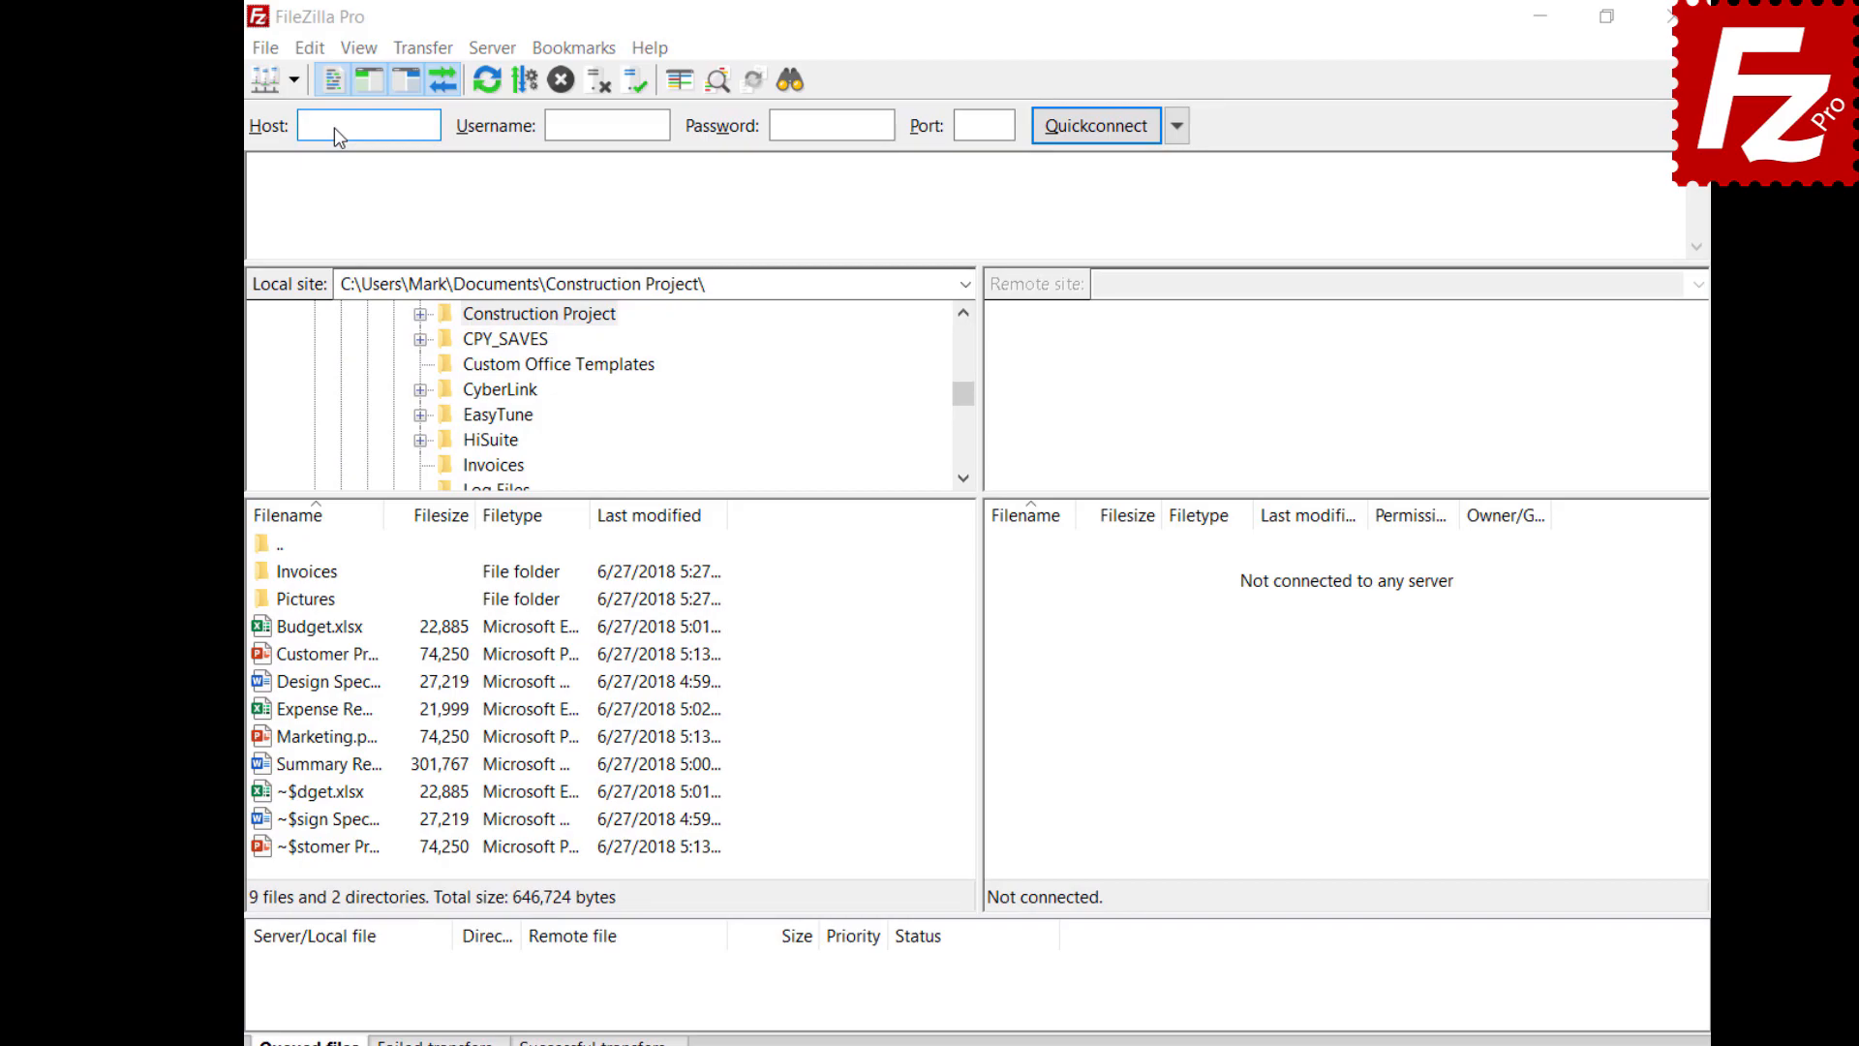
scroll(717, 545, down, 2)
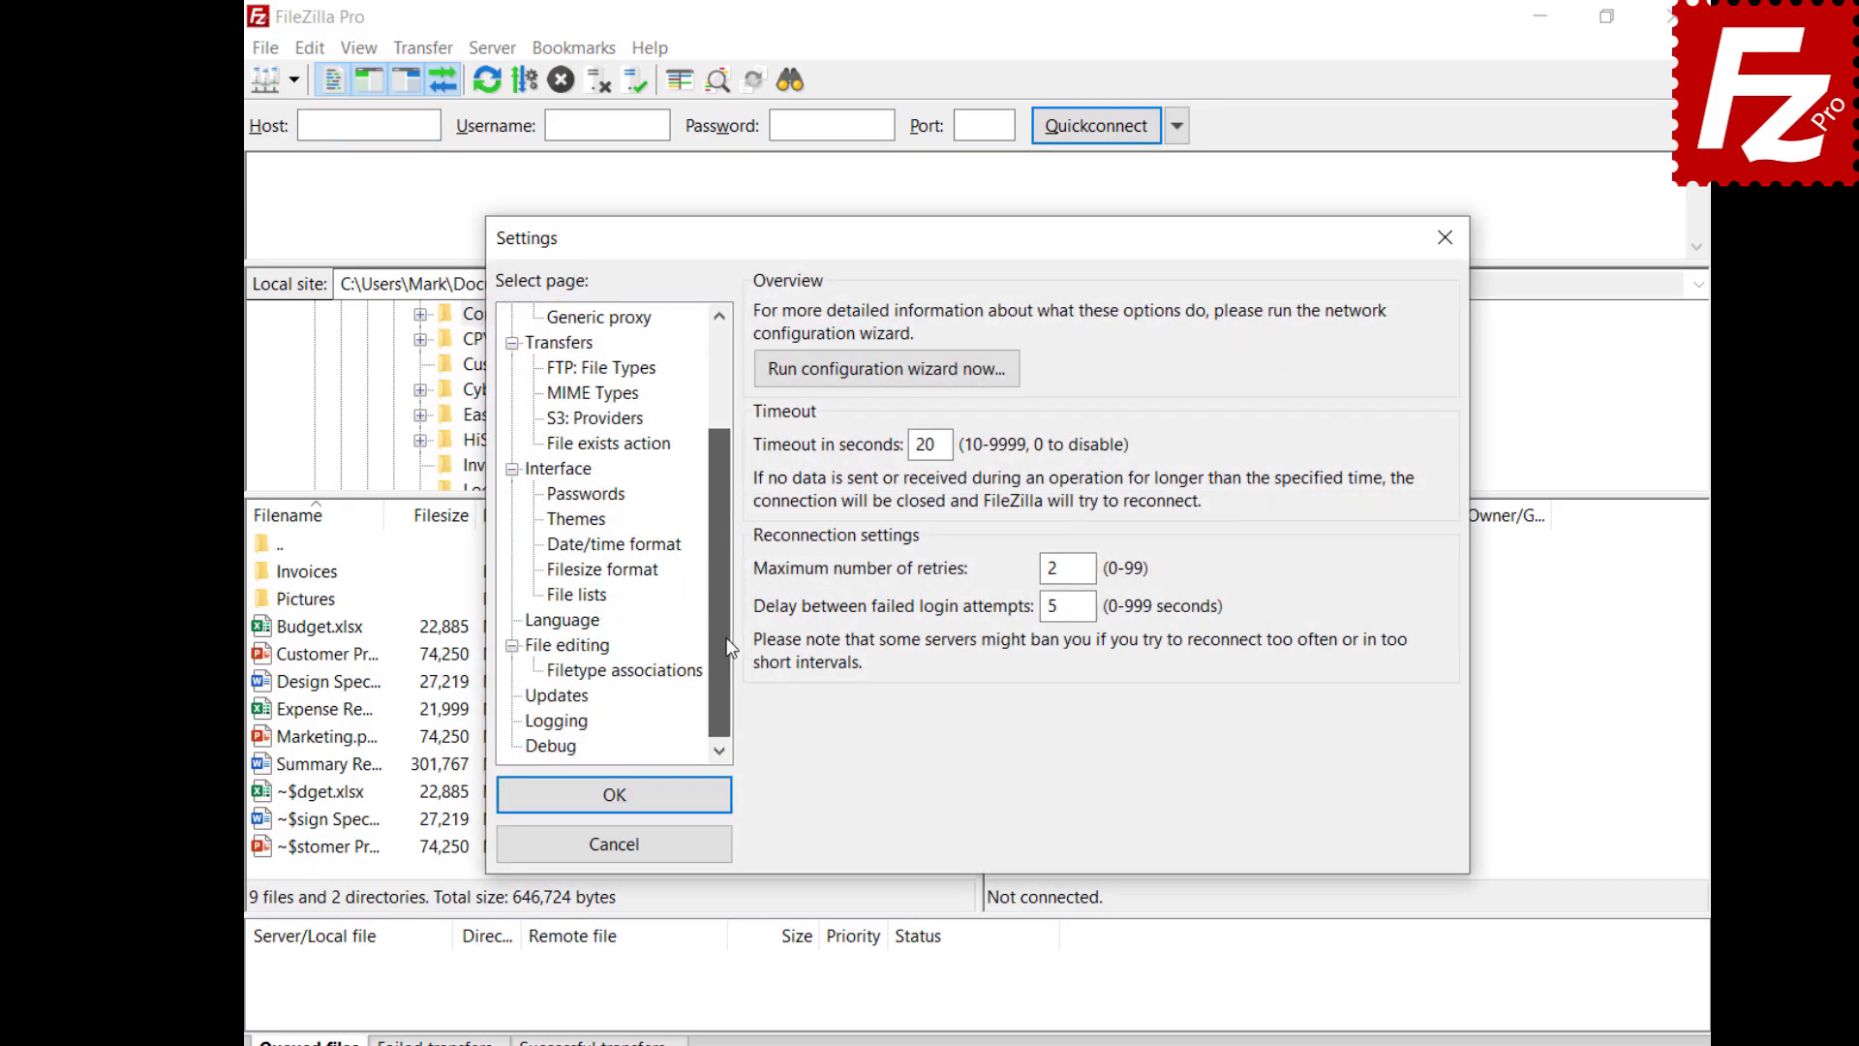
click(543, 698)
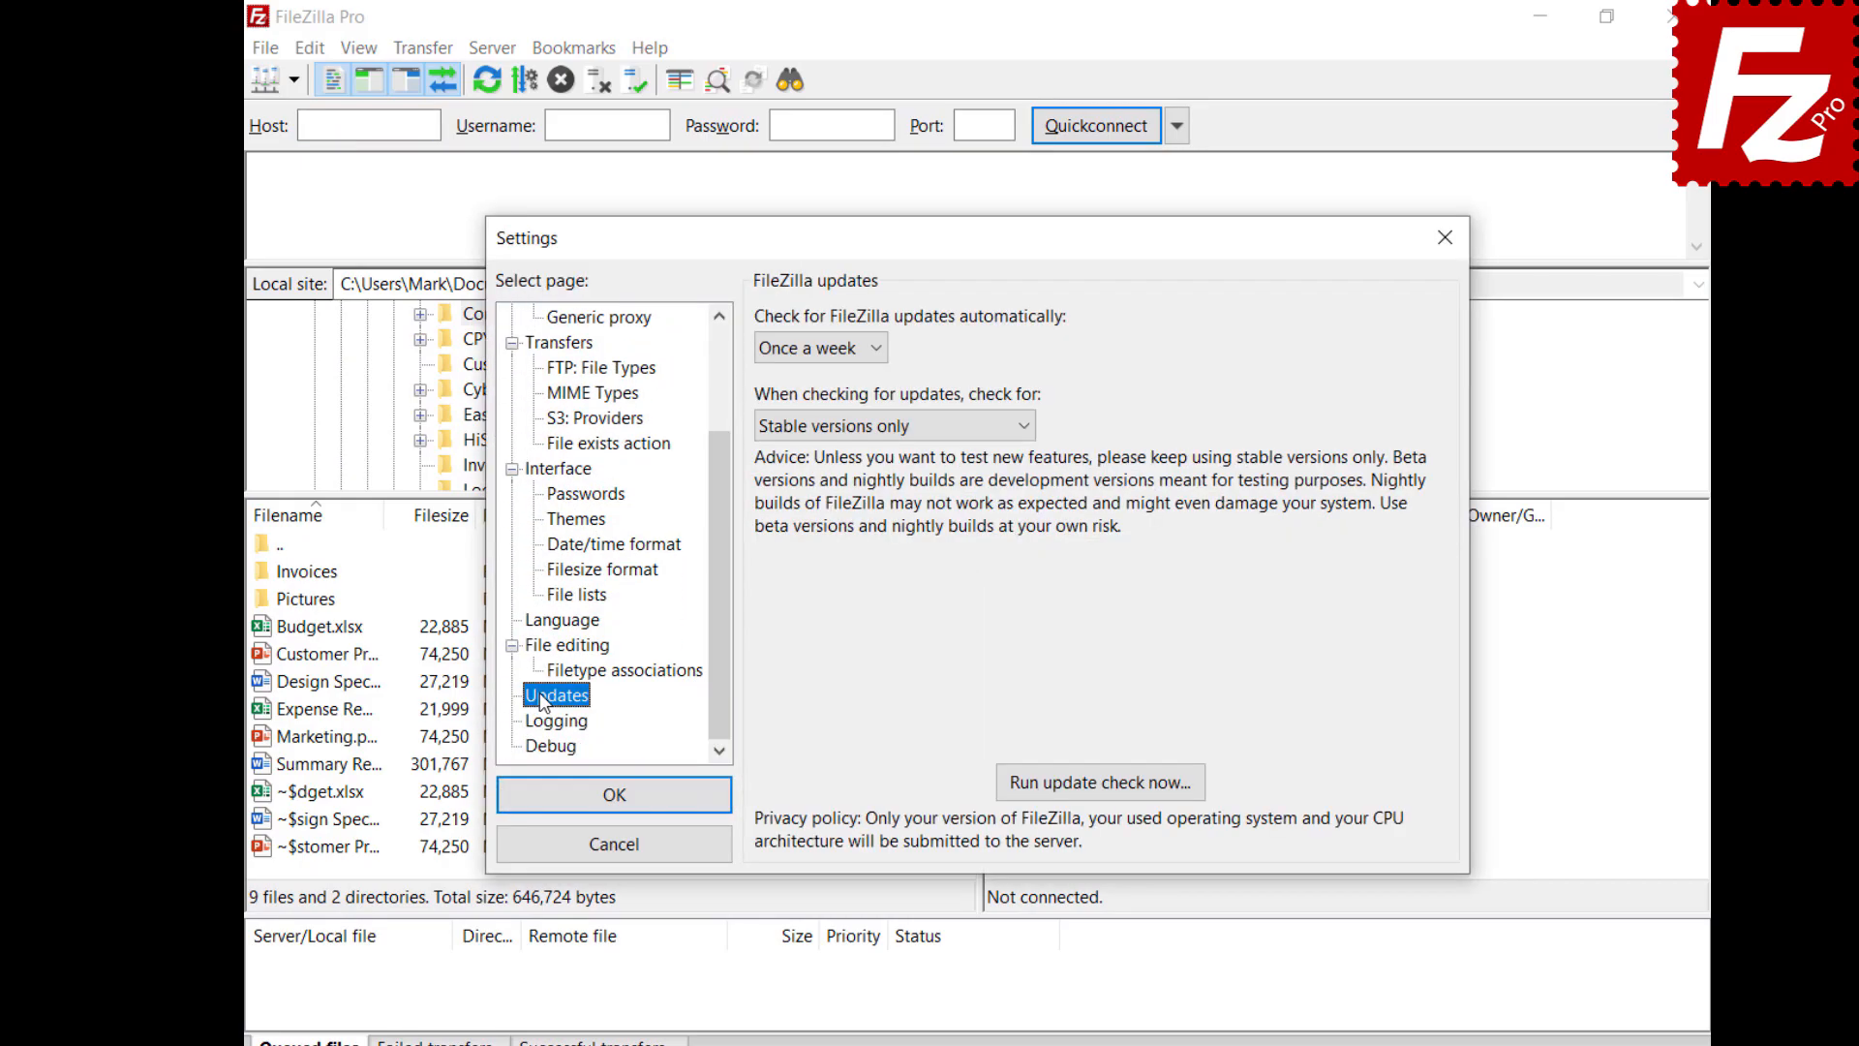
click(875, 351)
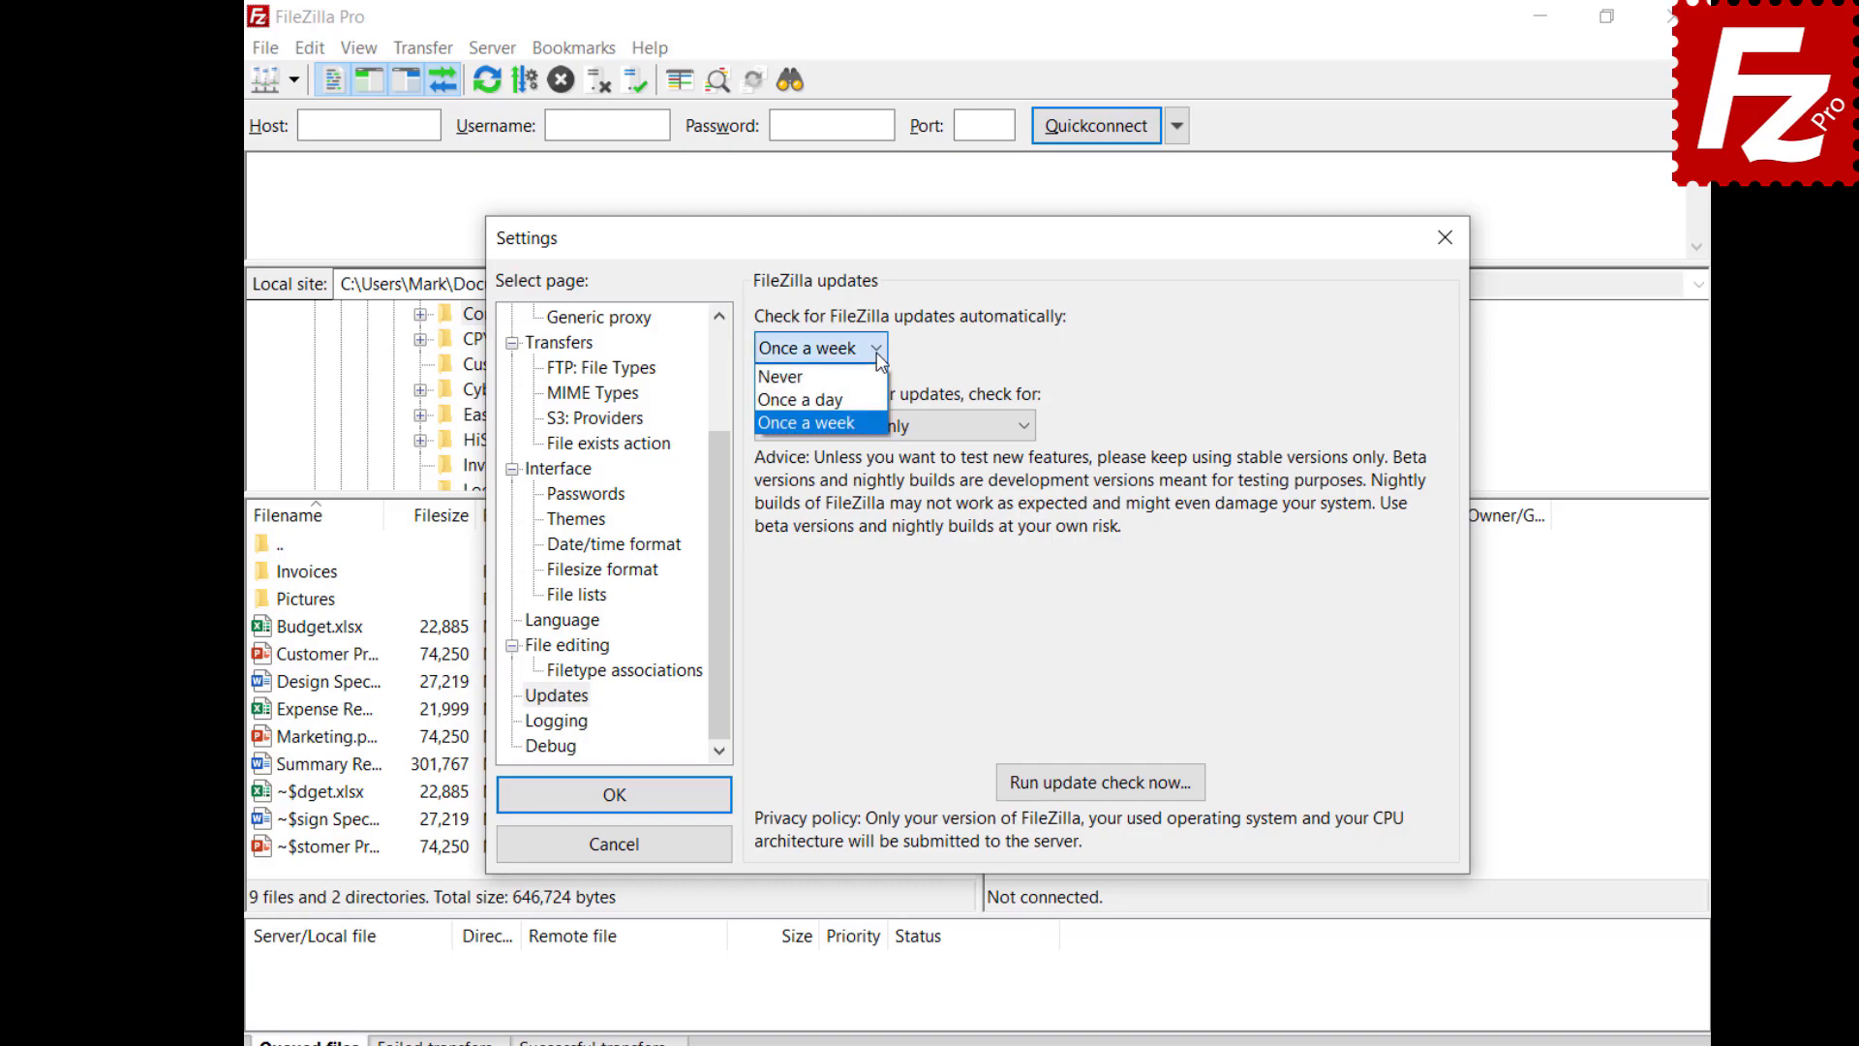
click(878, 354)
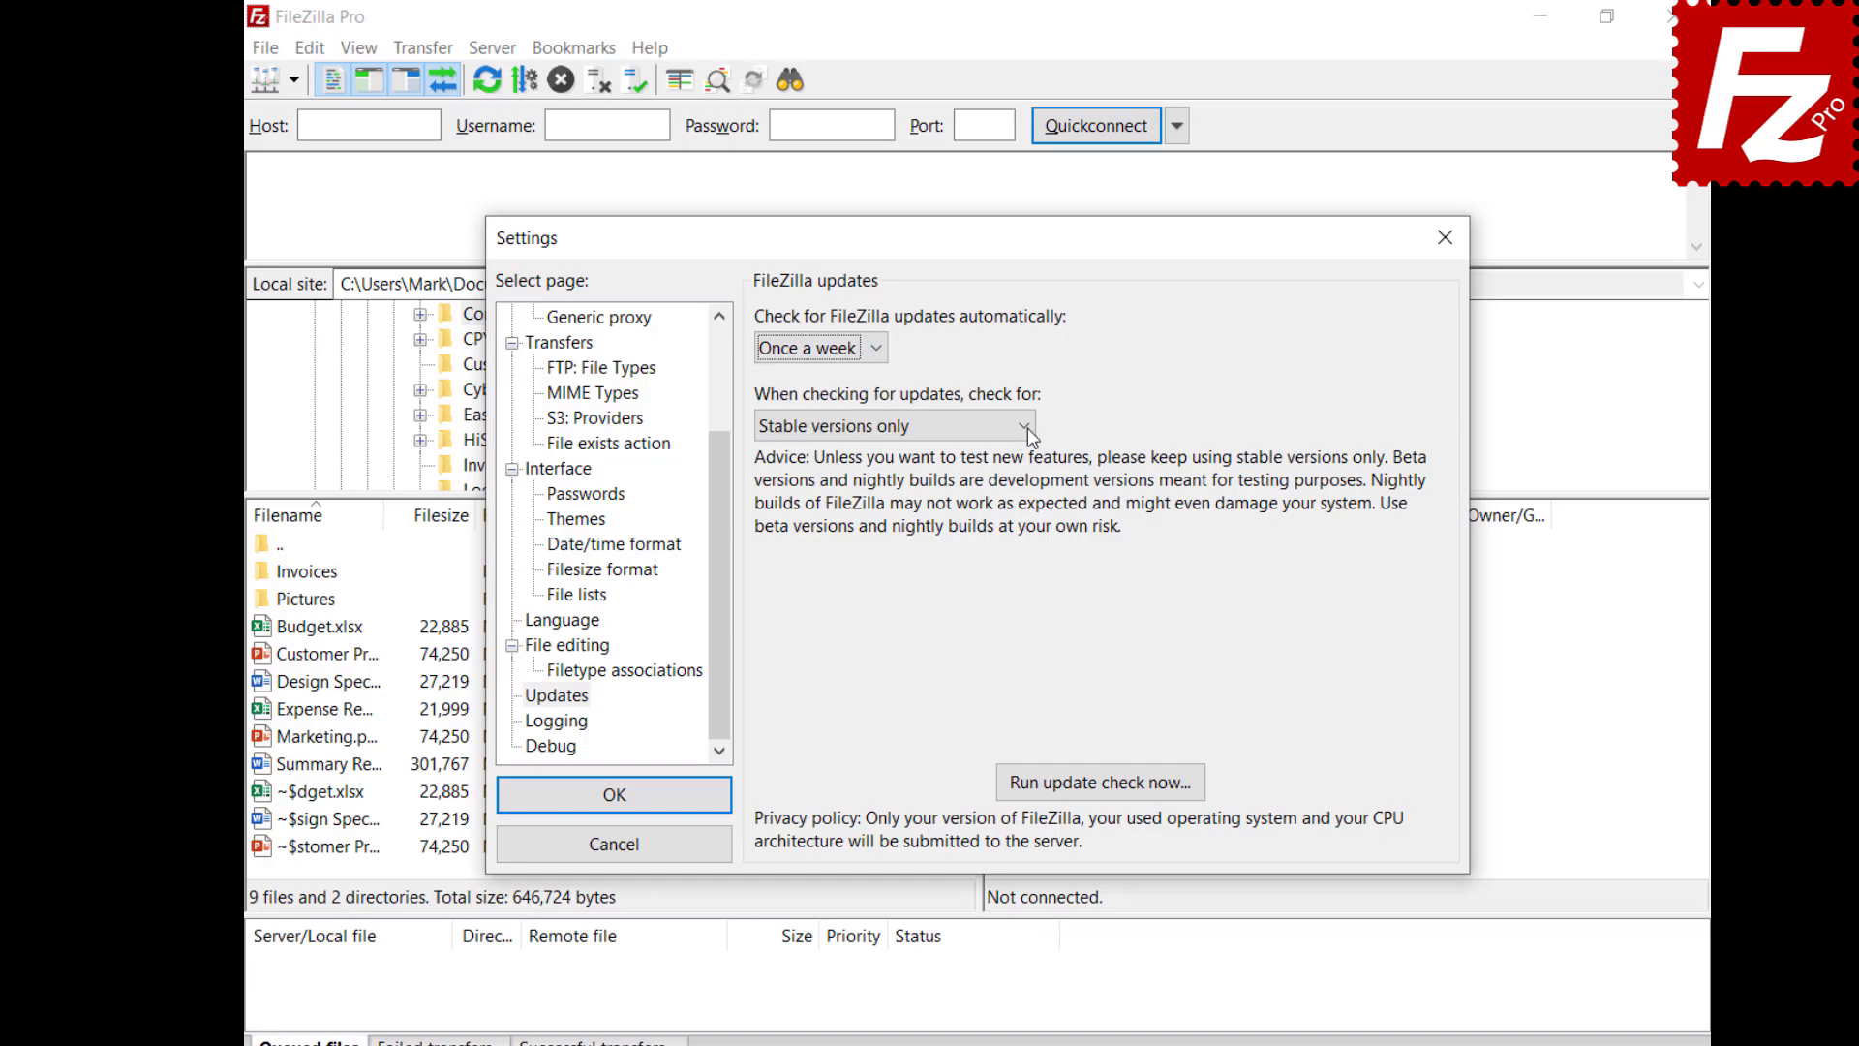
click(1025, 426)
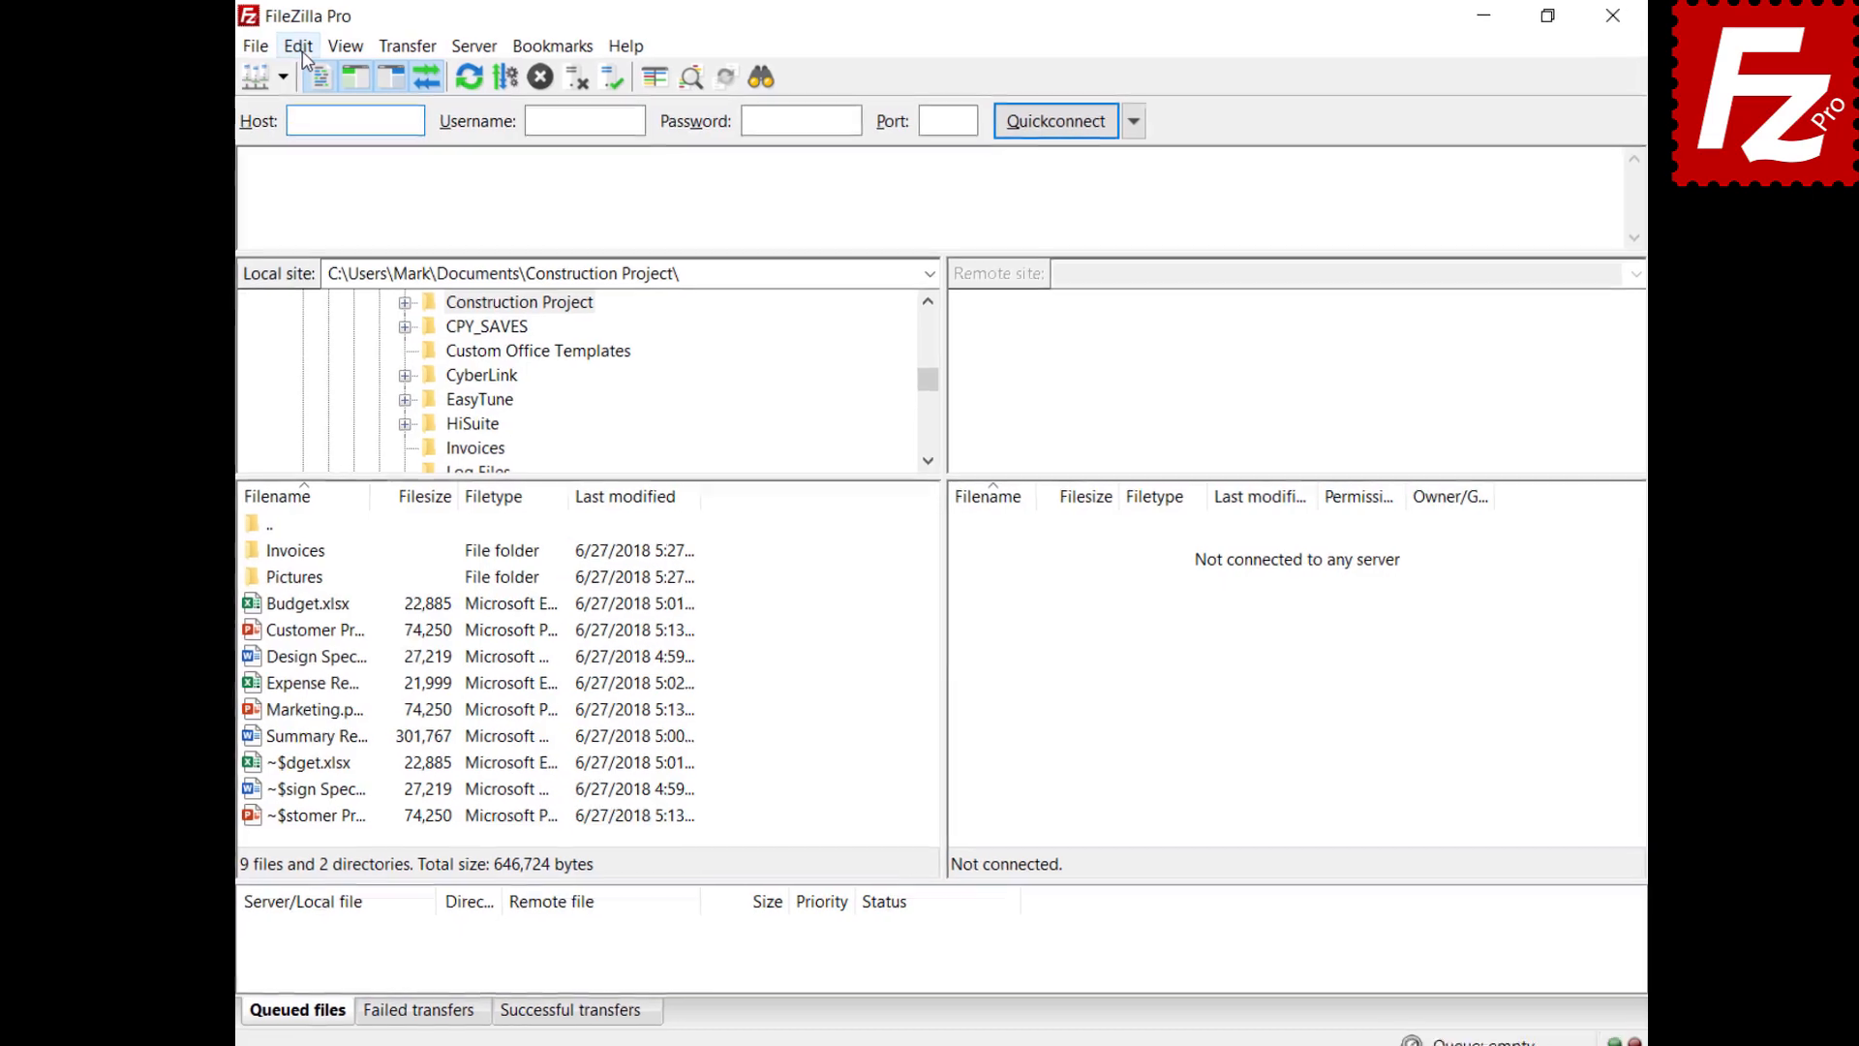
In Settings > Active mode, limit FileZilla's local ports to the range 6000–7000
click(305, 50)
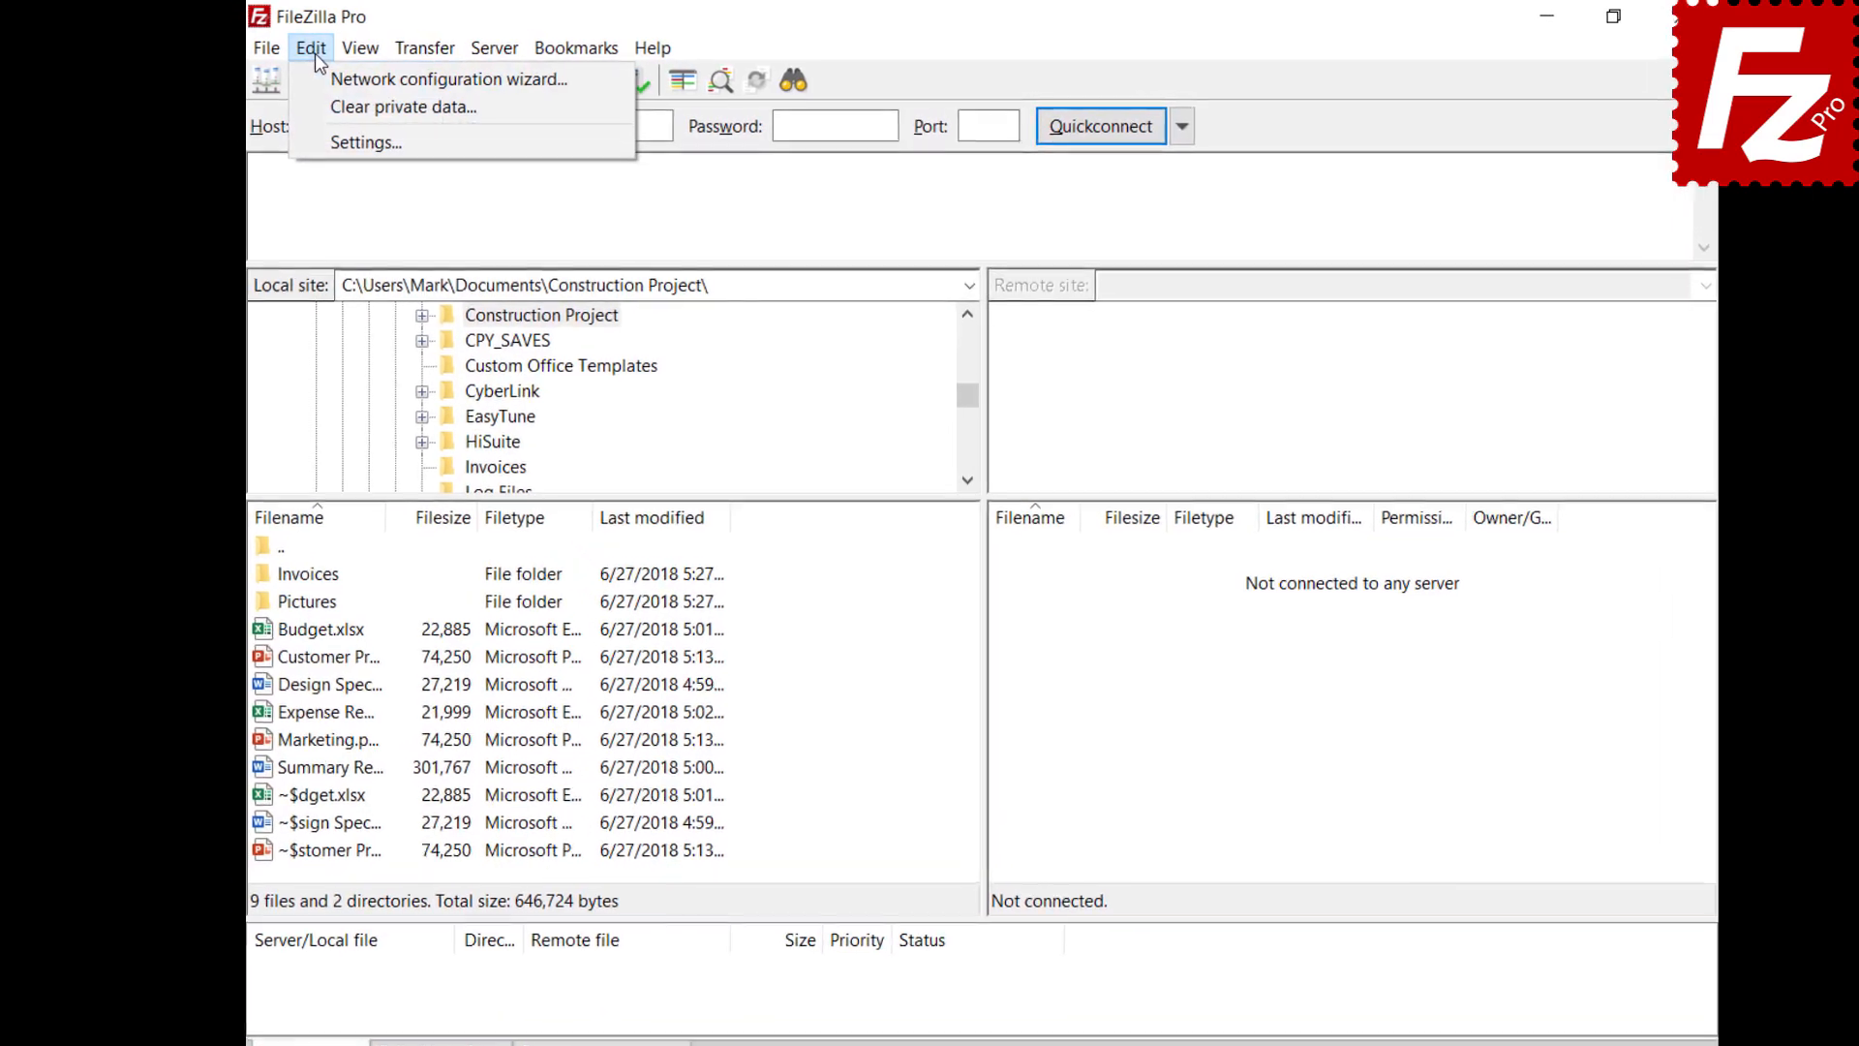
click(327, 143)
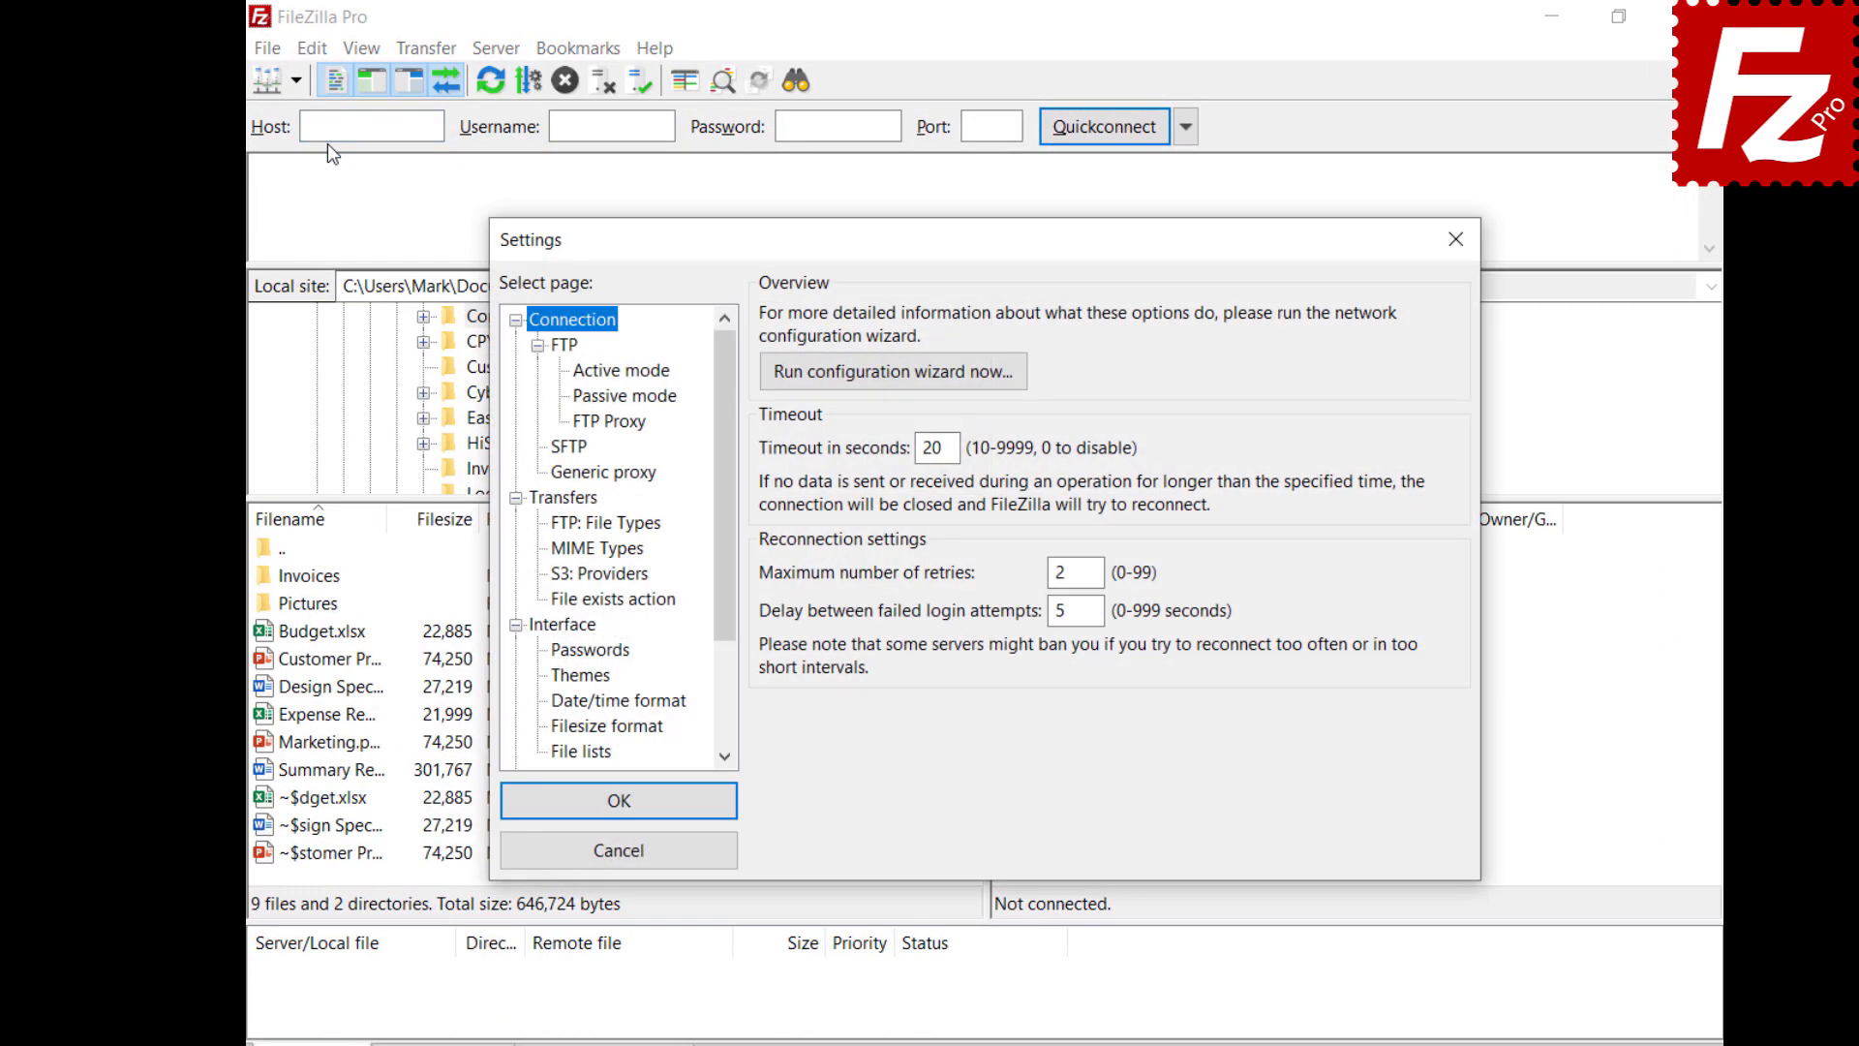
click(584, 372)
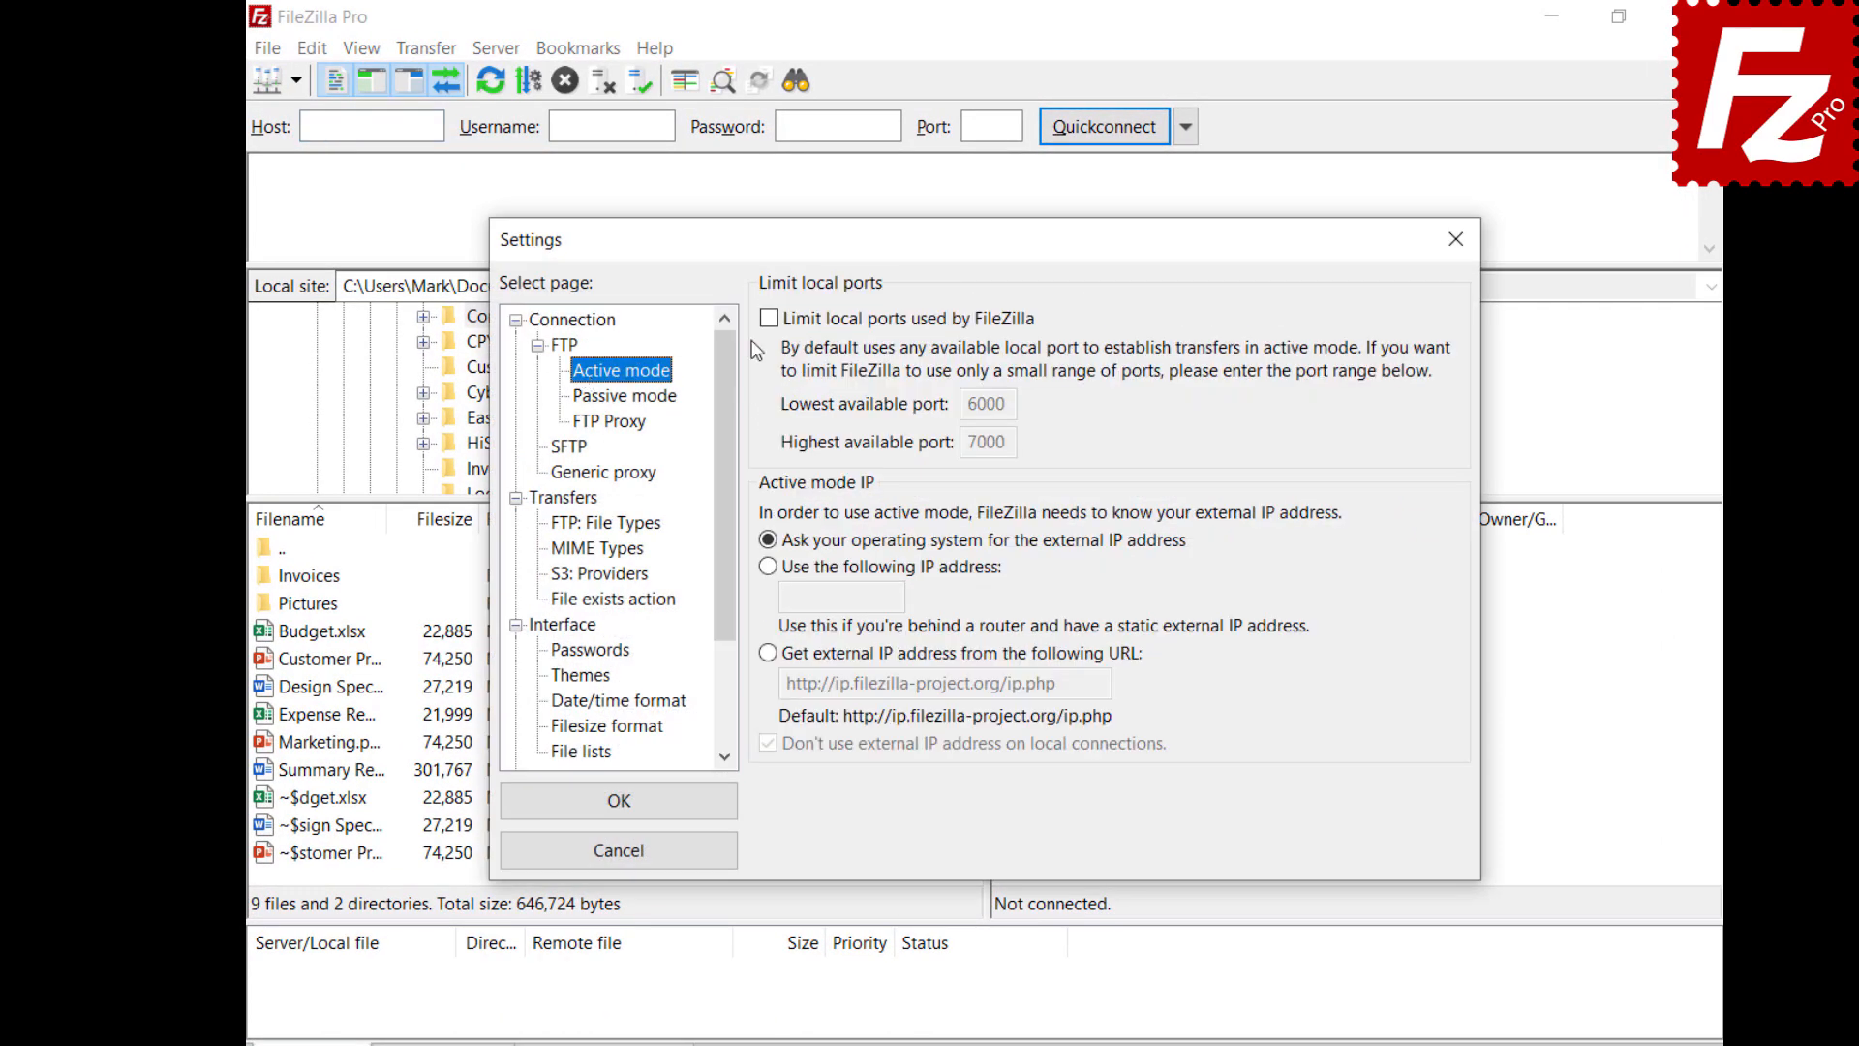
click(768, 319)
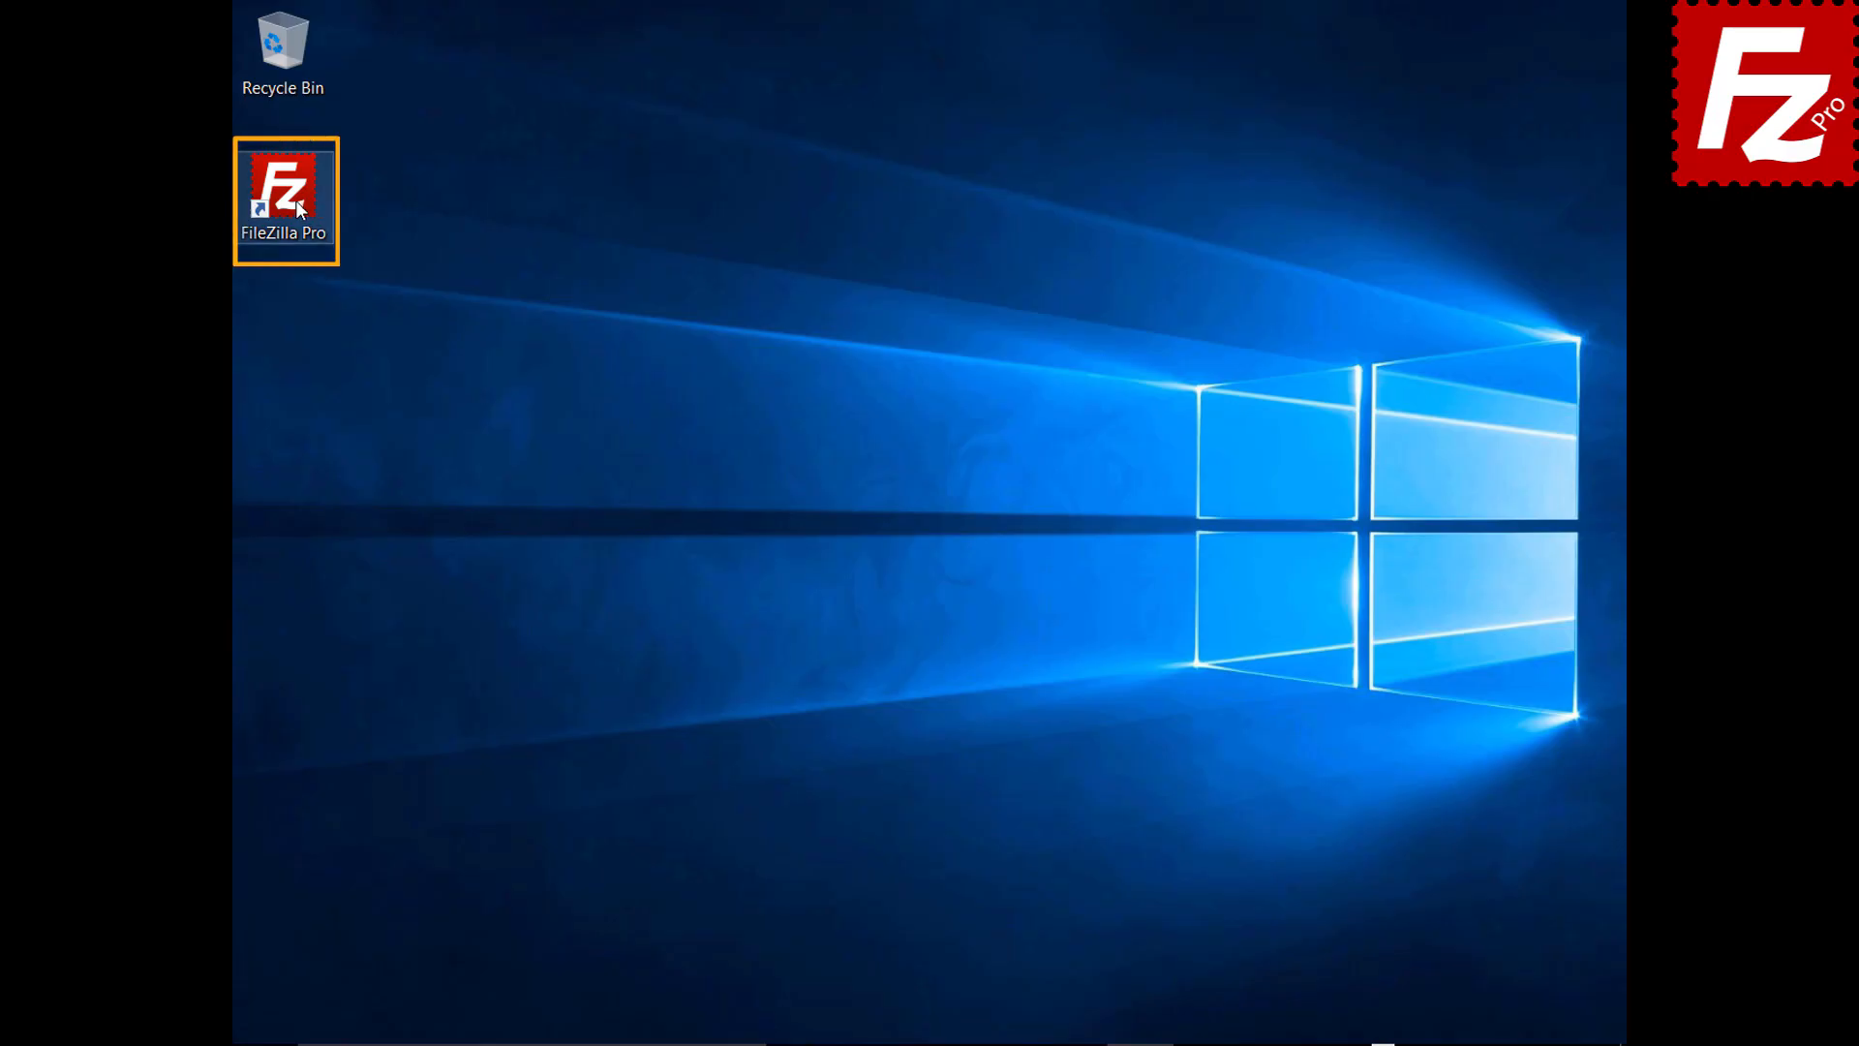
Relaunch FileZilla Pro and add a site 'My Server' for host 40.121.111.78, port 21
double_click(294, 200)
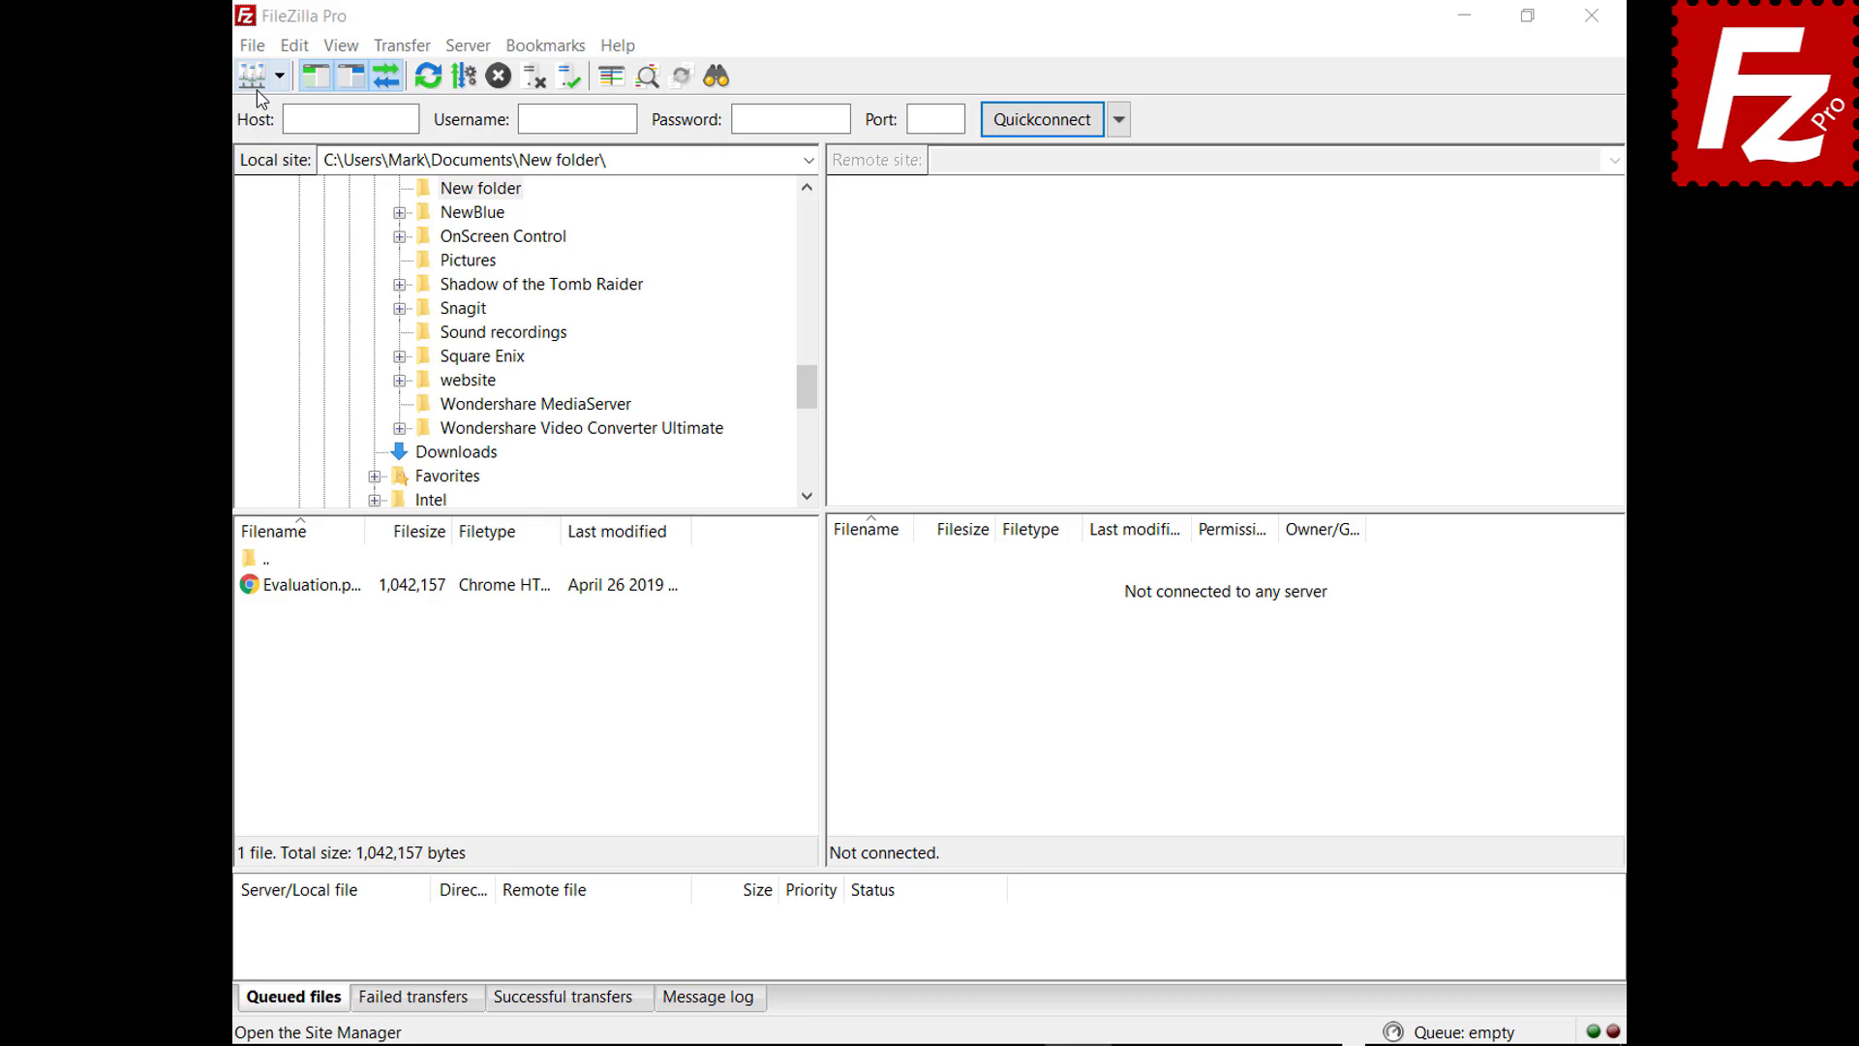
click(252, 45)
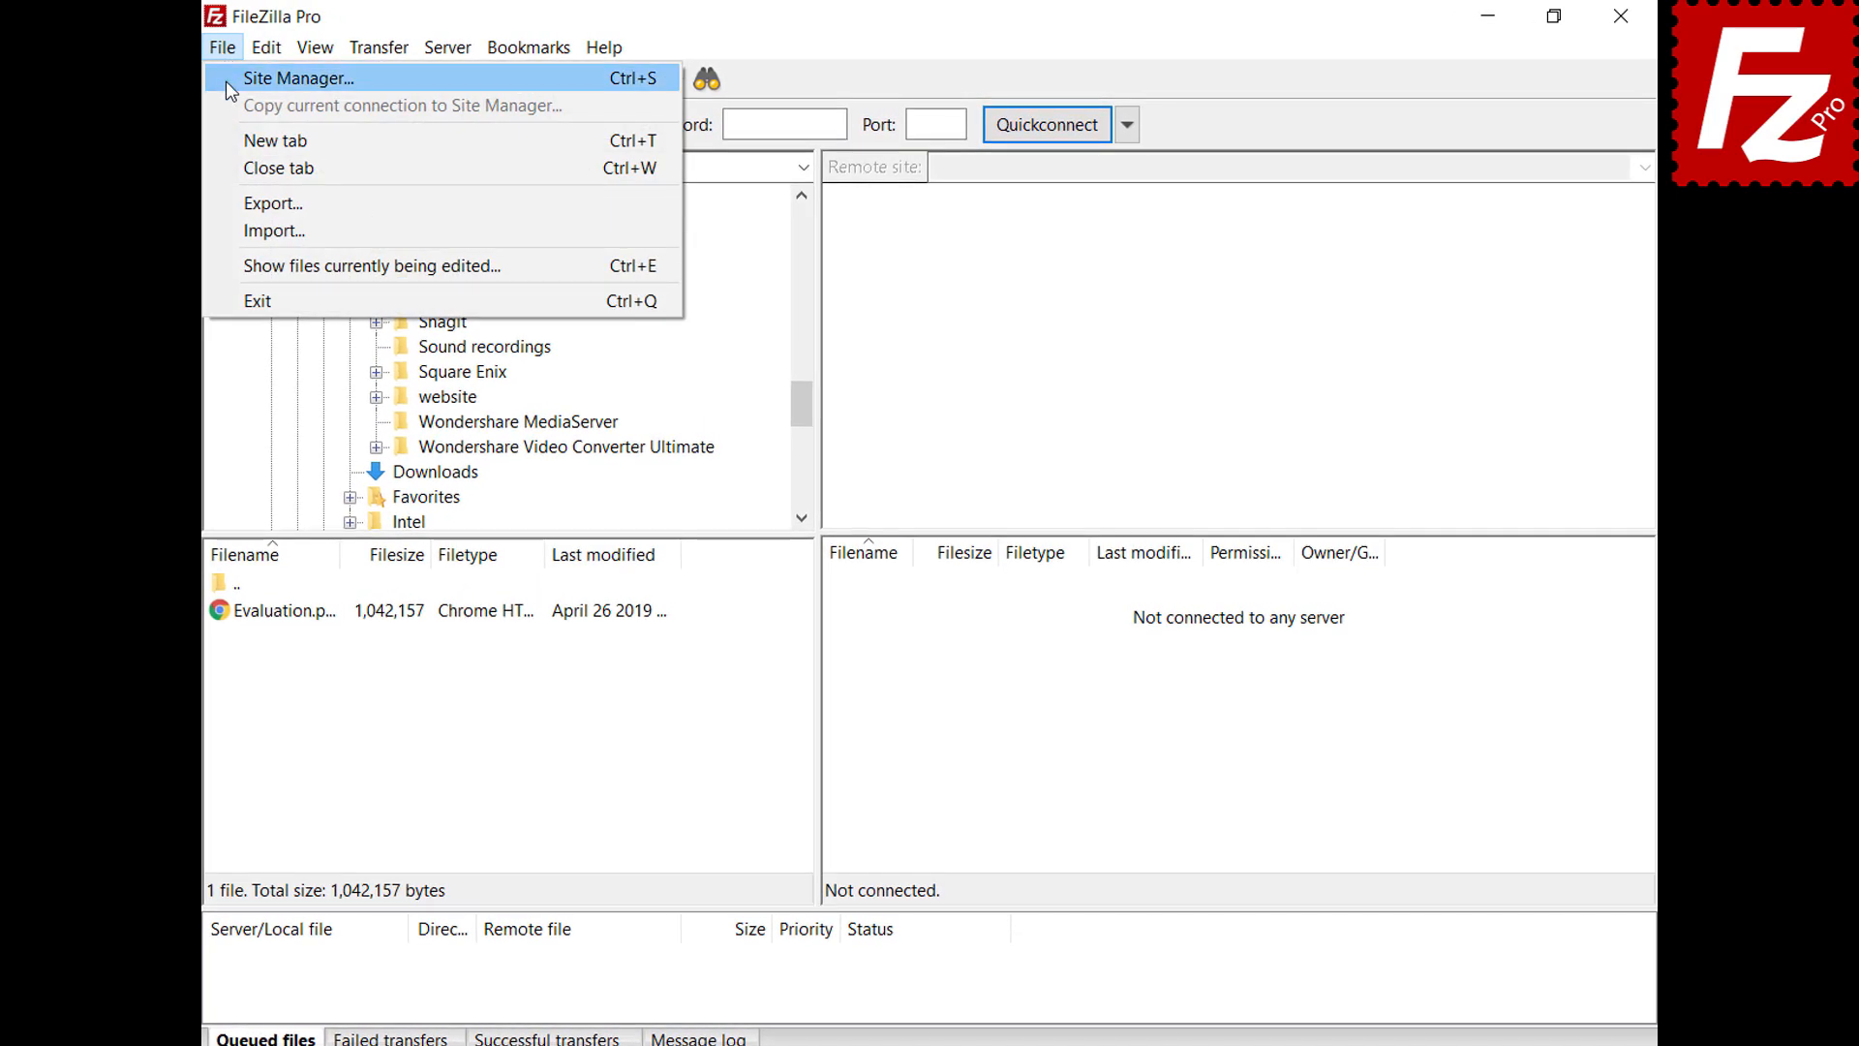
click(225, 80)
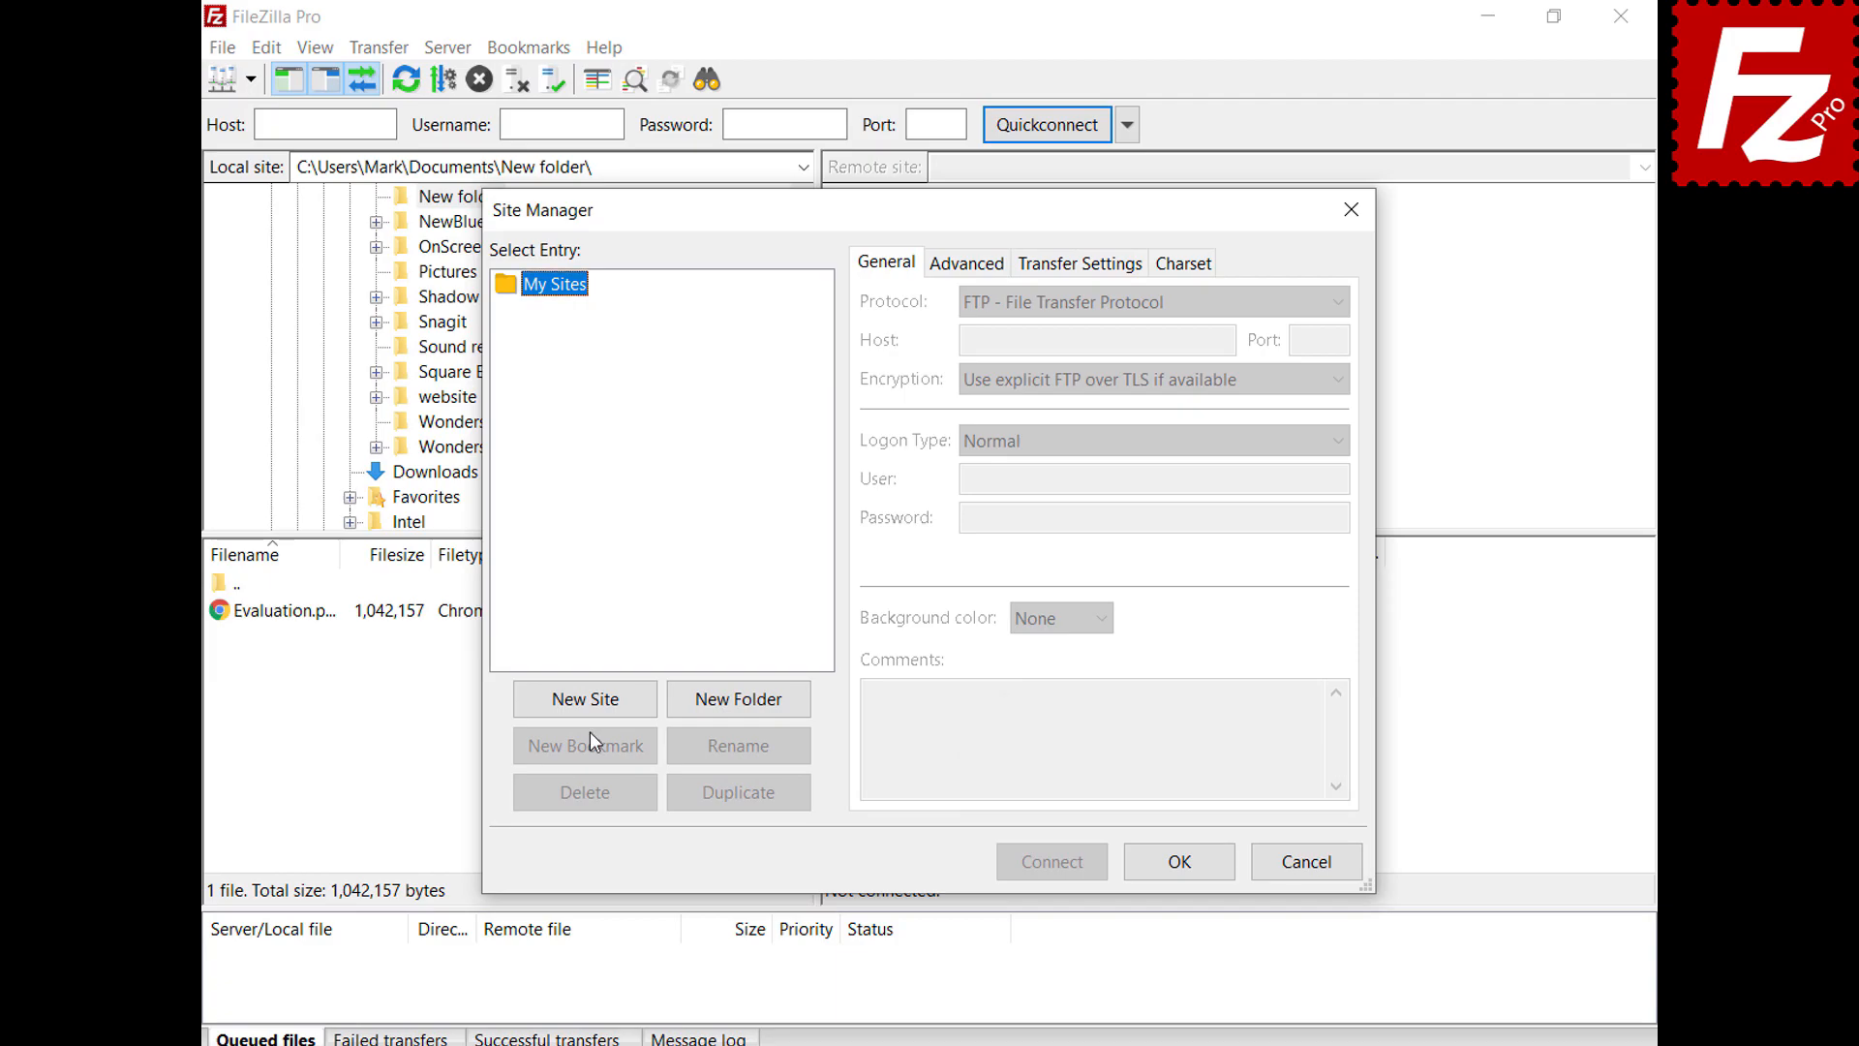
click(590, 701)
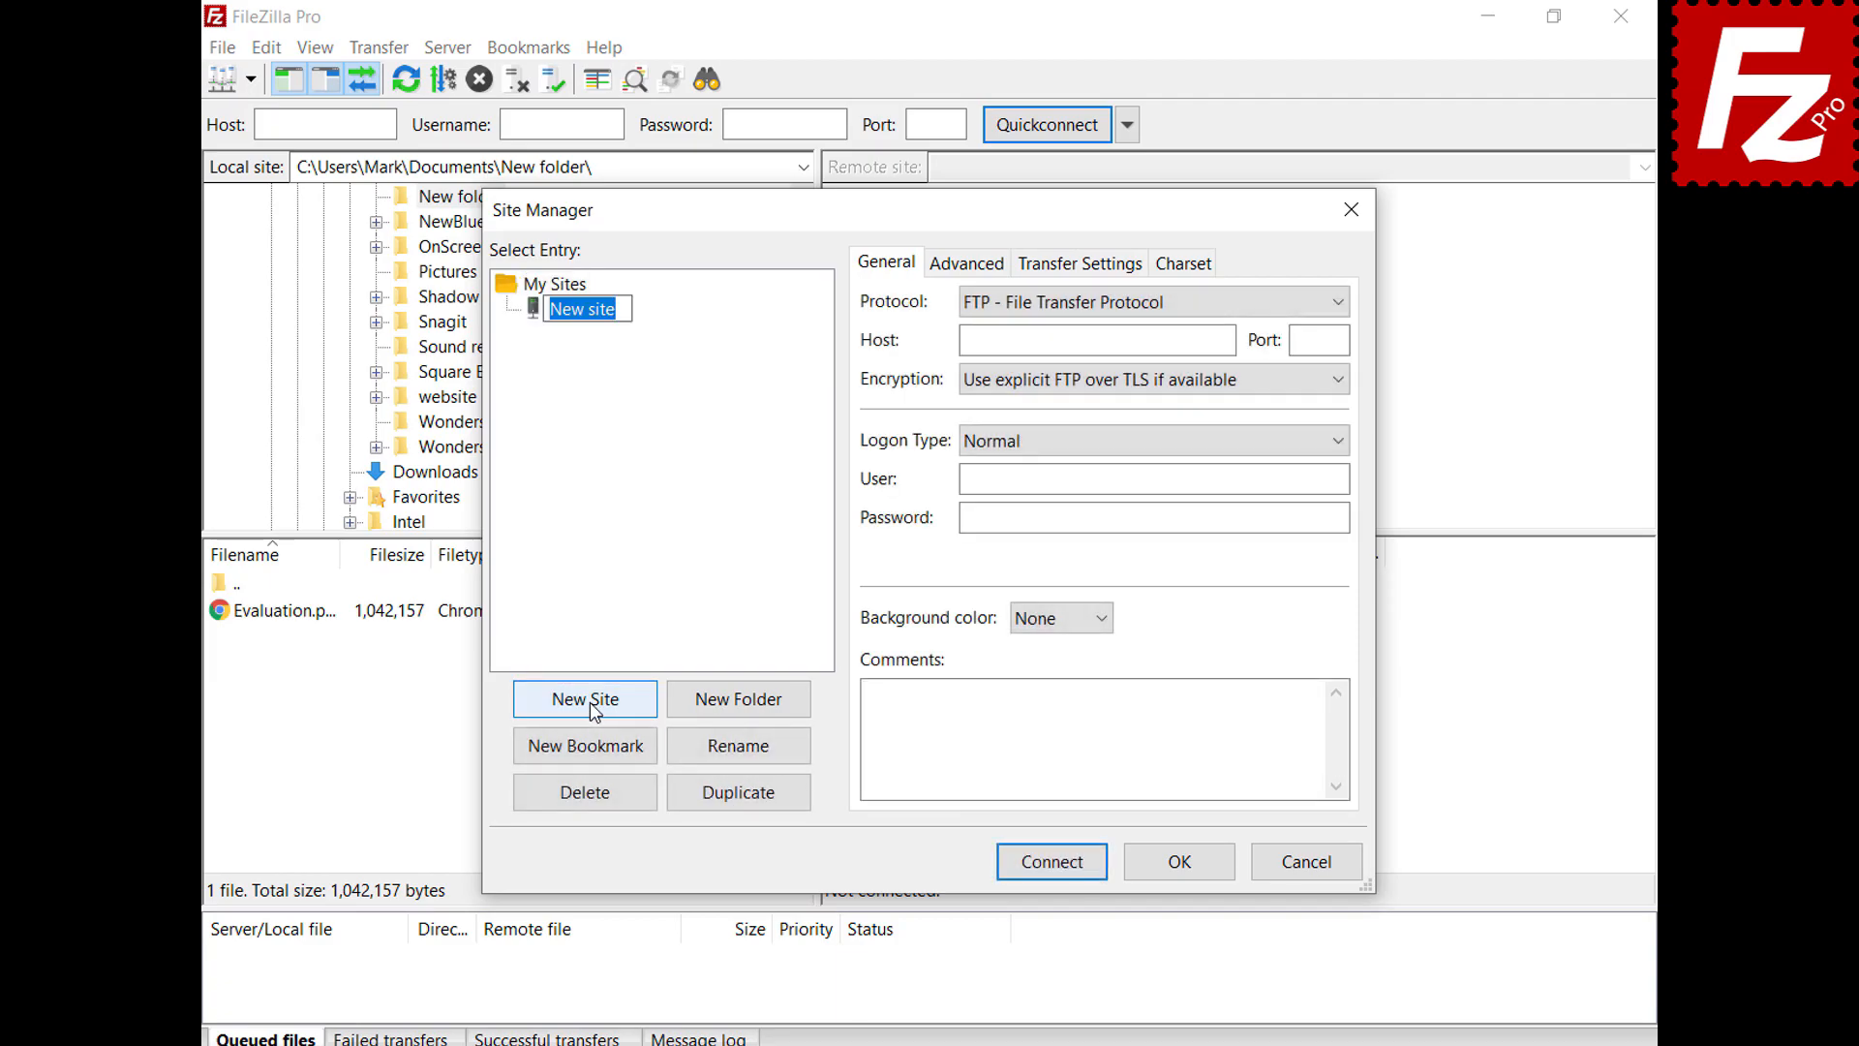
text(My Server)
click(1225, 342)
text(40.121.111.78)
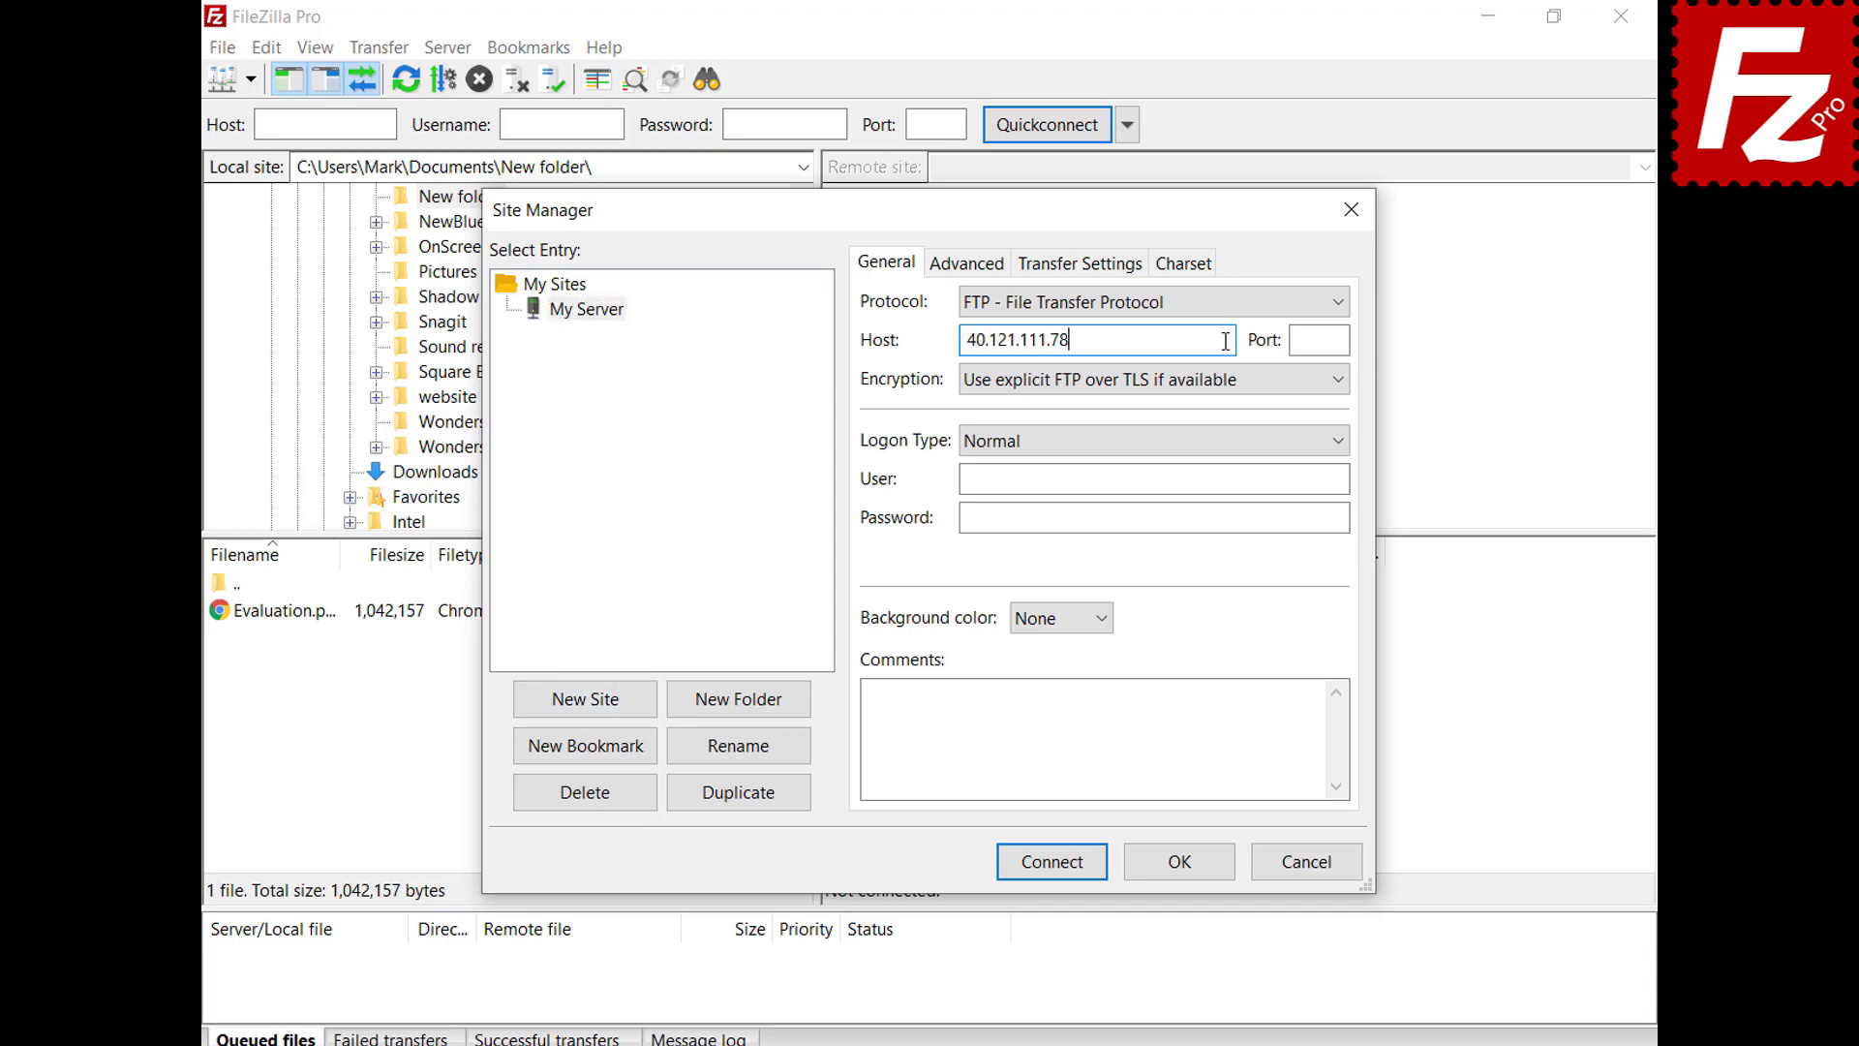
key(Tab)
text(21)
Enter the FTP username and account password for My Server
click(1342, 478)
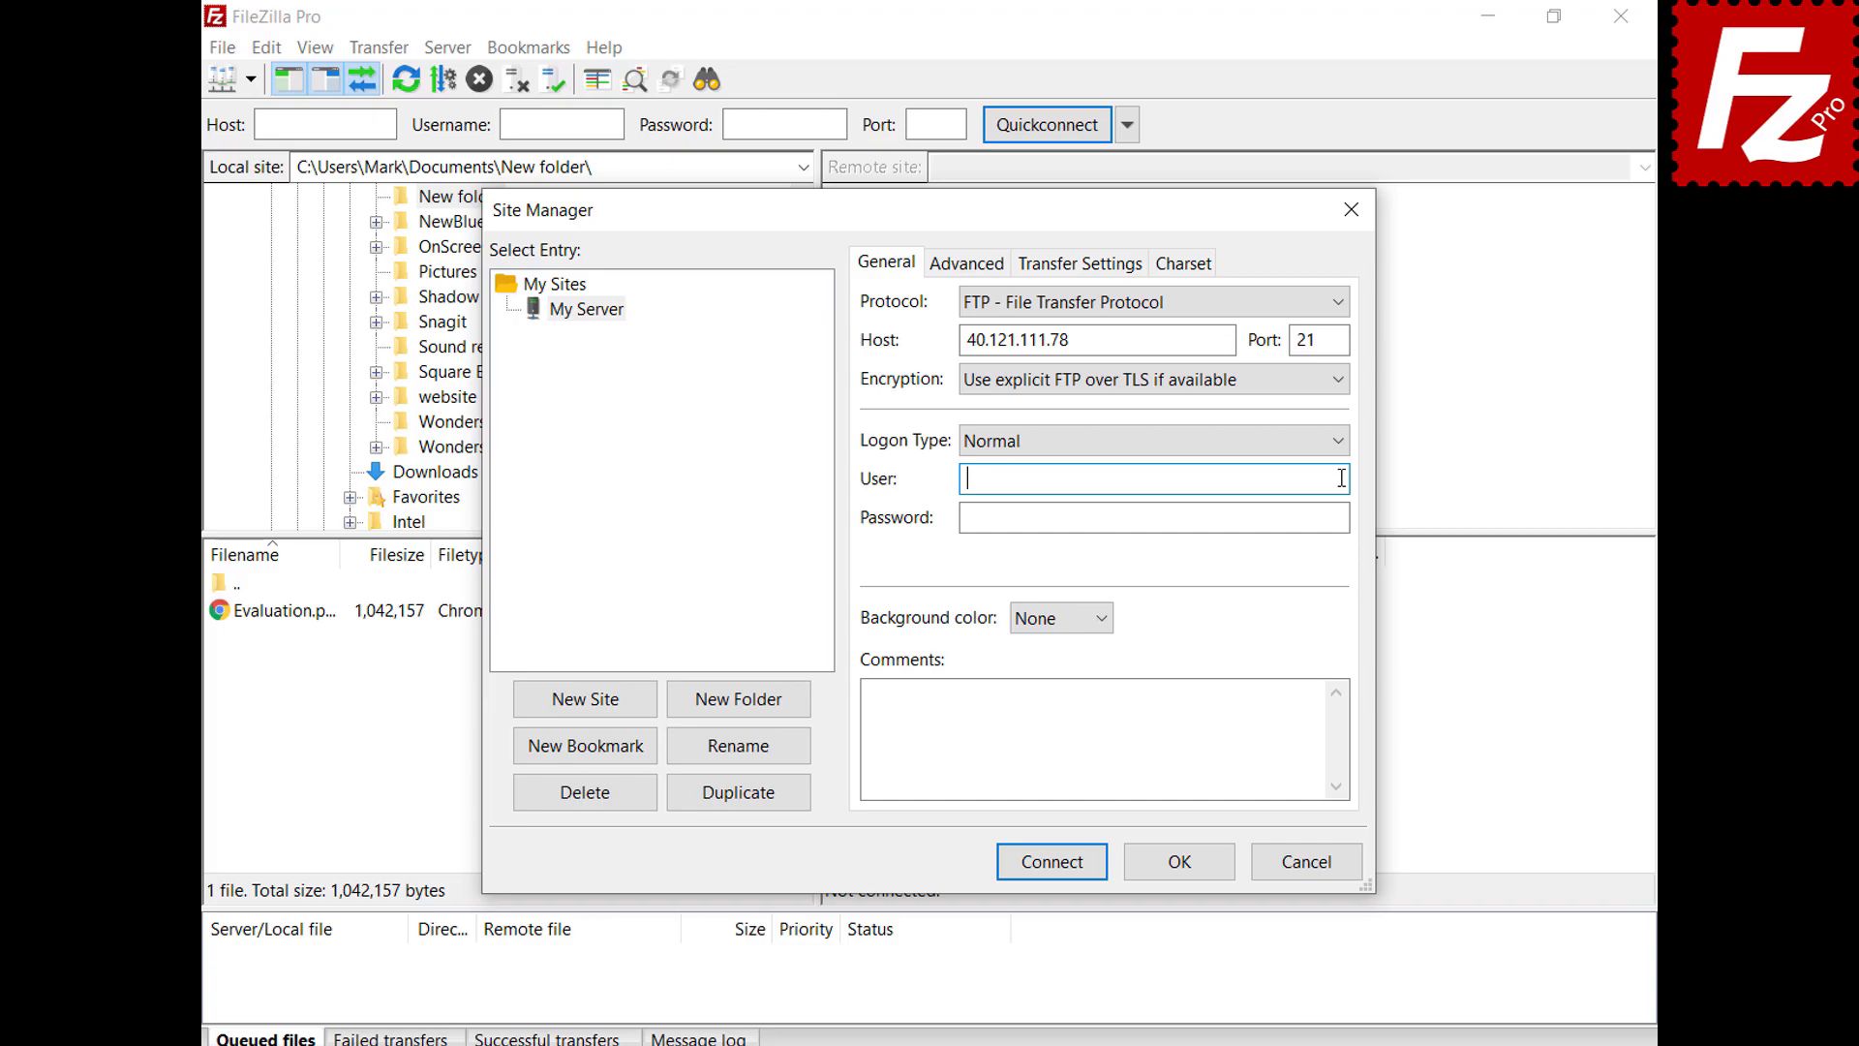
text(filezillaprotutorial)
click(1344, 518)
key(ctrl+v)
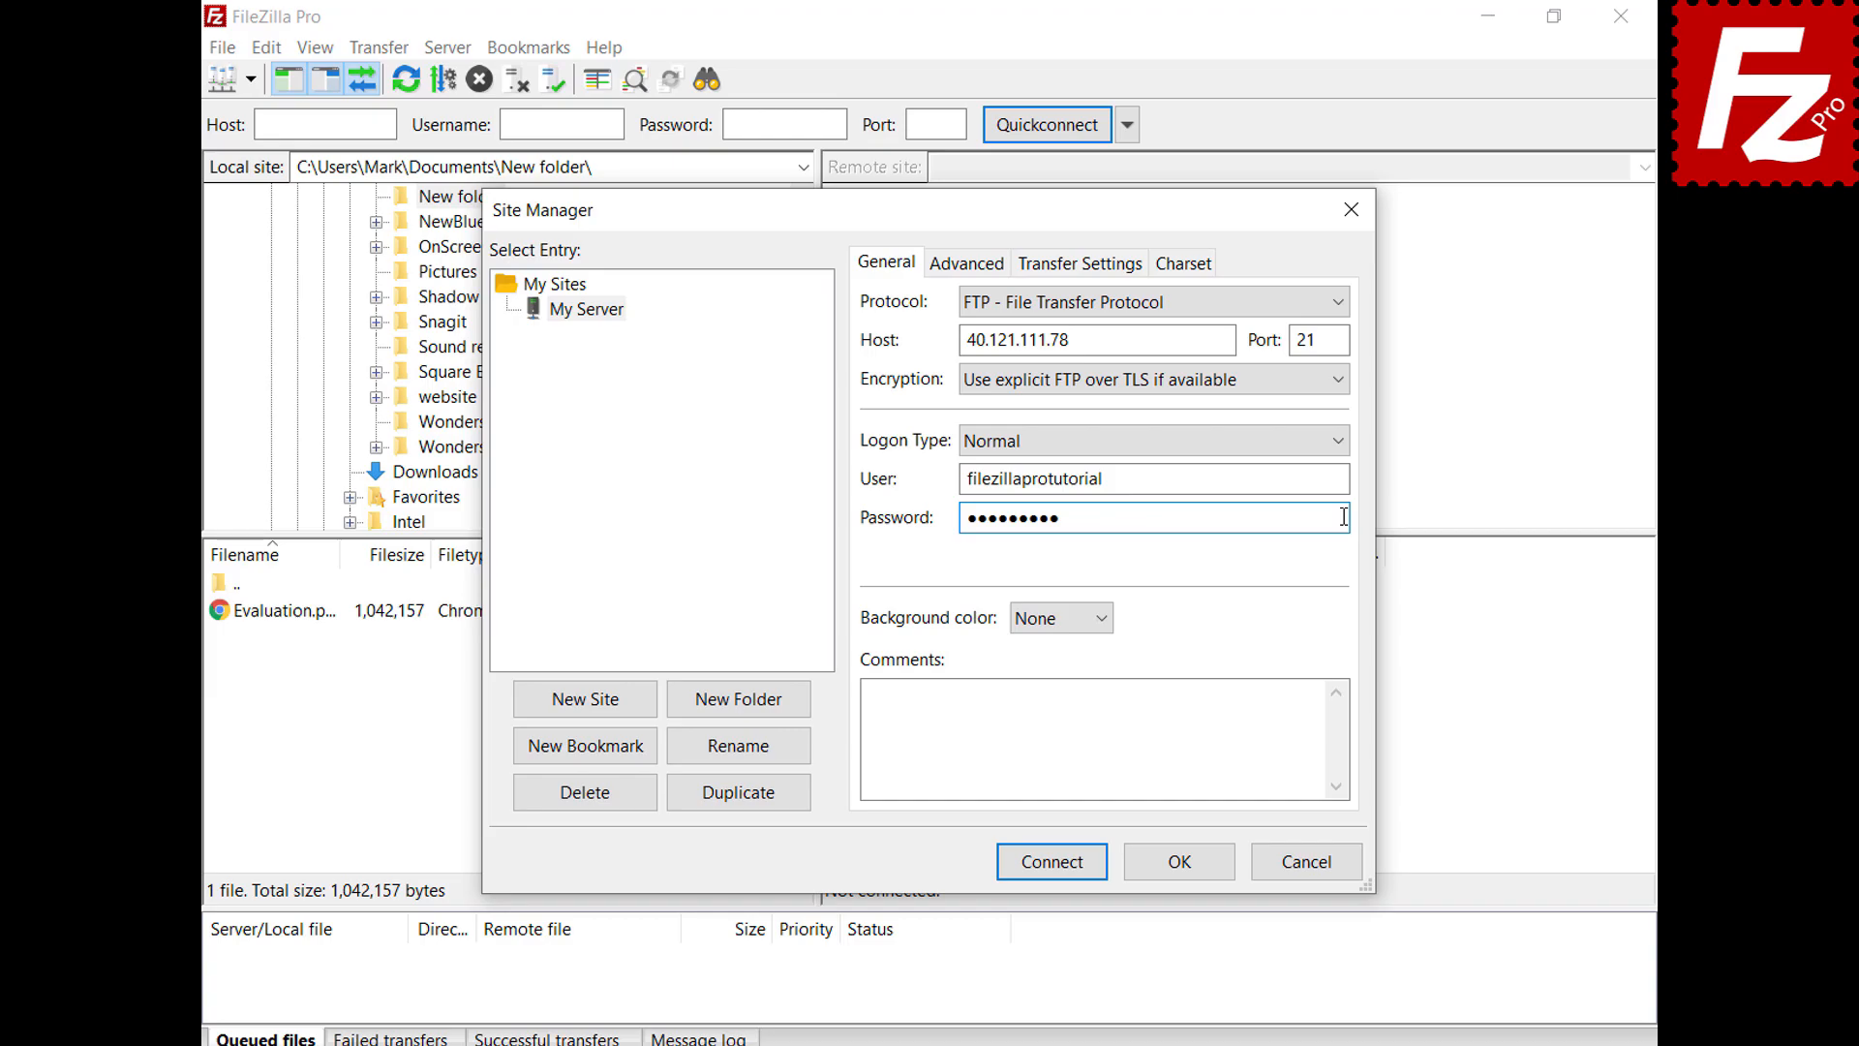
Set My Server's background colour to Green and review the server type options
click(1102, 622)
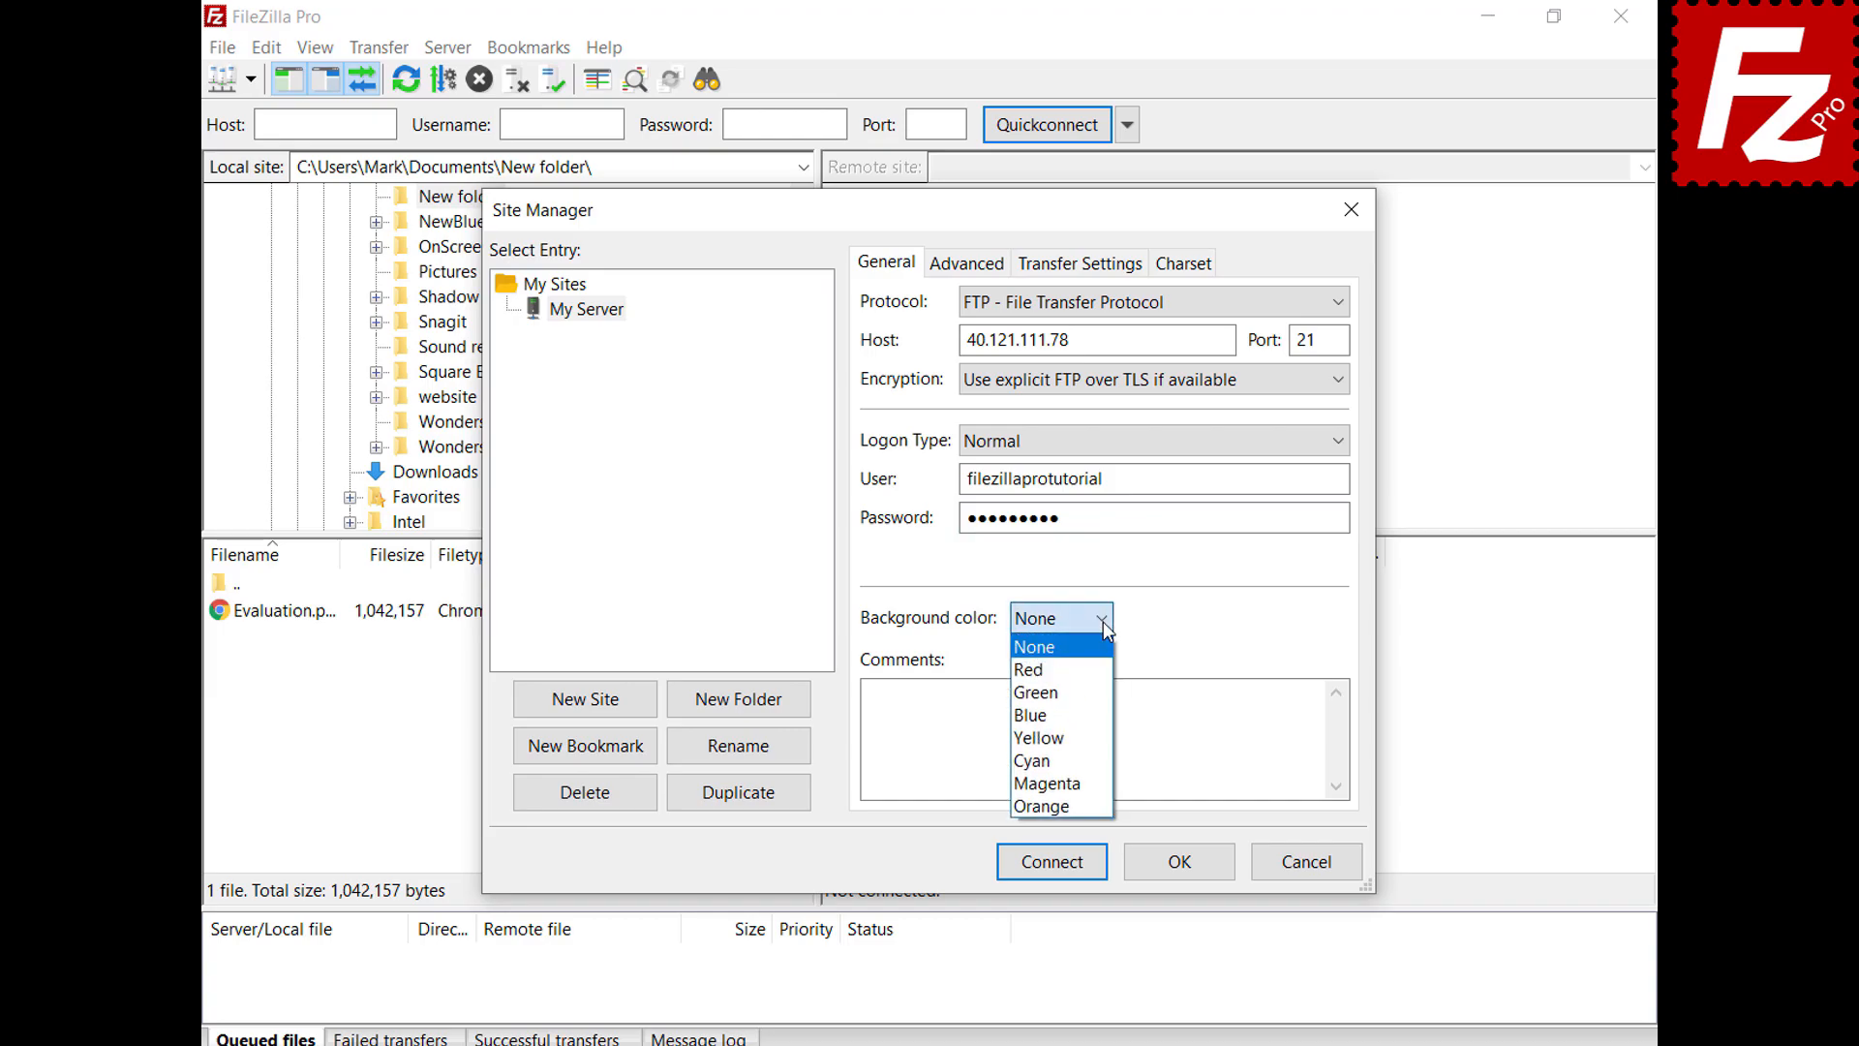
click(1097, 693)
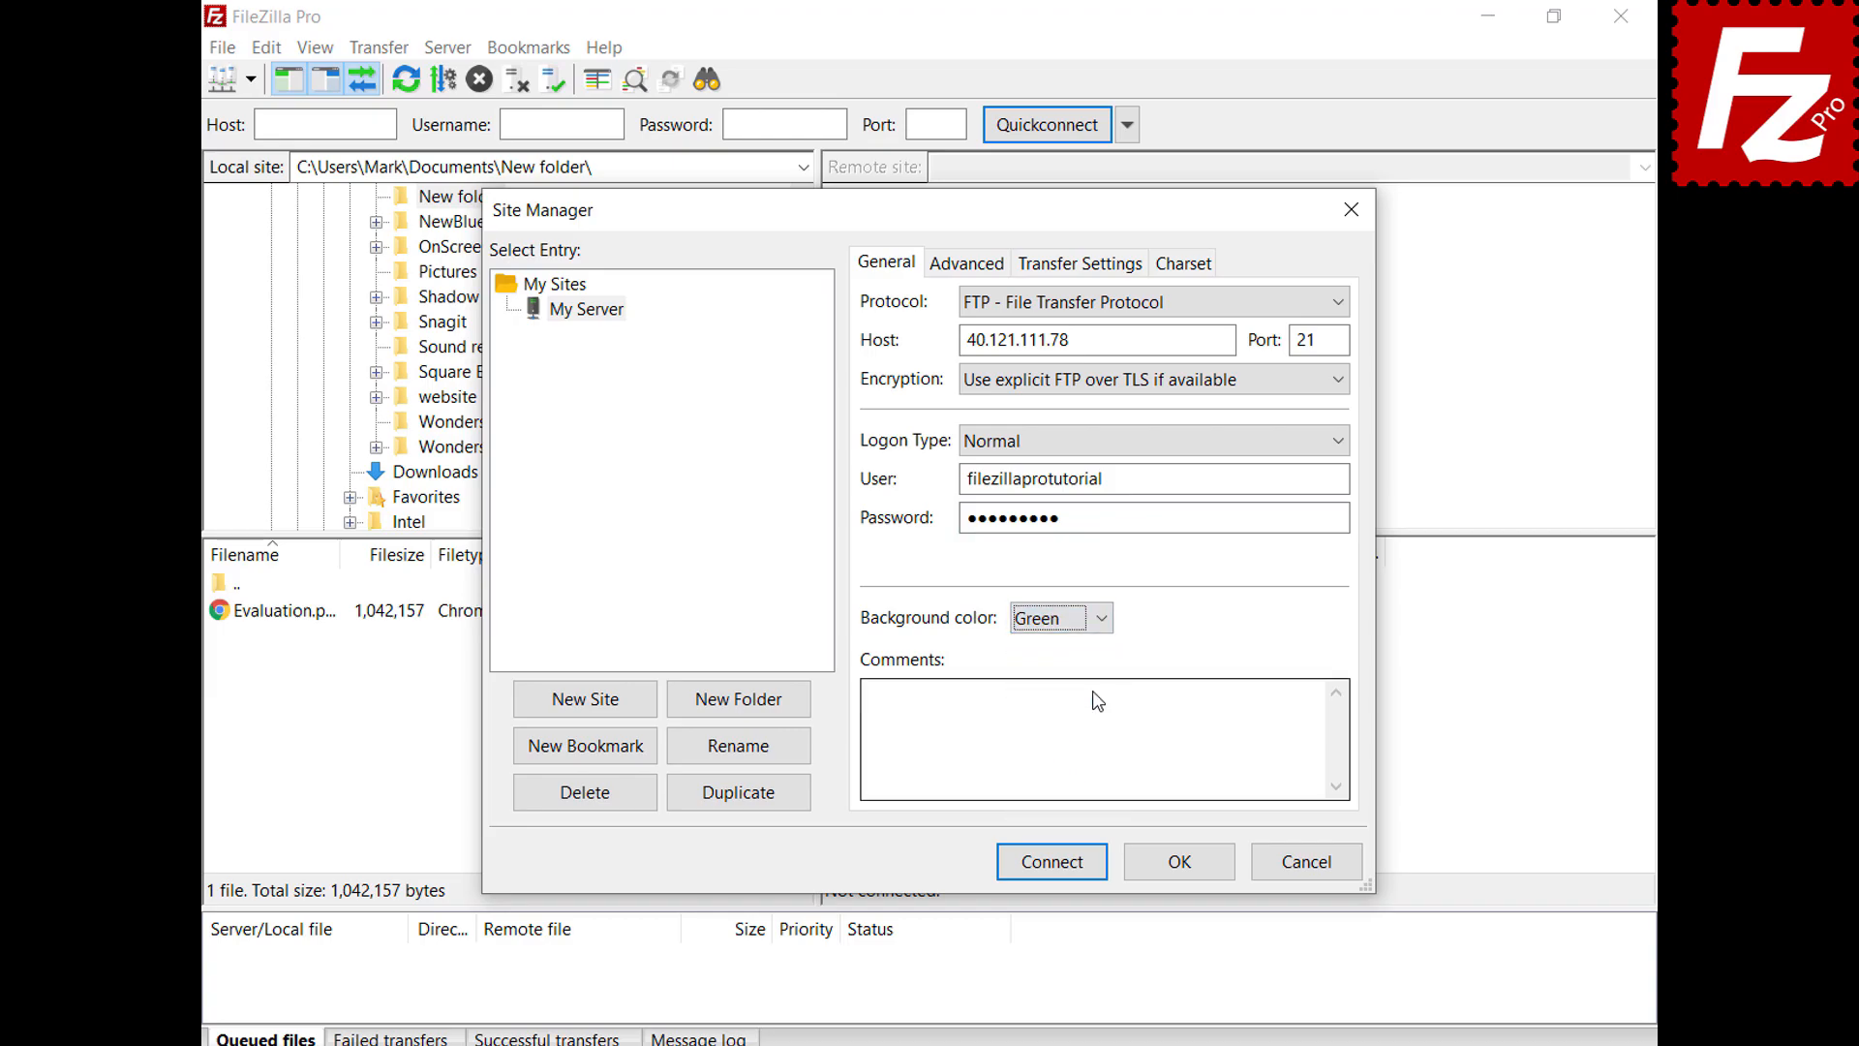
click(948, 280)
click(1249, 302)
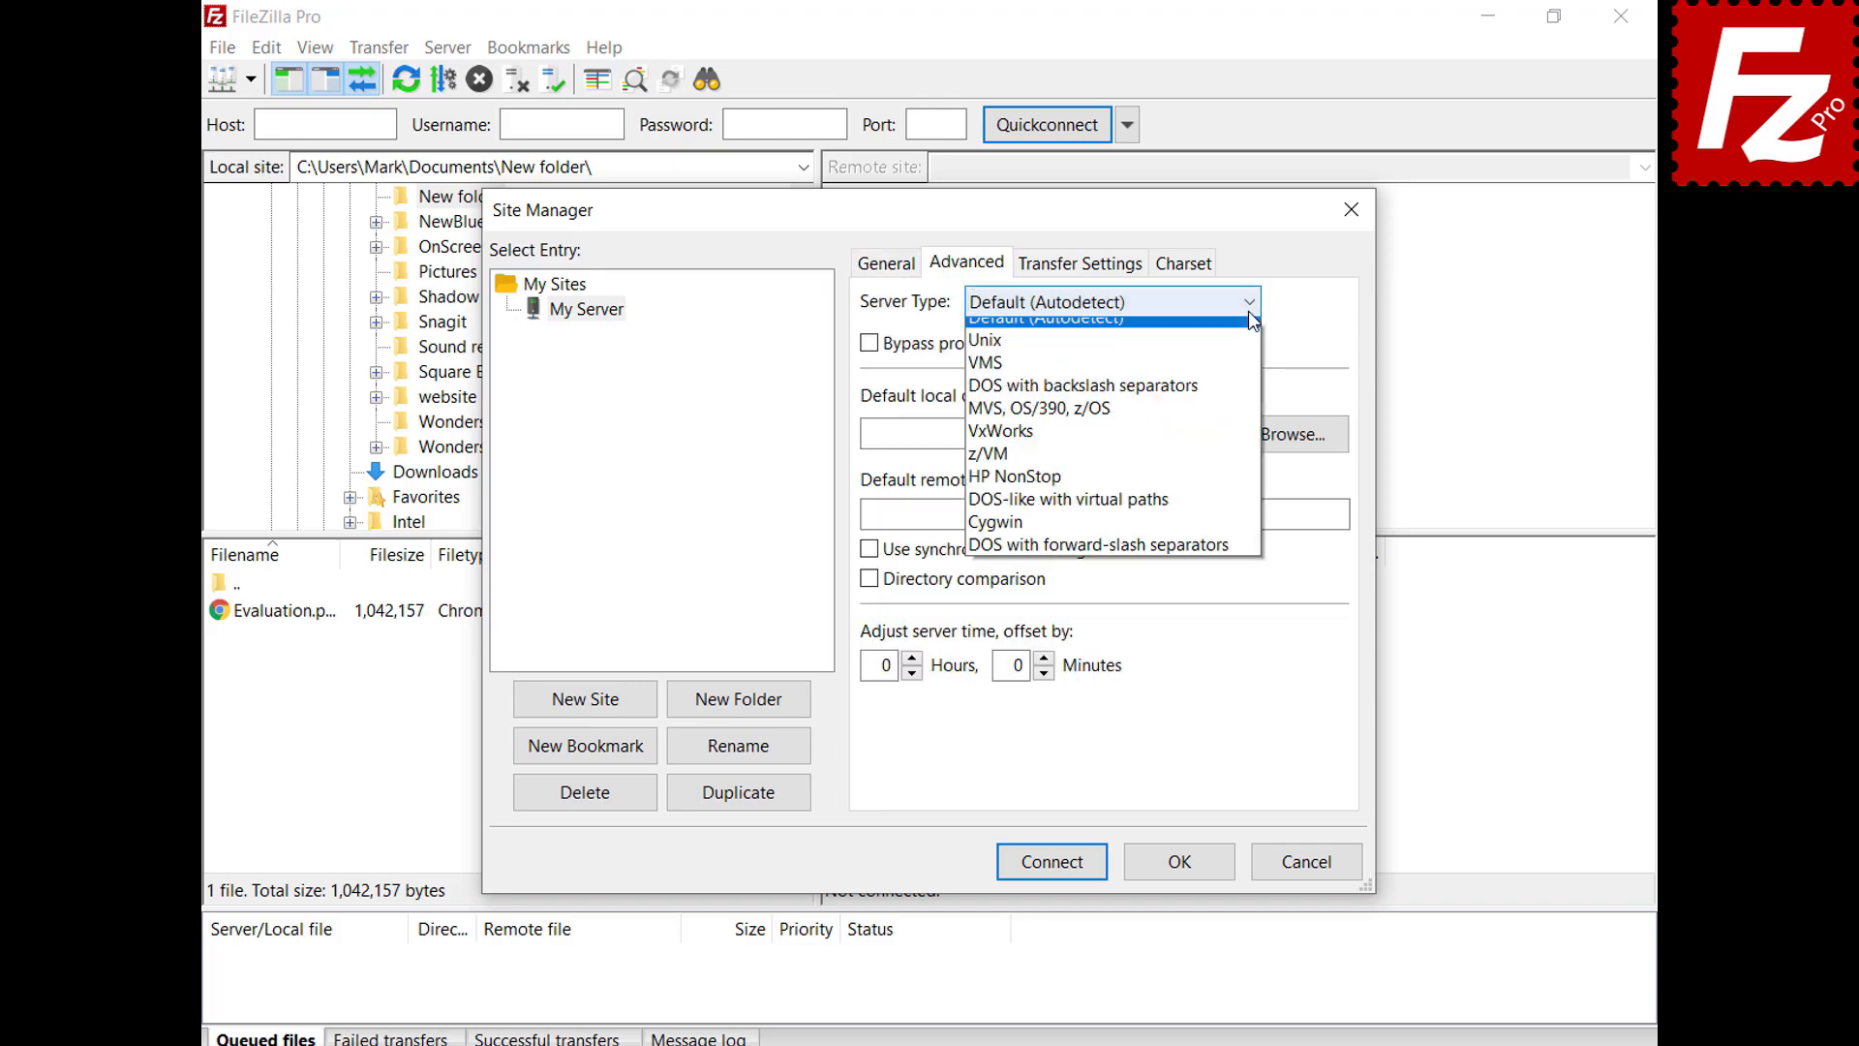
Keep default server type, transfer and charset settings, then save My Server with OK
click(1249, 312)
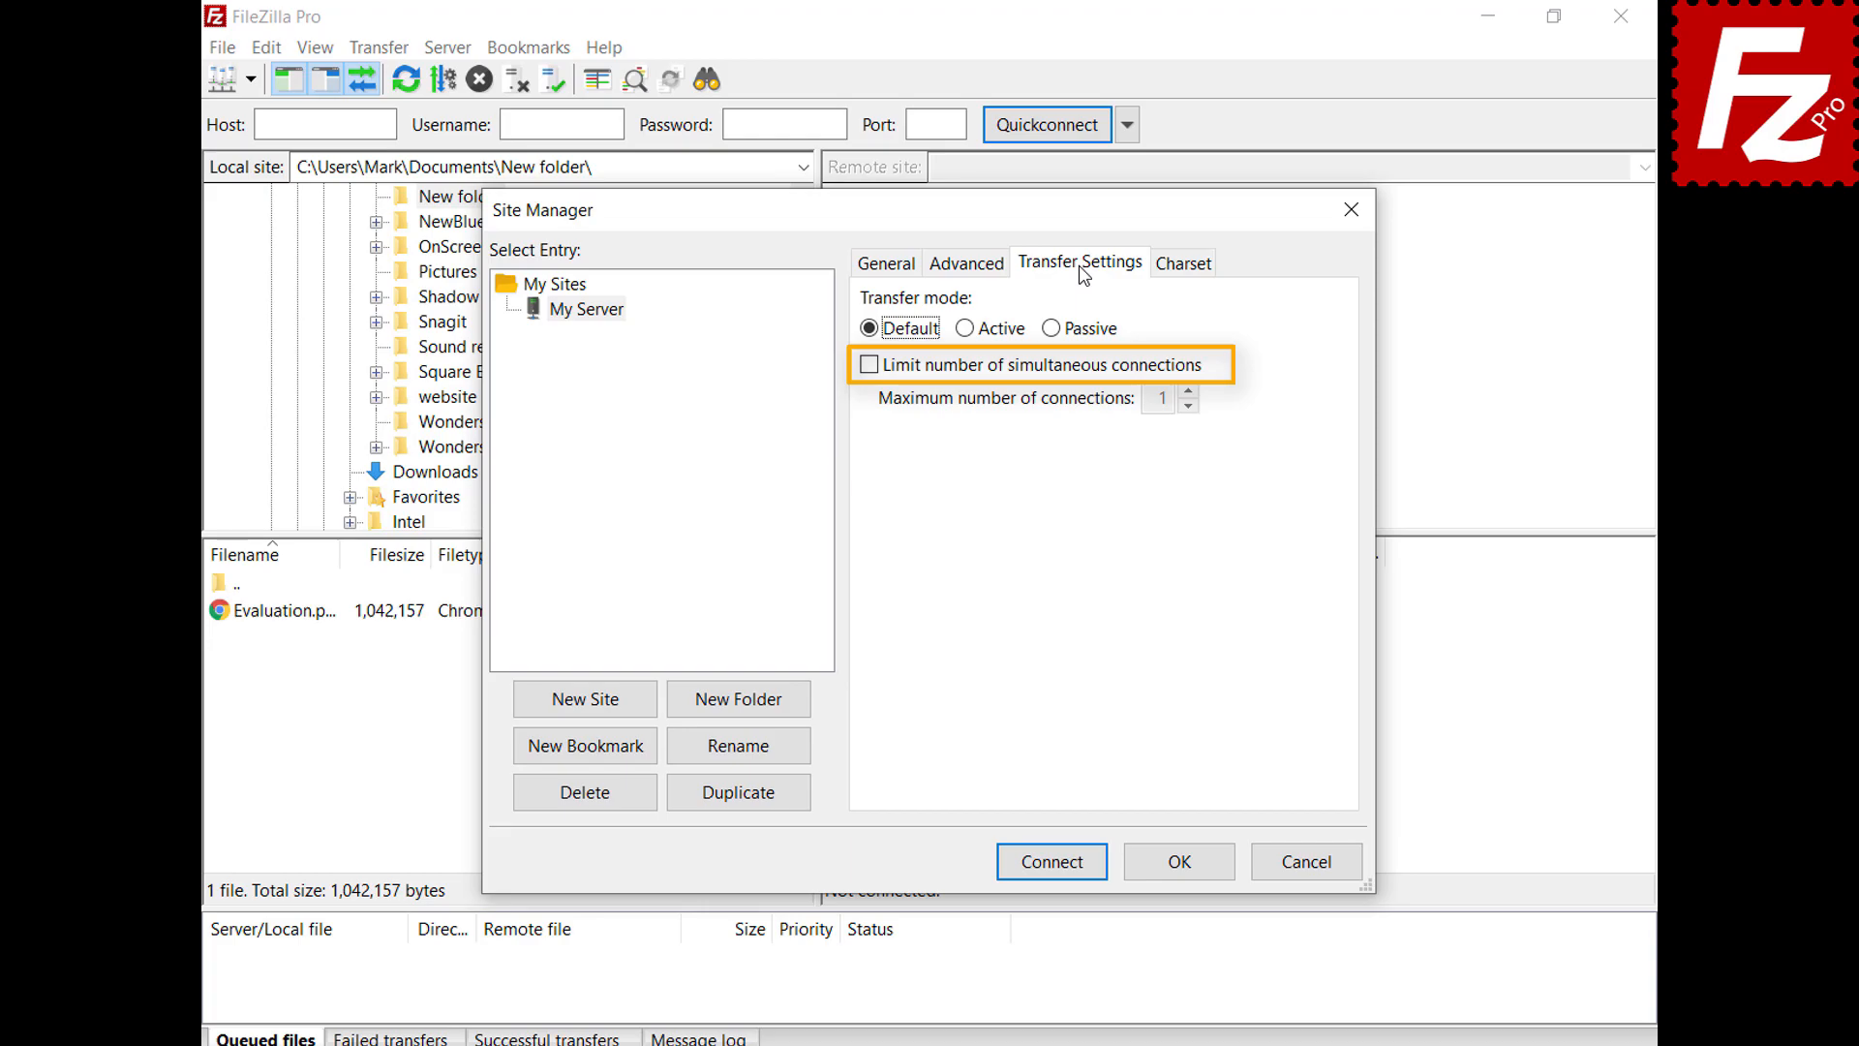
click(1184, 266)
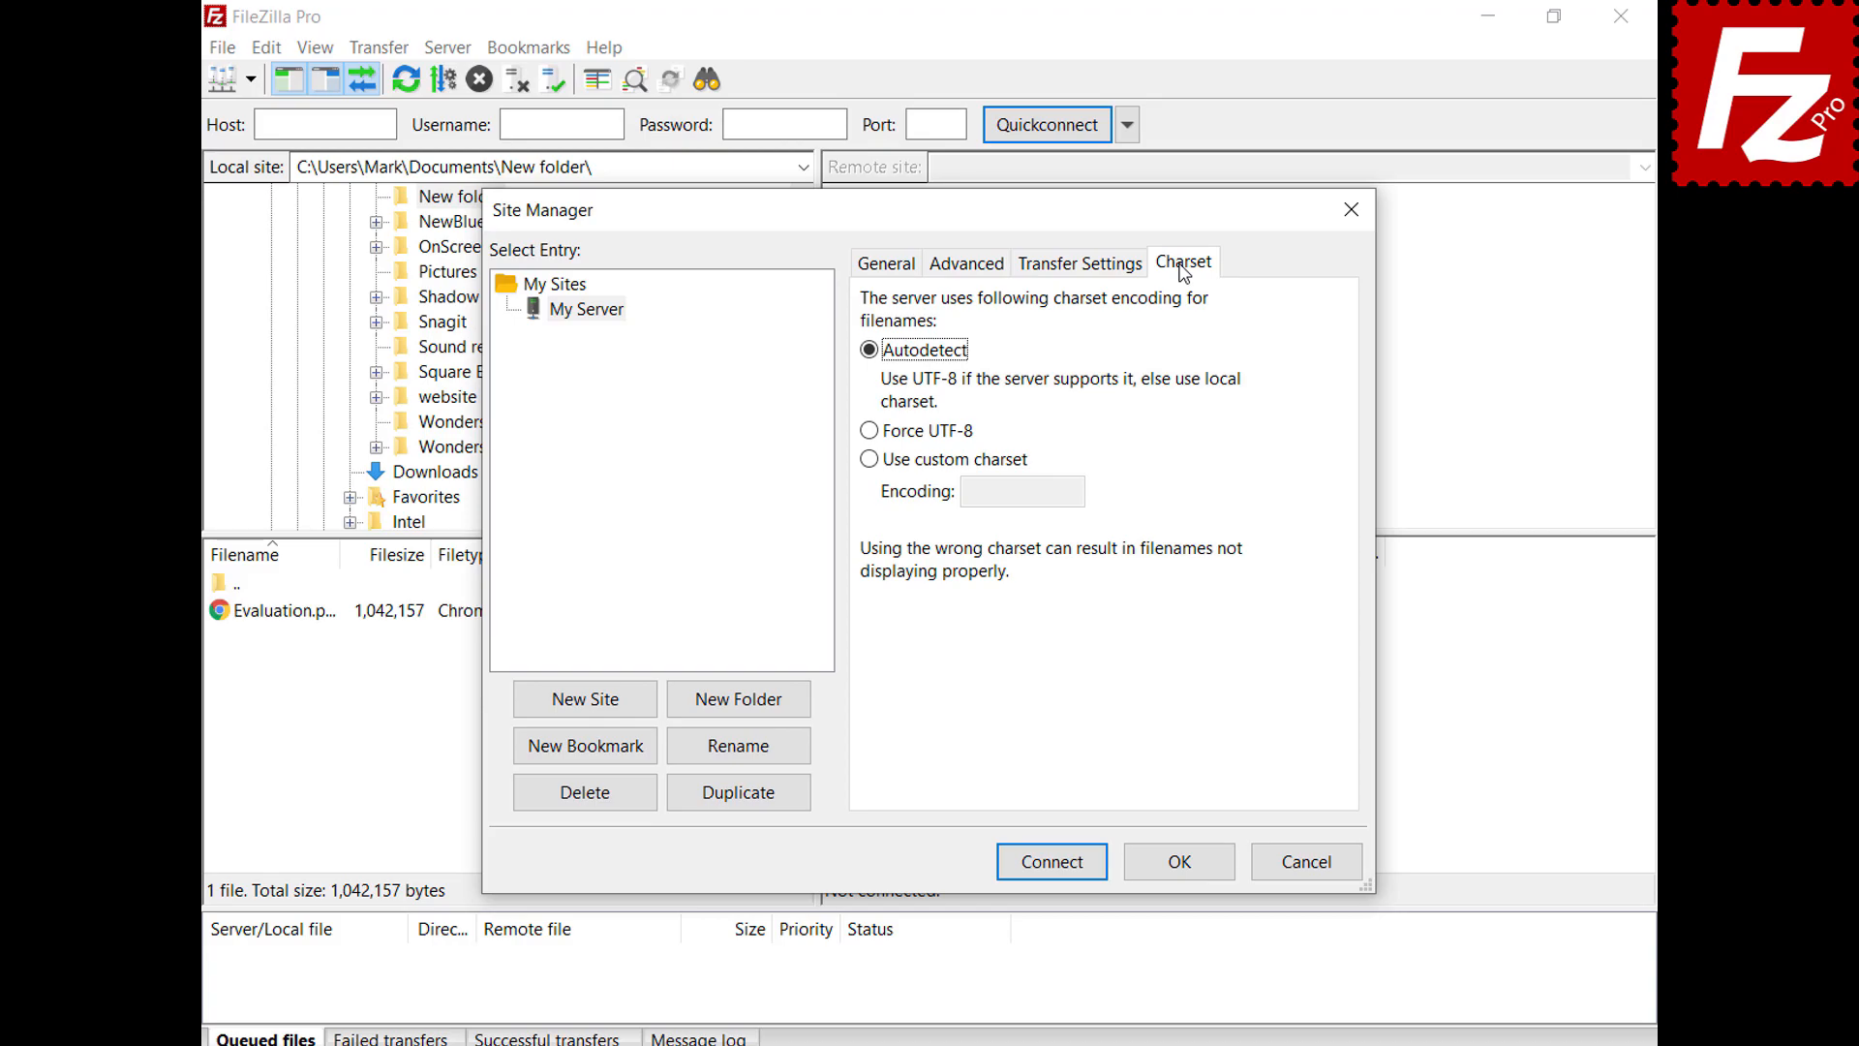
click(1179, 861)
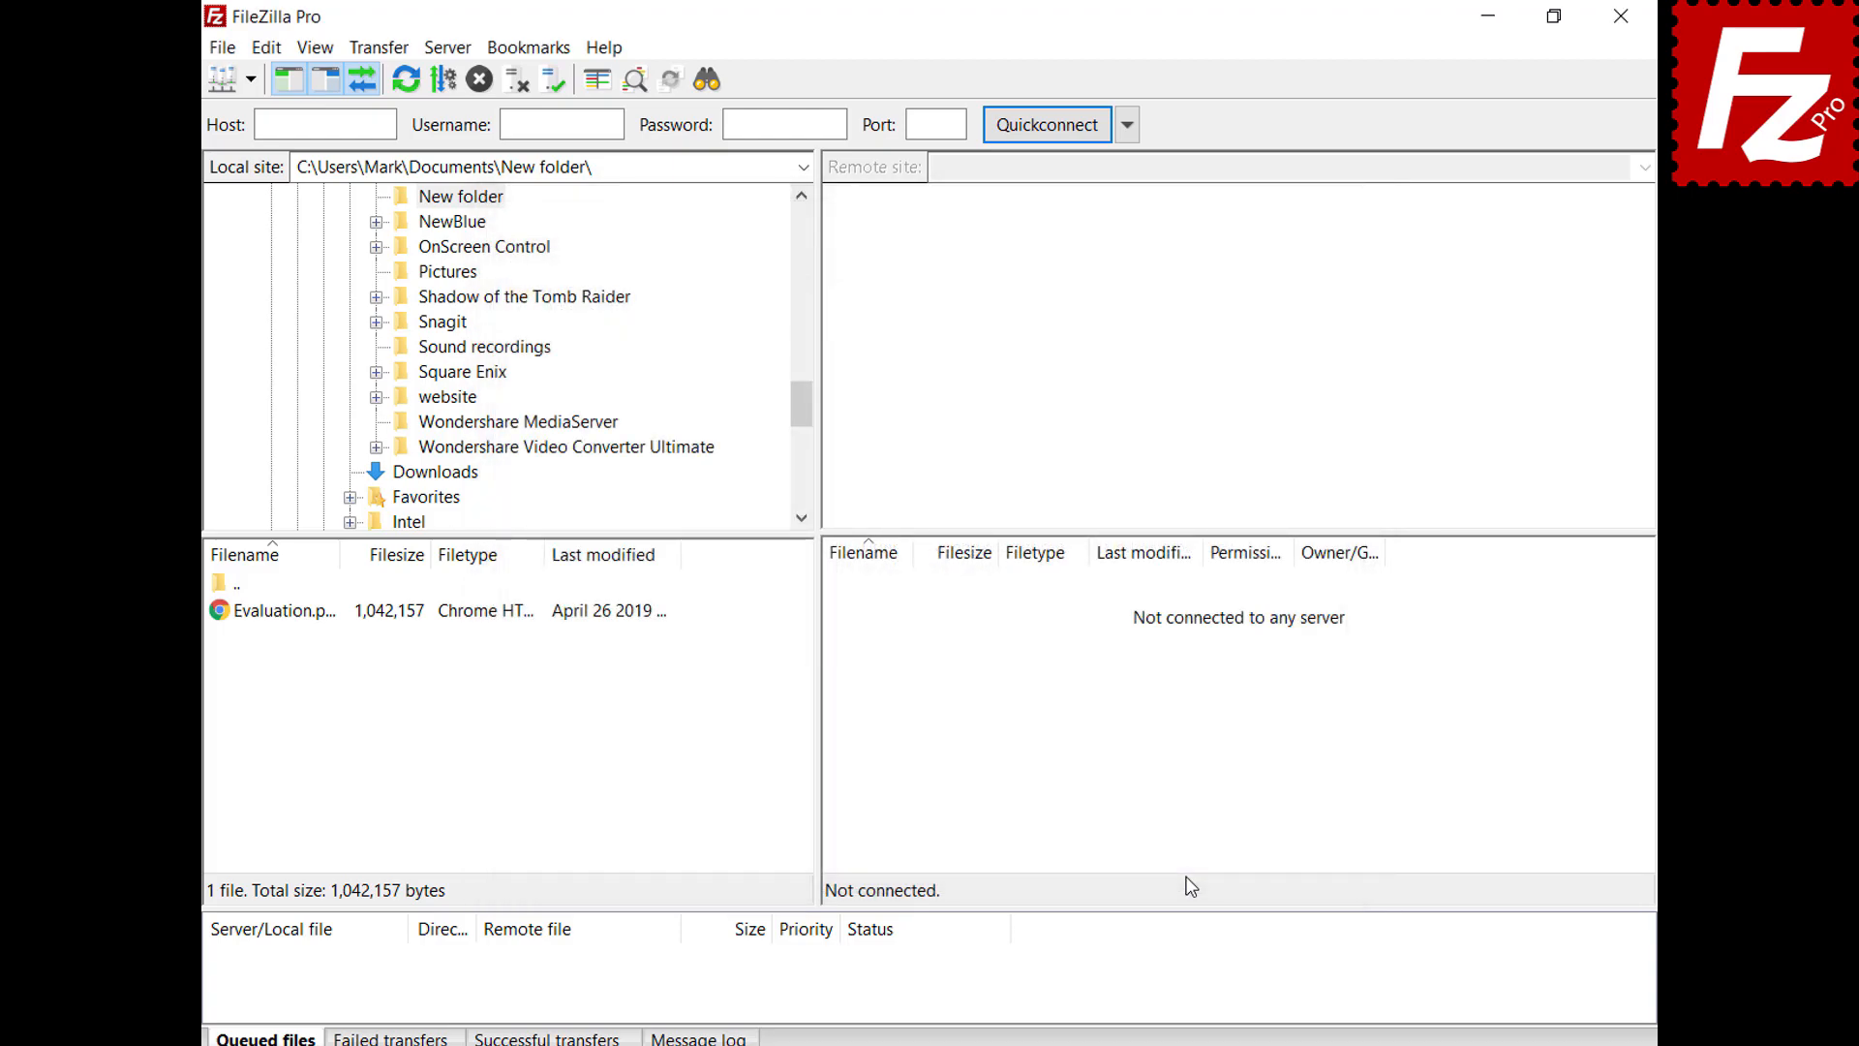
Connect to My Server from the saved-sites list and create a Site Manager folder named 'Sites'
click(250, 79)
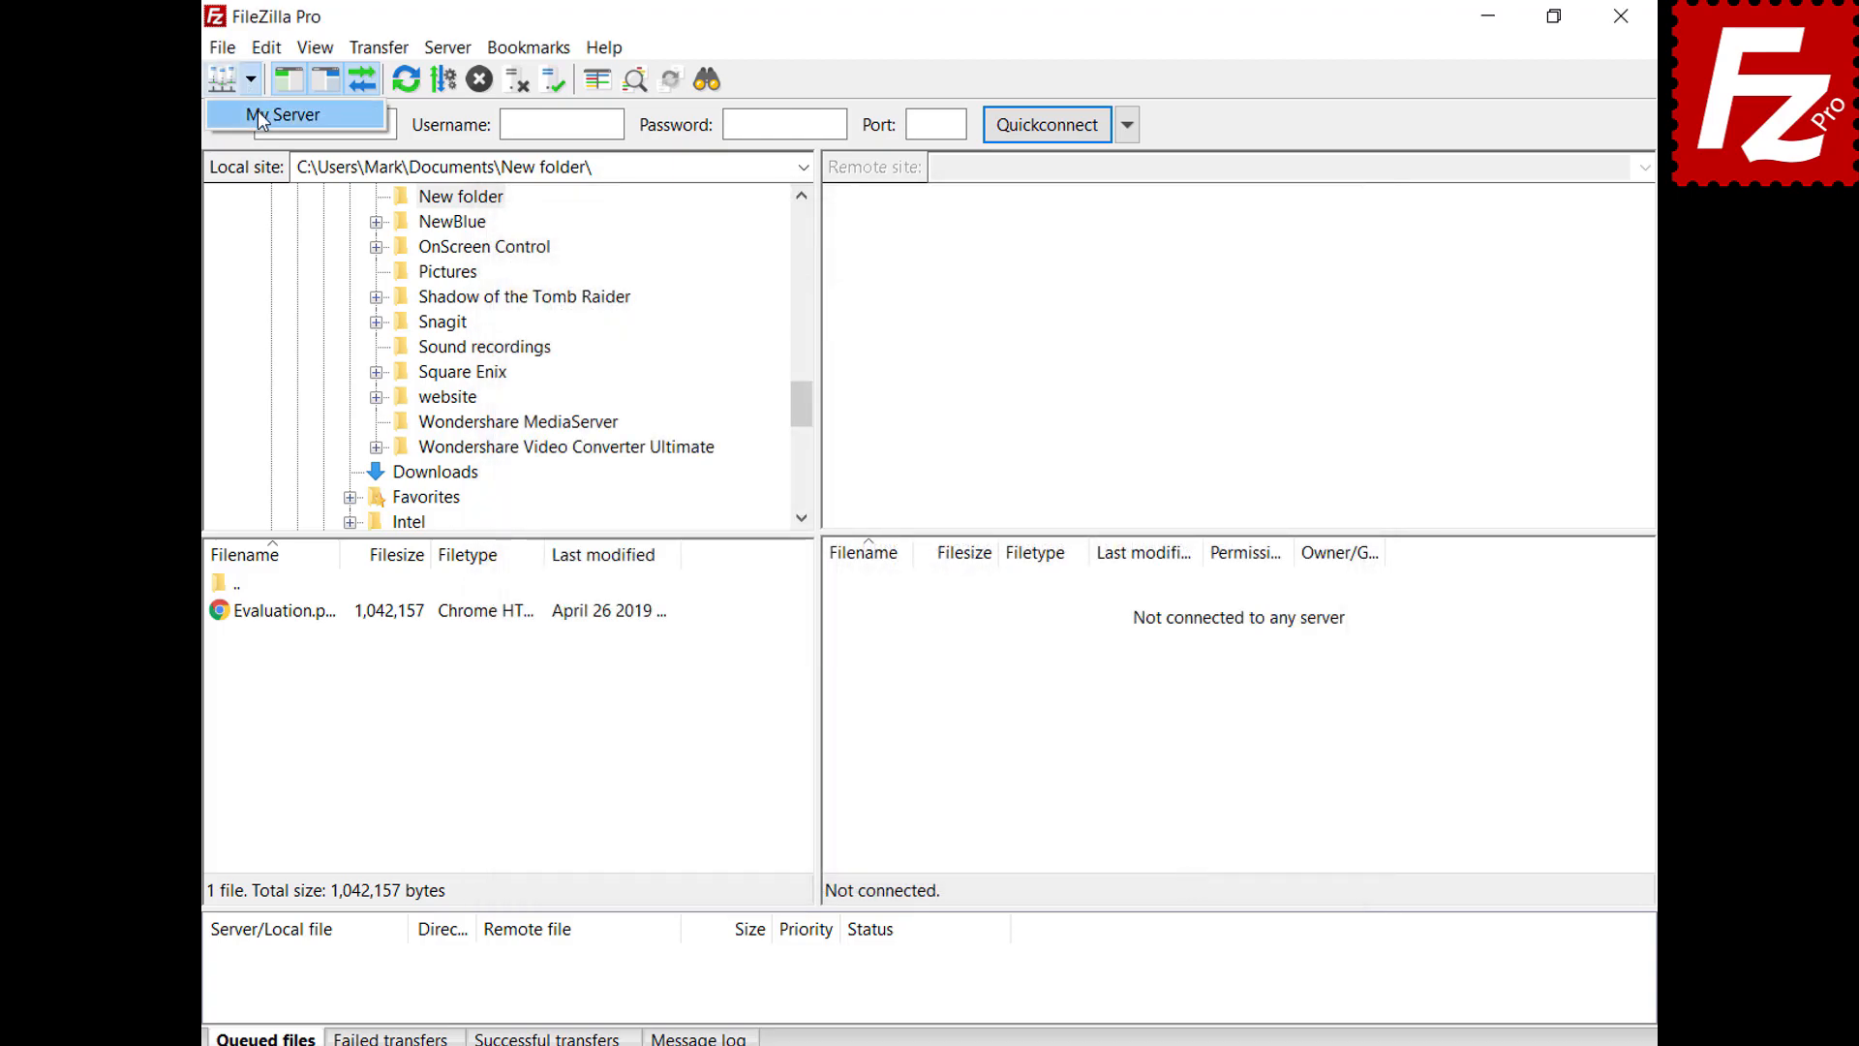
click(262, 116)
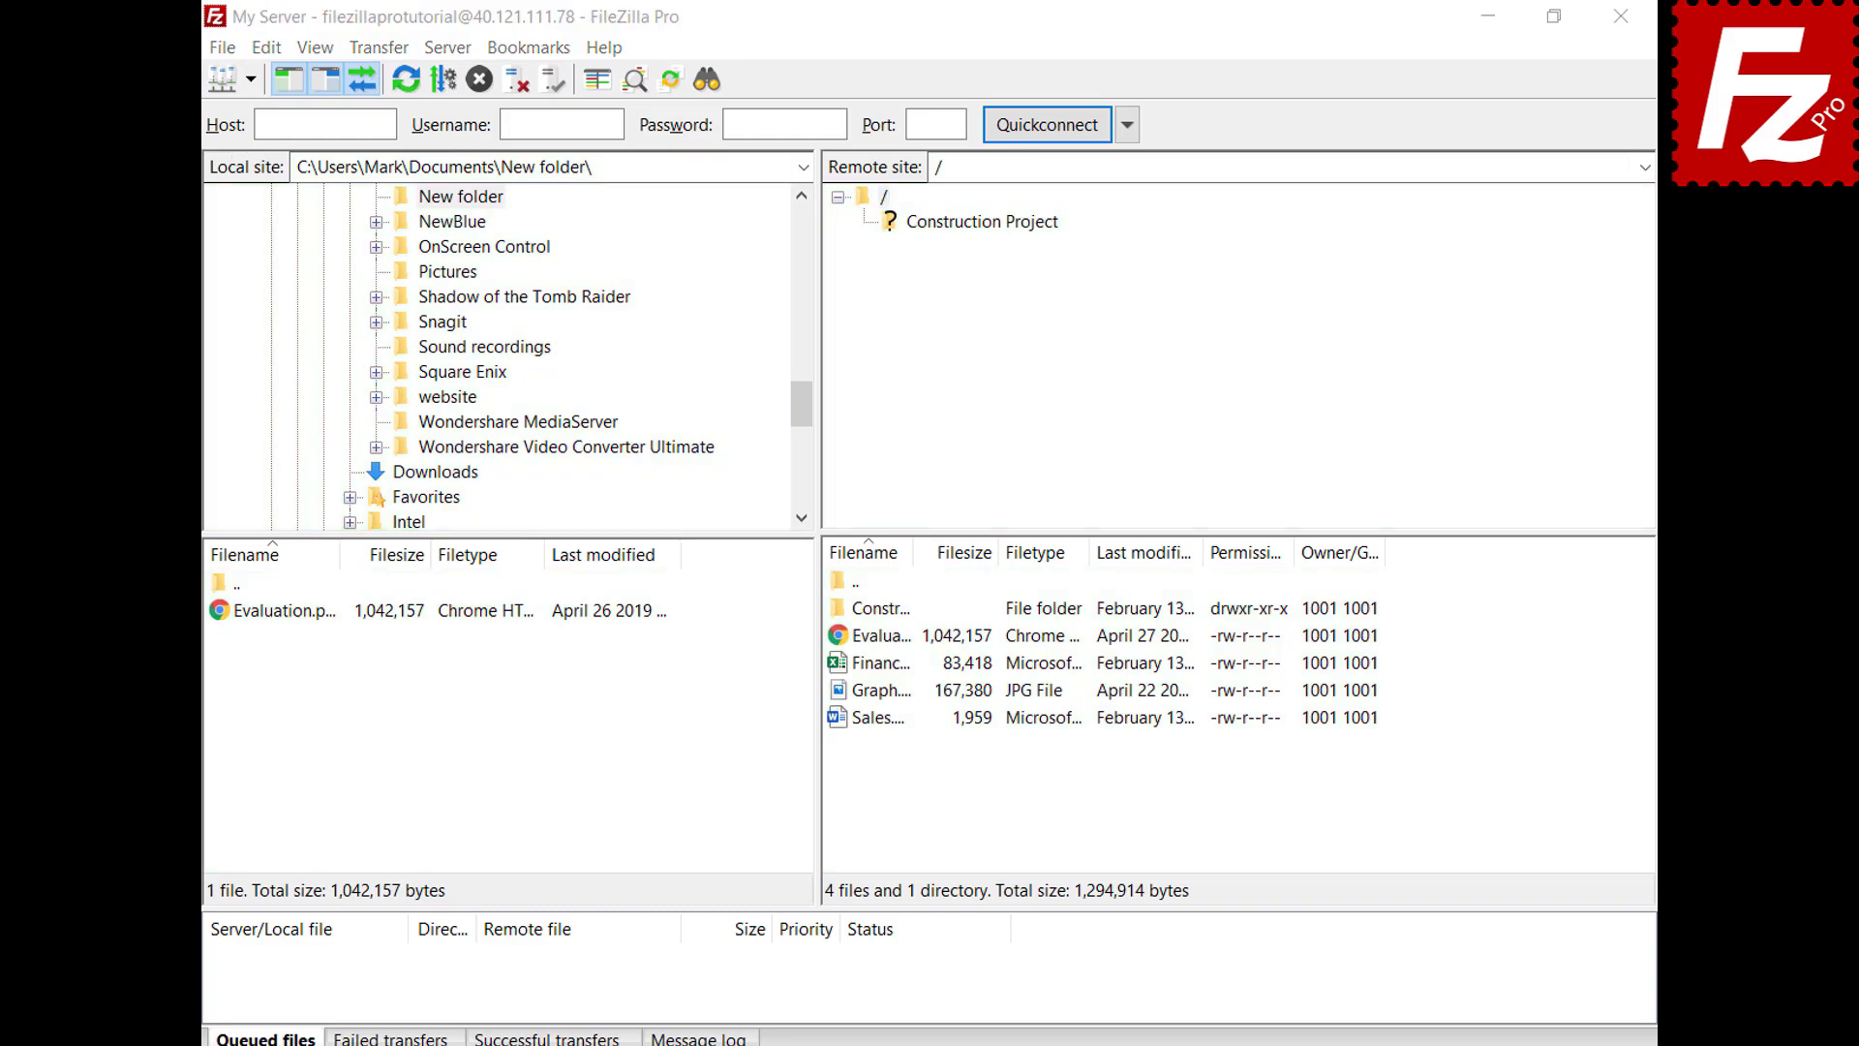
key(ctrl+s)
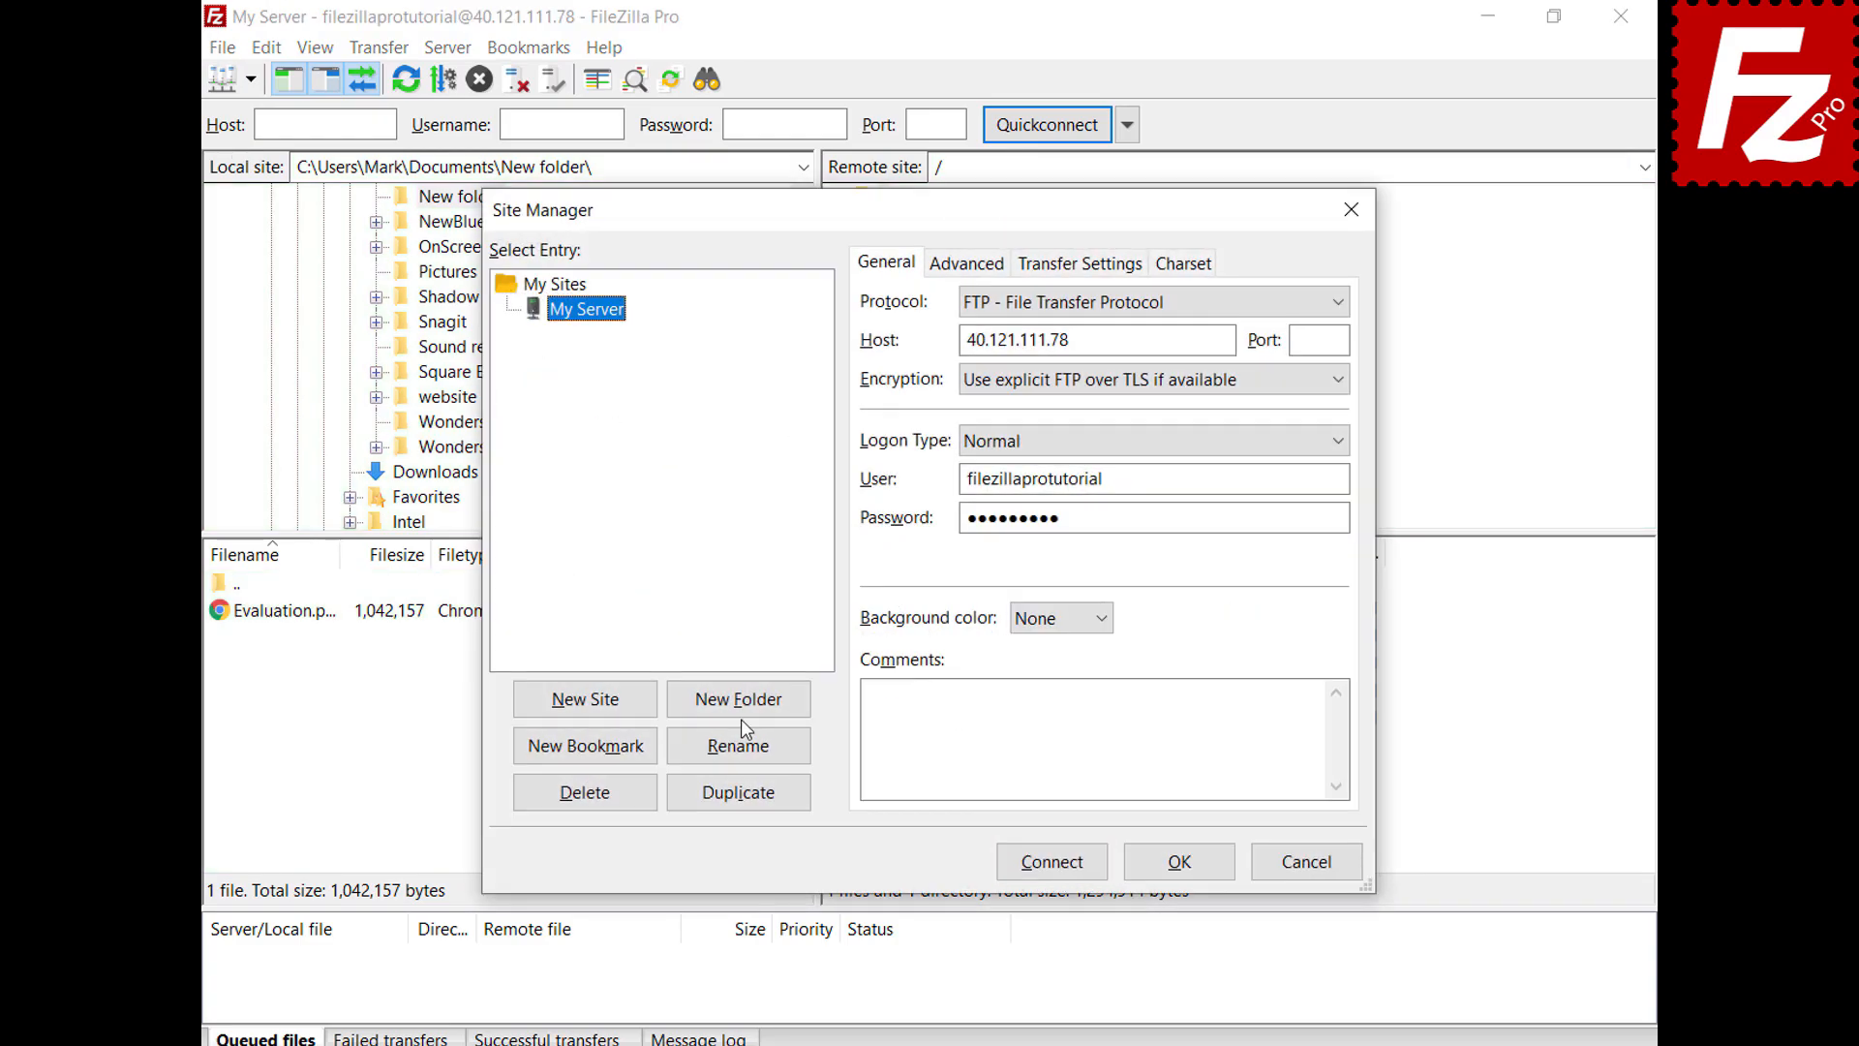
click(741, 714)
text(S)
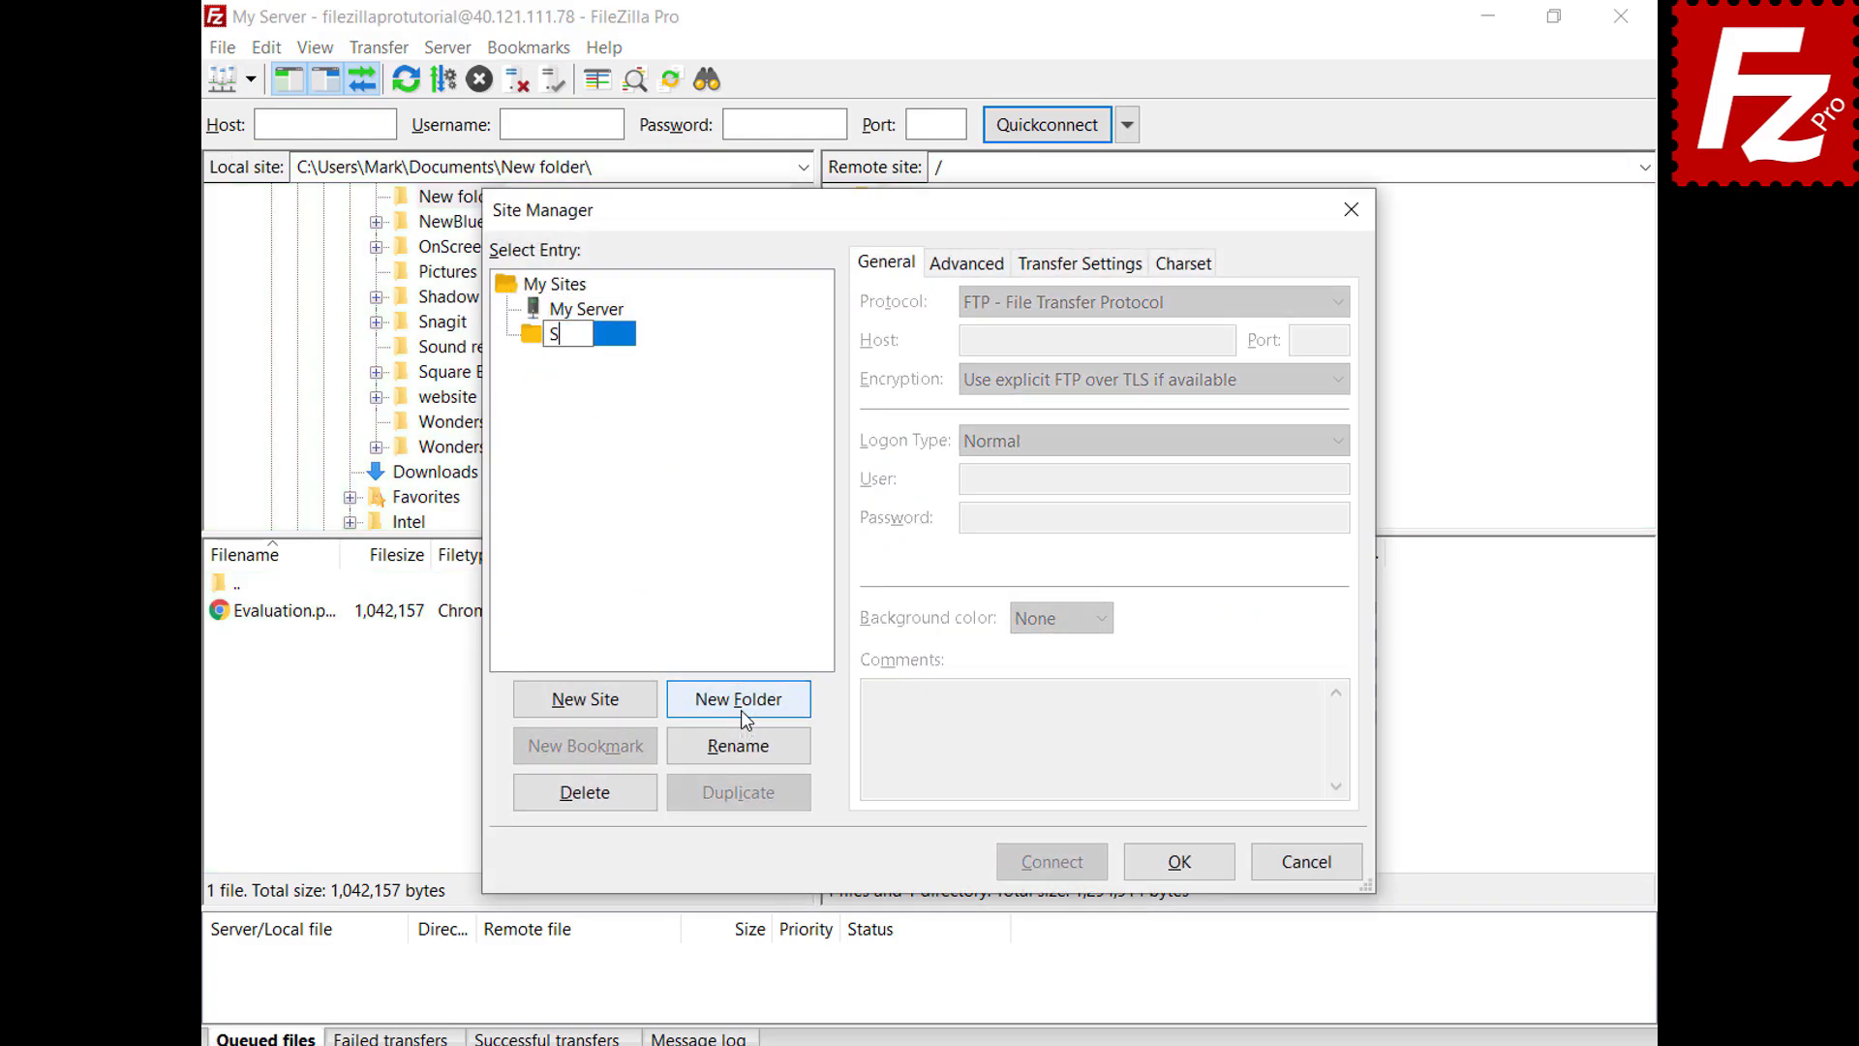
text(ites)
key(Return)
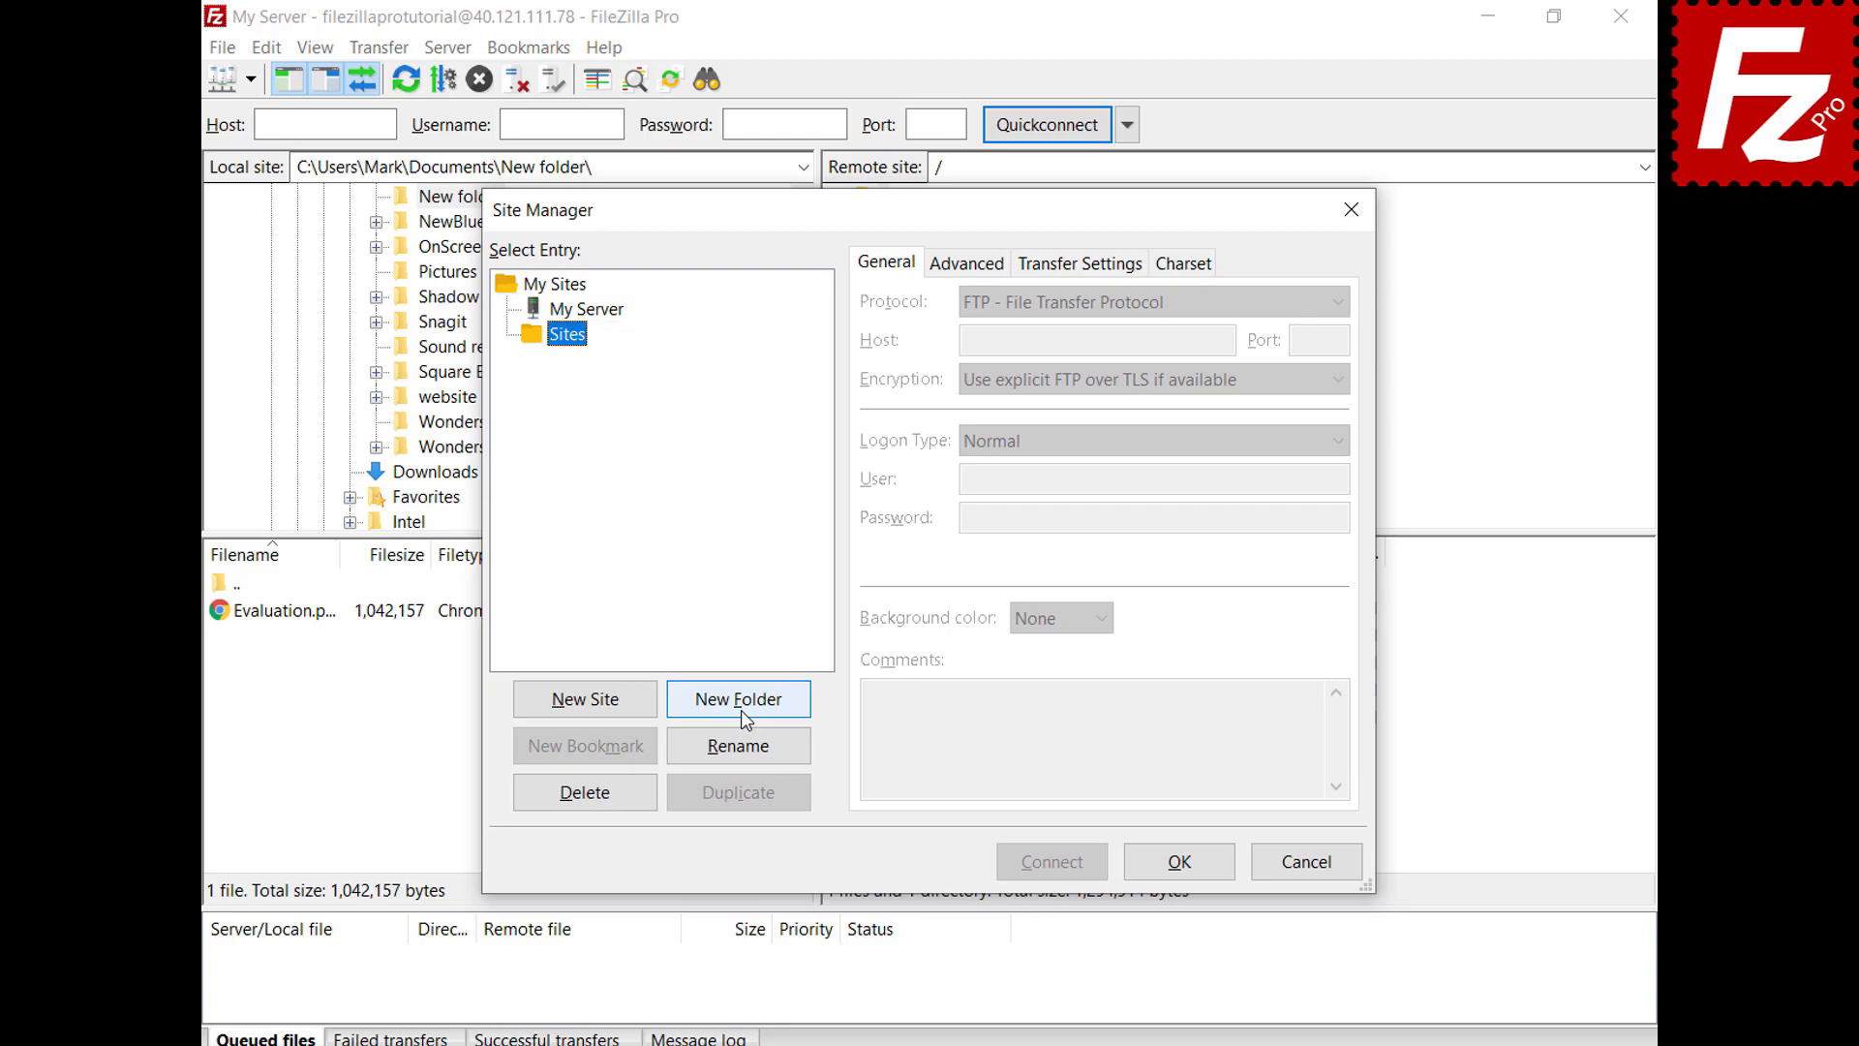
Drag My Server into the Sites folder and save the site list
click(610, 315)
drag(612, 319, 586, 356)
click(1182, 872)
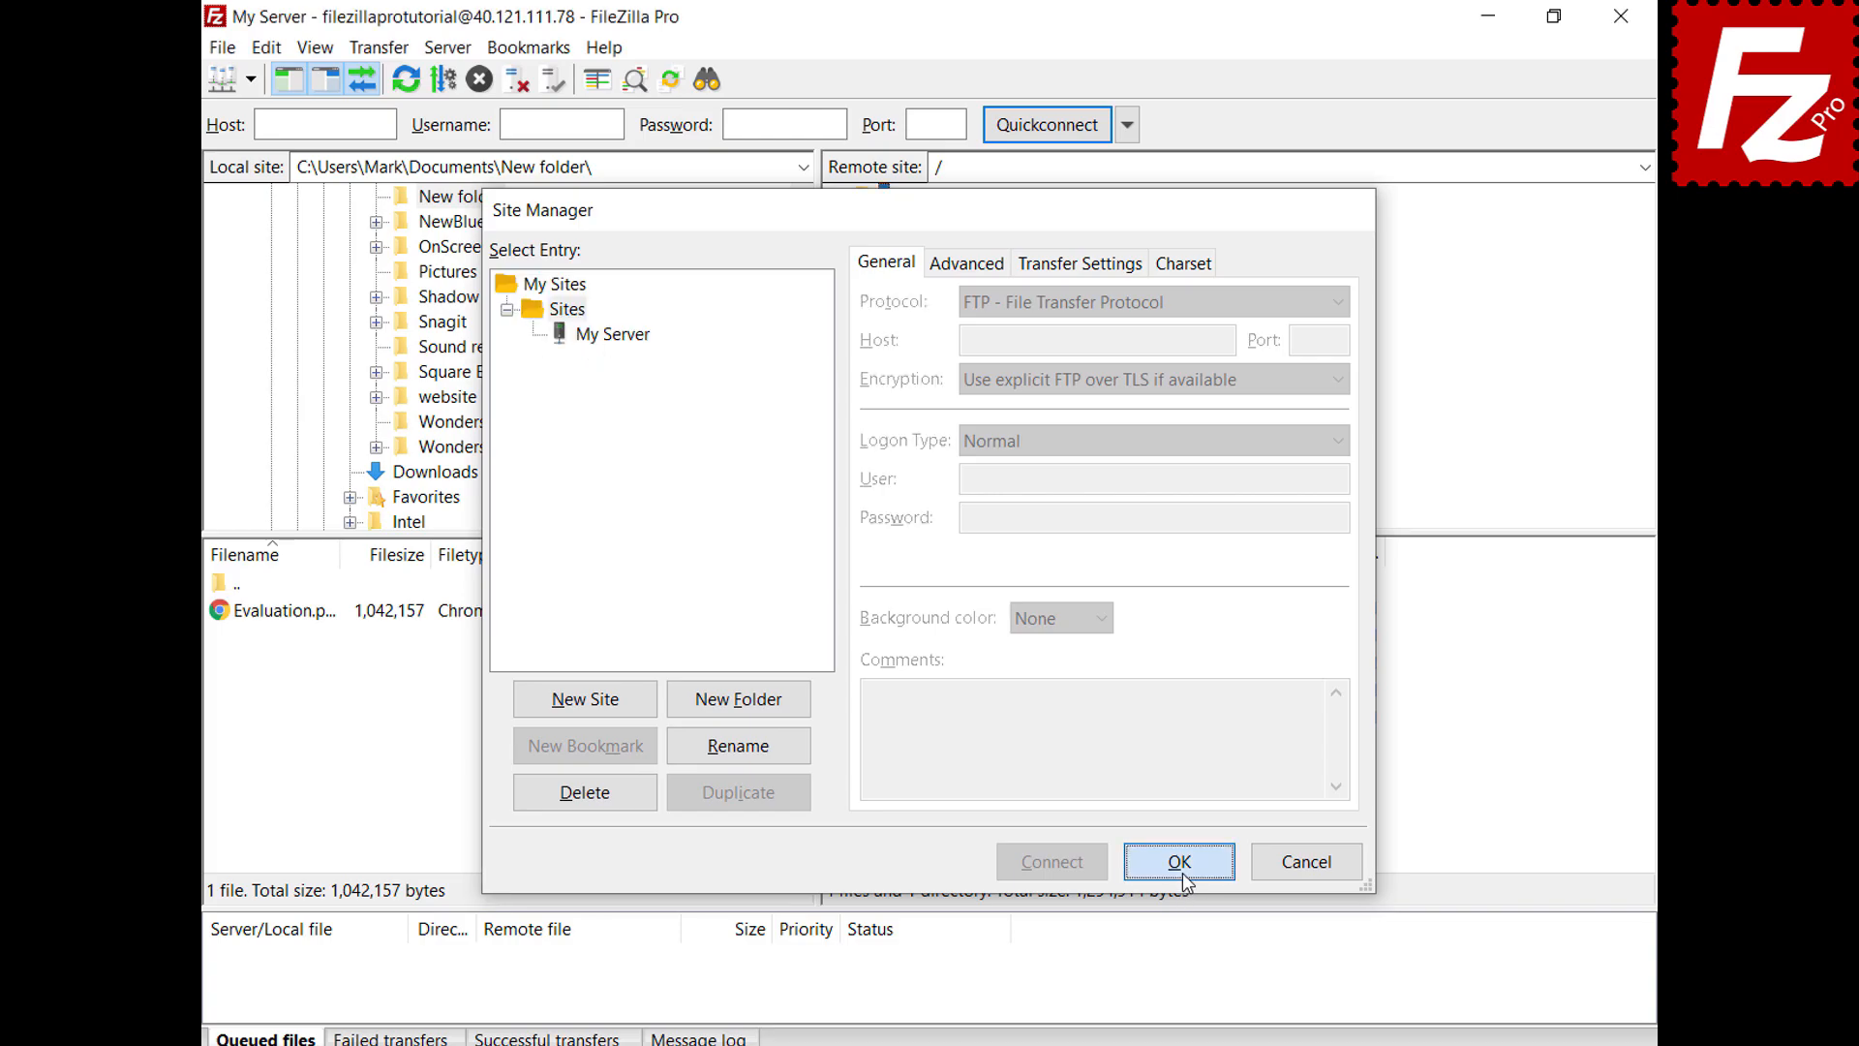
Verify My Server now appears under Sites in the quick list and Site Manager
click(250, 81)
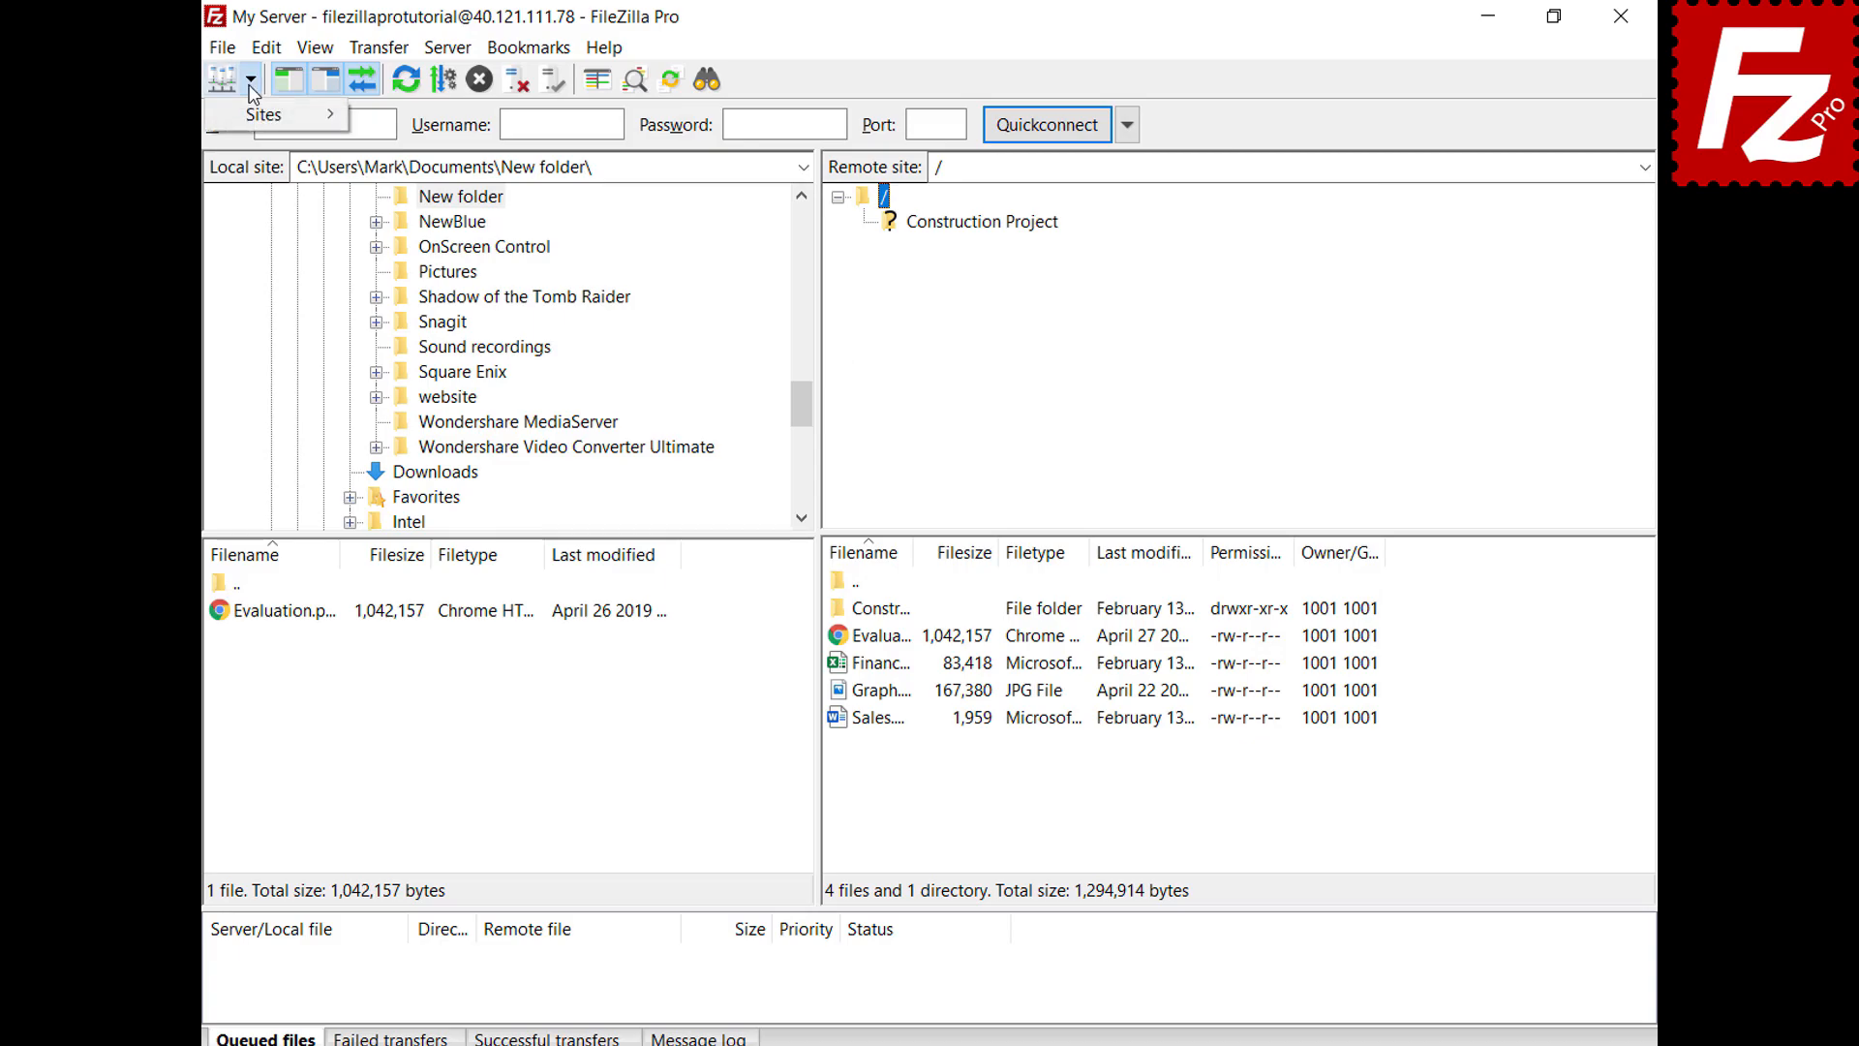
mouse_move(251, 114)
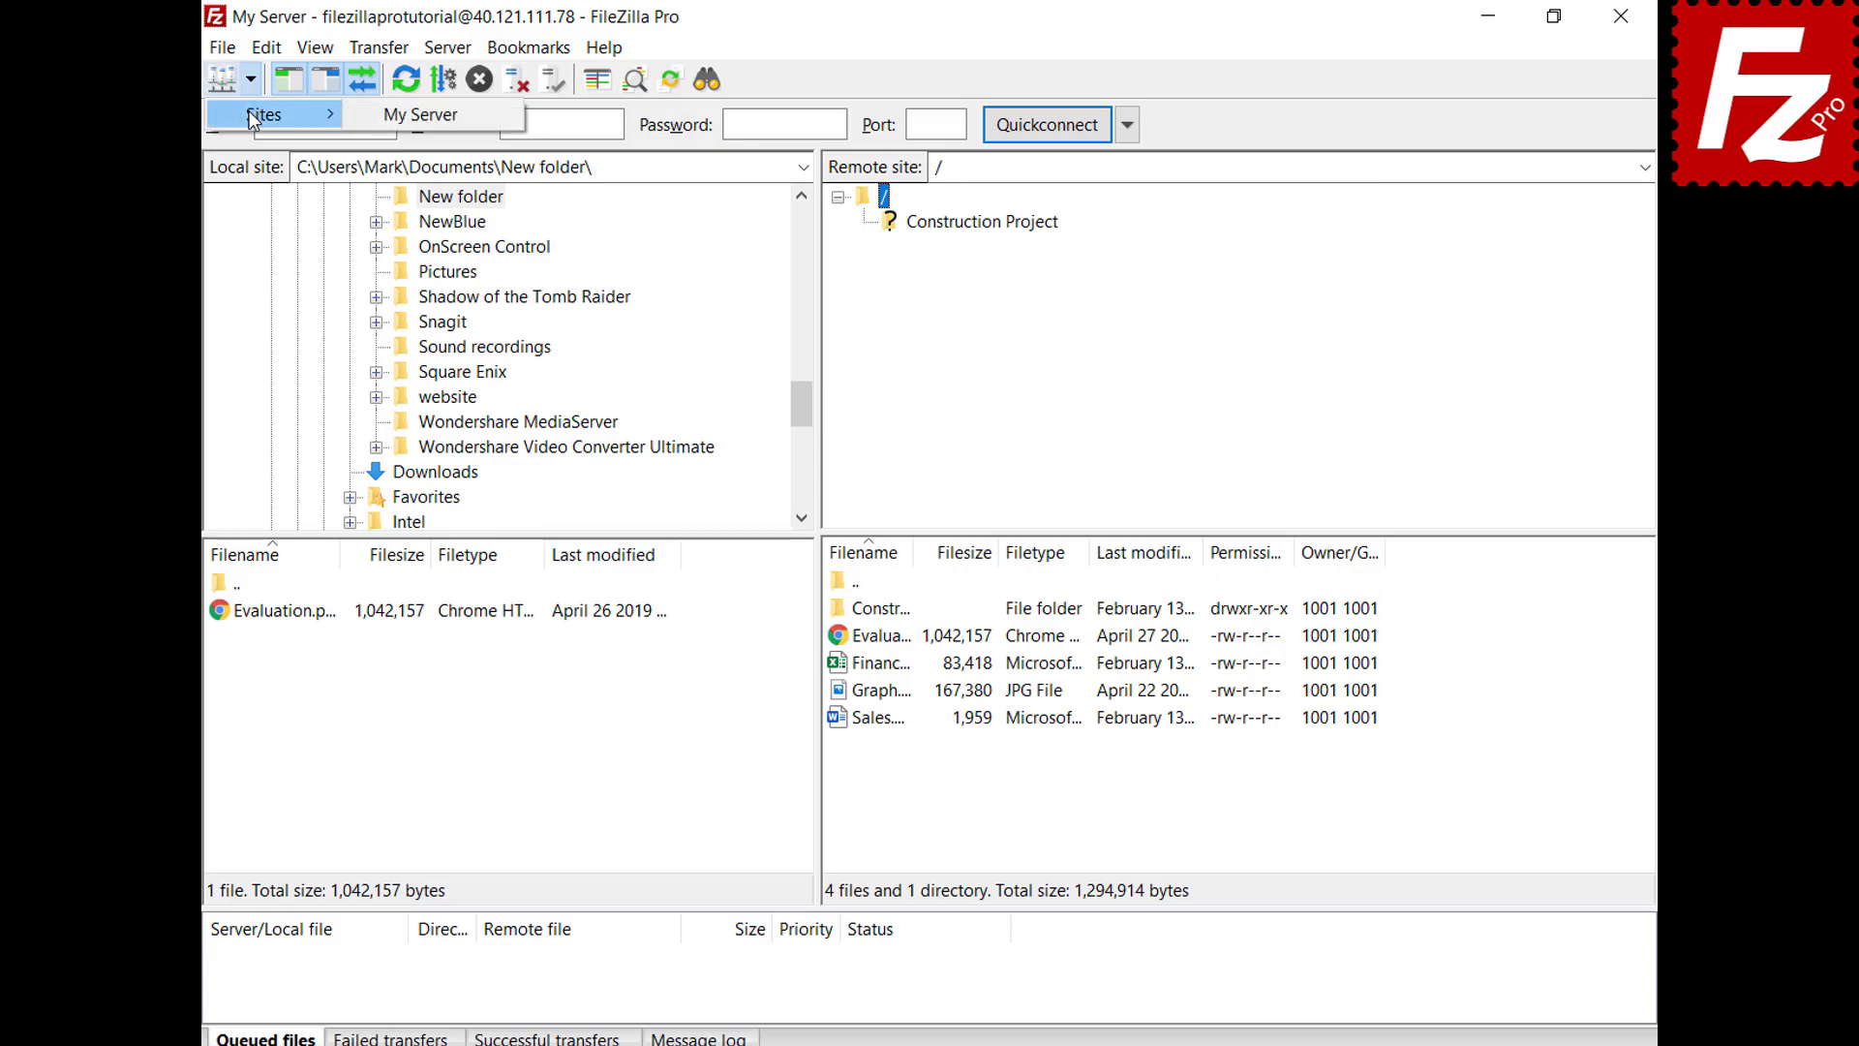
key(Escape)
key(Escape)
key(ctrl+s)
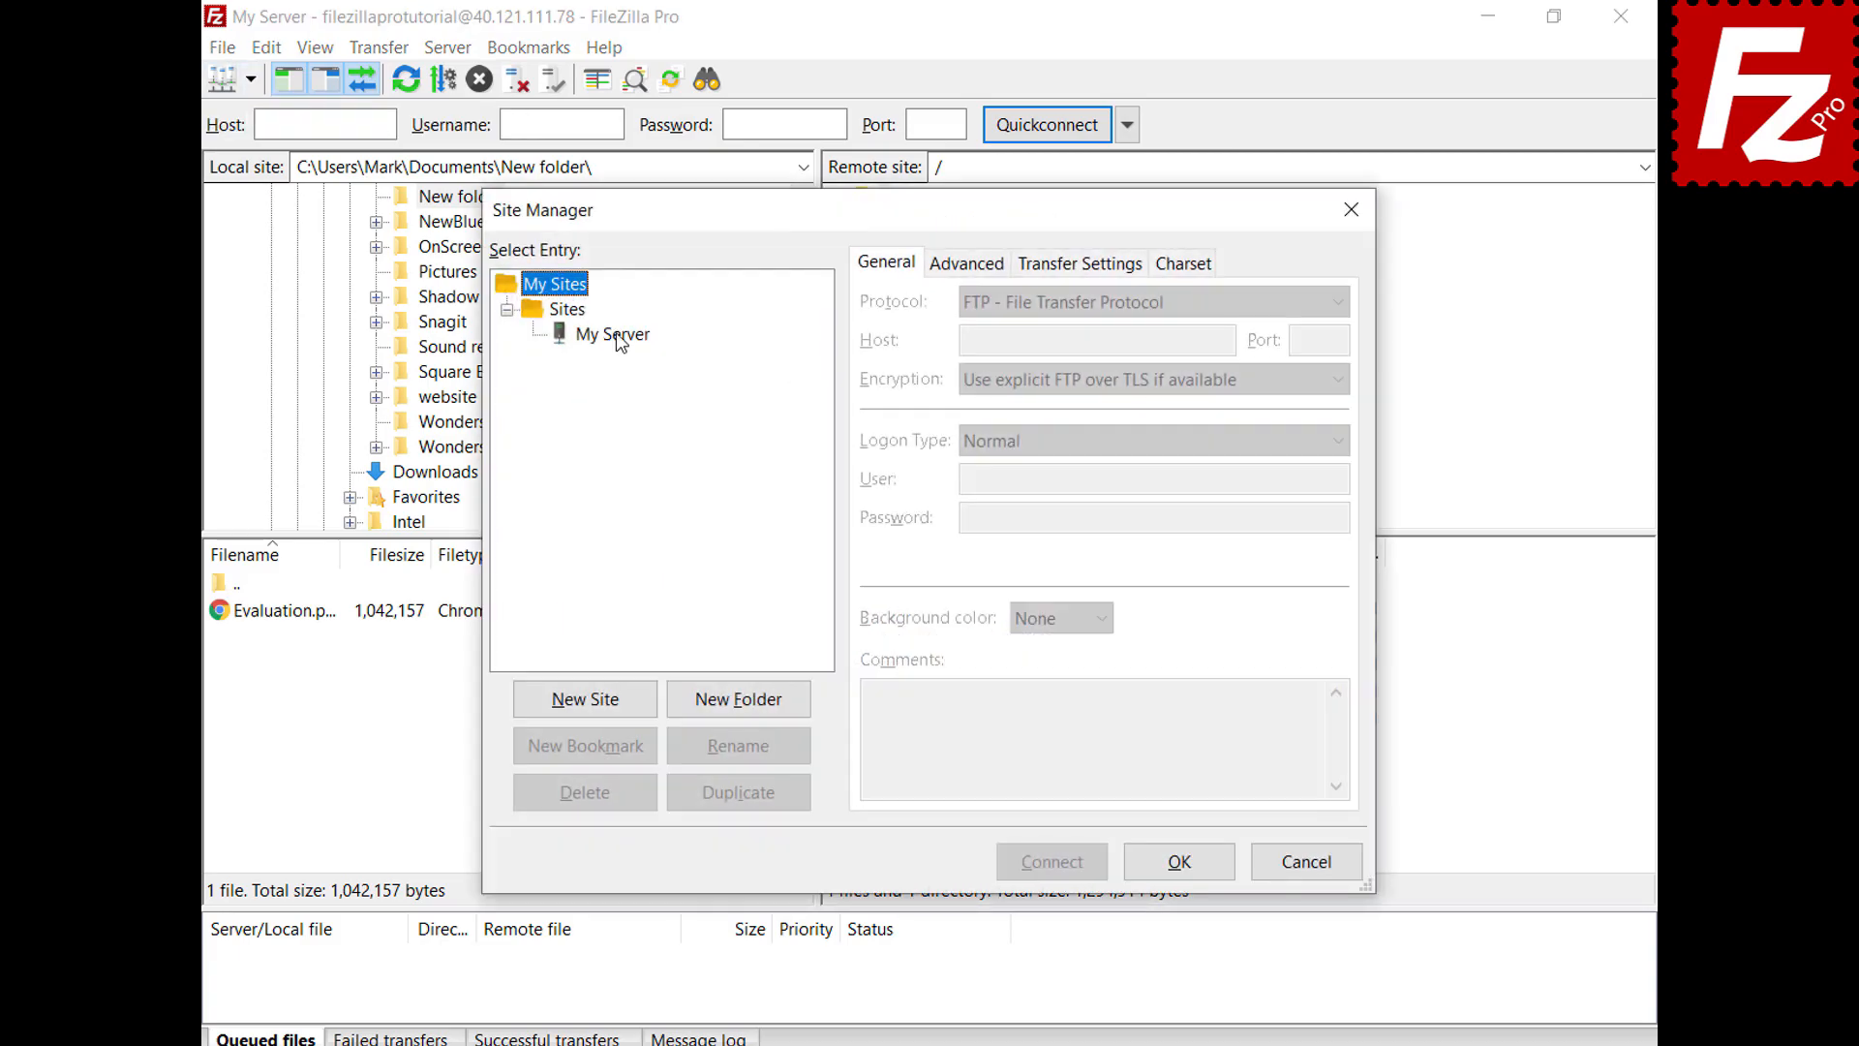
click(617, 335)
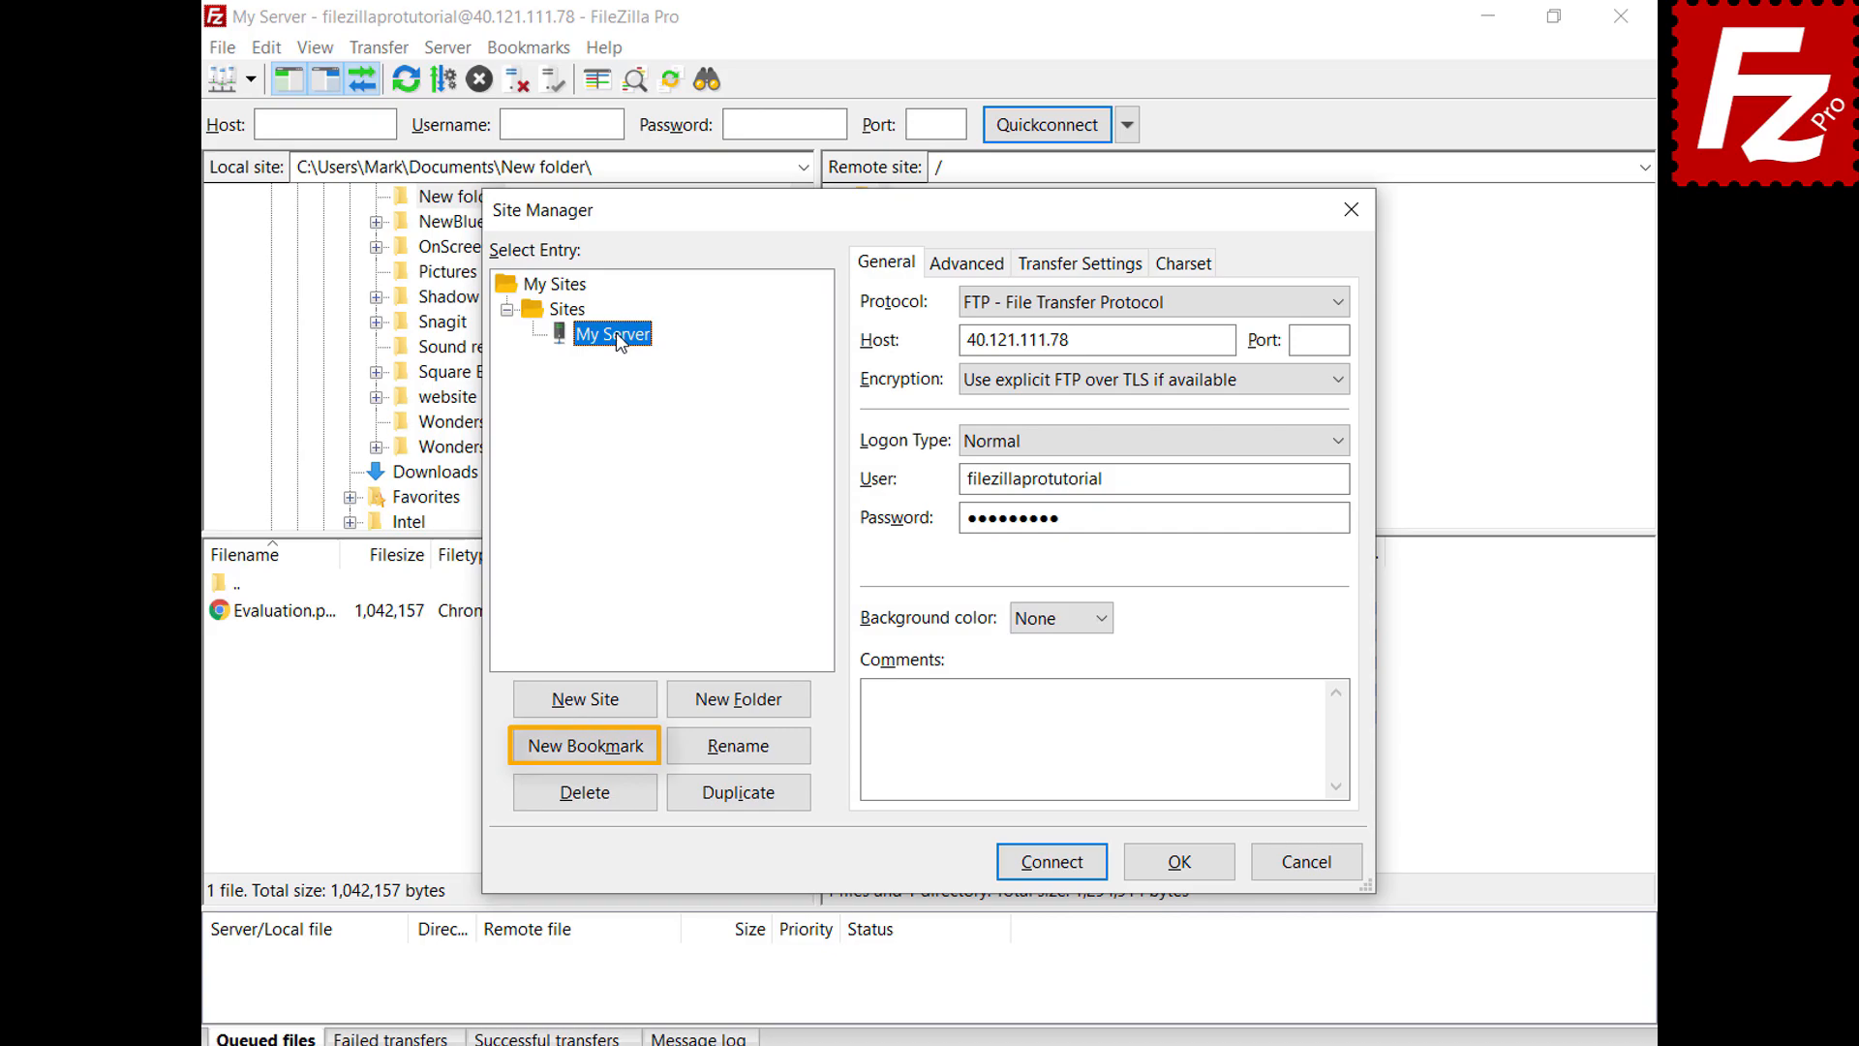
click(1189, 870)
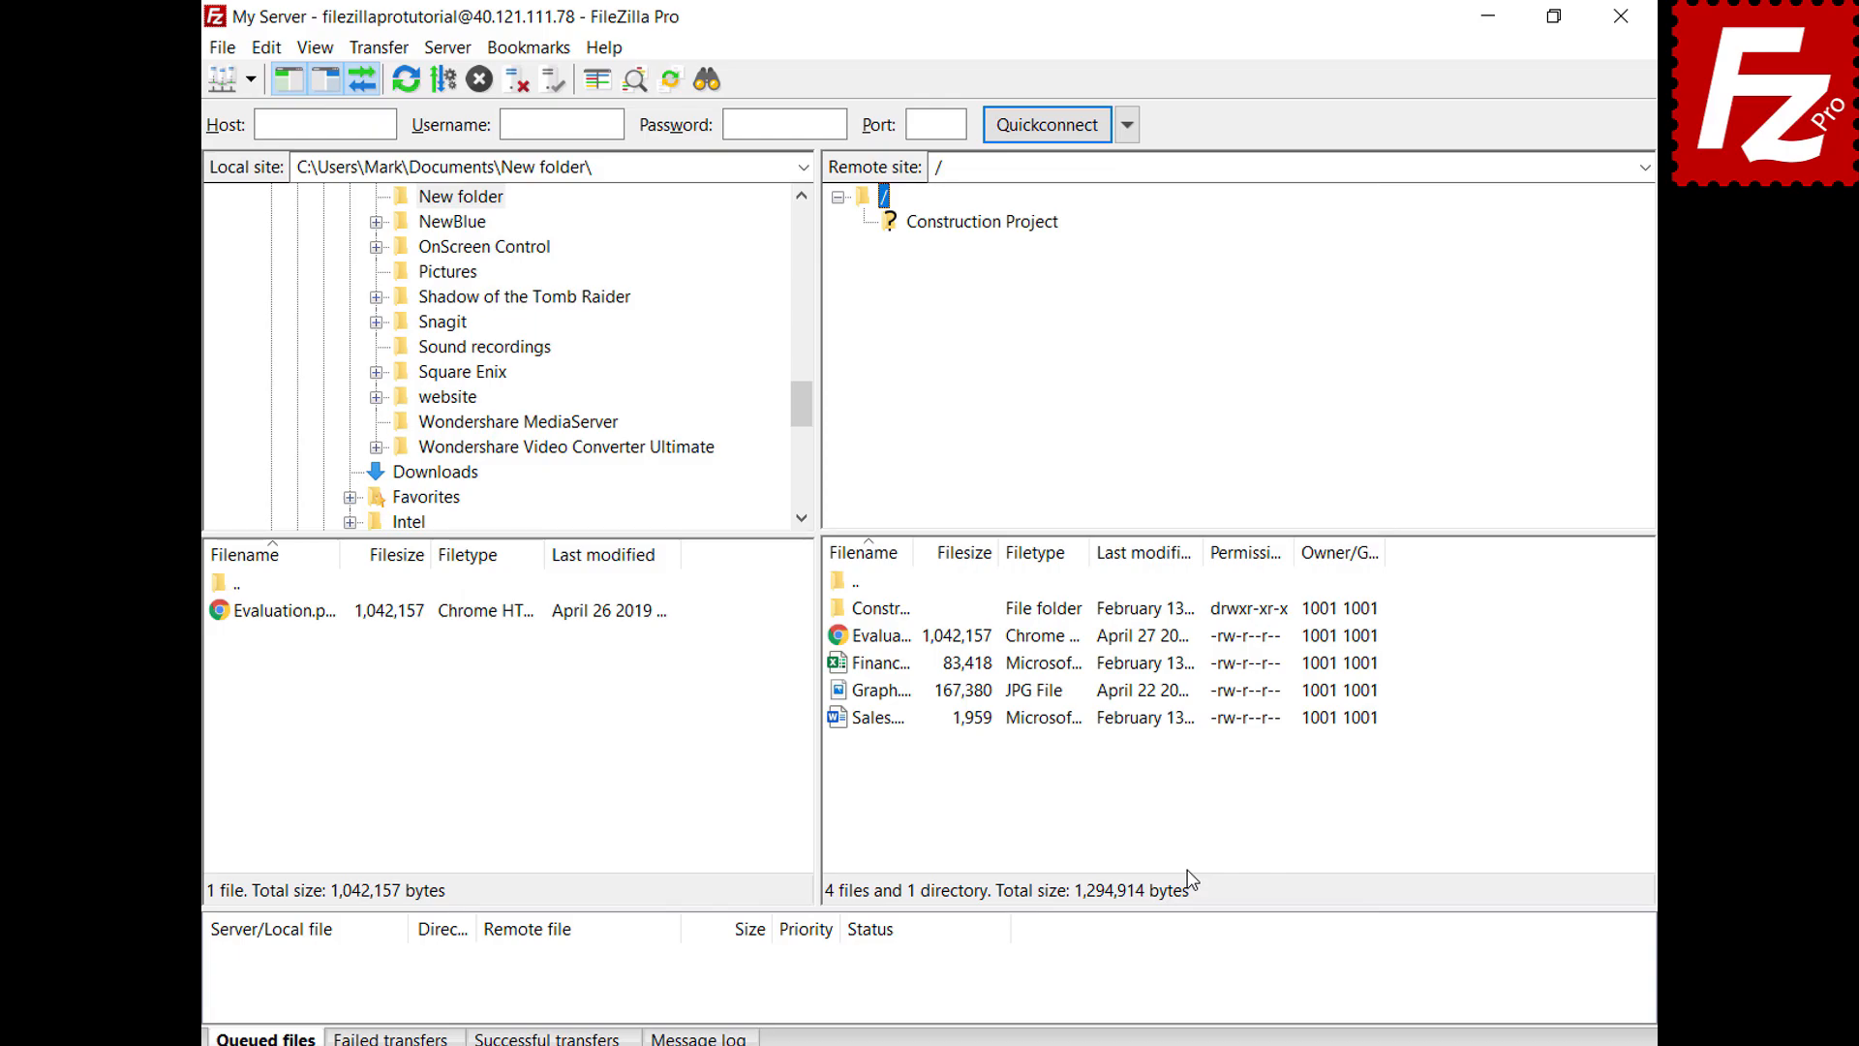
Open Edit > Settings and view the Interface settings page
click(267, 56)
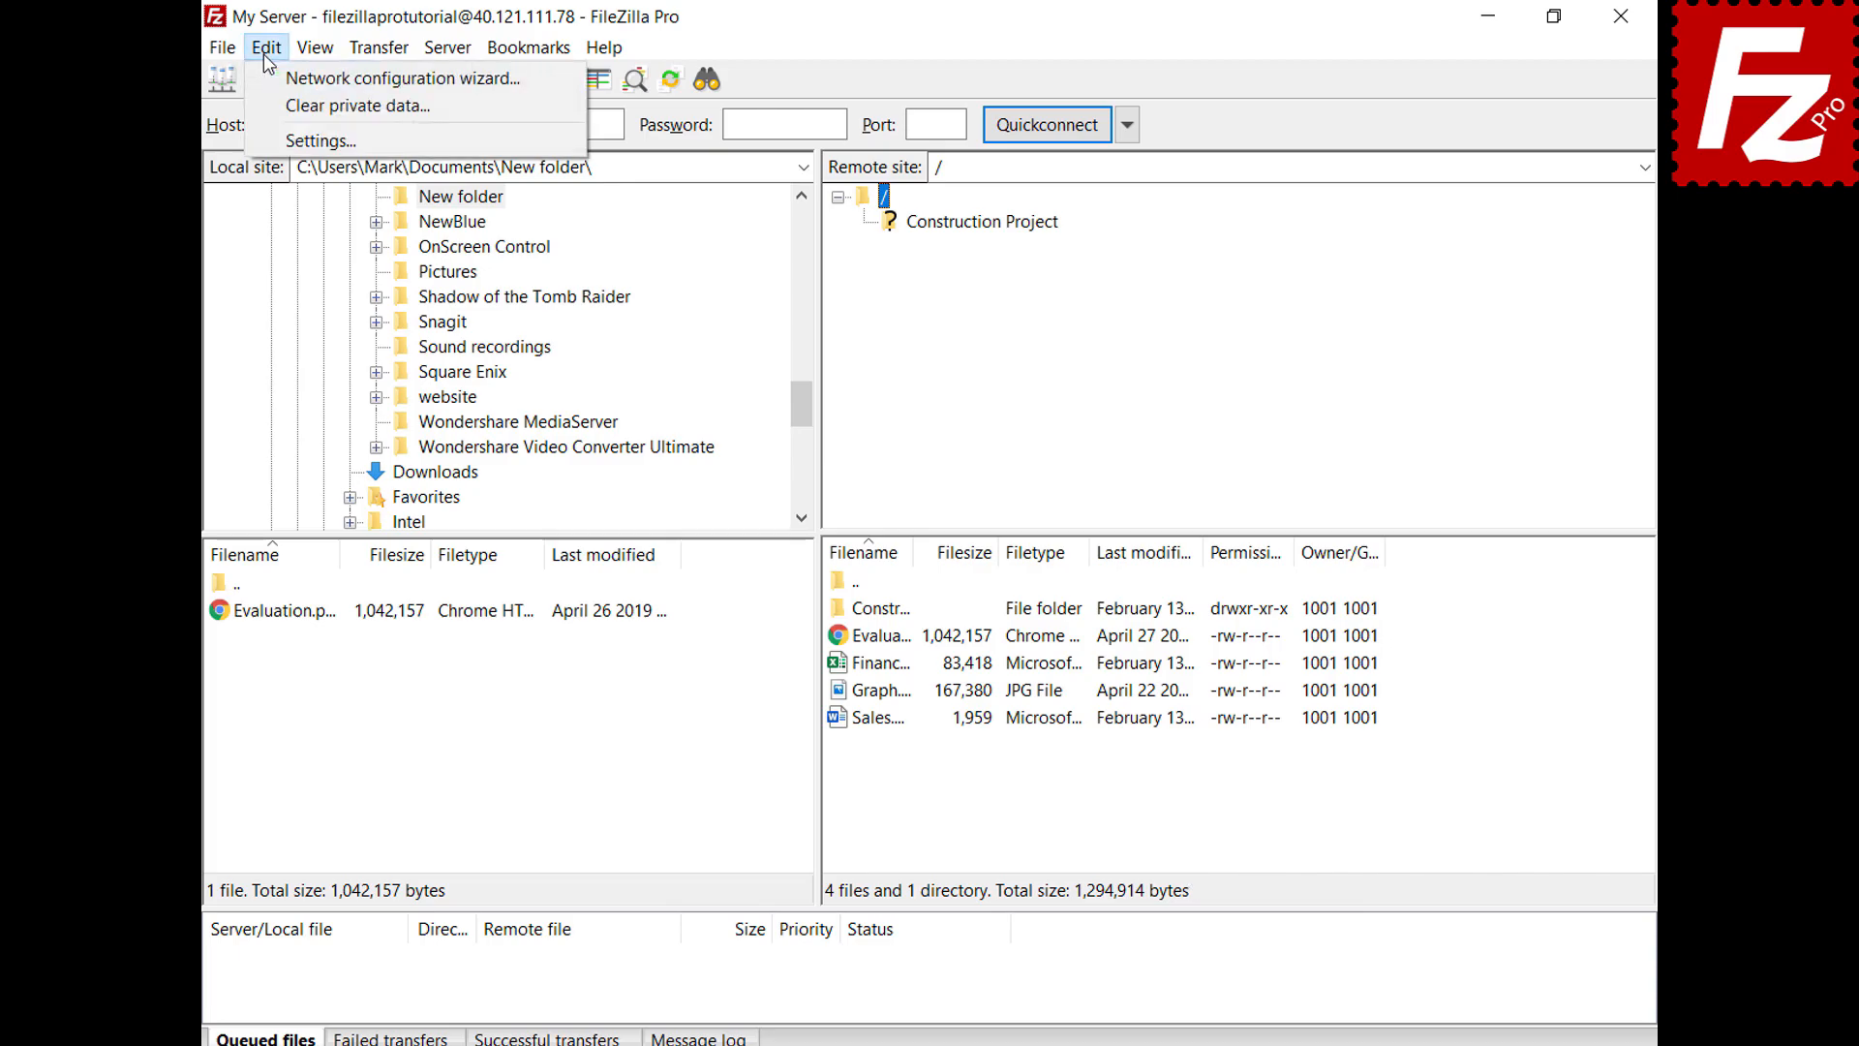
click(279, 145)
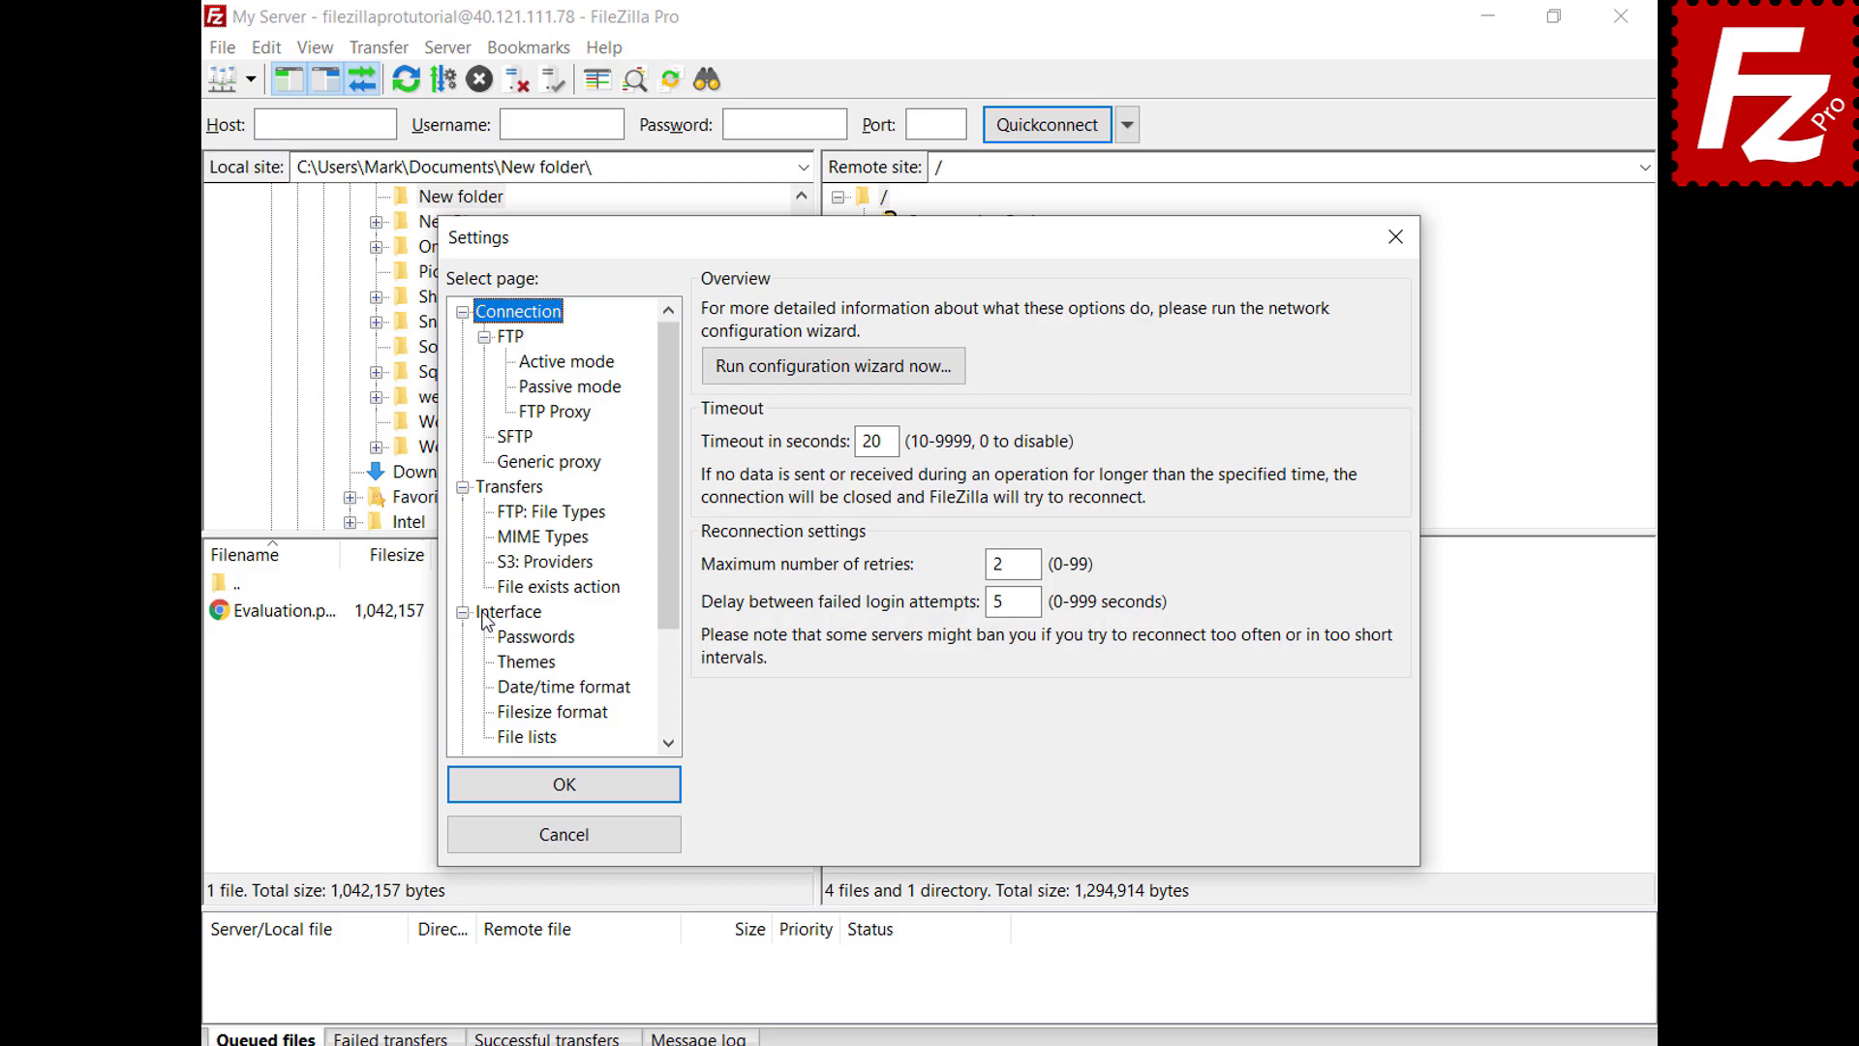
click(487, 613)
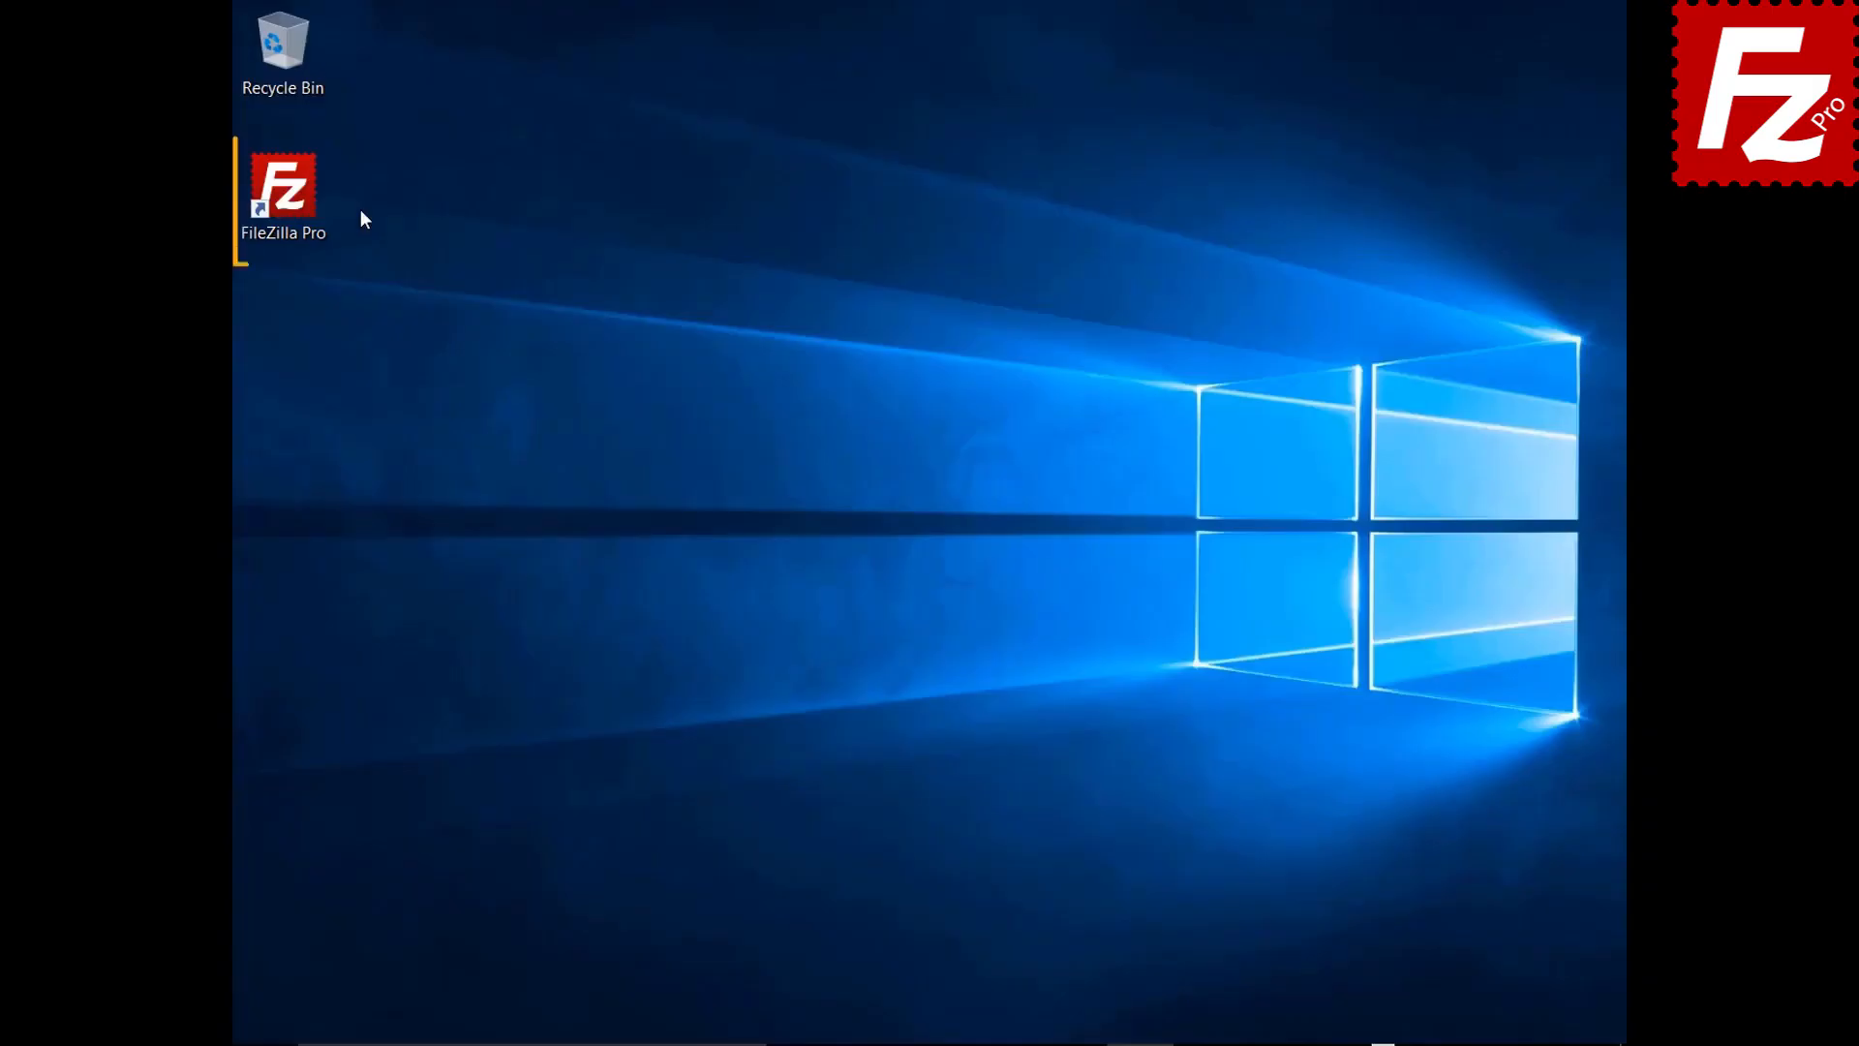
Relaunch FileZilla Pro, check the FTP Tutorial site in Site Manager, then open Settings
double_click(294, 200)
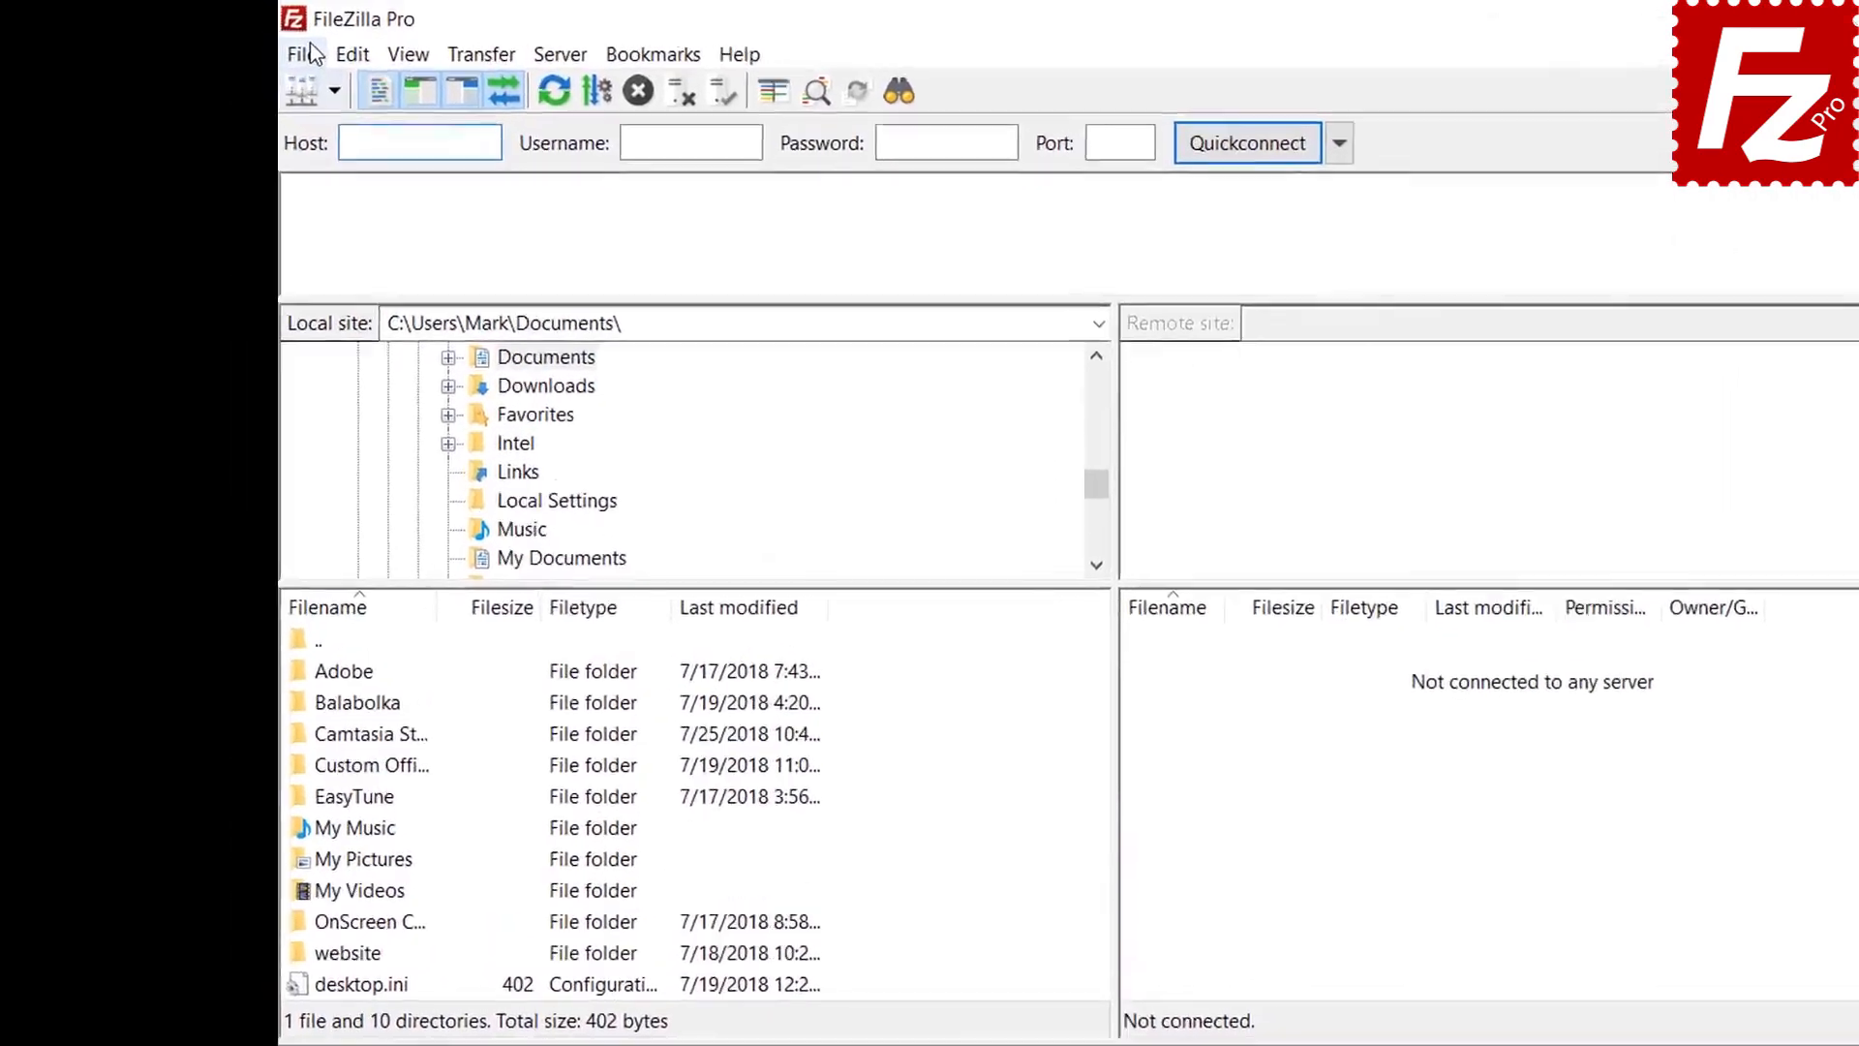
click(255, 45)
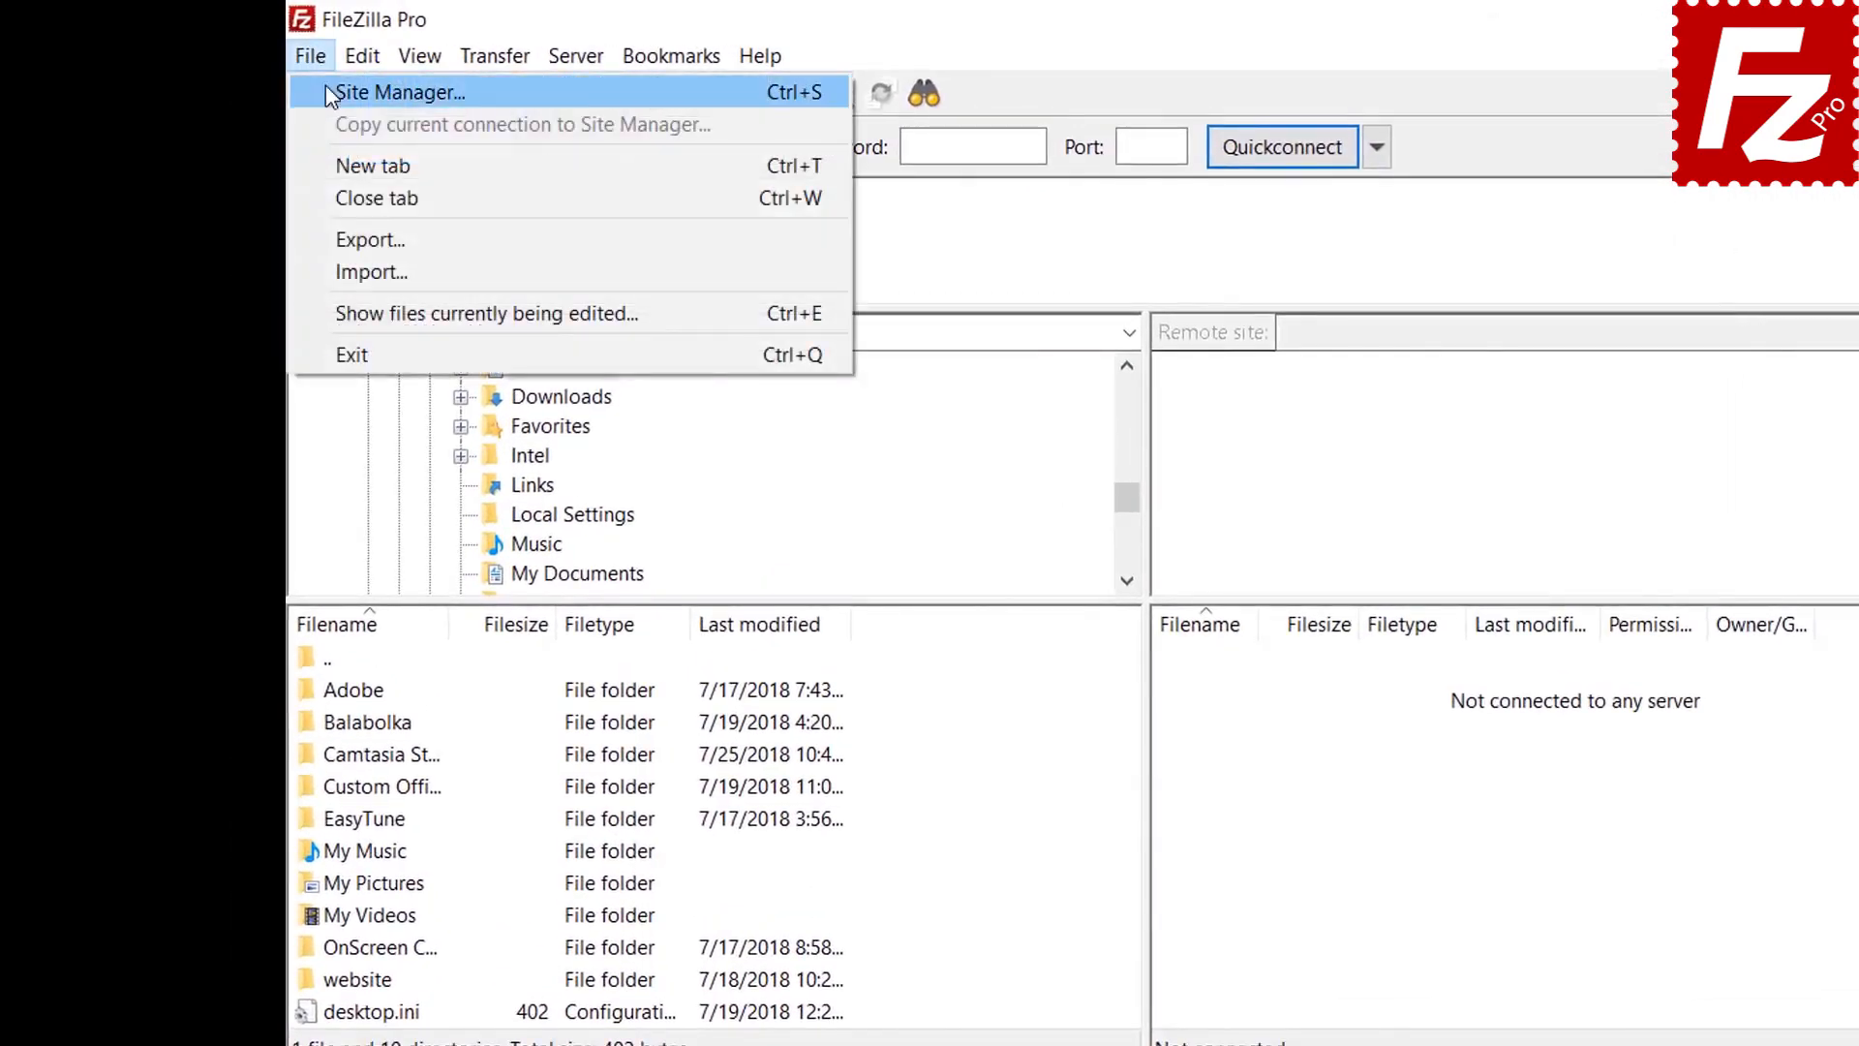
click(327, 92)
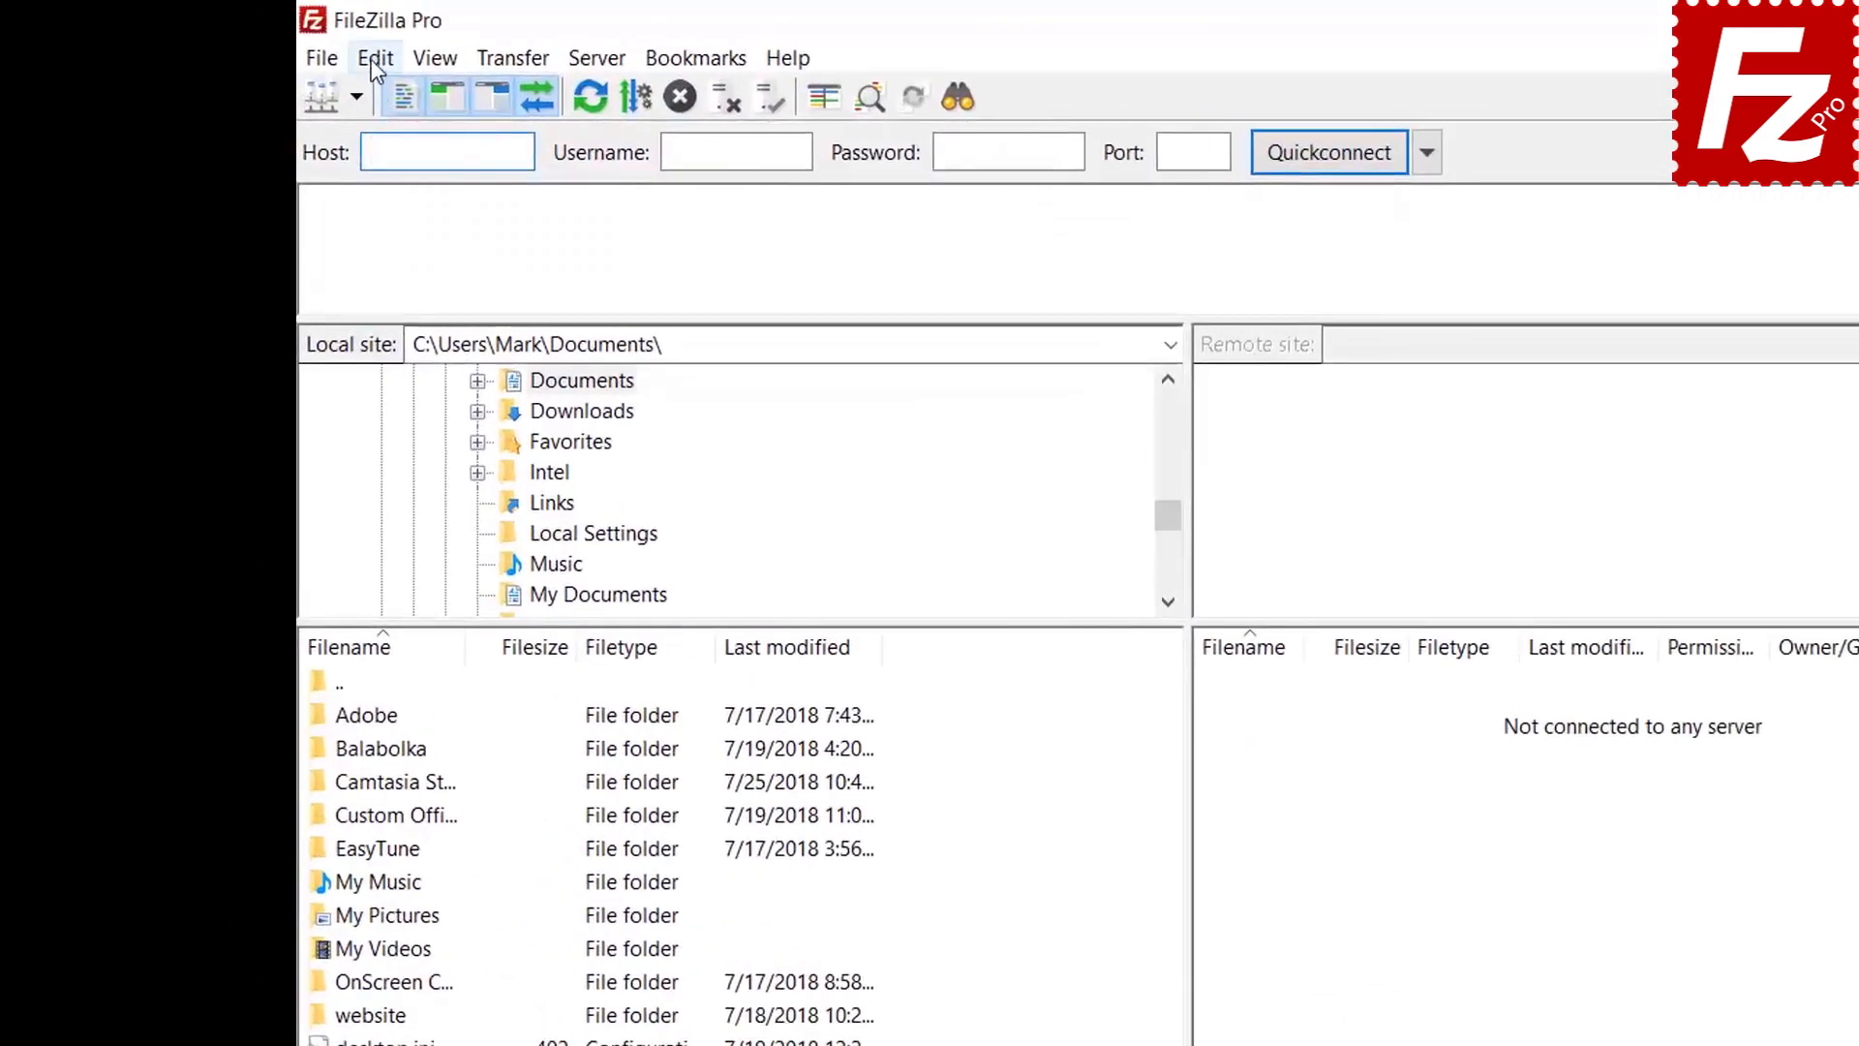
click(297, 45)
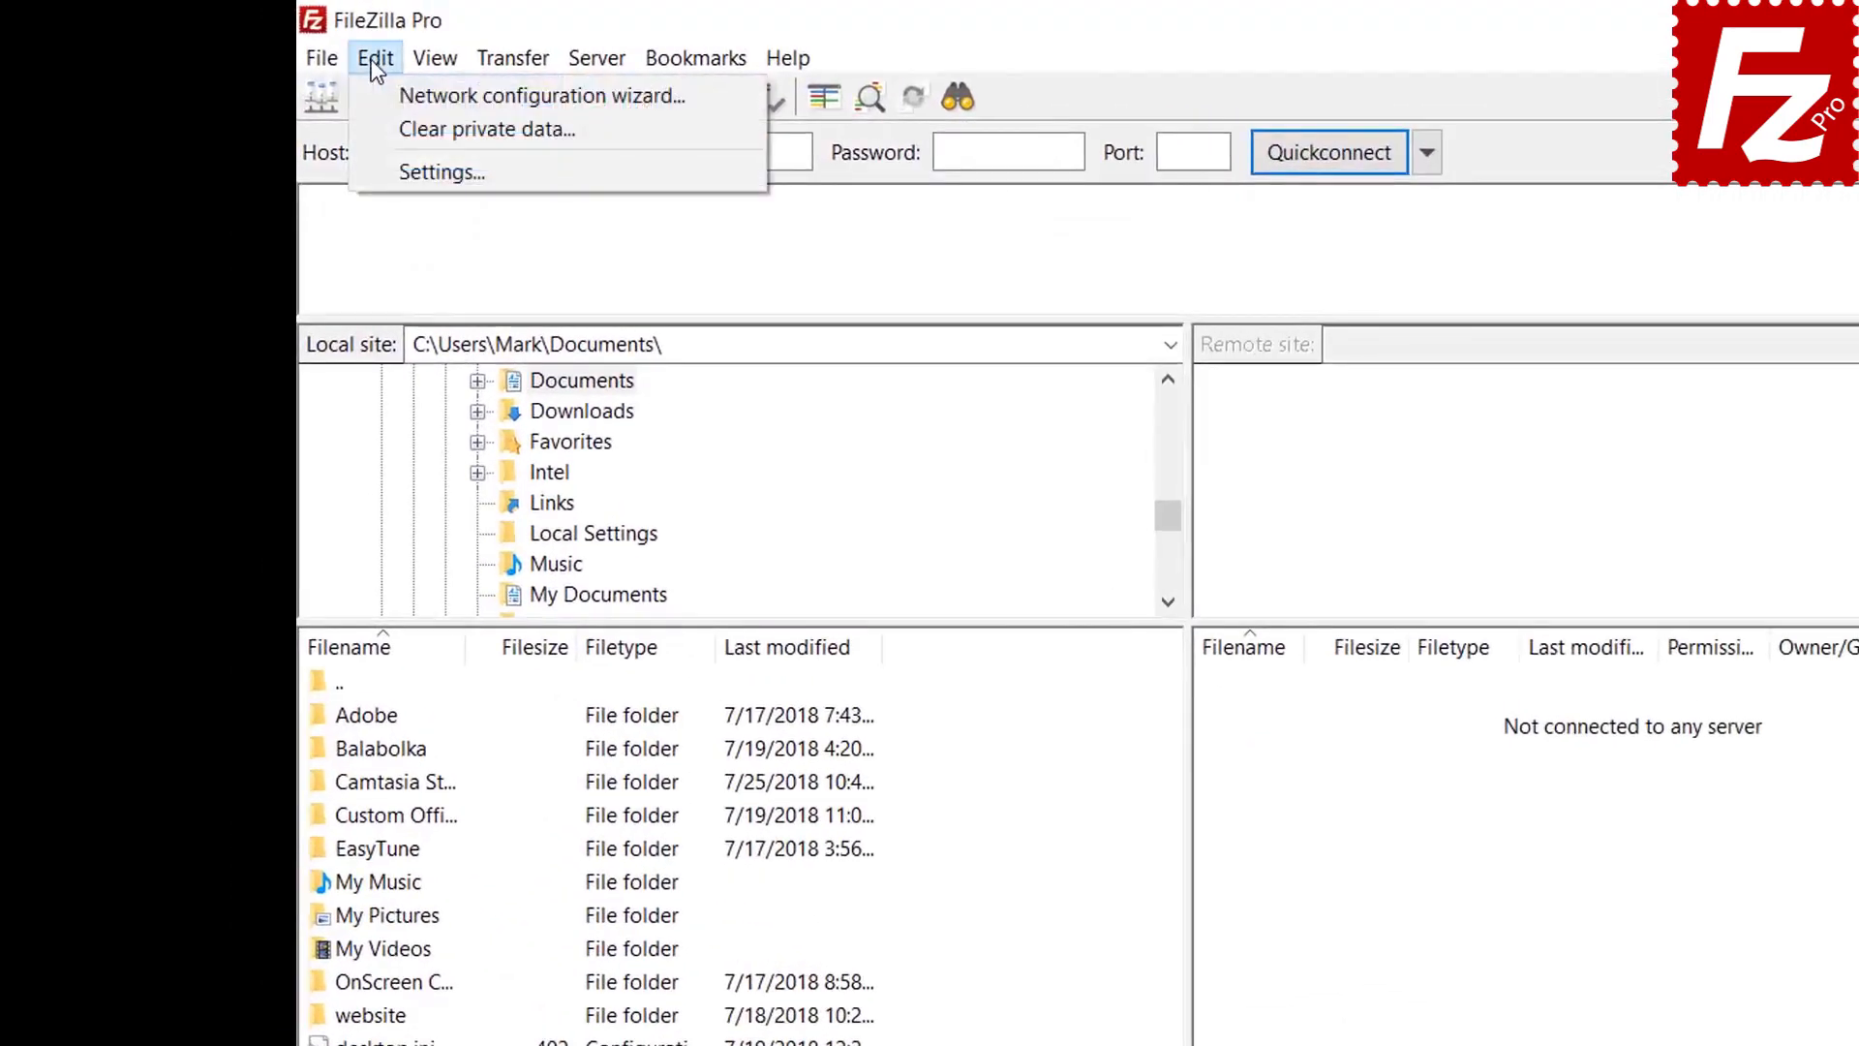
click(392, 169)
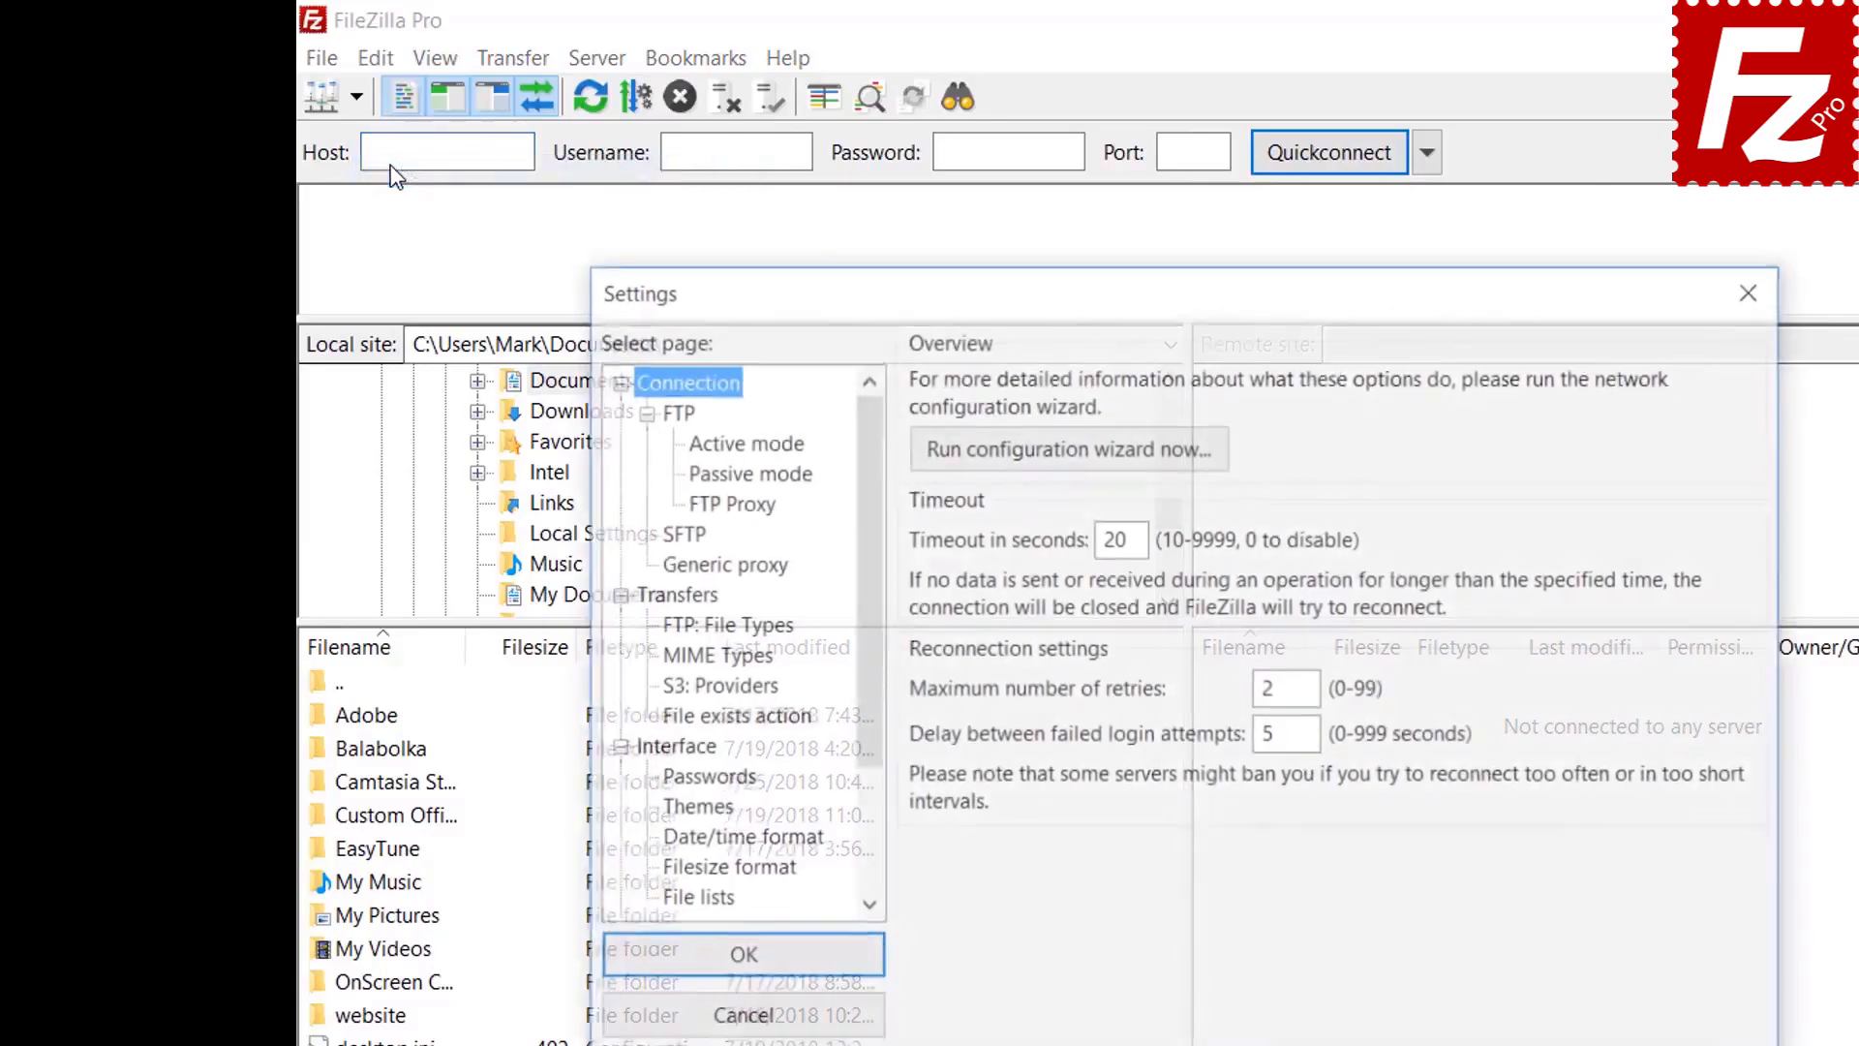
Switch password storage to 'Save passwords protected by a master password', entering the master password twice
click(717, 782)
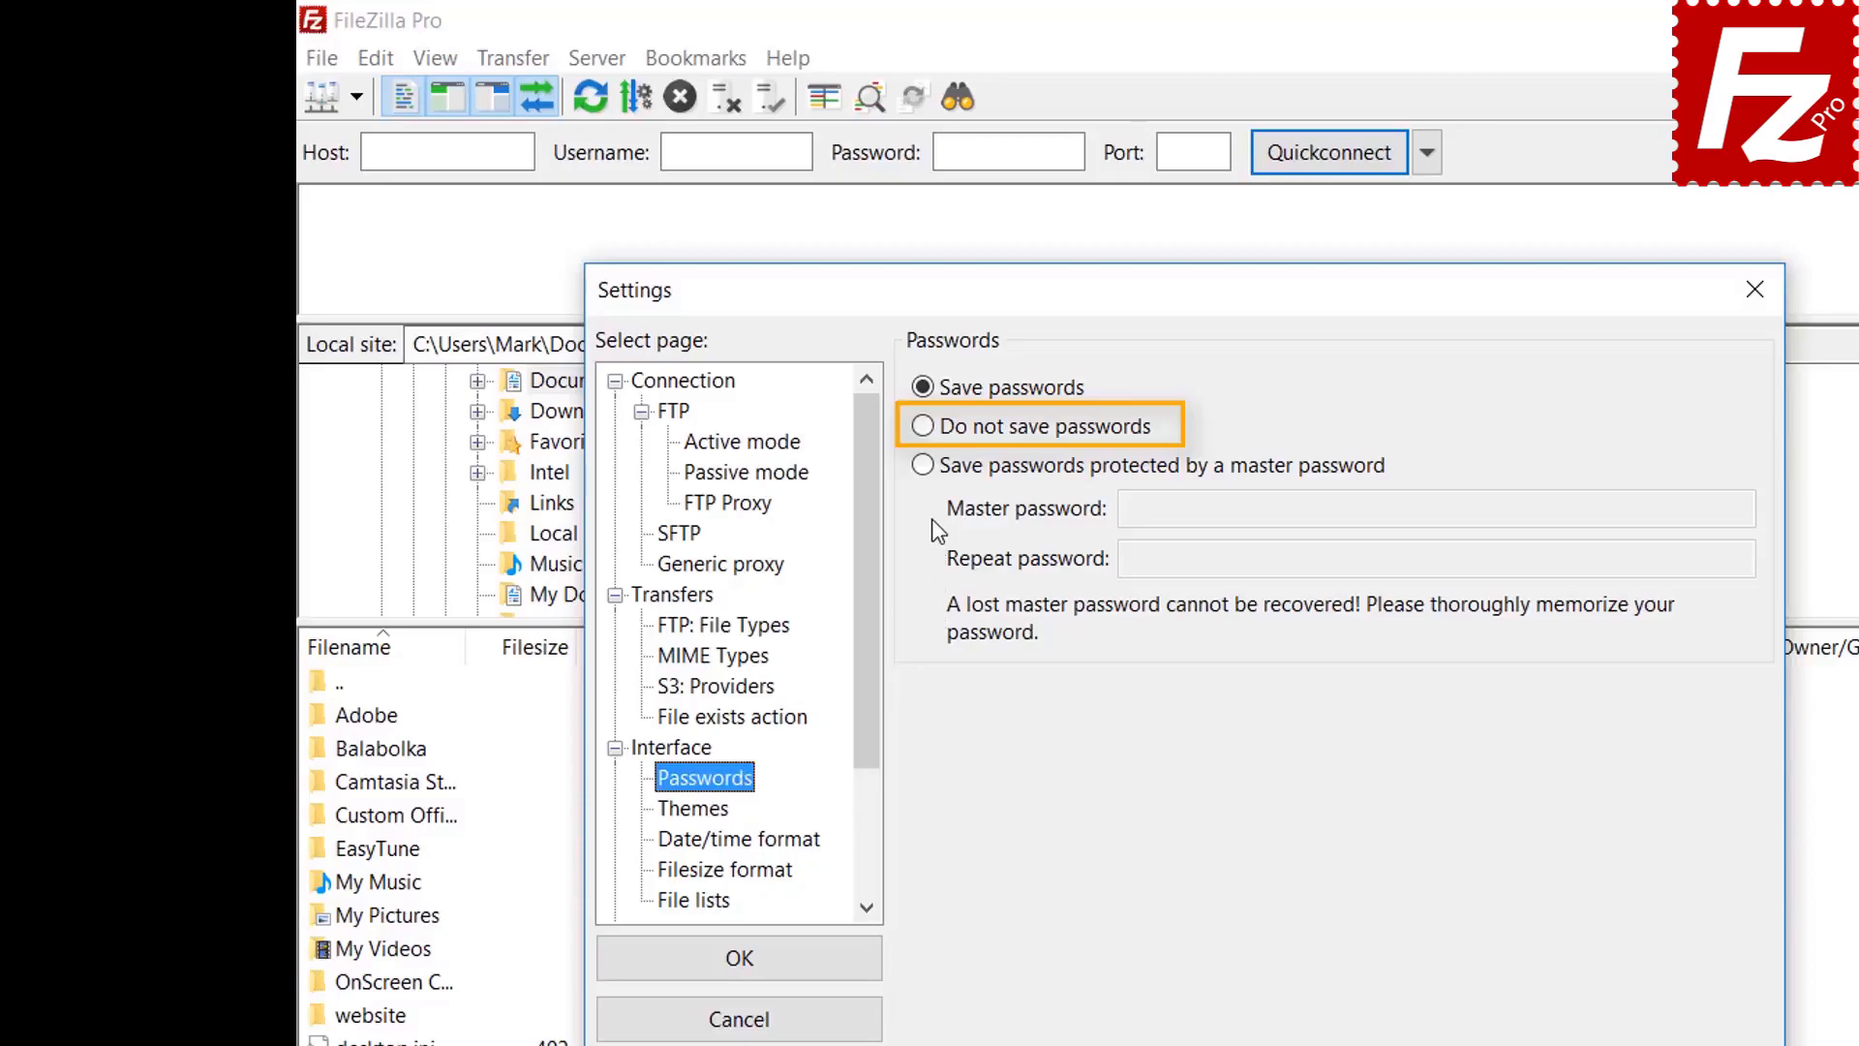
click(925, 466)
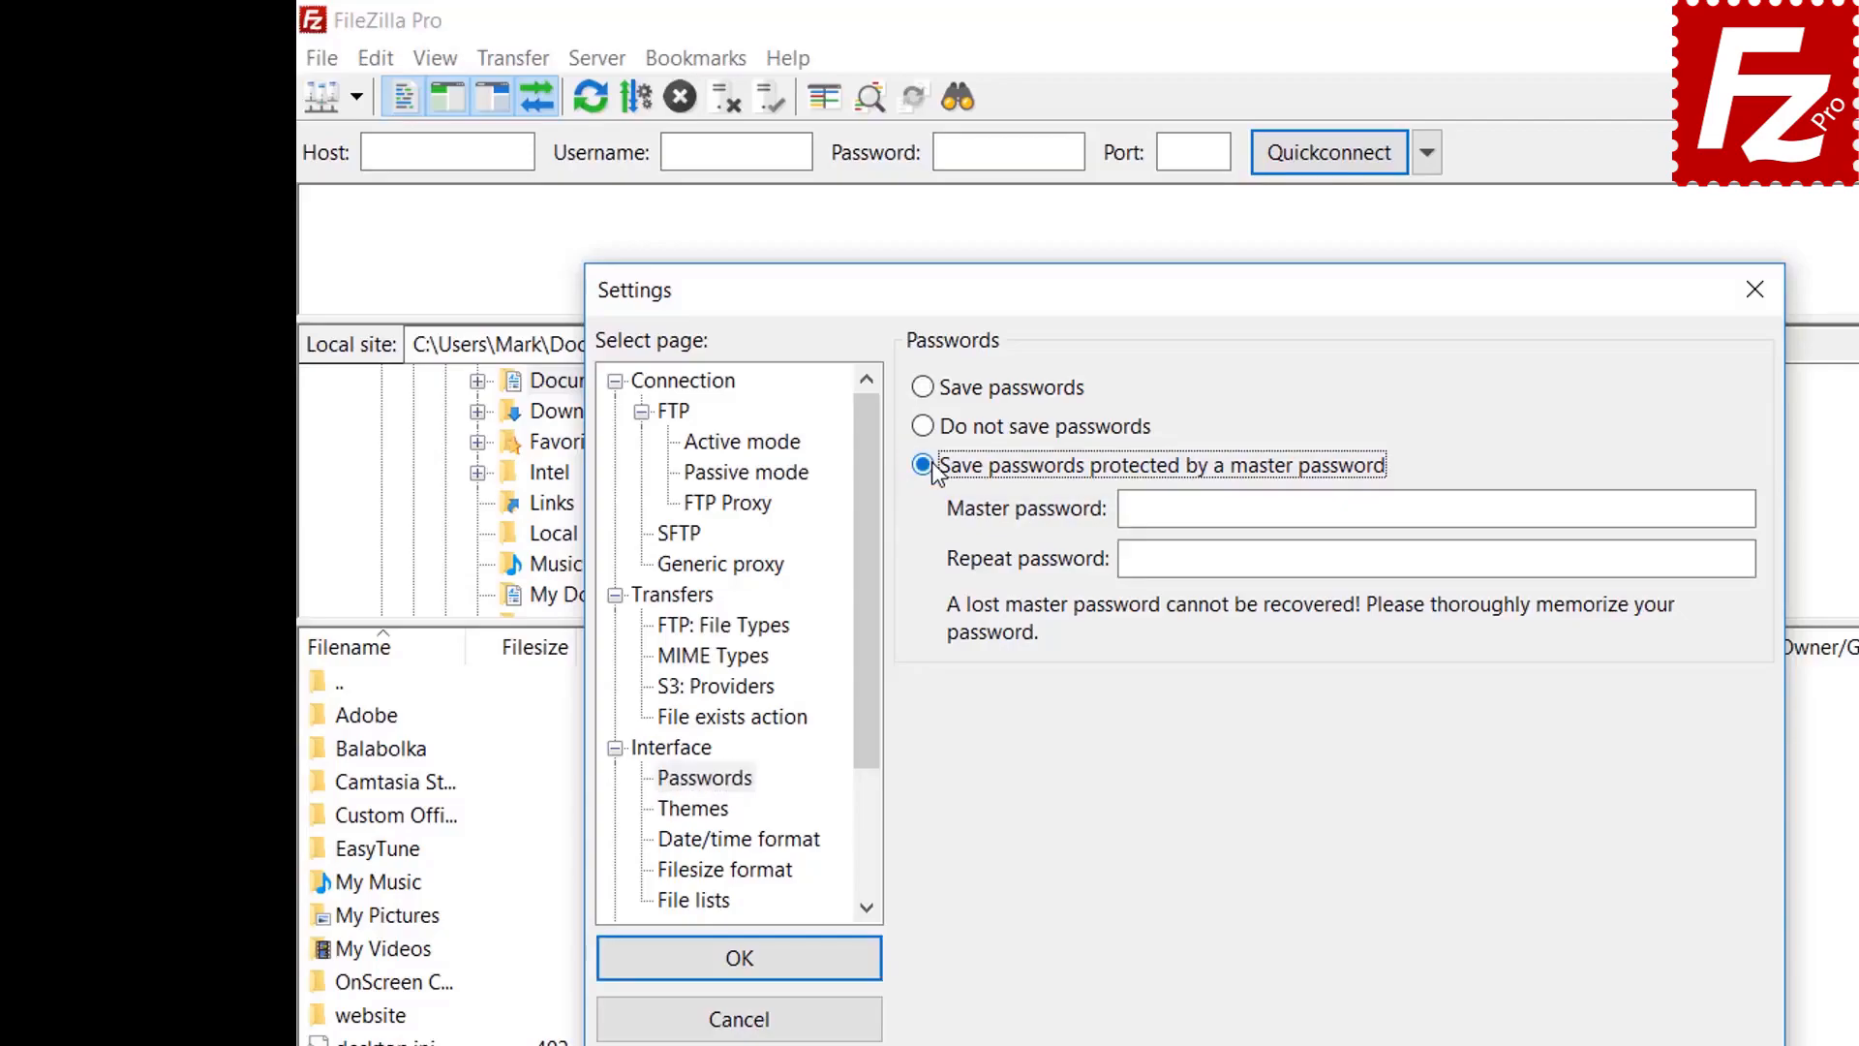
click(1516, 508)
text(•••••••)
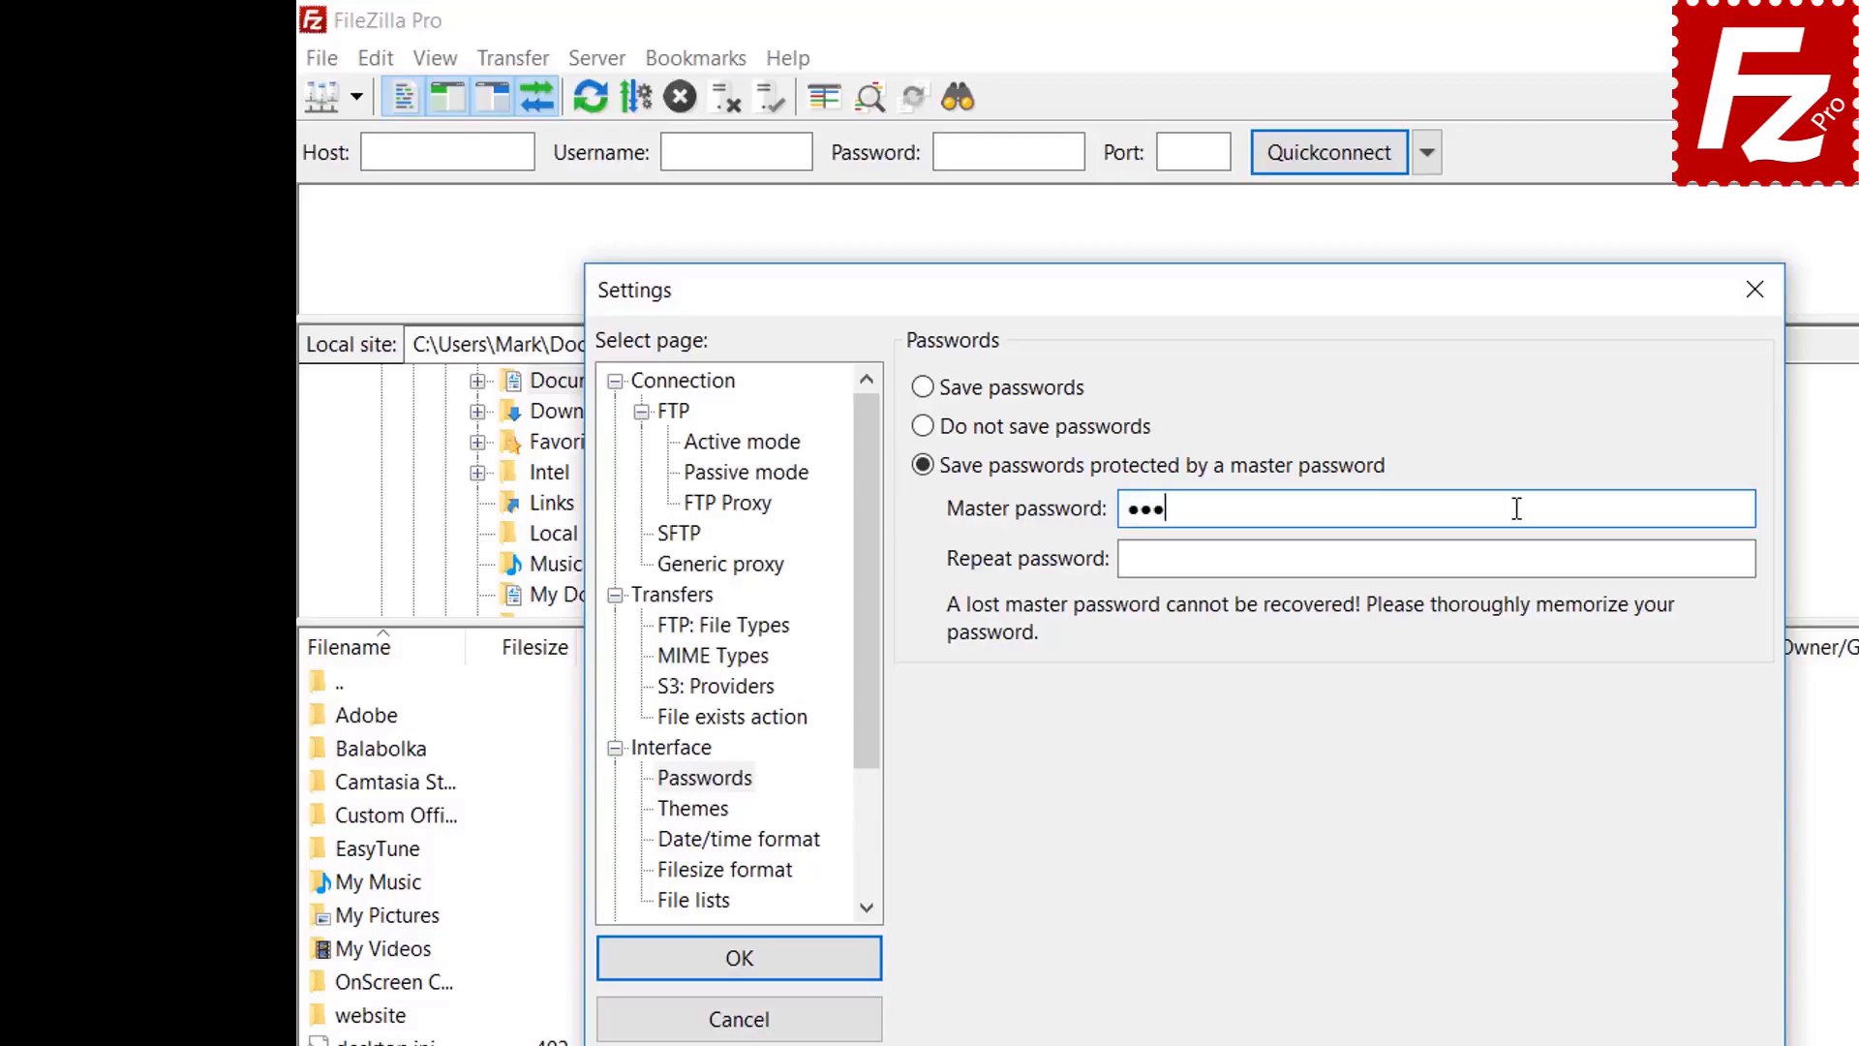
text(•••)
click(1478, 562)
text(••••••)
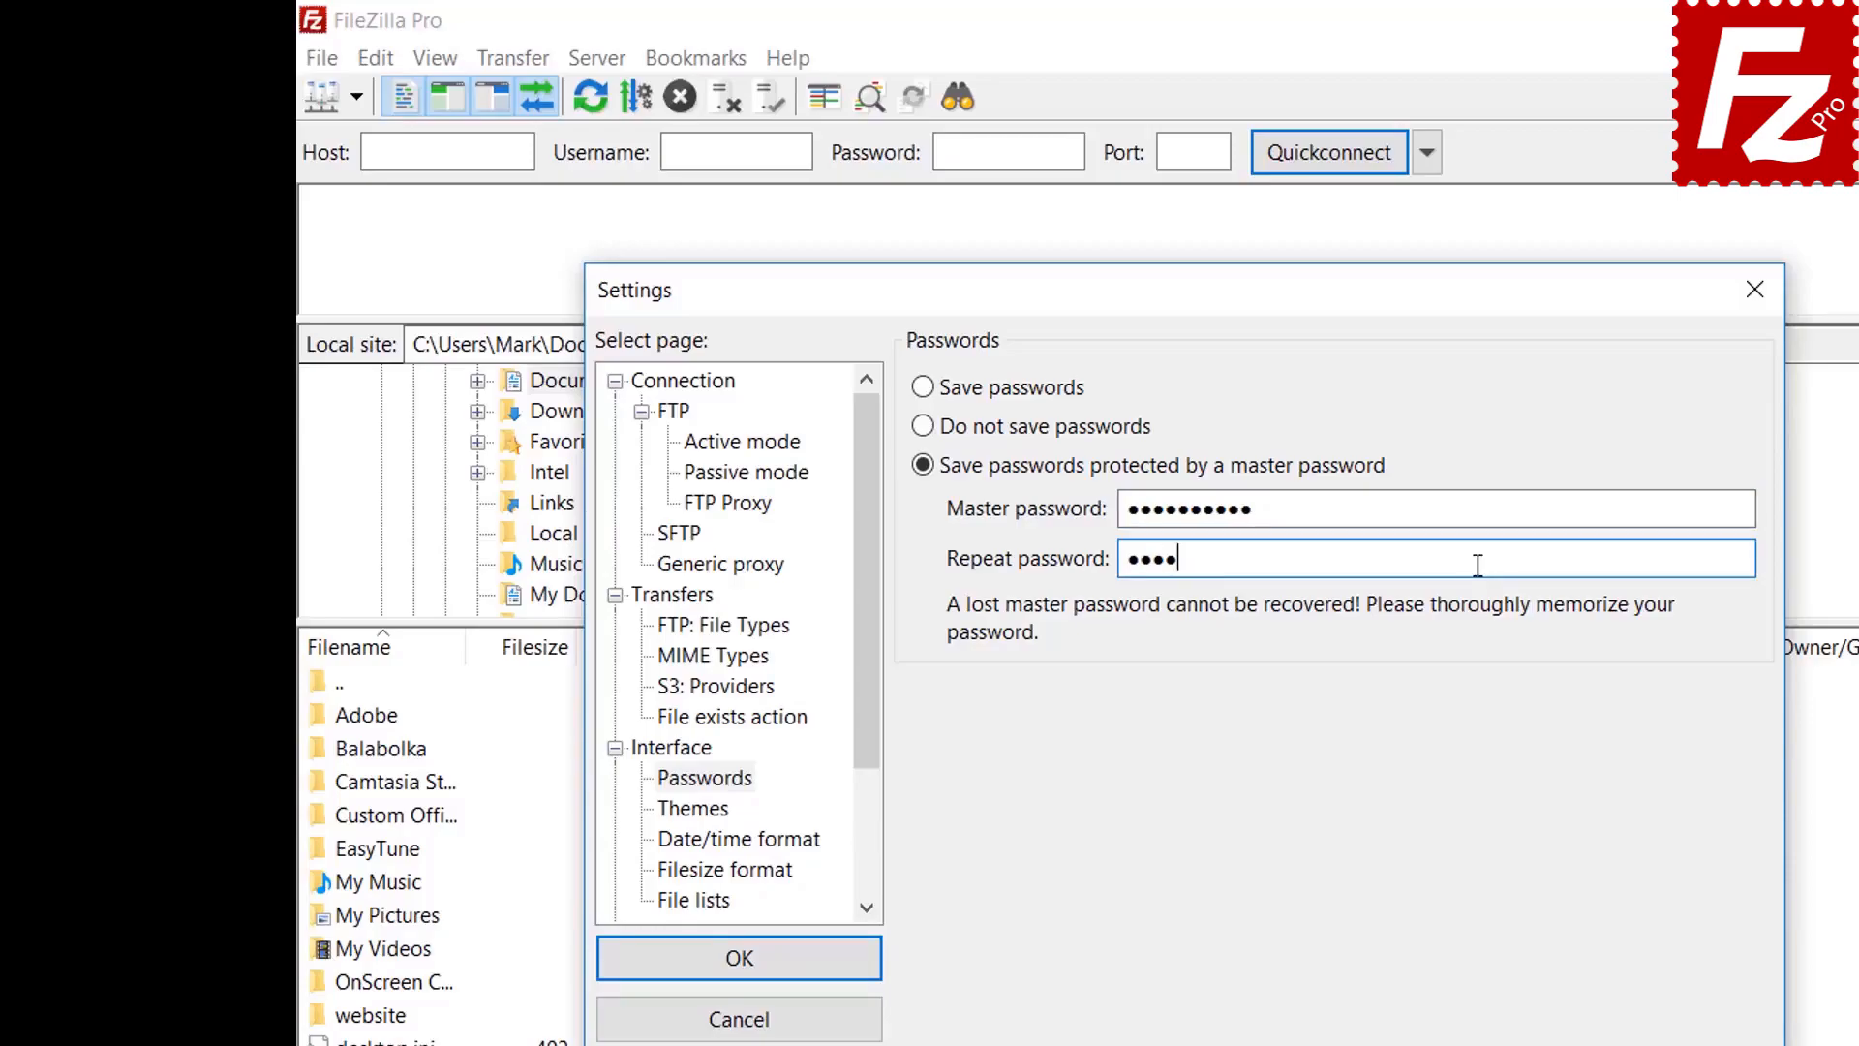
text(••••)
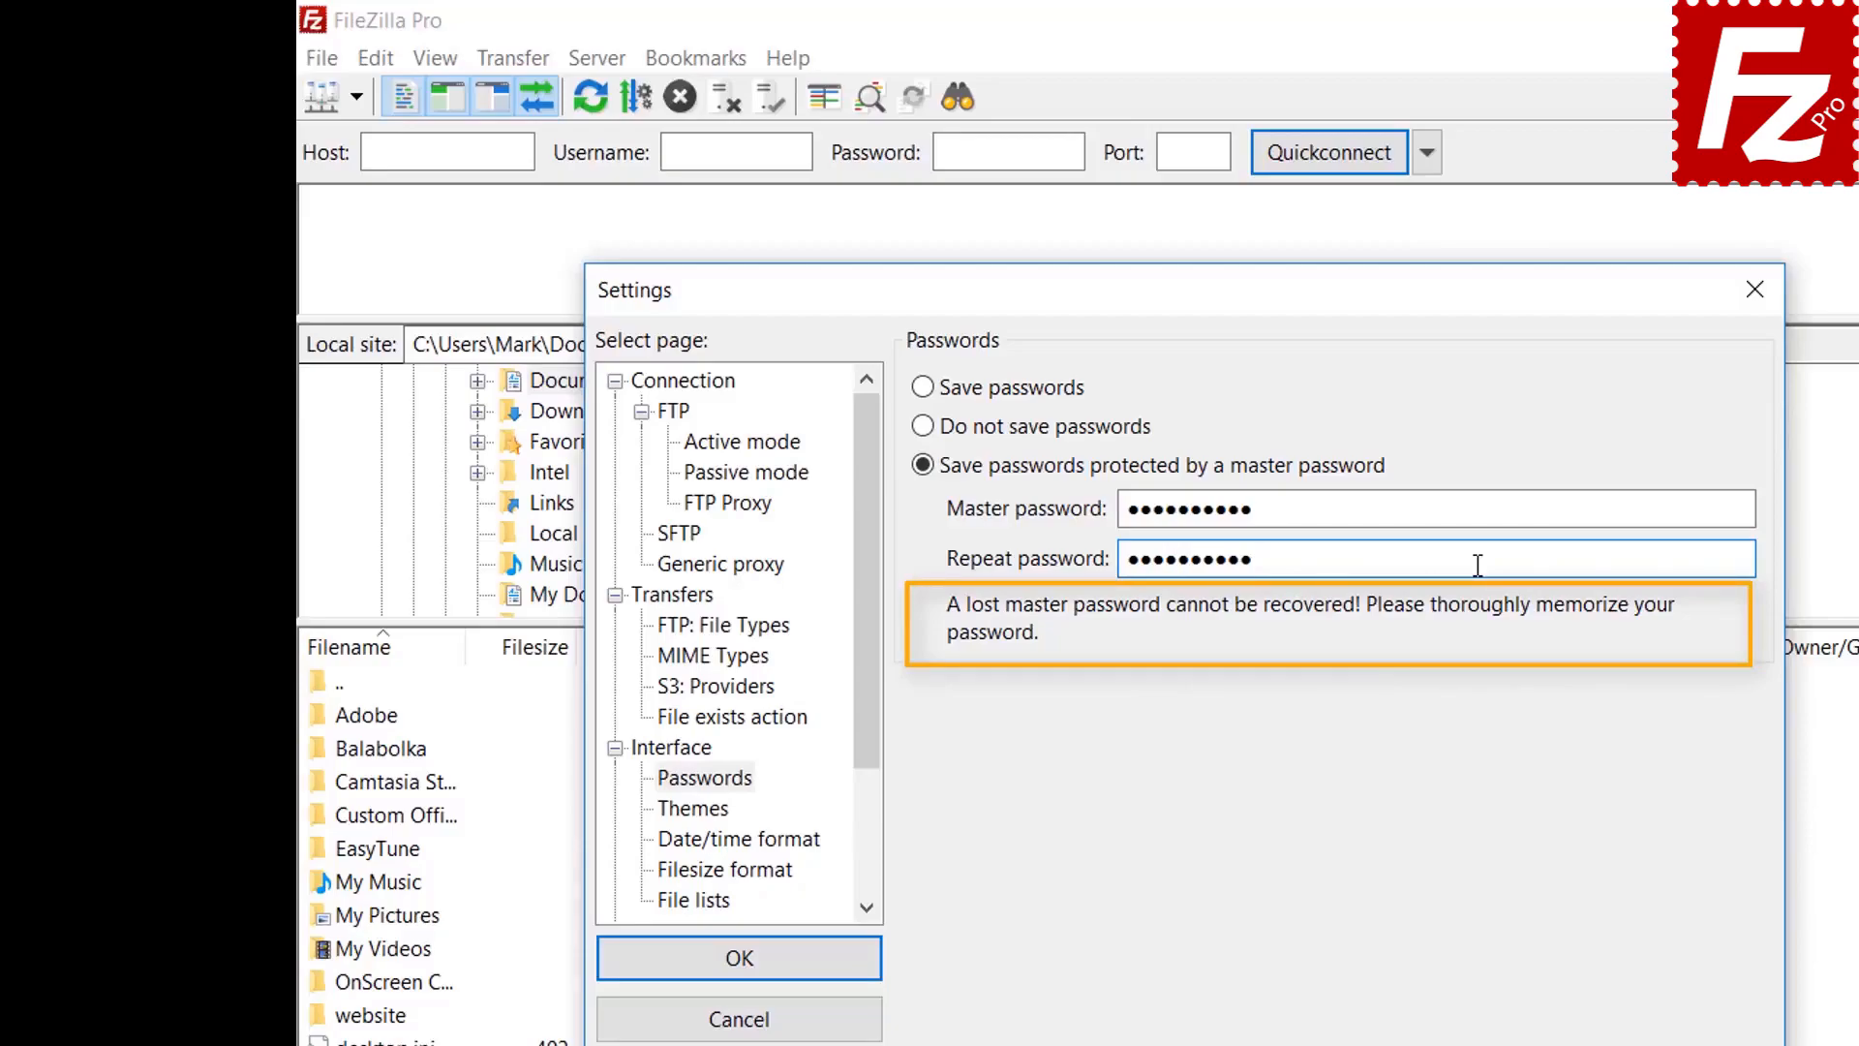
click(740, 968)
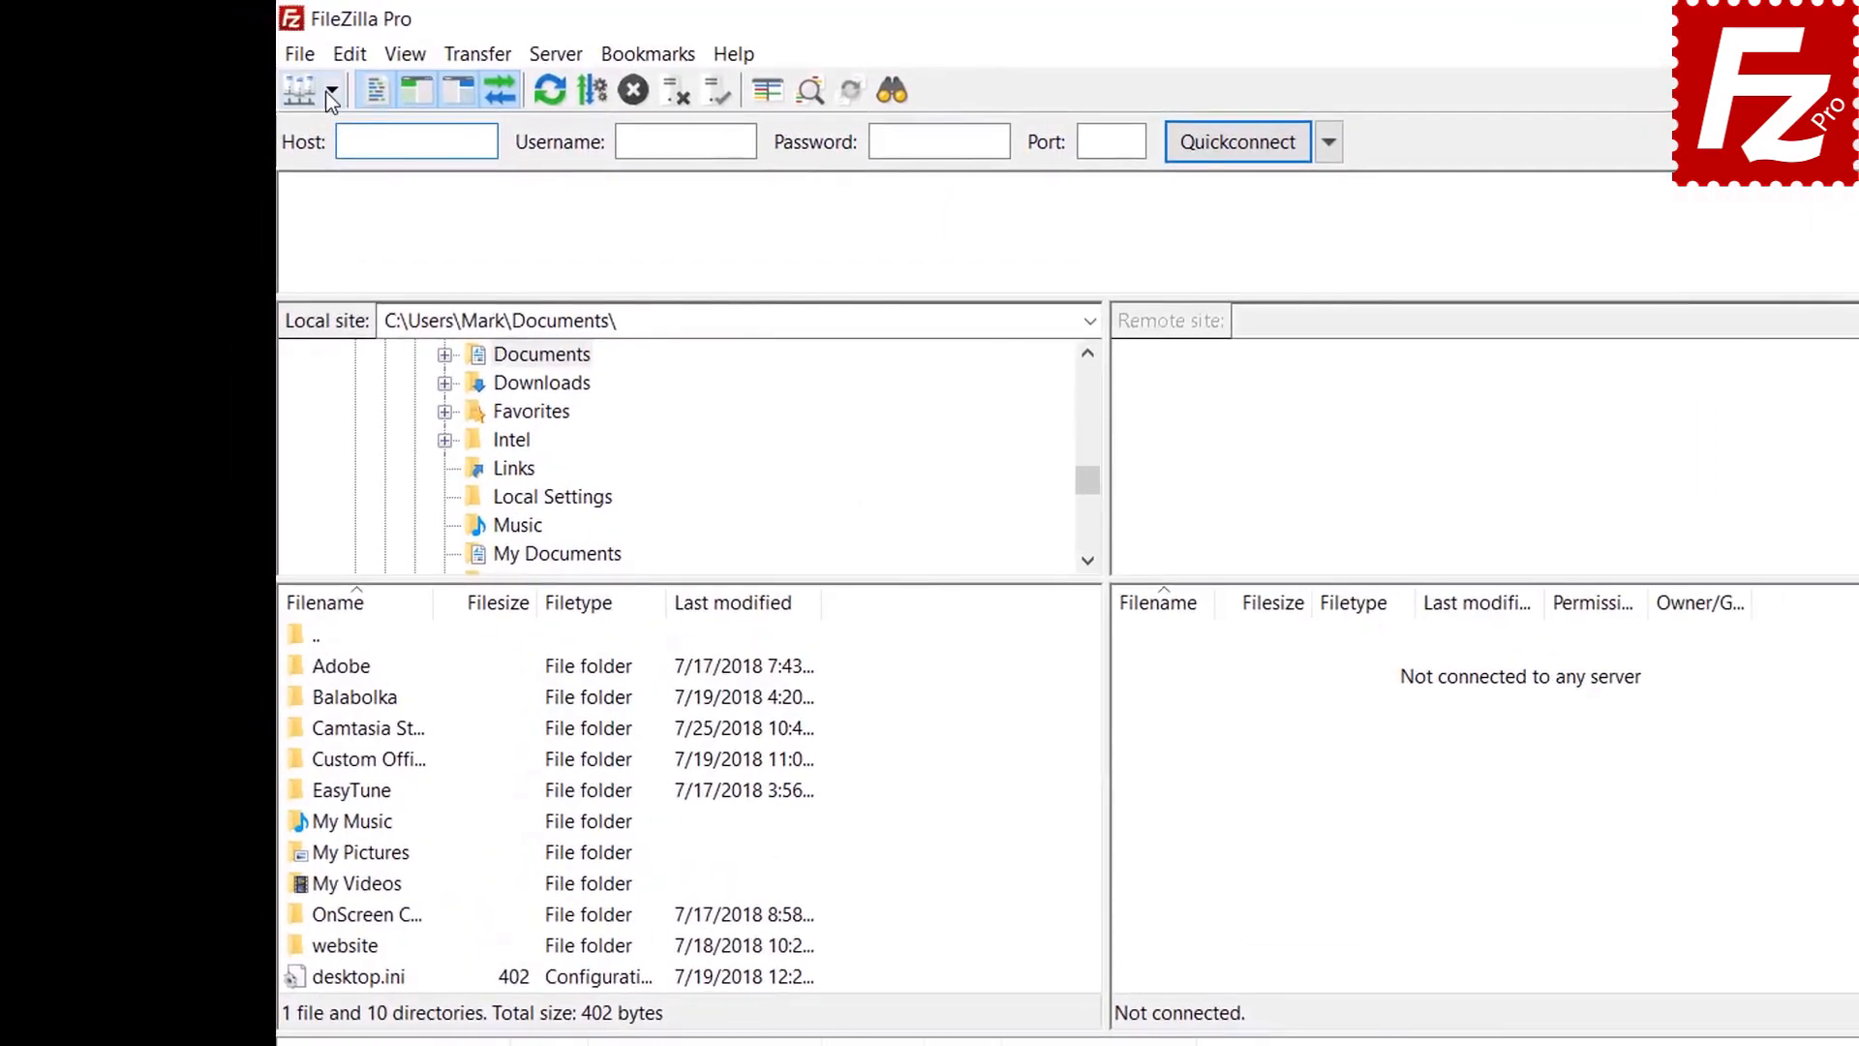
Connect to the saved FTP Tutorial site from the quick list, unlocking it with the master password
click(330, 92)
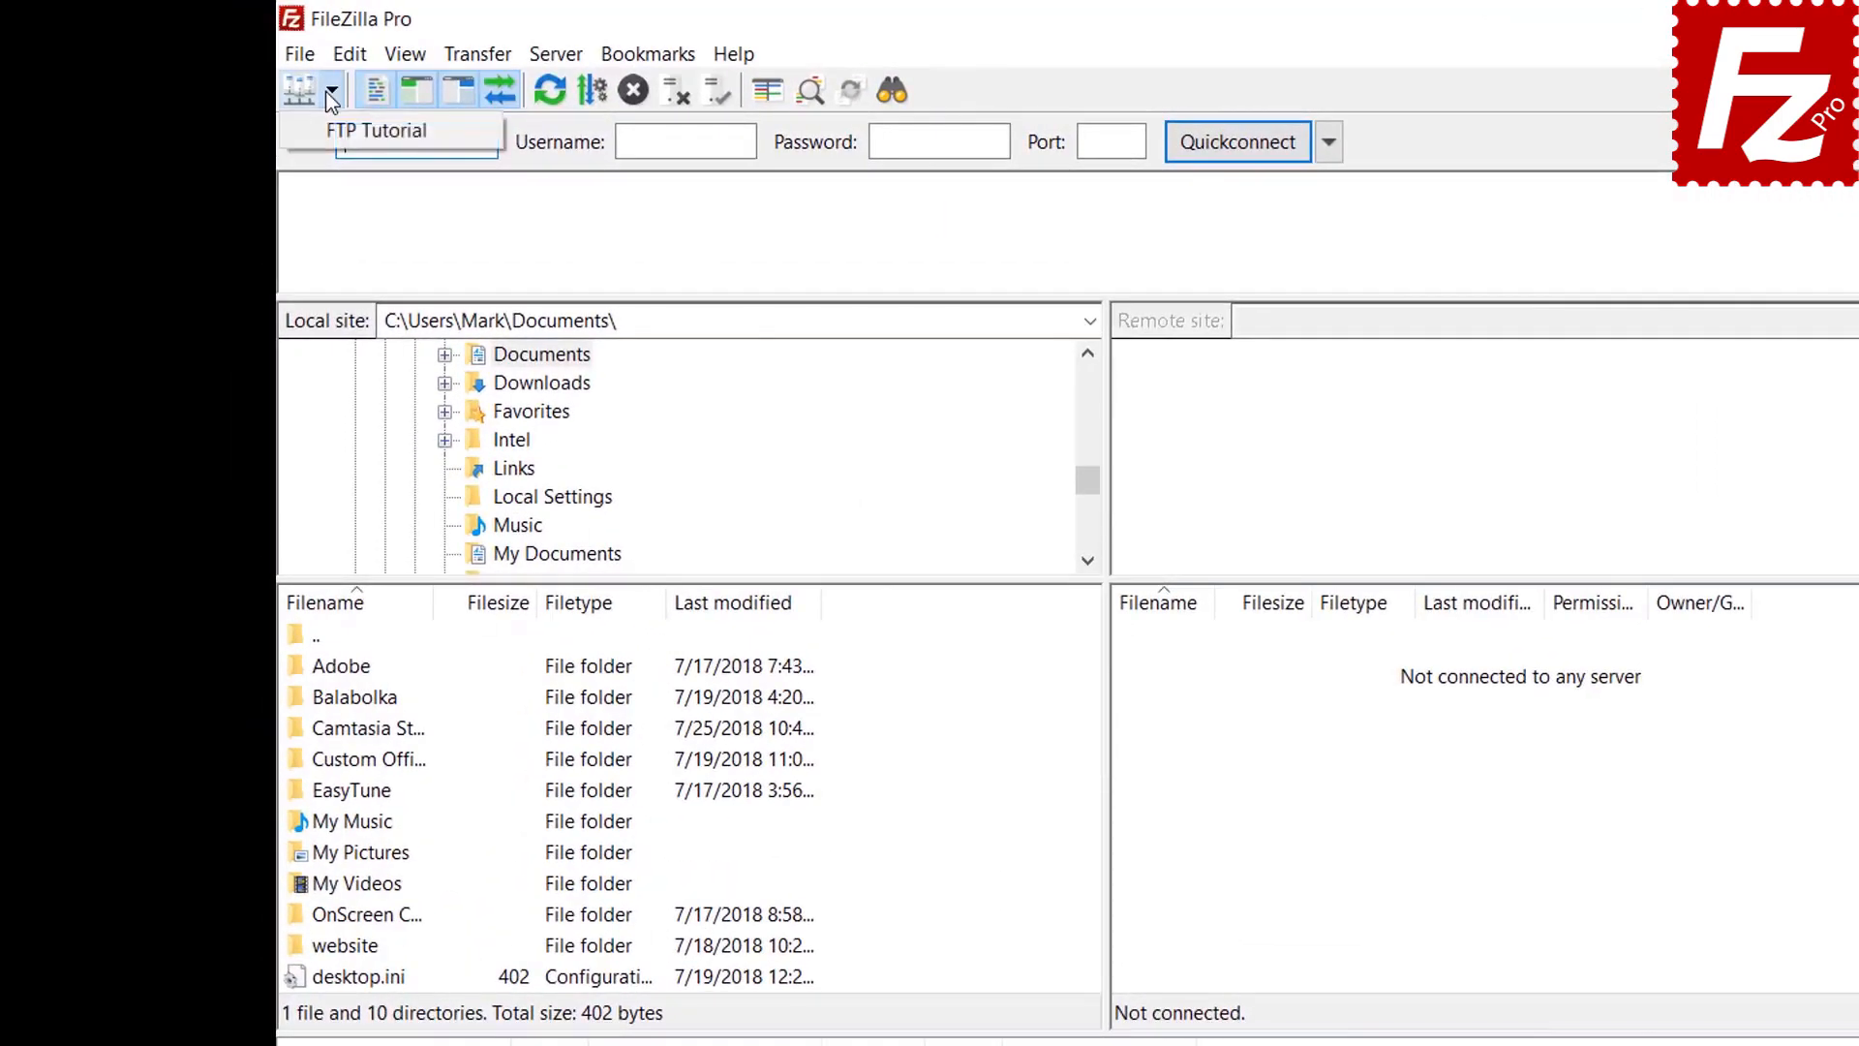
click(329, 131)
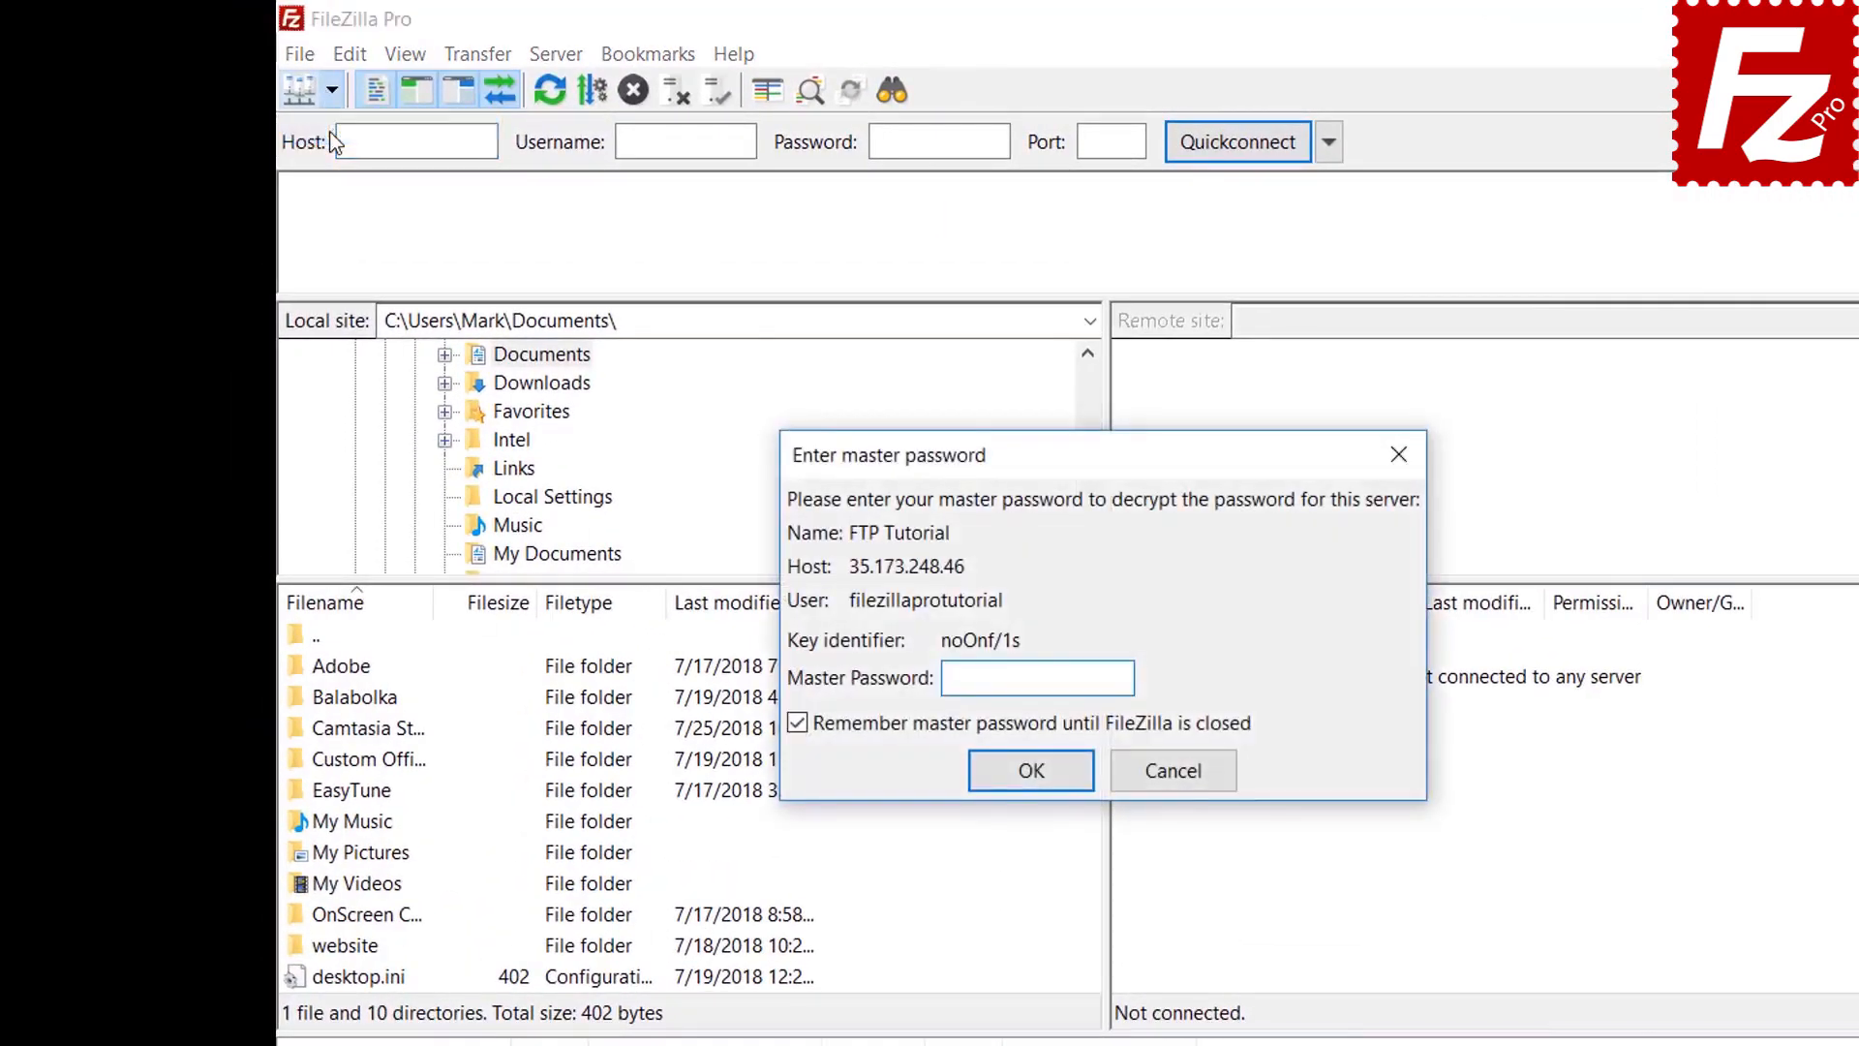
text(•••••••••••)
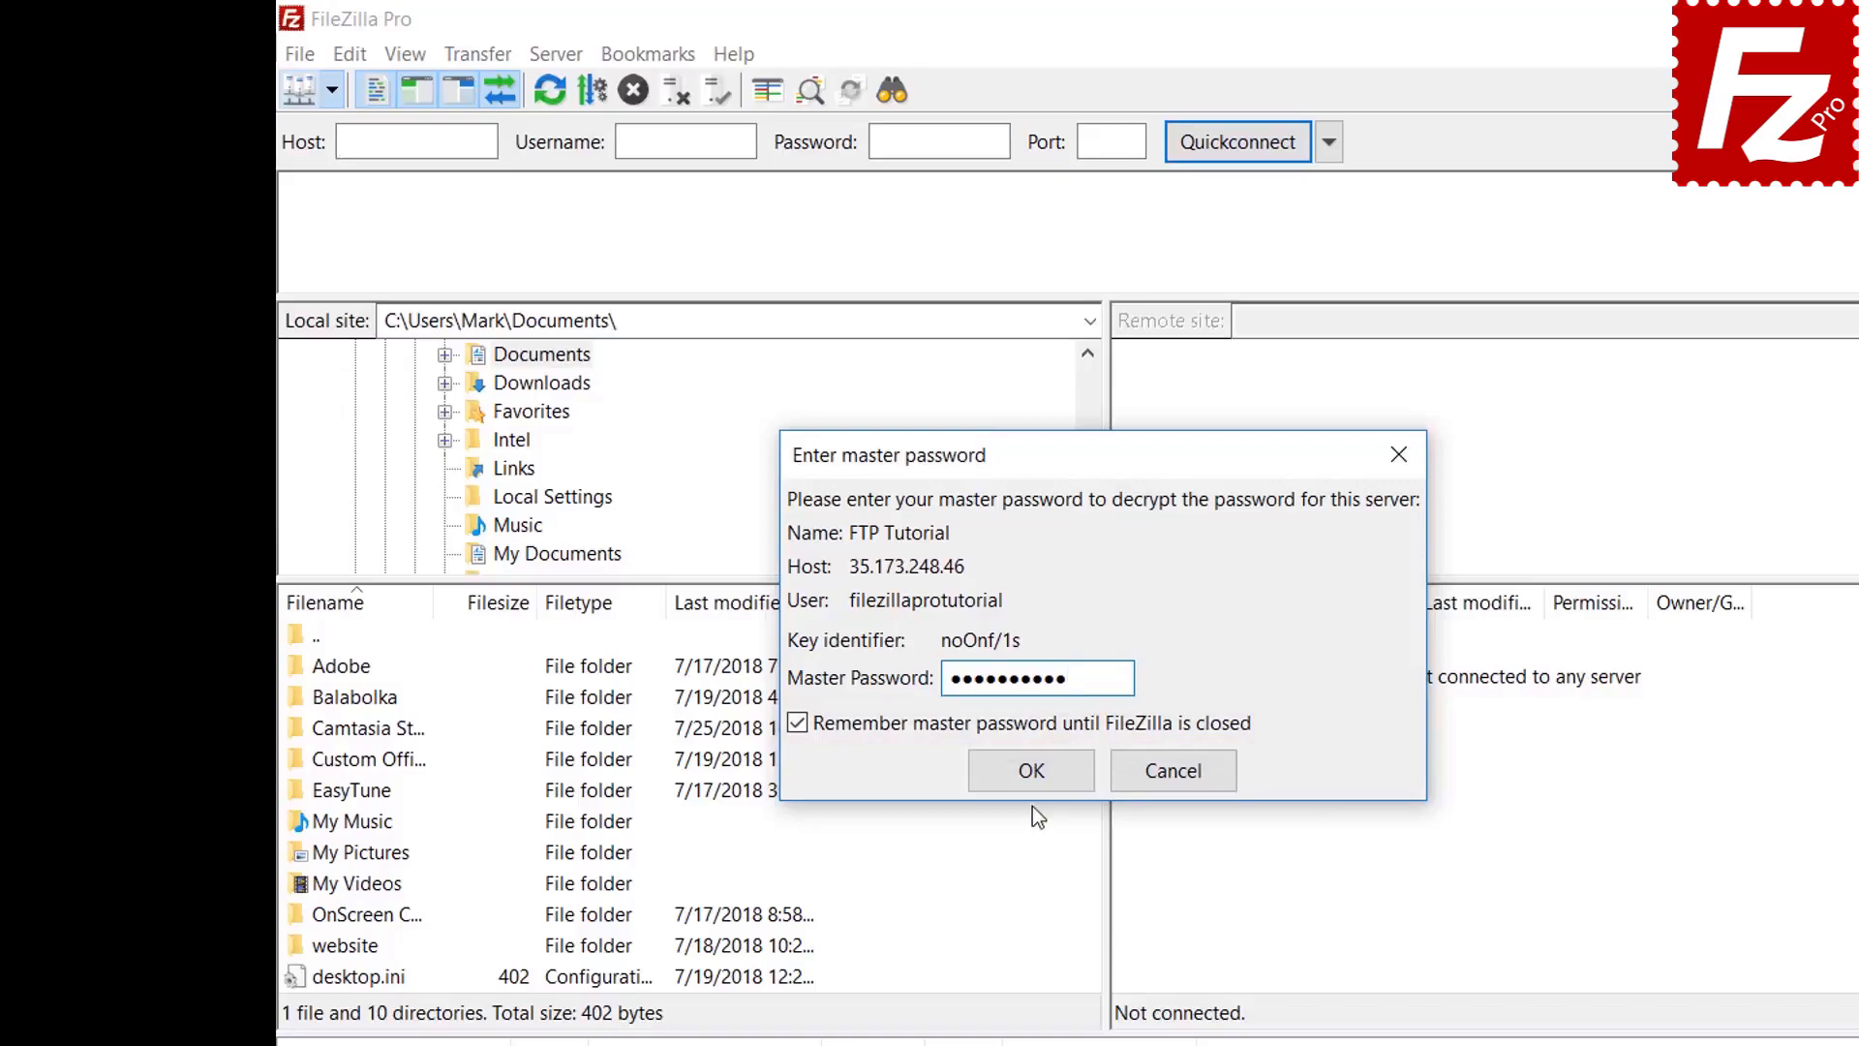
click(1030, 774)
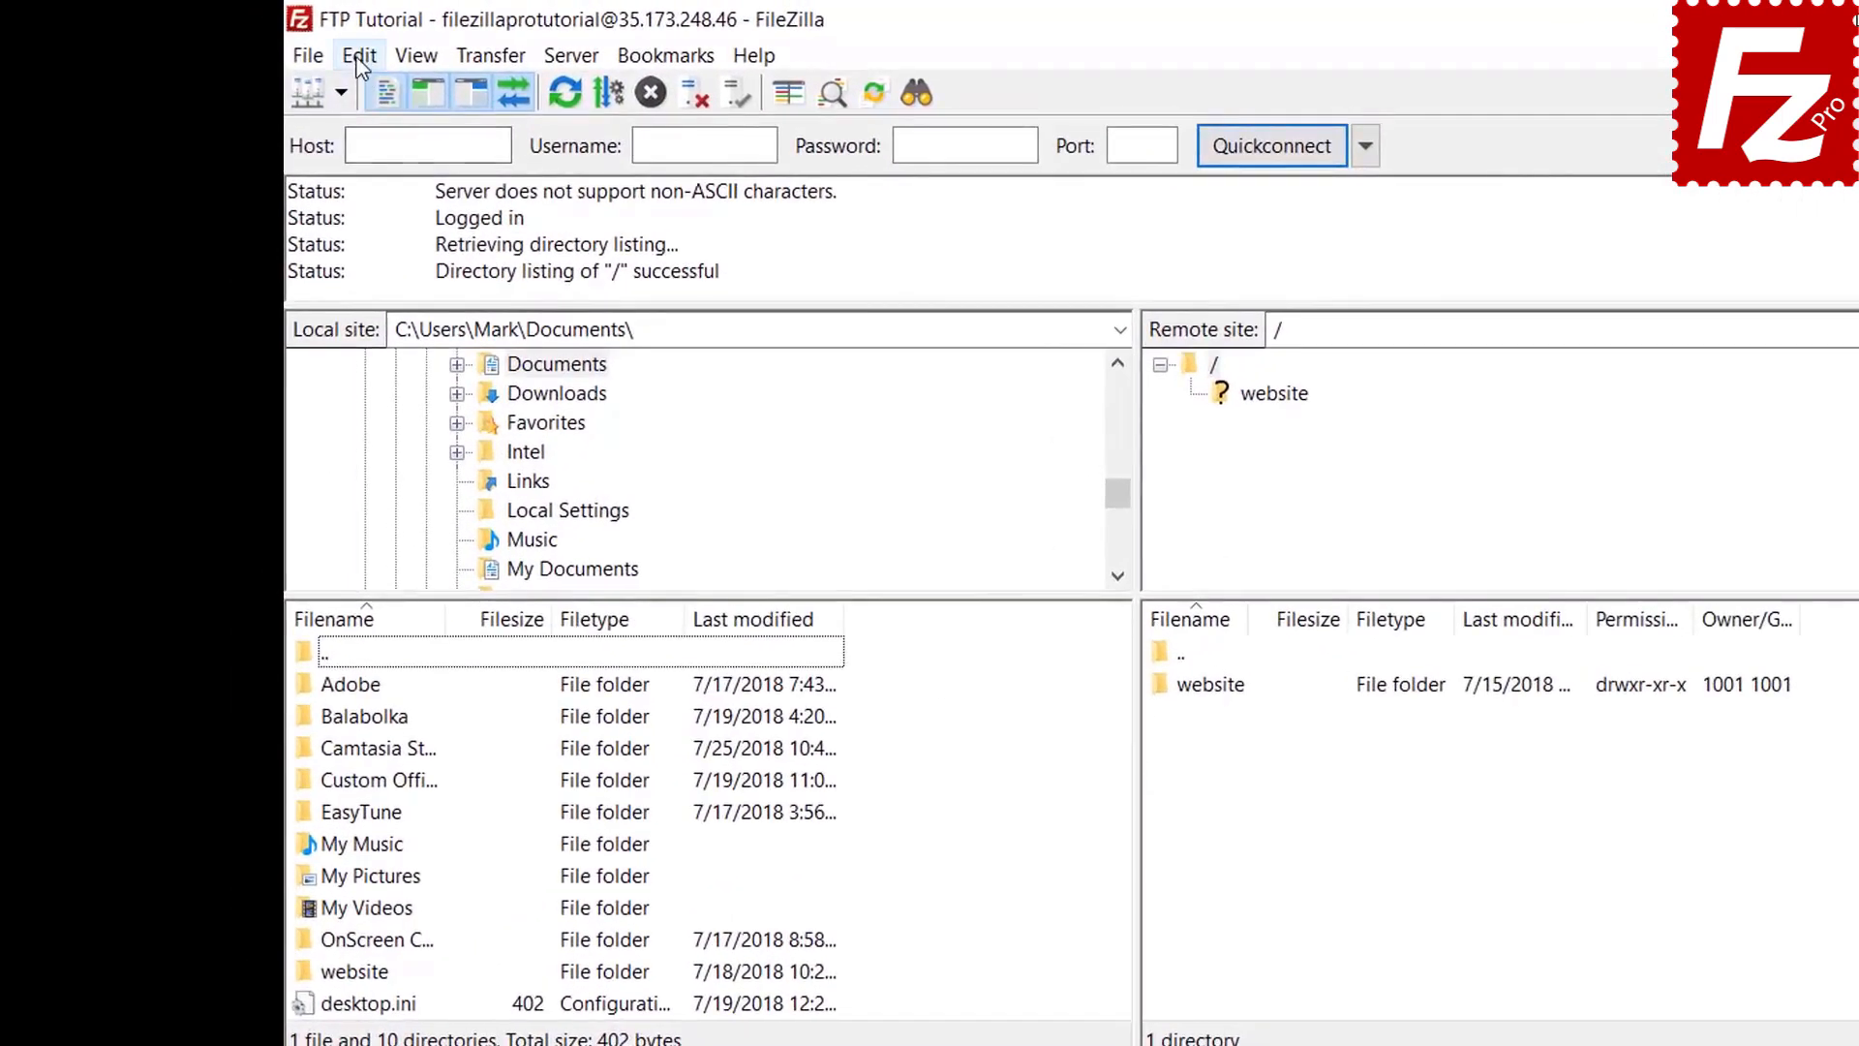
Choose 'Save passwords' without a master password in Settings, then cancel the master password prompt
click(295, 45)
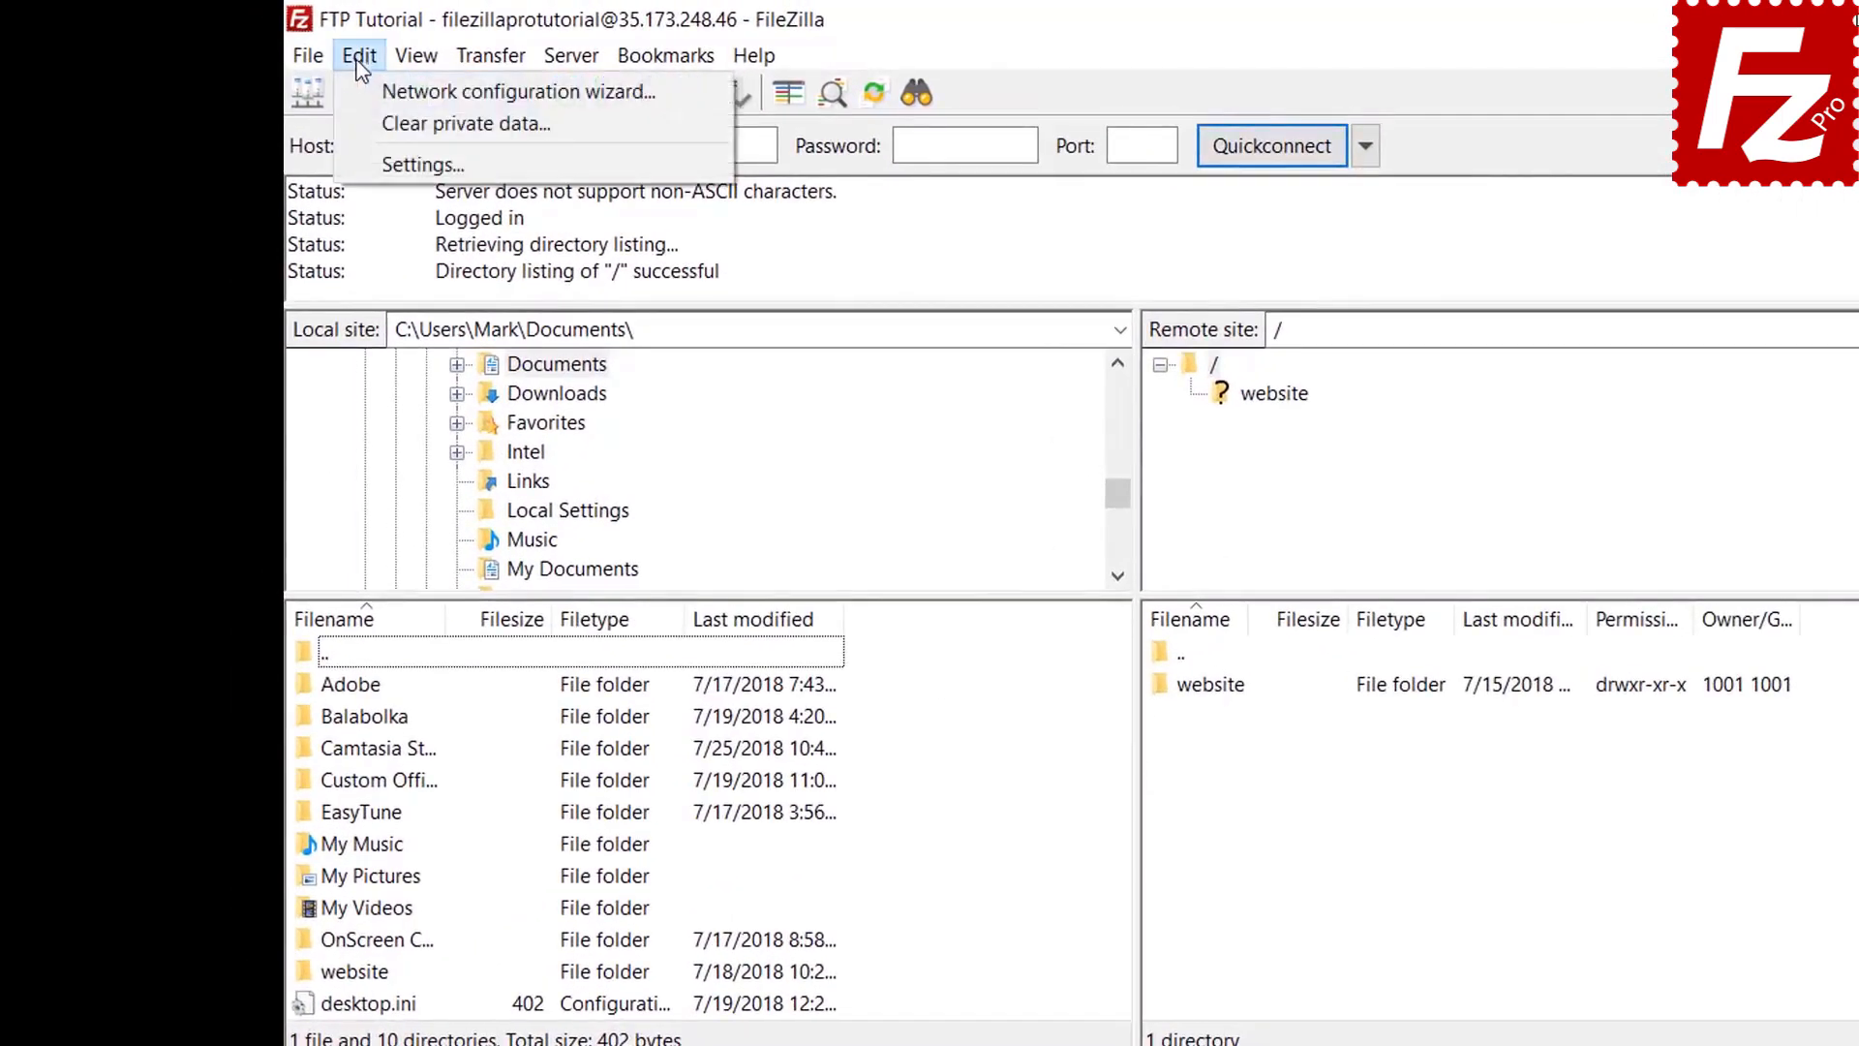
click(369, 161)
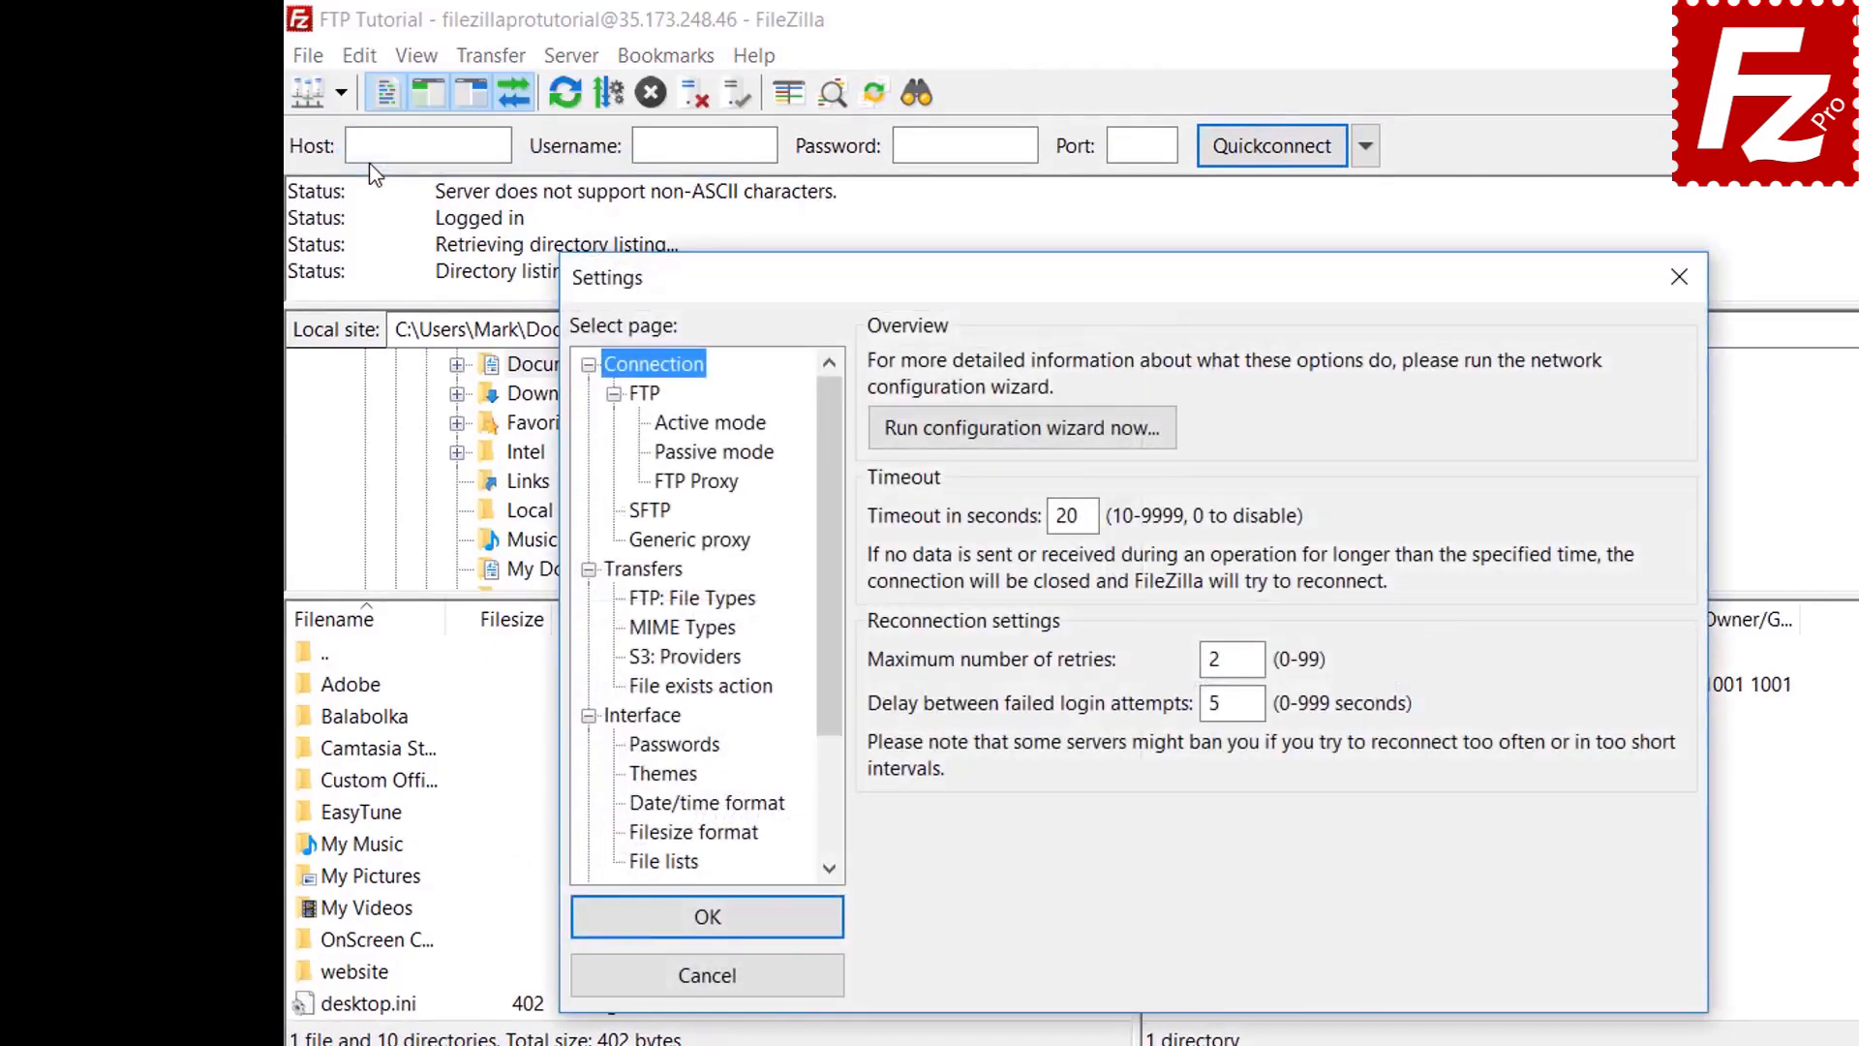
click(675, 744)
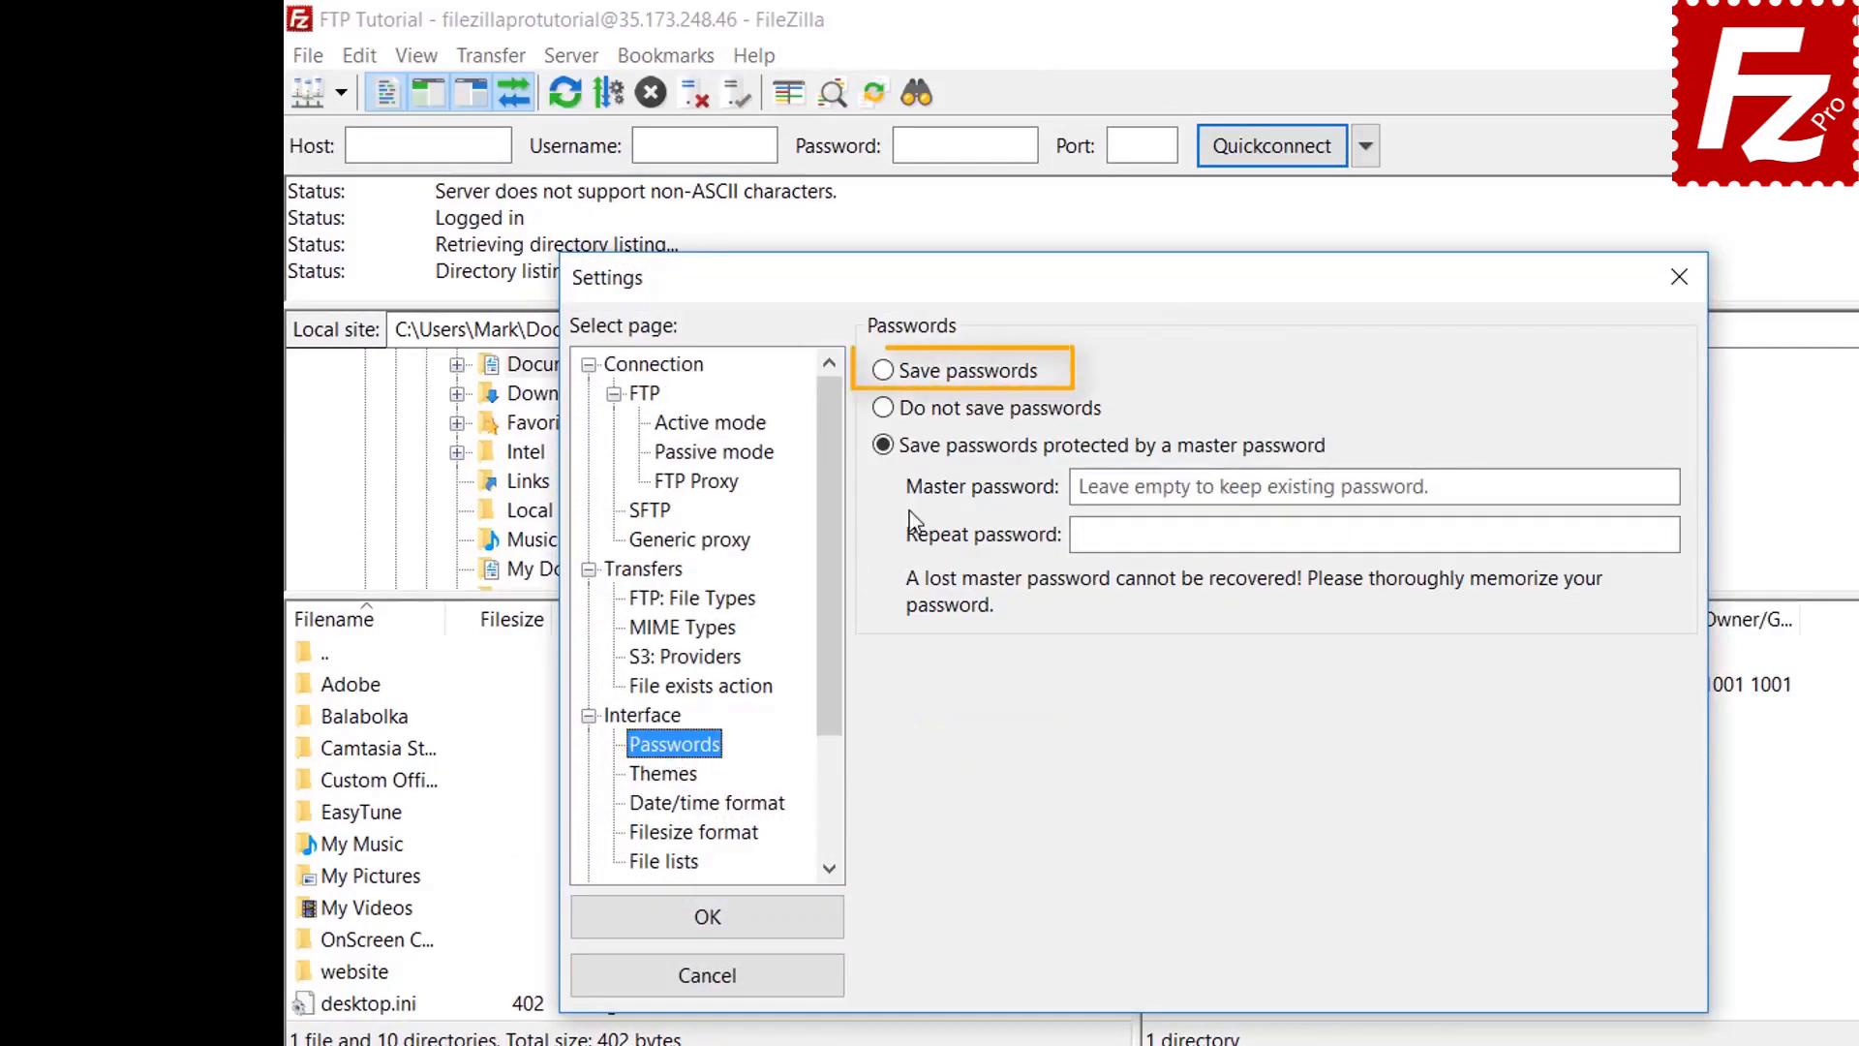
click(889, 375)
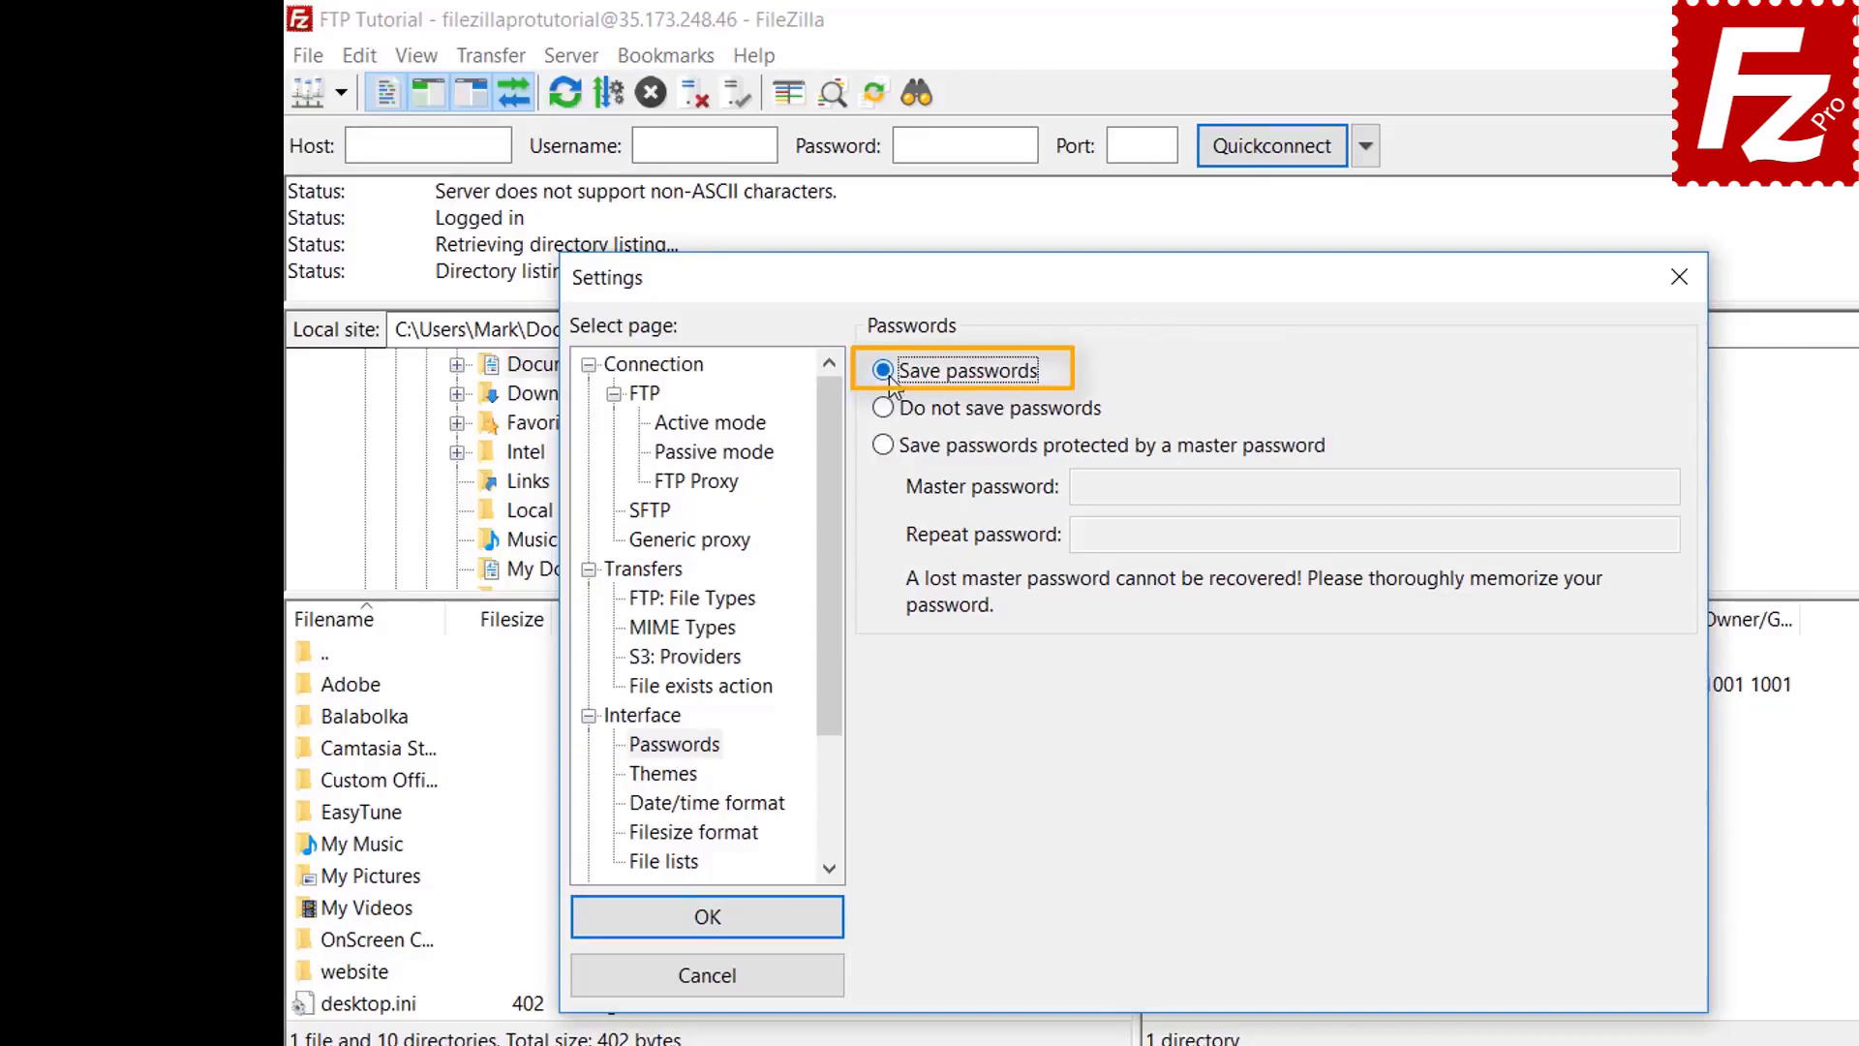
click(729, 931)
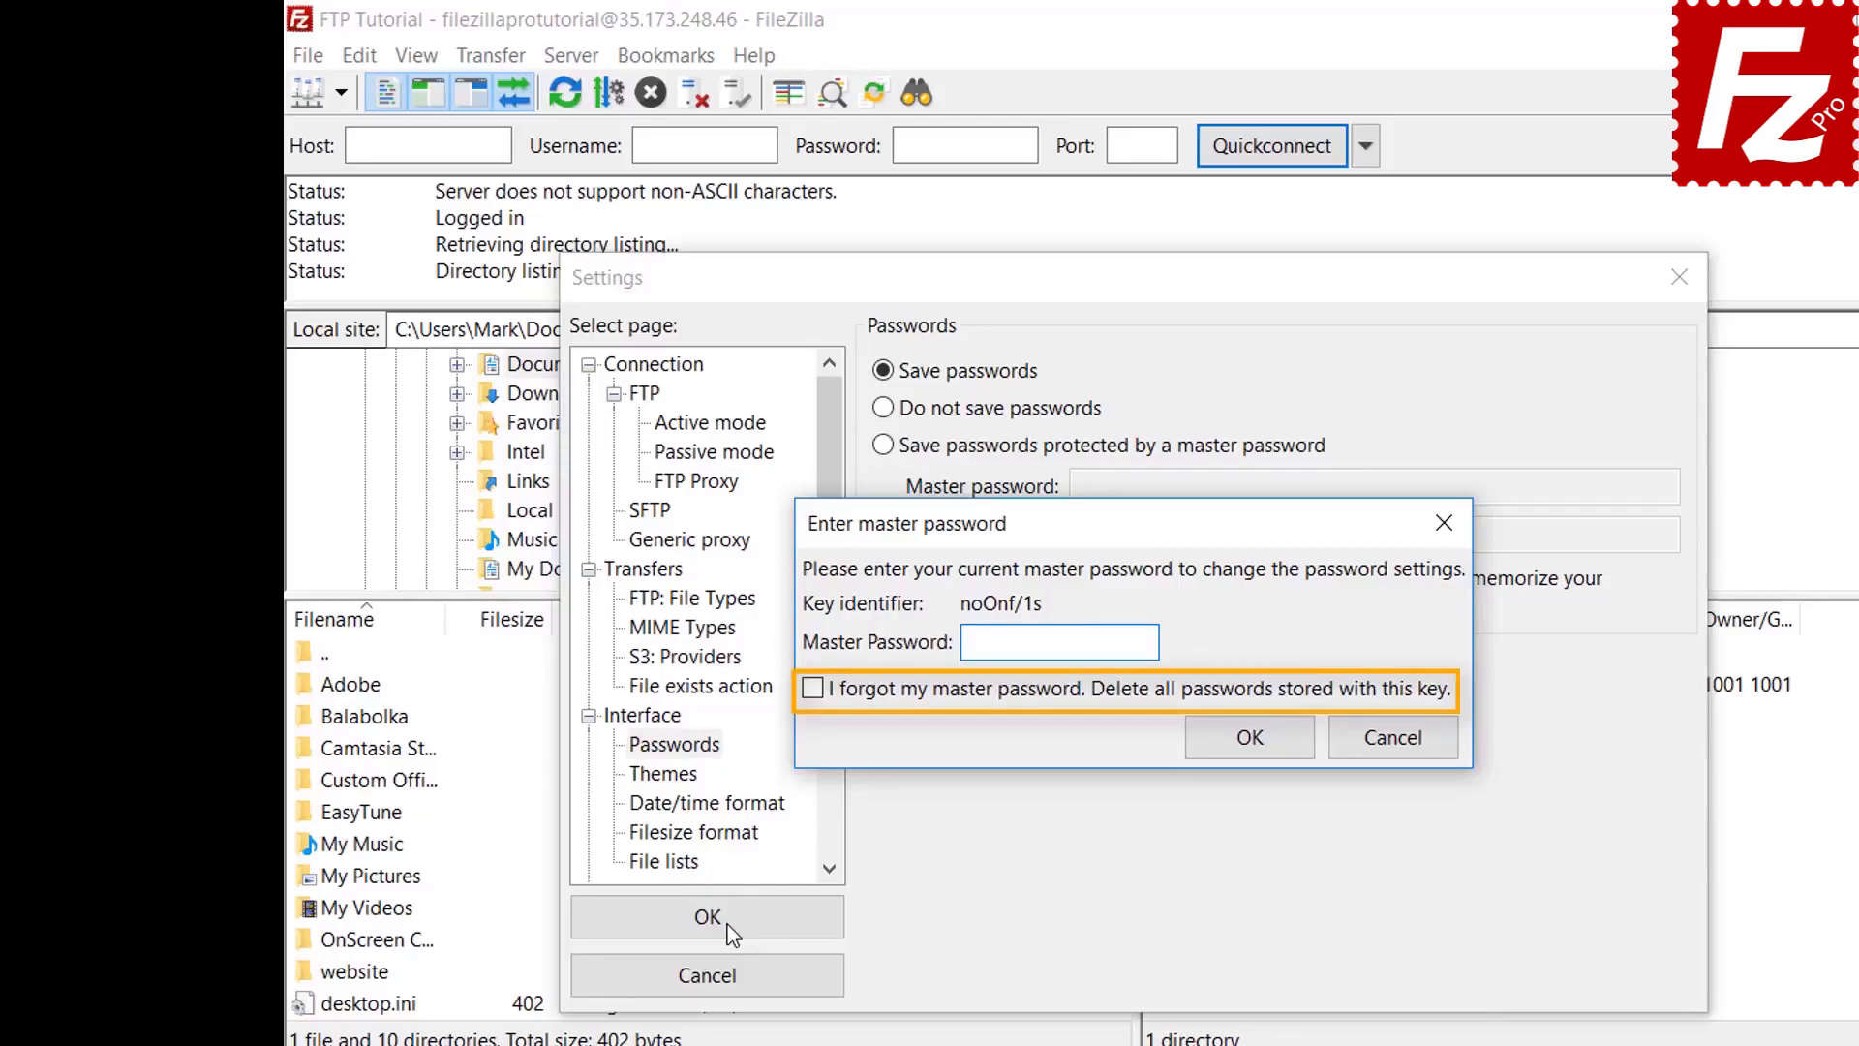
click(1393, 737)
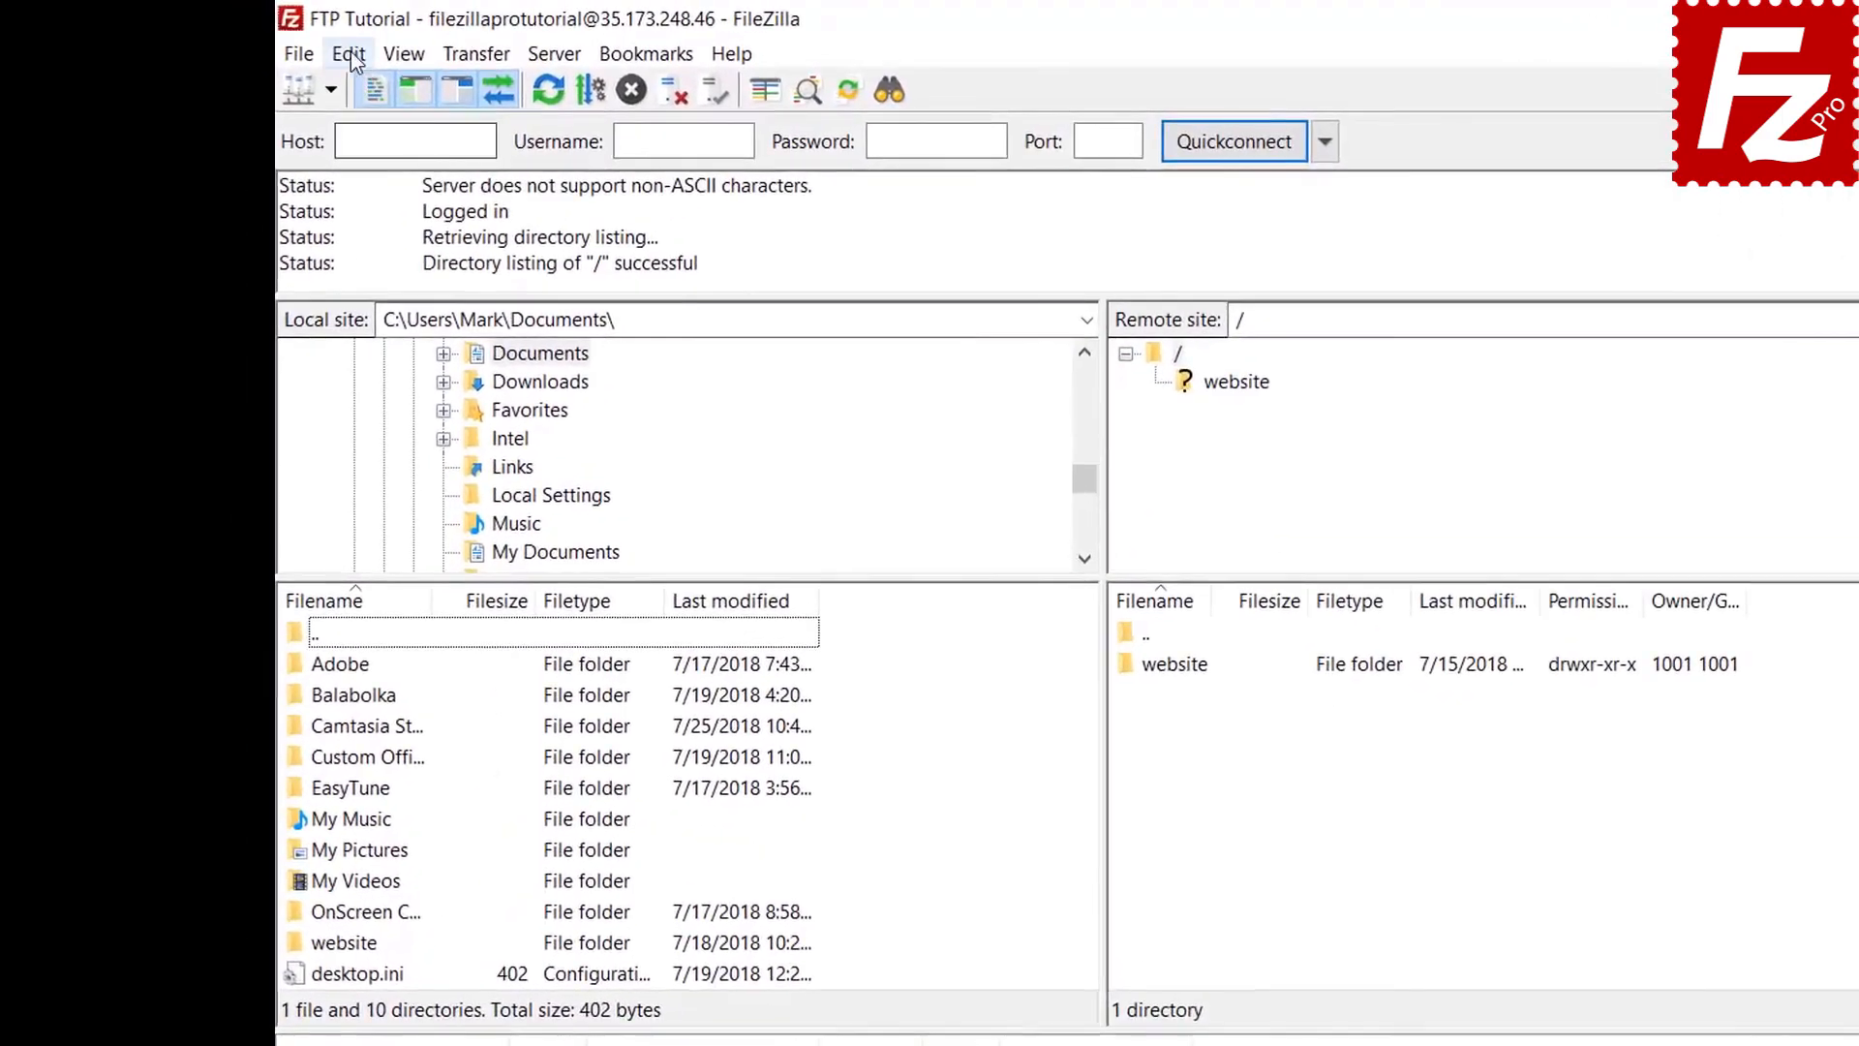
click(319, 48)
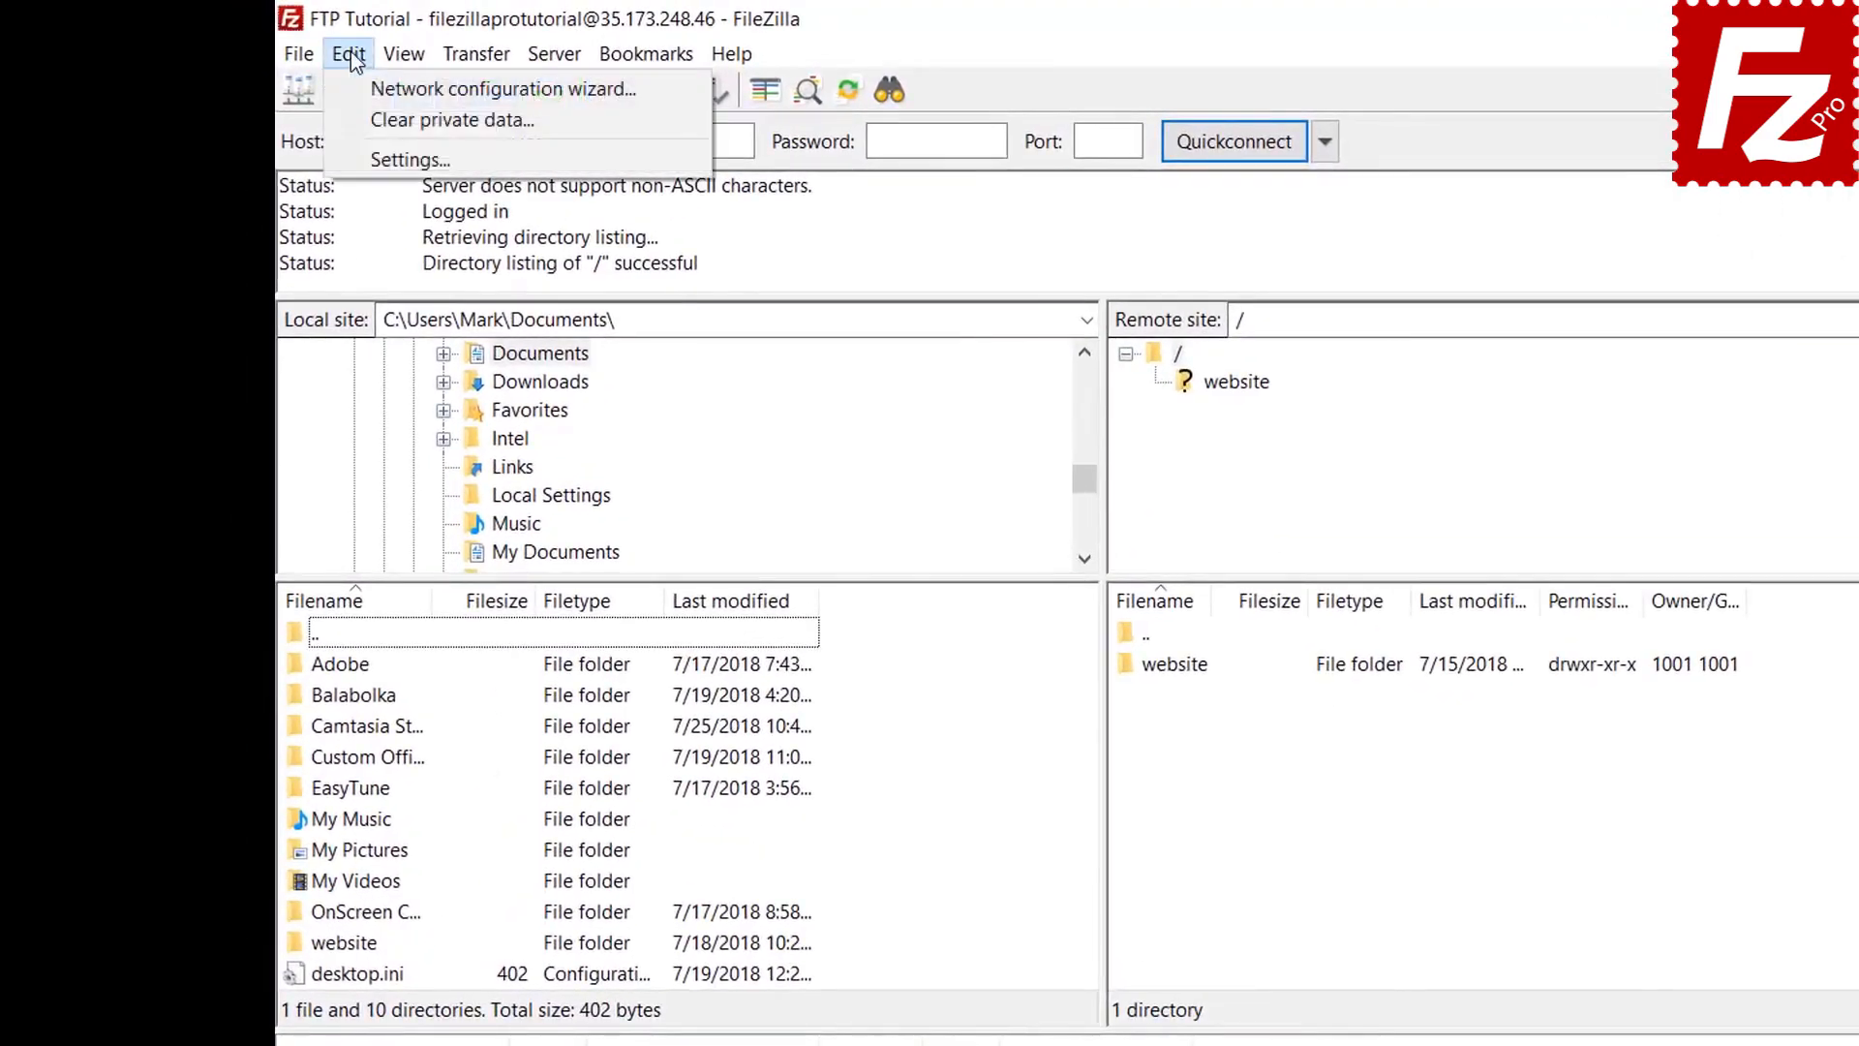
Open the Clear private data options from the Edit menu
click(358, 119)
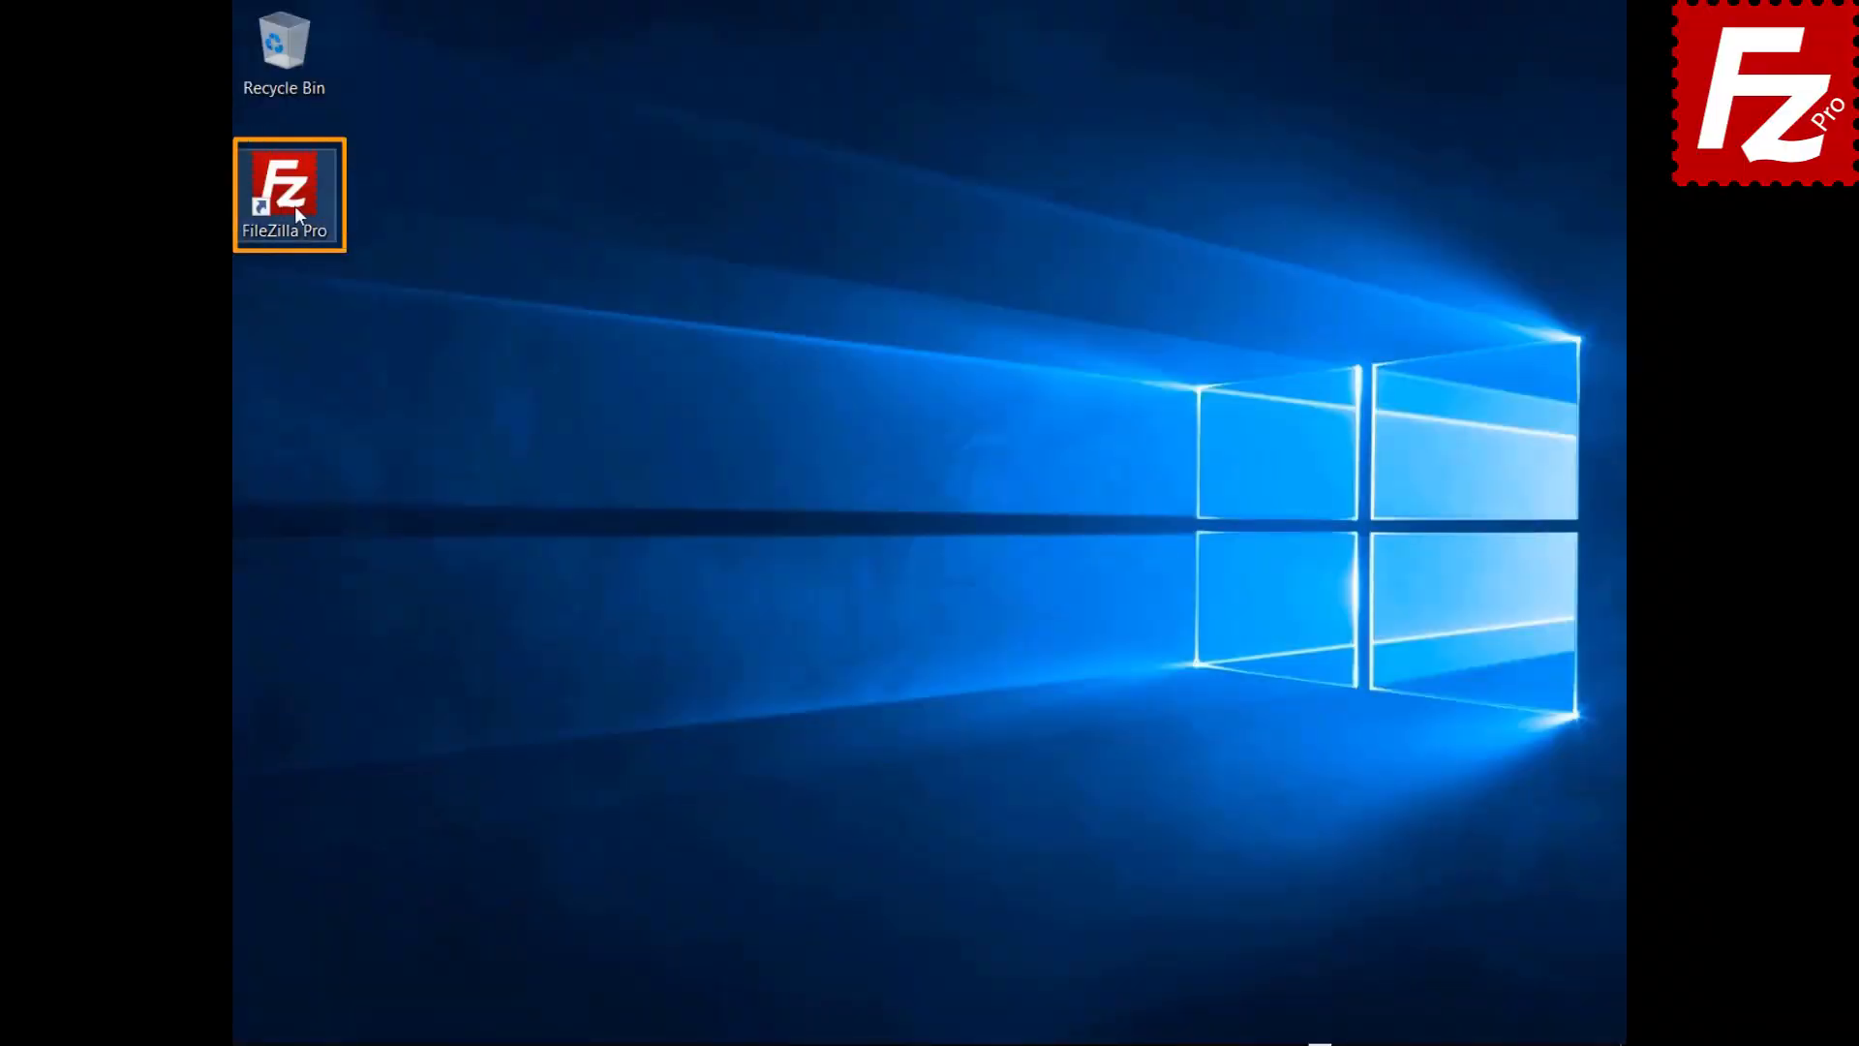
Relaunch FileZilla Pro, reconnect to FTP Tutorial from the saved sites list, and open File search
double_click(295, 205)
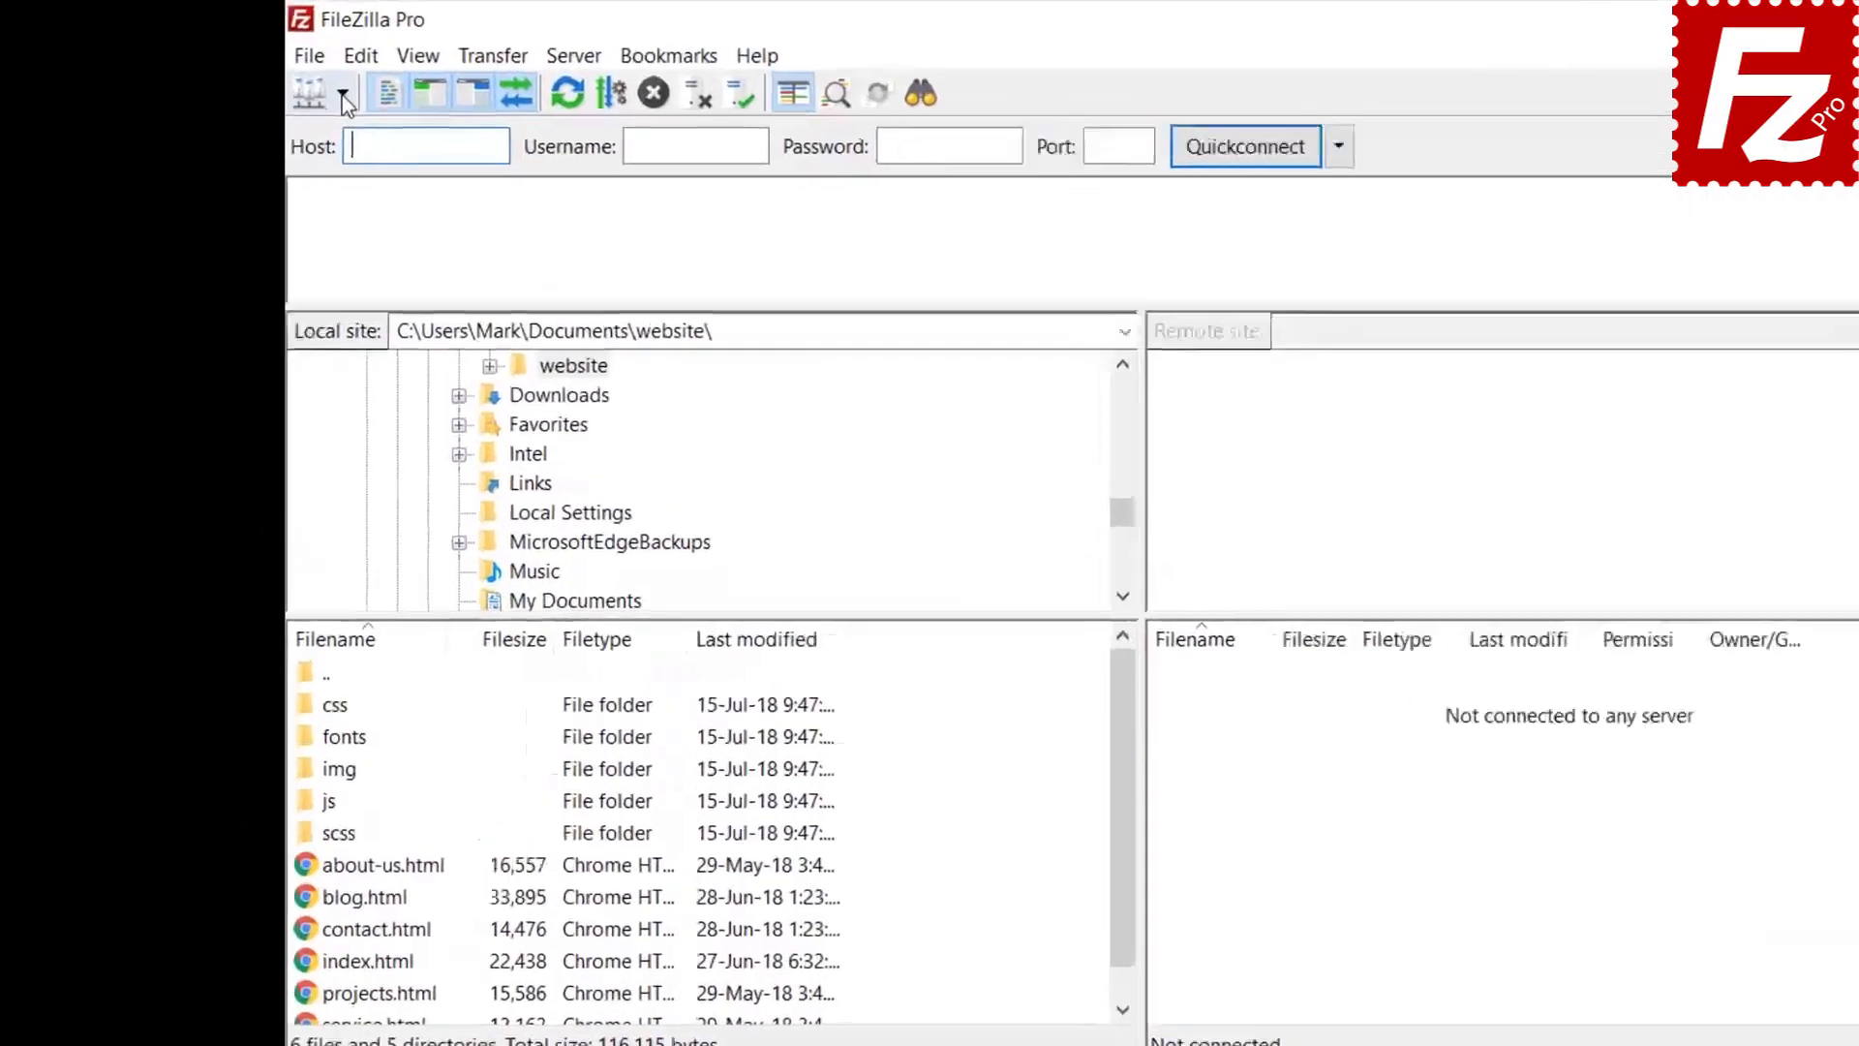
click(344, 95)
click(354, 138)
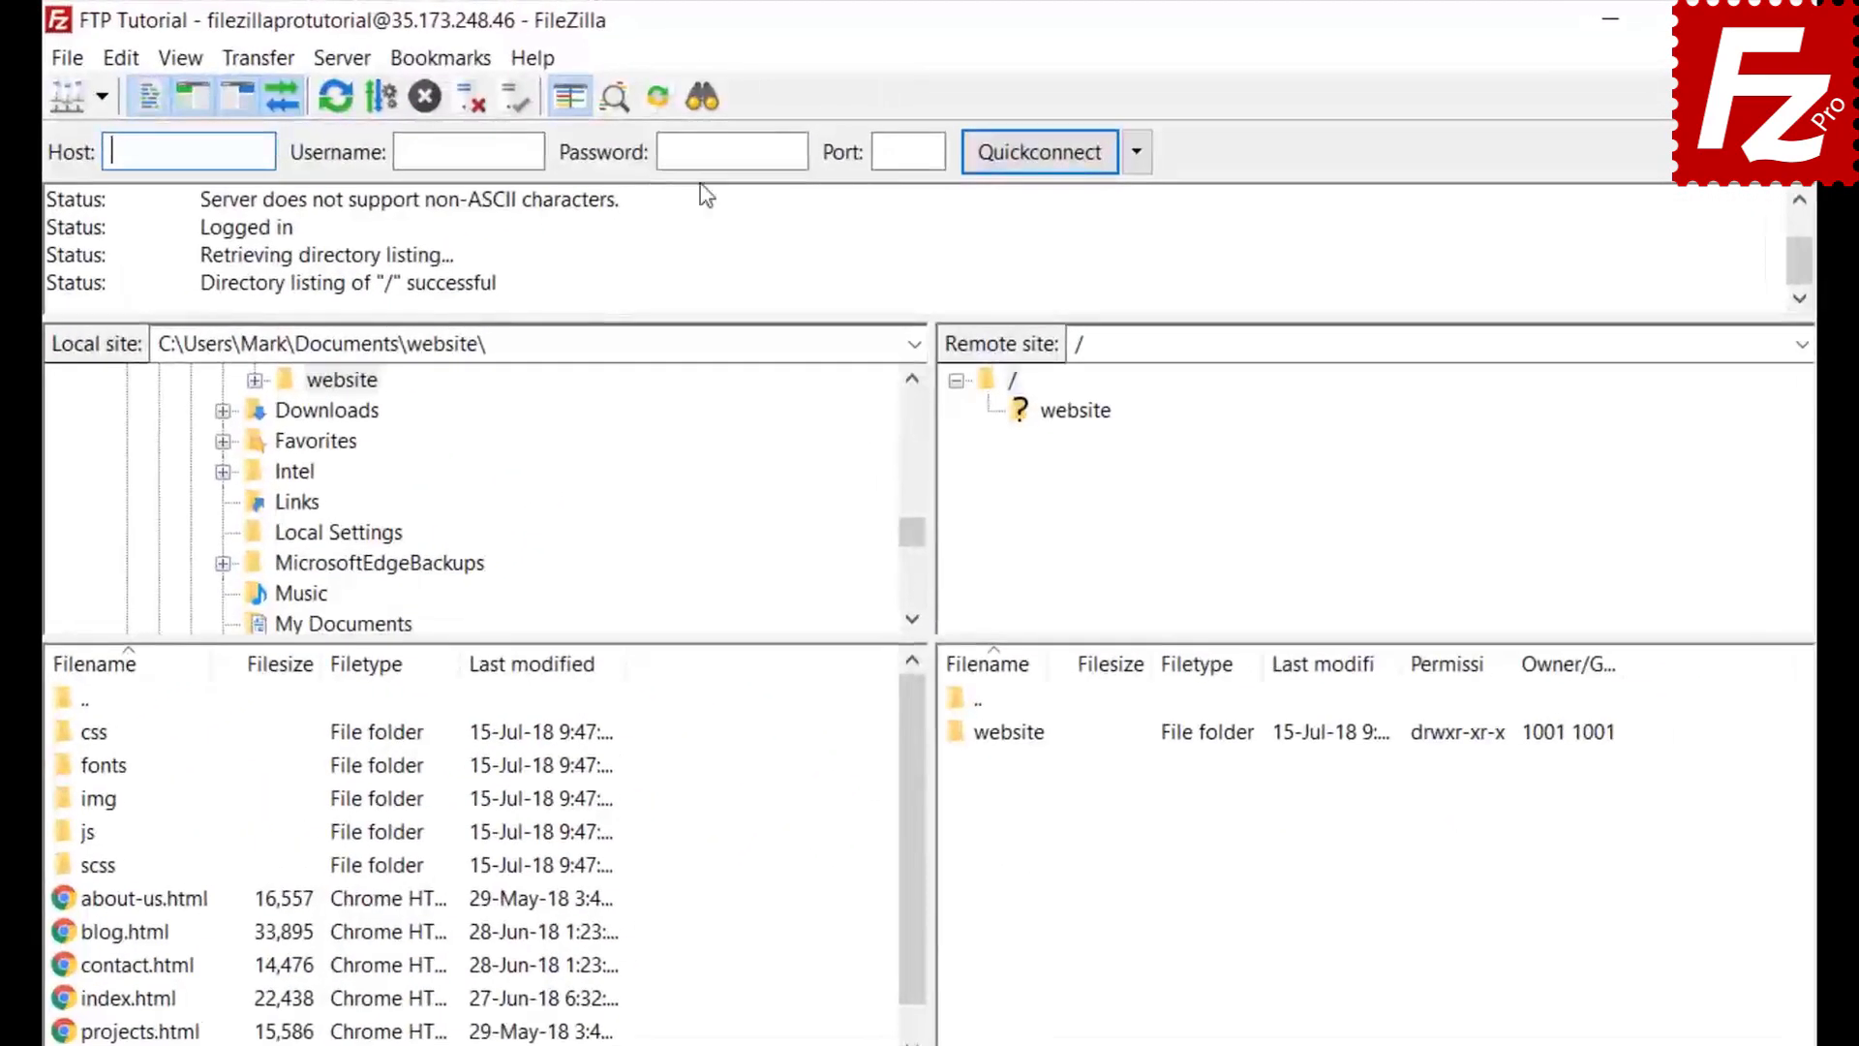
click(702, 97)
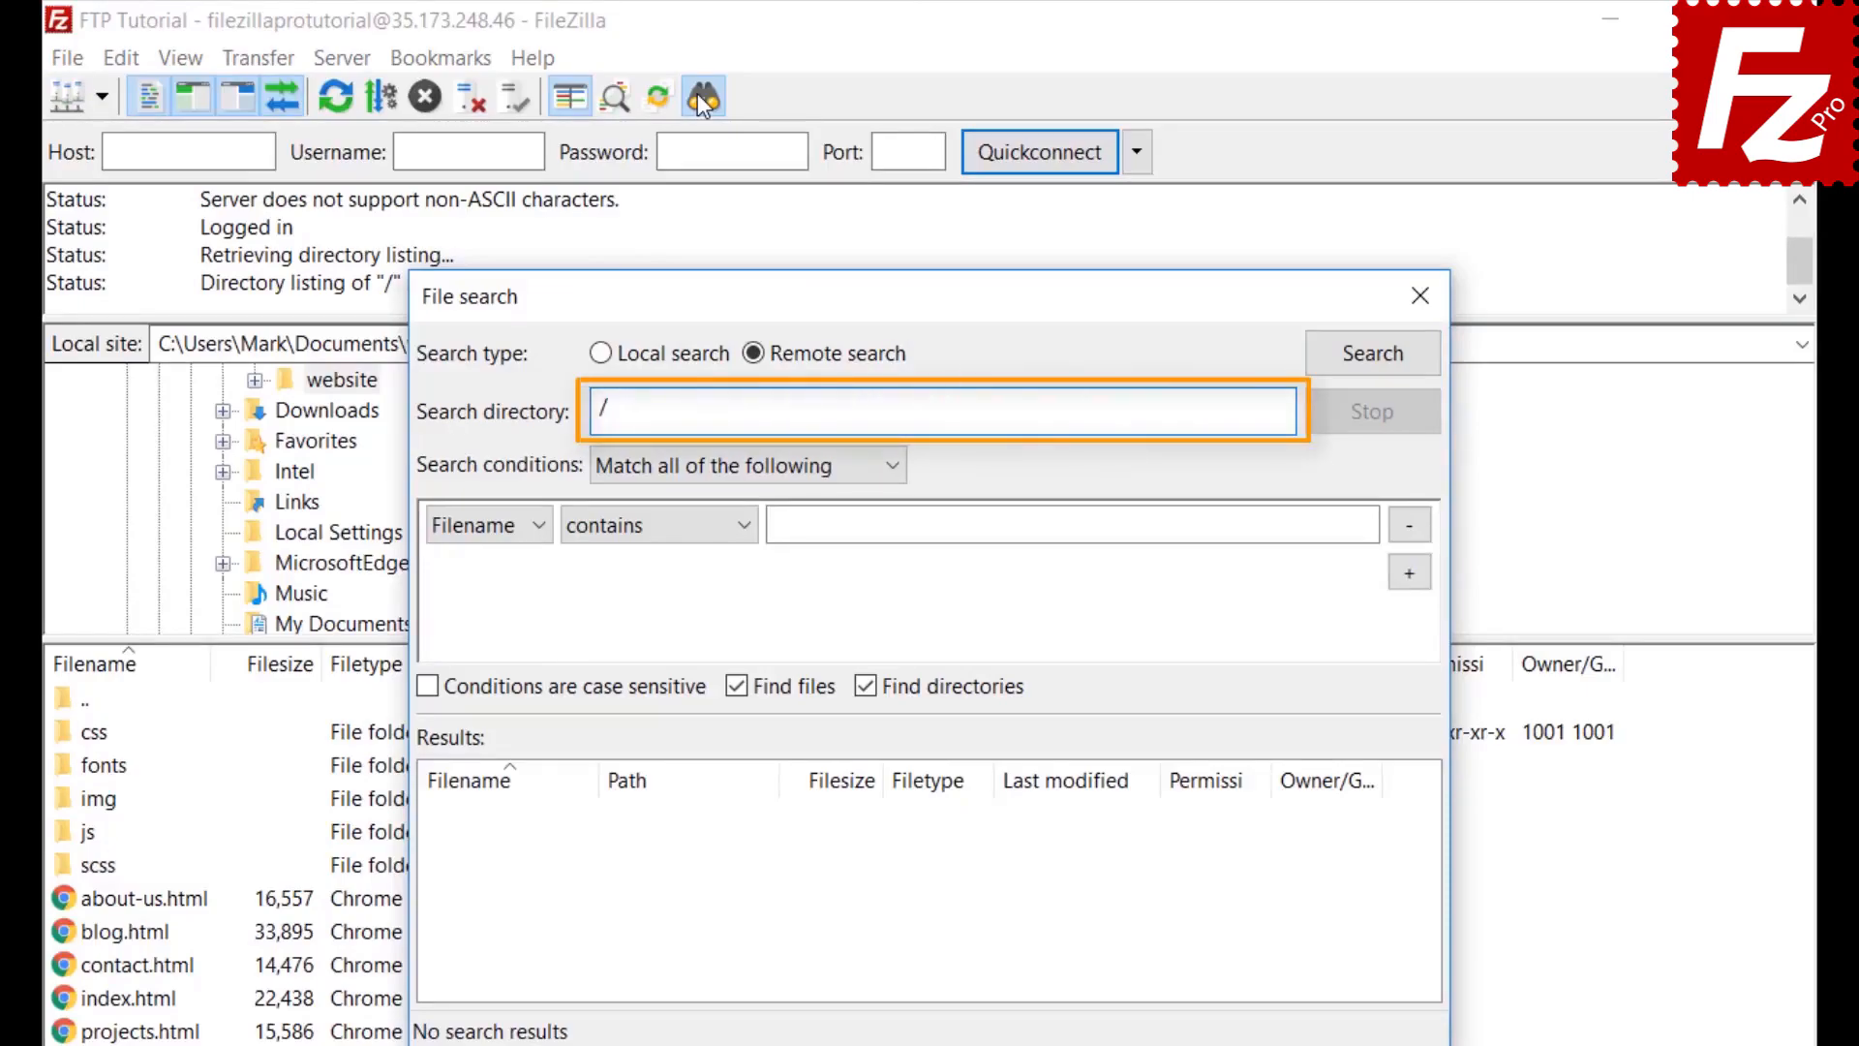
Keep match-all conditions and set the first condition to Filename contains '.jpg'
click(682, 467)
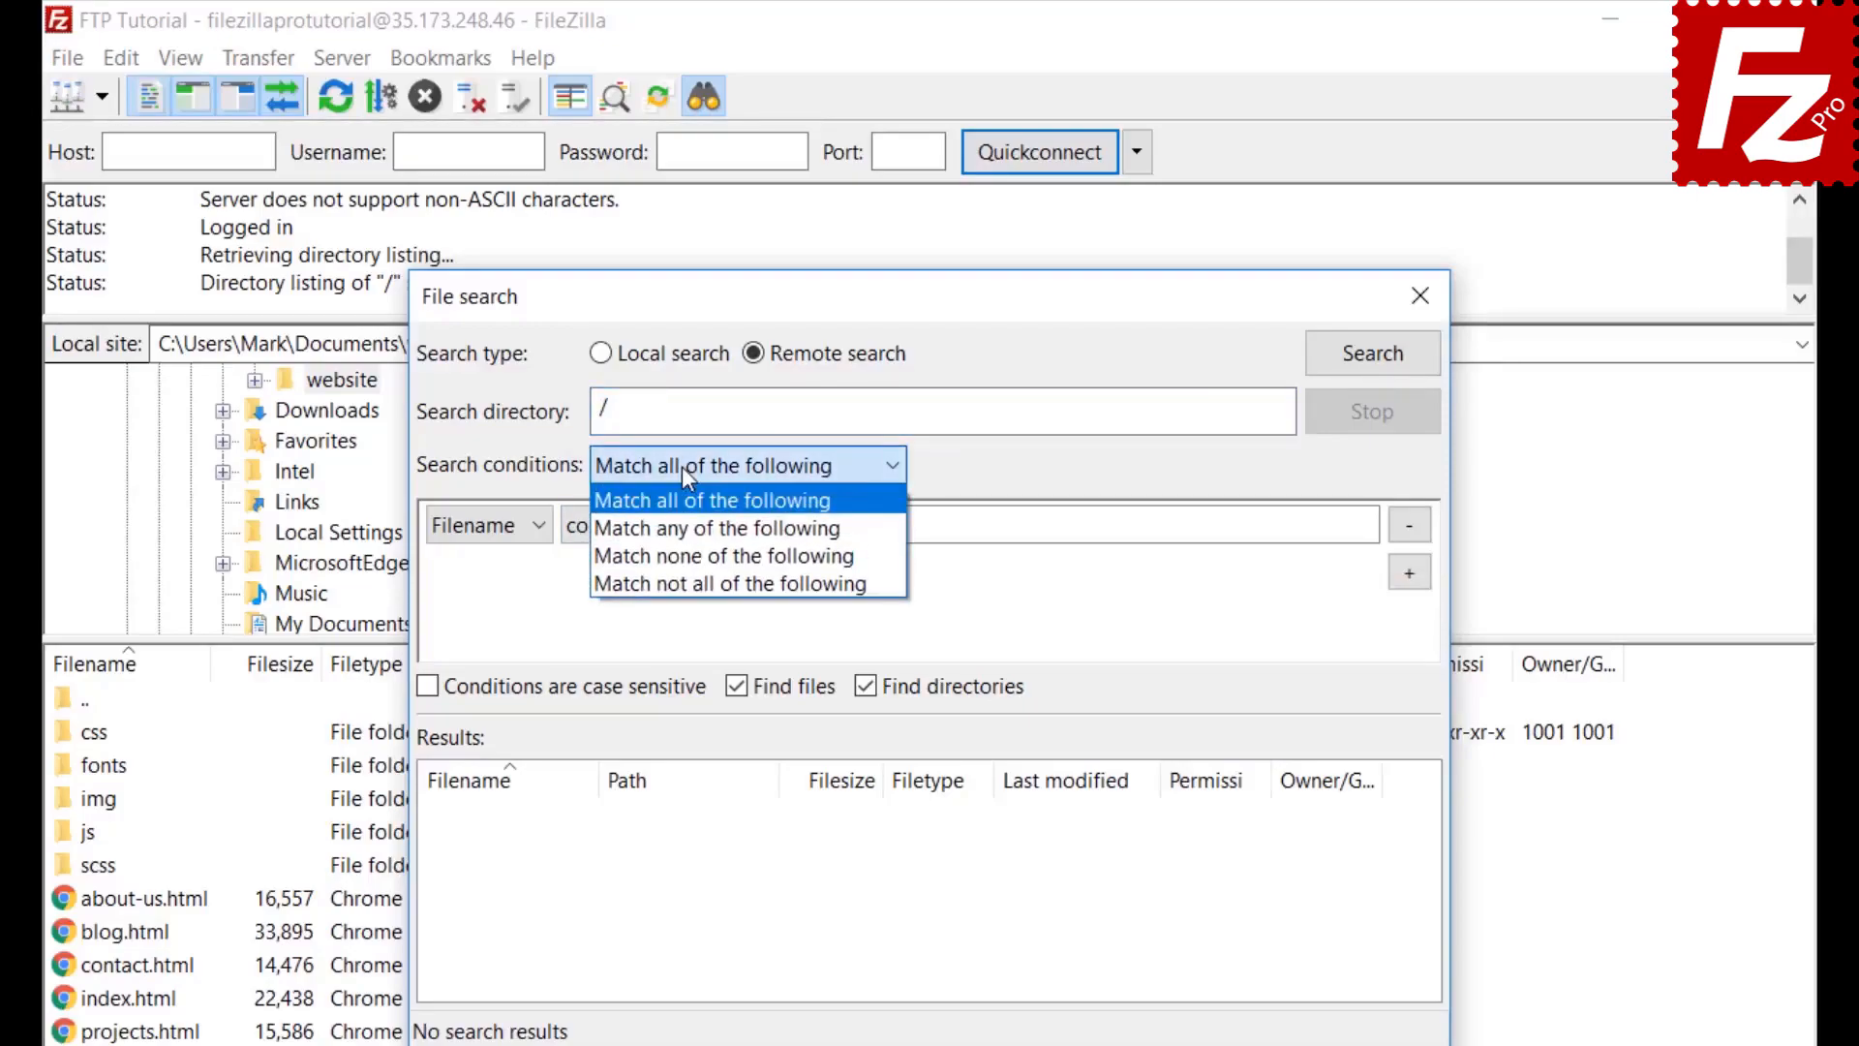
click(682, 467)
click(476, 532)
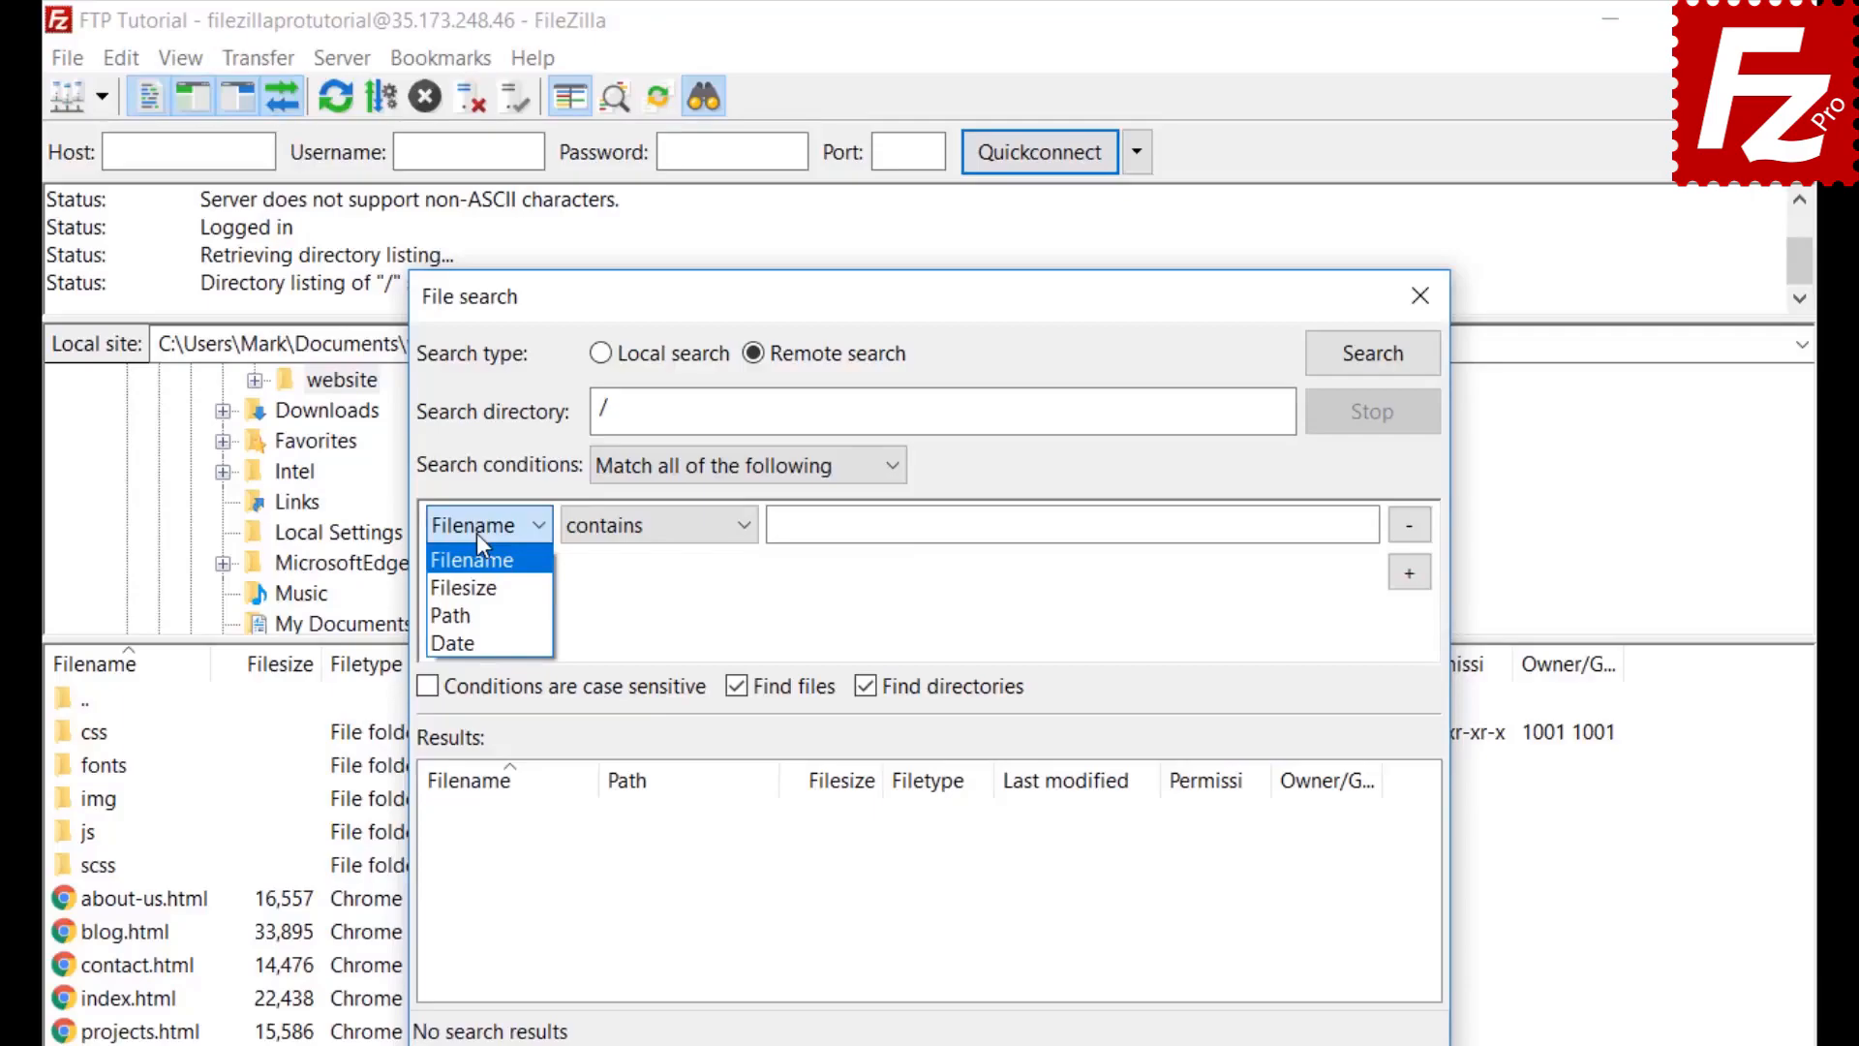
click(477, 533)
click(660, 548)
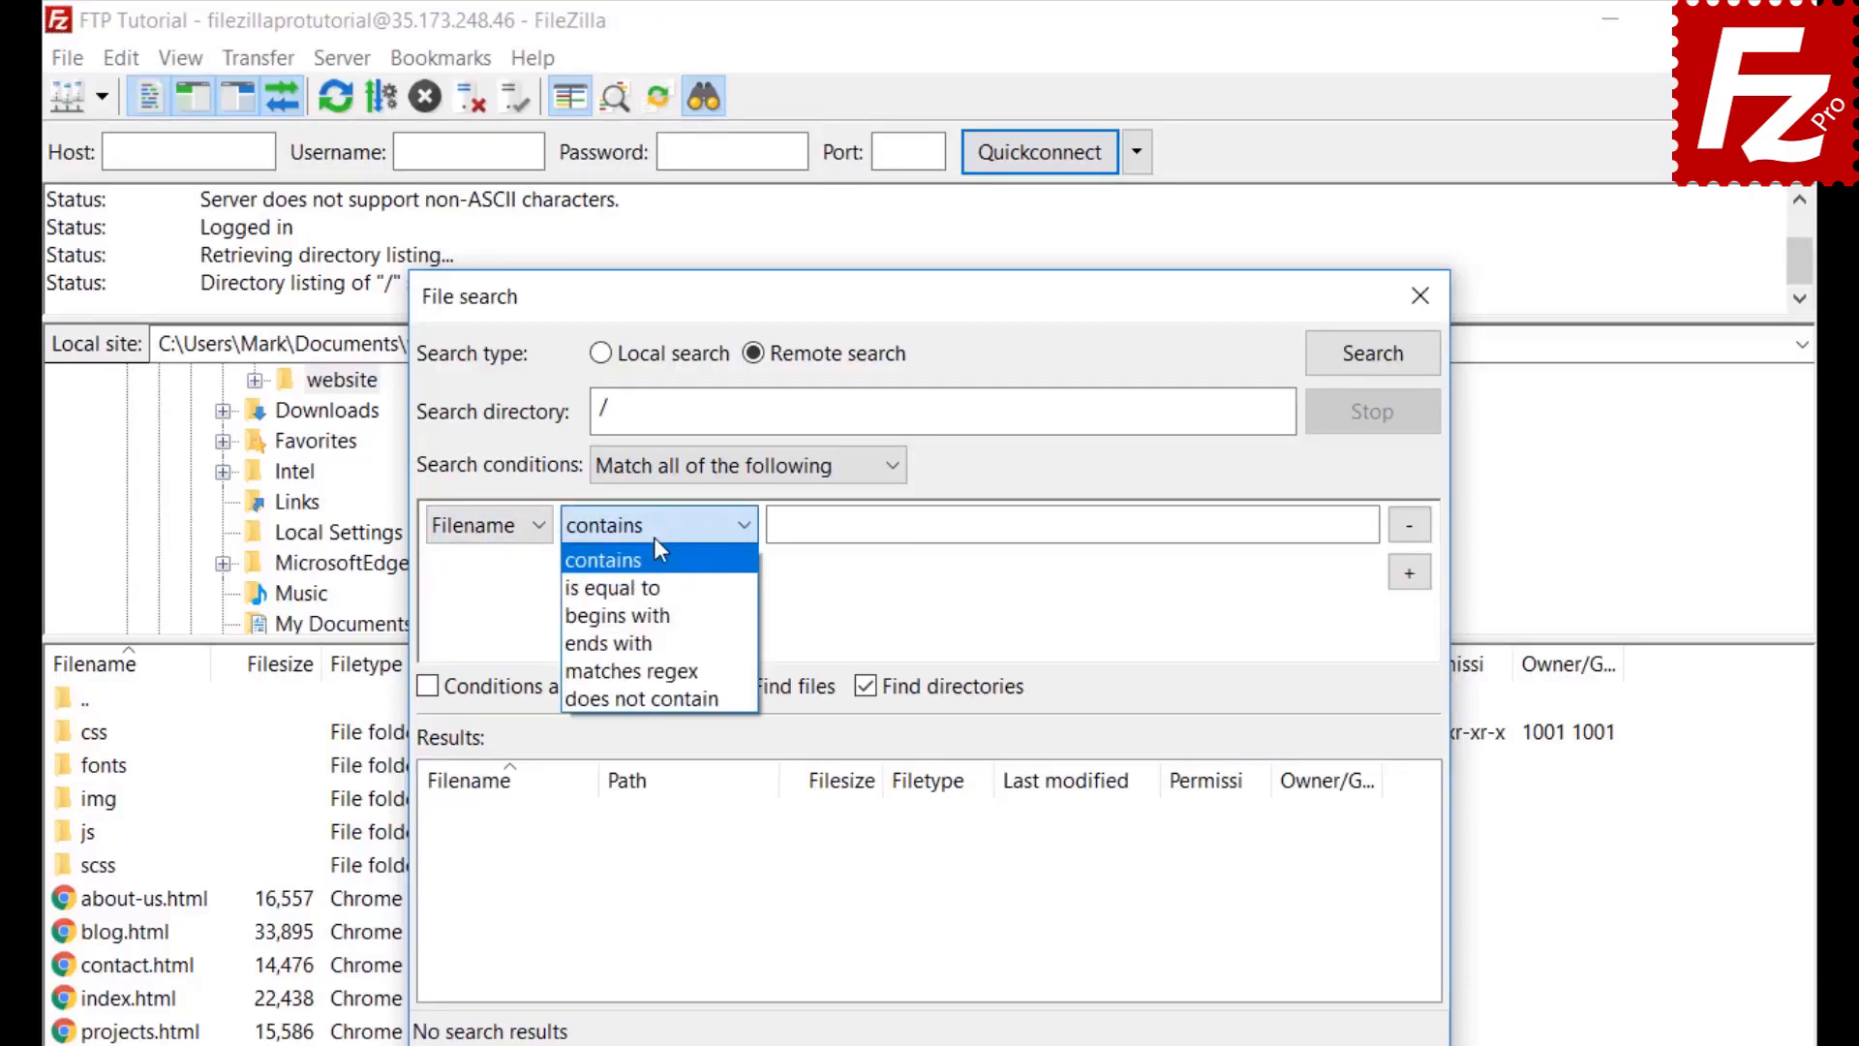
click(654, 540)
click(510, 526)
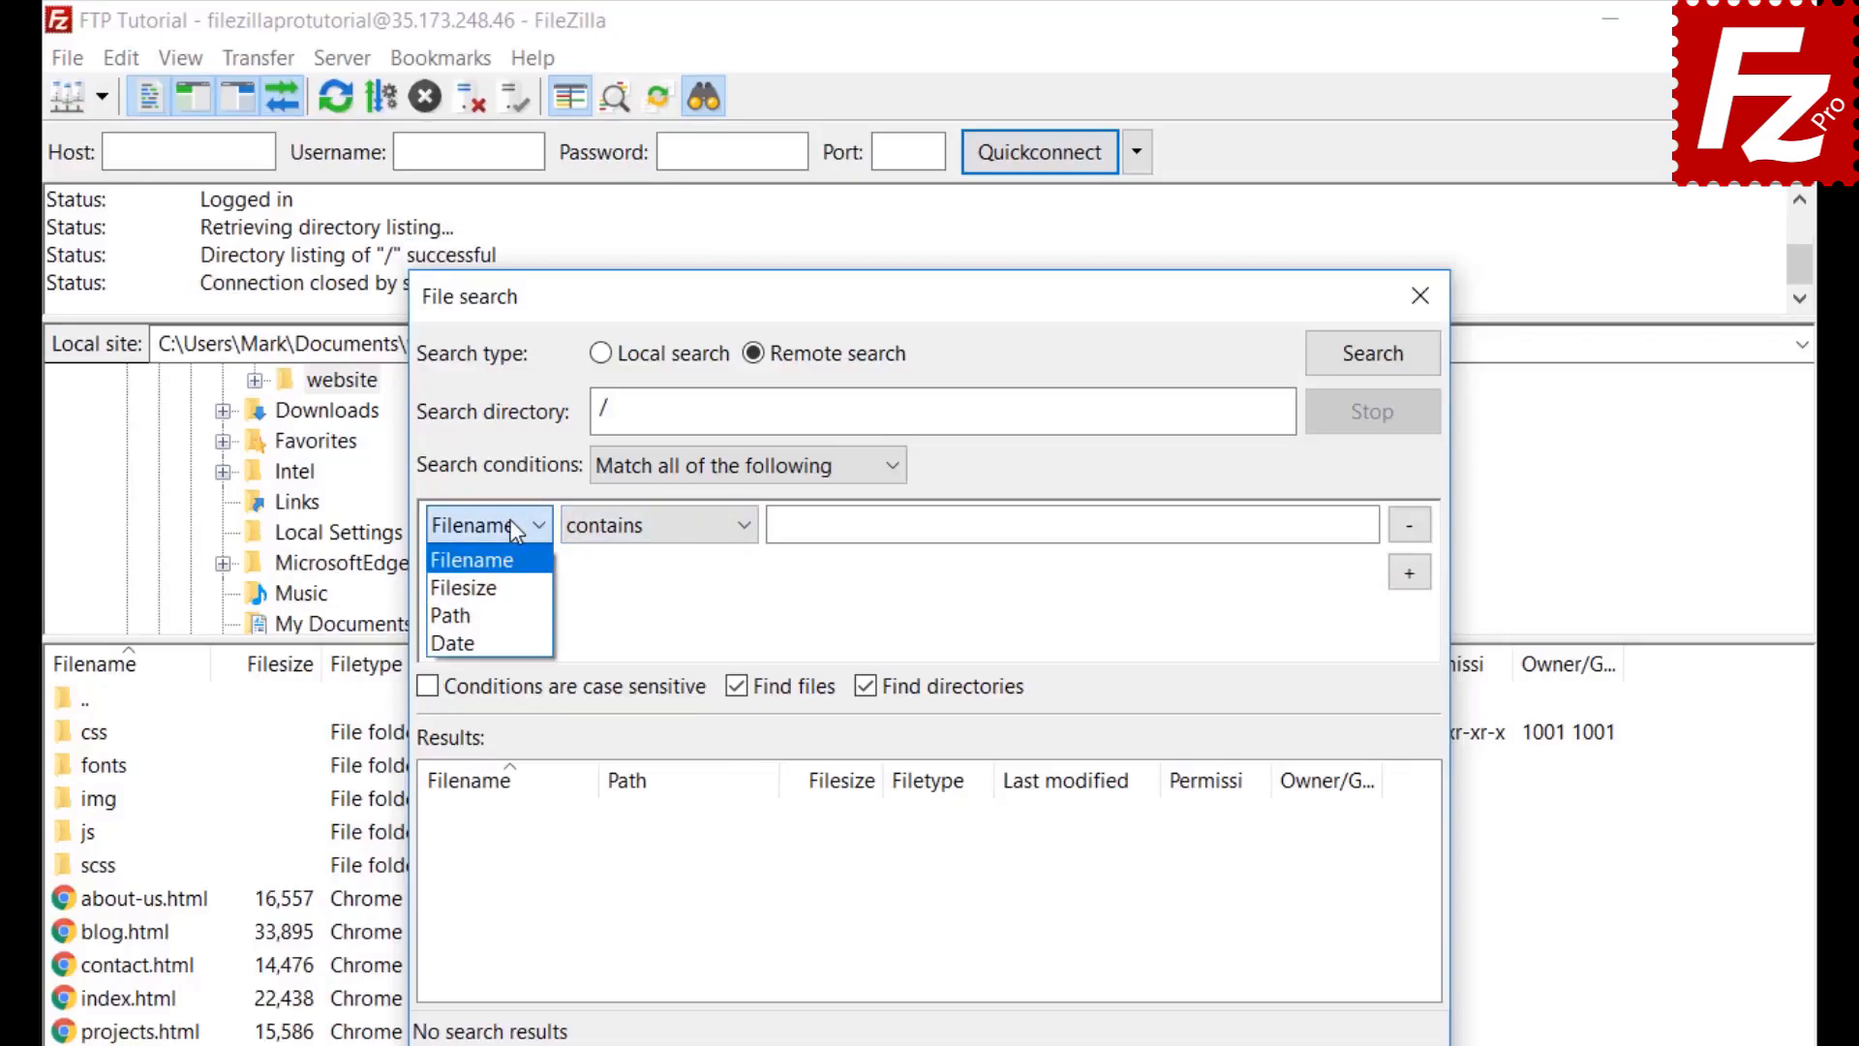
click(512, 565)
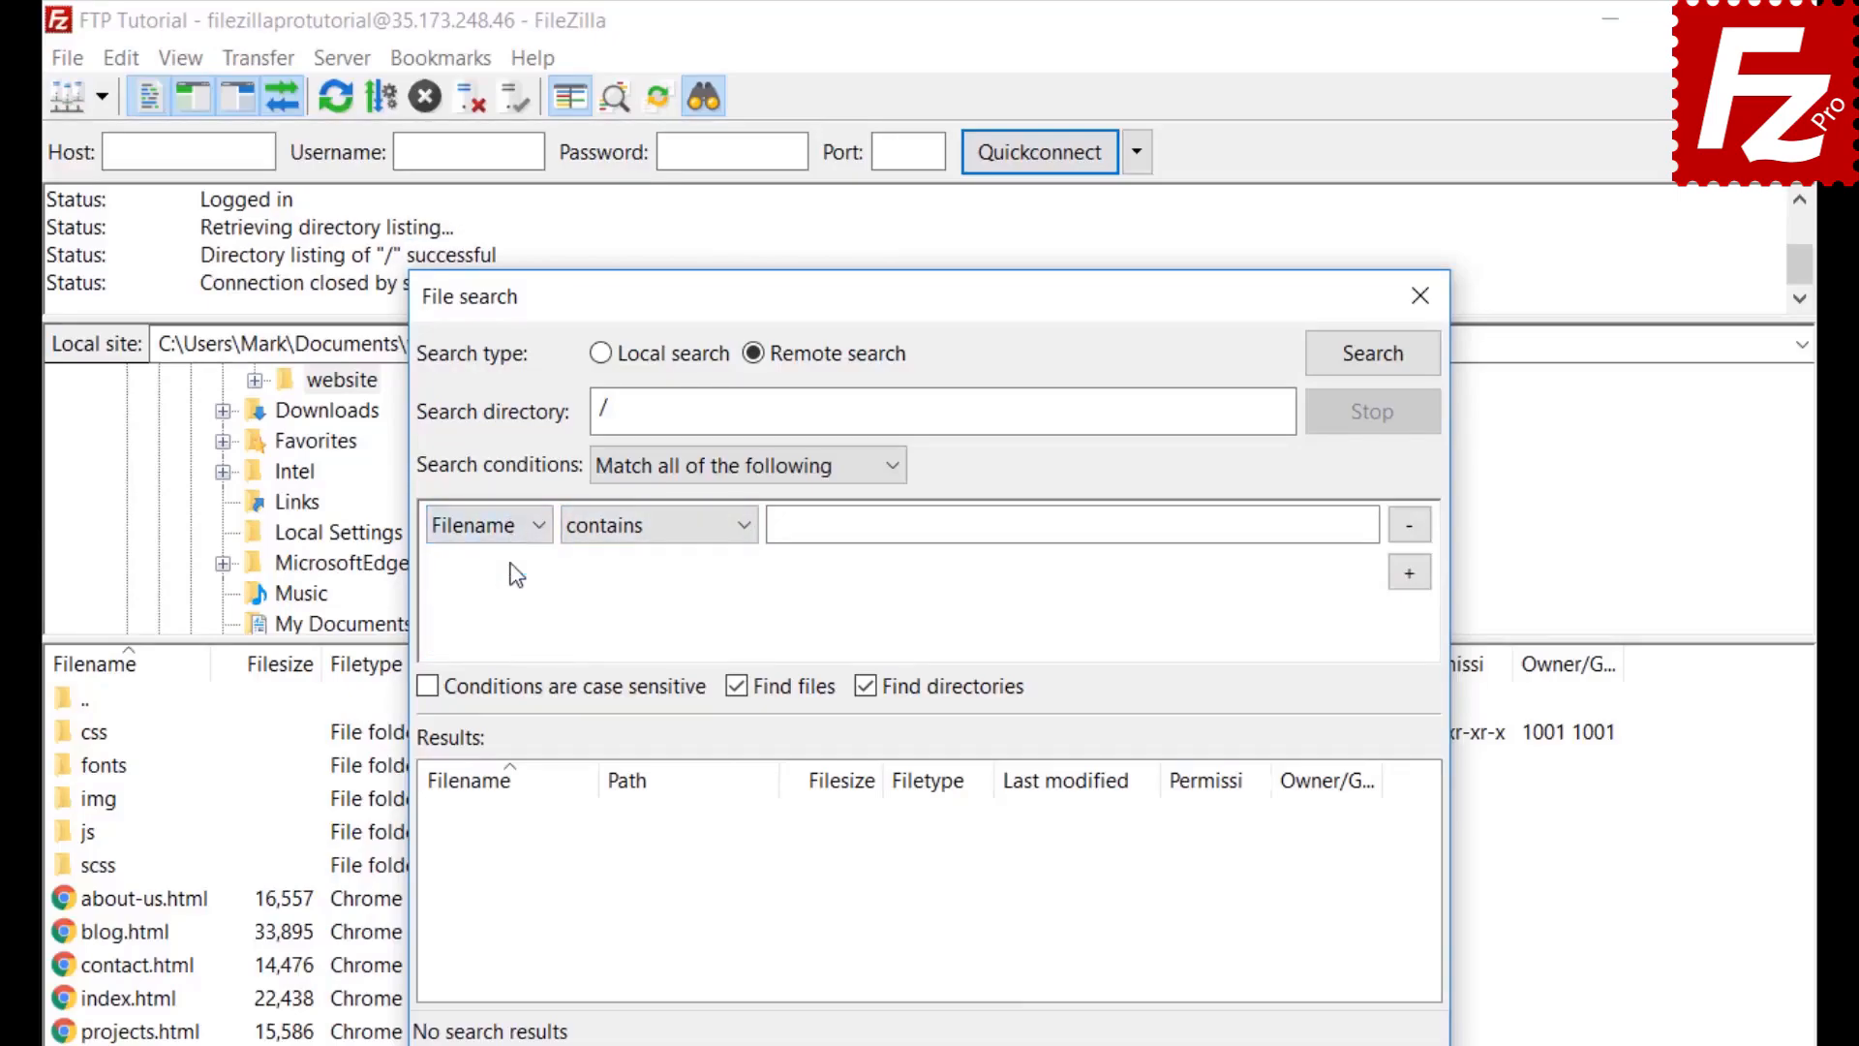
click(649, 523)
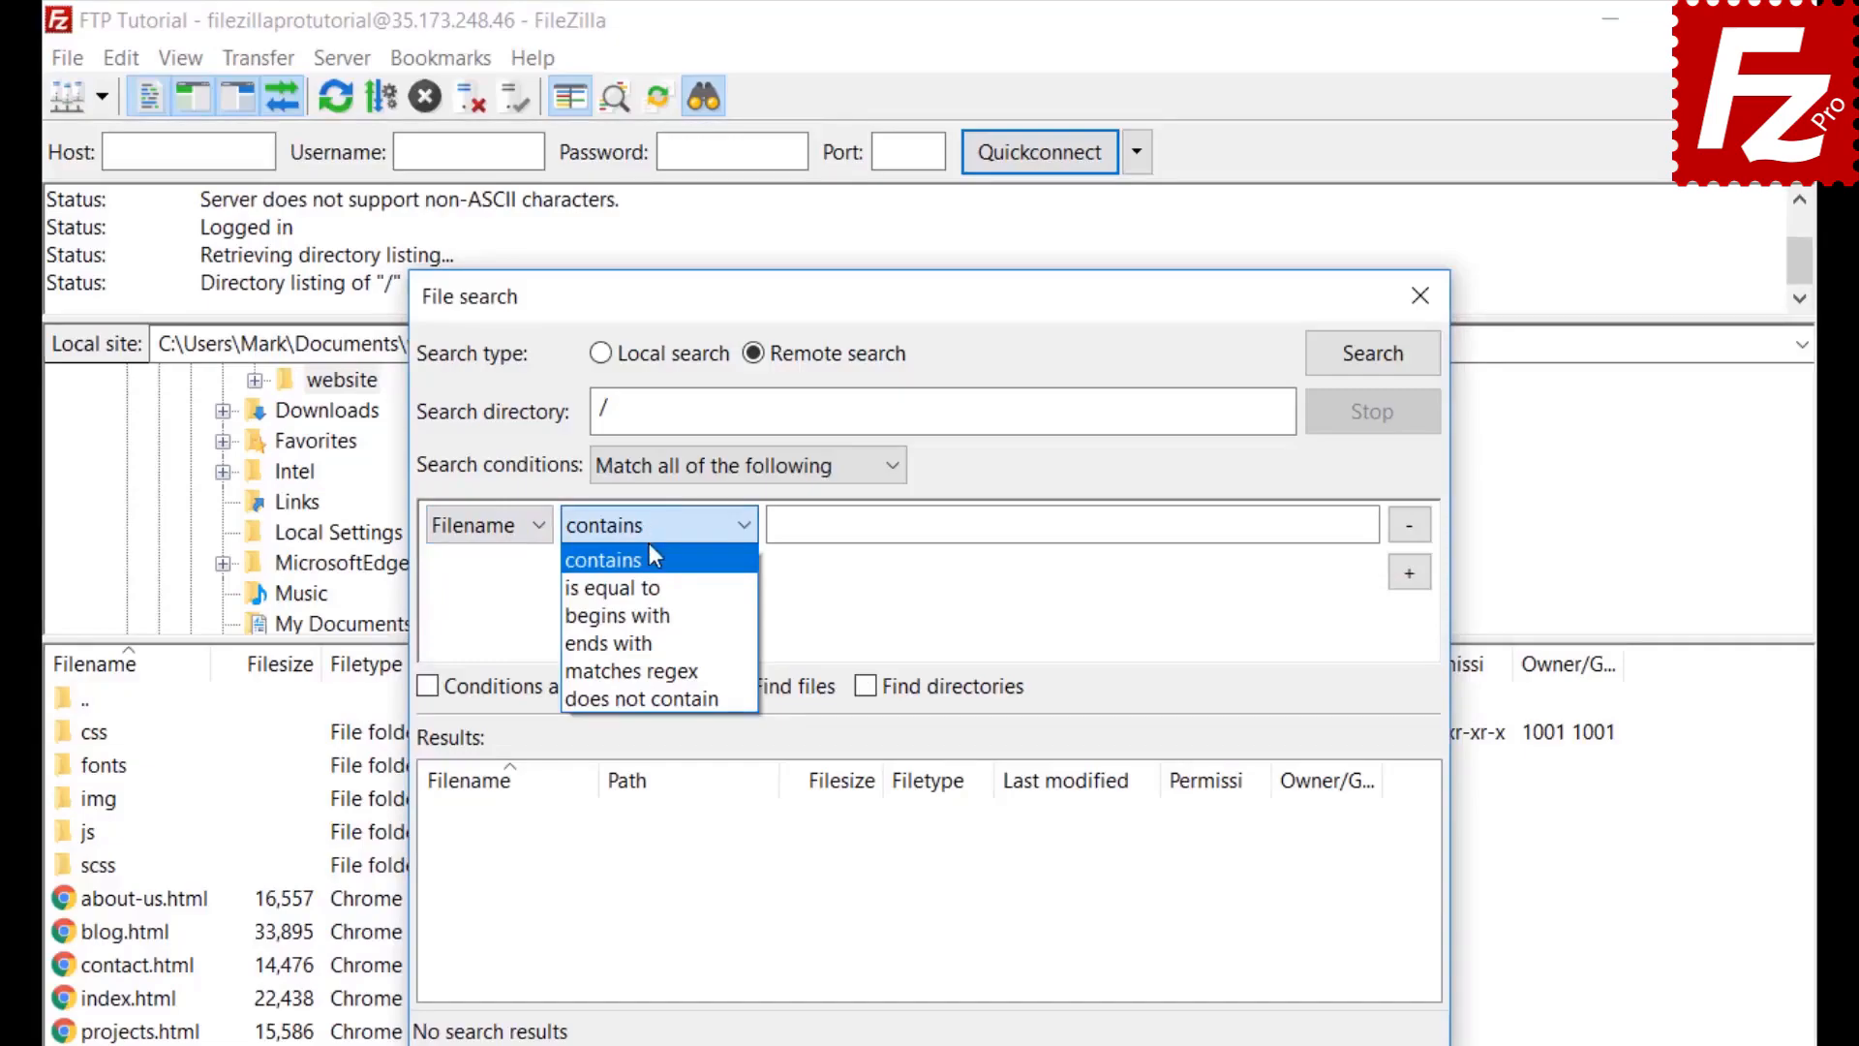
click(651, 548)
click(849, 527)
text(.jpg)
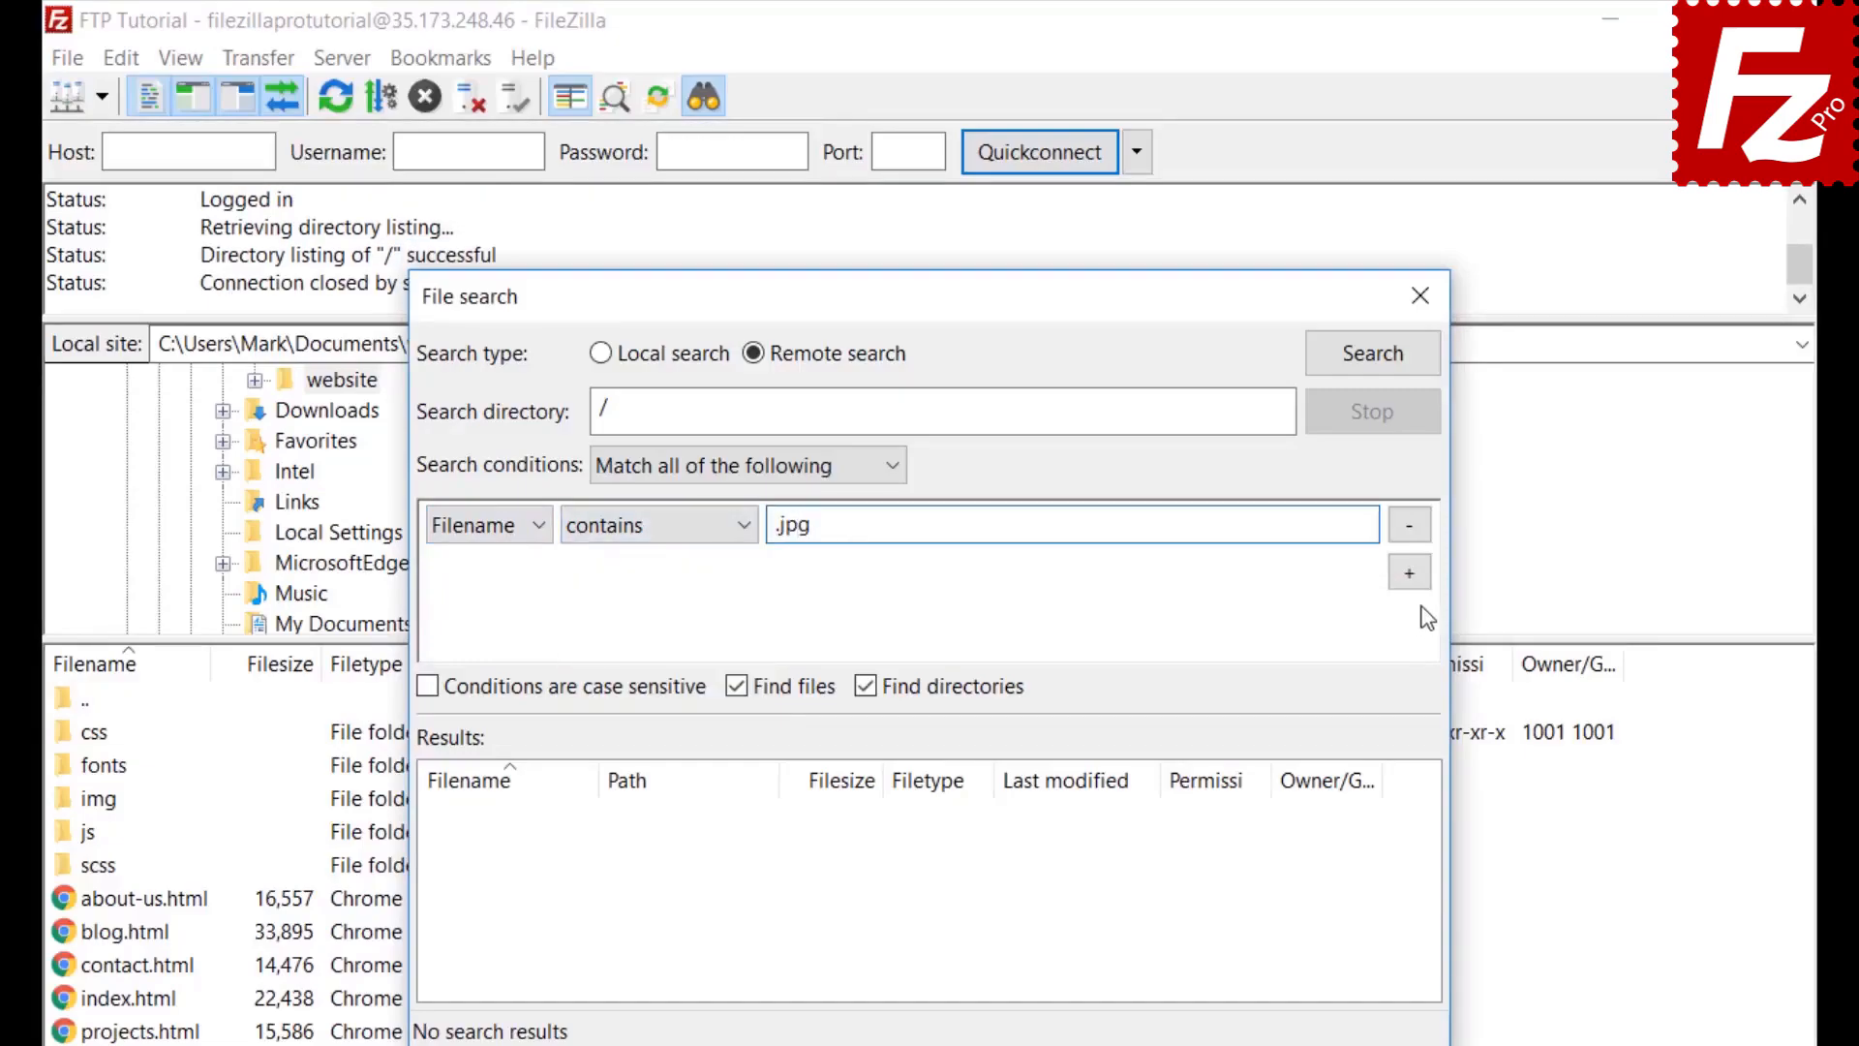
Add a second condition Filesize greater than 500000 bytes and exclude directories from results
click(1410, 573)
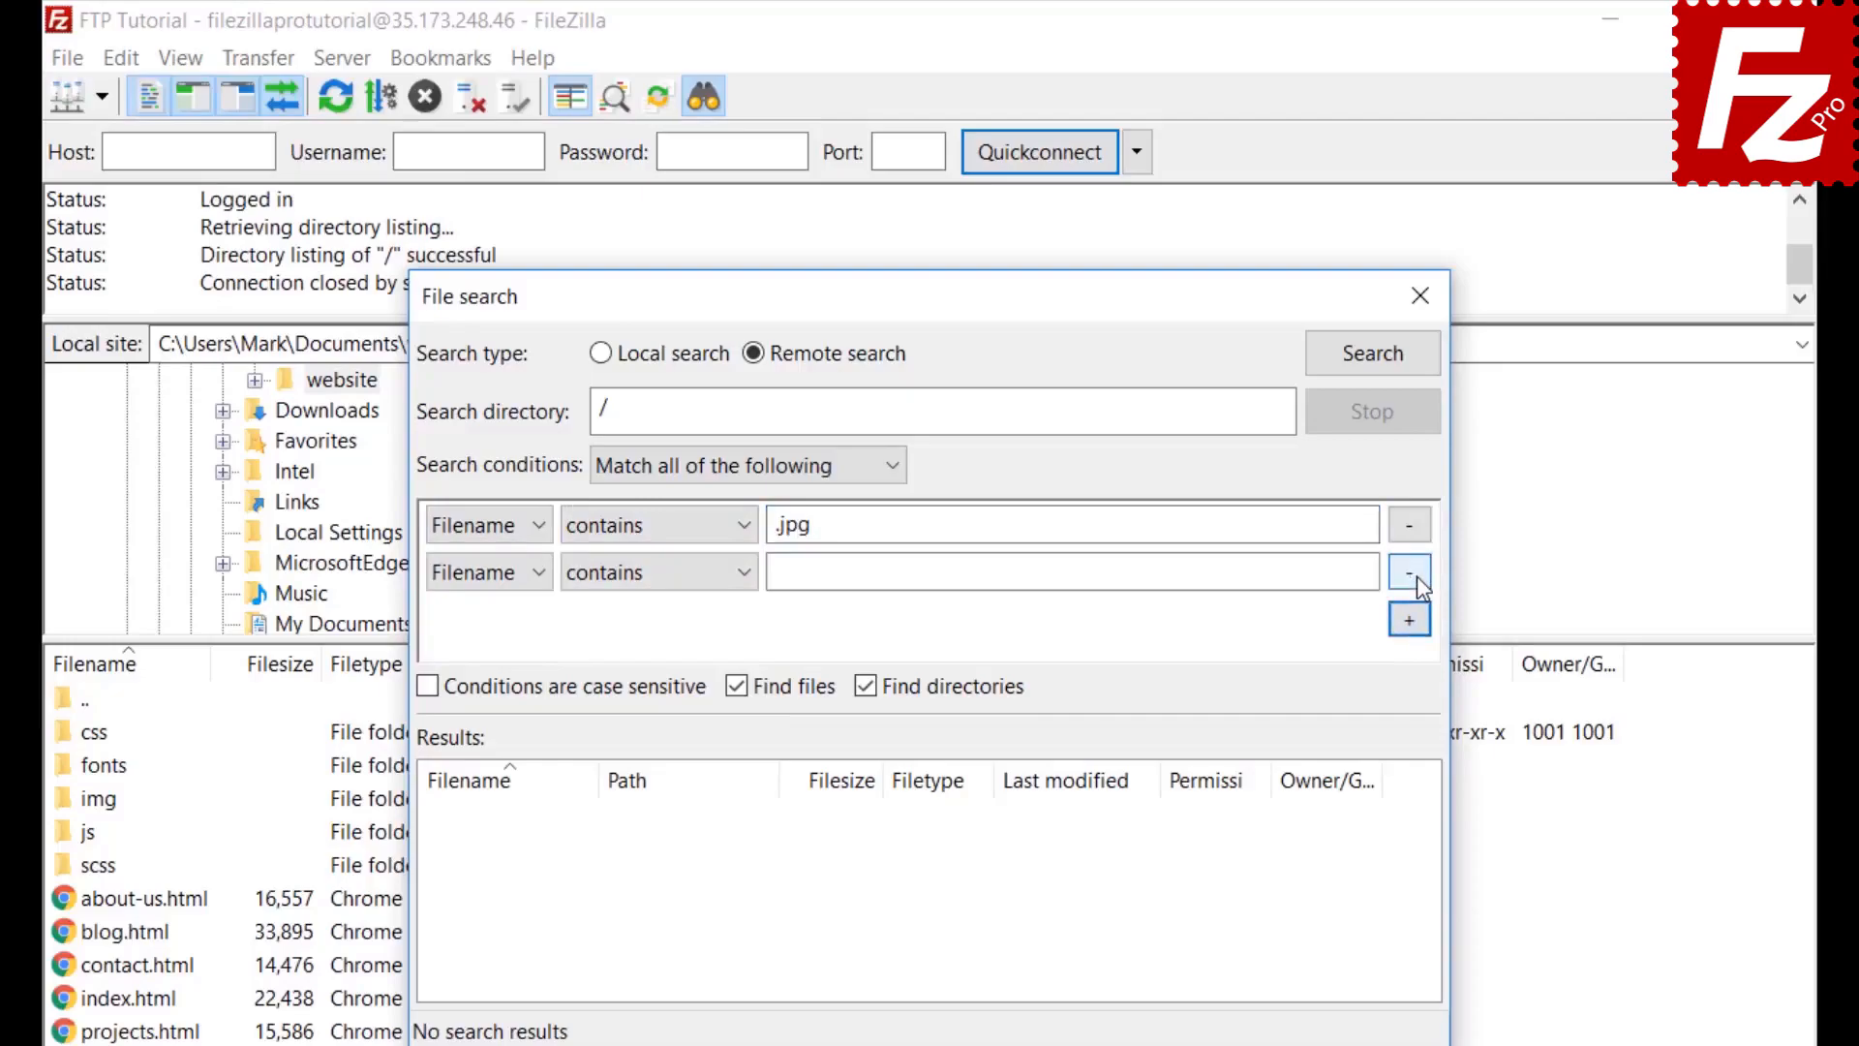
click(484, 572)
click(478, 639)
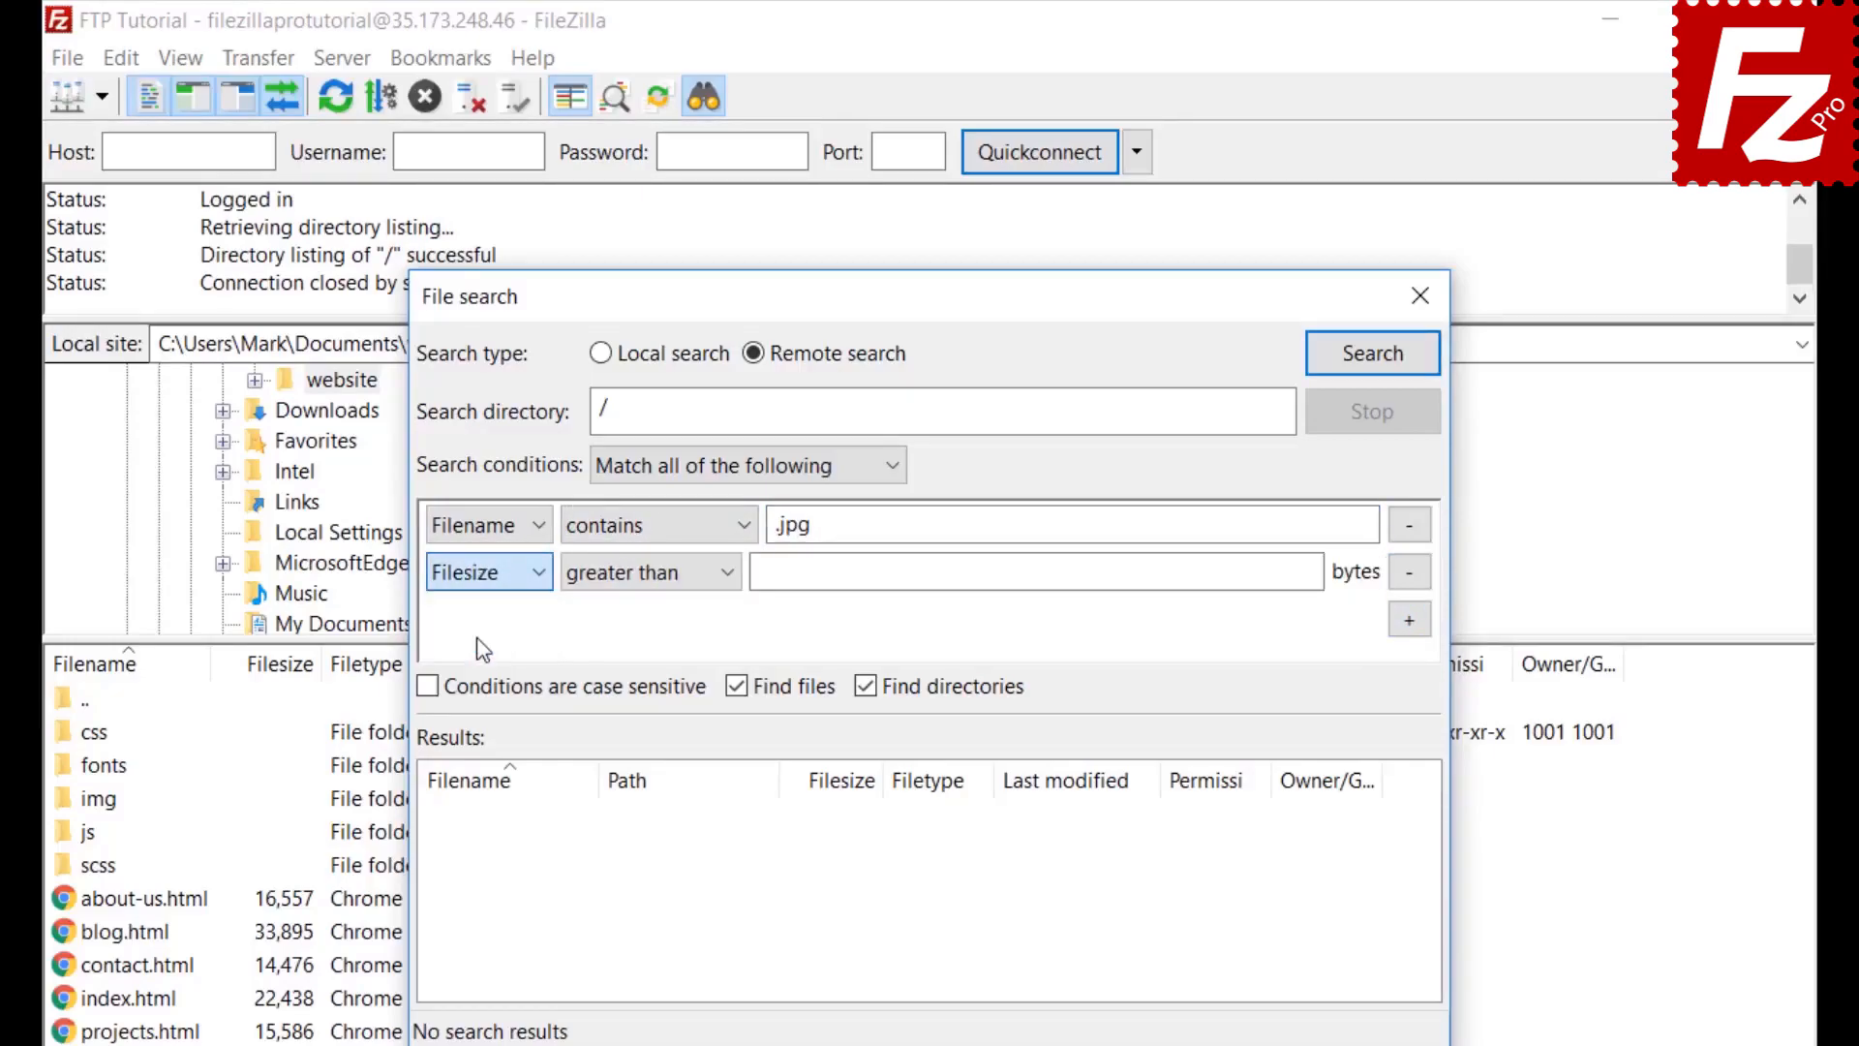
click(623, 572)
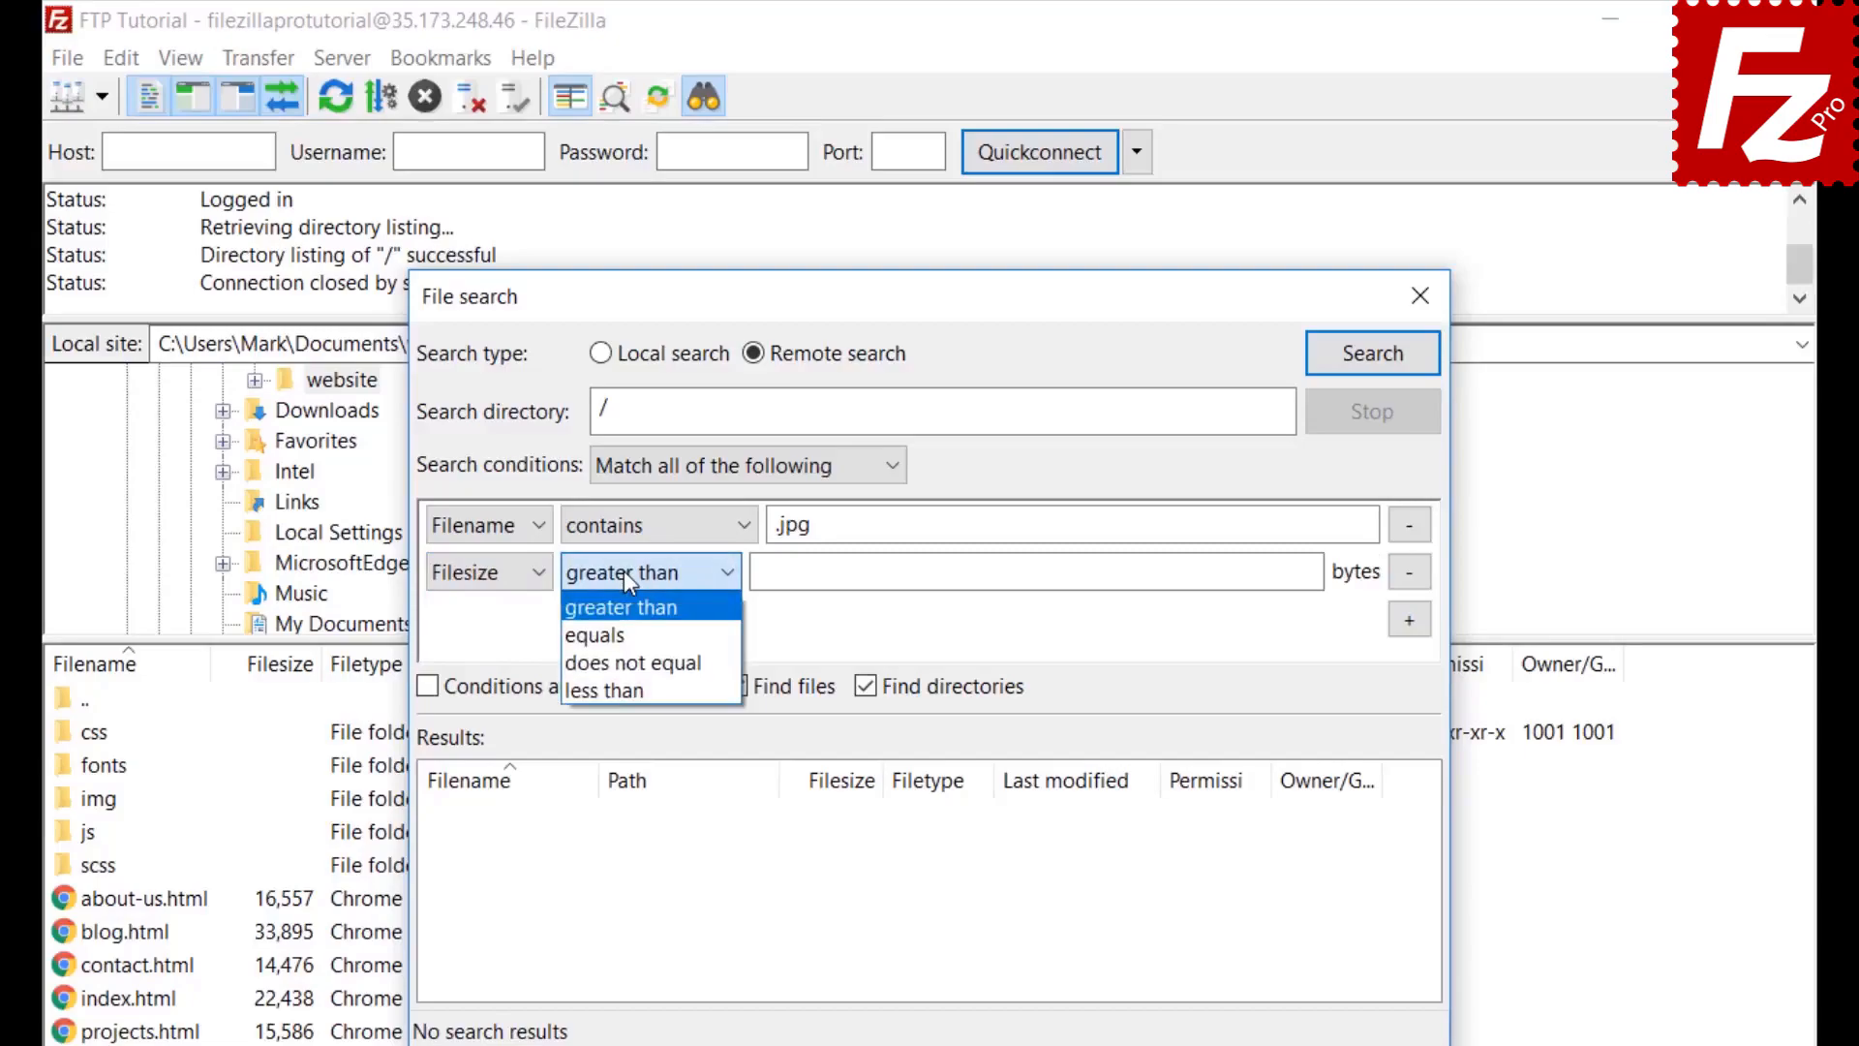
click(623, 572)
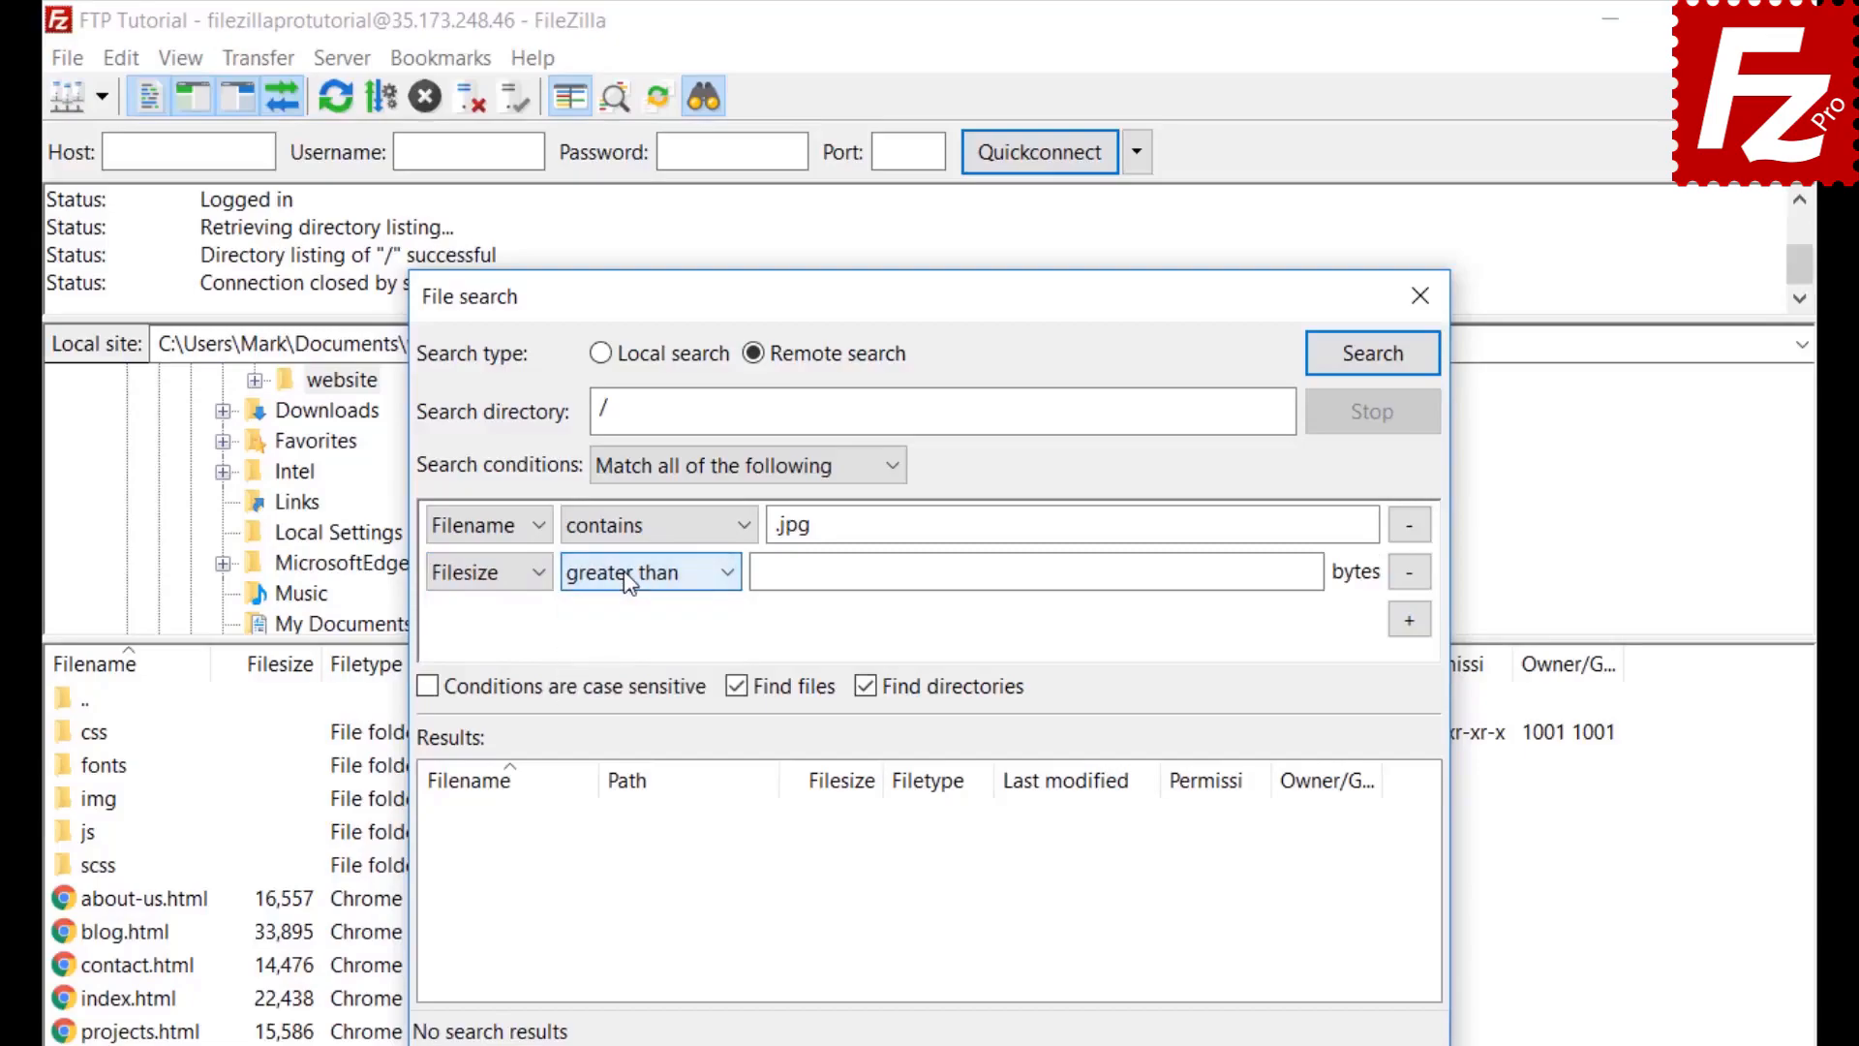
click(772, 570)
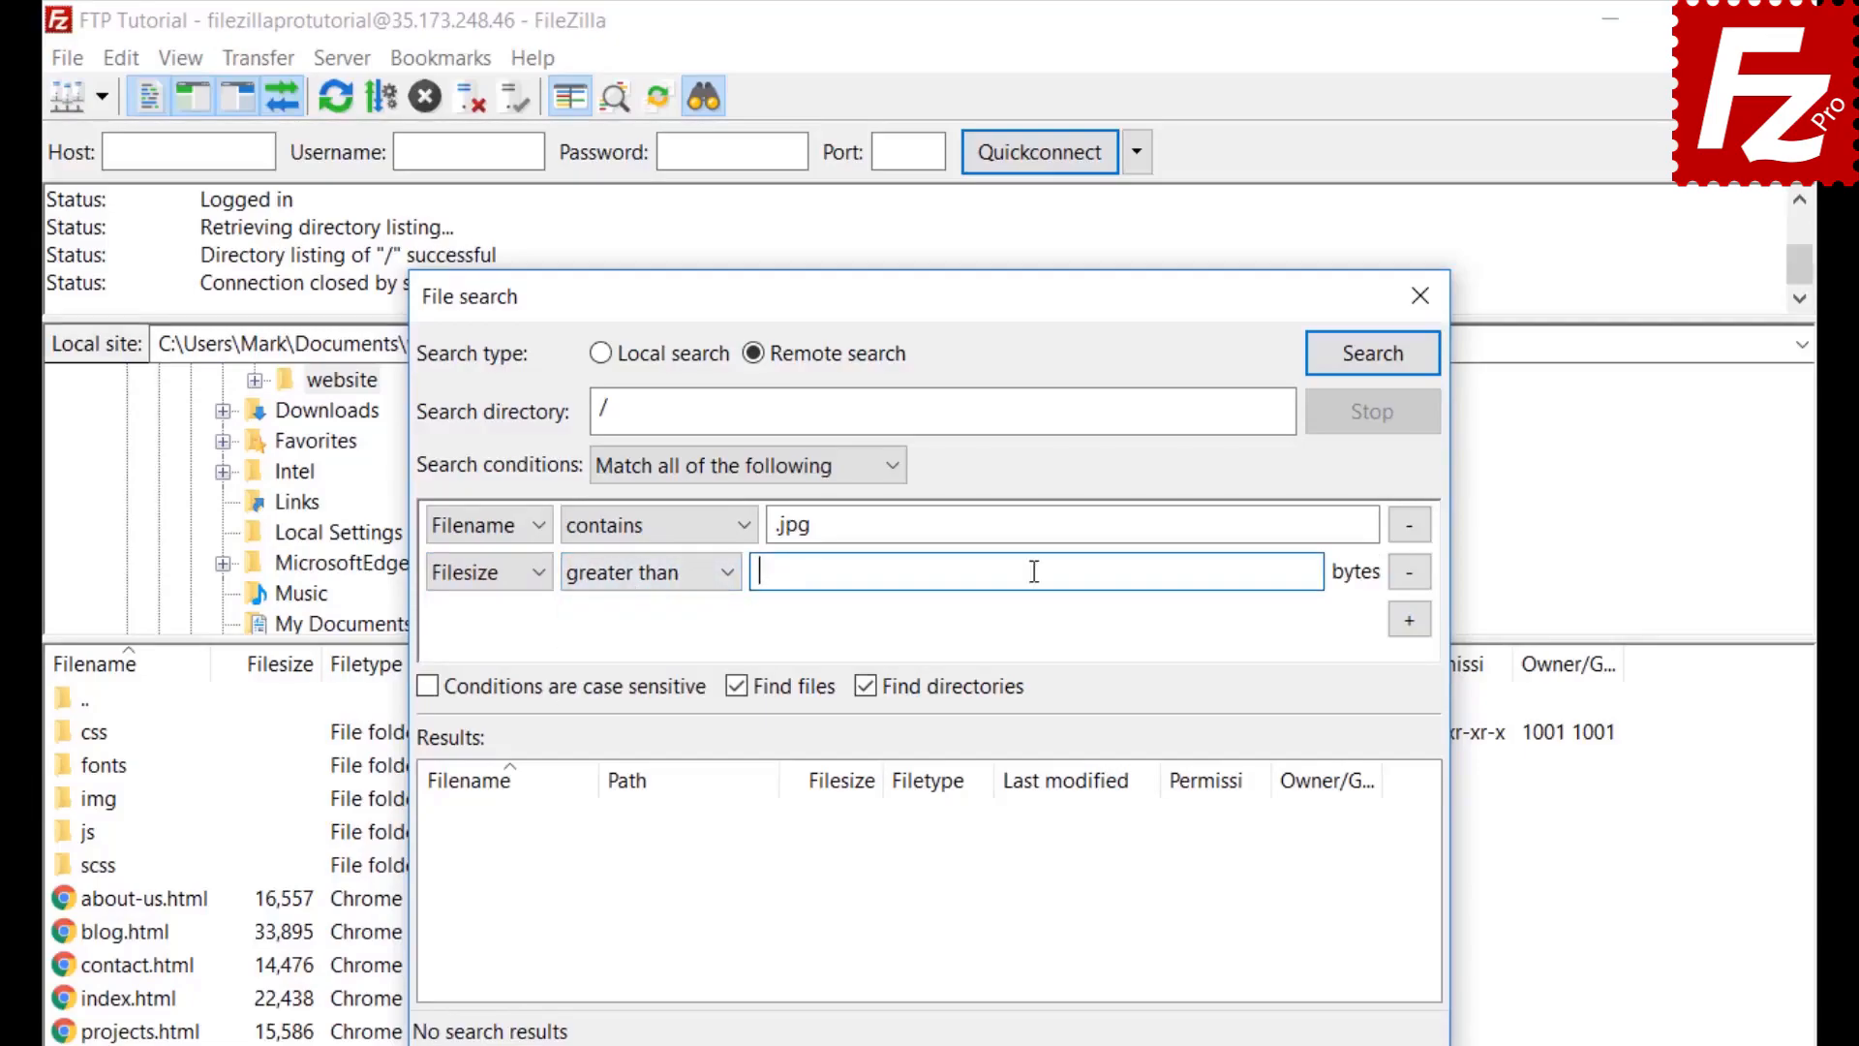
text(500000)
key(Return)
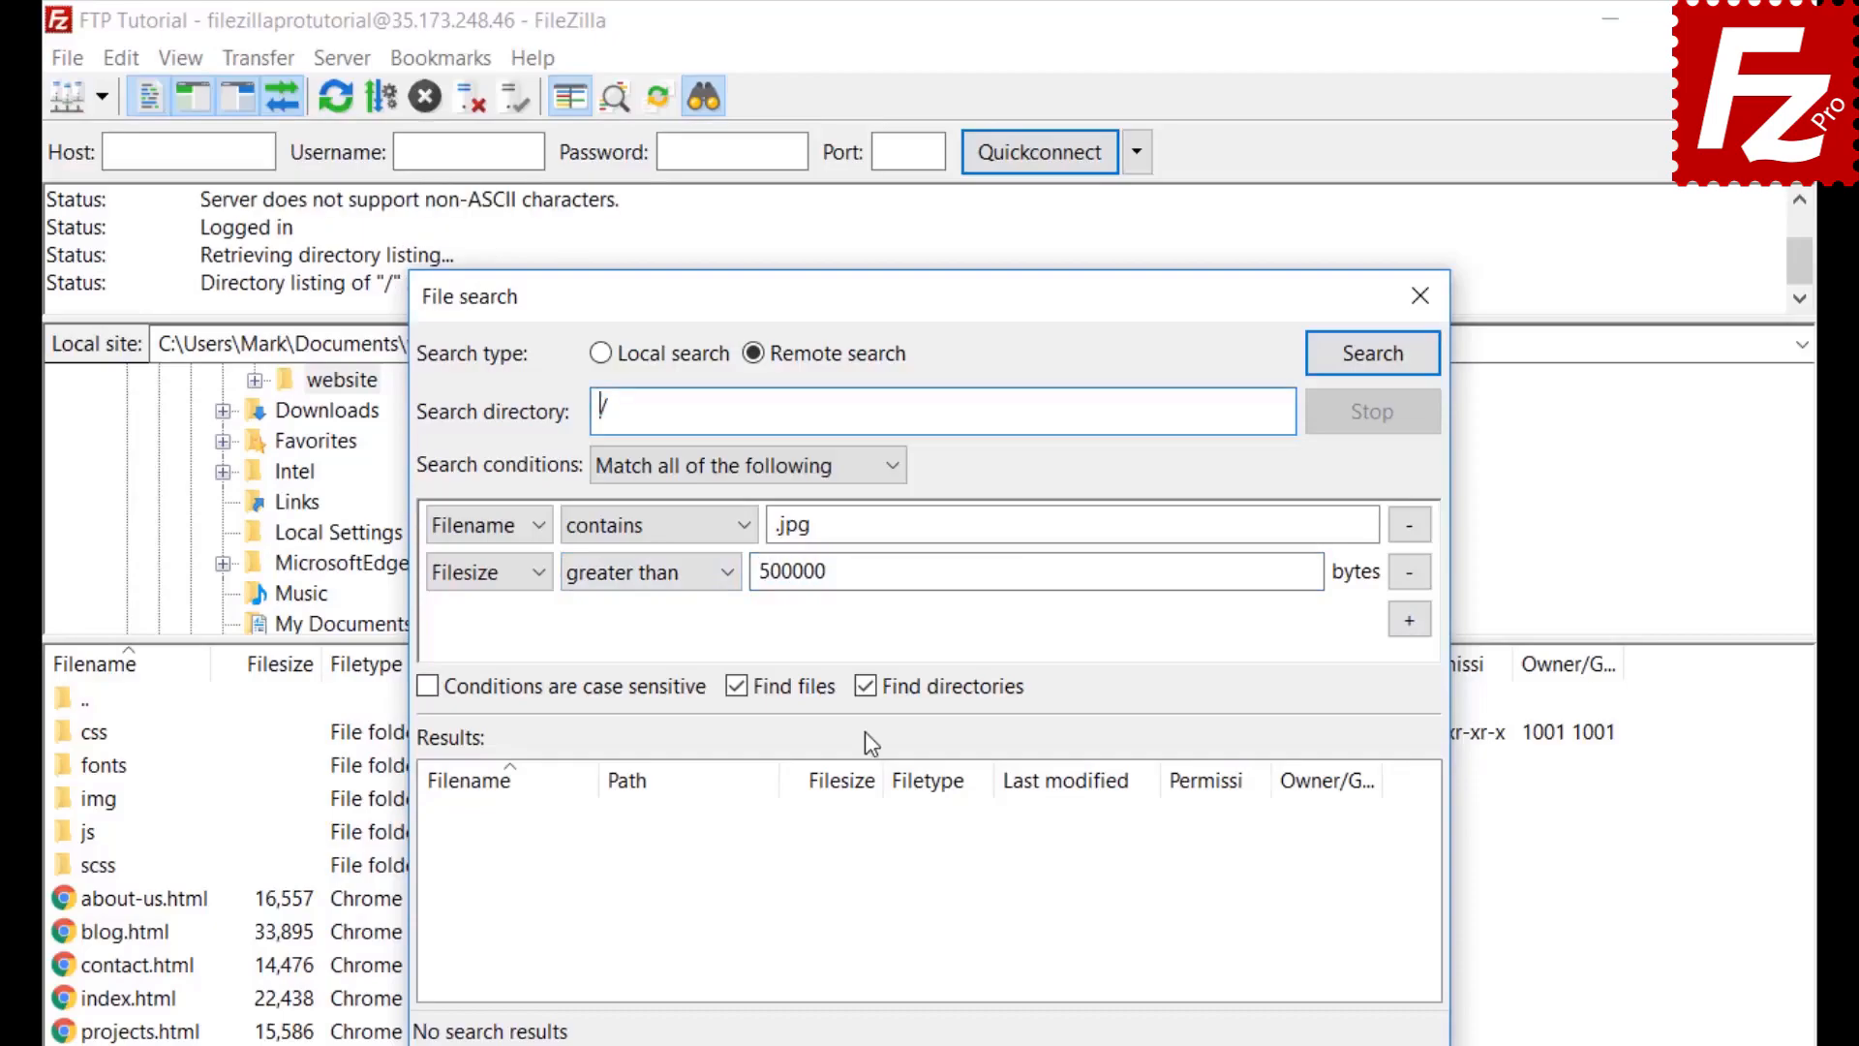
click(868, 690)
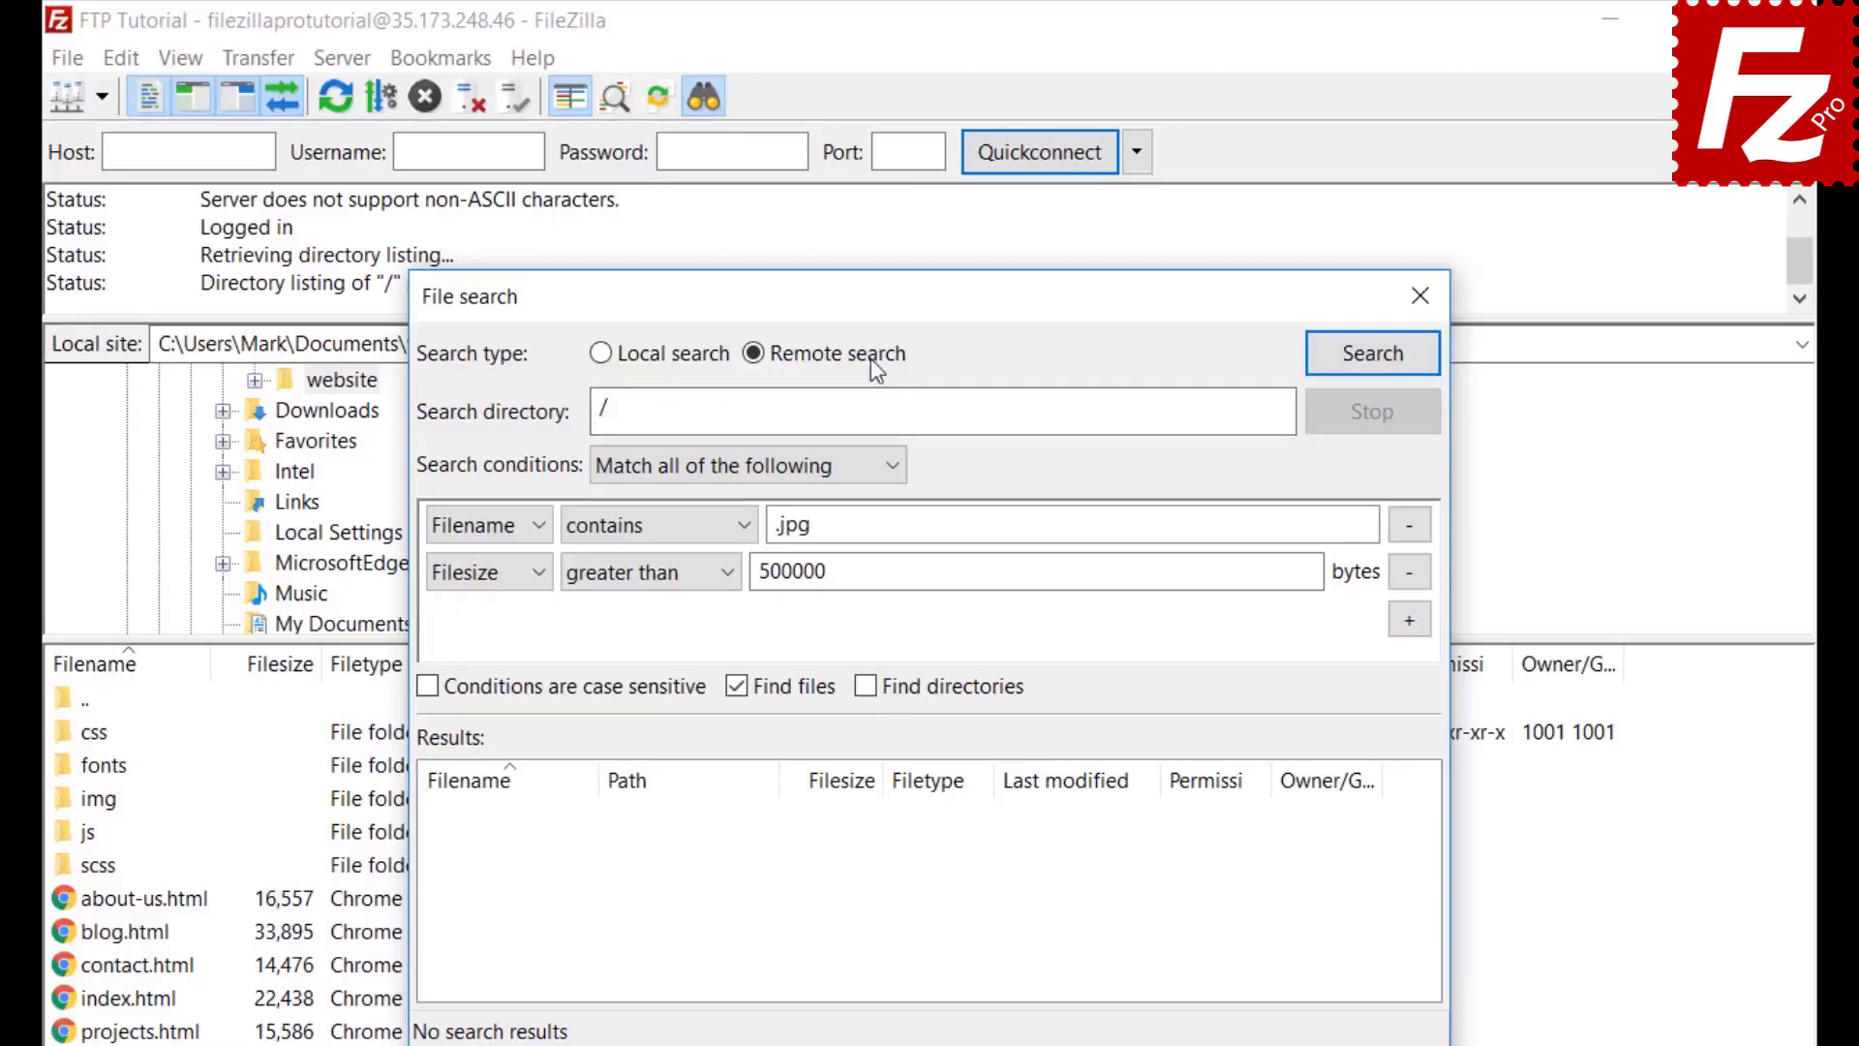
Run the remote search, add the found feature-bg.jpg to the download queue, and close the search window
drag(872, 290, 1222, 293)
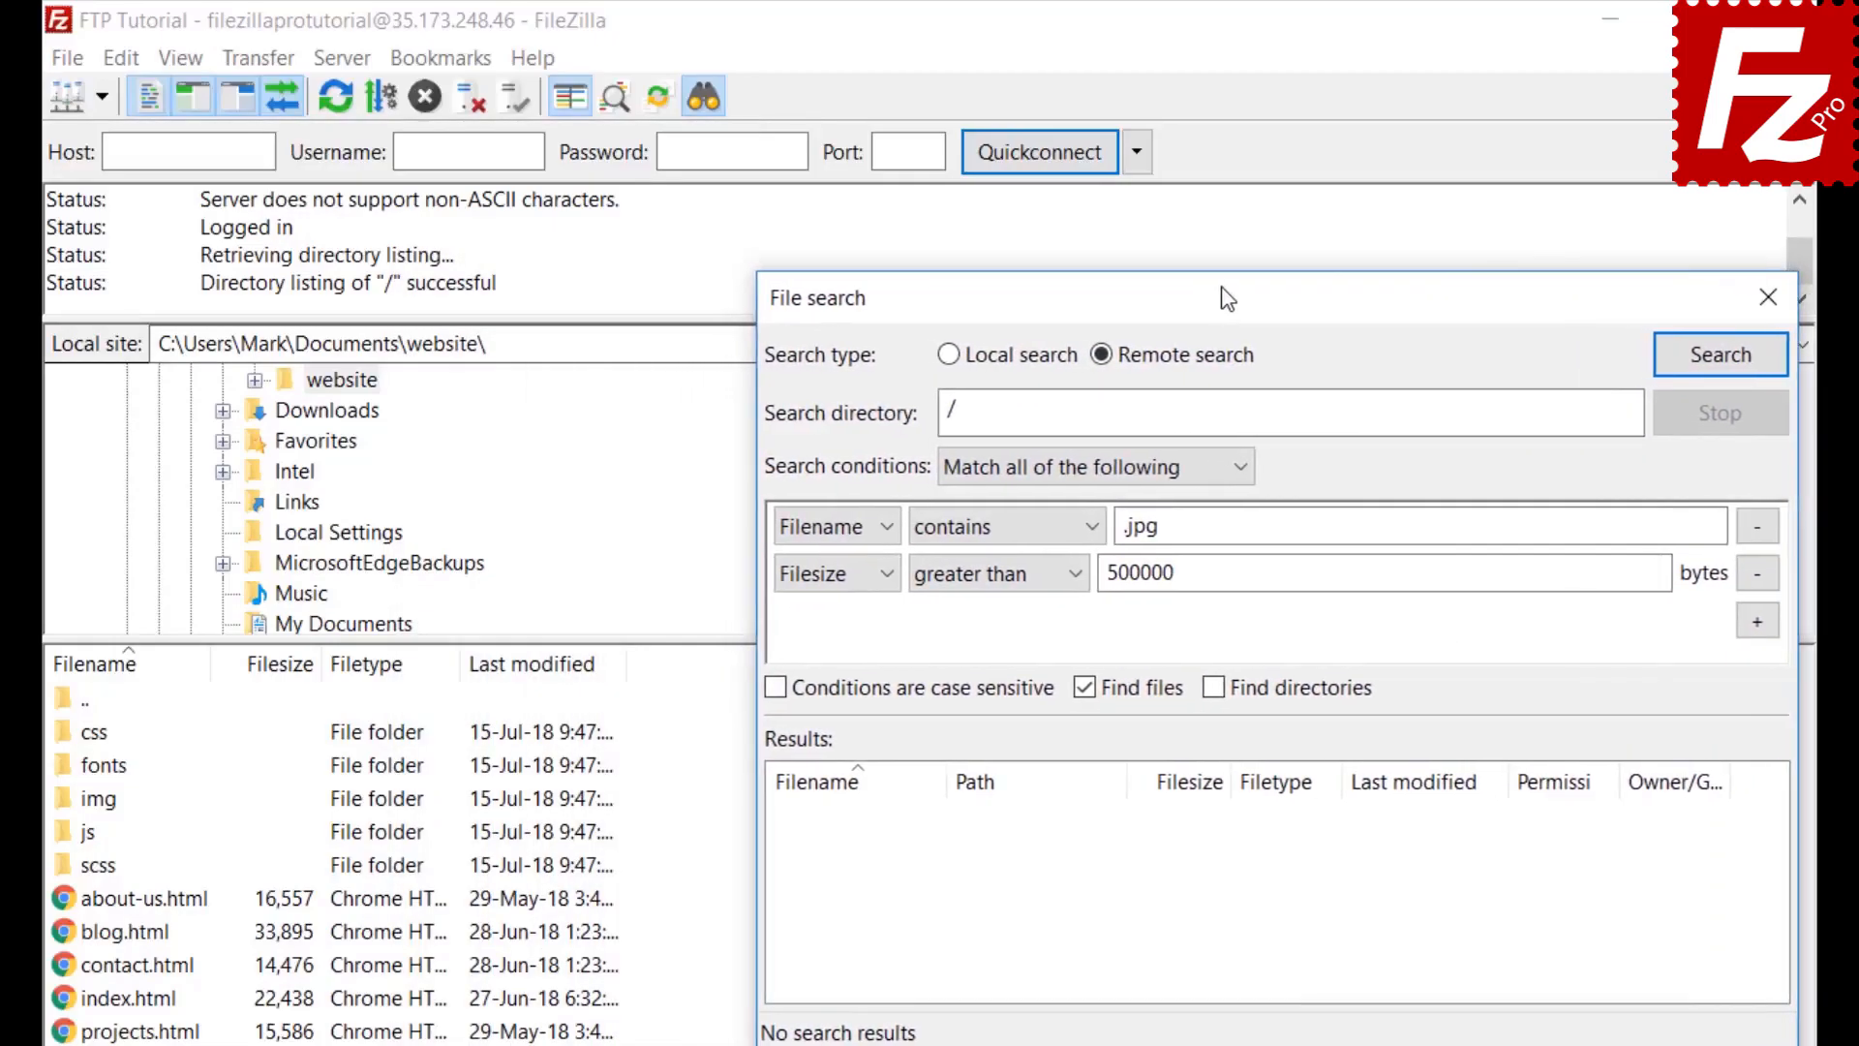
click(1719, 354)
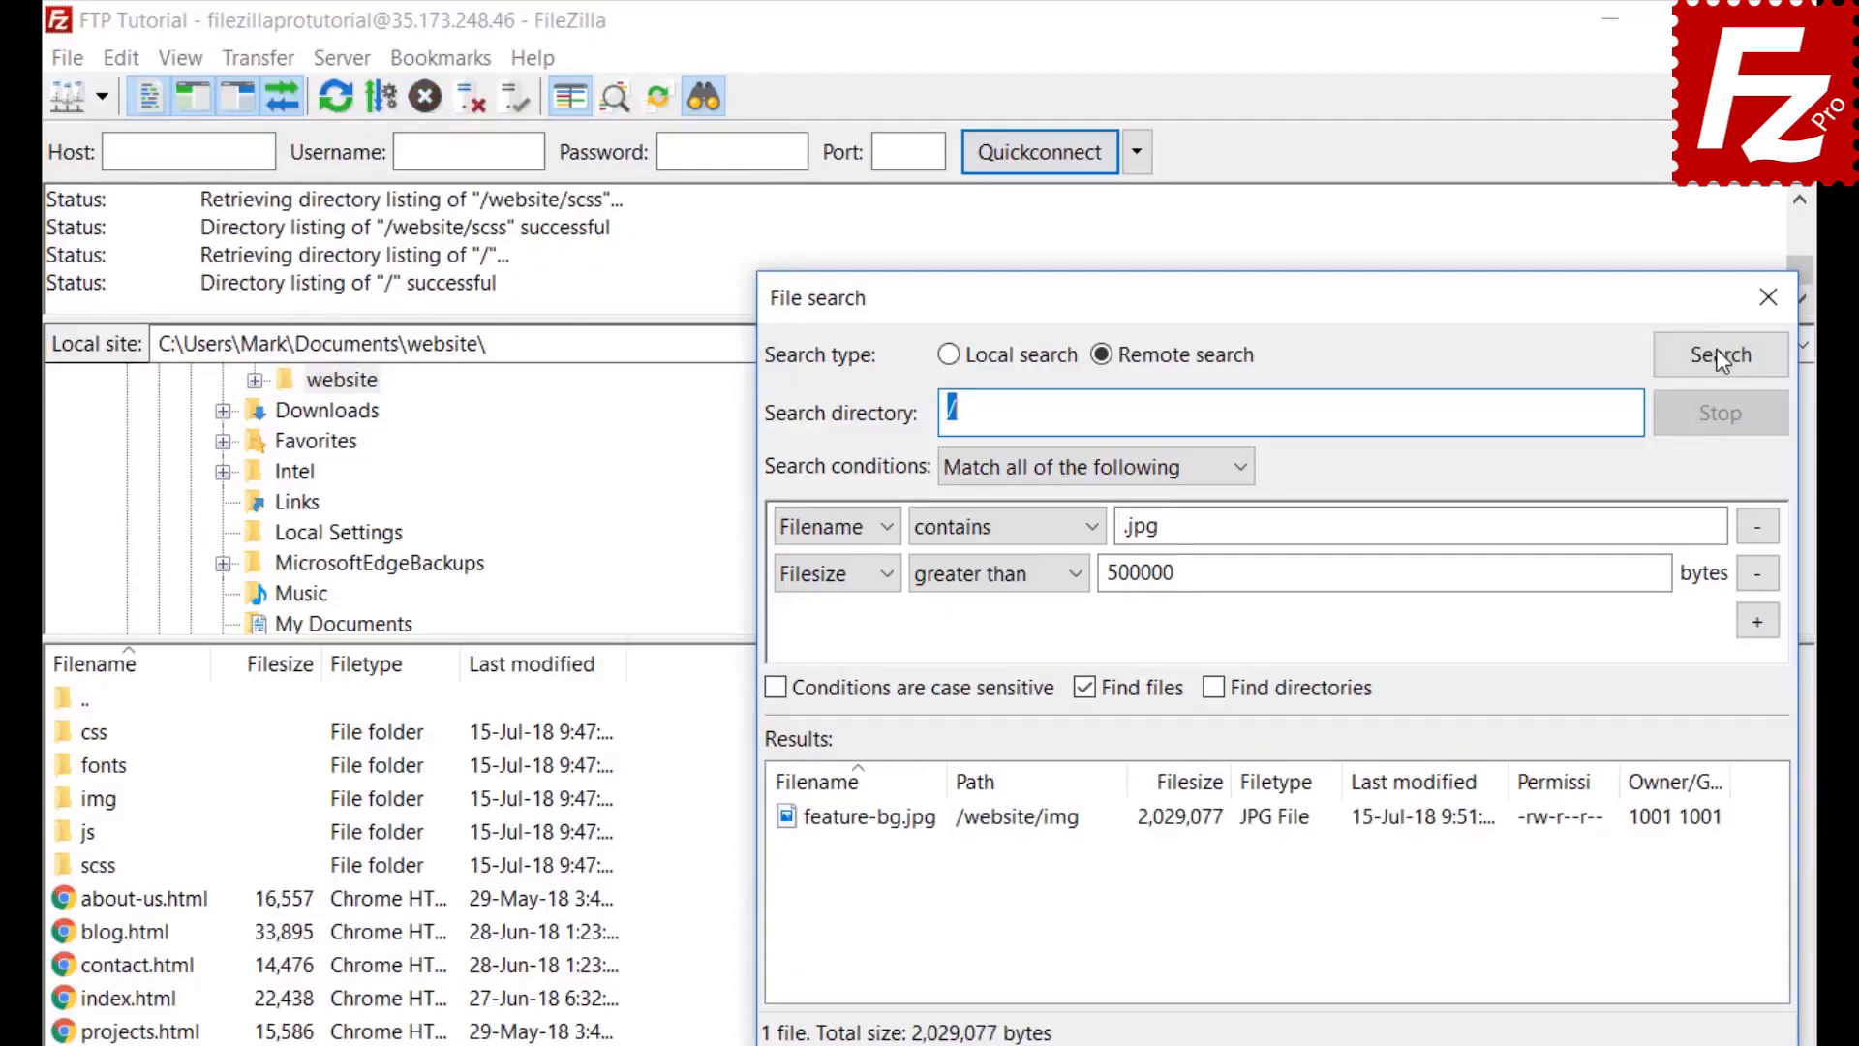
right_click(928, 829)
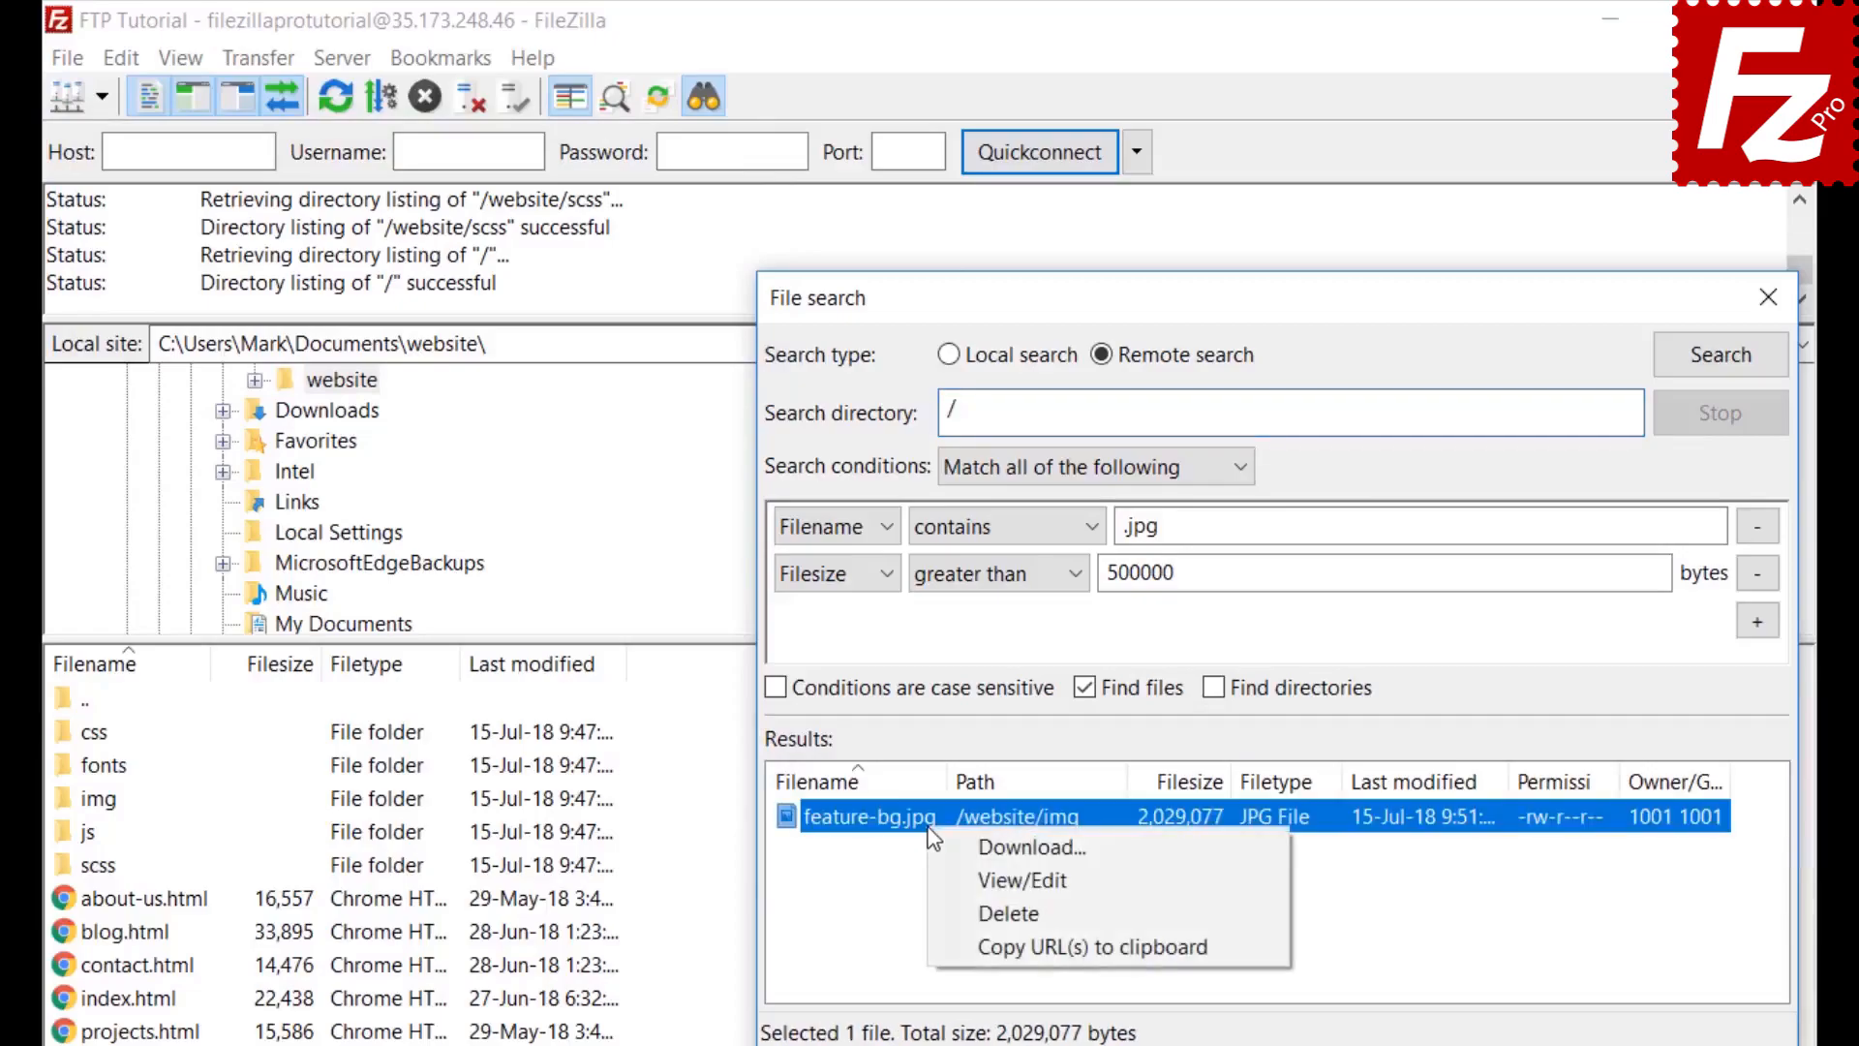
click(949, 847)
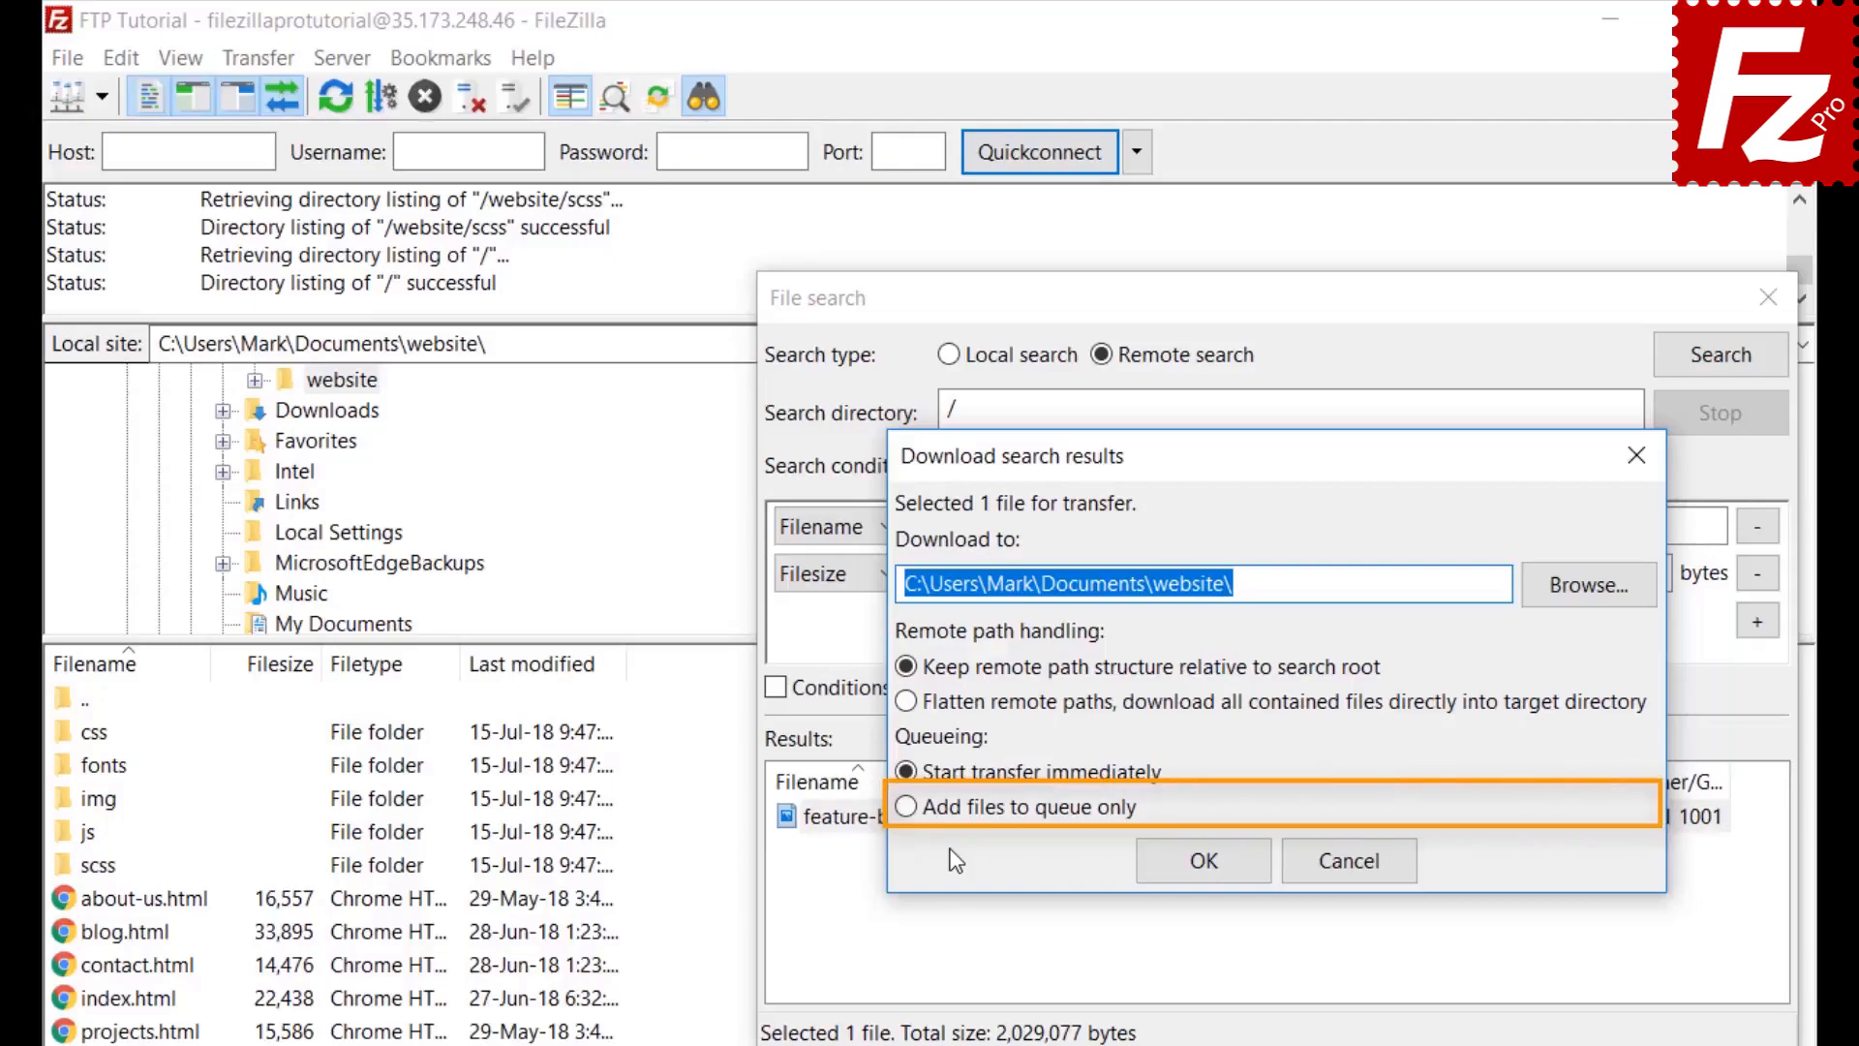
click(905, 807)
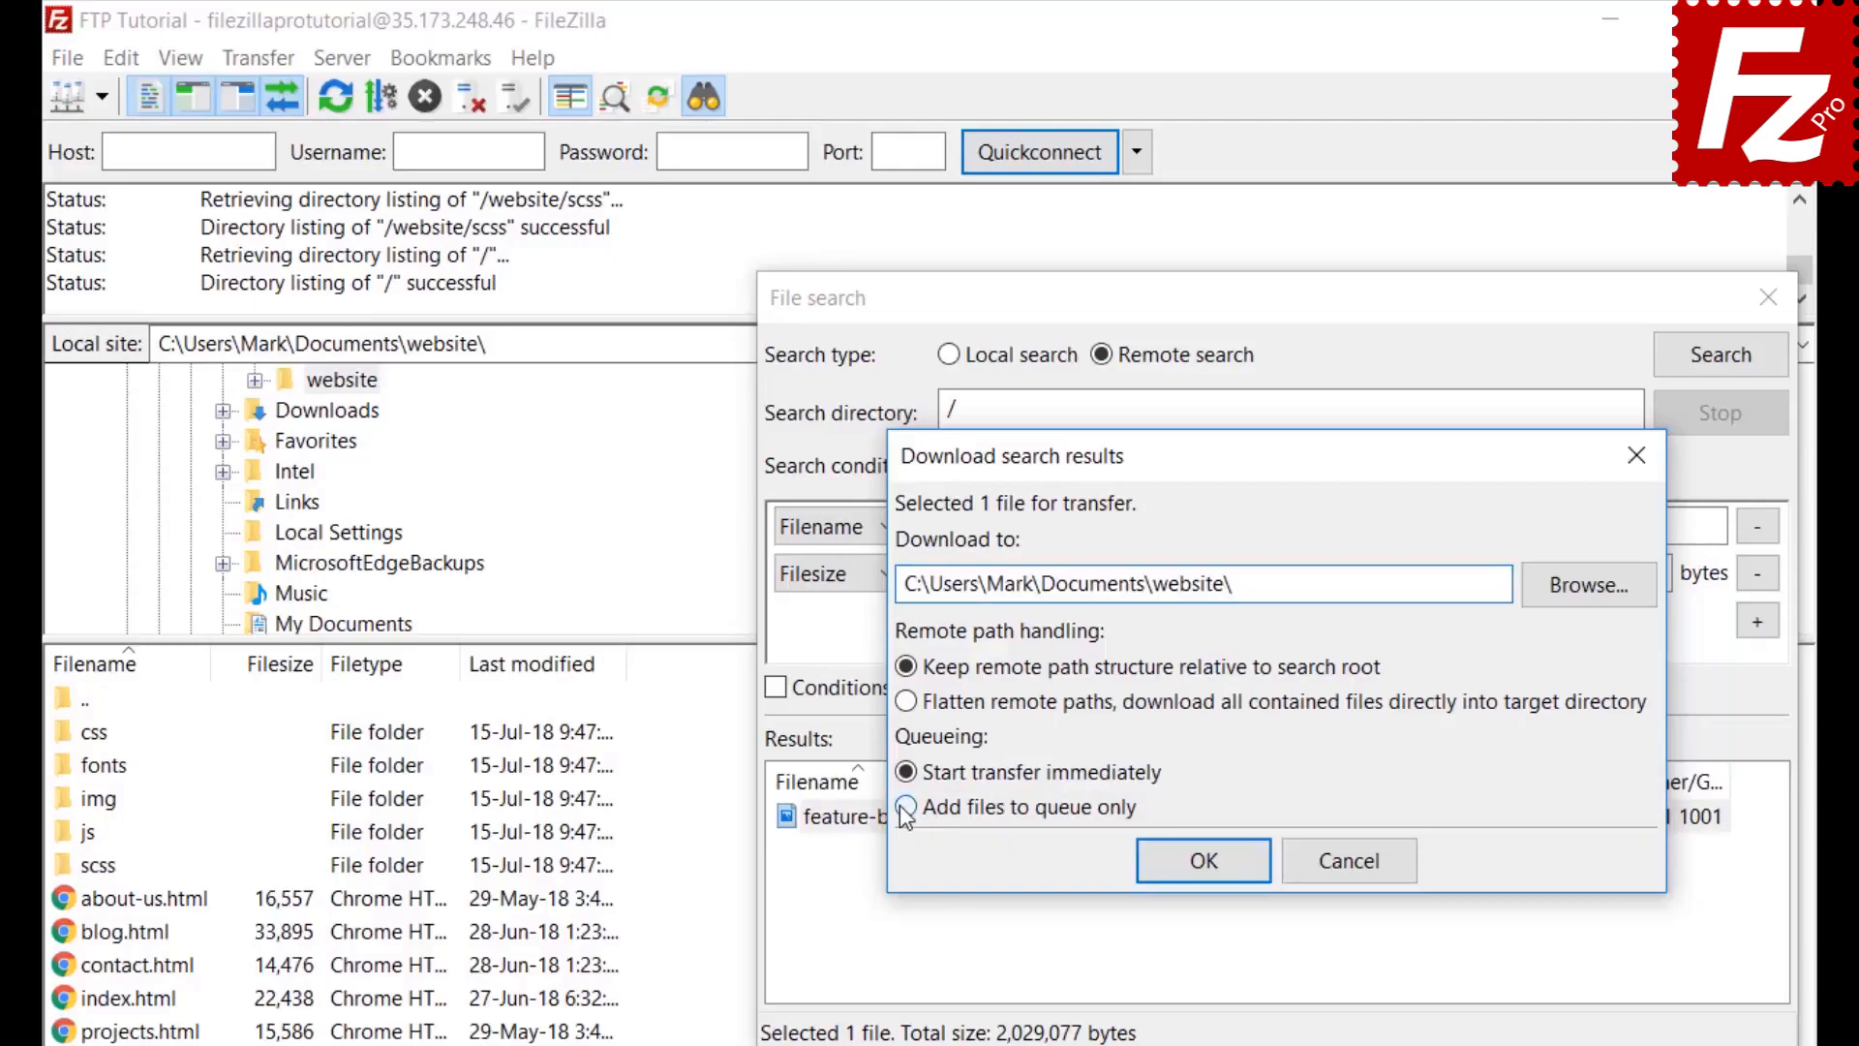
click(1212, 877)
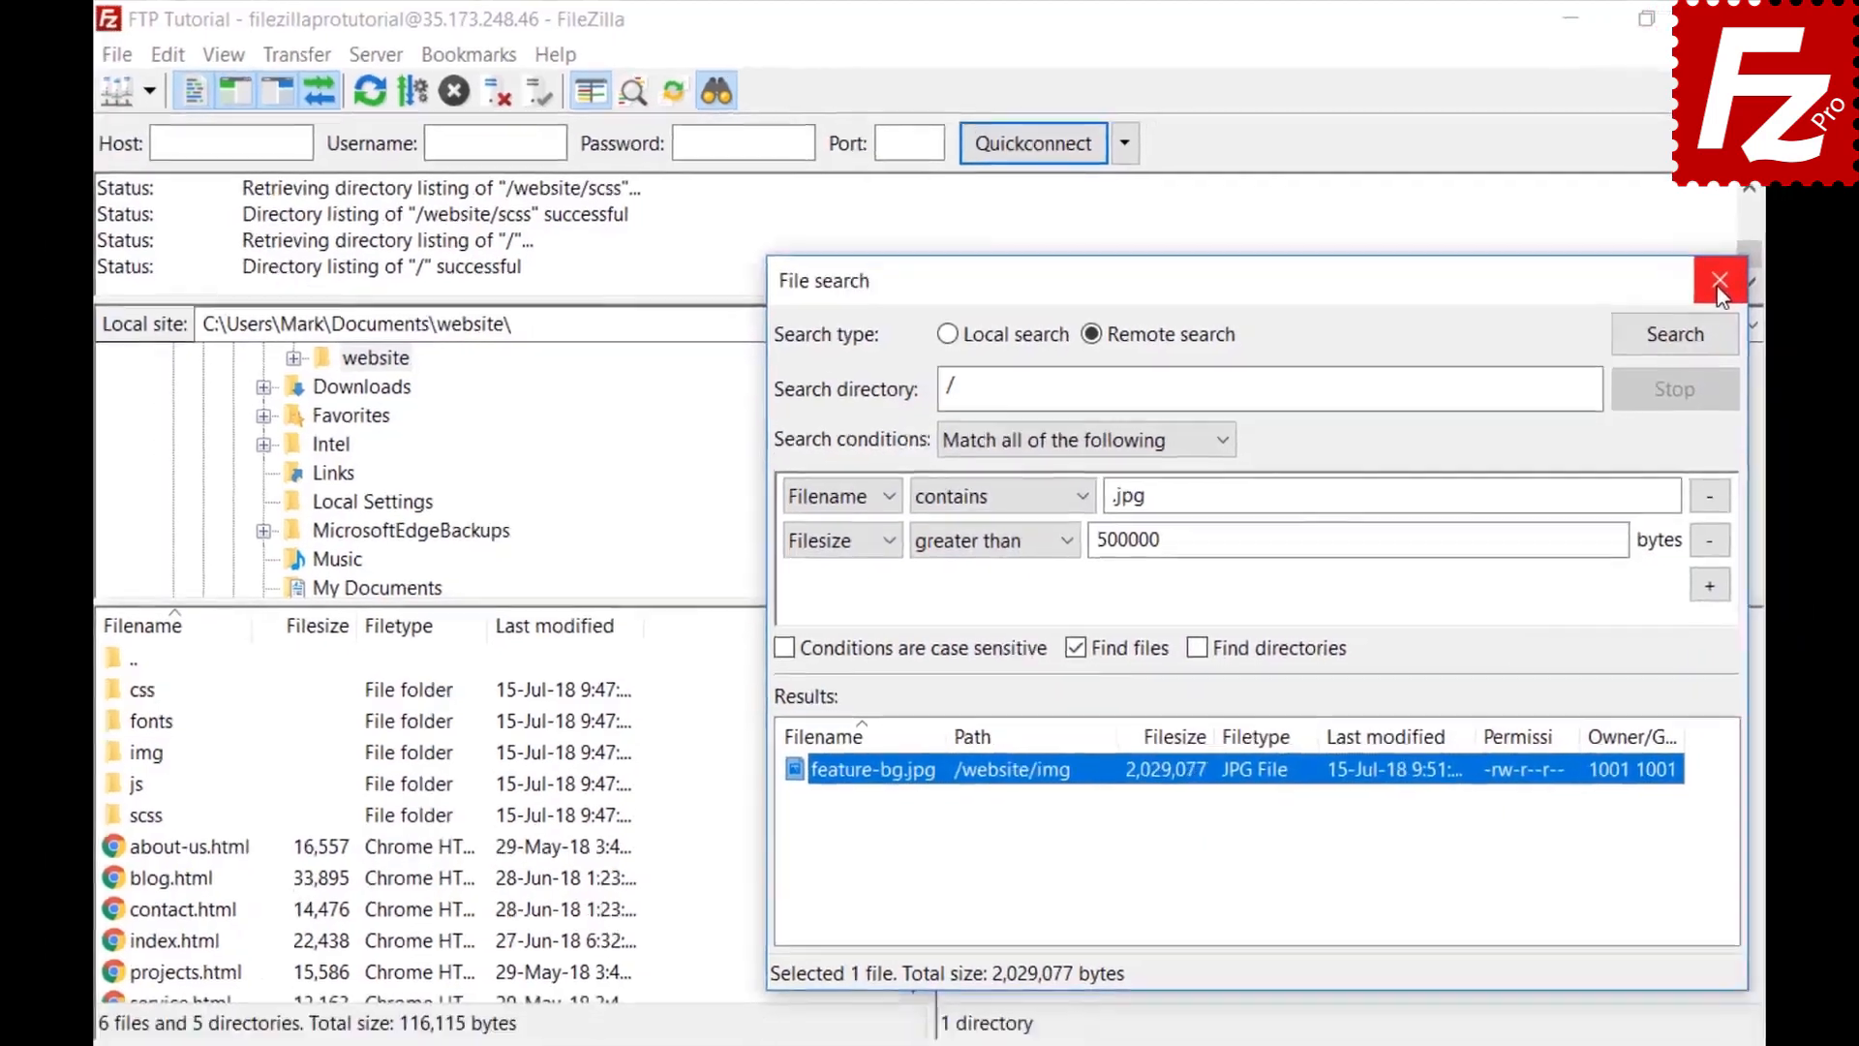
click(1768, 298)
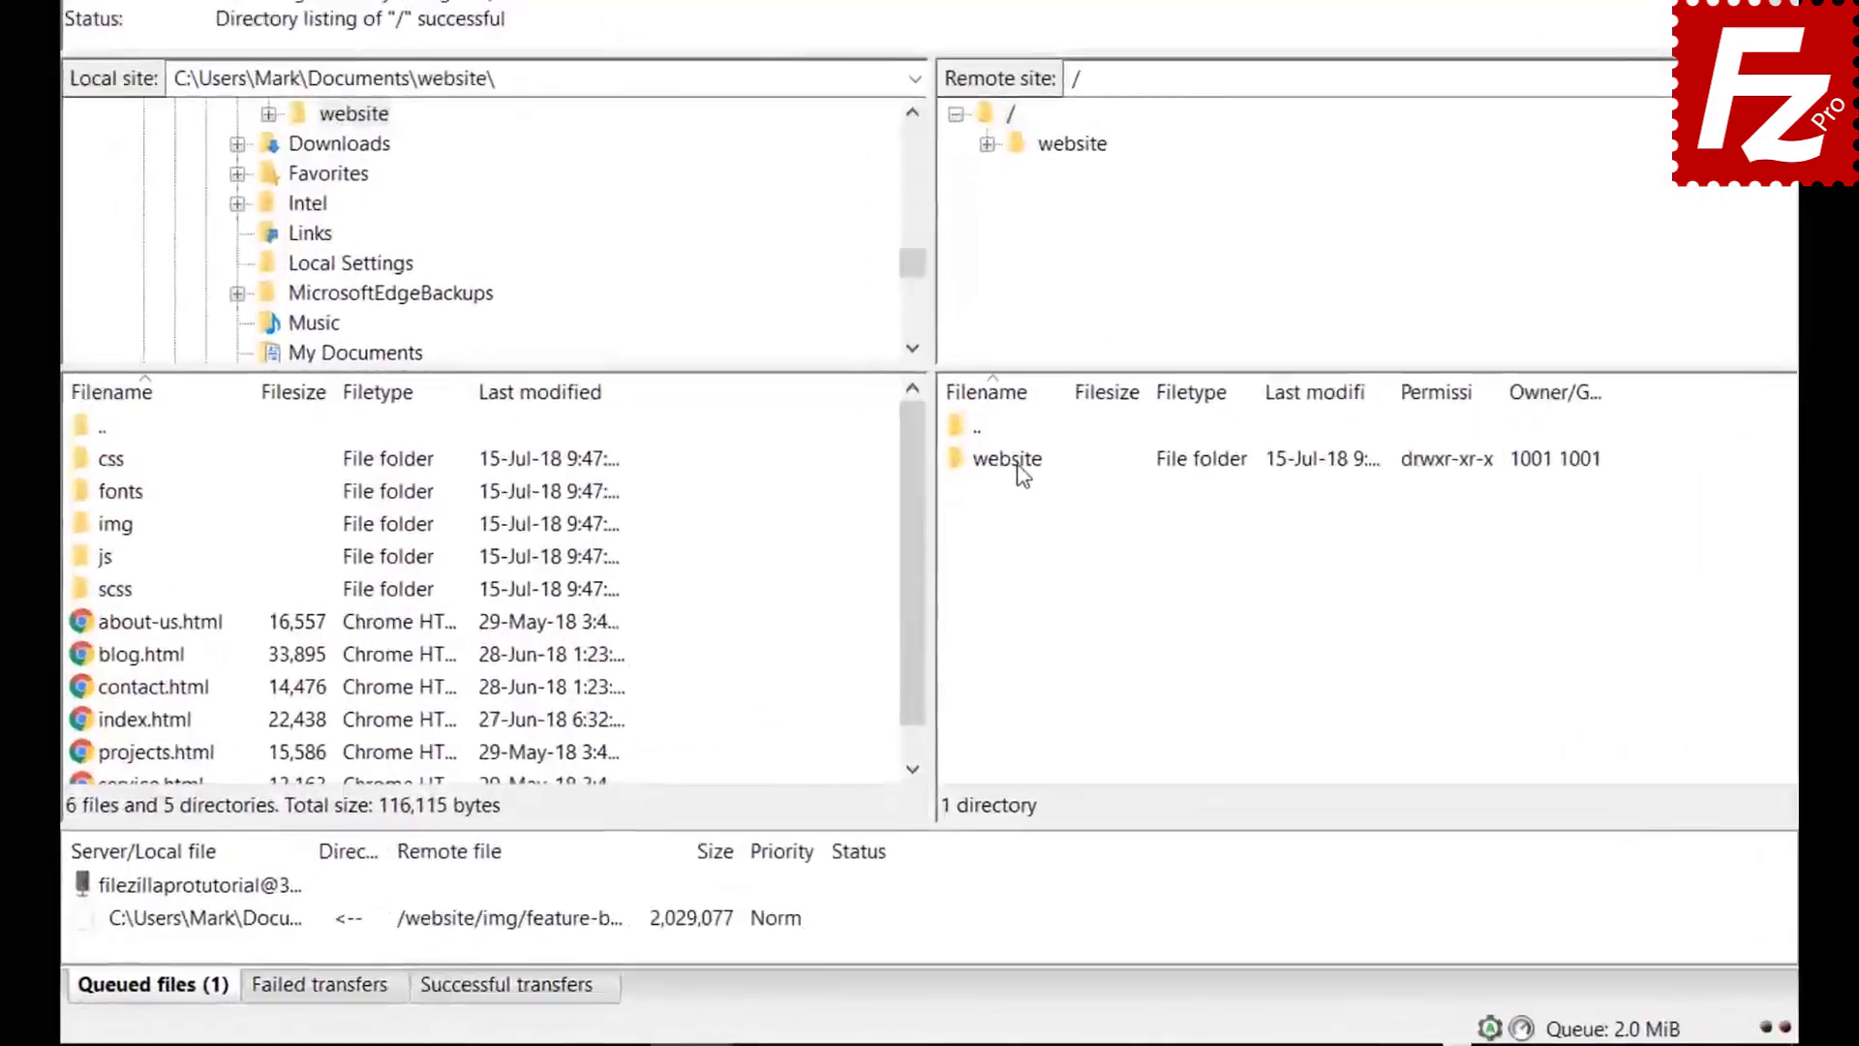
Open the remote website/css folder, select bootstrap.css, and move the selection to the next file
double_click(993, 580)
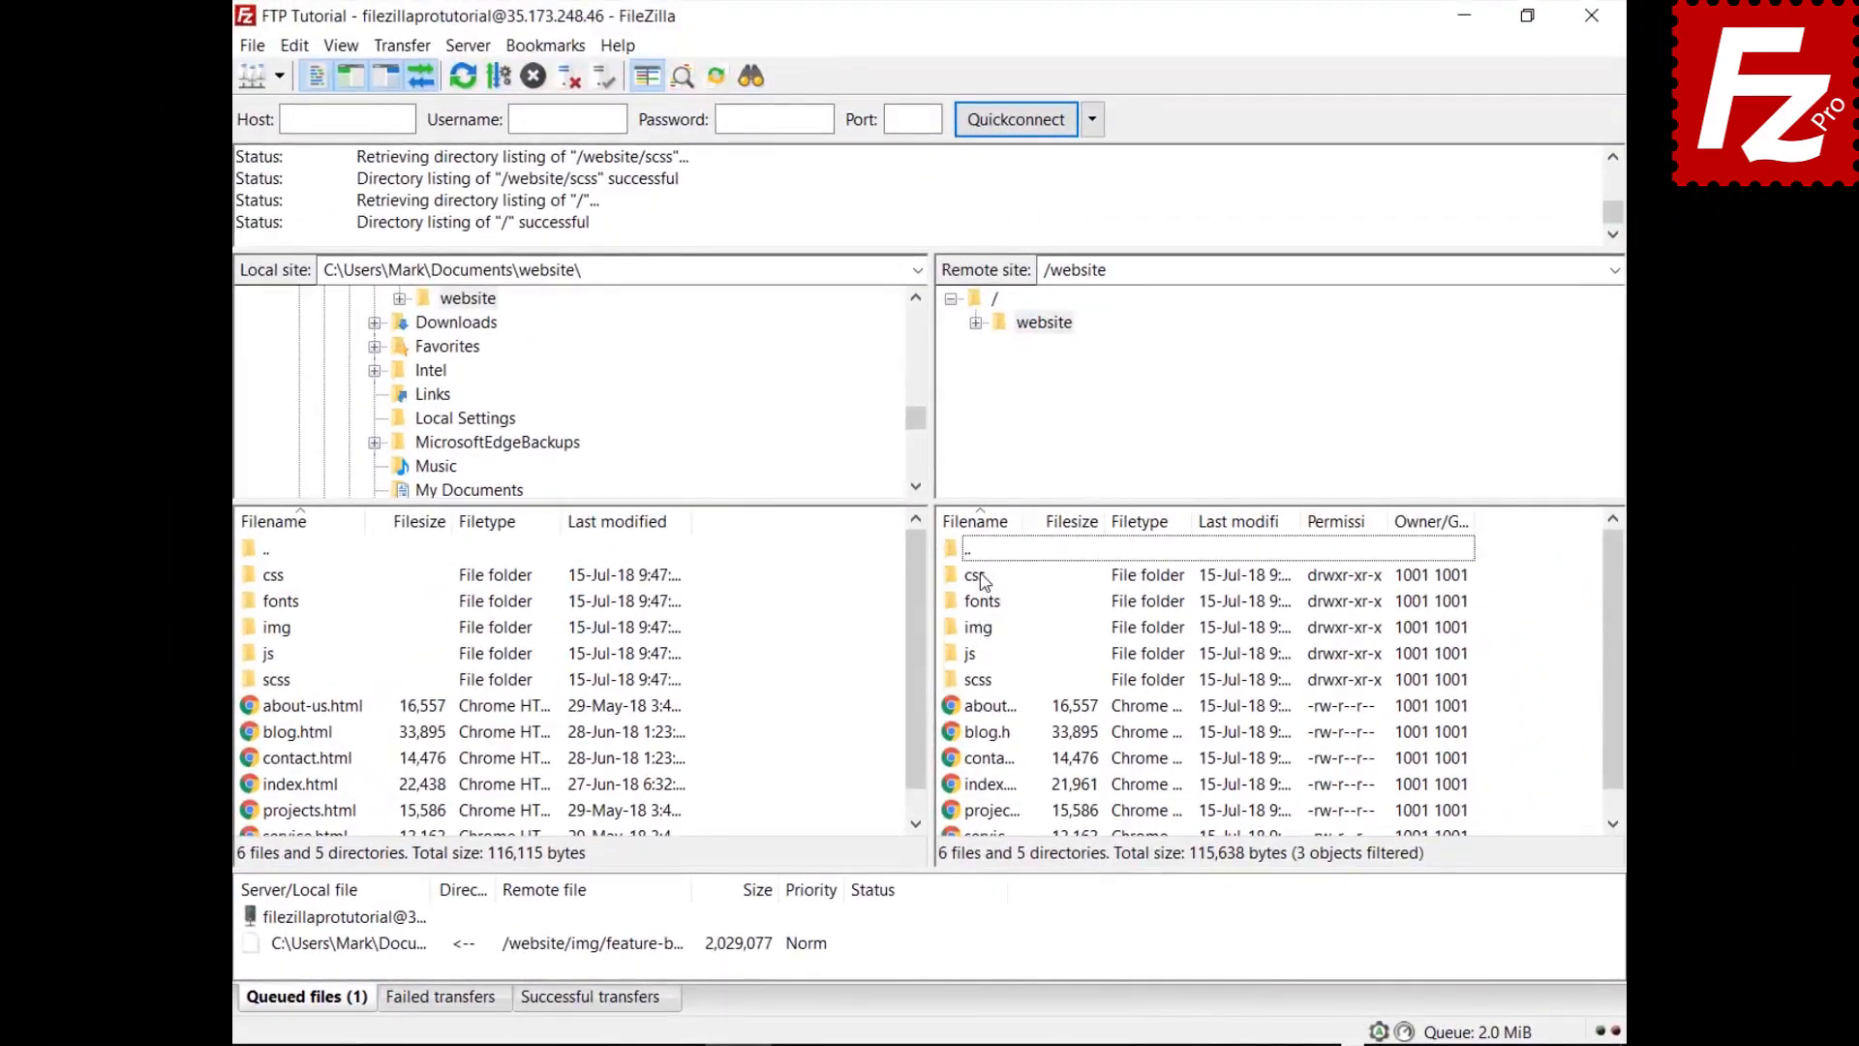
double_click(975, 575)
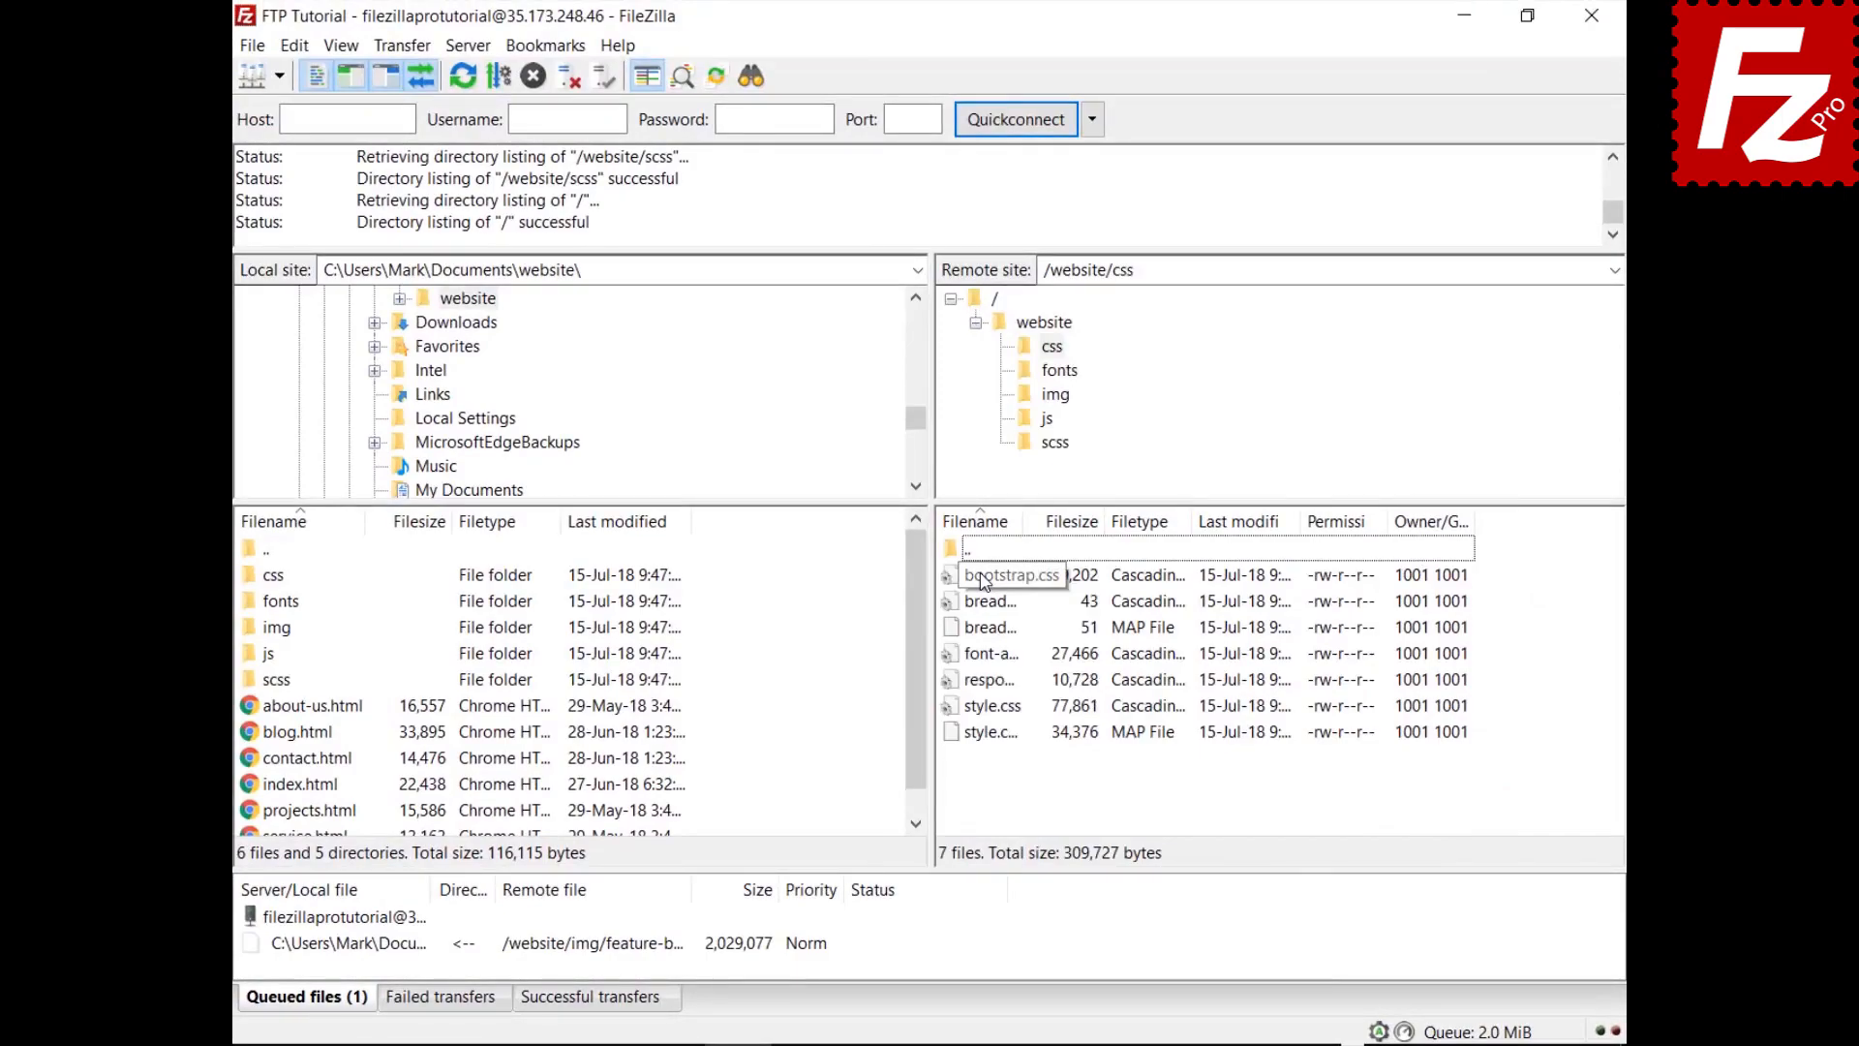
click(983, 579)
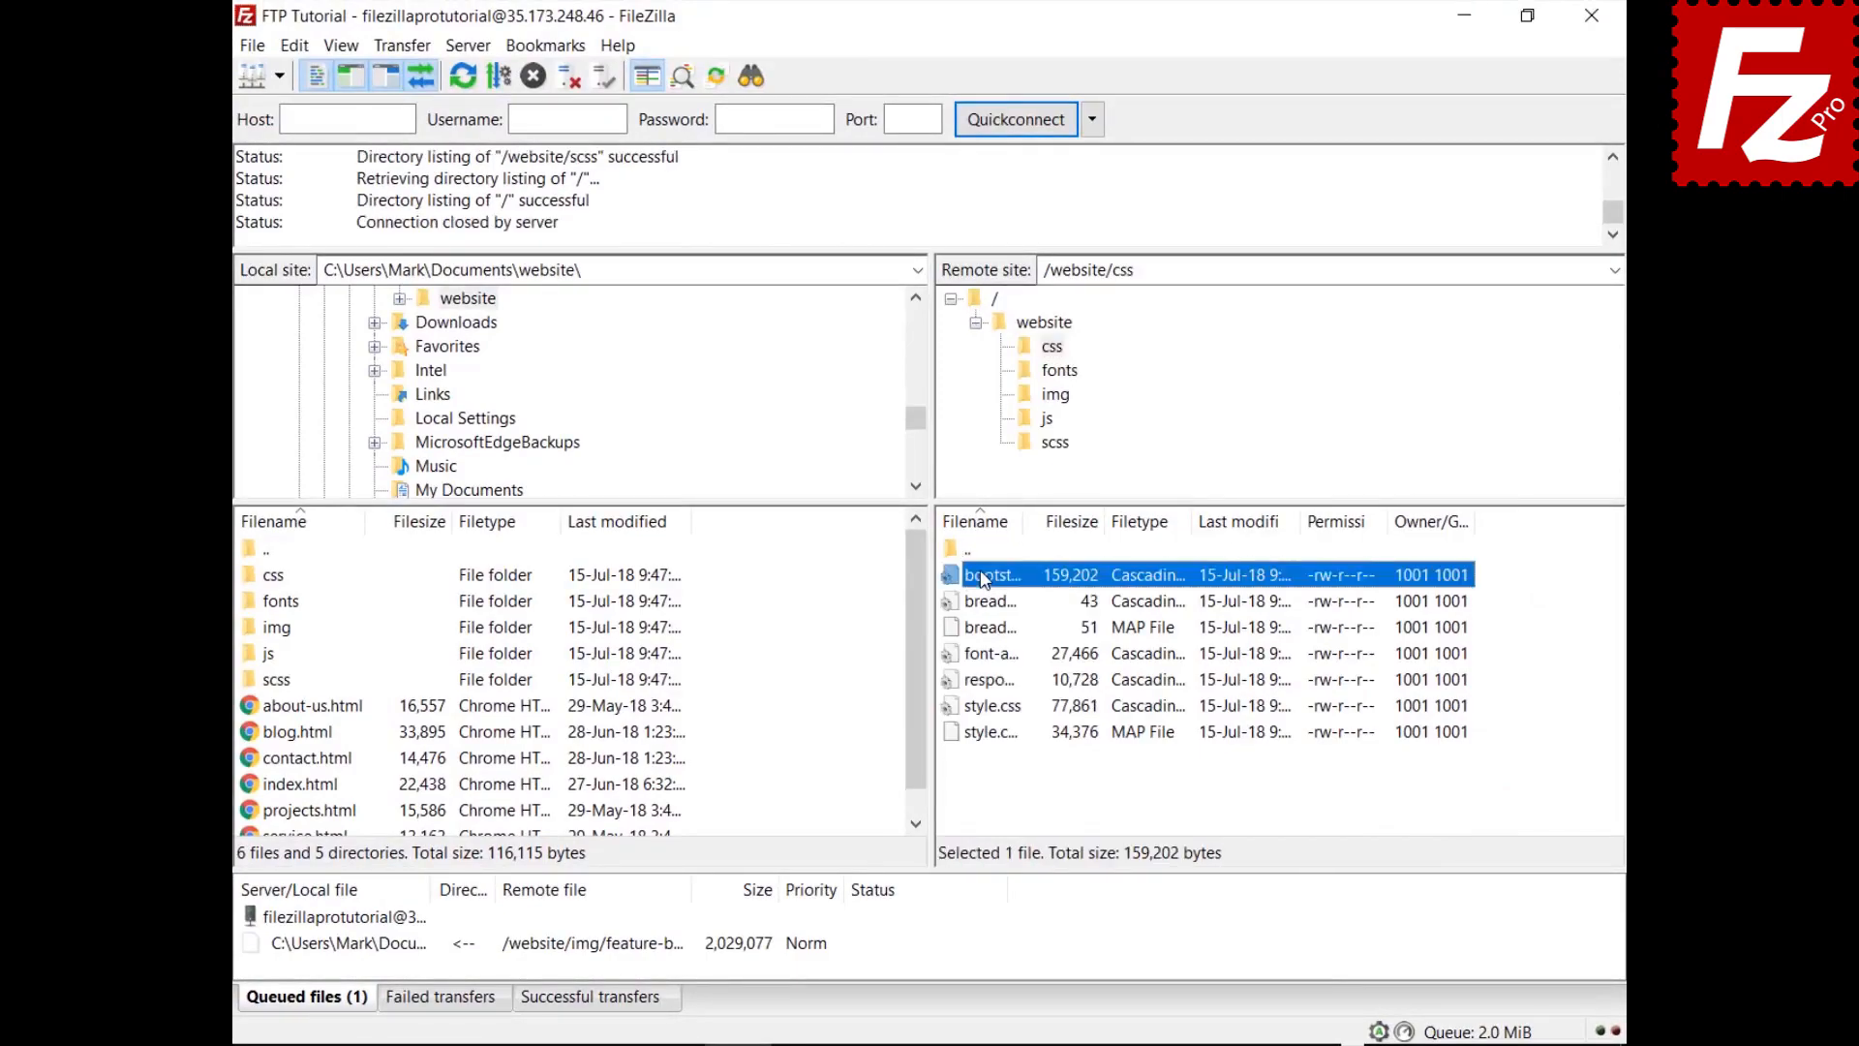
key(Down)
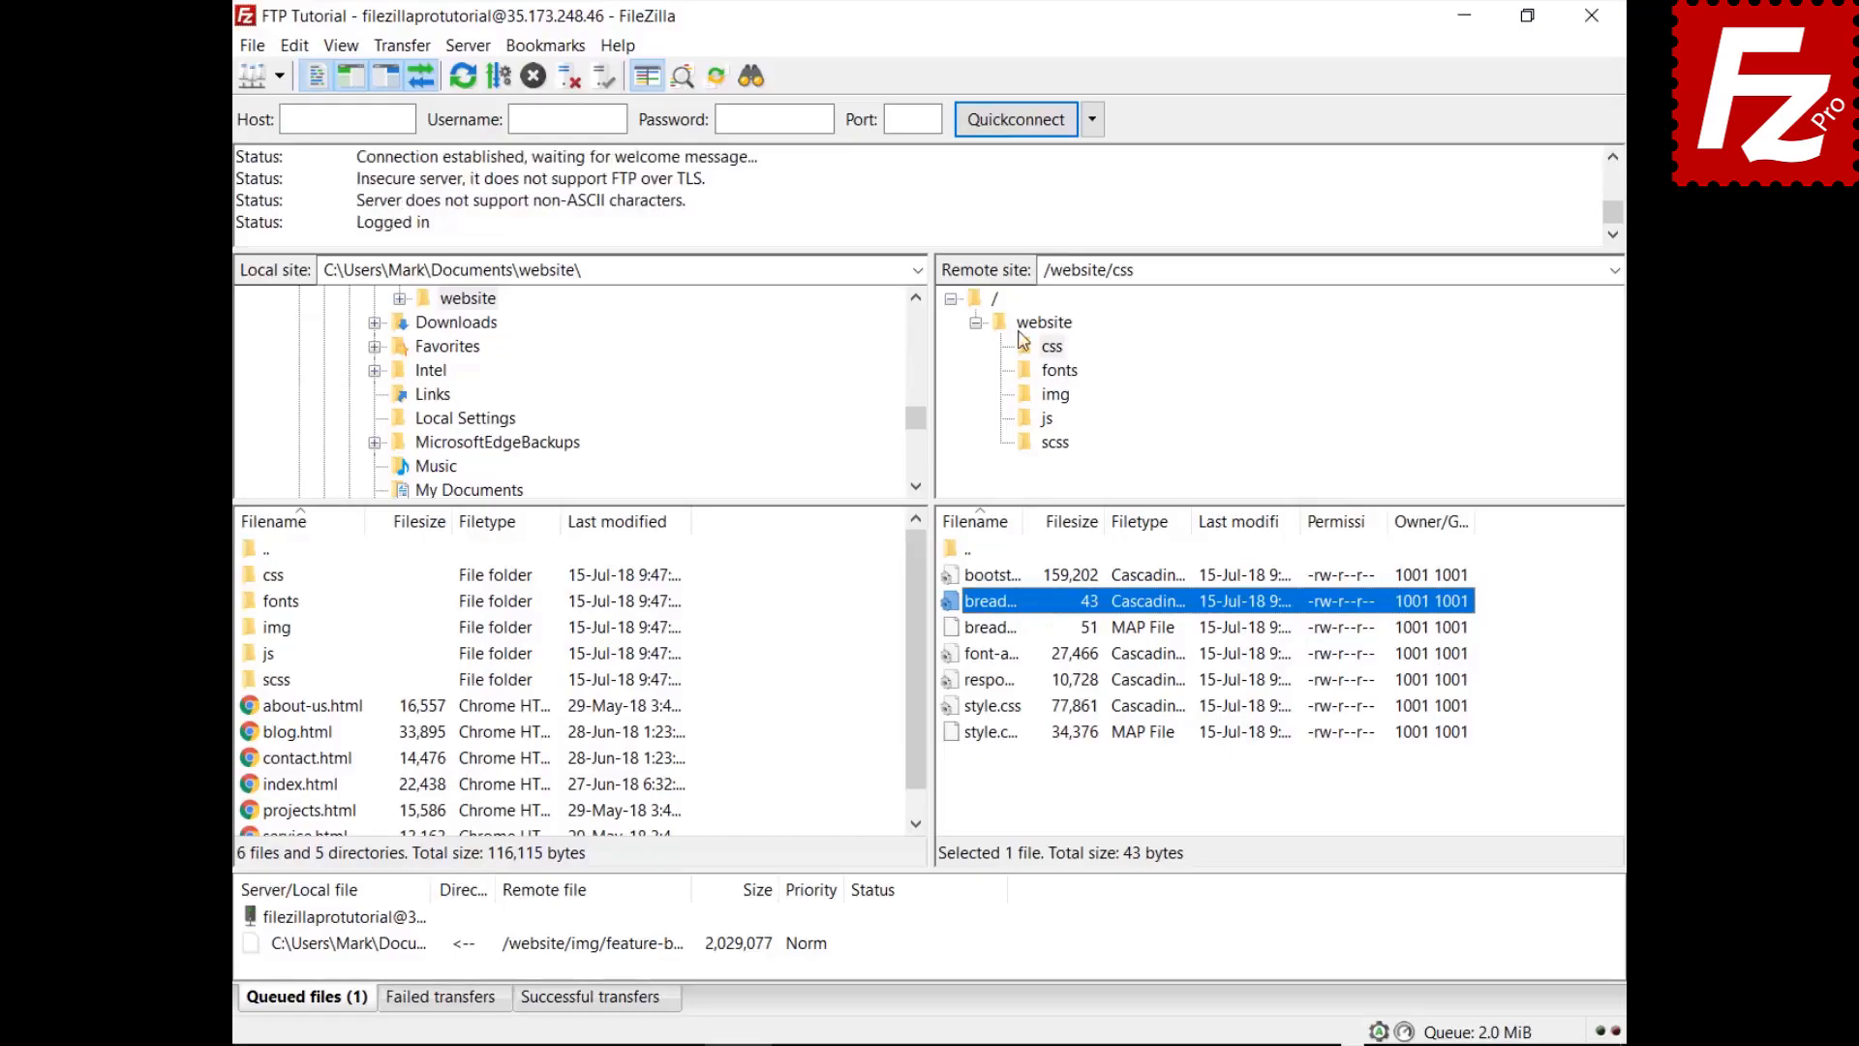
Quick-search the remote files for 'style', invert the filter, then relaunch FileZilla Pro
key(ctrl+f)
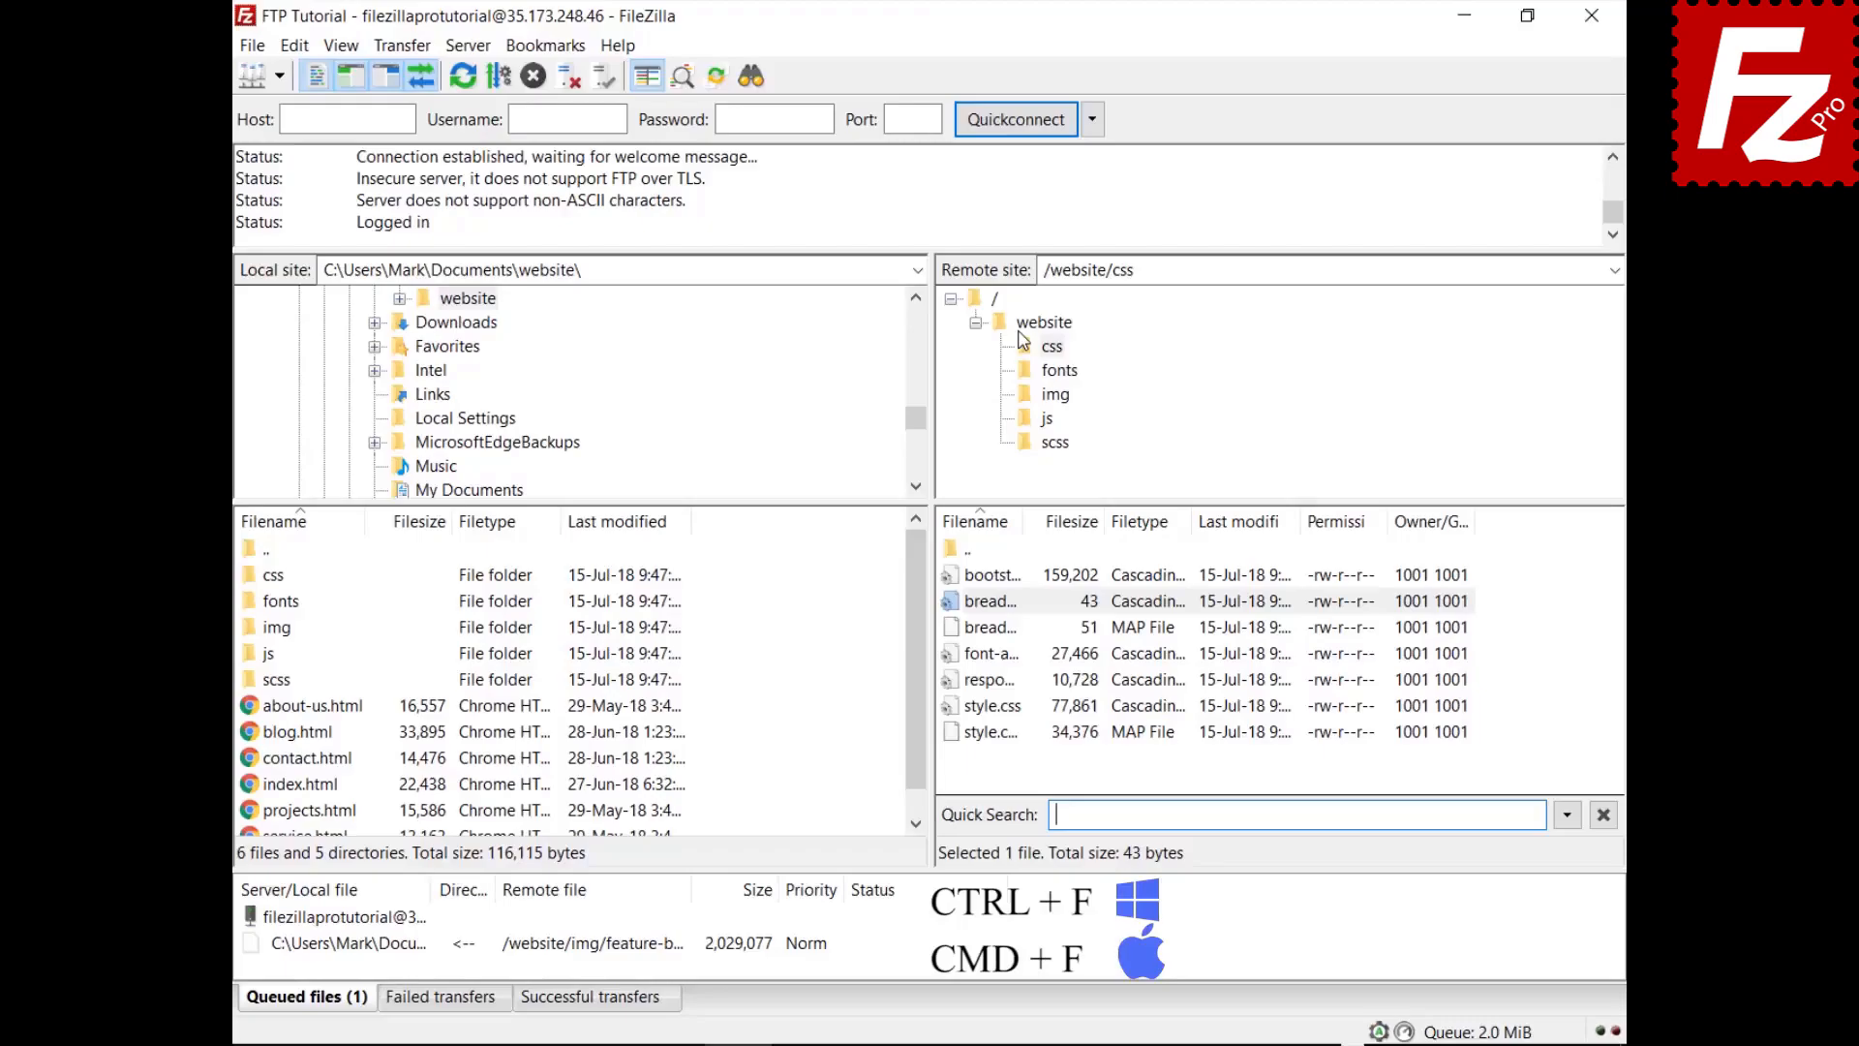
text(style)
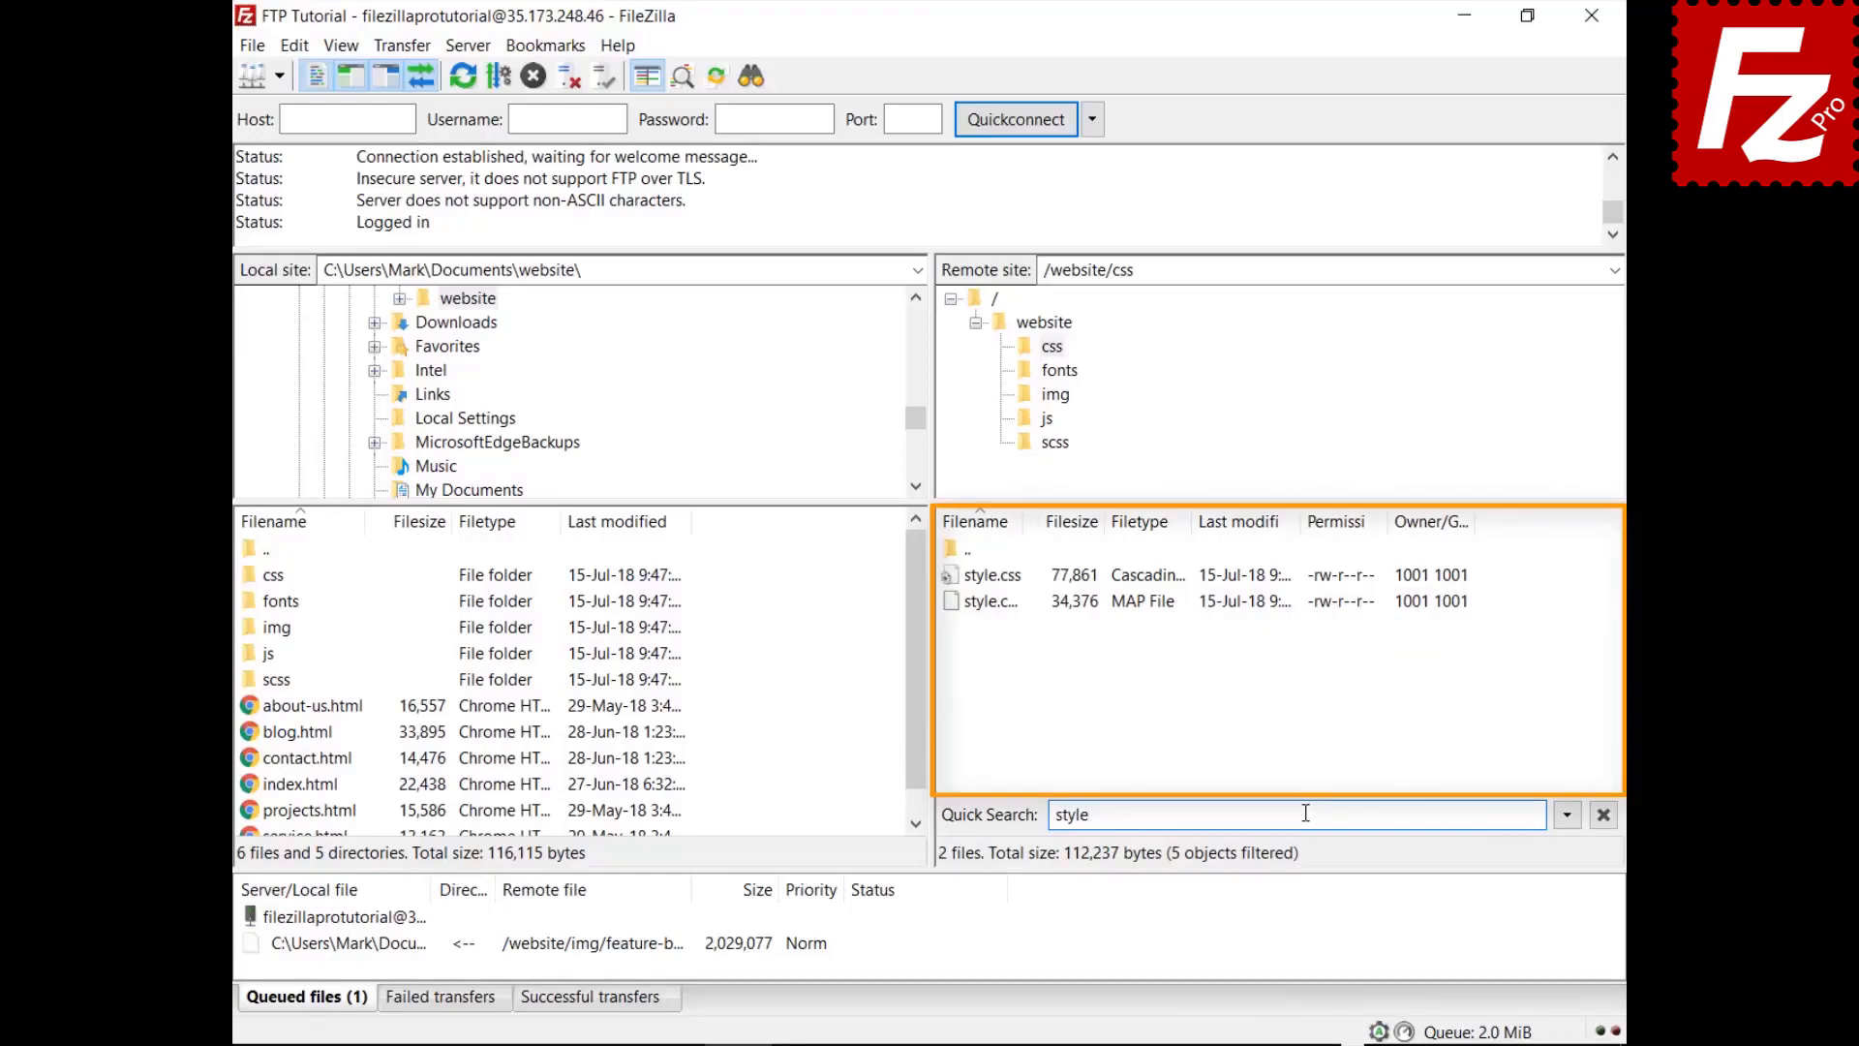
click(1568, 818)
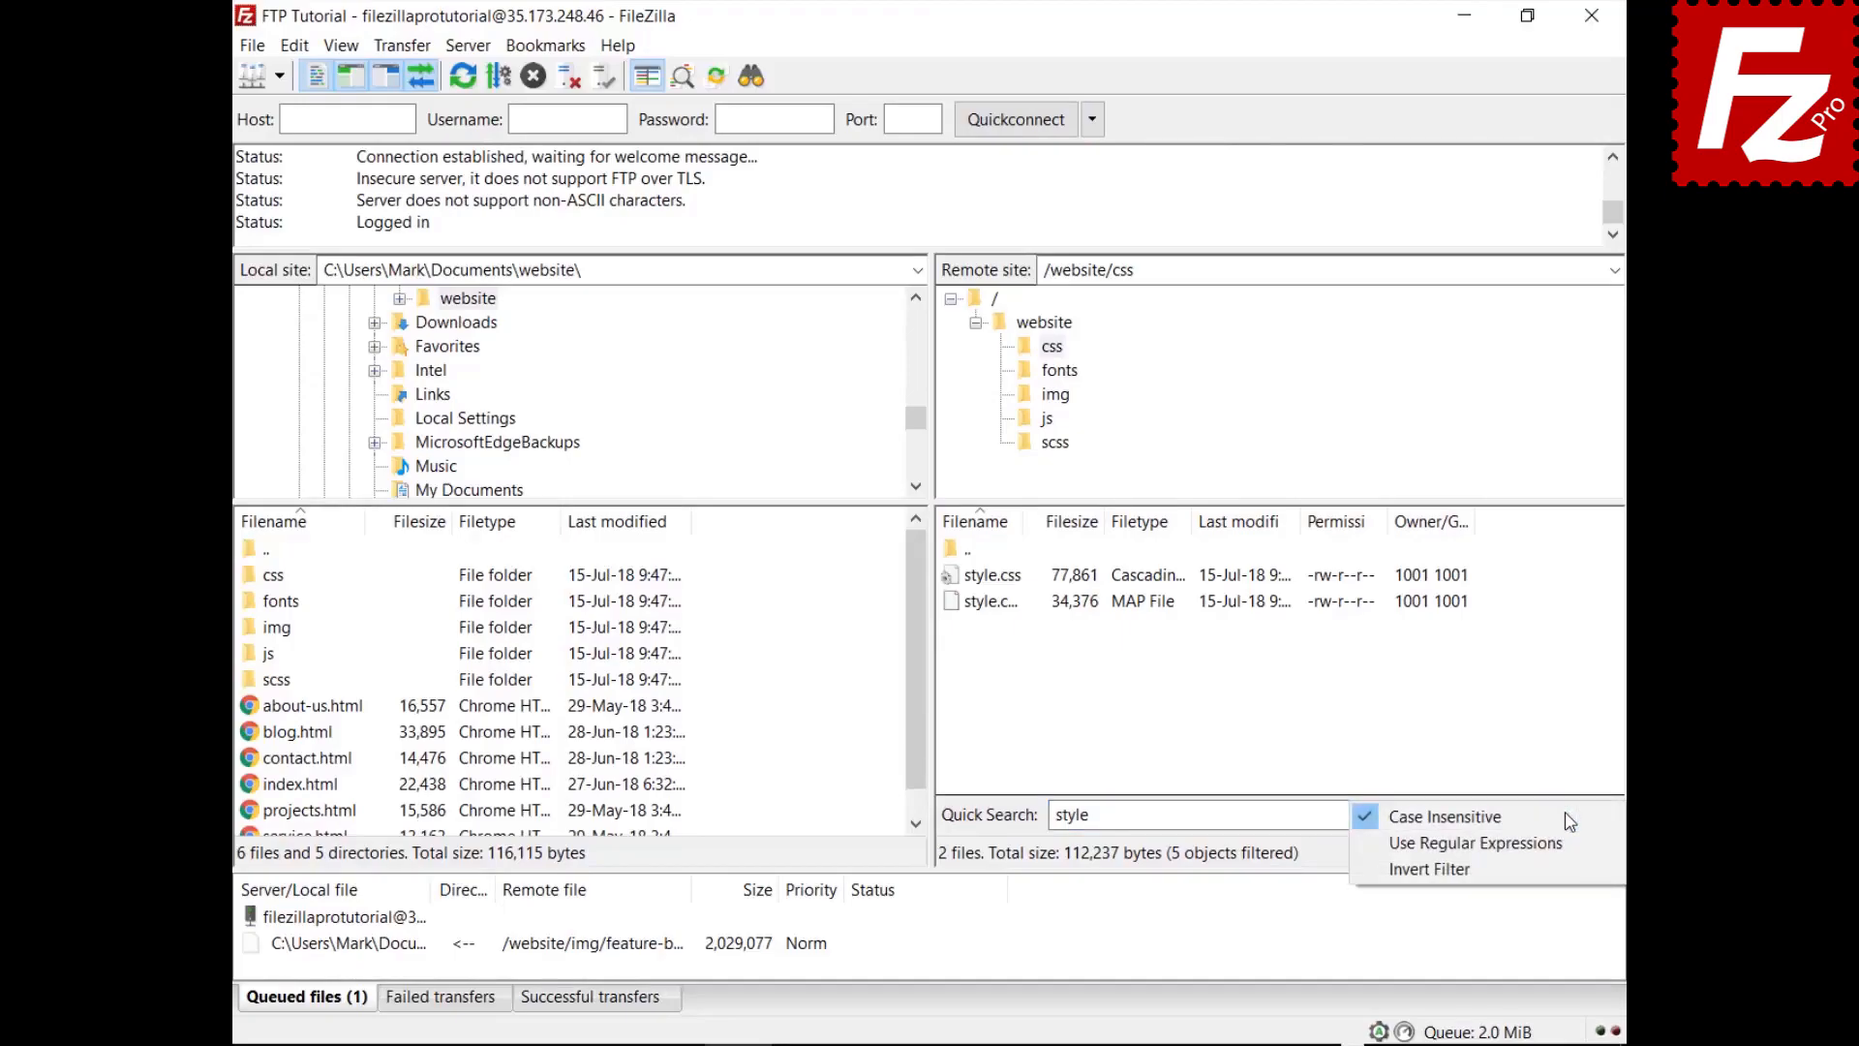
click(1559, 868)
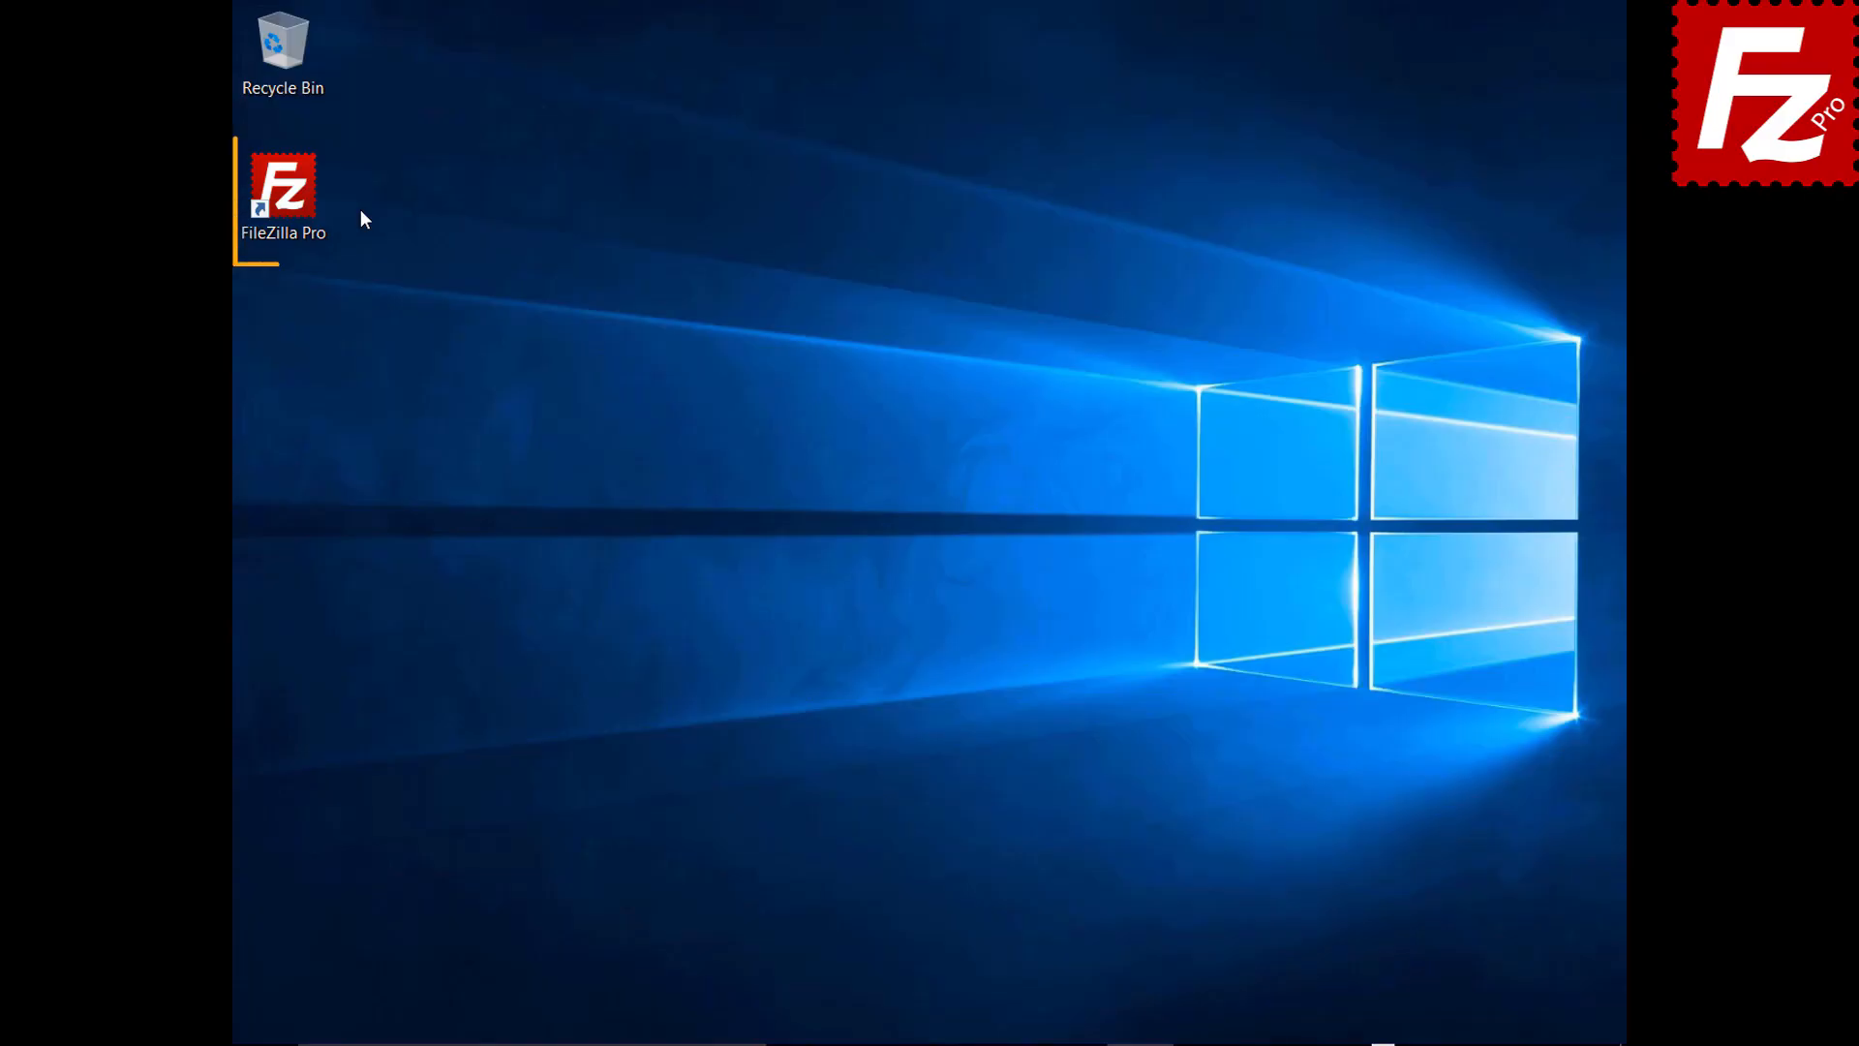
double_click(294, 201)
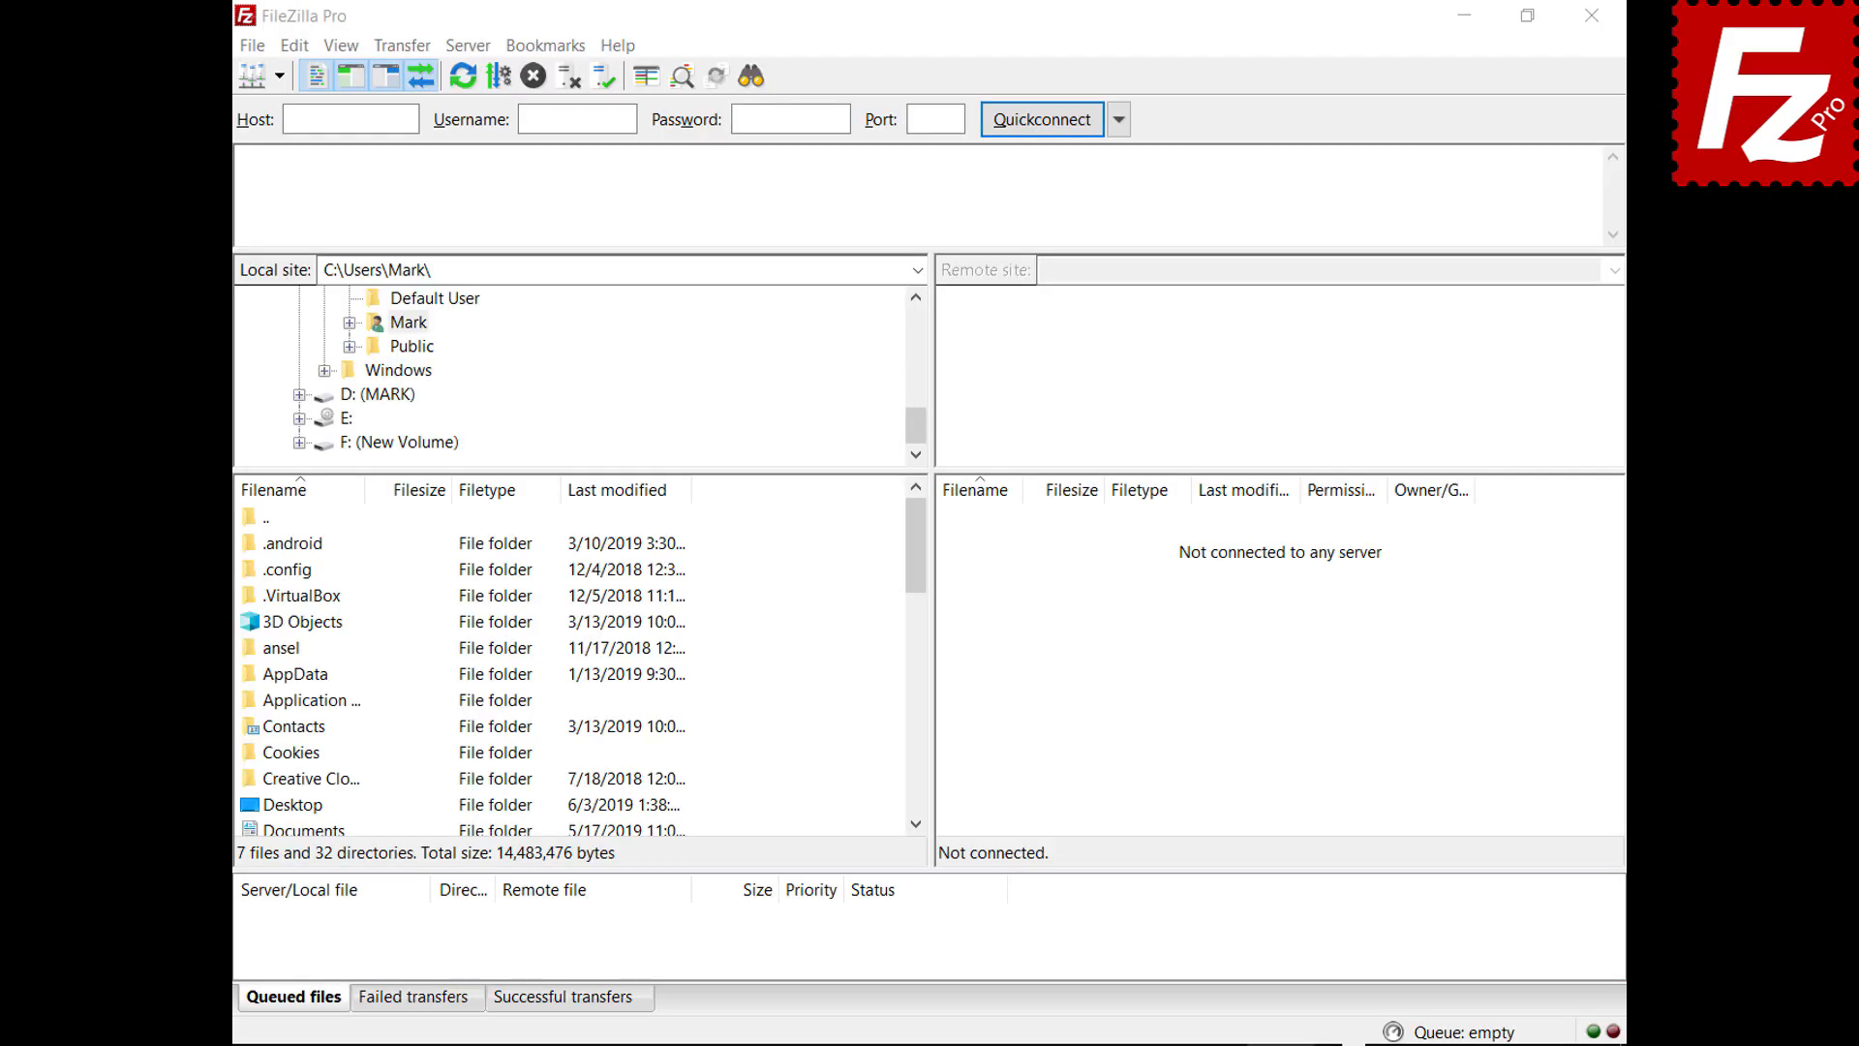
Add a Site Manager entry named SFTP using the SFTP protocol and host 3.209.179.104
click(252, 46)
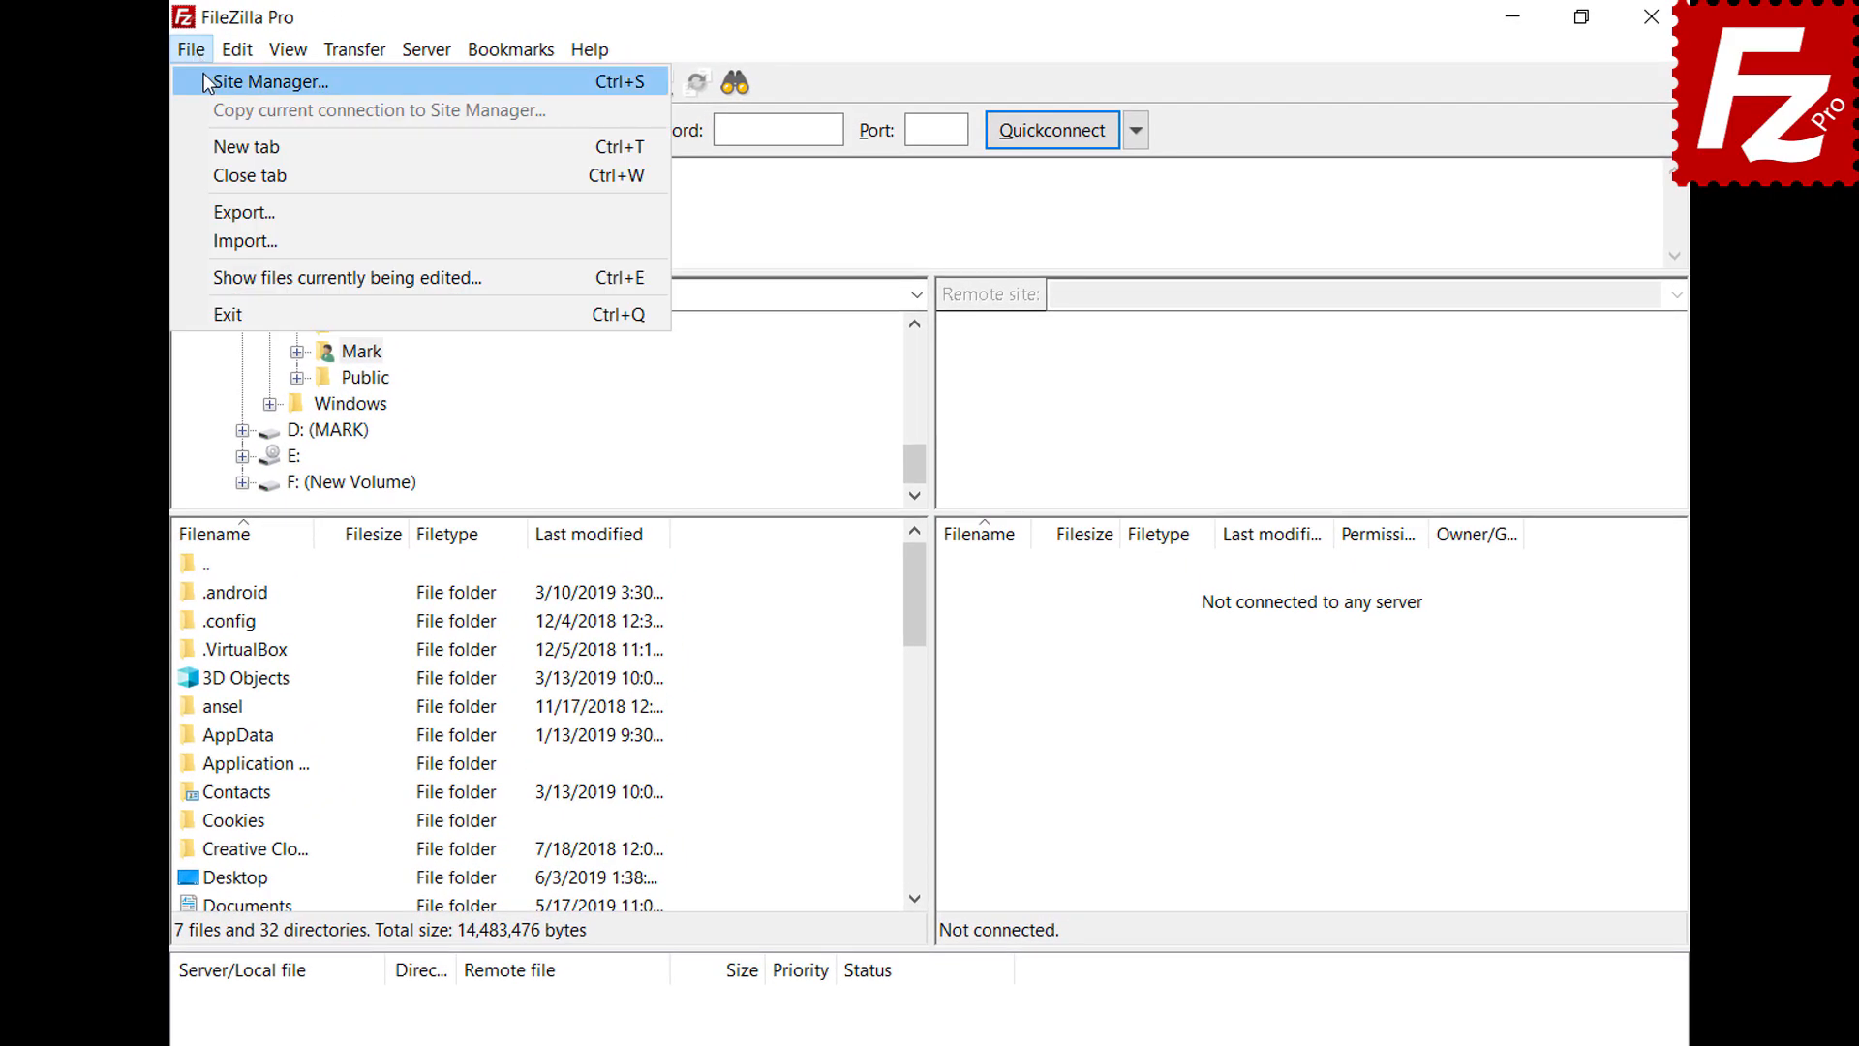
click(205, 82)
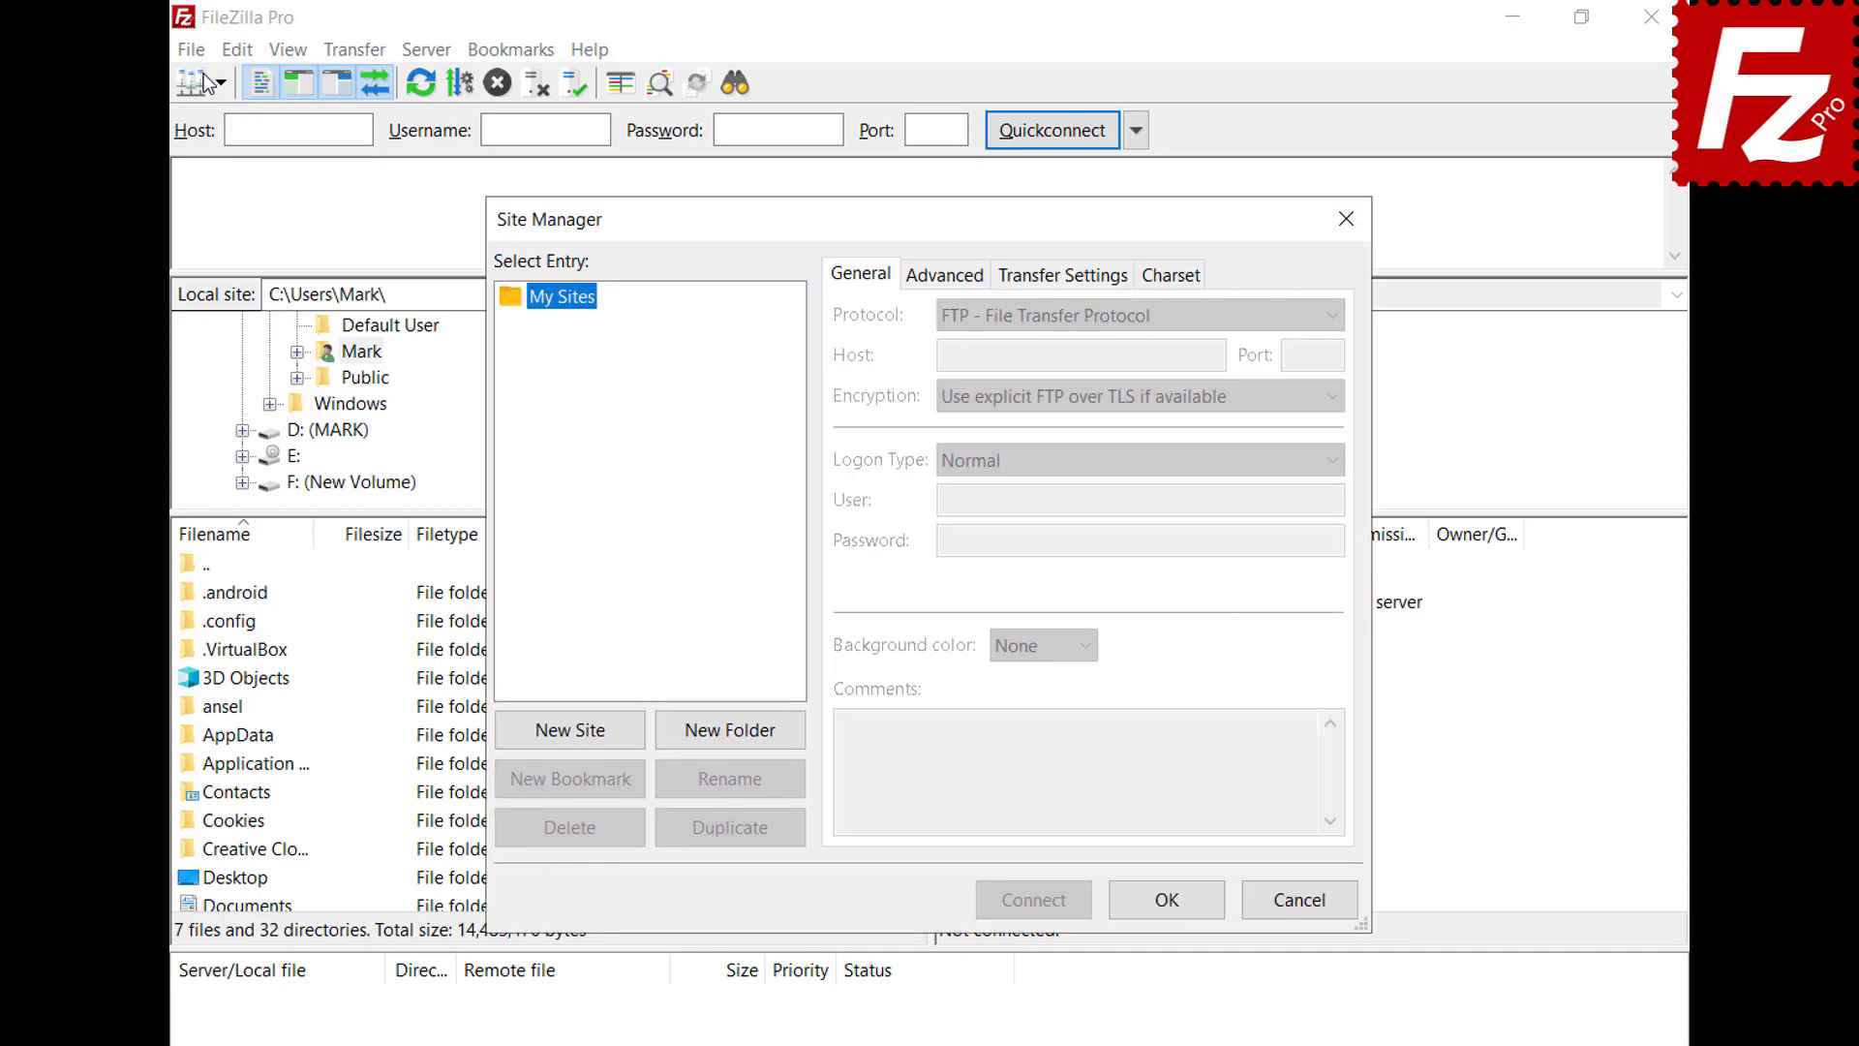
click(562, 728)
text(SFTP)
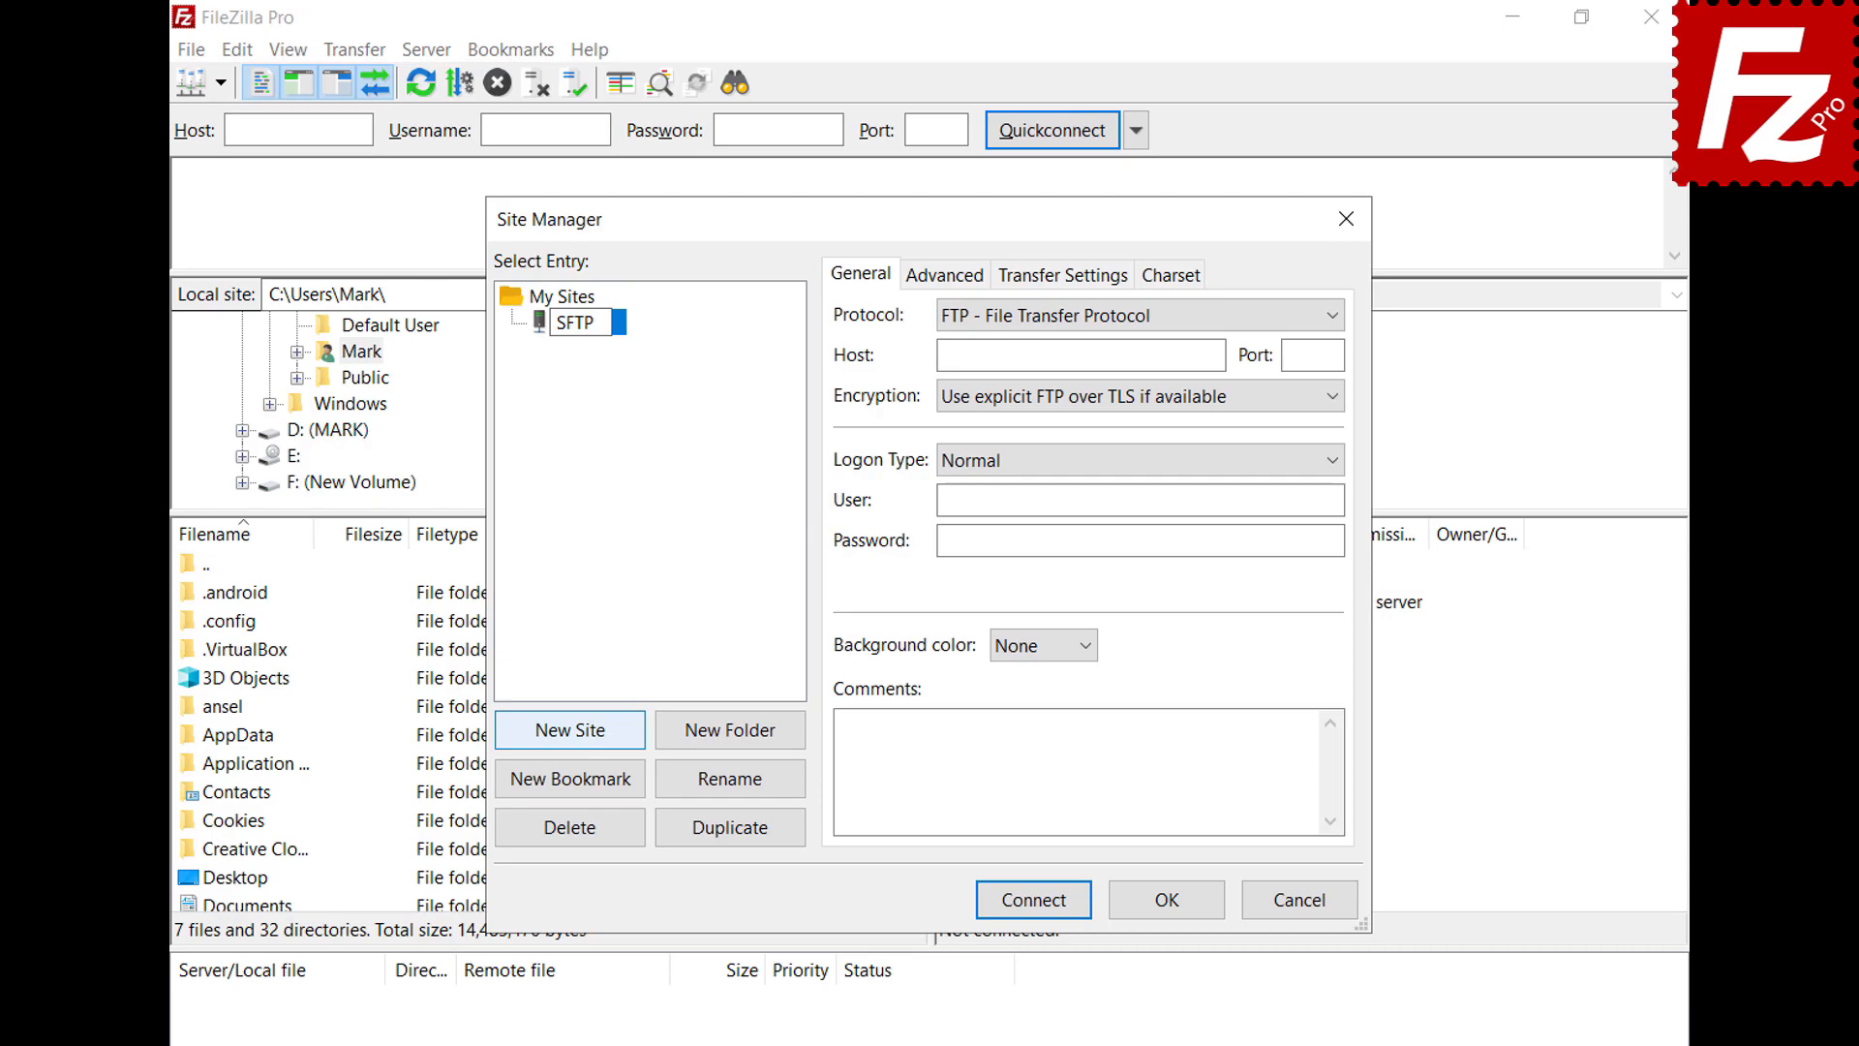
key(Return)
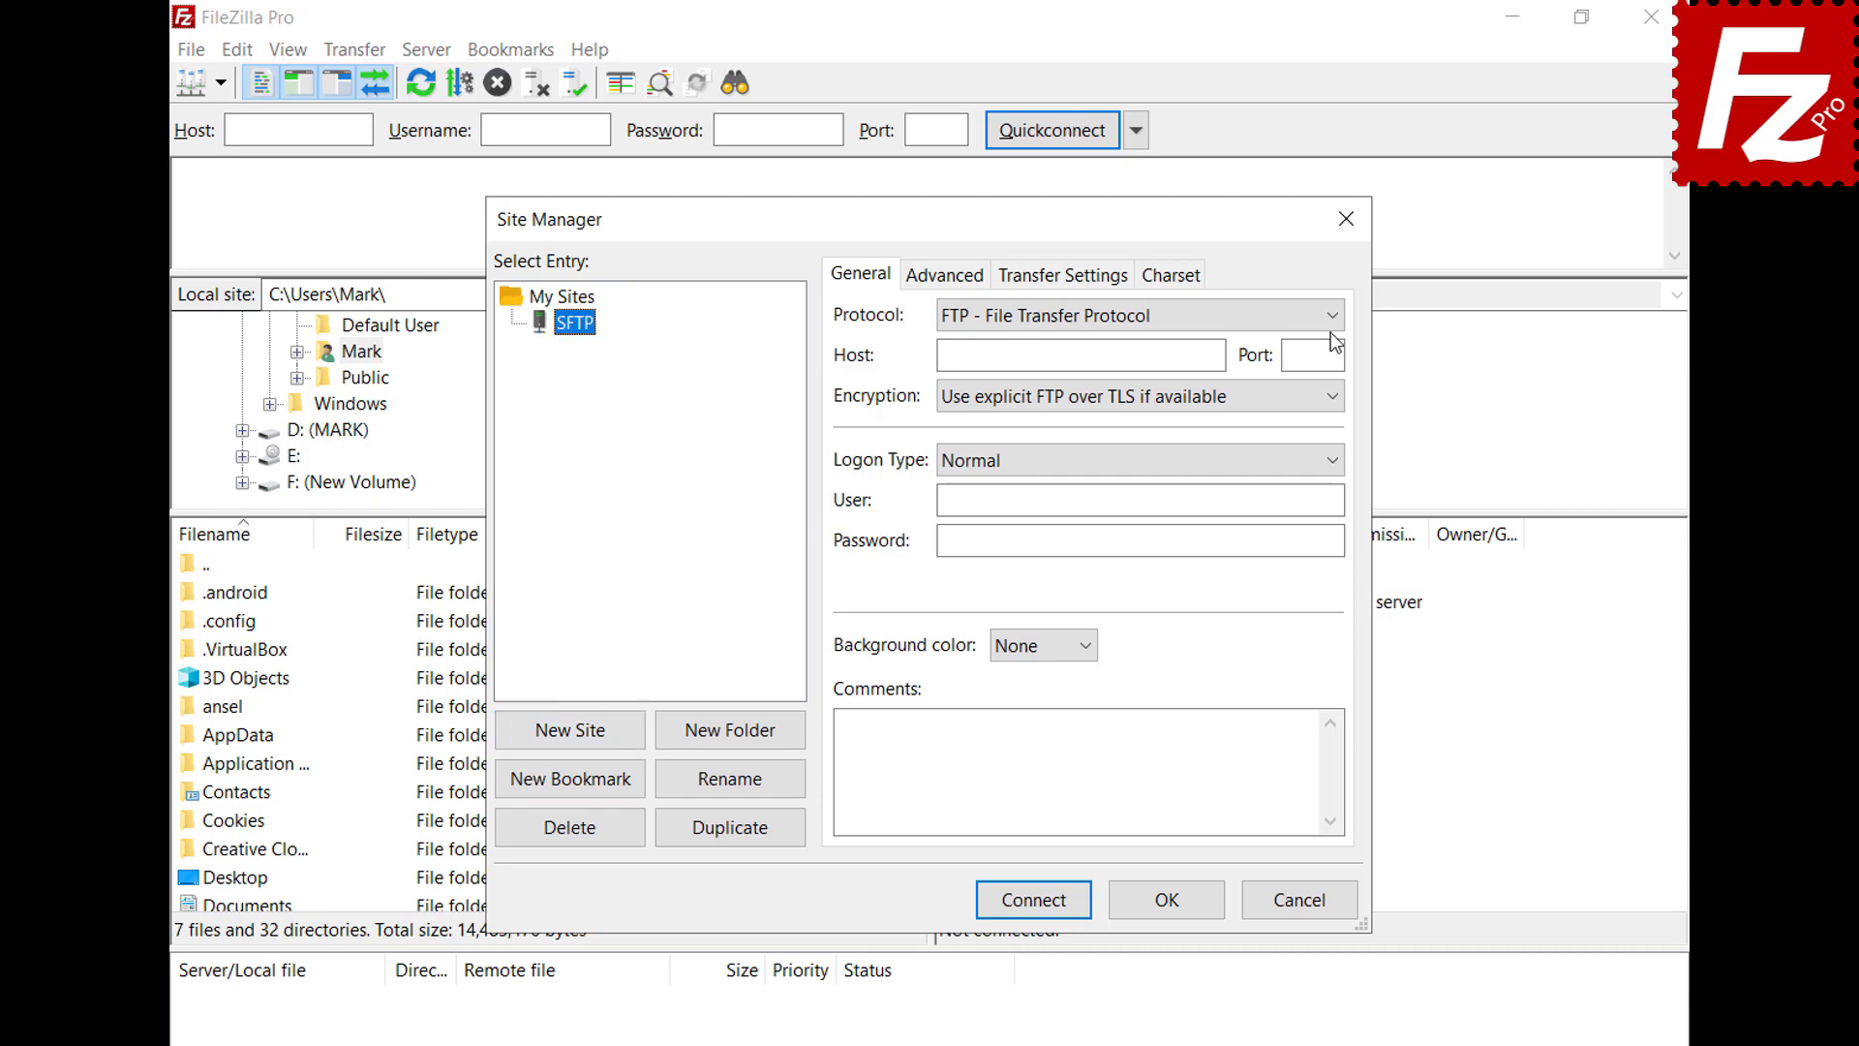
click(1336, 316)
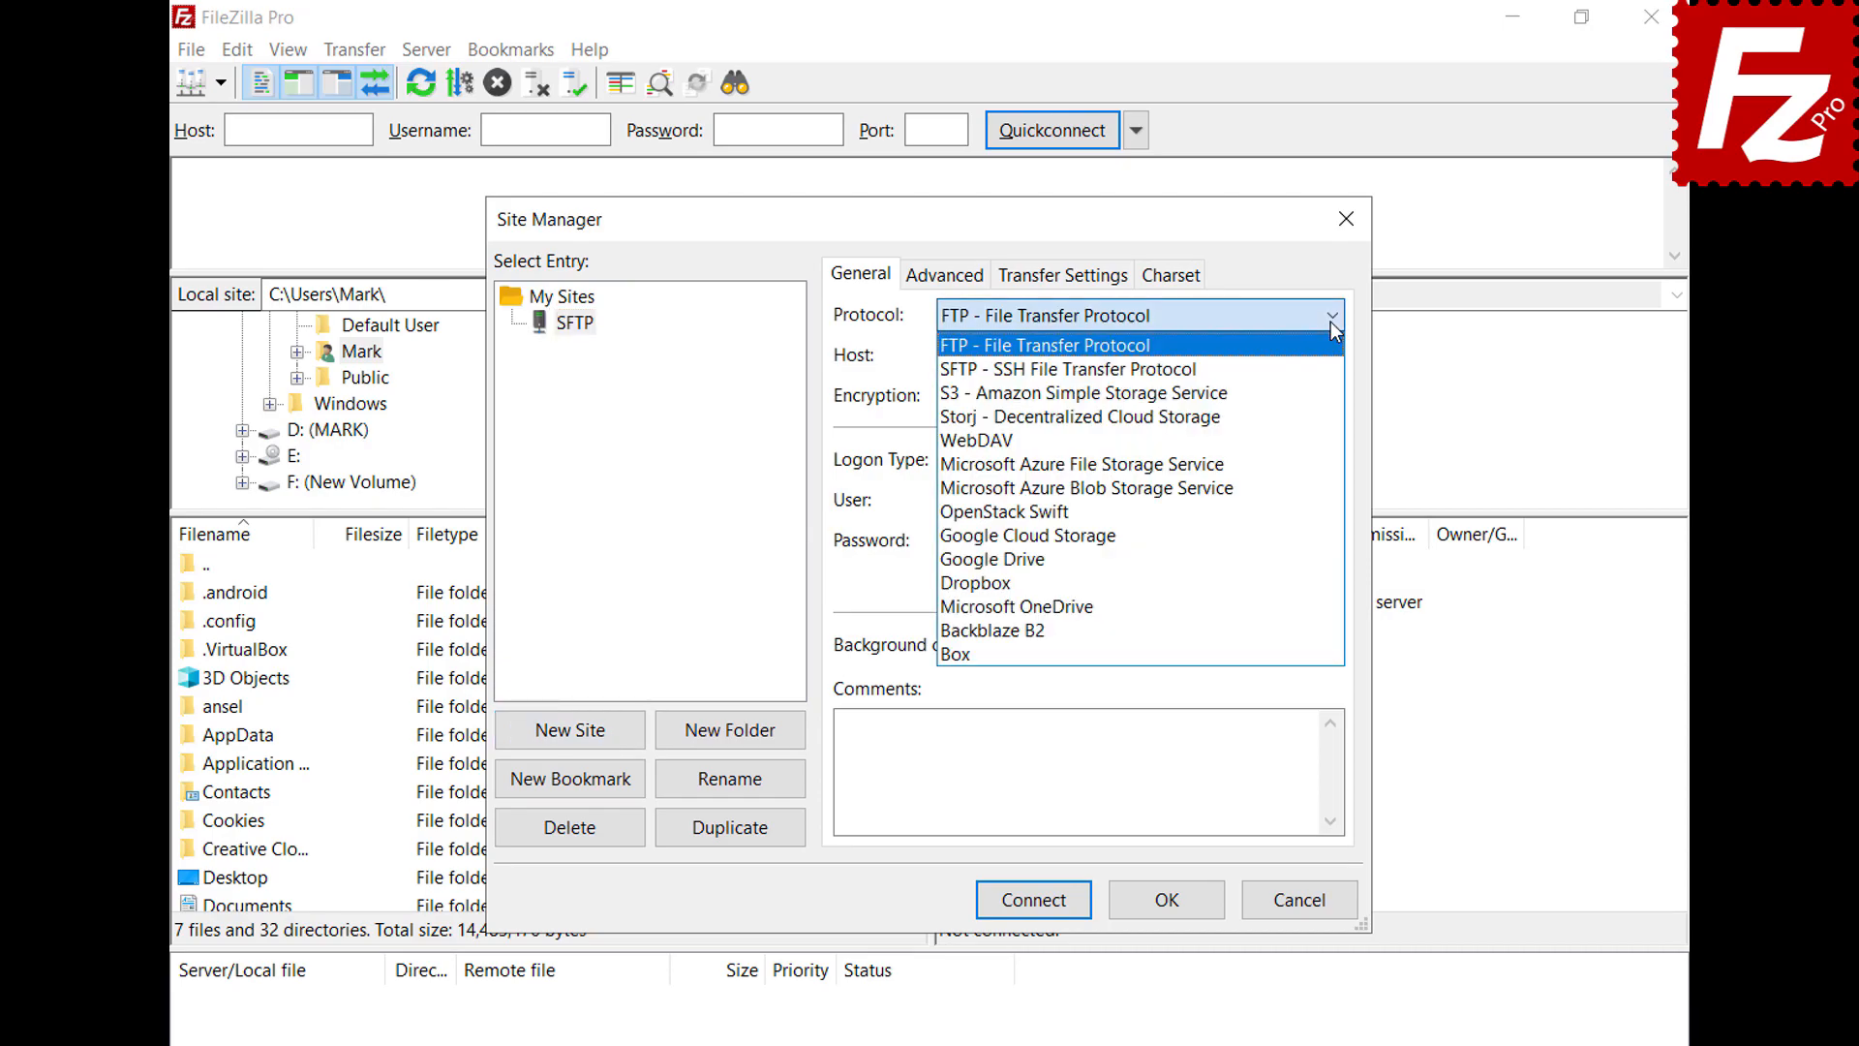
click(1333, 371)
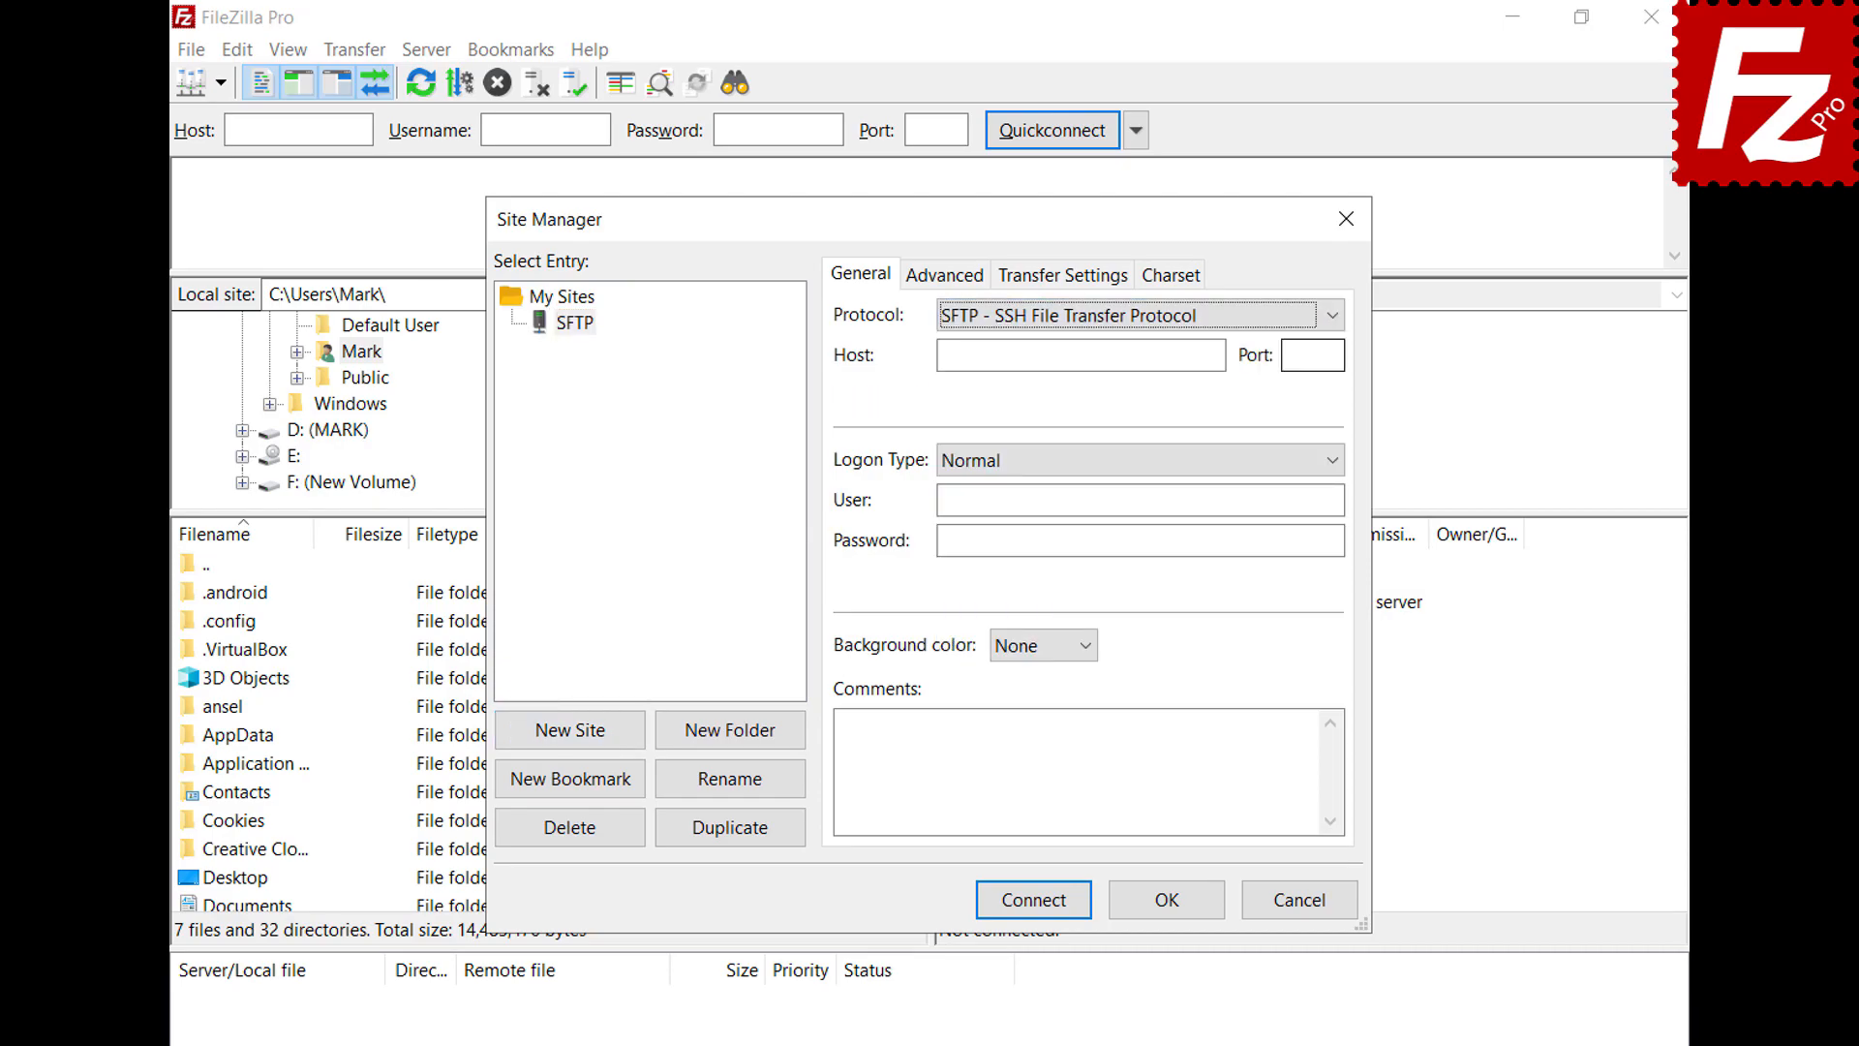
click(1220, 355)
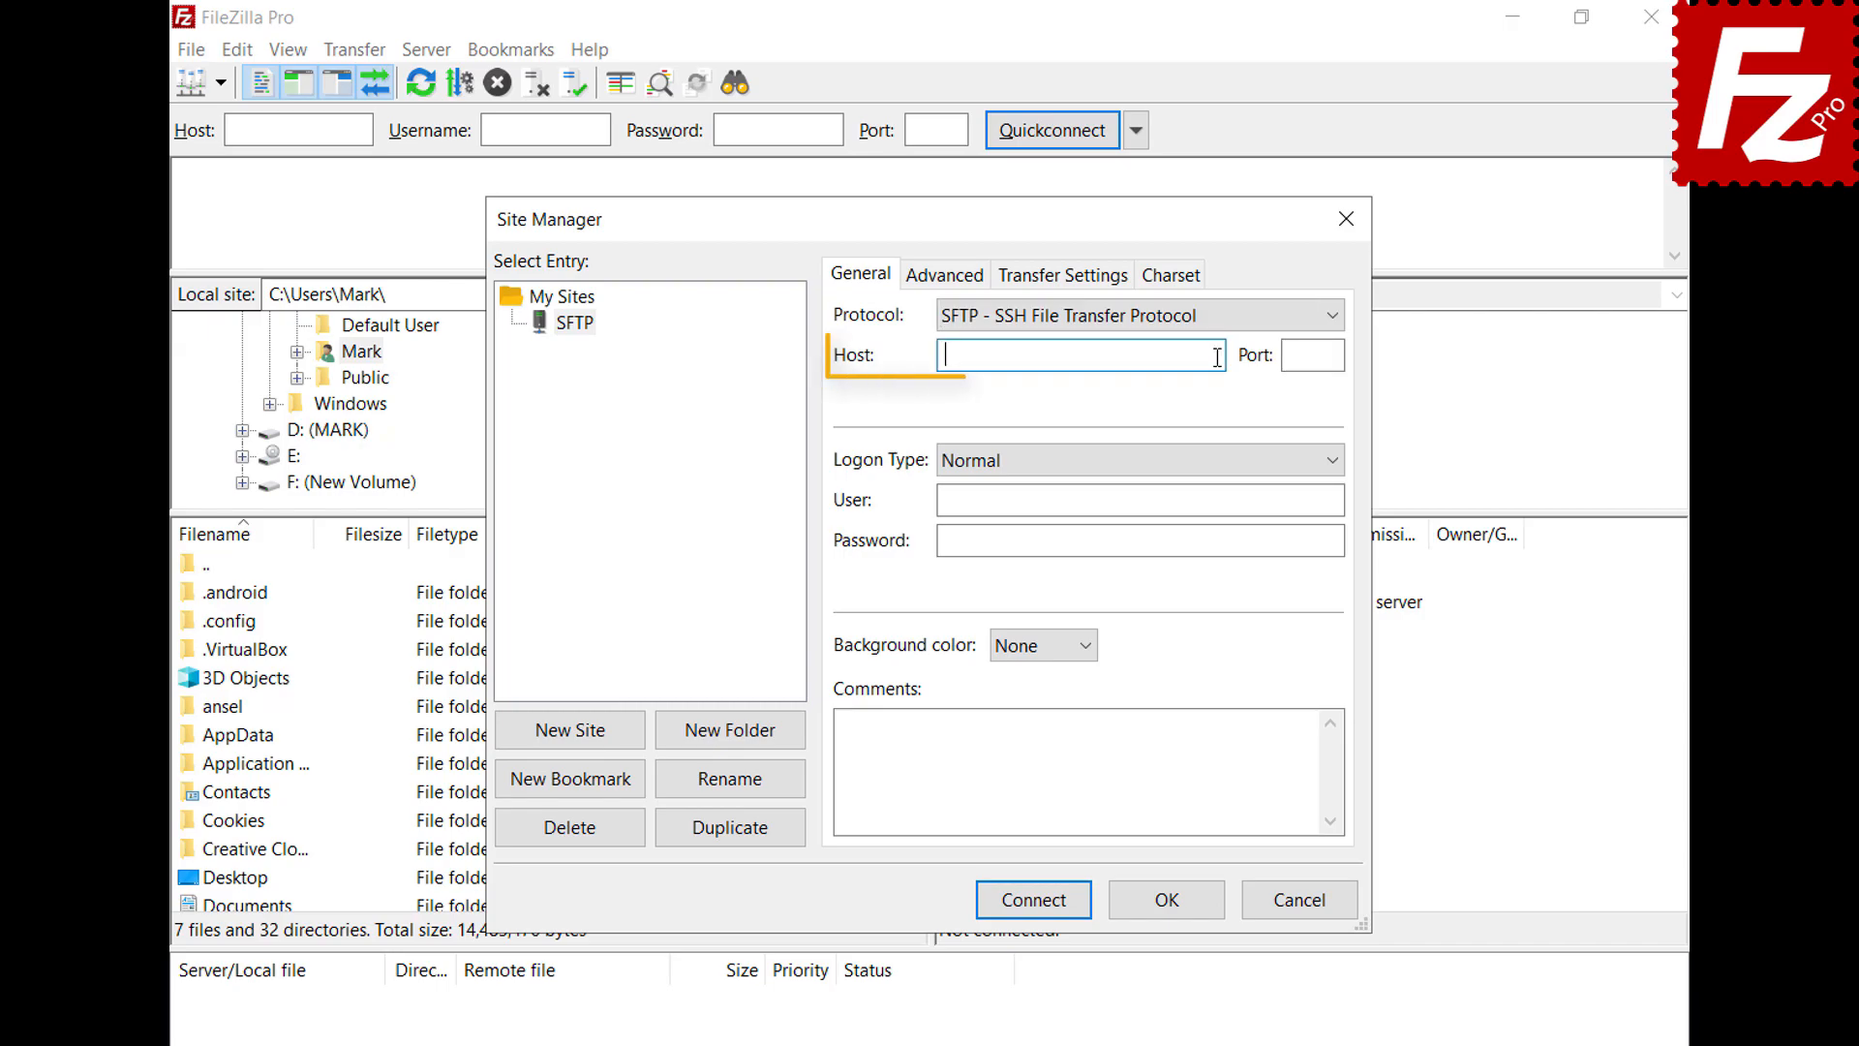
text(3.209.179.104)
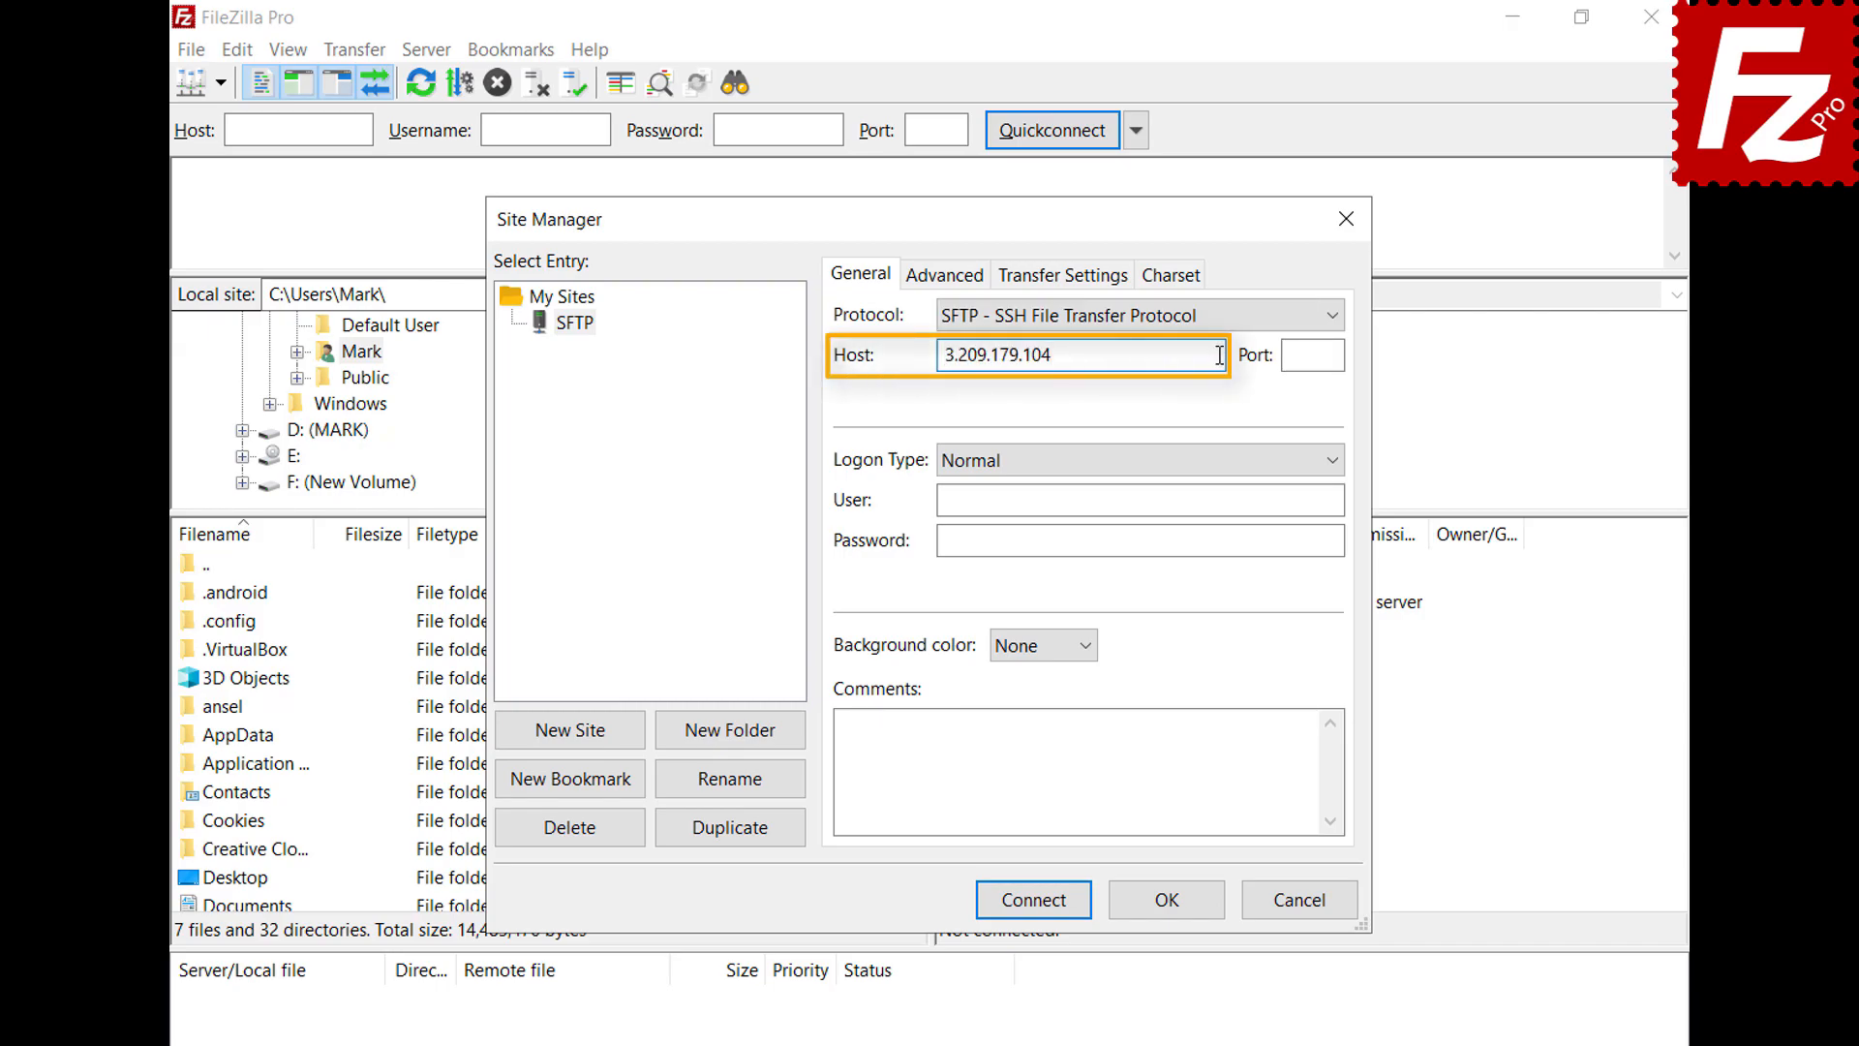
Set logon type to Key file with the pasted user name and key.ppk, then connect
click(1340, 463)
click(1332, 584)
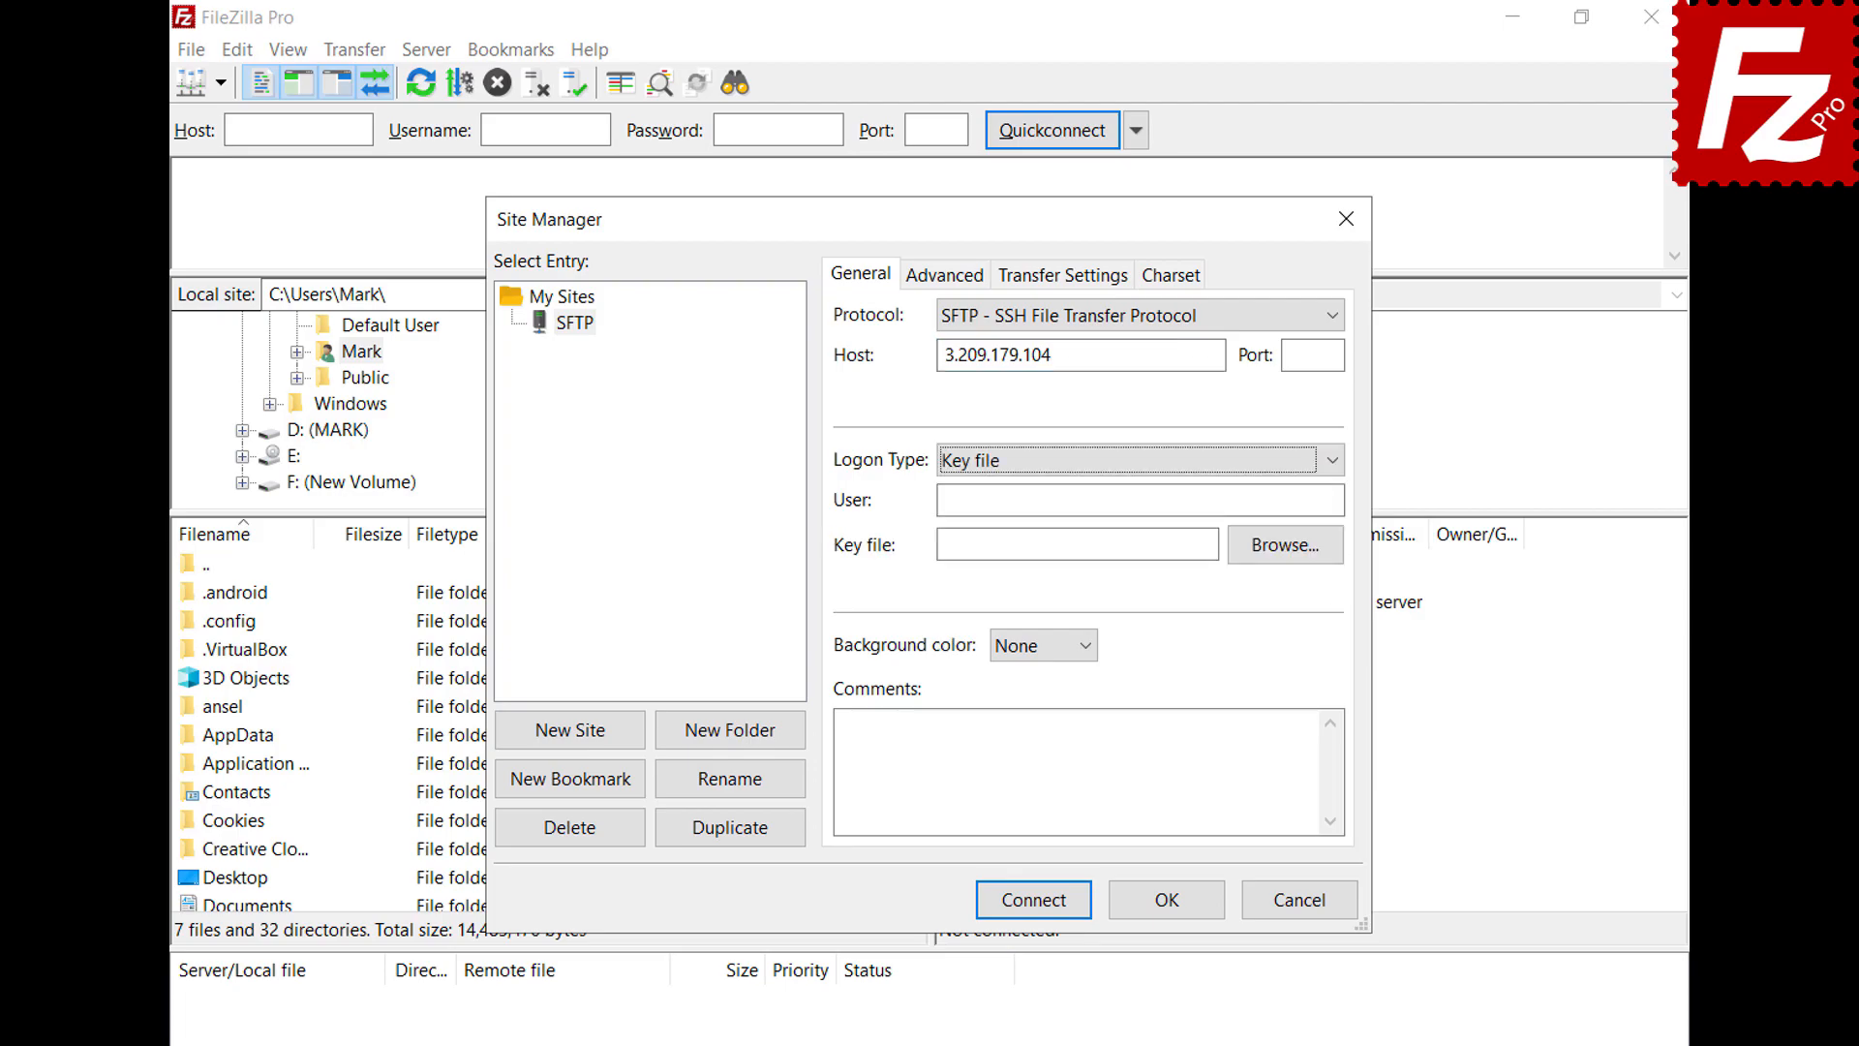
click(1334, 499)
text(ubuntu)
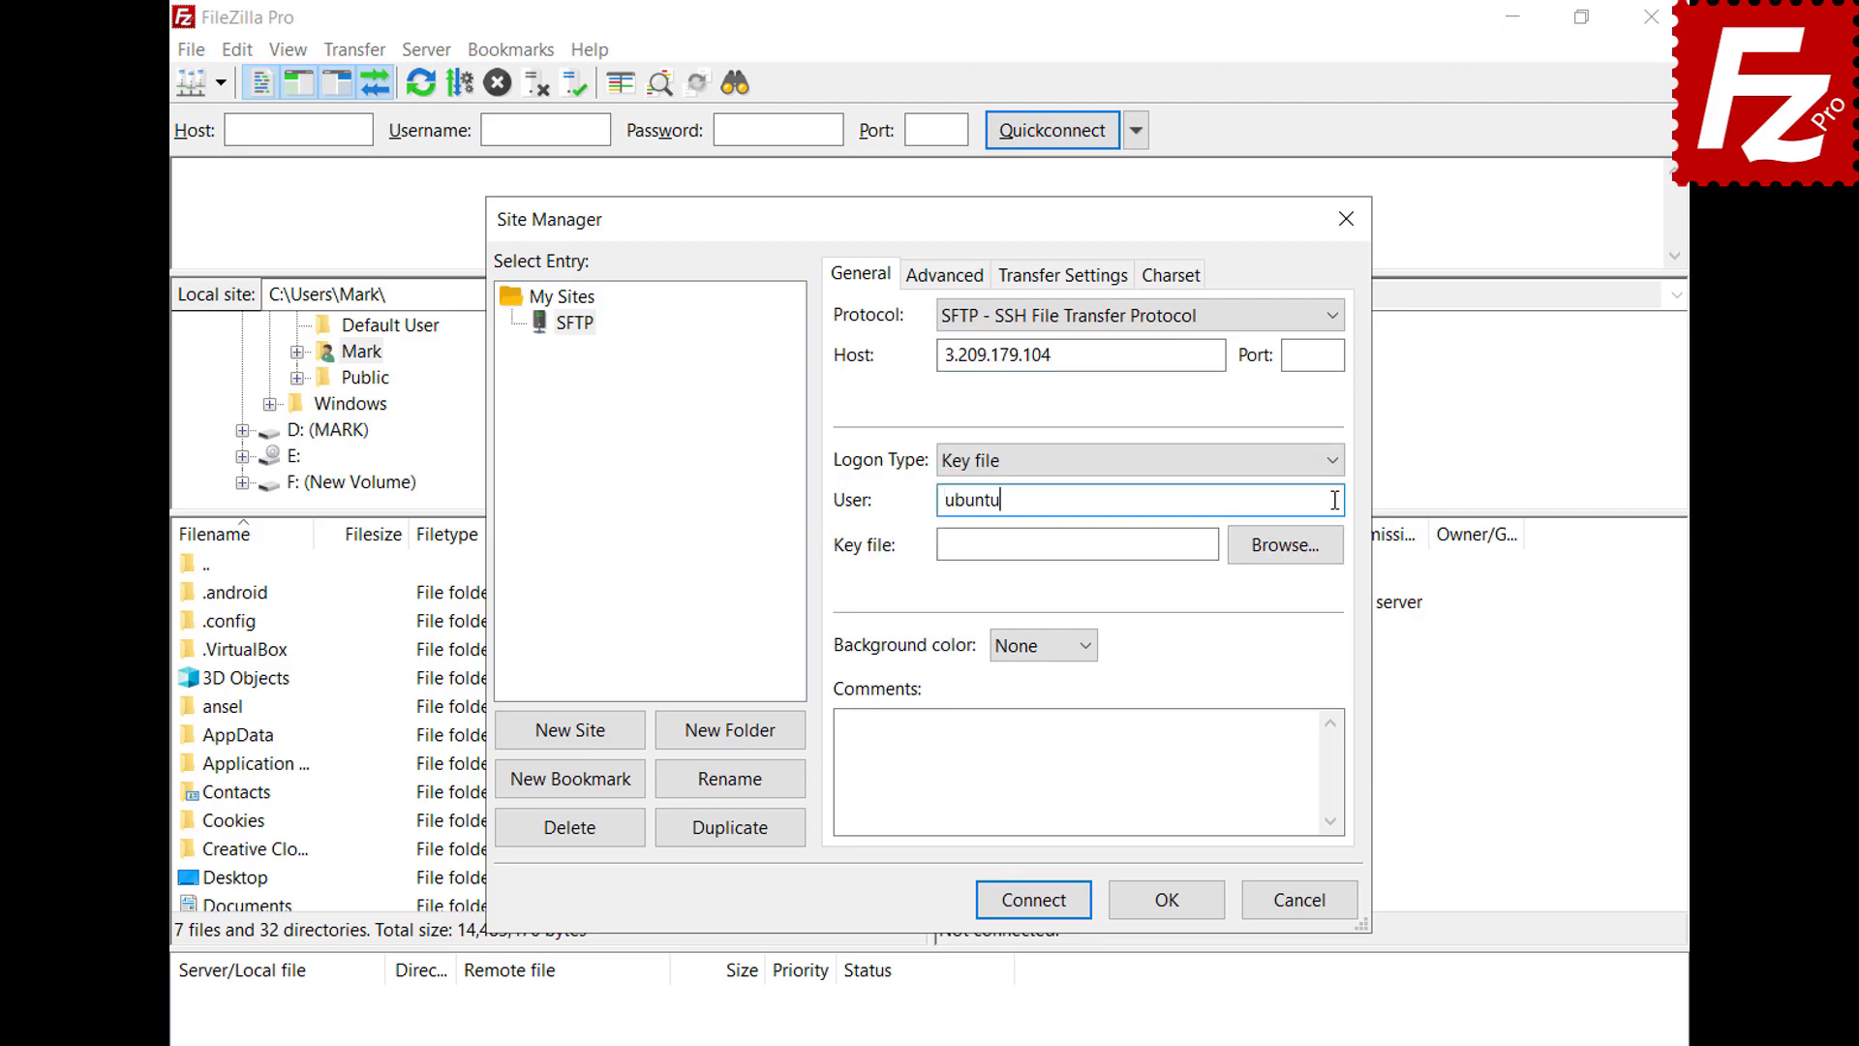
click(1276, 544)
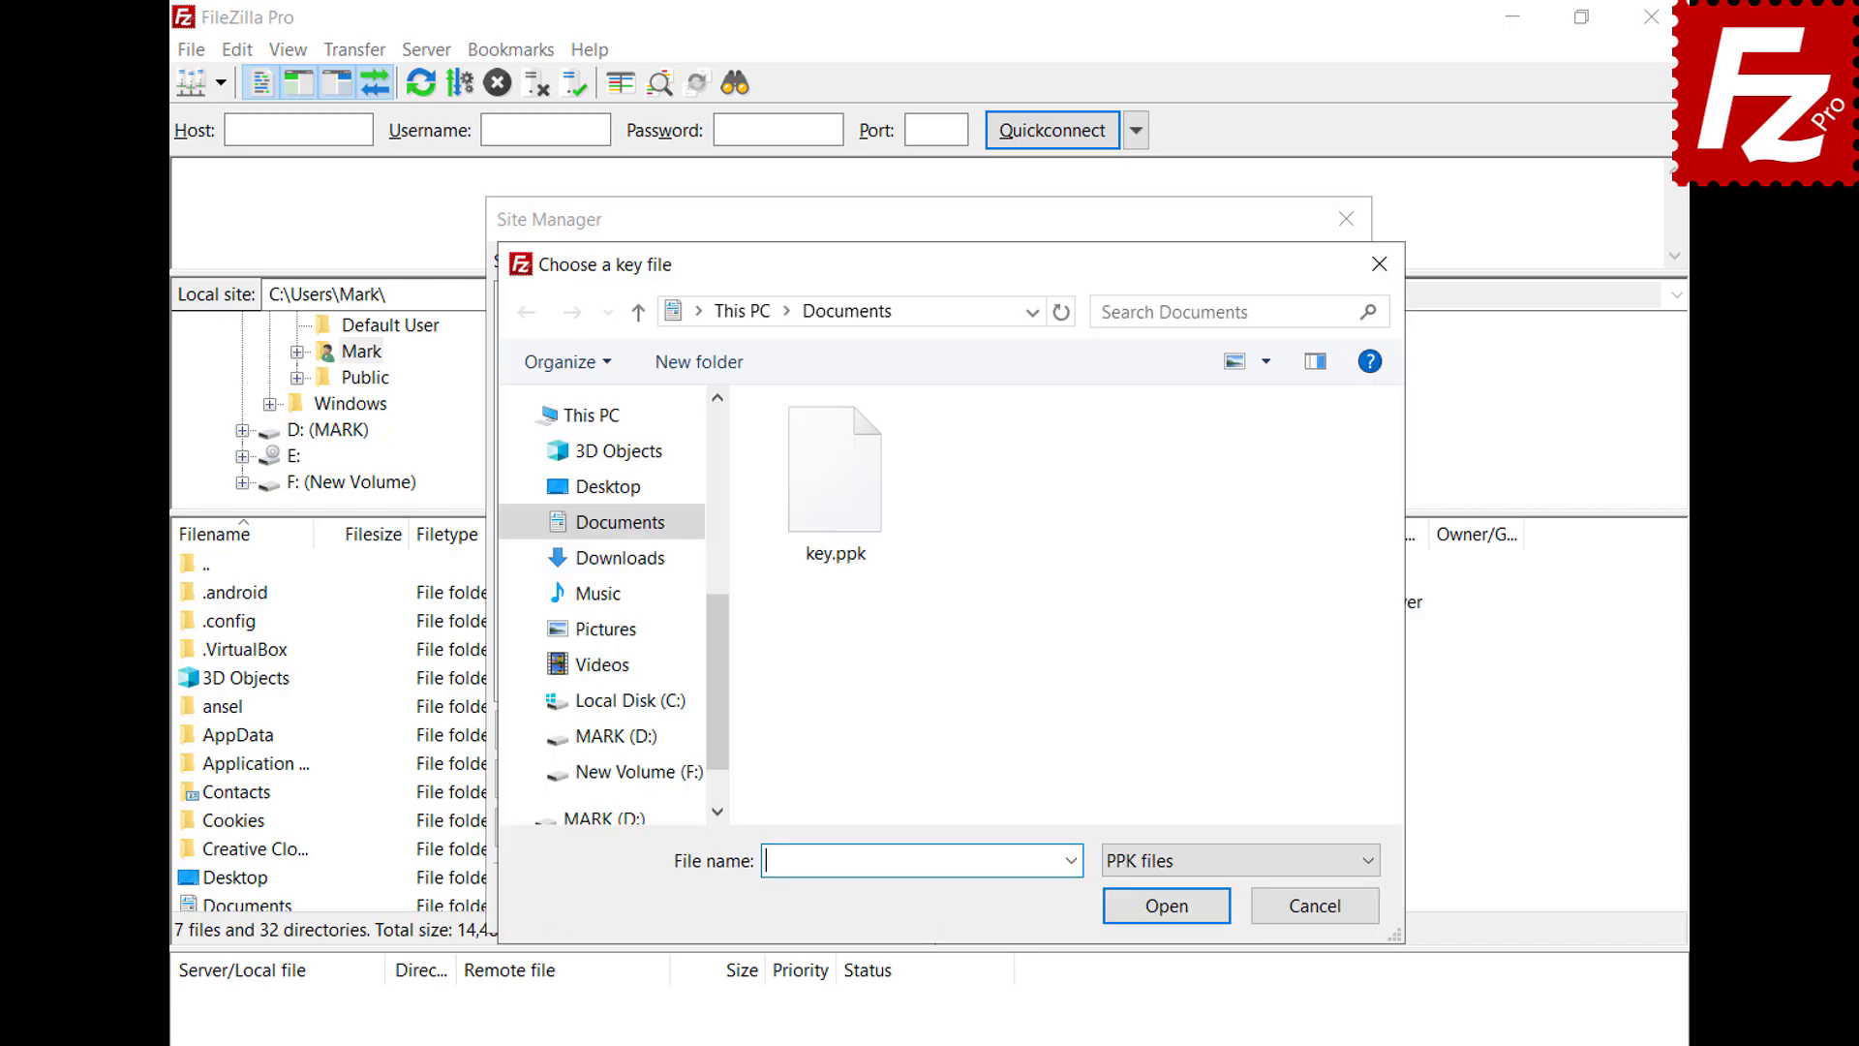
double_click(842, 511)
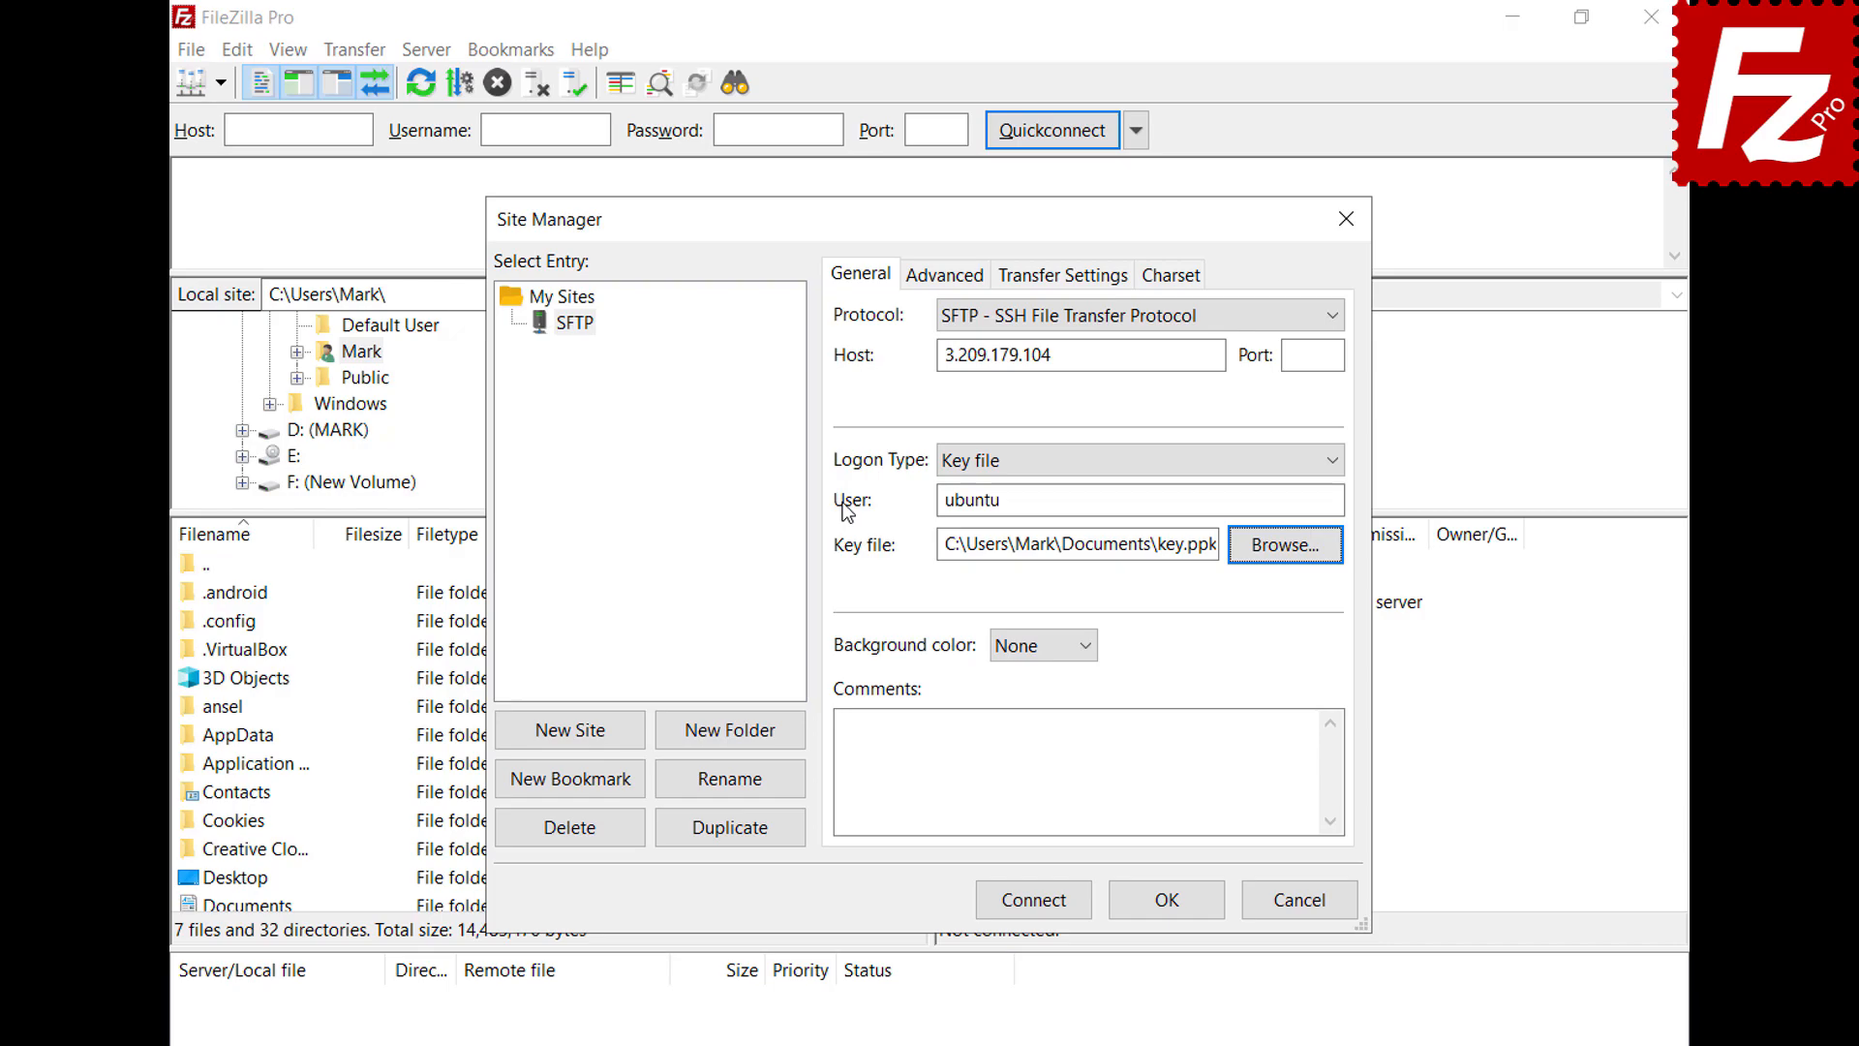
click(1036, 909)
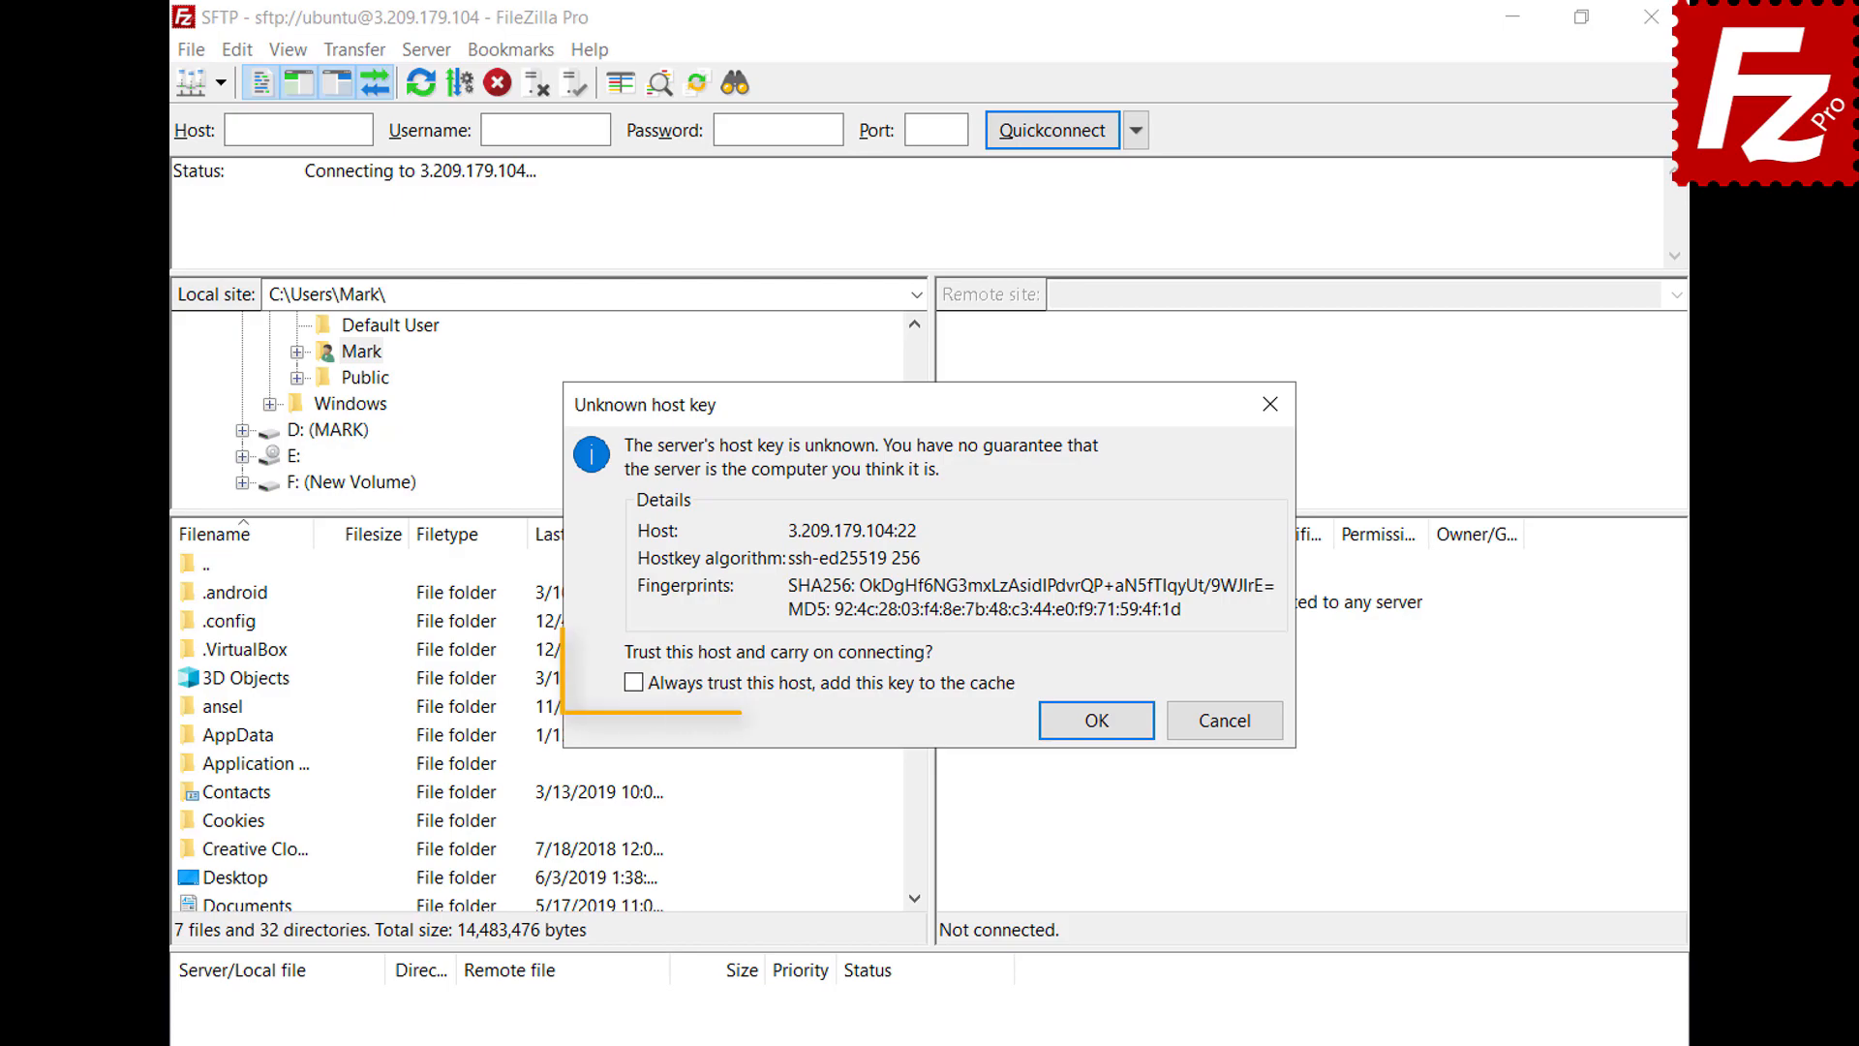
Accept the host key with 'Always trust this host' and enter the key passphrase to log in
click(635, 683)
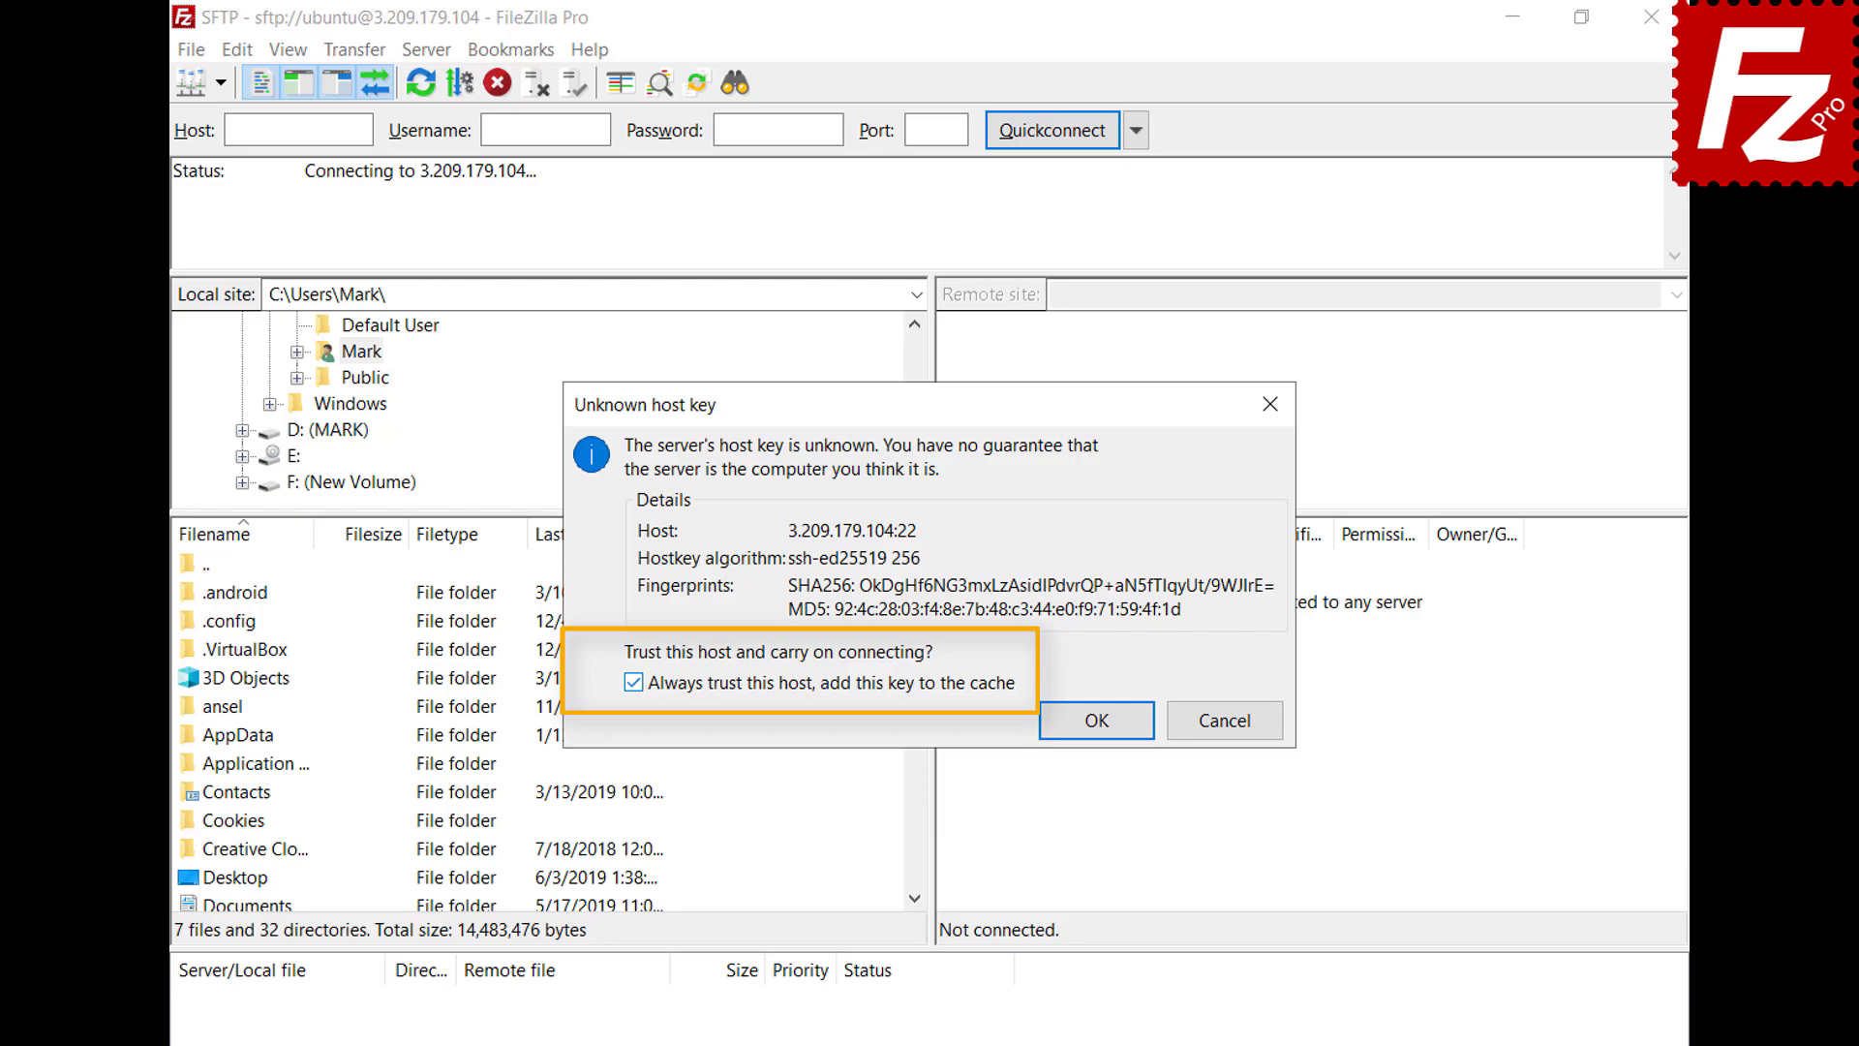
click(1098, 721)
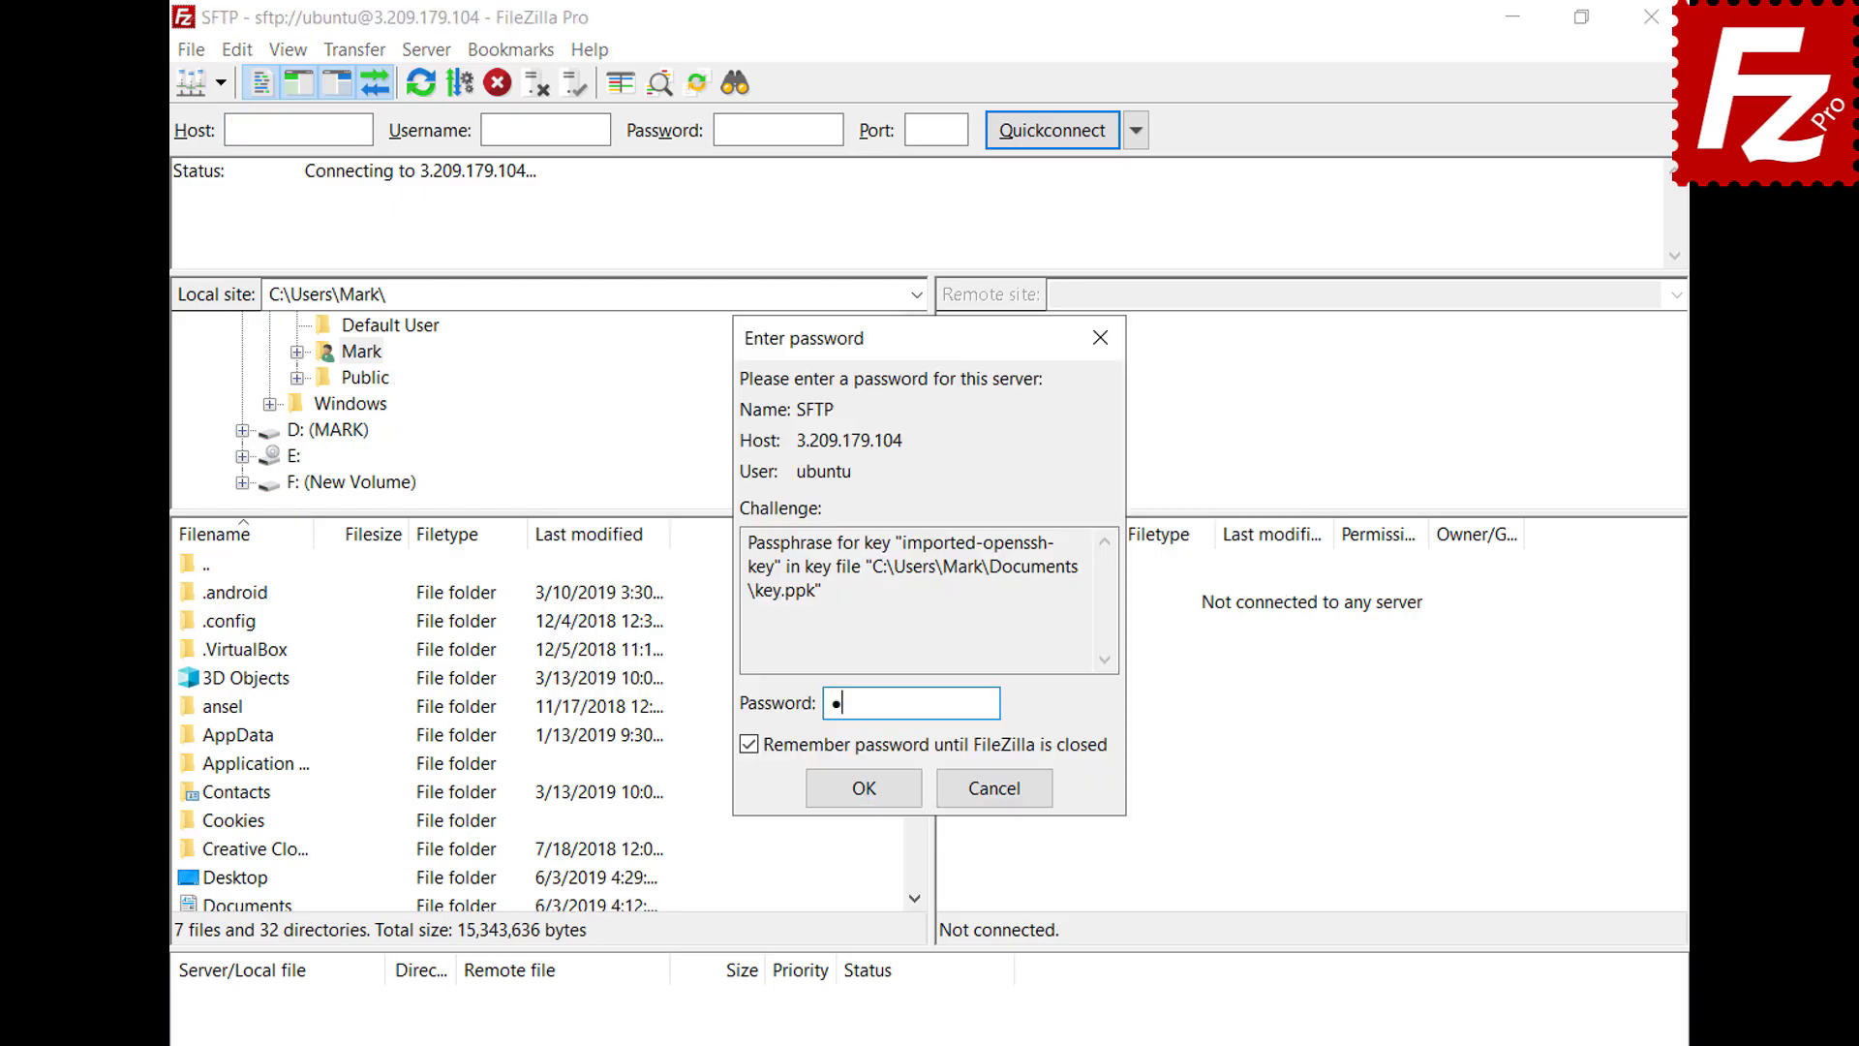
text(******)
click(864, 786)
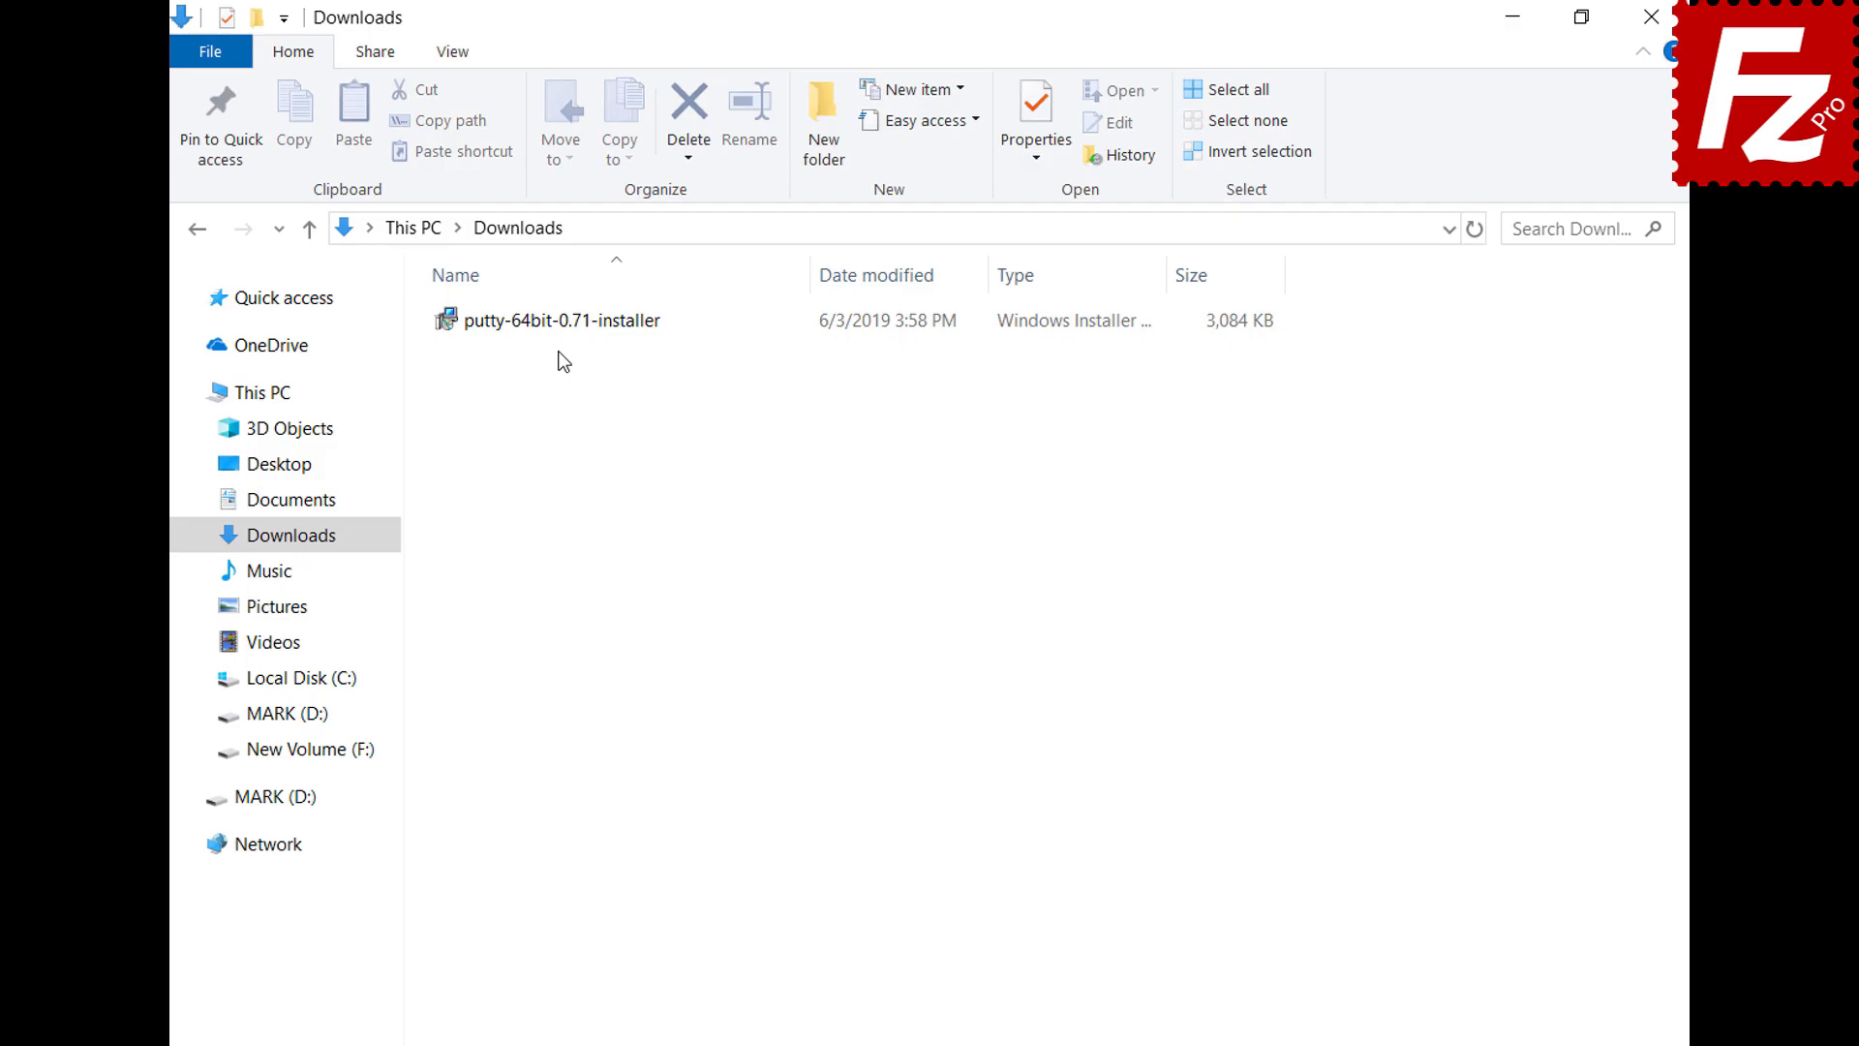
Install PuTTY 0.71 (64-bit) into the default C:\Program Files\PuTTY\ folder and finish setup
double_click(552, 330)
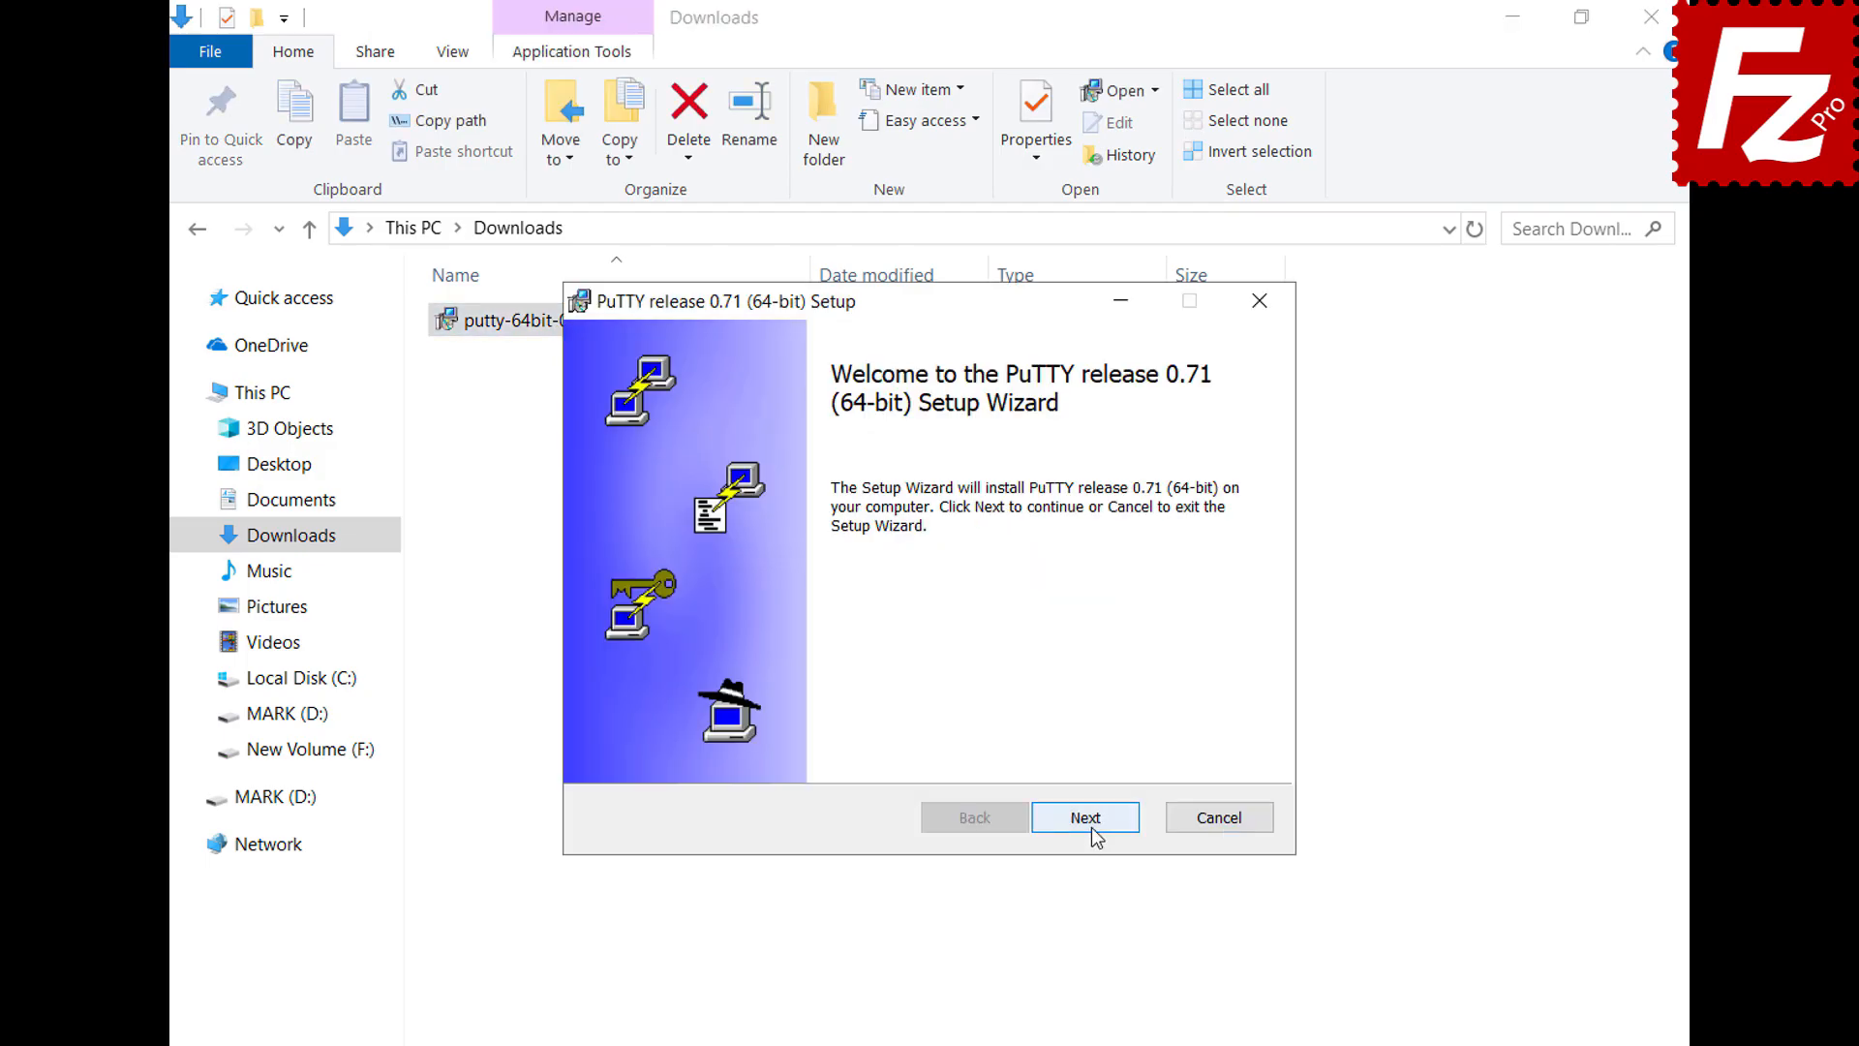
click(1089, 820)
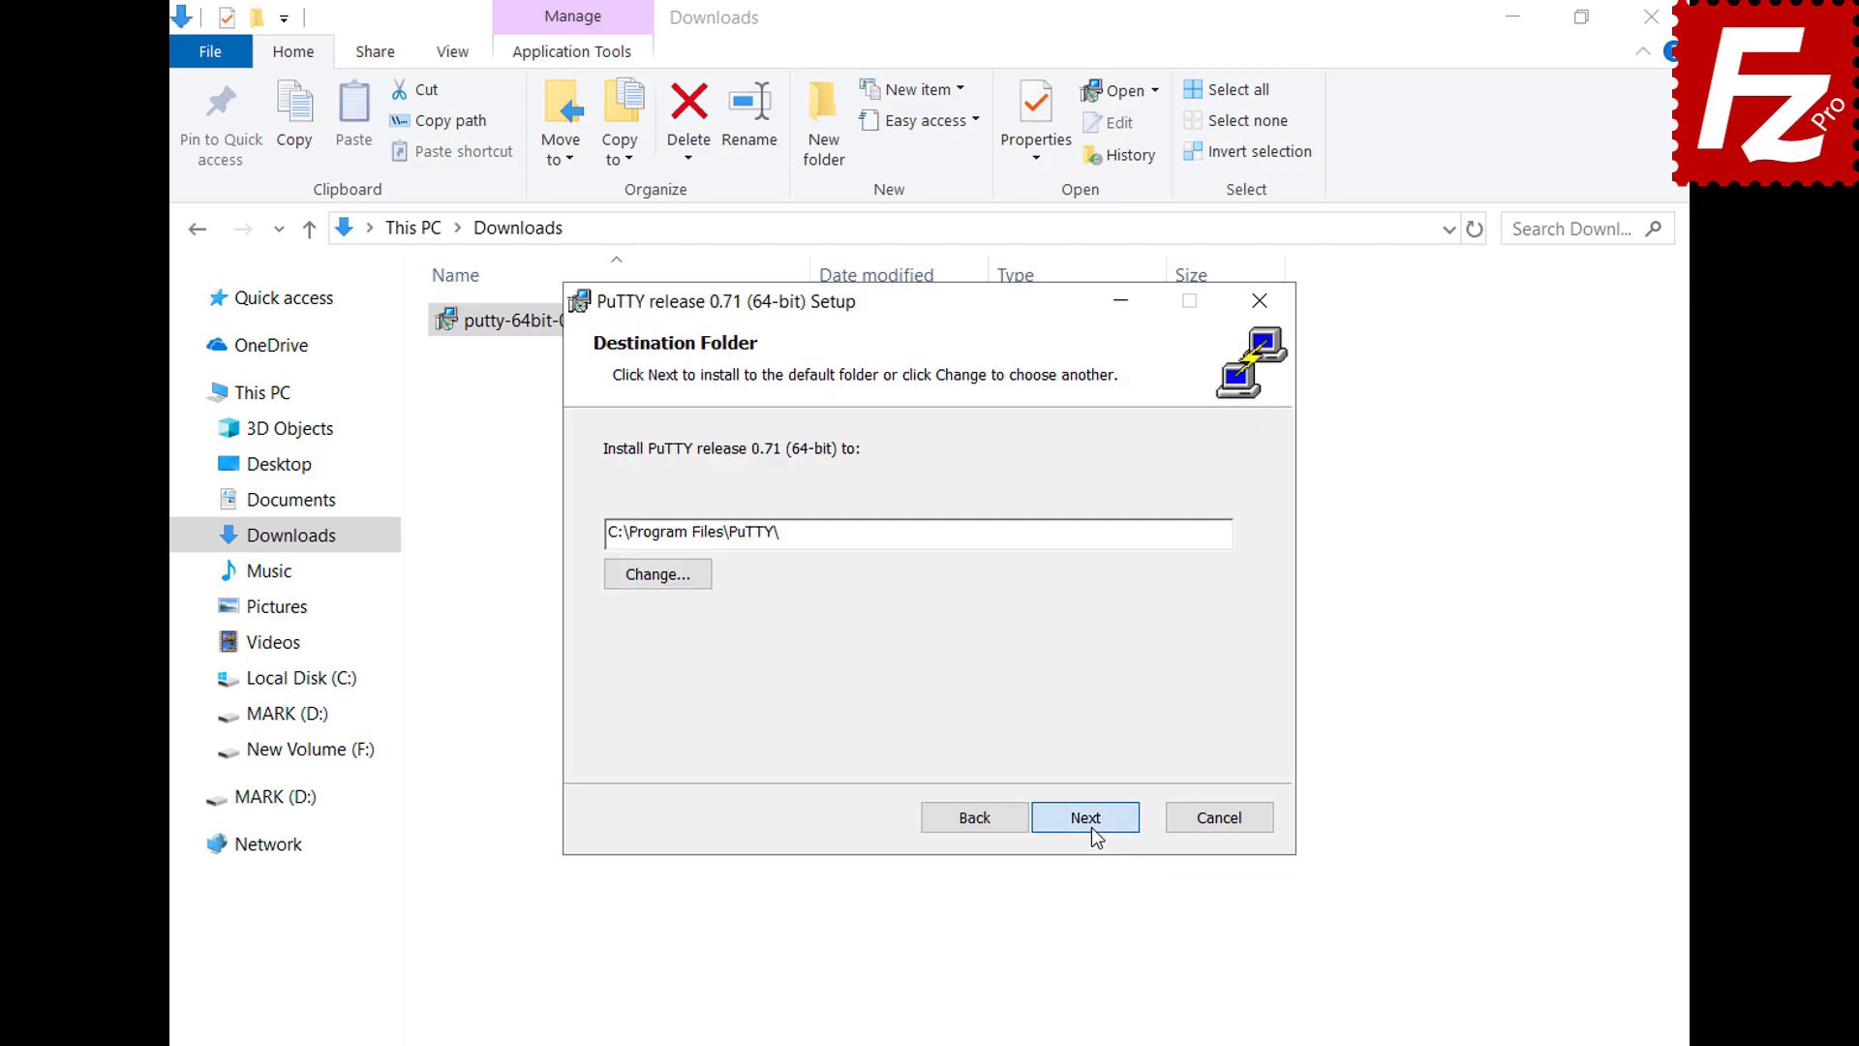
click(1090, 827)
click(1090, 827)
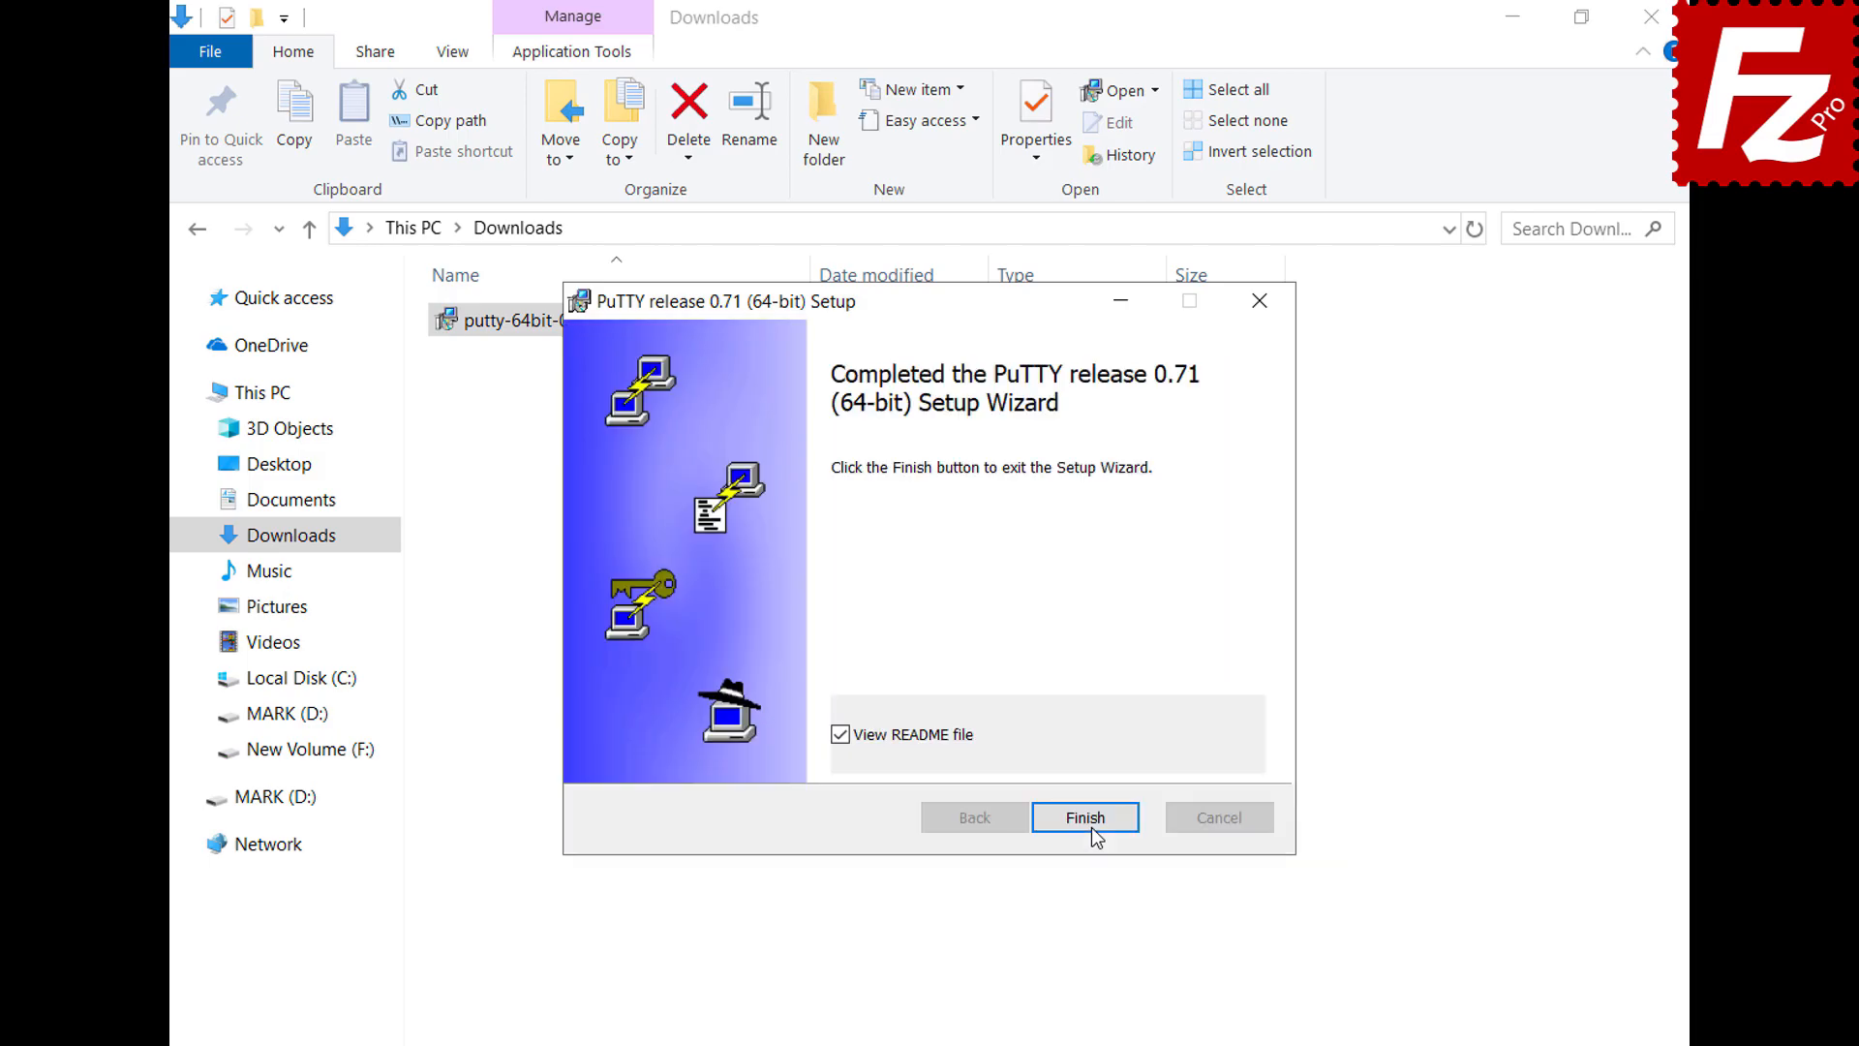
click(1090, 827)
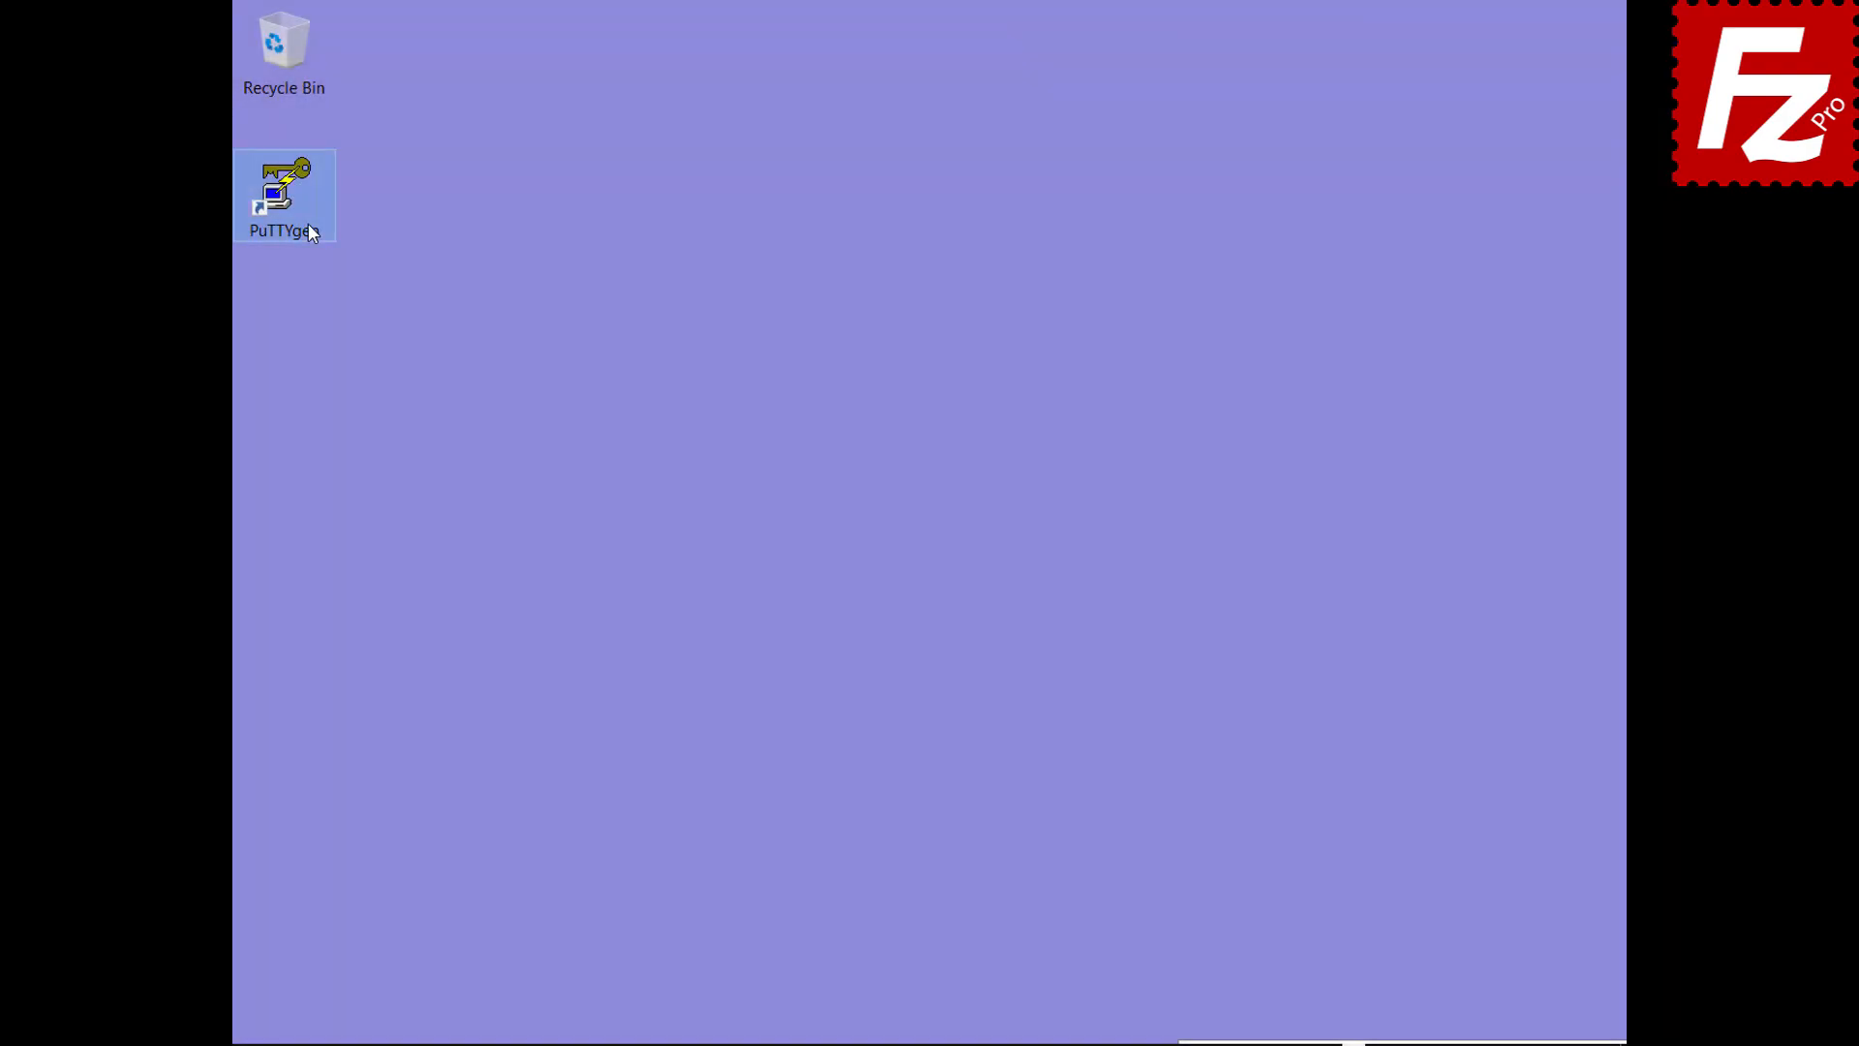
In PuTTYgen, import the OpenSSH 'key' file from Documents and unlock it with its passphrase
double_click(308, 228)
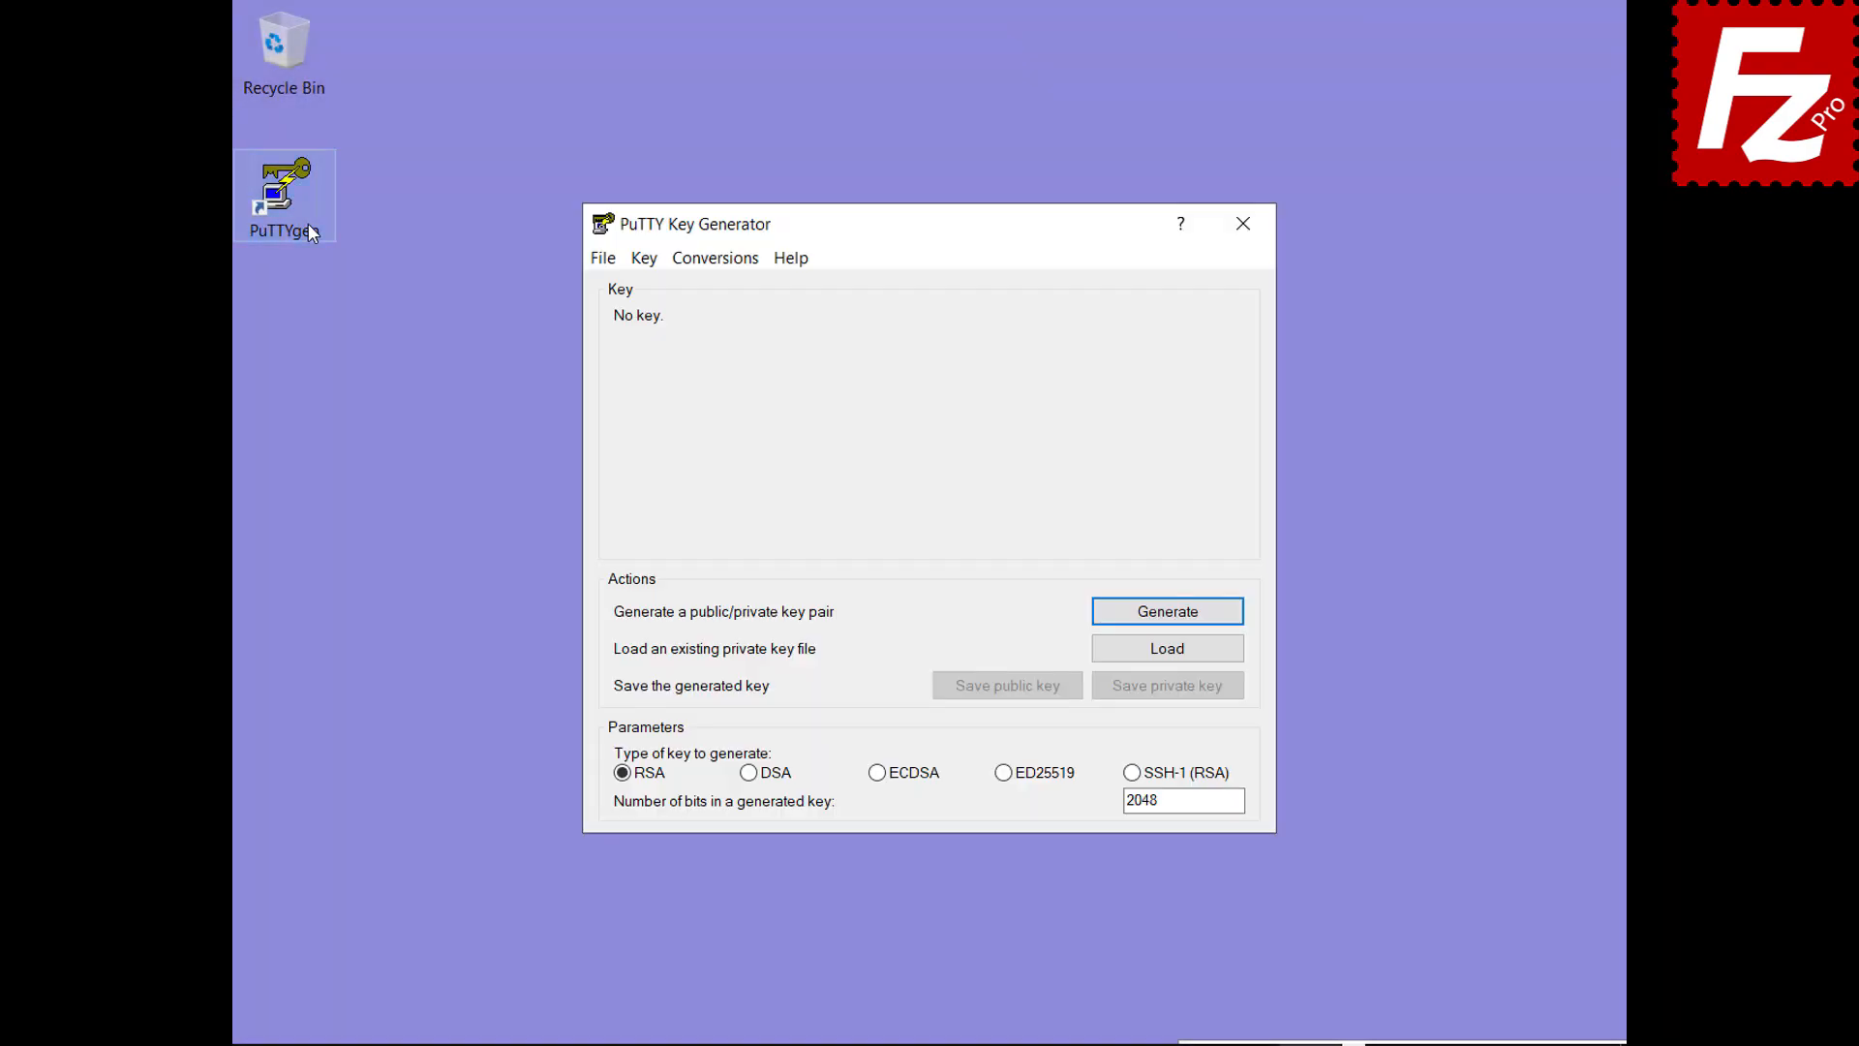
click(718, 259)
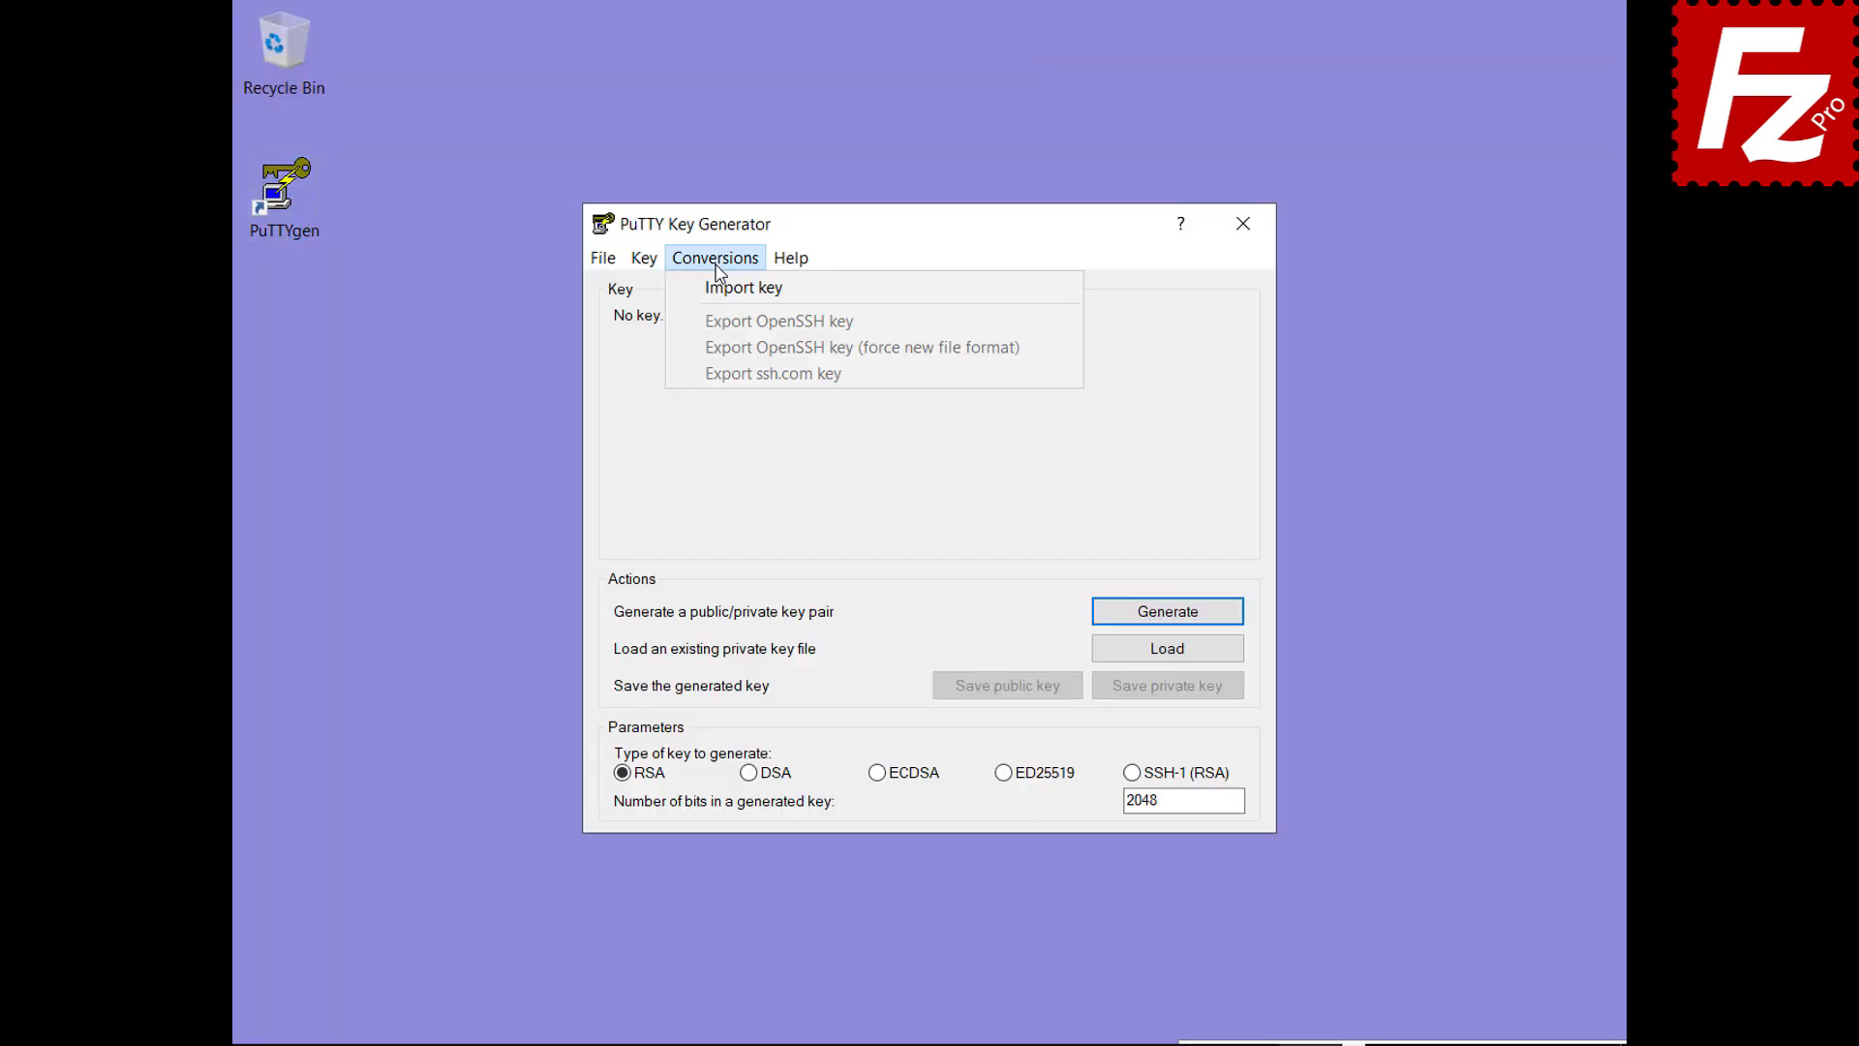
click(717, 285)
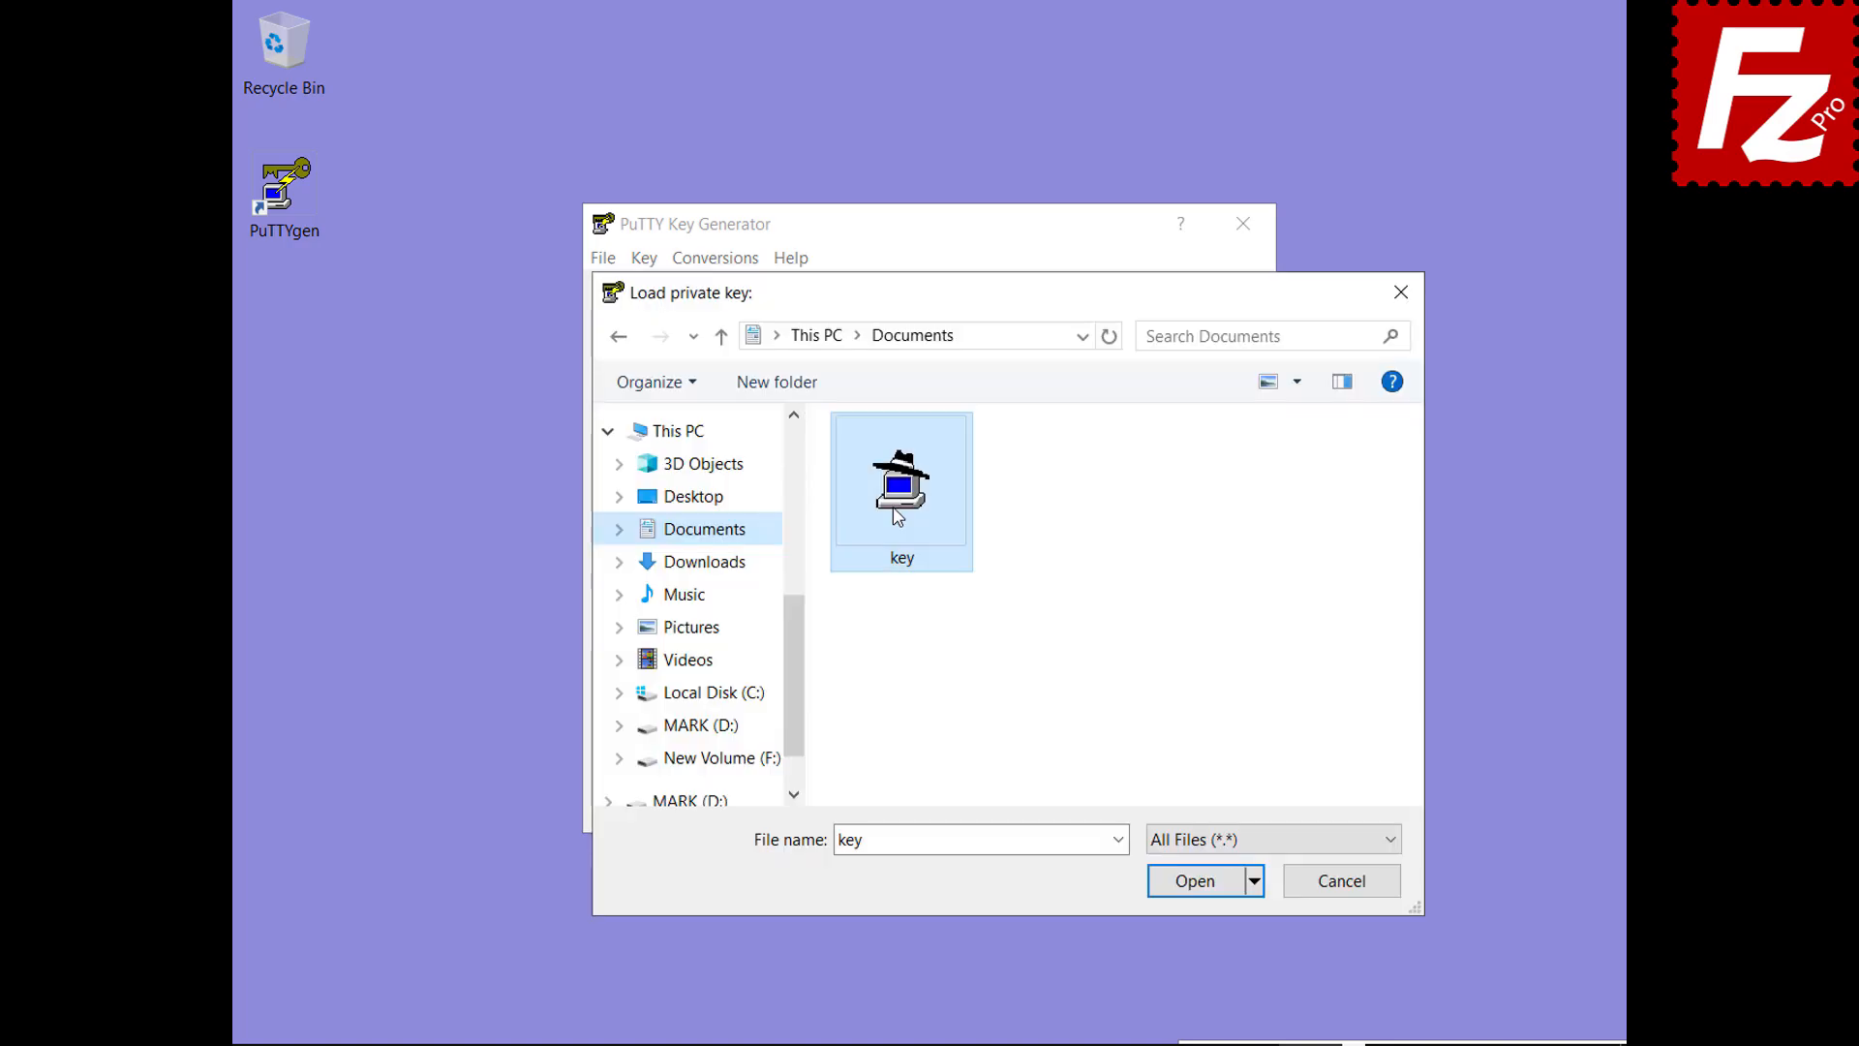
double_click(898, 516)
text(•••••)
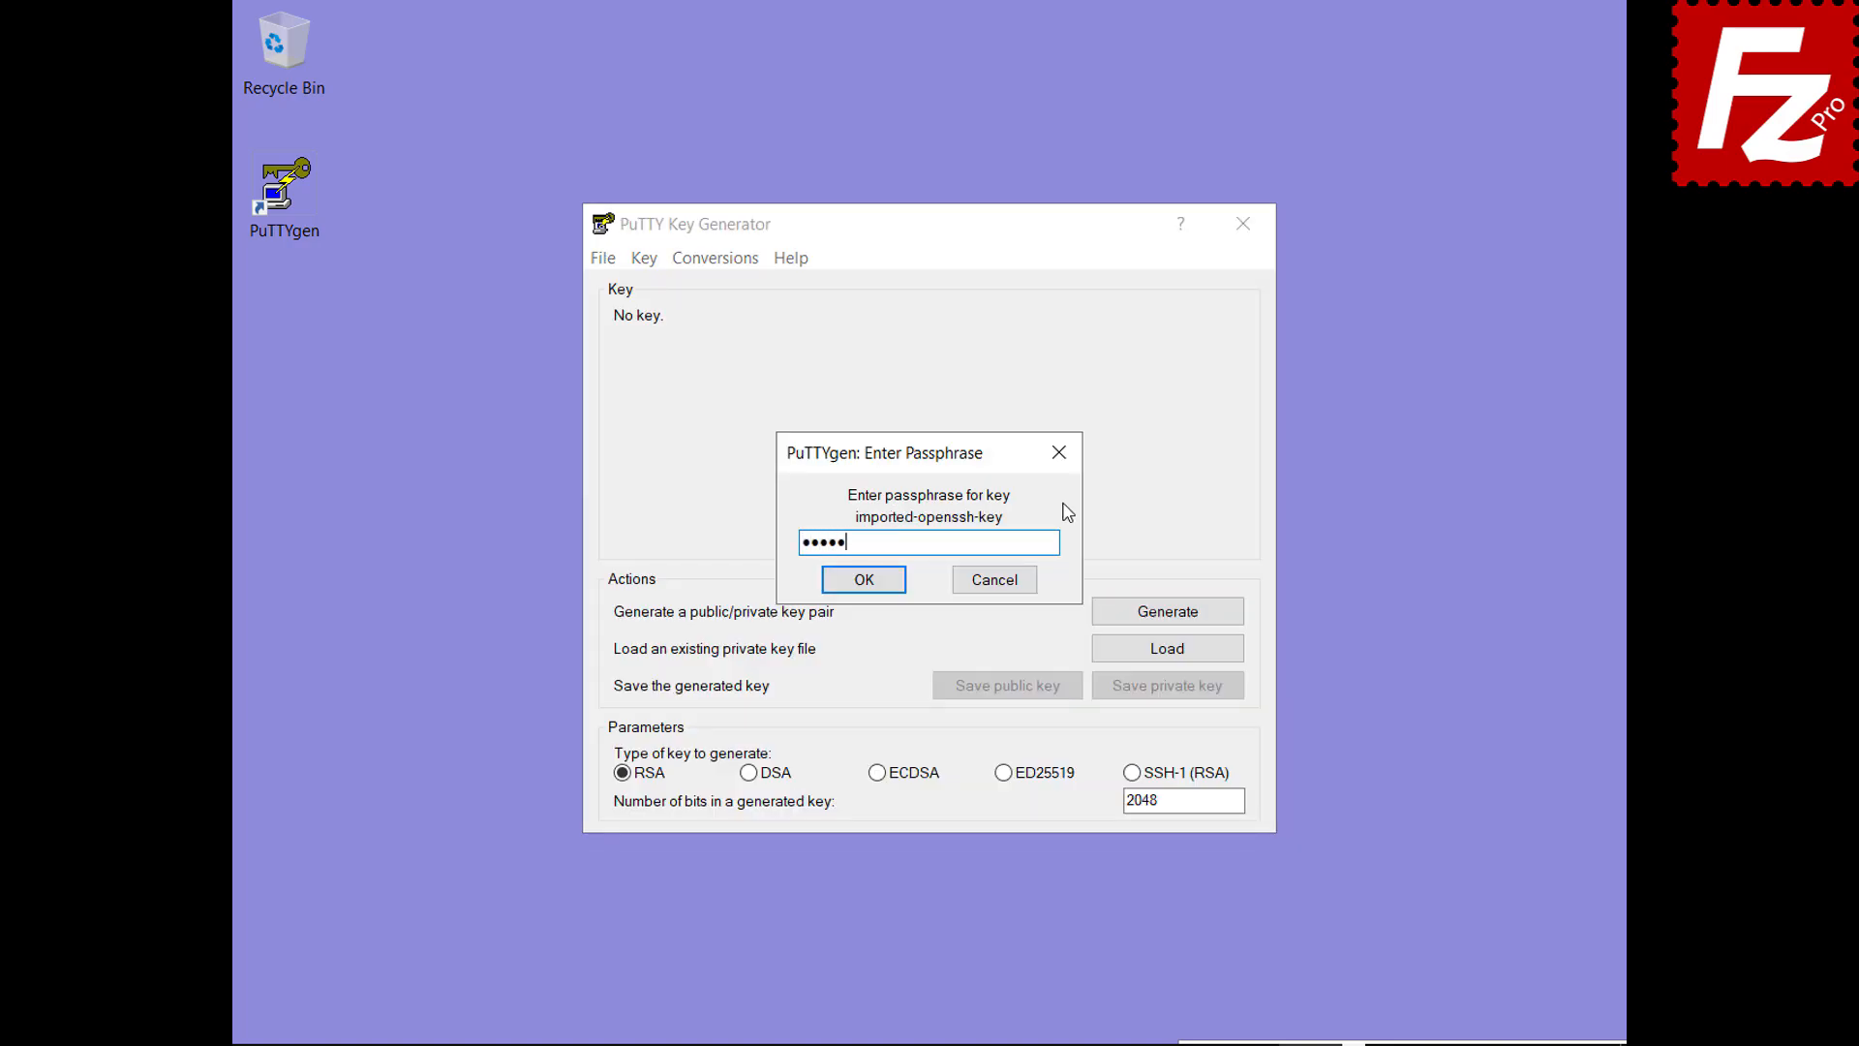
click(854, 579)
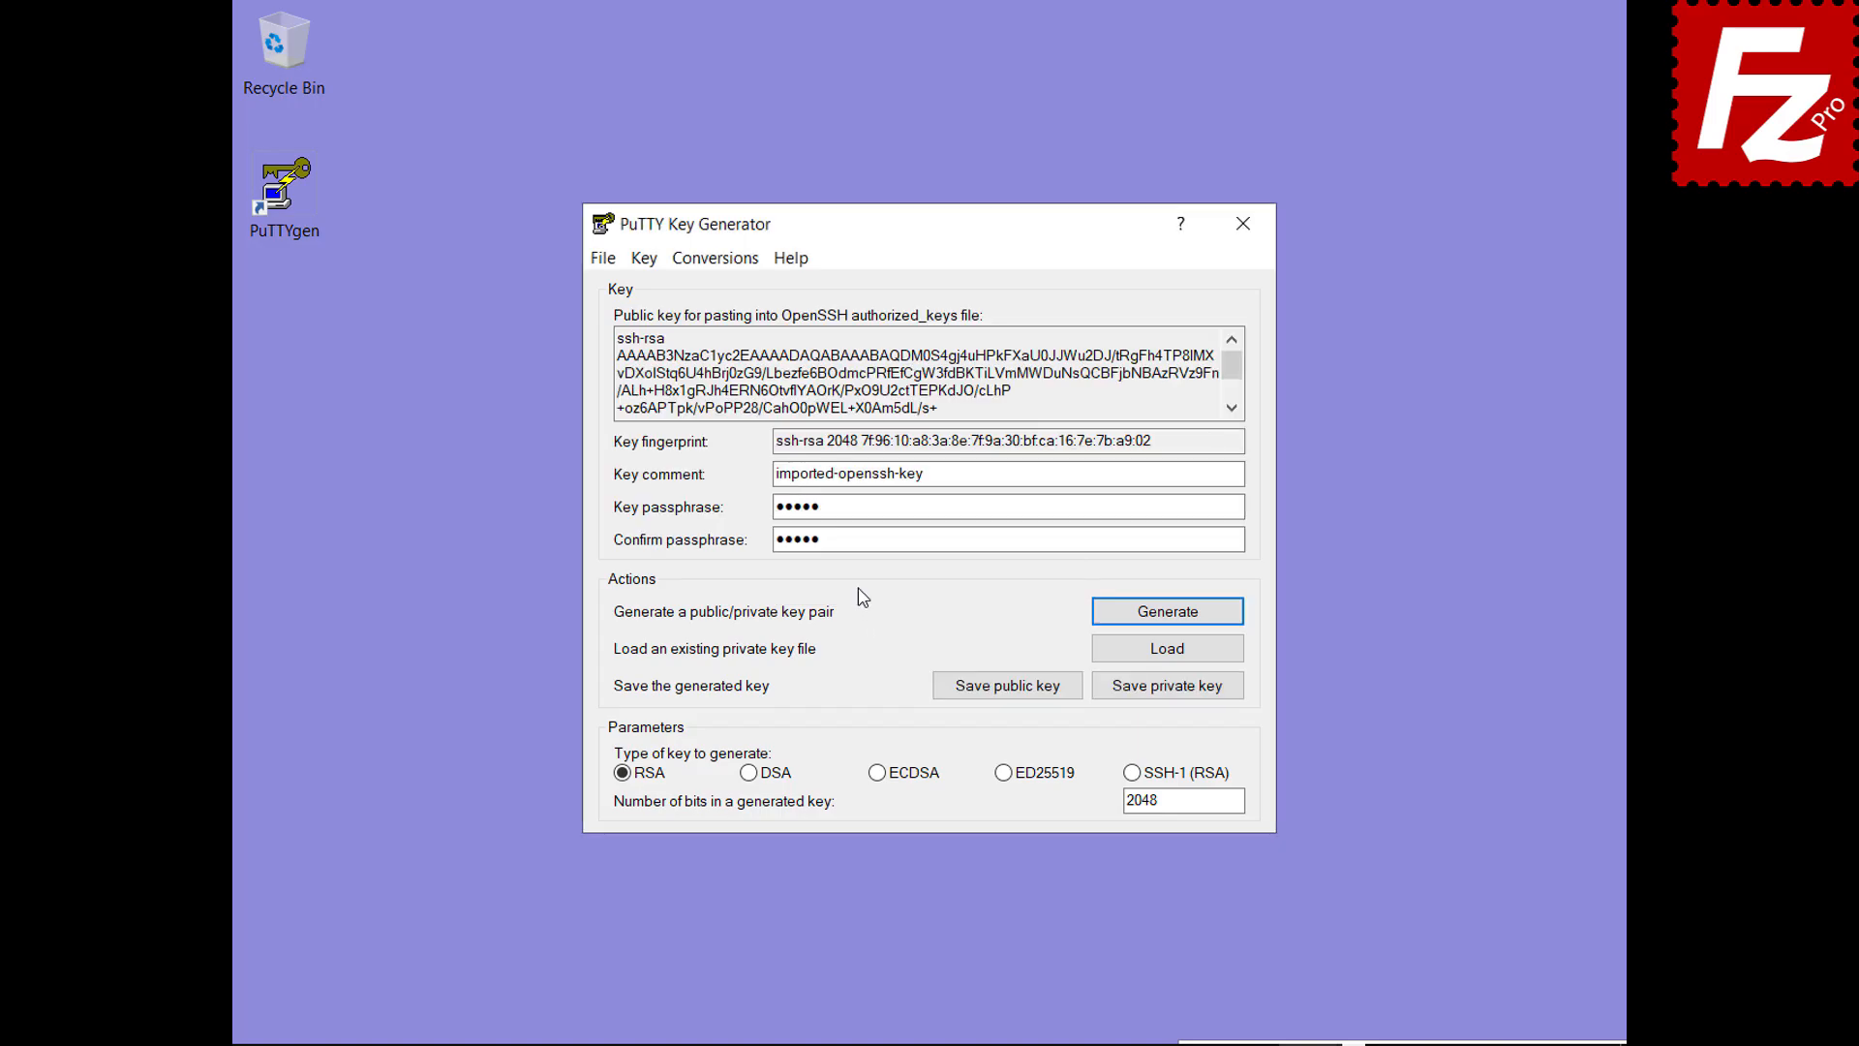
Save the imported key as the PuTTY private key key.ppk
click(1167, 687)
text(key.ppk)
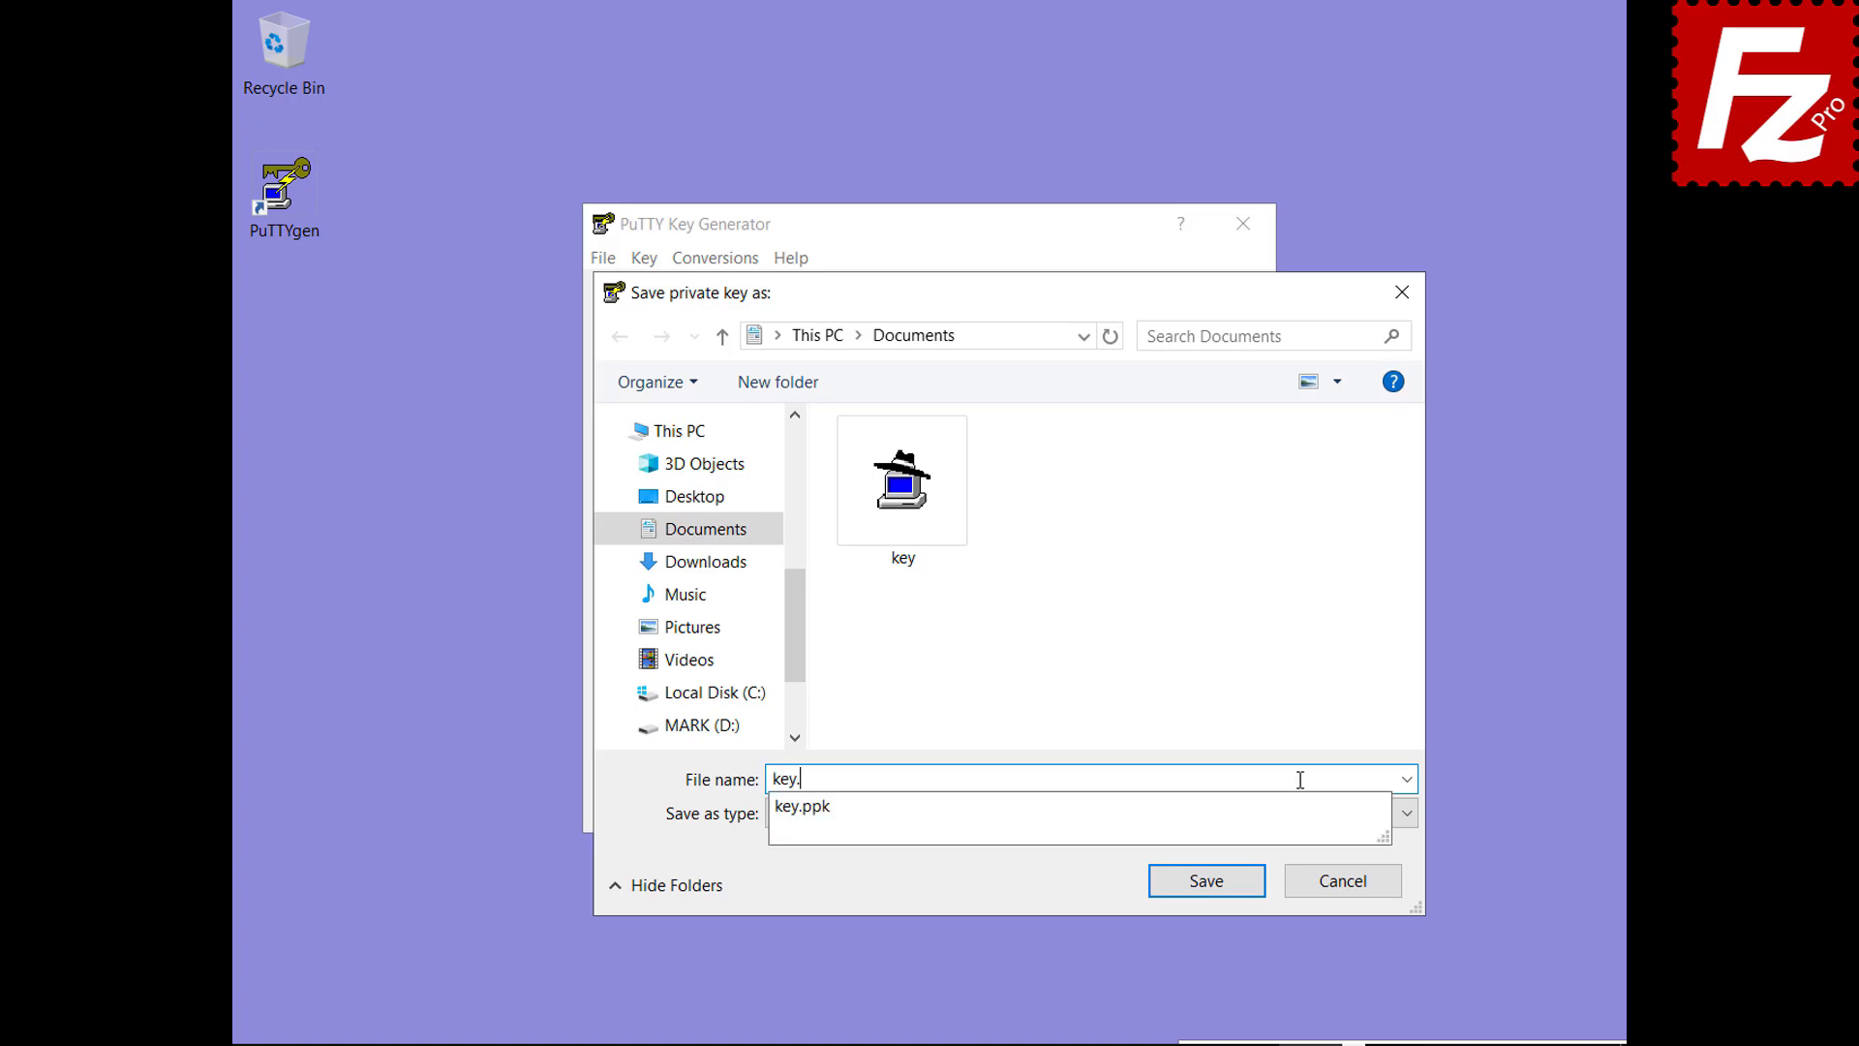
click(1213, 887)
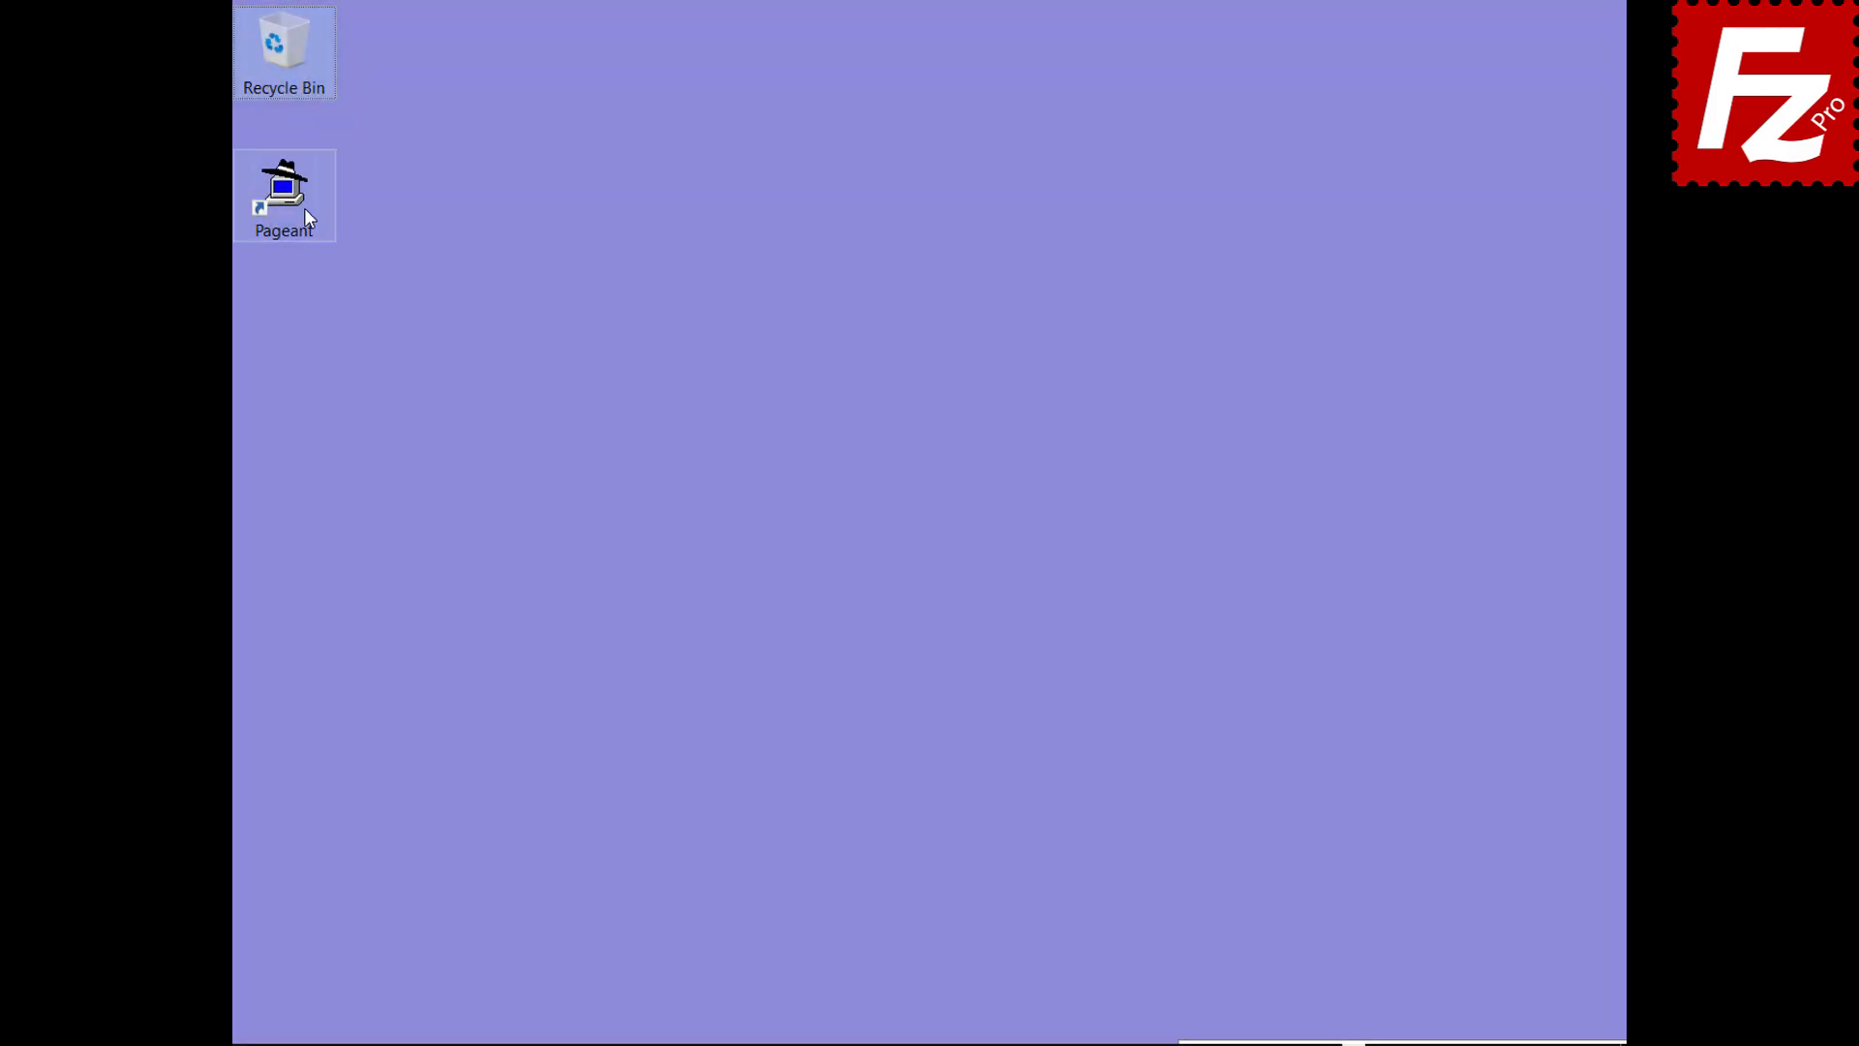
Start Pageant and add key.ppk from Documents, entering its passphrase to load imported-openssh-key
click(299, 207)
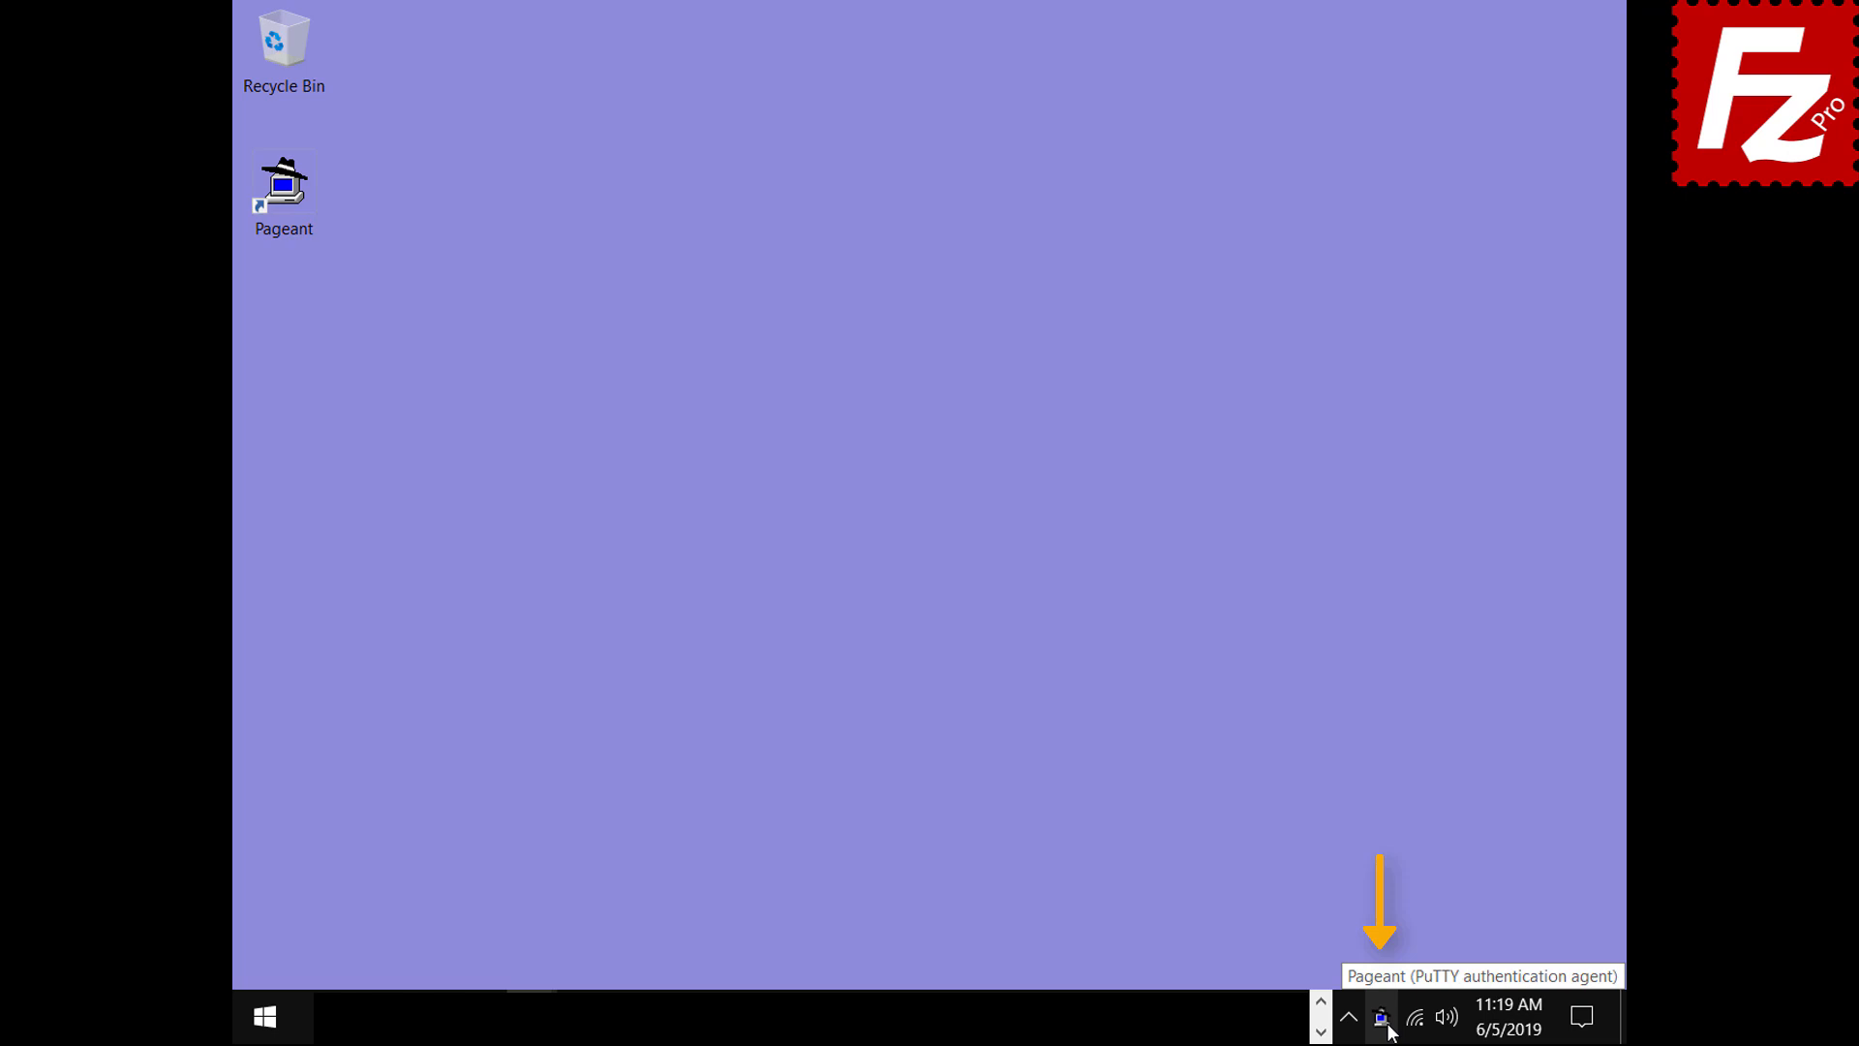
double_click(1388, 1027)
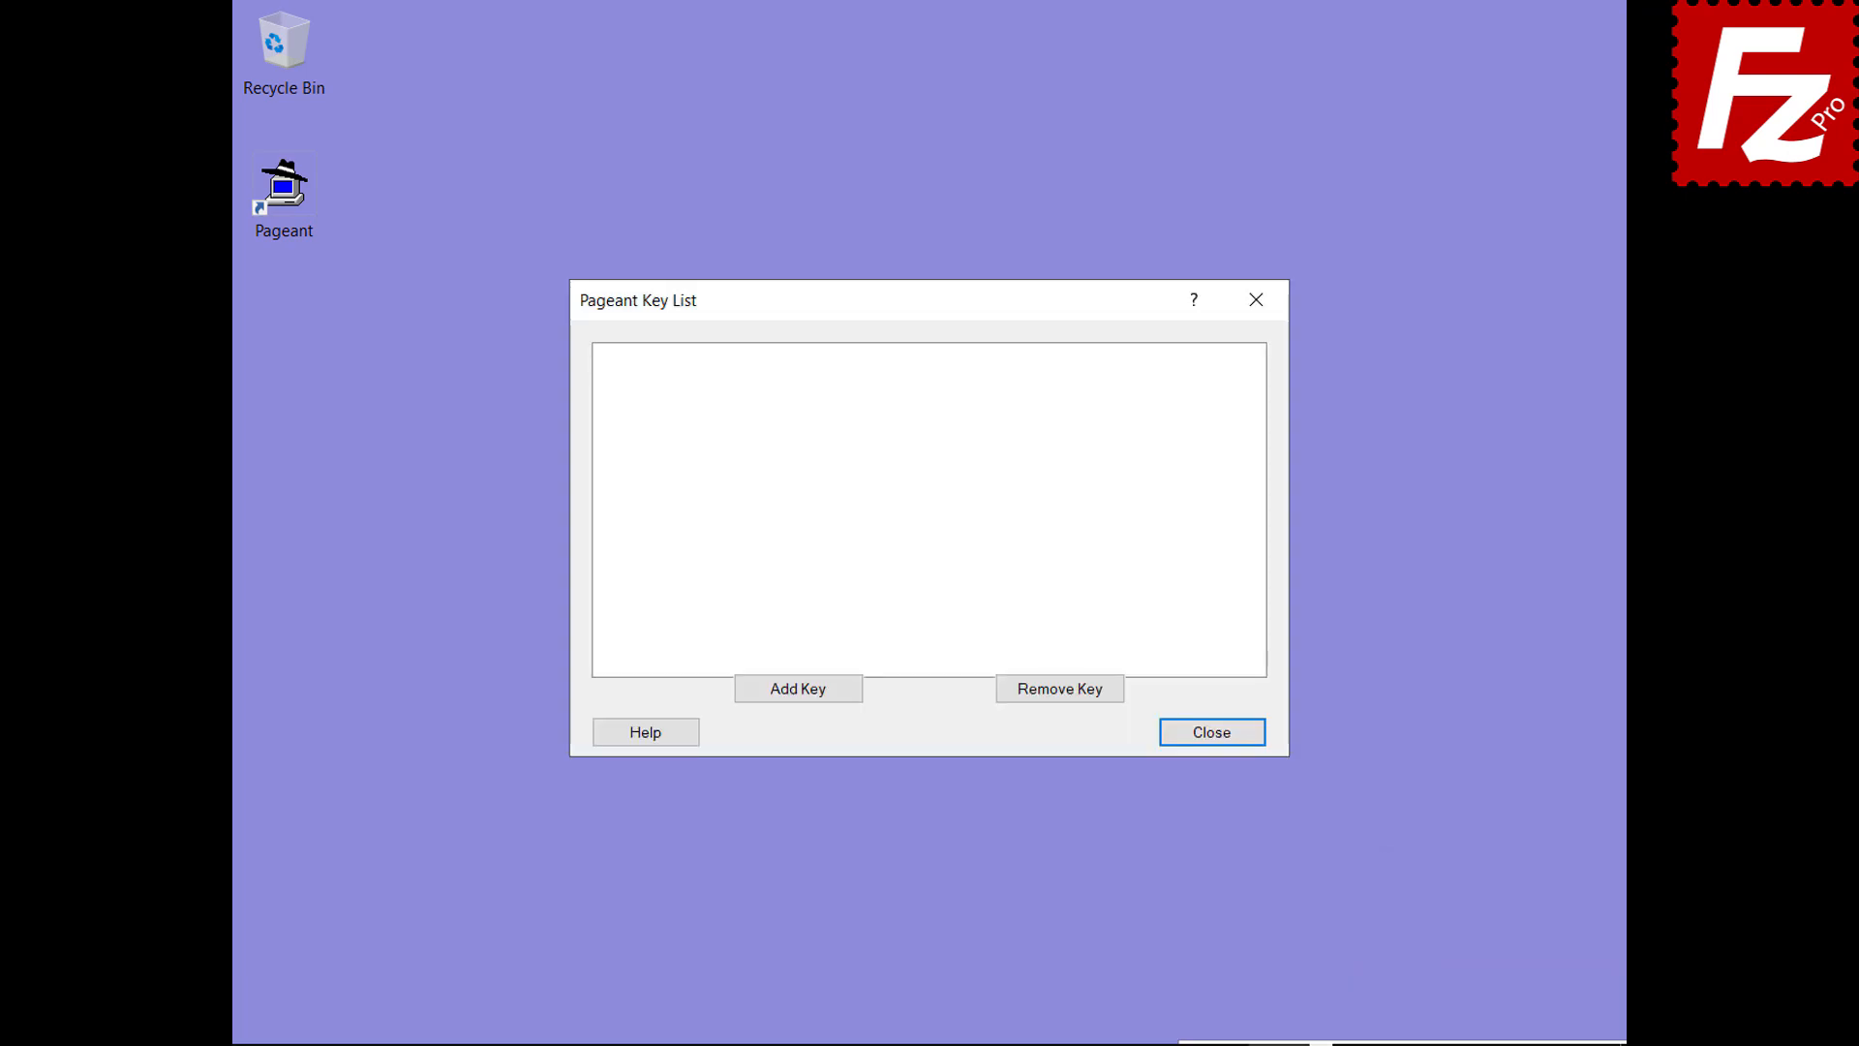
click(797, 694)
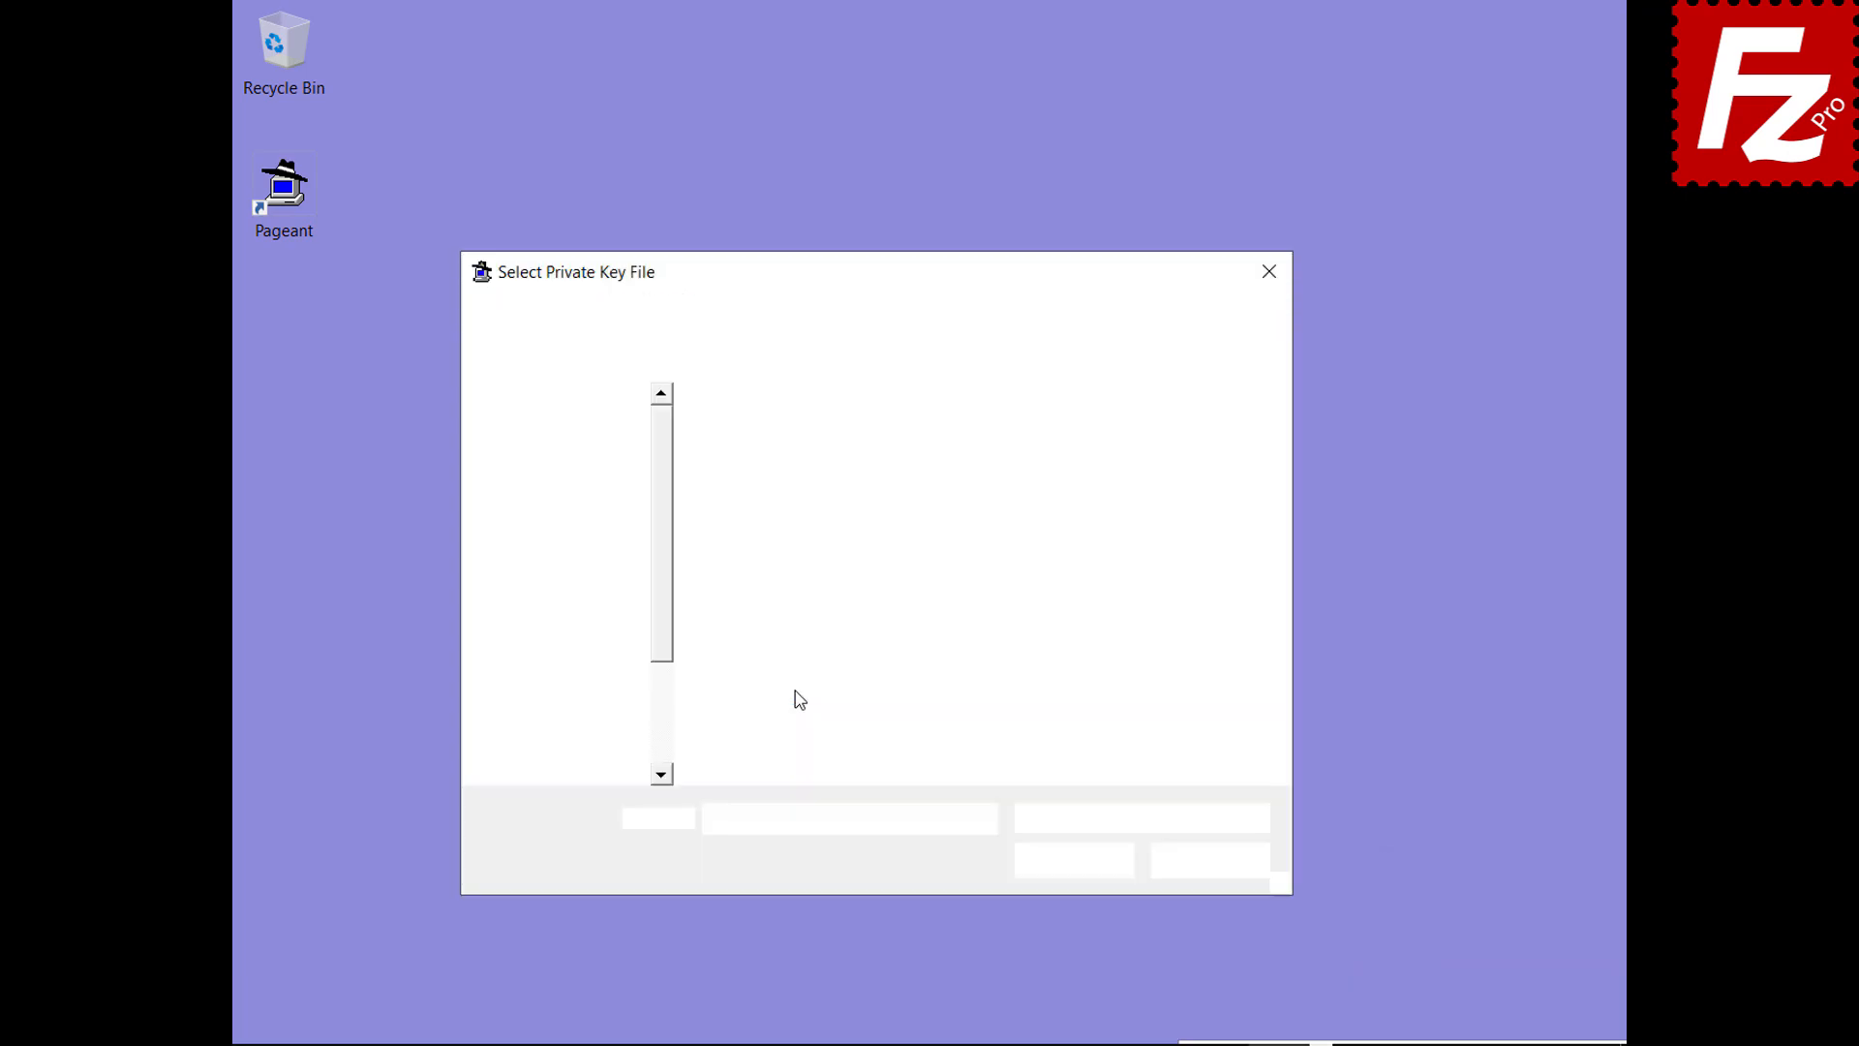
click(774, 539)
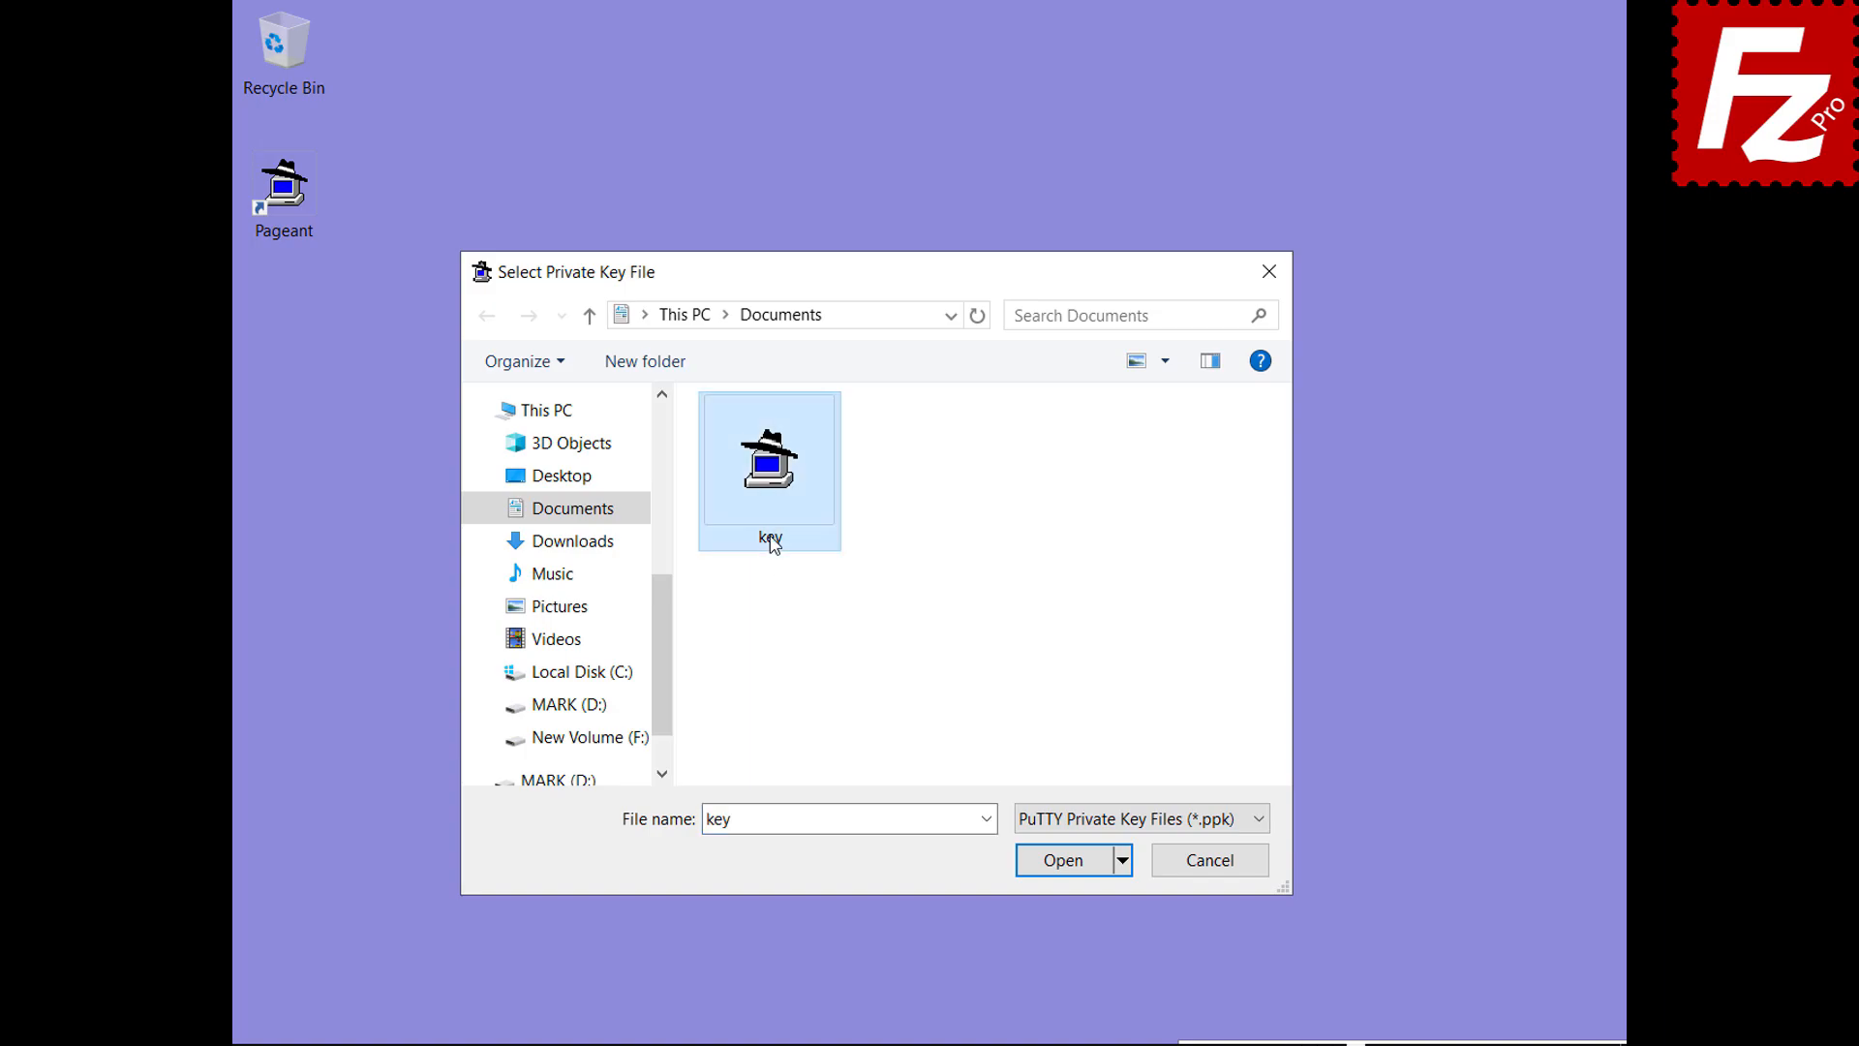
double_click(774, 539)
text(••••••)
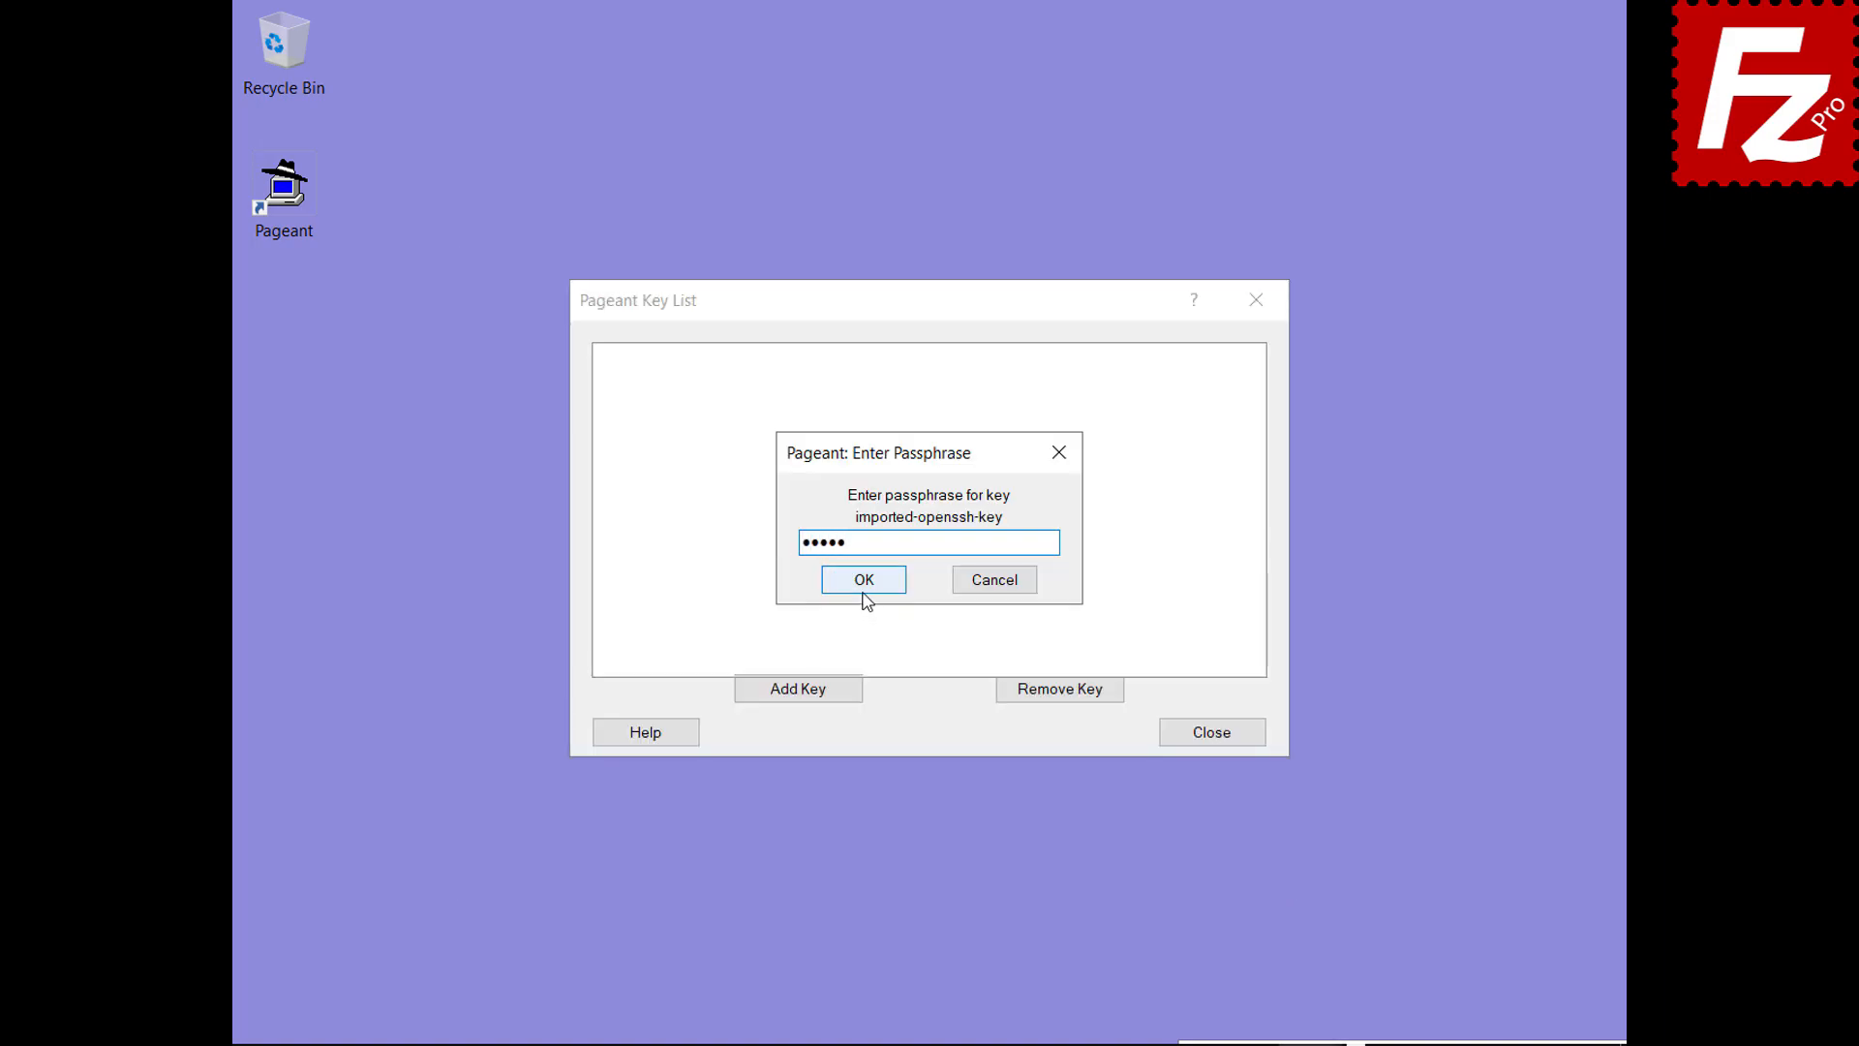
click(863, 584)
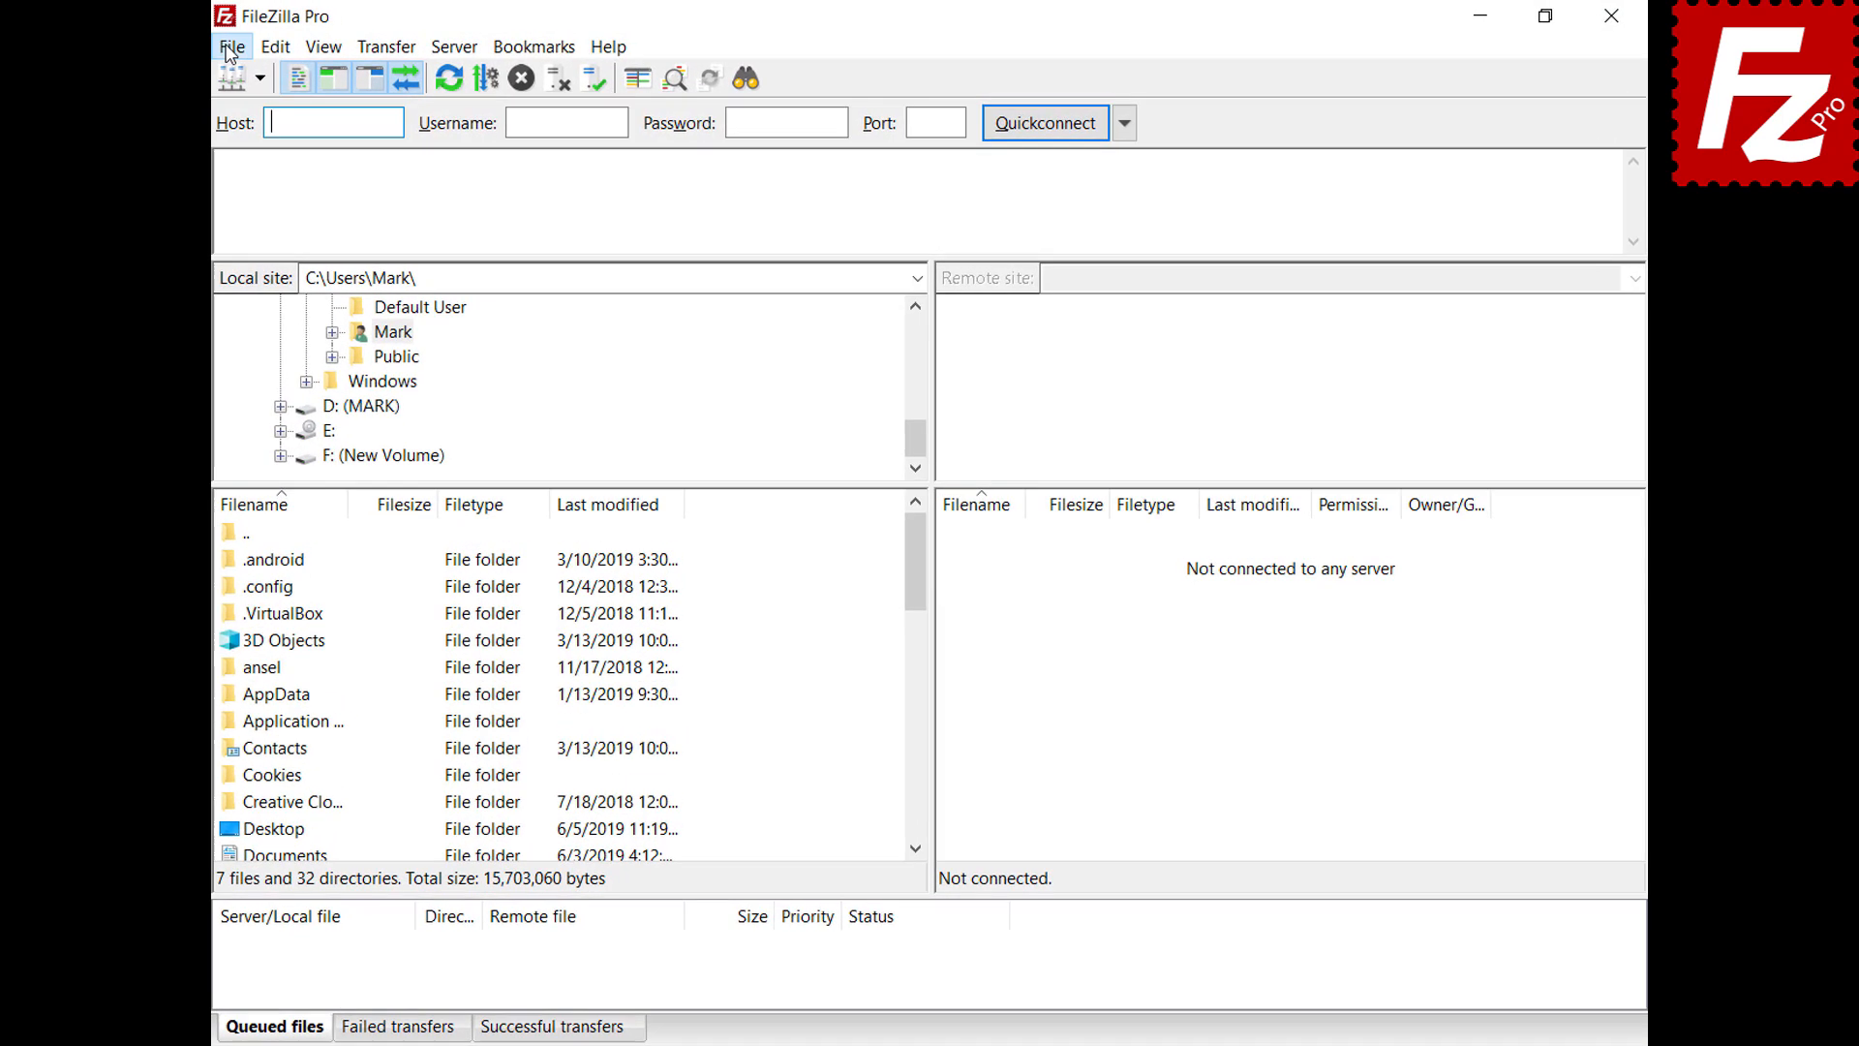
In Site Manager, set the SFTP site's Logon Type to Normal and connect to 3.209.179.104
click(230, 48)
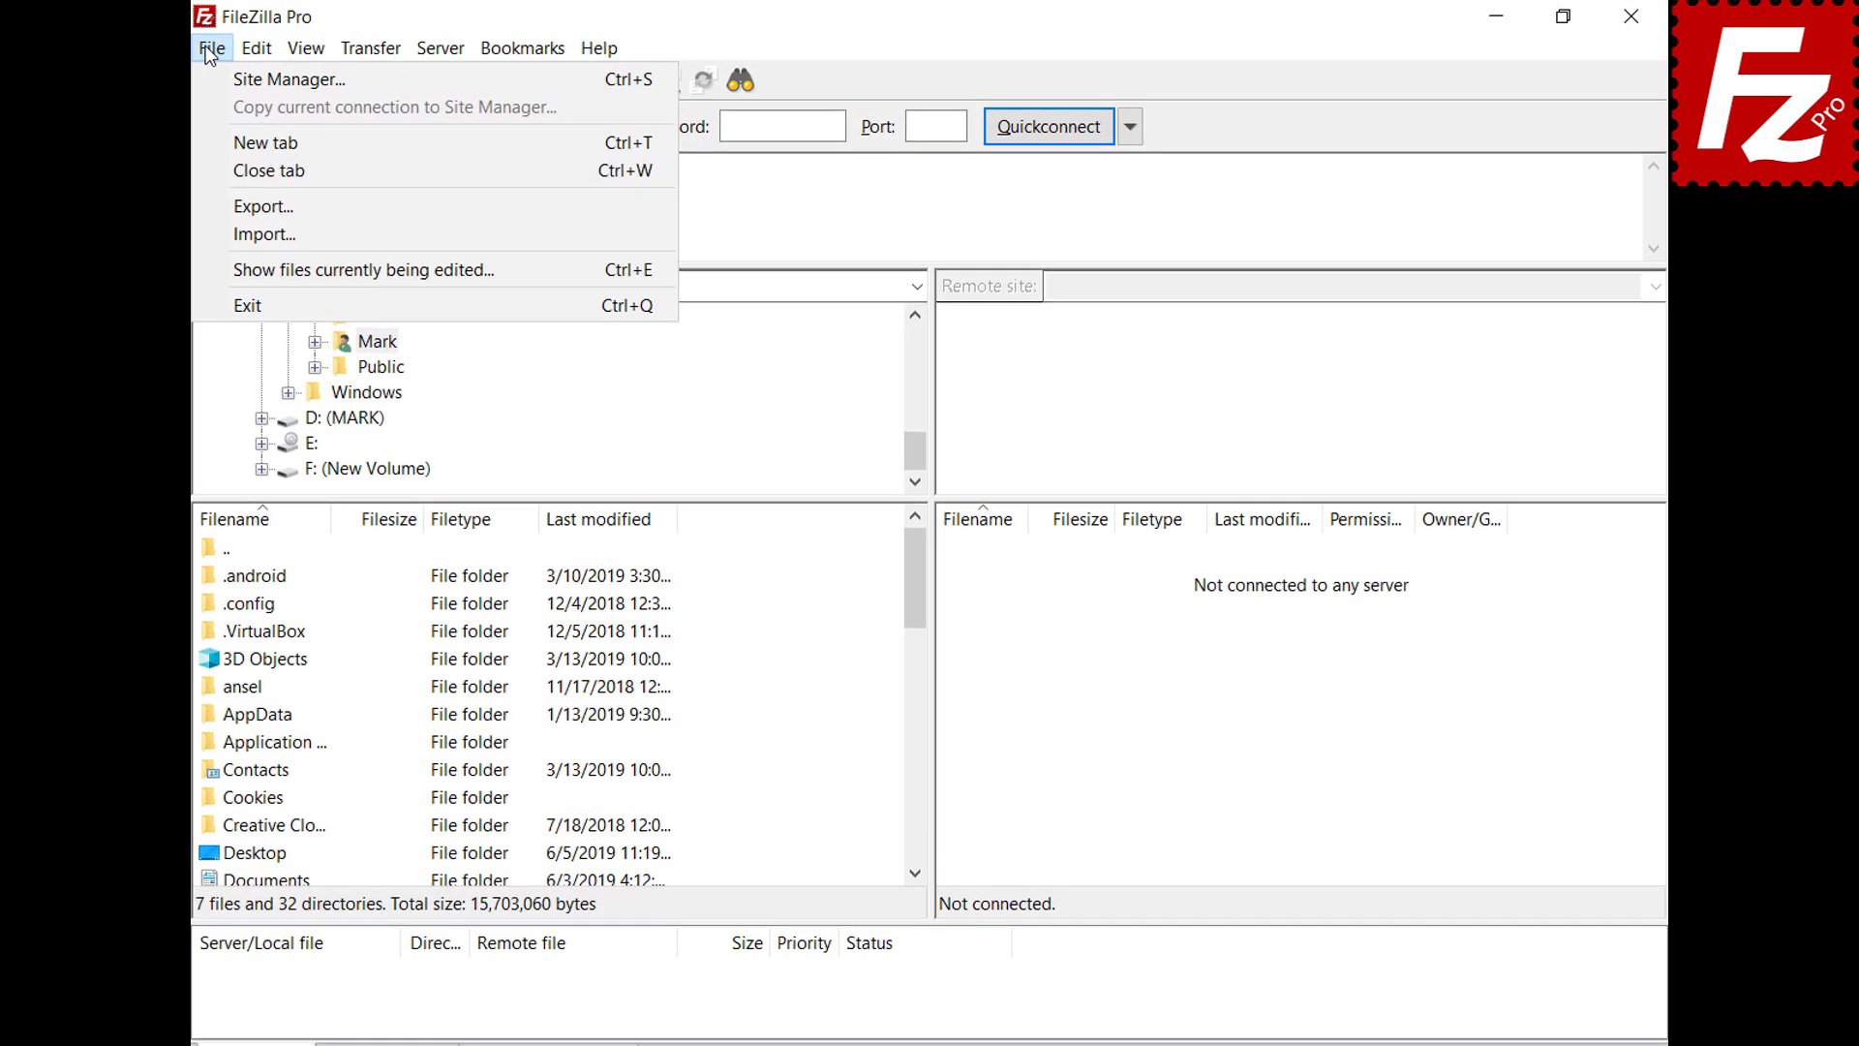
click(234, 80)
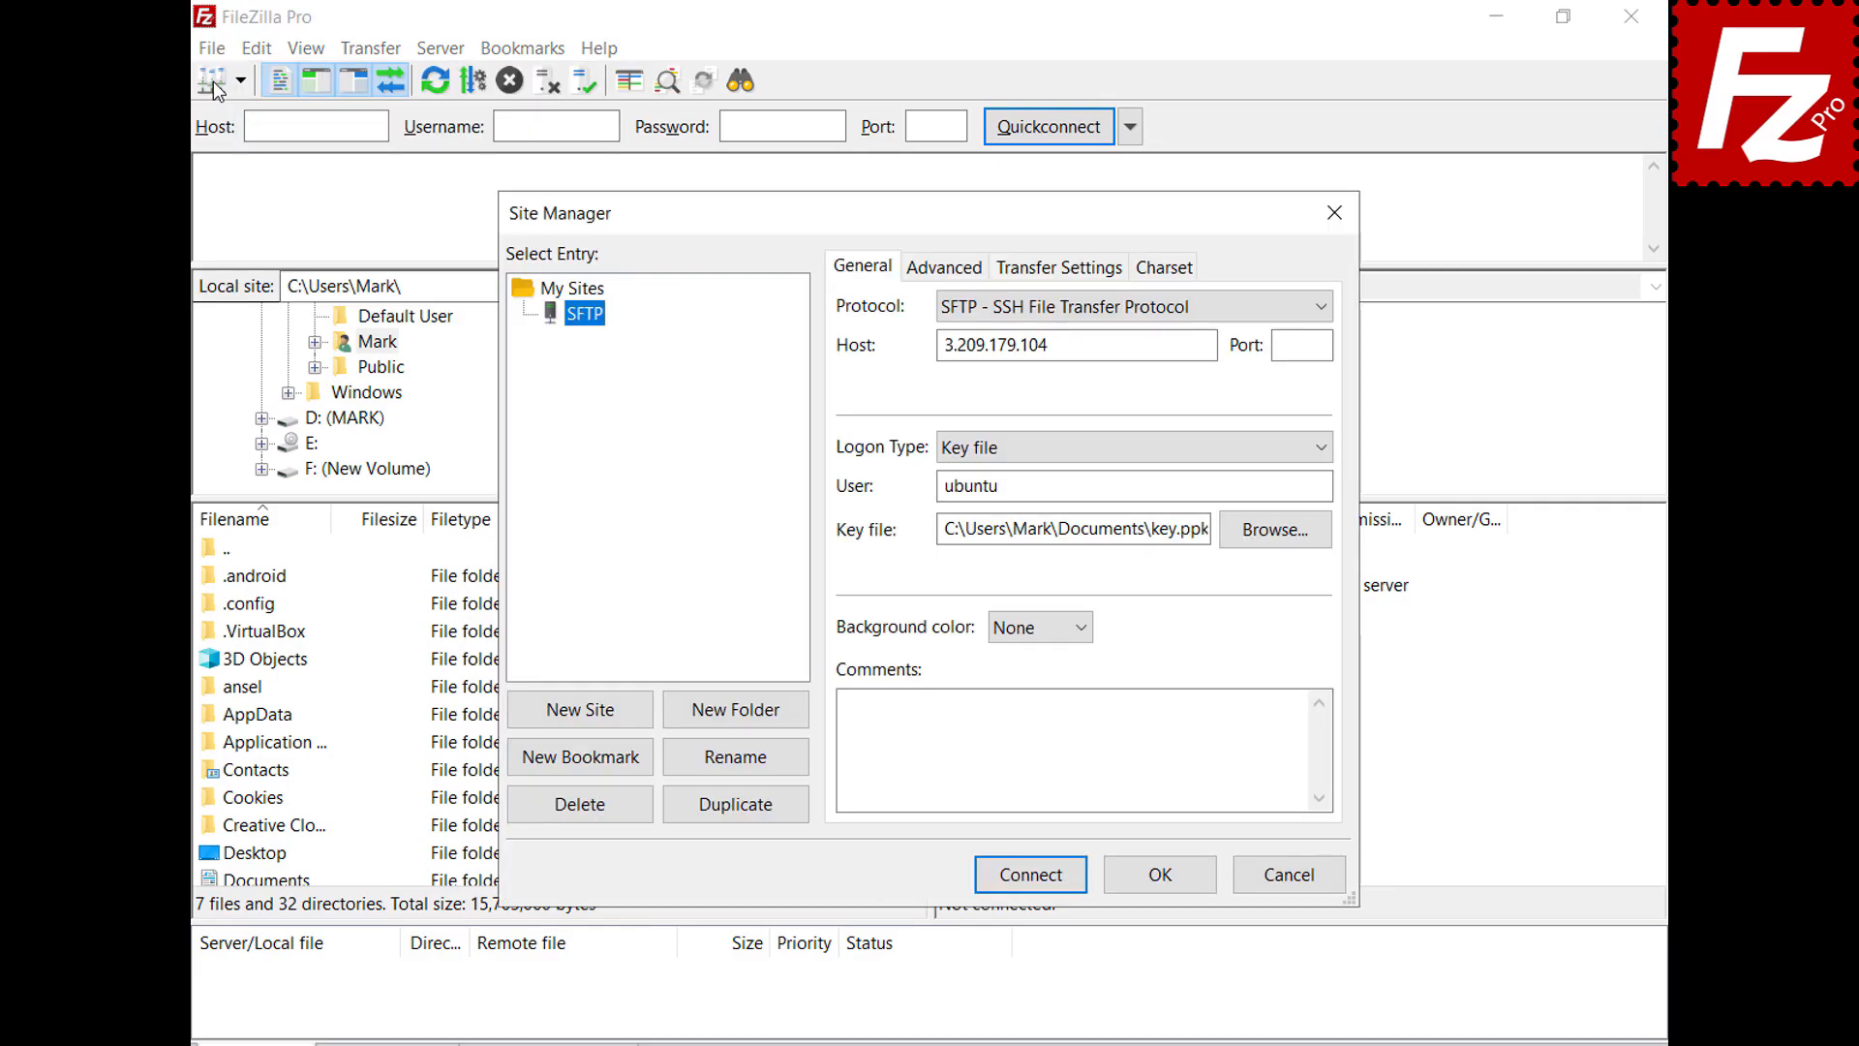
click(1325, 445)
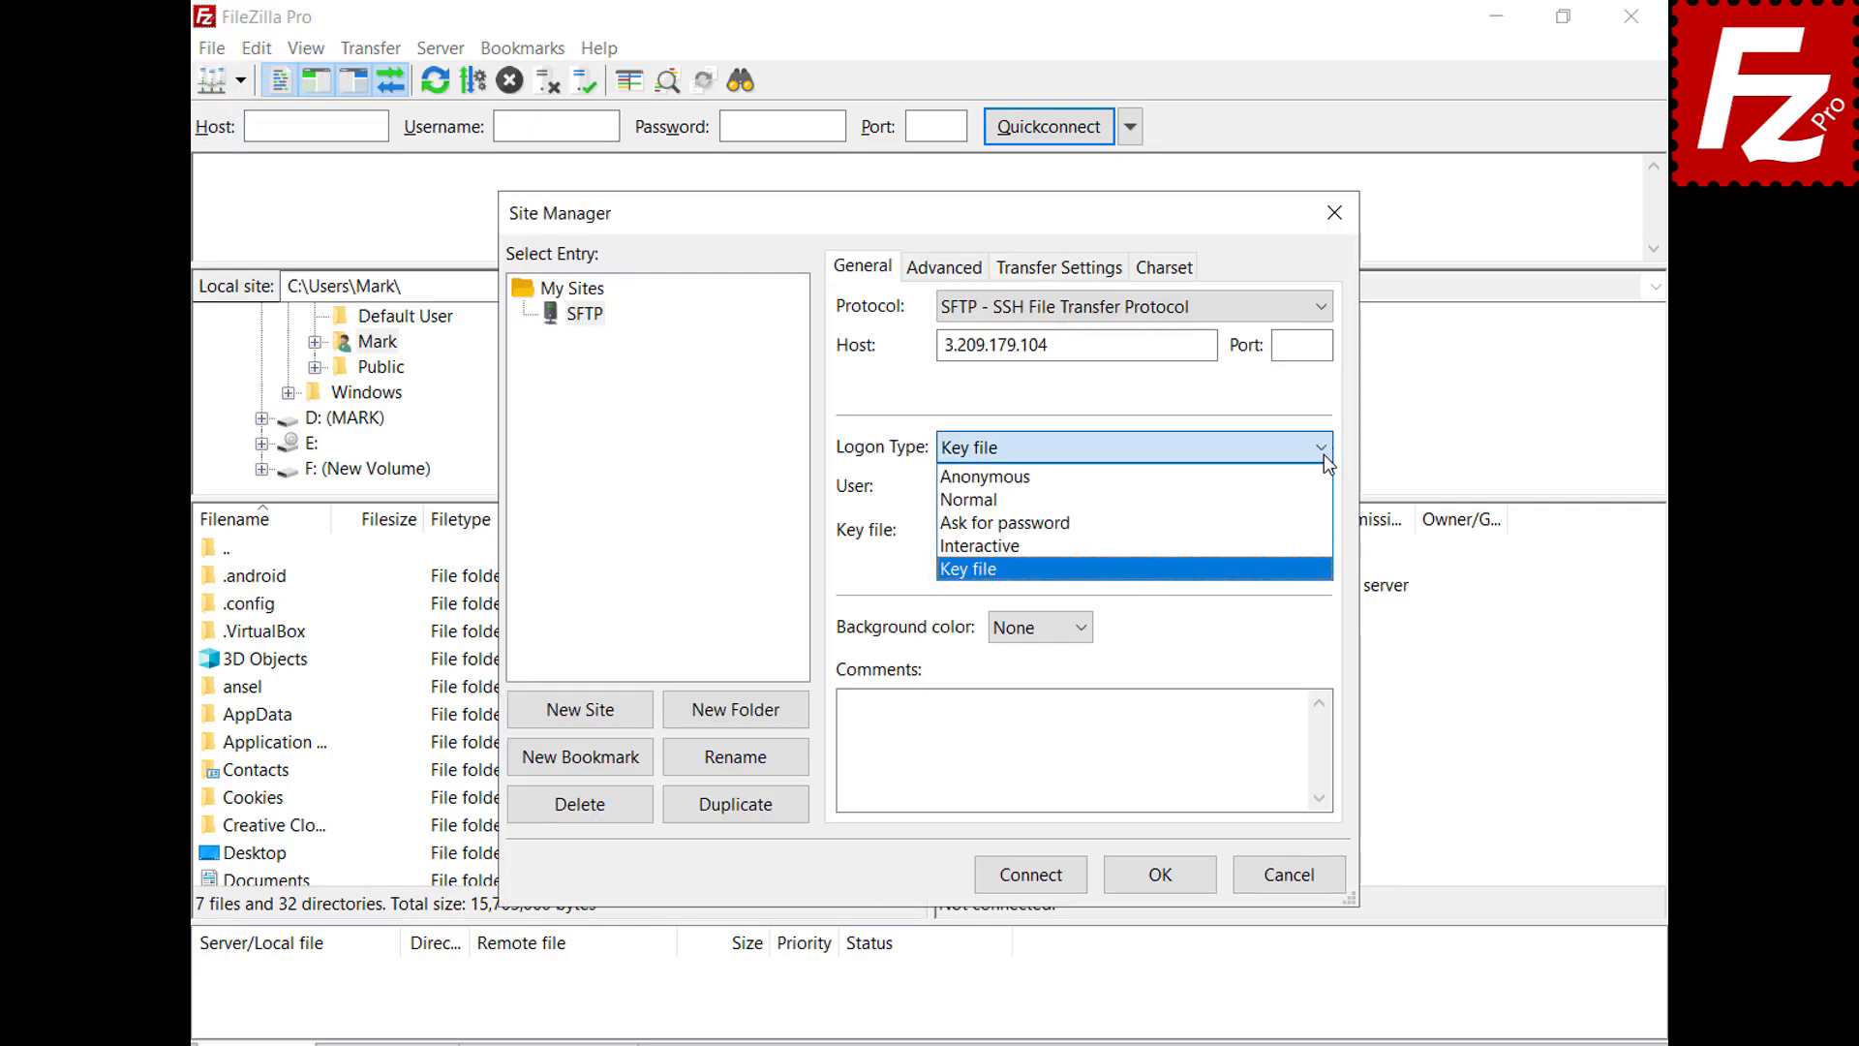
click(1321, 498)
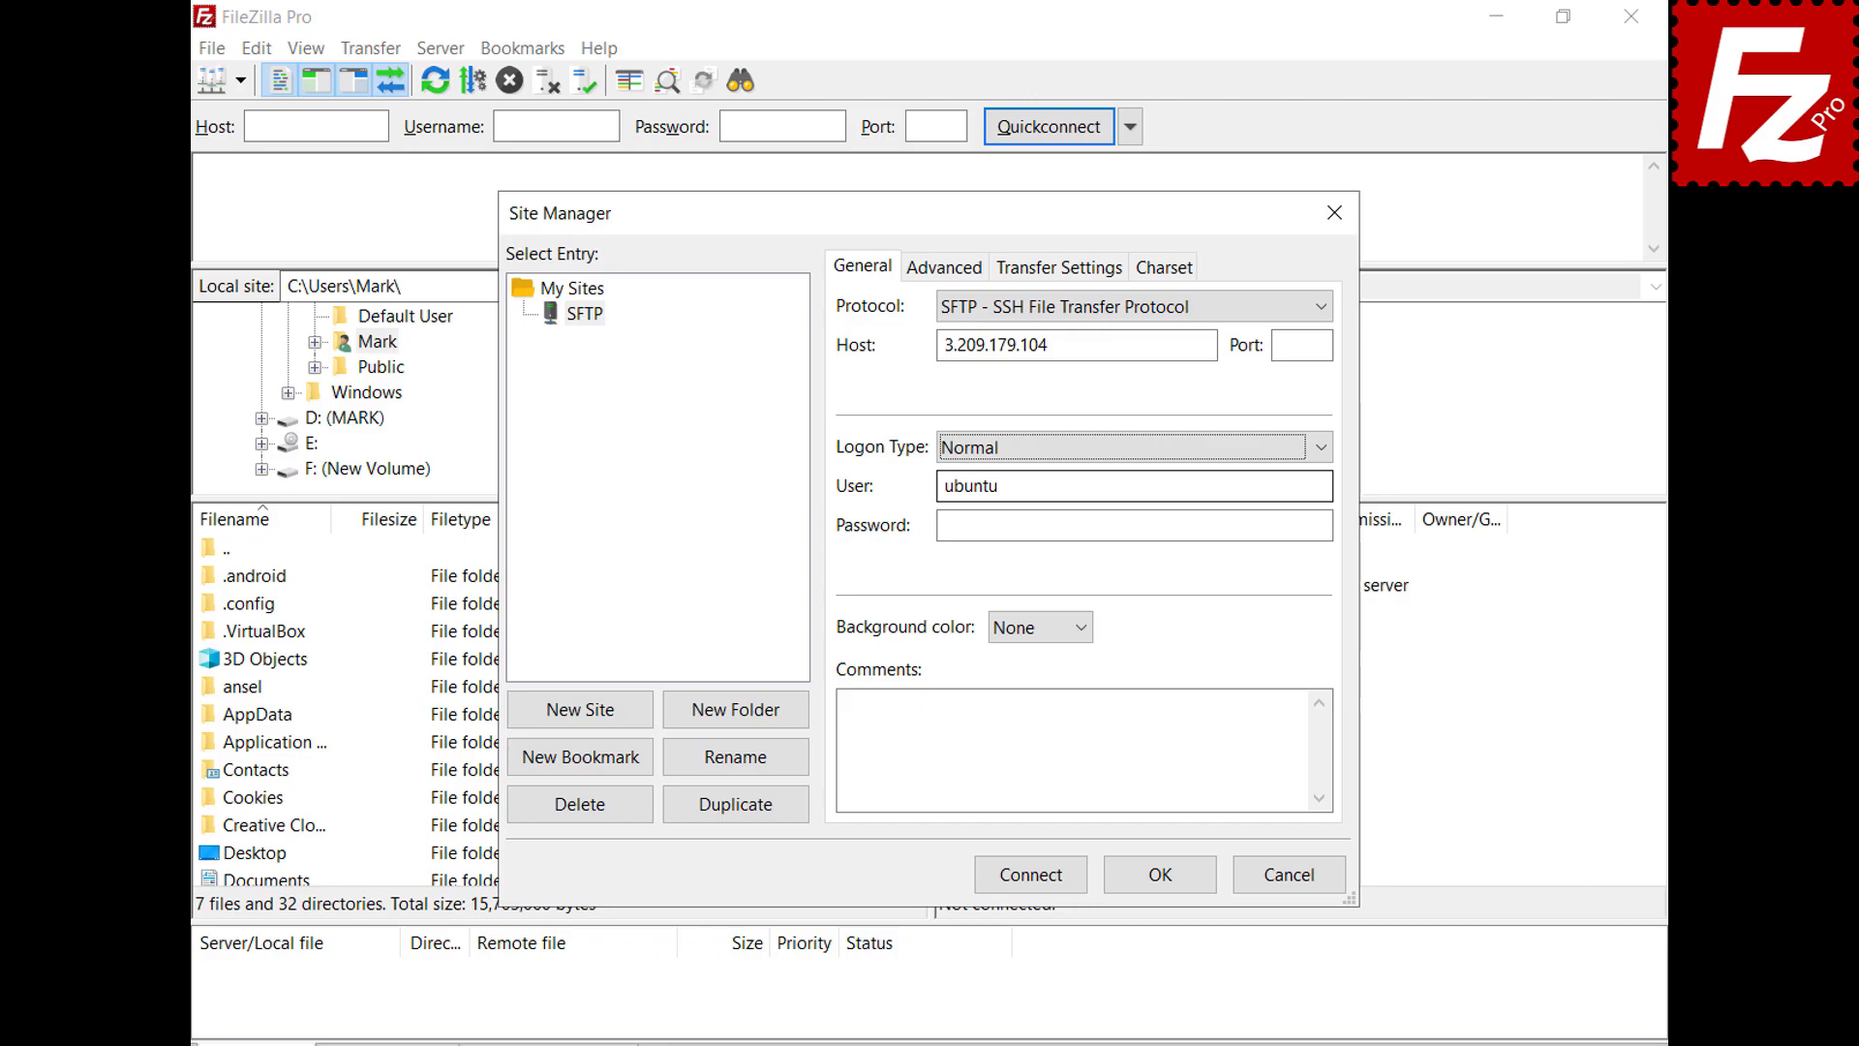
click(1032, 877)
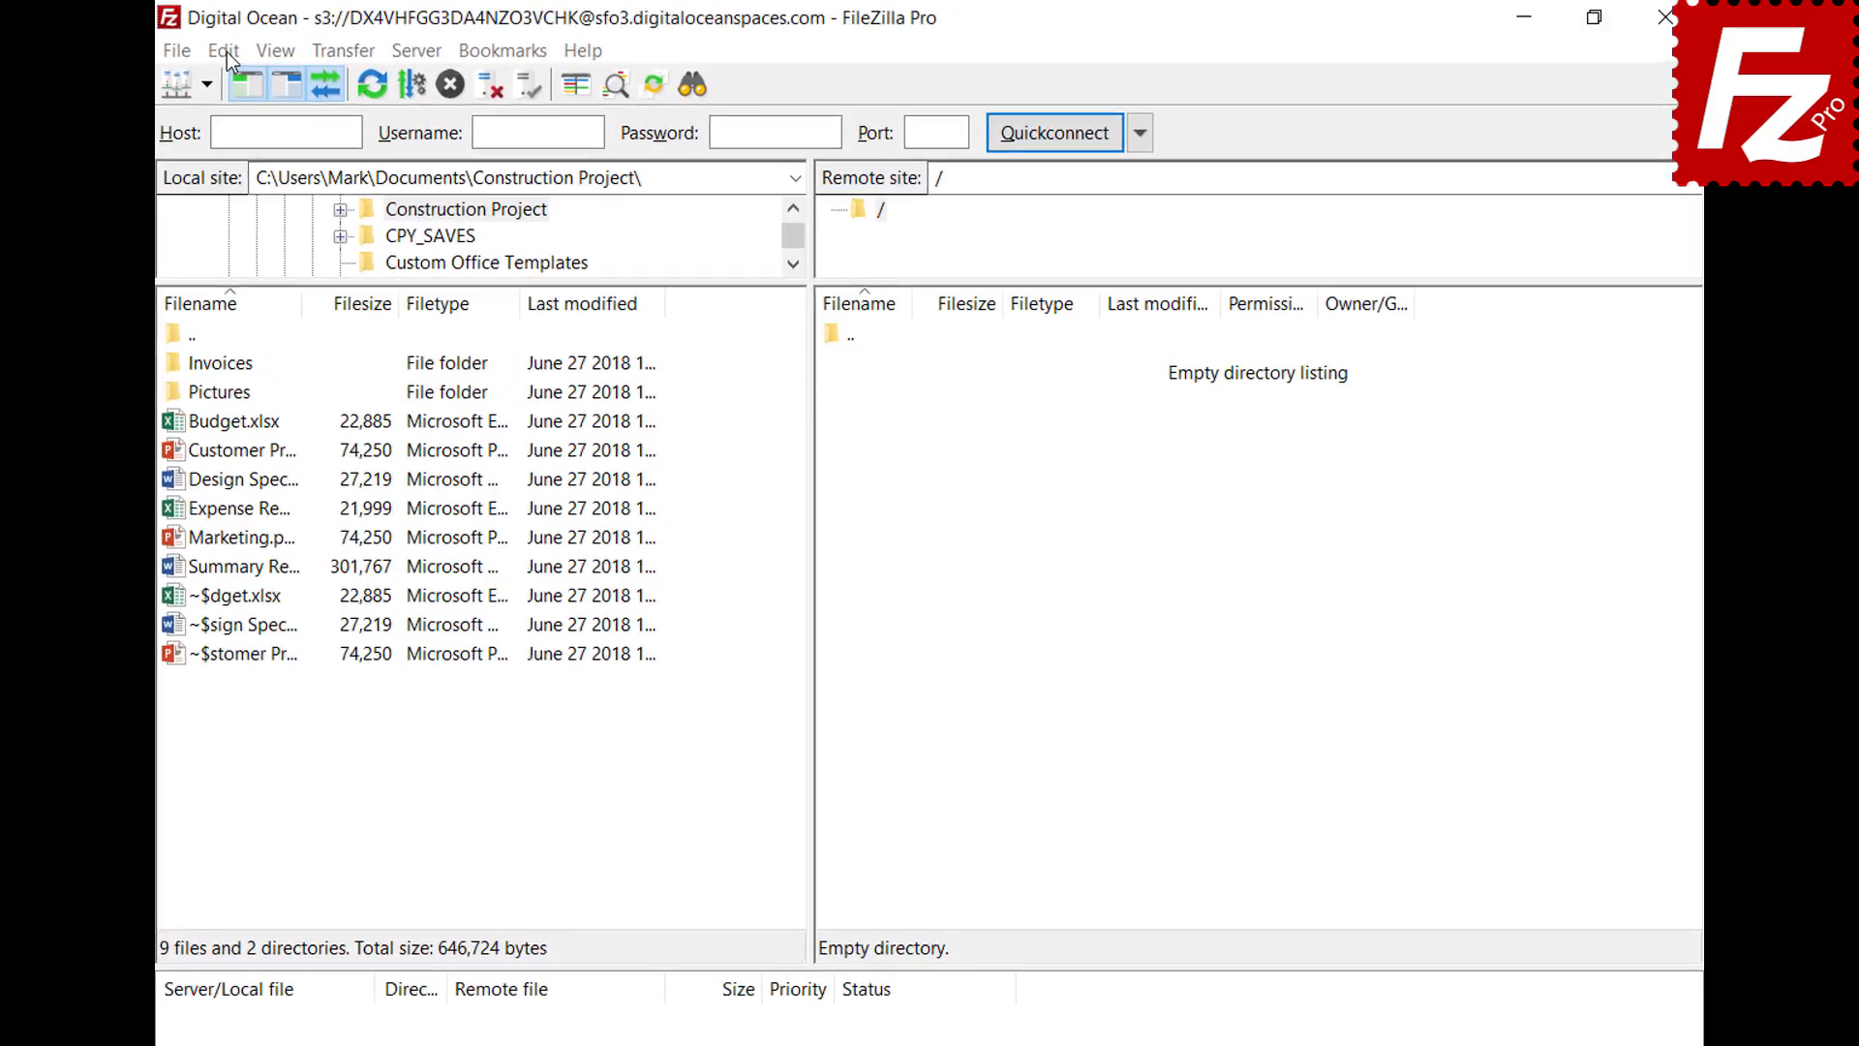
Show the Transfers > FTP: File Types page of Edit > Settings, with default transfer type Auto
click(281, 46)
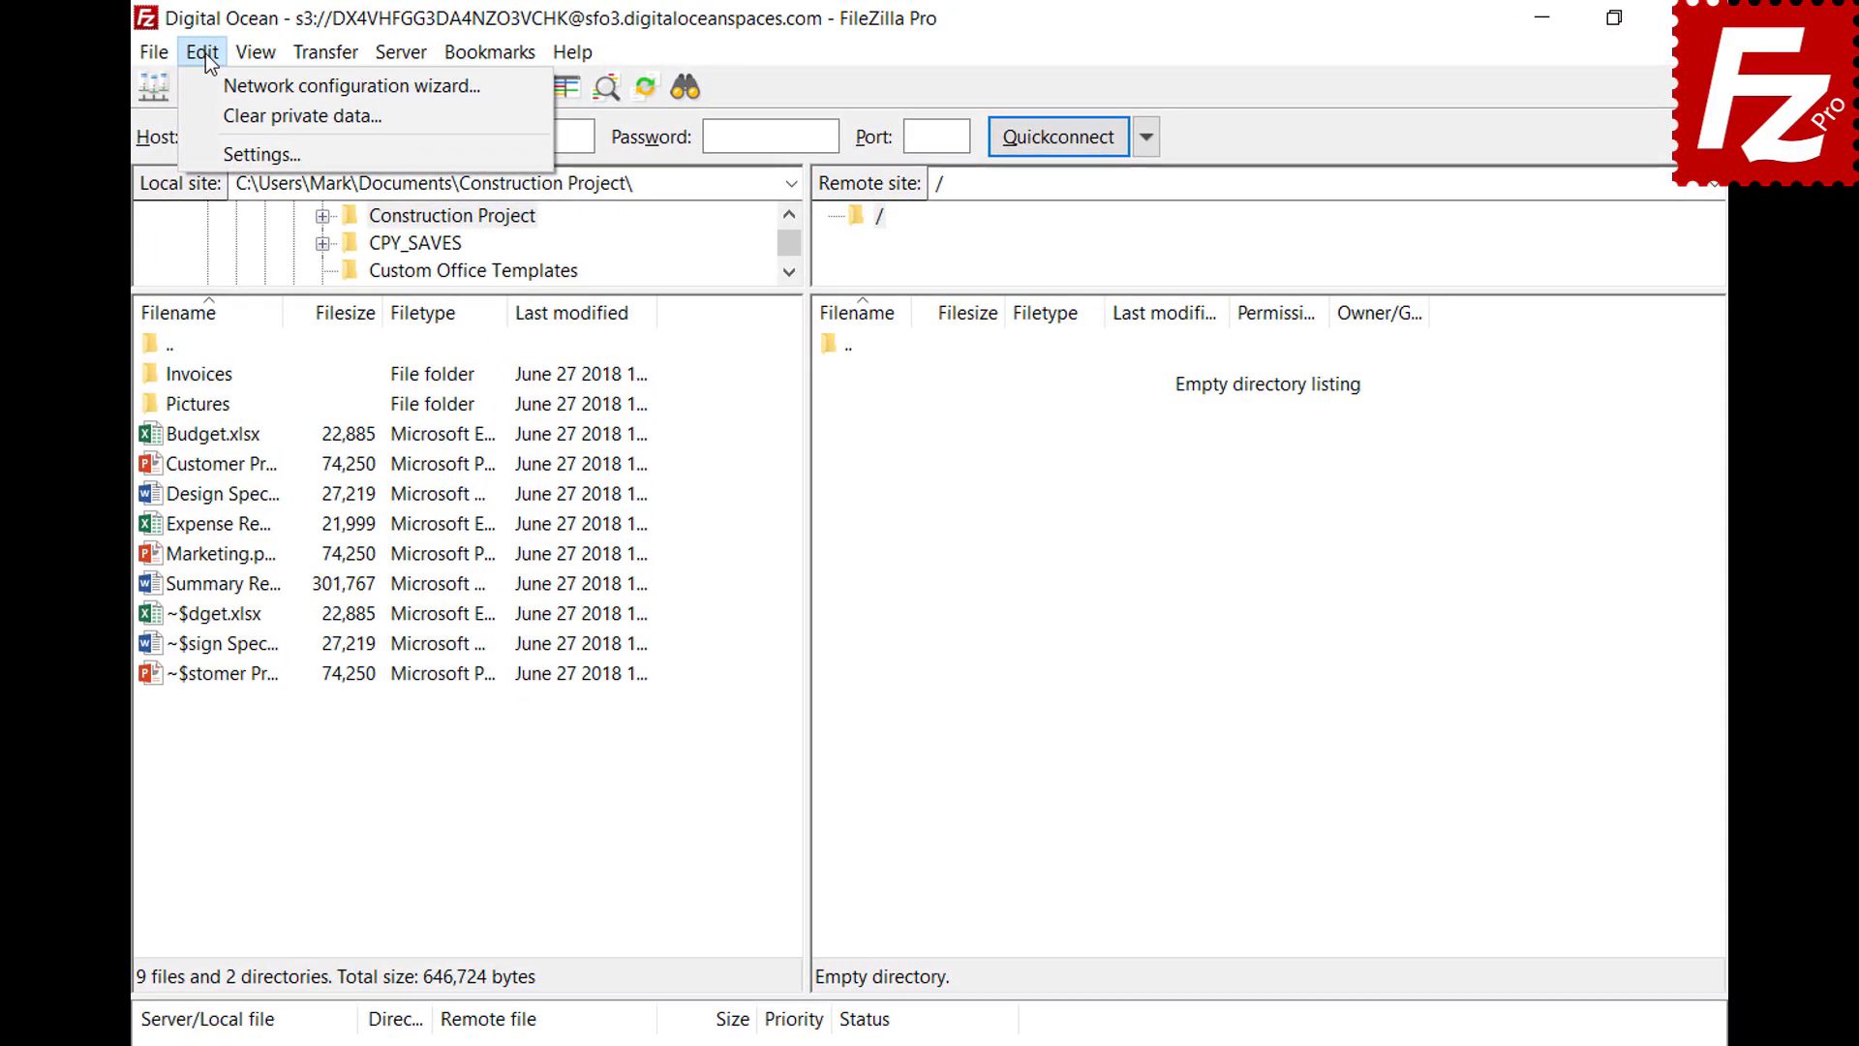
click(218, 154)
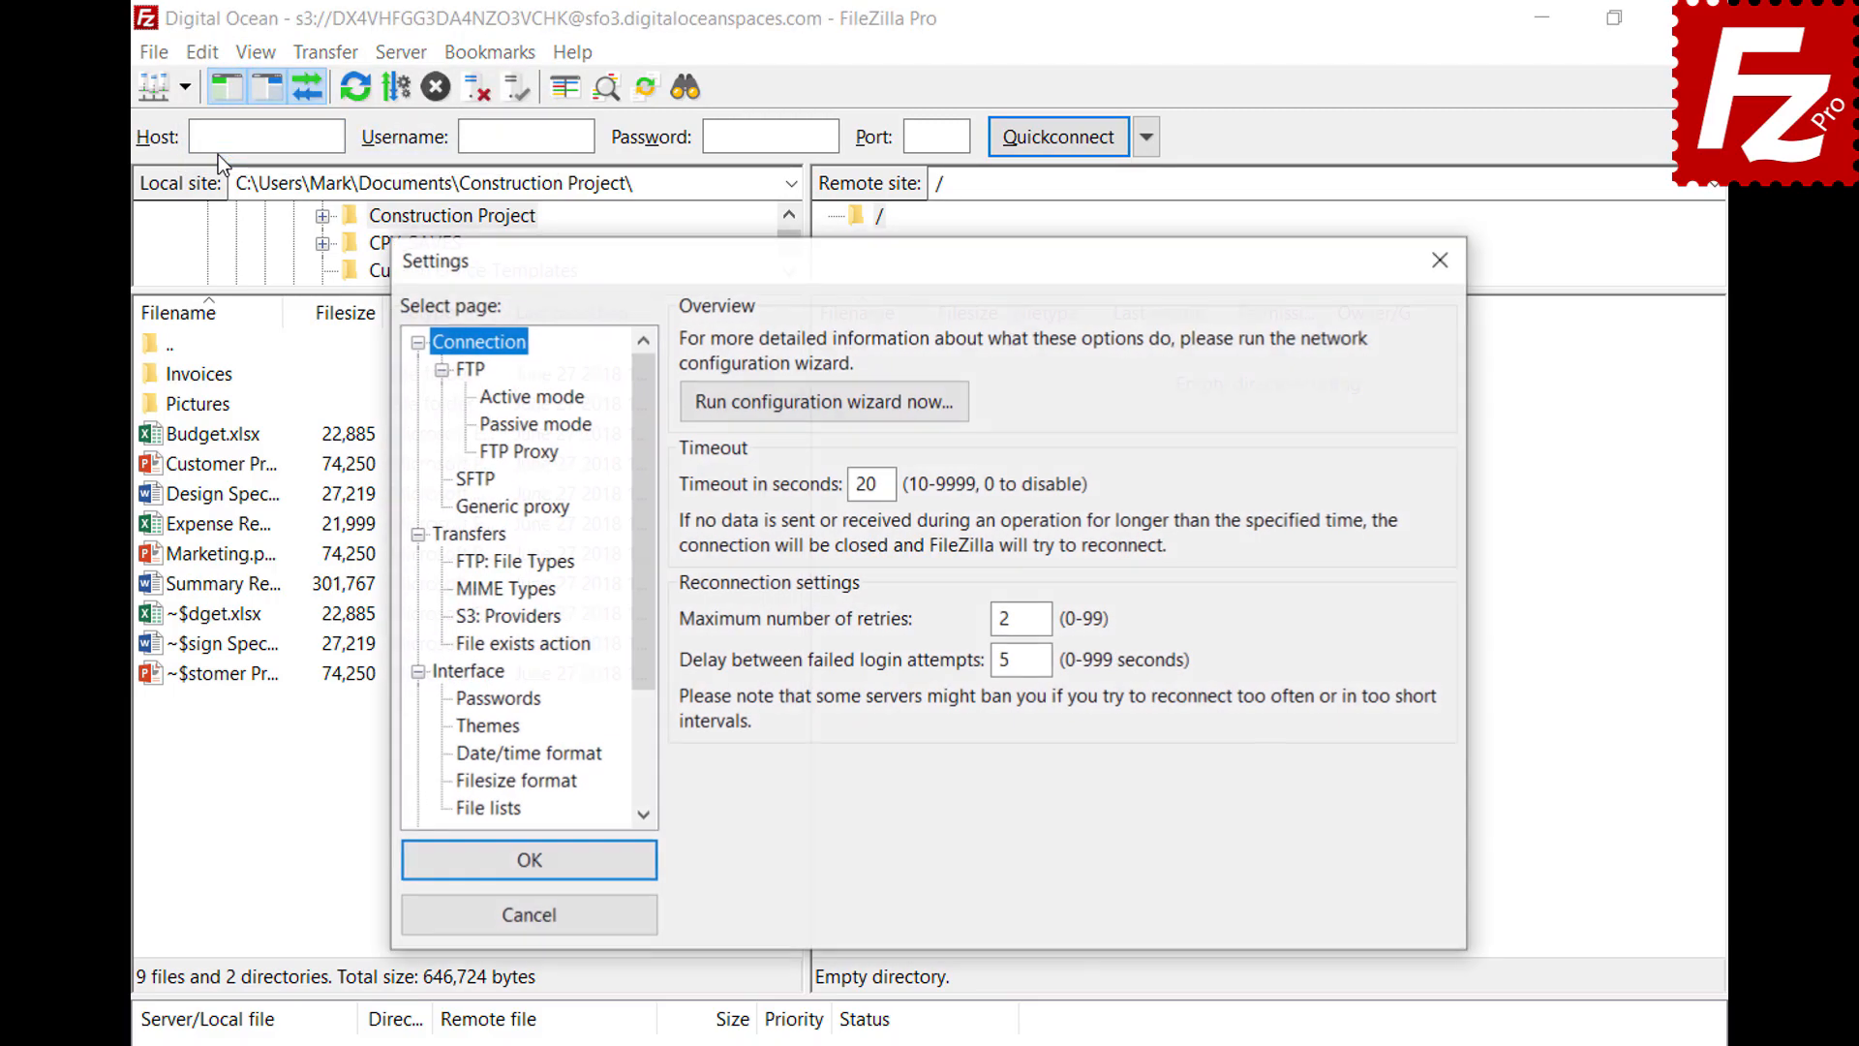
click(458, 565)
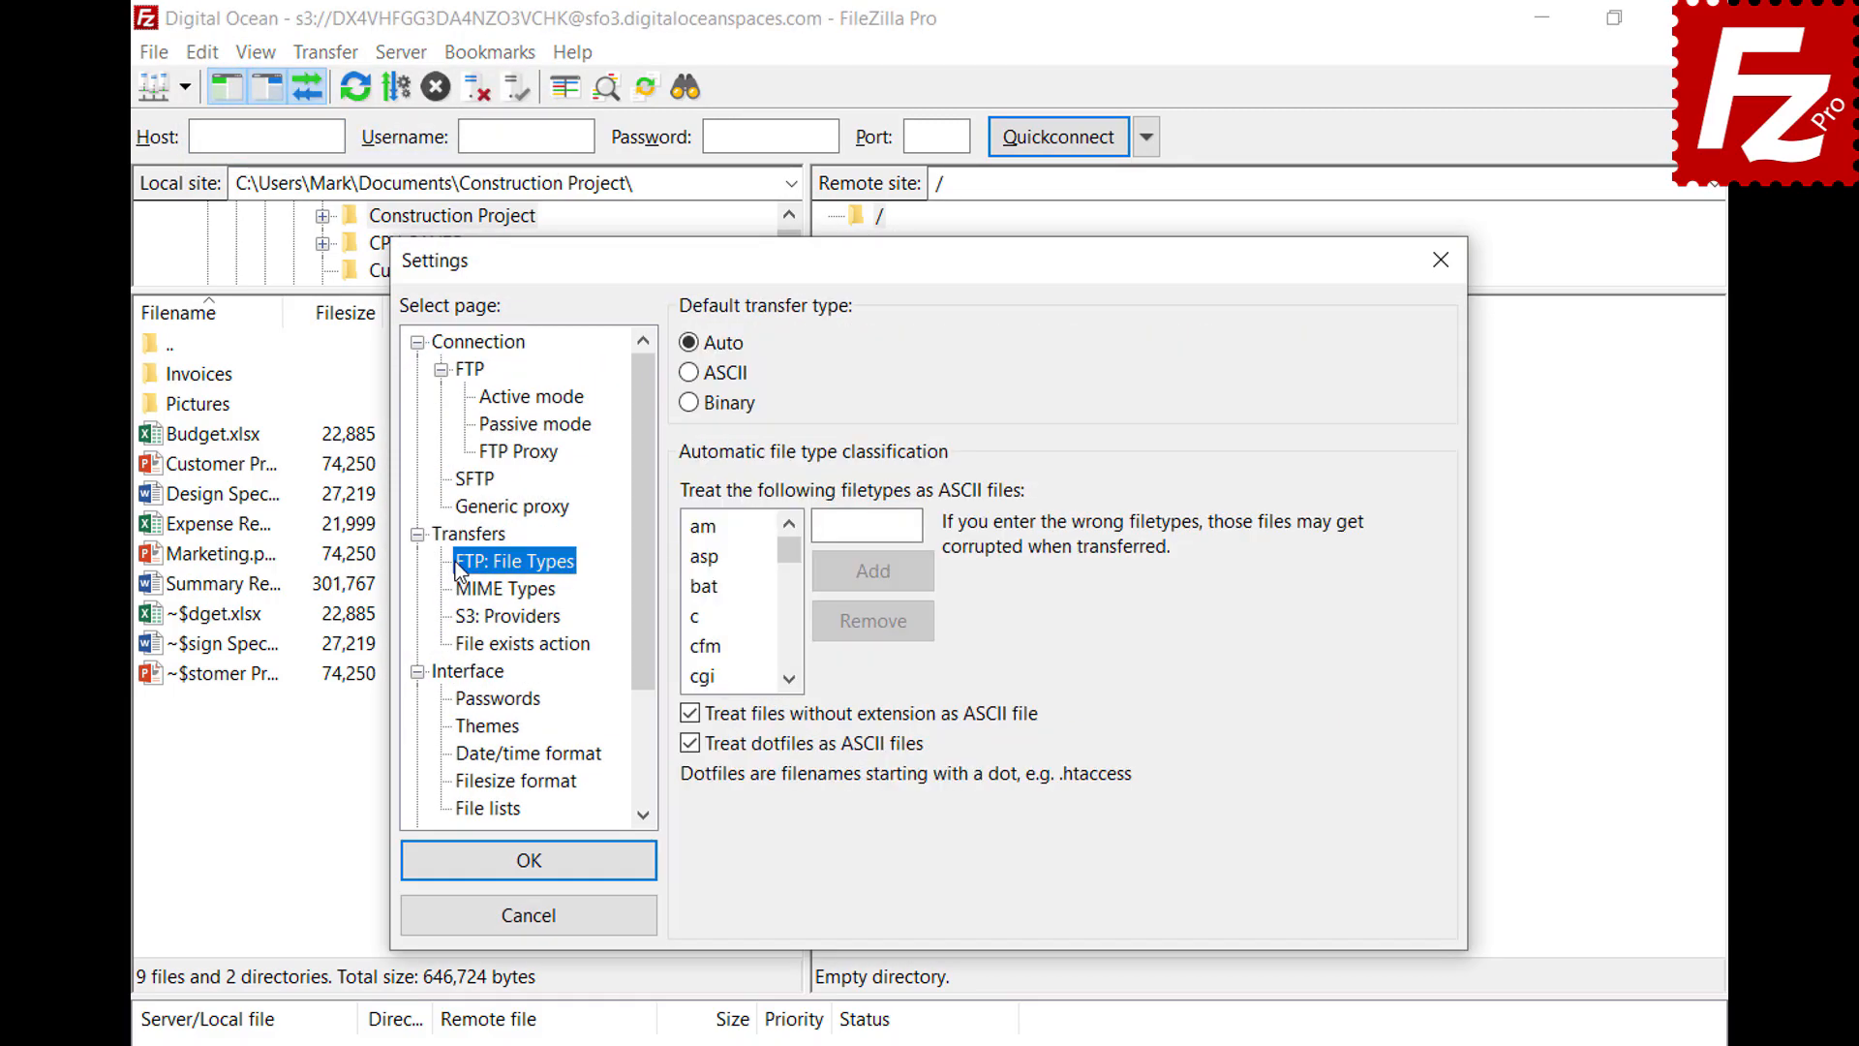
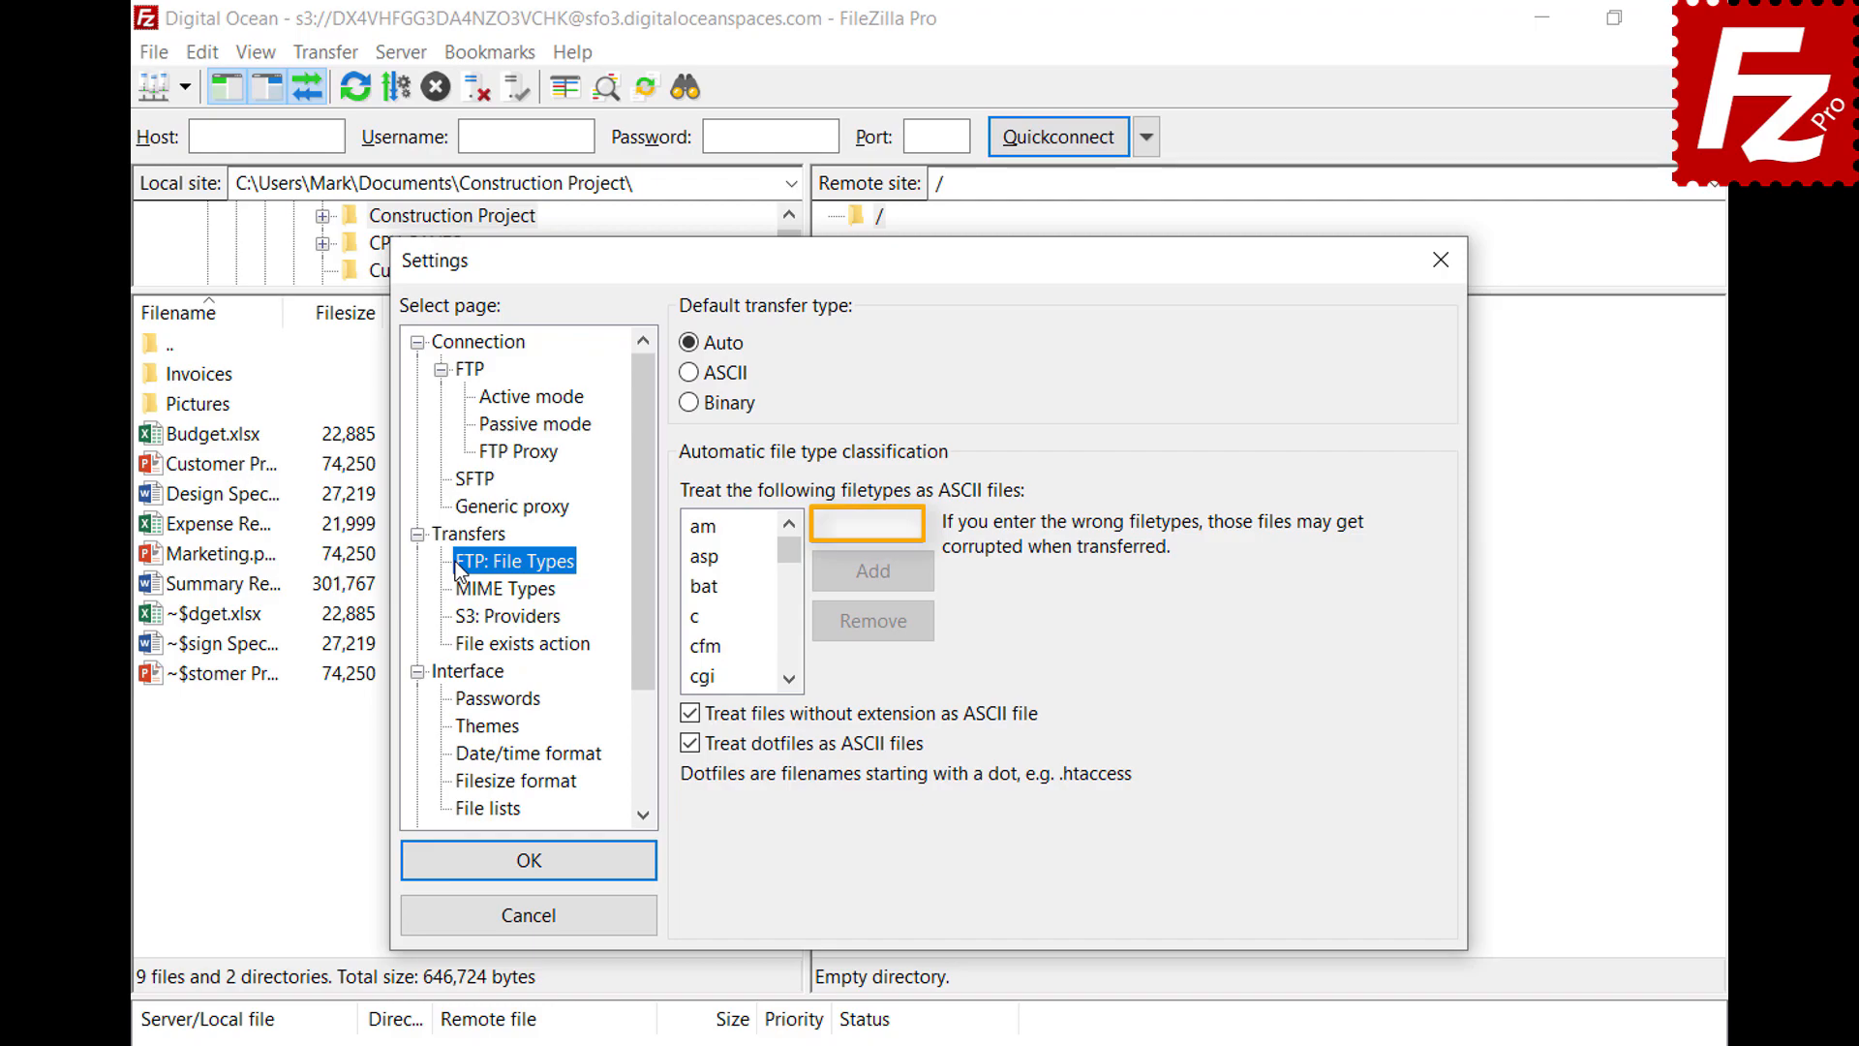
Add 'json' to the ASCII file types list on the FTP: File Types page and apply the settings
click(913, 525)
text(json)
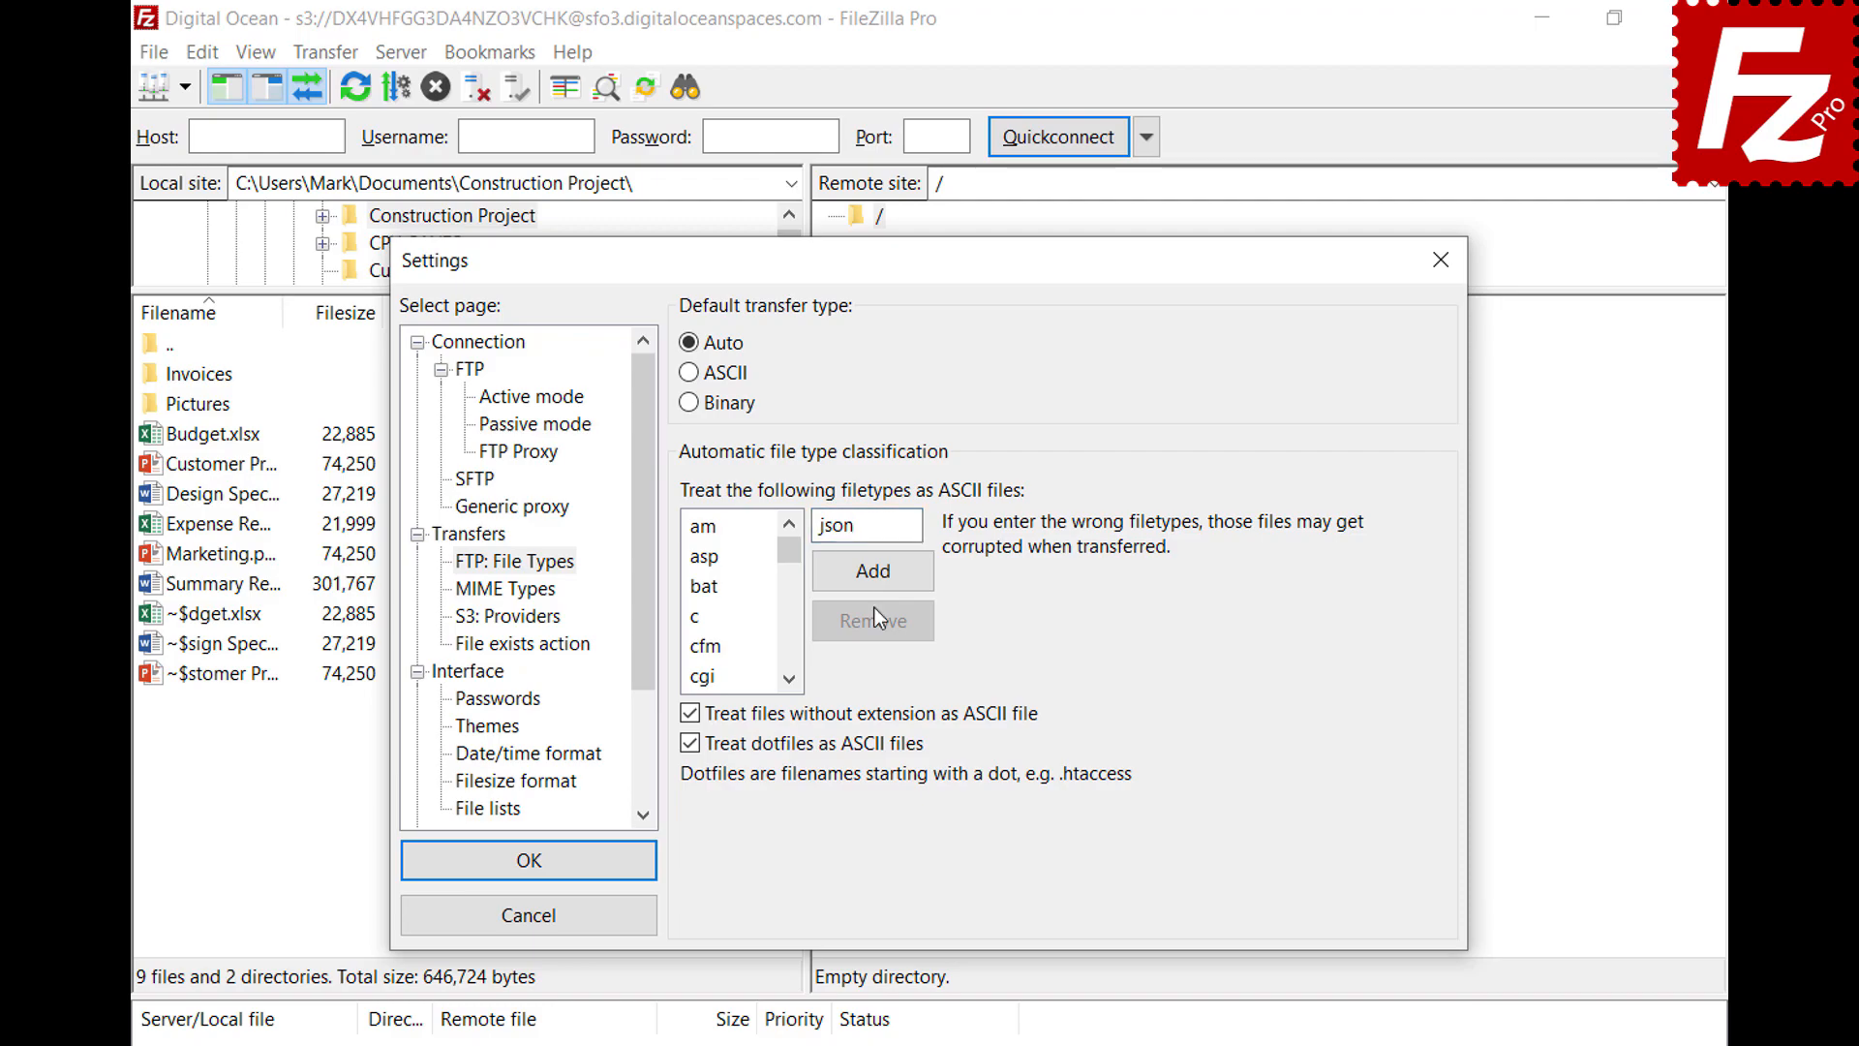
click(873, 583)
drag(790, 561, 793, 597)
click(712, 617)
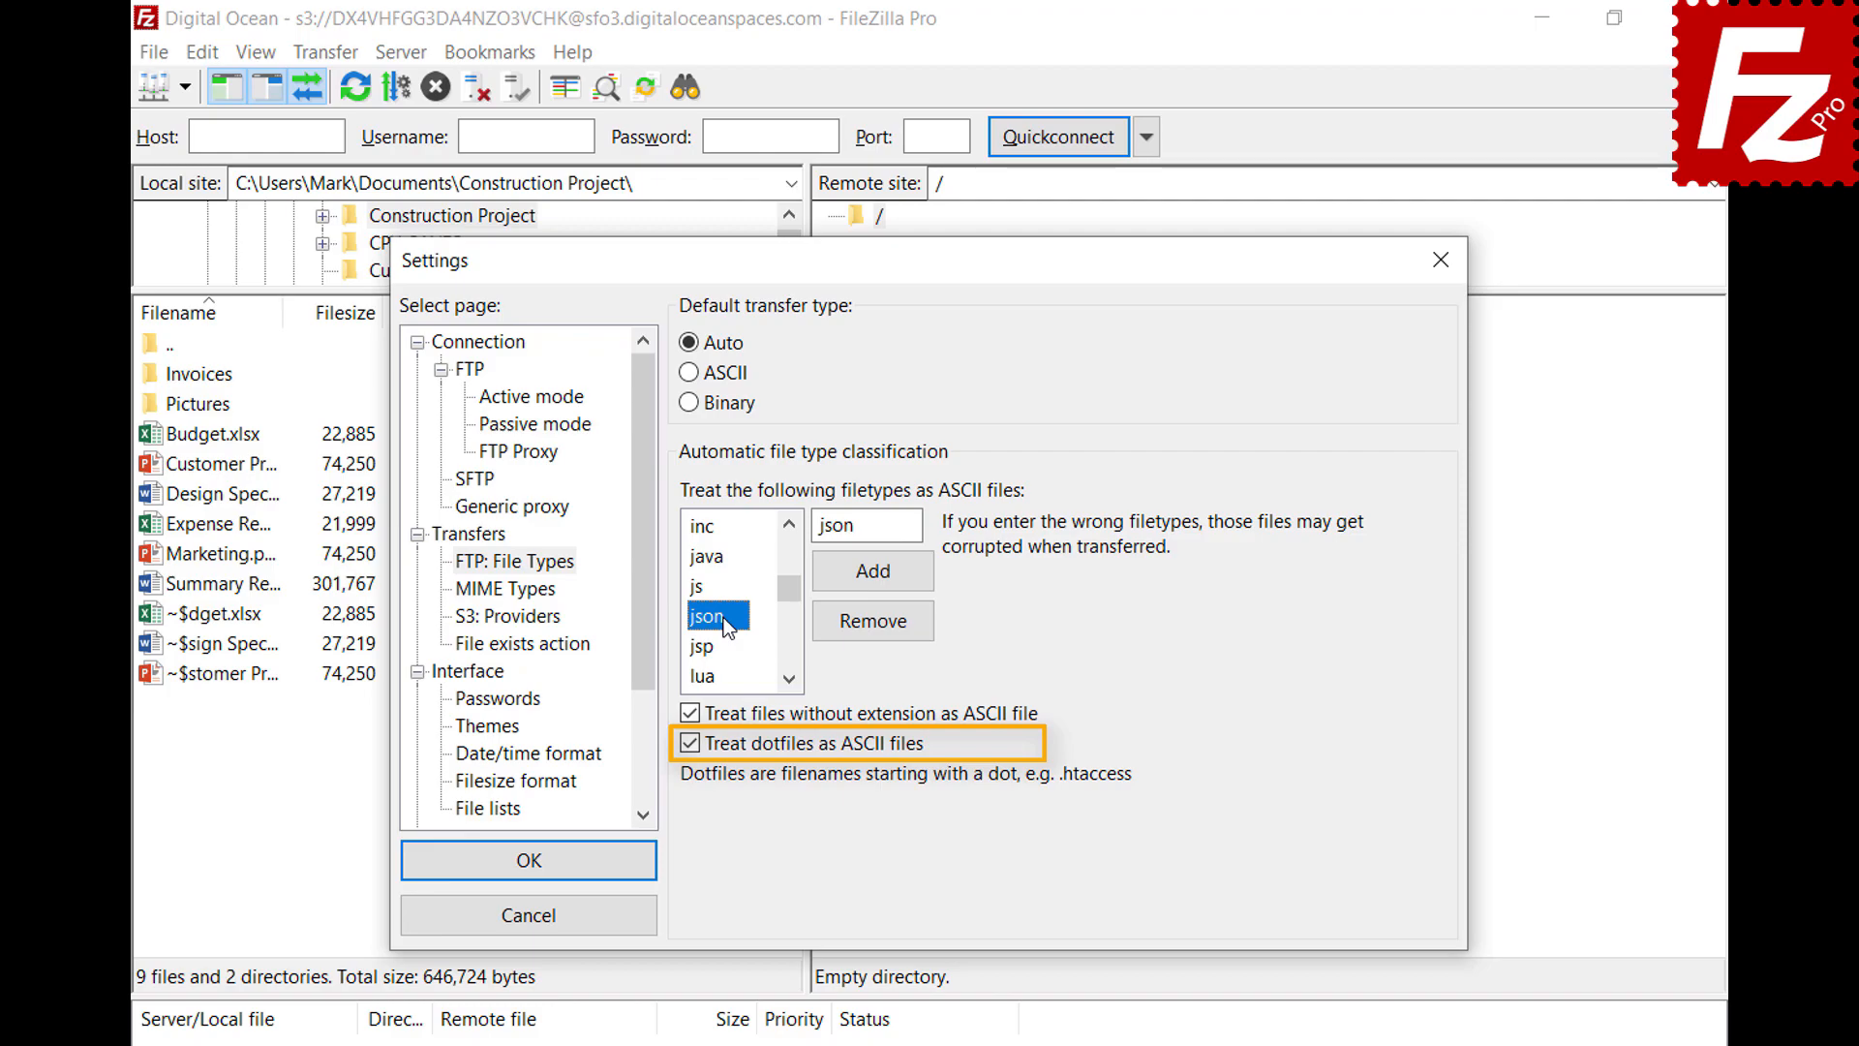
click(529, 879)
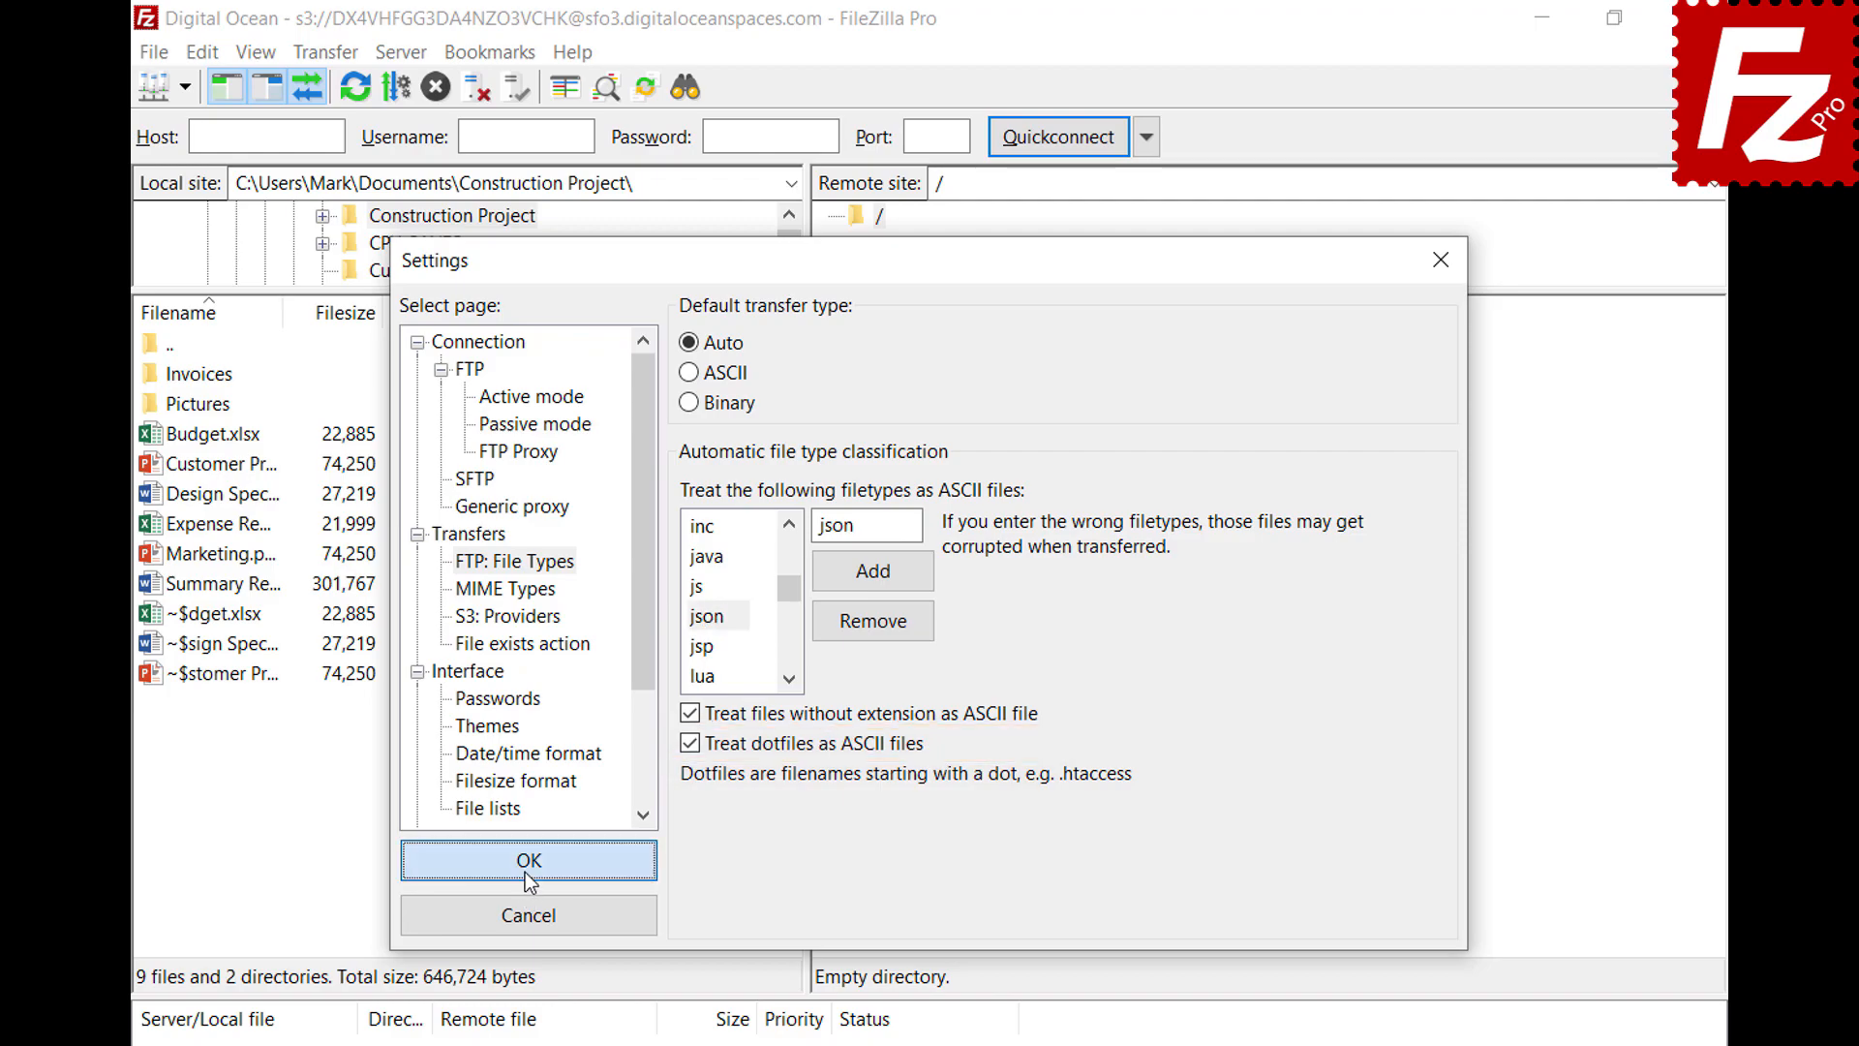
Connect to the FTP site in a new tab and review the Auto, ASCII and Binary transfer types
click(184, 89)
click(184, 120)
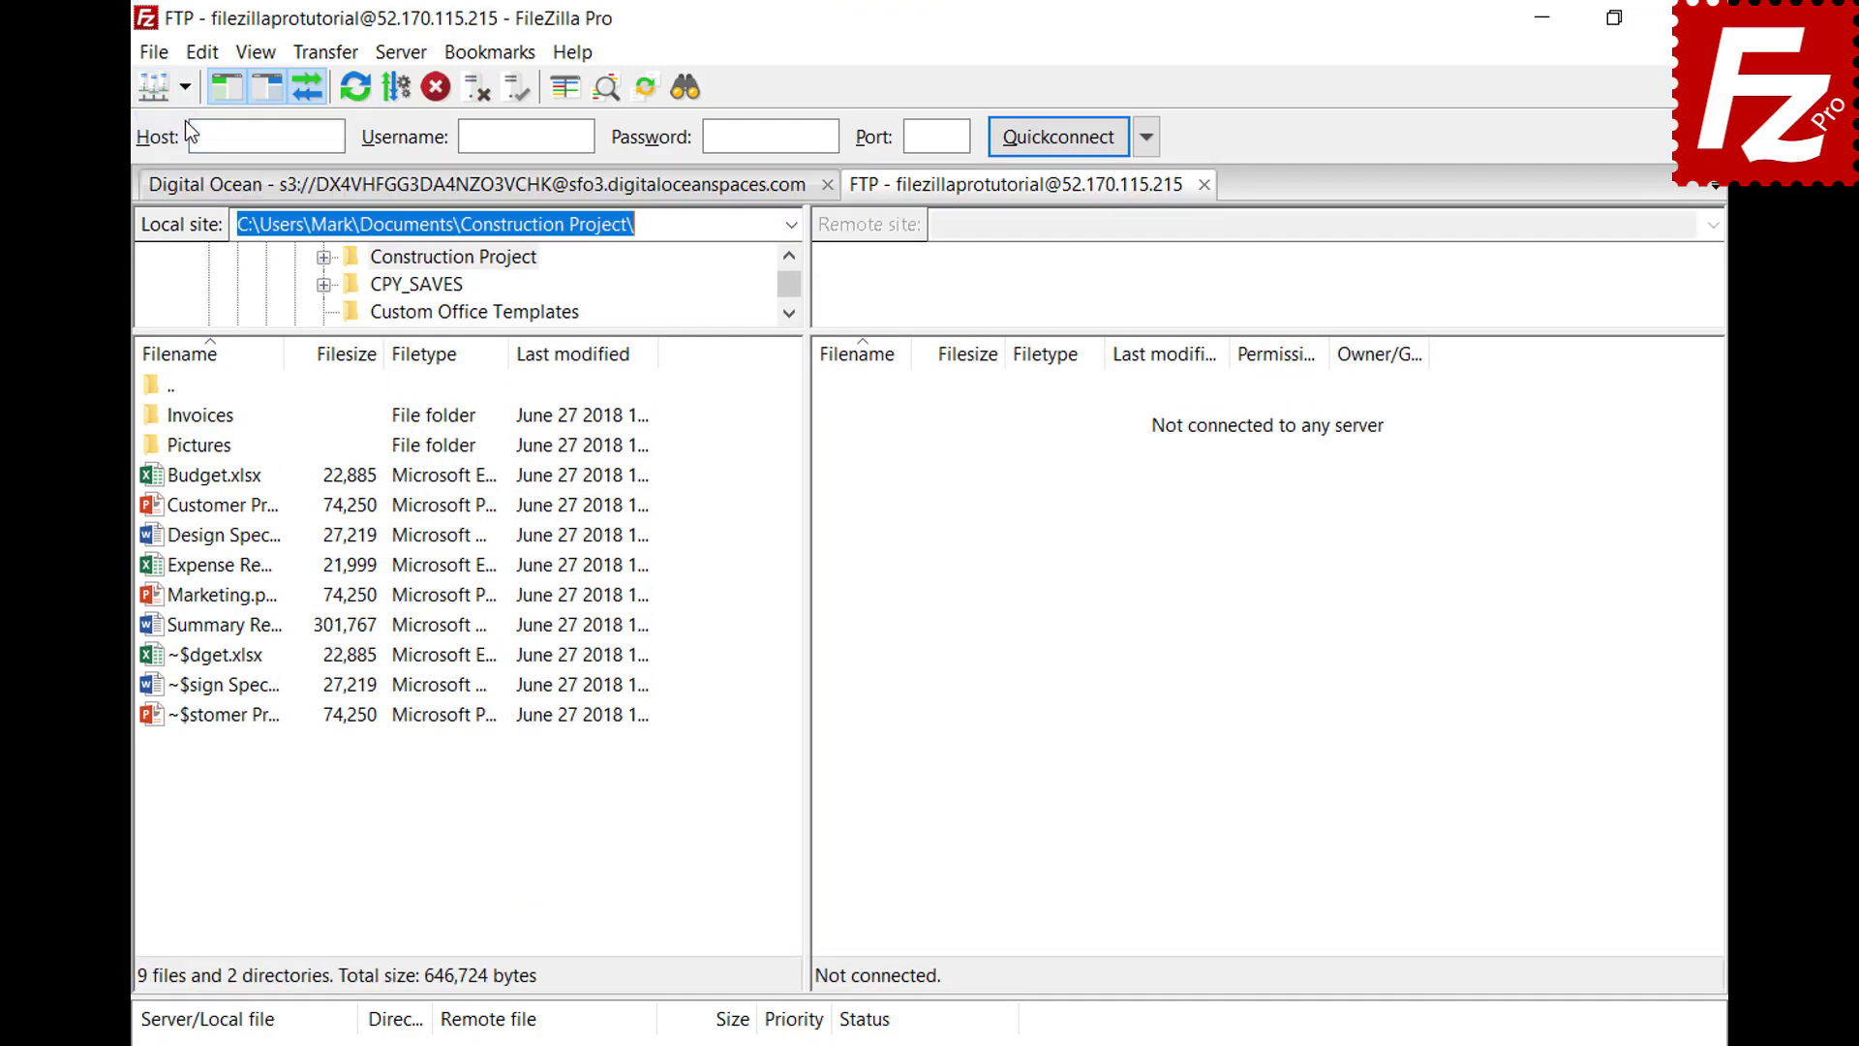
click(326, 54)
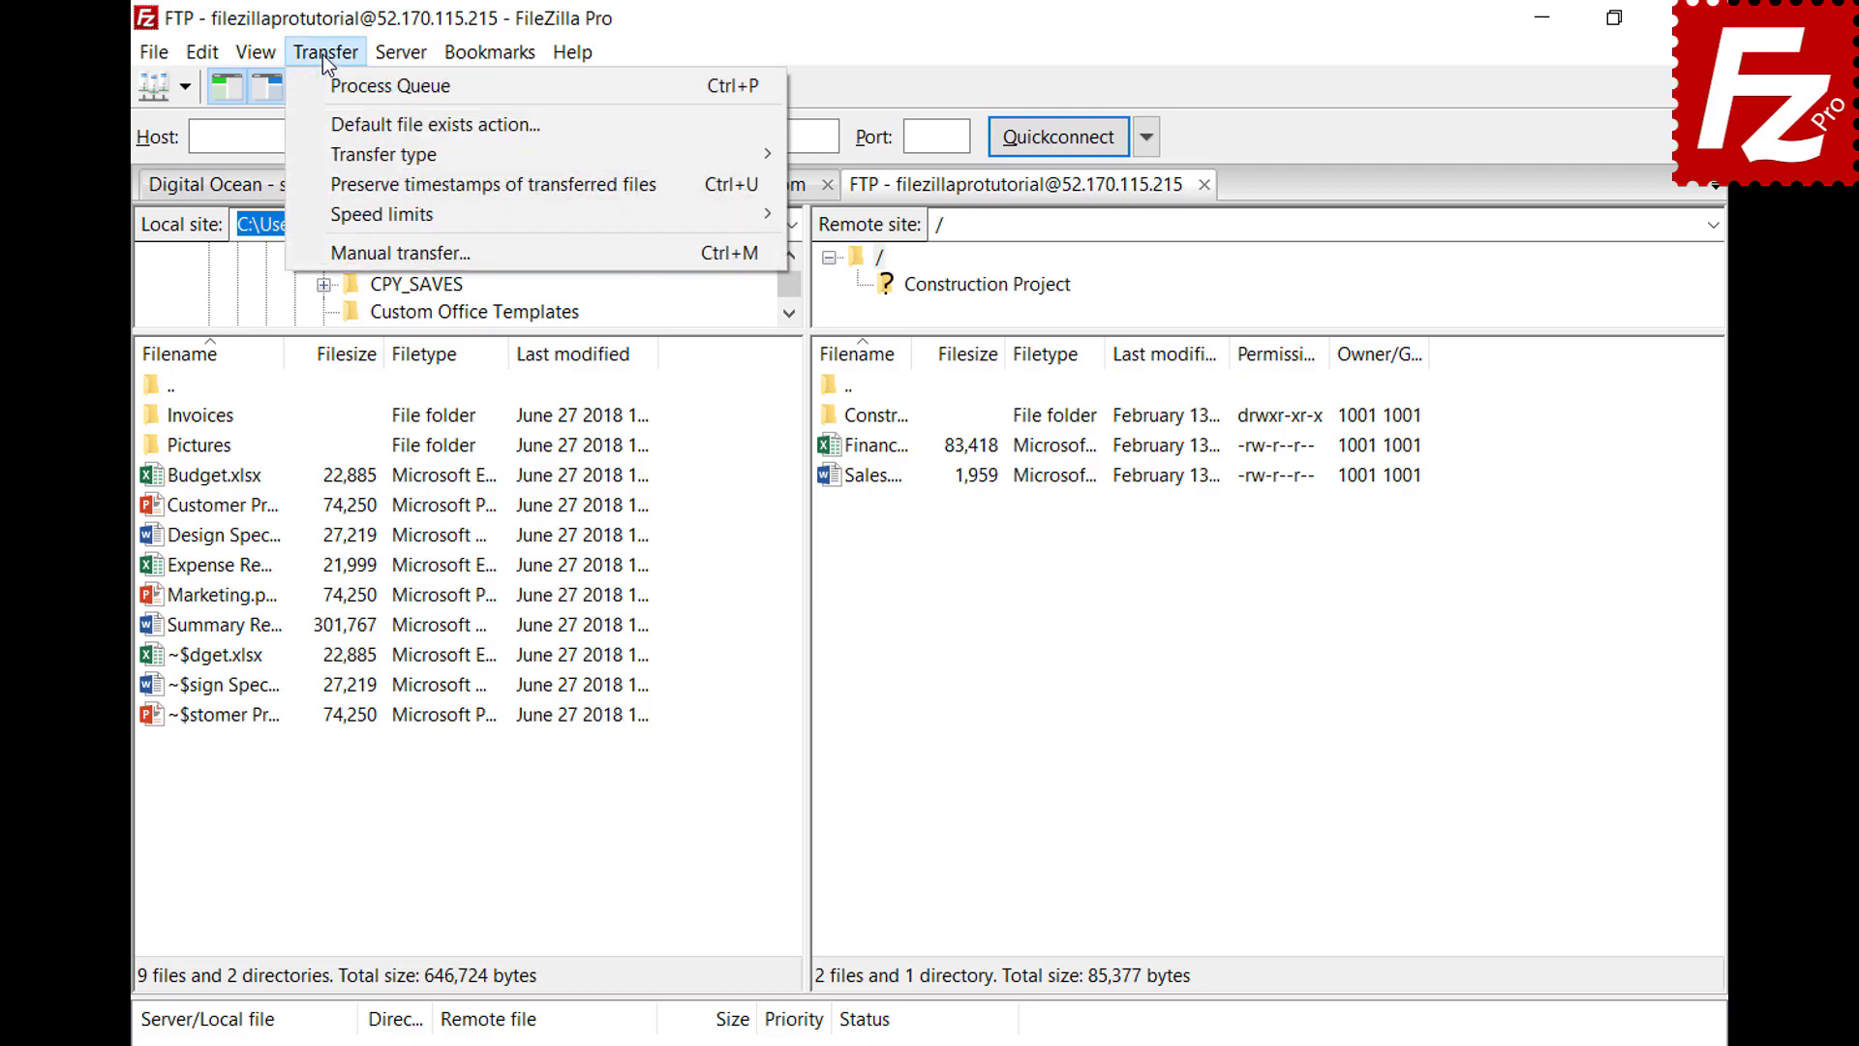
mouse_move(334, 155)
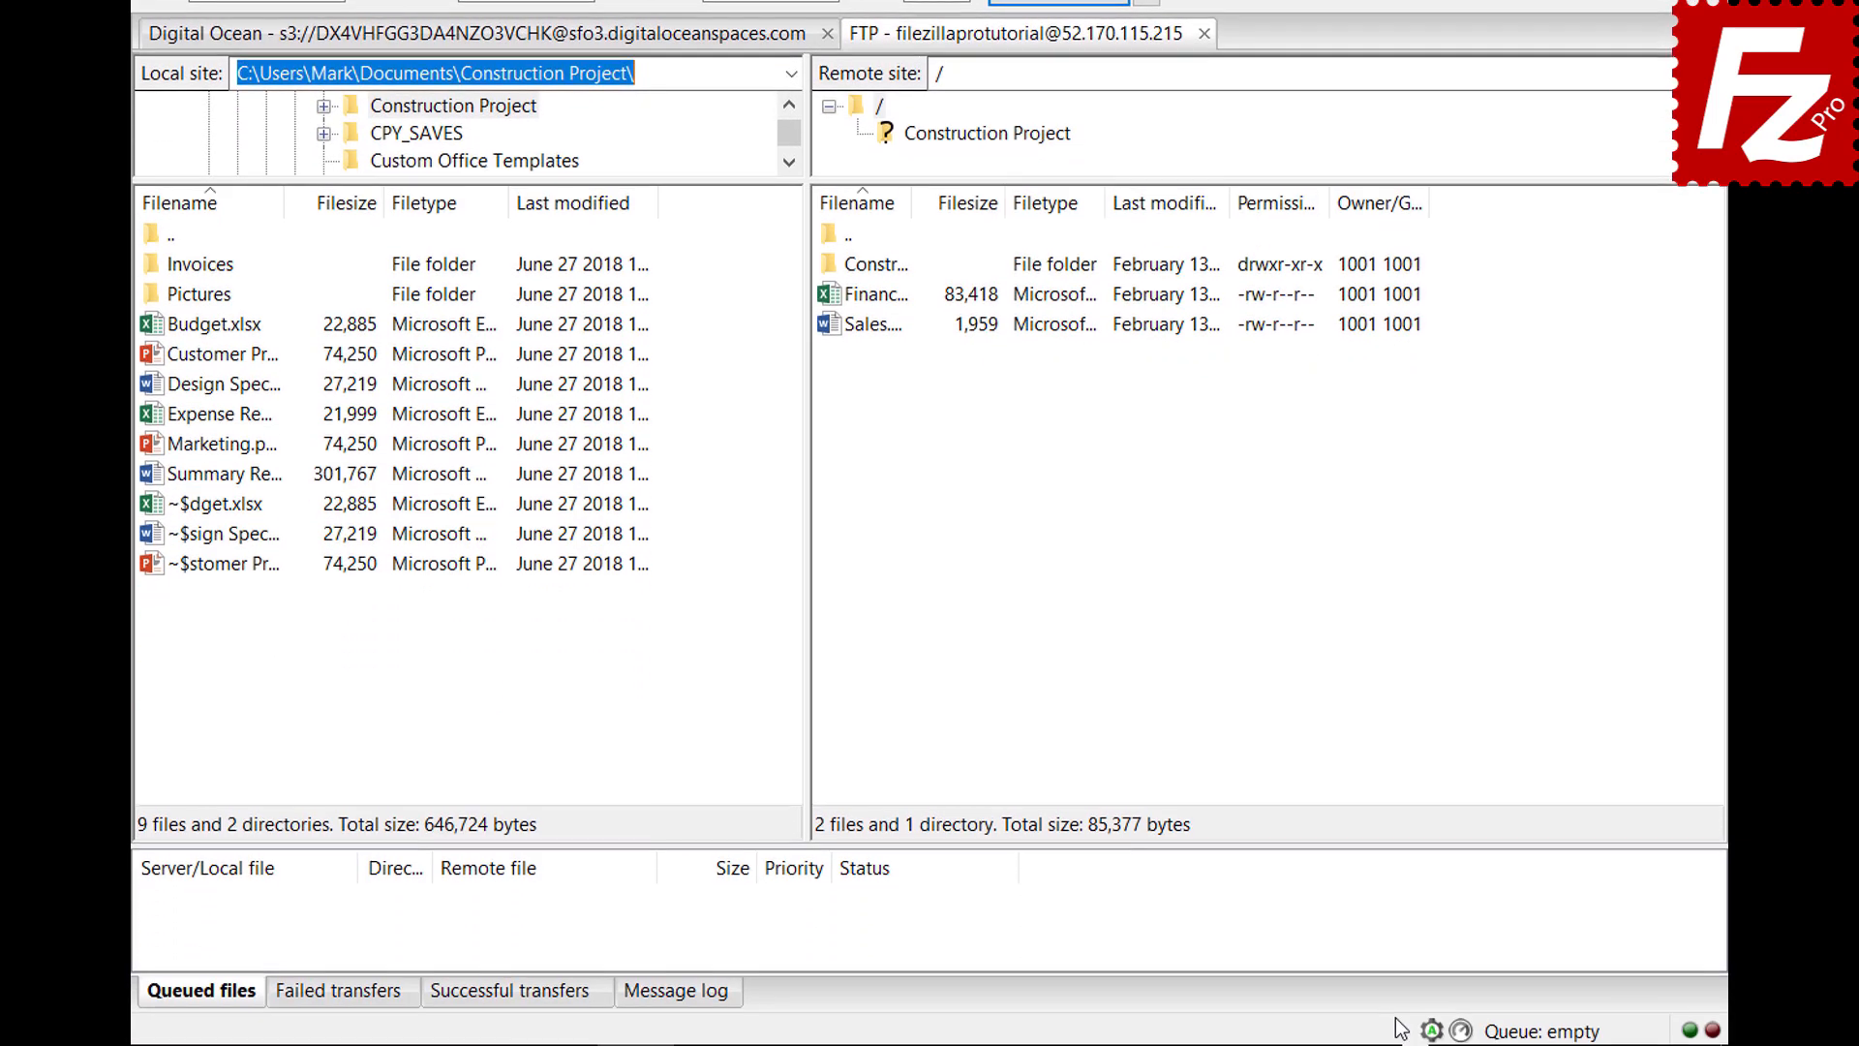
click(1431, 1033)
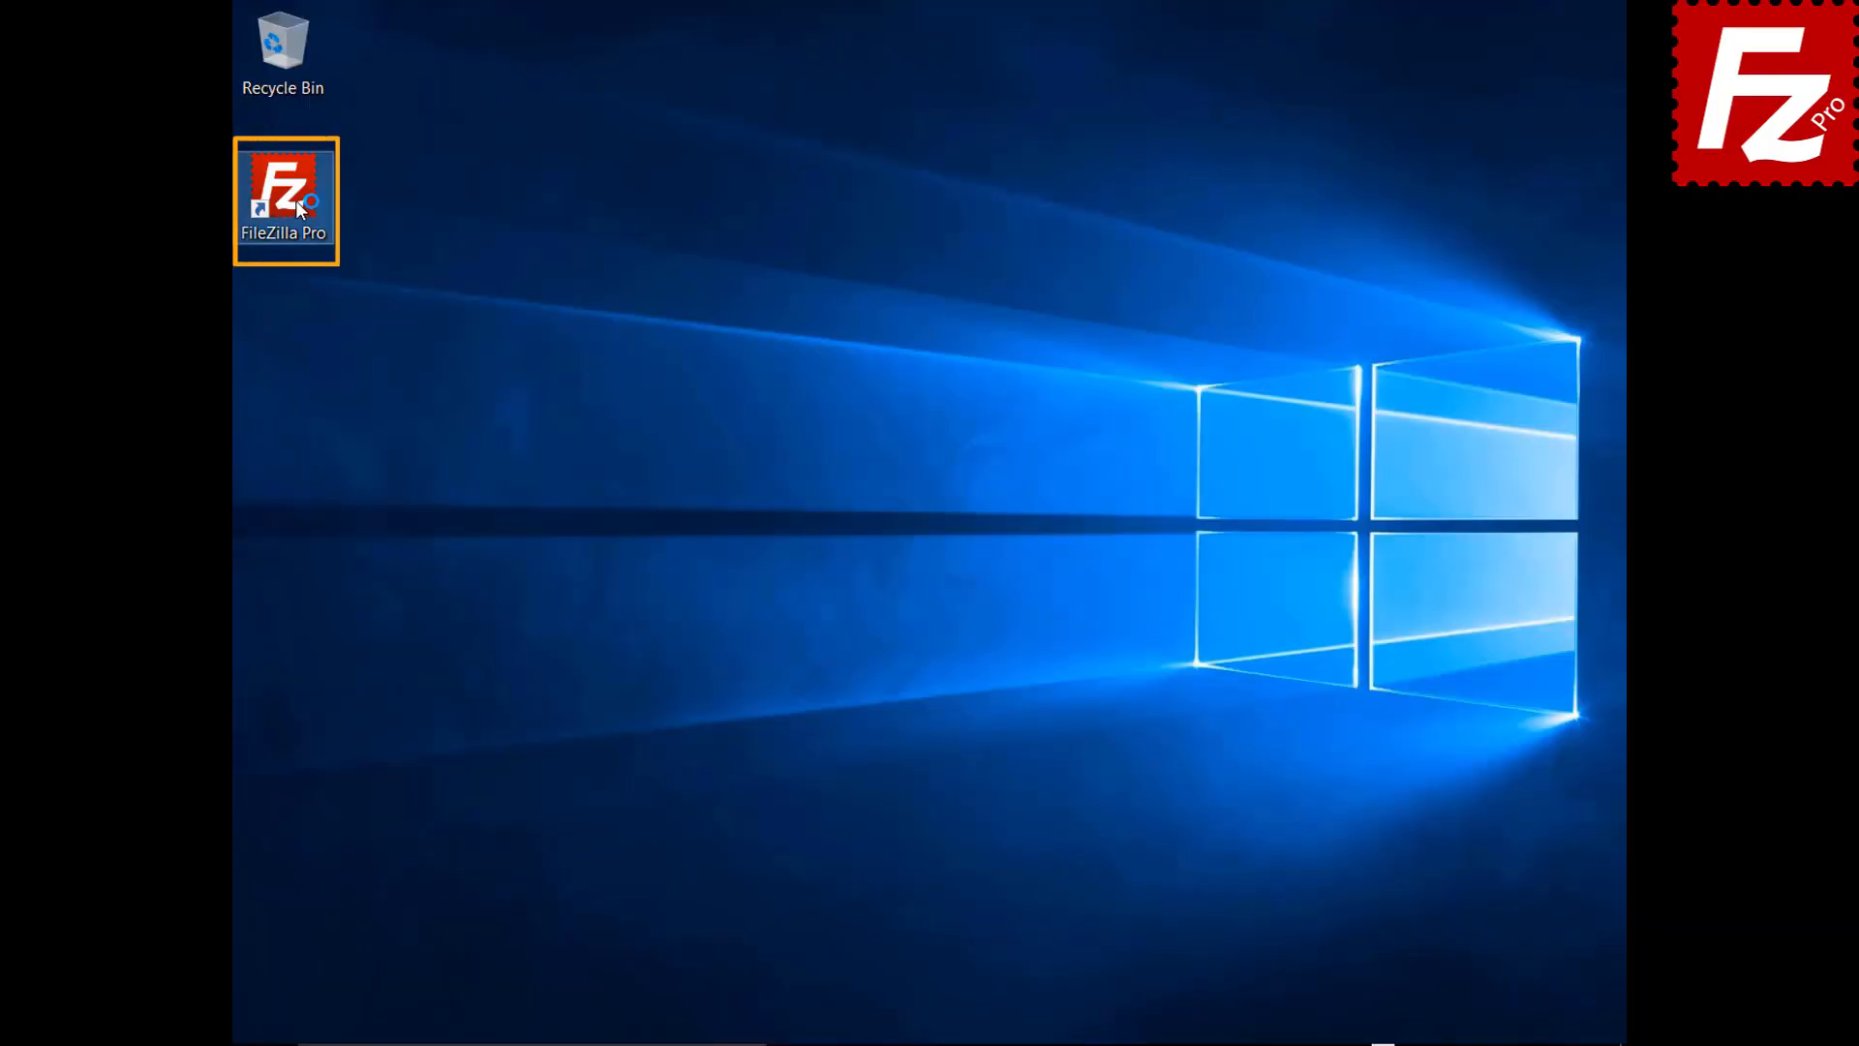
Launch FileZilla, connect to FTP Tutorial and upload Summary Report.docx to the server root
double_click(294, 200)
click(319, 90)
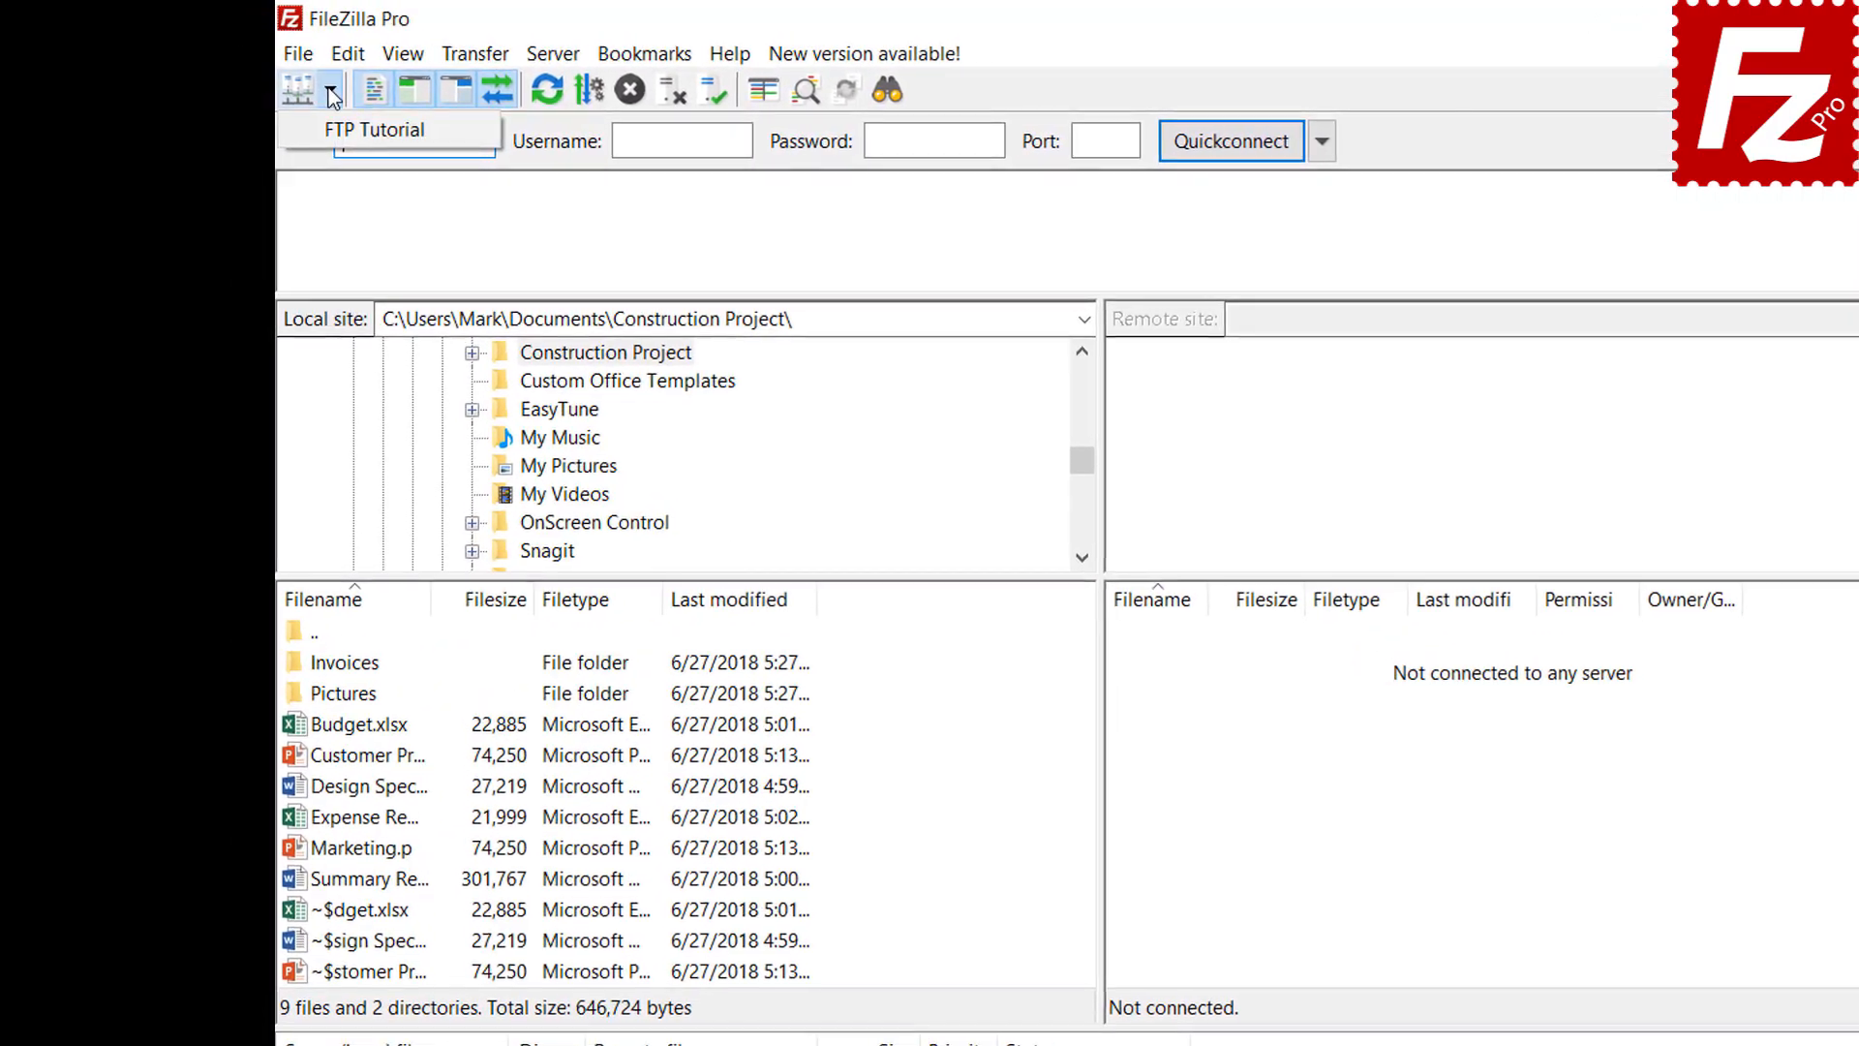
click(334, 125)
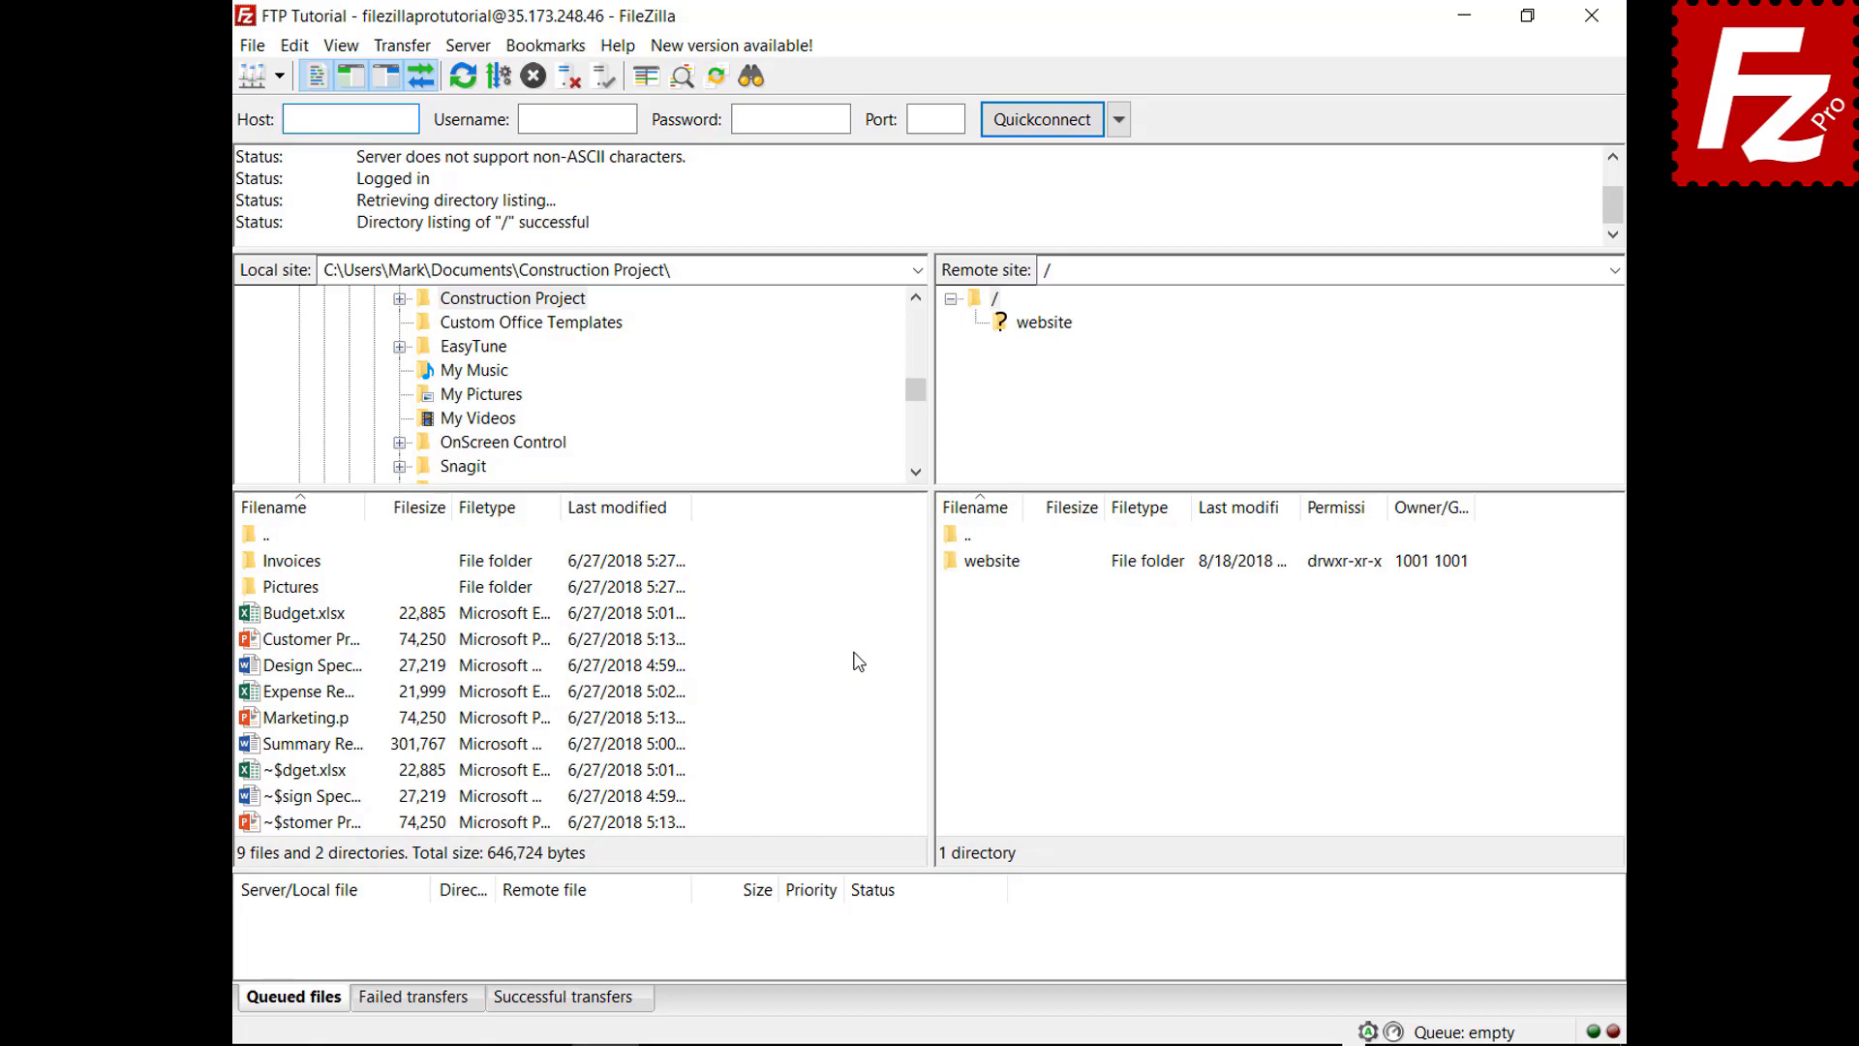
right_click(313, 744)
click(376, 763)
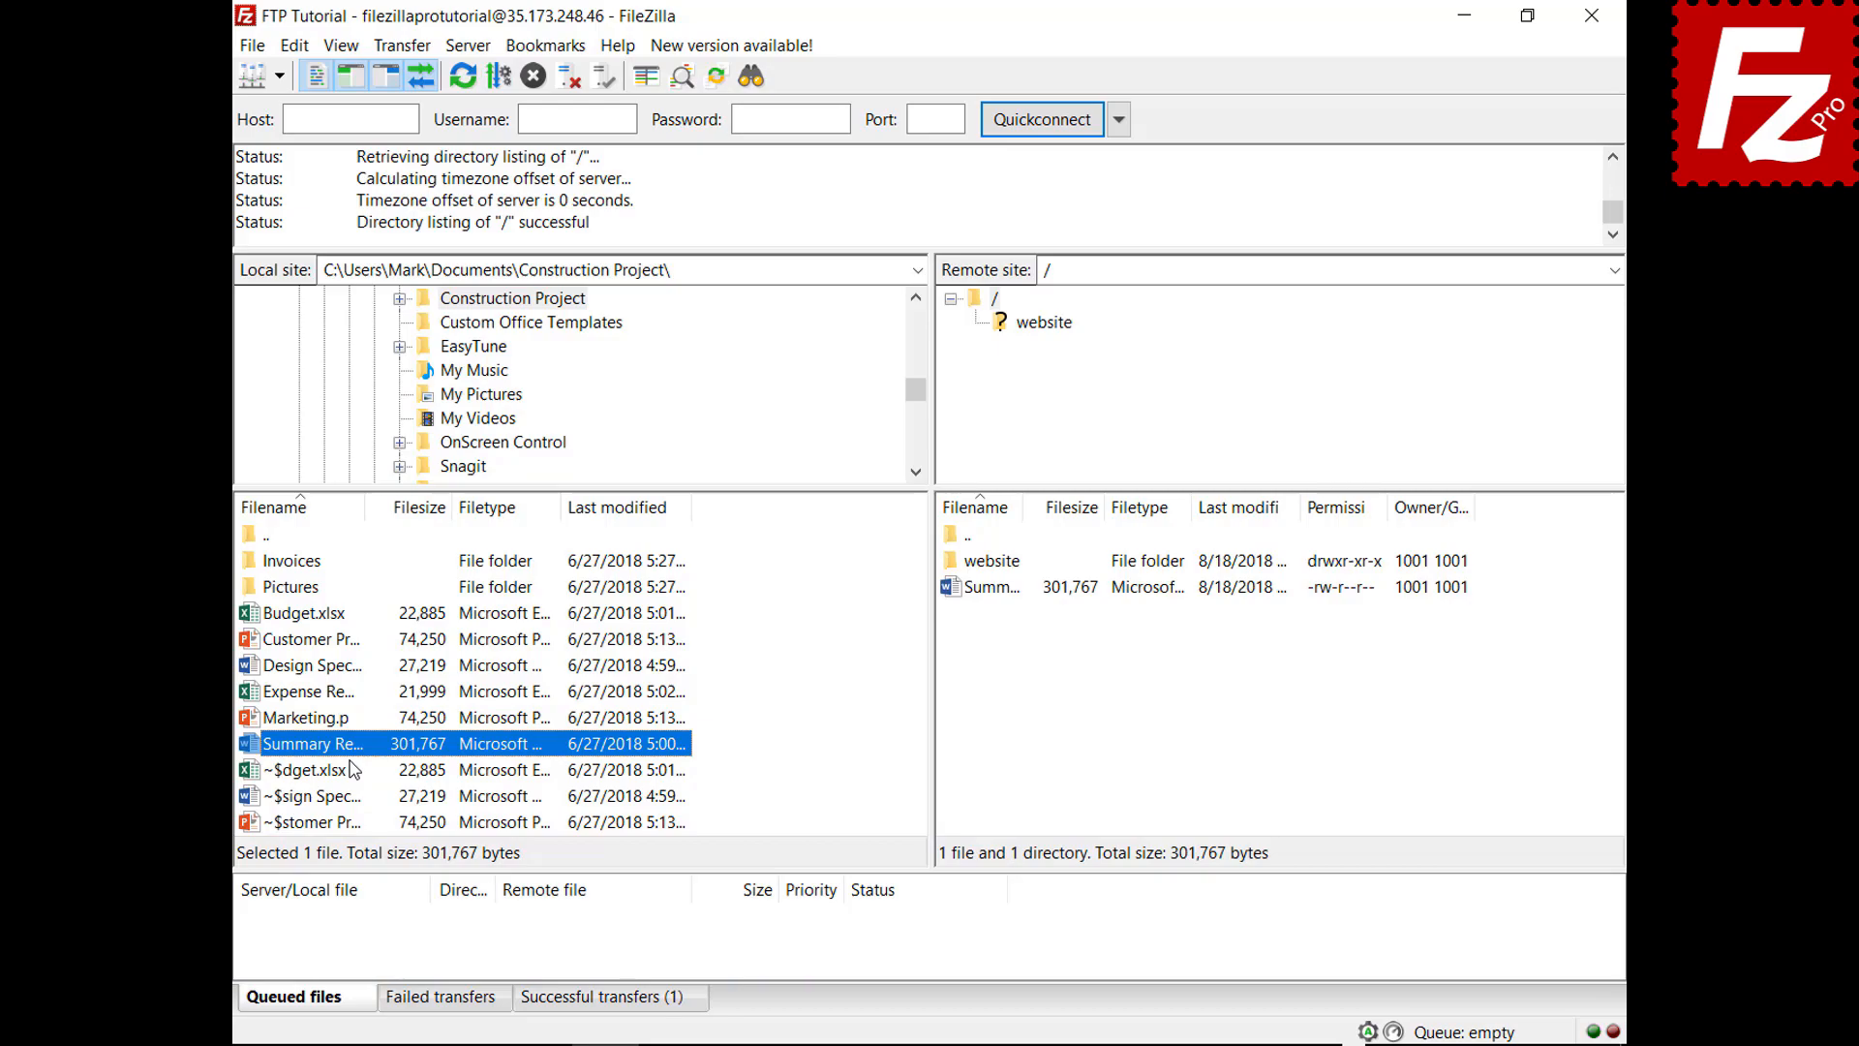
Queue Budget.xlsx and the Invoices folder, then process the queue to upload both
right_click(312, 616)
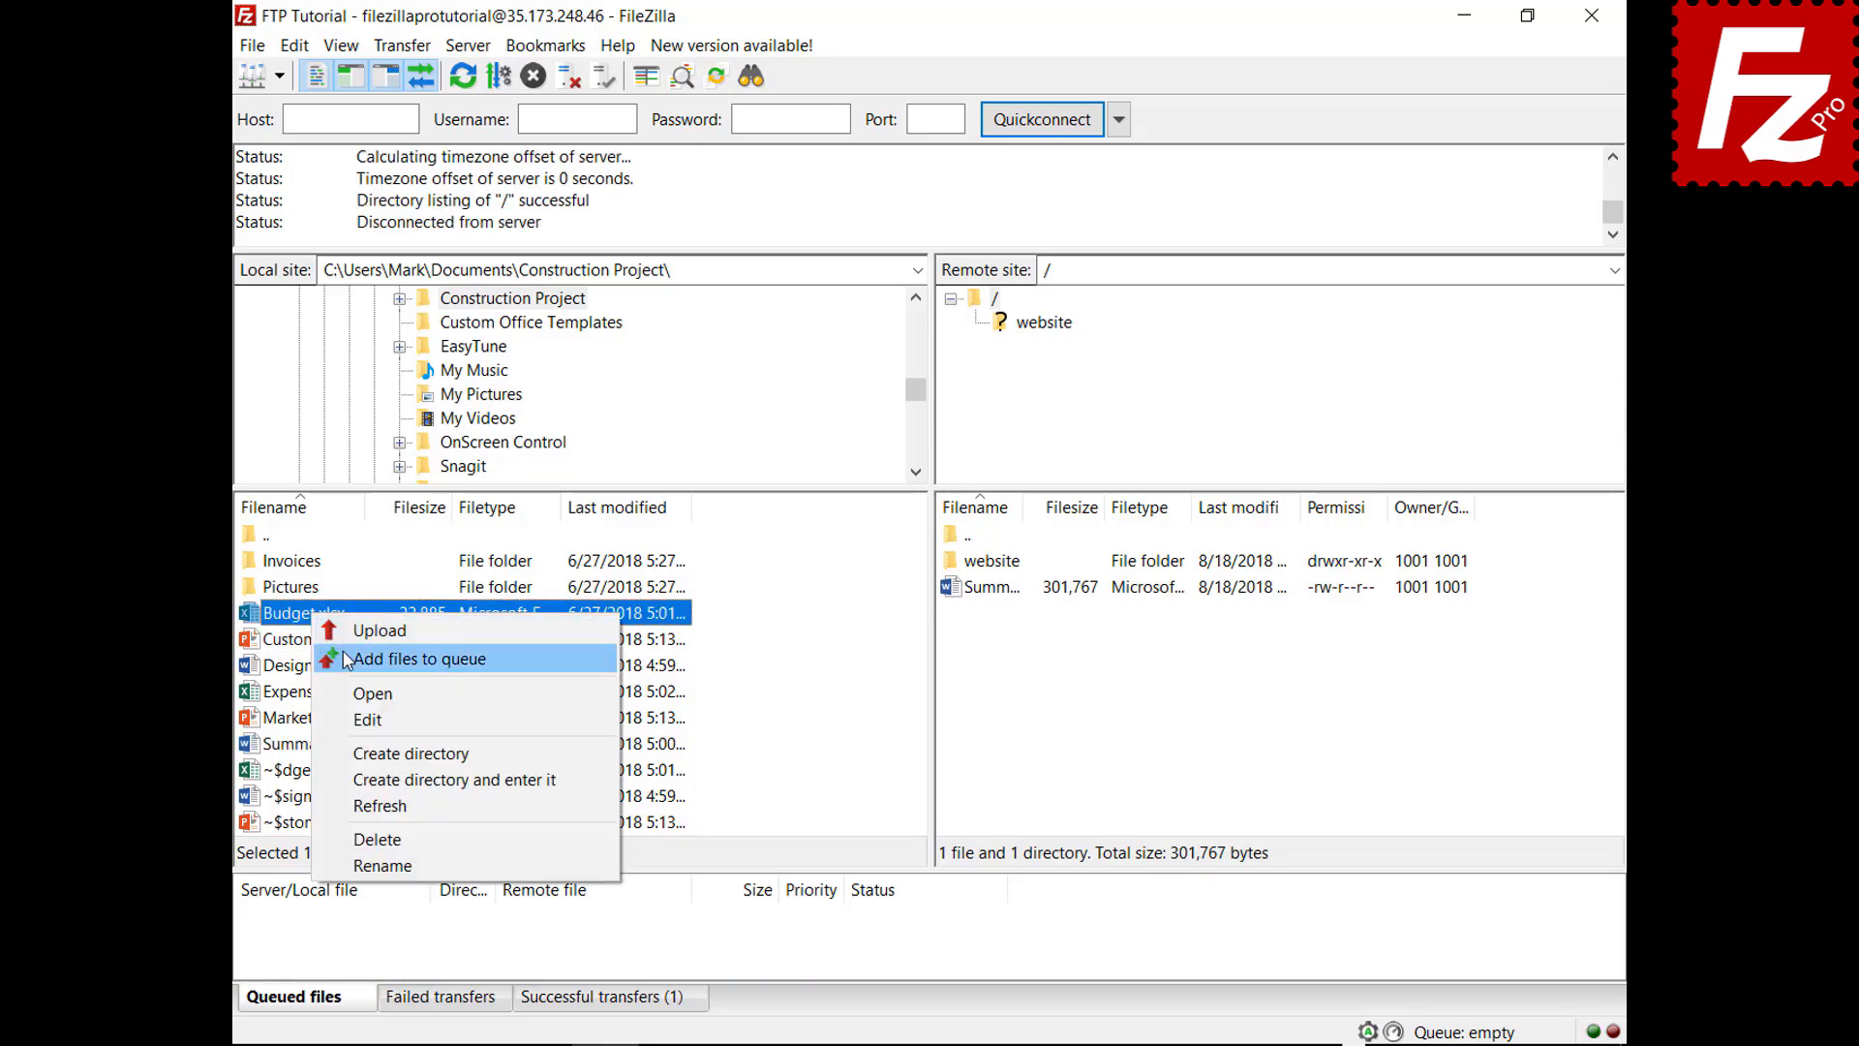
click(348, 659)
right_click(309, 561)
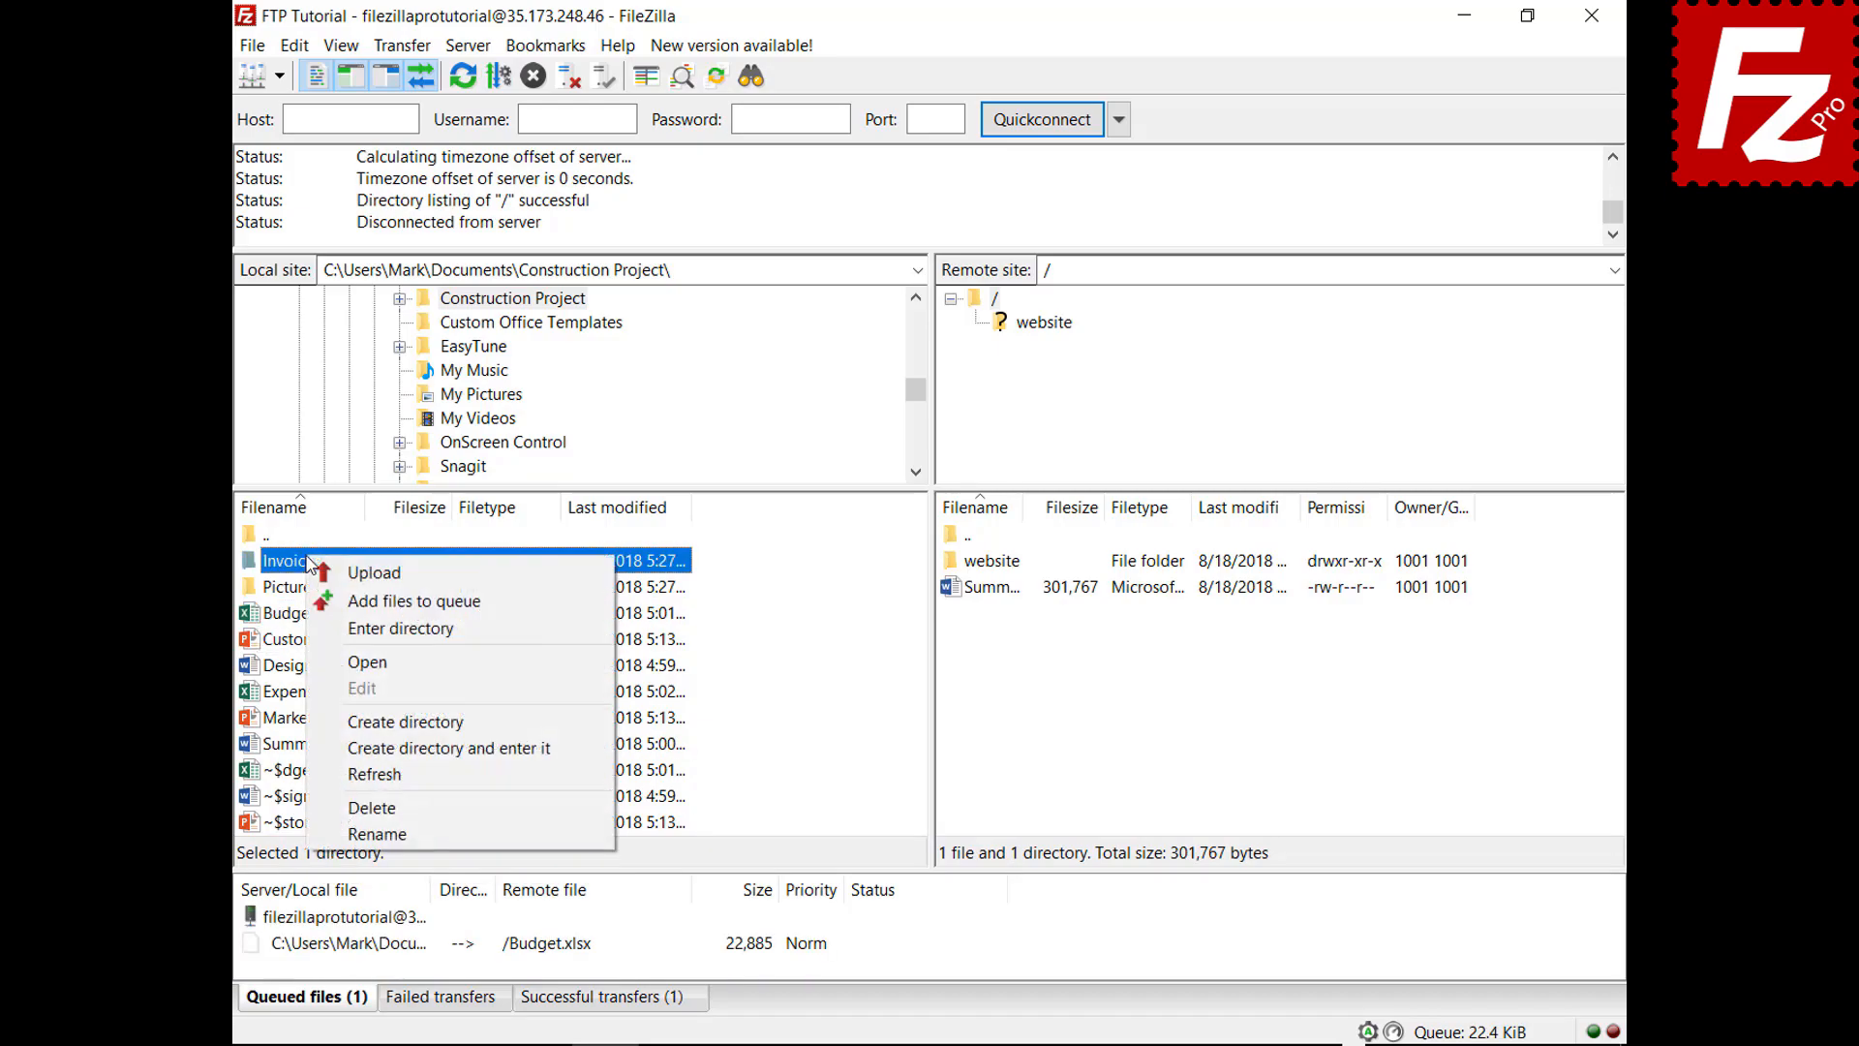
click(327, 600)
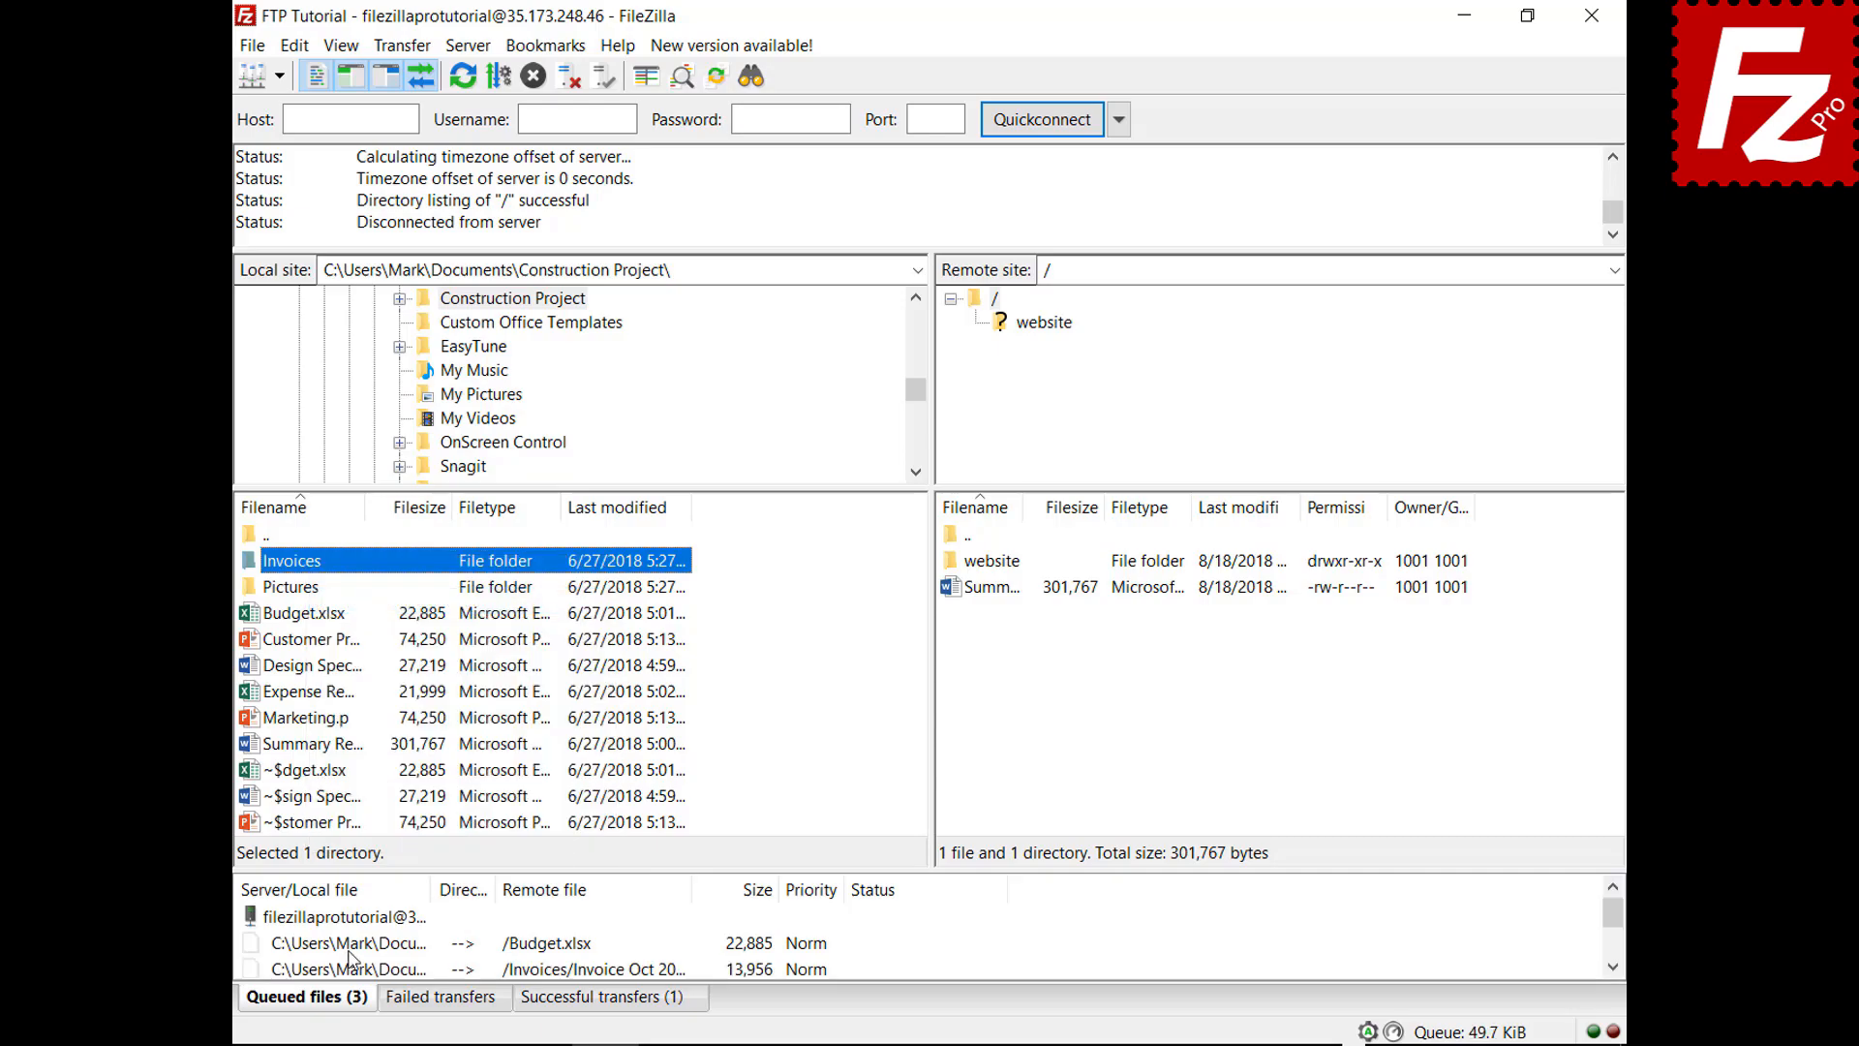
right_click(357, 918)
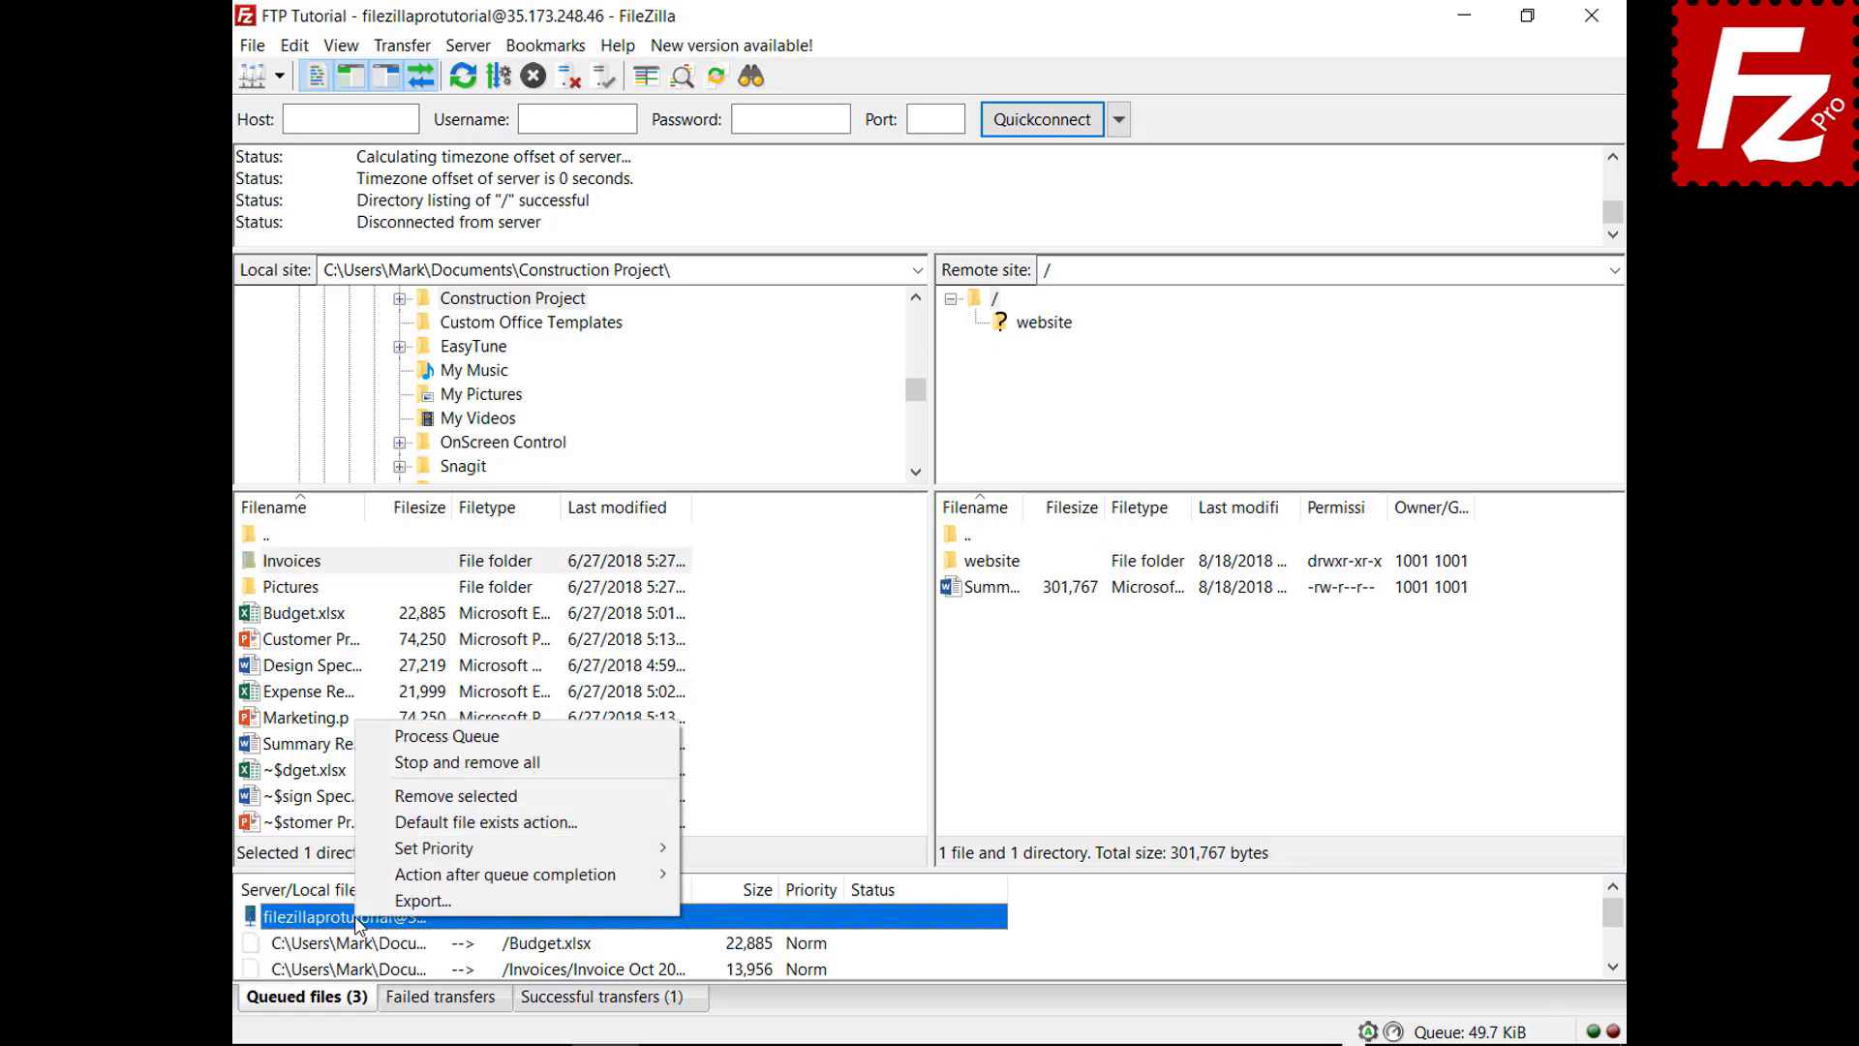
click(415, 738)
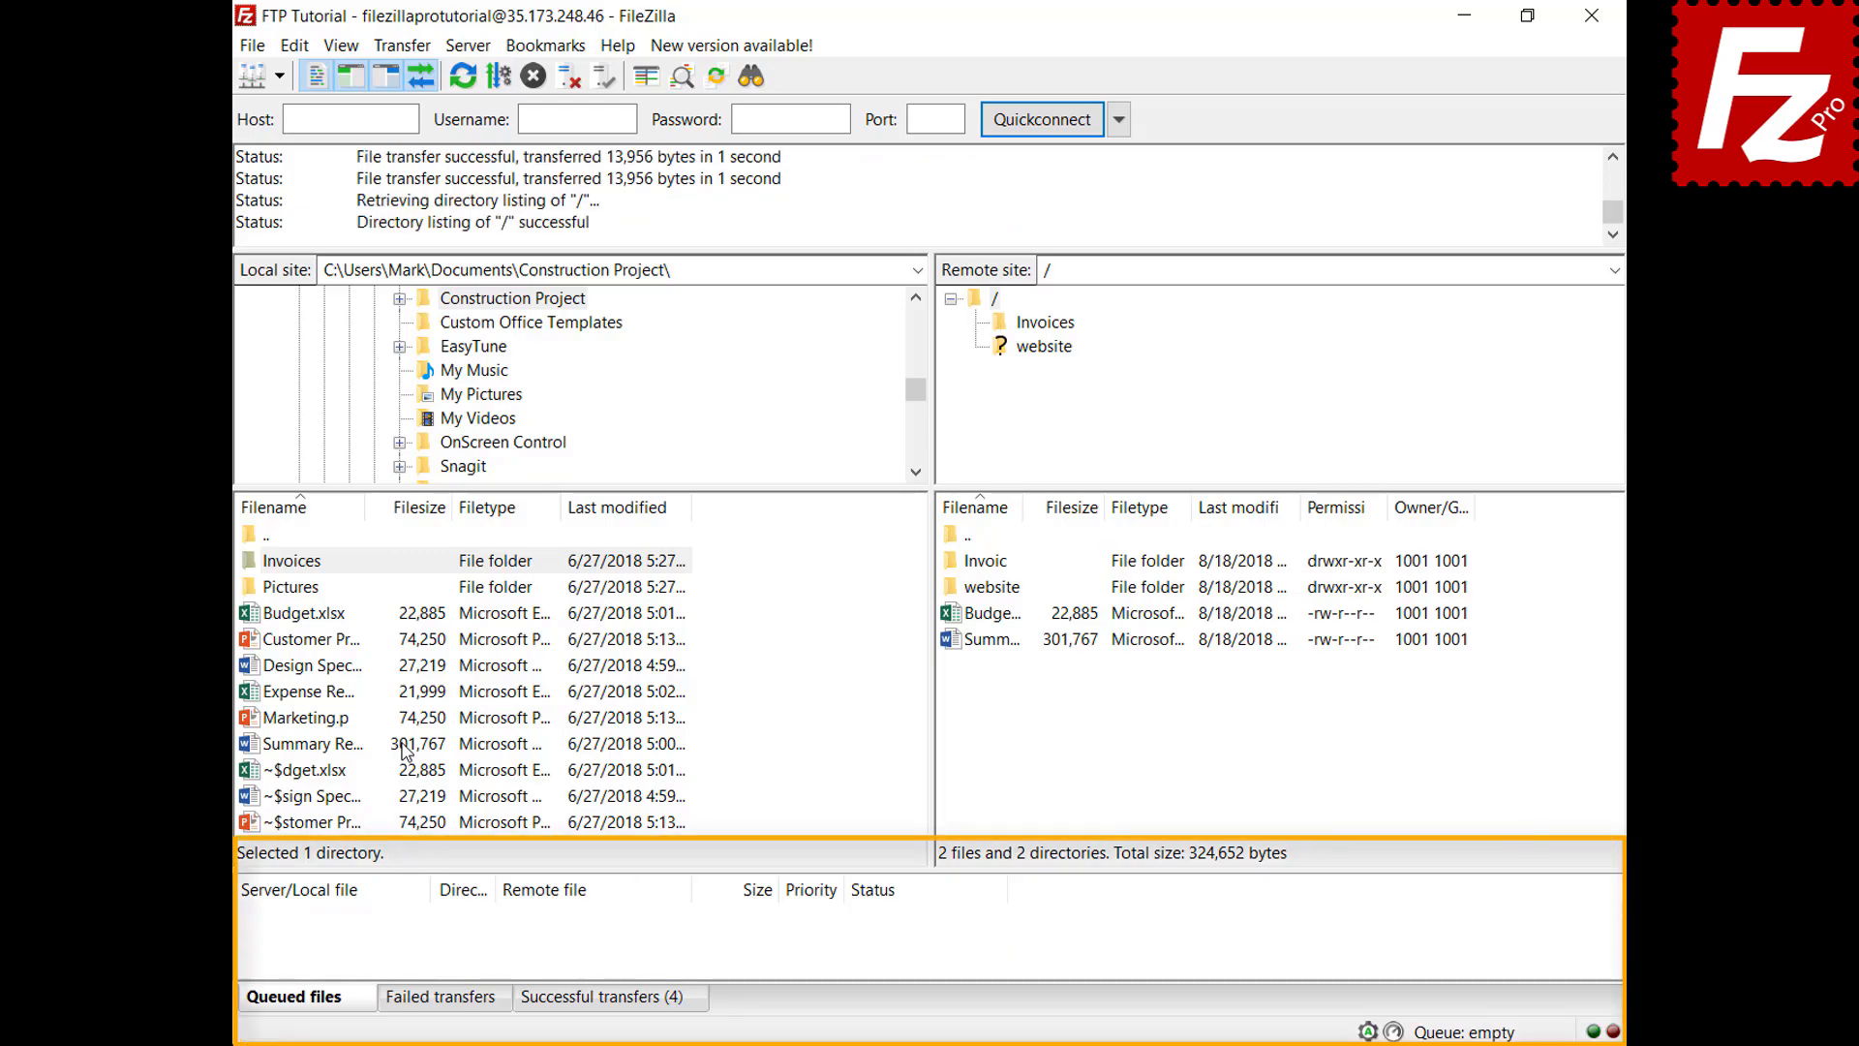
Add Design Specs.docx and Expense Report.xlsx to the transfer queue
click(323, 667)
right_click(322, 668)
click(356, 713)
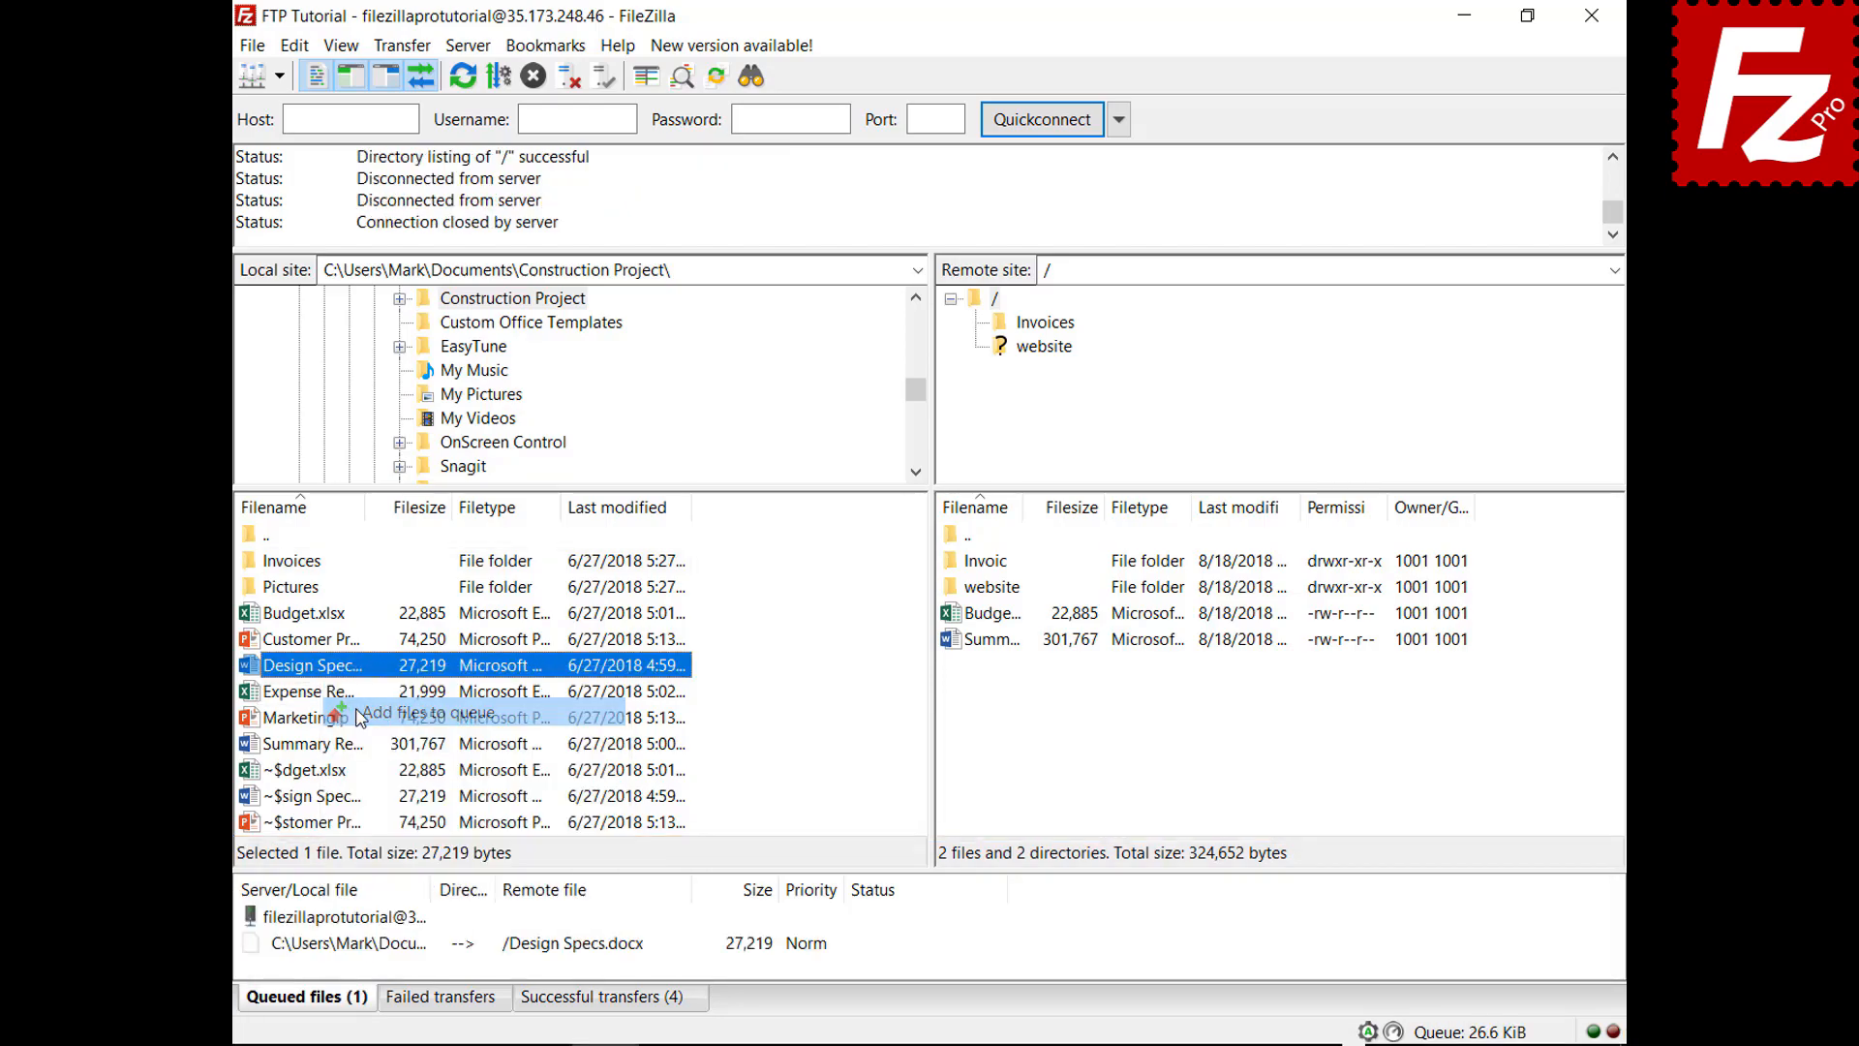
click(332, 699)
right_click(333, 699)
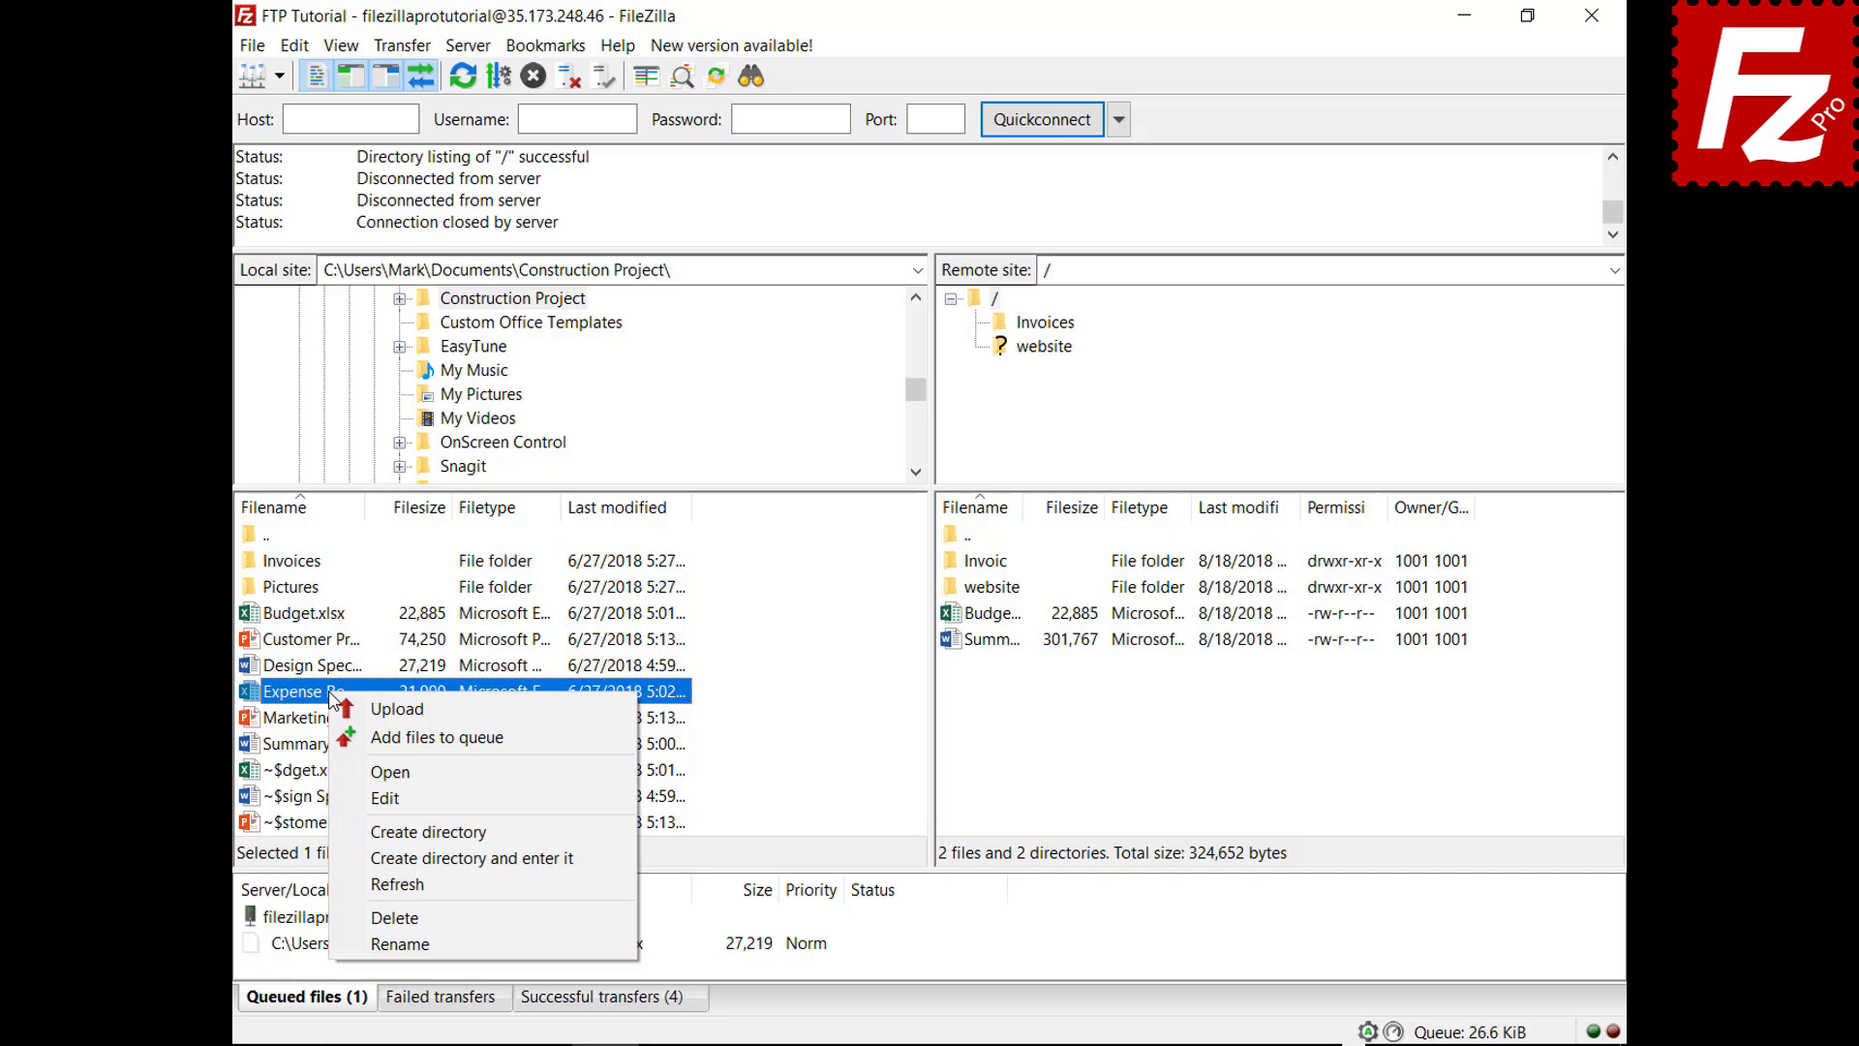
click(358, 734)
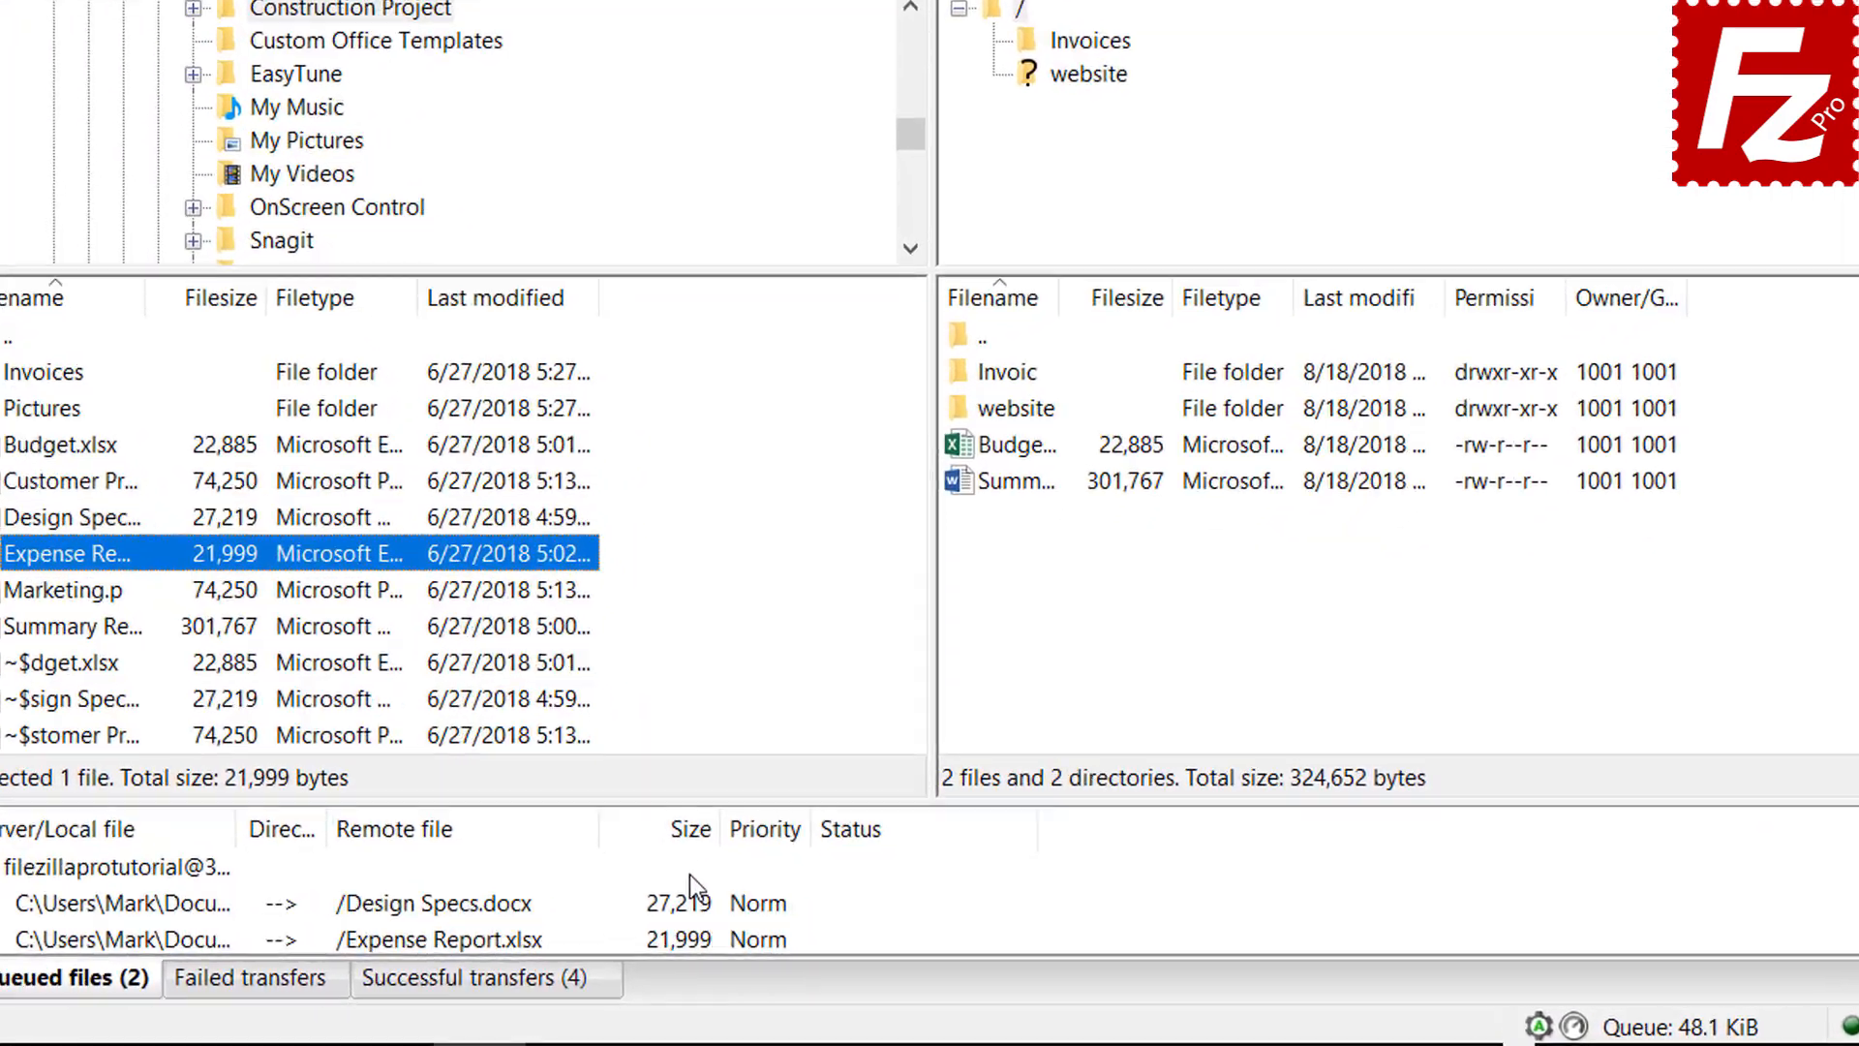
Sort the queue by size, set Expense Report's priority to High, and process the queue
click(682, 833)
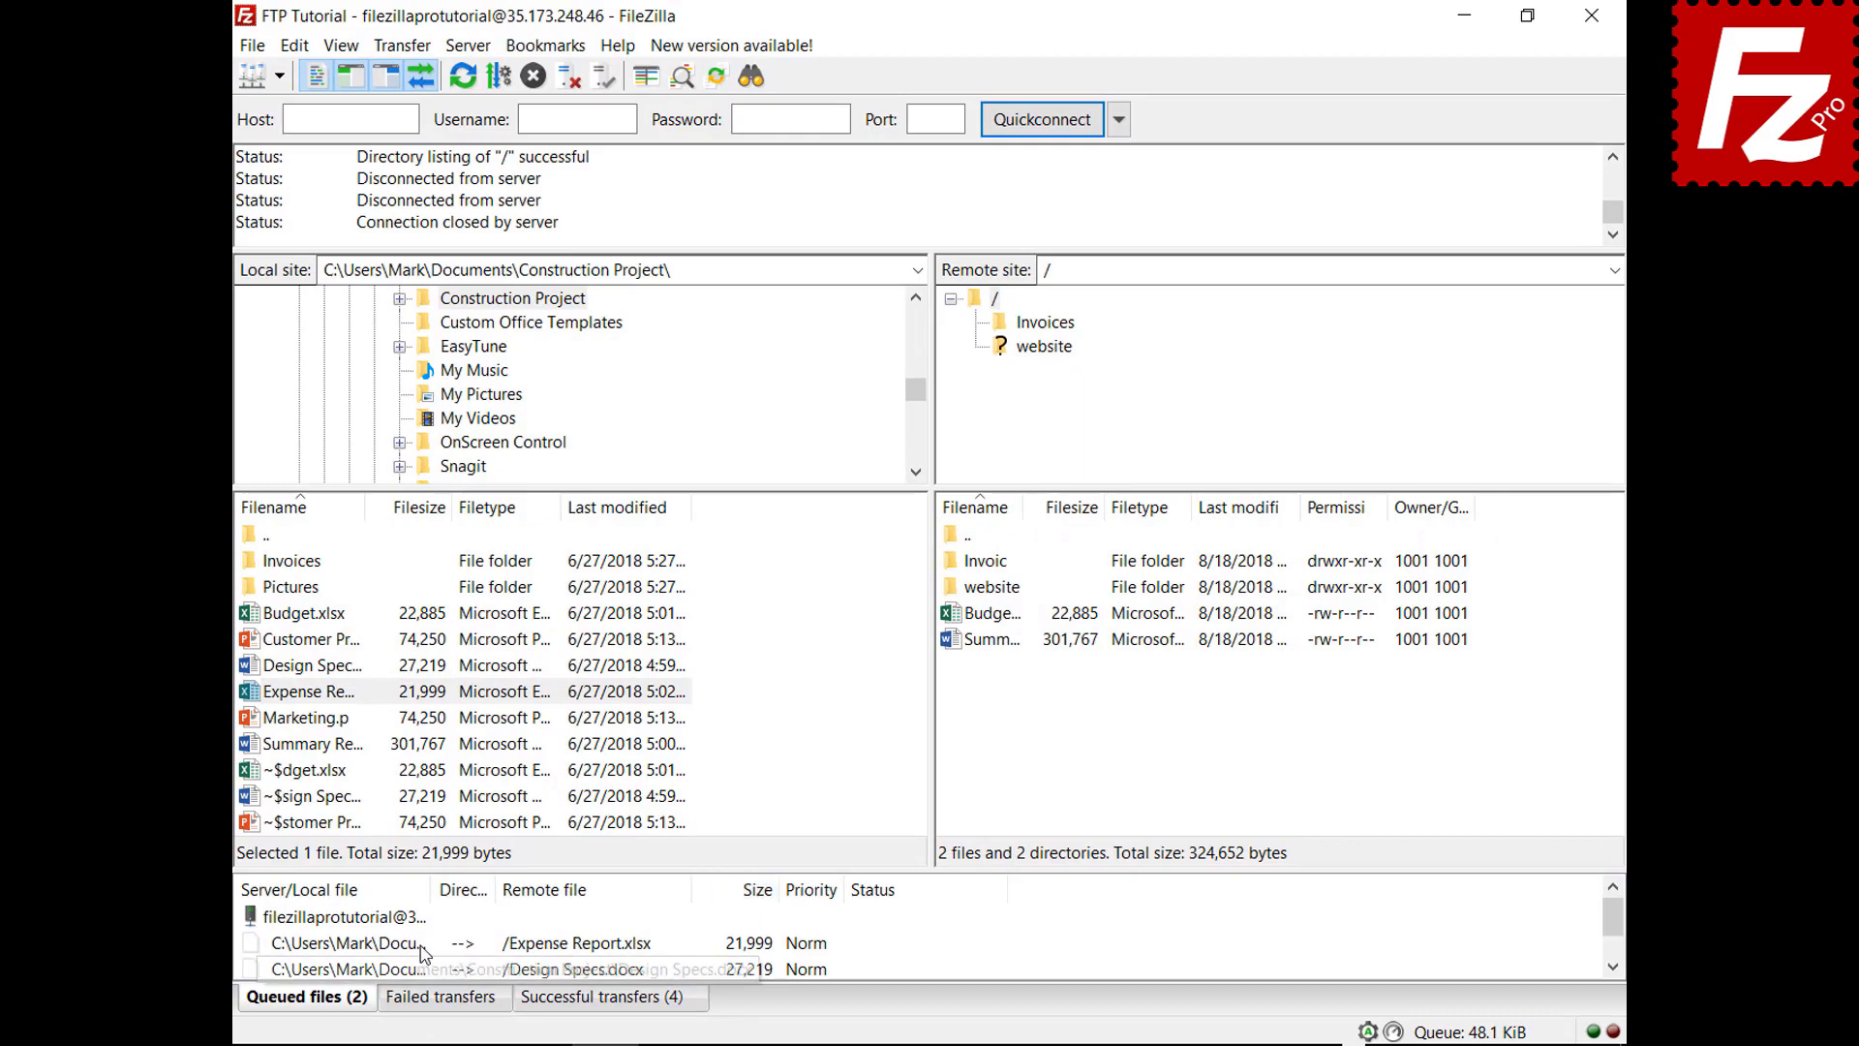
right_click(420, 945)
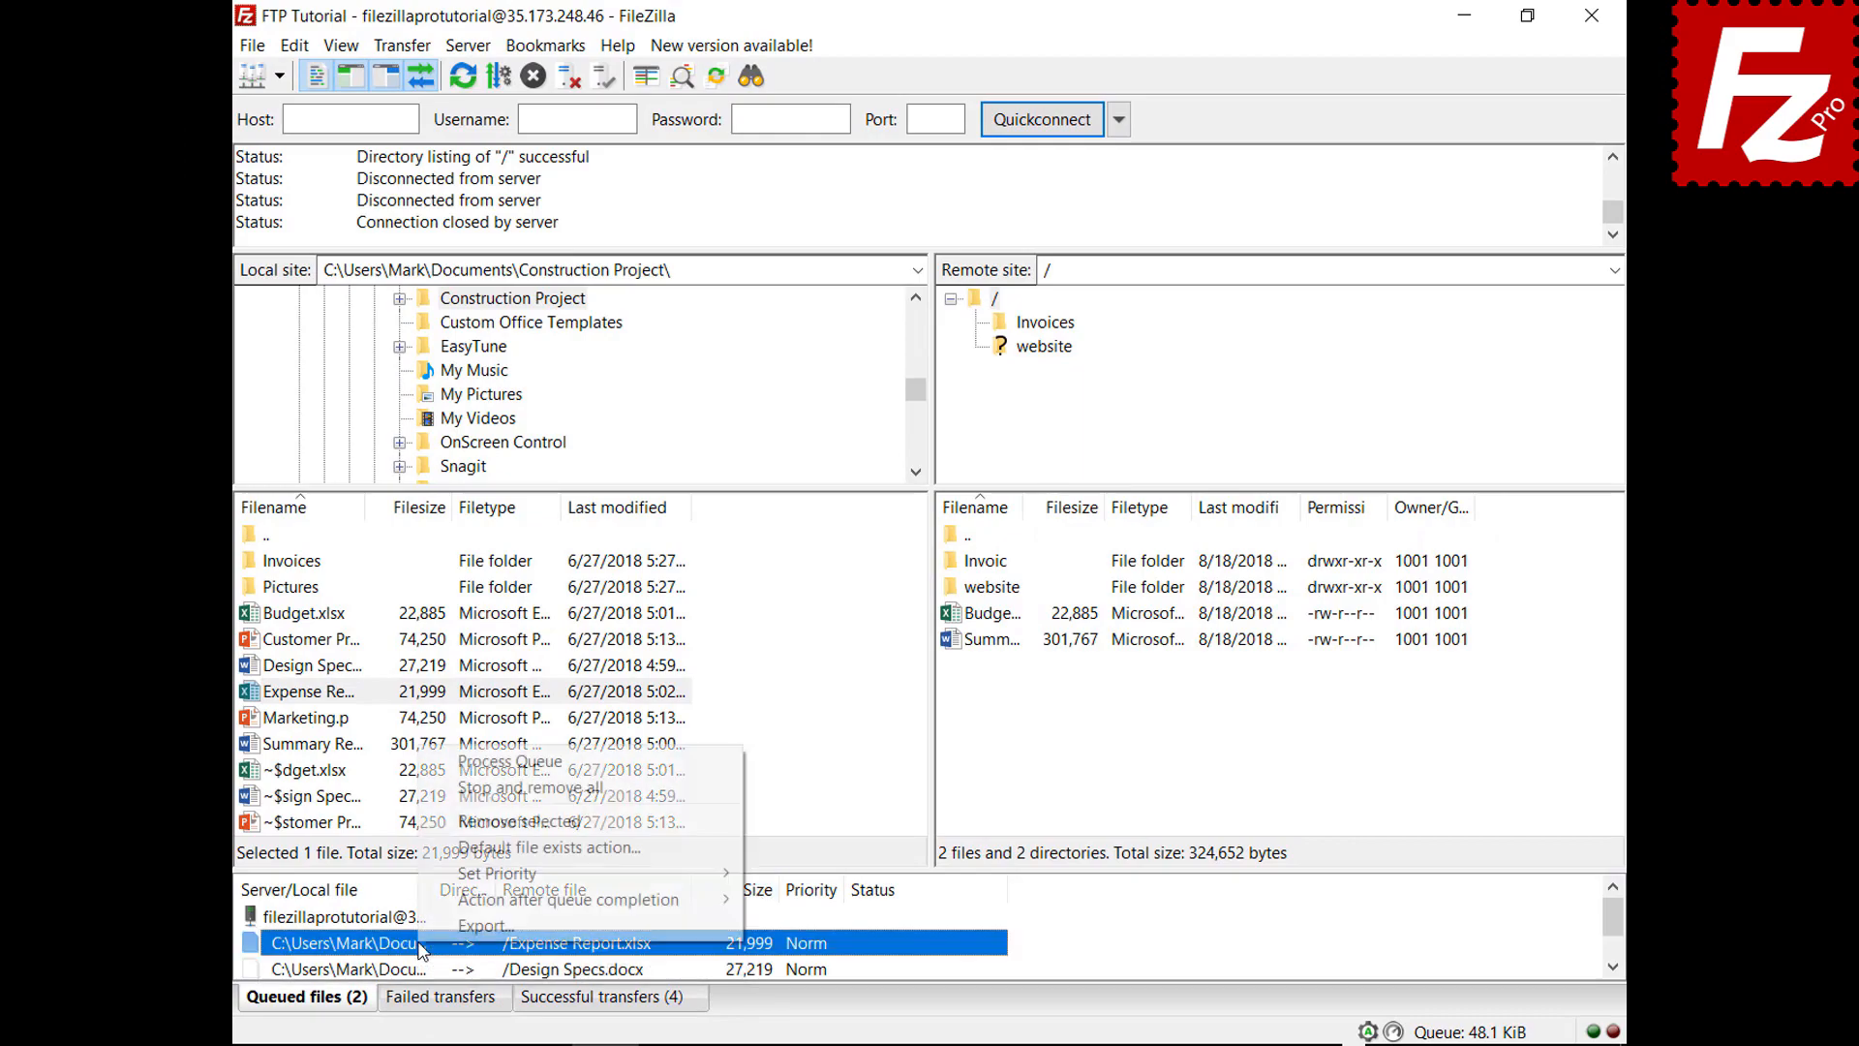
mouse_move(474, 884)
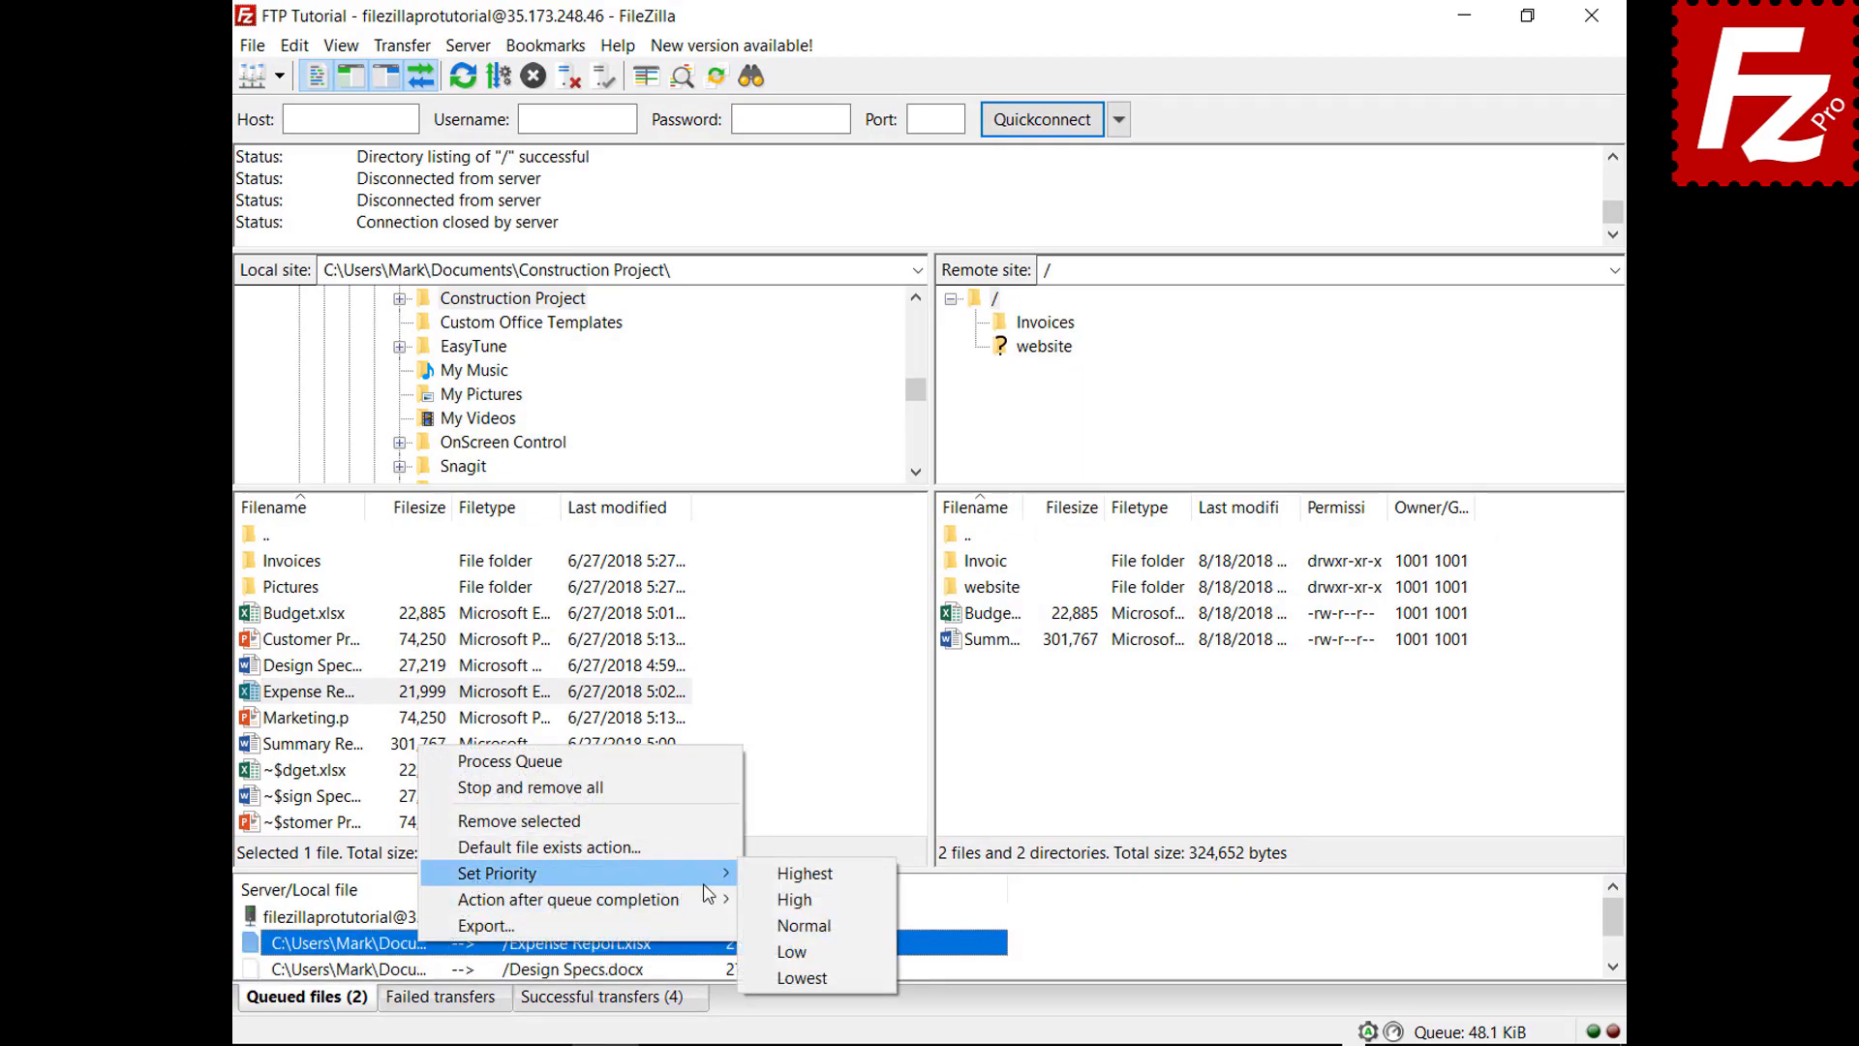
click(793, 874)
right_click(390, 918)
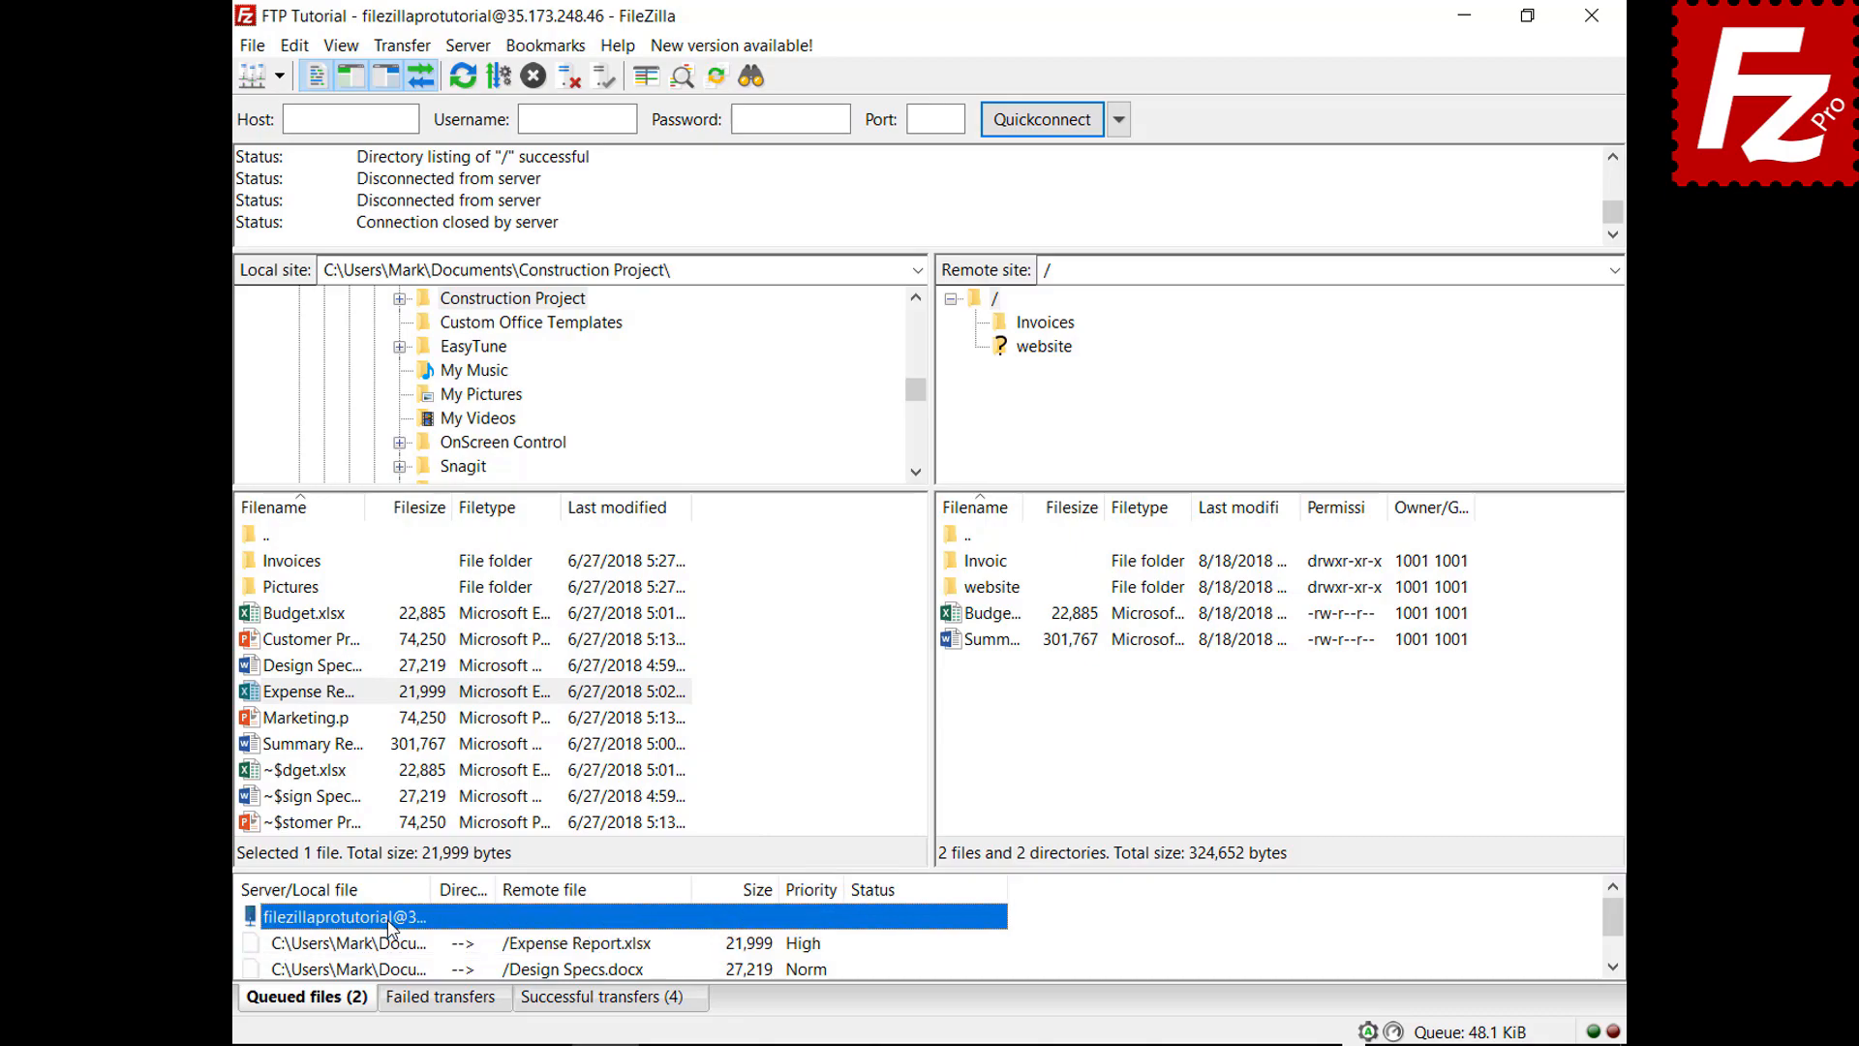
click(489, 740)
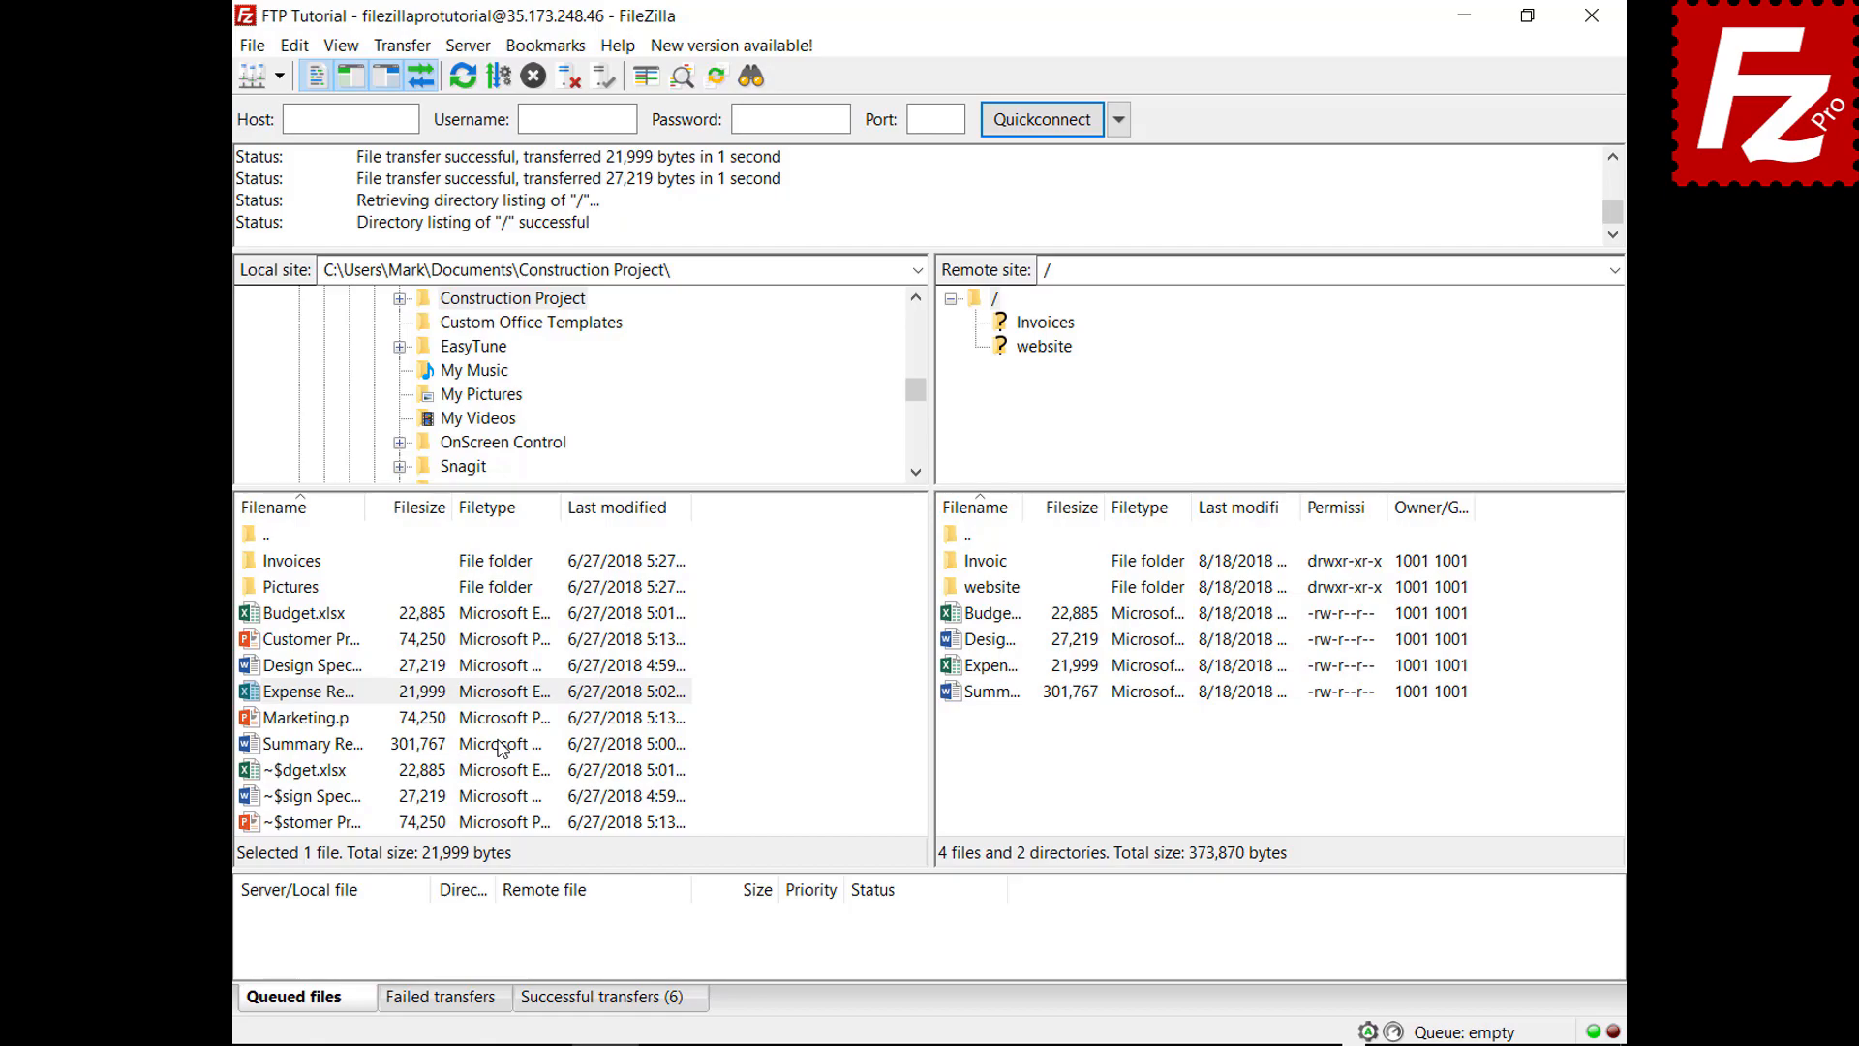
Queue Budget.xlsx and check the File exists action settings without changing them
right_click(364, 612)
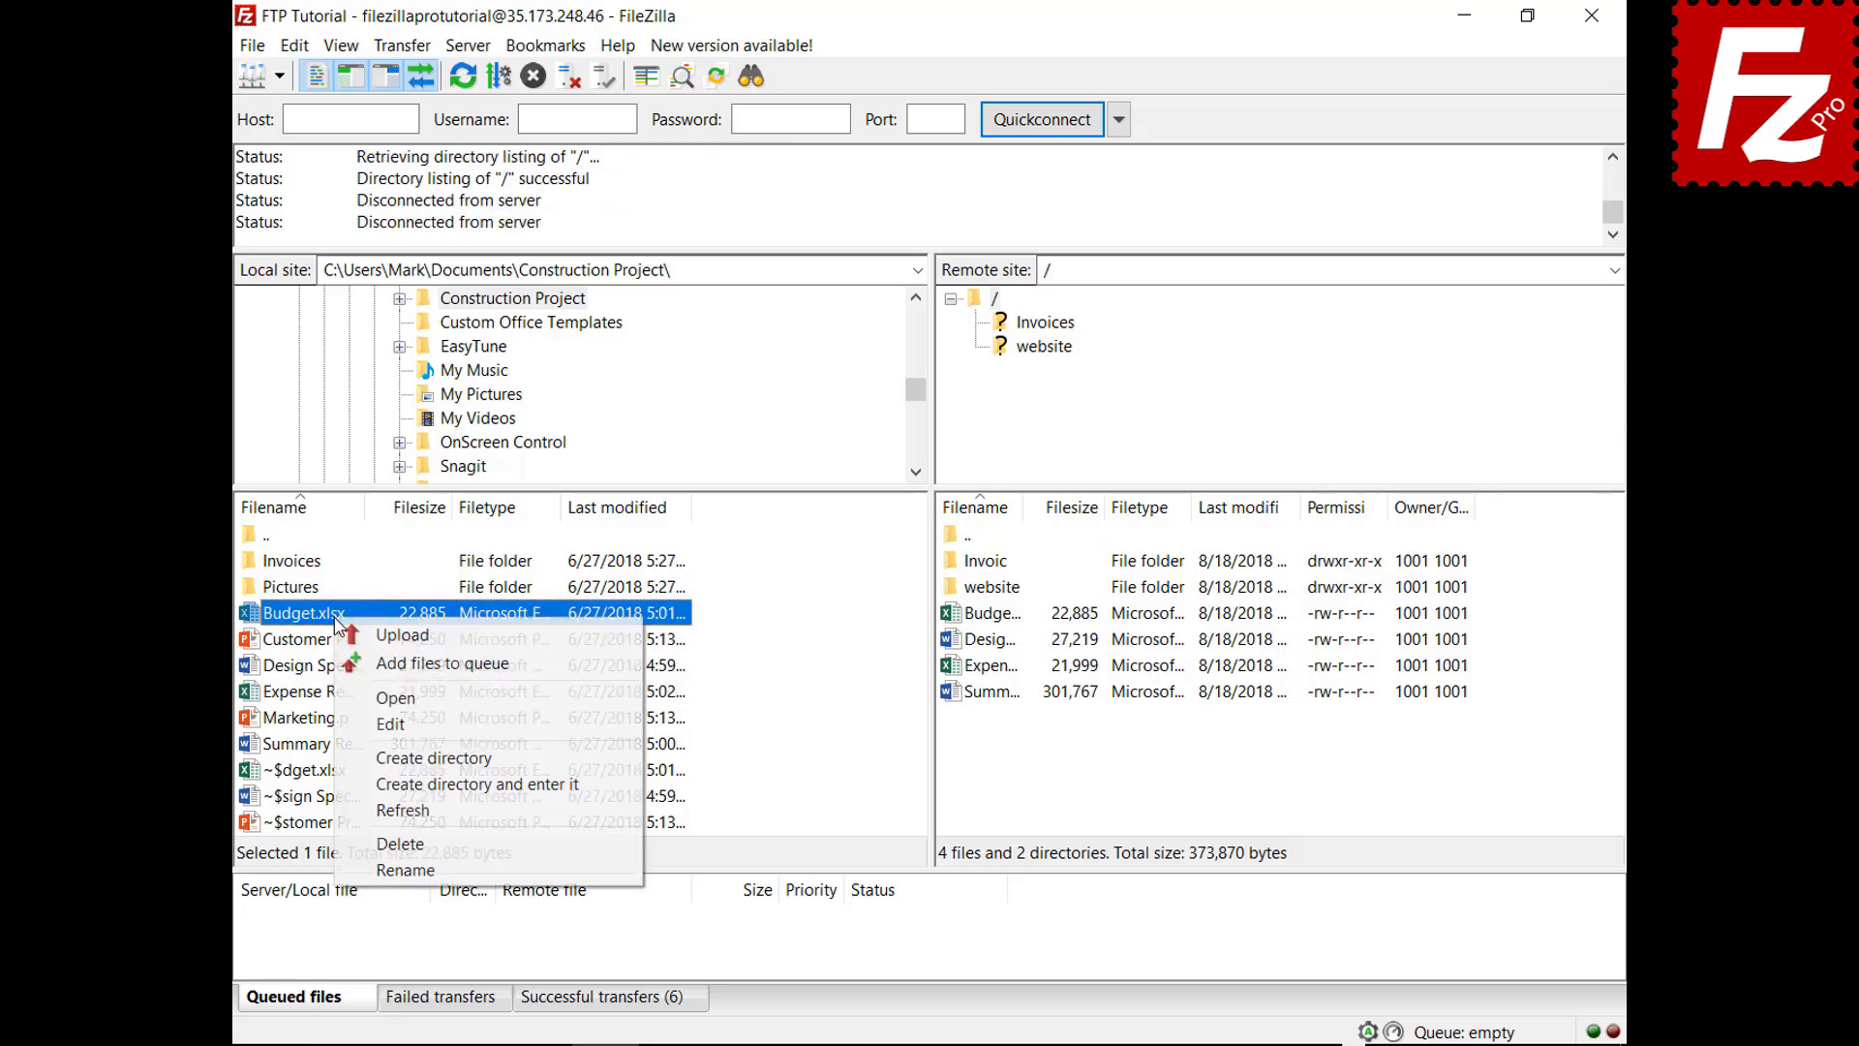
click(360, 665)
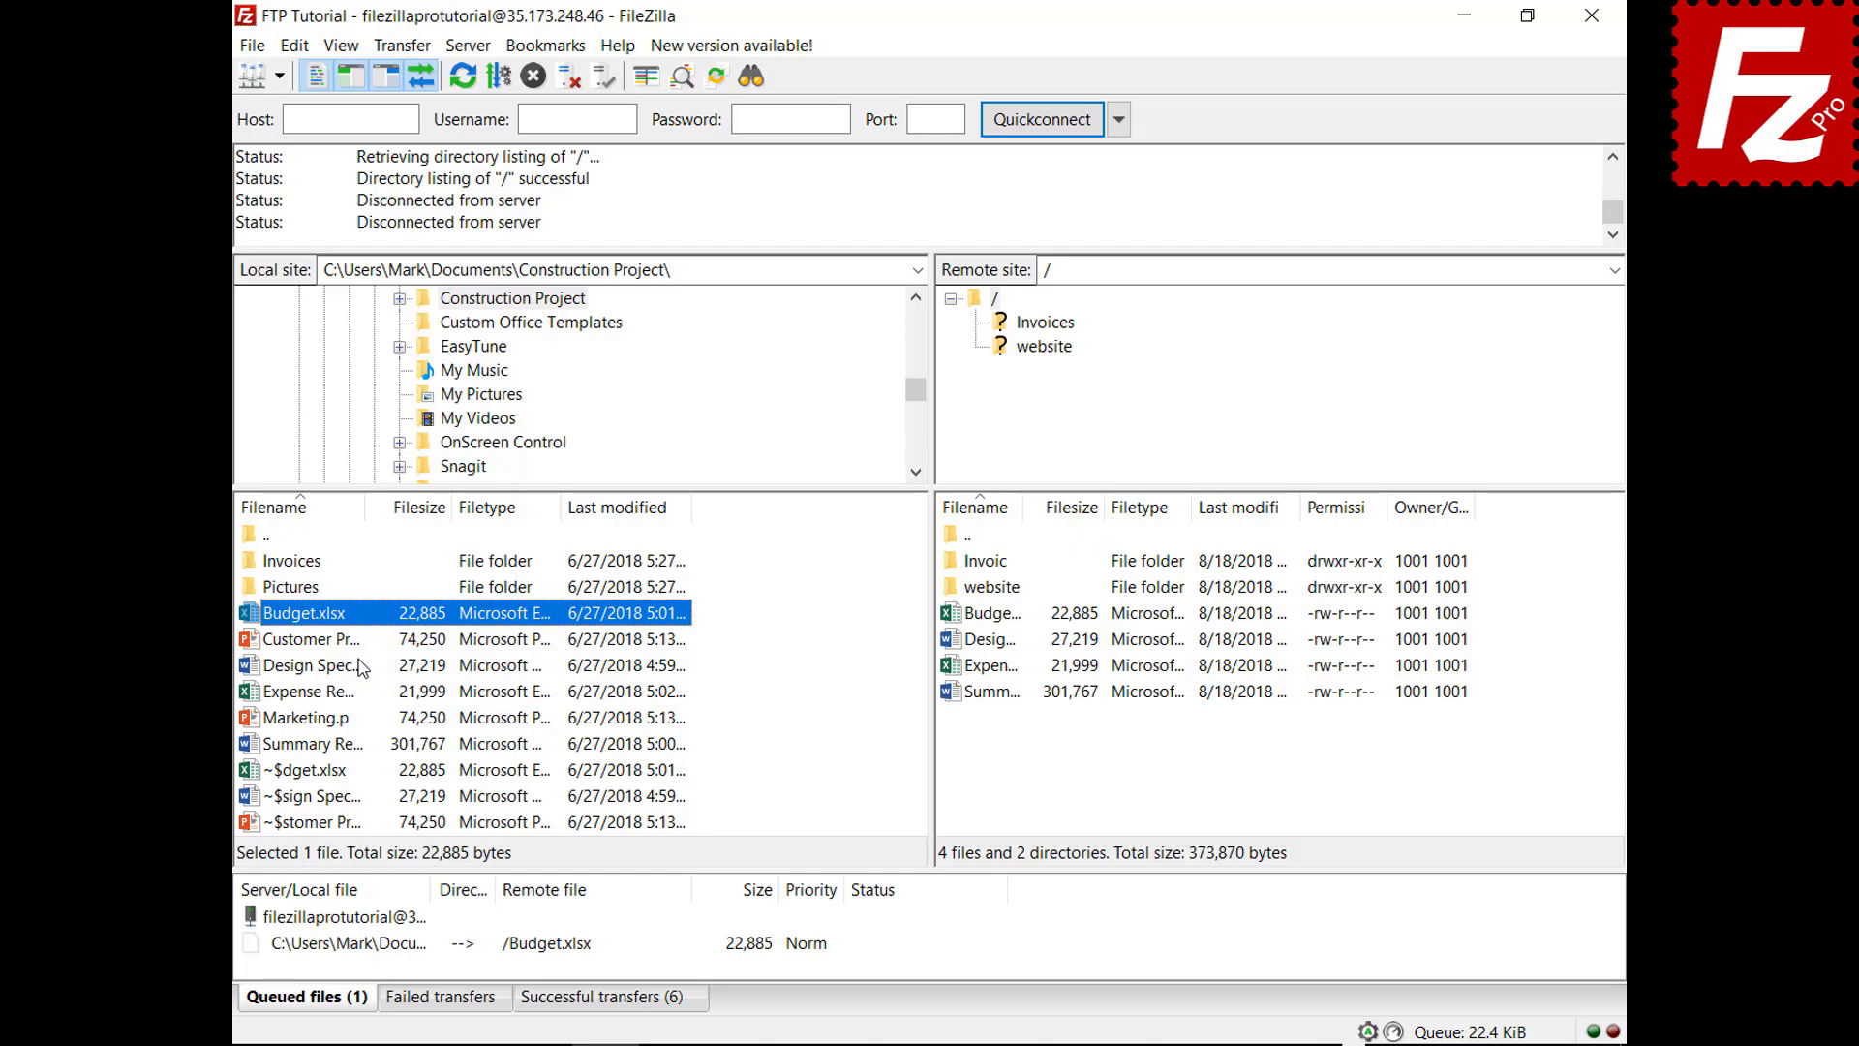
click(295, 46)
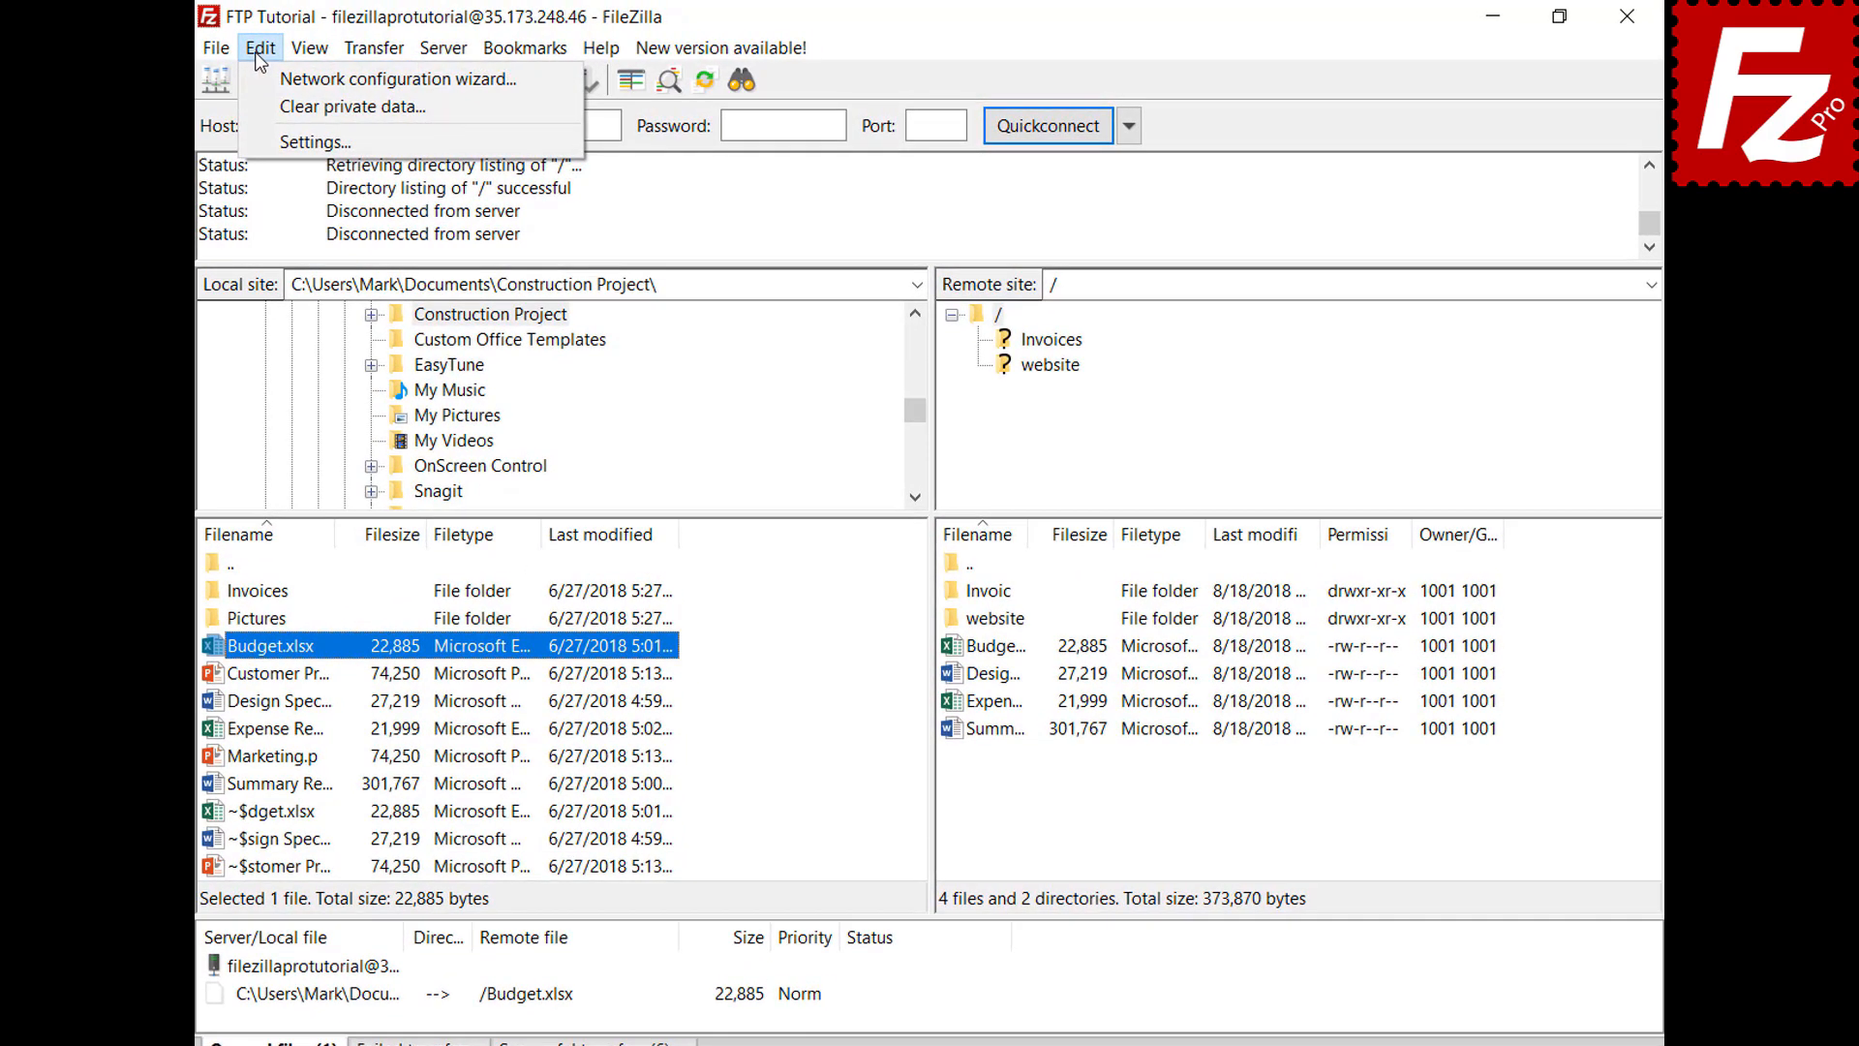
click(259, 137)
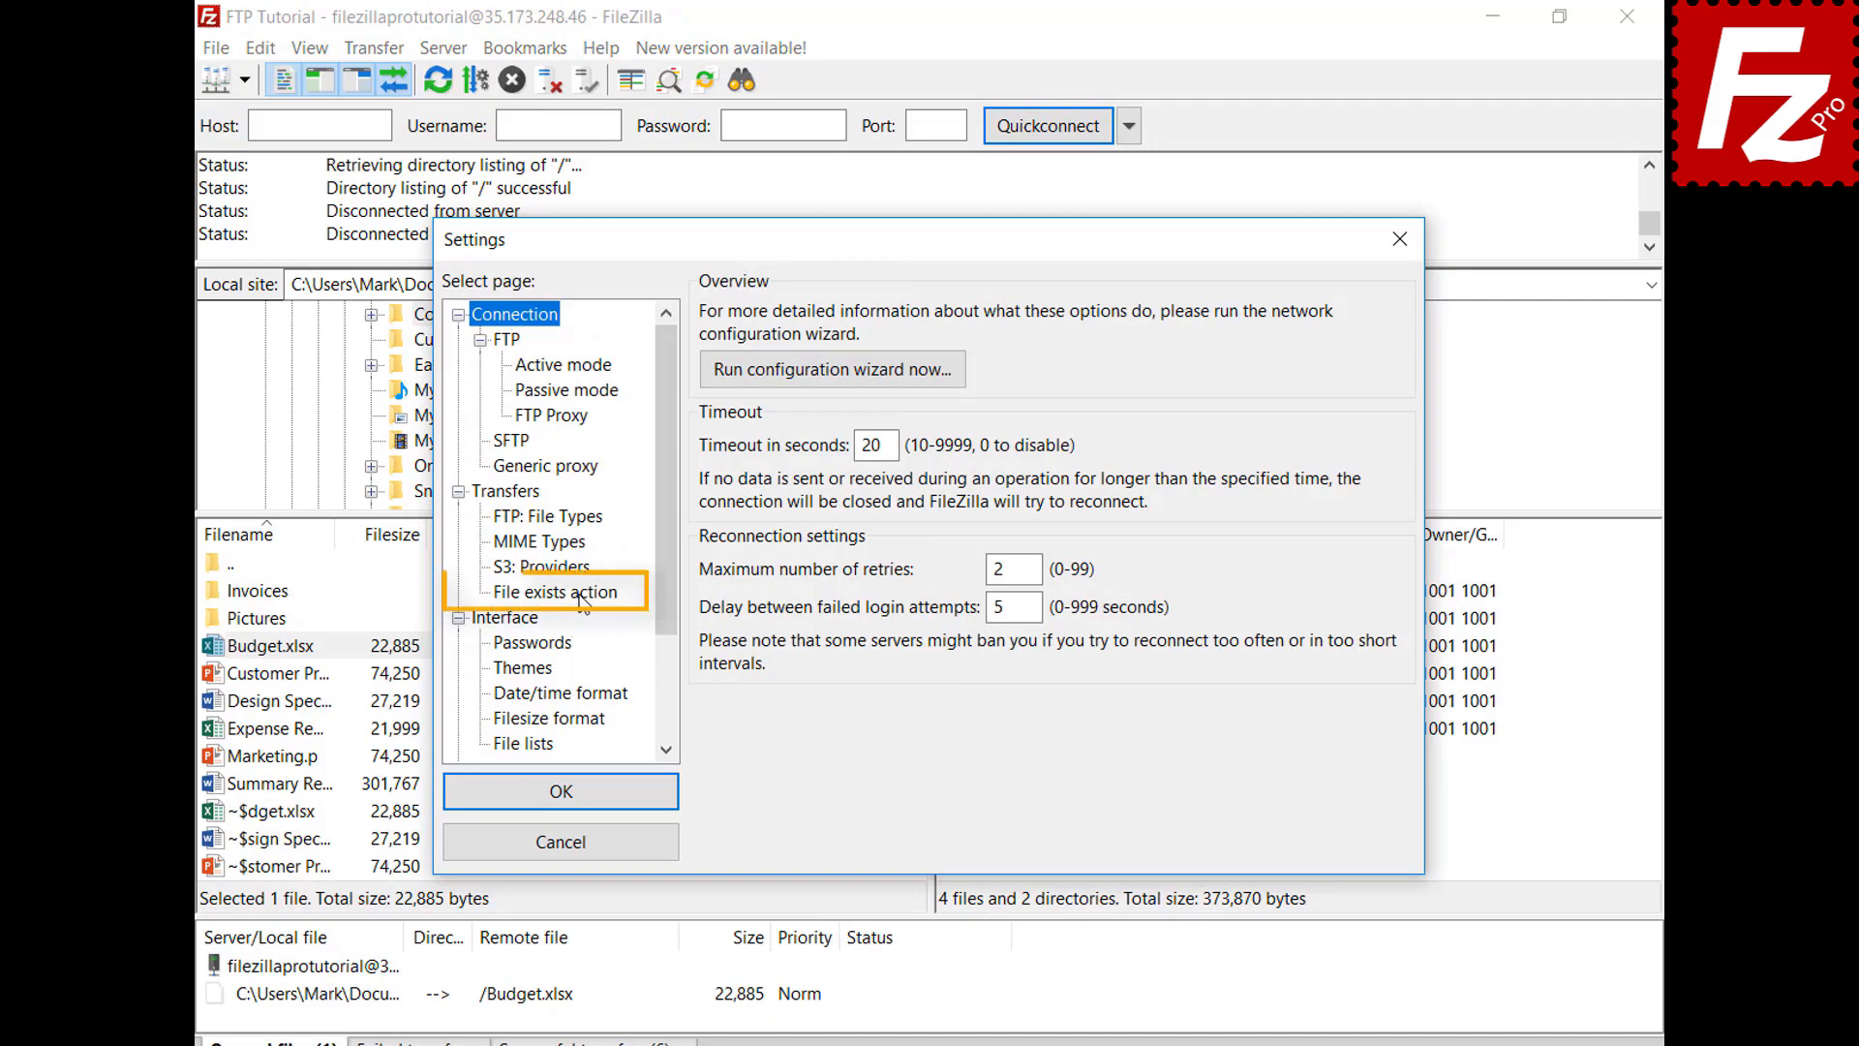
click(557, 592)
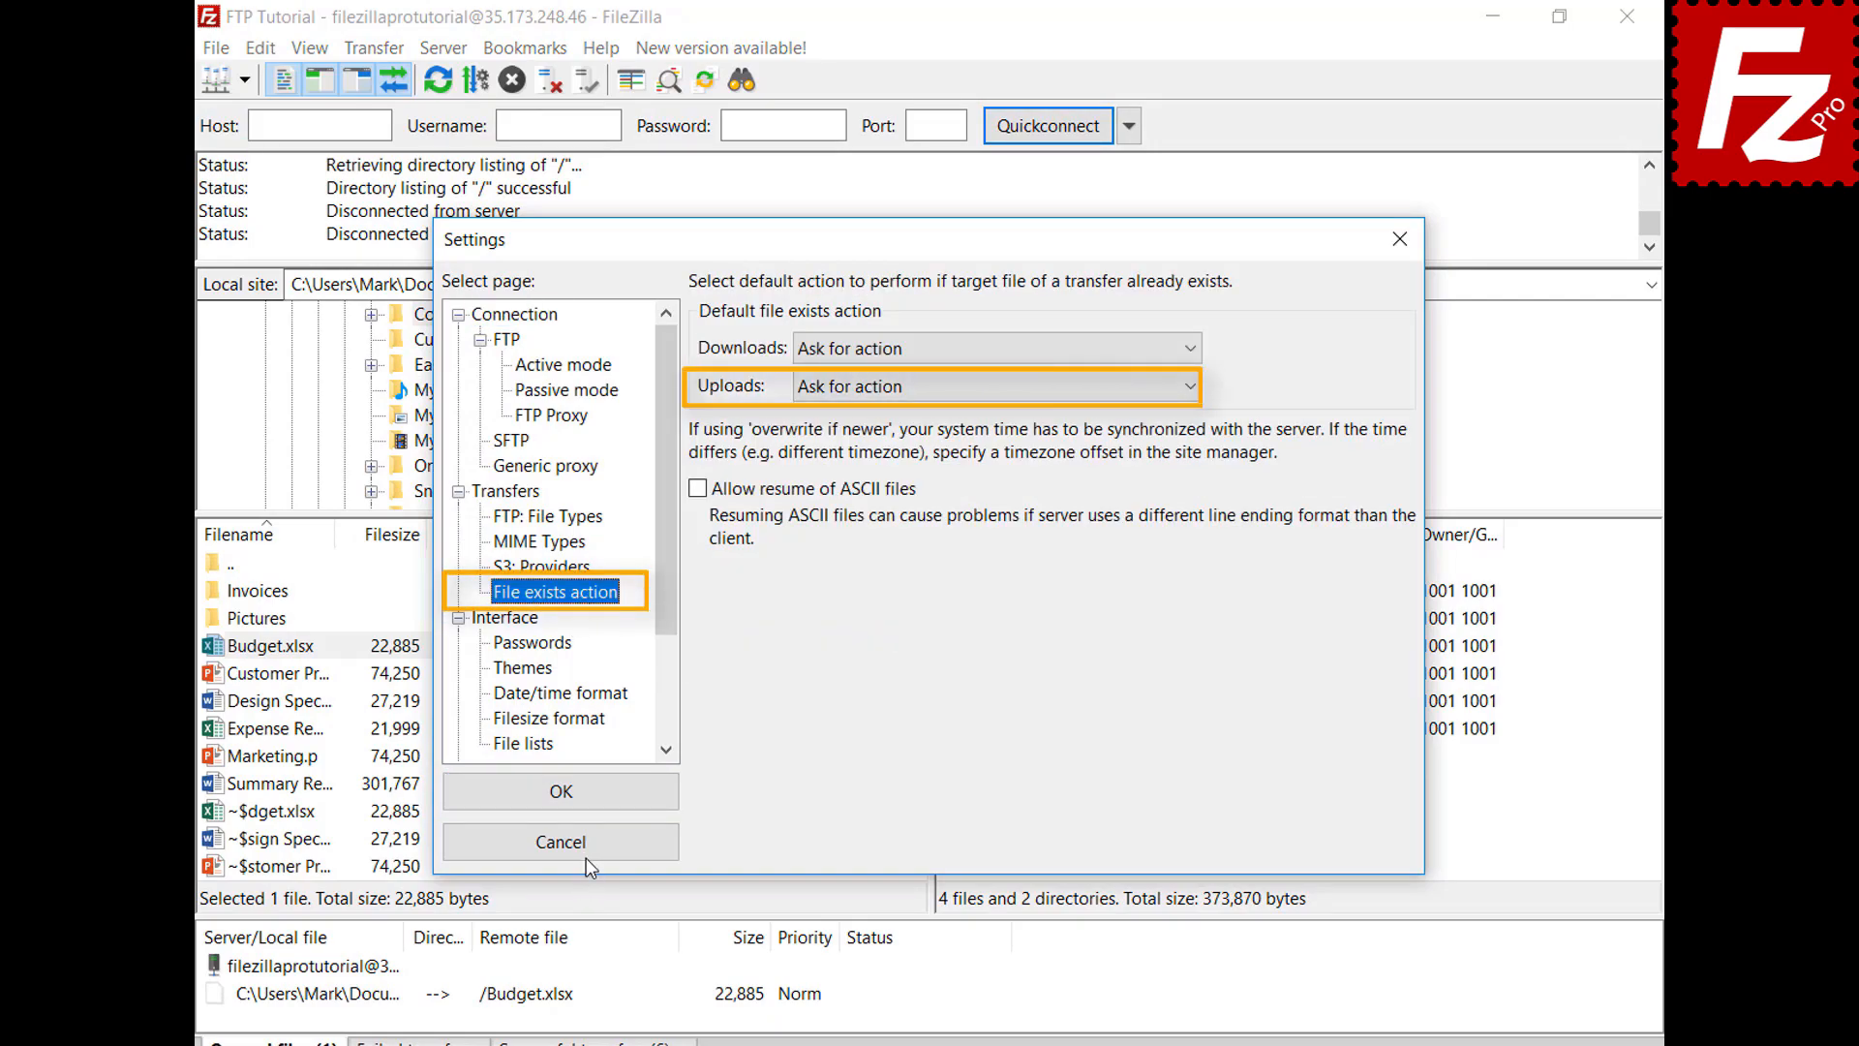
click(585, 856)
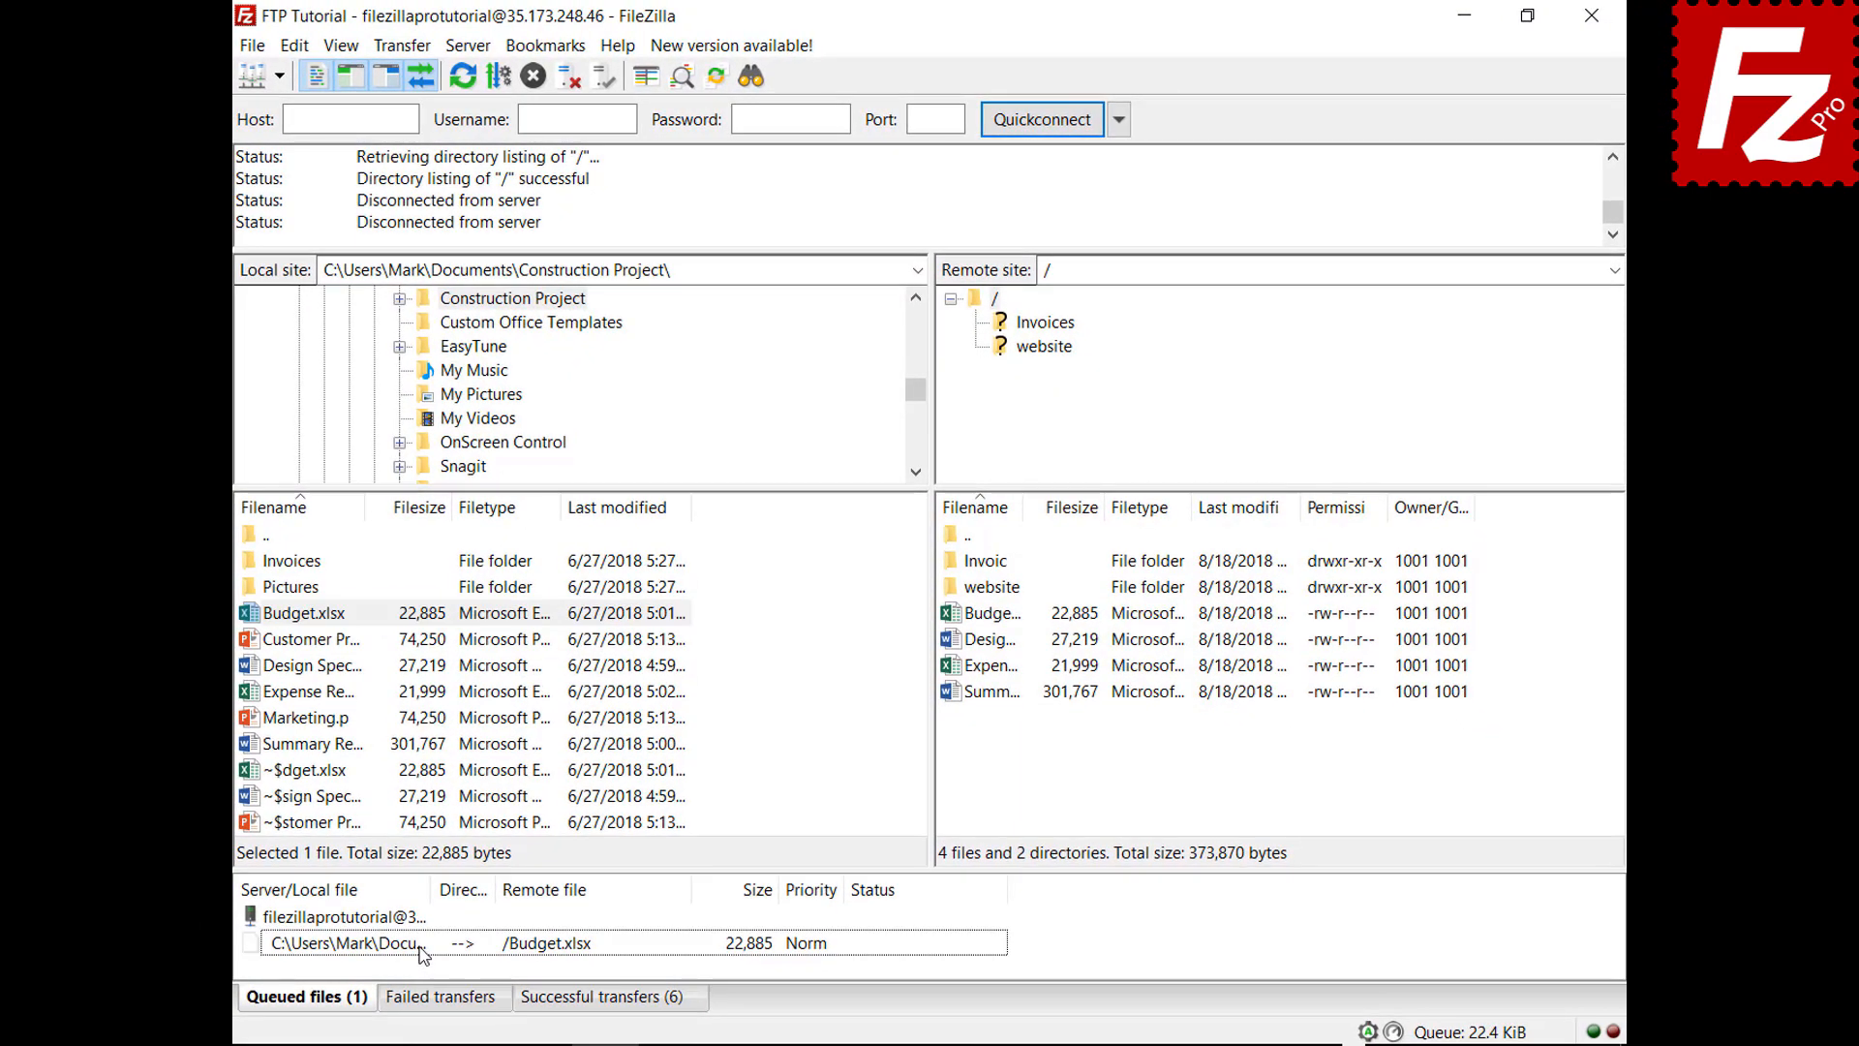
Set the queue's upload file-exists action to Overwrite file and process the queue
right_click(423, 954)
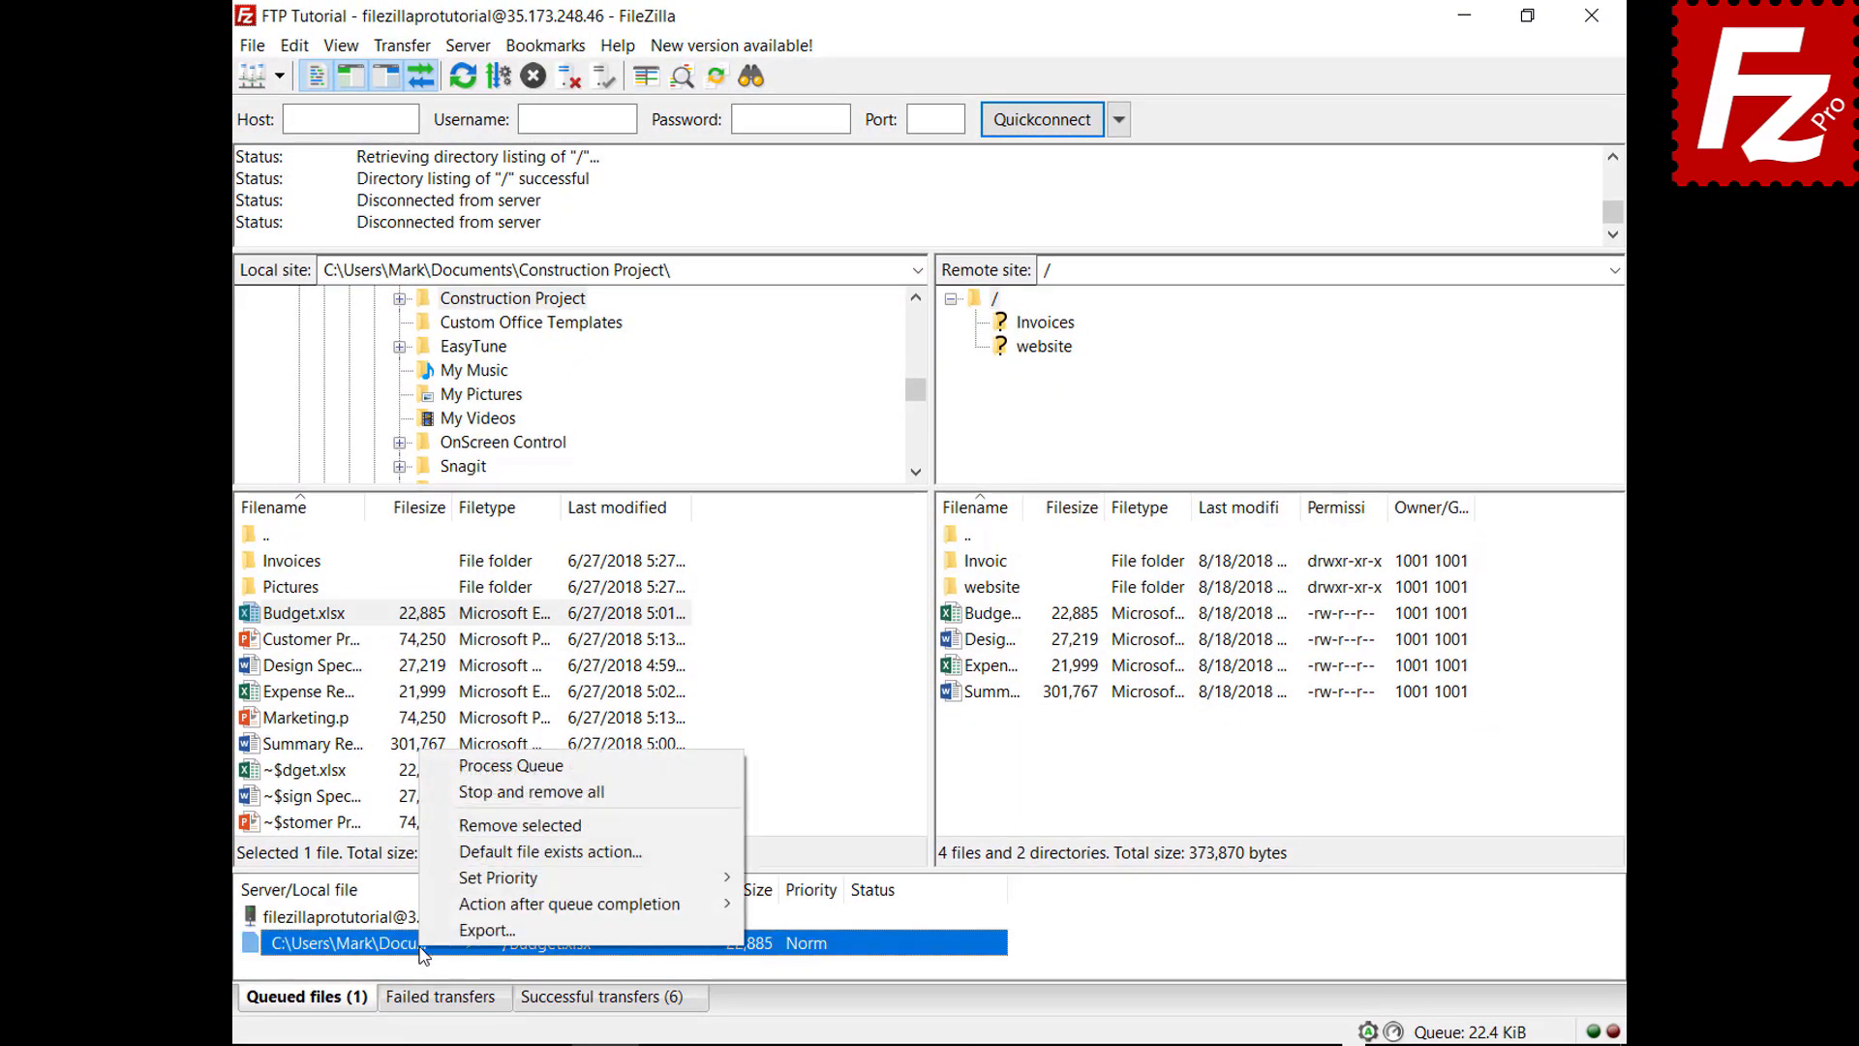
click(457, 852)
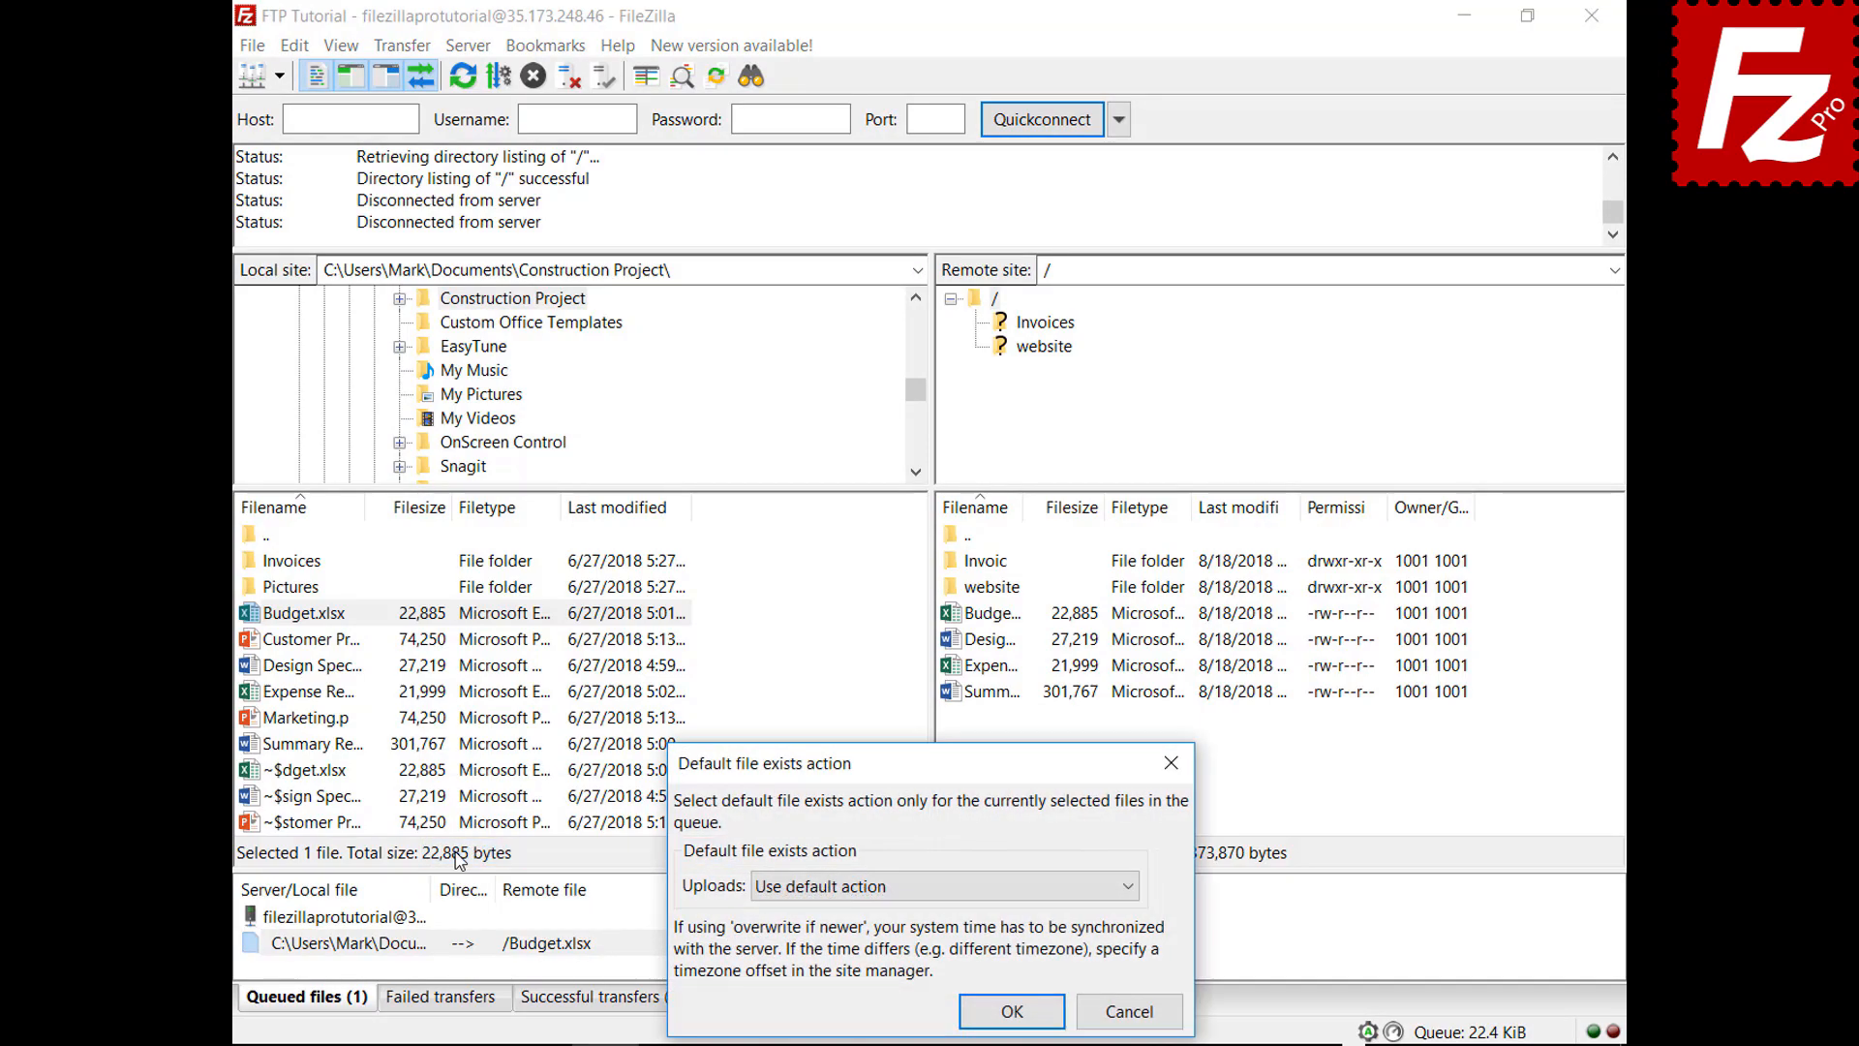
click(811, 895)
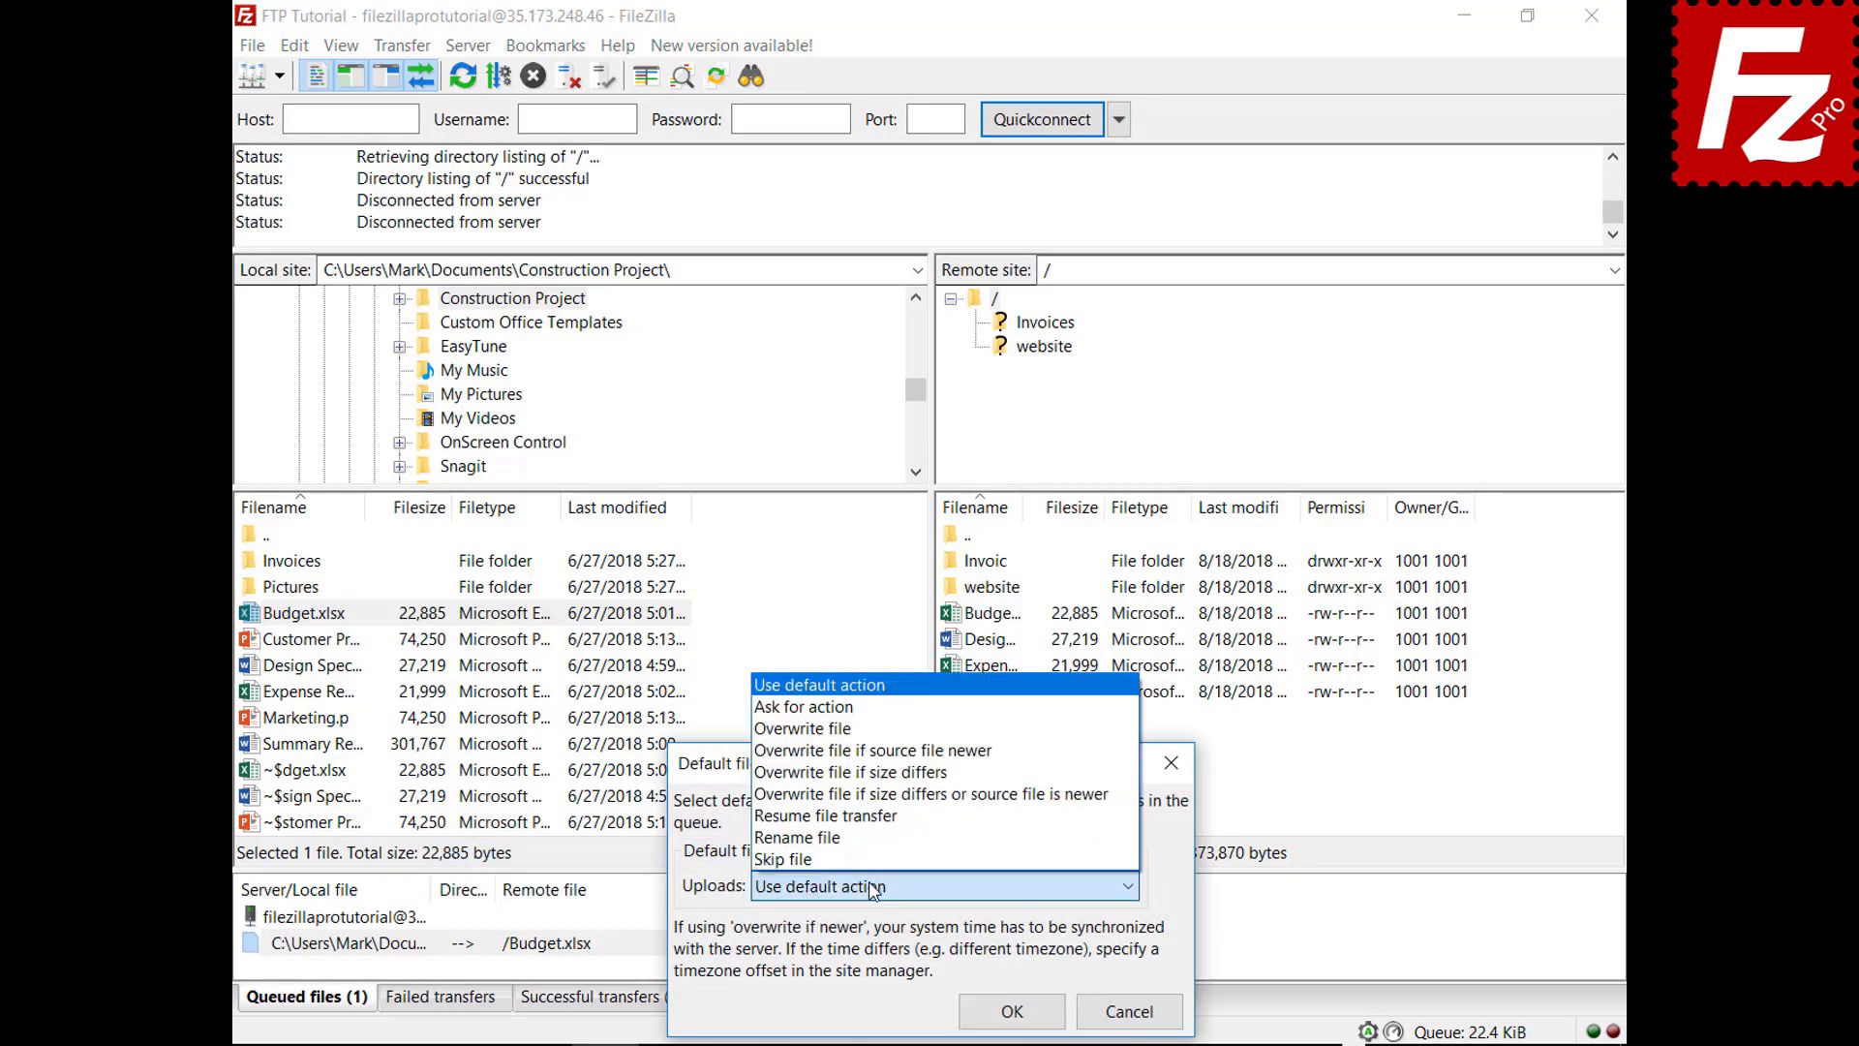
click(854, 737)
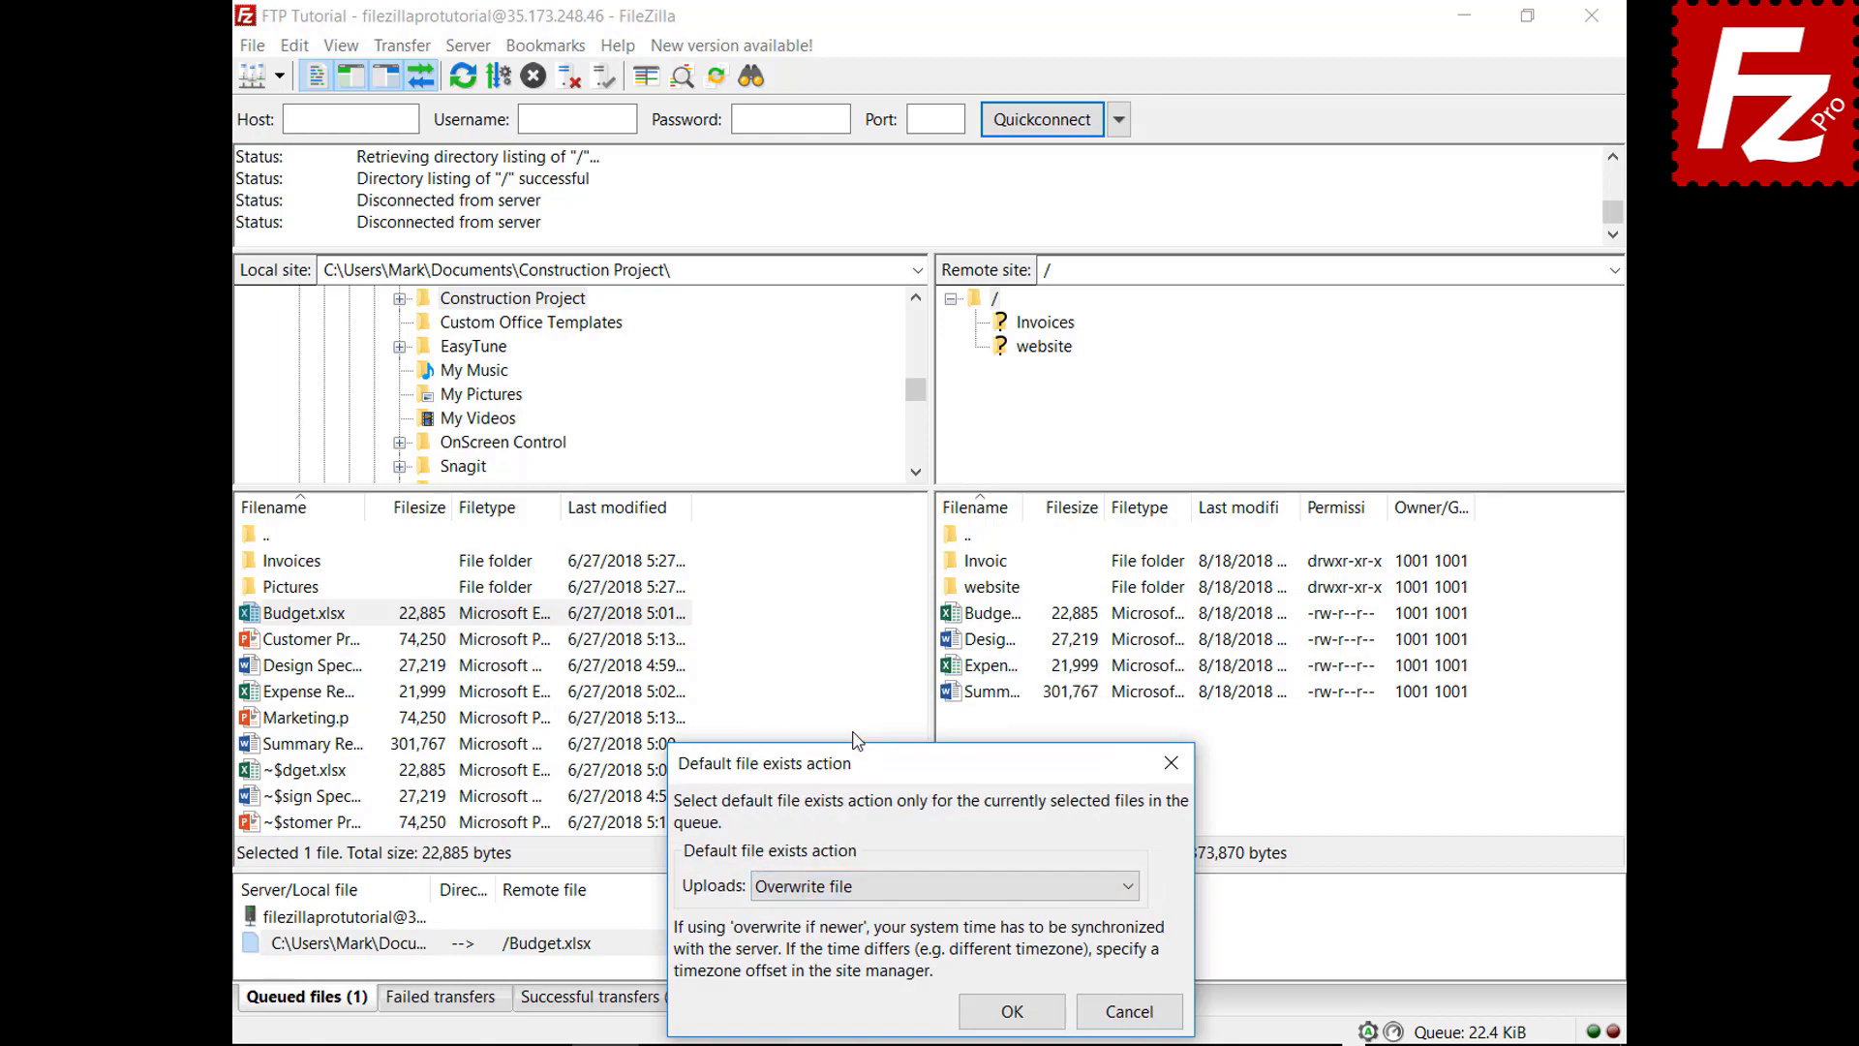
click(1010, 1013)
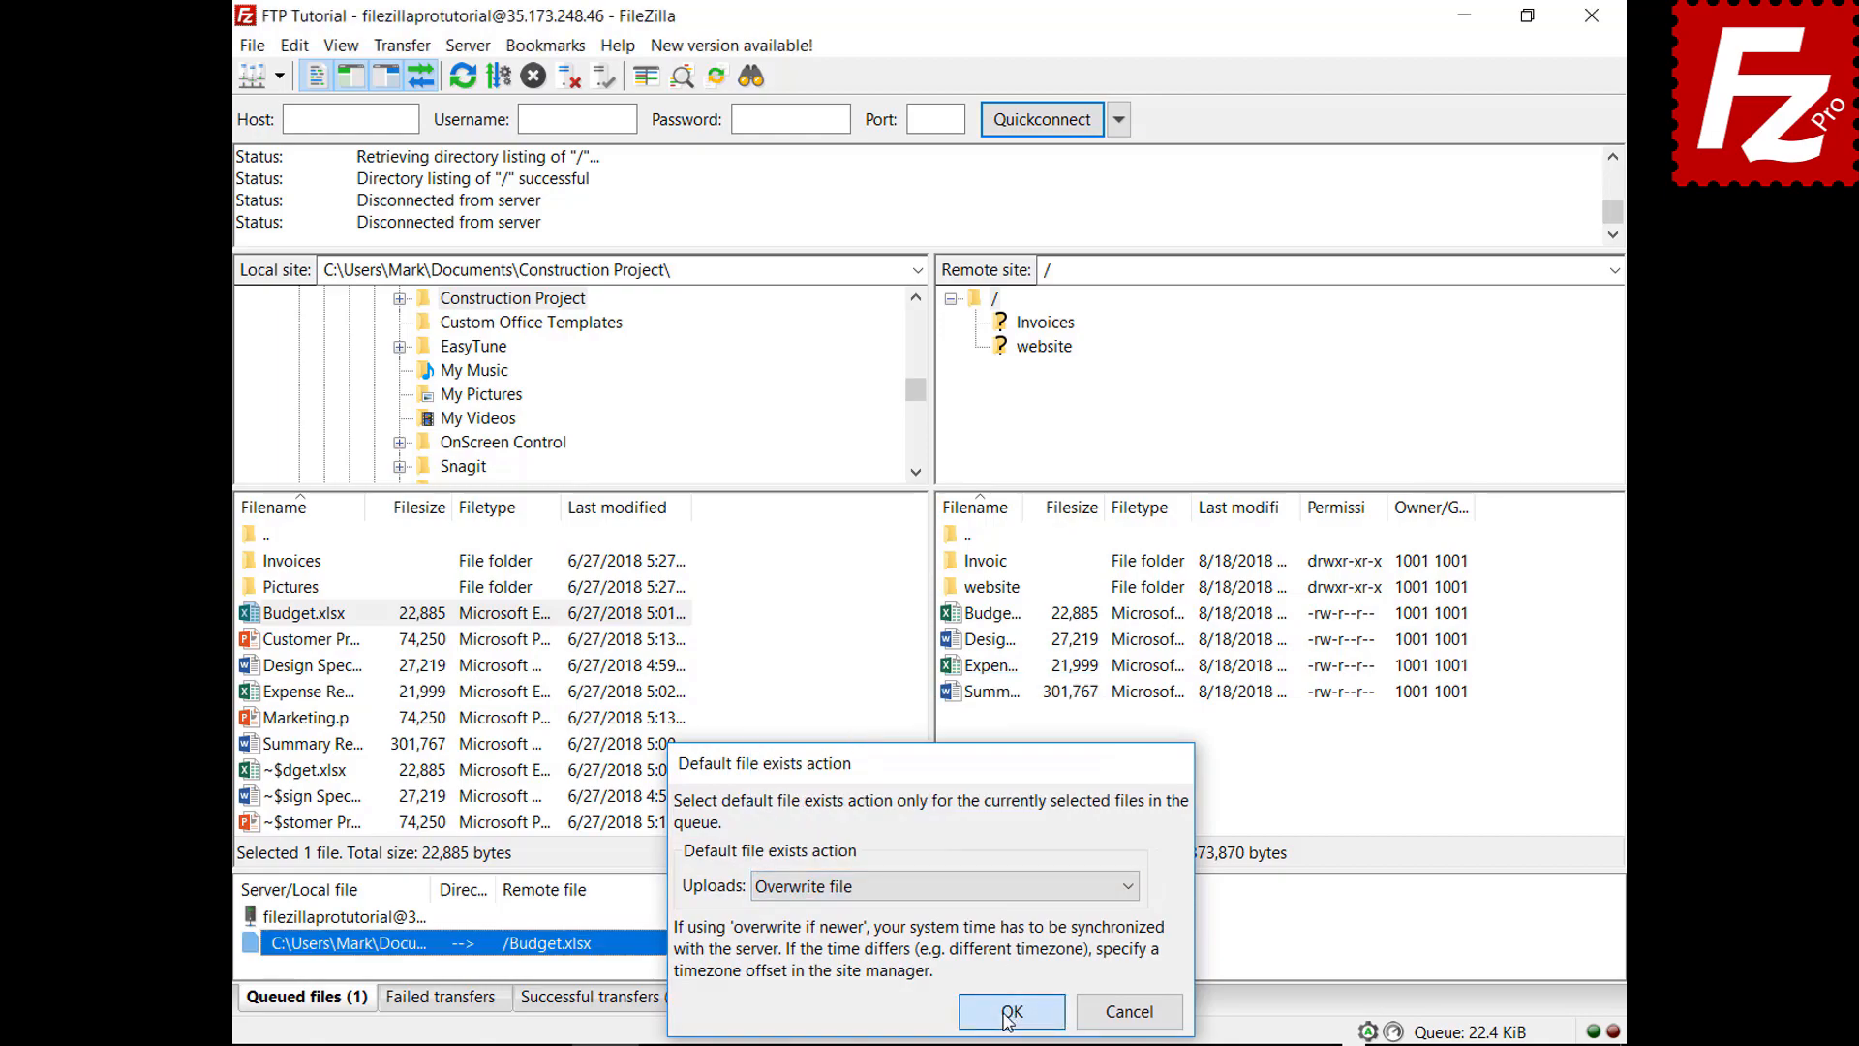
right_click(354, 920)
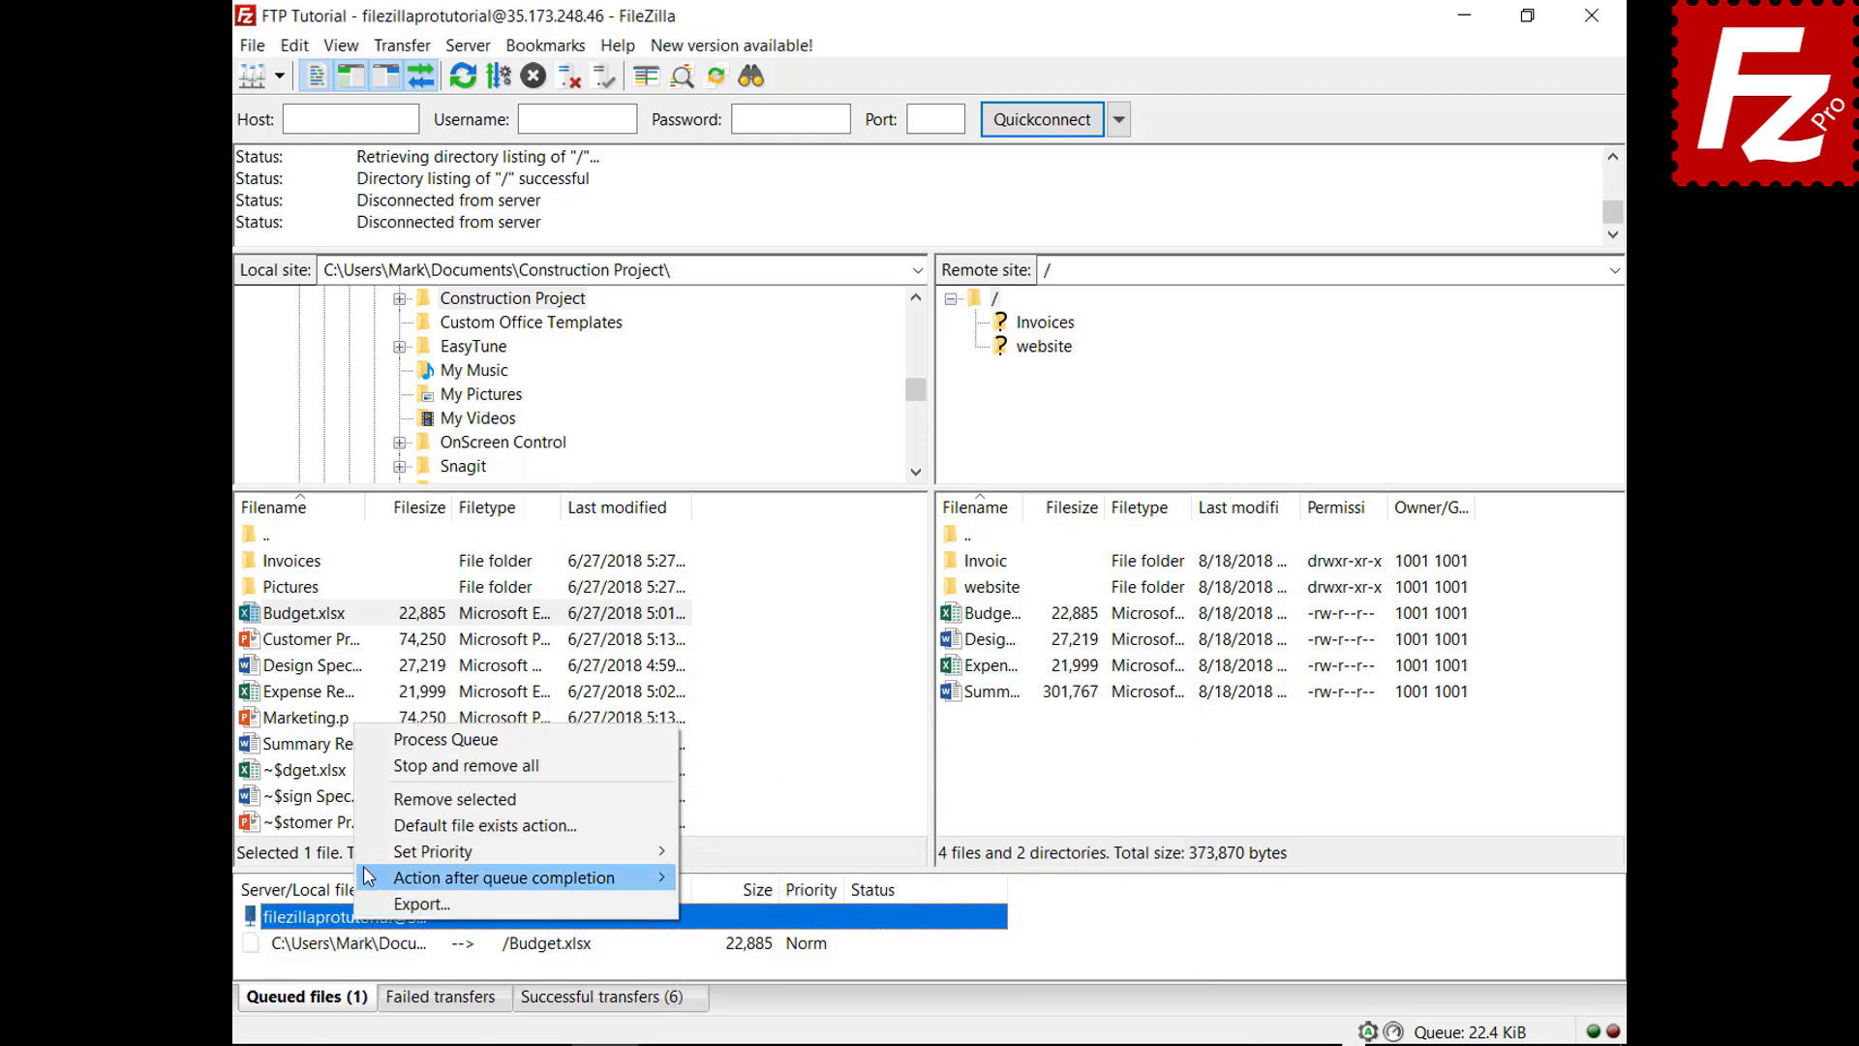
click(376, 742)
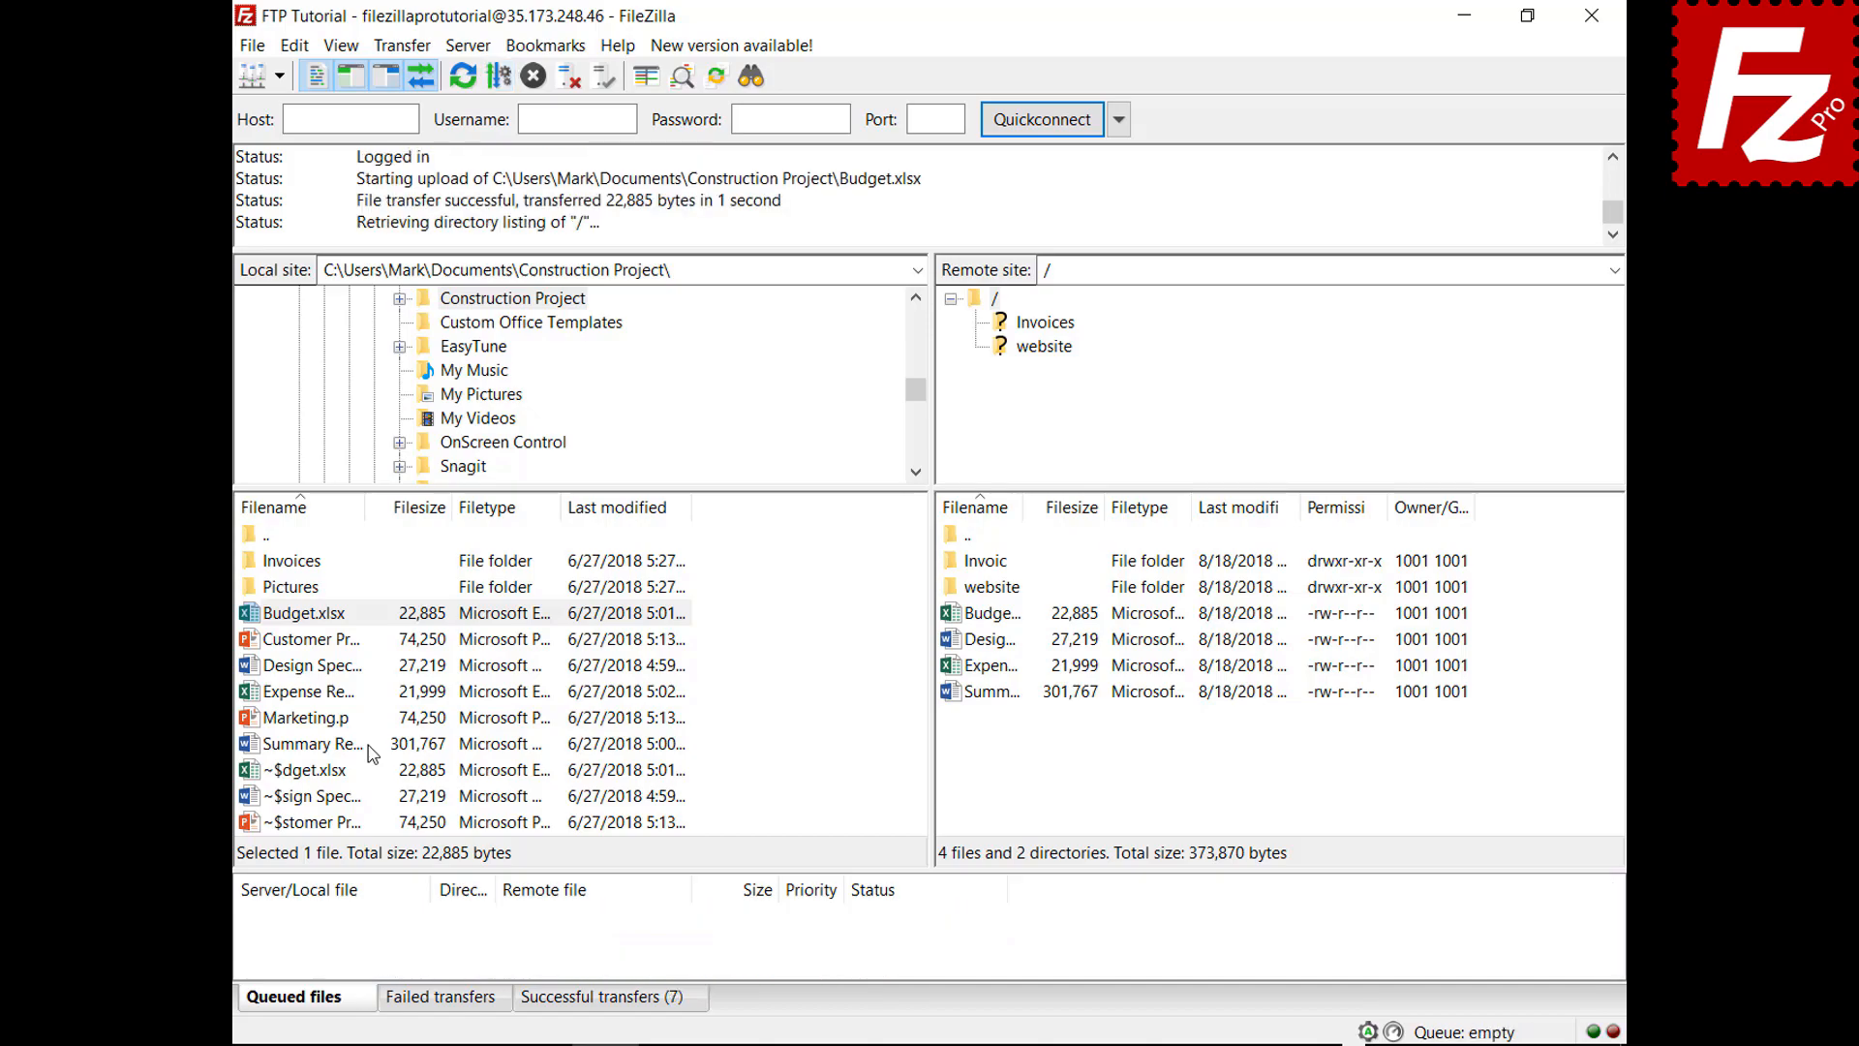
Queue Marketing.pptx, set Close FileZilla after queue completion, and process the queue
right_click(313, 725)
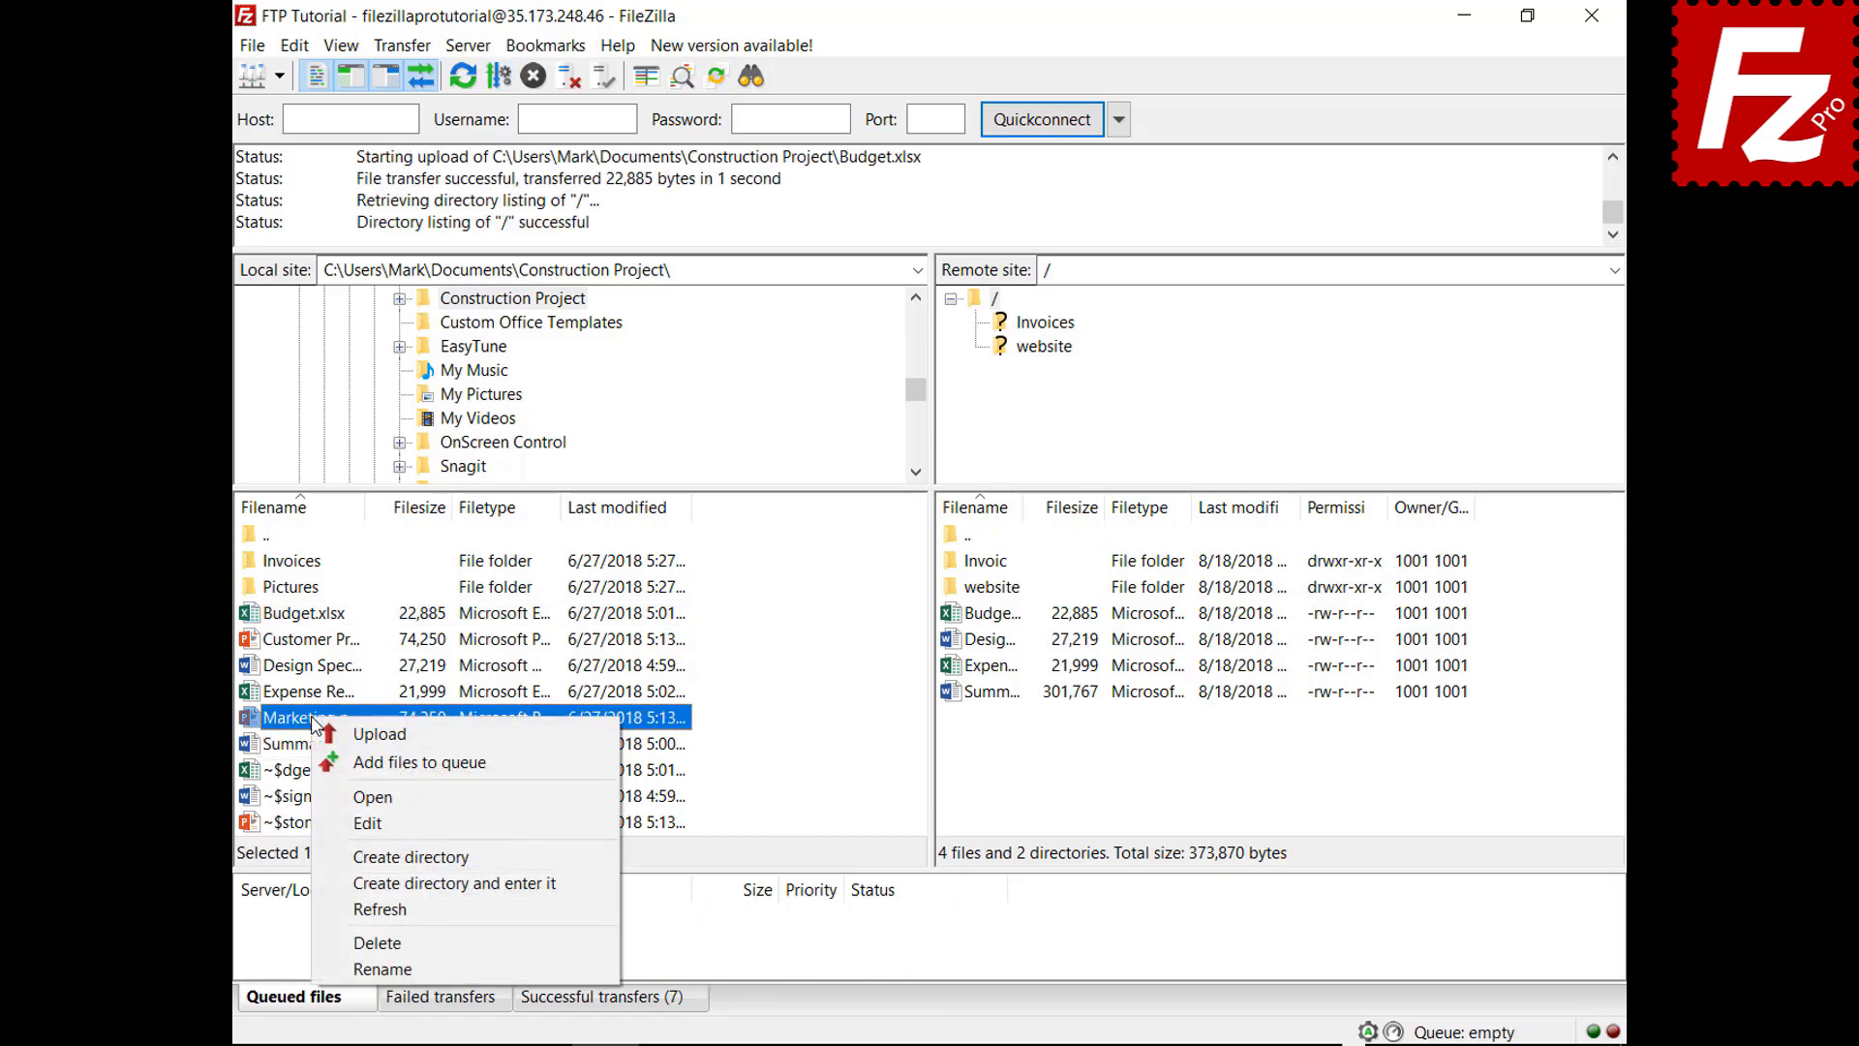
click(335, 762)
right_click(368, 947)
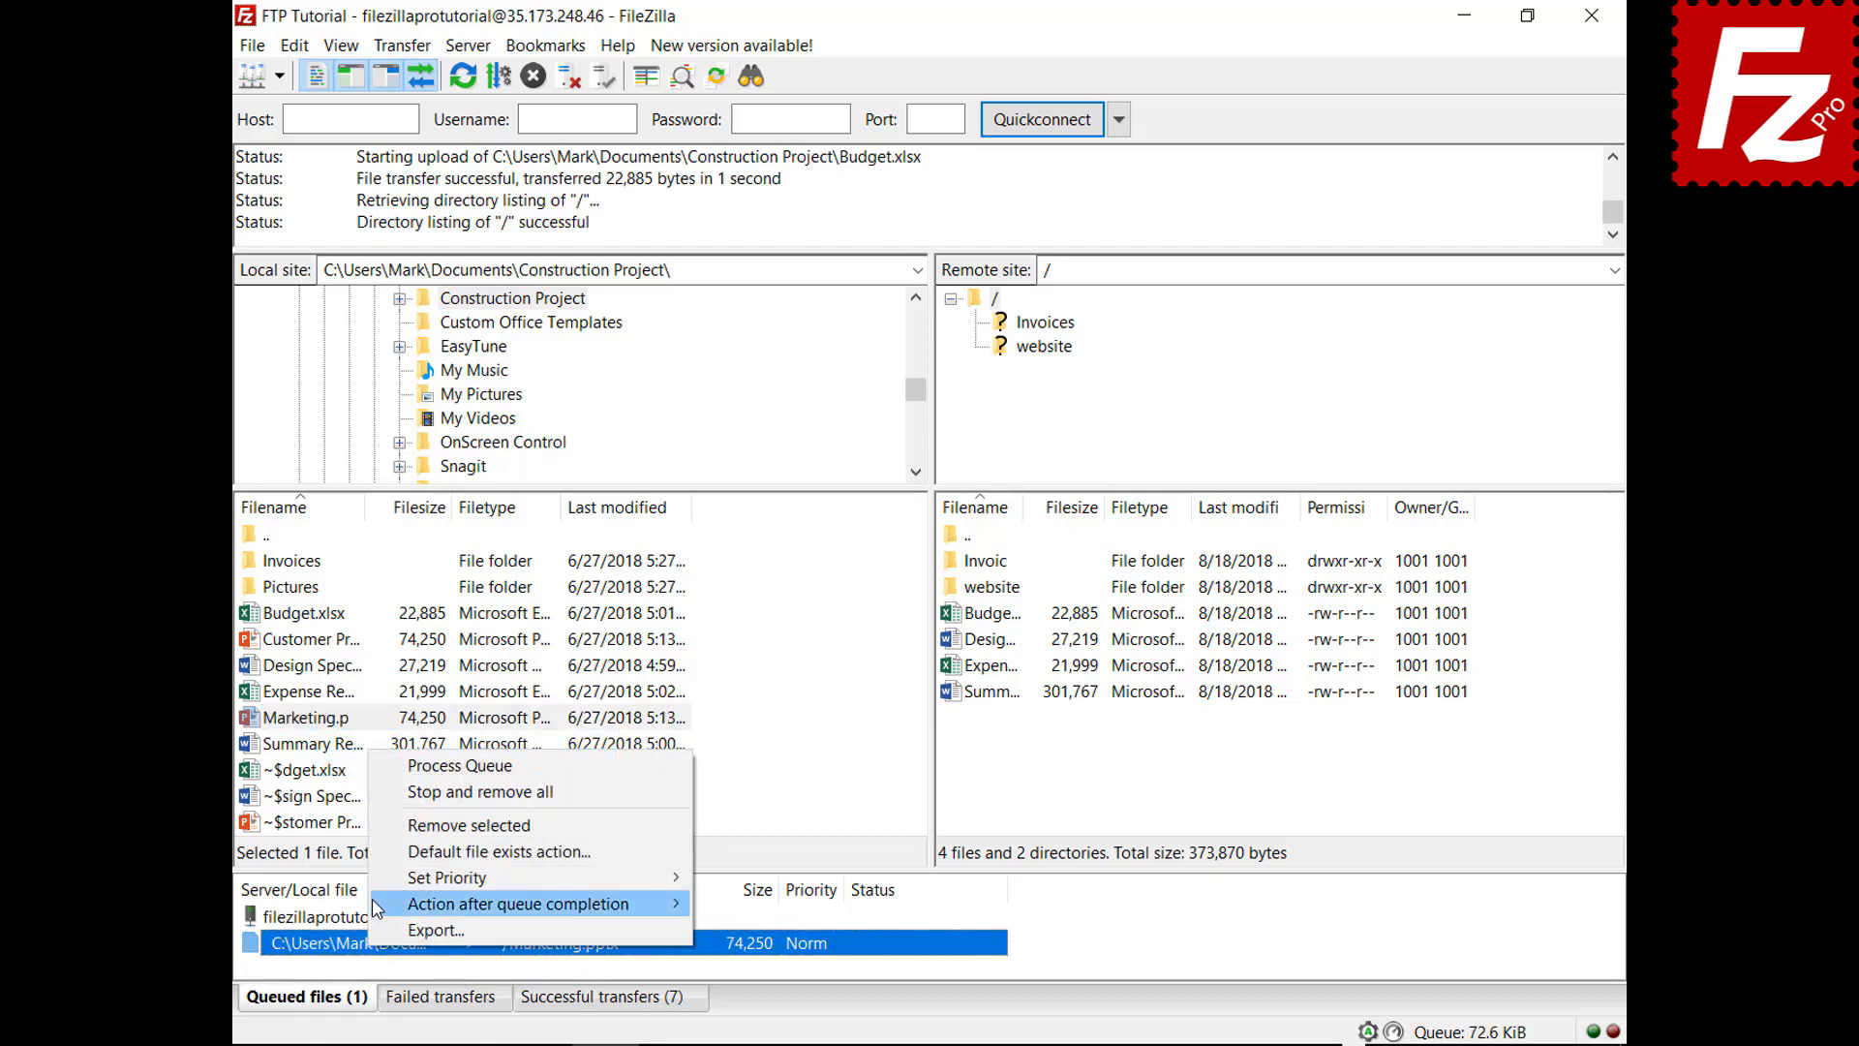
mouse_move(543, 904)
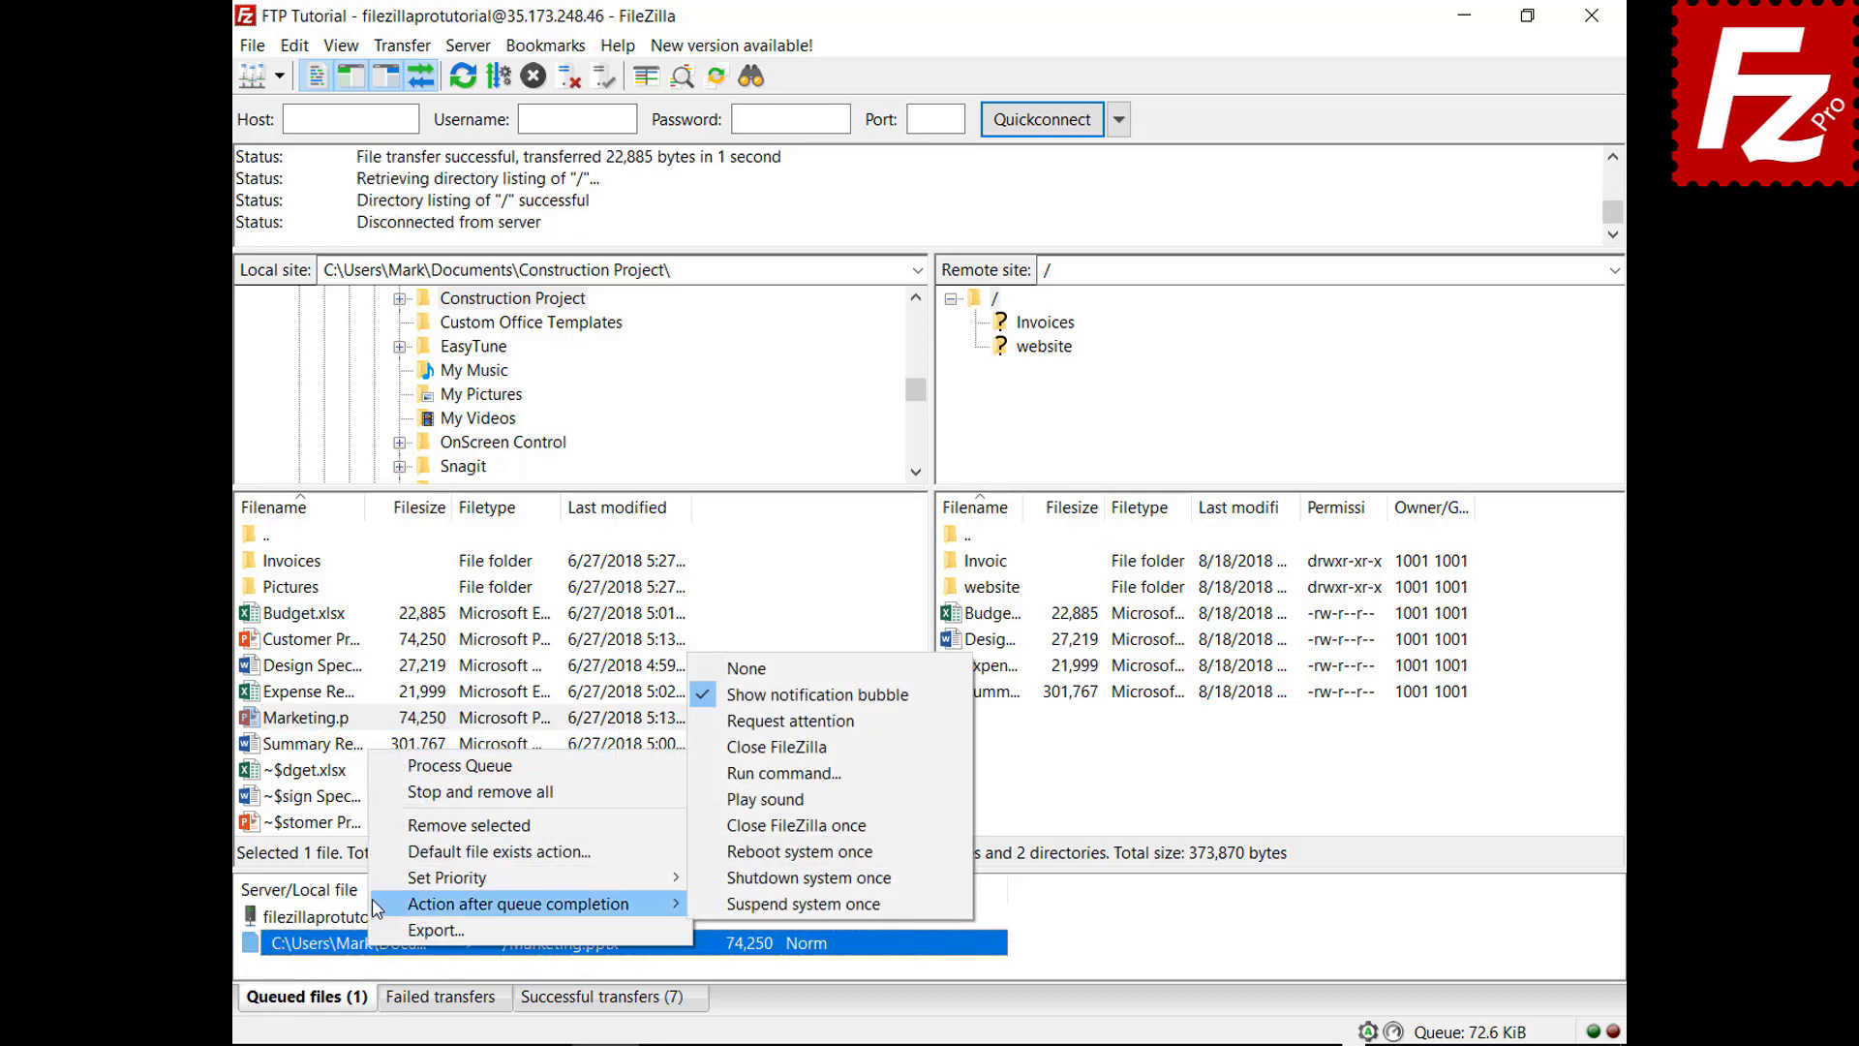
click(722, 749)
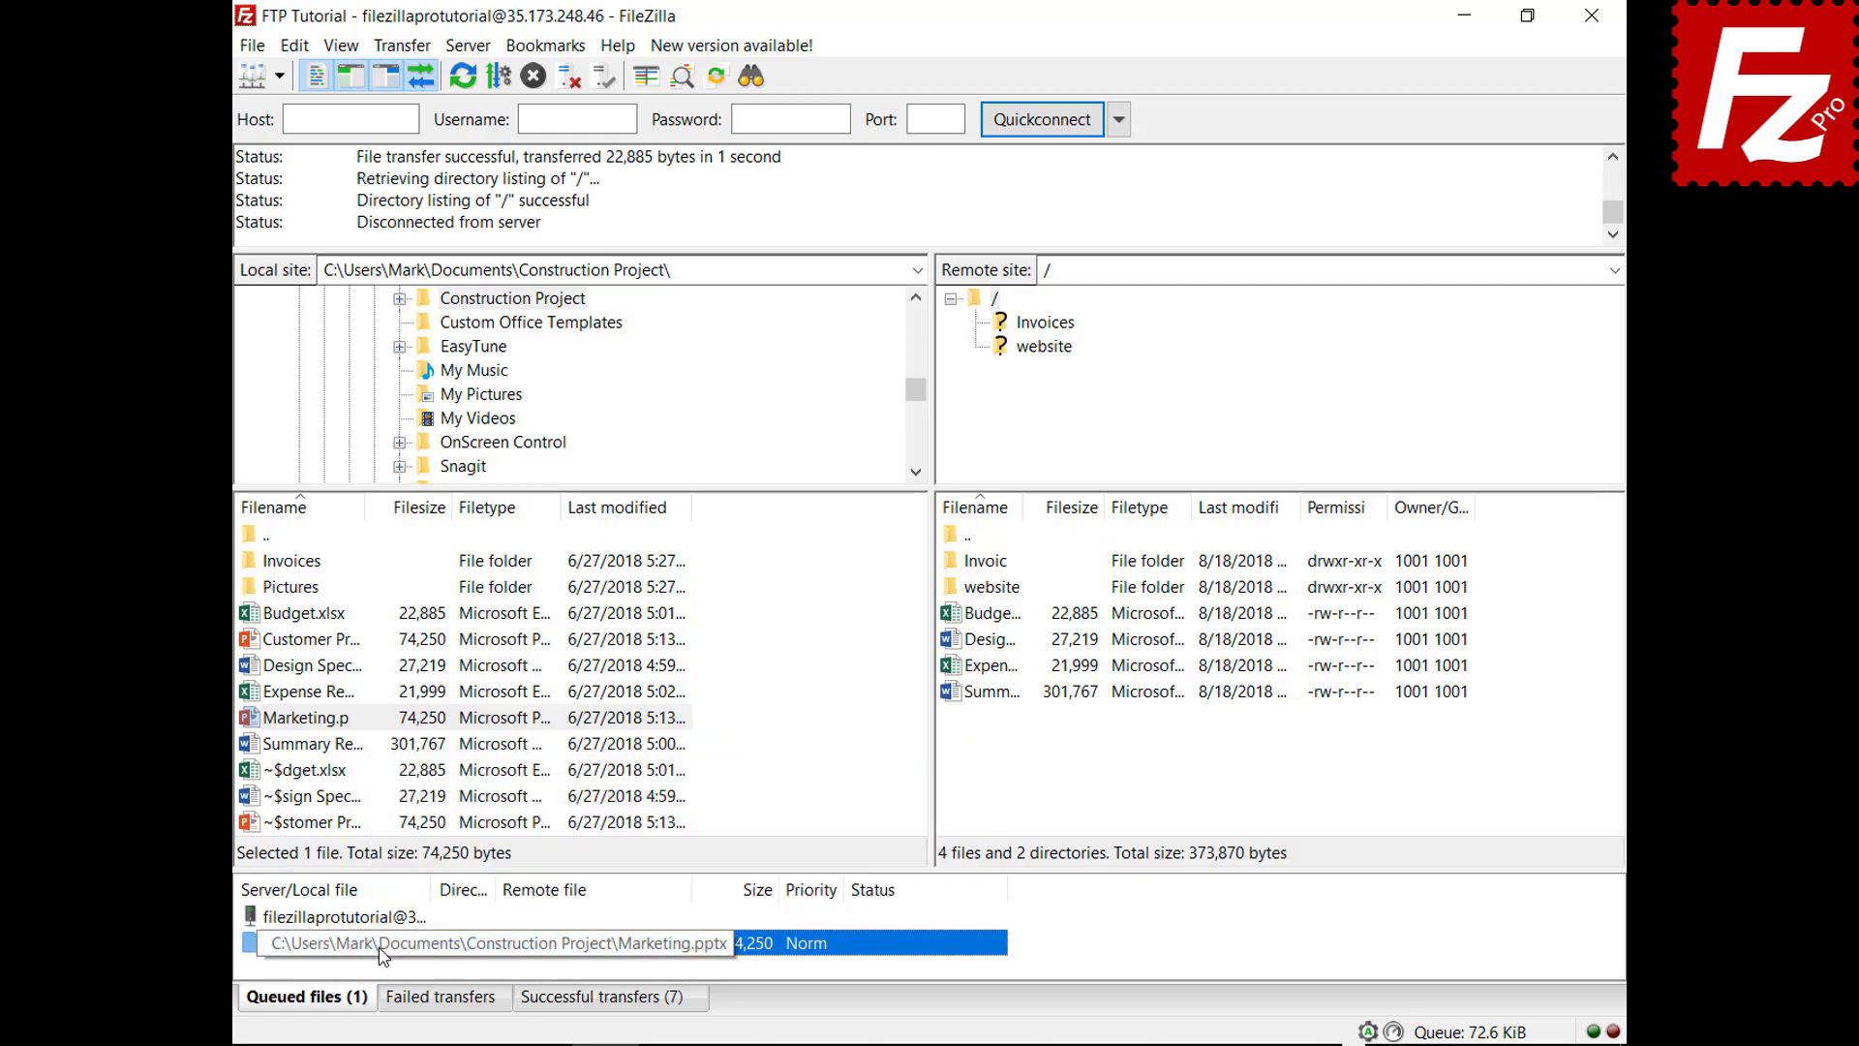
right_click(380, 918)
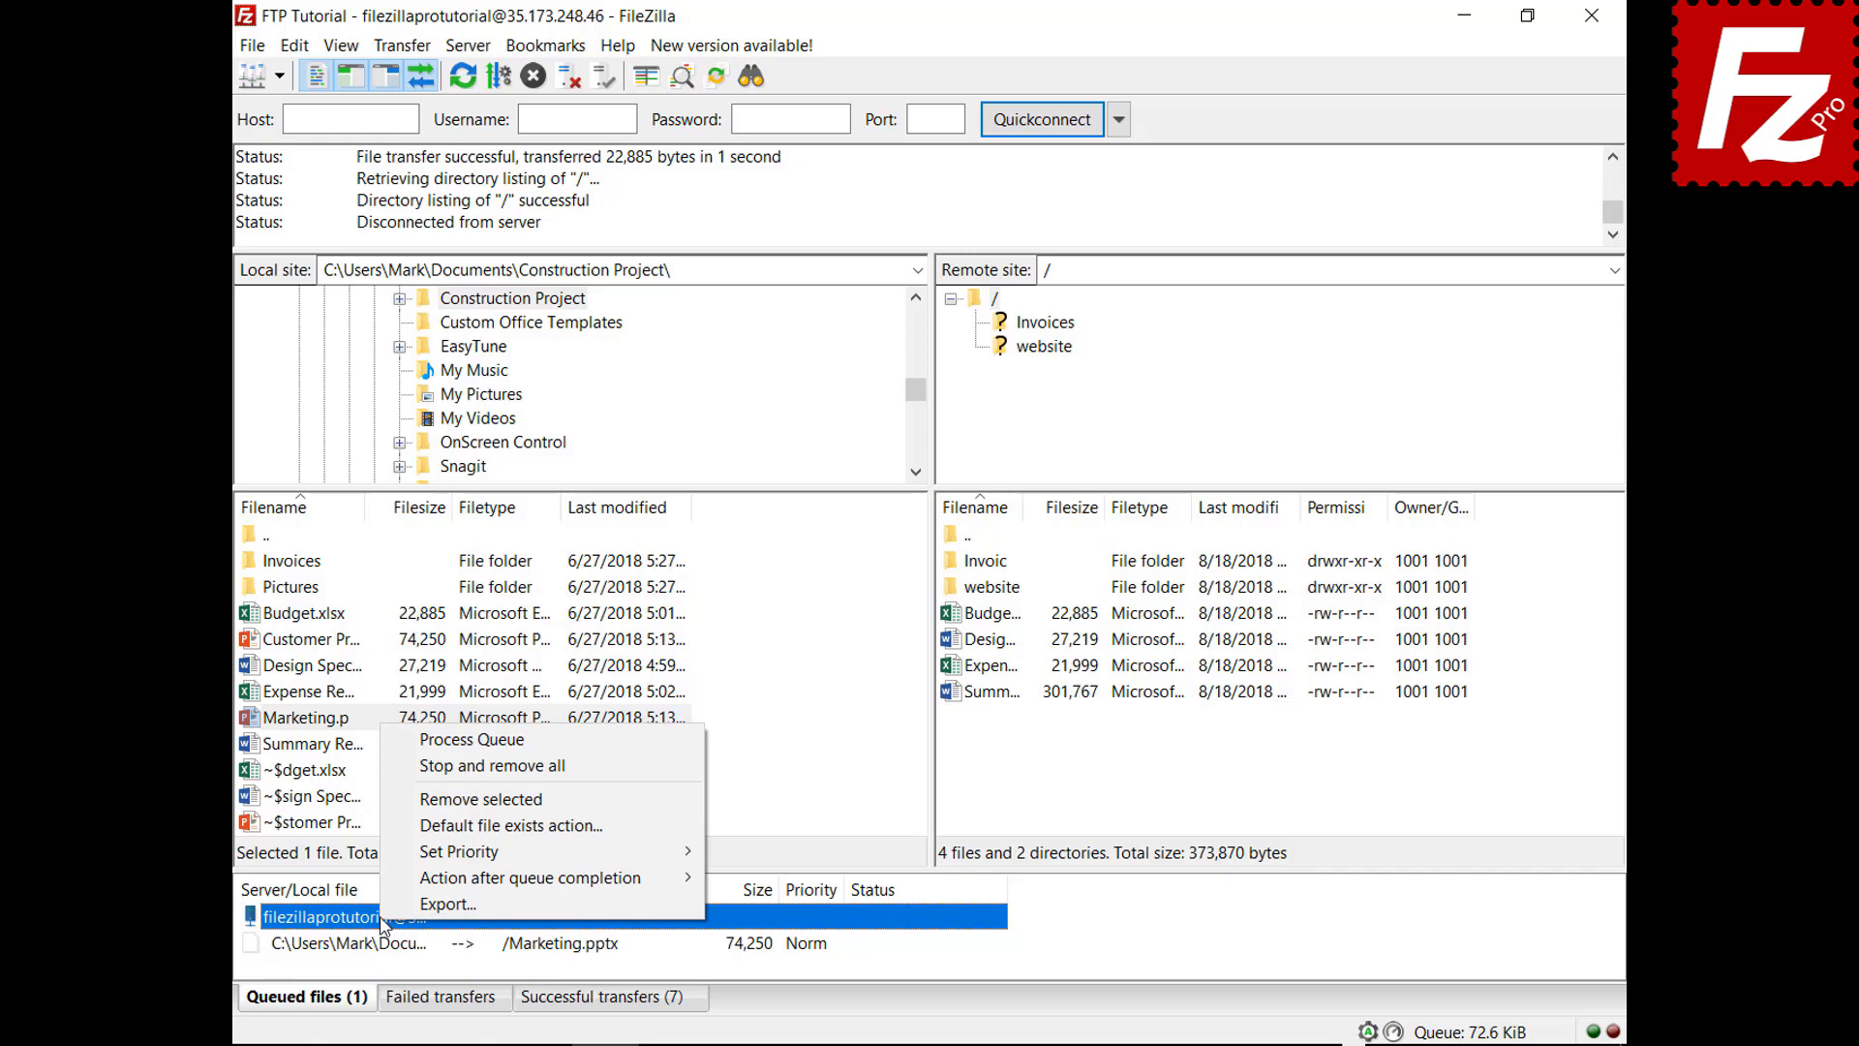
click(441, 744)
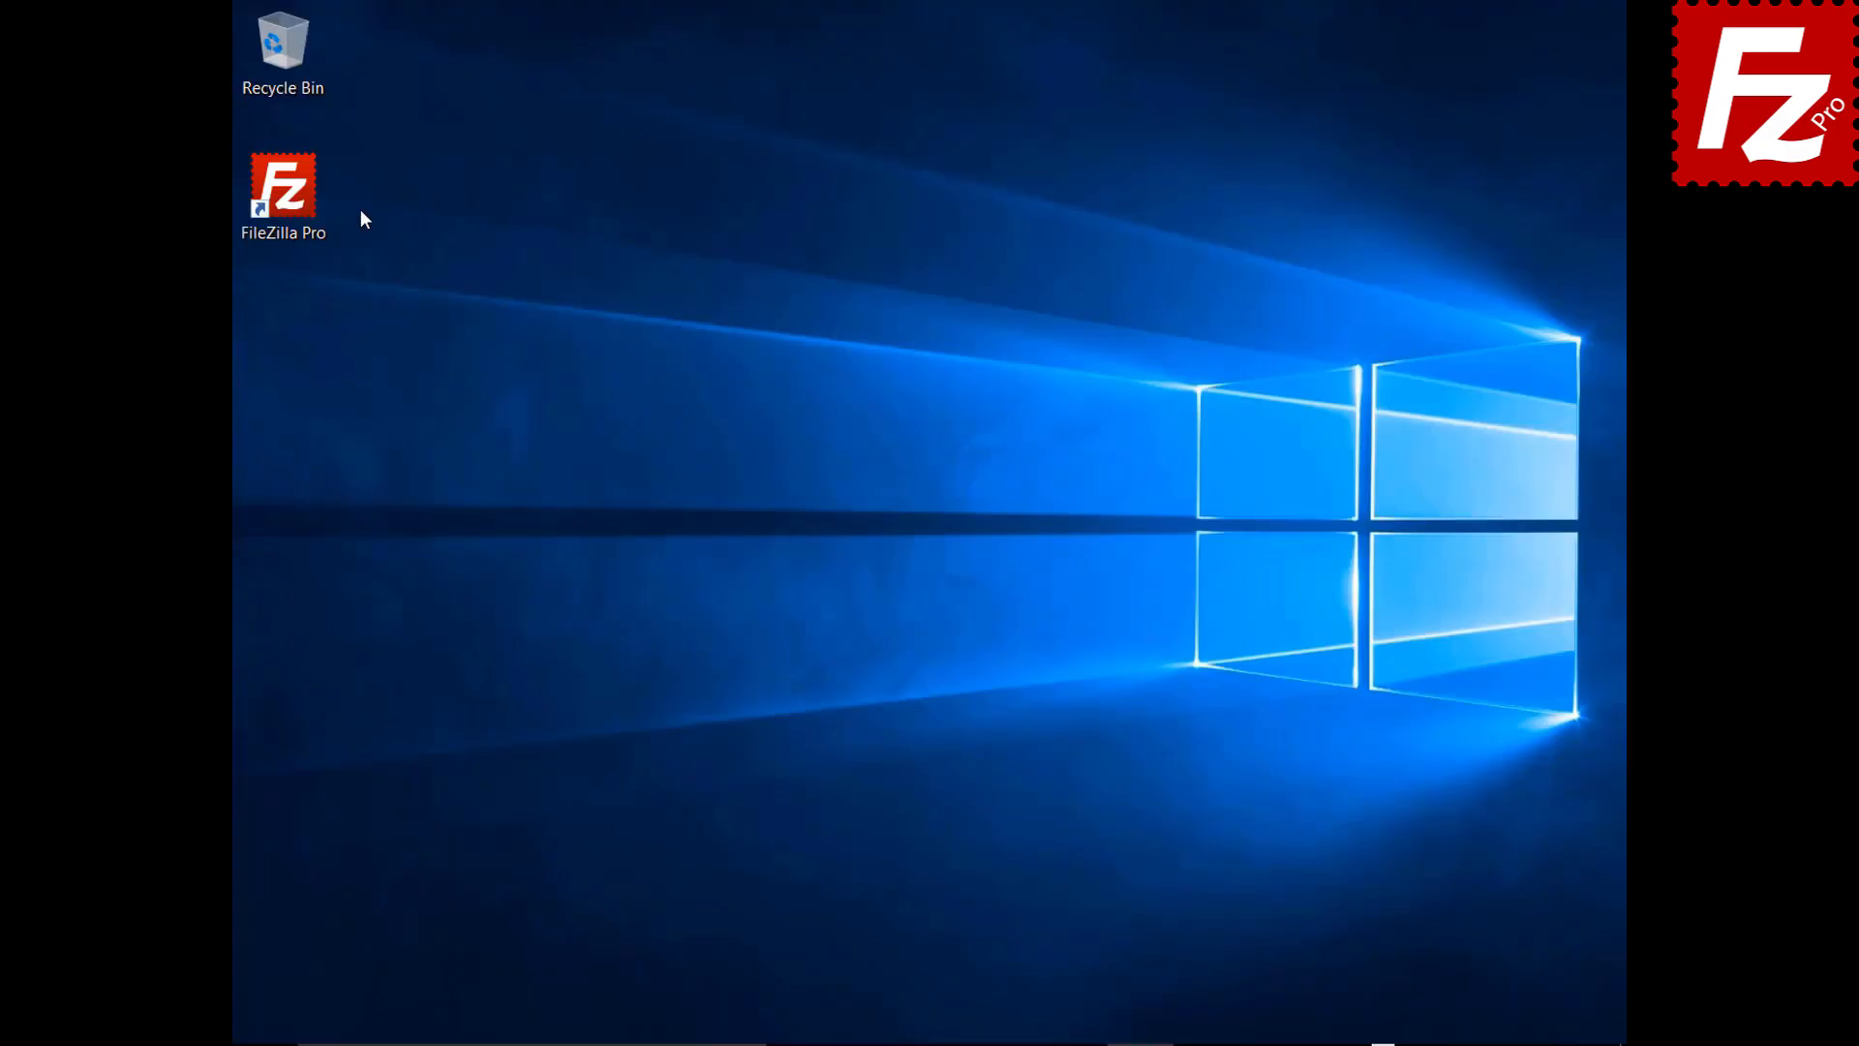
Launch FileZilla and connect to the FTP Tutorial site
double_click(290, 198)
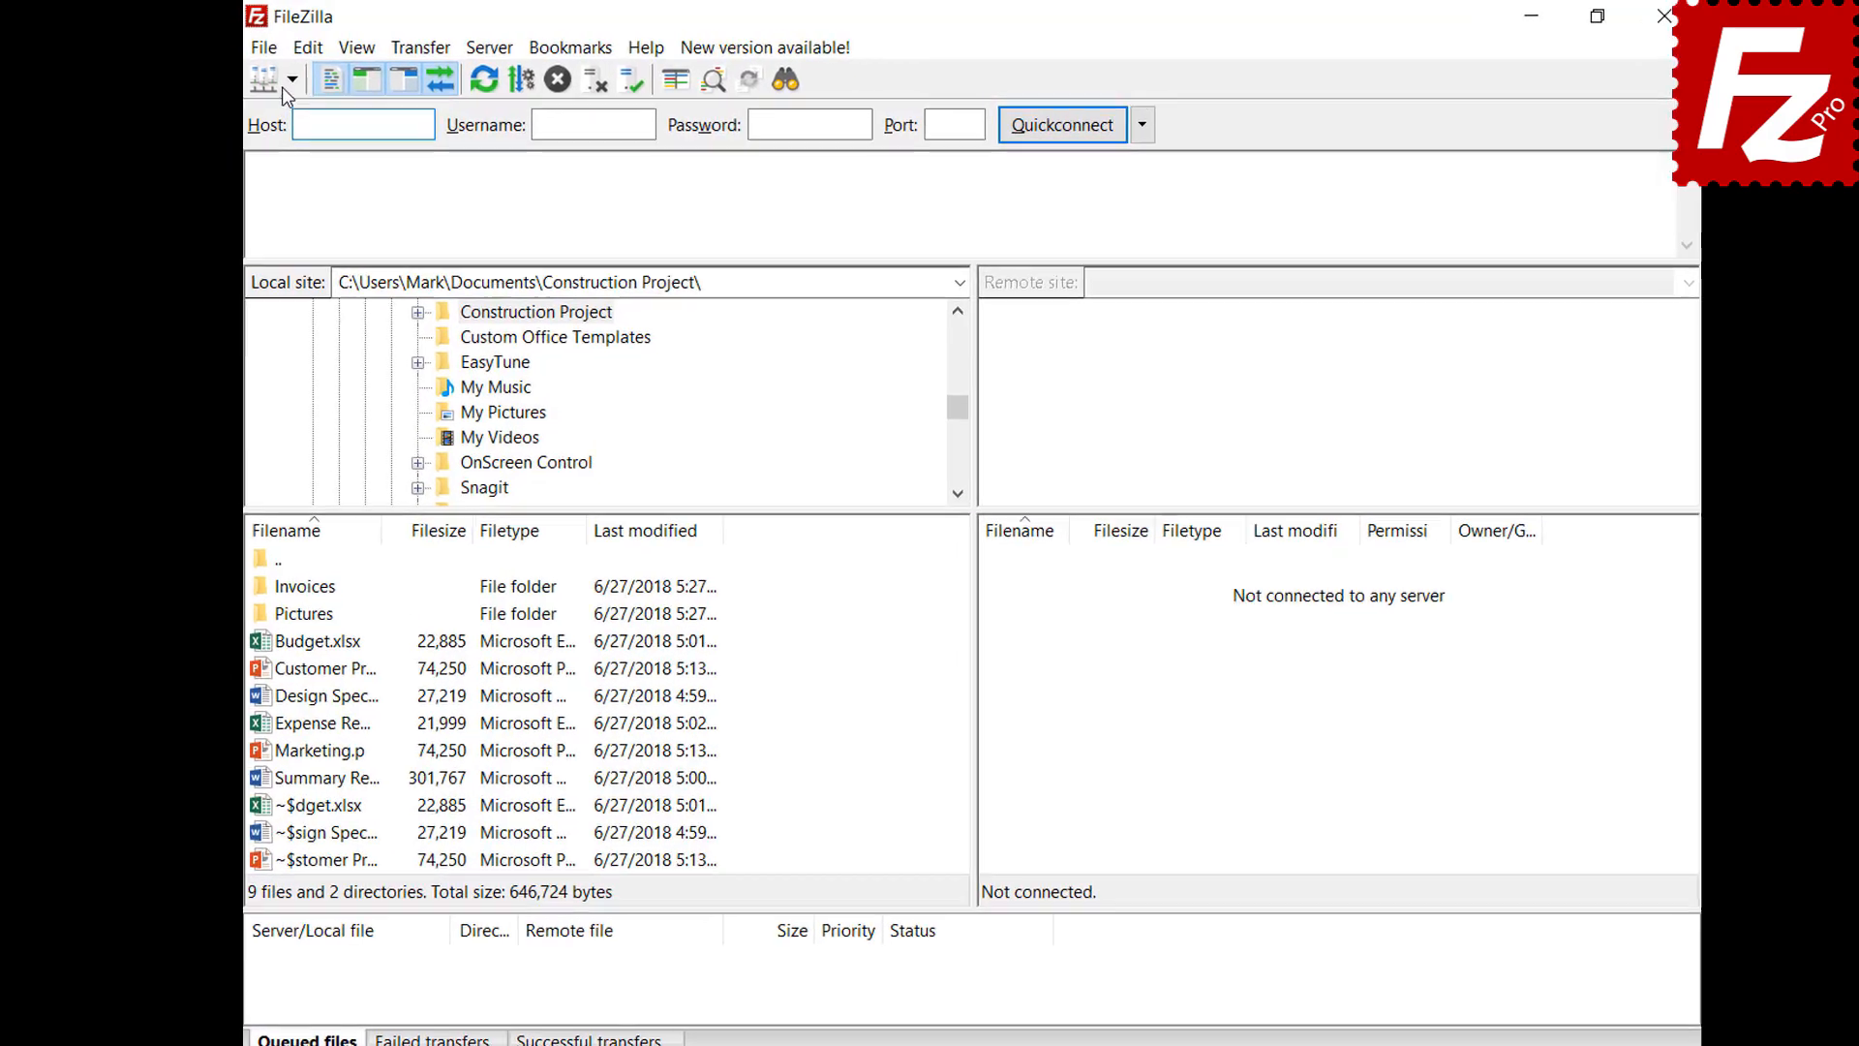
click(288, 84)
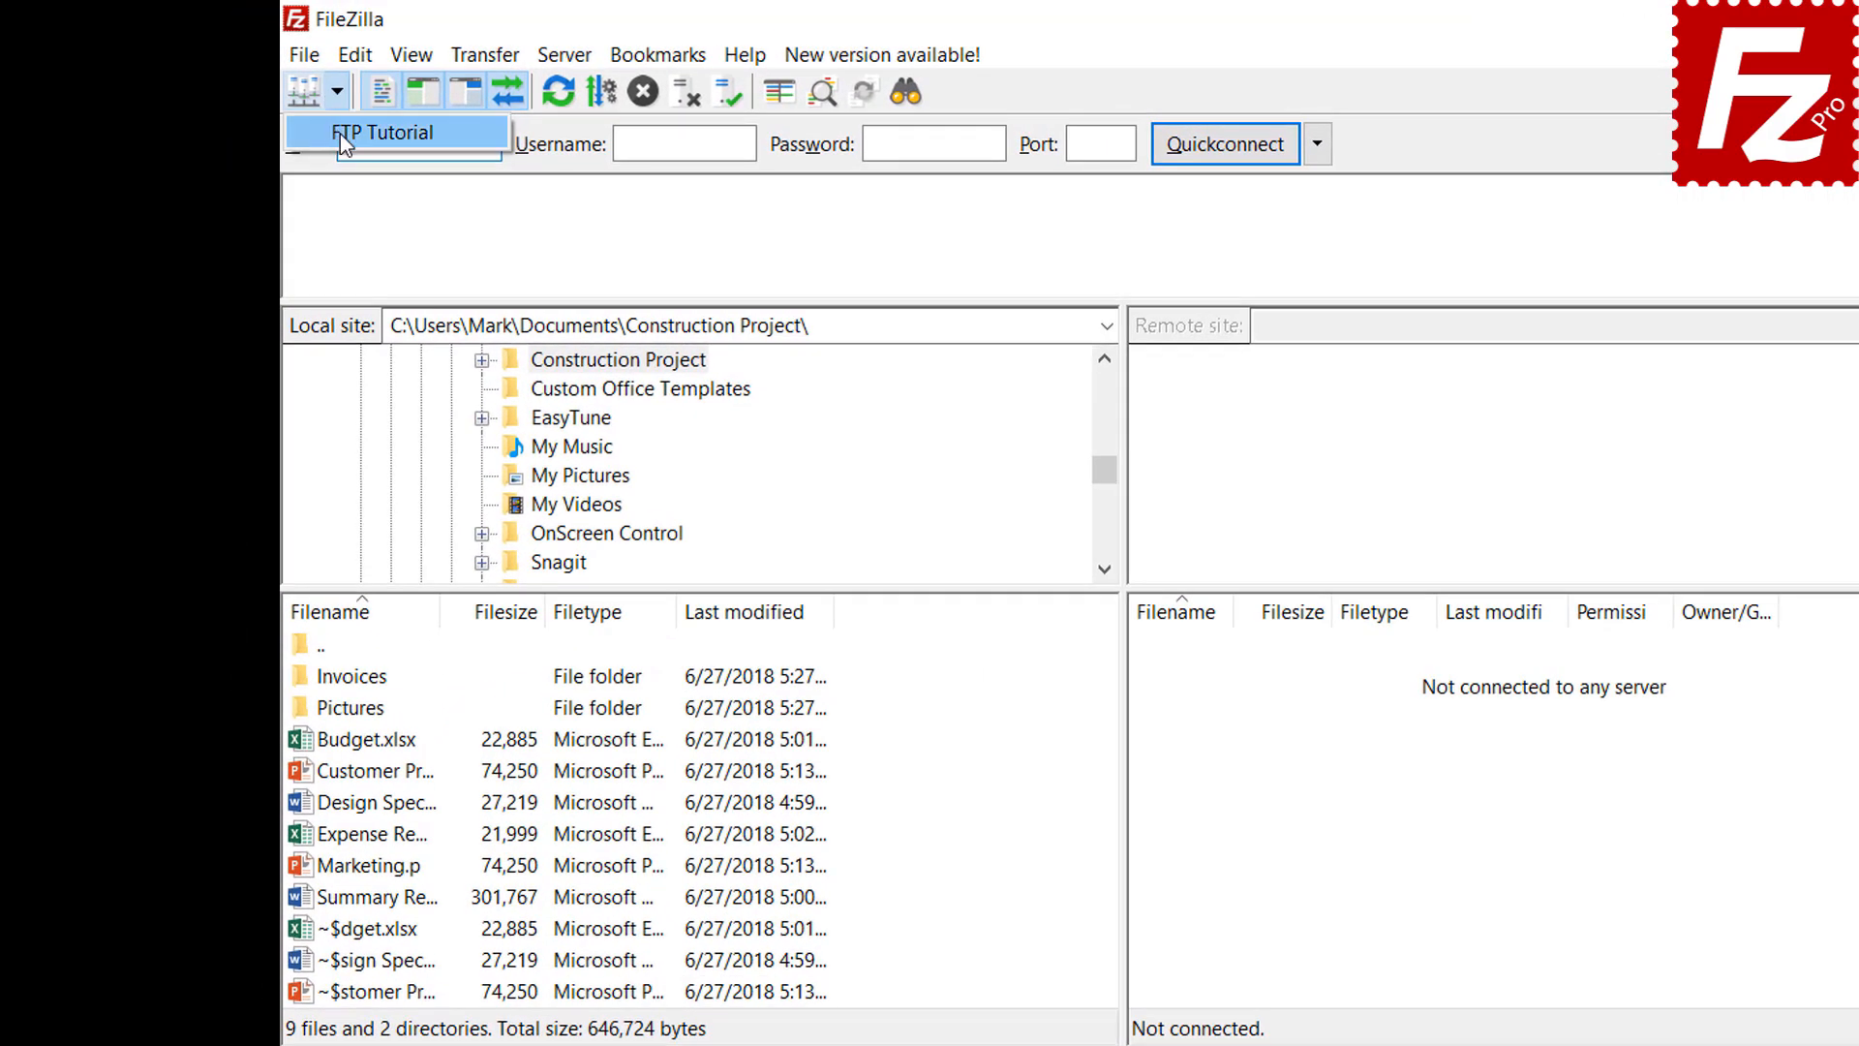
click(340, 134)
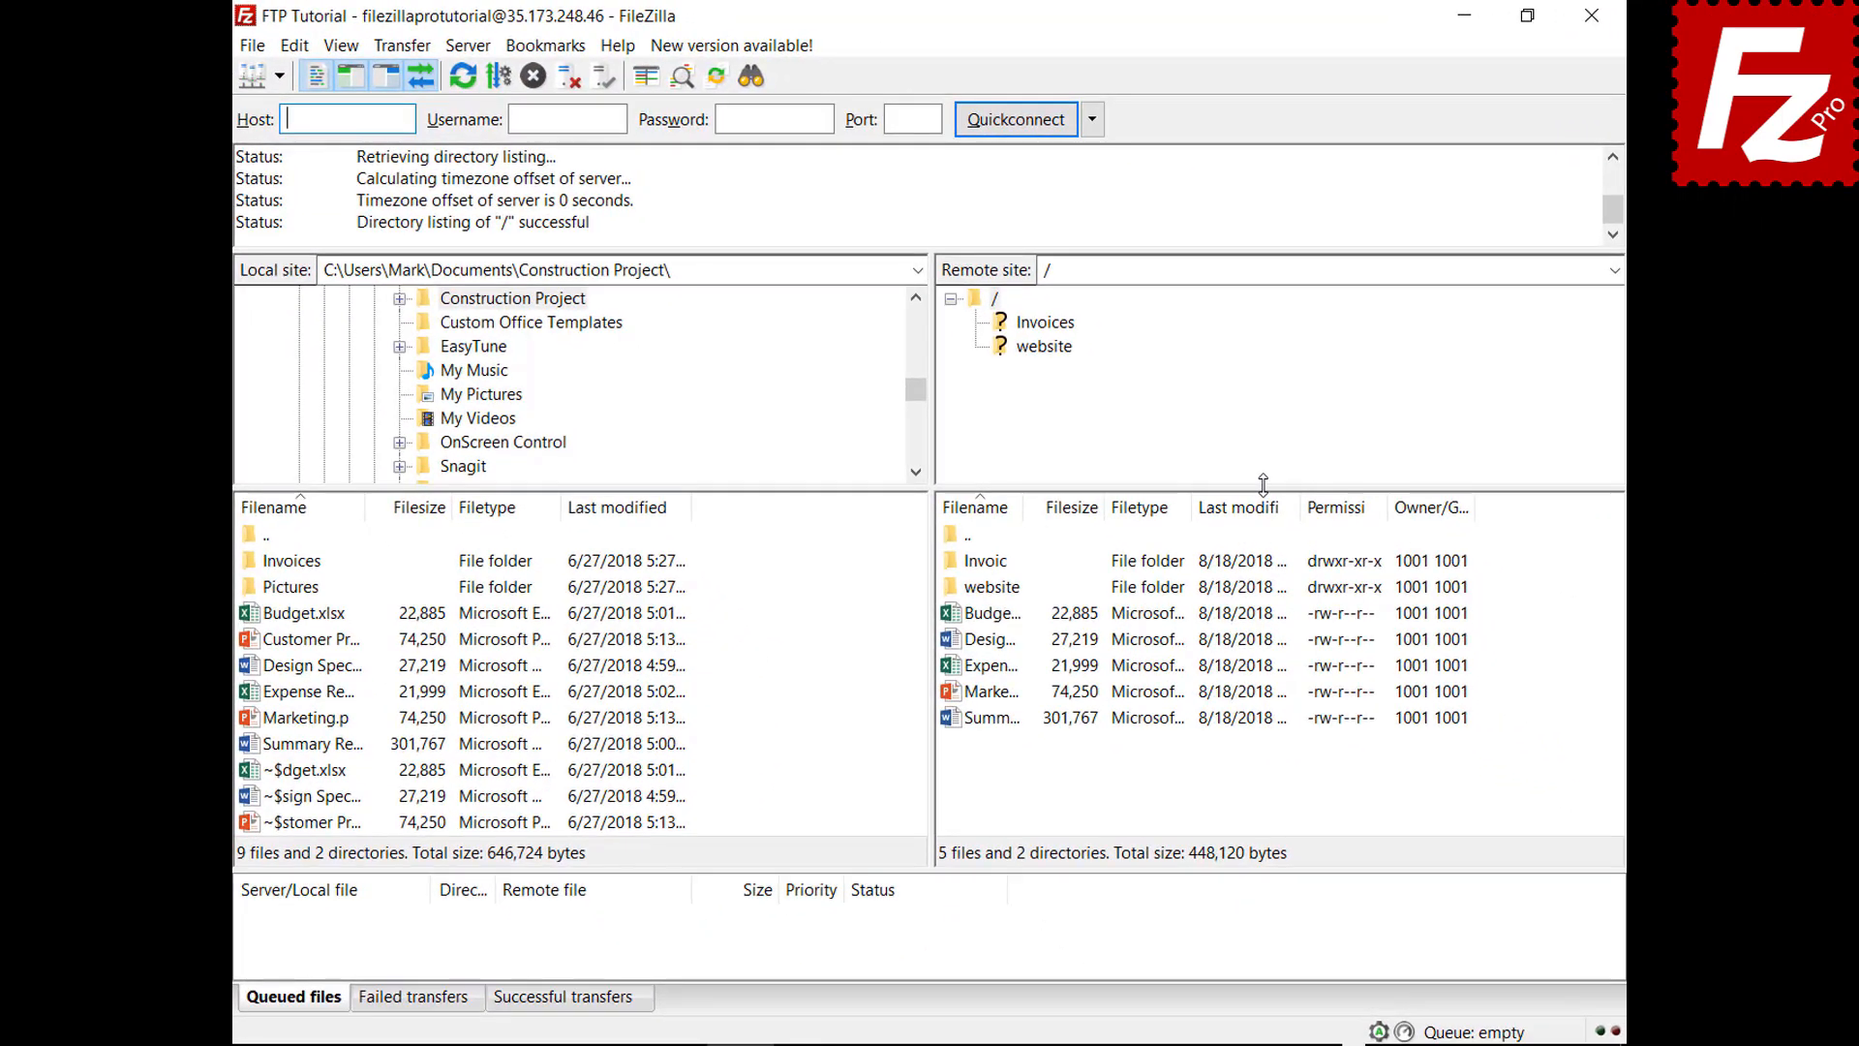
Queue the Pictures folder's four files, then relaunch FileZilla with the queue preserved
click(356, 690)
right_click(303, 595)
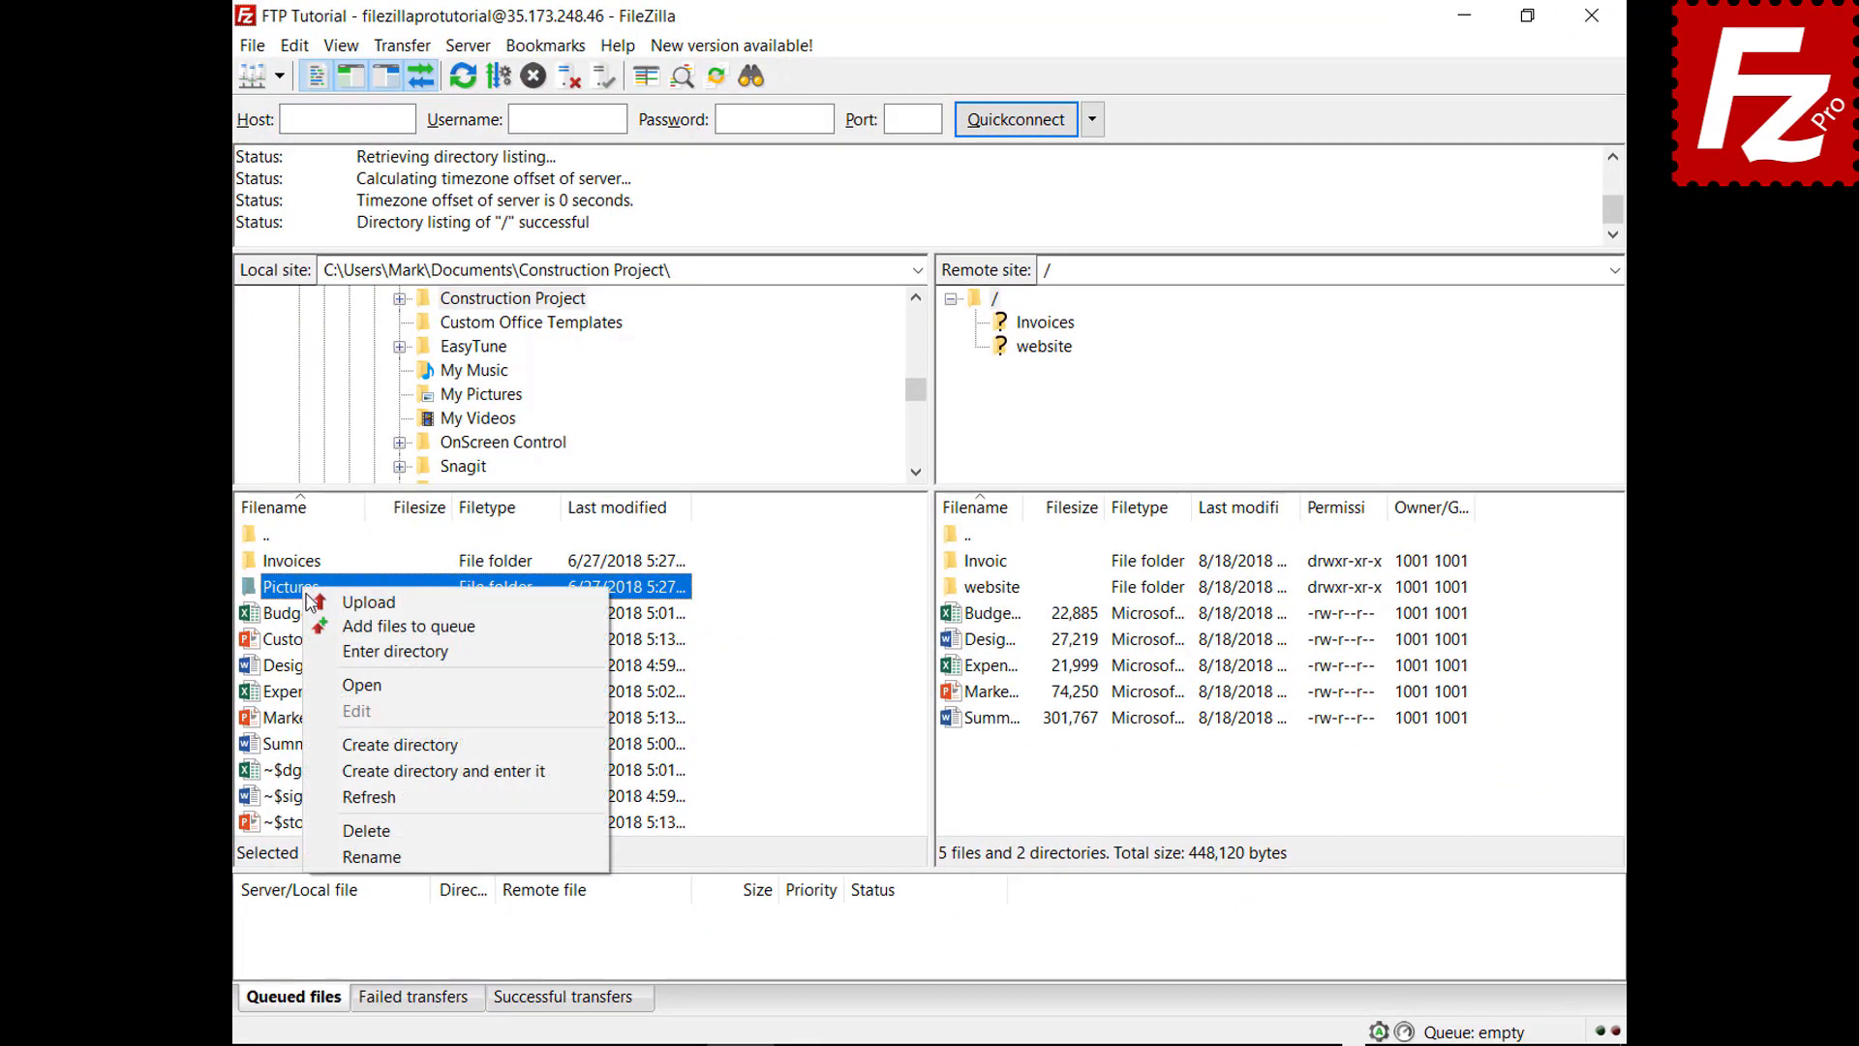
click(317, 626)
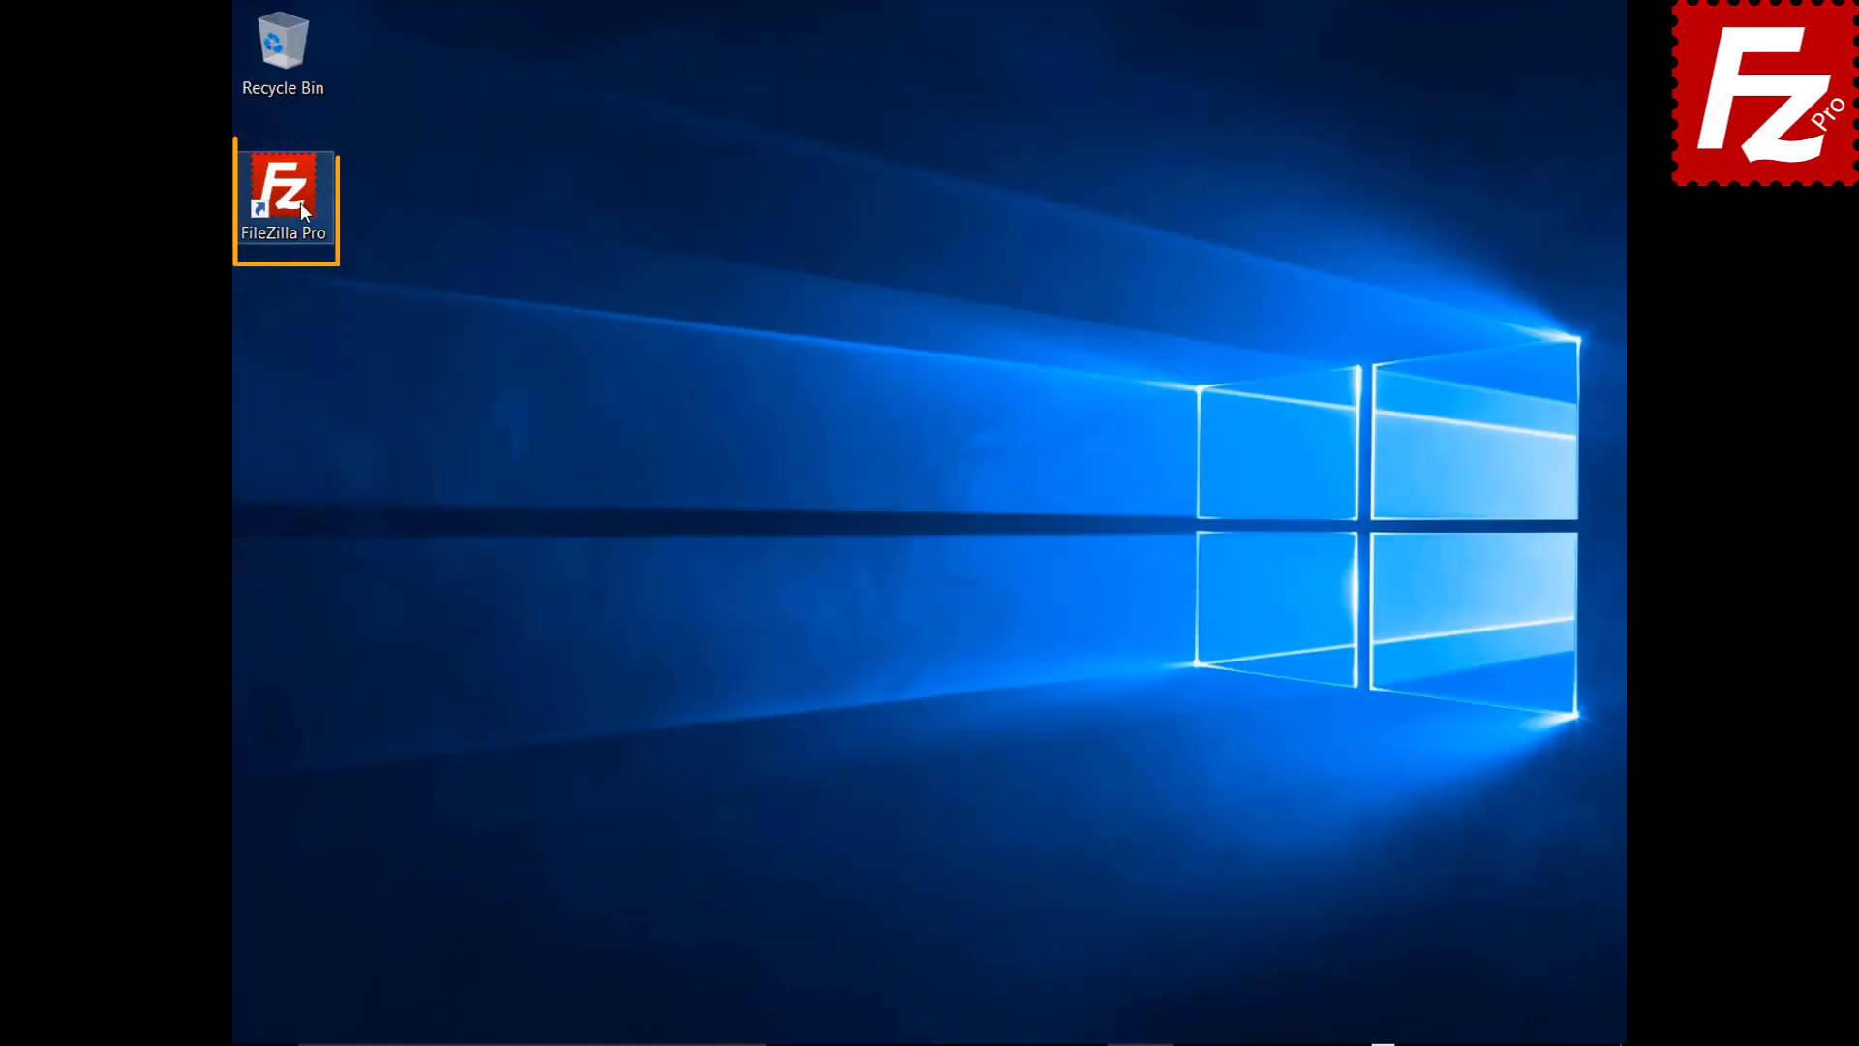
double_click(295, 200)
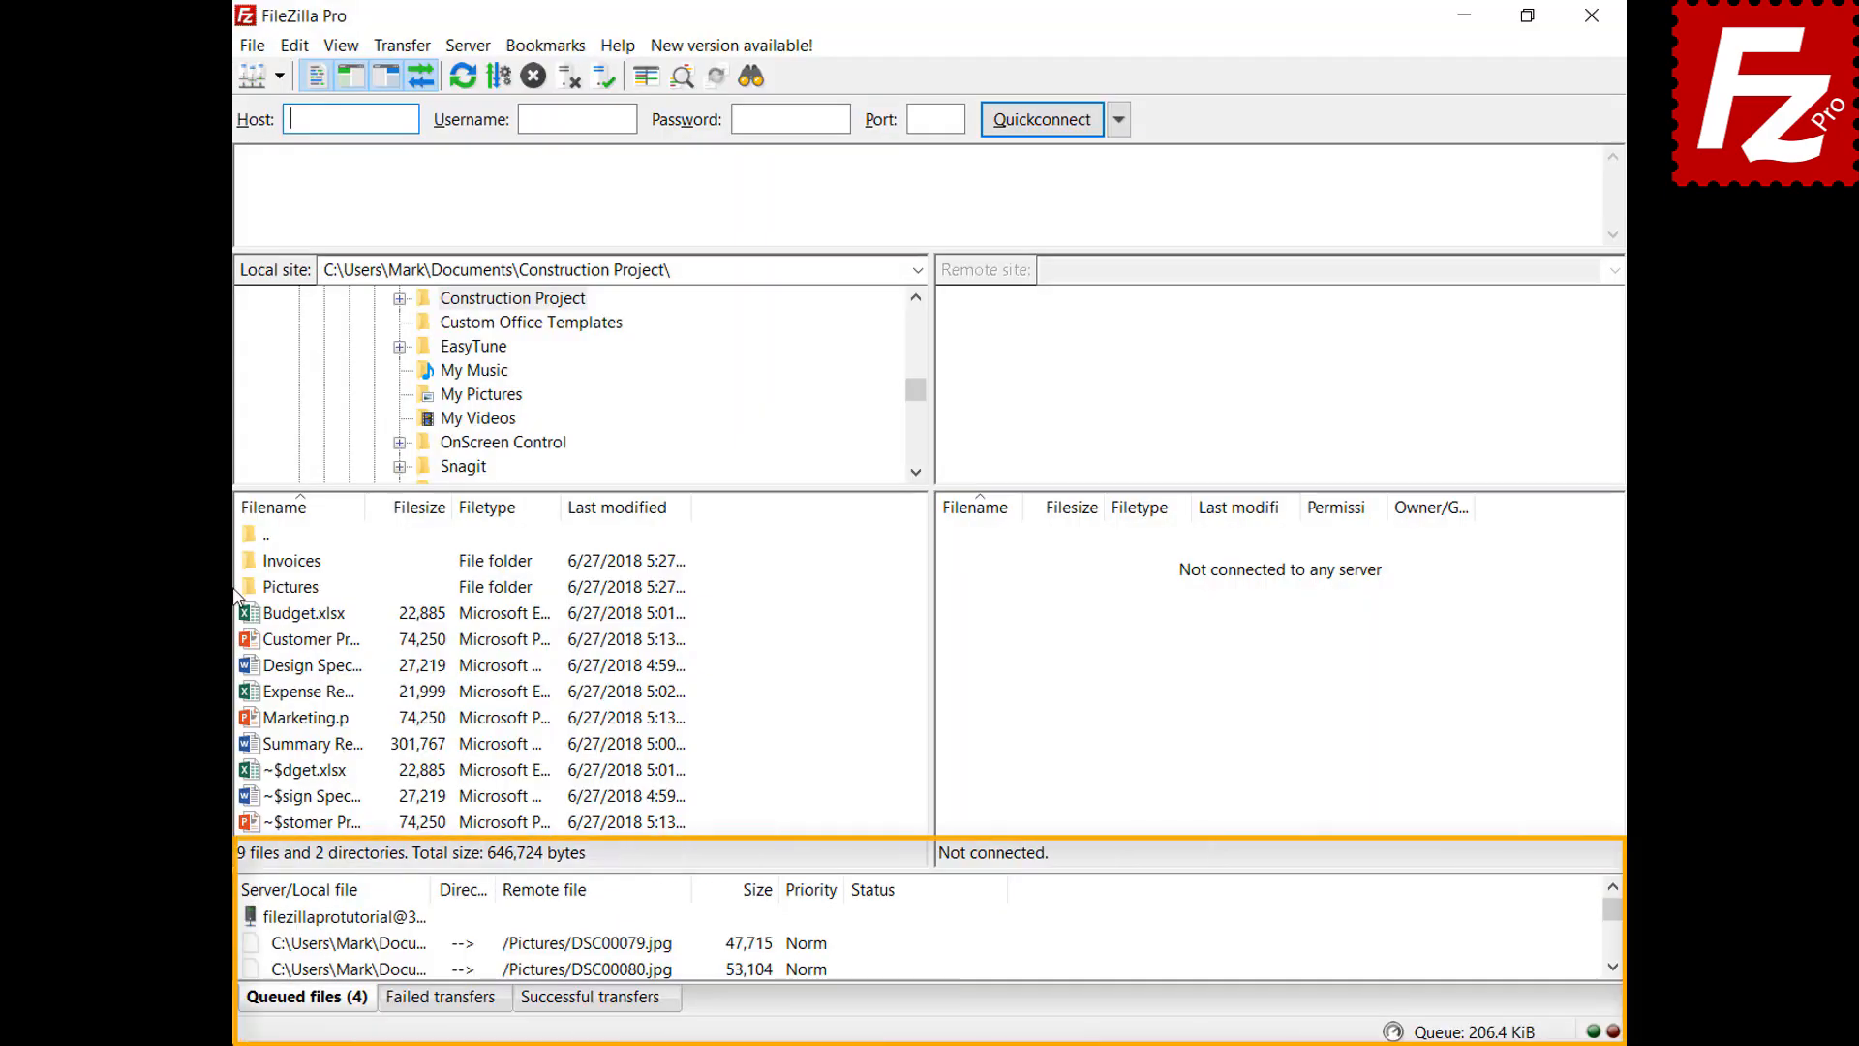
right_click(369, 925)
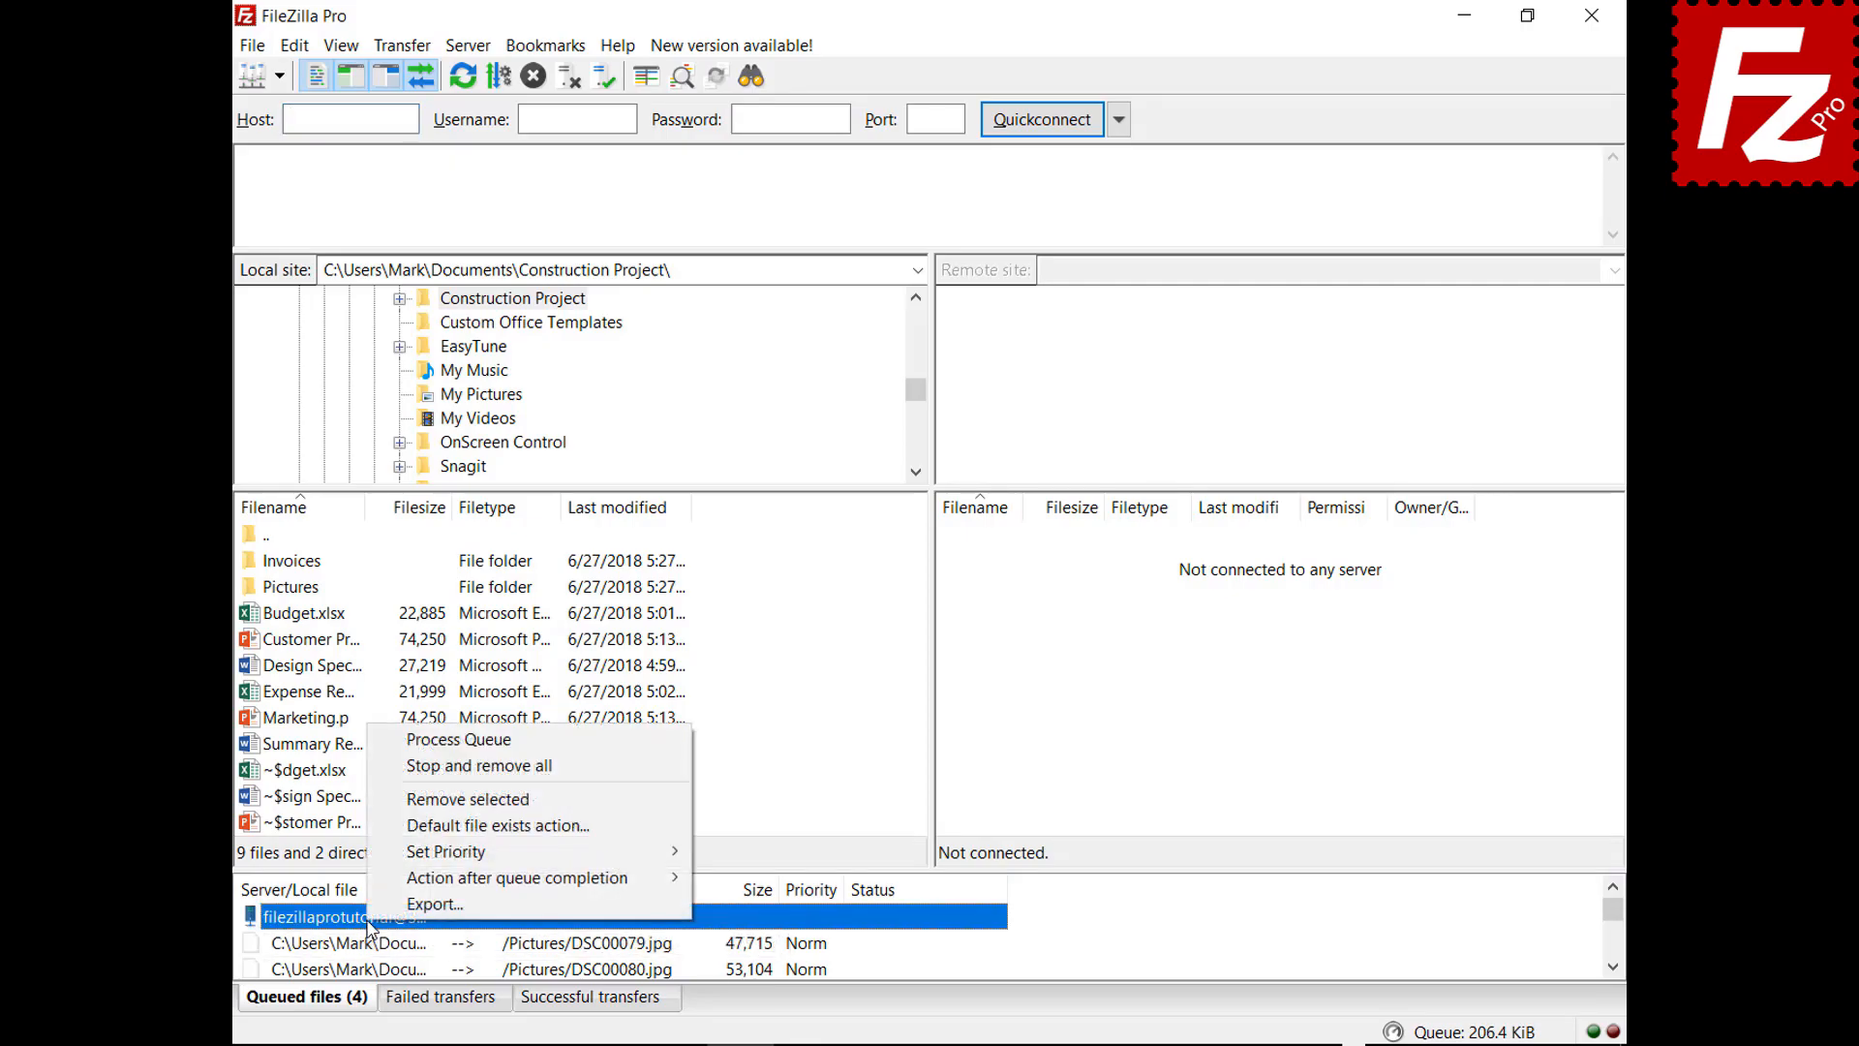
Process the restored queue to upload the four Pictures files to /Pictures
click(408, 741)
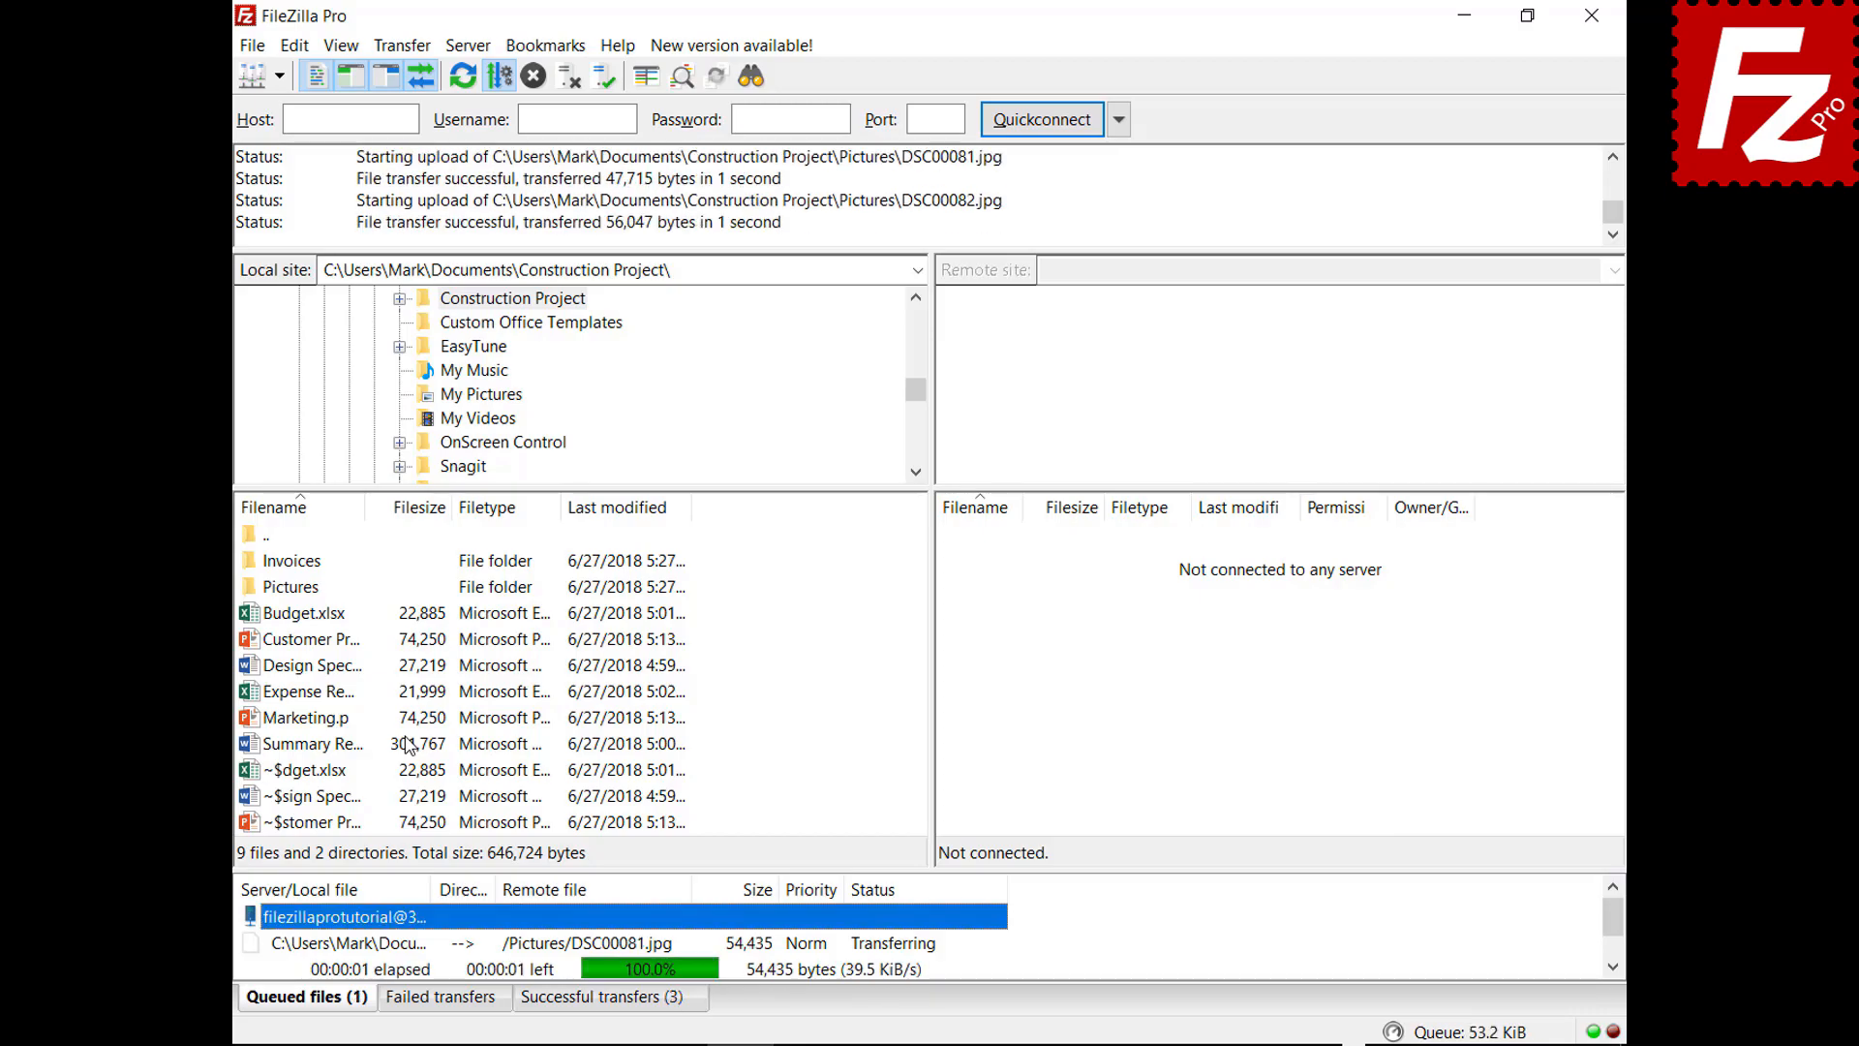
Relaunch FileZilla and connect to the FTP Tutorial site
double_click(295, 201)
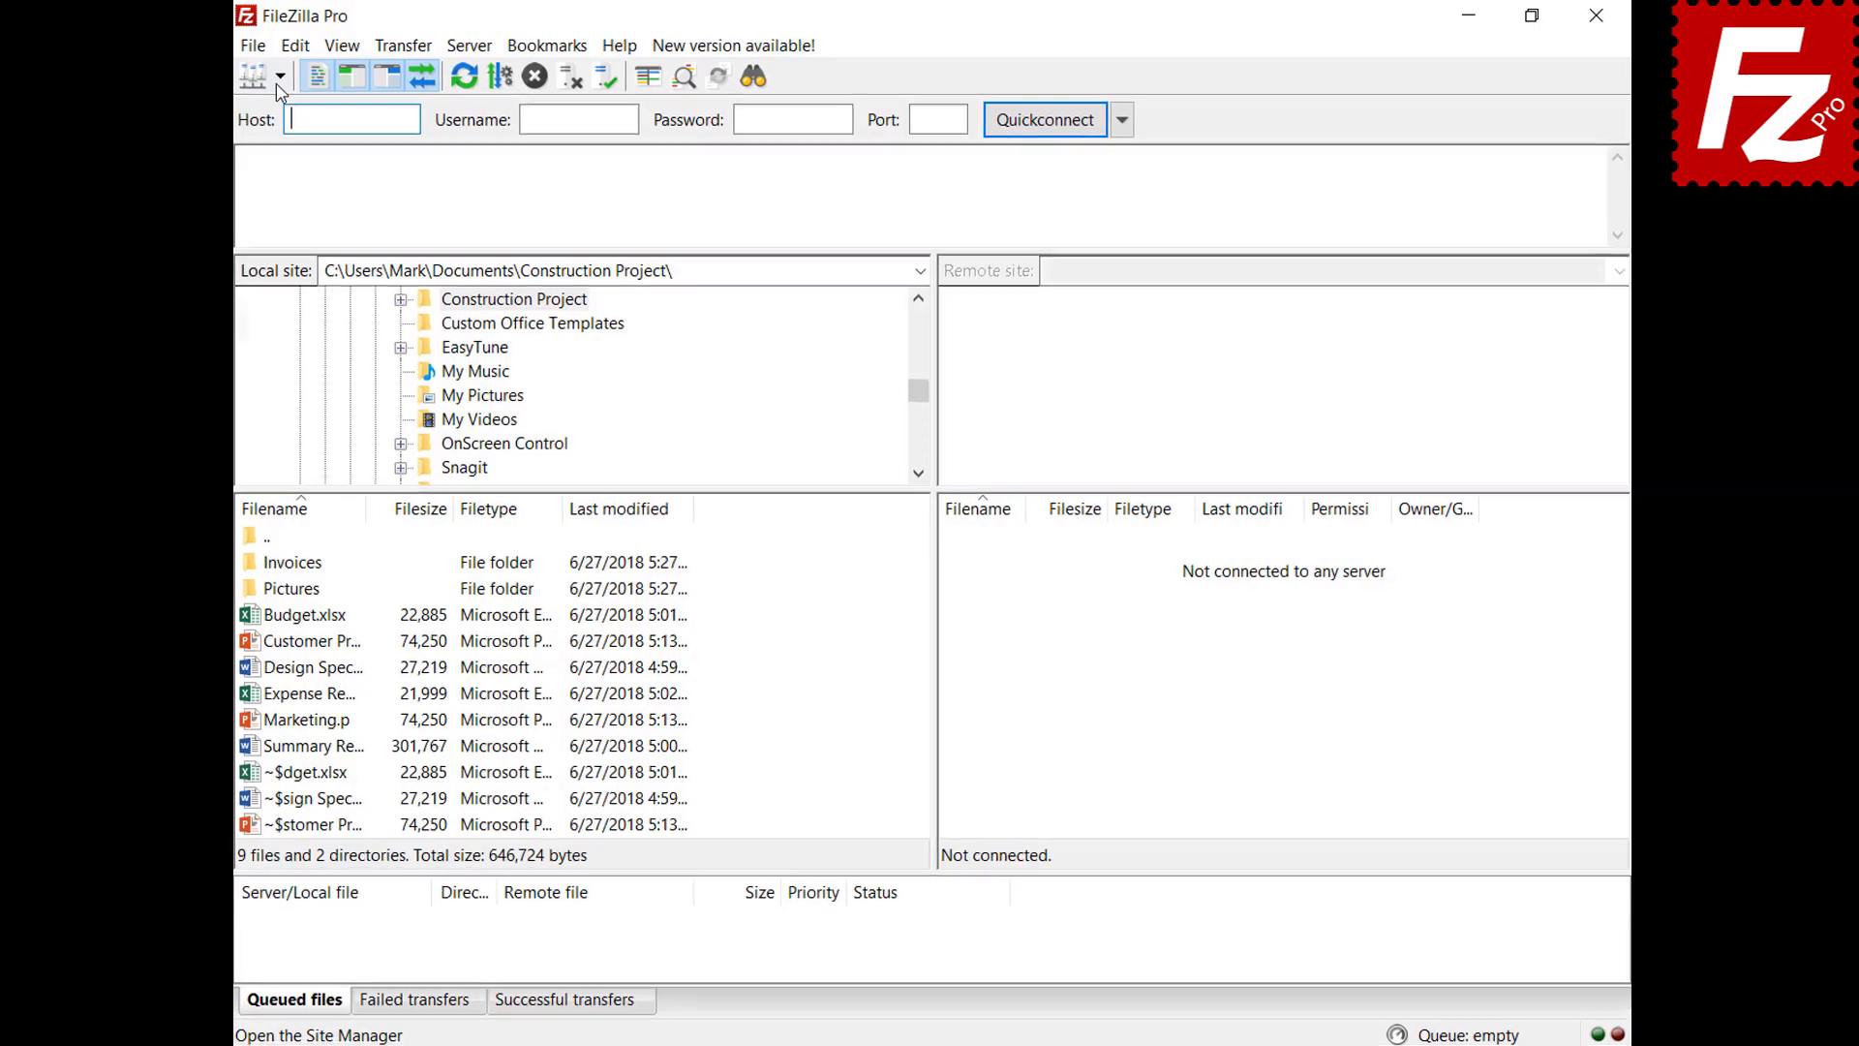
click(275, 76)
click(329, 129)
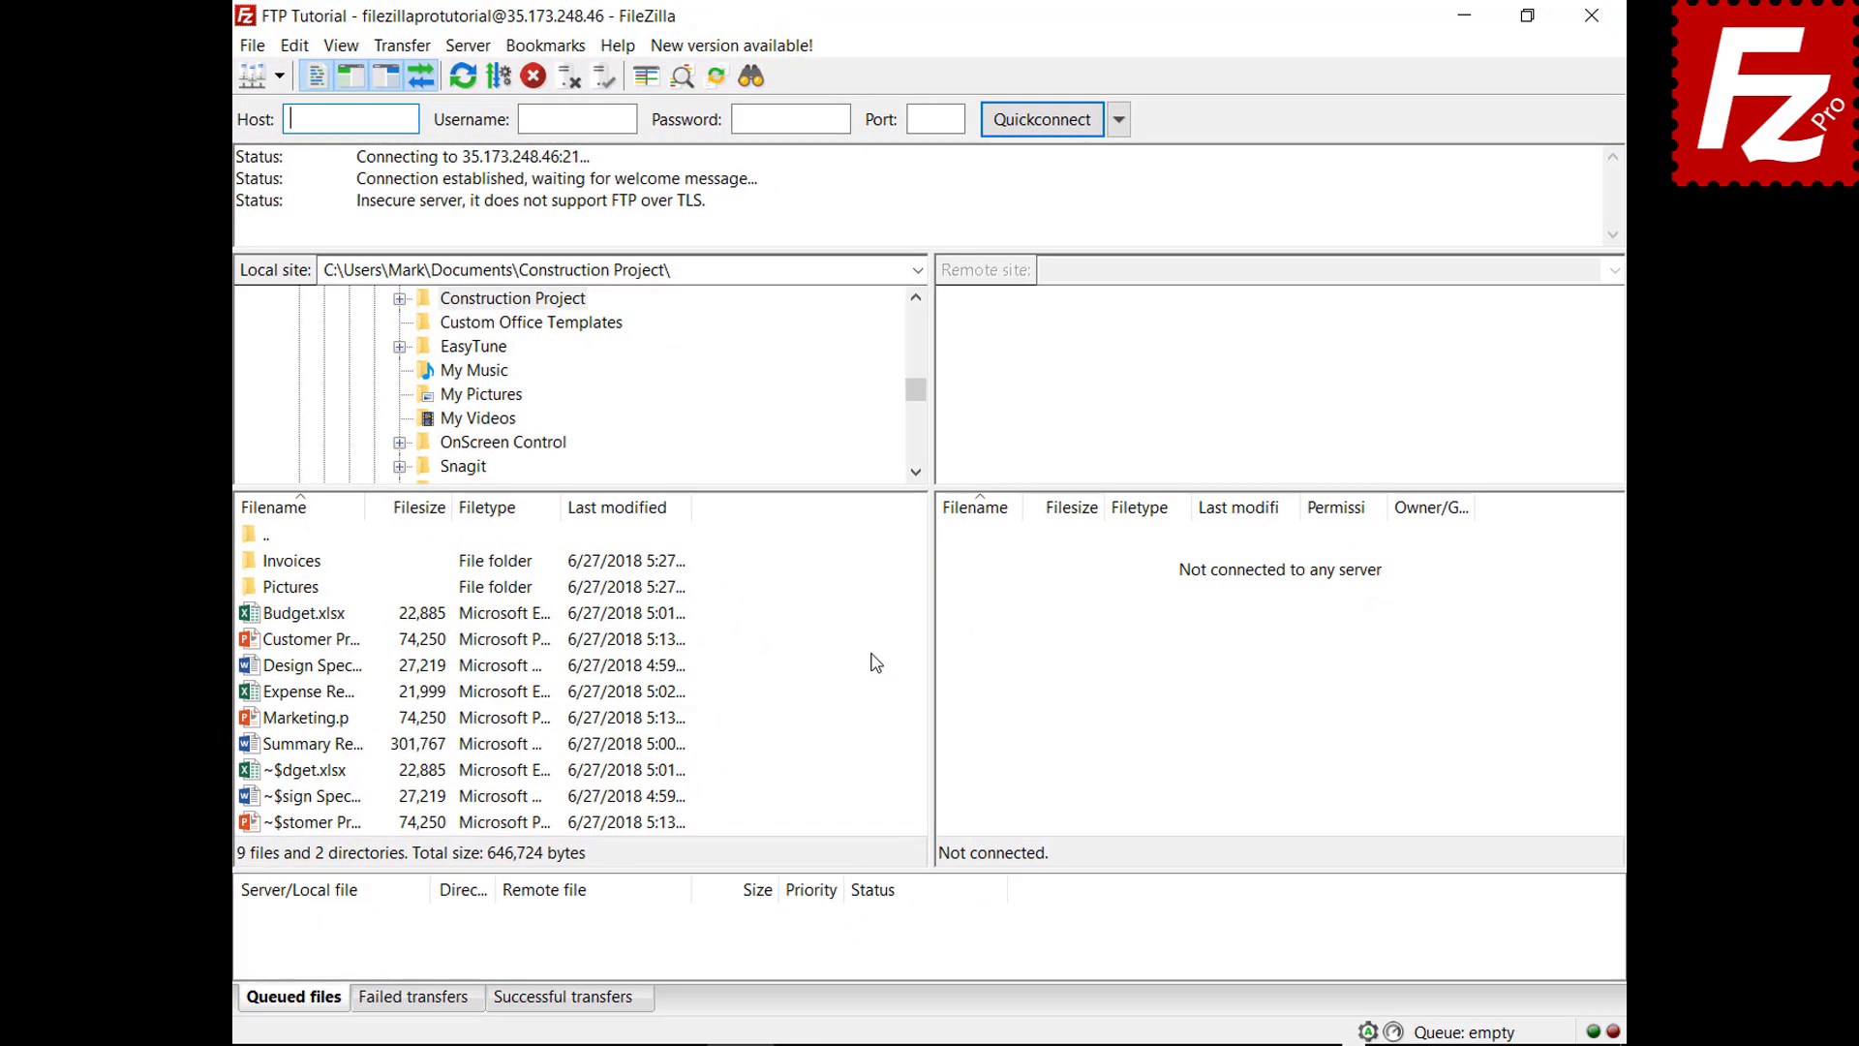
Add Marketing.pptx to the transfer queue, then remove it from the queue again
right_click(305, 729)
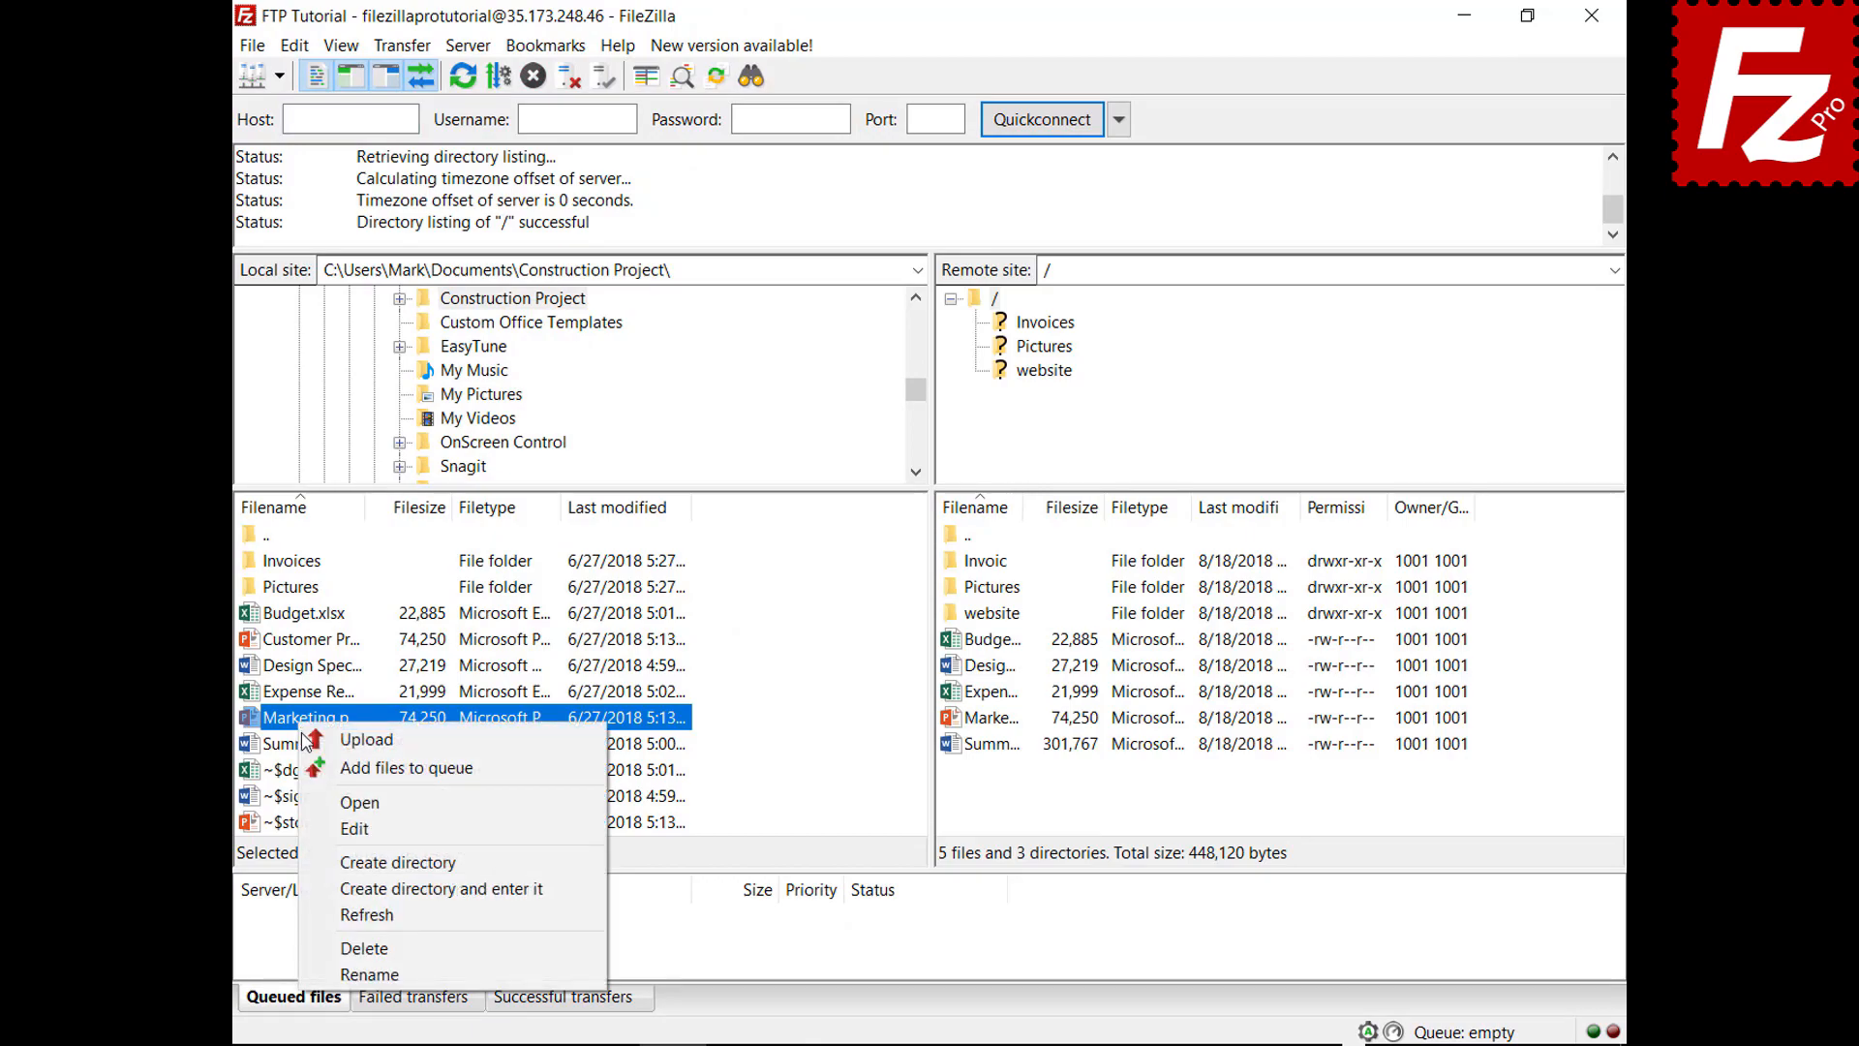
click(331, 767)
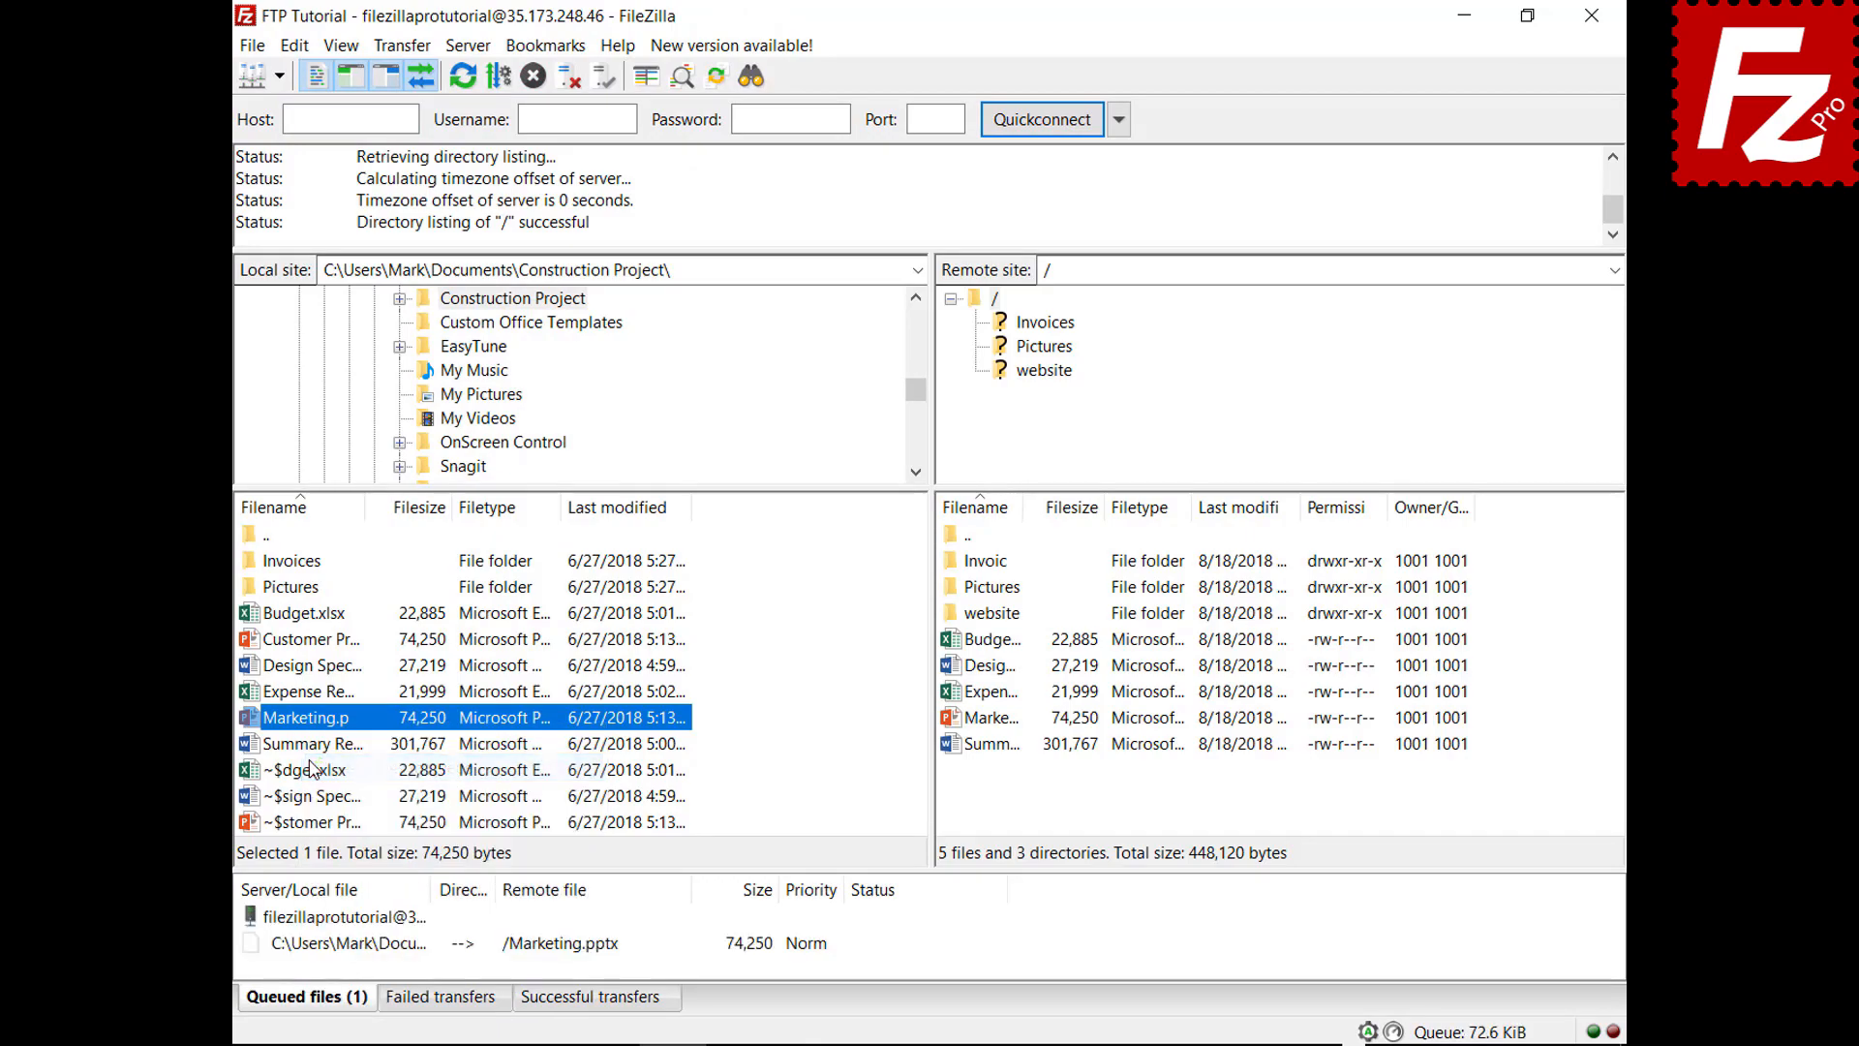
right_click(370, 953)
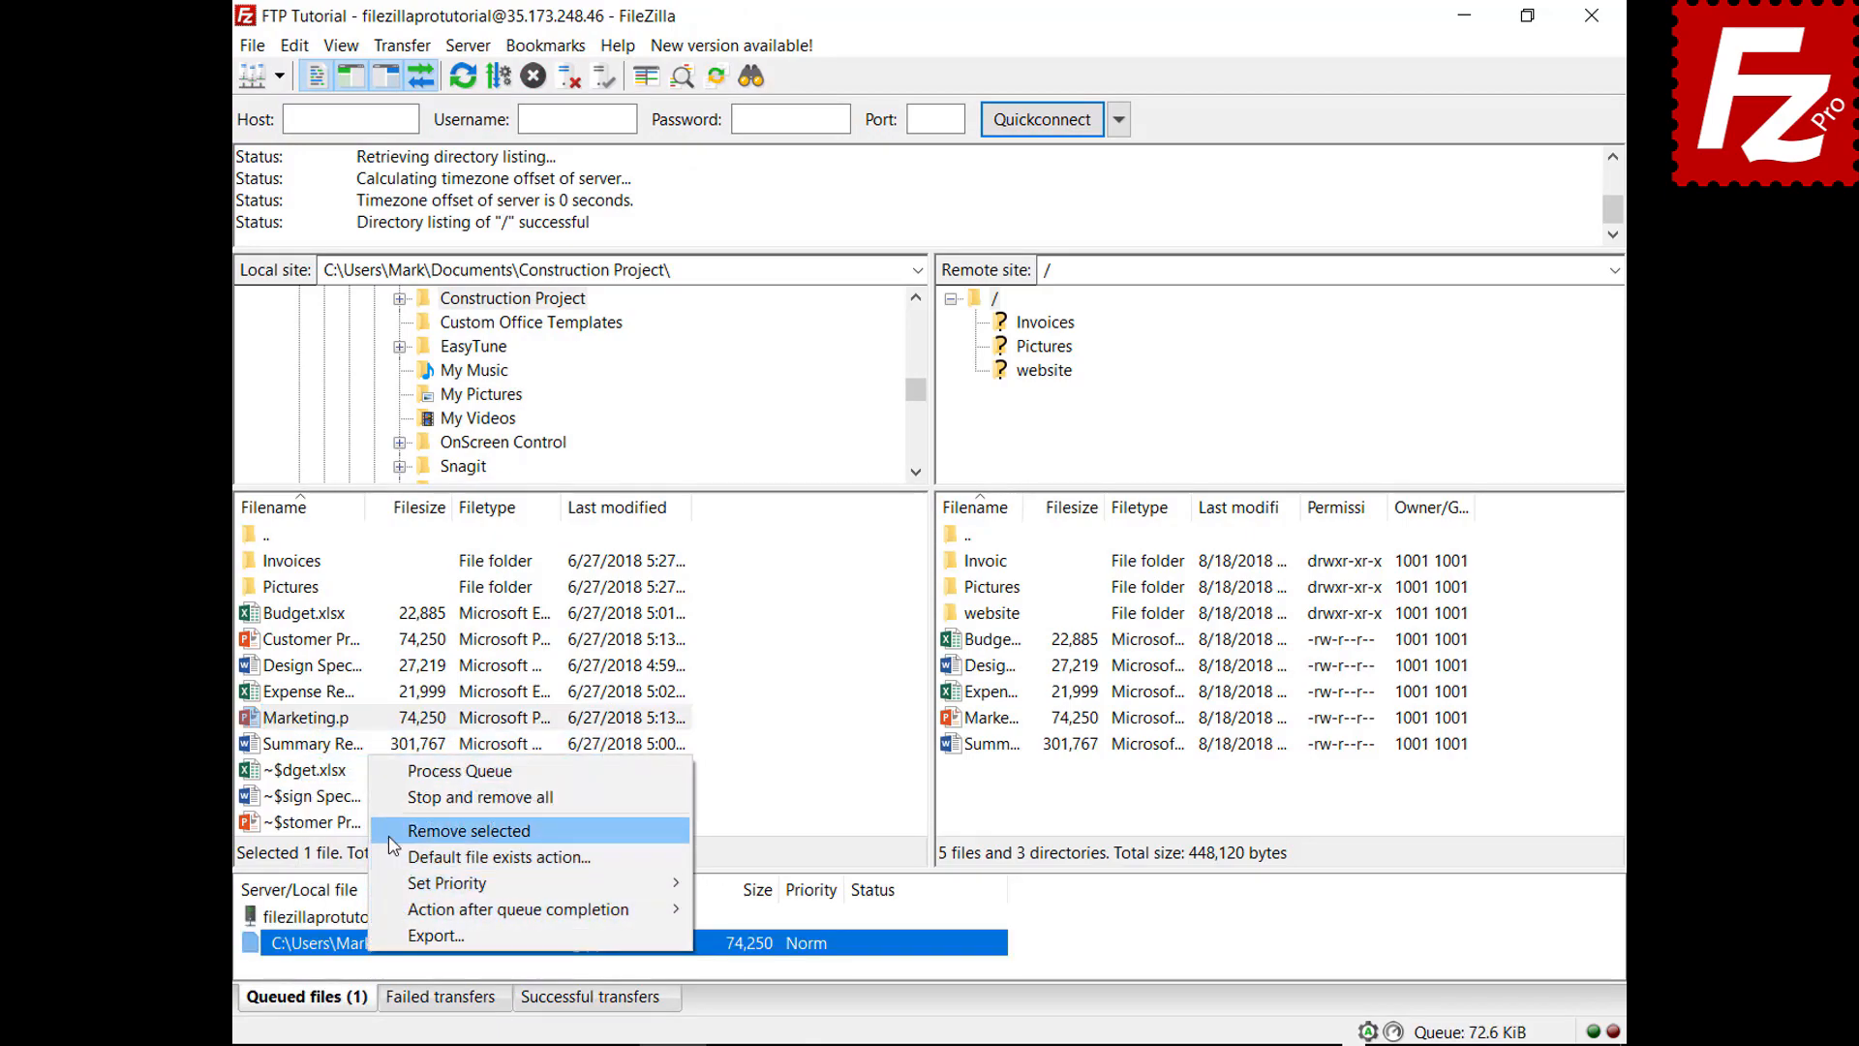
click(397, 800)
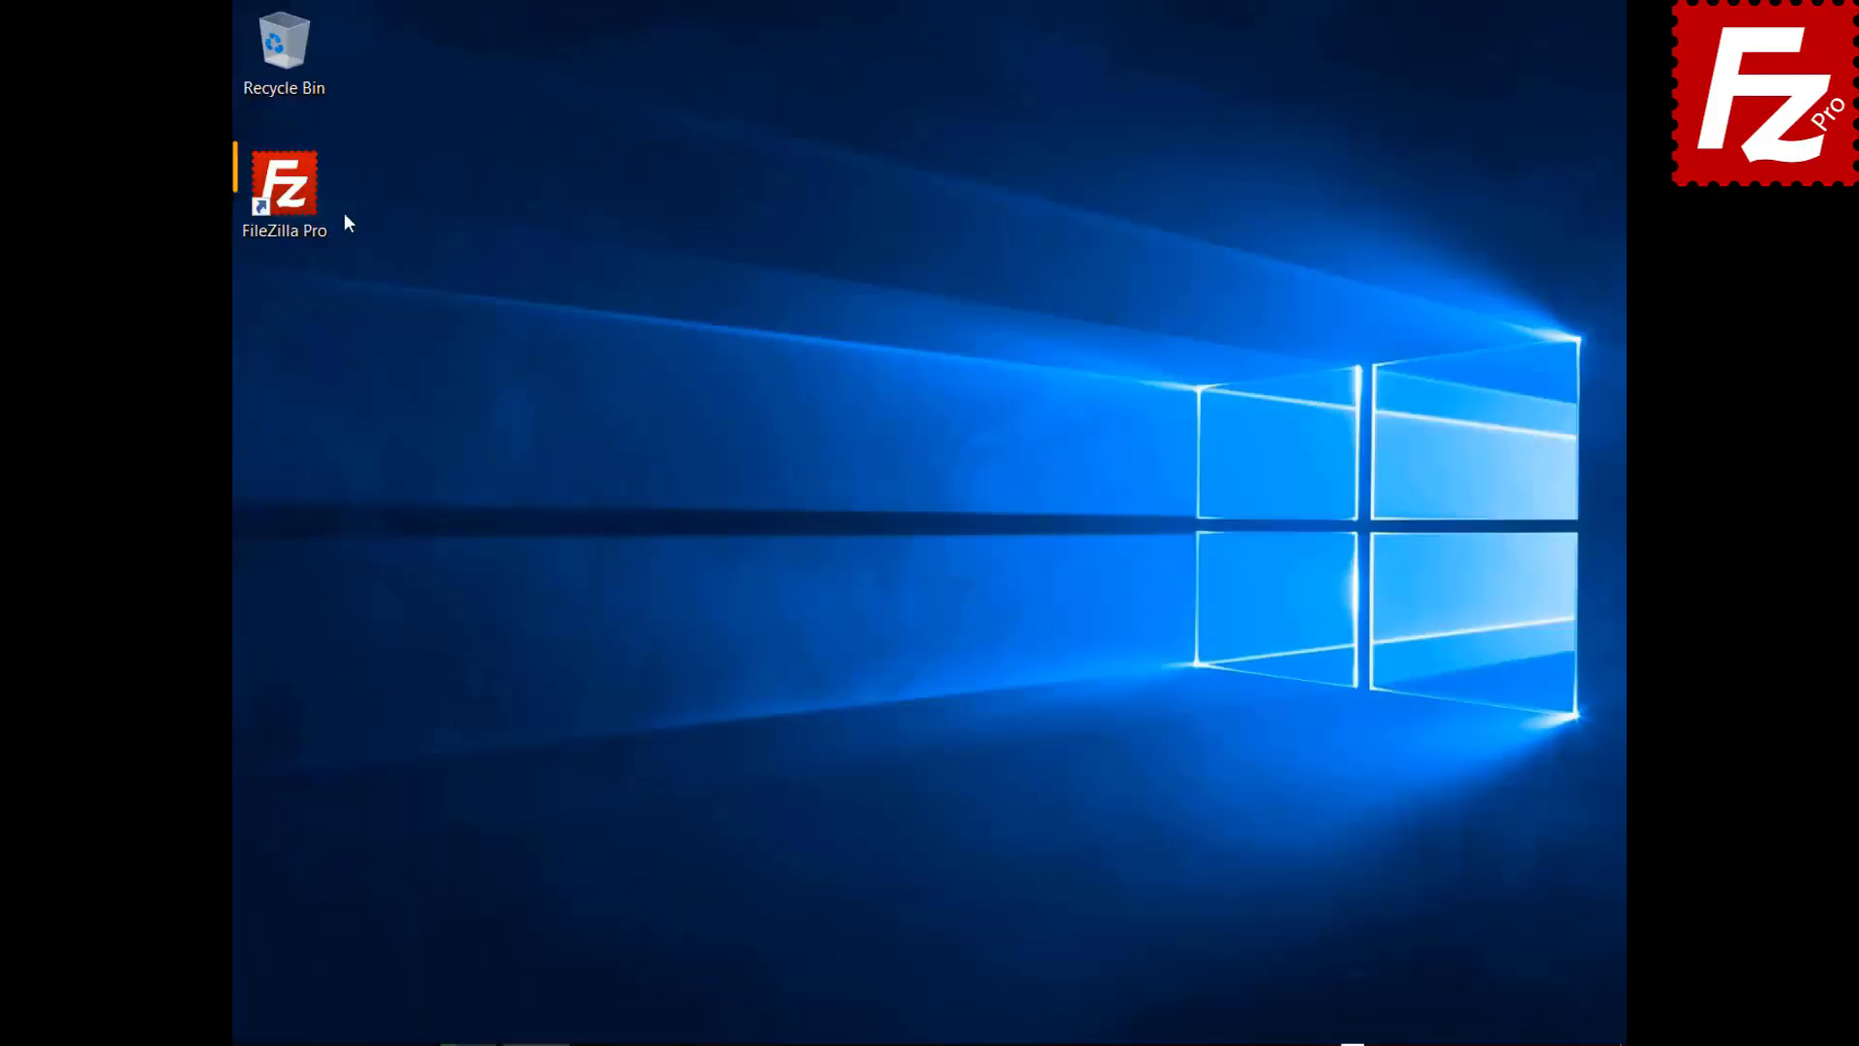
Launch FileZilla Pro, connect to FTP Tutorial, and open the local and remote website folders
double_click(305, 184)
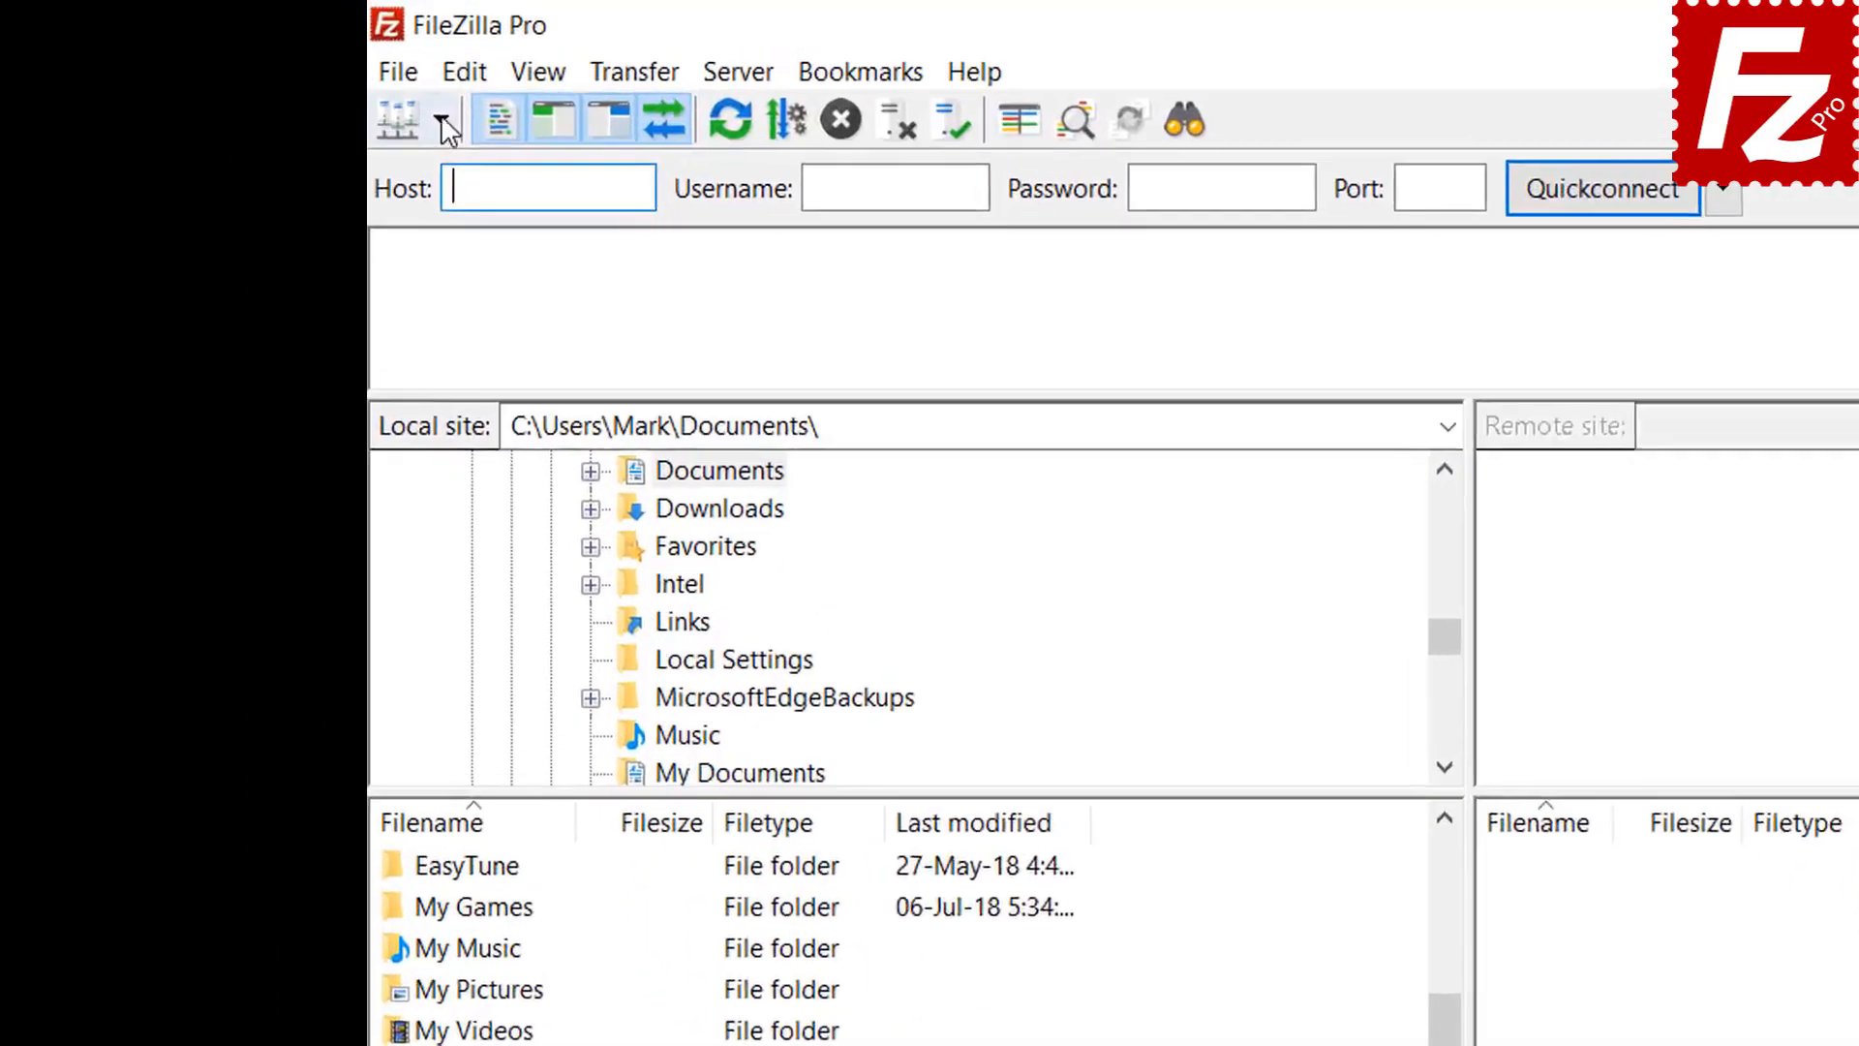
click(279, 76)
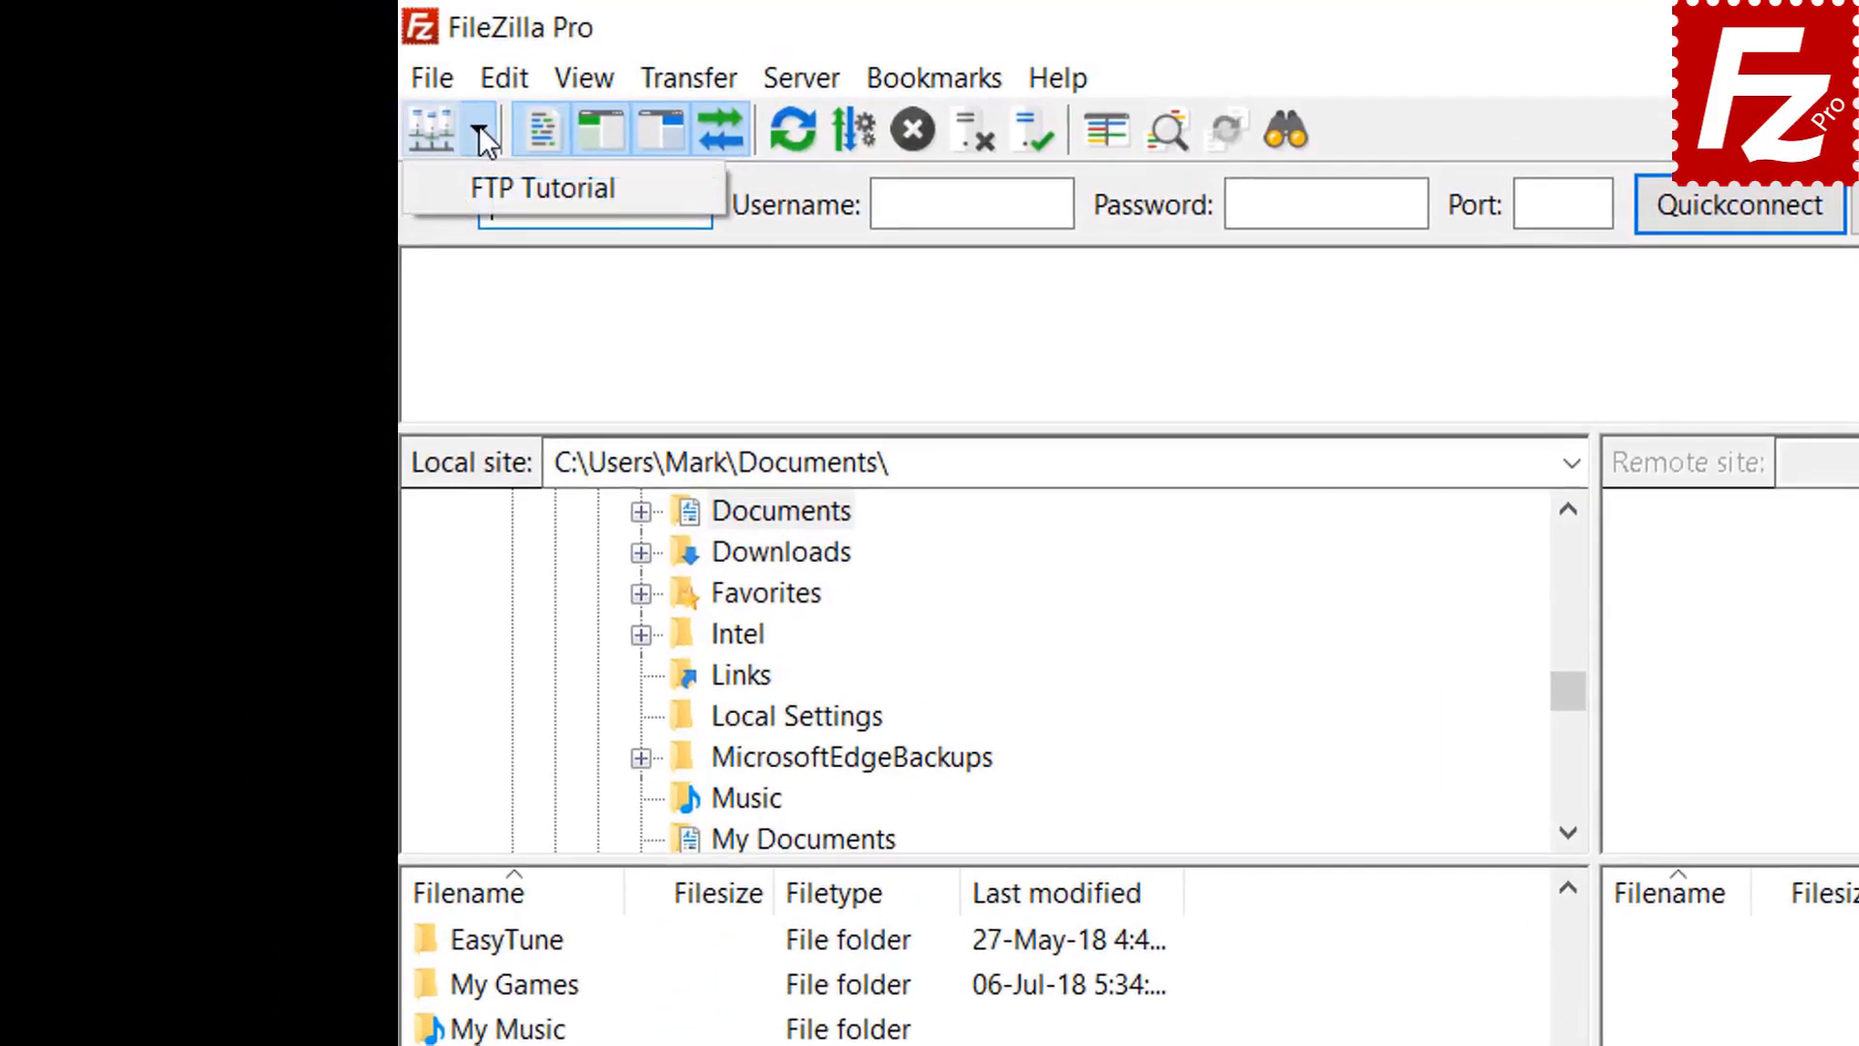
click(502, 186)
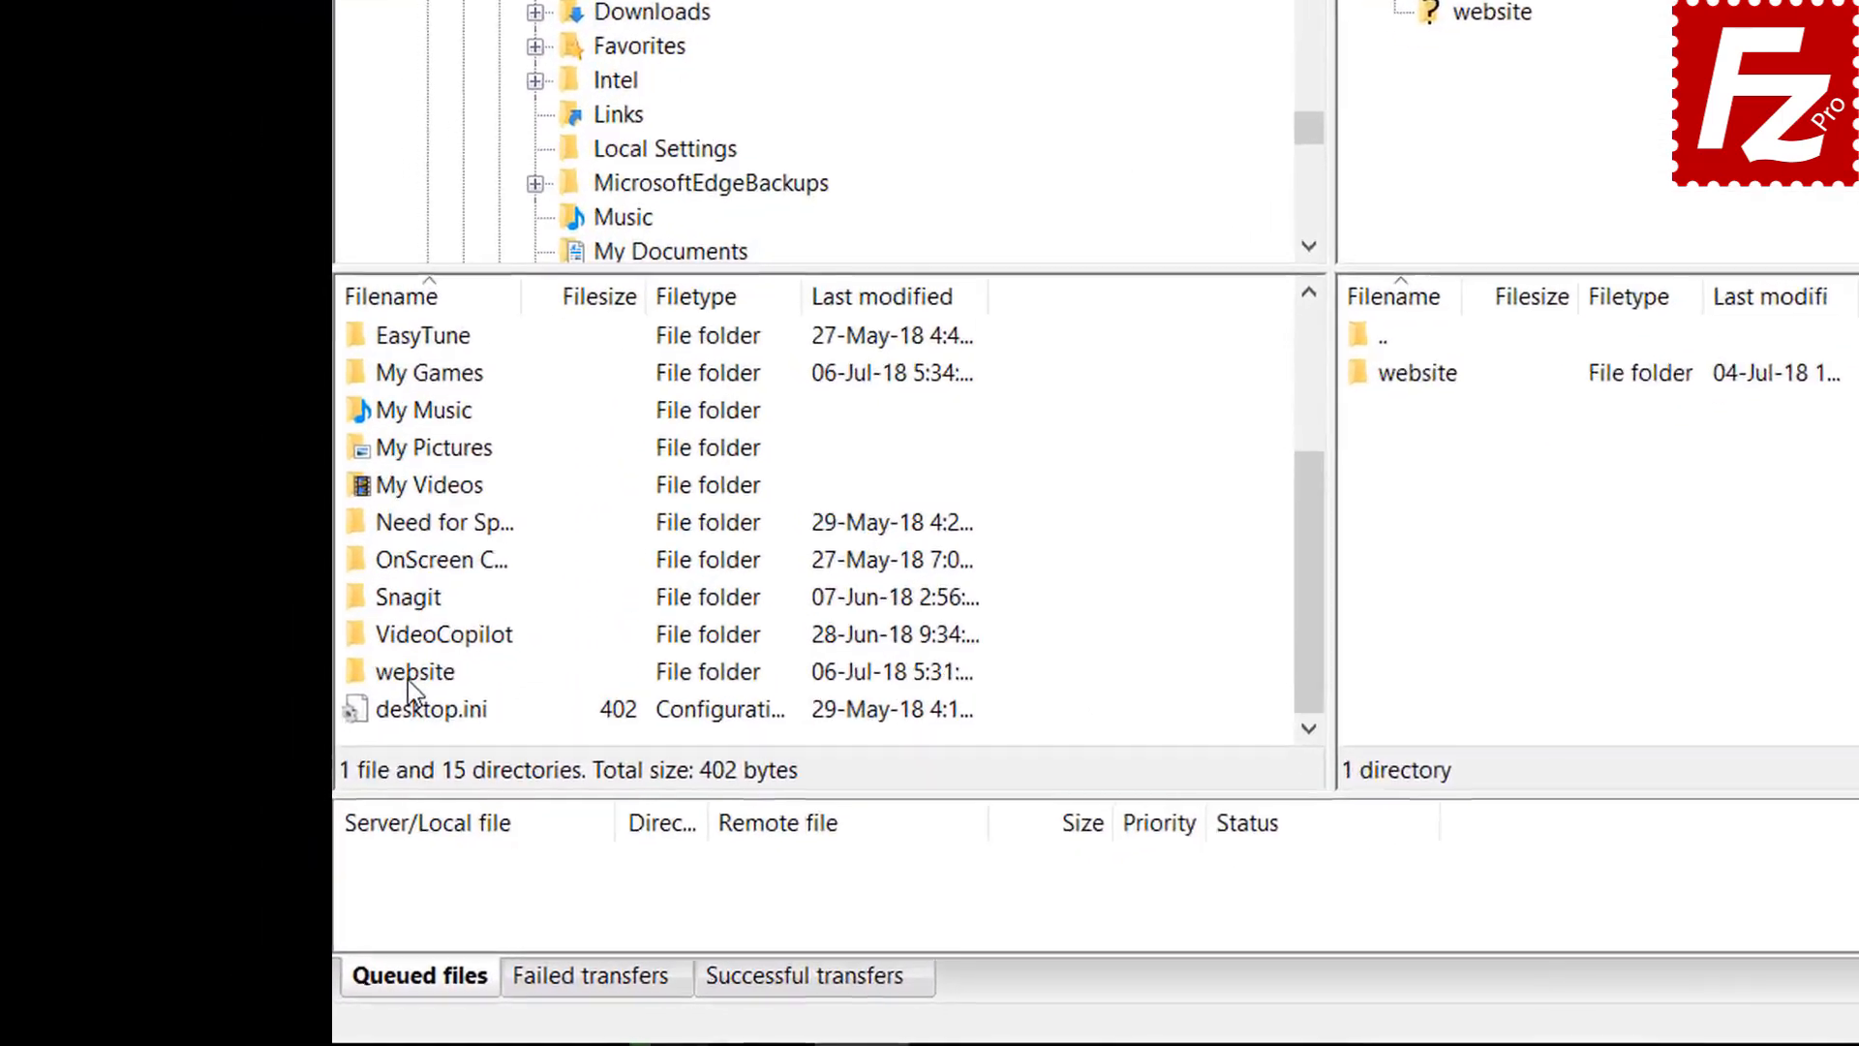
double_click(408, 680)
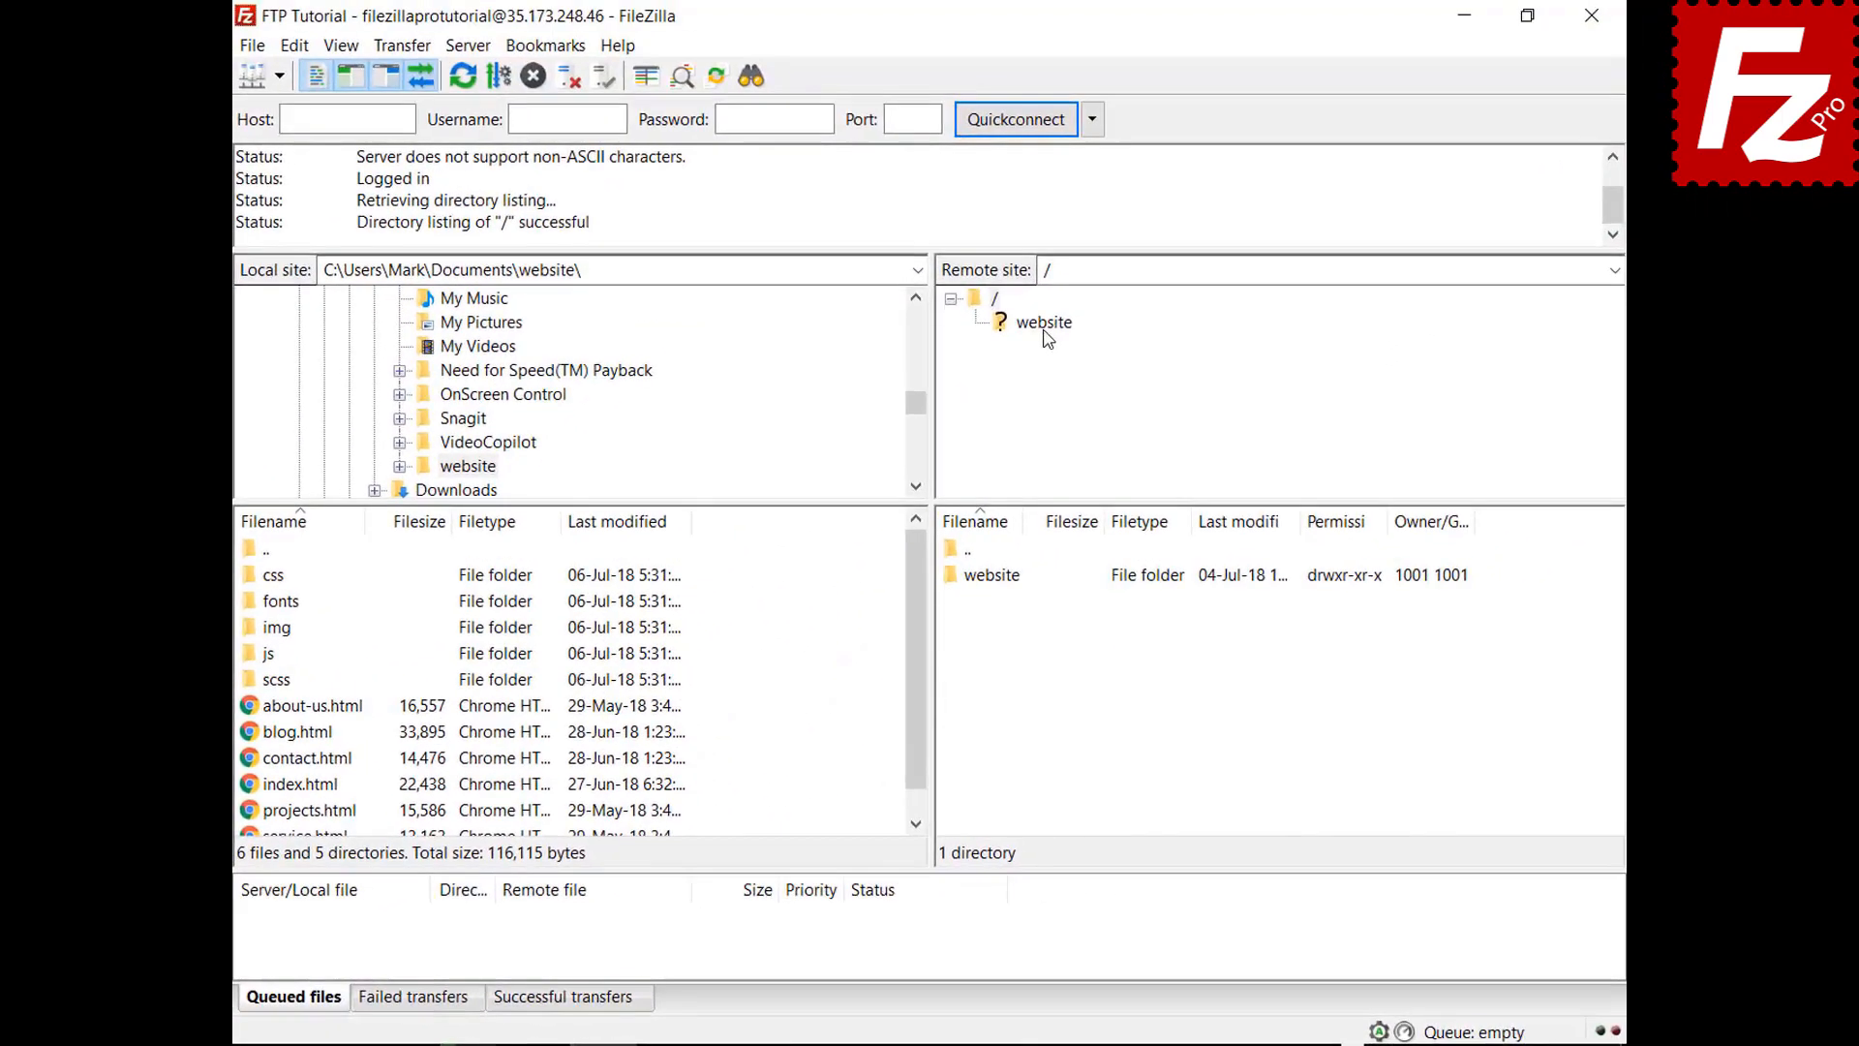
click(1045, 325)
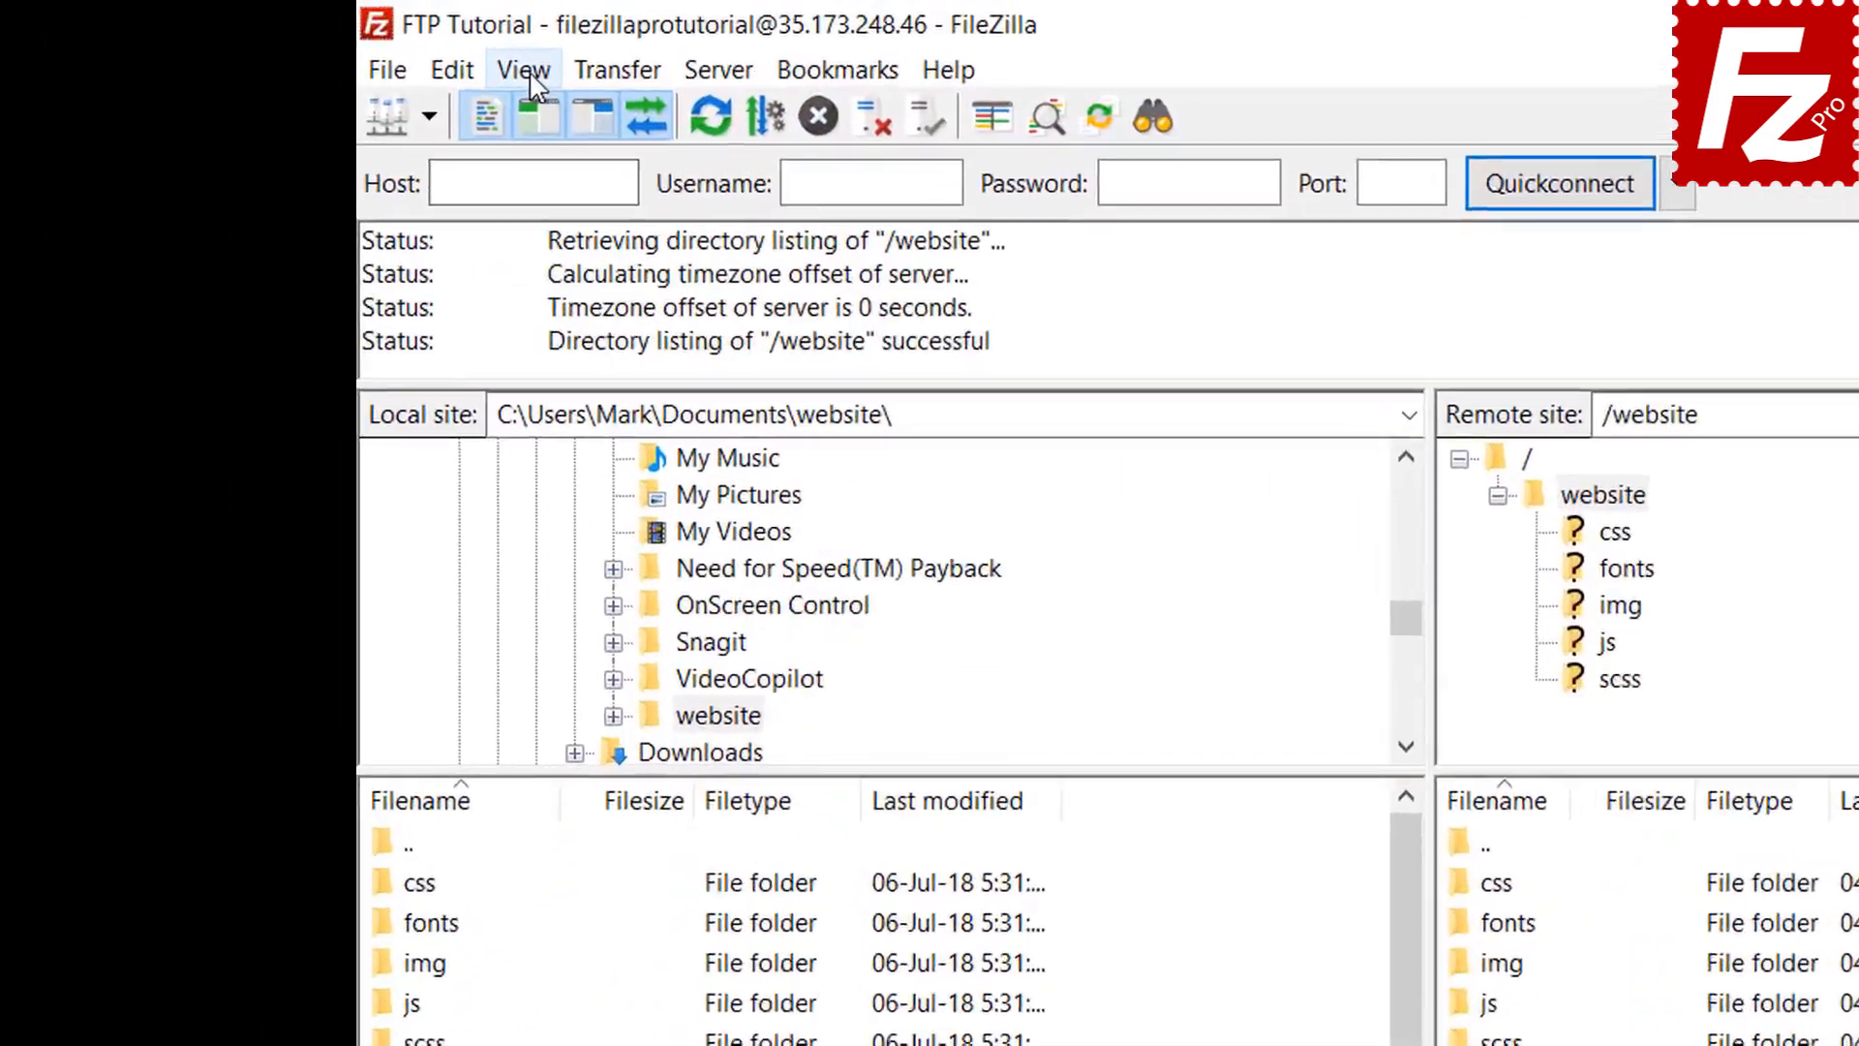
Enable directory comparison between the local and remote website folders
click(341, 46)
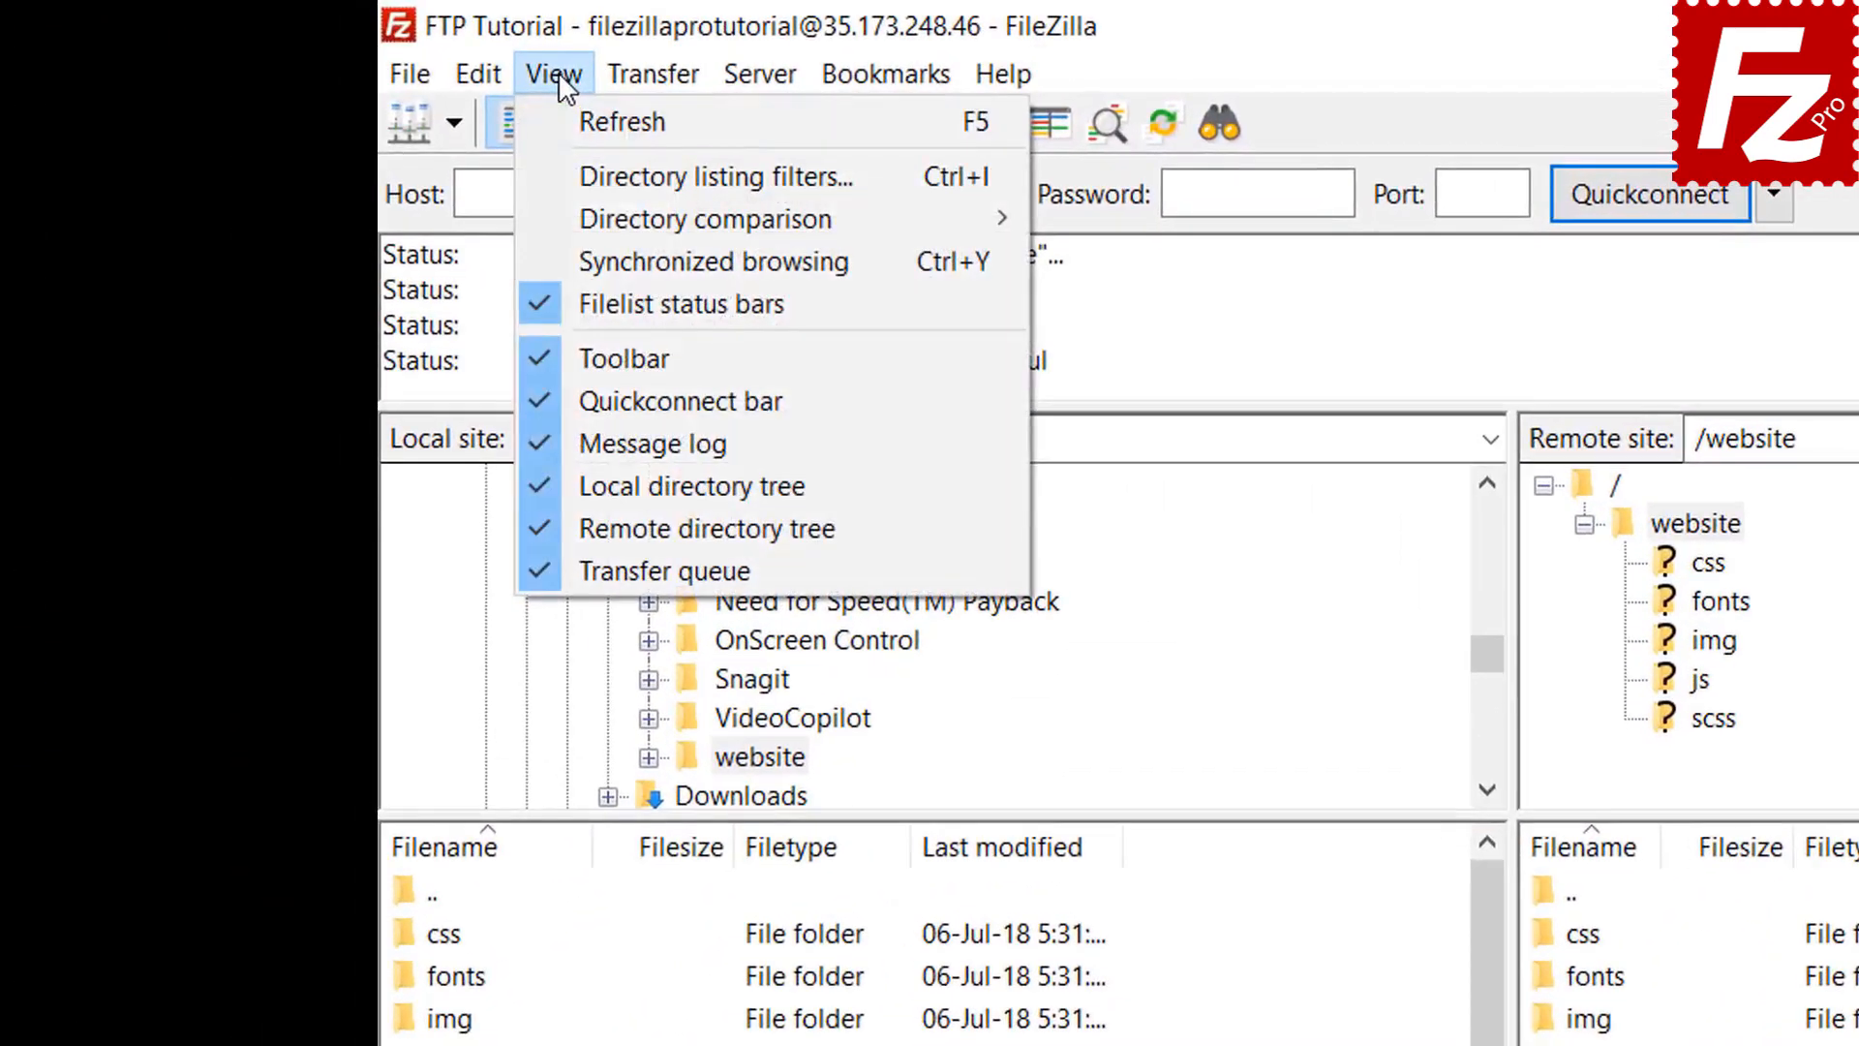
mouse_move(588, 209)
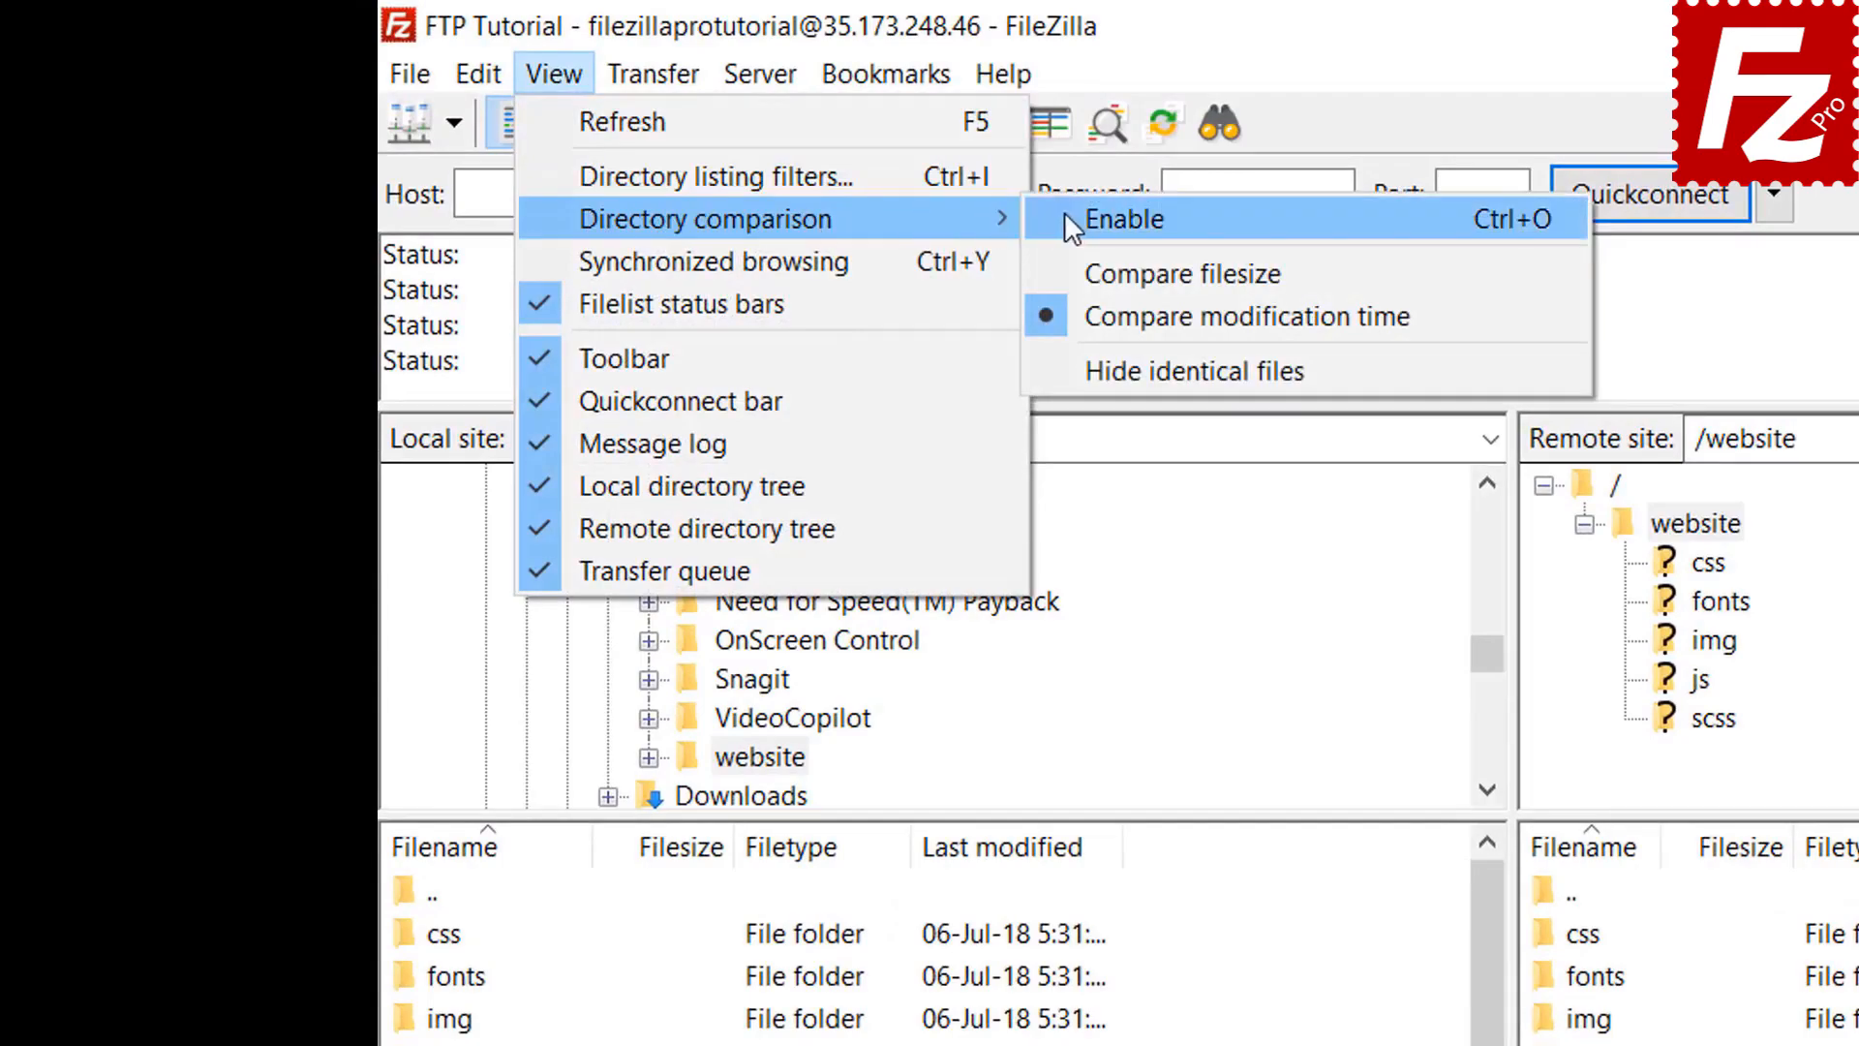
click(1065, 215)
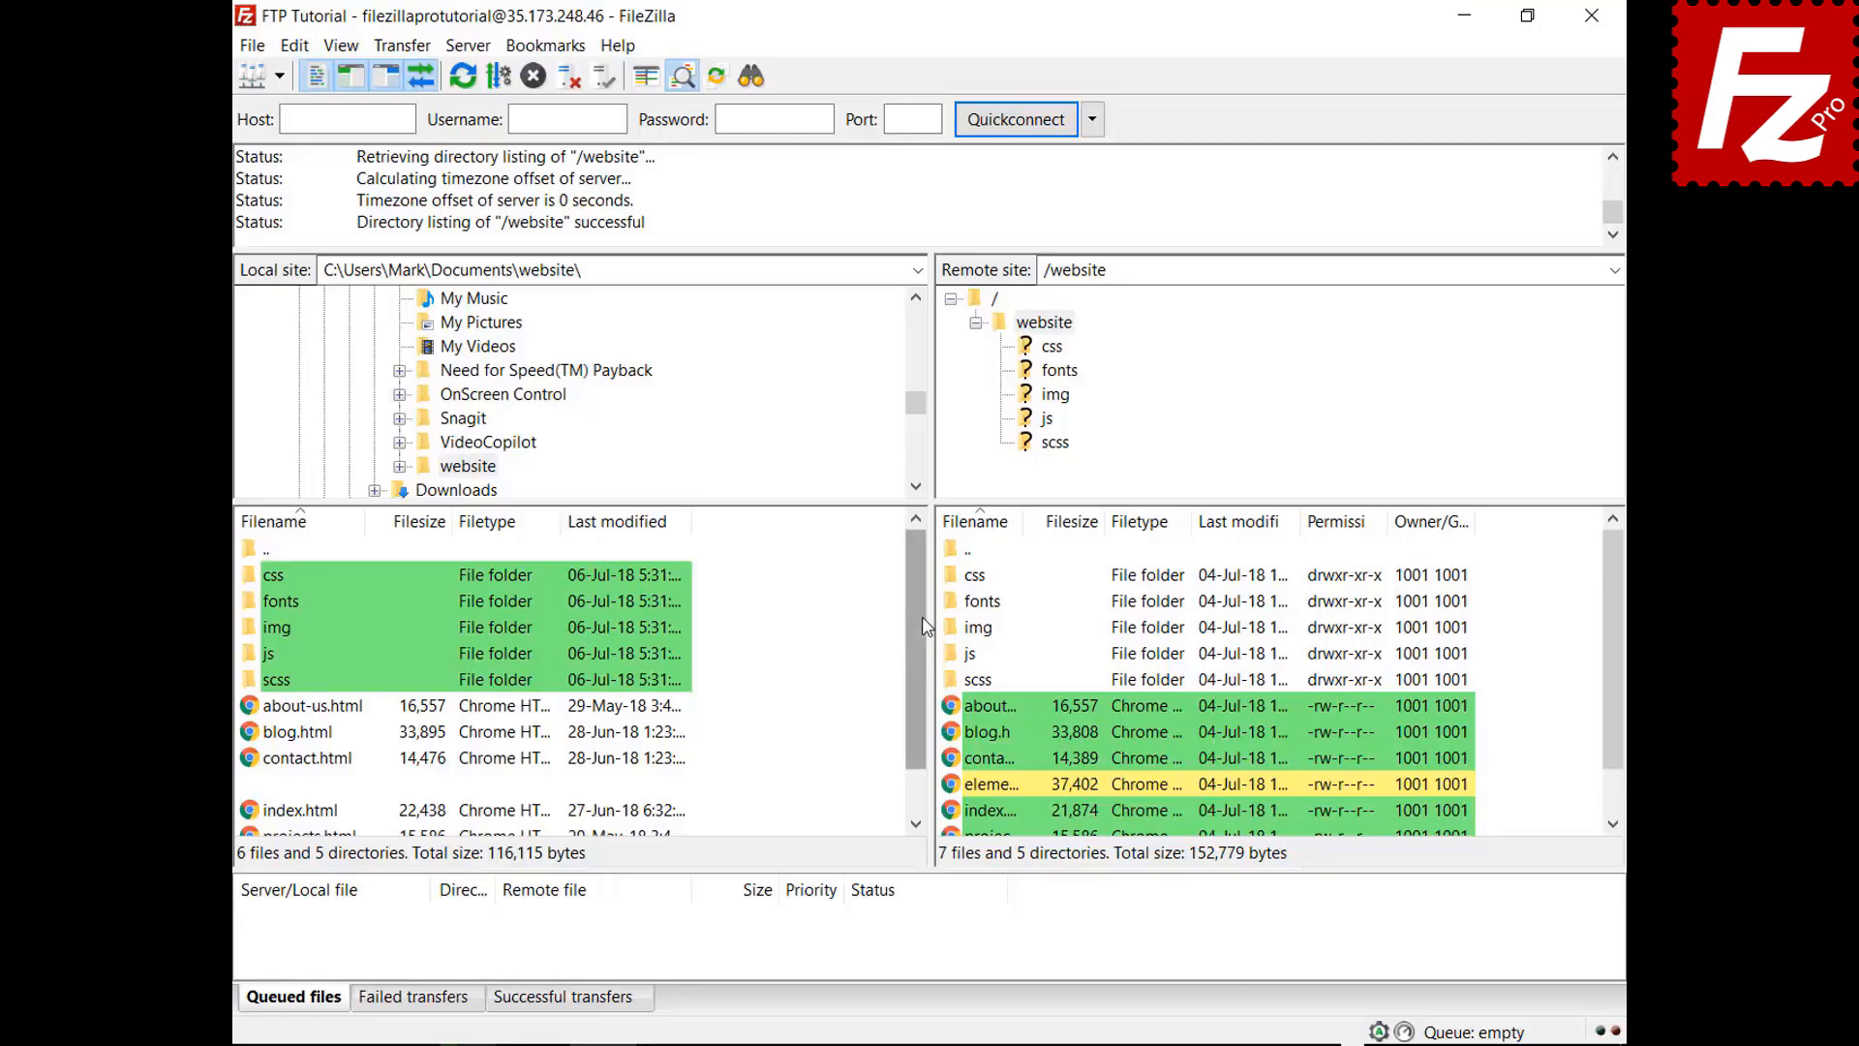
drag(920, 626, 918, 721)
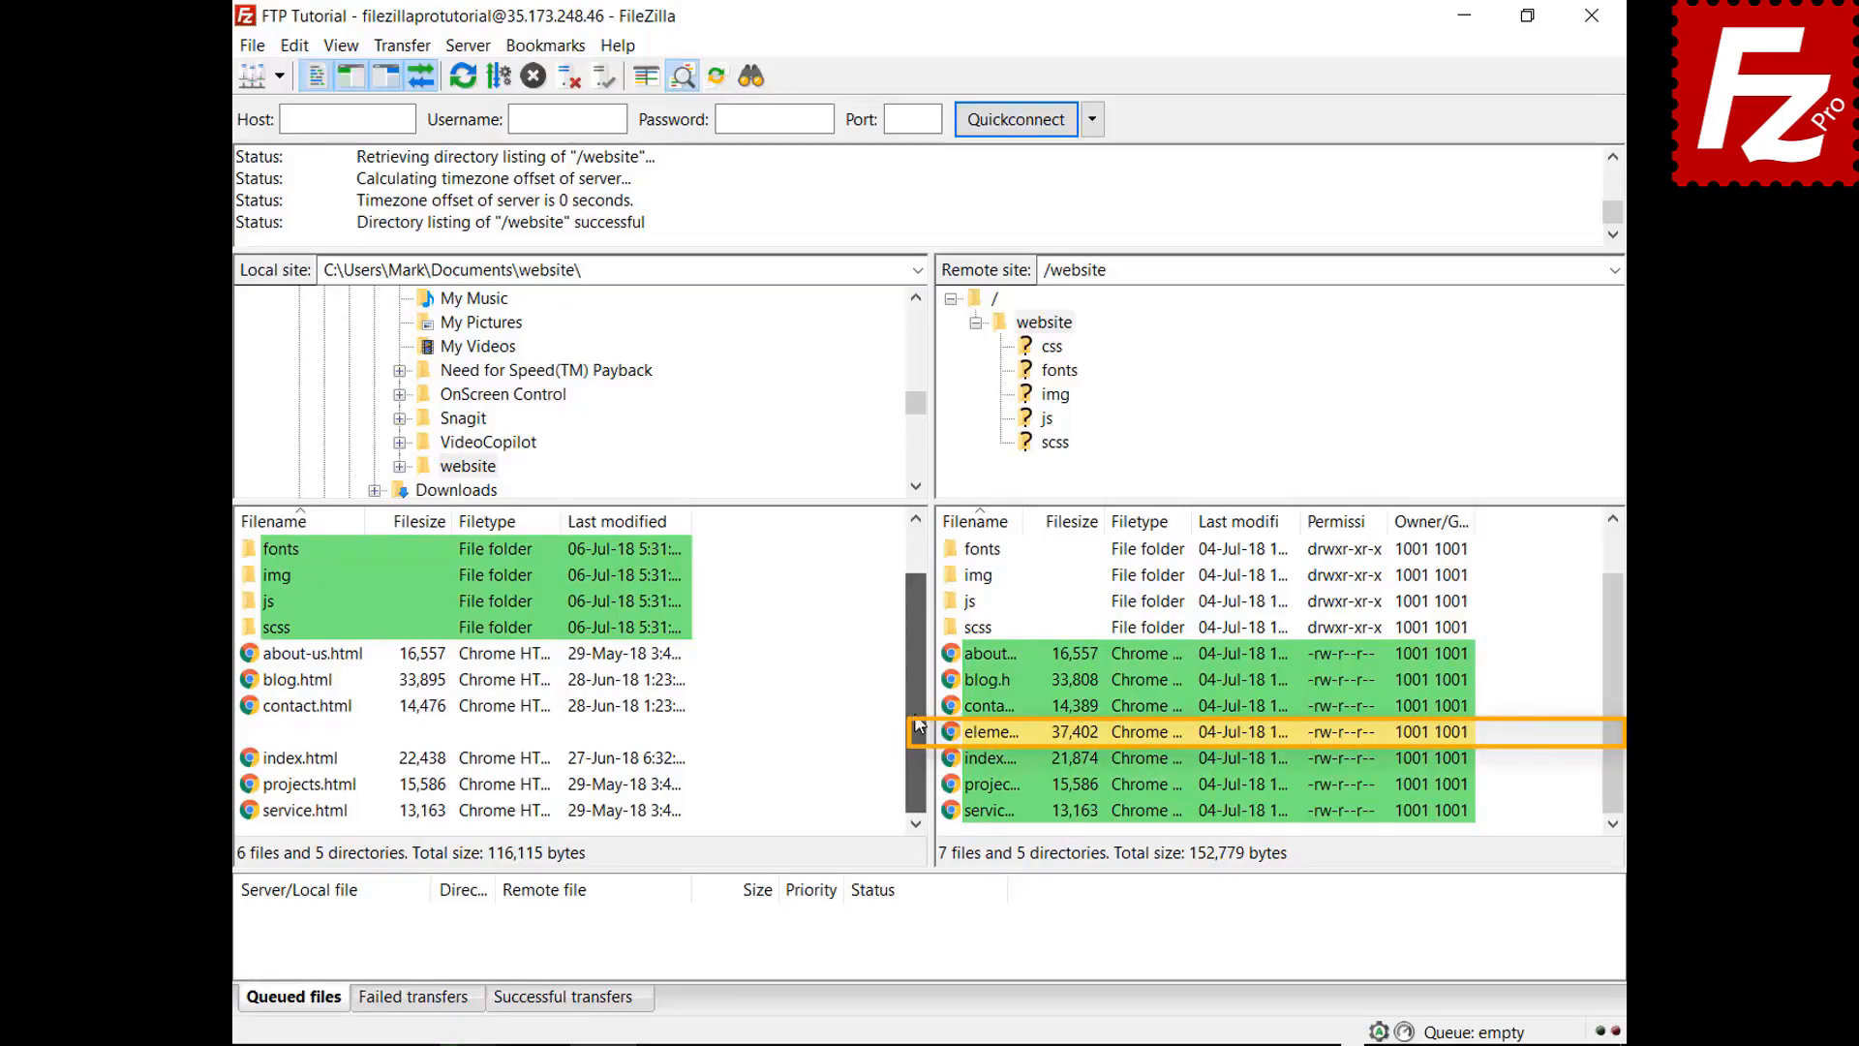
Switch directory comparison to file size and turn on synchronized browsing
click(340, 45)
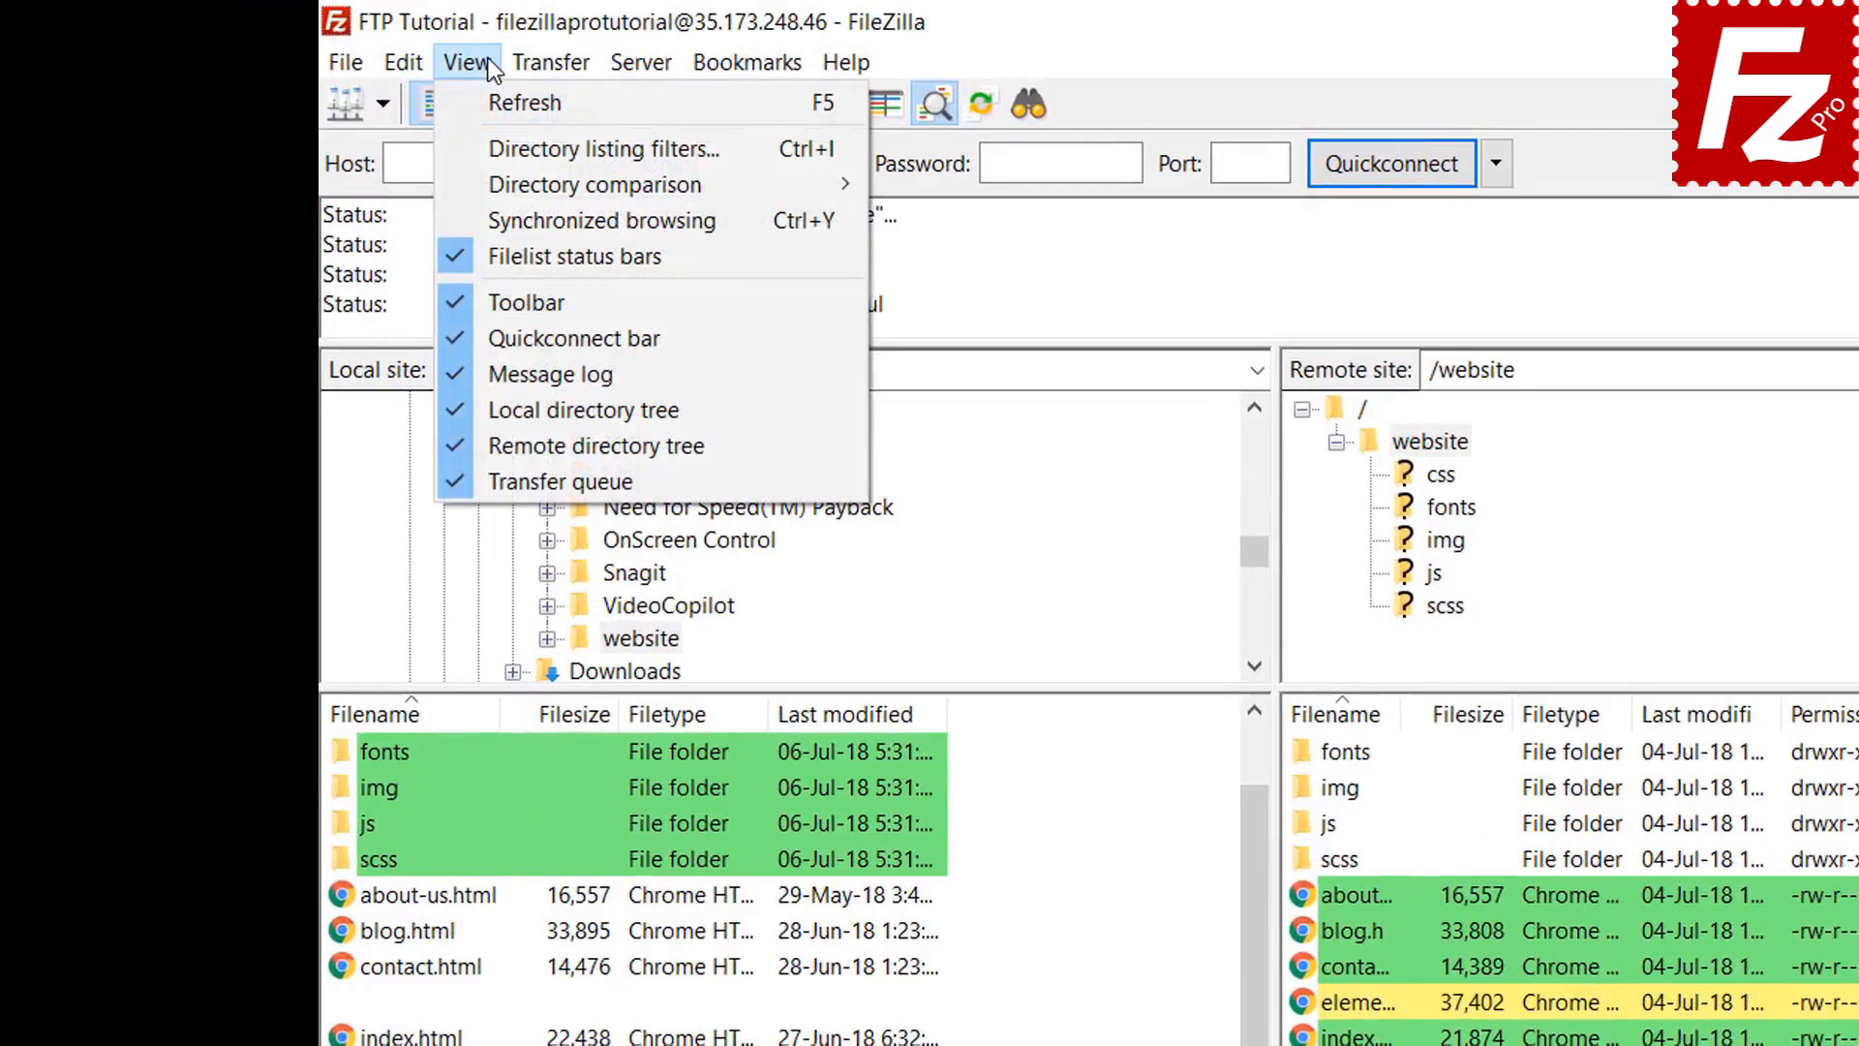
mouse_move(519, 182)
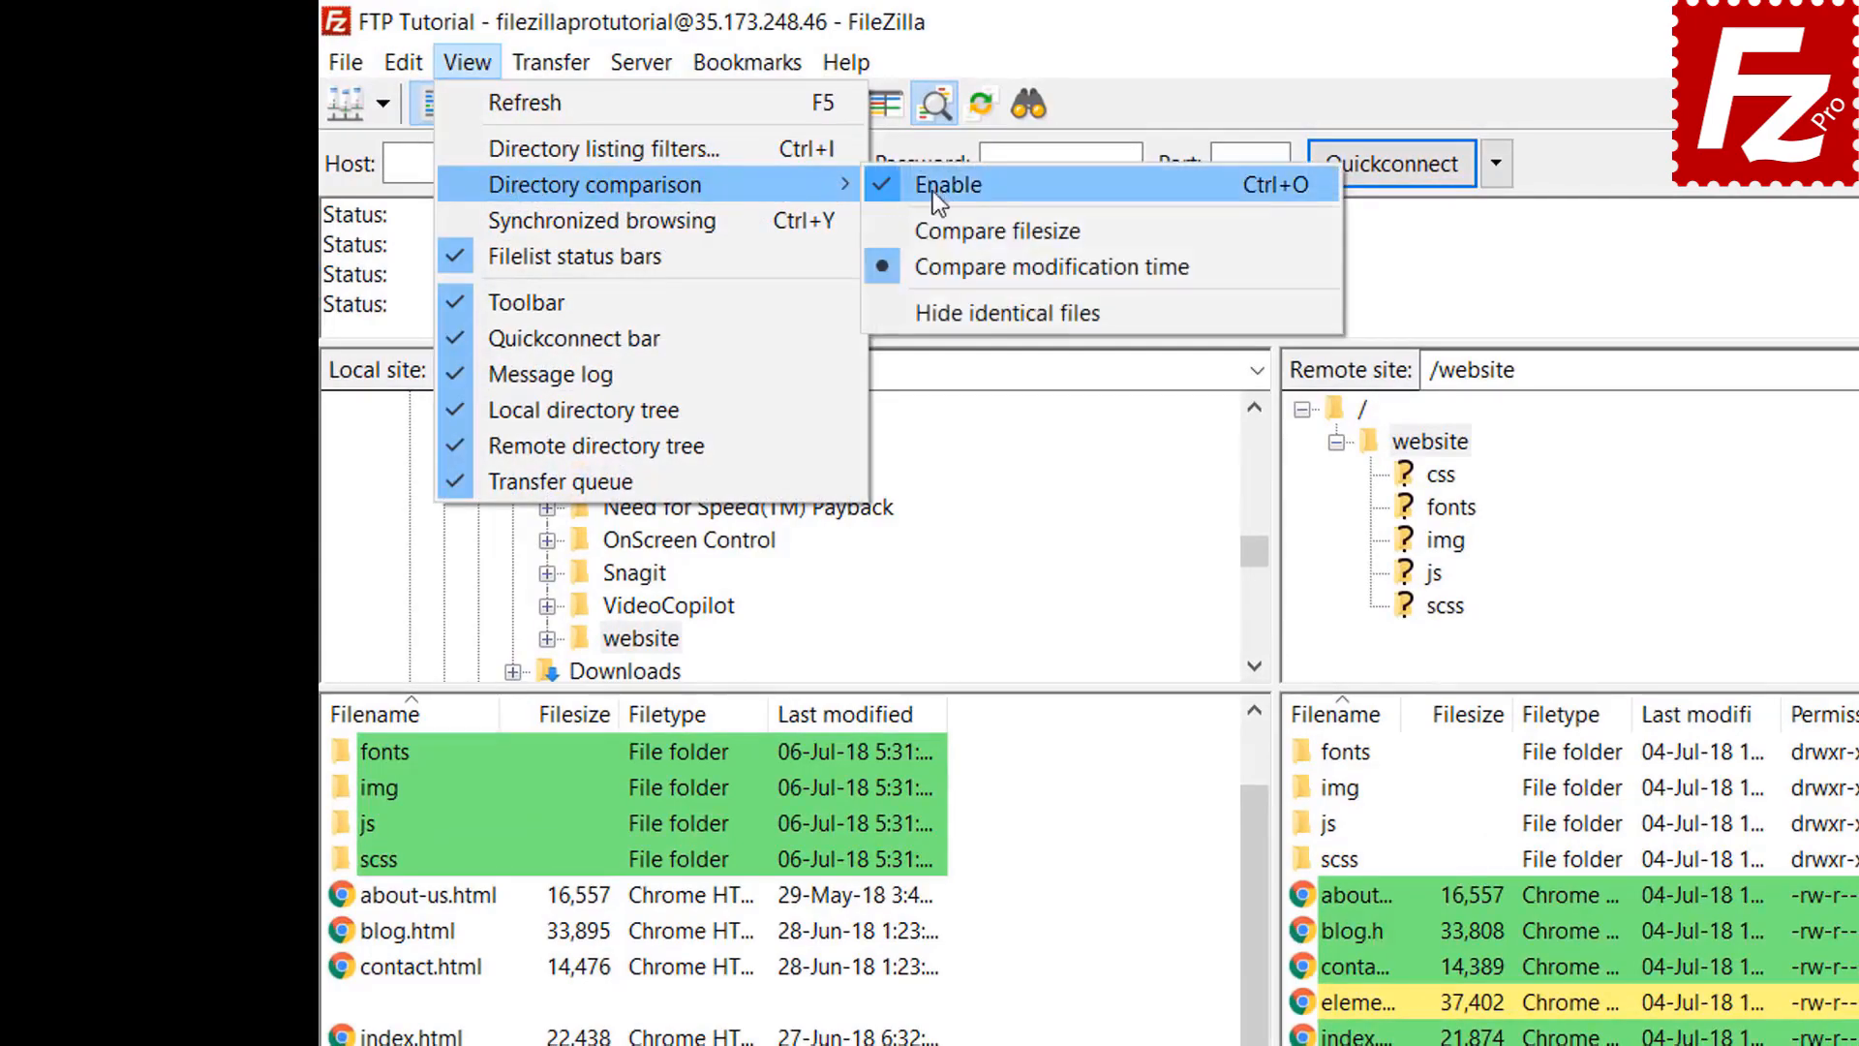
click(988, 229)
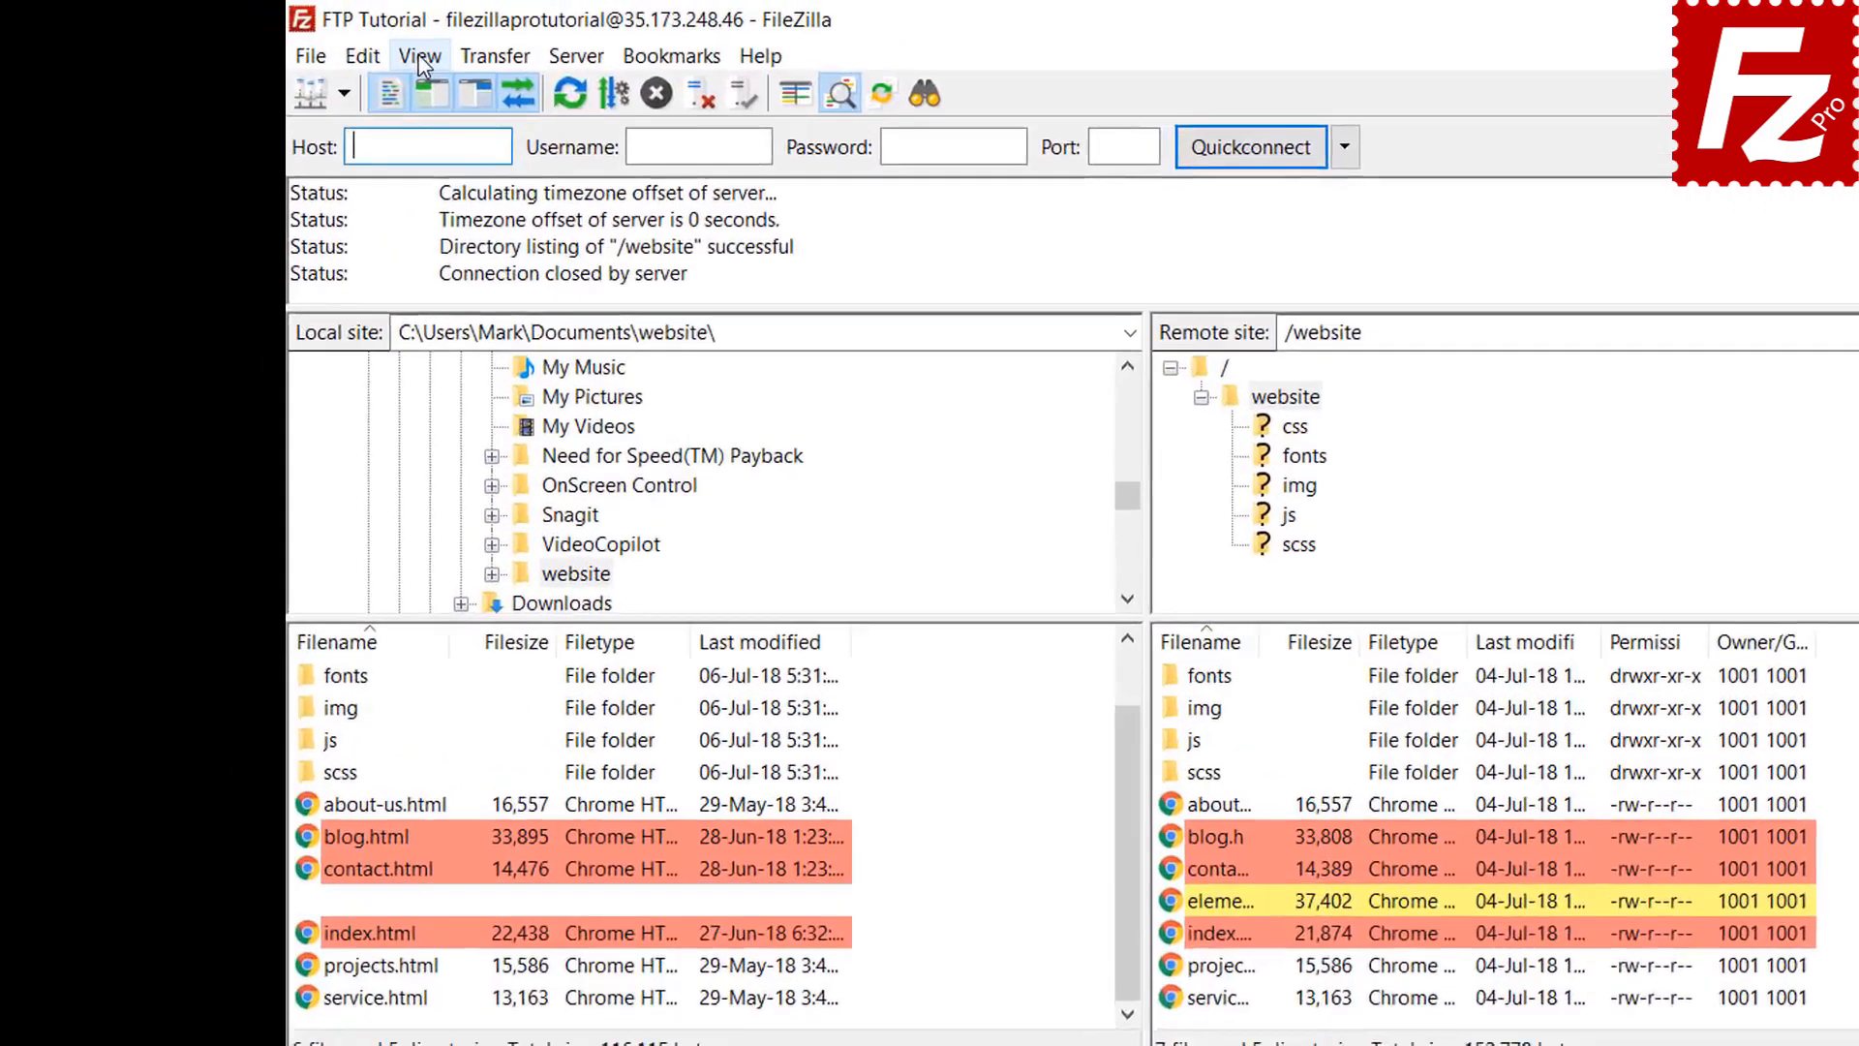
click(340, 45)
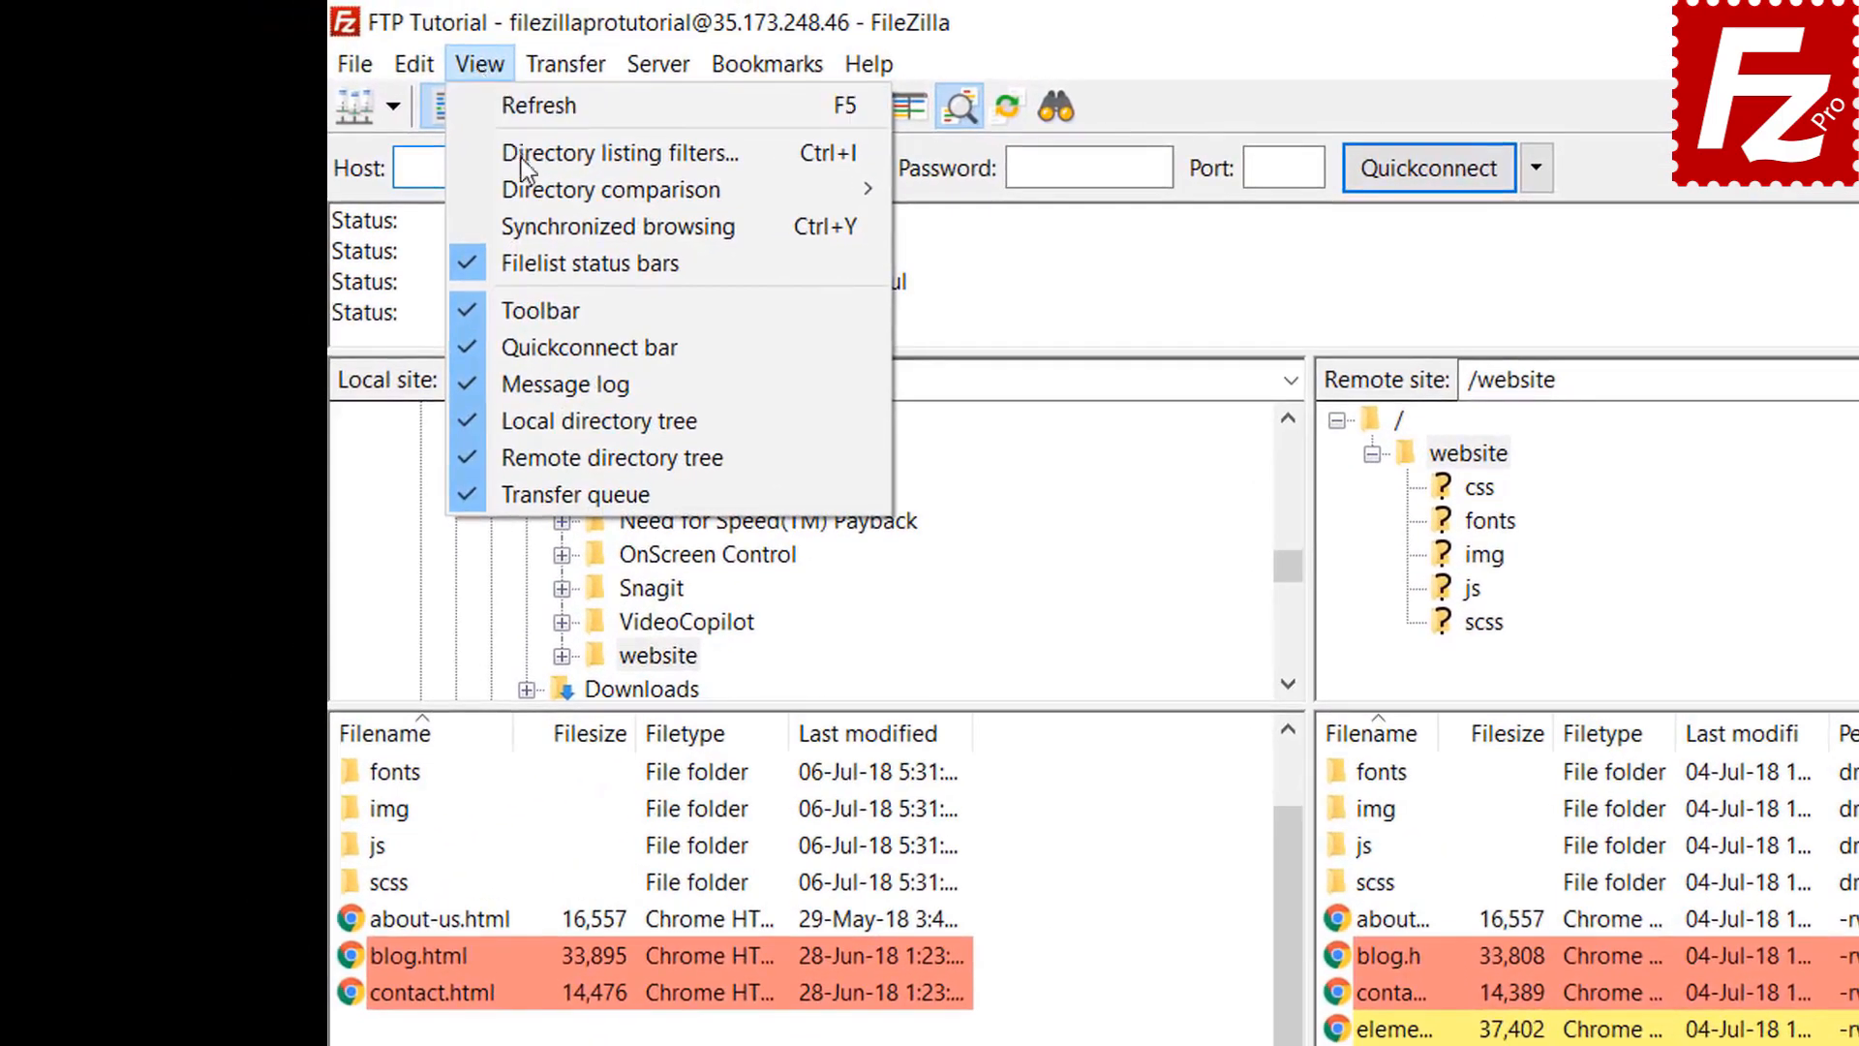
click(536, 221)
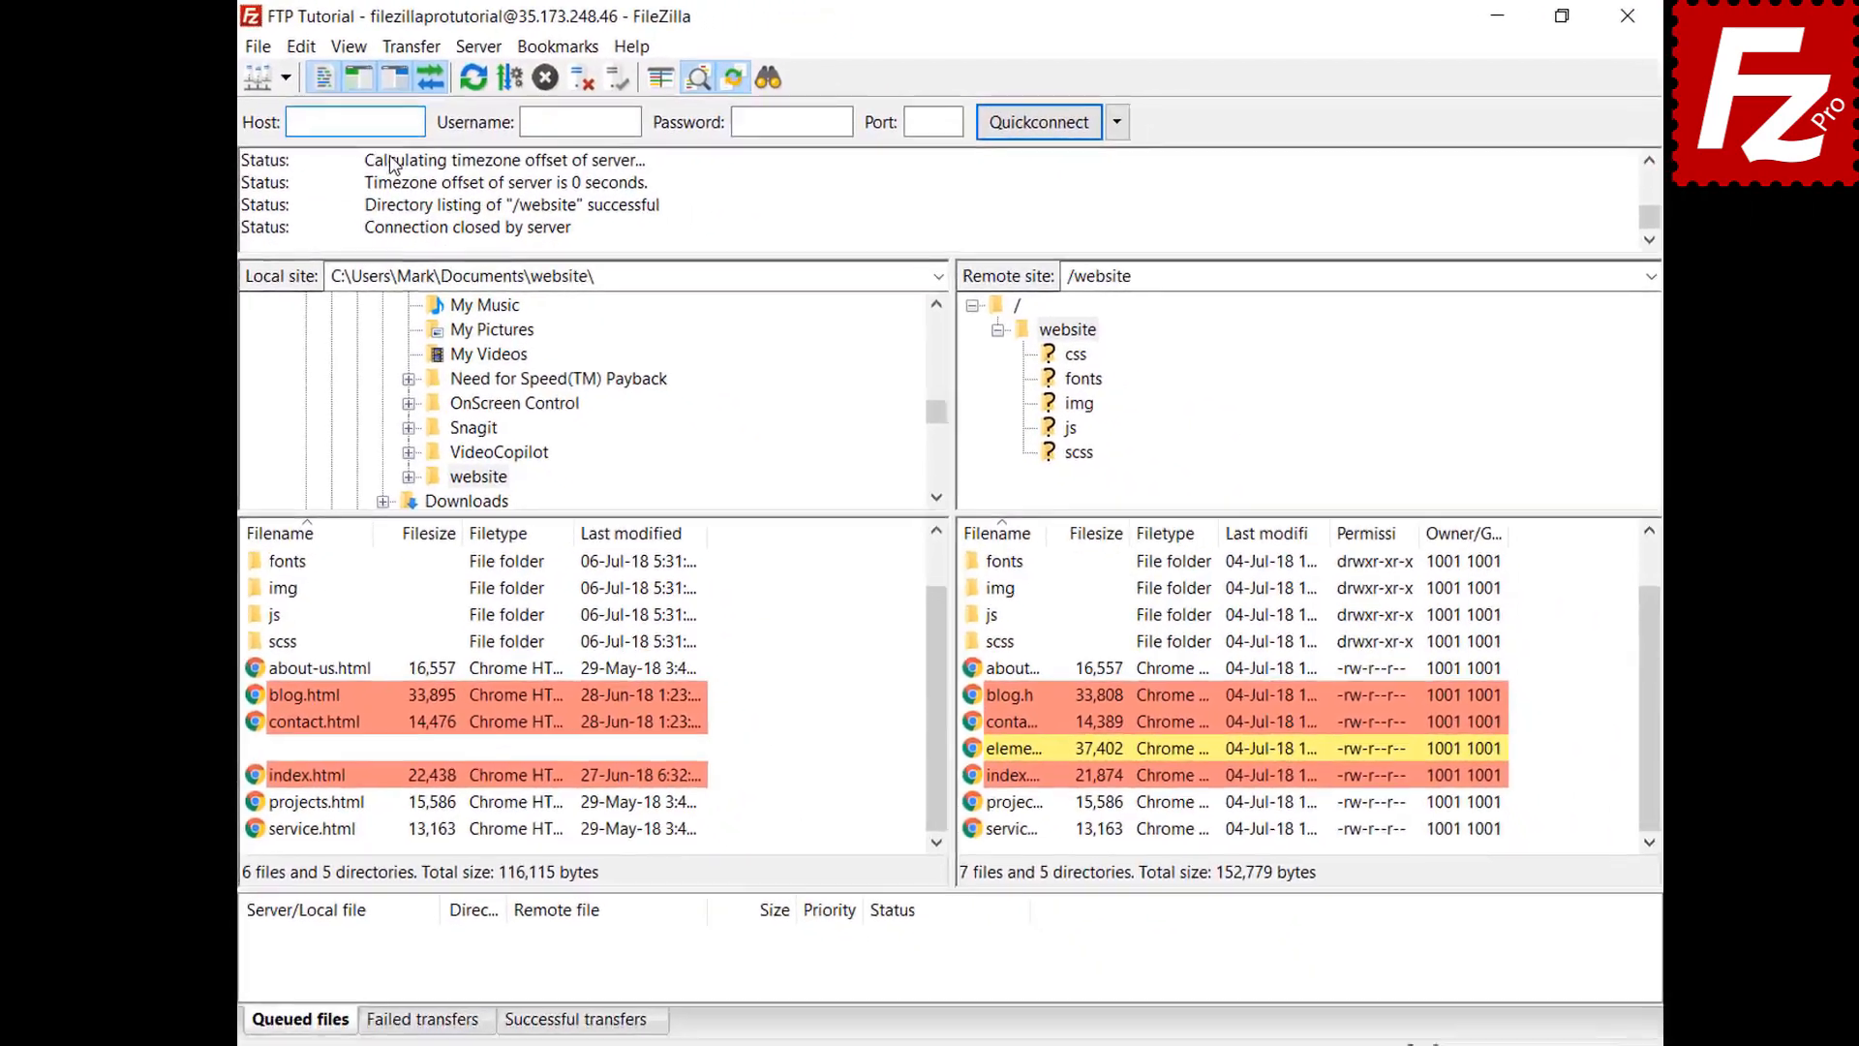
Select the local css folder and open the remote img folder
click(282, 590)
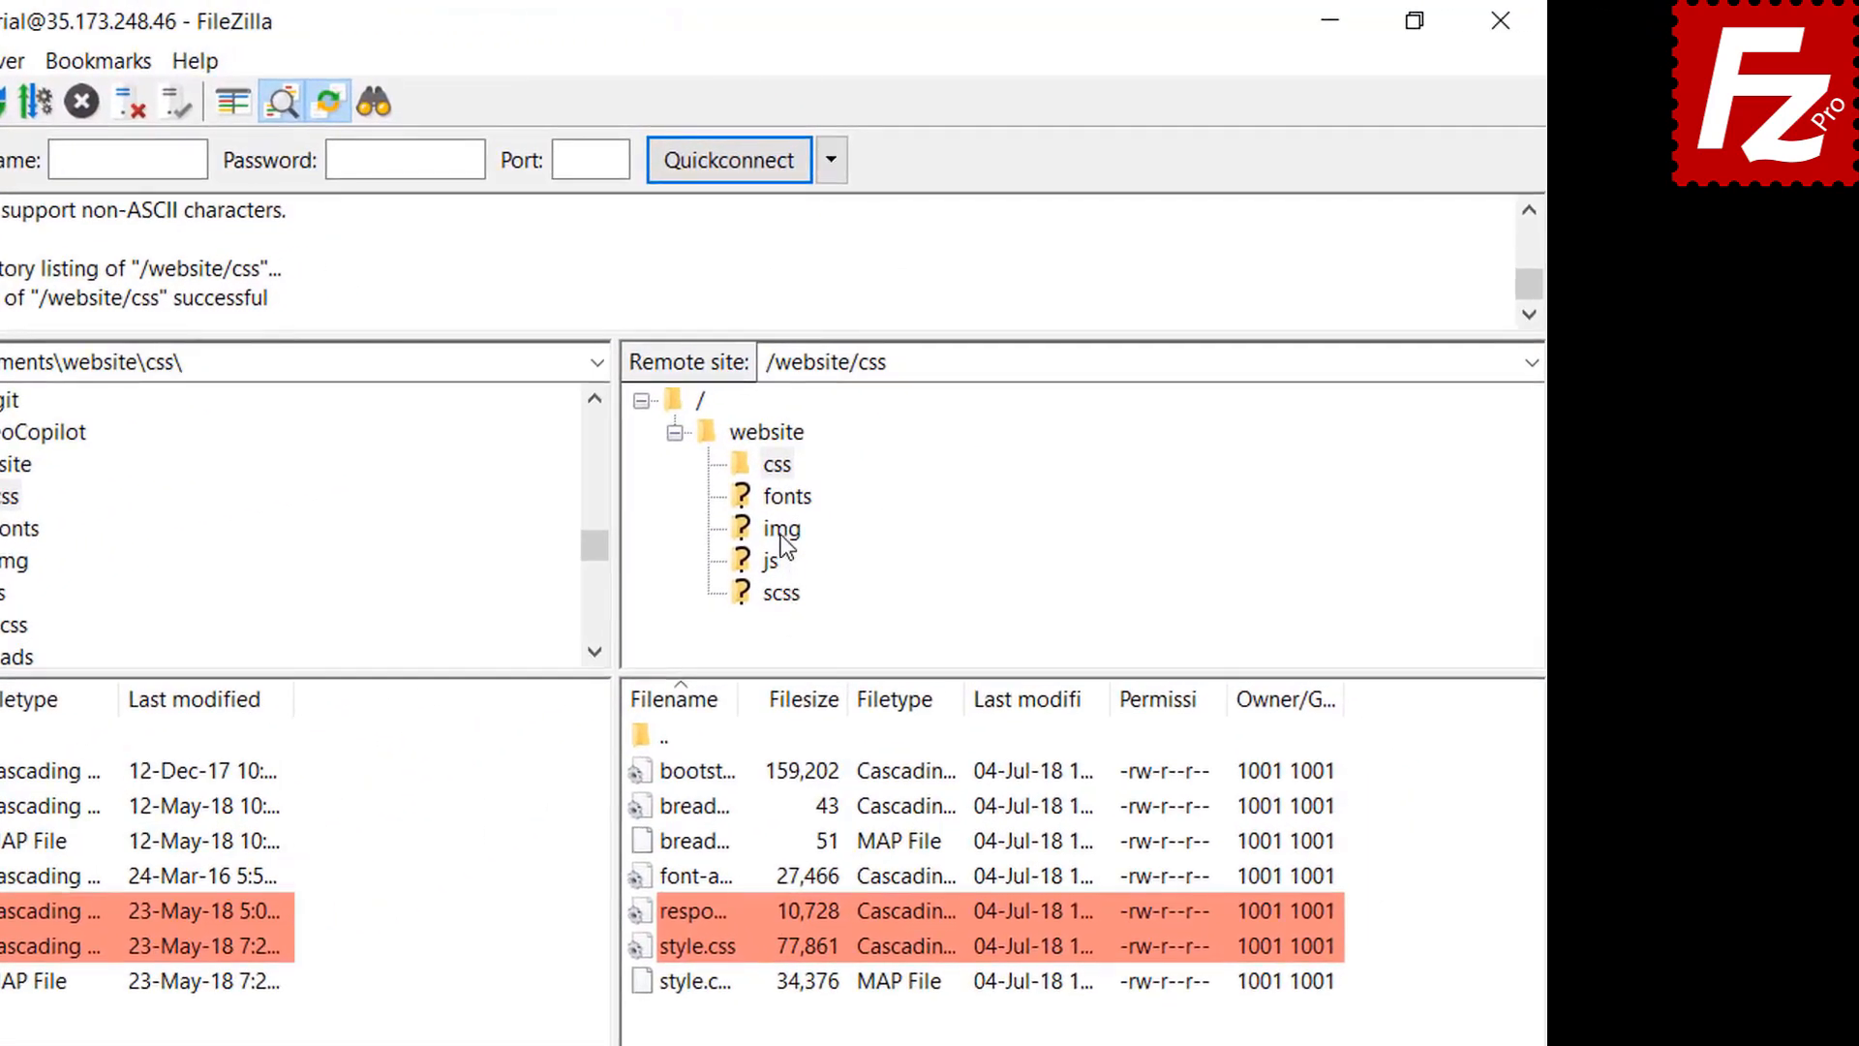
click(780, 532)
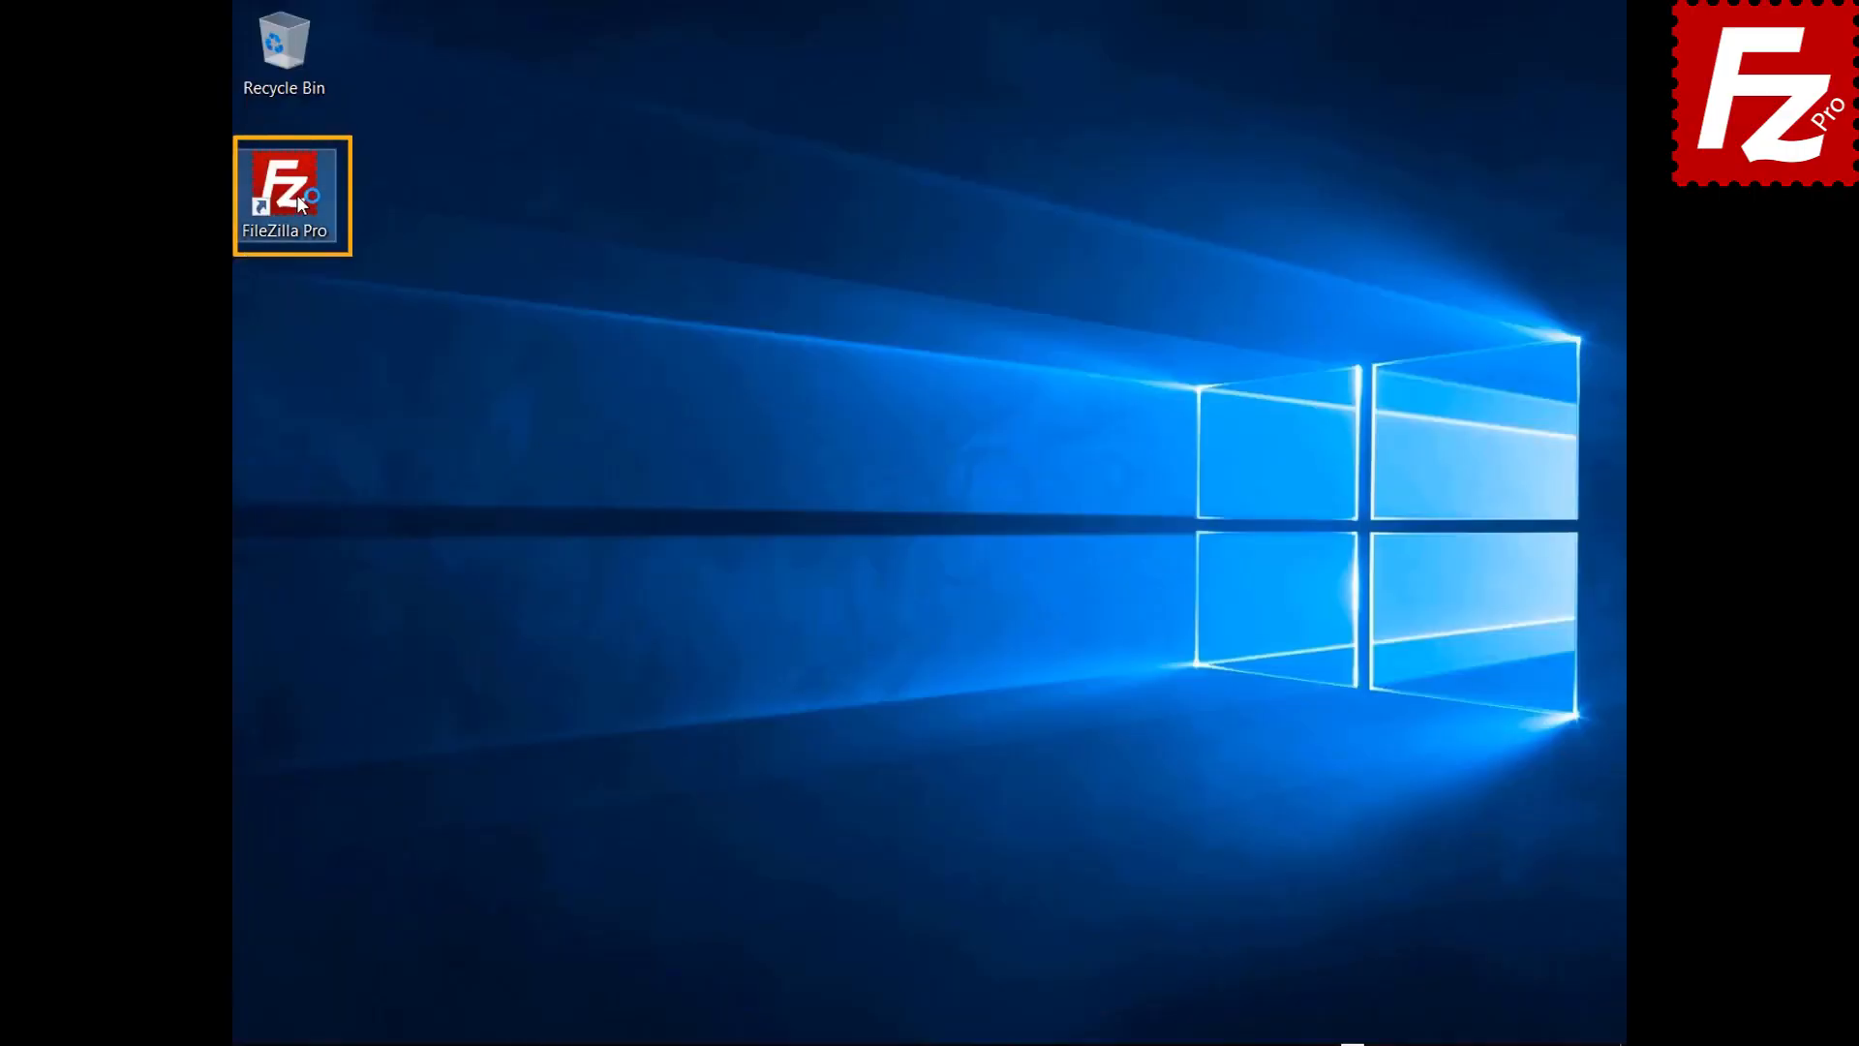
Relaunch FileZilla Pro, connect to FTP Tutorial, and open Construction Project on both sides
double_click(298, 201)
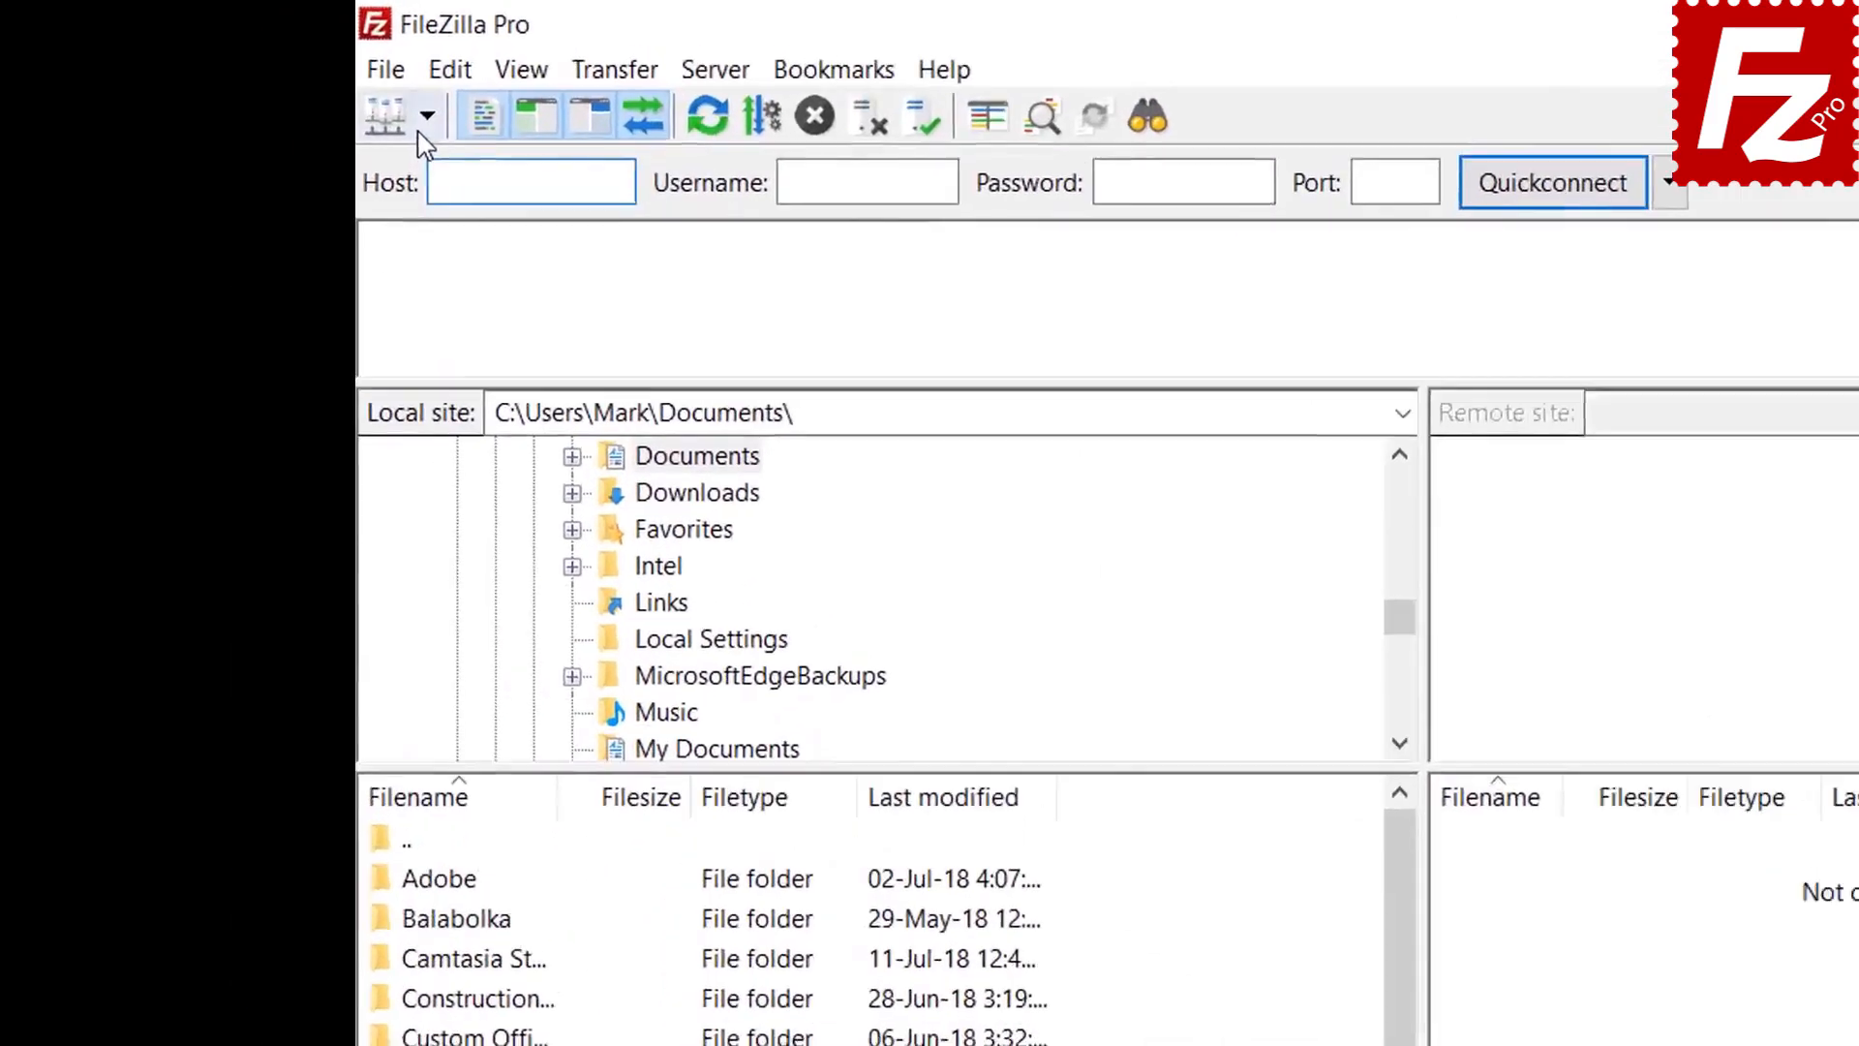
click(278, 76)
click(449, 167)
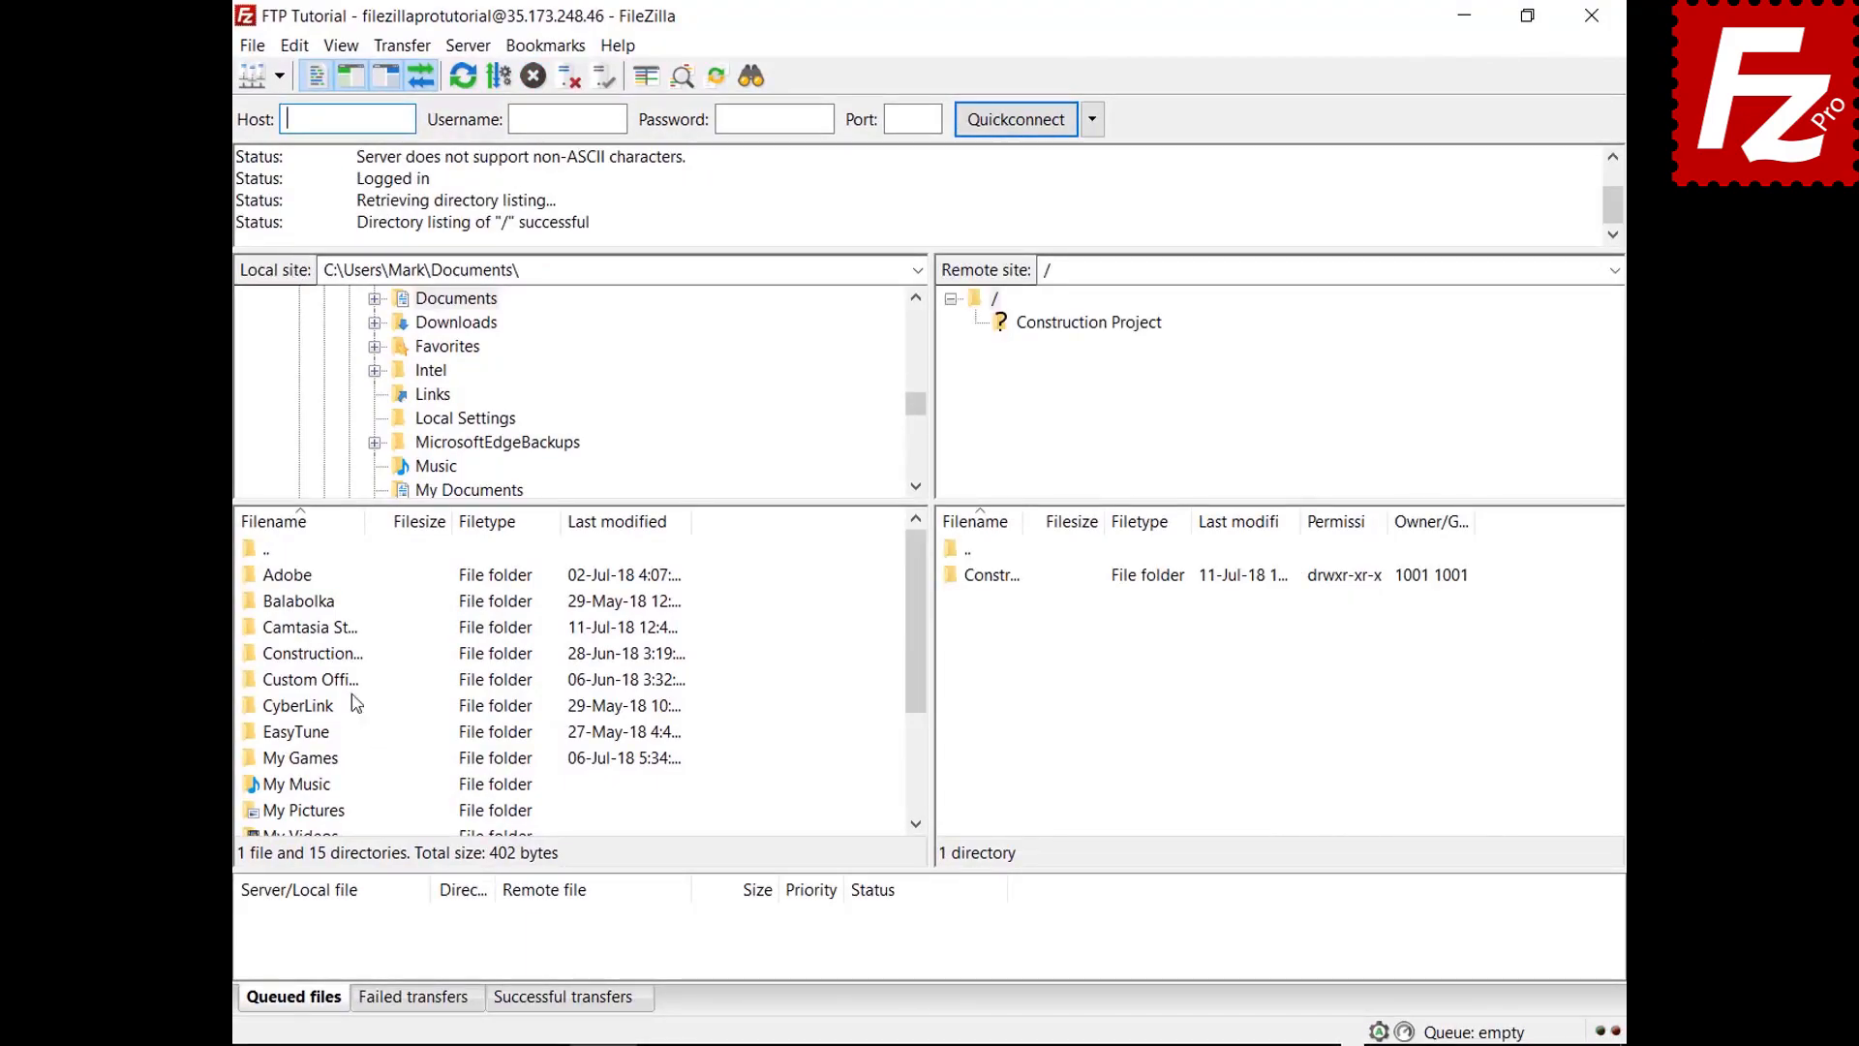
double_click(334, 655)
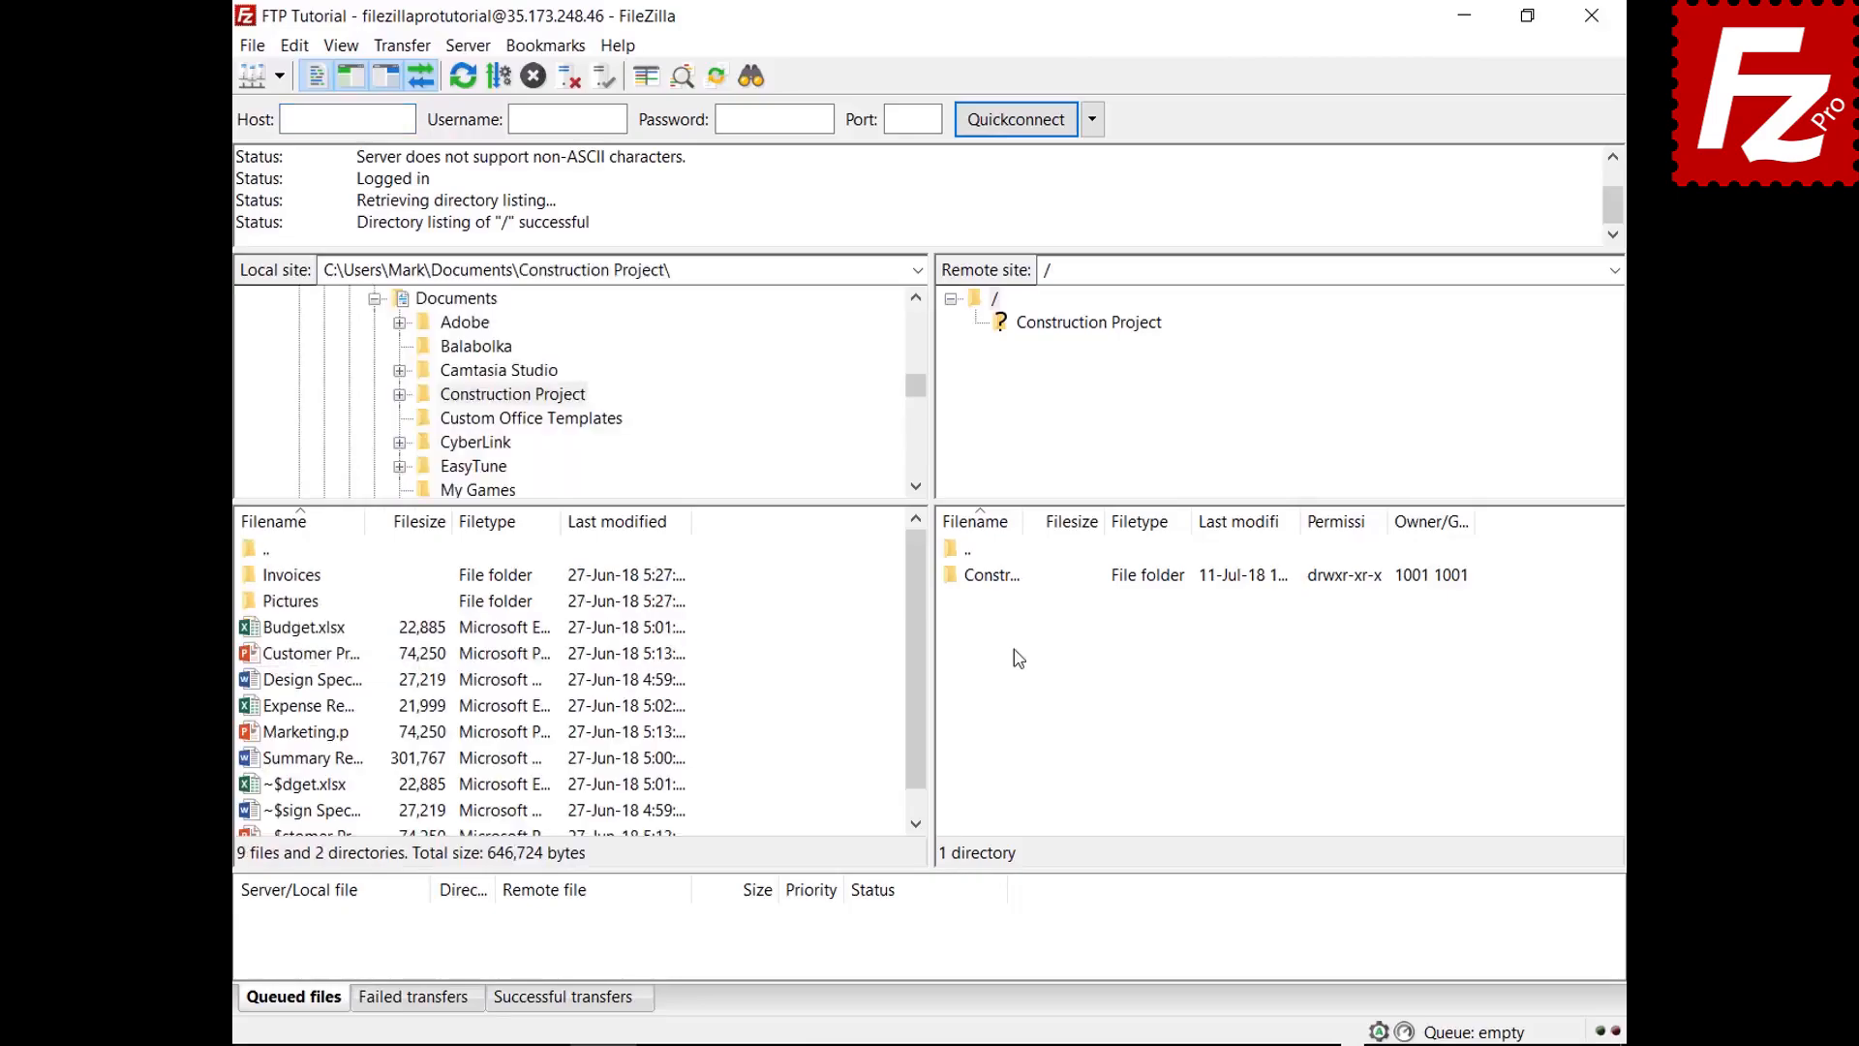
double_click(1014, 579)
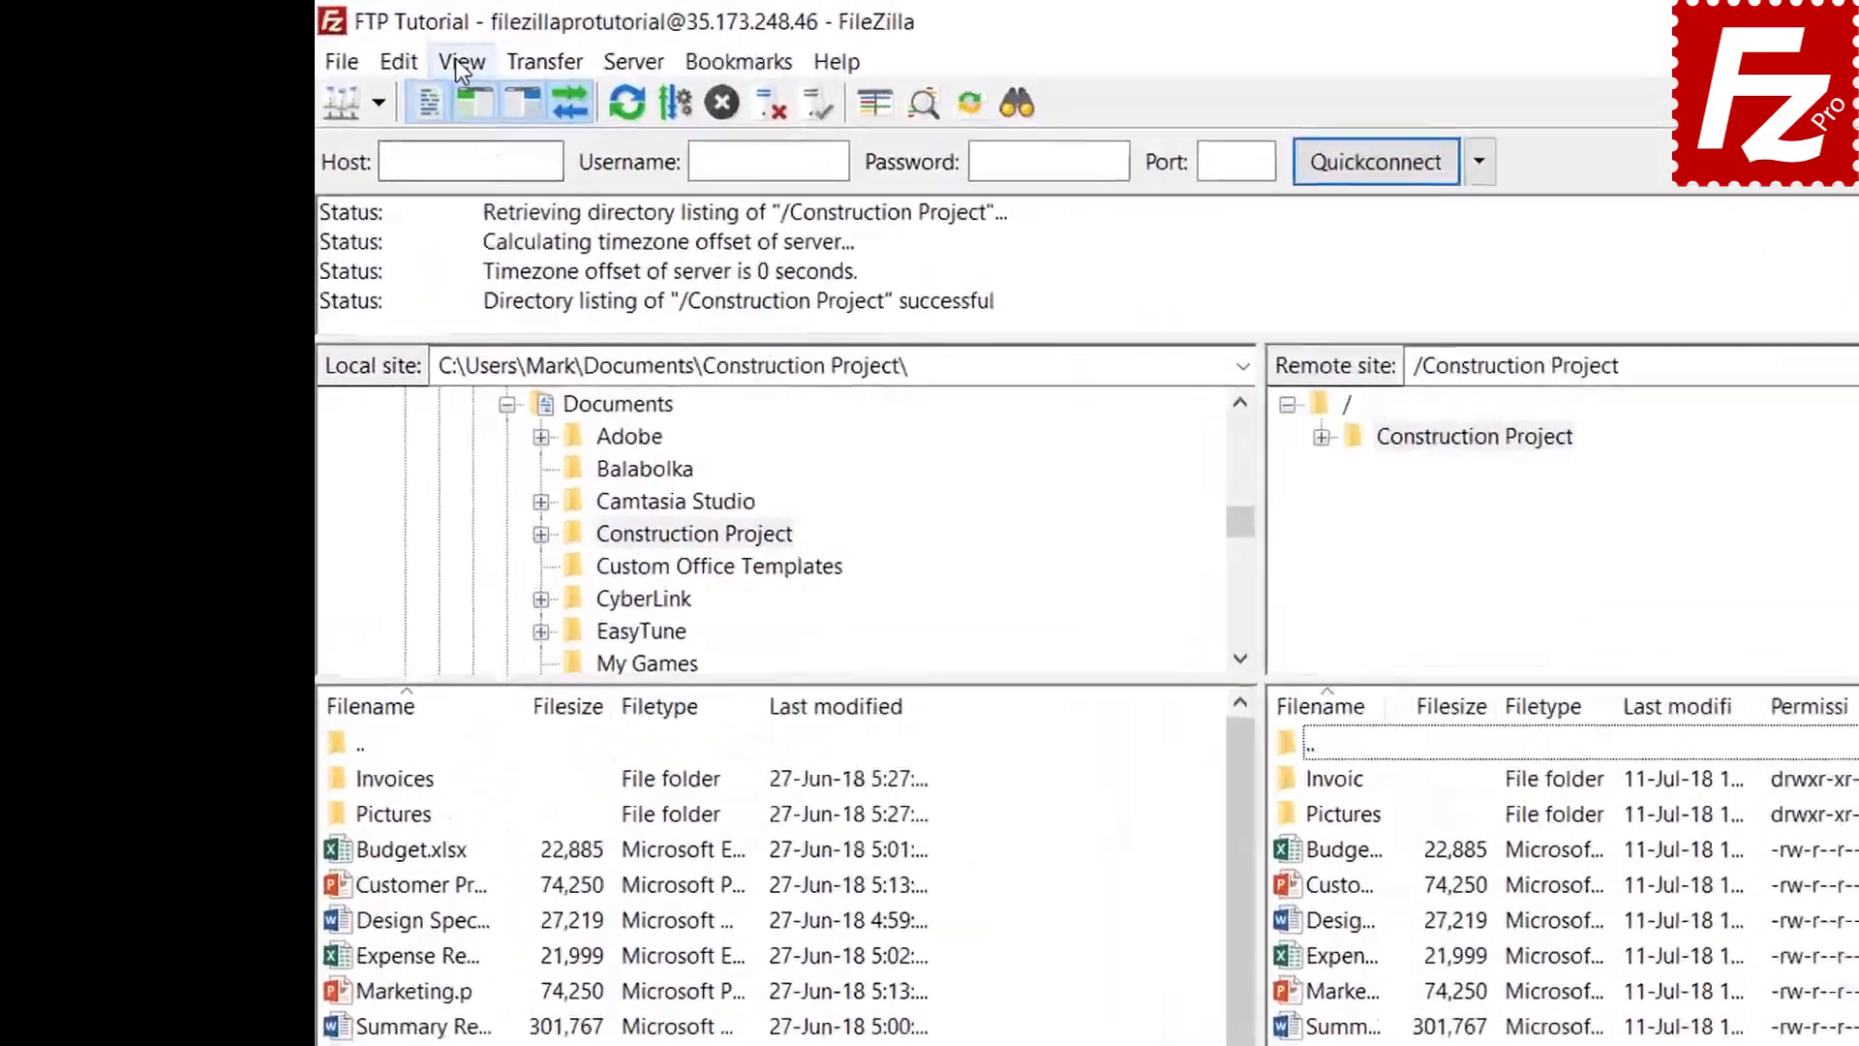
Open the directory listing filters and create a new filter named 'Microsoft Office Temporaries'
click(341, 46)
click(536, 166)
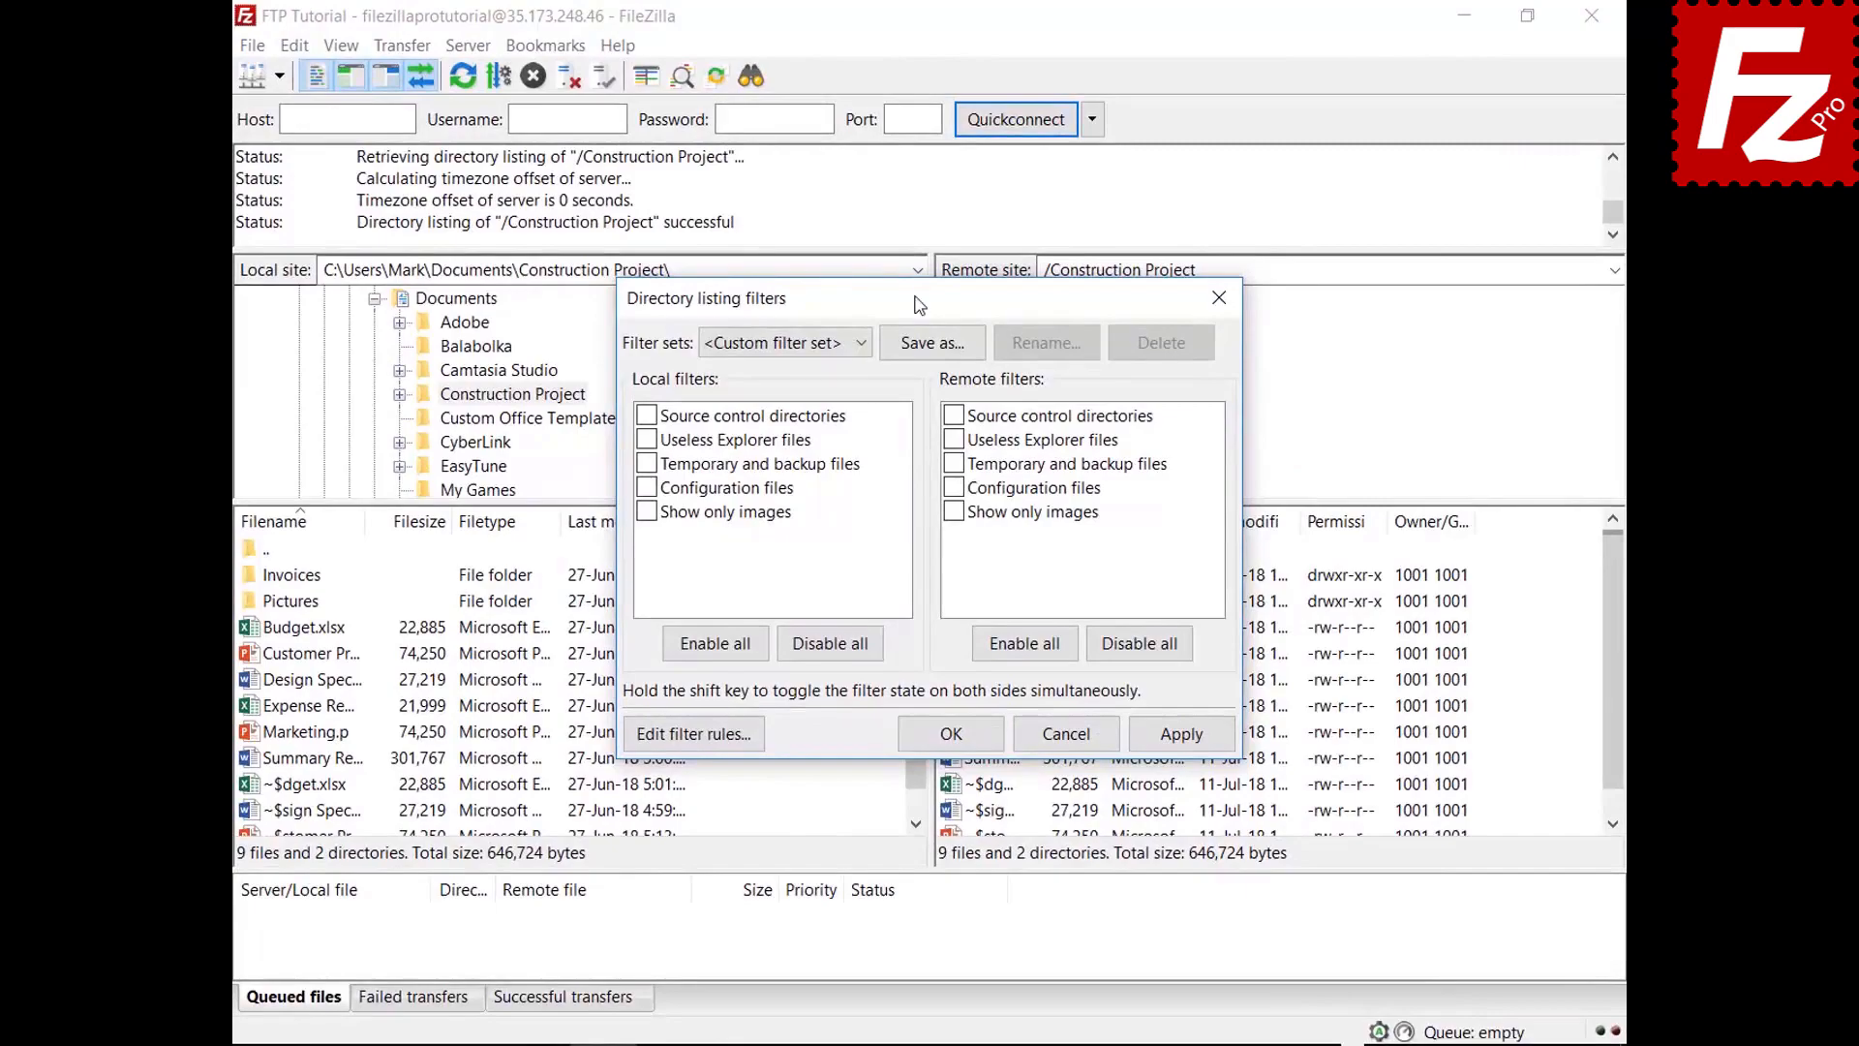
drag(919, 305, 915, 73)
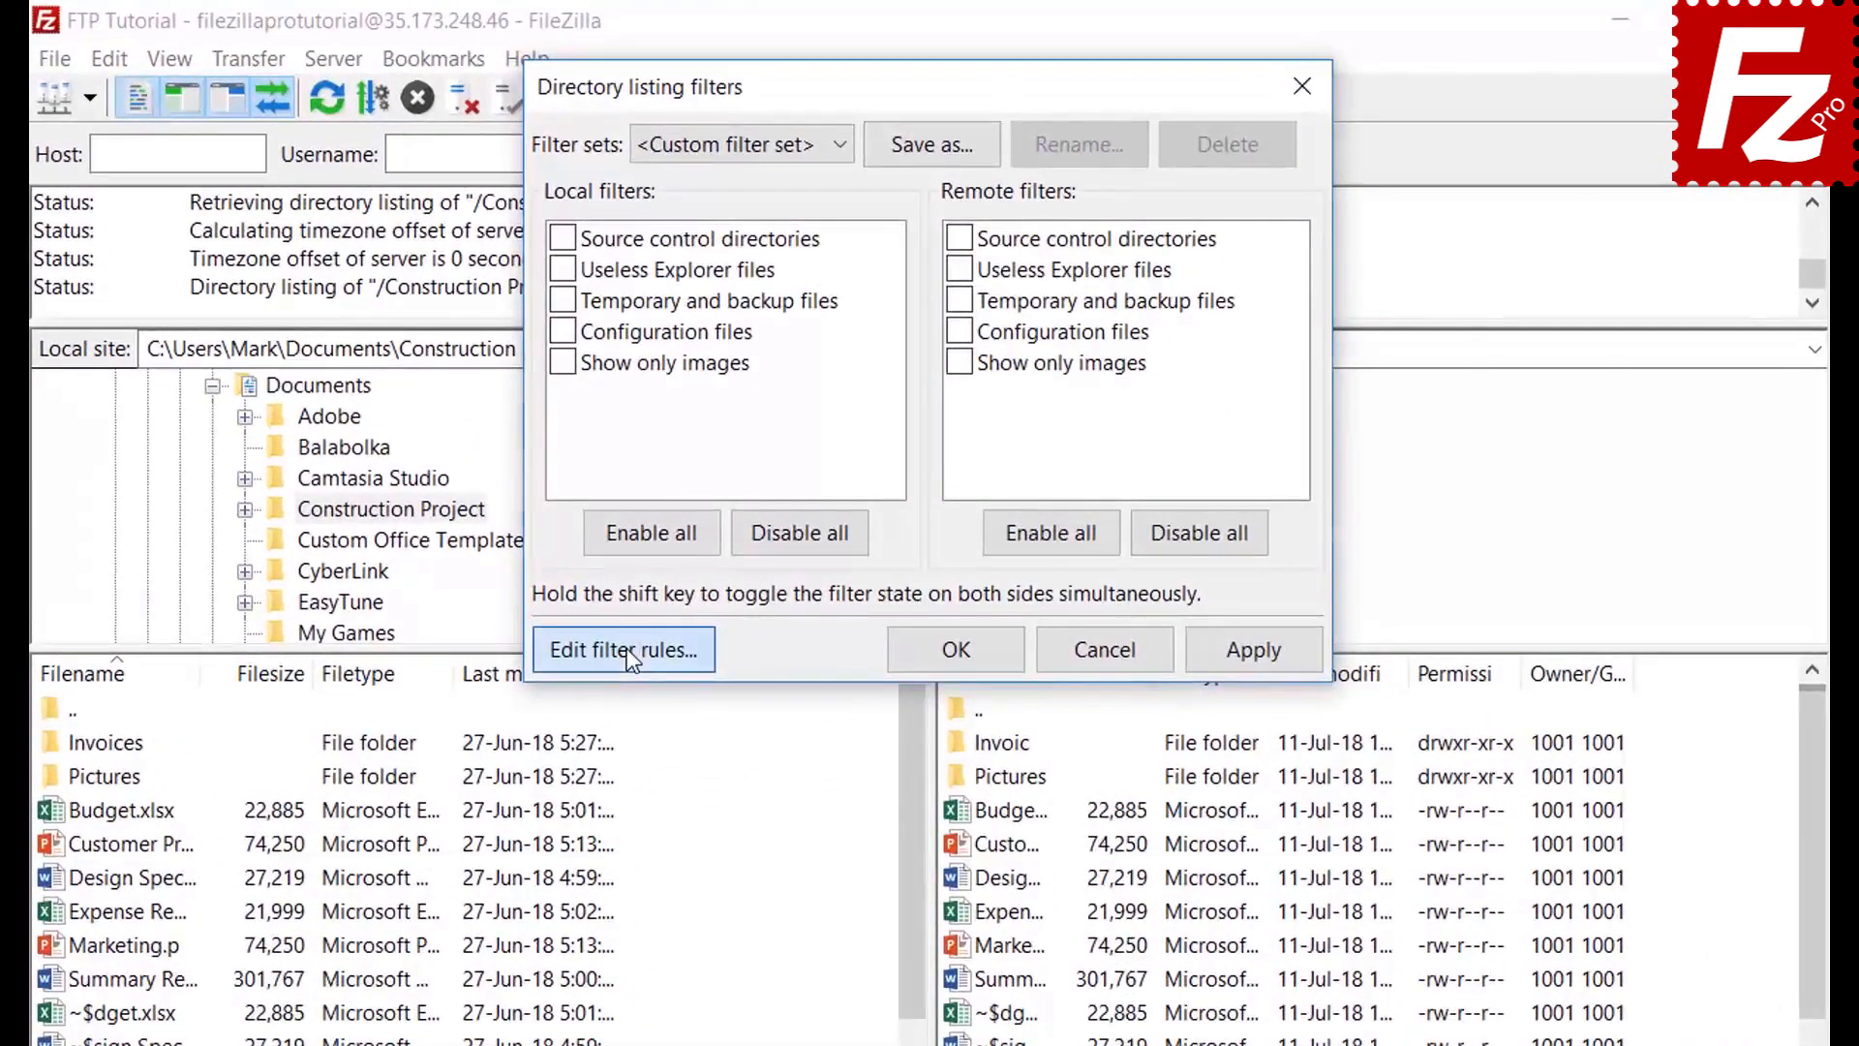
click(691, 503)
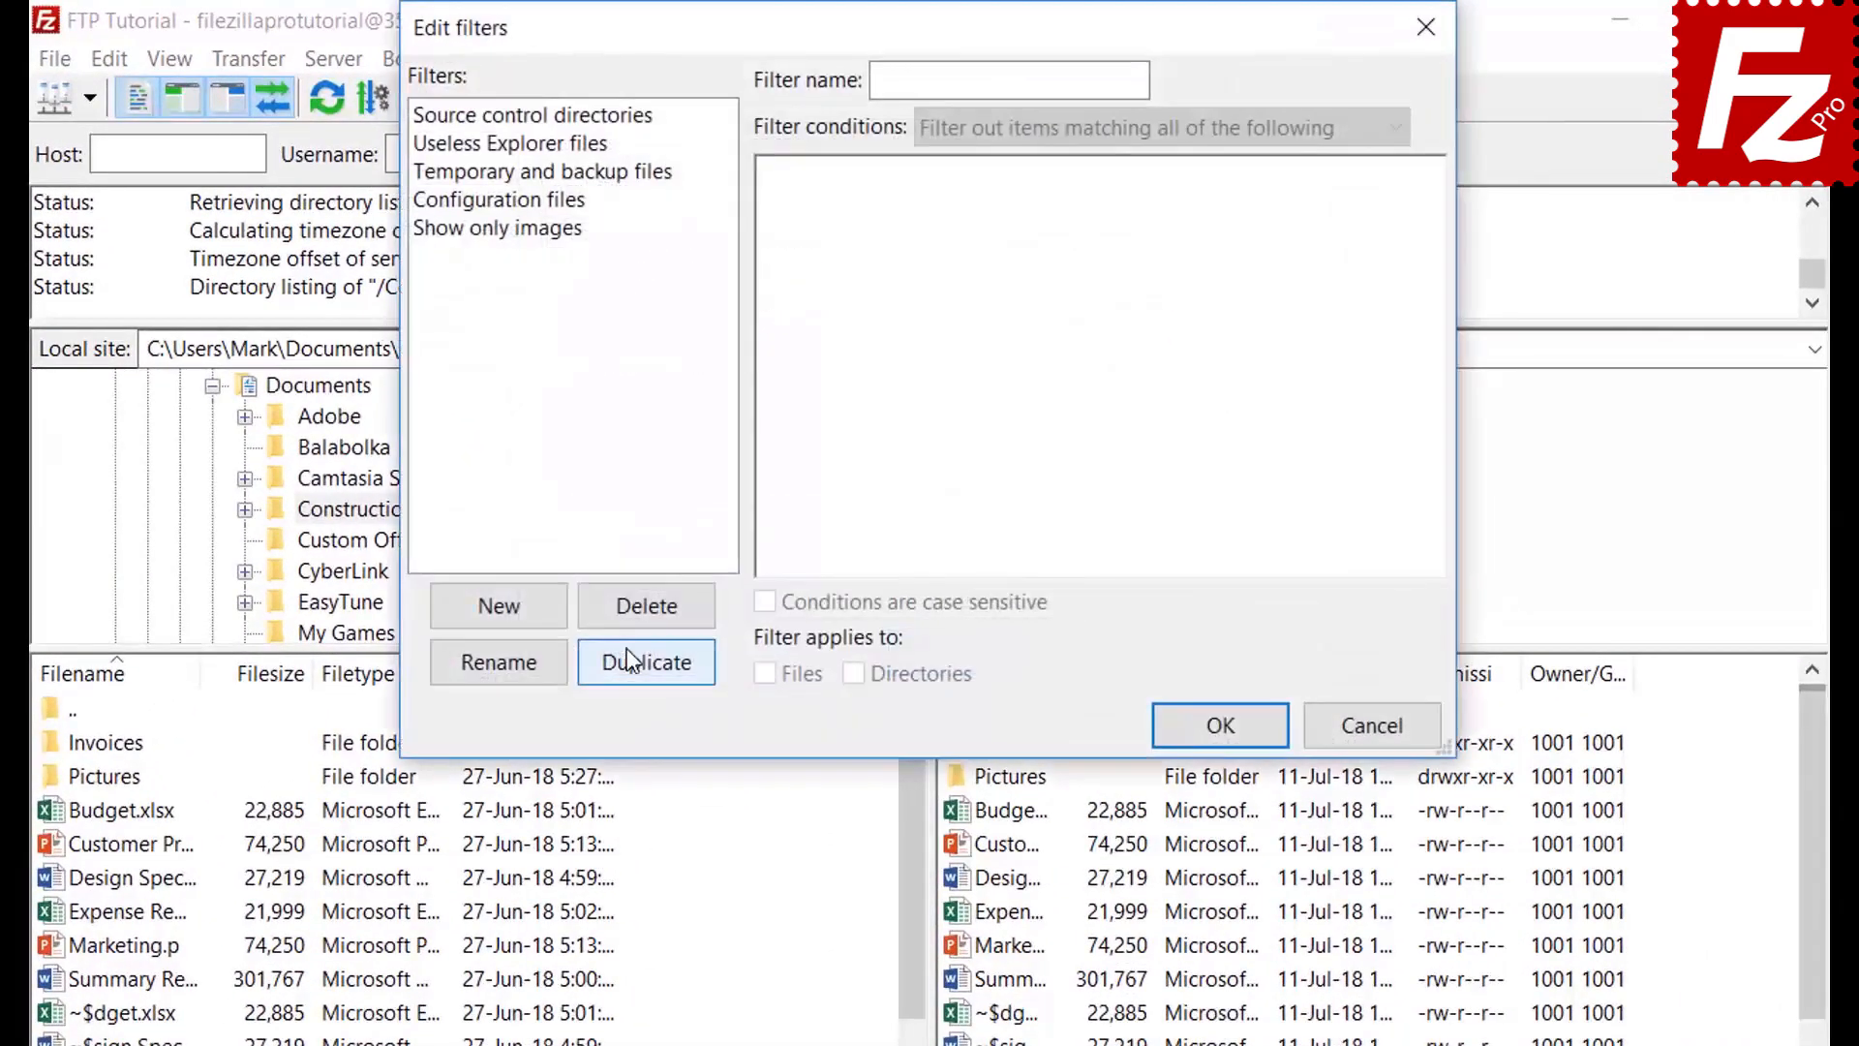
click(529, 612)
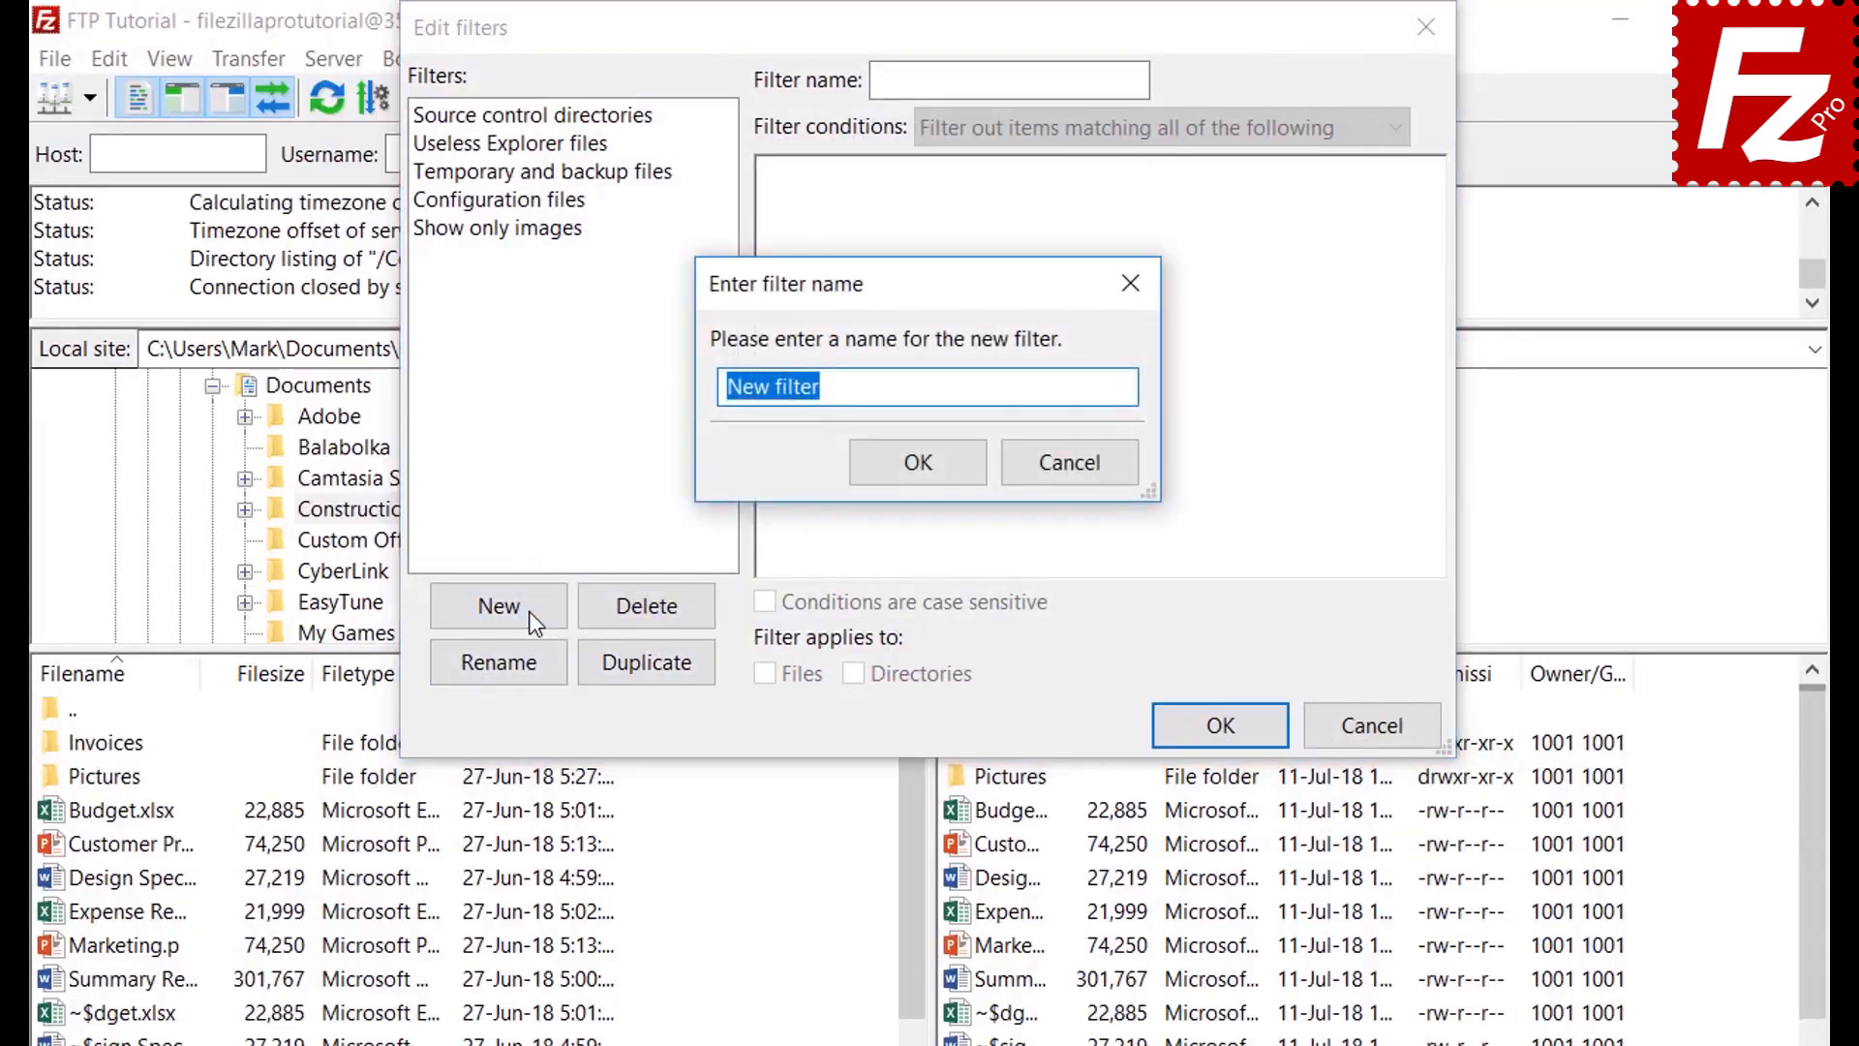
key(BackSpace)
text(Microsoft )
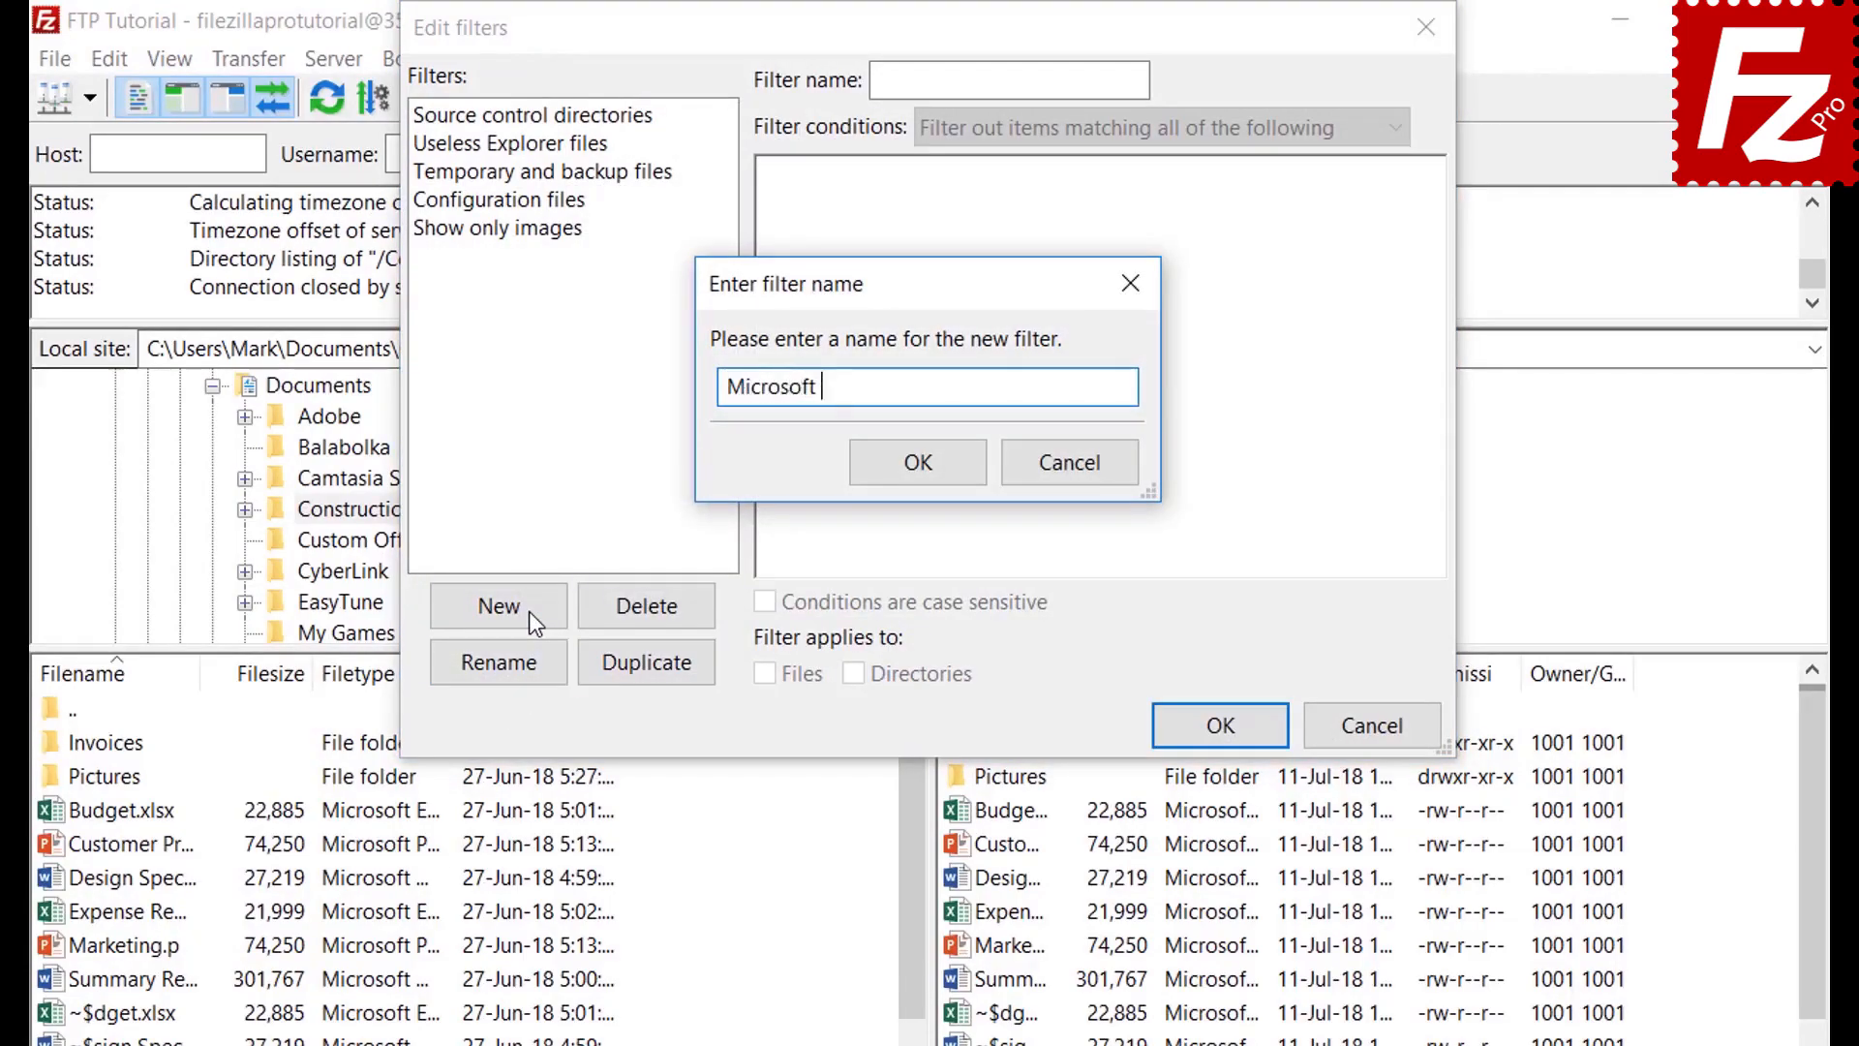
text(Office Temporari)
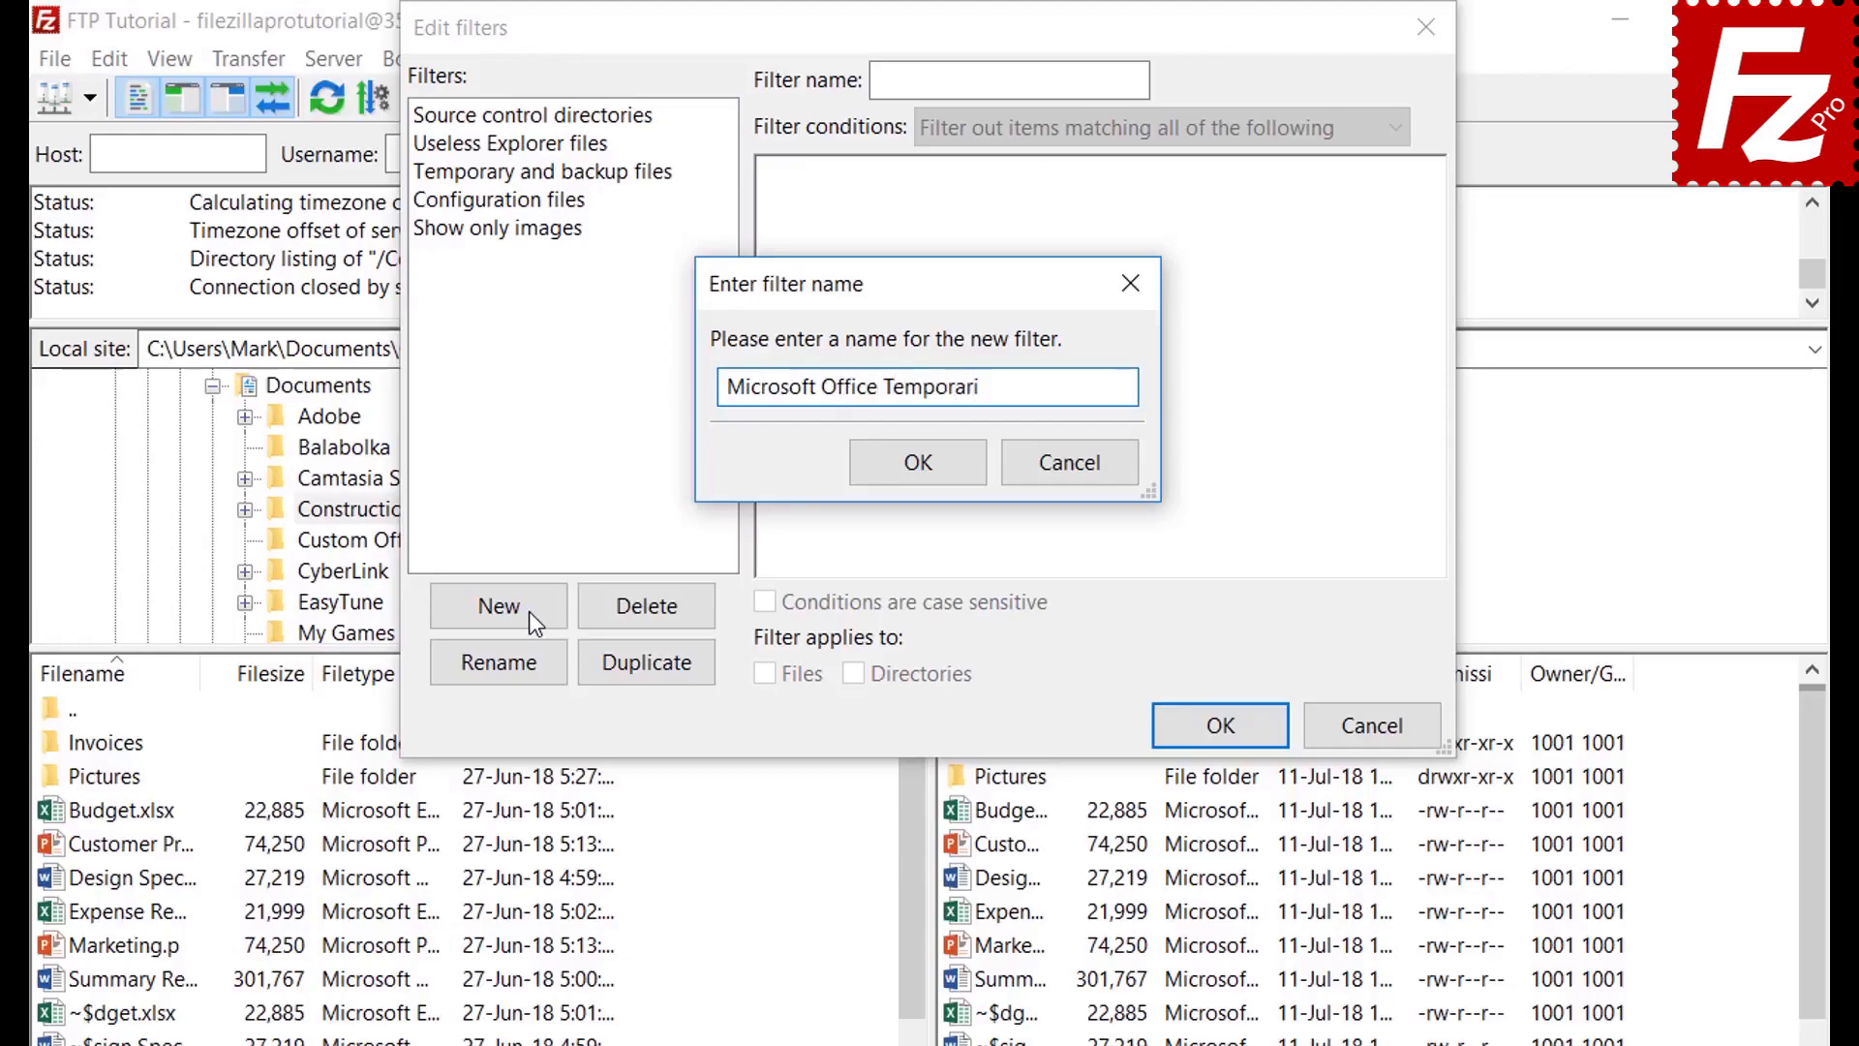
text(es)
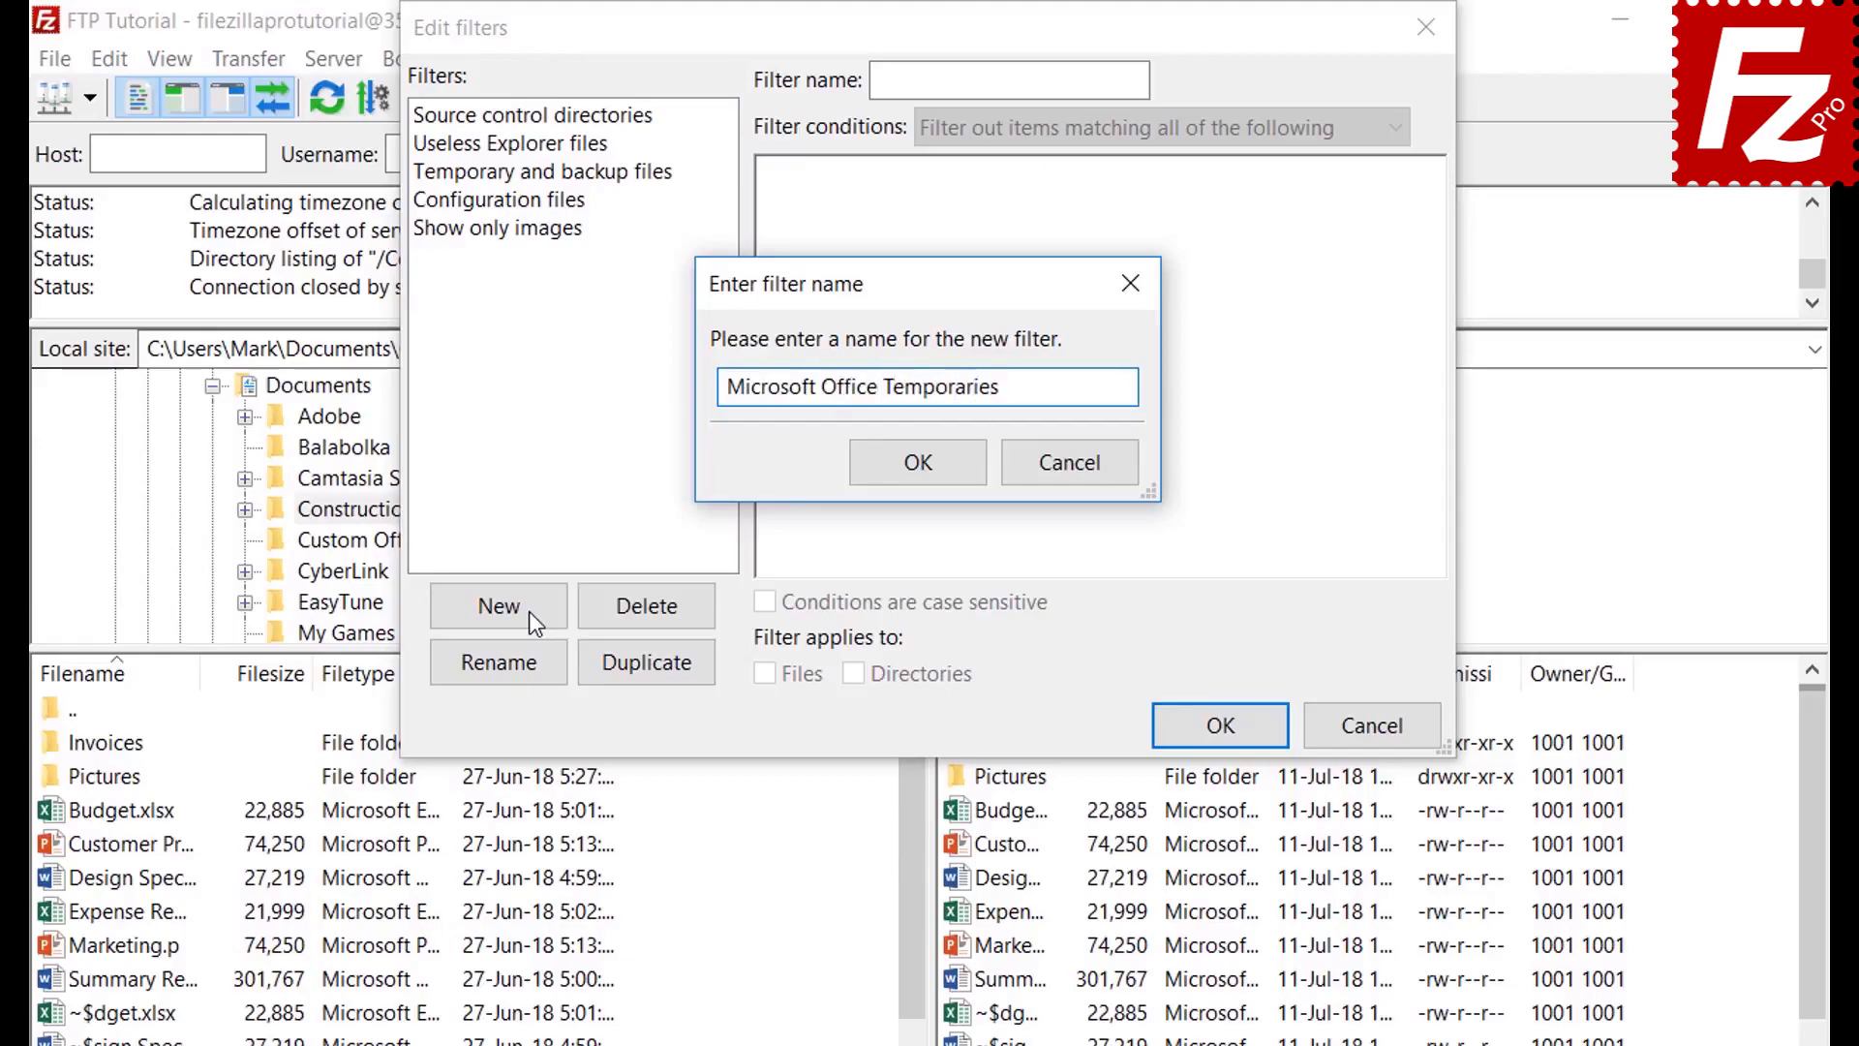
click(921, 469)
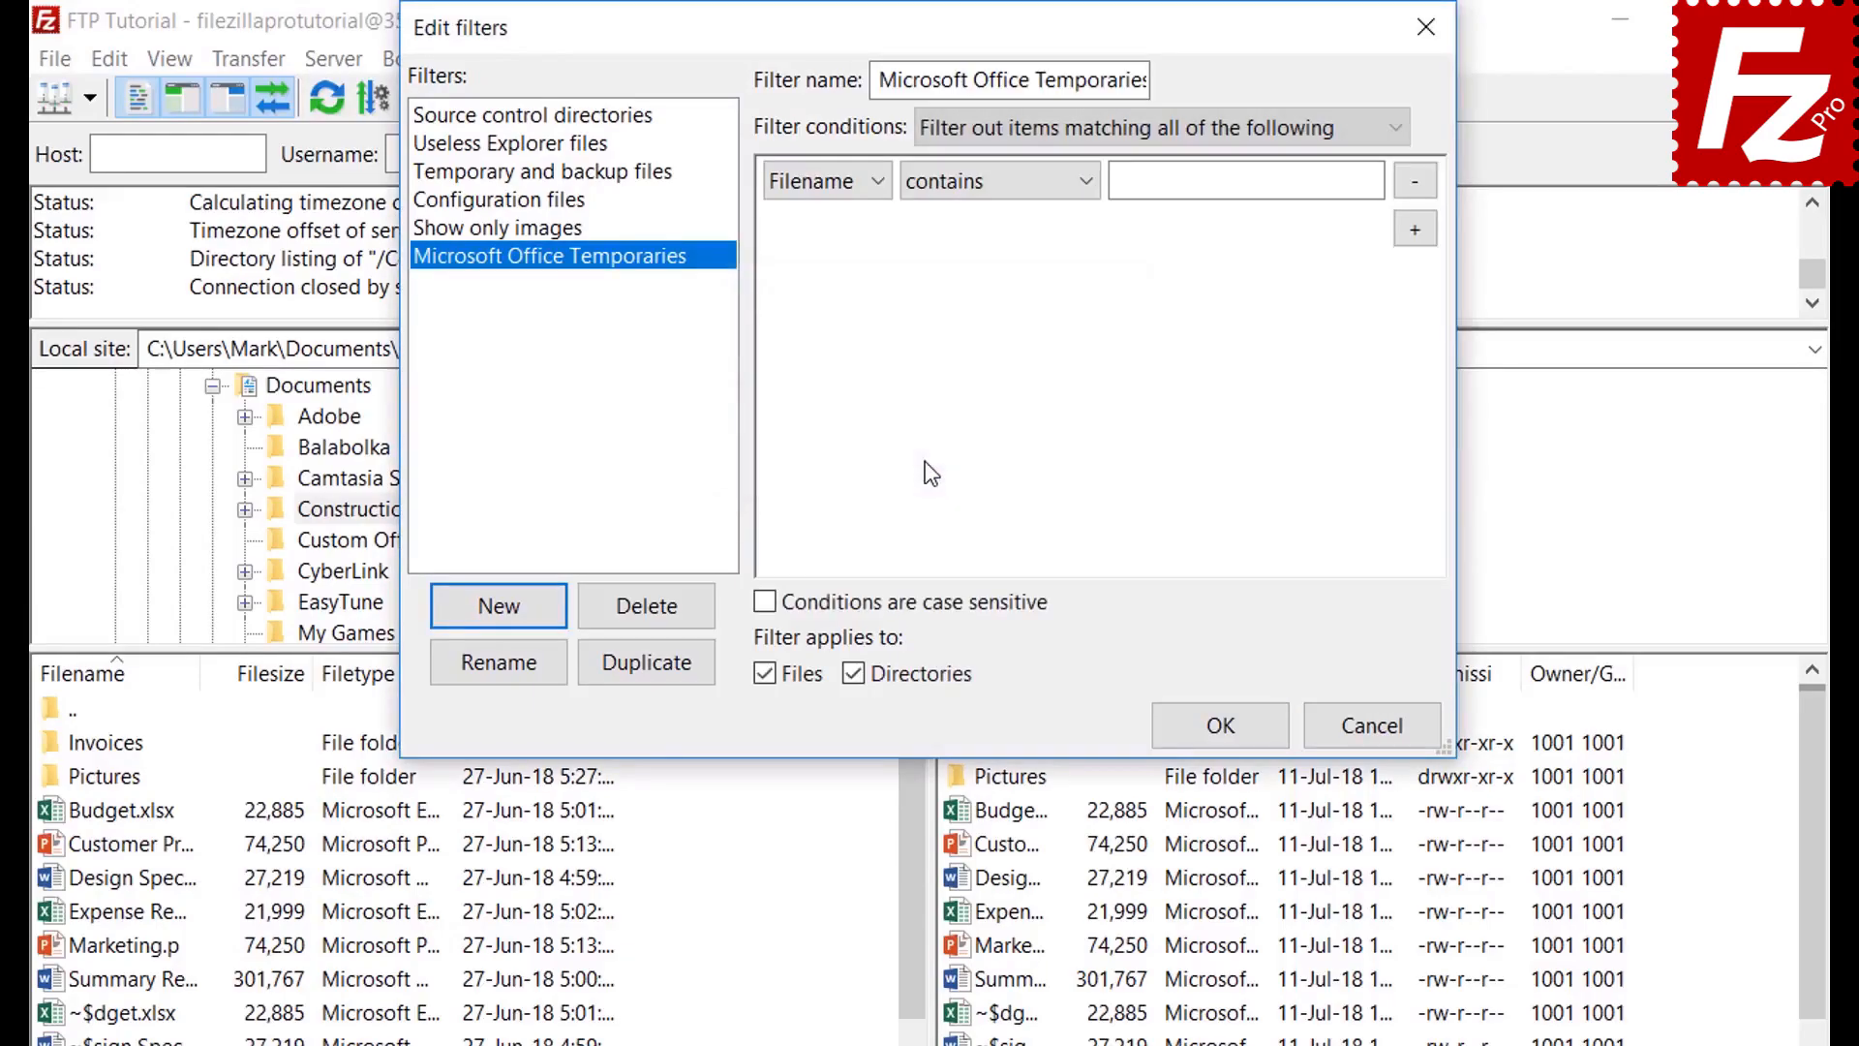
Try the file size and Archive attribute condition types, leaving their defaults
click(1020, 126)
click(1019, 124)
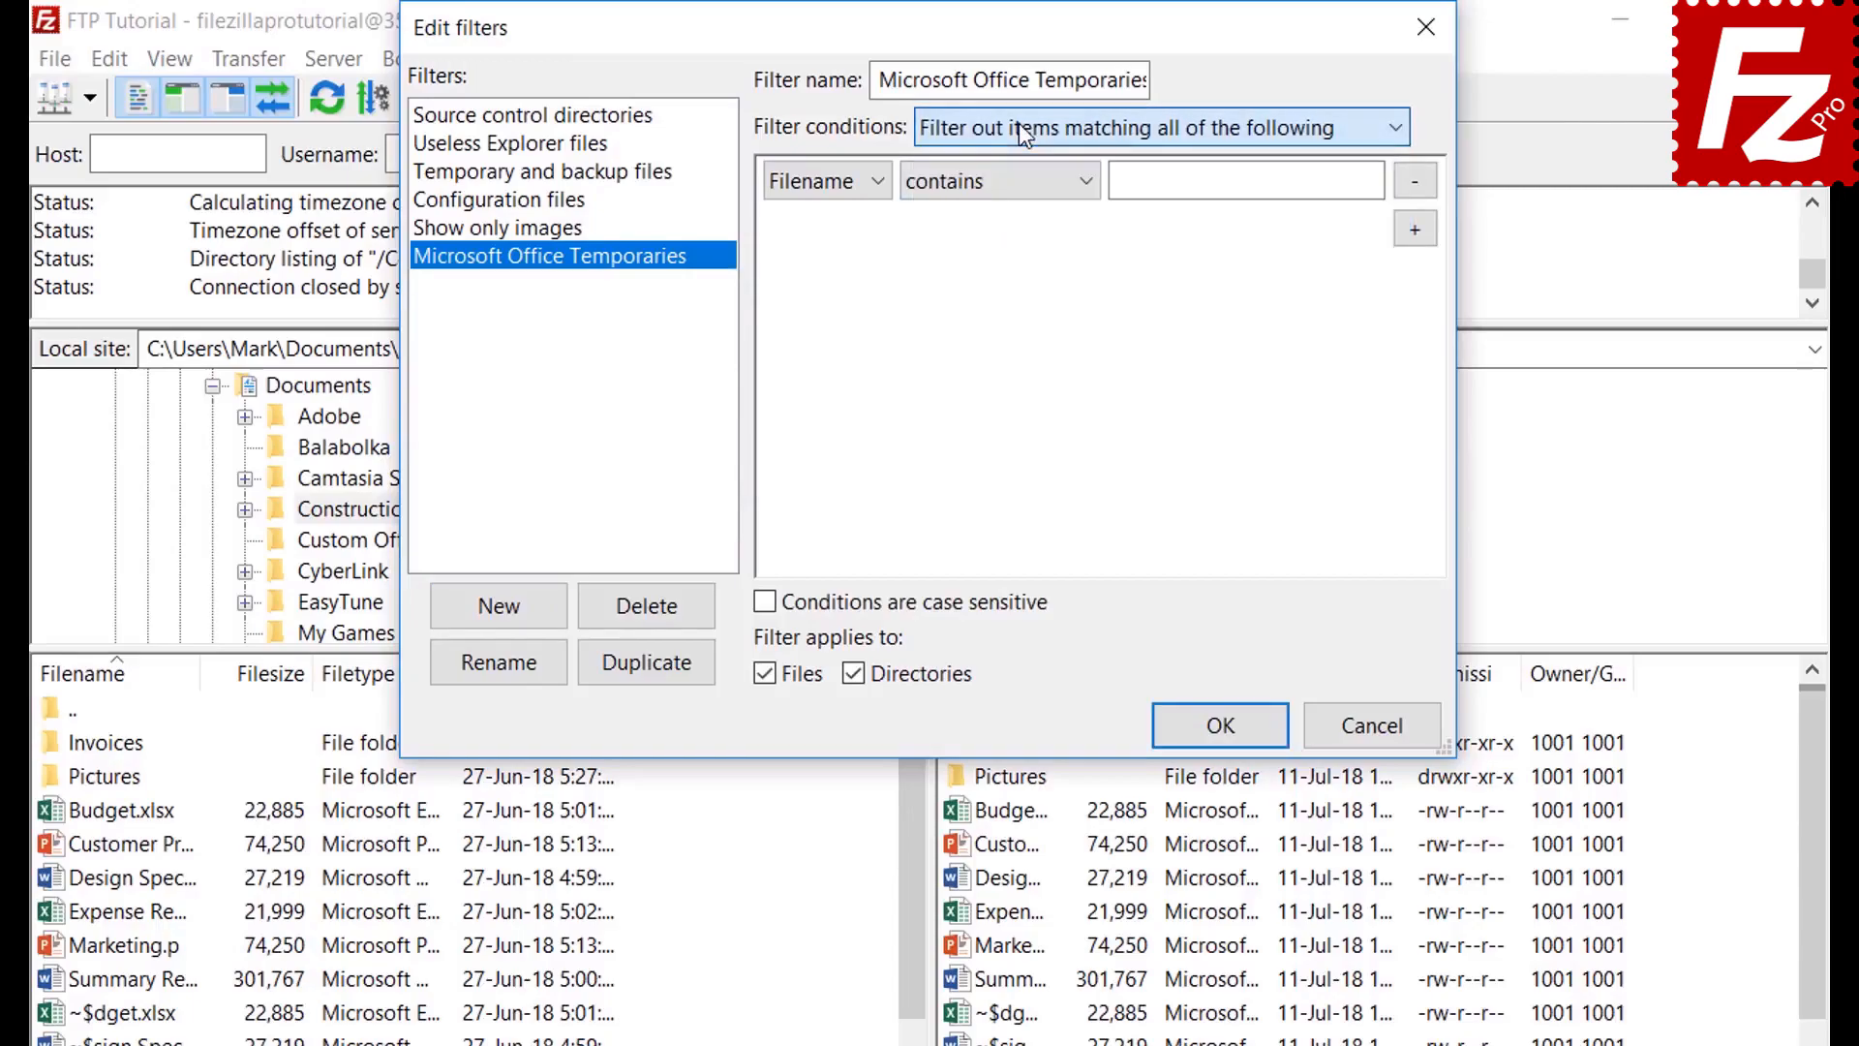
click(830, 184)
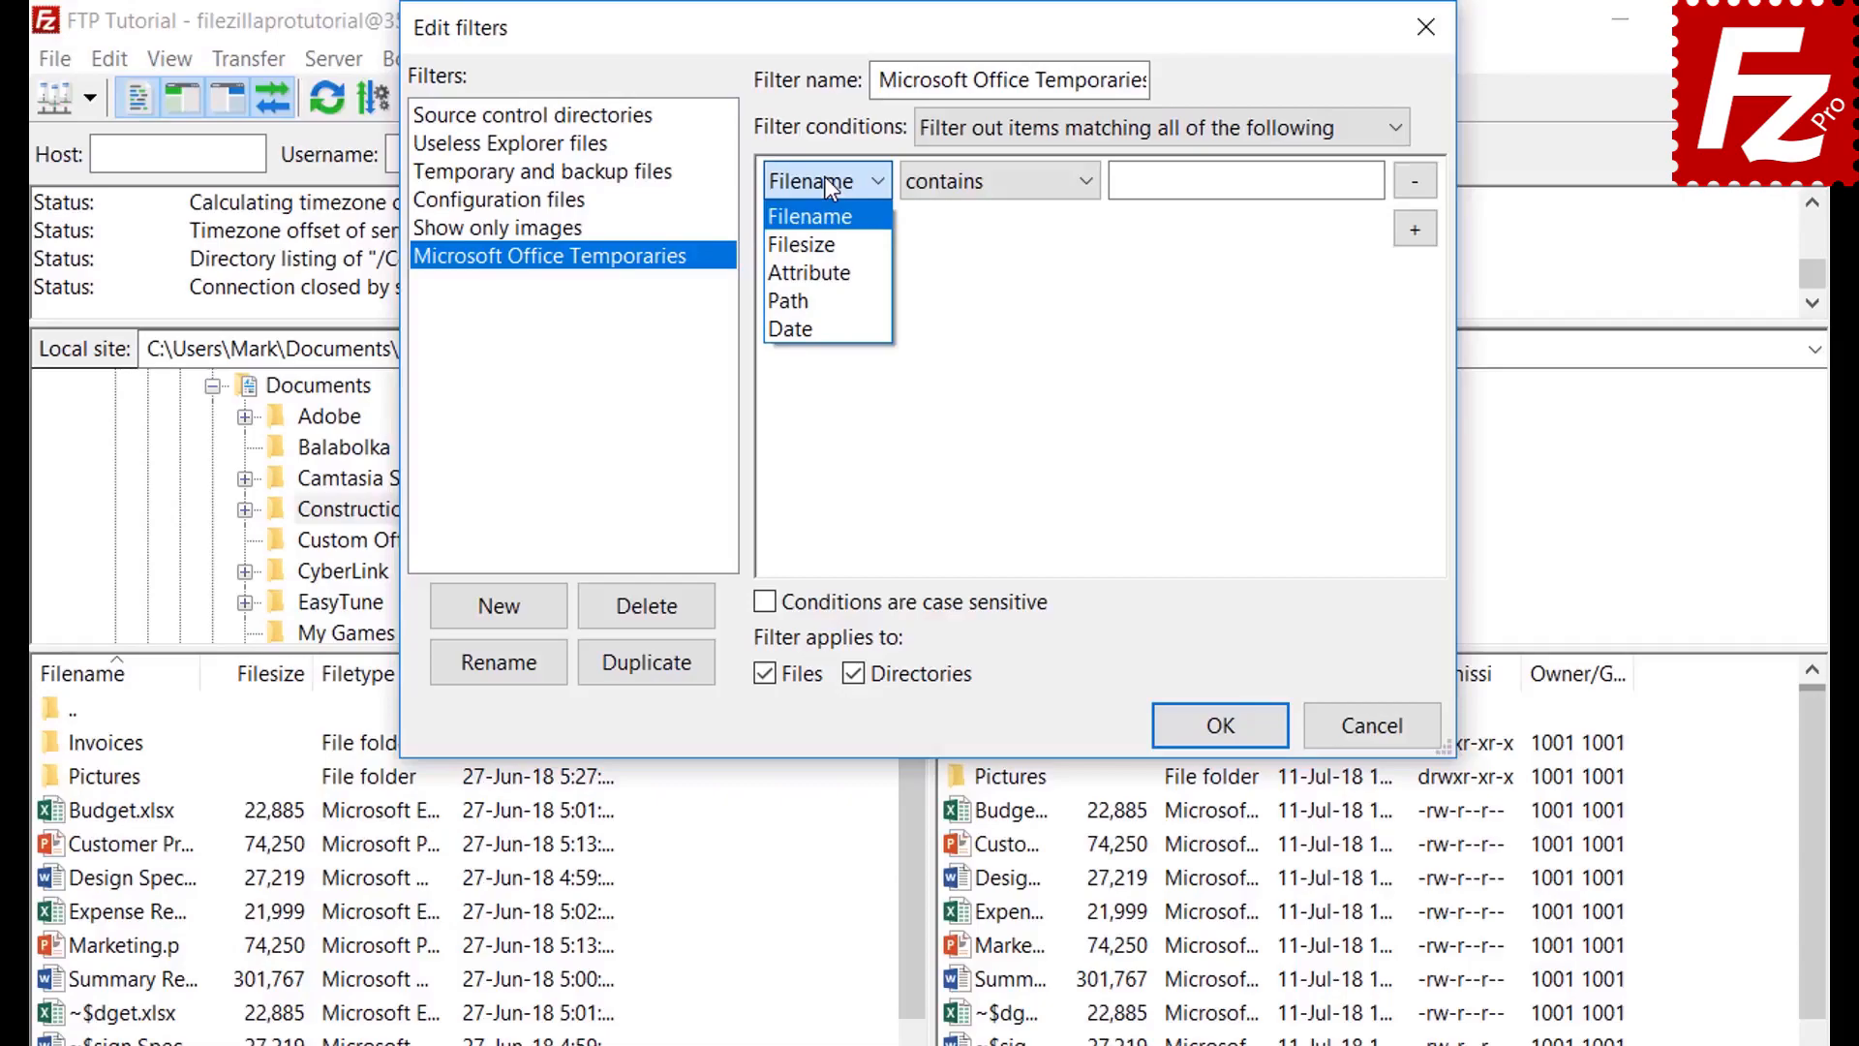
click(830, 245)
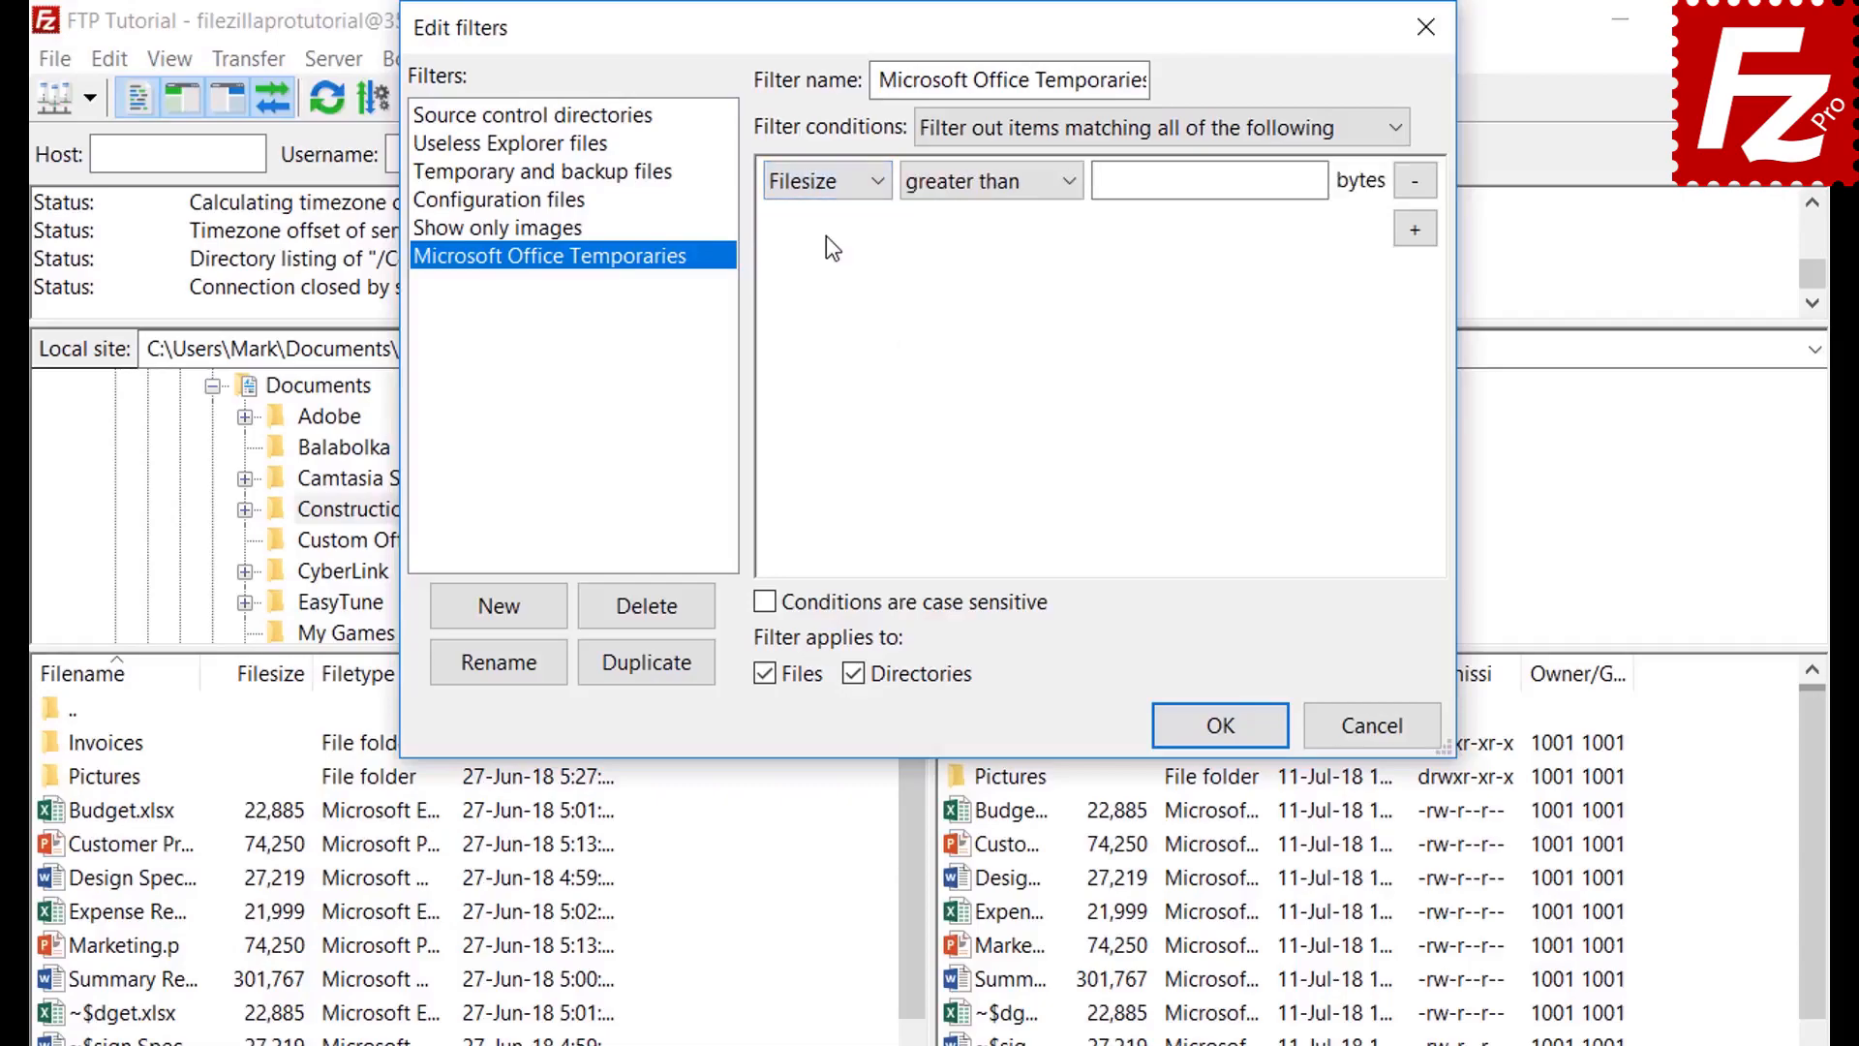
click(974, 186)
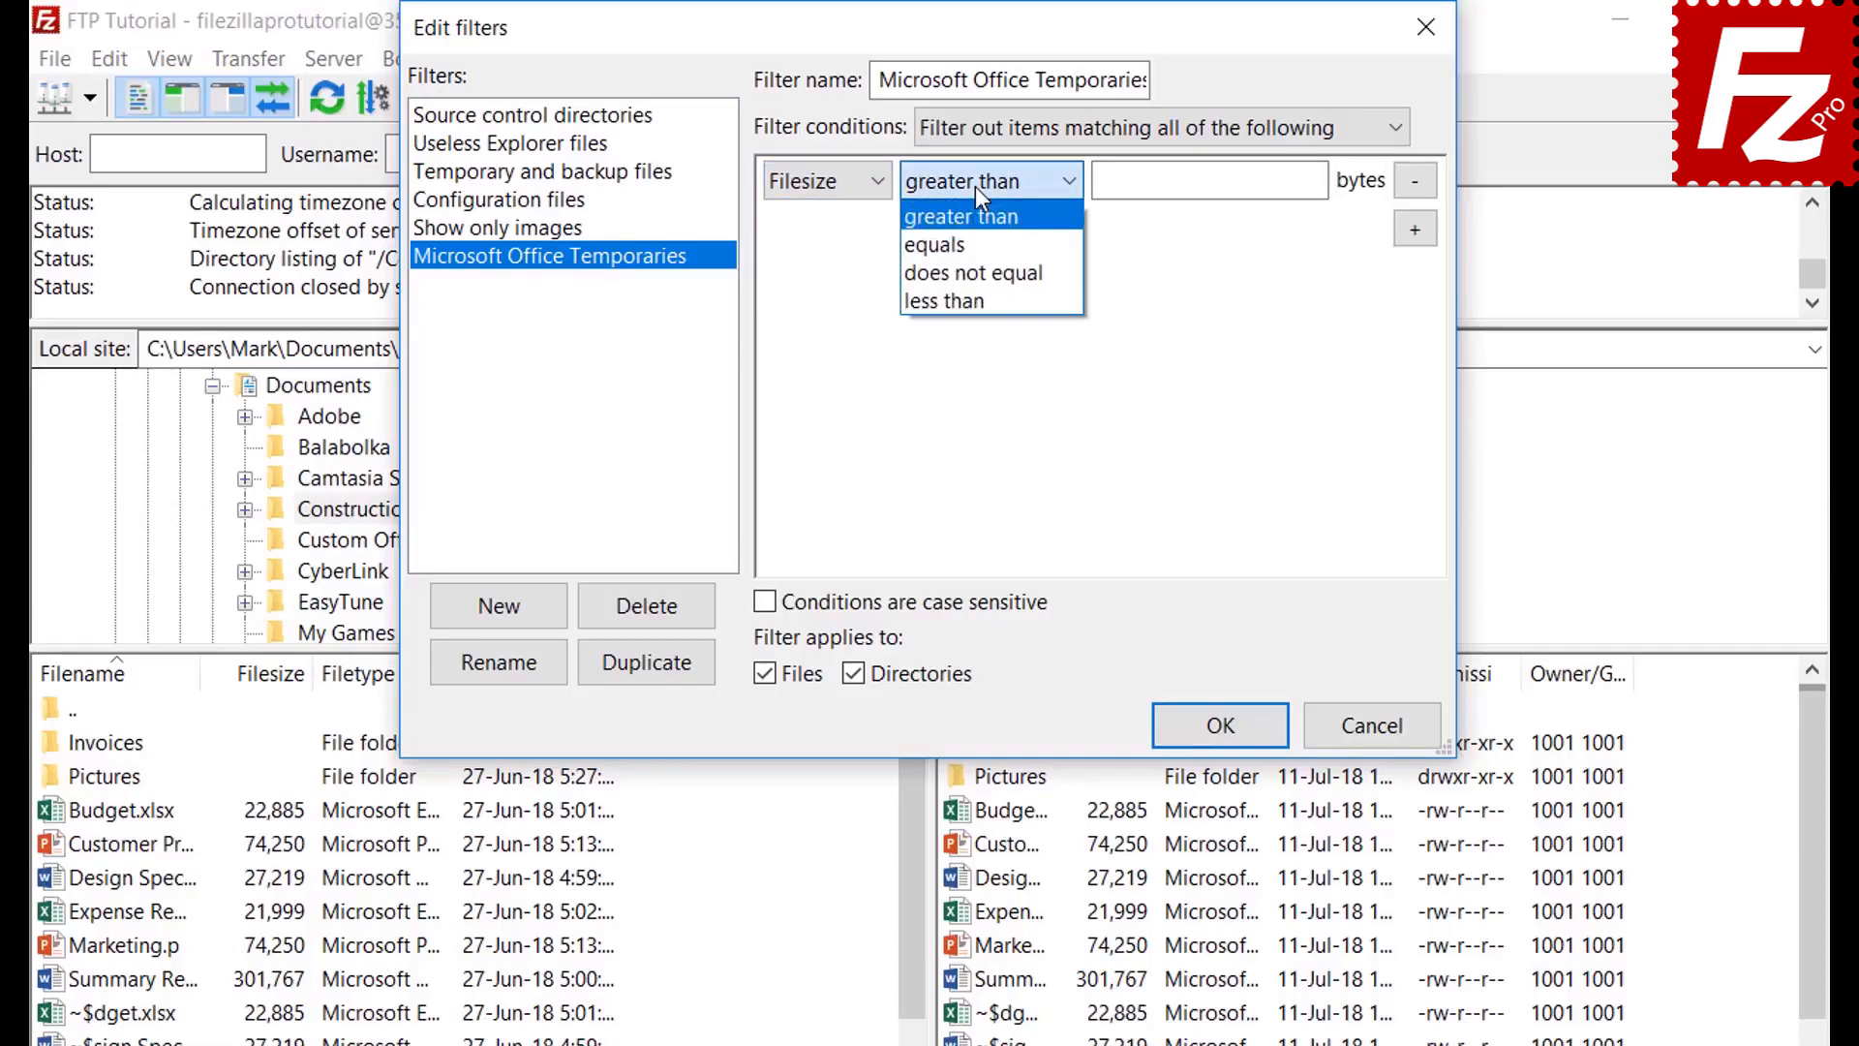
click(974, 185)
click(814, 241)
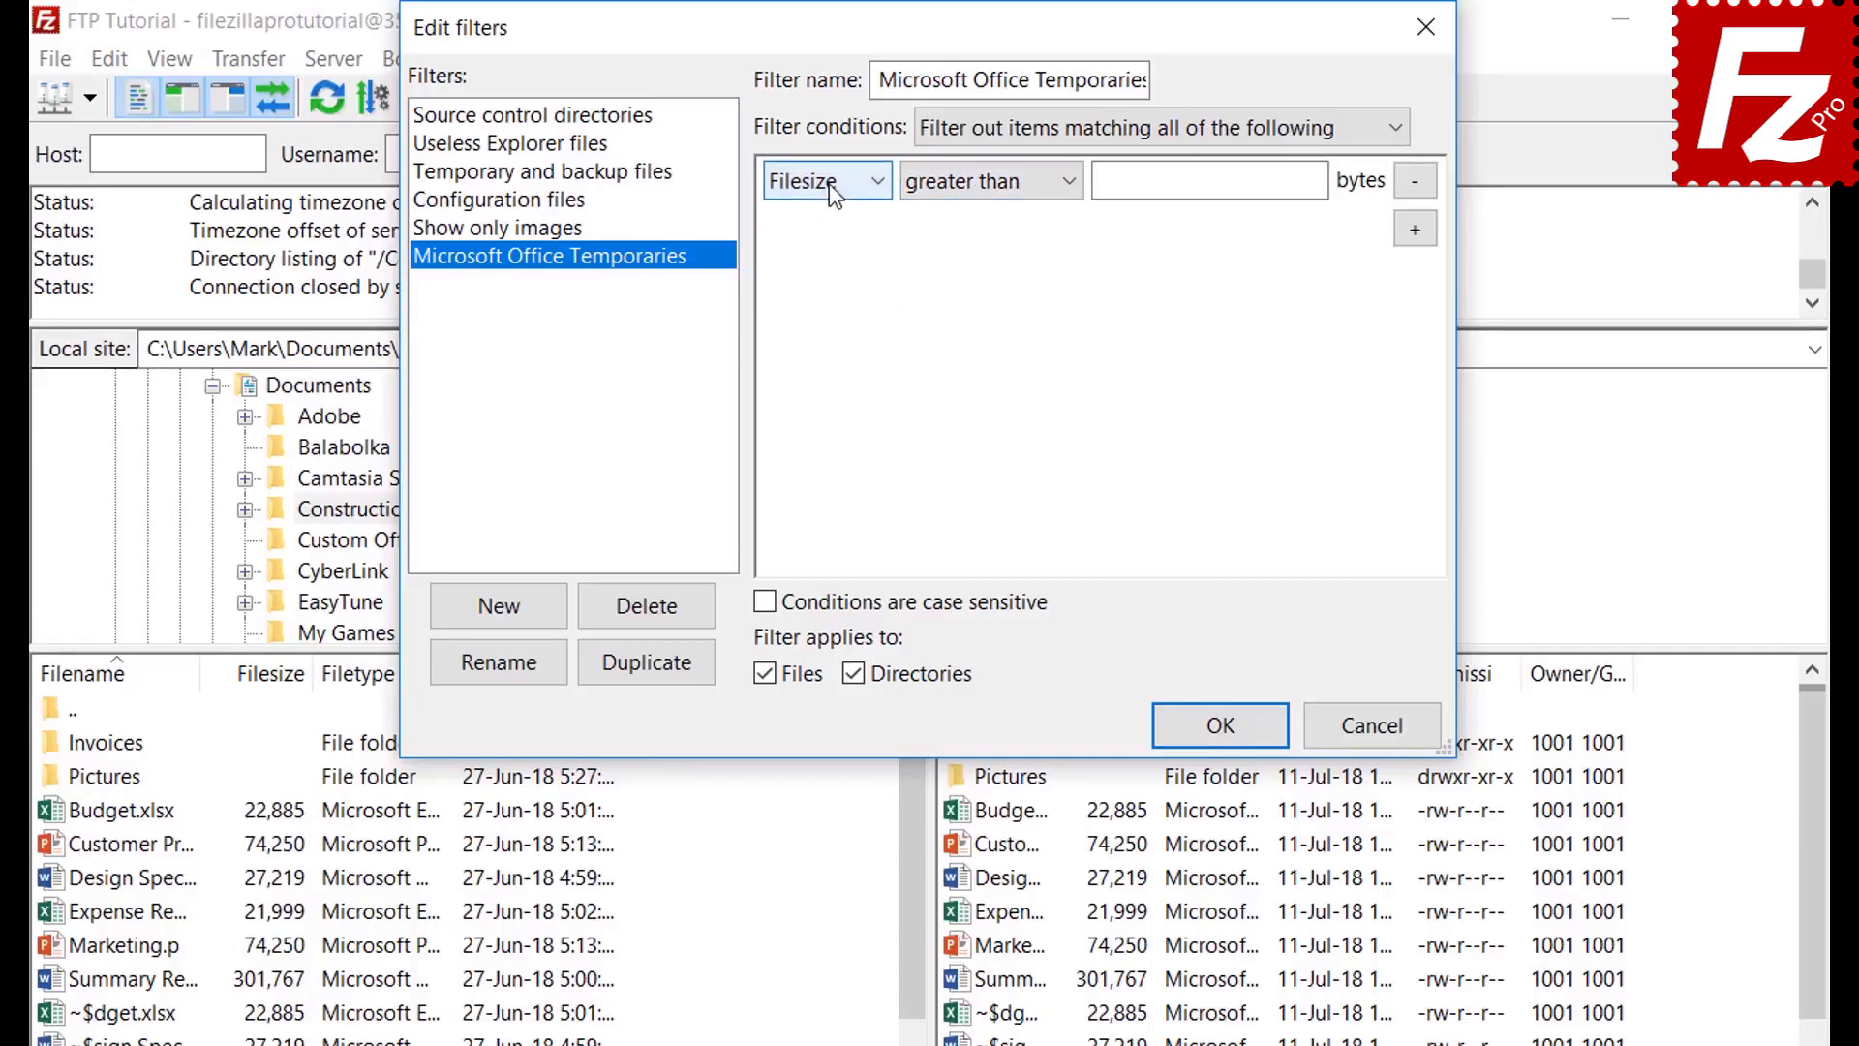
click(829, 183)
click(830, 268)
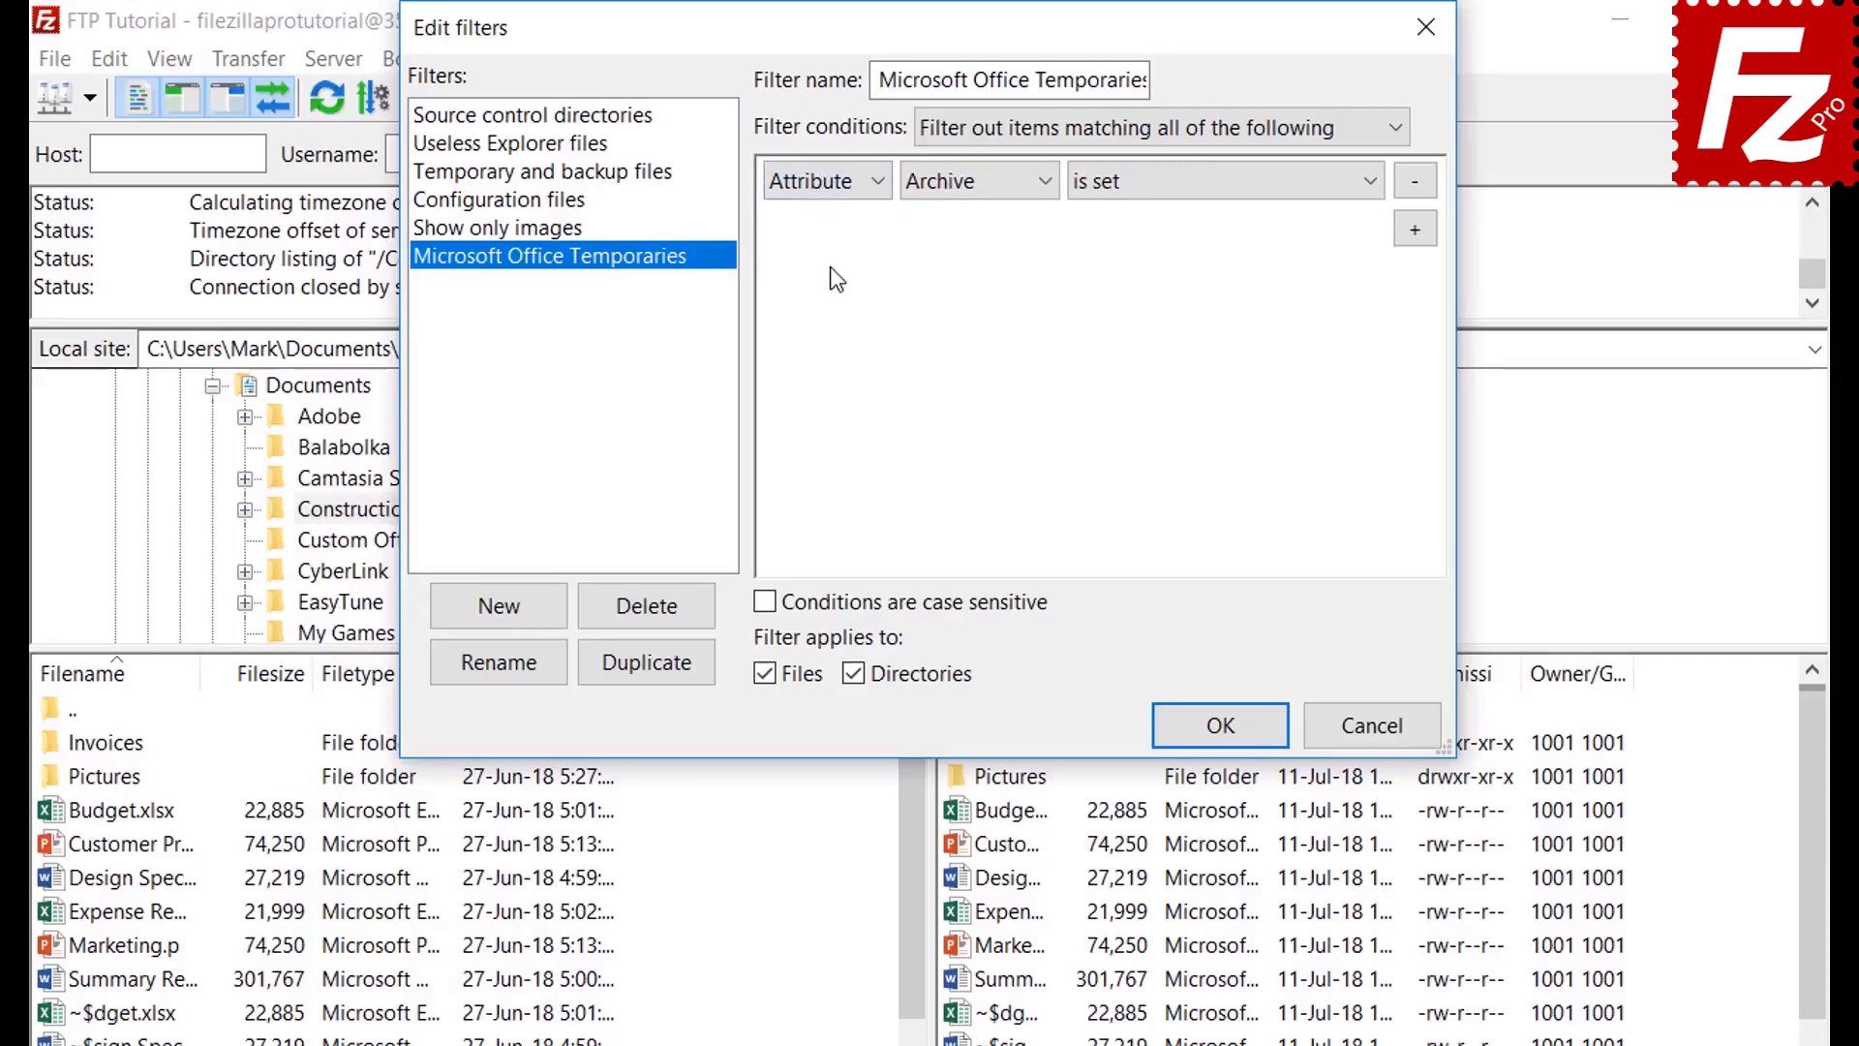
click(957, 188)
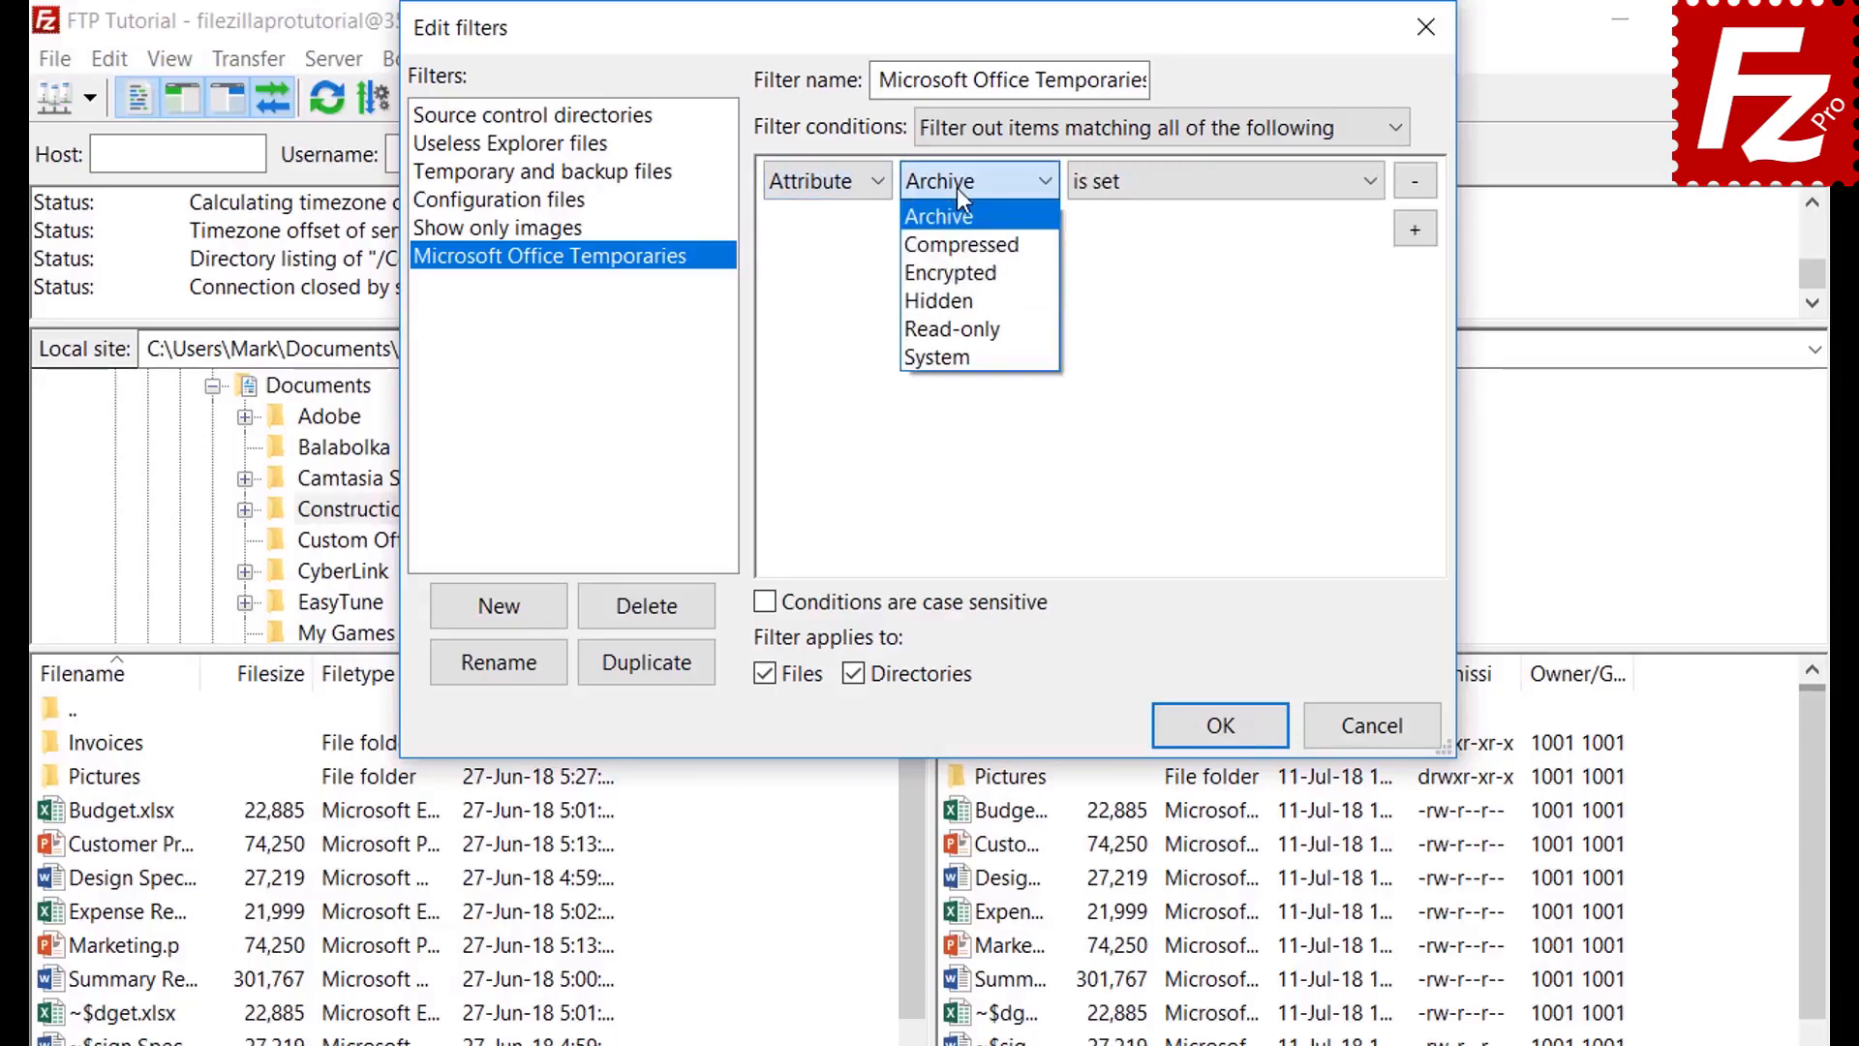
click(956, 188)
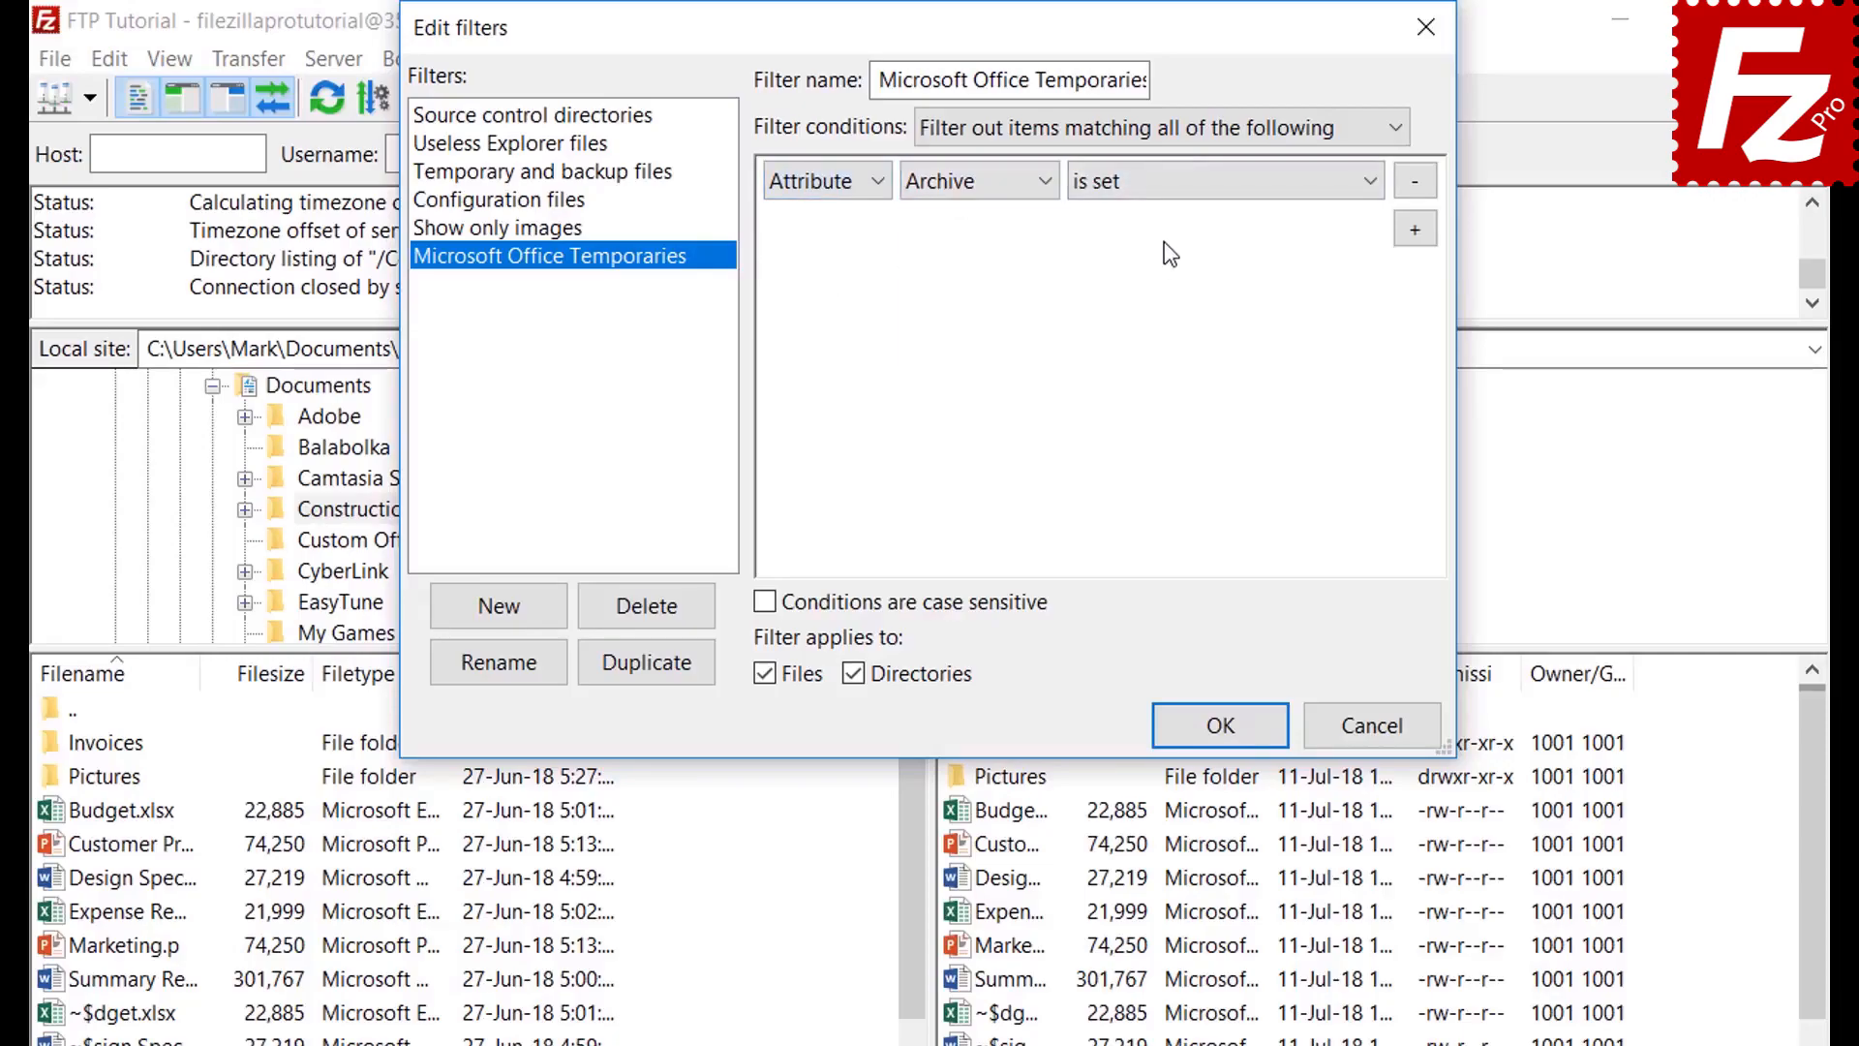
click(1156, 186)
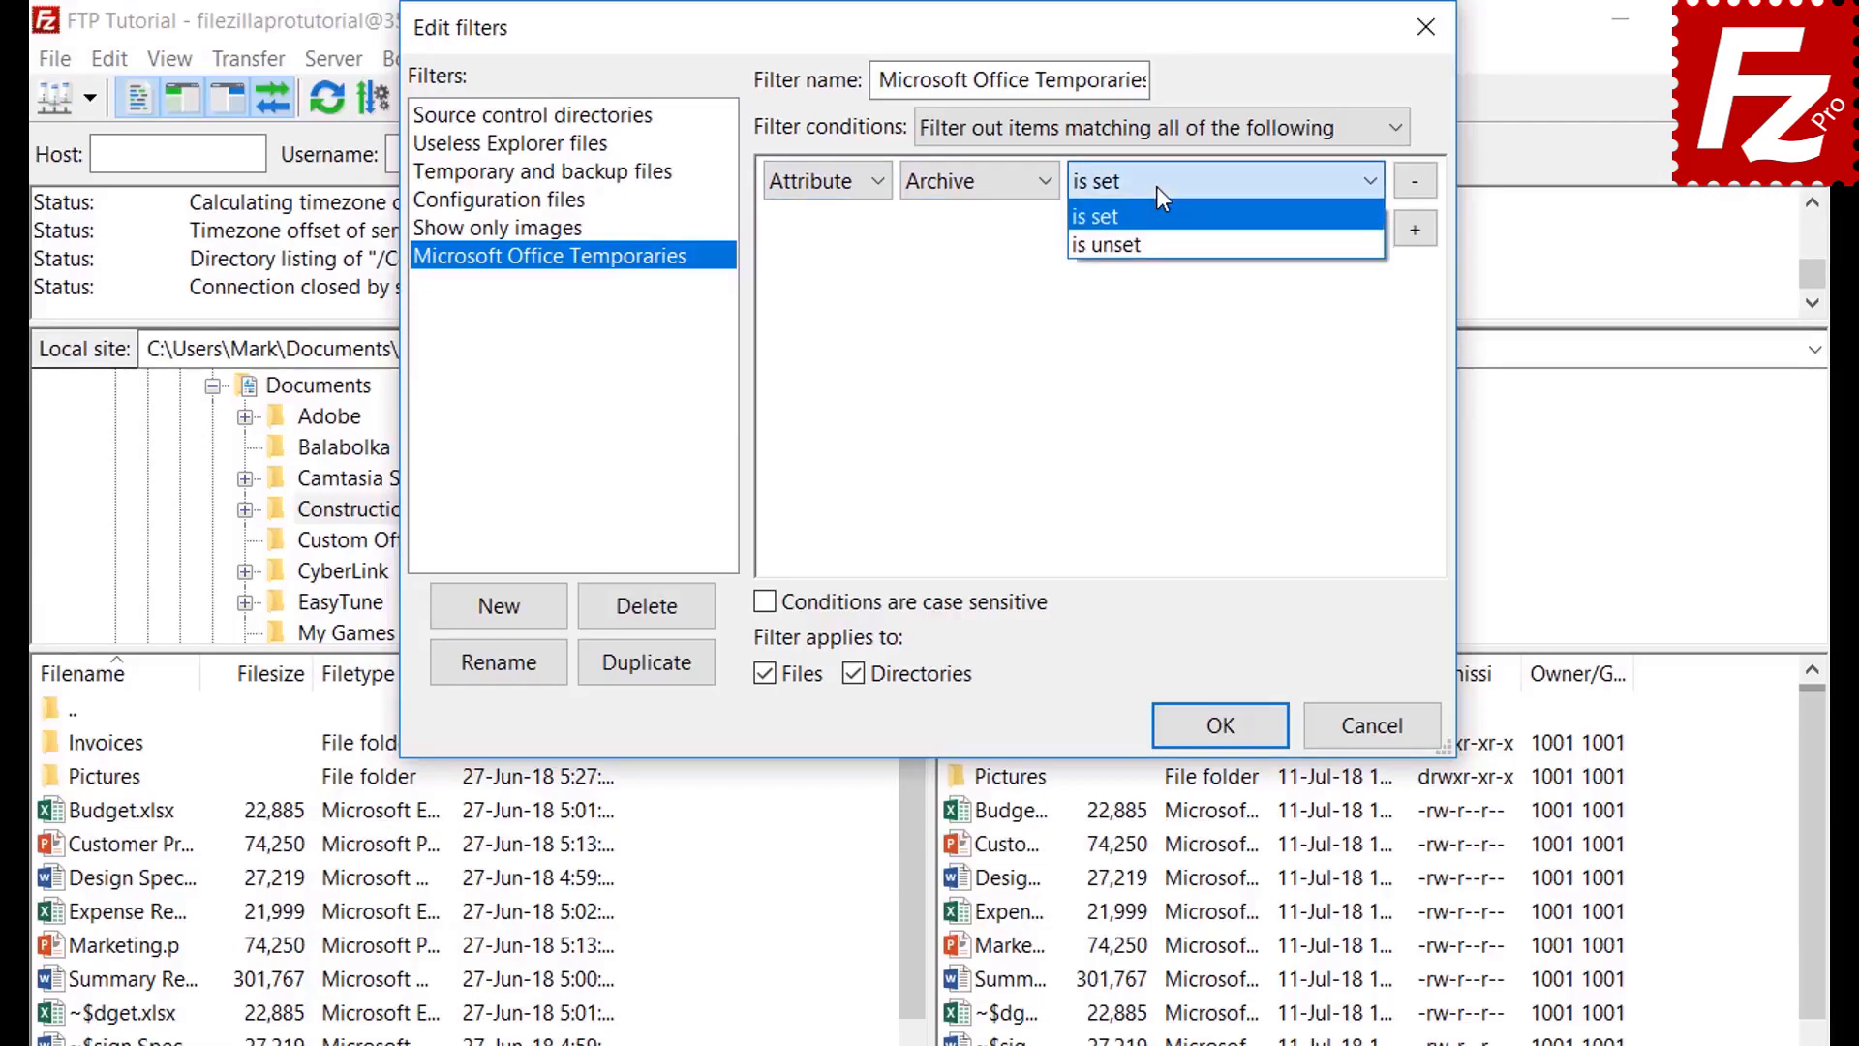
click(1156, 186)
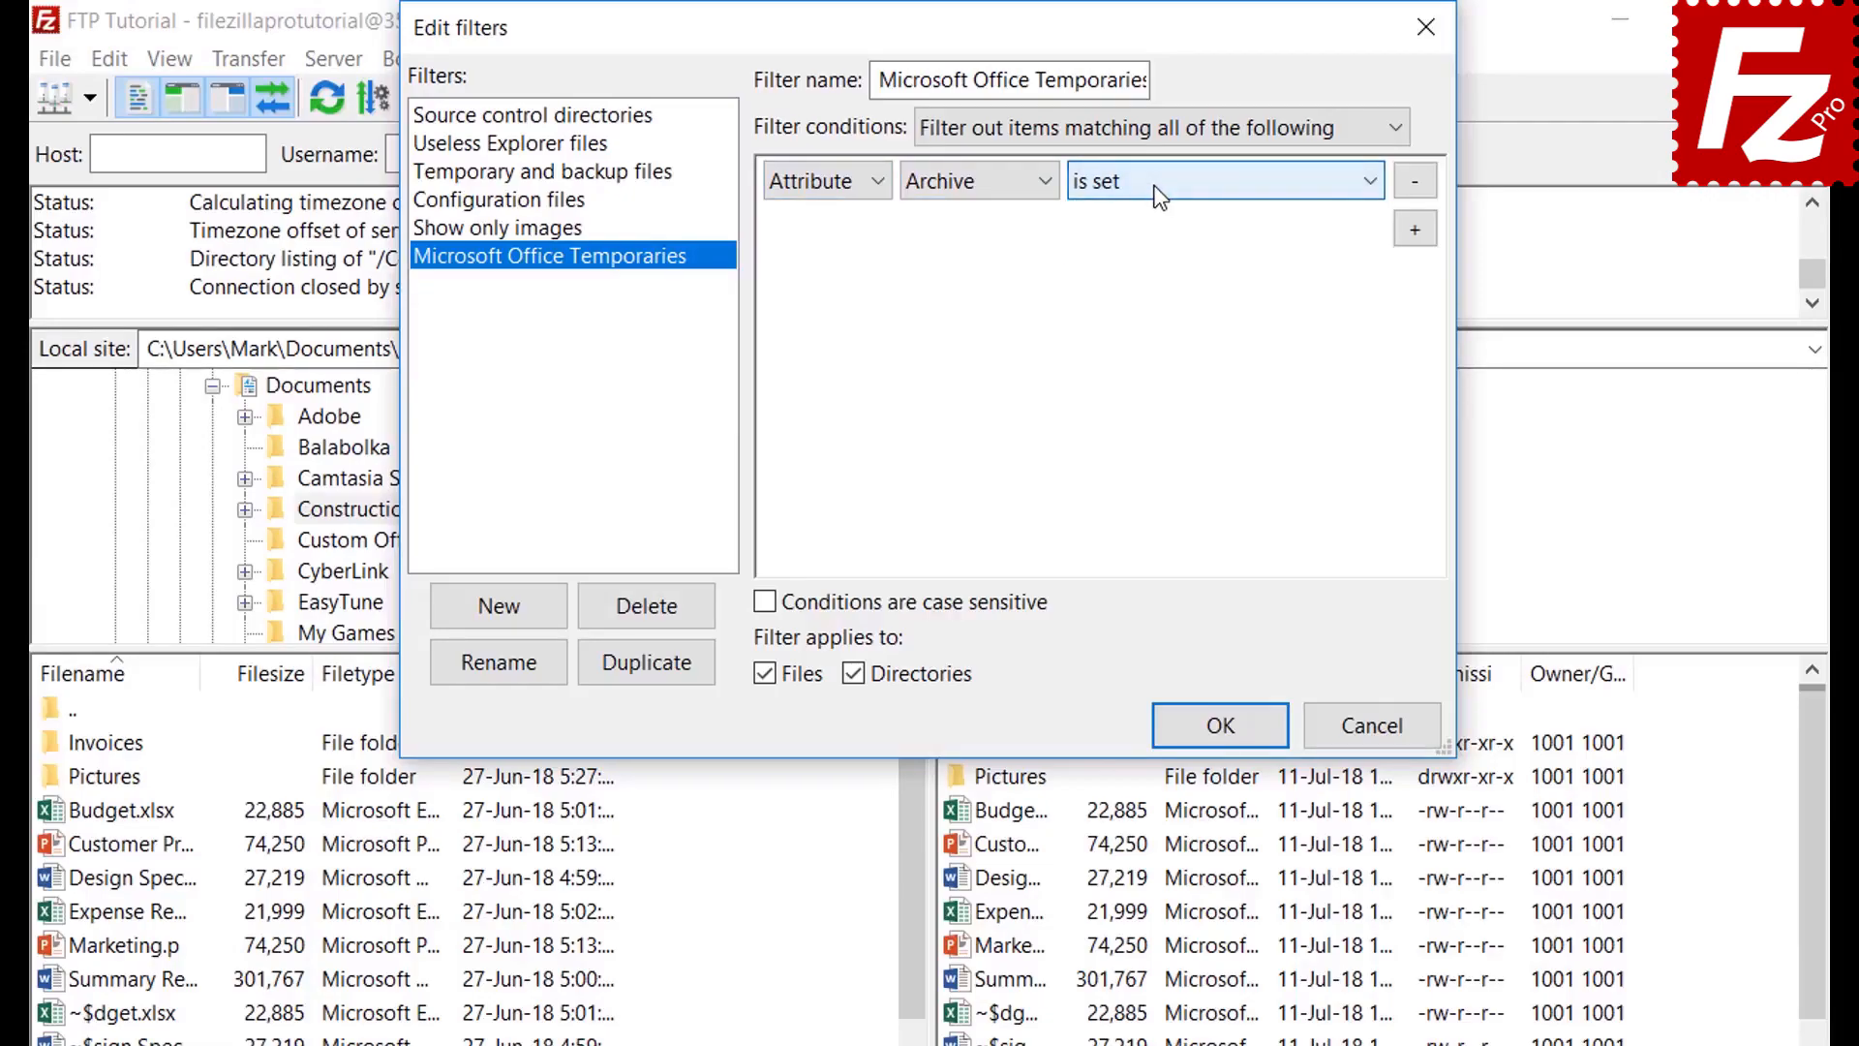
Try the Path and Date condition types without changing their matching options
click(819, 190)
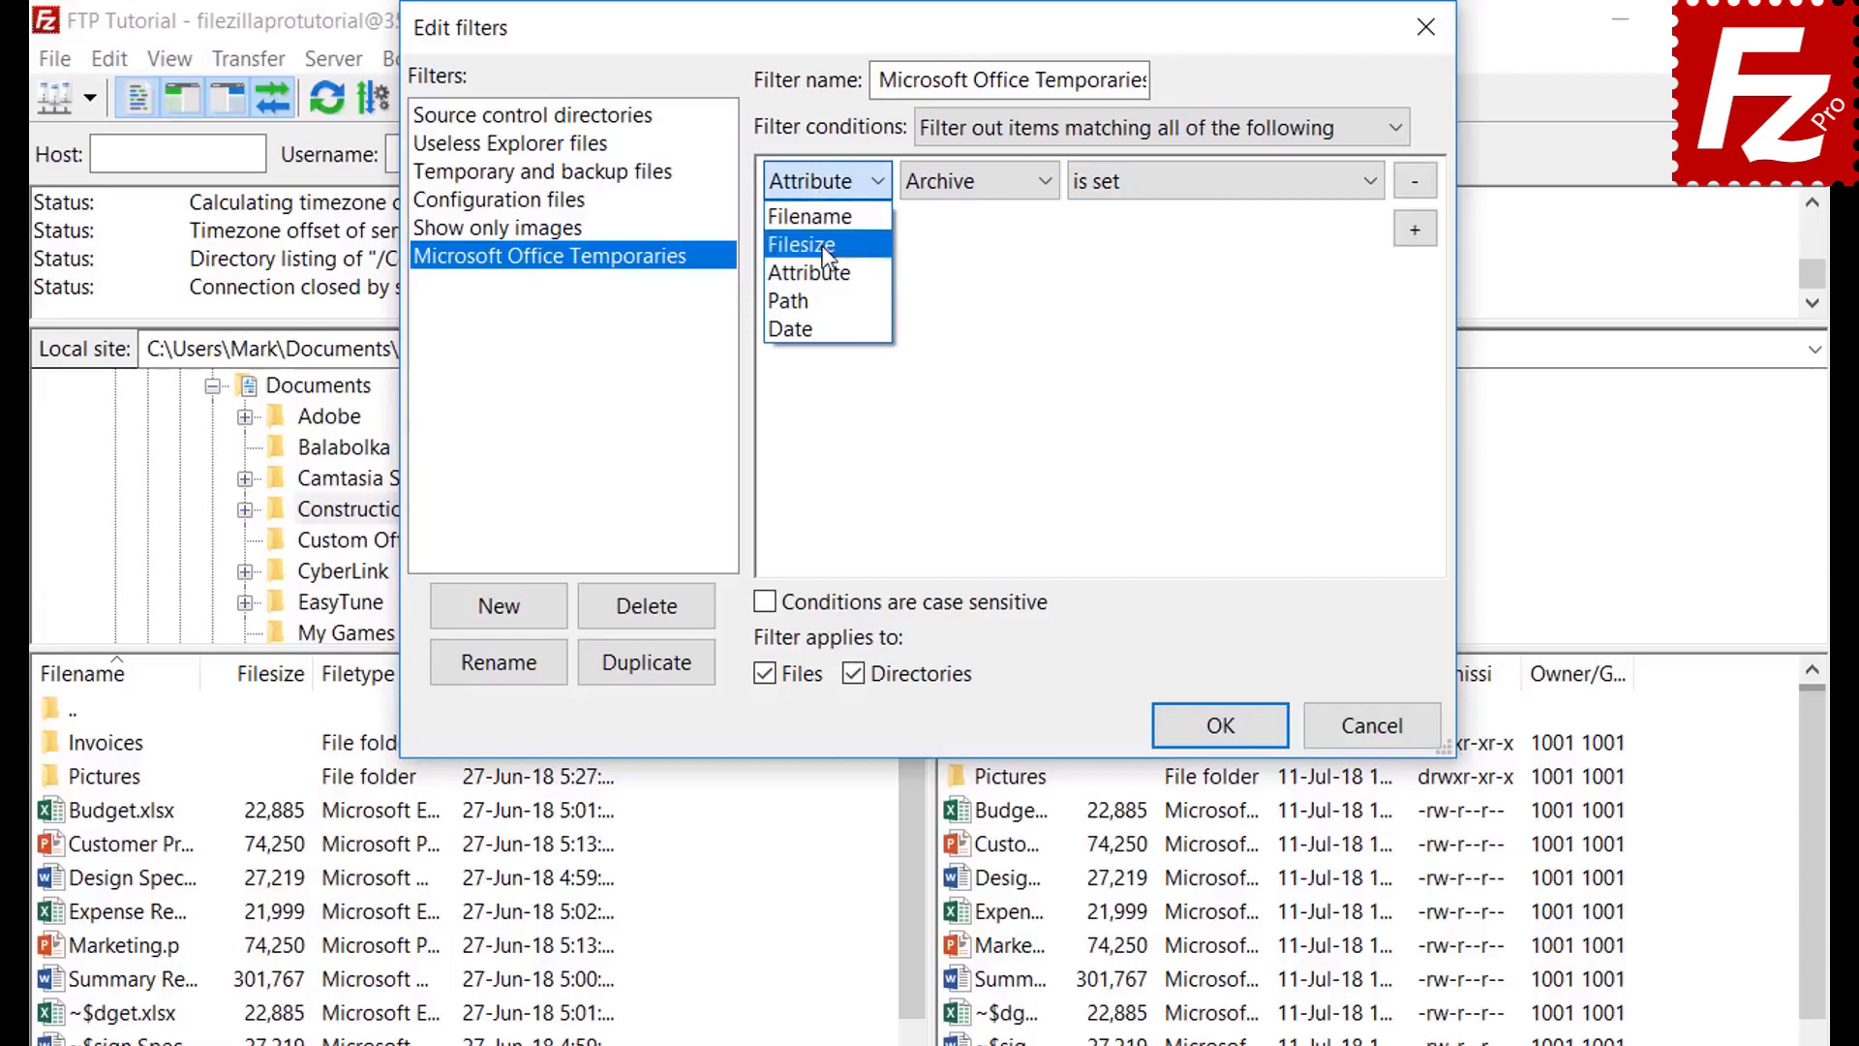
click(826, 301)
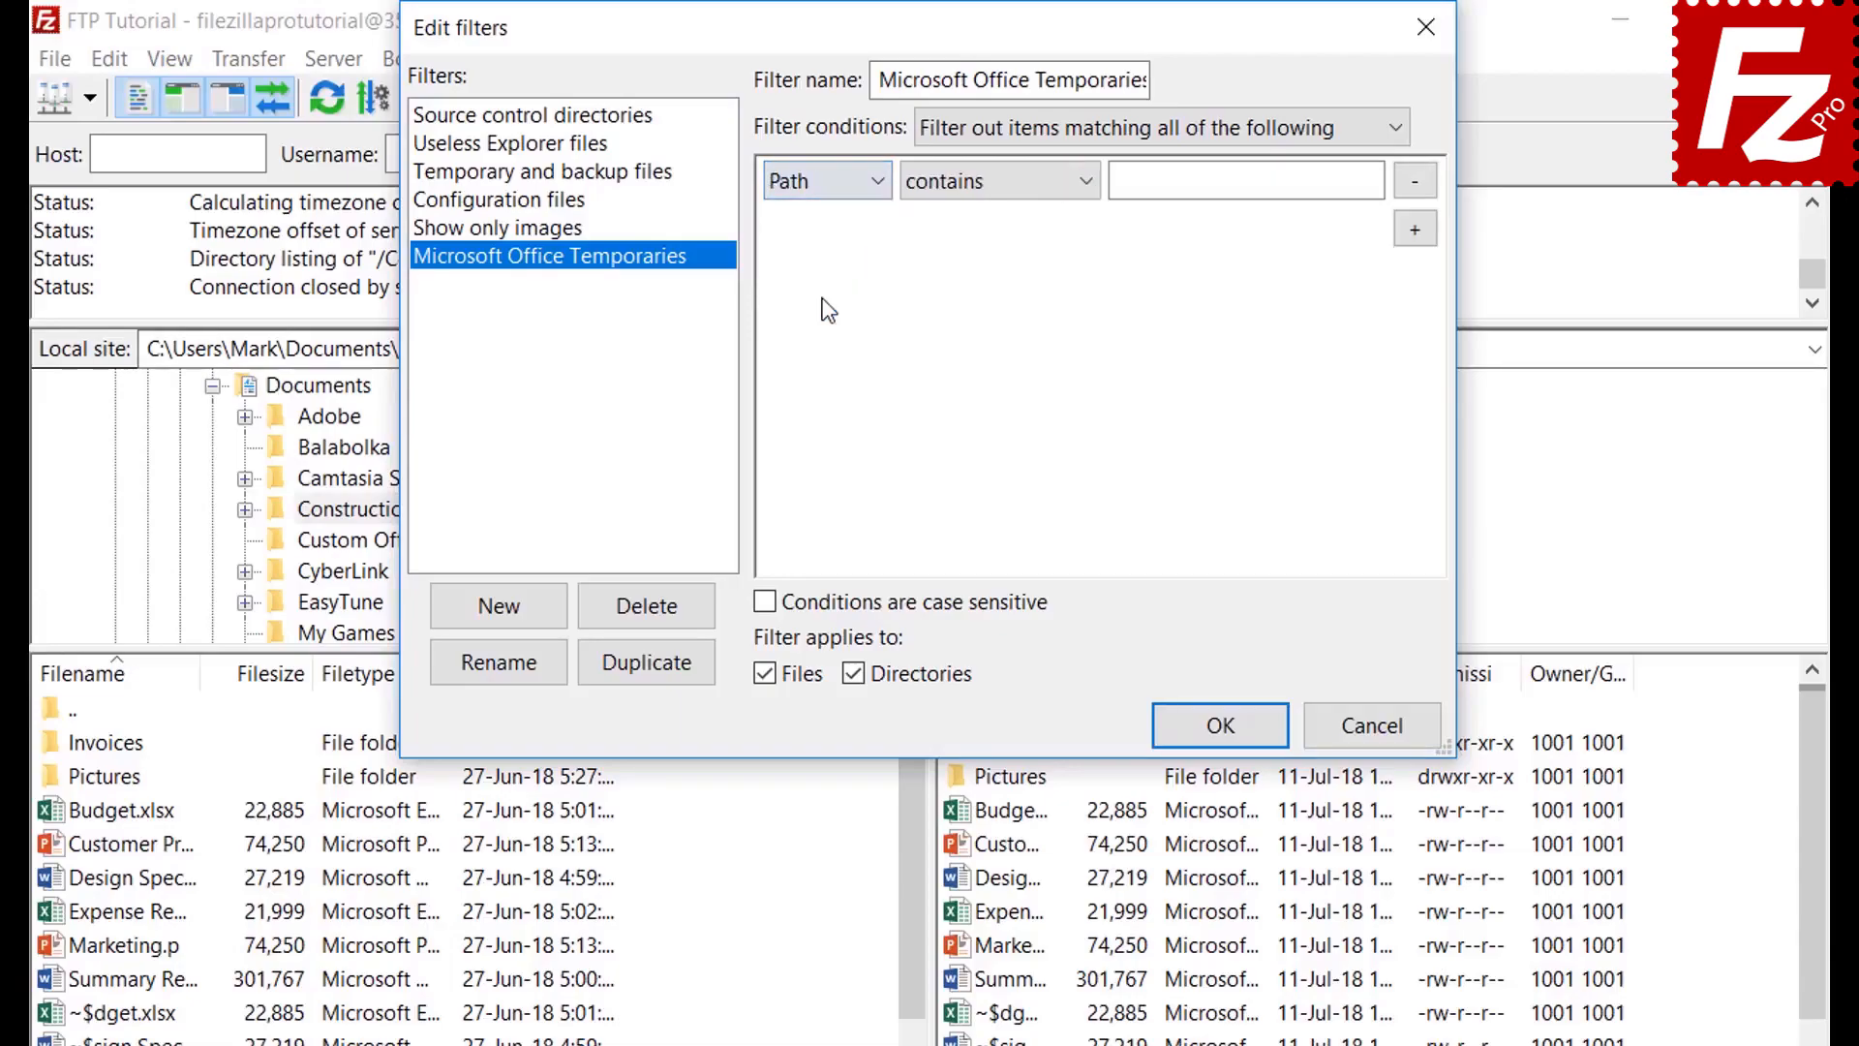
click(982, 178)
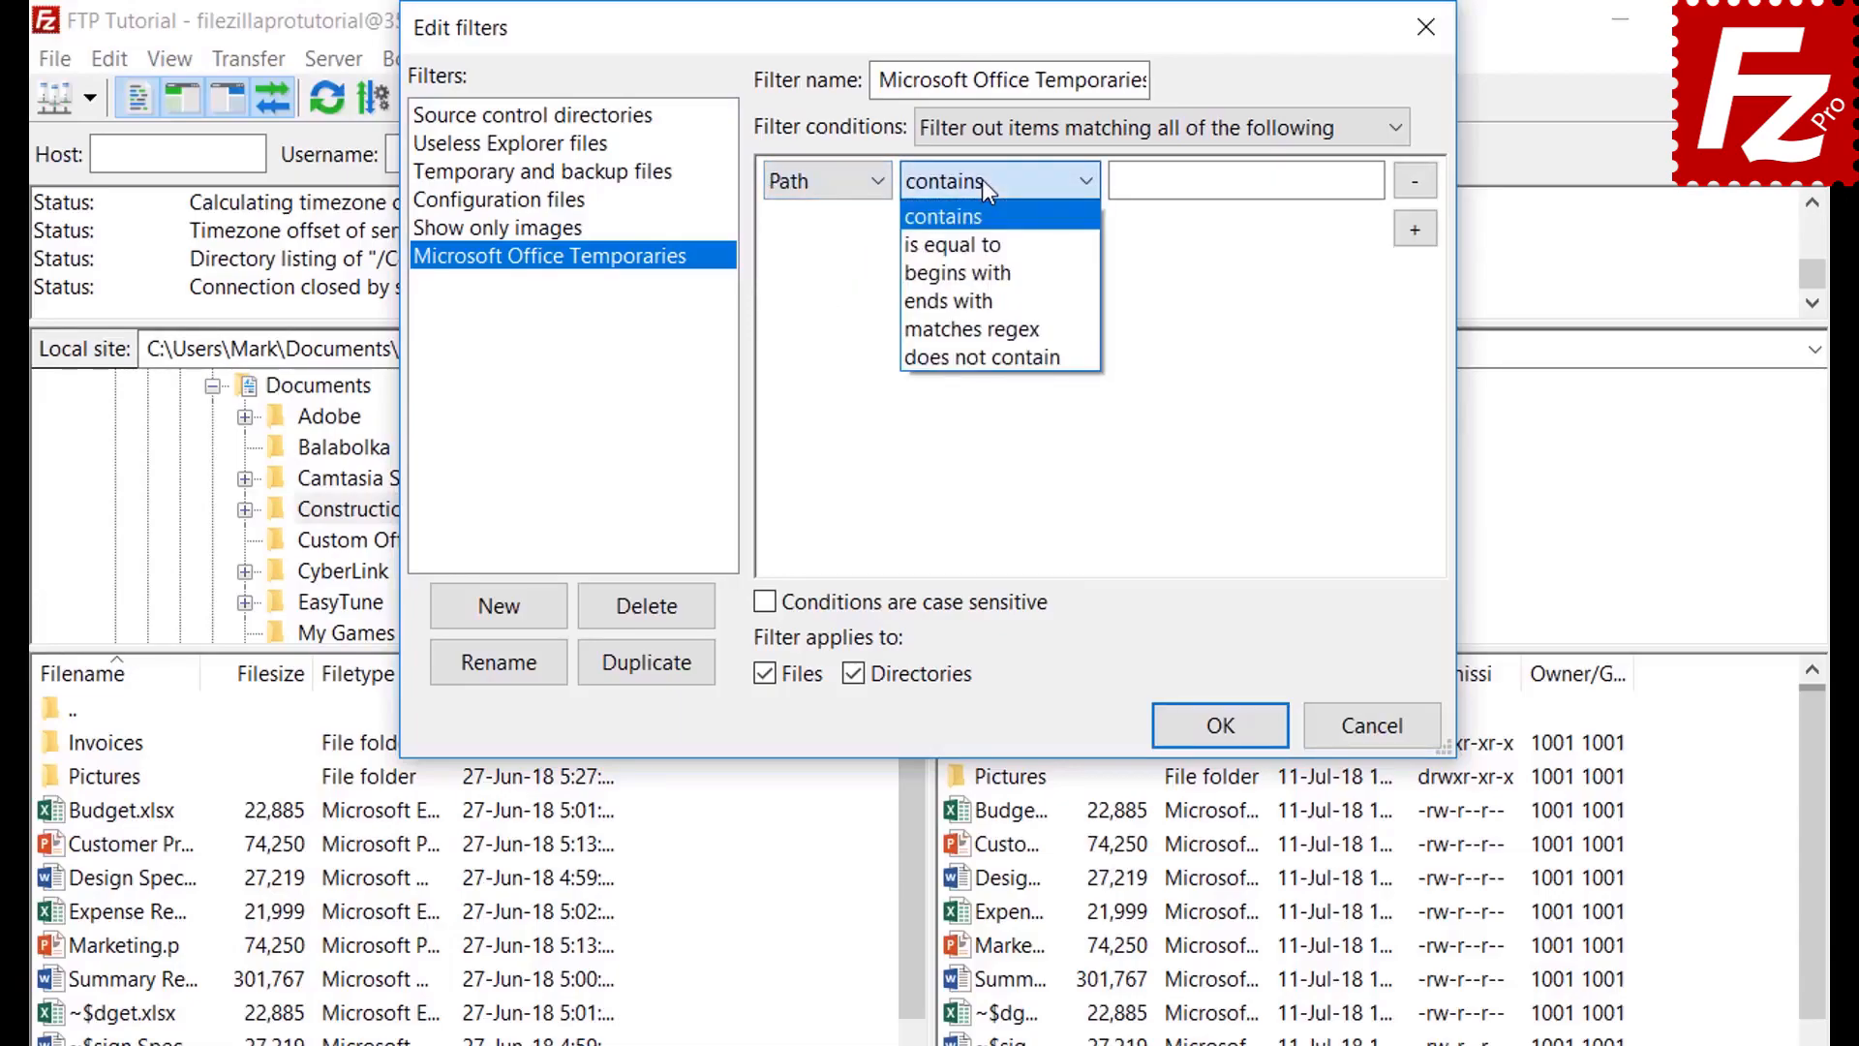
click(982, 178)
click(818, 182)
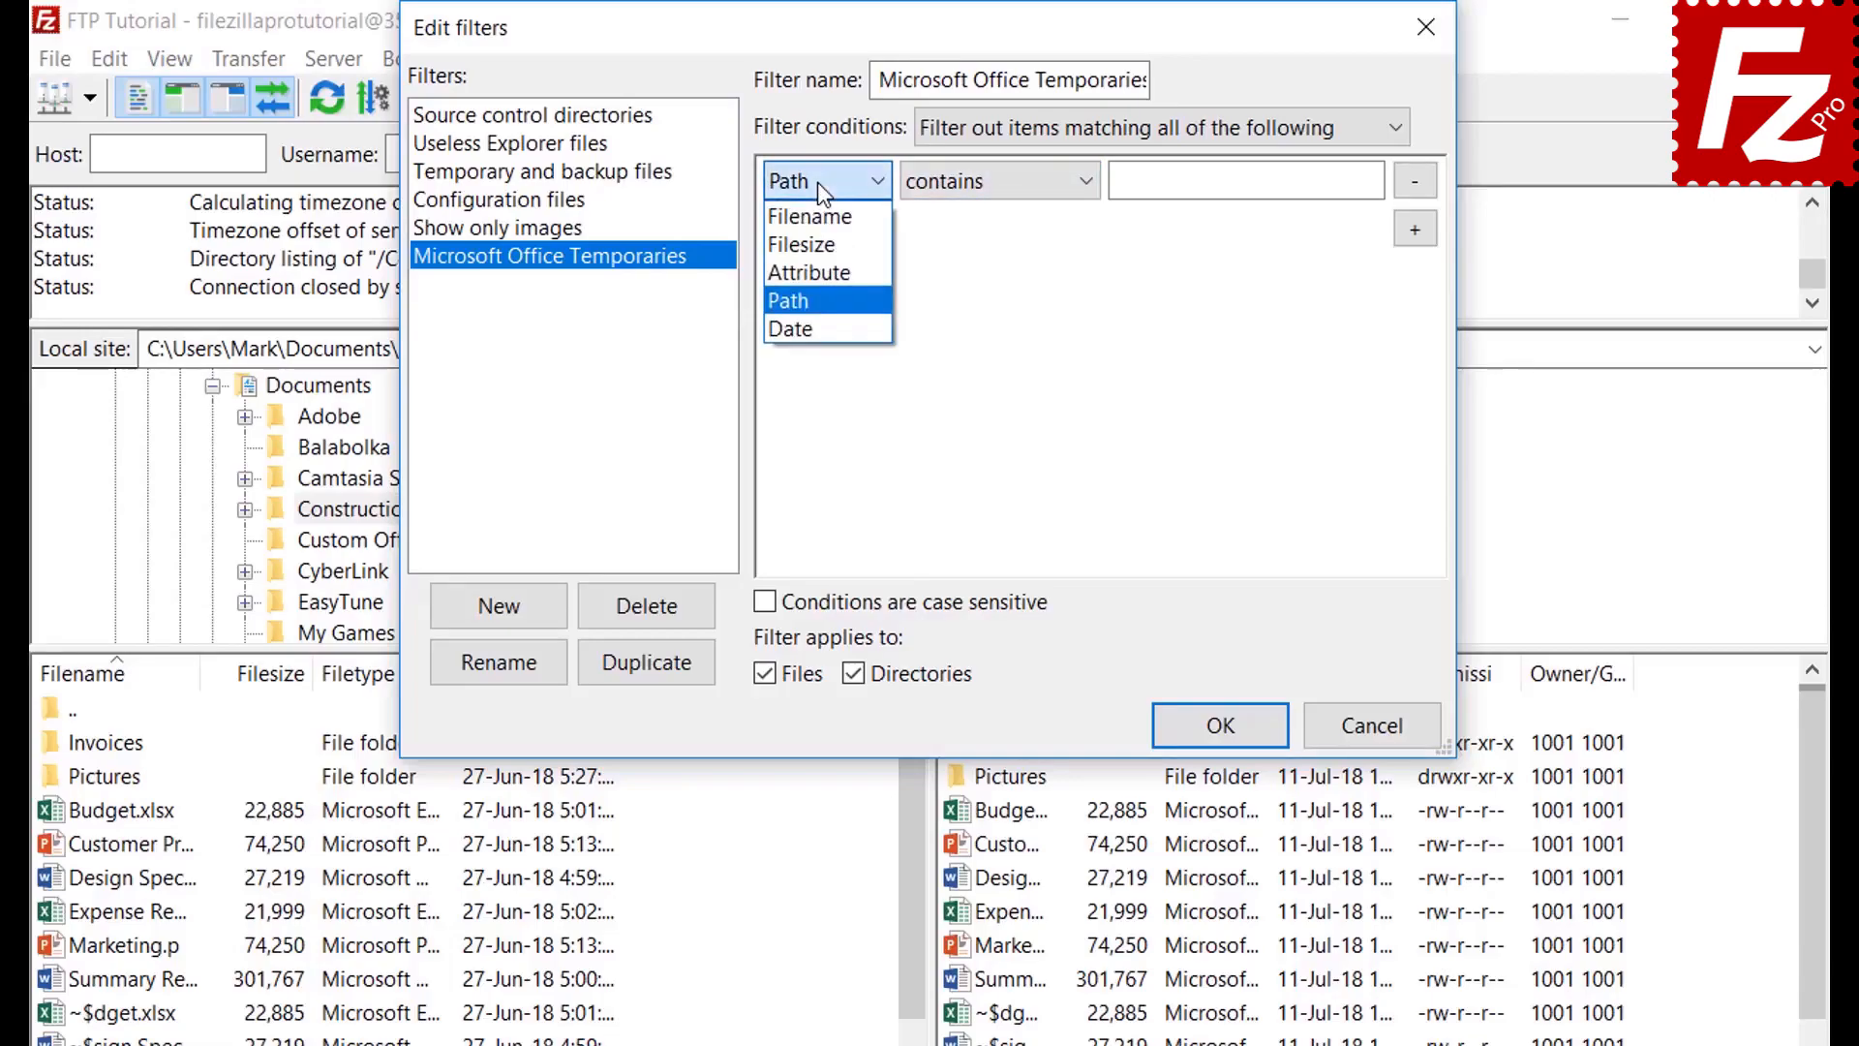
click(815, 325)
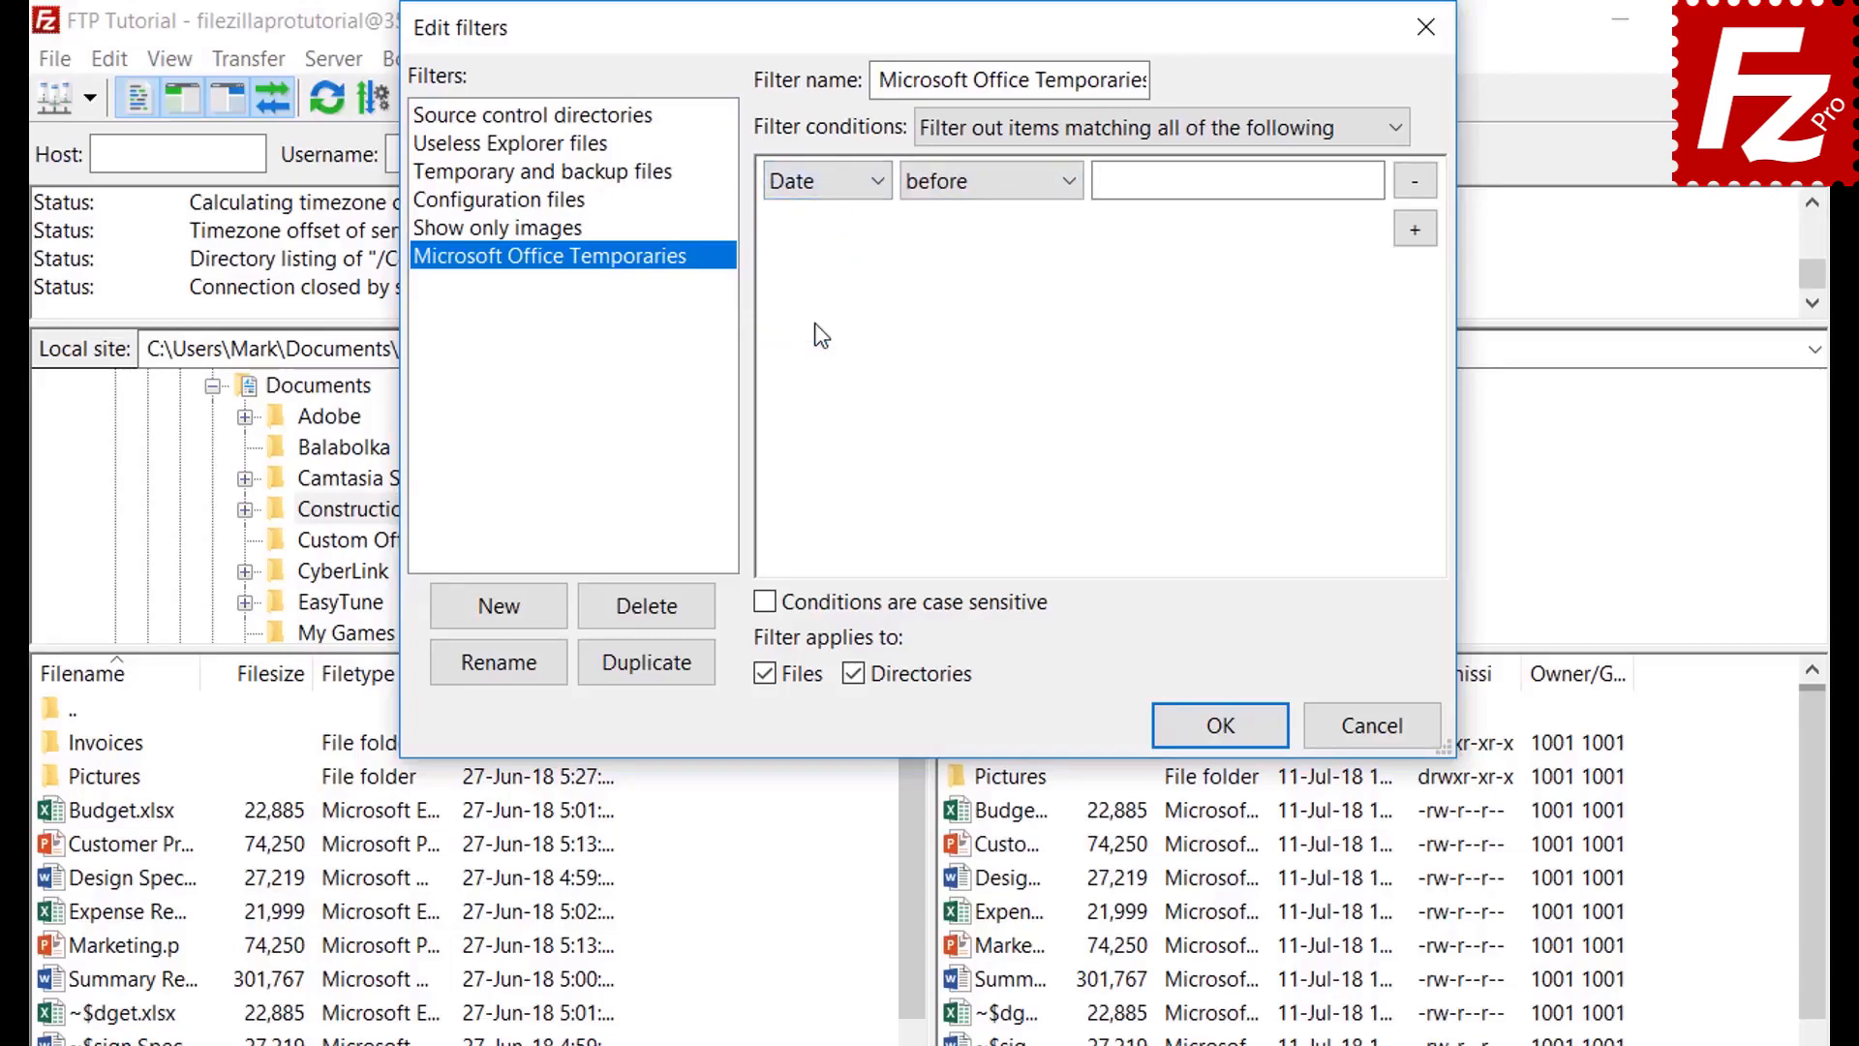
click(985, 184)
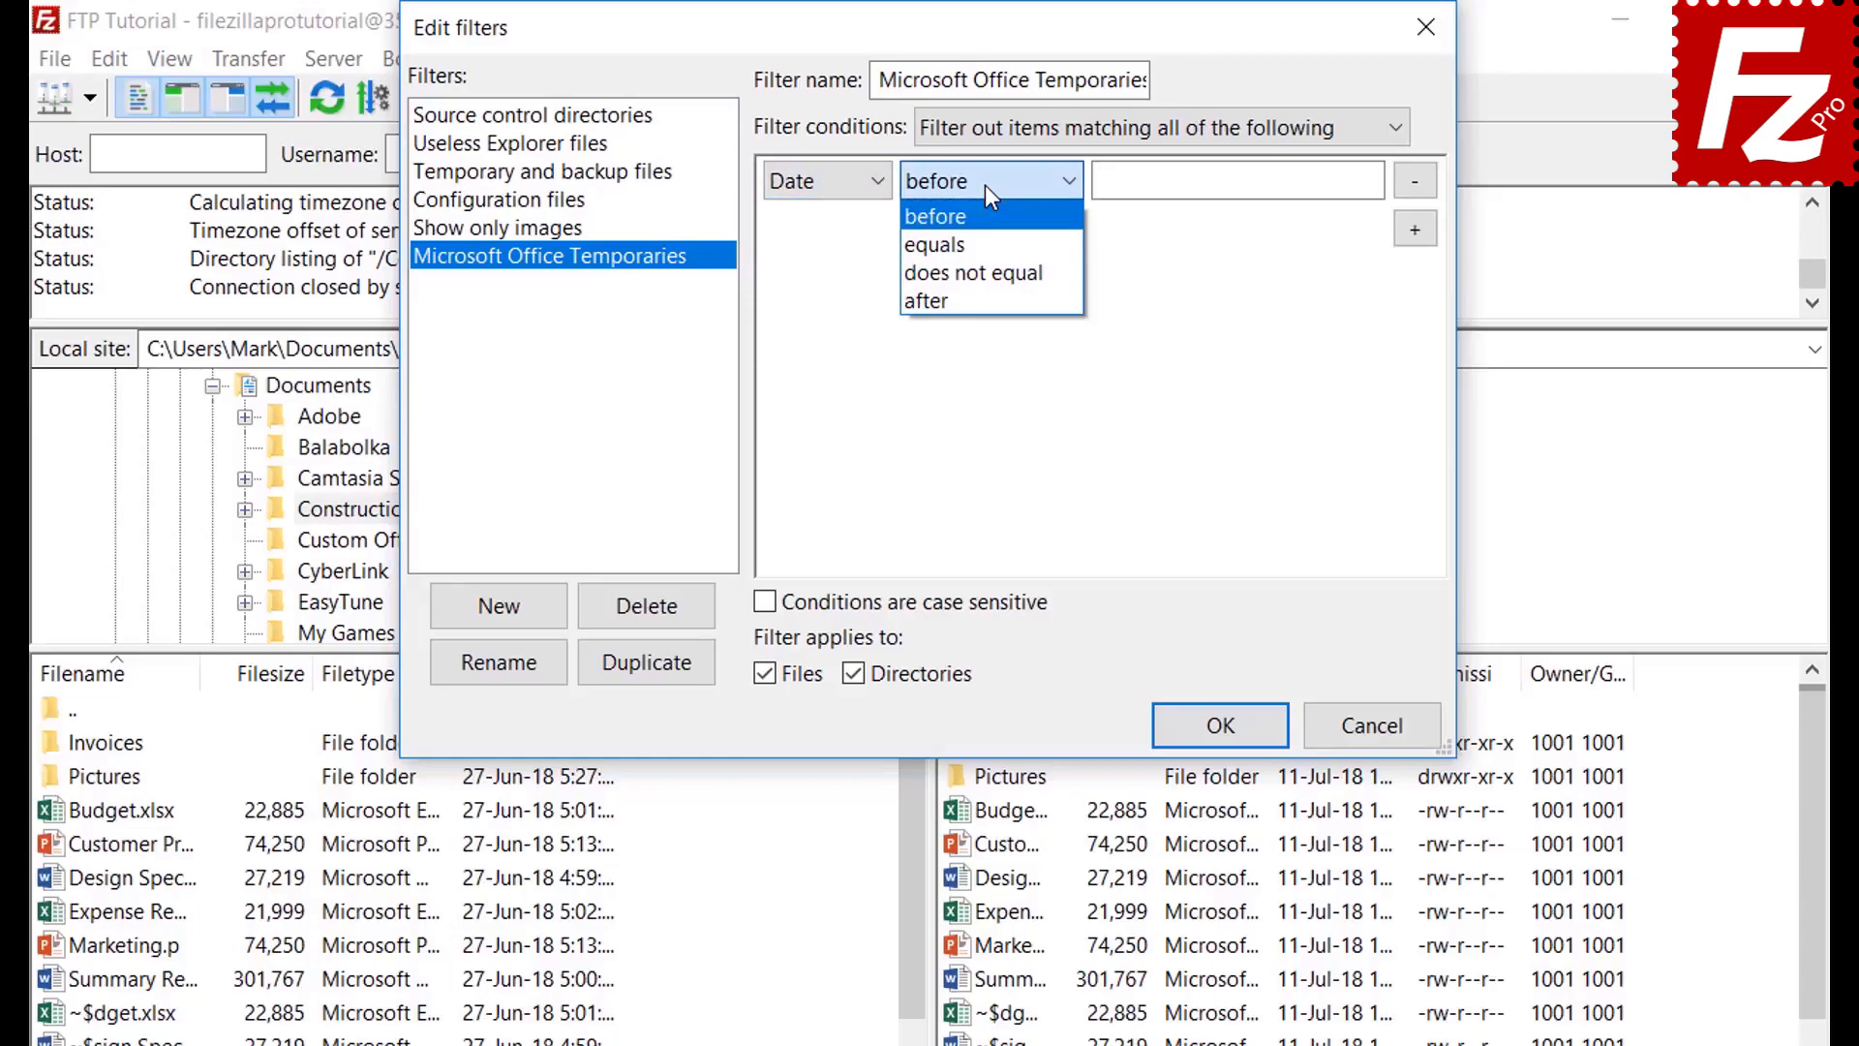
click(984, 184)
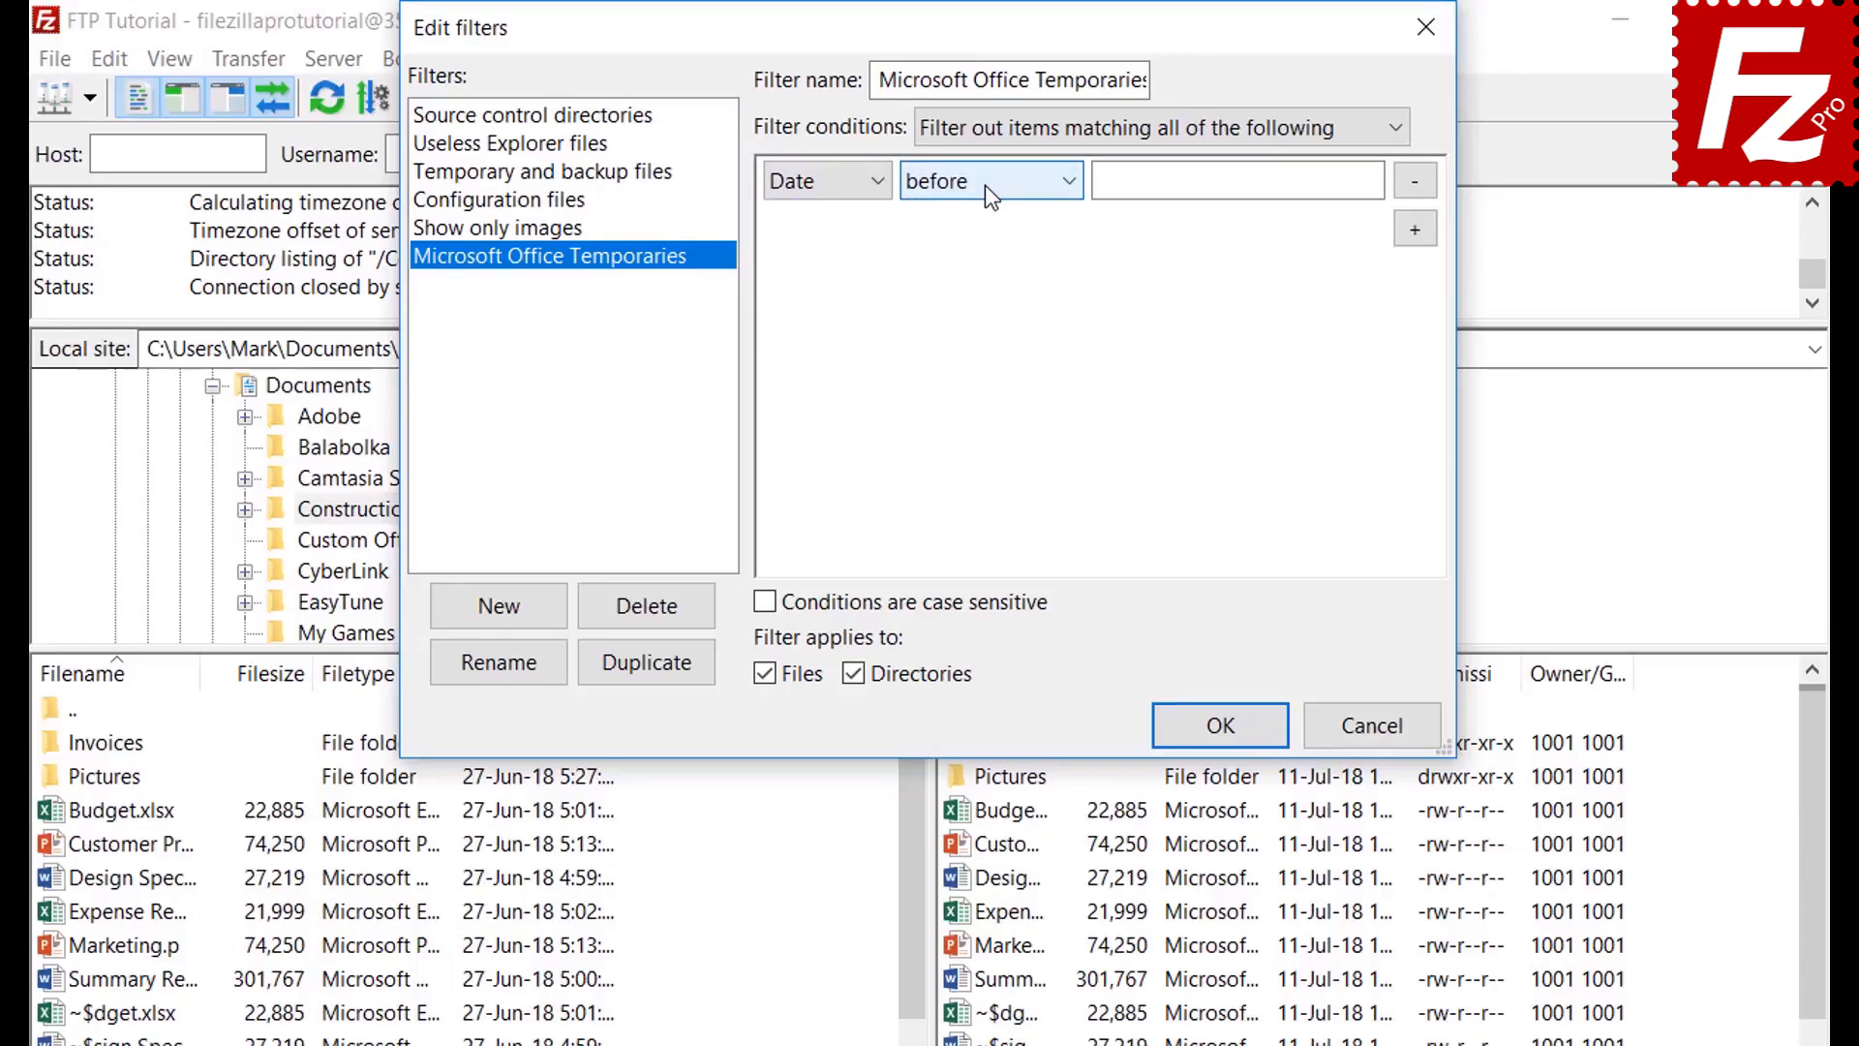
Set the condition to Filename begins with ~$ and stop it applying to directories
click(811, 186)
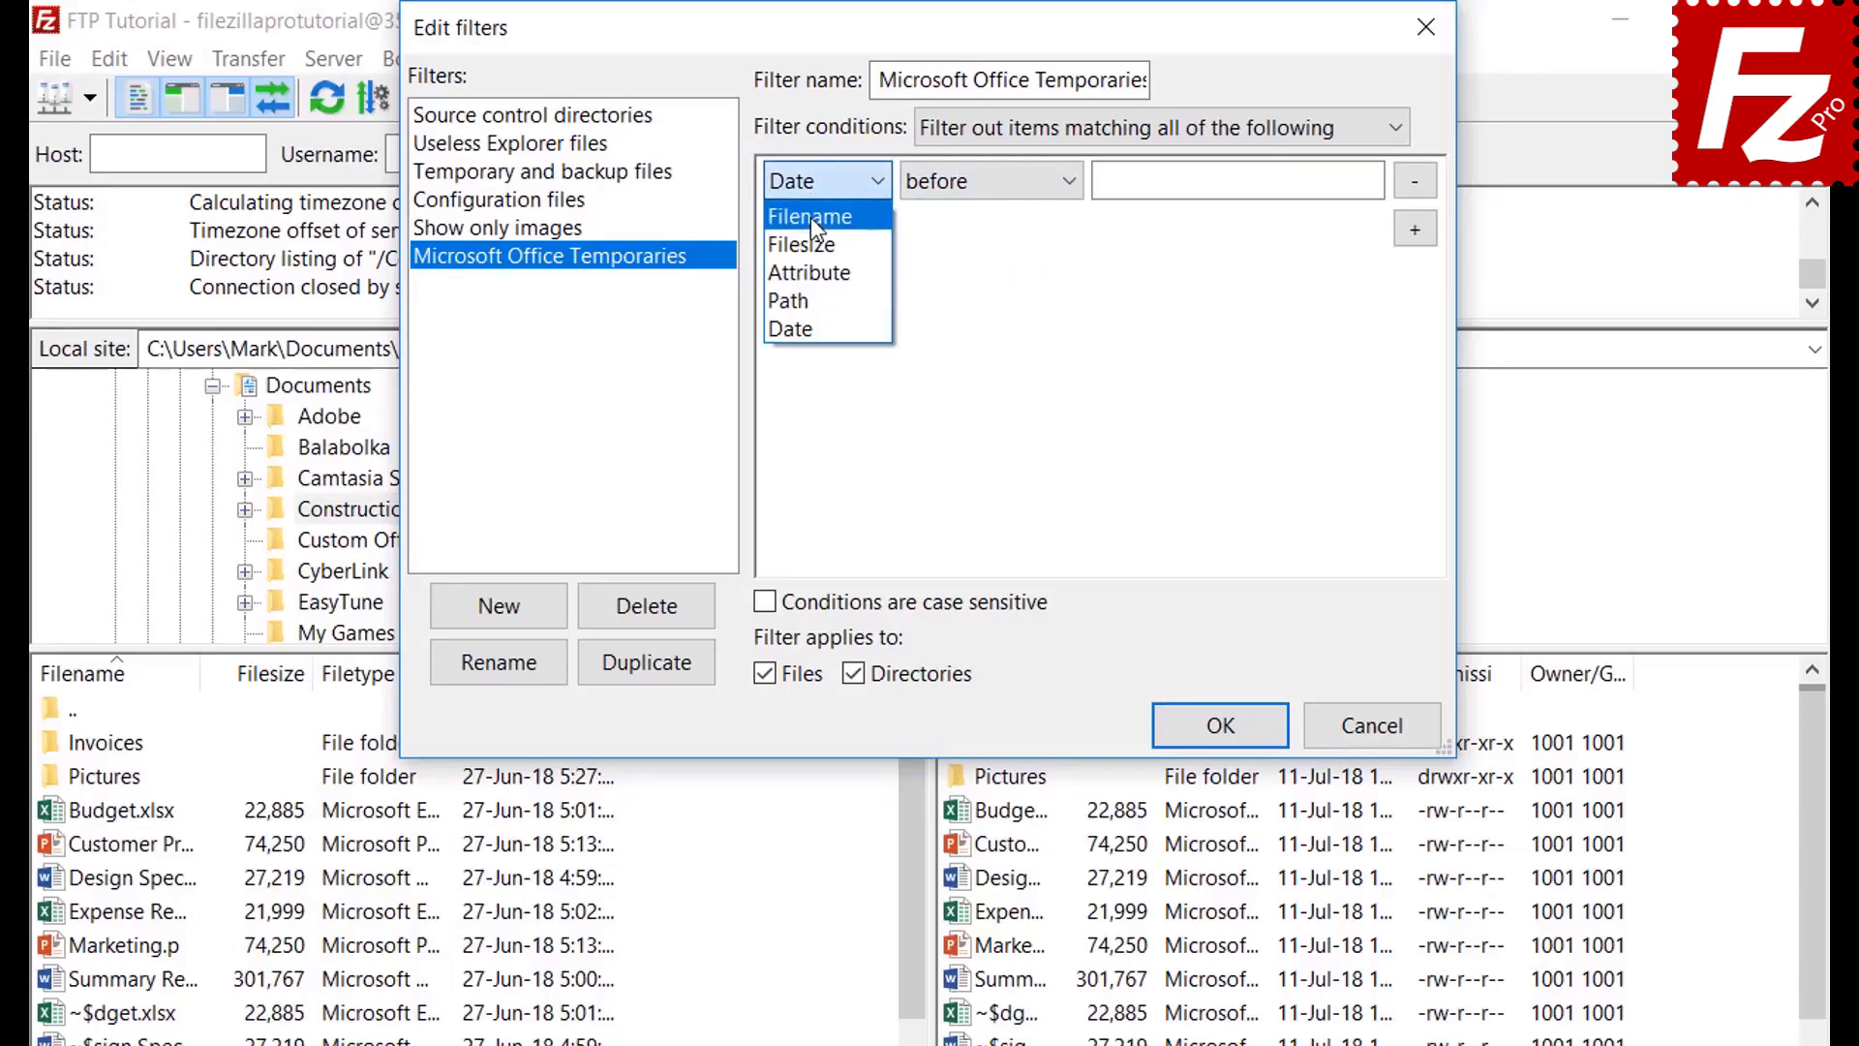
click(811, 217)
click(969, 189)
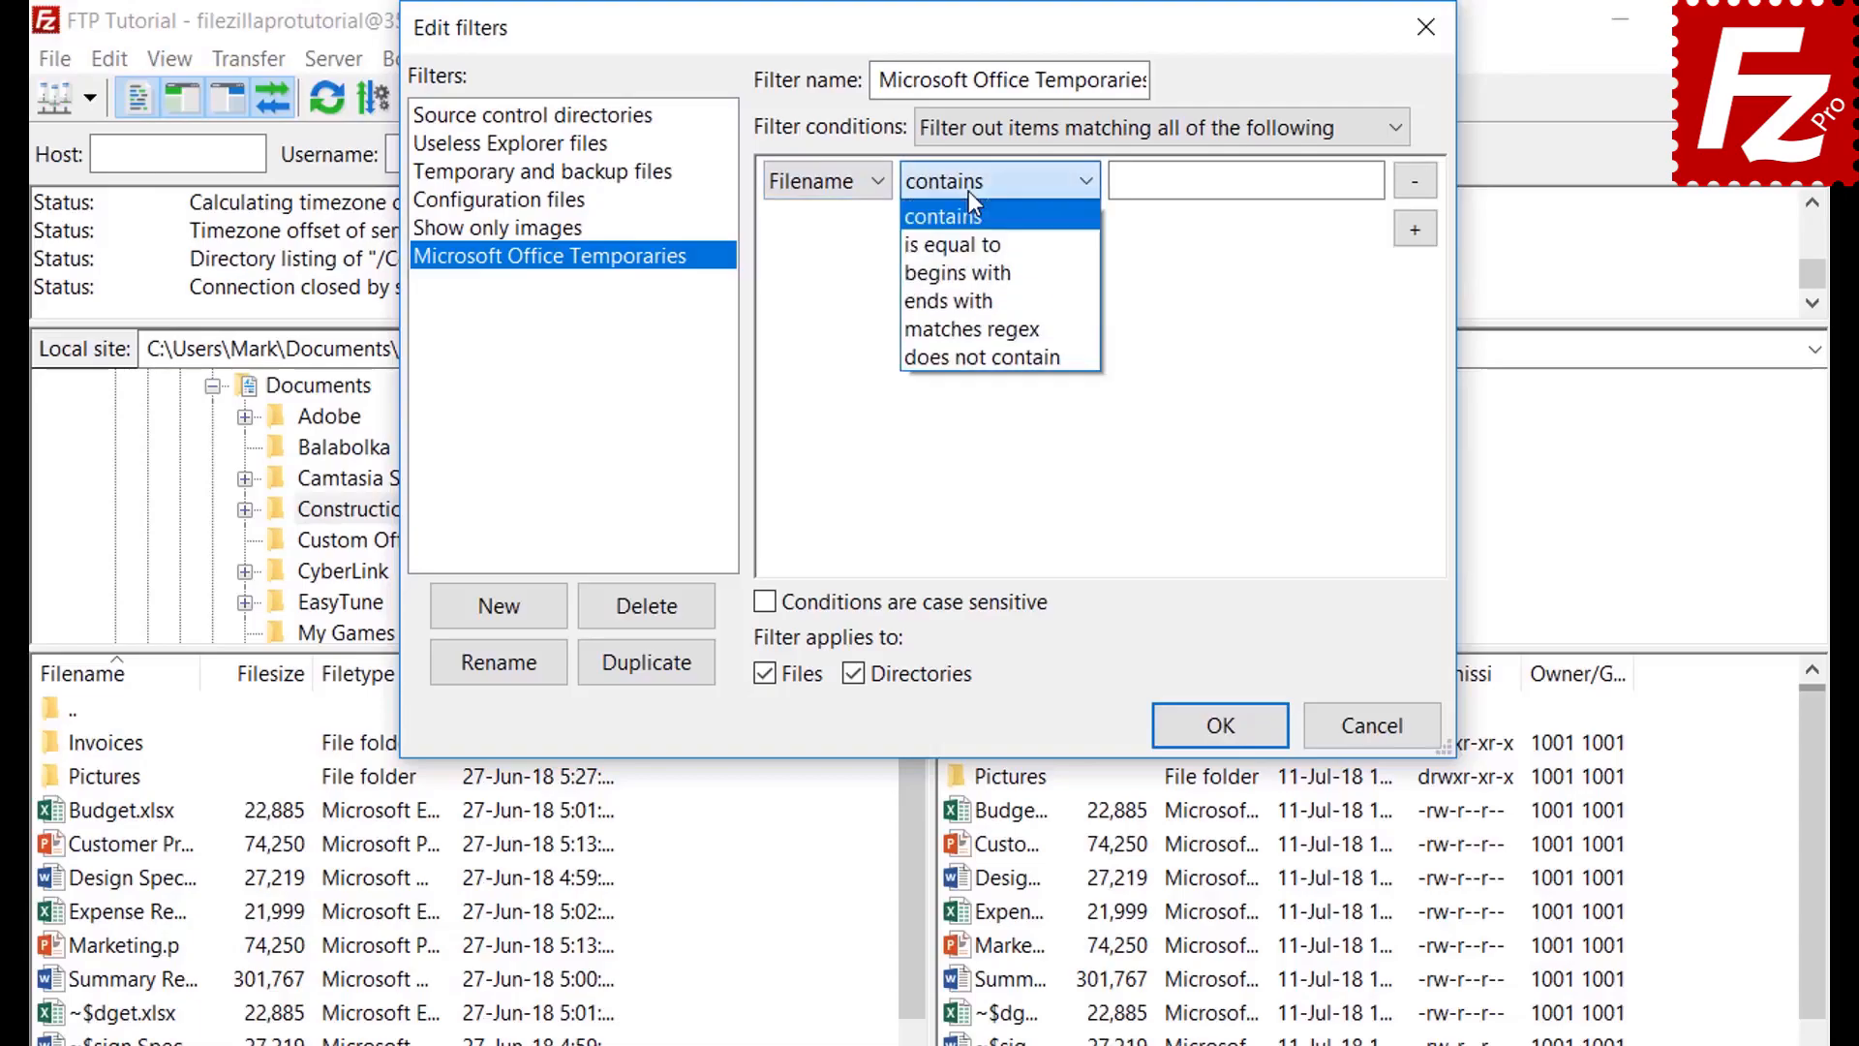
click(972, 271)
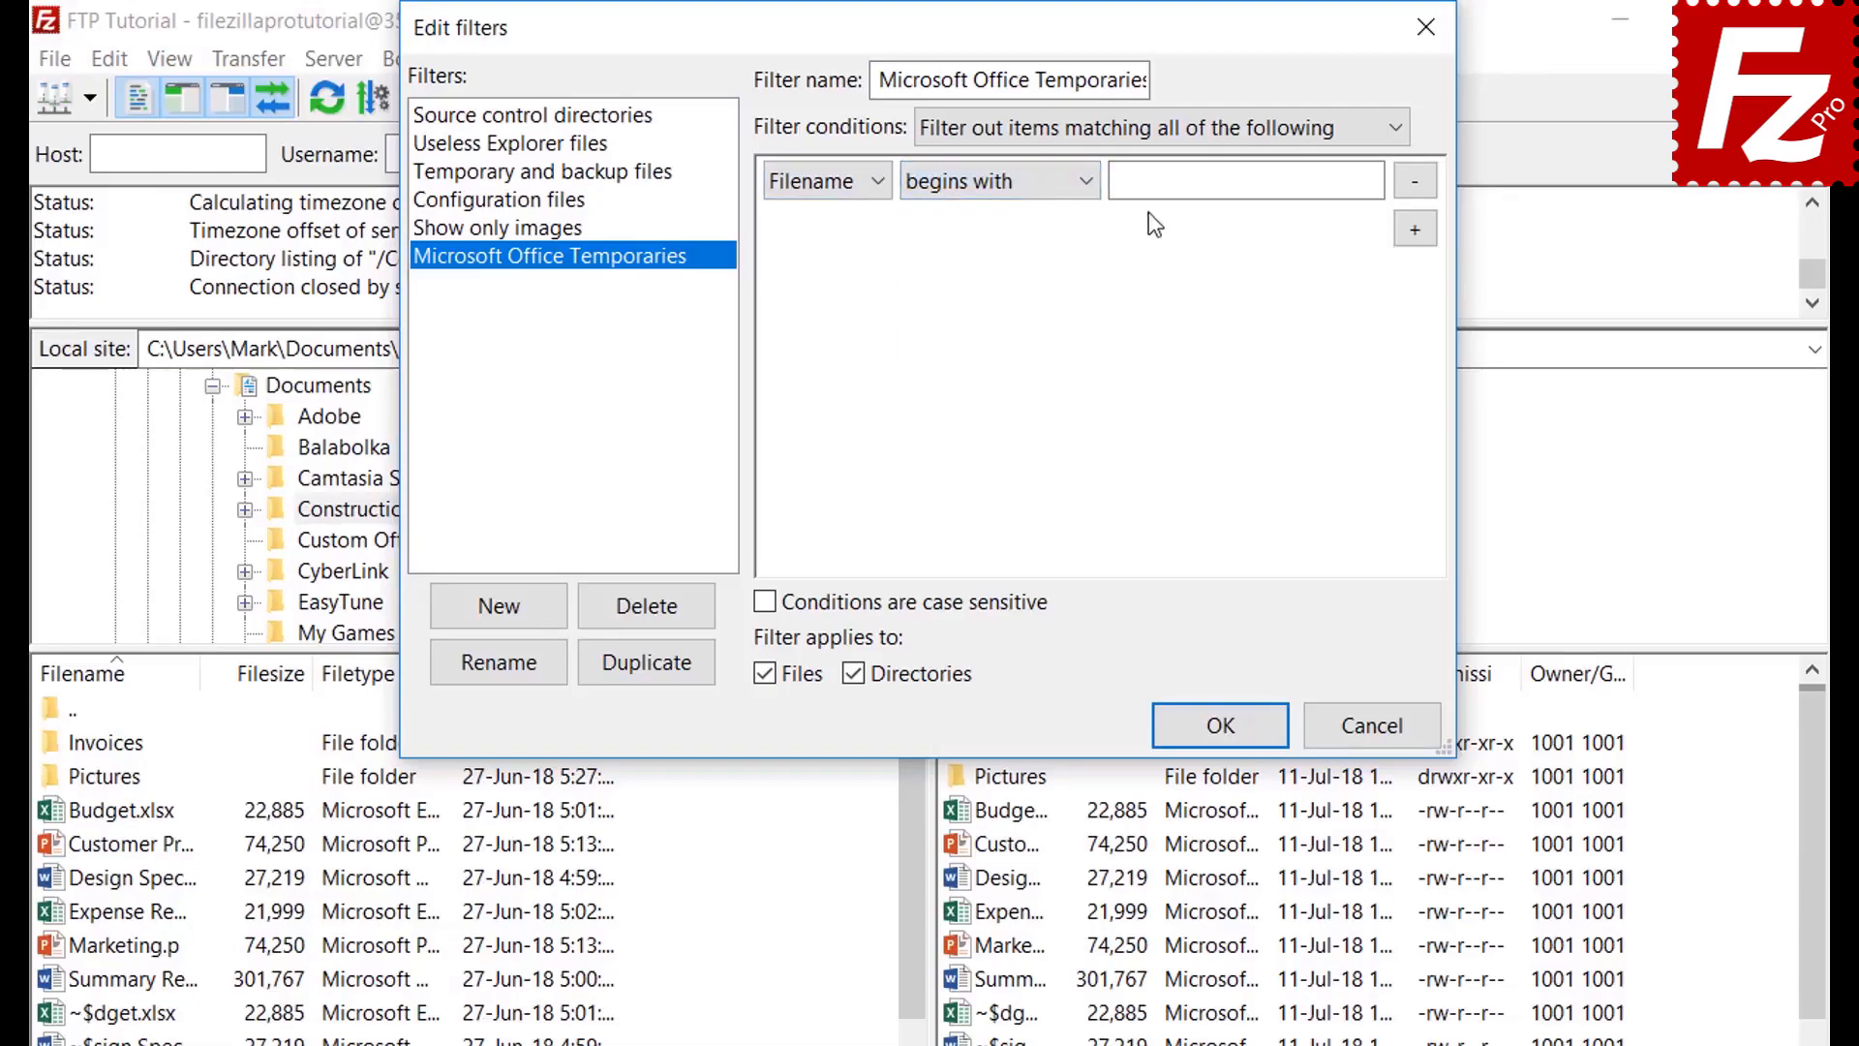
click(1154, 186)
text(~$)
click(858, 673)
Confirm the filter rules, then briefly hide and re-show local Office temporary files
click(1219, 738)
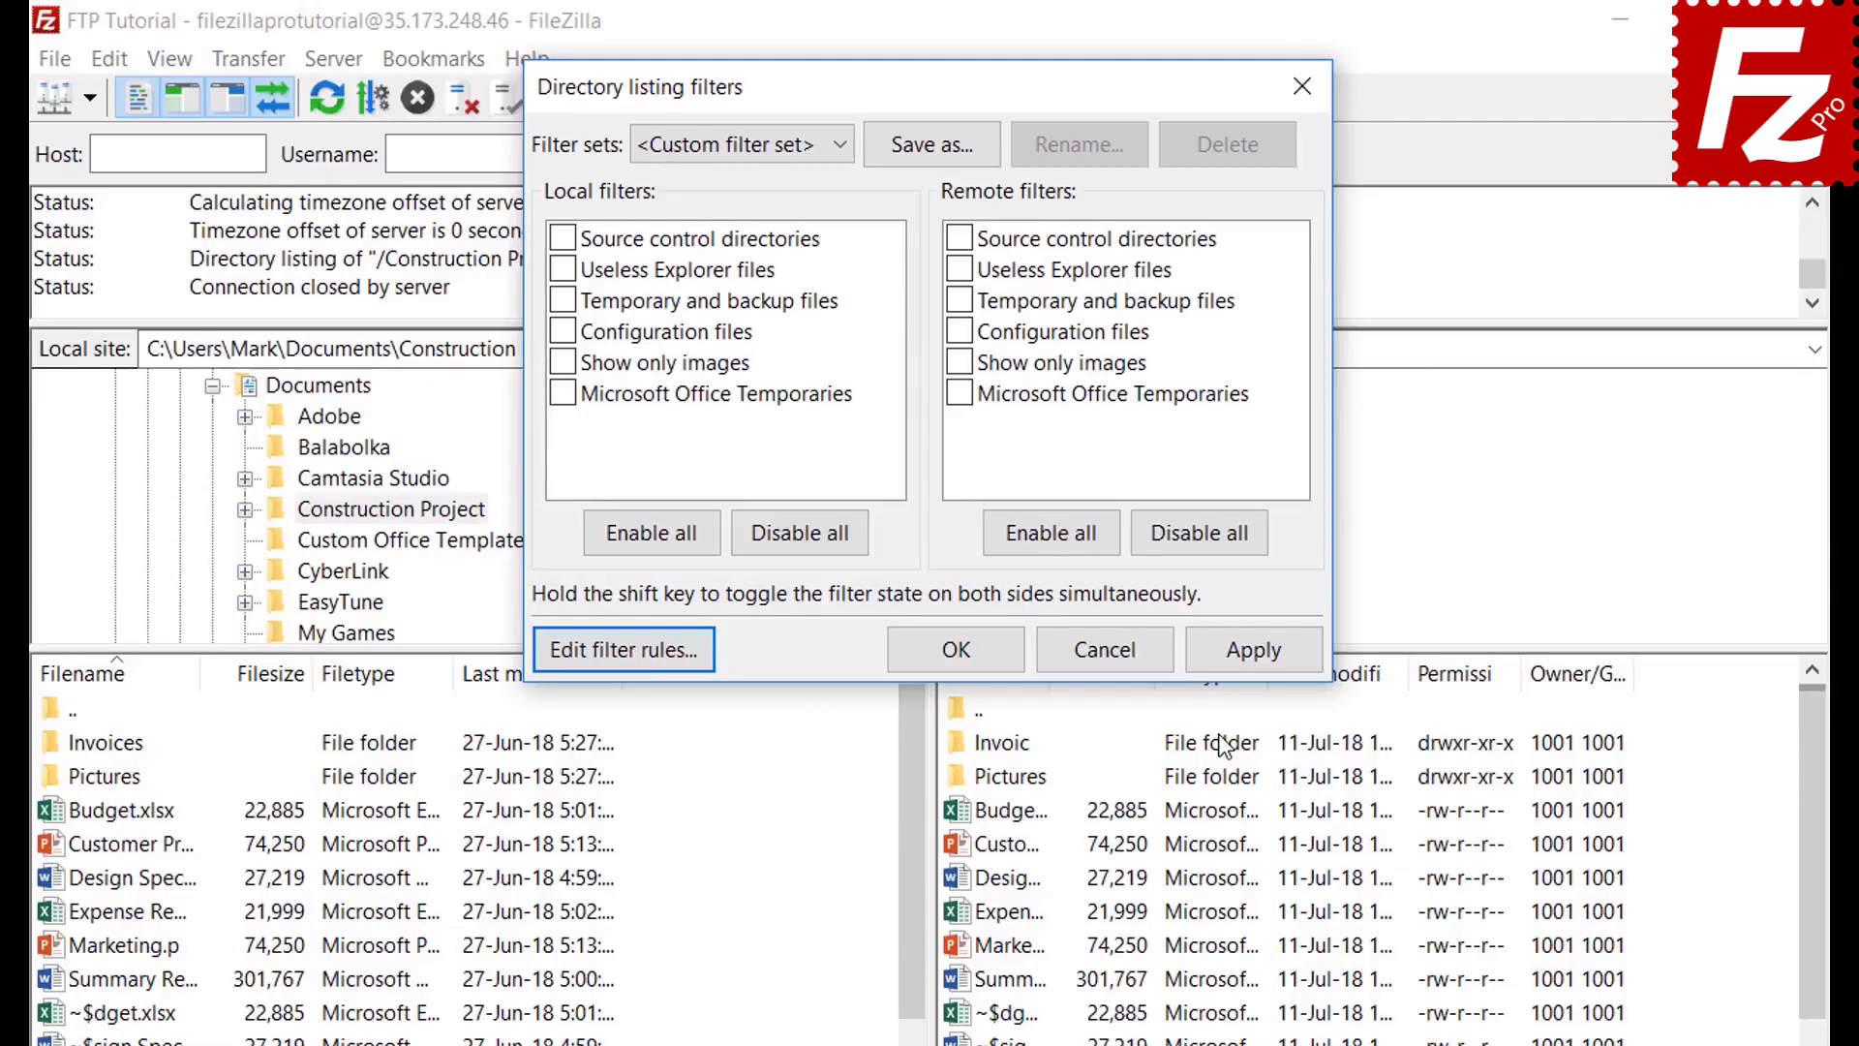
click(563, 393)
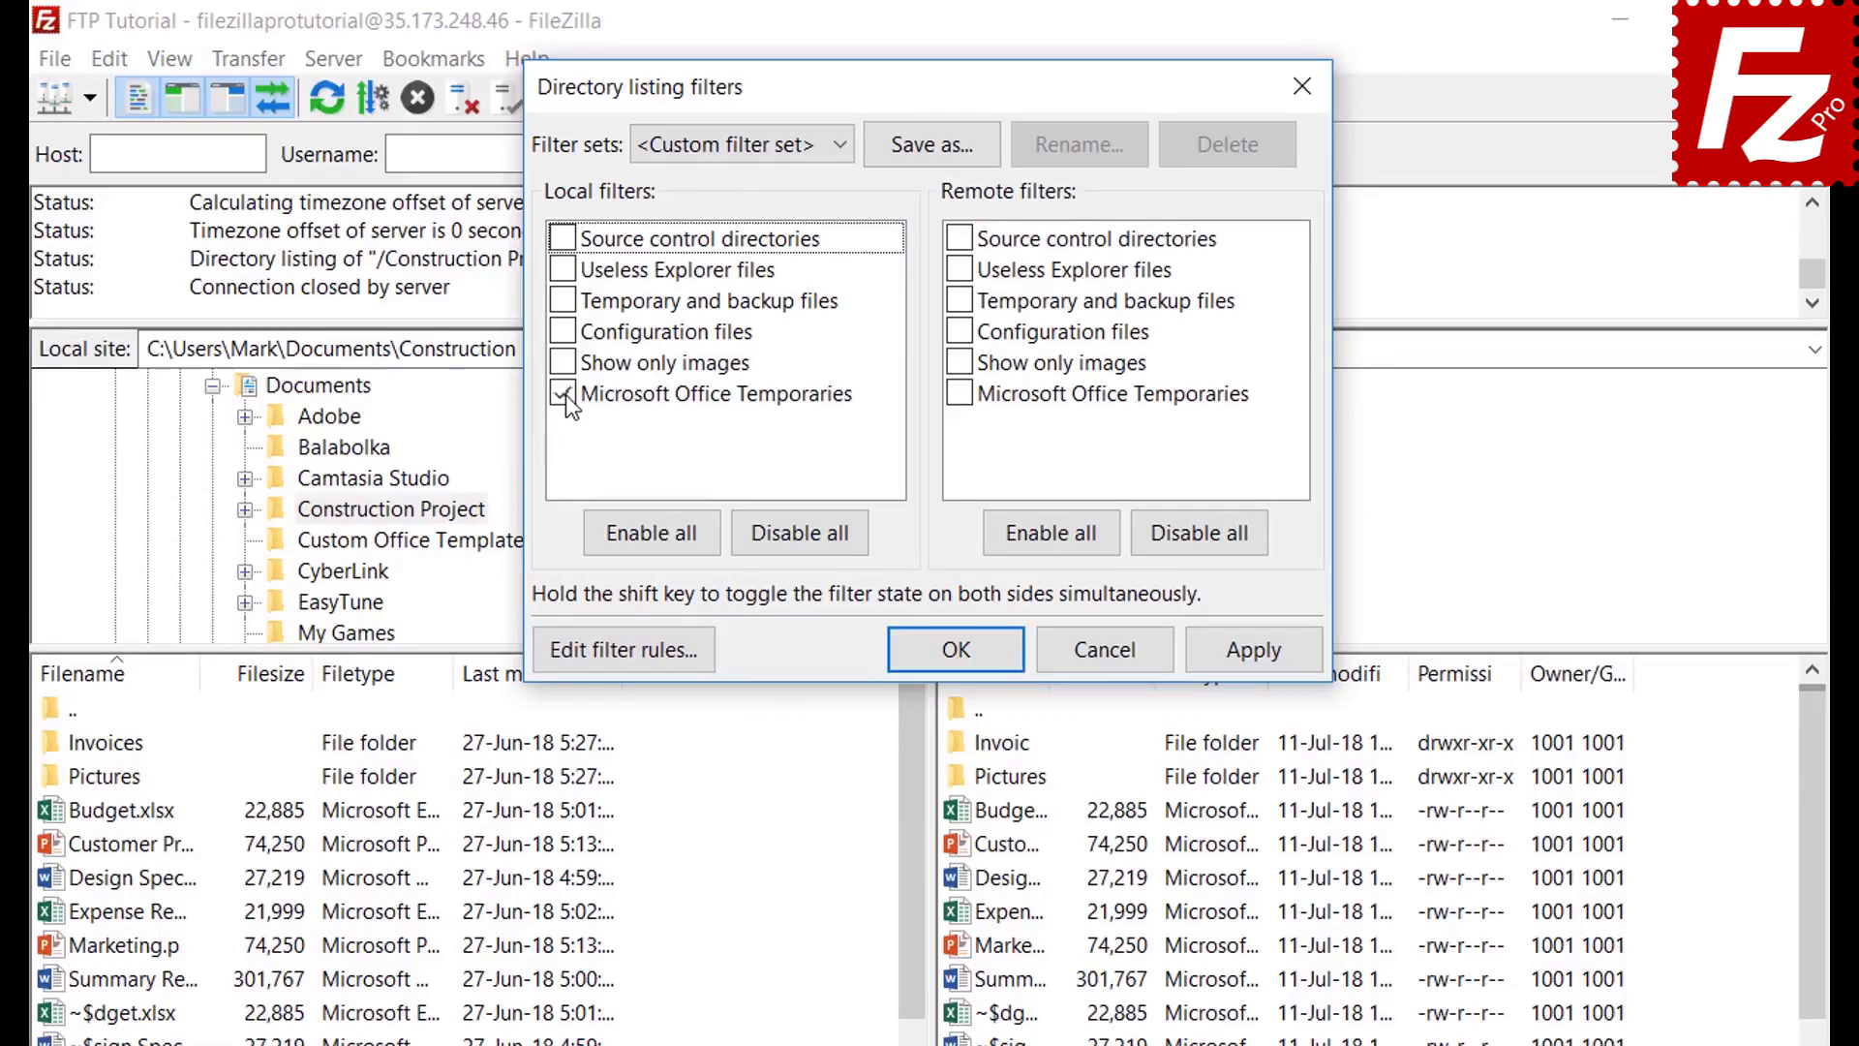
click(1255, 649)
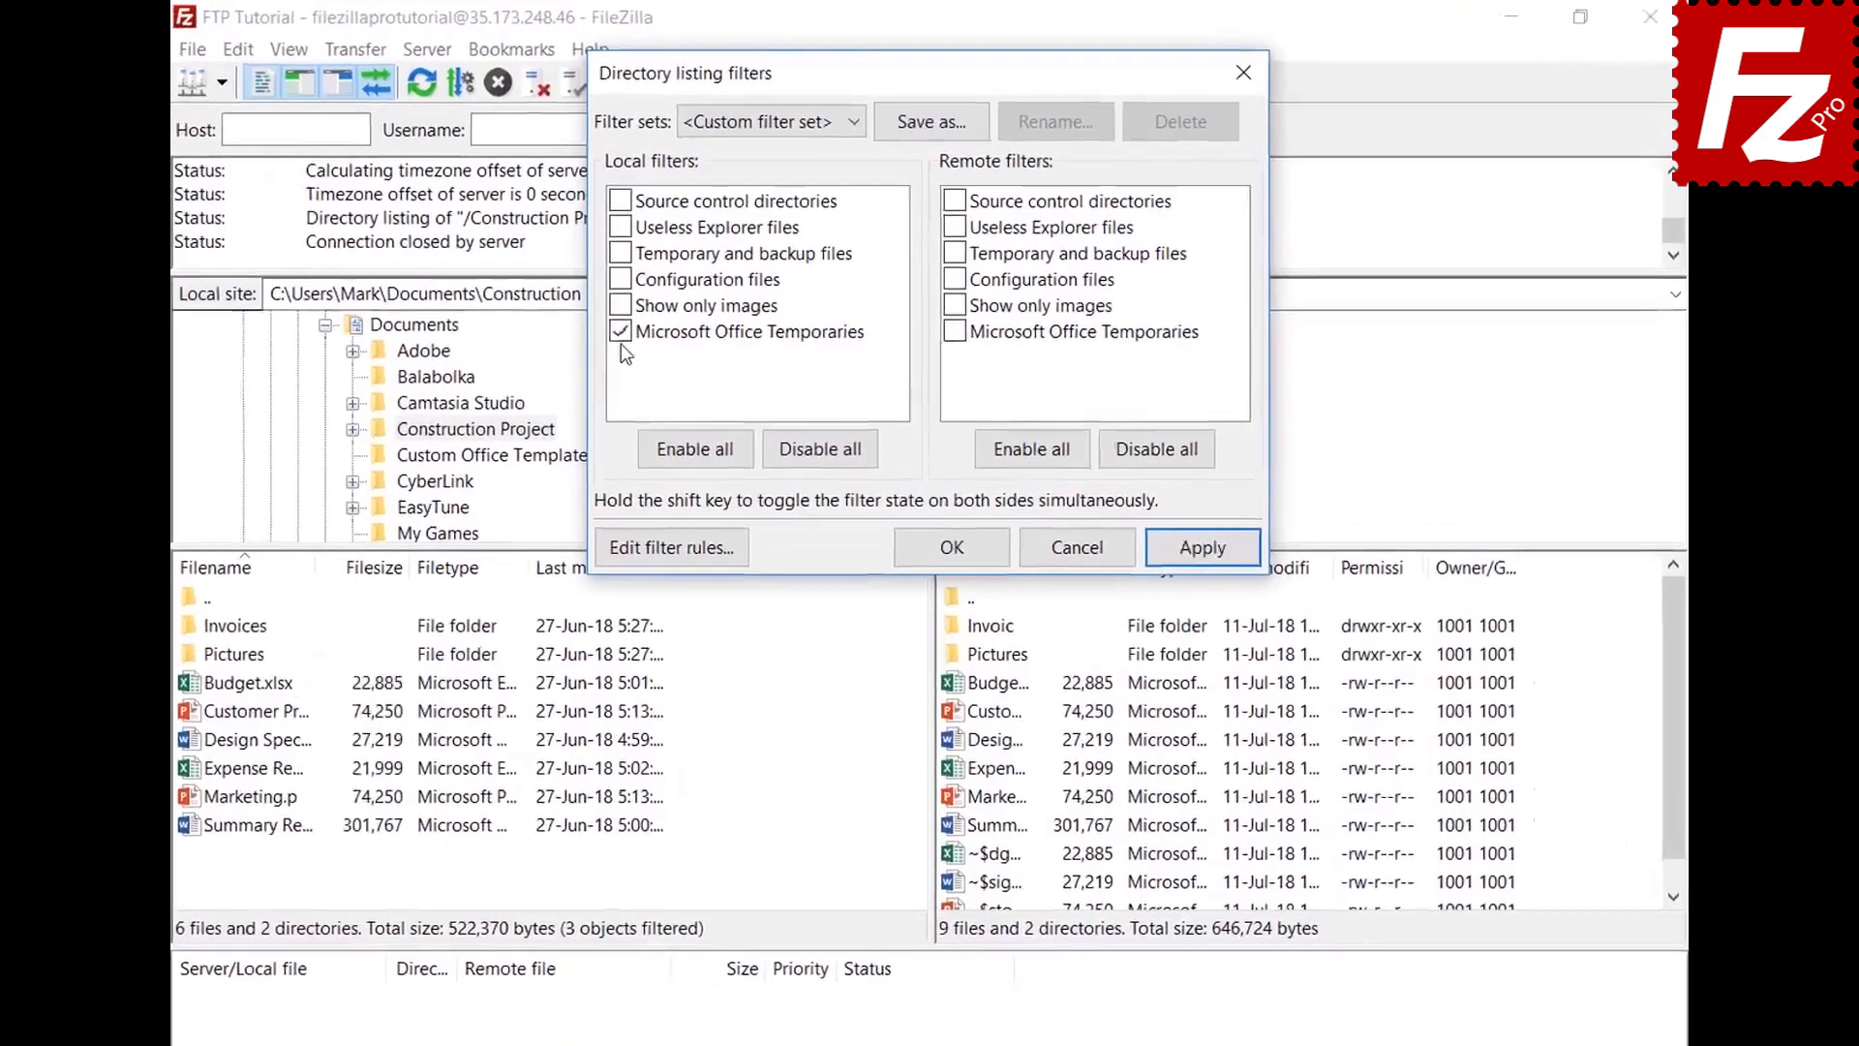
click(646, 306)
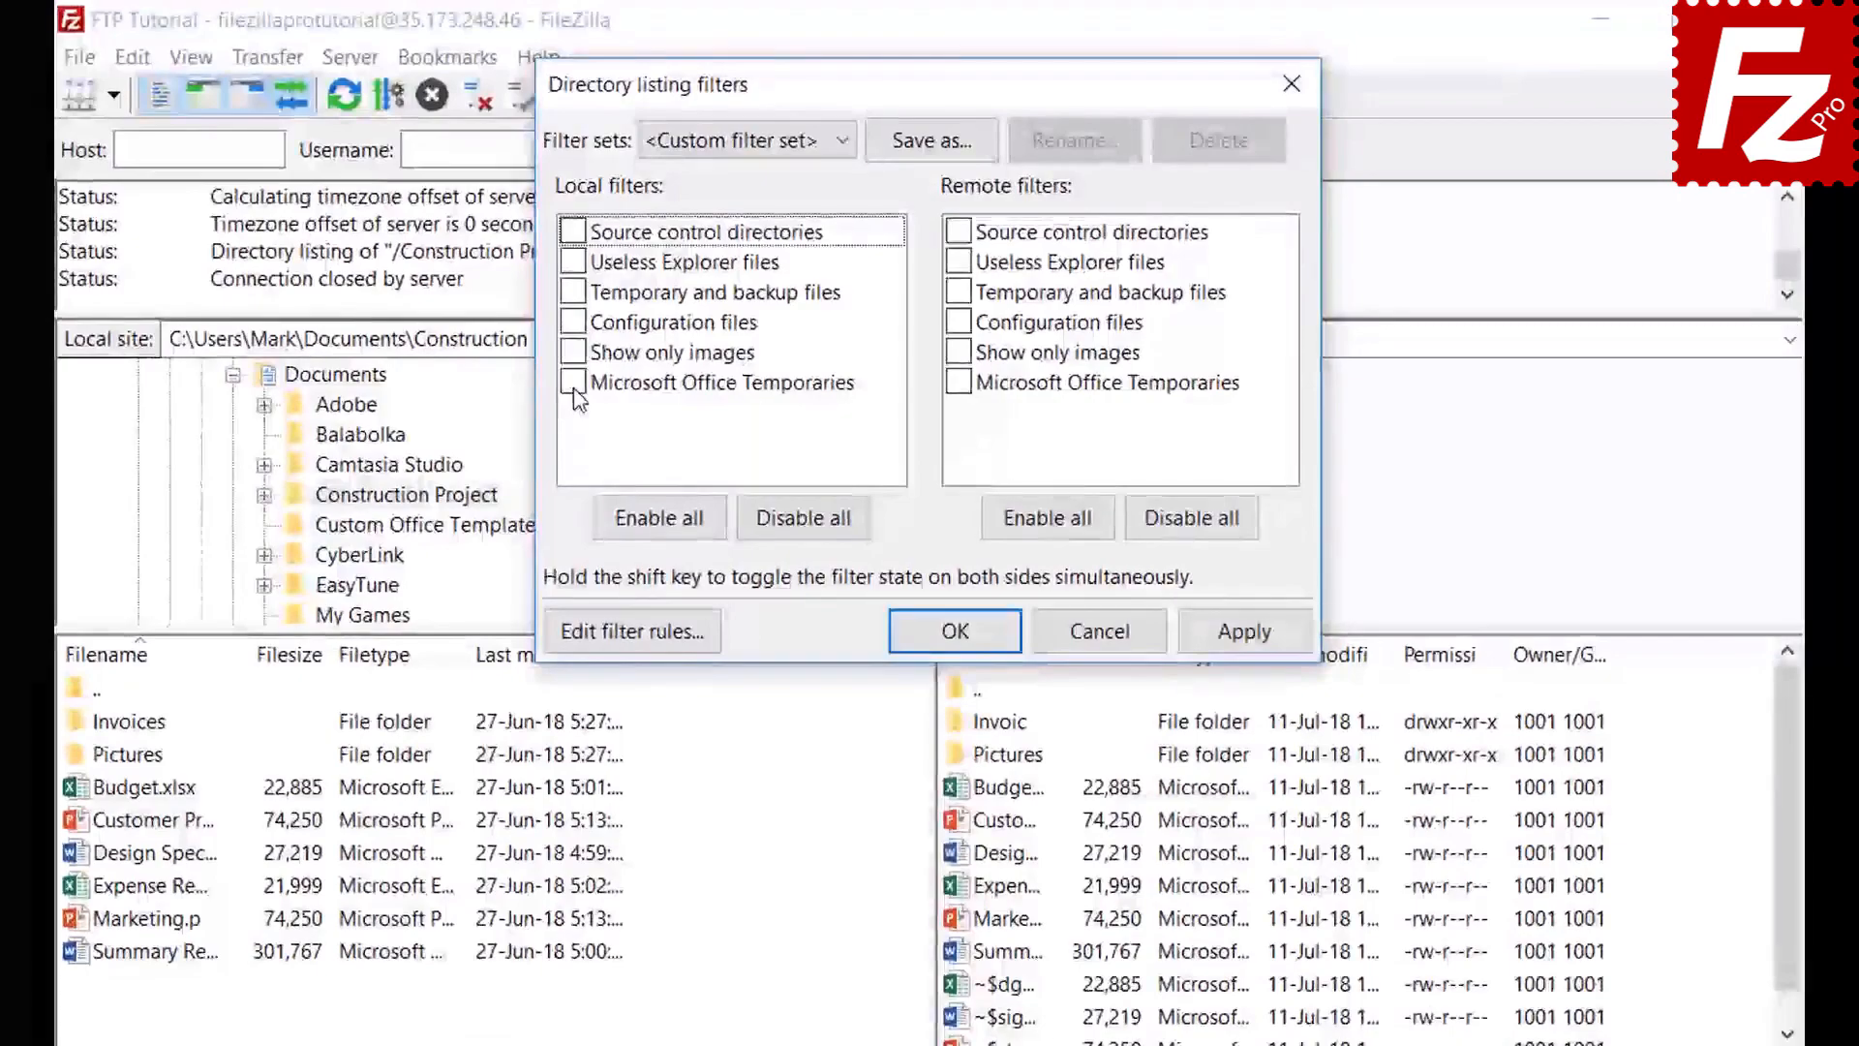
click(1241, 632)
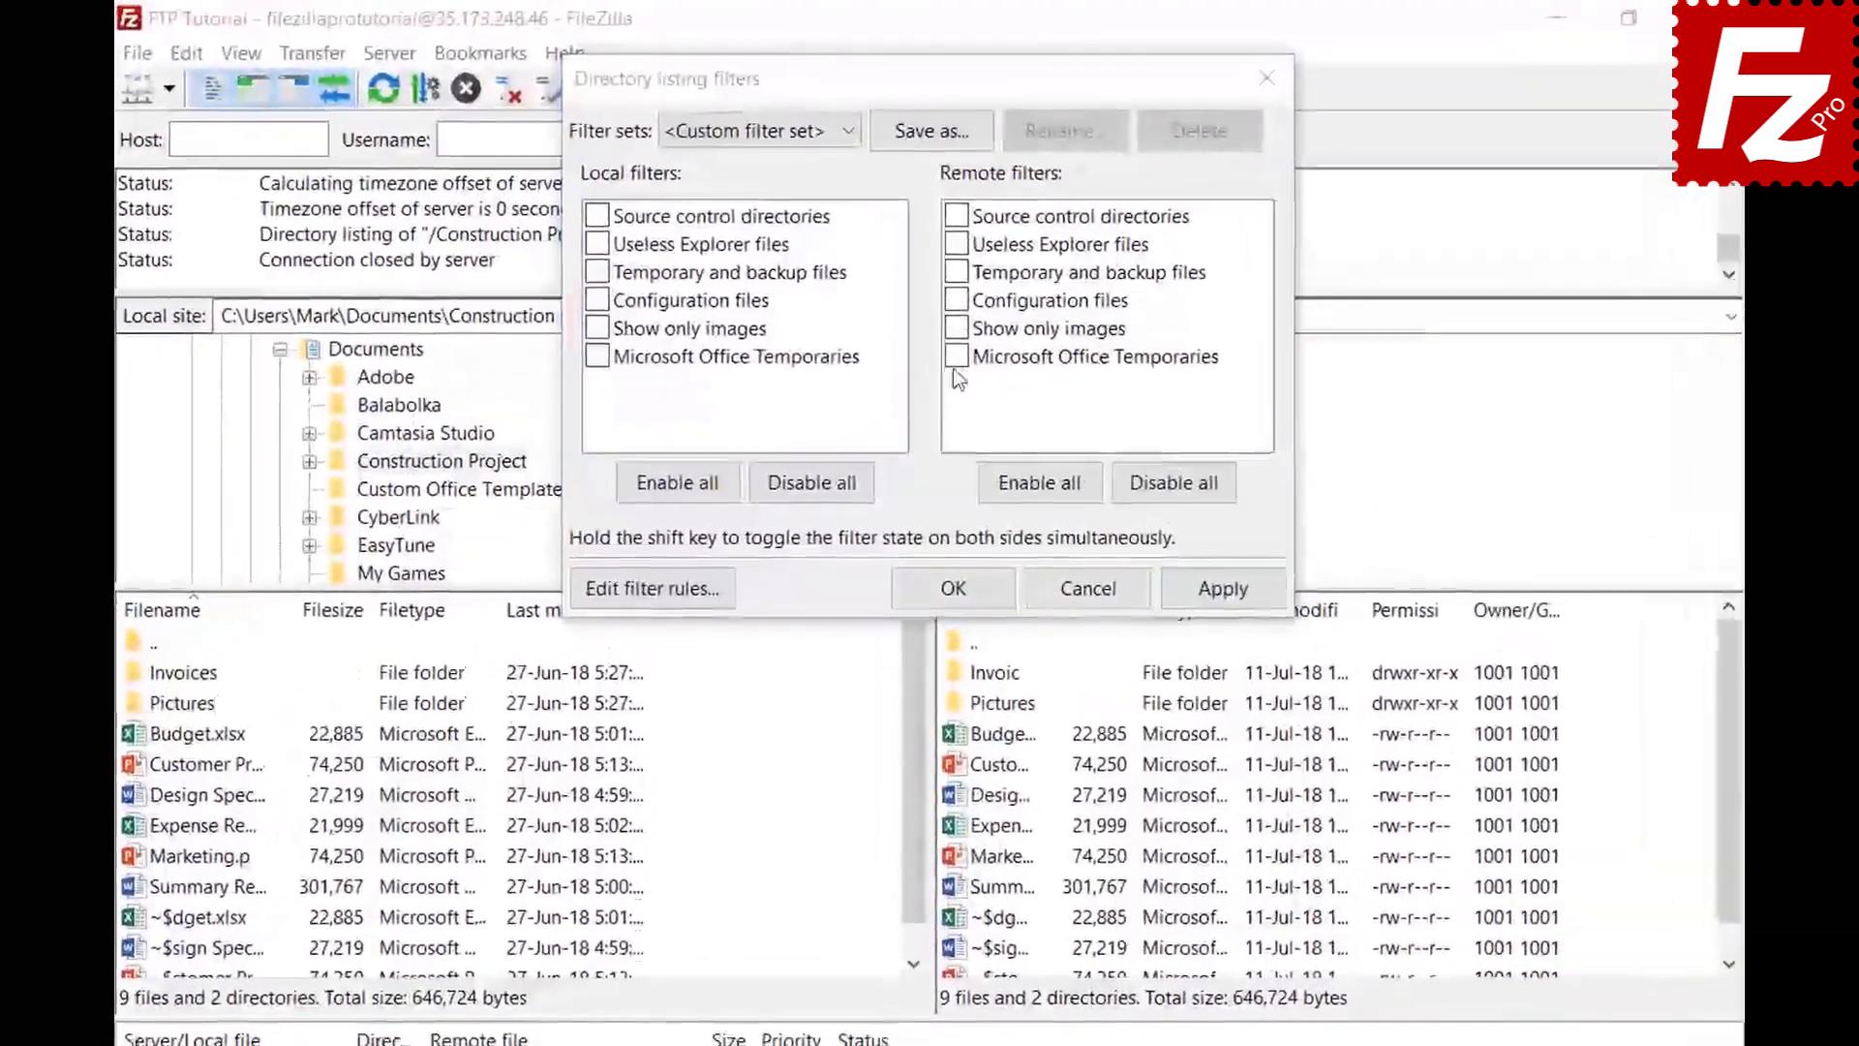
Hide Office temporaries on the remote side and save the filters as set 'Project'
click(953, 305)
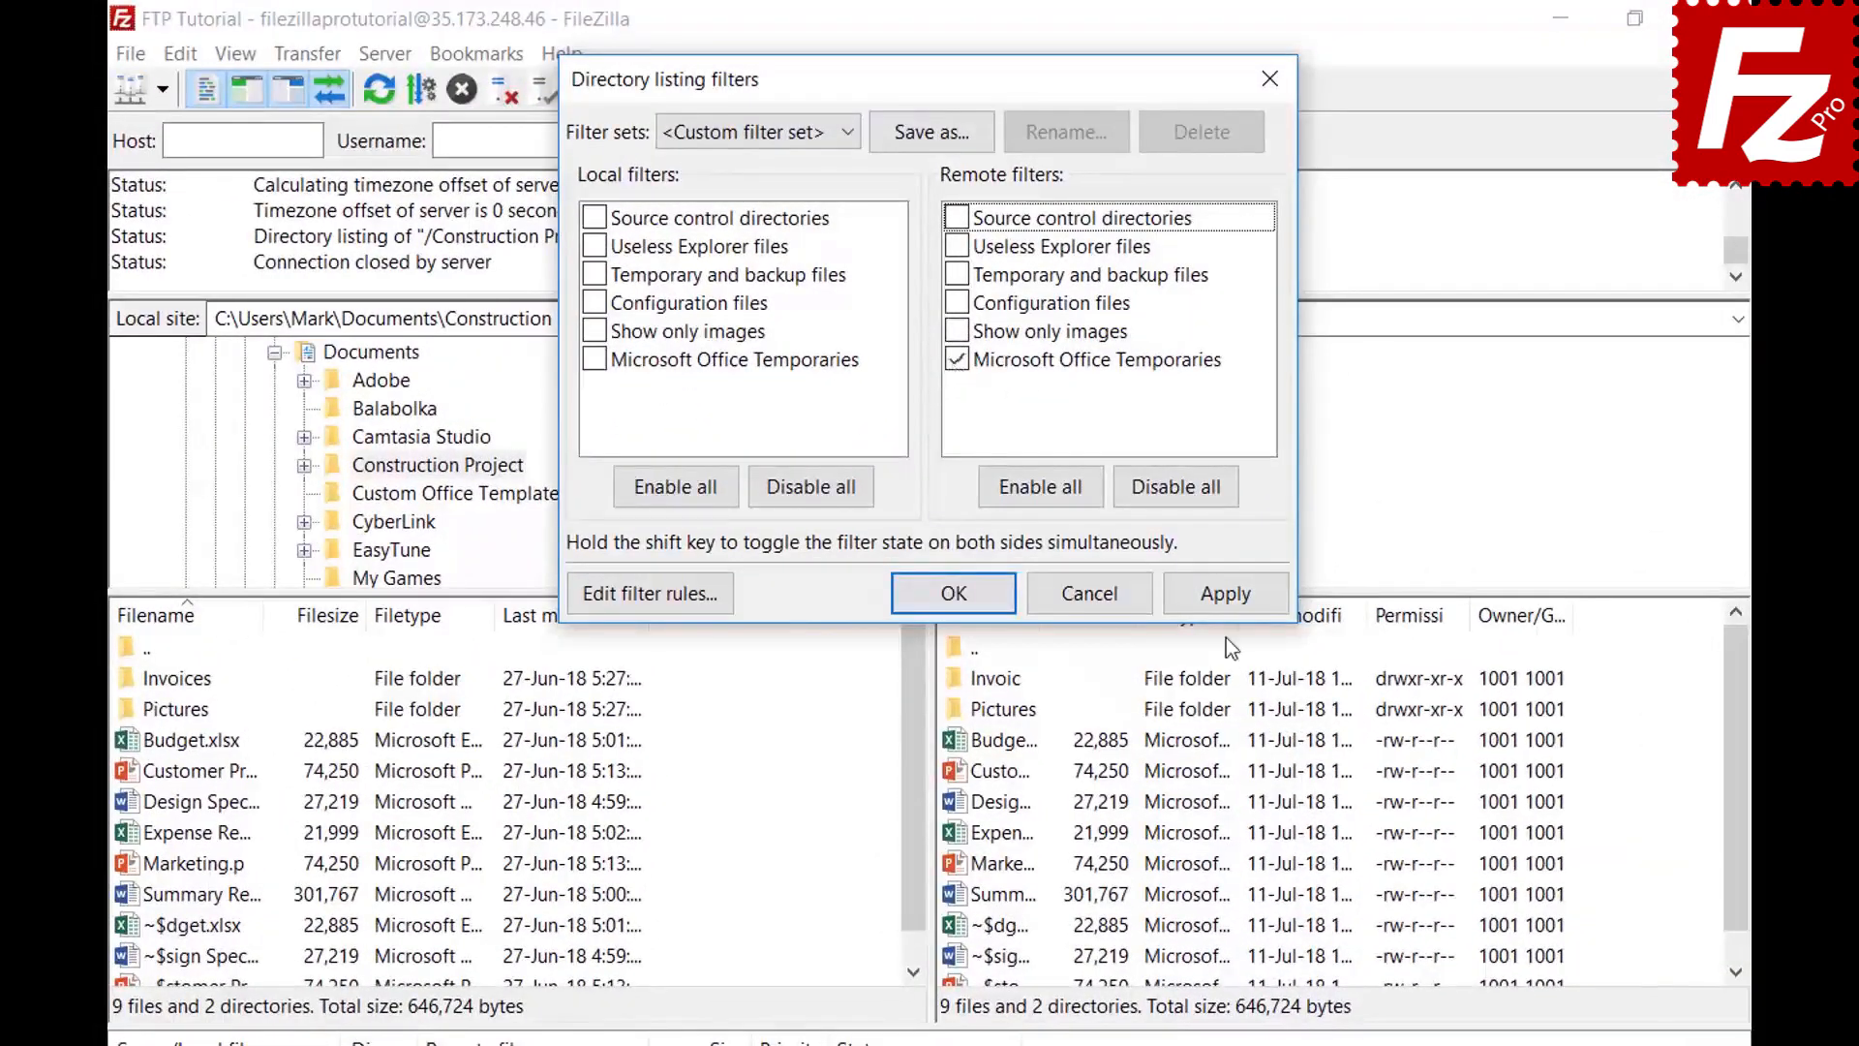
click(1224, 596)
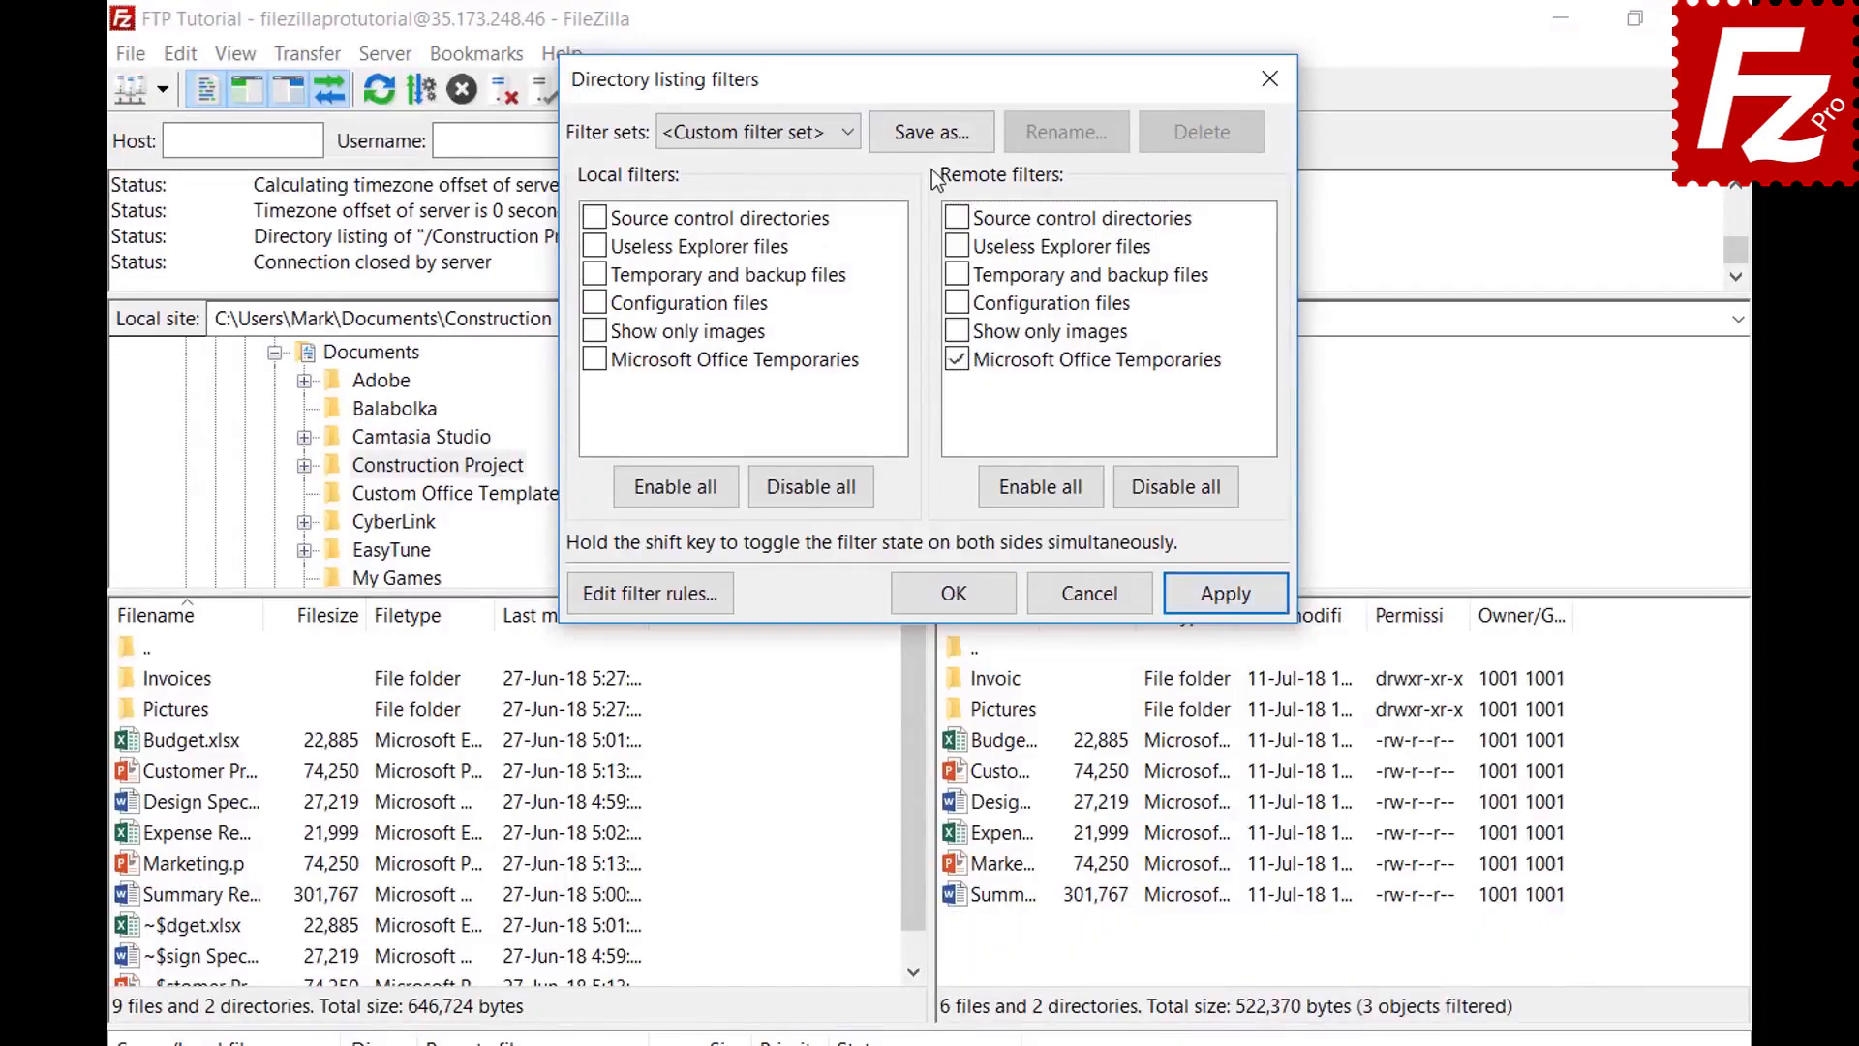
click(933, 133)
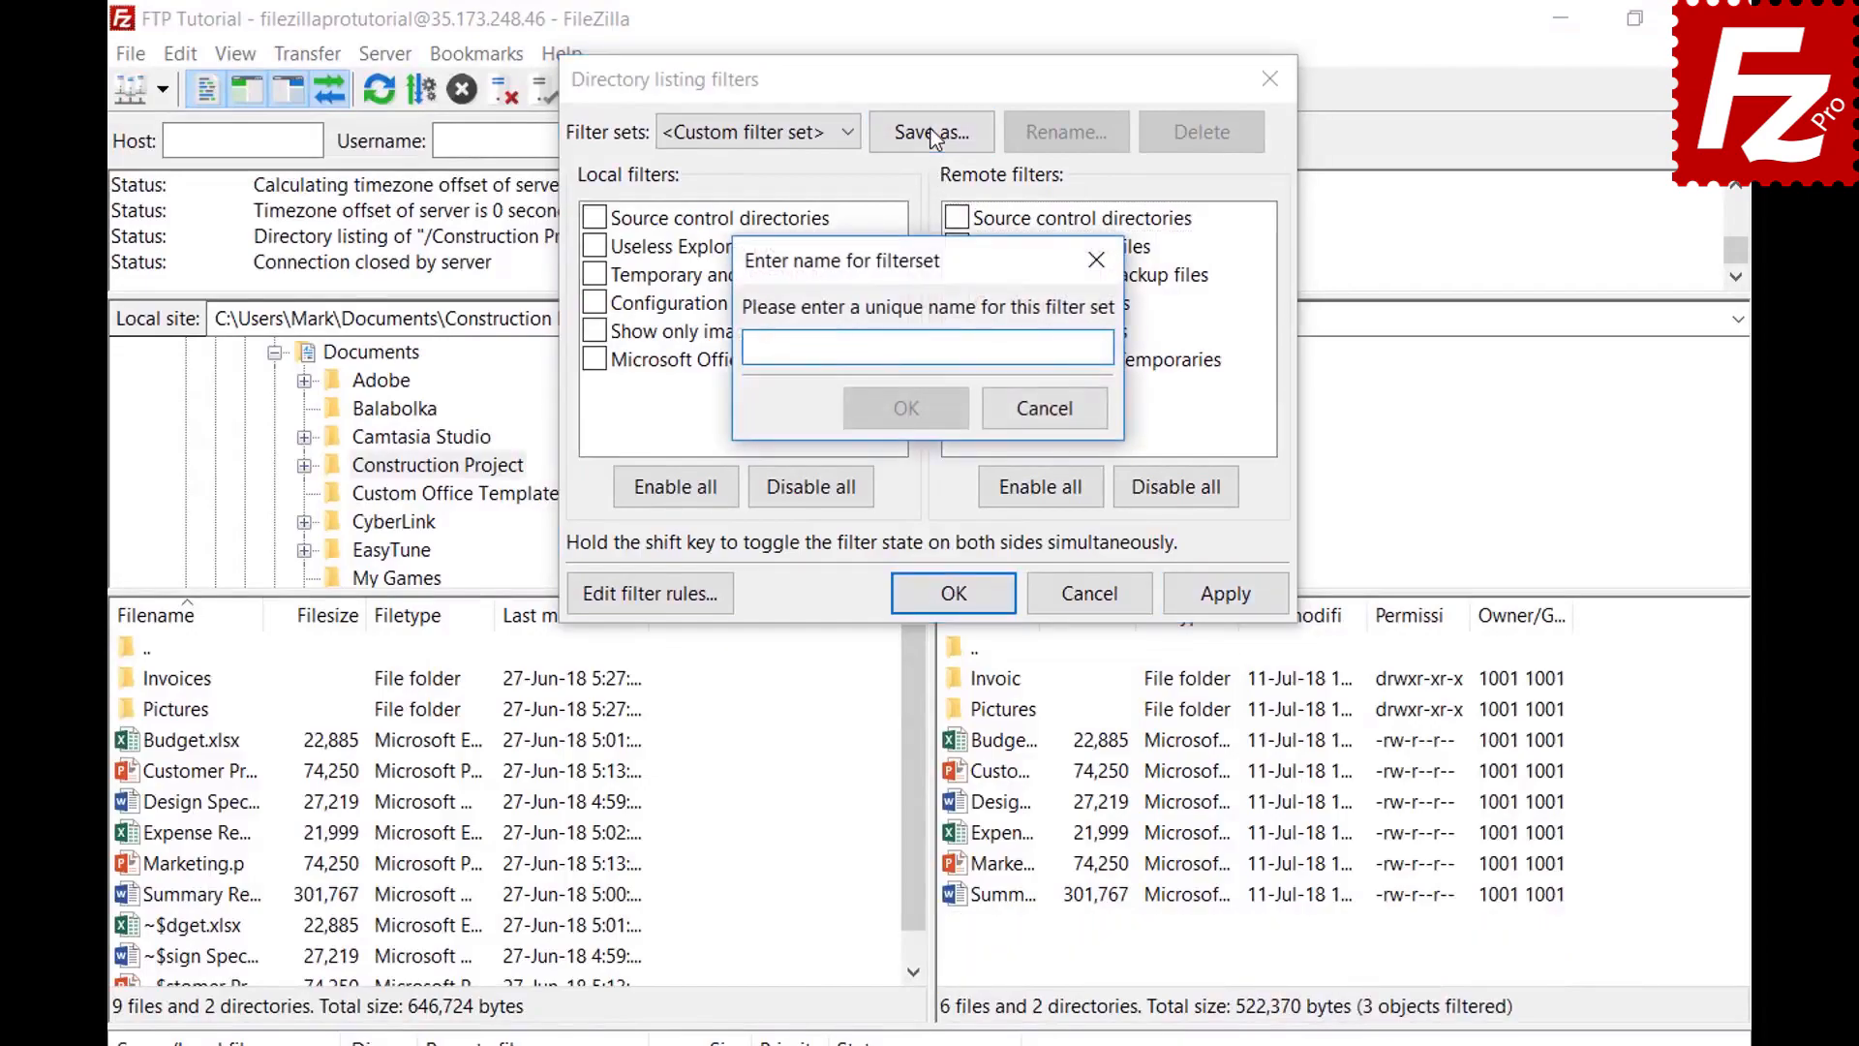
text(Project)
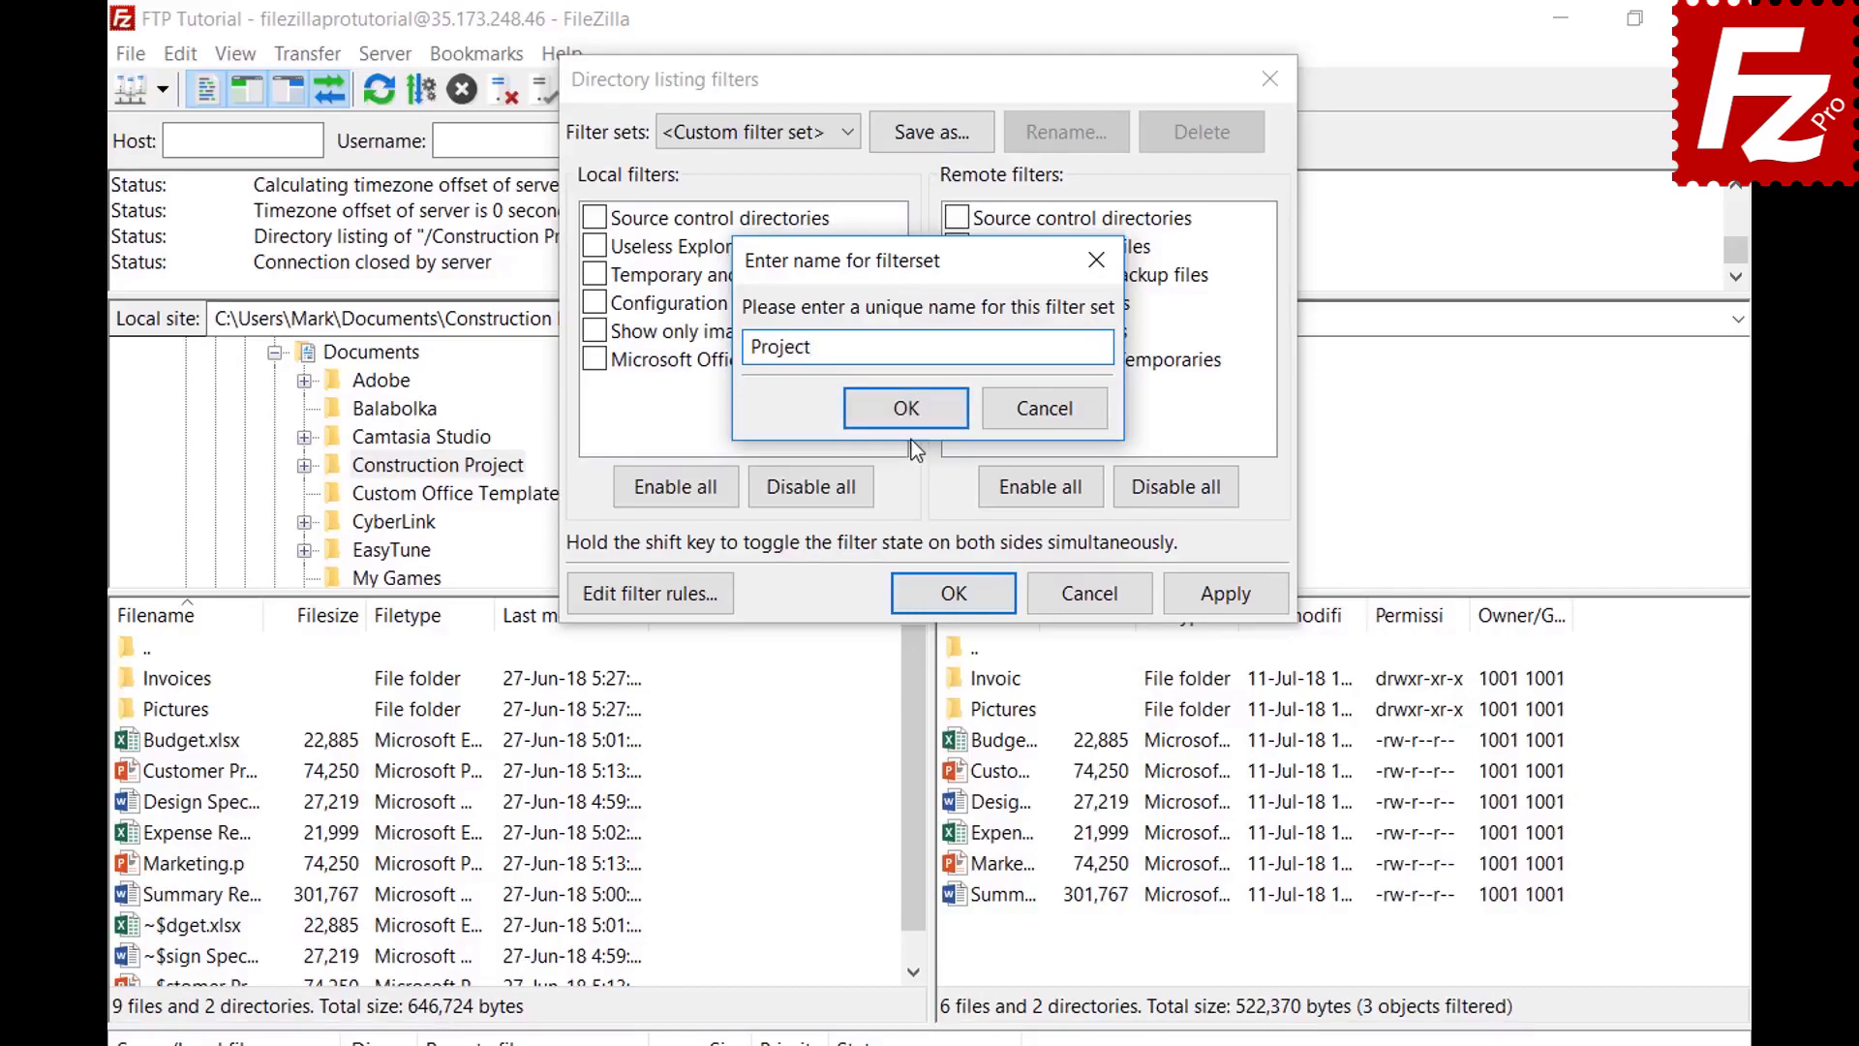
click(906, 407)
click(980, 591)
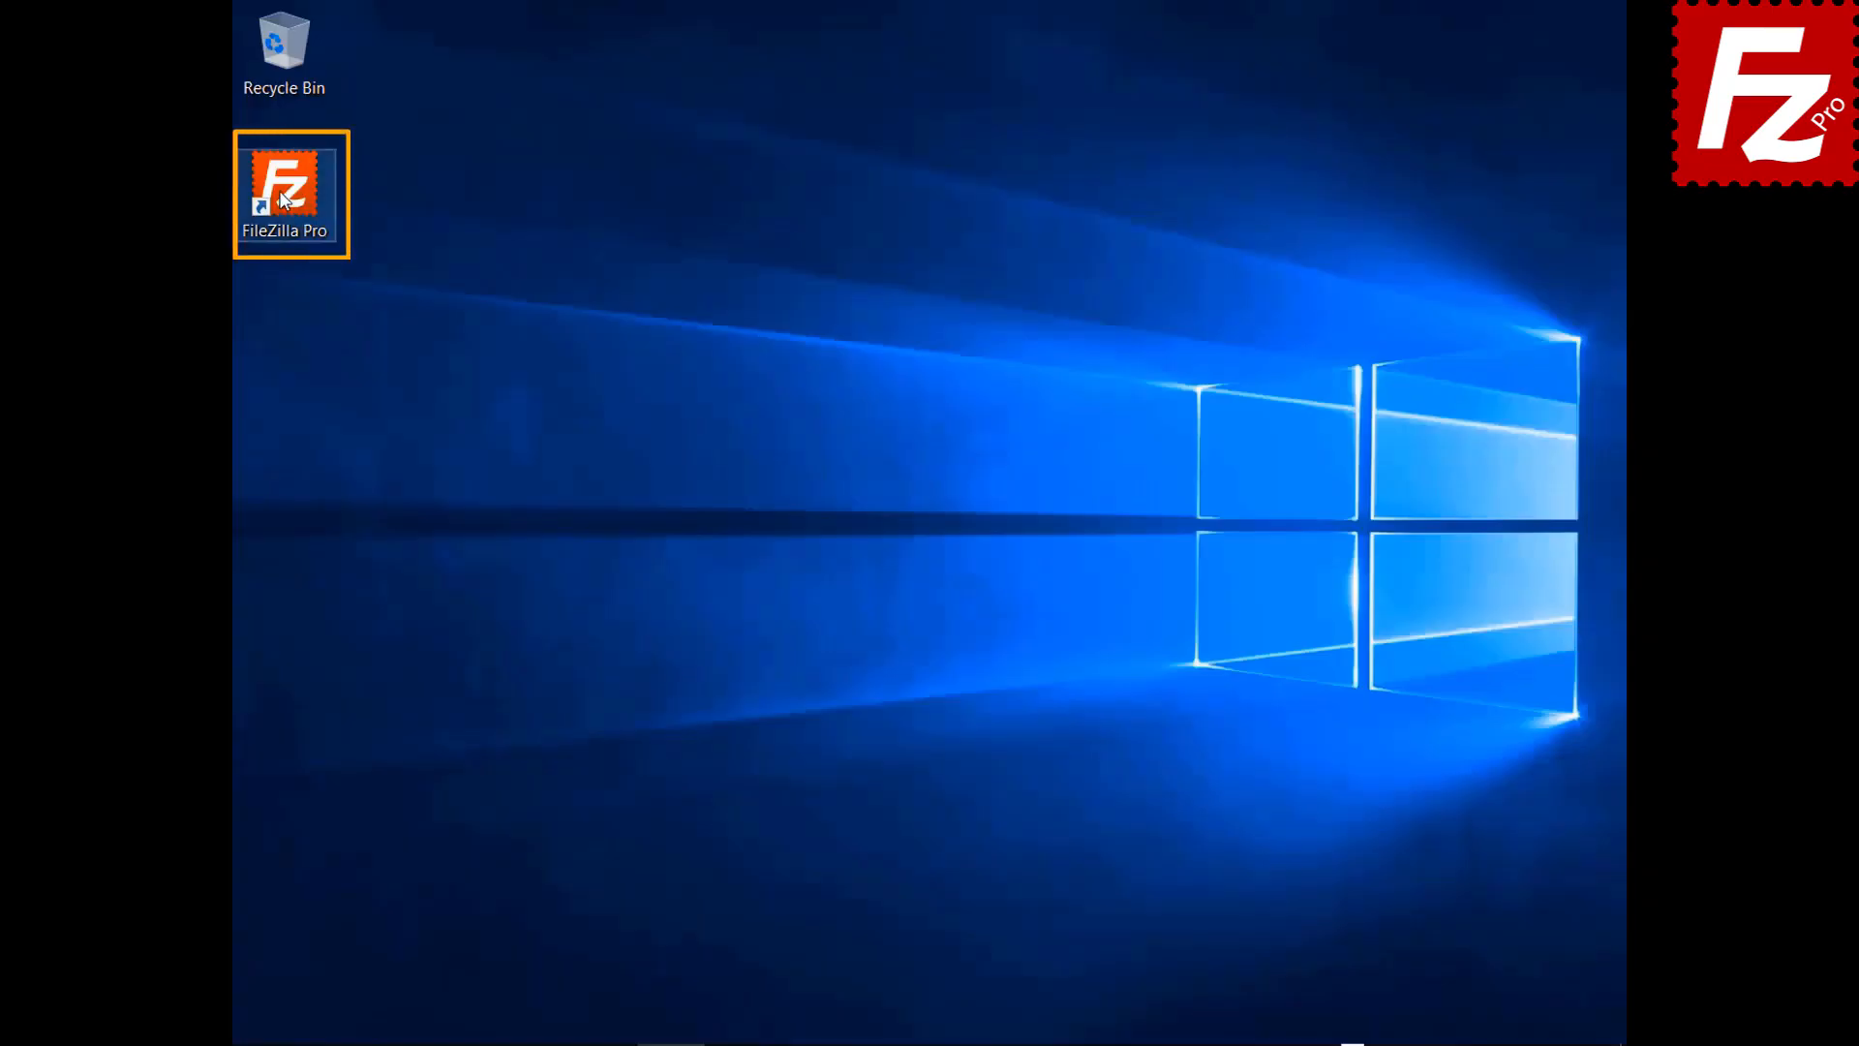
Launch FileZilla Pro, connect to the saved FTP site, and open a second empty tab
double_click(283, 198)
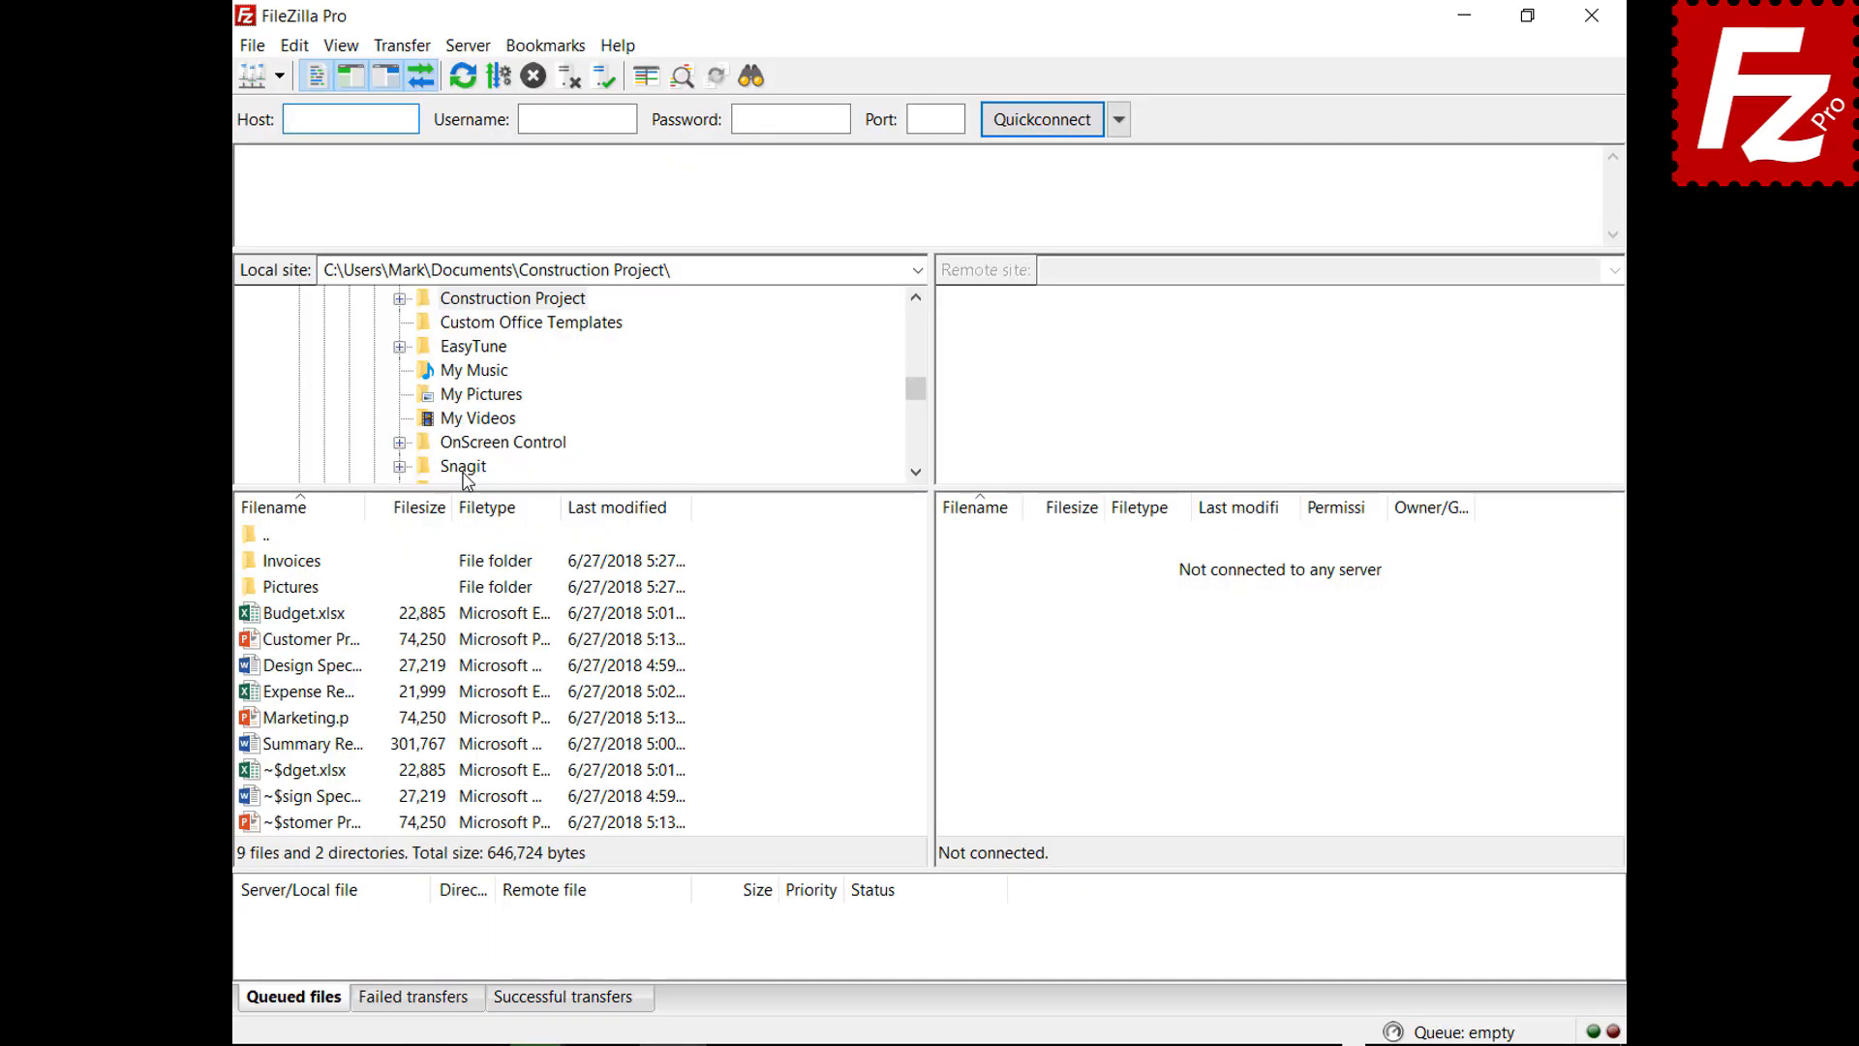
click(279, 75)
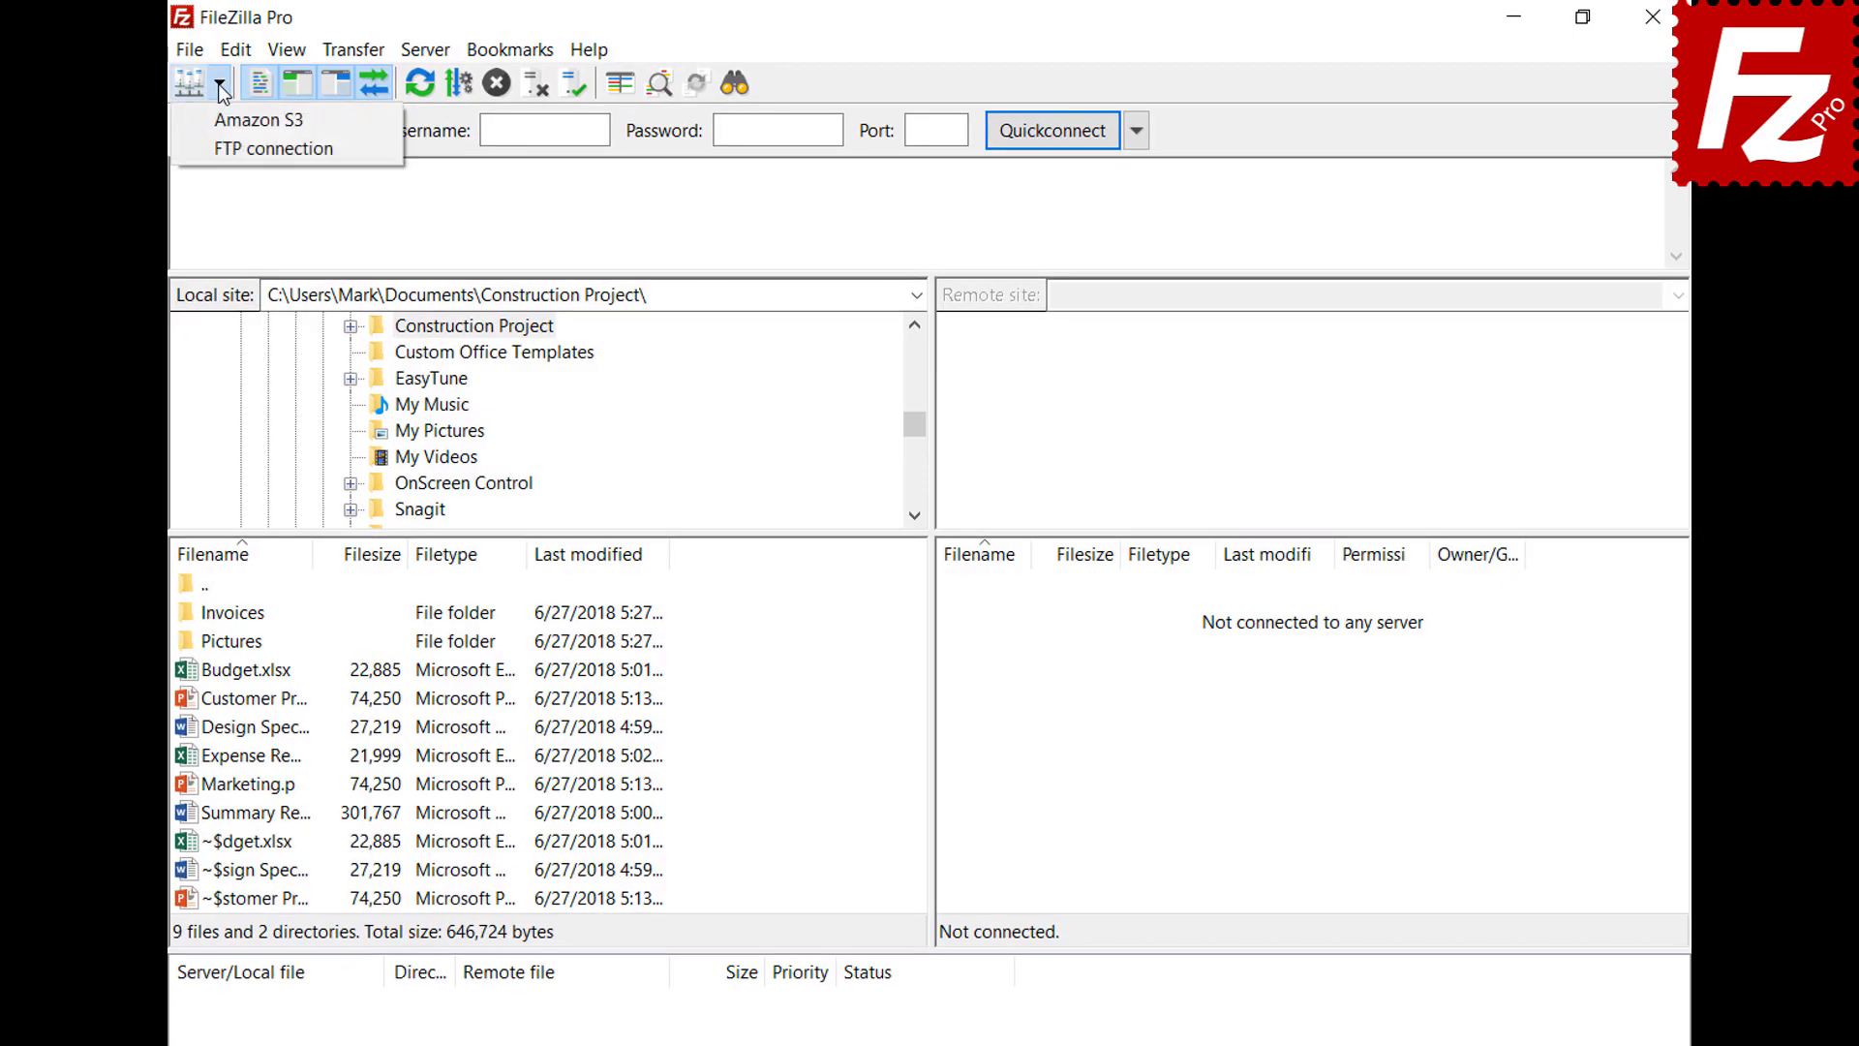
click(233, 150)
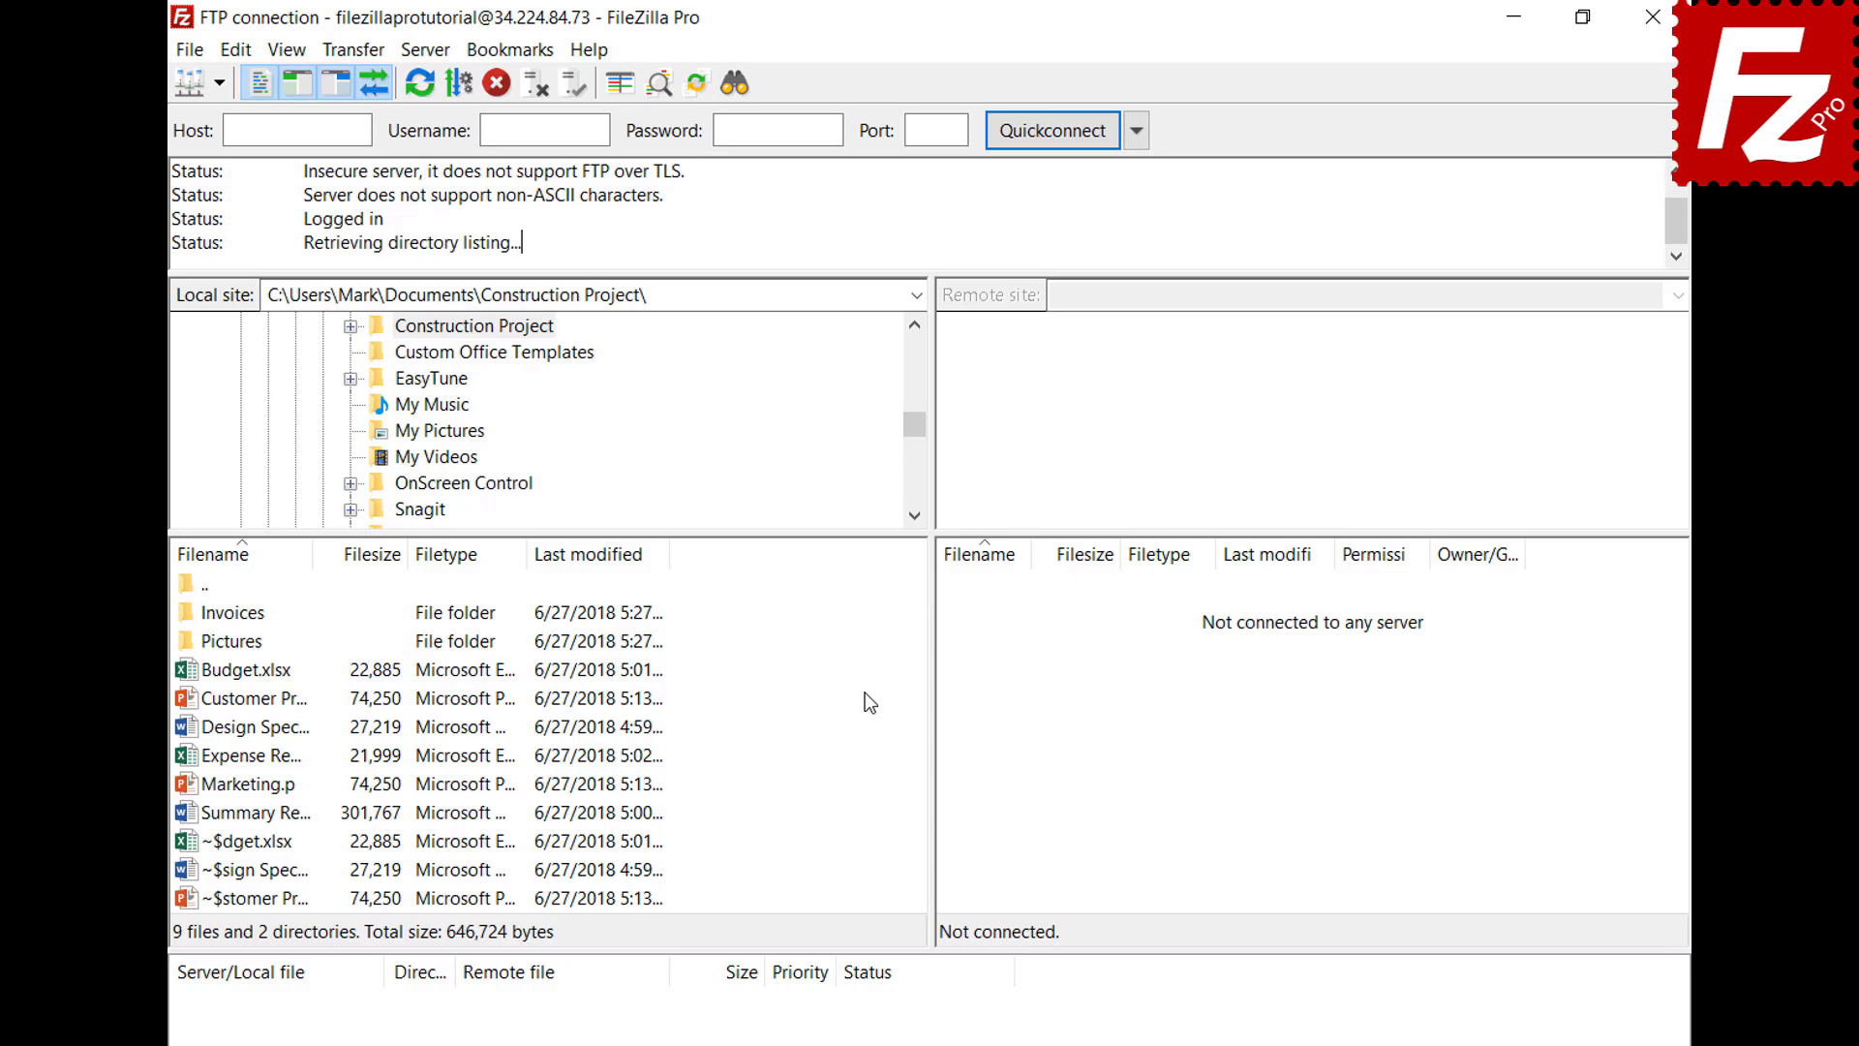
click(191, 51)
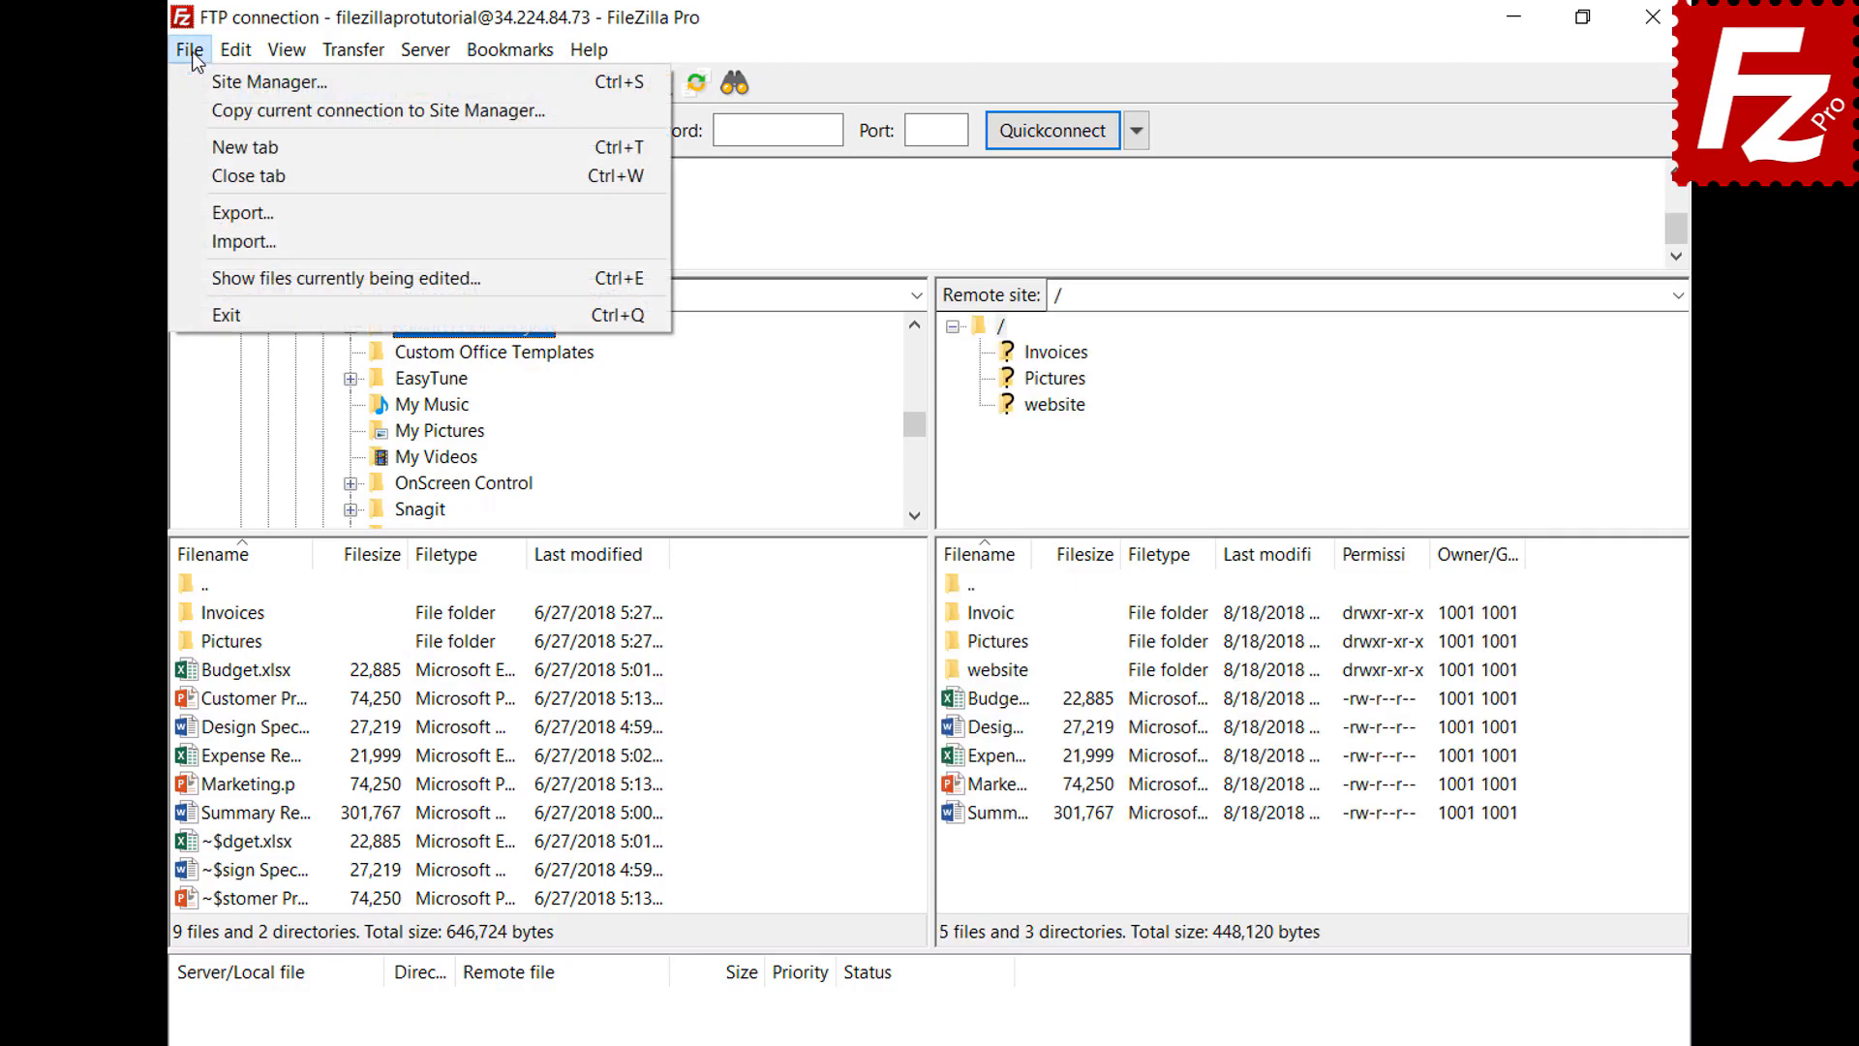
click(206, 136)
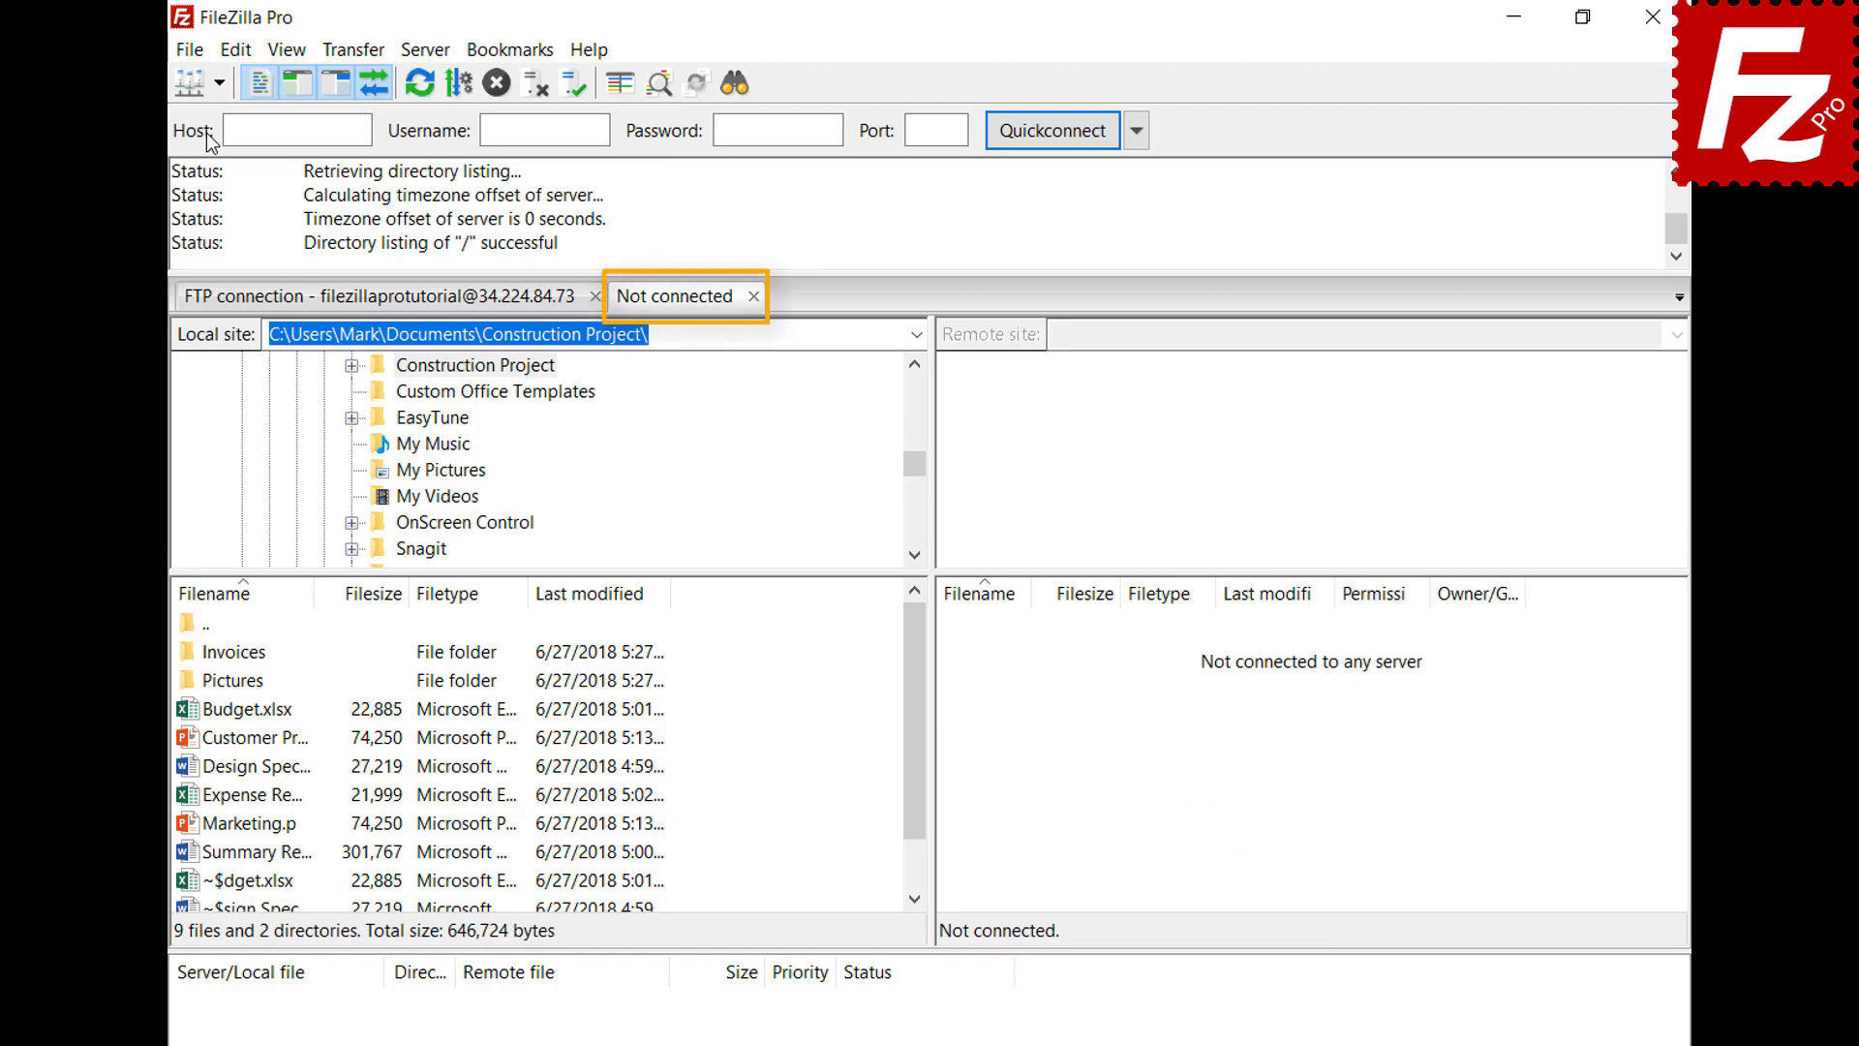
click(449, 306)
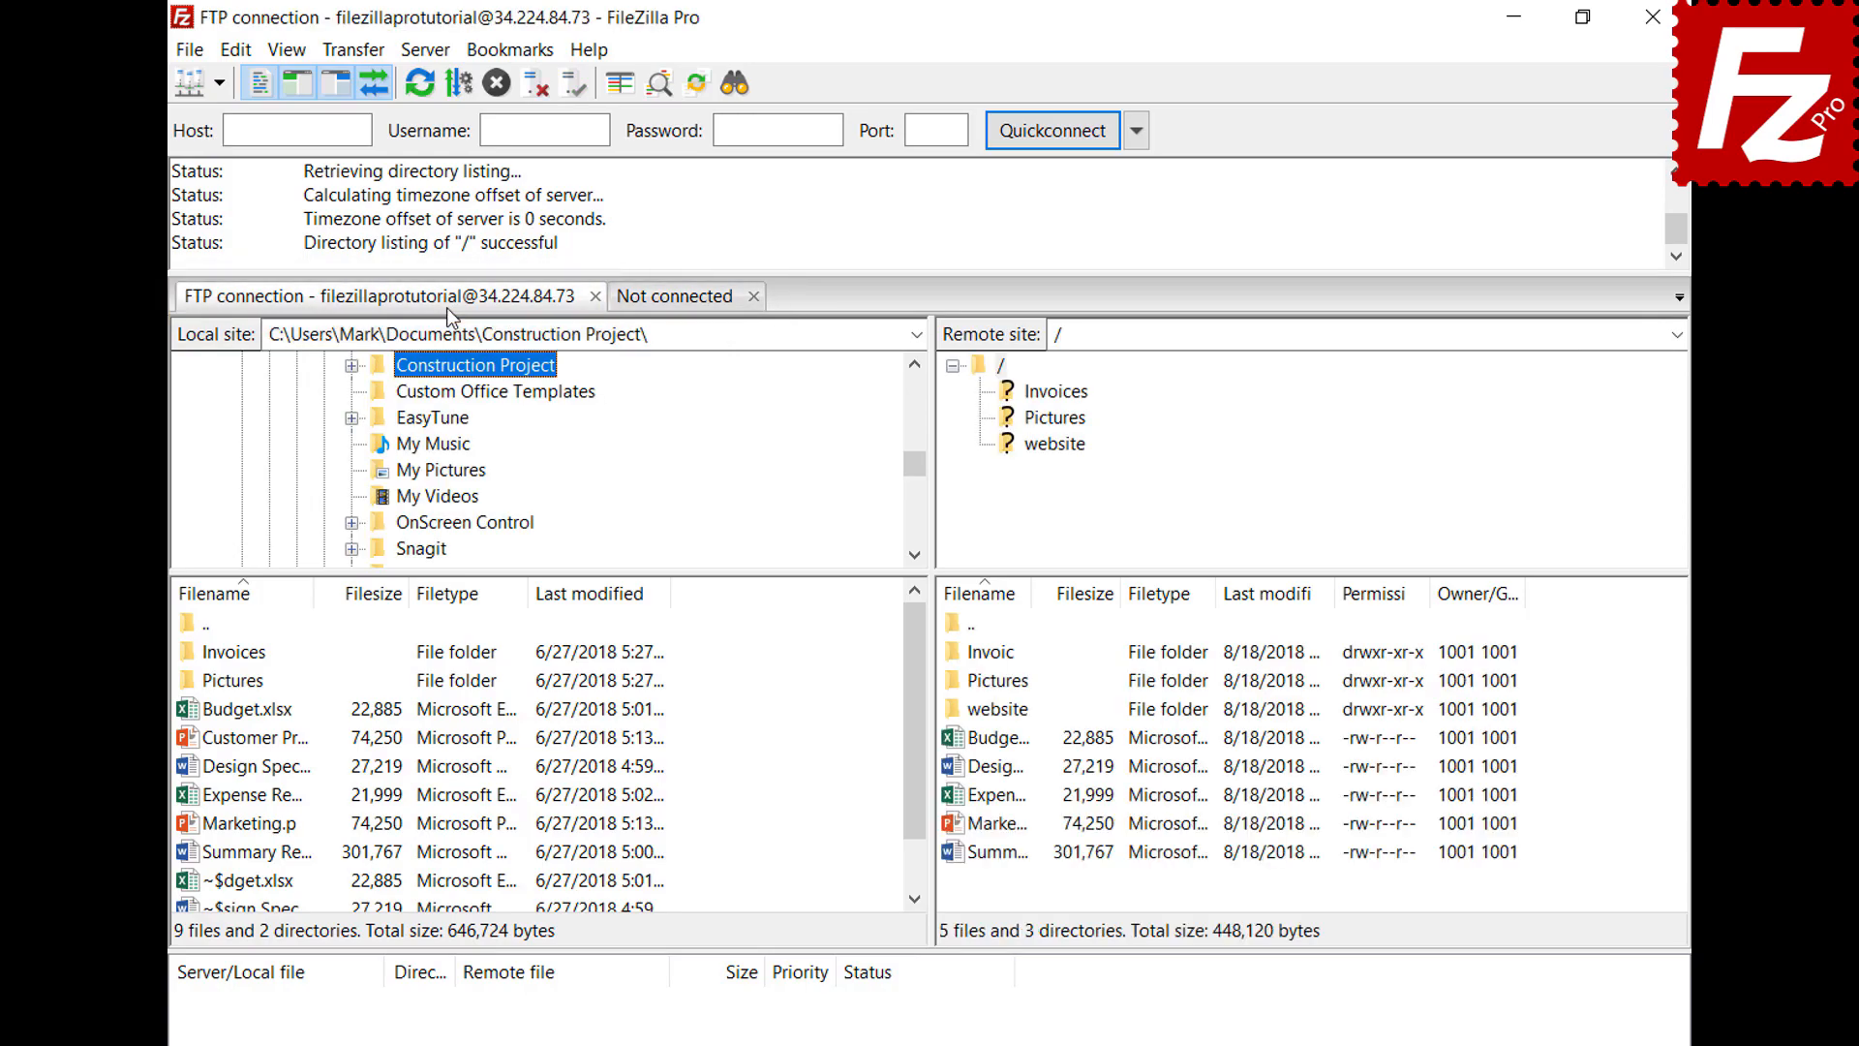
click(678, 300)
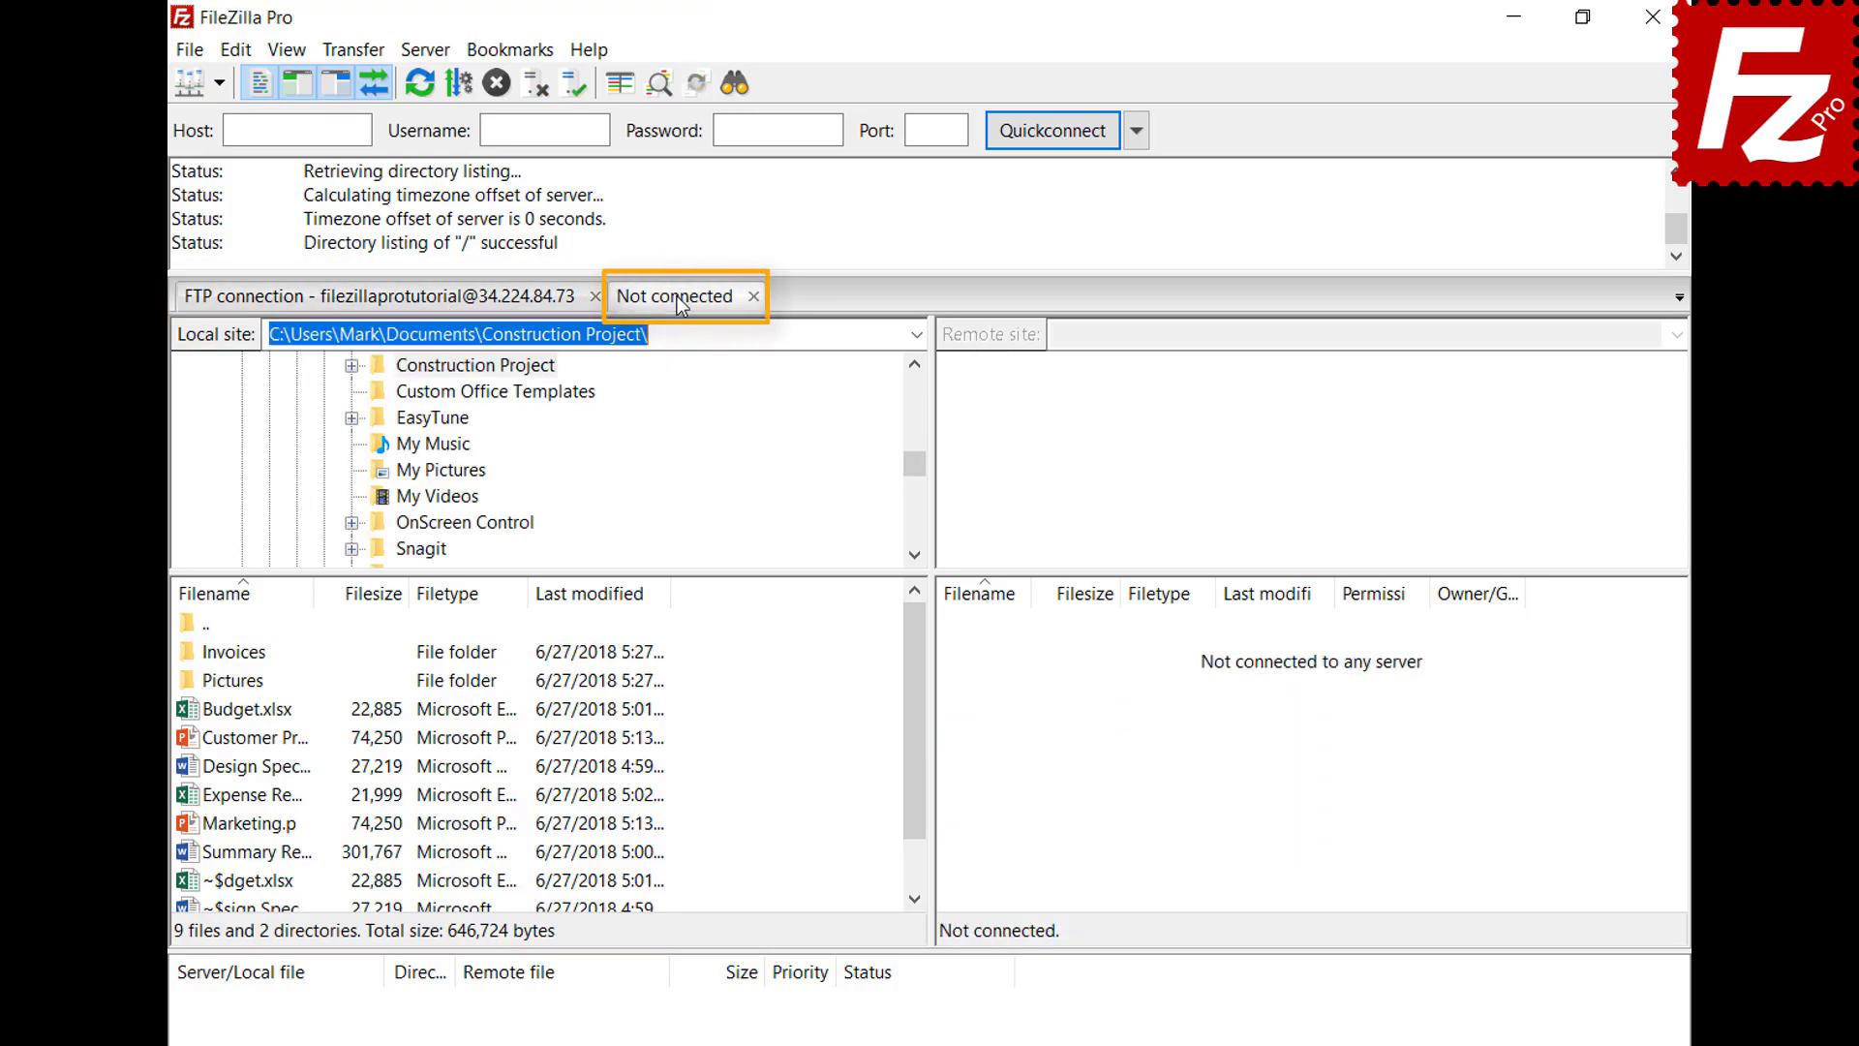
Connect to Amazon S3 in the new tab and switch between the FTP and S3 sessions
click(219, 83)
click(229, 122)
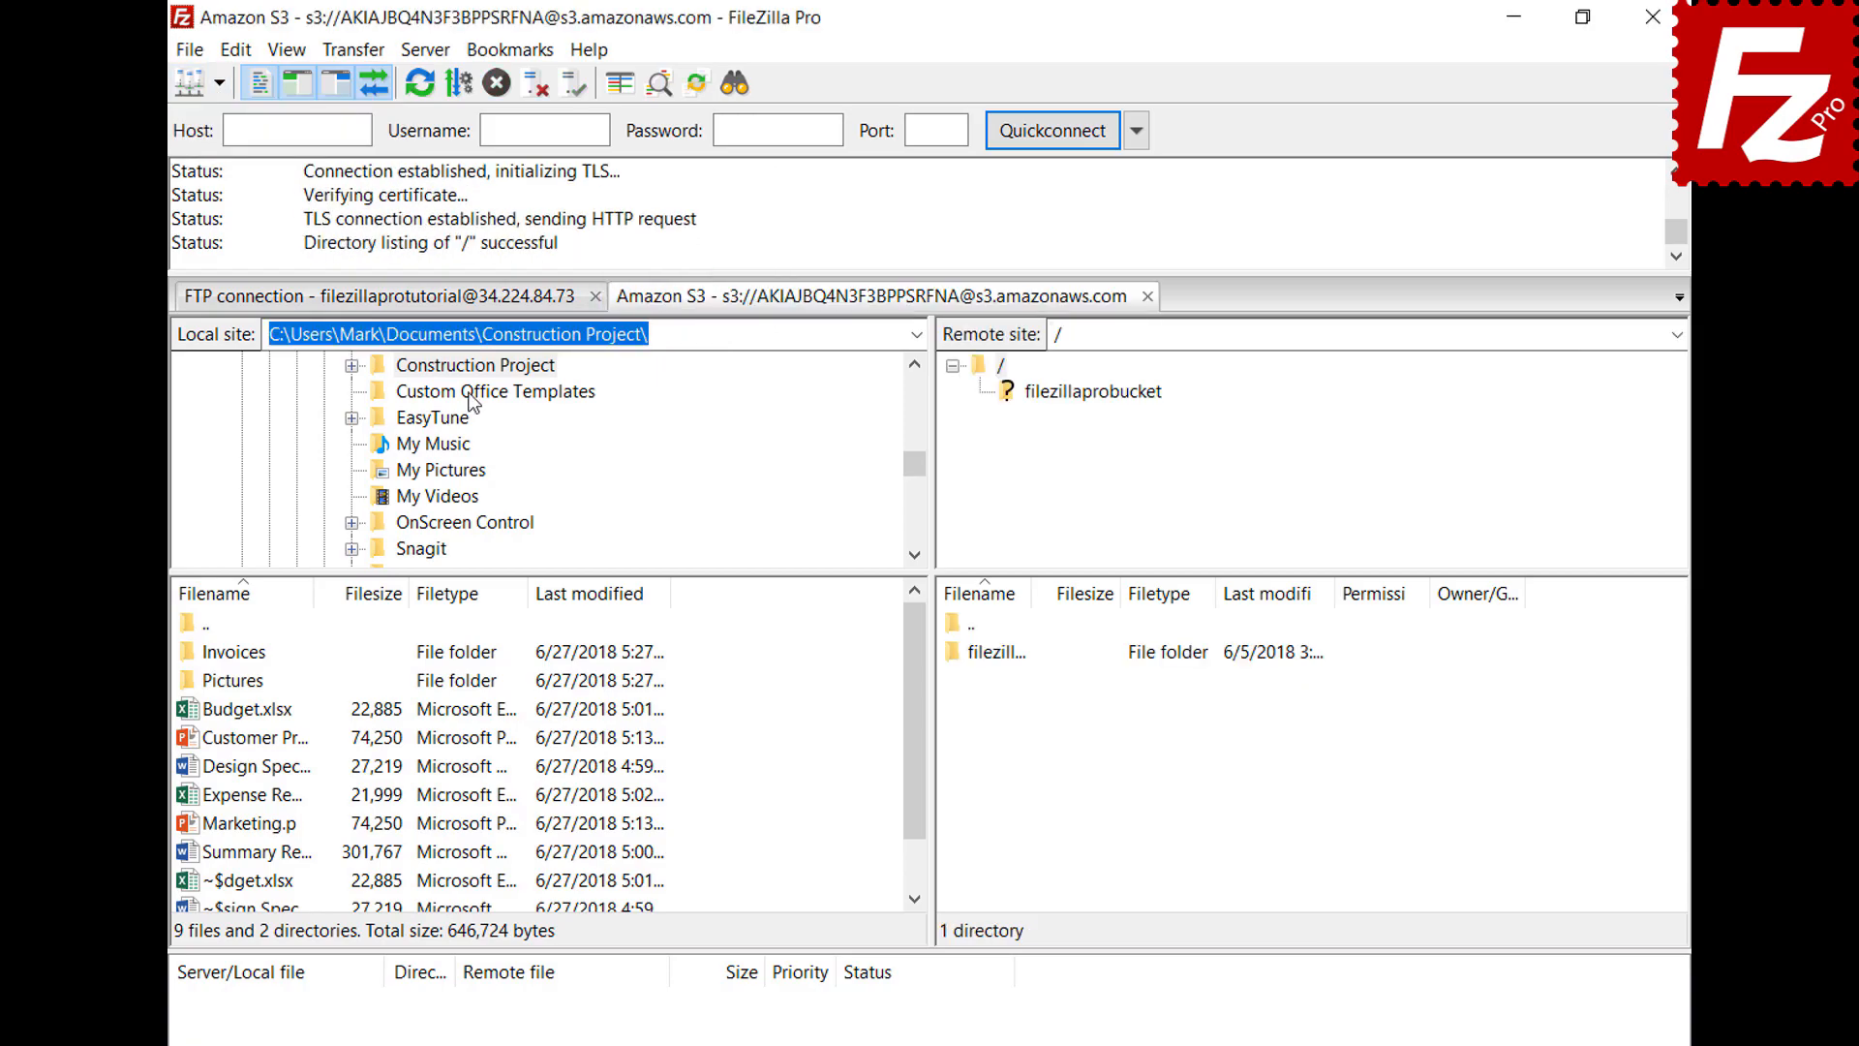
click(468, 304)
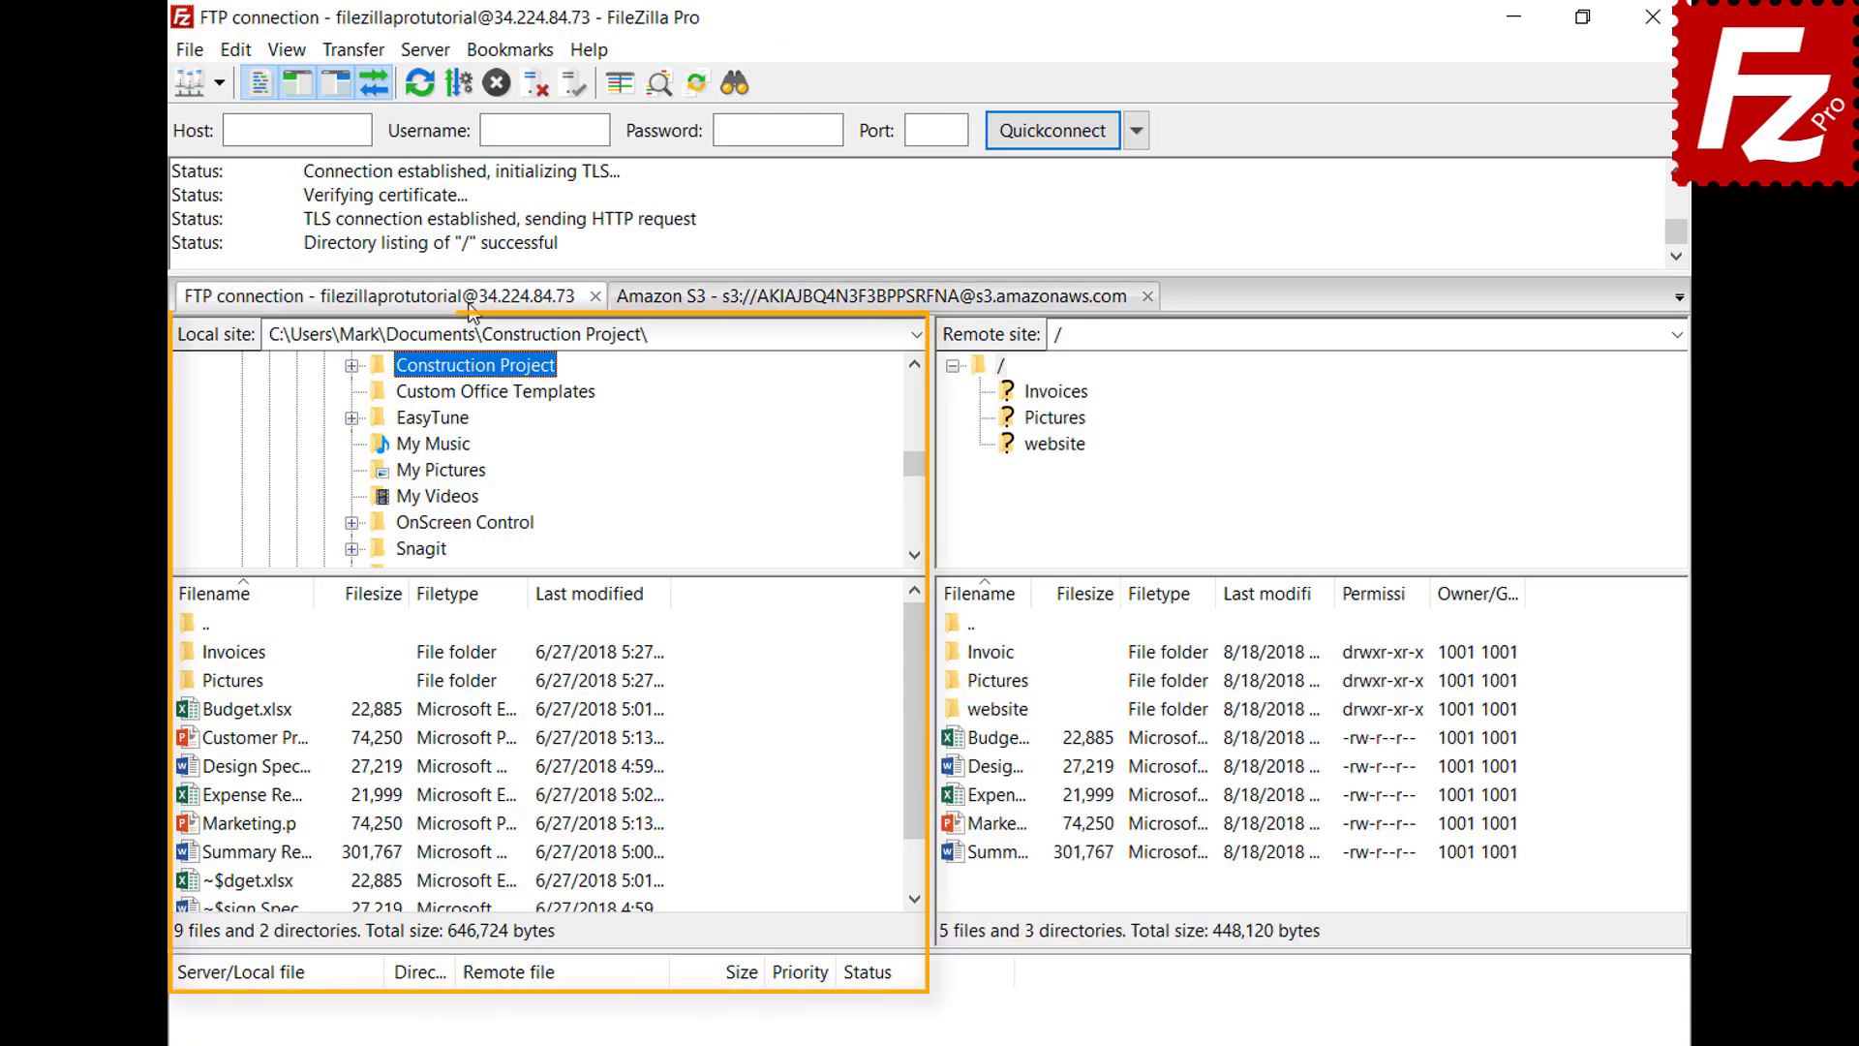
click(809, 306)
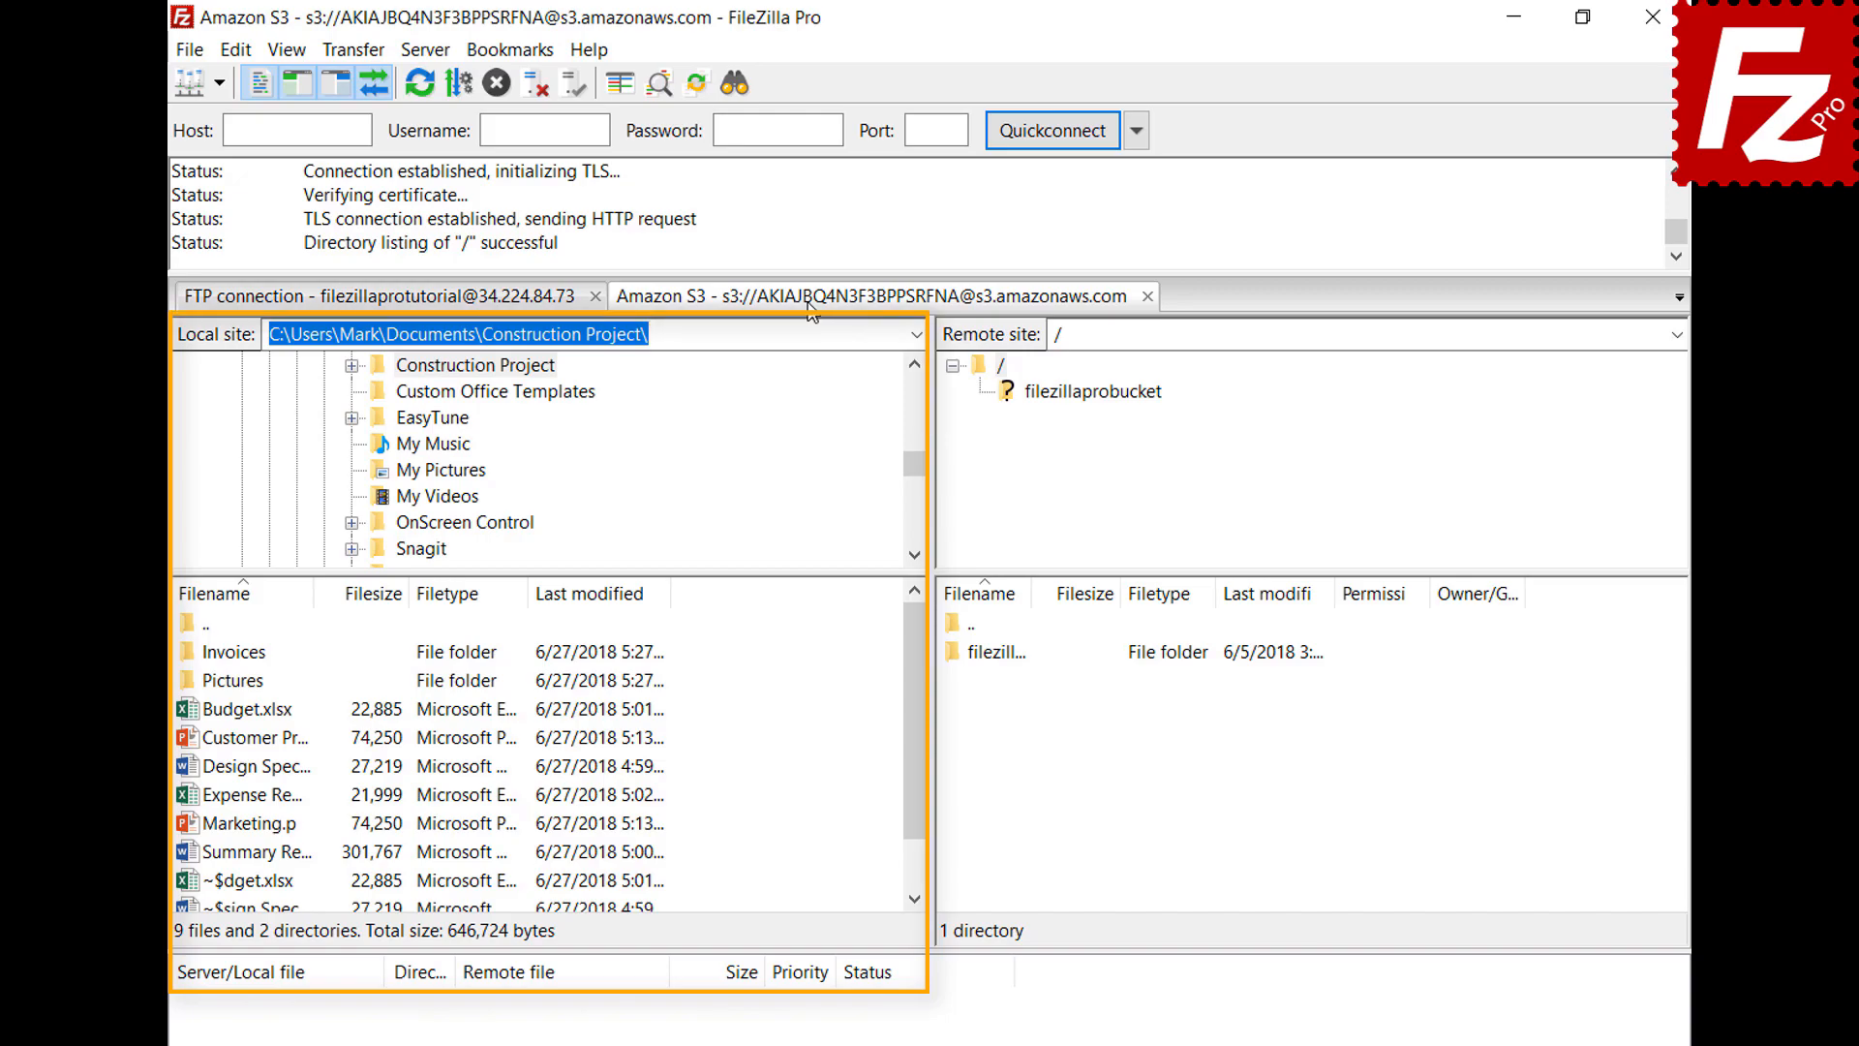
Set startup to restore tabs and reconnect, then restart FileZilla and close the restored S3 session
click(242, 52)
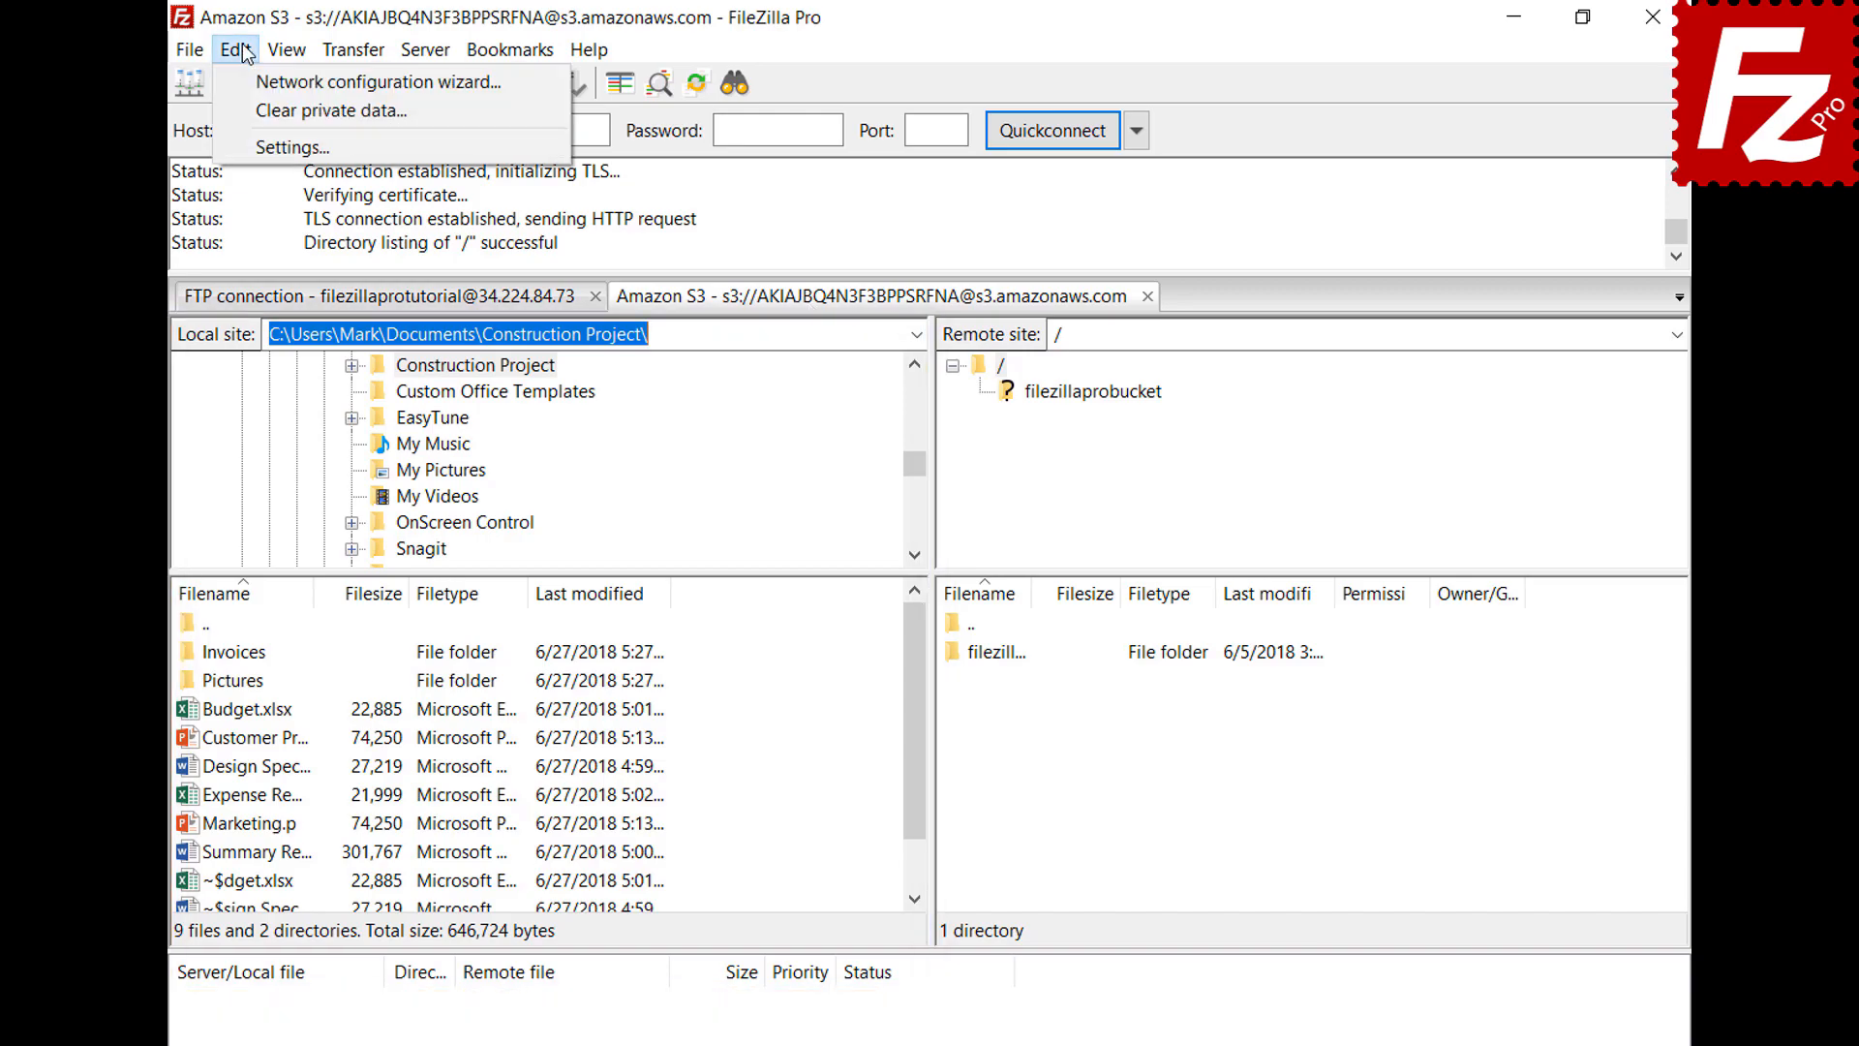
click(260, 140)
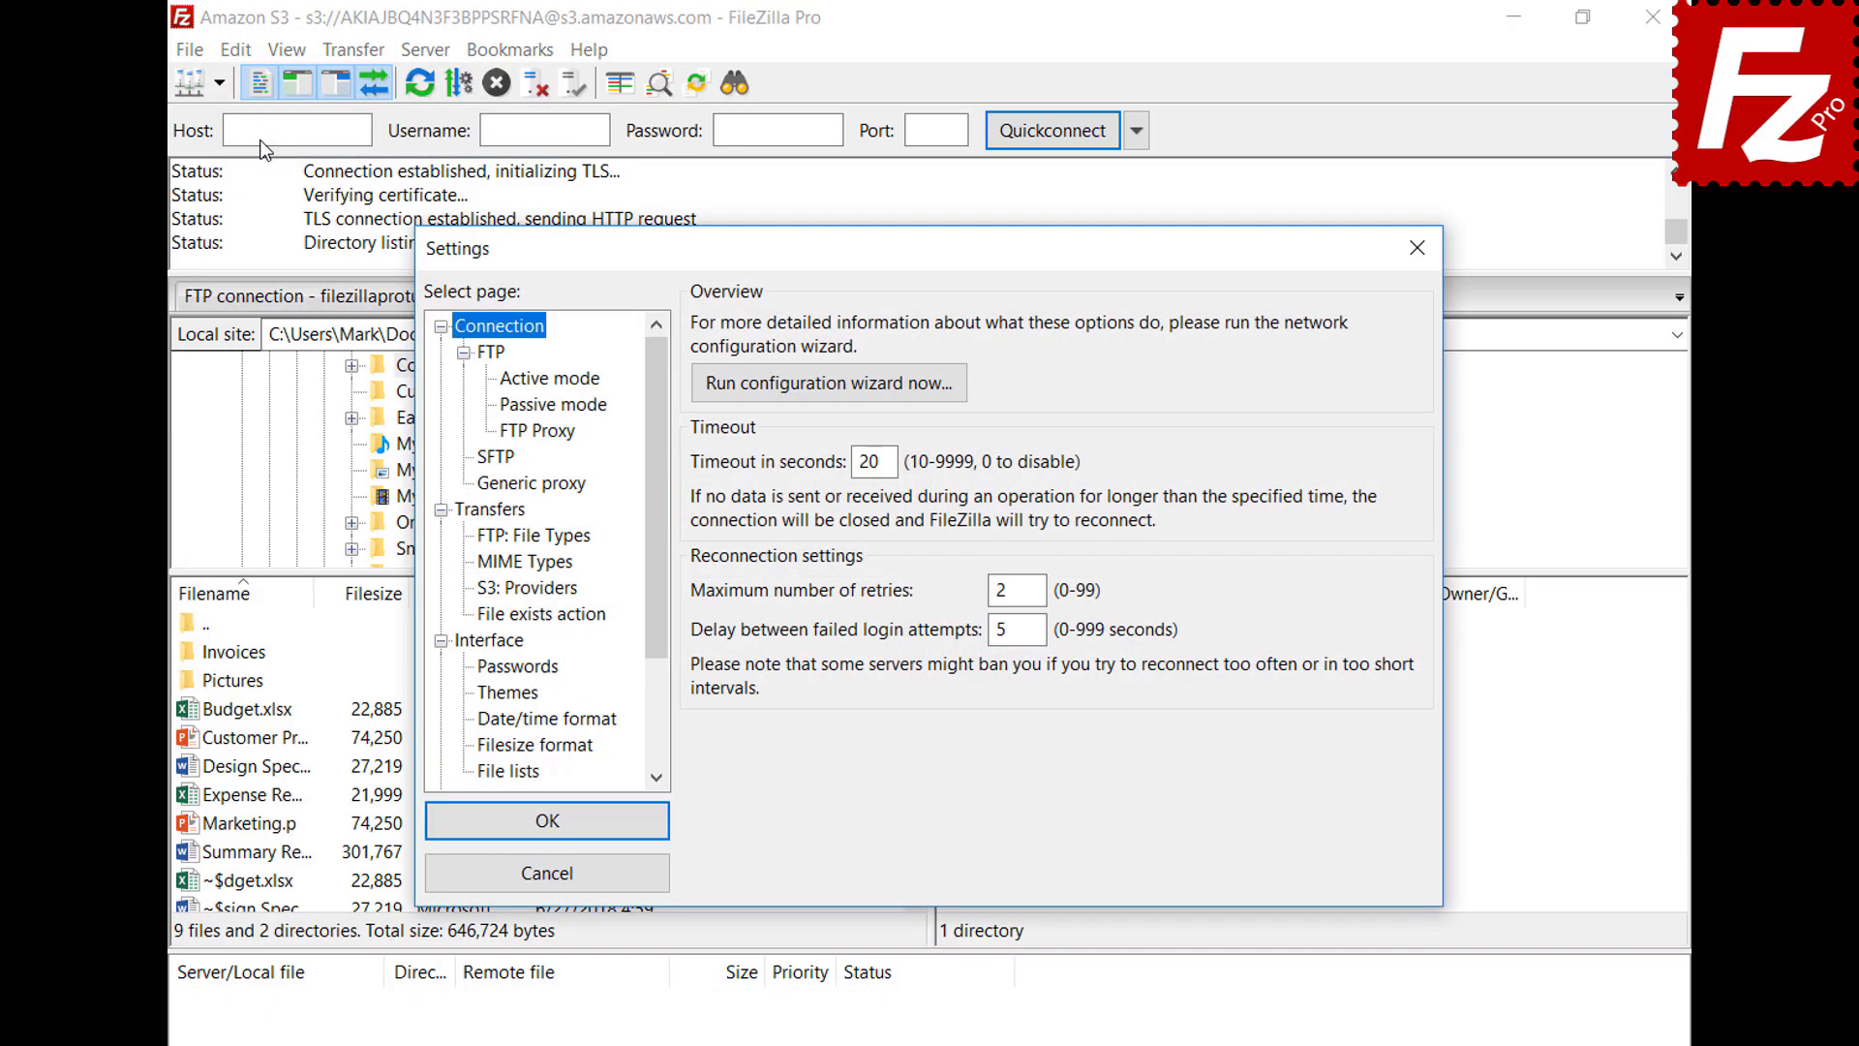
click(517, 643)
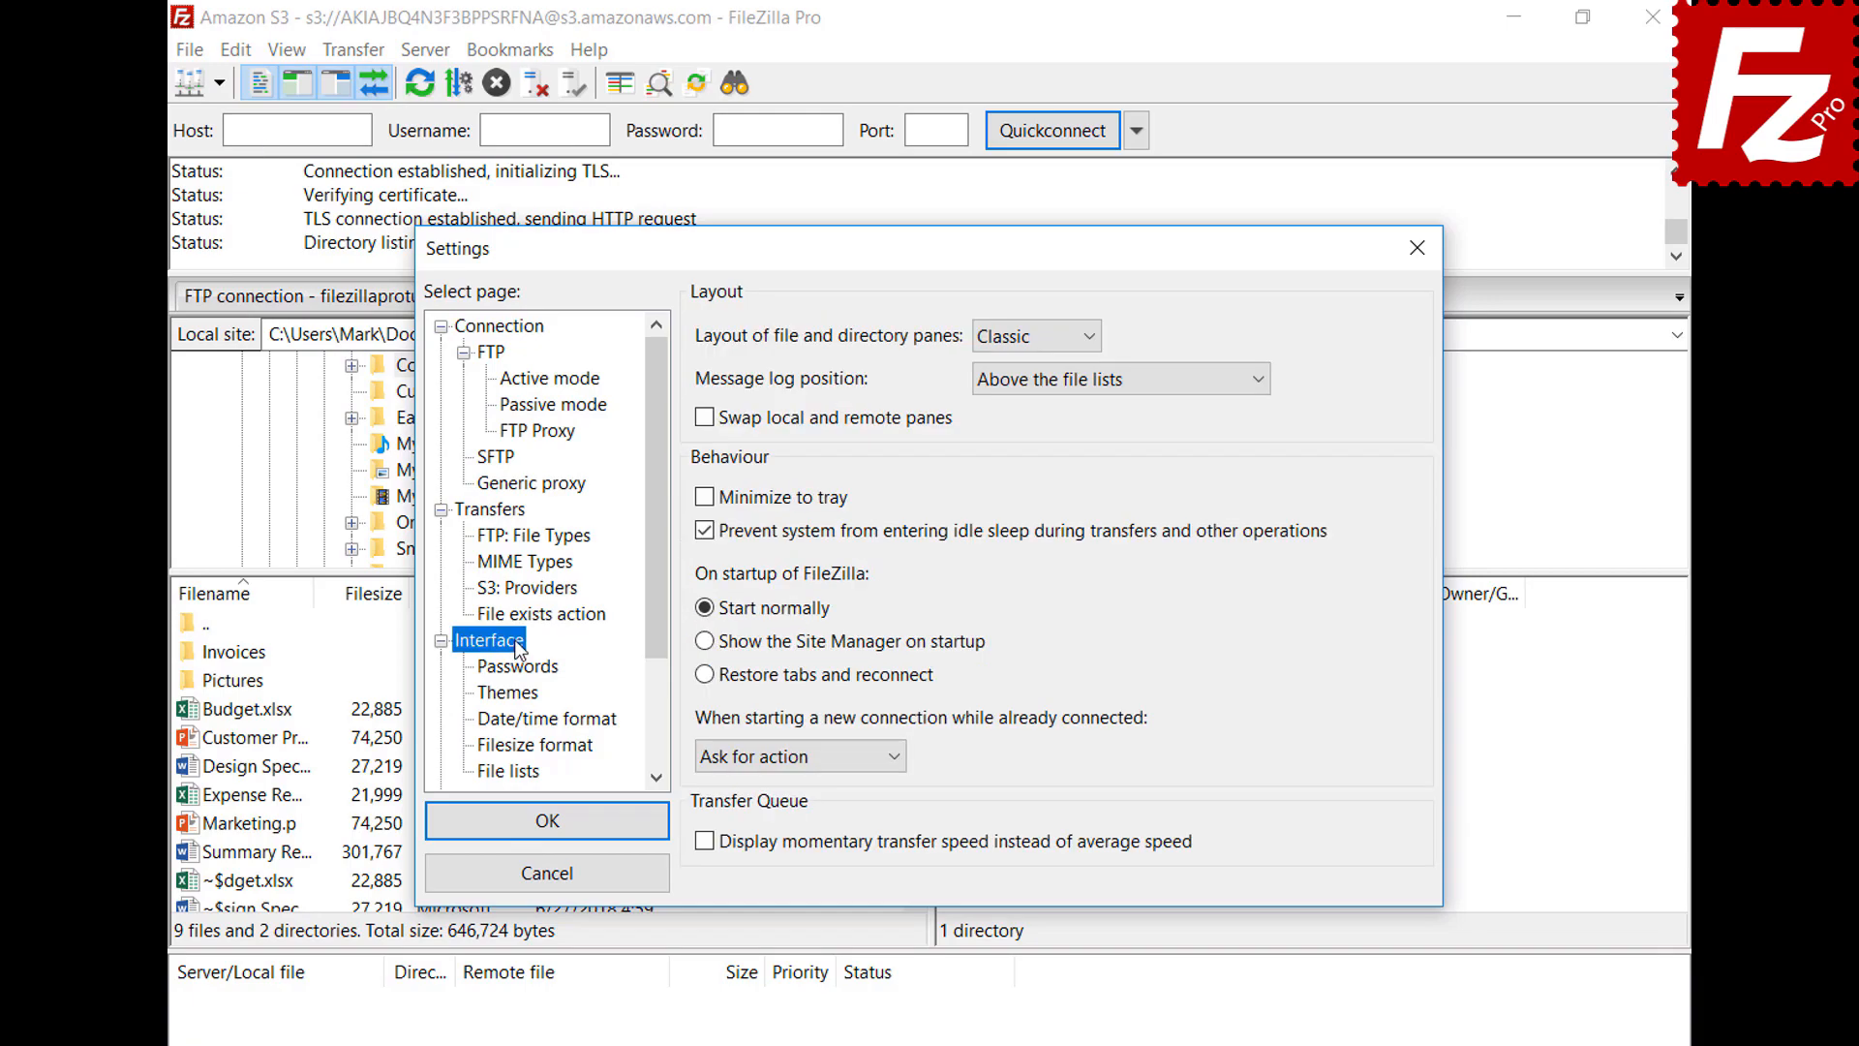
click(705, 675)
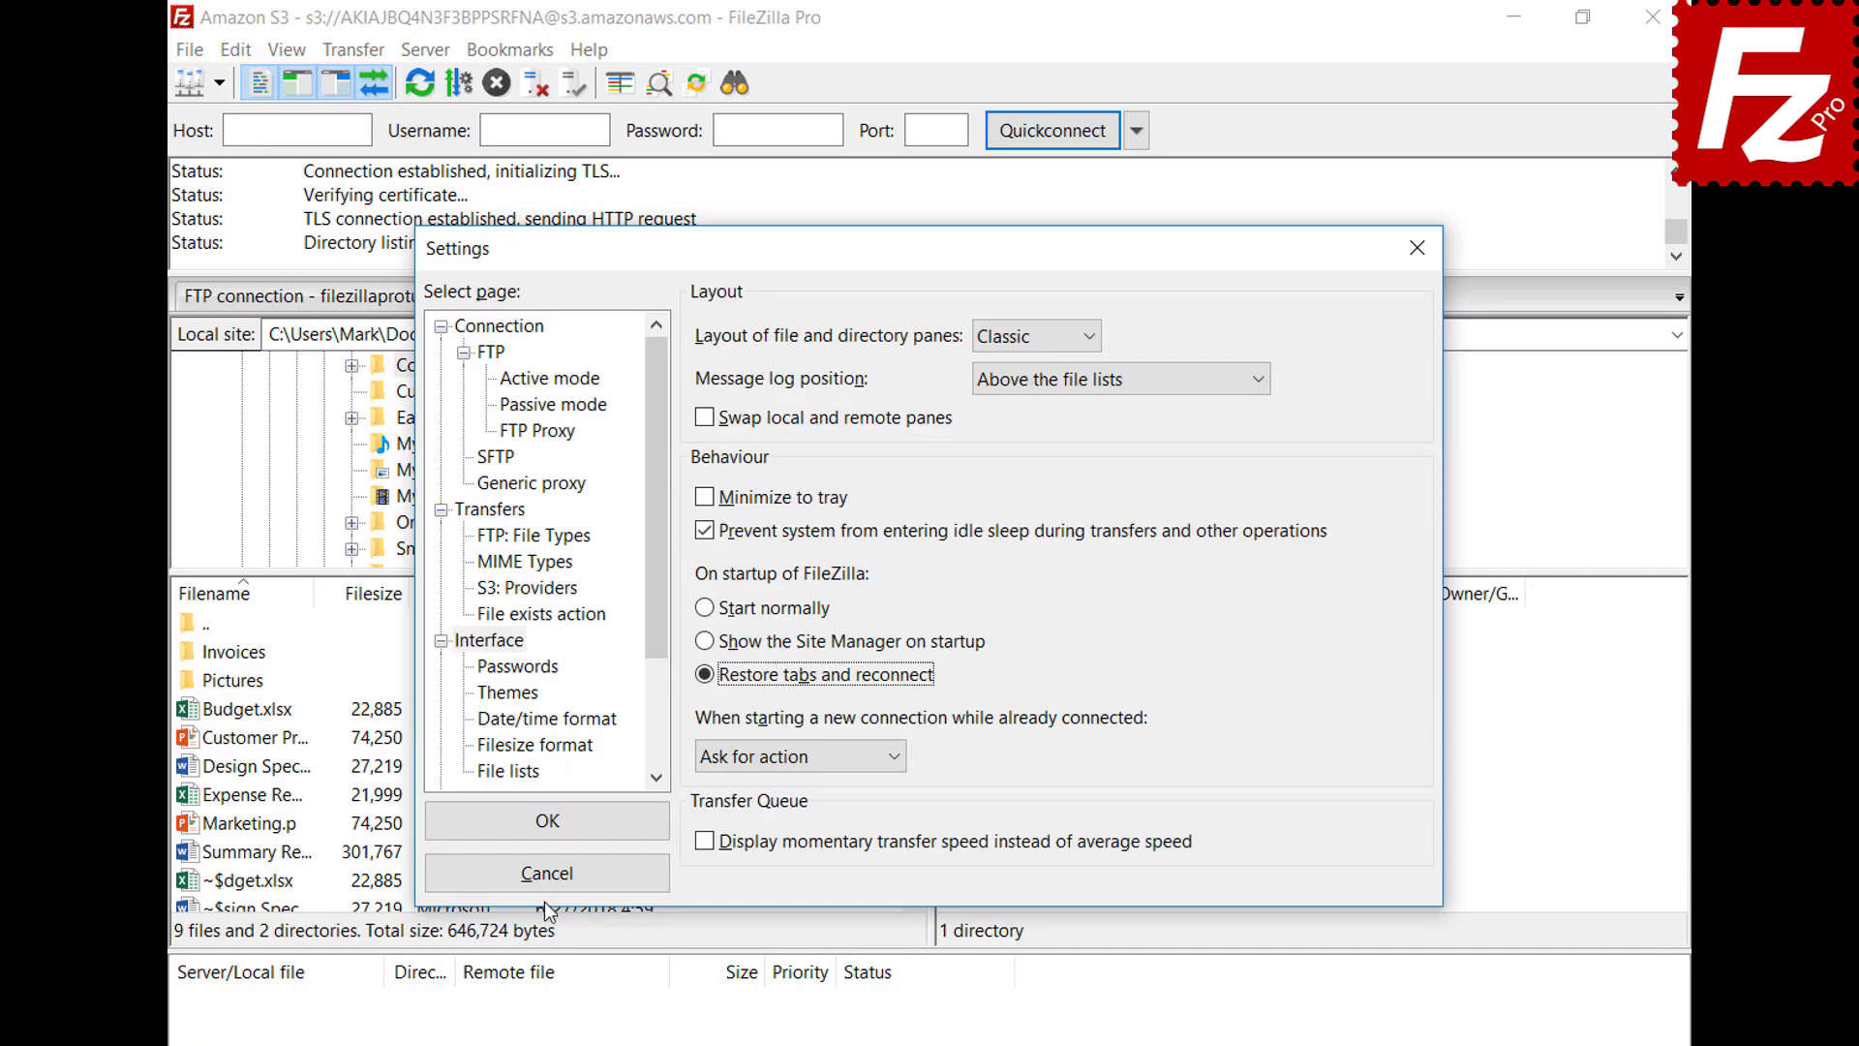
click(557, 825)
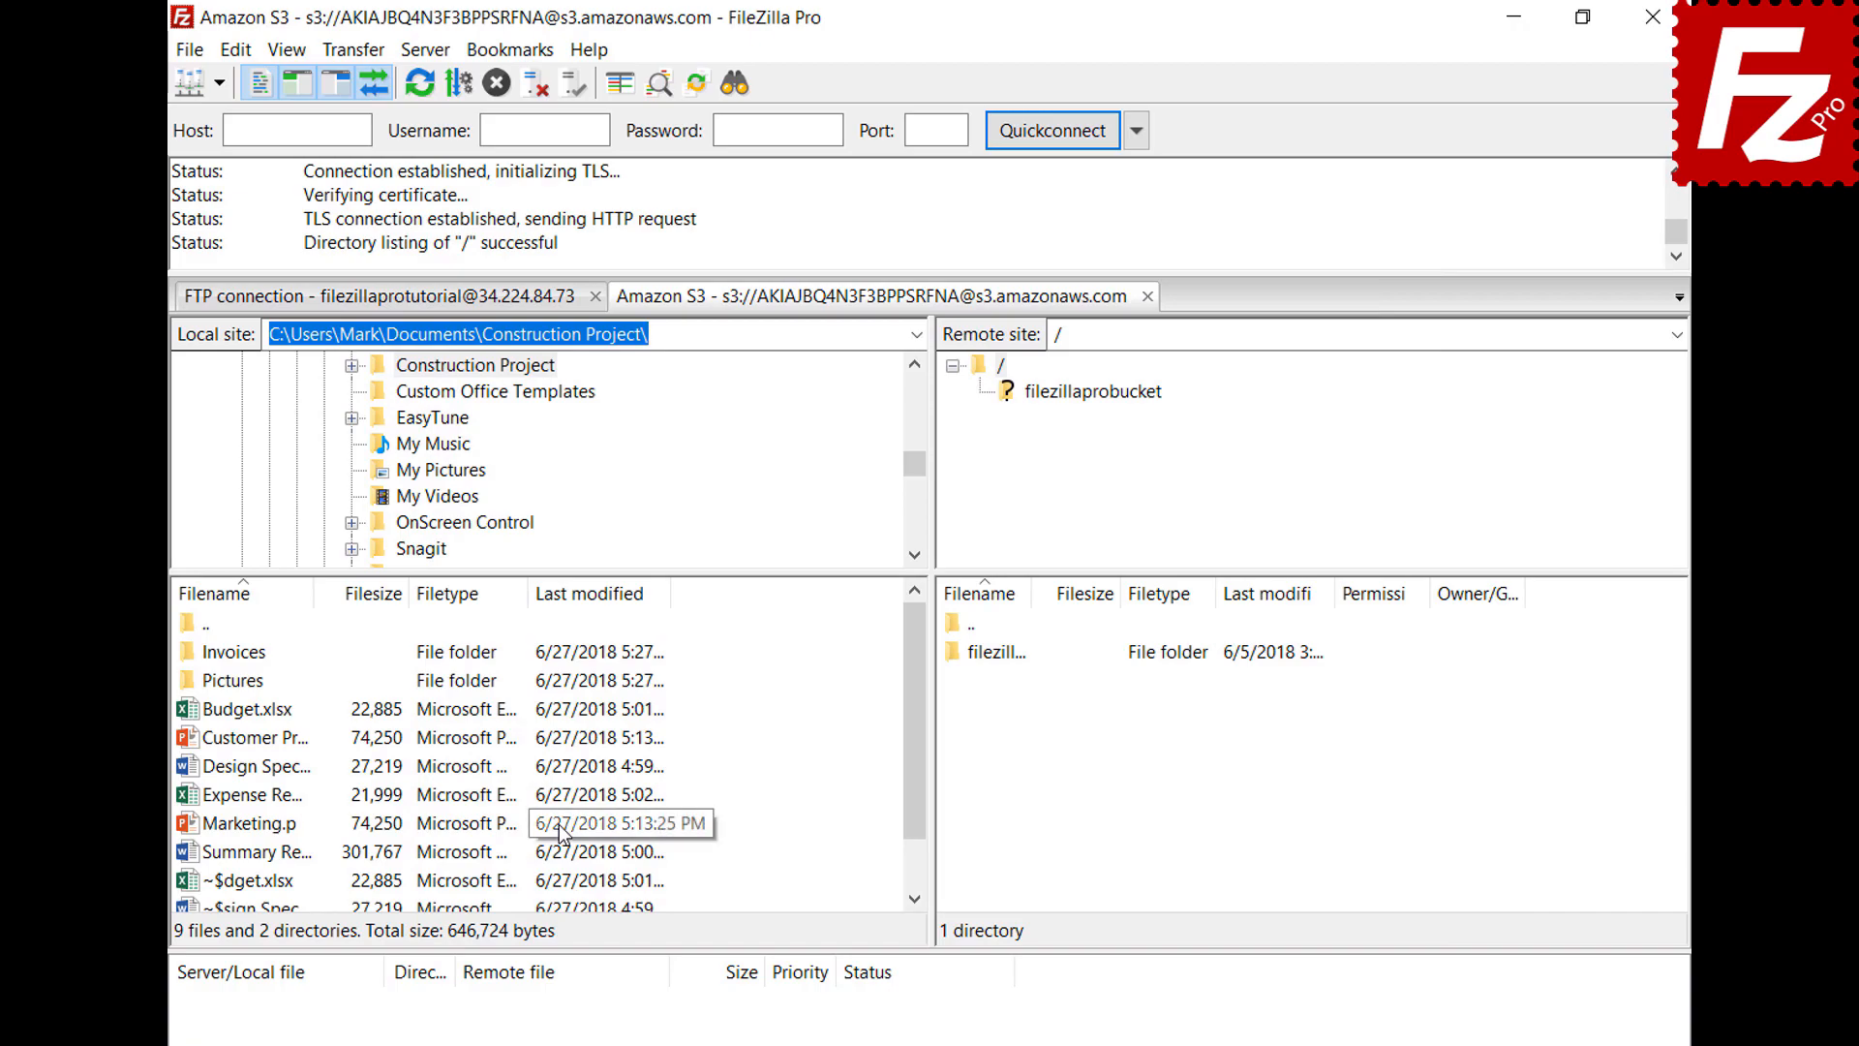
click(1653, 16)
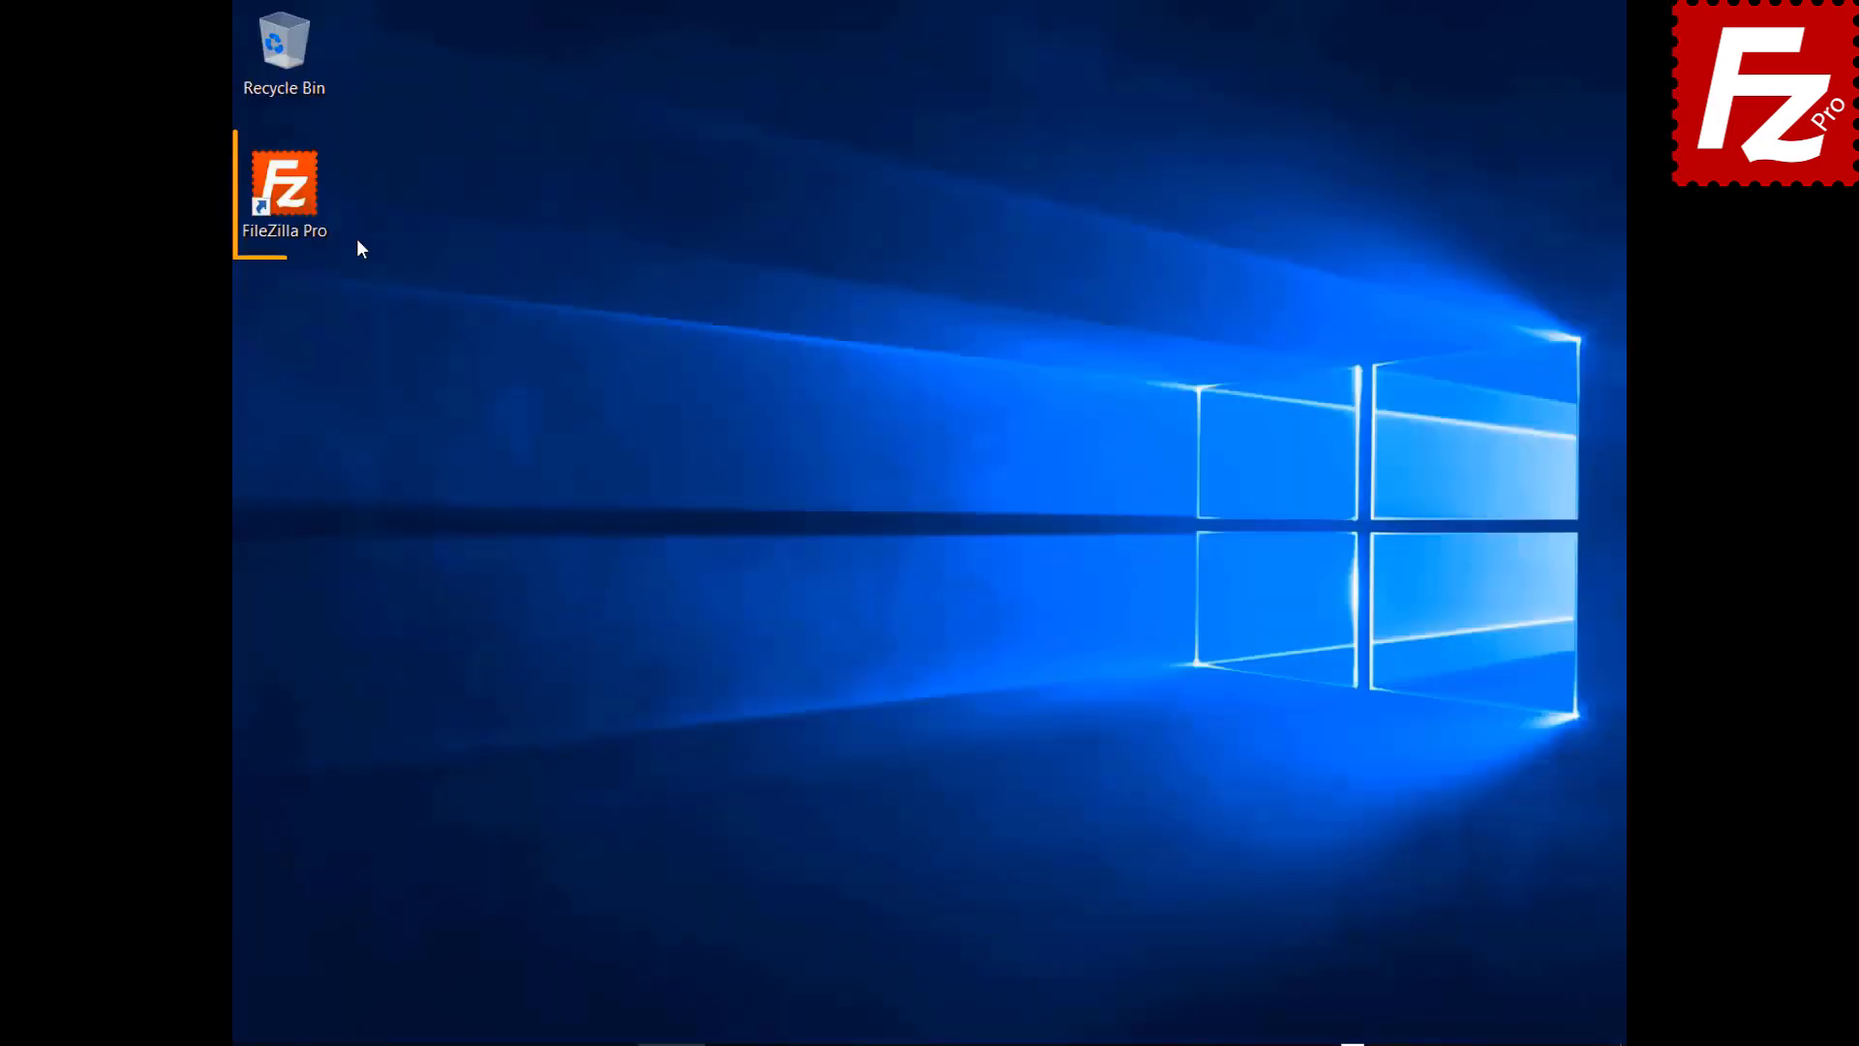
double_click(283, 189)
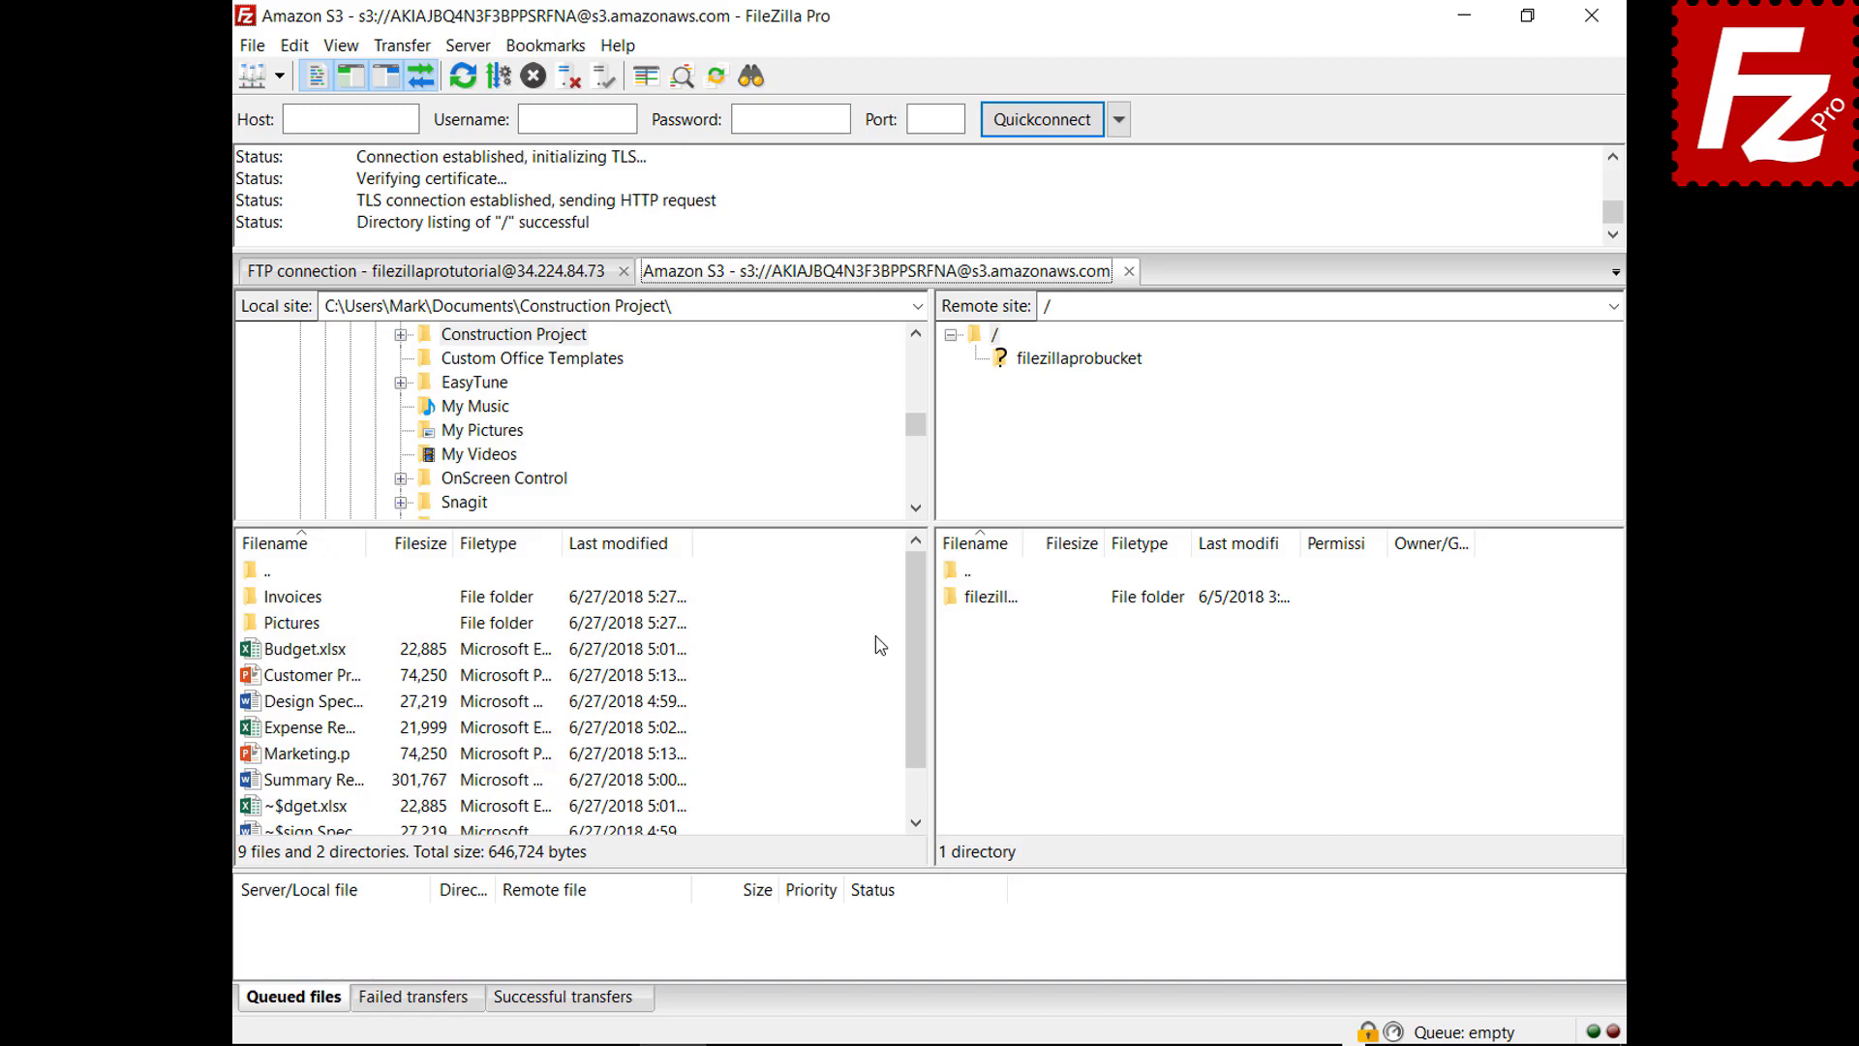
click(1129, 271)
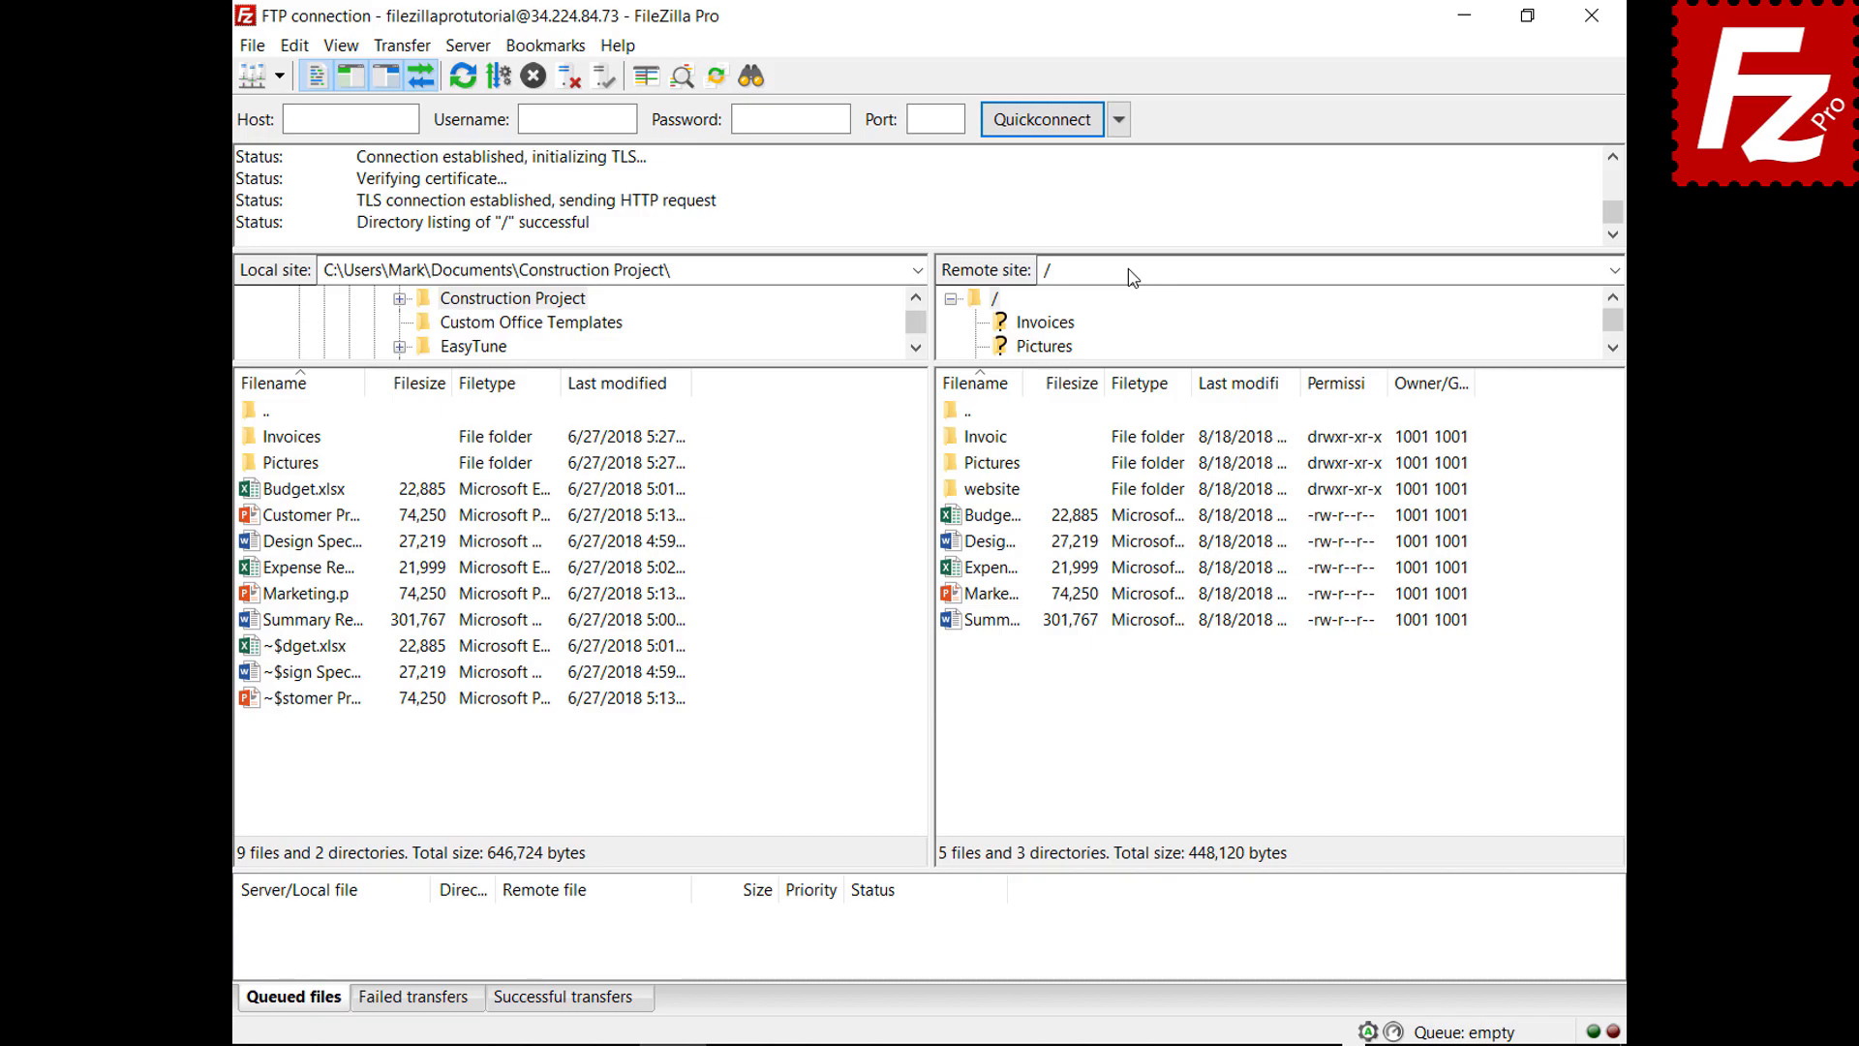
Make new connections open in a new tab, then connect to Amazon S3
click(294, 45)
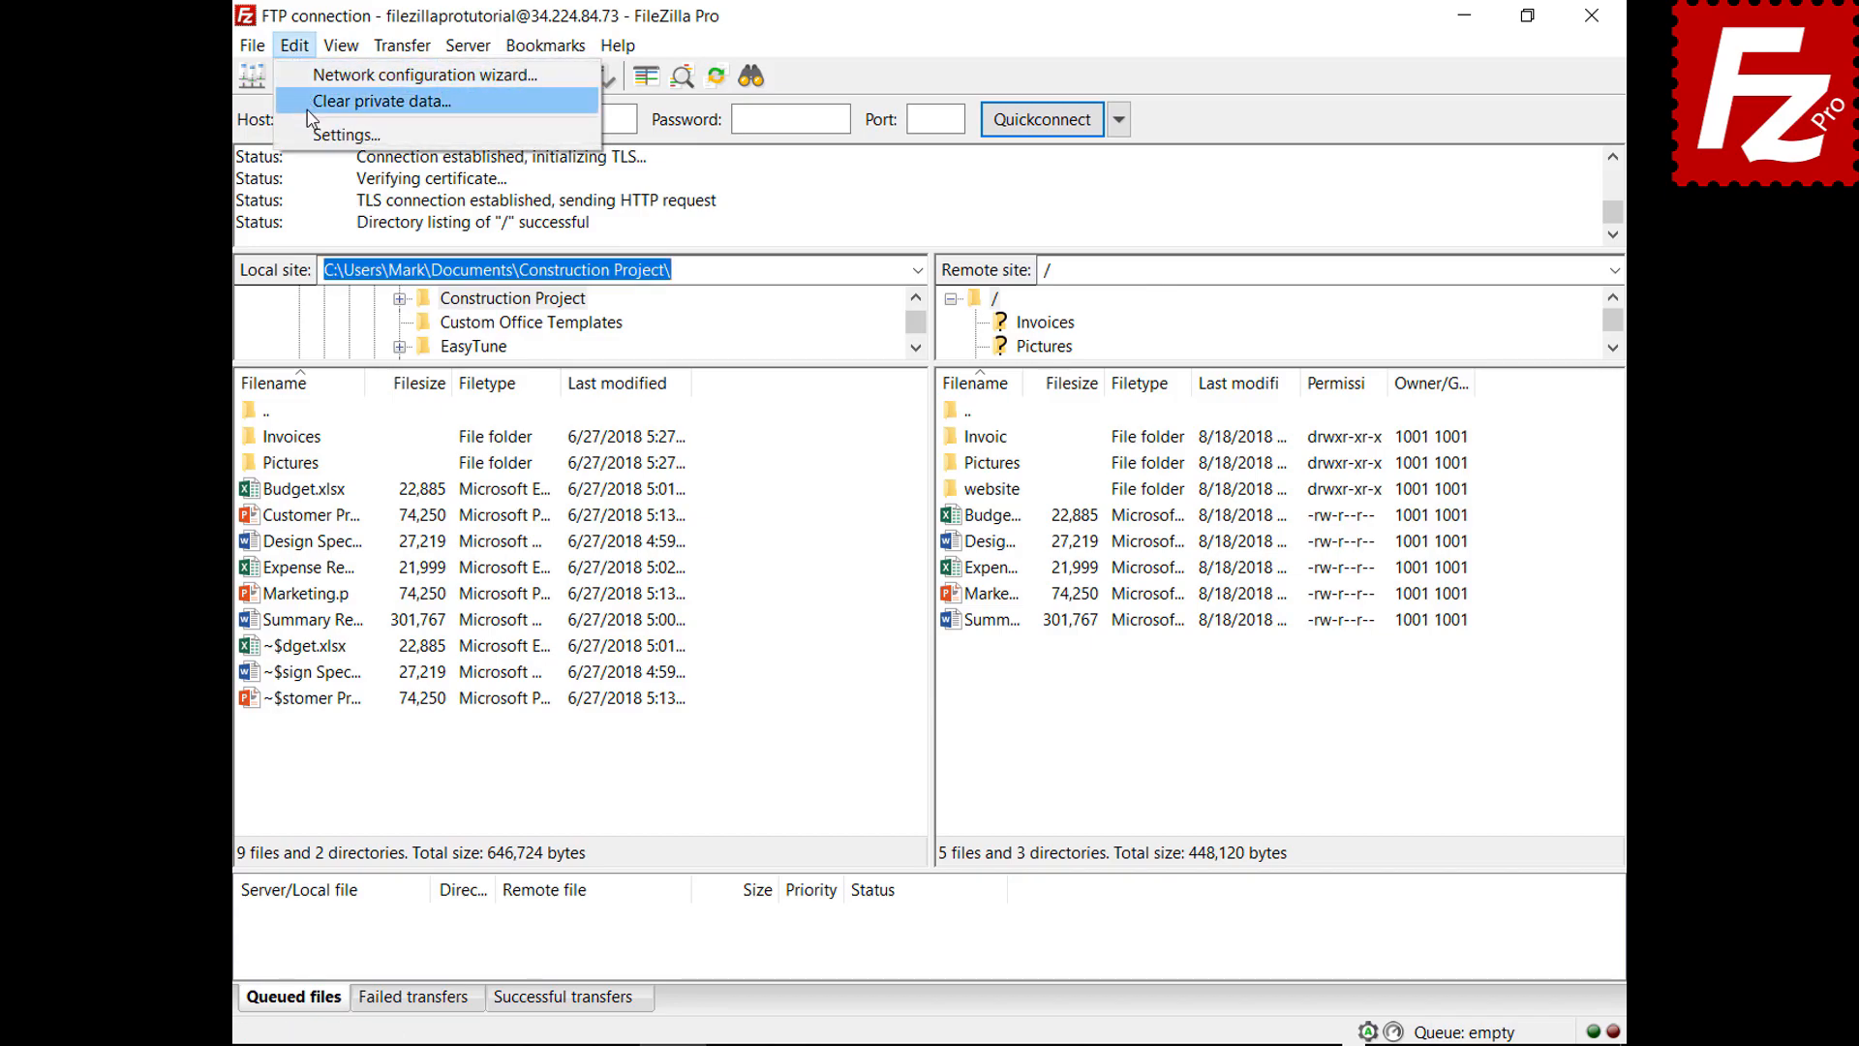
click(314, 135)
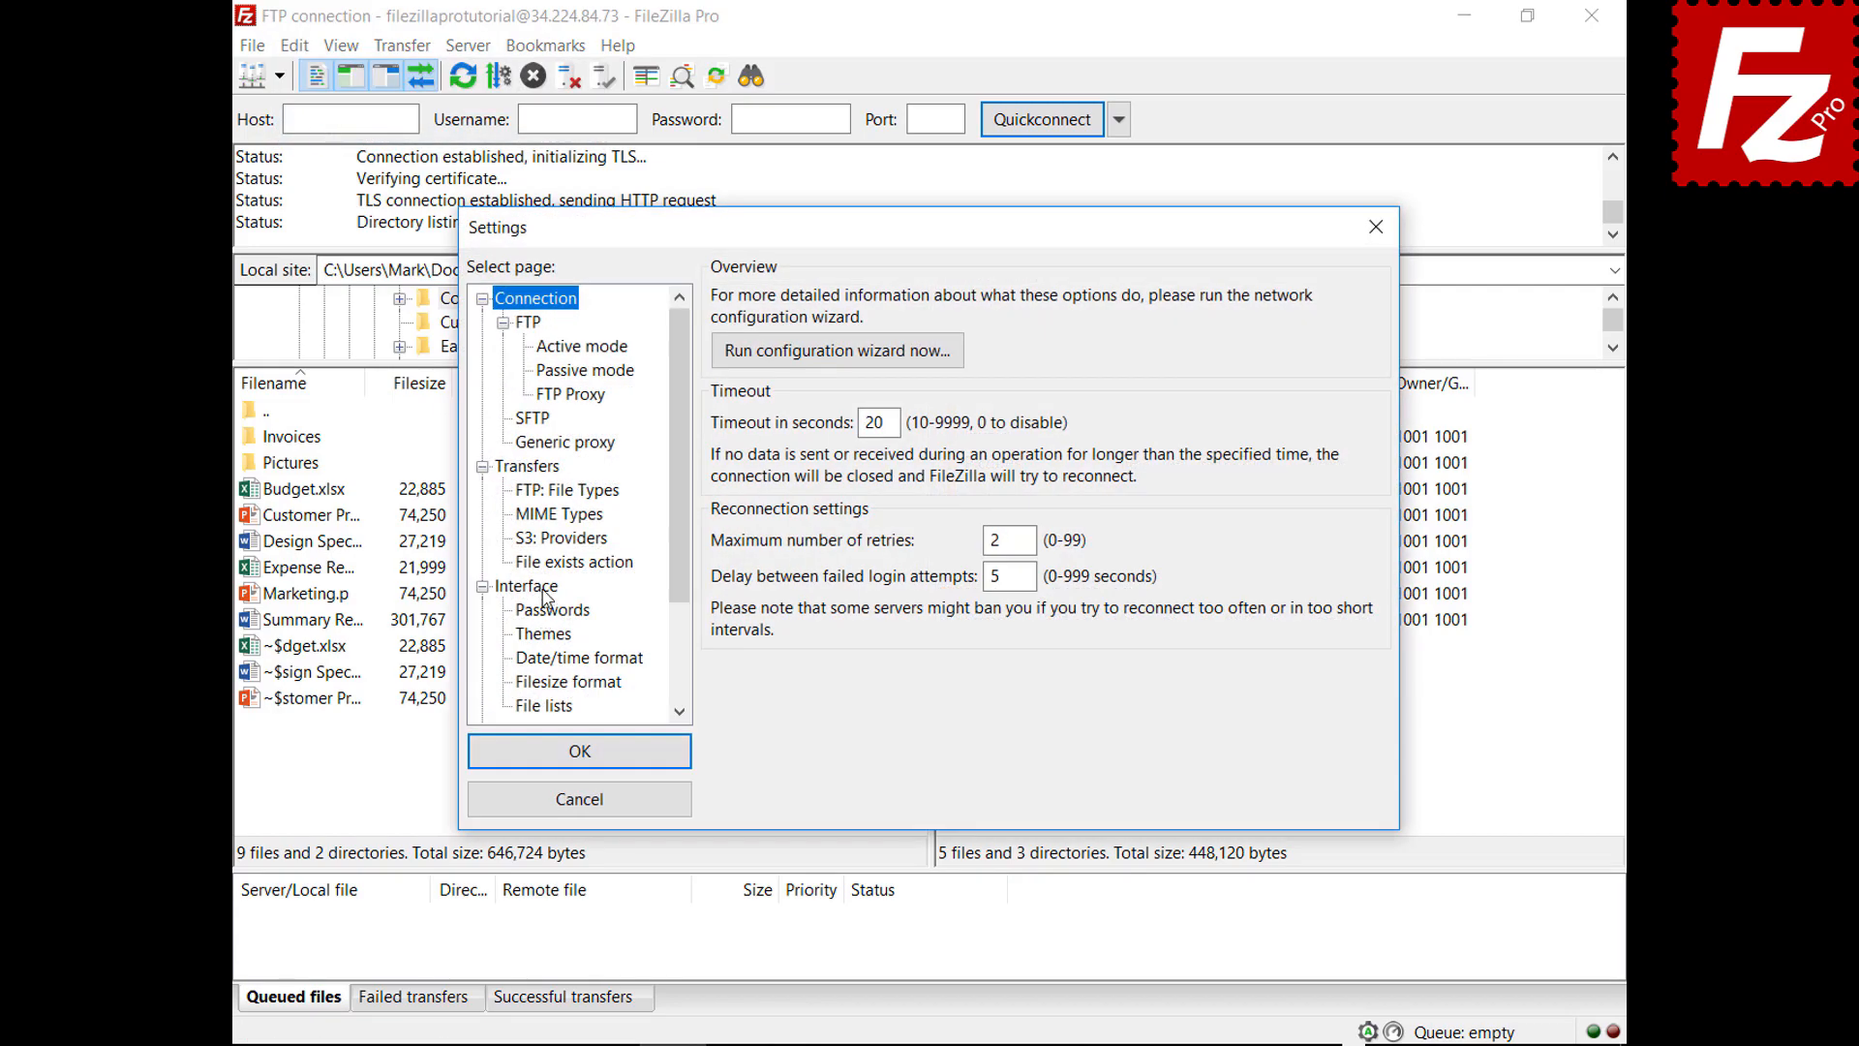
click(542, 589)
click(901, 694)
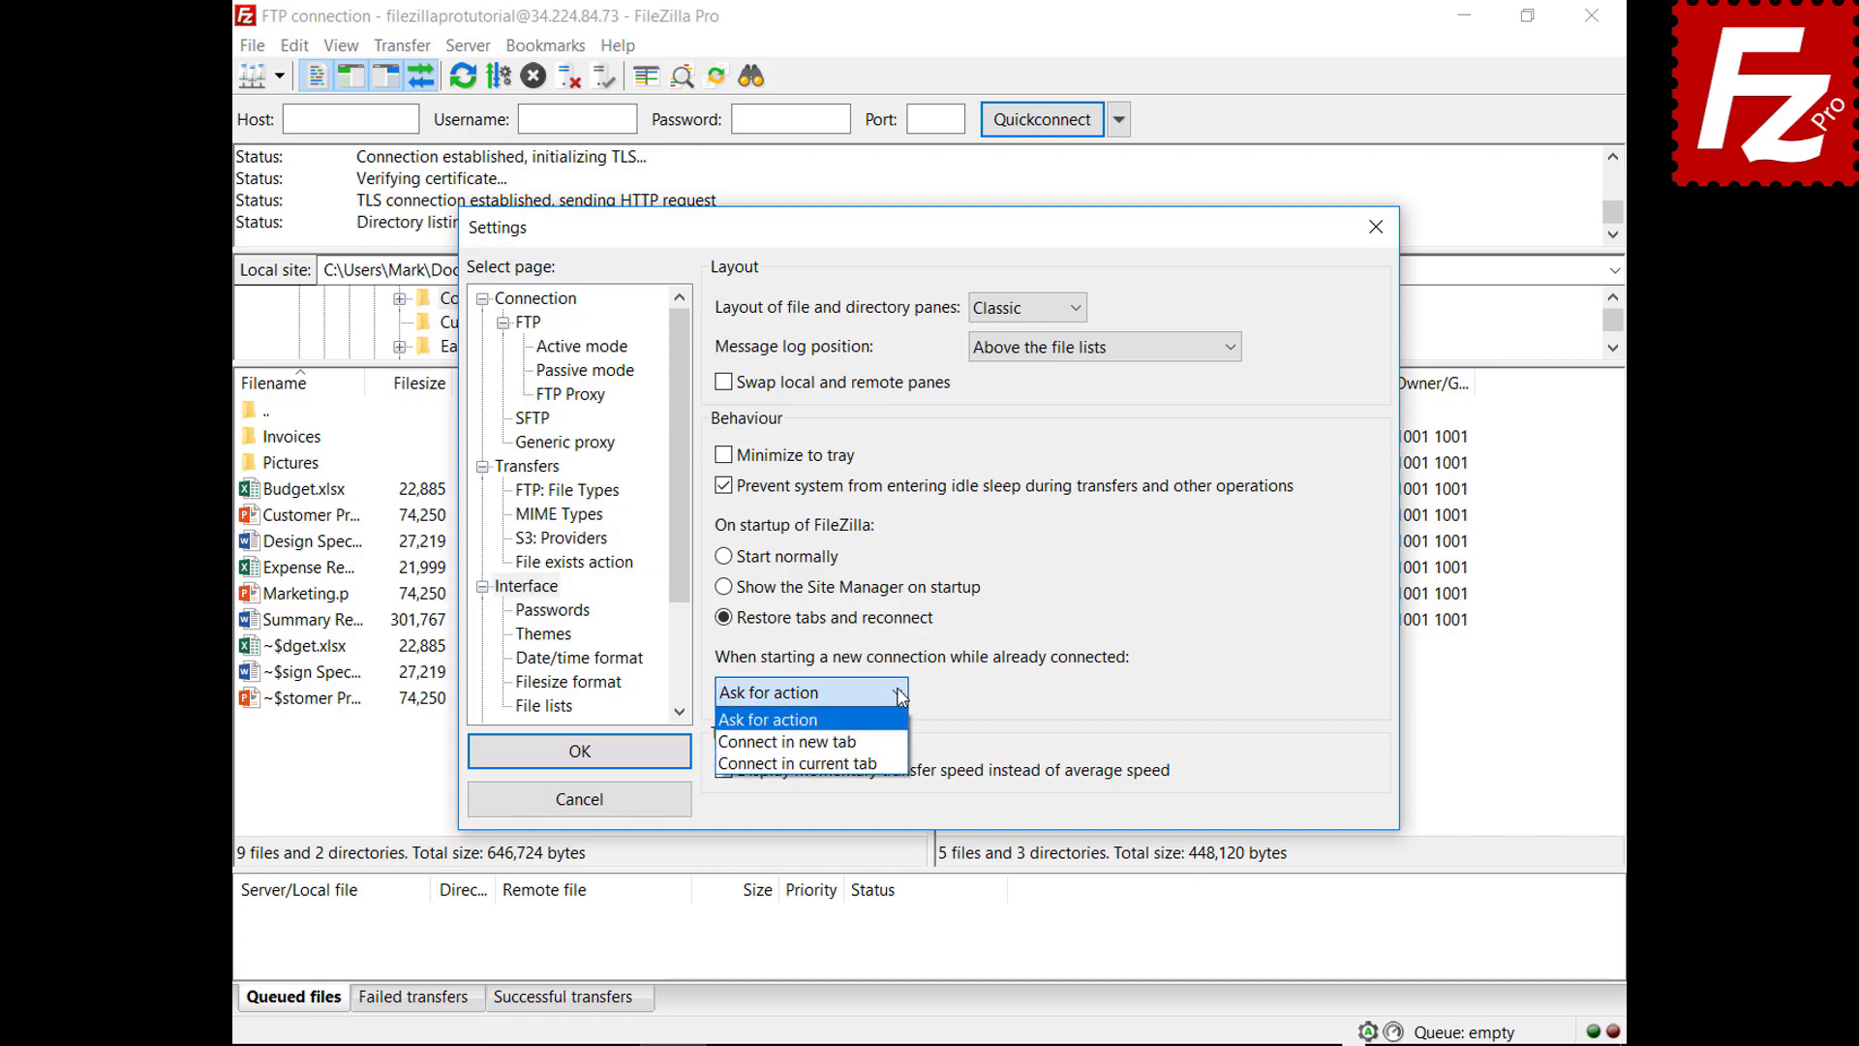
click(872, 742)
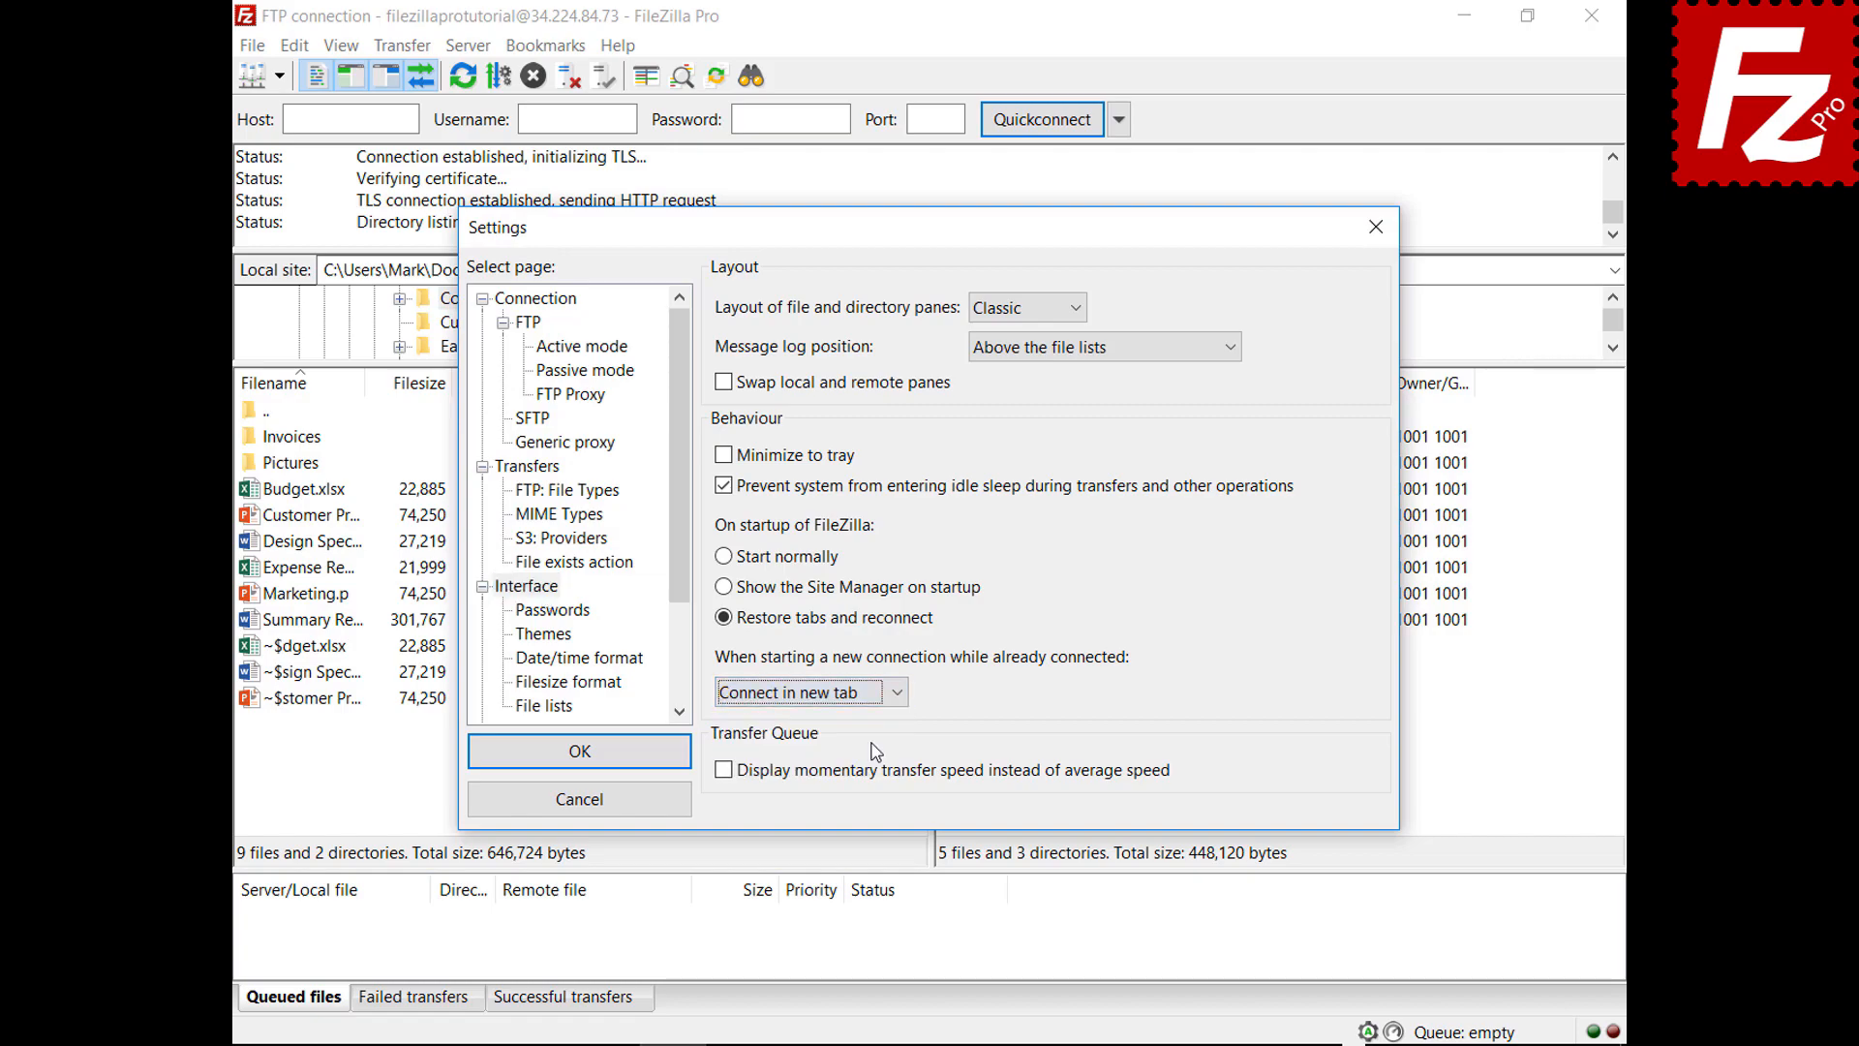
click(583, 751)
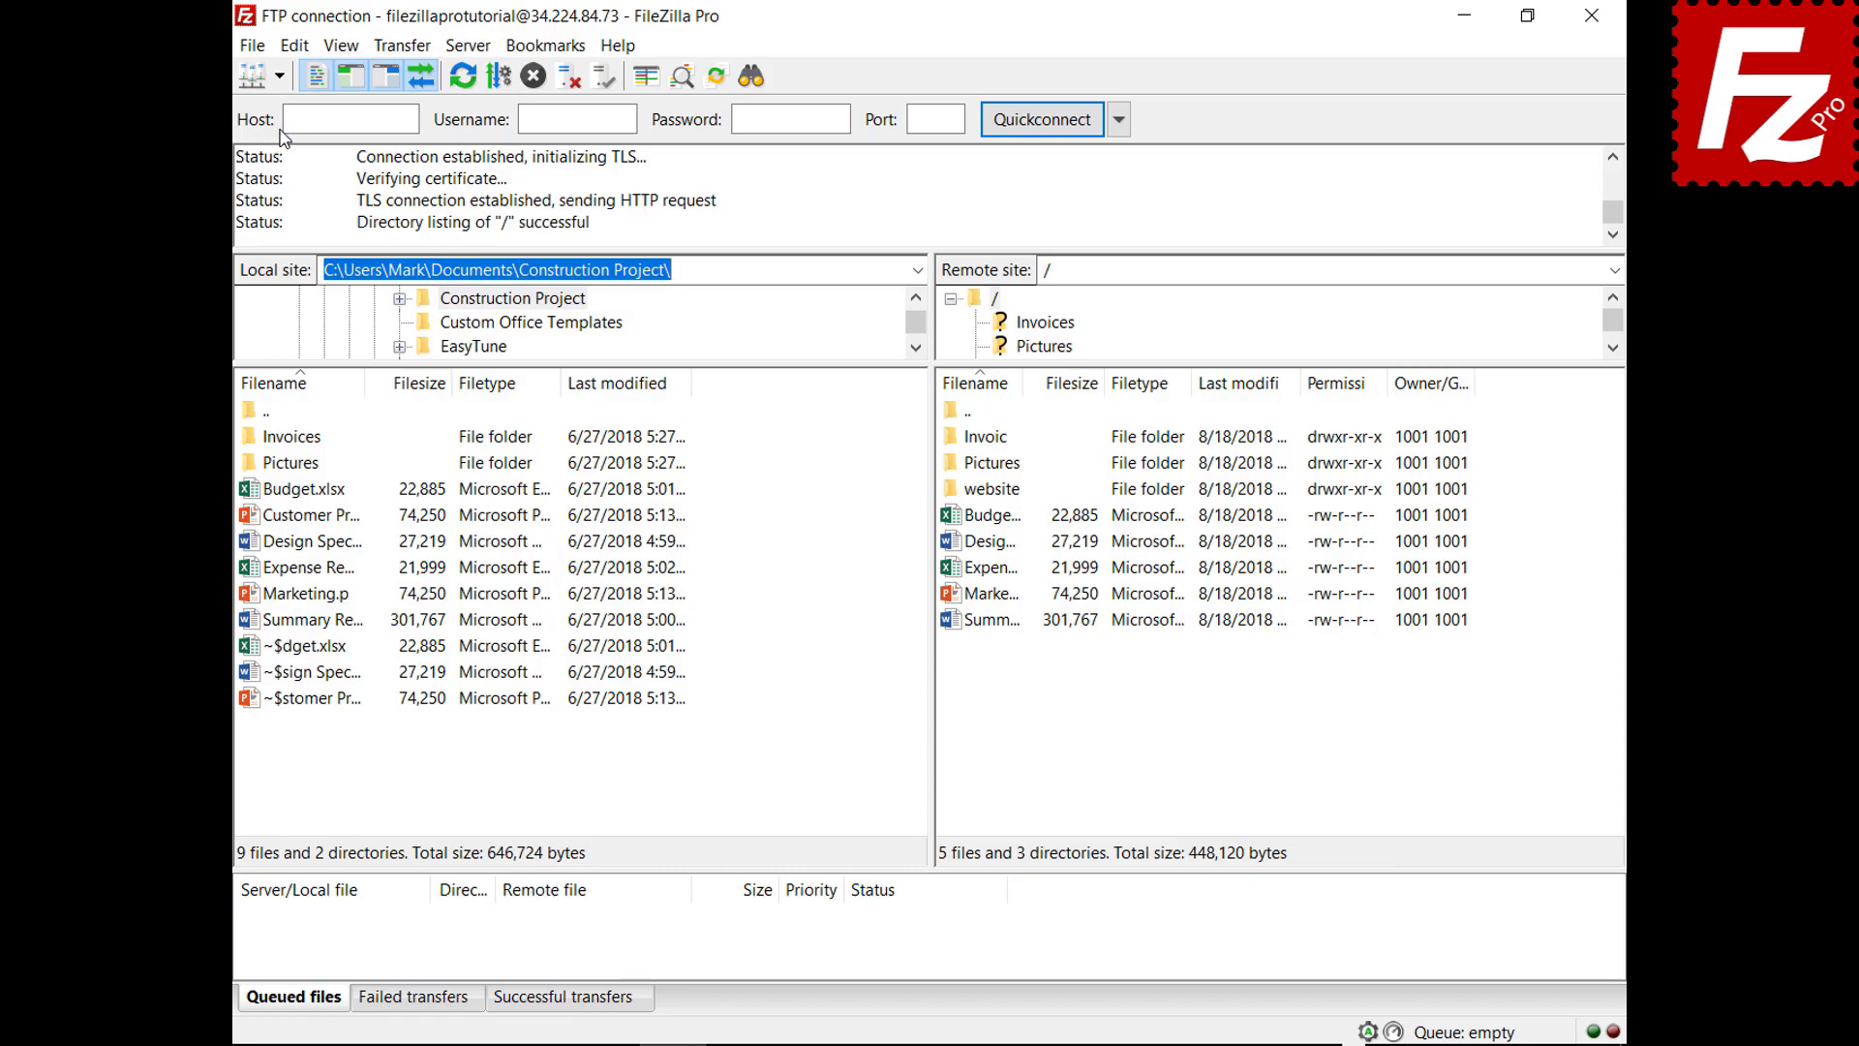
click(279, 77)
click(293, 108)
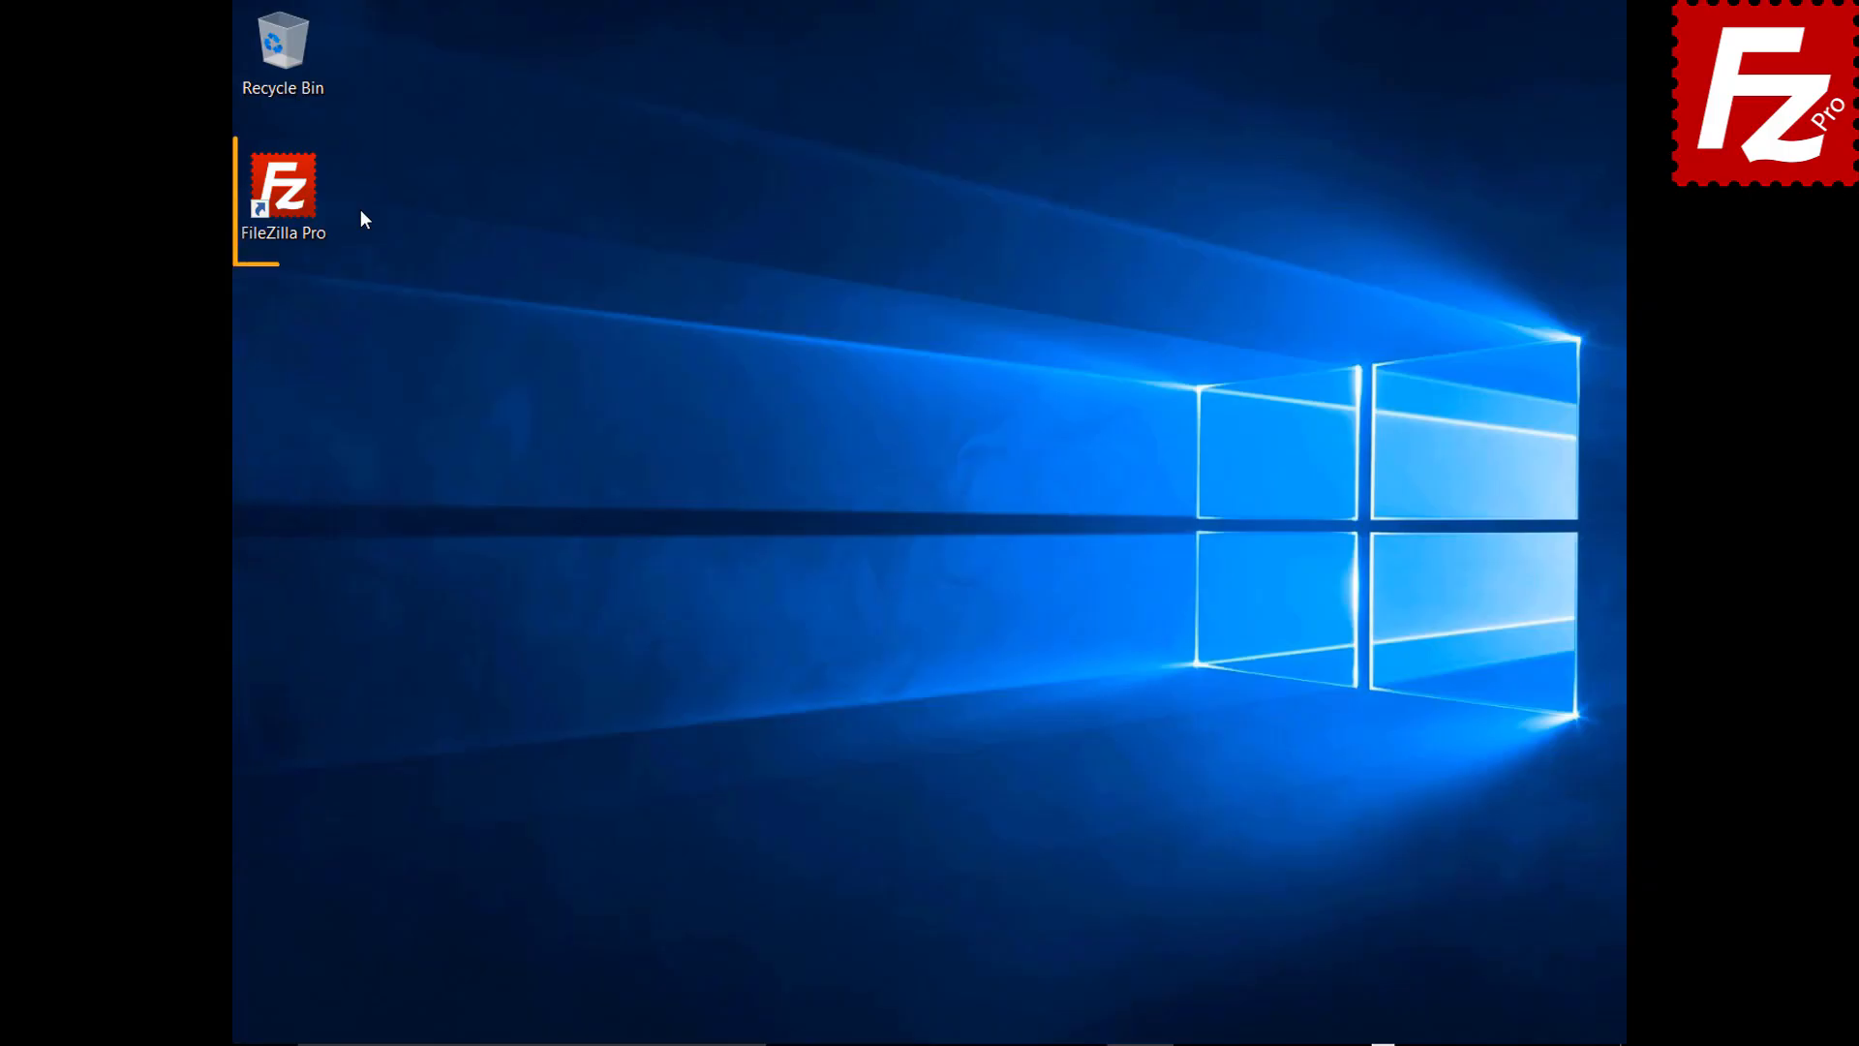
Relaunch FileZilla, connect to Amazon S3, and open README.TXT in filezillaprobucket for editing
double_click(294, 200)
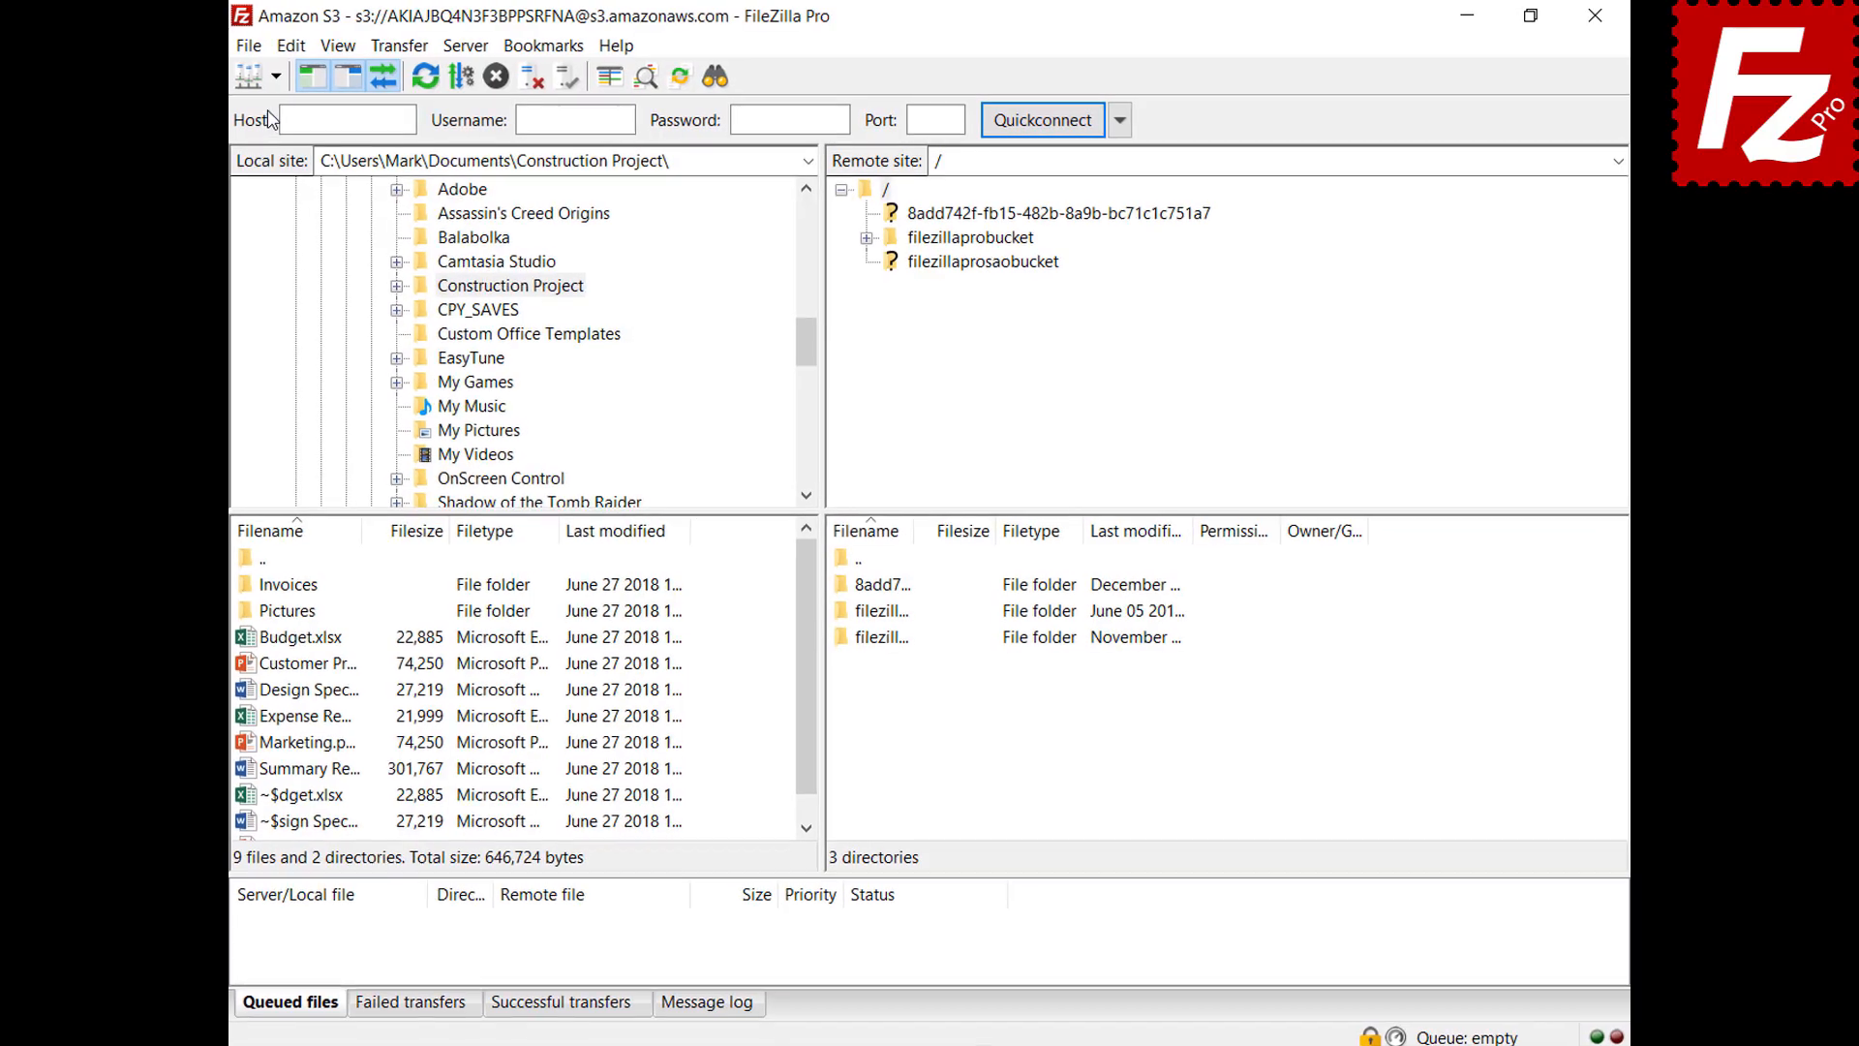
click(275, 76)
click(272, 106)
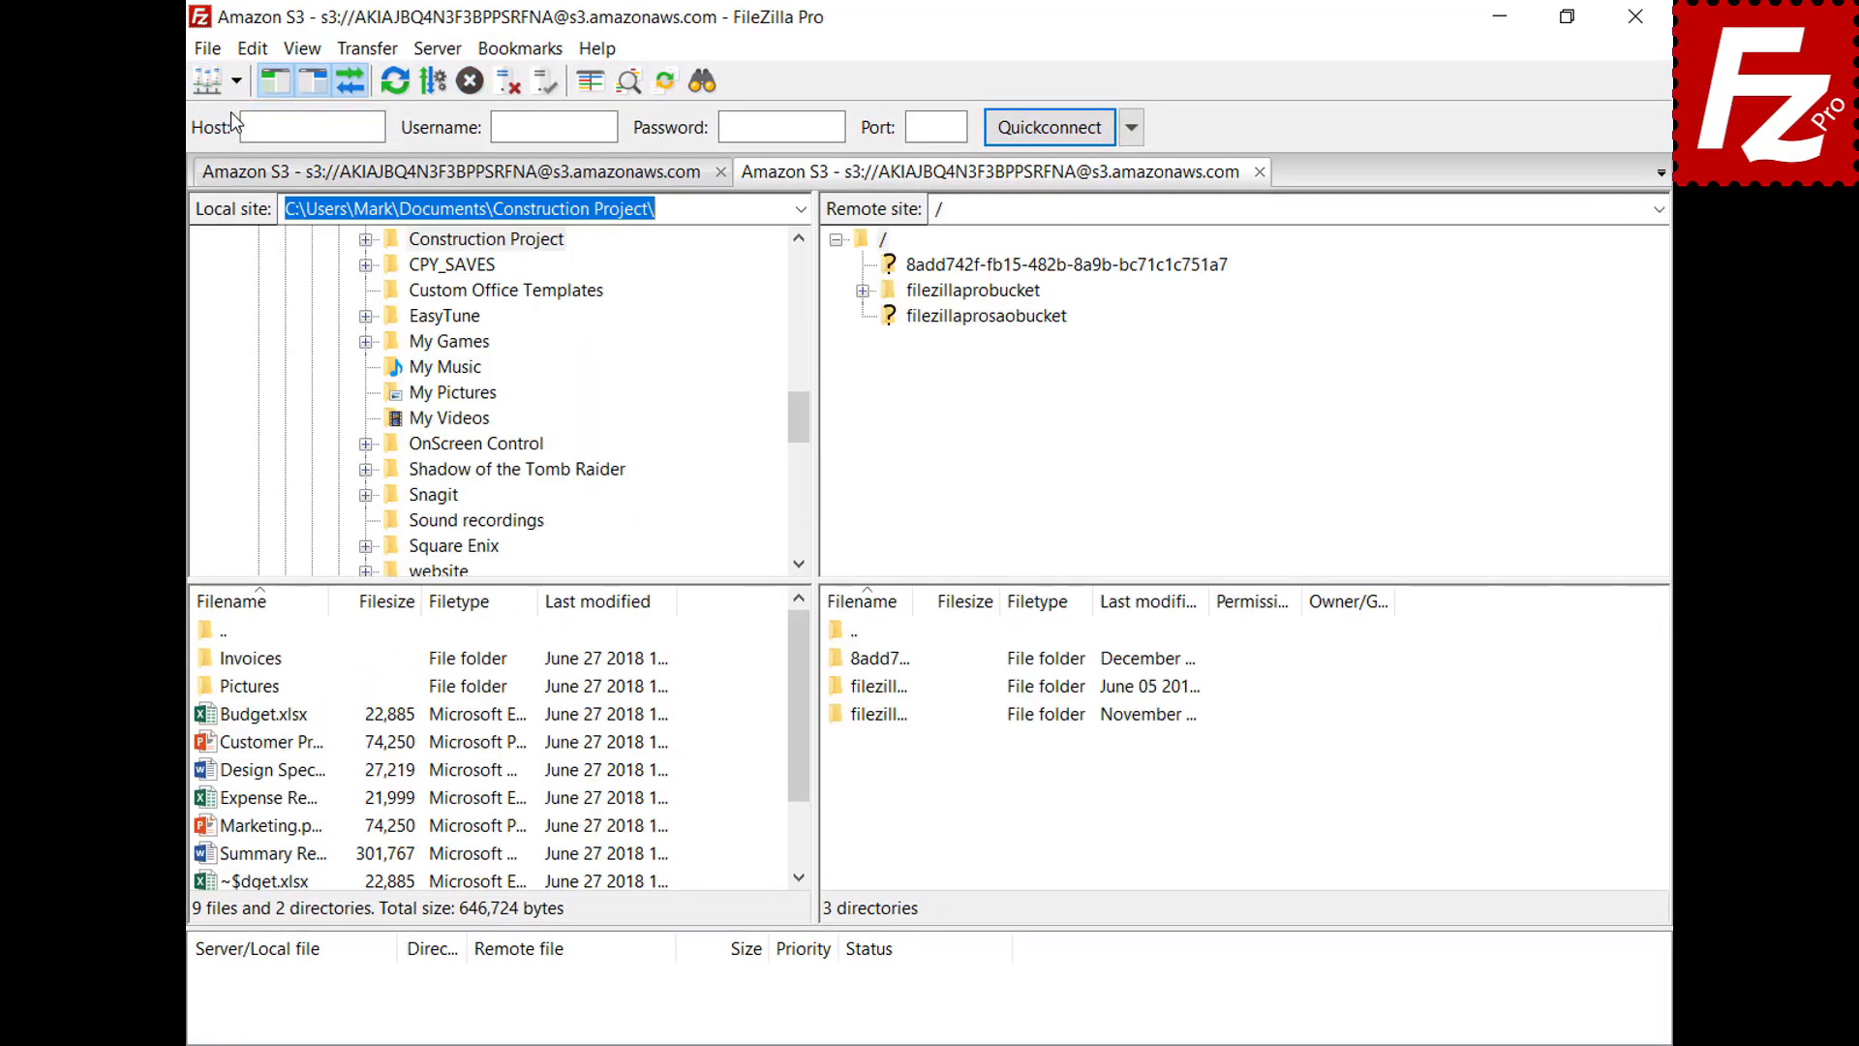
click(988, 292)
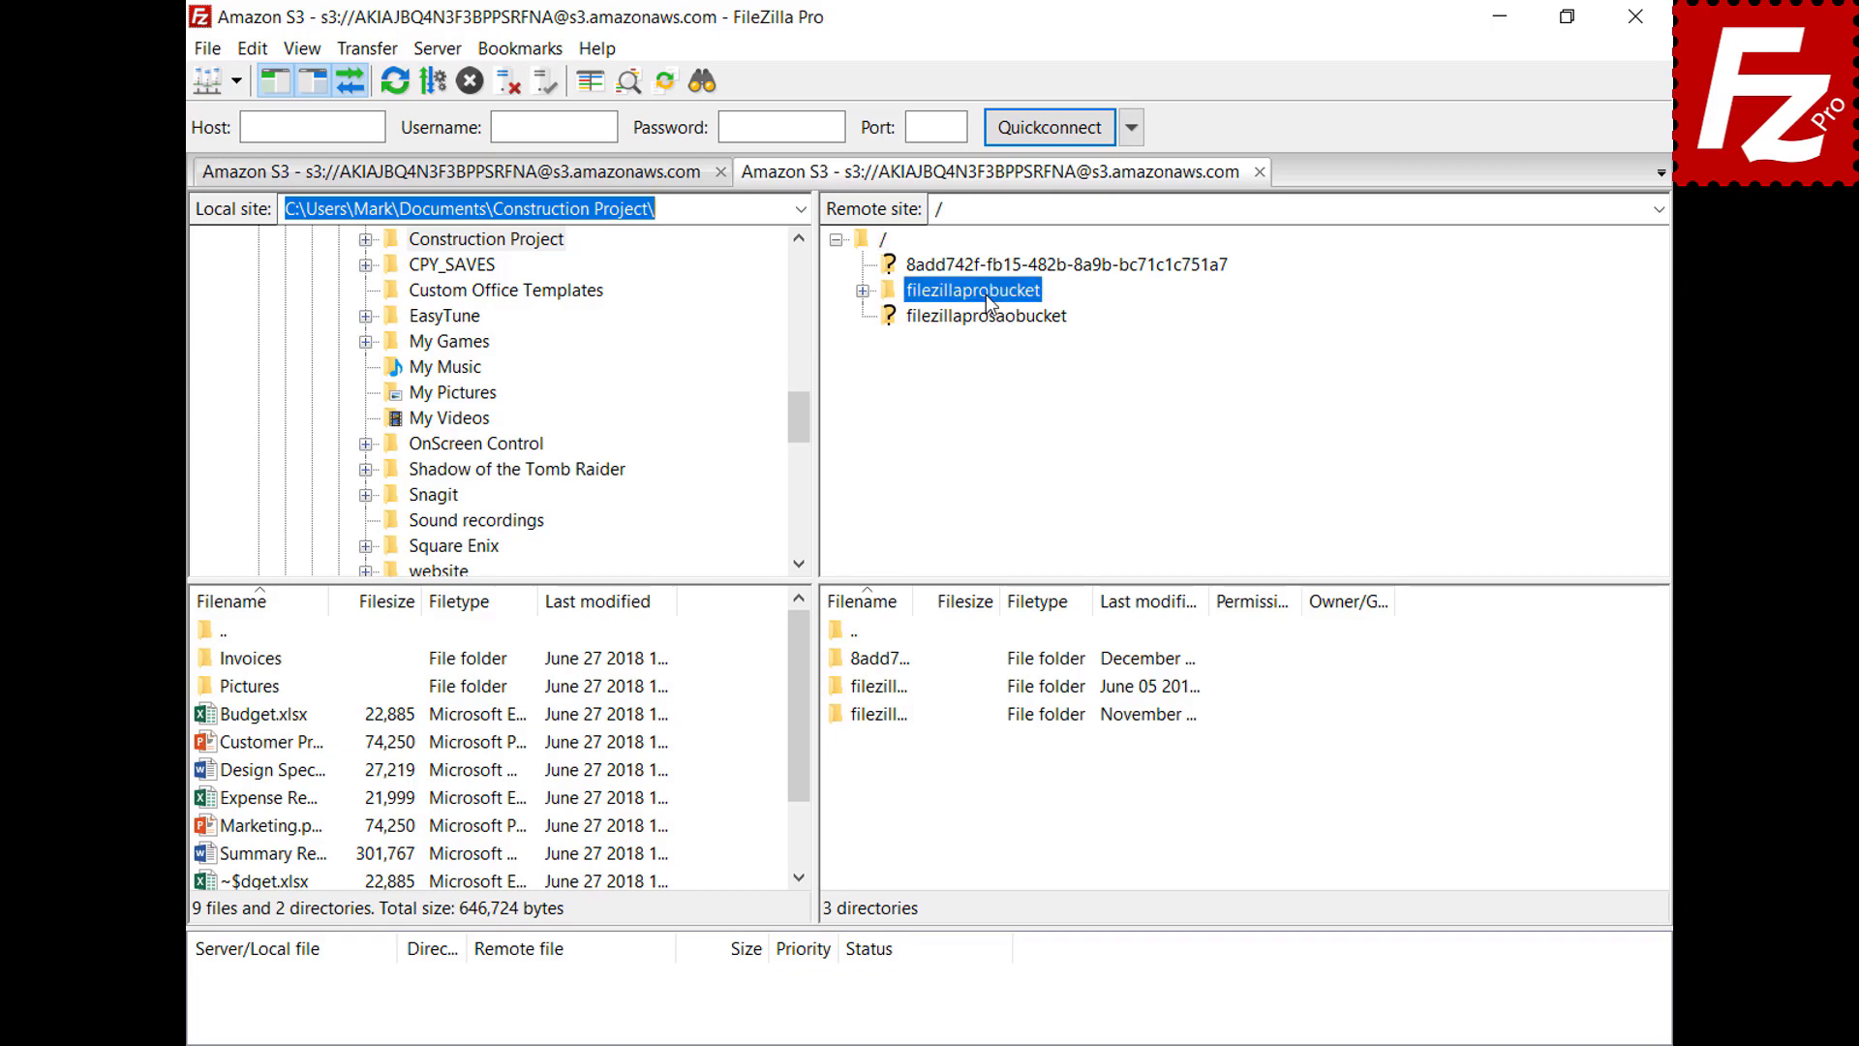
right_click(871, 803)
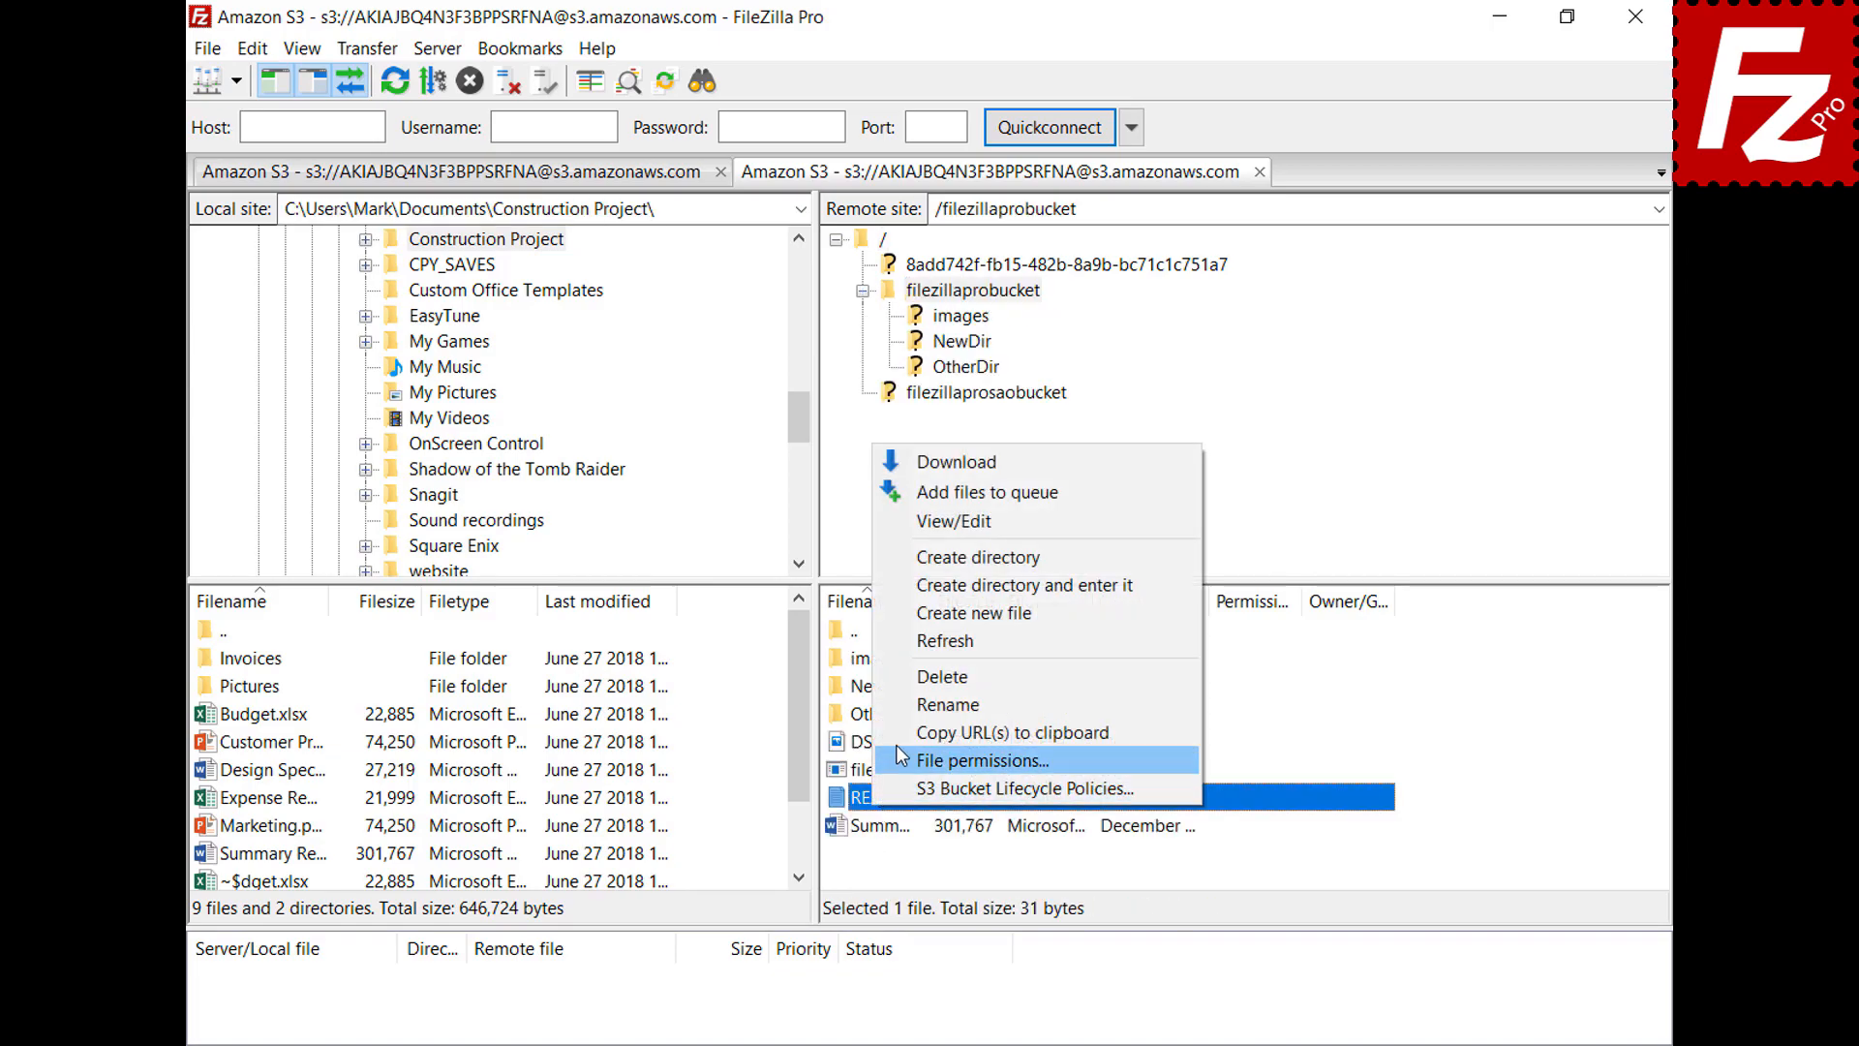
click(957, 526)
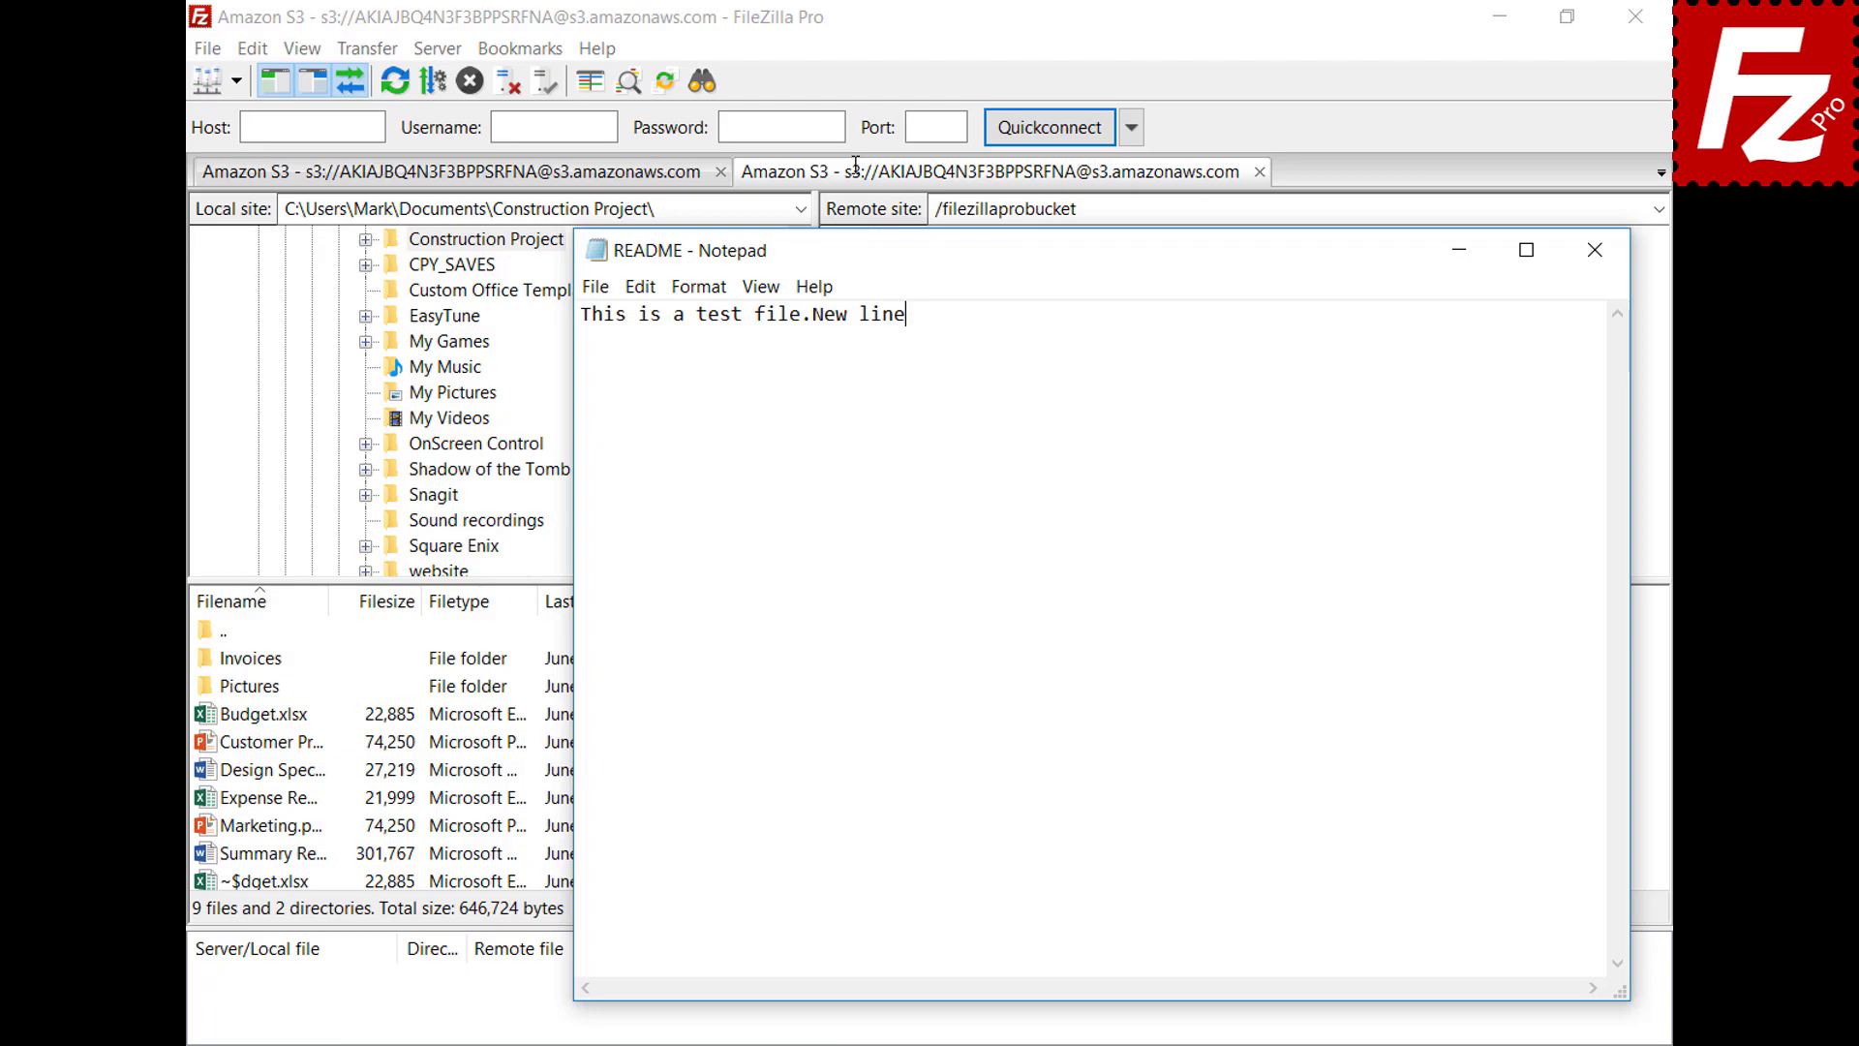
Add the line 'New line' to README.TXT, save it, and upload it back to the bucket
key(Return)
text(New line)
click(1594, 254)
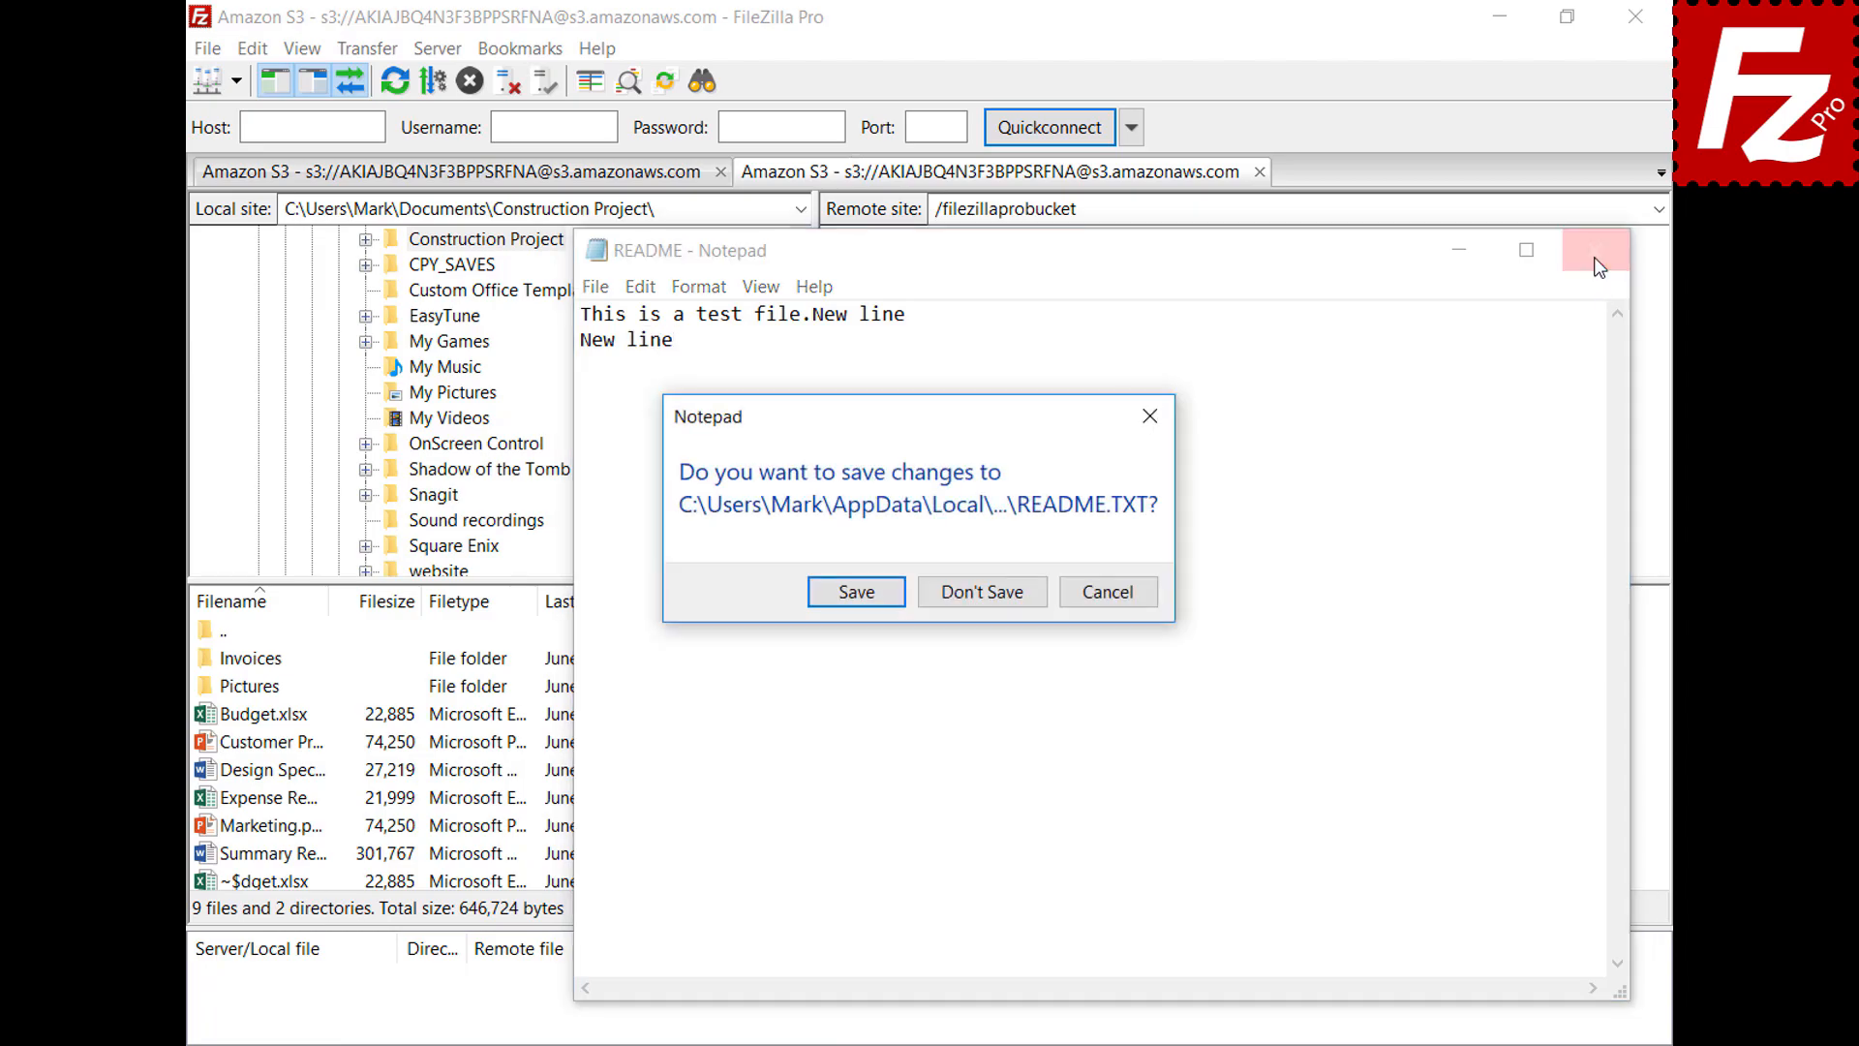
click(856, 598)
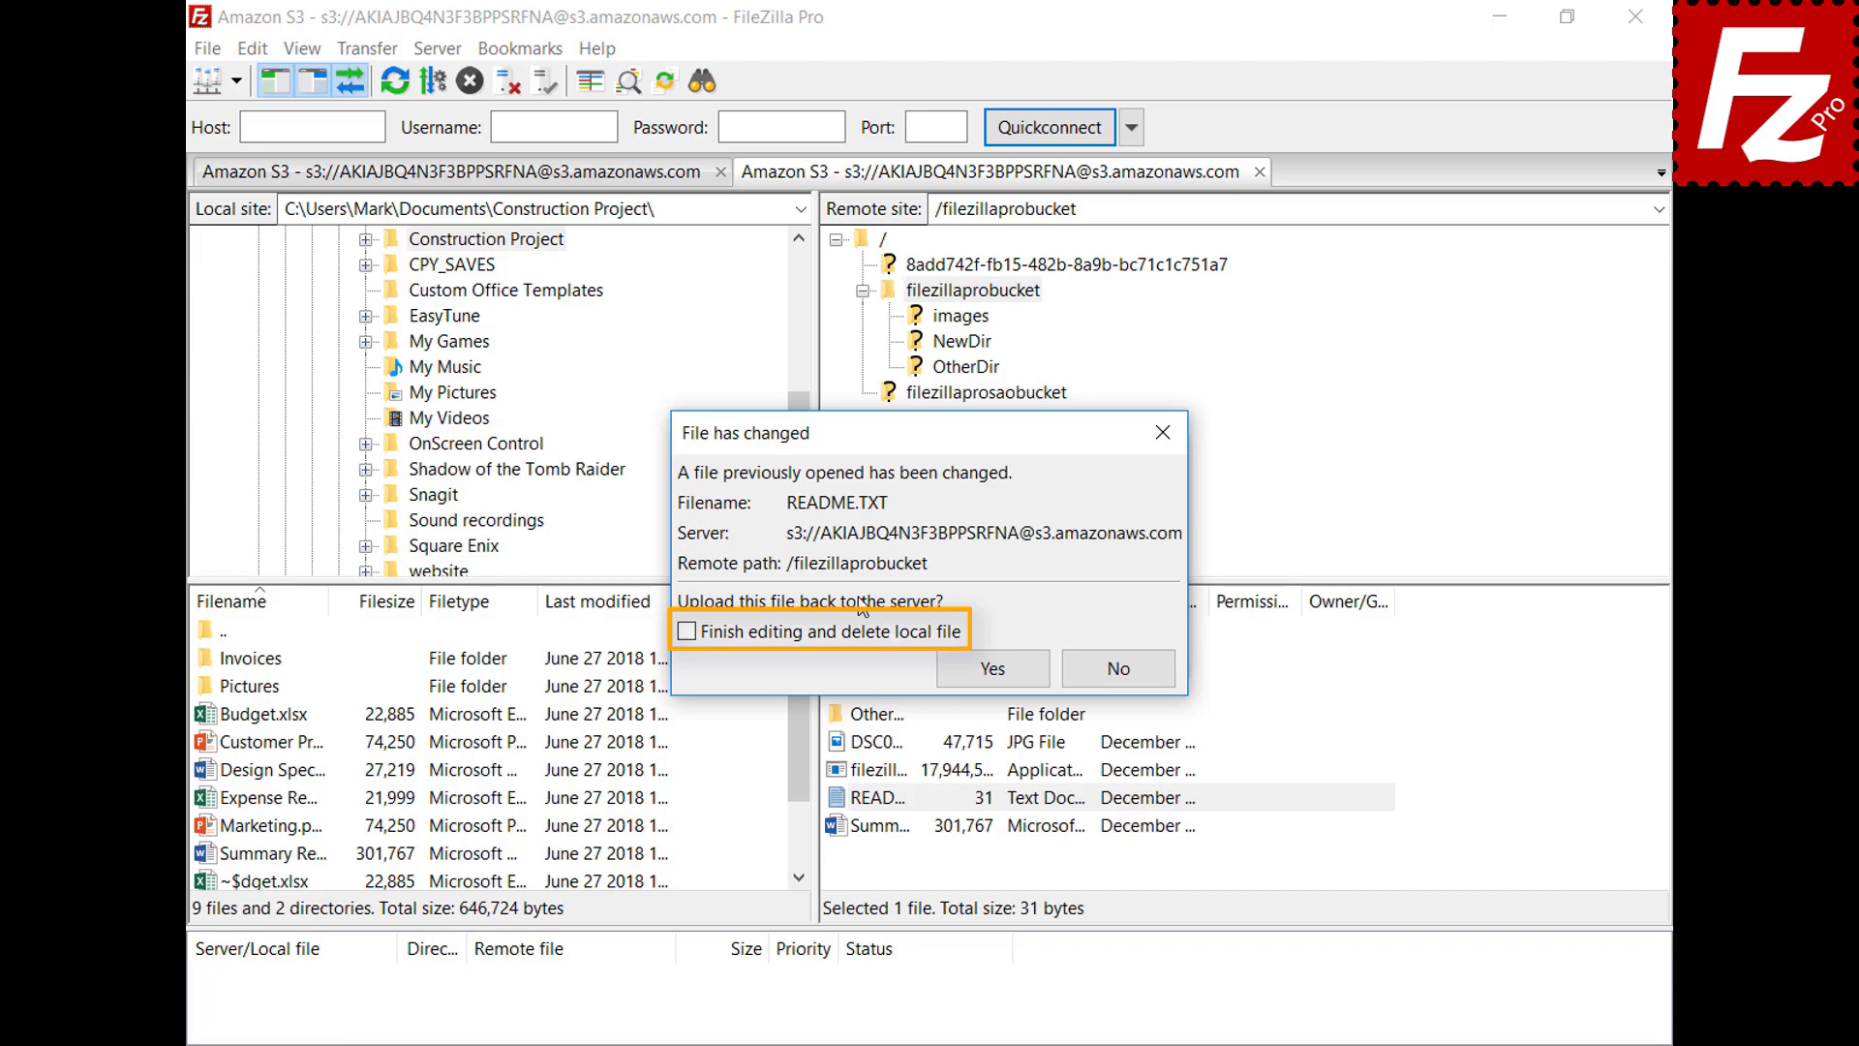
click(1009, 674)
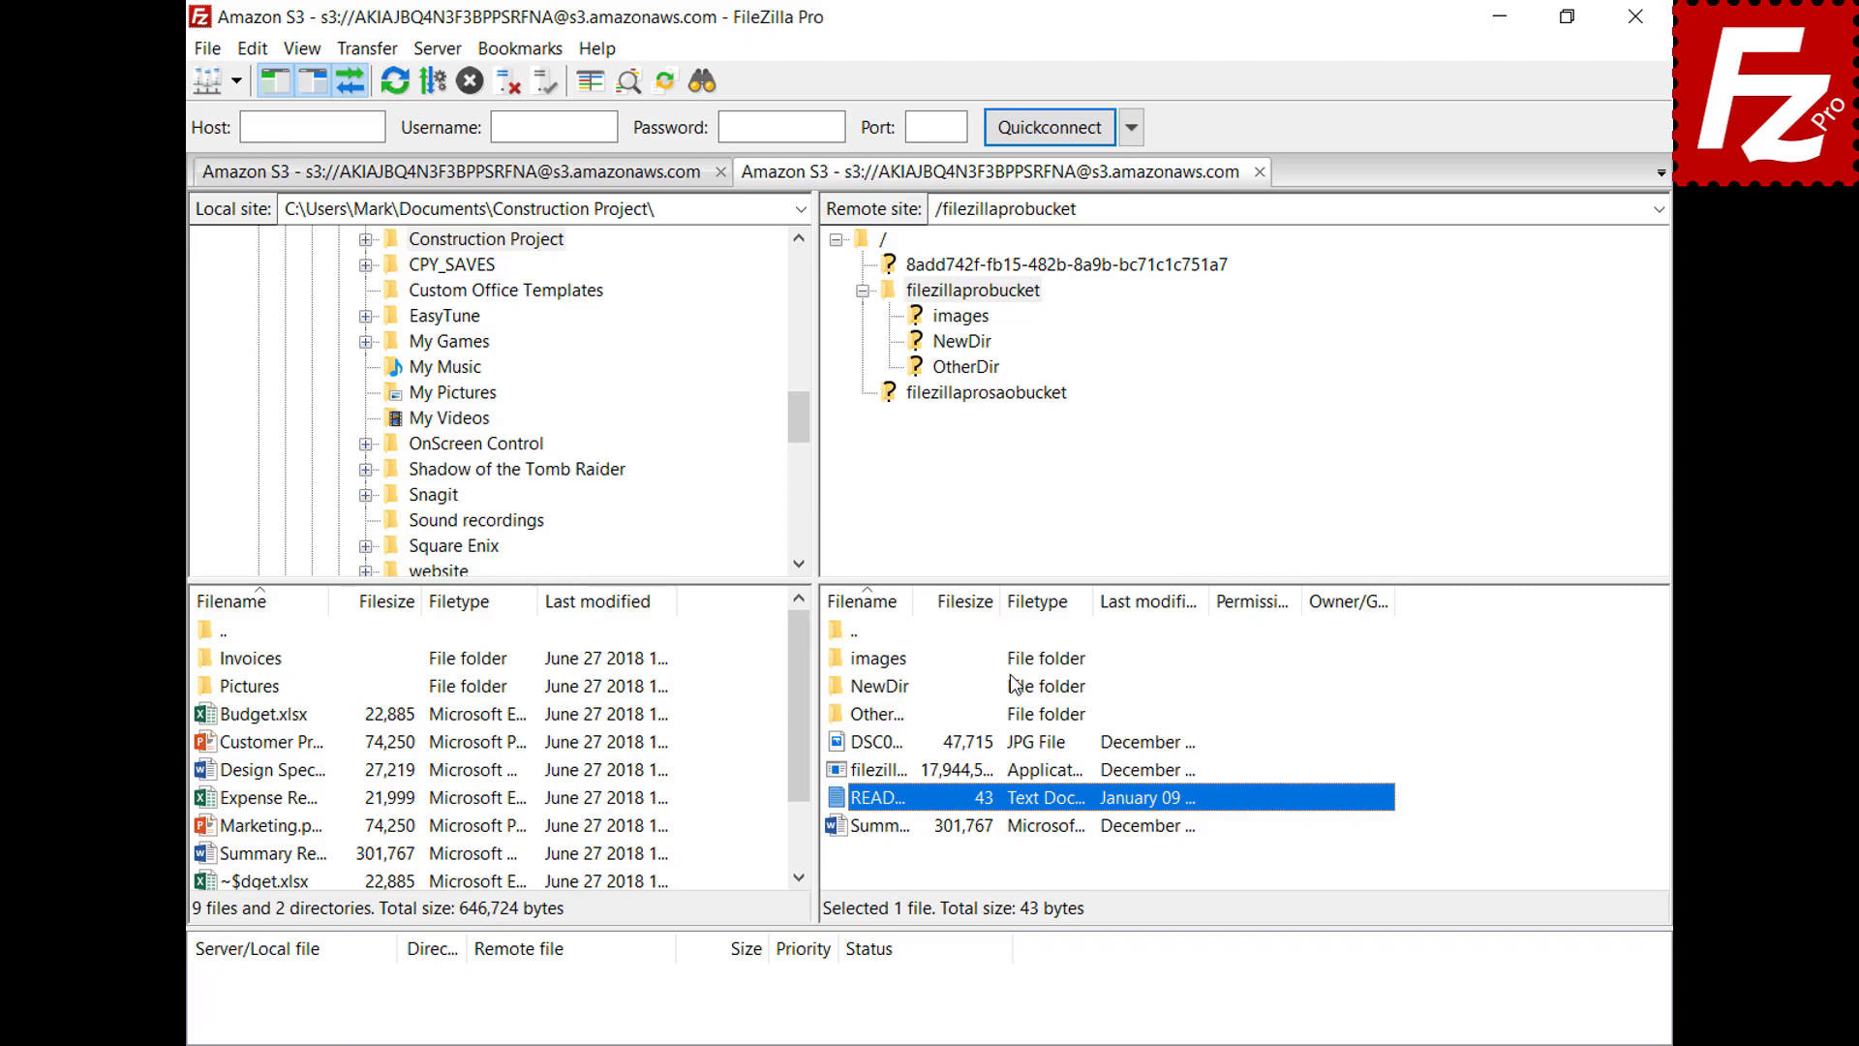
Check the files-being-edited list showing README.TXT, close it, and open the Edit menu
click(208, 48)
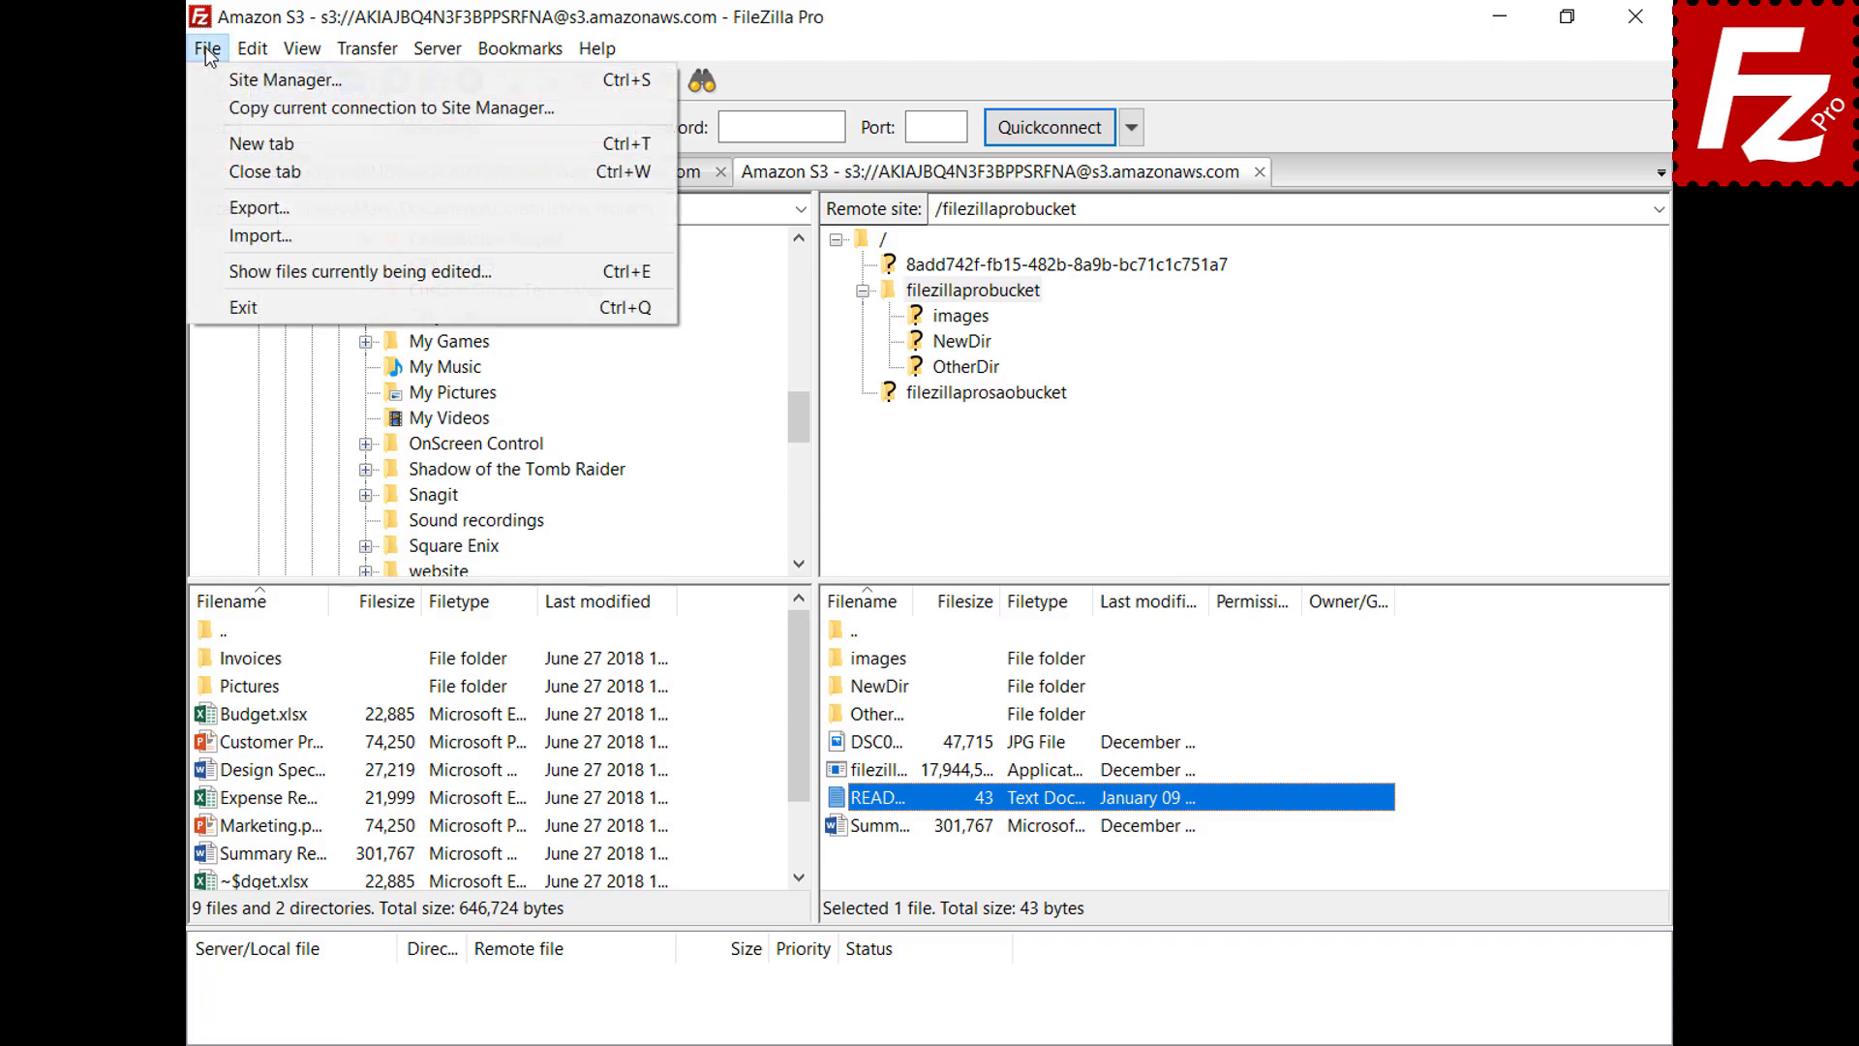
click(242, 272)
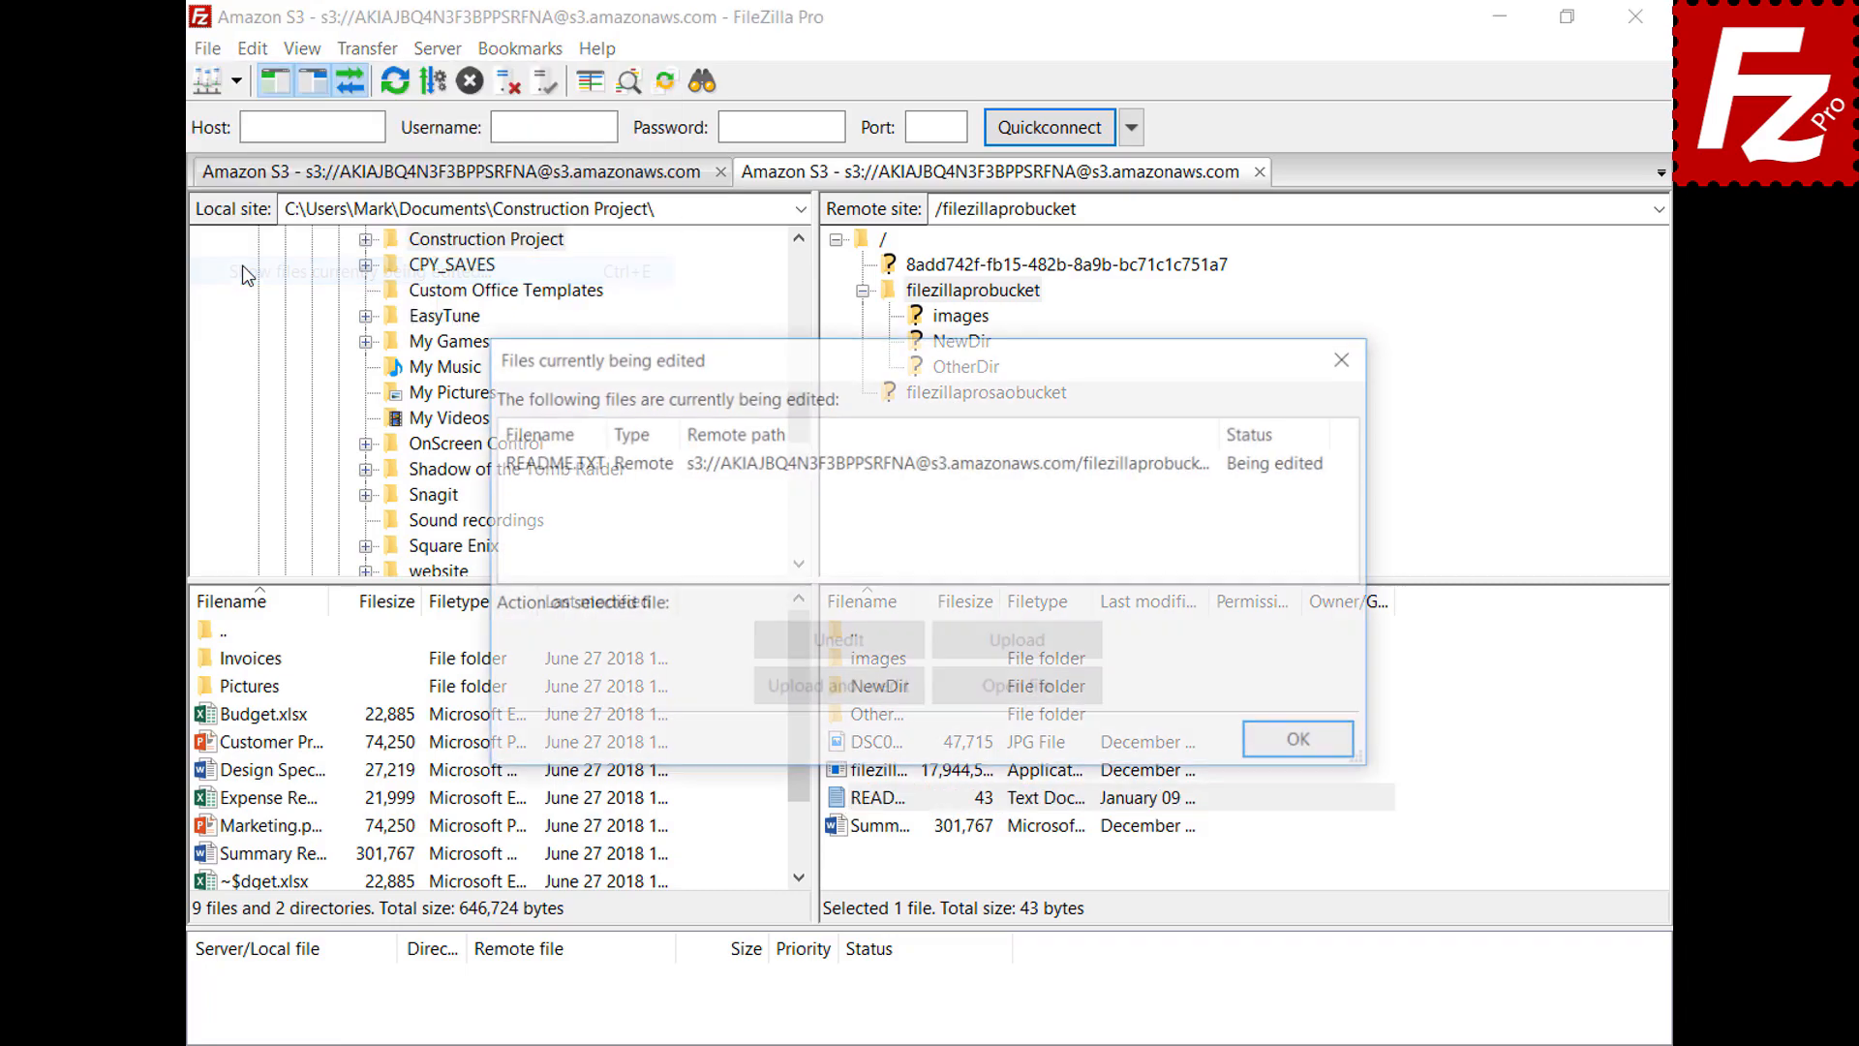
click(870, 463)
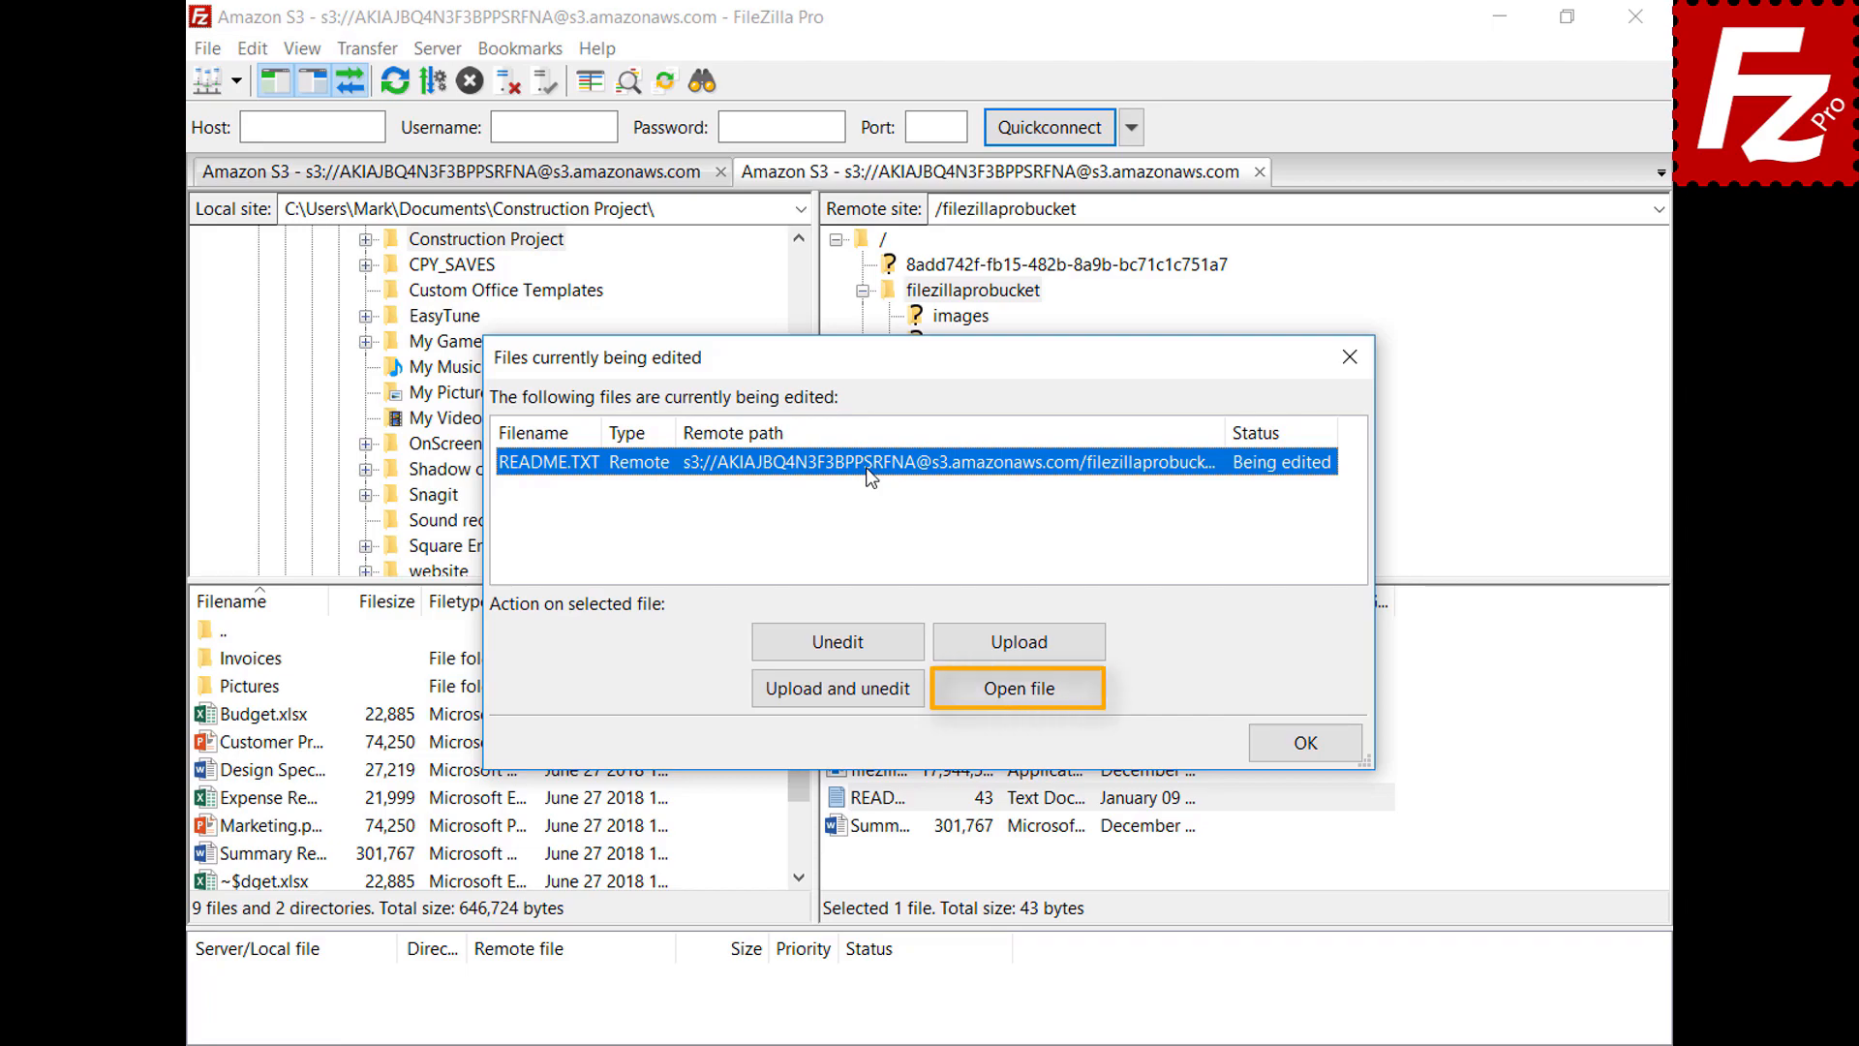
click(1307, 744)
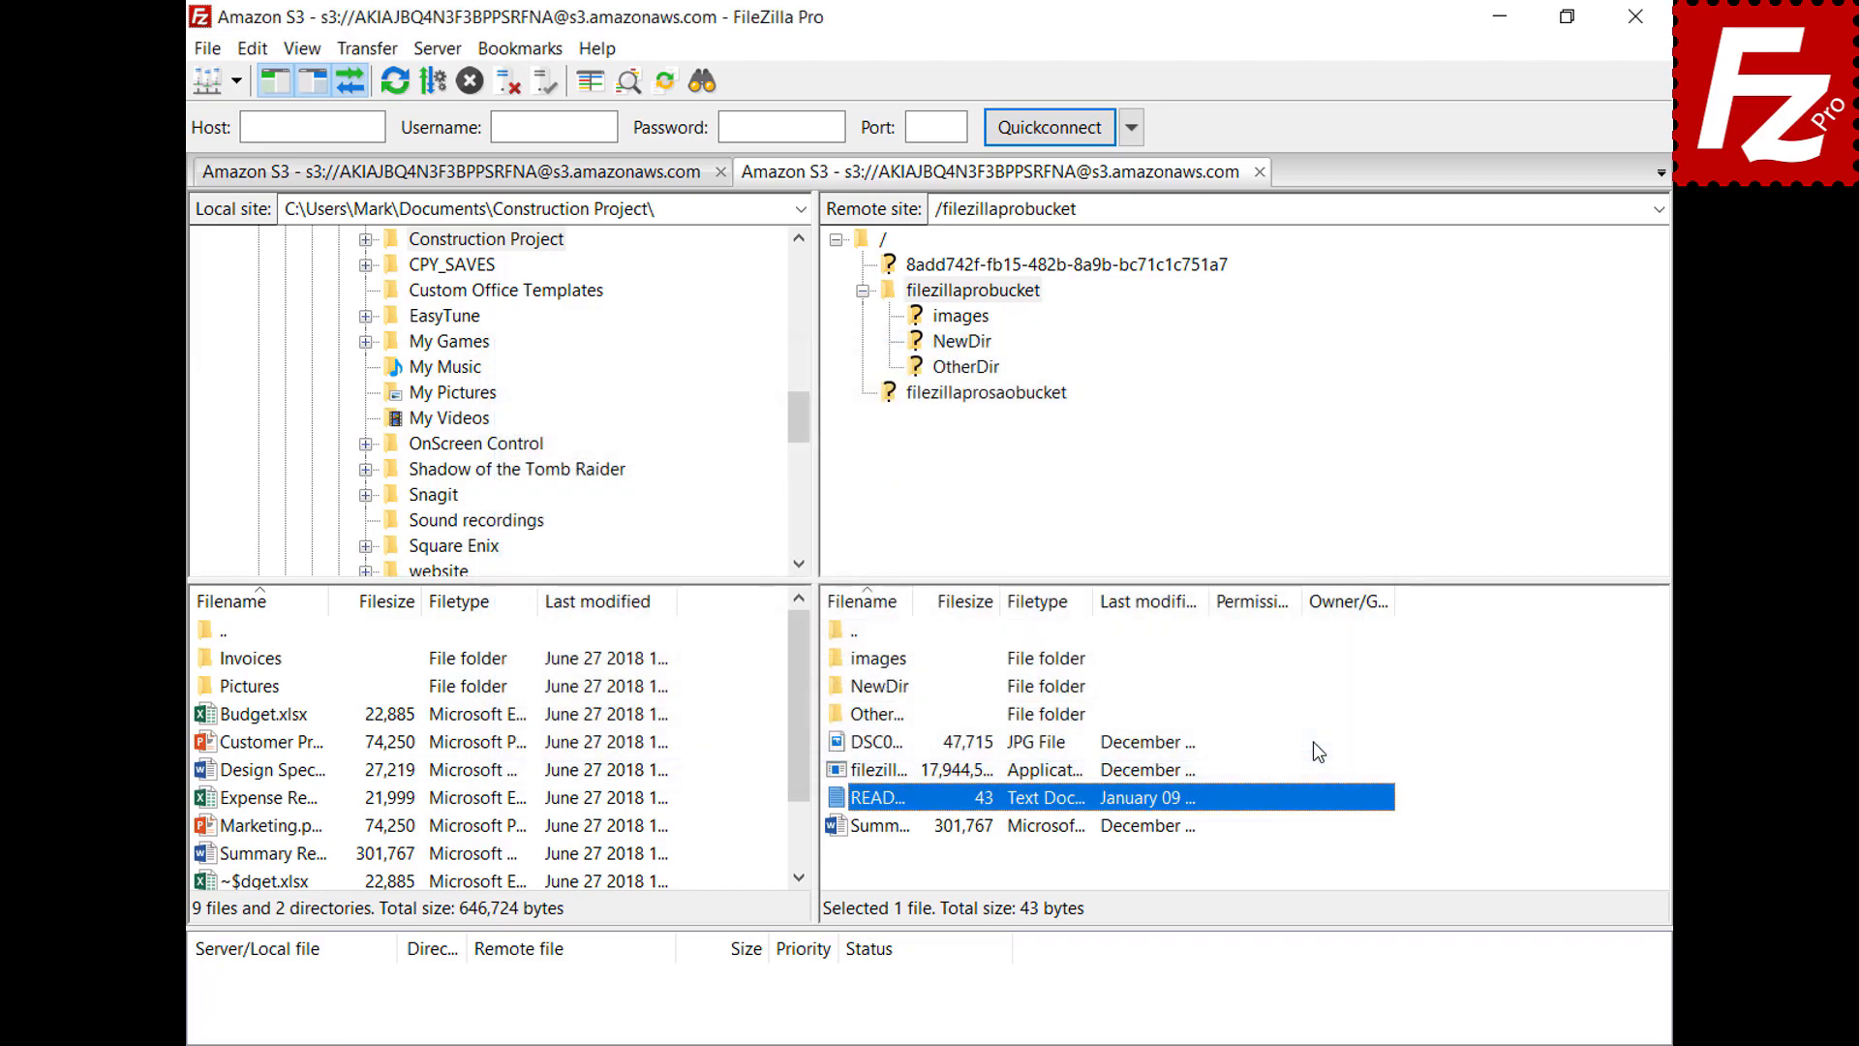
click(253, 50)
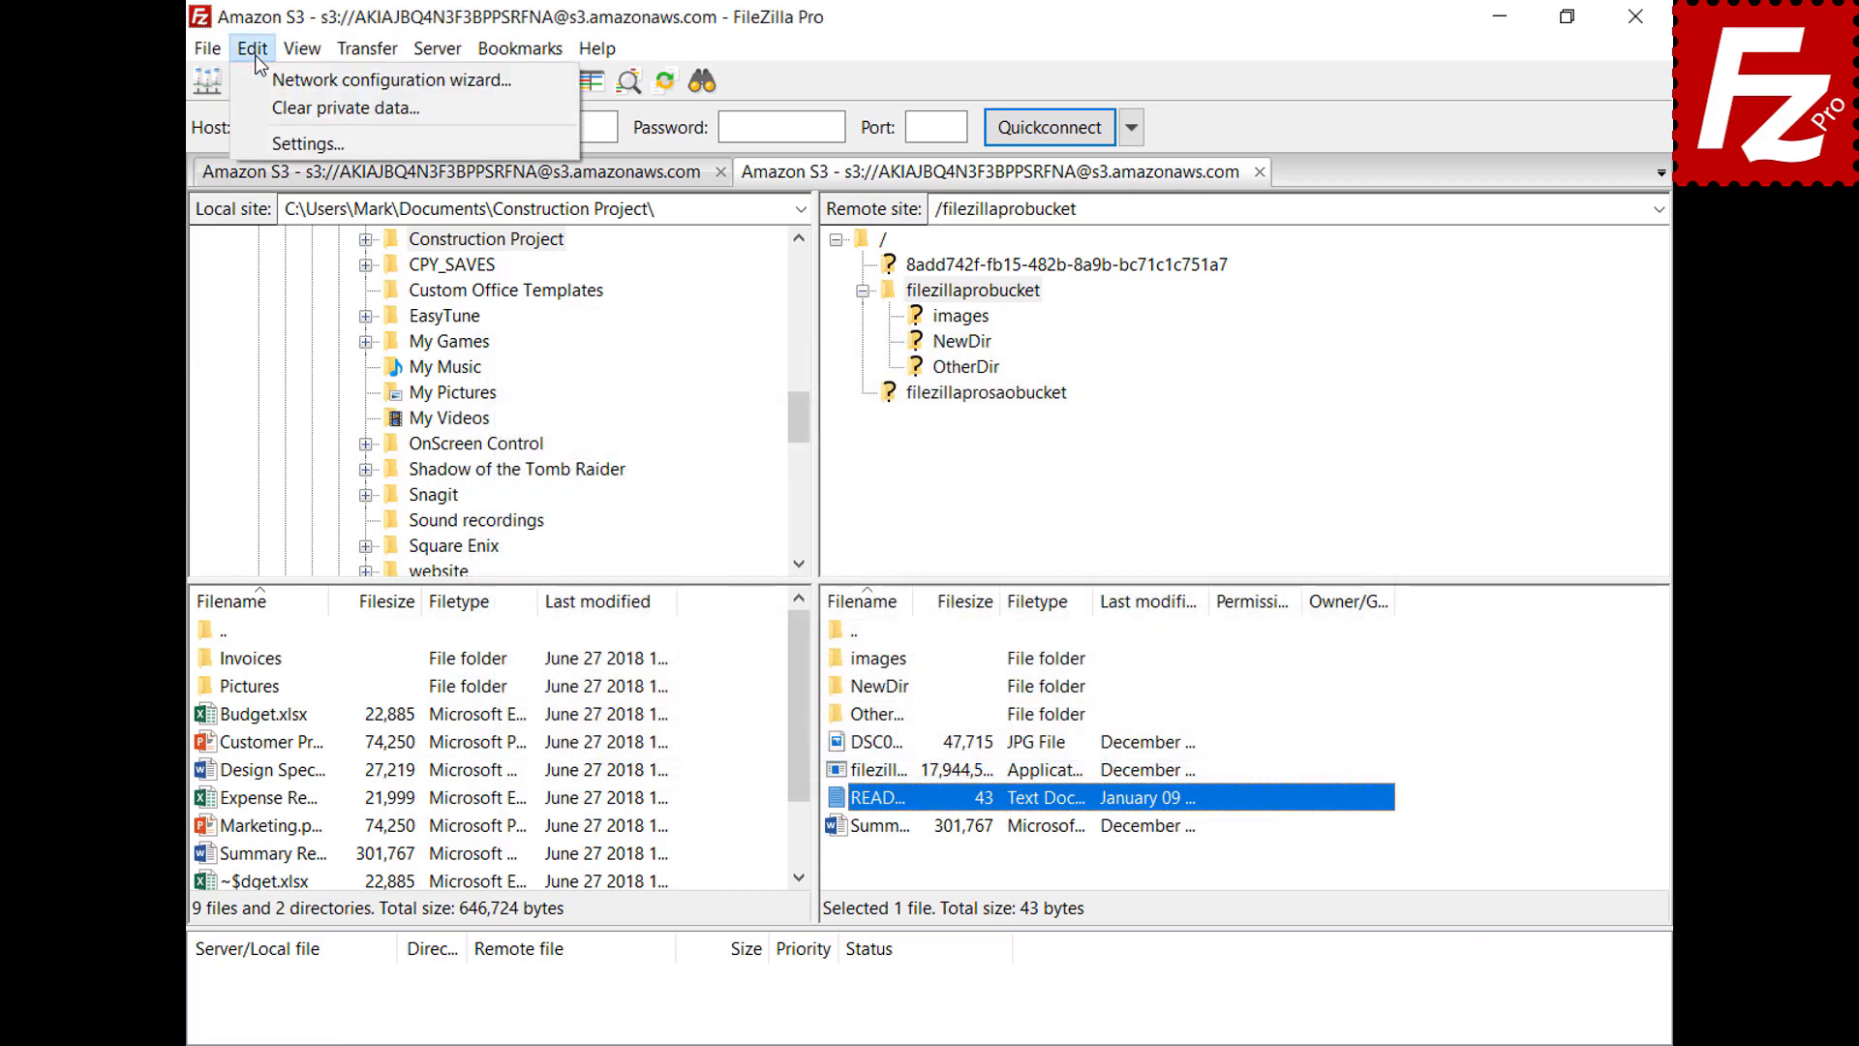
Add a Filetype association sending jpg files to "C:\Windows\system32\mspaint.exe" and confirm the settings
click(265, 144)
drag(659, 369, 675, 504)
click(479, 651)
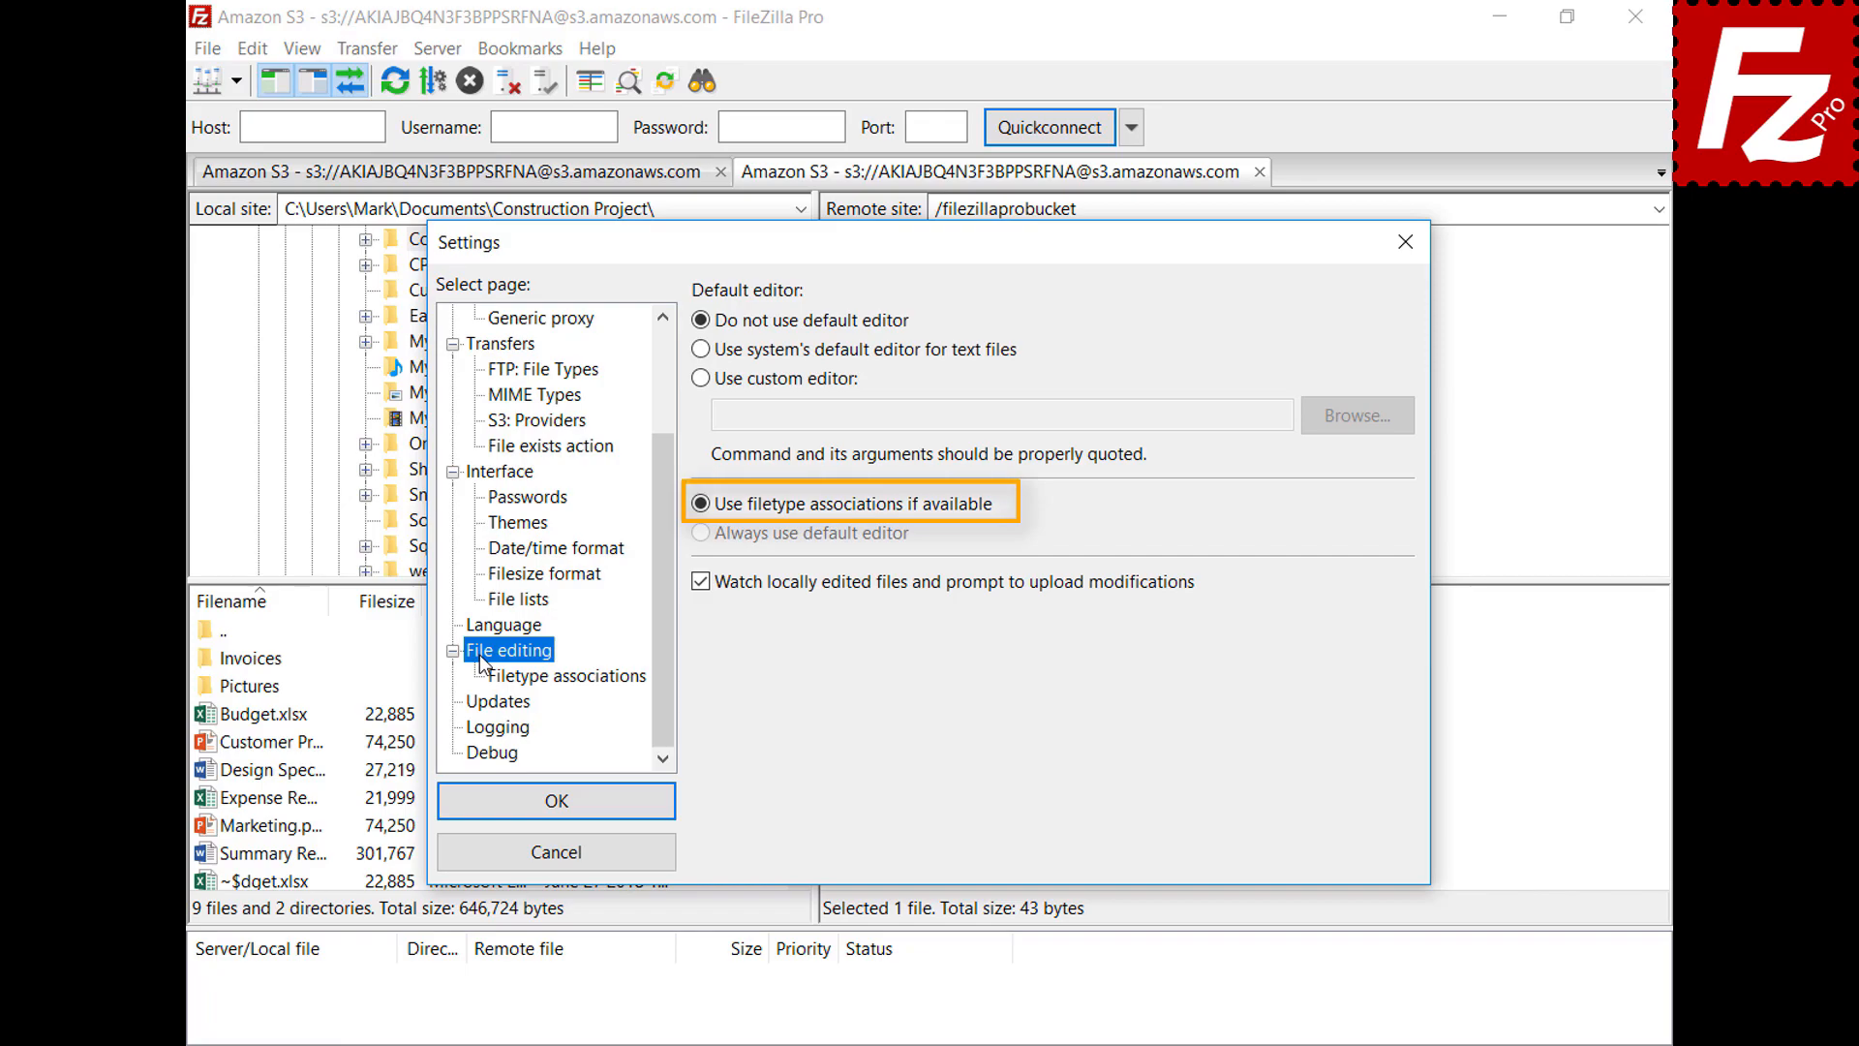
click(582, 678)
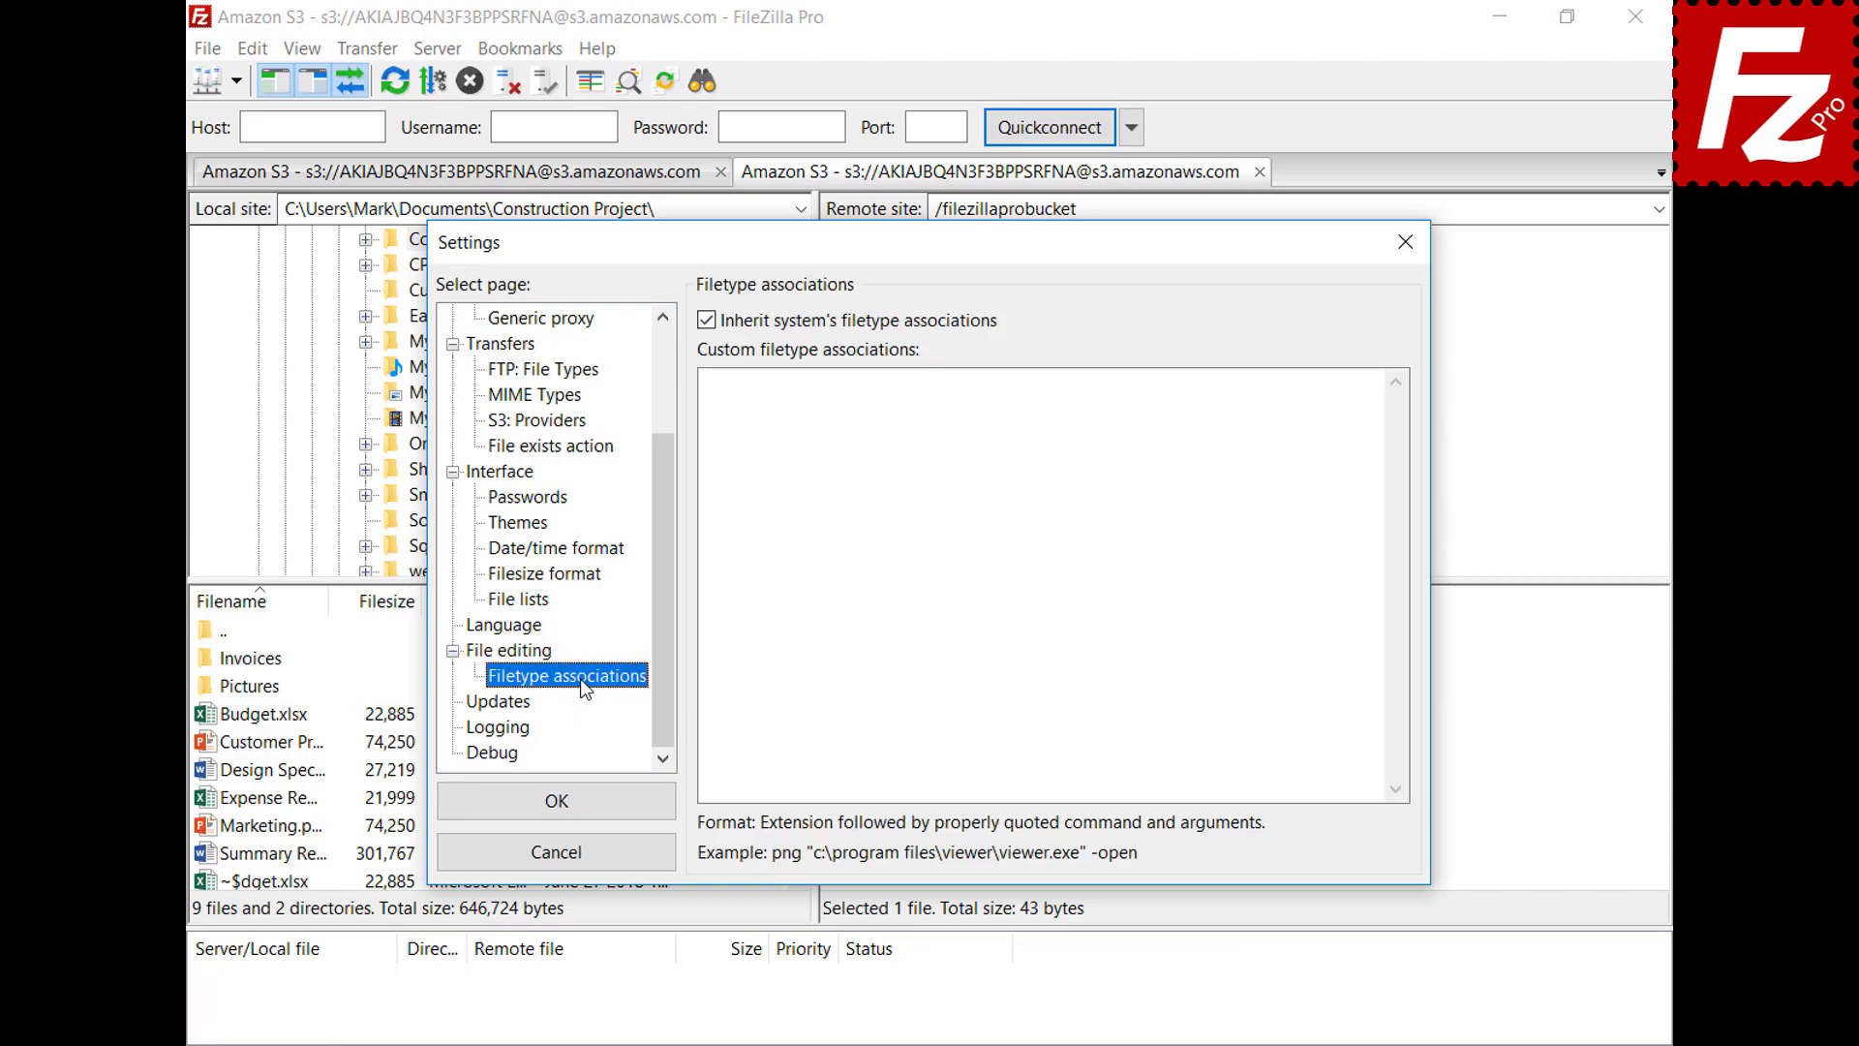
click(1339, 404)
text(jpg "C:\Windows\system32\mspaint.exe")
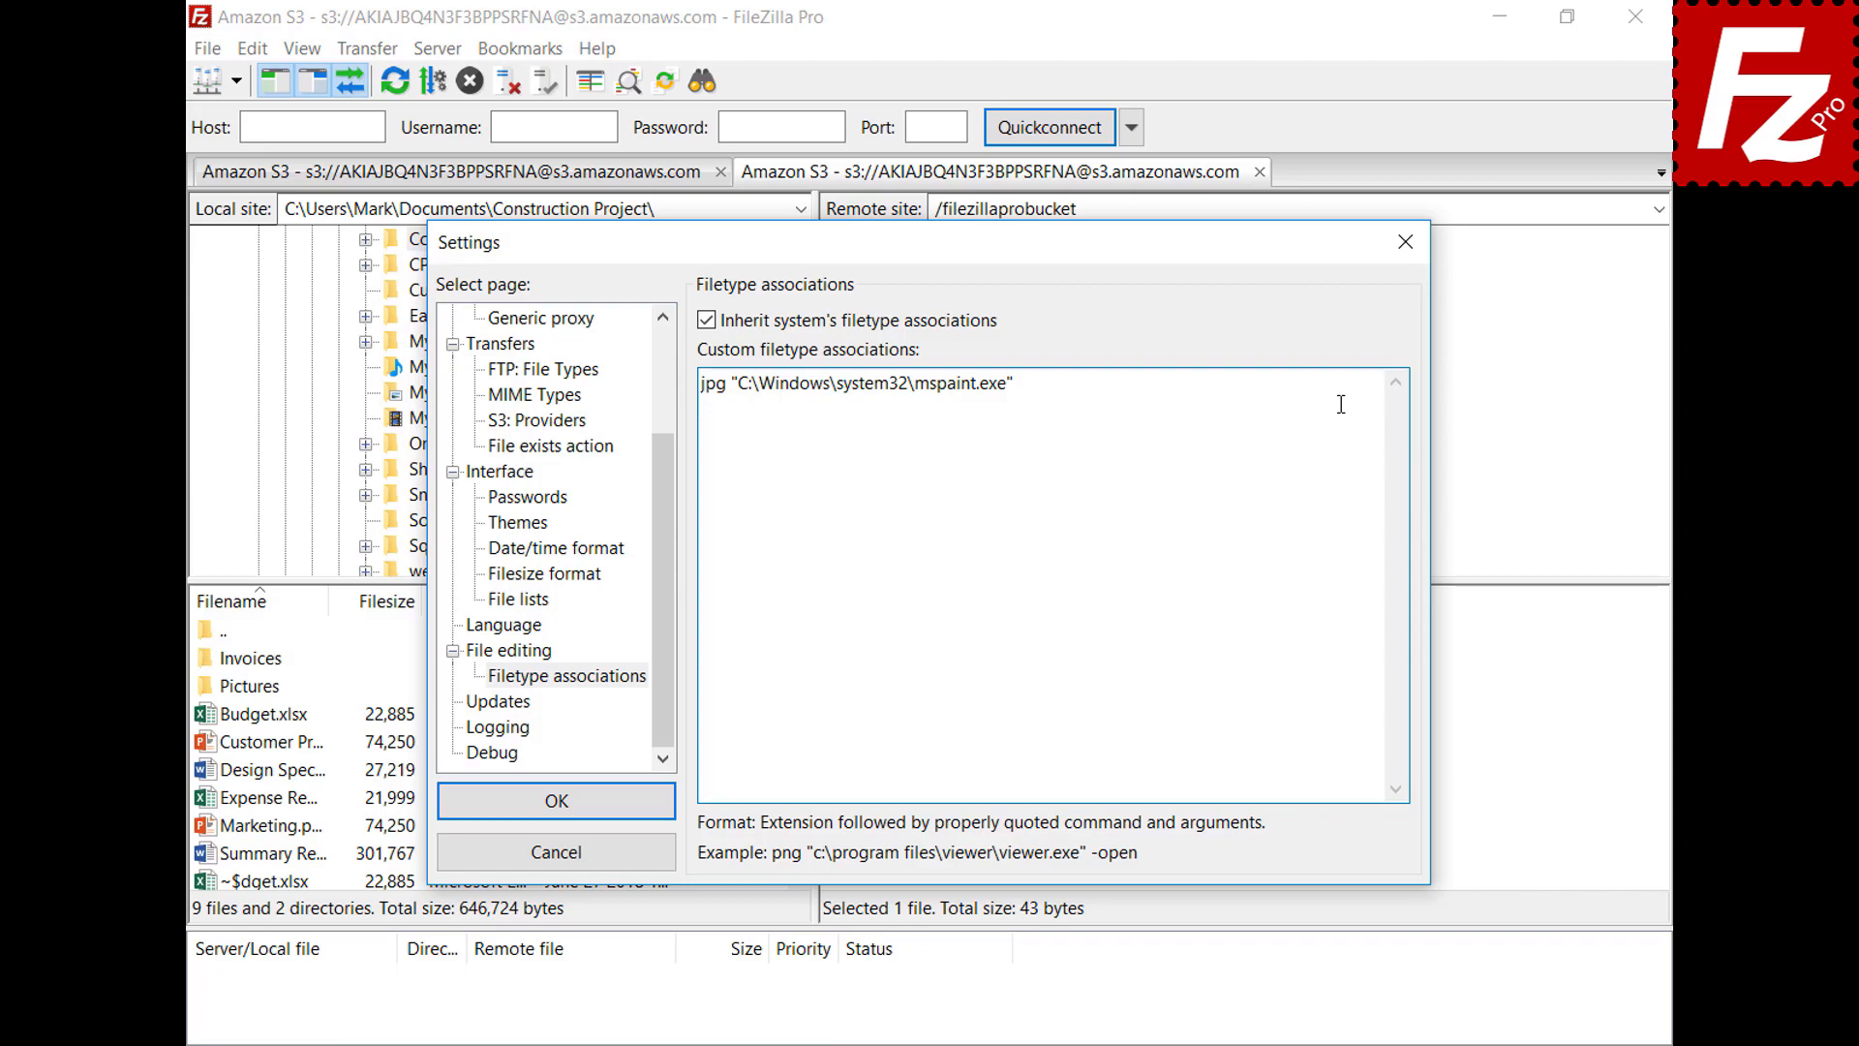
click(456, 813)
Open the server's DSC00079 JPG in Paint with View/Edit, then close Paint
right_click(838, 744)
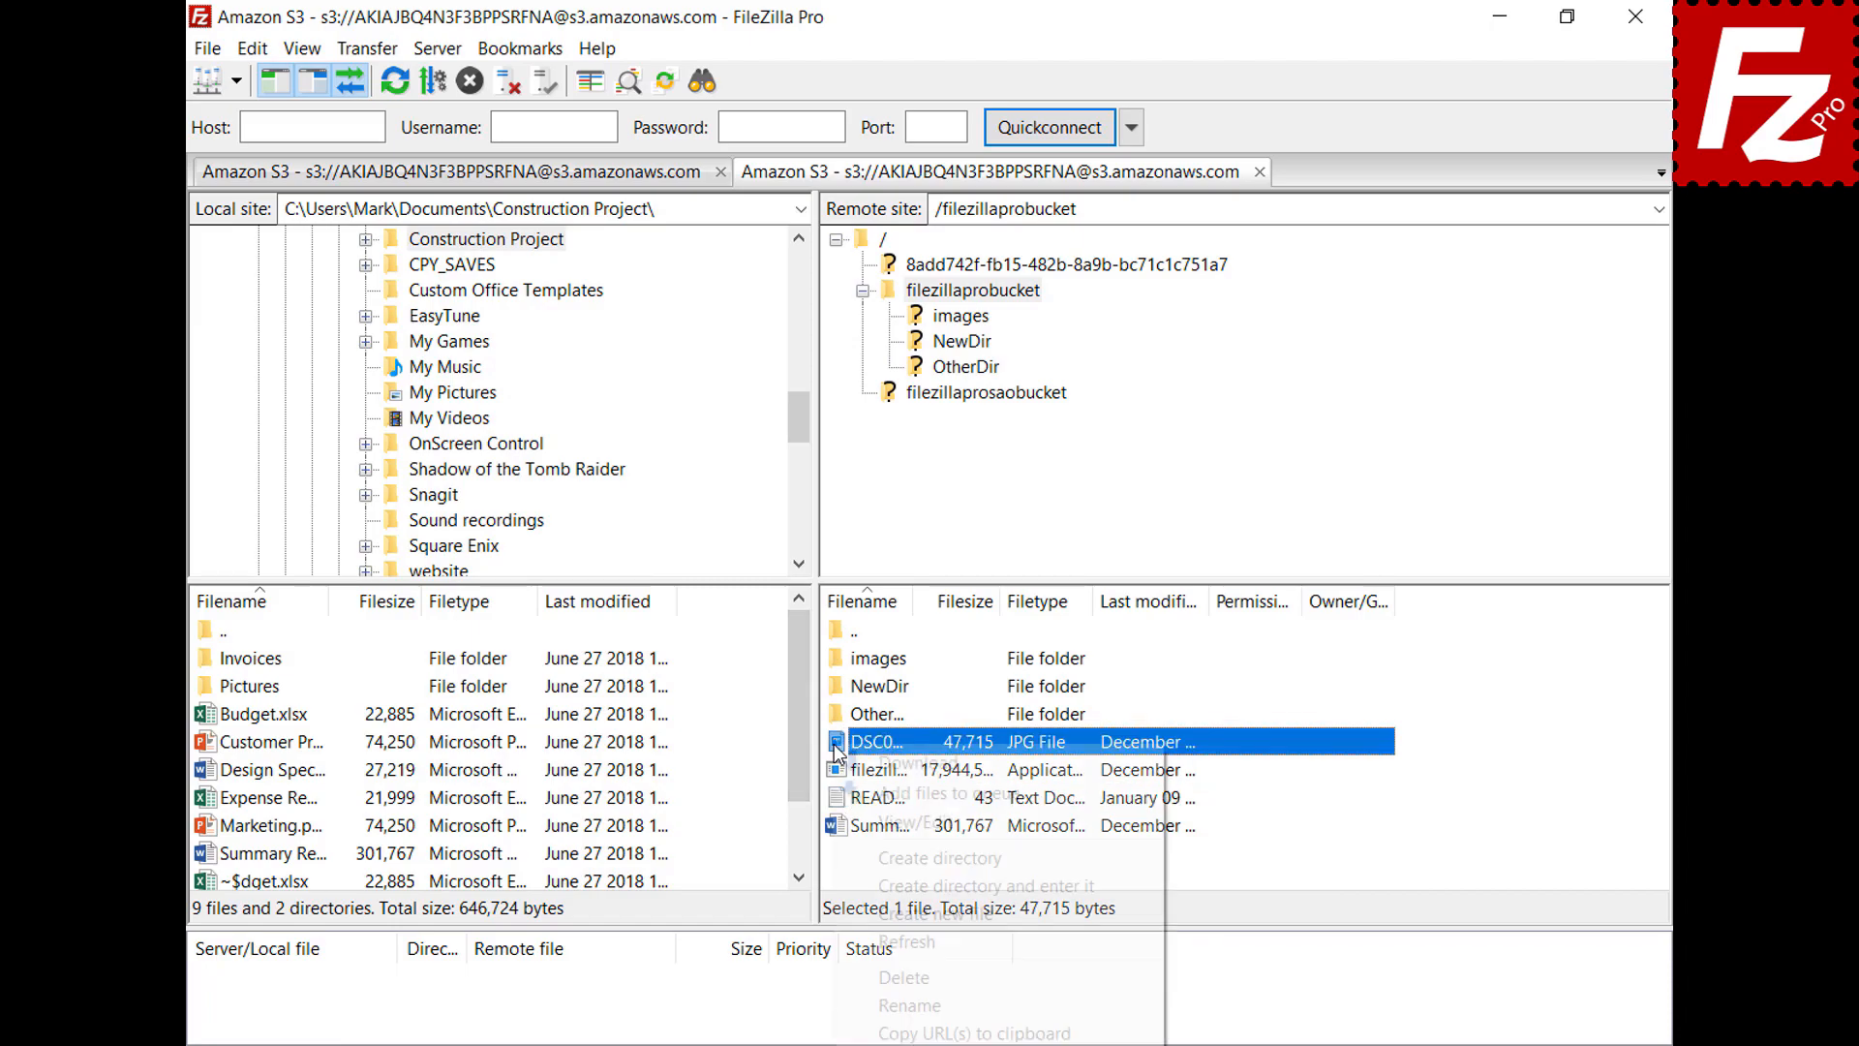
click(869, 819)
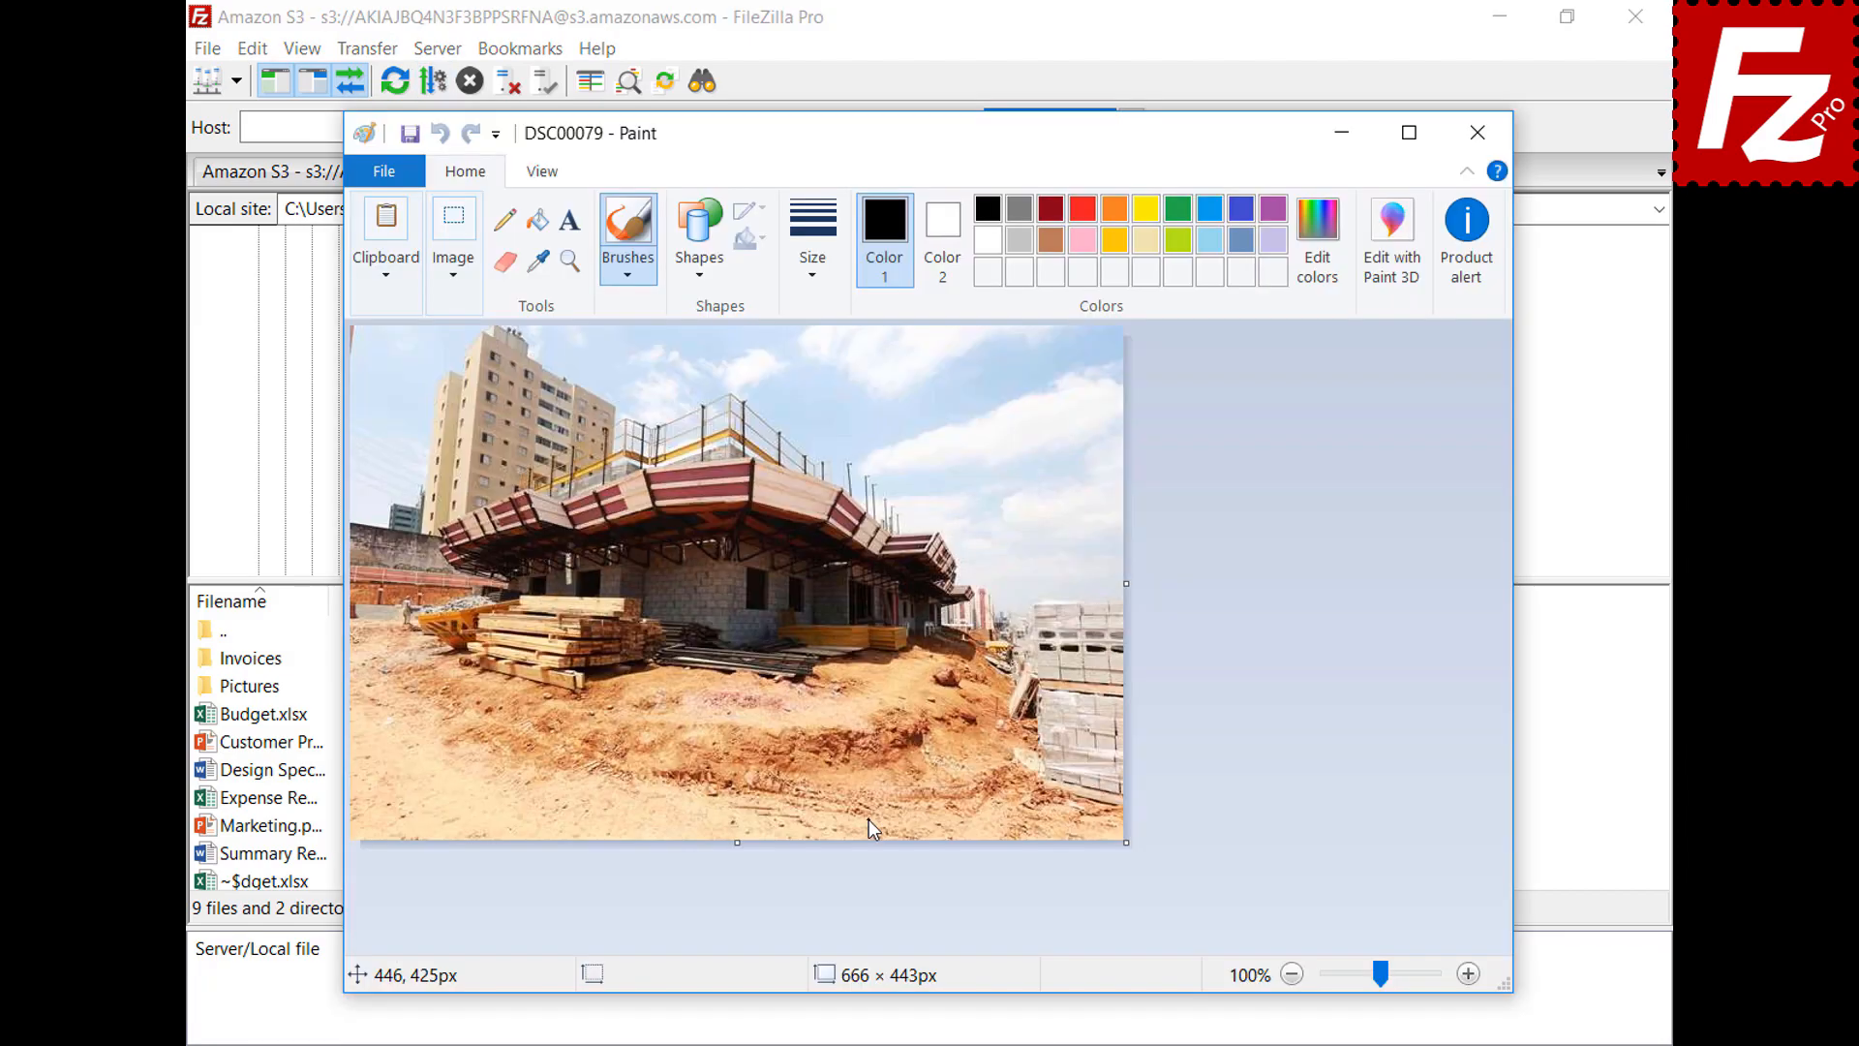
click(1478, 133)
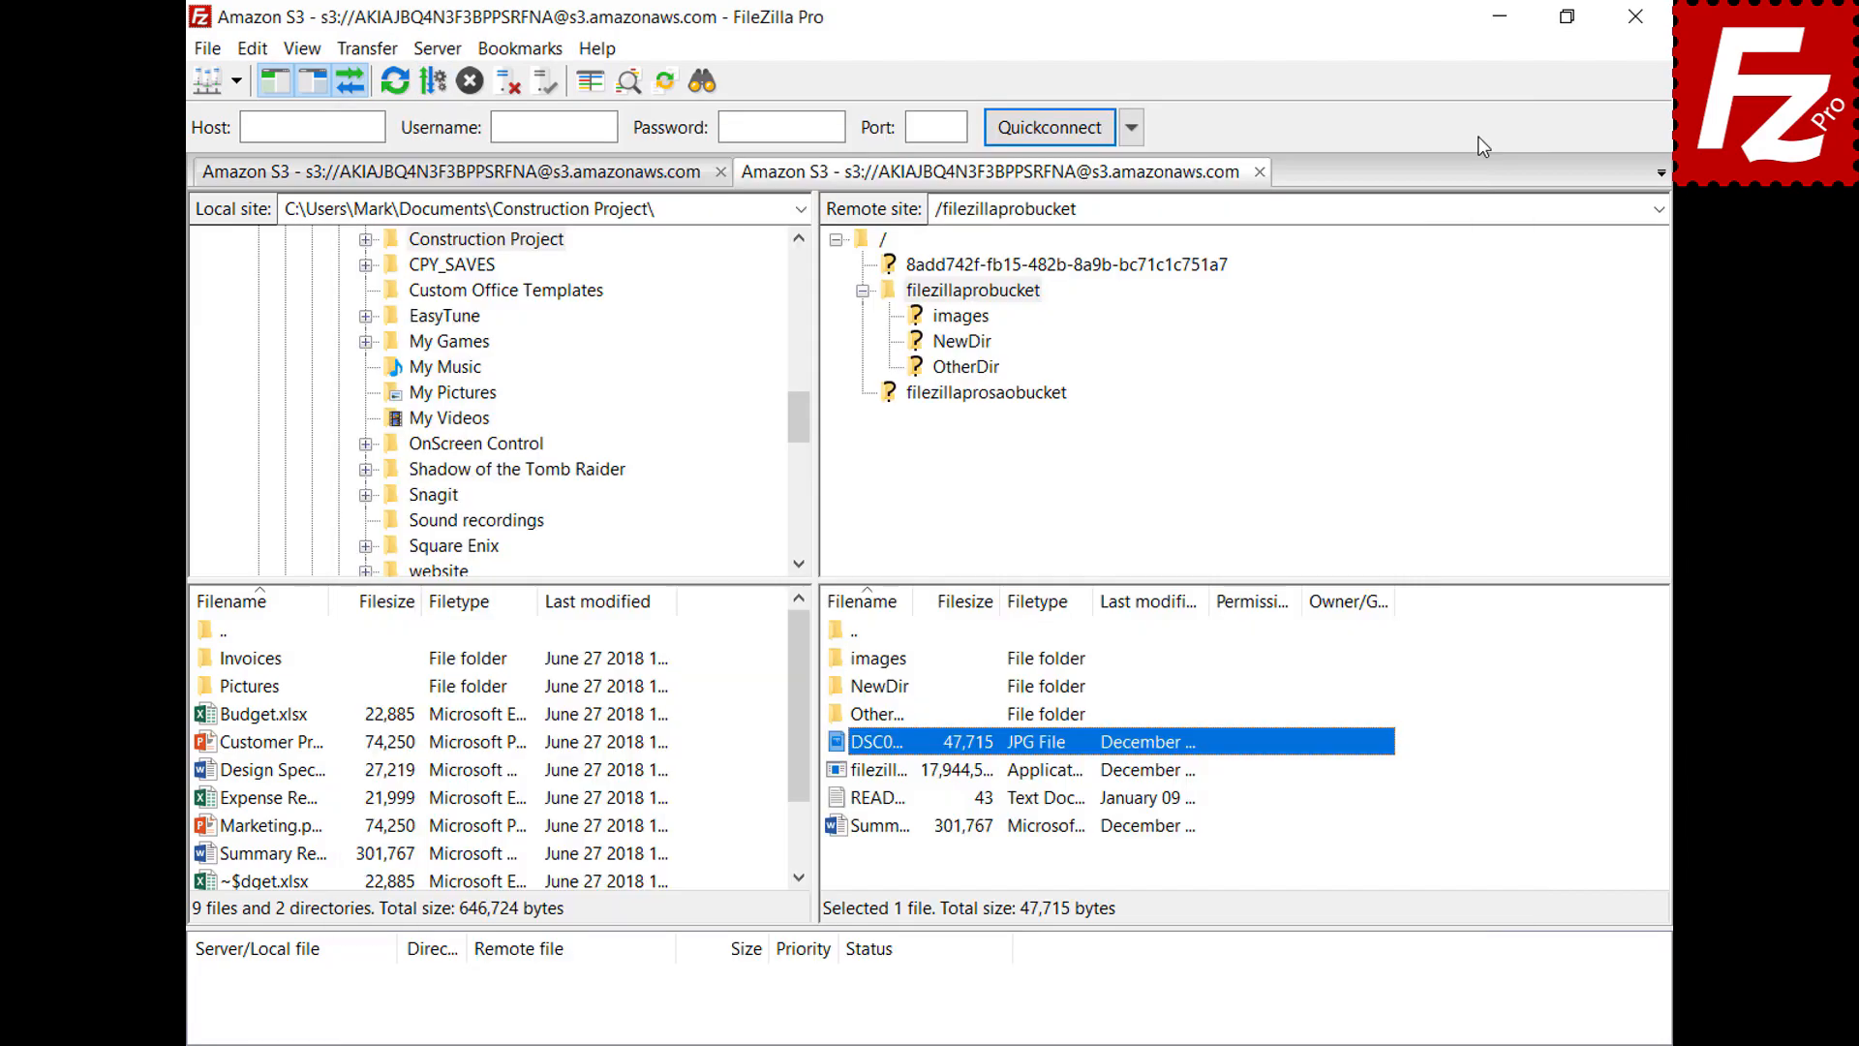
click(252, 49)
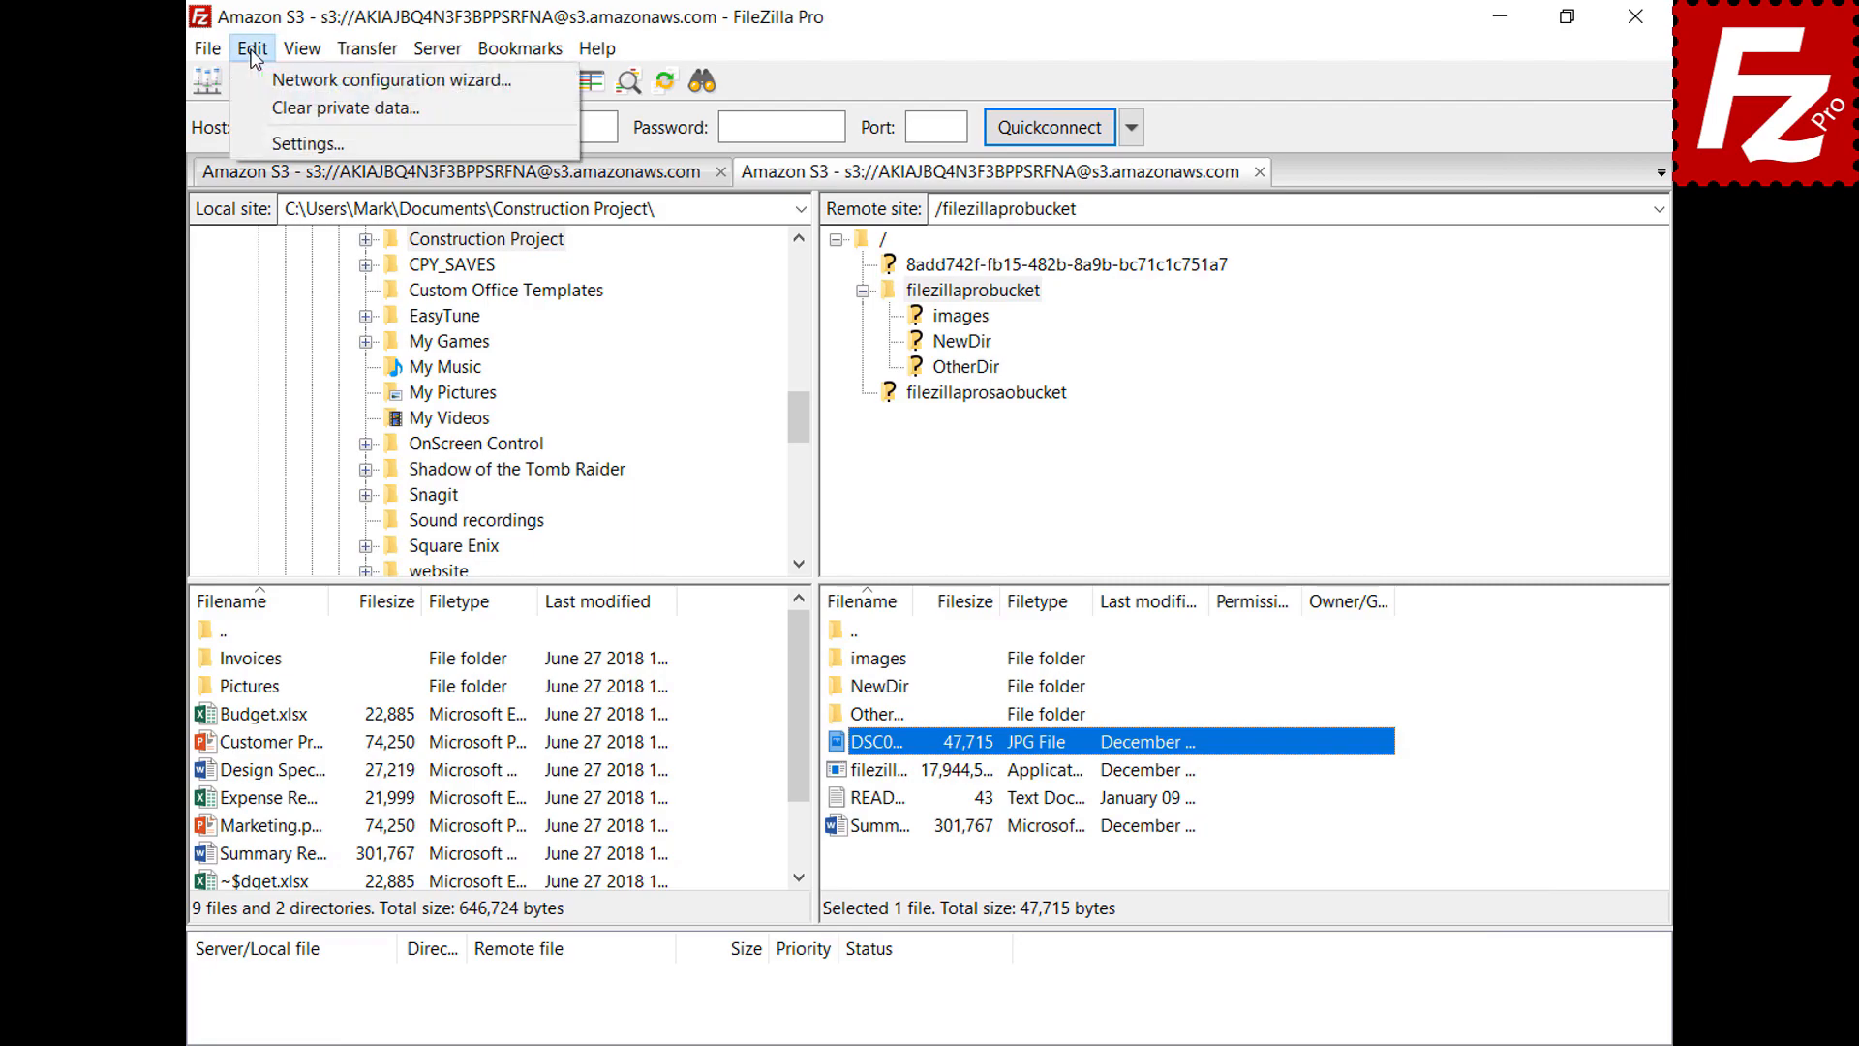
Scroll the Settings page list and select the File editing page
click(270, 142)
drag(666, 363, 673, 477)
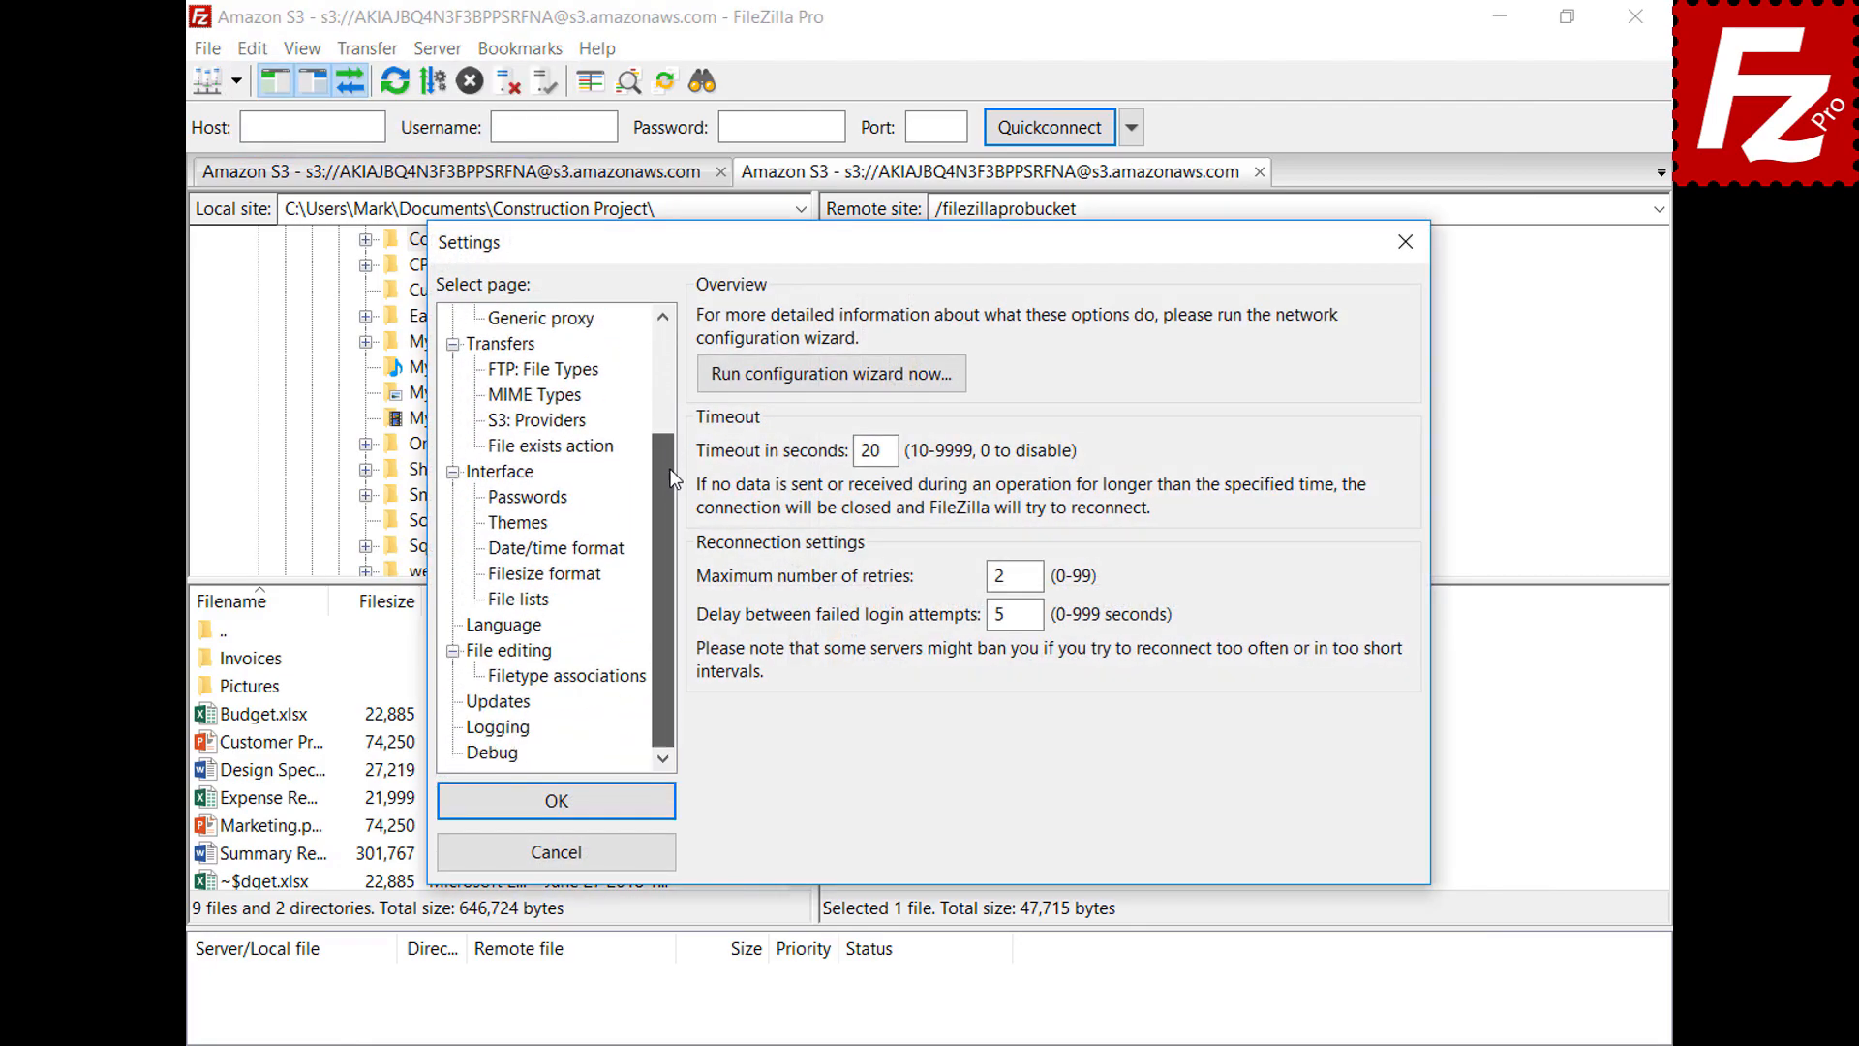
click(481, 655)
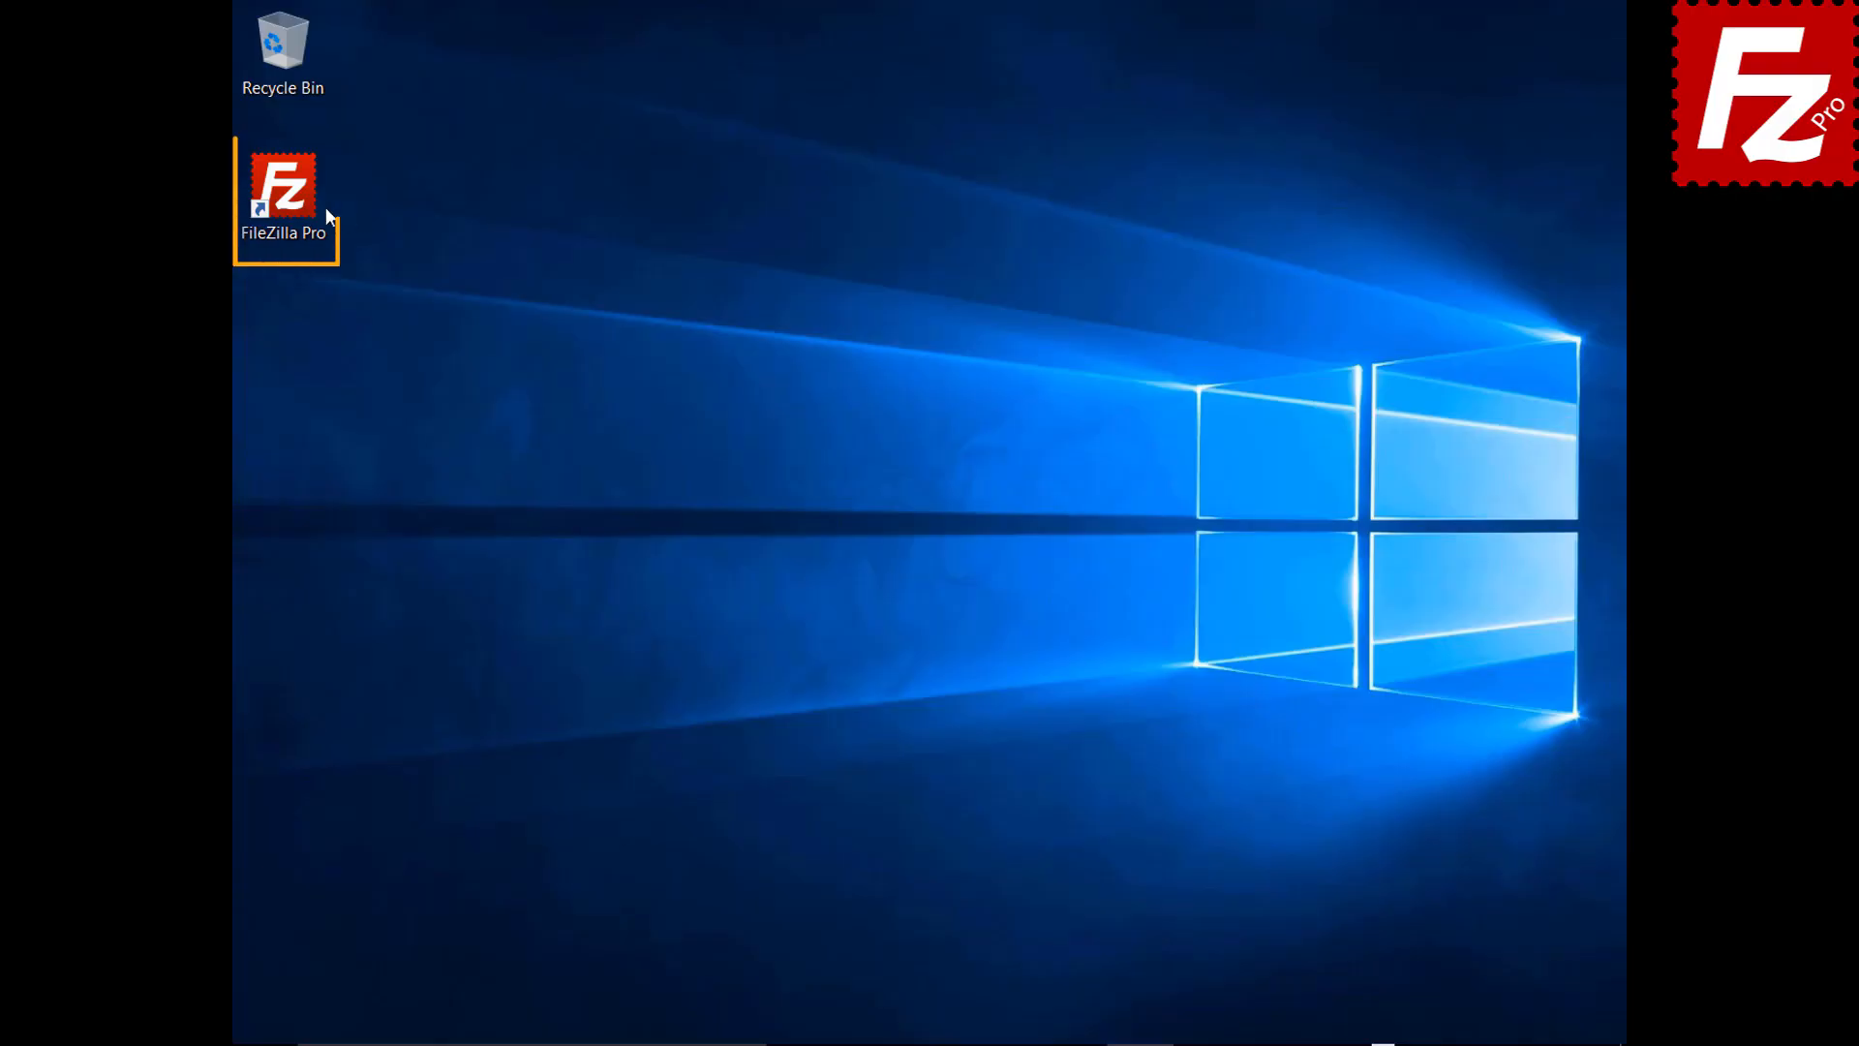
Launch FileZilla Pro, connect to the saved FTP site and begin Bookmarks > Add bookmark
double_click(294, 201)
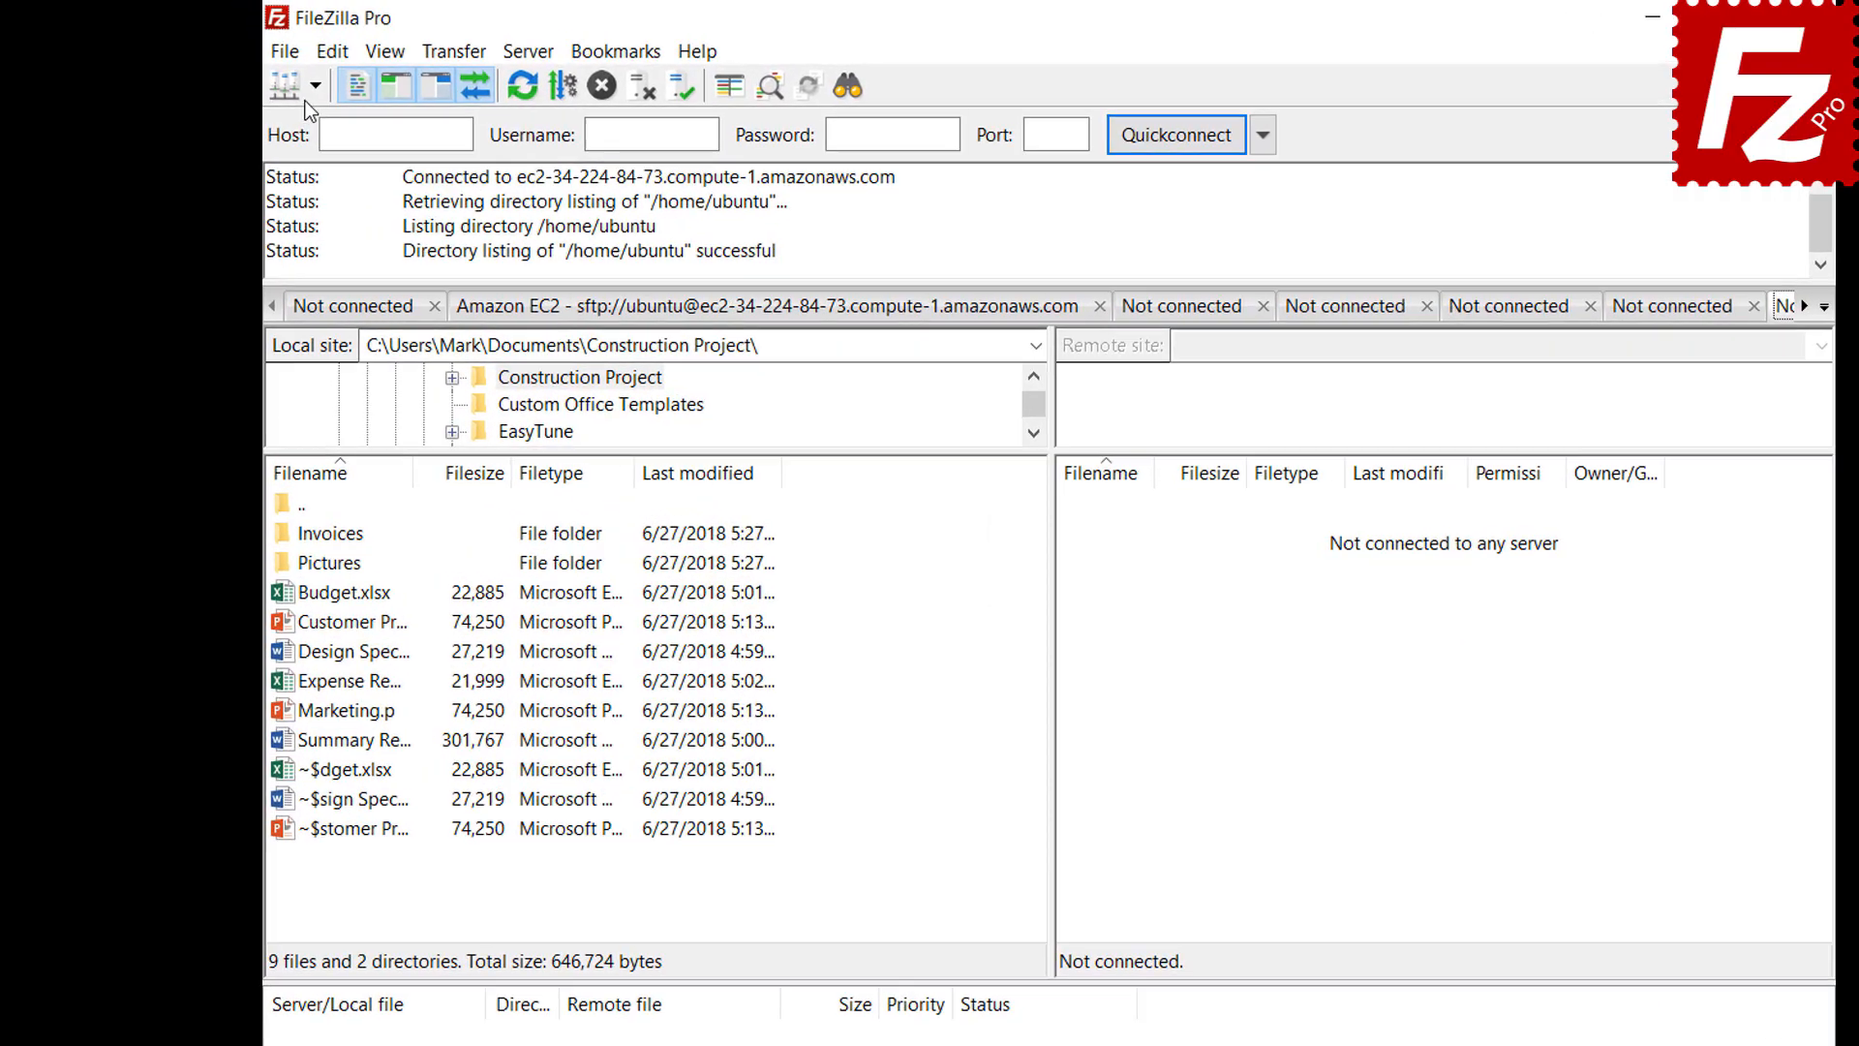
click(279, 76)
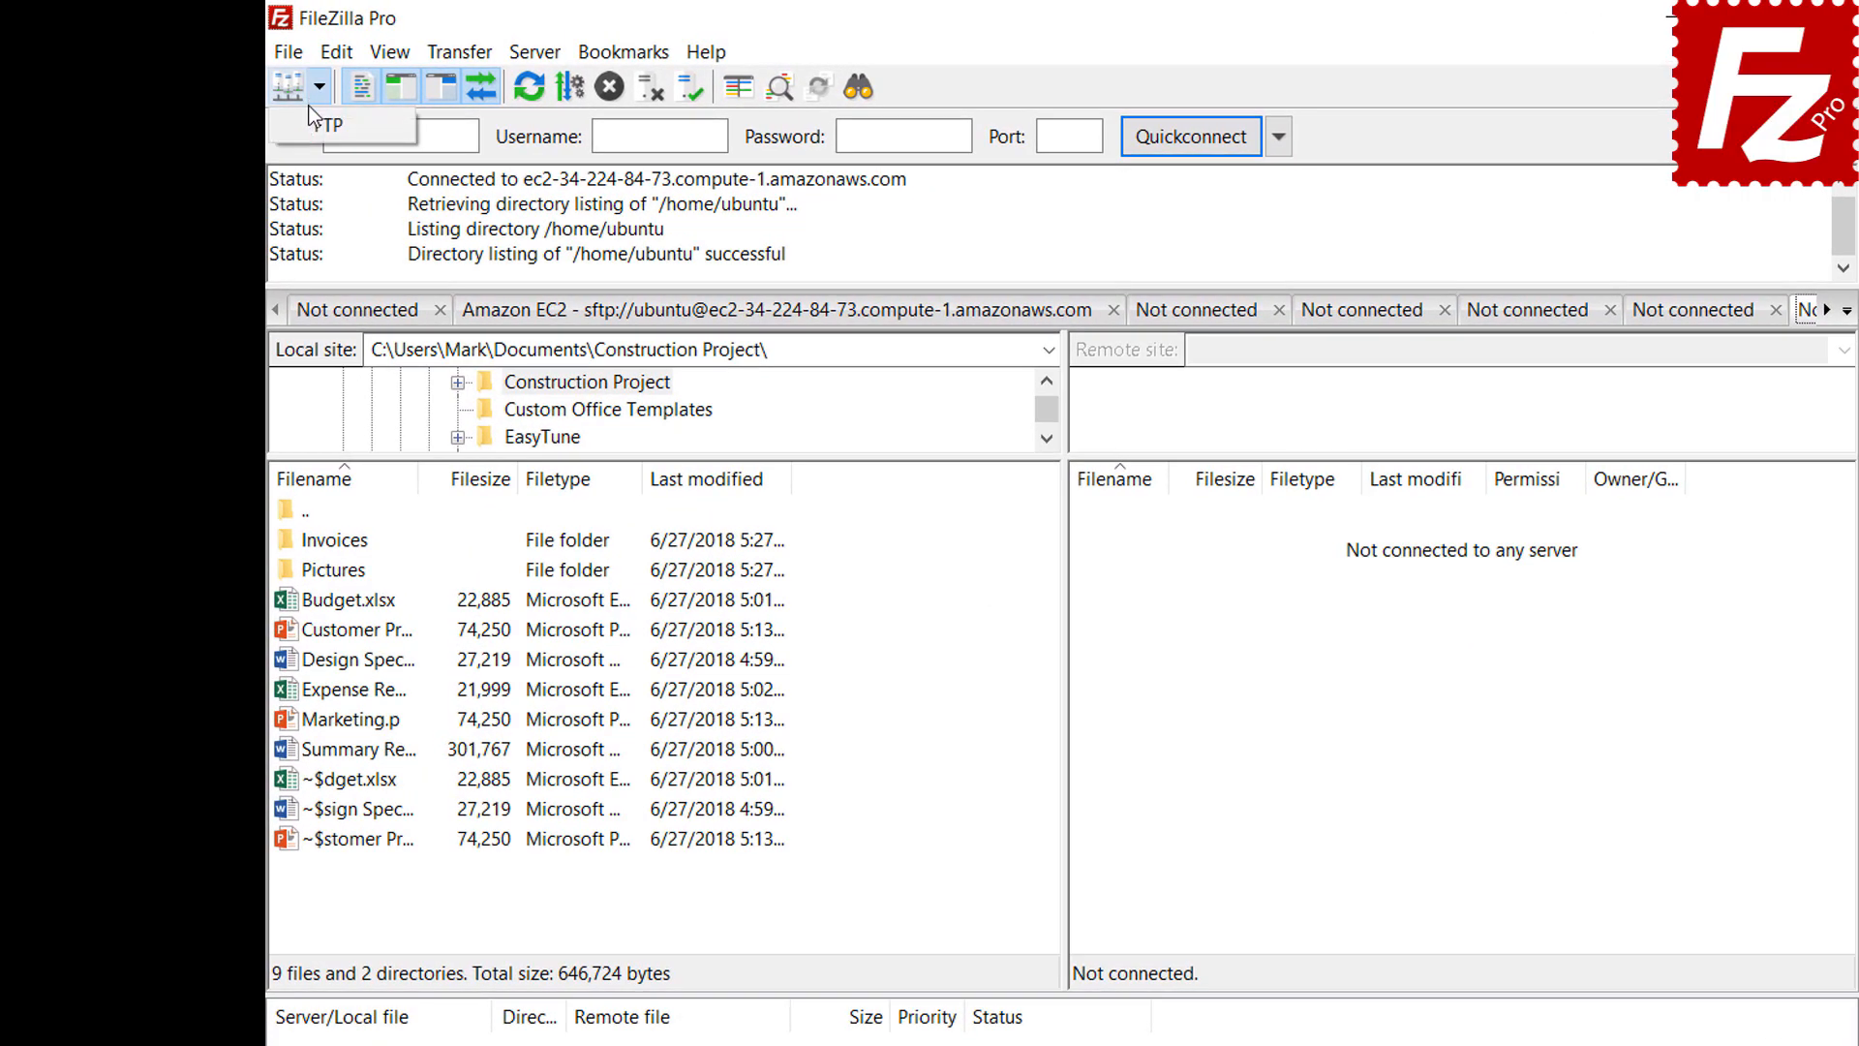
click(319, 123)
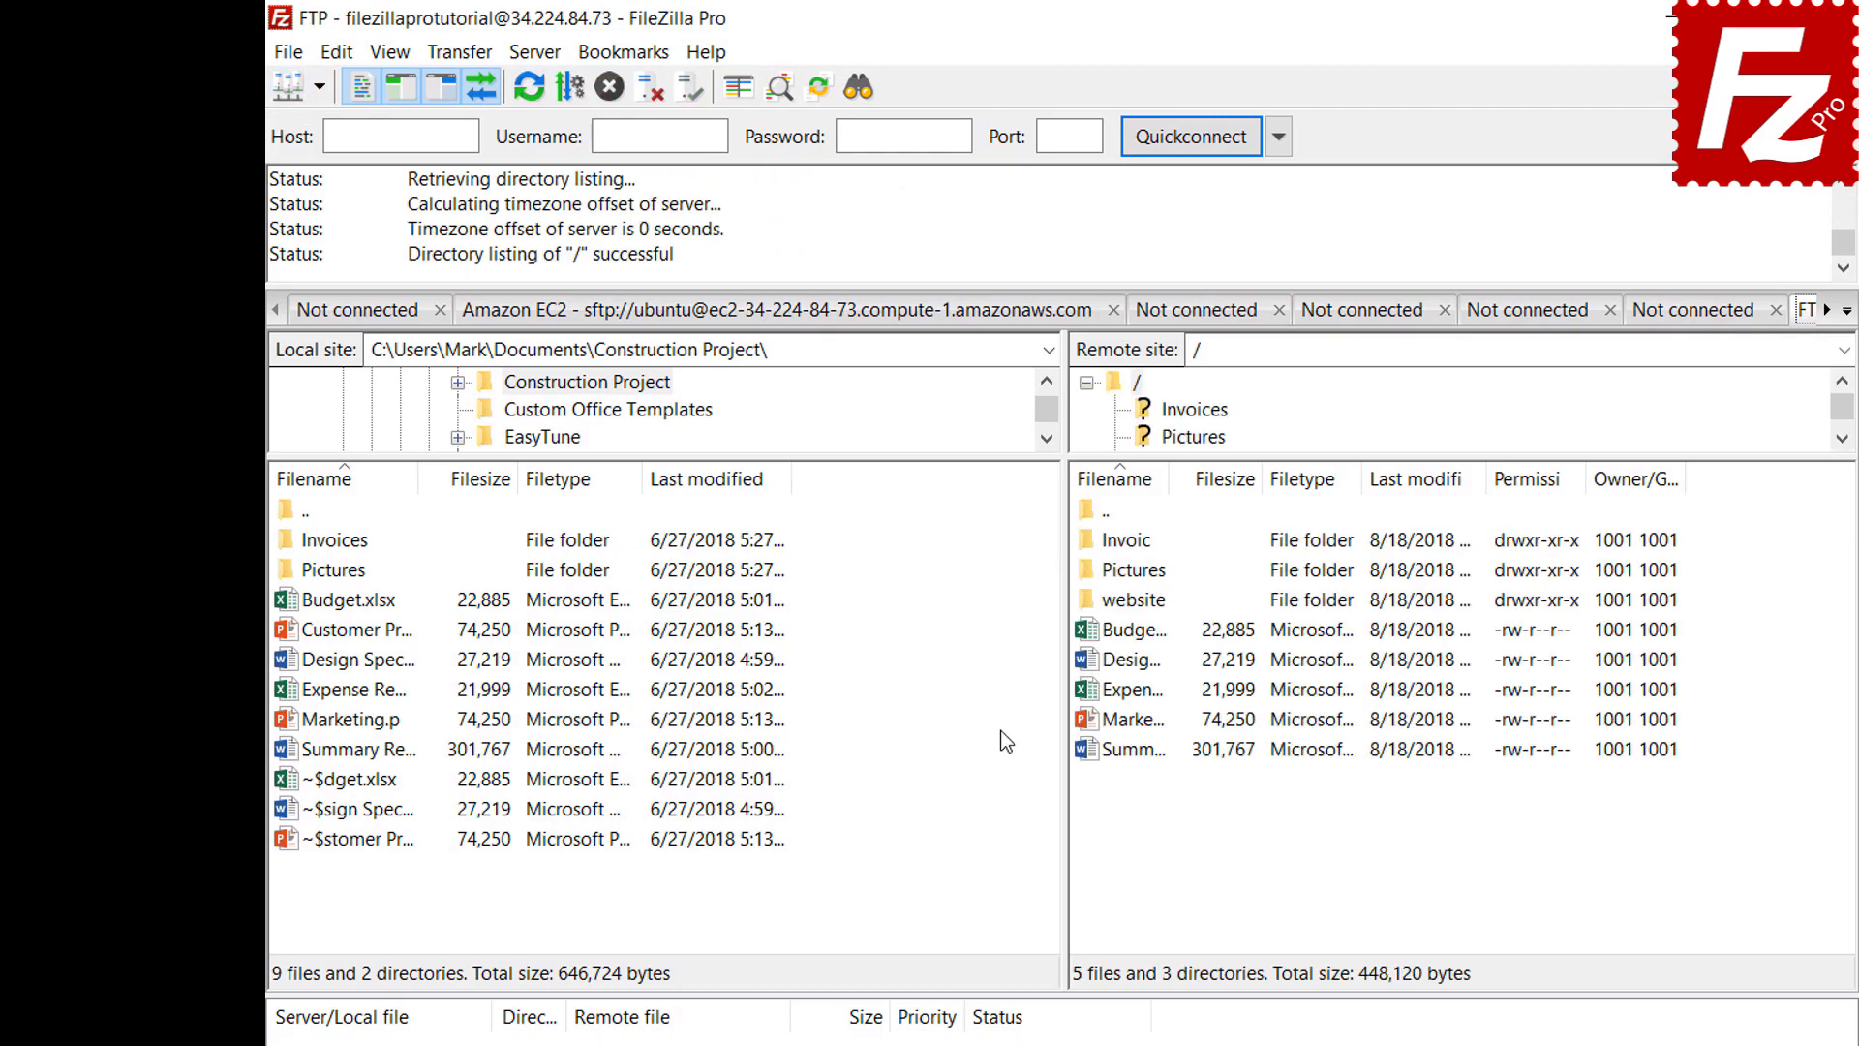
click(627, 54)
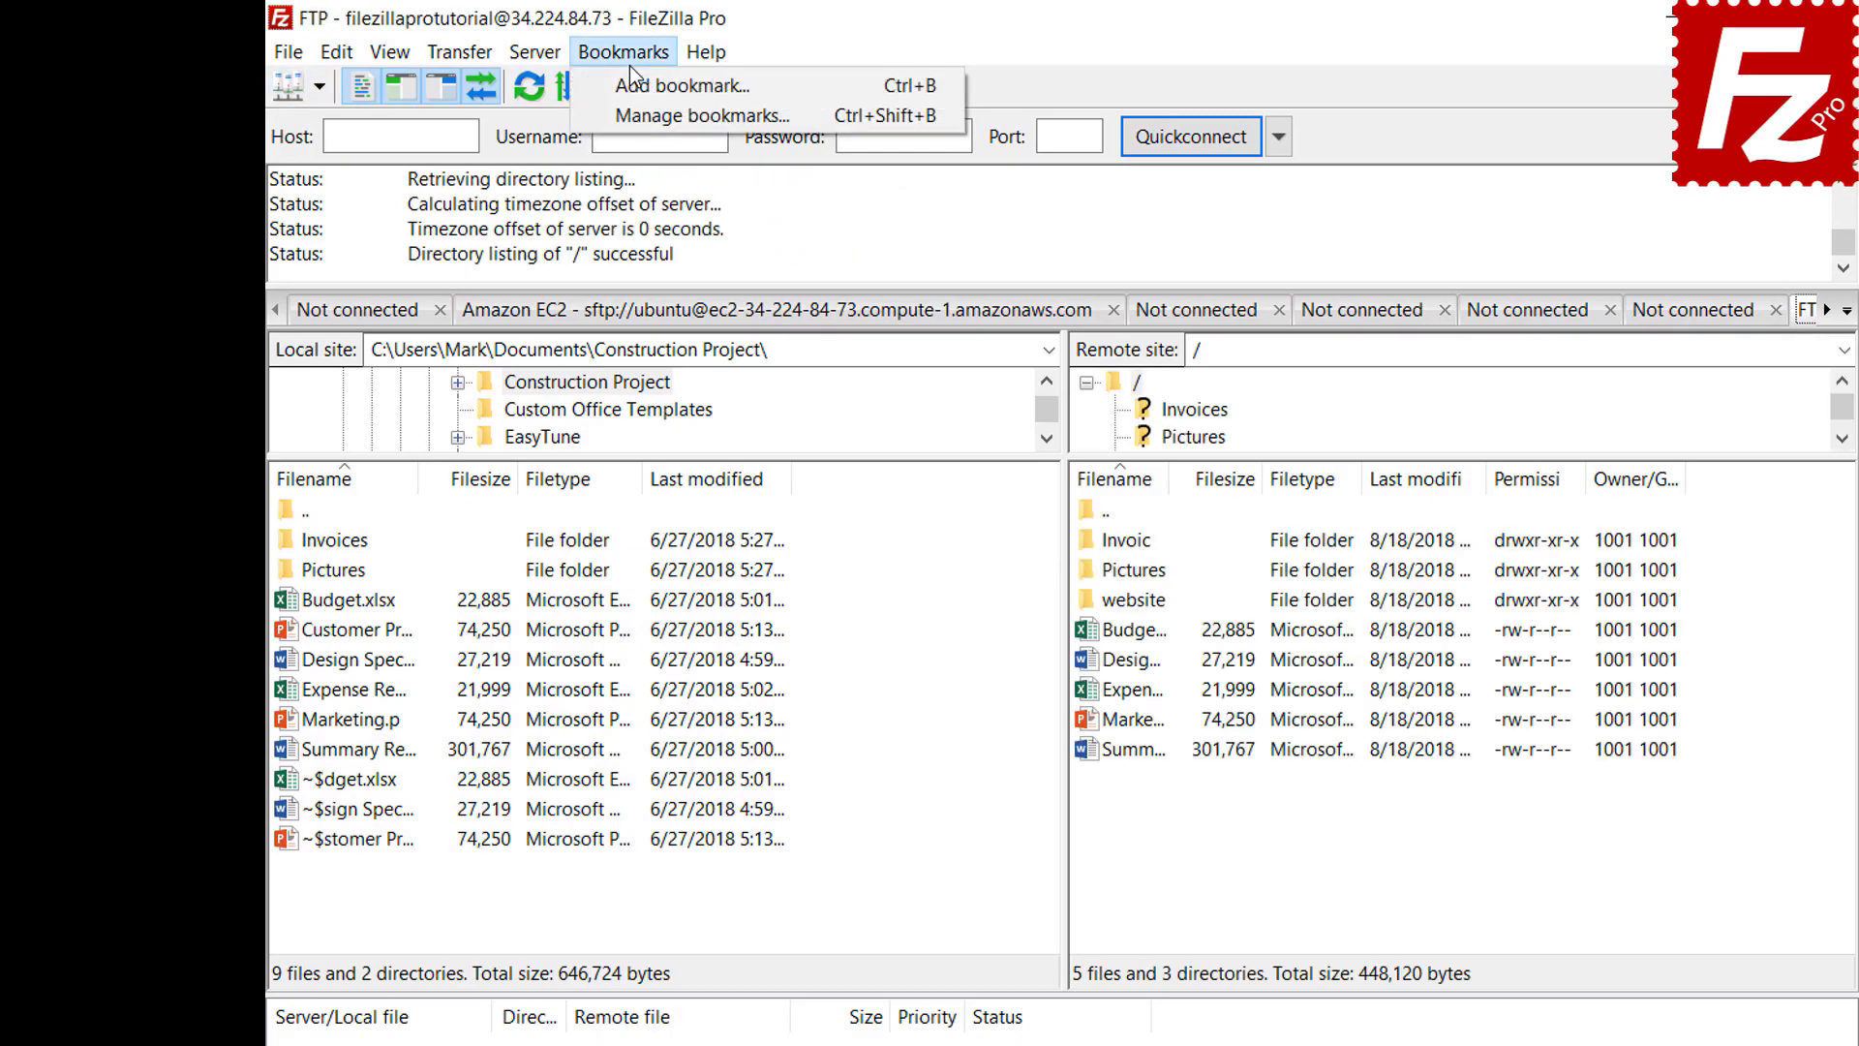
click(631, 89)
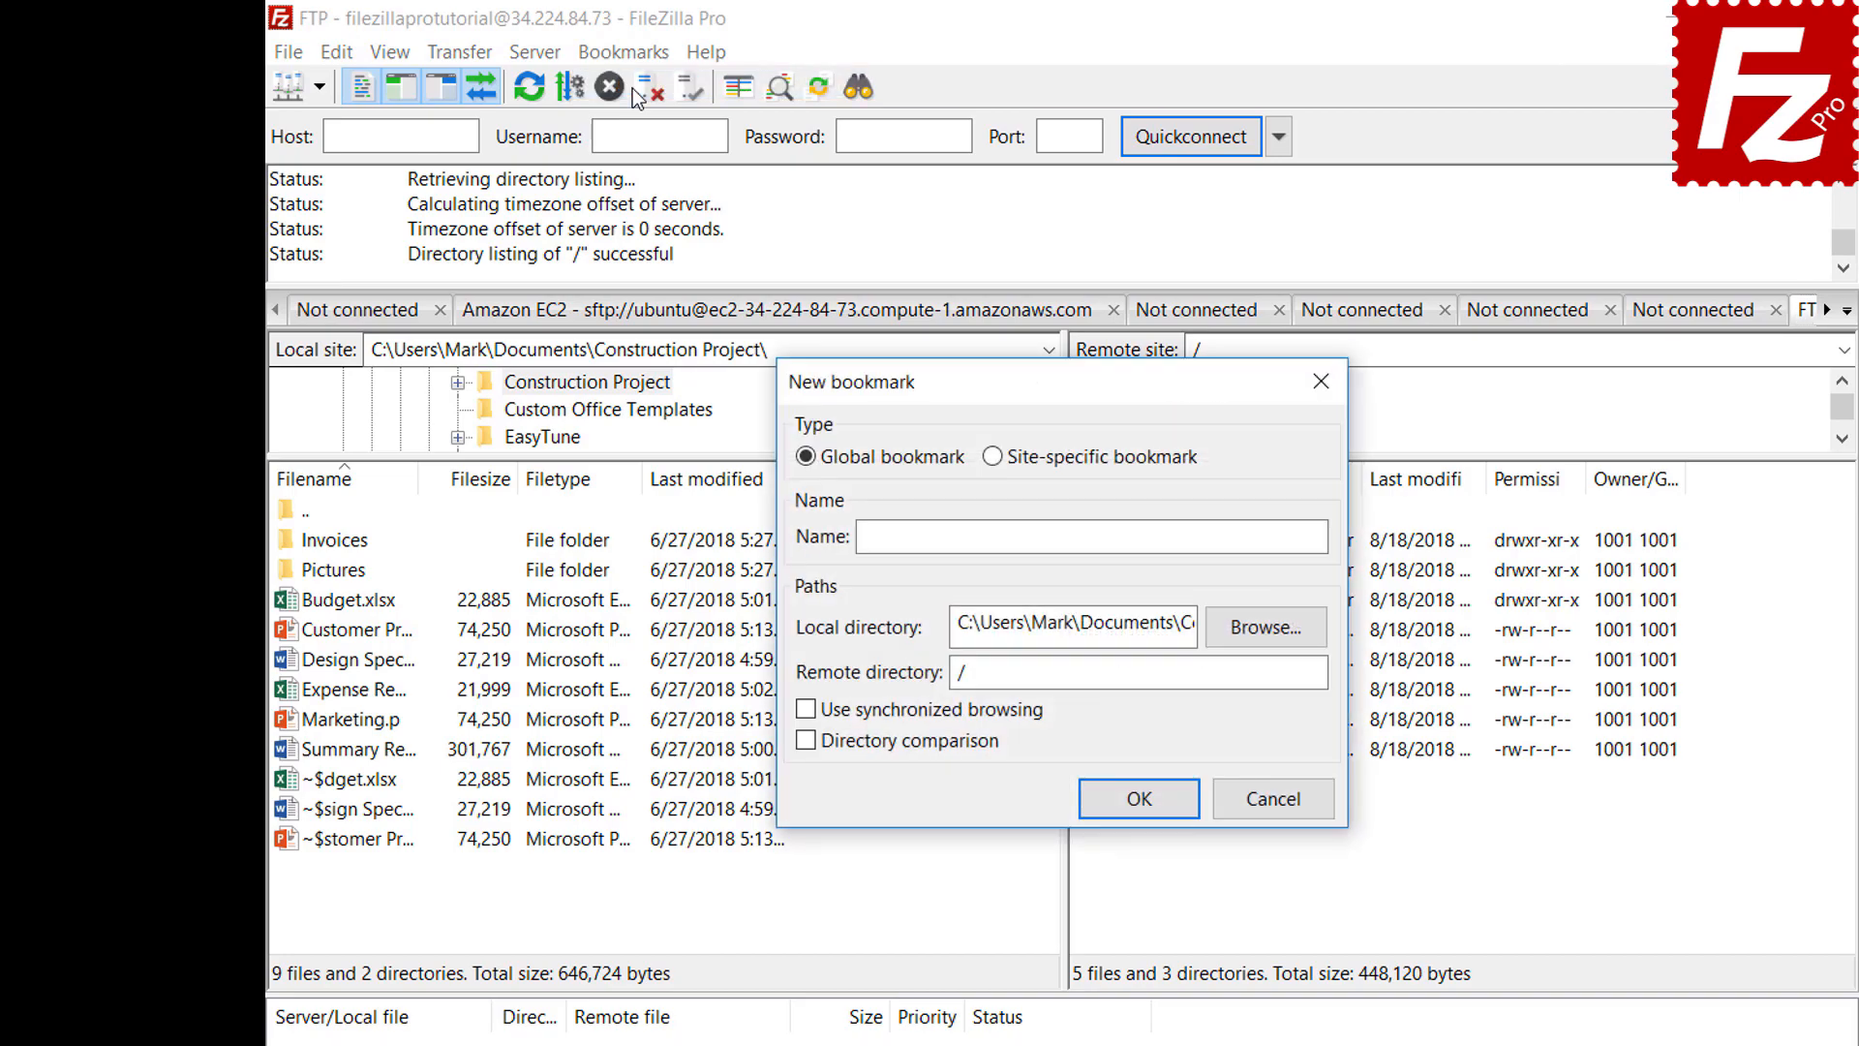
Make the bookmark site-specific and name it FTP-Pictures
click(995, 459)
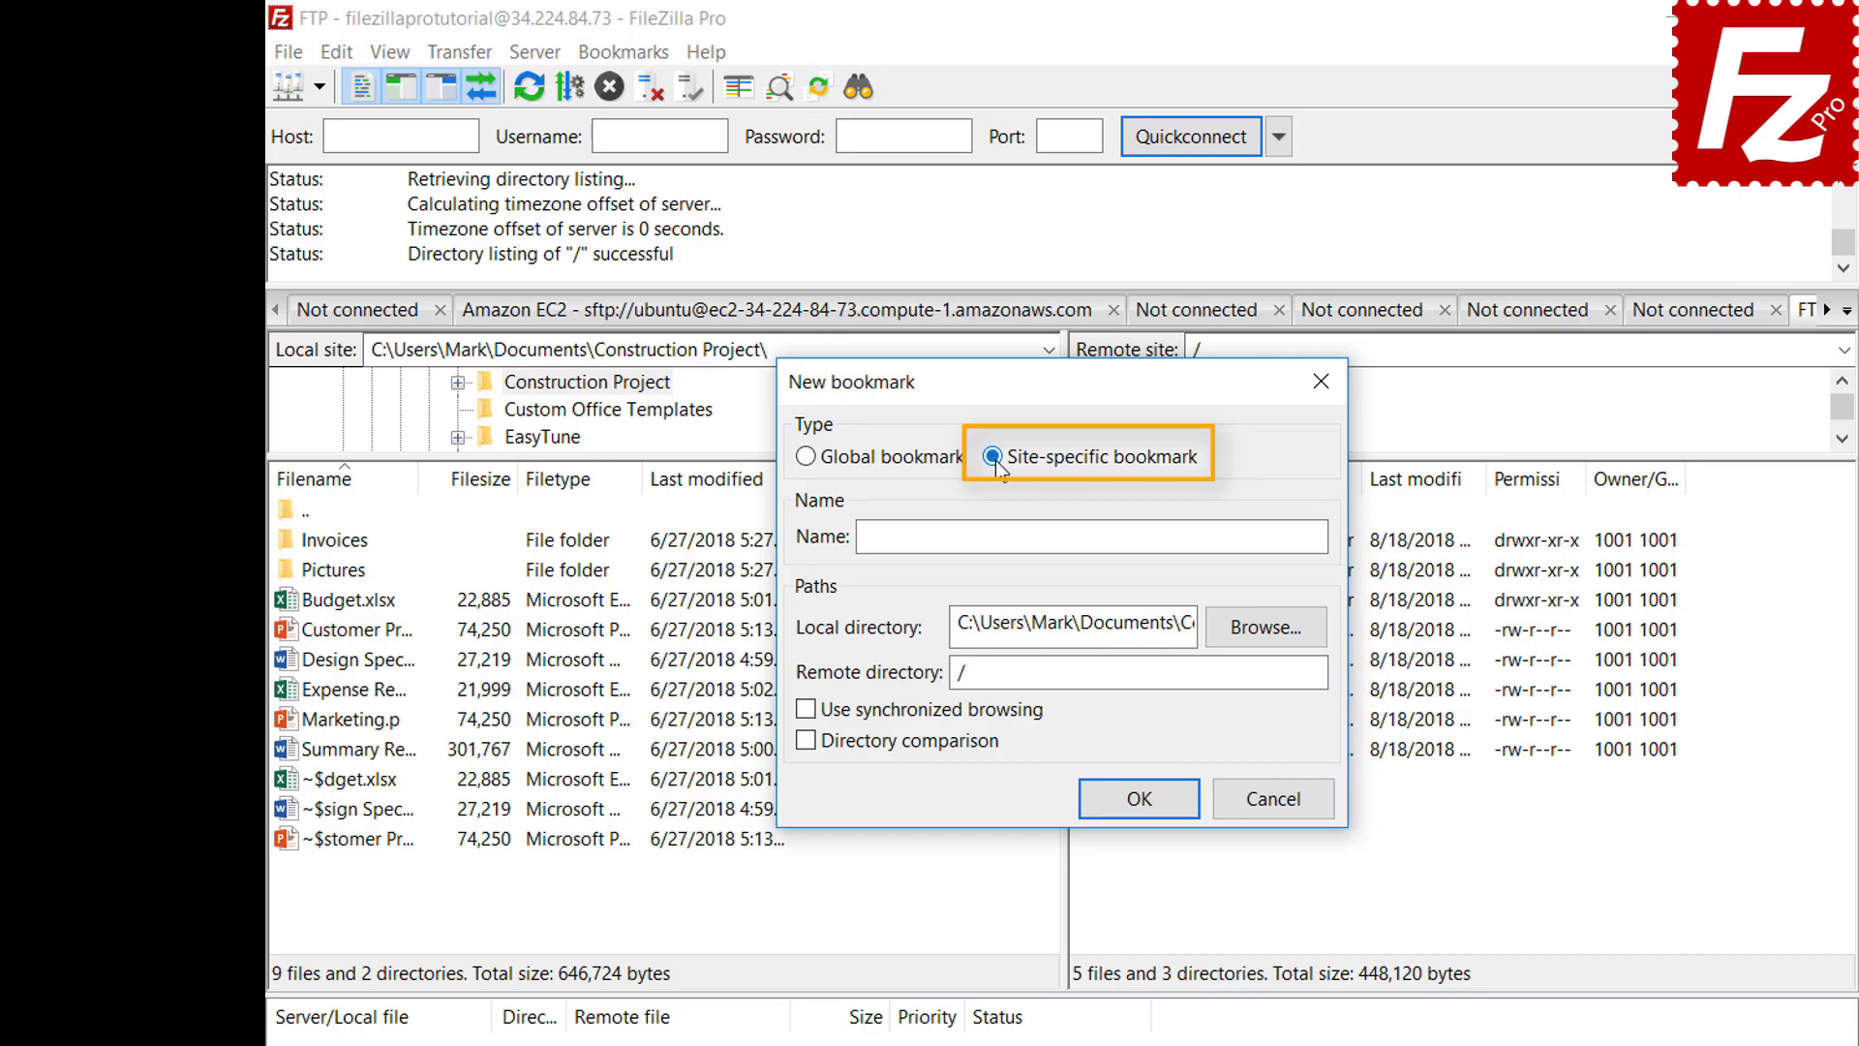
click(1229, 531)
text(FTP-P)
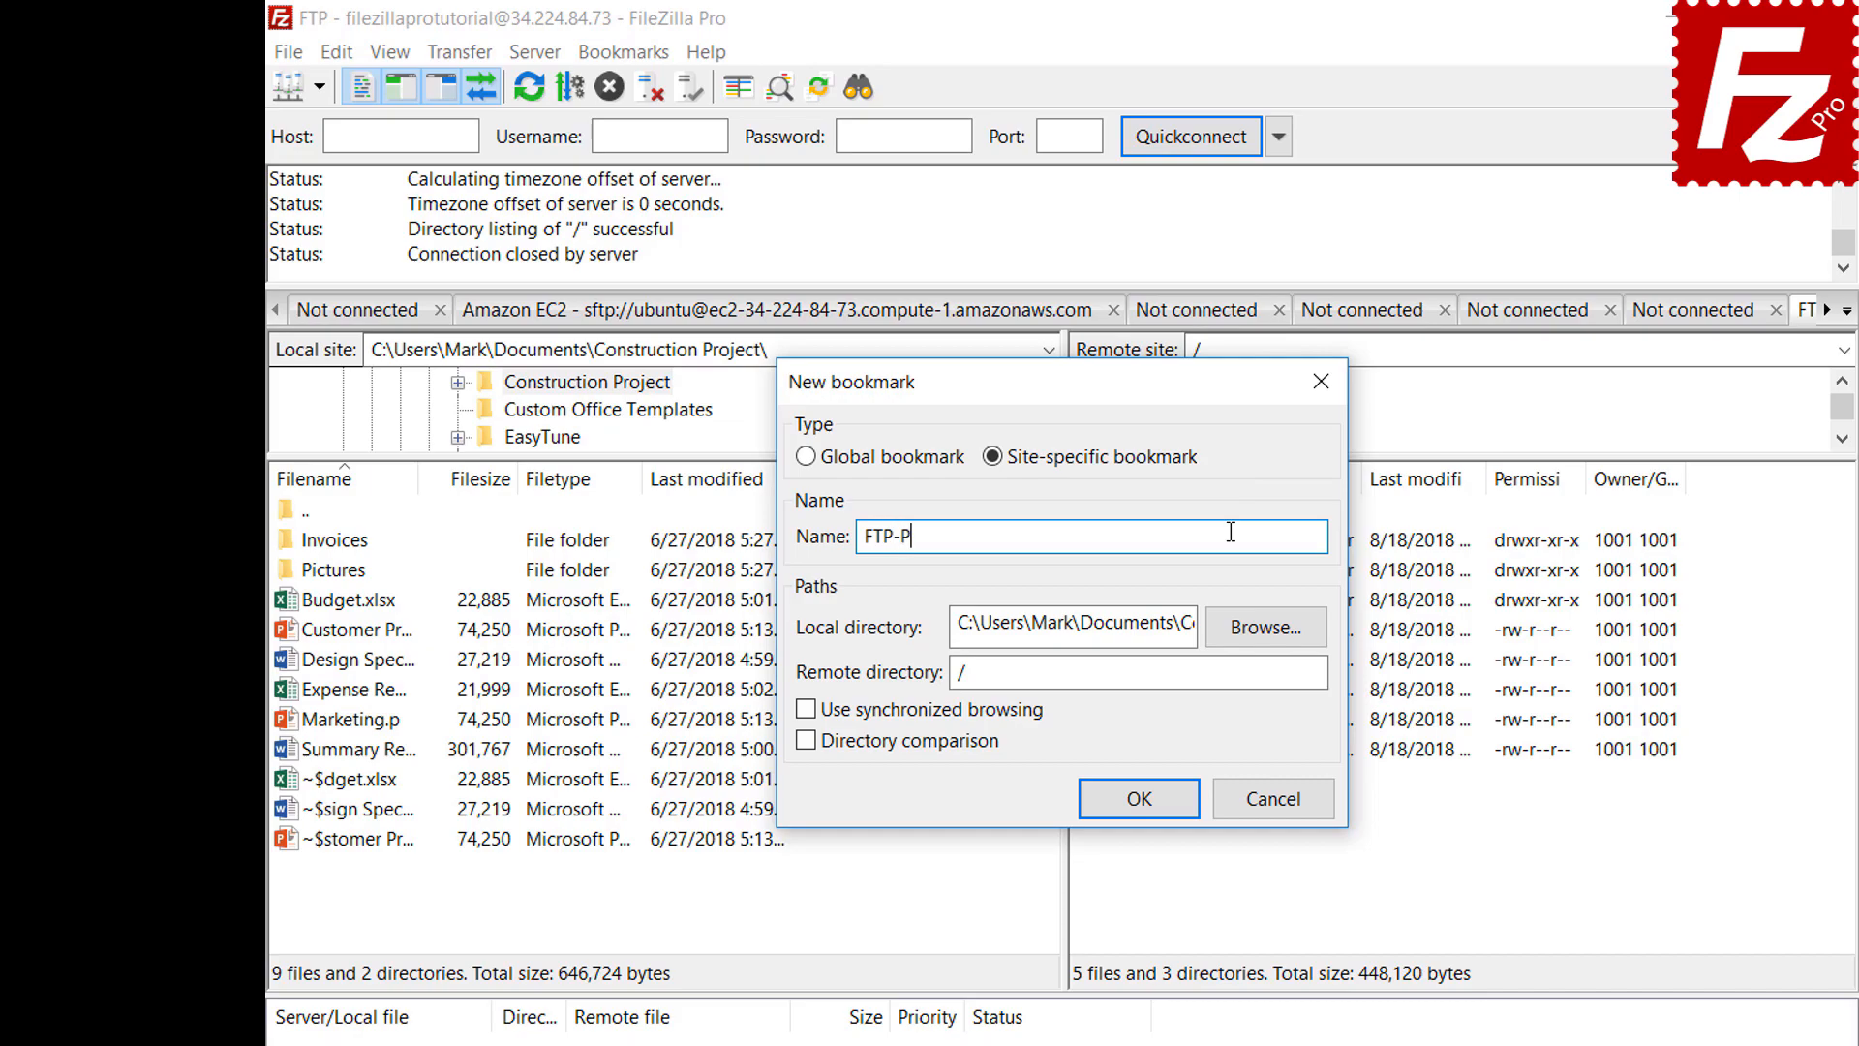
text(ictures)
Set the local folder to Construction Project\Pictures and the remote directory to /Pictures
click(1269, 630)
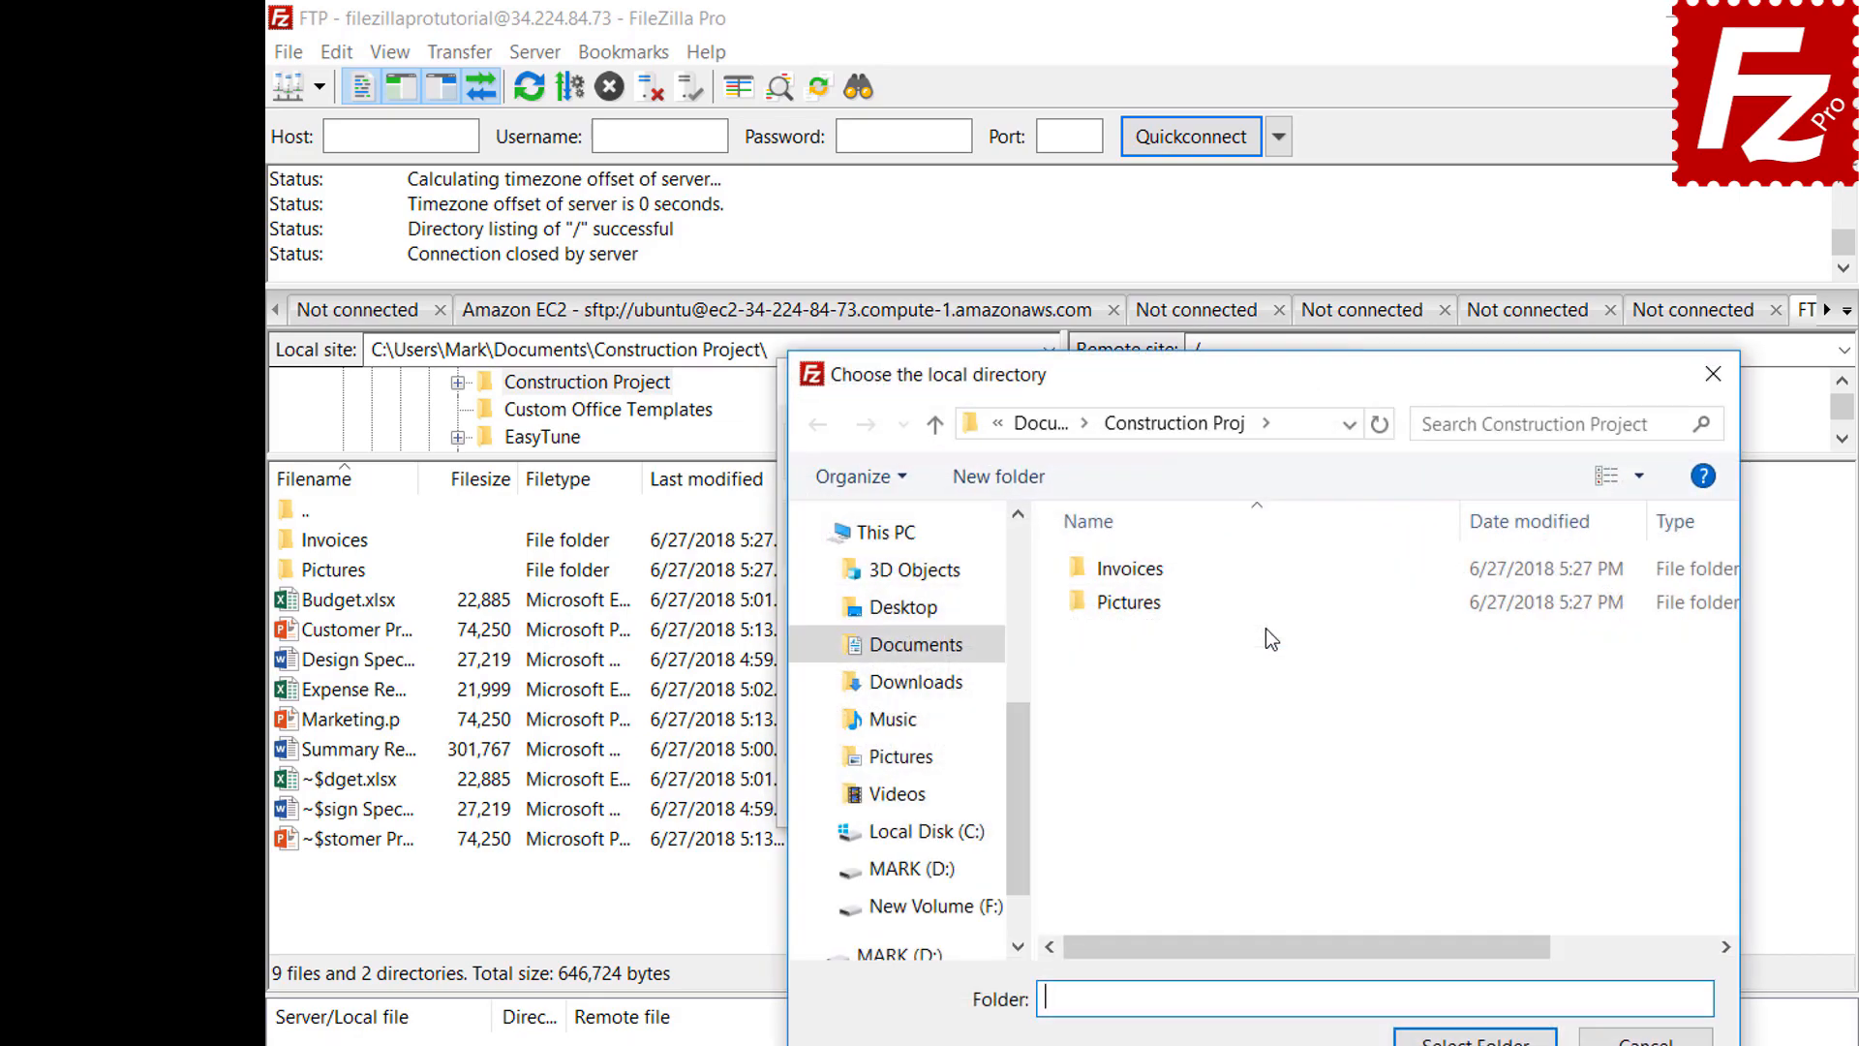
double_click(1135, 607)
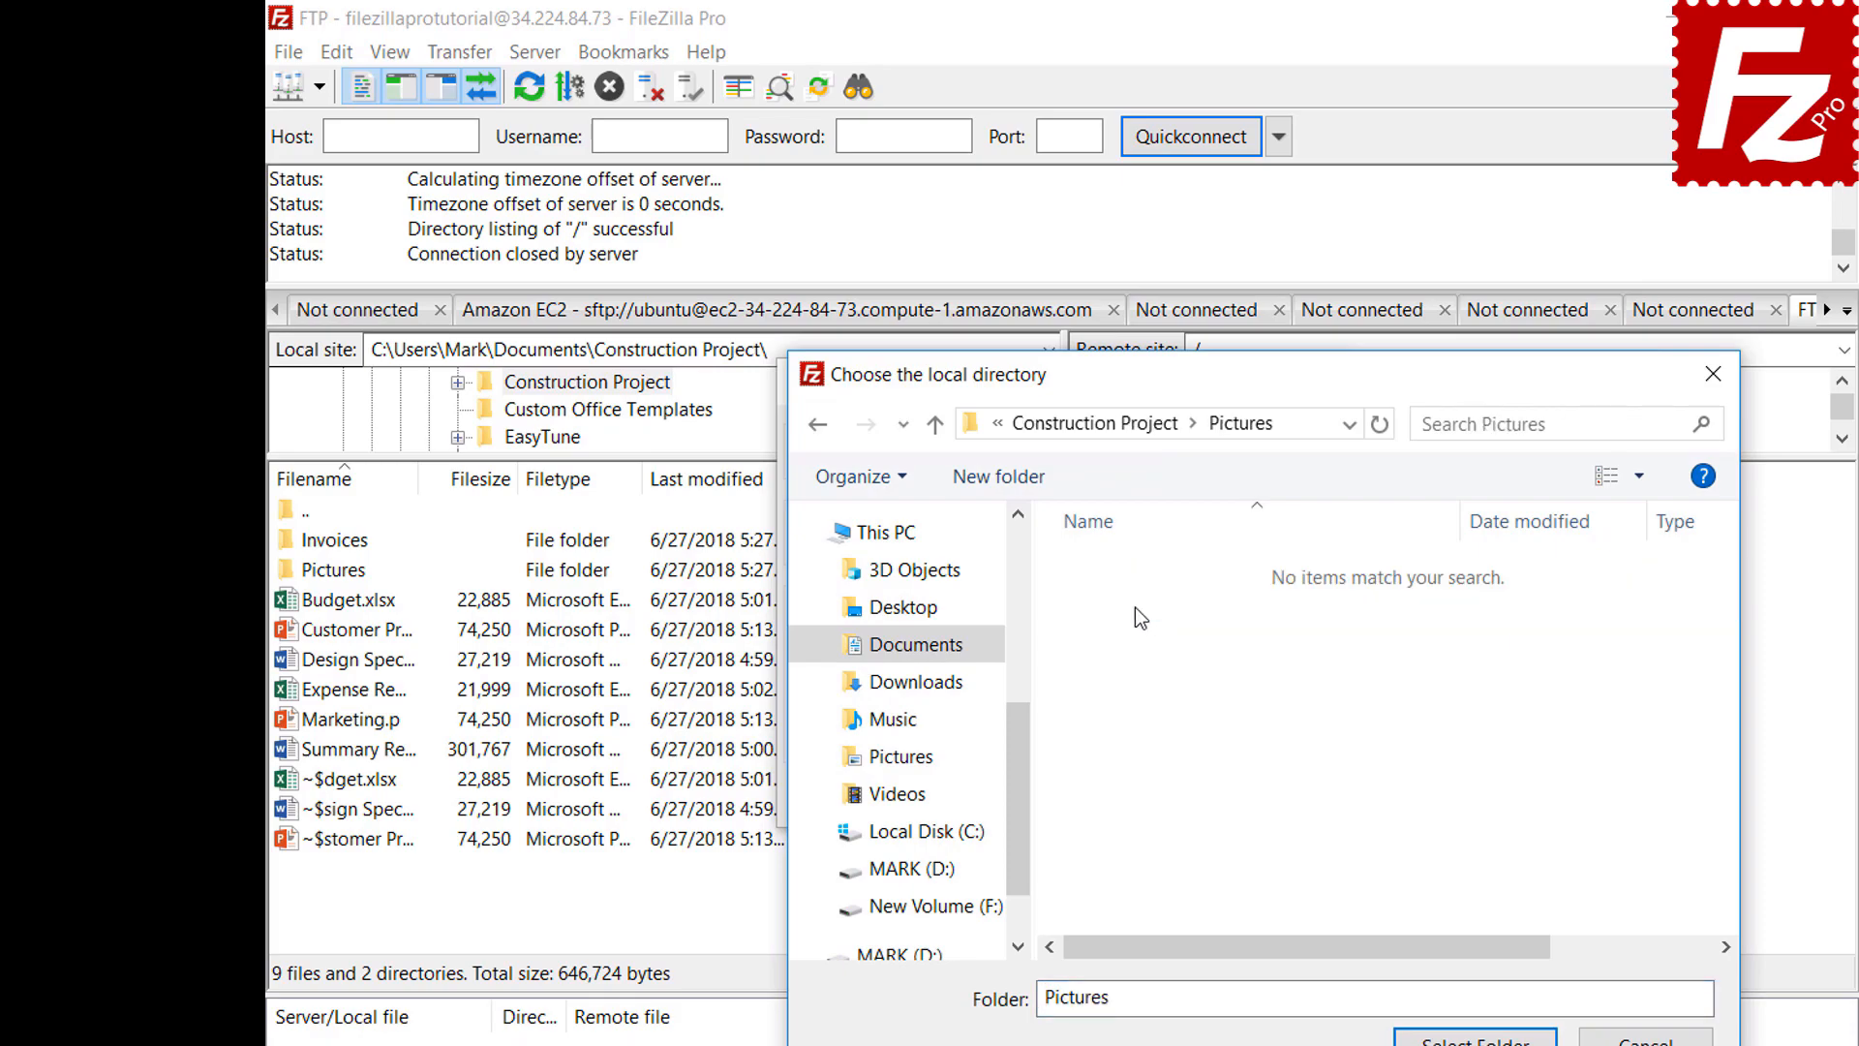
click(1475, 1038)
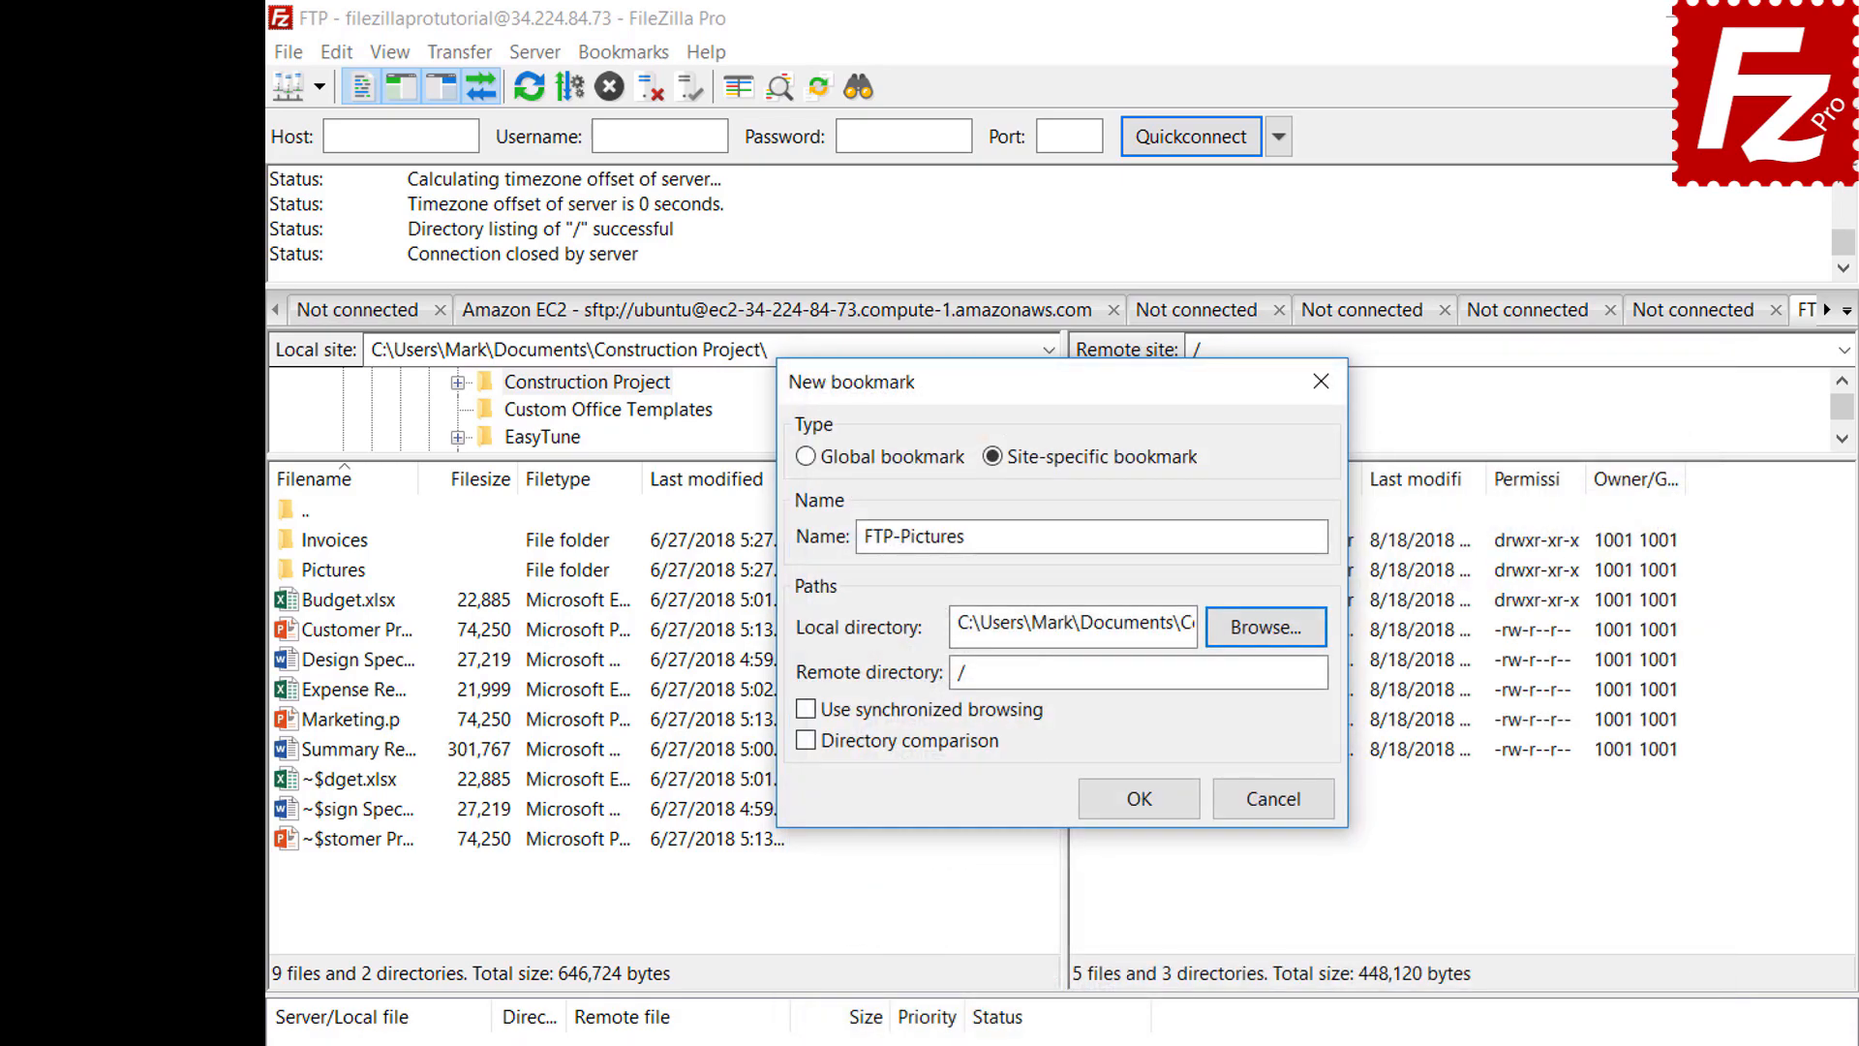
click(1270, 682)
text(Pi)
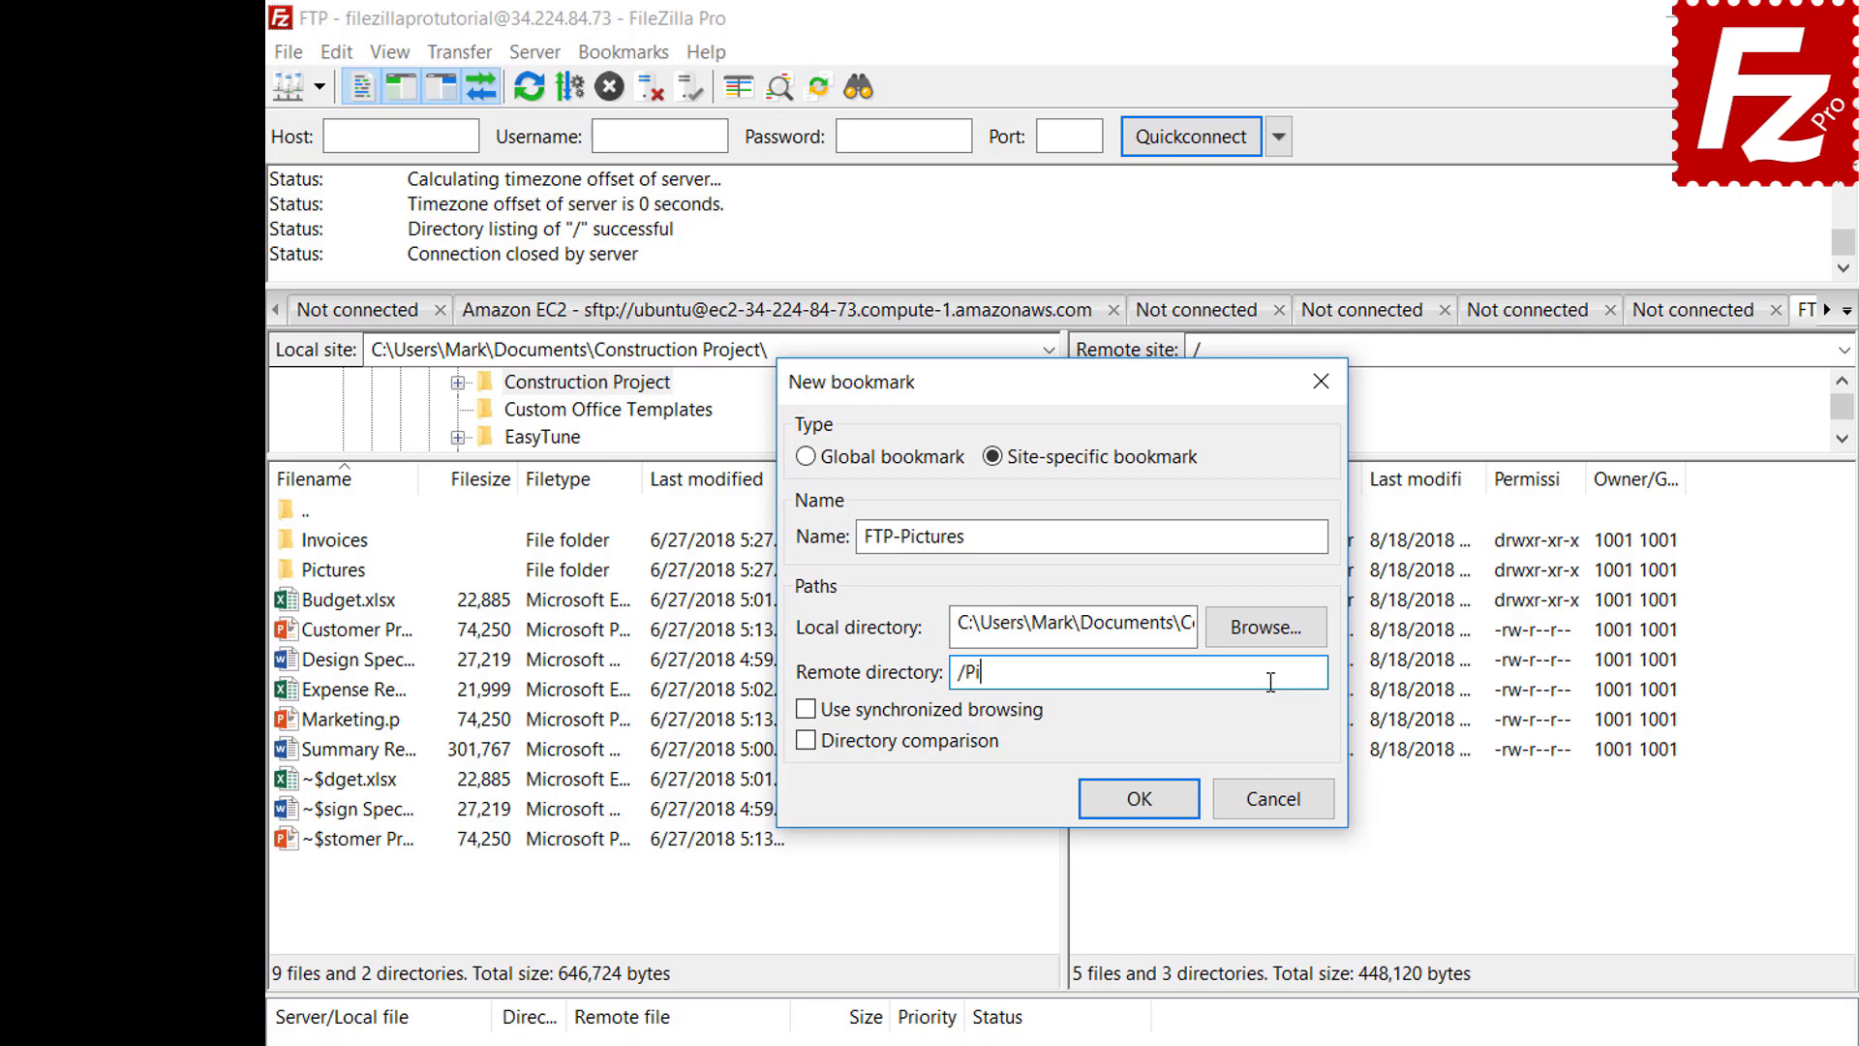
text(ctures)
Save the FTP-Pictures bookmark and jump to it from the Bookmarks menu
click(1155, 811)
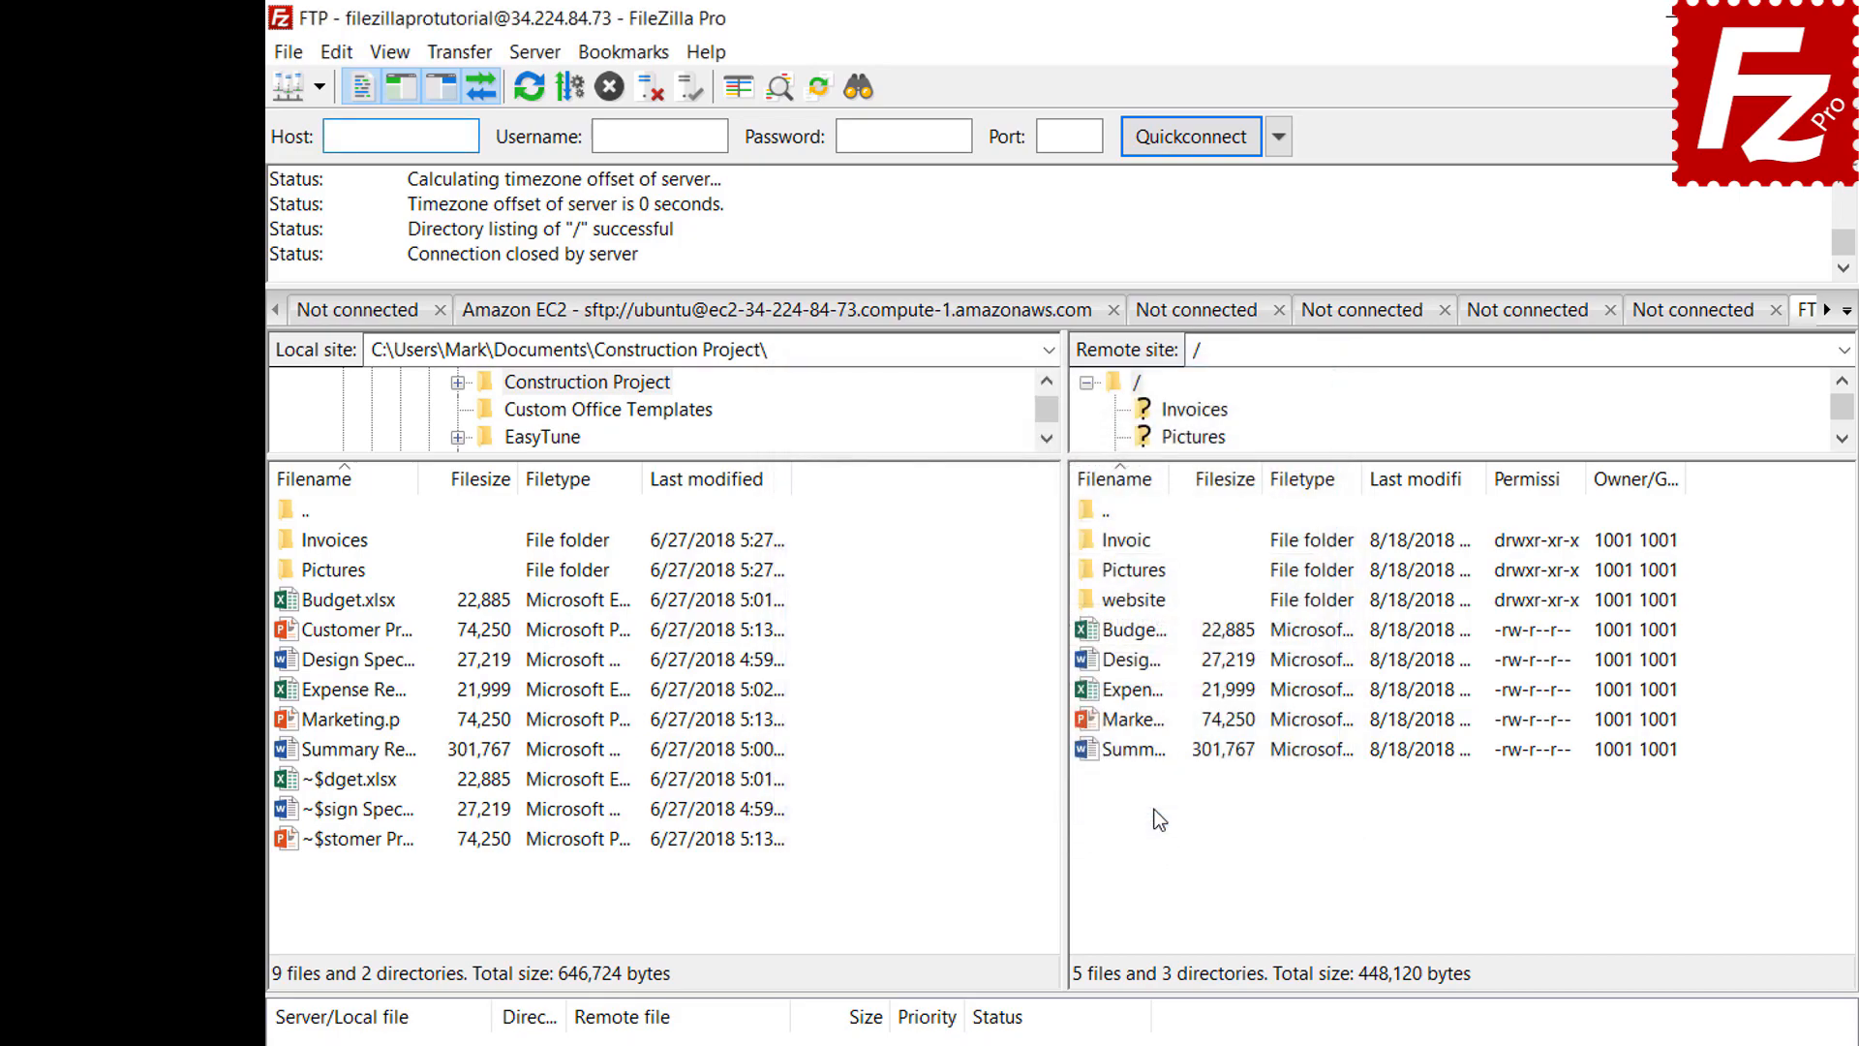
click(628, 56)
click(628, 155)
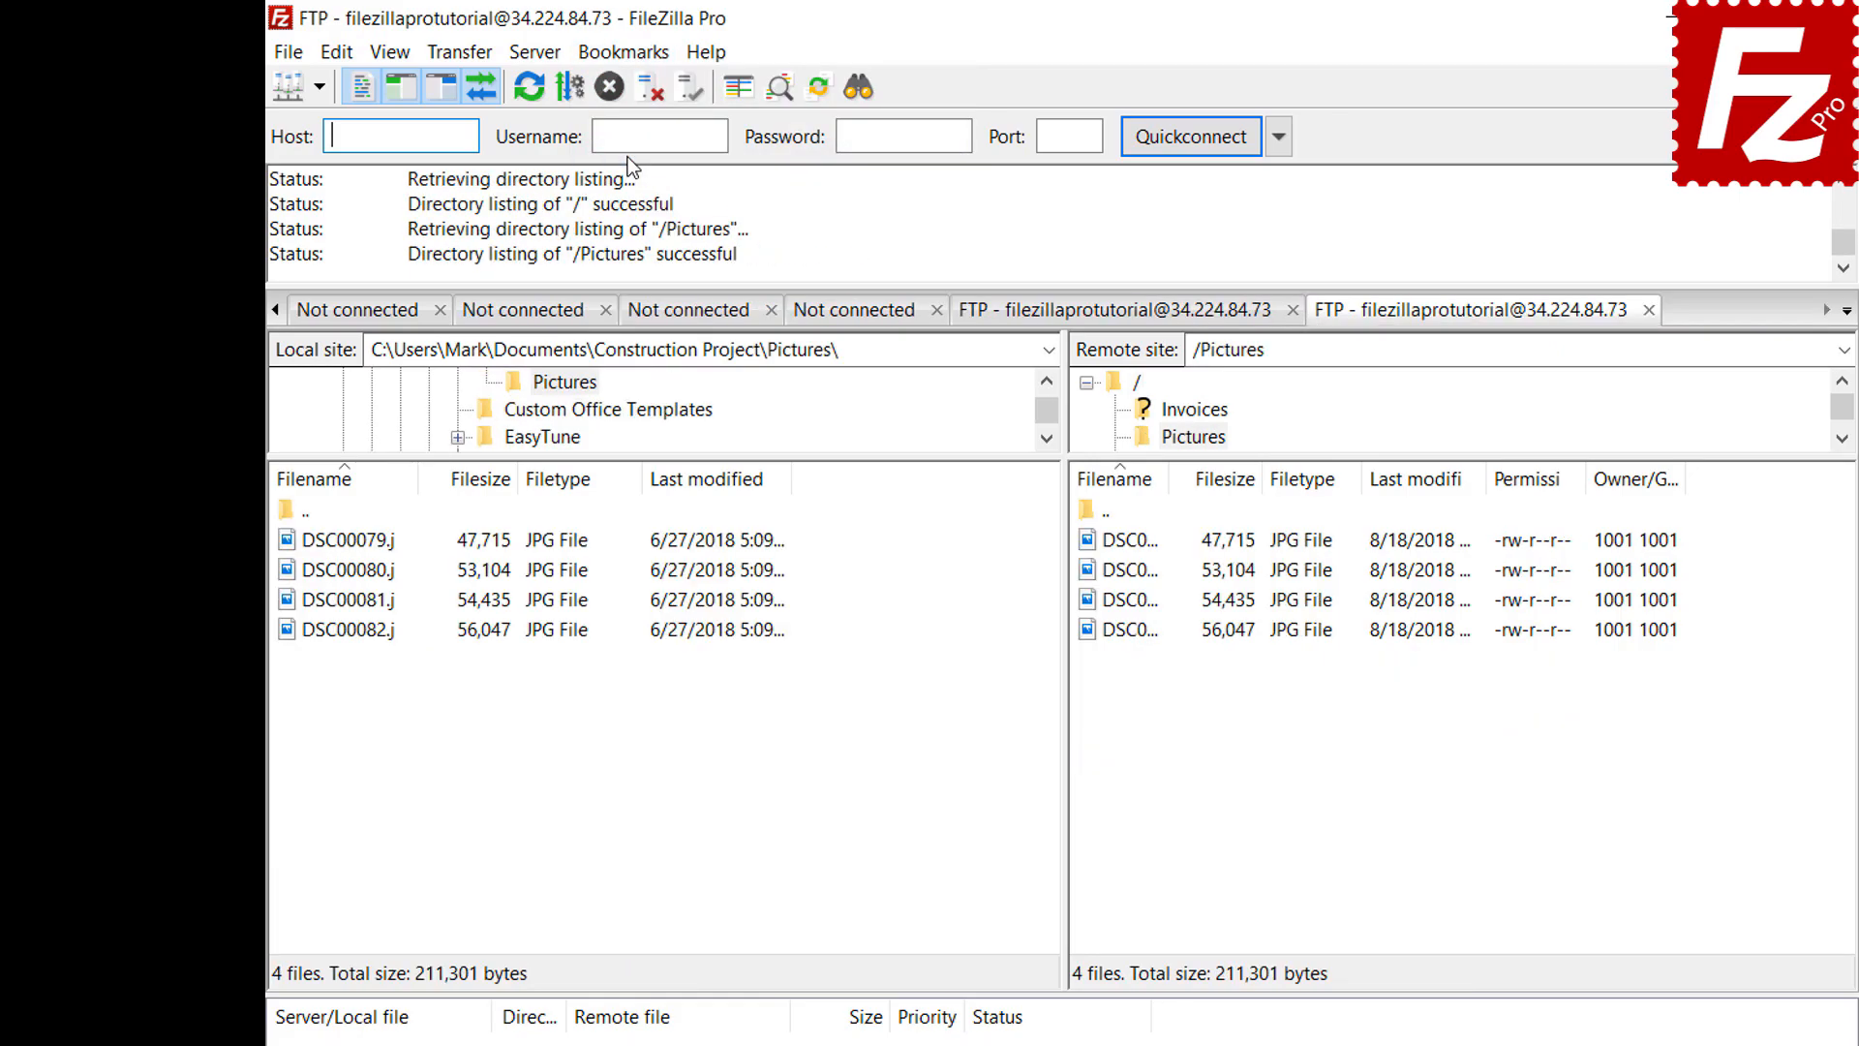
Disconnect, then reconnect through the FTP-Pictures entry in the Site Manager
click(645, 95)
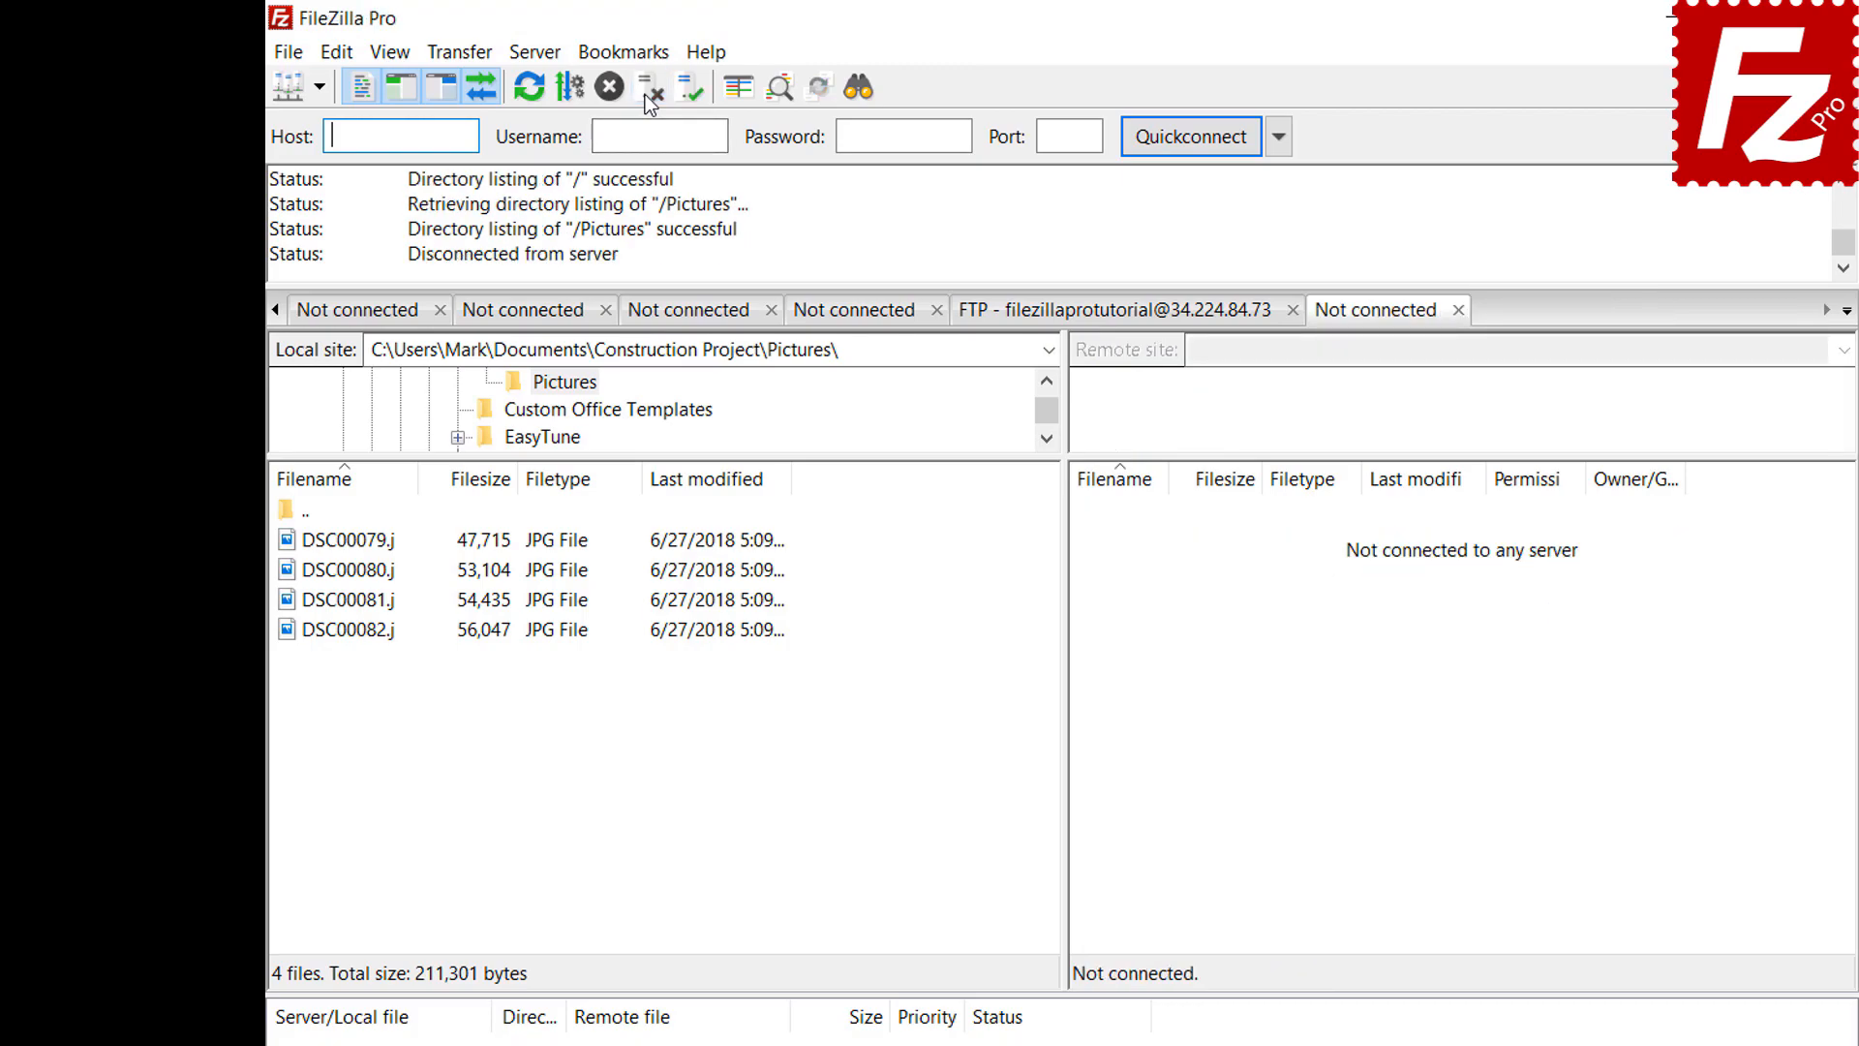
click(289, 54)
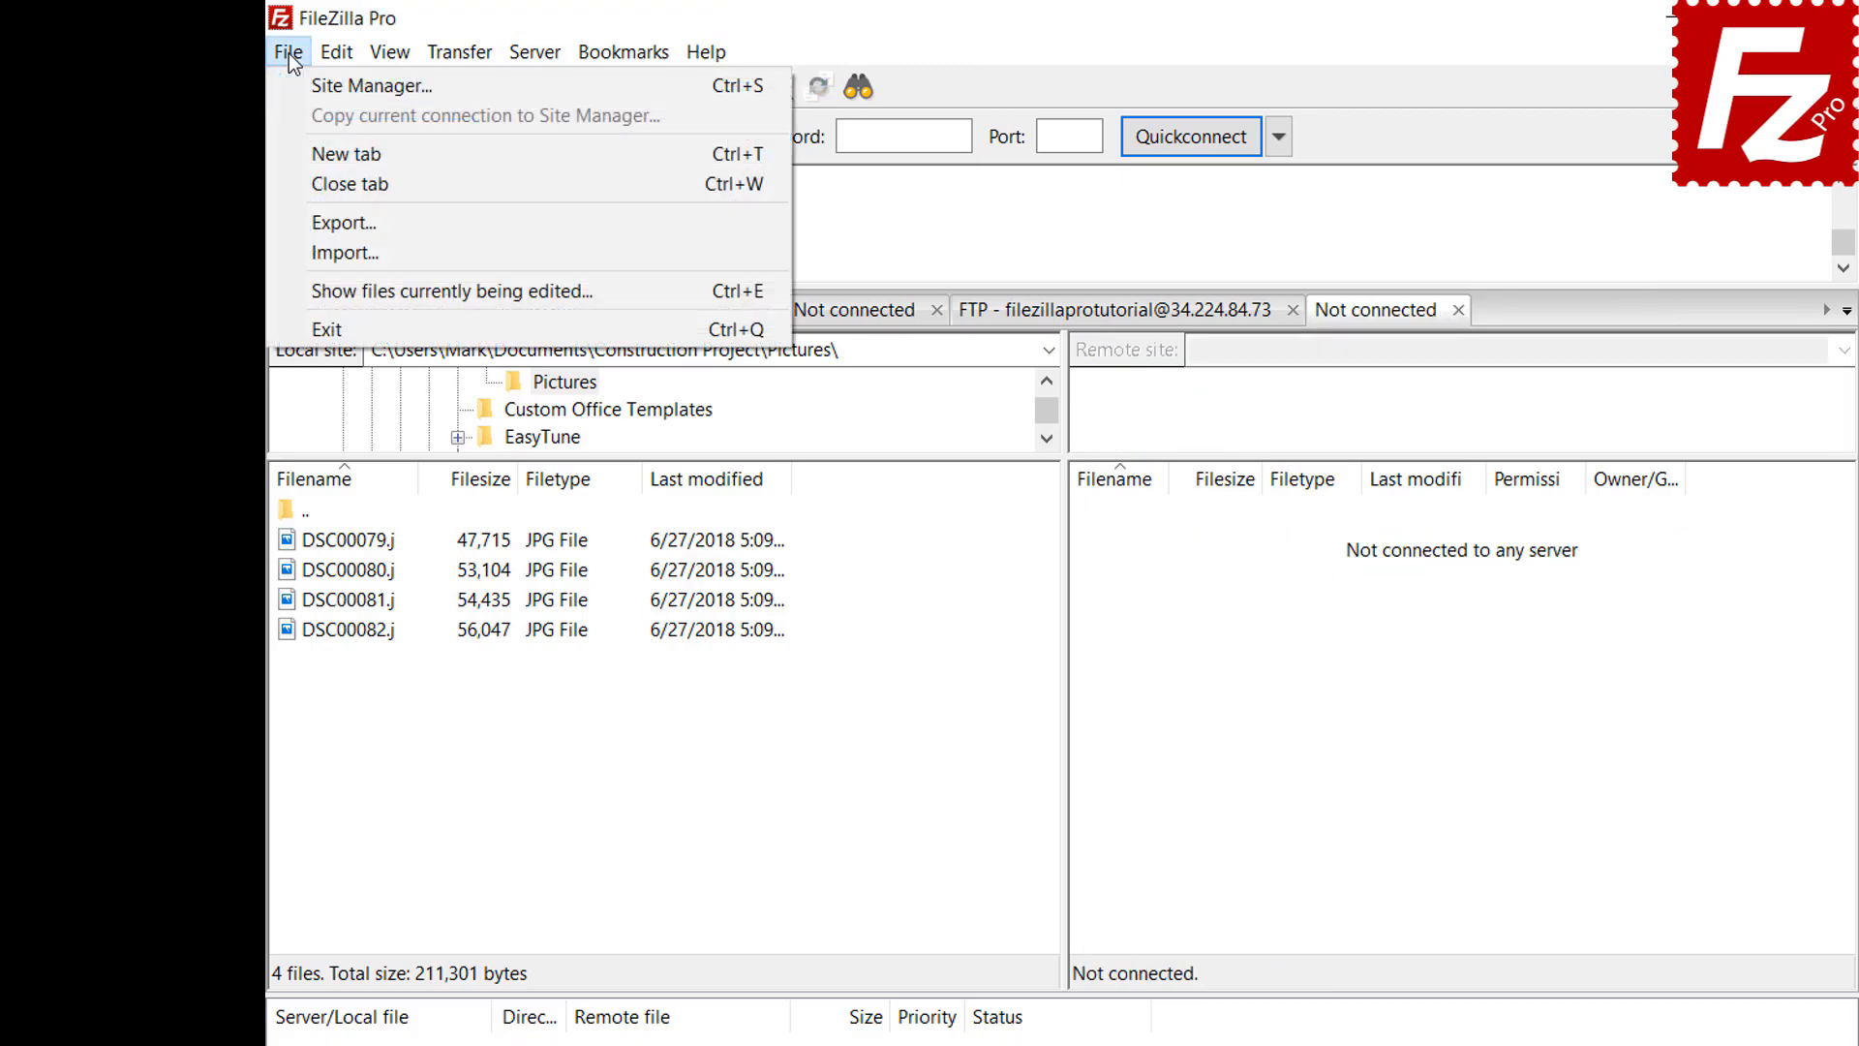
click(306, 92)
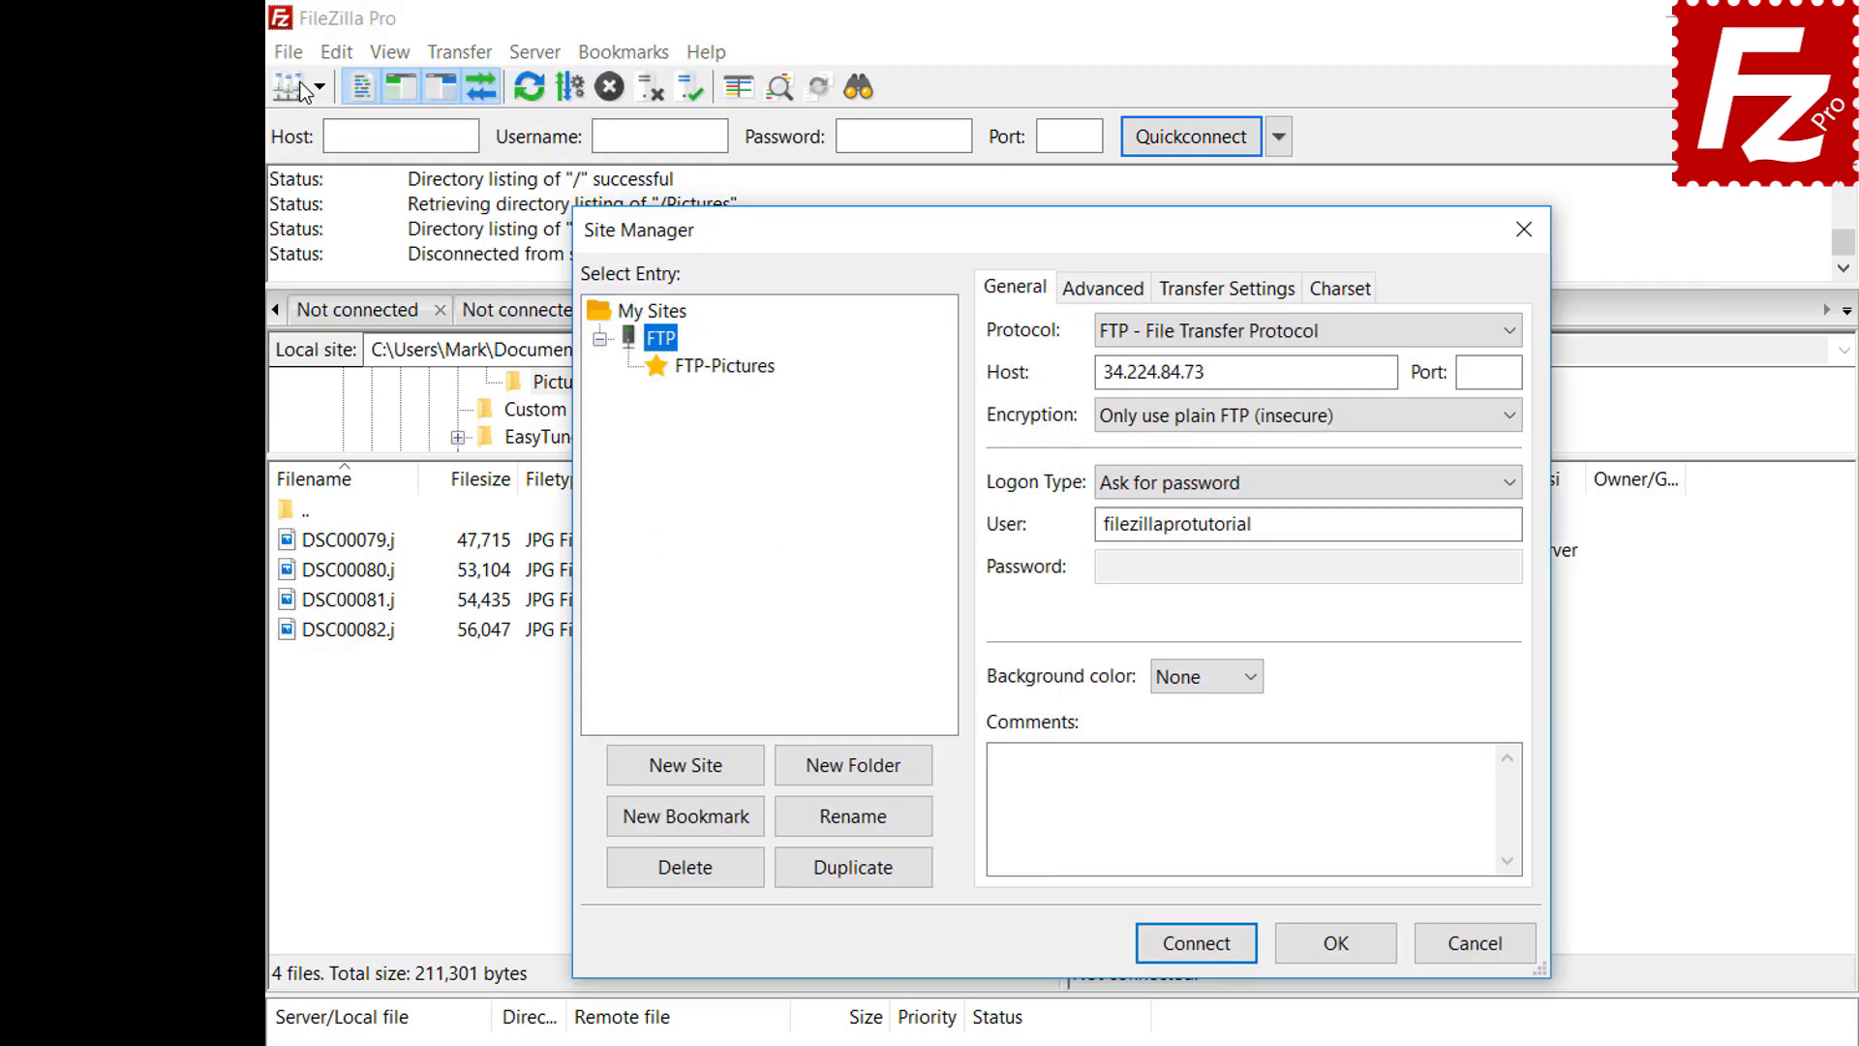
click(731, 374)
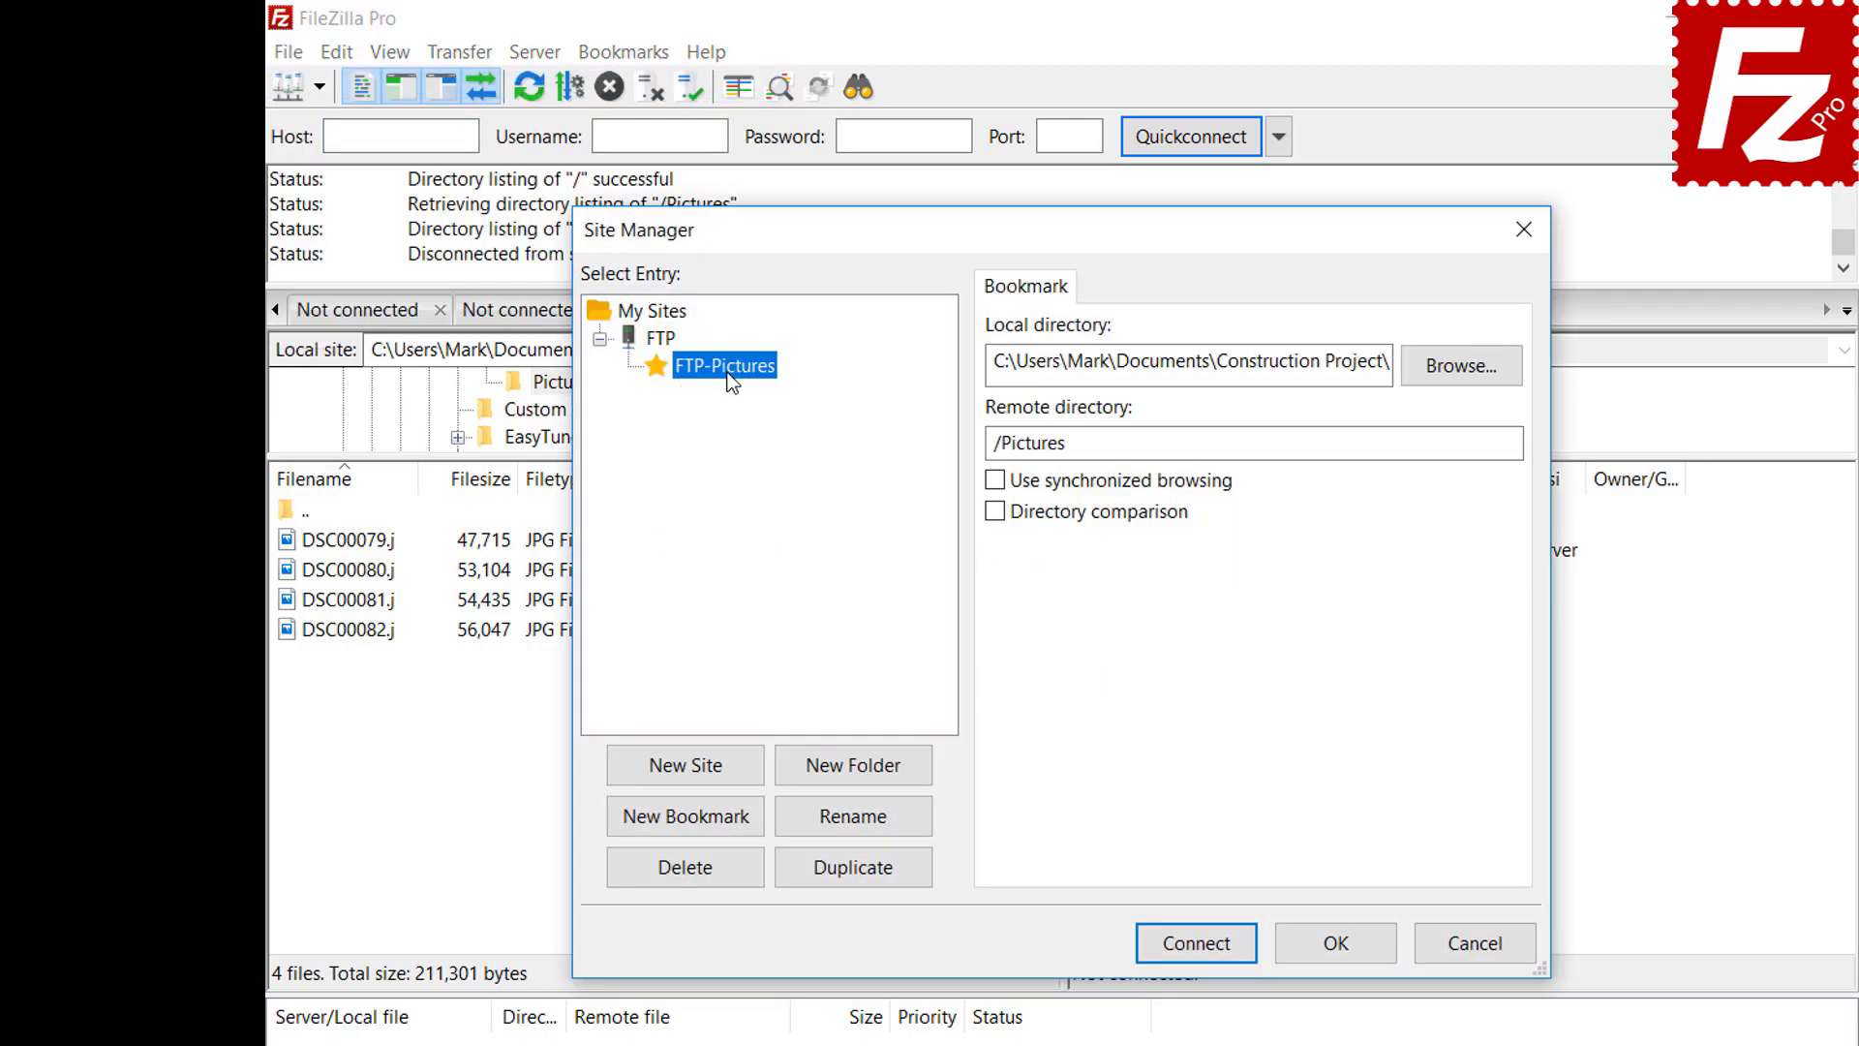
click(1204, 945)
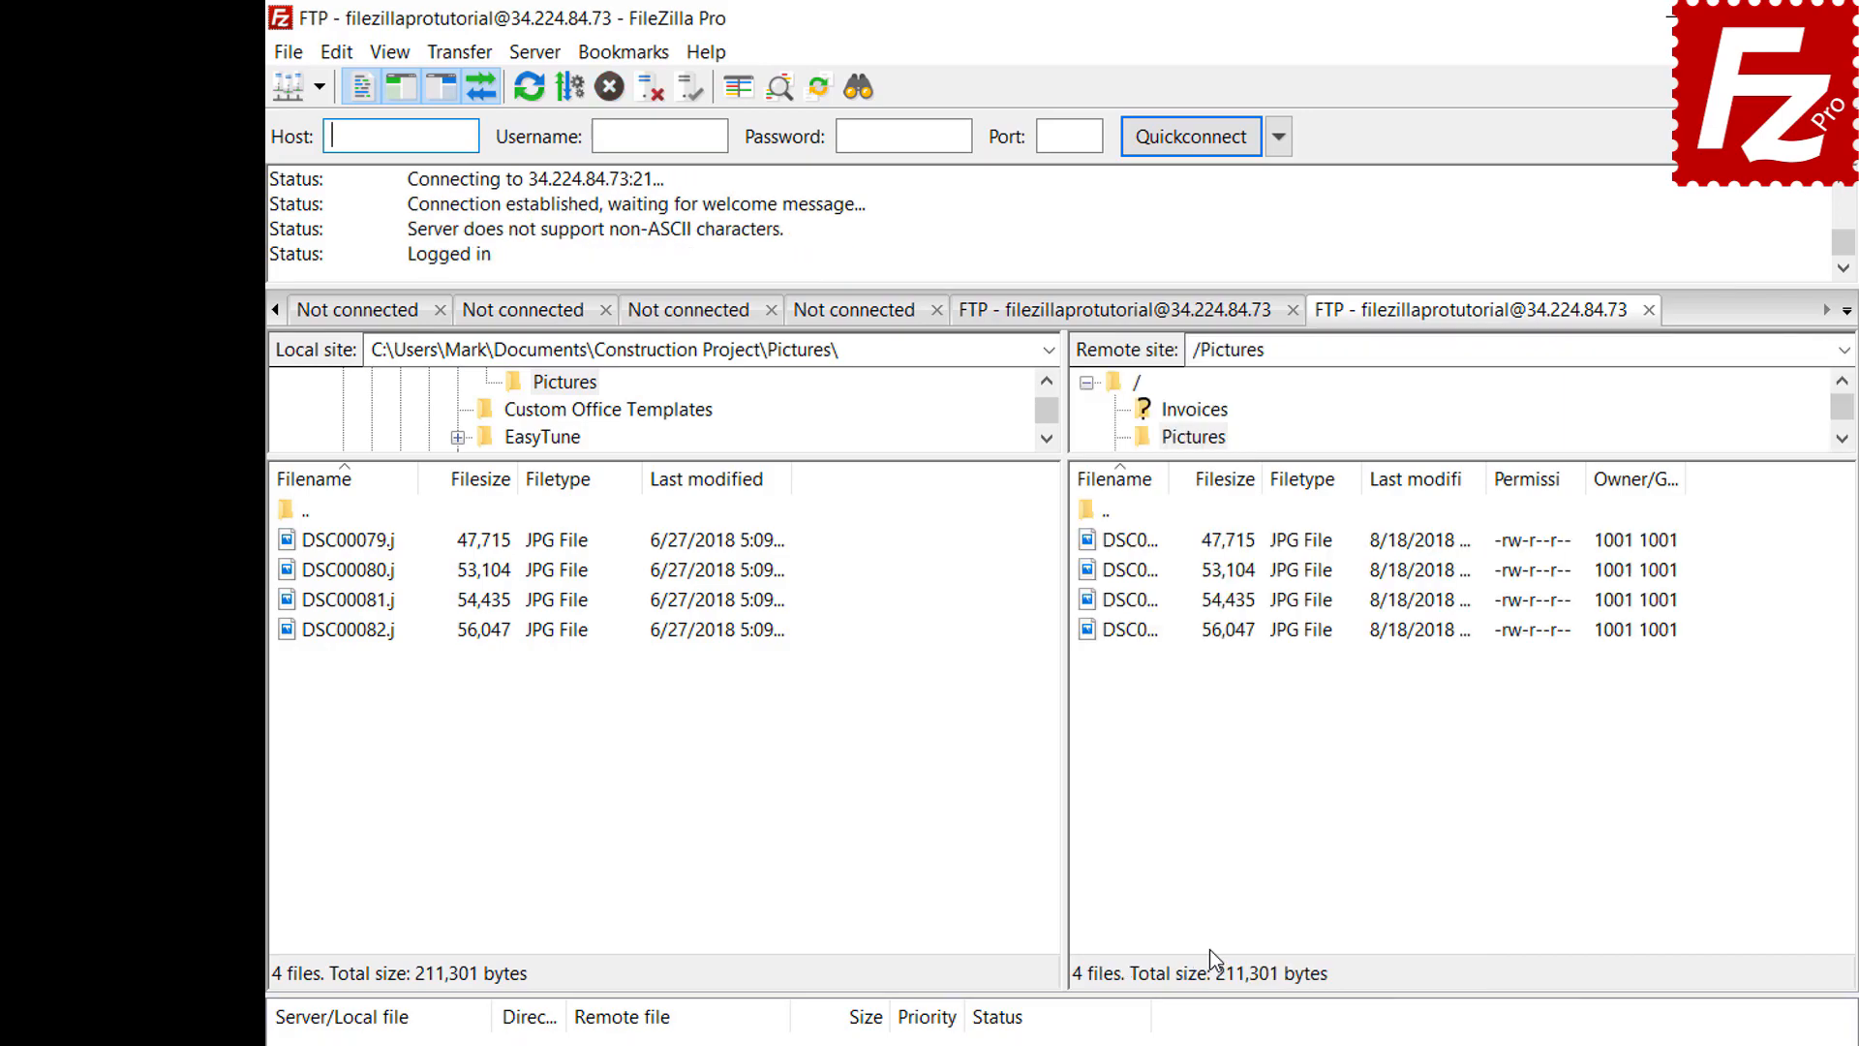
Open Manage bookmarks and select FTP-Pictures to view its local and remote folders
click(638, 60)
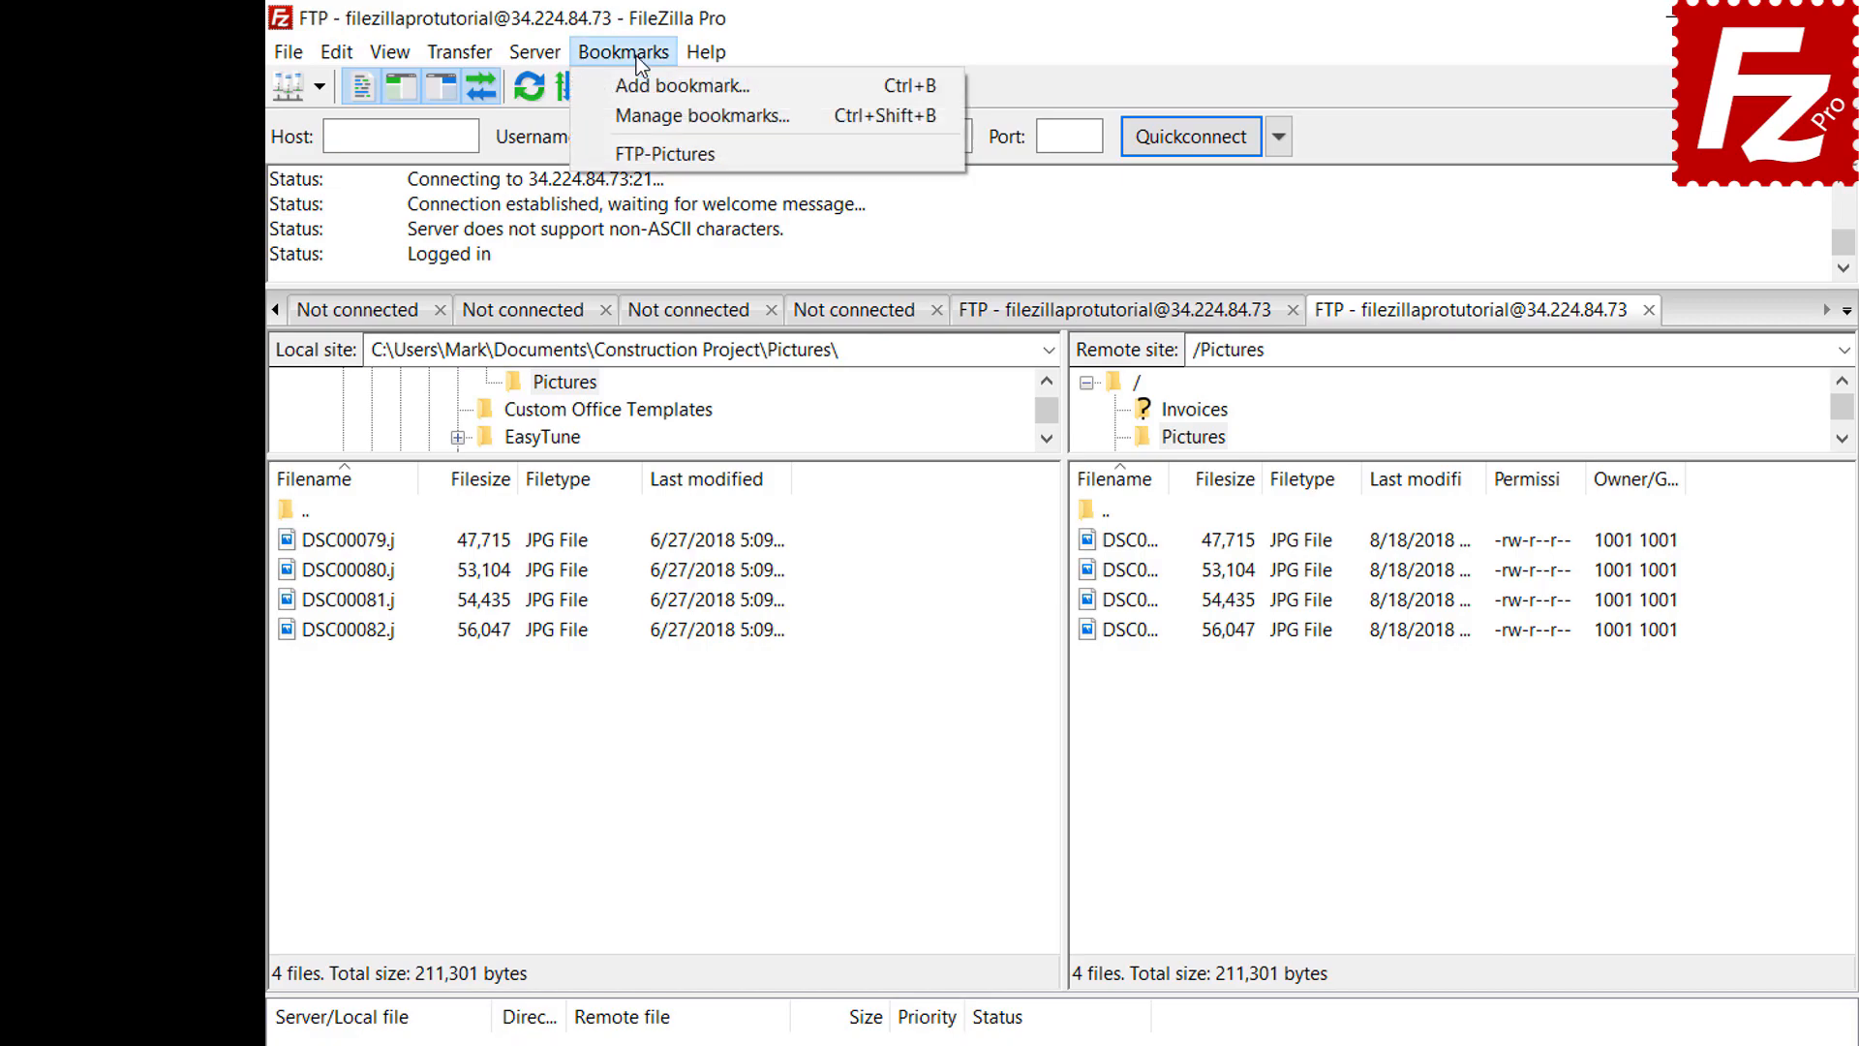
click(641, 106)
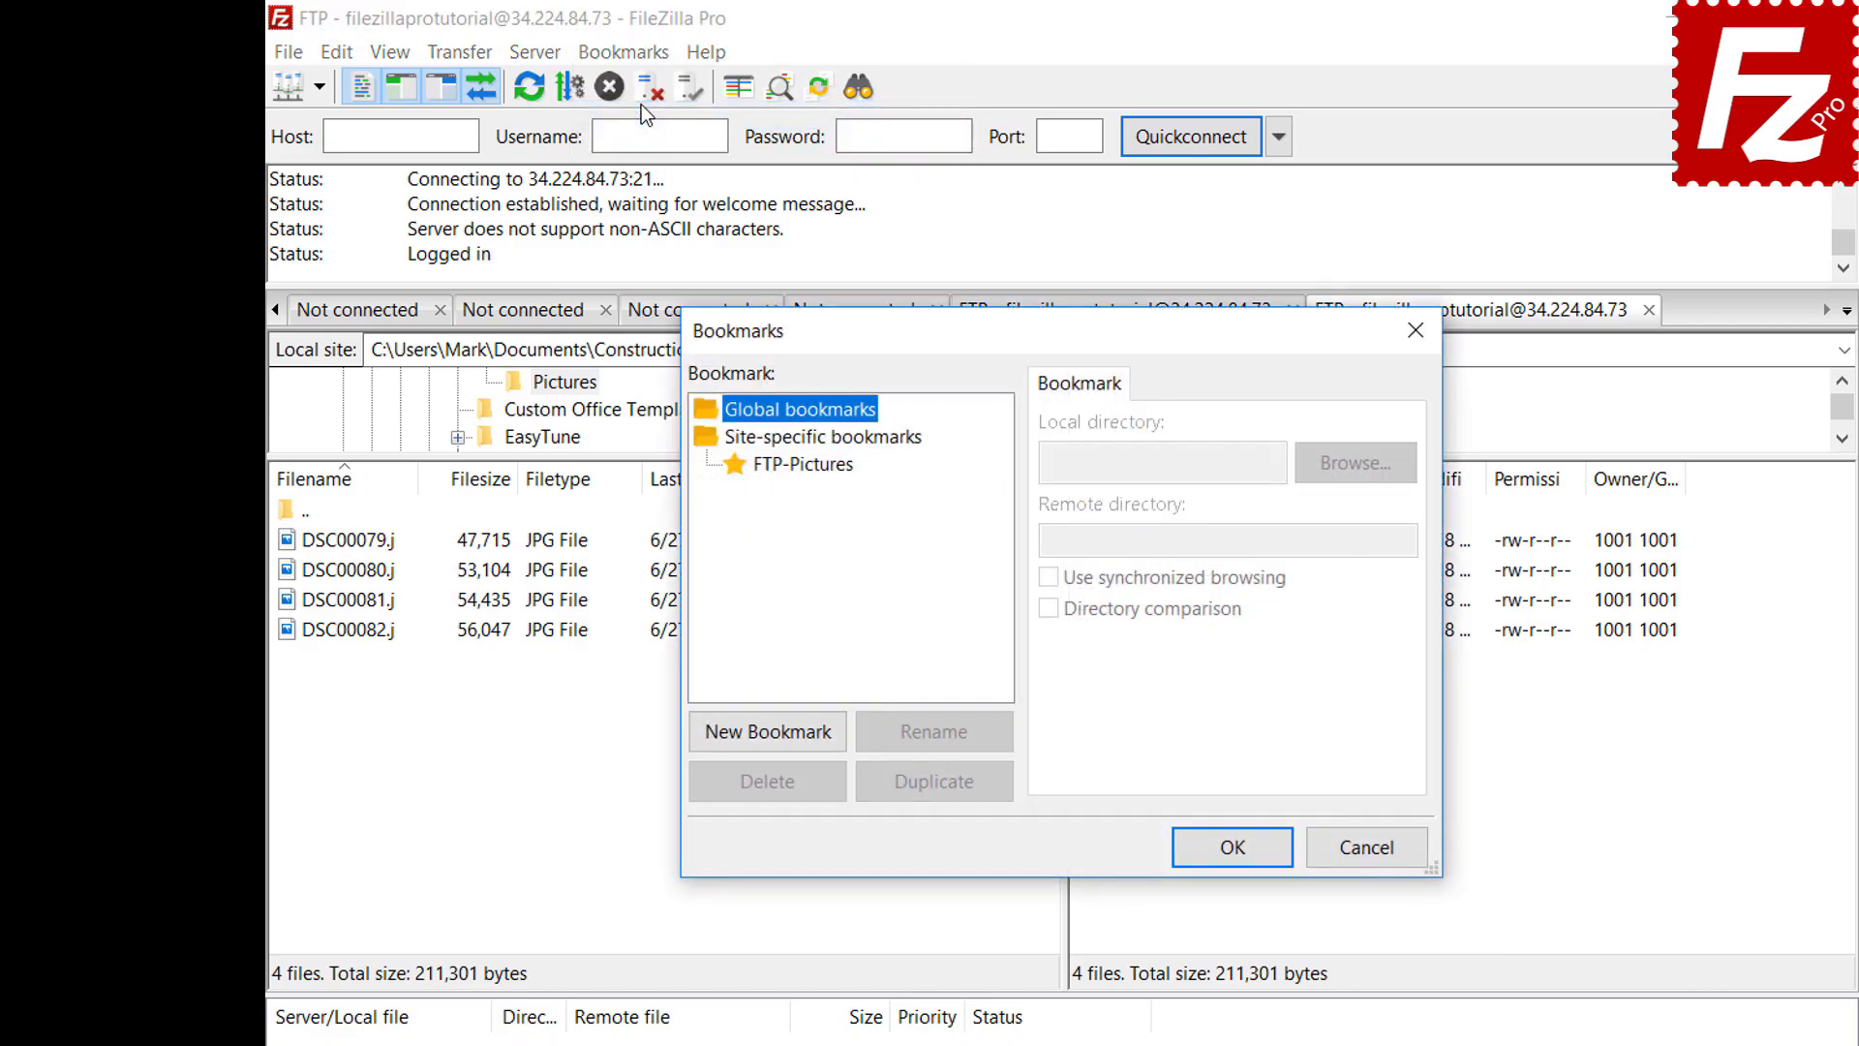
click(811, 465)
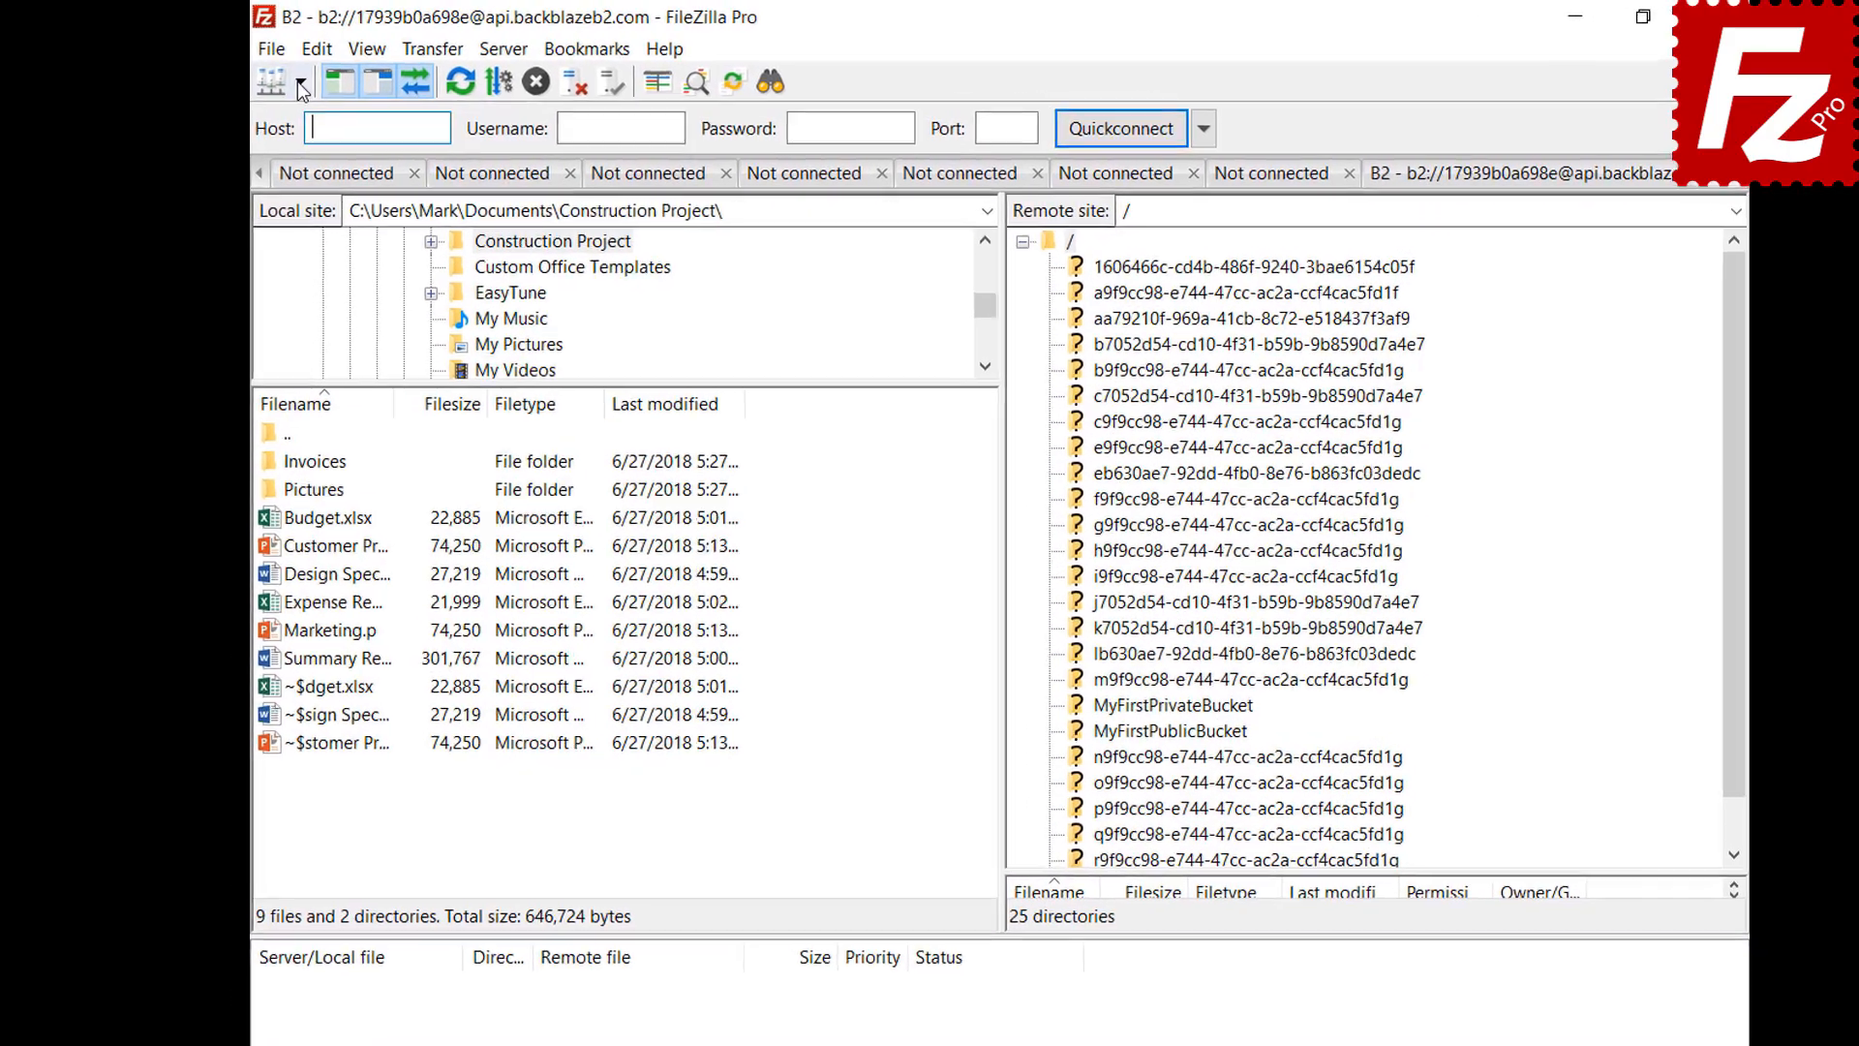
Connect to the Amazon S3 site and go to the Interface settings page
click(301, 83)
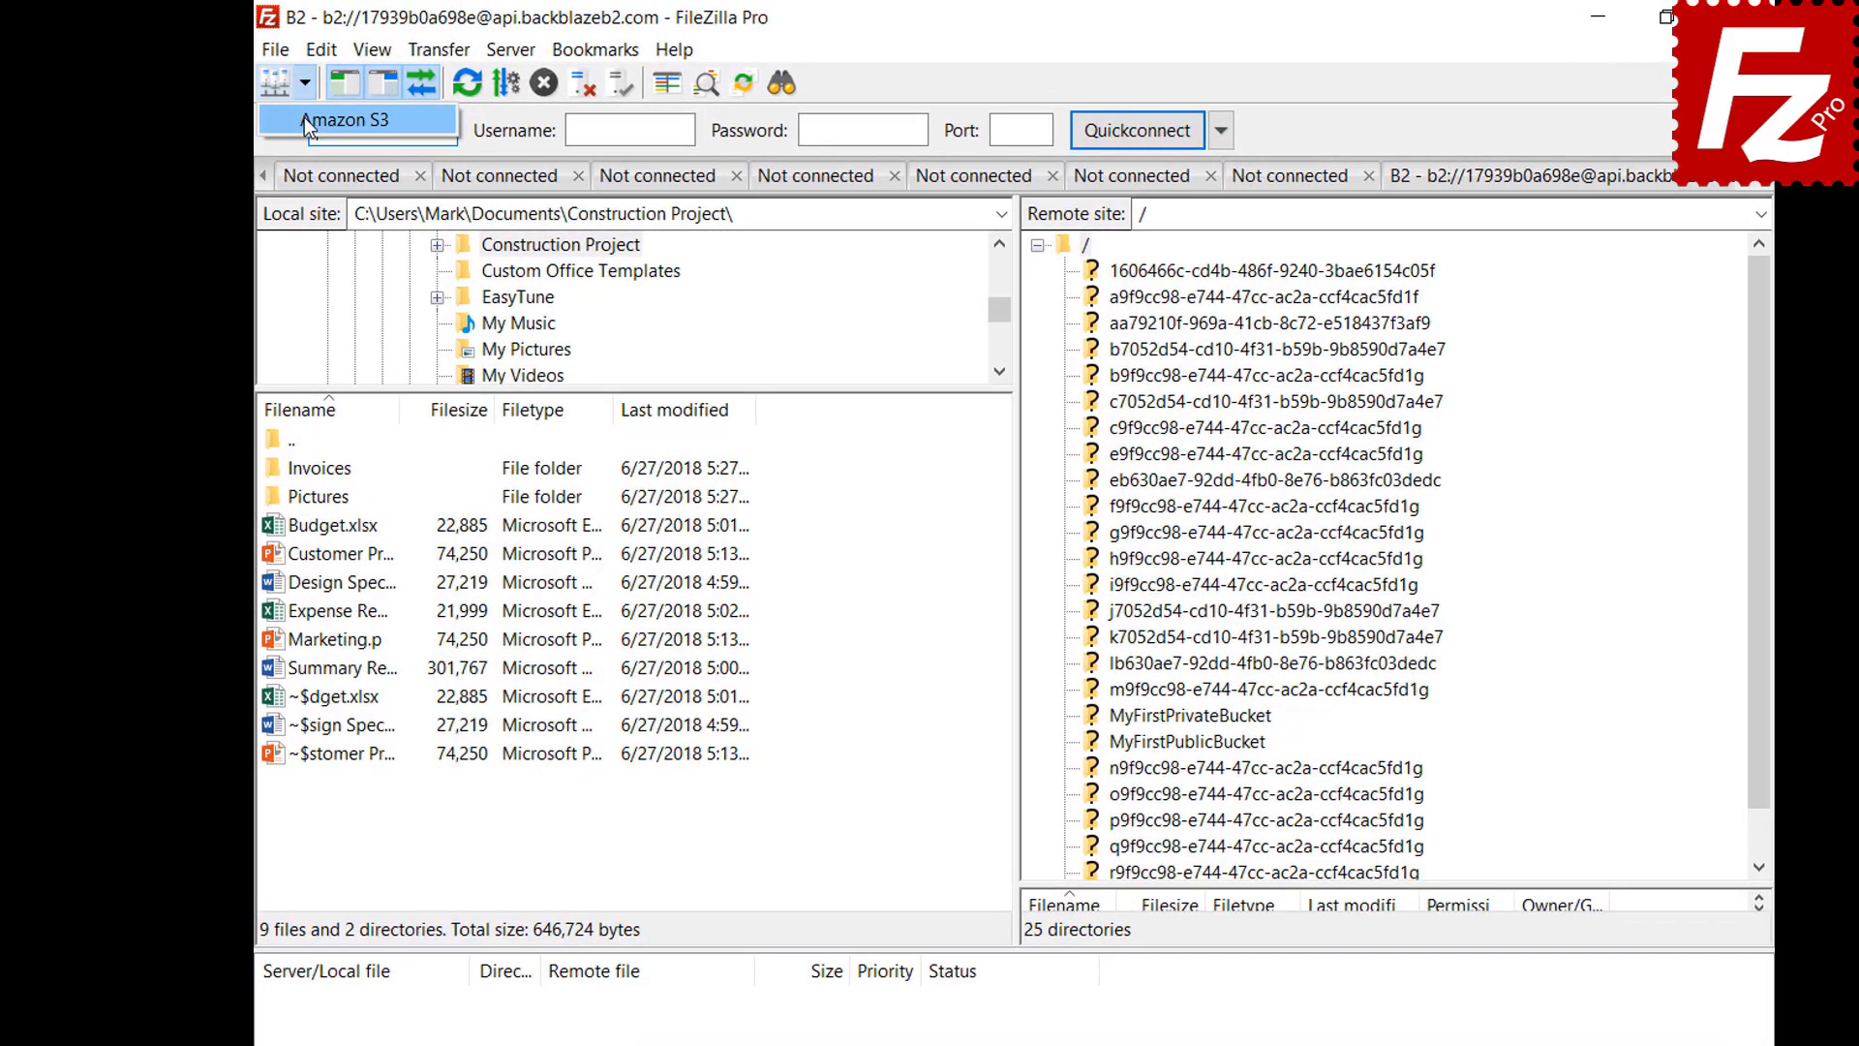
click(304, 118)
click(320, 53)
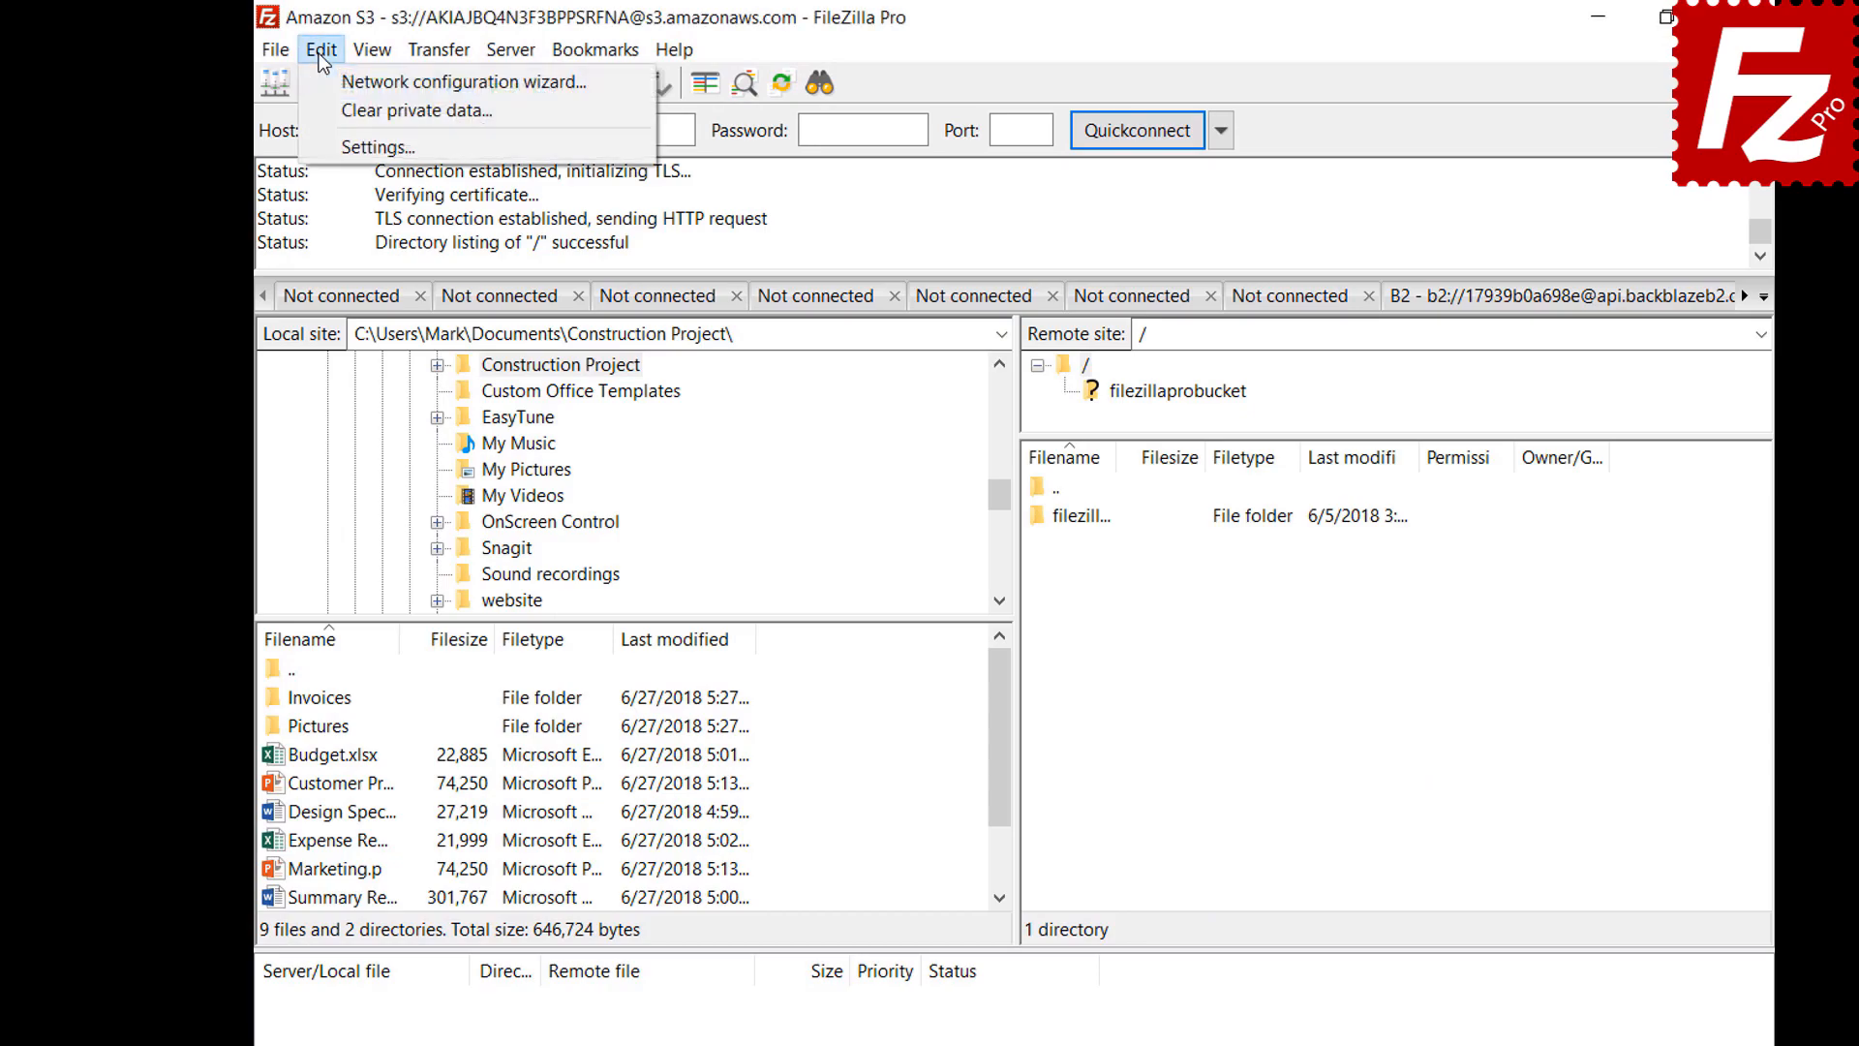
click(325, 150)
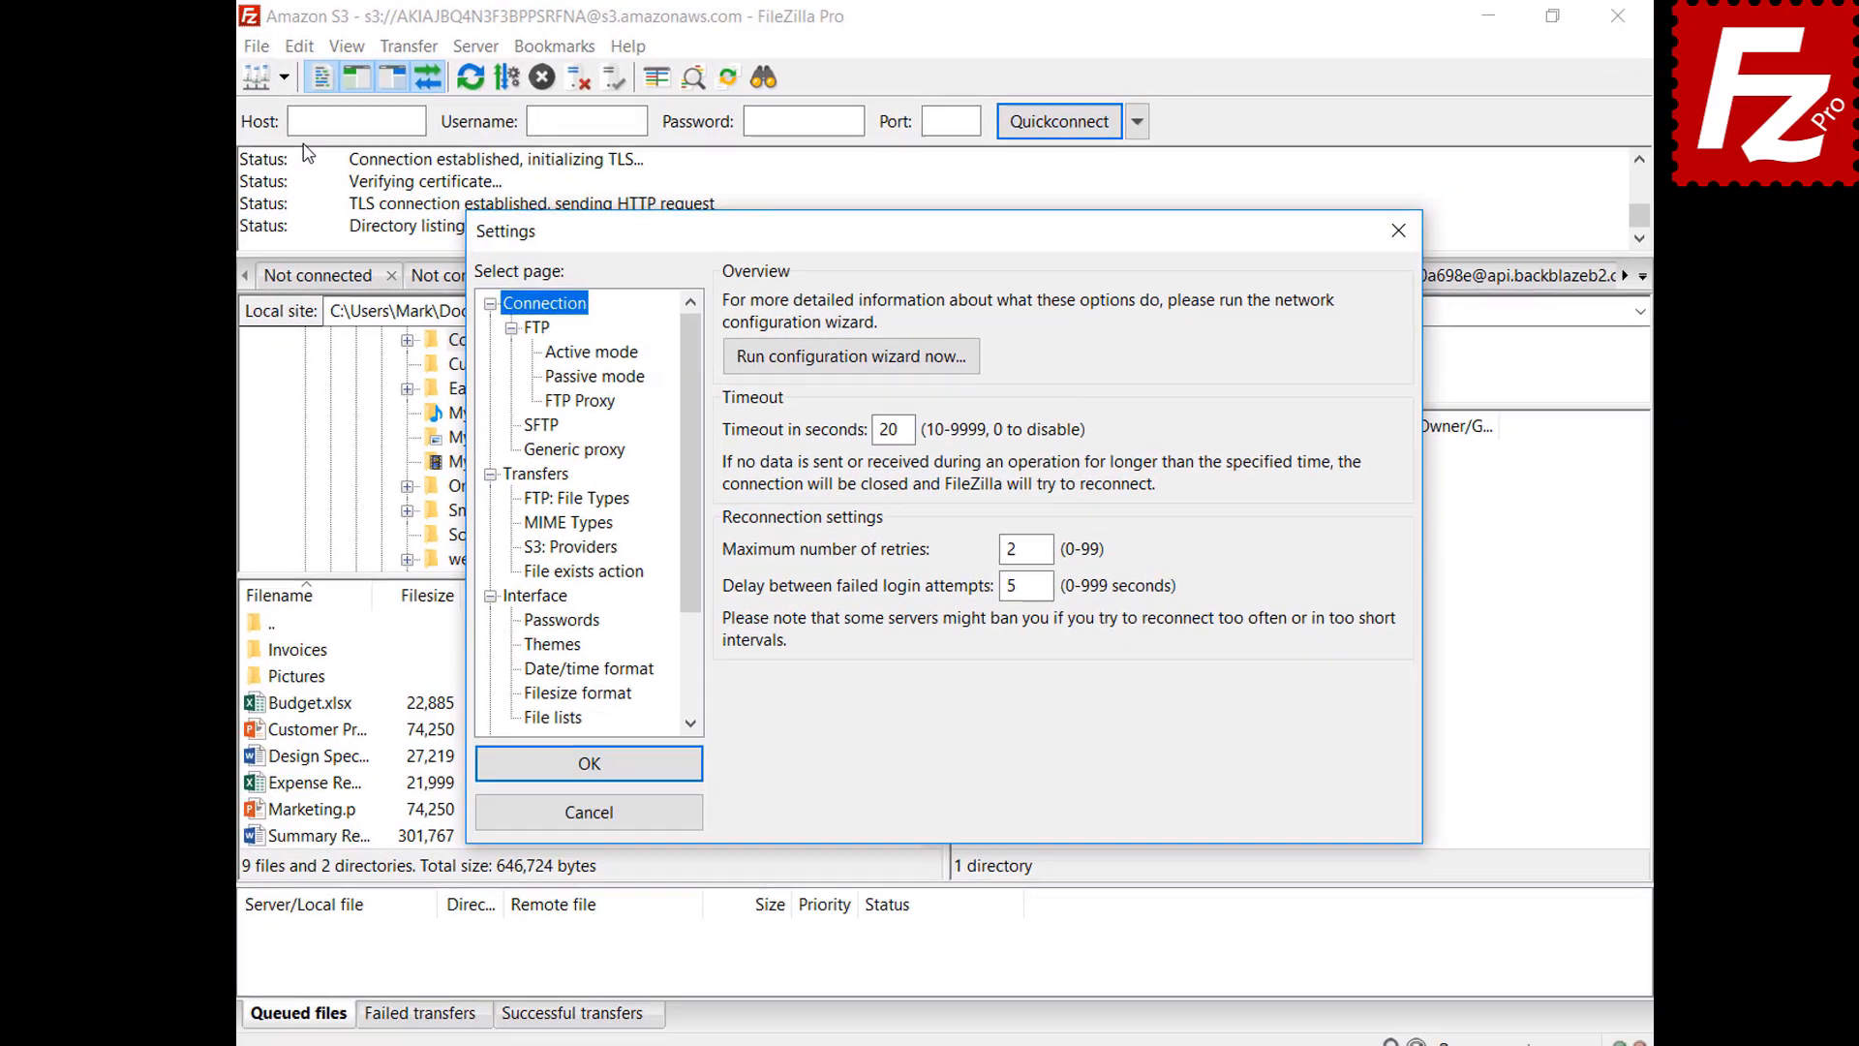
click(513, 604)
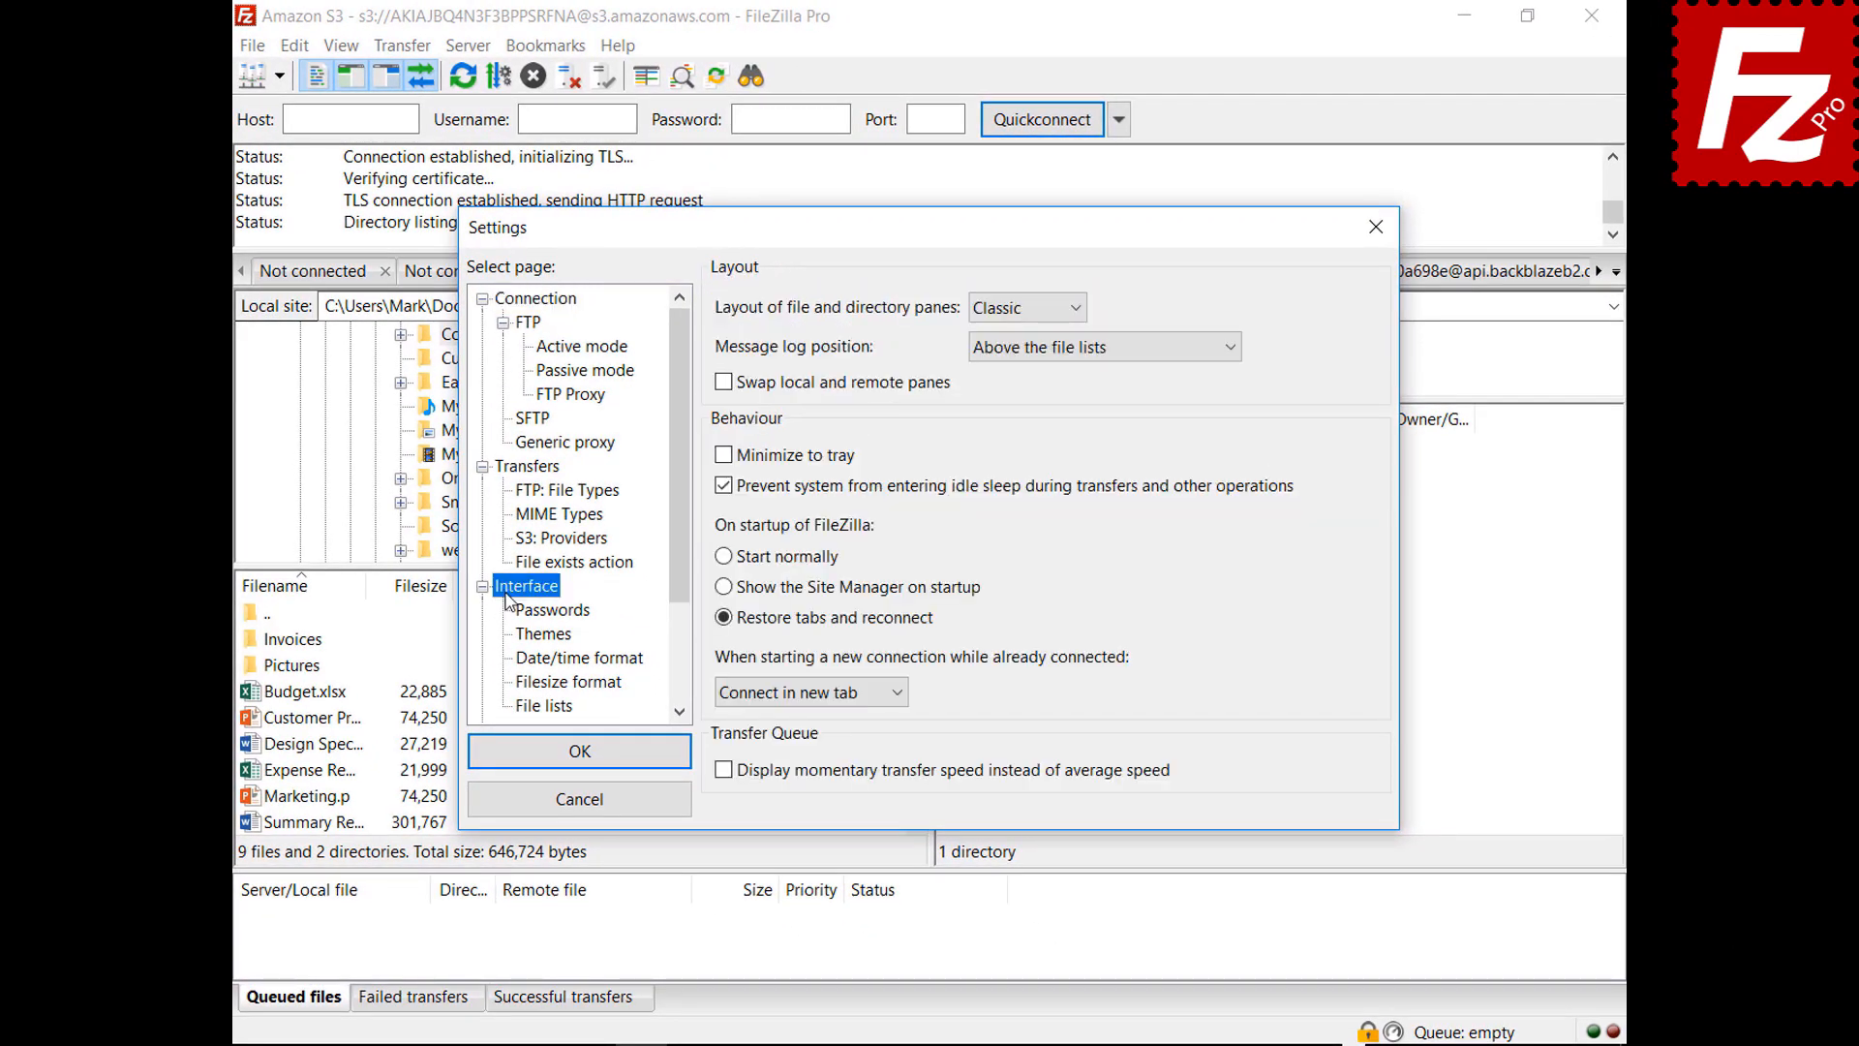
Preview the Explorer, Widescreen and Blackboard pane layouts, then return to Classic
click(1025, 312)
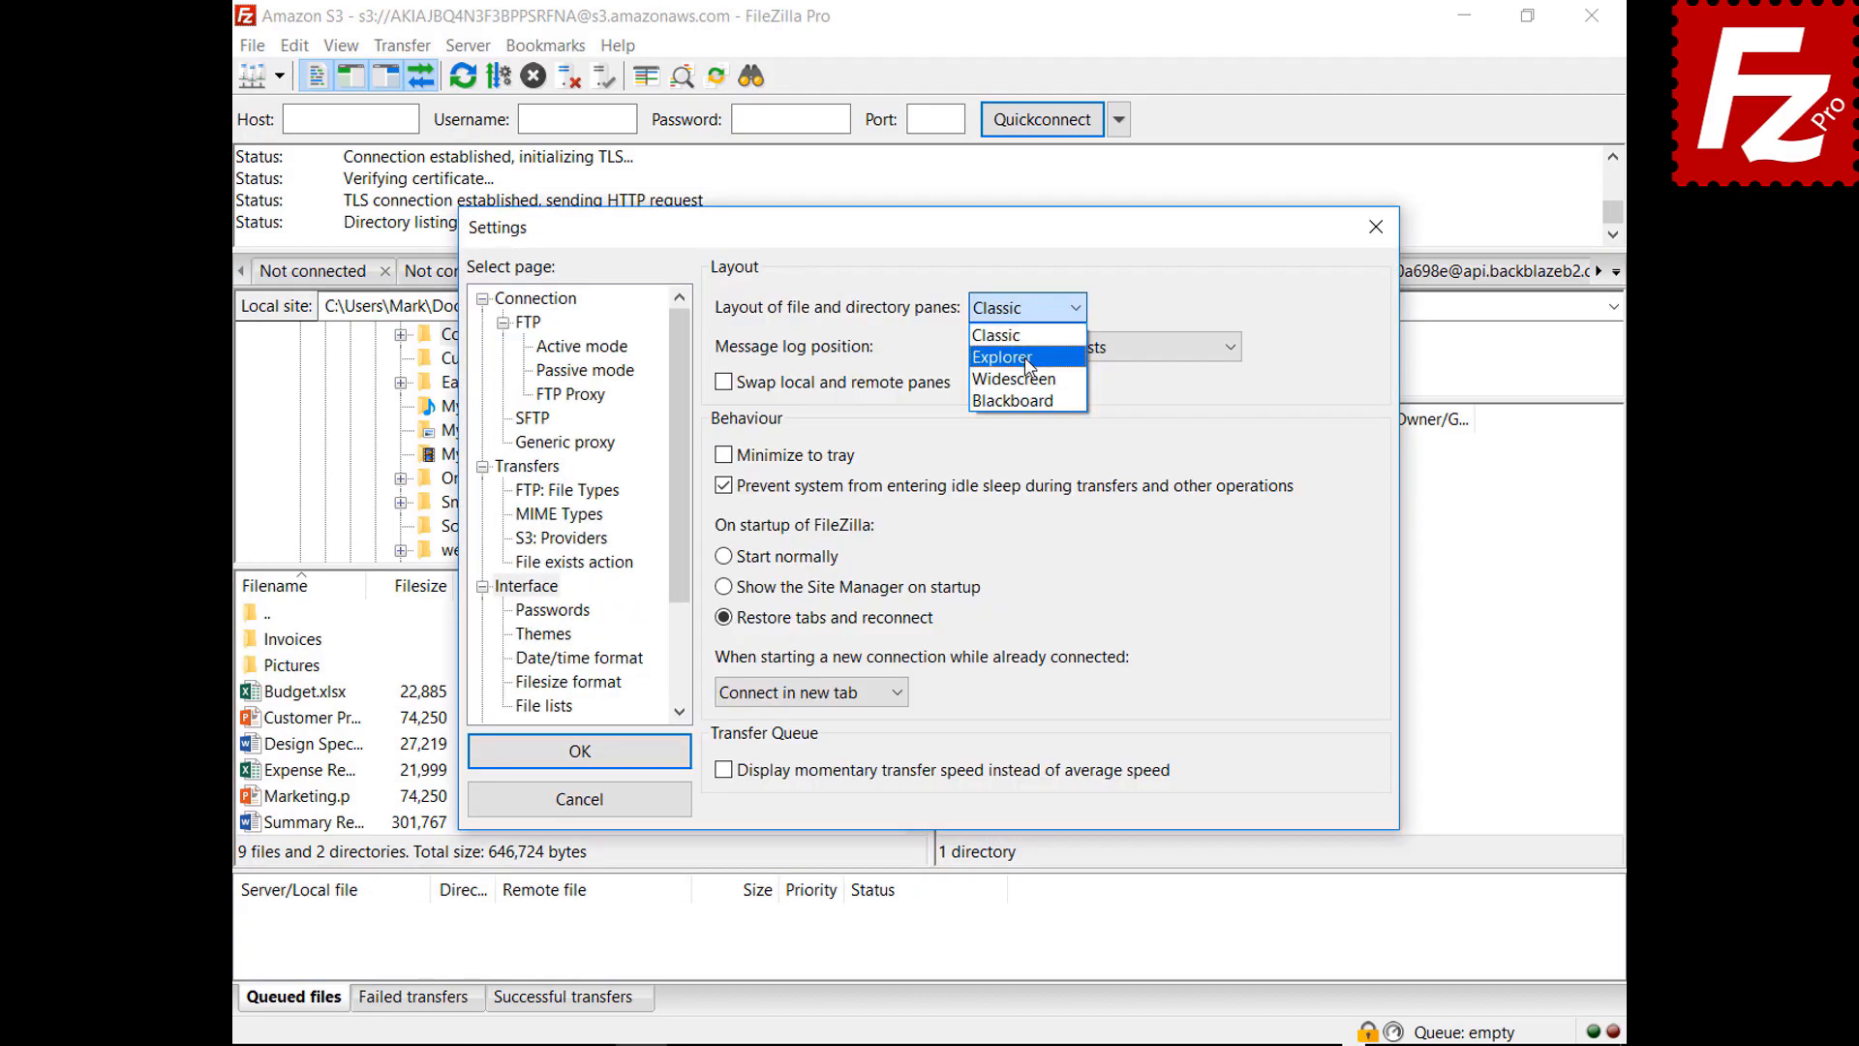
click(1007, 341)
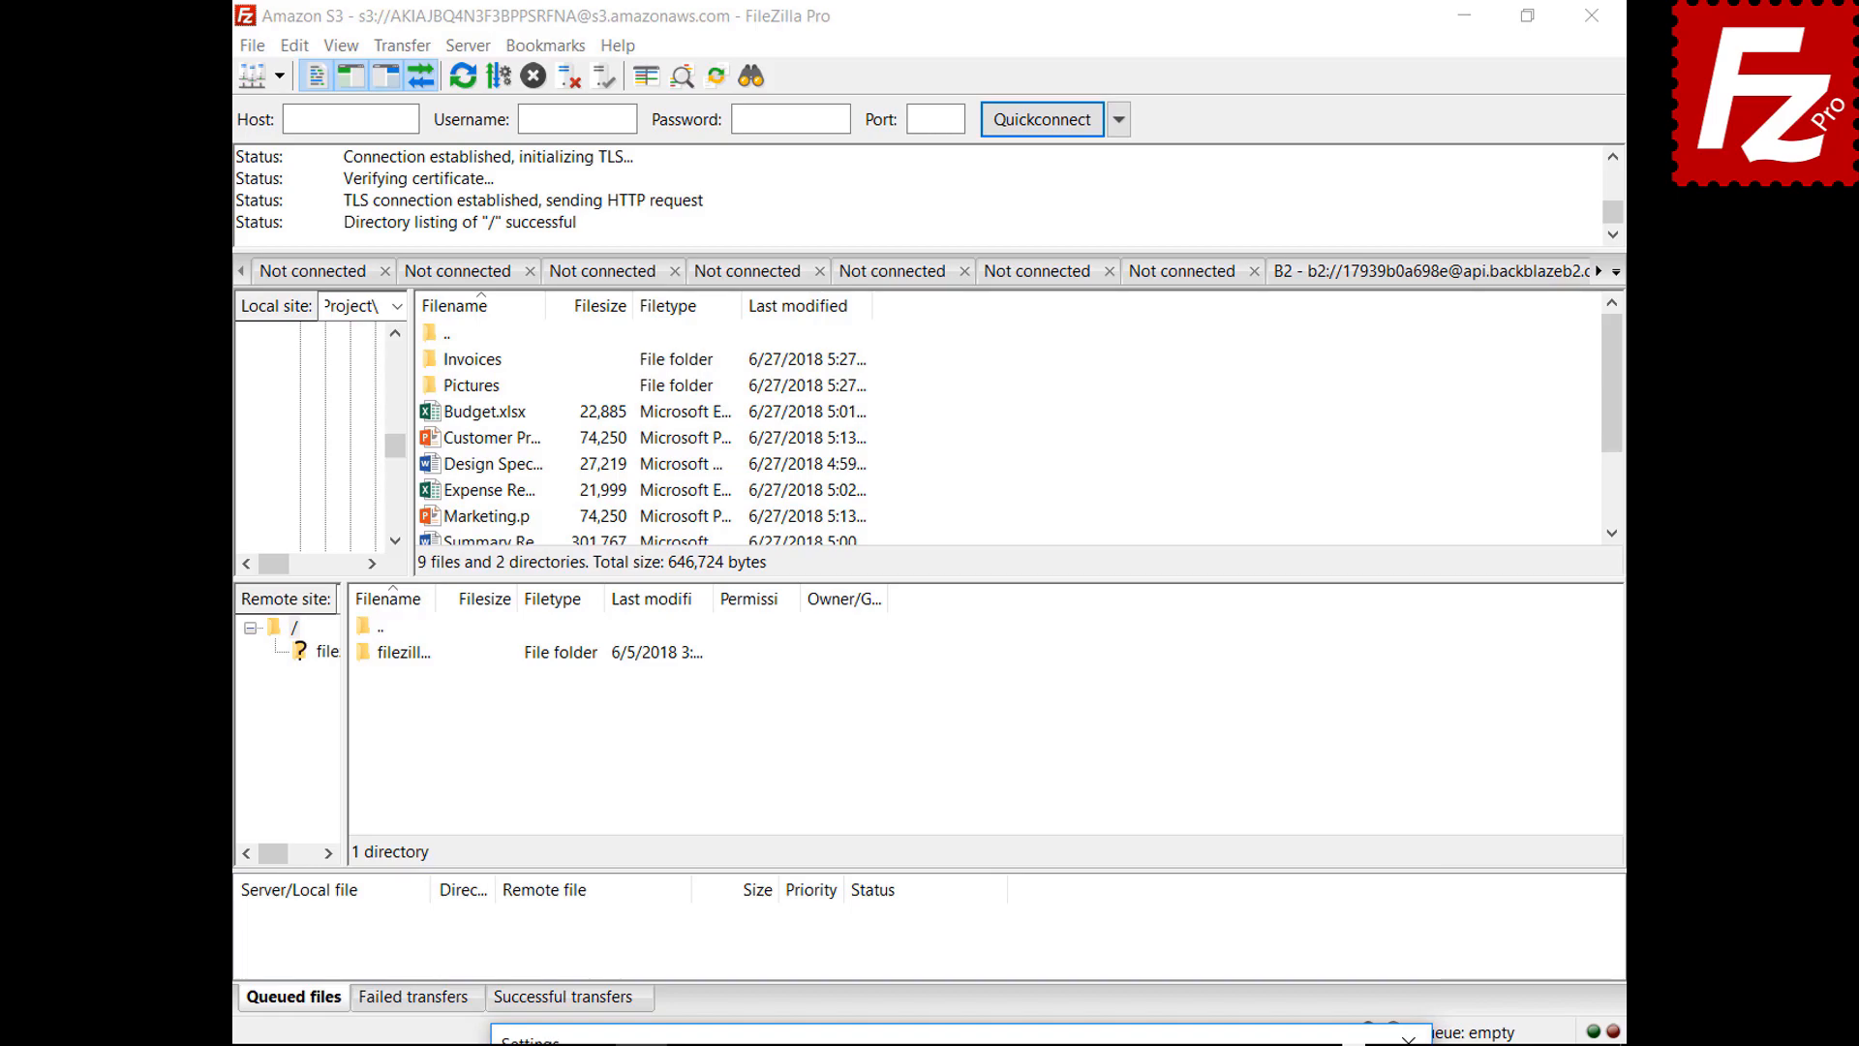
click(1007, 310)
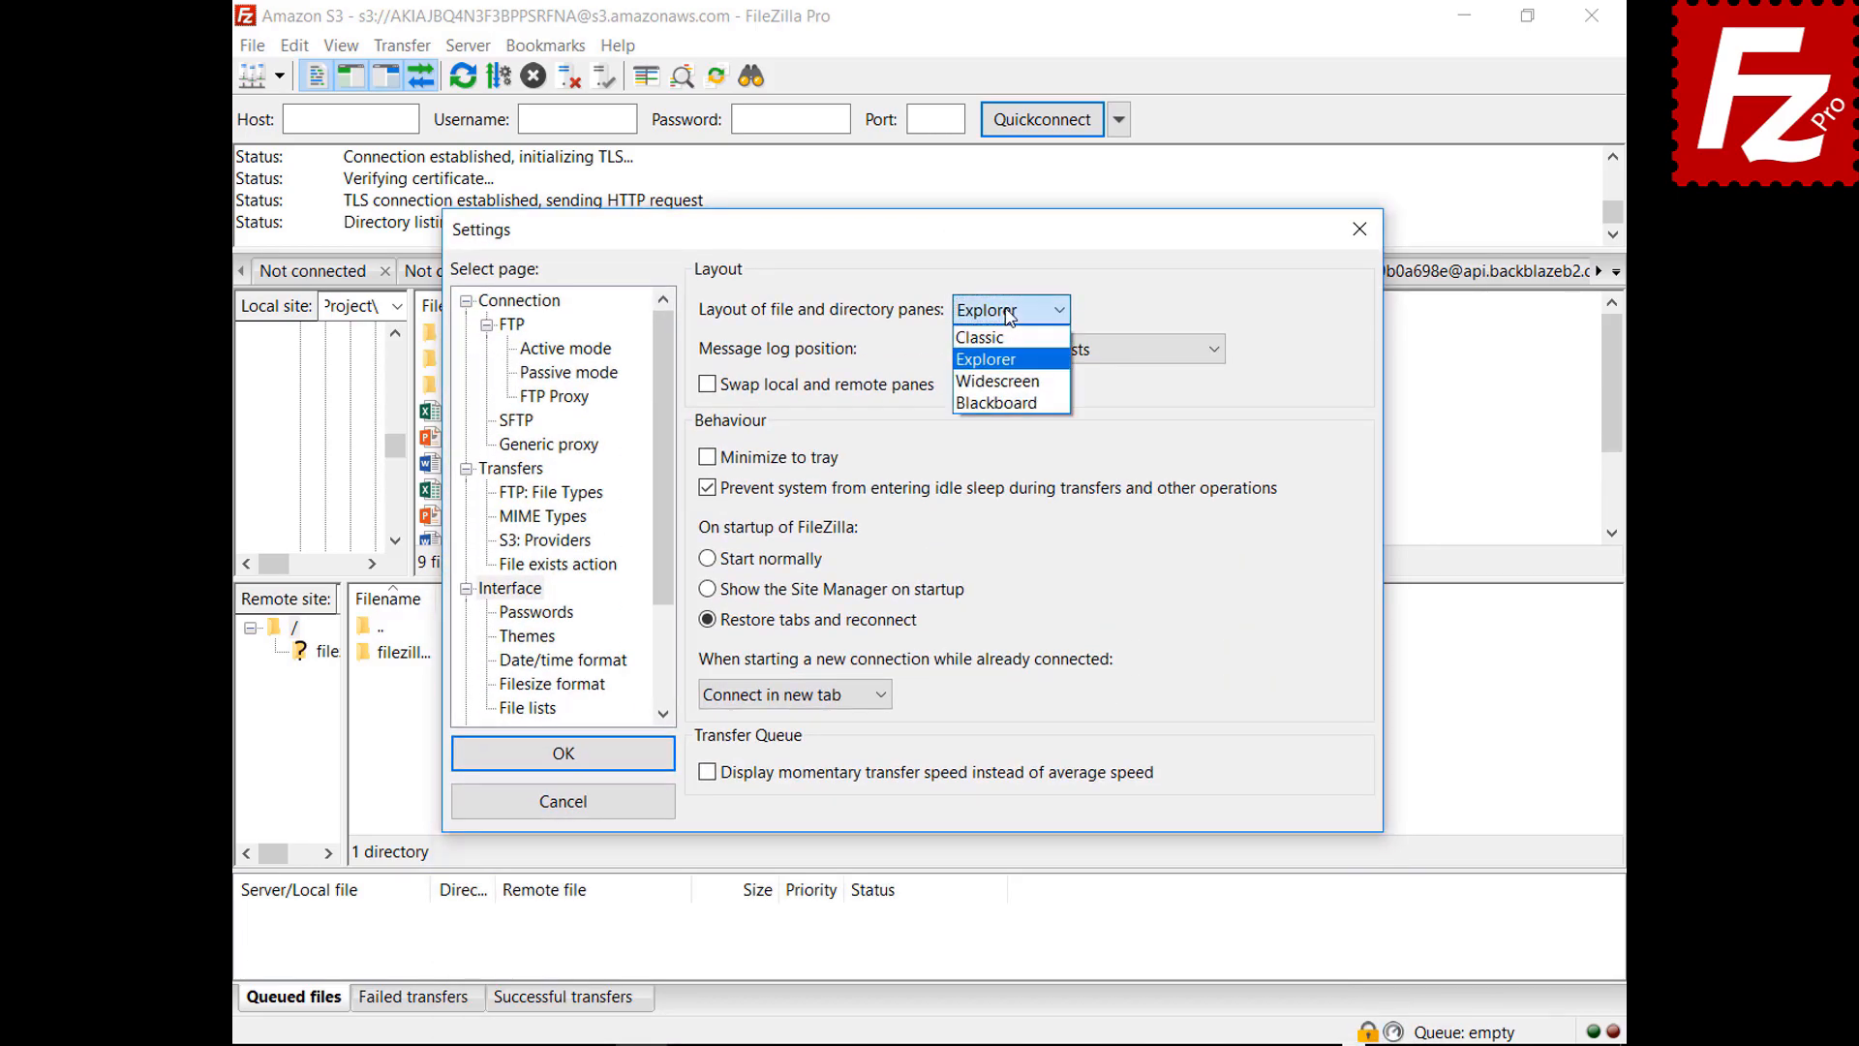
click(1003, 381)
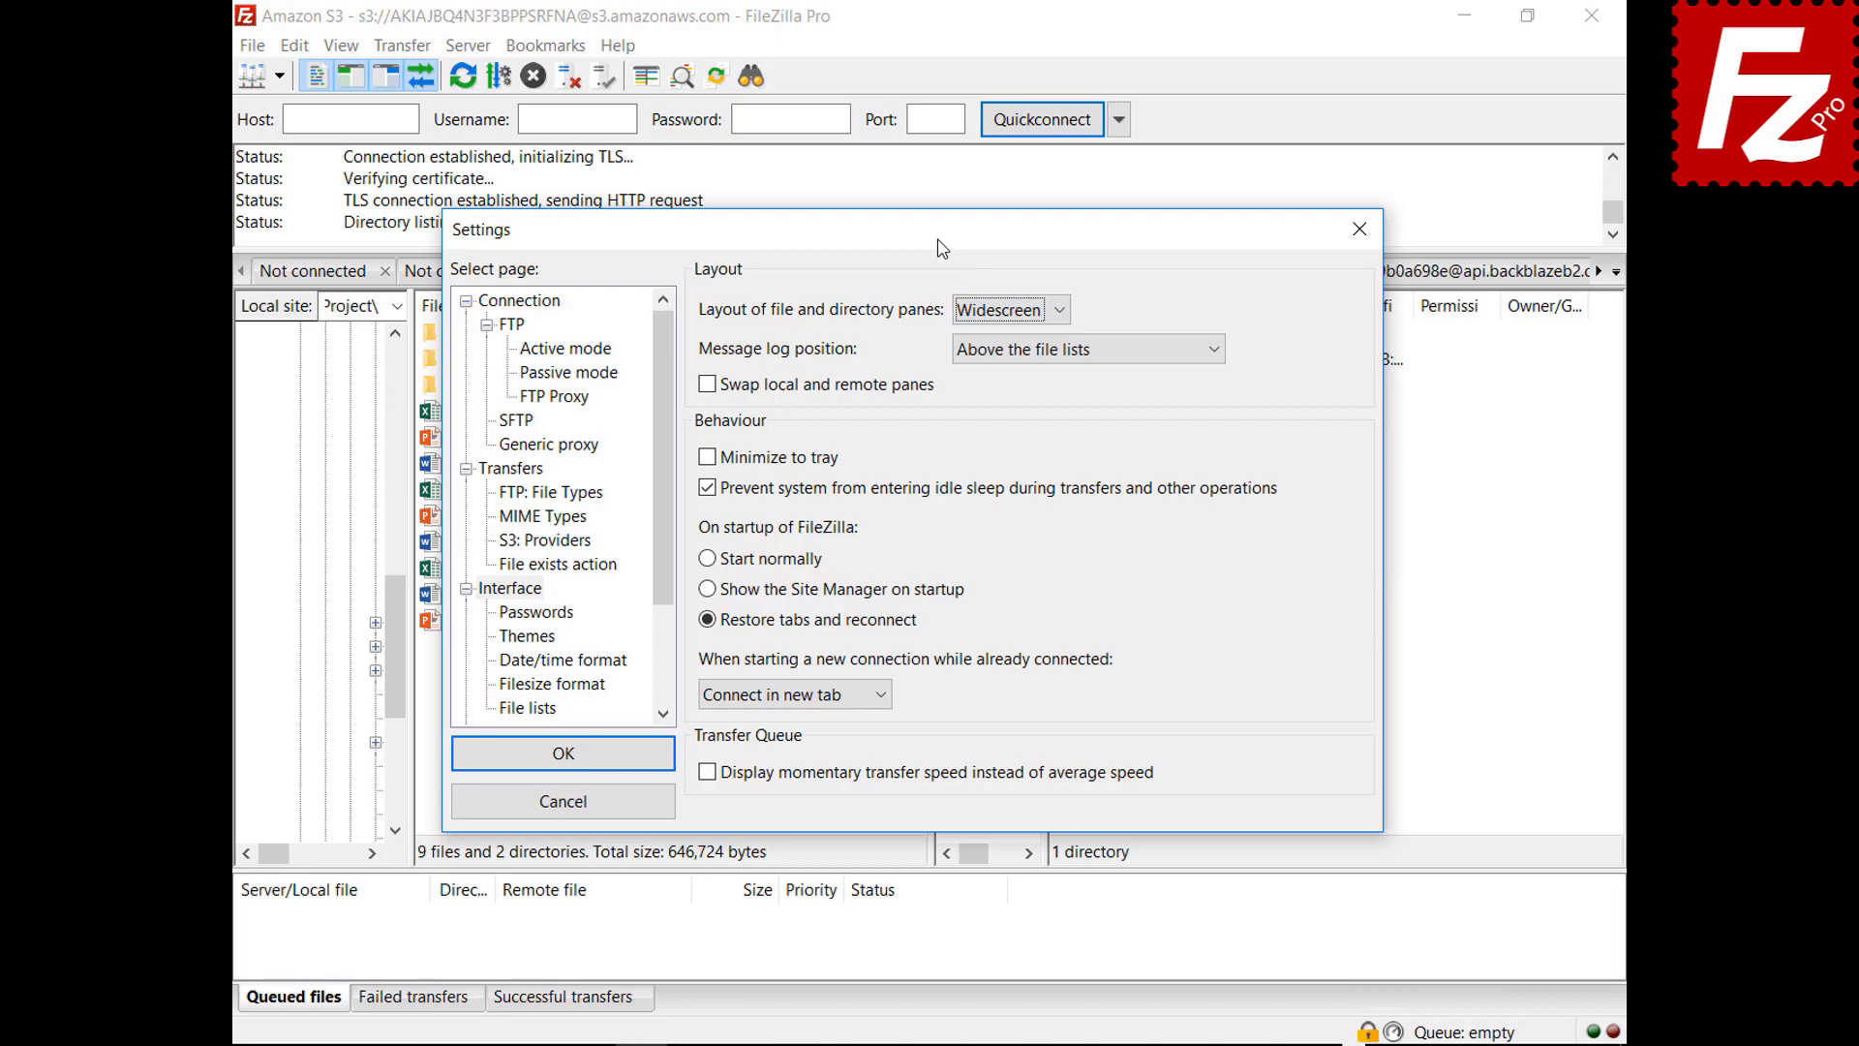
mouse_move(942, 249)
mouse_down()
mouse_move(989, 1045)
mouse_move(874, 388)
mouse_move(932, 253)
mouse_up()
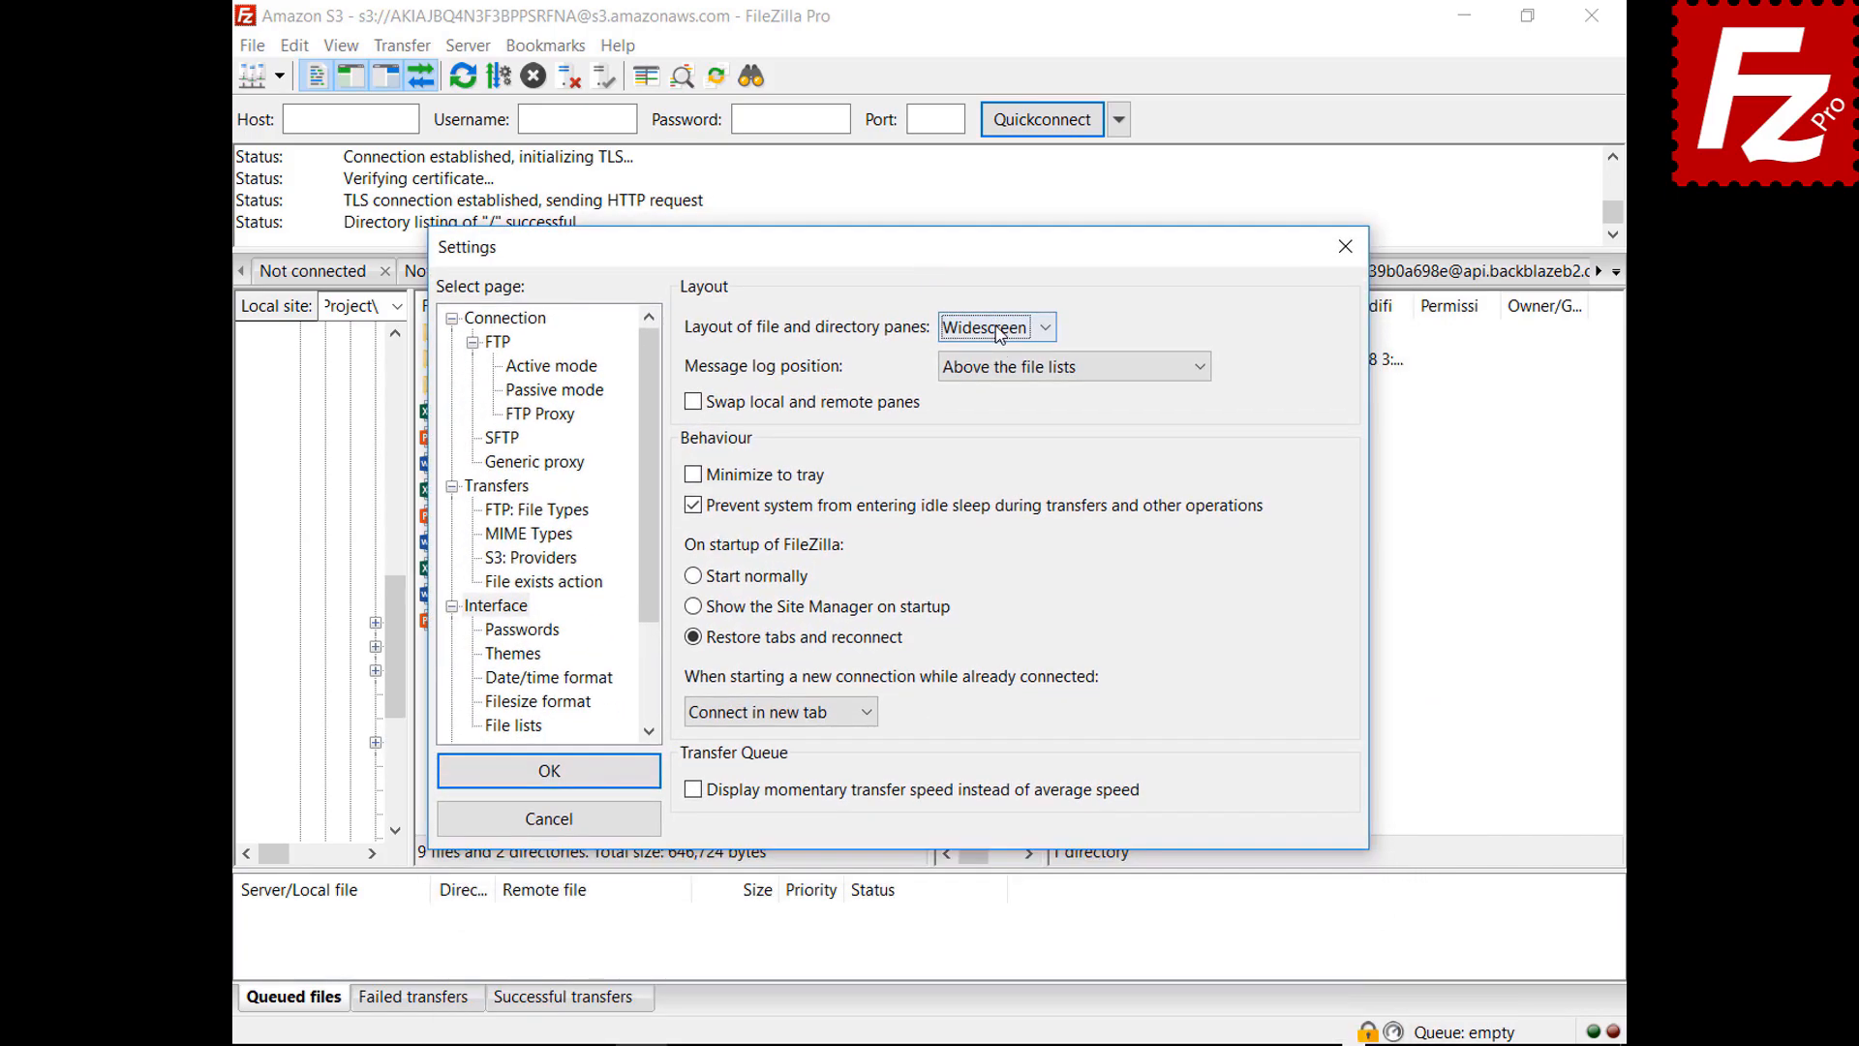
click(998, 328)
click(990, 423)
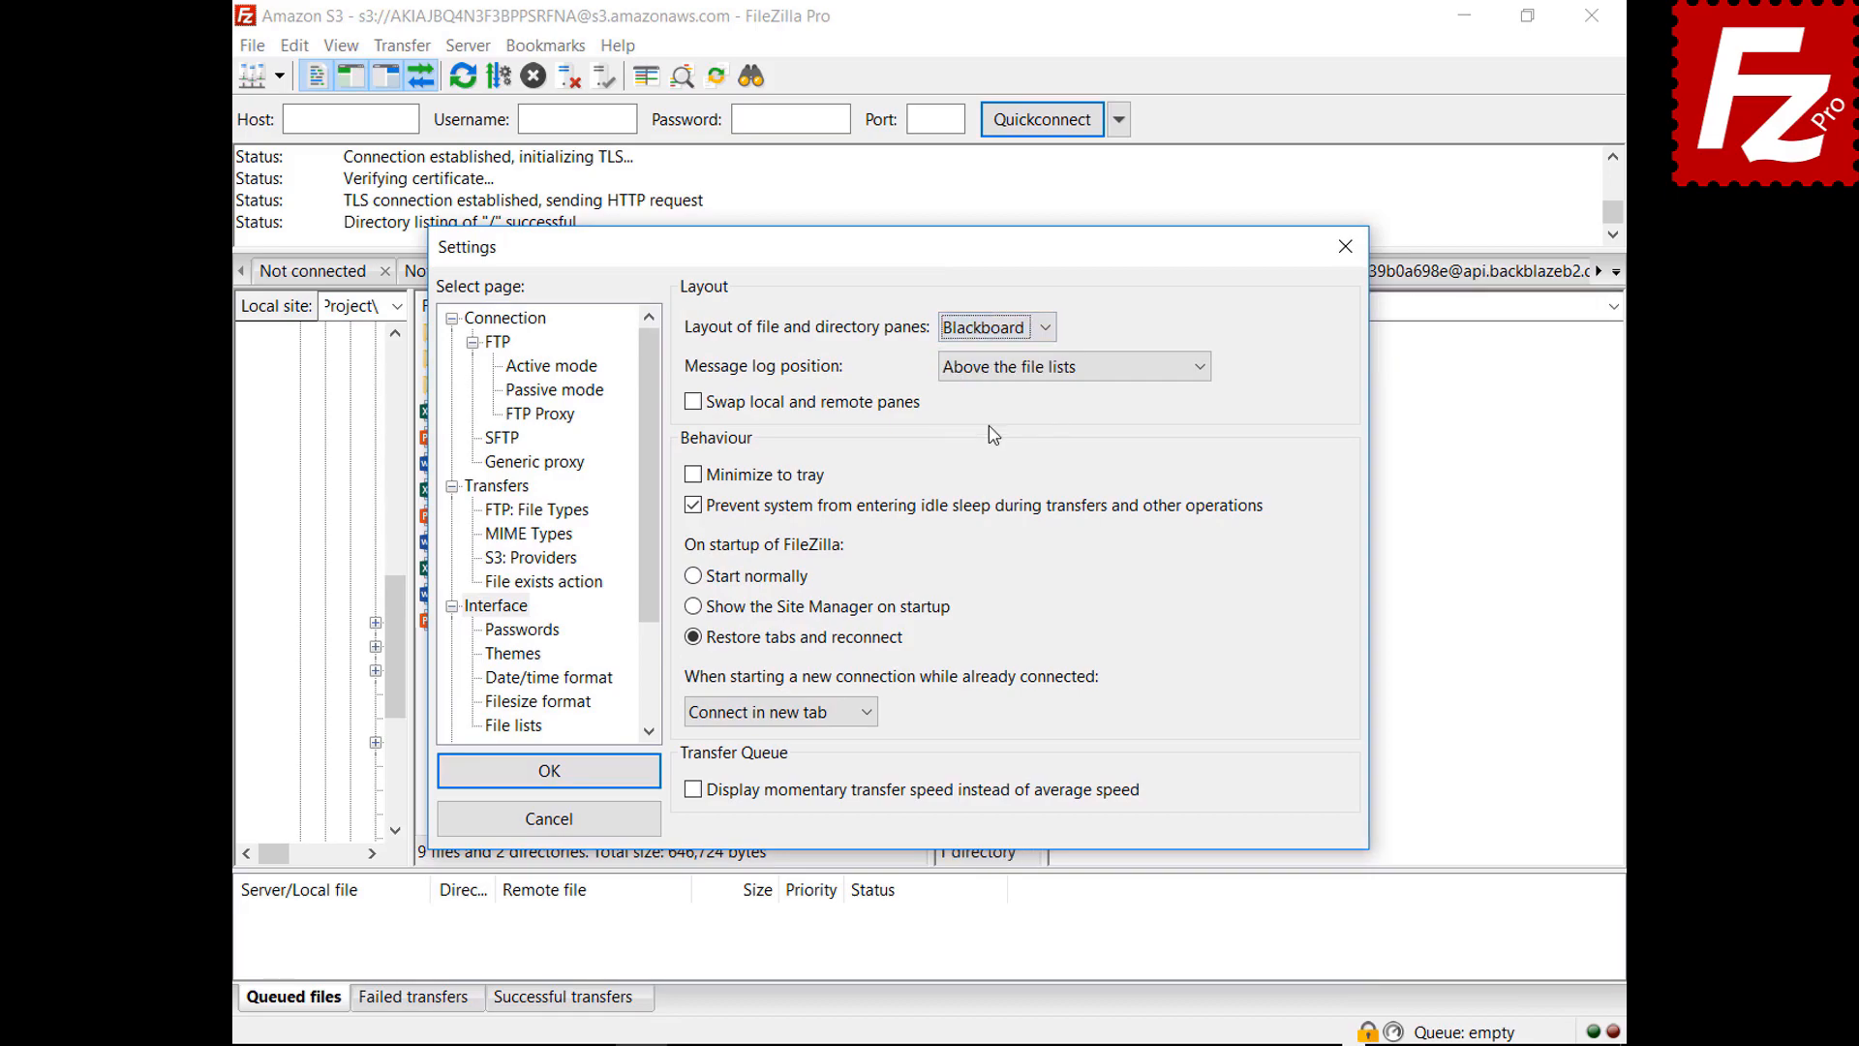
drag(902, 267, 906, 1045)
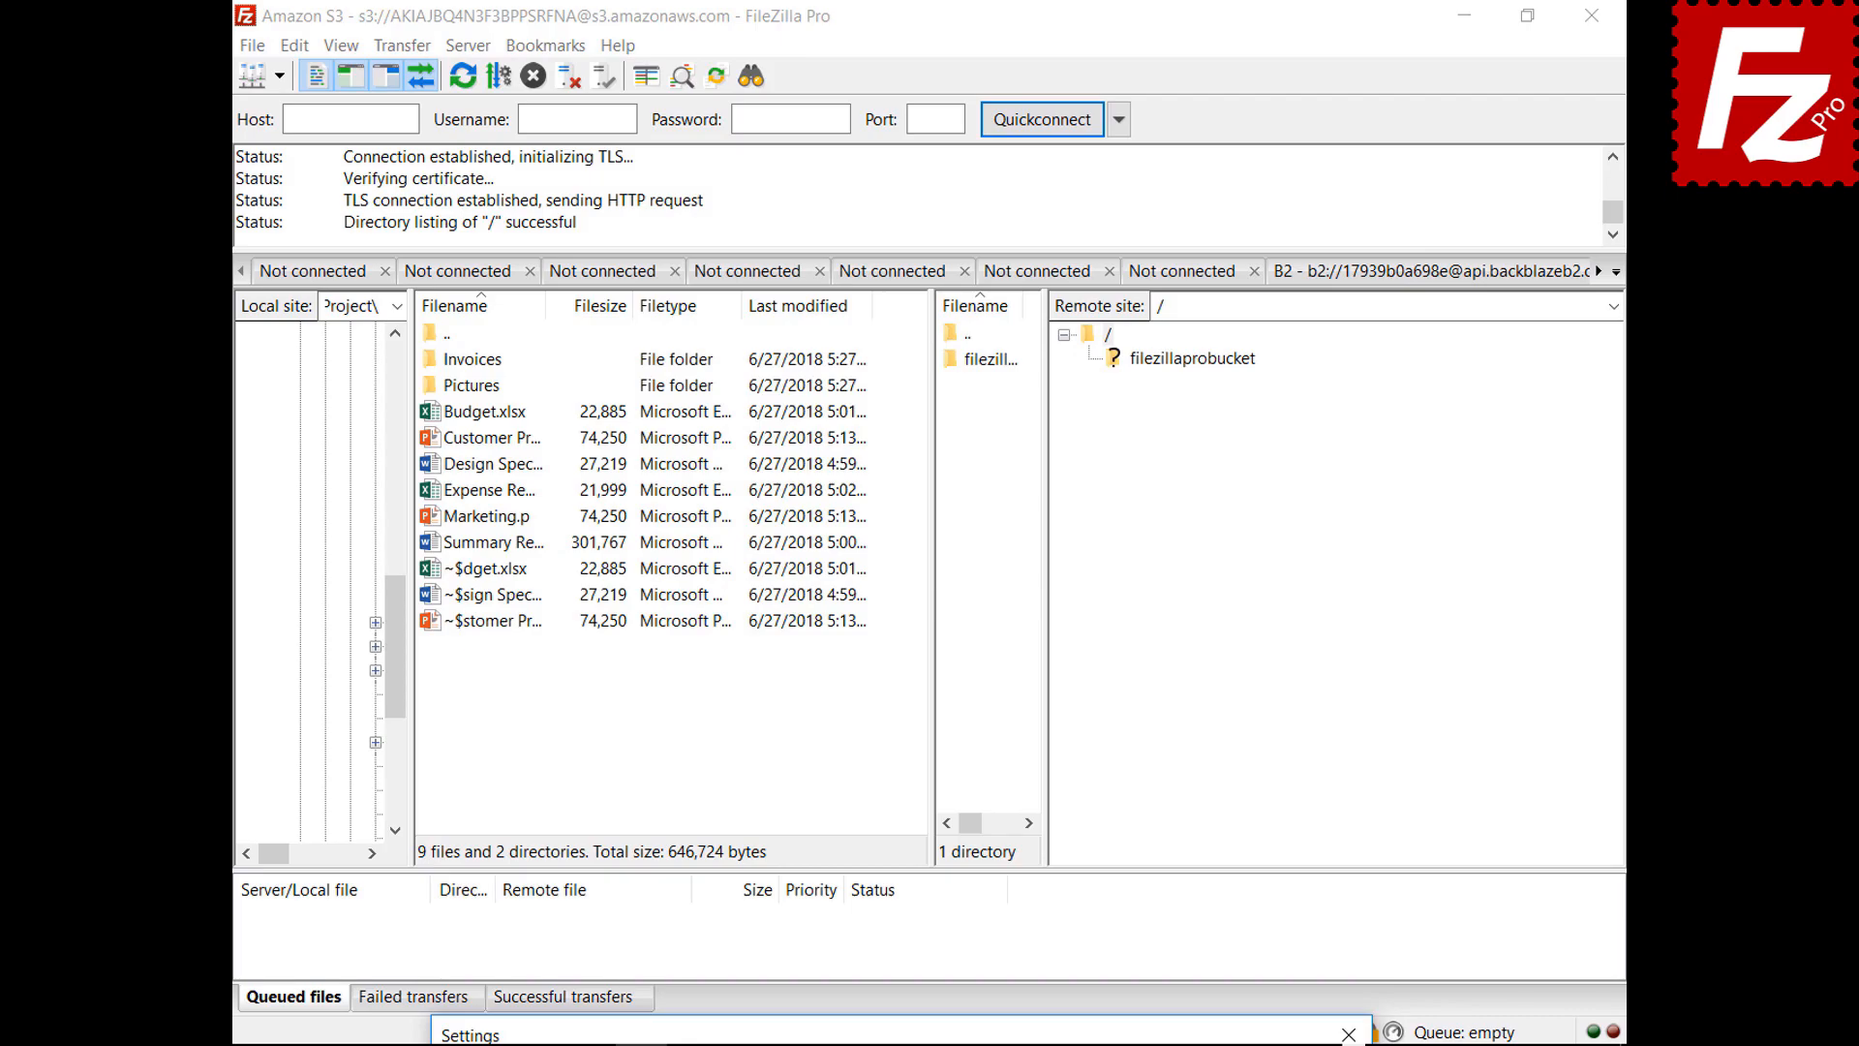
drag(899, 1043, 852, 274)
click(947, 349)
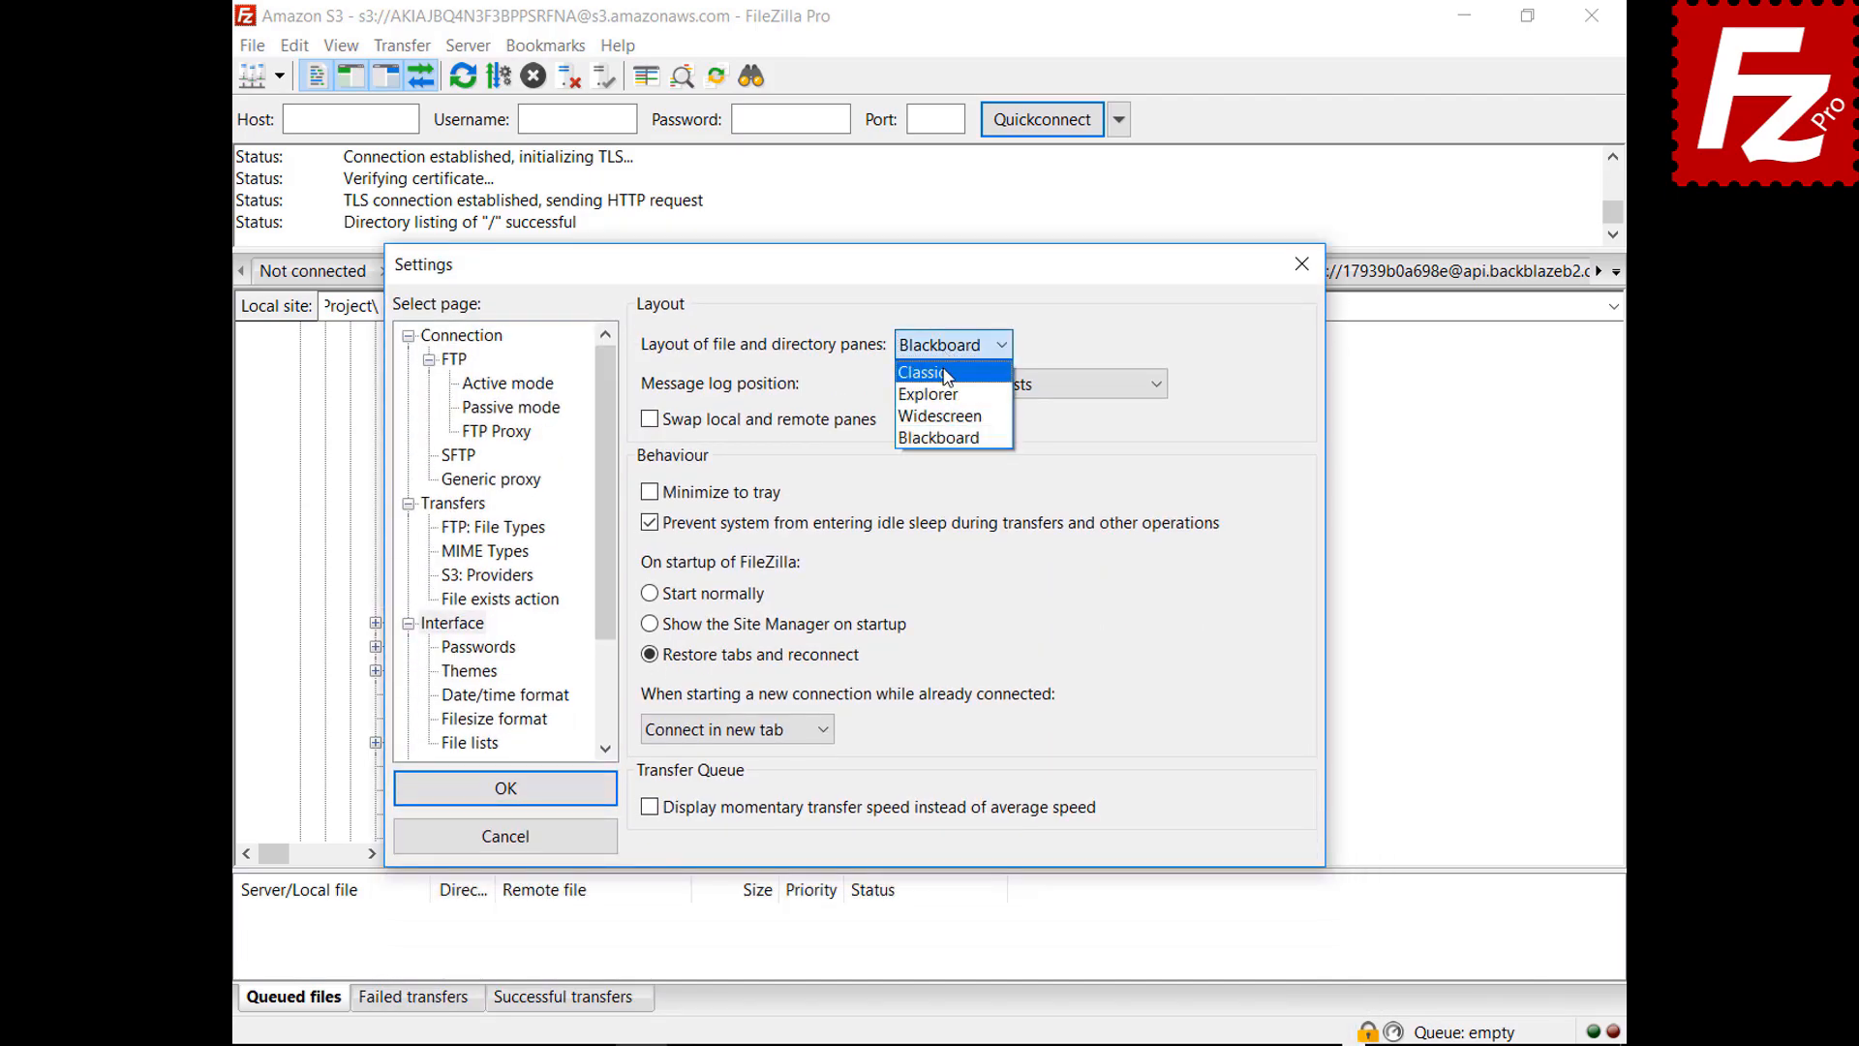
click(944, 372)
Set the message log position to 'As tab in the transfer queue pane'
click(1001, 388)
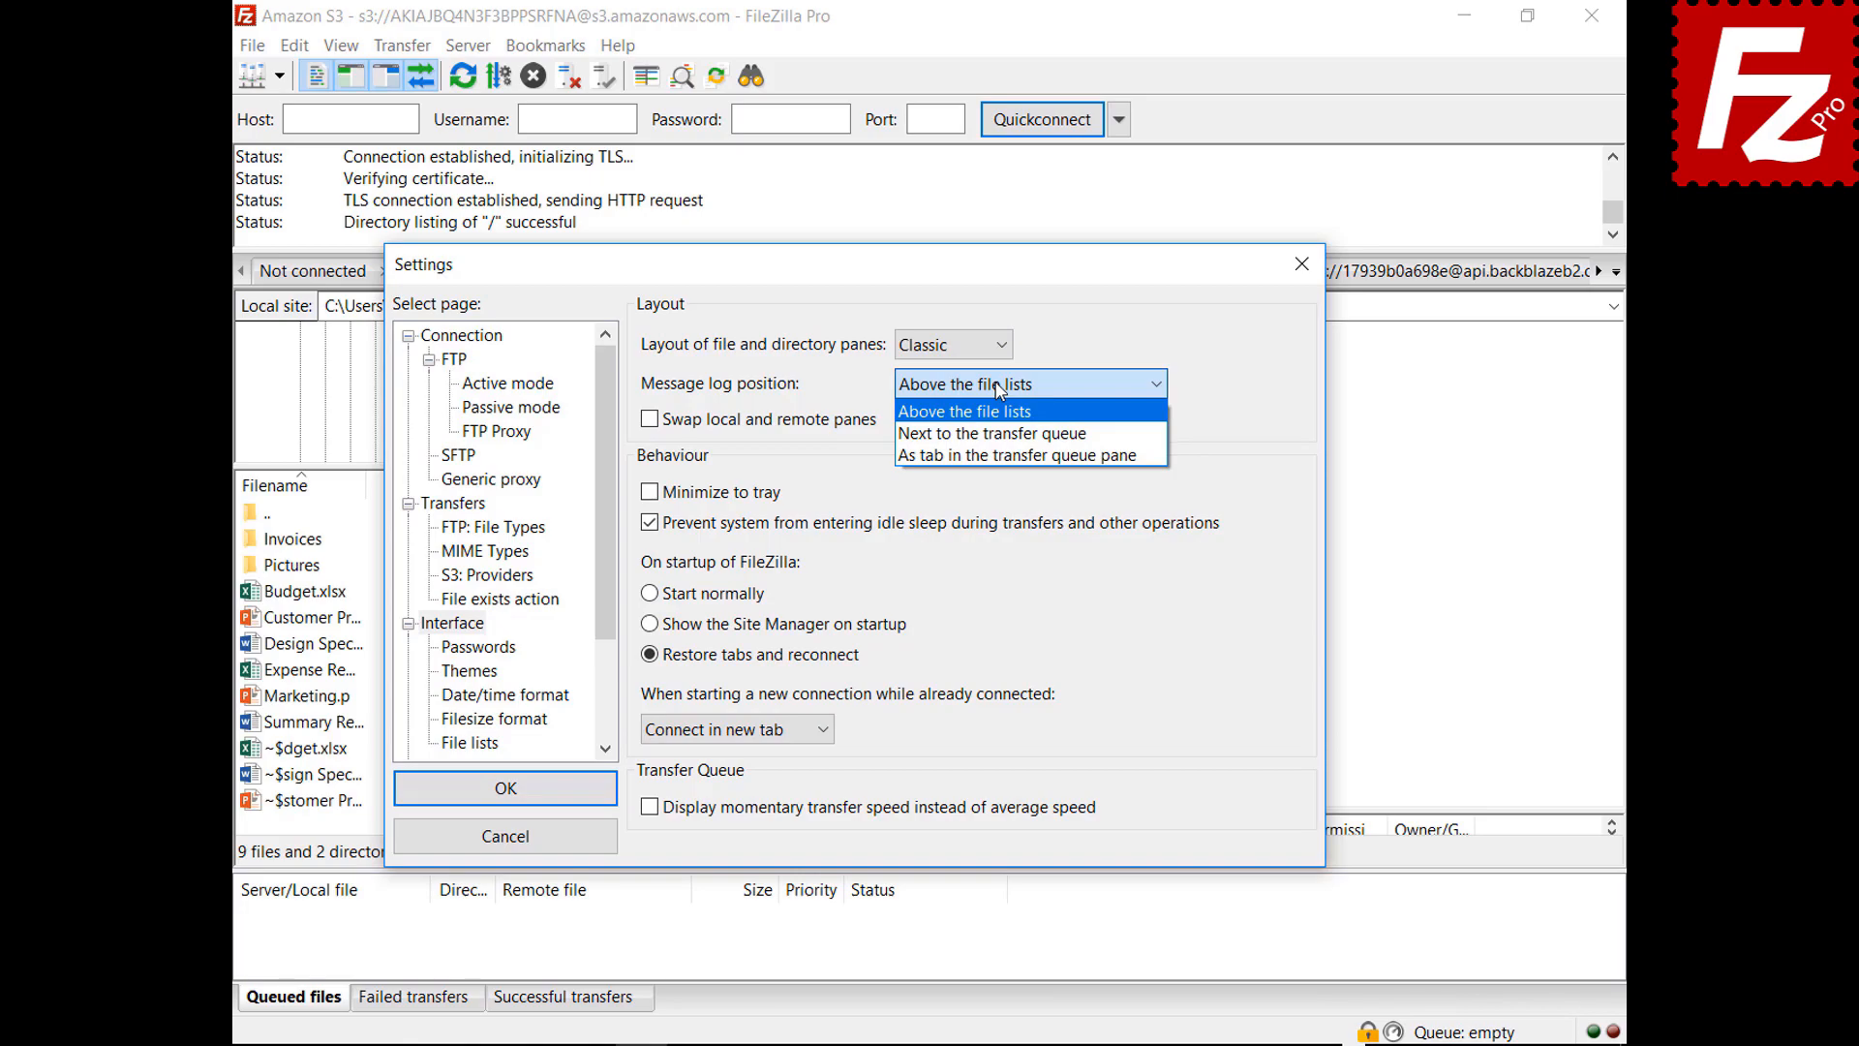
drag(920, 264, 967, 1035)
click(988, 440)
drag(860, 271, 860, 1038)
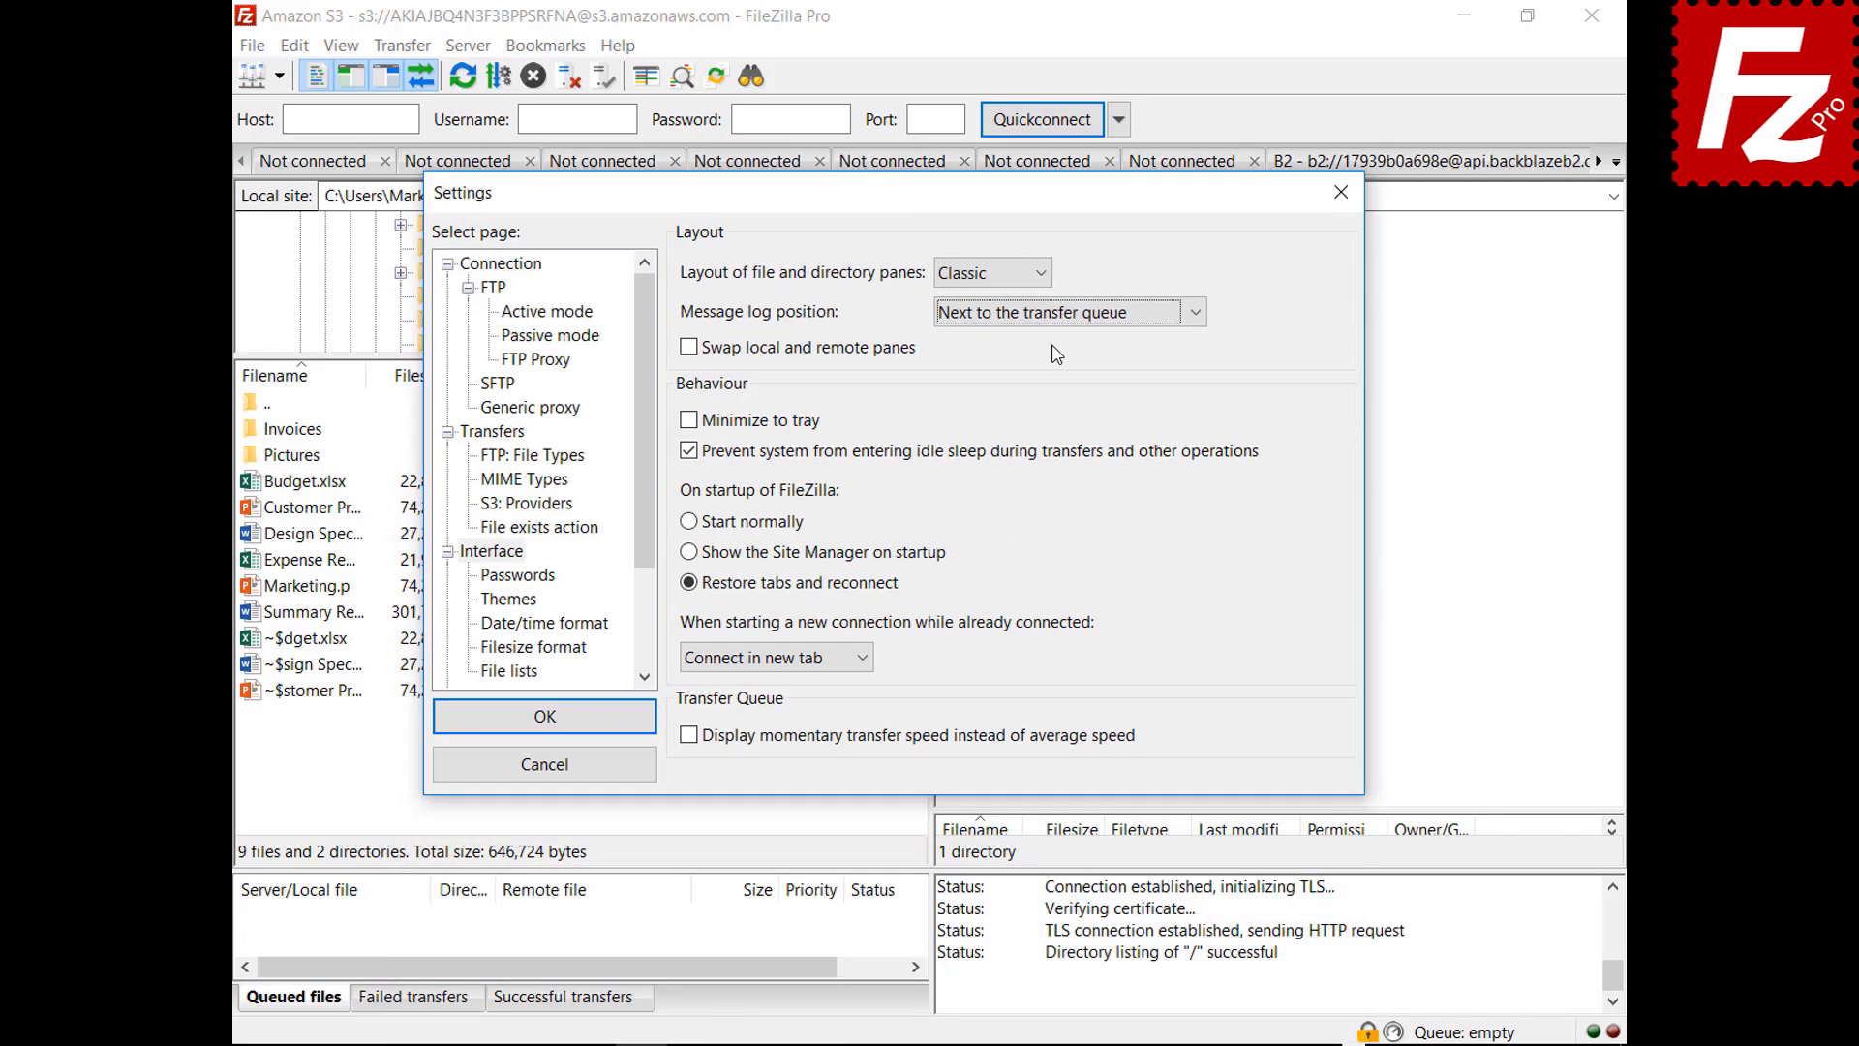
click(1060, 312)
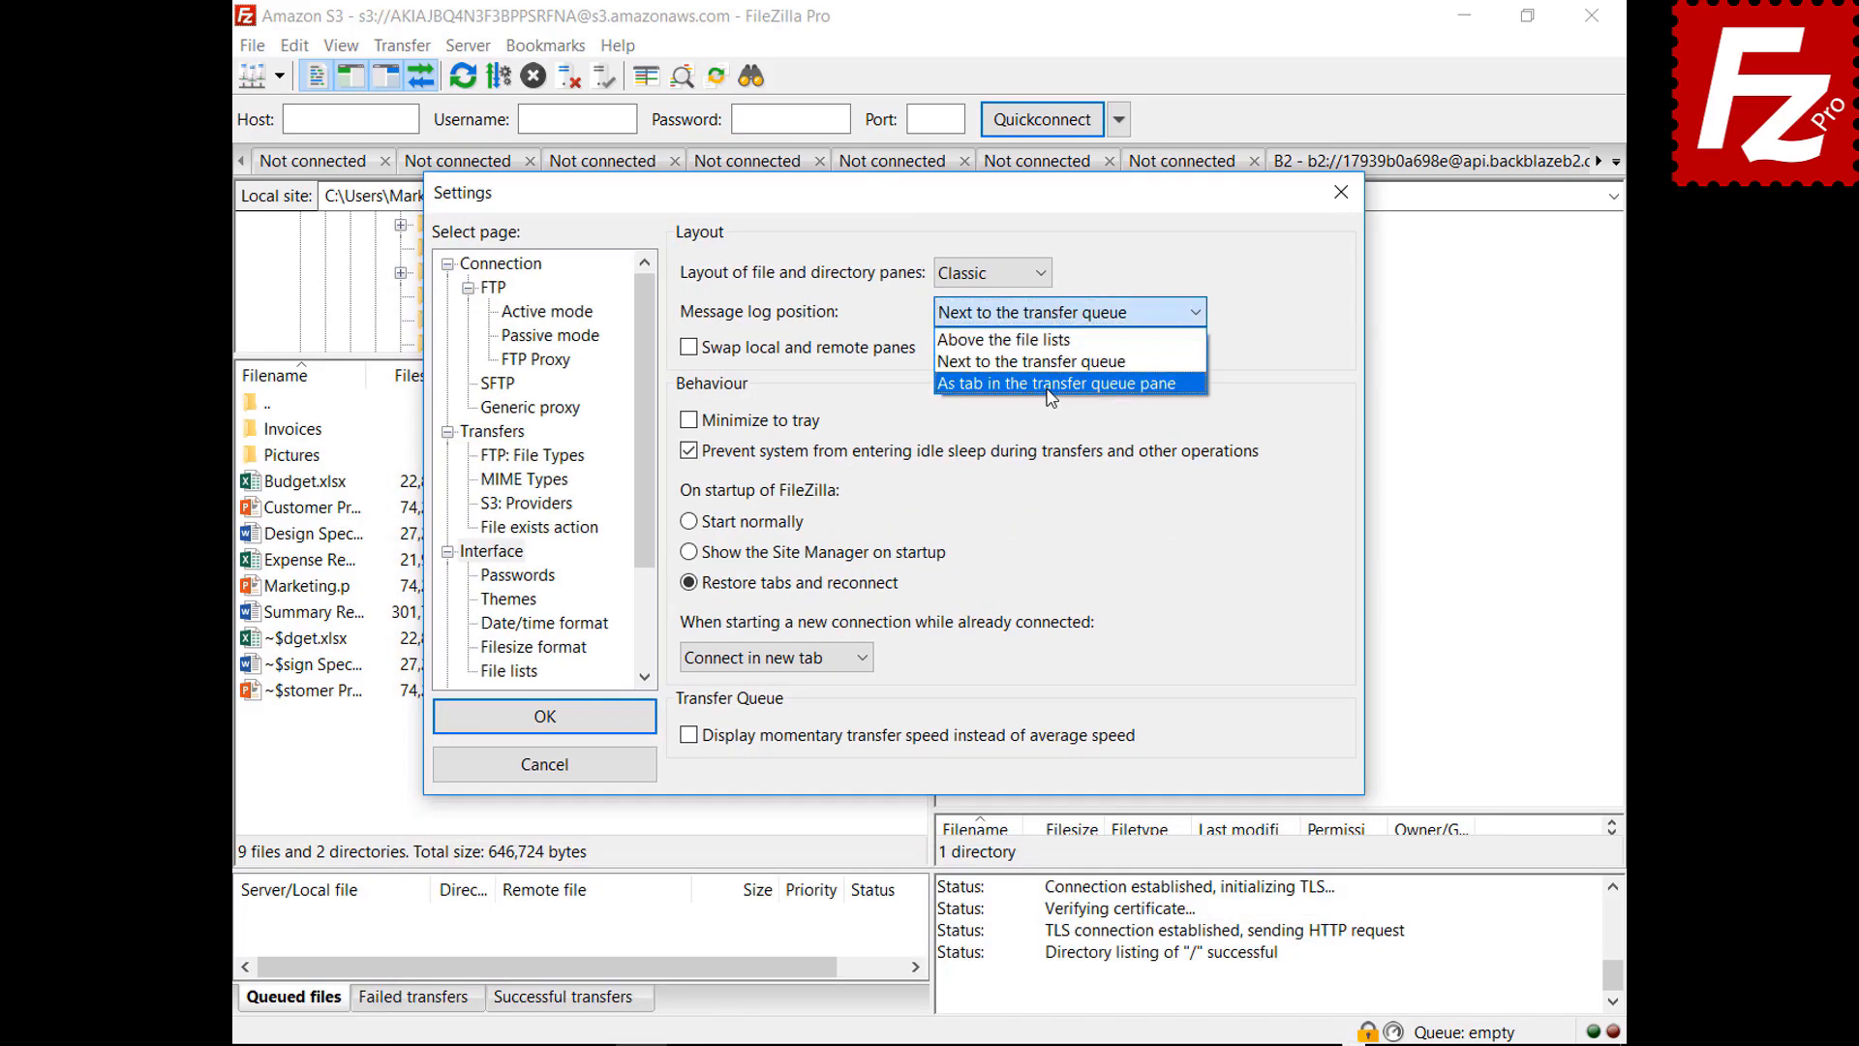
click(1049, 385)
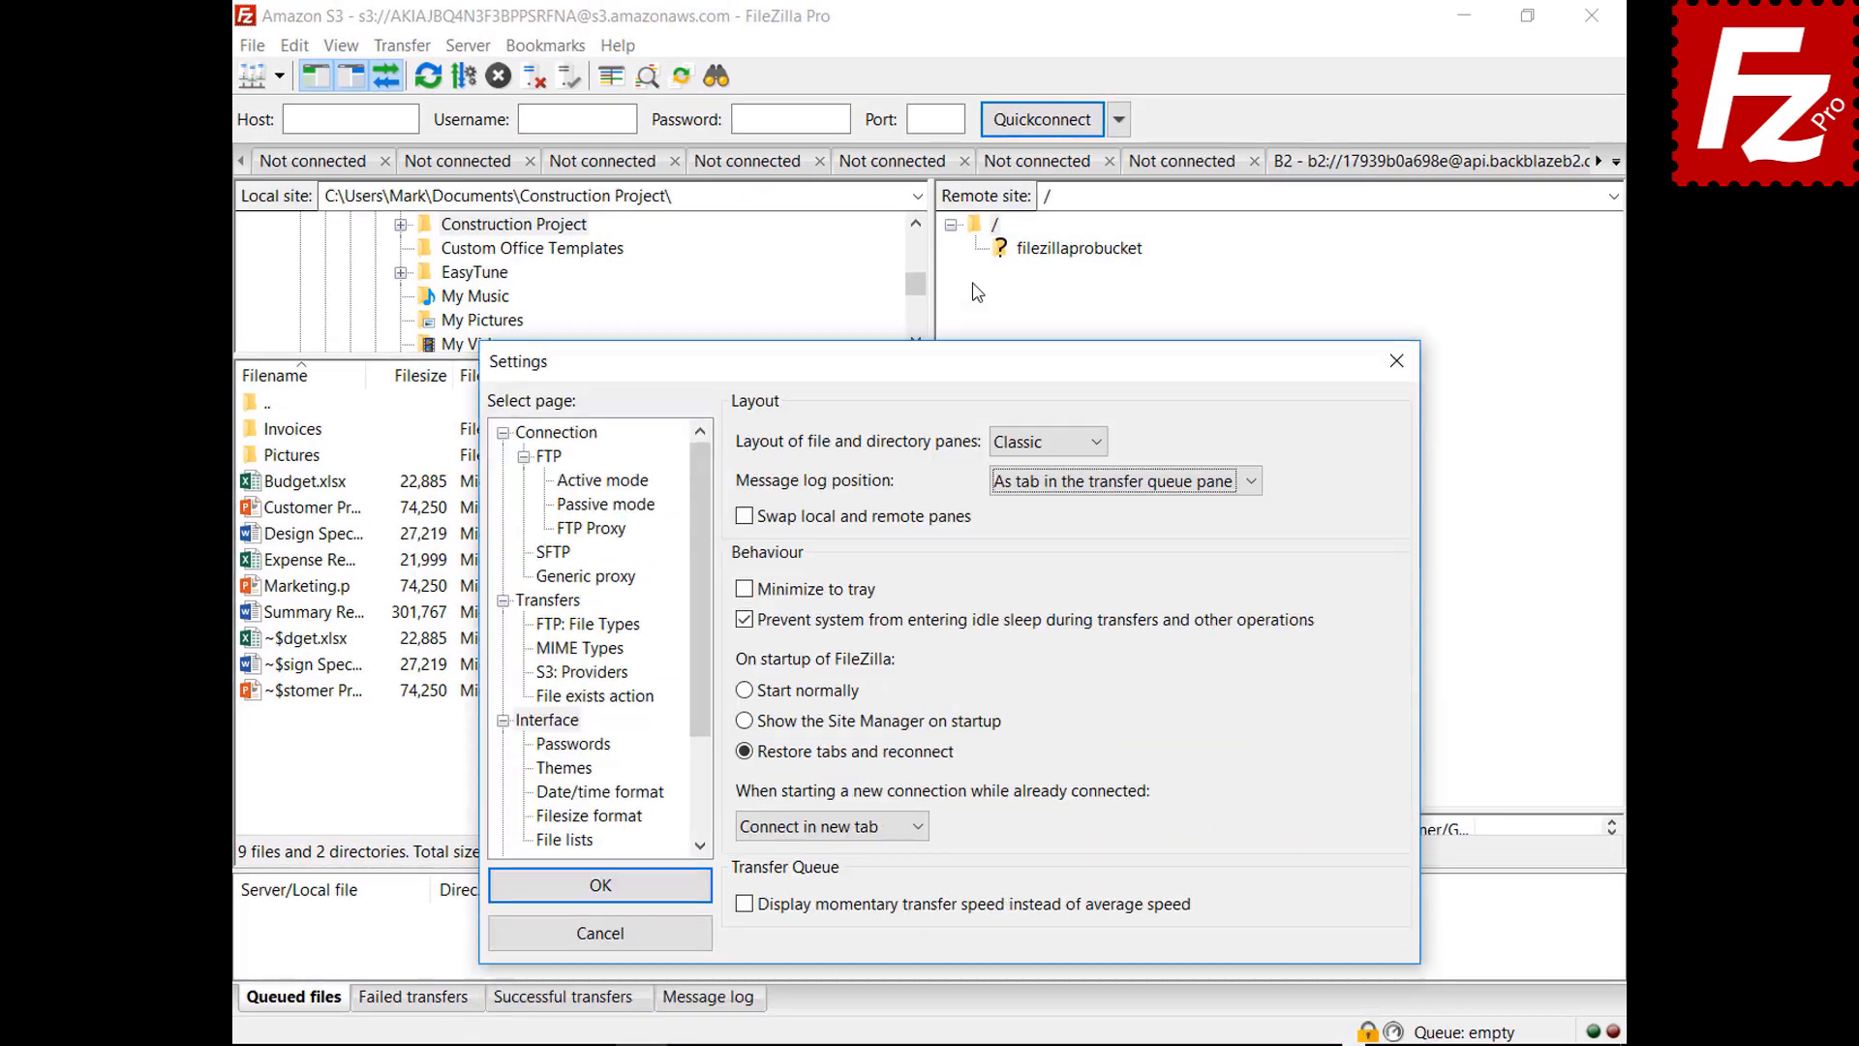
drag(976, 293, 976, 236)
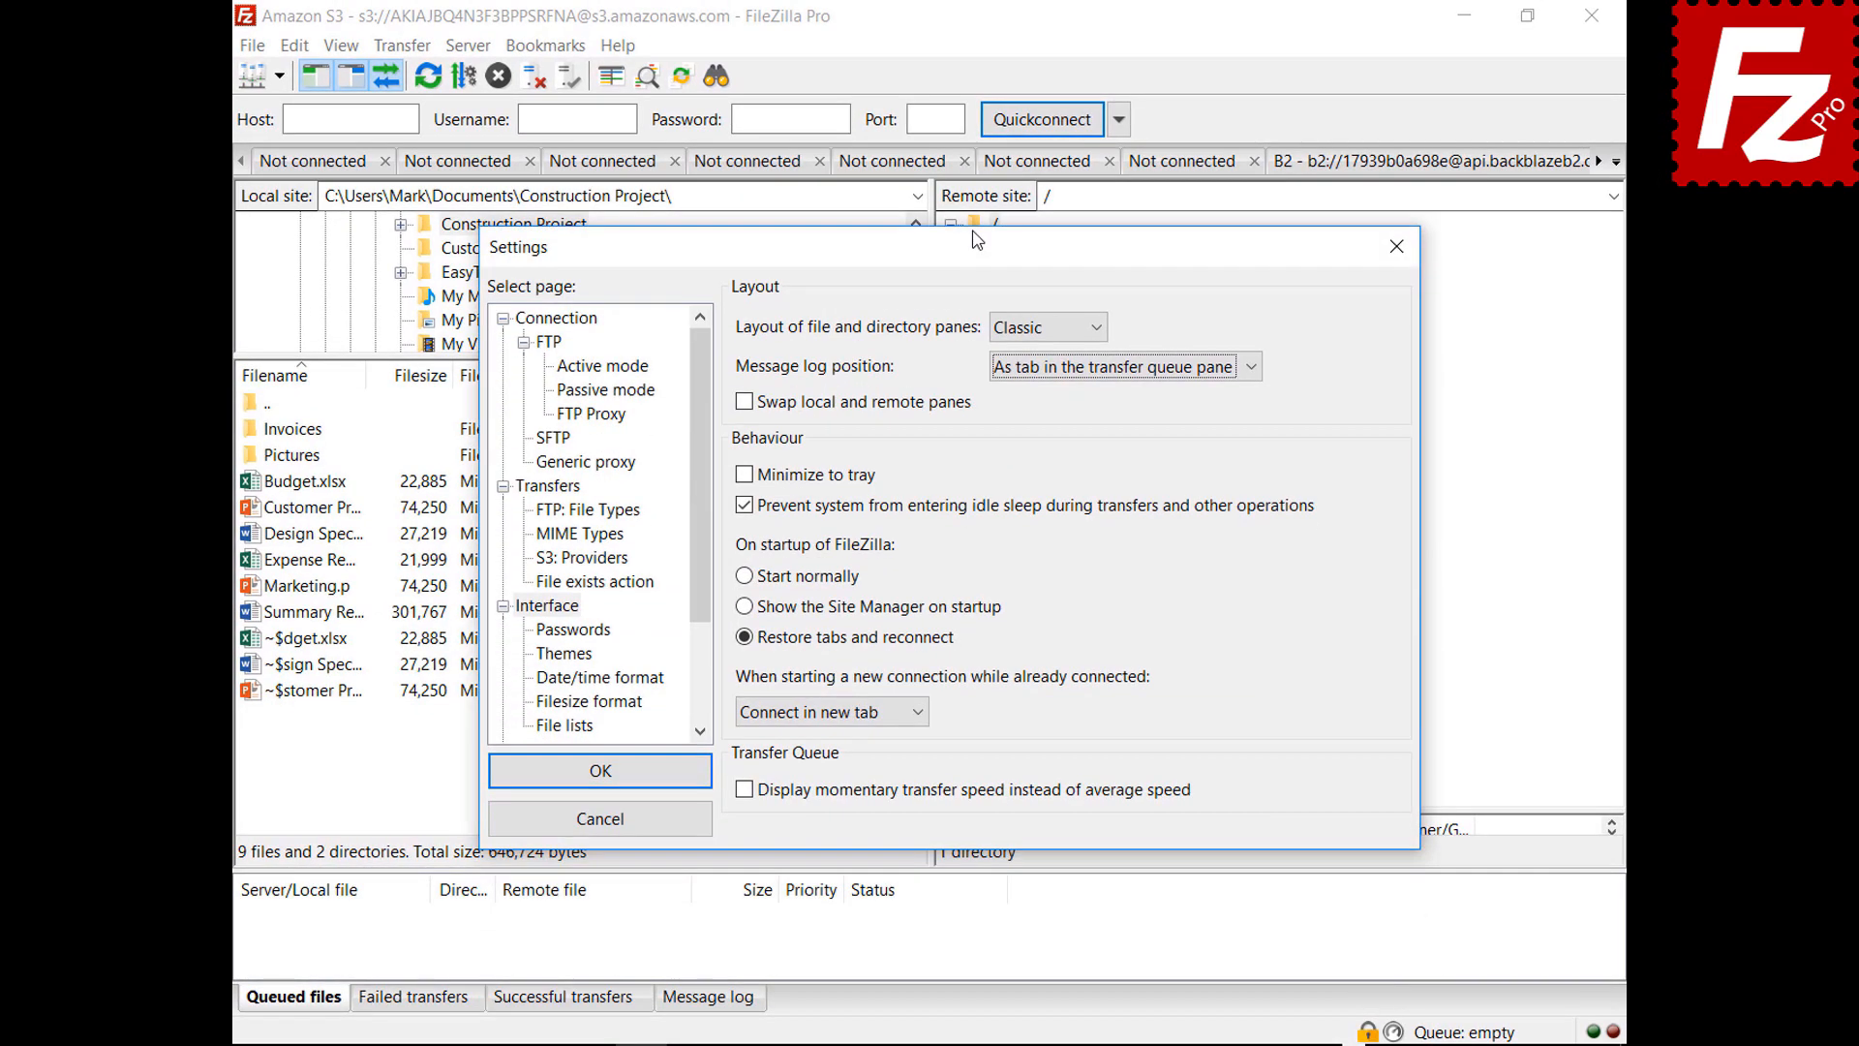
Enable Minimize to tray, save, then test minimizing and restoring FileZilla from the tray
click(744, 475)
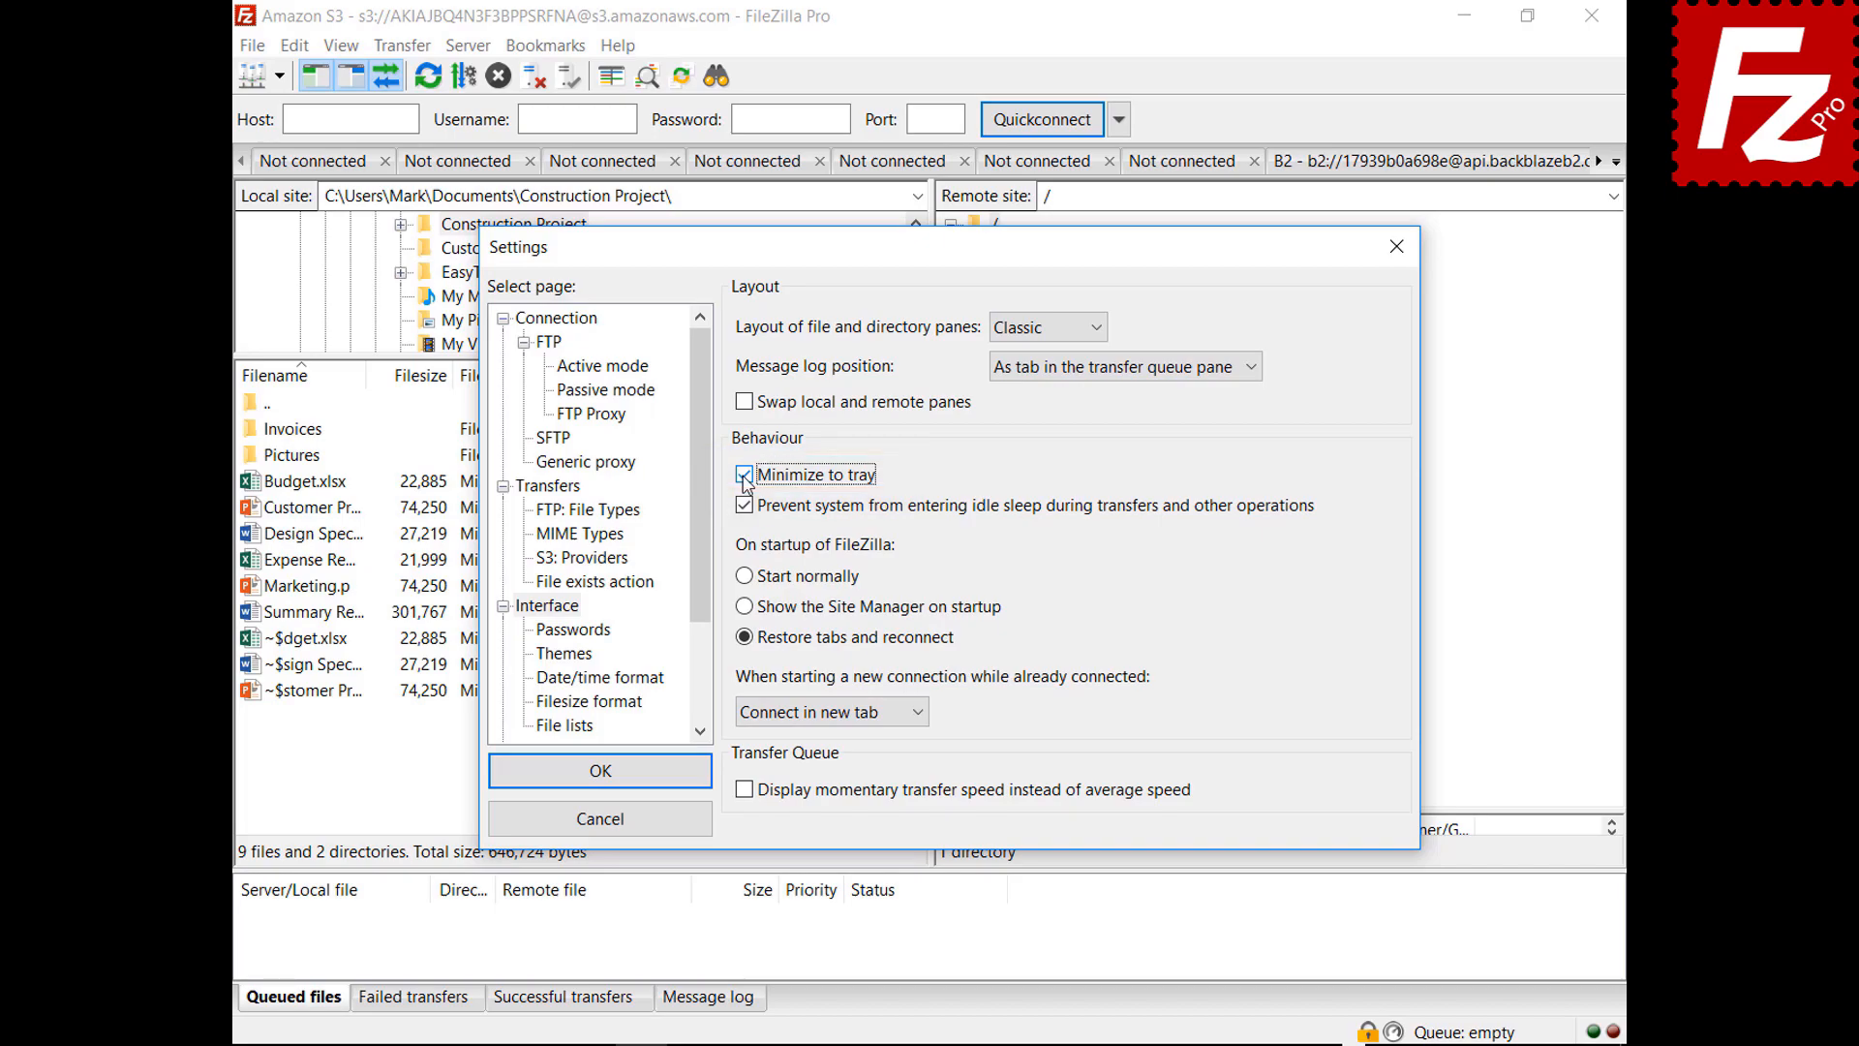
click(598, 771)
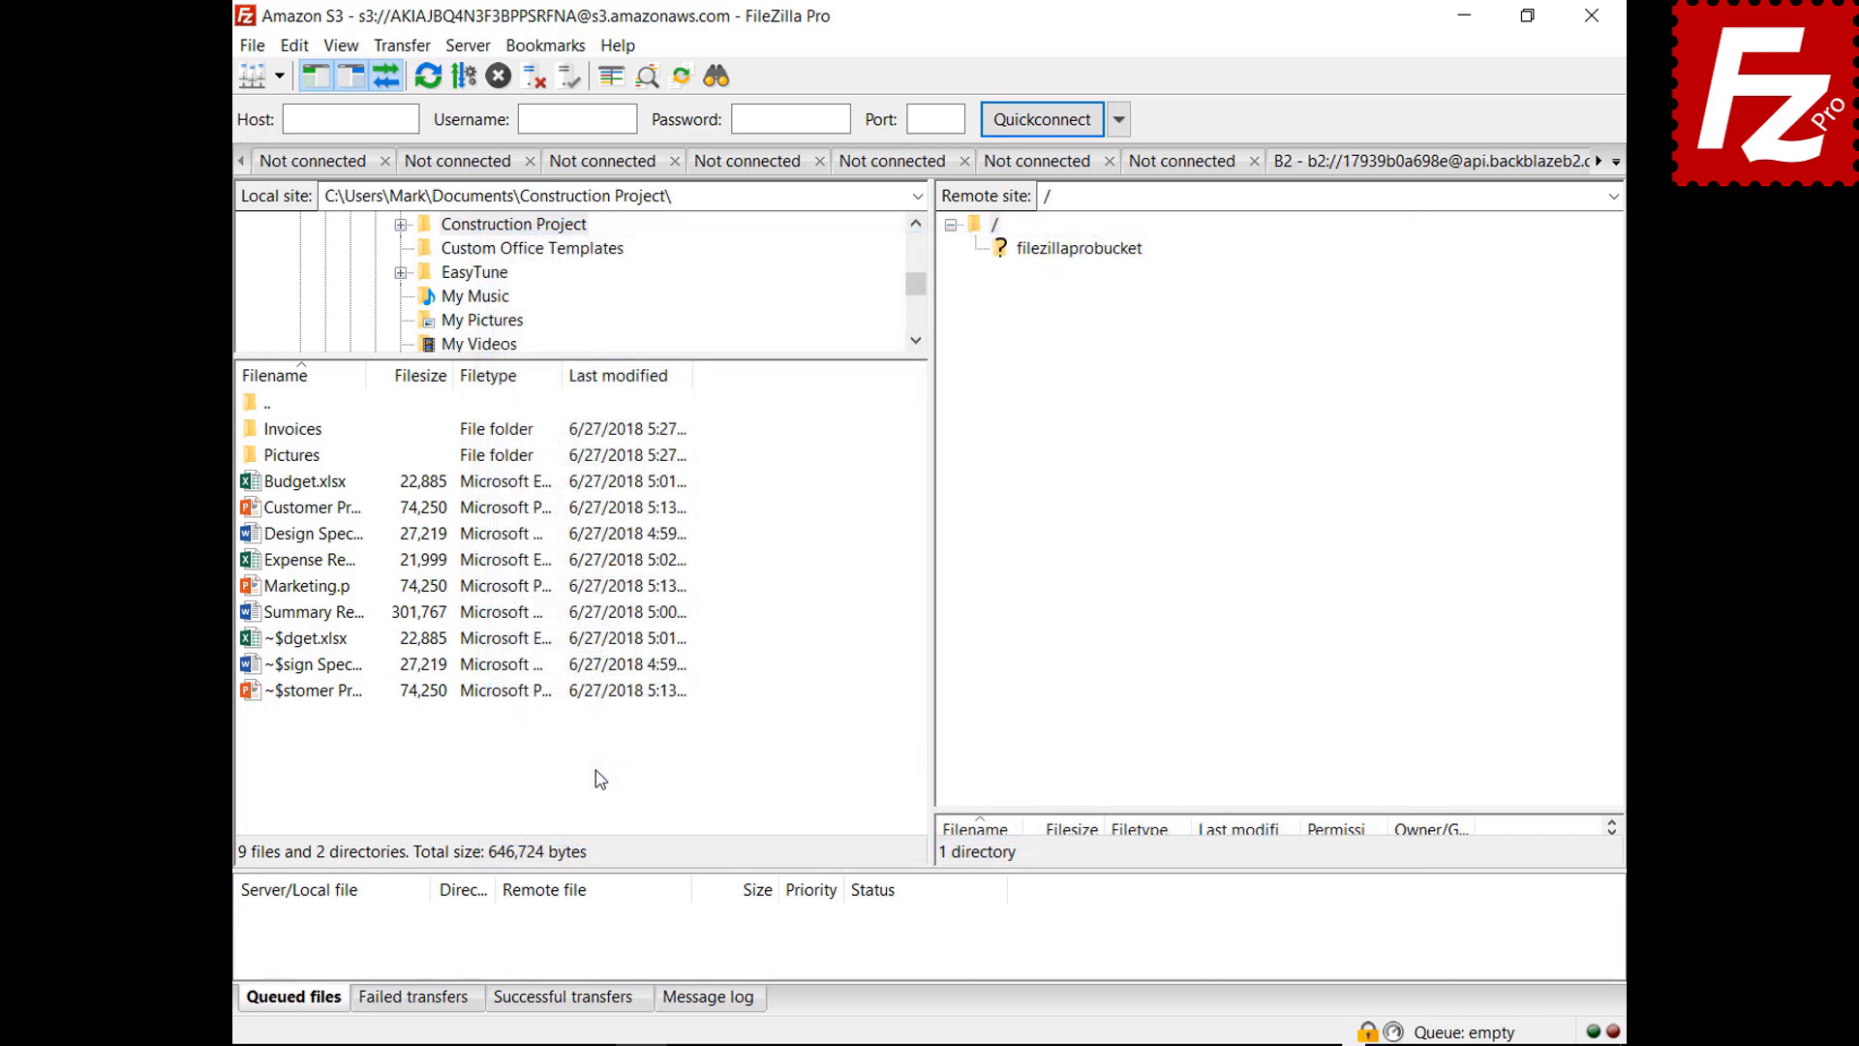
click(1464, 15)
click(1384, 1037)
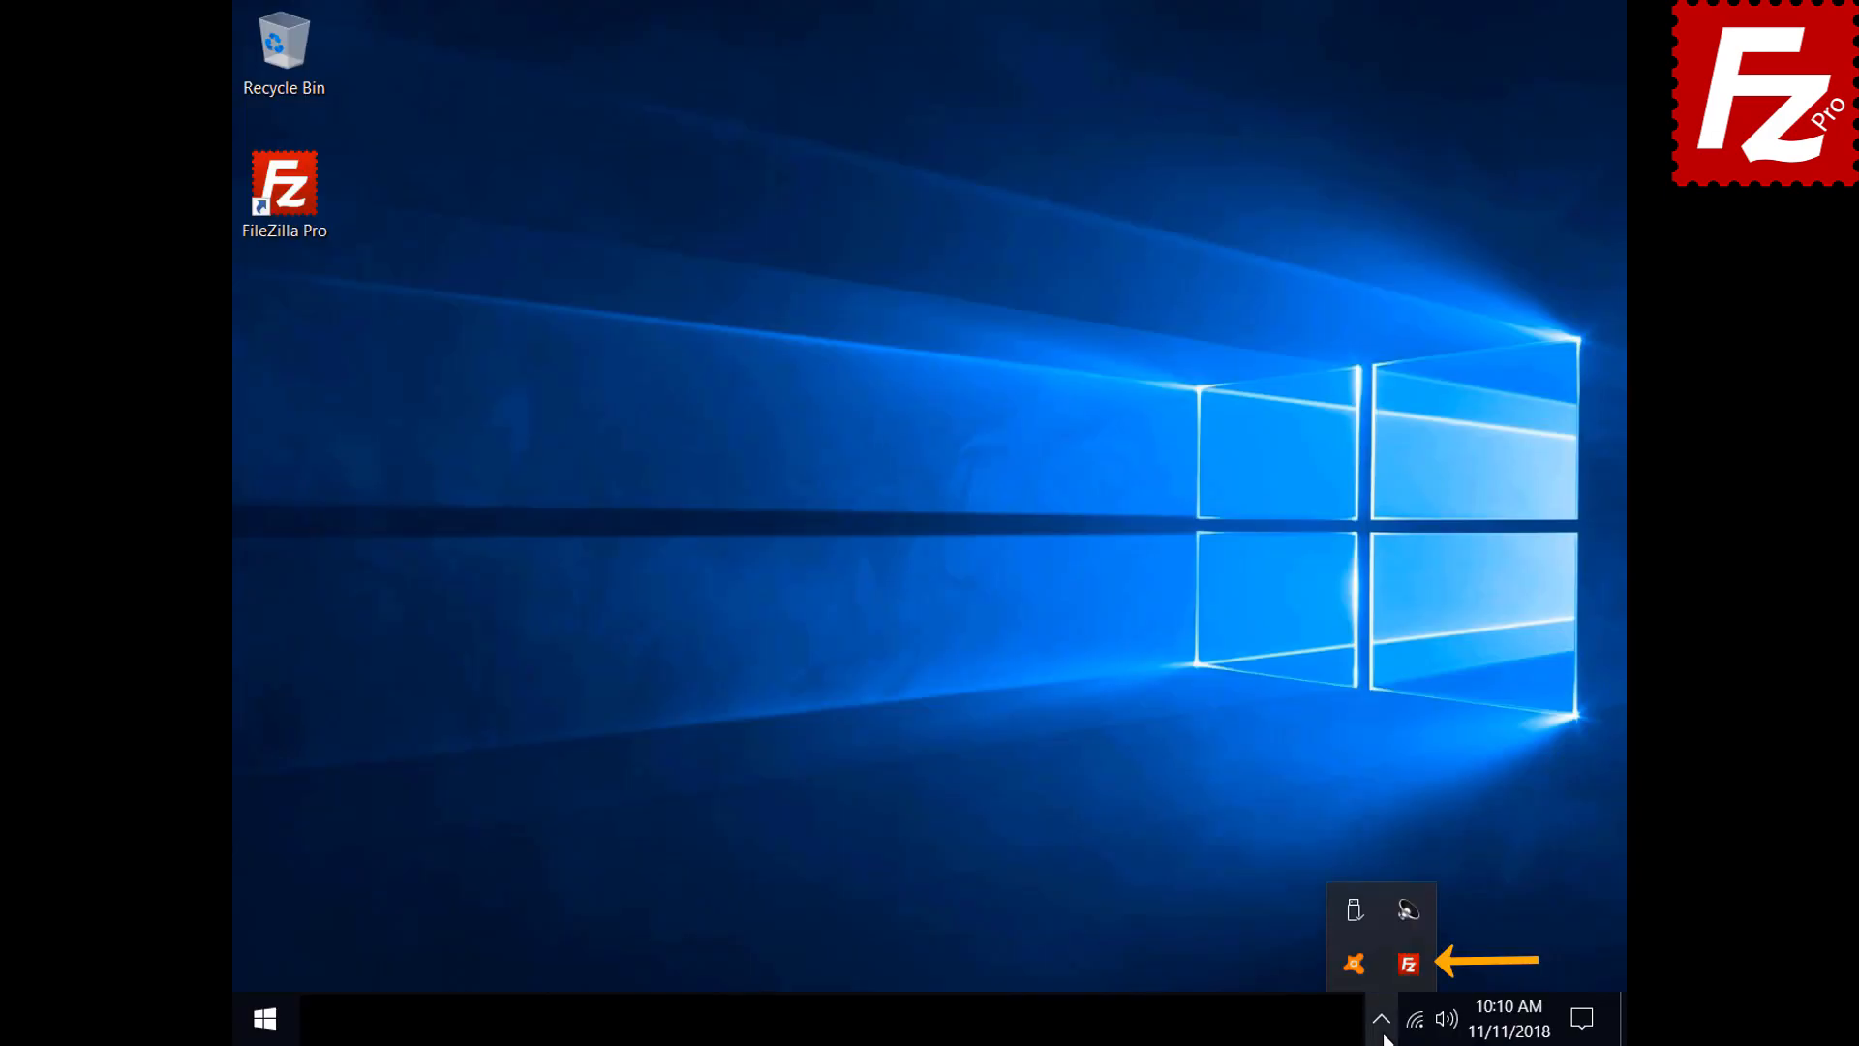
click(1408, 965)
Set new connections while connected to open in the current tab instead of a new tab
click(294, 45)
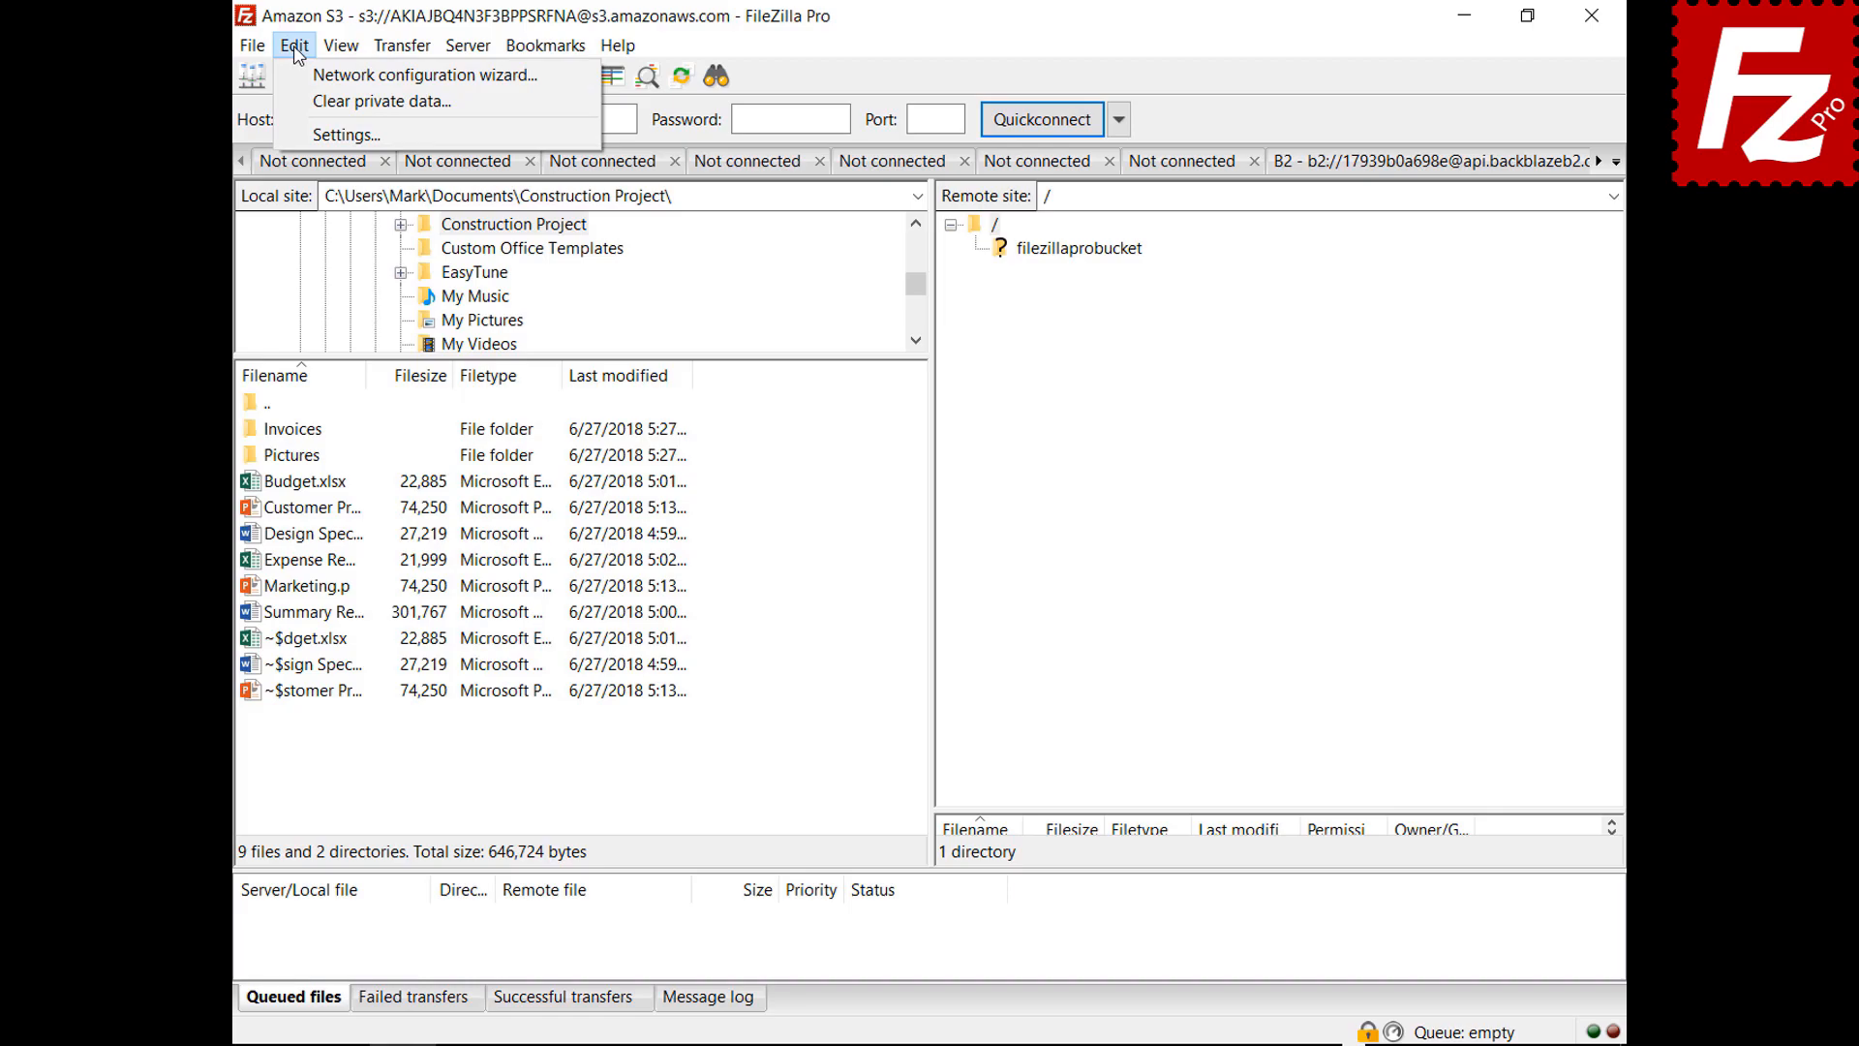
click(308, 134)
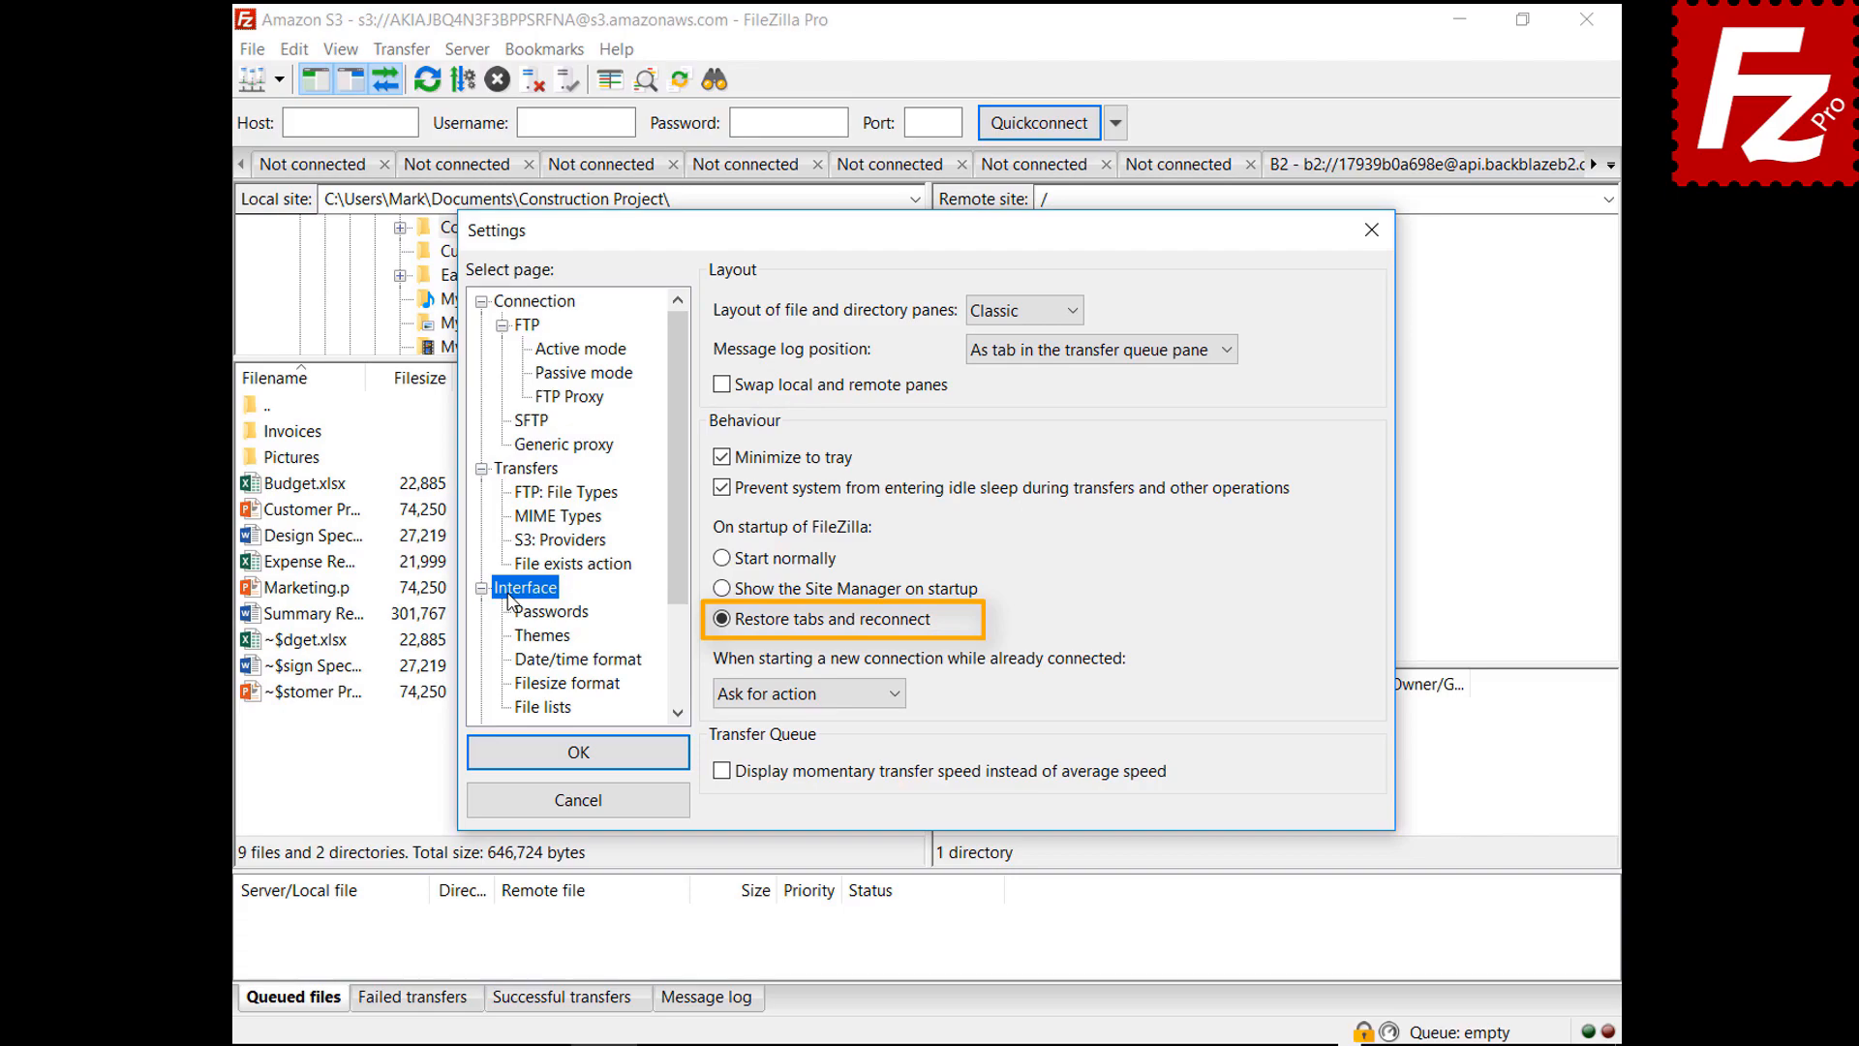
click(800, 695)
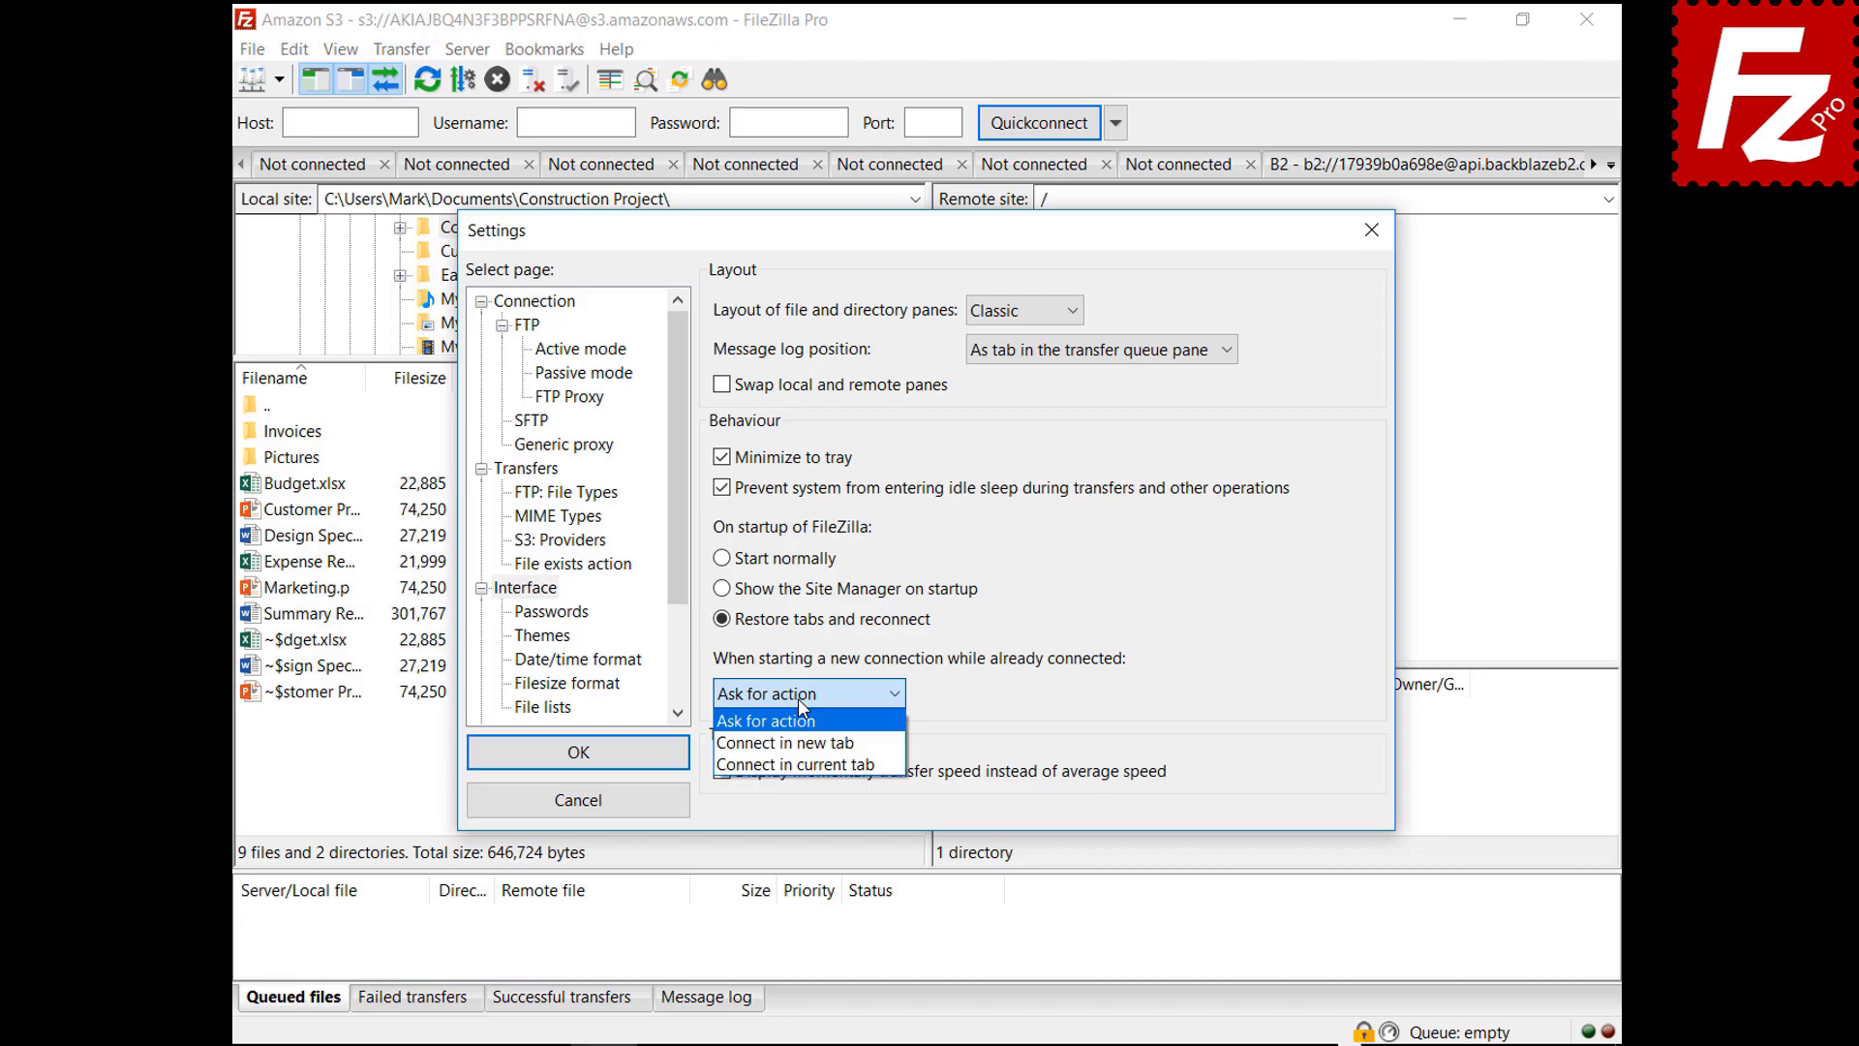
click(798, 744)
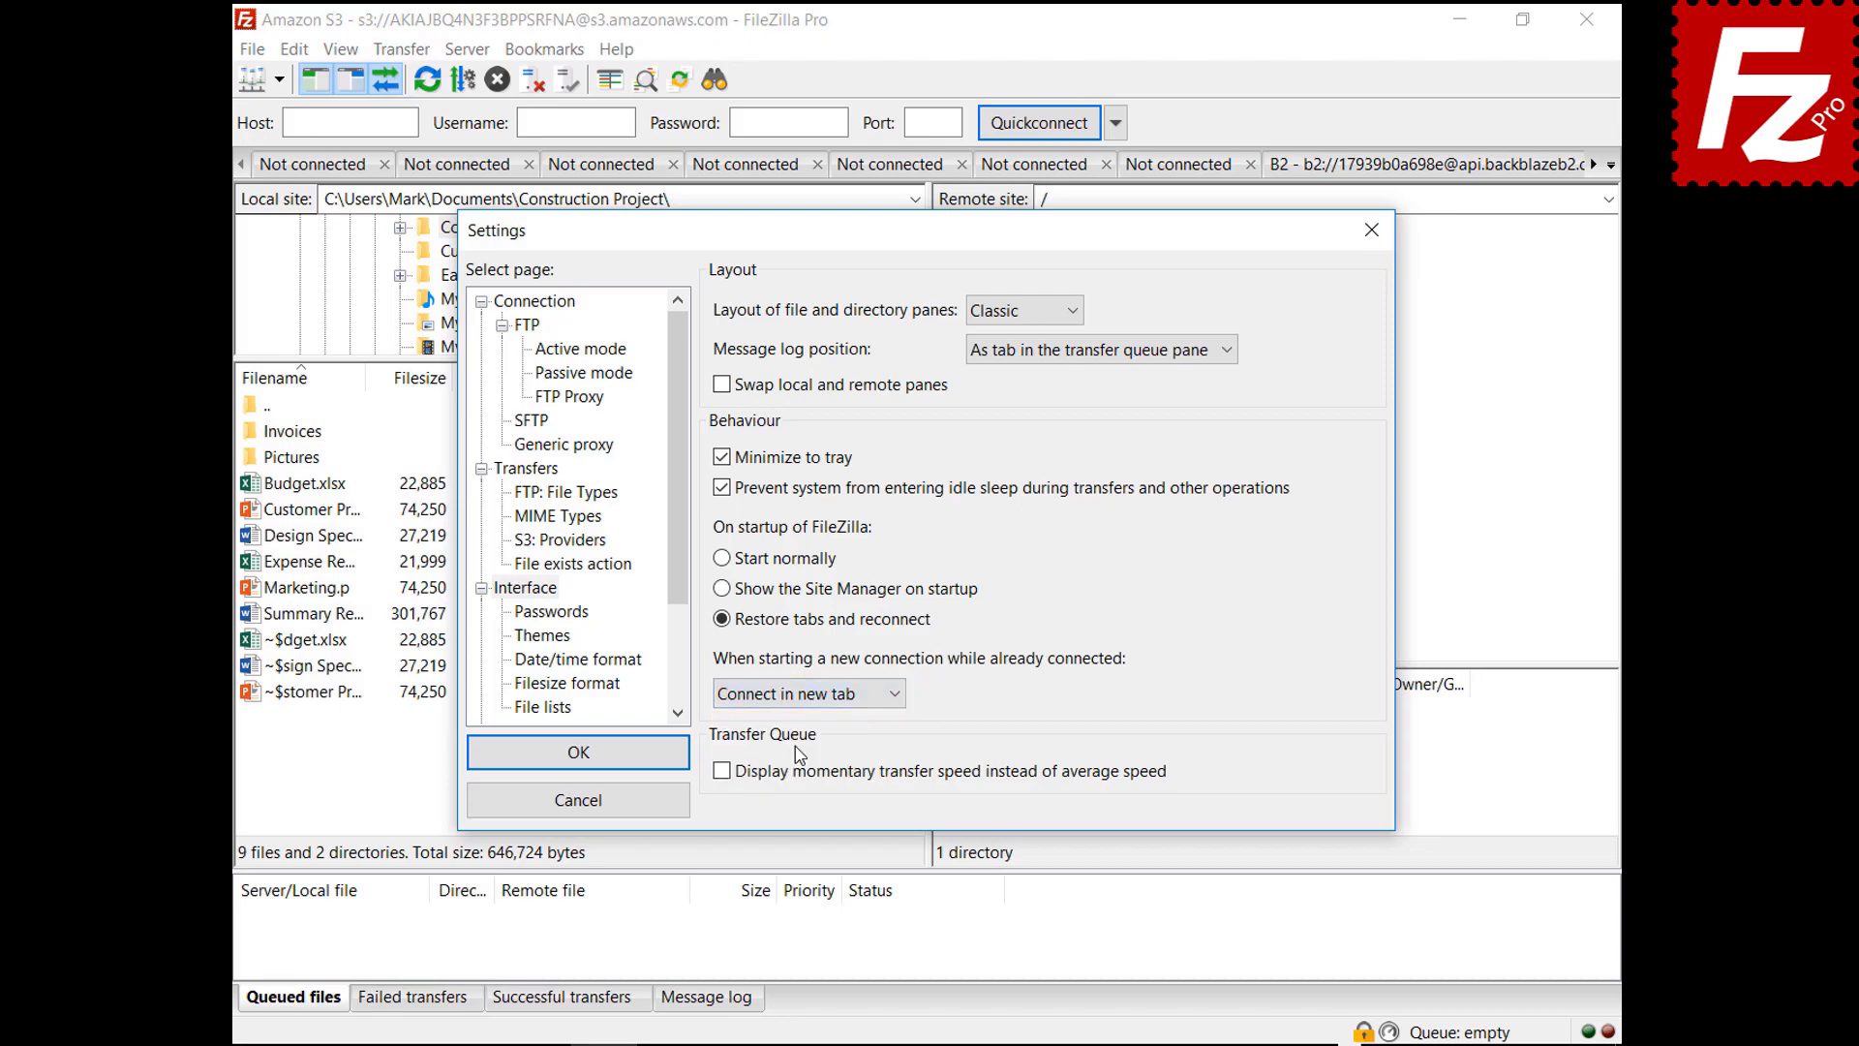
click(811, 695)
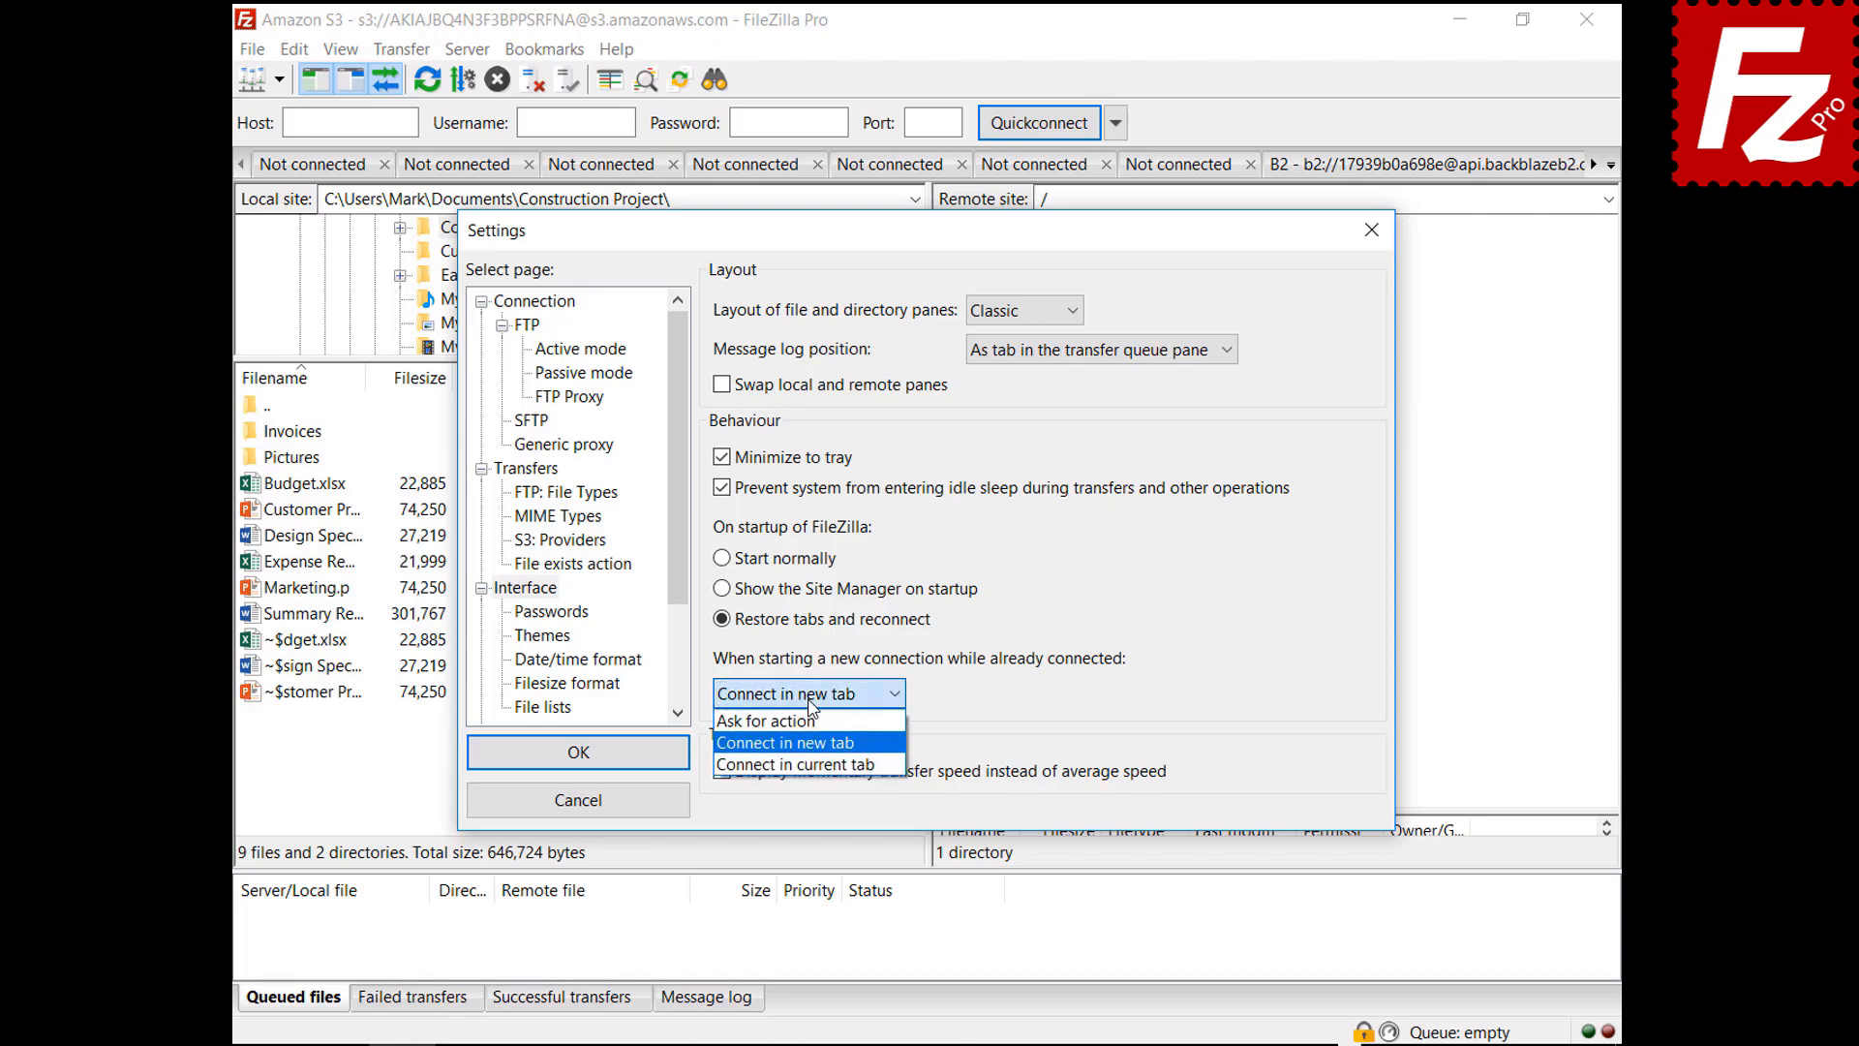
click(819, 764)
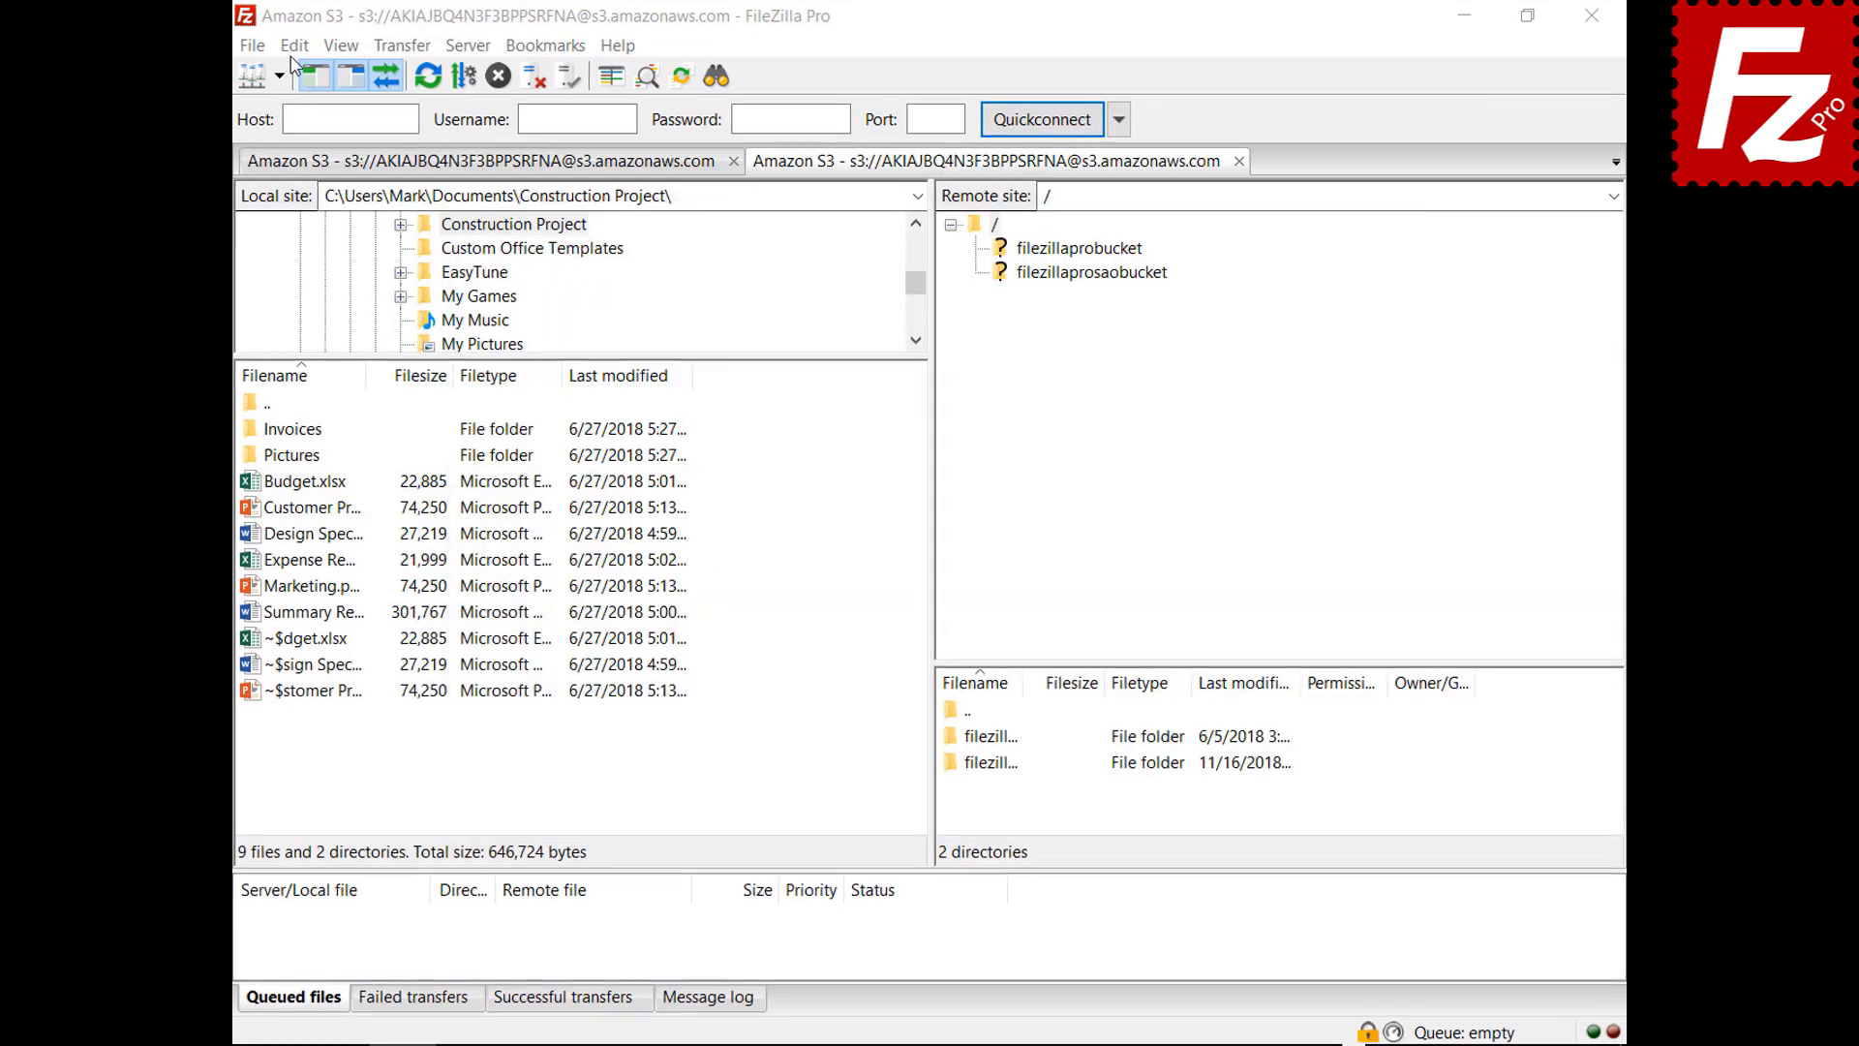
Set custom date format %B %d %Y and custom time format %H:%M:%S, then confirm
click(294, 49)
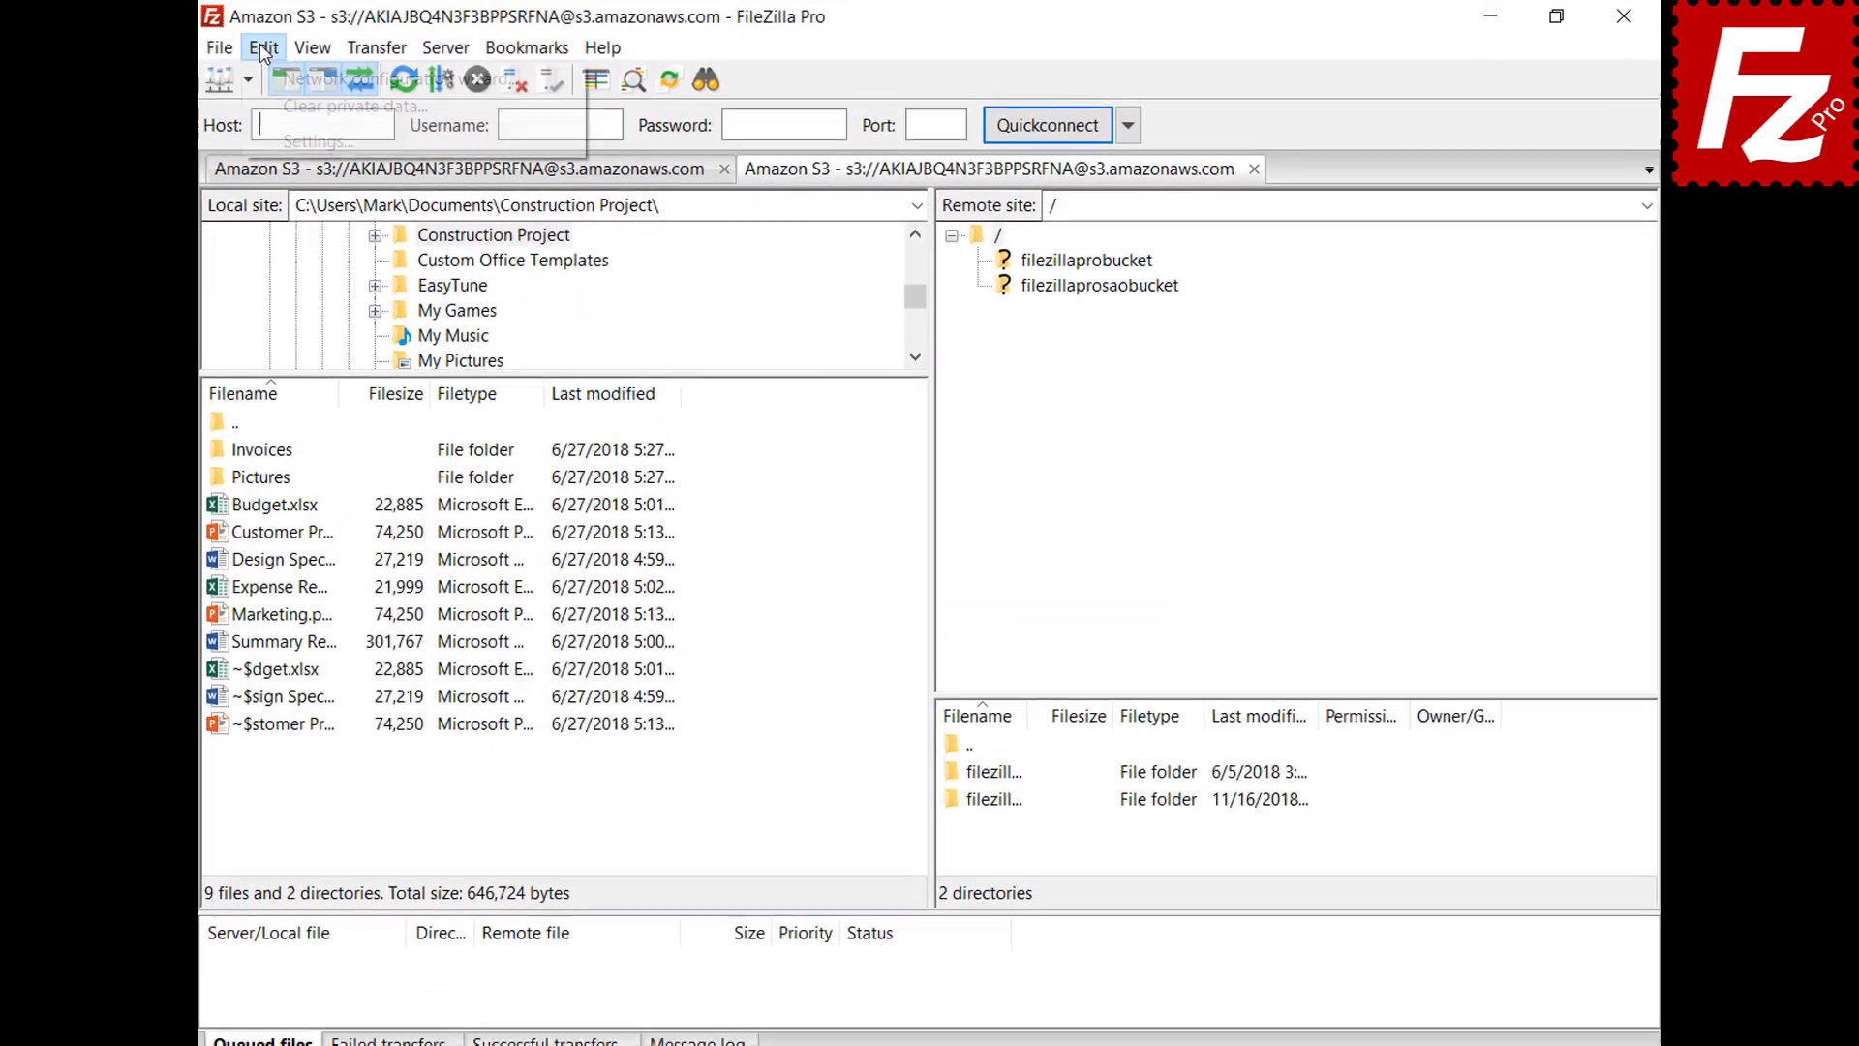
click(250, 153)
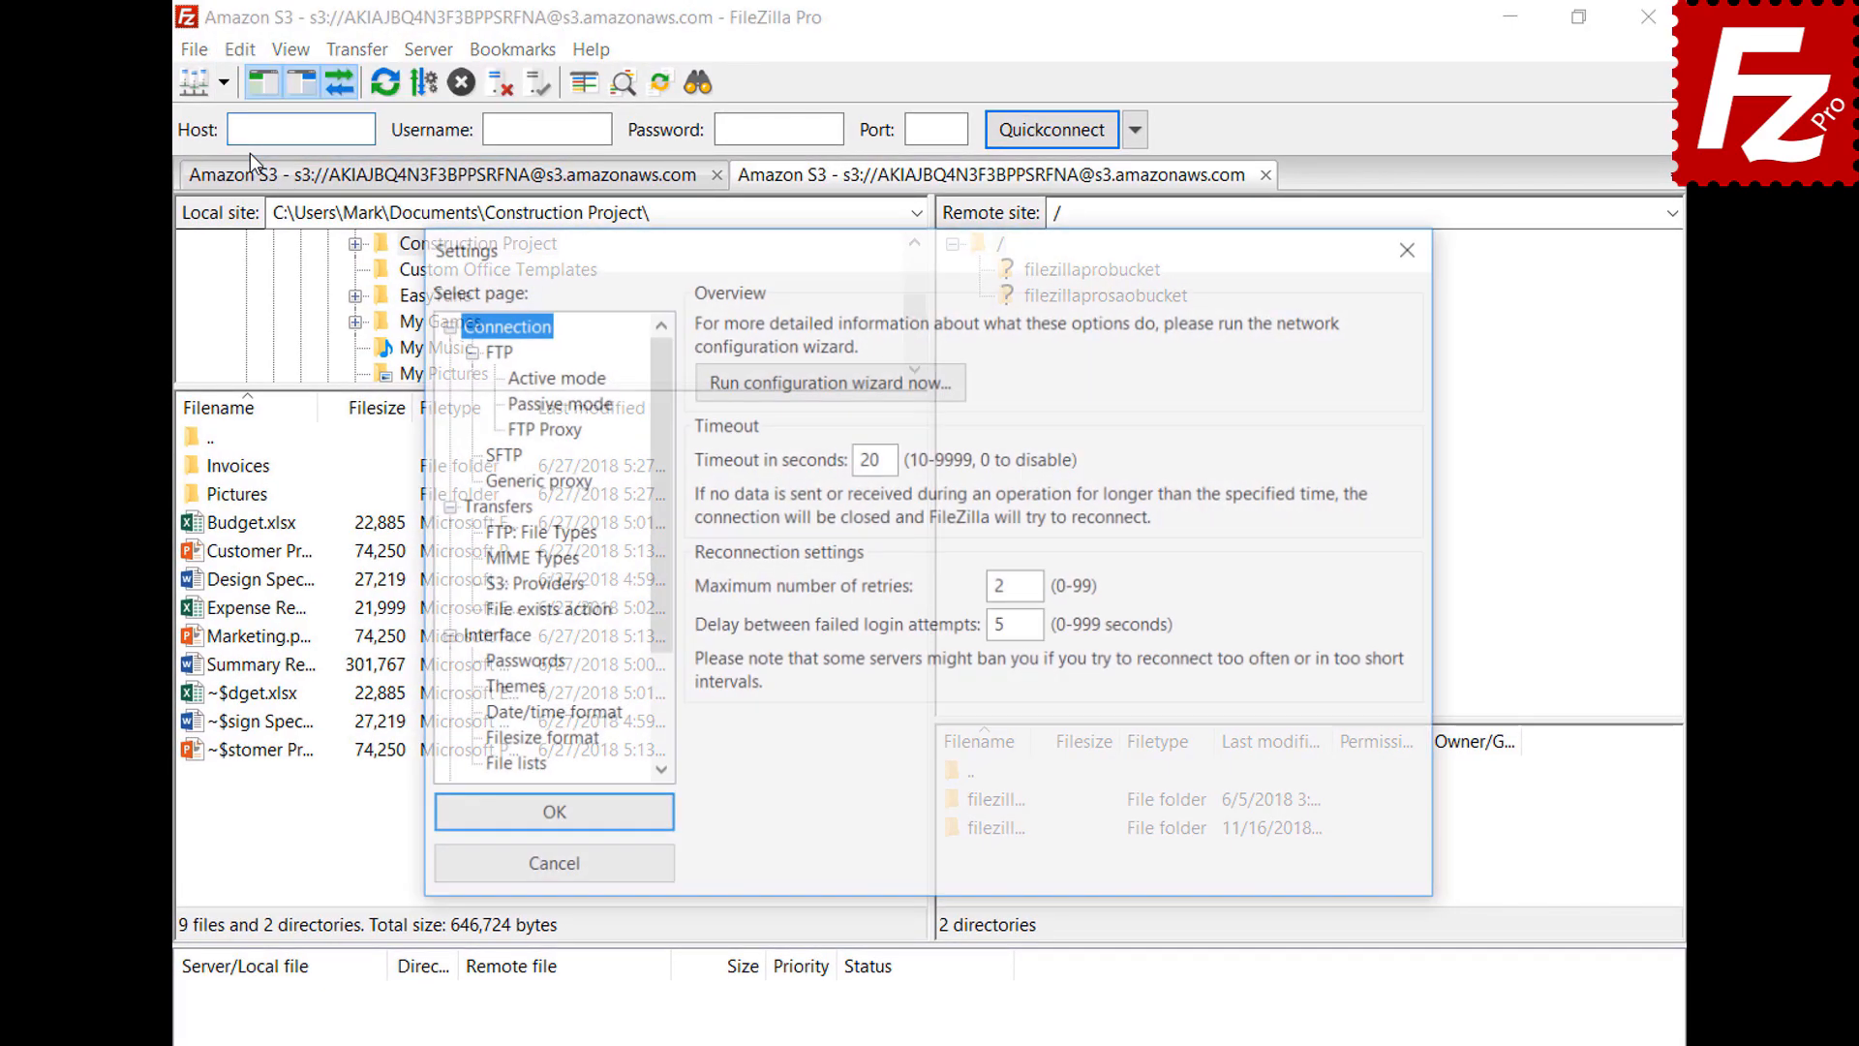
click(489, 719)
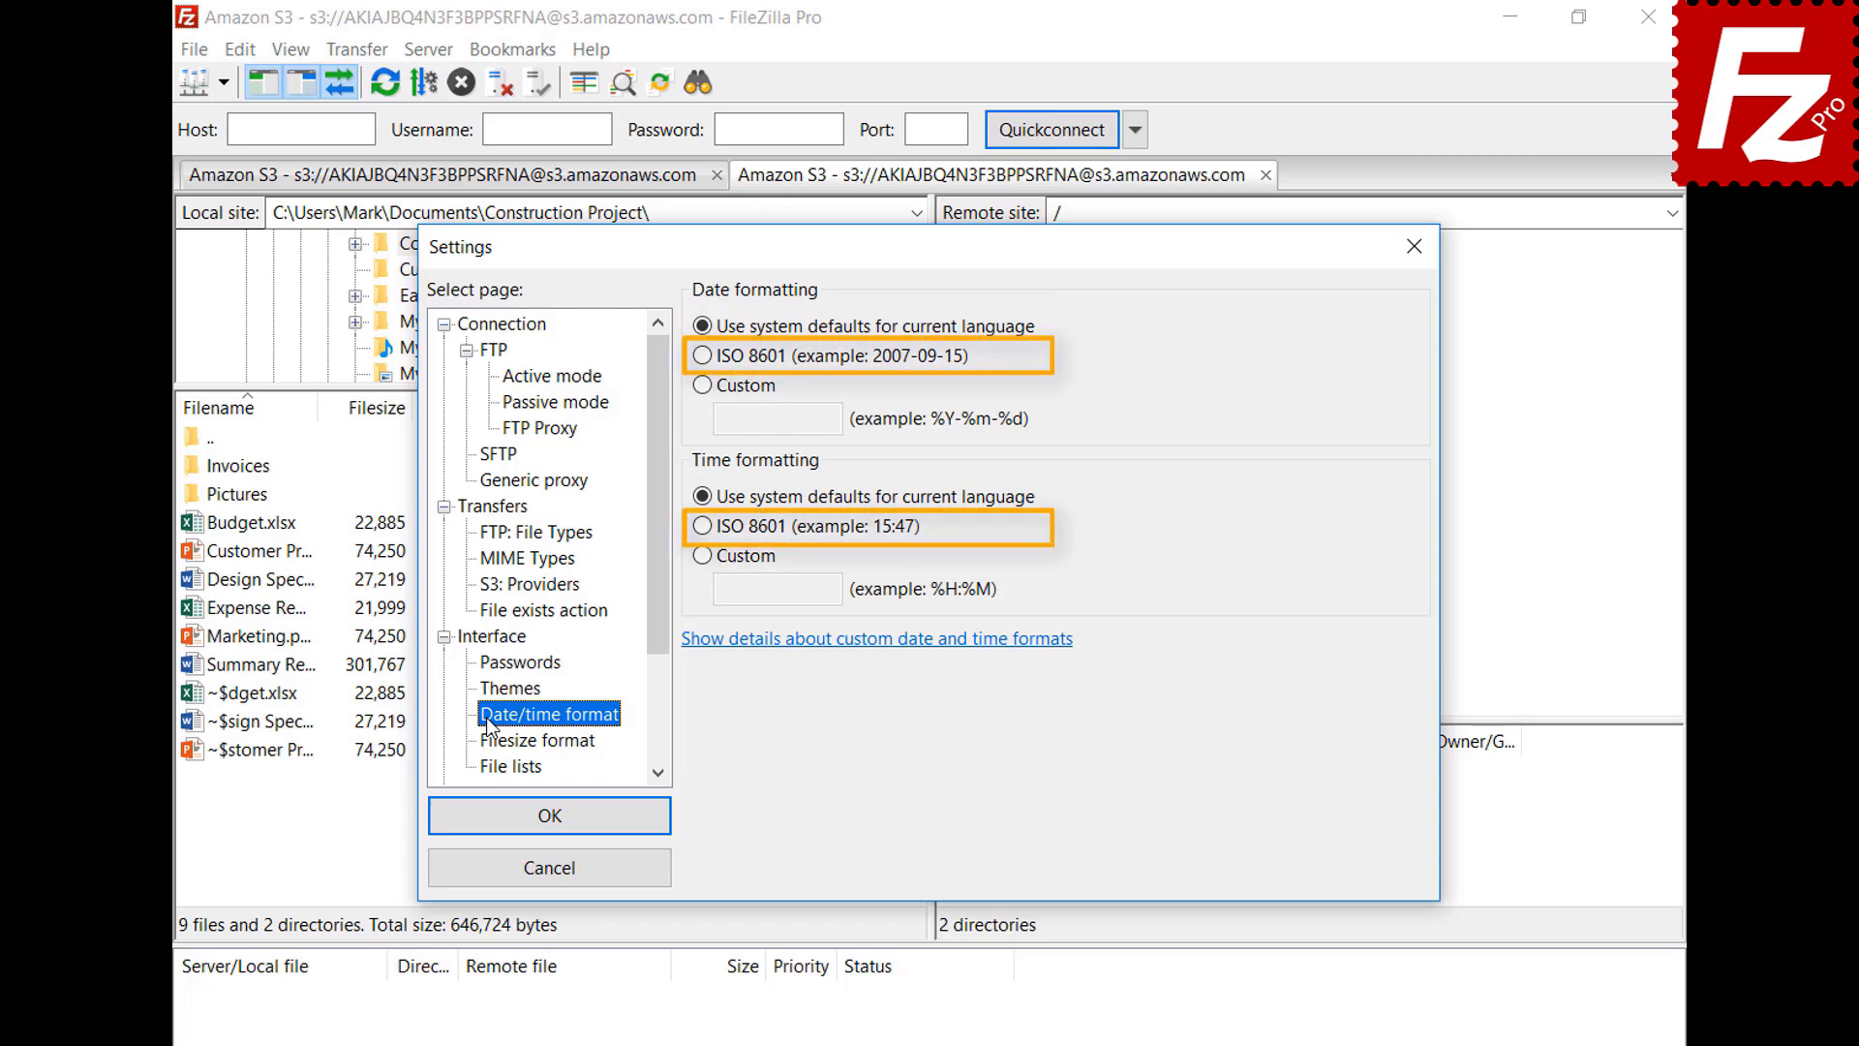
click(702, 385)
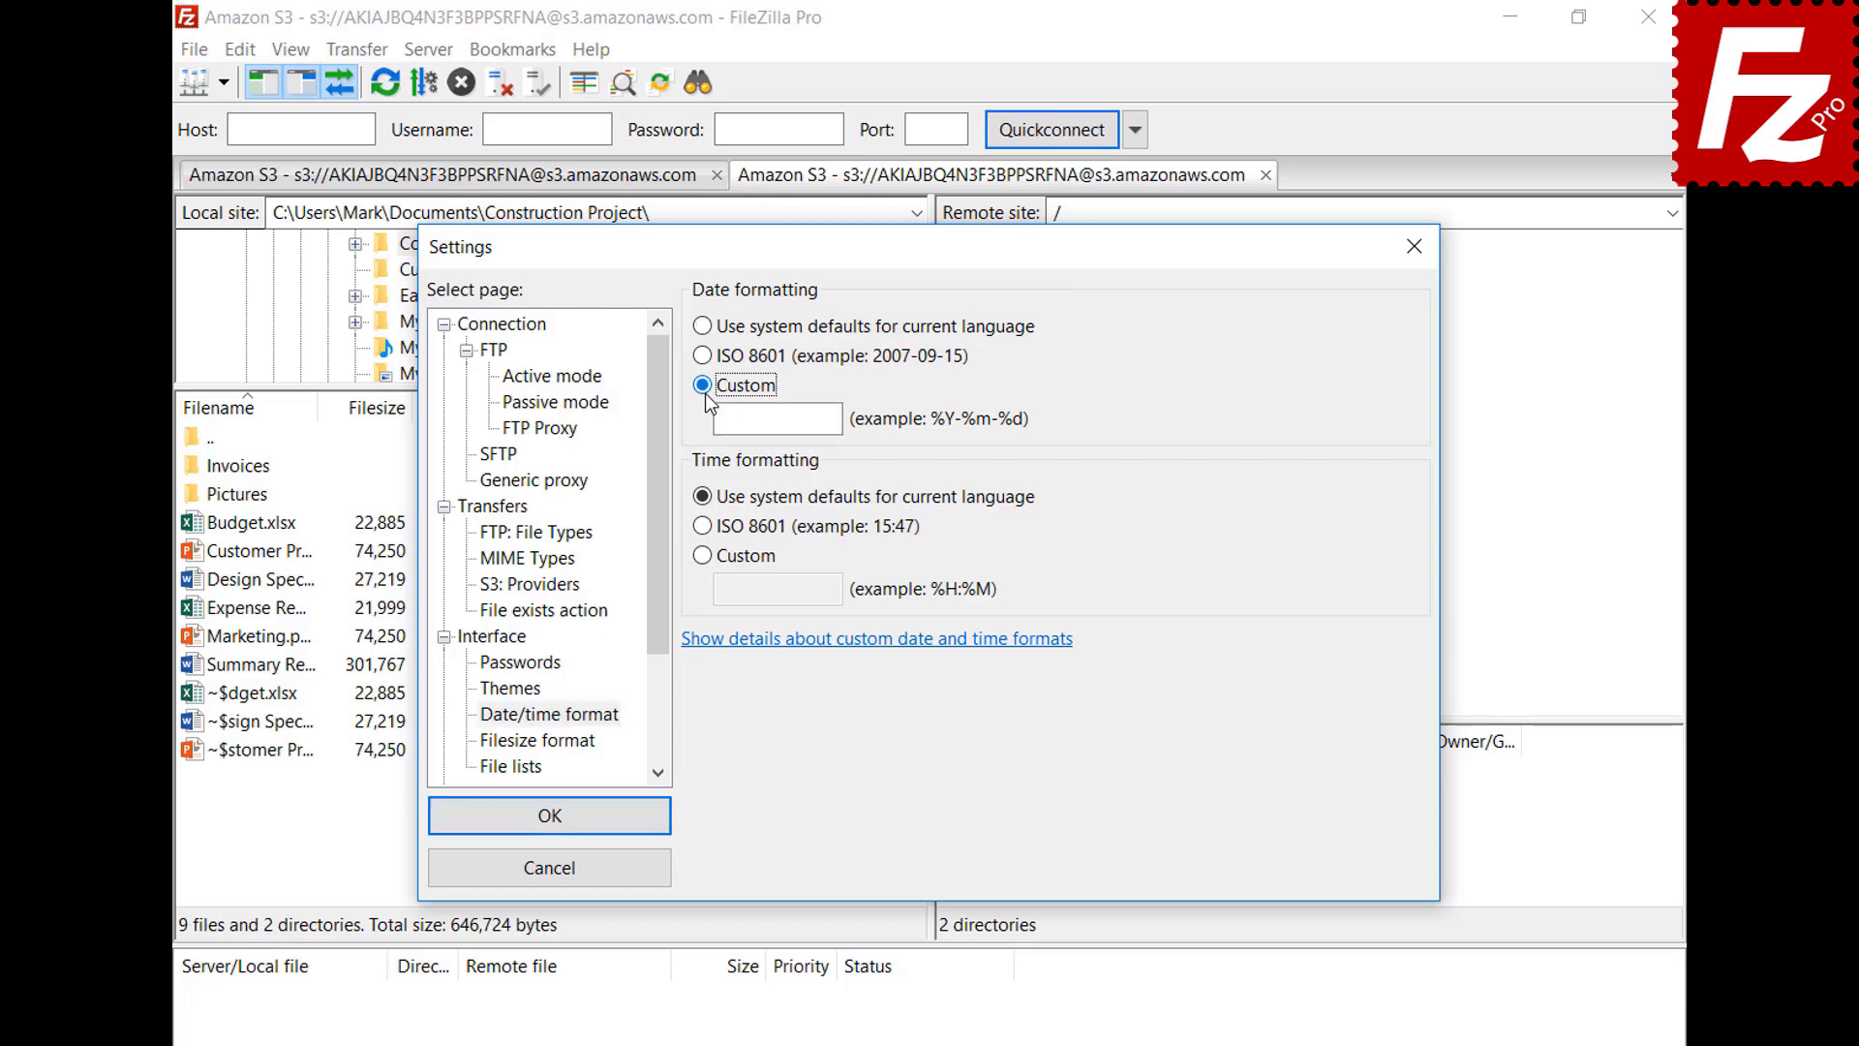
text(%B %d %Y)
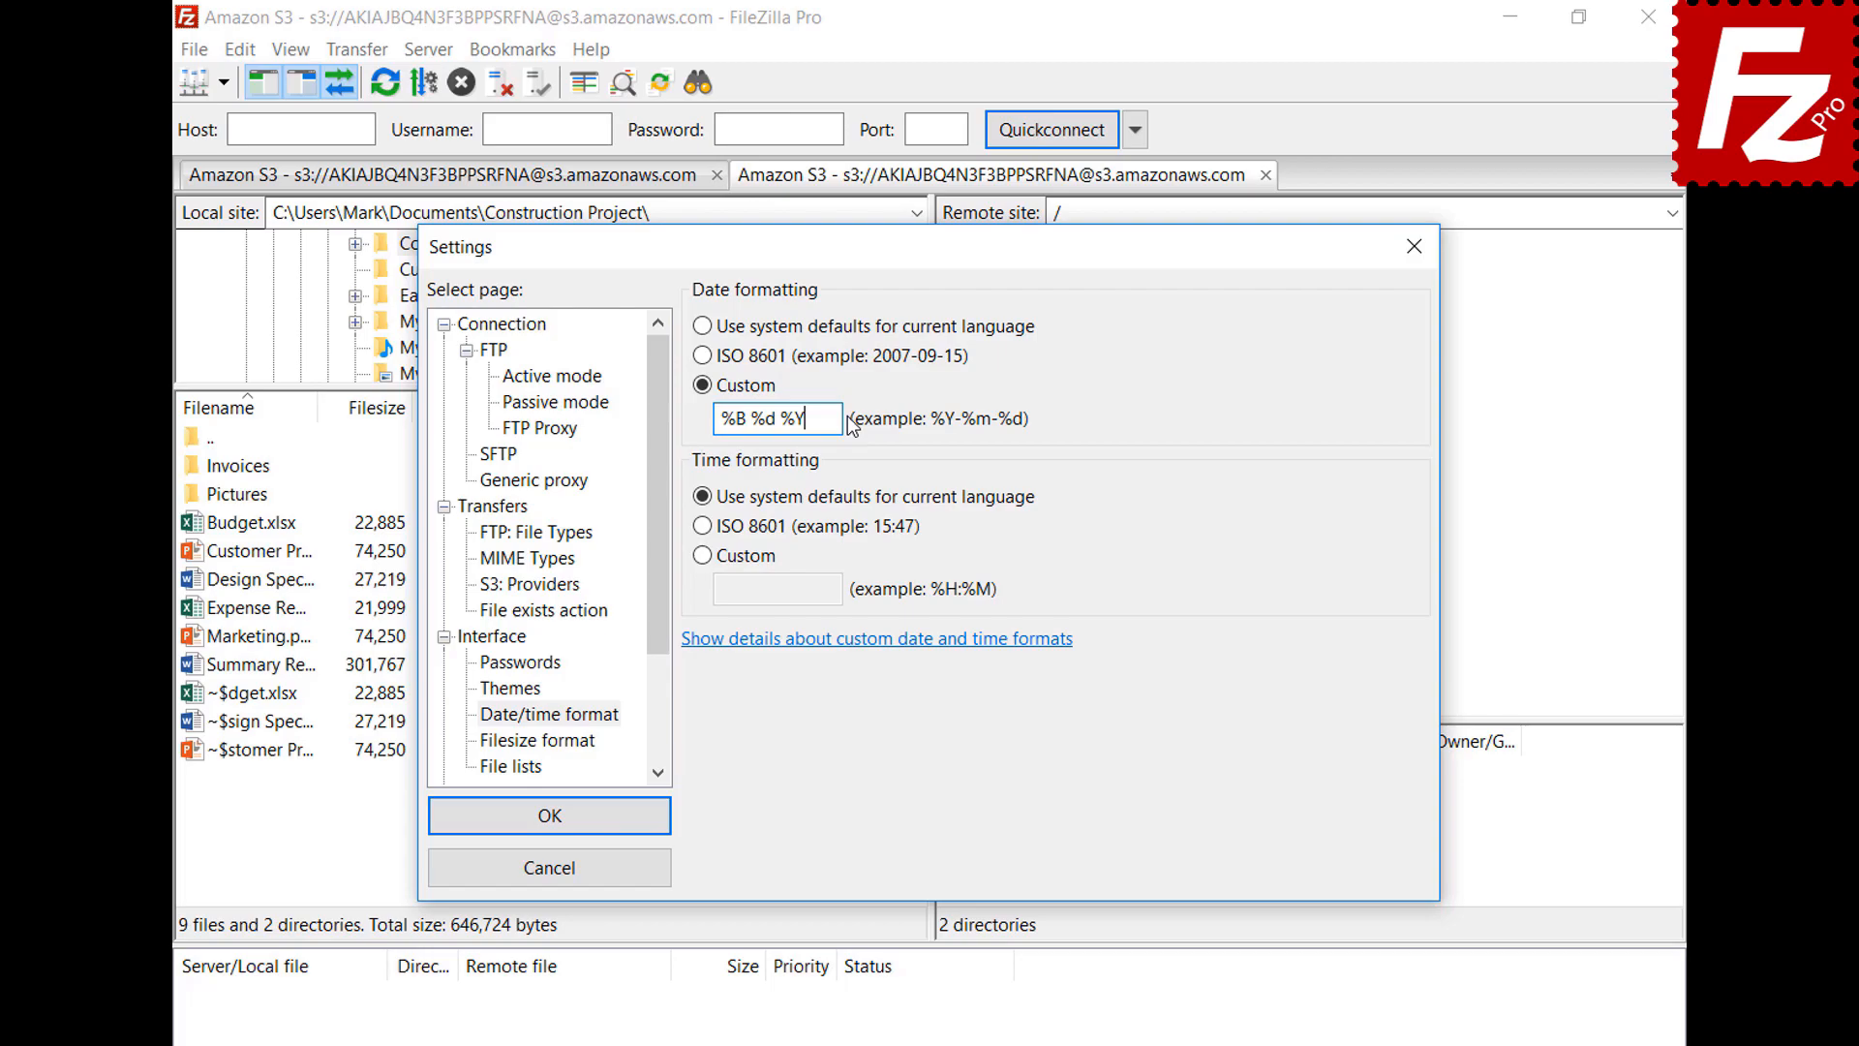
click(703, 555)
click(834, 590)
text(%H:%M:%S)
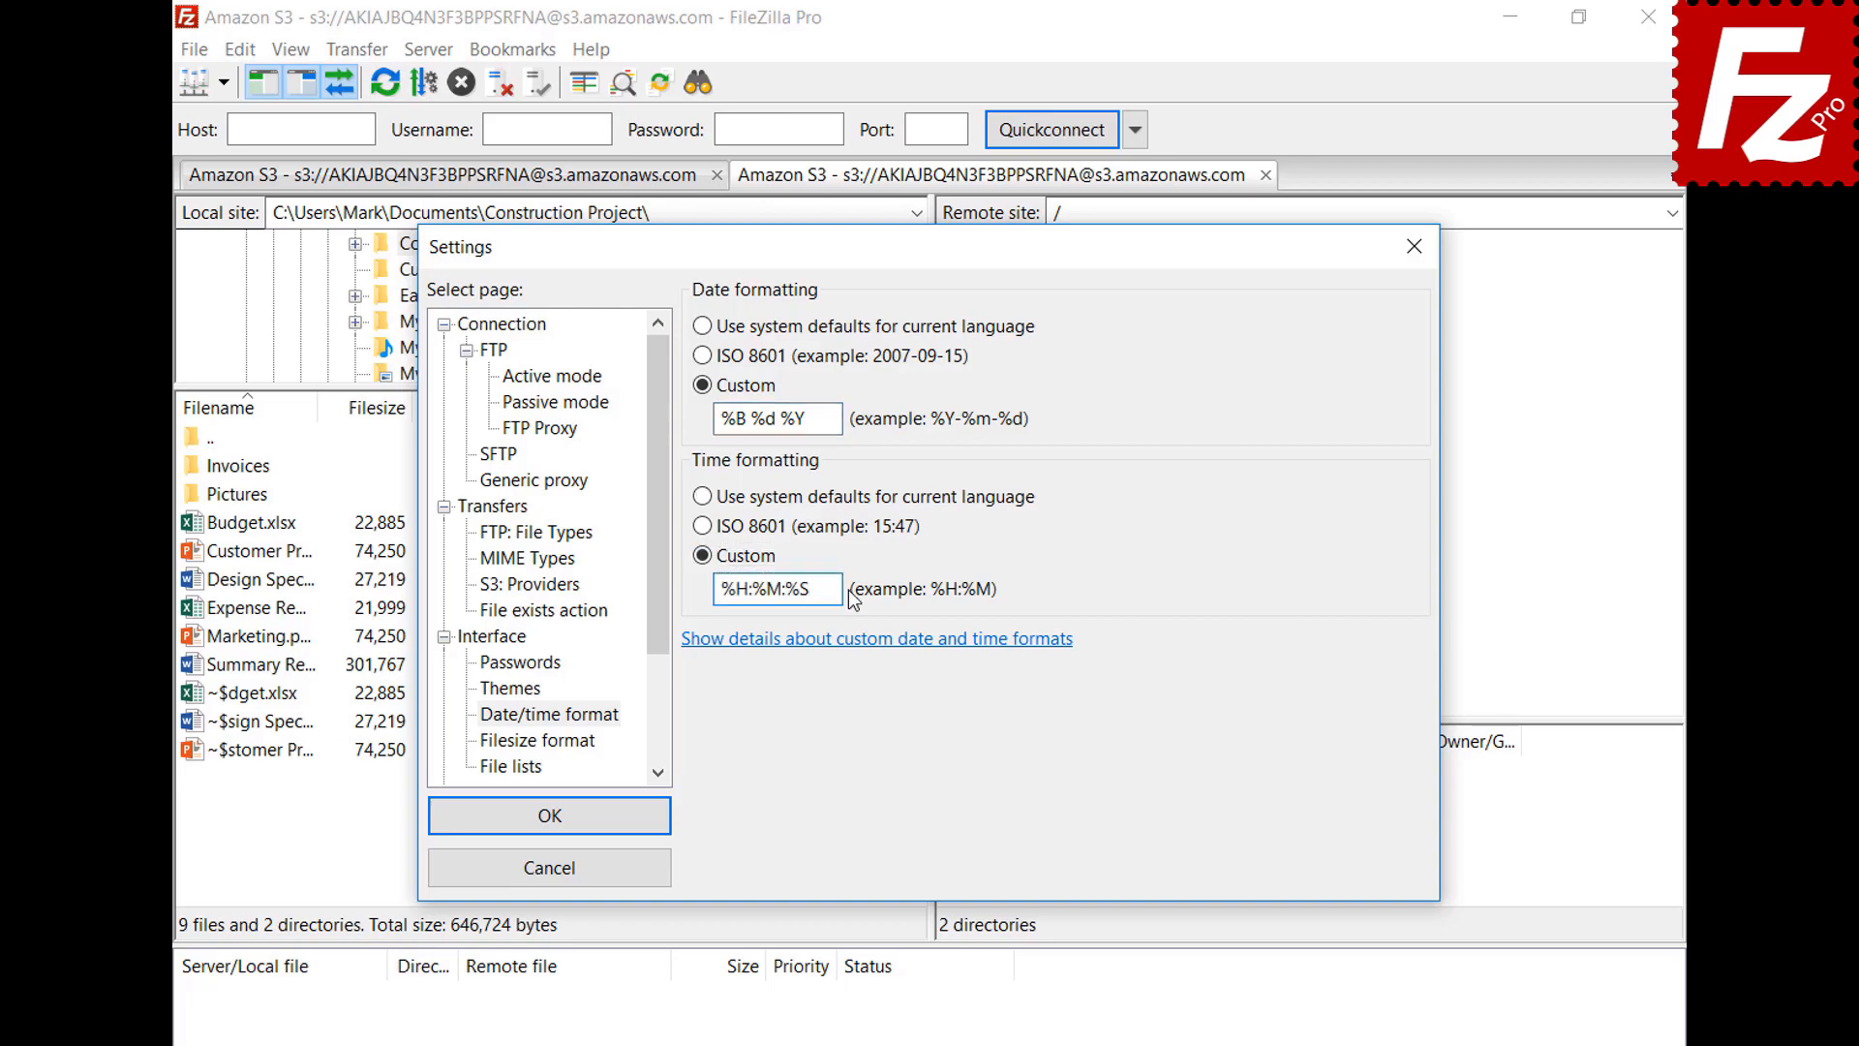
click(549, 816)
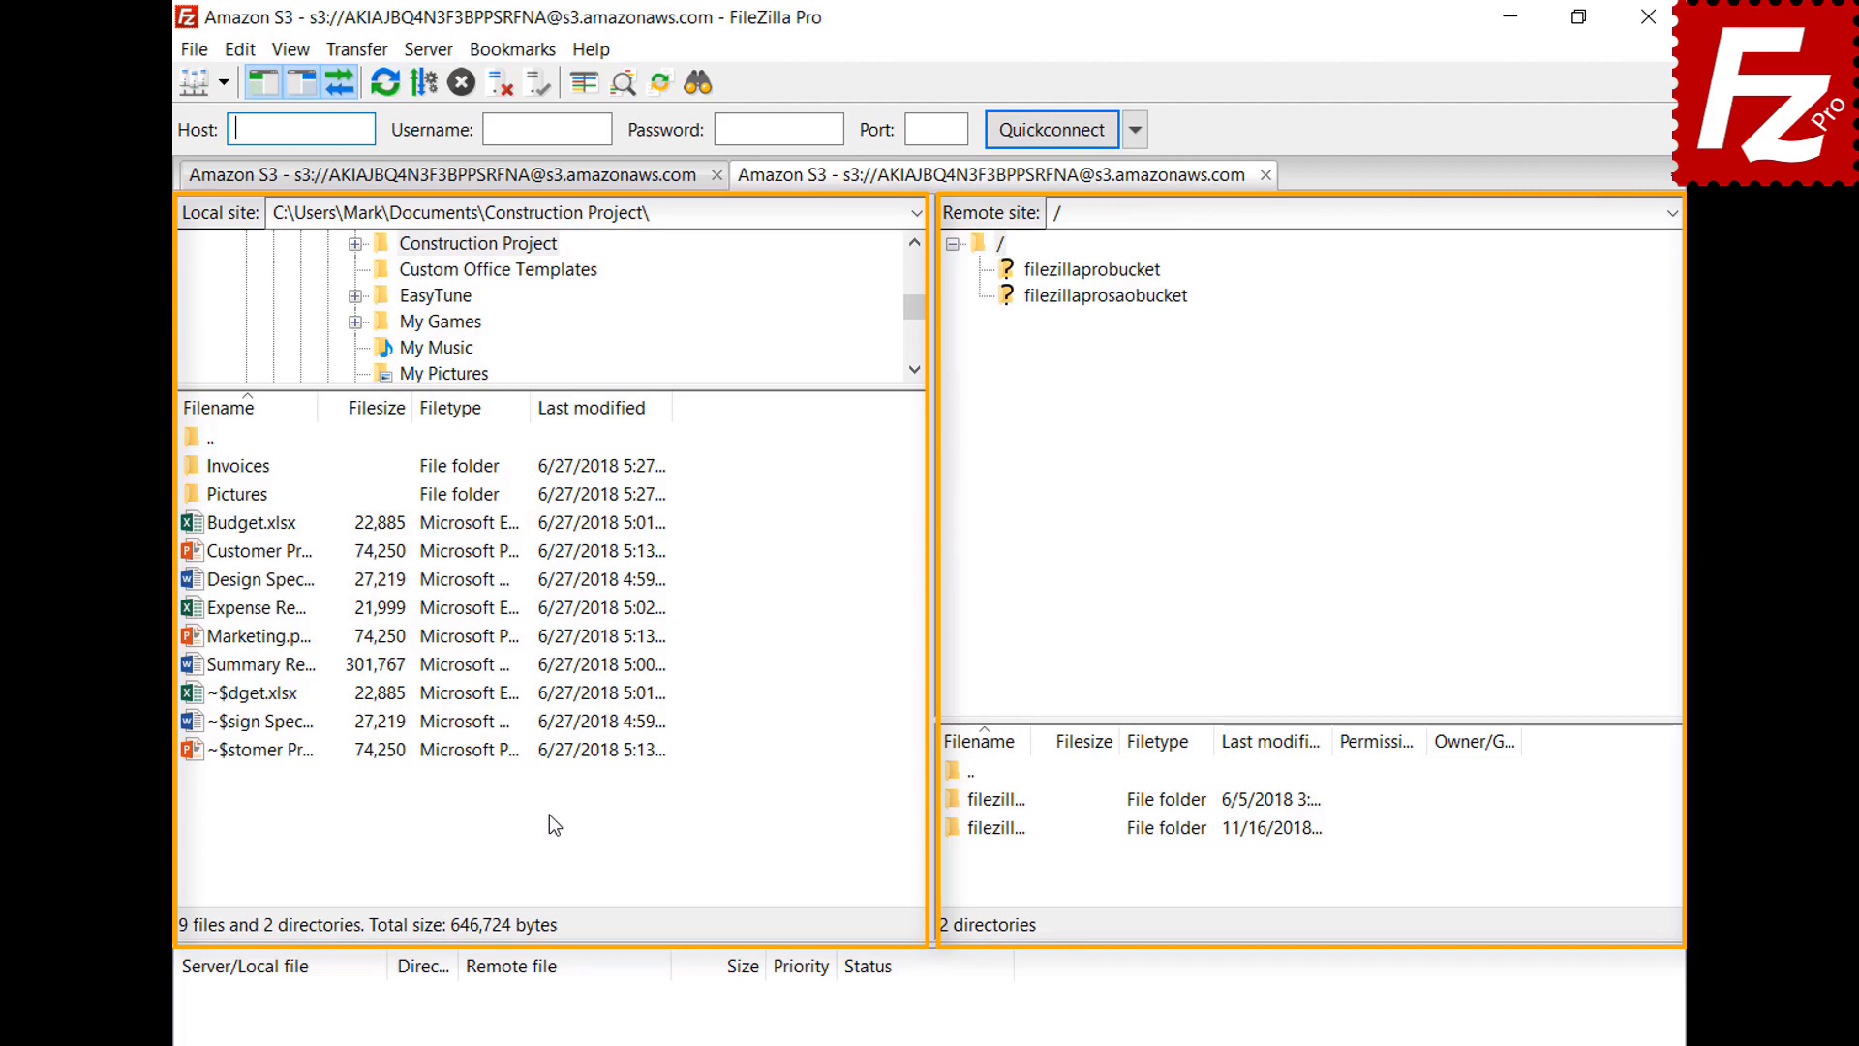
Set file sizes to decimal SI prefixes with 2 decimal places, keeping the thousands separator
click(240, 50)
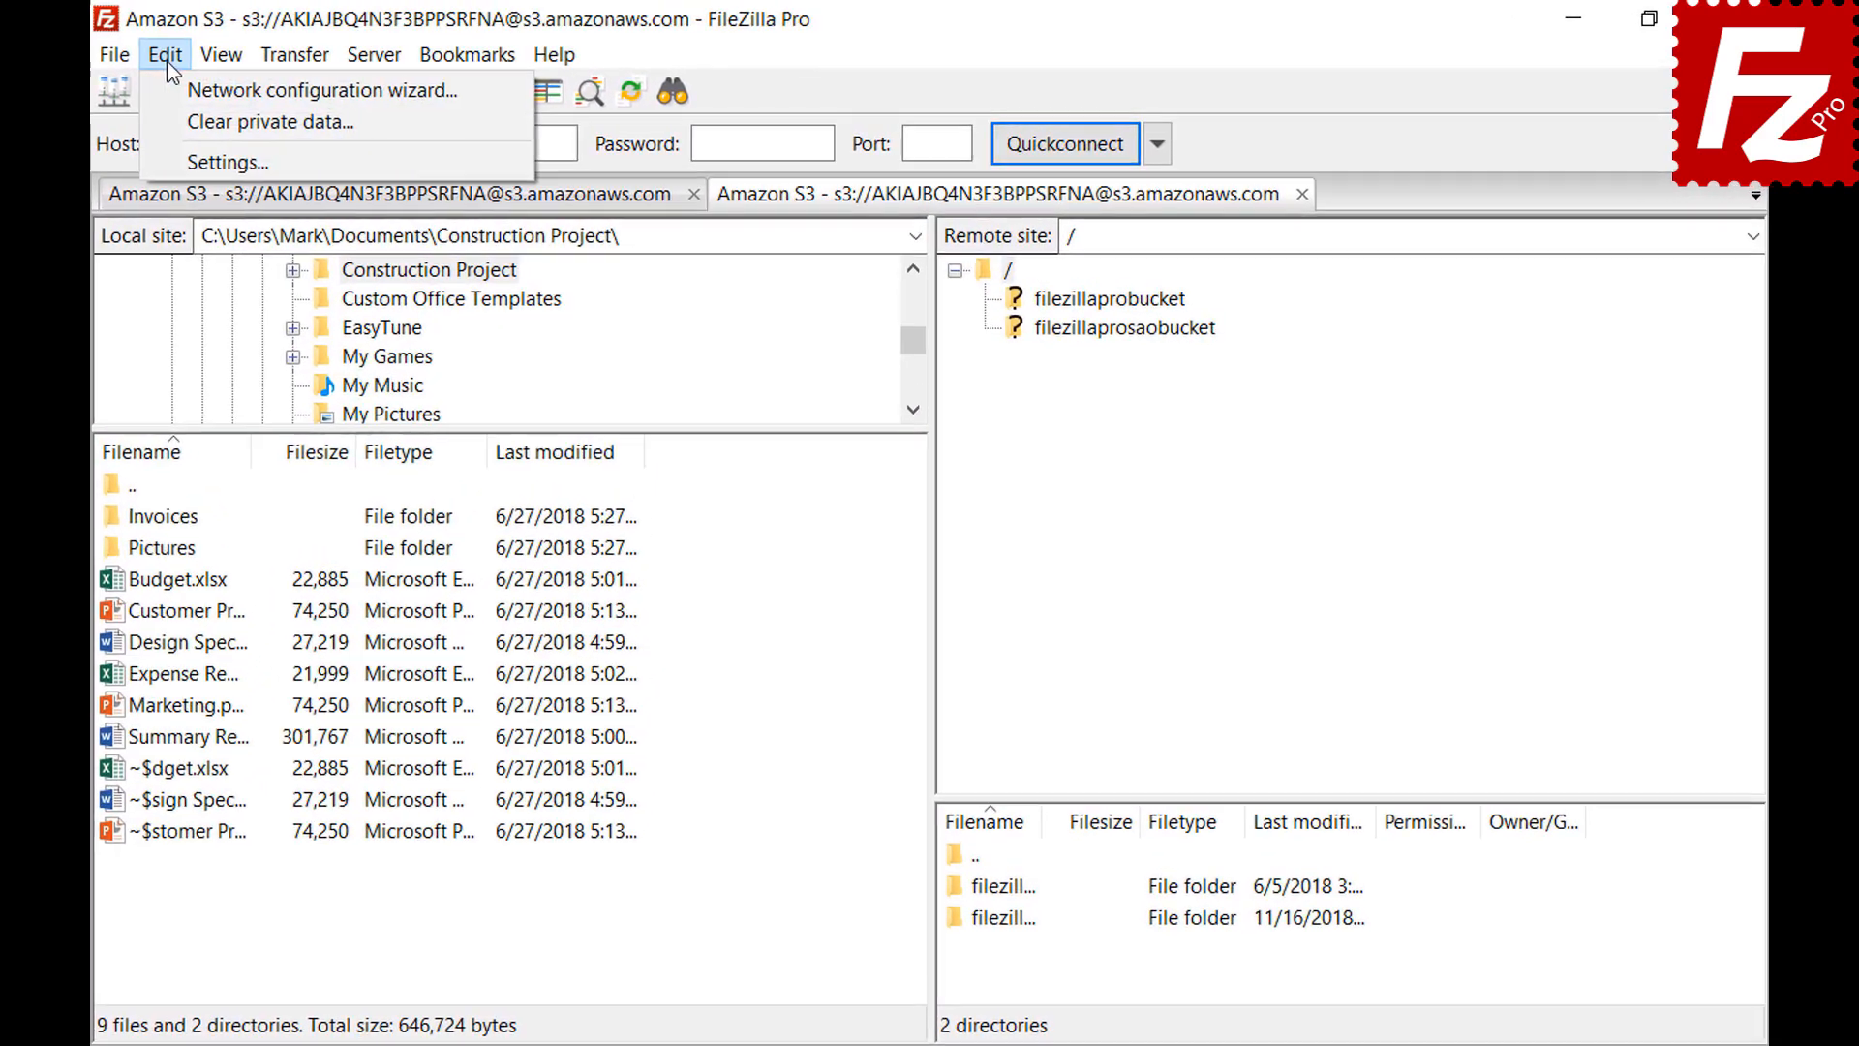
click(178, 151)
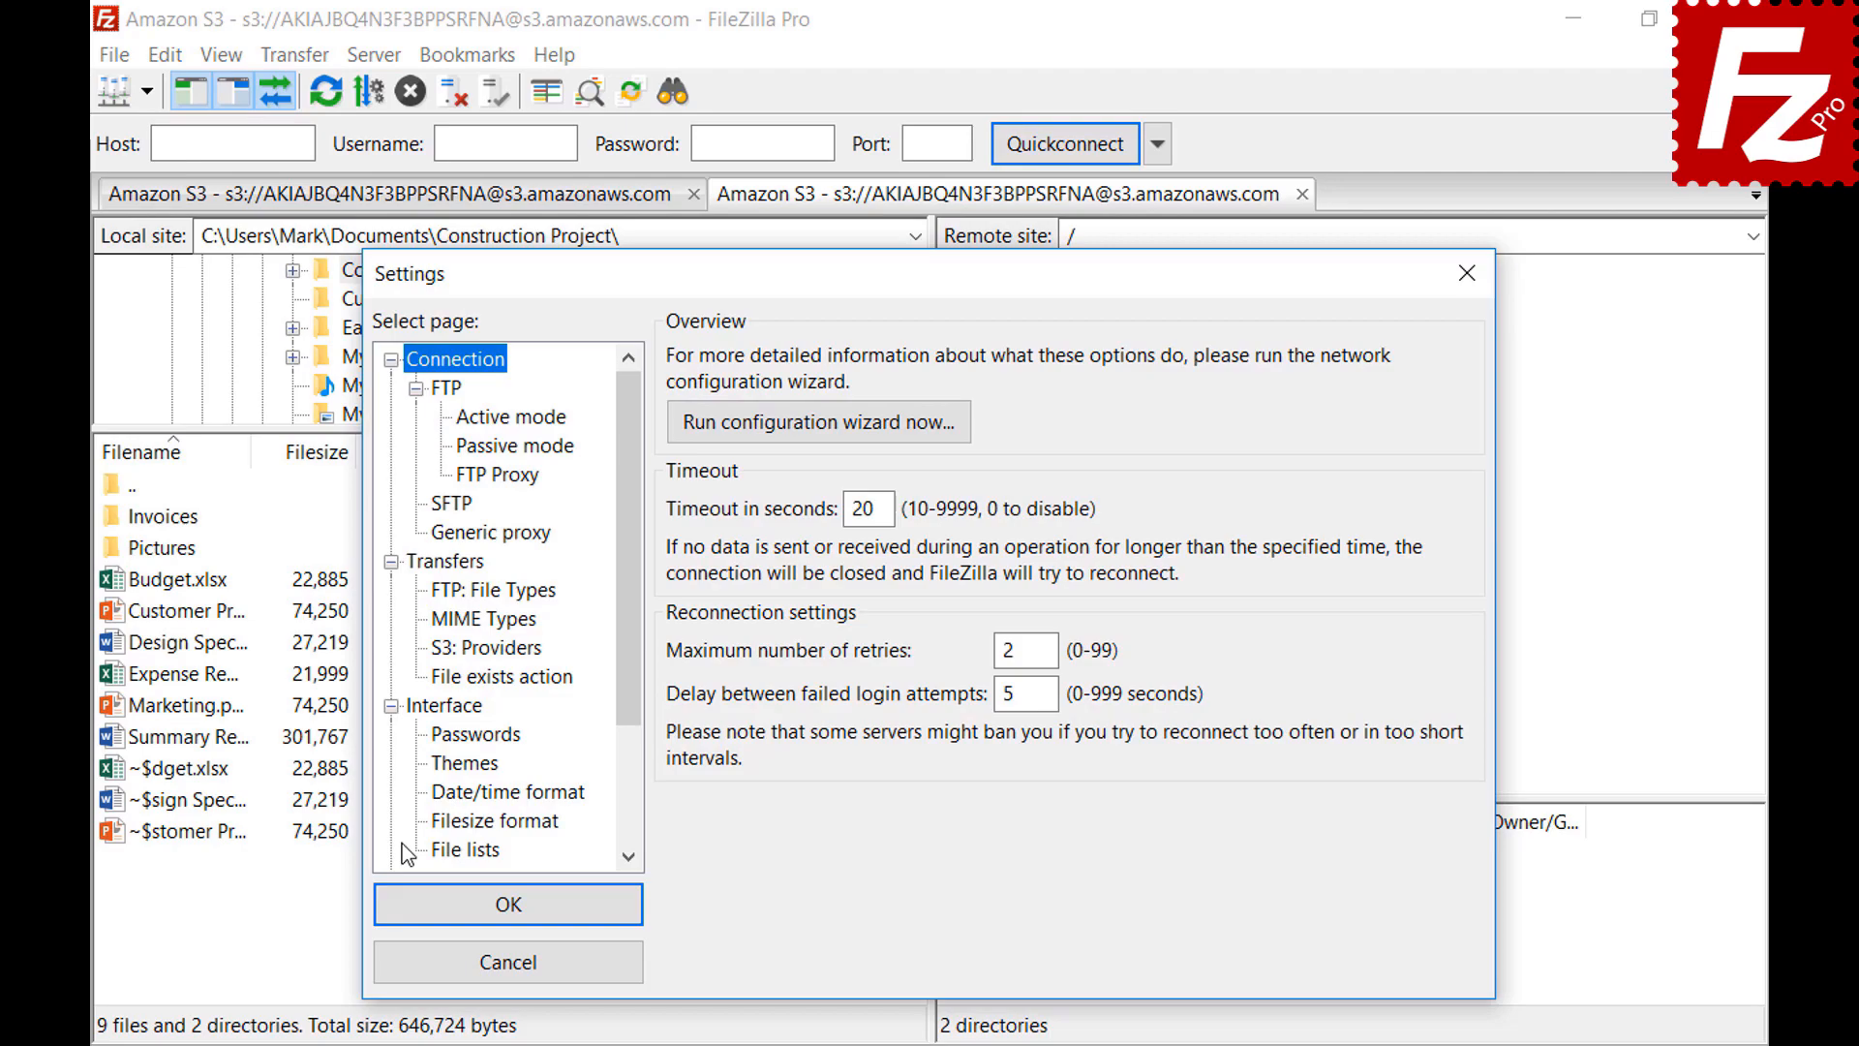
click(440, 823)
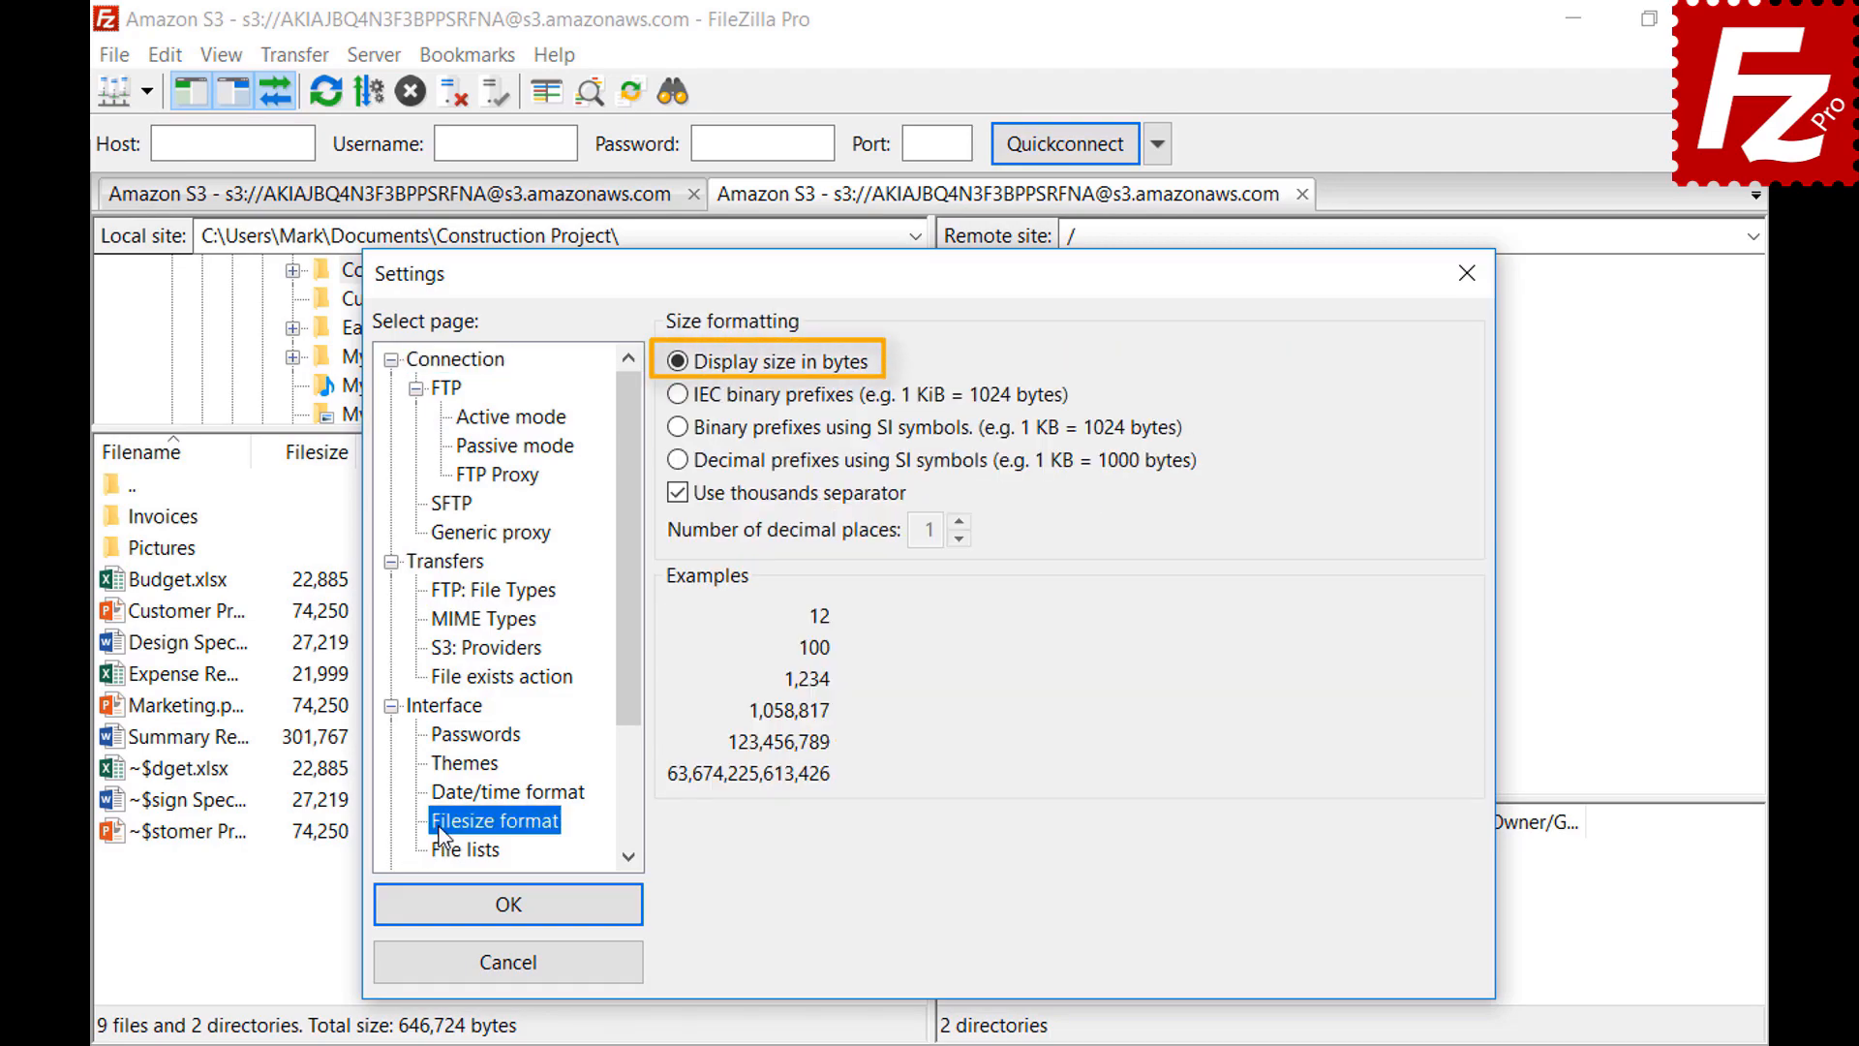
click(678, 493)
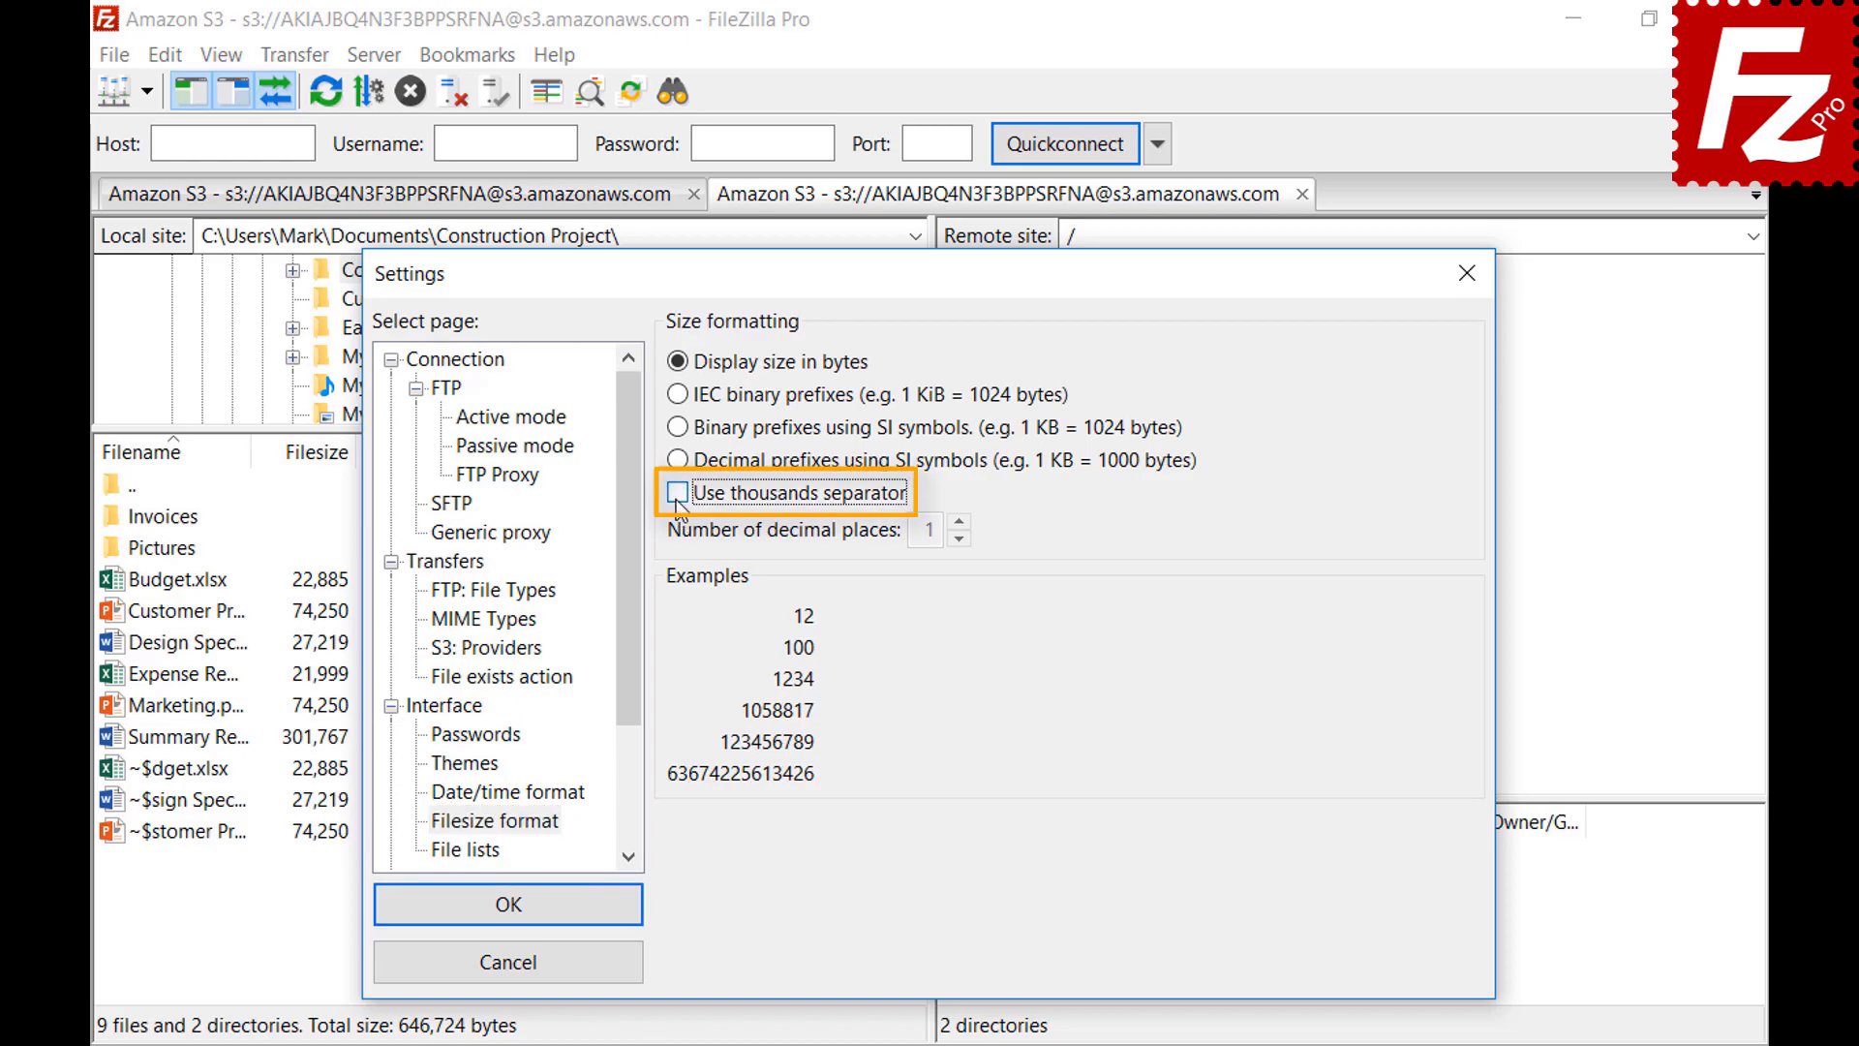
click(677, 496)
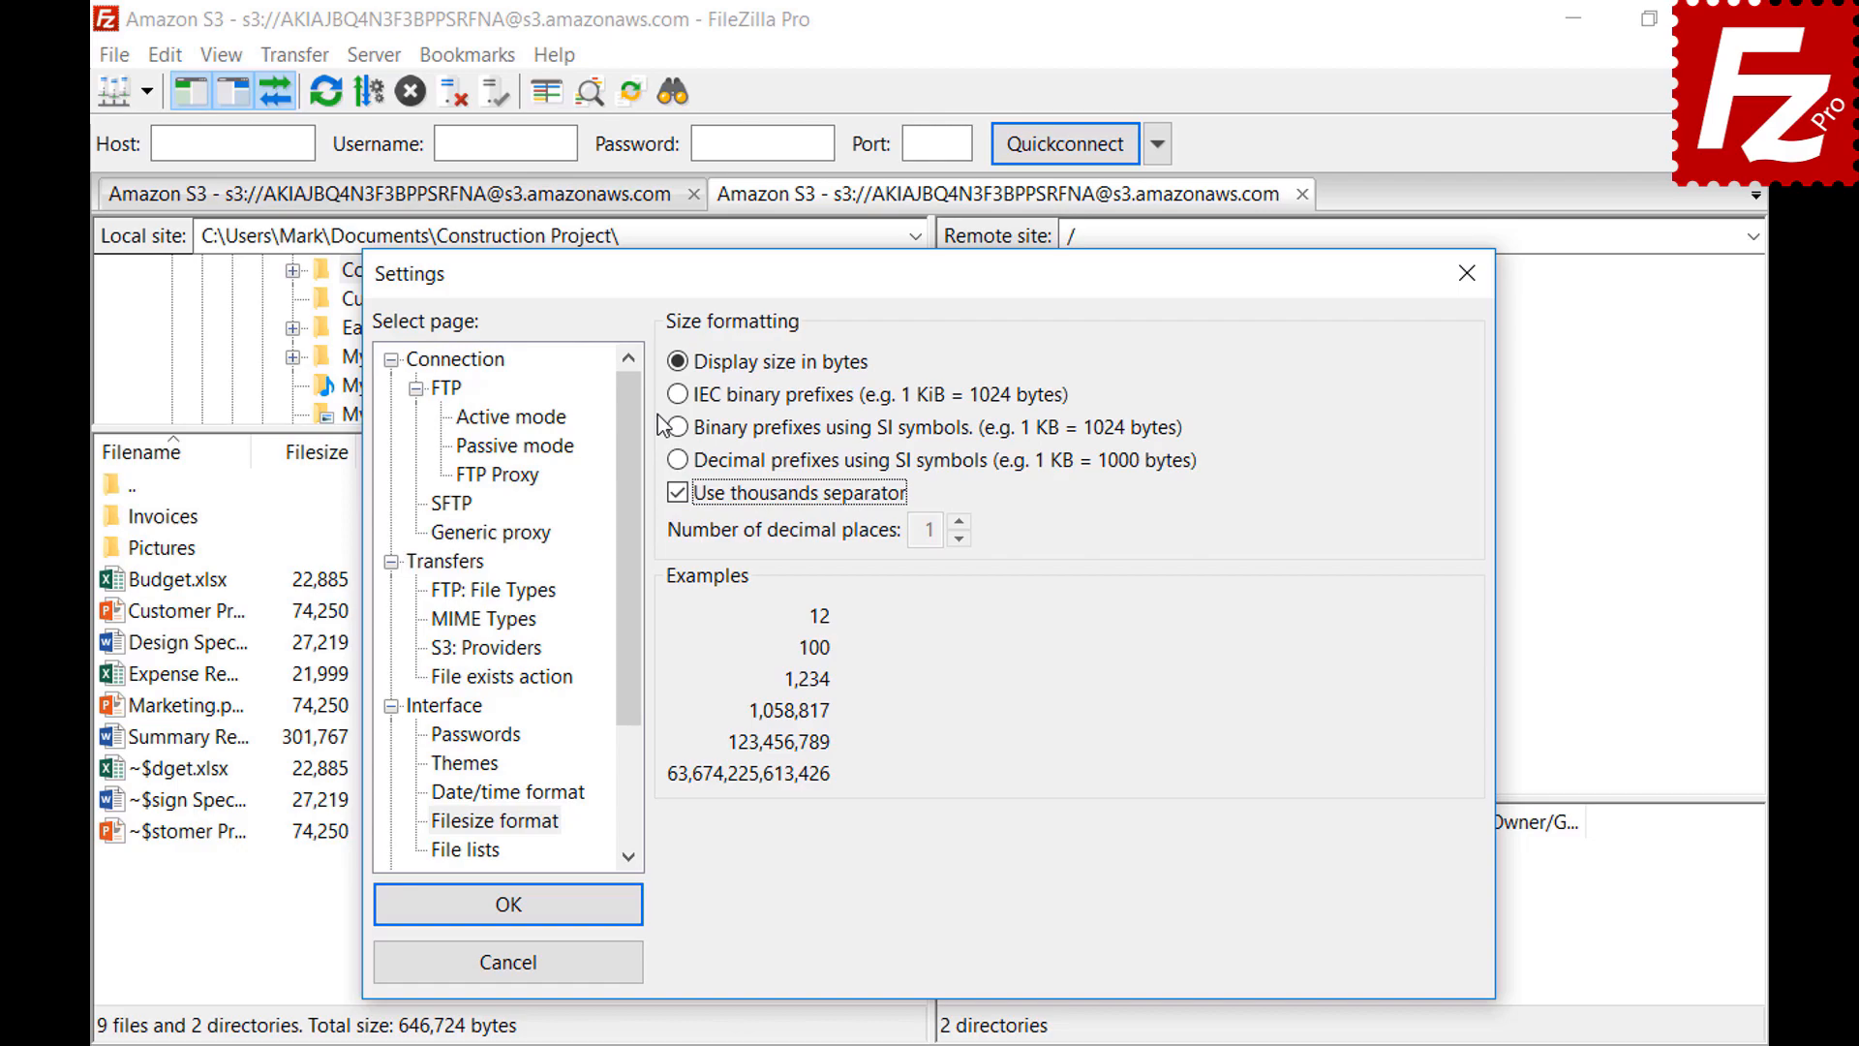
click(677, 396)
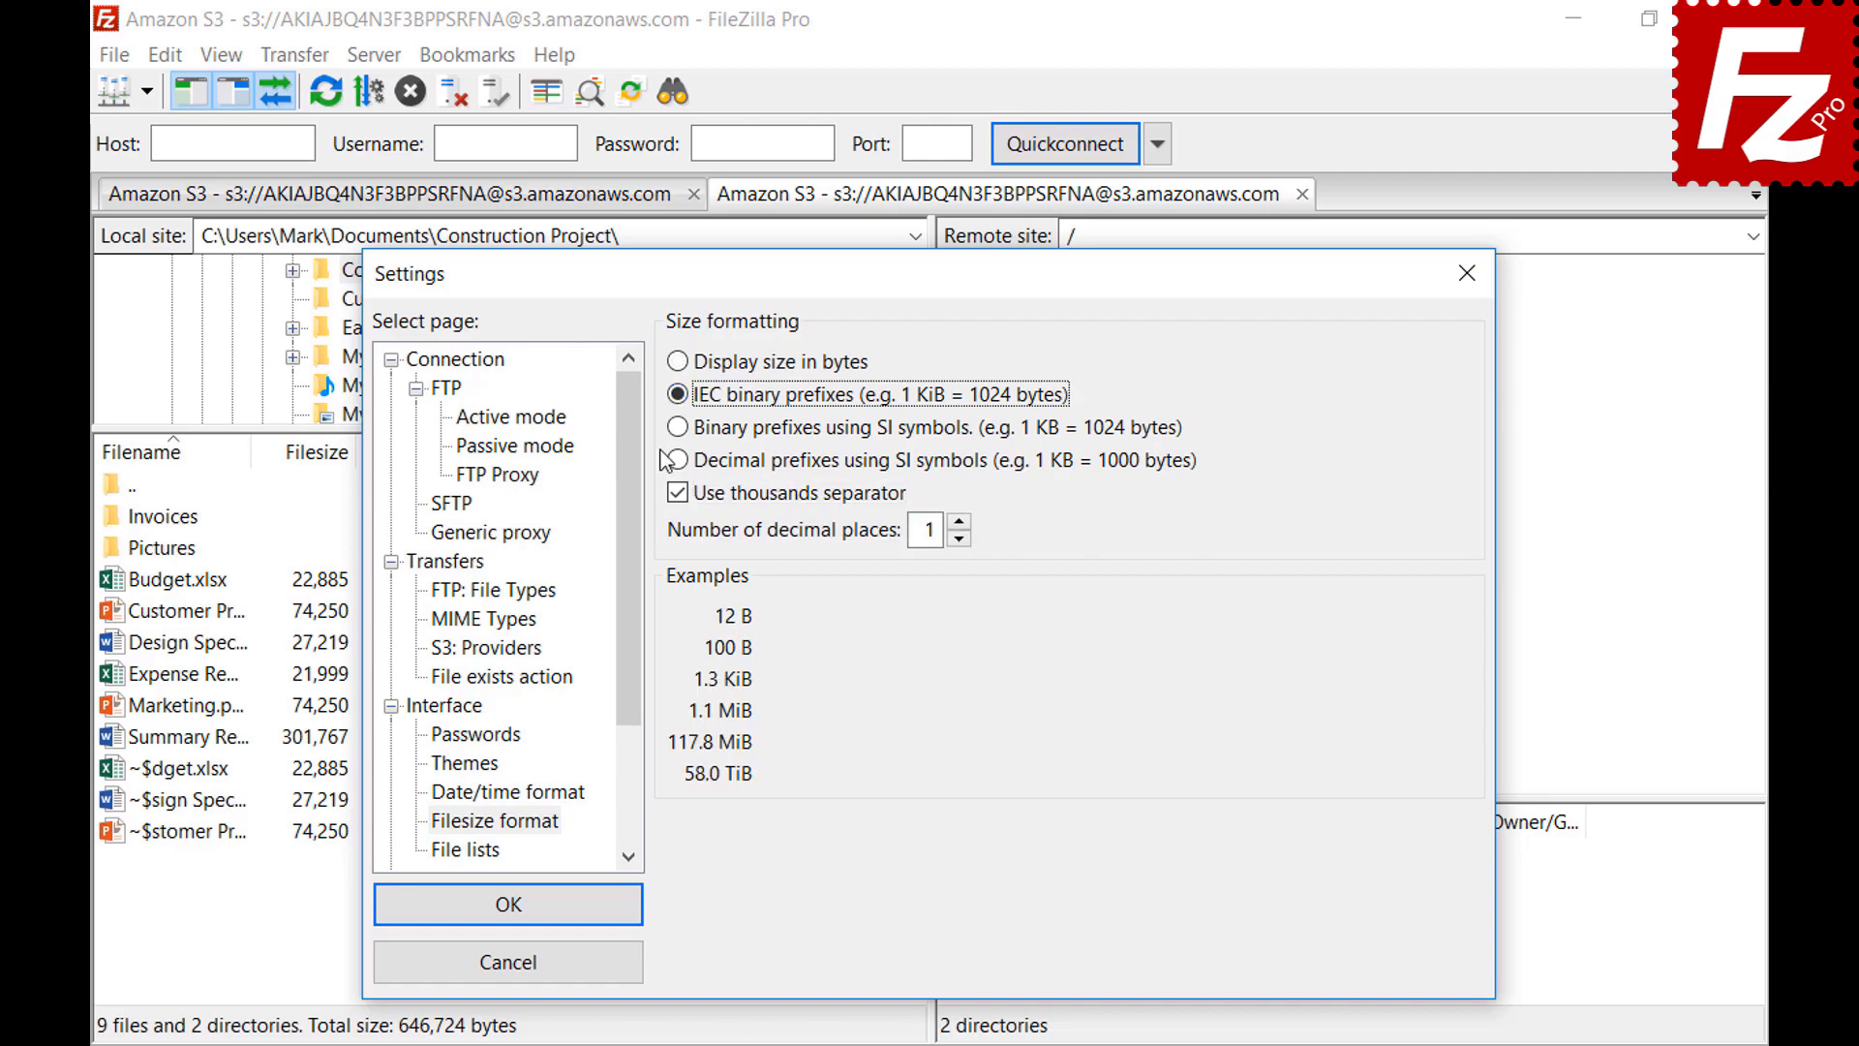
click(683, 431)
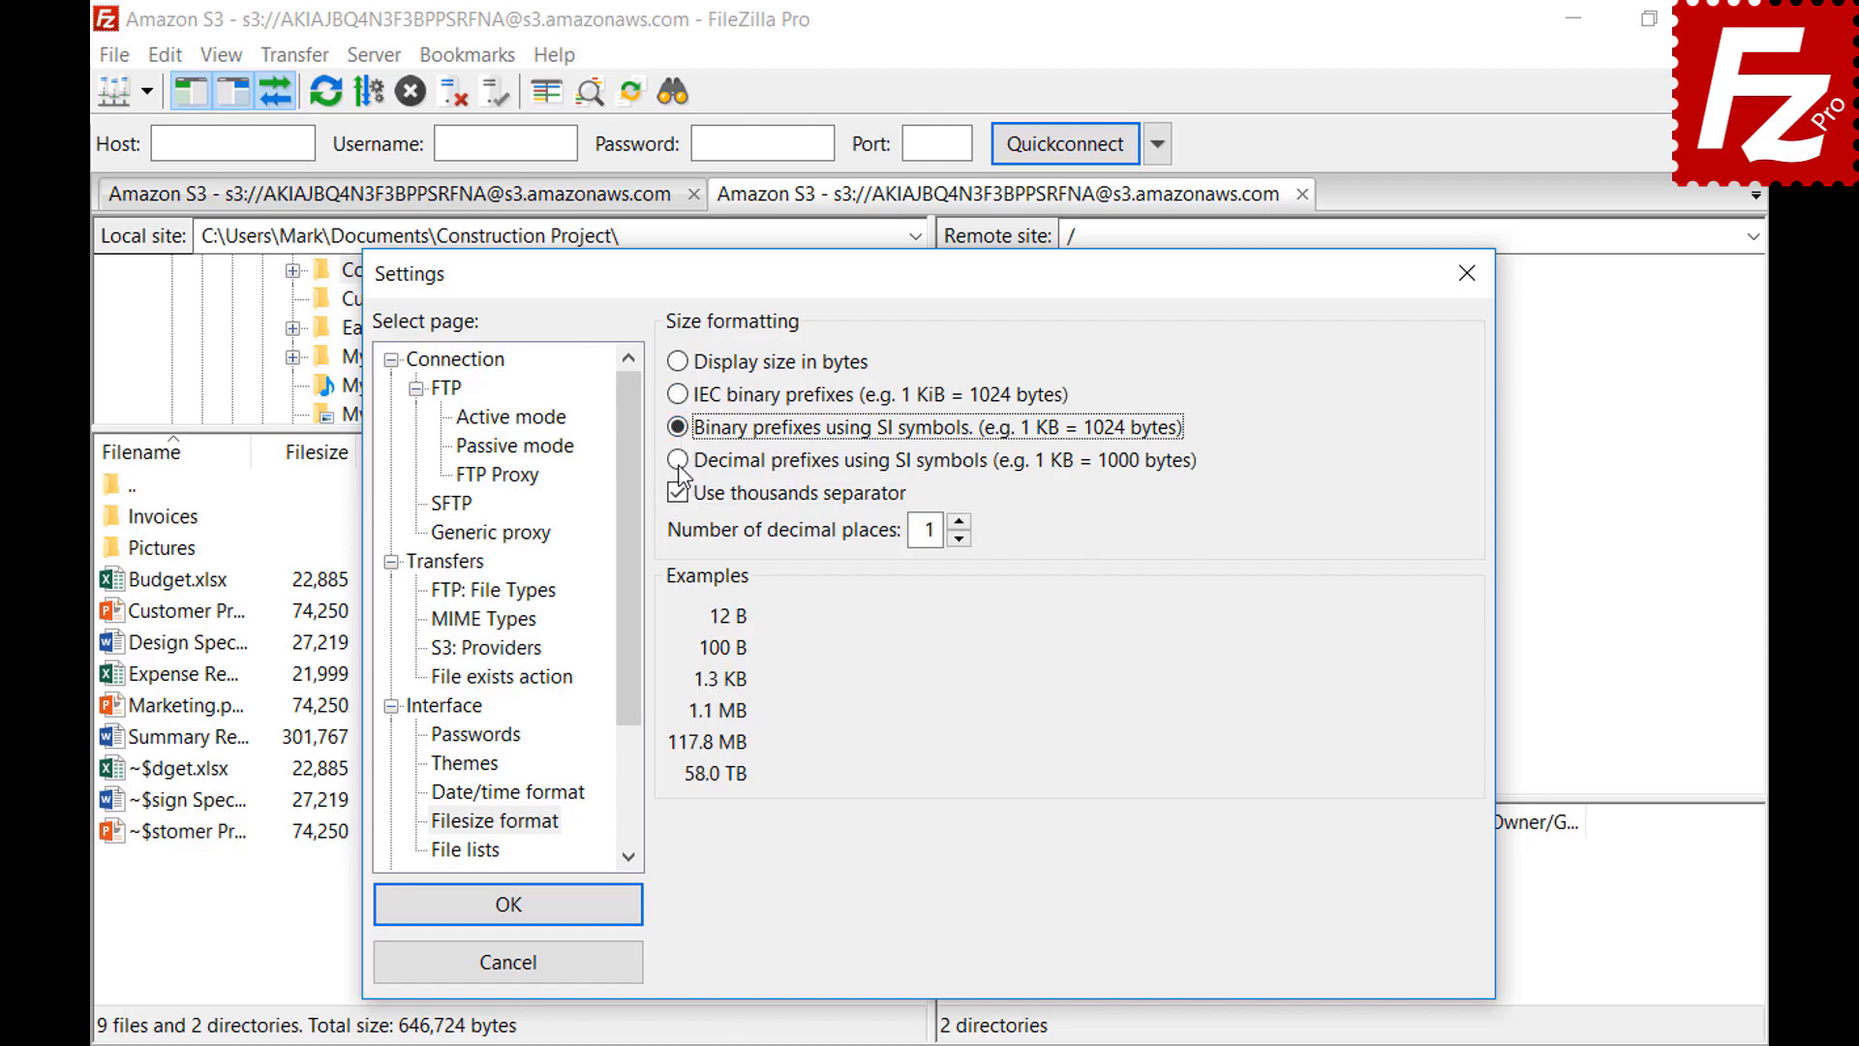
click(682, 463)
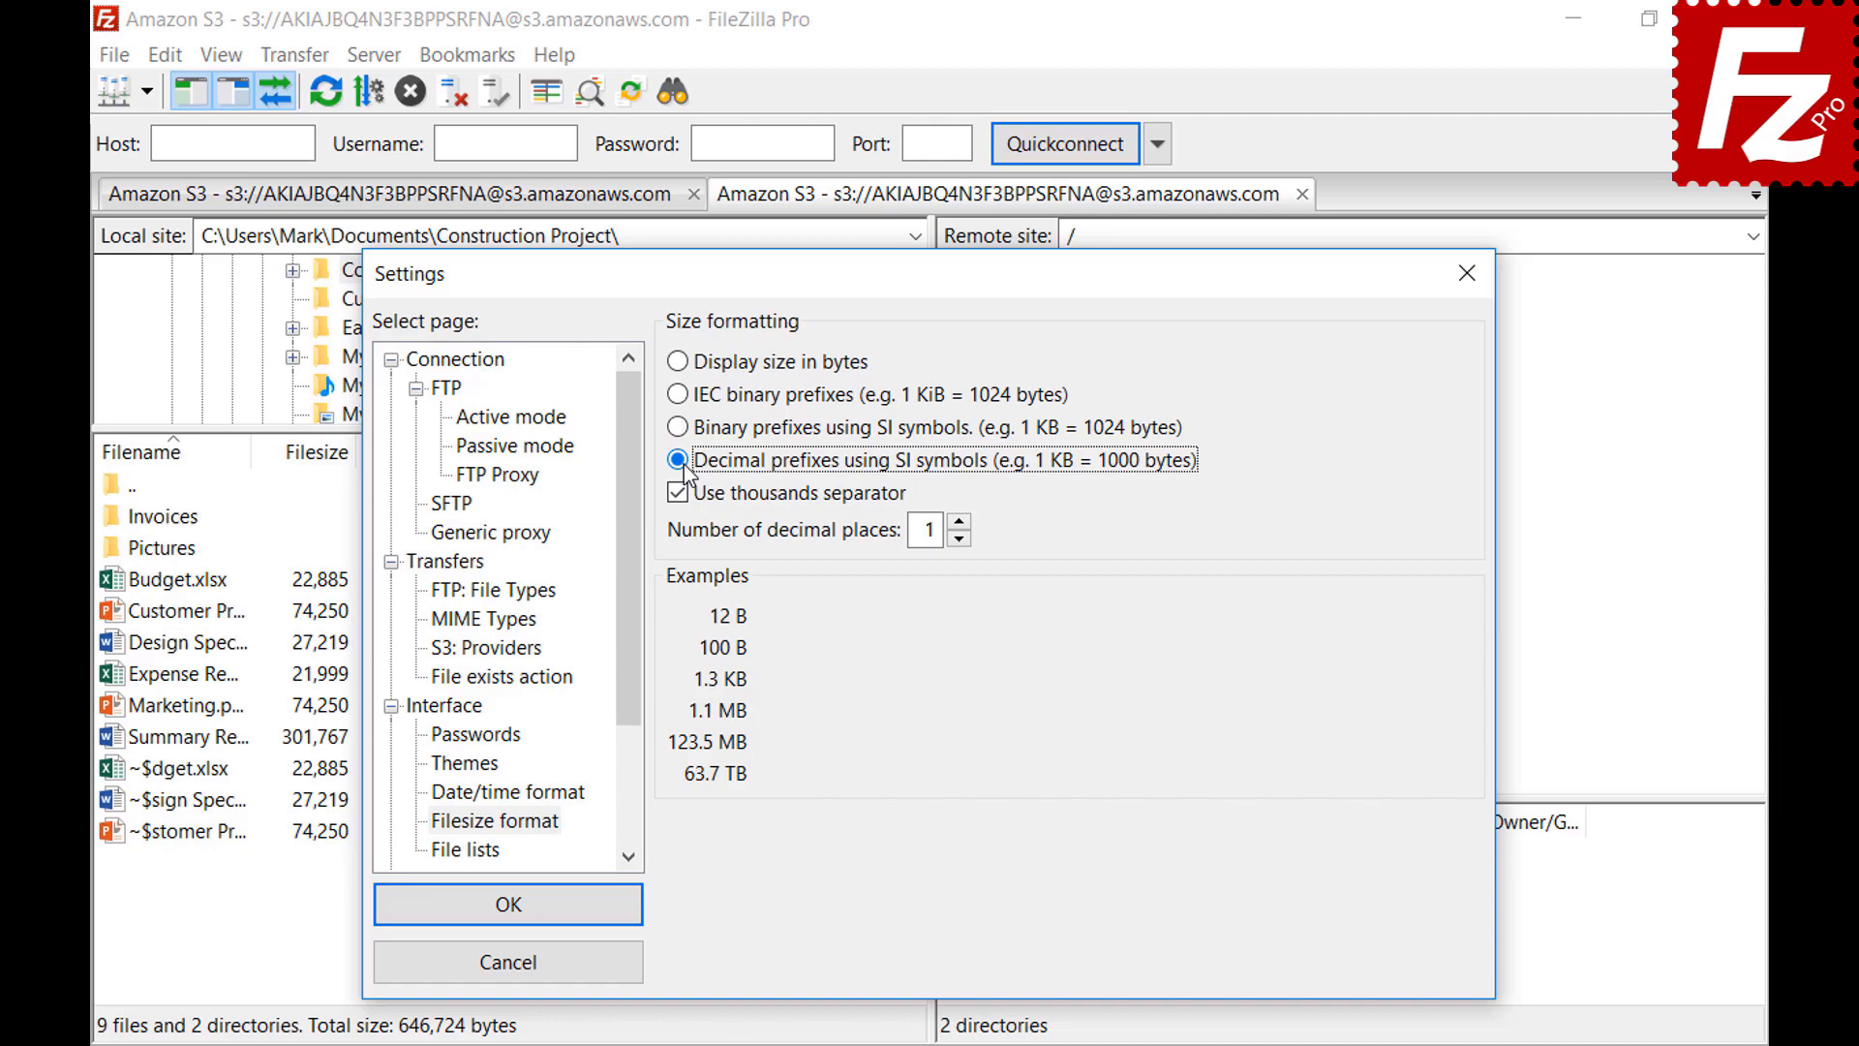
click(959, 522)
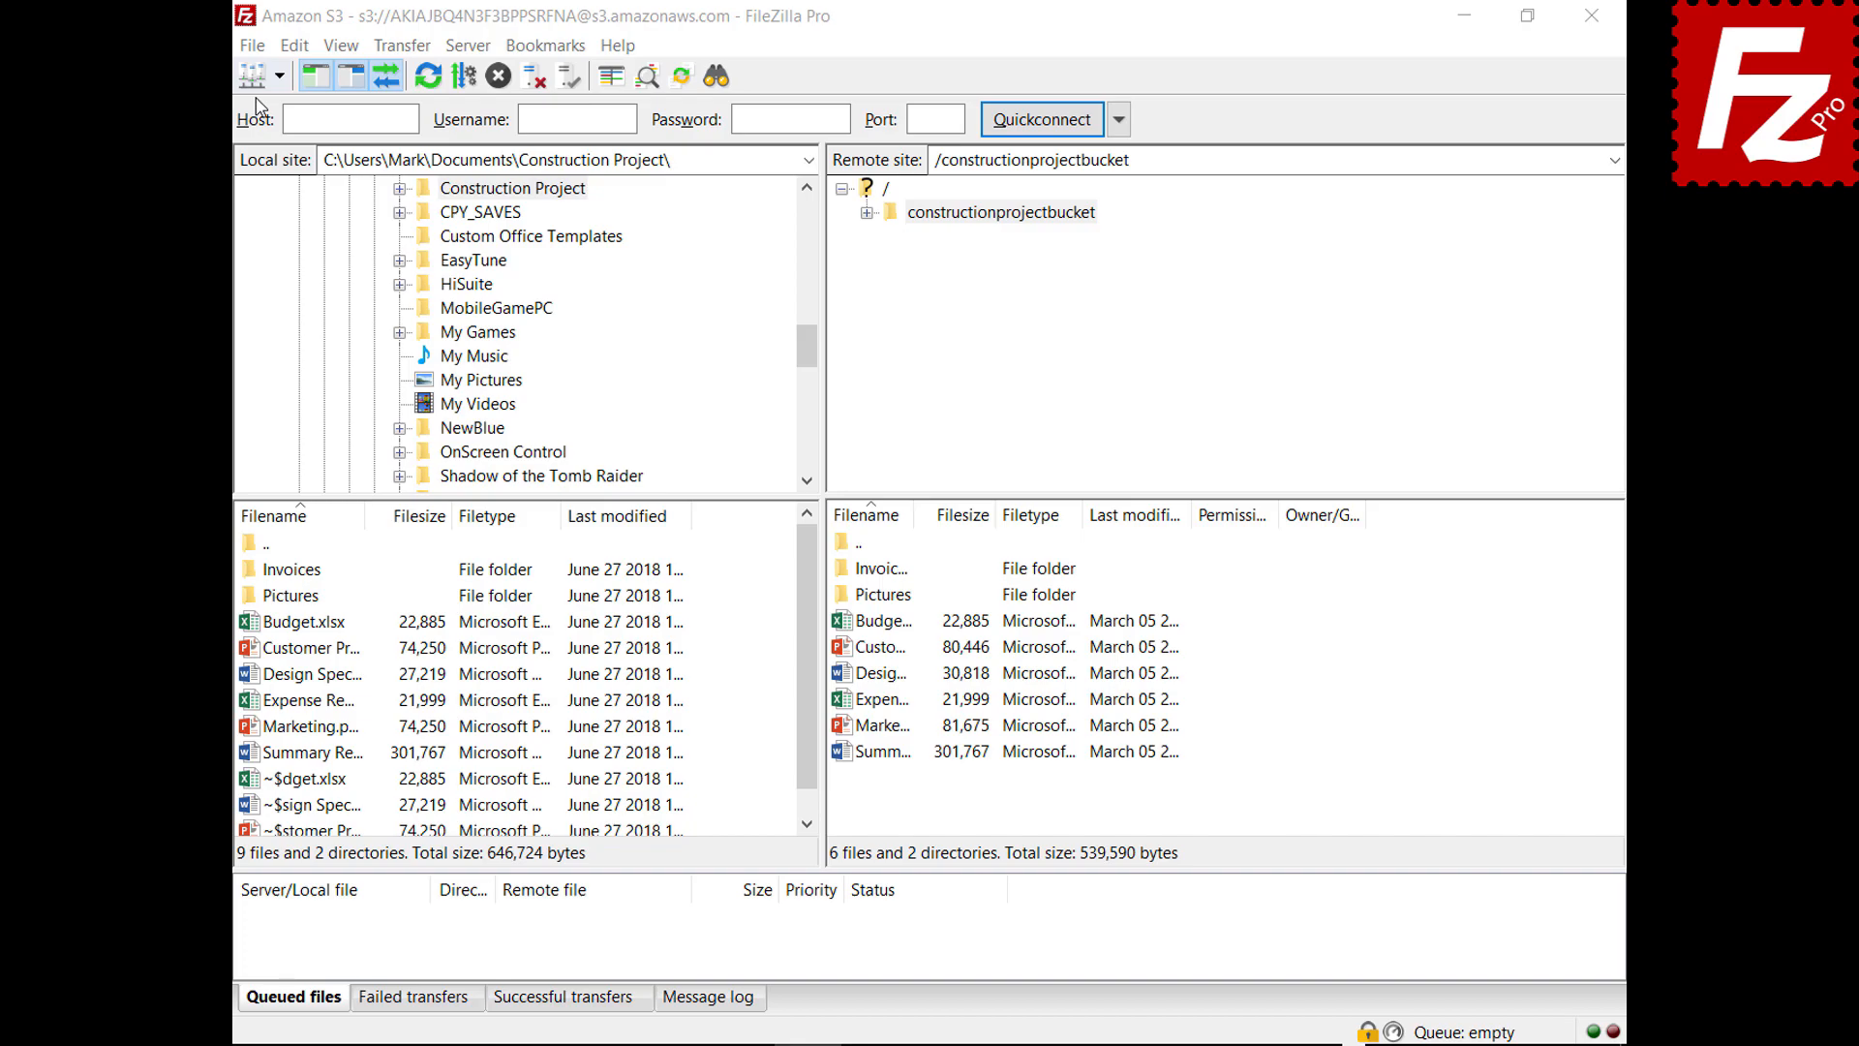
Start a configuration export including Site Manager entries, settings, transfer queue and filters
click(255, 47)
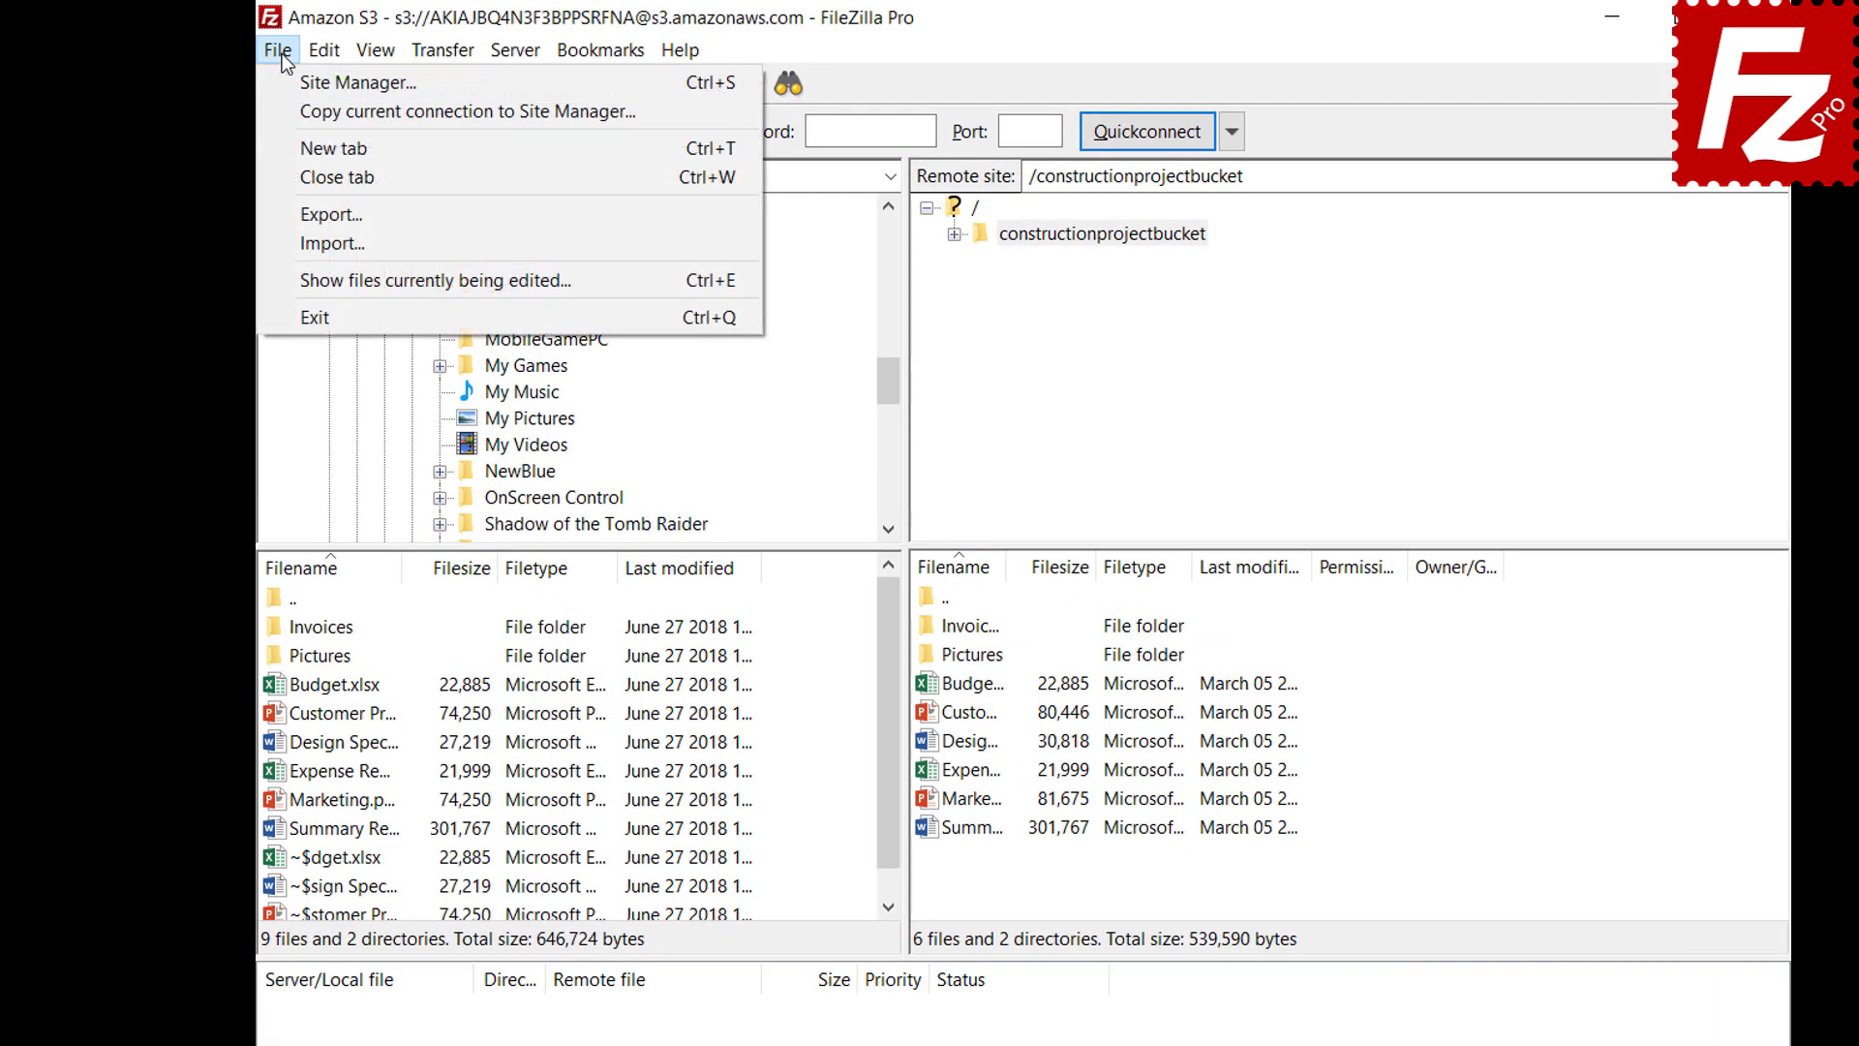
click(296, 215)
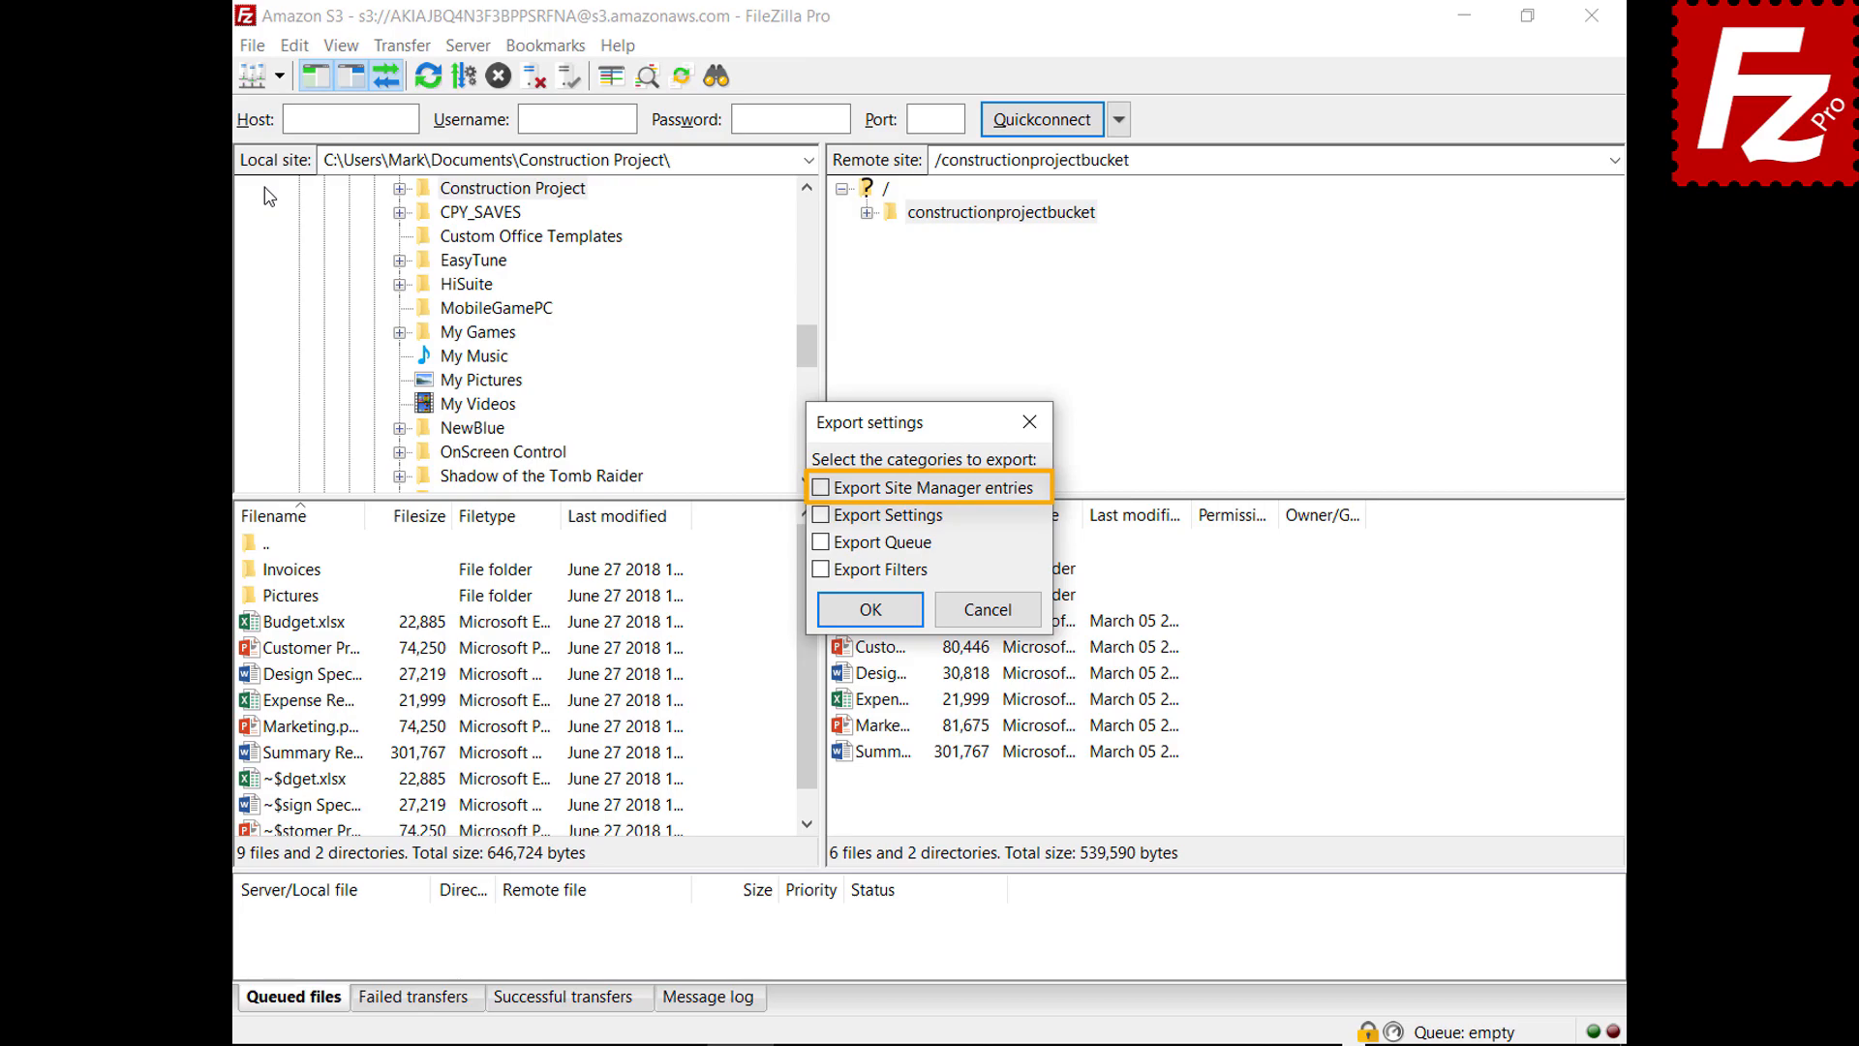
click(820, 488)
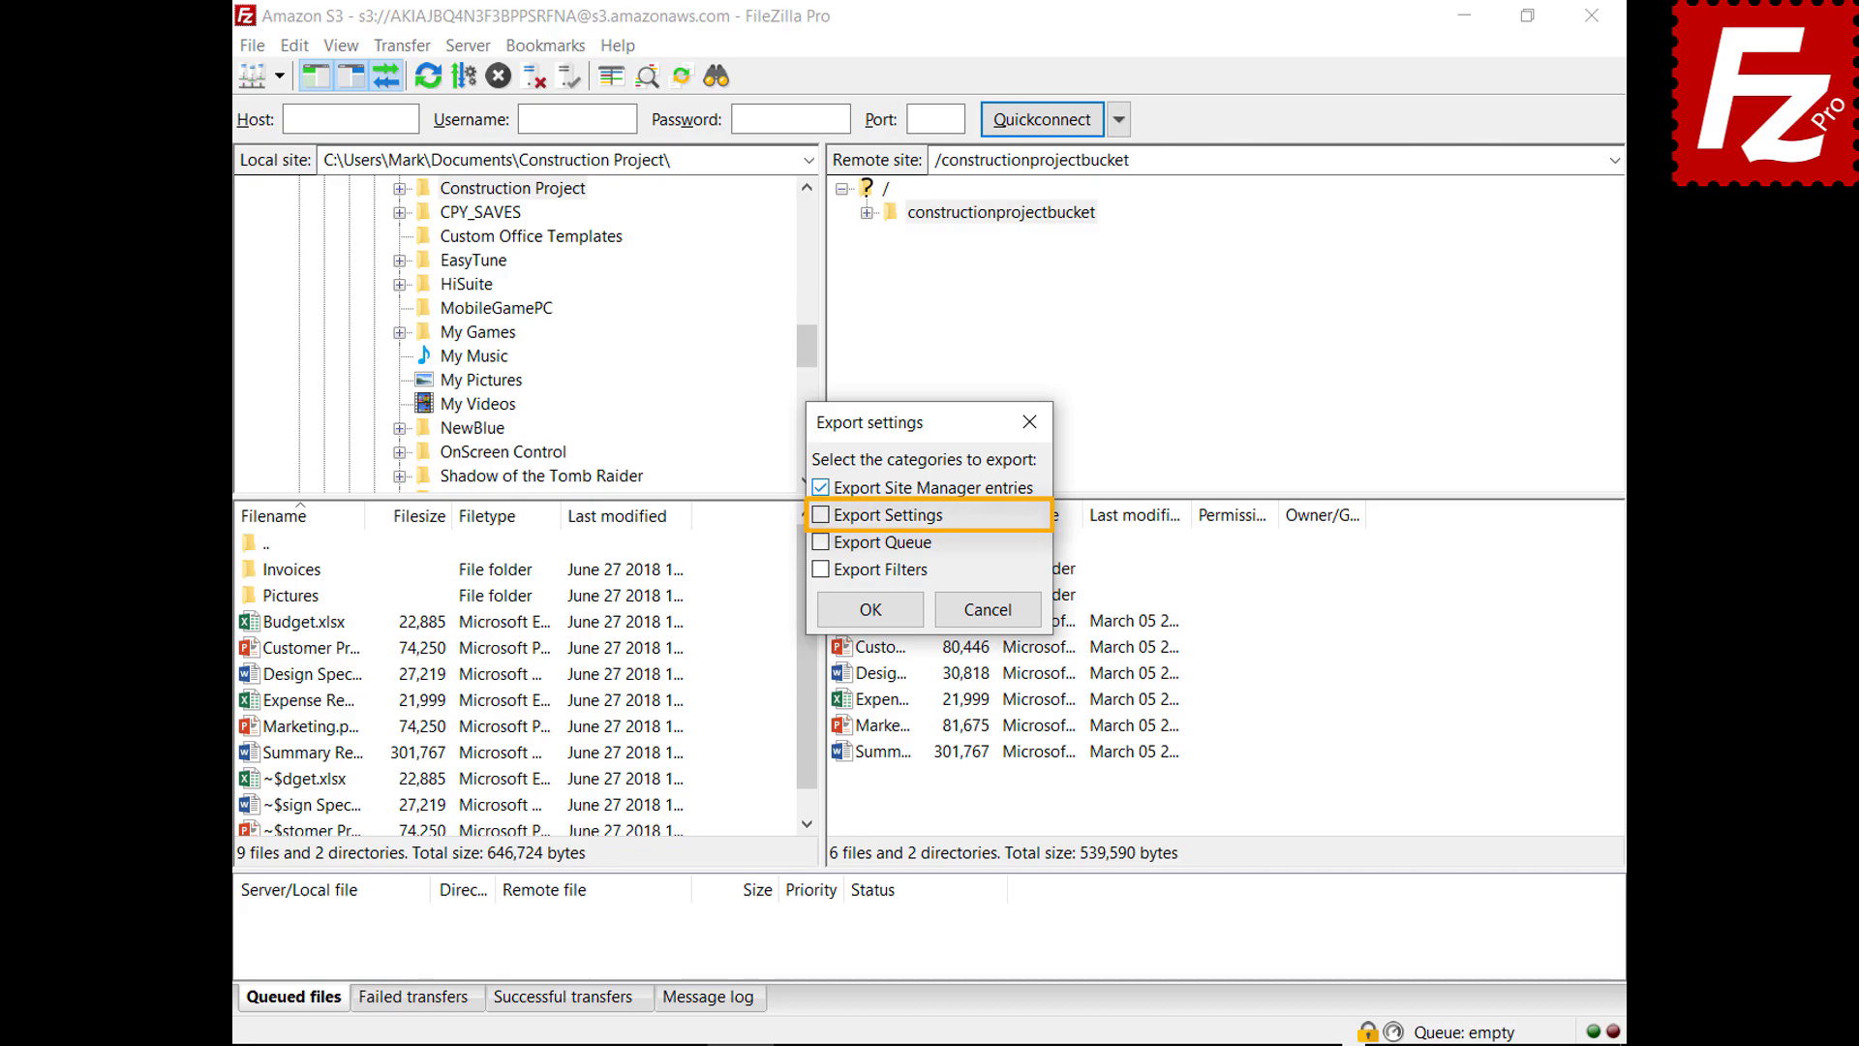
click(821, 516)
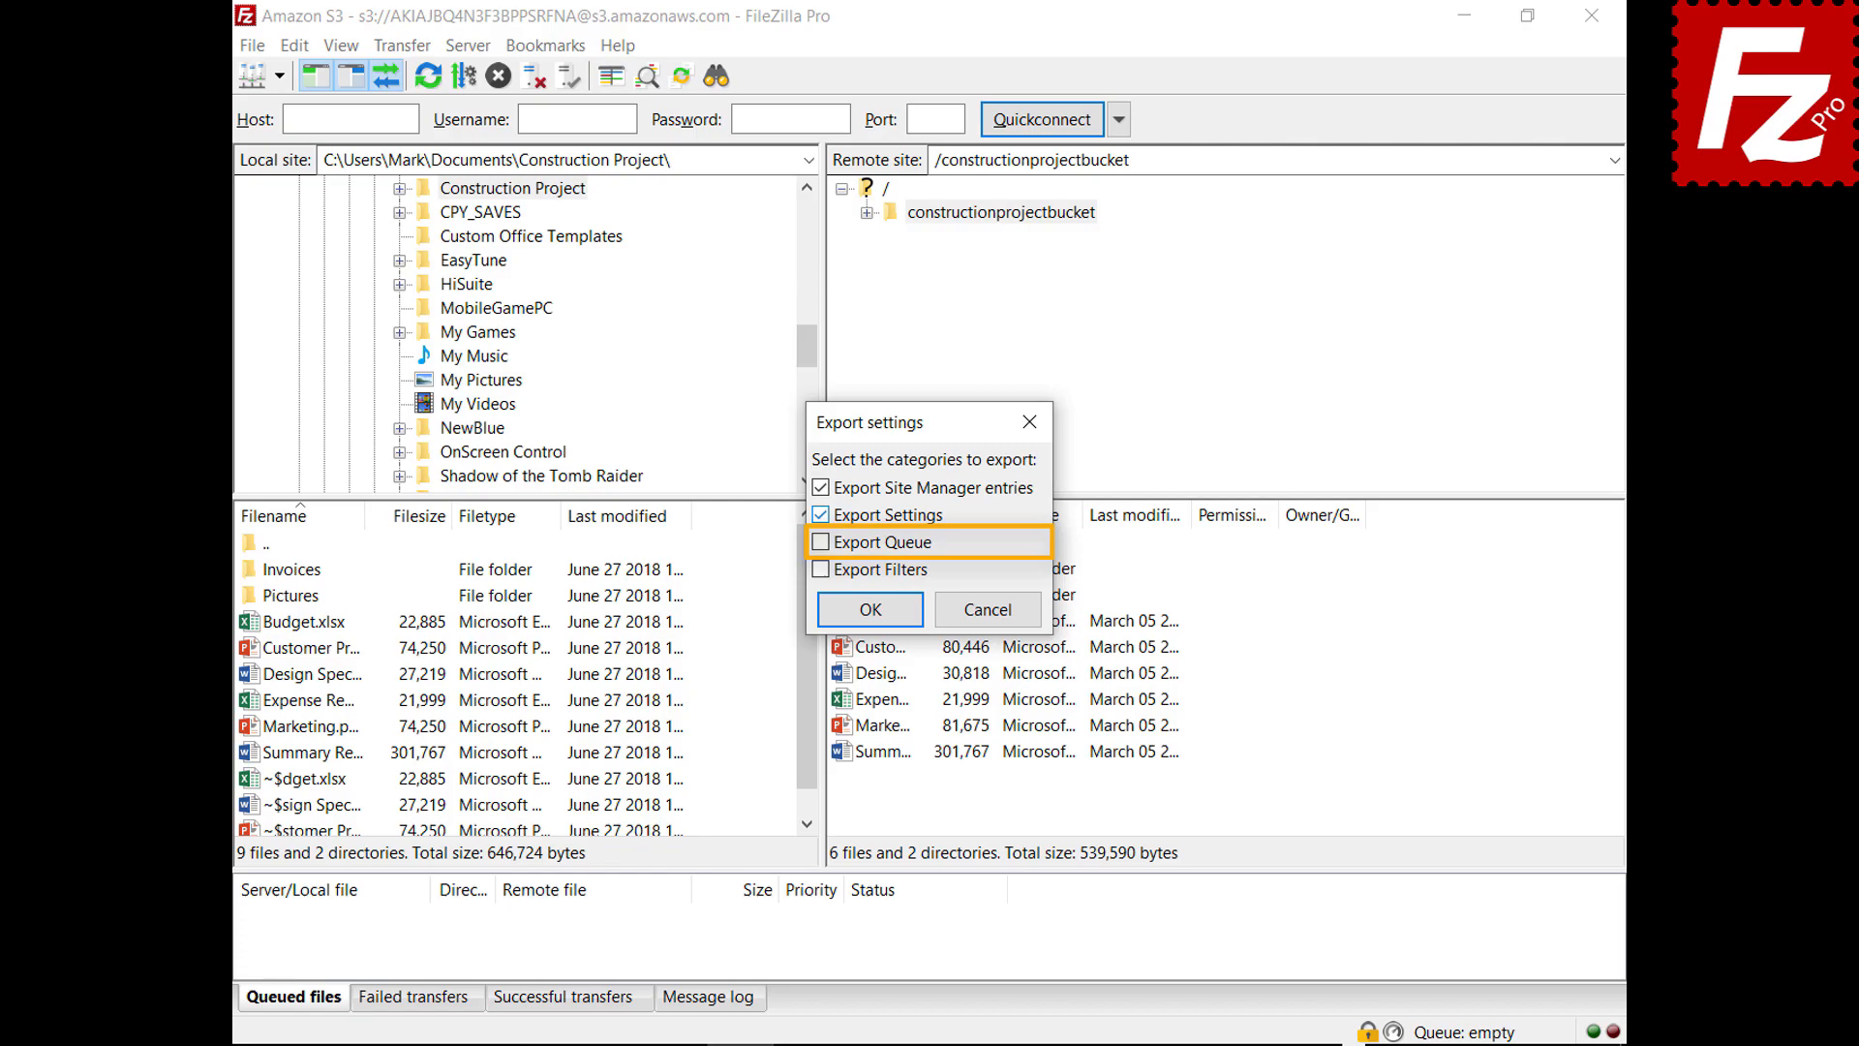
click(822, 542)
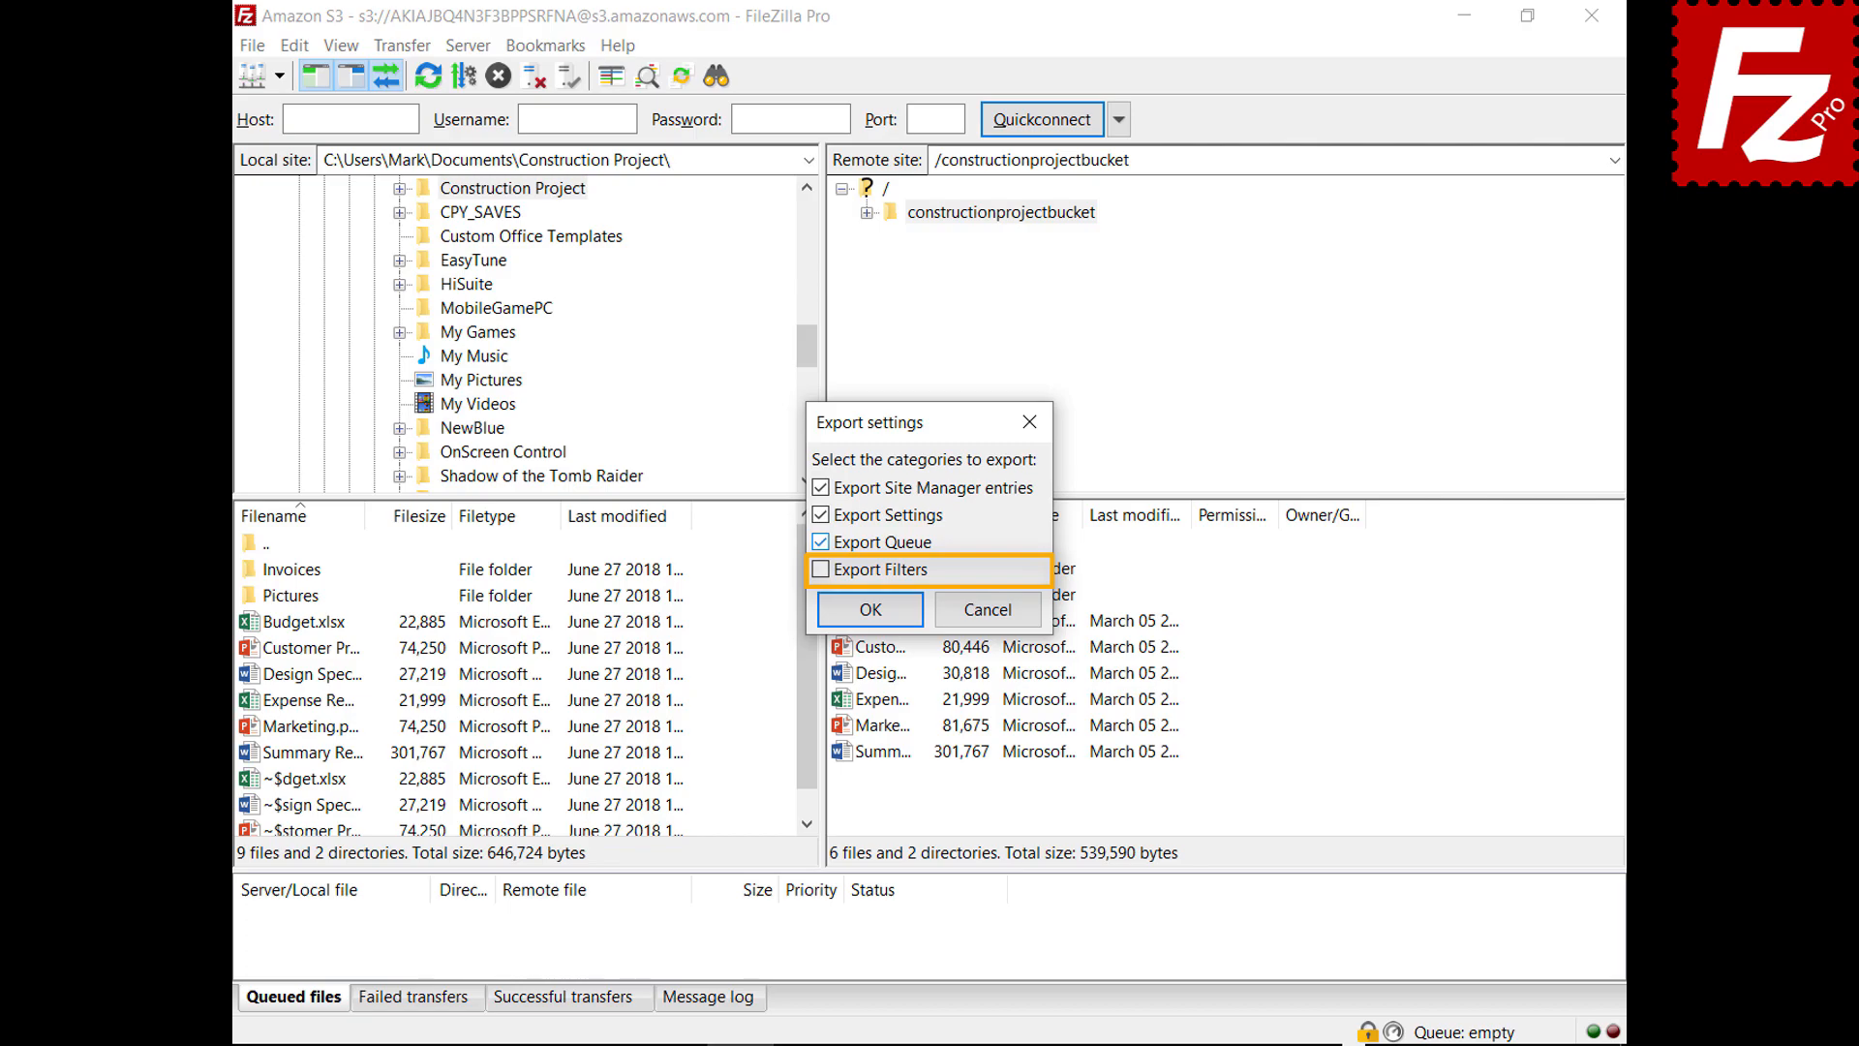
click(820, 570)
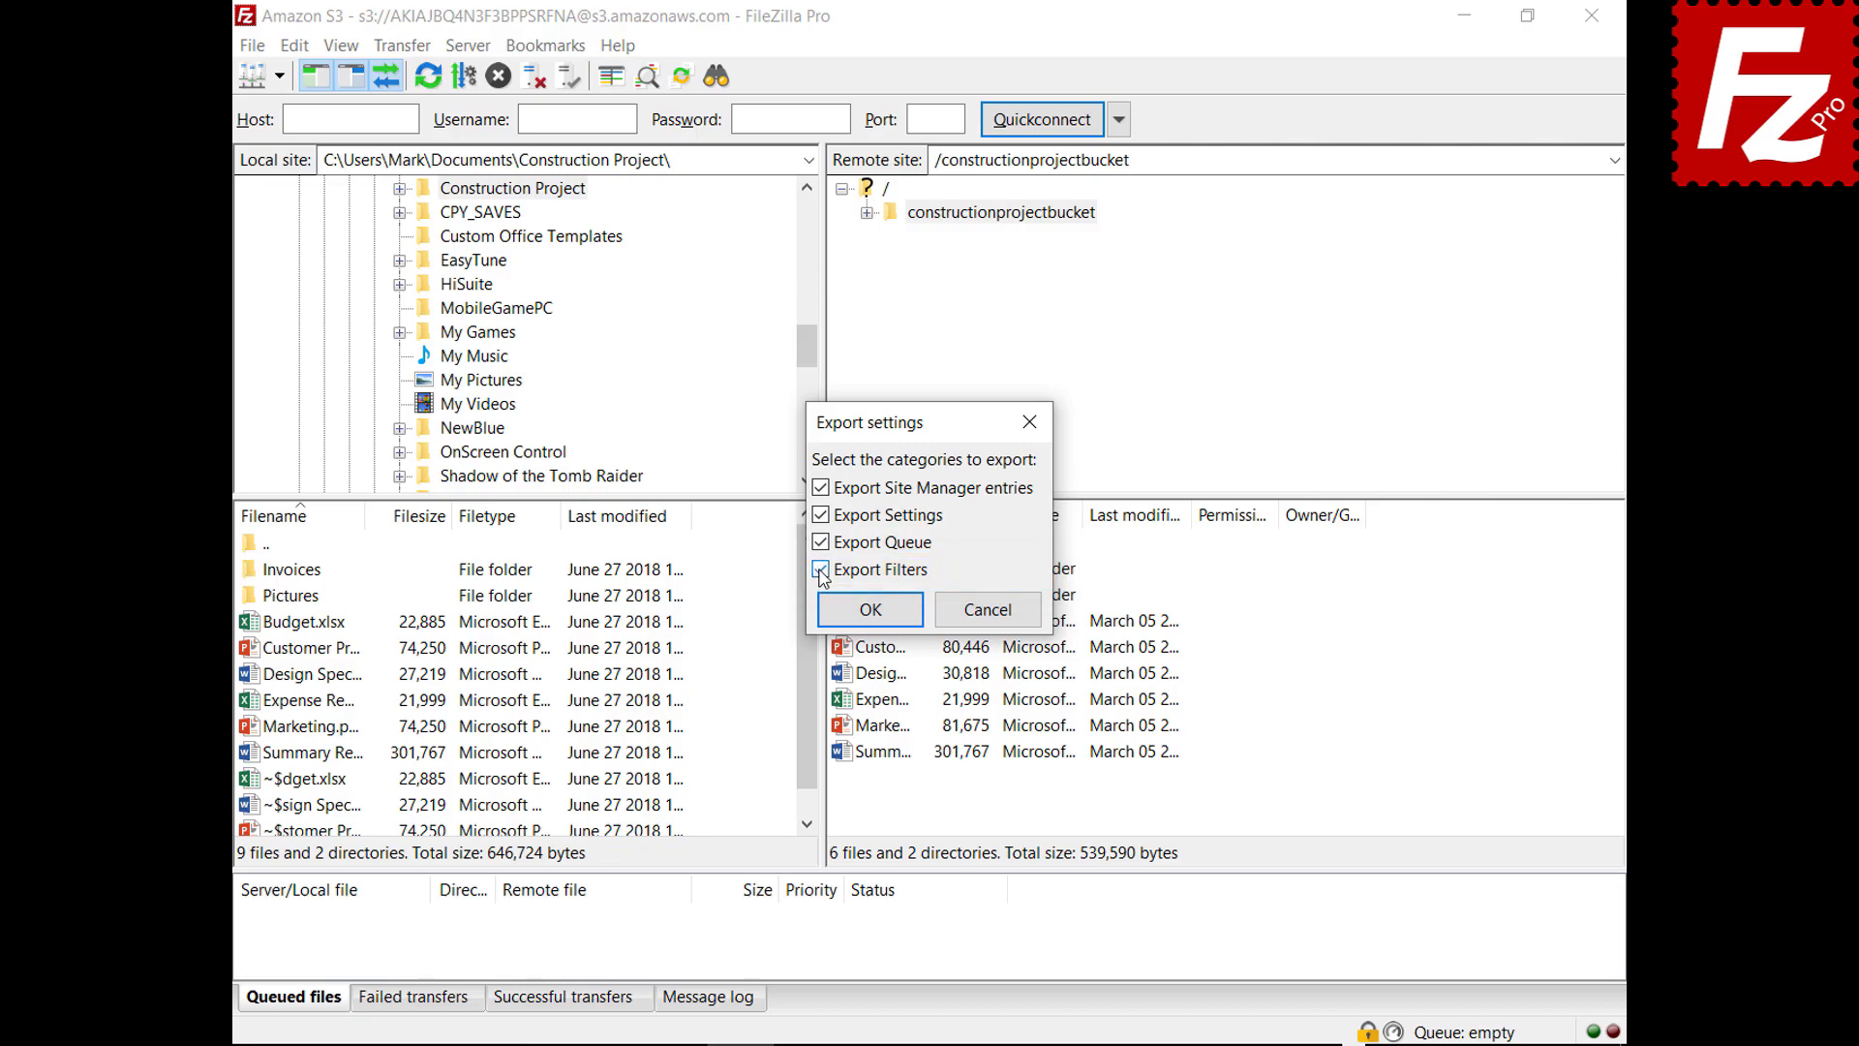
Save the export as FileZilla.xml in Documents, then begin a settings import
click(873, 610)
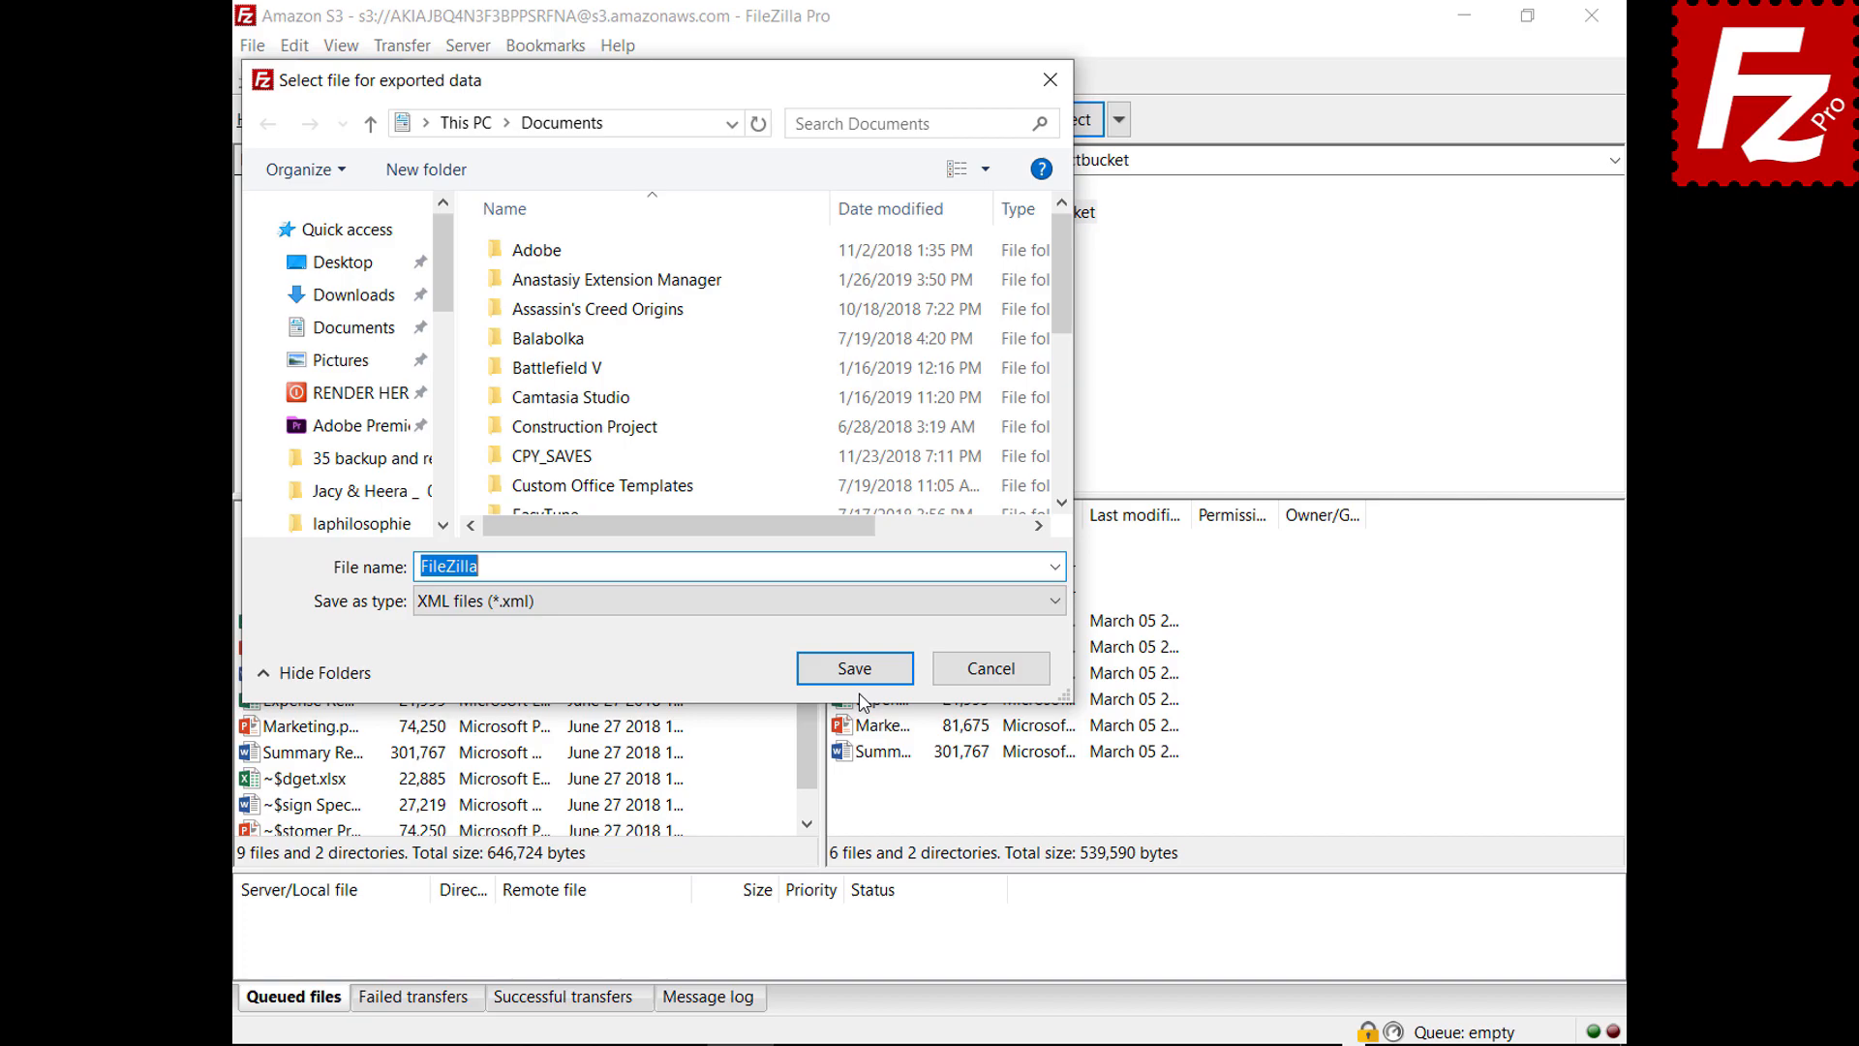
click(857, 678)
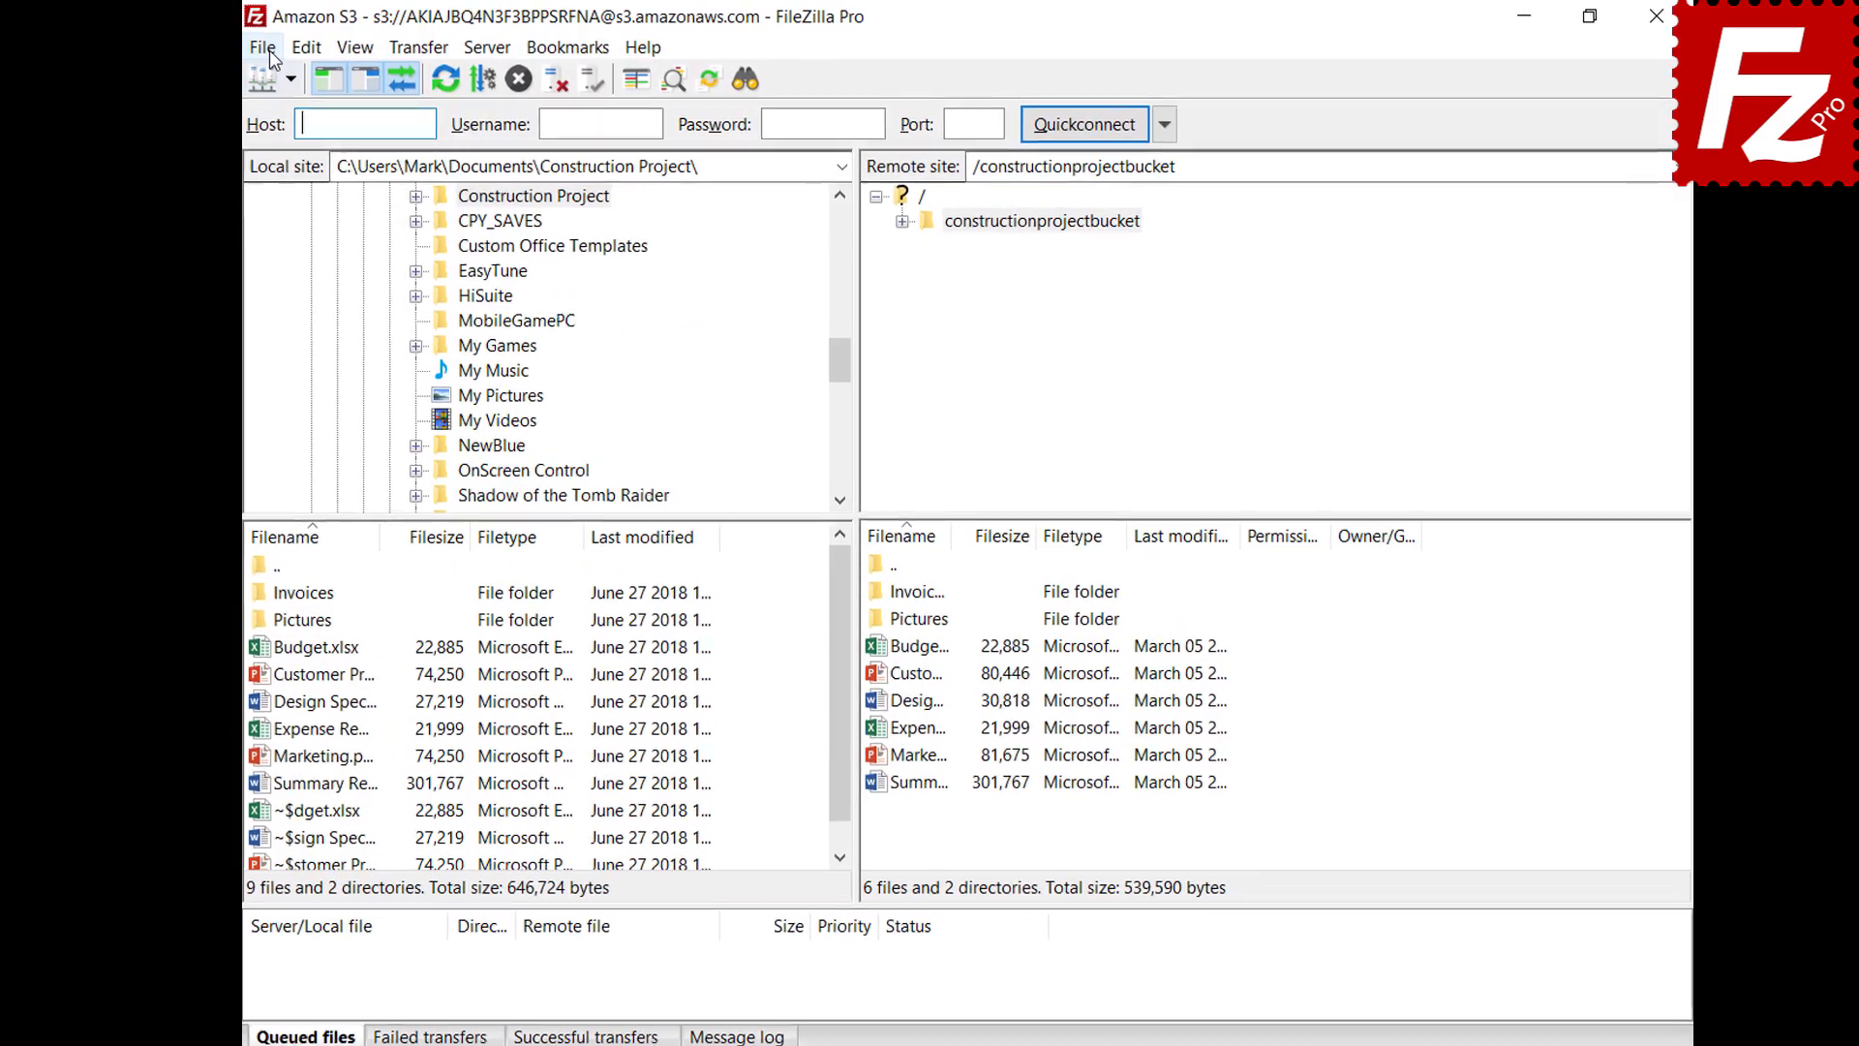
click(252, 45)
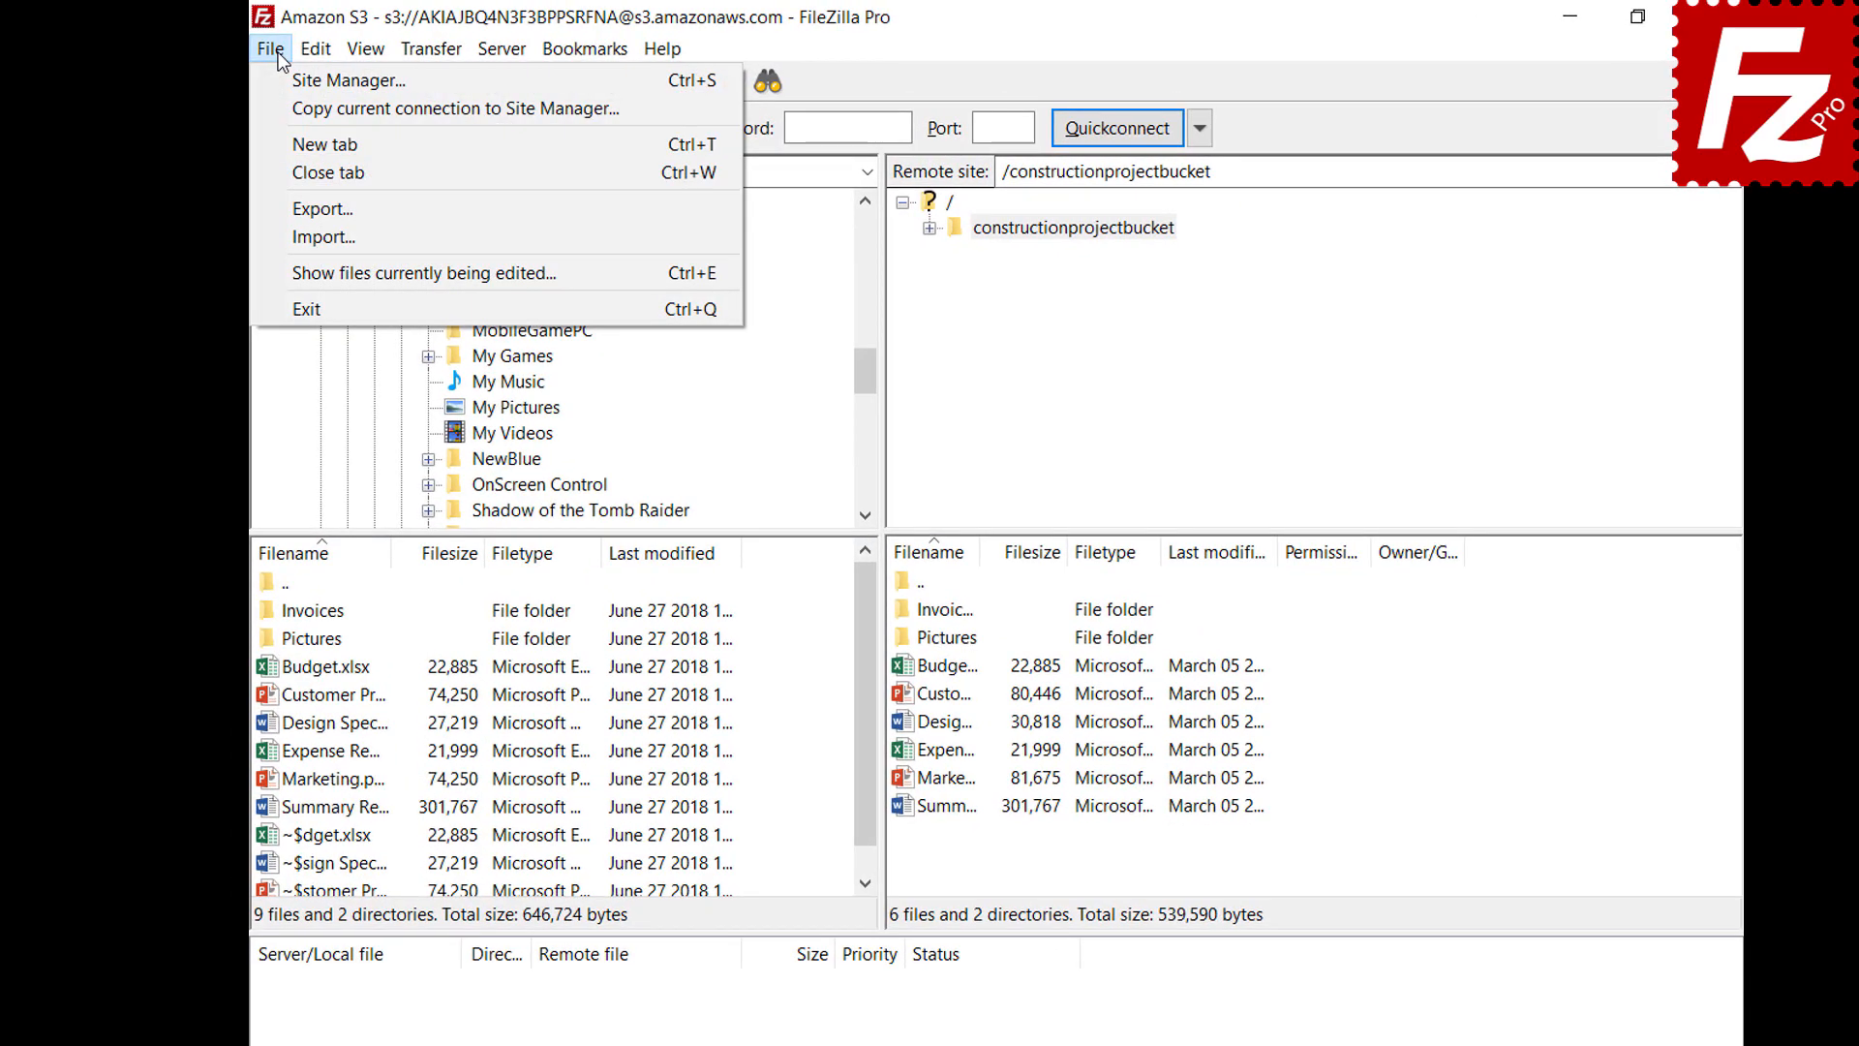
click(277, 239)
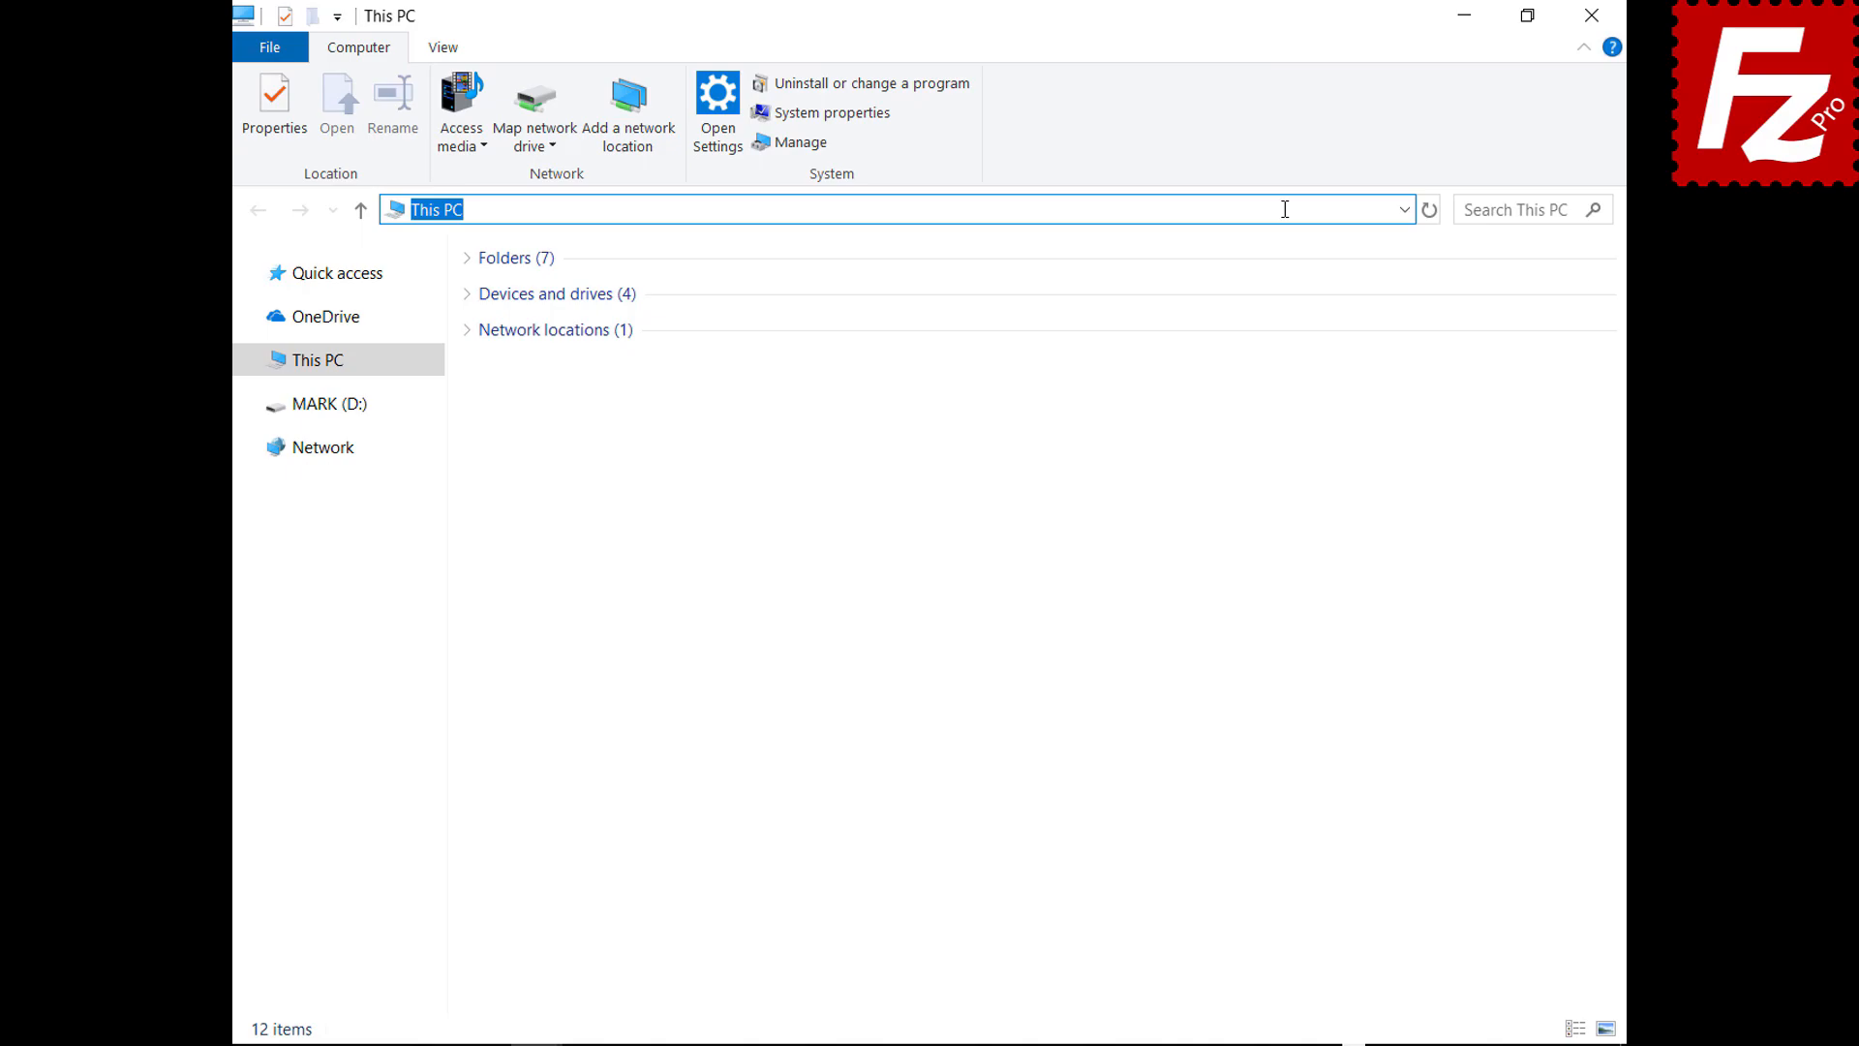
Go to %APPDATA%\FileZilla and select all seven configuration files there
text(%APPDATA%\File)
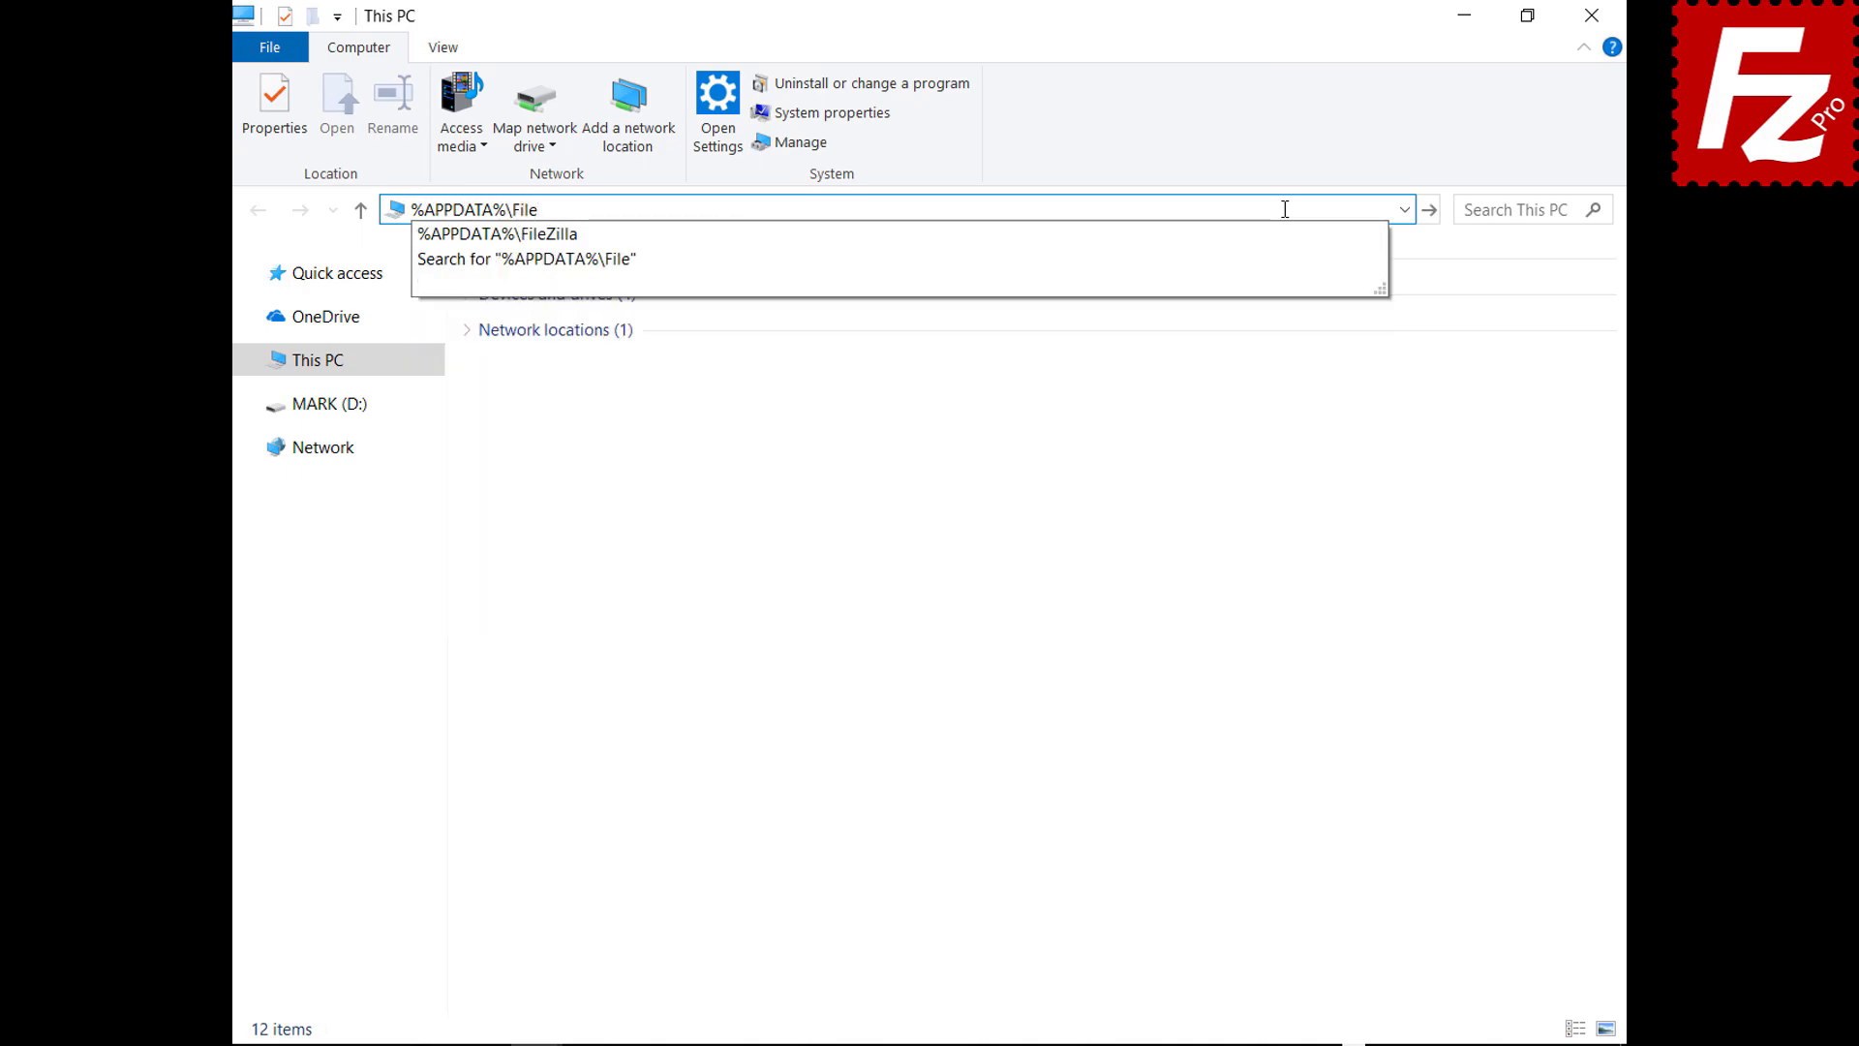
text(Zilla)
key(Return)
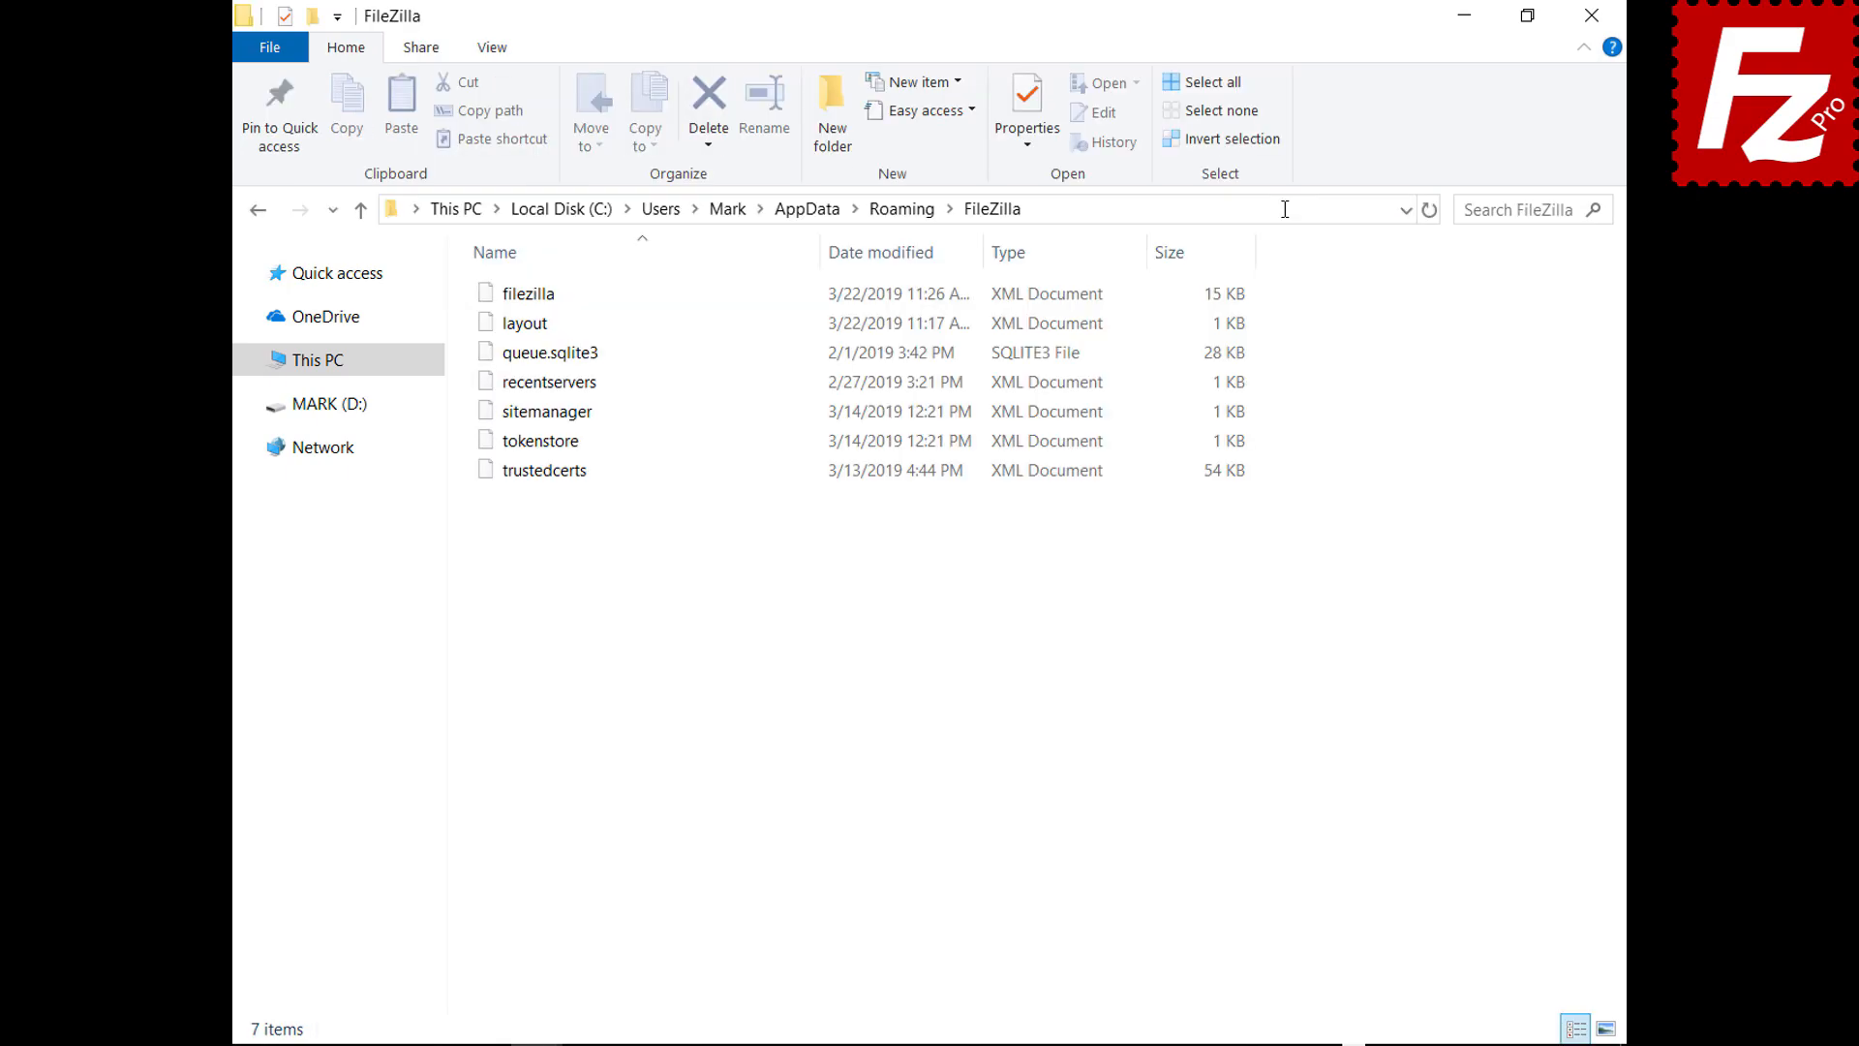
drag(545, 505, 548, 290)
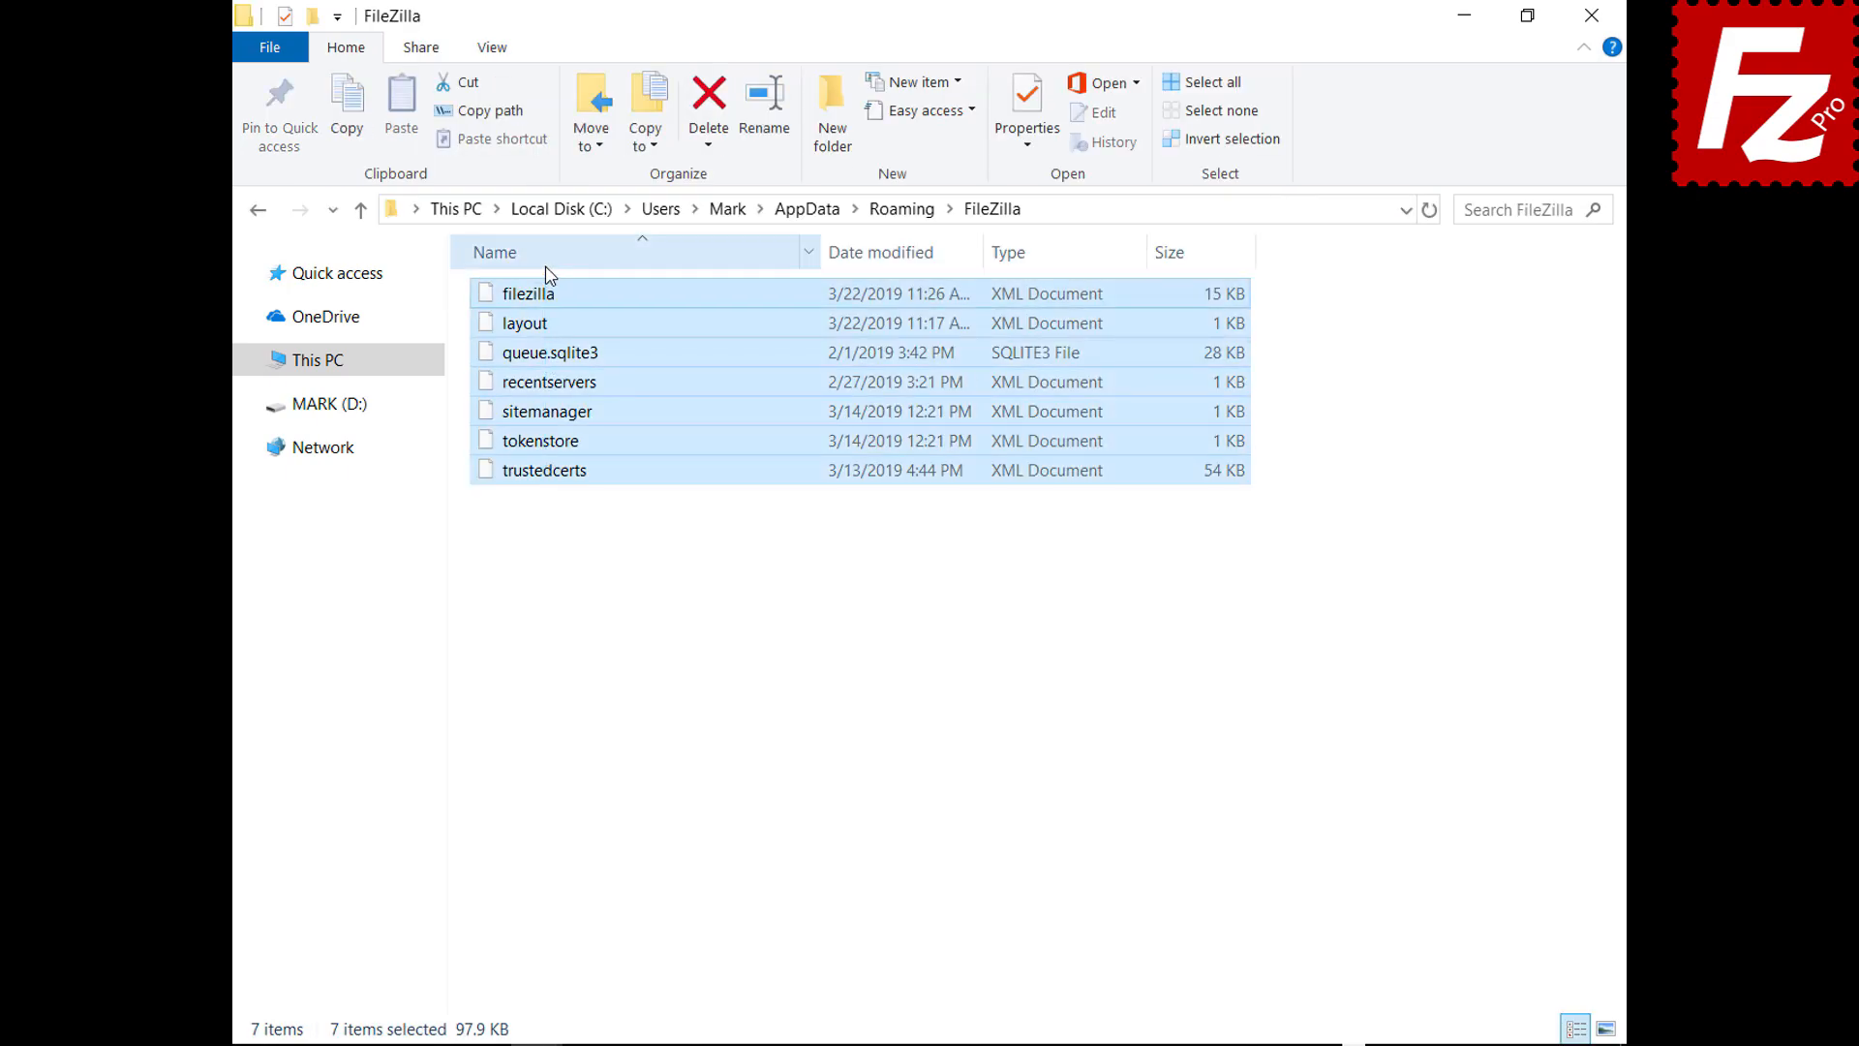
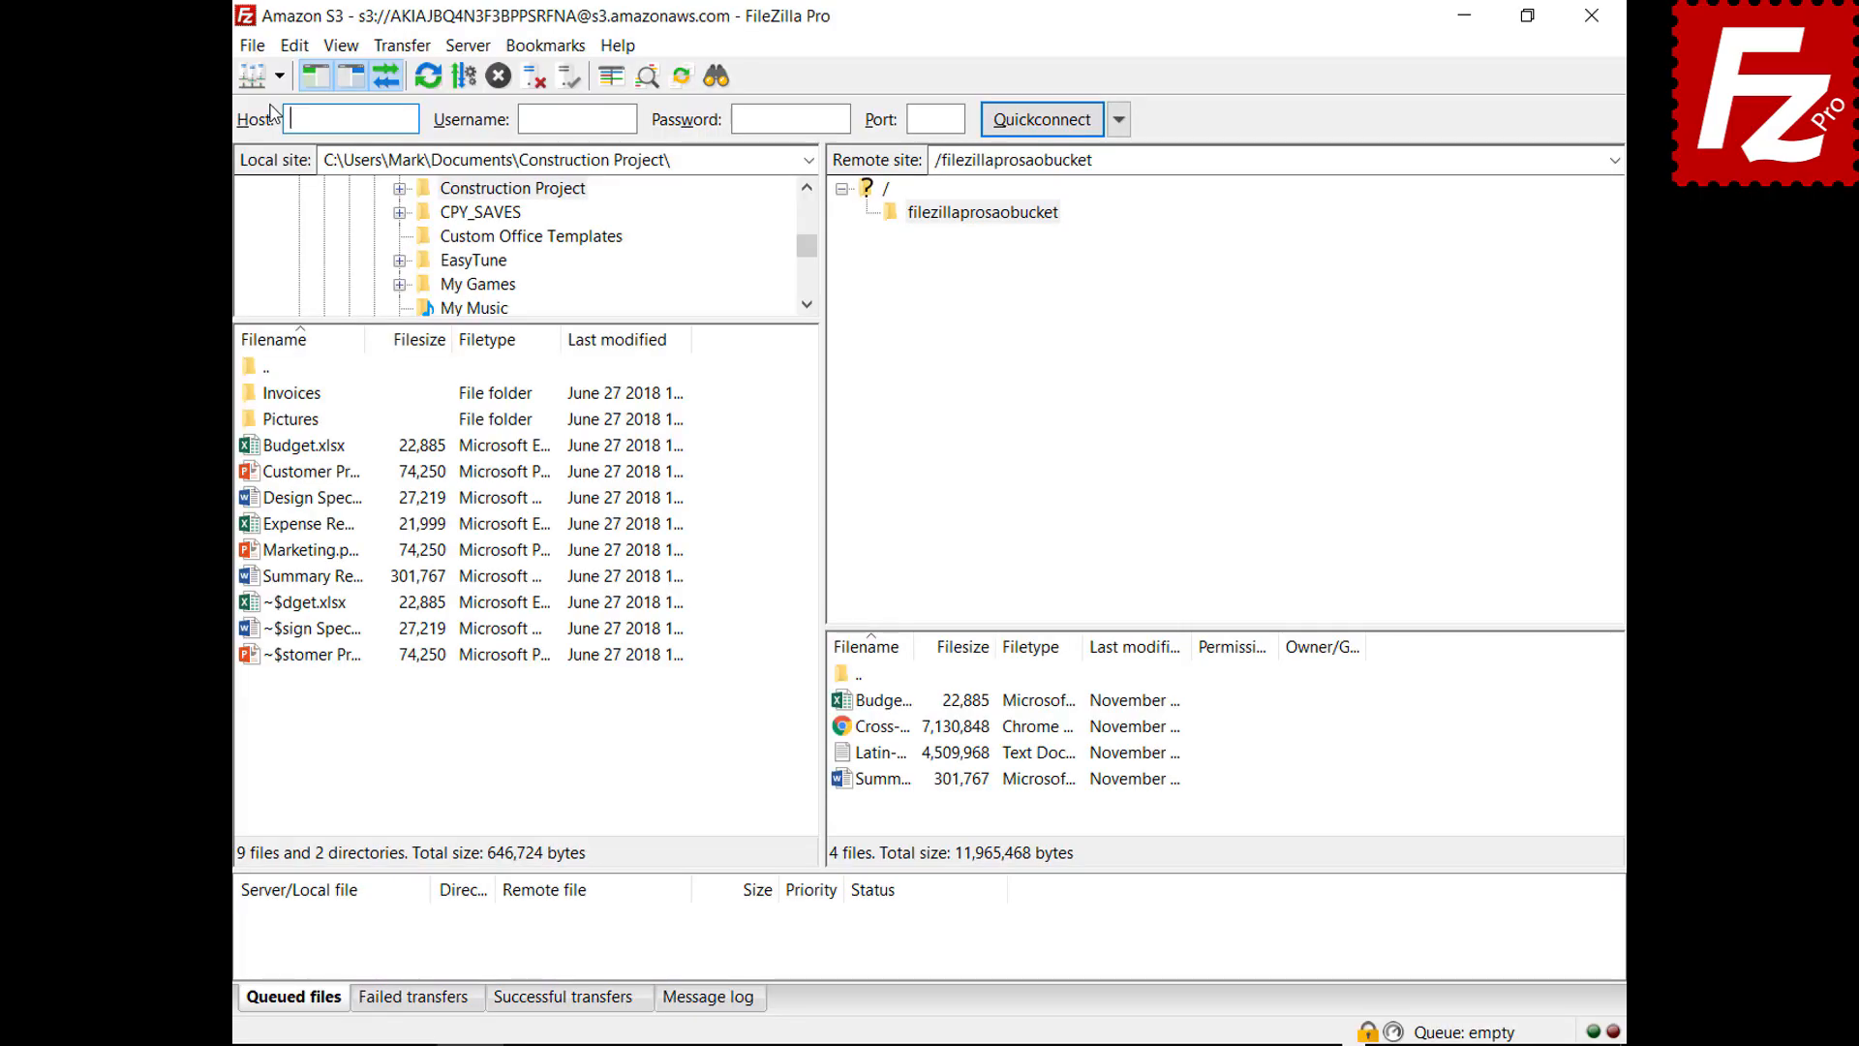
Connect again to the saved Amazon S3 site, view its message log, and open the filezillaprosaobucket bucket
click(215, 84)
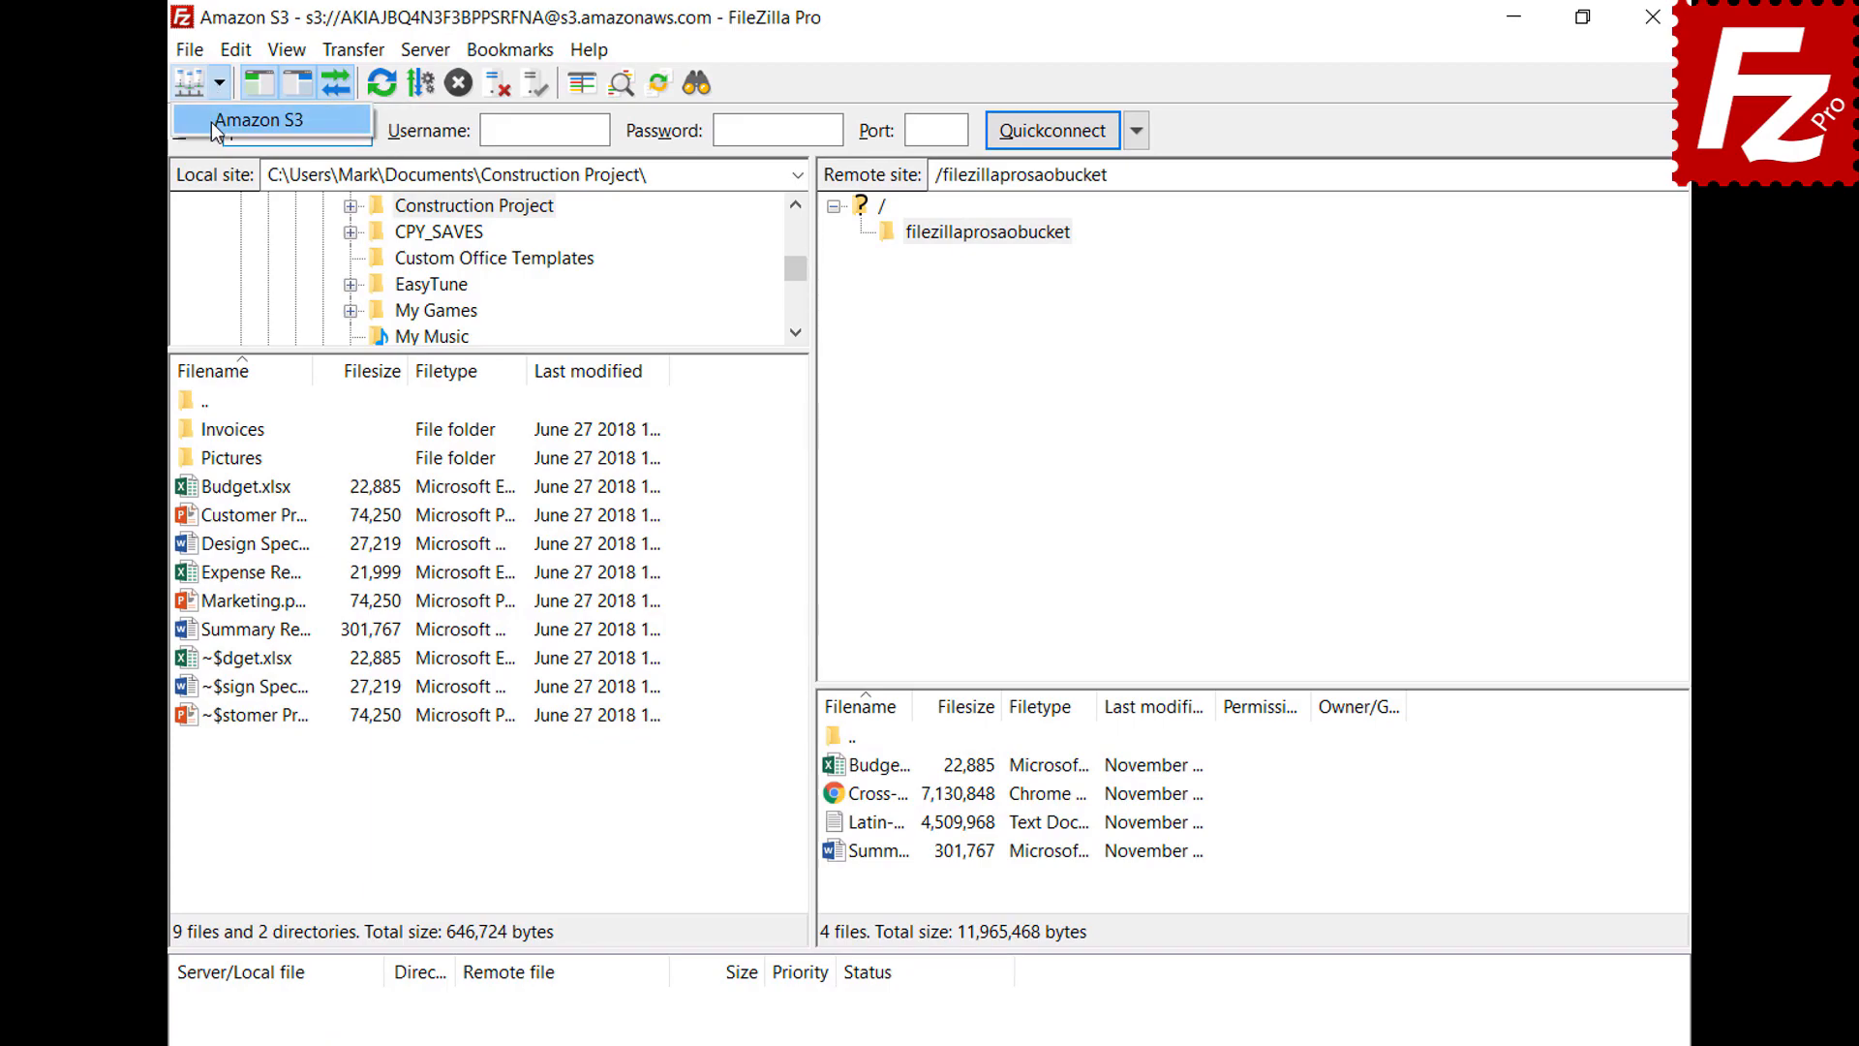
click(211, 121)
click(718, 1003)
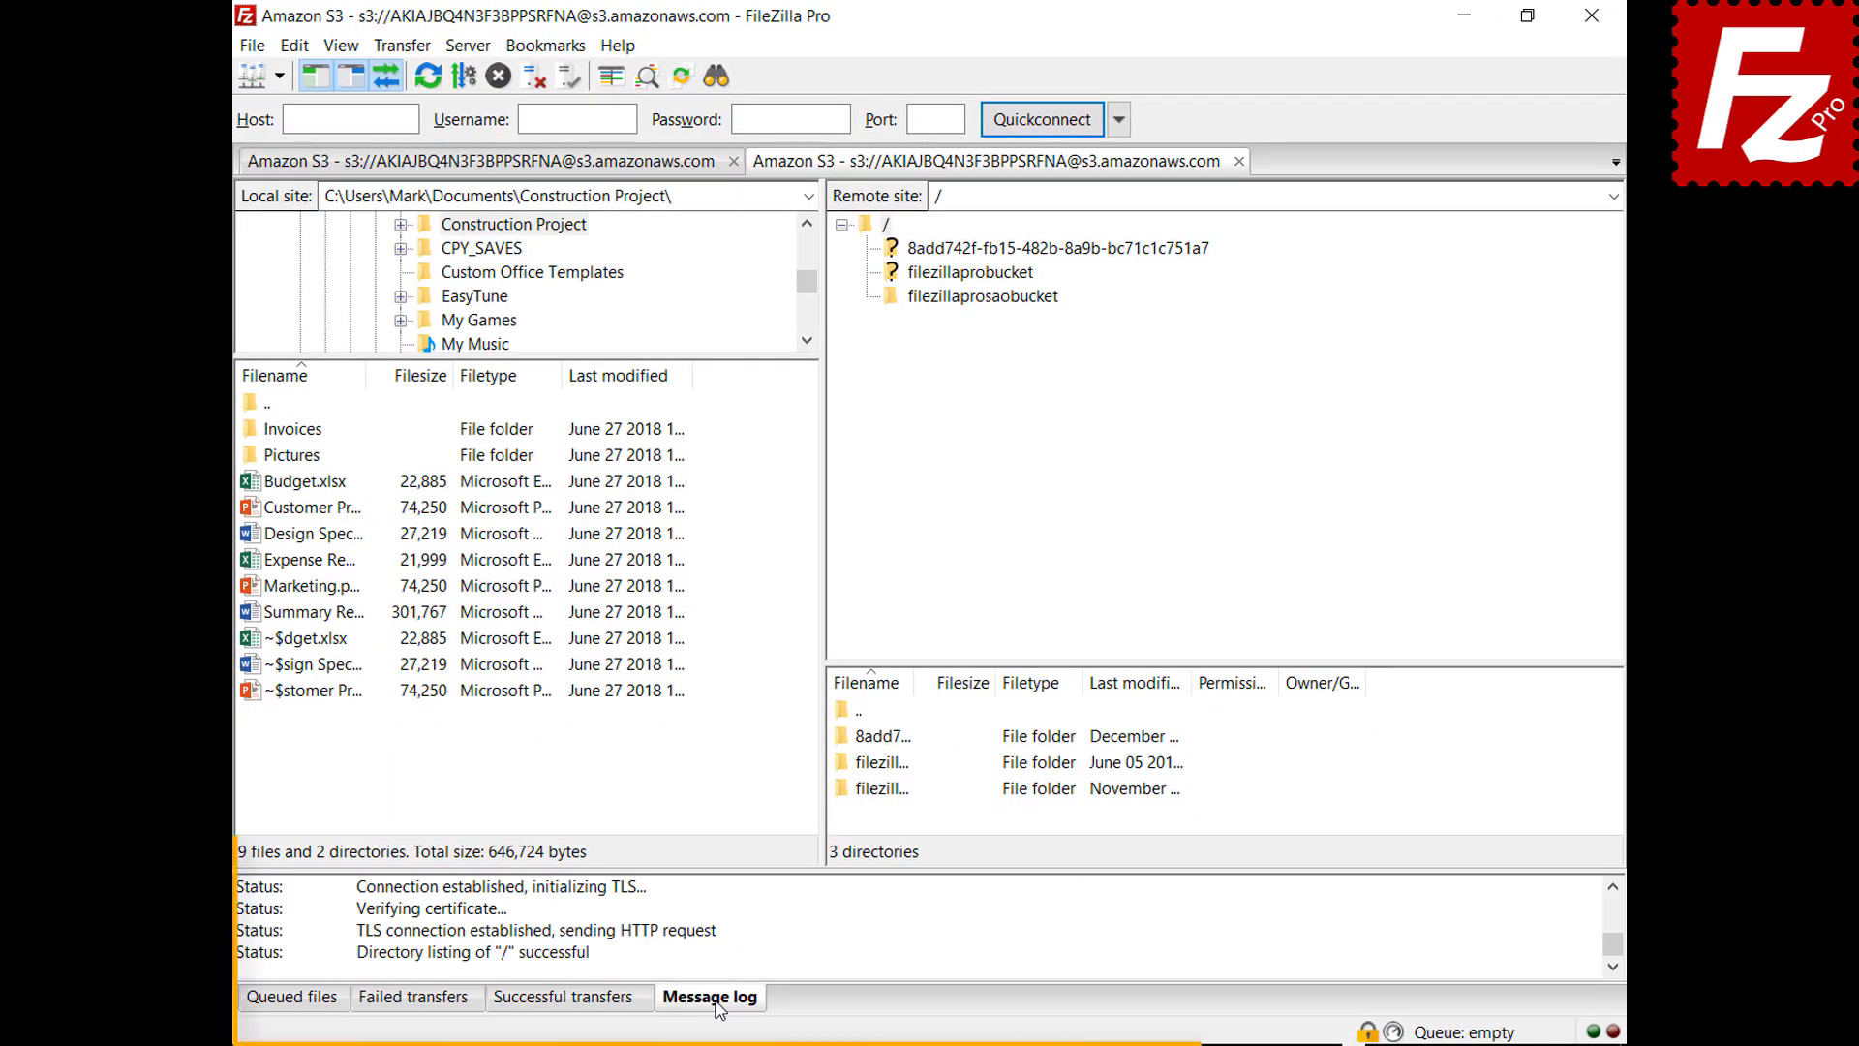
right_click(798, 921)
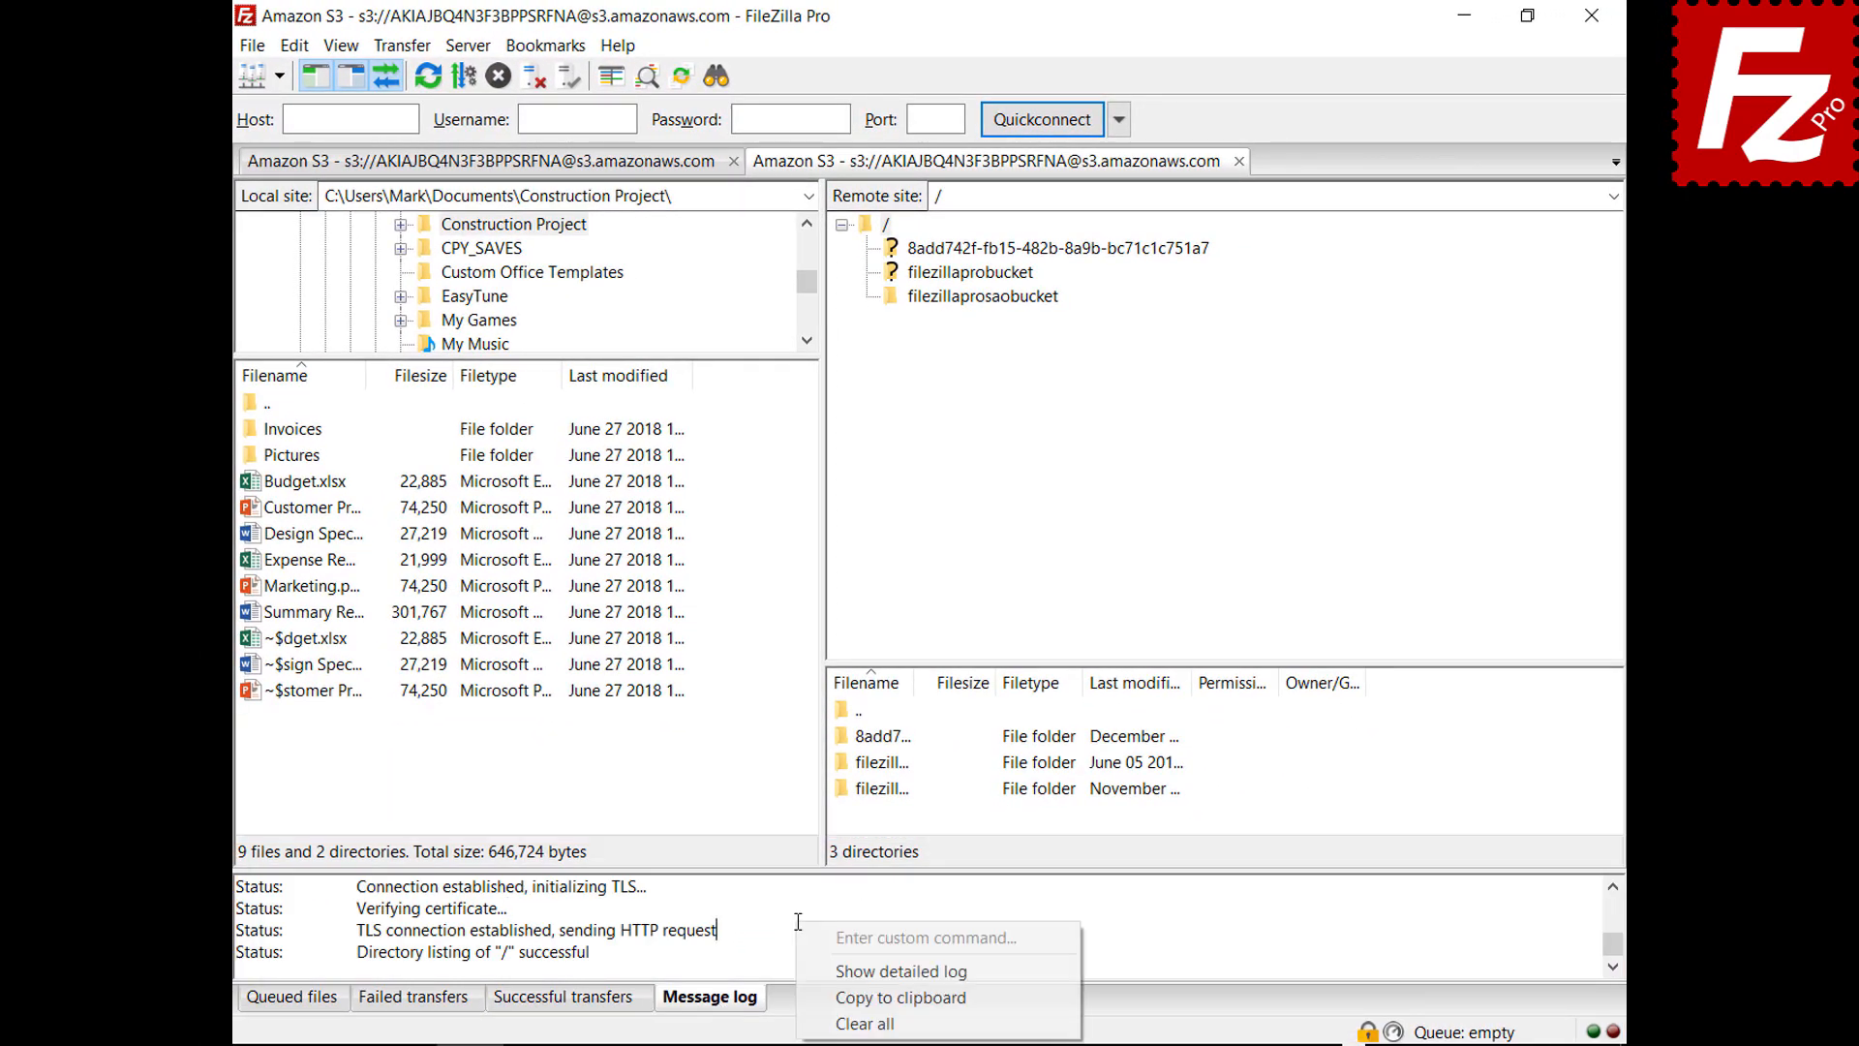
click(823, 971)
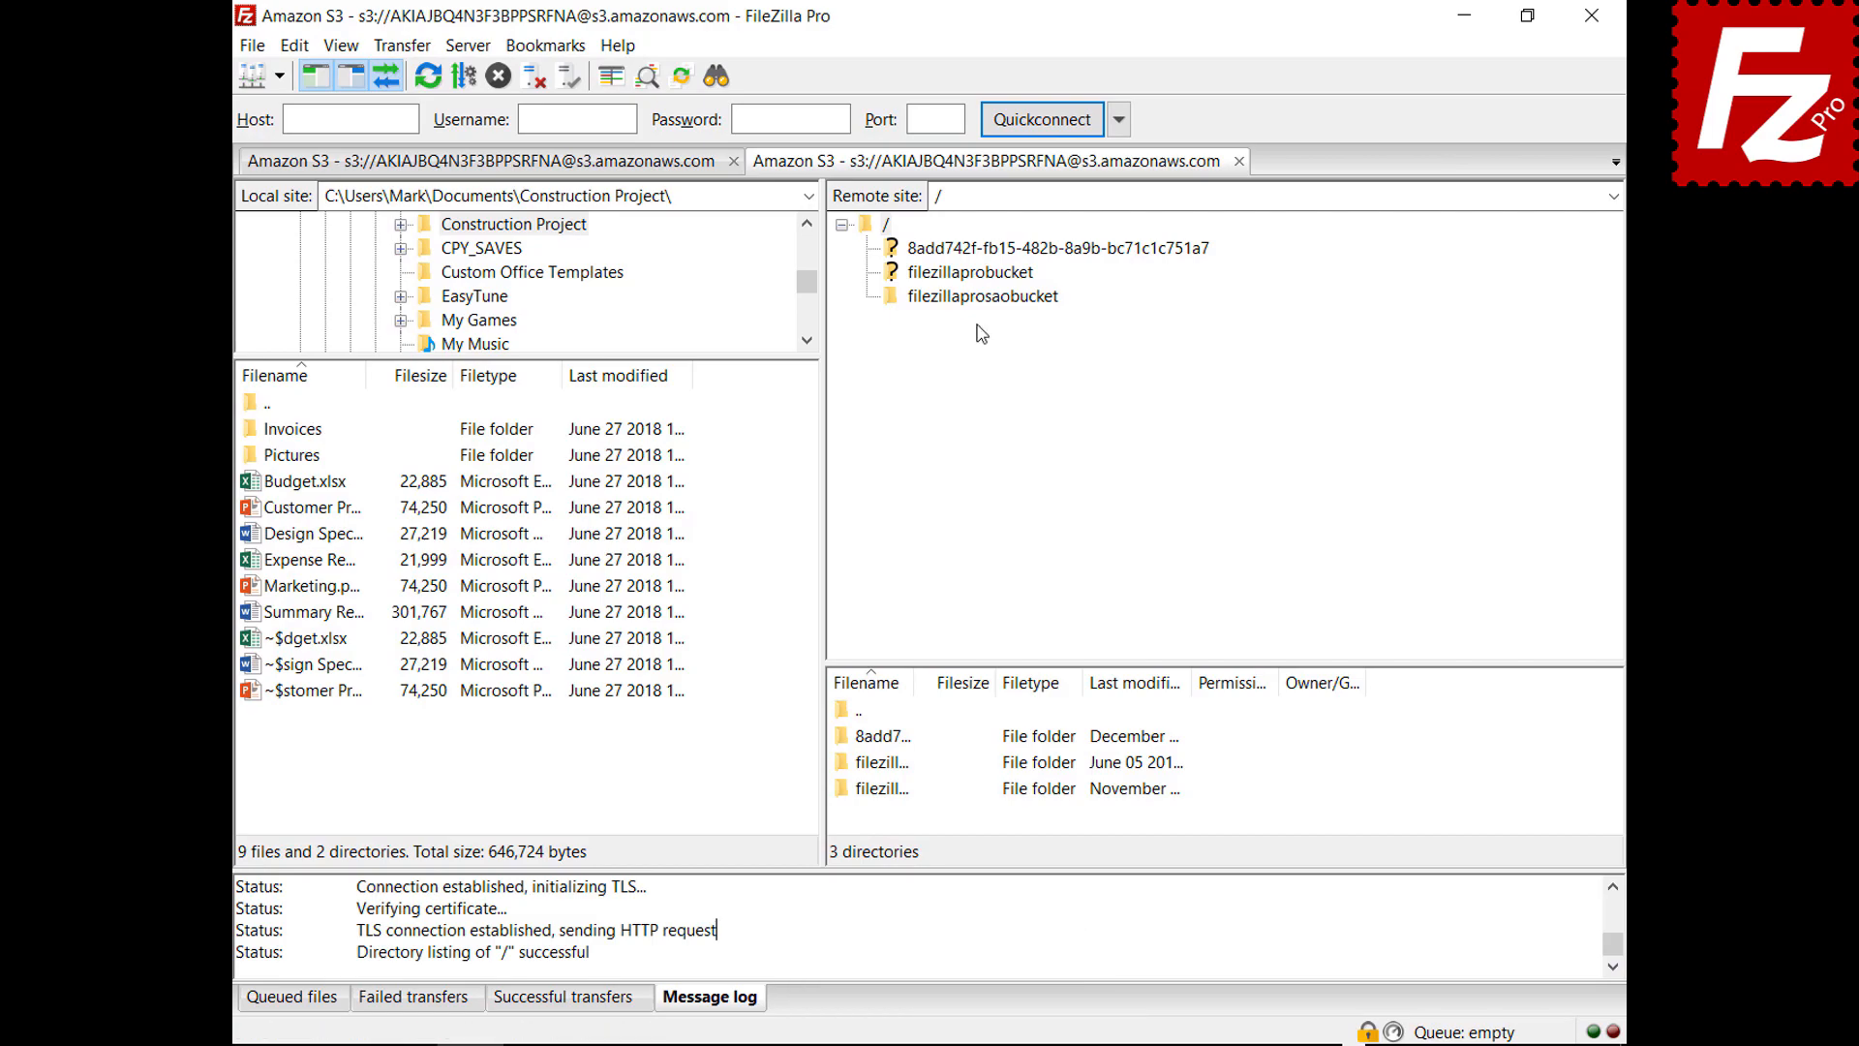
click(980, 297)
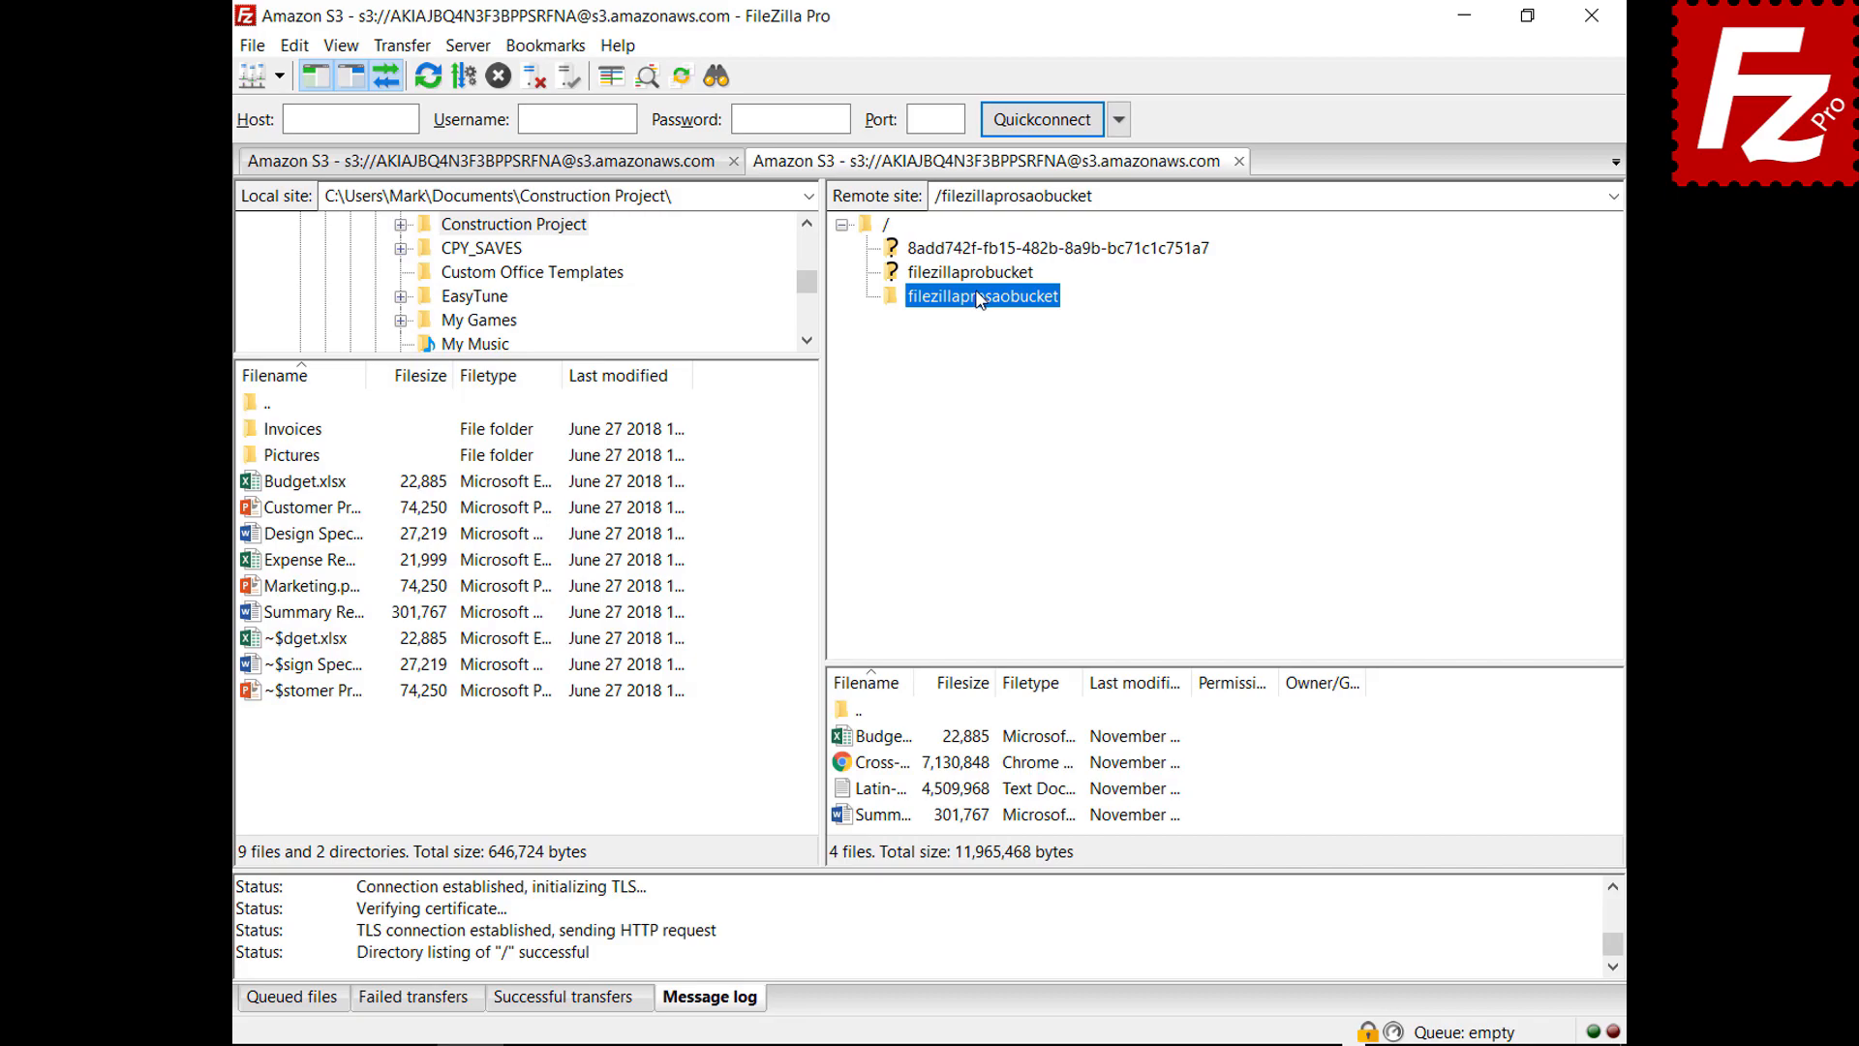
right_click(901, 932)
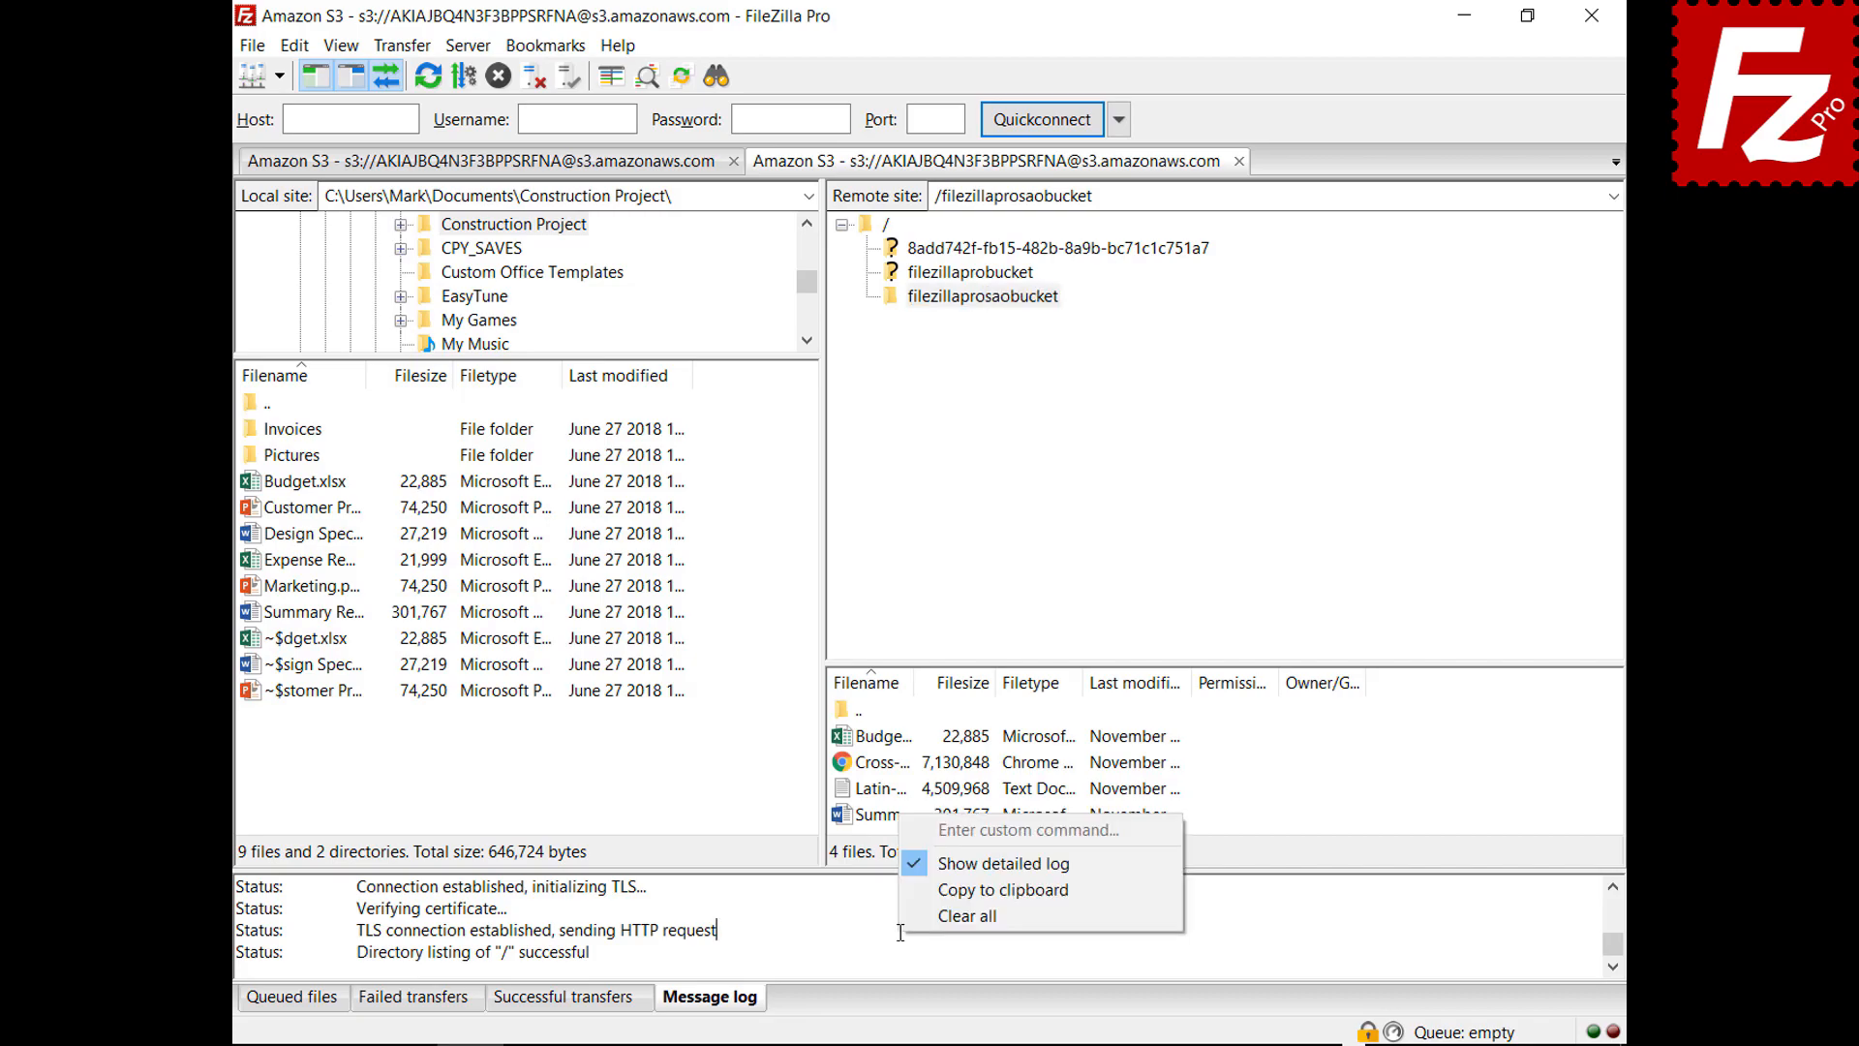
In Logging settings, enable timestamps and log to file, saving as filezilla.log in Documents
click(932, 889)
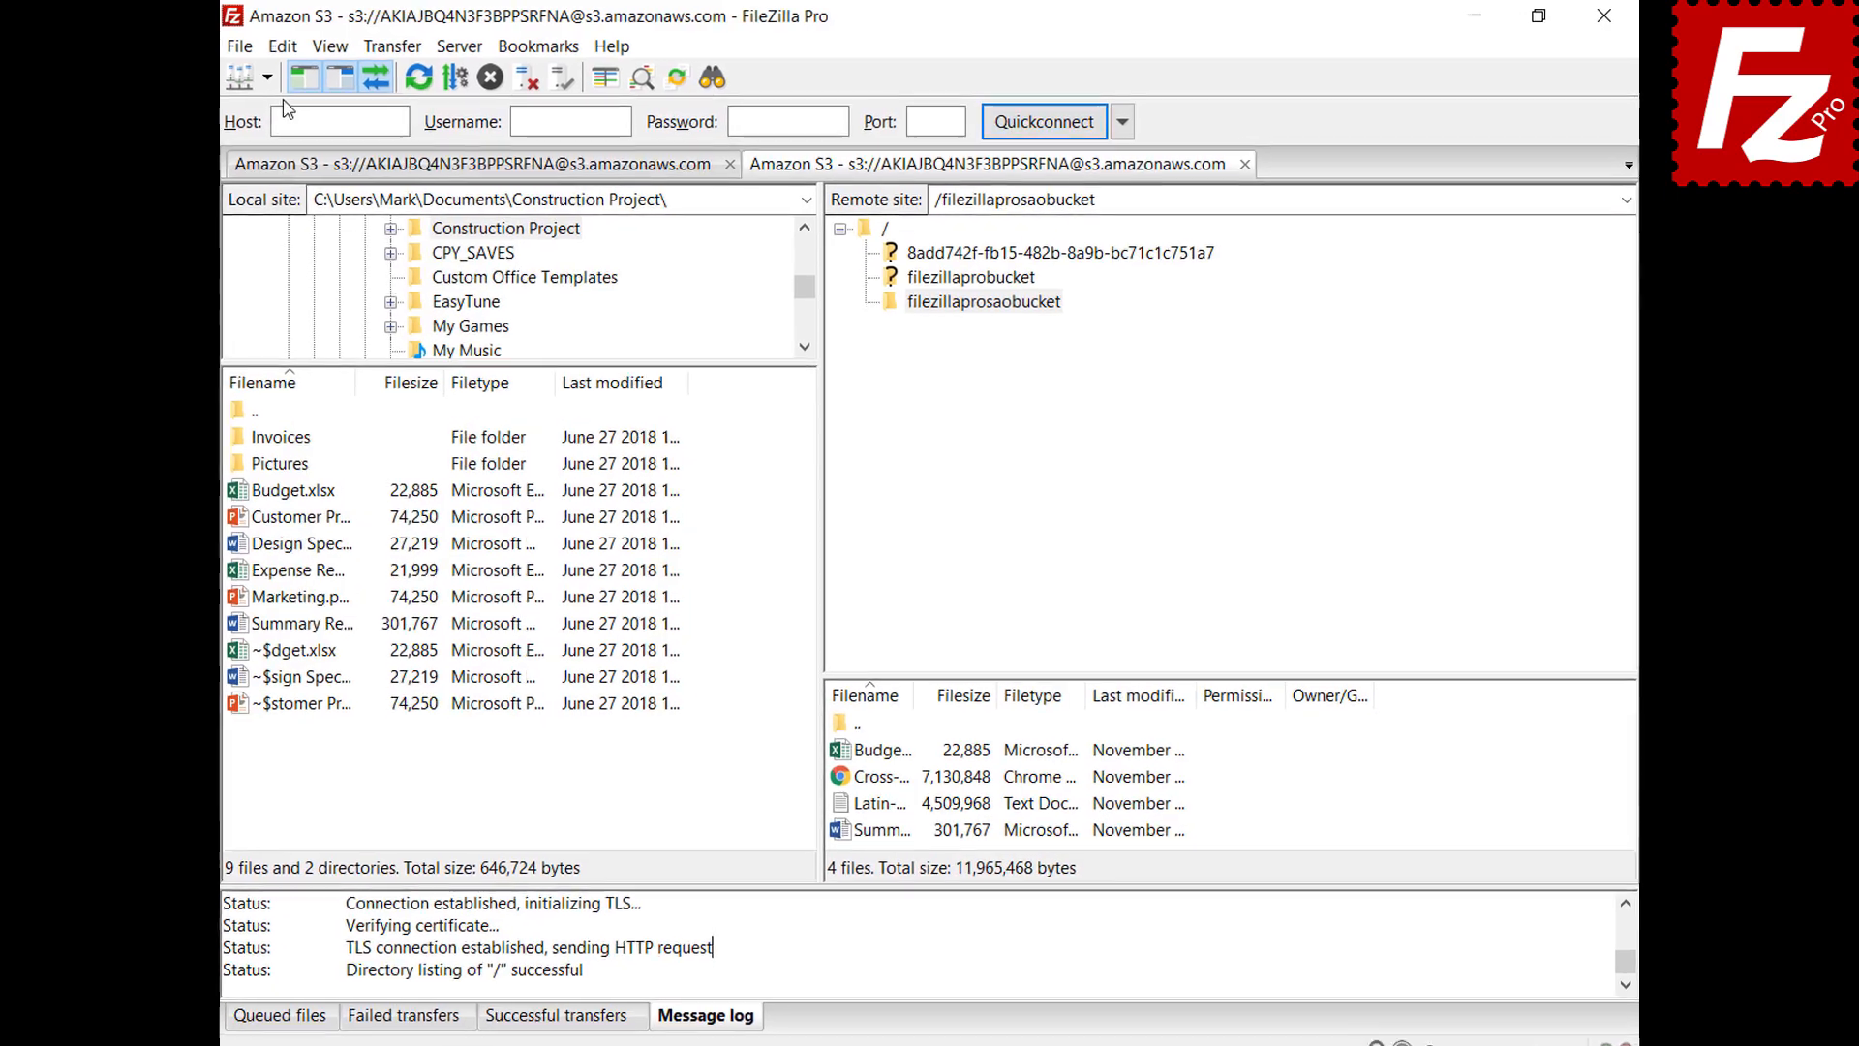
click(294, 46)
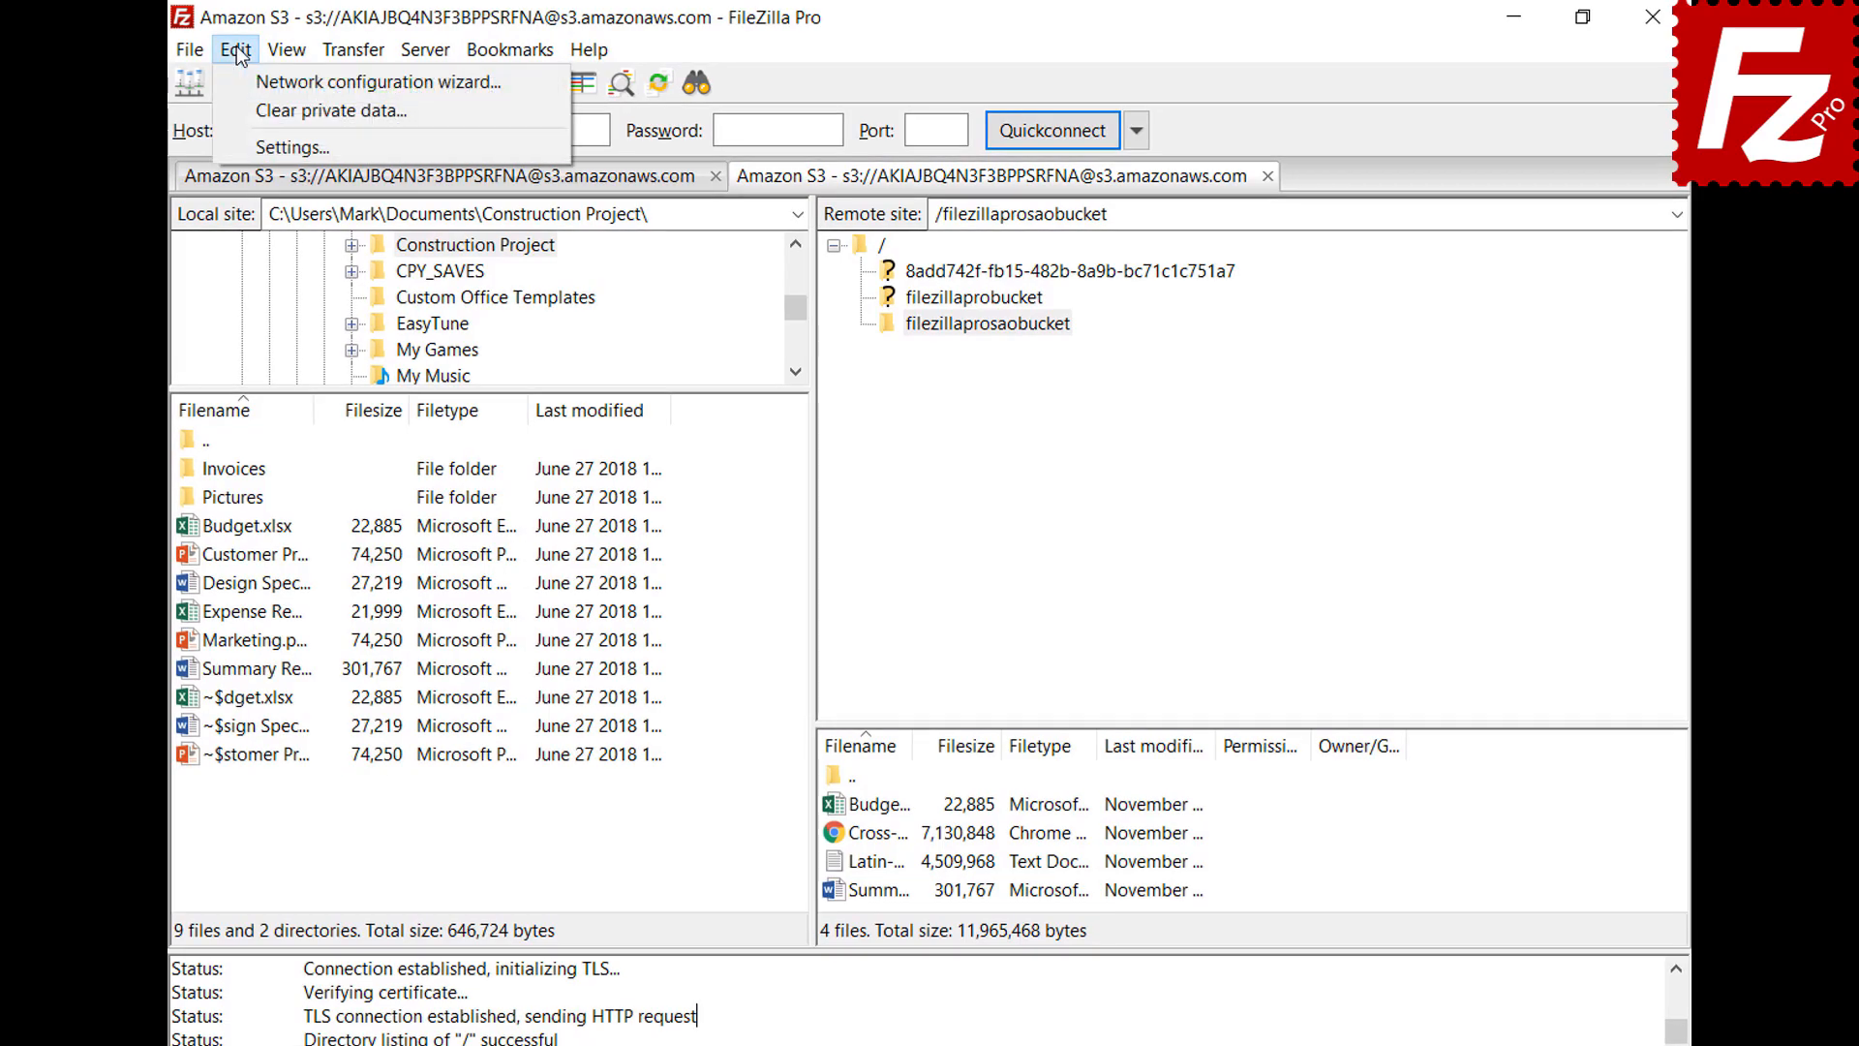
click(250, 146)
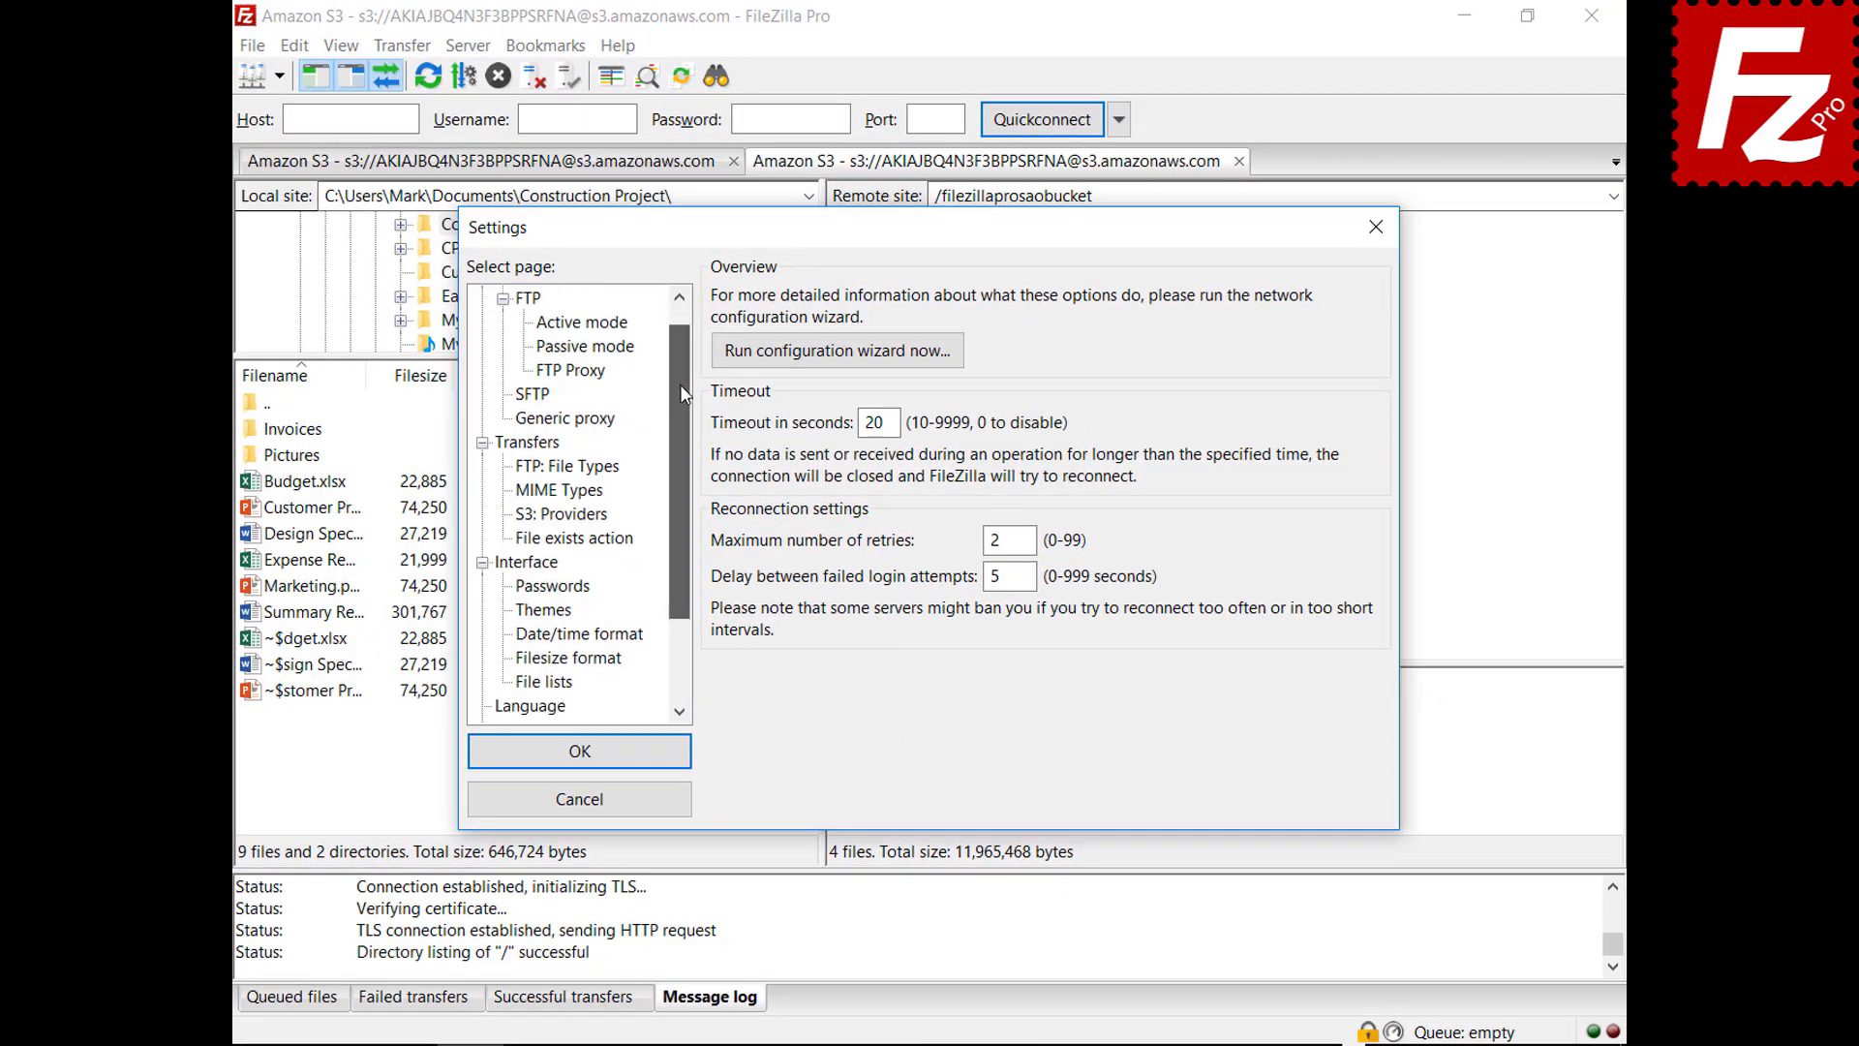
drag(680, 385, 674, 486)
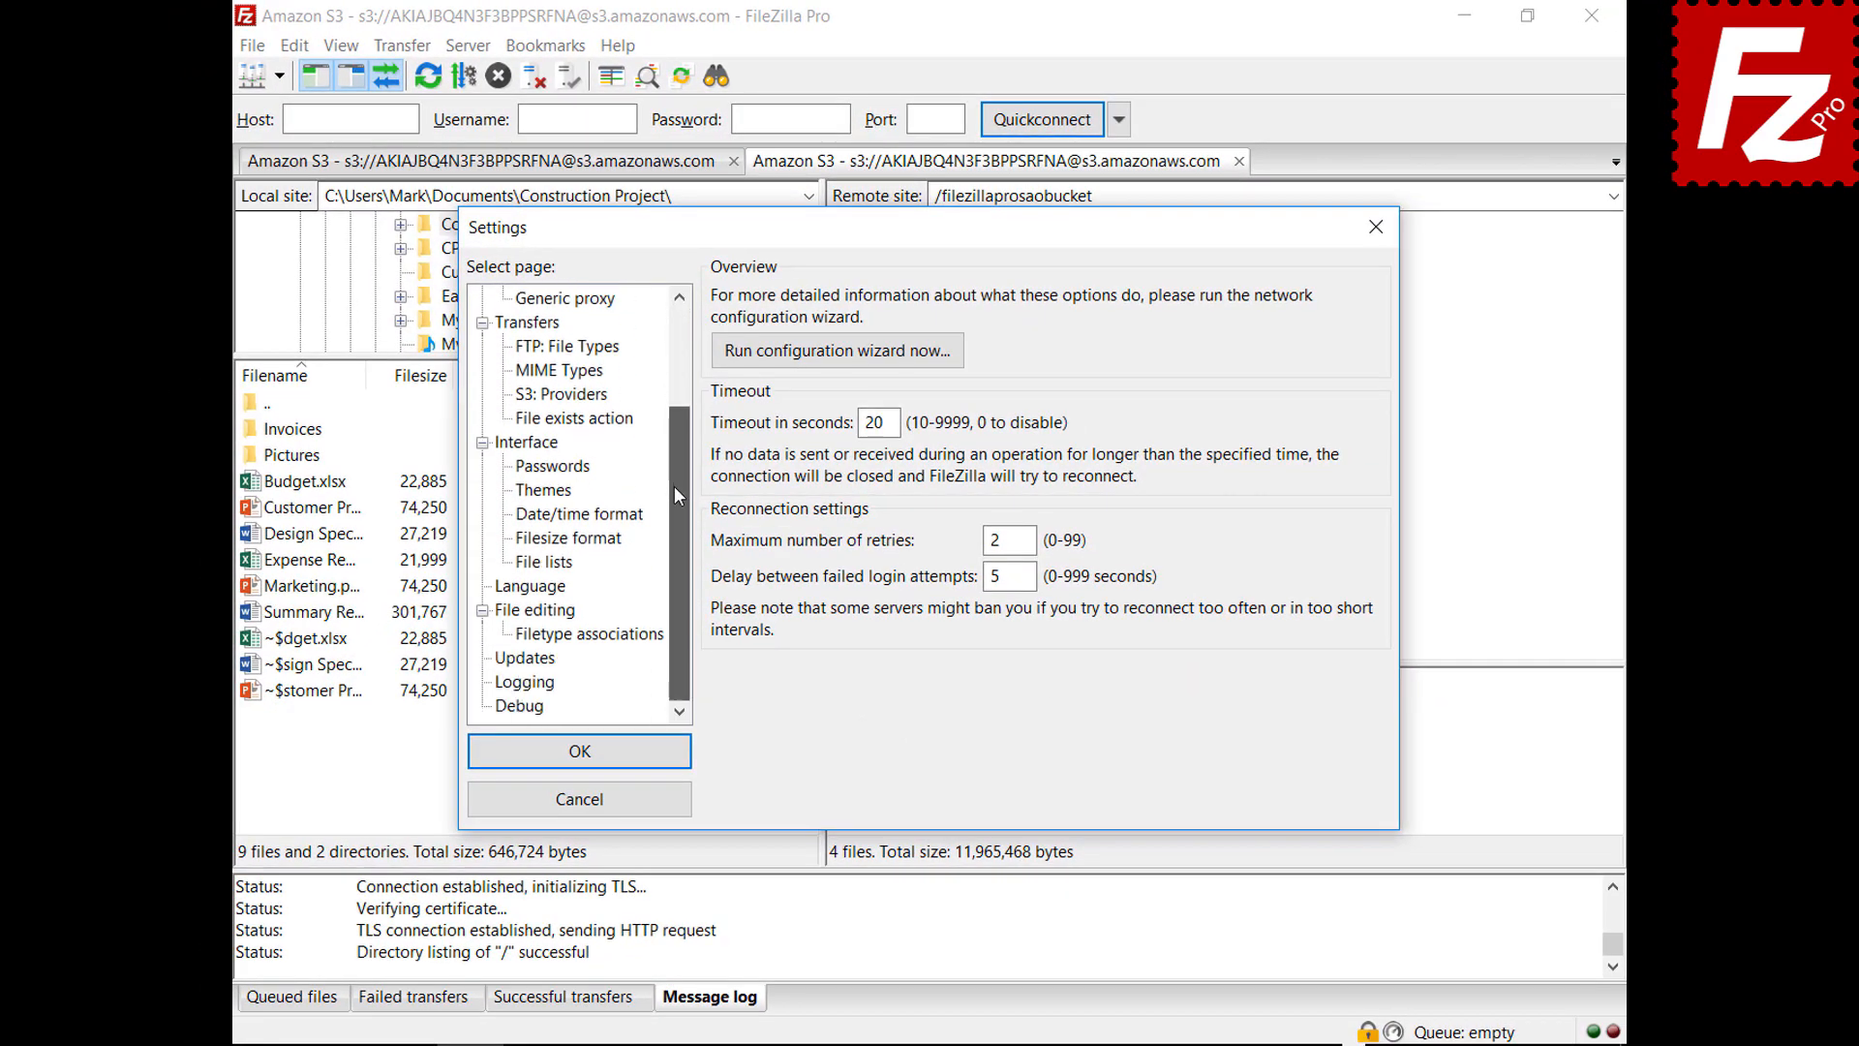
click(525, 682)
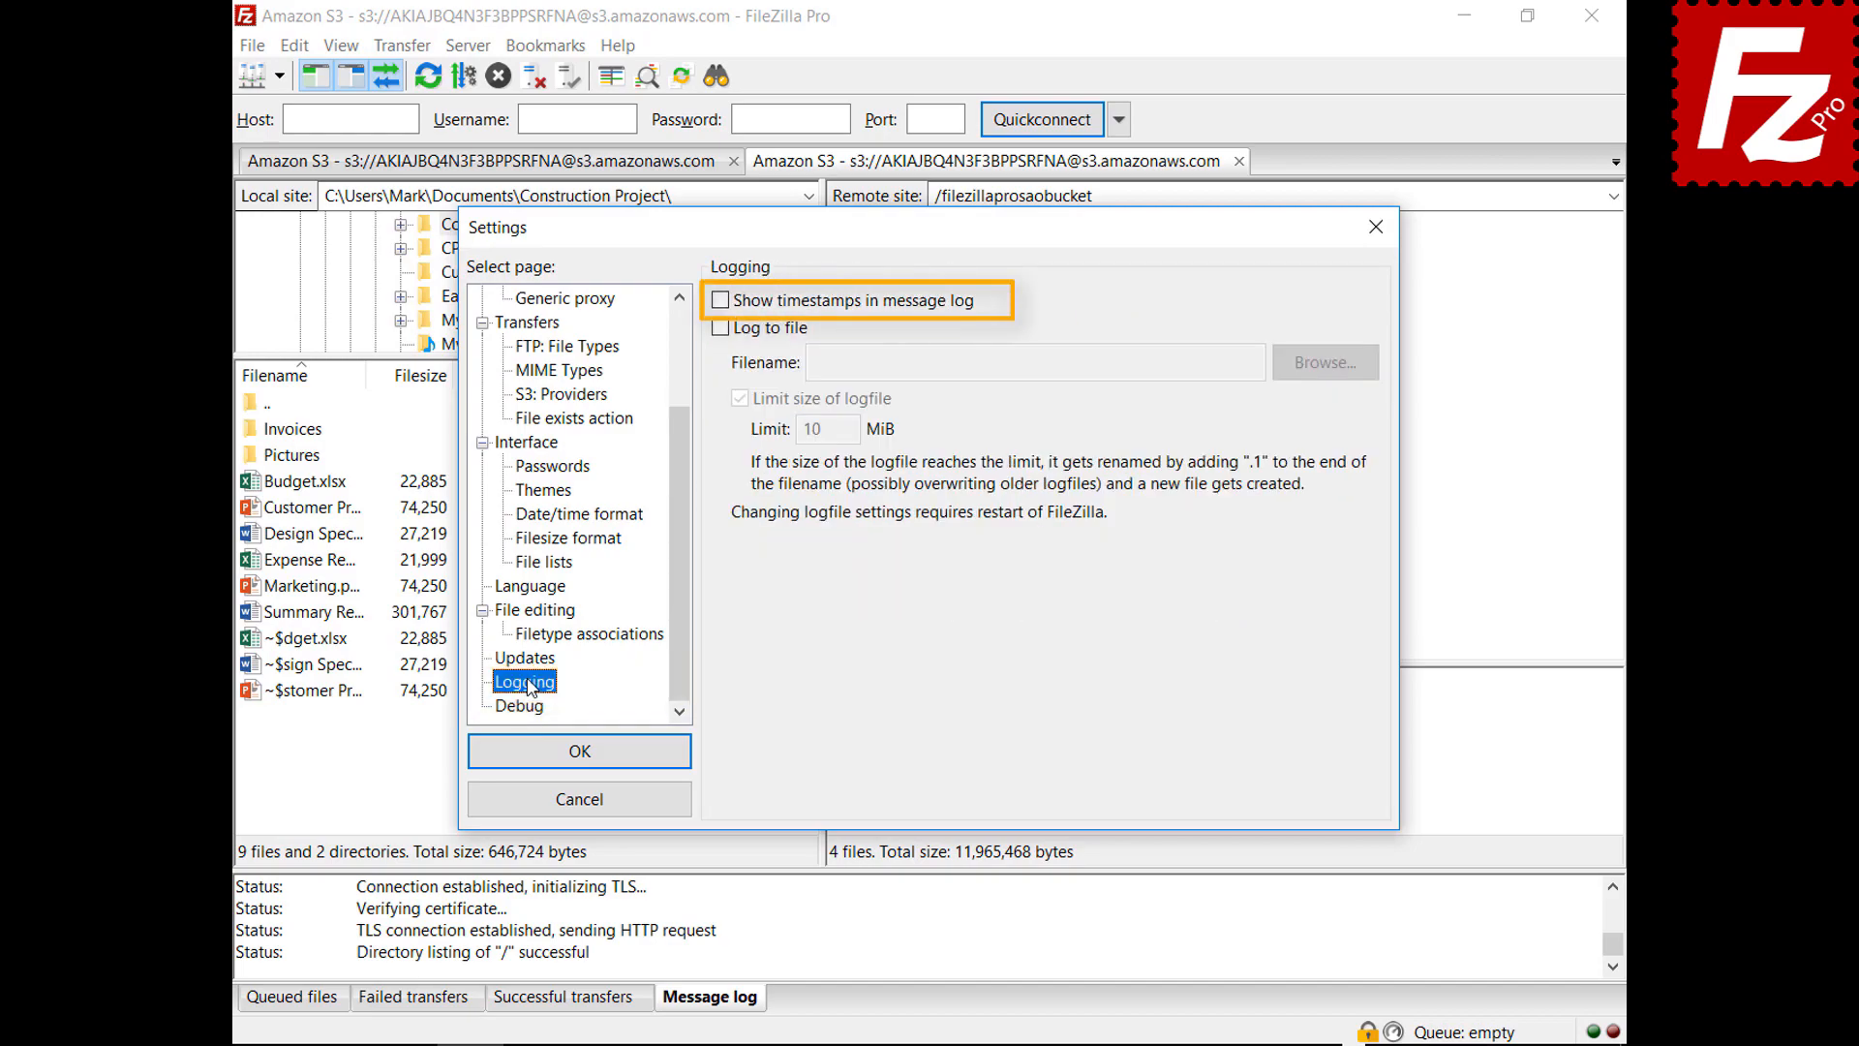
click(719, 305)
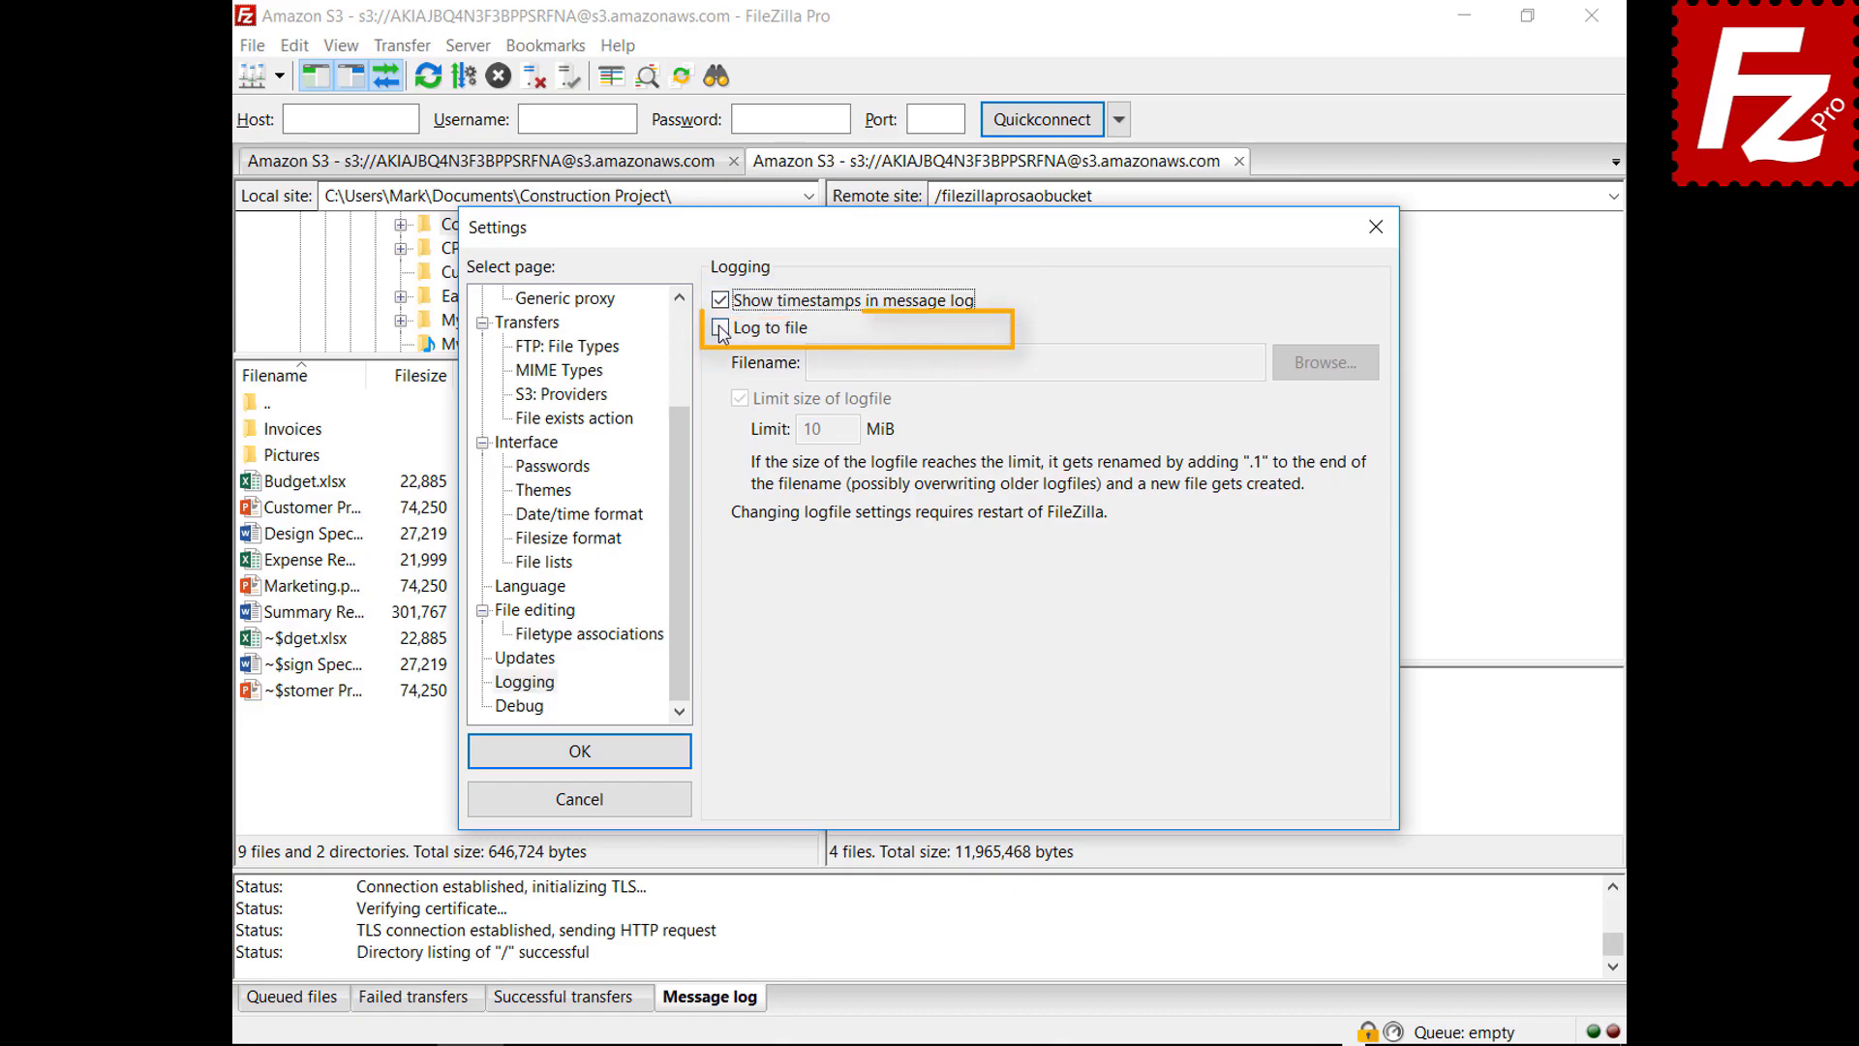
click(721, 328)
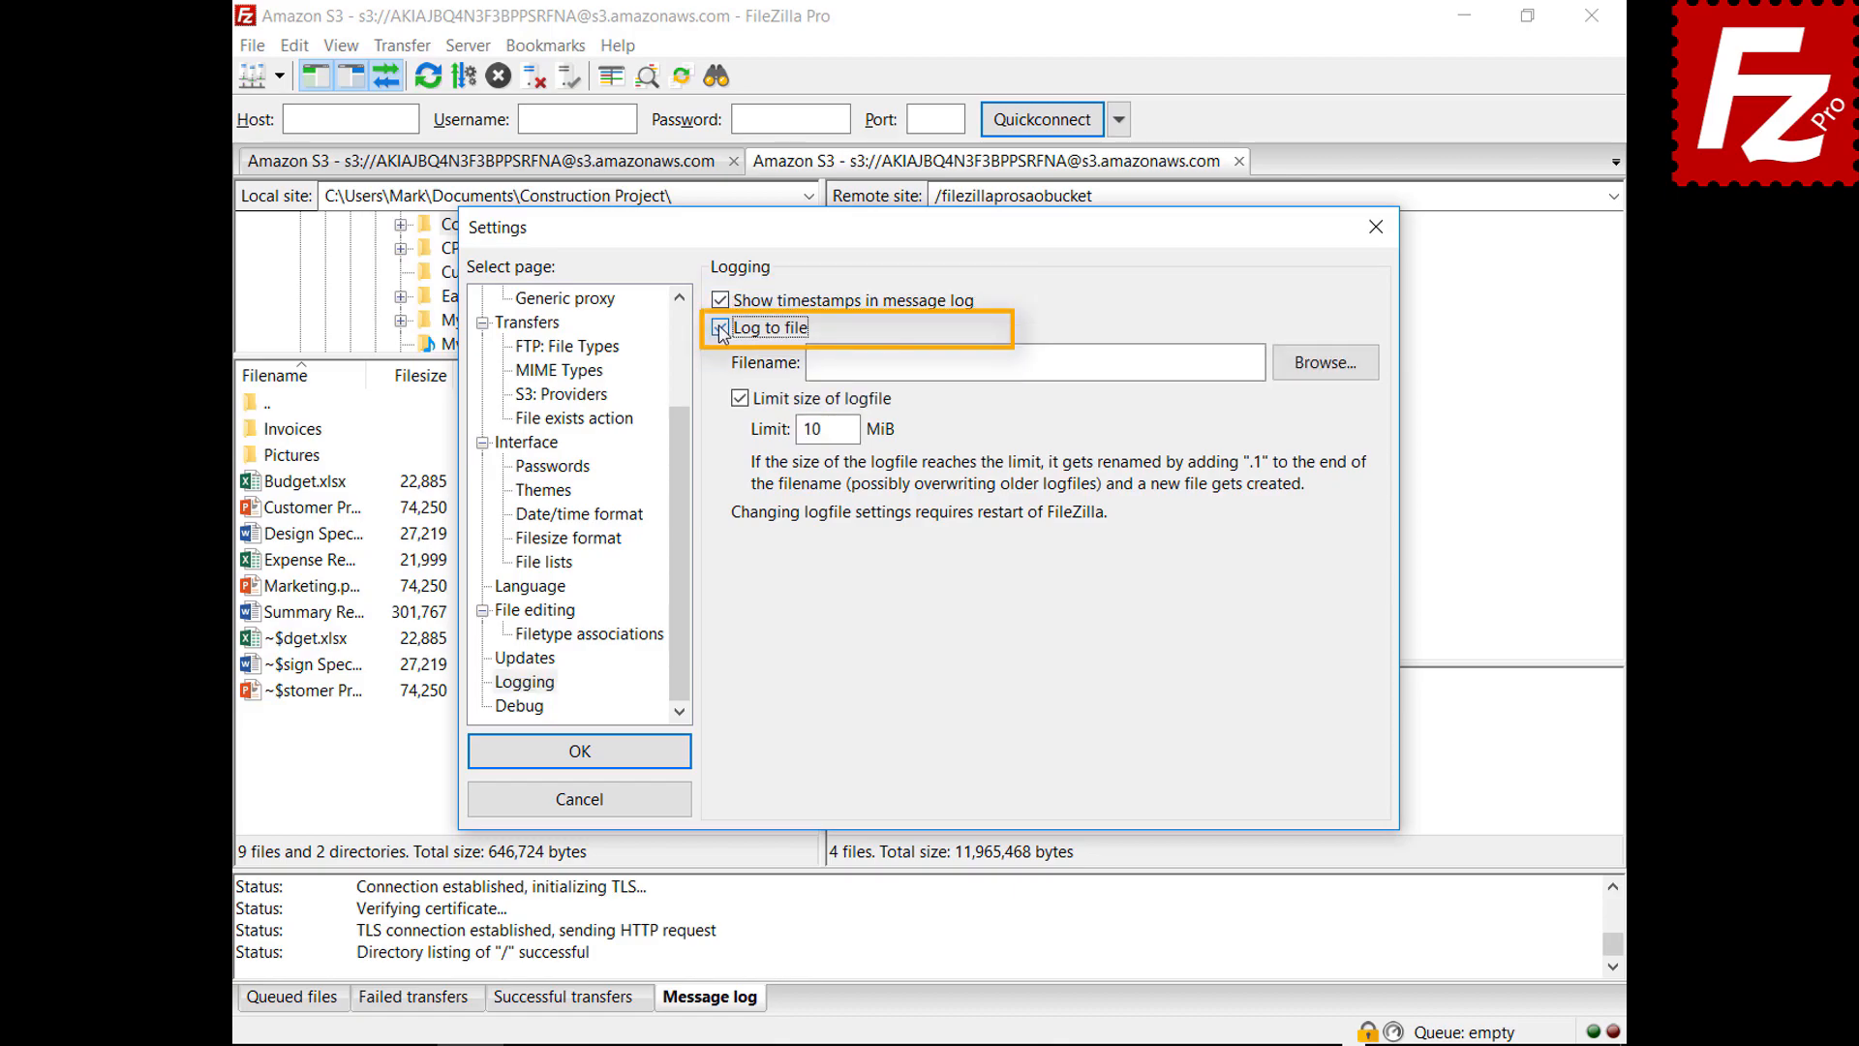
click(1321, 374)
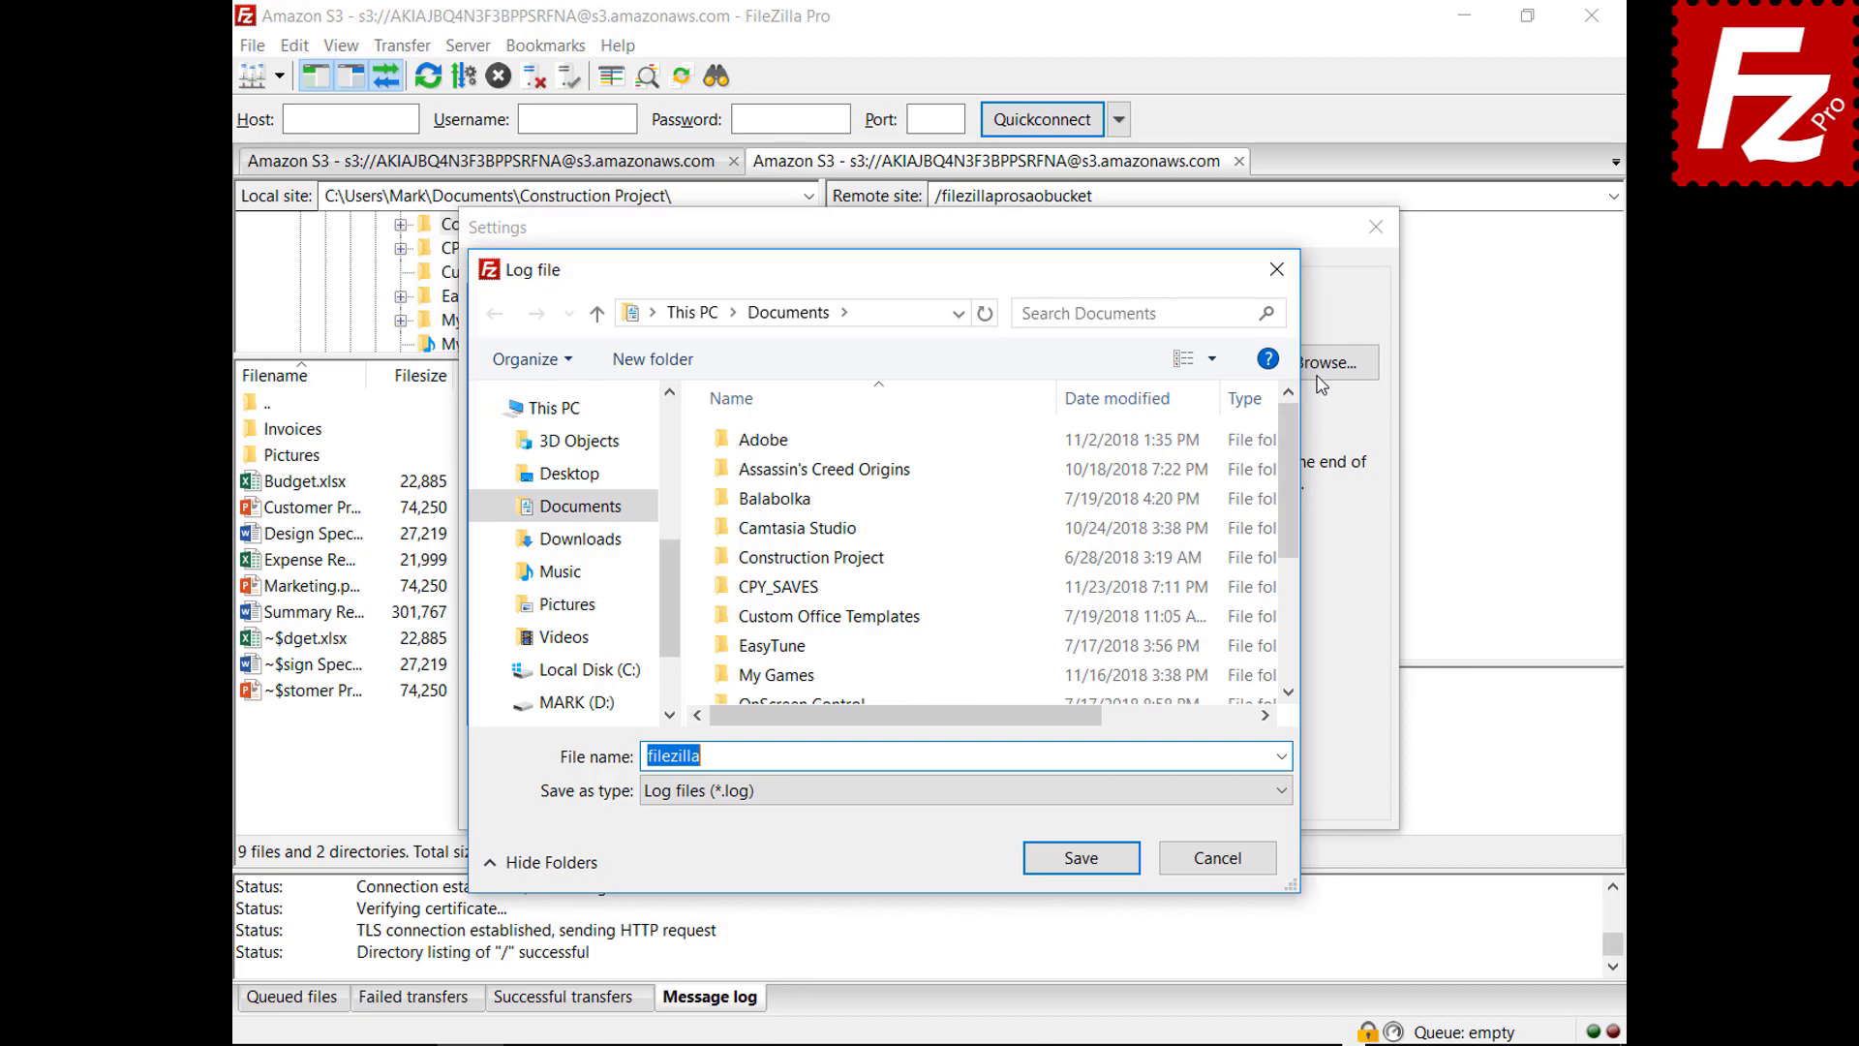
click(1082, 859)
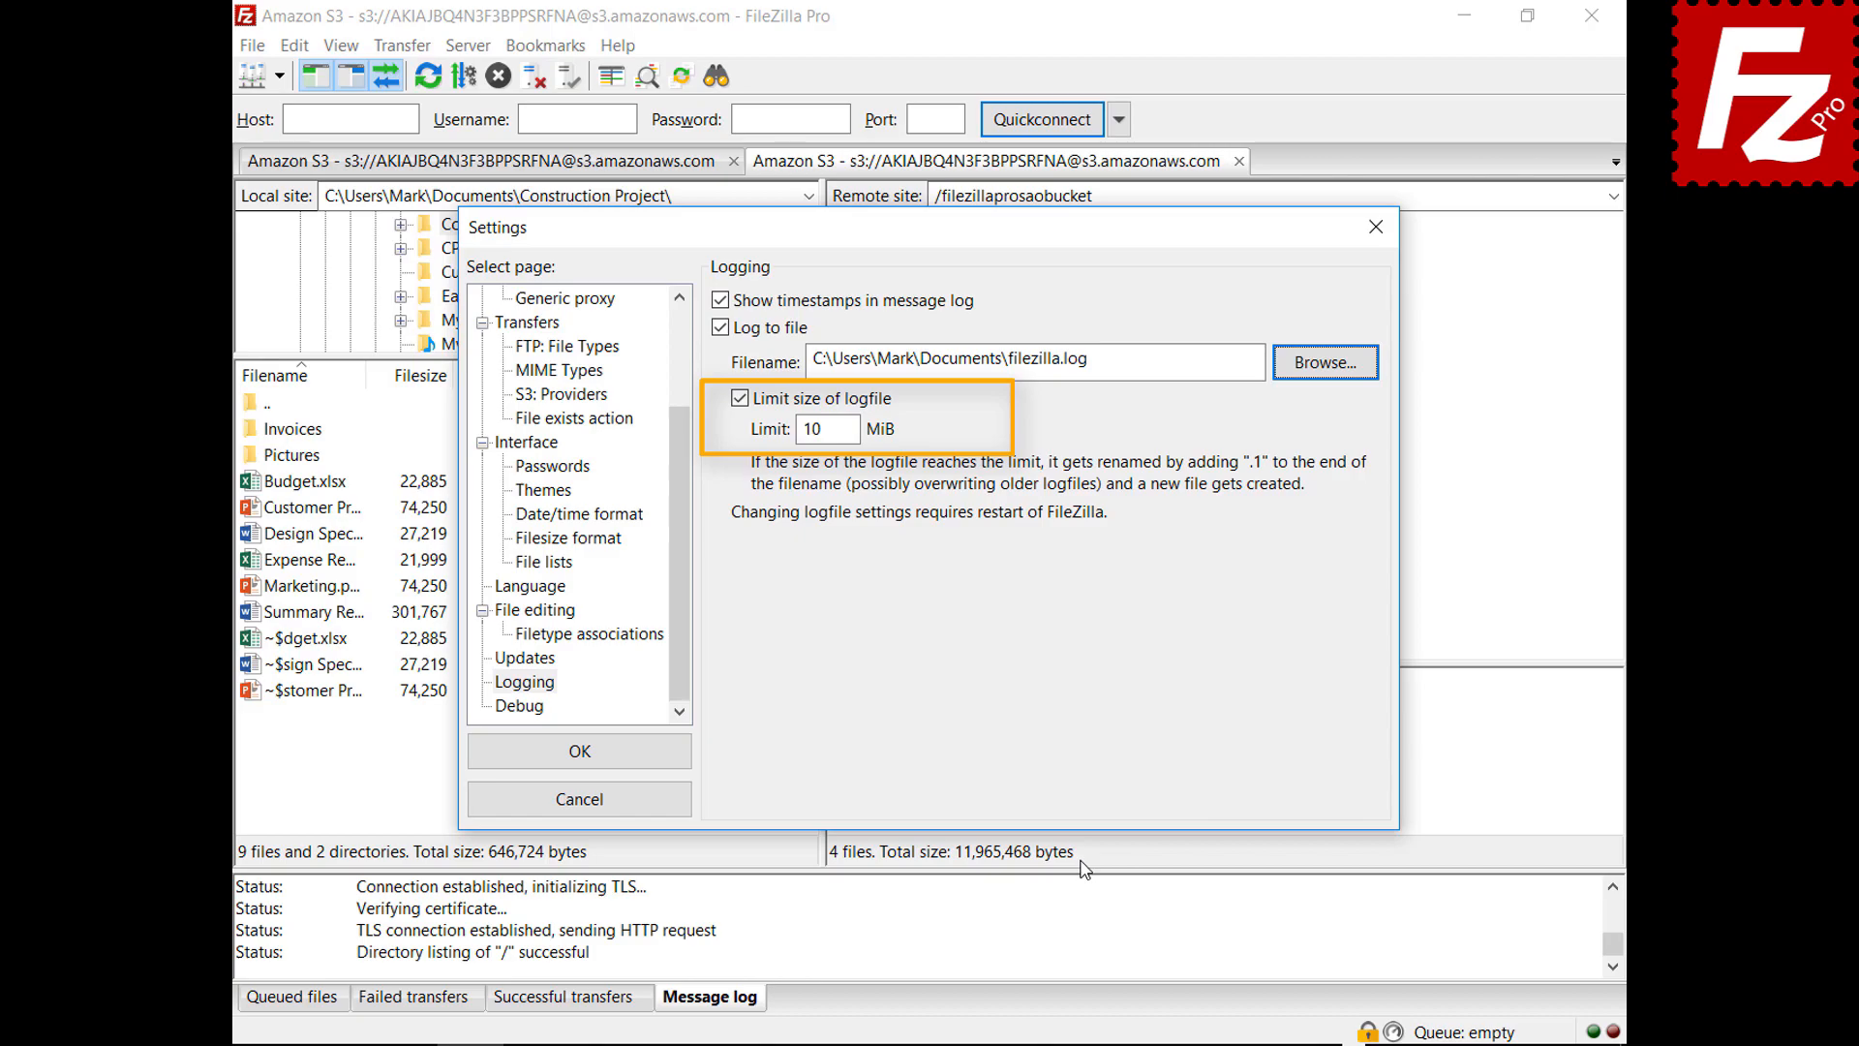
click(538, 713)
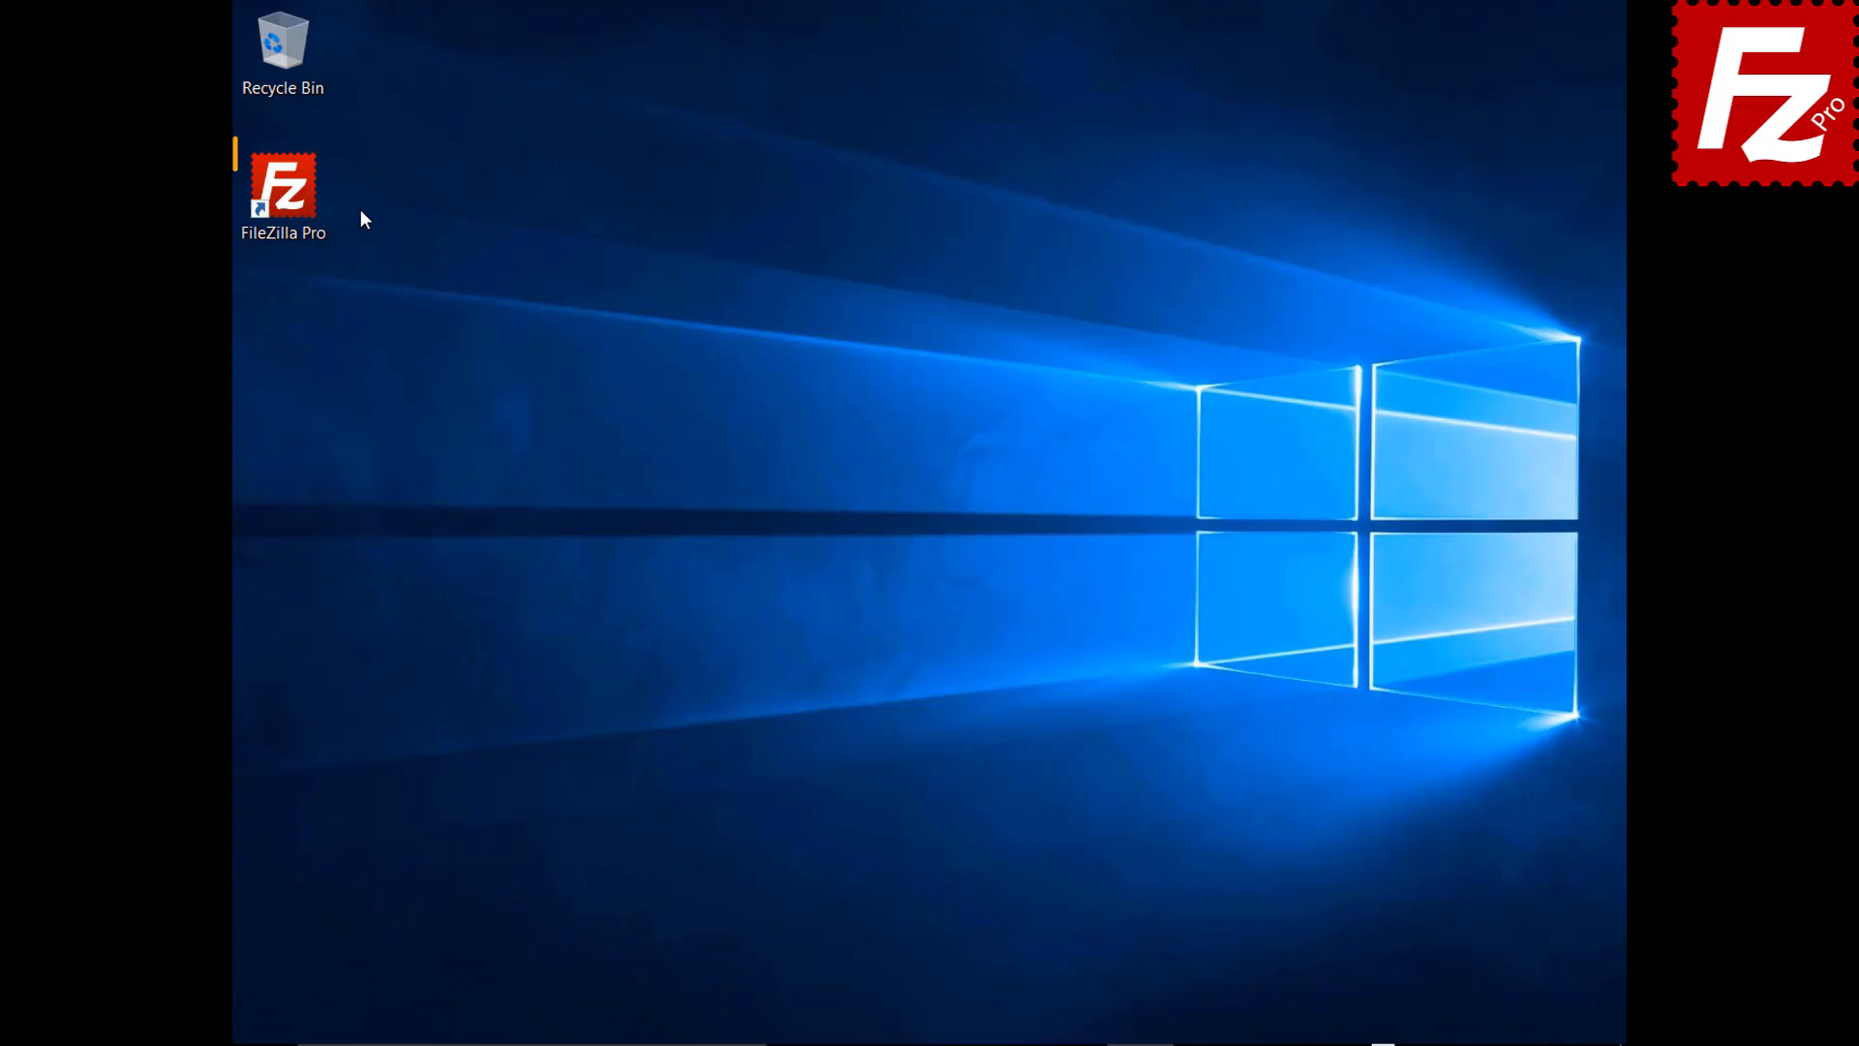
Launch FileZilla Pro and add a new Site Manager entry named 'Amazon EC2'
double_click(296, 202)
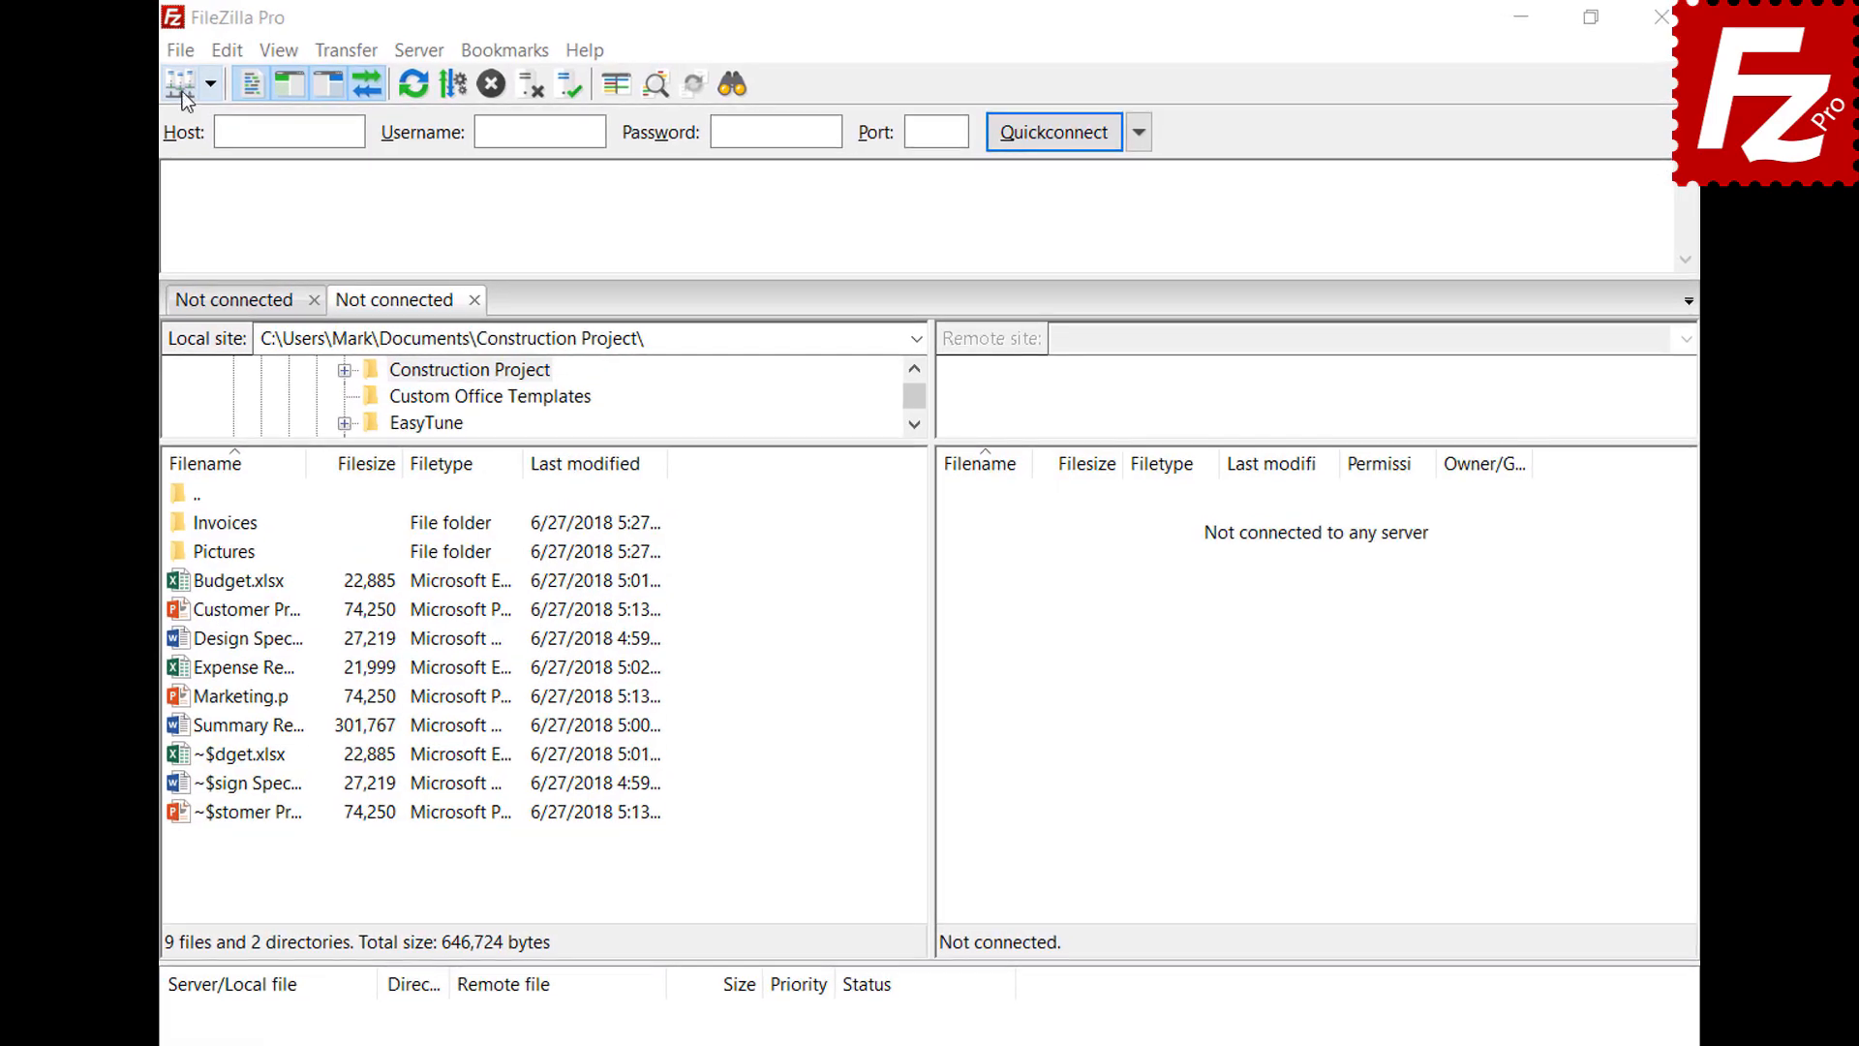
click(182, 52)
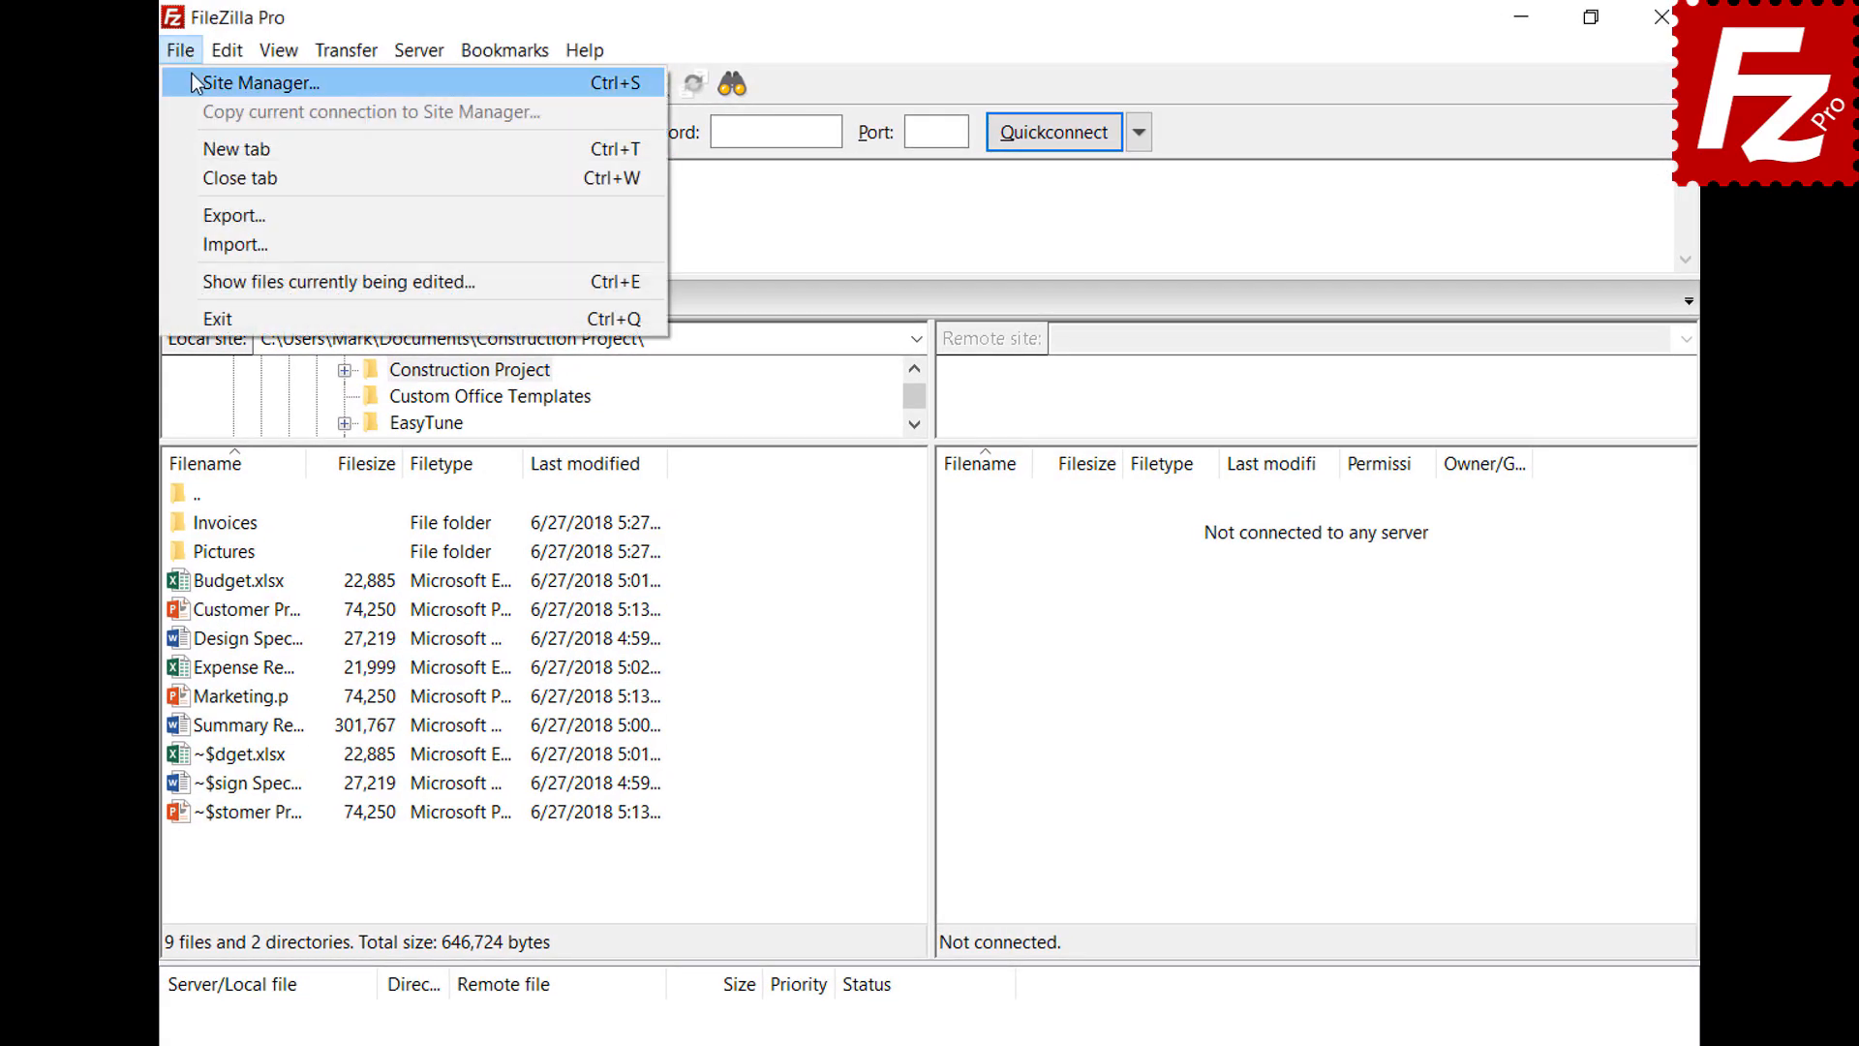
click(193, 77)
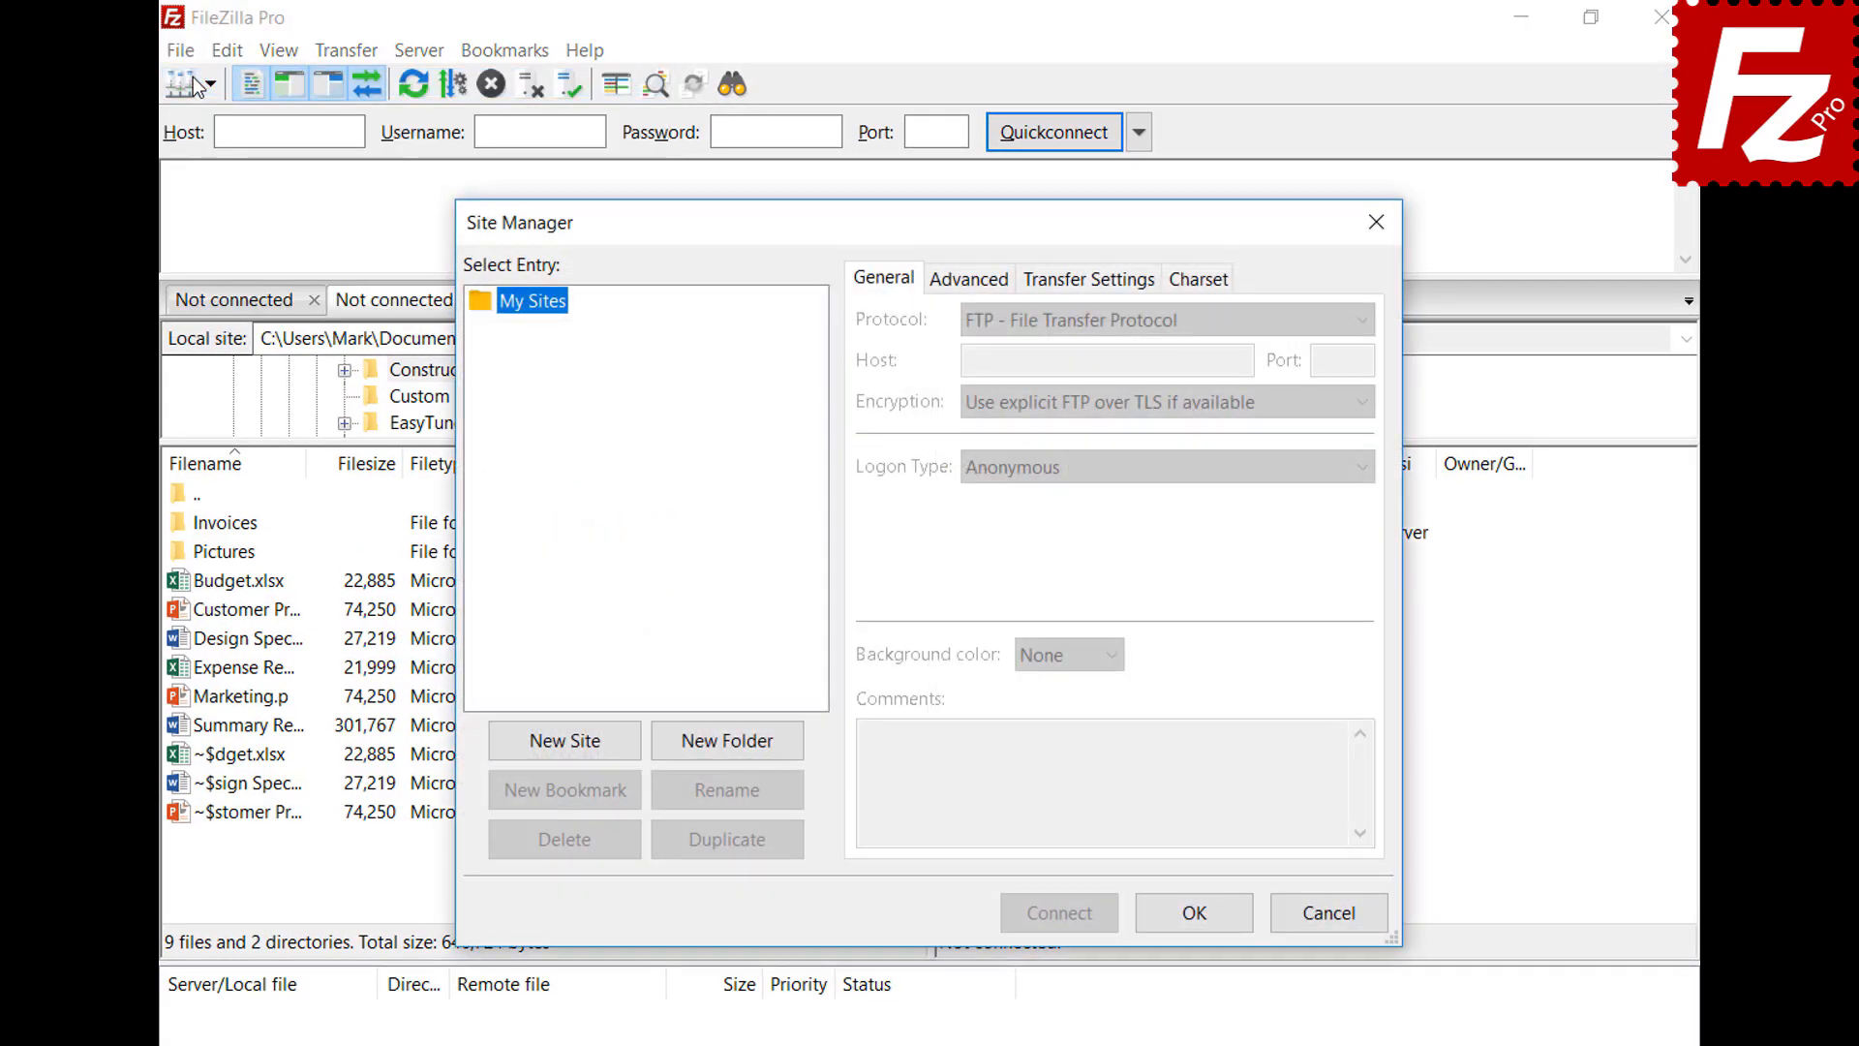
click(567, 744)
text(Amazon EC2)
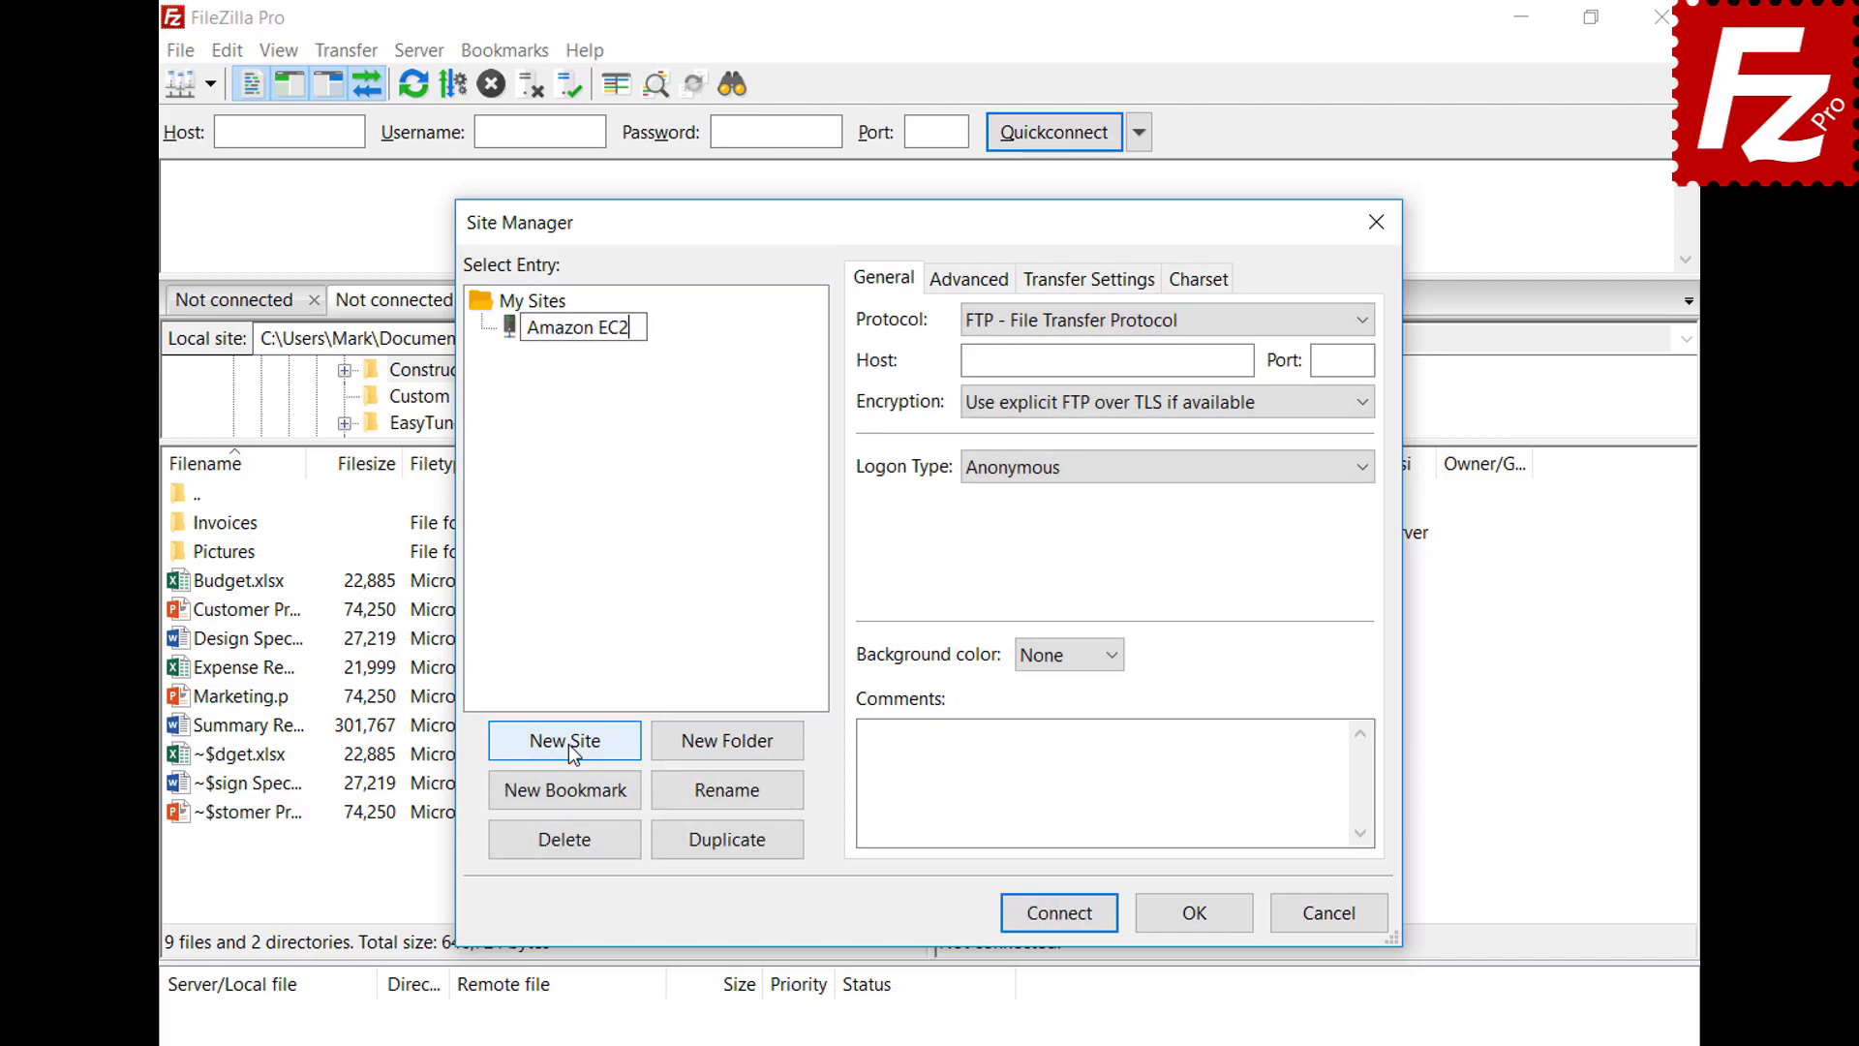
key(Return)
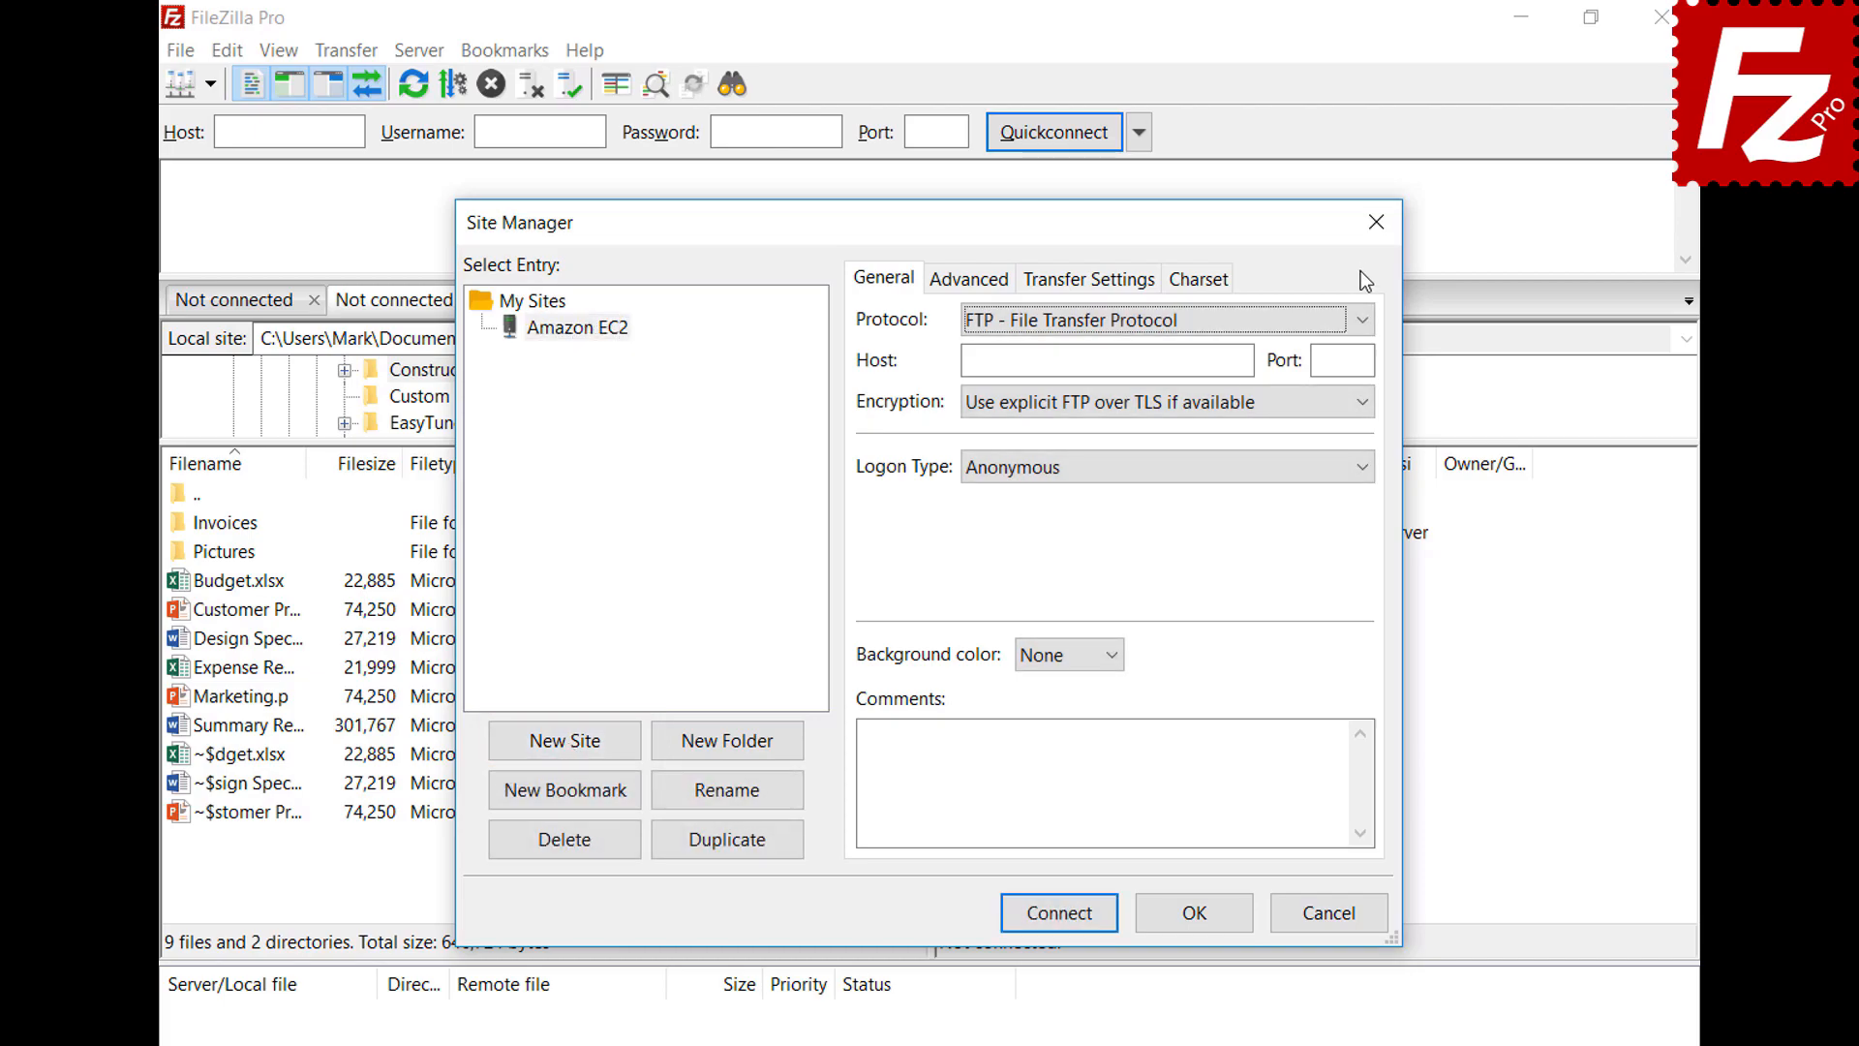
Set the Amazon EC2 site to SFTP and paste the EC2 server's host name
click(1361, 320)
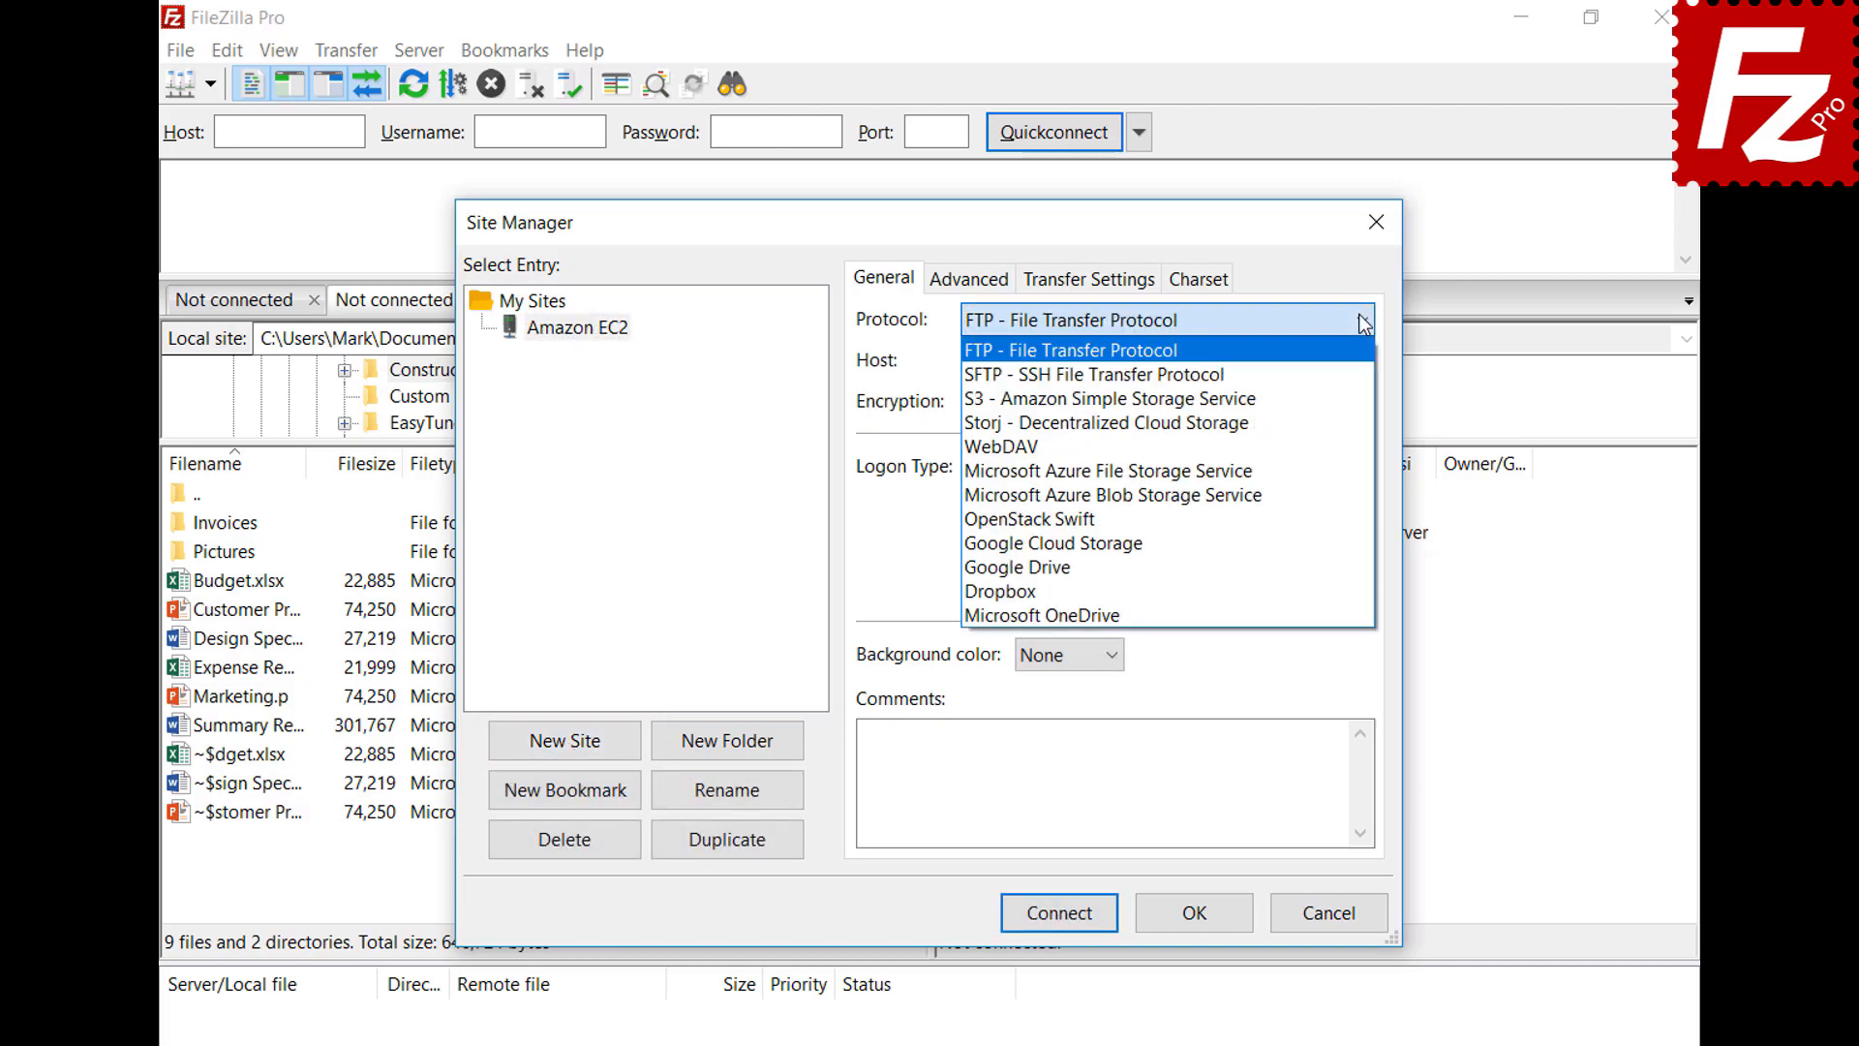
click(1358, 372)
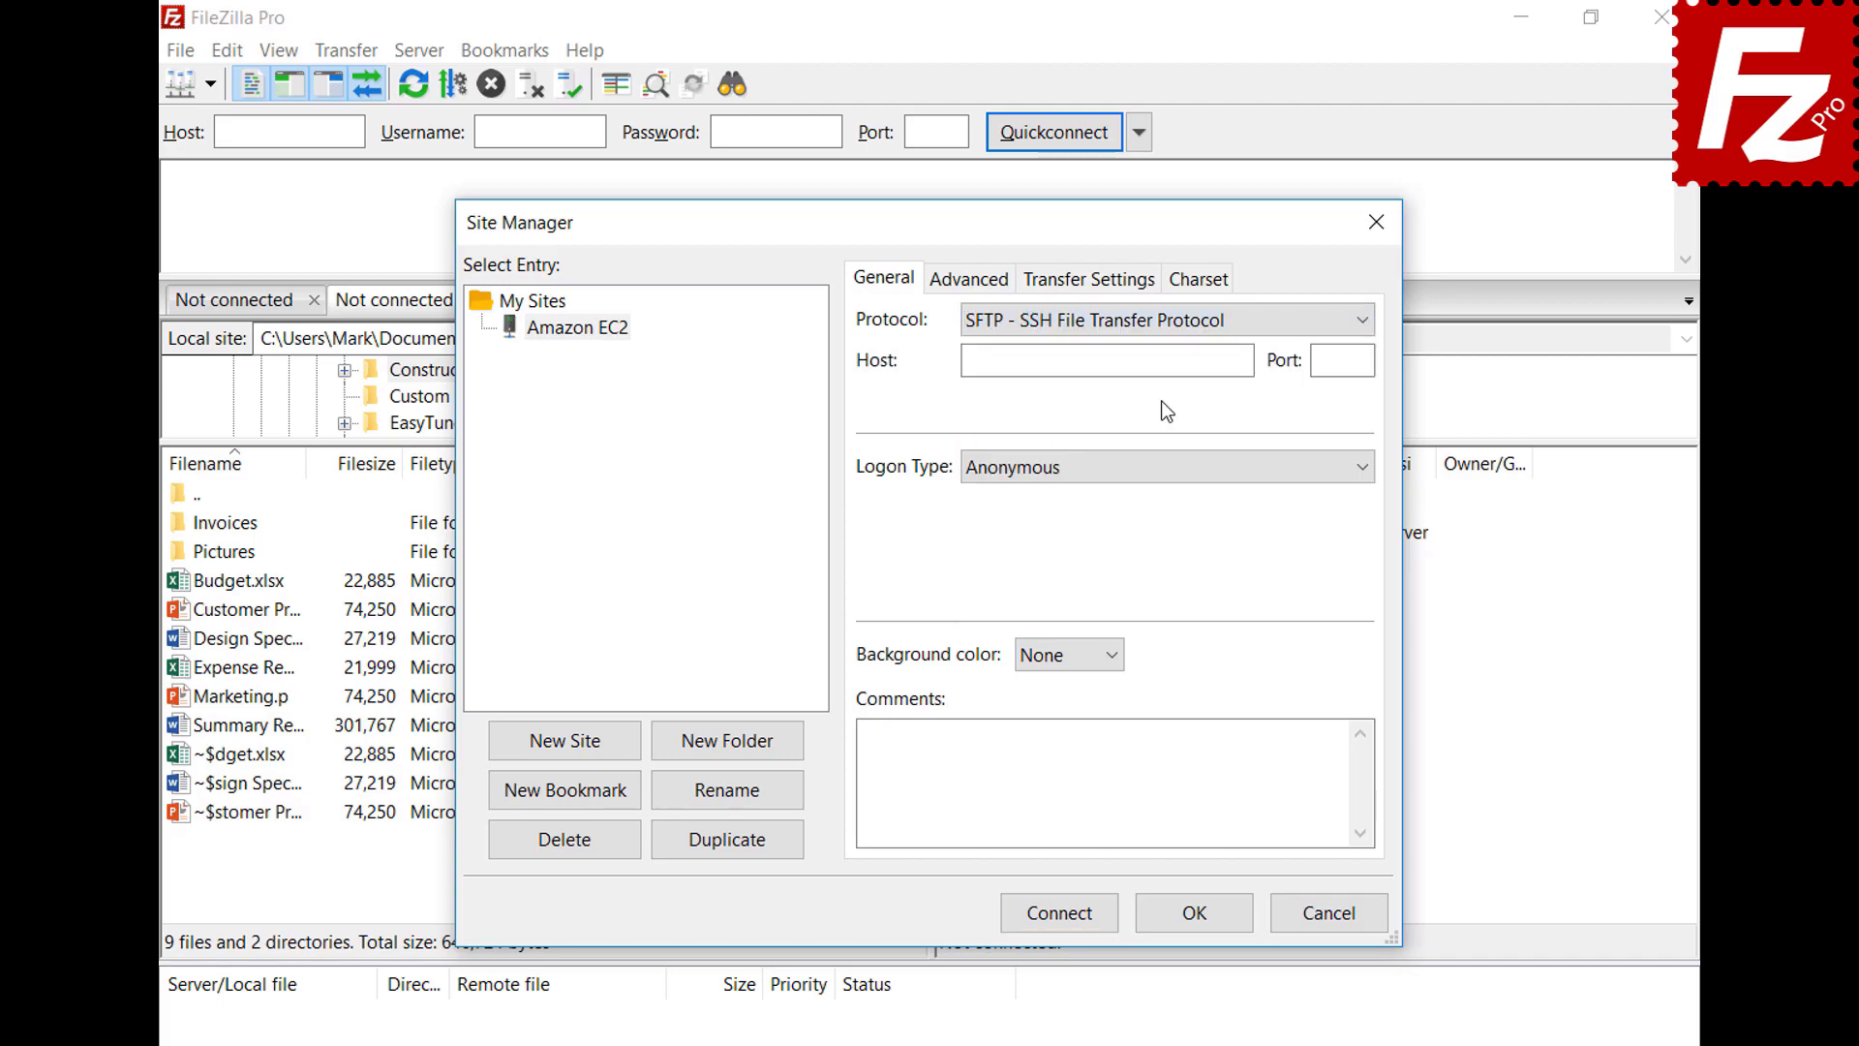
click(1164, 361)
key(ctrl+v)
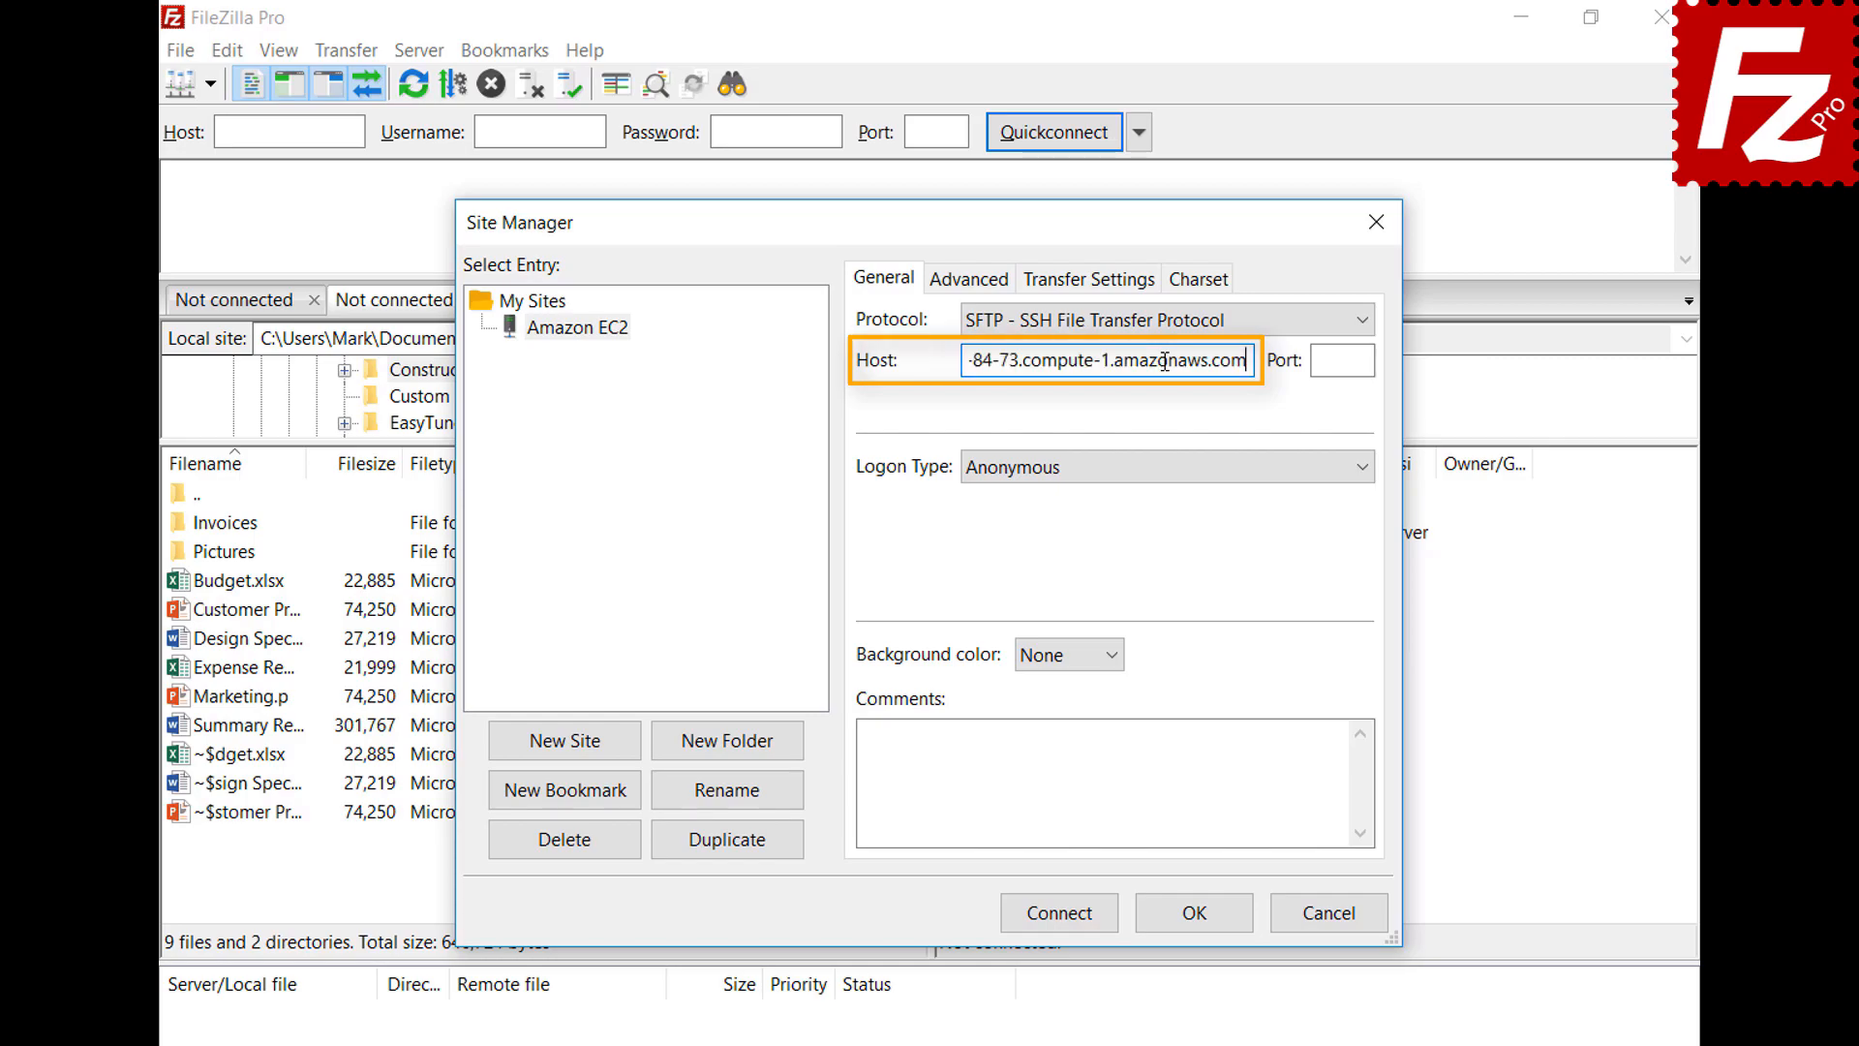
Use key-file logon as user ubuntu with AWSKeyPair.pem, then connect
click(1187, 475)
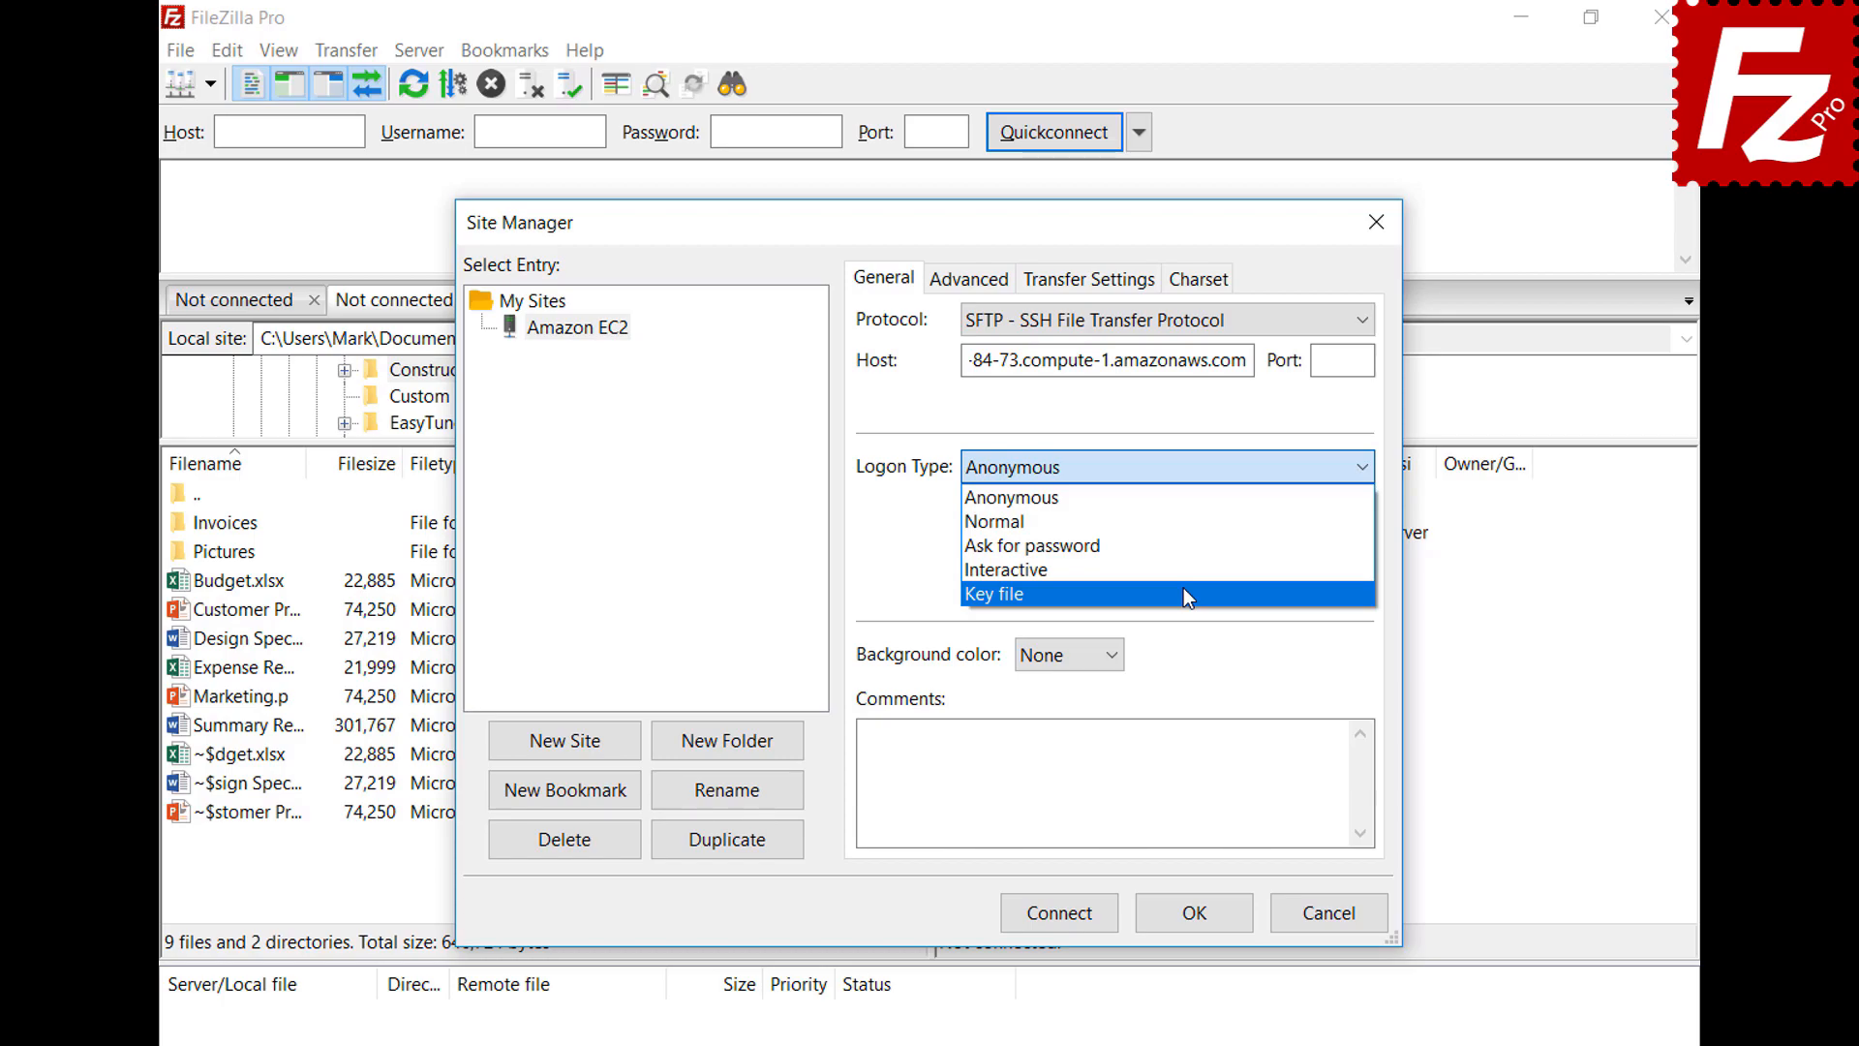
click(1183, 591)
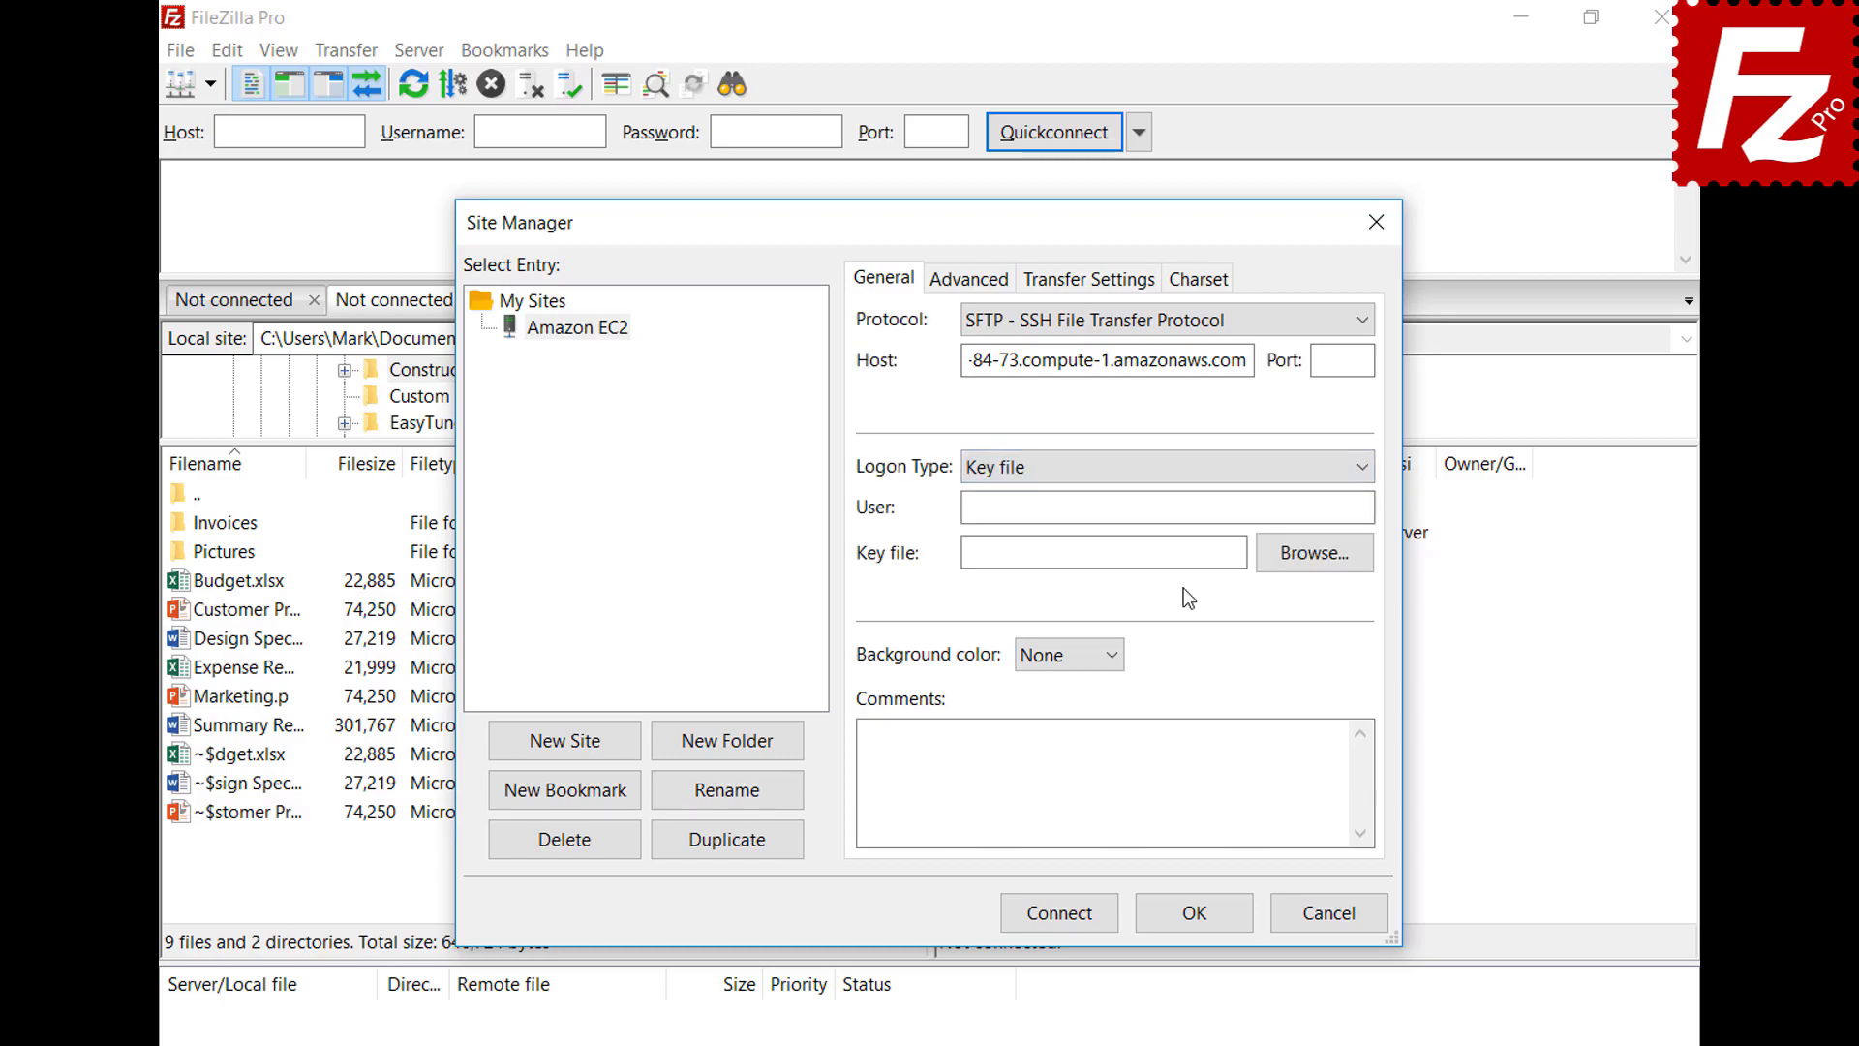
click(1196, 510)
text(ubuntu)
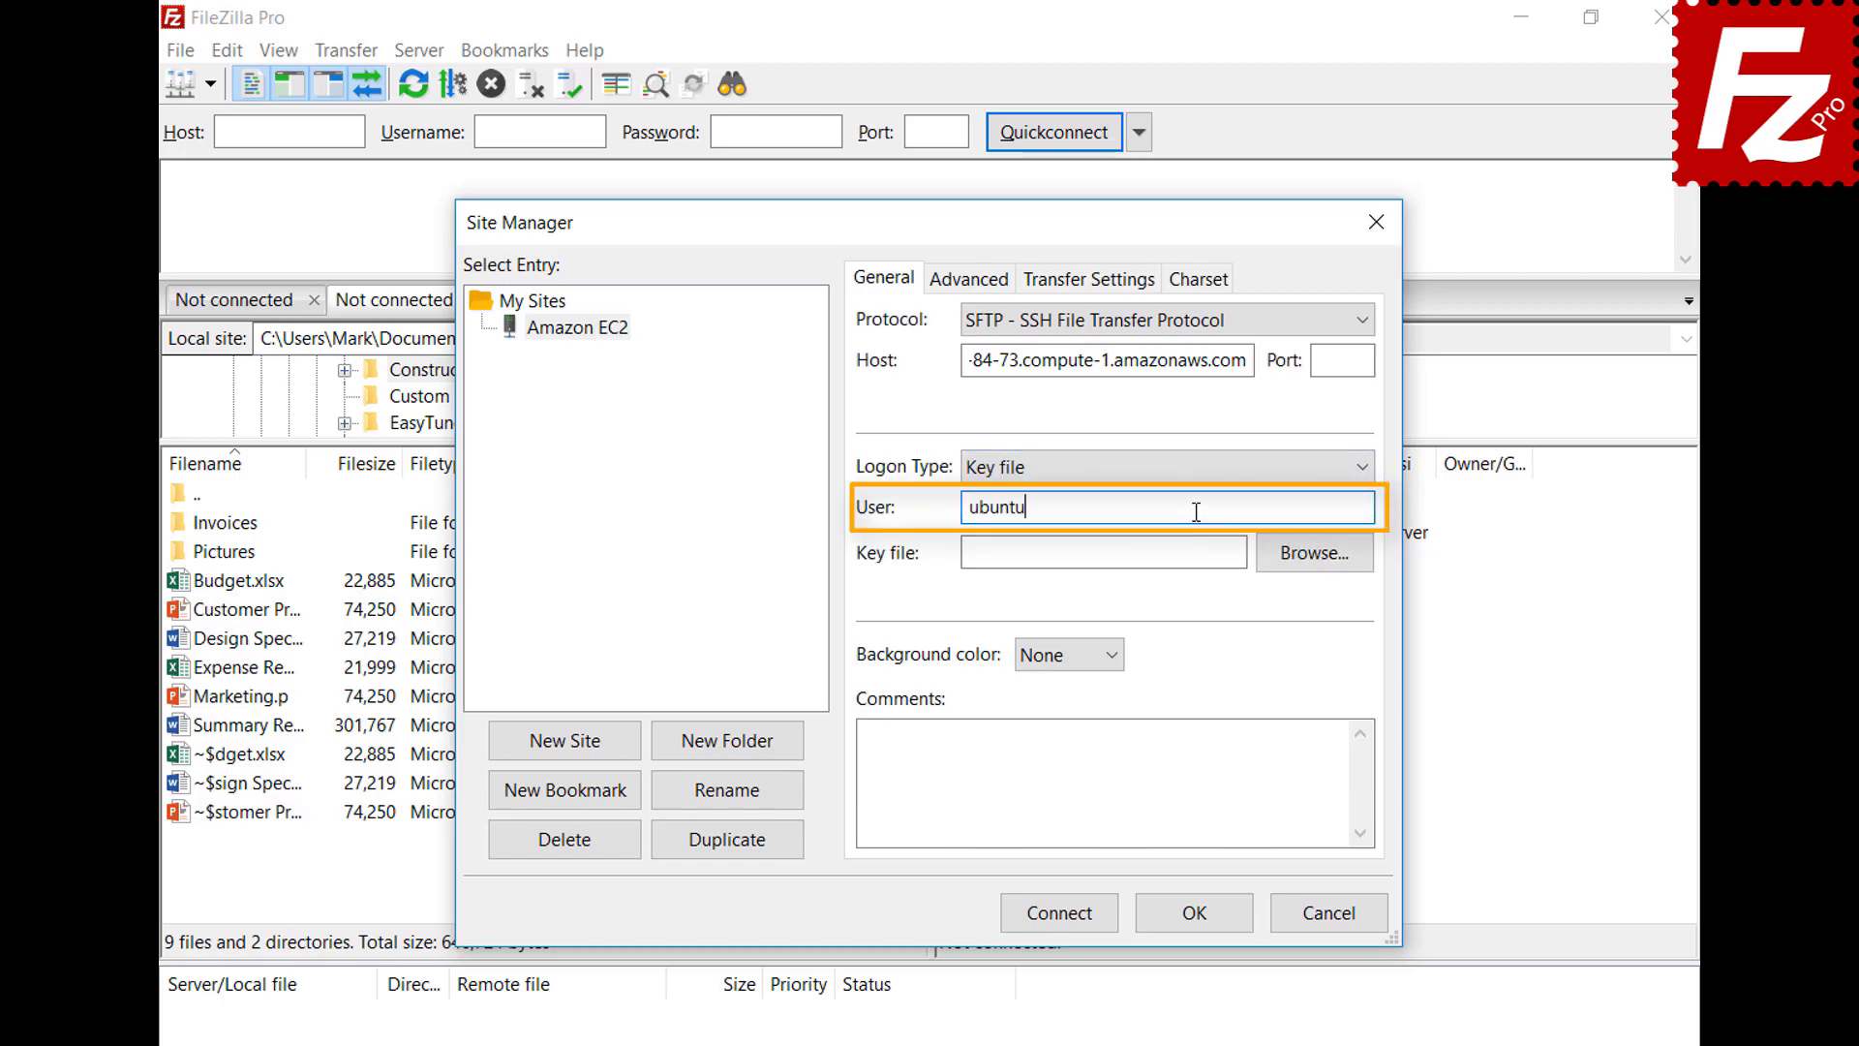
click(1314, 560)
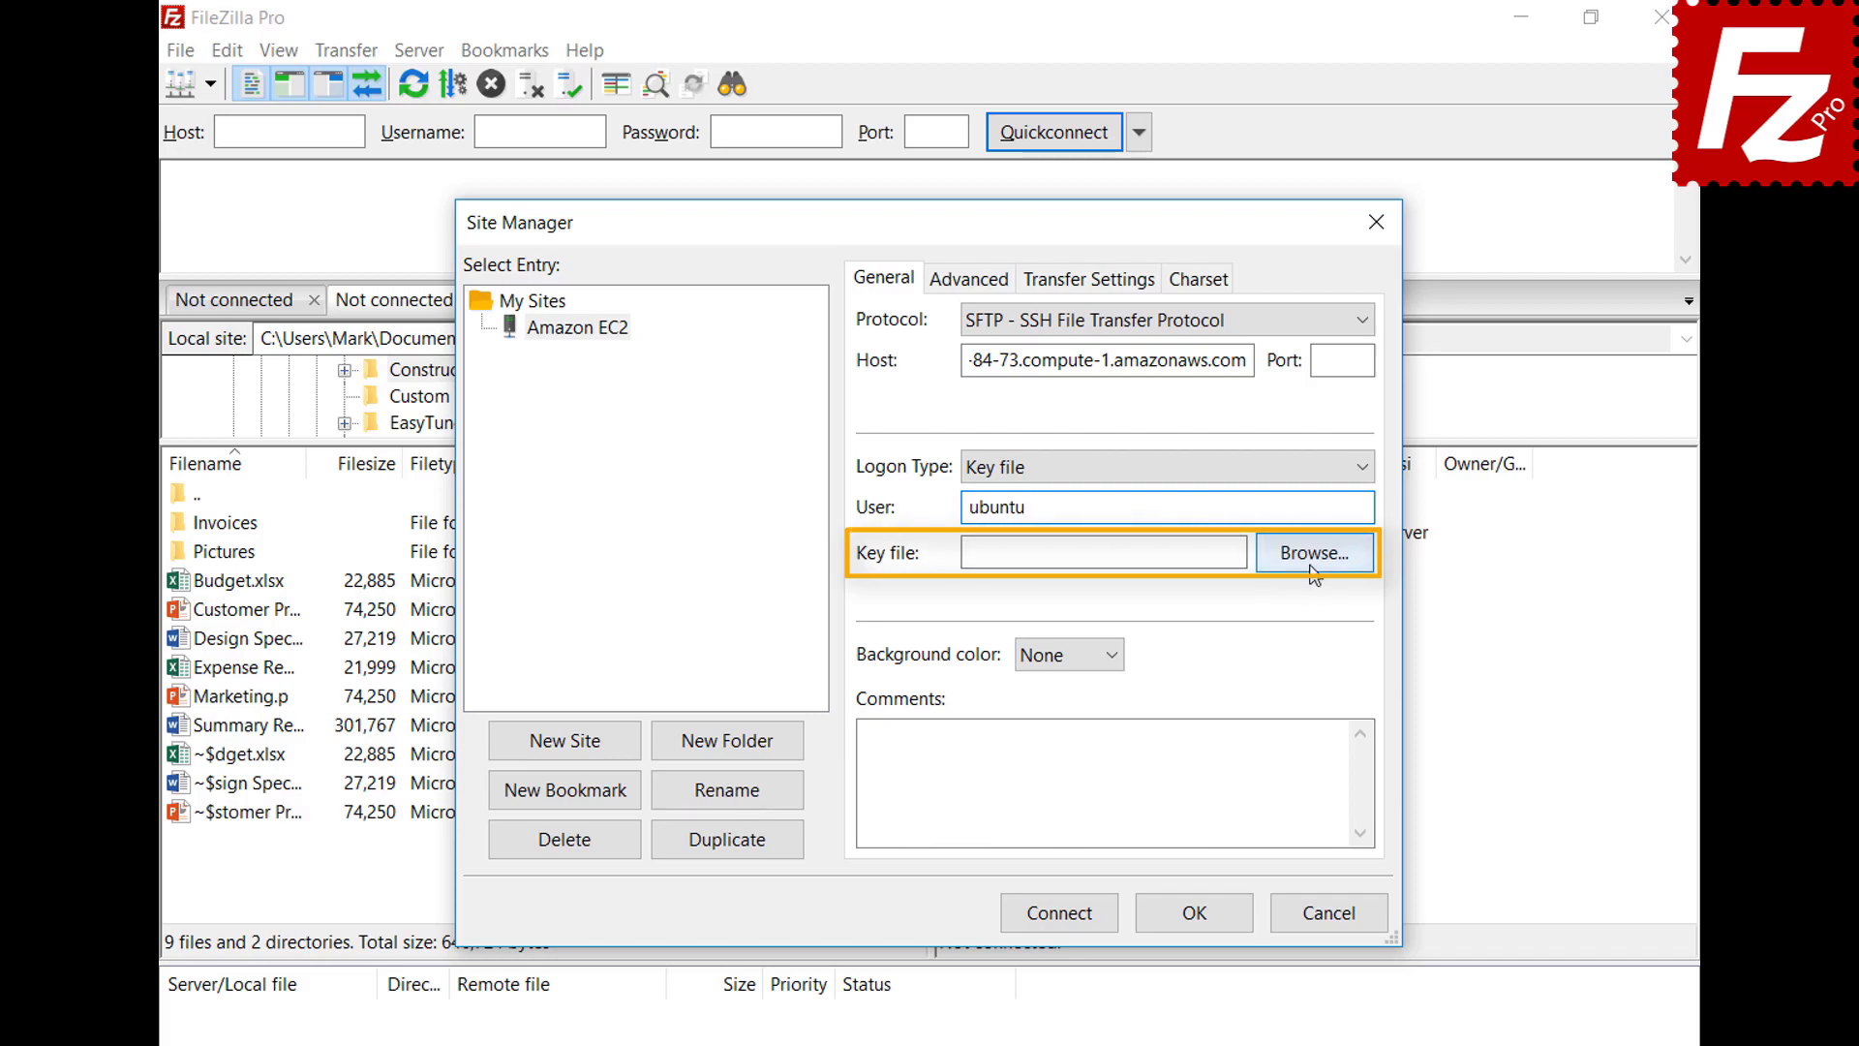
double_click(864, 794)
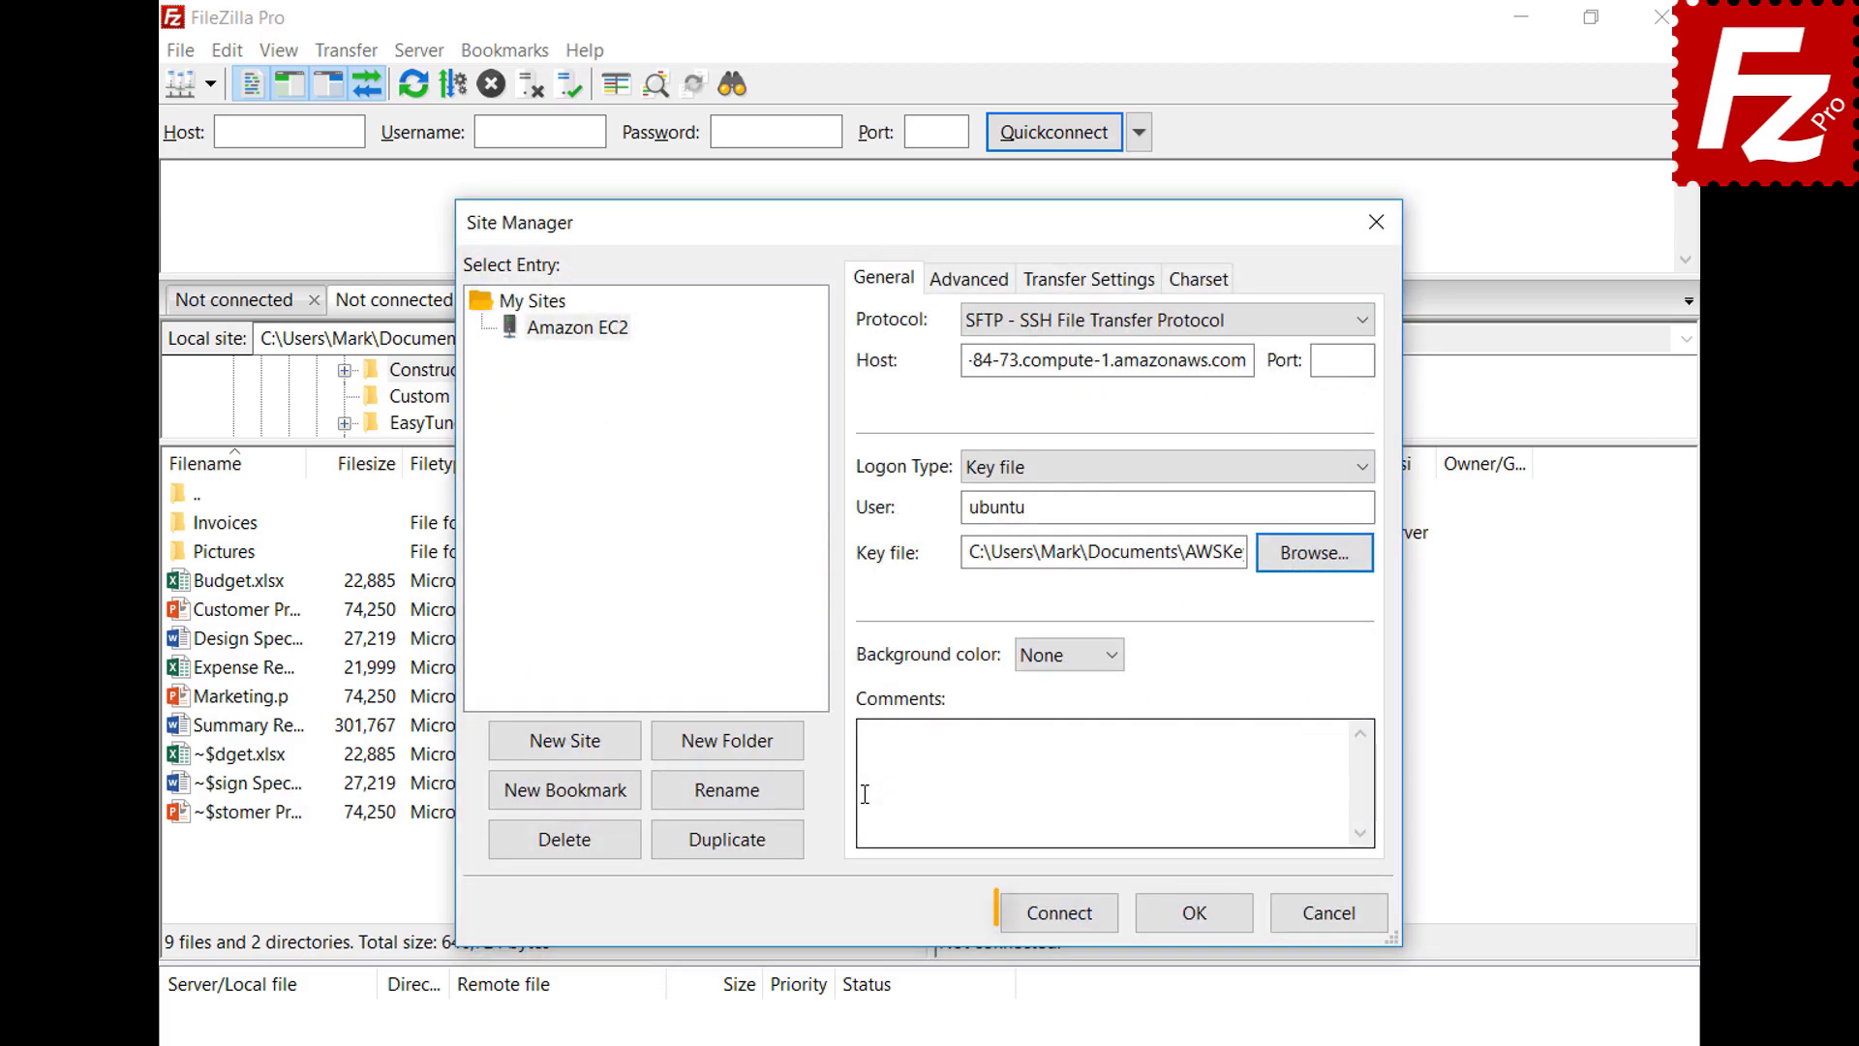
click(1065, 916)
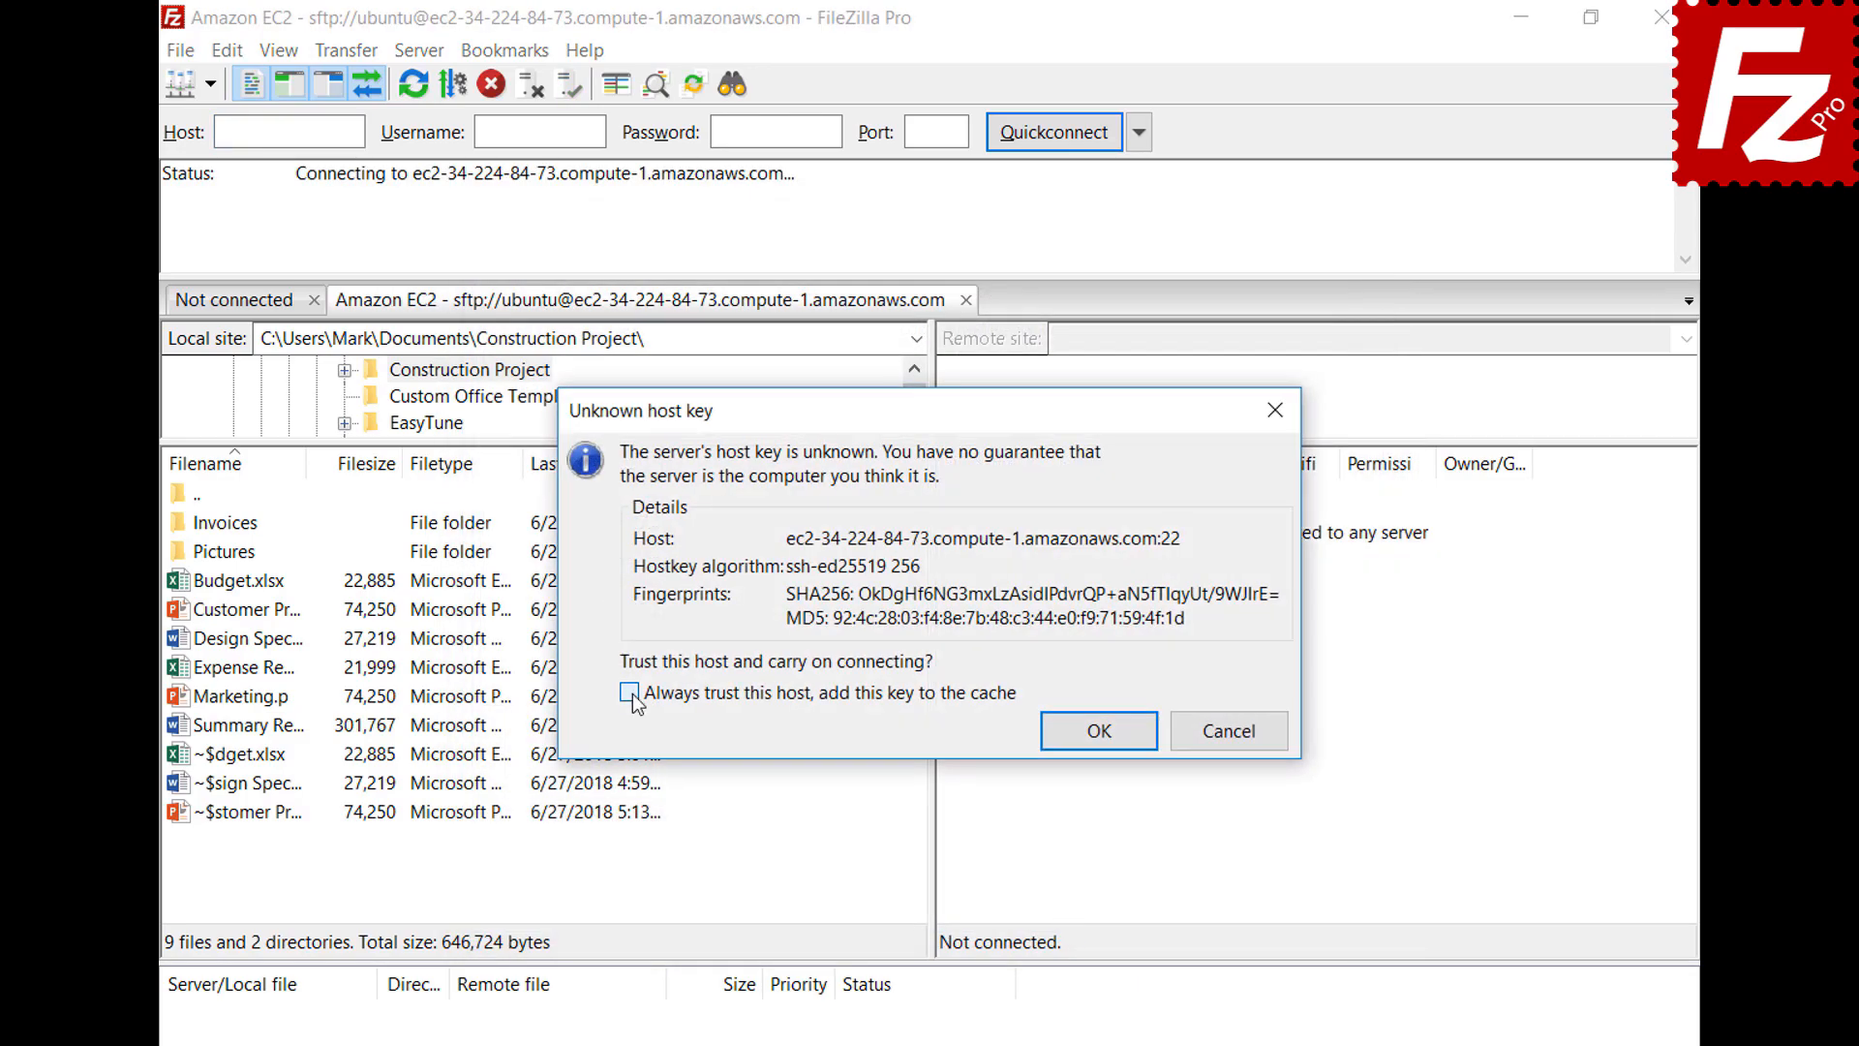
Always trust the EC2 server's unknown host key and continue connecting
click(1100, 733)
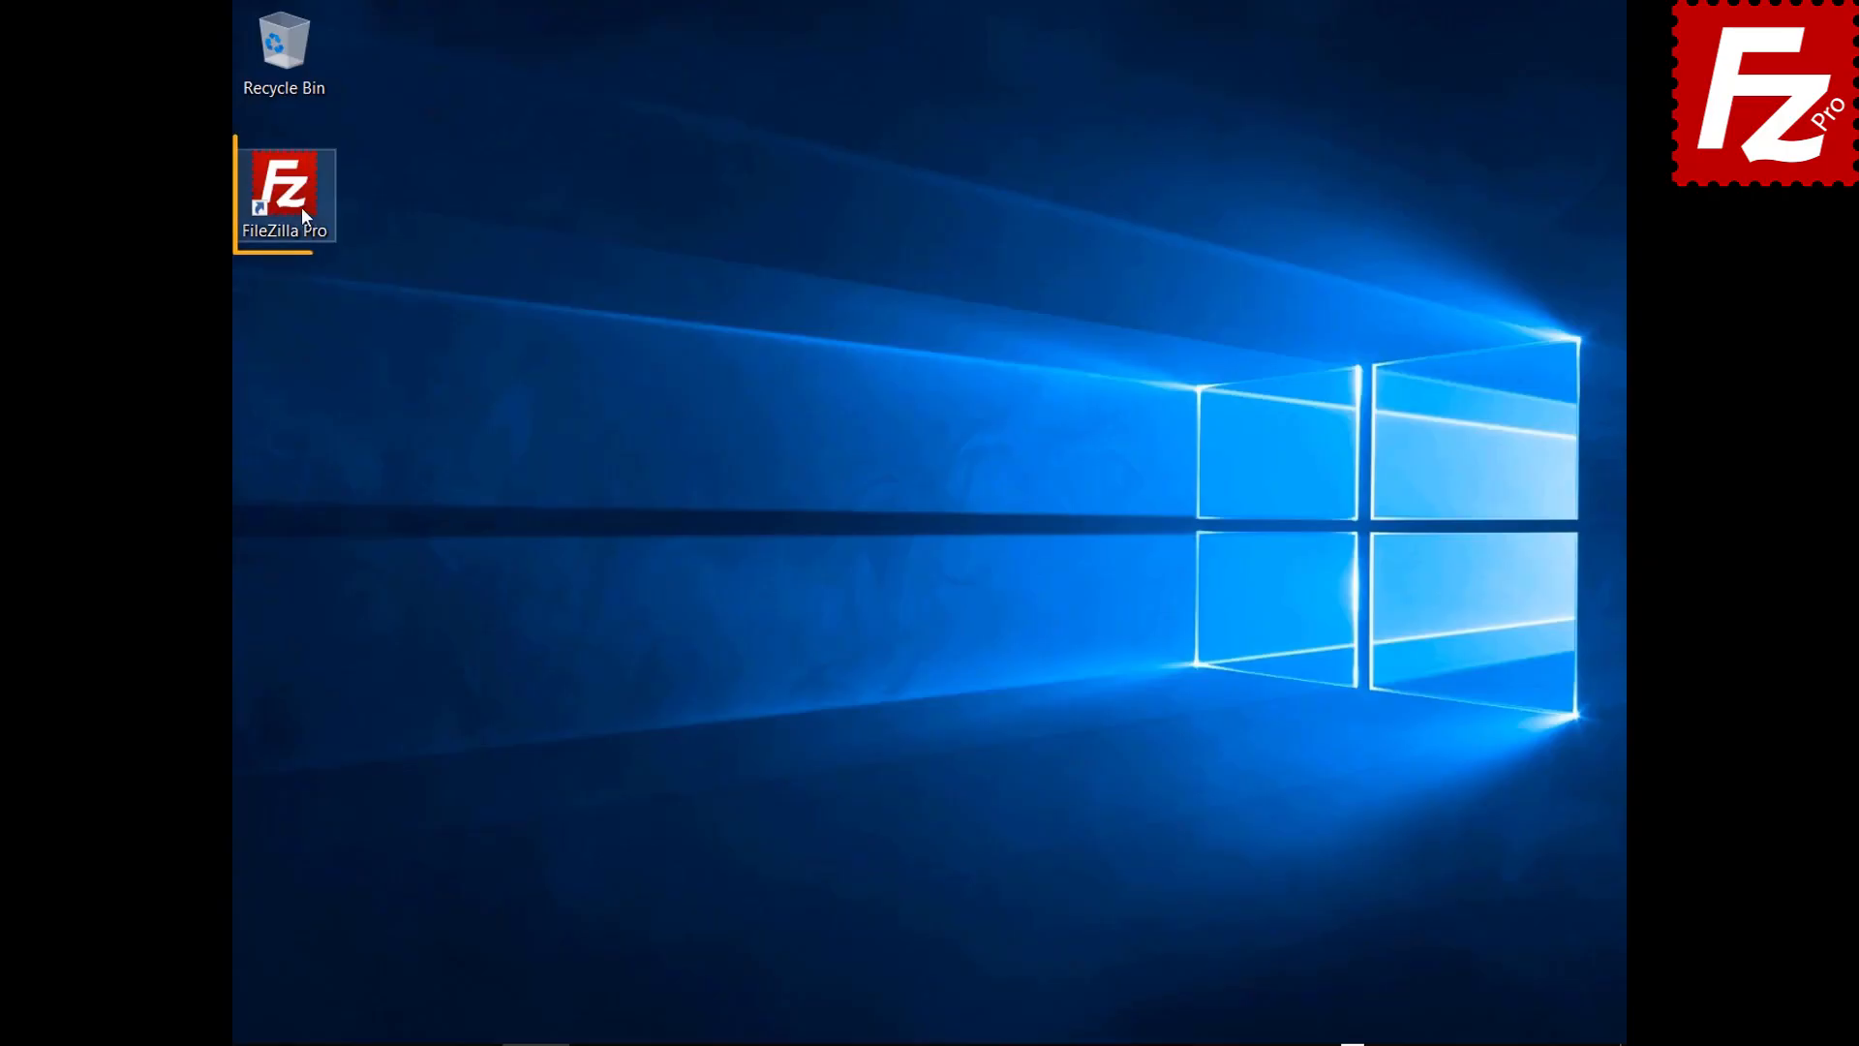
Launch FileZilla Pro and add a new Site Manager entry named 'S3 Connection'
double_click(295, 199)
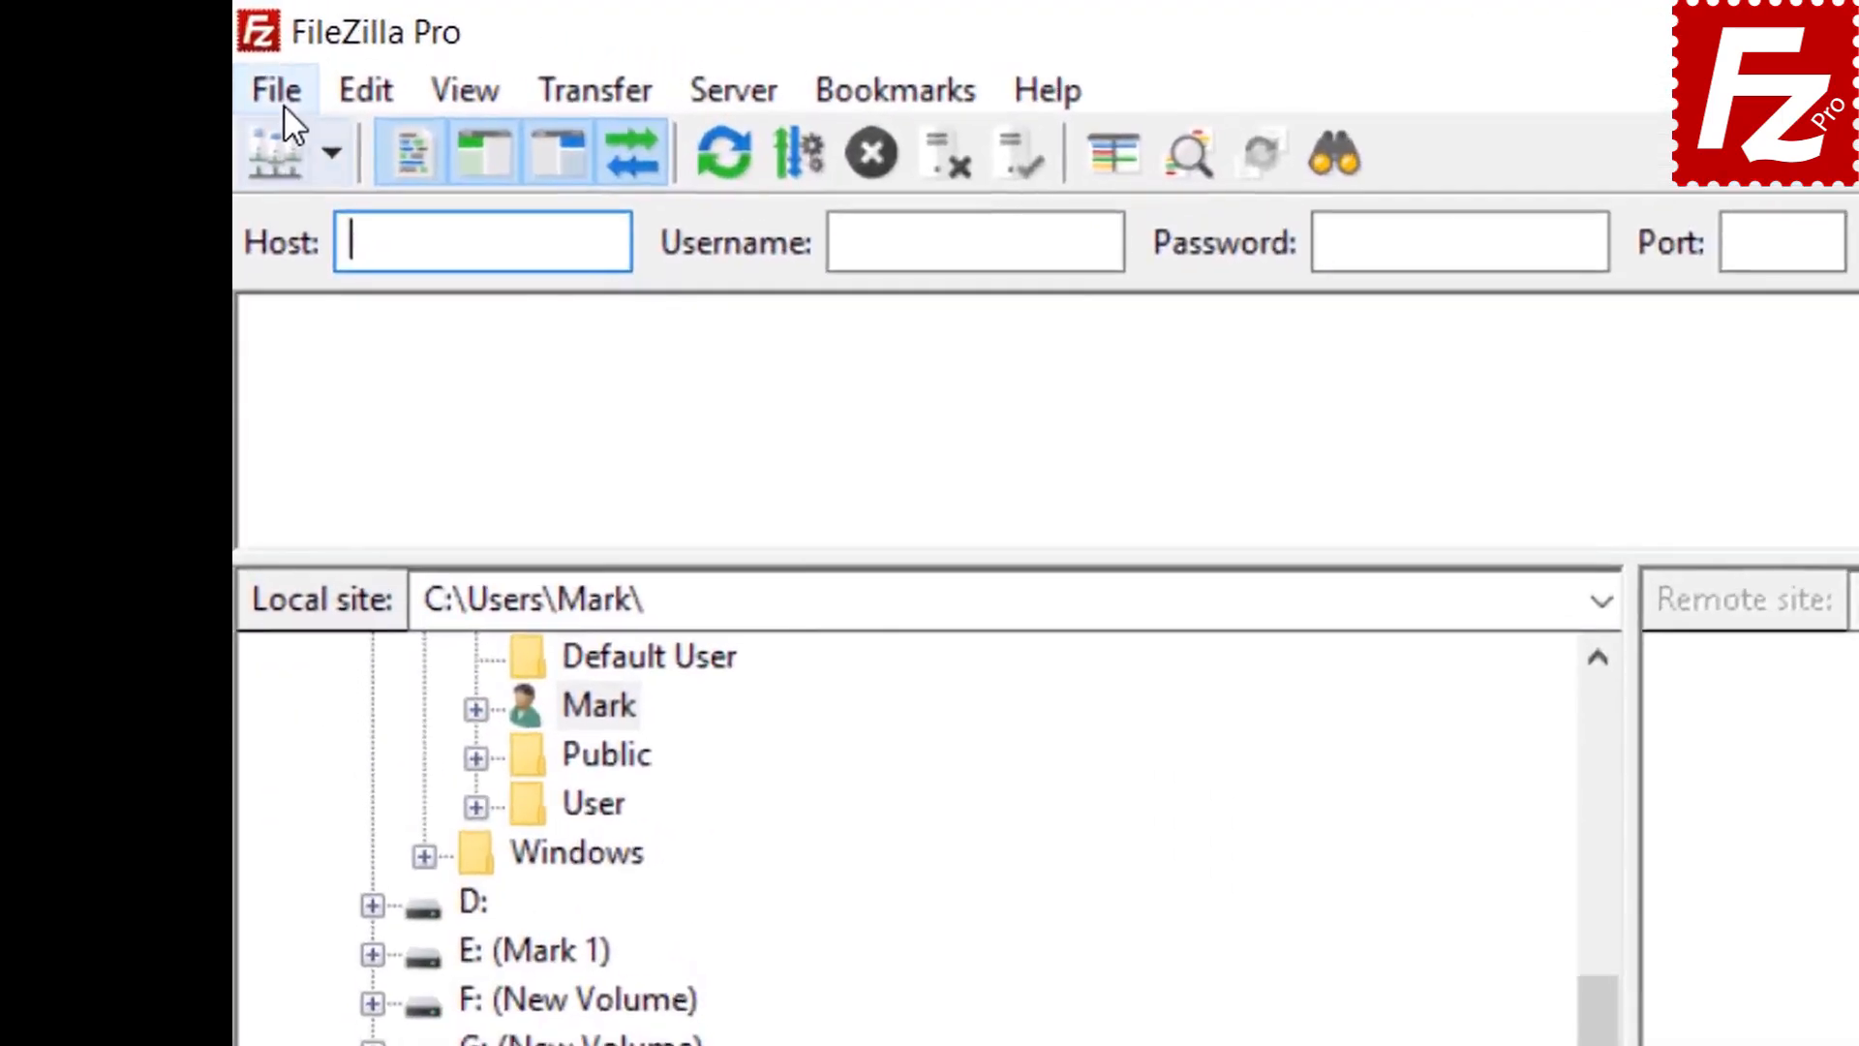
click(257, 49)
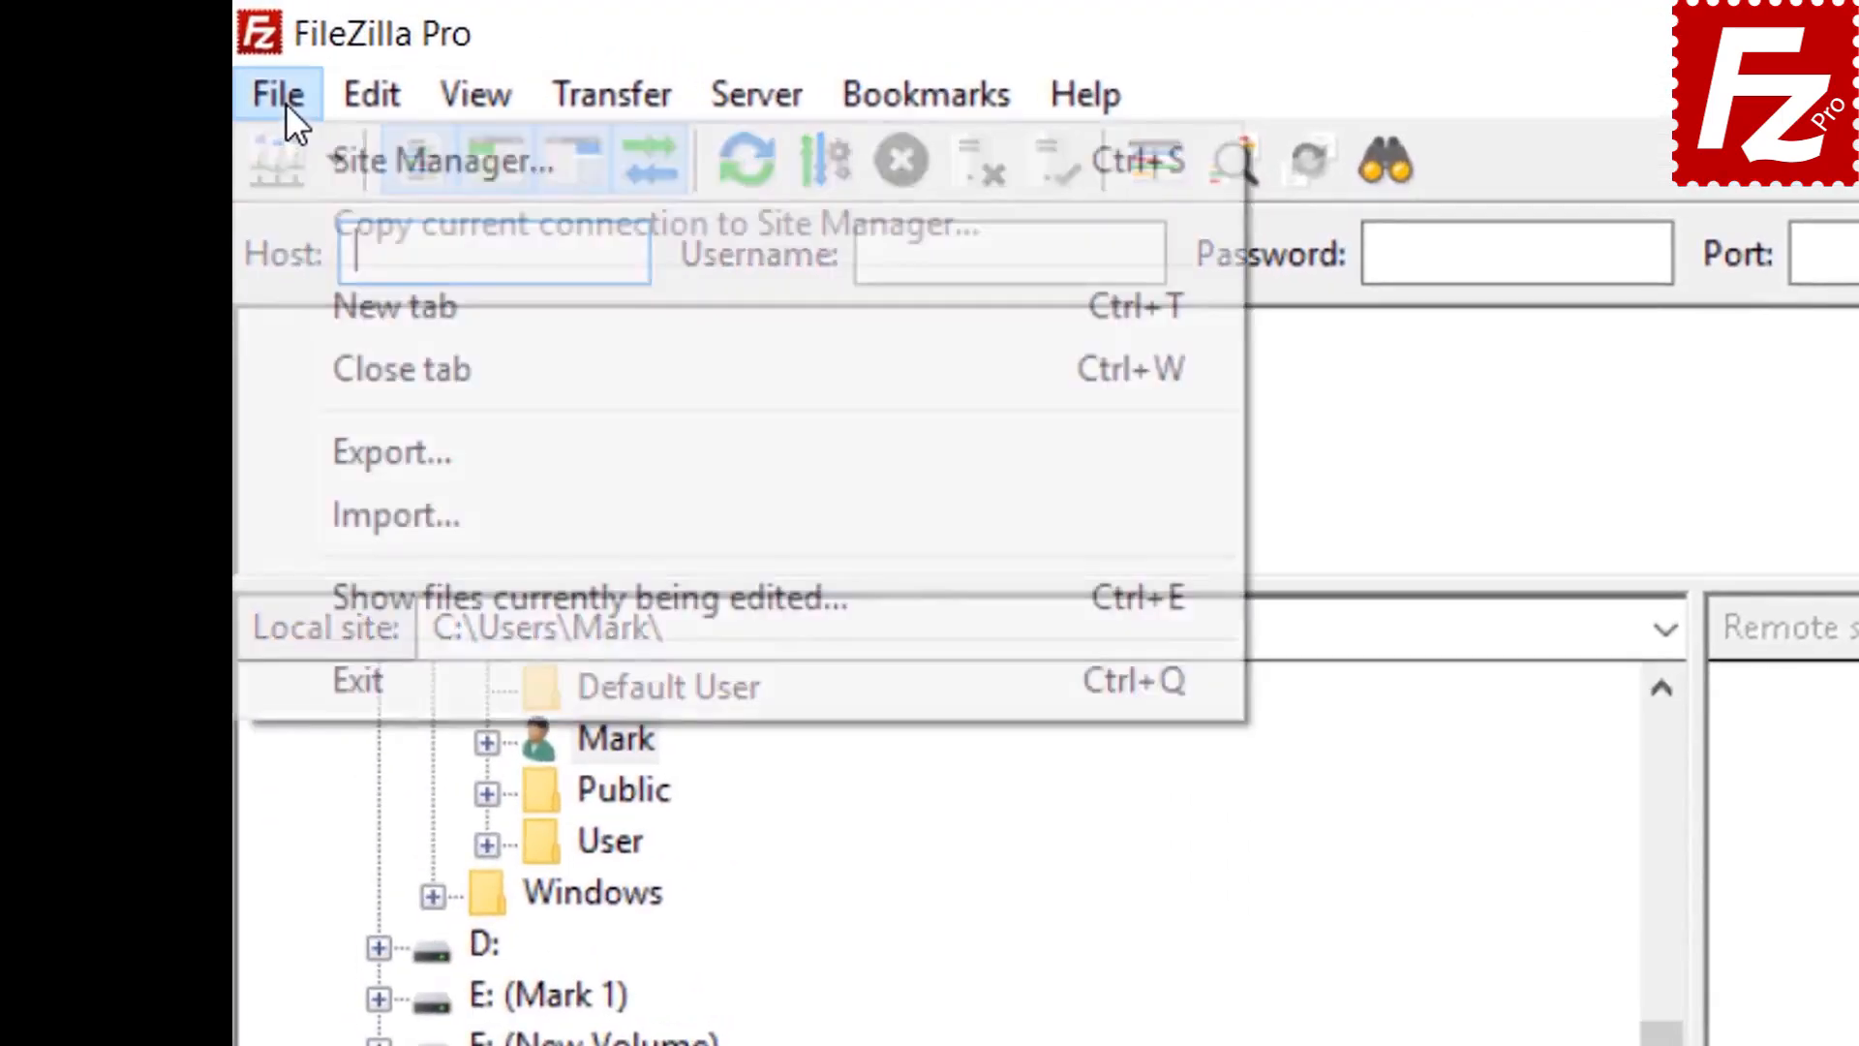
click(336, 174)
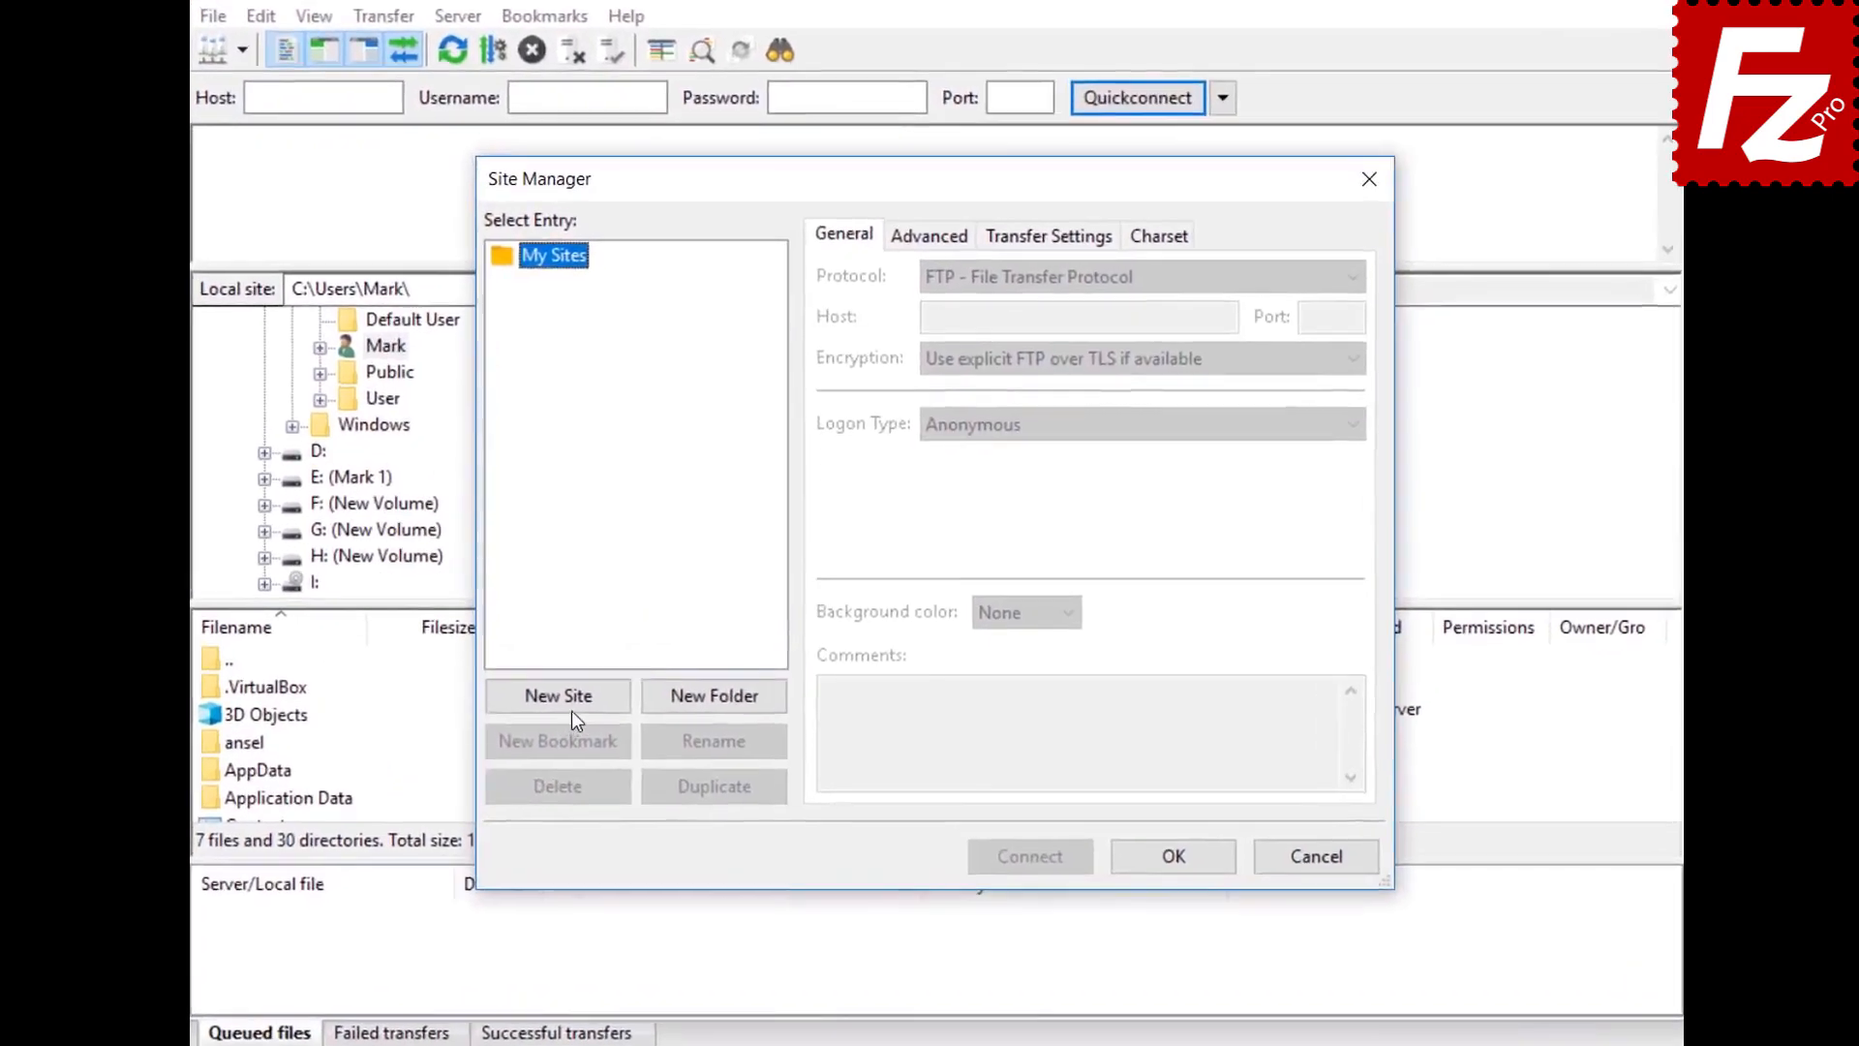
click(602, 681)
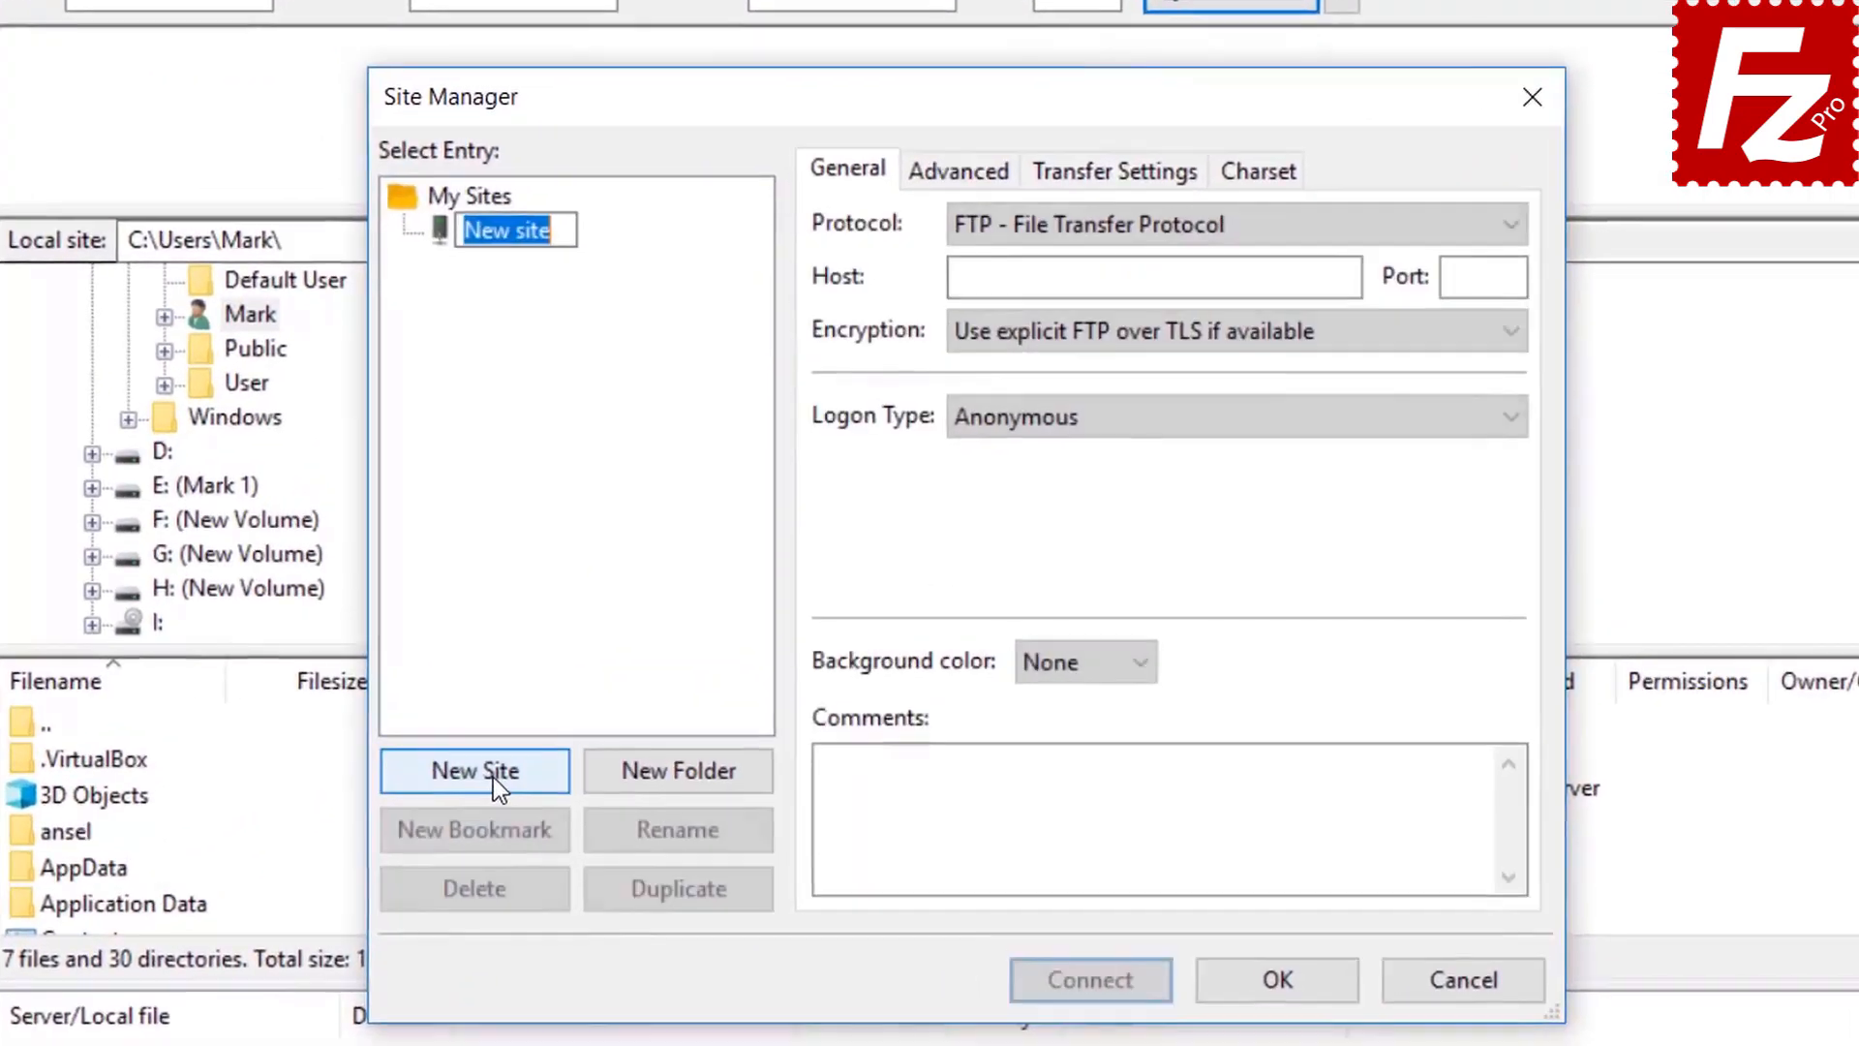
text(S3)
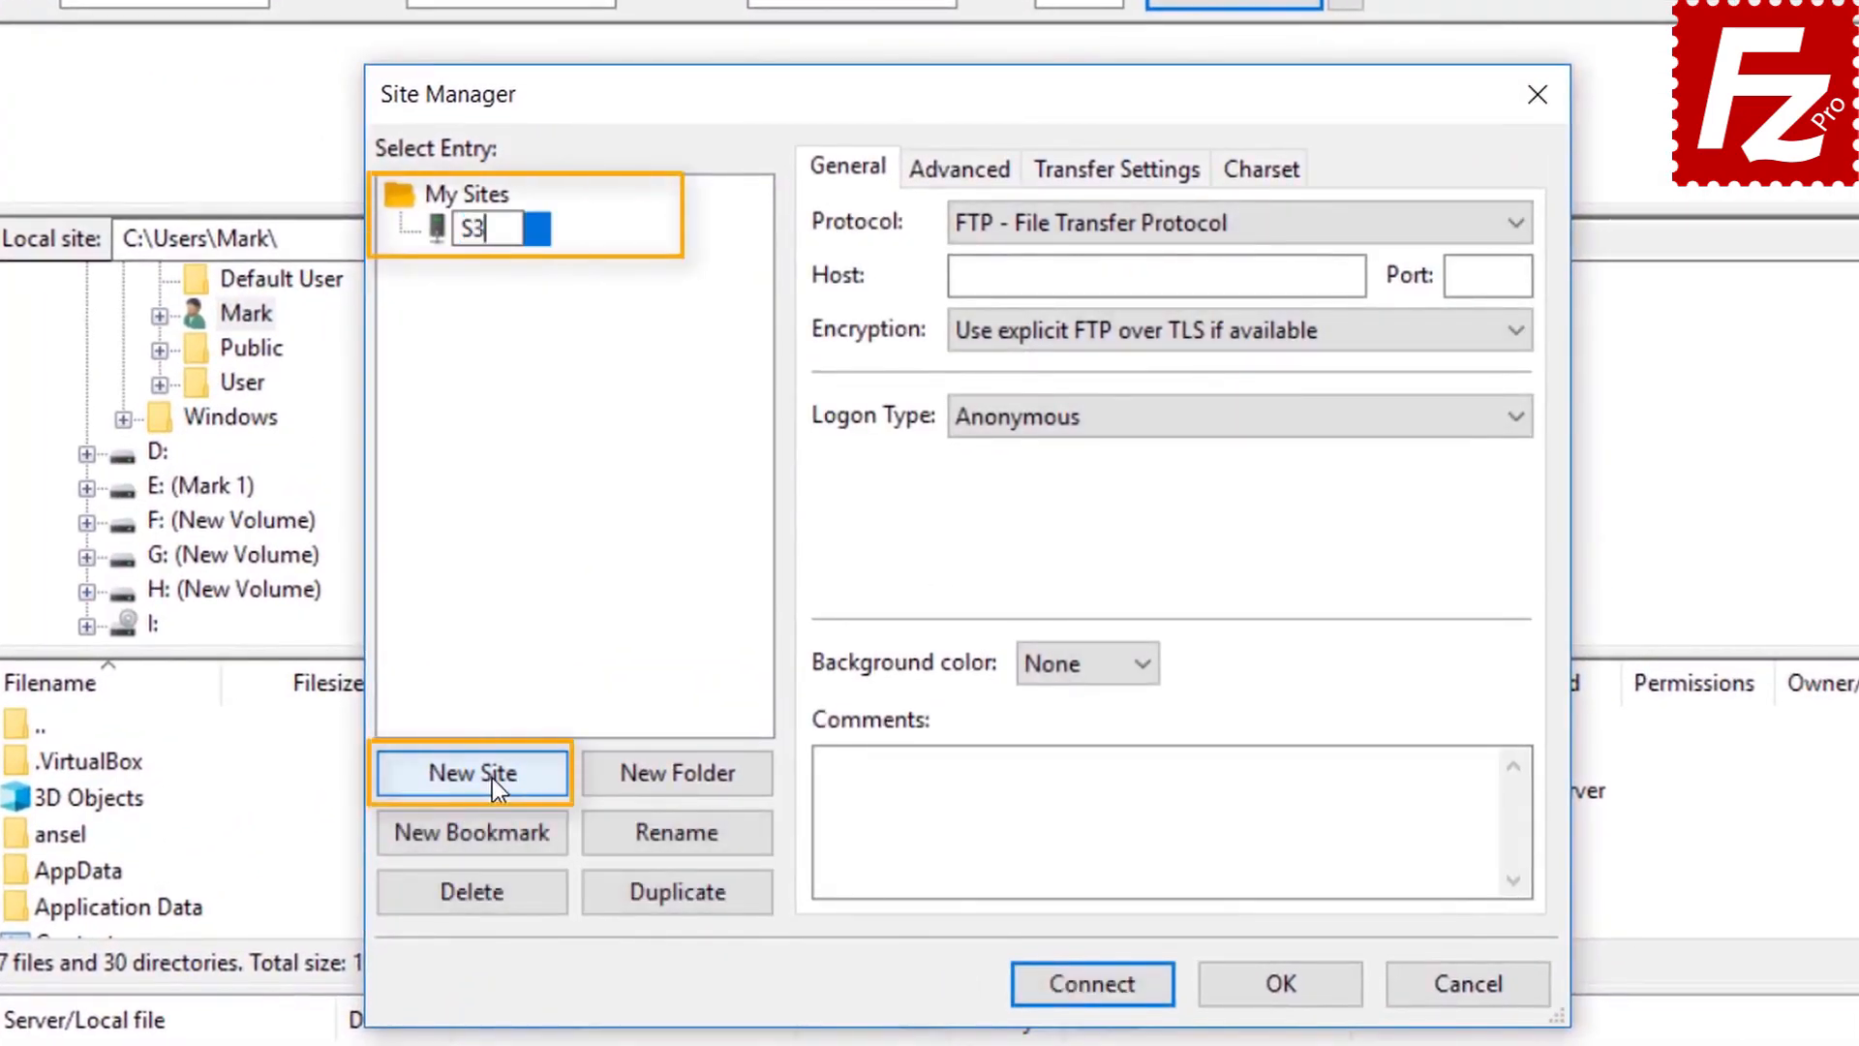
text( Conne)
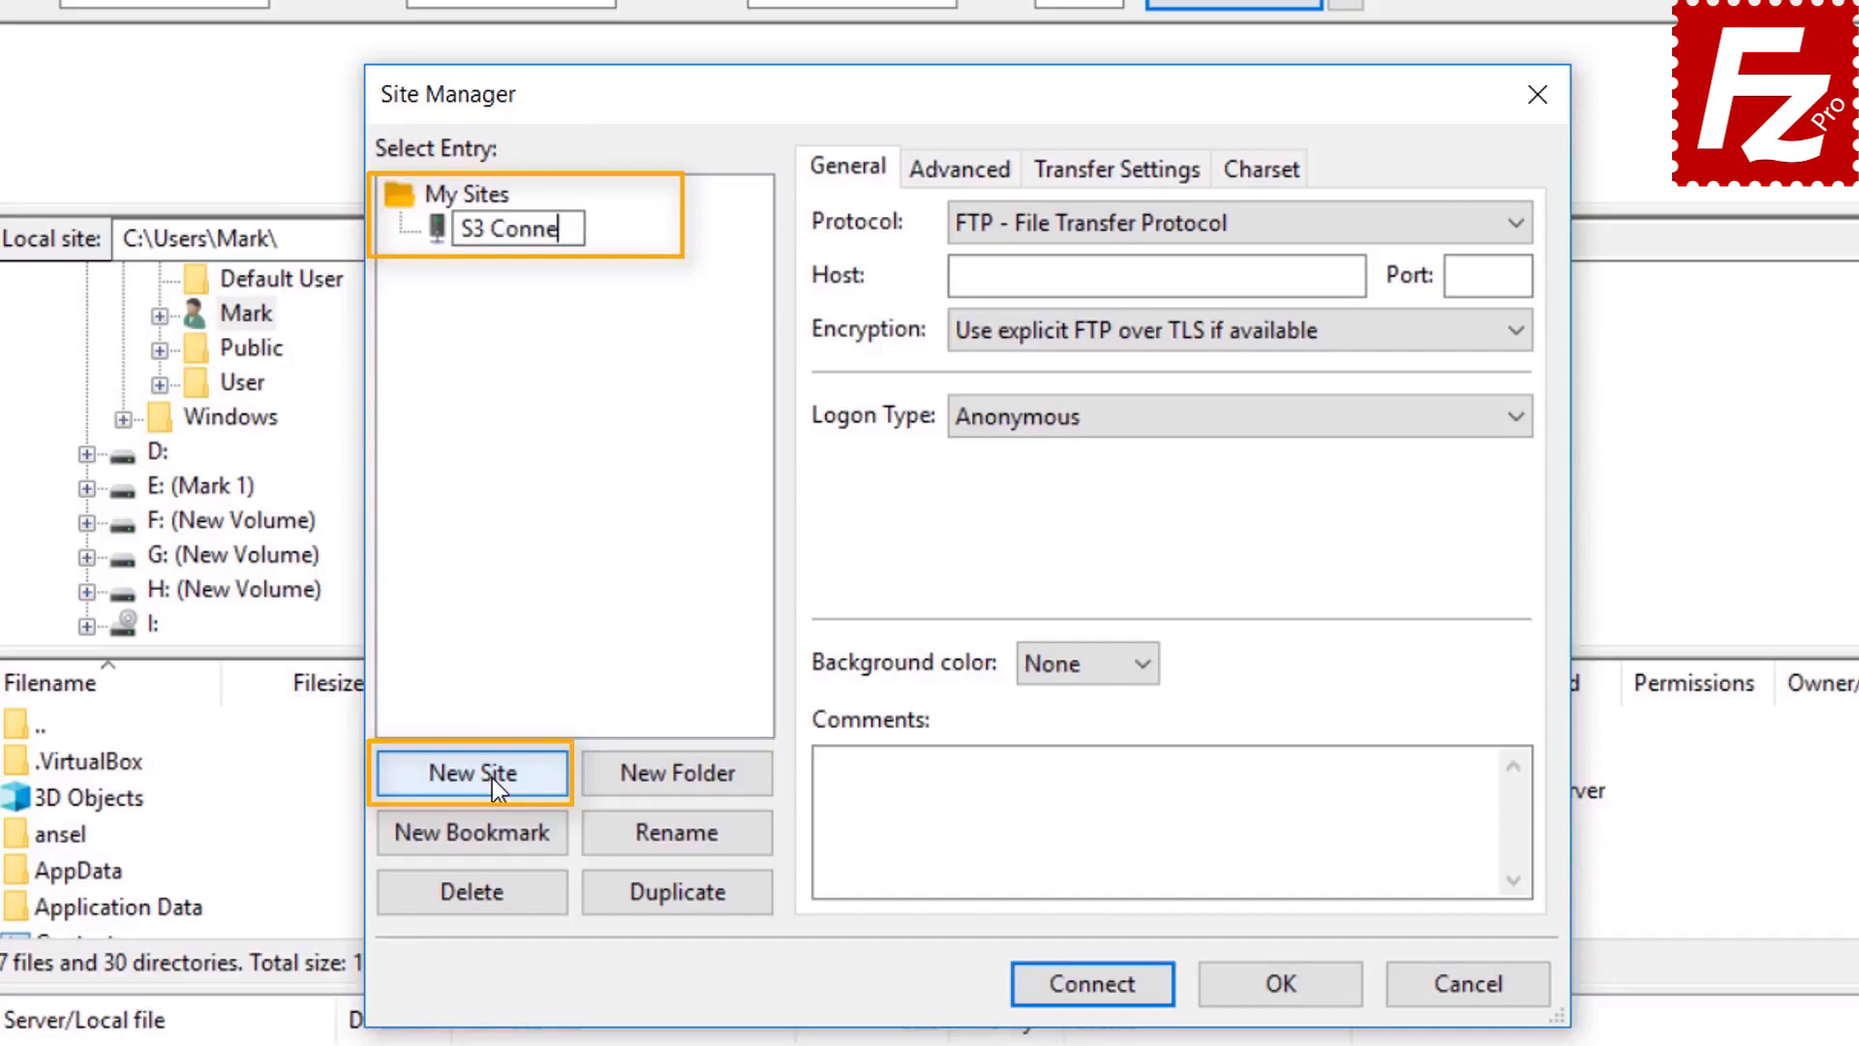
text(ction)
key(Return)
Set the site to Amazon S3 with Normal logon, paste both access keys, and connect
click(1201, 225)
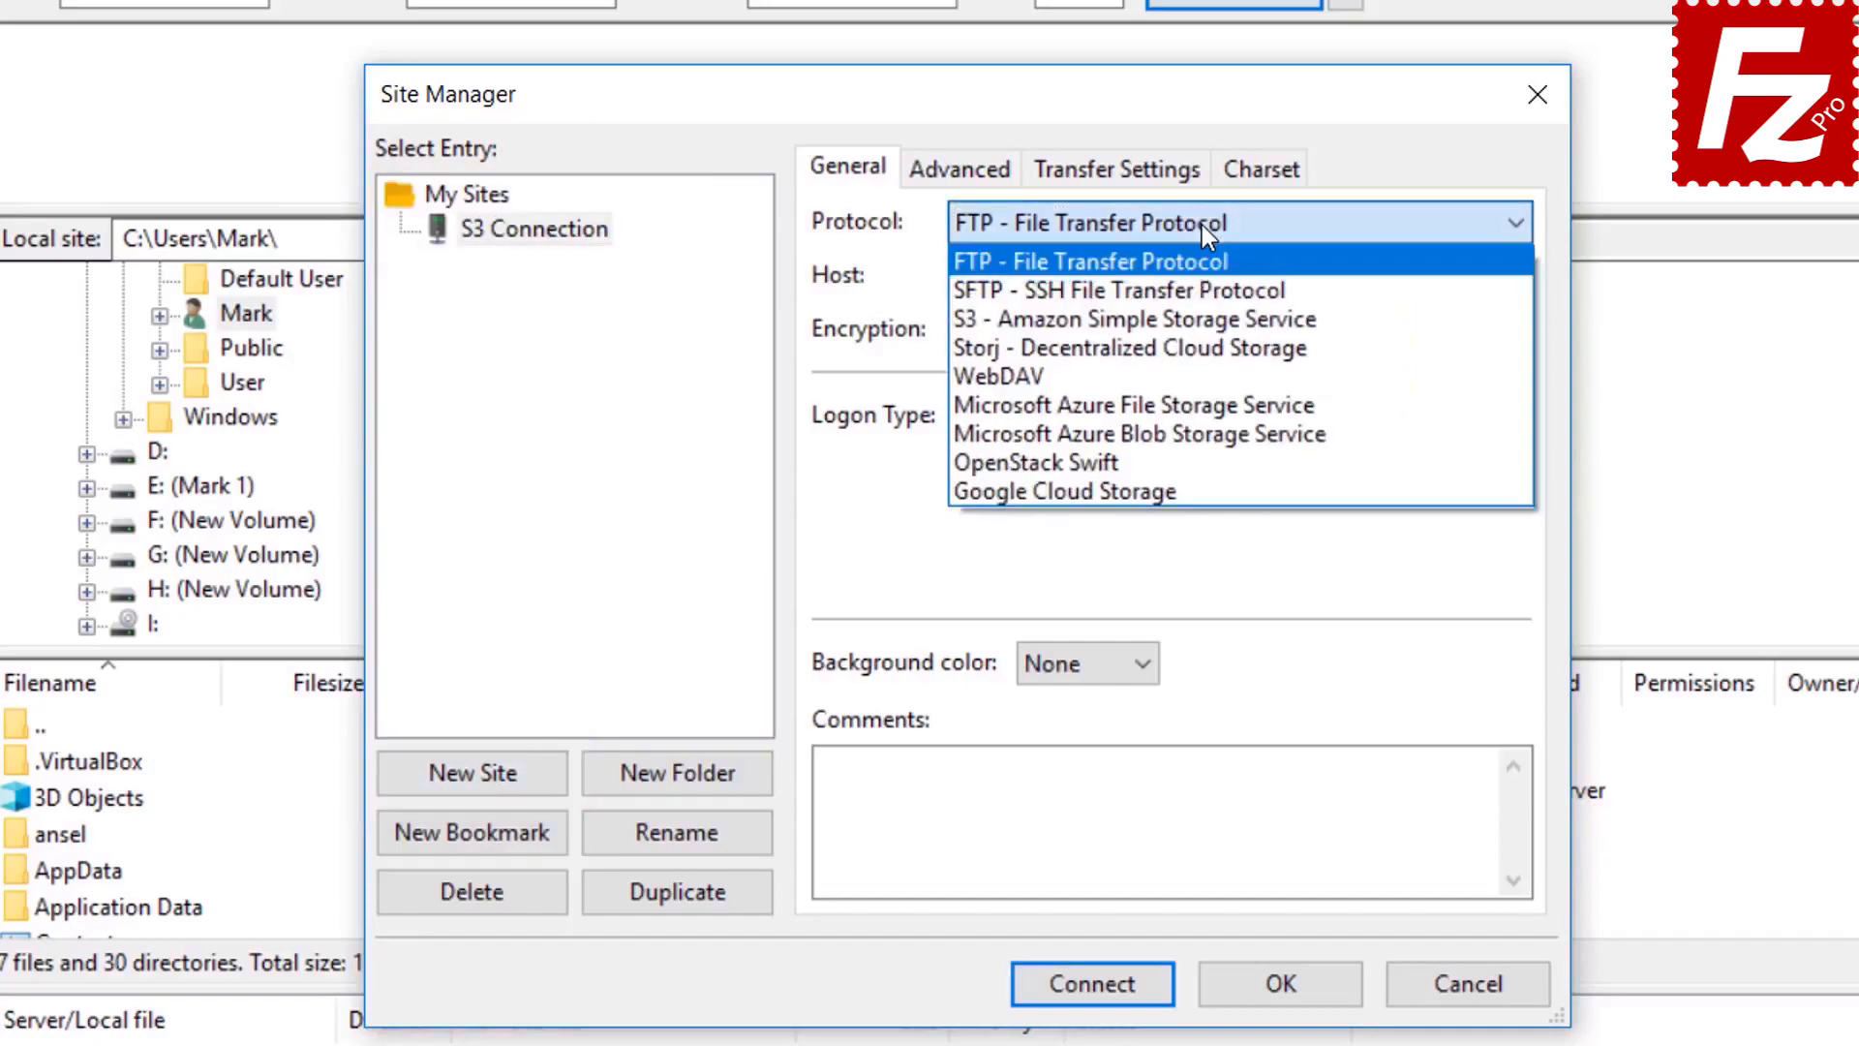
click(1202, 320)
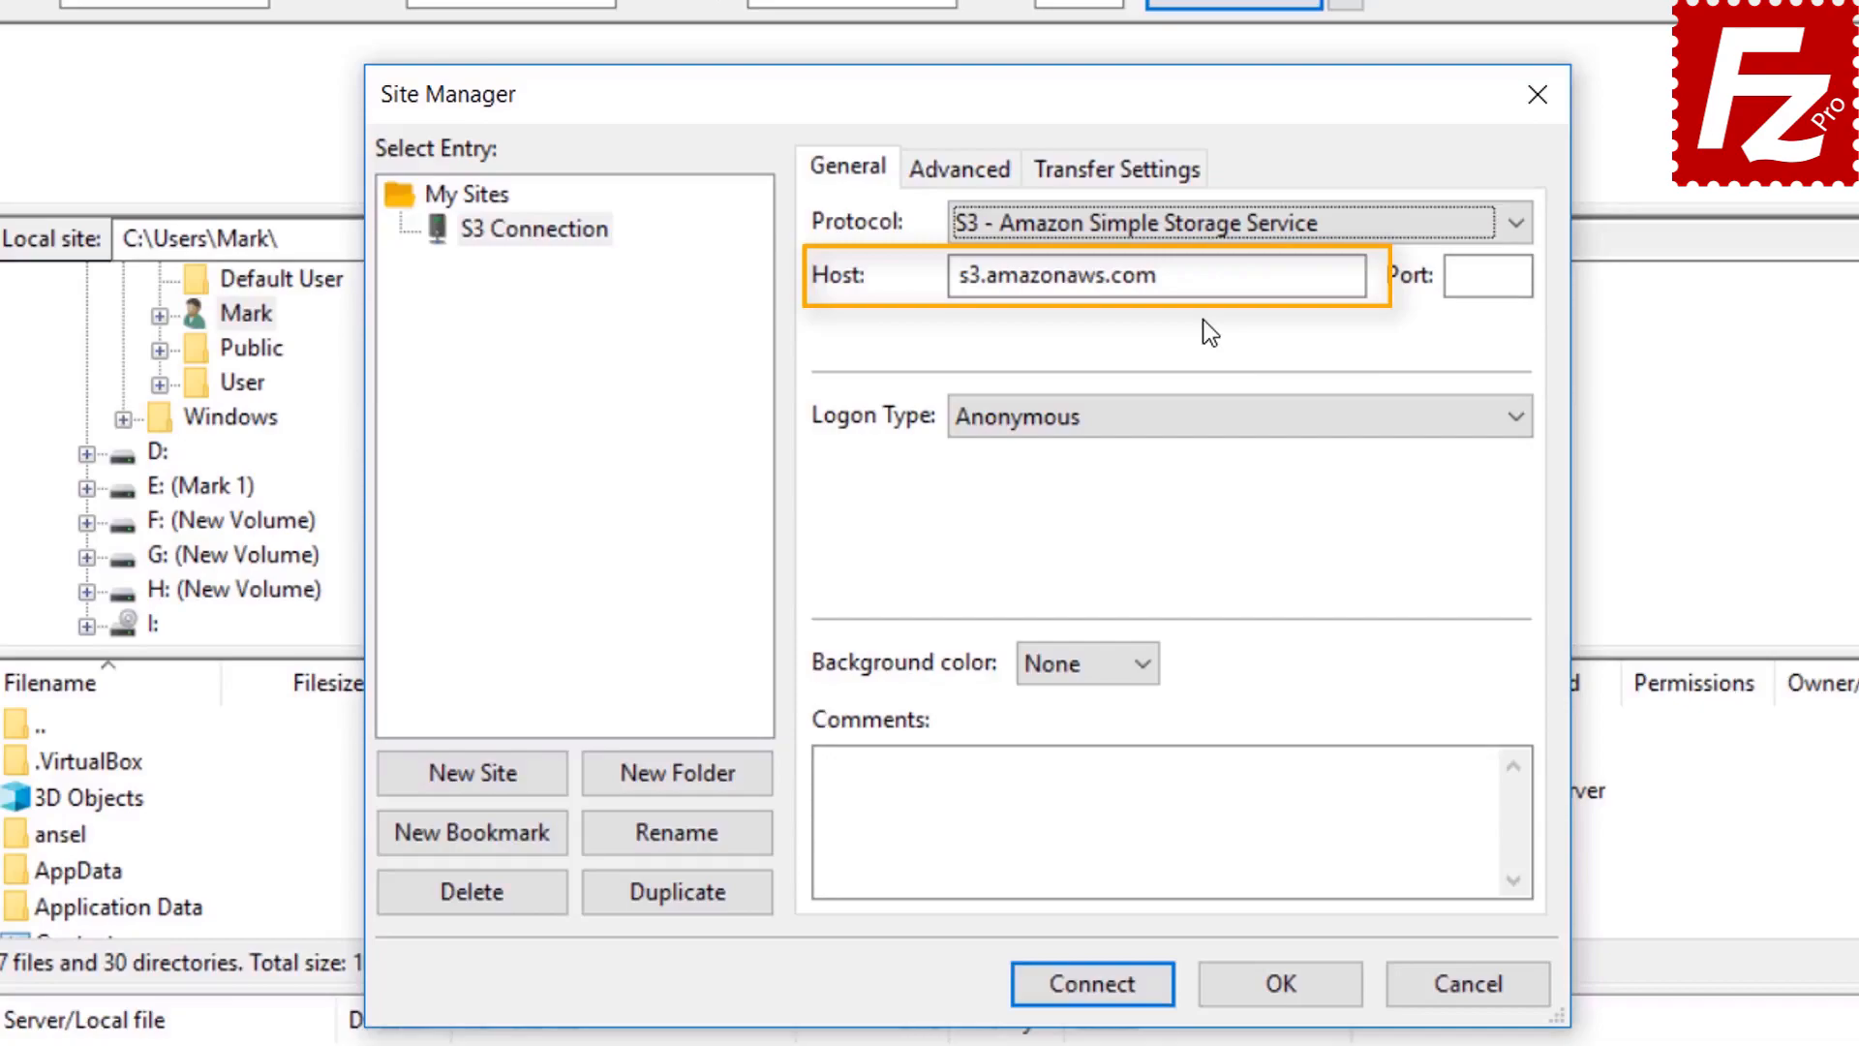
click(1191, 420)
click(1191, 478)
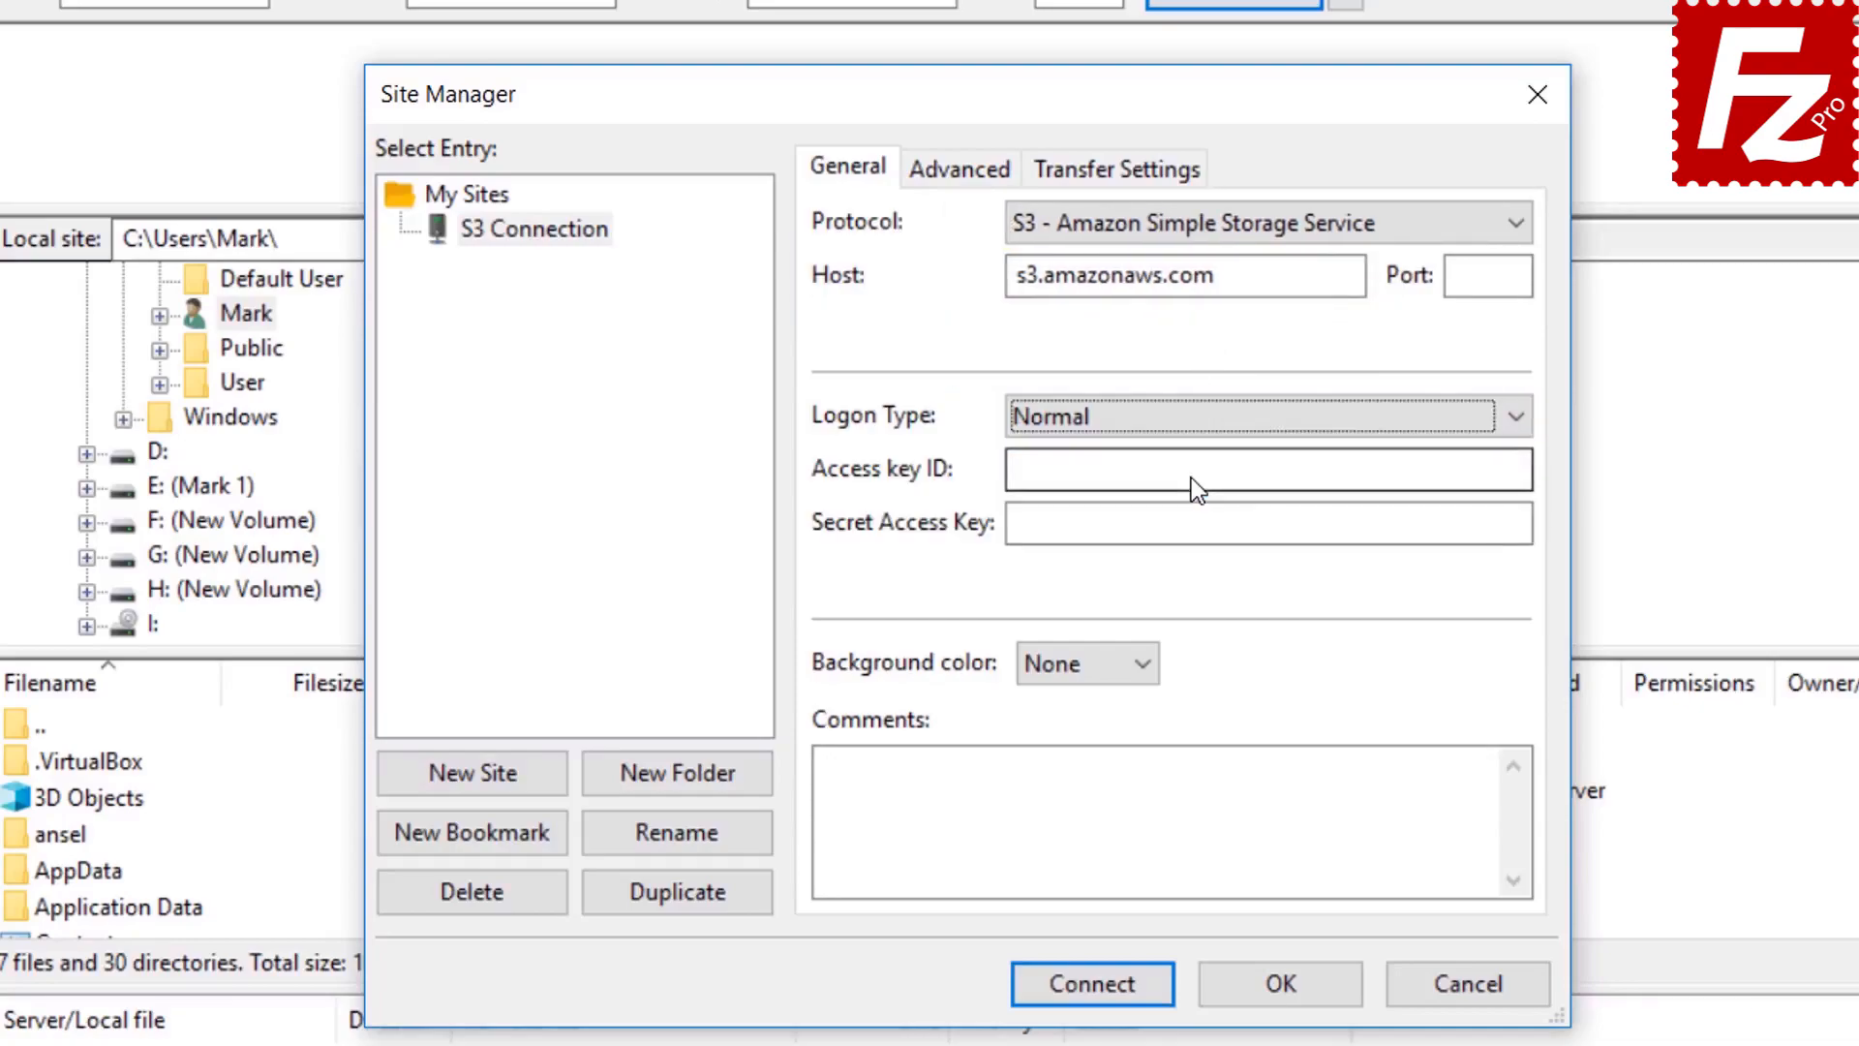
click(1191, 479)
key(ctrl+v)
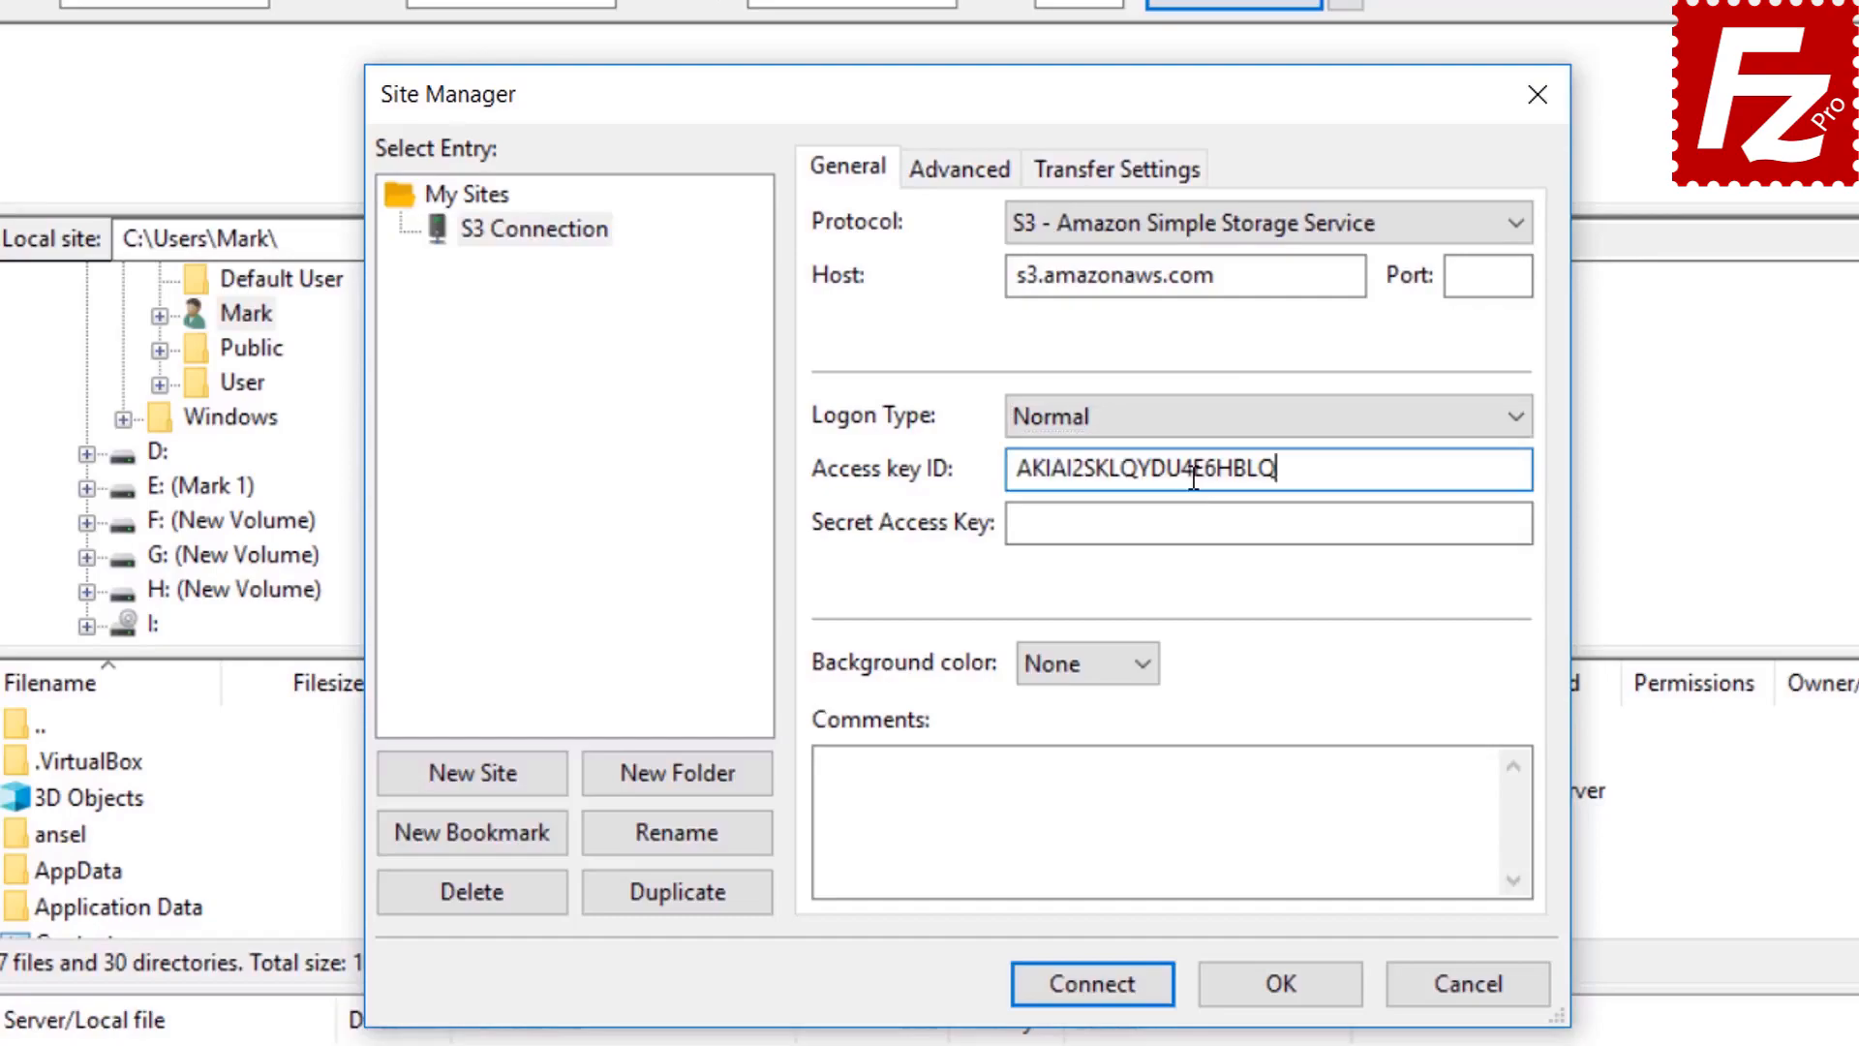
click(1203, 523)
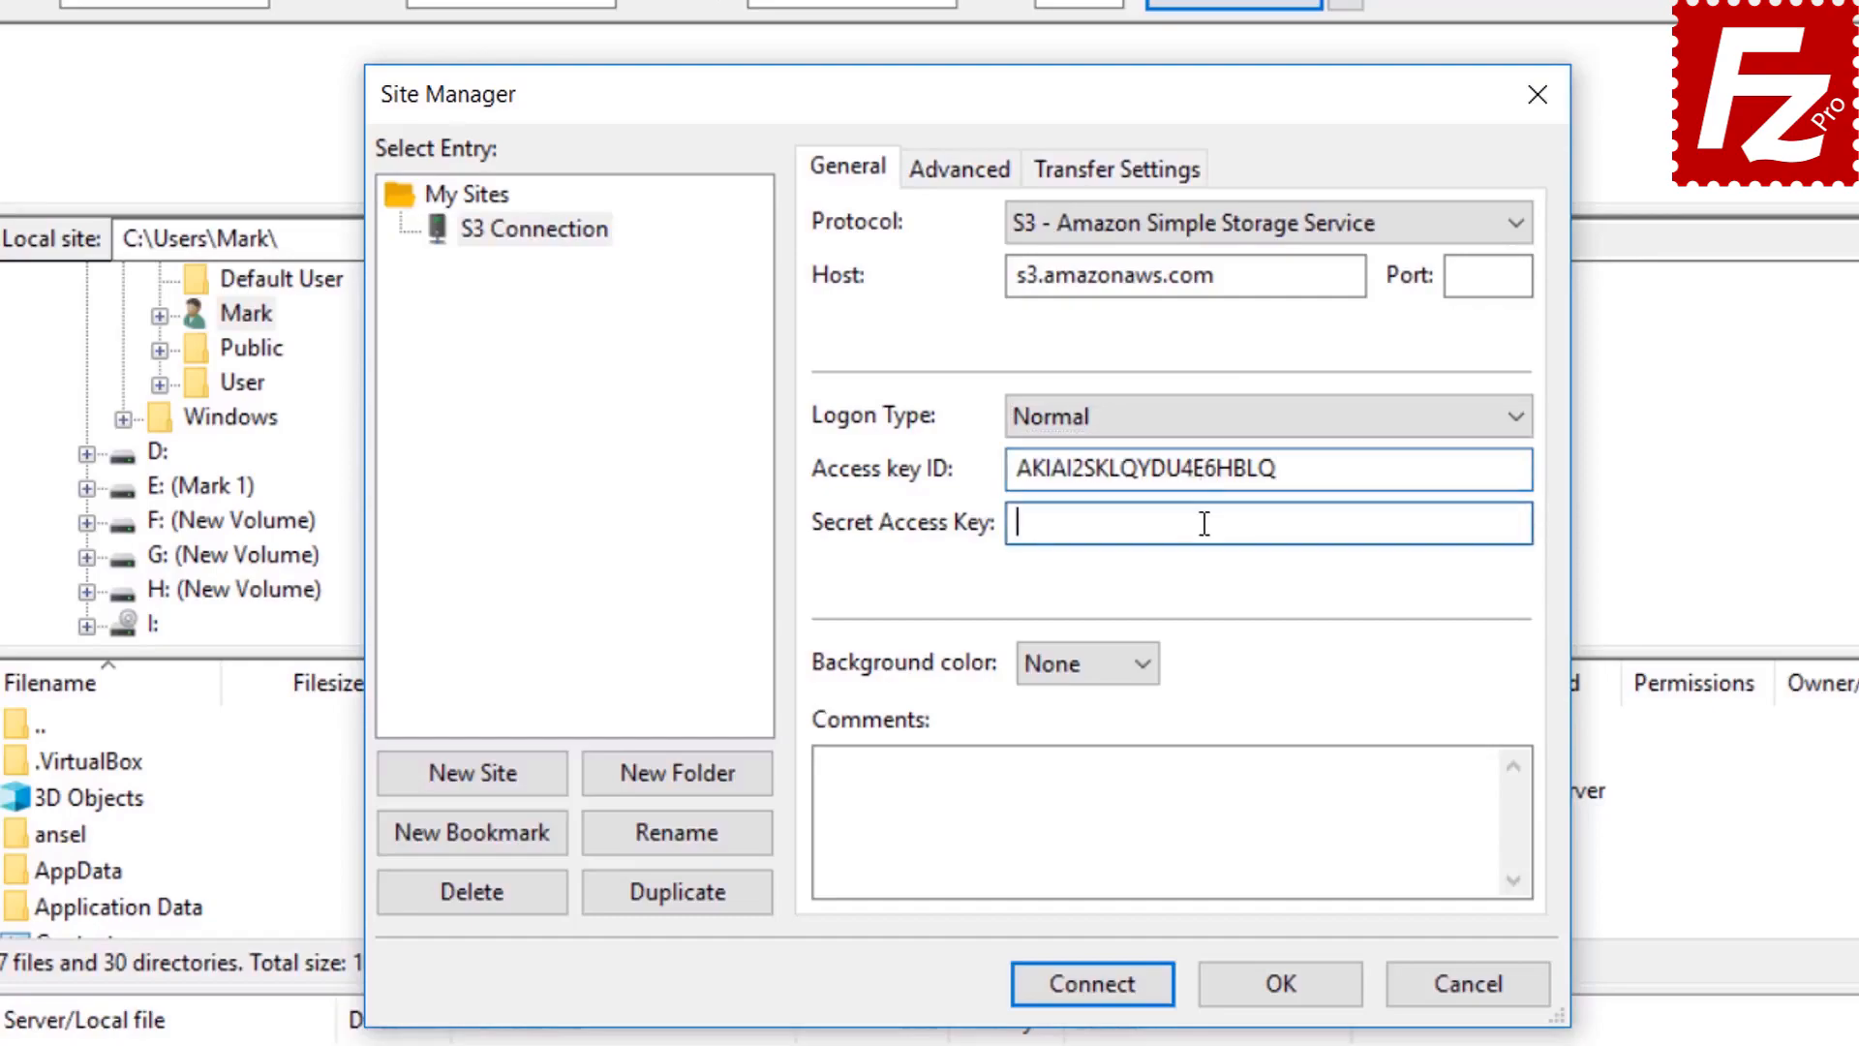
key(ctrl+v)
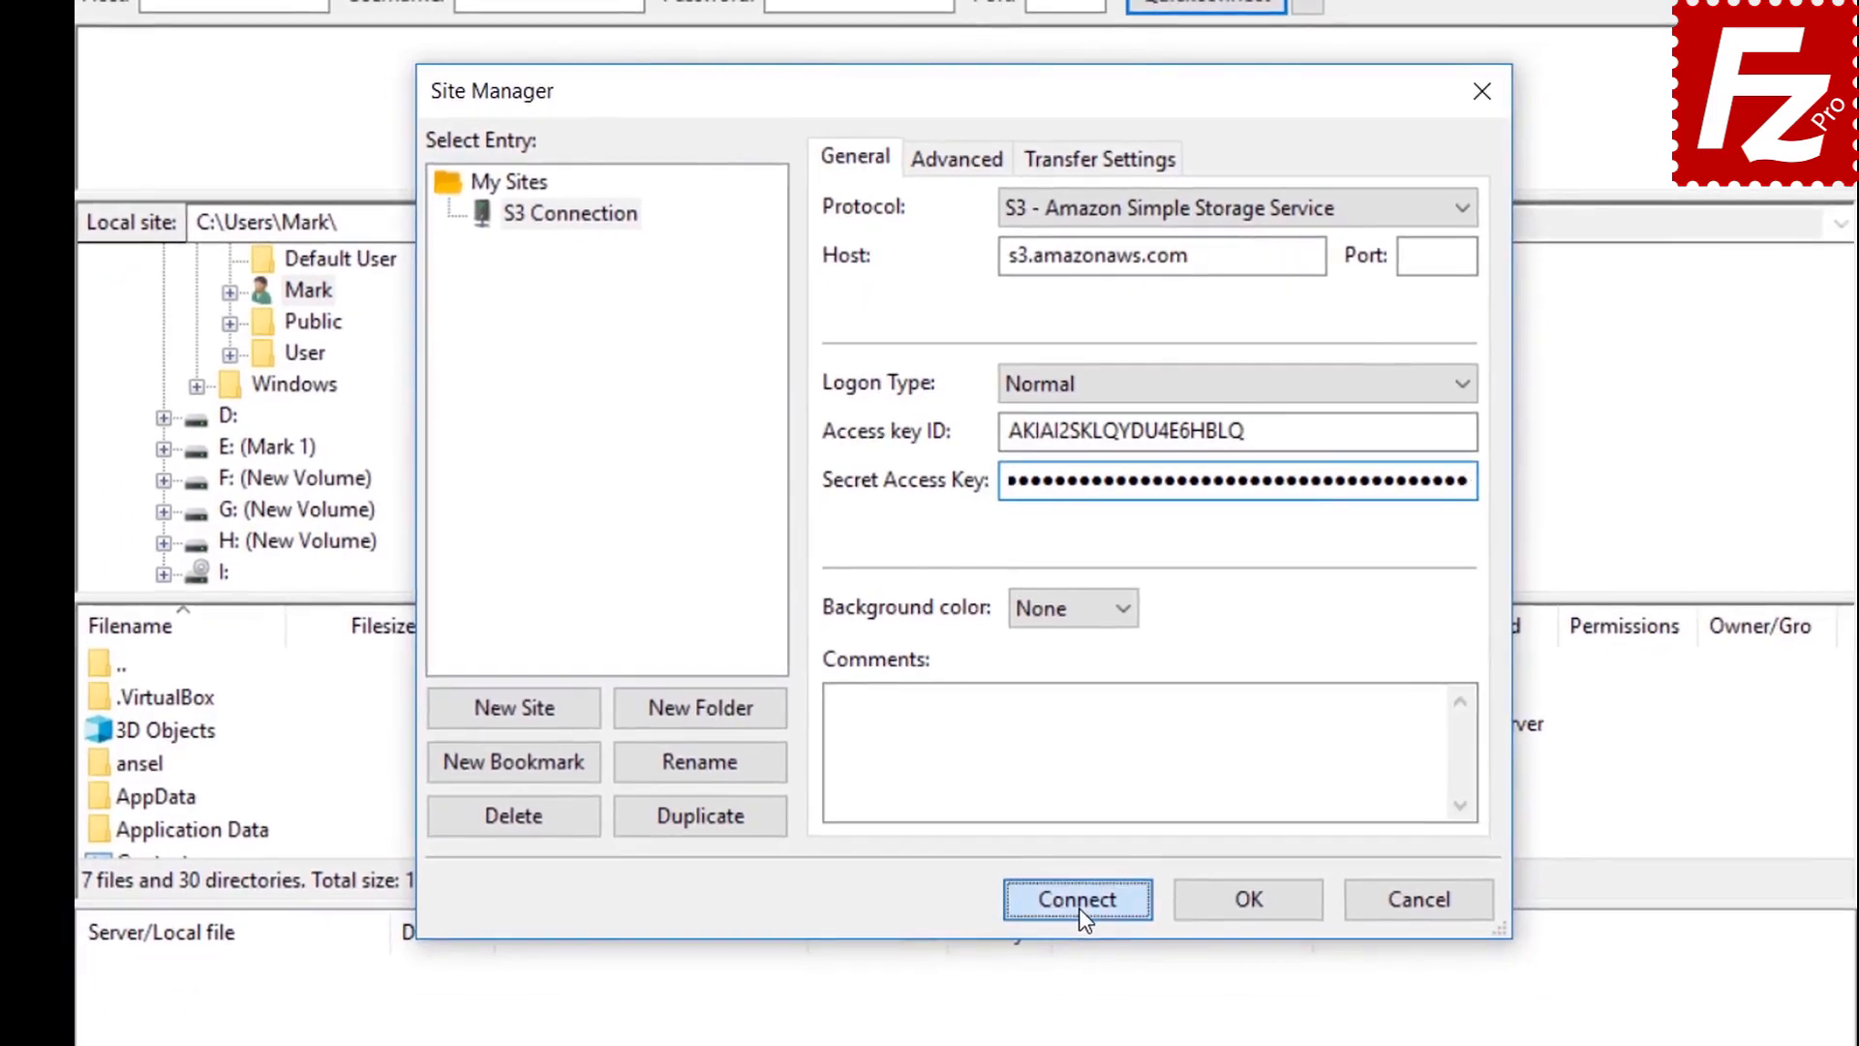
click(1086, 951)
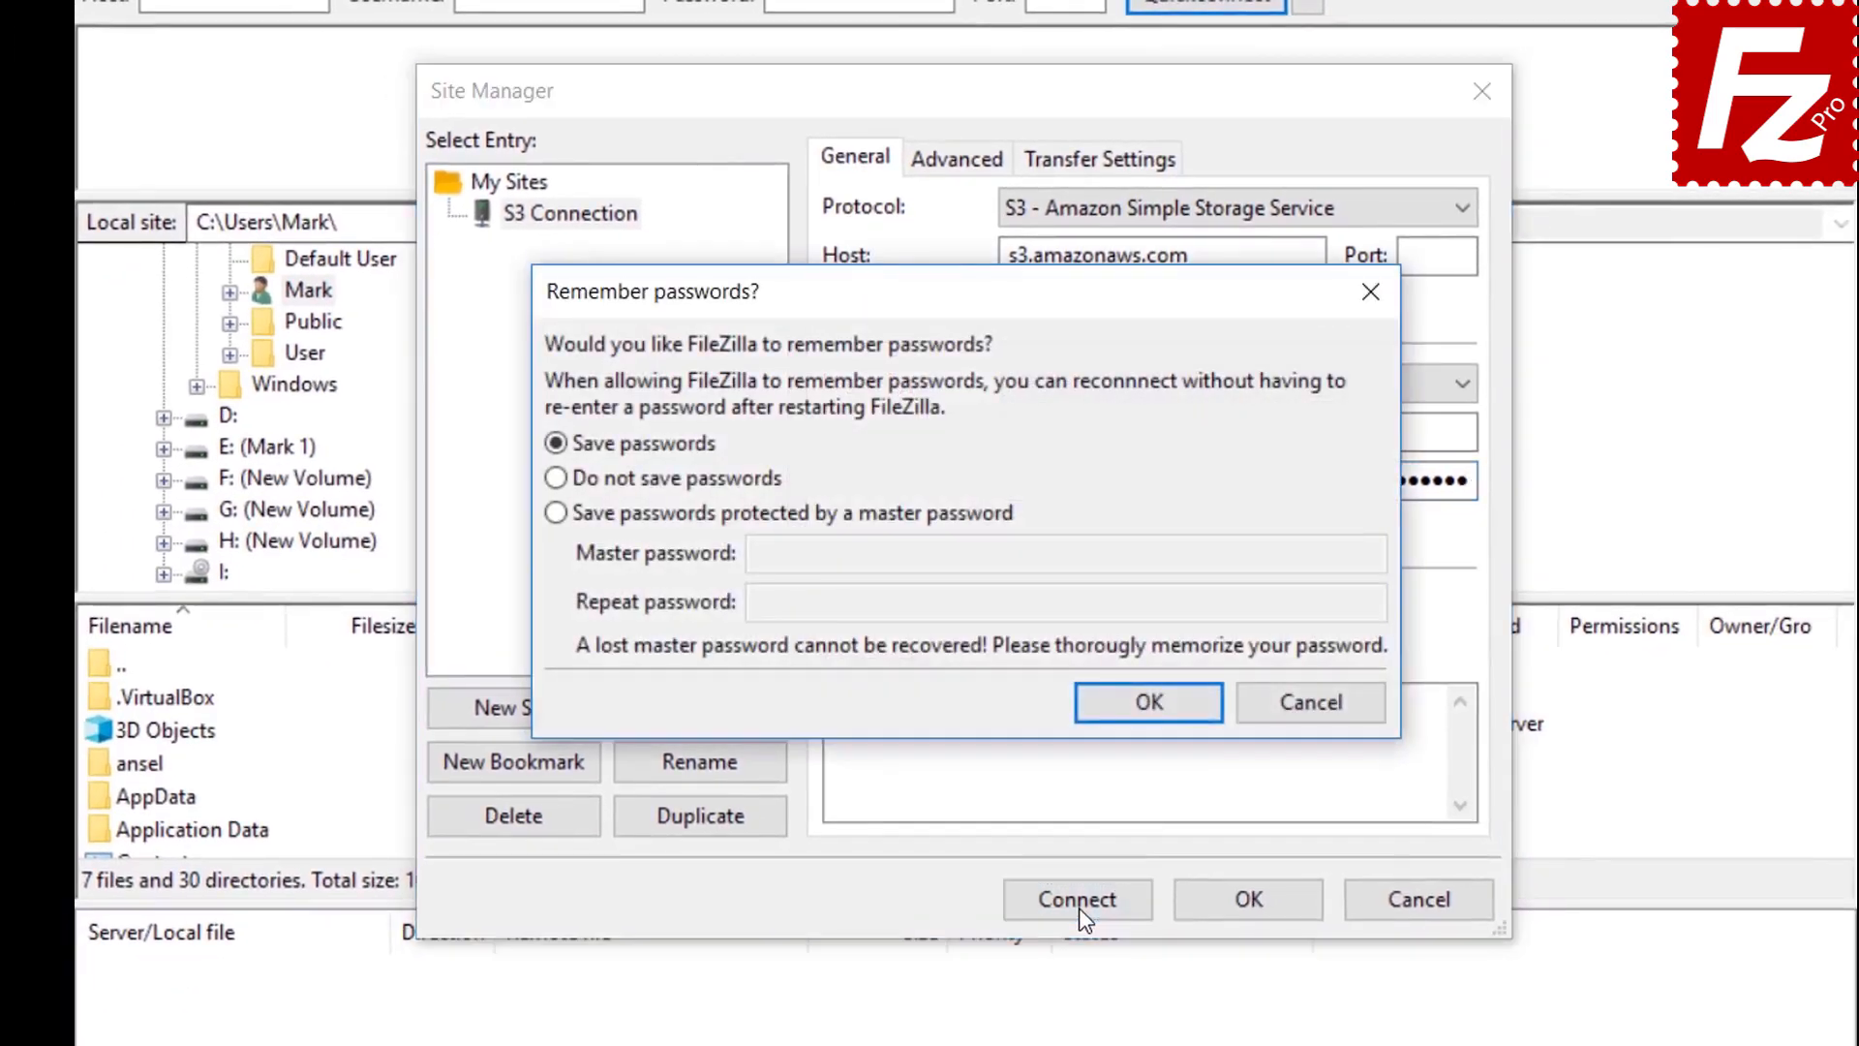
Keep password saving enabled and continue connecting to the S3 site
click(1149, 705)
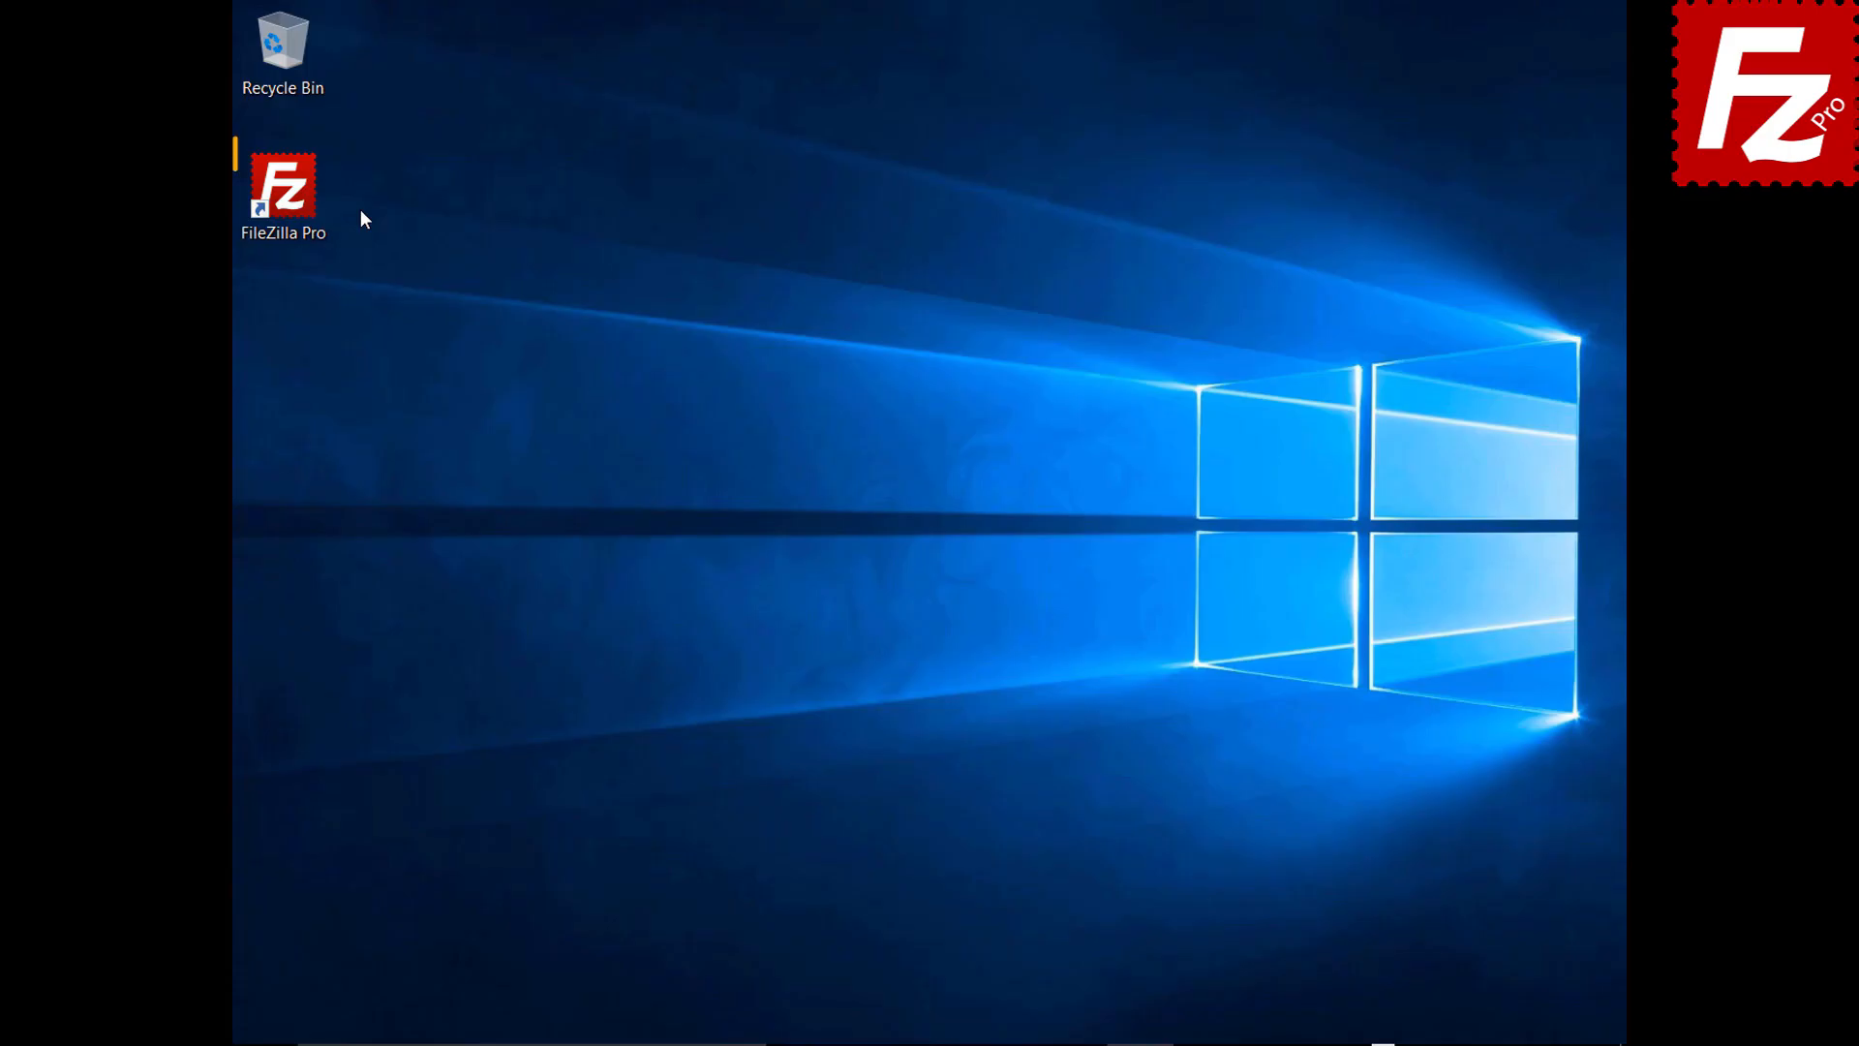
Relaunch FileZilla Pro and show the S3: Providers page of Settings
double_click(299, 206)
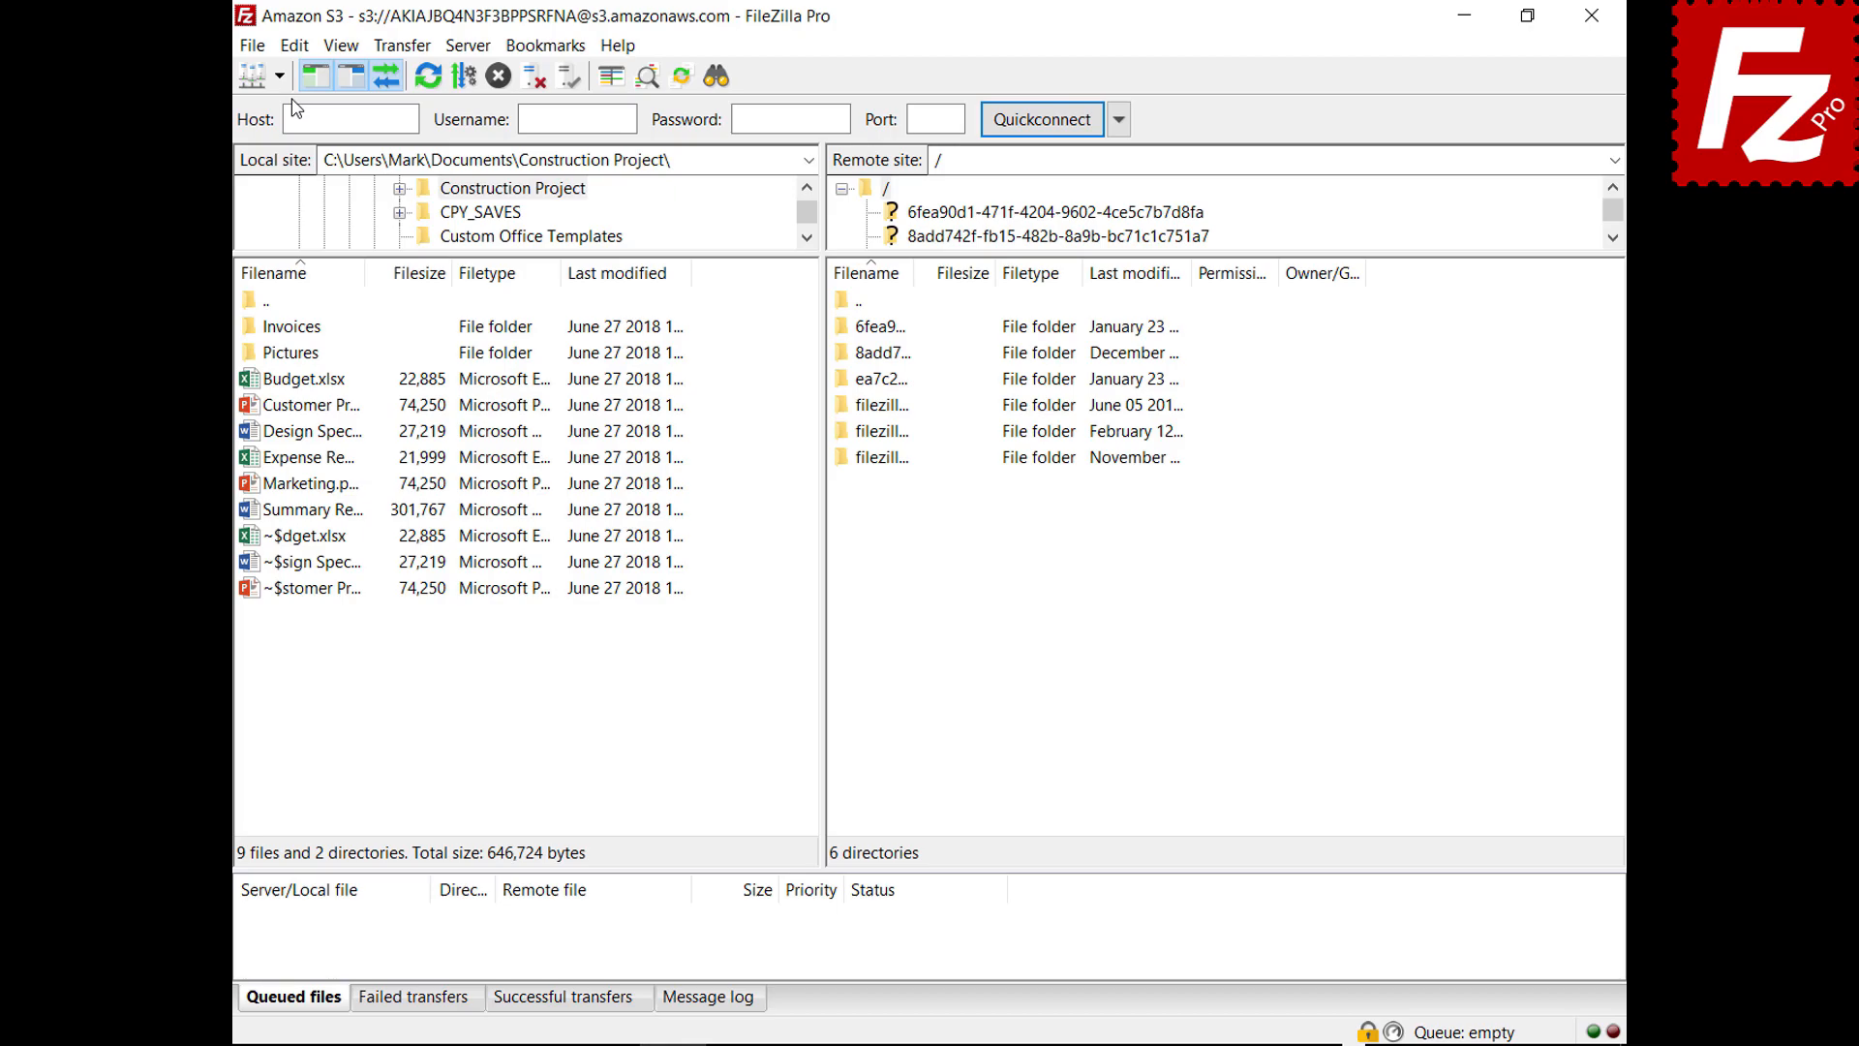
click(290, 46)
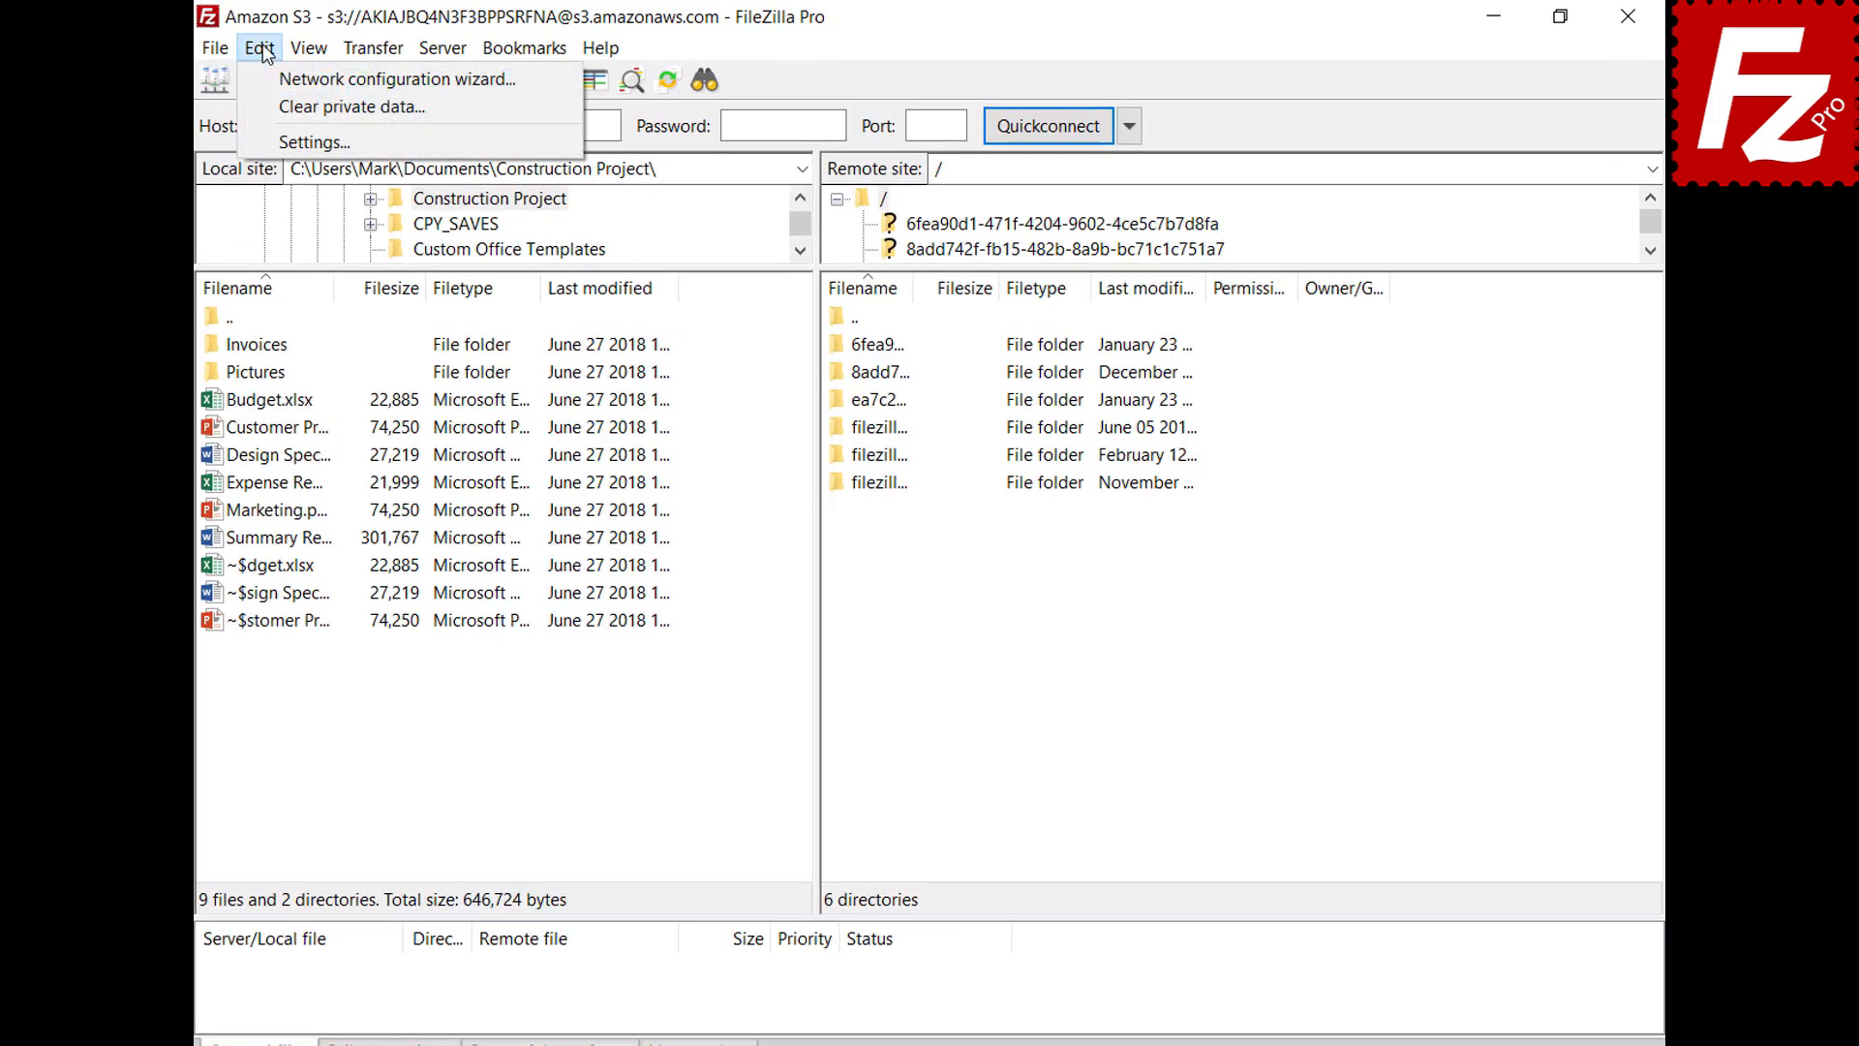
click(290, 142)
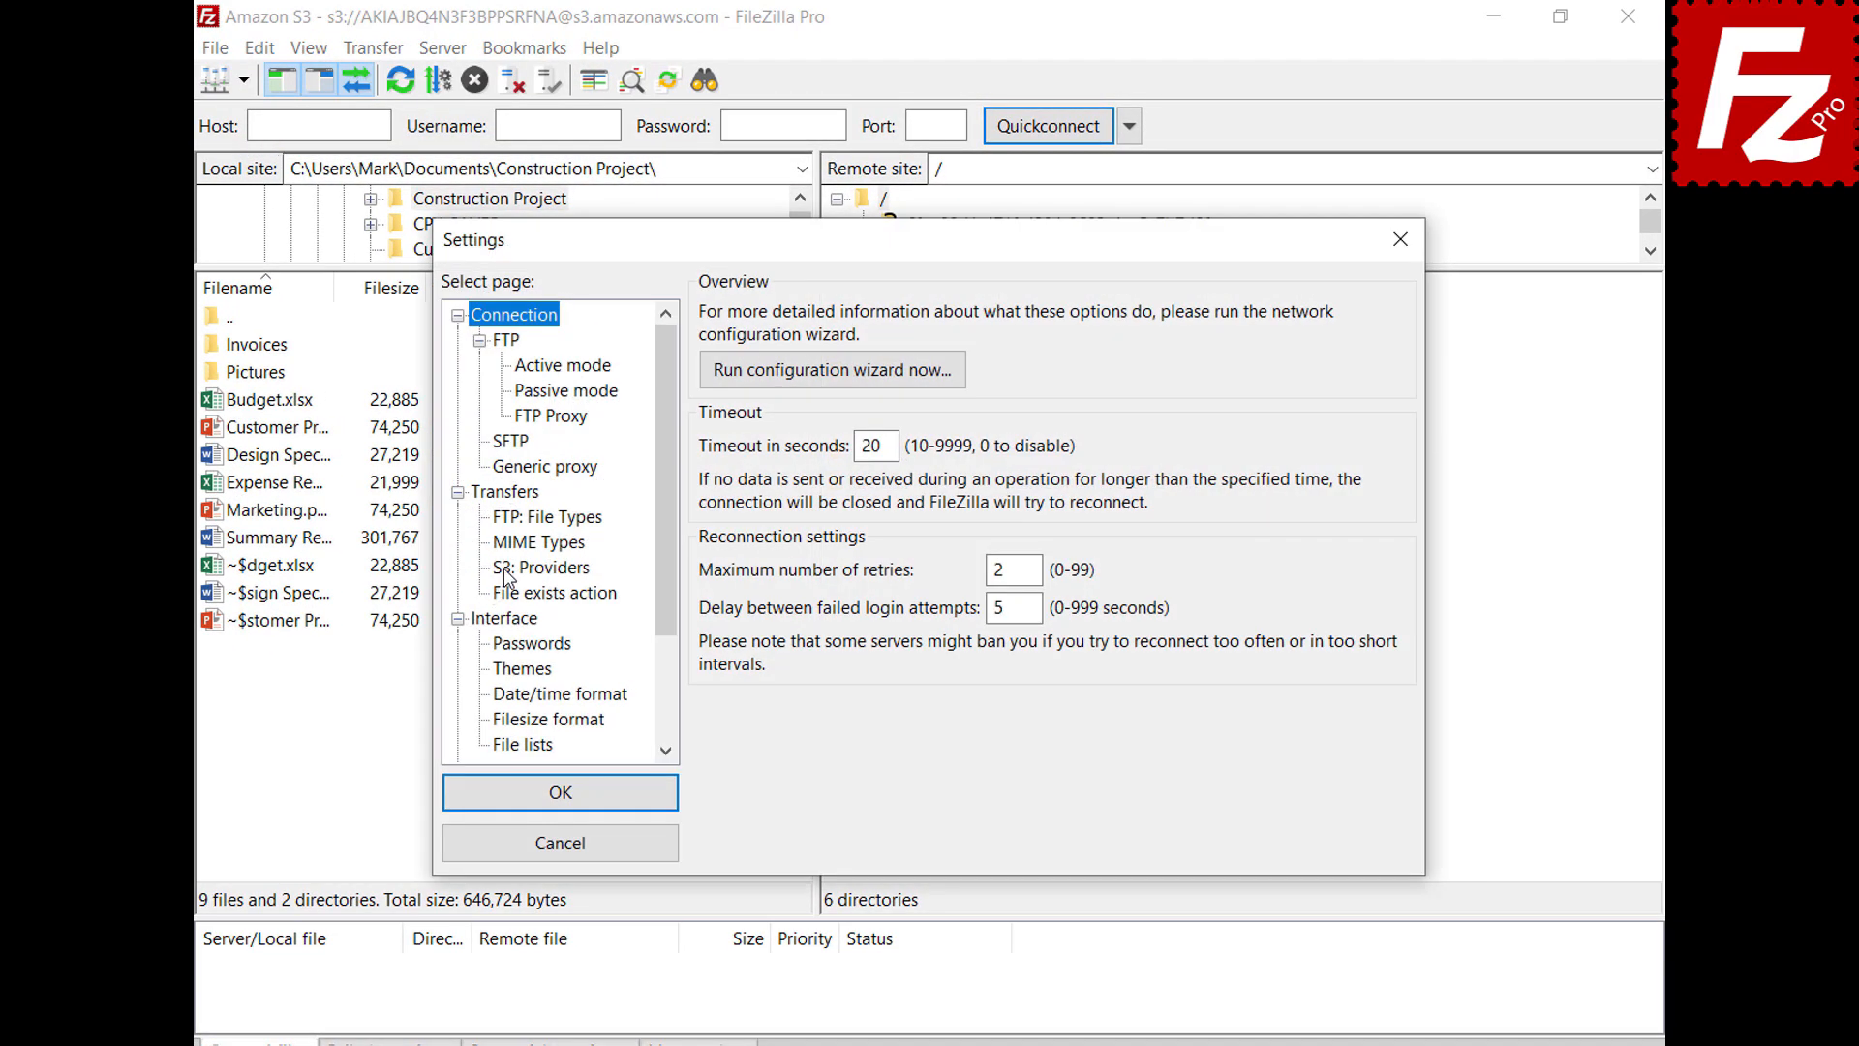
click(504, 567)
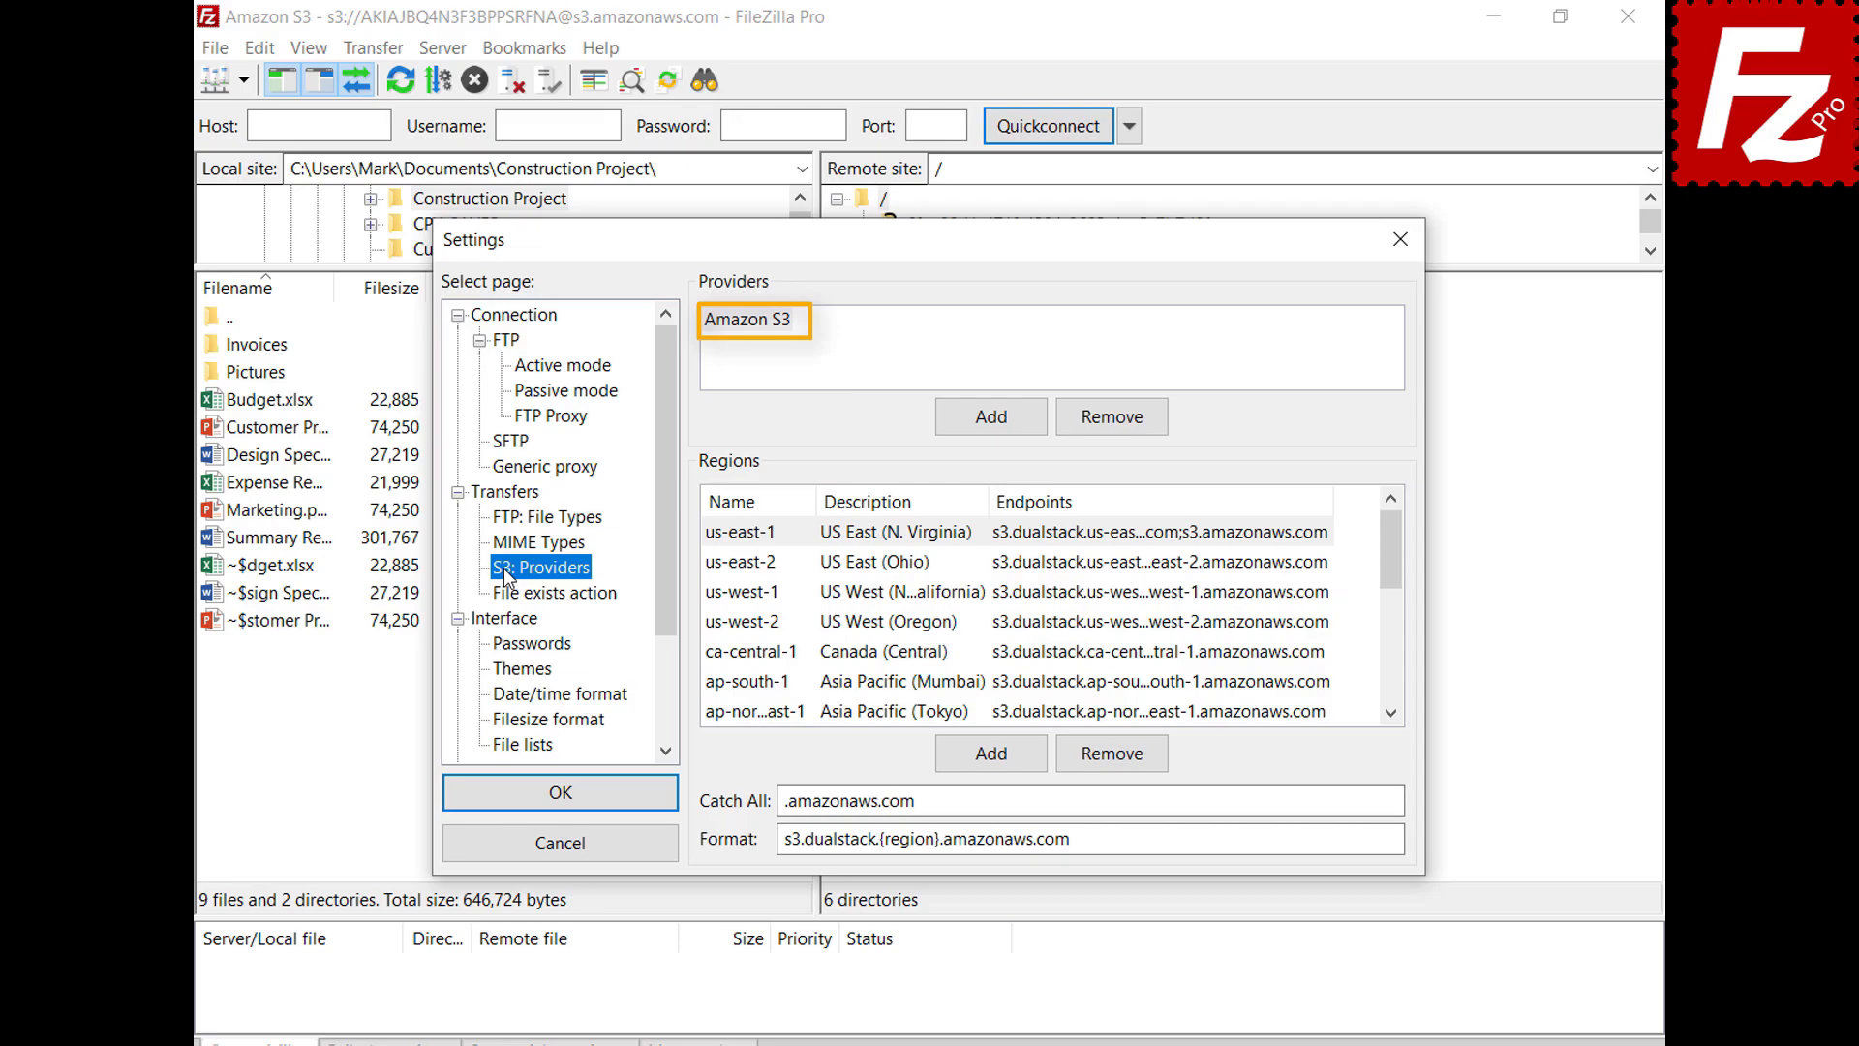
Add a DigitalOcean S3 provider with region nyc3 (New York 3) and its endpoint
click(990, 416)
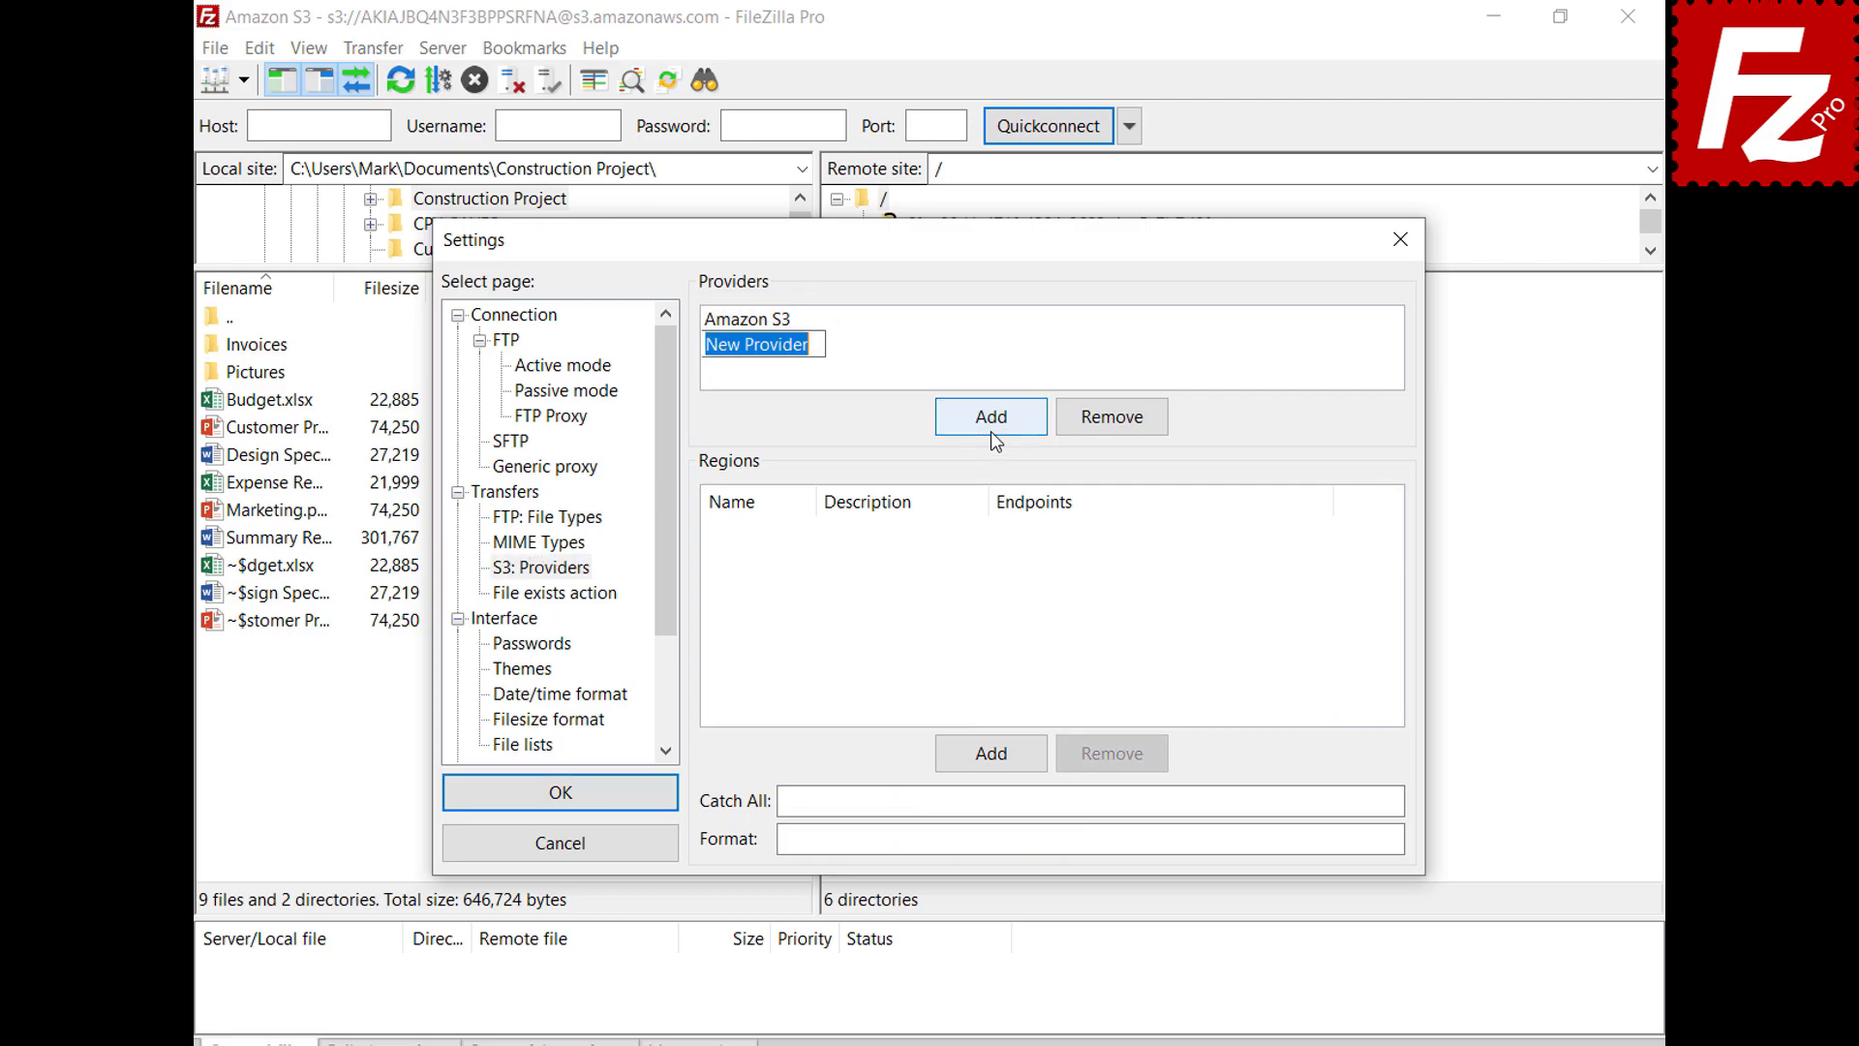
text(D)
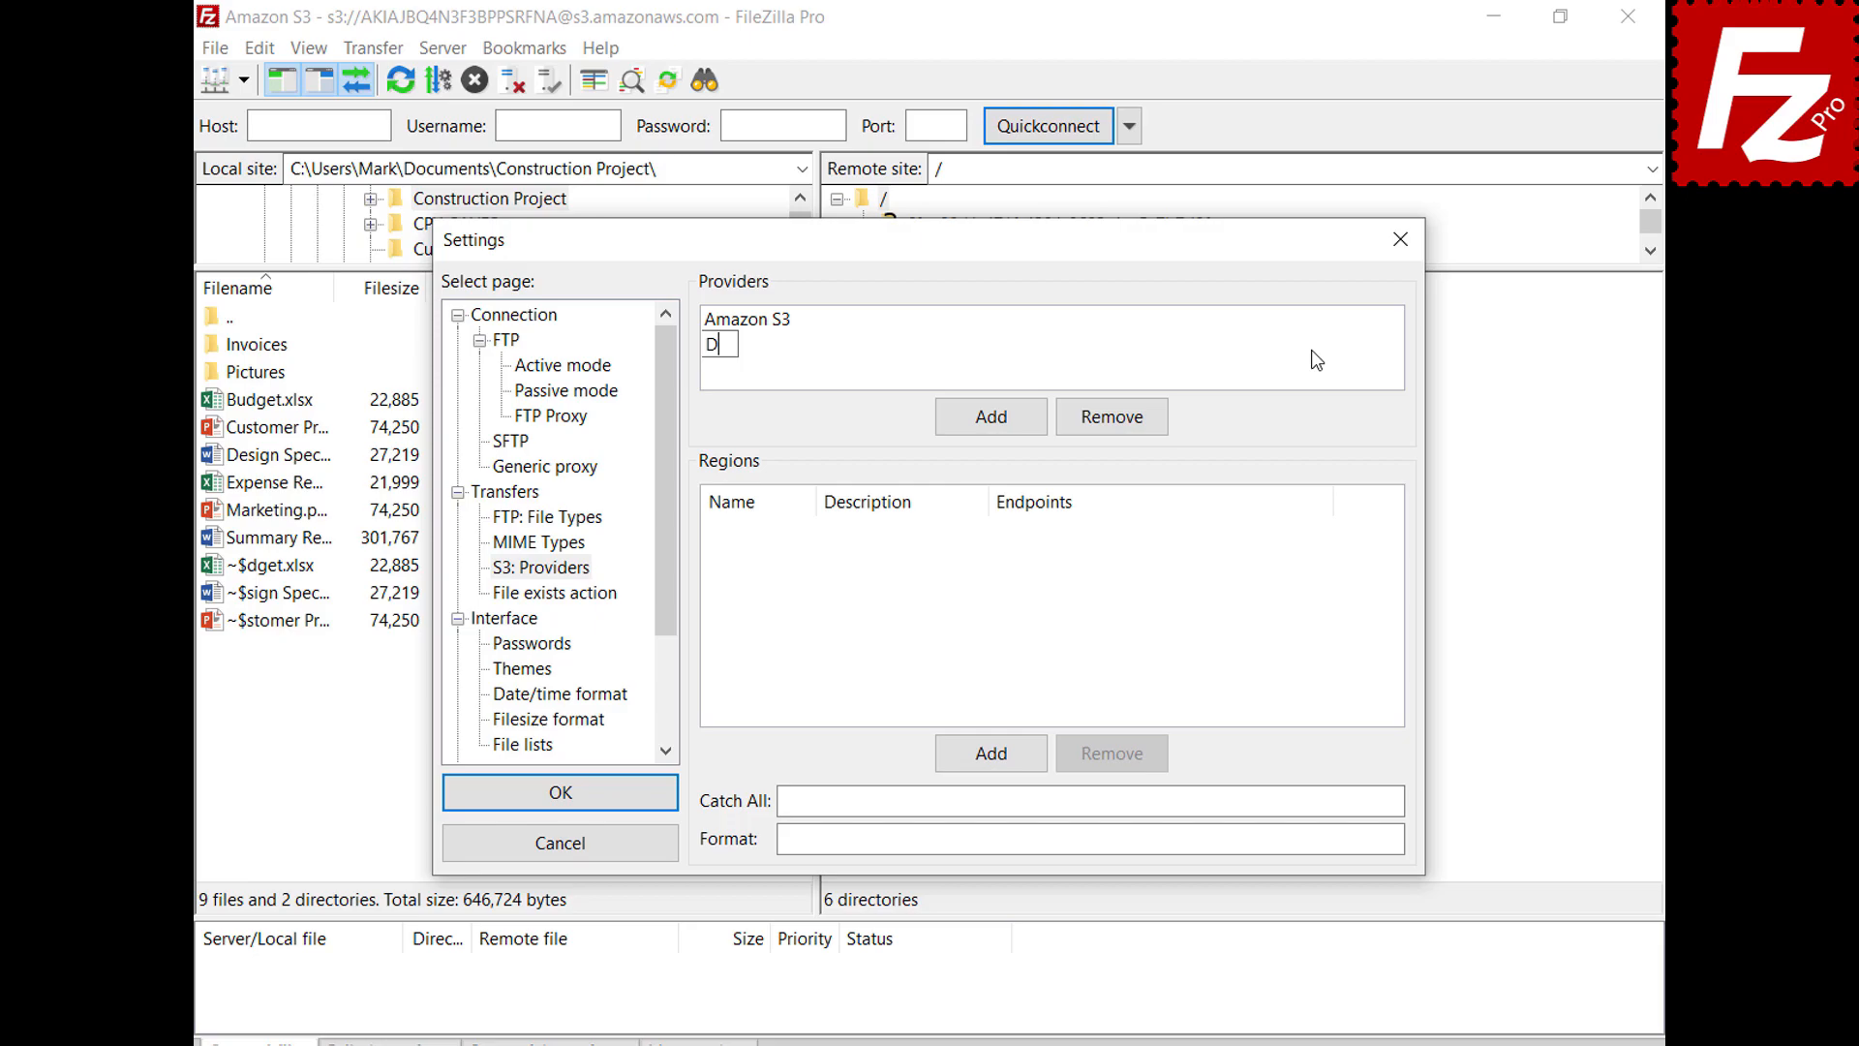
text(igitalOcean)
key(Return)
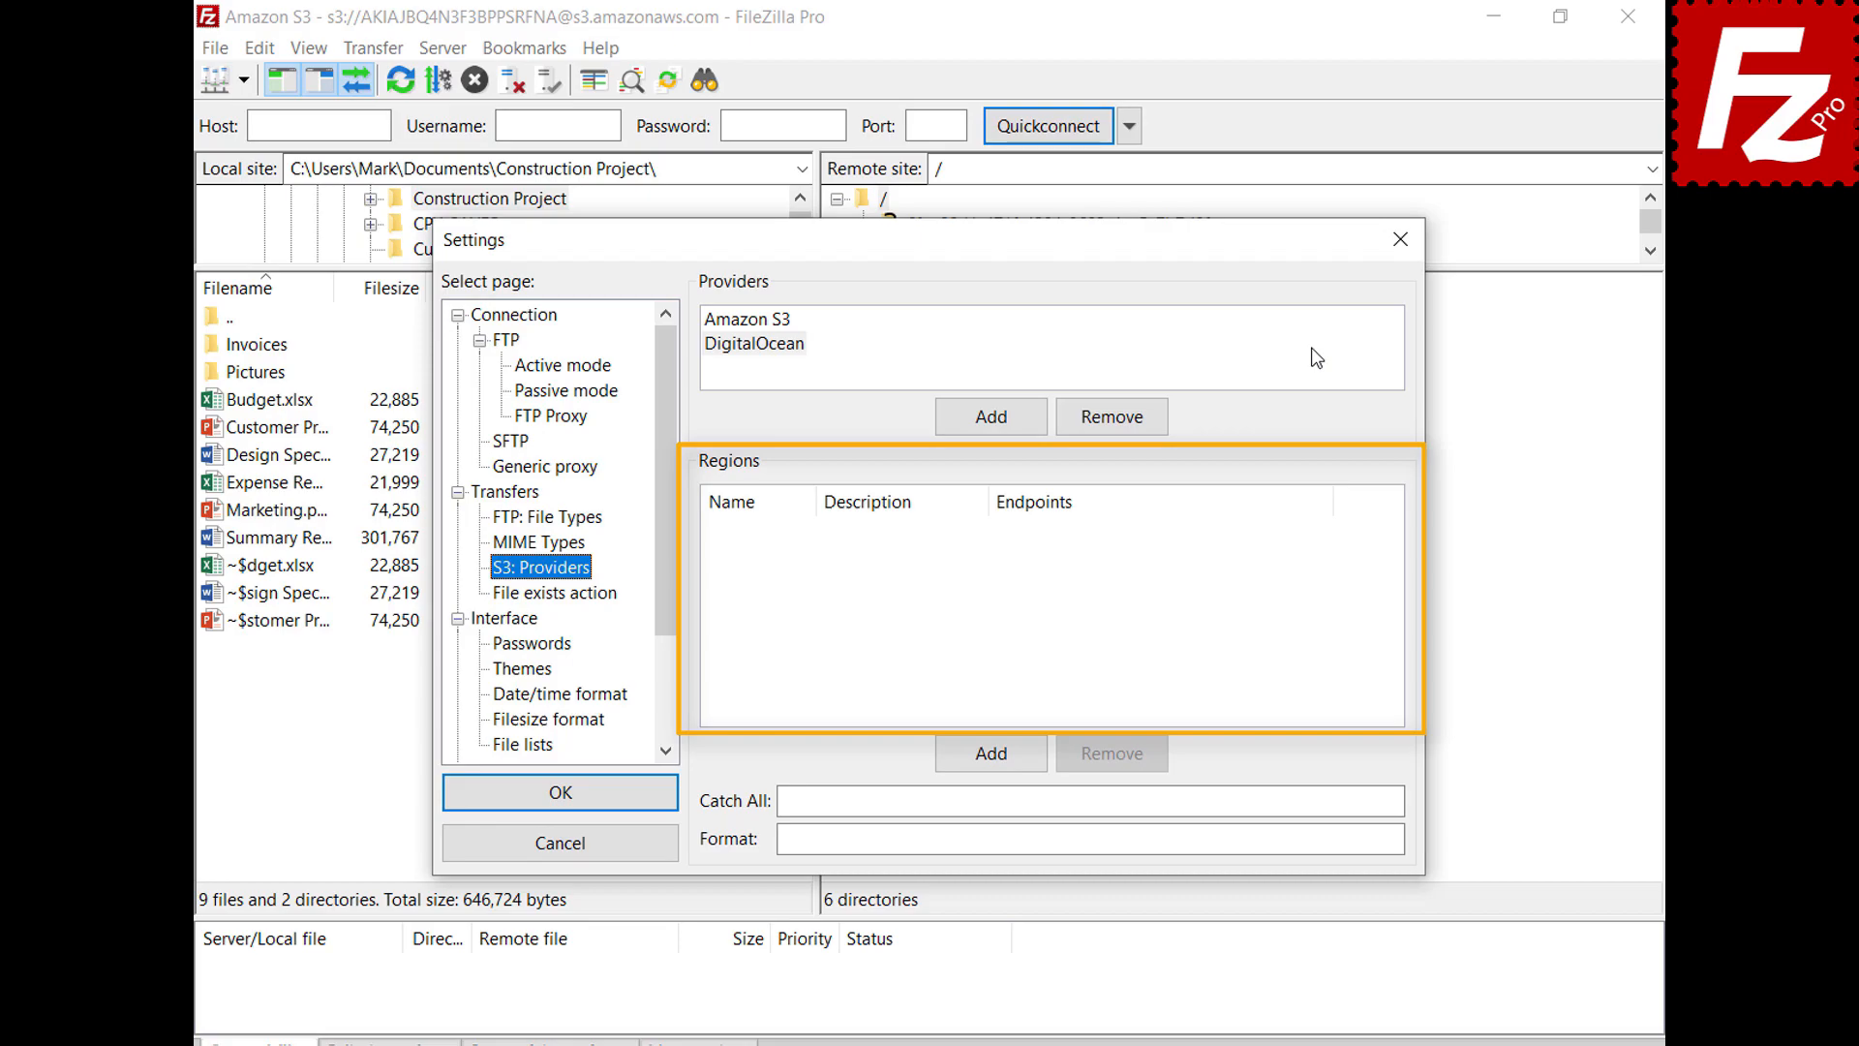
click(1314, 349)
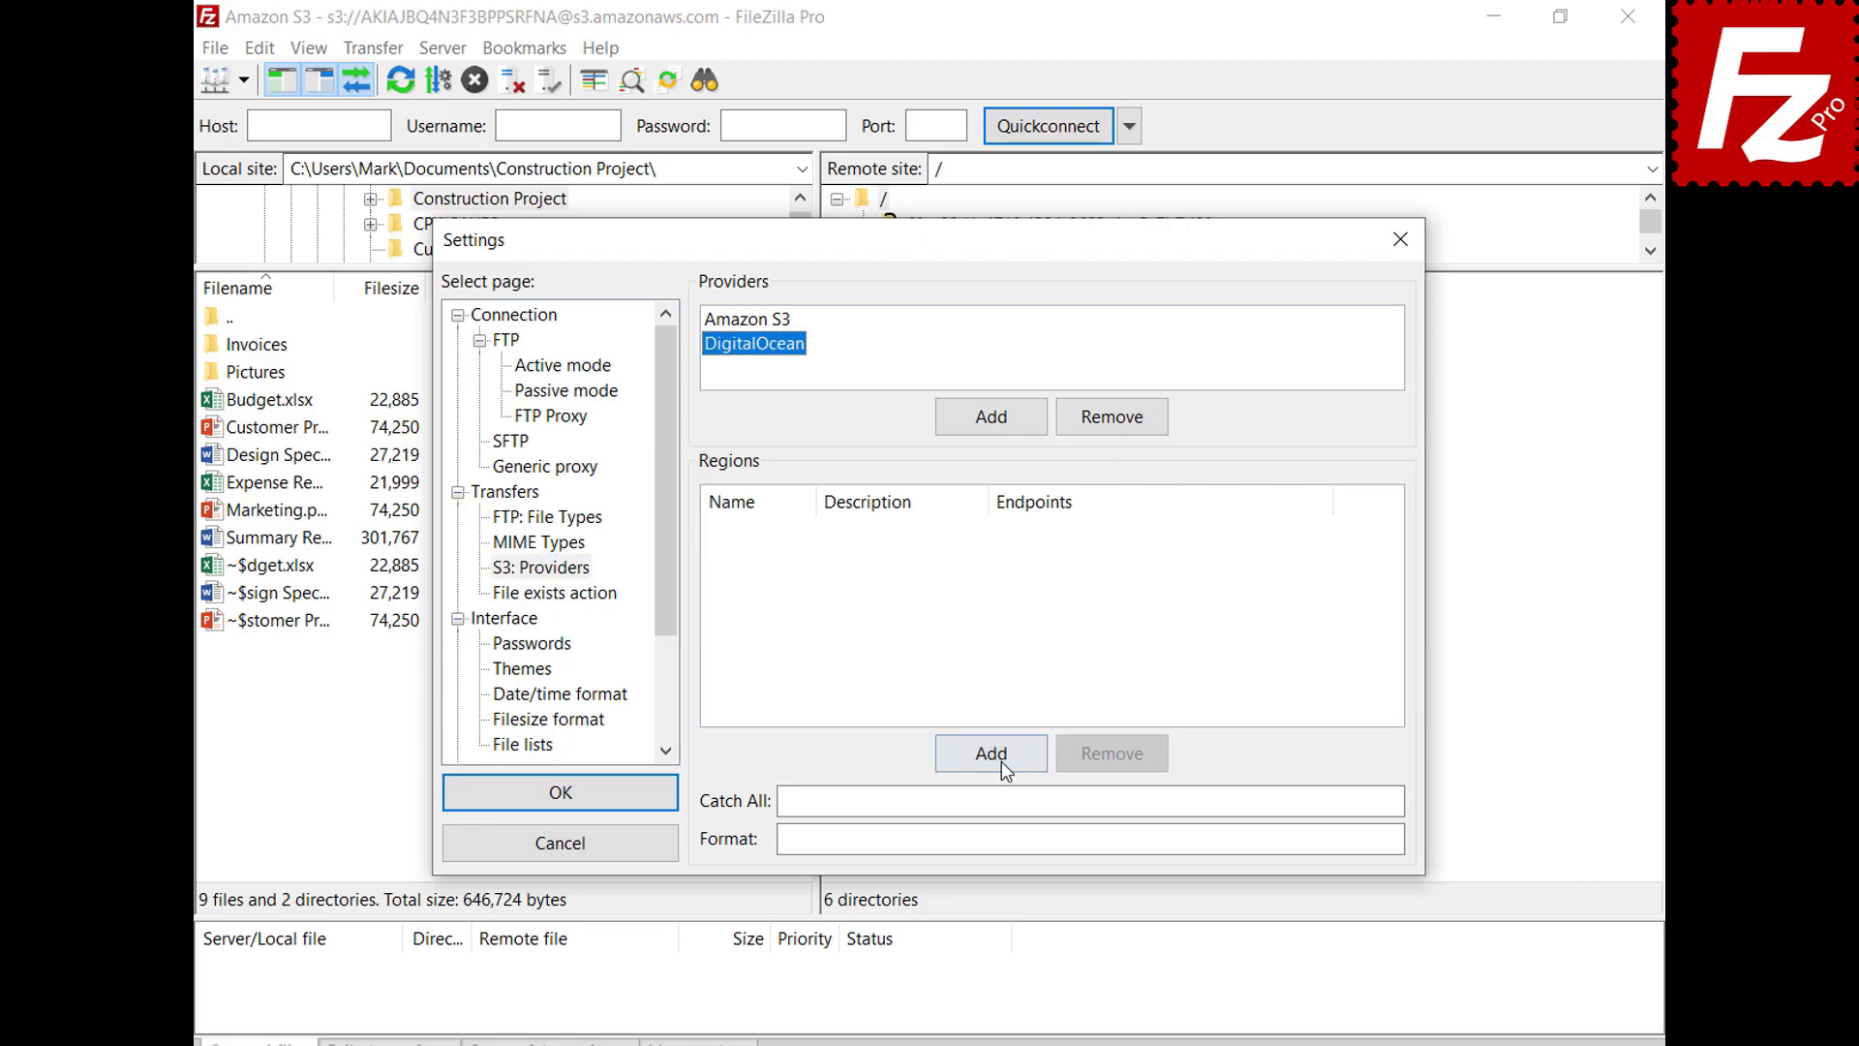
click(1002, 764)
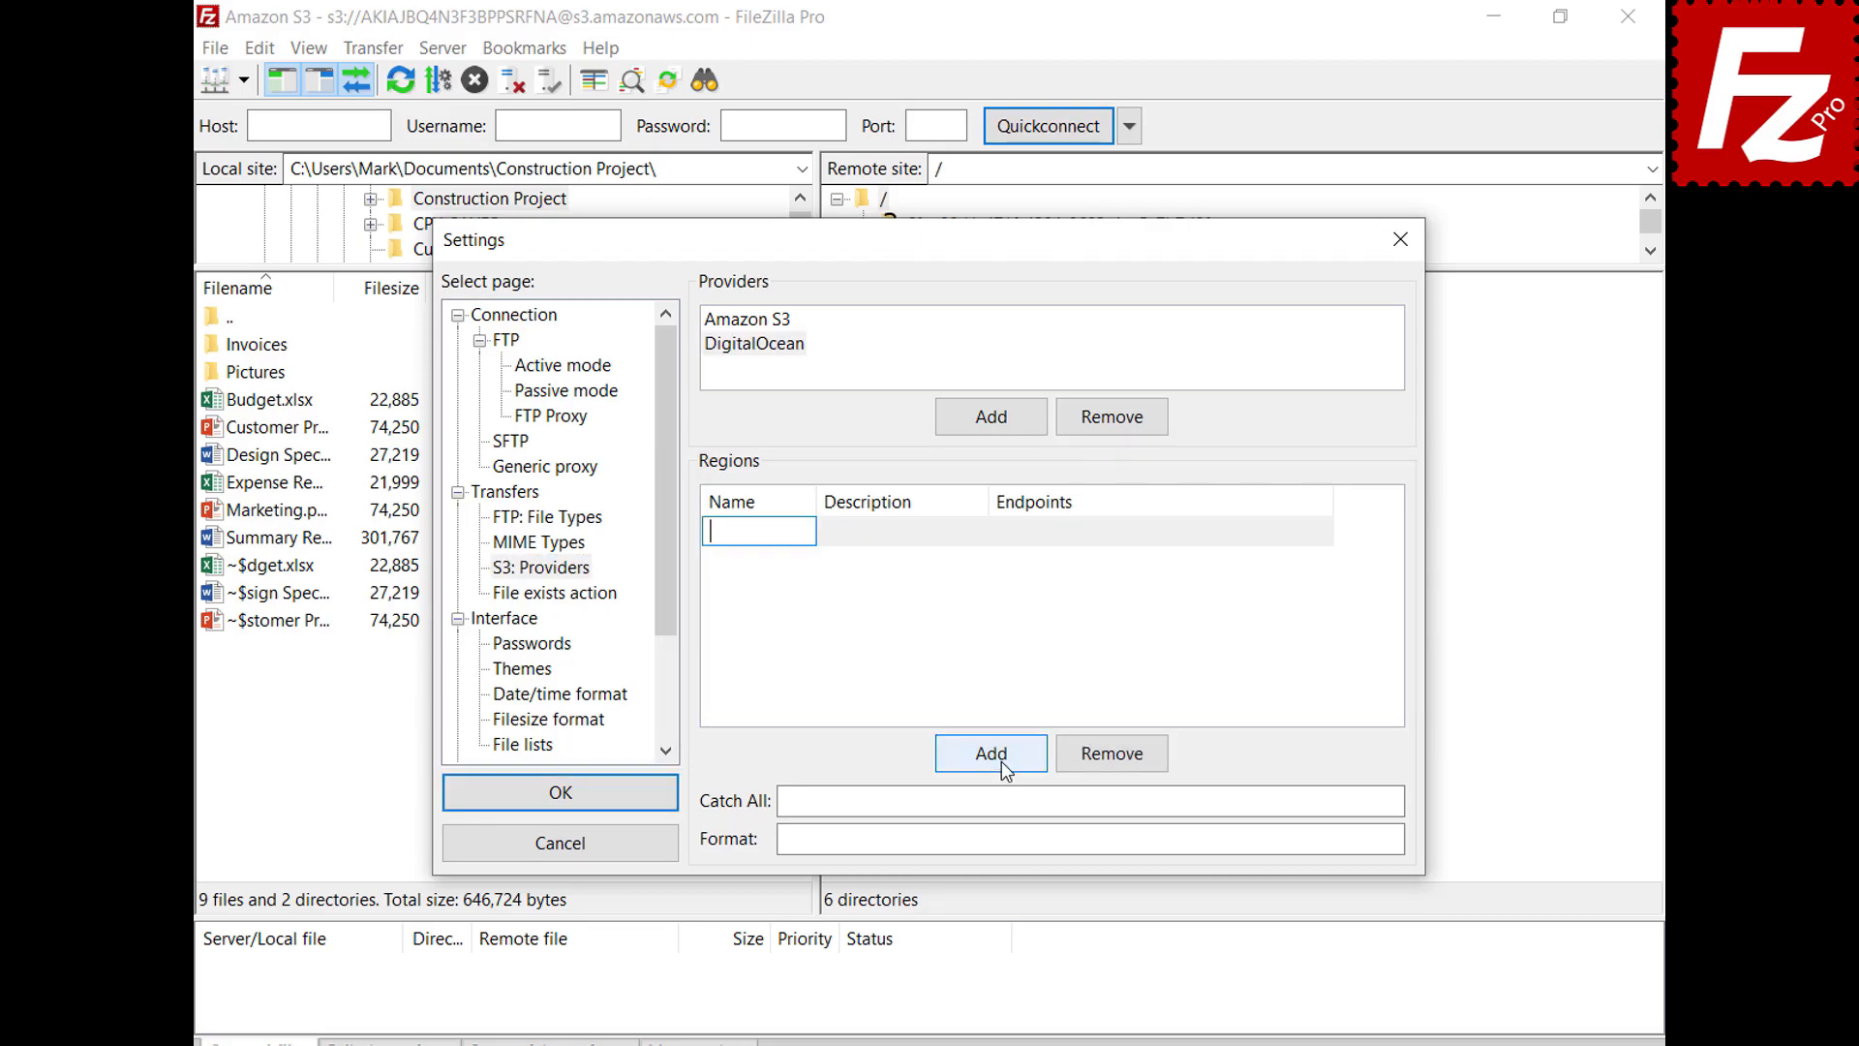
text(nyc3)
key(Tab)
text(New York 3)
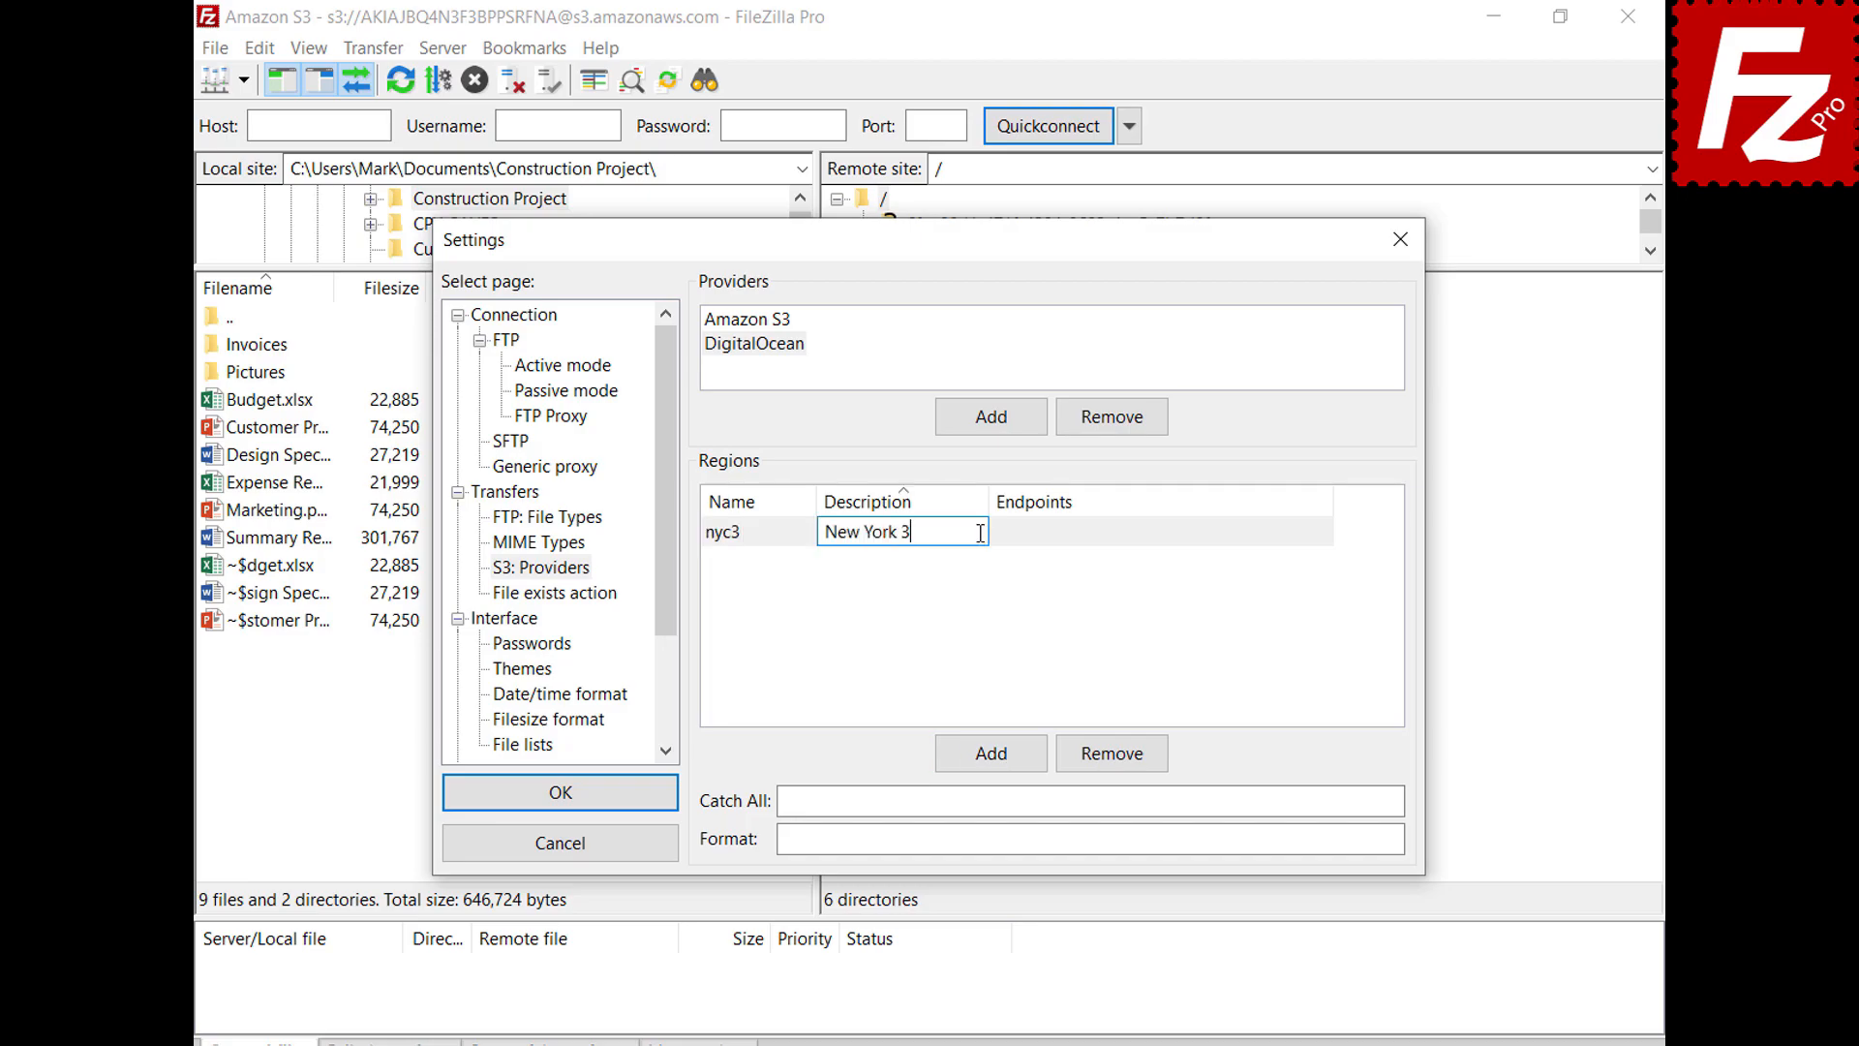
click(1326, 532)
text(nyc3.digitaloceanspaces.com)
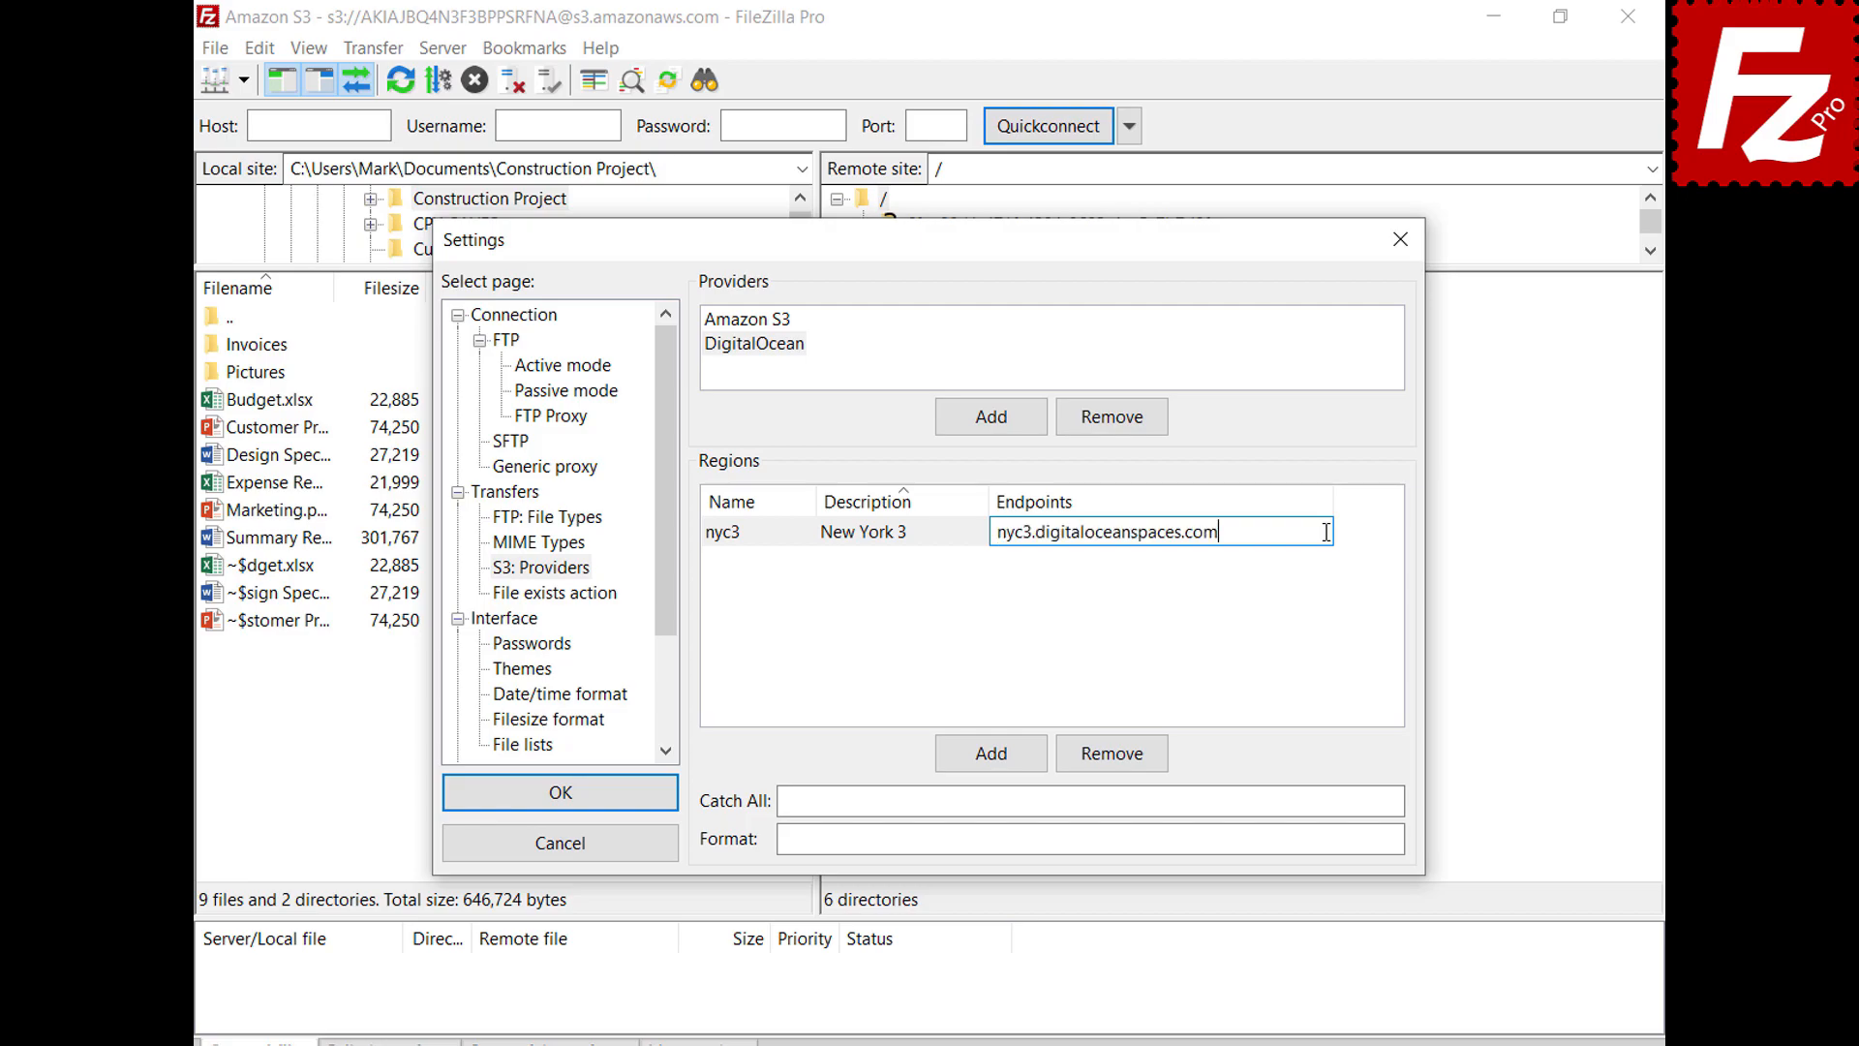
Add regions sgp1 (Singapore 1) and ams3 (Amsterdam 3) with their endpoints
click(993, 756)
text(sgp1)
click(867, 532)
text(Singapore 1)
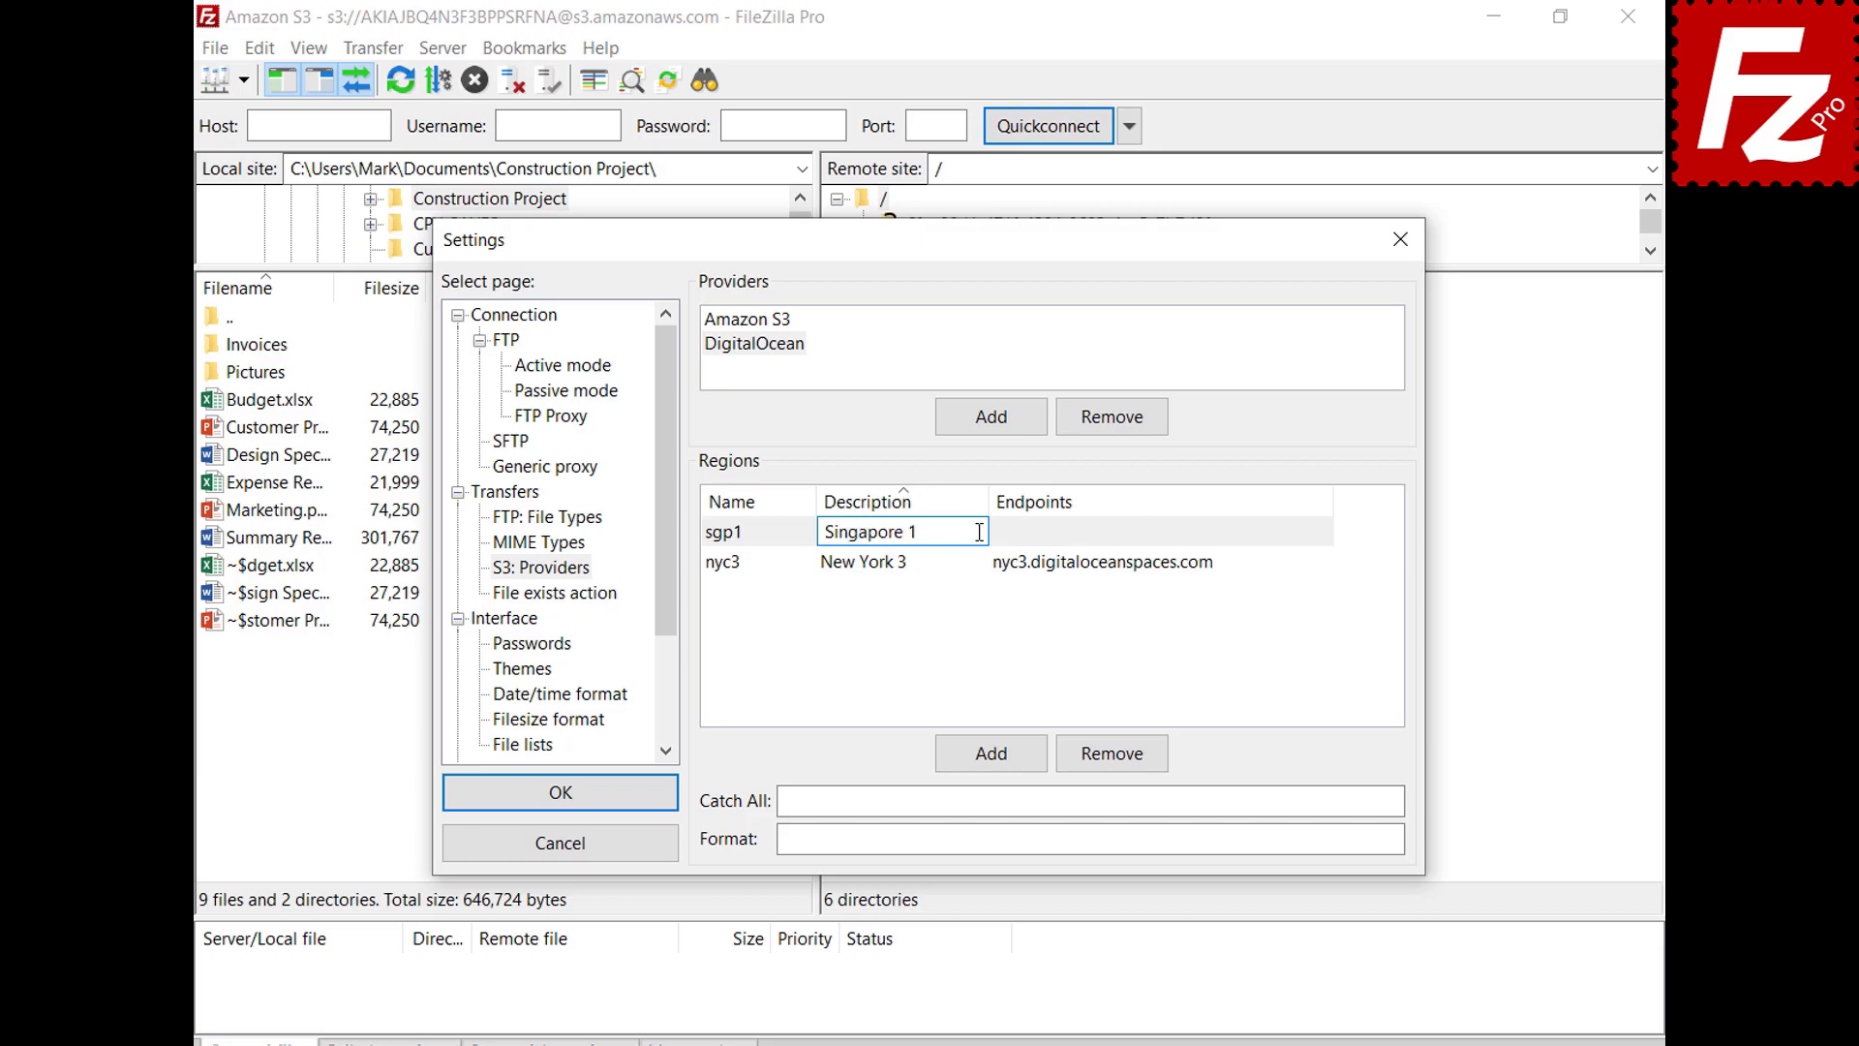
key(Return)
click(1220, 571)
text(sgp1.digitaloceanspaces.com)
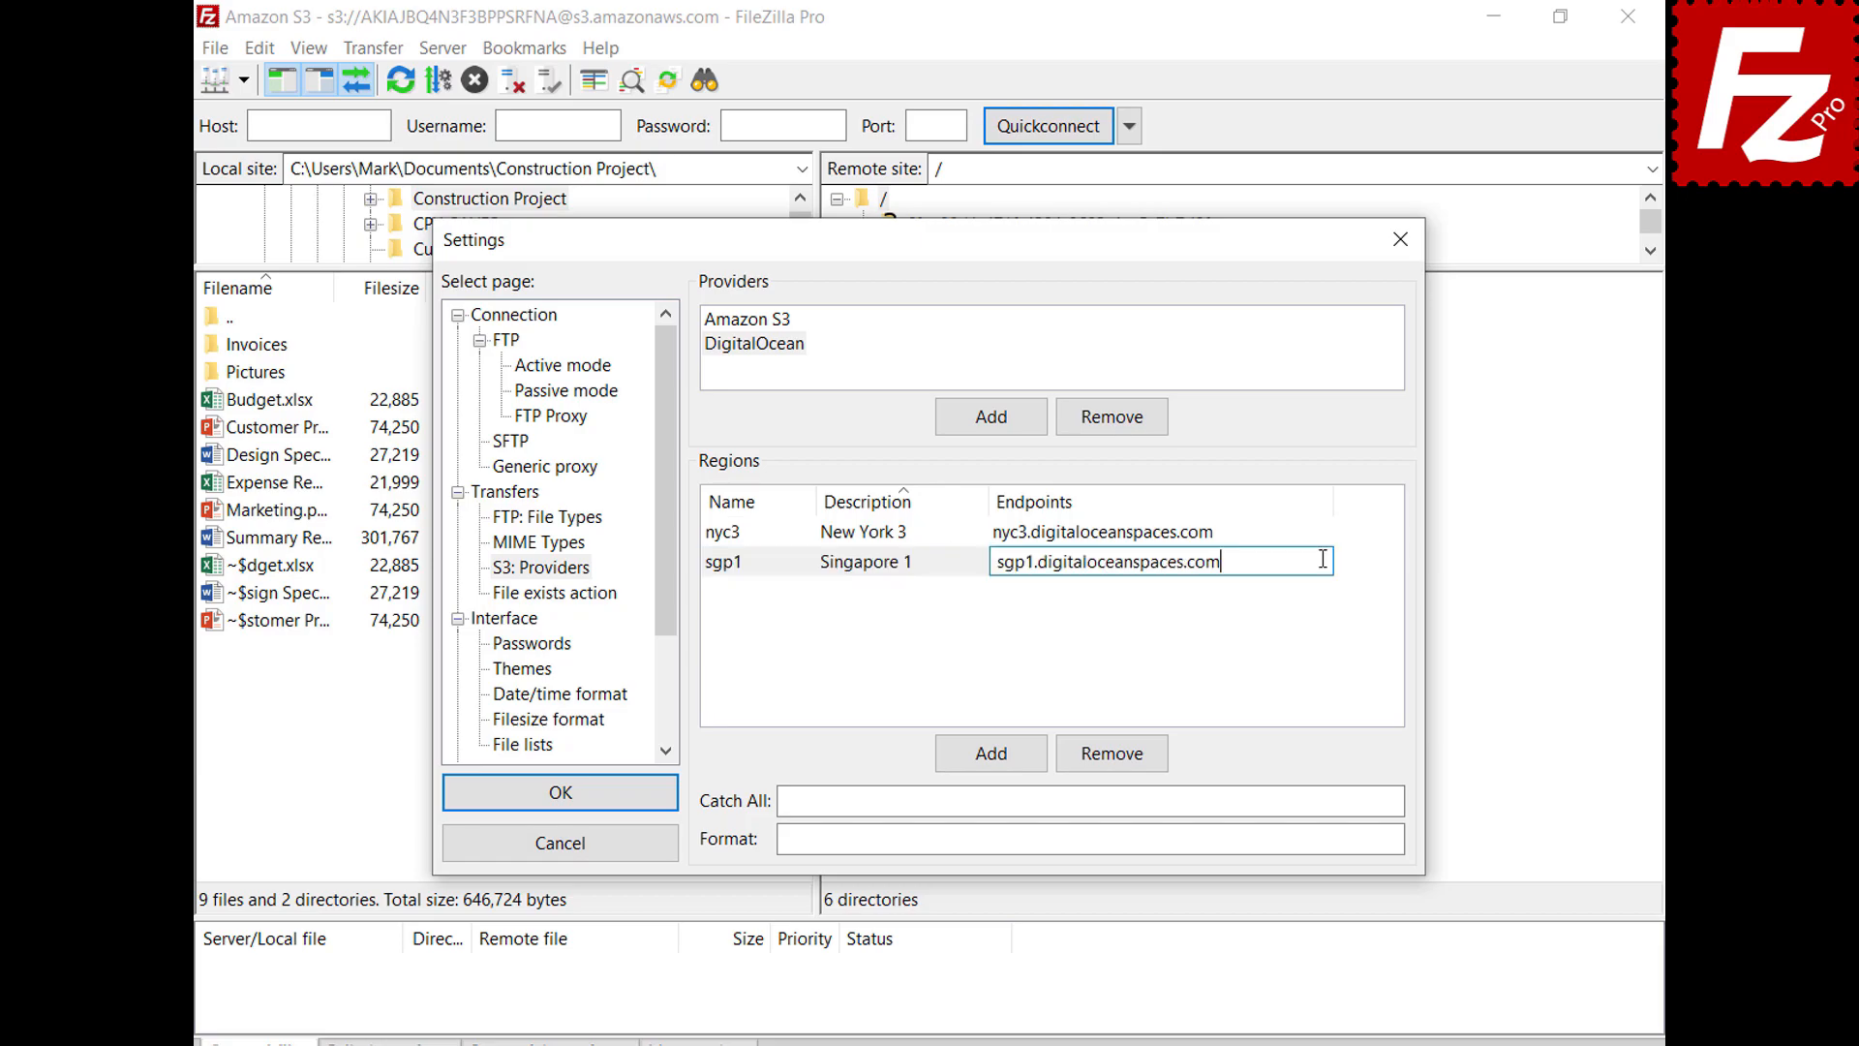
key(Return)
click(998, 760)
text(ams3)
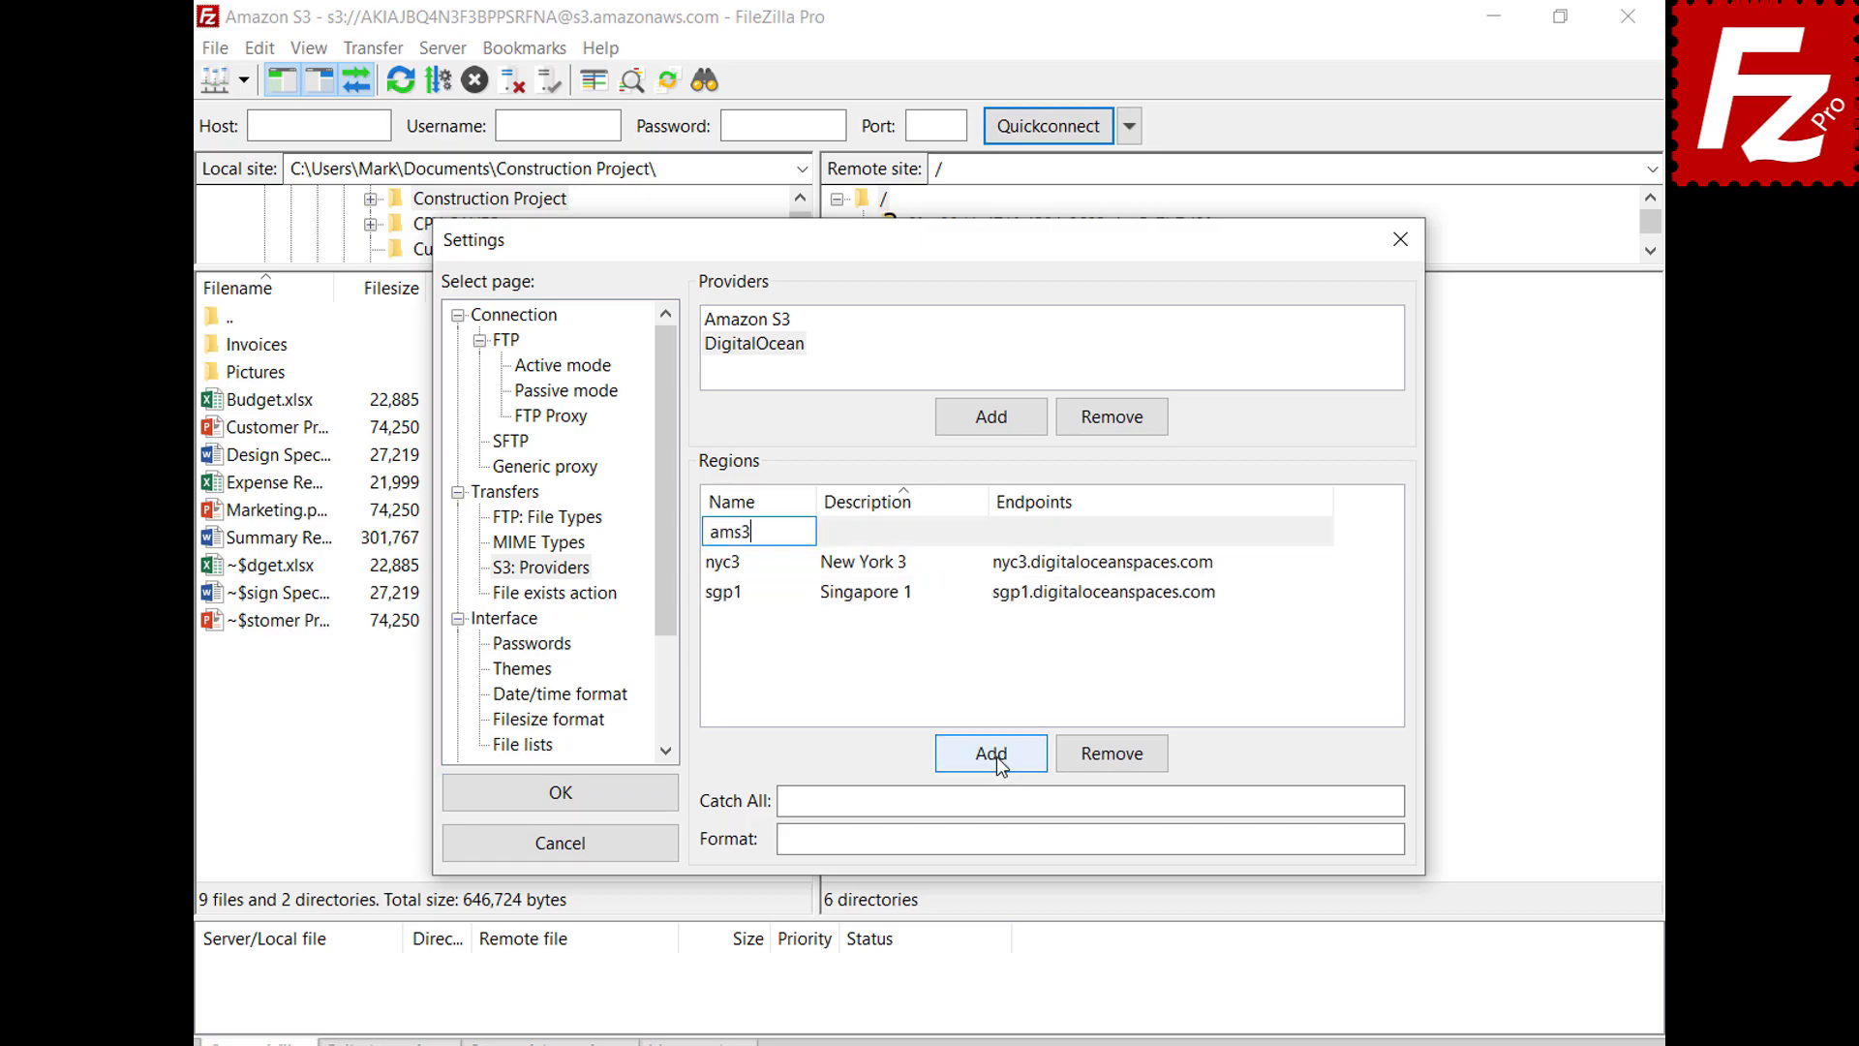
click(867, 532)
text(Amsterdam 3)
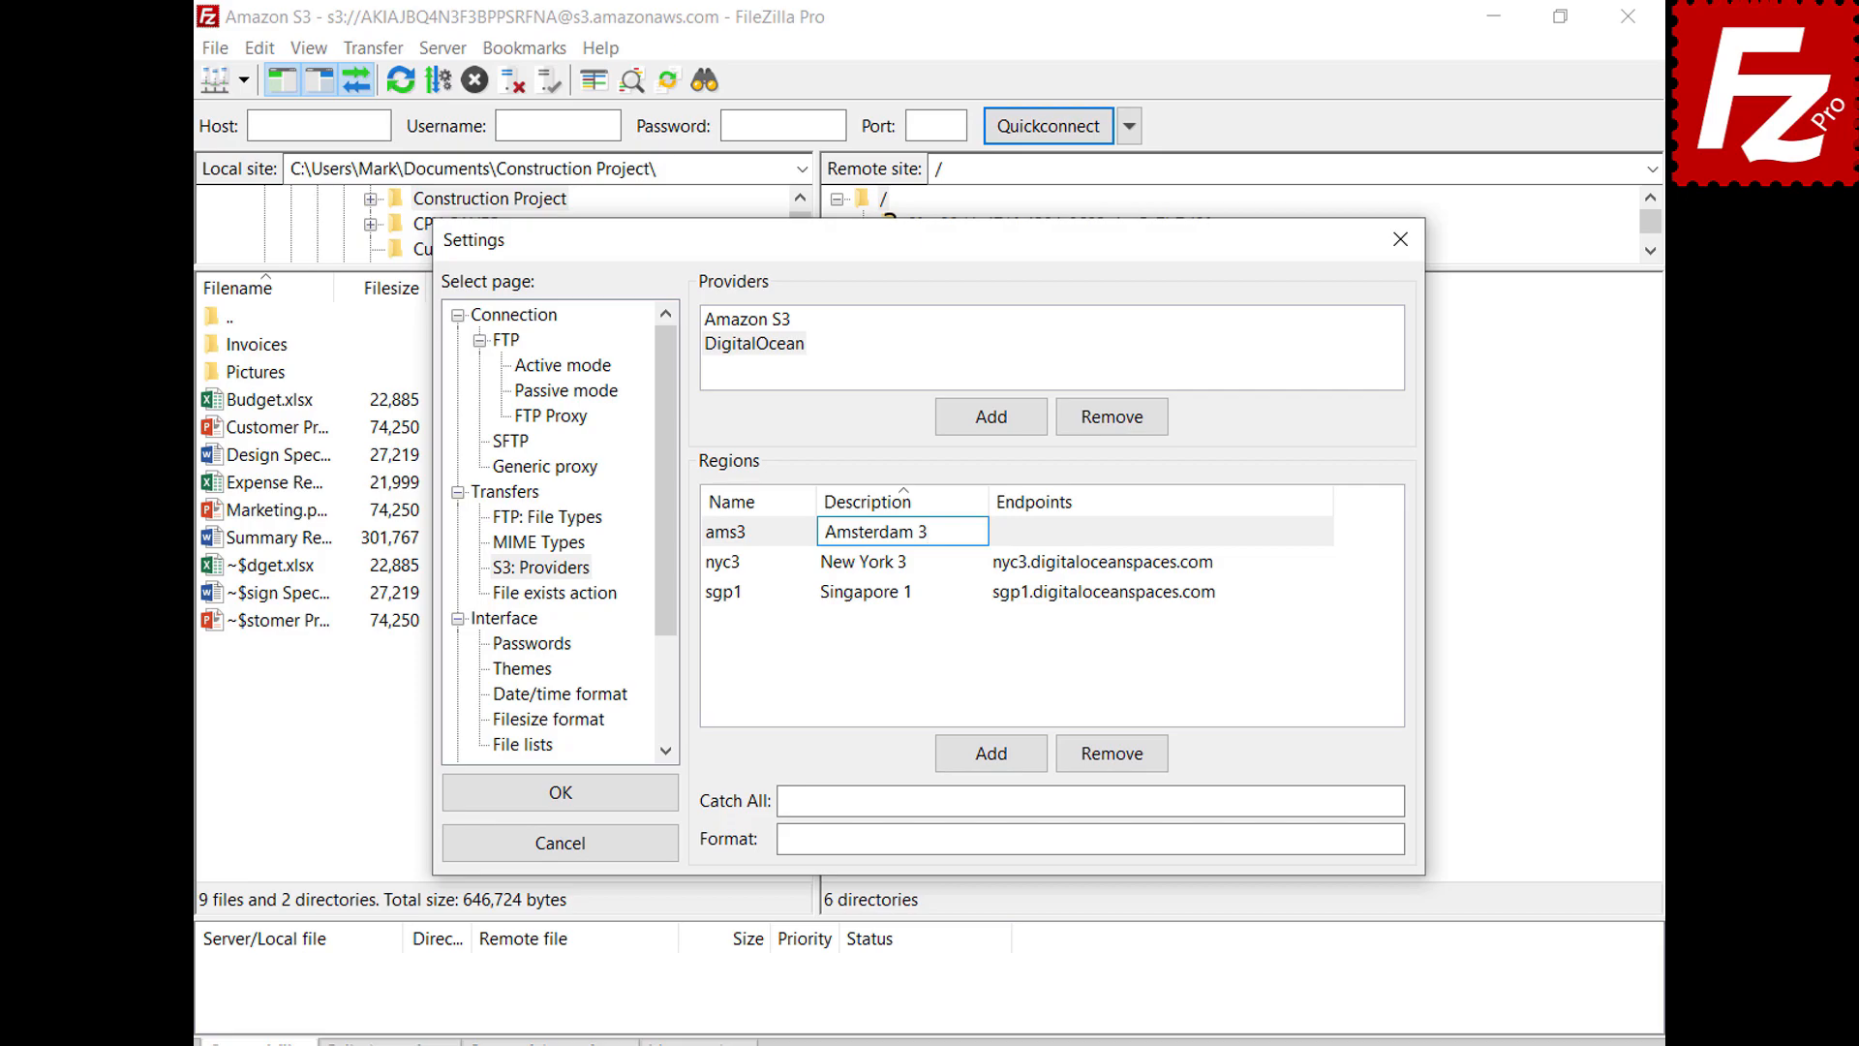
click(1322, 532)
text(ams3.digitaloceanspaces.com)
key(Return)
Add region sfo2 (San Francisco 2) with its endpoint
click(989, 765)
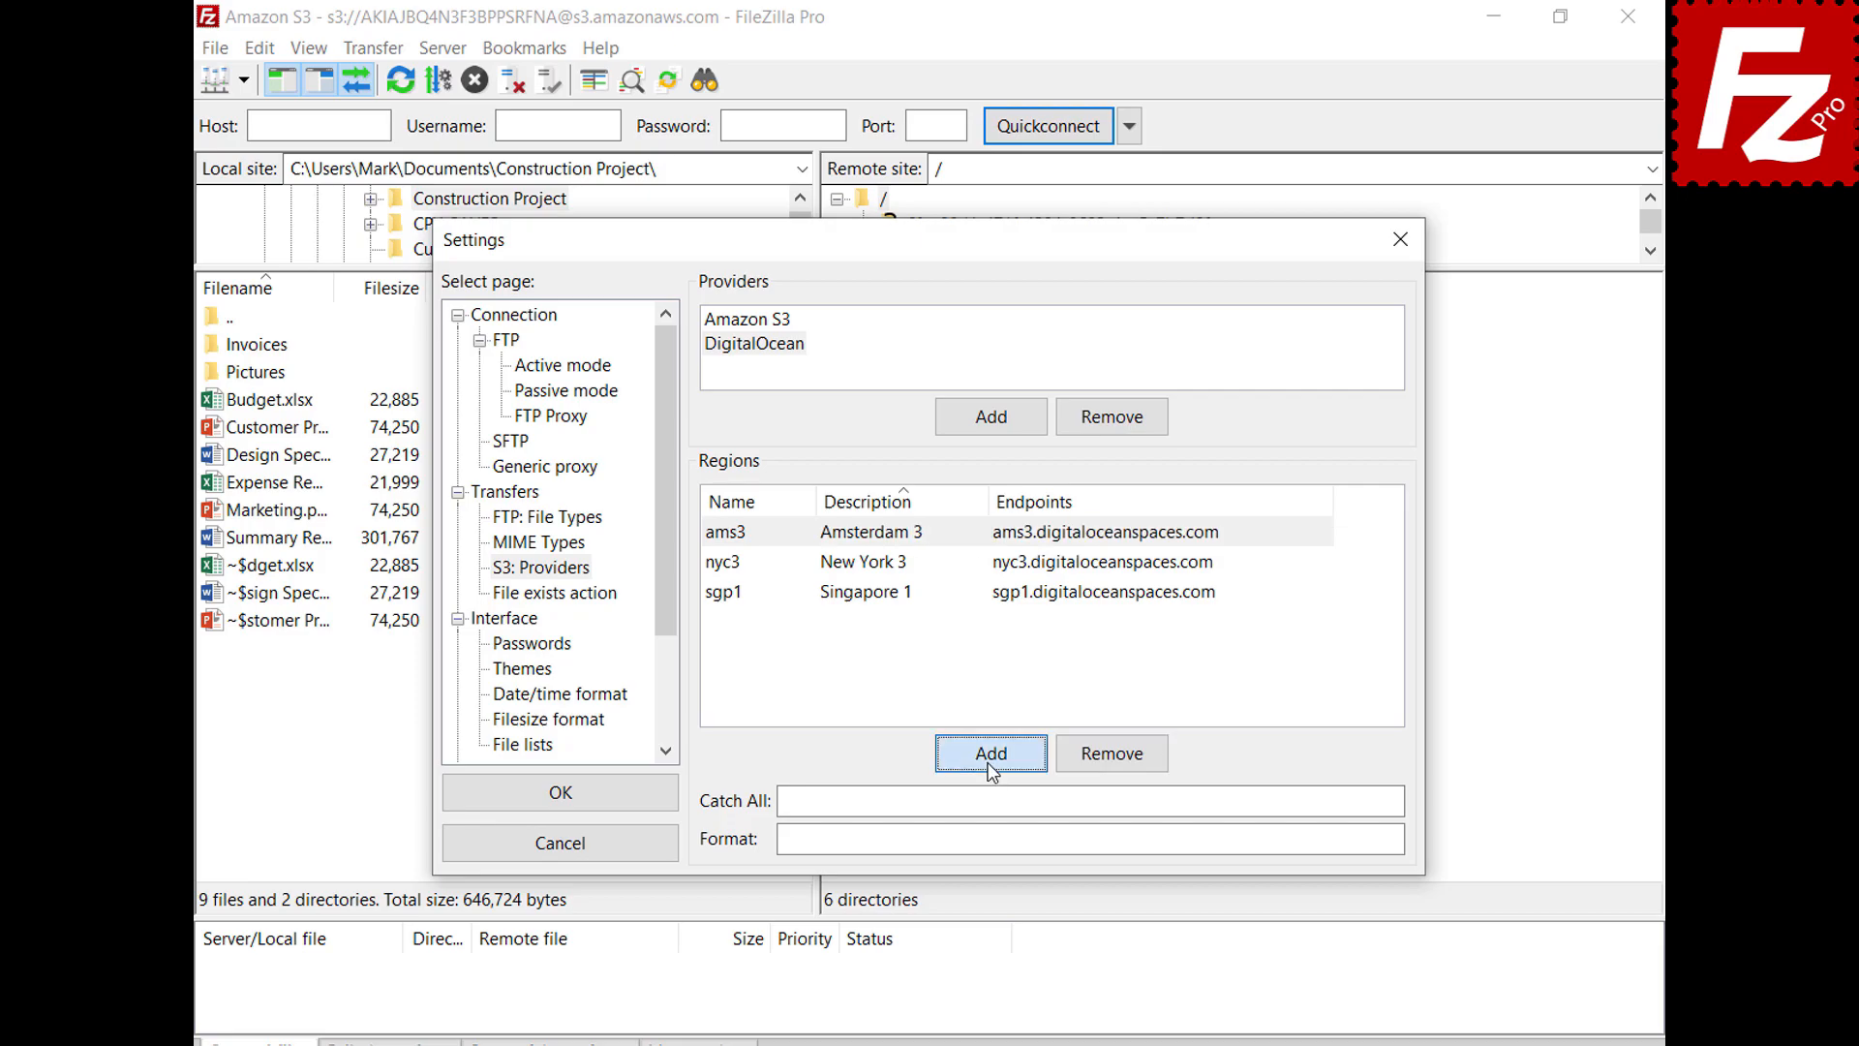
text(sfo2)
click(978, 530)
text(Sa)
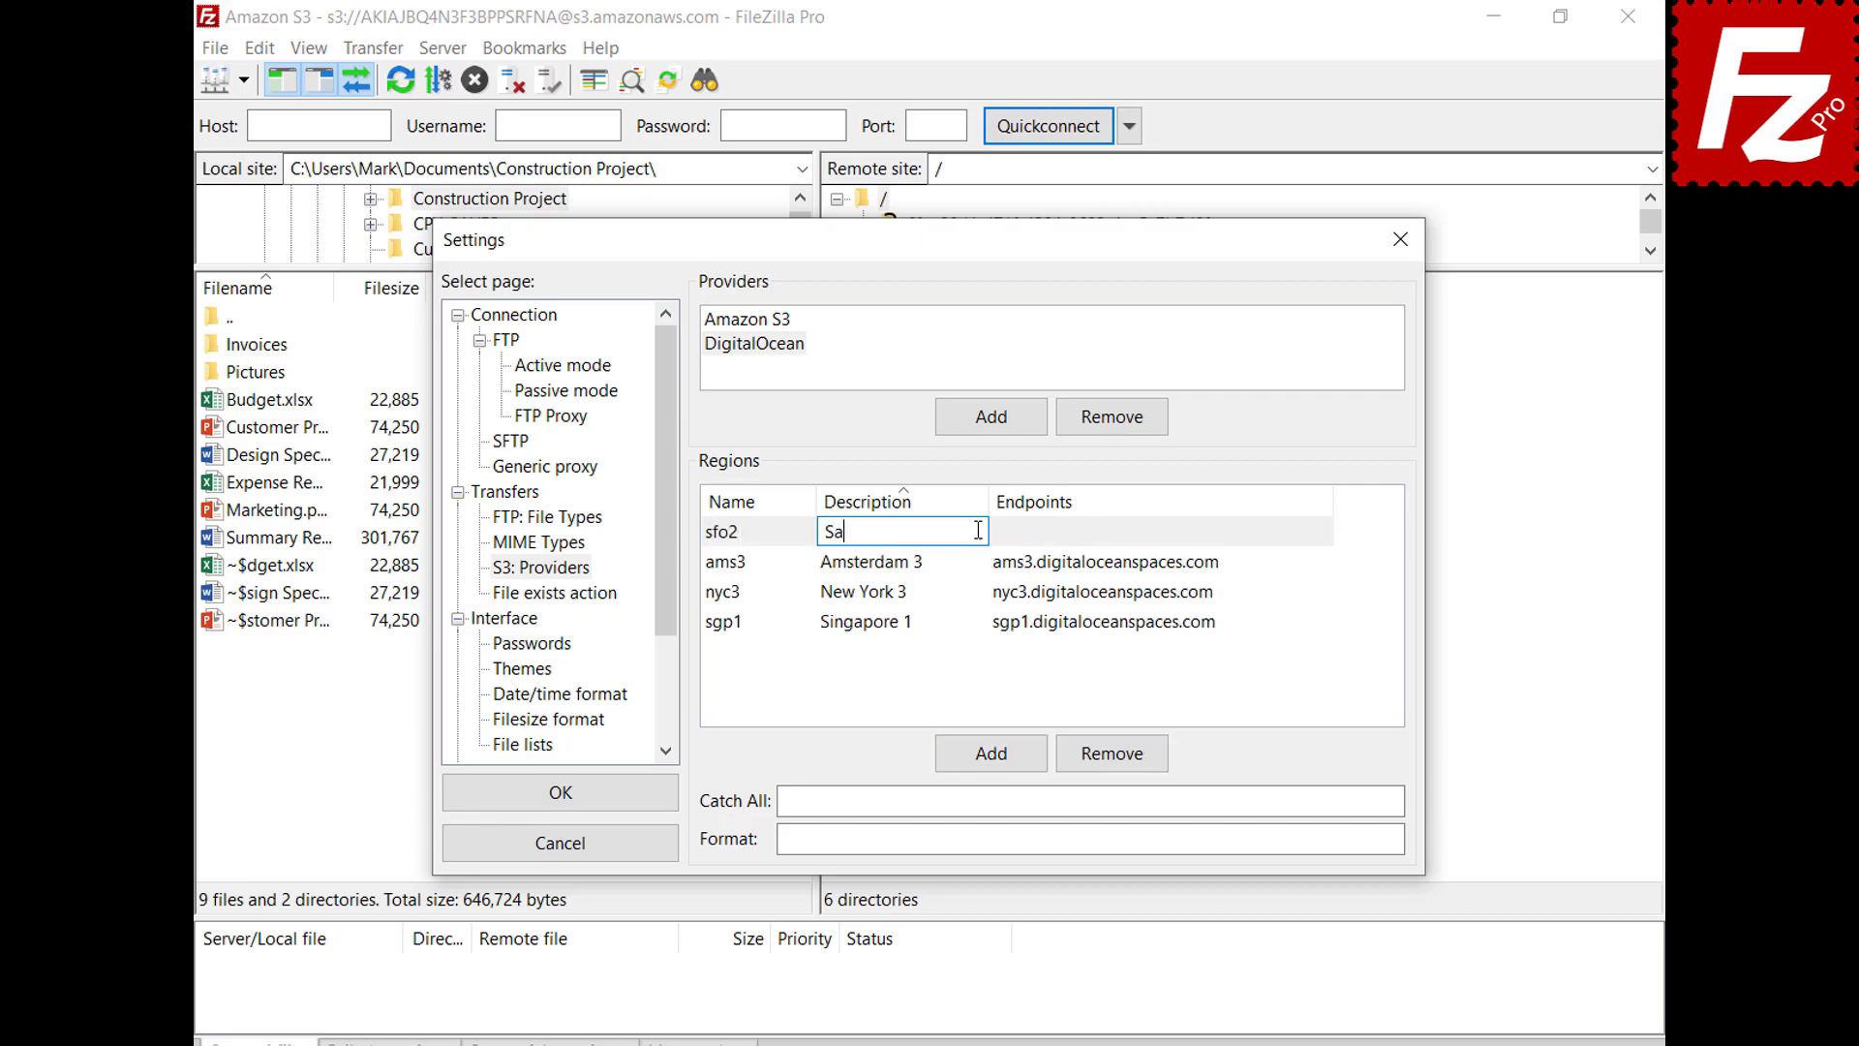
text(n Francisco 2)
key(Return)
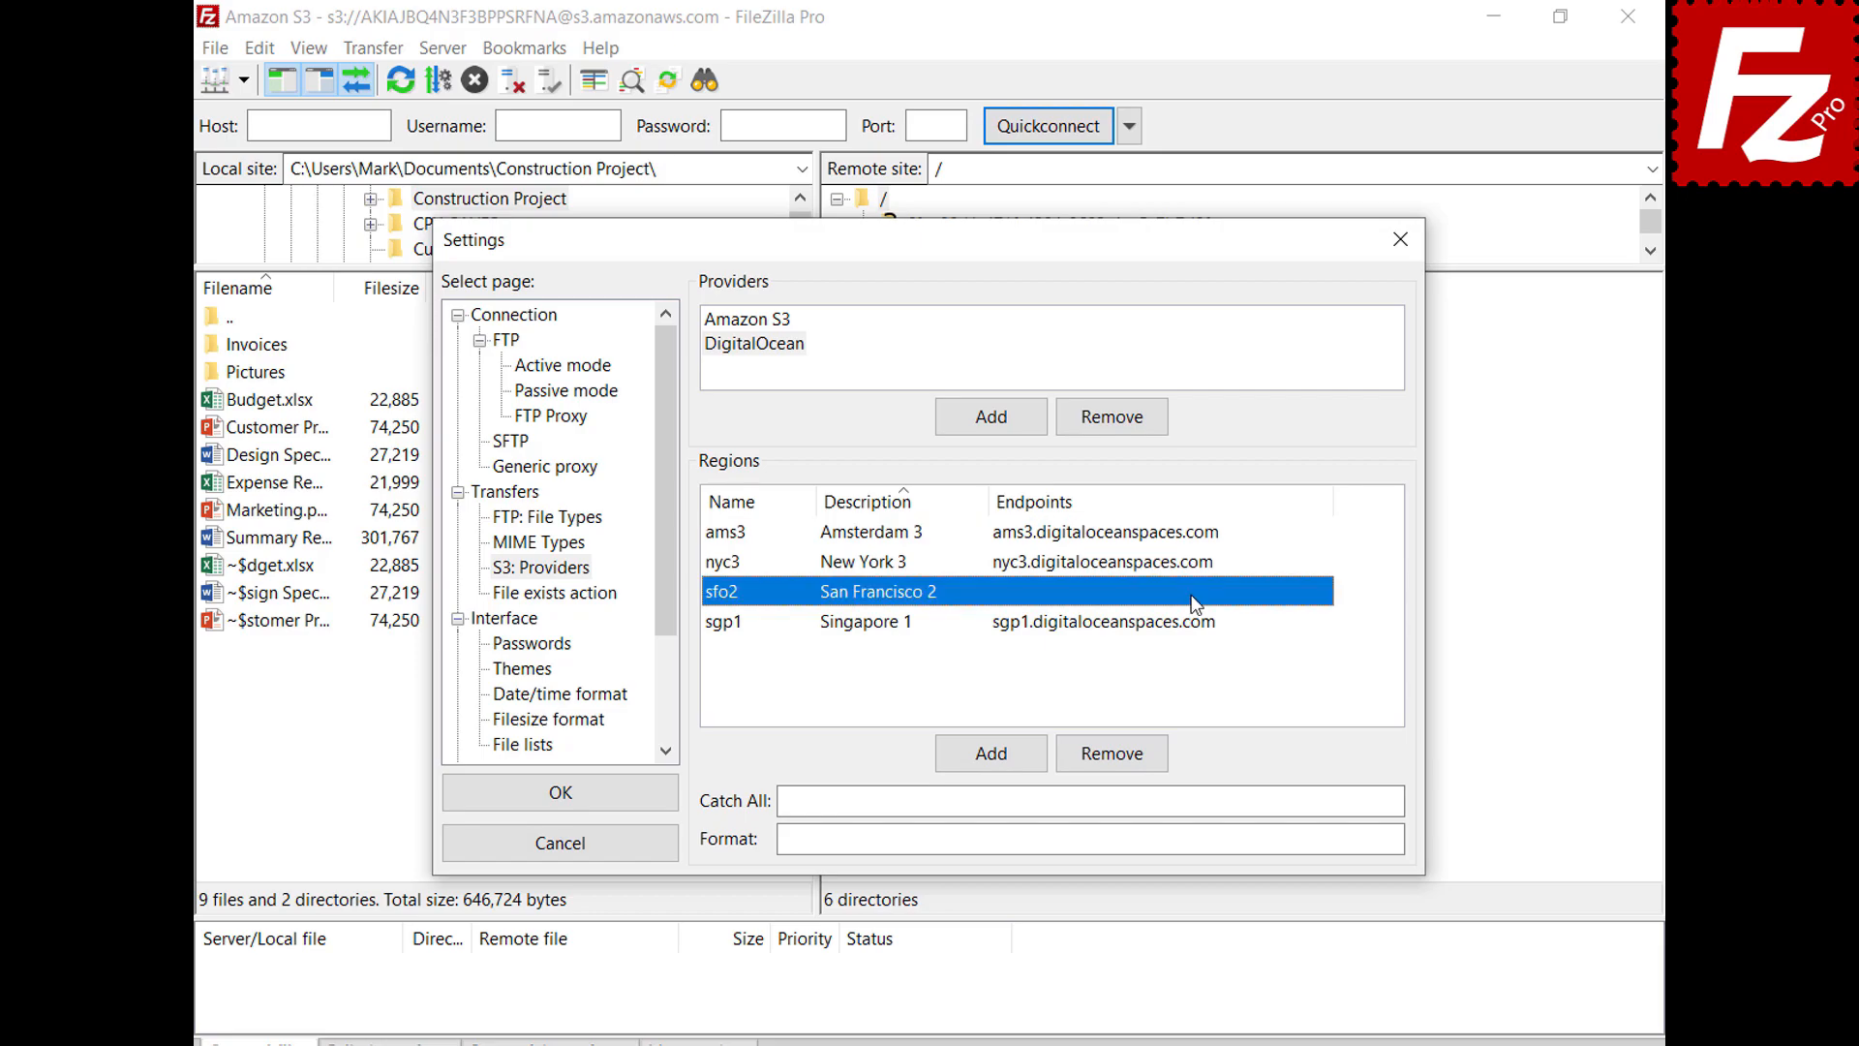
click(1194, 593)
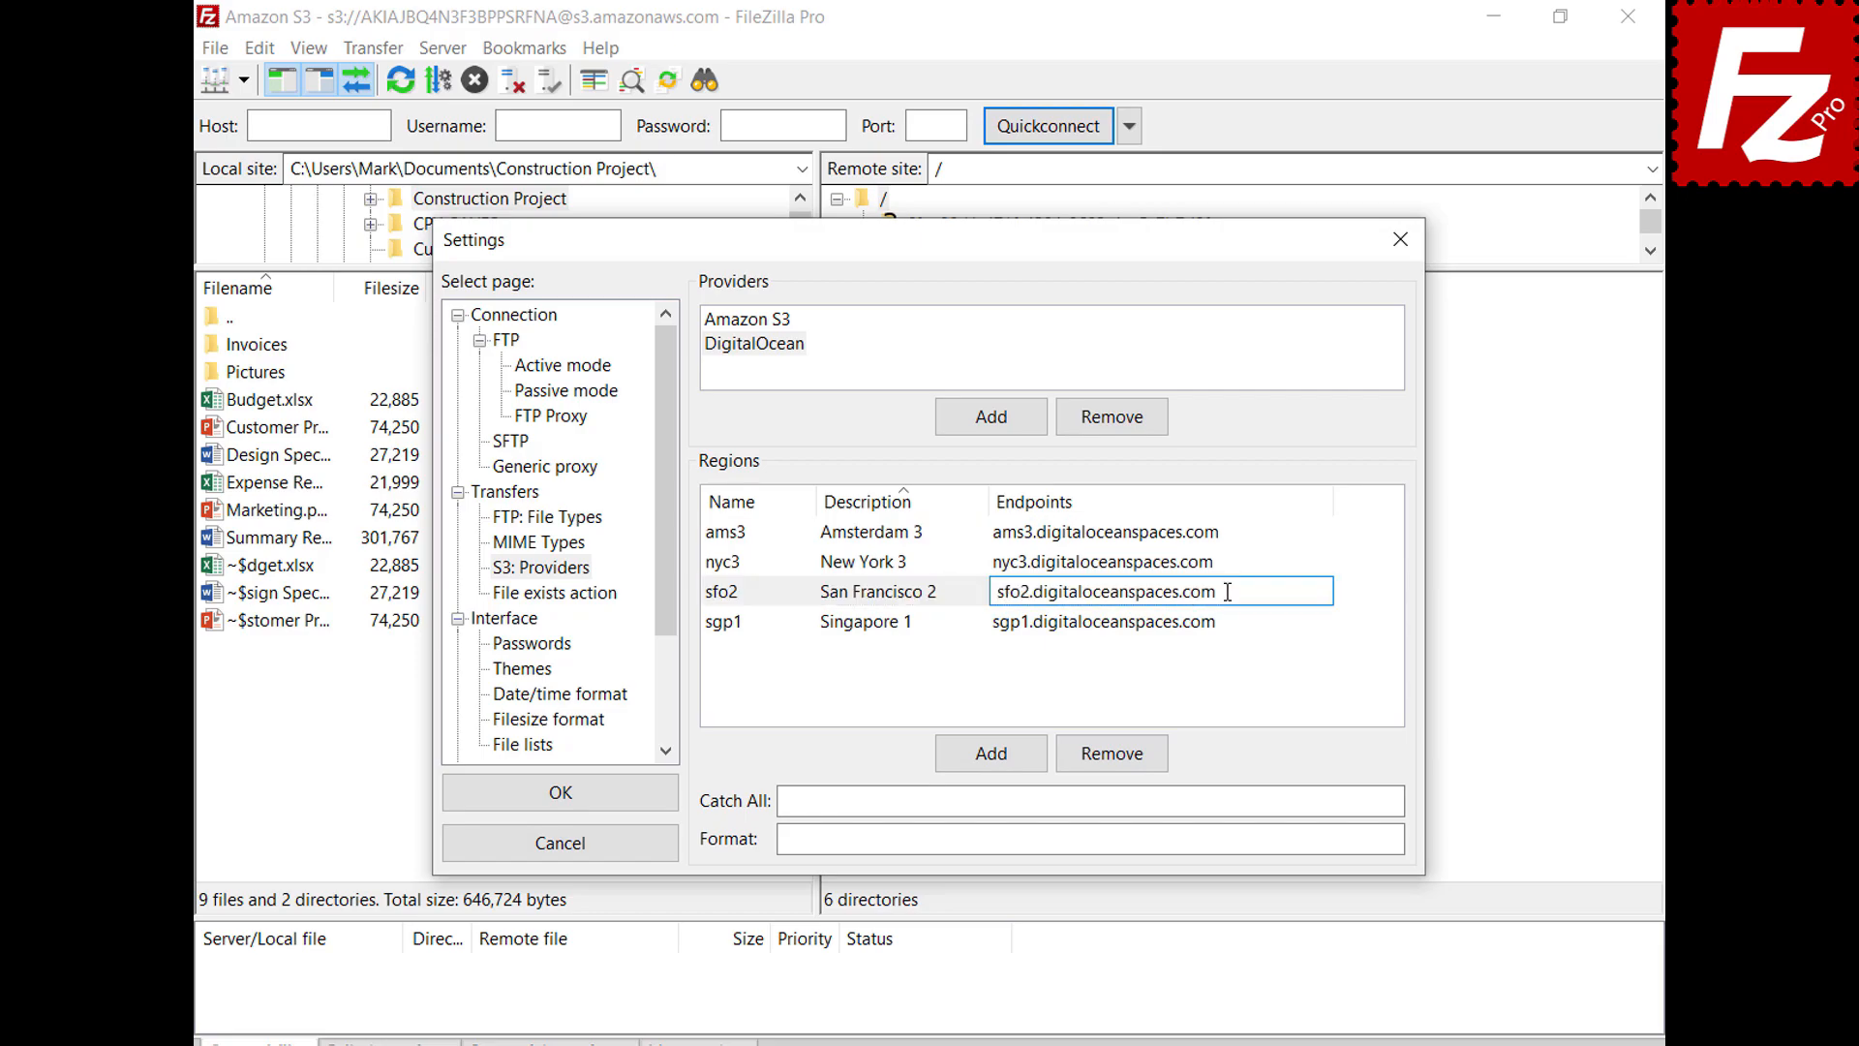
key(Return)
Set catch-all .digitaloceanspaces.com and format {BUCKET}.{REGION}.digitaloceanspaces.com, then save the settings
click(1351, 800)
text(.digitaloceanspaces.com)
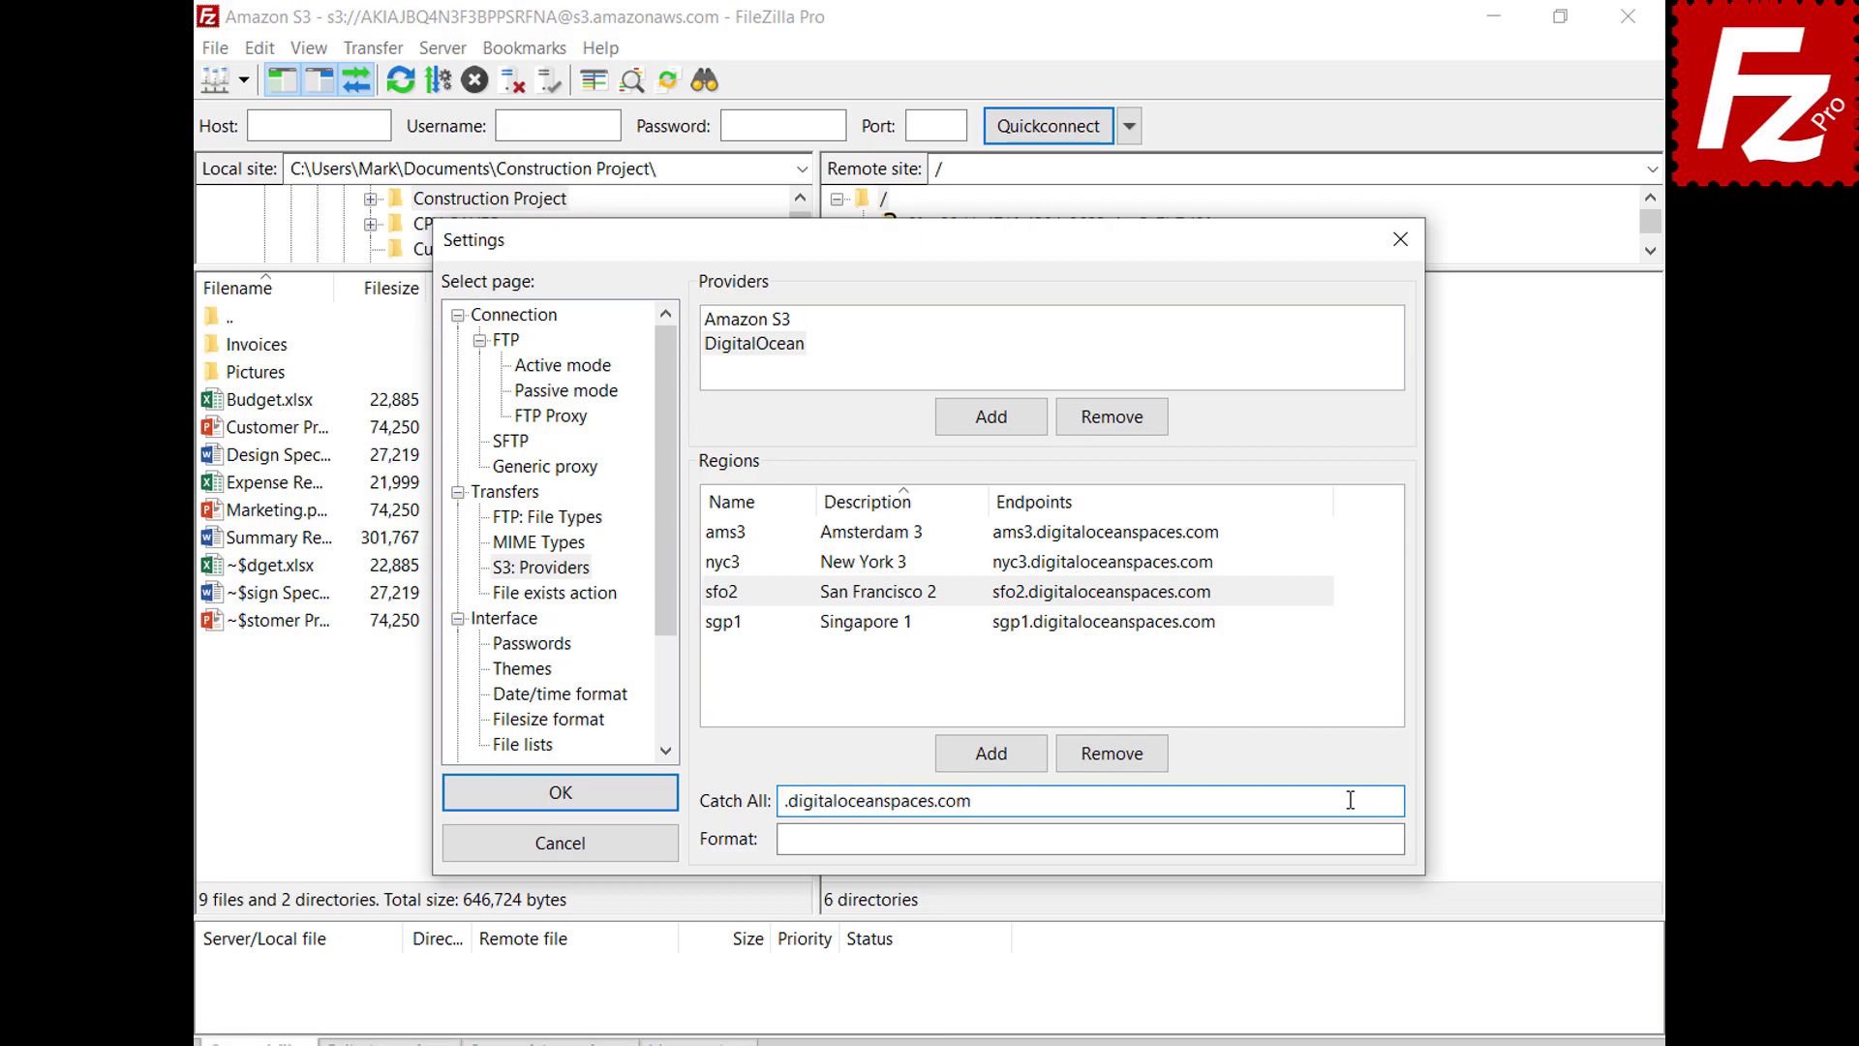
click(1357, 838)
text({BUCKET}.{REGION}.digitaloceanspaces.com)
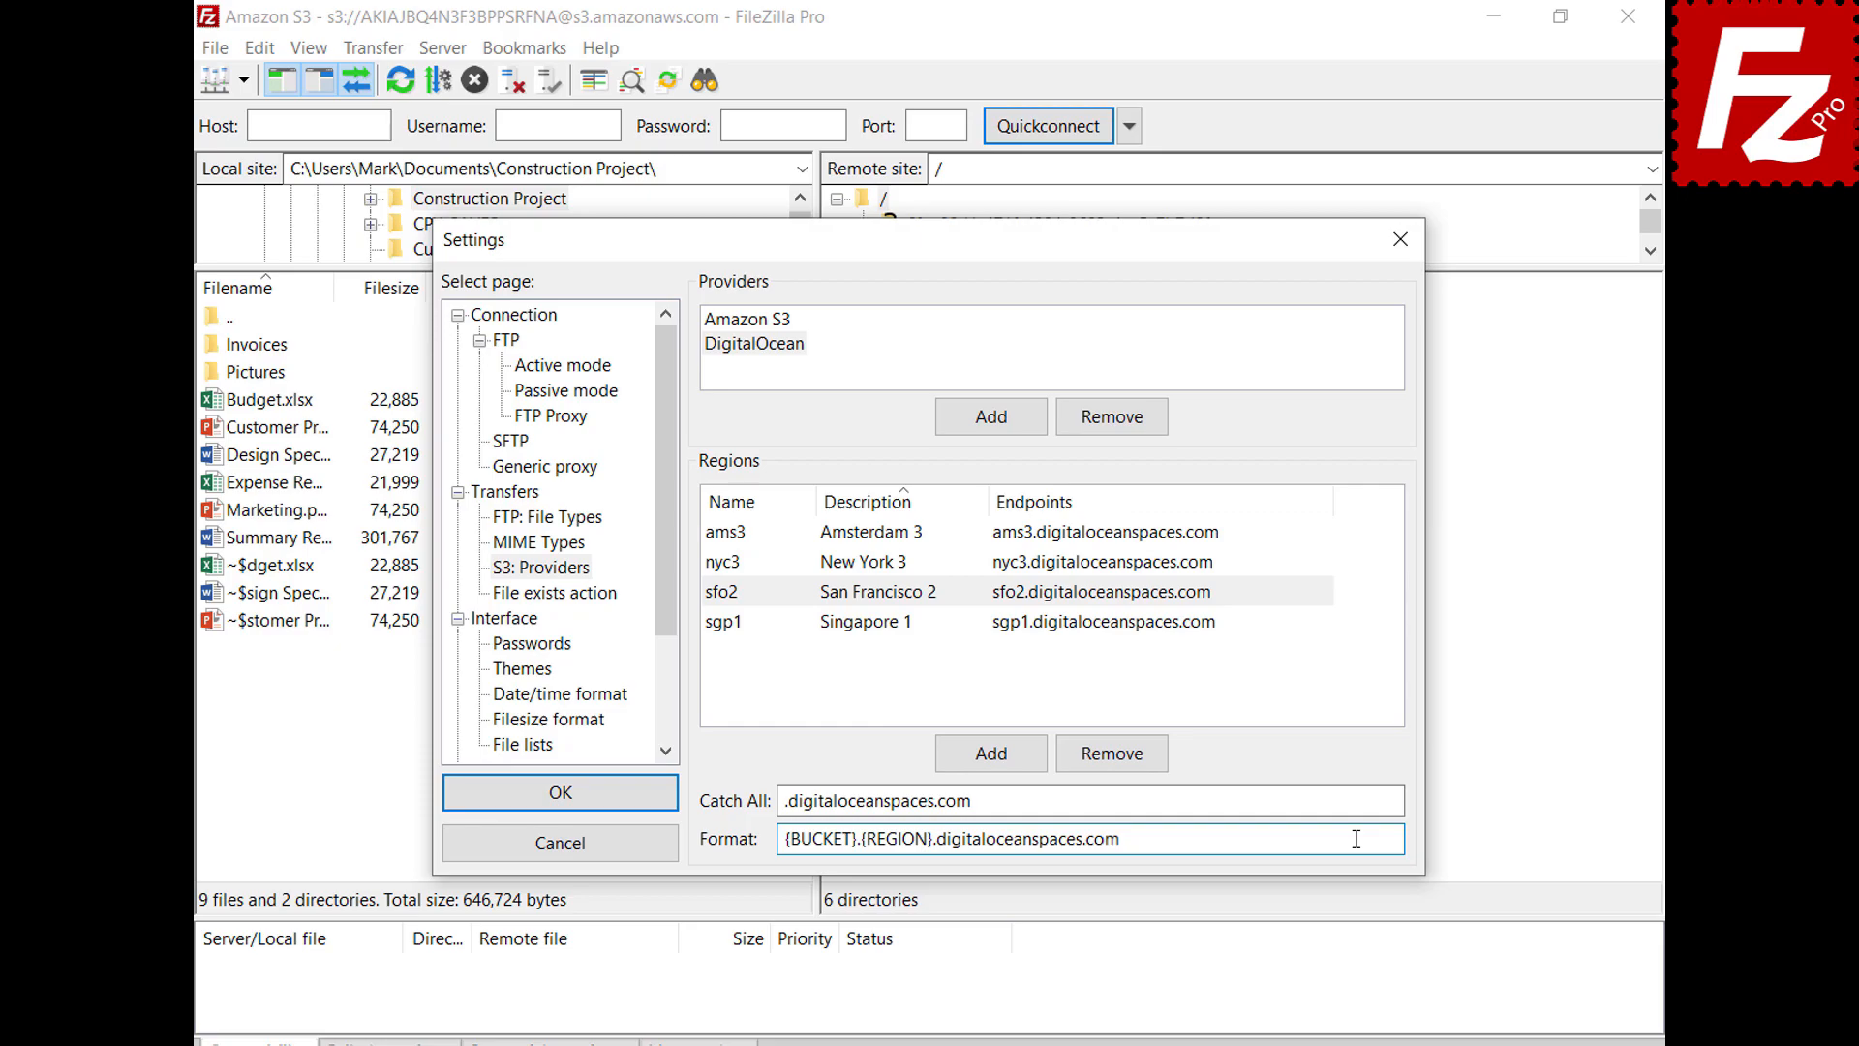
click(560, 813)
Add a new Site Manager entry named 'Digital Ocean'
click(221, 53)
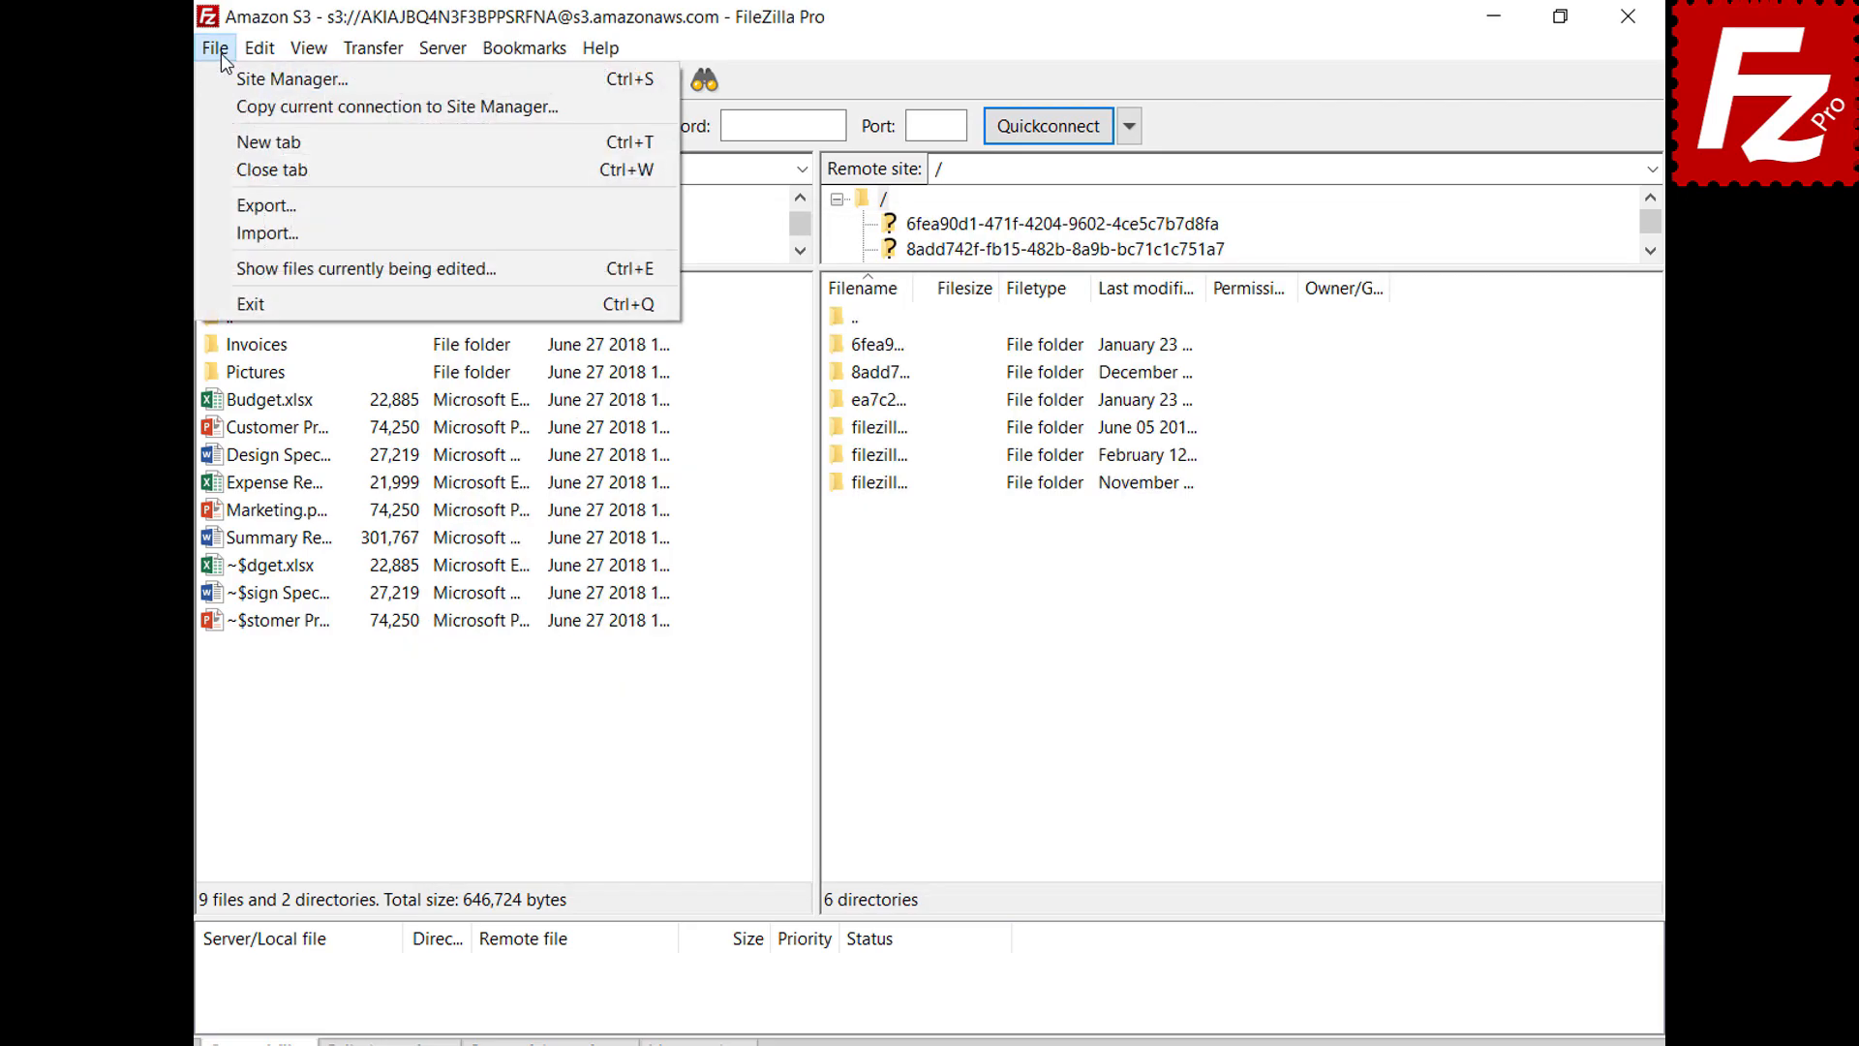
click(223, 85)
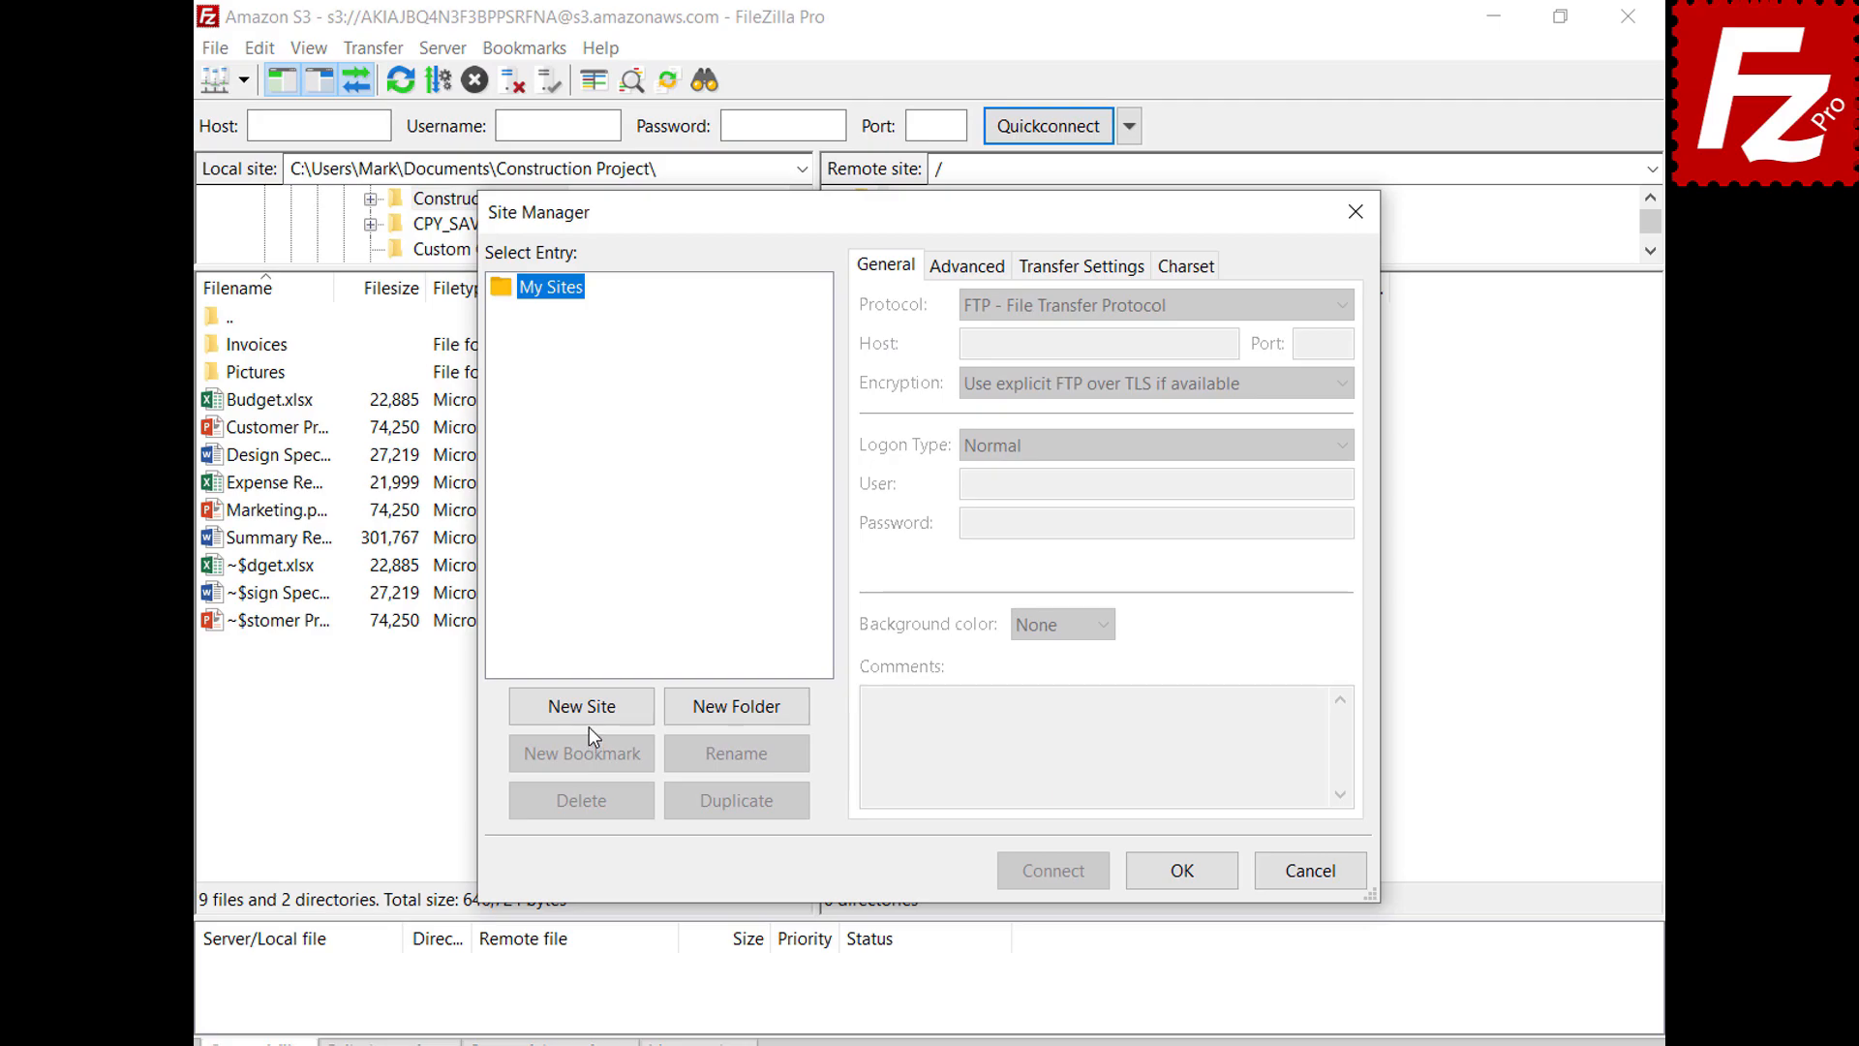
click(589, 717)
text(Digital Ocean)
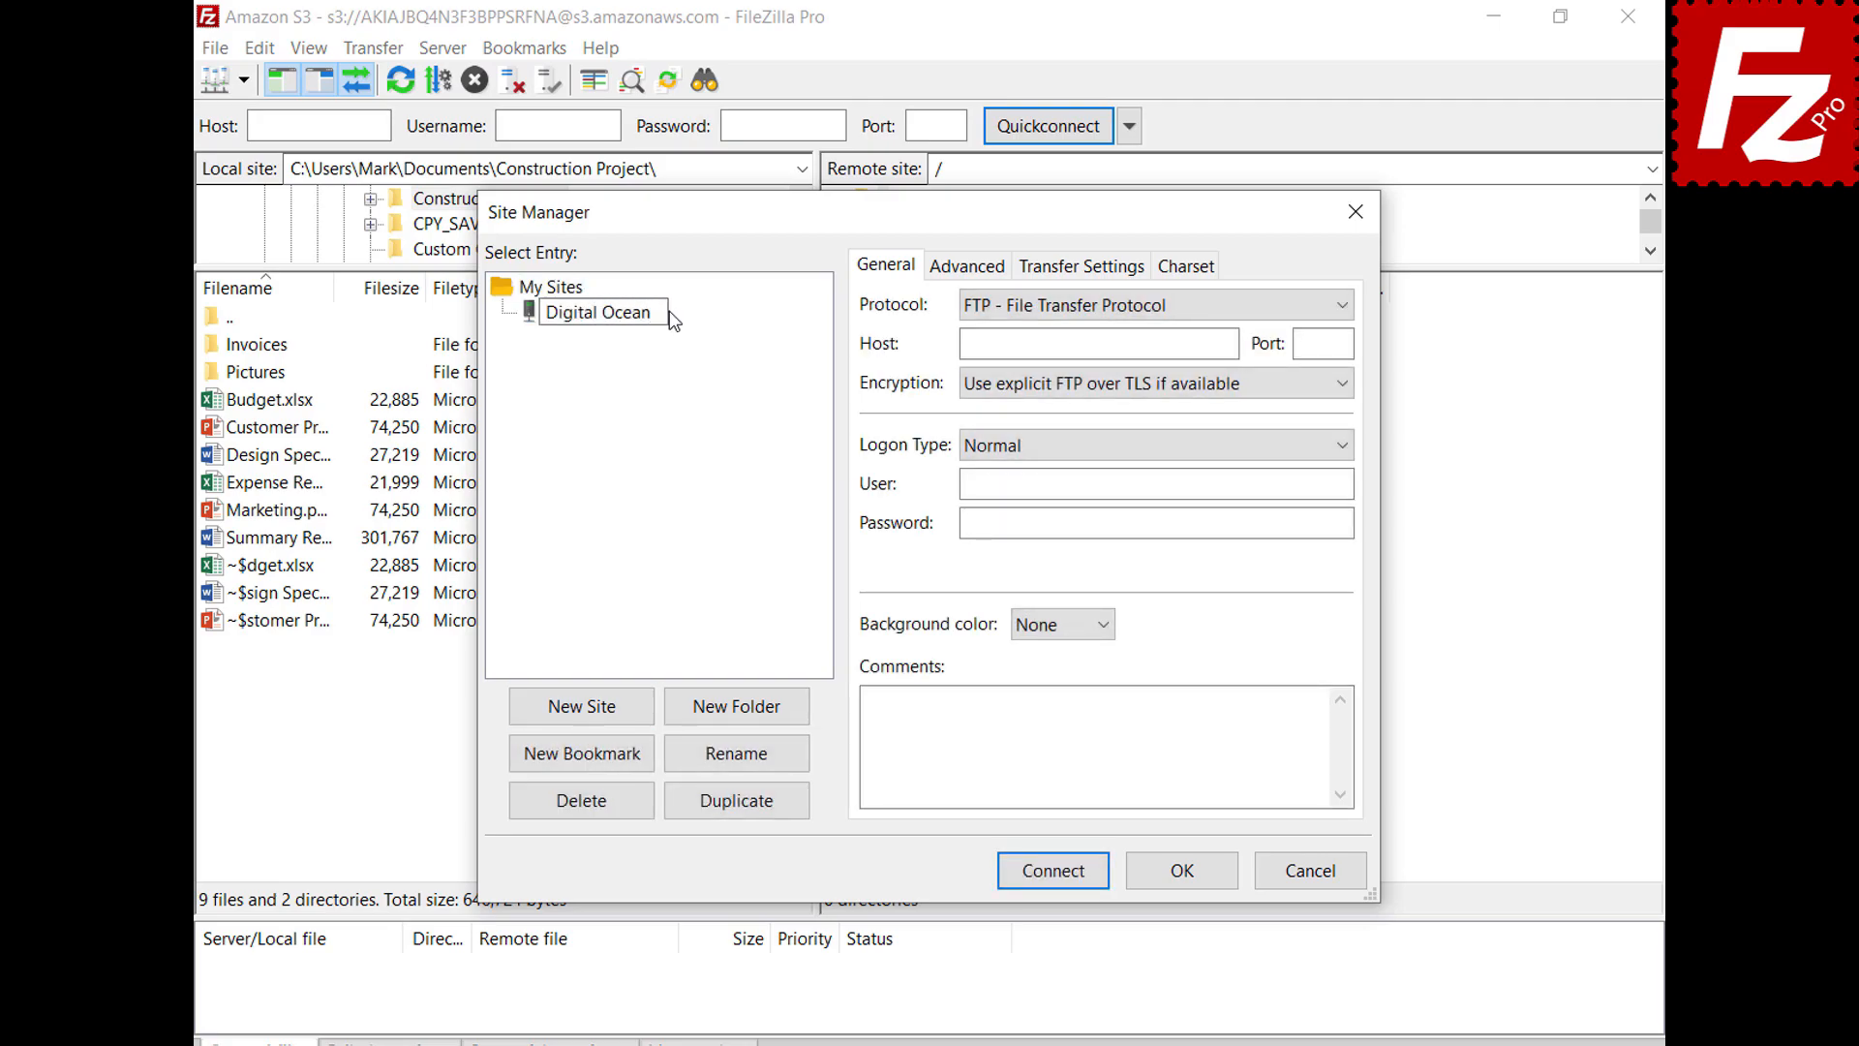
key(Return)
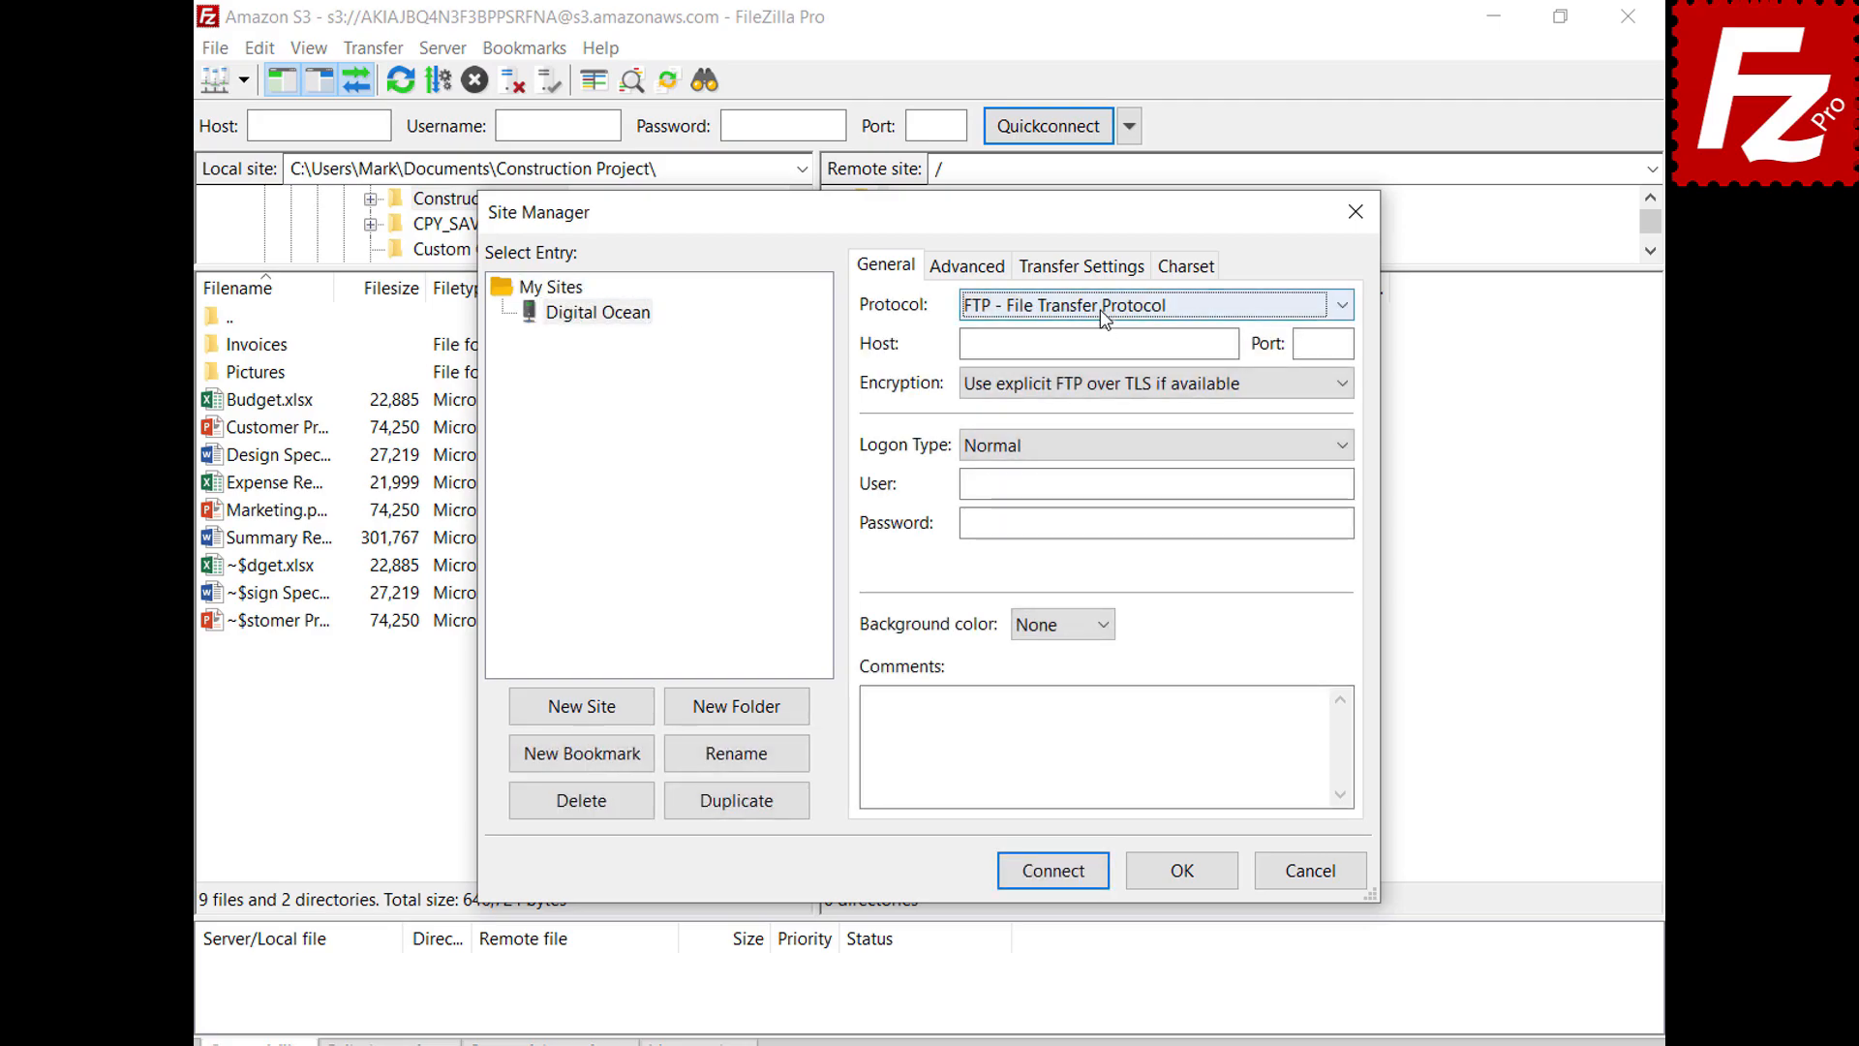
Set it to S3 with host sfo3.digitaloceanspaces.com, paste both access keys, and connect
click(1100, 310)
click(1106, 380)
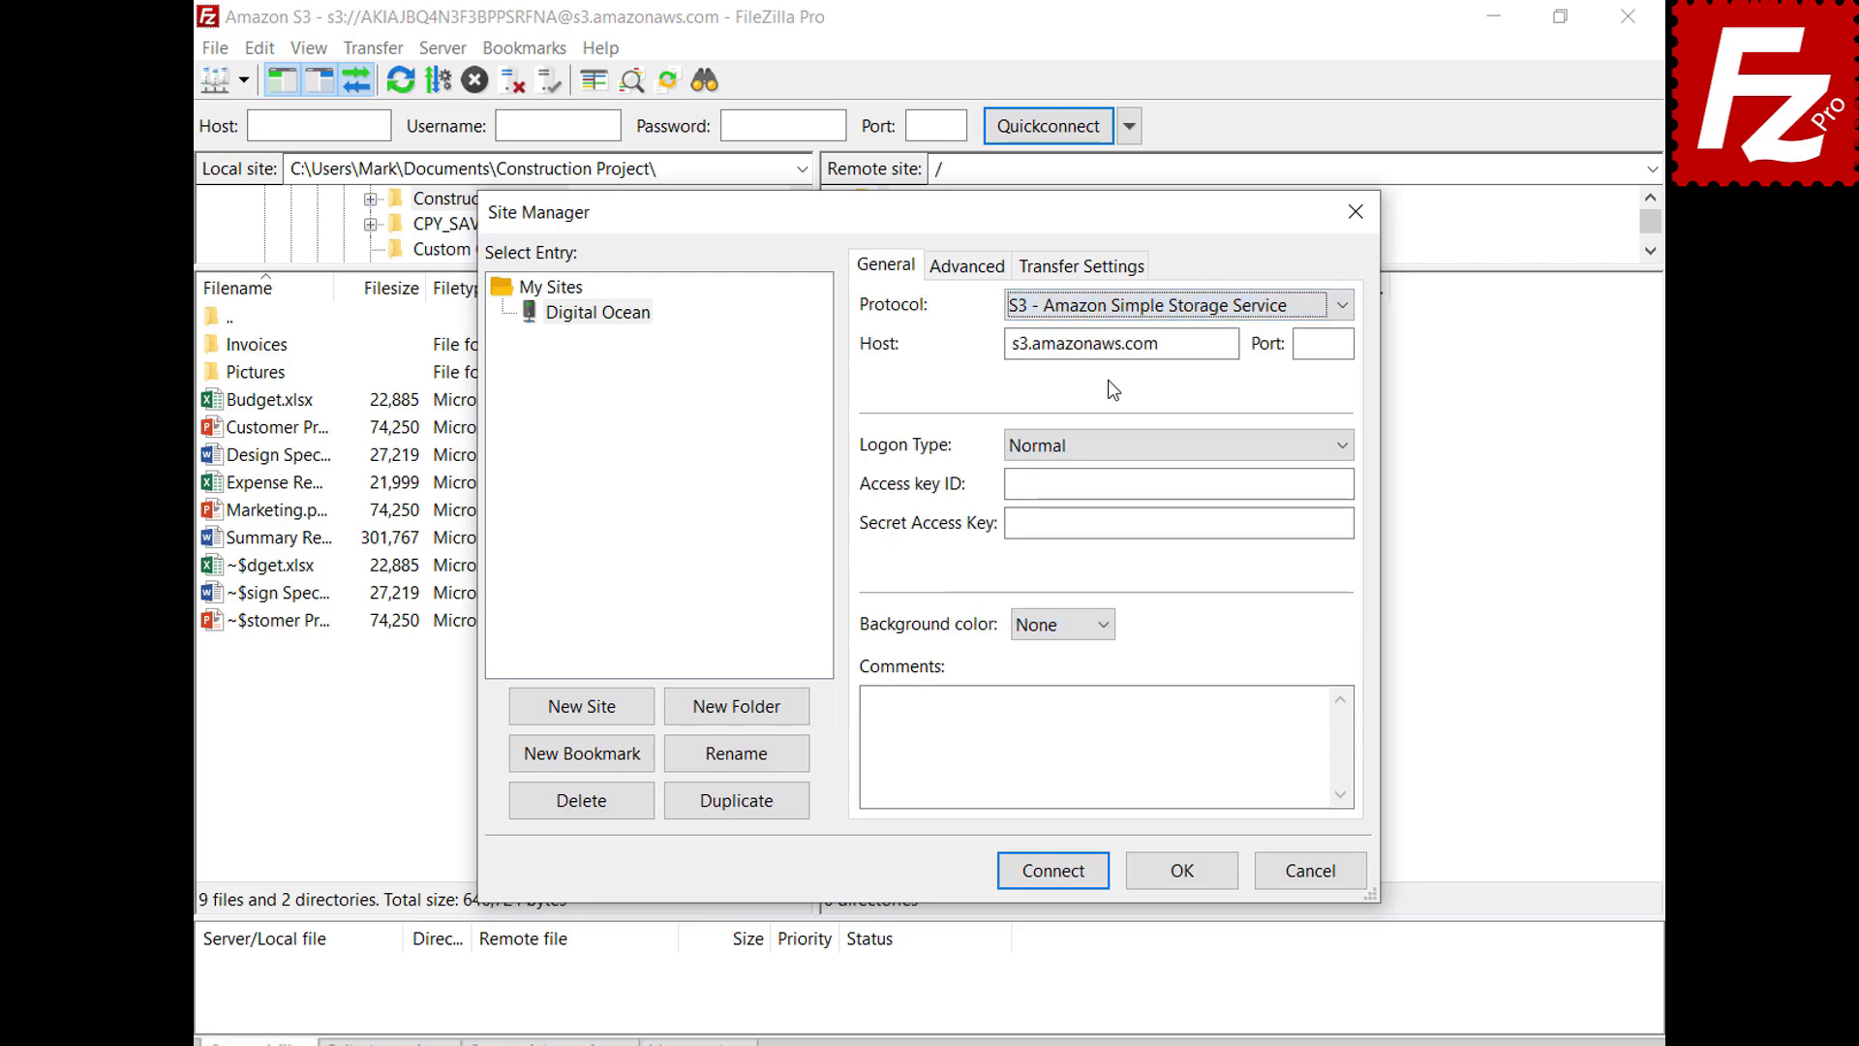
double_click(1228, 344)
key(BackSpace)
text(sfo3.digitaloceanspaces.com)
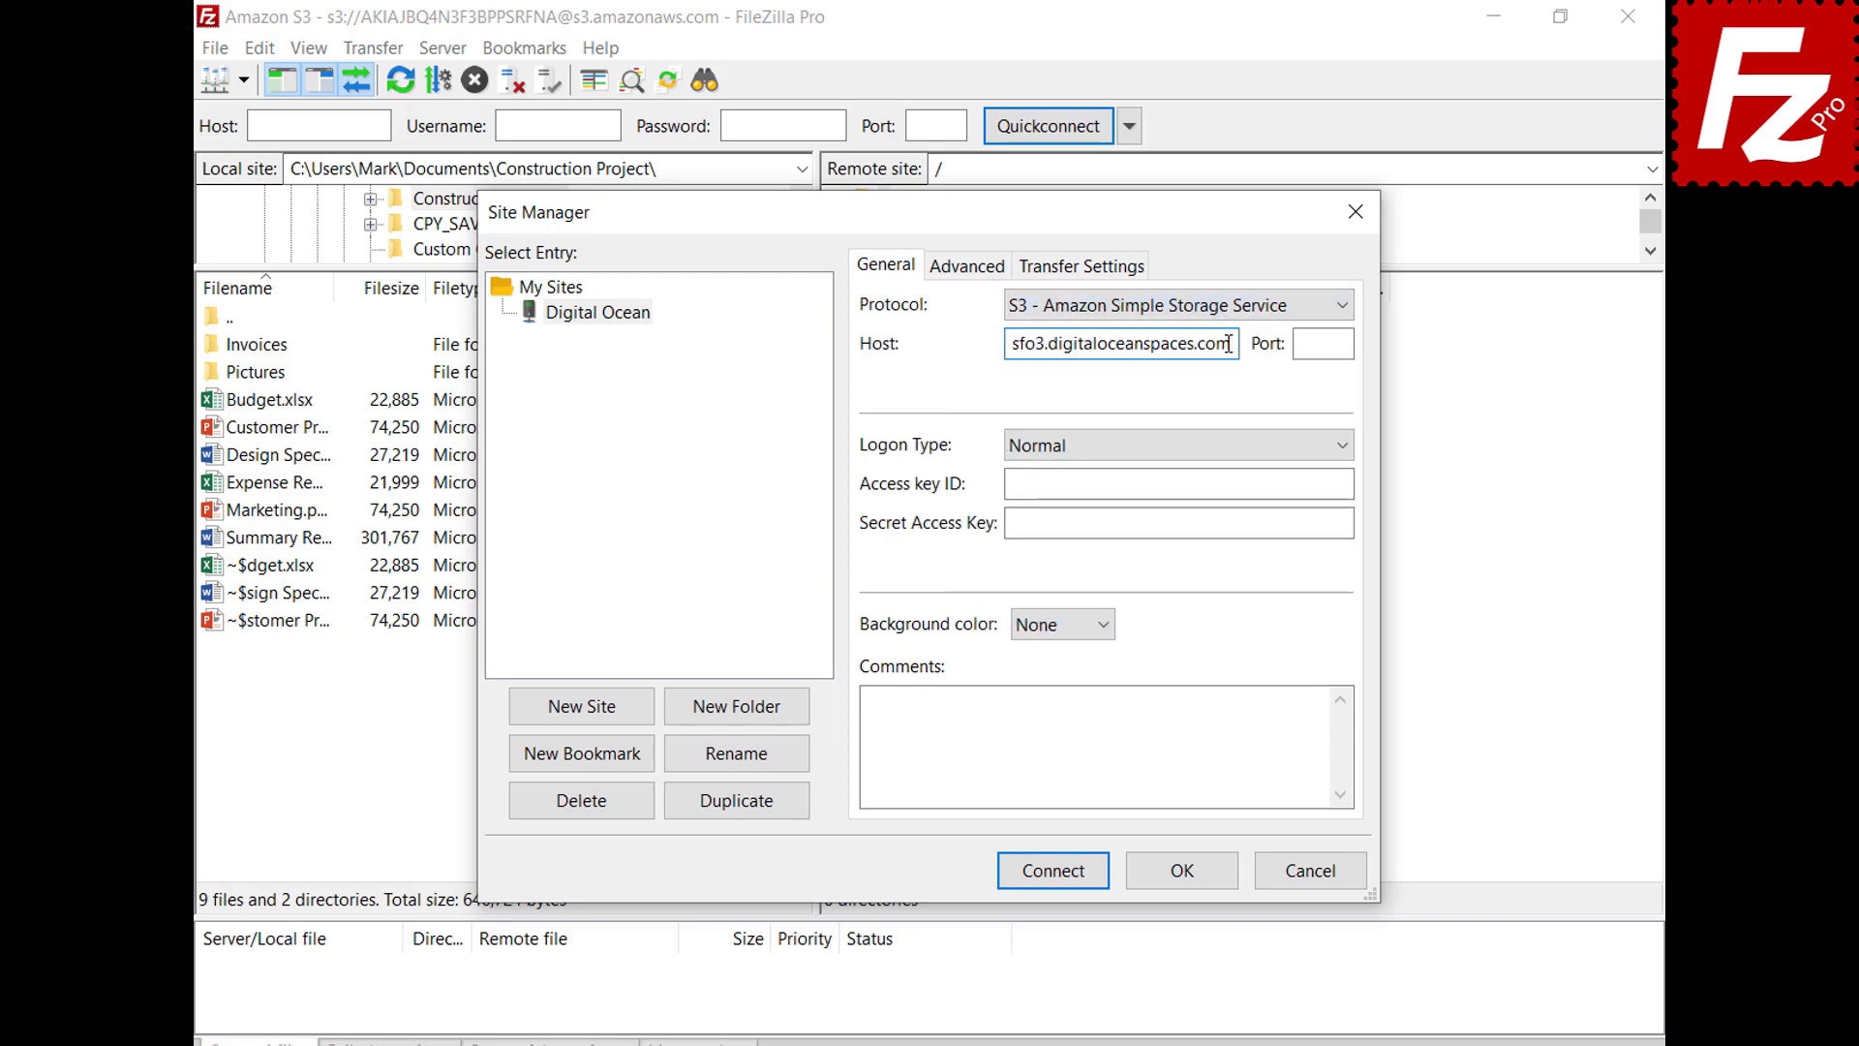
click(1341, 484)
key(ctrl+v)
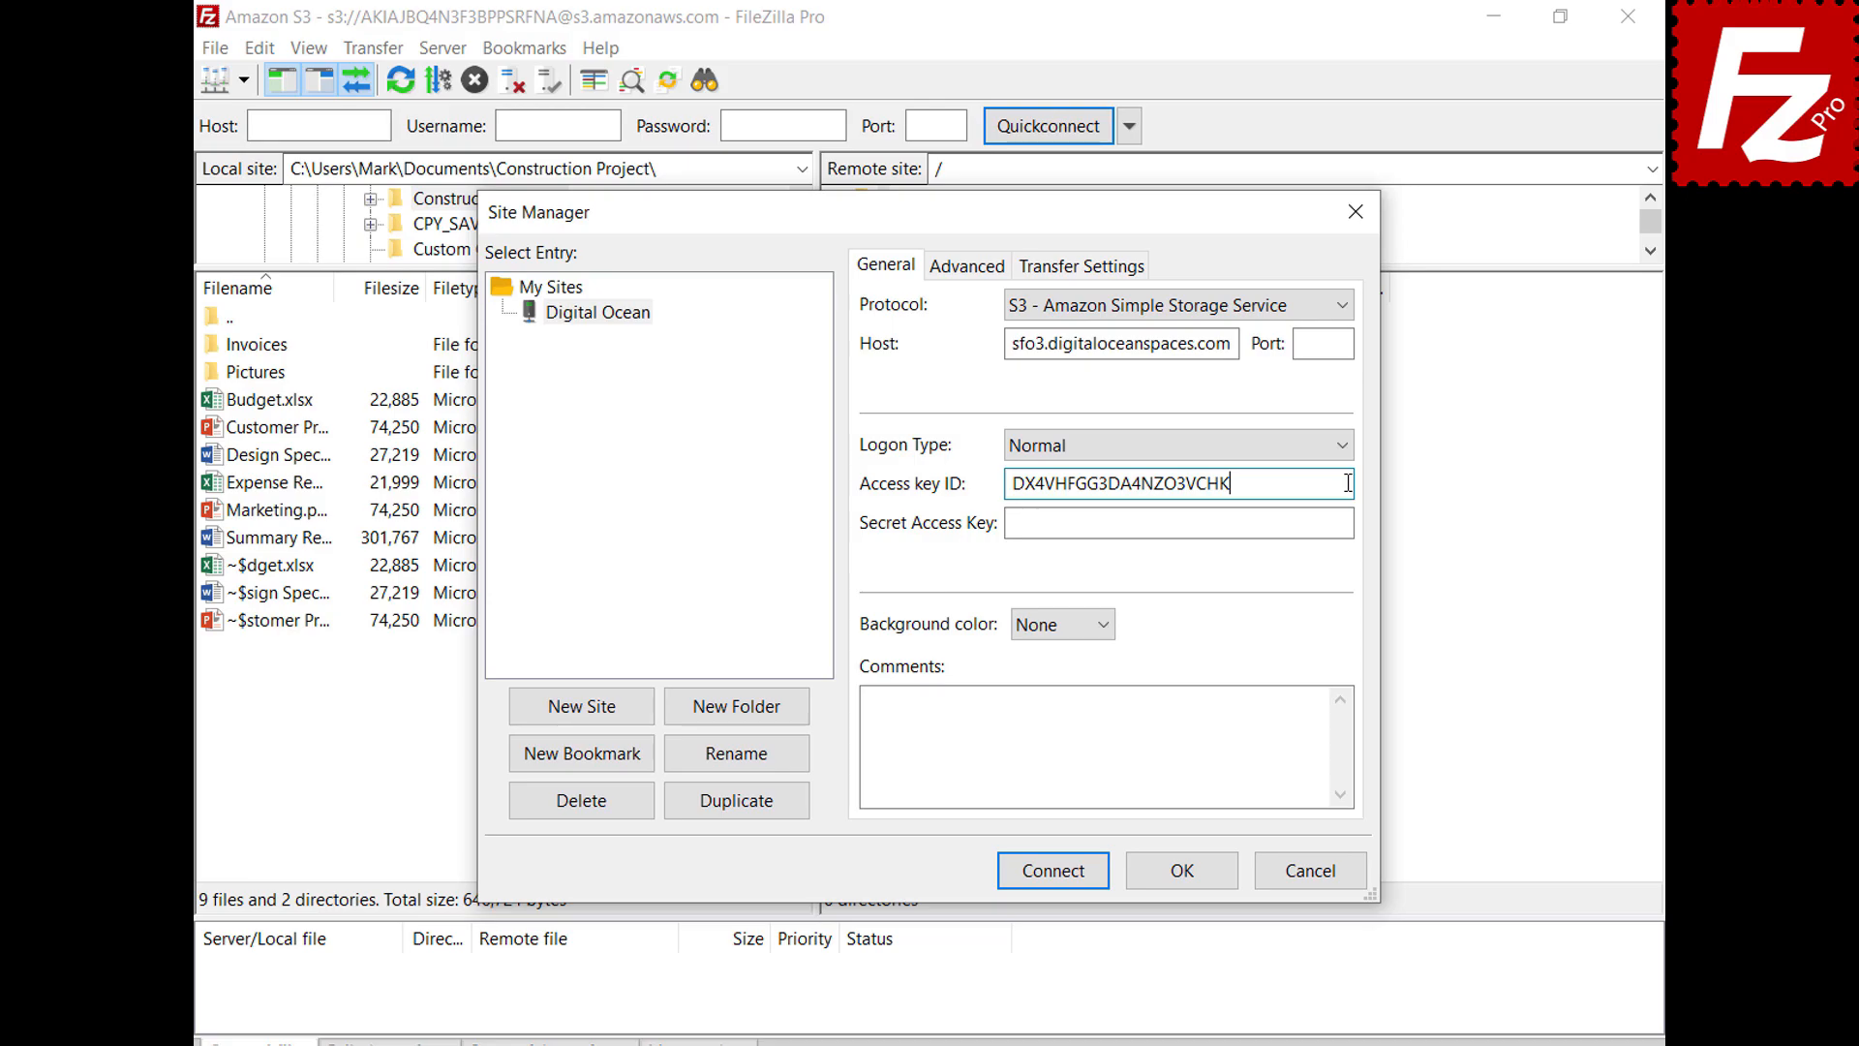
click(1344, 526)
key(ctrl+v)
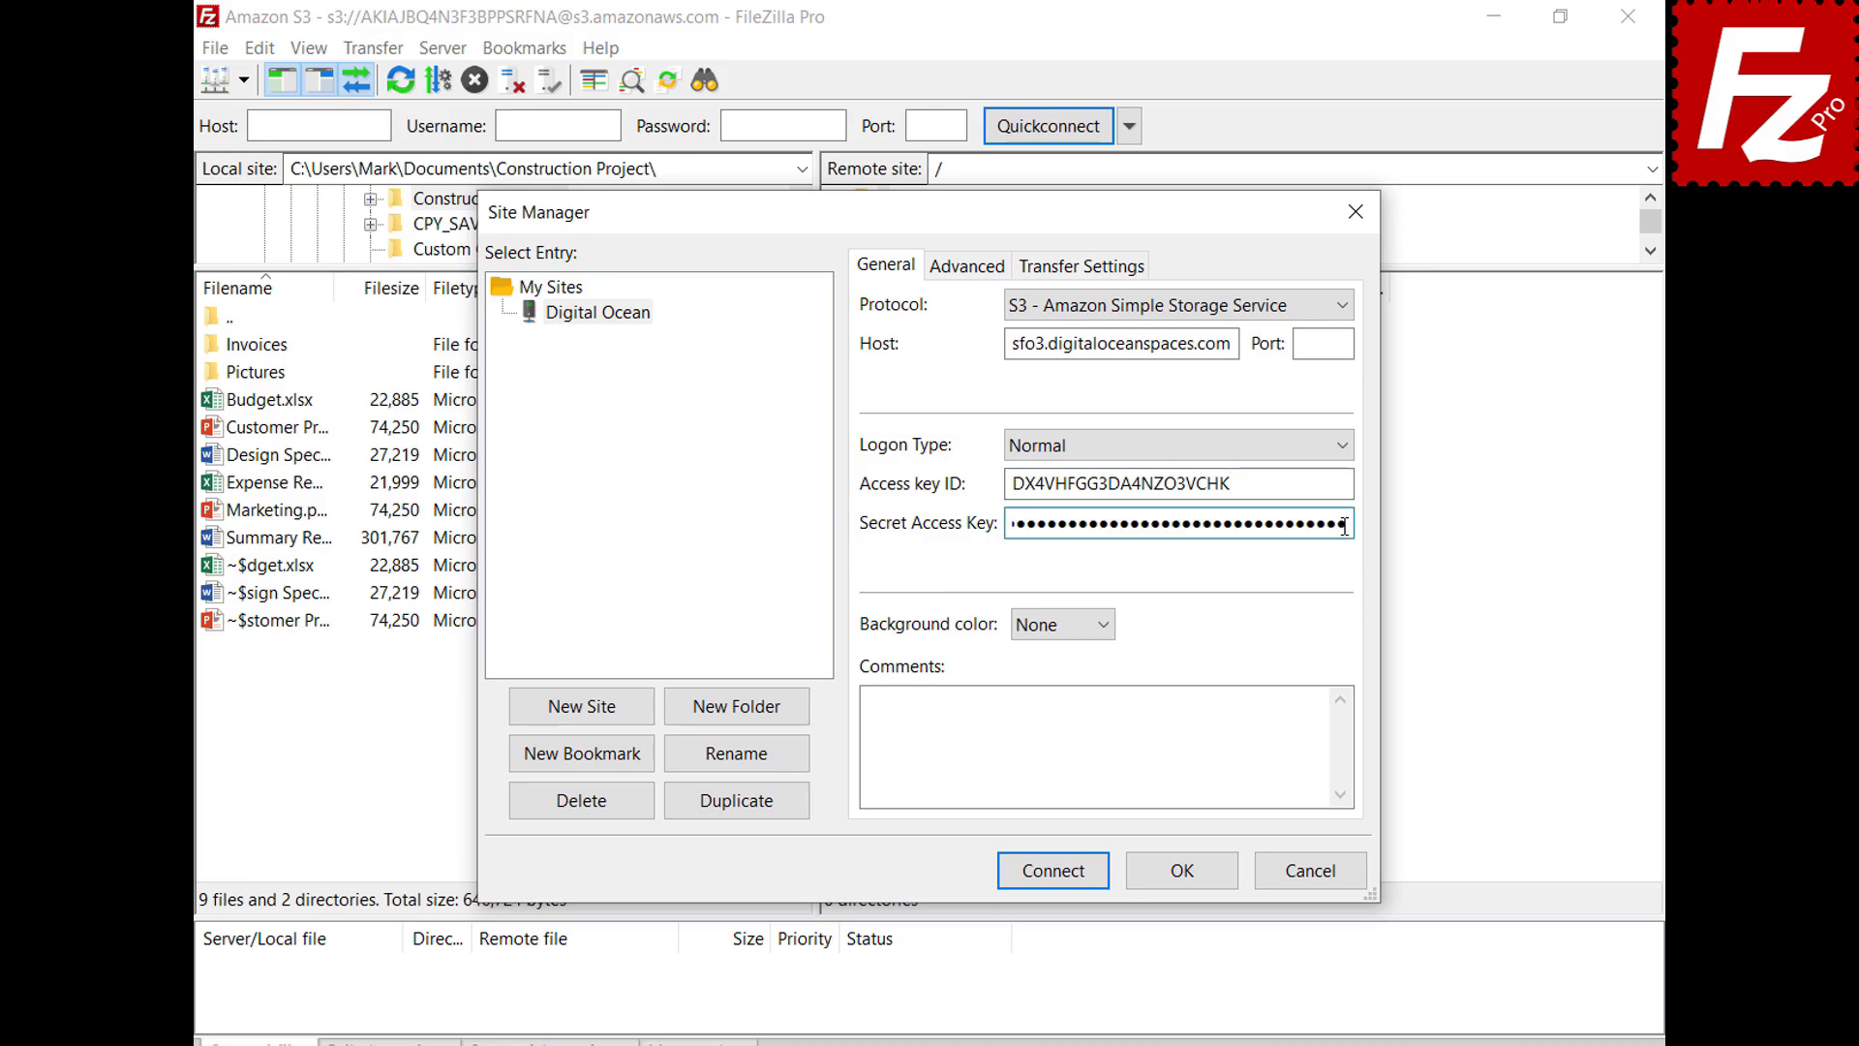
click(1060, 876)
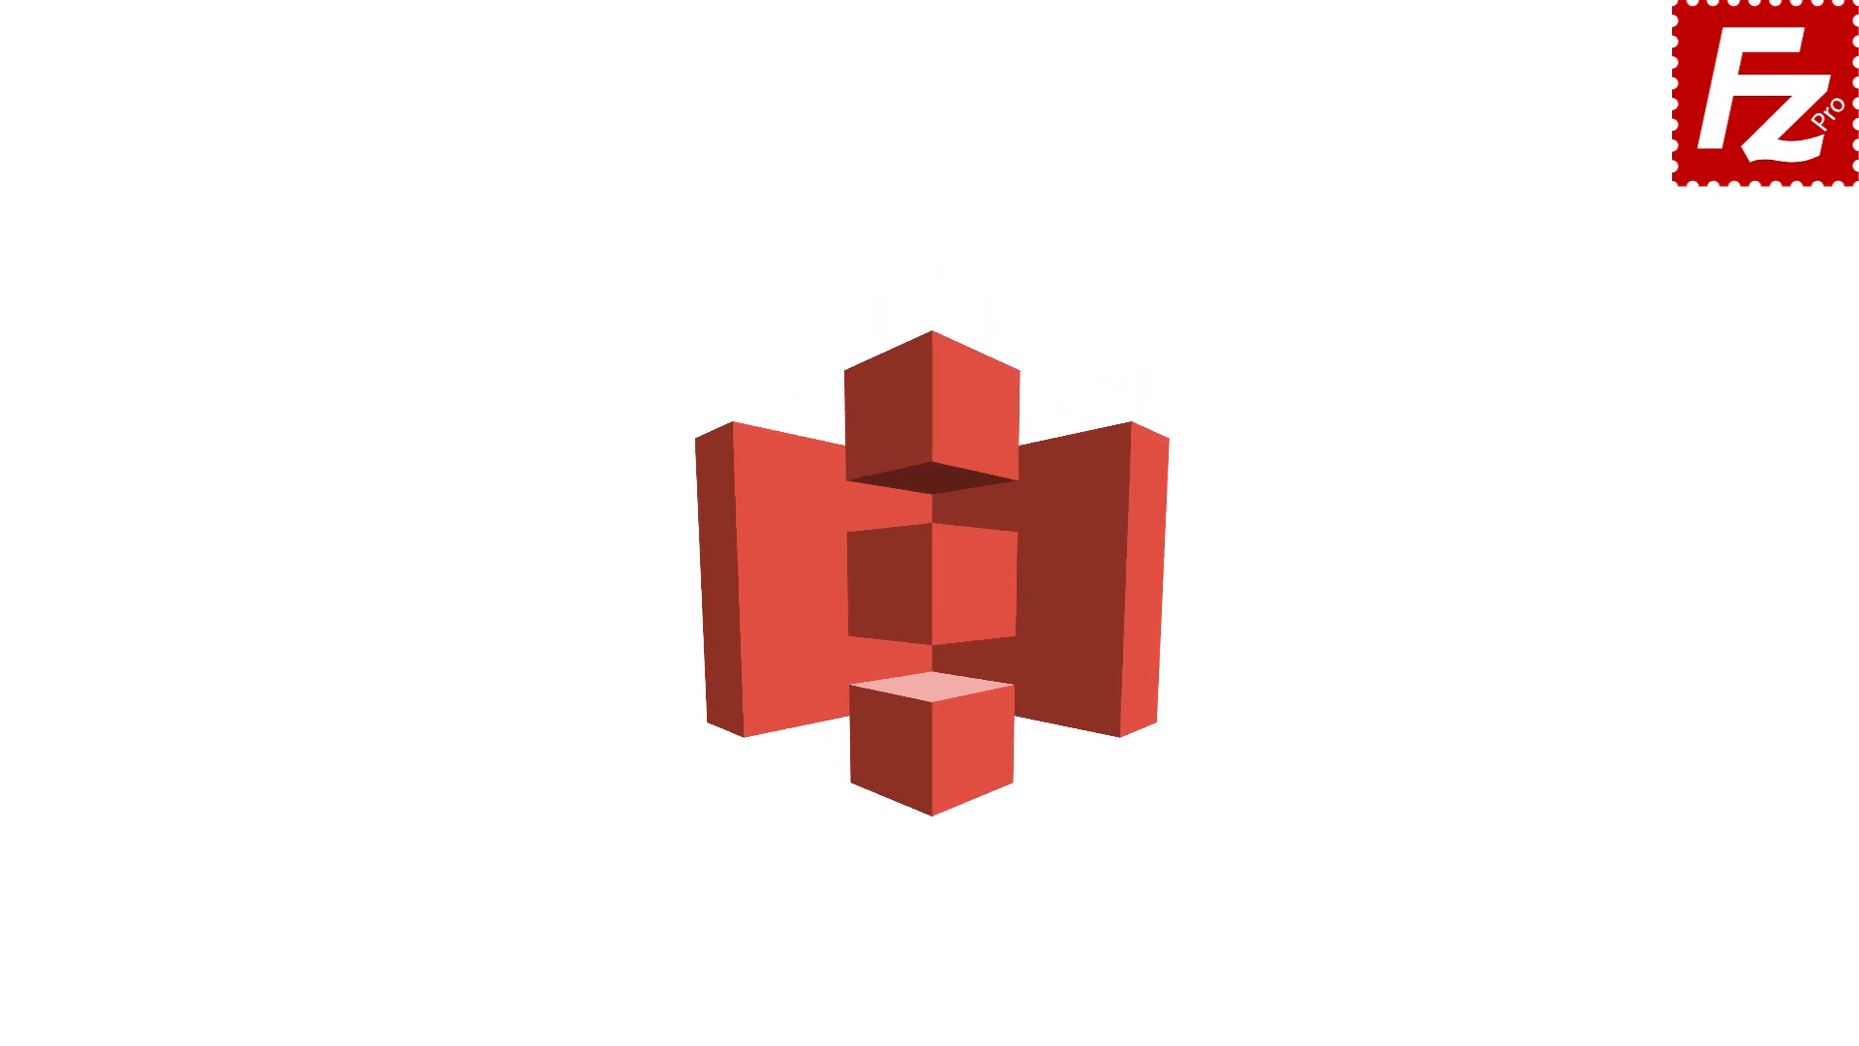
Launch FileZilla Pro and connect to the saved Amazon S3 site
double_click(296, 200)
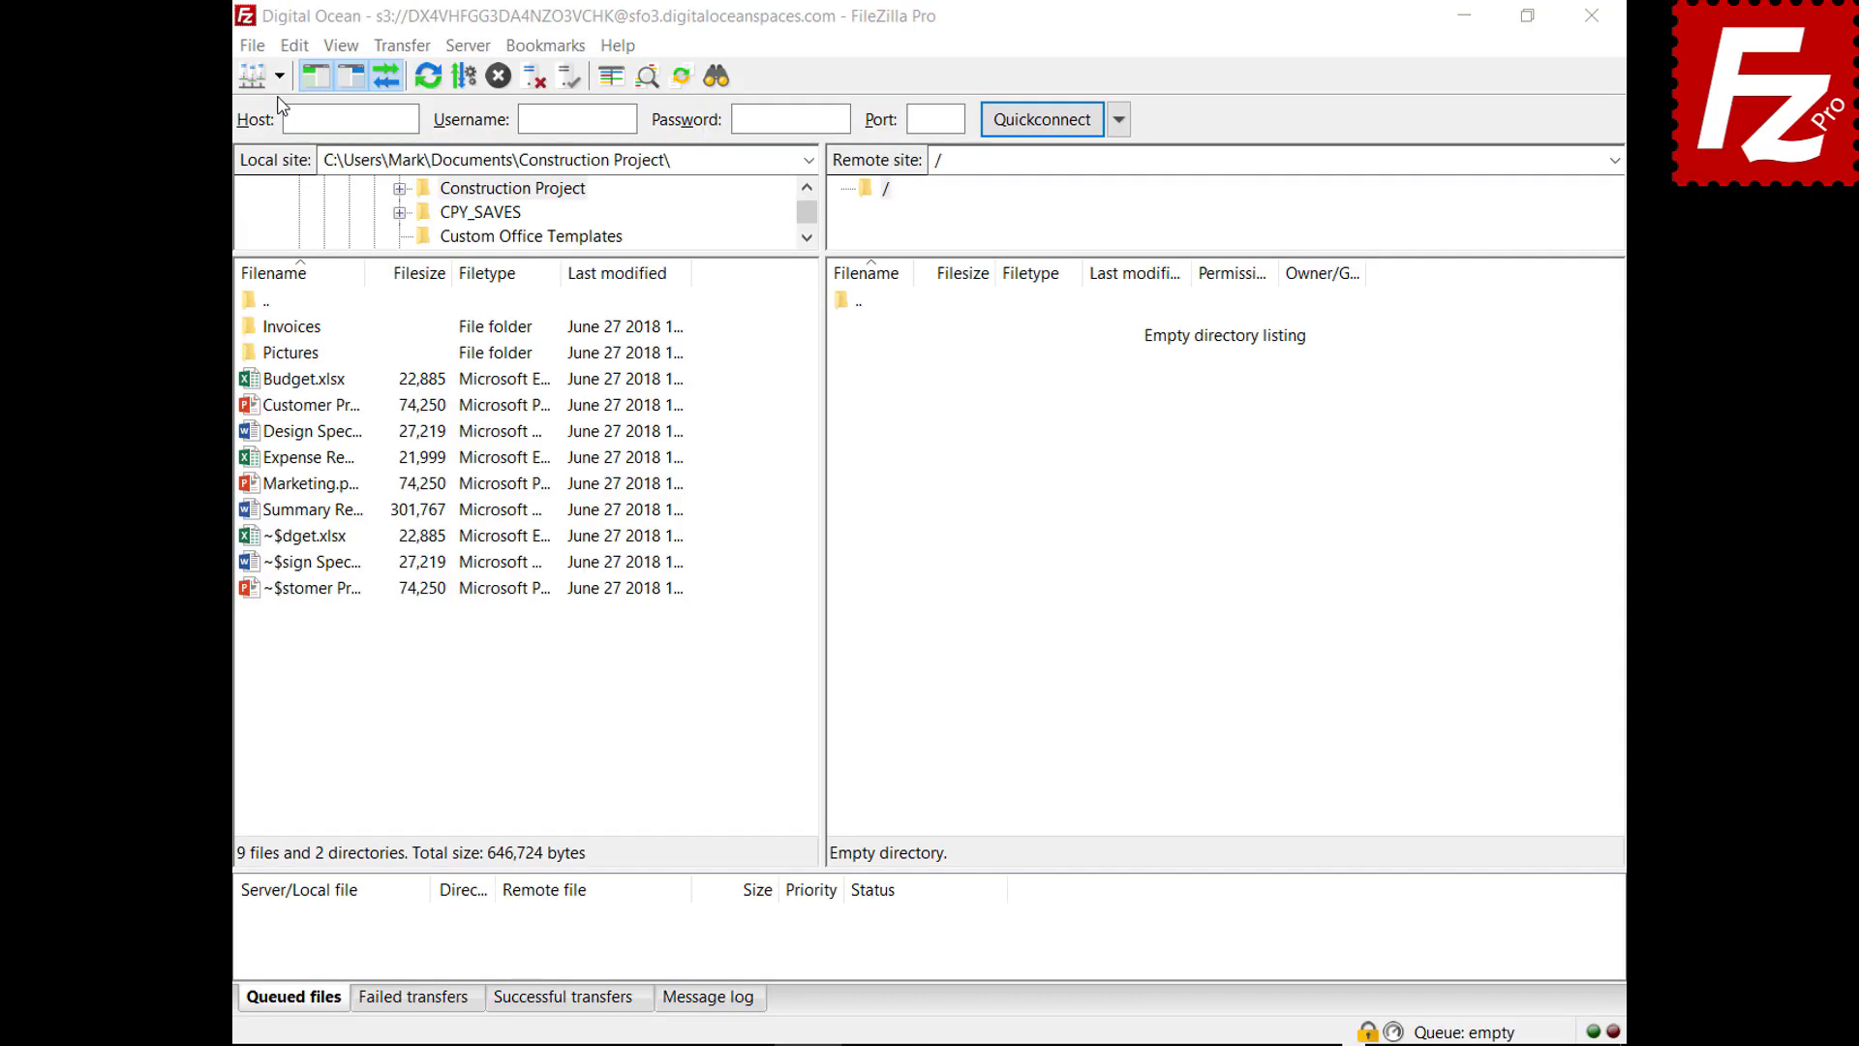
click(279, 76)
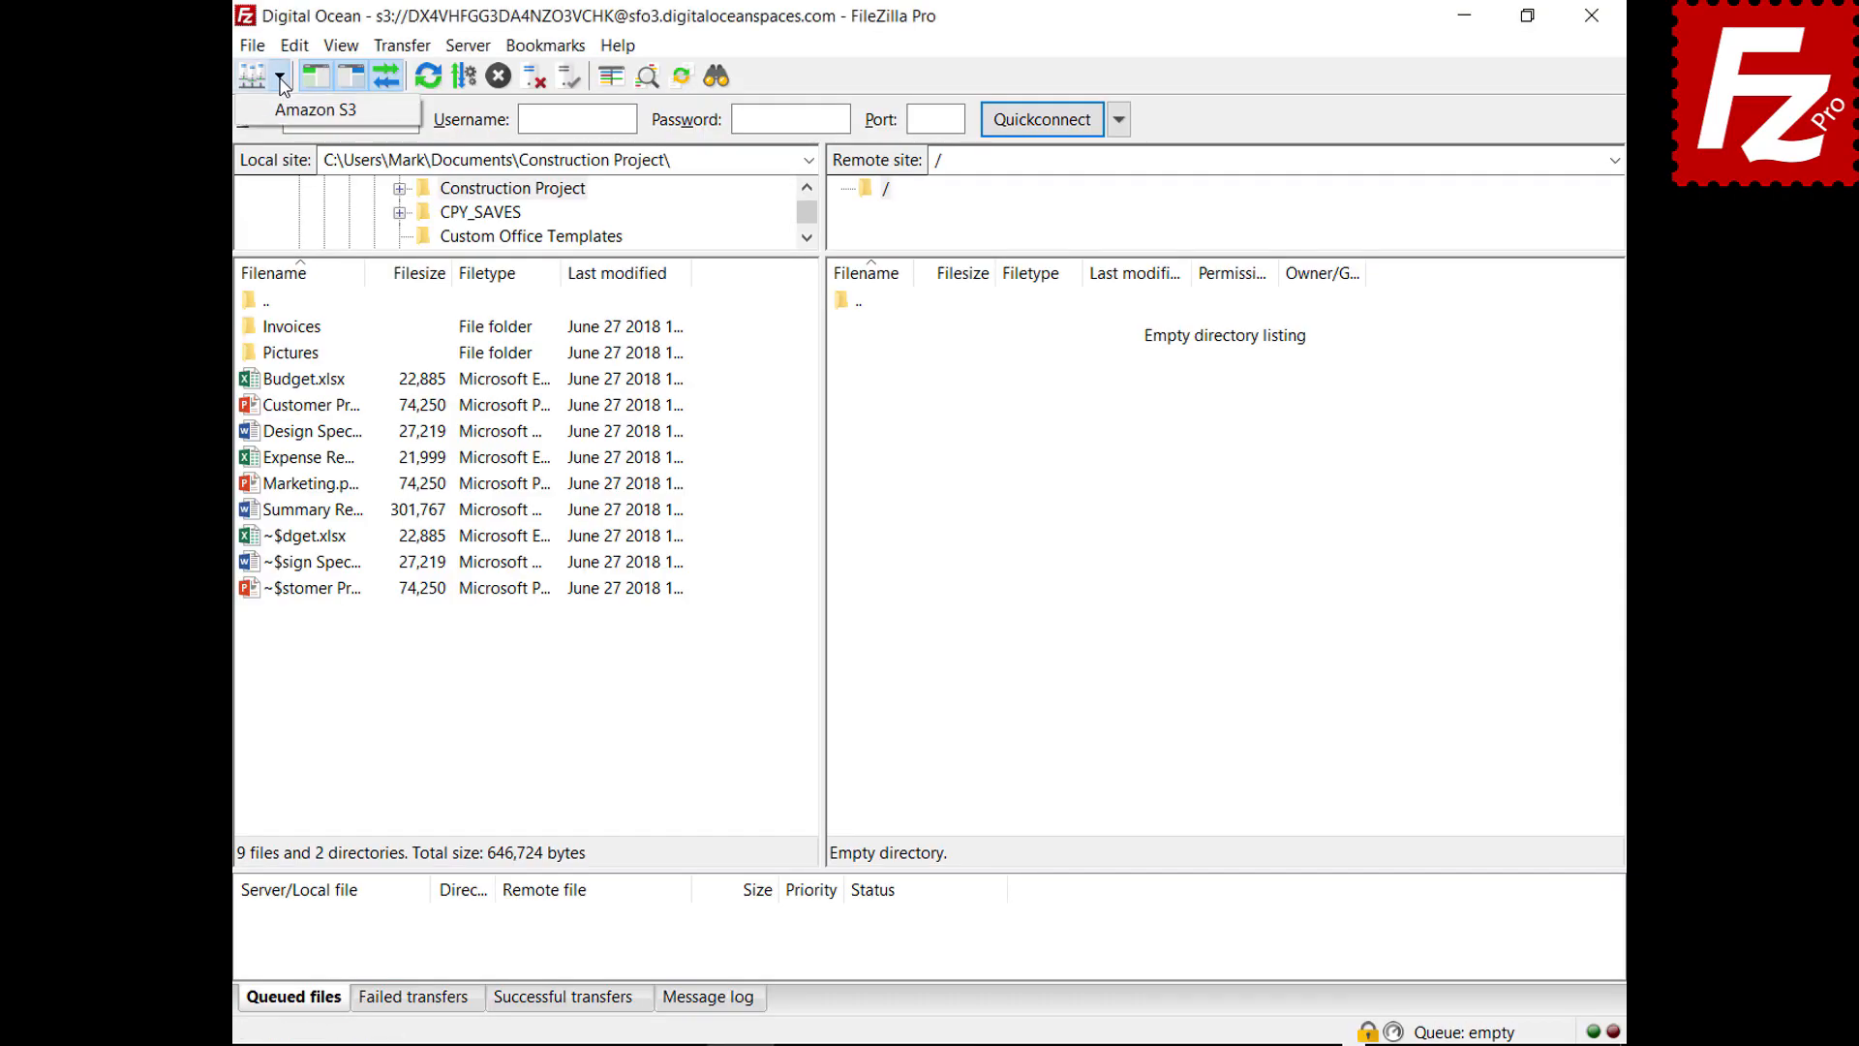
click(309, 110)
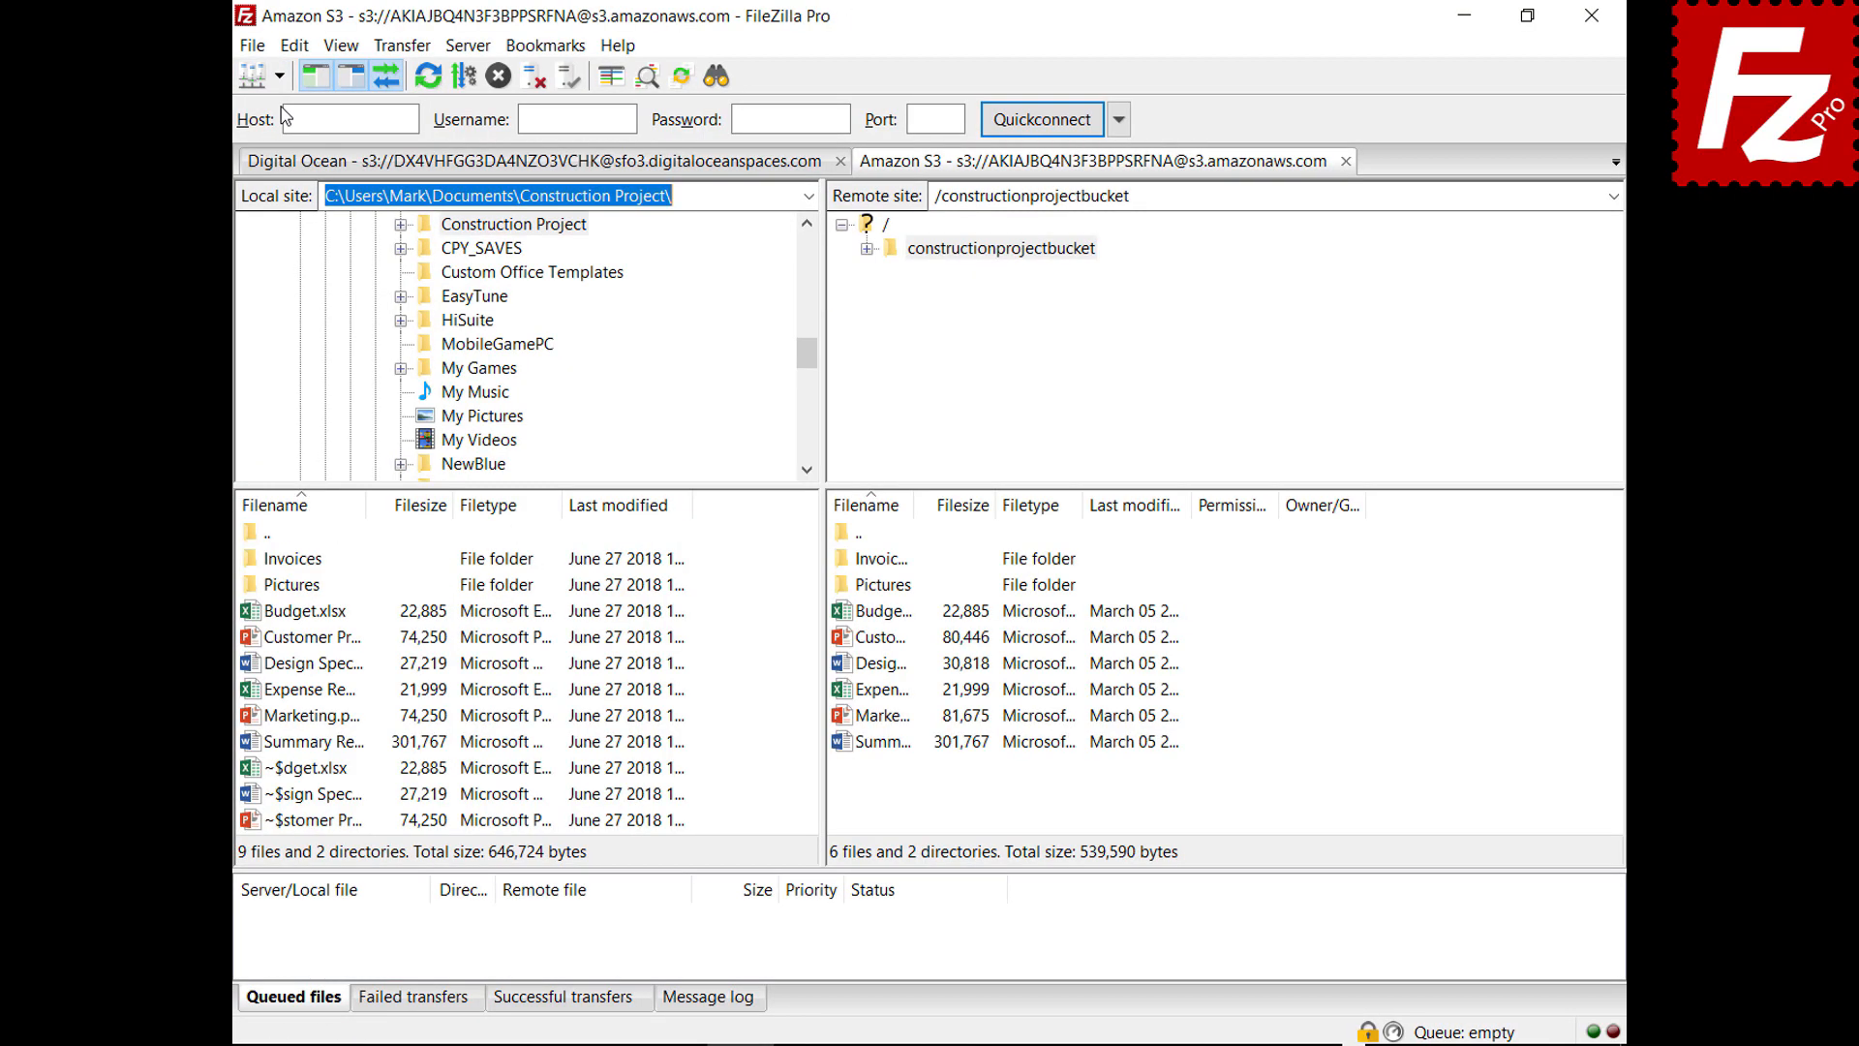
Try AWS KMS server-side encryption for Budget.xlsx, then cancel without applying
right_click(842, 612)
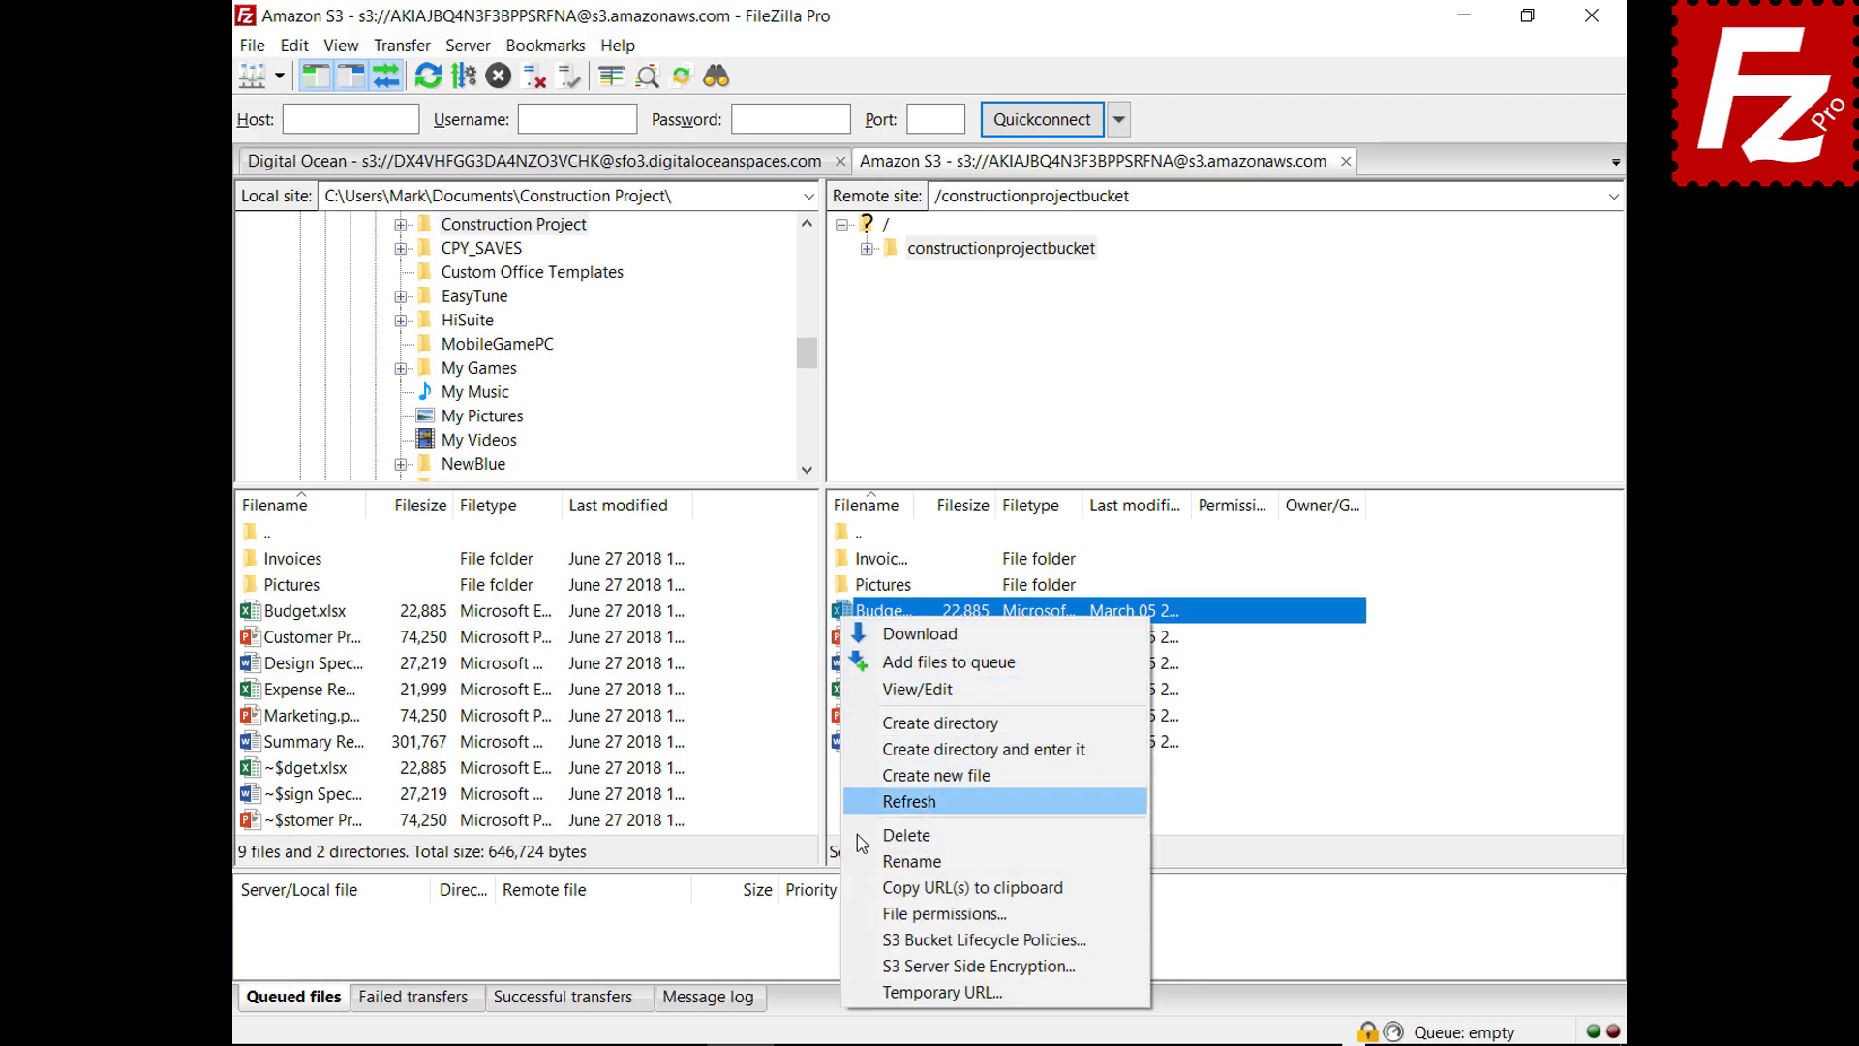
click(875, 968)
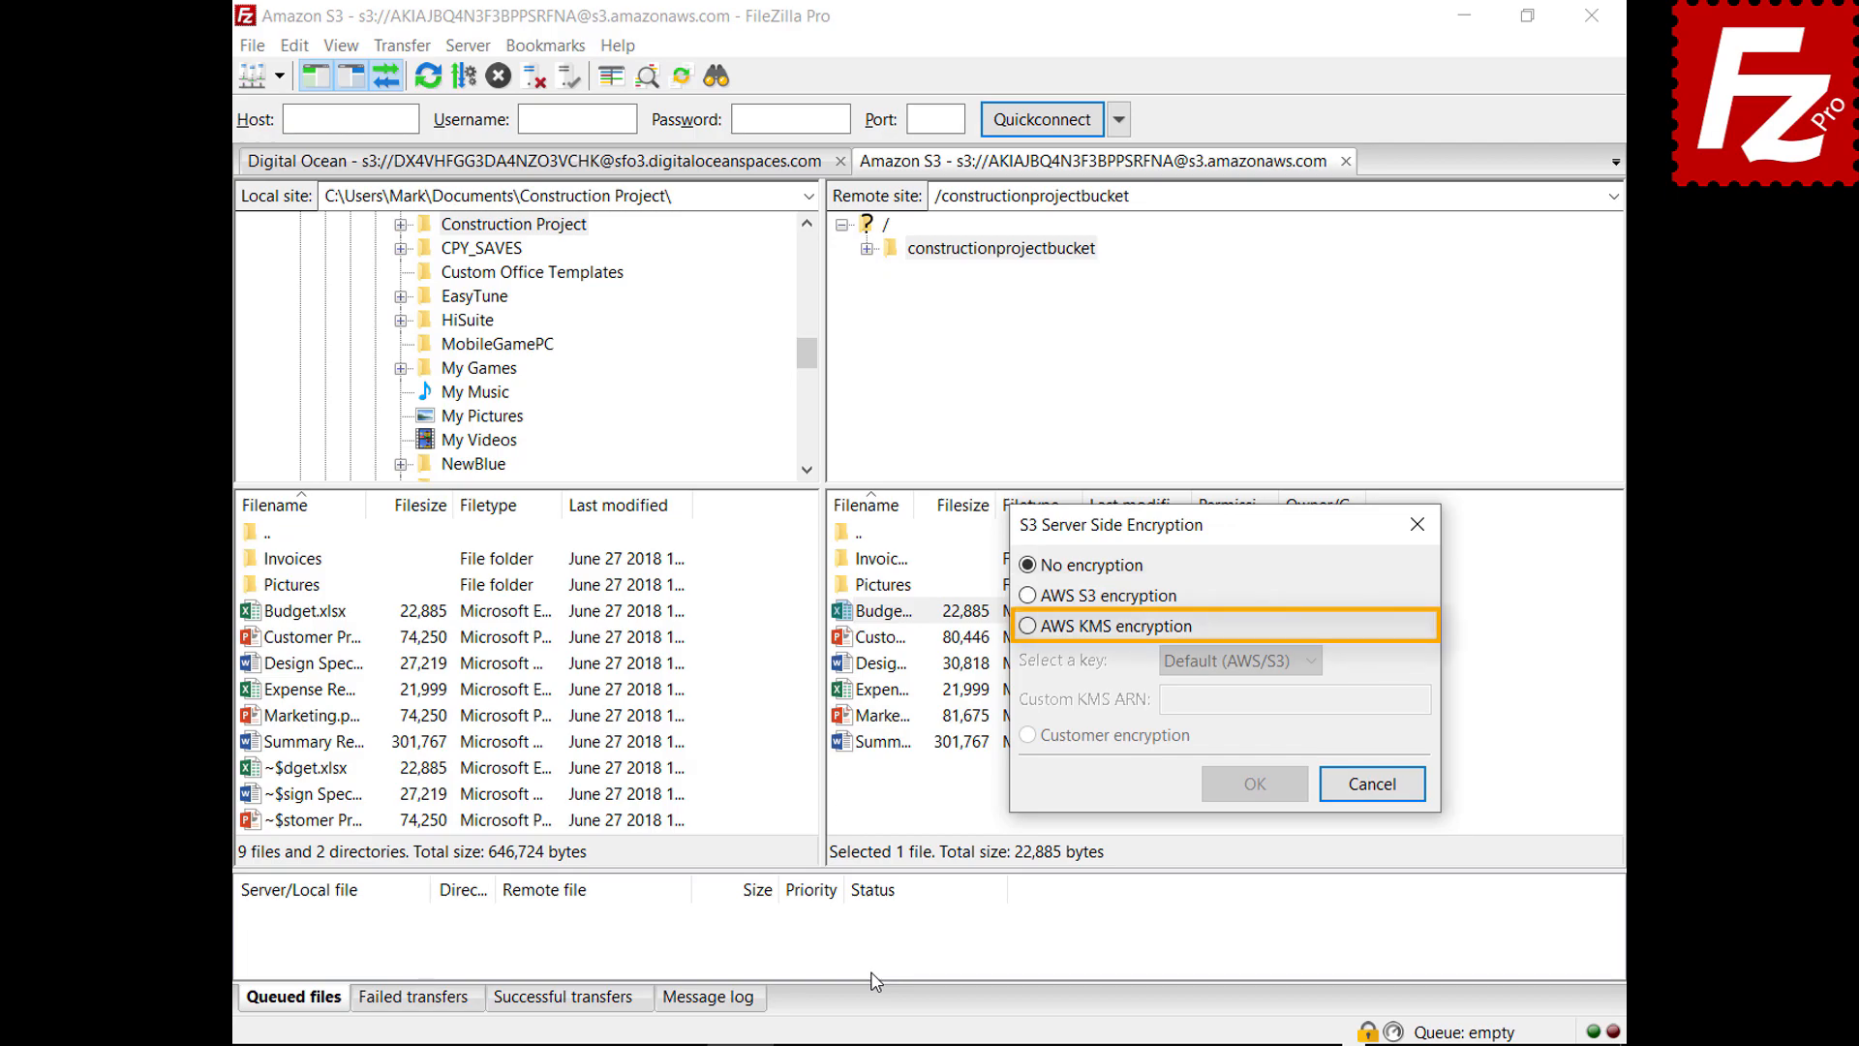
click(1028, 626)
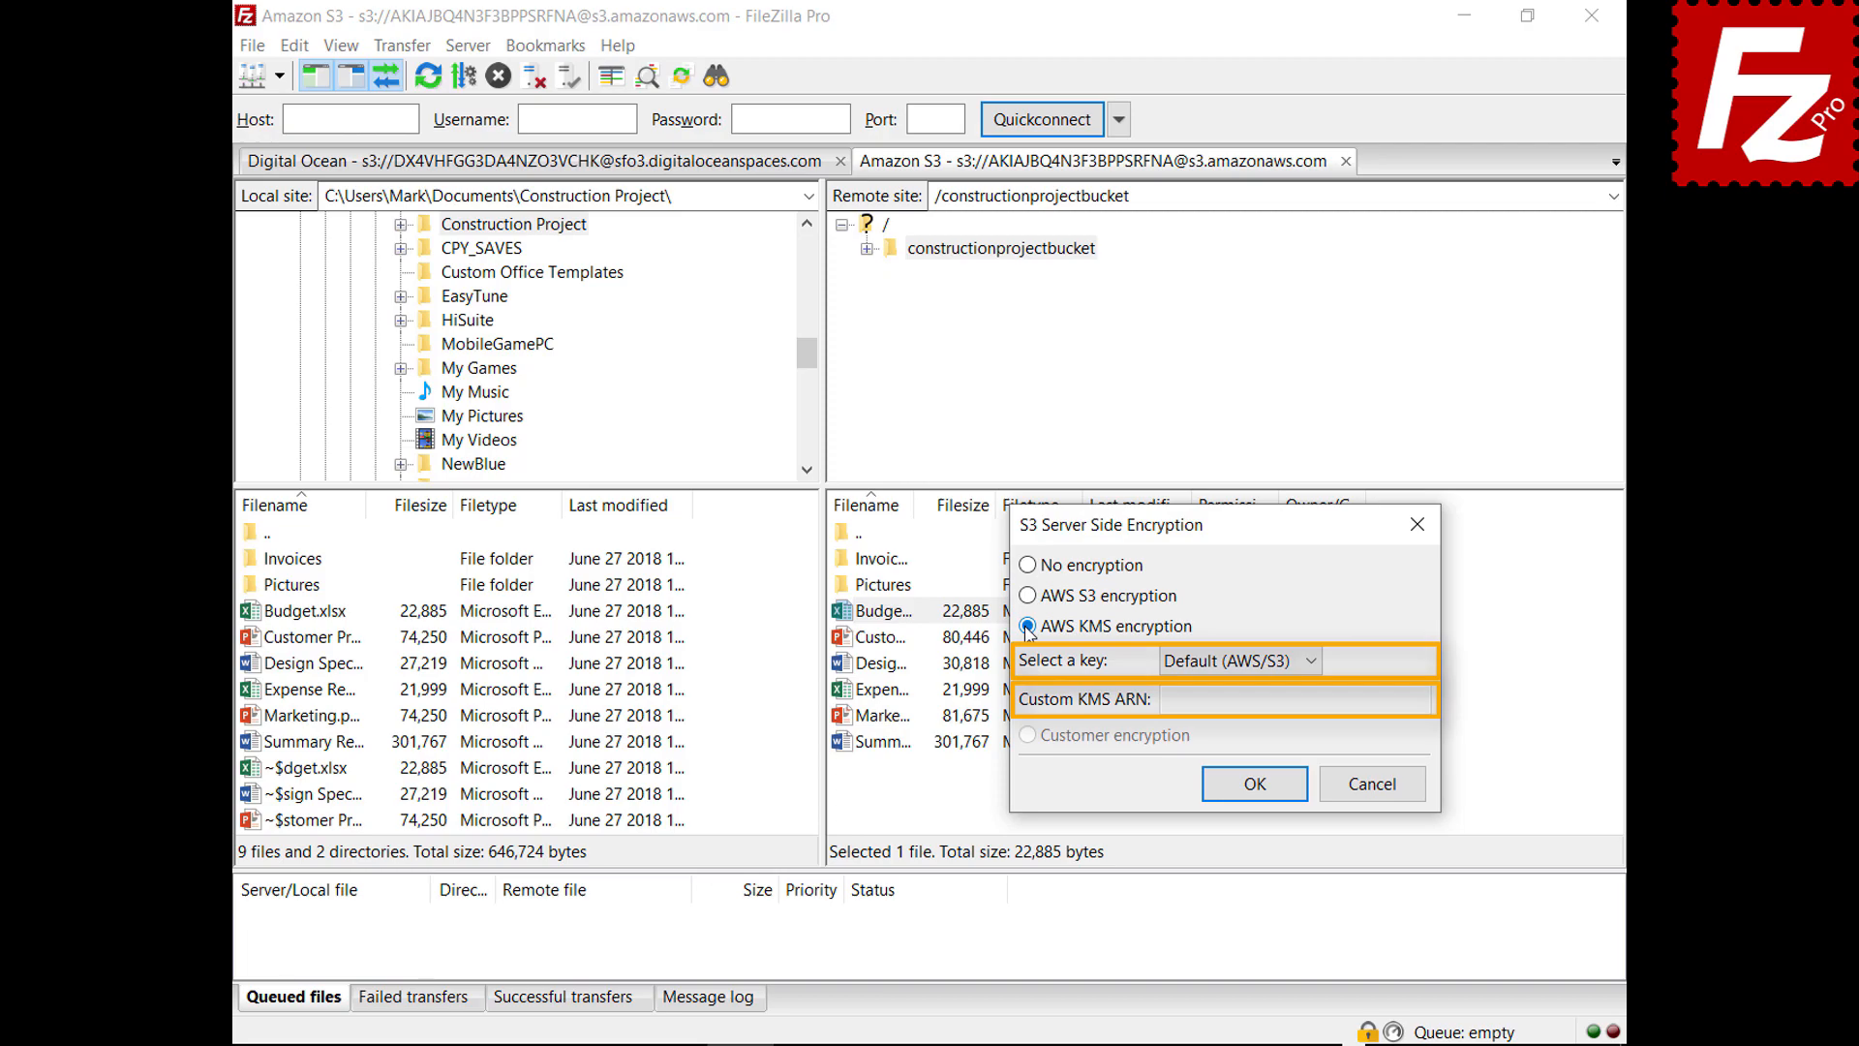
click(1379, 789)
click(252, 46)
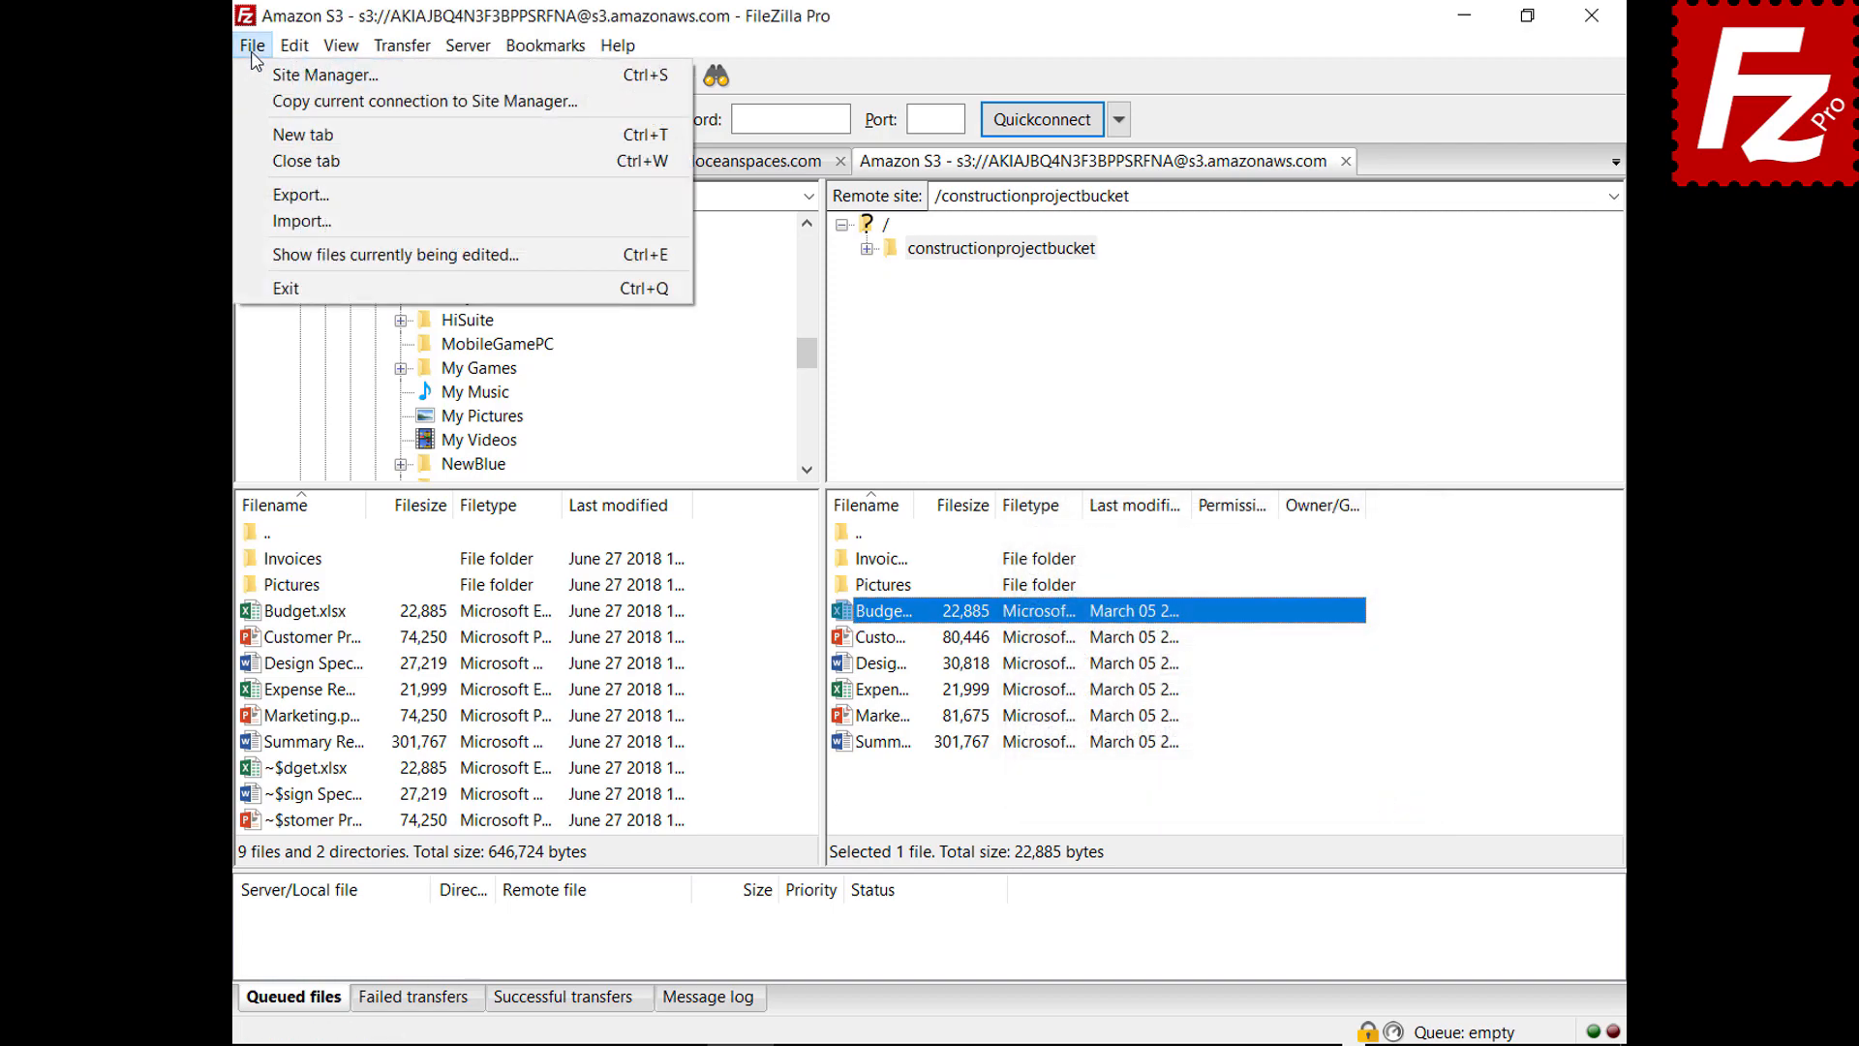
click(258, 77)
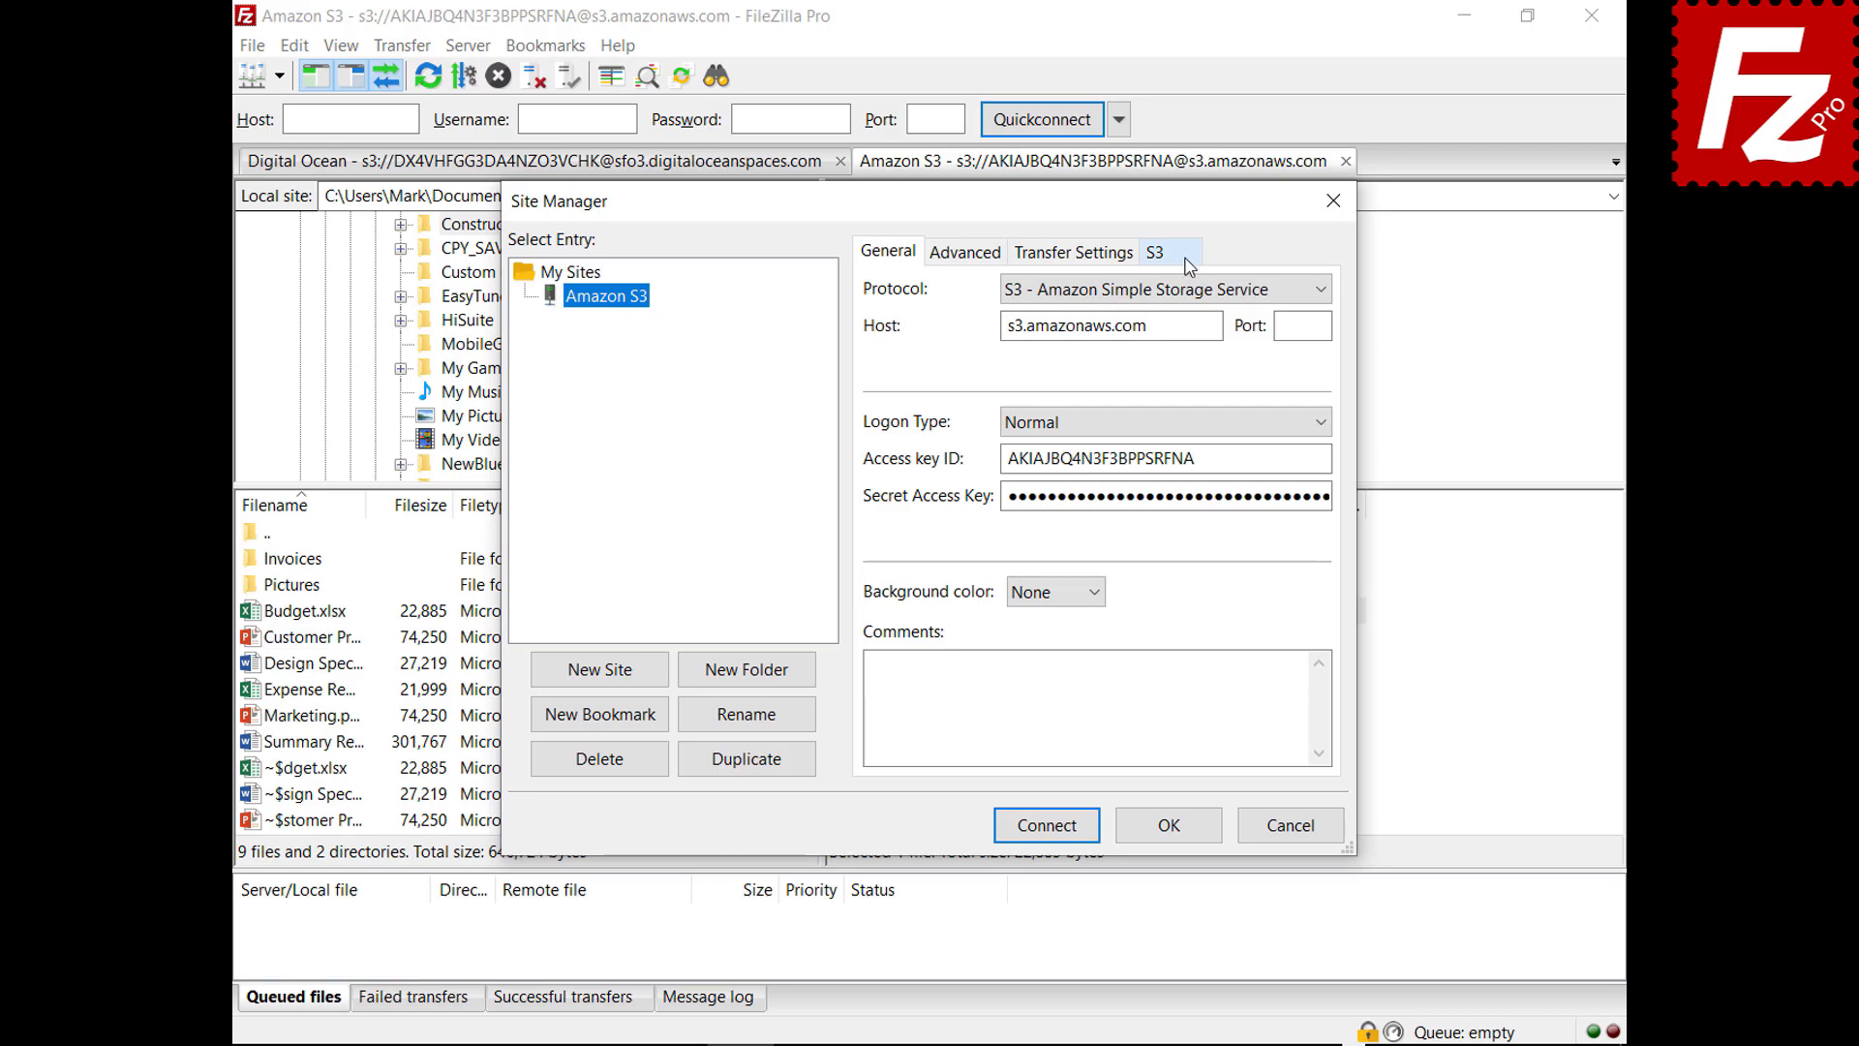
click(1186, 257)
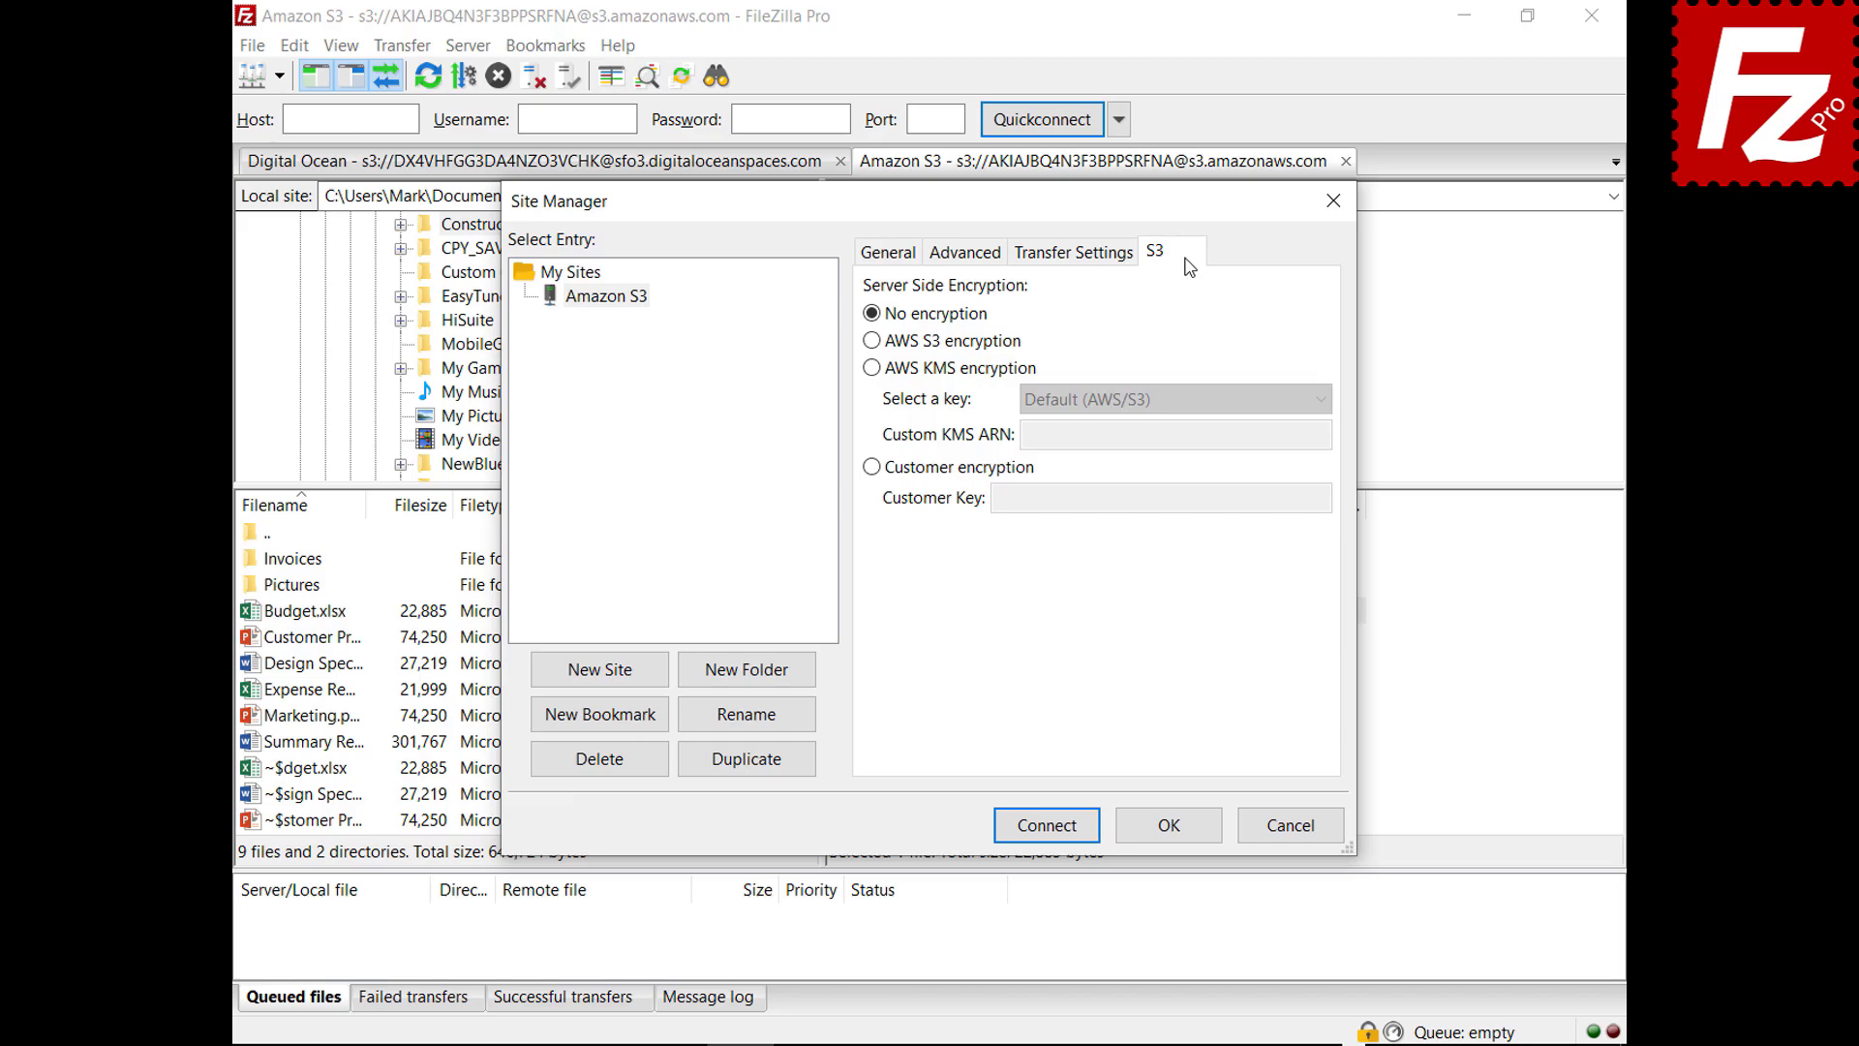
click(873, 341)
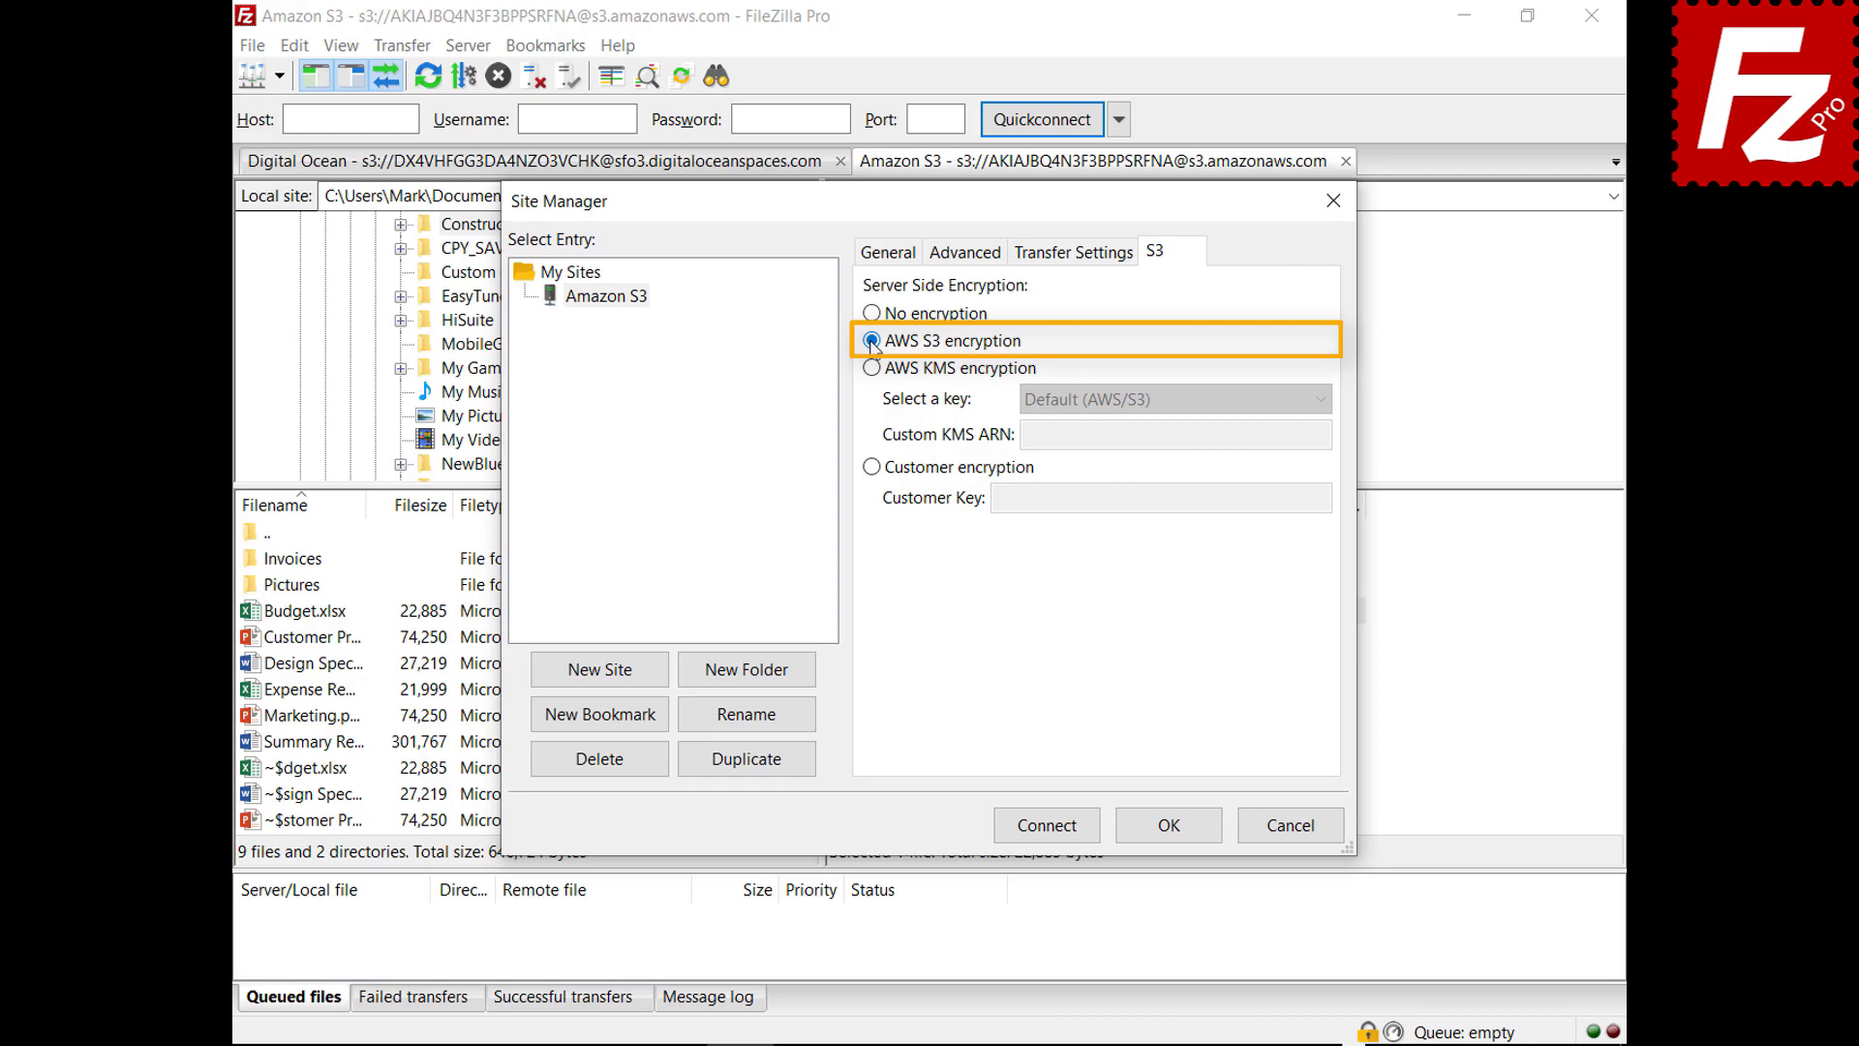
click(872, 368)
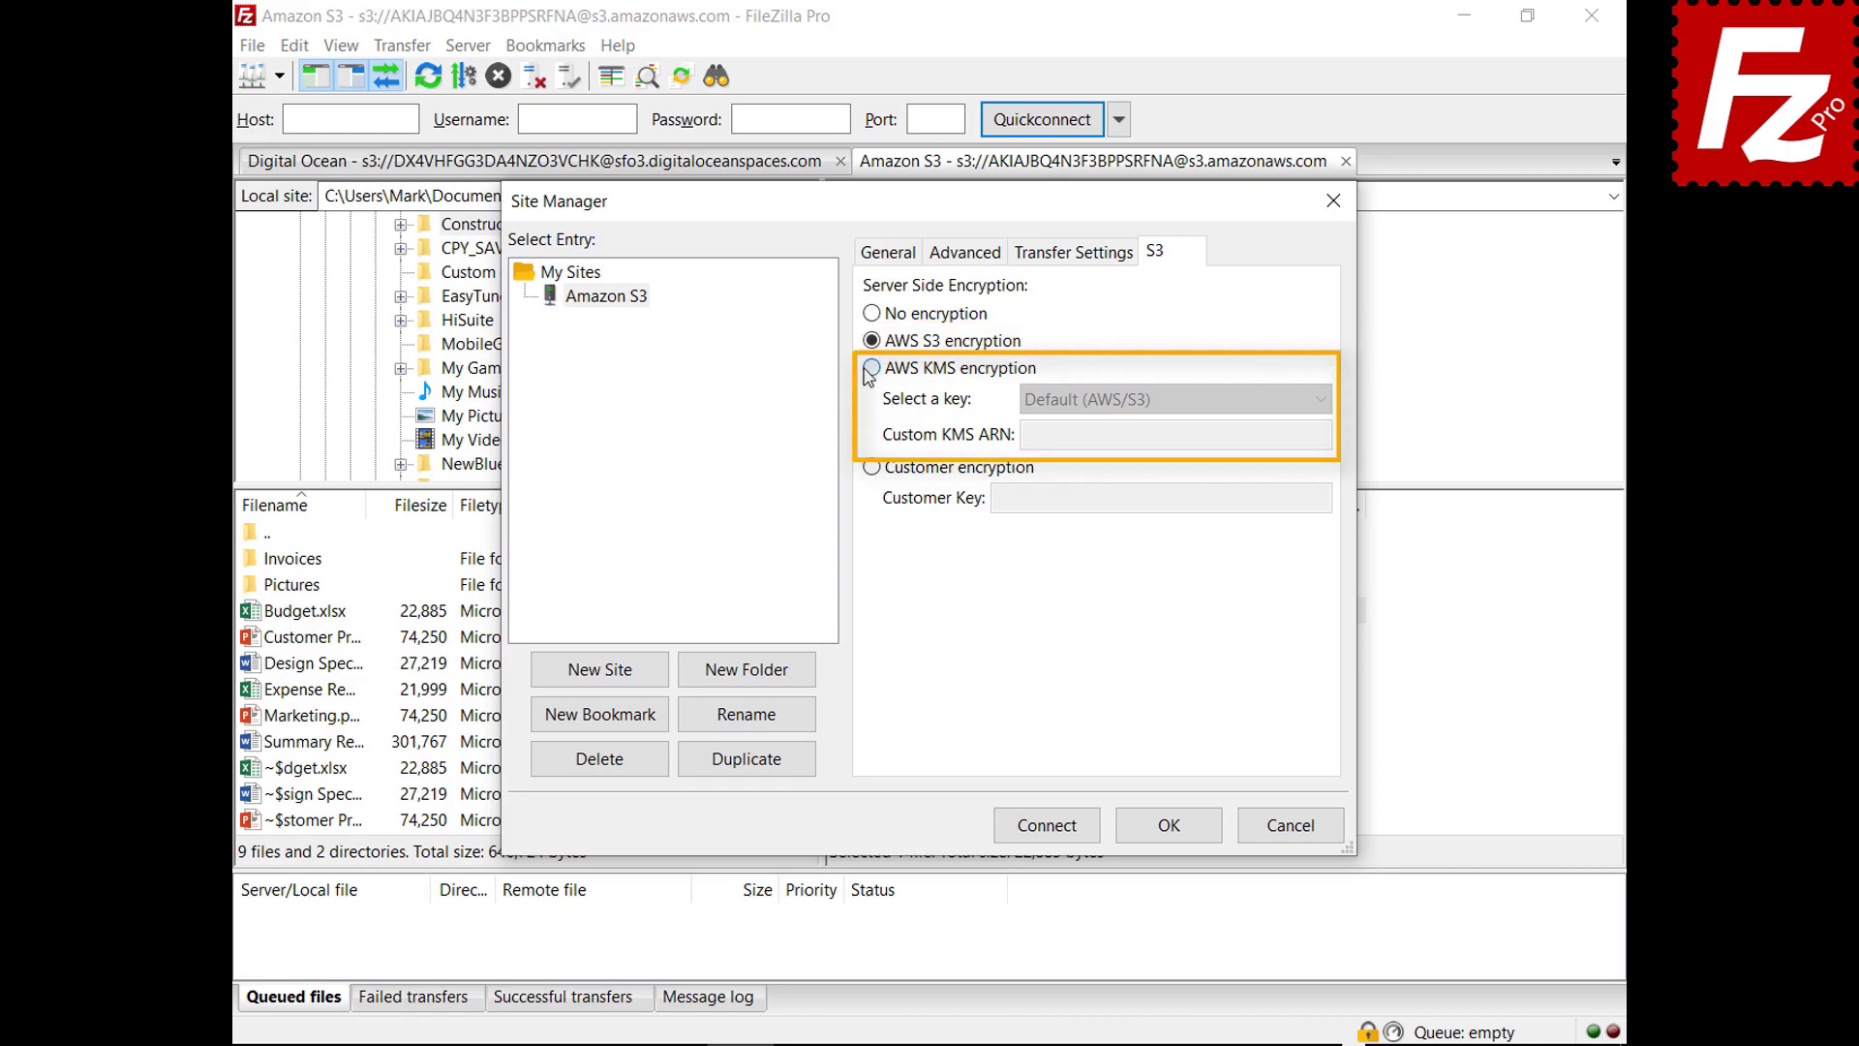
click(1321, 401)
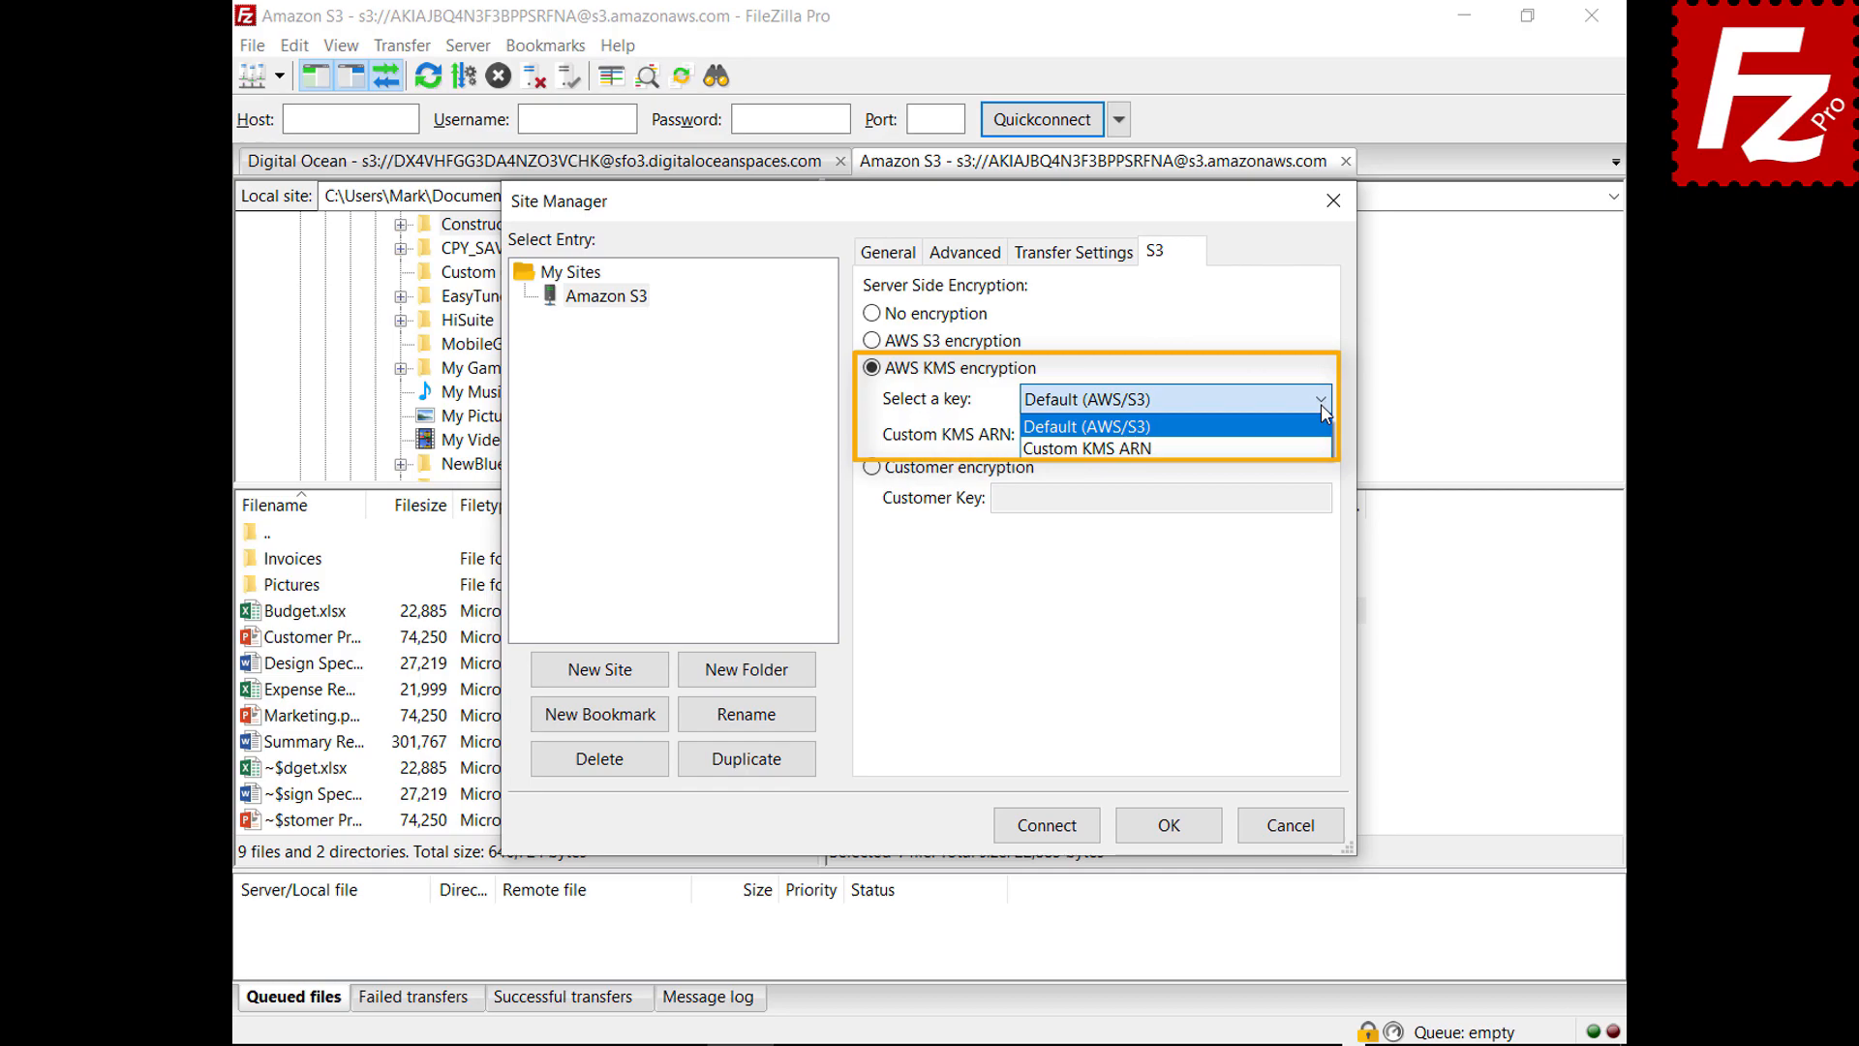
click(1321, 403)
click(871, 468)
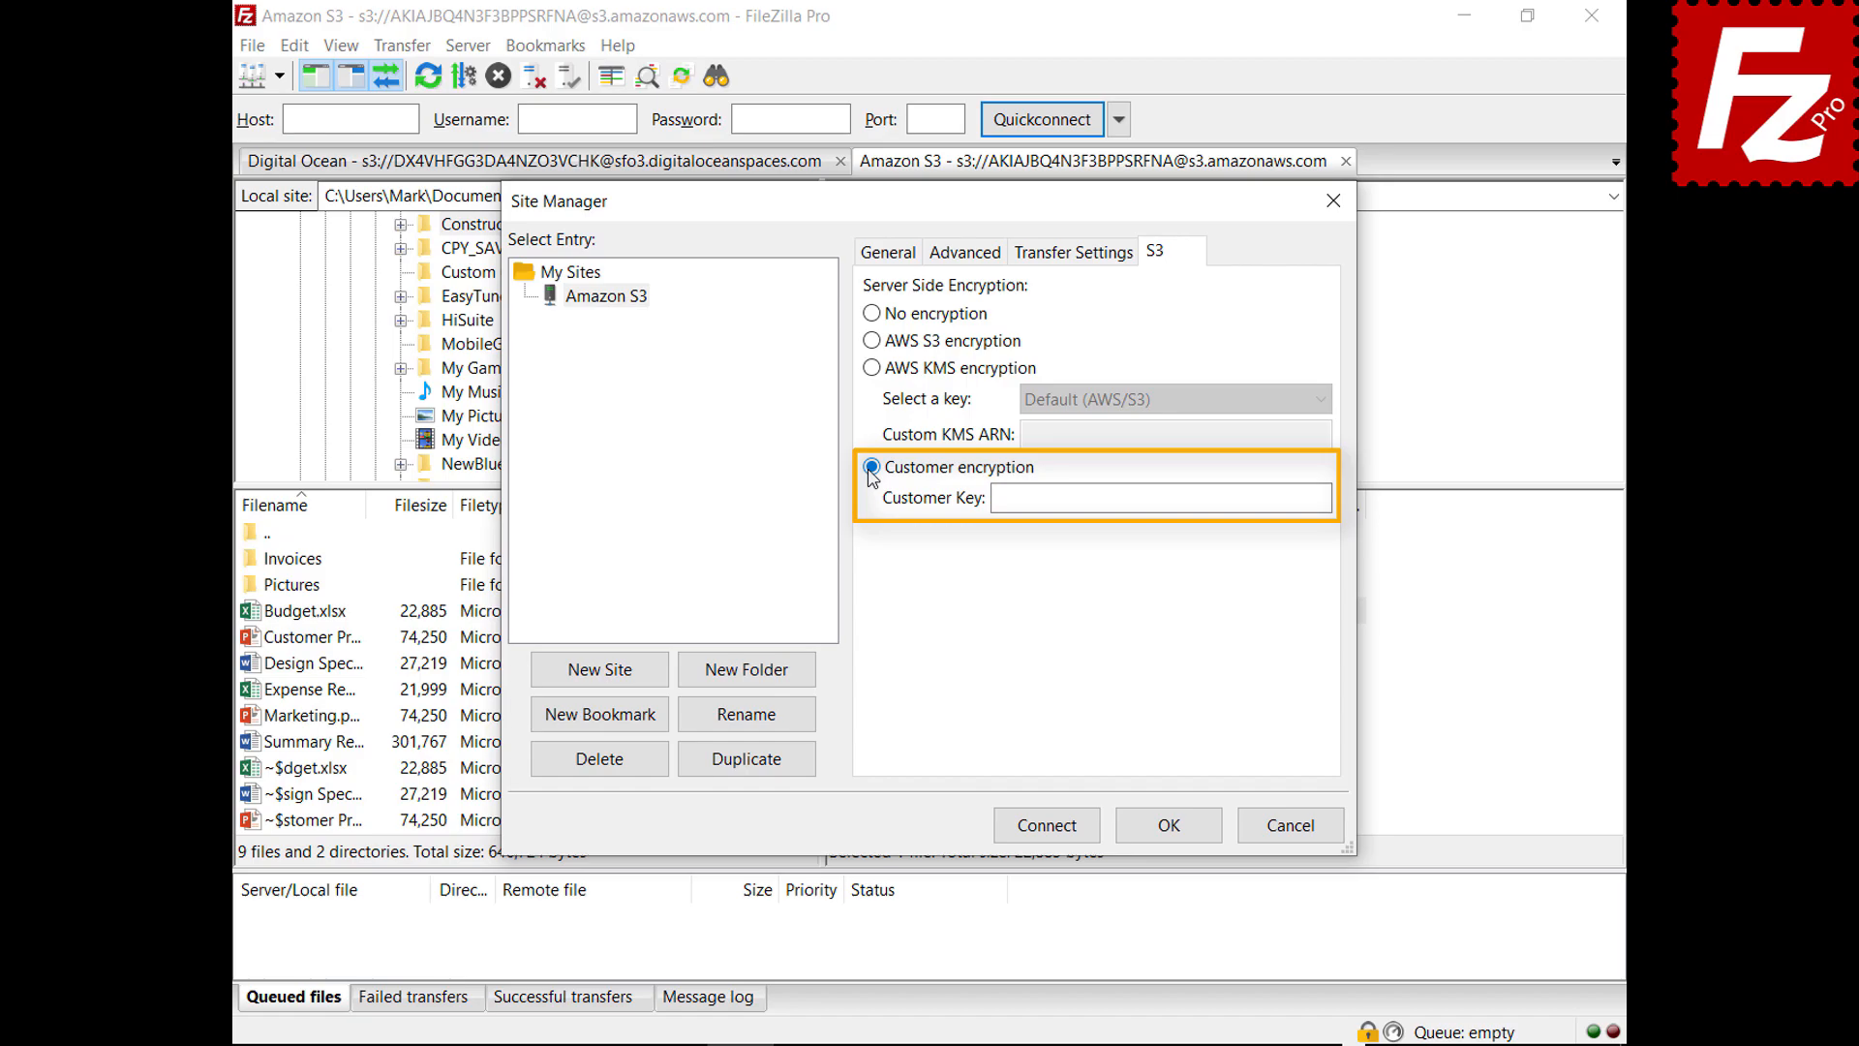
click(1298, 831)
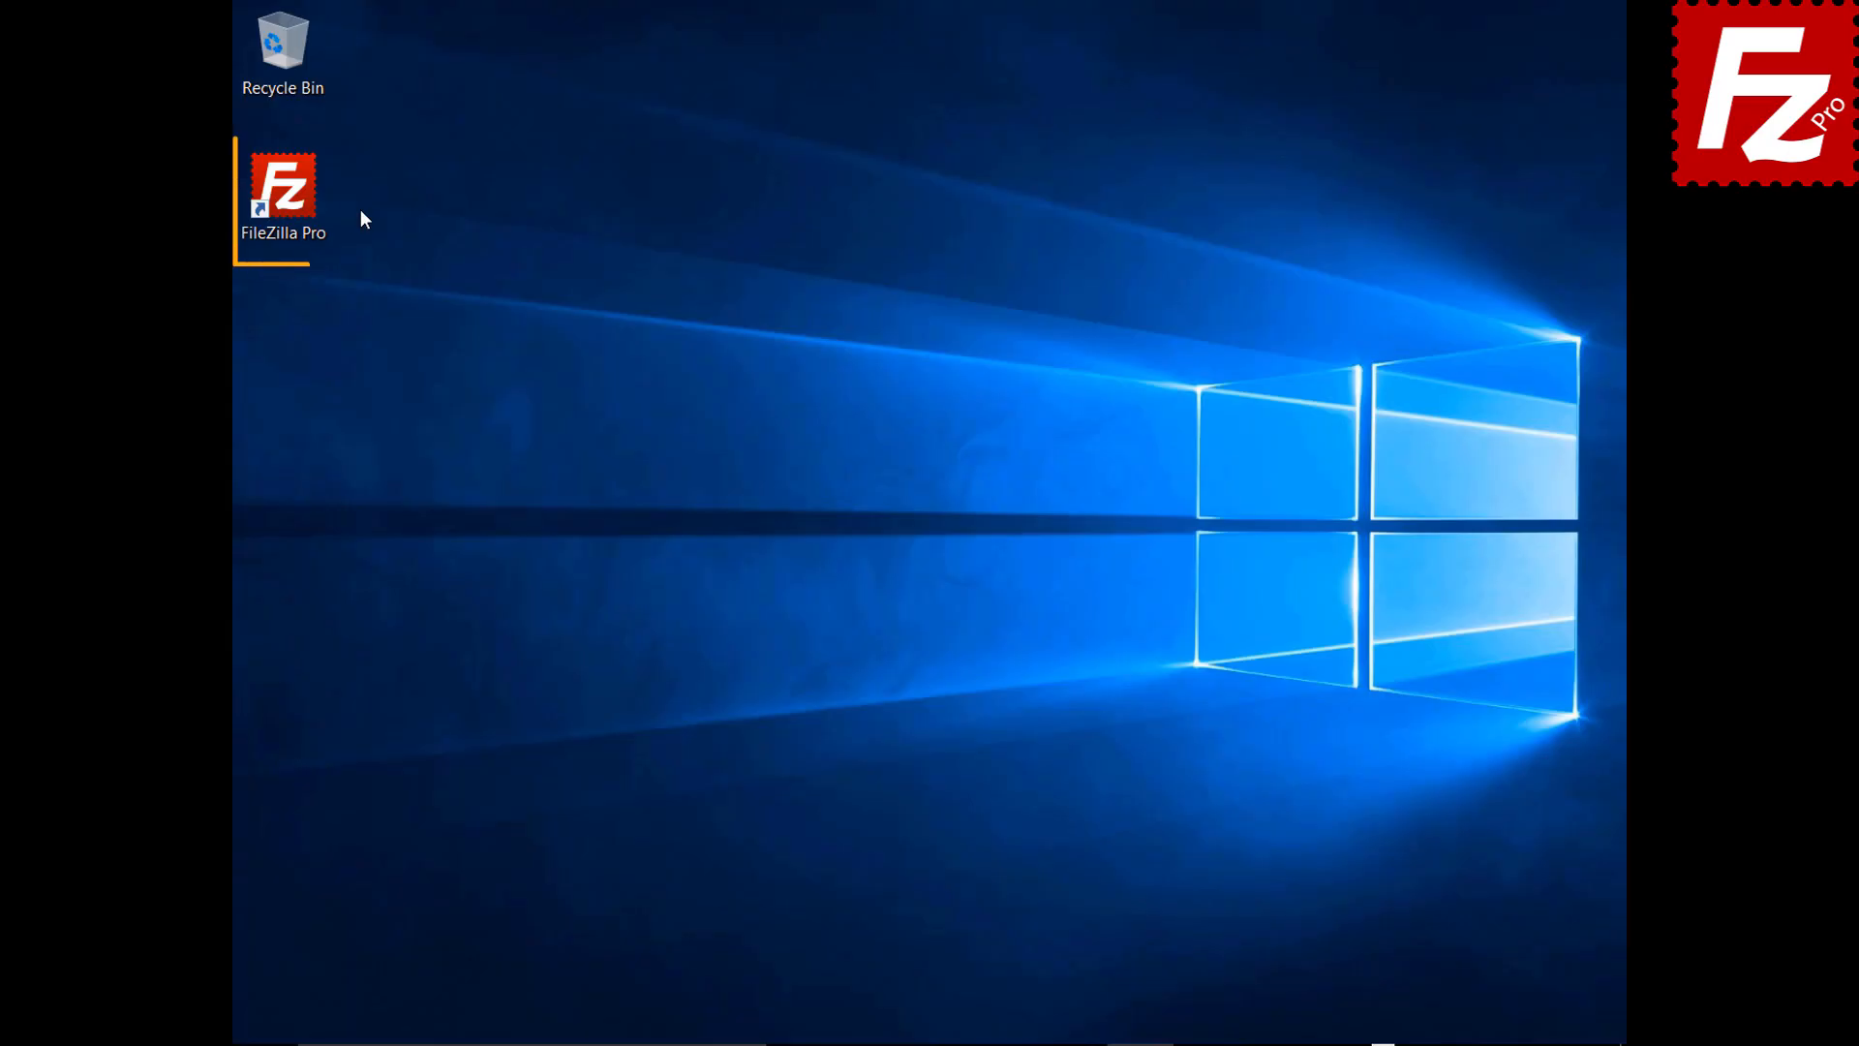
Launch FileZilla Pro, connect to the saved Amazon S3 site, and bring up filezillaprobucket's context menu
double_click(294, 201)
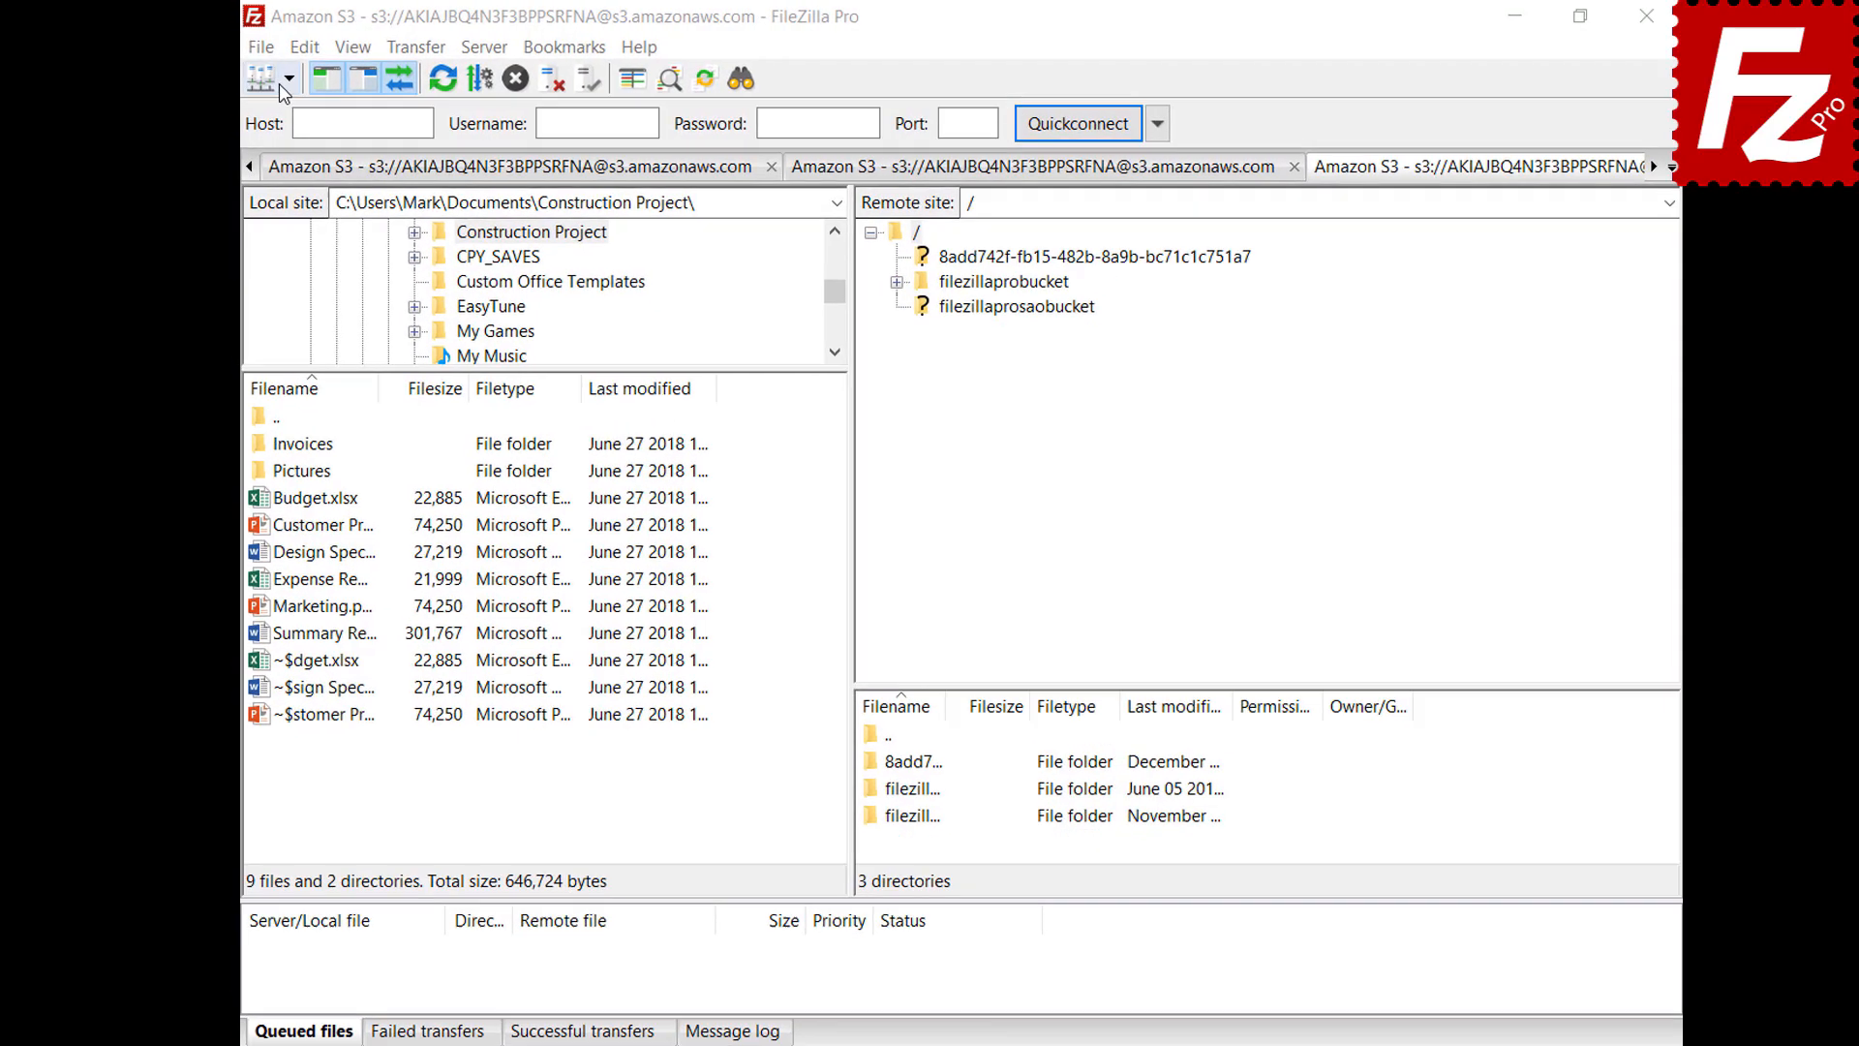
click(317, 87)
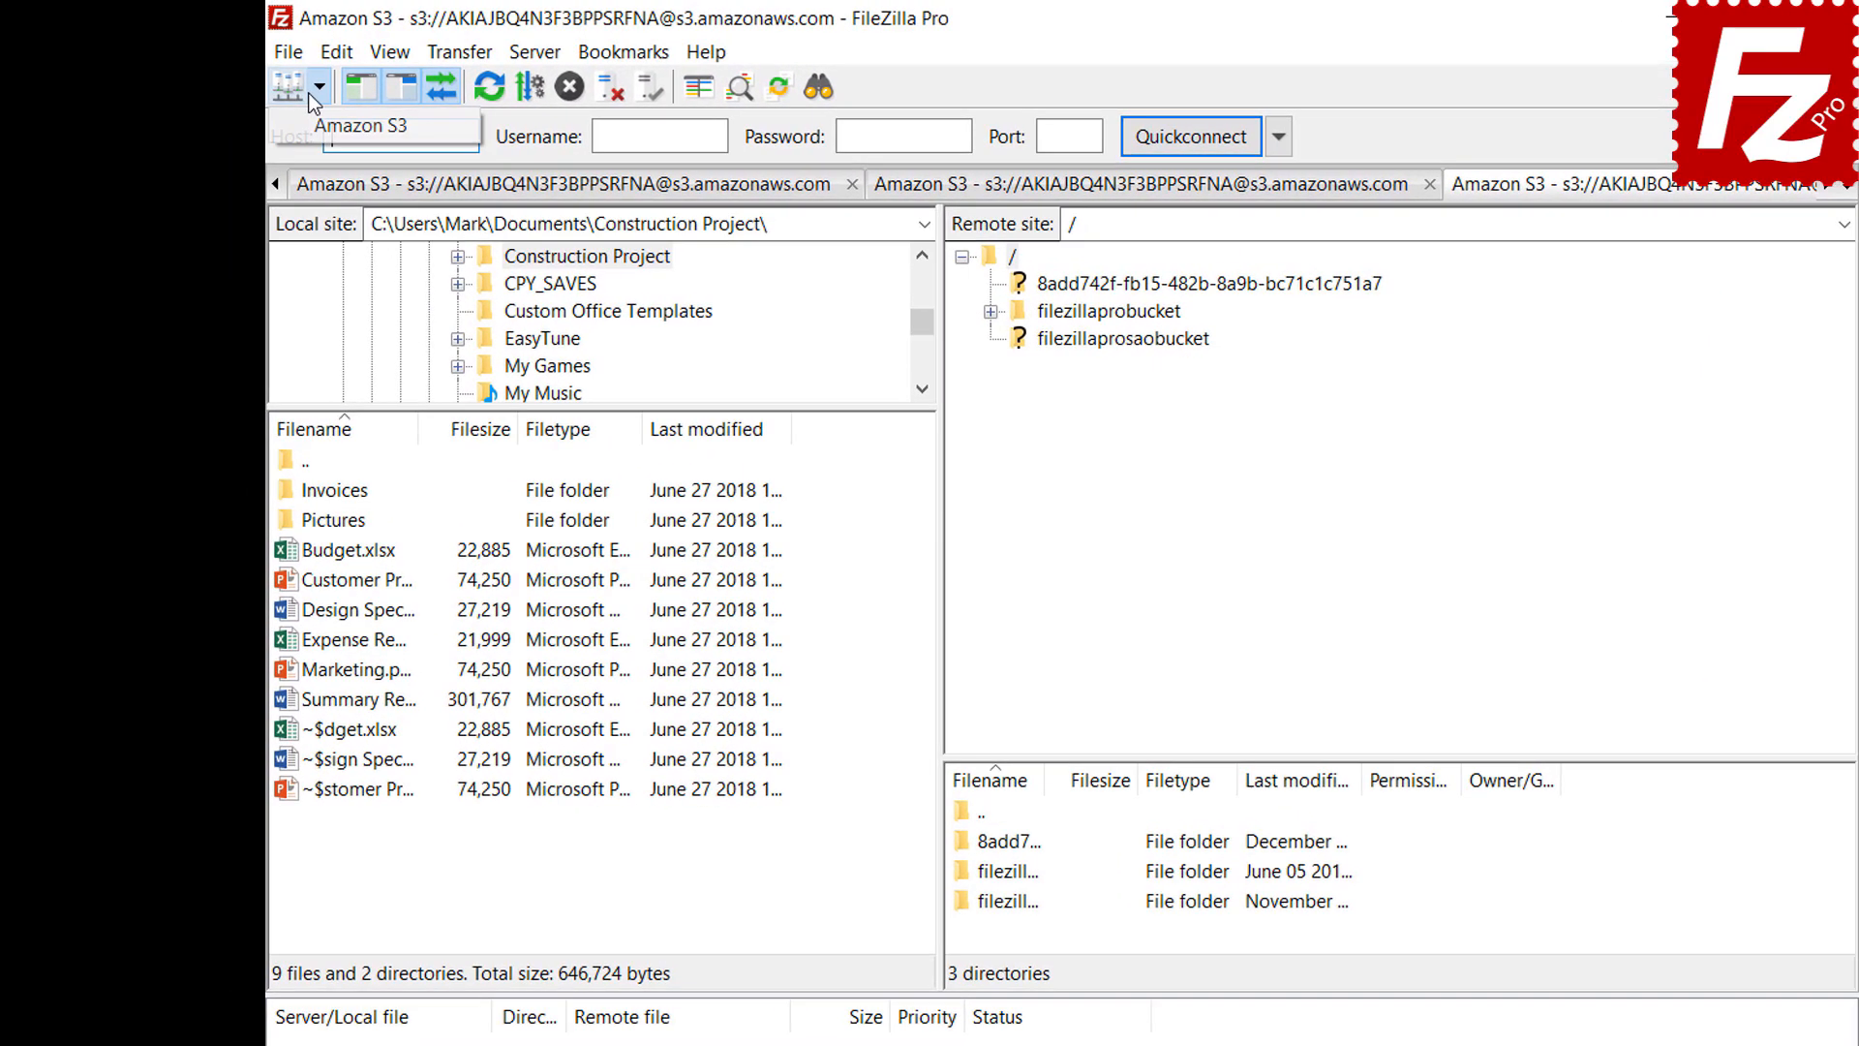
click(306, 132)
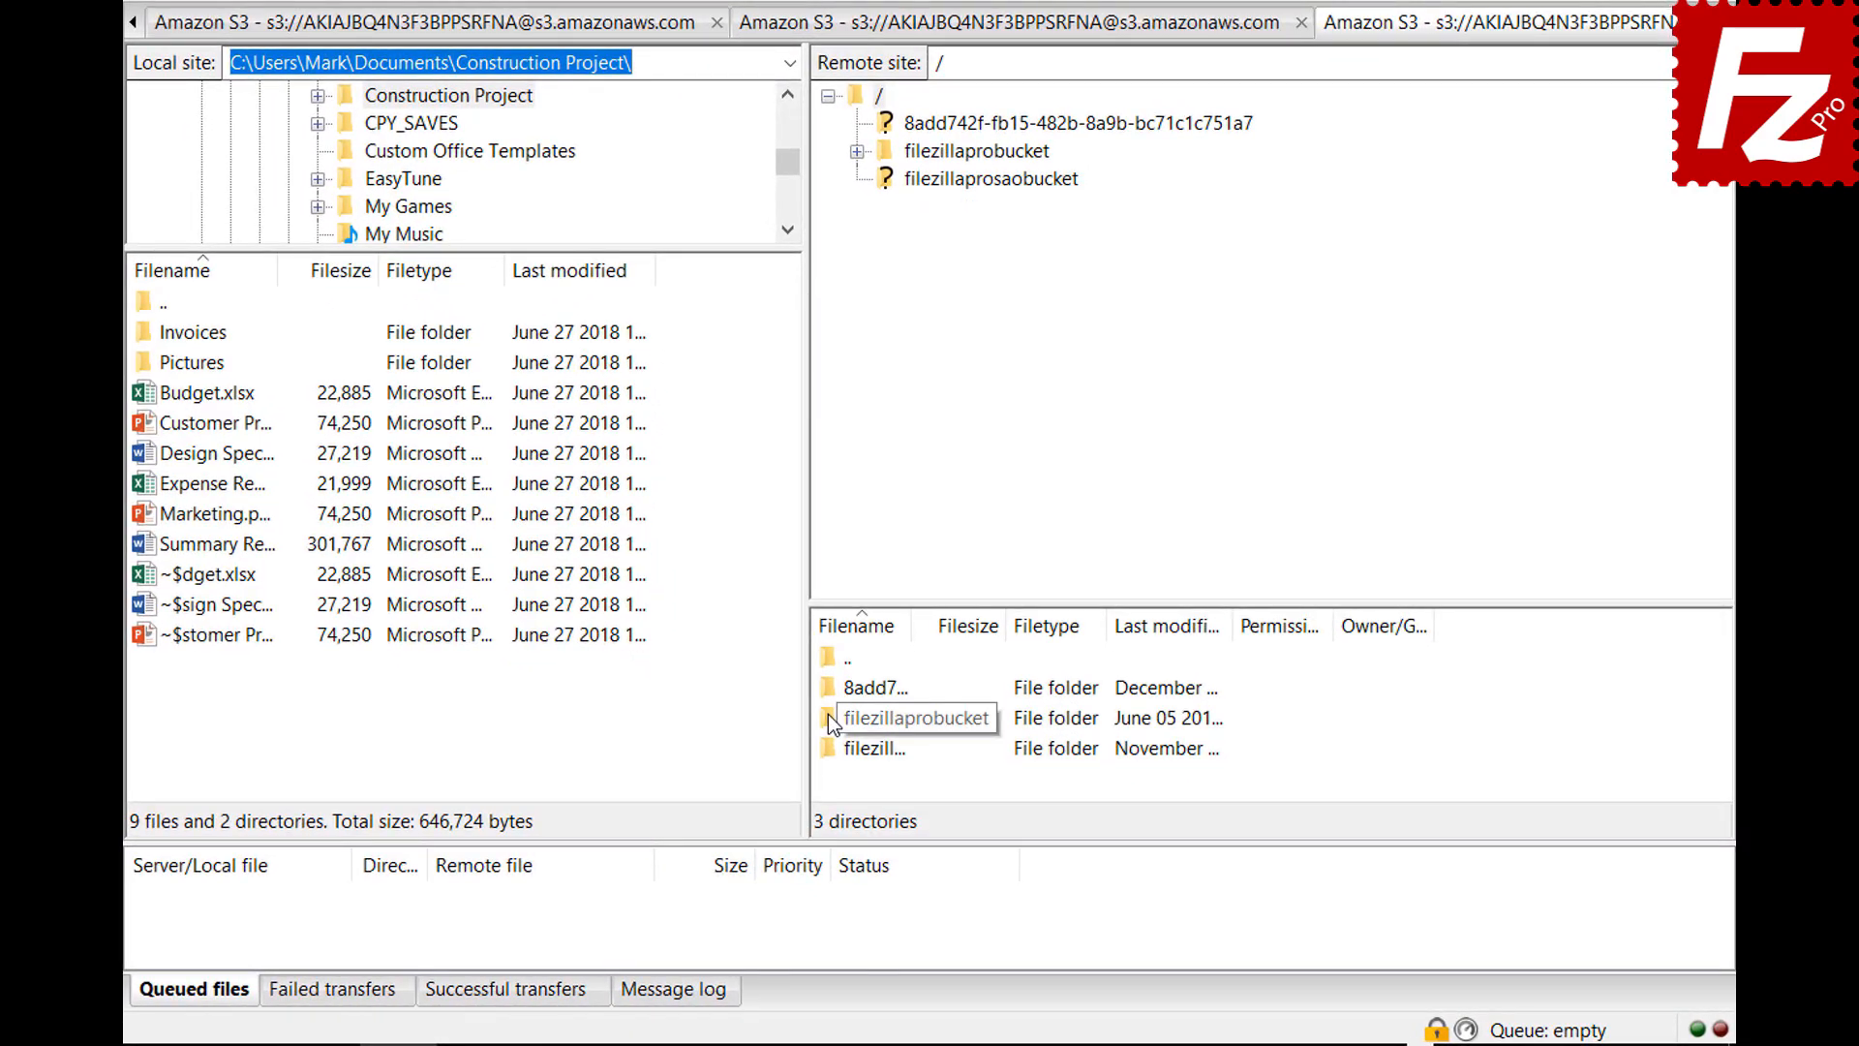
right_click(828, 717)
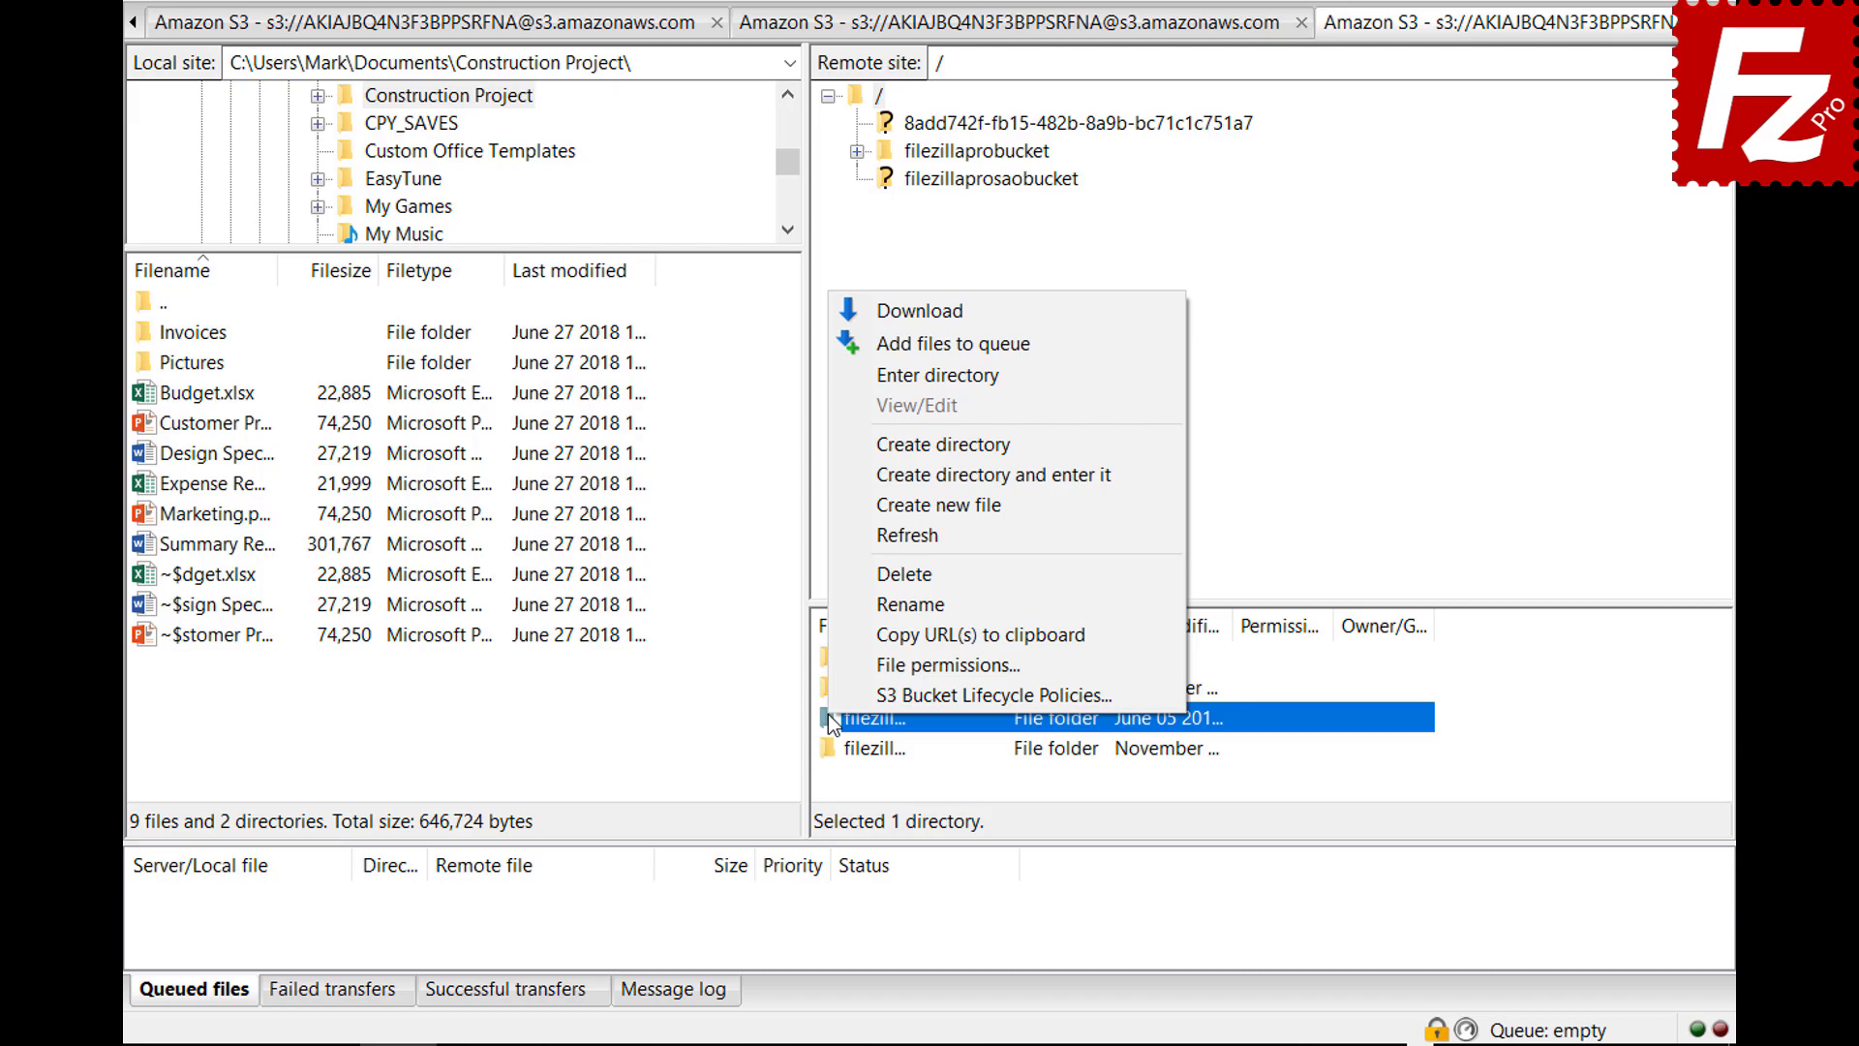
Add an enabled lifecycle rule named 'Archive old site images' to filezillaprobucket
click(833, 689)
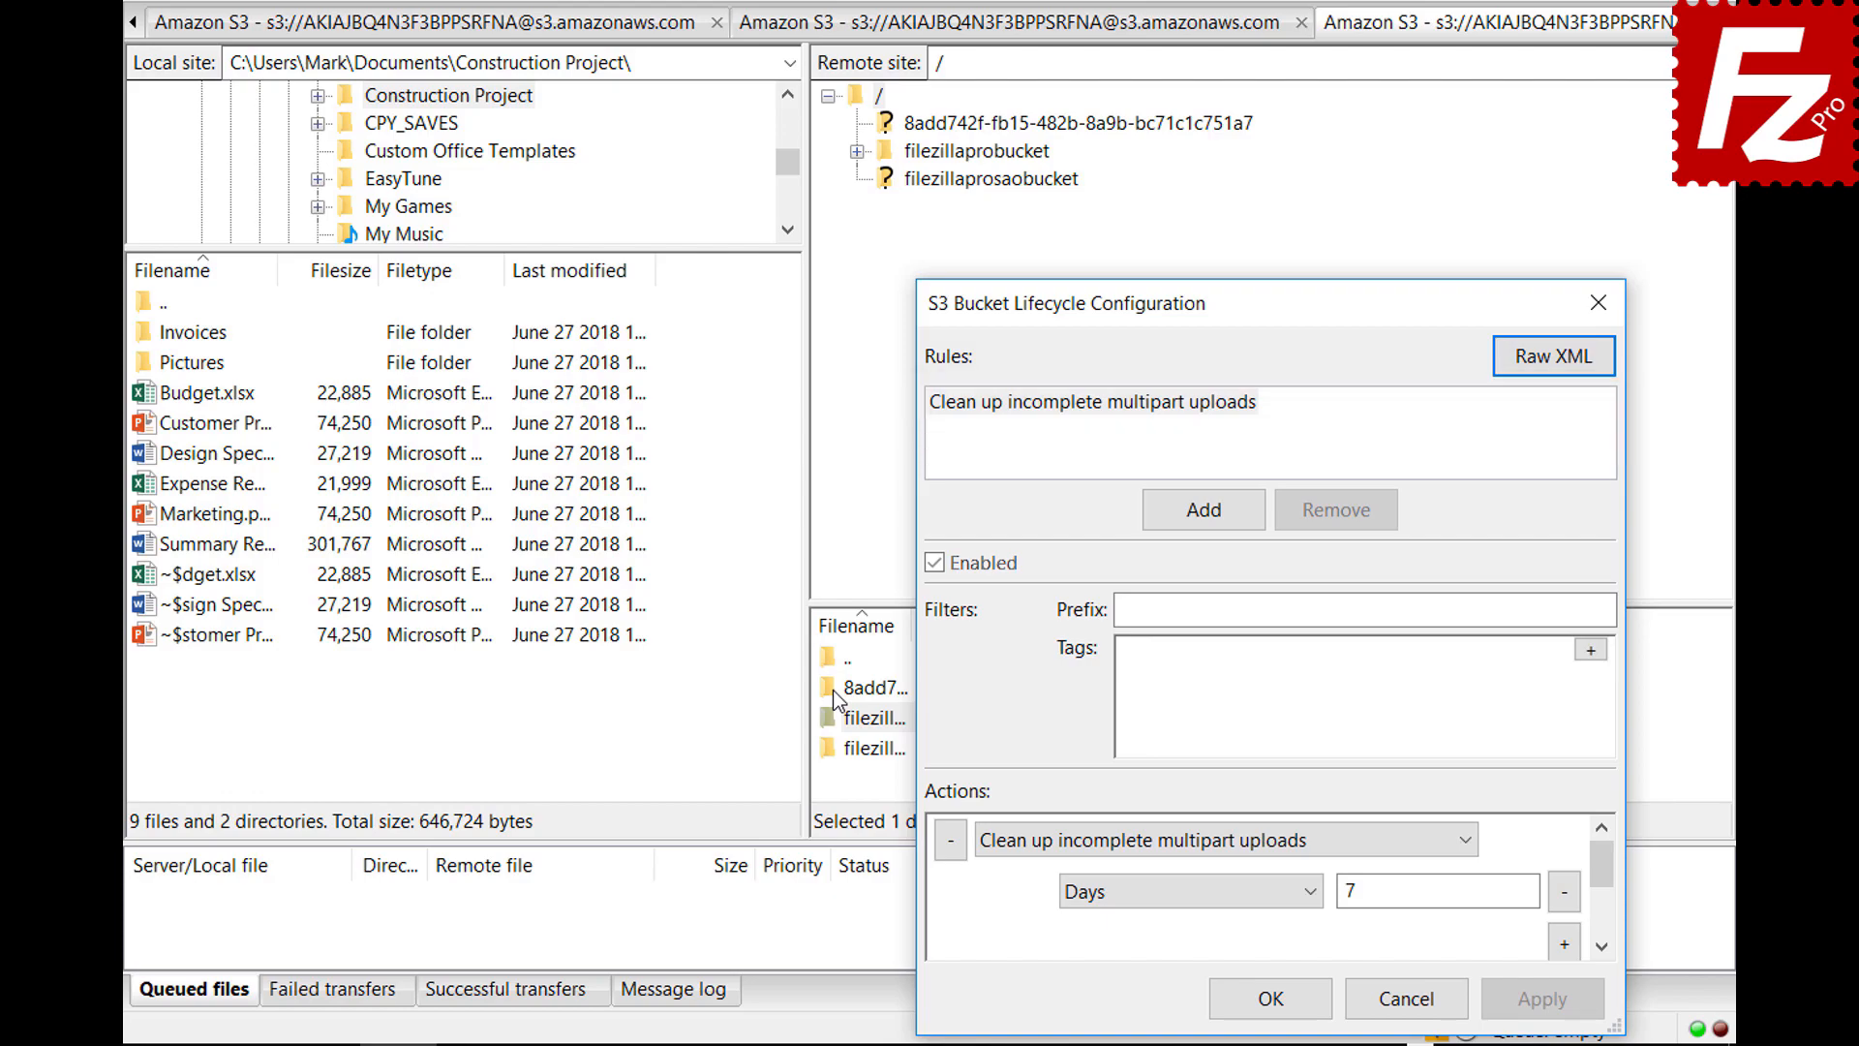
click(1202, 510)
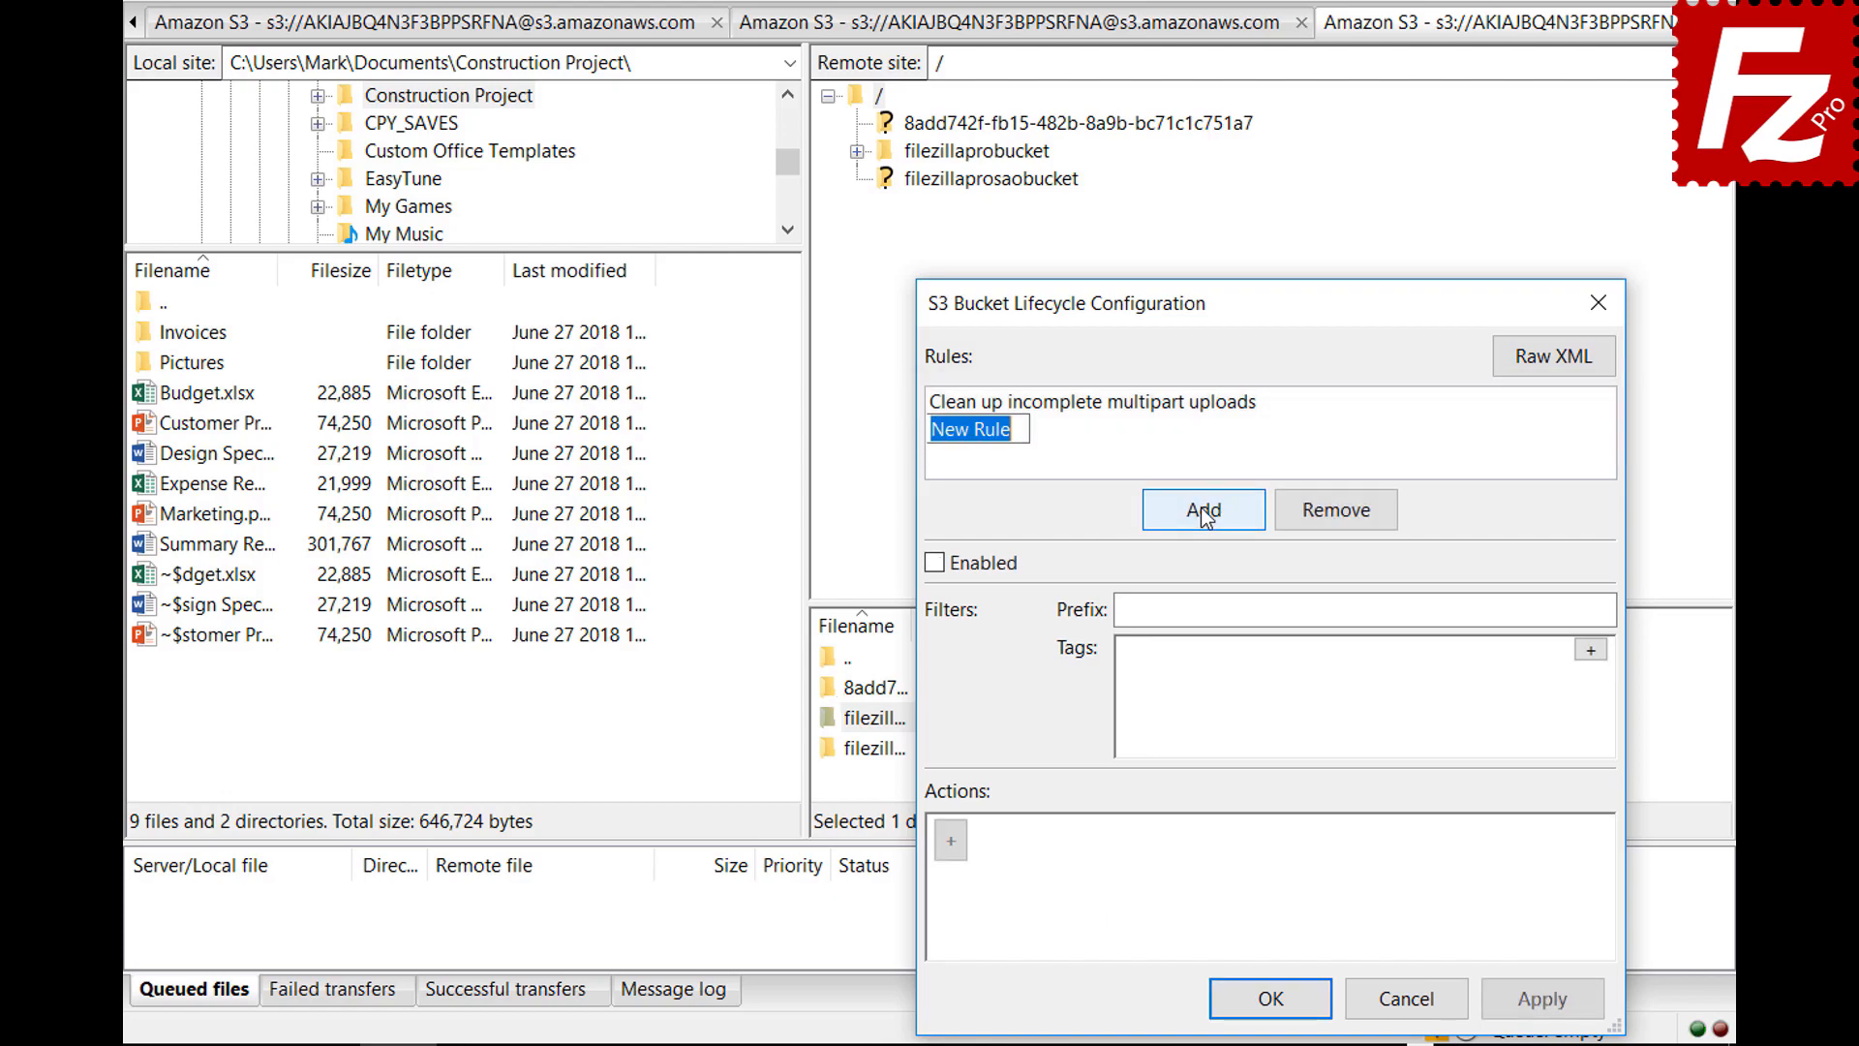
text(Archive old site i)
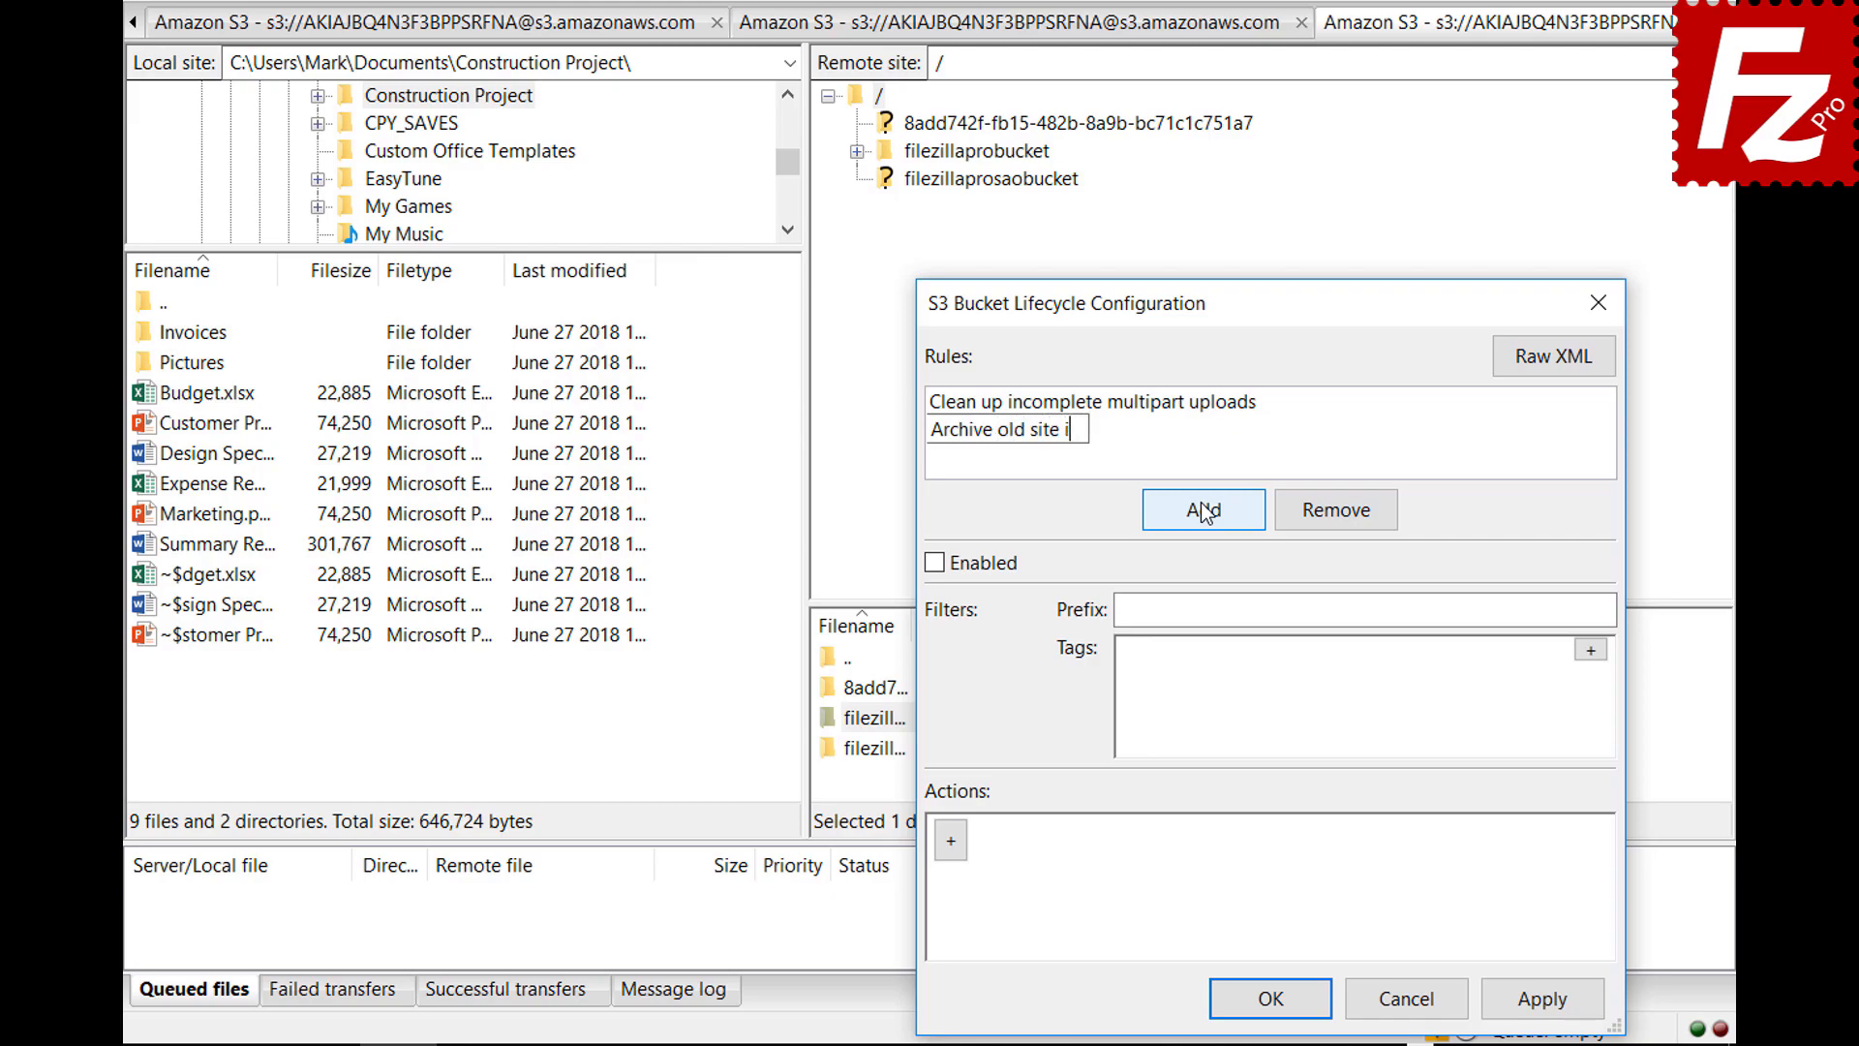
text(mages)
click(934, 566)
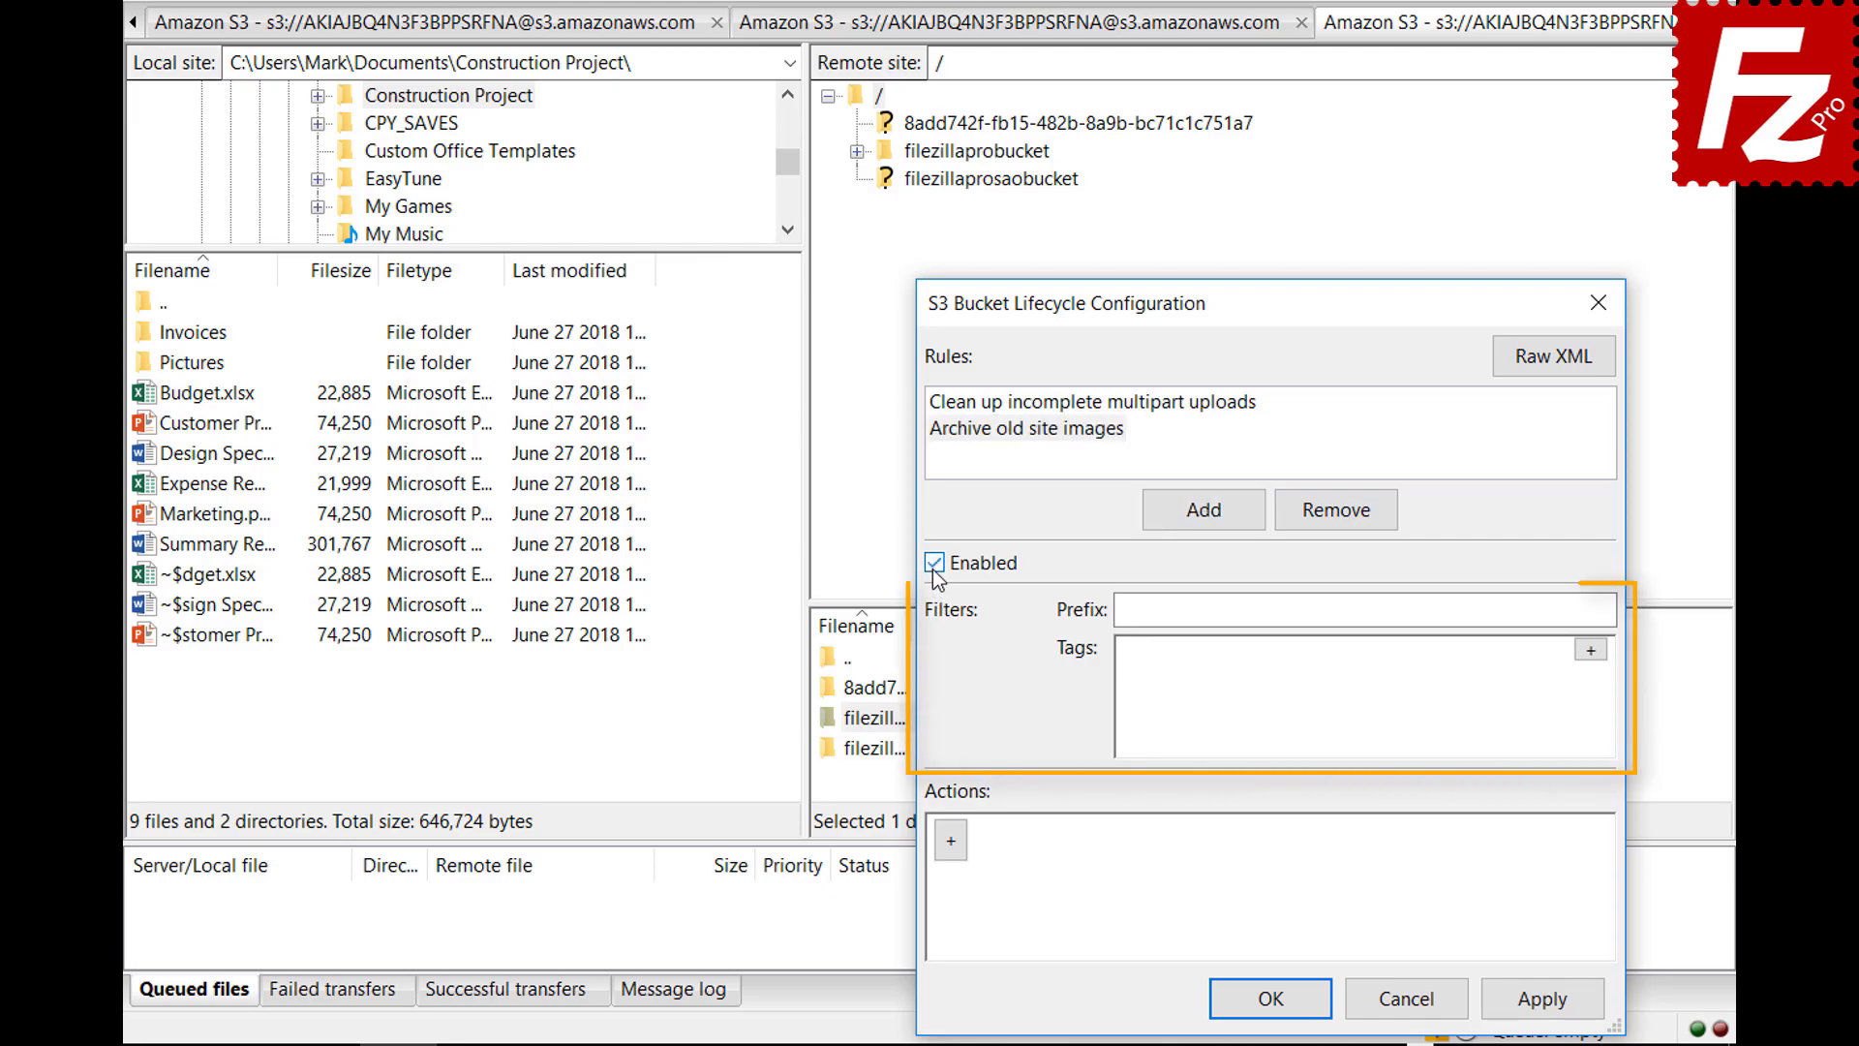
Filter the rule by prefix images/ and tag location = site
click(1427, 610)
text(im)
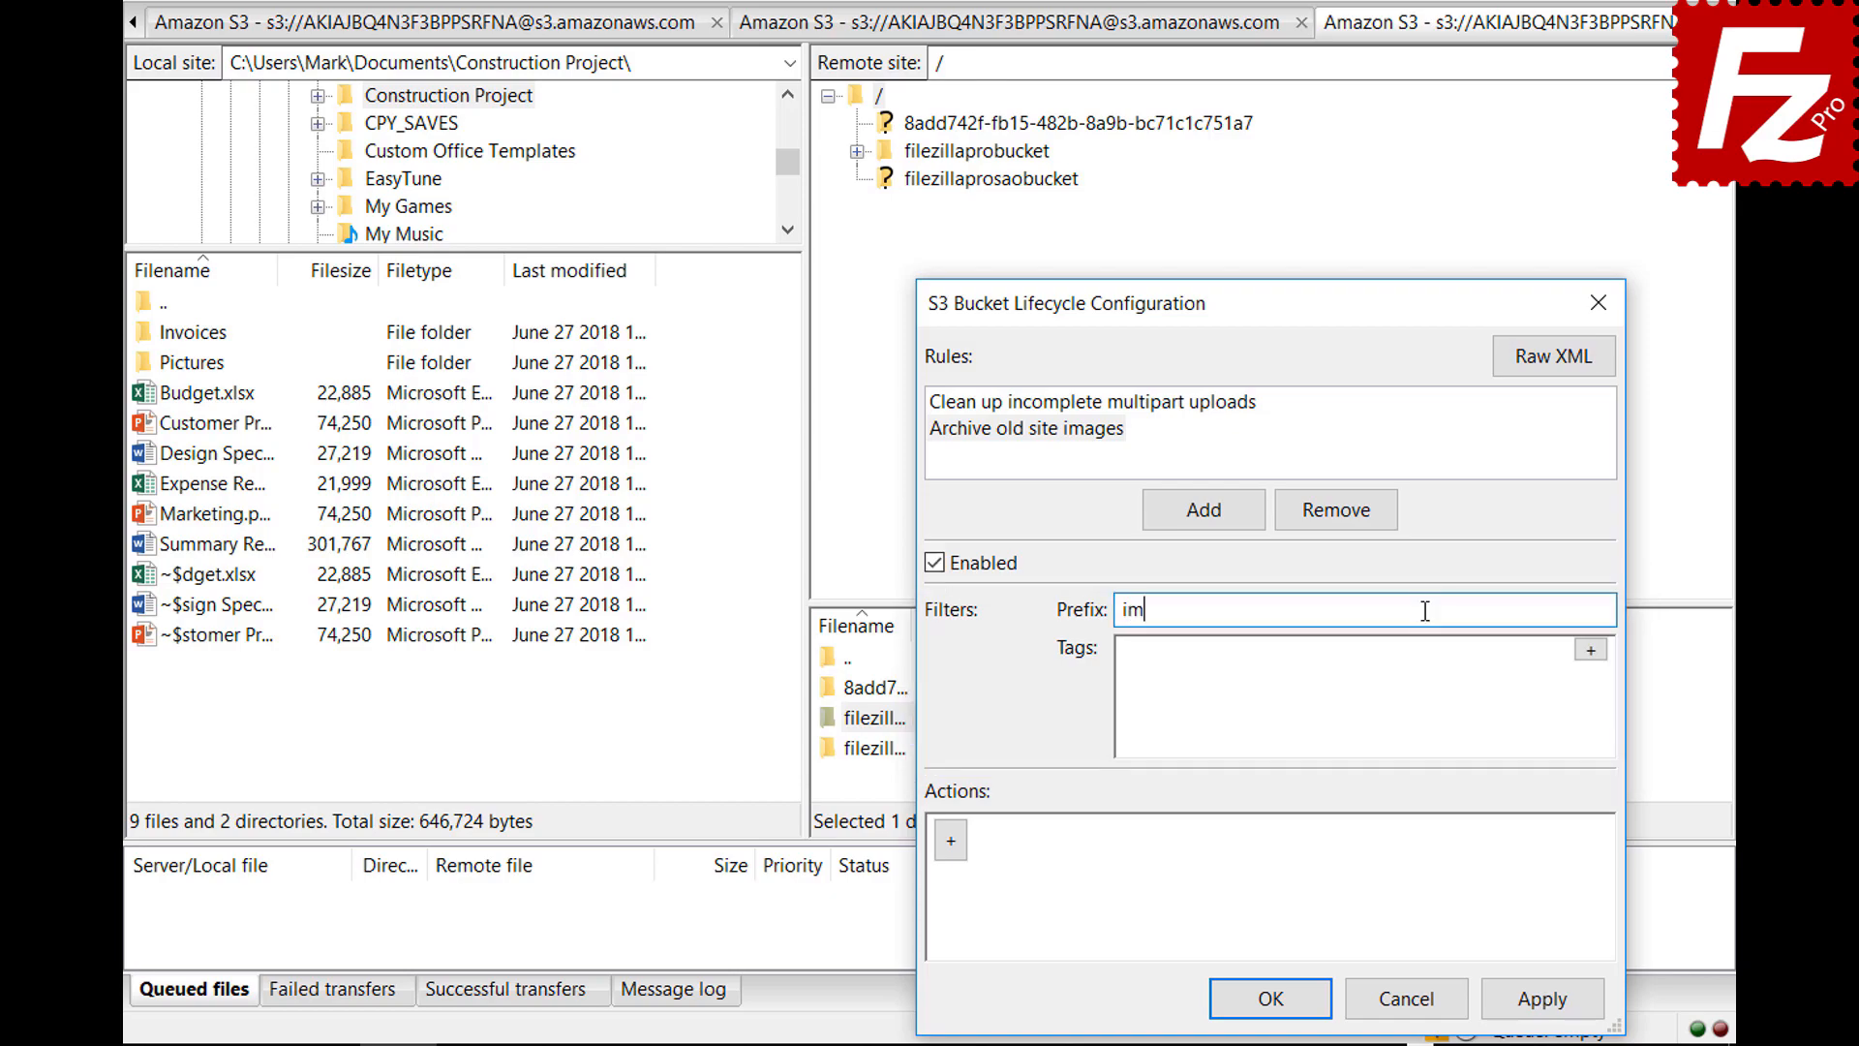
text(ages/)
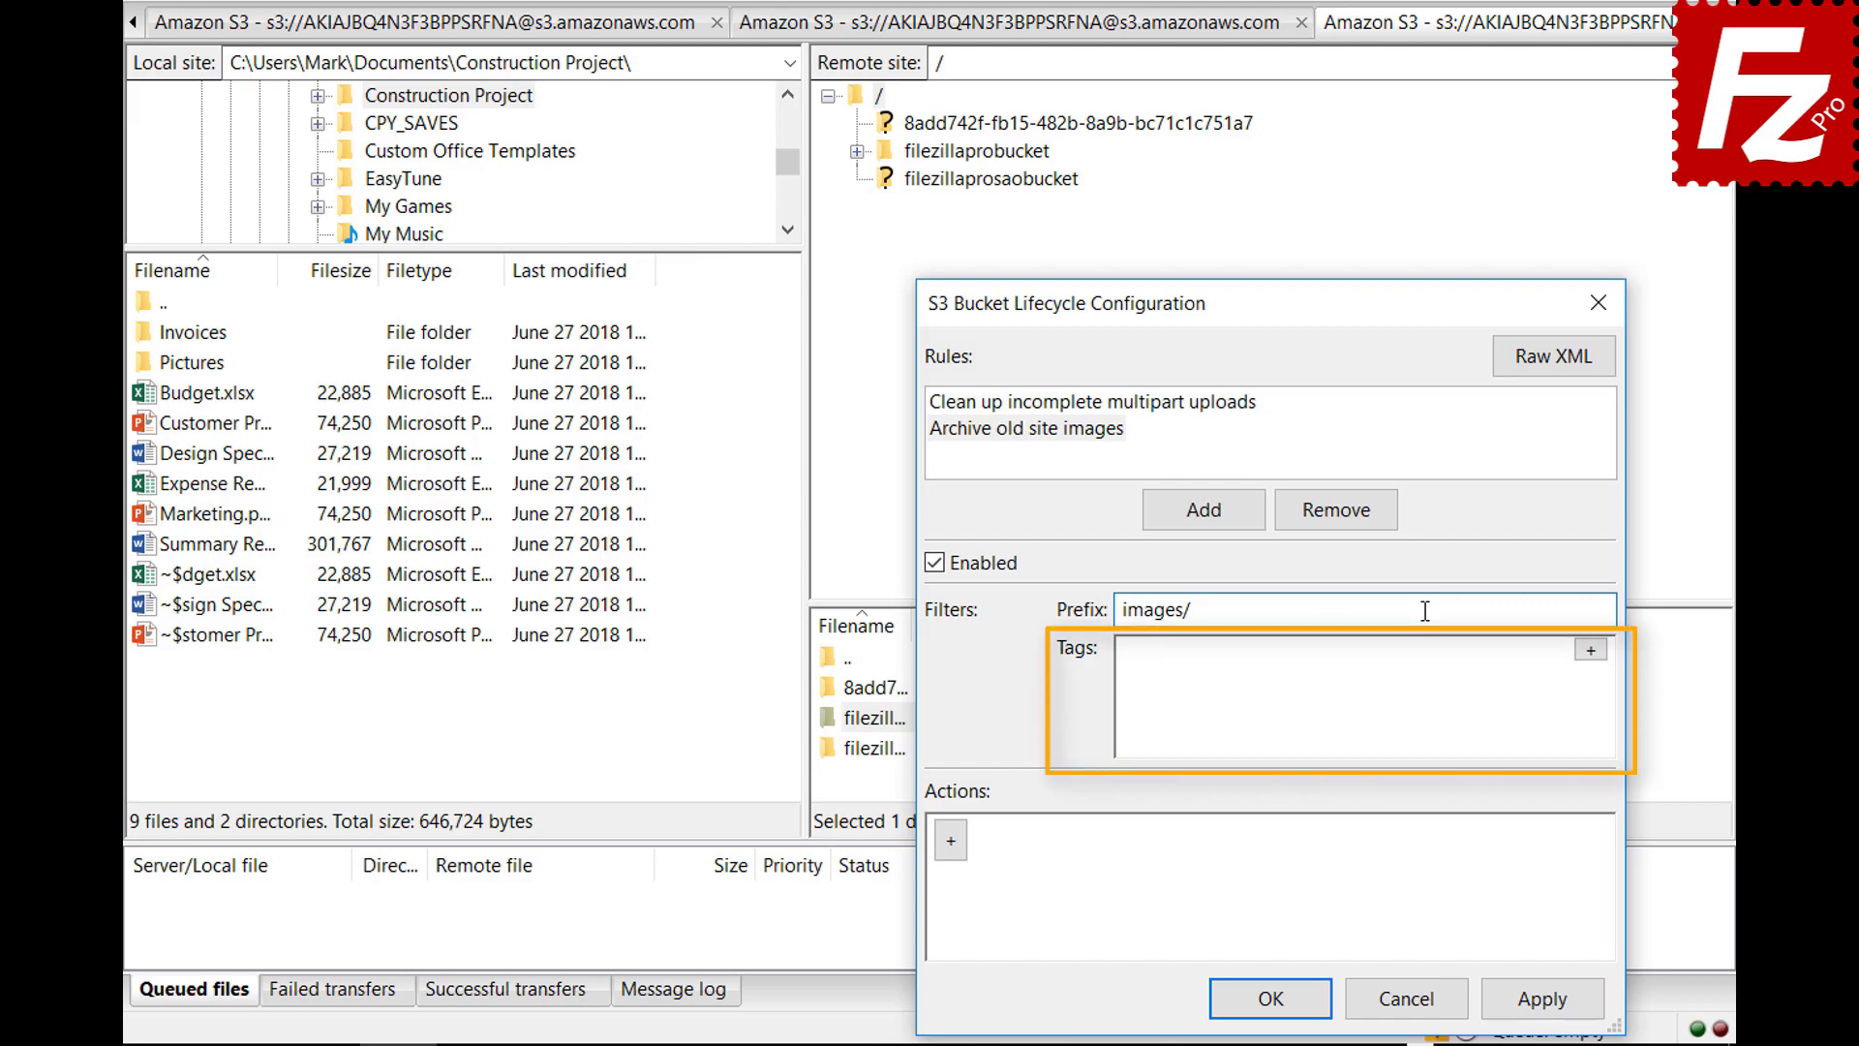
click(1592, 650)
text(loc)
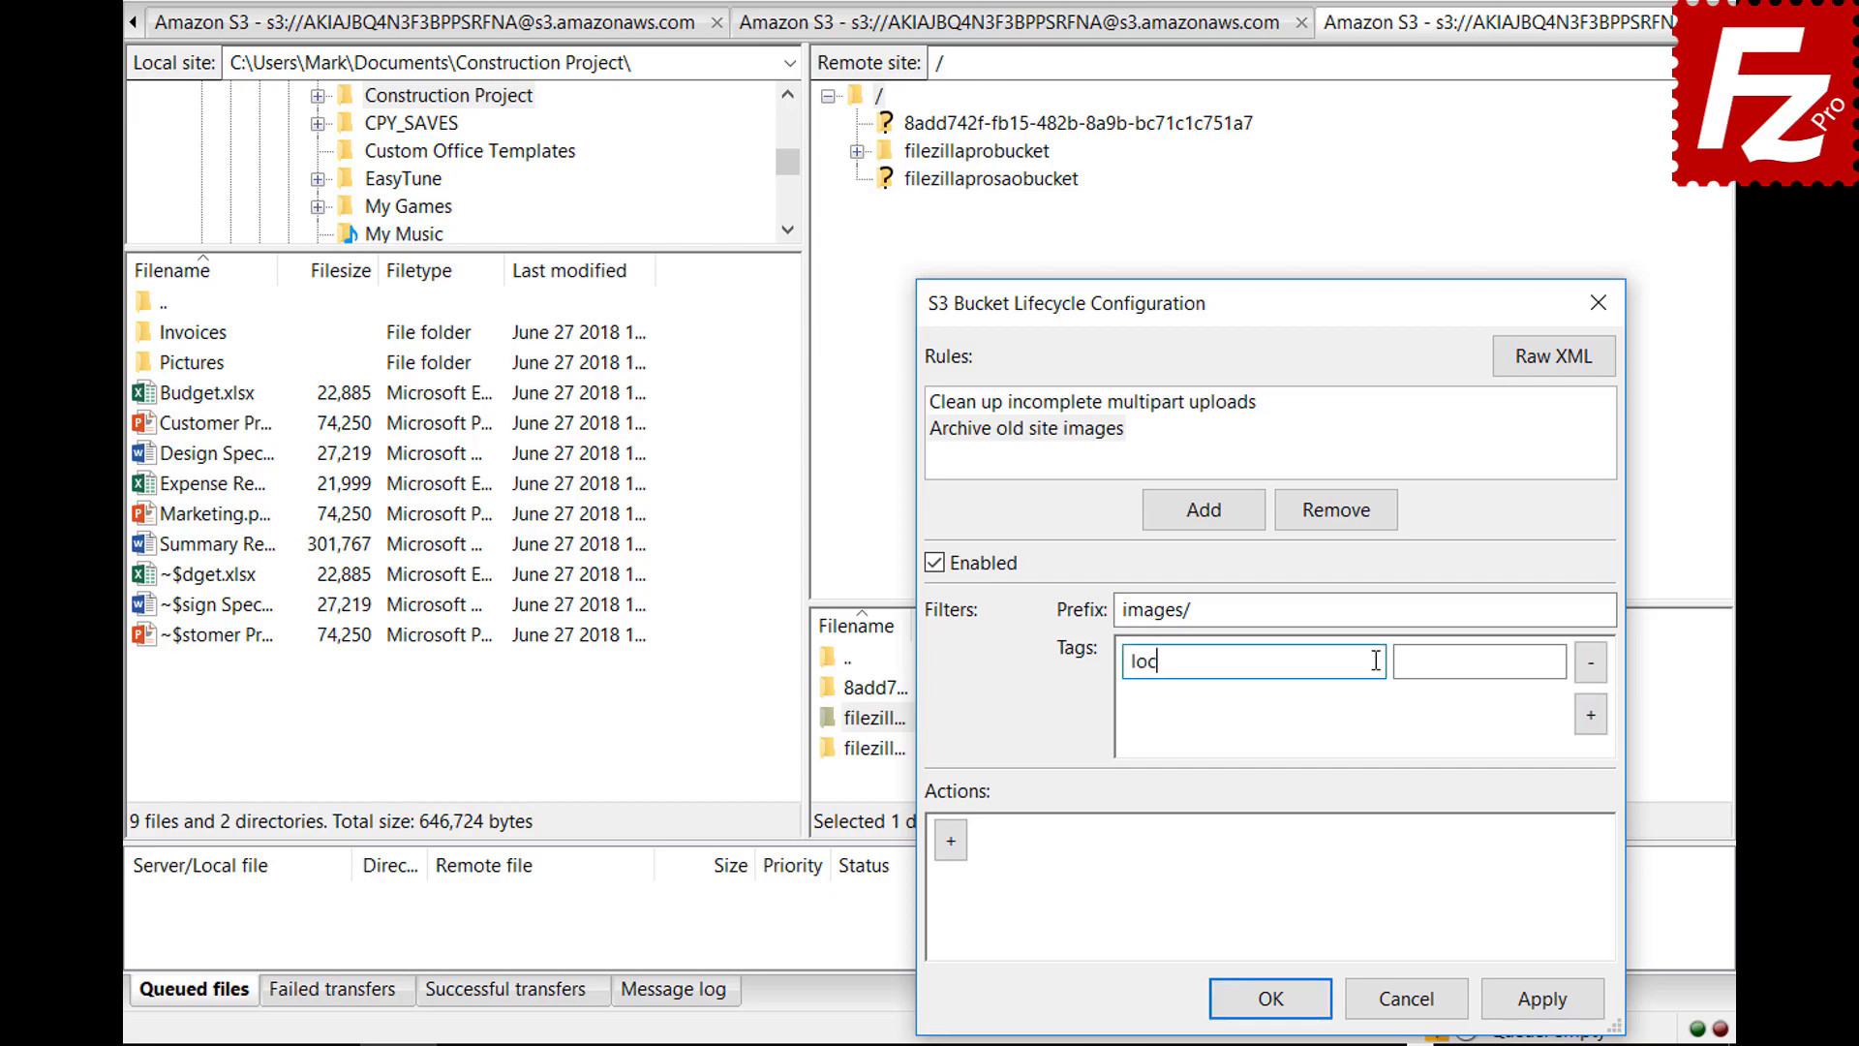
text(ation)
click(1556, 660)
text(site)
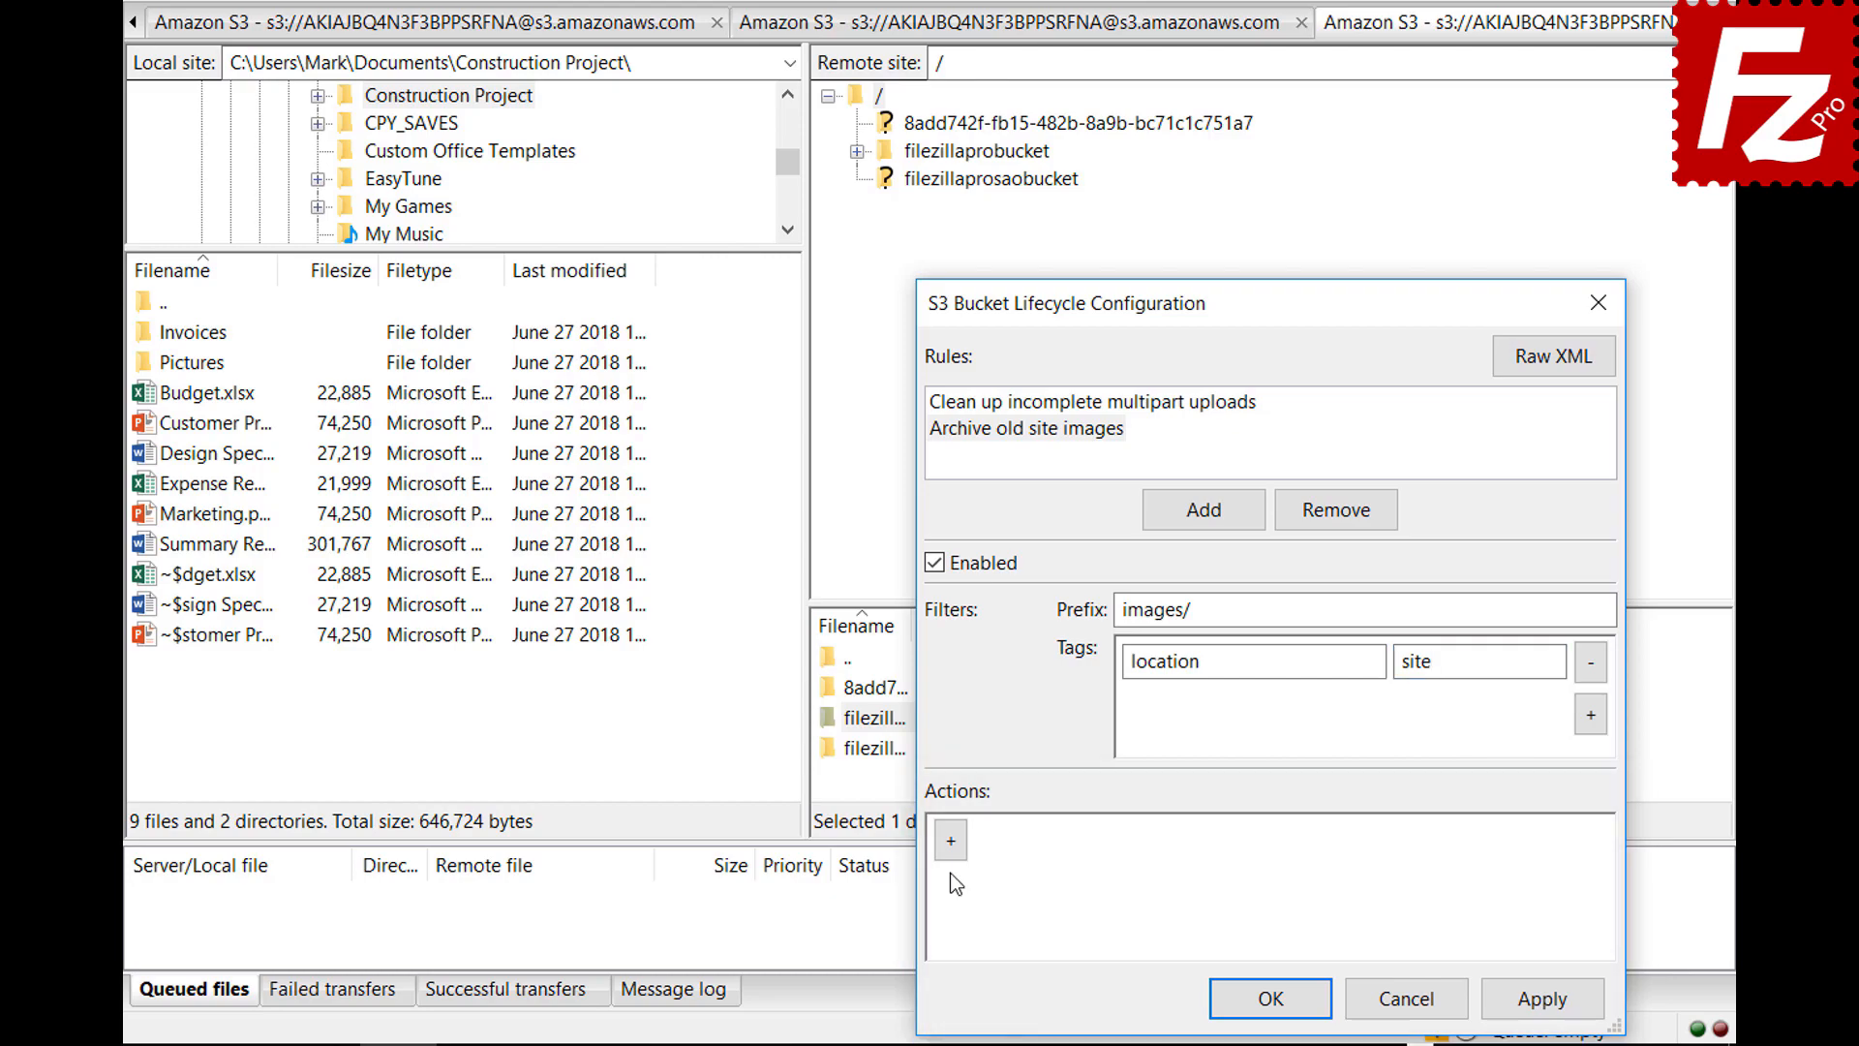
Add a Transition (current version) action with a Days condition of 30
click(951, 856)
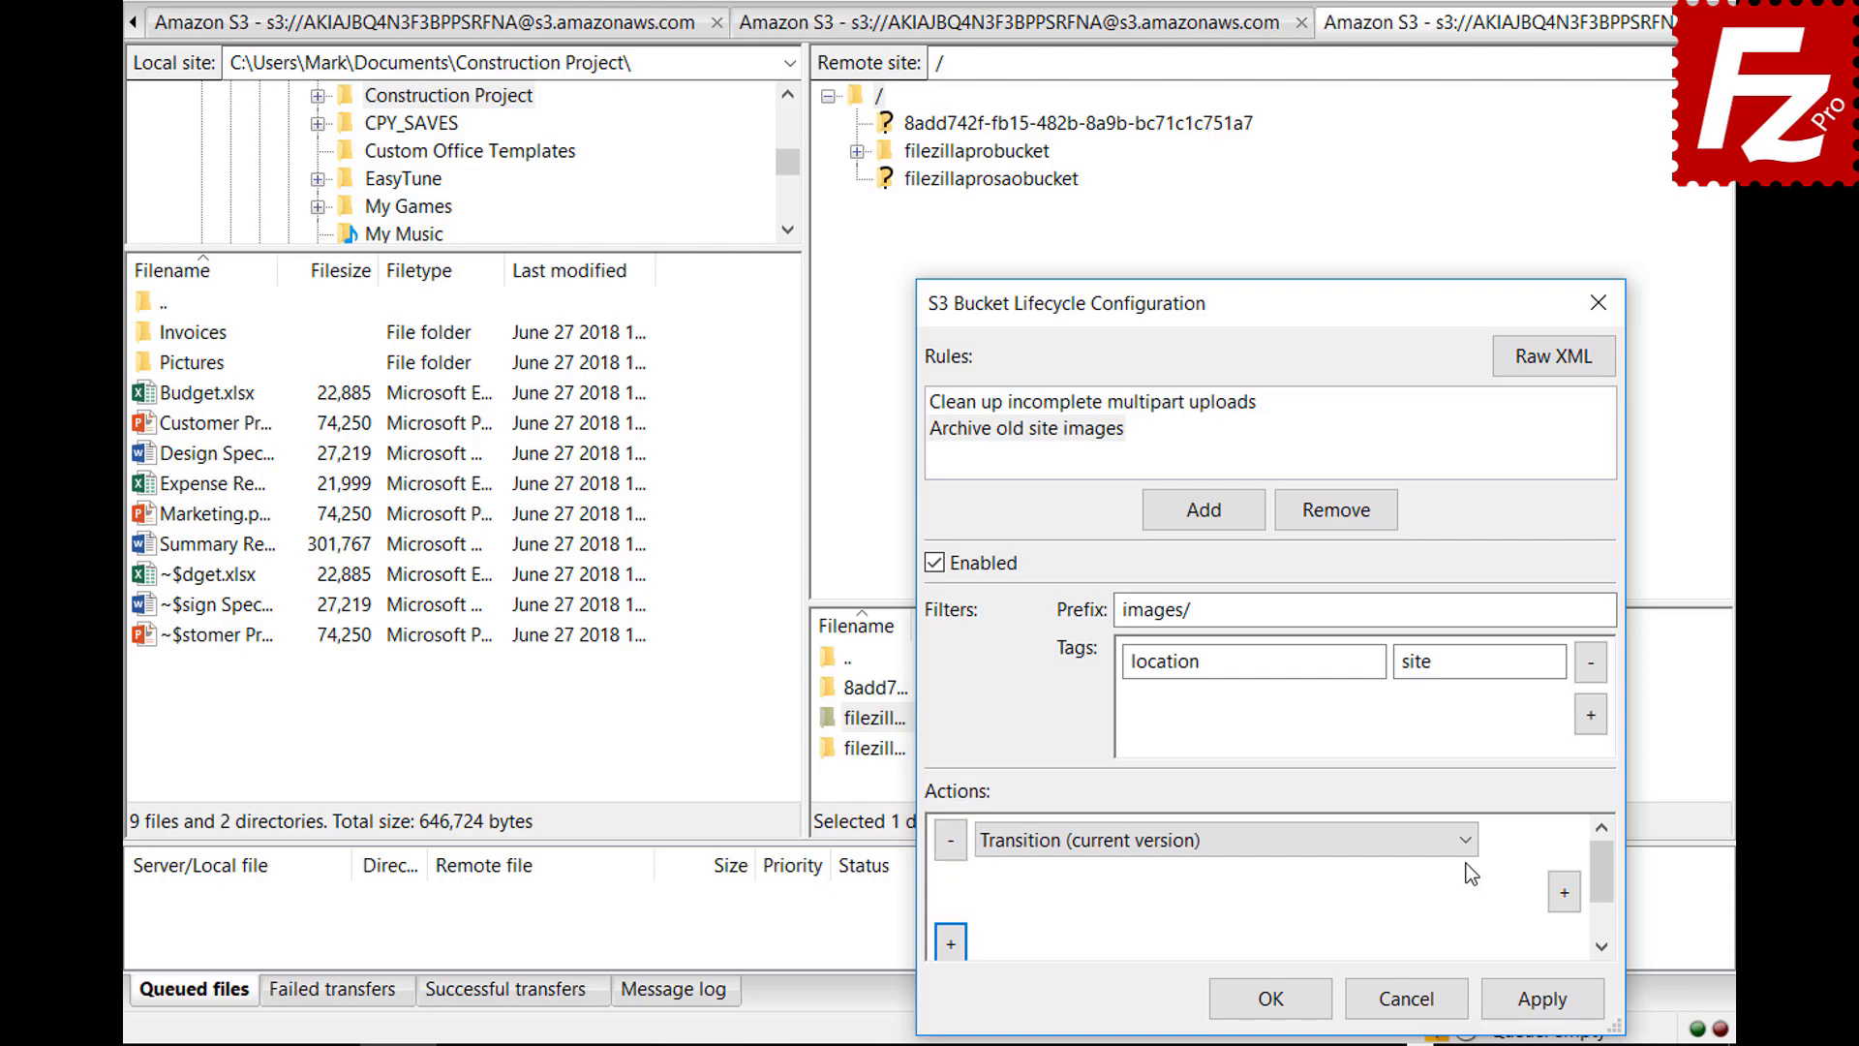
click(1466, 842)
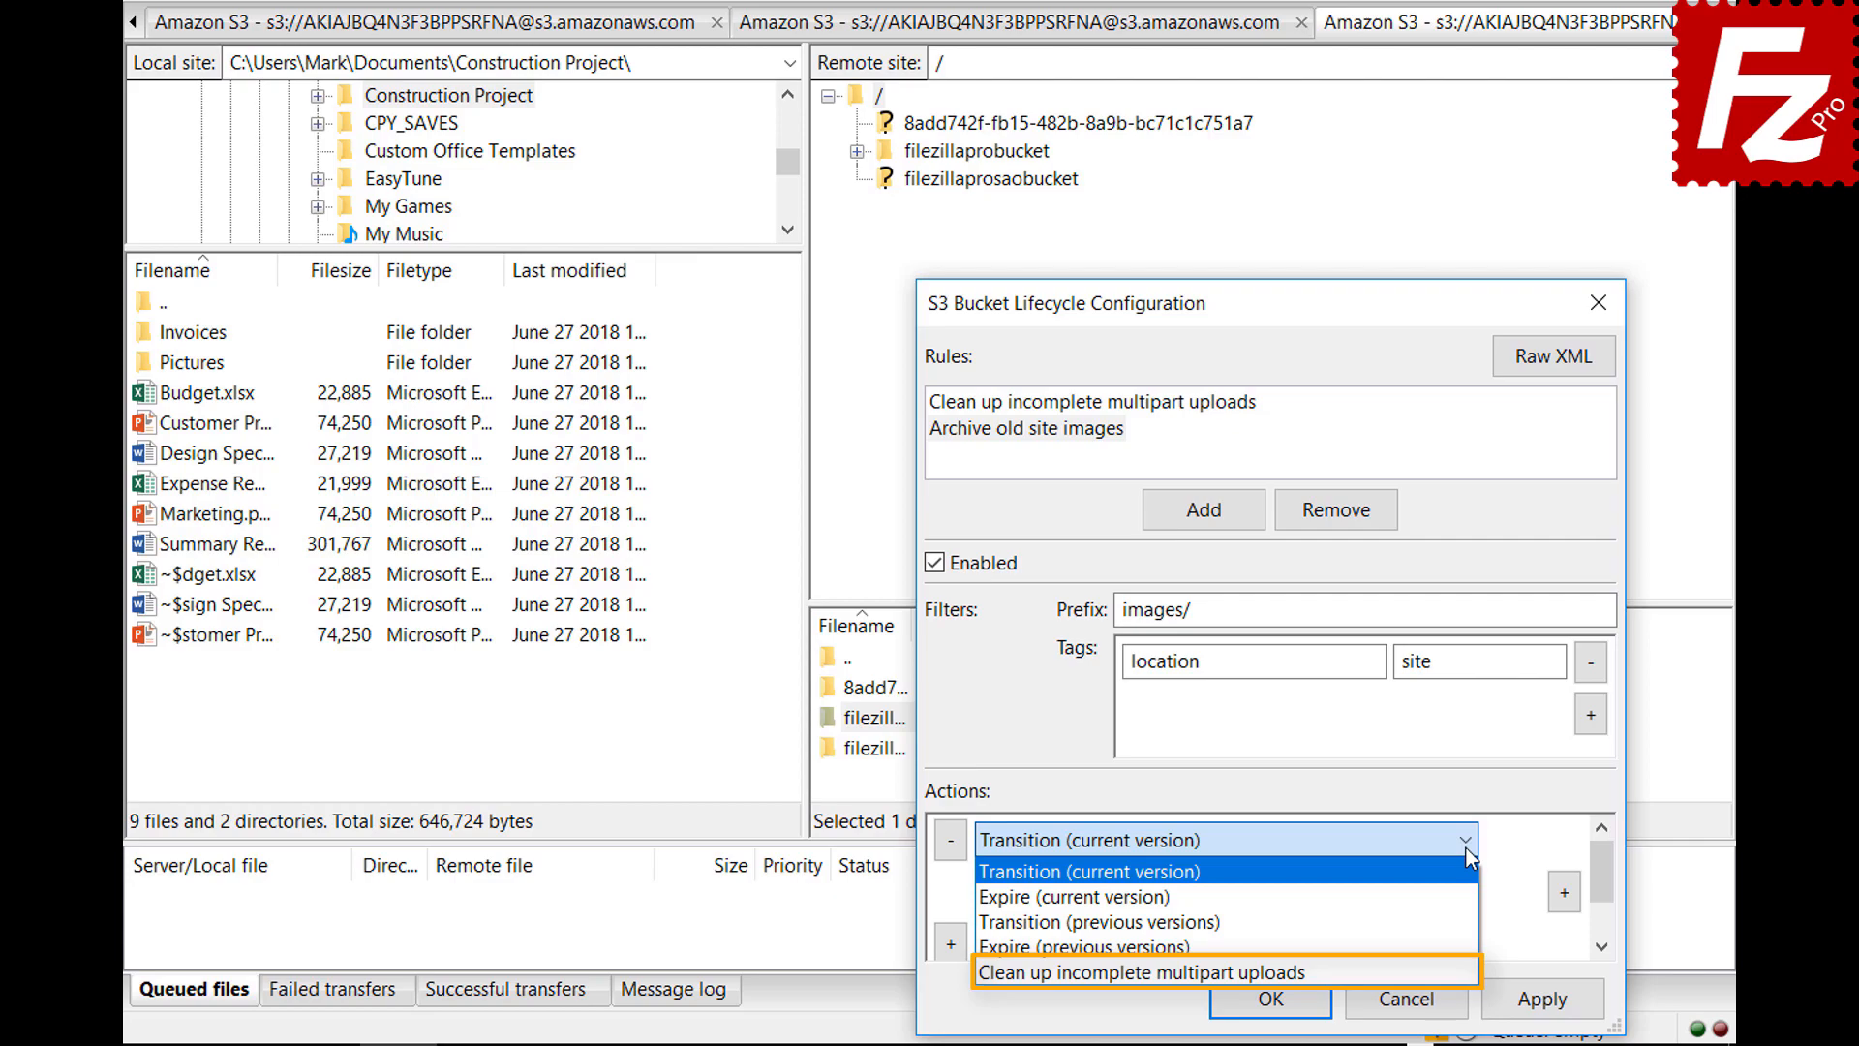
click(1466, 841)
click(1564, 893)
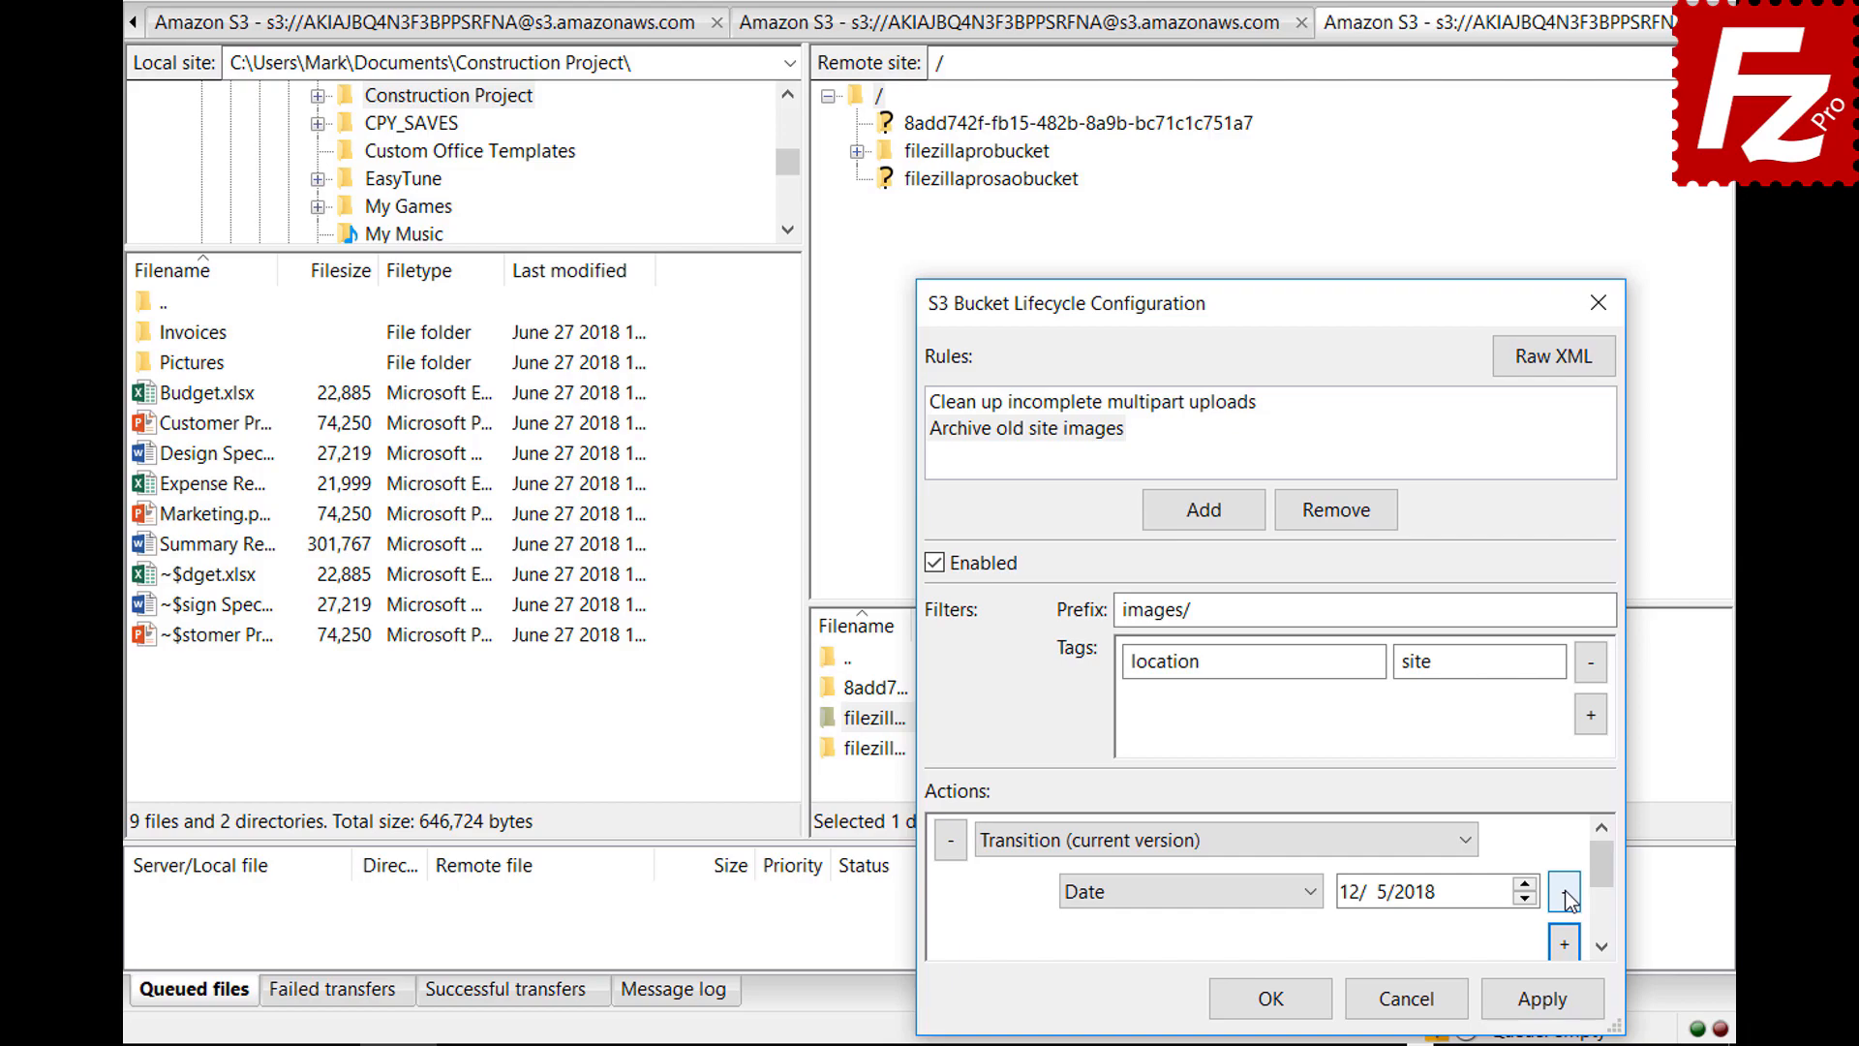
click(1313, 893)
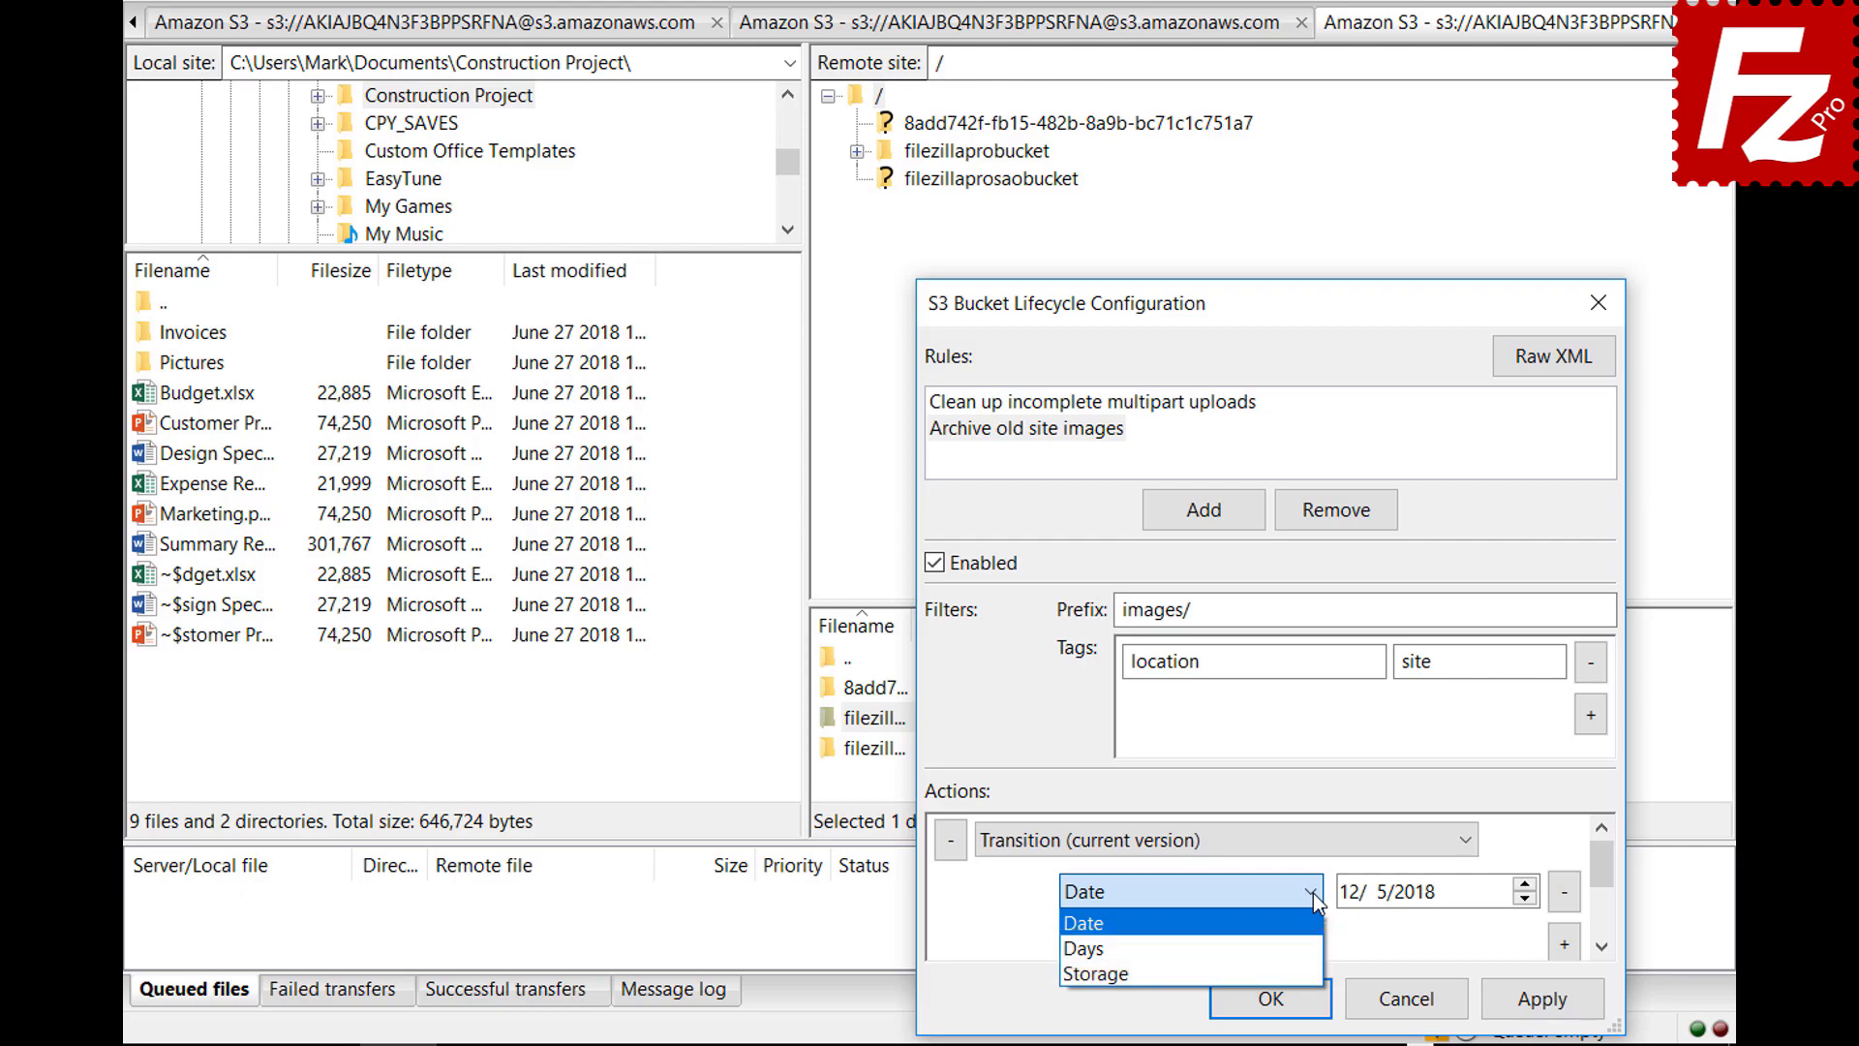
click(1302, 948)
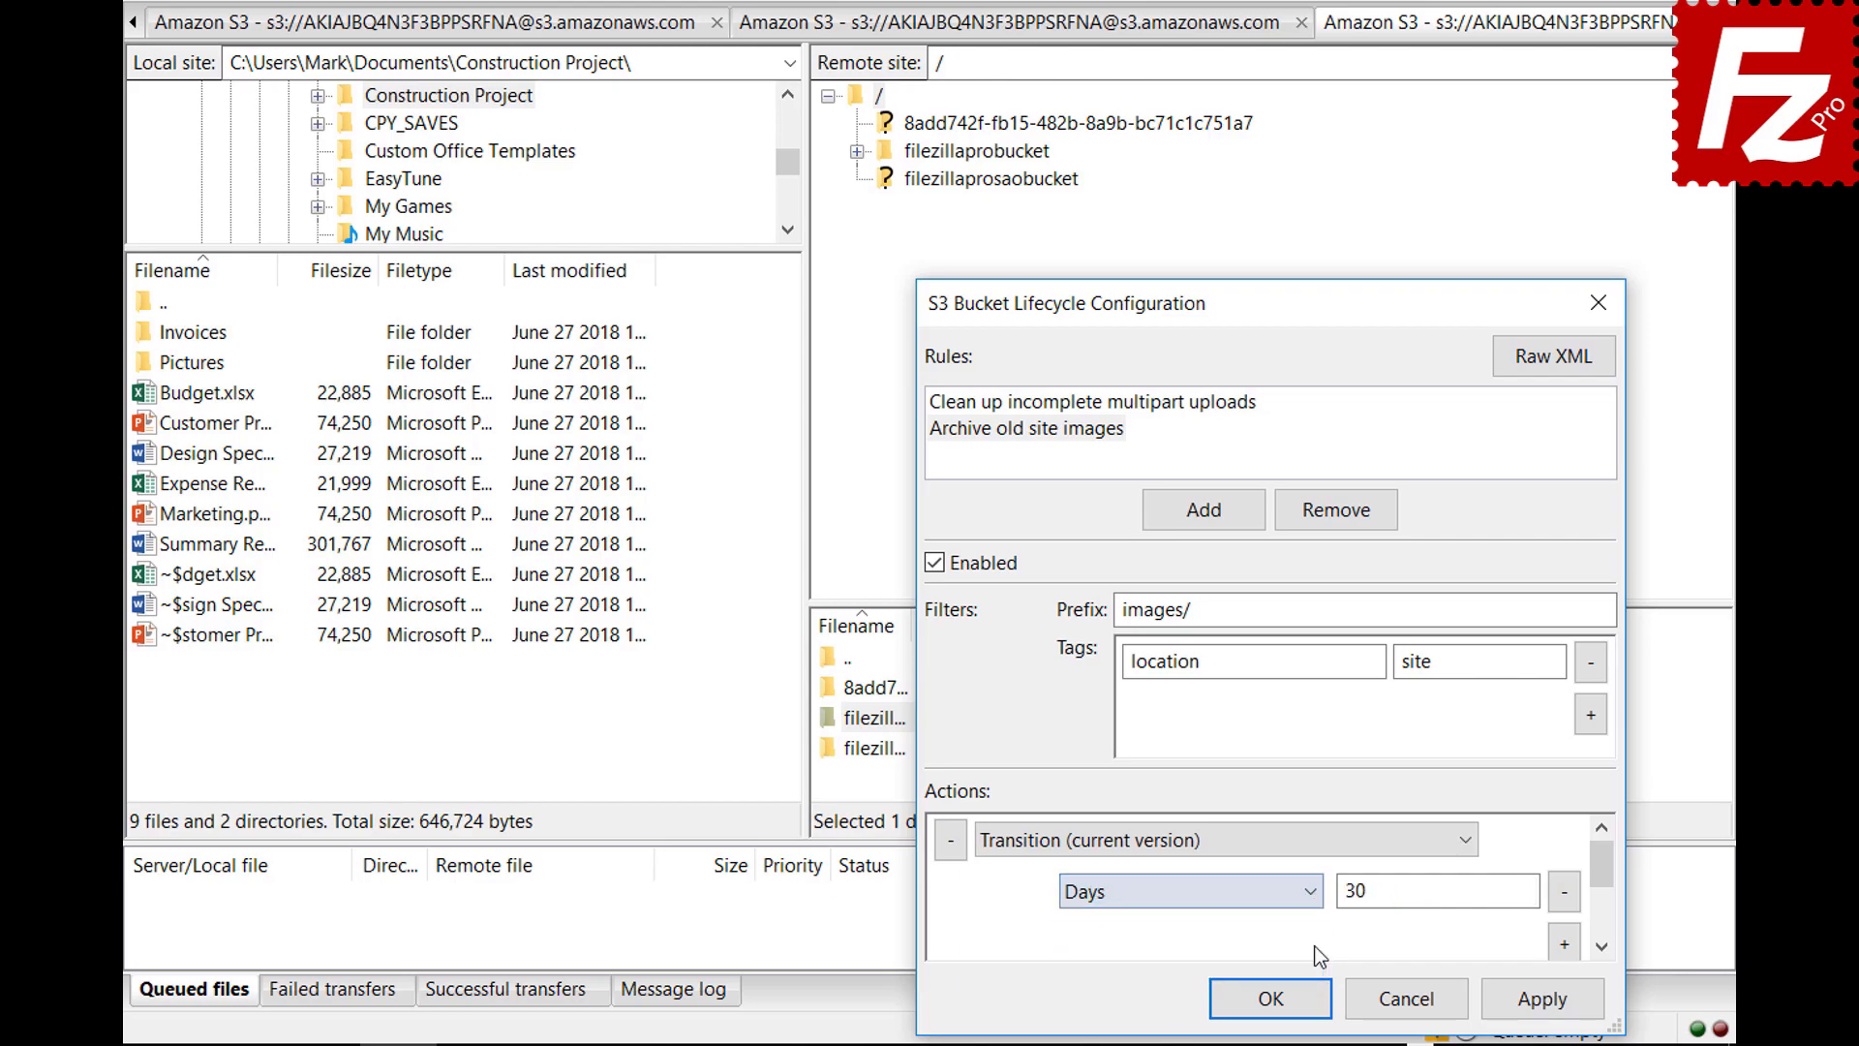
drag(1605, 876, 1606, 890)
Add a Storage class condition set to Glacier and save the lifecycle configuration
click(1564, 892)
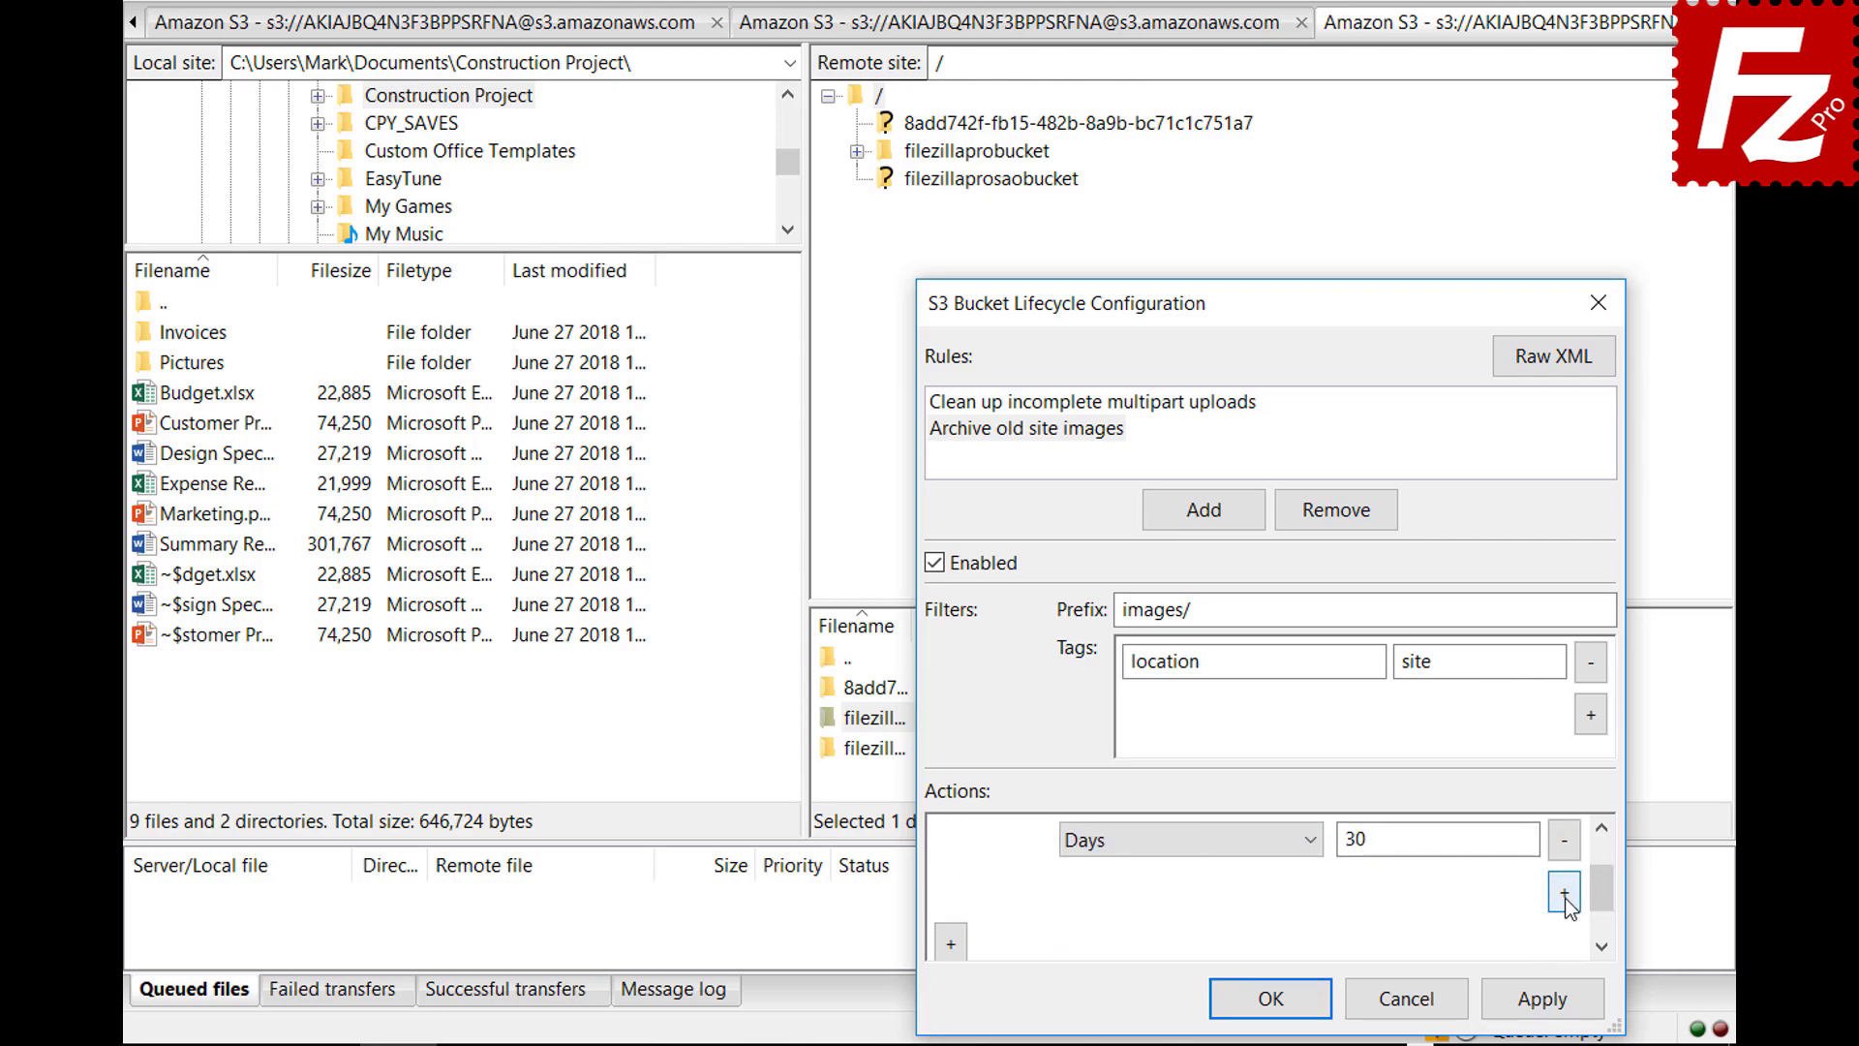
click(1184, 891)
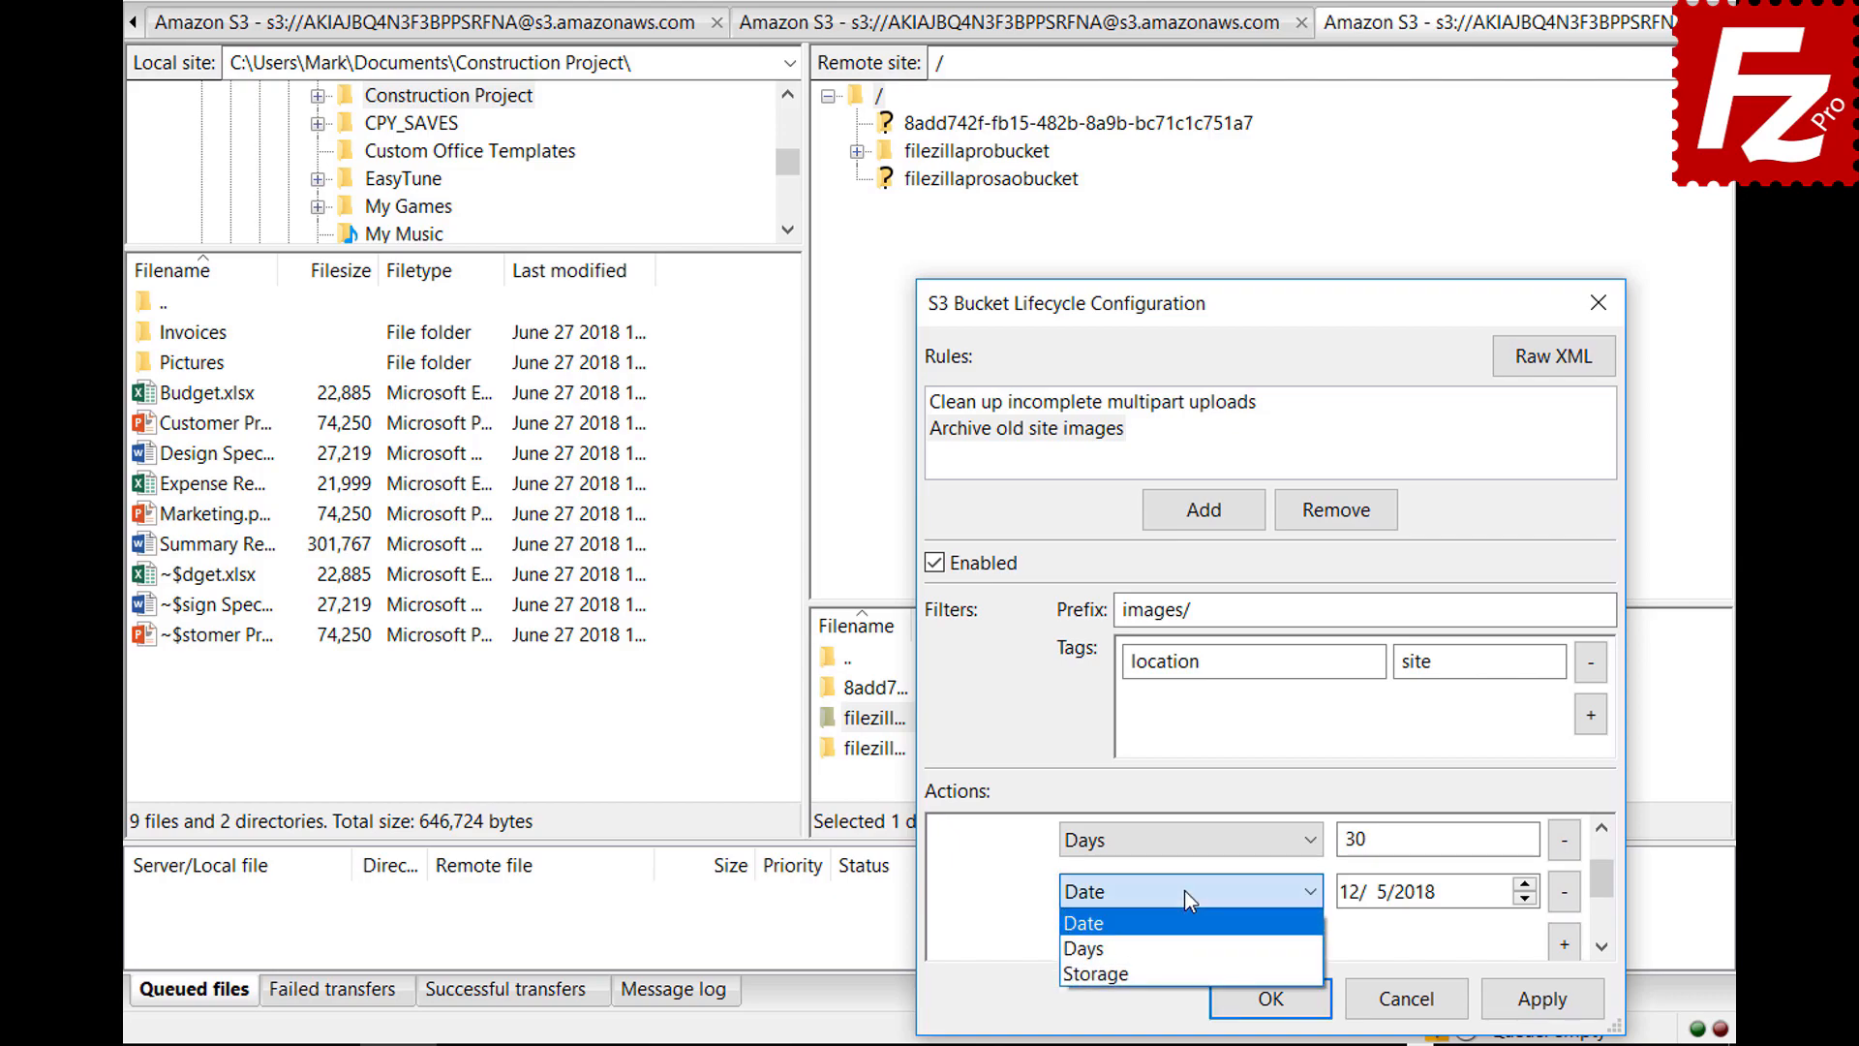
click(1186, 962)
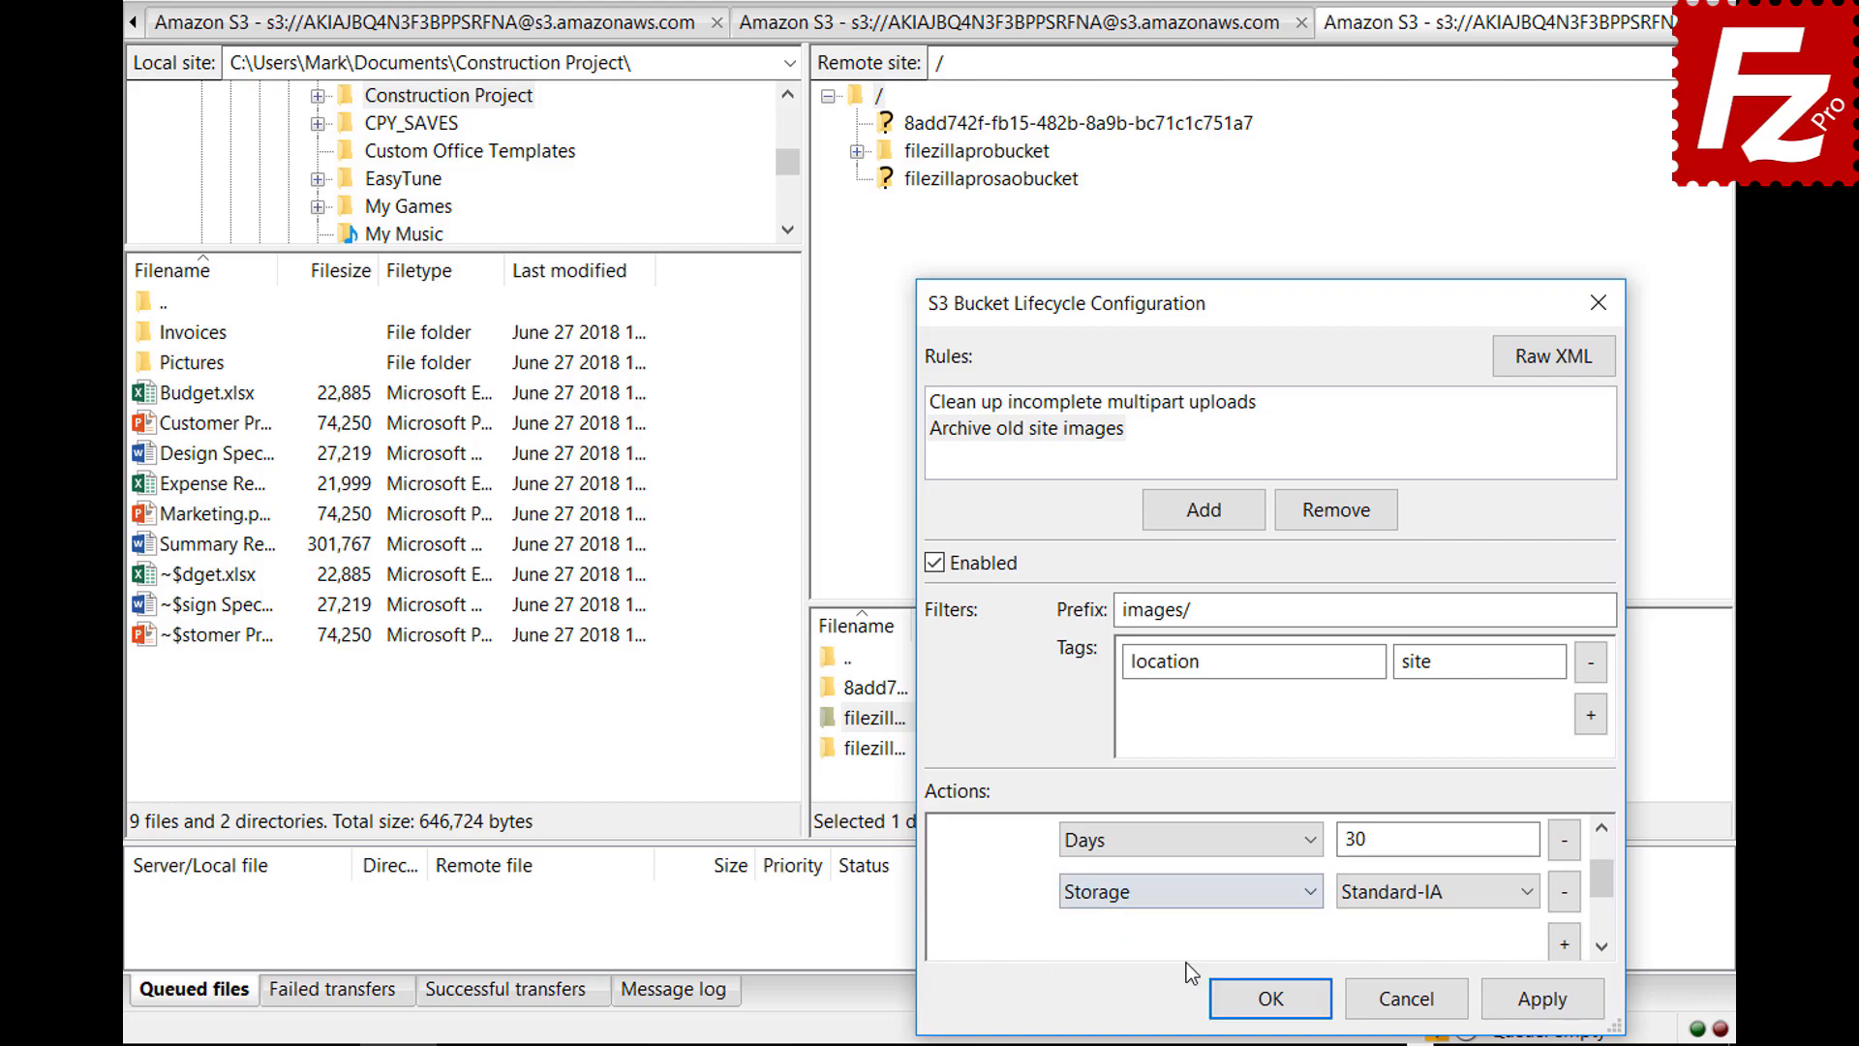
click(1397, 896)
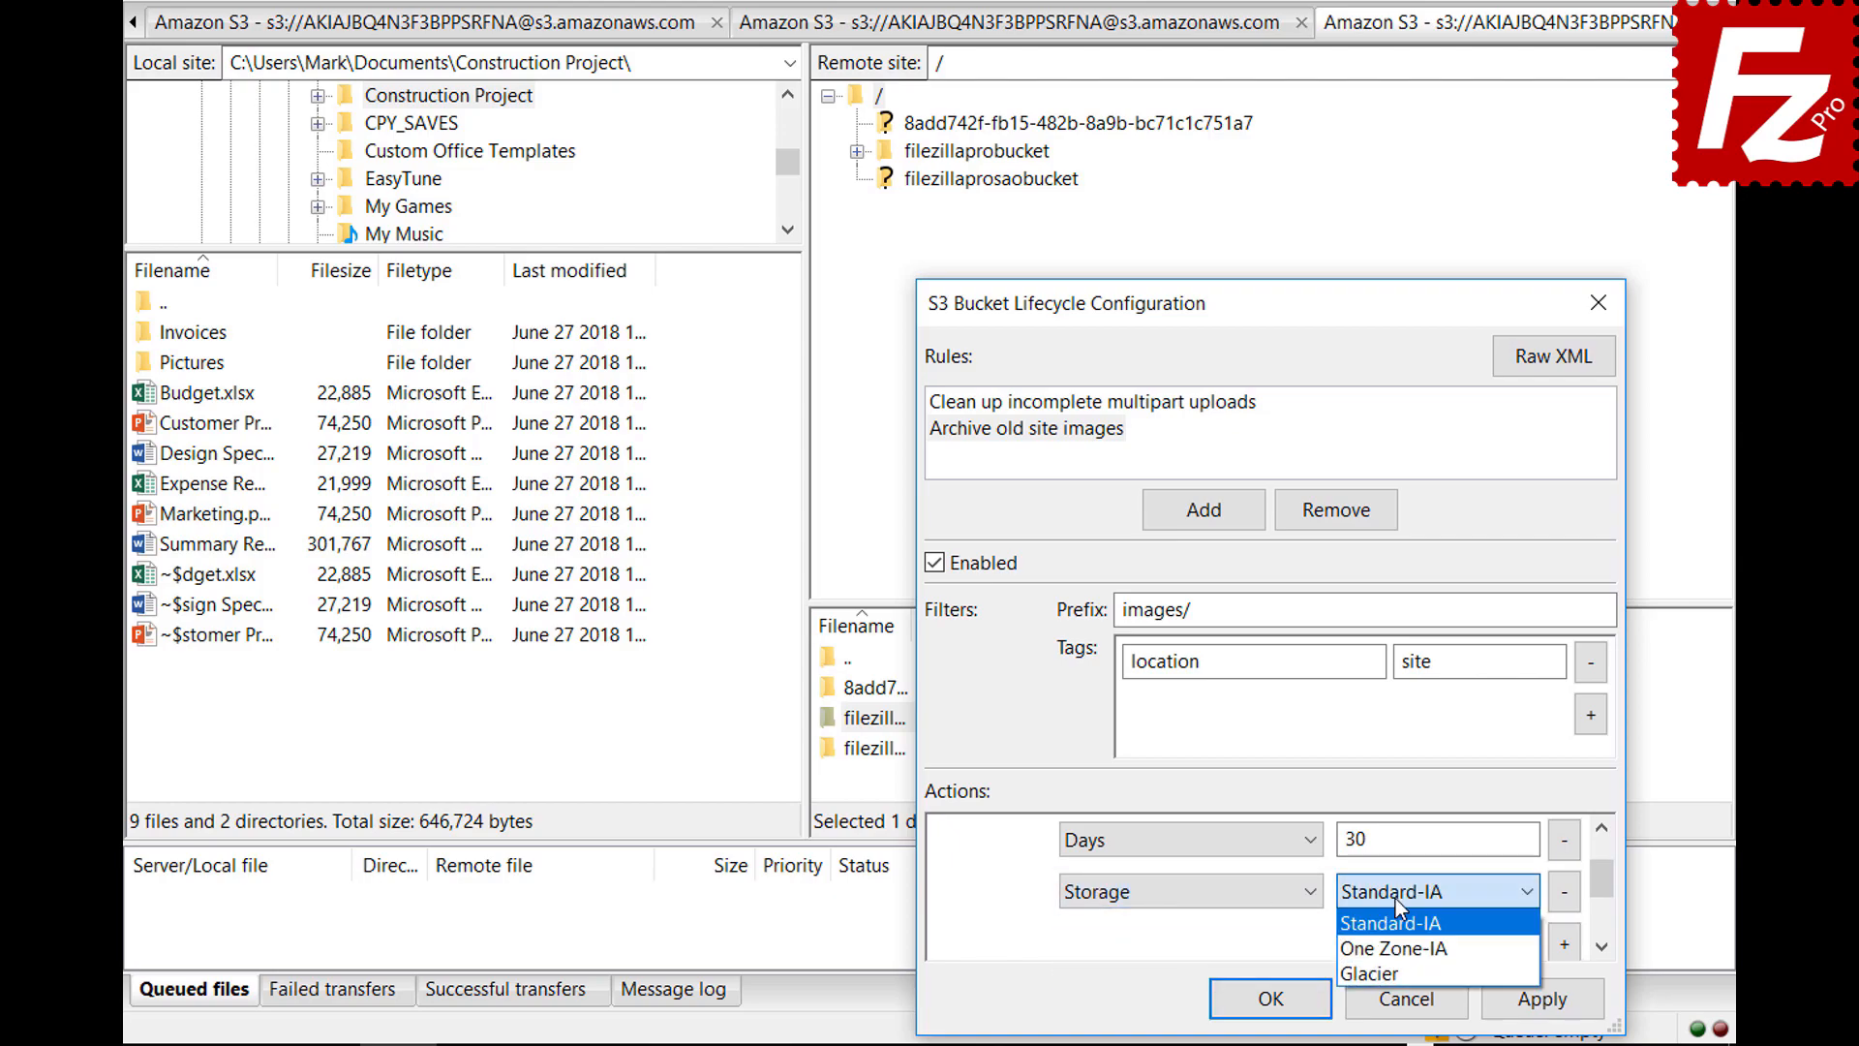
click(1396, 966)
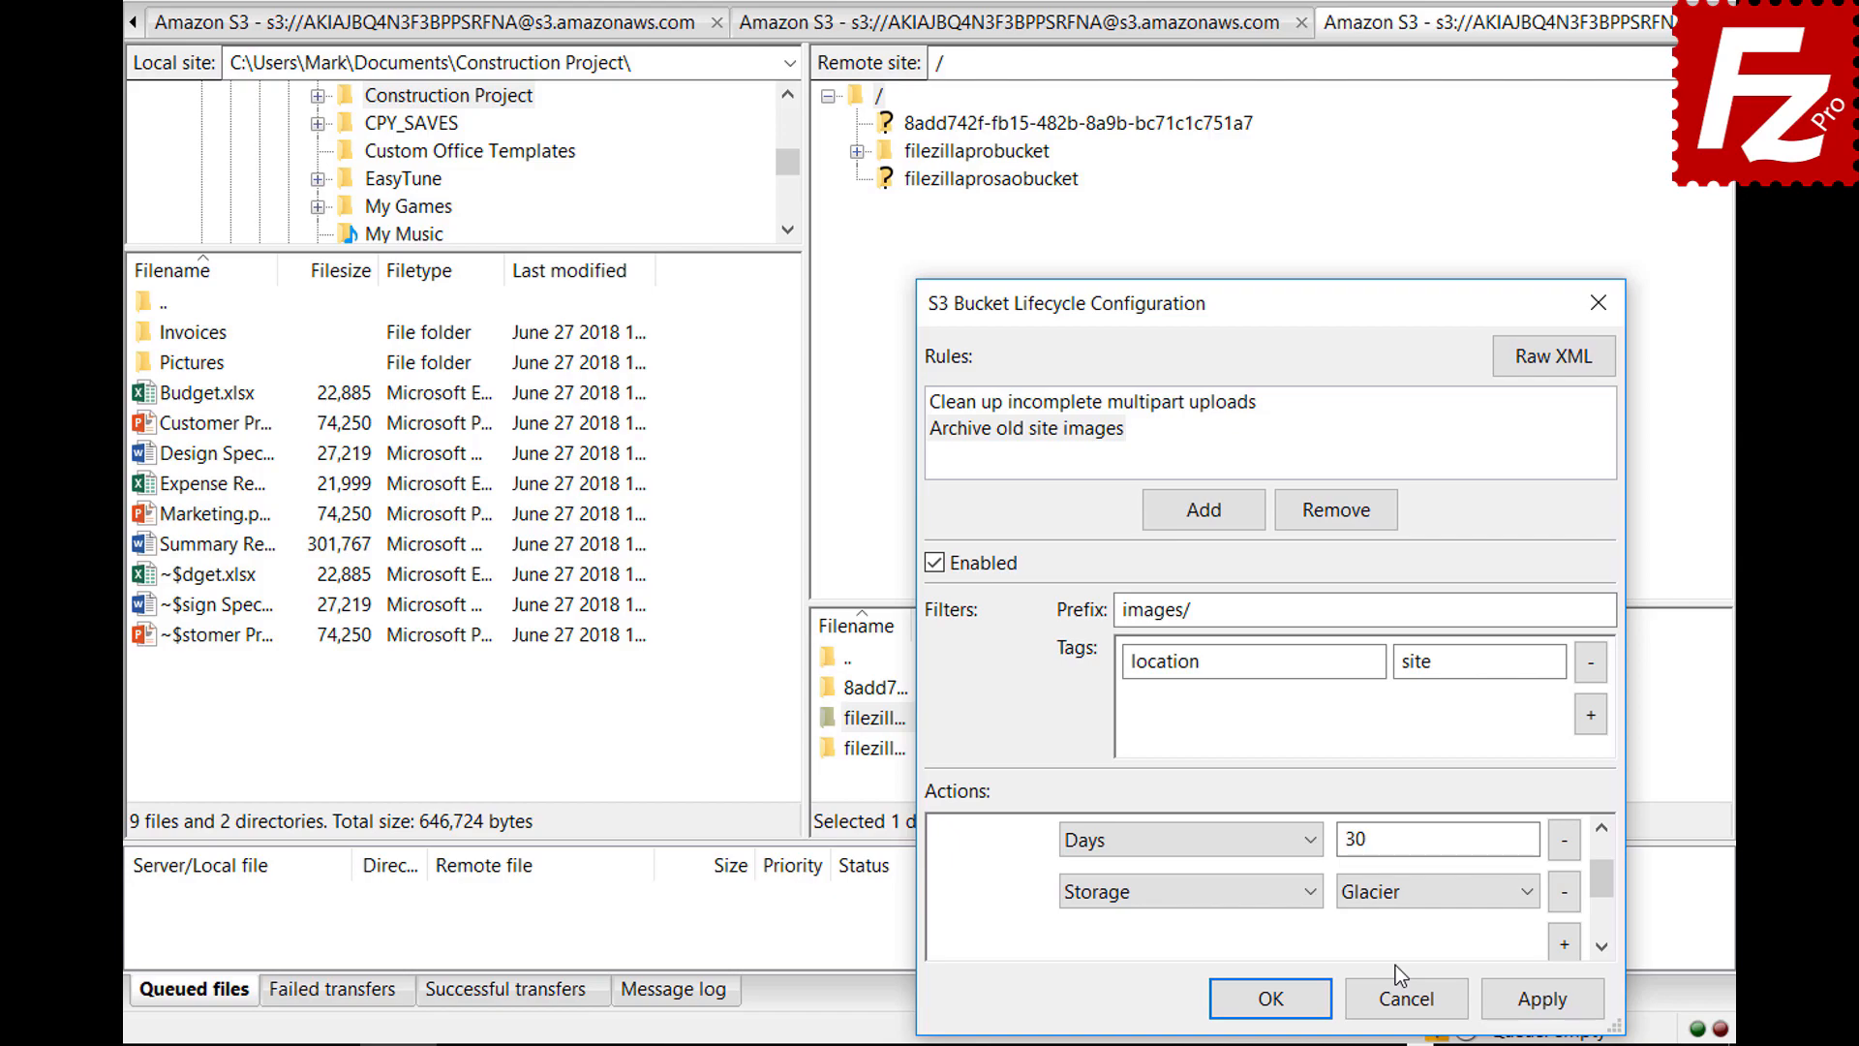
click(1240, 996)
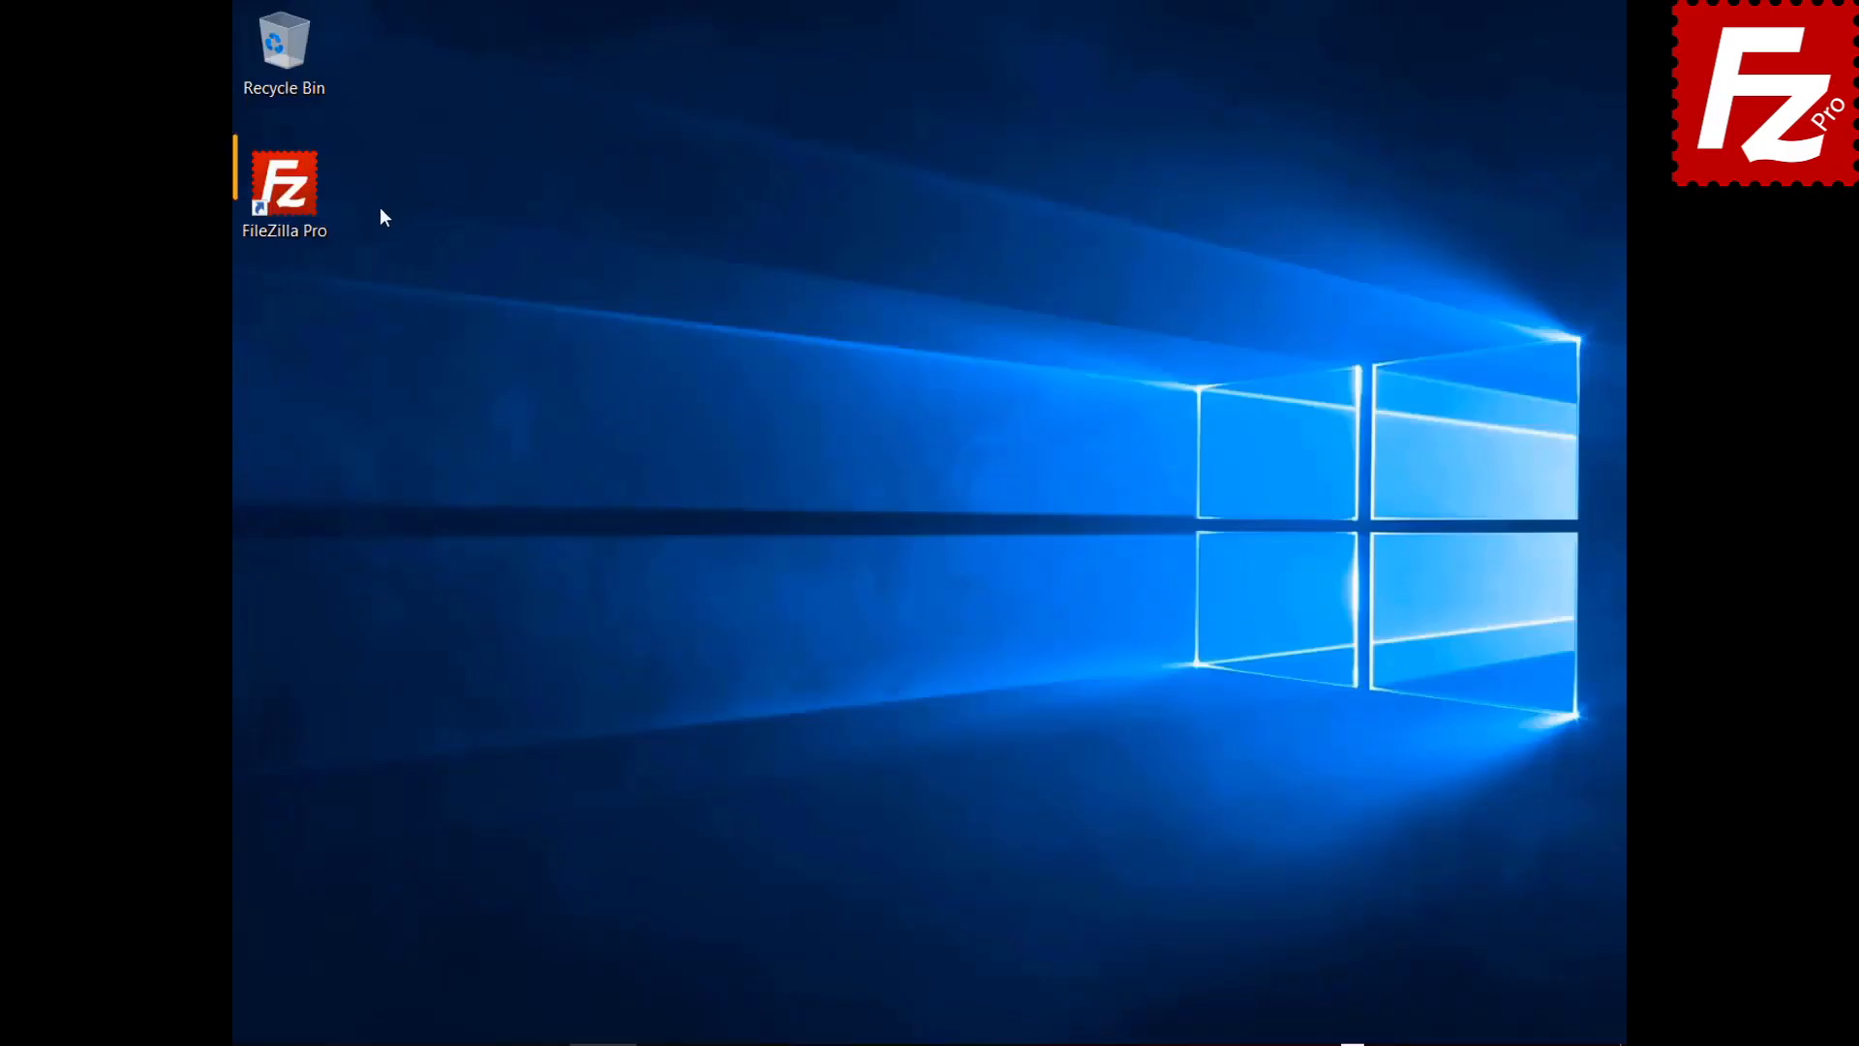
Relaunch FileZilla Pro from its desktop icon
double_click(300, 207)
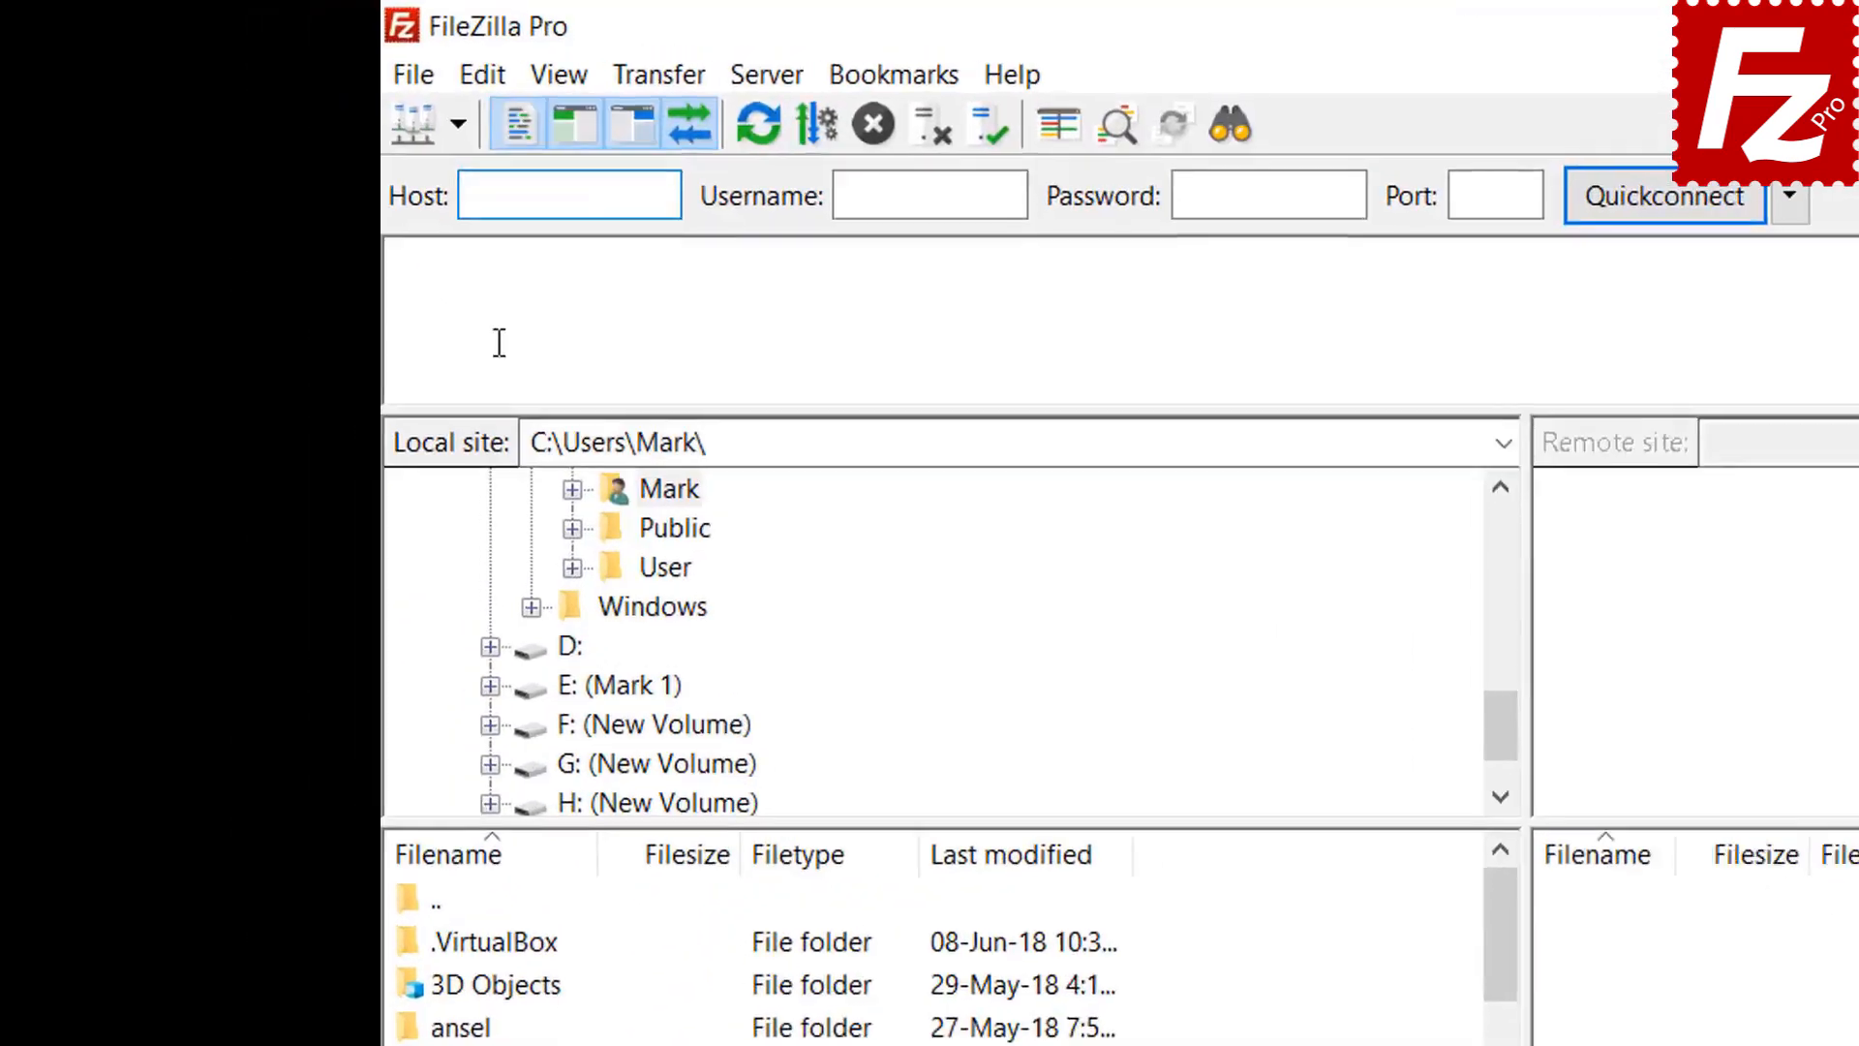
In Site Manager, create a site 'Azure File Connection' using Microsoft Azure File Storage Service
click(420, 84)
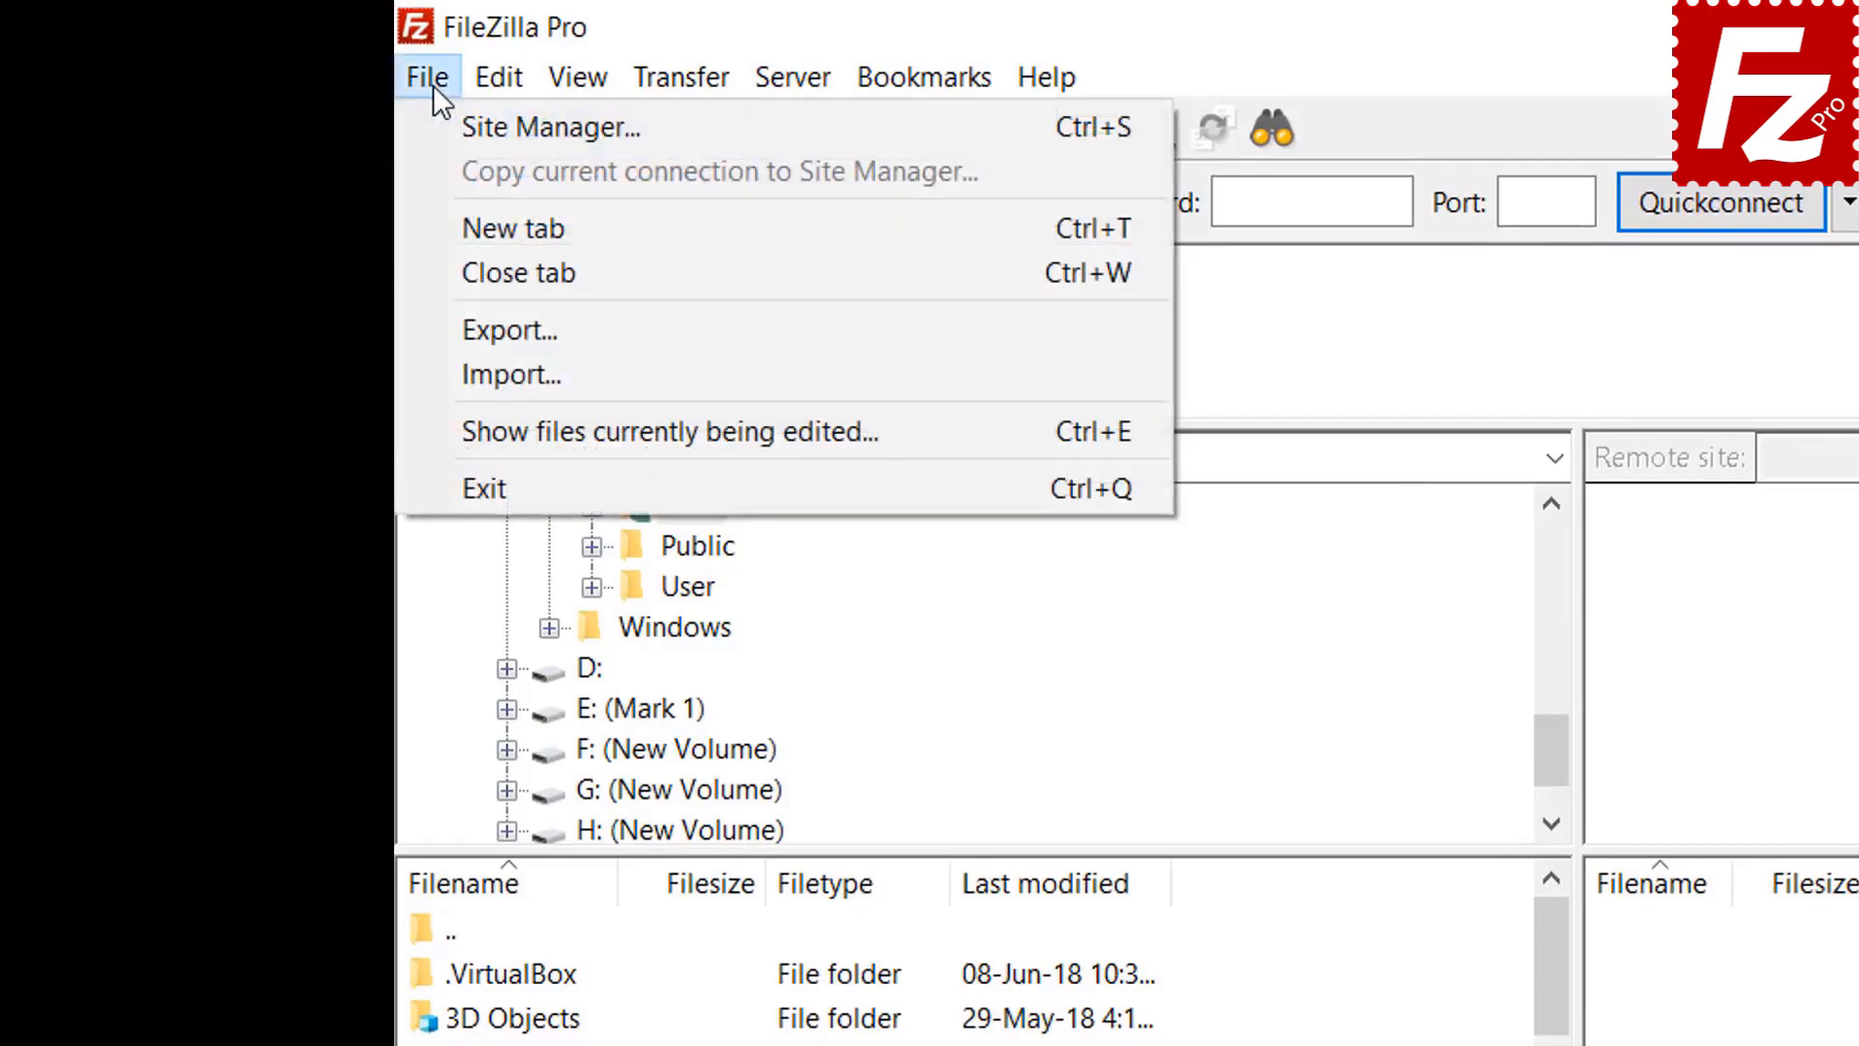
click(467, 132)
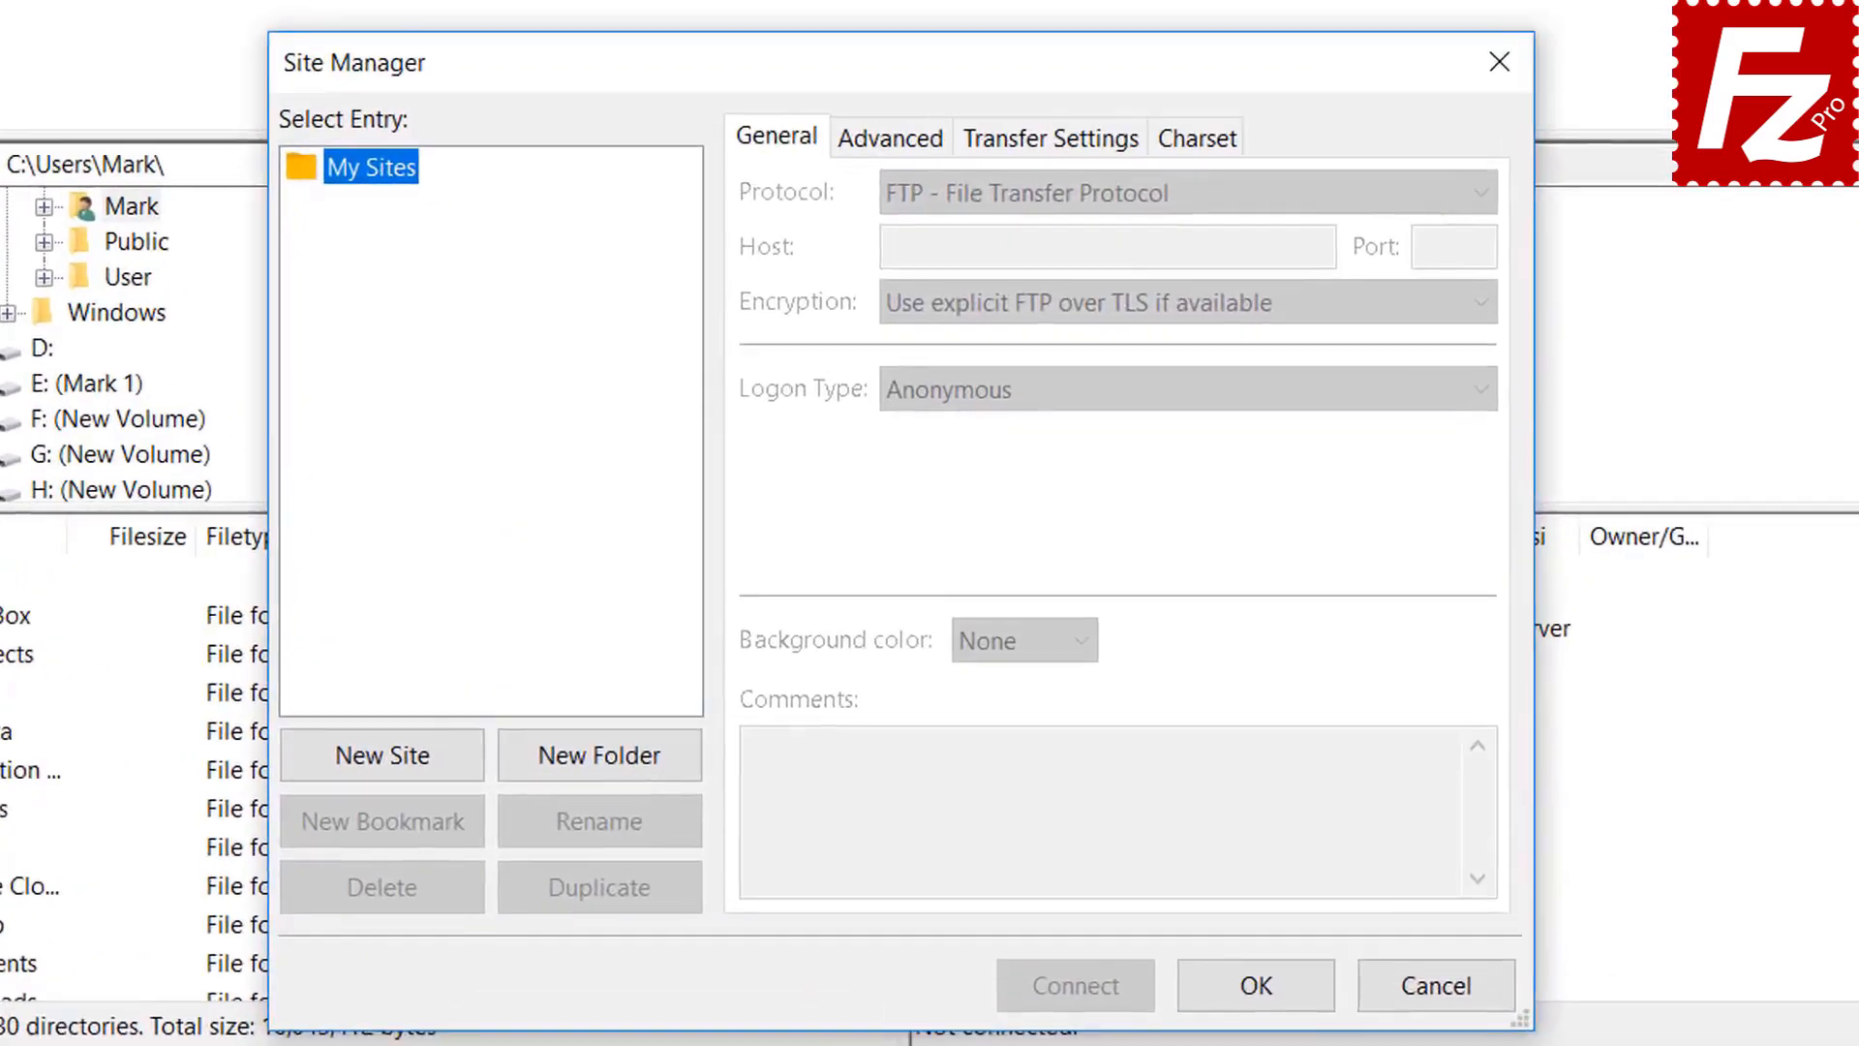
click(369, 767)
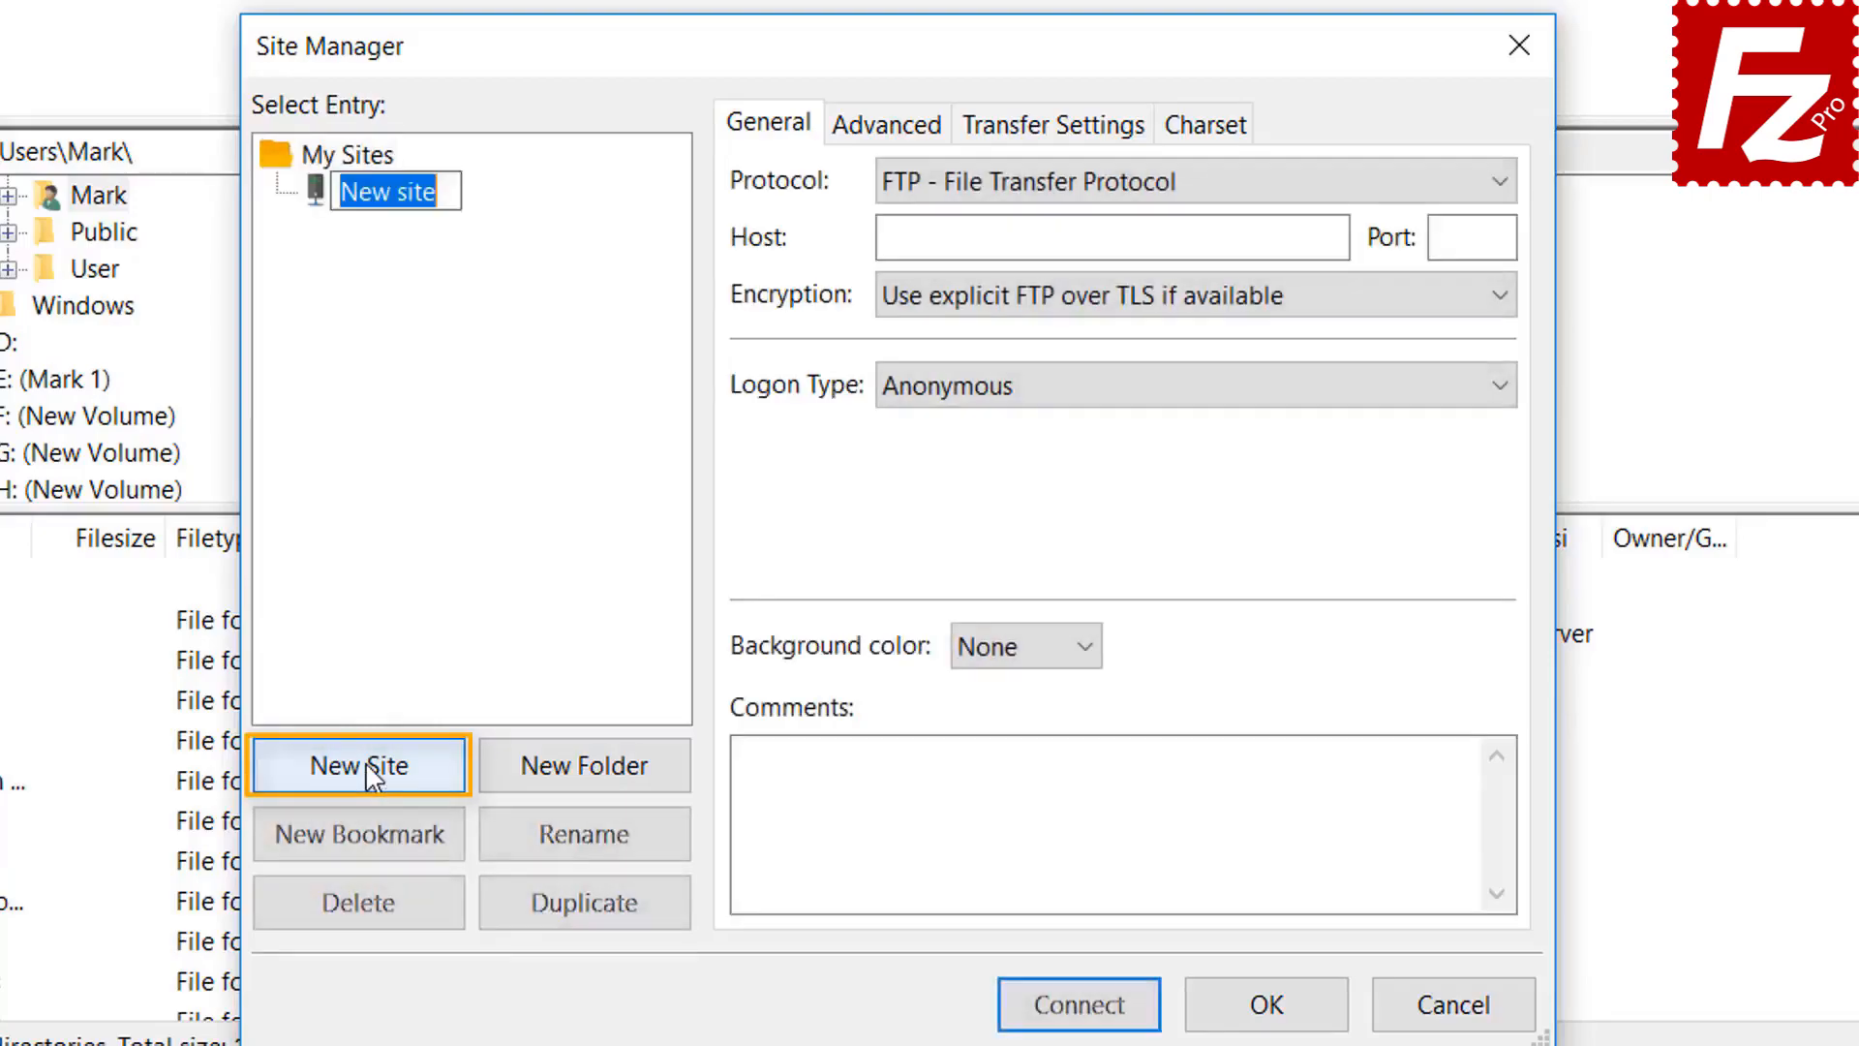
text(Azur)
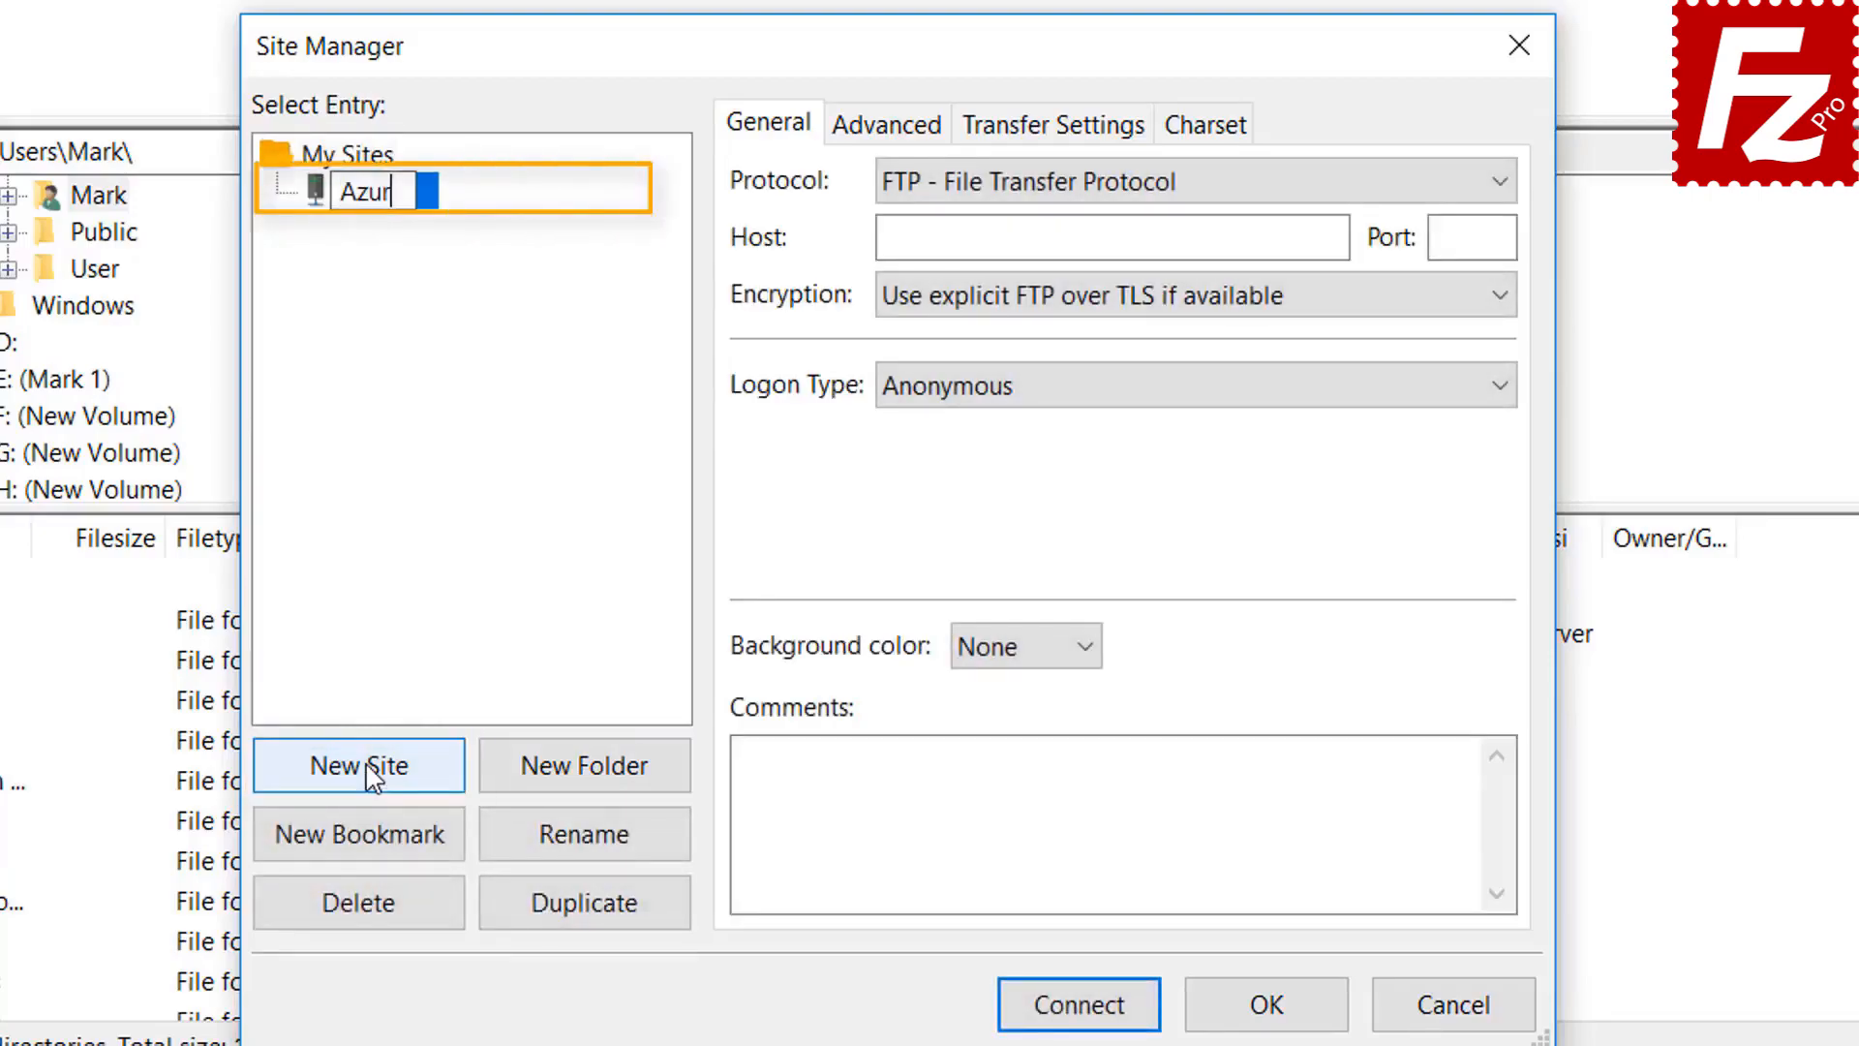
text(e File)
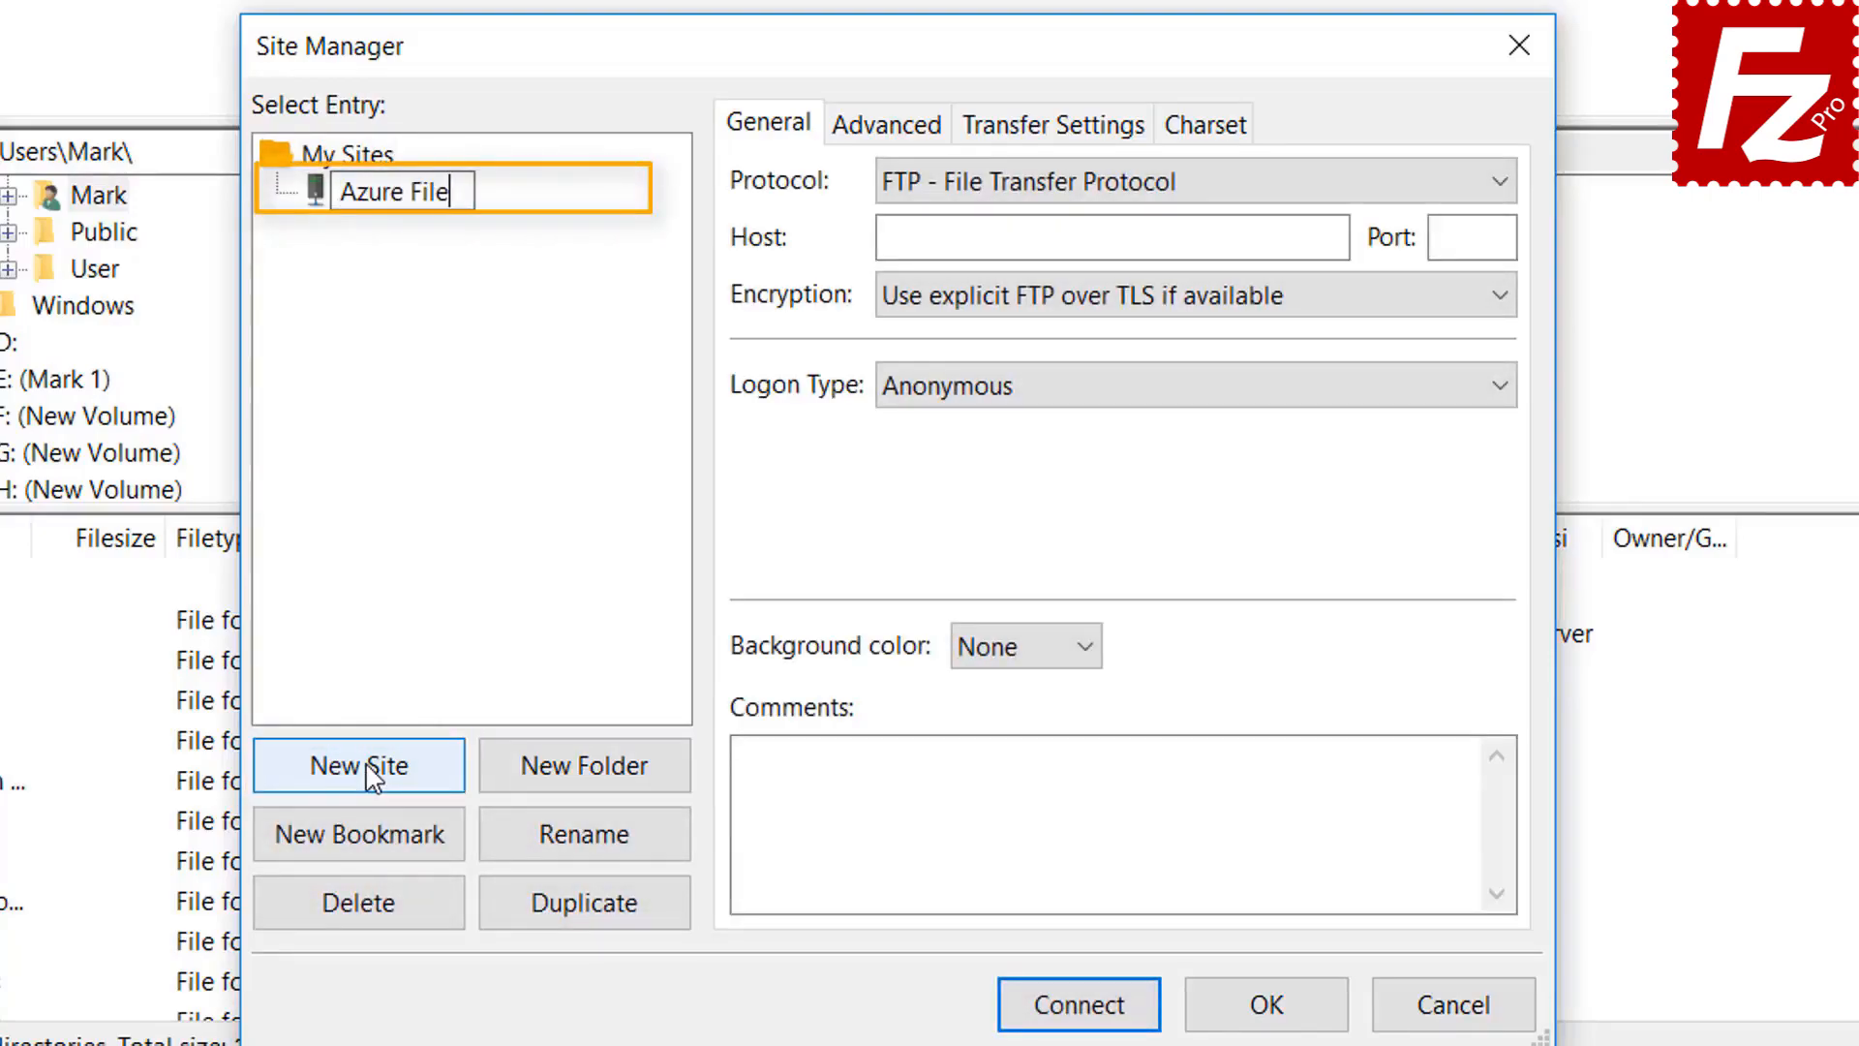
text( Connec)
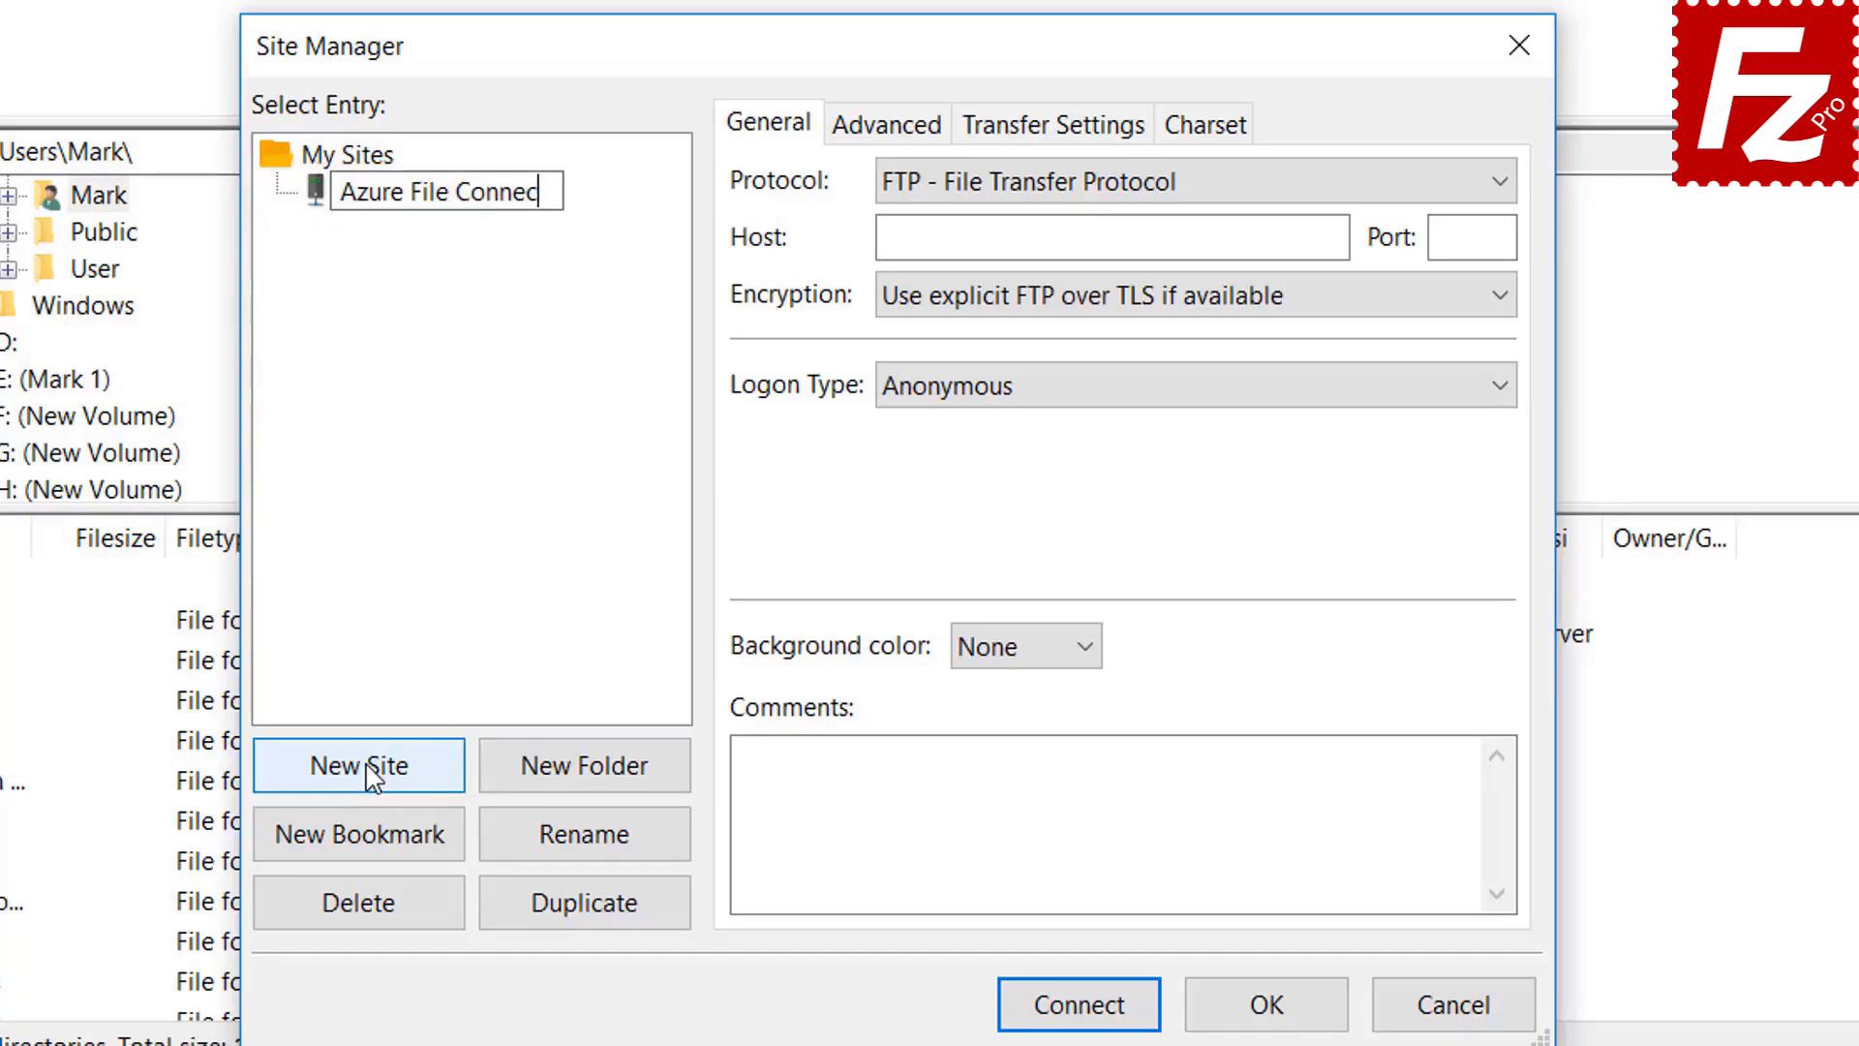
text(tion)
key(Return)
click(1185, 184)
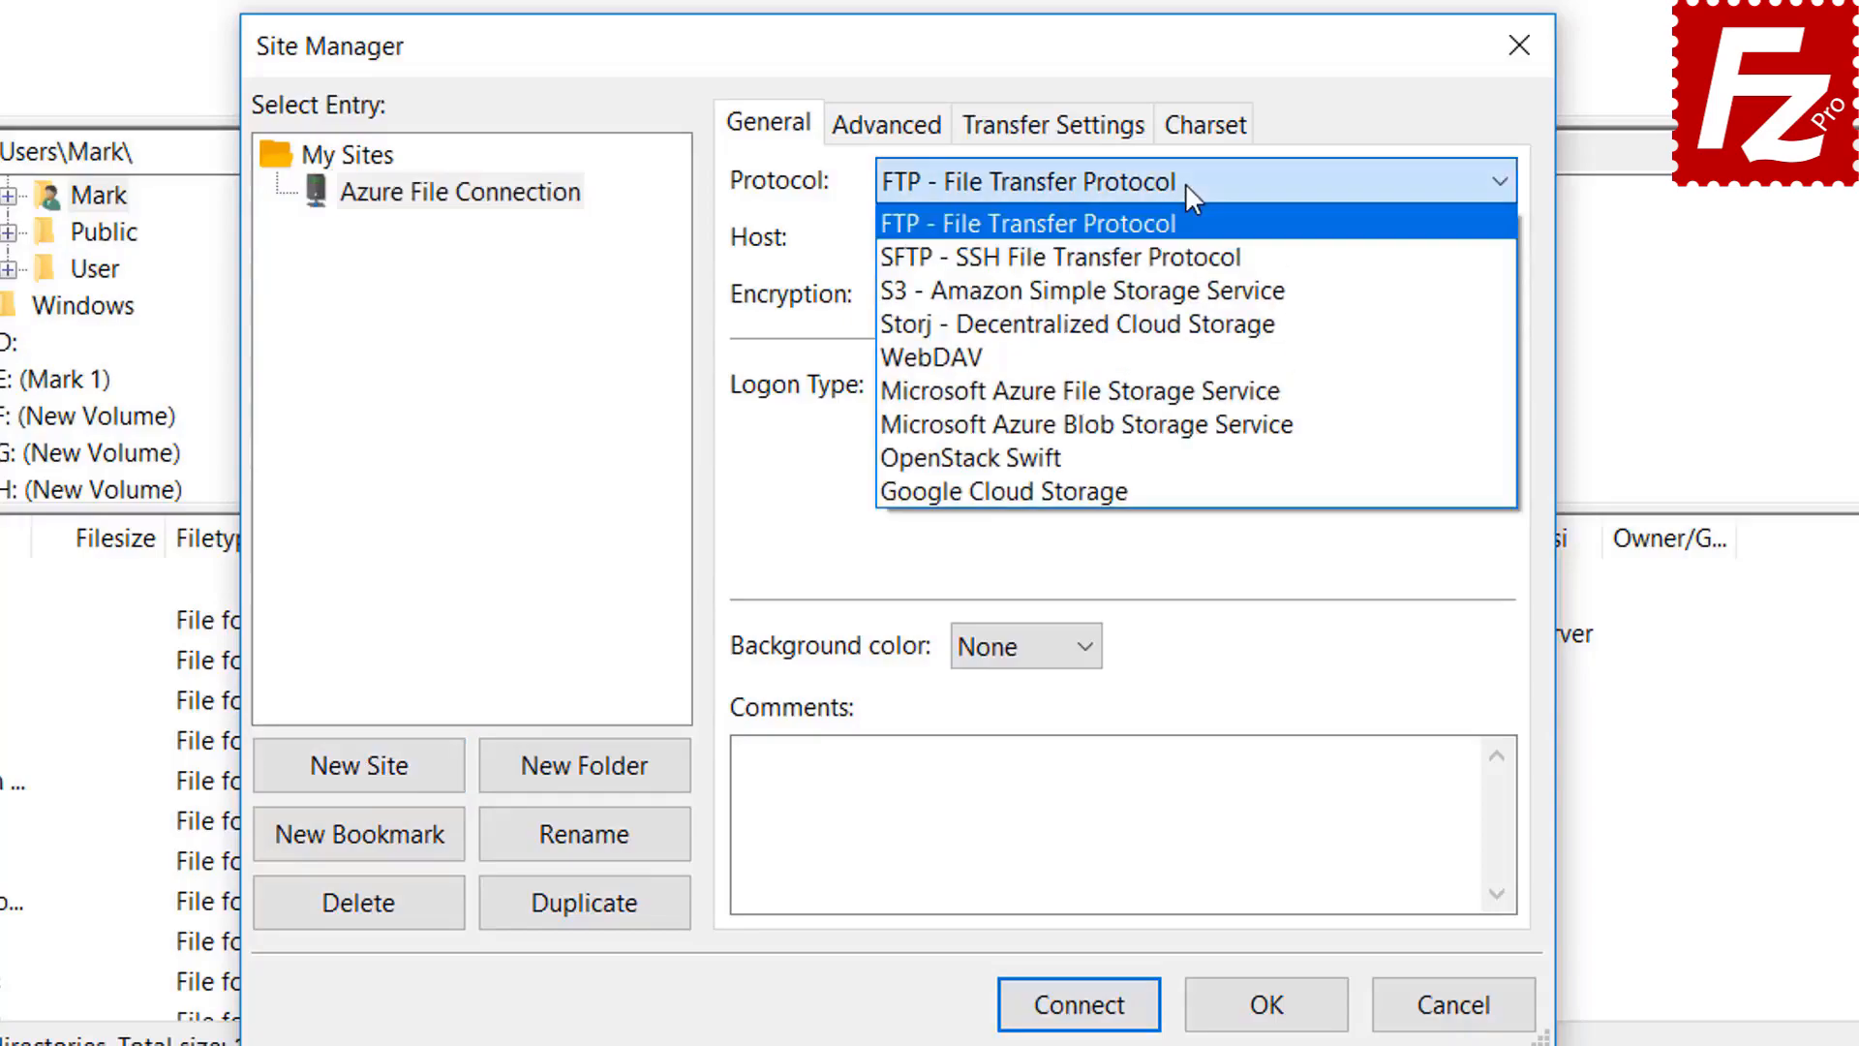
click(1187, 391)
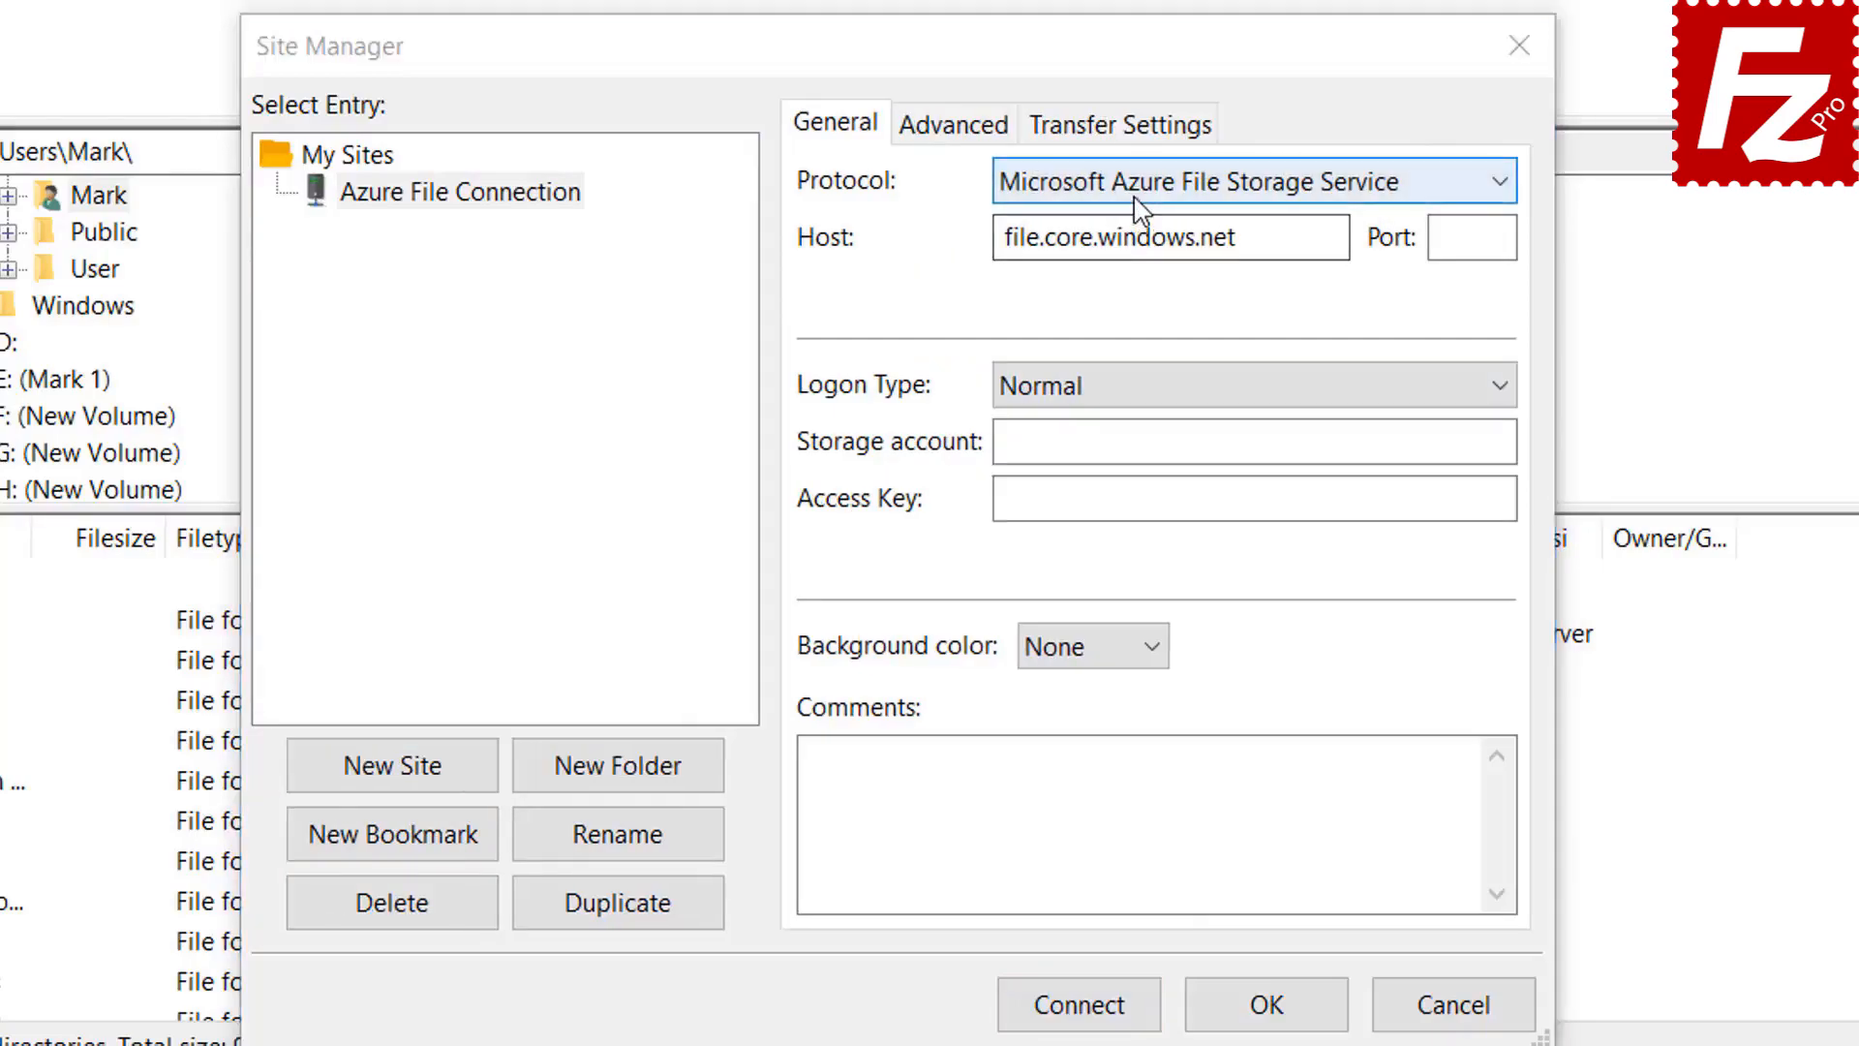
click(1135, 185)
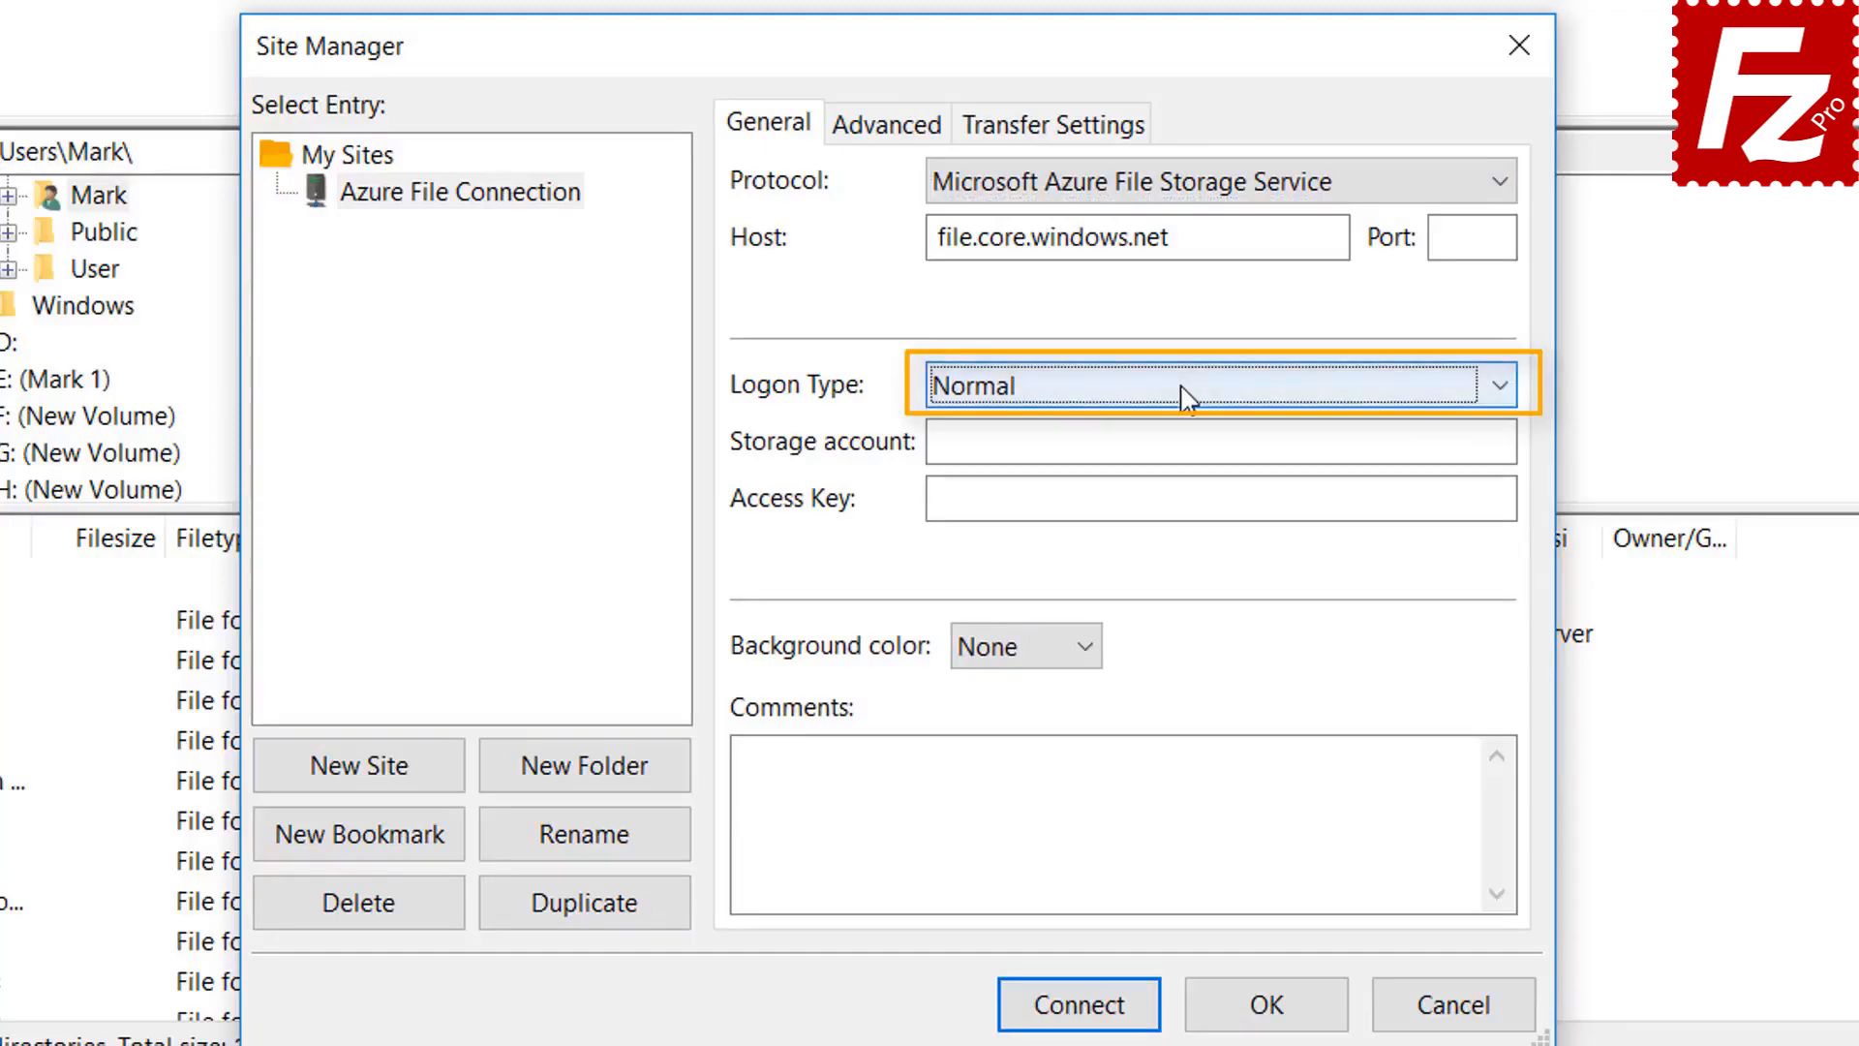
Enter the storage account name, paste the access key, and connect
click(1158, 442)
click(1021, 511)
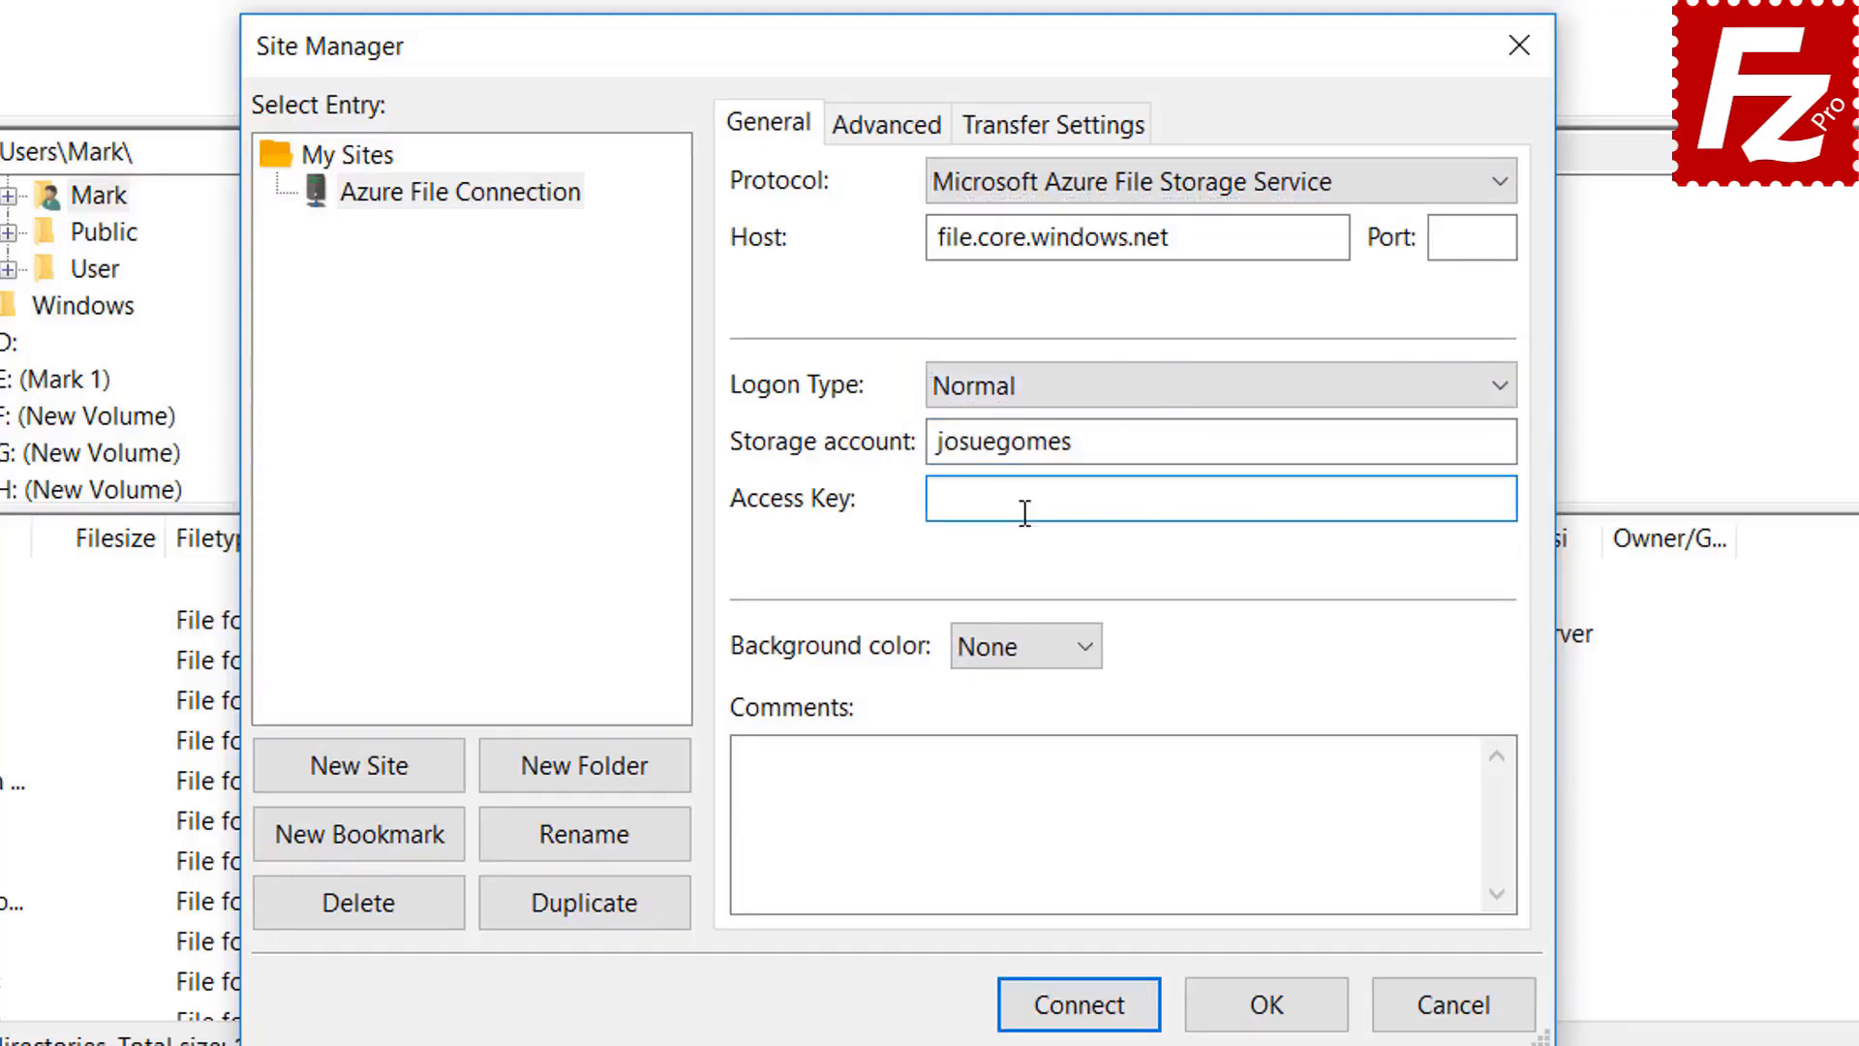
key(ctrl+v)
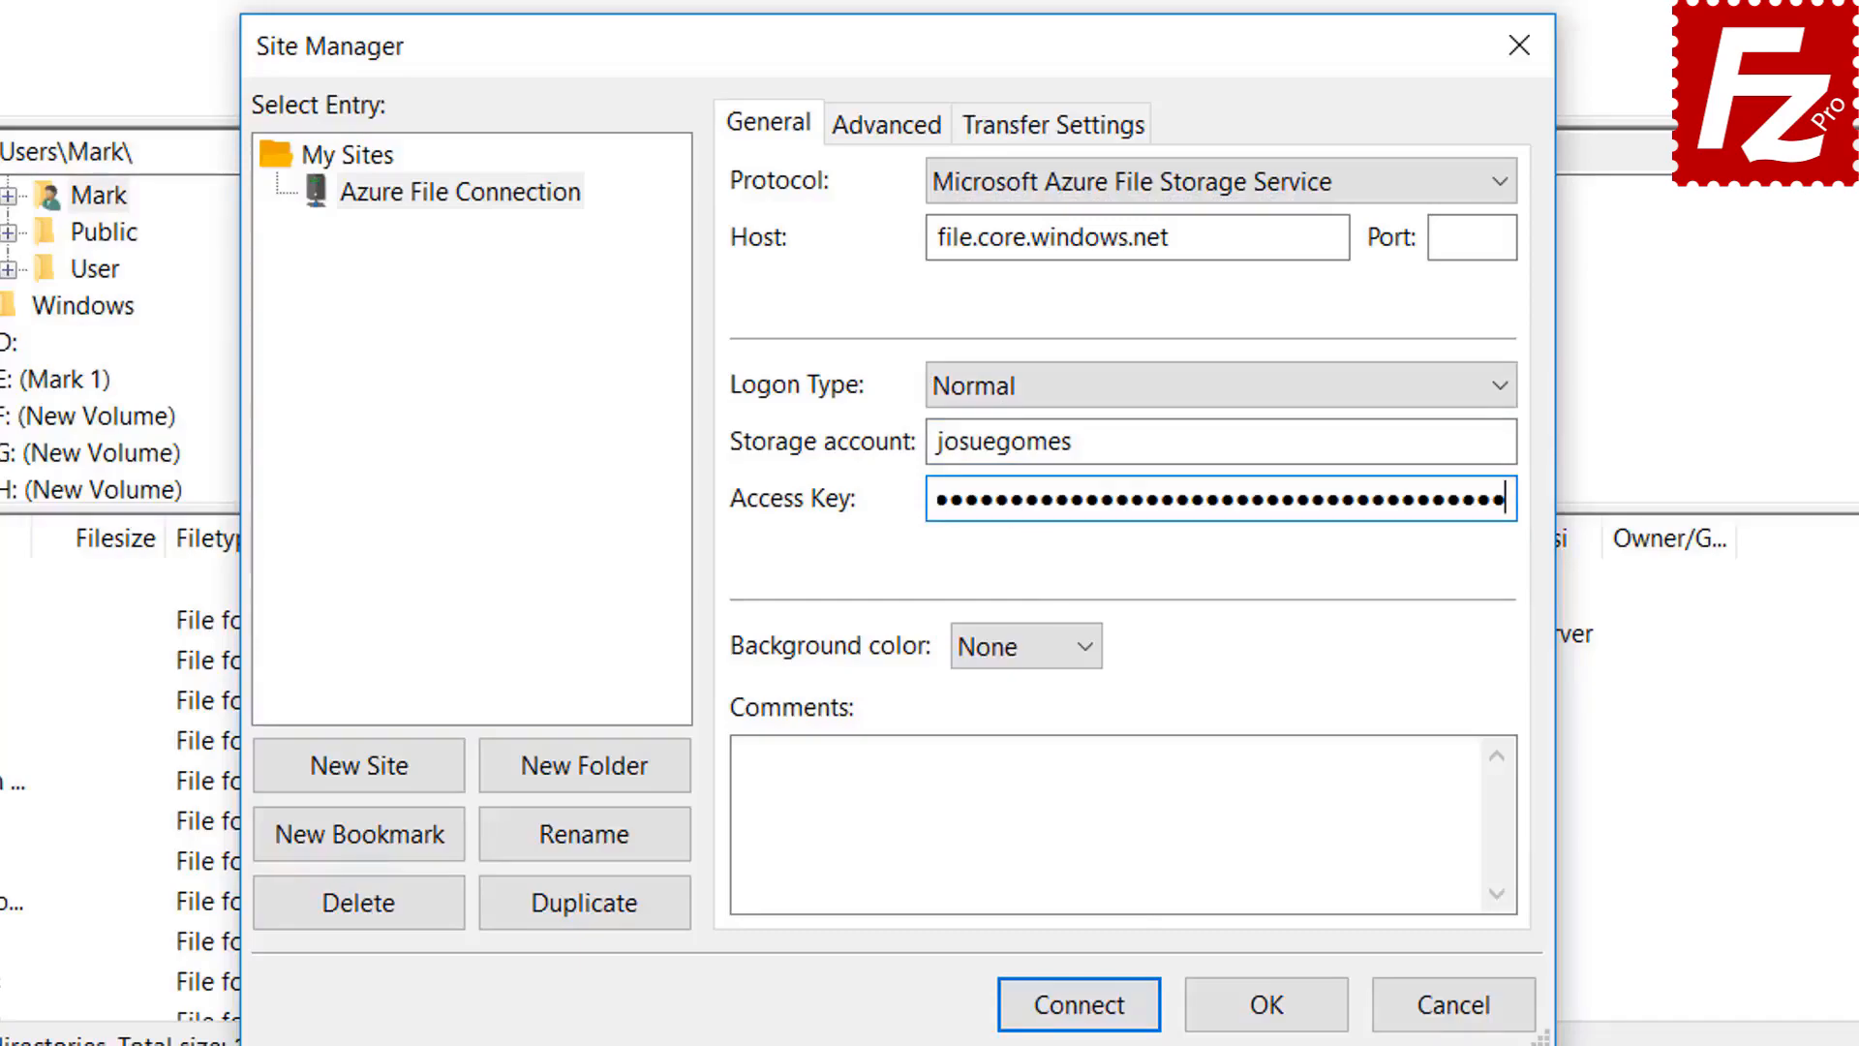
click(1082, 1012)
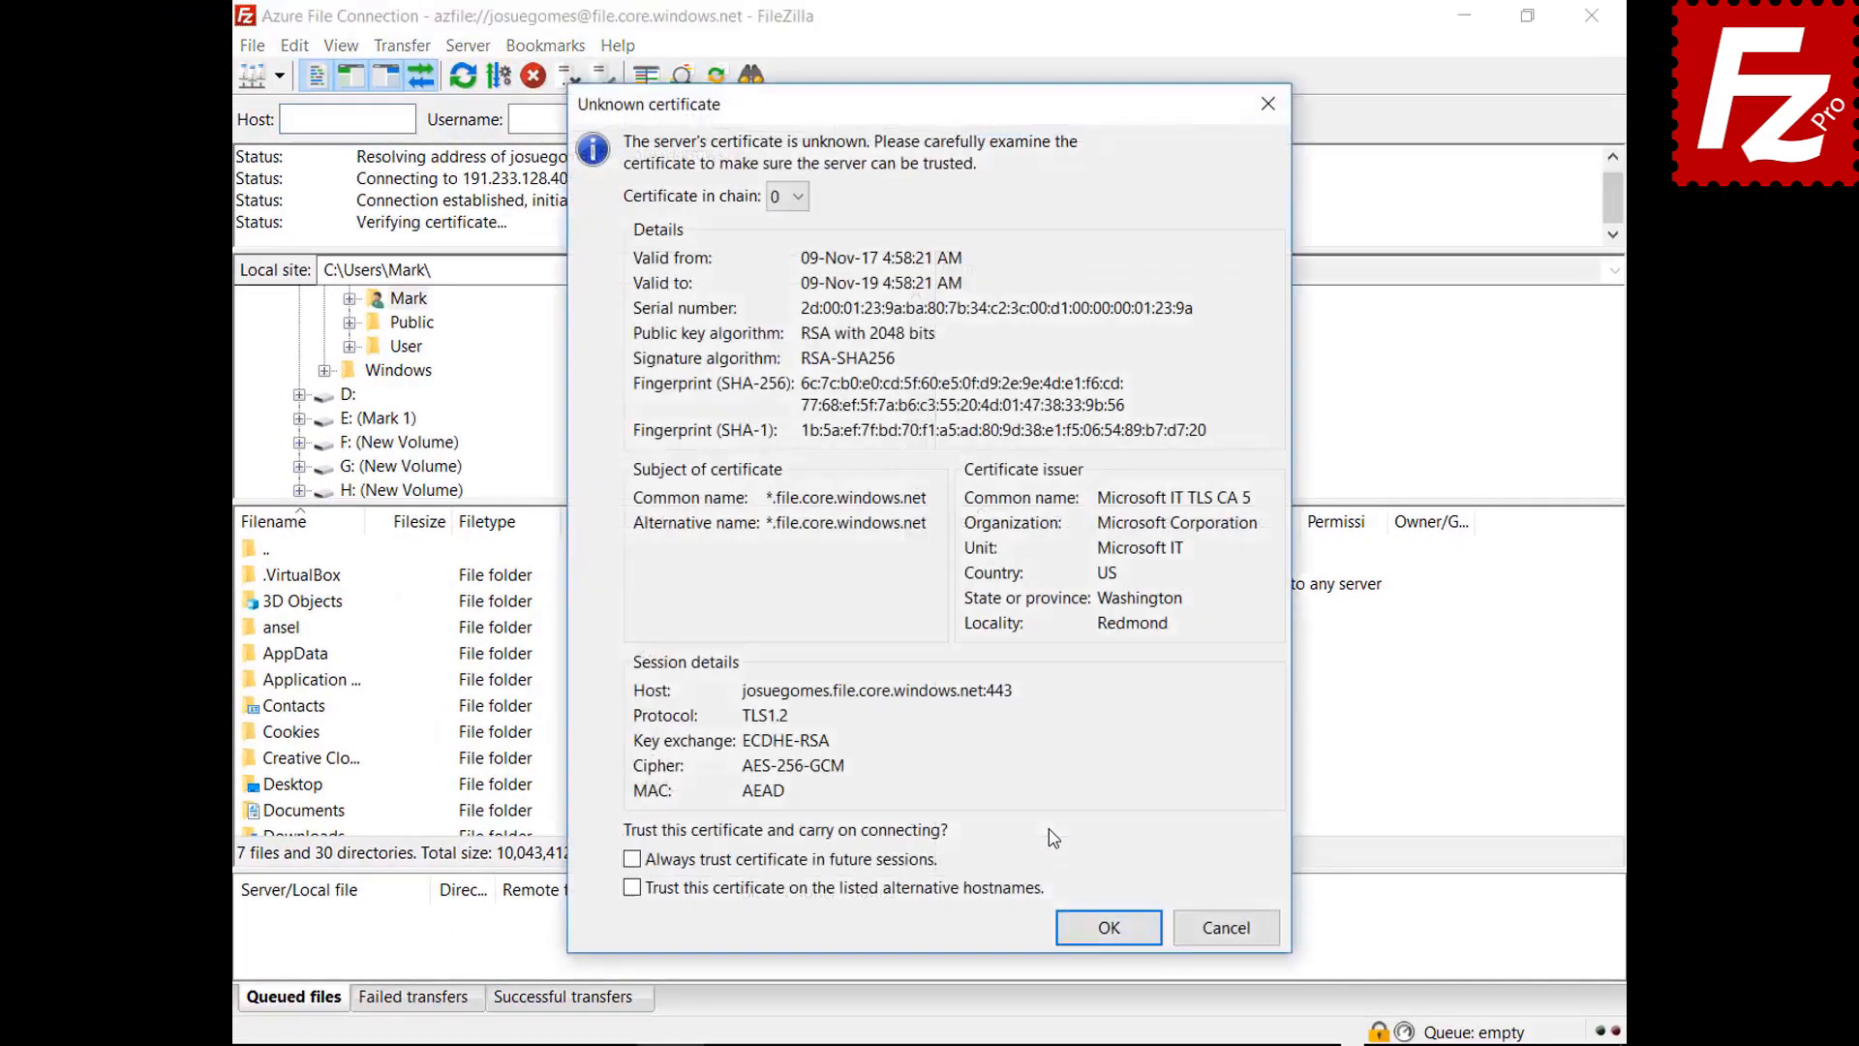
Accept the Azure server's certificate, always trusting it in future sessions
click(912, 860)
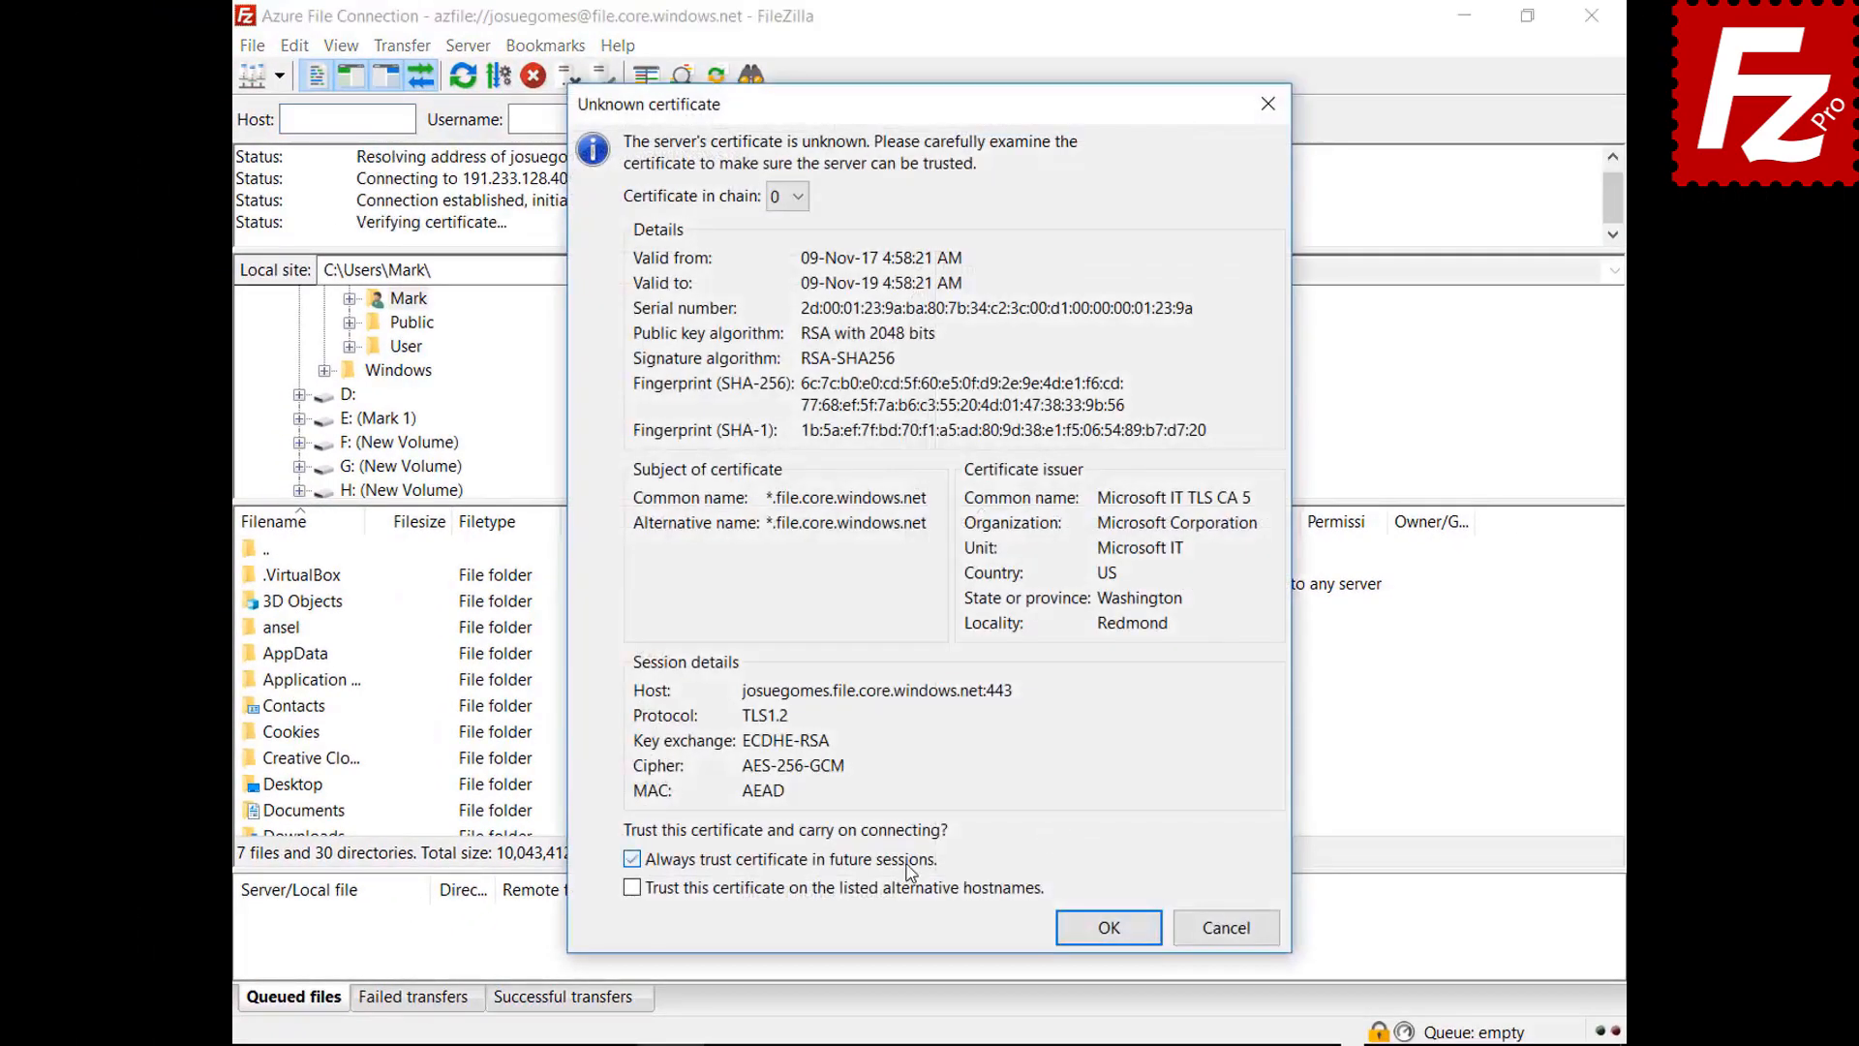
click(1095, 942)
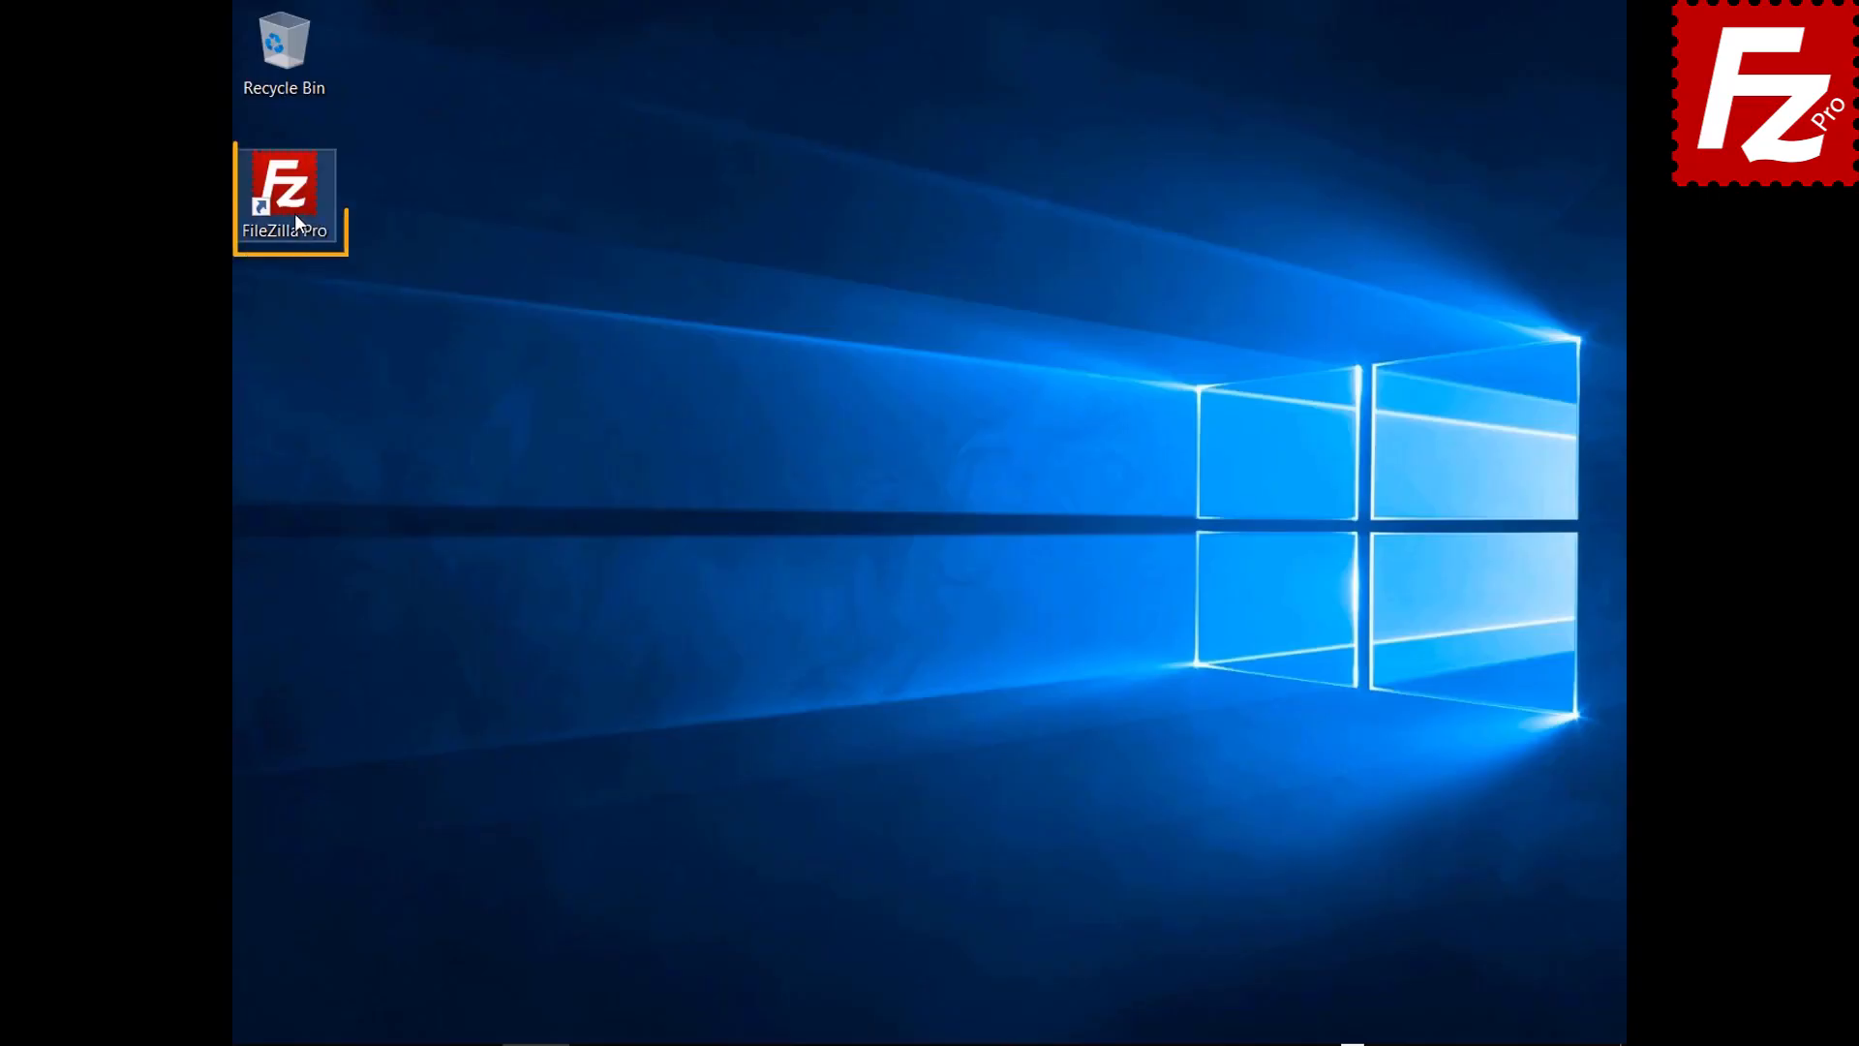
Launch FileZilla Pro and add a new Site Manager entry named 'Google Cloud Connection'
double_click(294, 213)
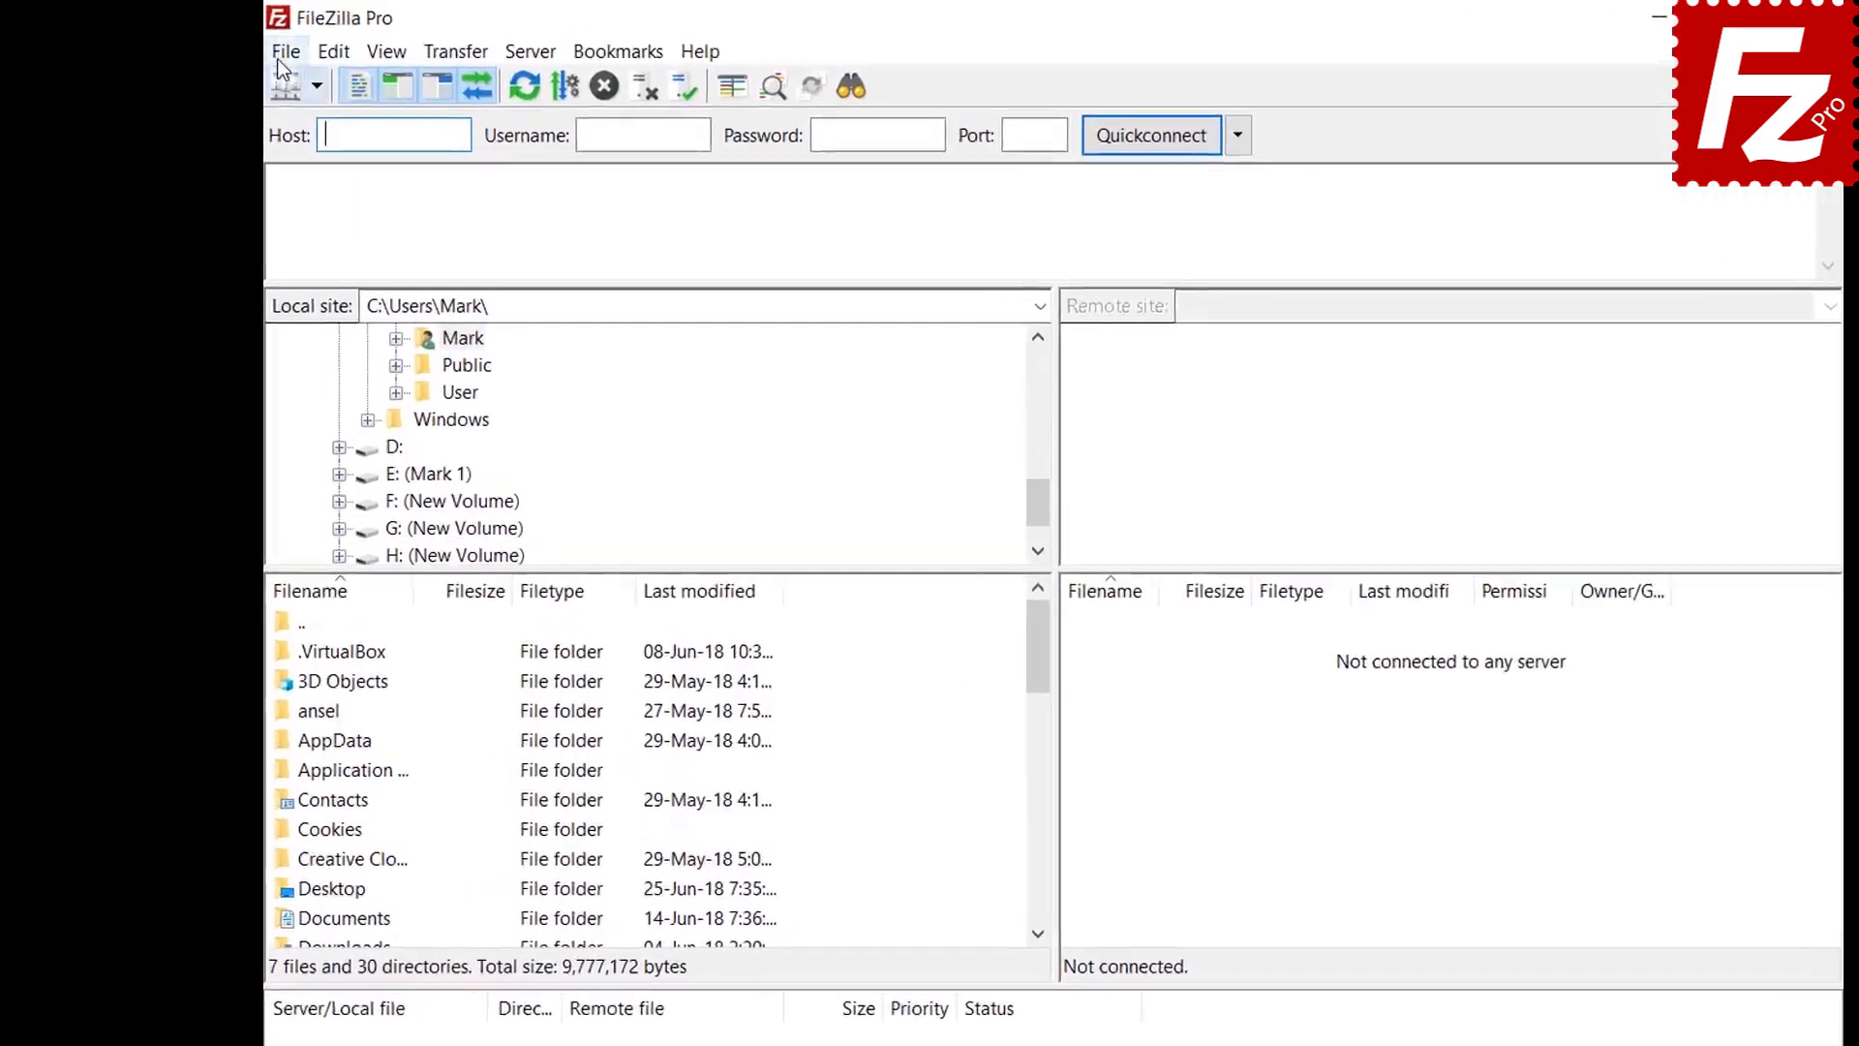
click(252, 46)
click(471, 144)
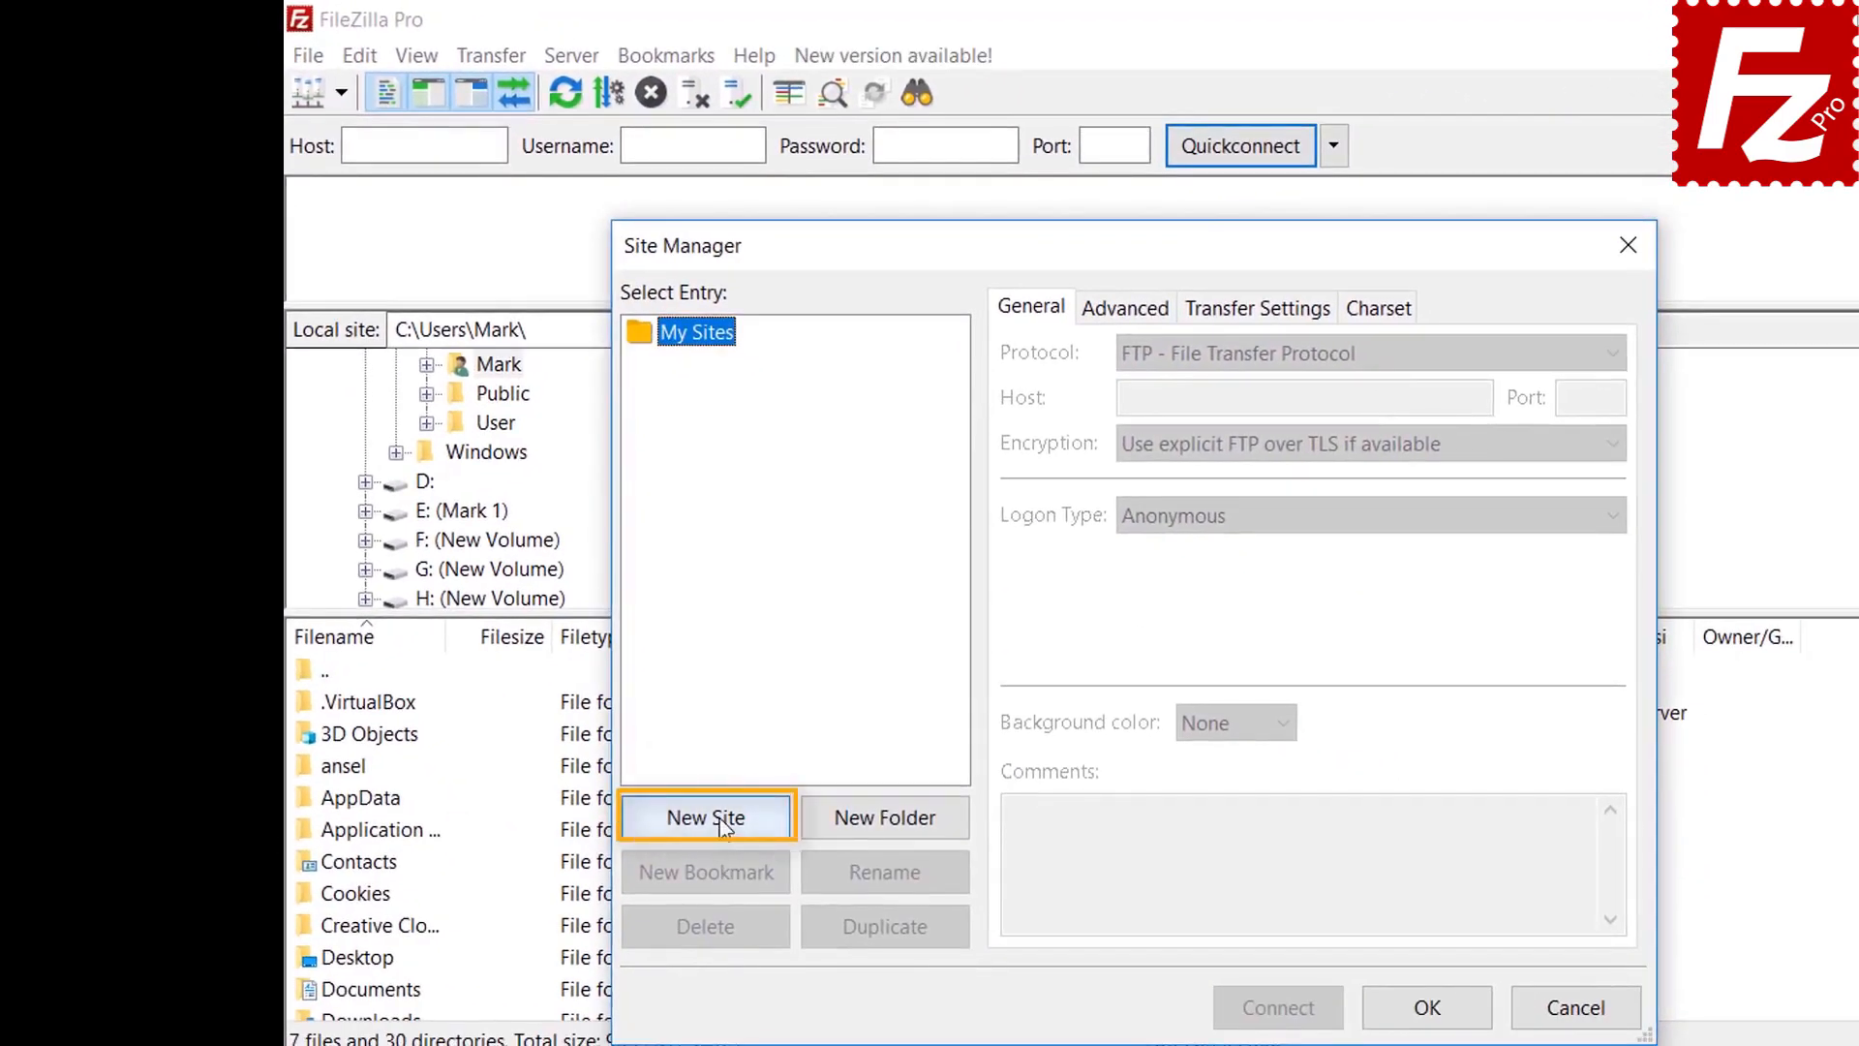
click(723, 826)
text(Google)
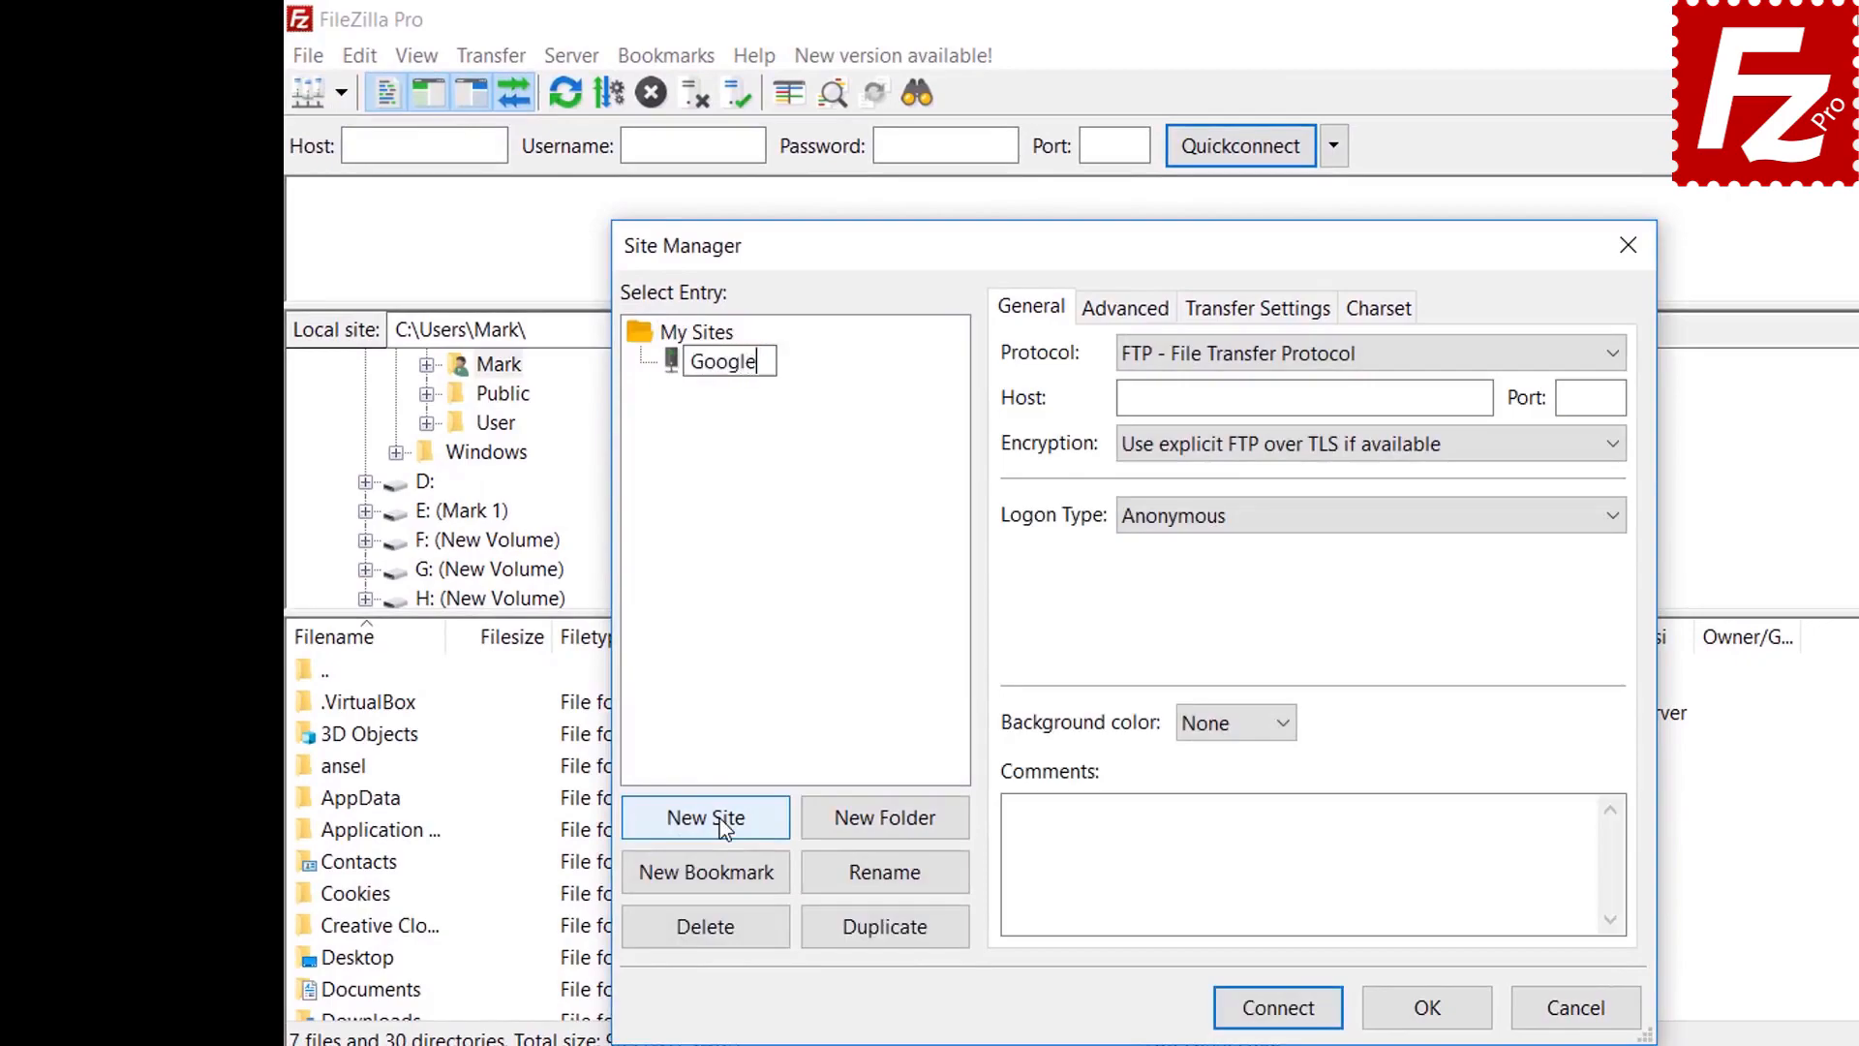
text( Cloud Conne)
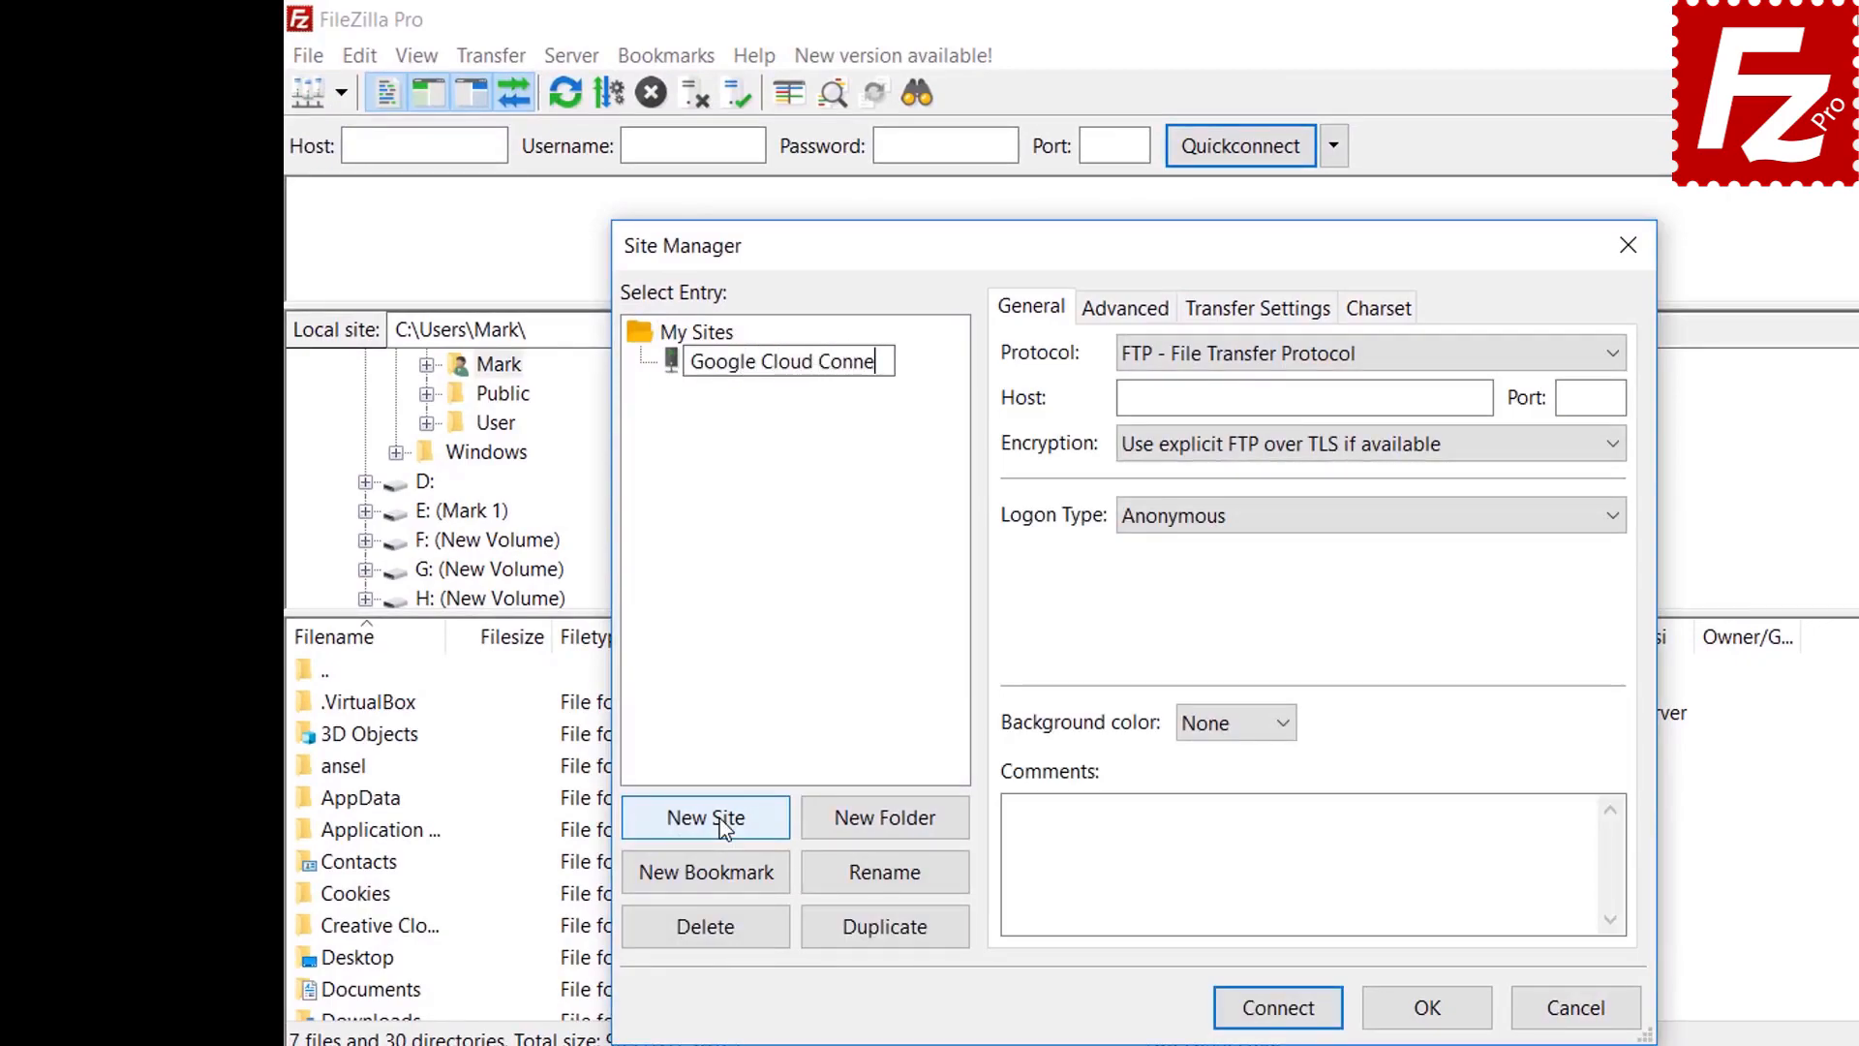
text(ction)
key(Return)
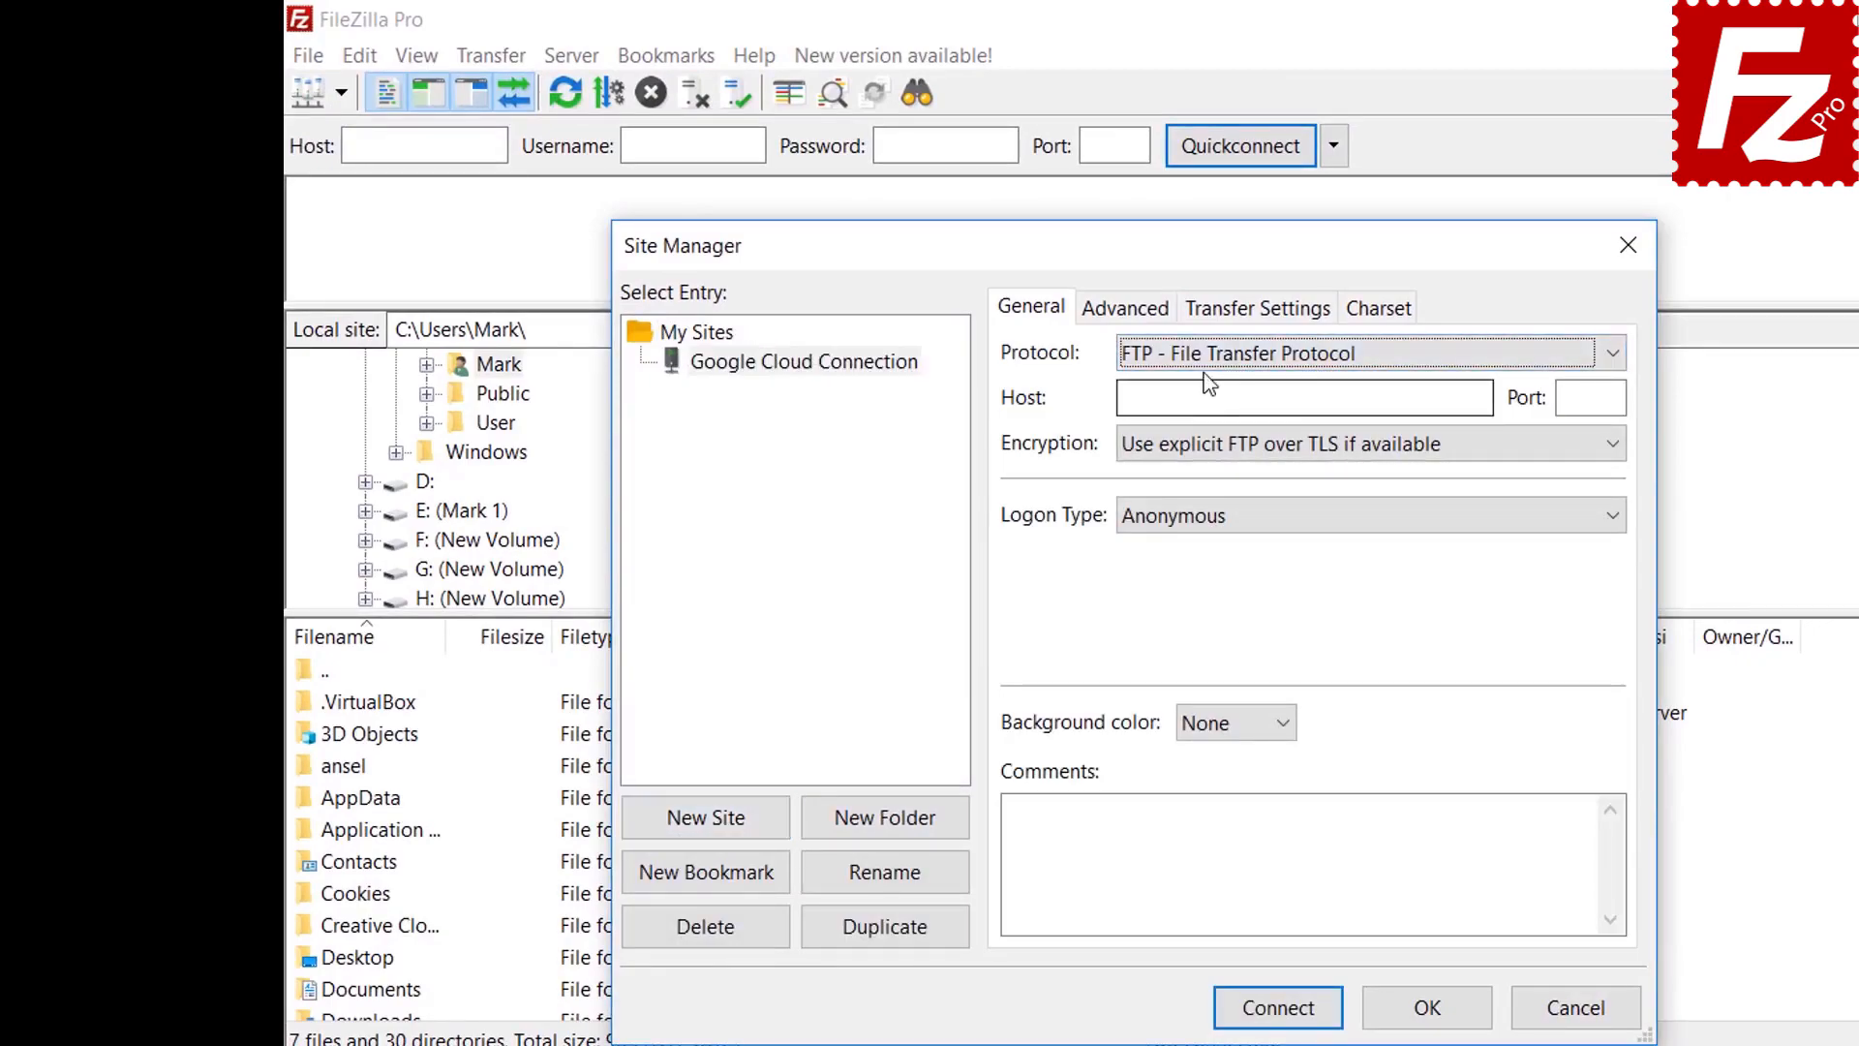
Set protocol to Google Cloud Storage, project ID filezilla-pro, and fill in the account e-mail
click(1207, 368)
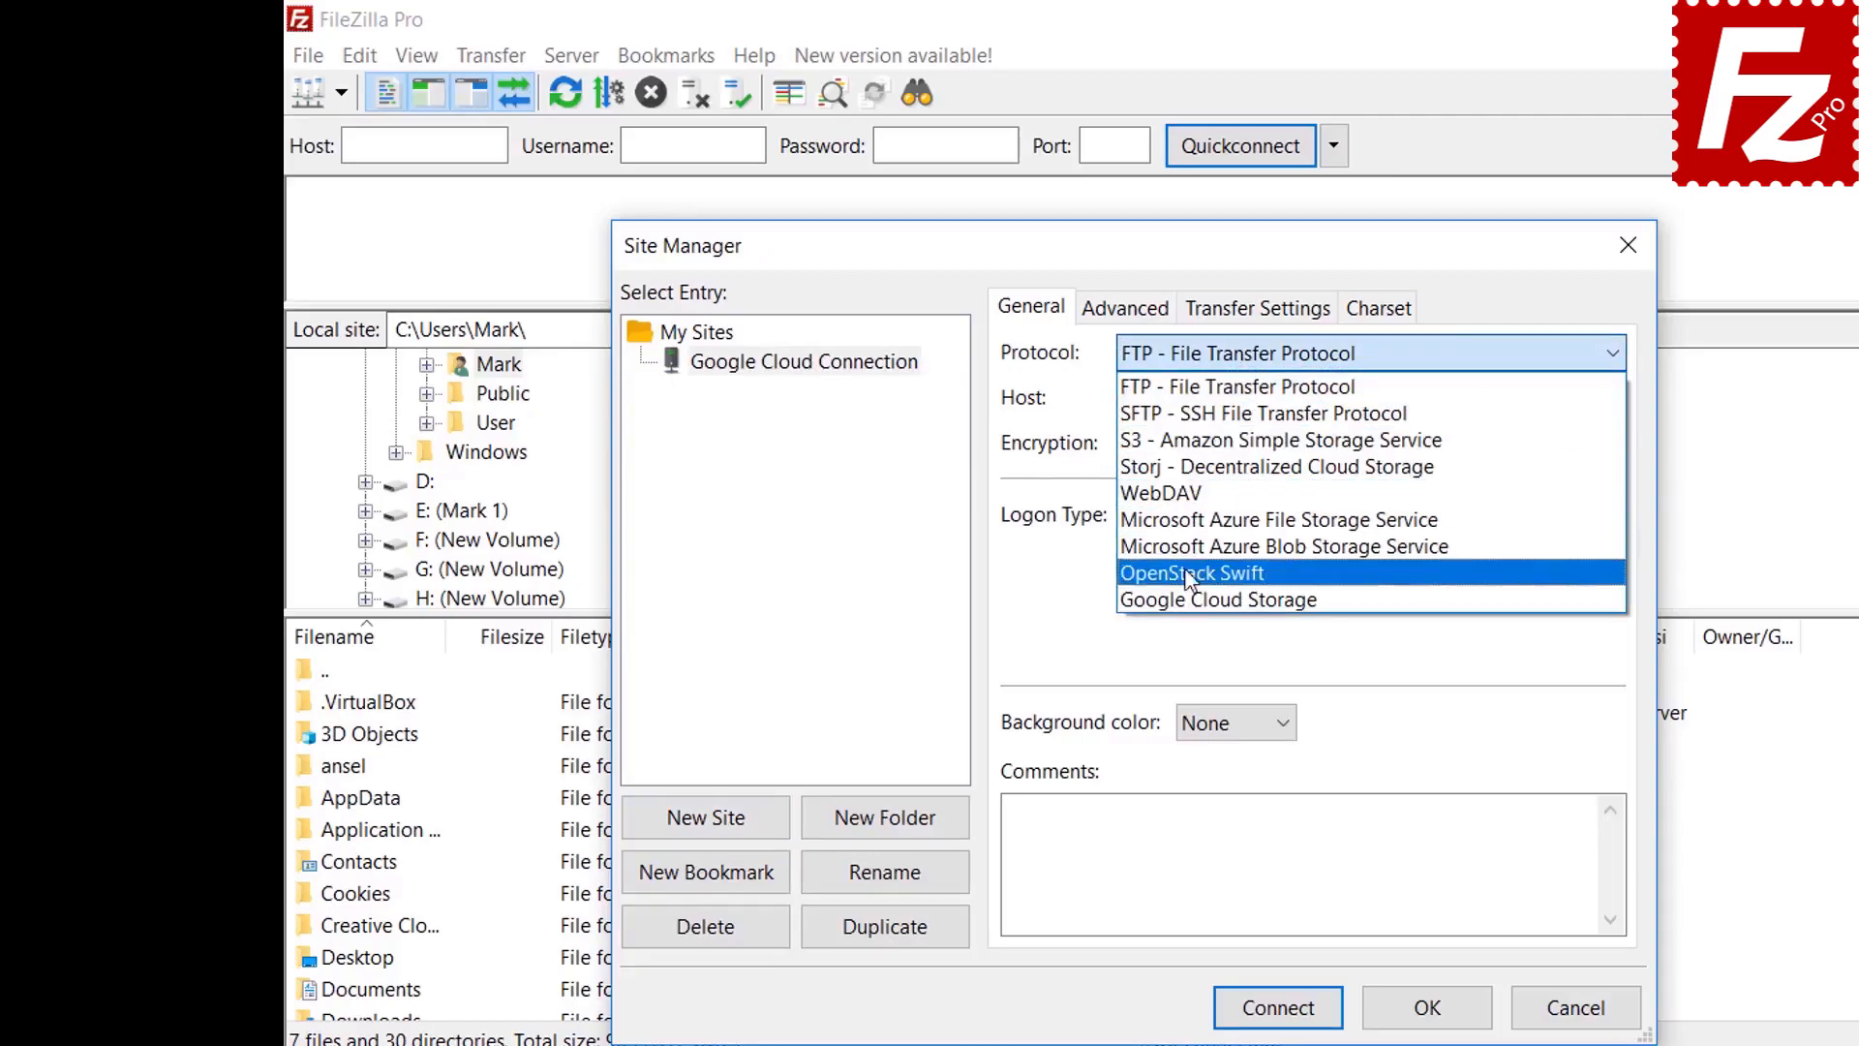
click(1190, 600)
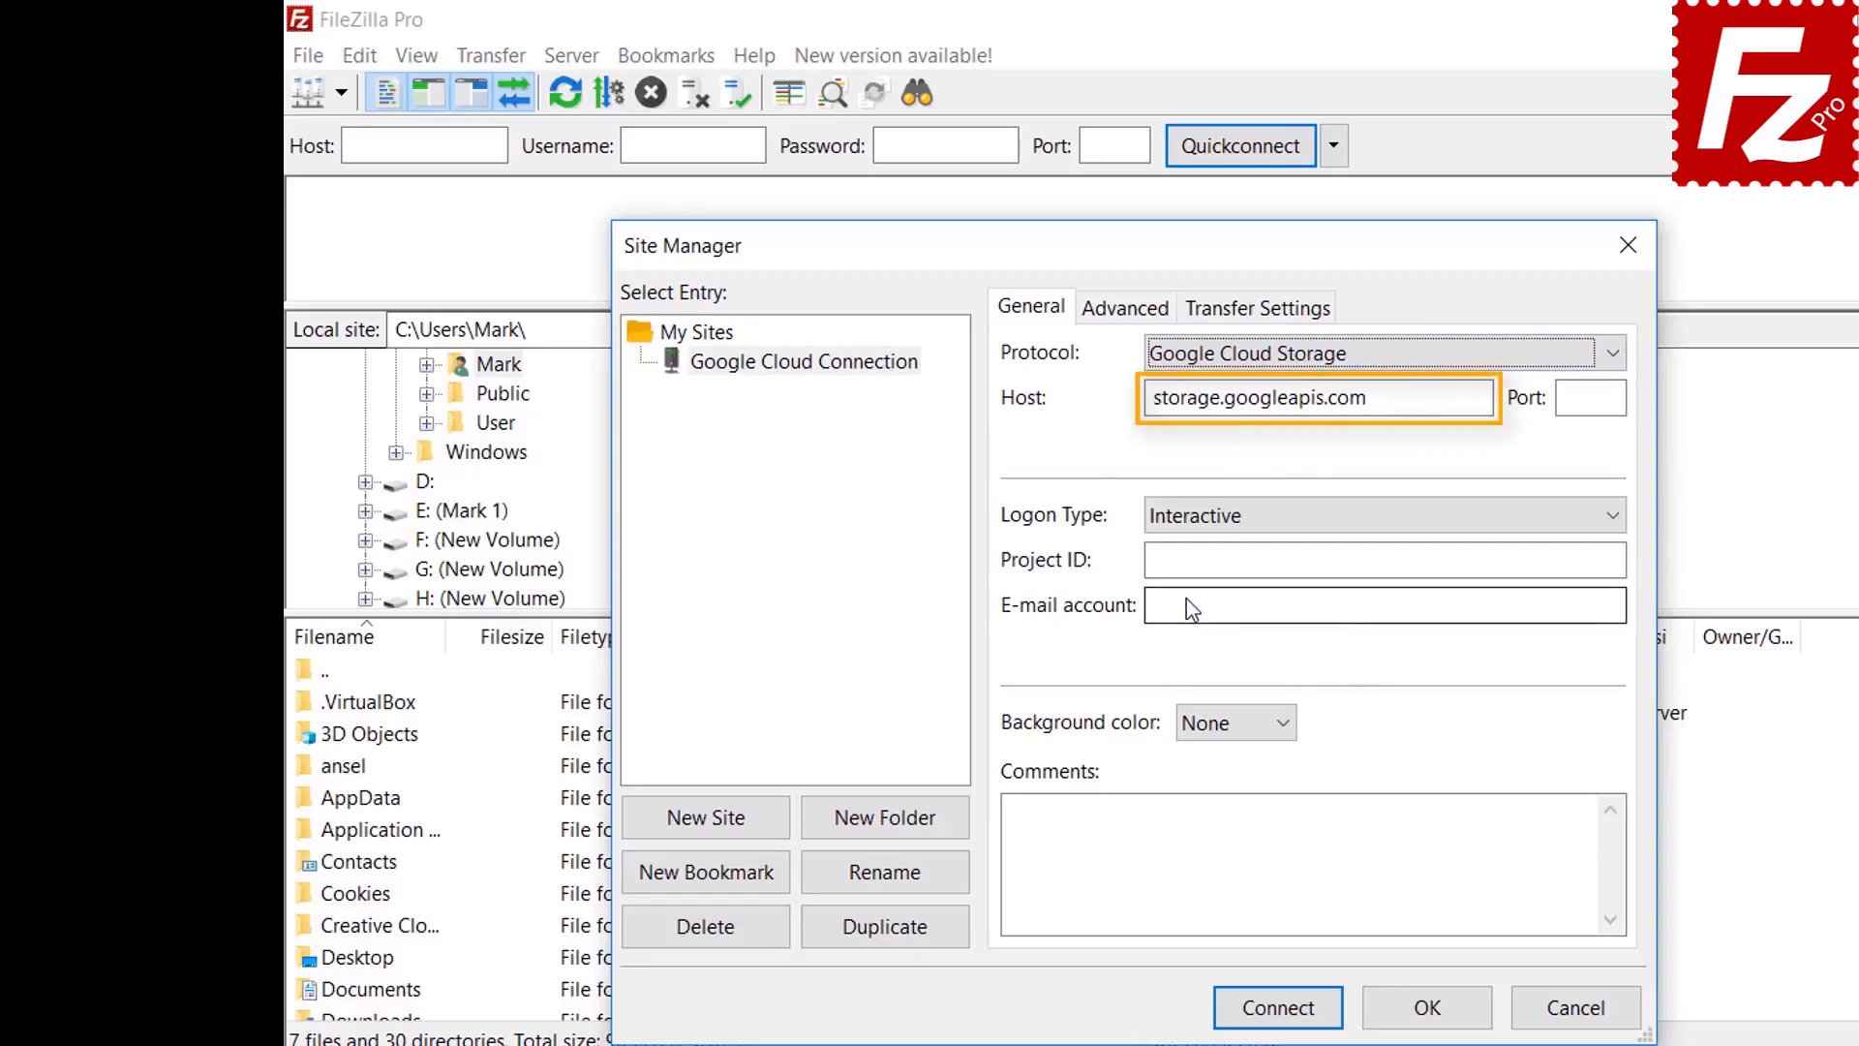
text(file)
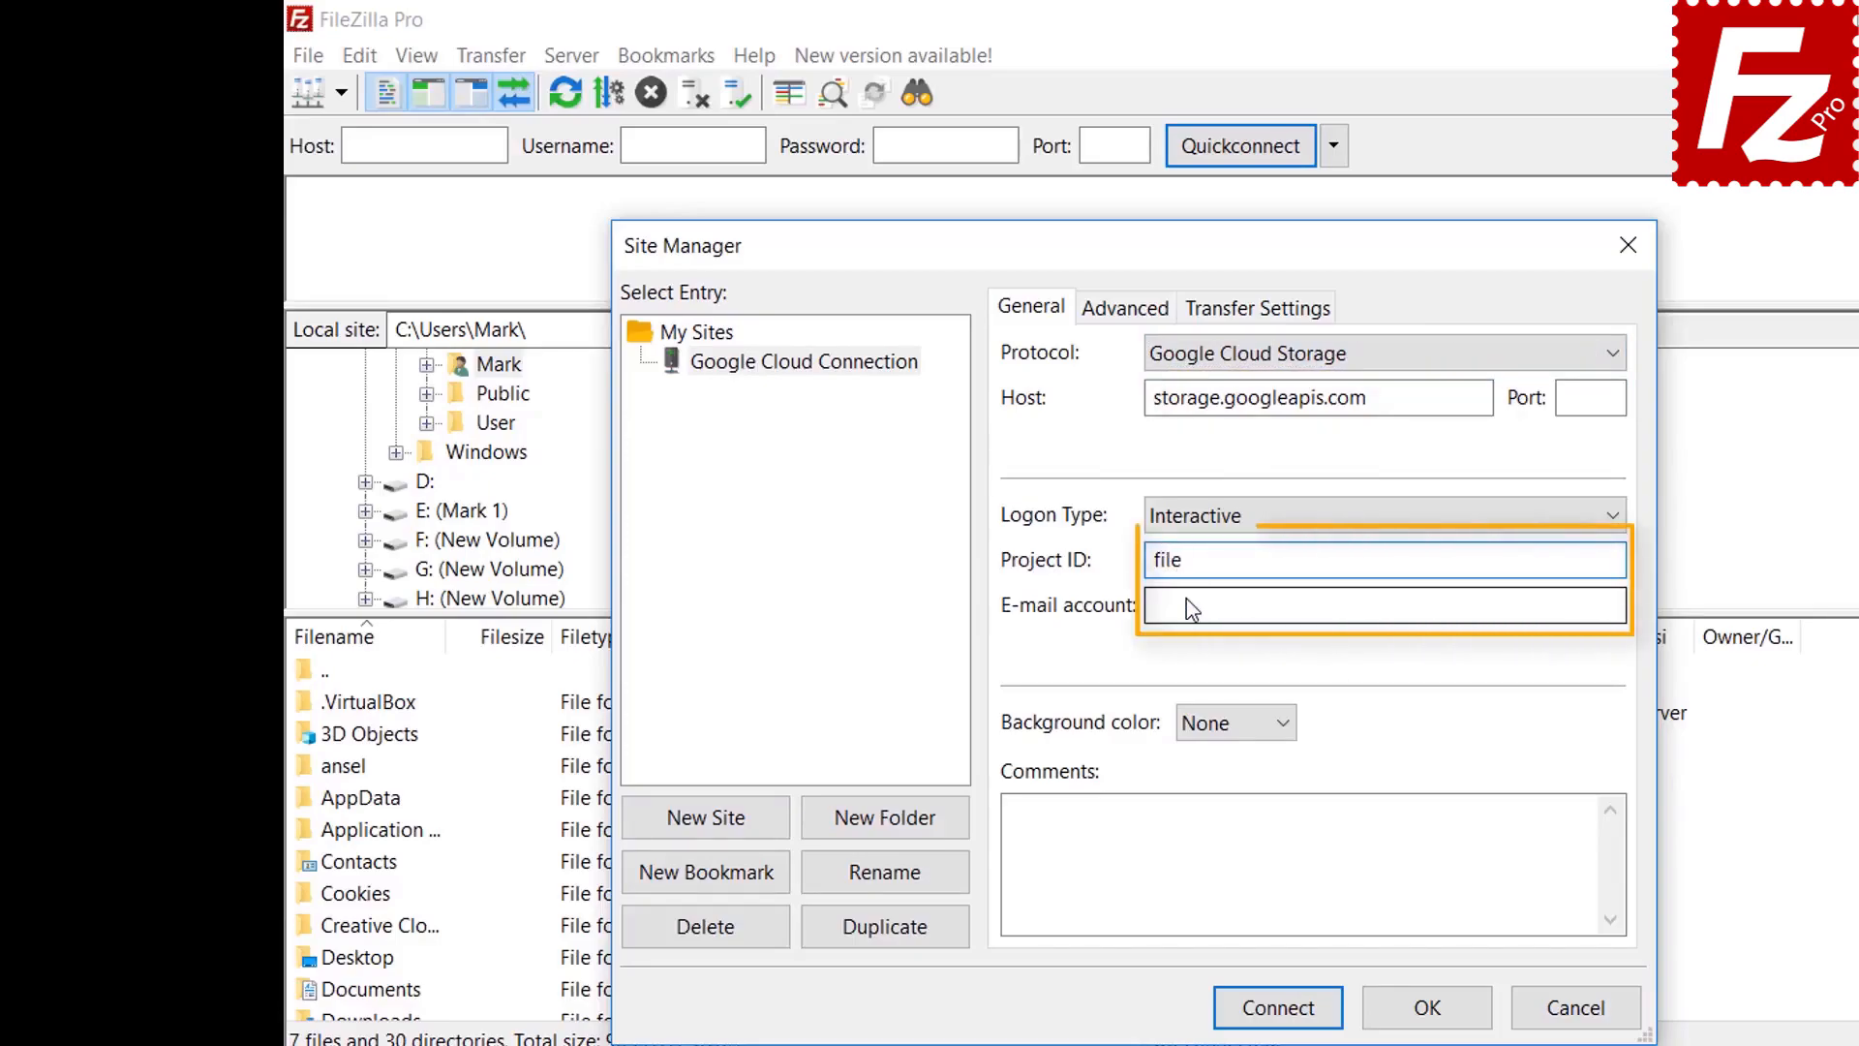
text(zilla-pro)
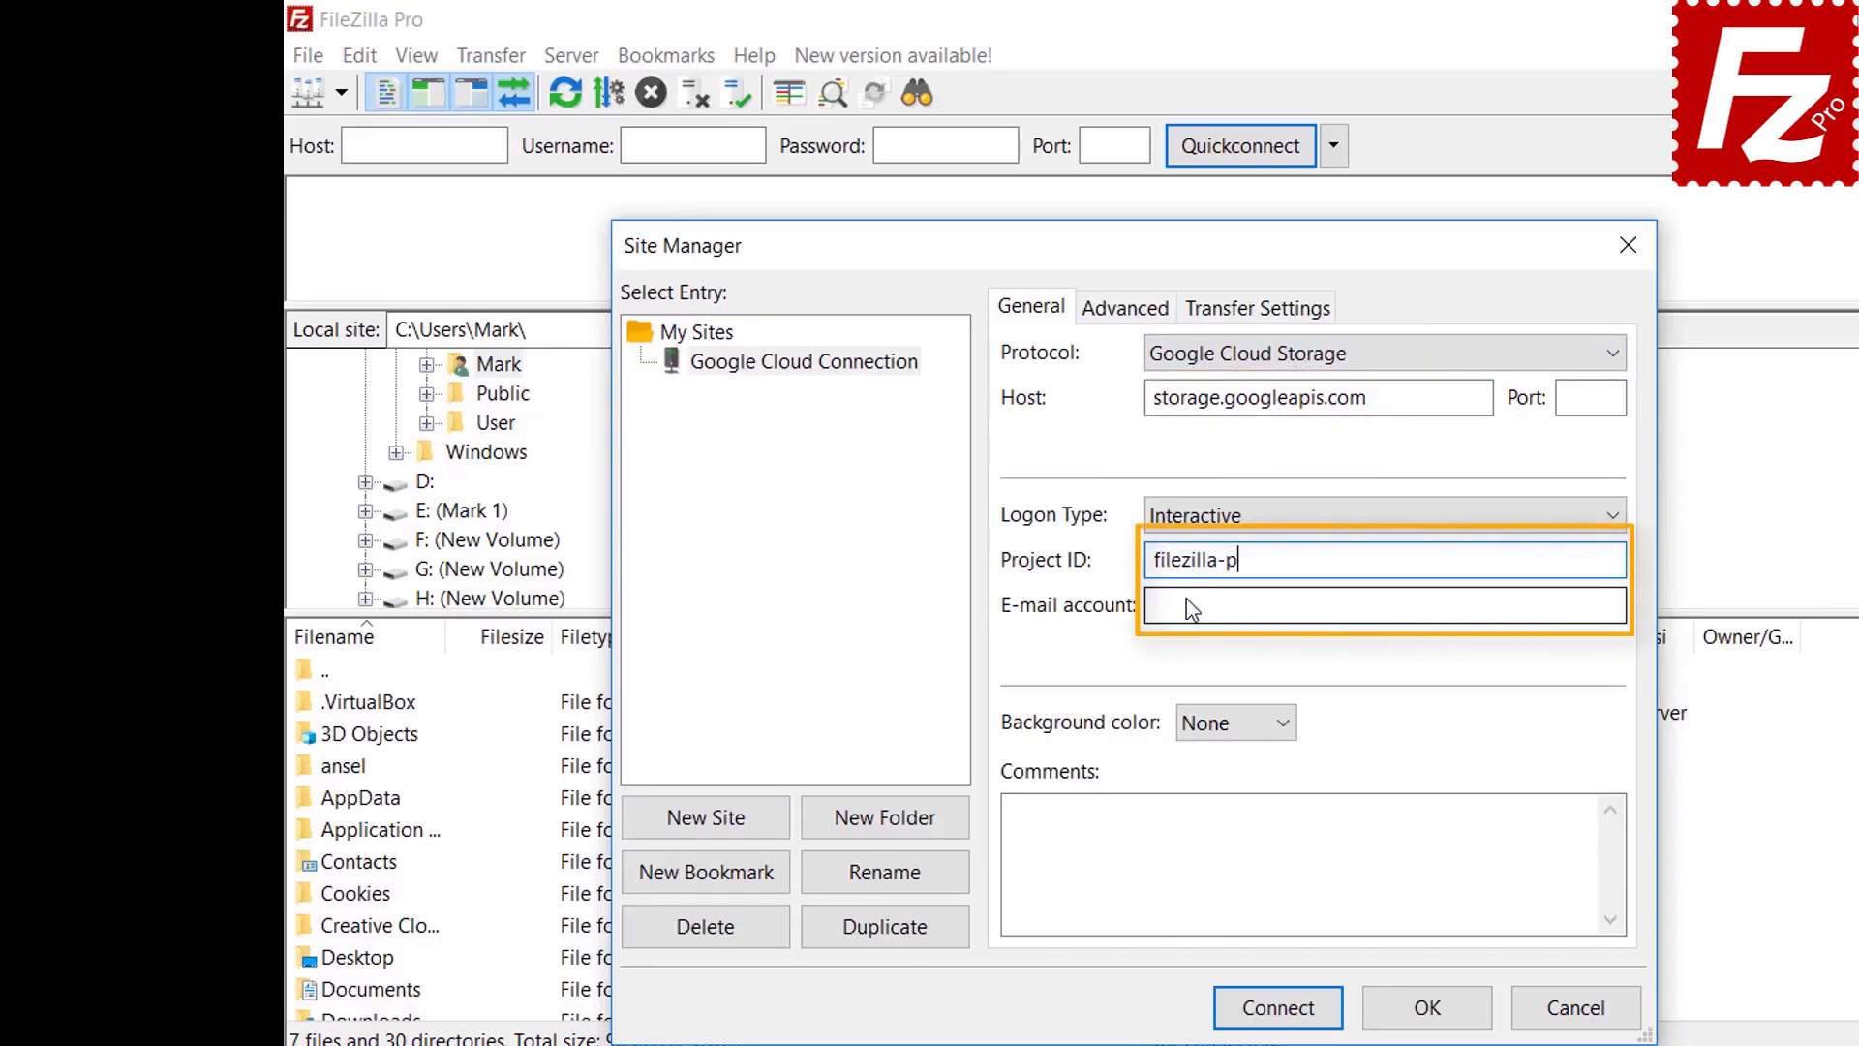
key(Tab)
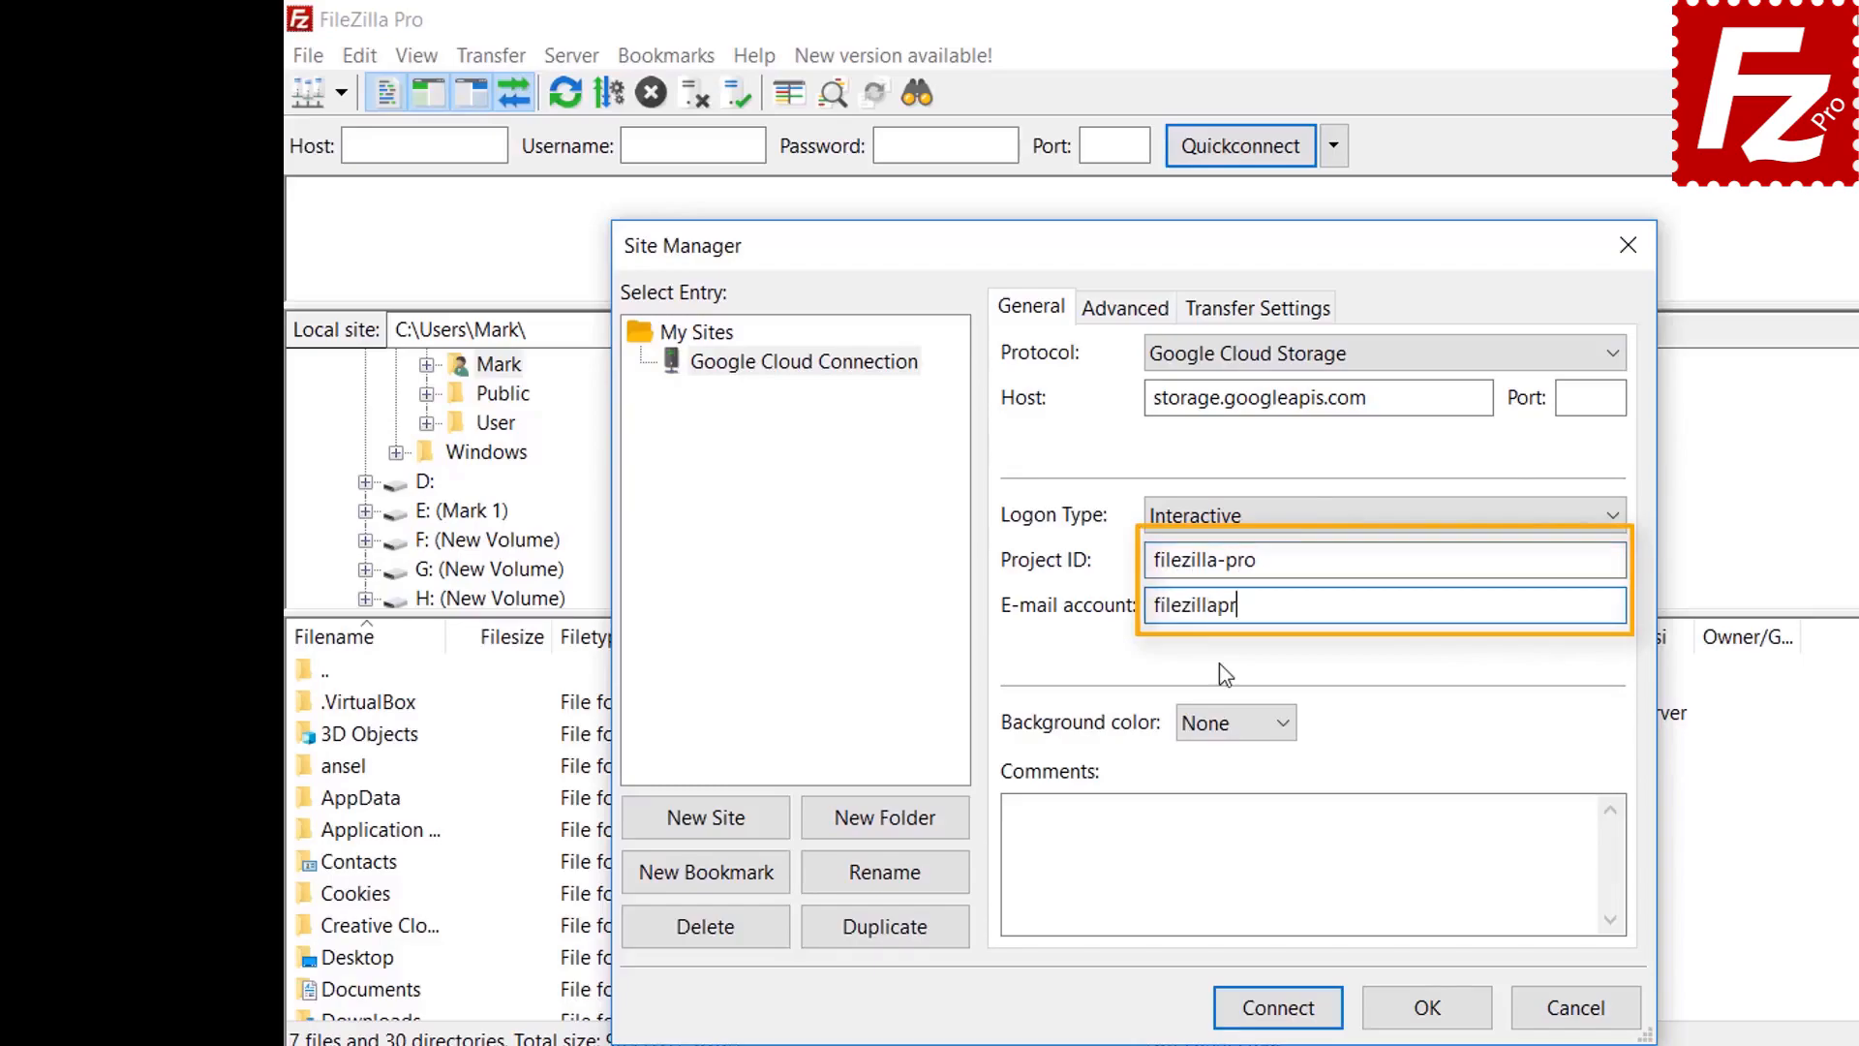
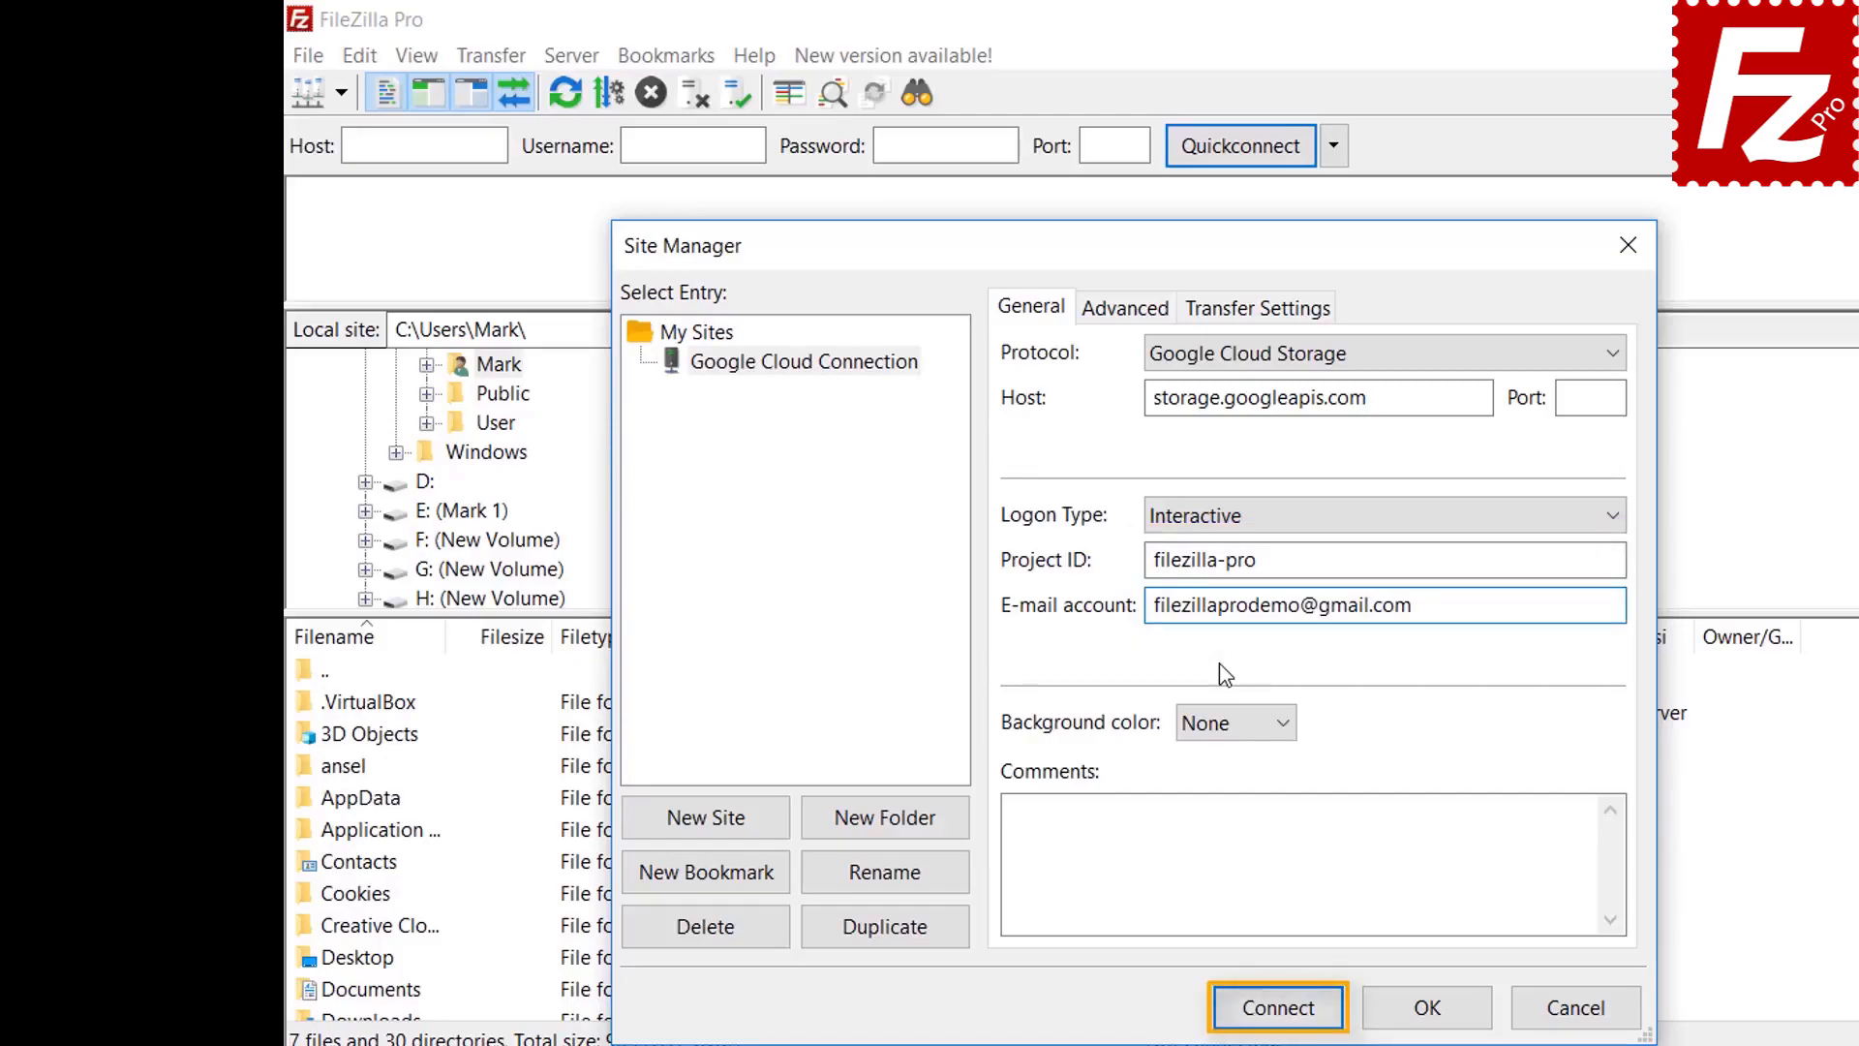
Connect, sign in with the demo account's e-mail and password, and allow FileZilla Pro access
click(1279, 1007)
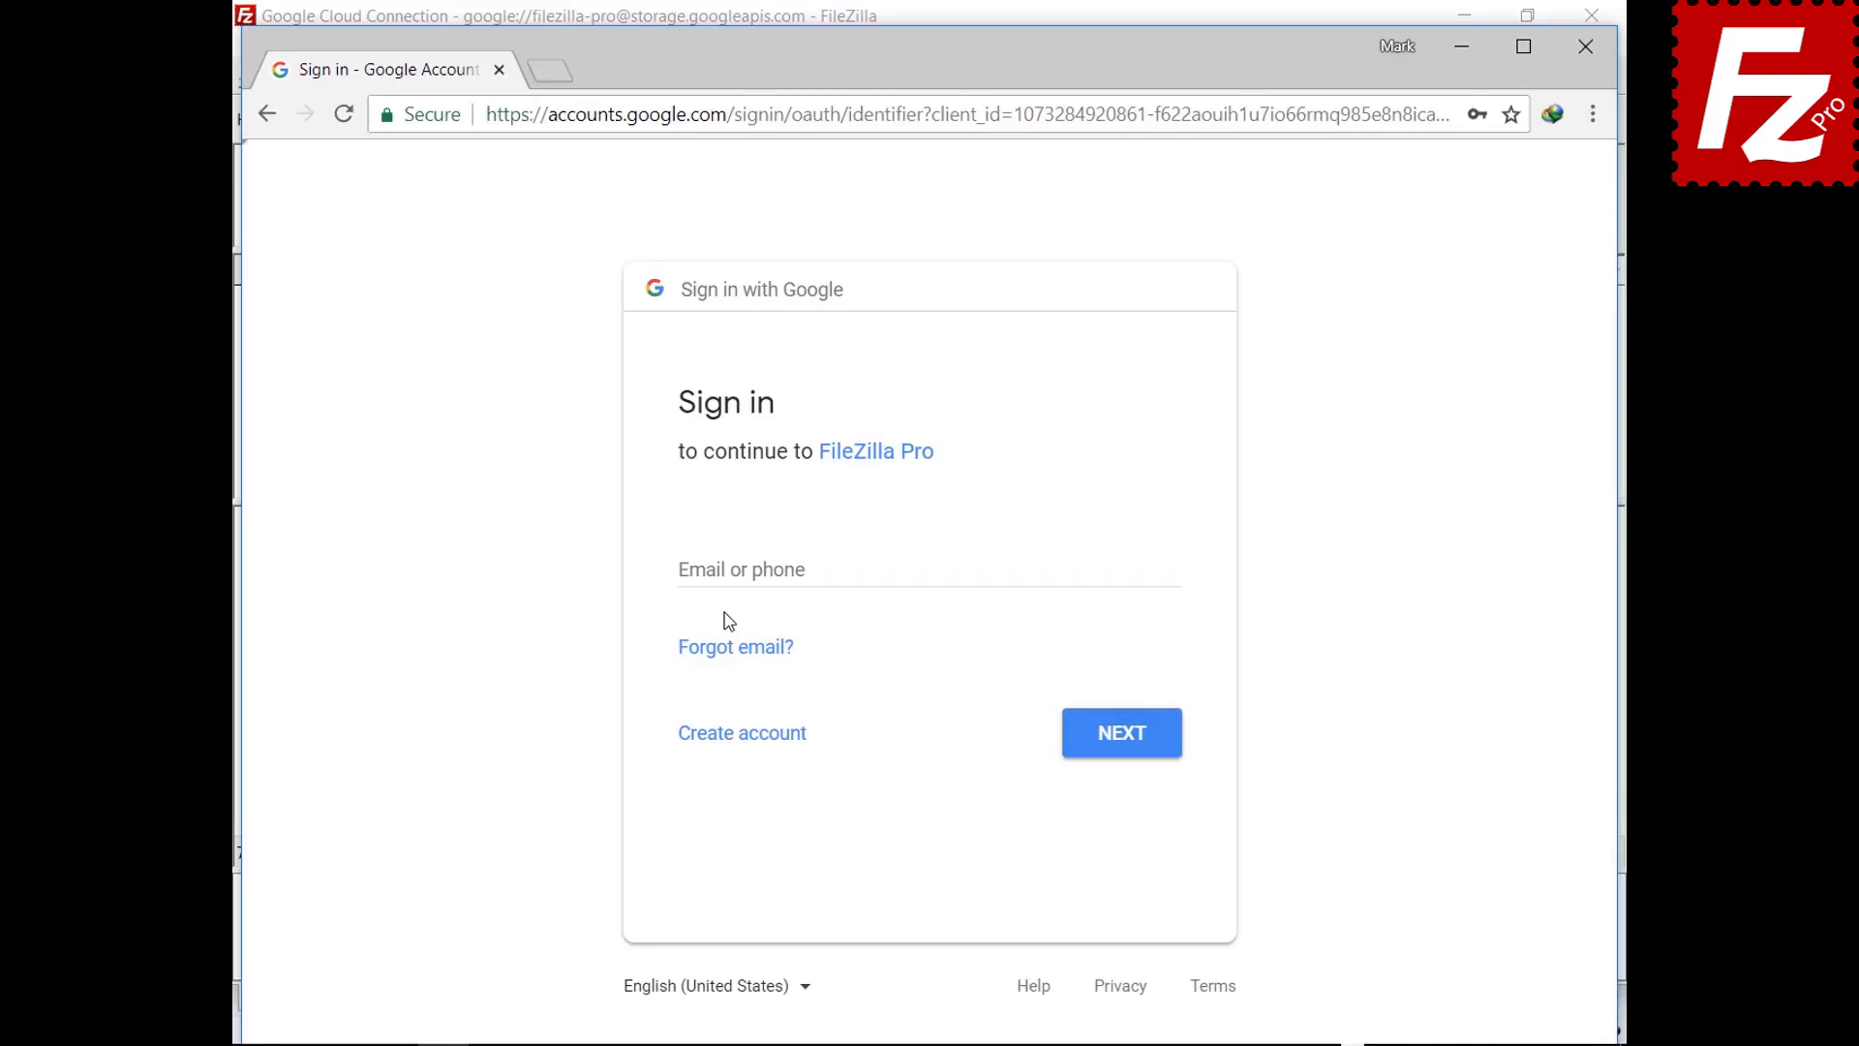
click(733, 569)
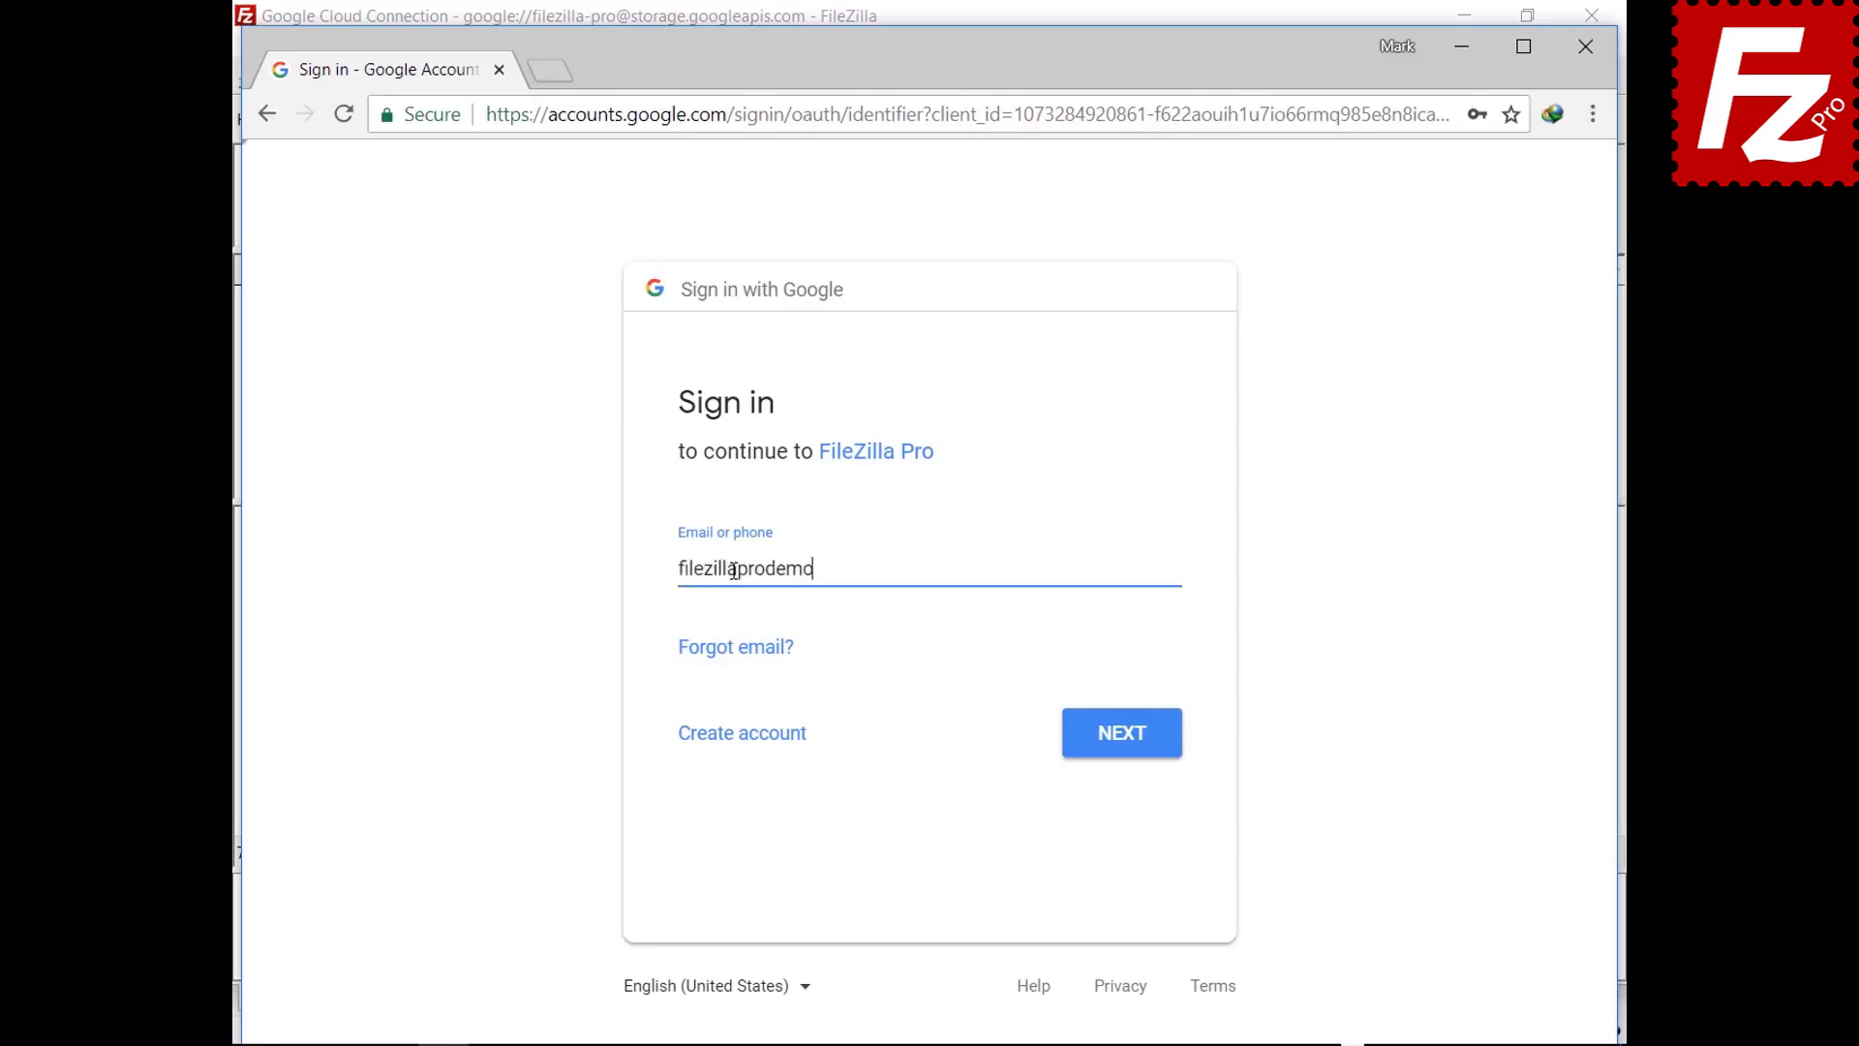
click(1116, 741)
key(ctrl+v)
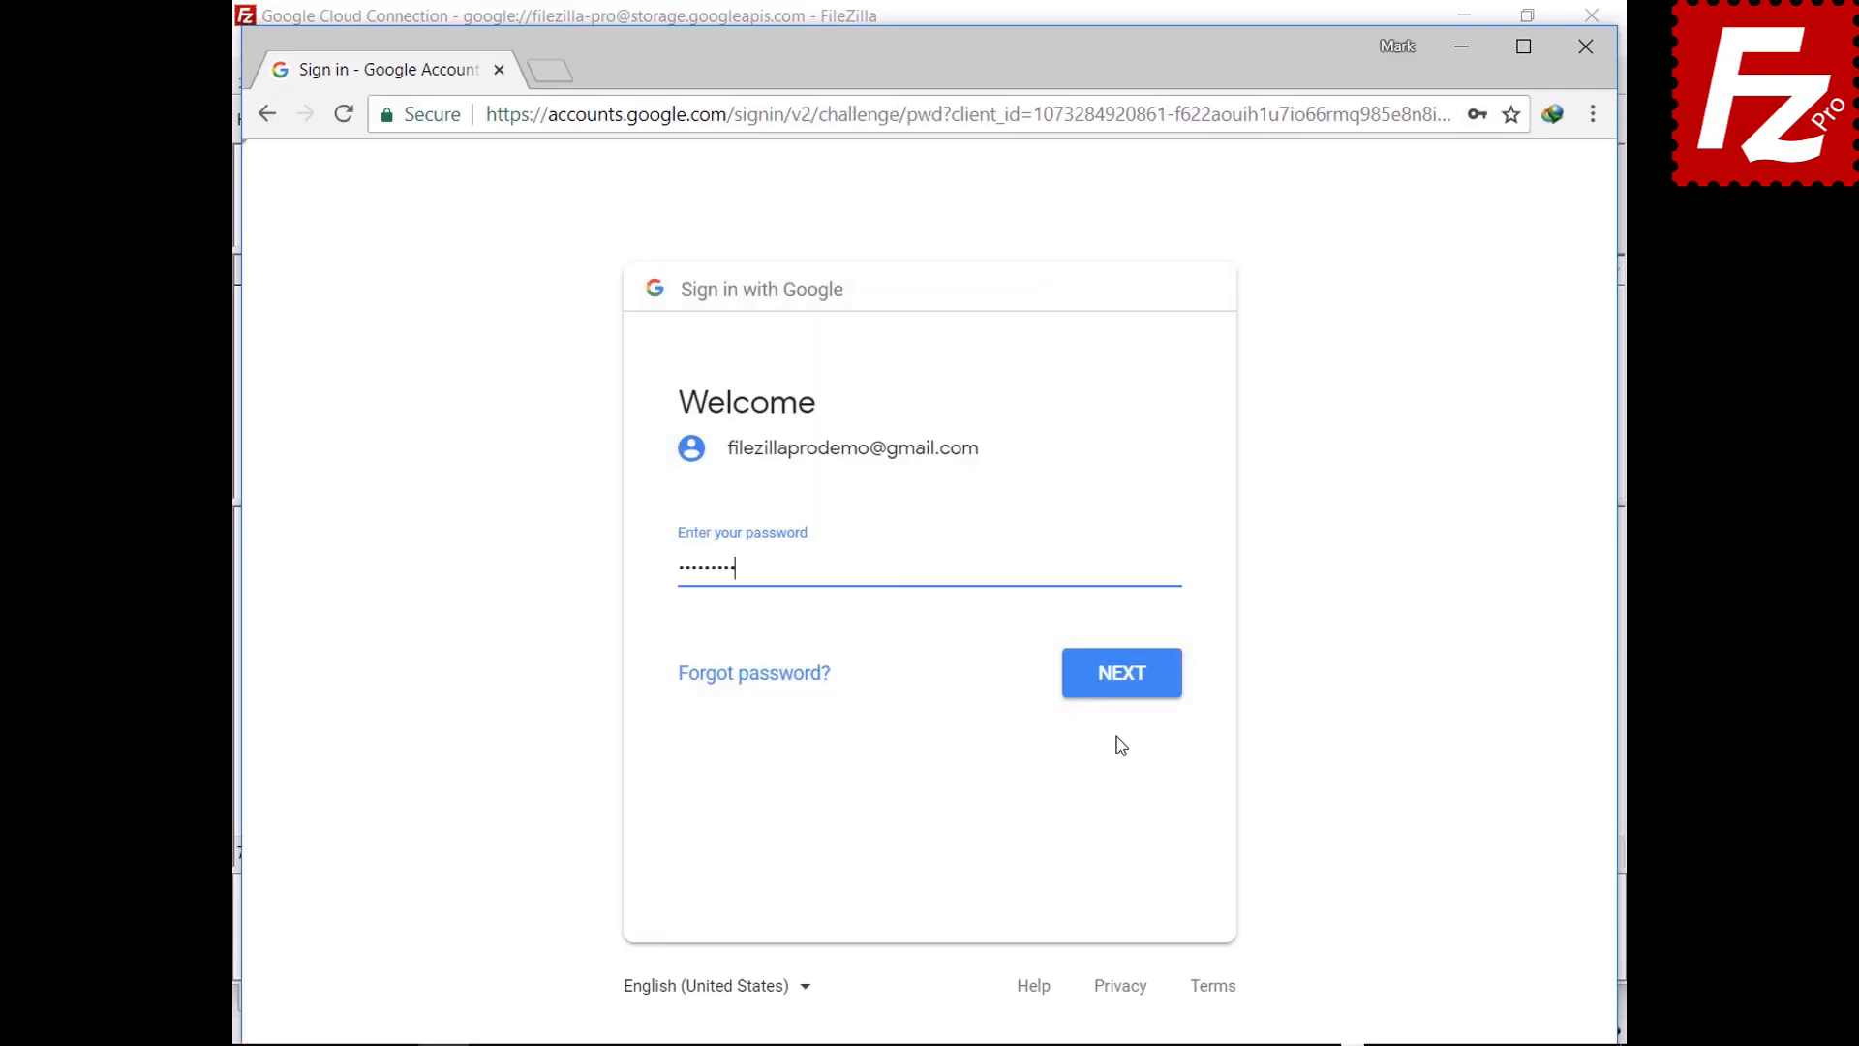
click(1126, 690)
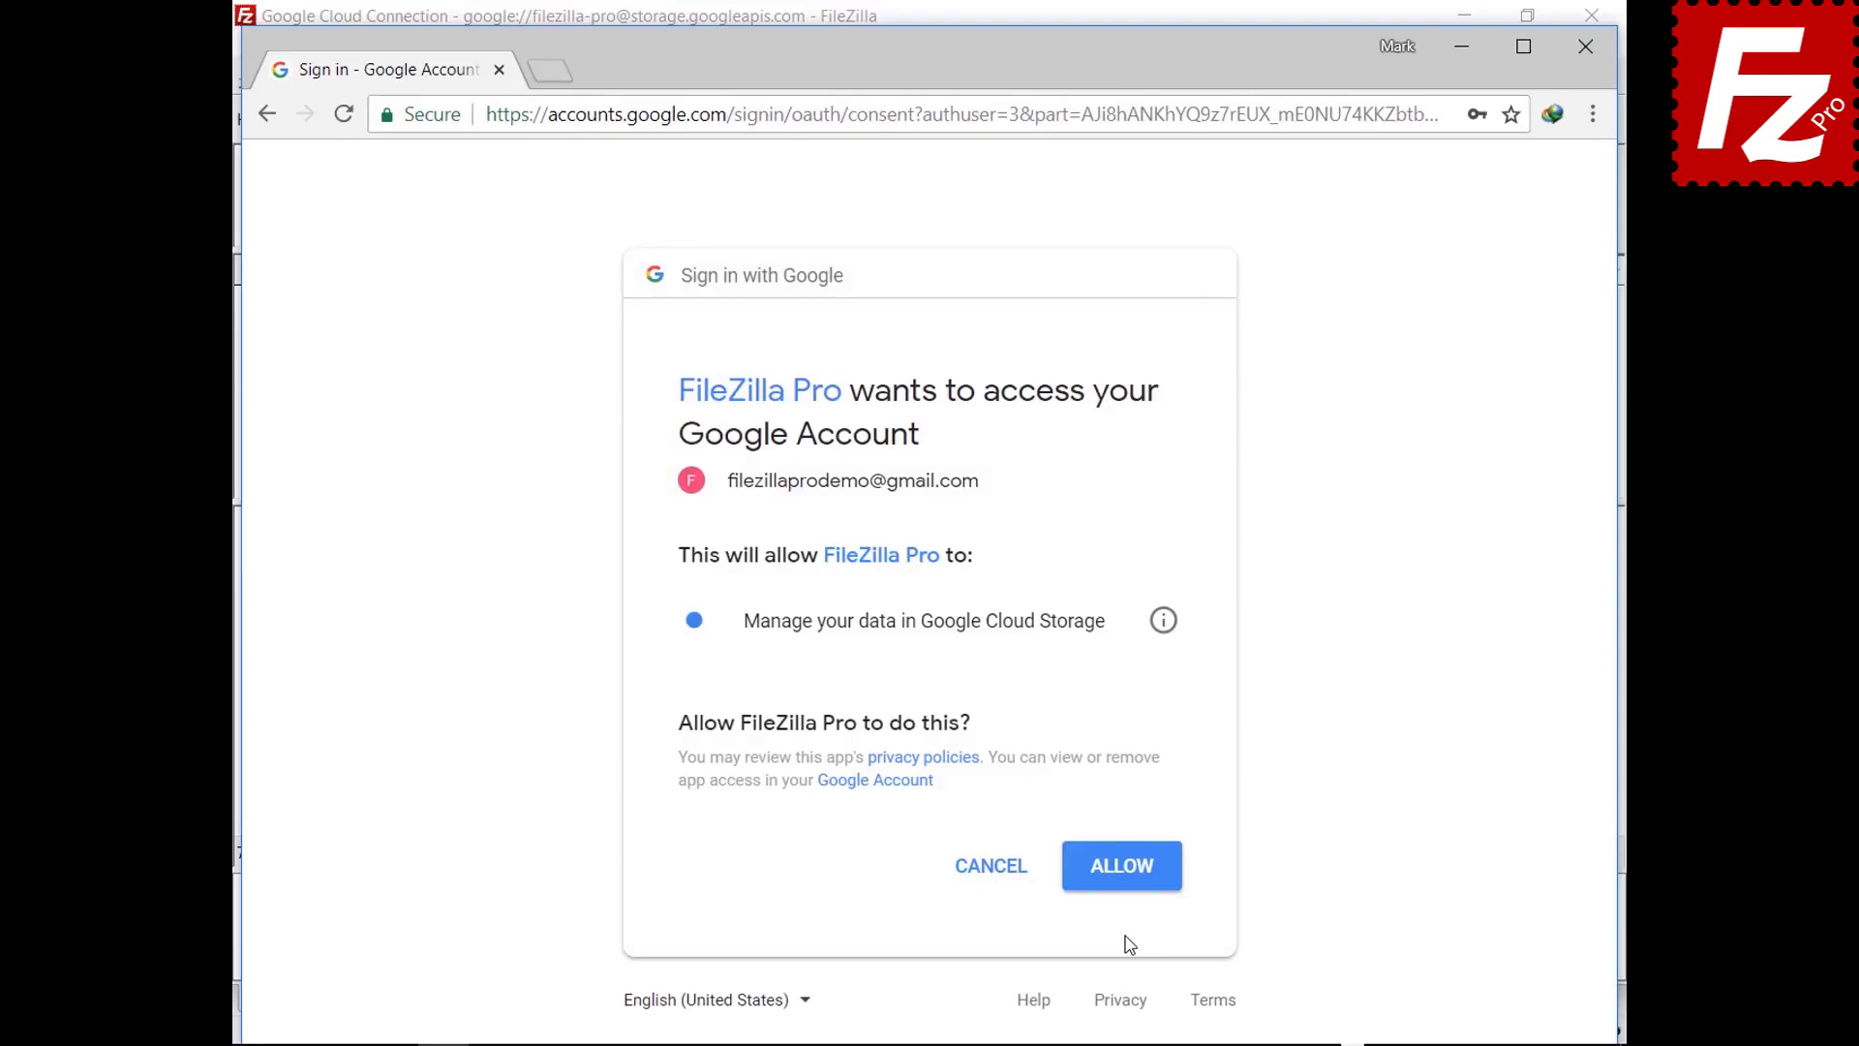
click(1124, 884)
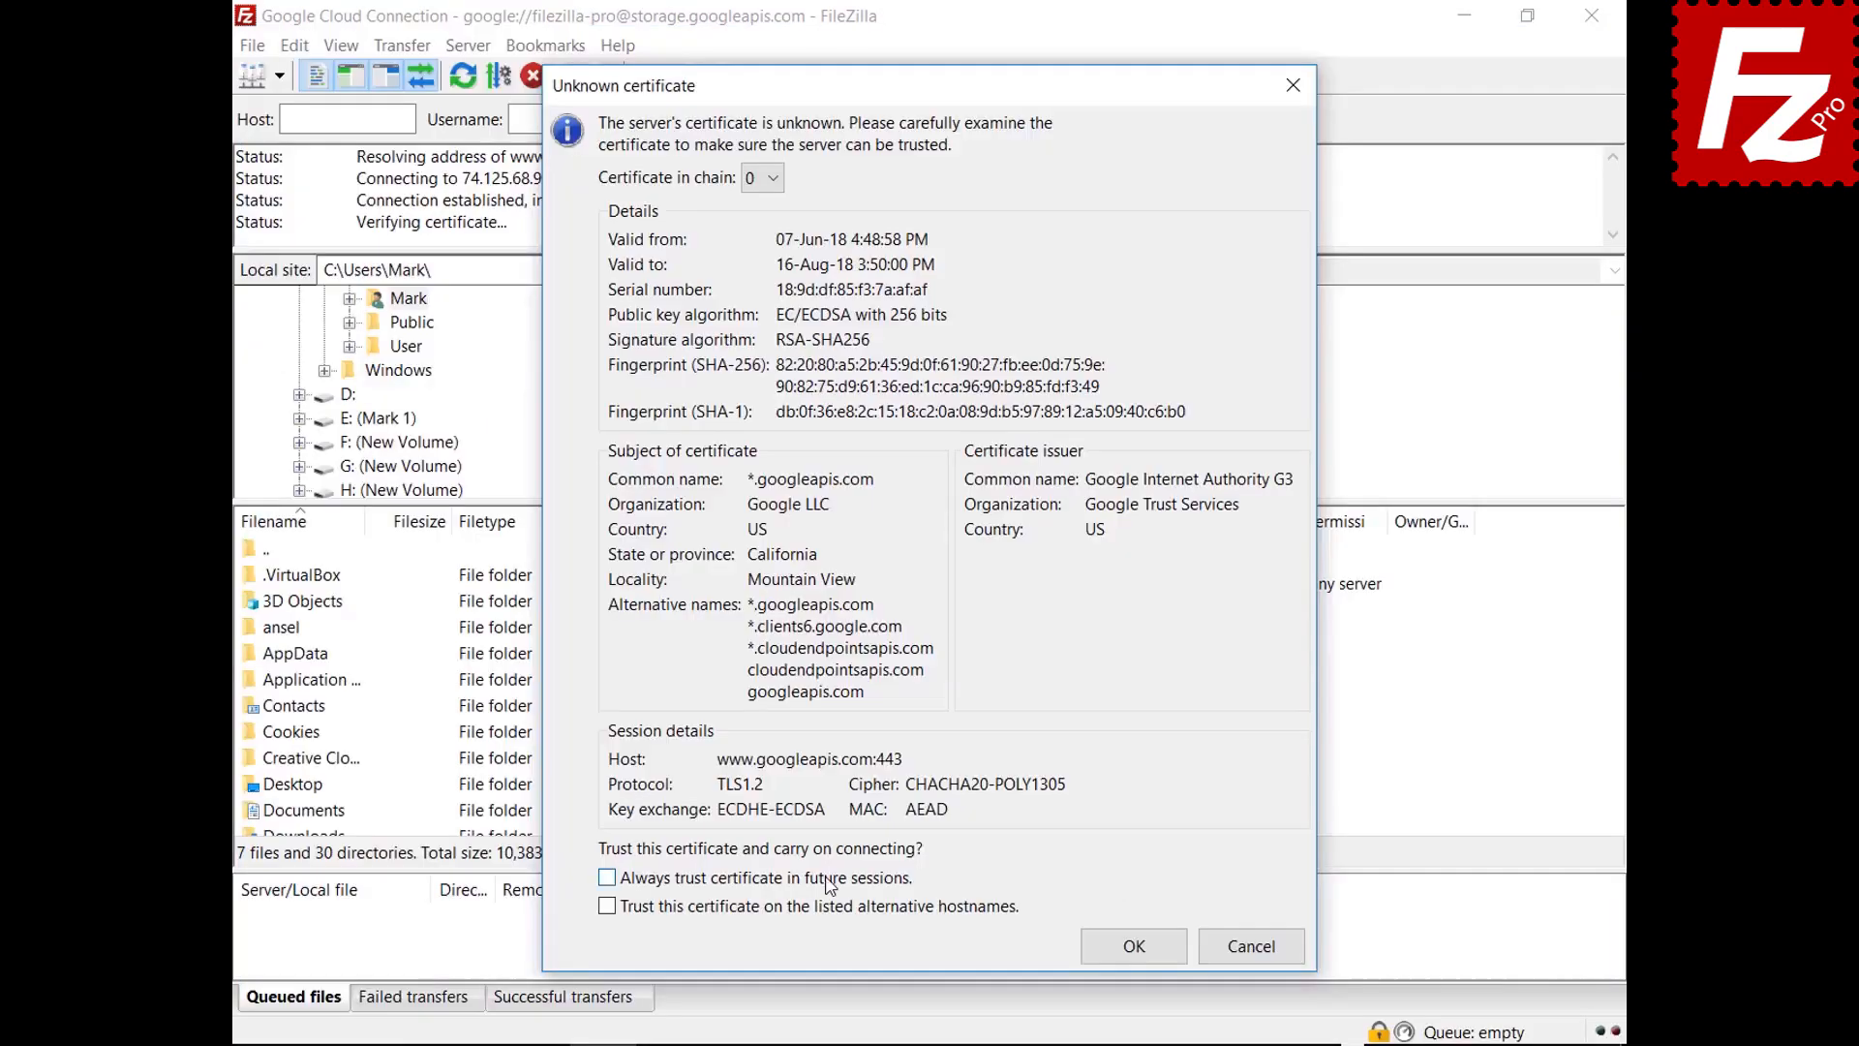
Always trust both Google server certificates, including alternative hostnames, then relaunch FileZilla Pro
click(830, 877)
click(829, 905)
click(1095, 961)
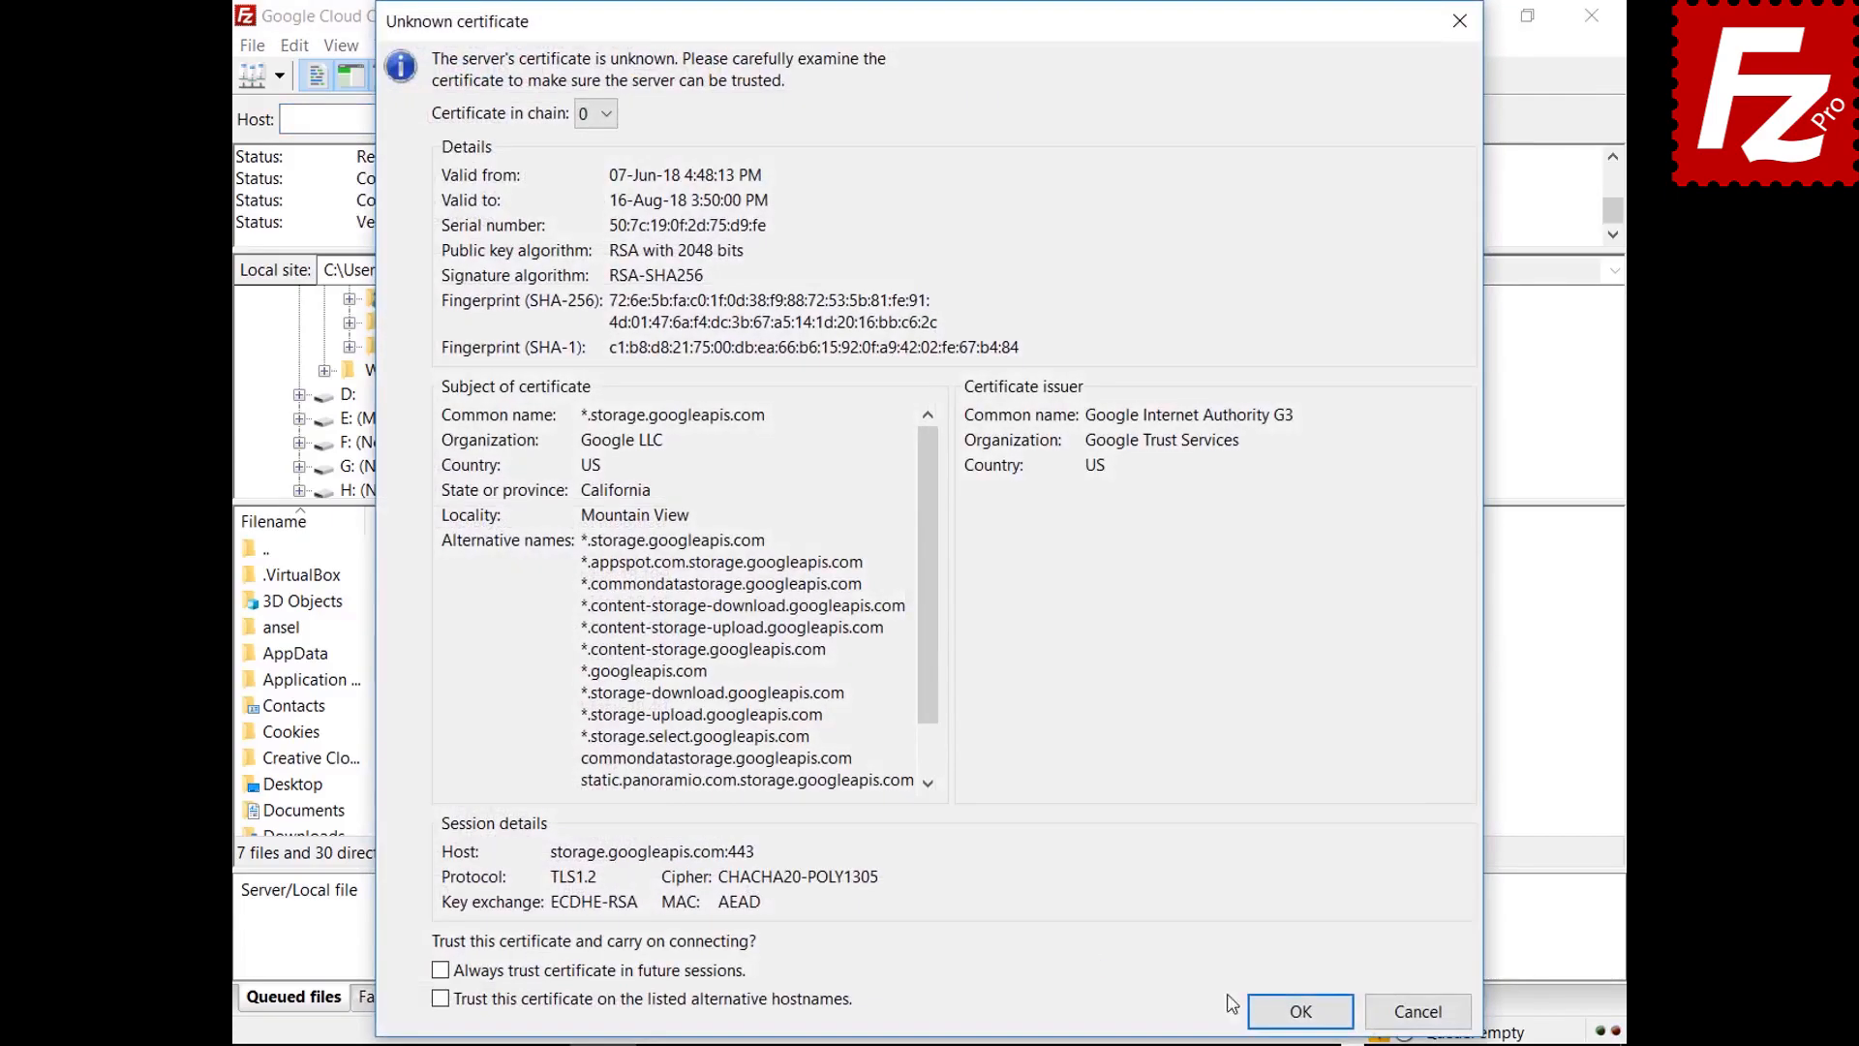
click(1299, 1010)
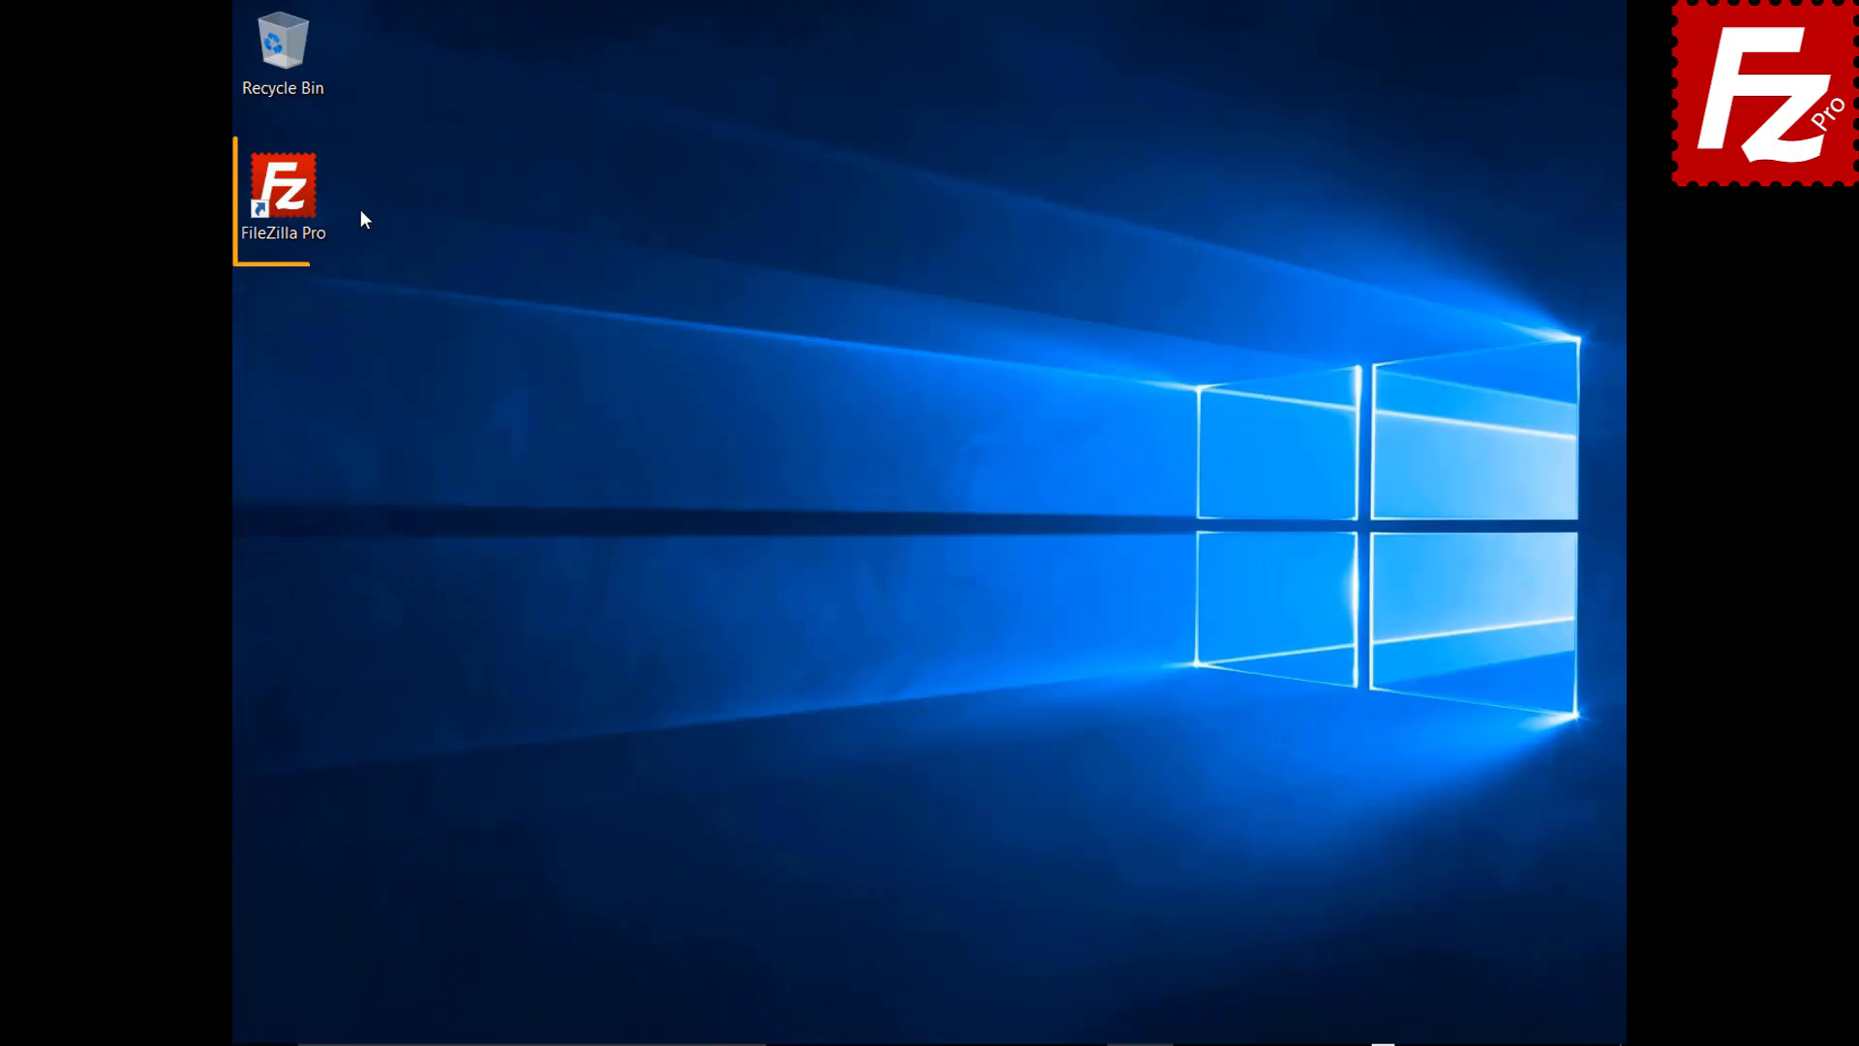
double_click(295, 201)
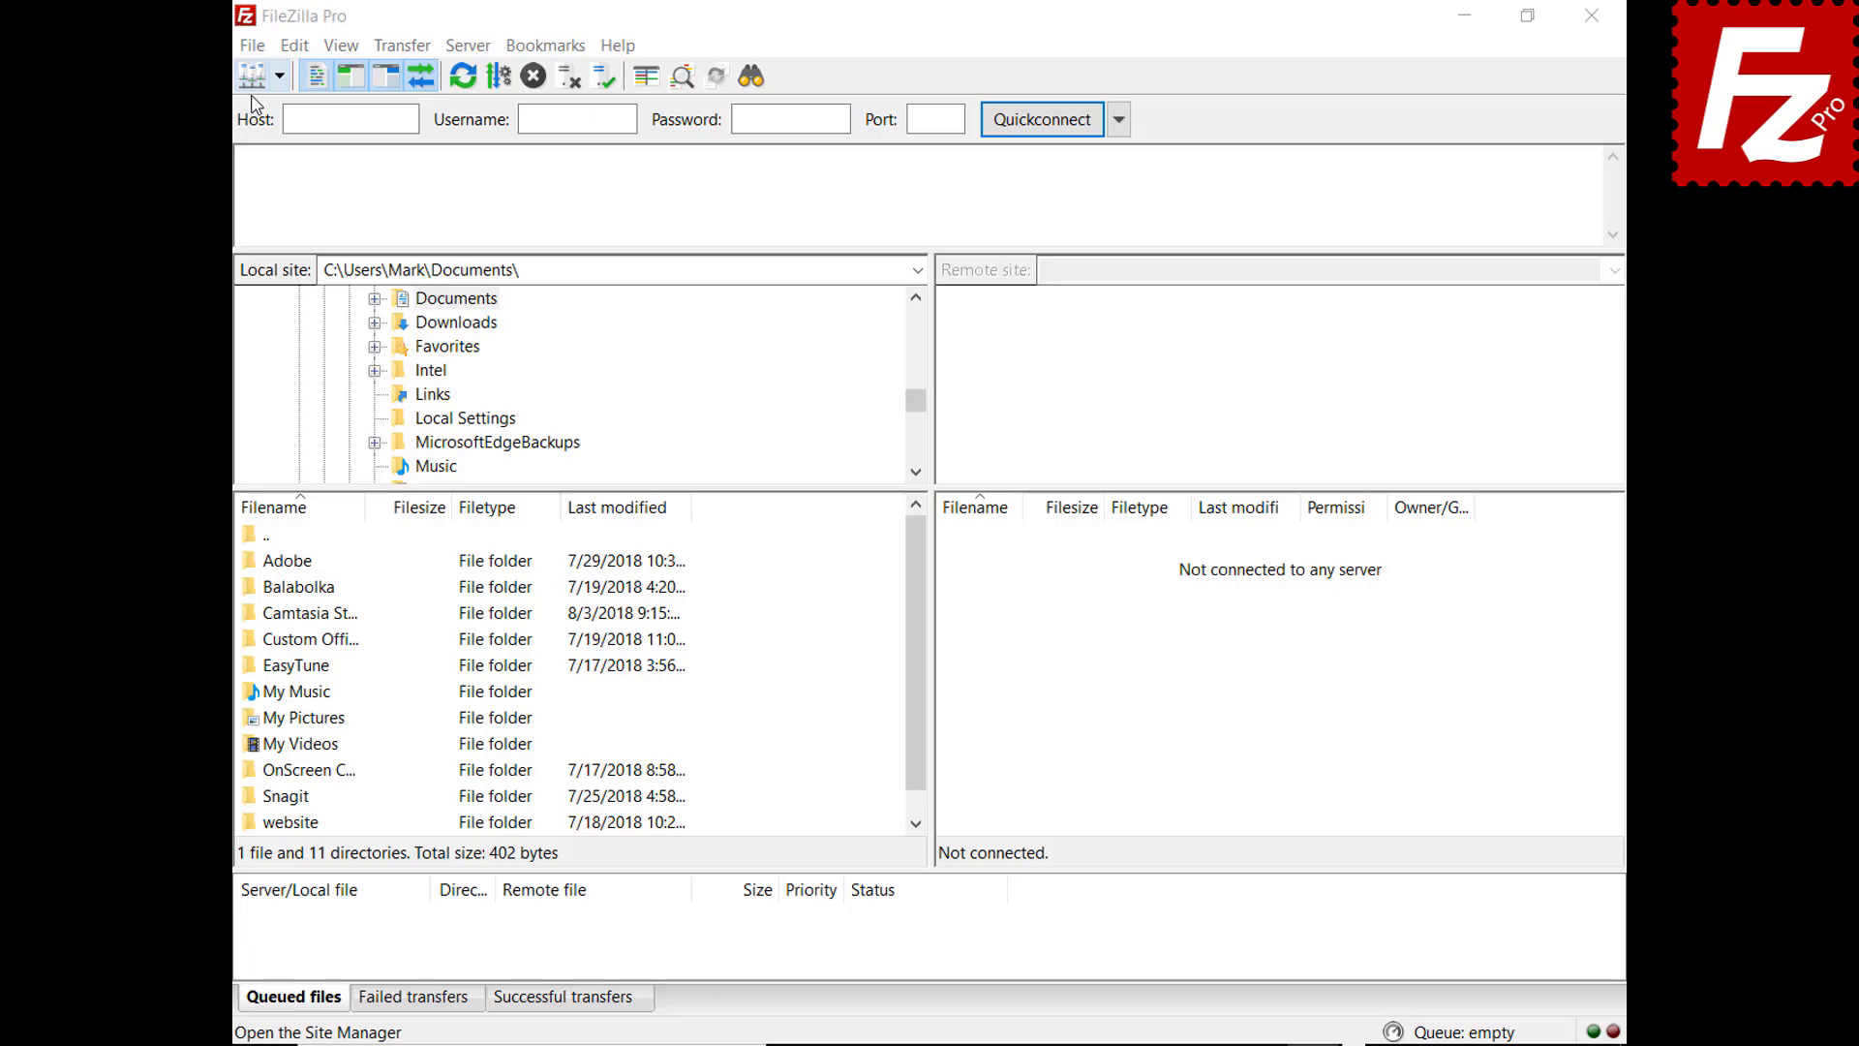
Add a new Site Manager entry named 'Google Drive'
click(252, 45)
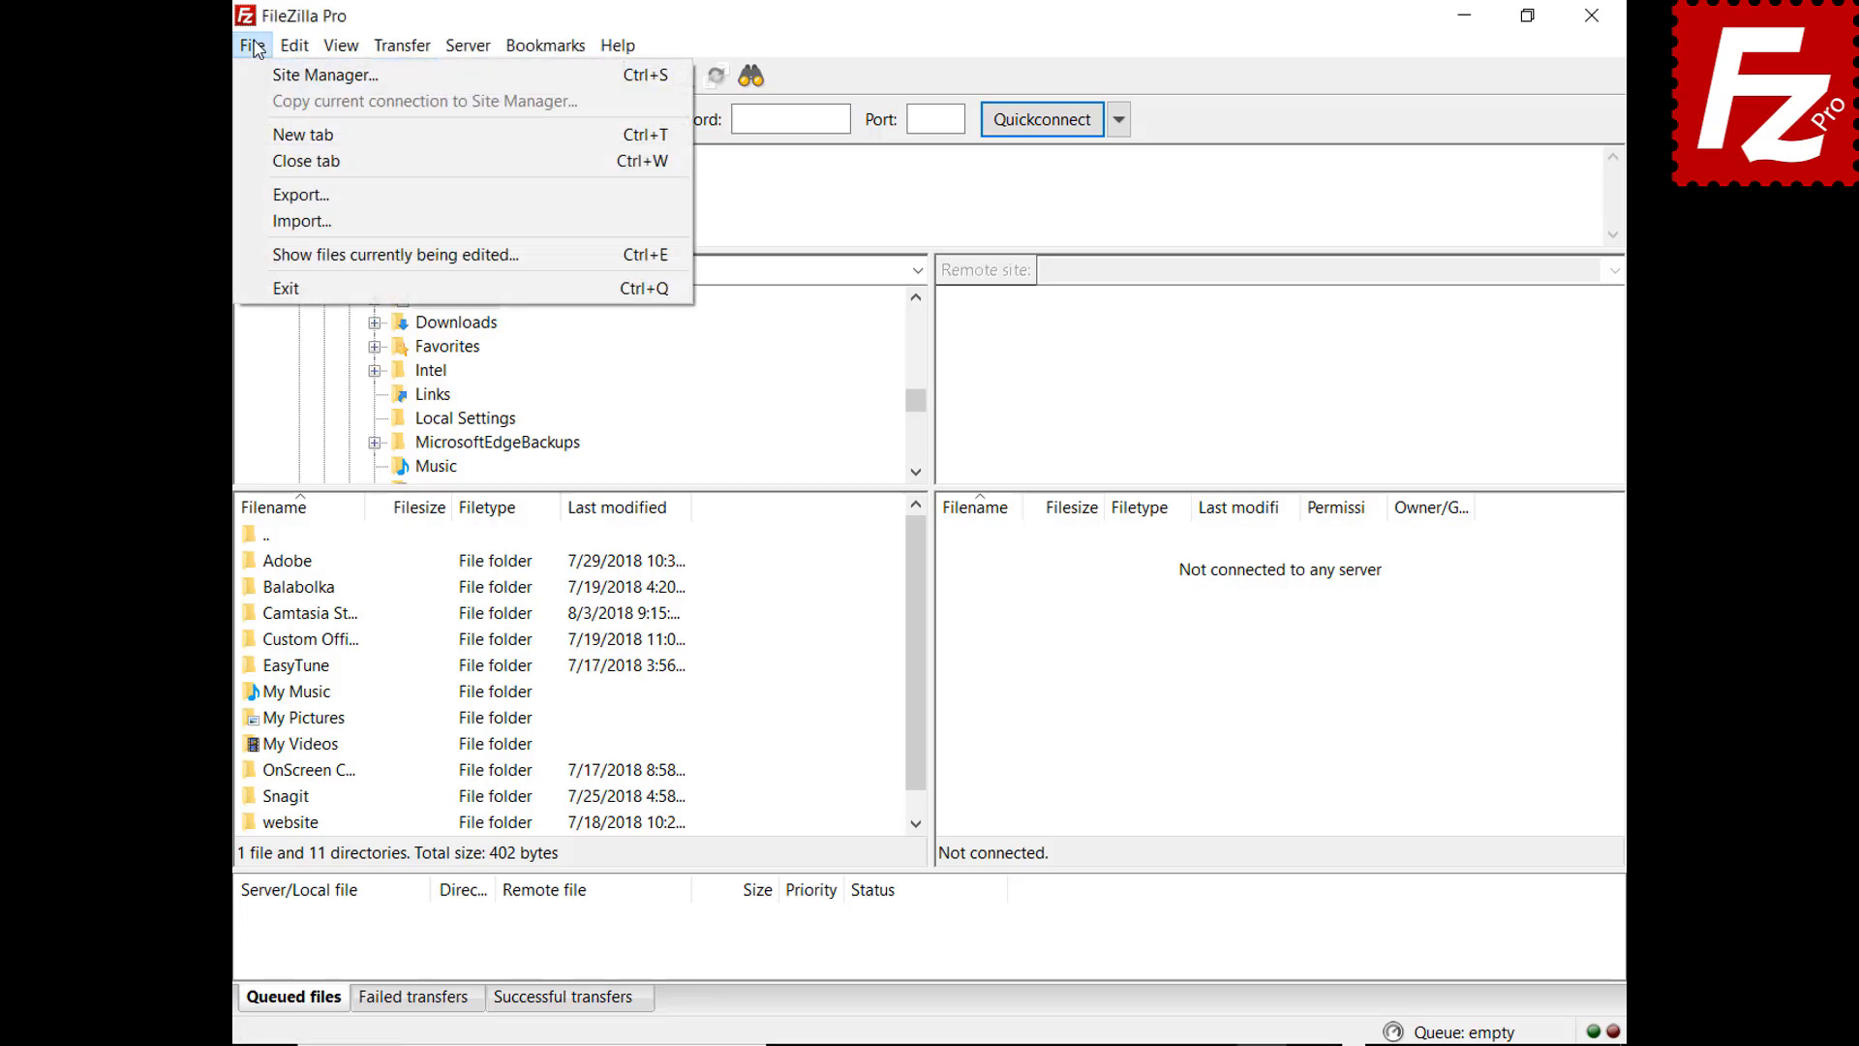
click(281, 78)
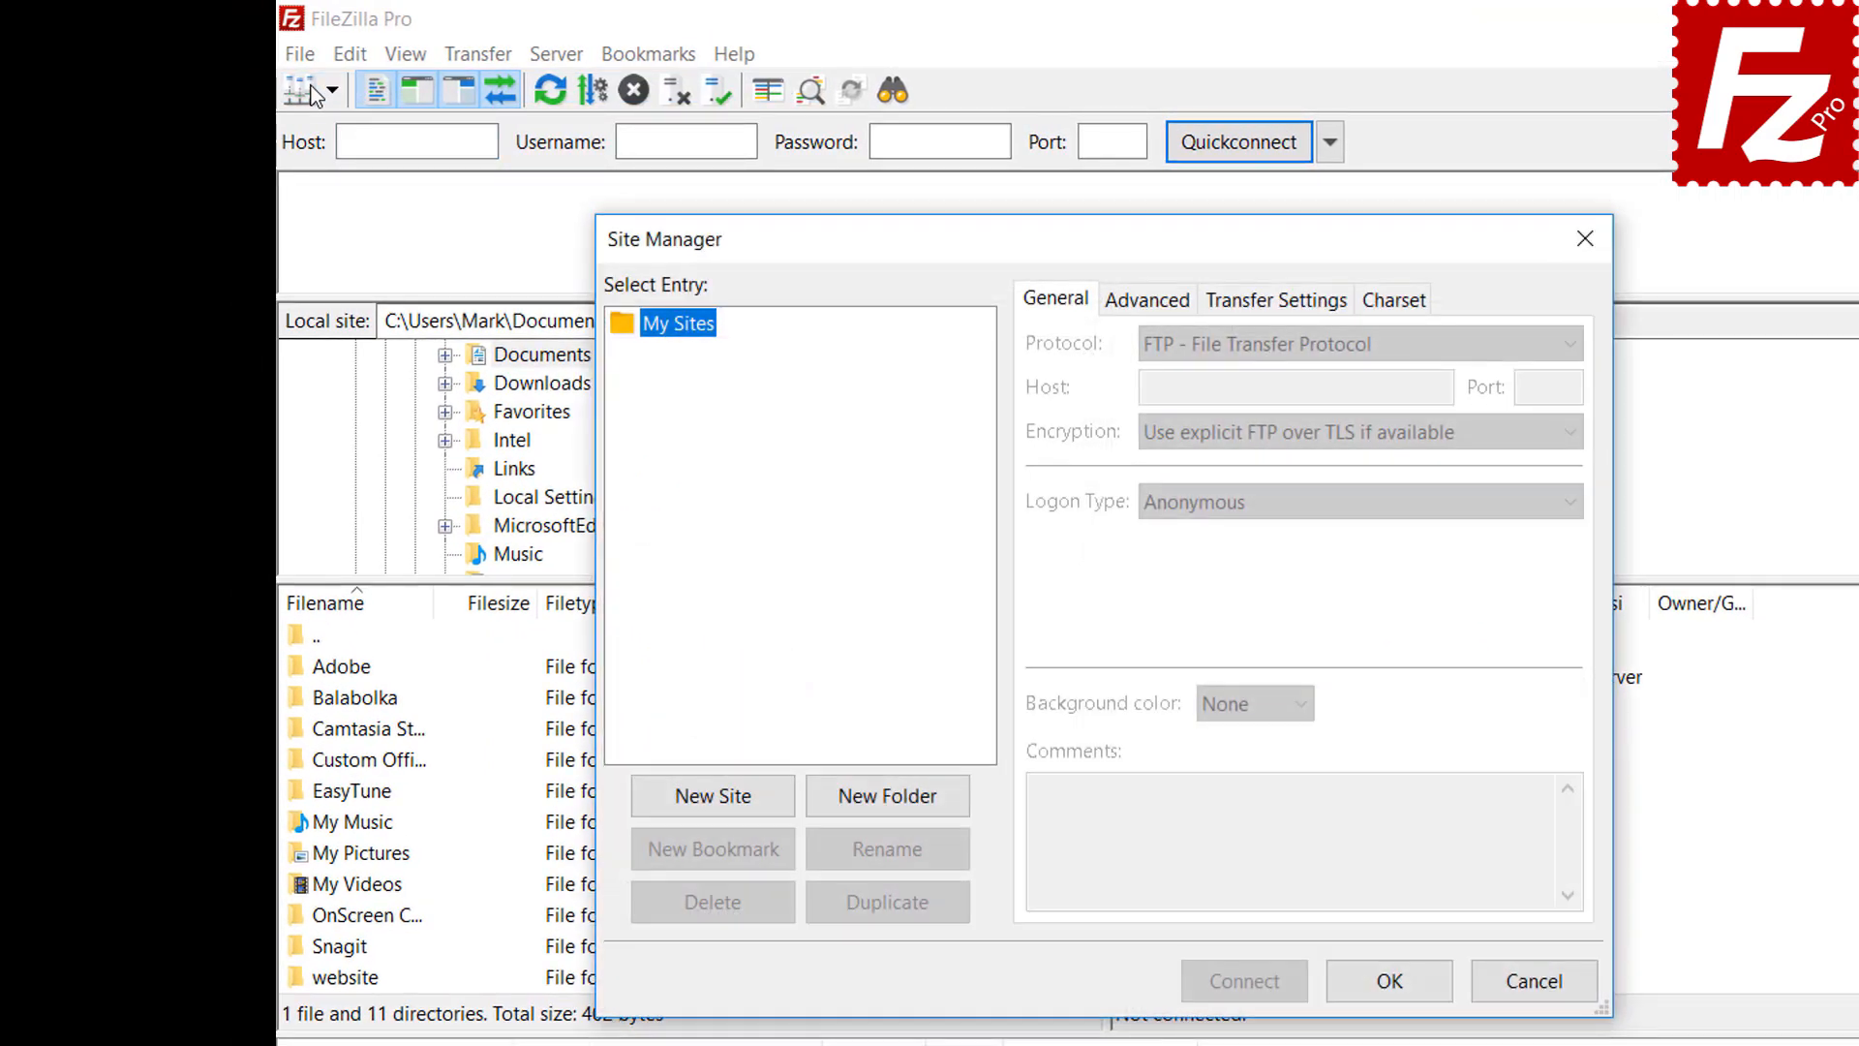
click(713, 799)
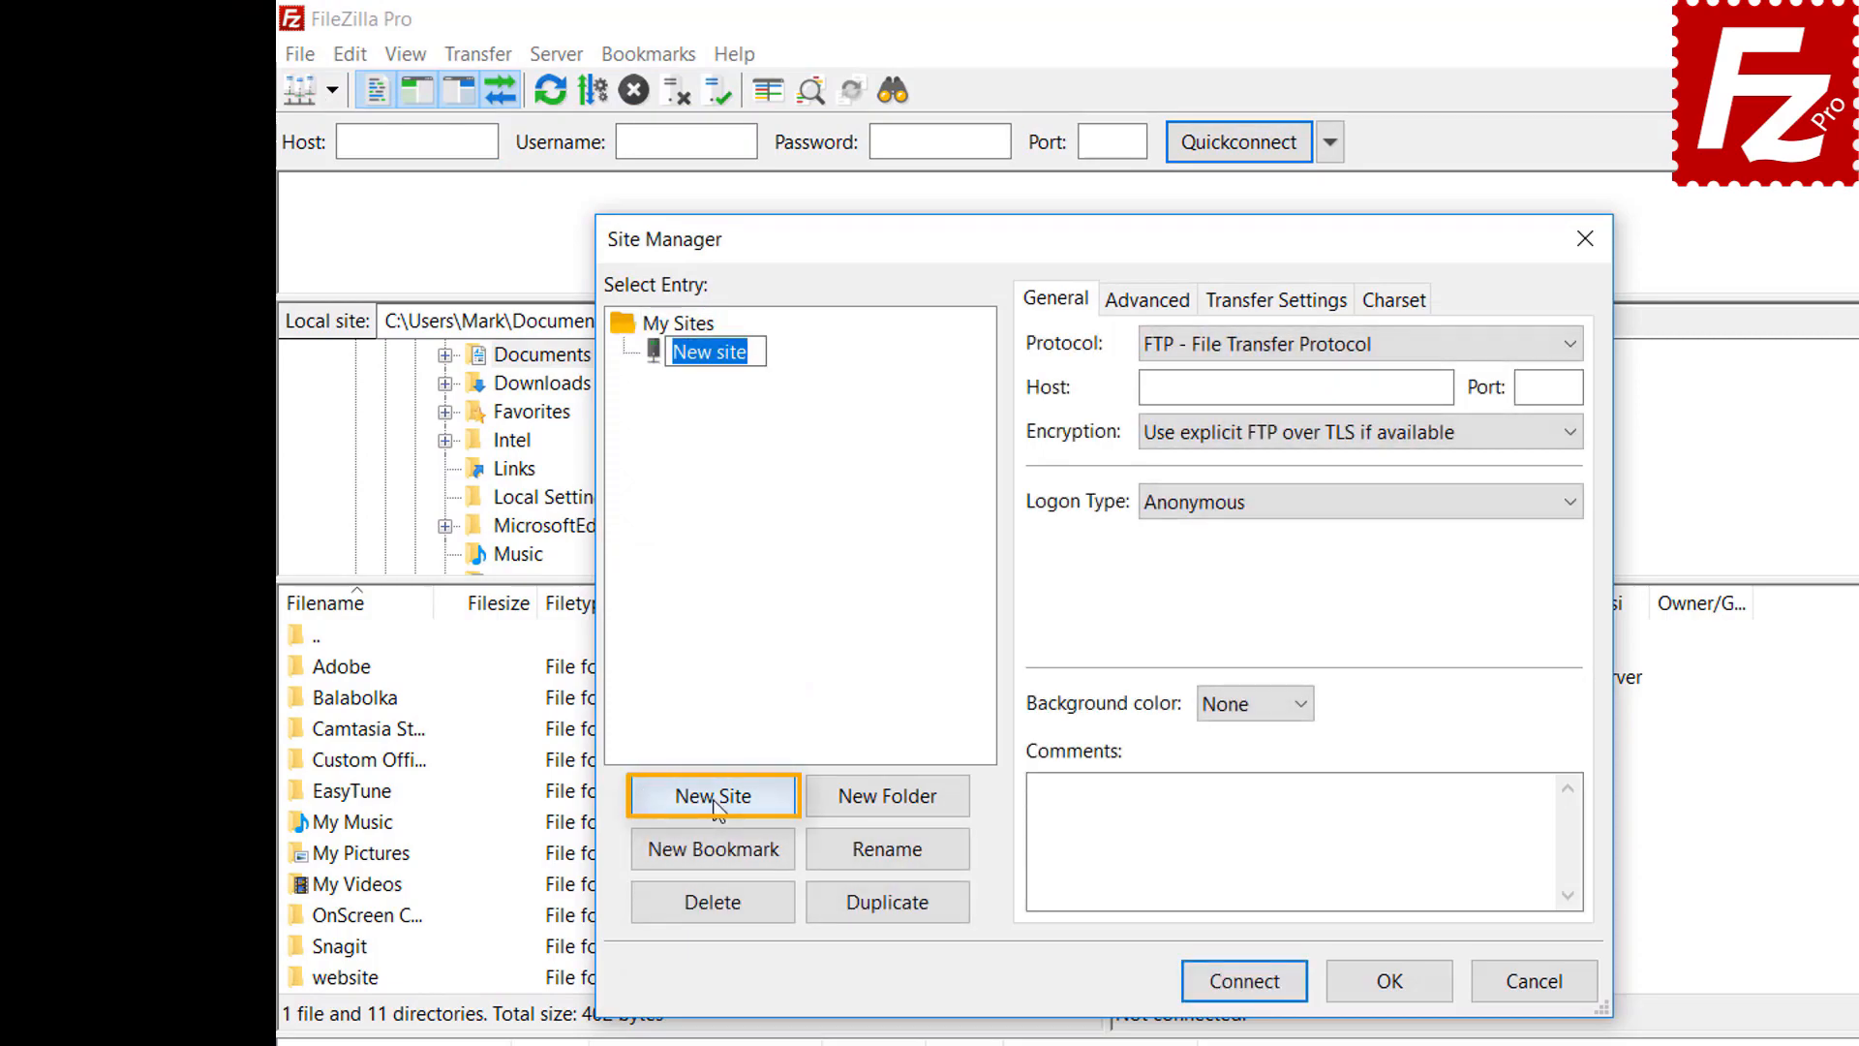
text(Google Drive)
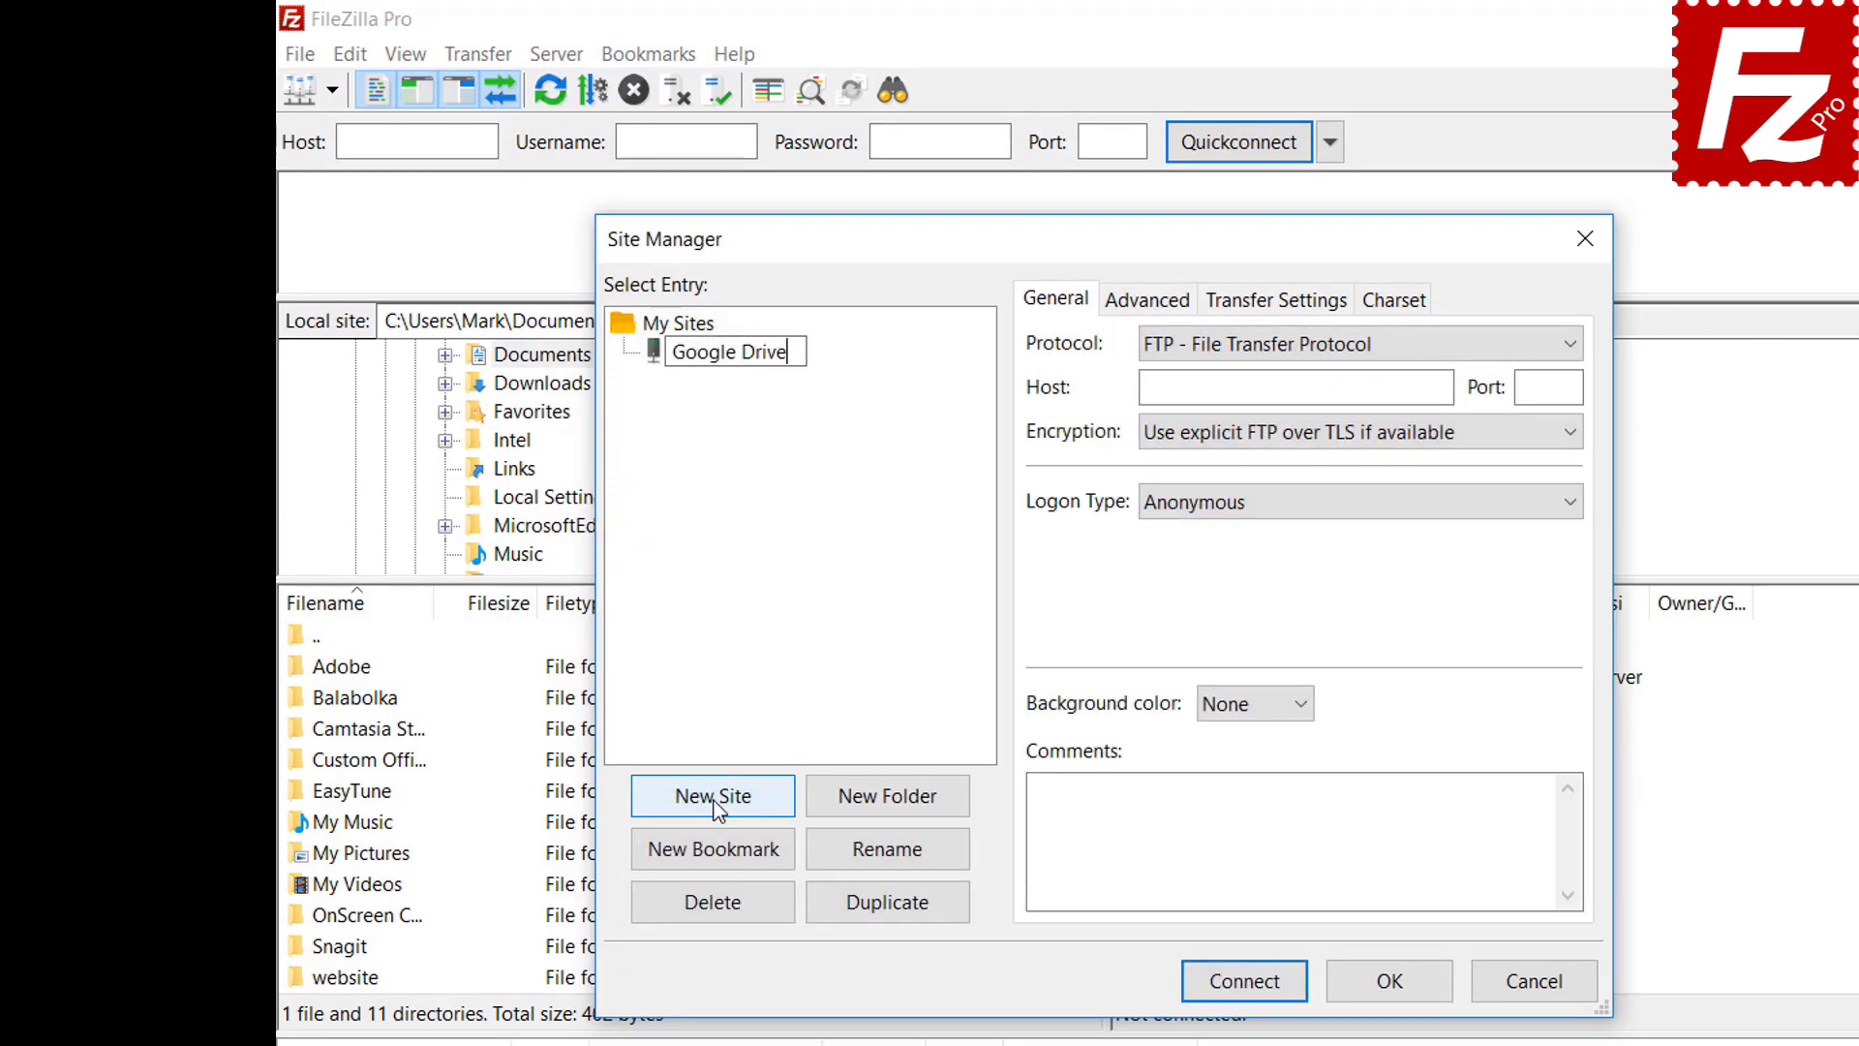
Set the site's protocol to Google Drive and fill in the account e-mail as user
click(1282, 355)
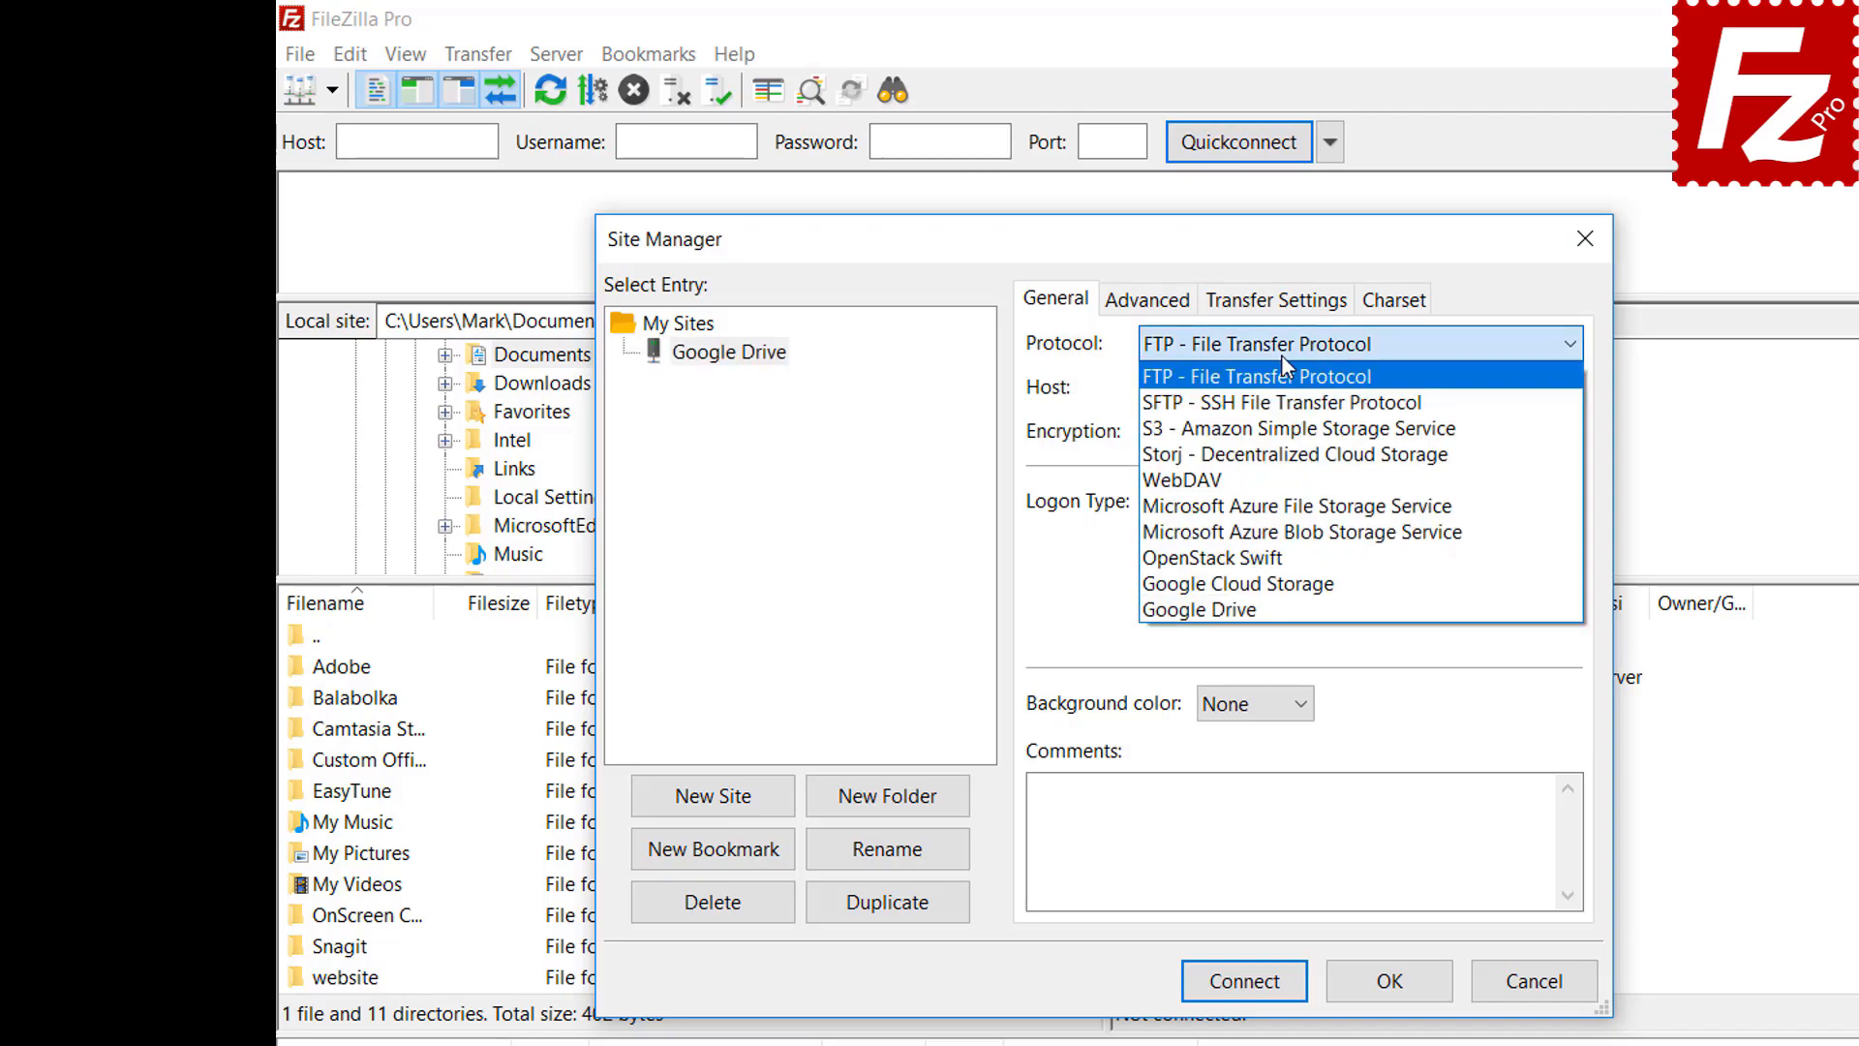
click(1276, 605)
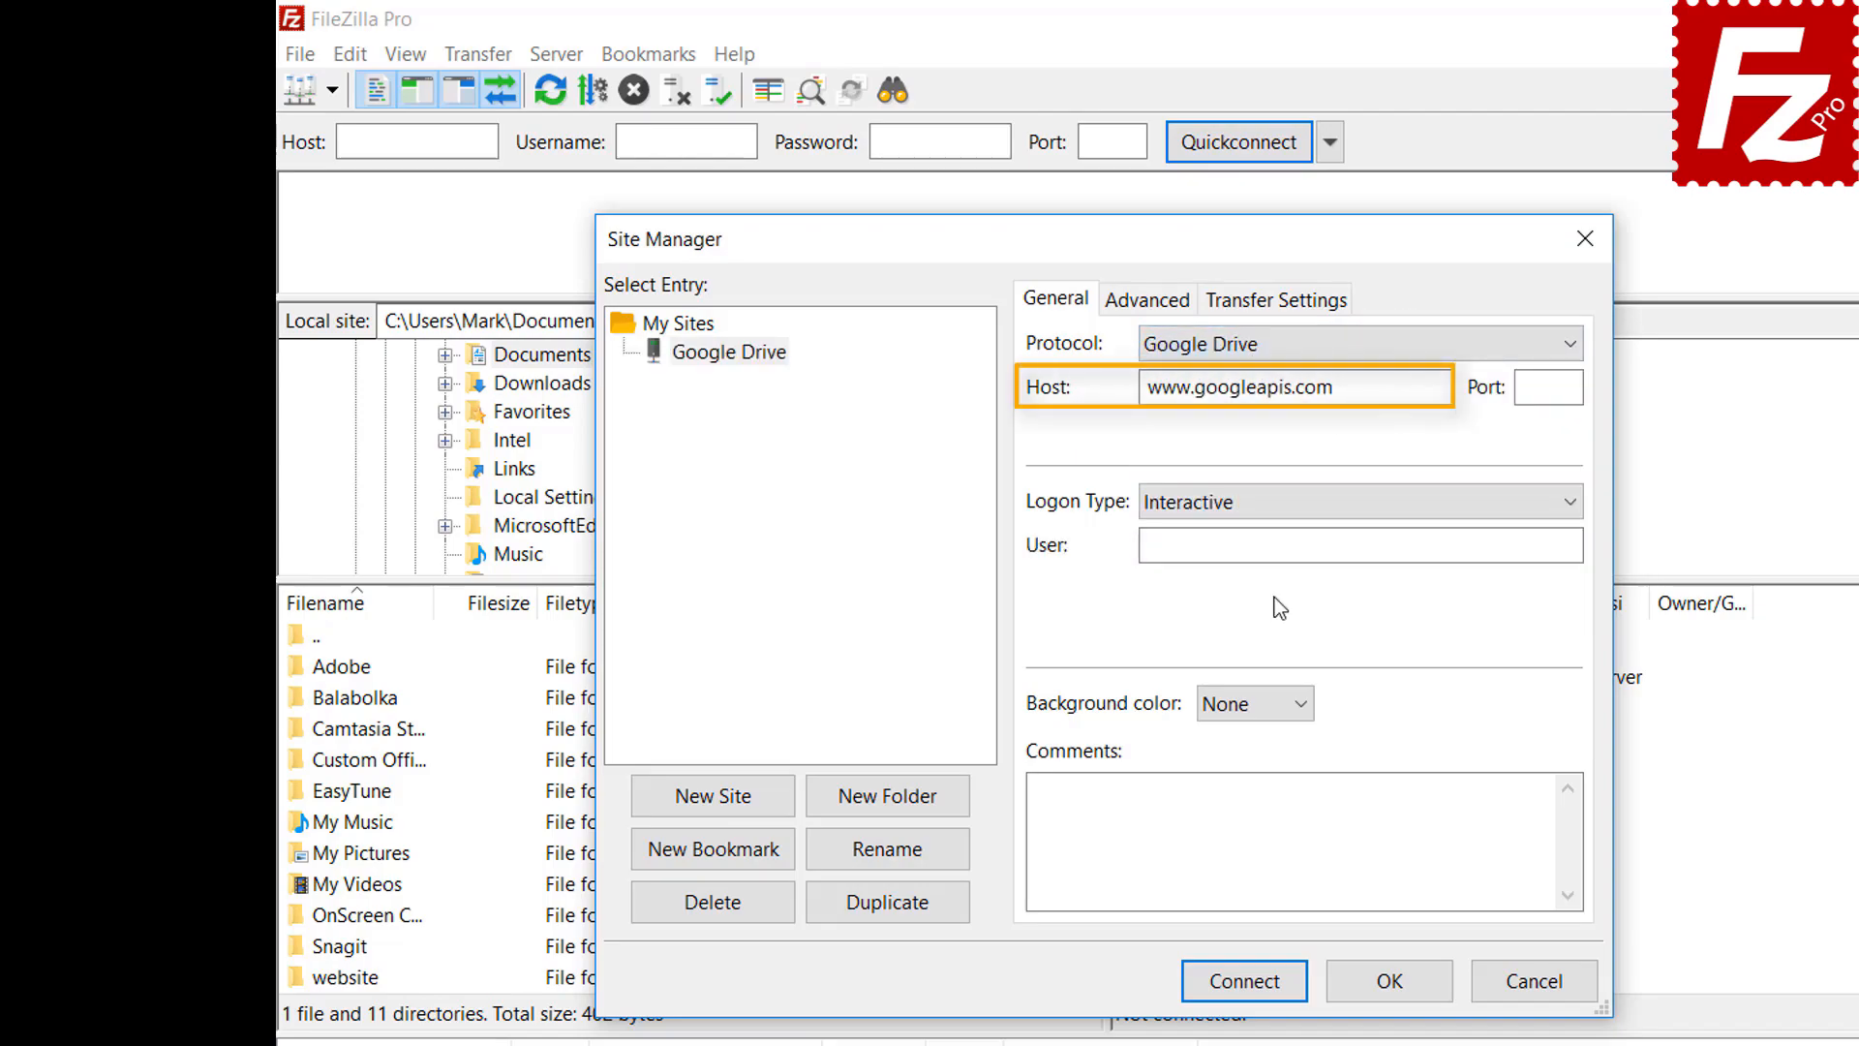
click(1484, 545)
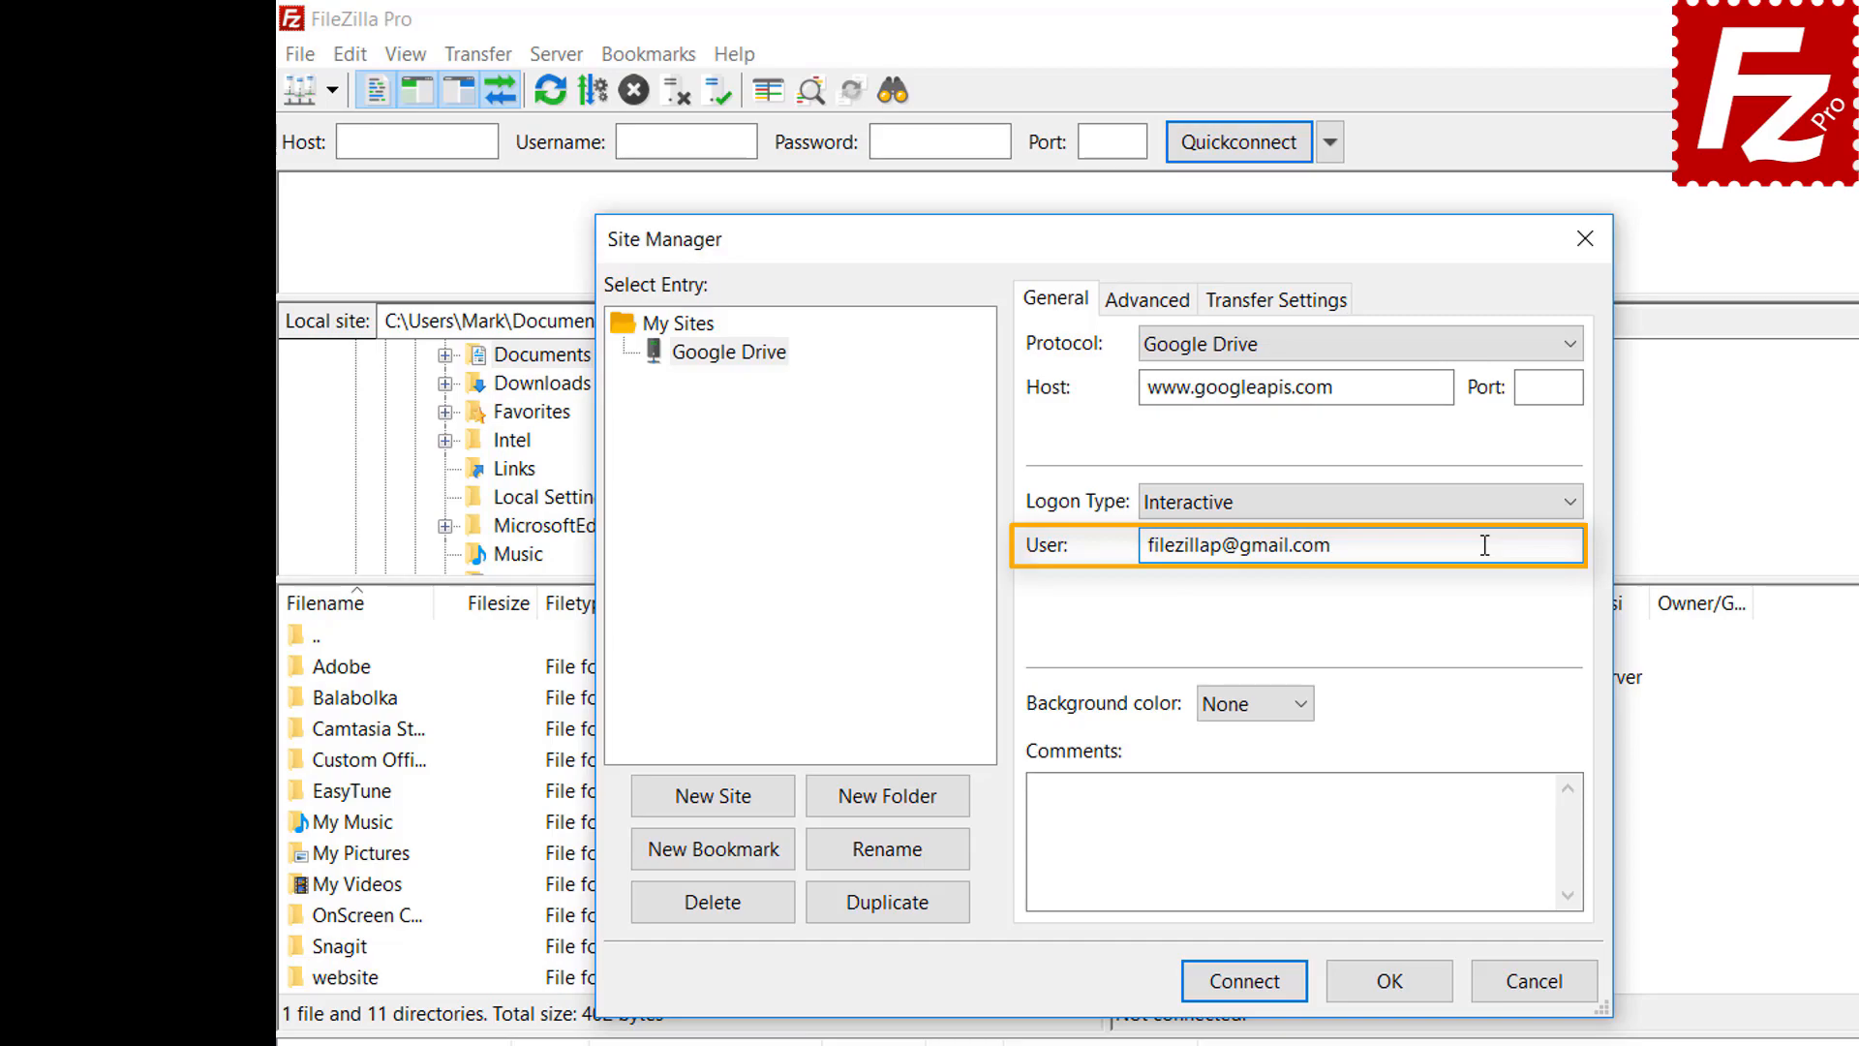
Connect to Google Drive, sign in with the FileZilla Pro Google account, and allow Drive access
click(1253, 989)
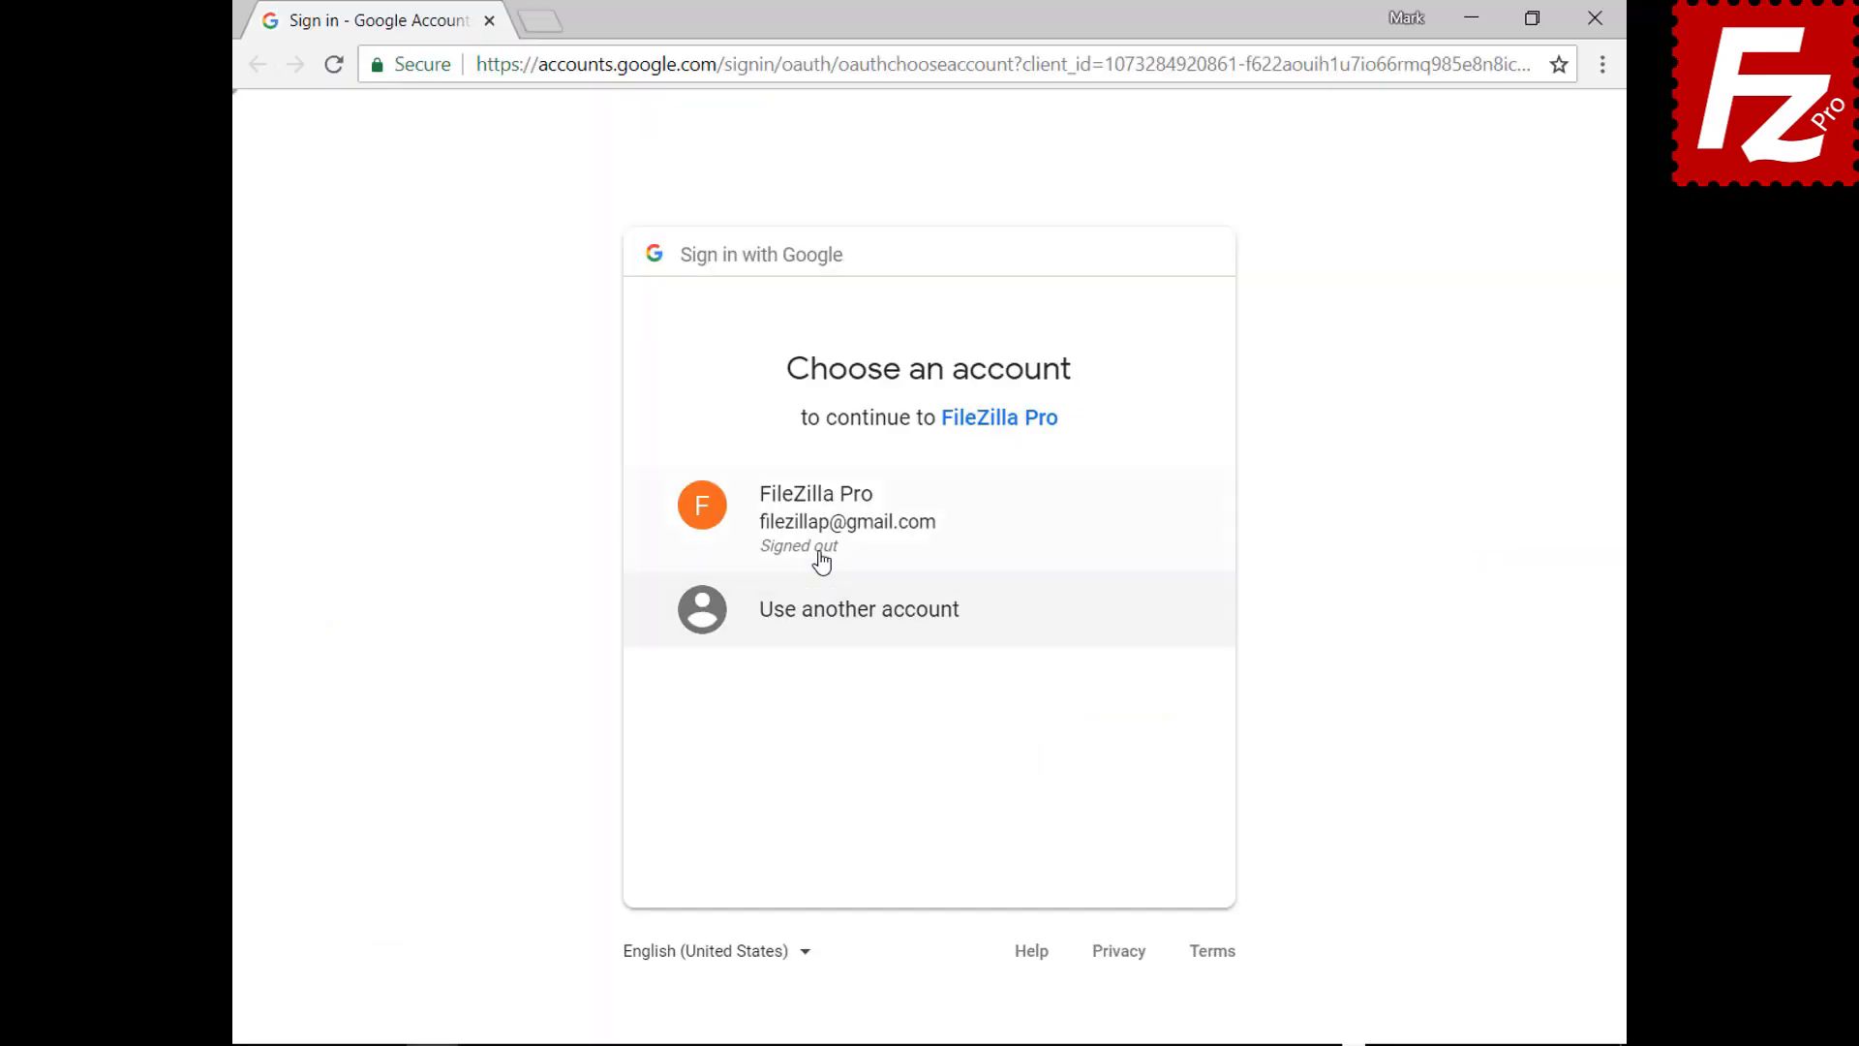
click(822, 539)
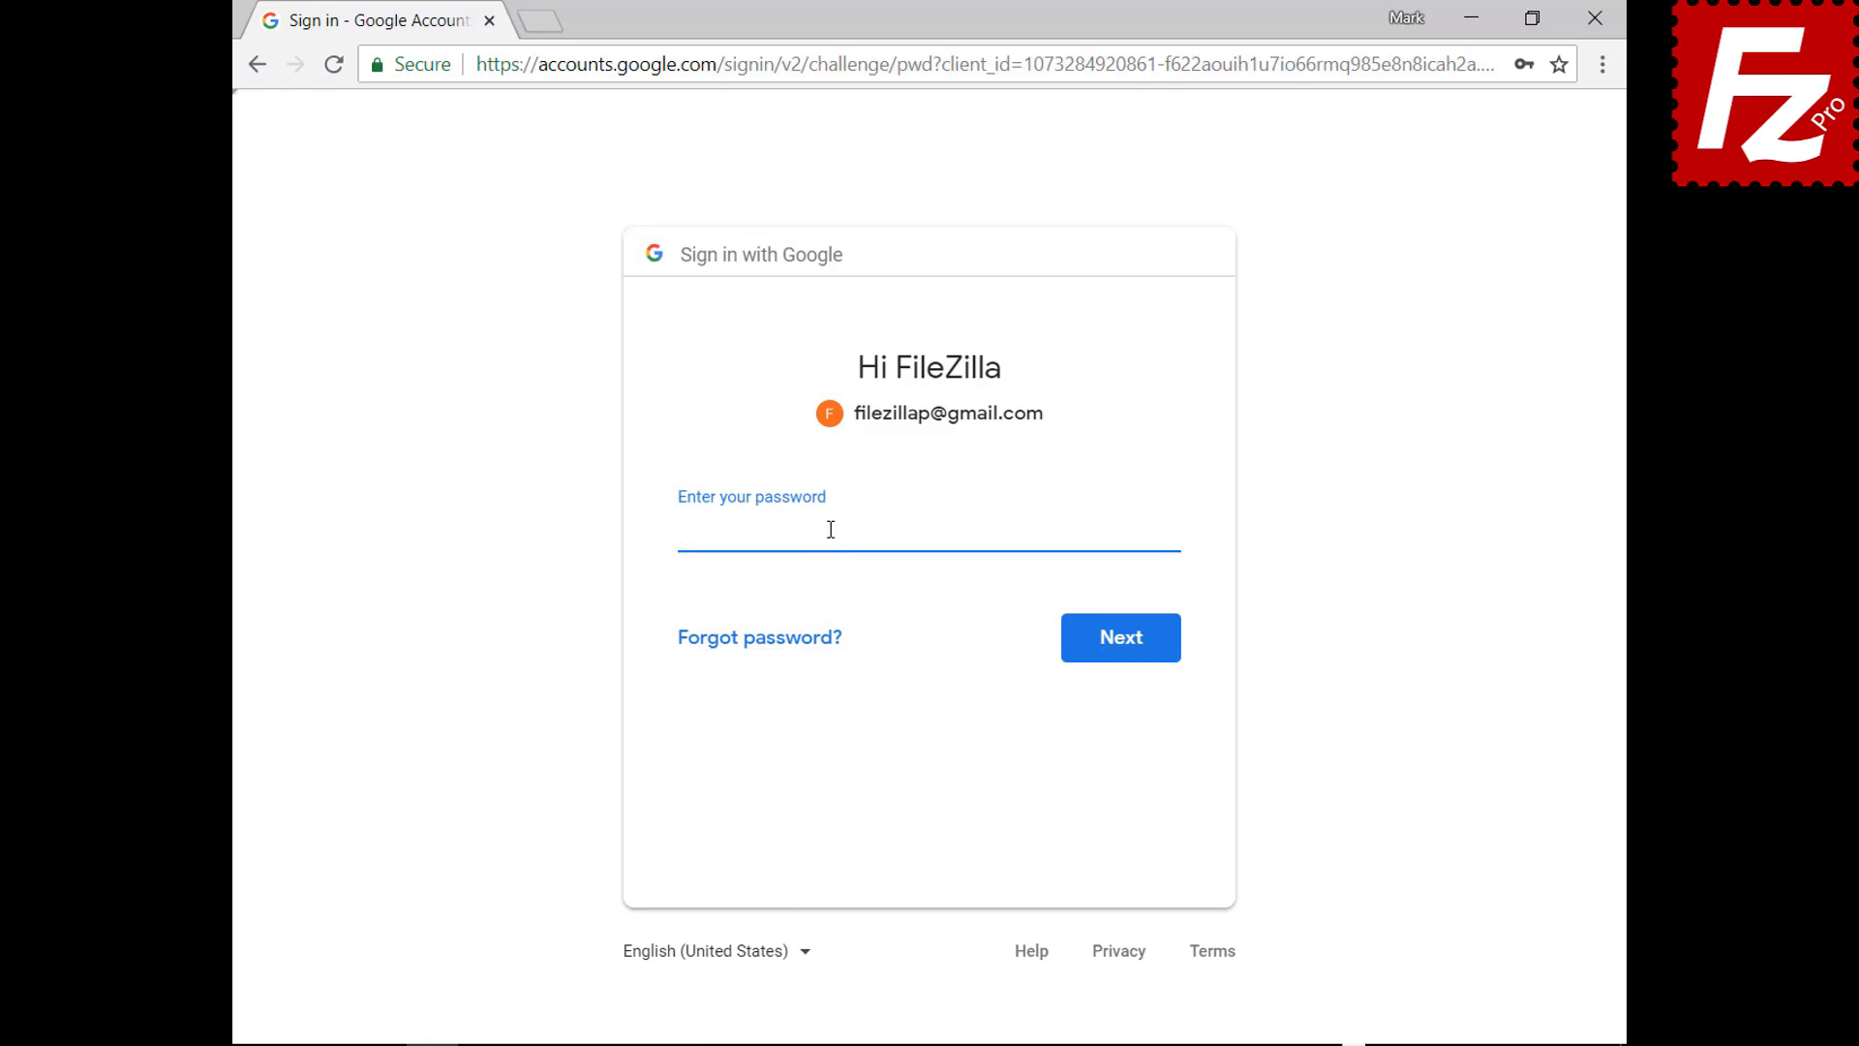
key(ctrl+v)
click(1124, 655)
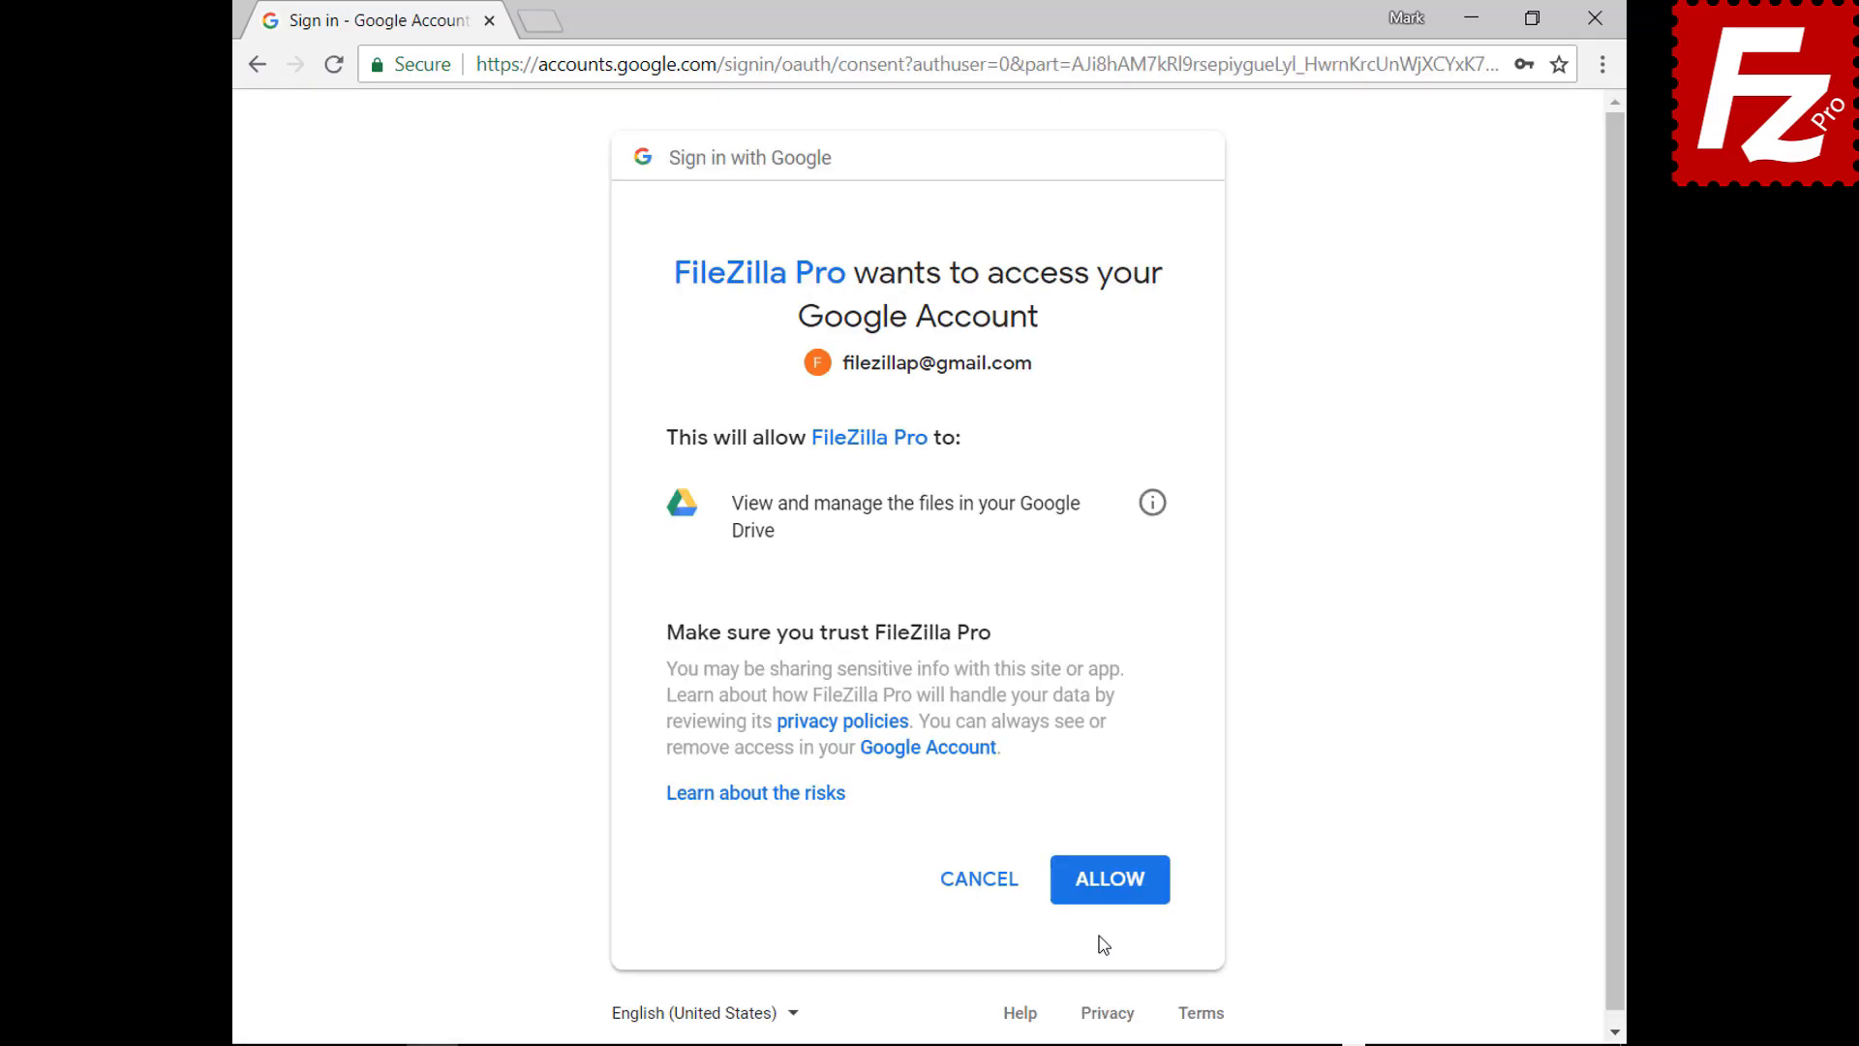
click(1113, 881)
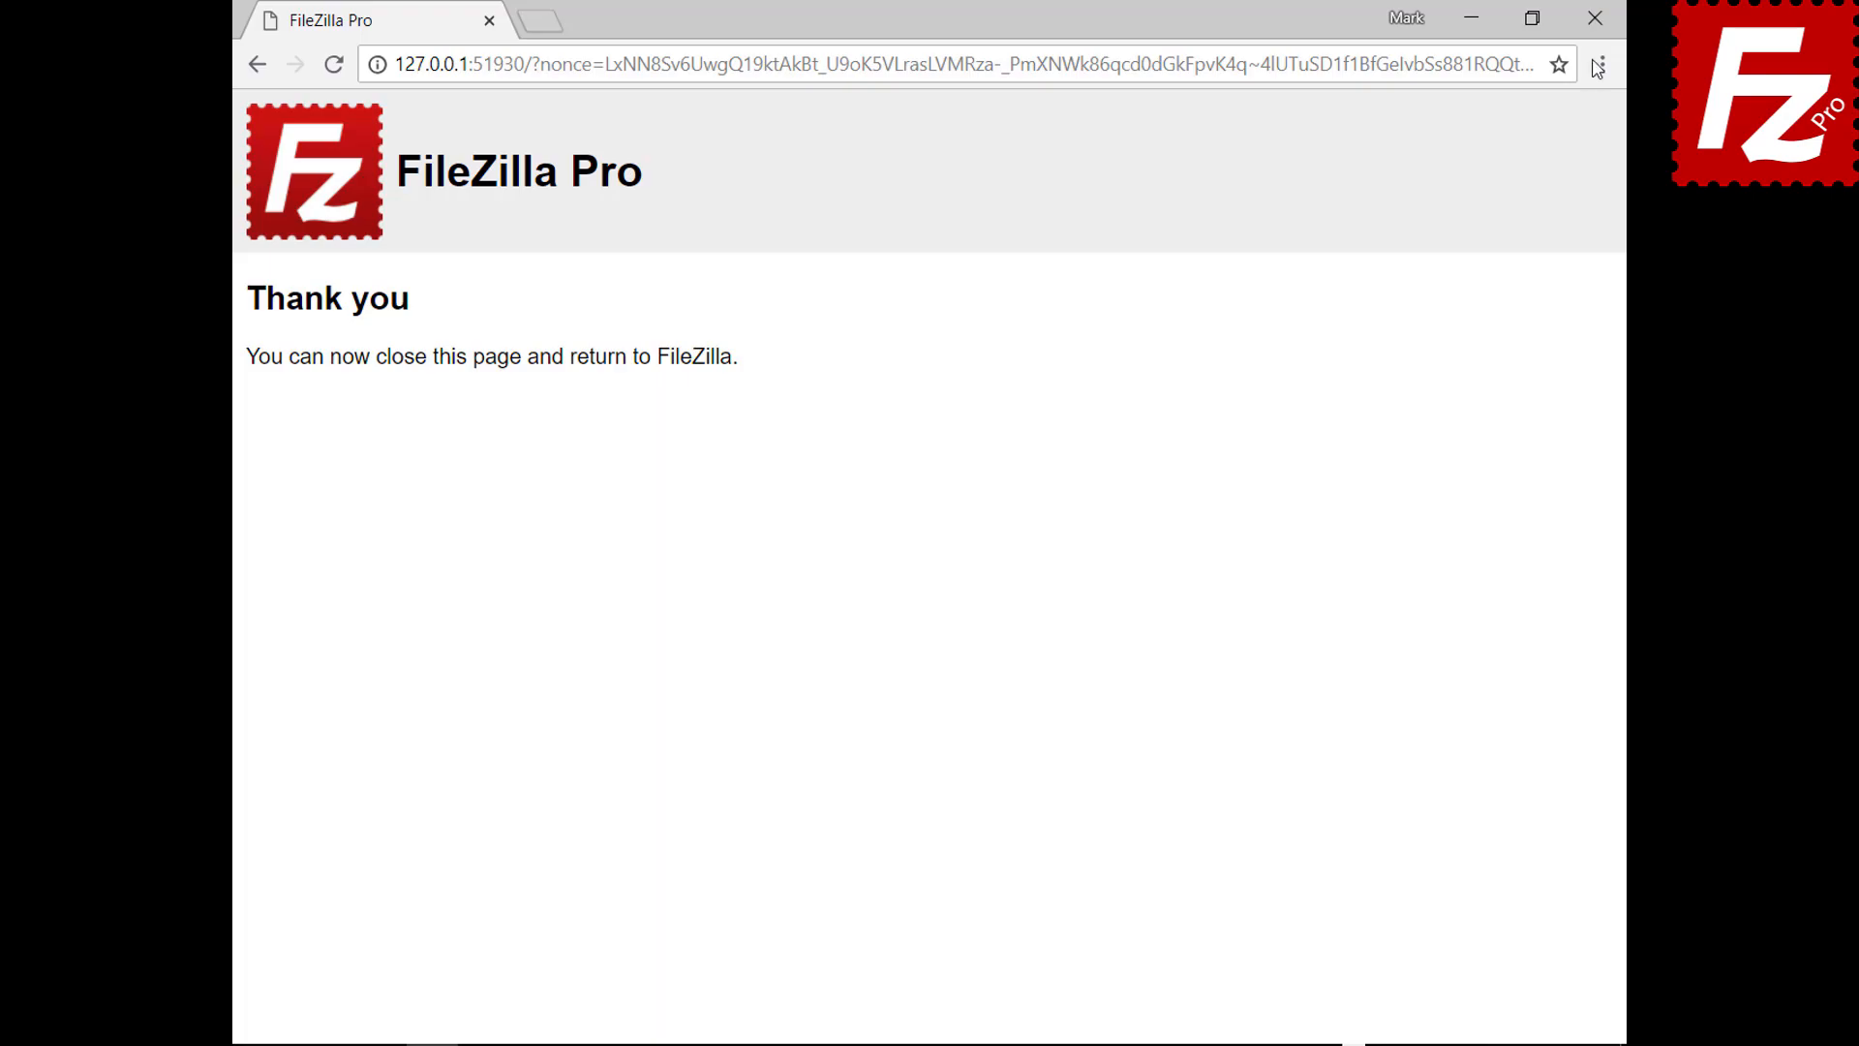
Close the Chrome window showing the Thank you page
click(1595, 17)
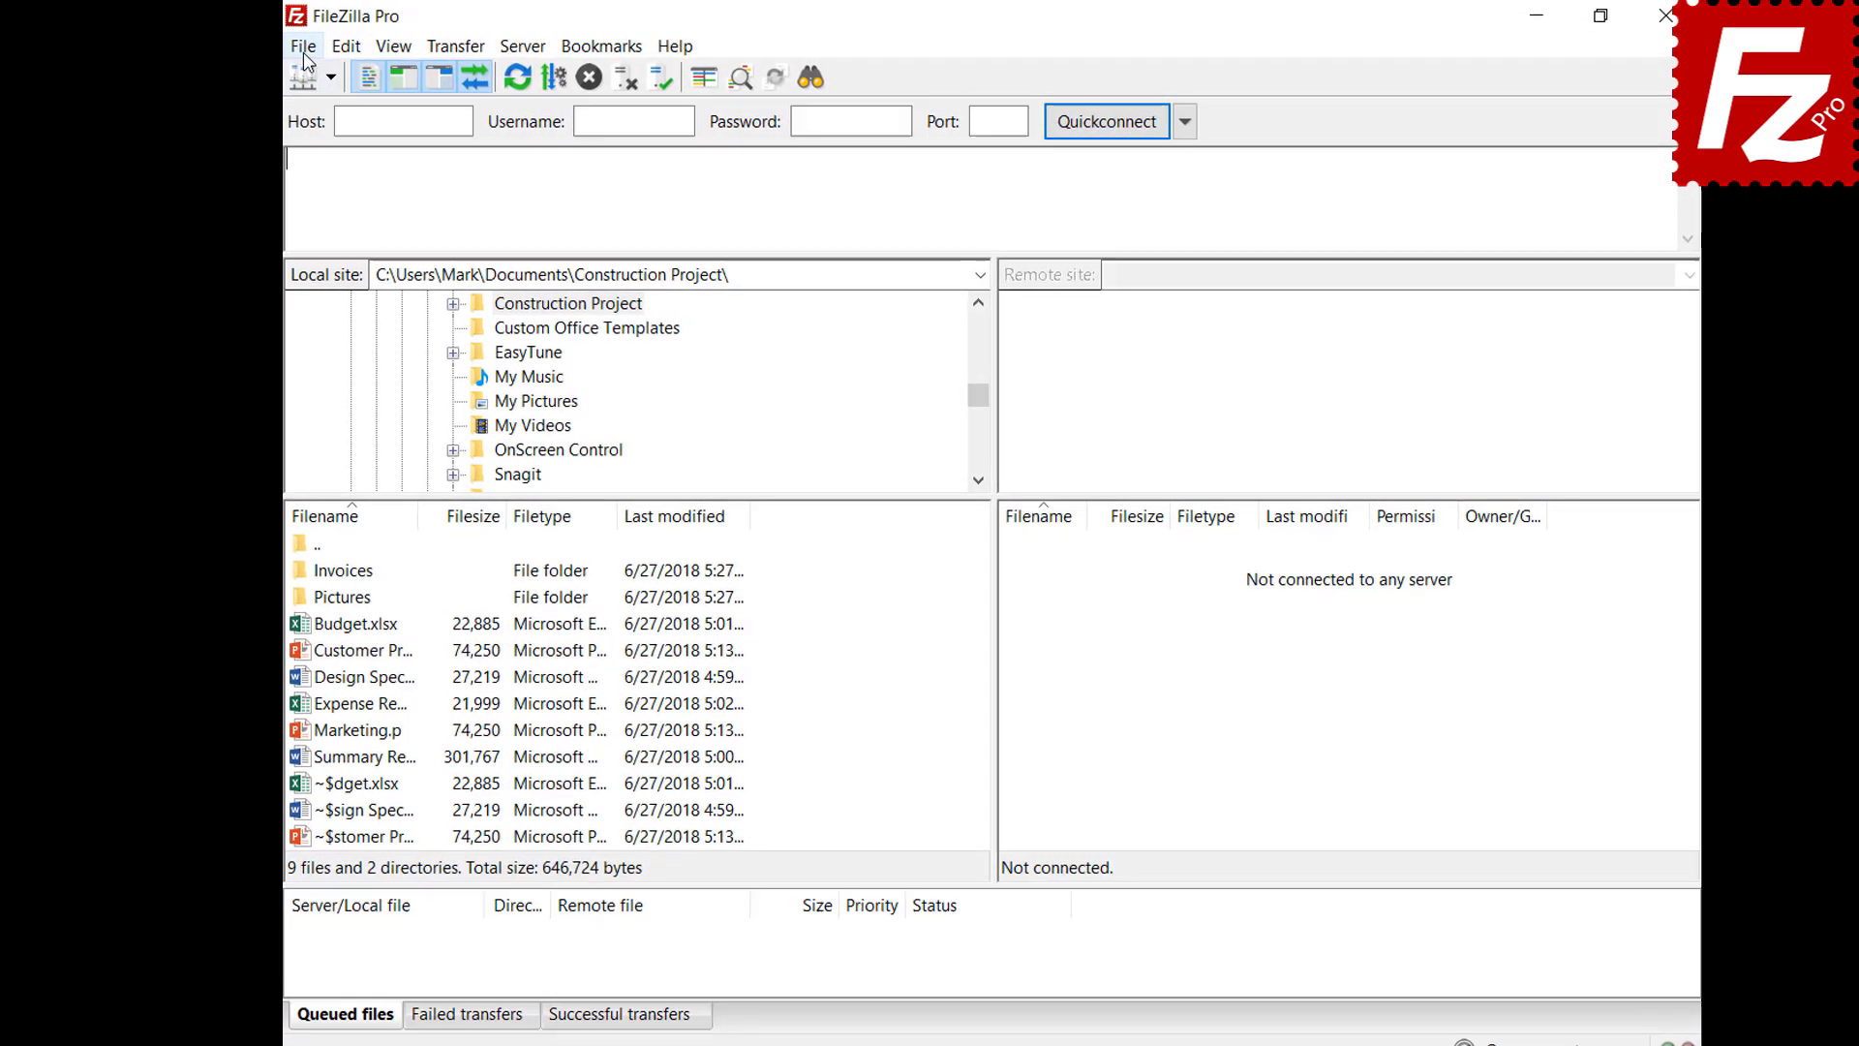
Create a Site Manager entry named 'Dropbox' with the Dropbox protocol and connect to it
click(299, 44)
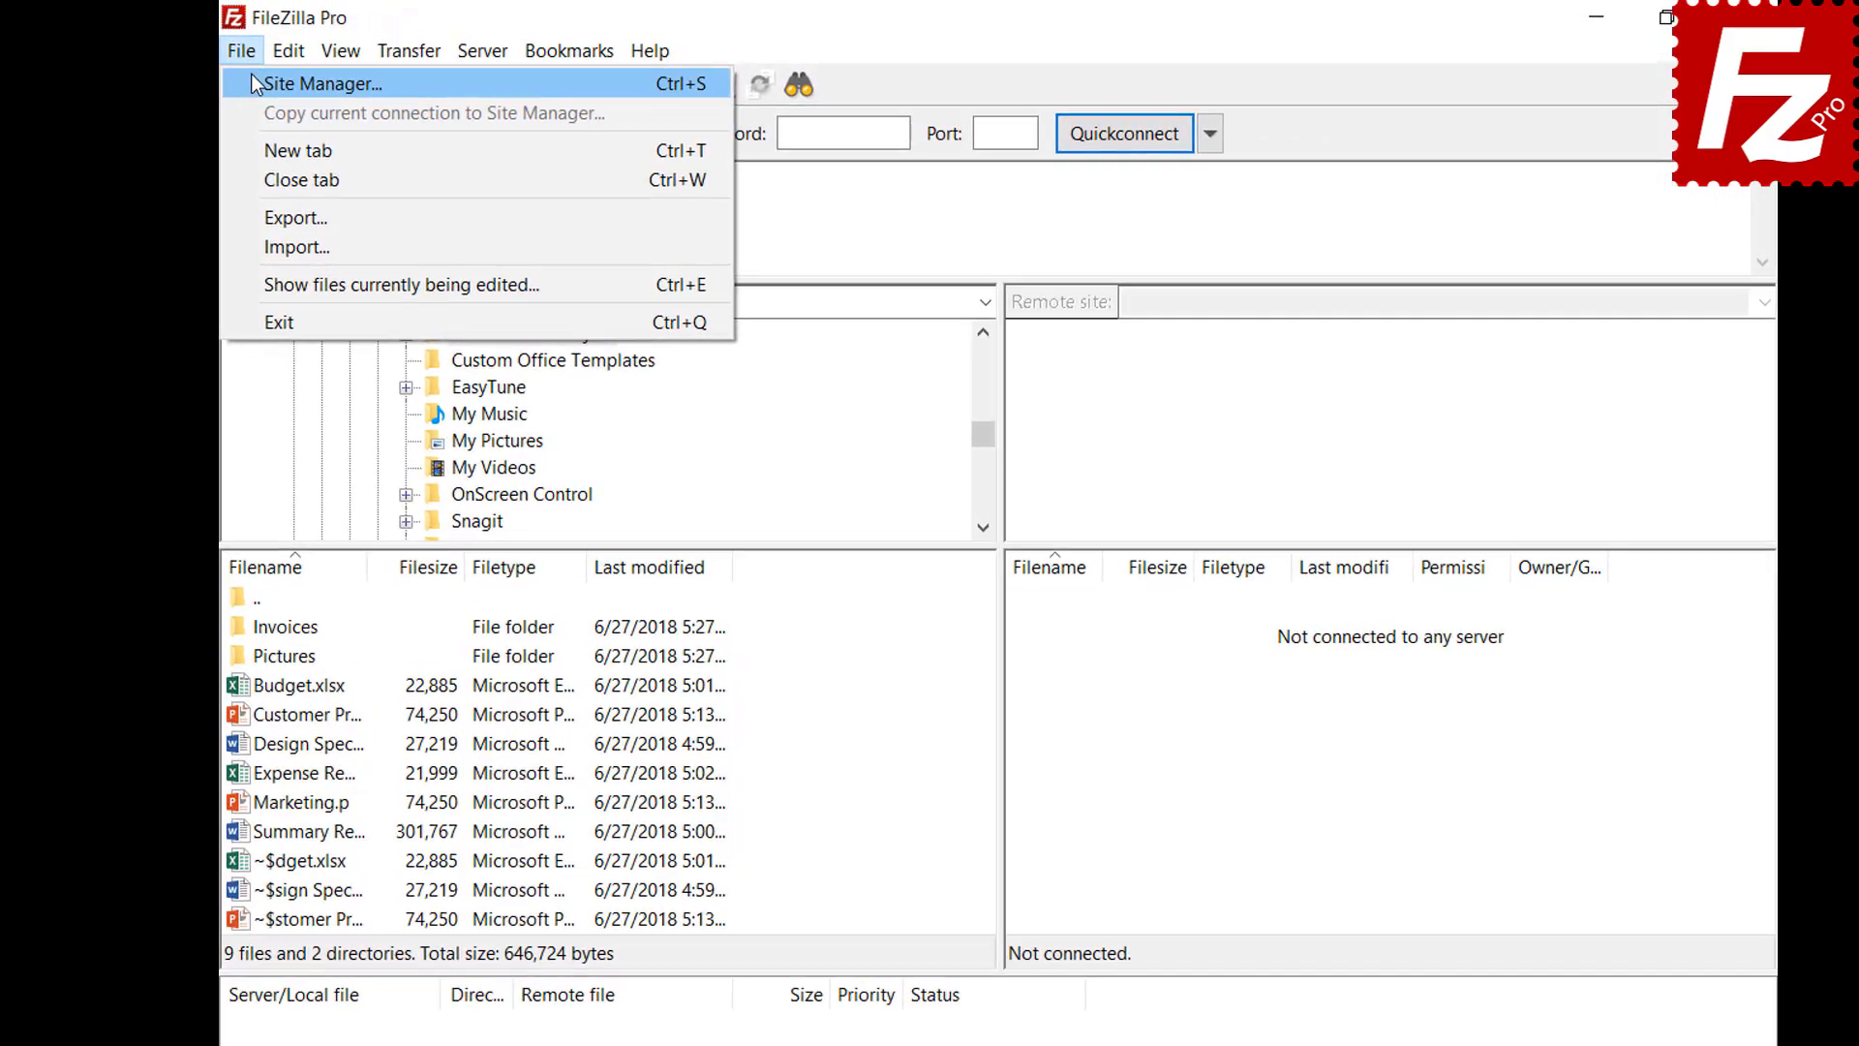
click(251, 74)
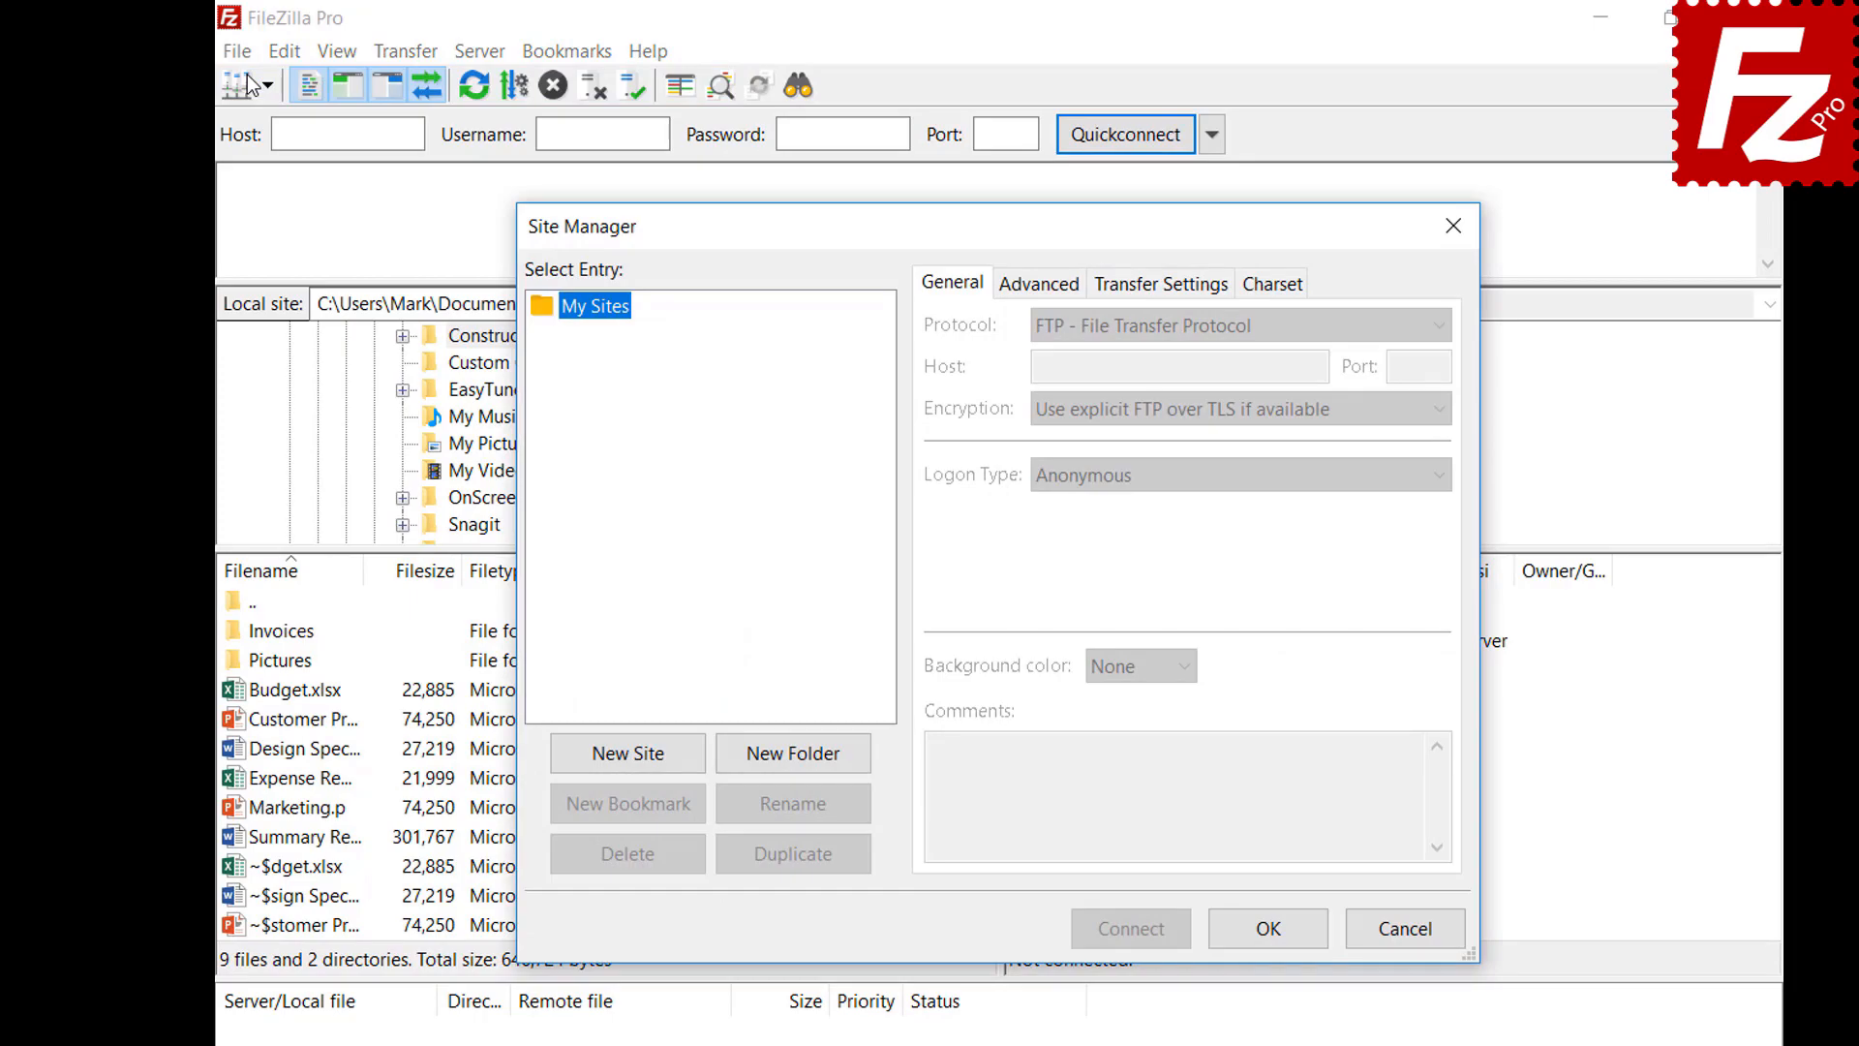
click(629, 754)
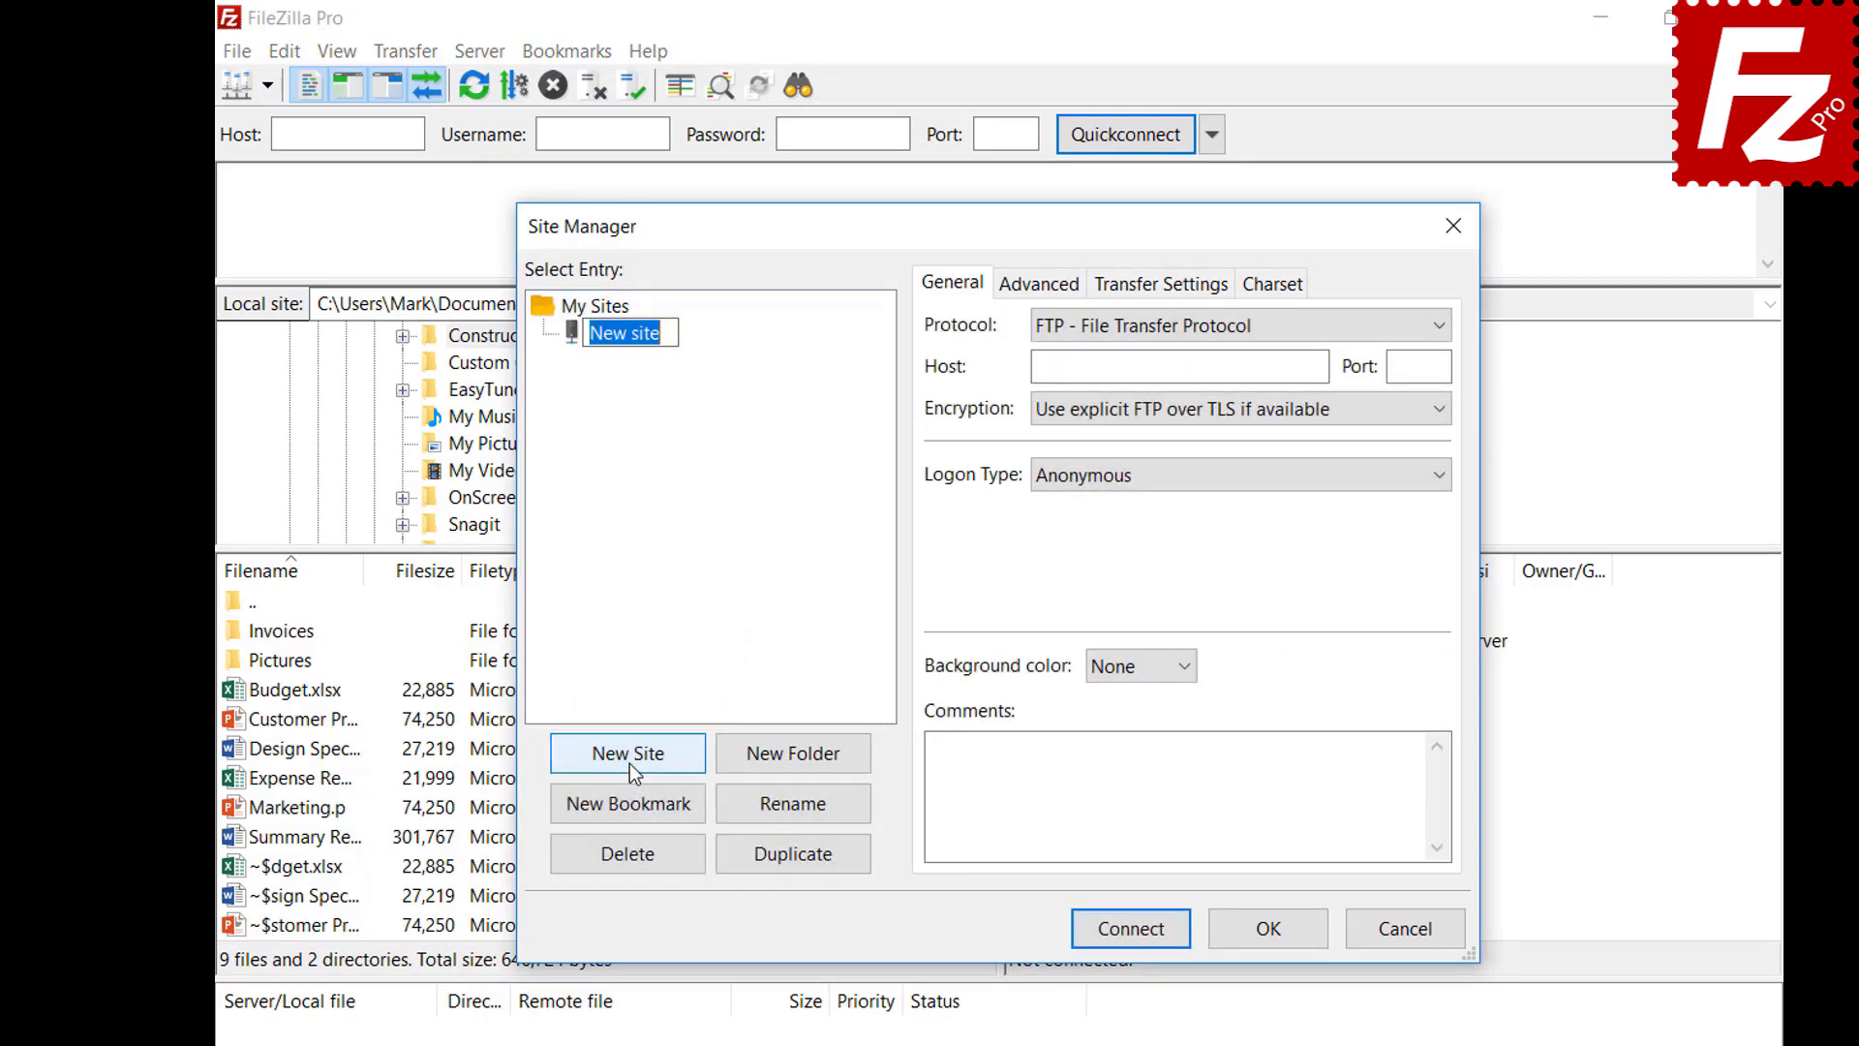
text(Dropbox)
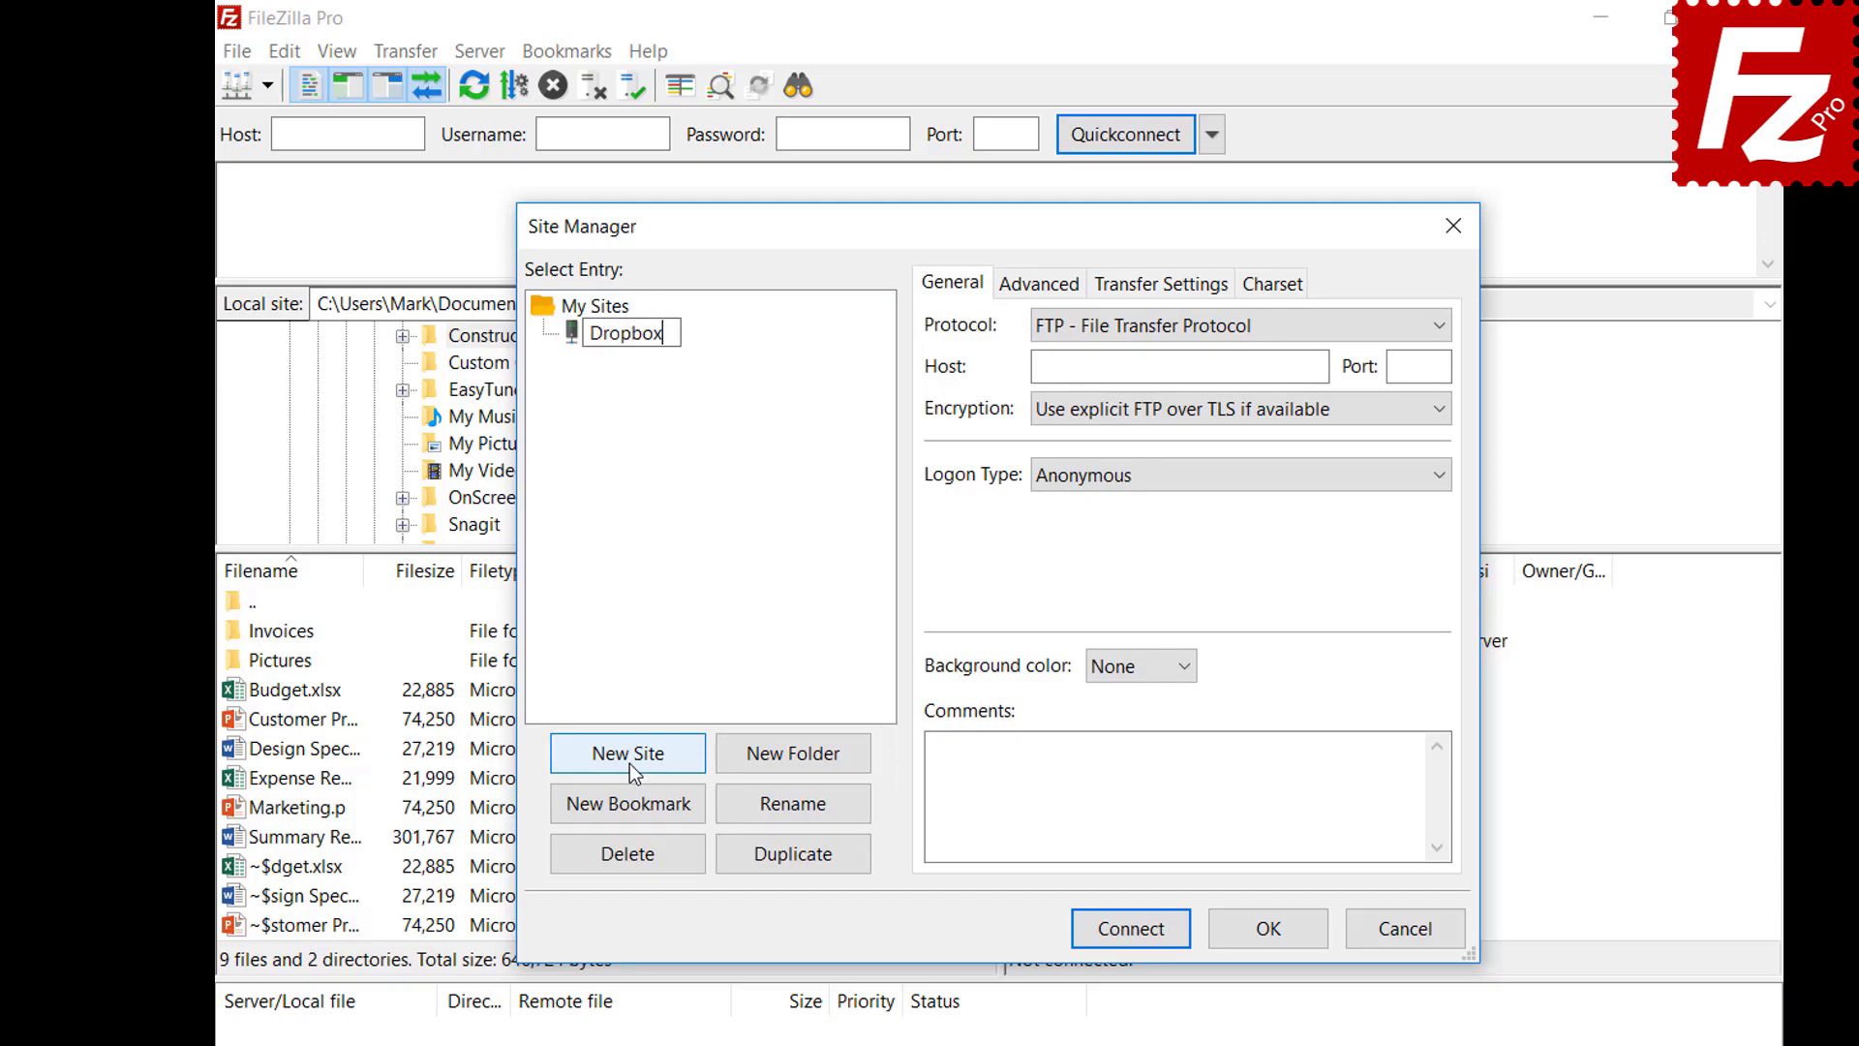
click(1358, 327)
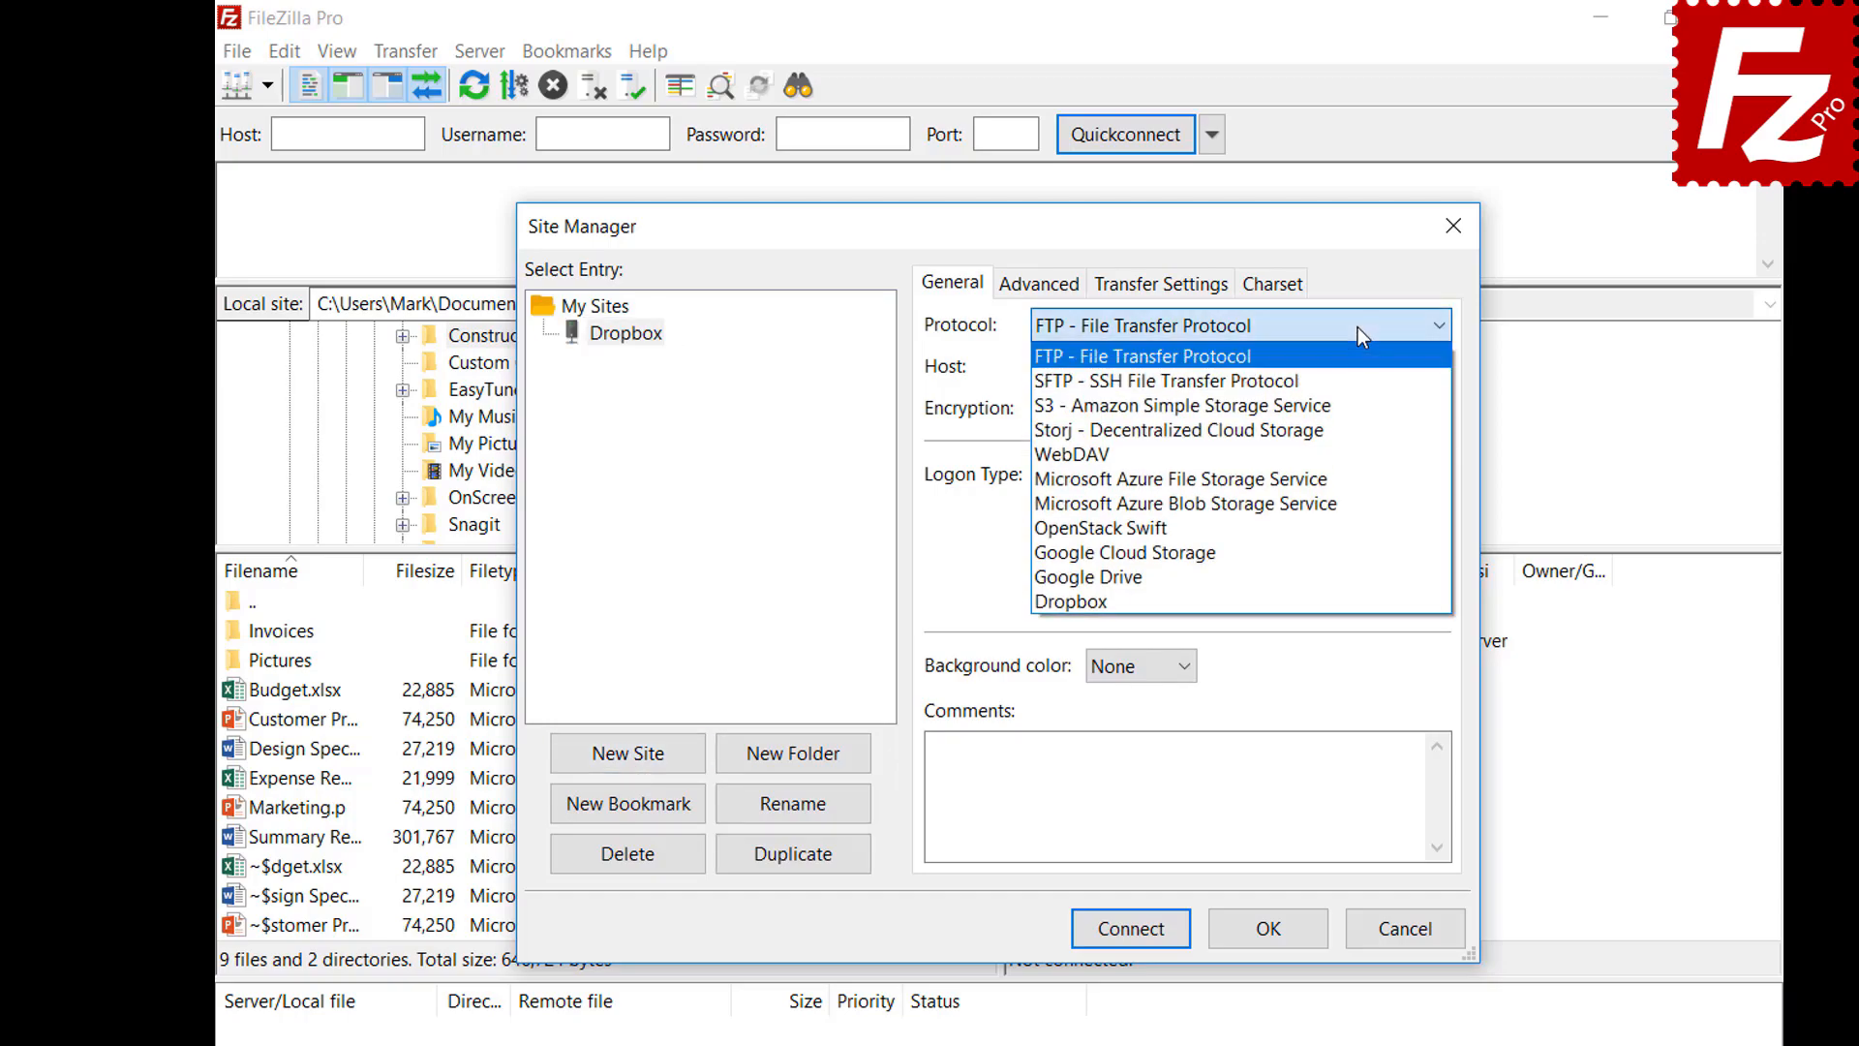
click(1357, 596)
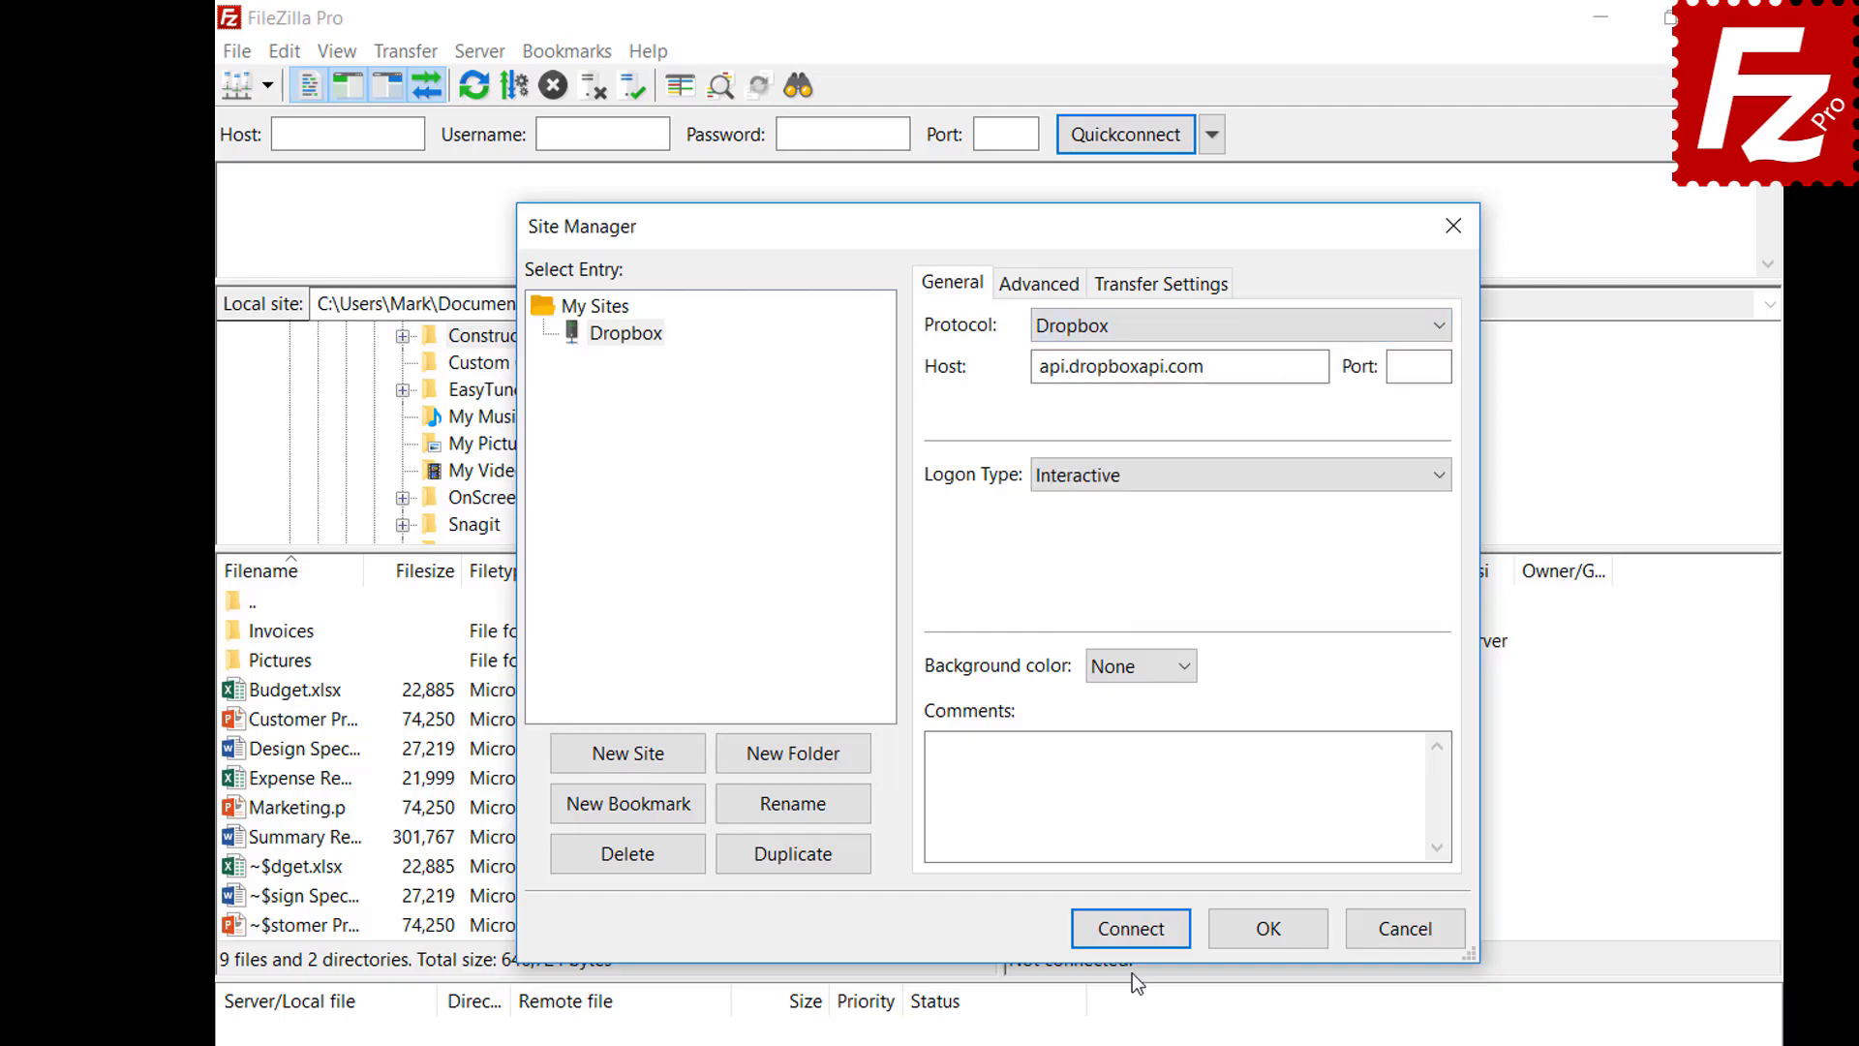
click(1128, 931)
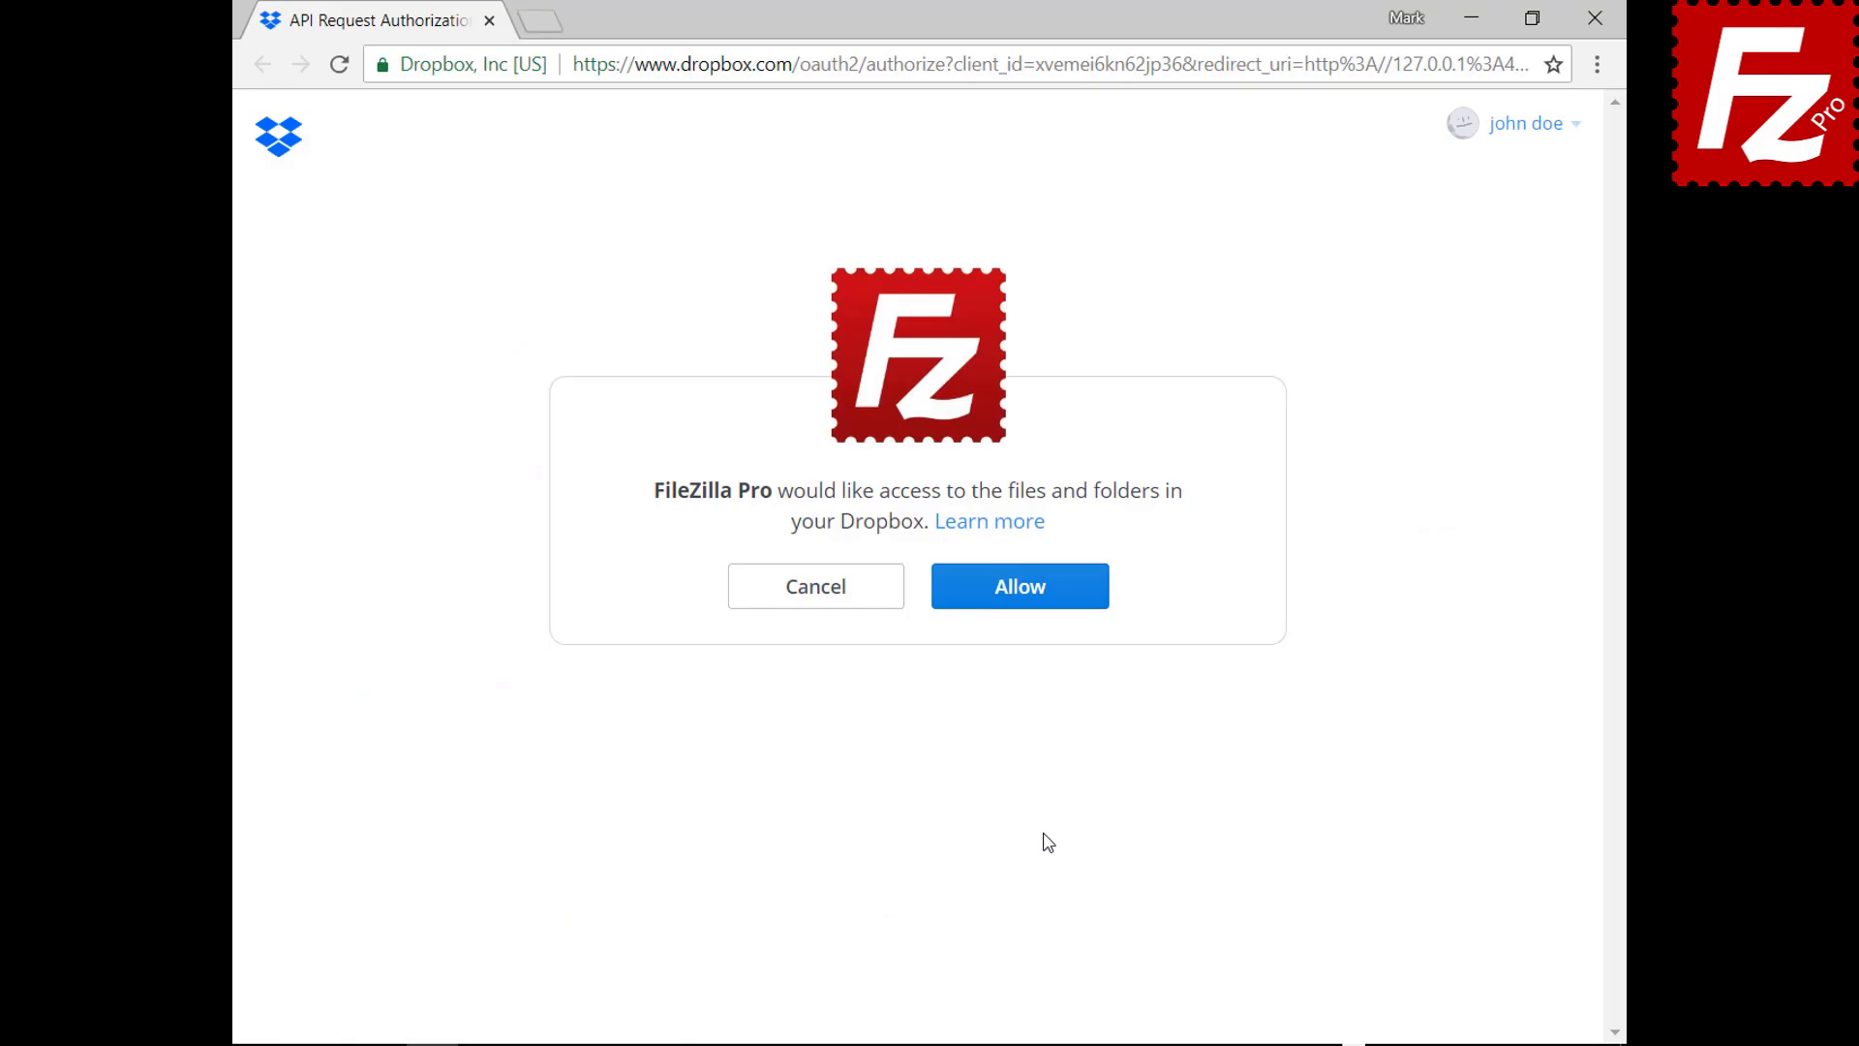
Allow FileZilla Pro to access the Dropbox account's files and folders
click(1034, 603)
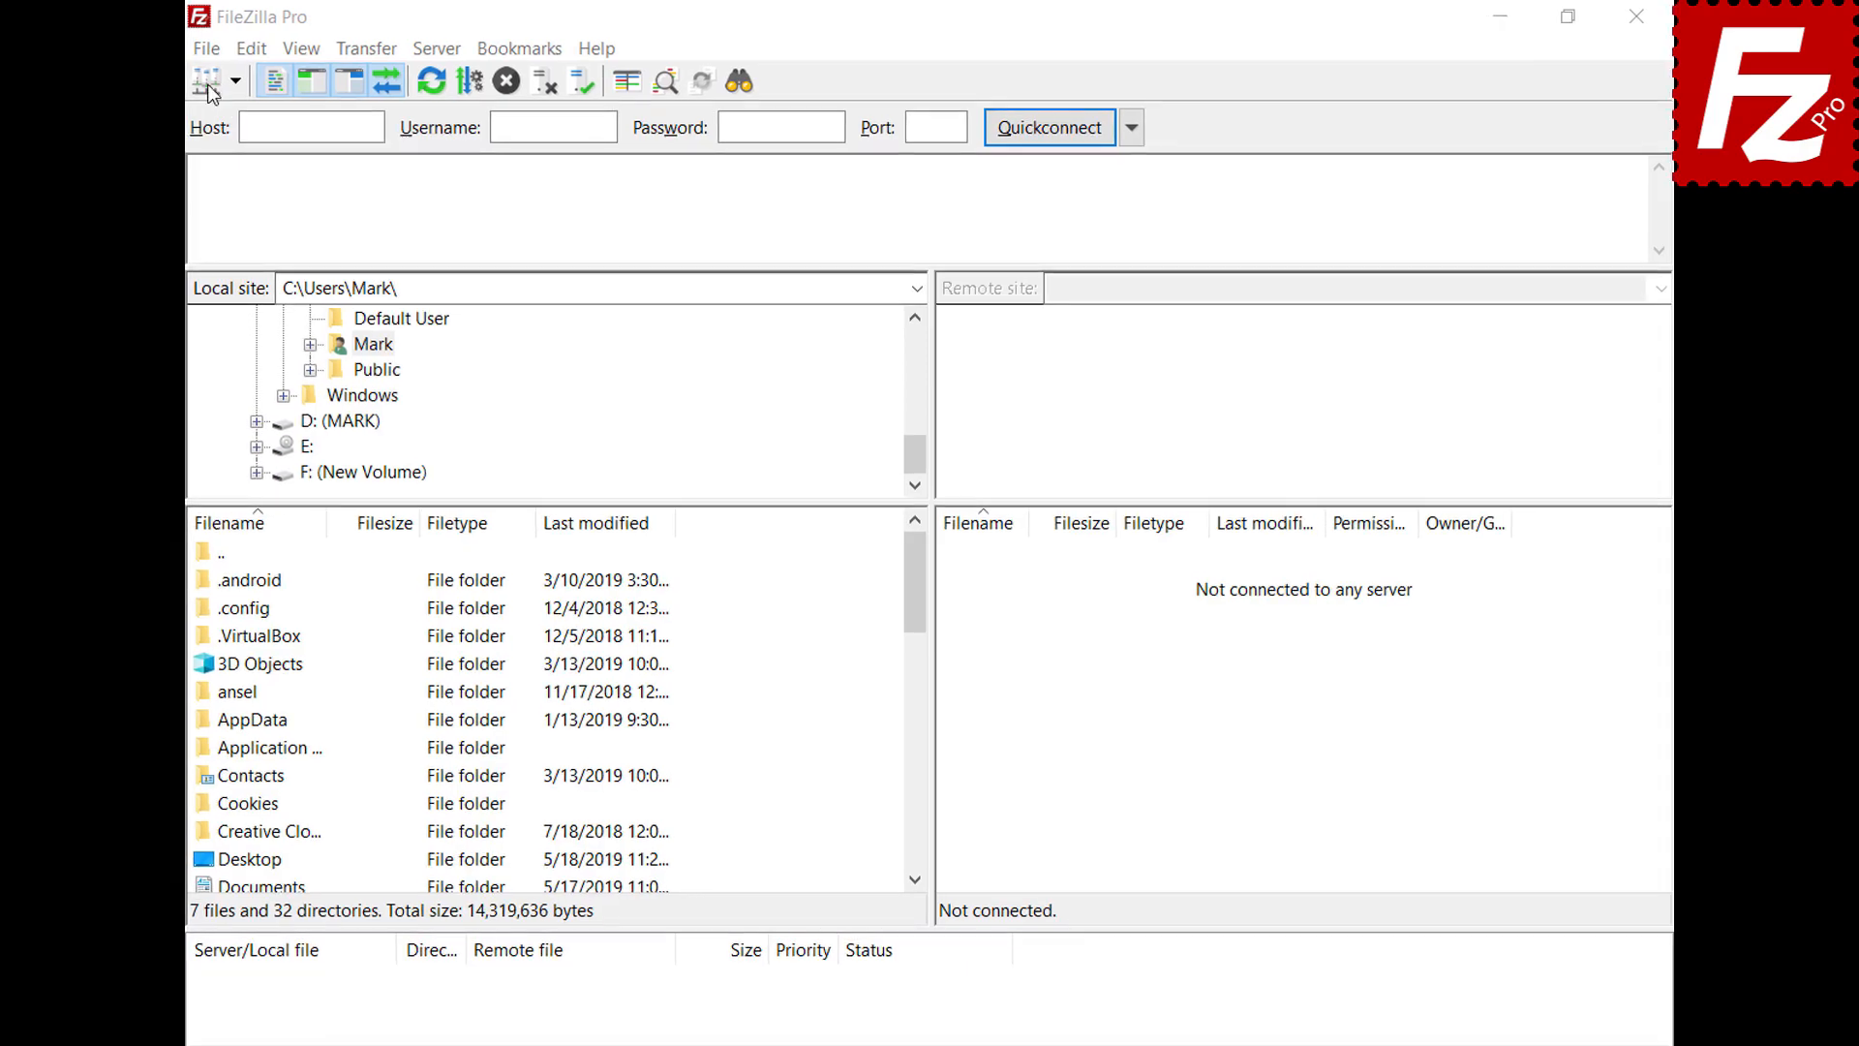
Add a Site Manager entry named 'OneDrive' with the Microsoft OneDrive protocol and connect
click(205, 49)
click(207, 78)
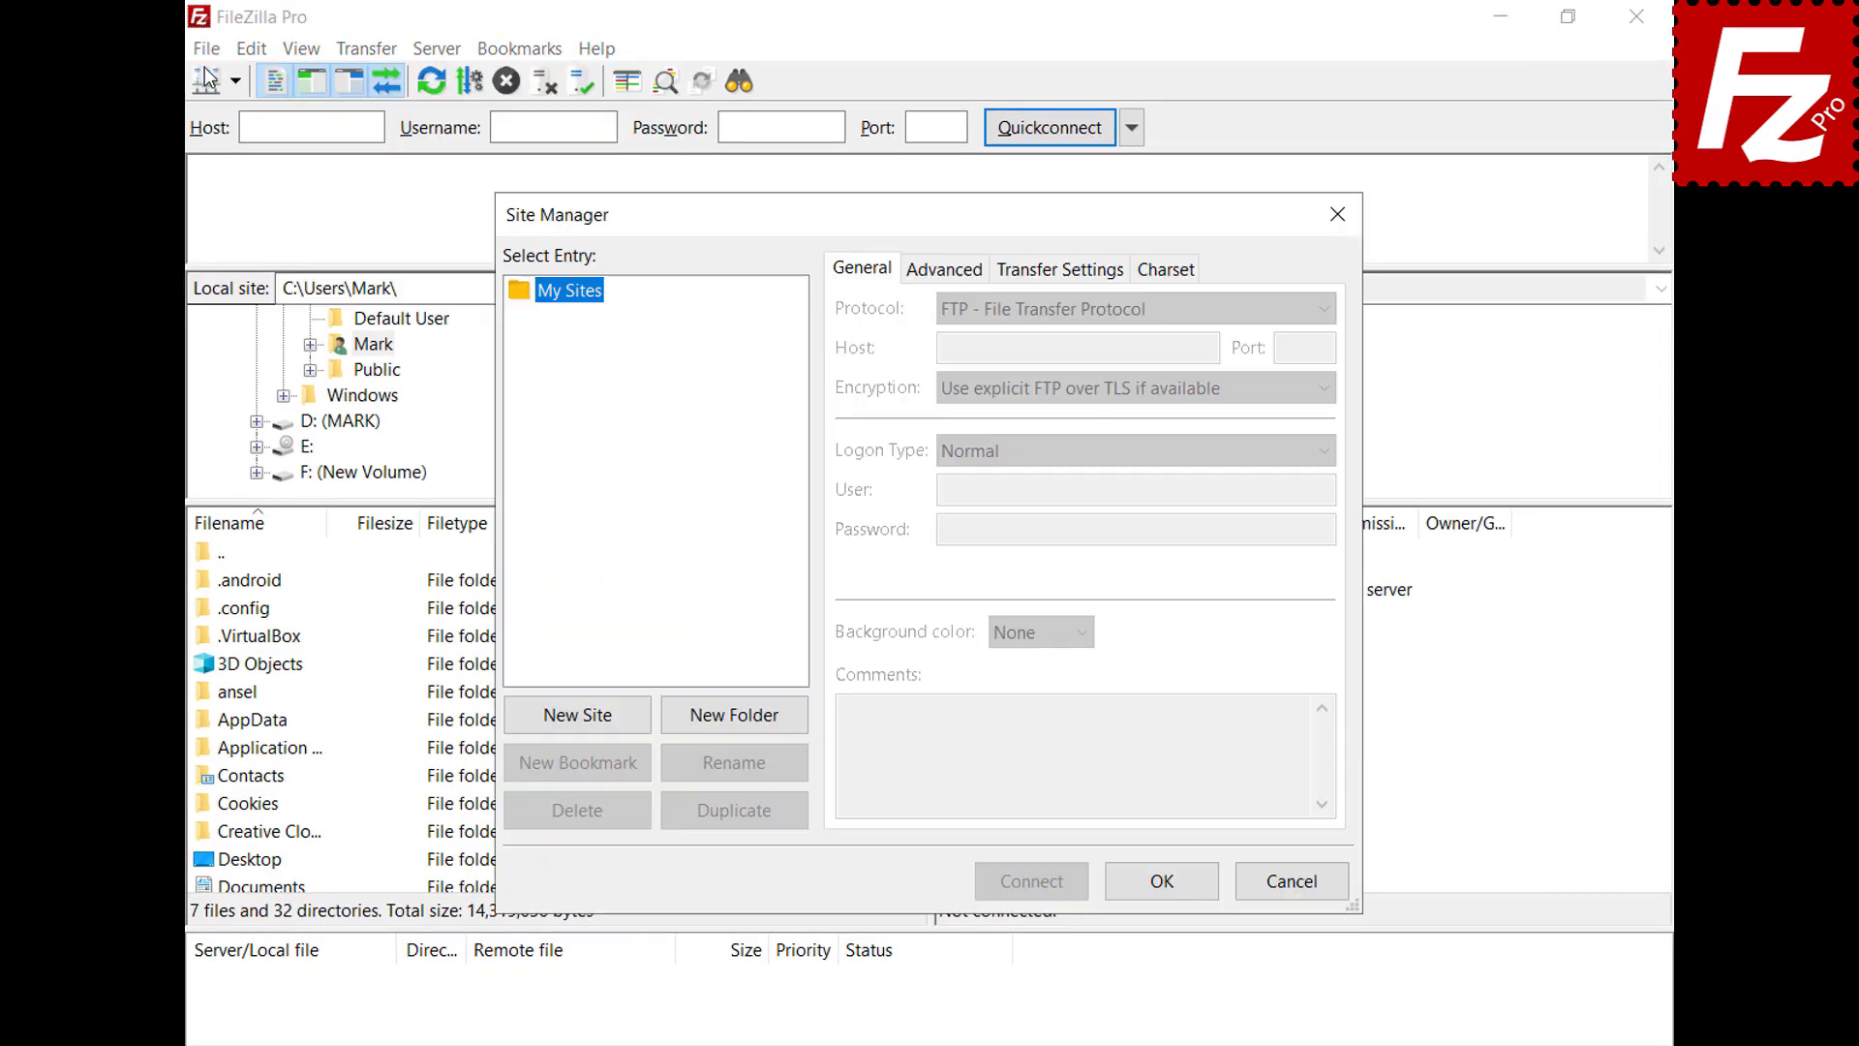
click(577, 716)
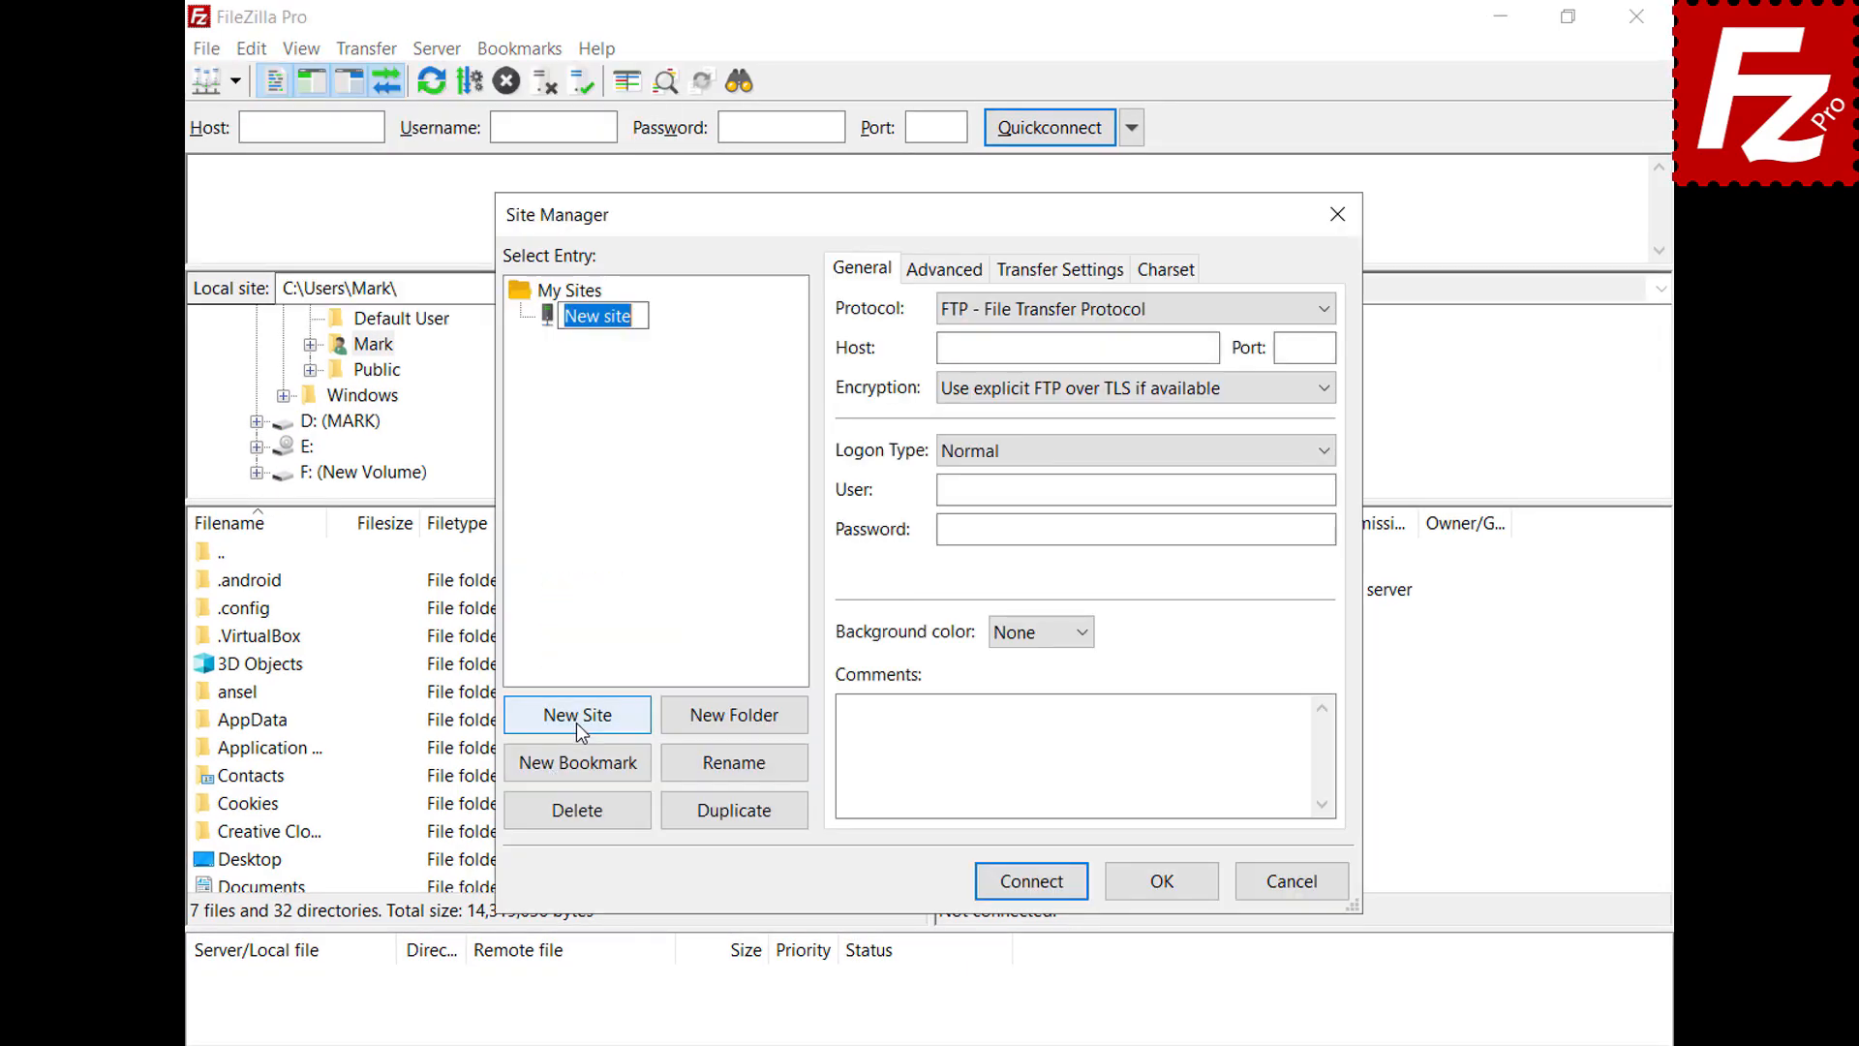
text(OneDrive)
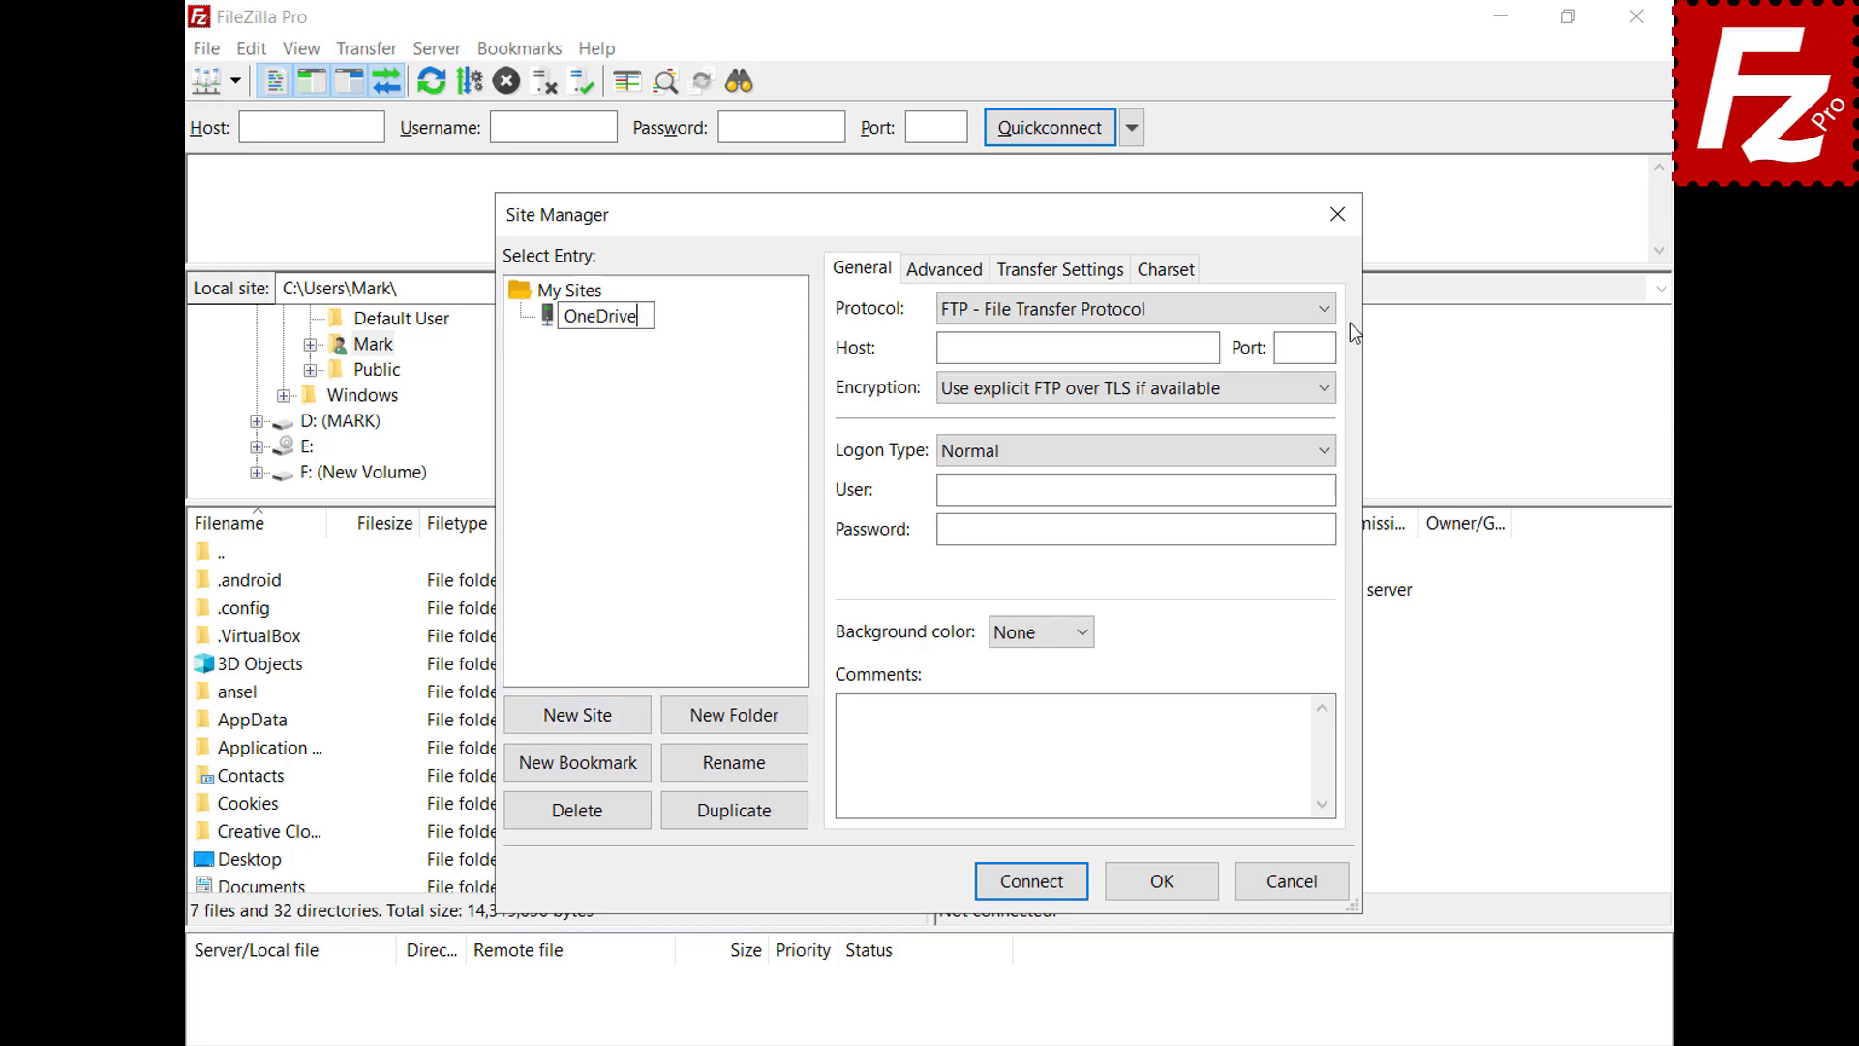
click(1323, 310)
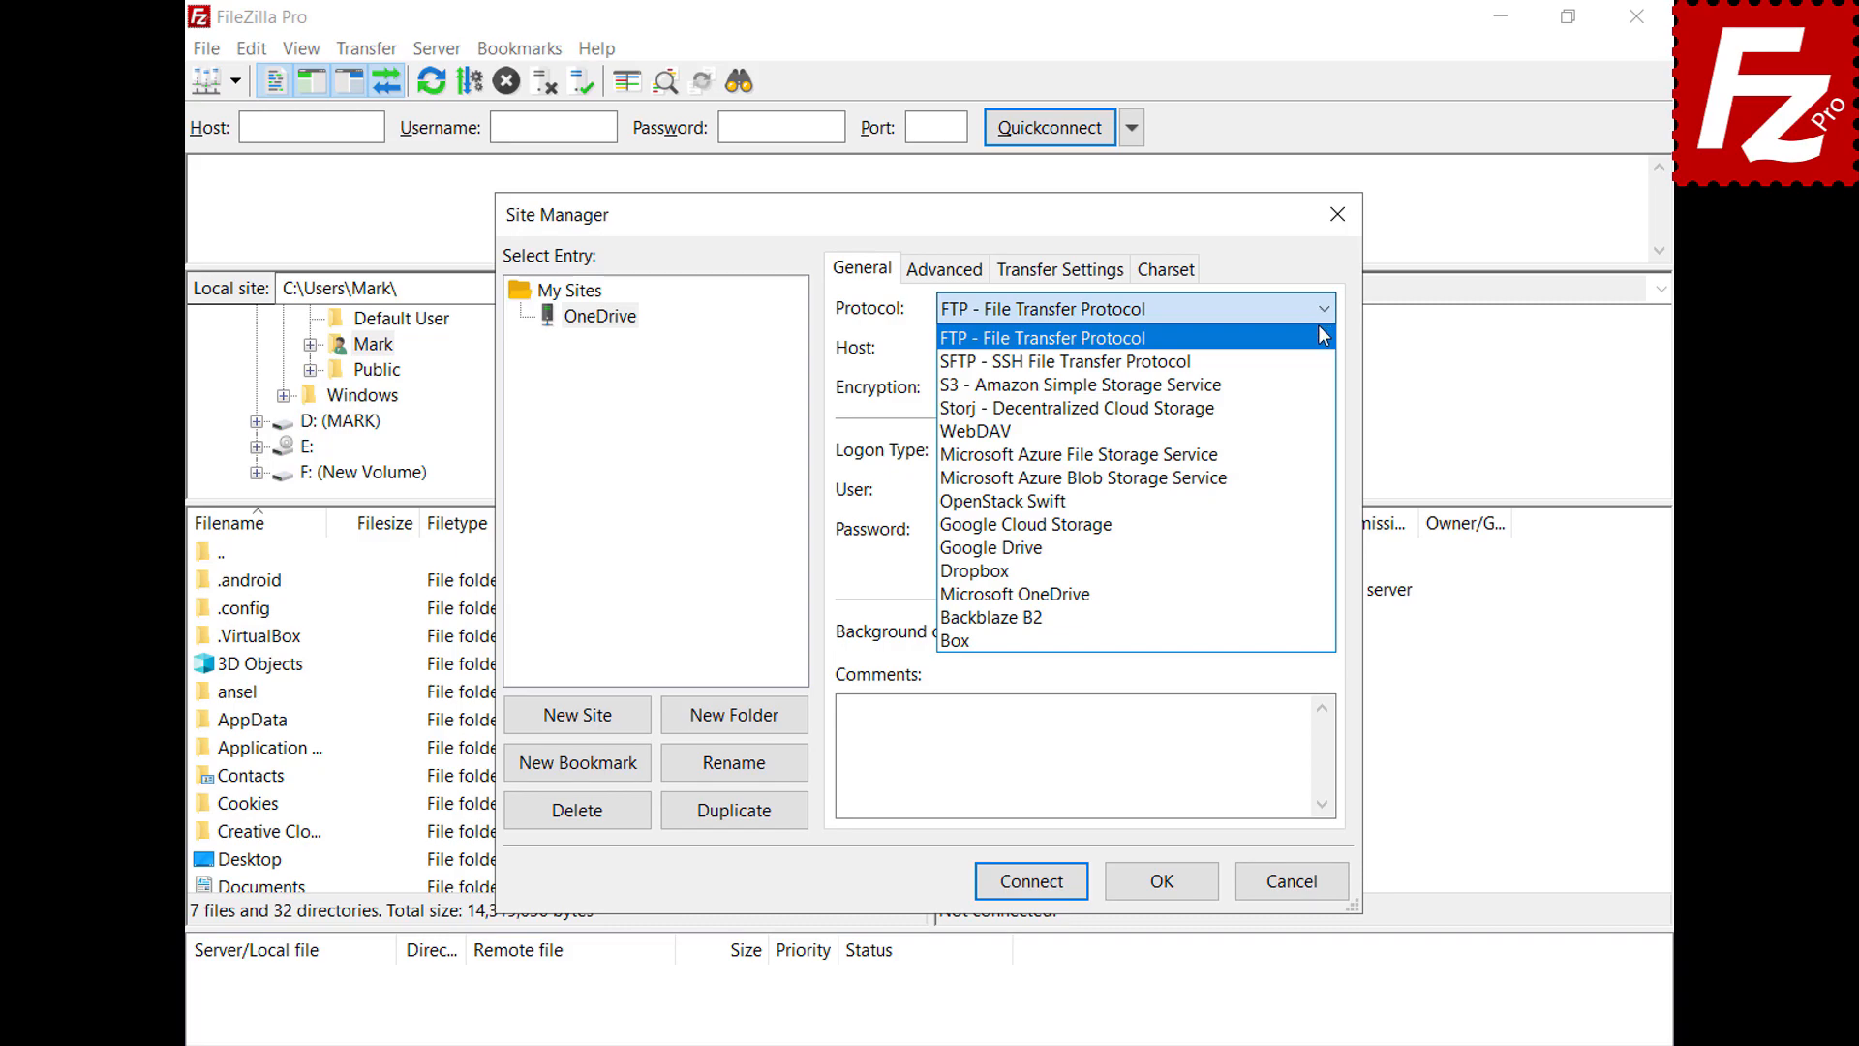
click(1325, 591)
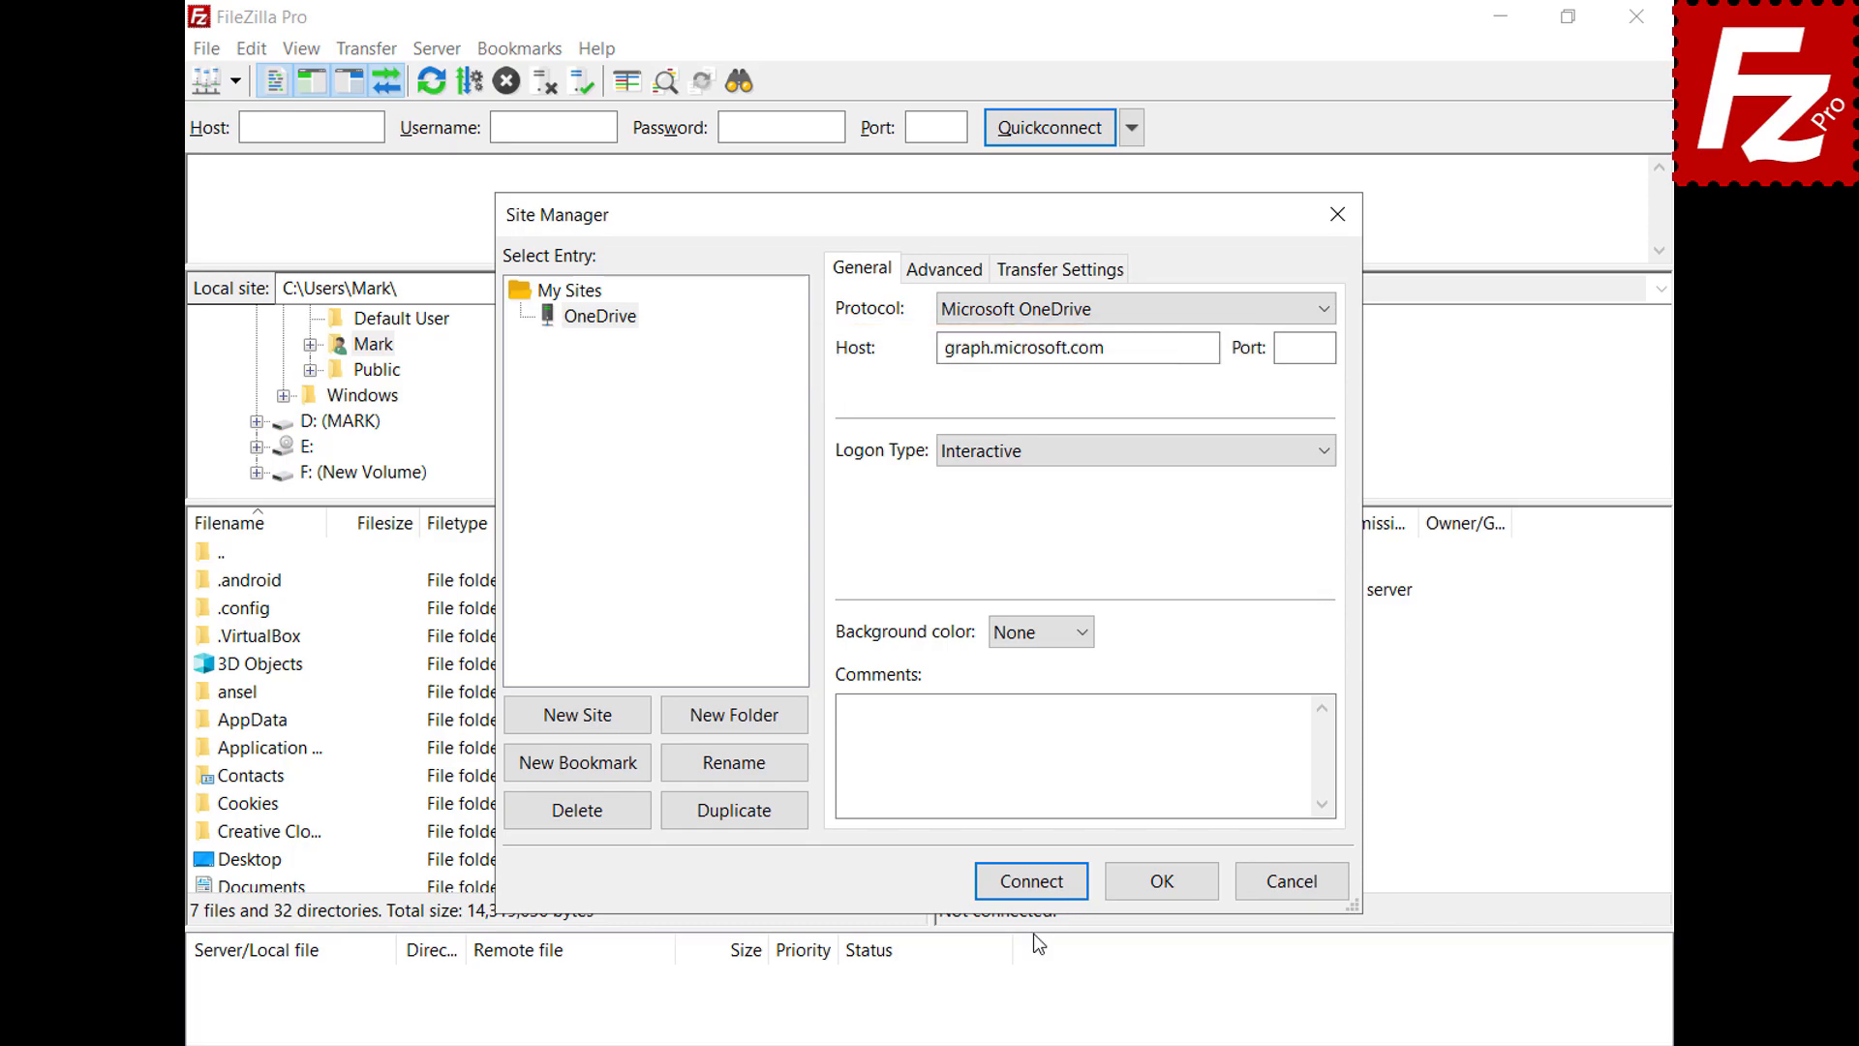
click(1031, 886)
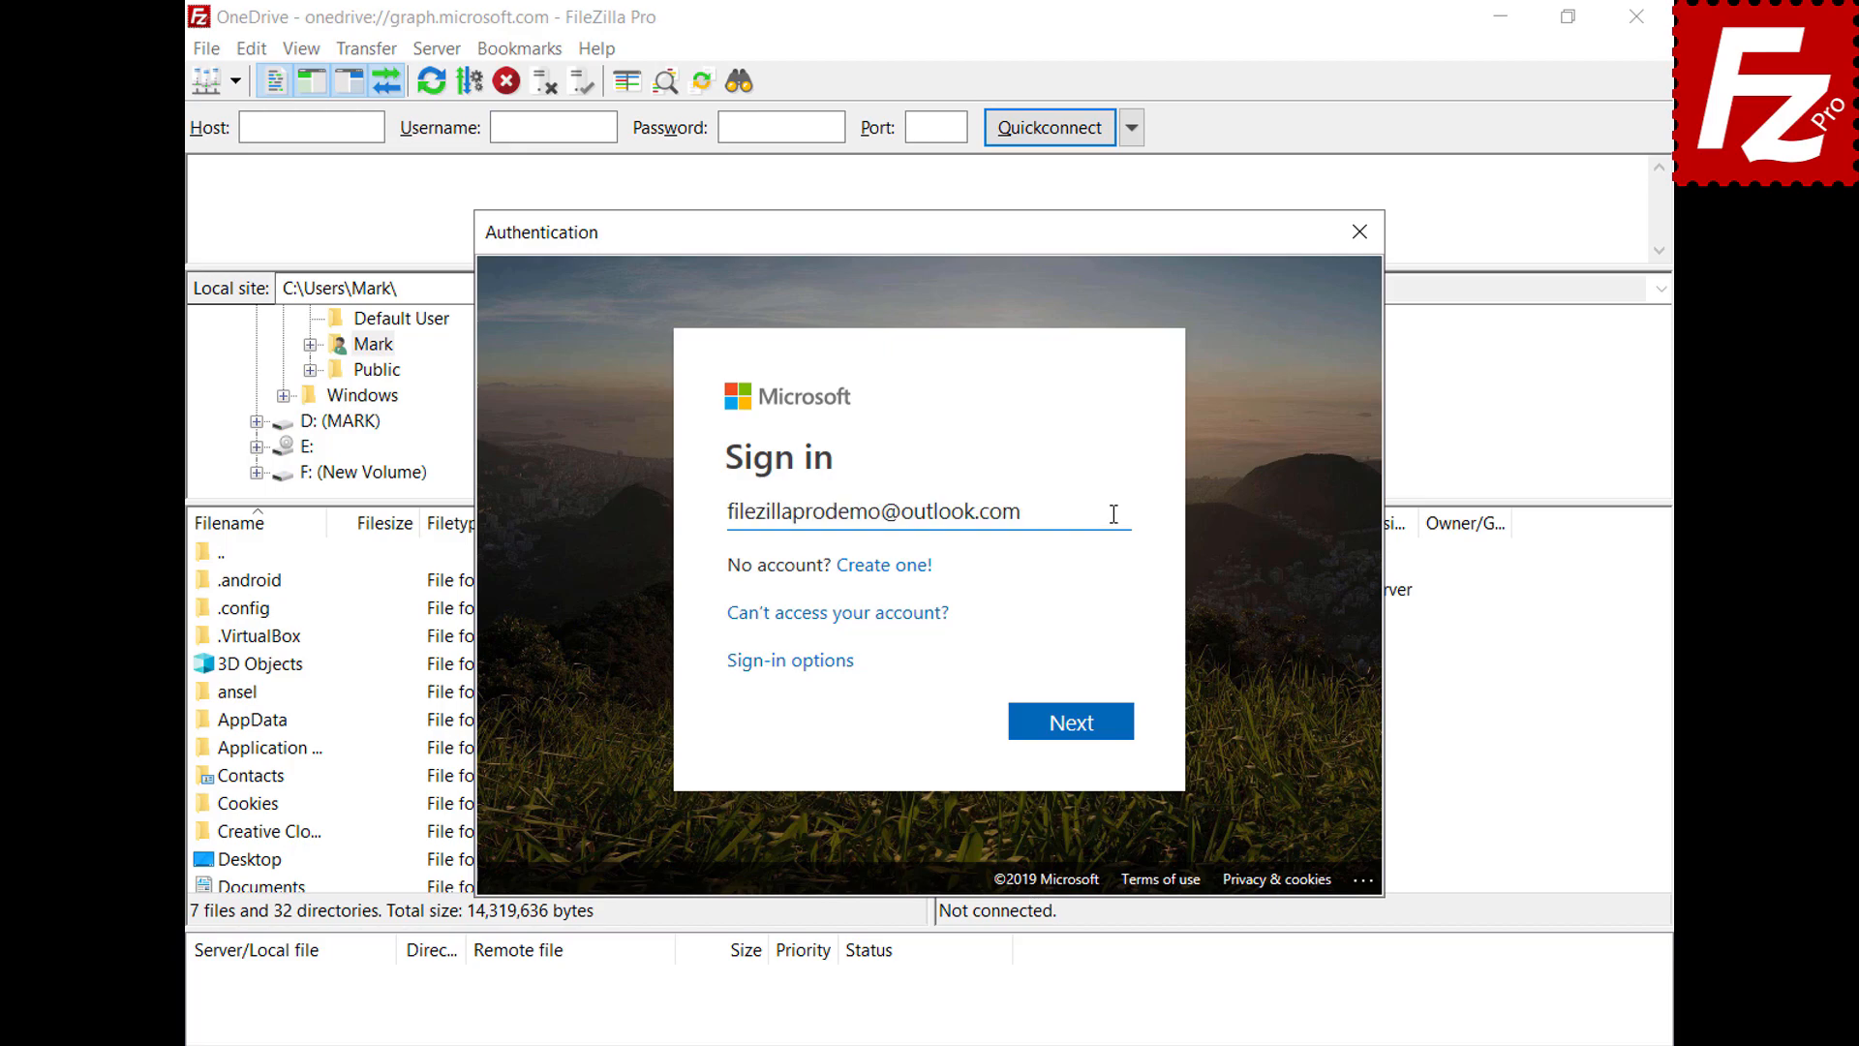
Sign in with the Microsoft account e-mail and password, then grant FileZilla Pro access to its files
click(1070, 734)
key(ctrl+v)
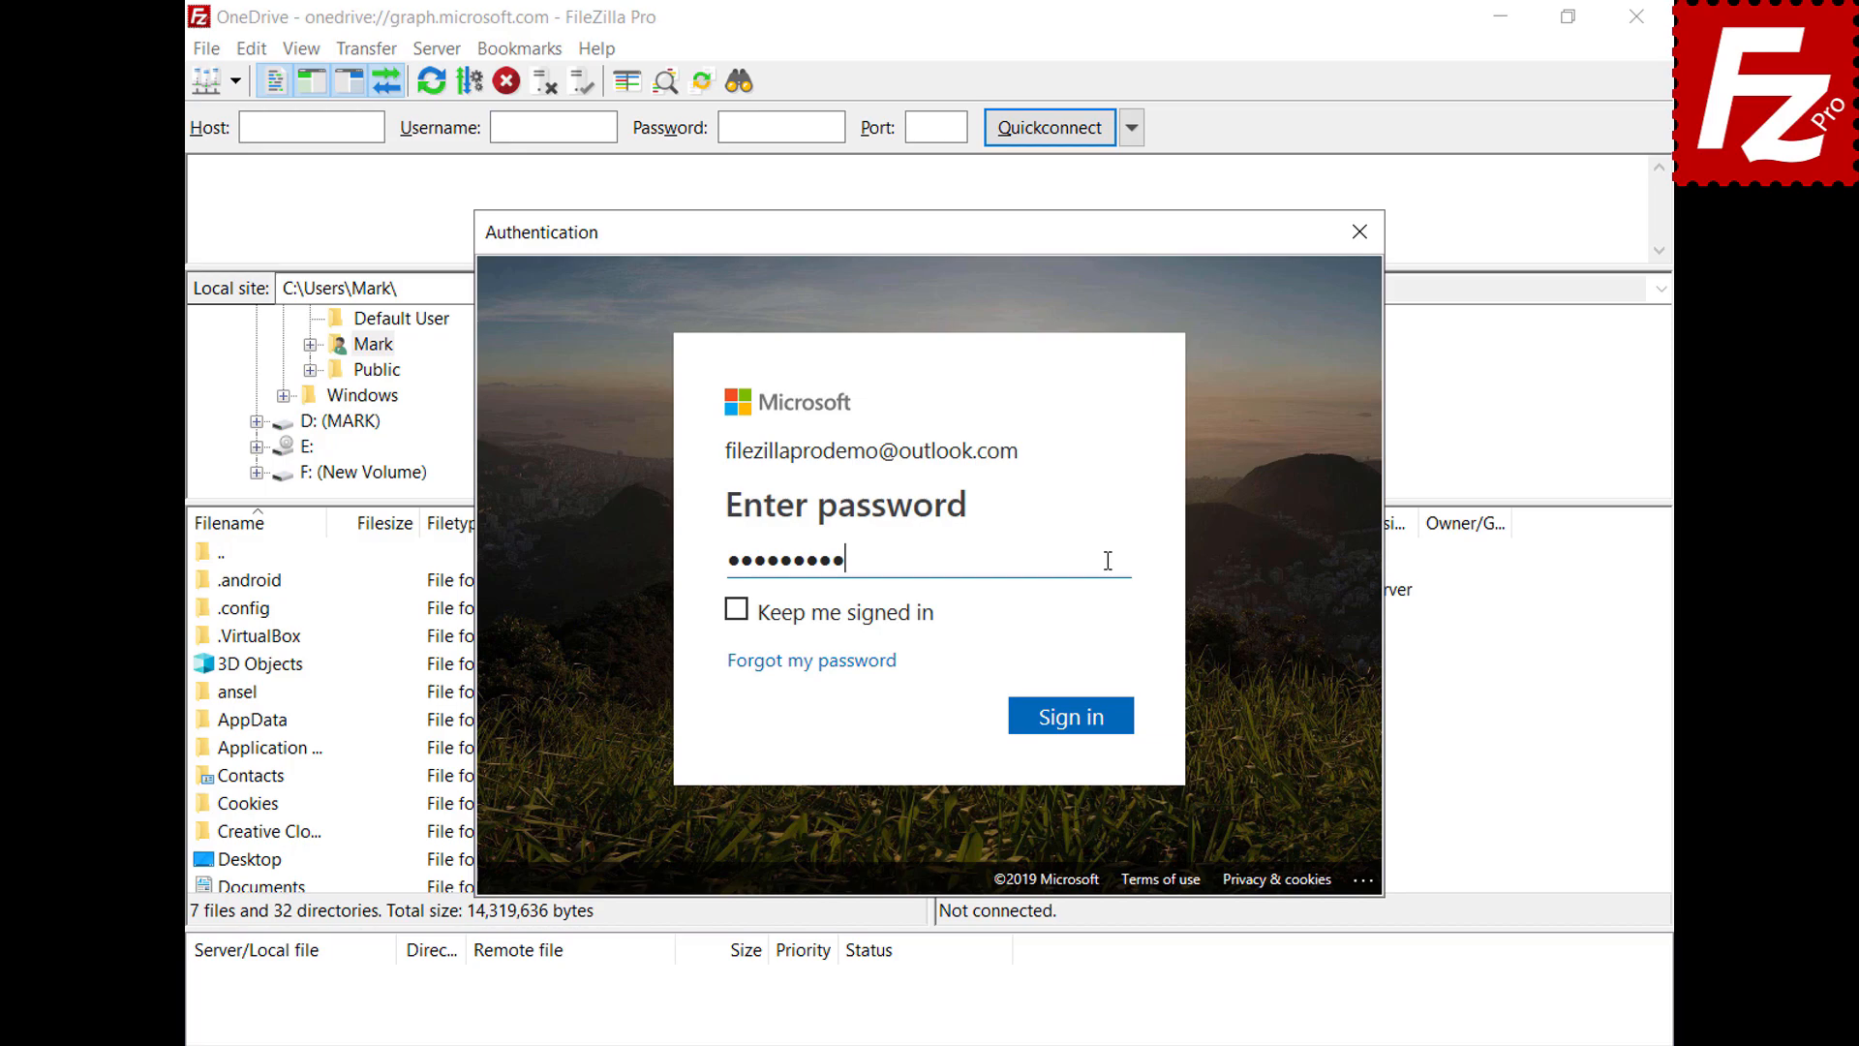
click(1082, 721)
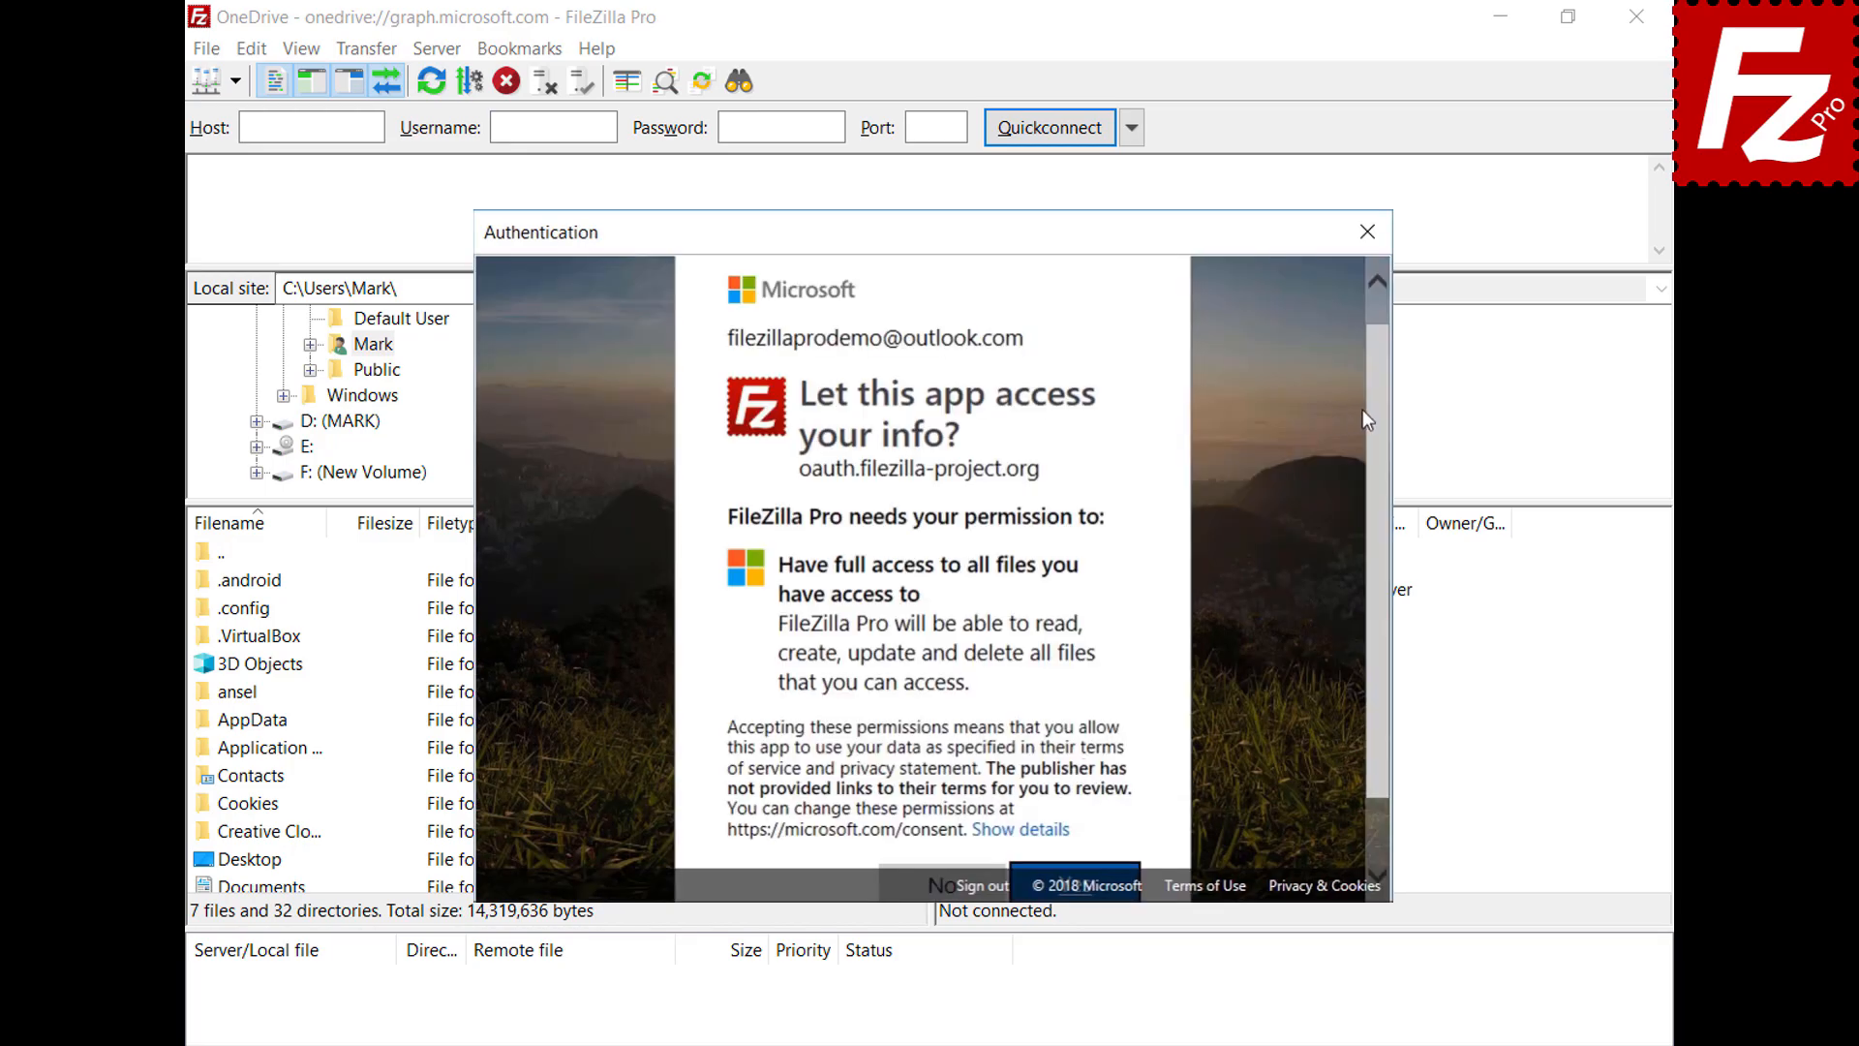
scroll(1379, 403, down, 2)
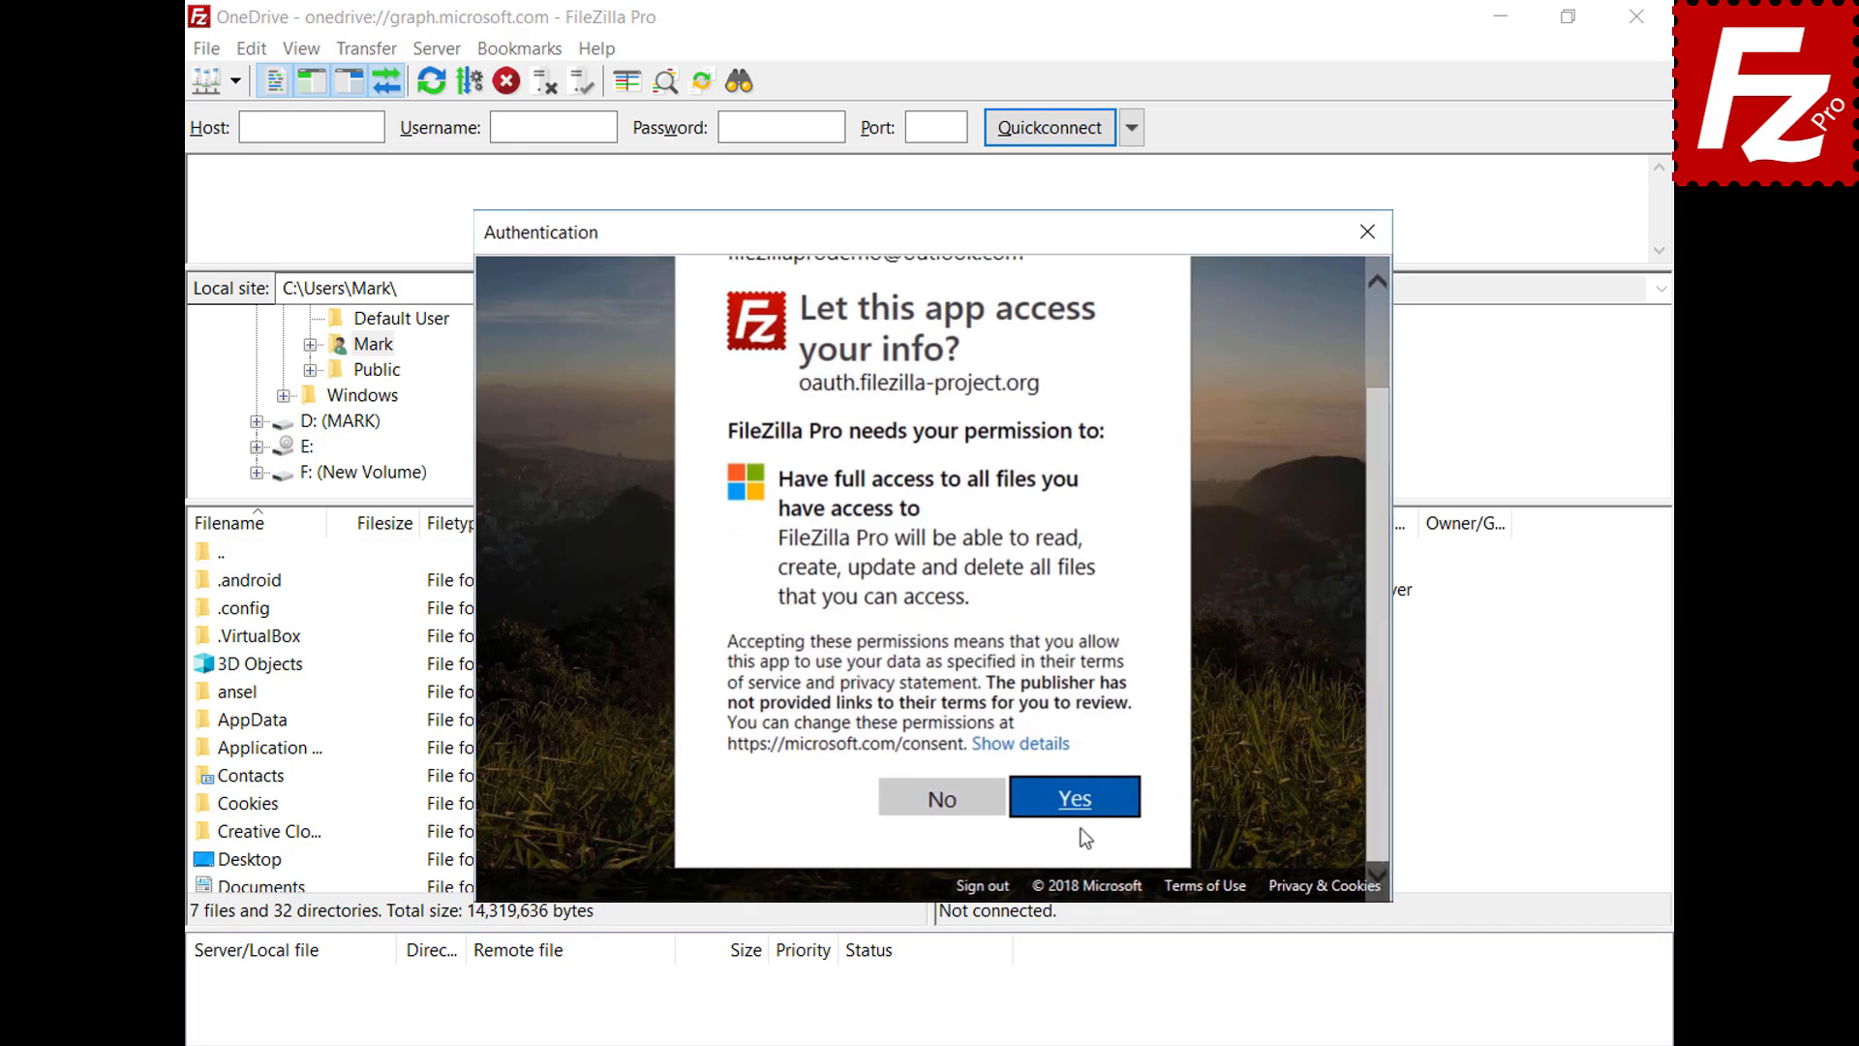
click(1073, 797)
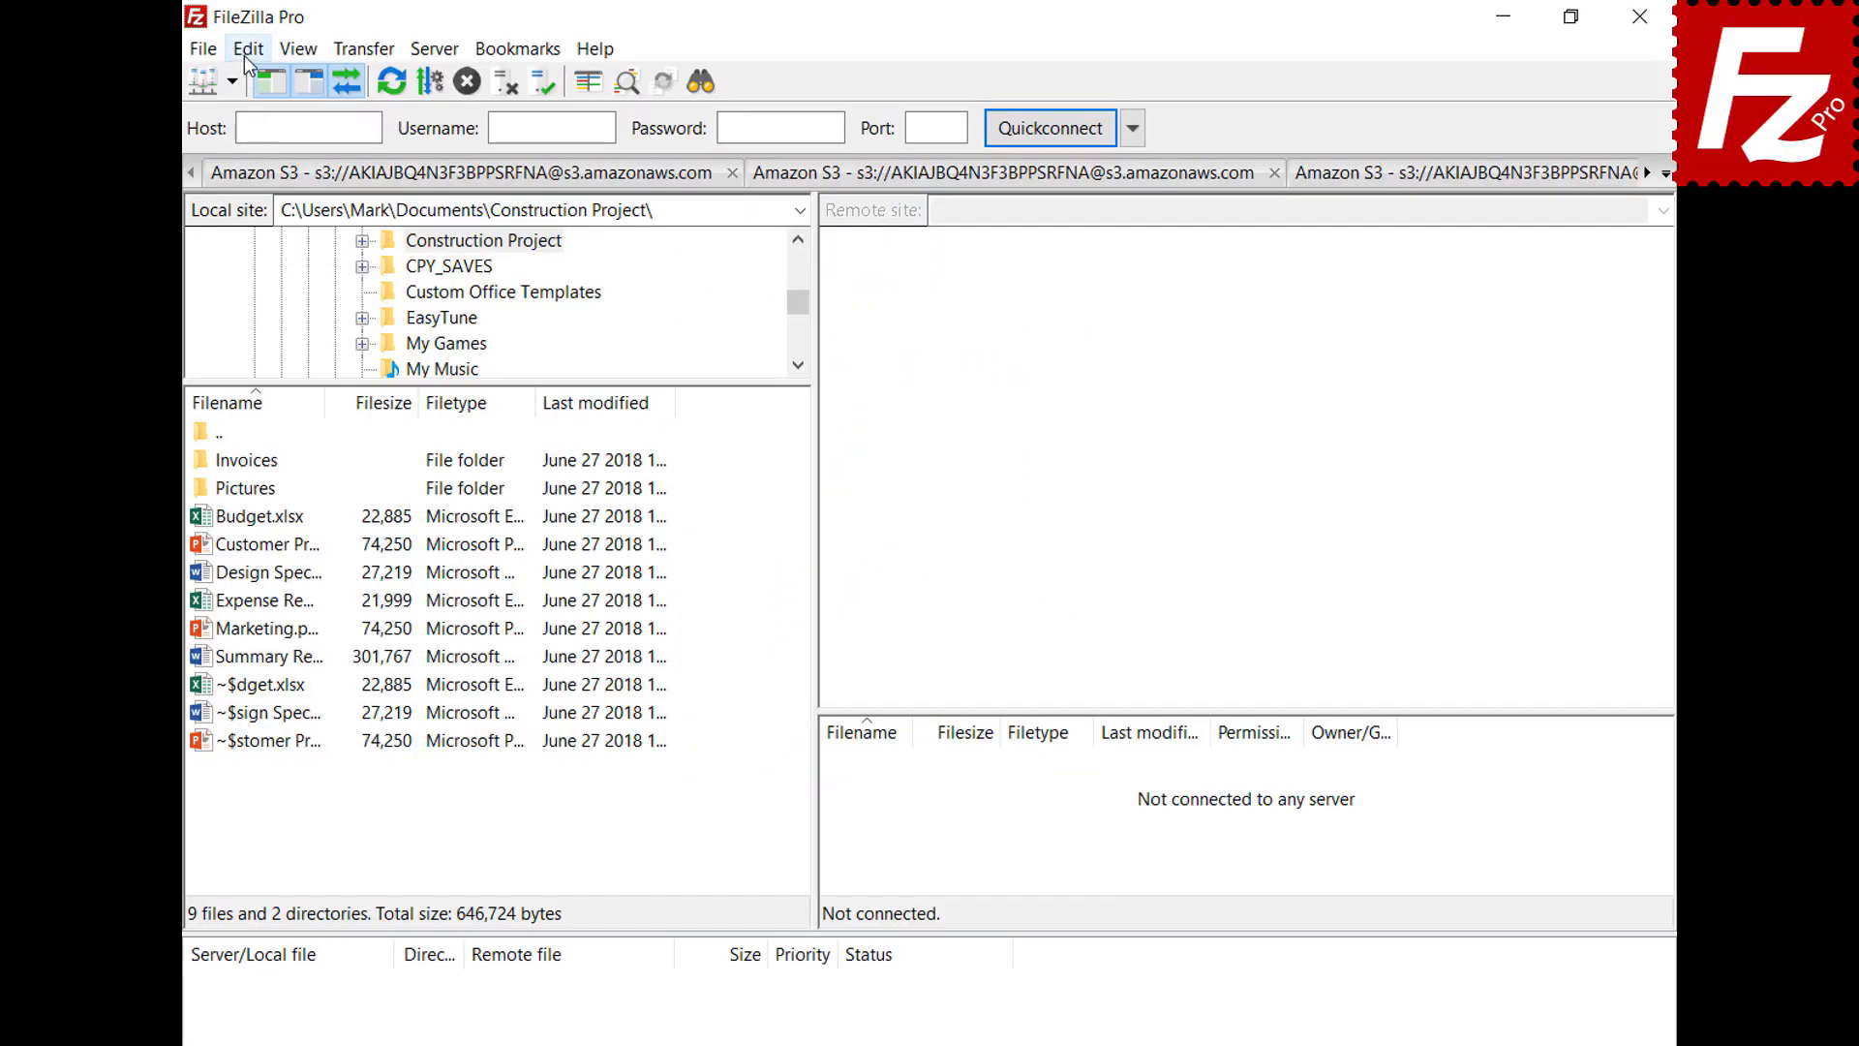
Enable 'Save passwords protected by a master password' in Settings and enter the master password twice
click(248, 51)
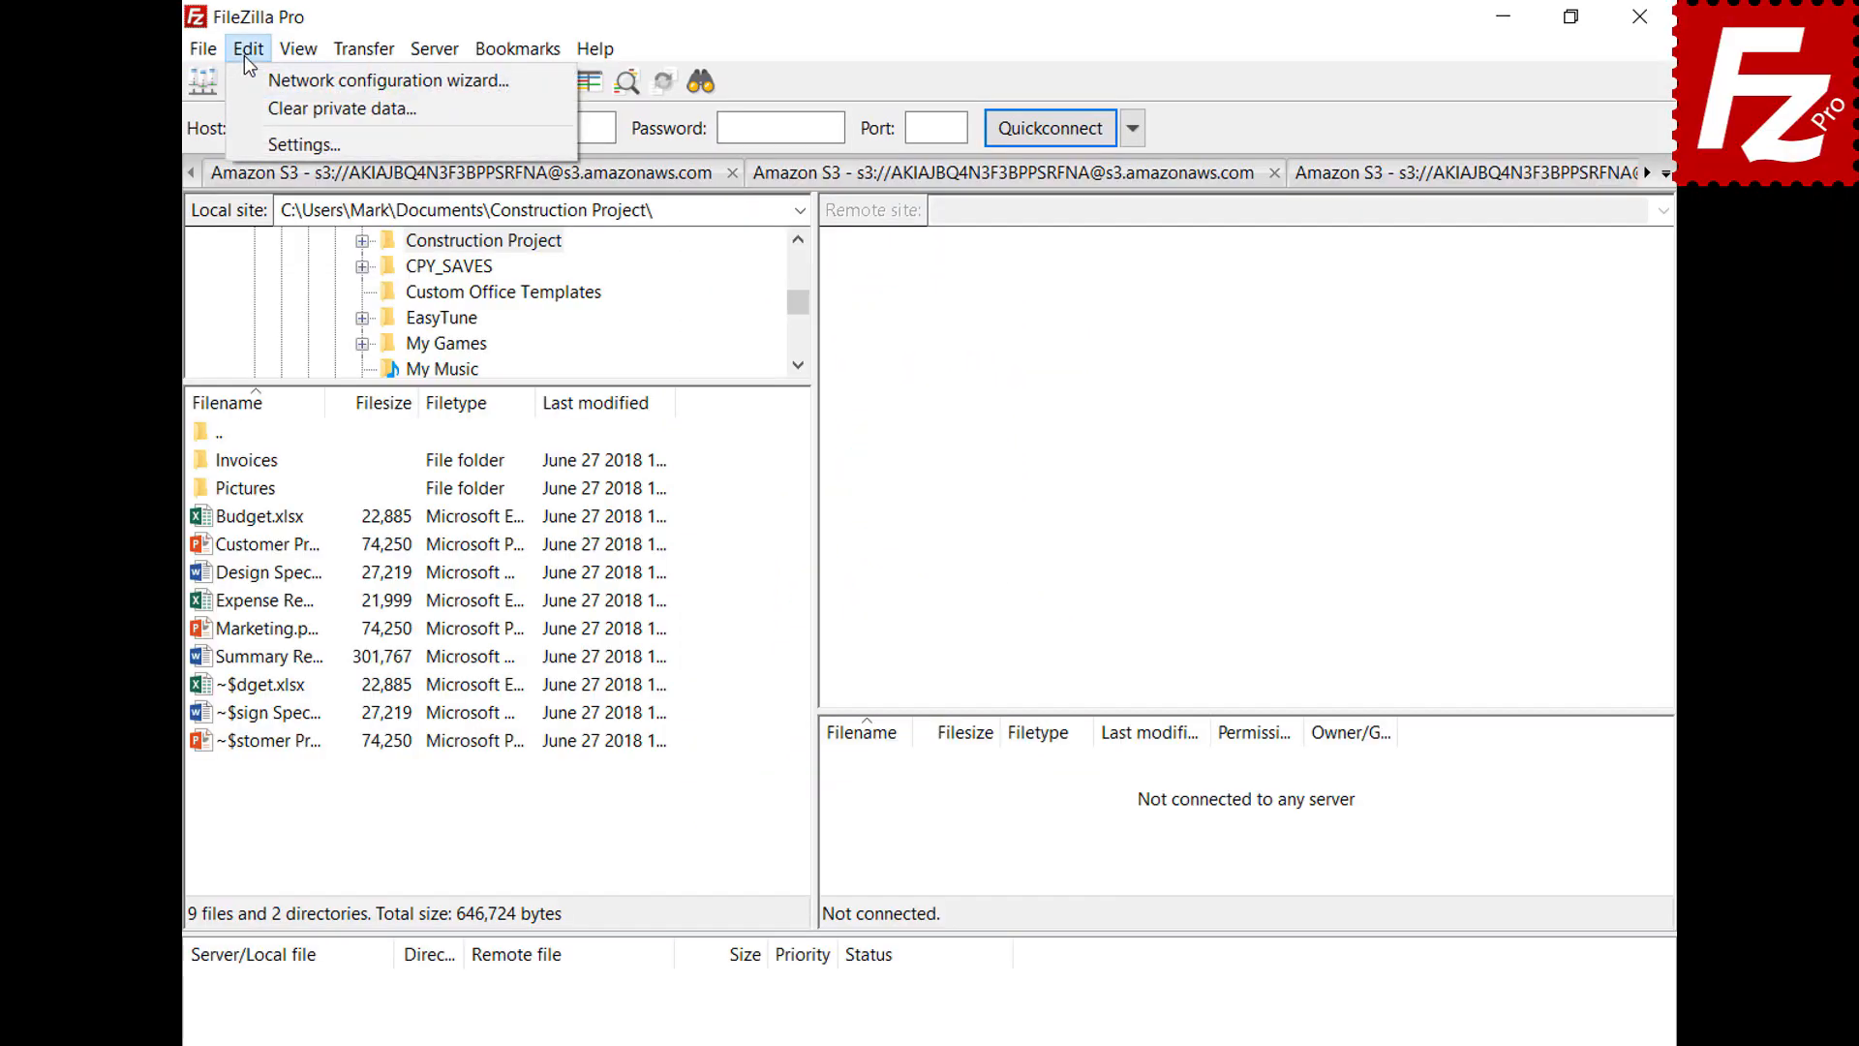
click(259, 143)
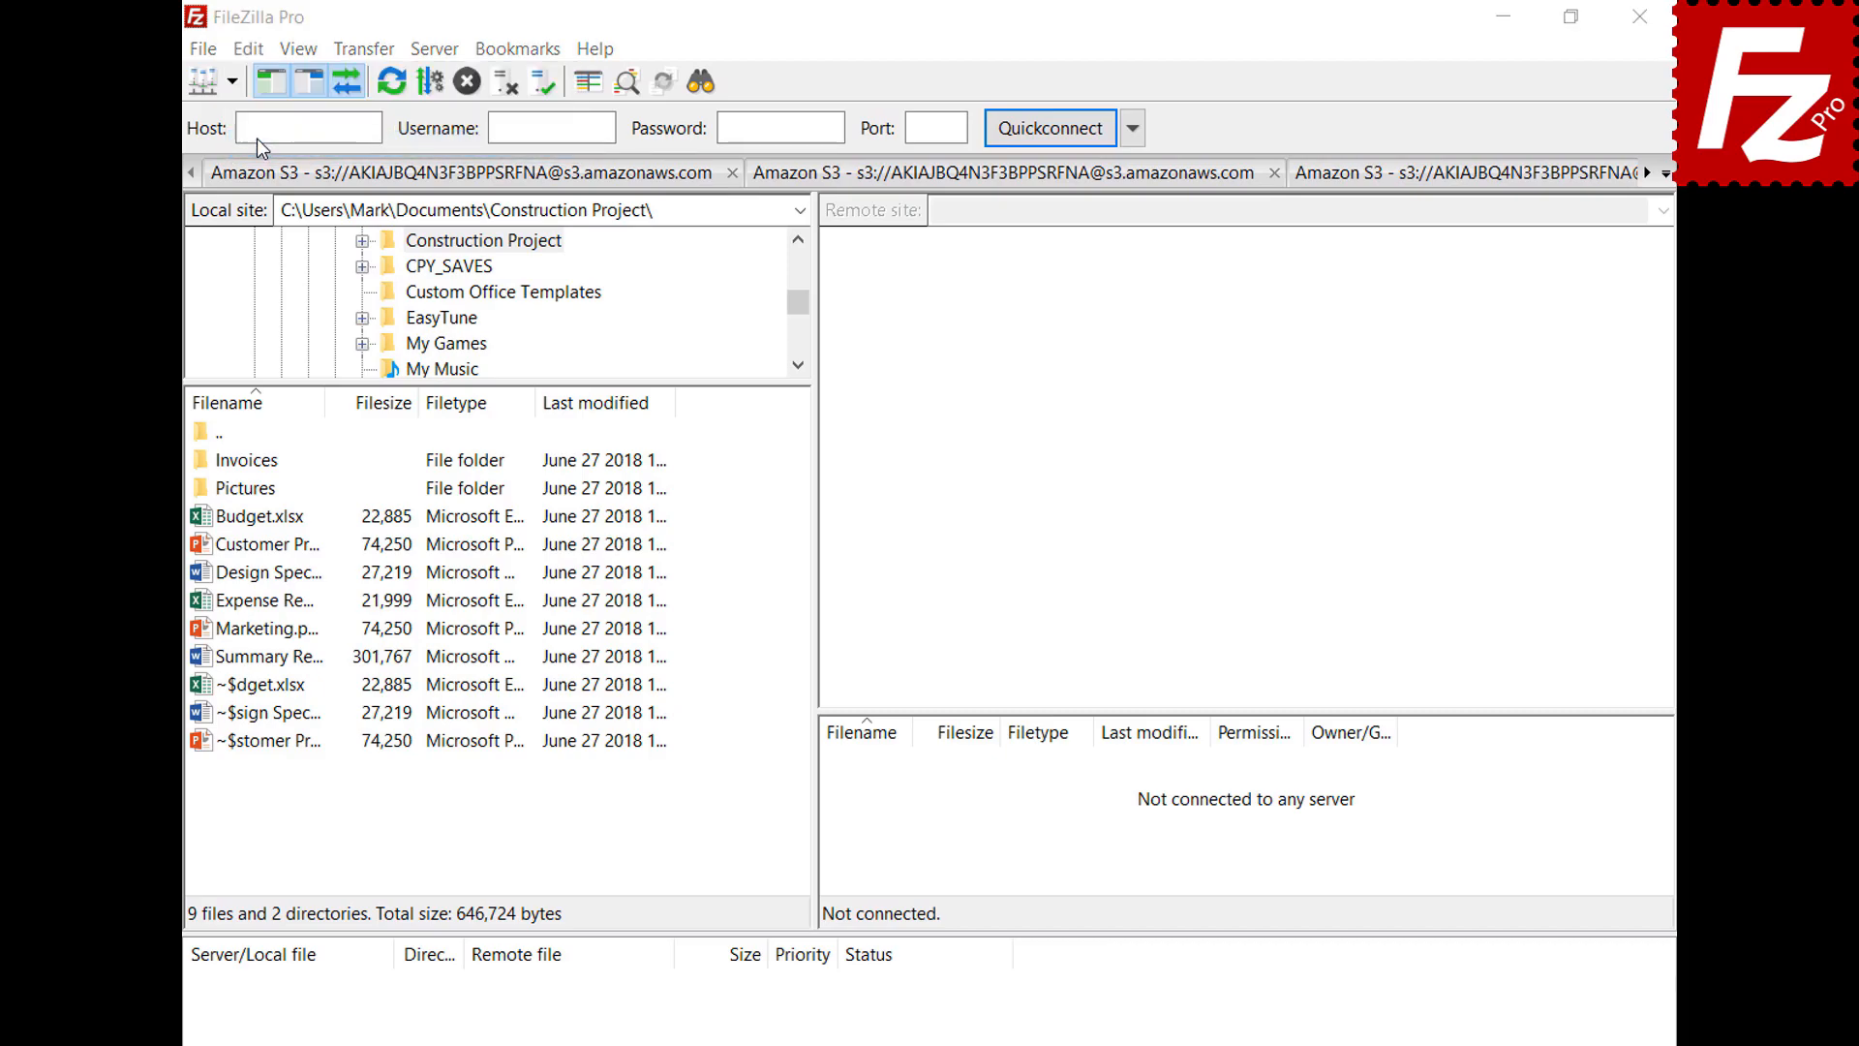
click(487, 658)
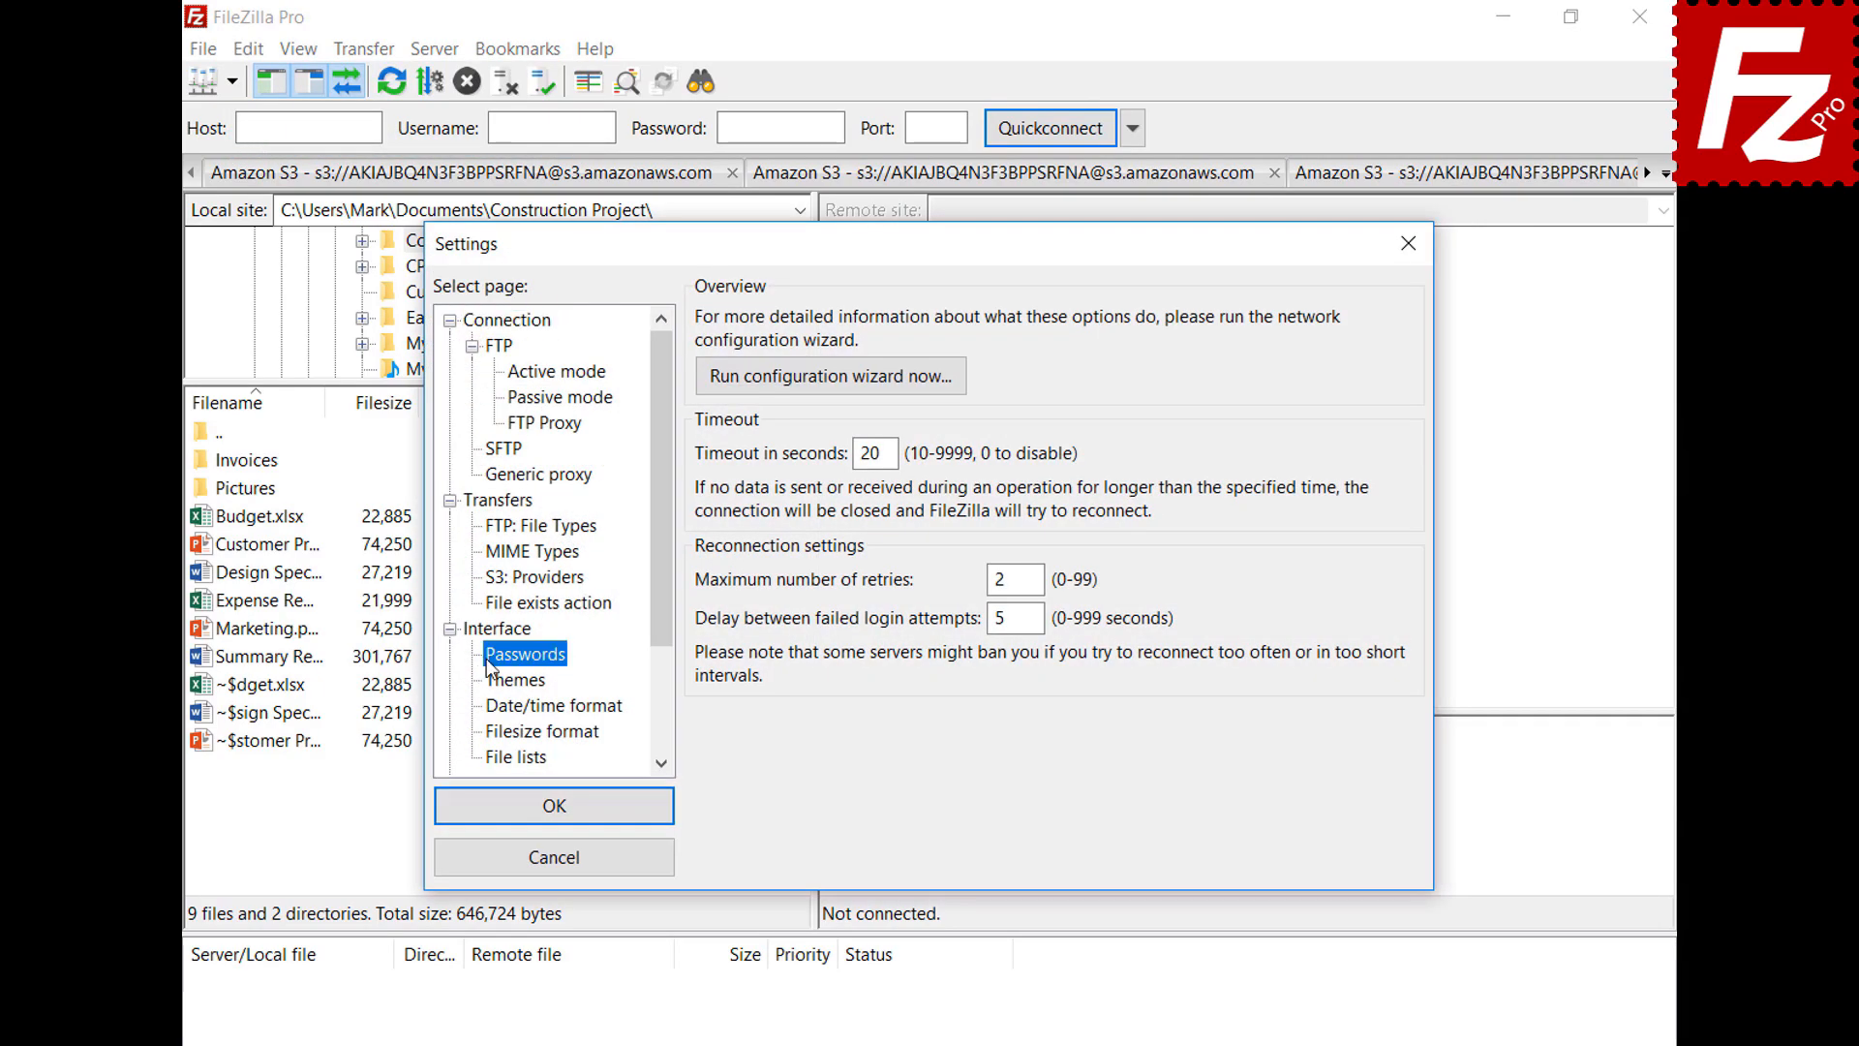
click(710, 391)
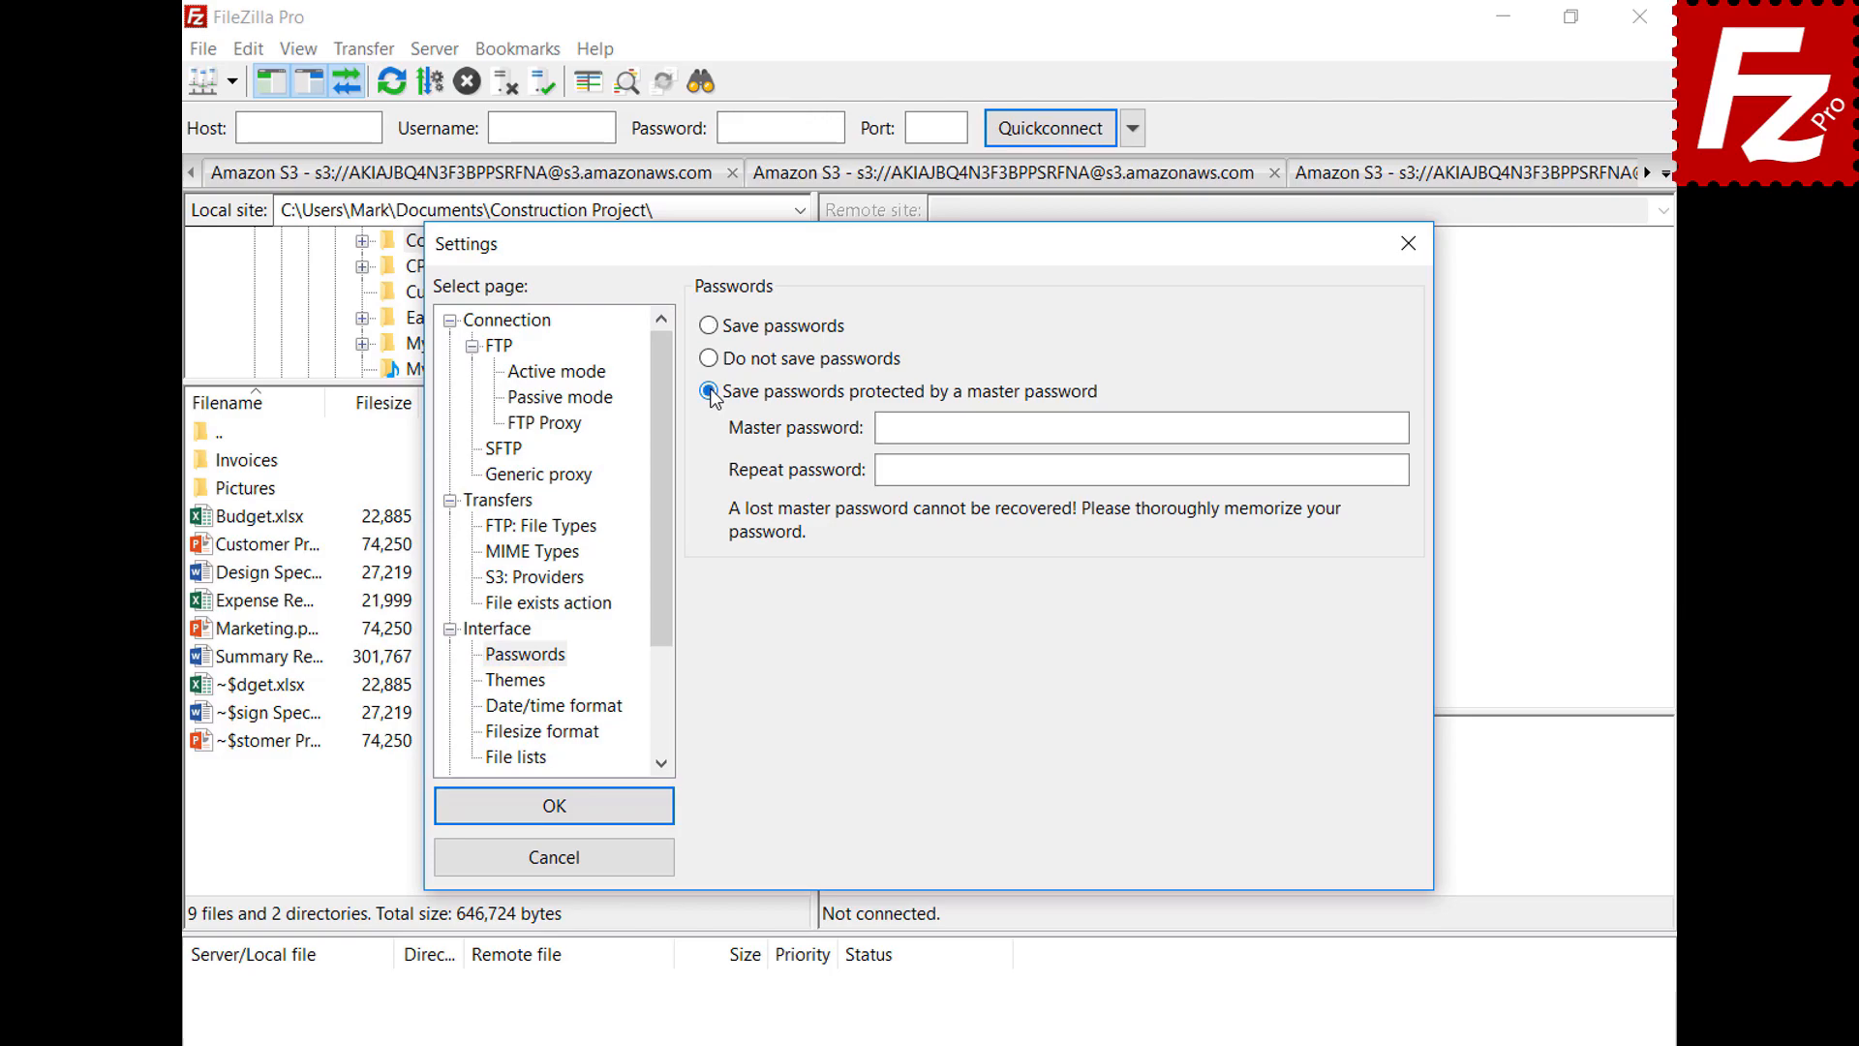
click(1358, 427)
key(ctrl+v)
click(1396, 470)
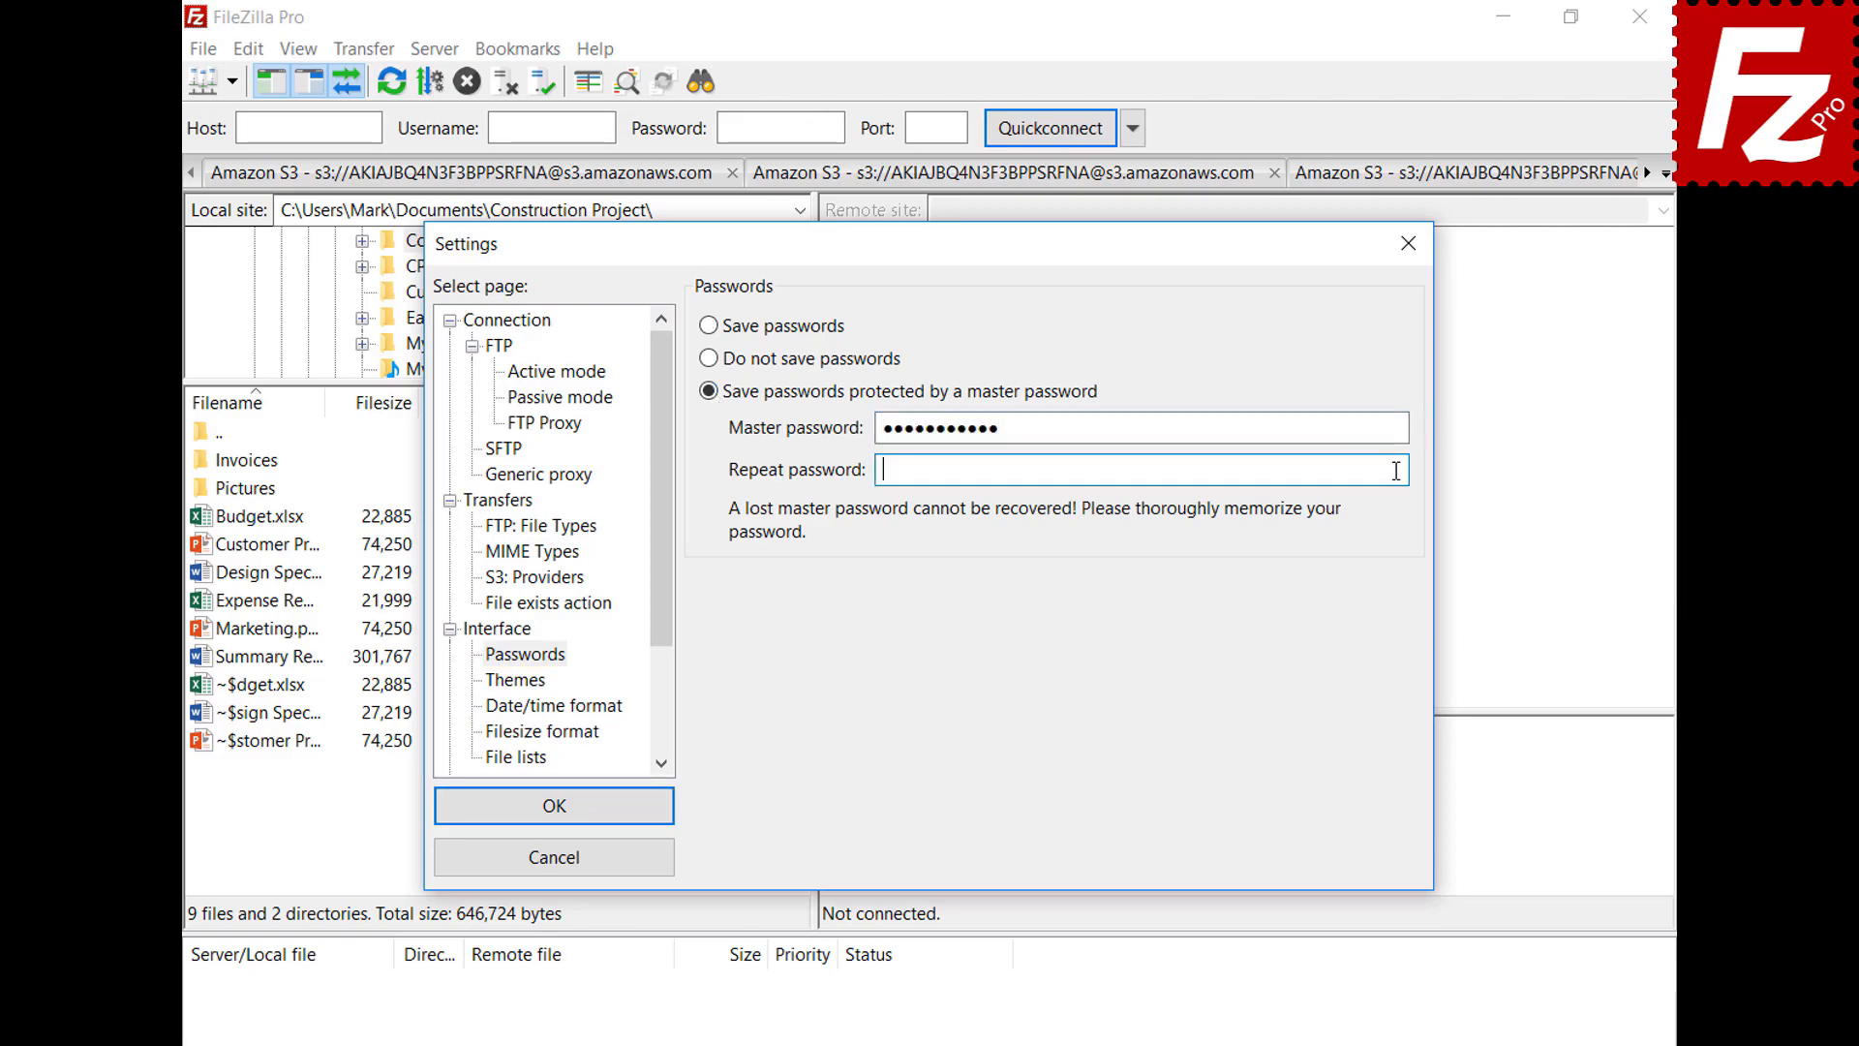
key(ctrl+v)
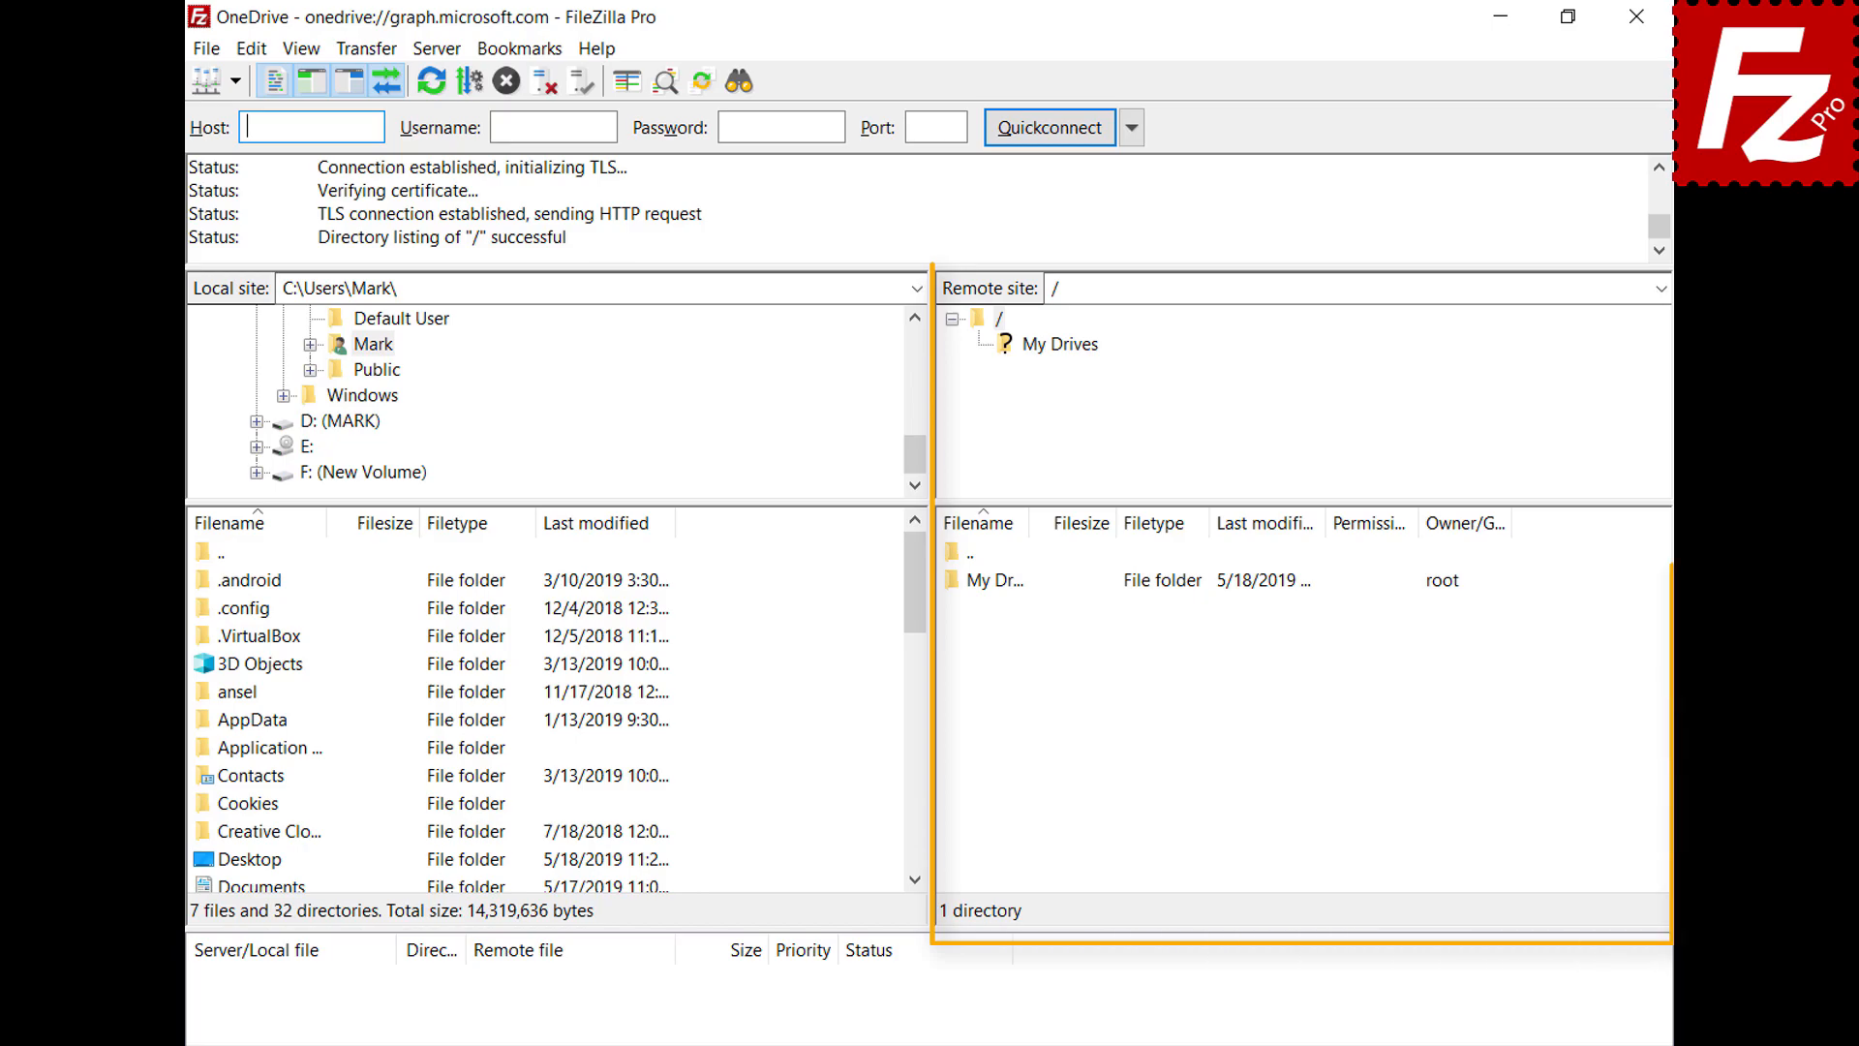
Browse the remote listing into My Drives and then its OneDrive folder
double_click(1002, 581)
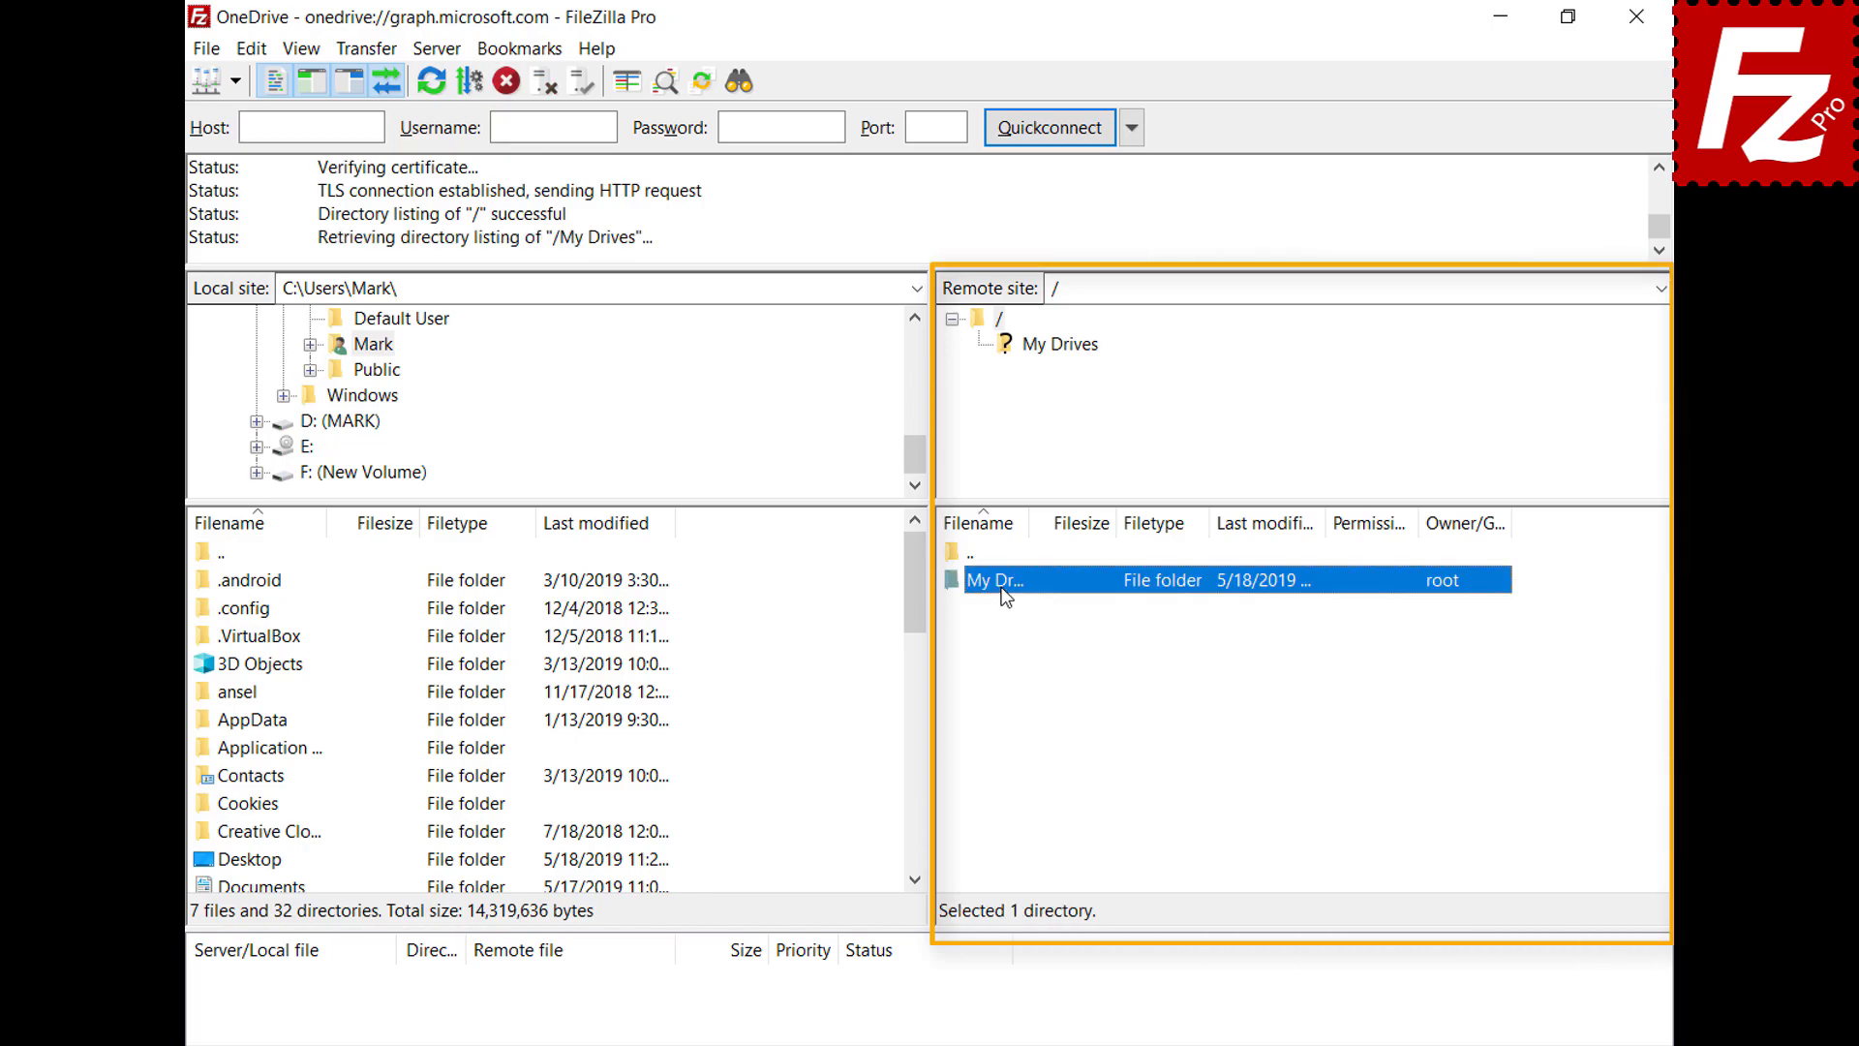
double_click(1003, 584)
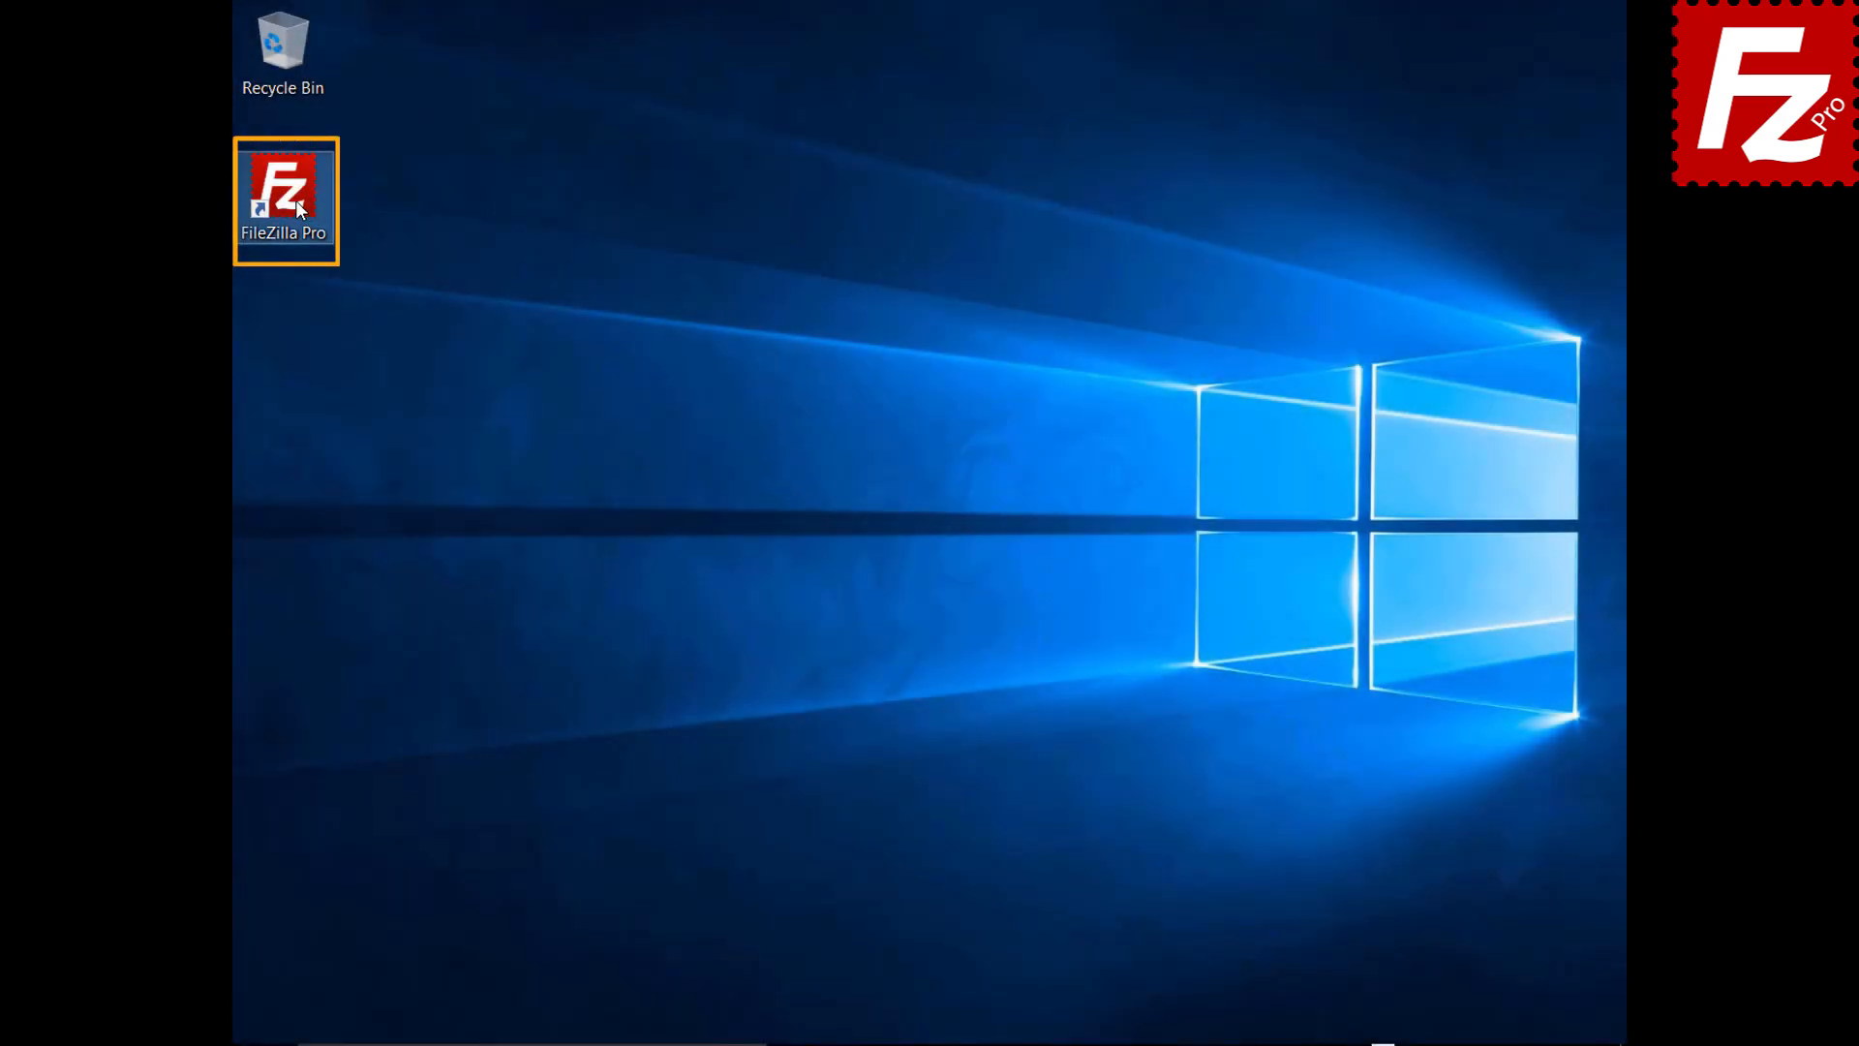
Relaunch FileZilla Pro and add a 'OneDrive for Business' site using Microsoft OneDrive, then connect
double_click(294, 201)
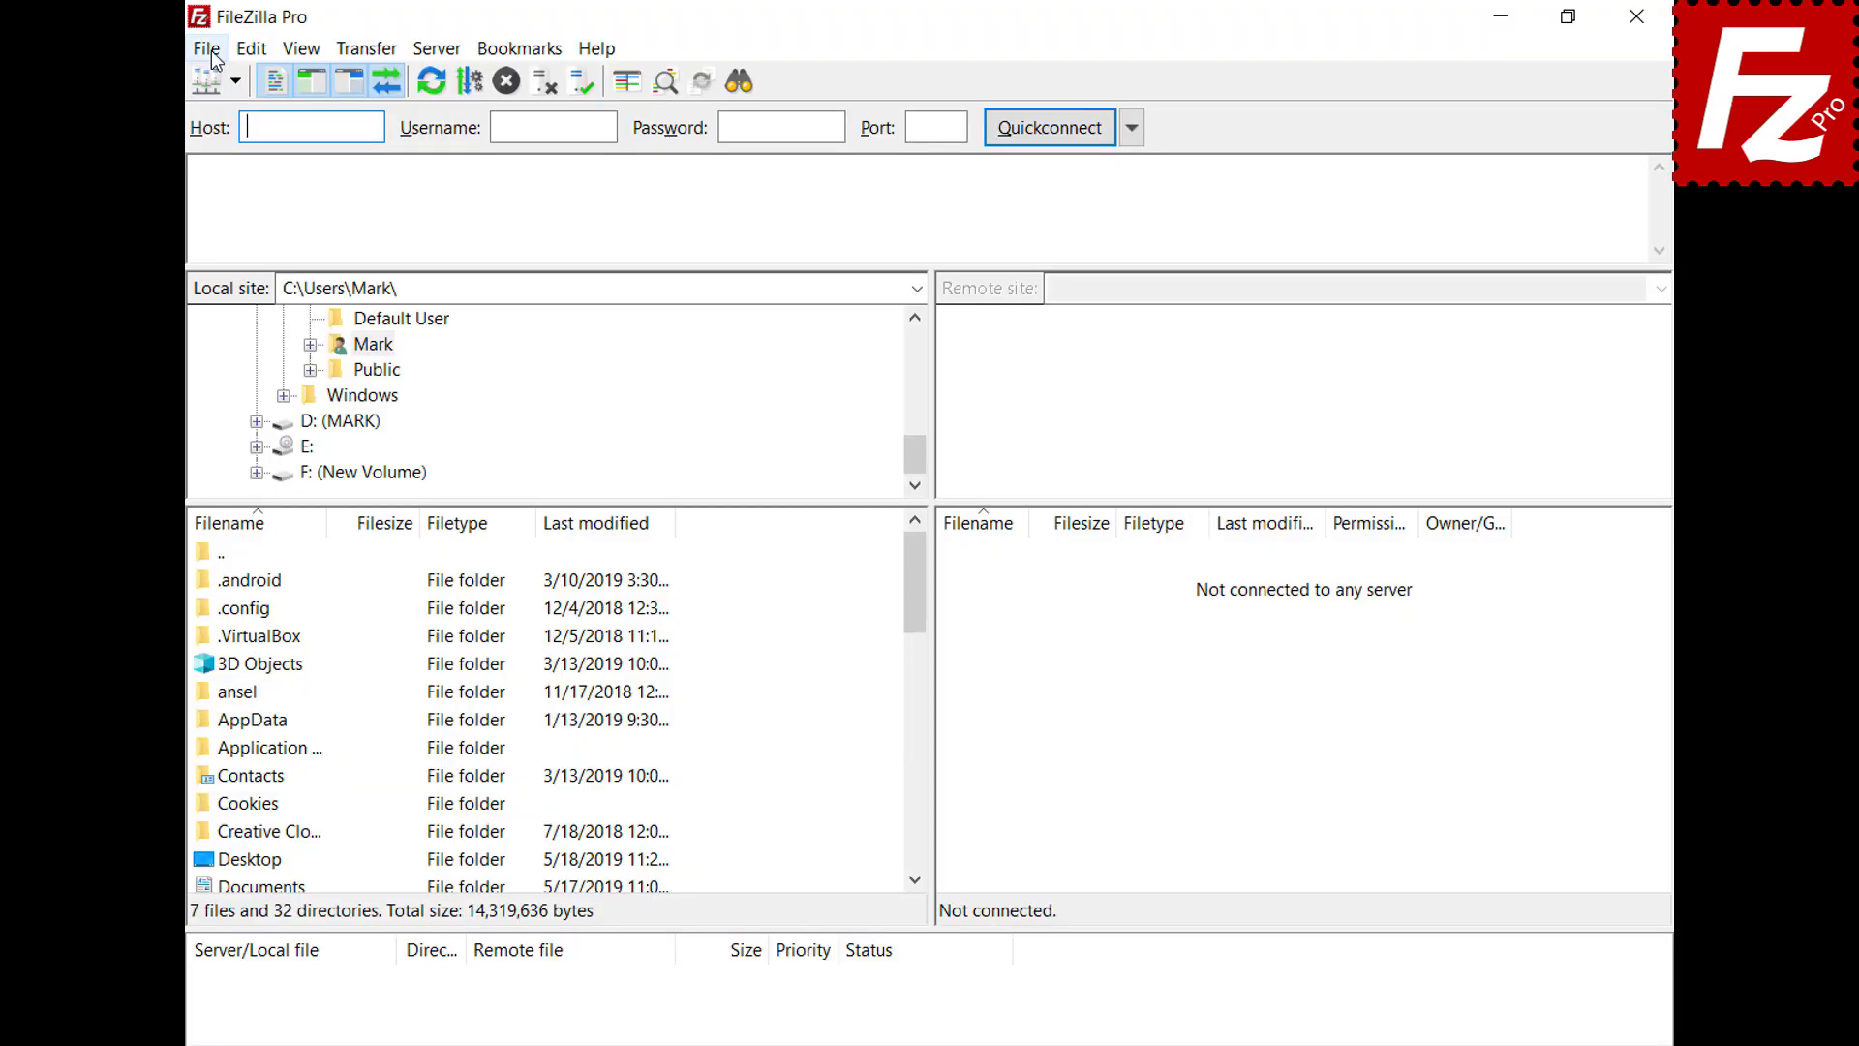
click(211, 50)
click(211, 84)
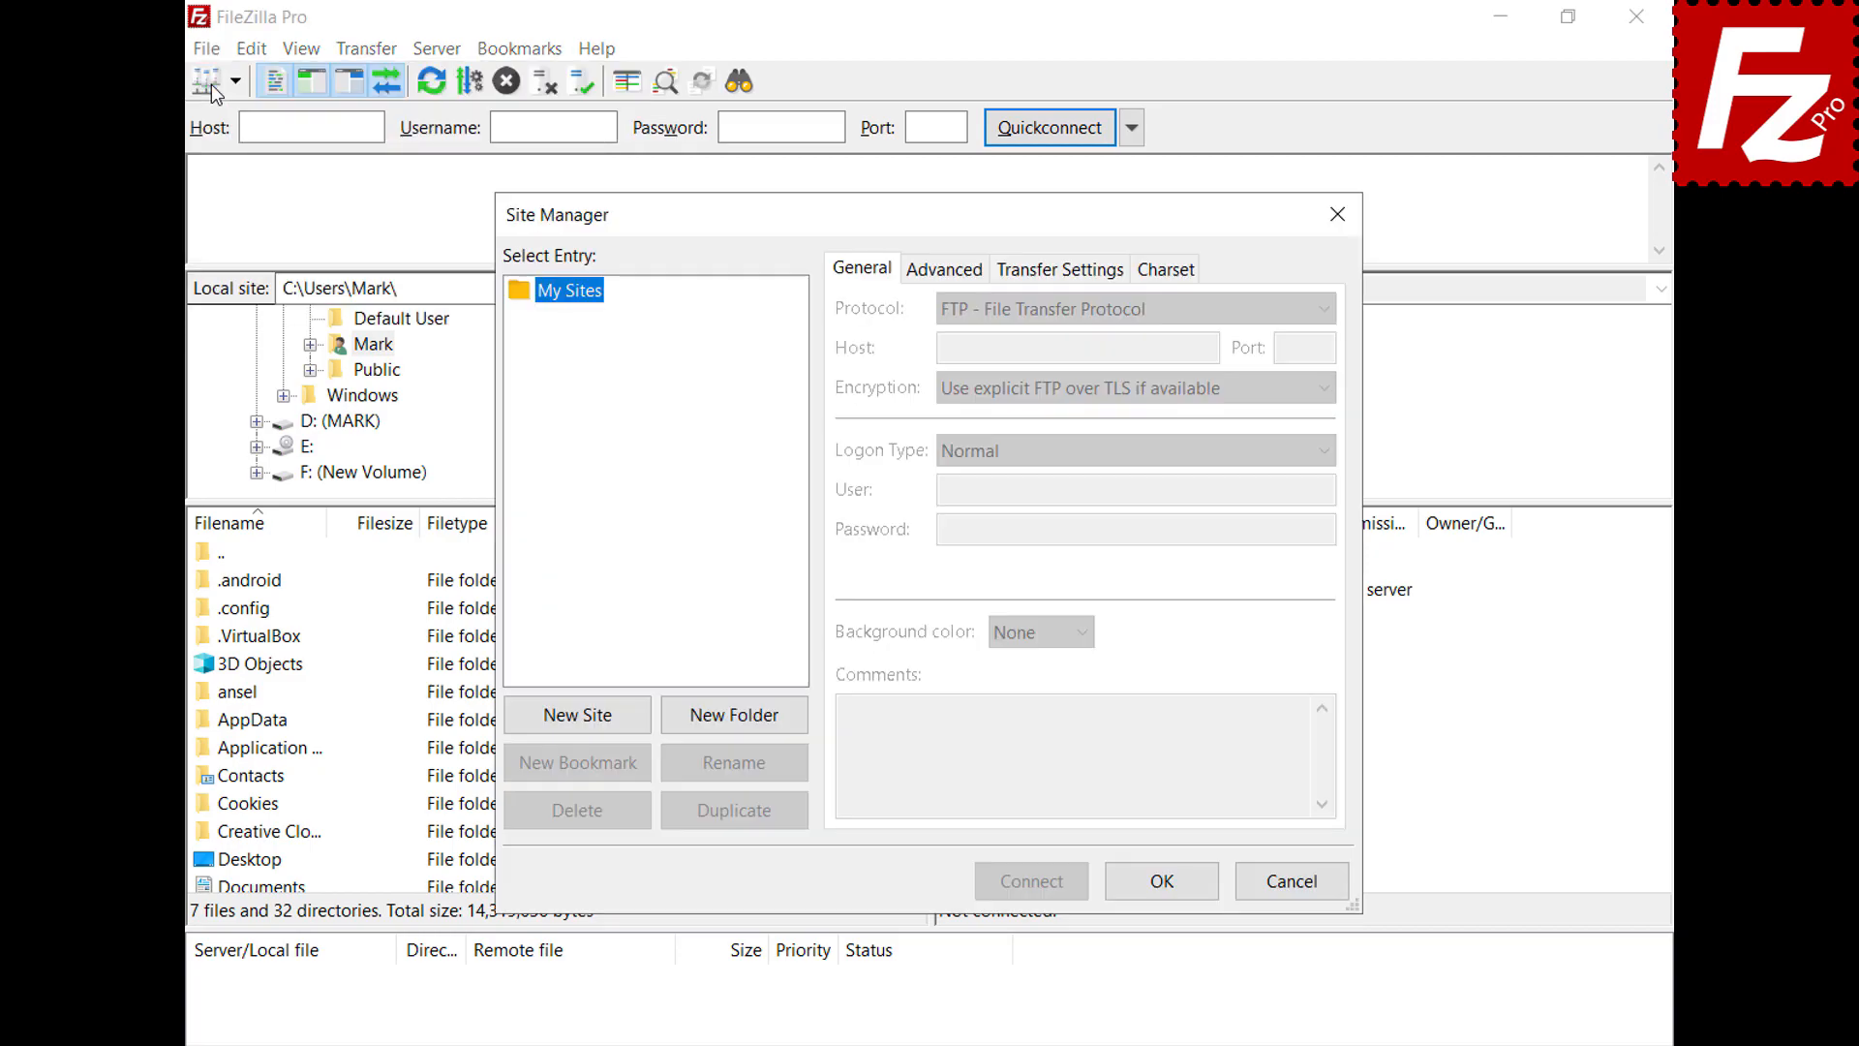
click(588, 726)
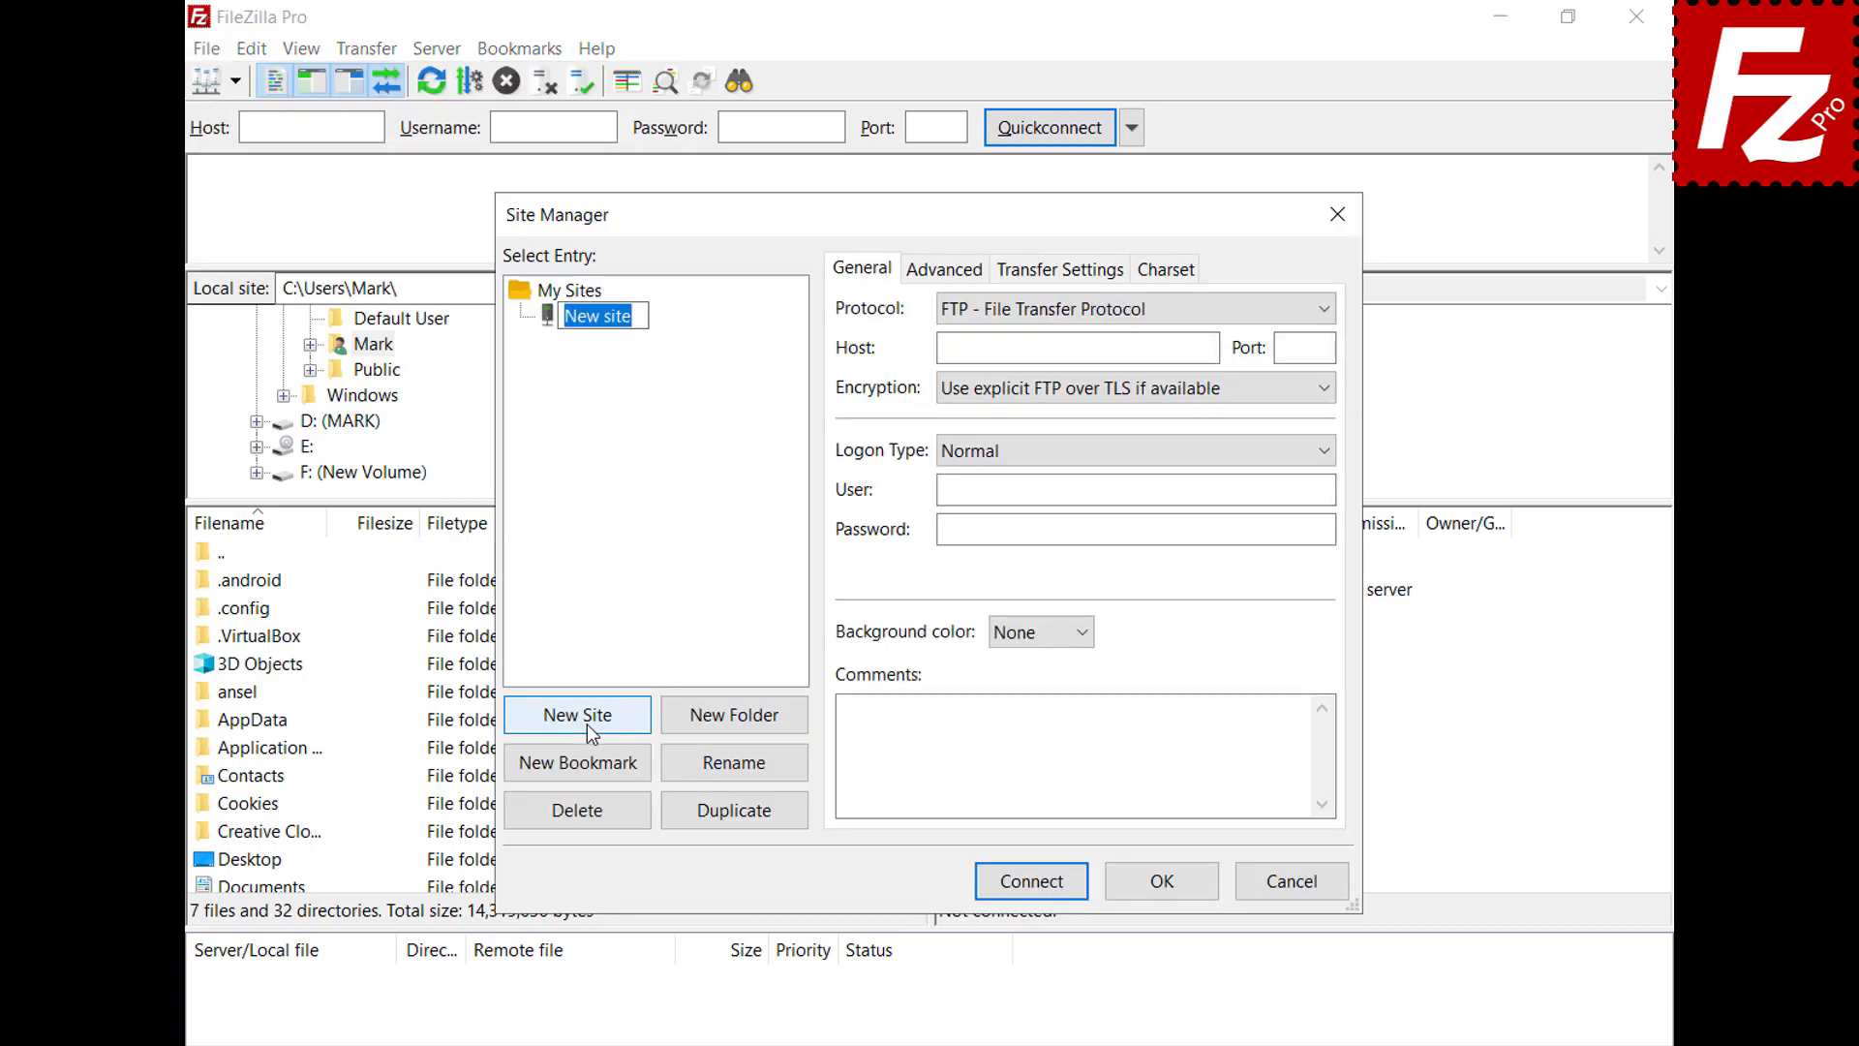
text(OneDrive)
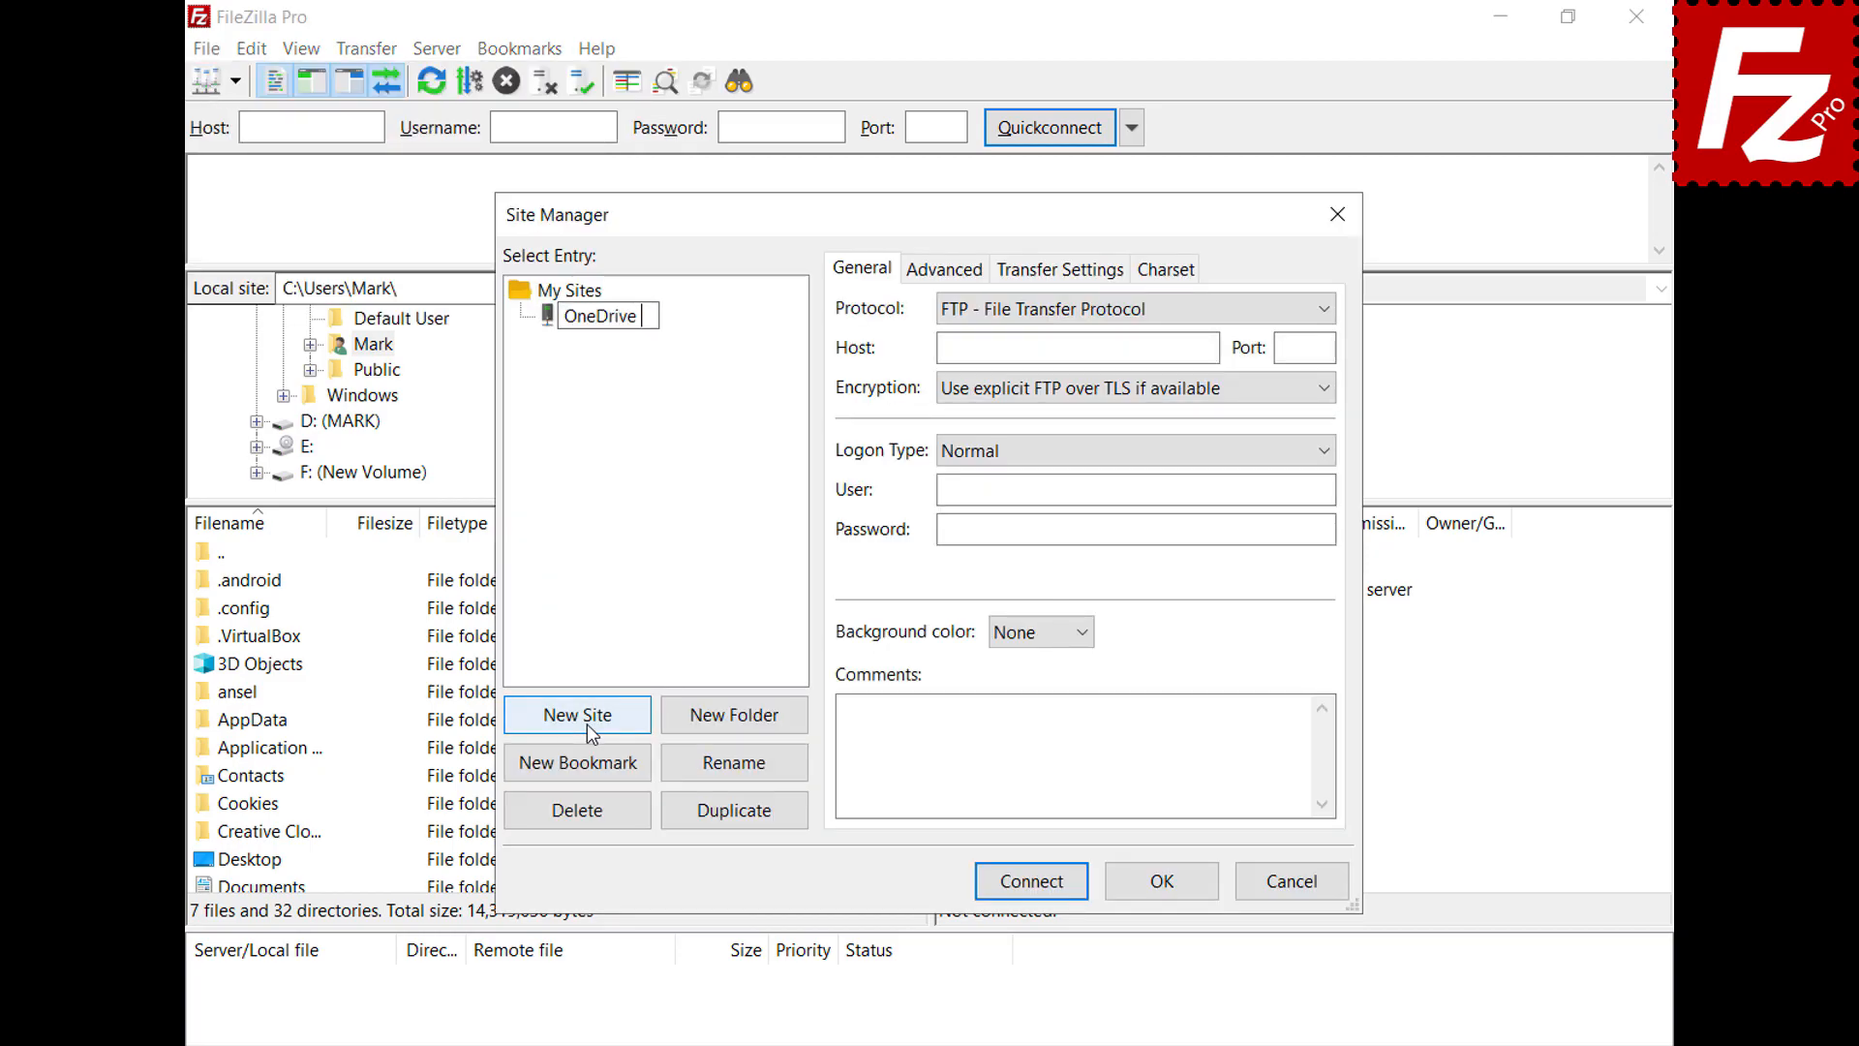
text( for Business)
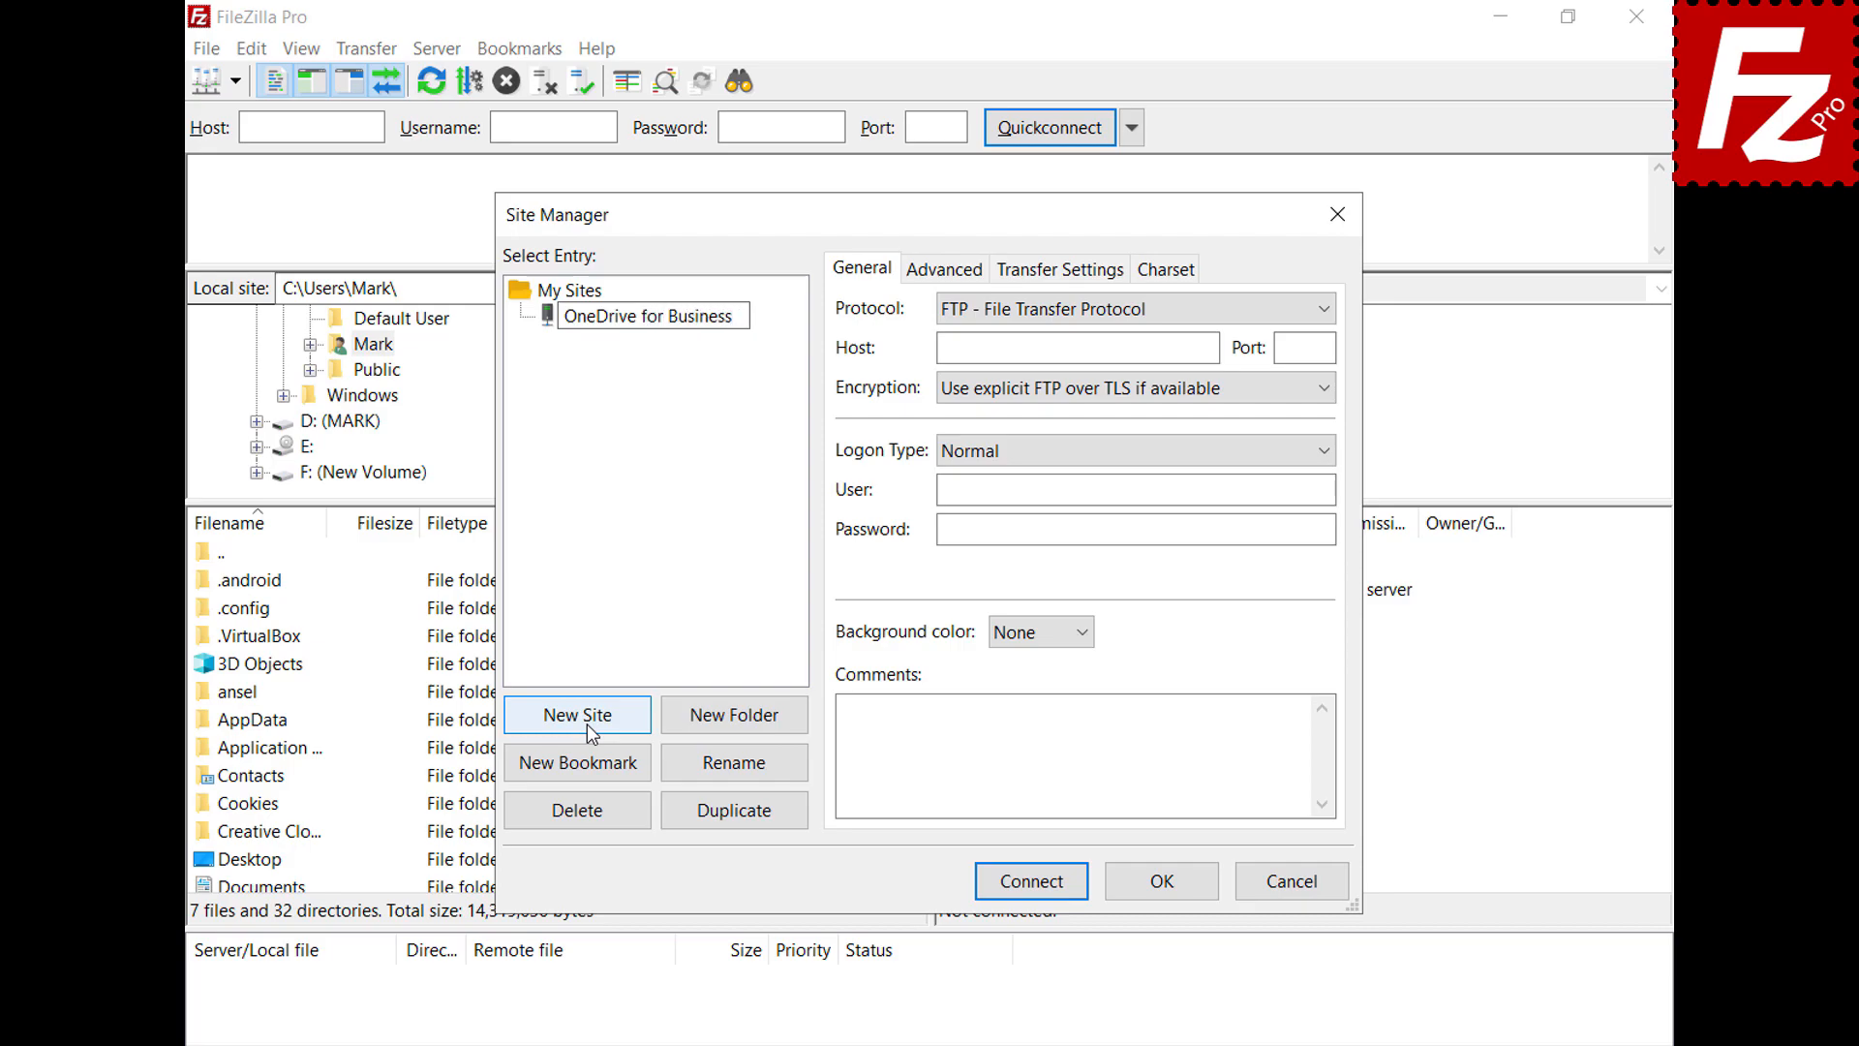
click(1333, 311)
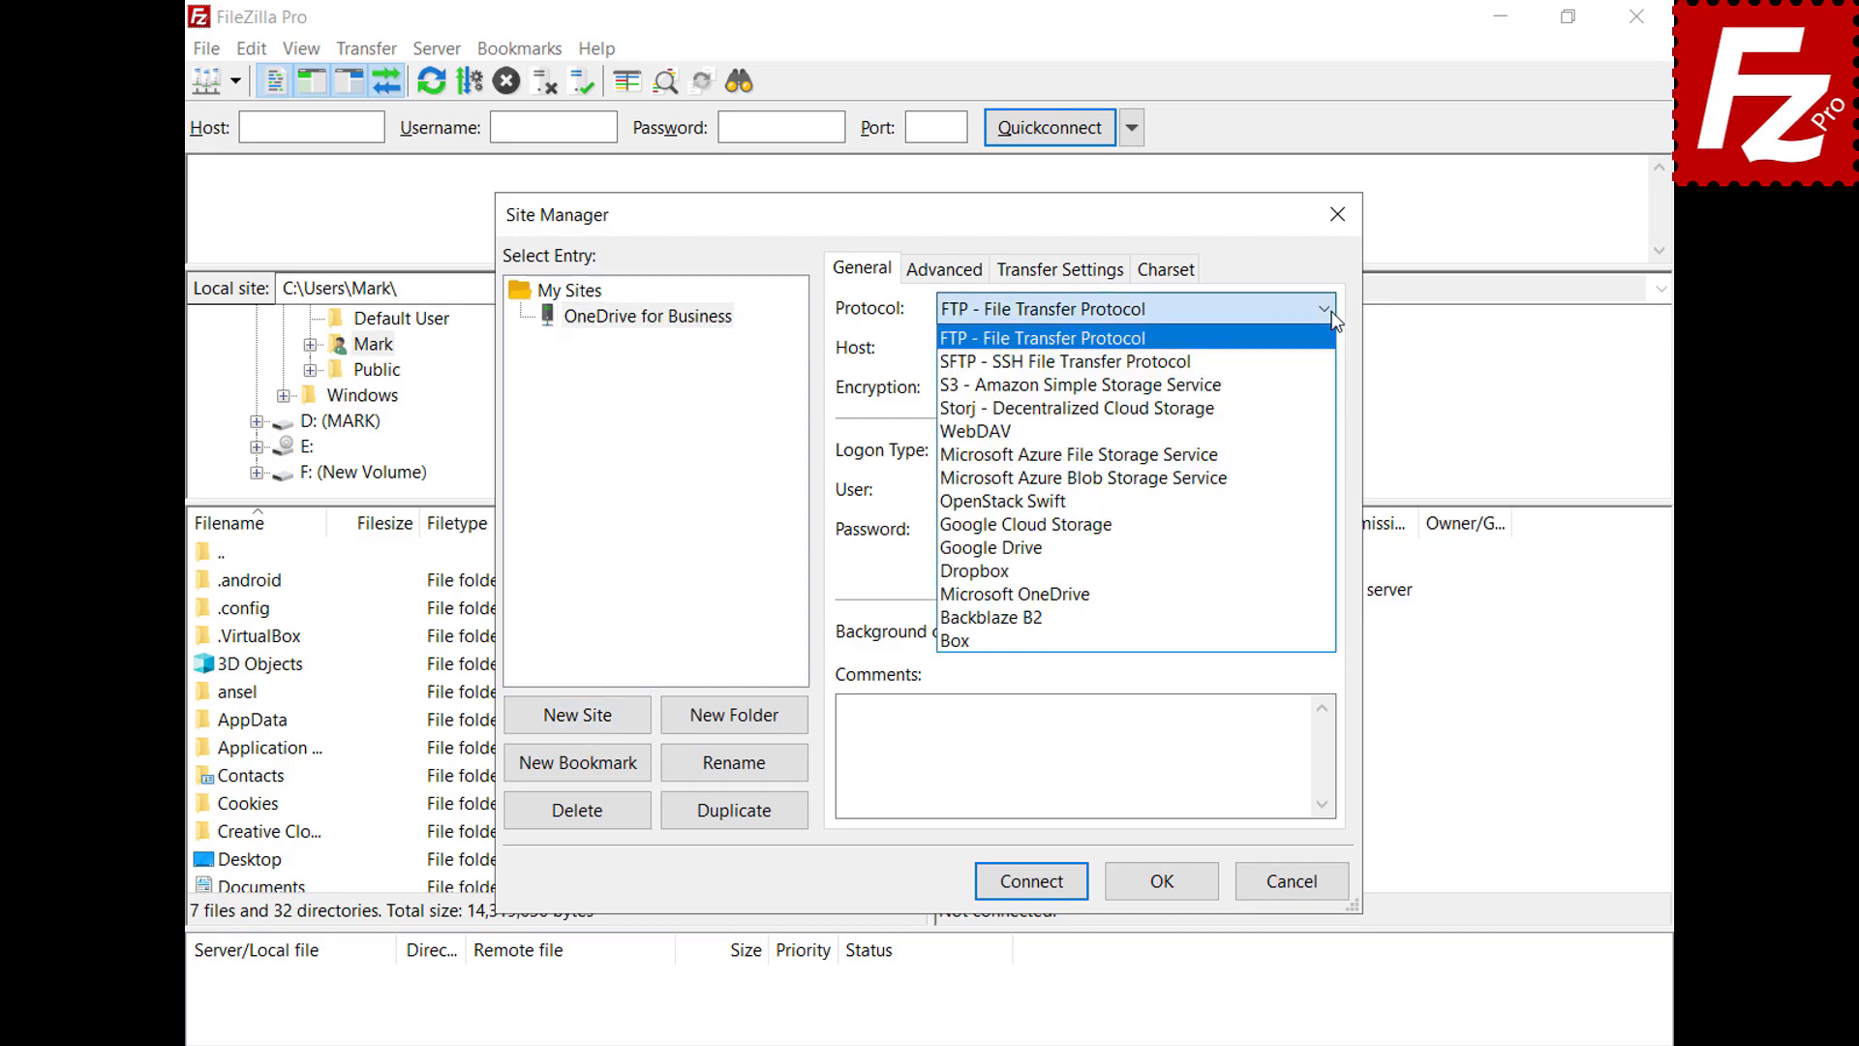
click(1305, 591)
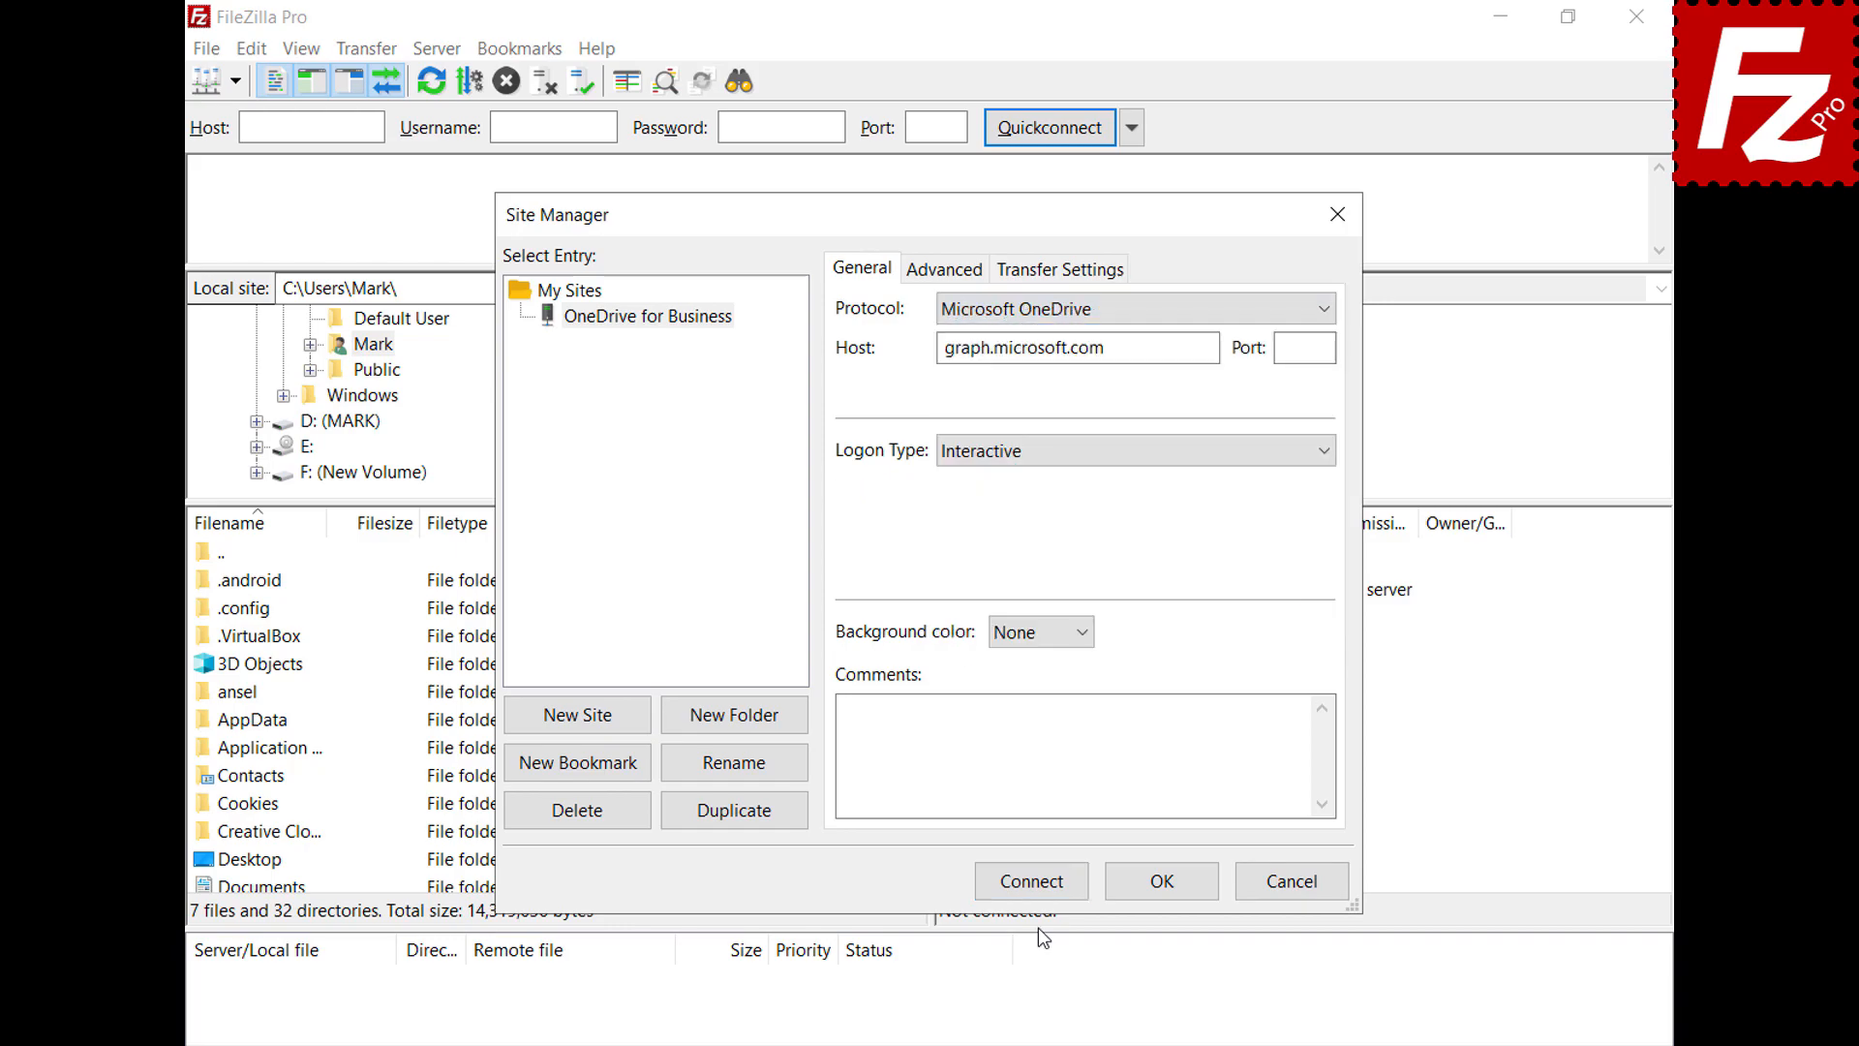
click(1034, 885)
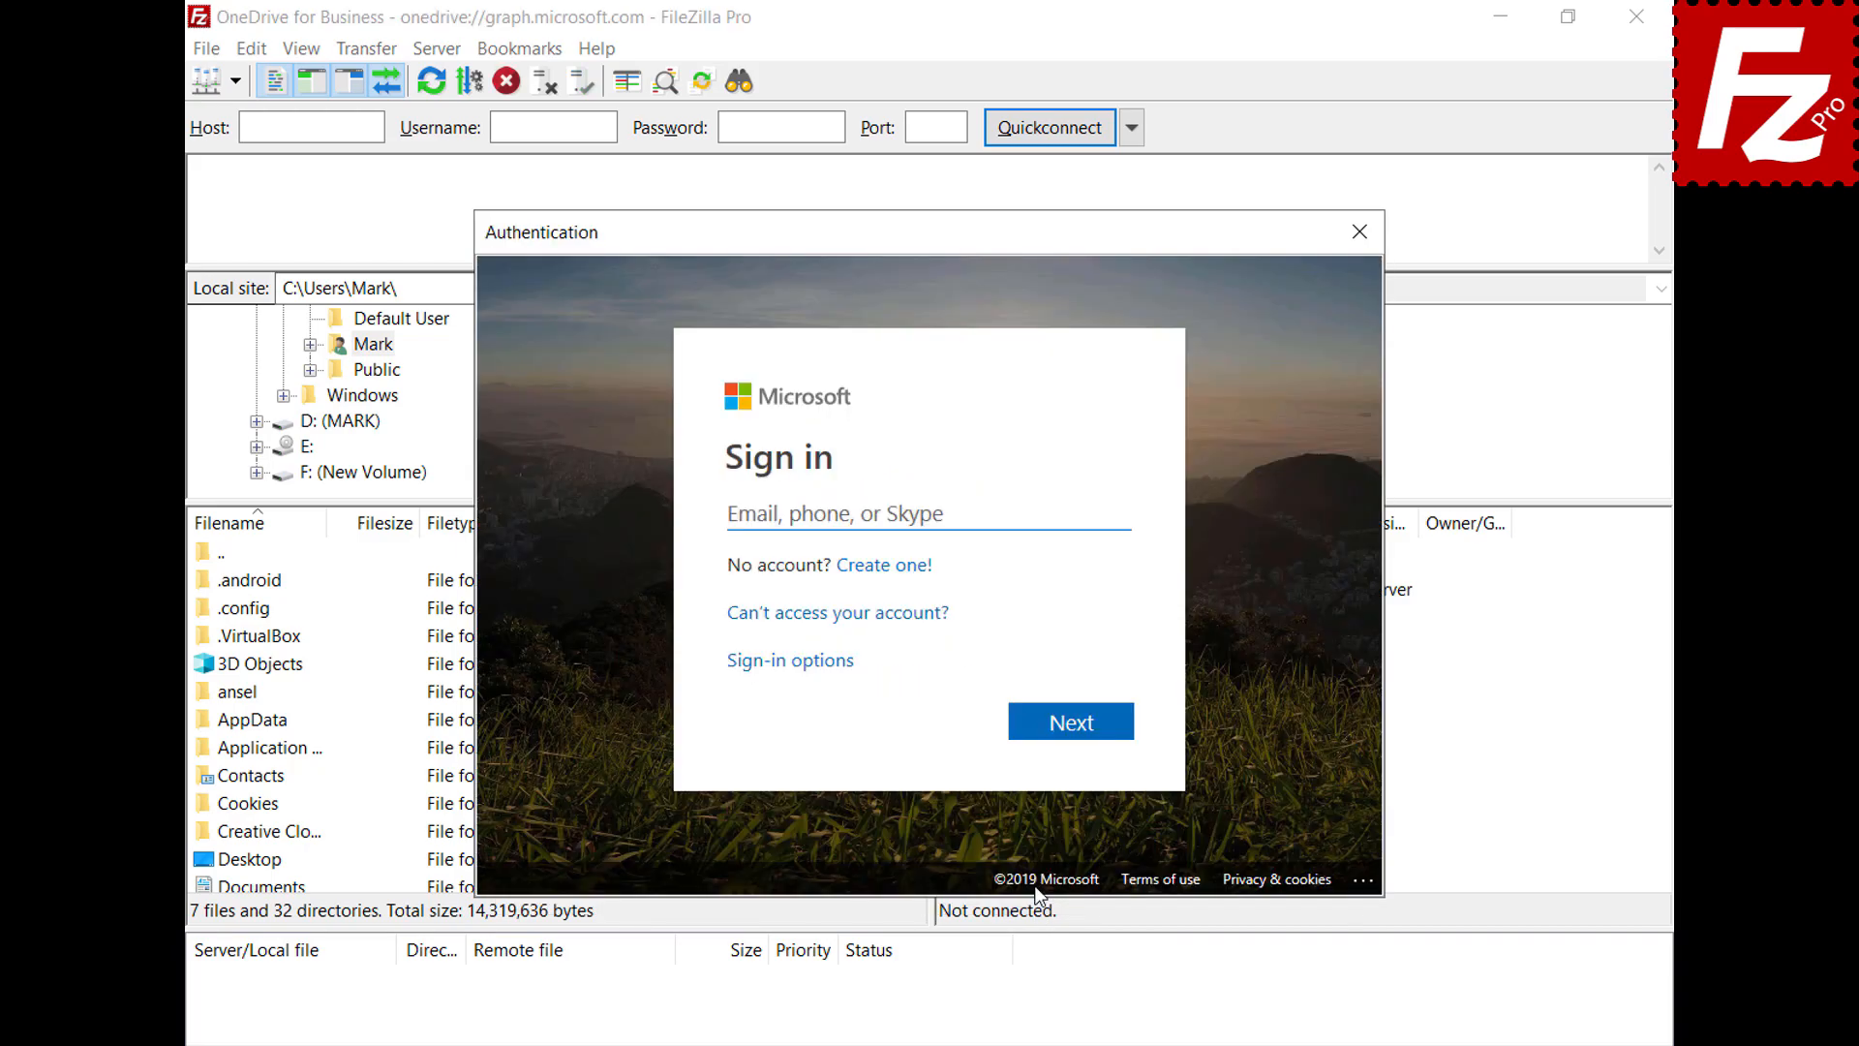
Sign in with the work account, accept consent for the organization, and open /My Drives/OneDrive
key(ctrl+v)
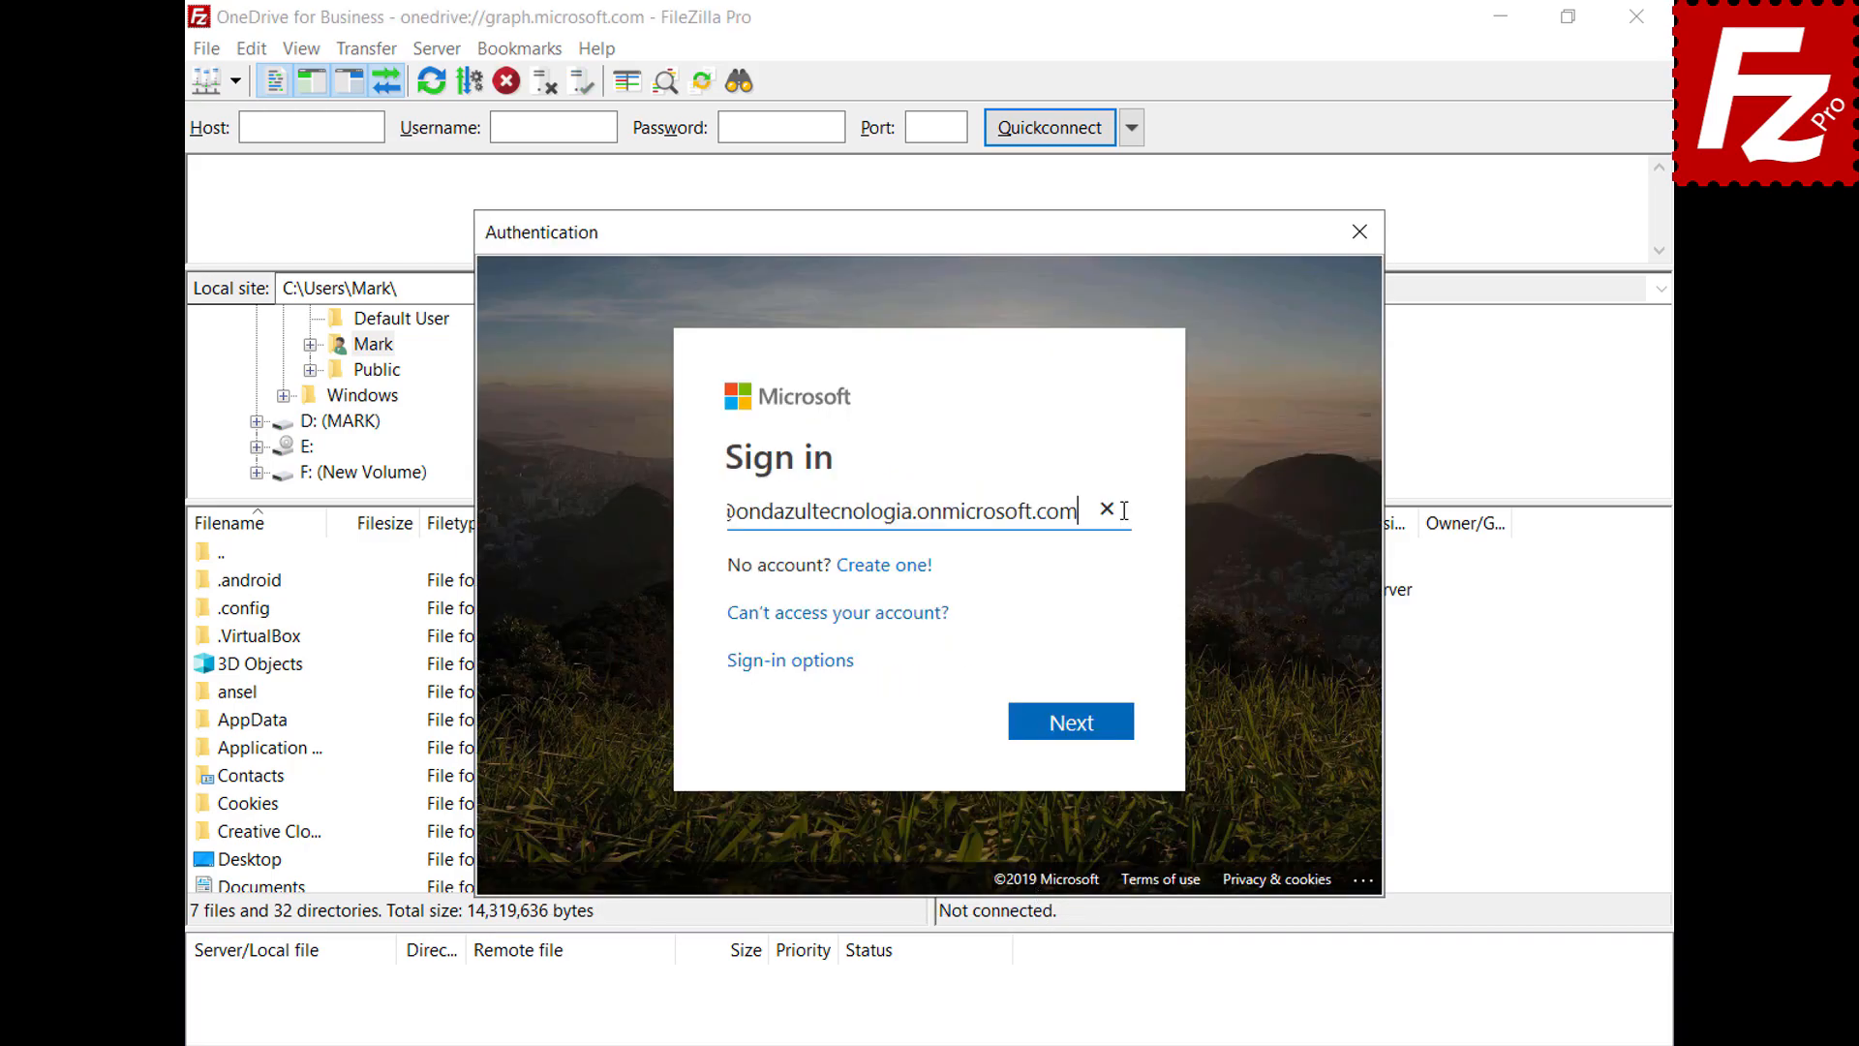
click(1077, 727)
key(ctrl+v)
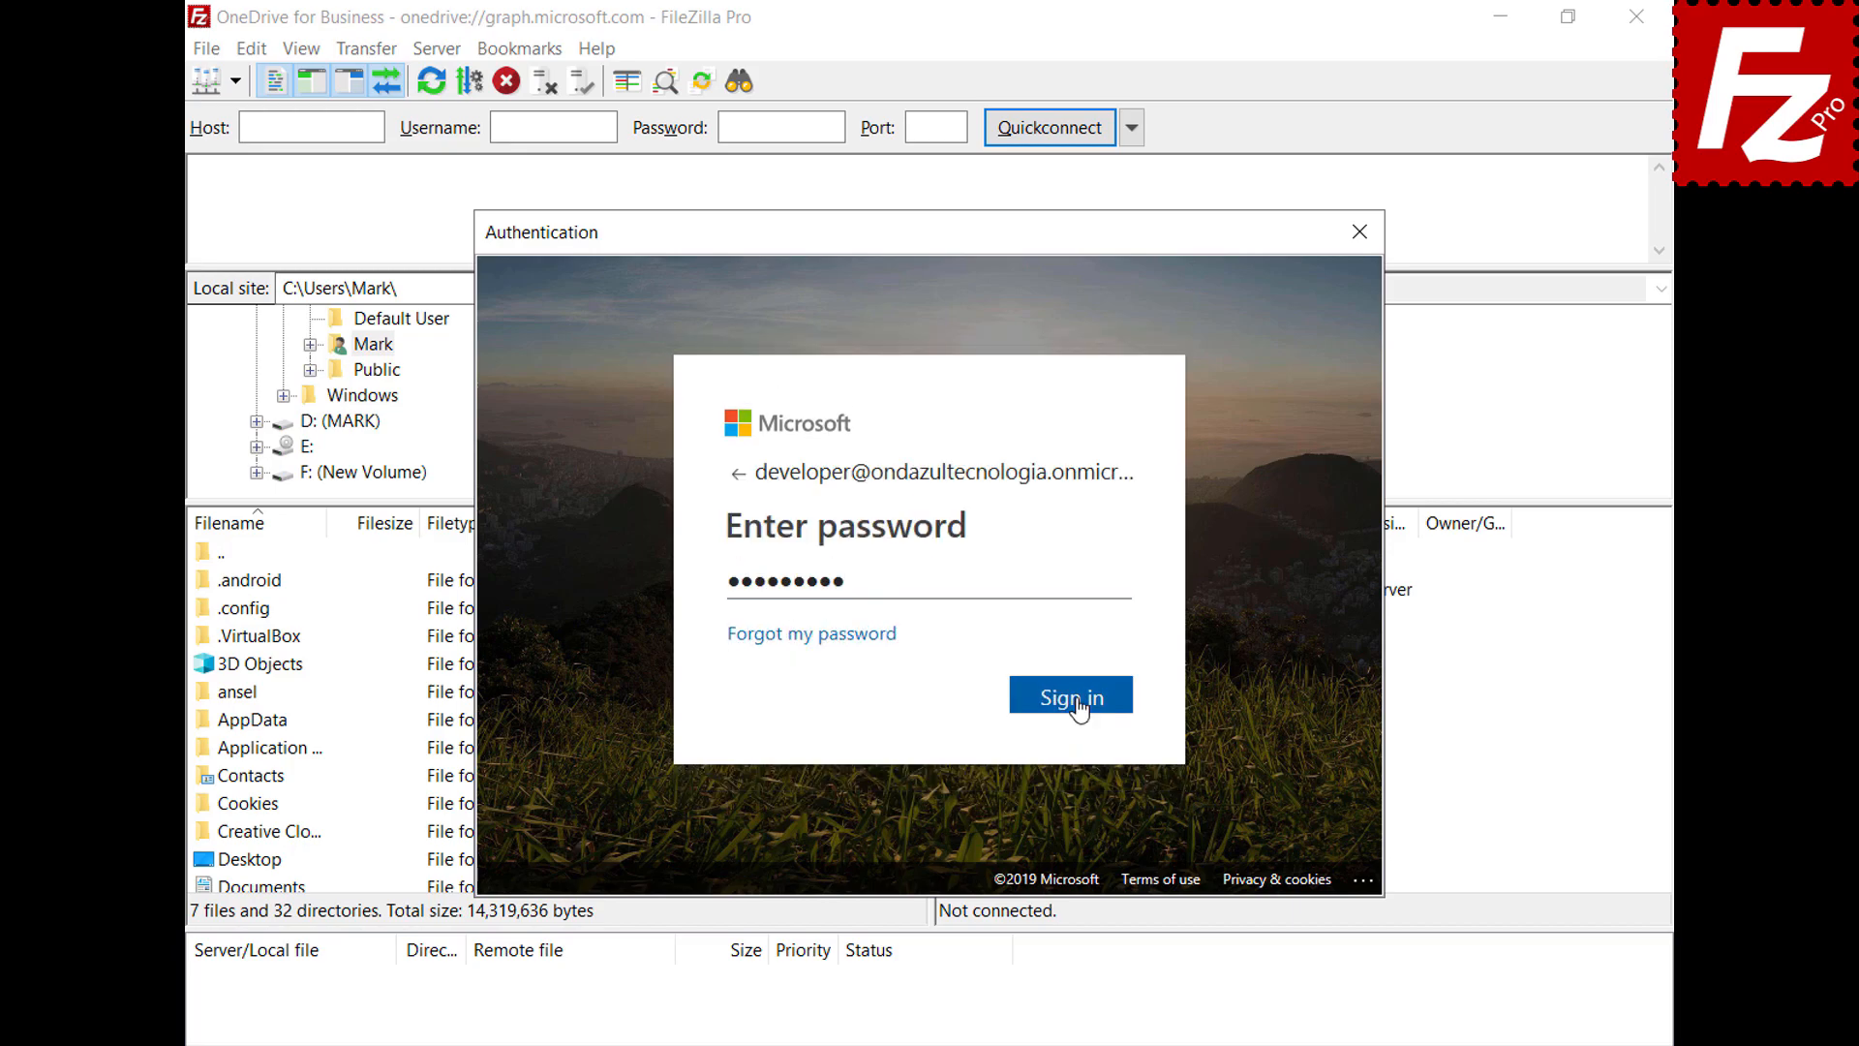
click(1075, 699)
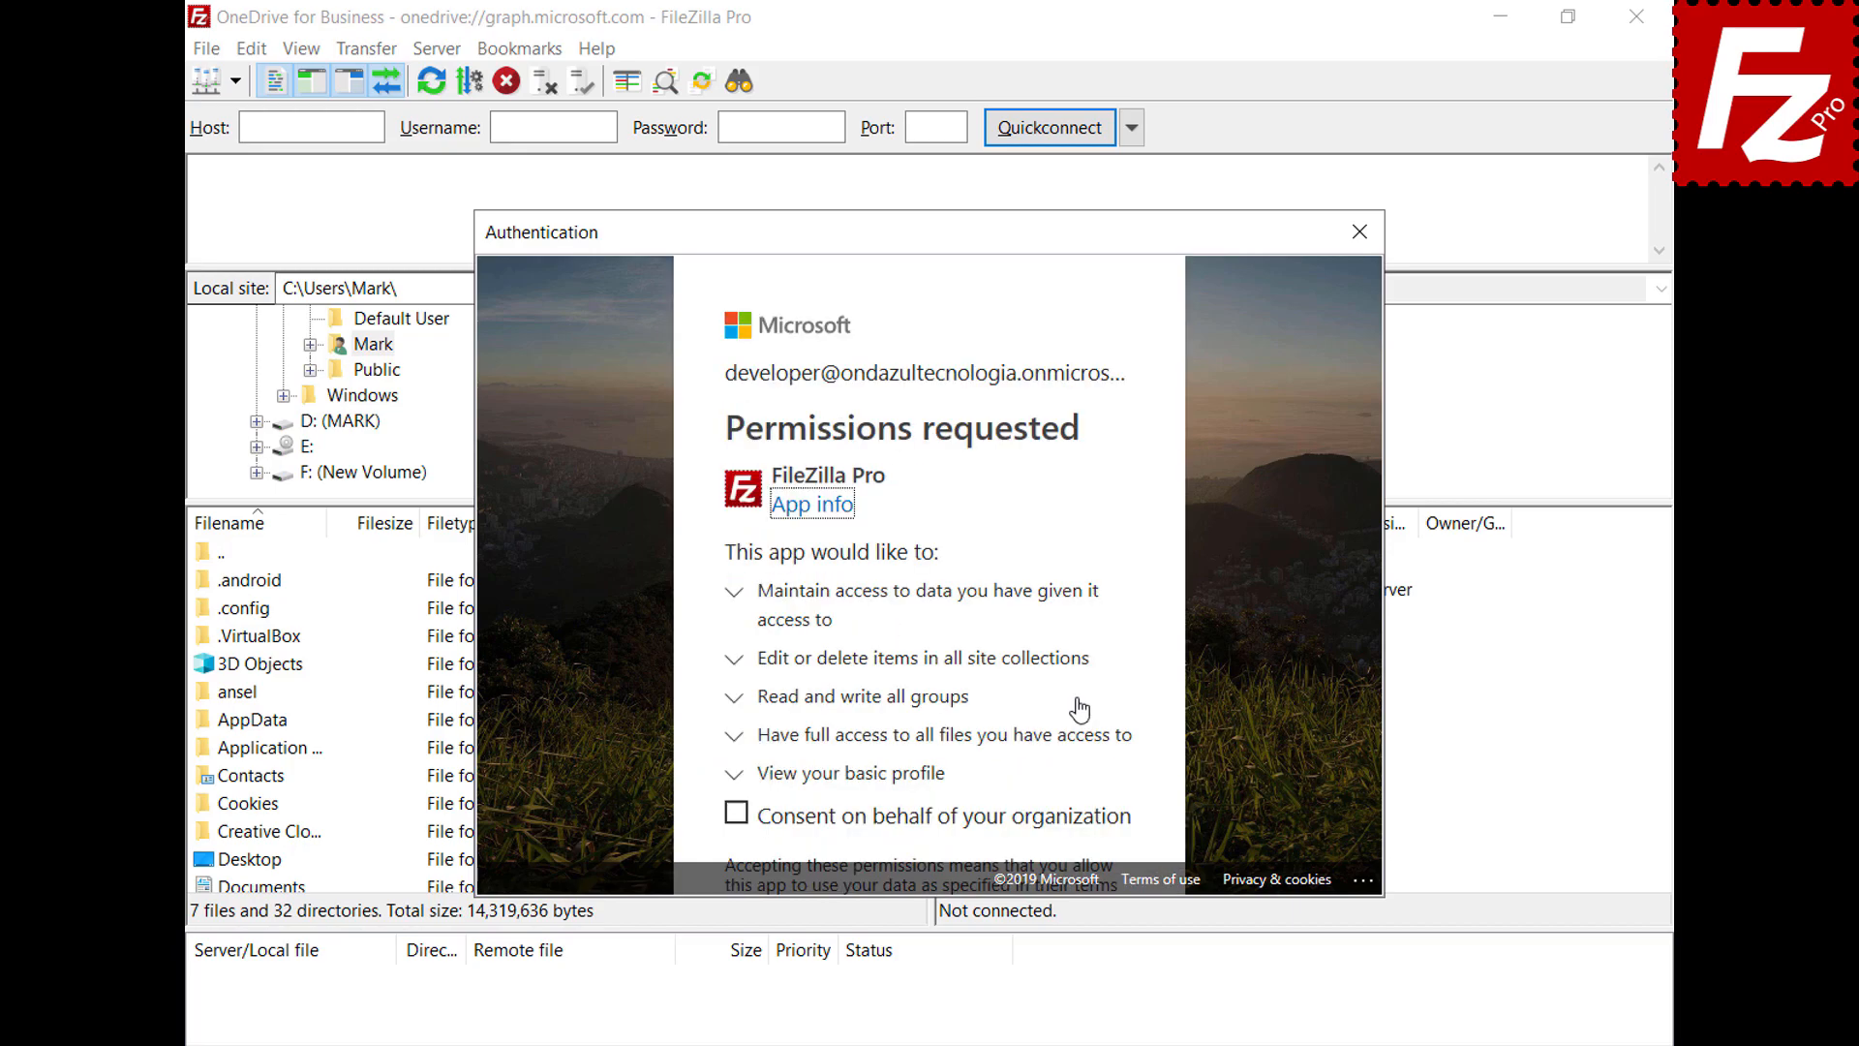
click(736, 819)
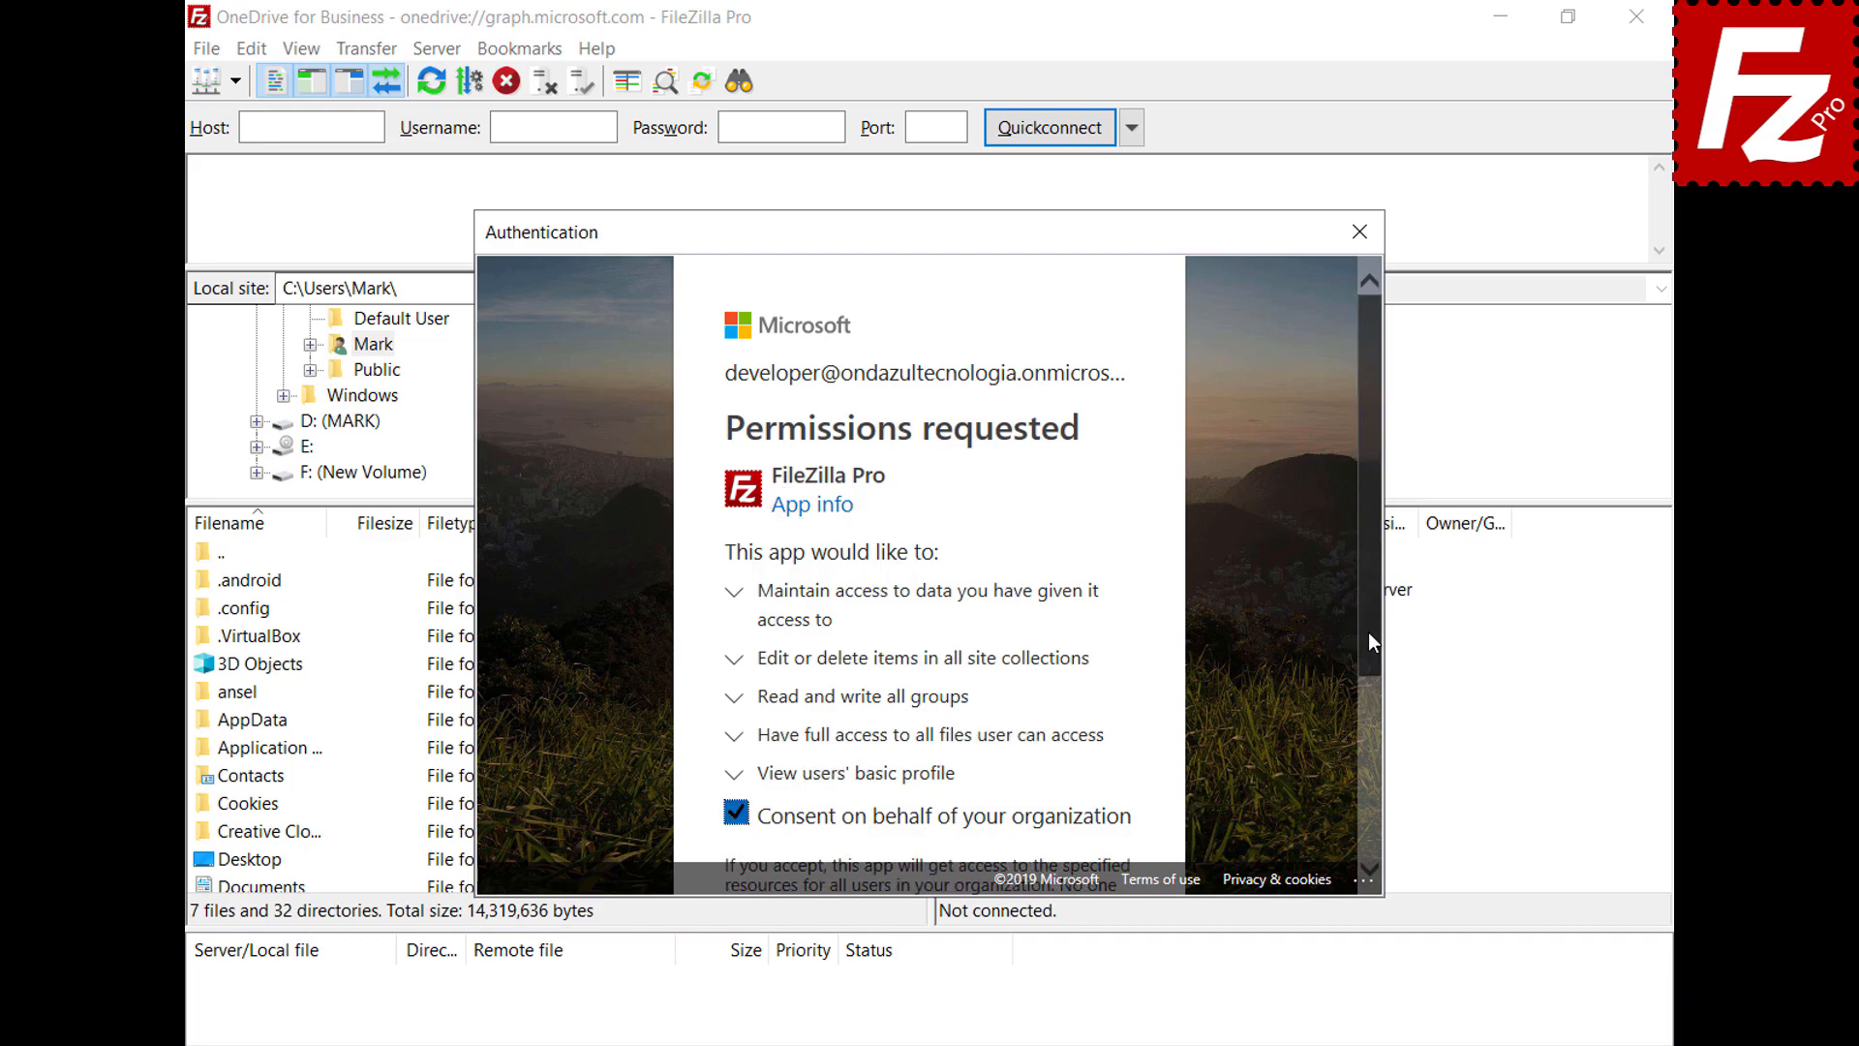
drag(1368, 631, 1365, 831)
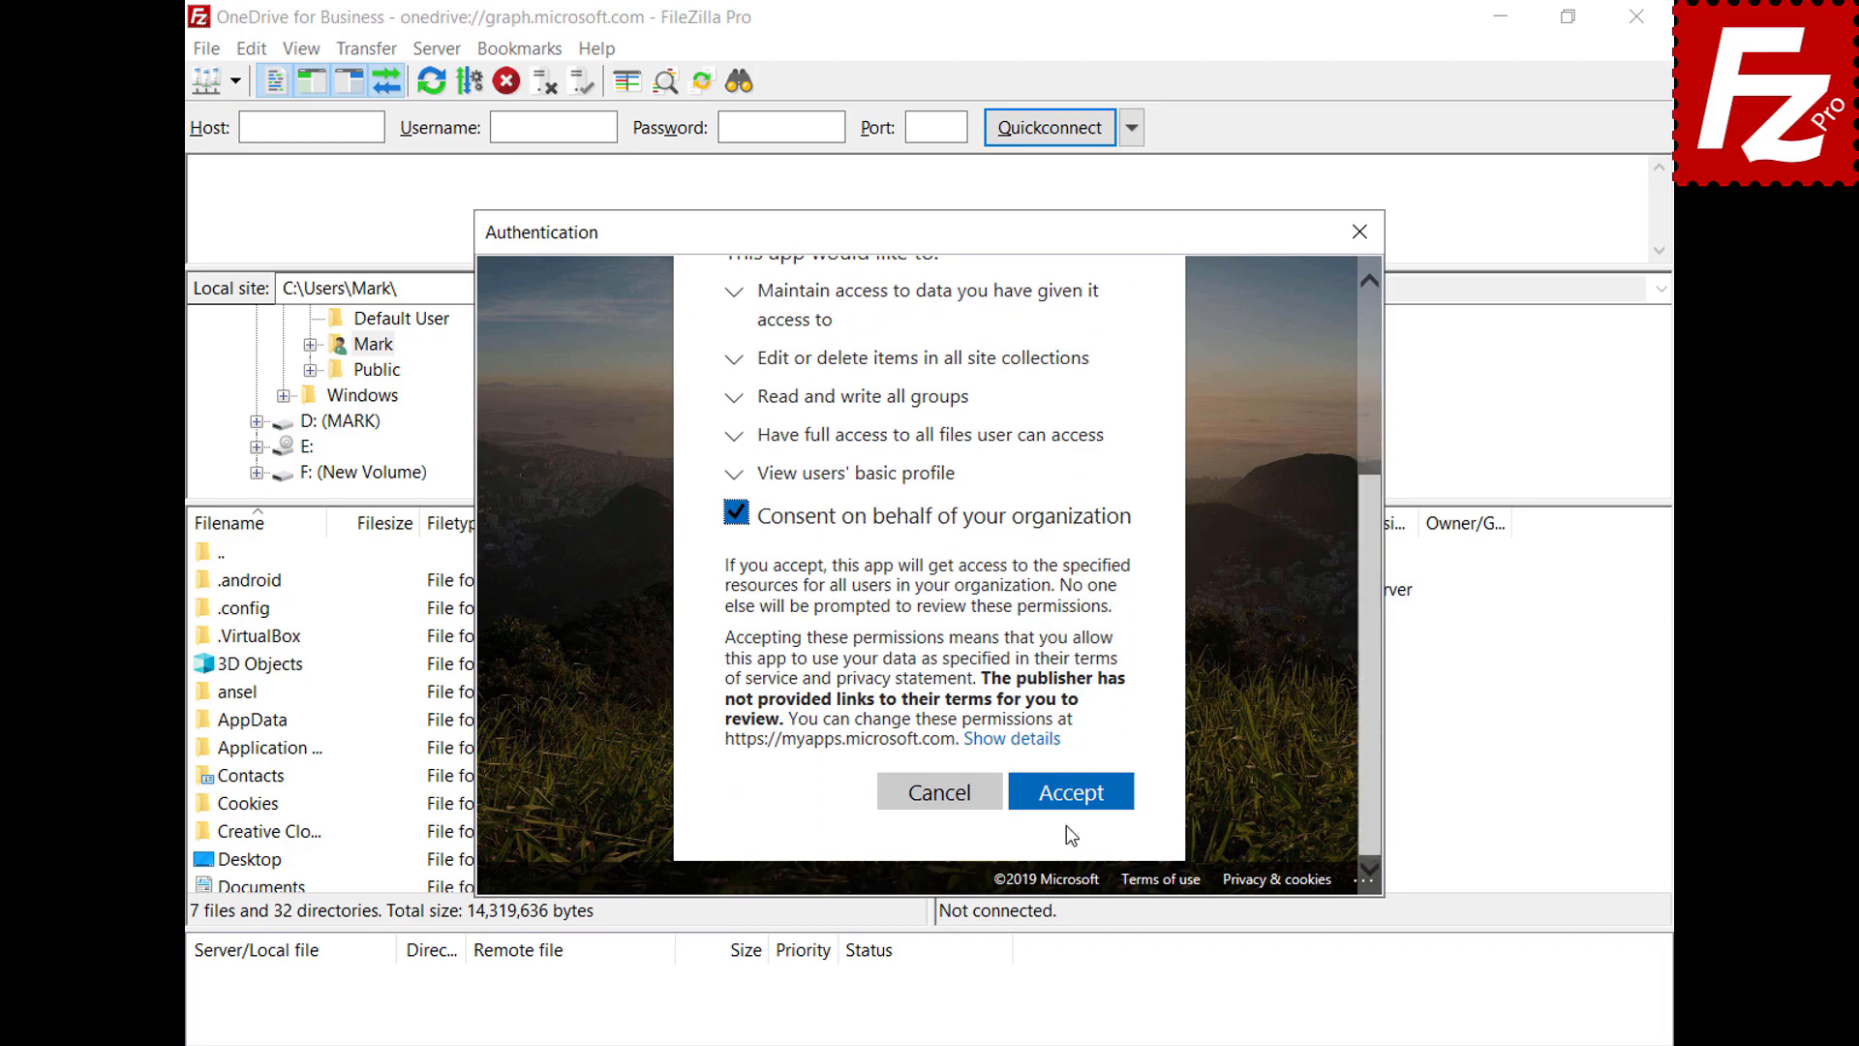
click(1065, 800)
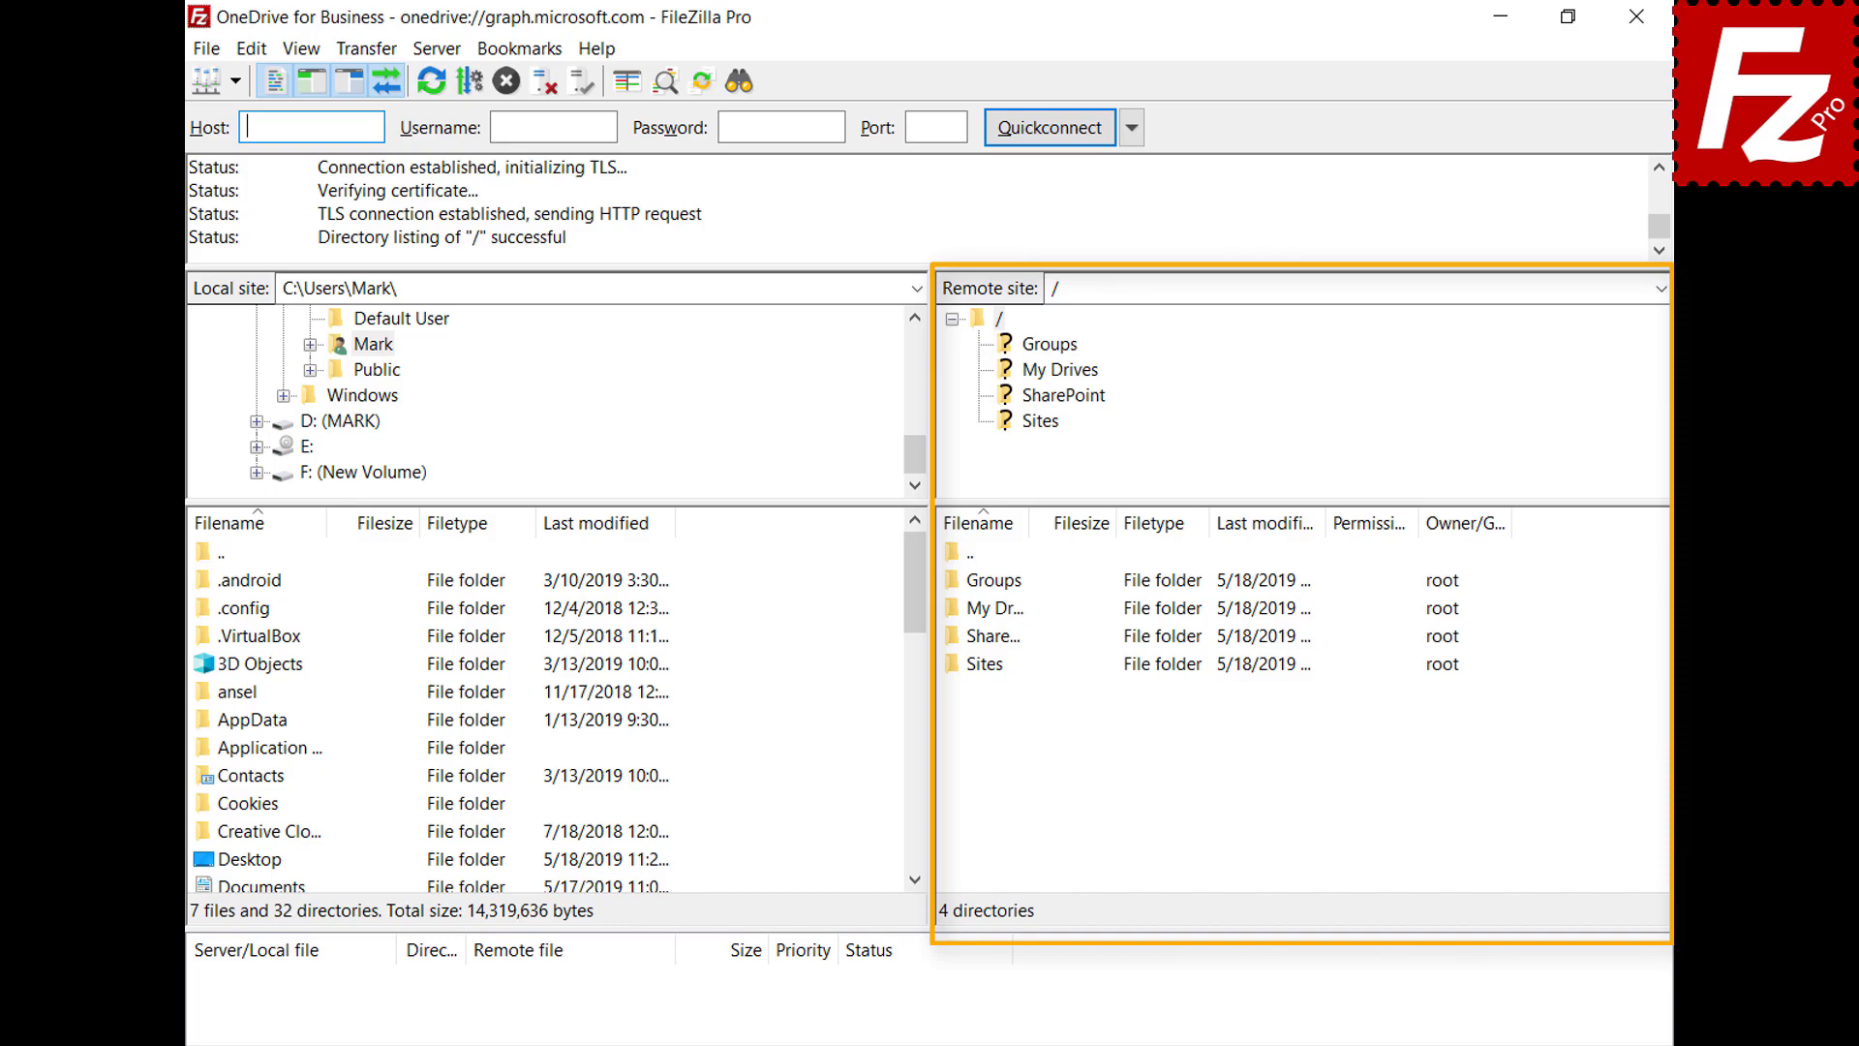
double_click(982, 610)
double_click(986, 587)
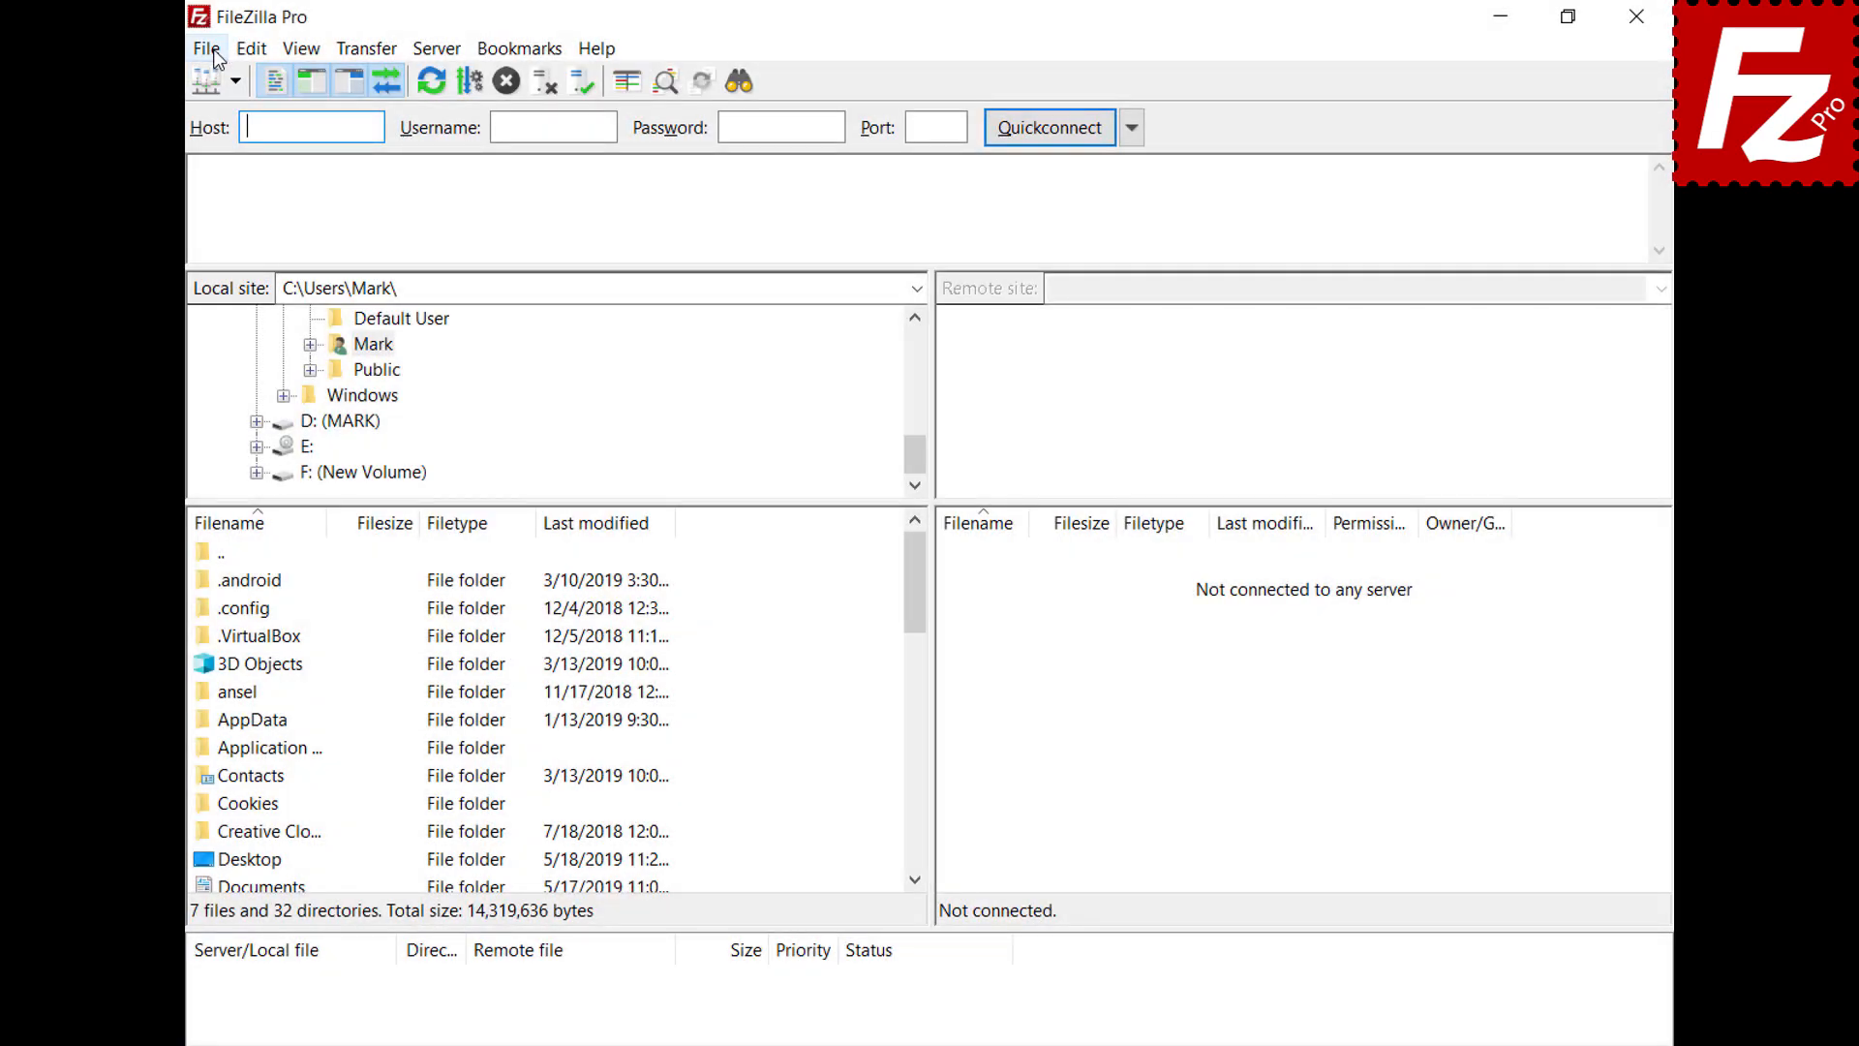
Create a new site named 'OneDrive for Business' with the Microsoft OneDrive protocol and connect
click(215, 54)
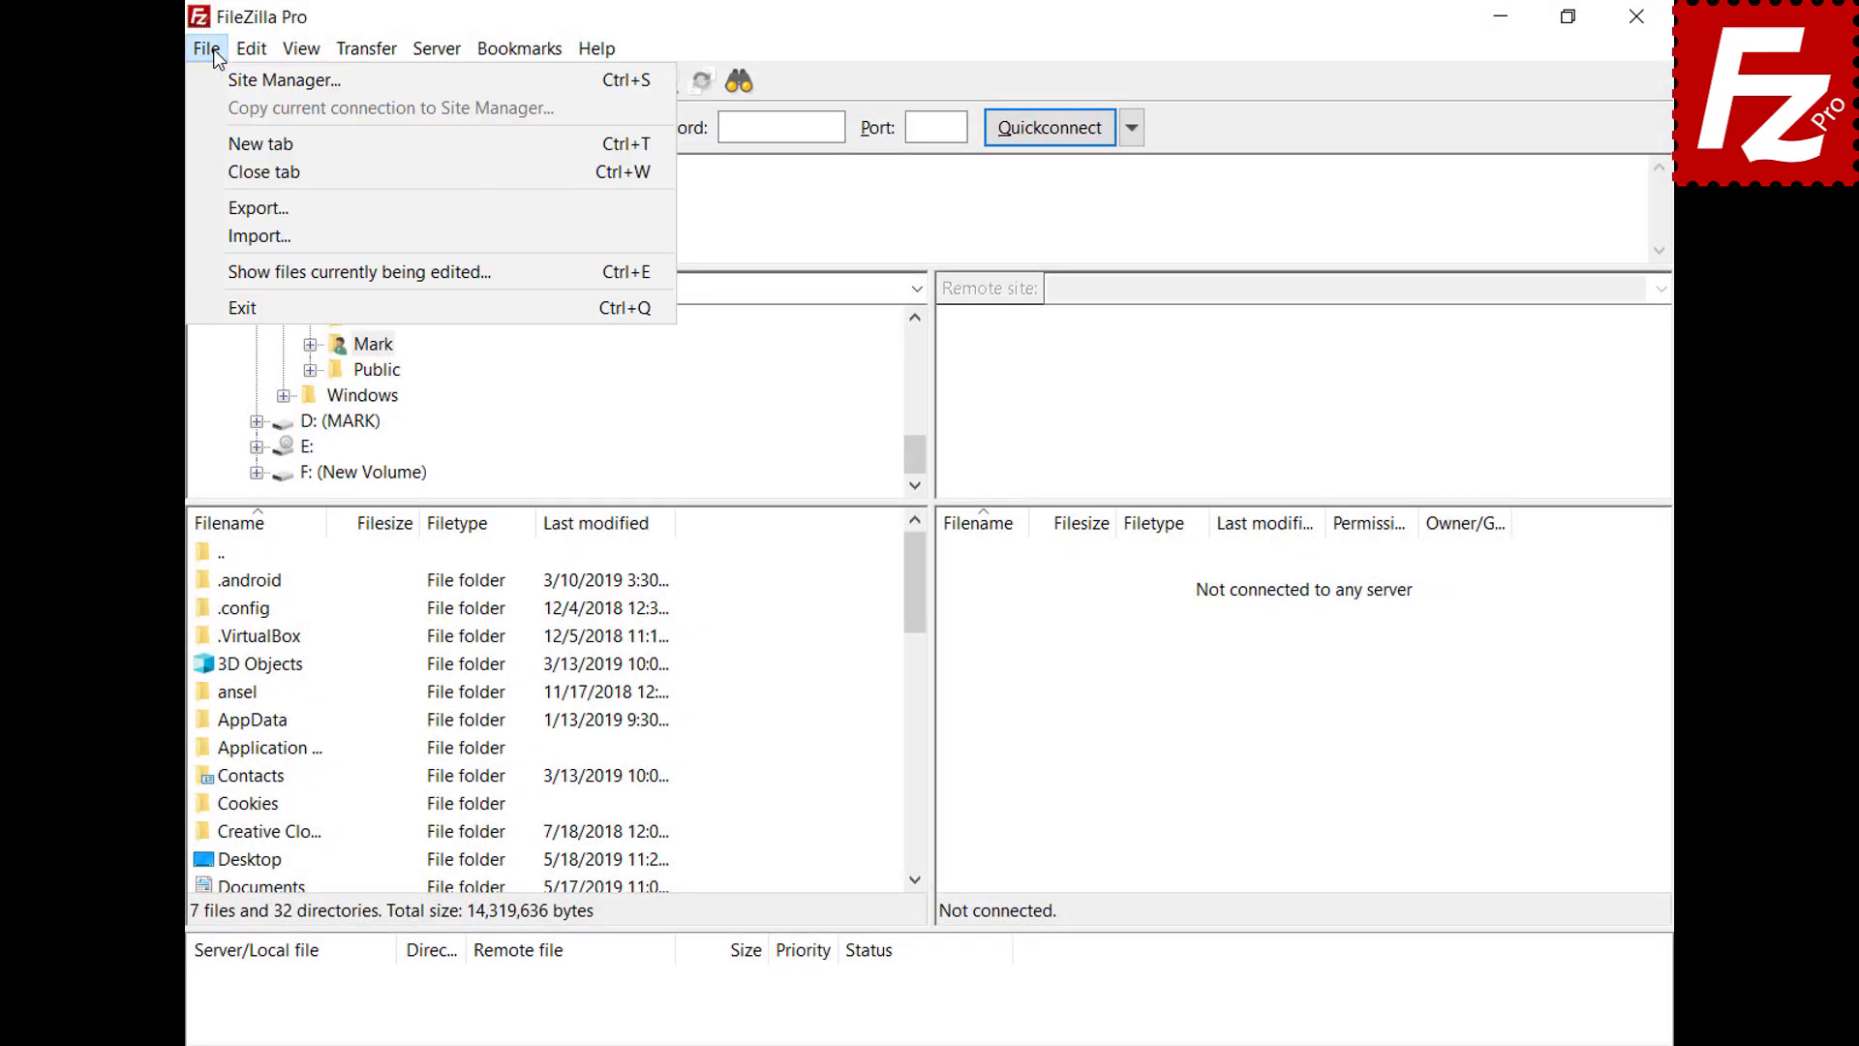
click(221, 79)
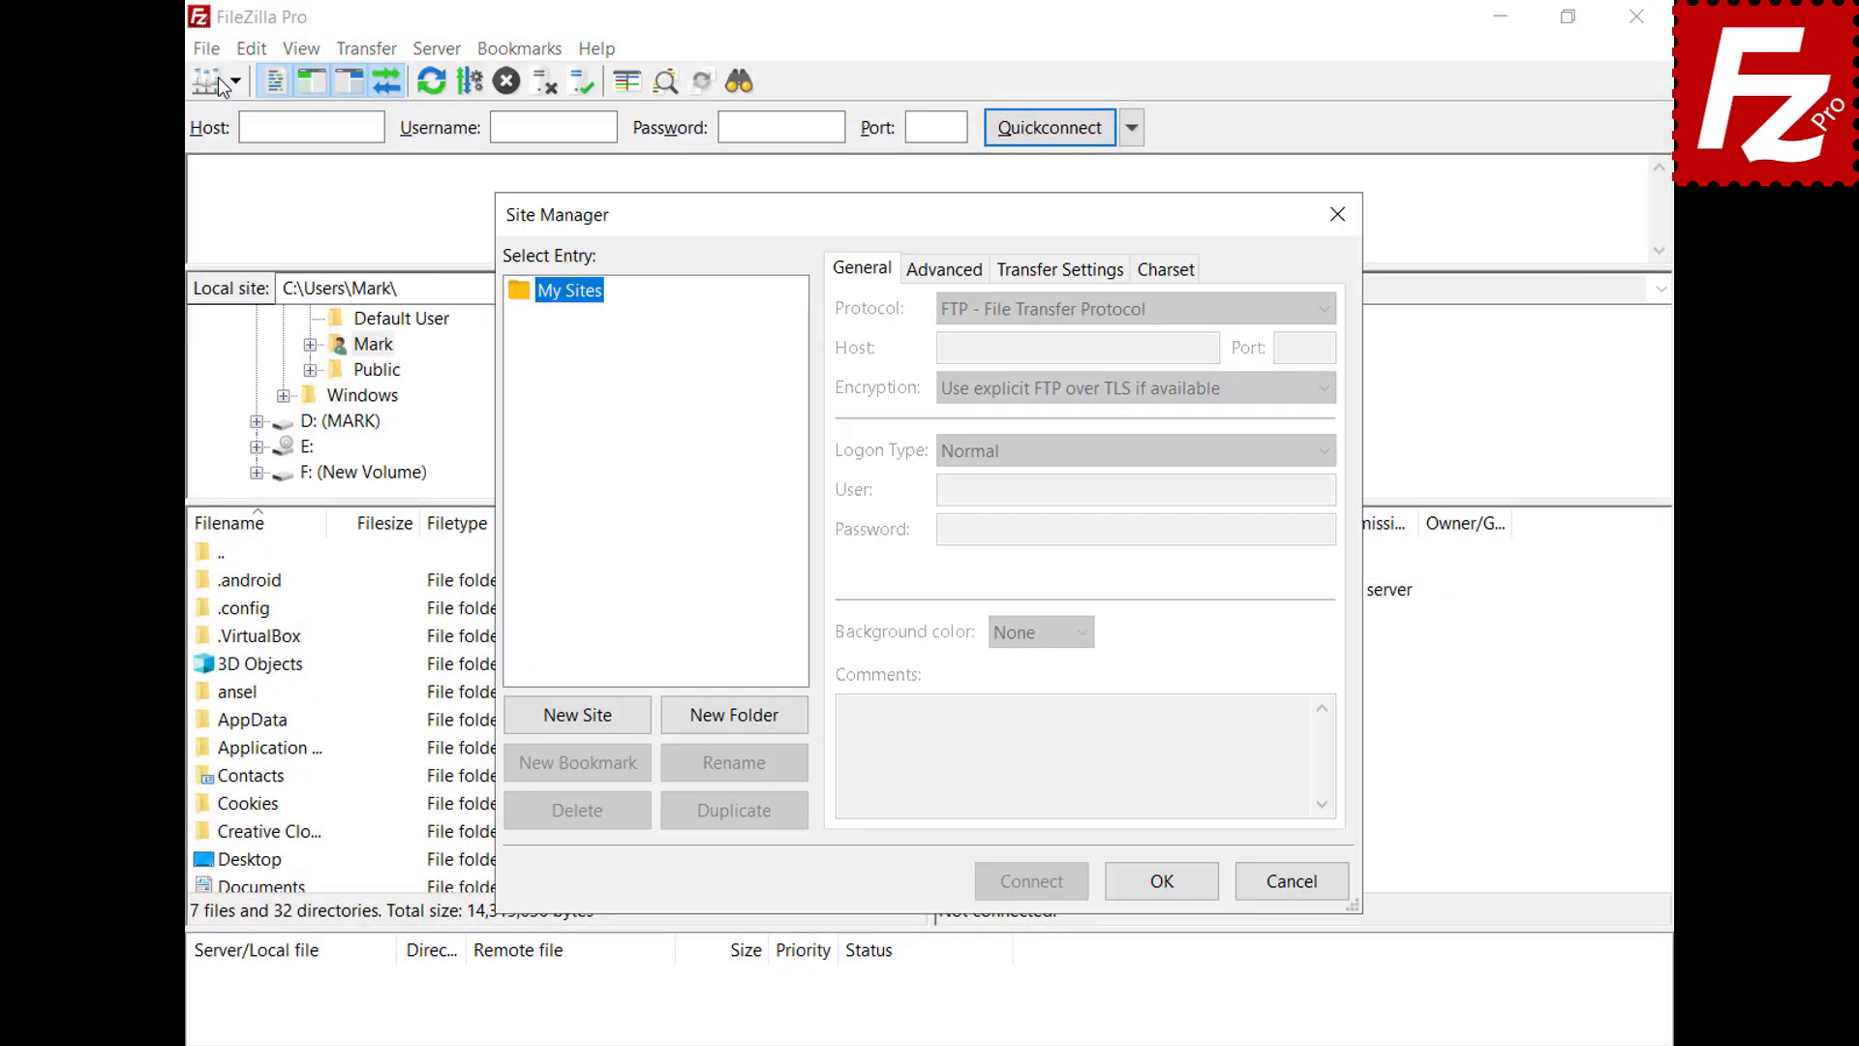
click(577, 717)
text(OneDrive)
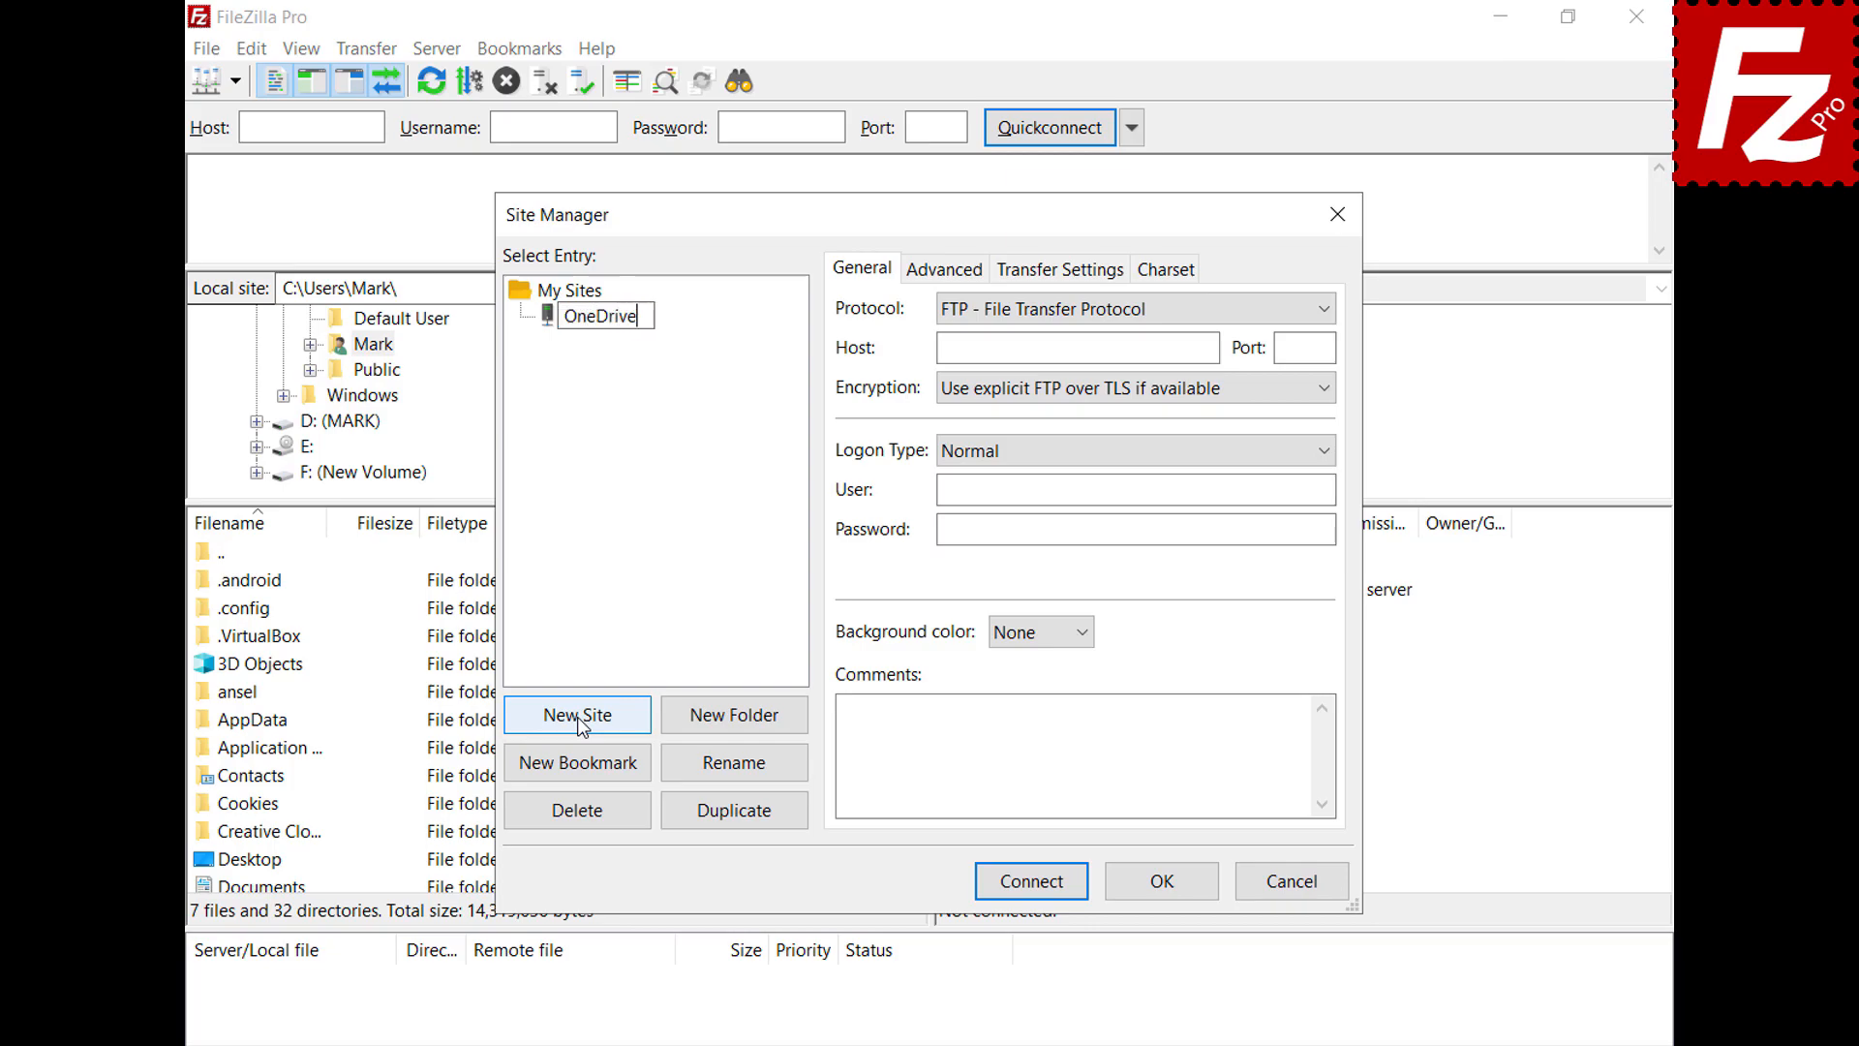
text( for Business)
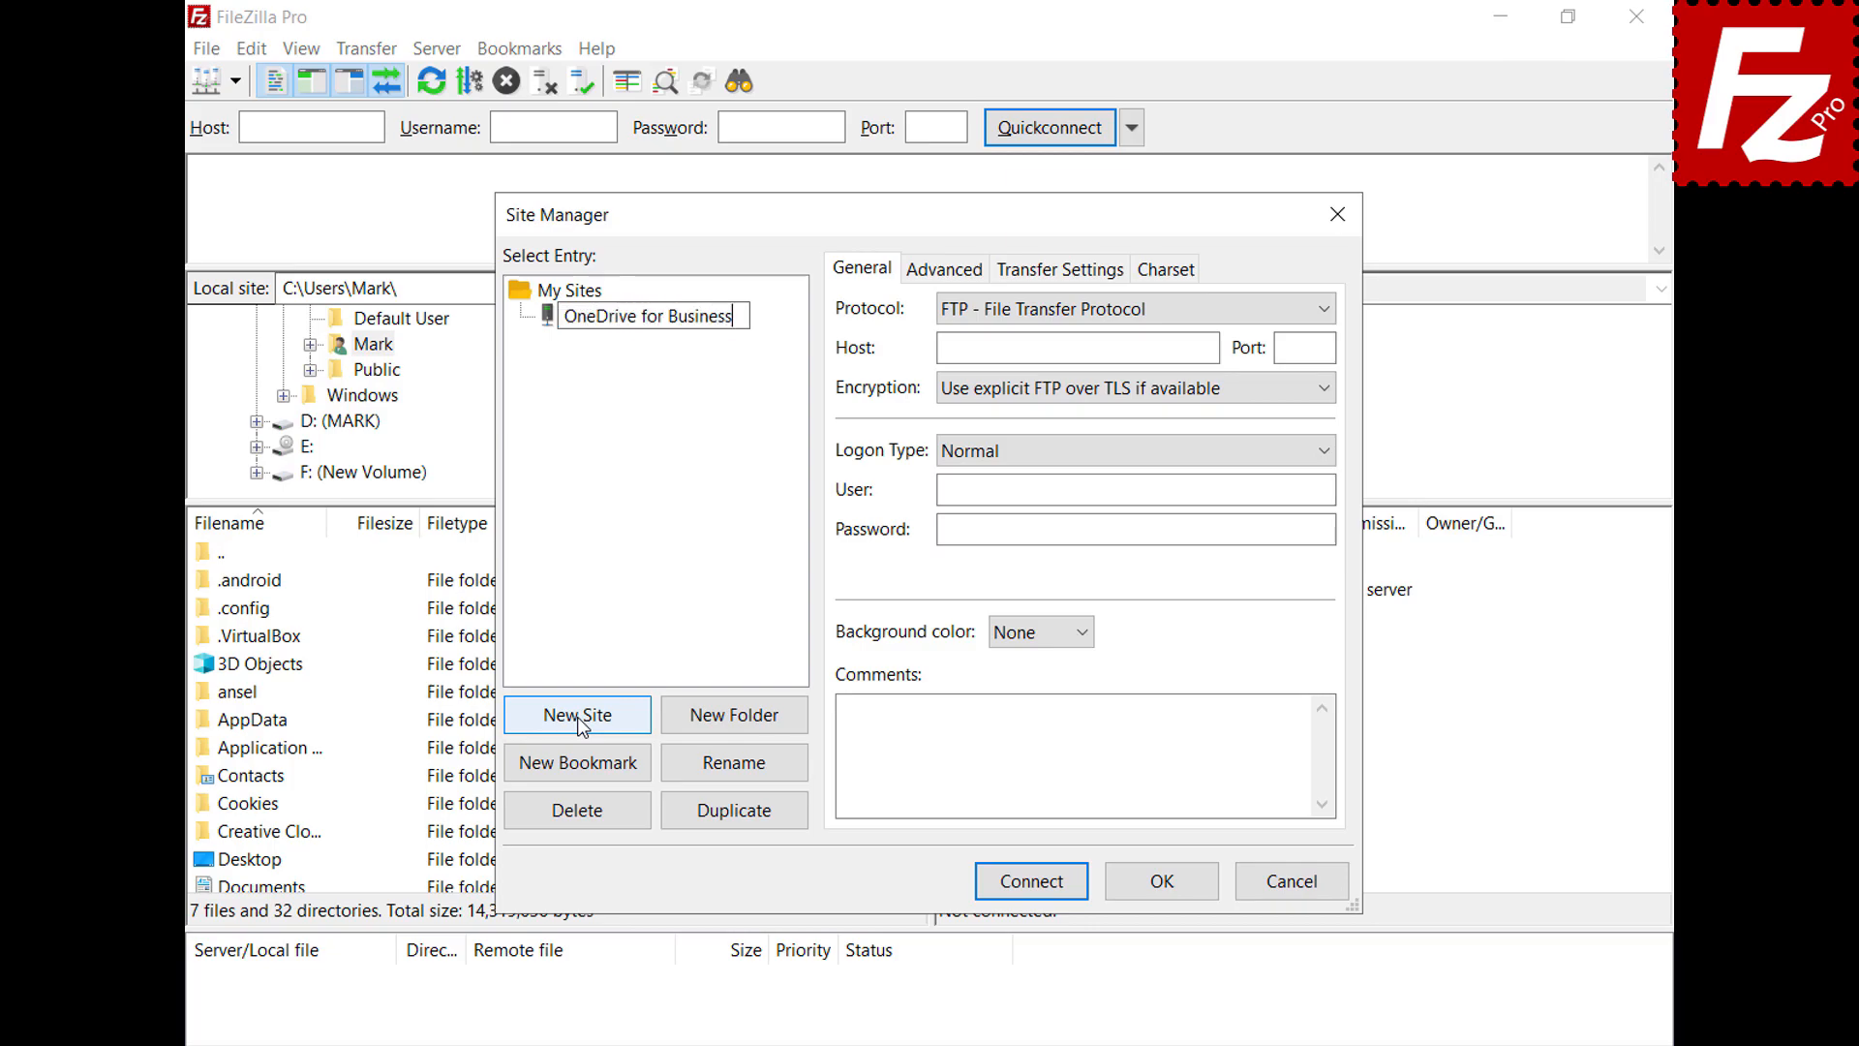
key(Return)
click(1322, 315)
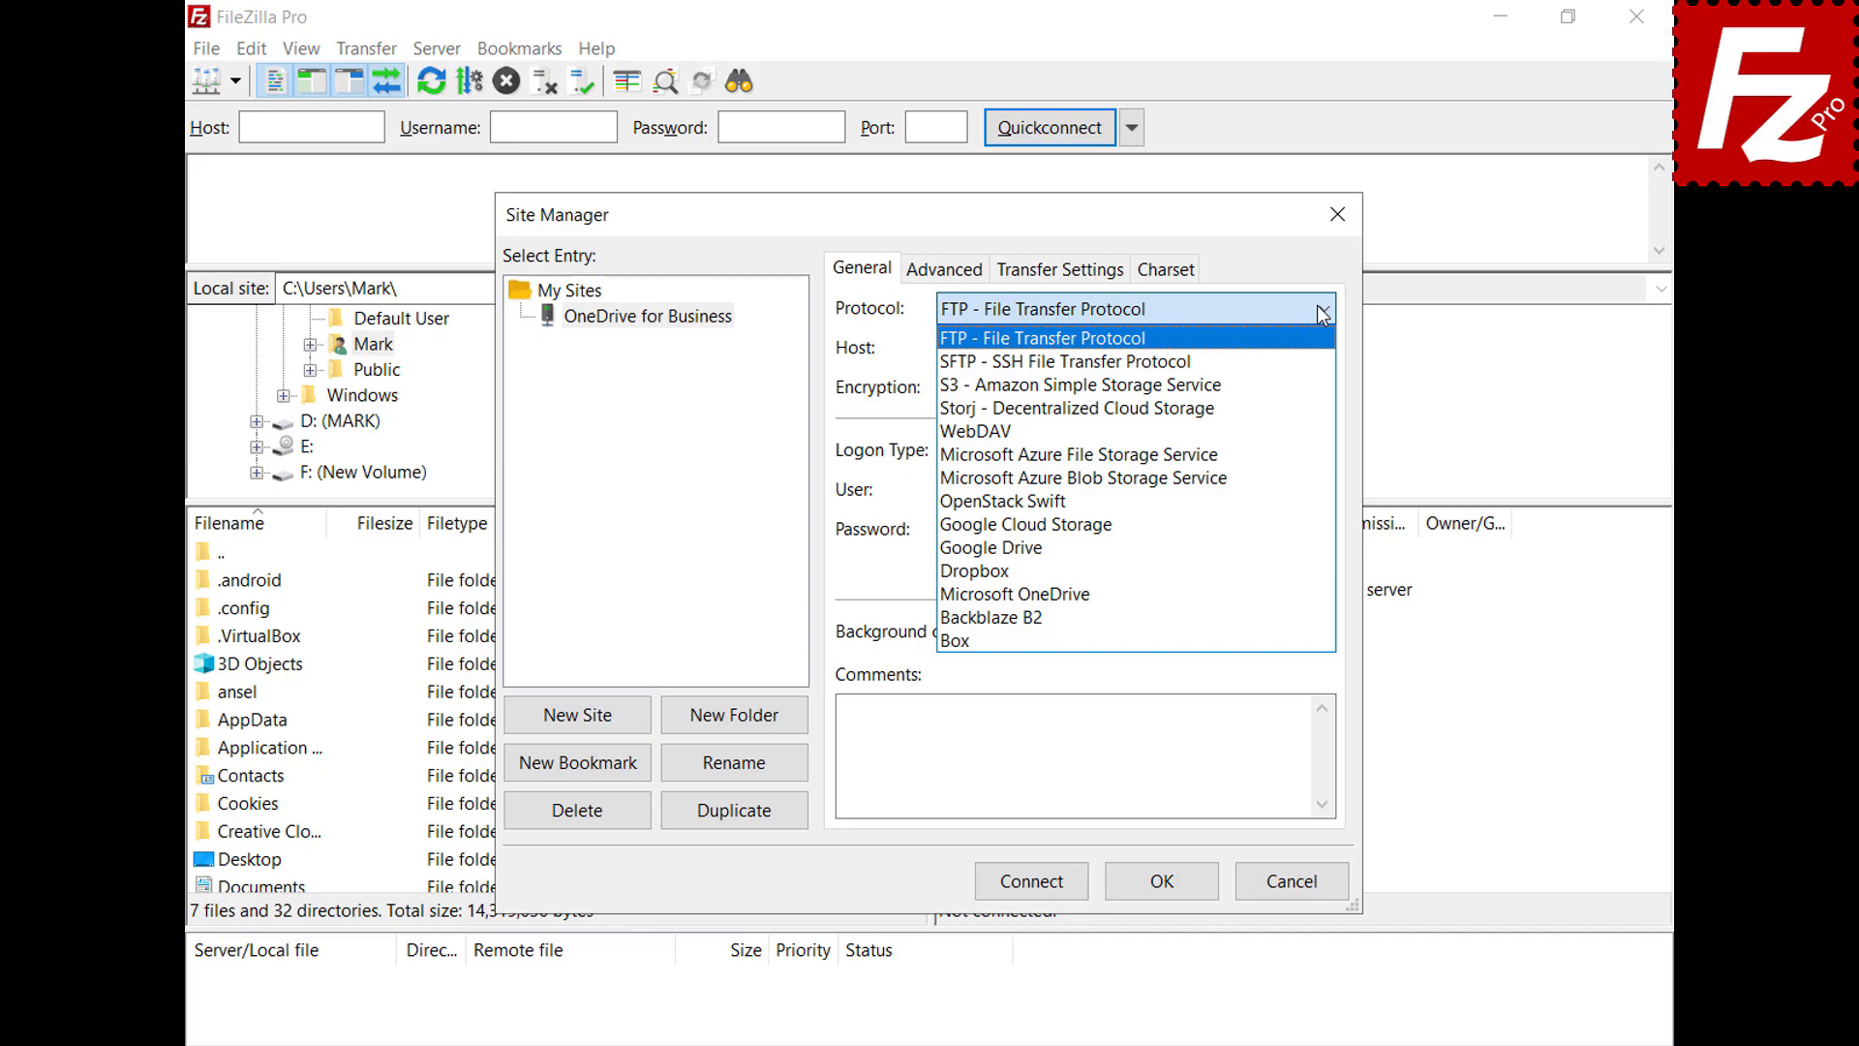
click(1288, 610)
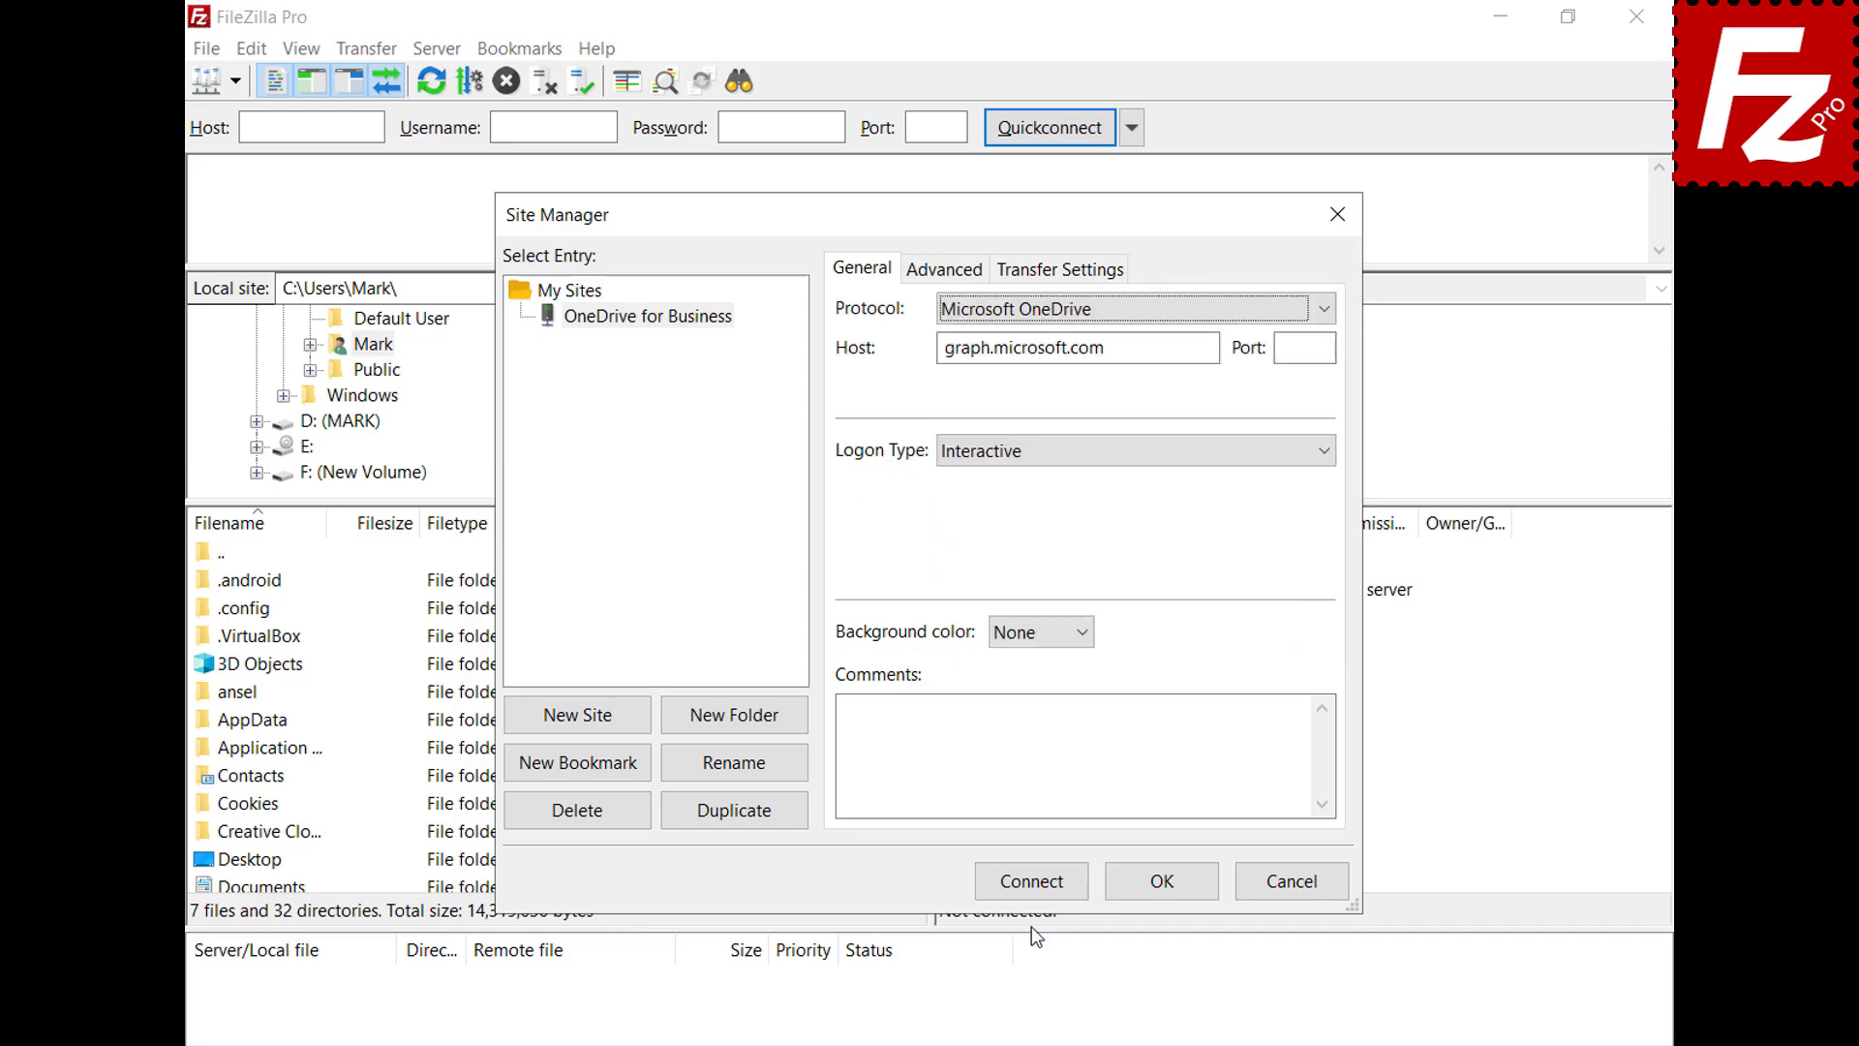
click(1031, 883)
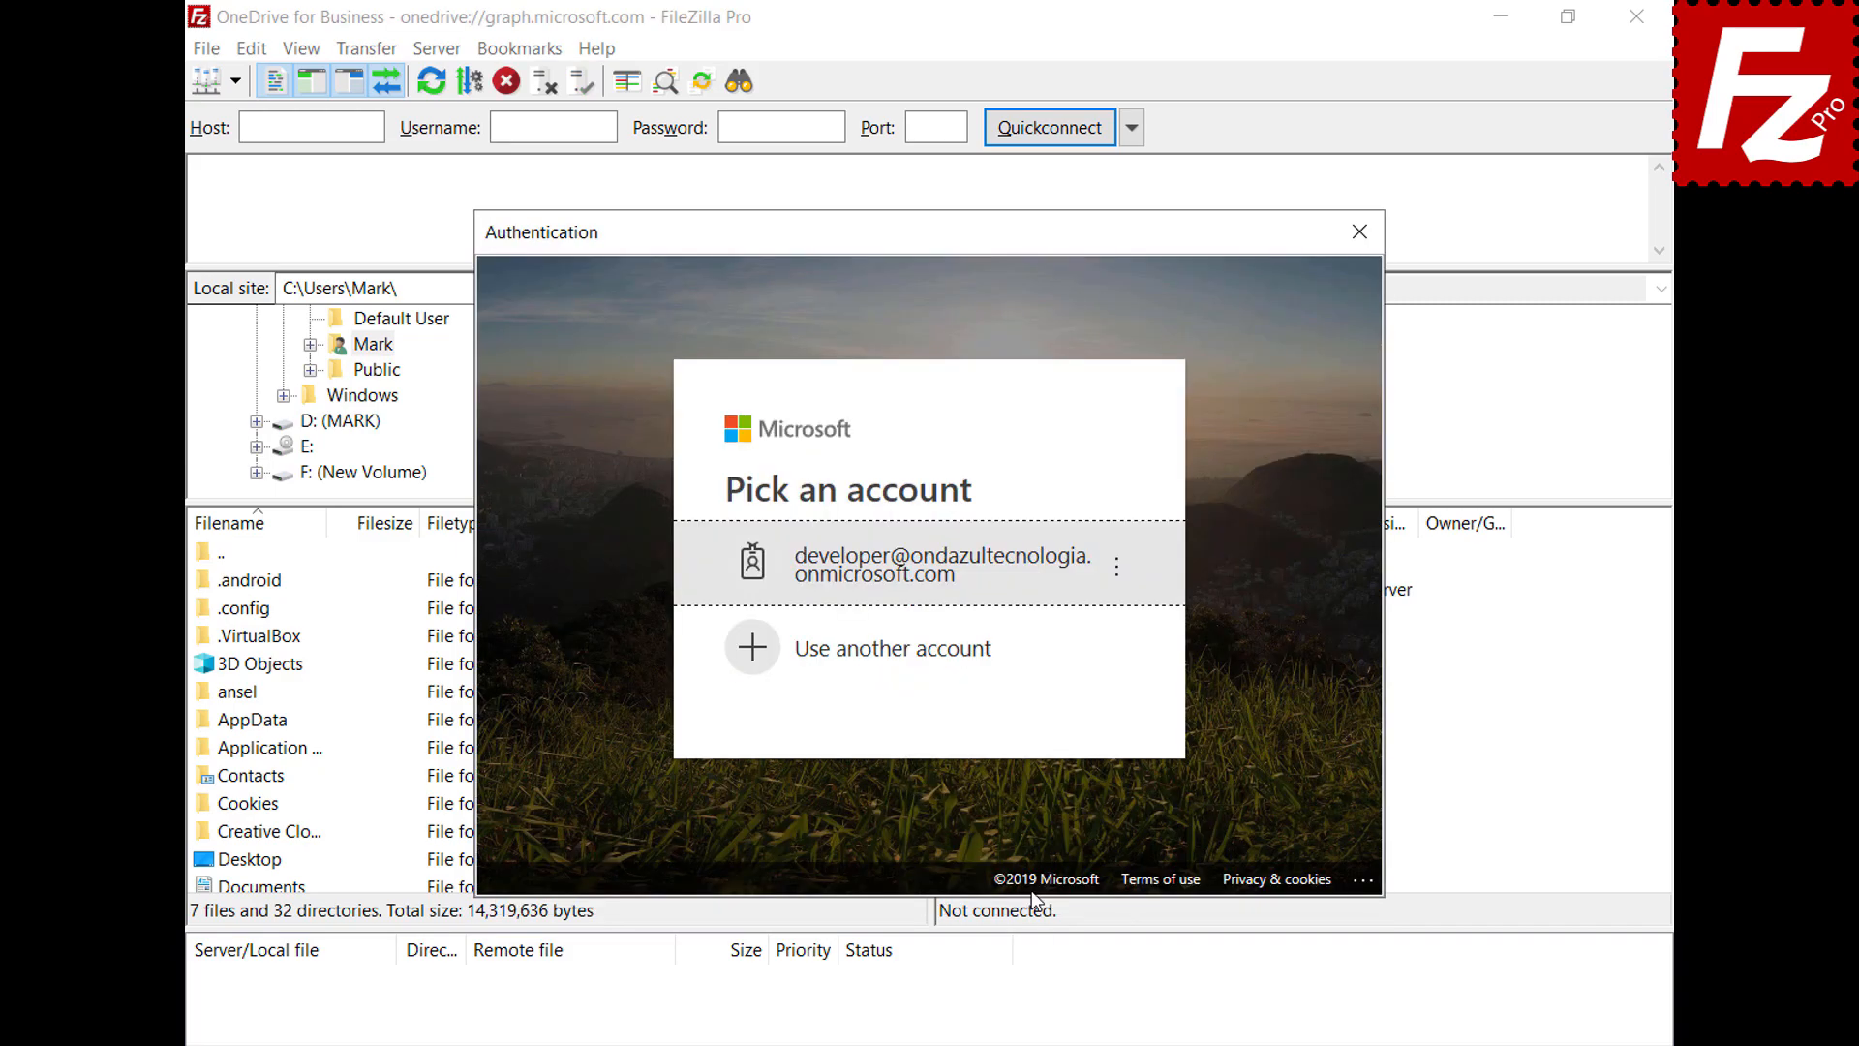
Sign in to Microsoft with a different account's credentials
click(981, 652)
key(ctrl+v)
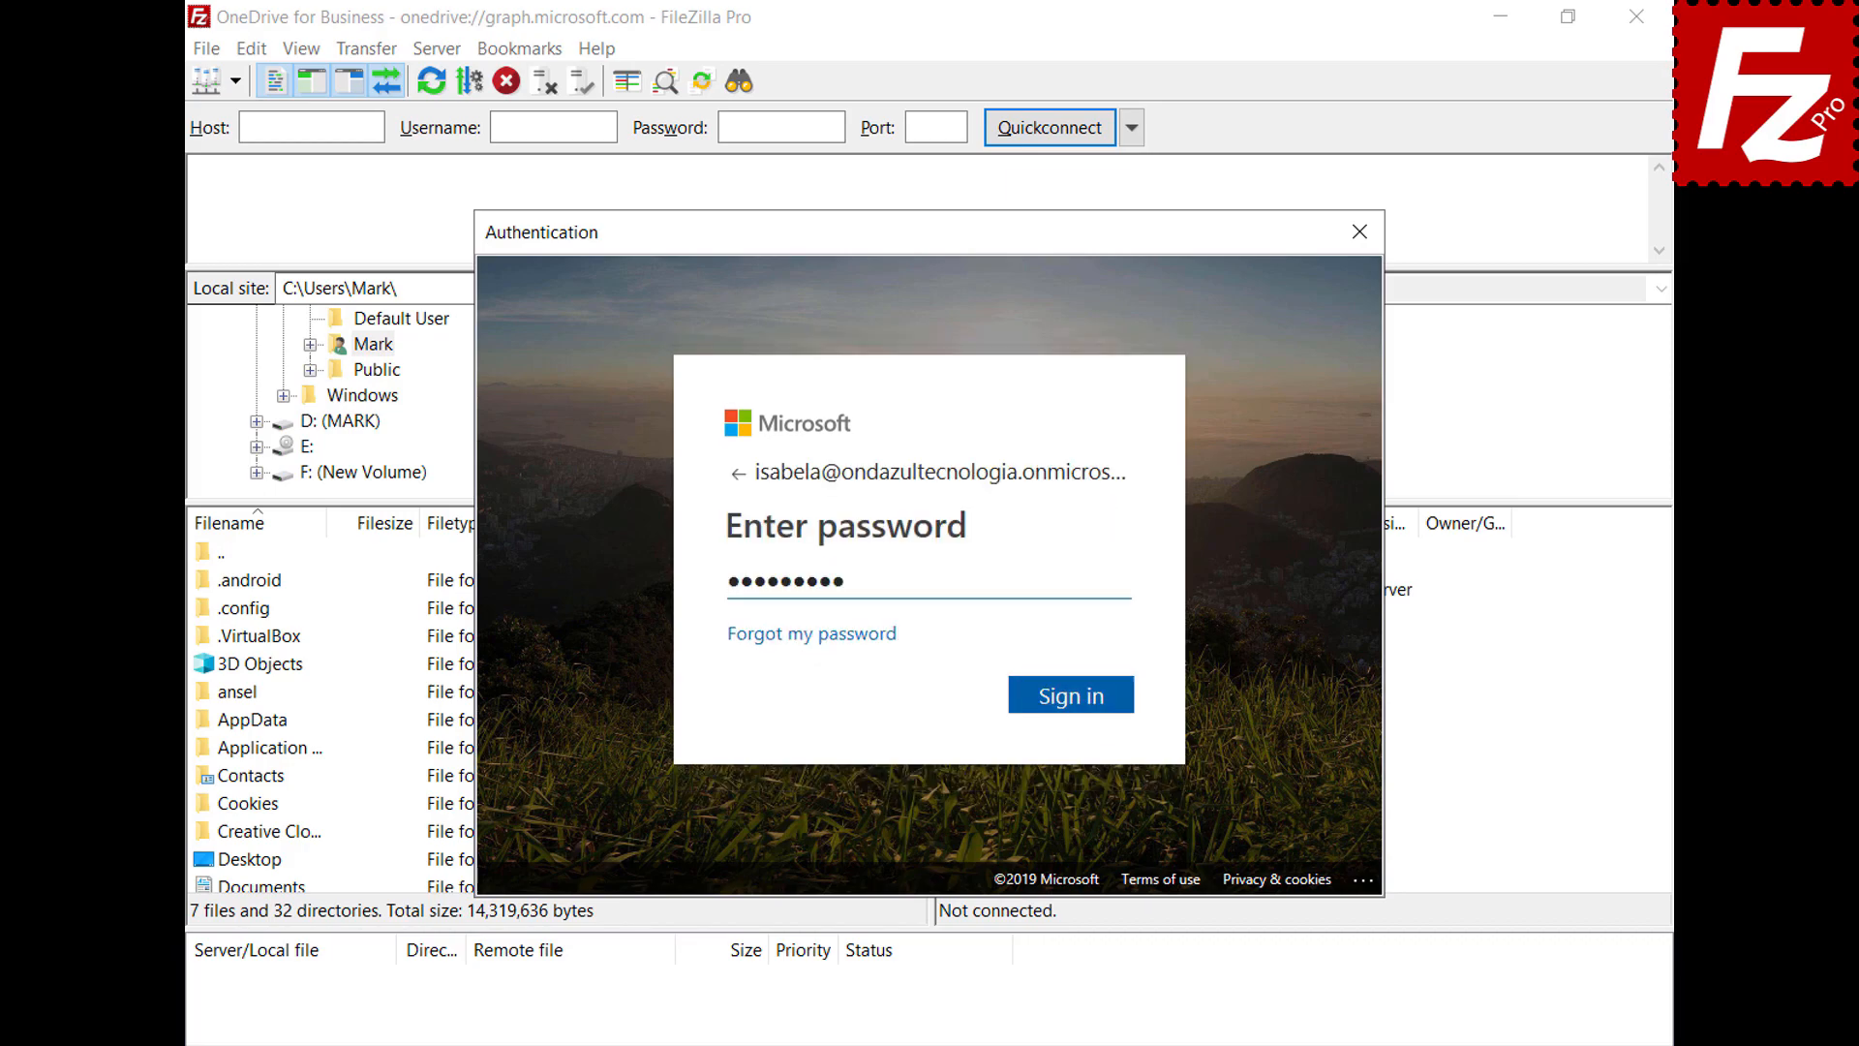
key(Return)
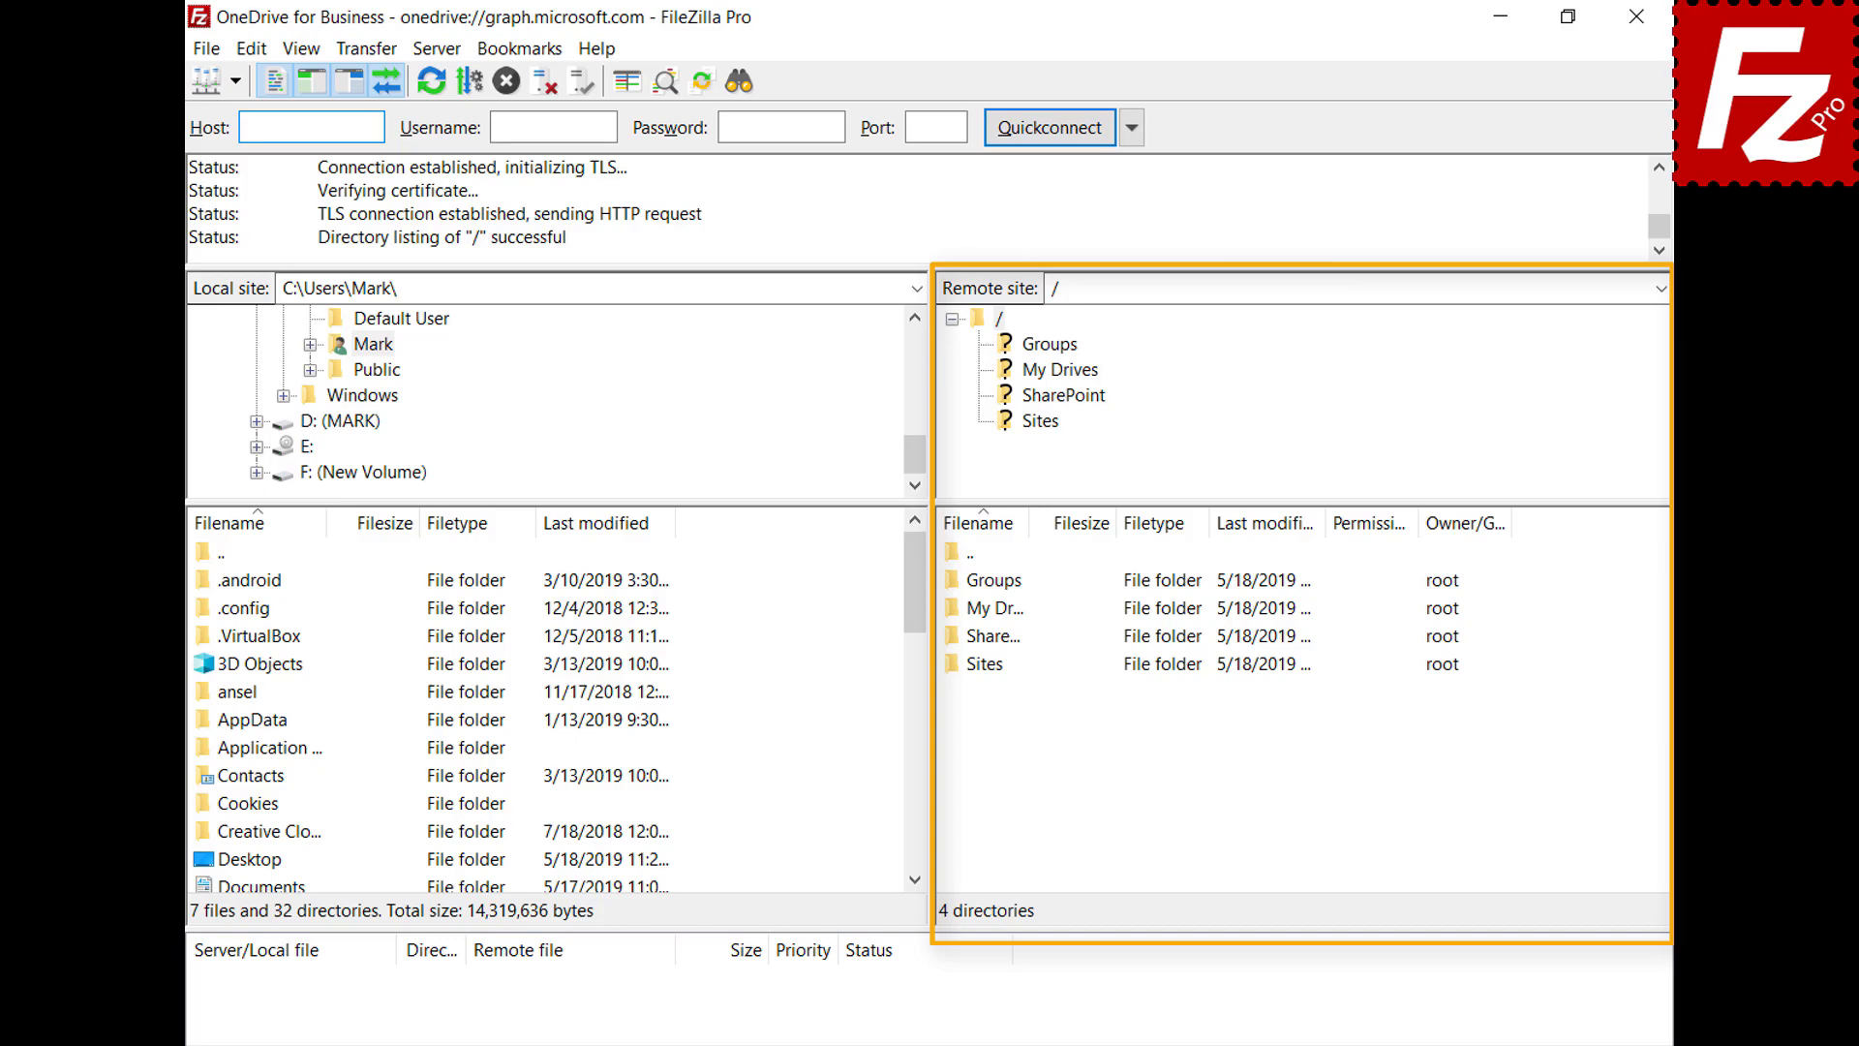
Browse the OneDrive remote listing into My Drives, then into its OneDrive folder
double_click(955, 618)
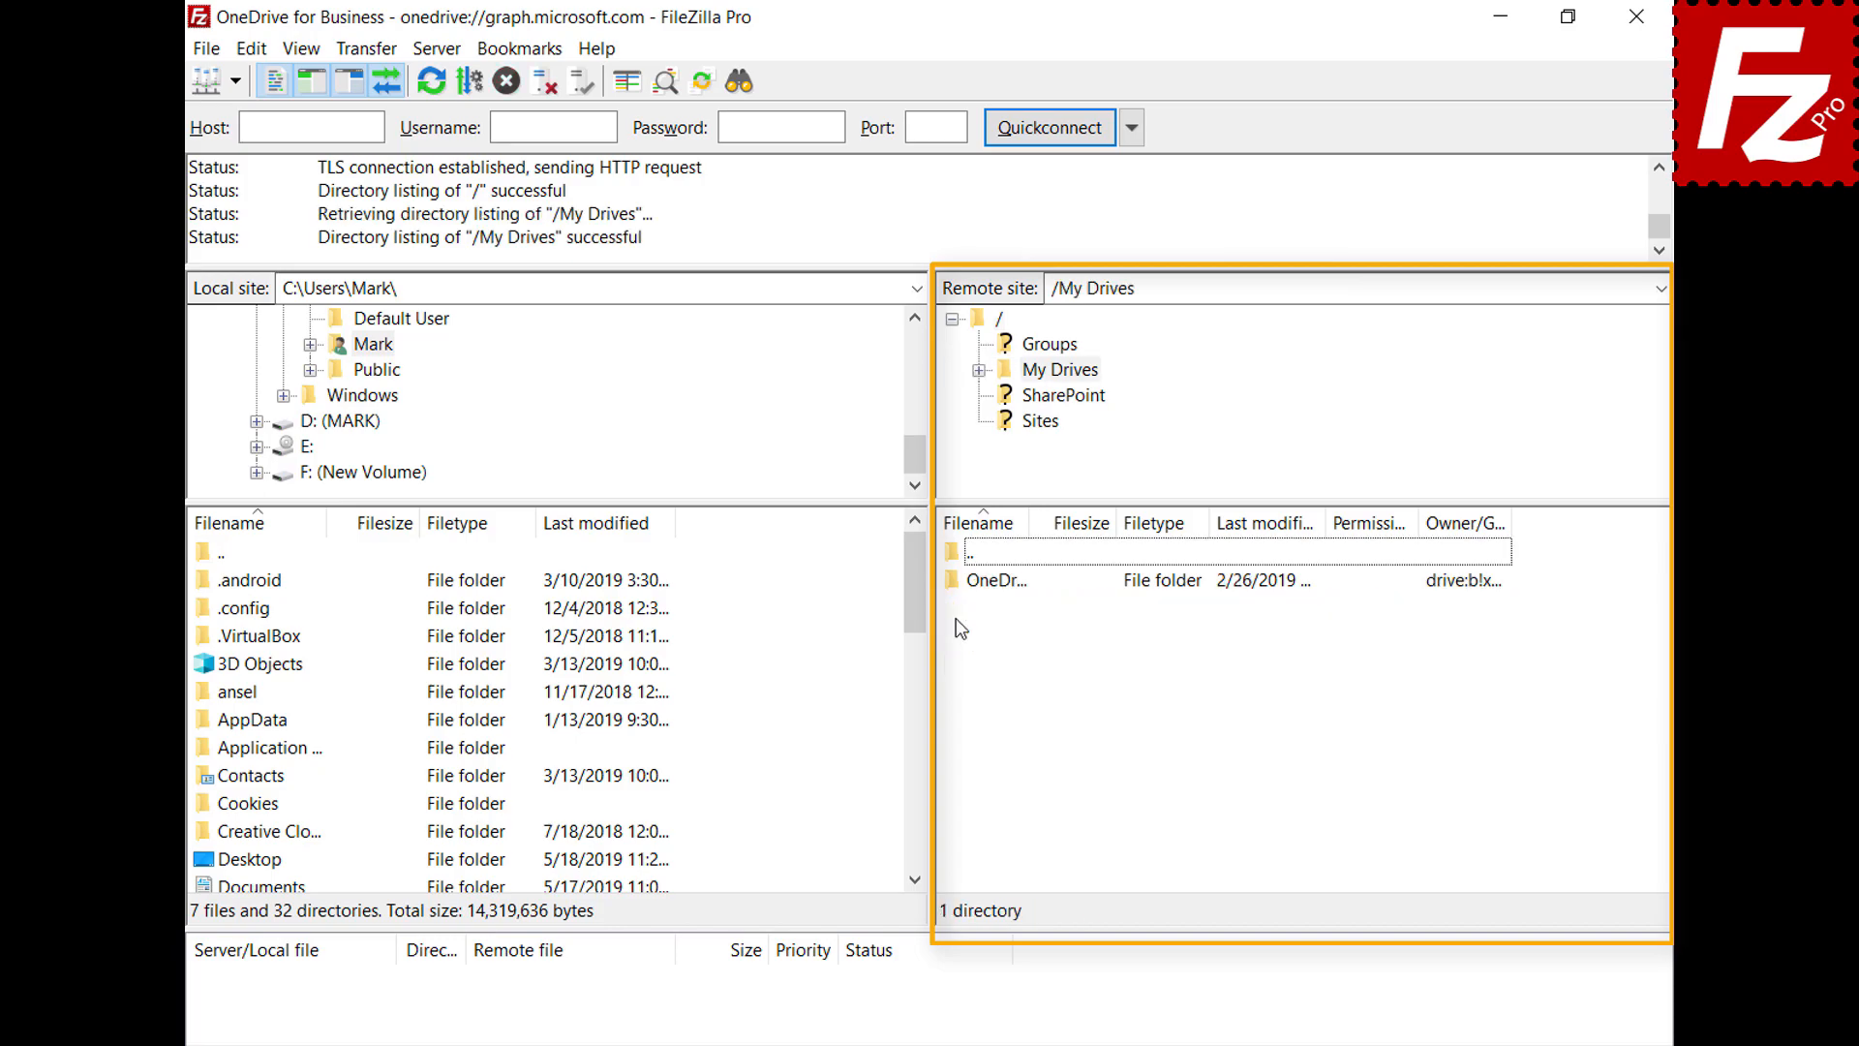
double_click(987, 580)
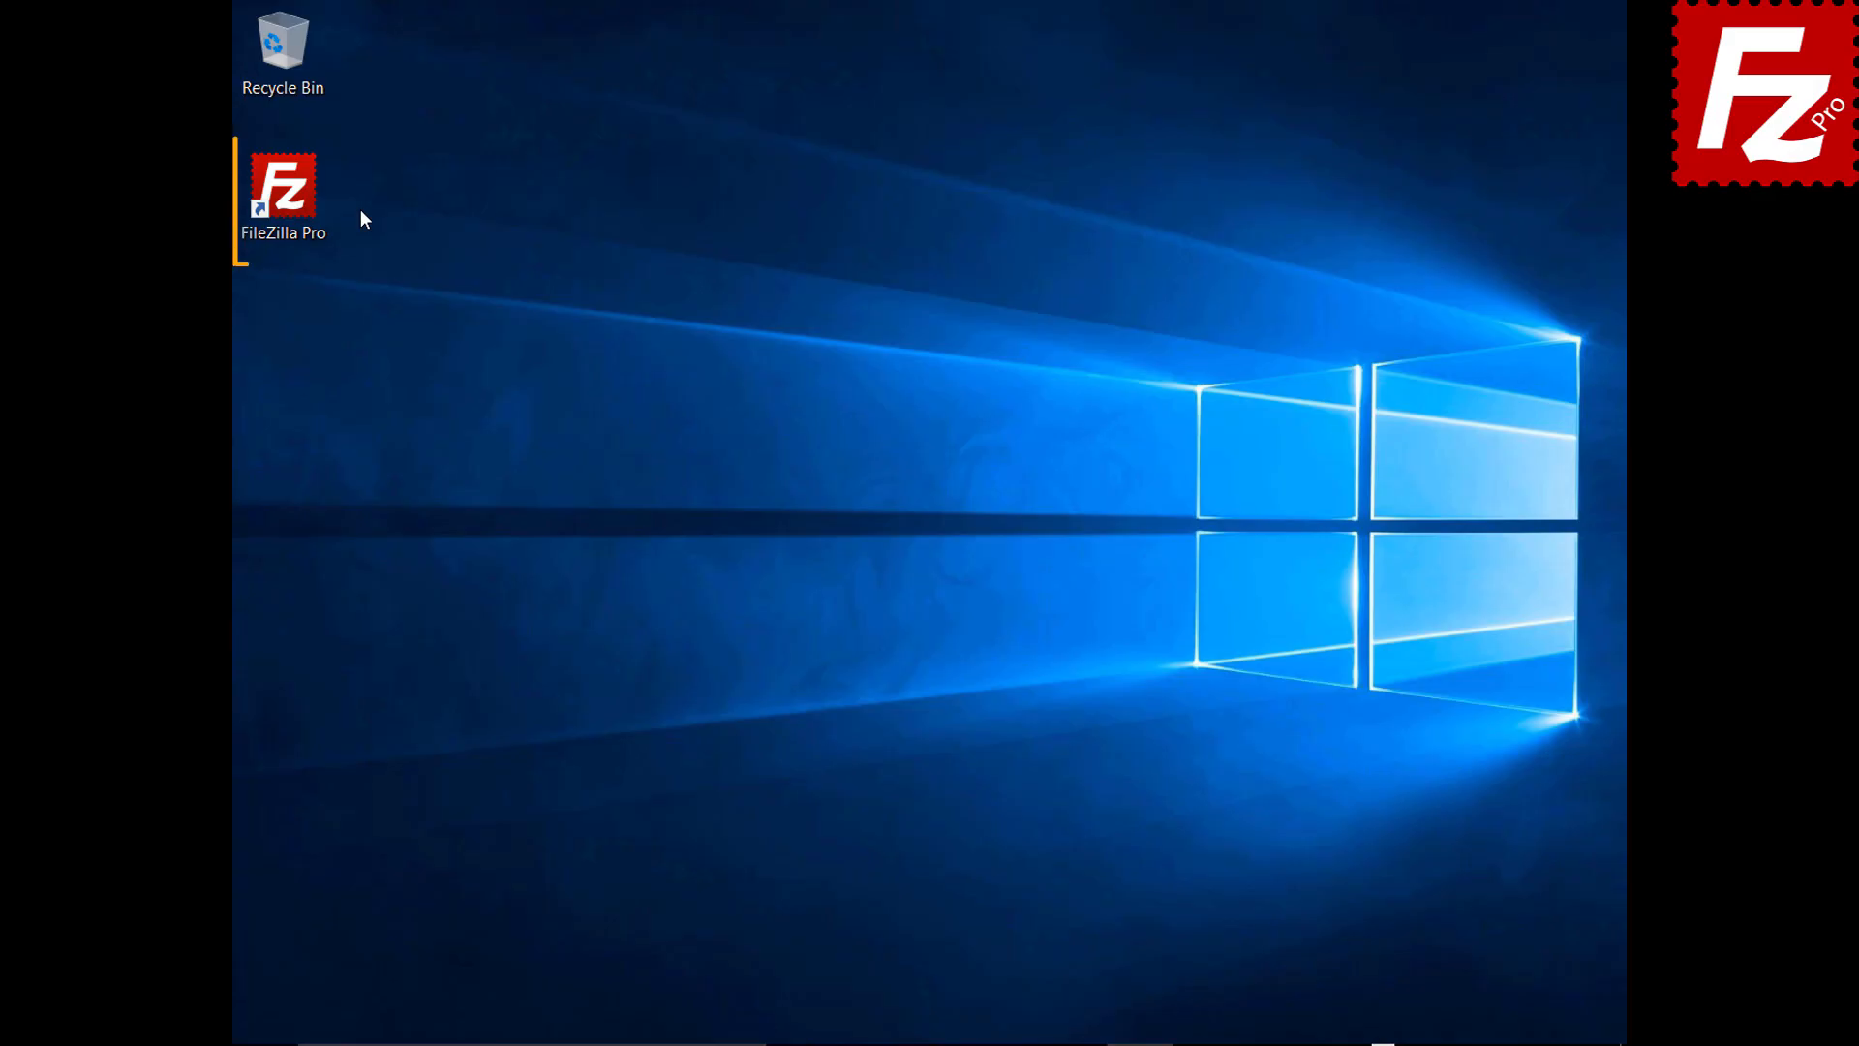
Launch FileZilla Pro and connect to the saved Amazon S3 site
double_click(290, 194)
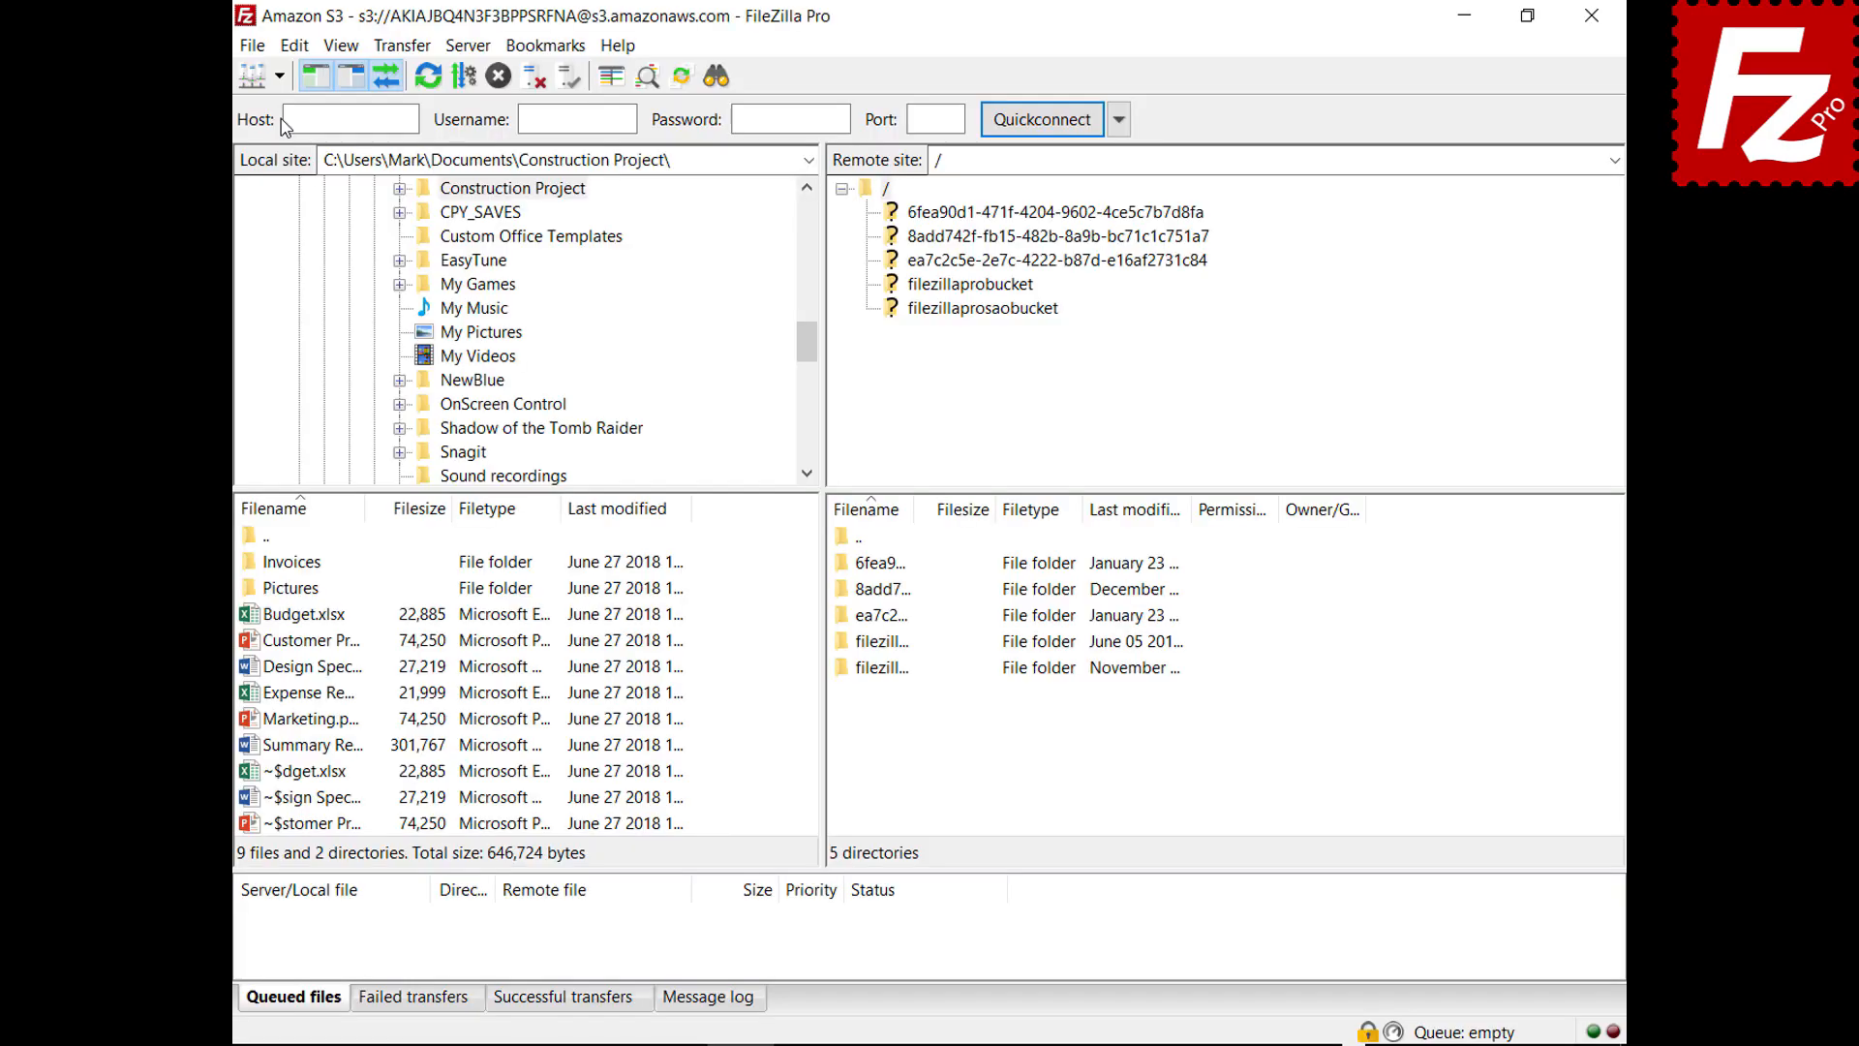
click(279, 75)
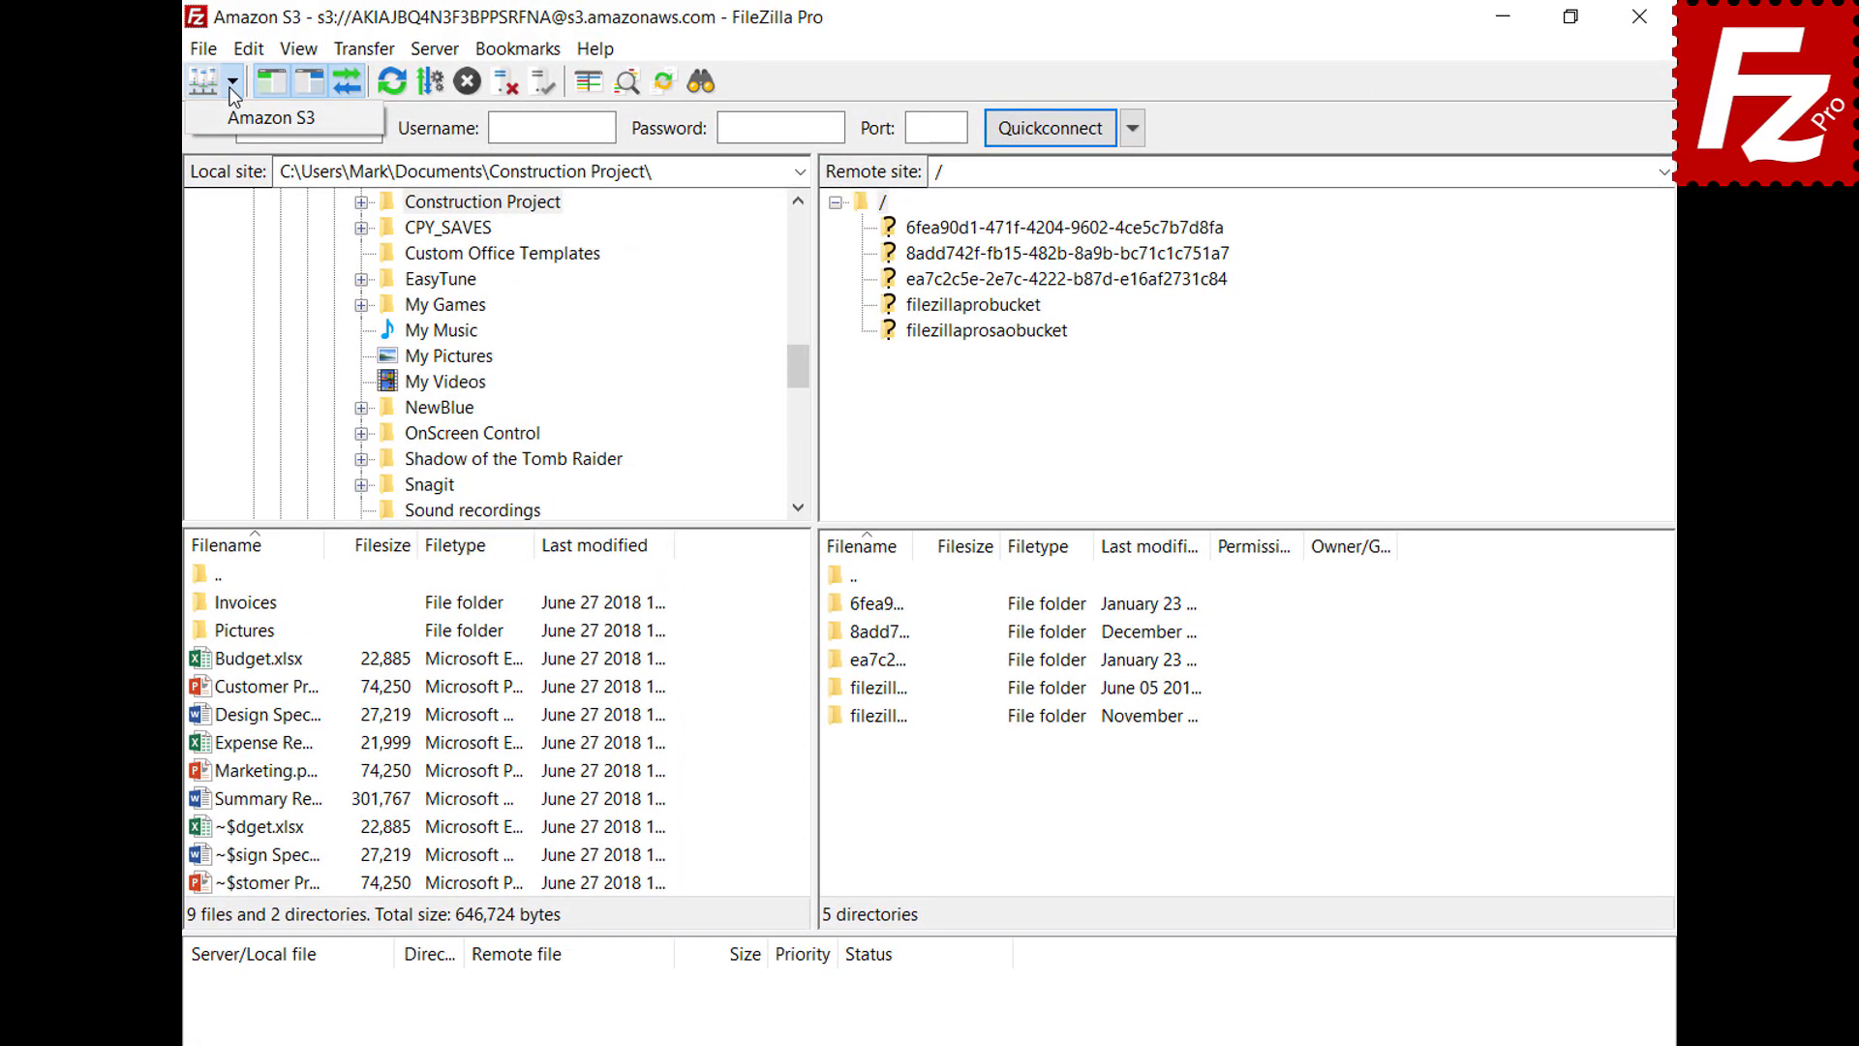
click(230, 117)
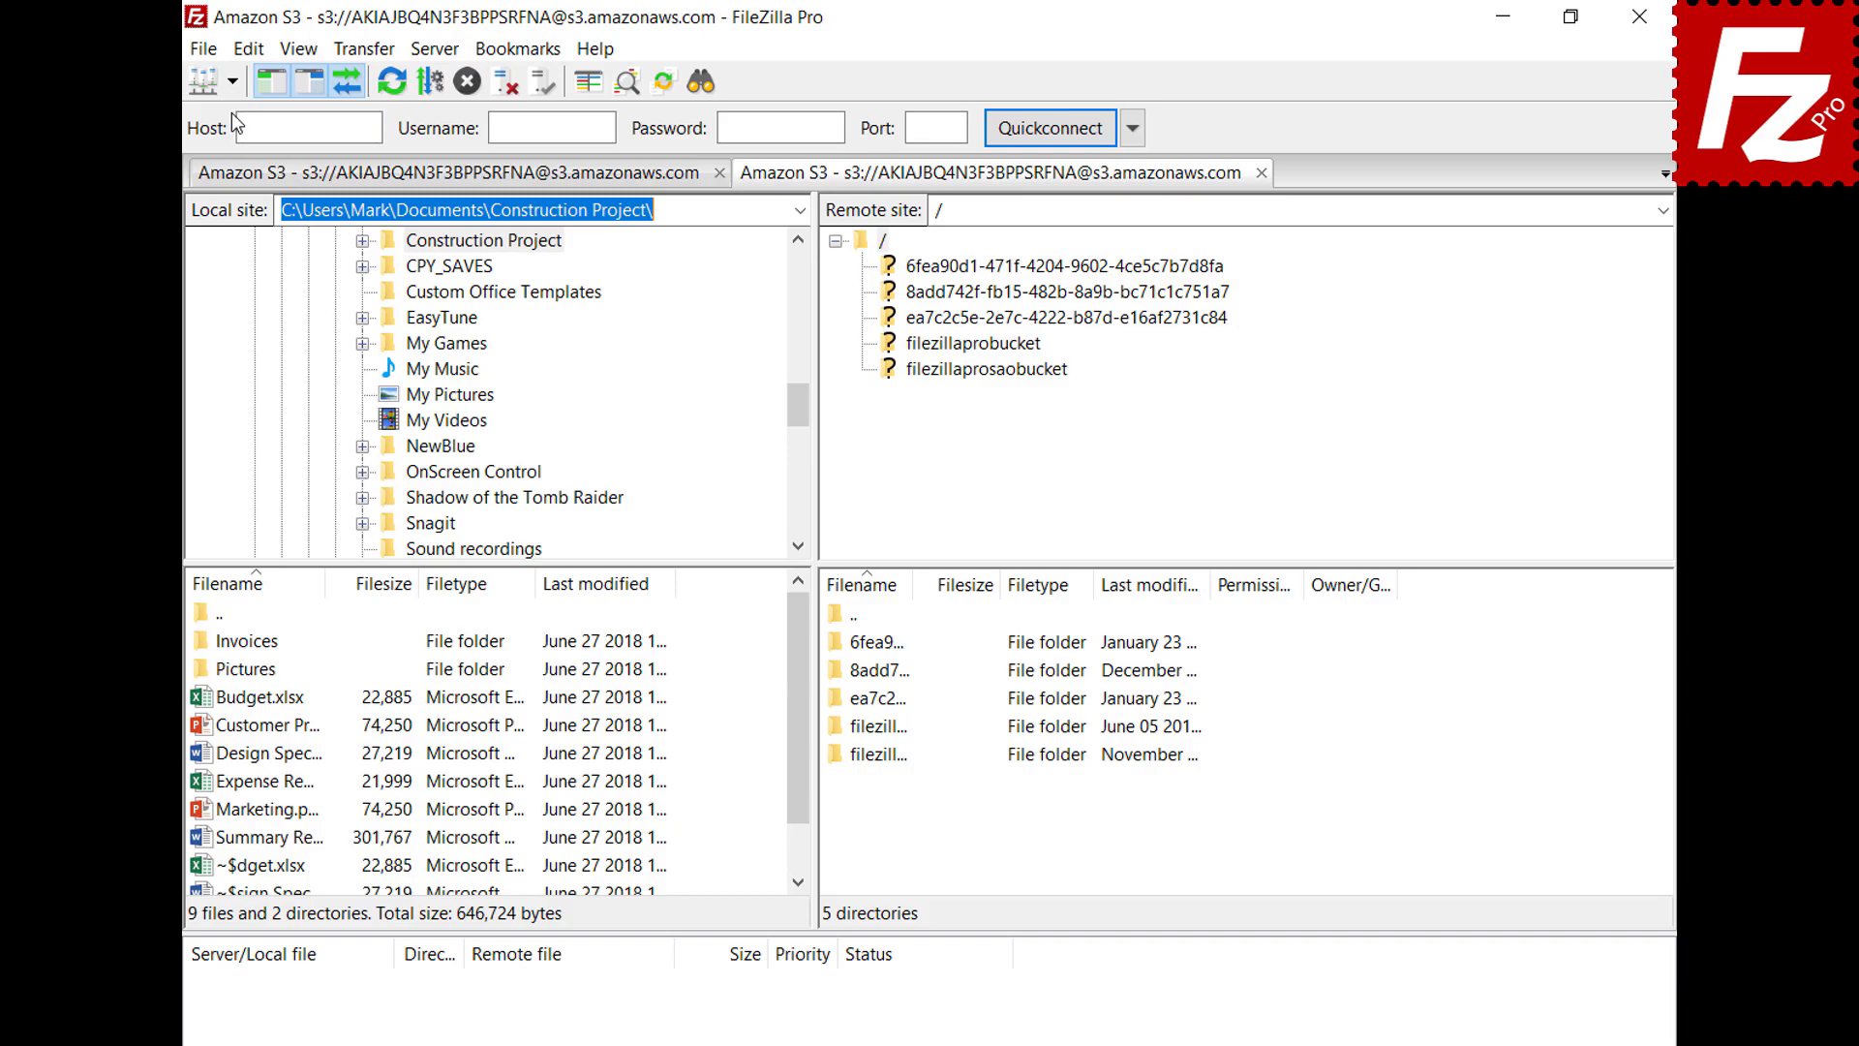
Open filezillaprobucket and request a temporary URL for the README file
click(975, 349)
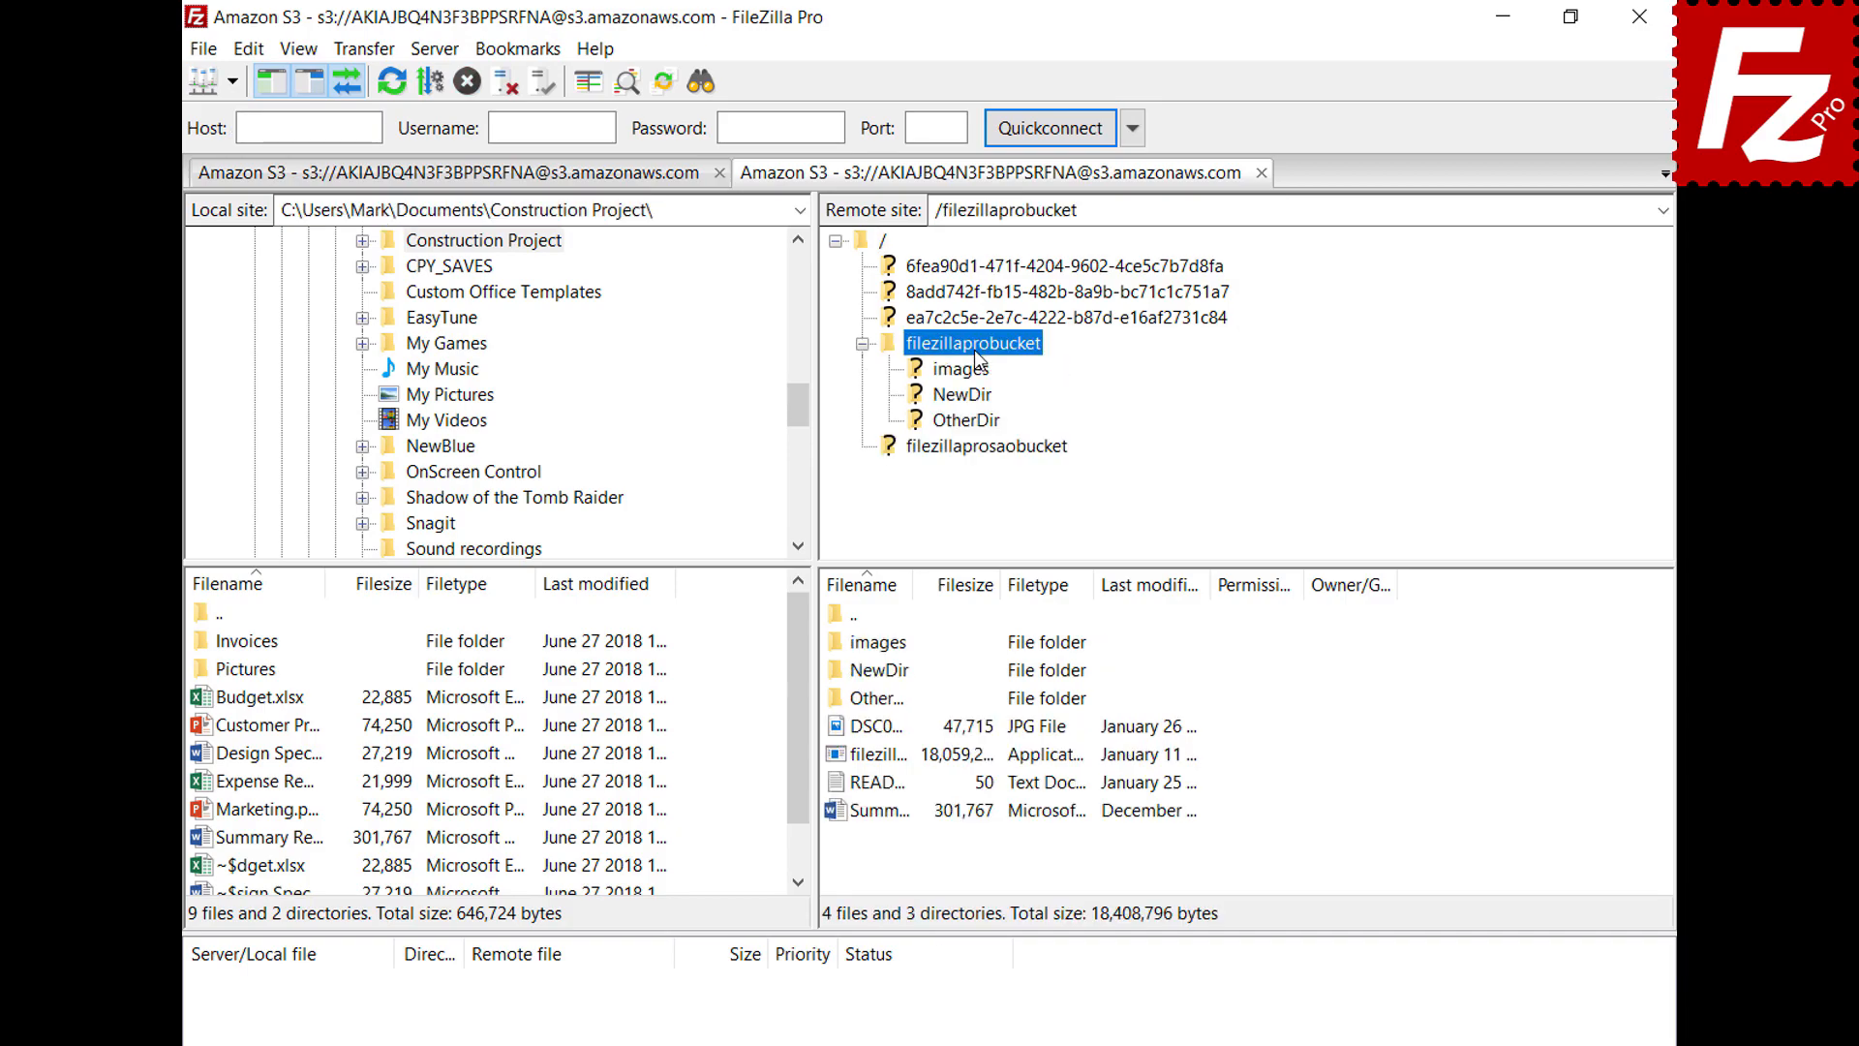
right_click(881, 783)
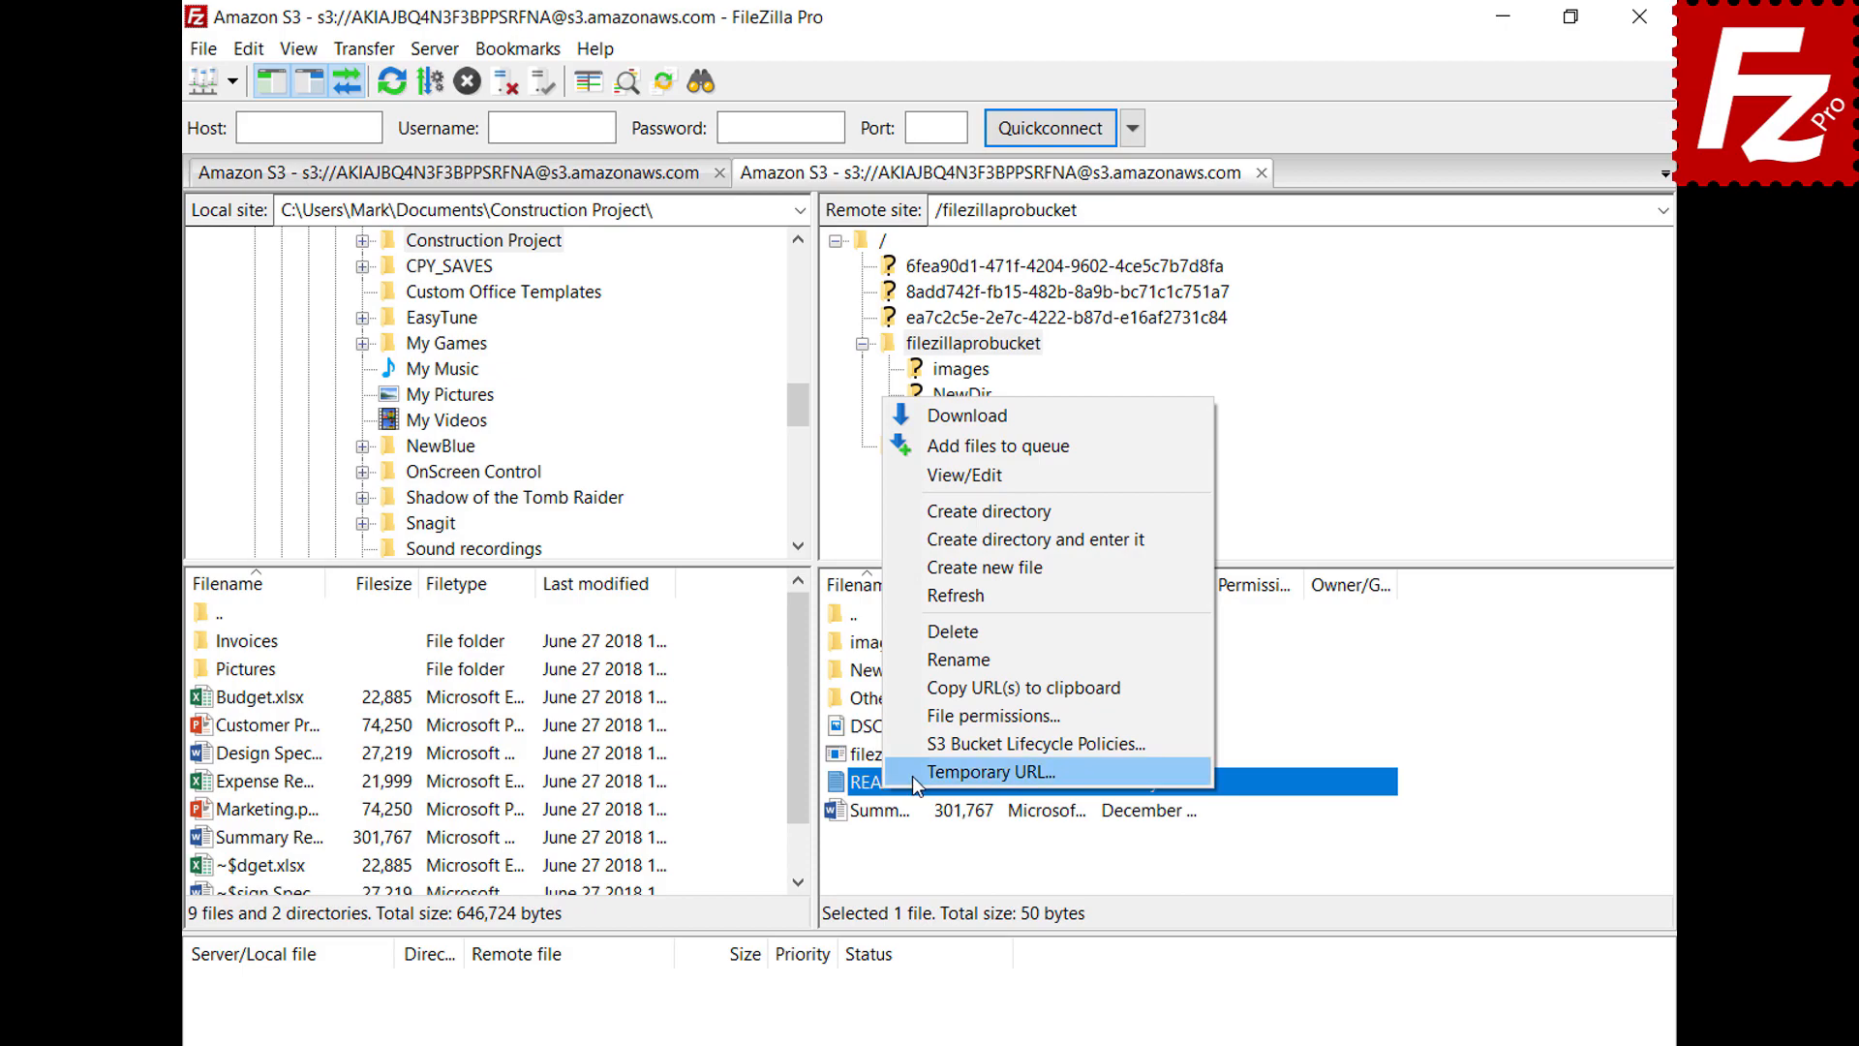
click(912, 773)
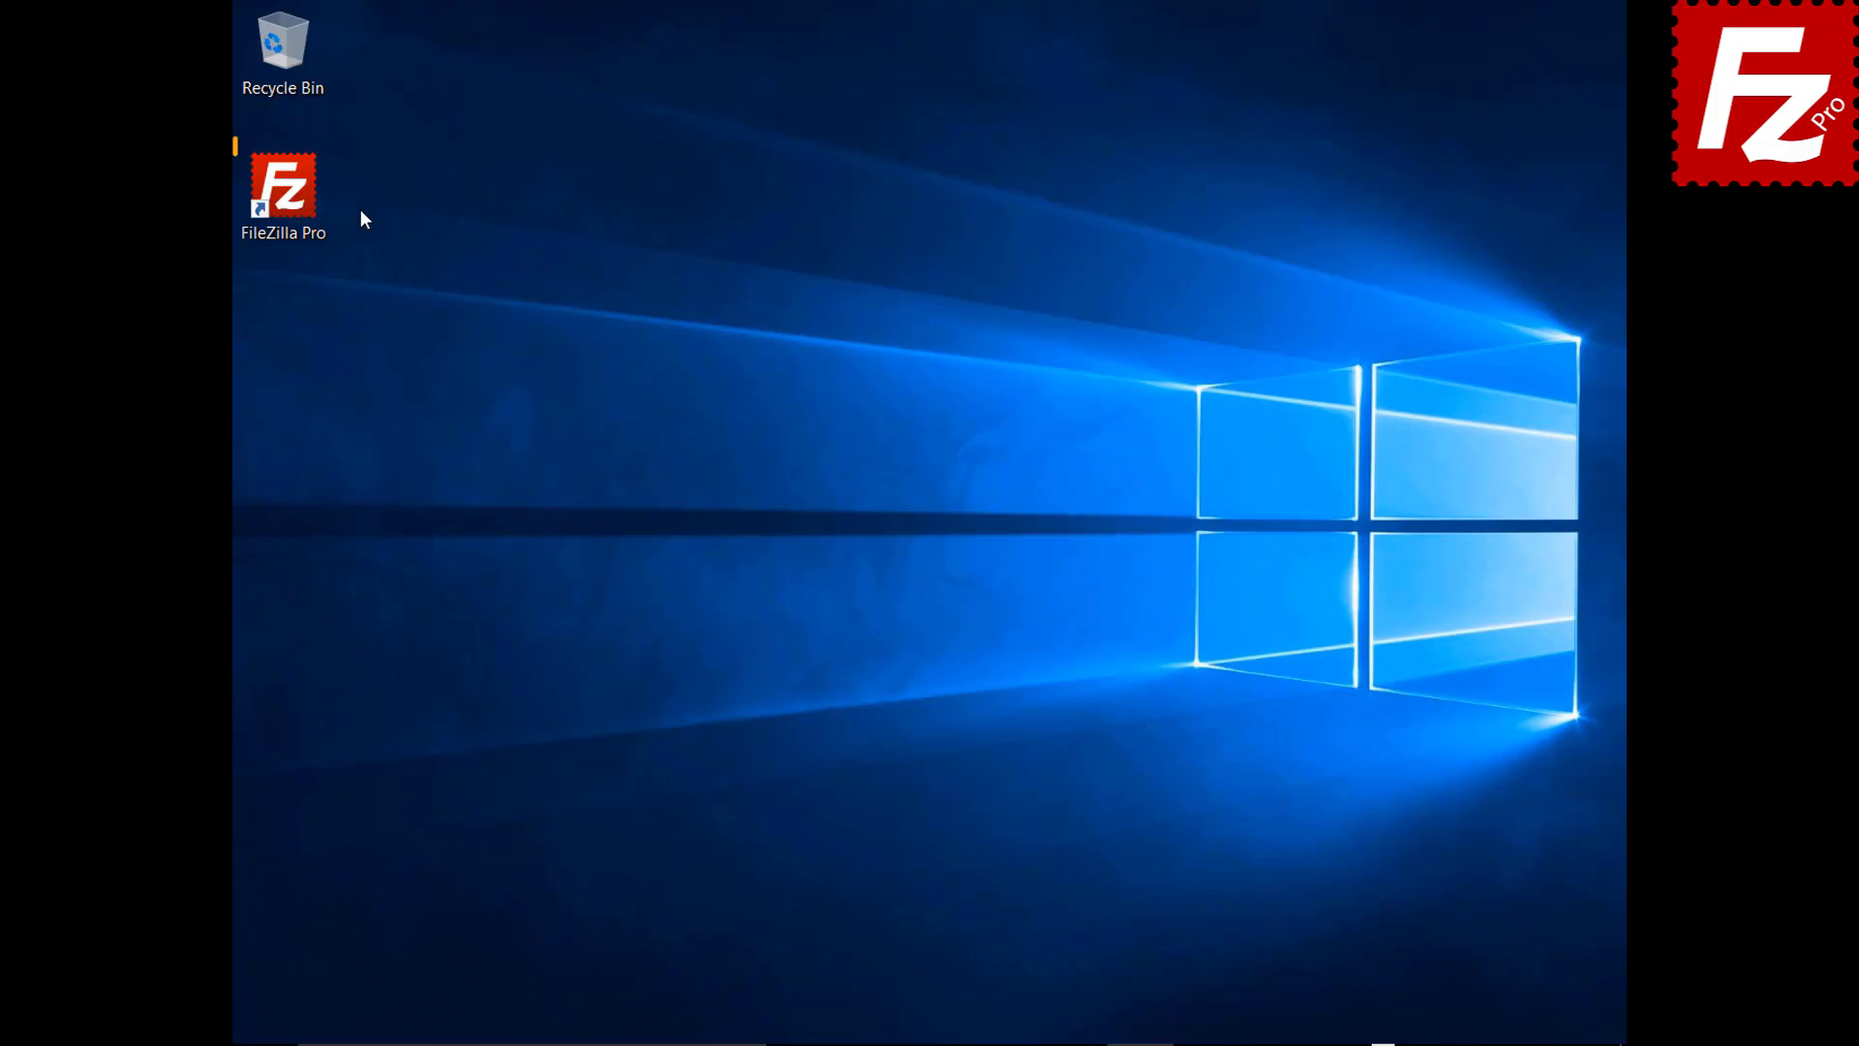
Create a new site named OneDrive using the Microsoft OneDrive protocol and connect
double_click(294, 201)
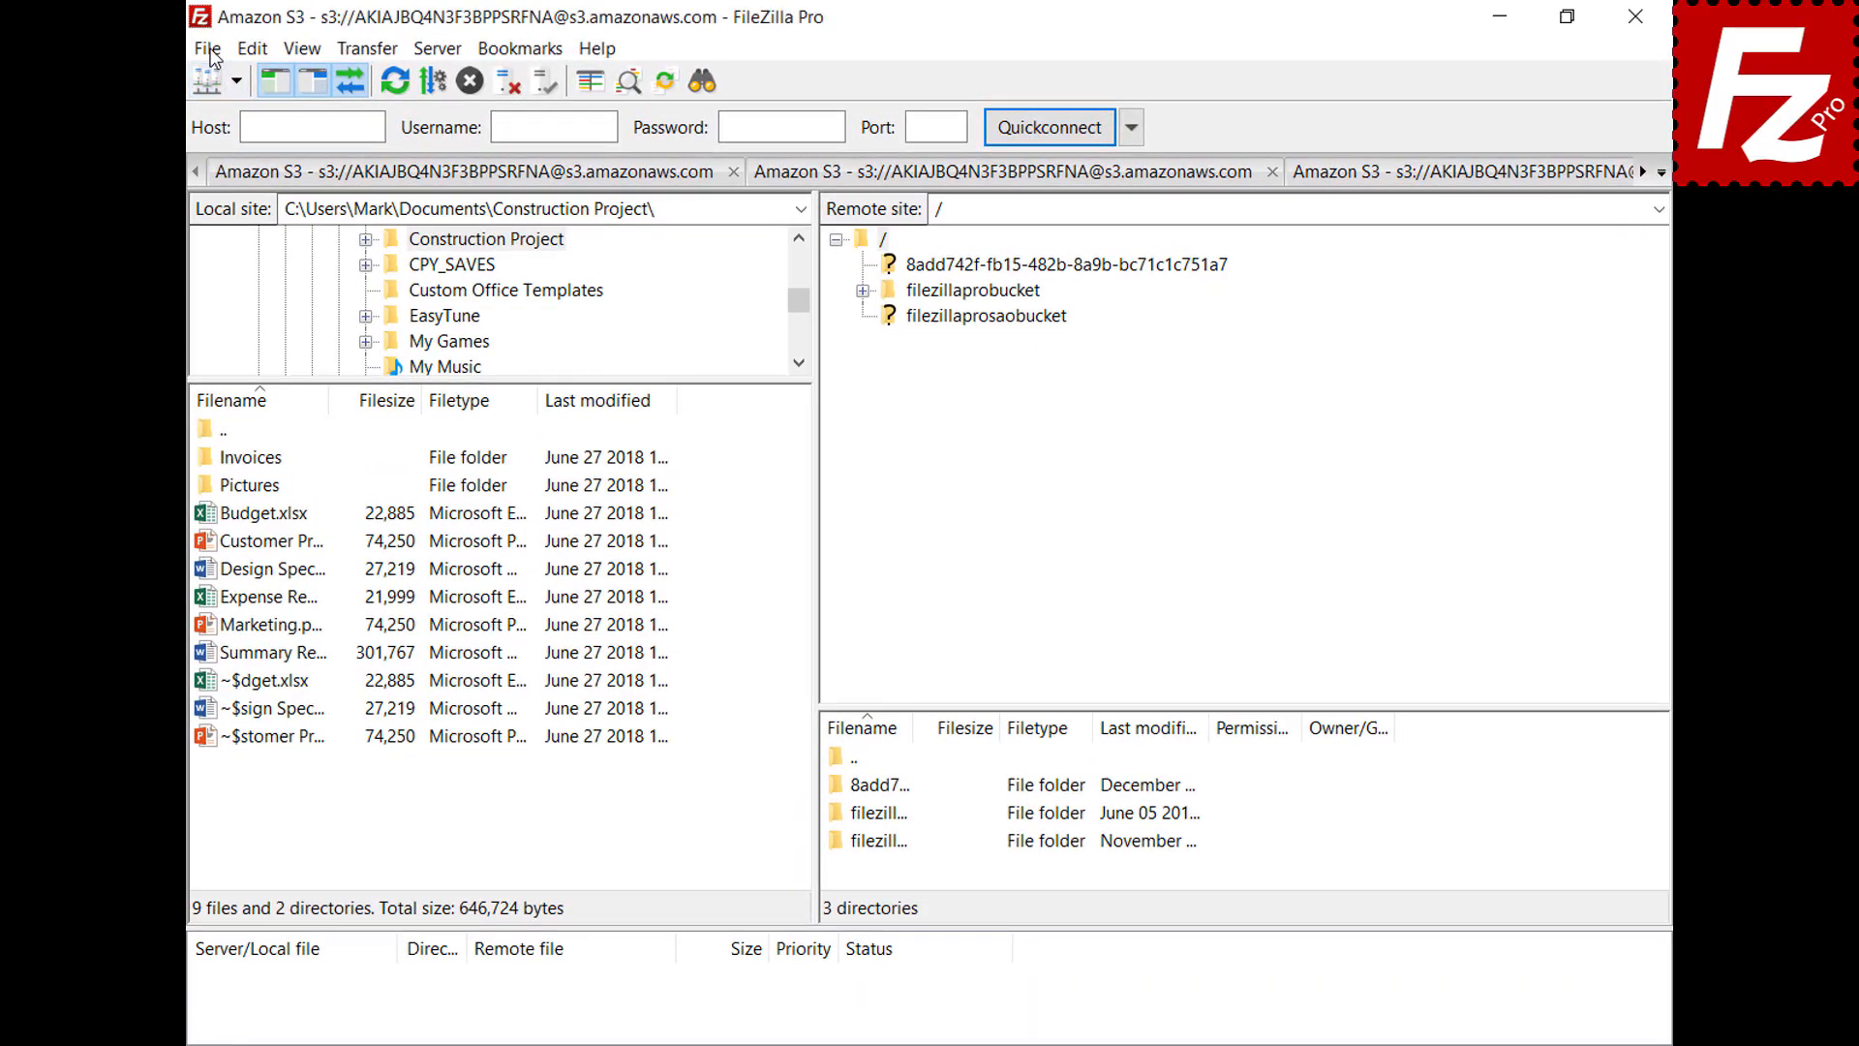
click(209, 50)
click(214, 81)
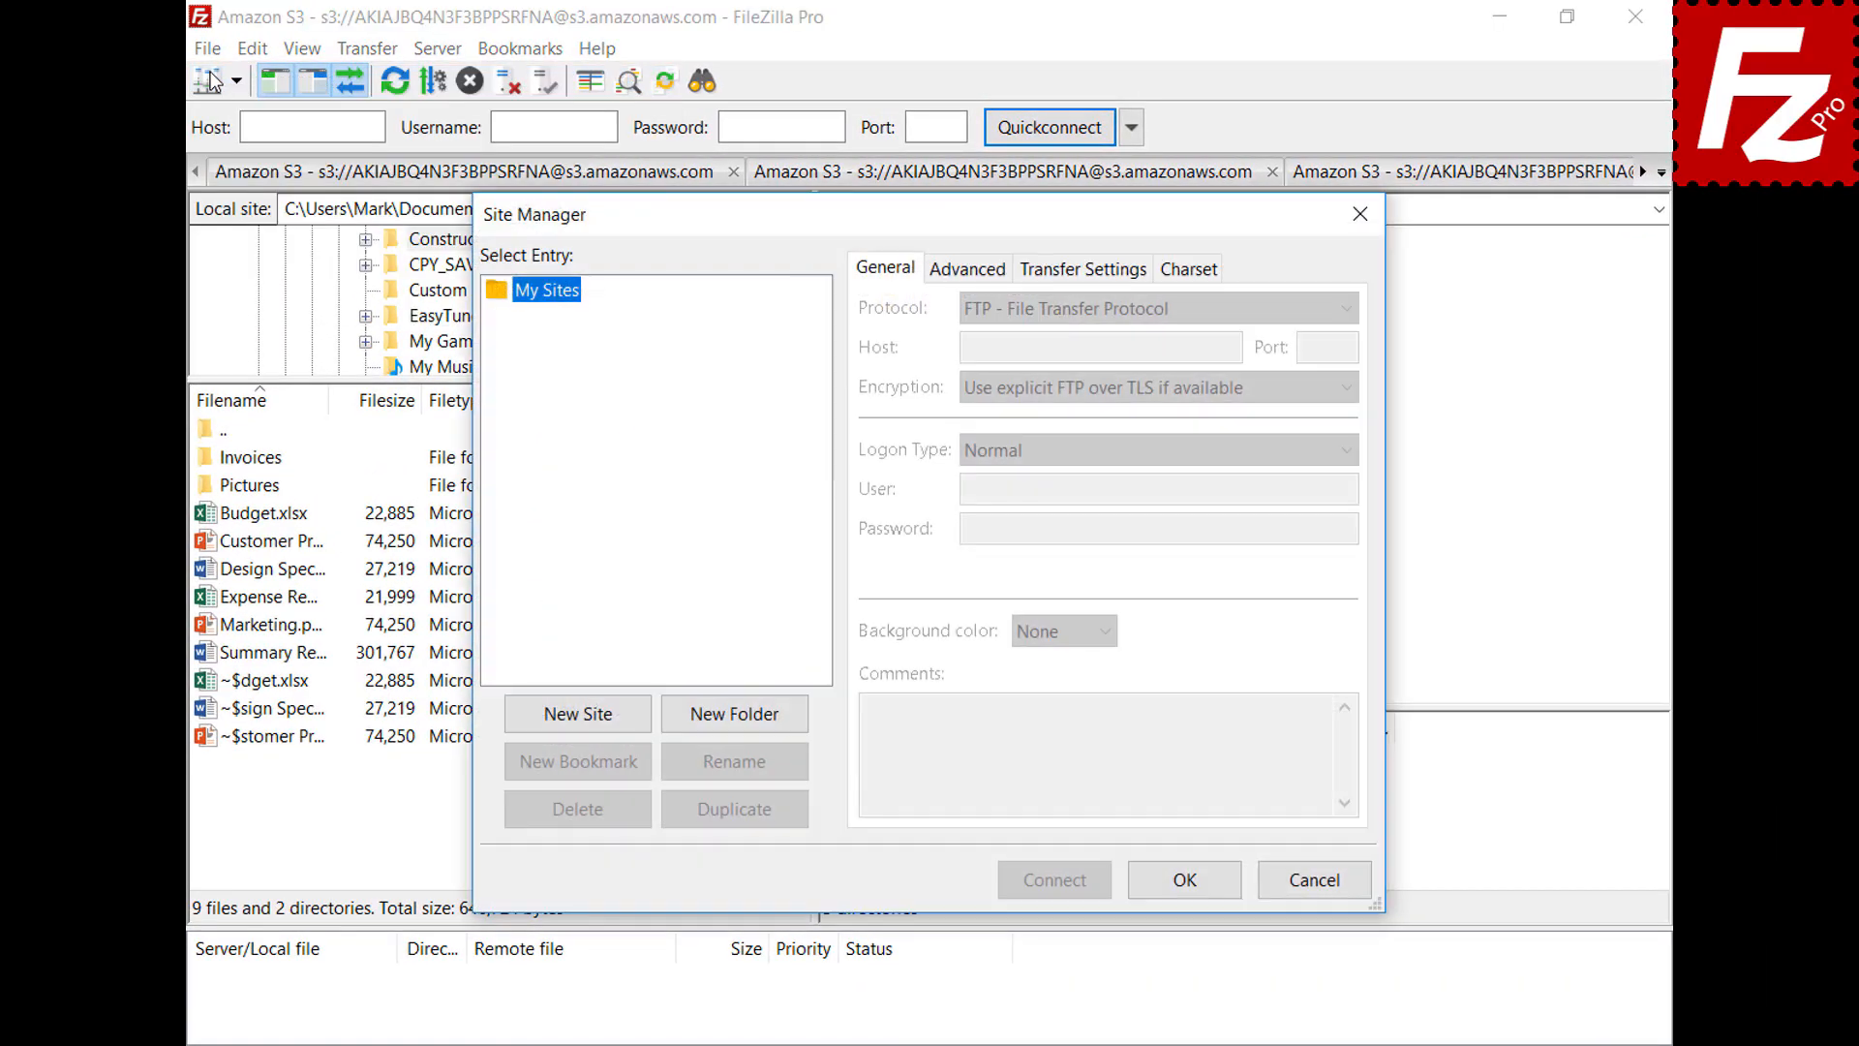
click(581, 717)
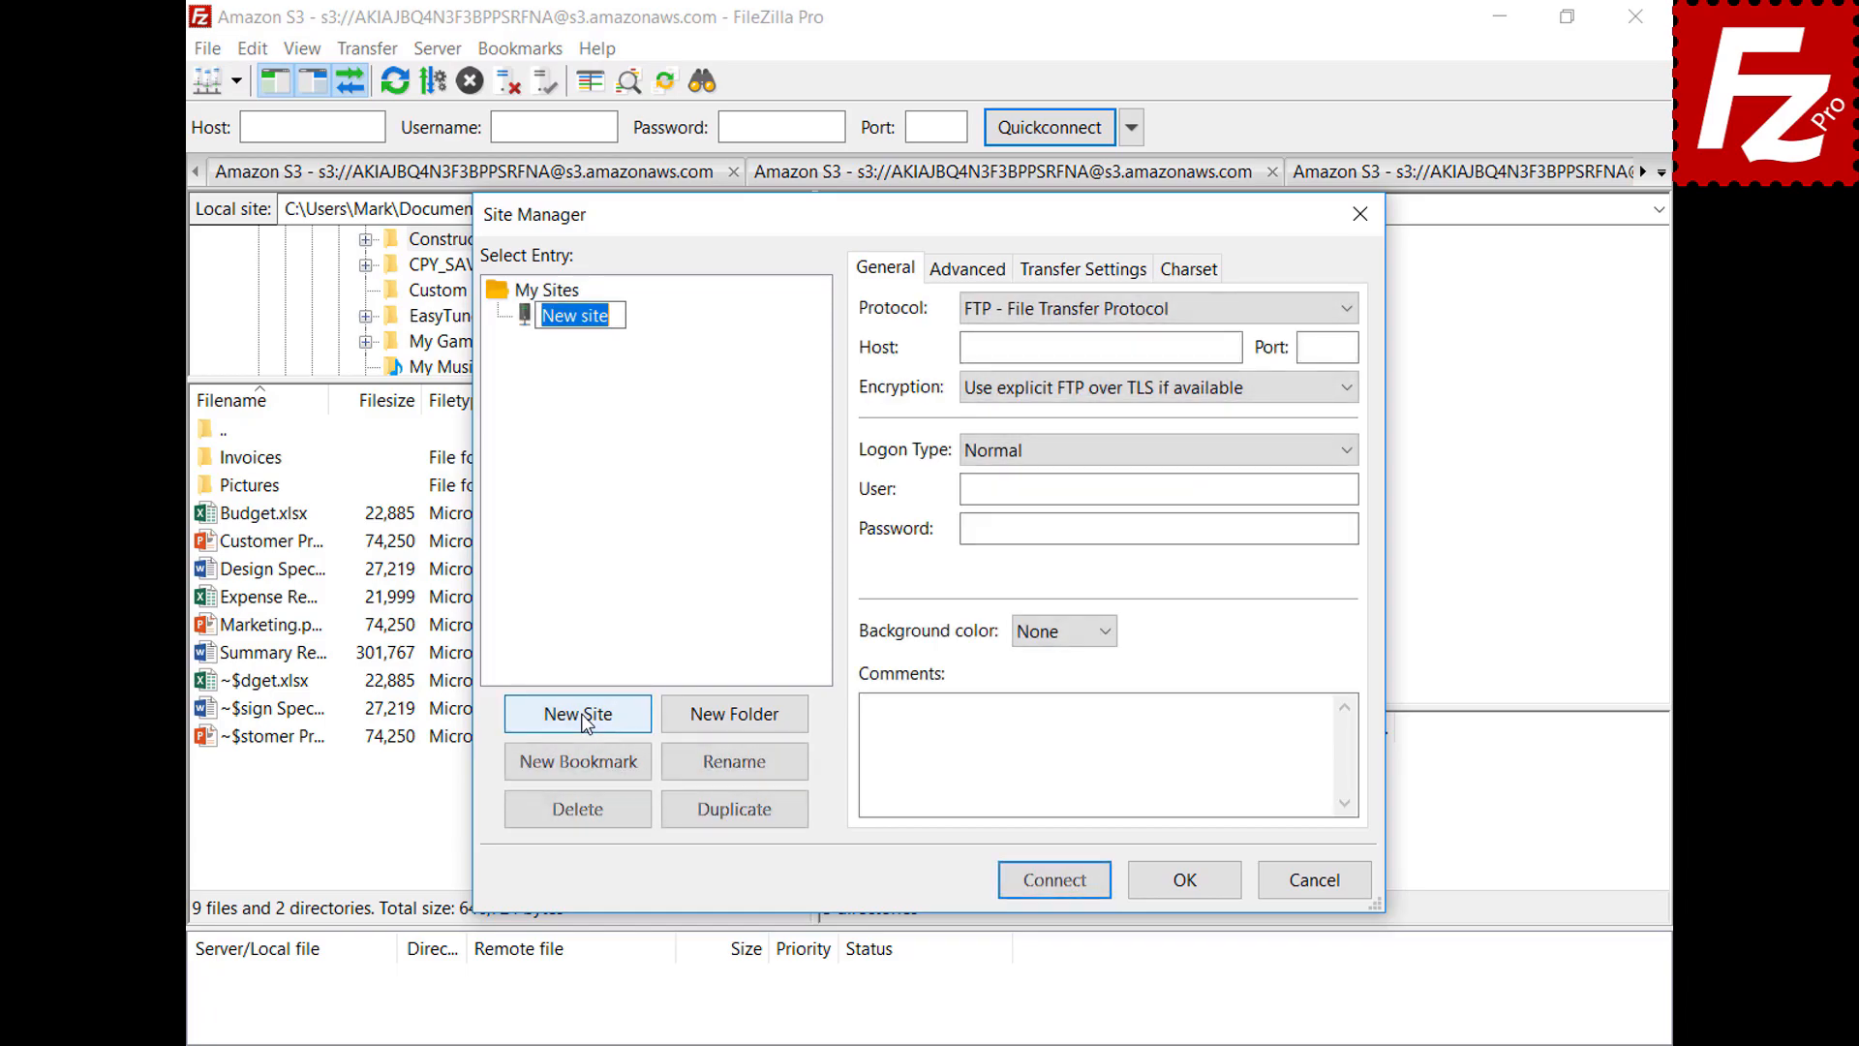
text(OneDrive)
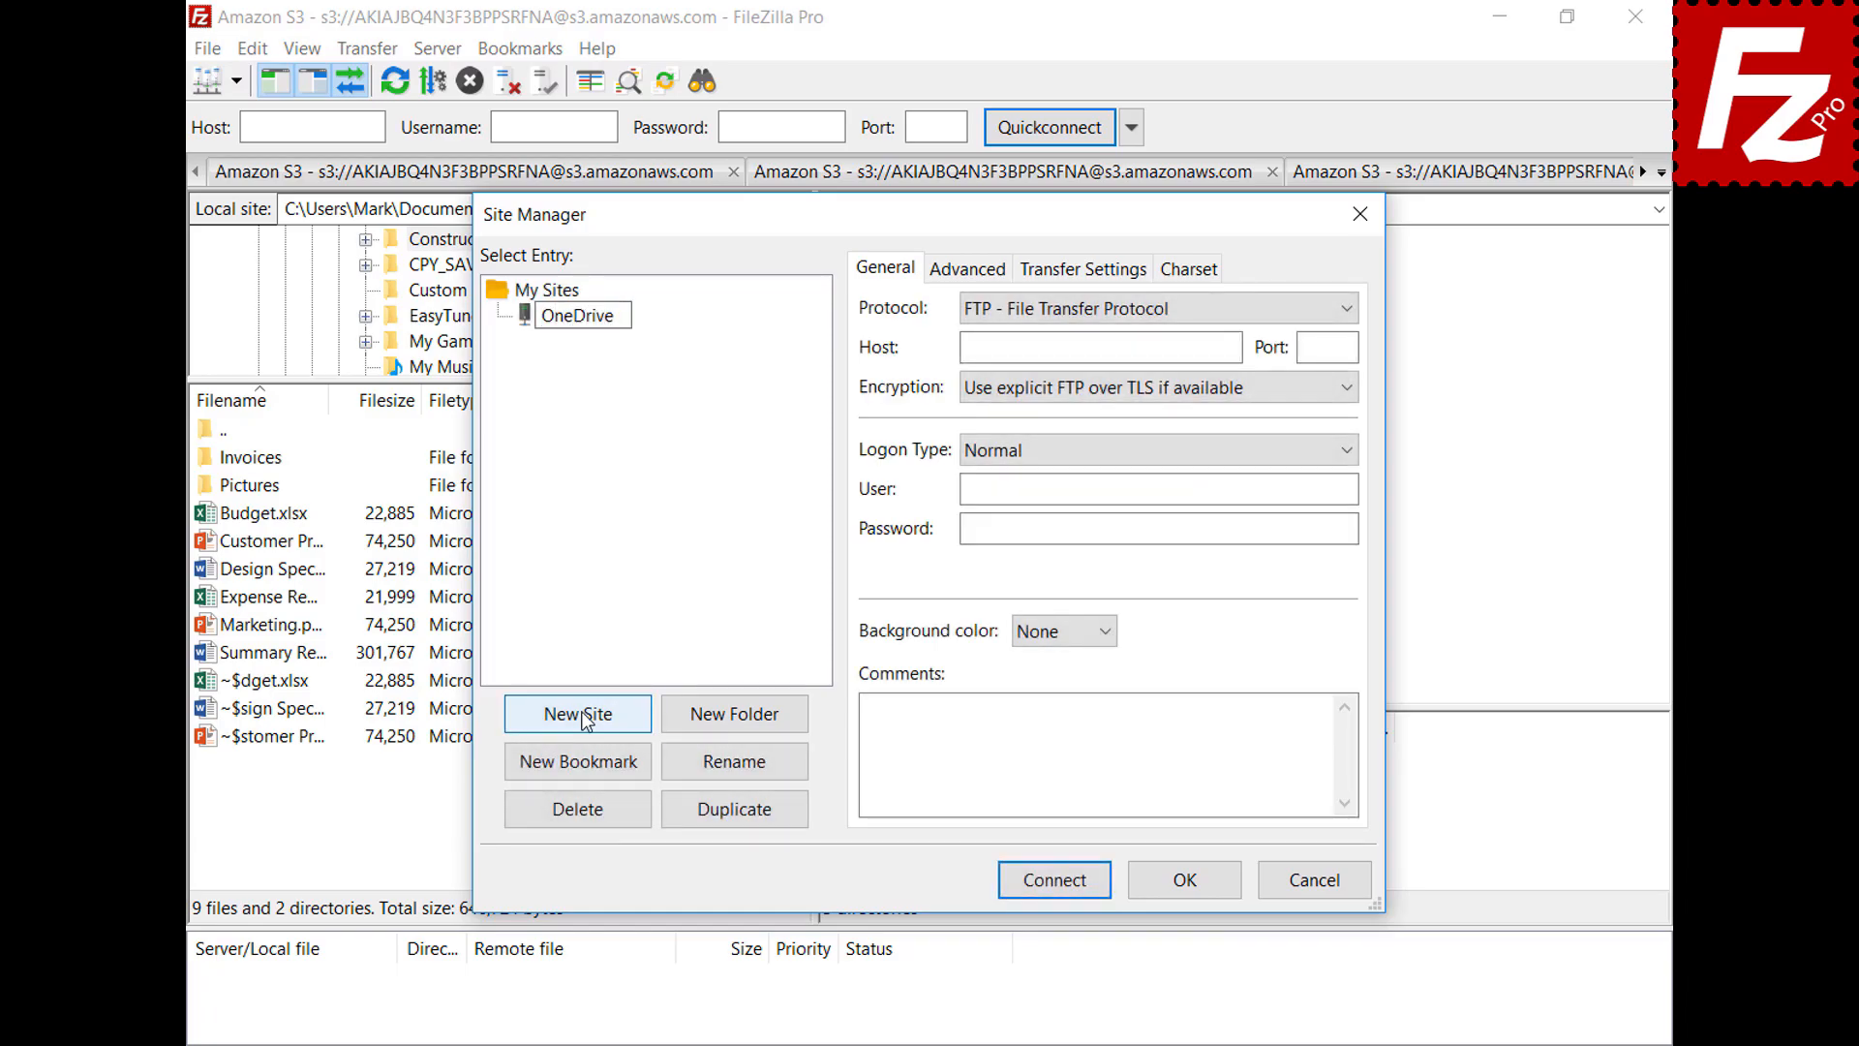
click(1348, 312)
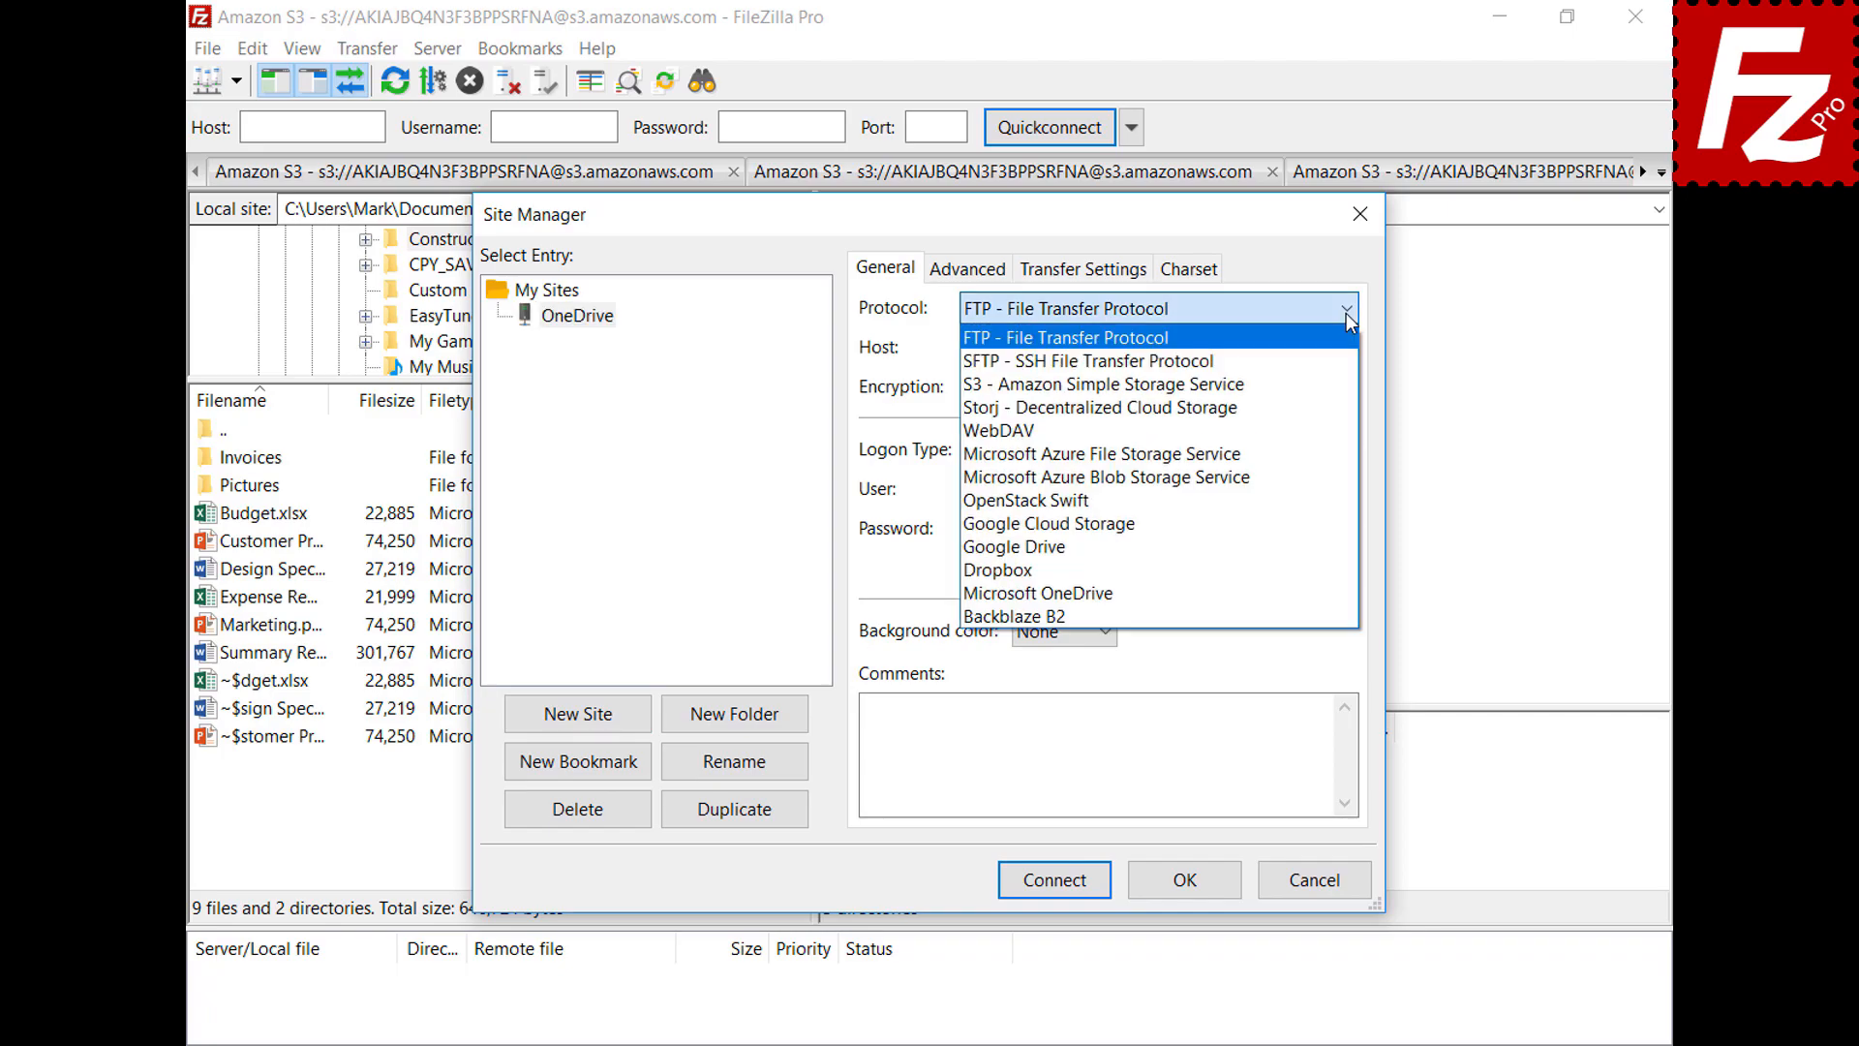
click(1339, 593)
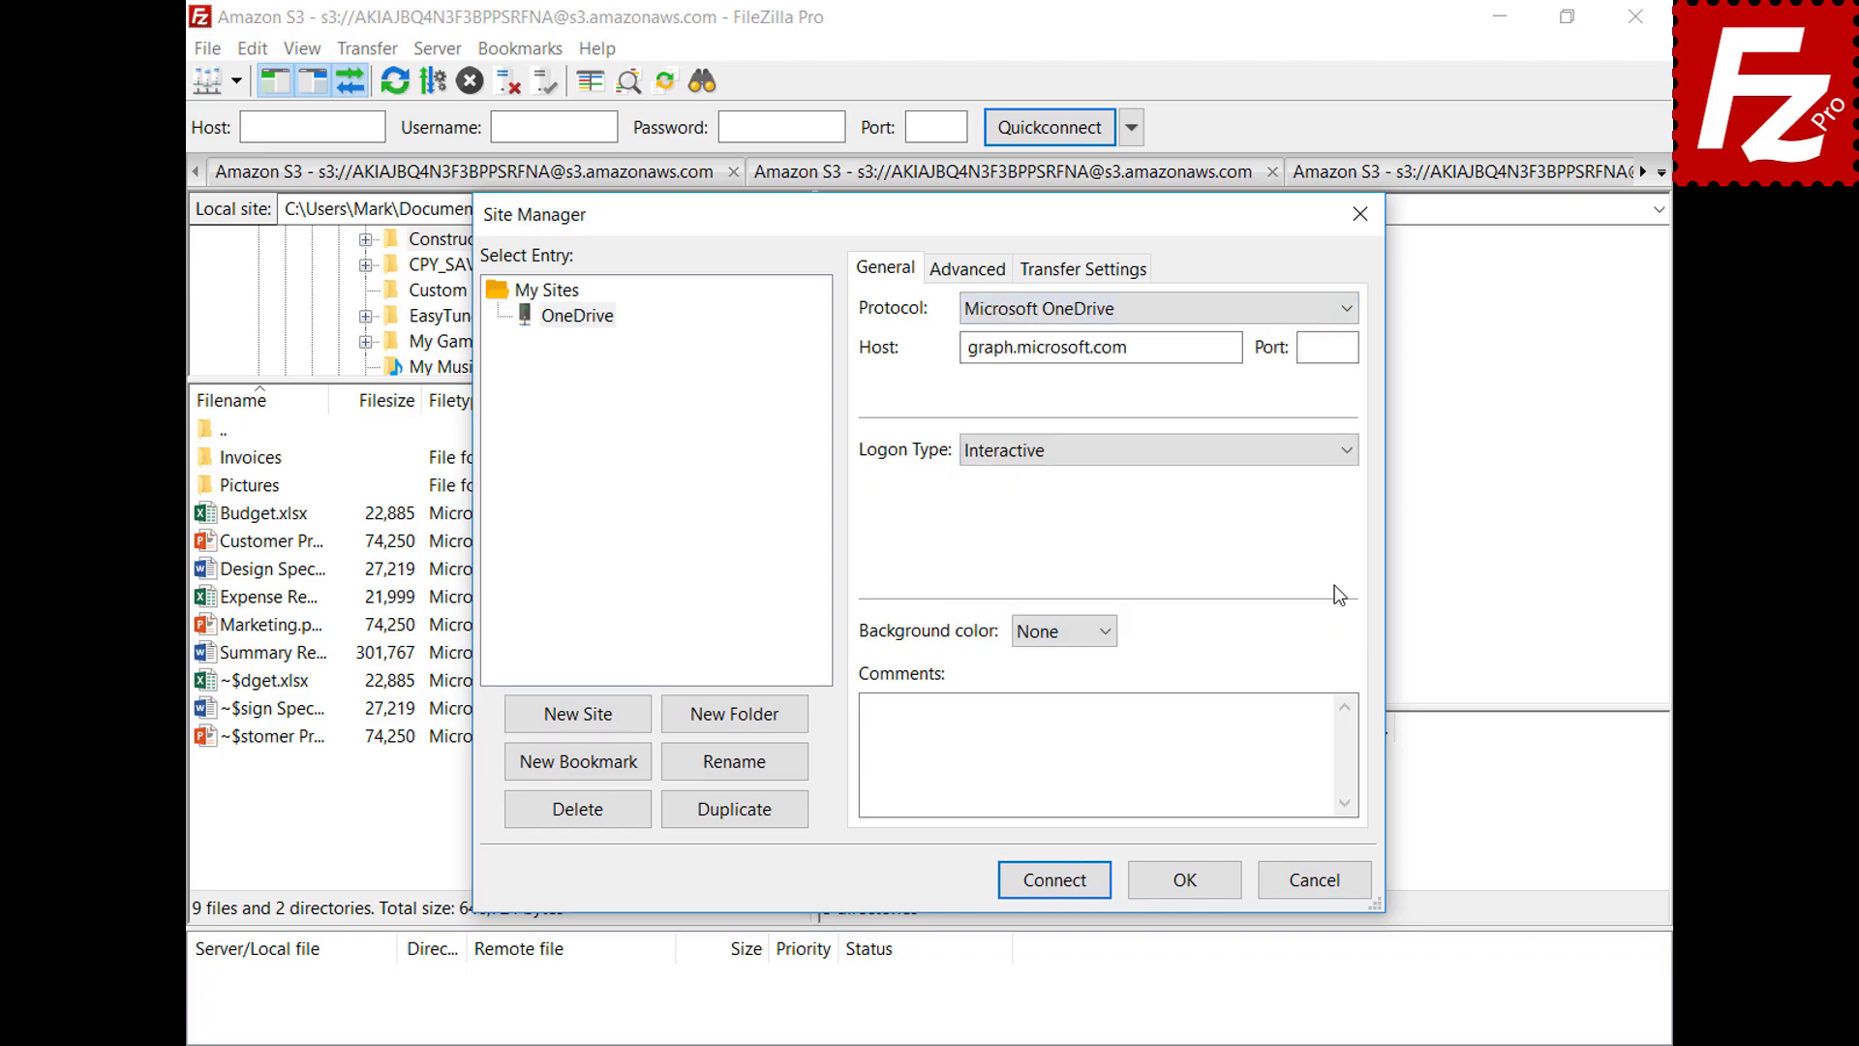
click(1057, 885)
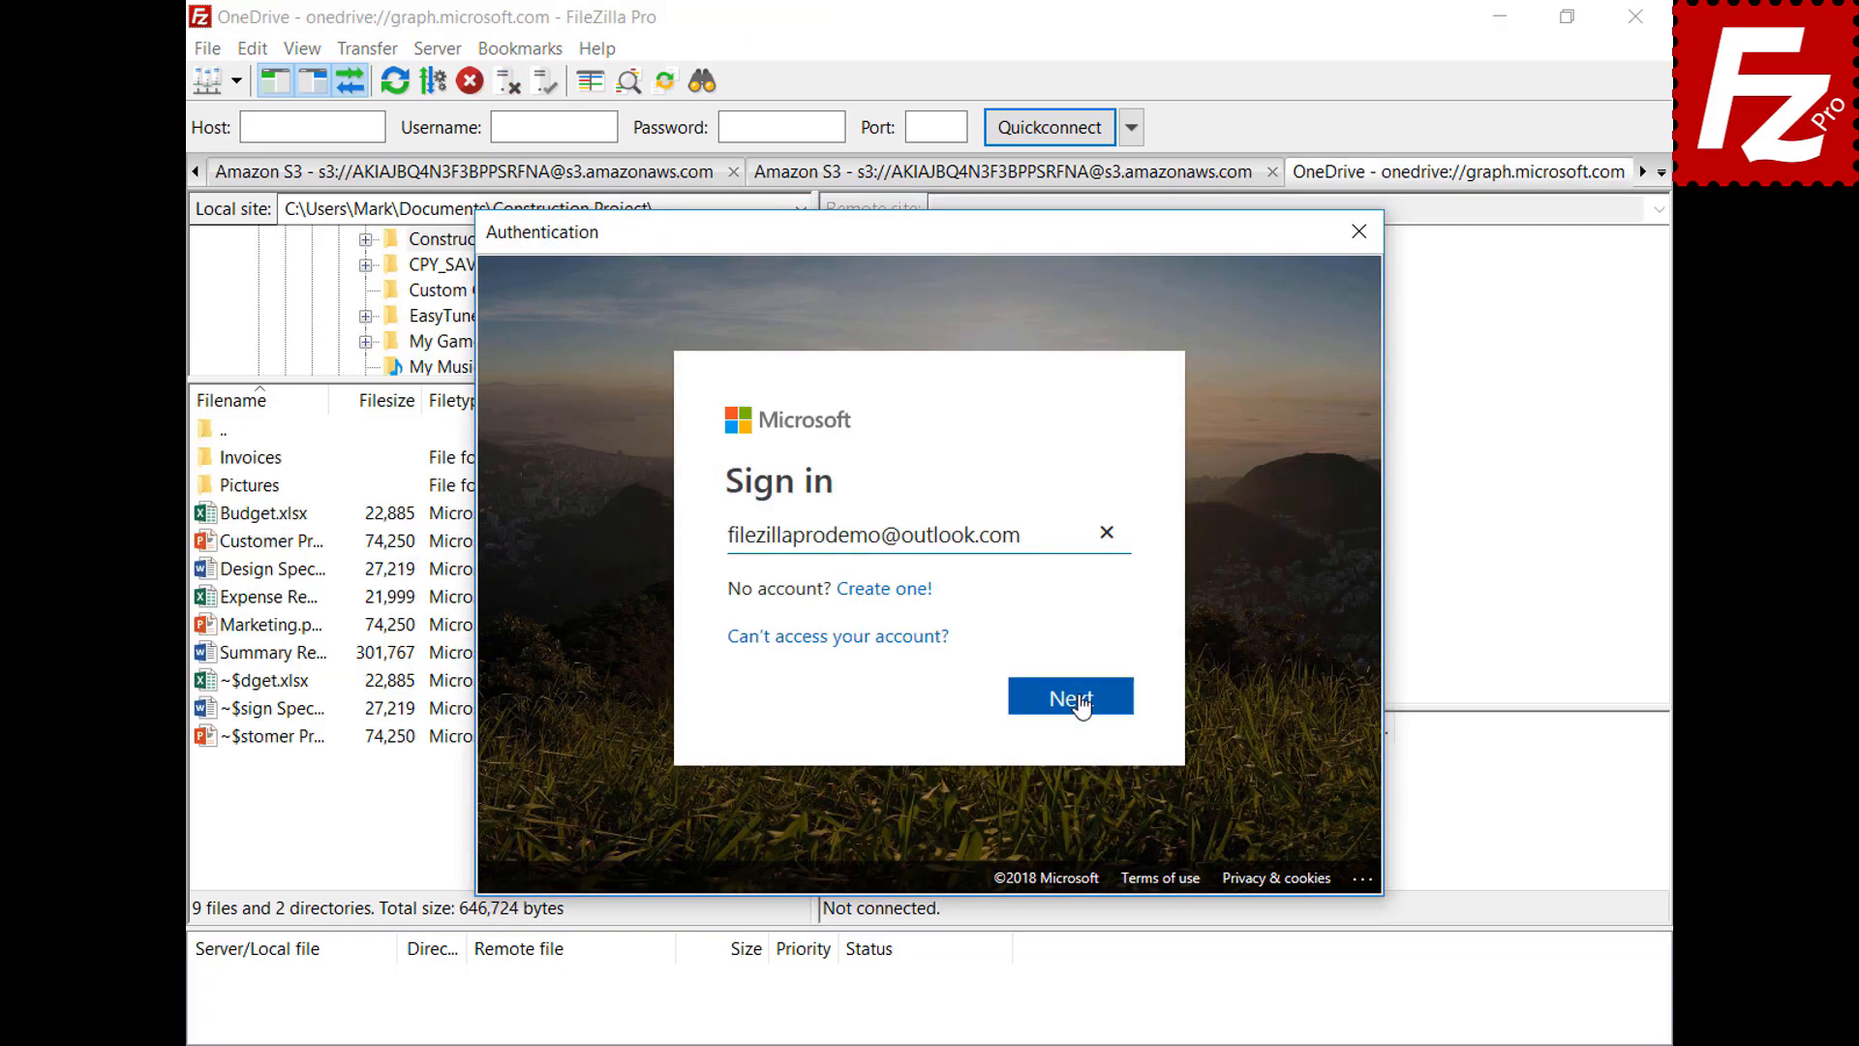
Sign in with the Microsoft account e-mail and password, then relaunch FileZilla Pro
click(1082, 706)
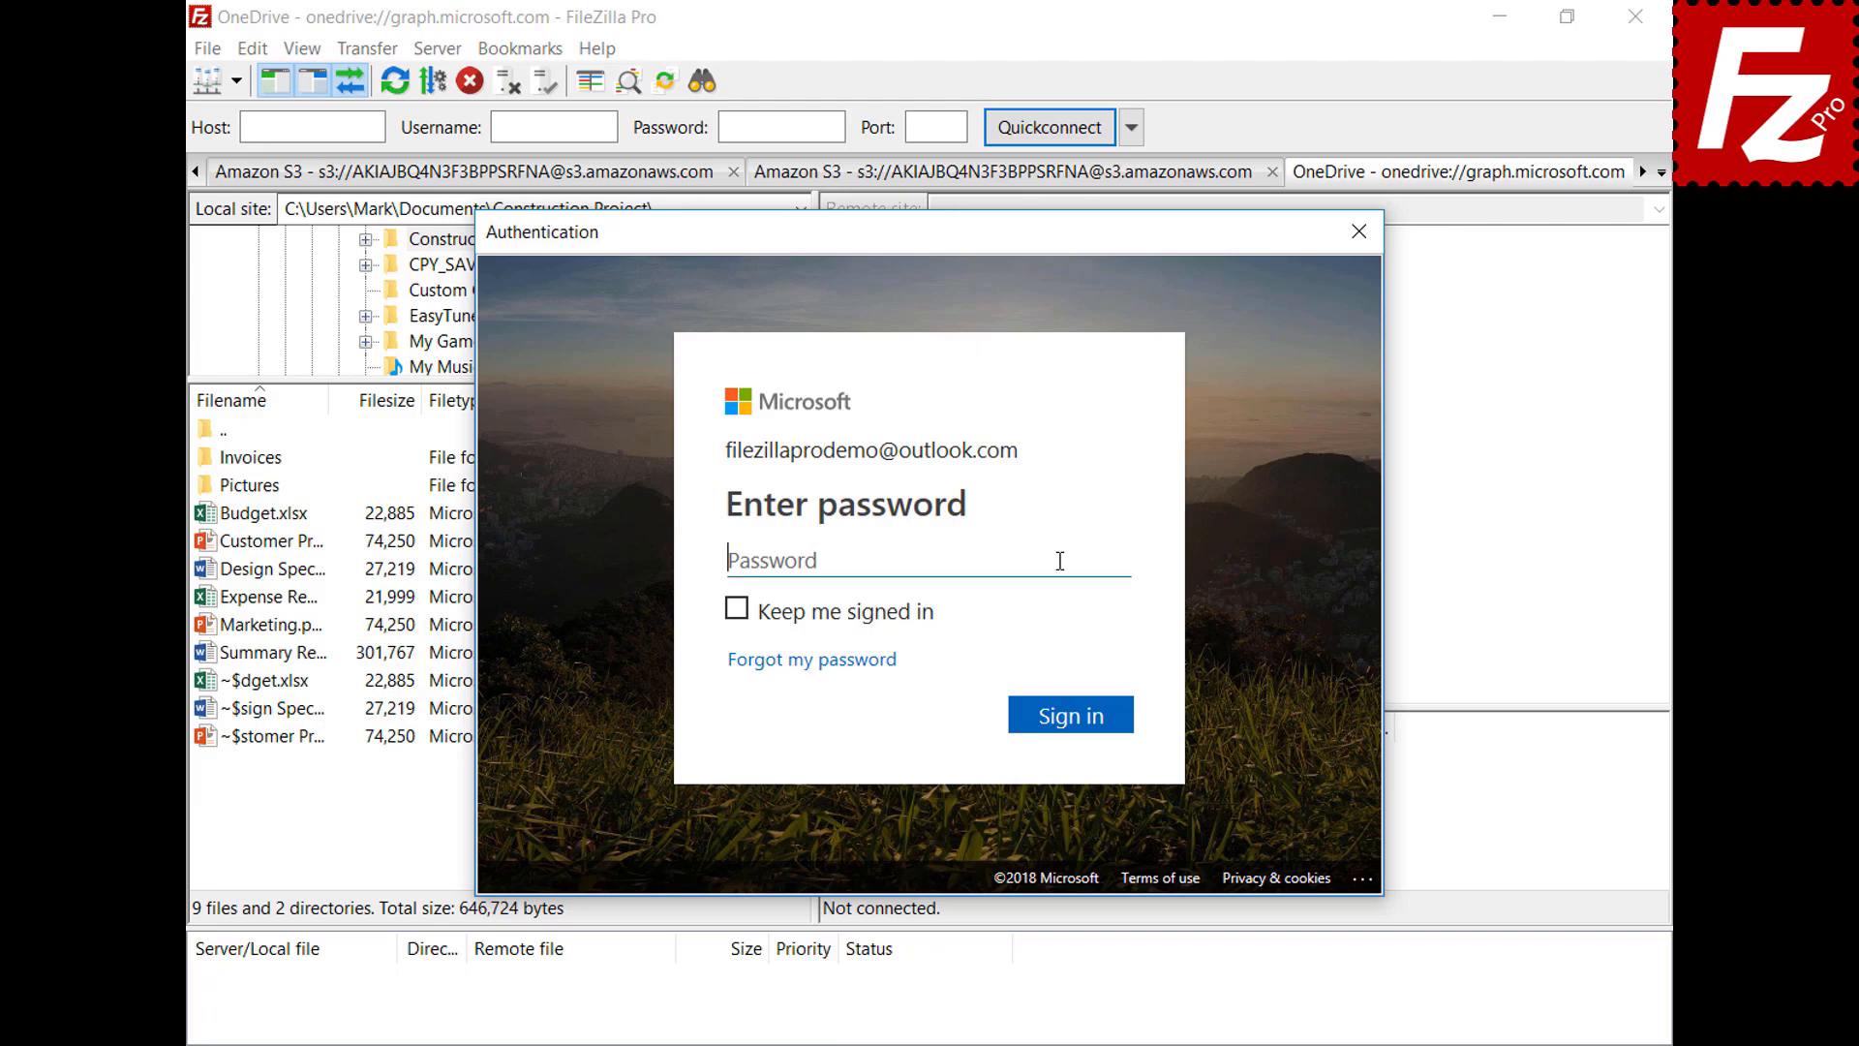
key(ctrl+v)
click(1077, 722)
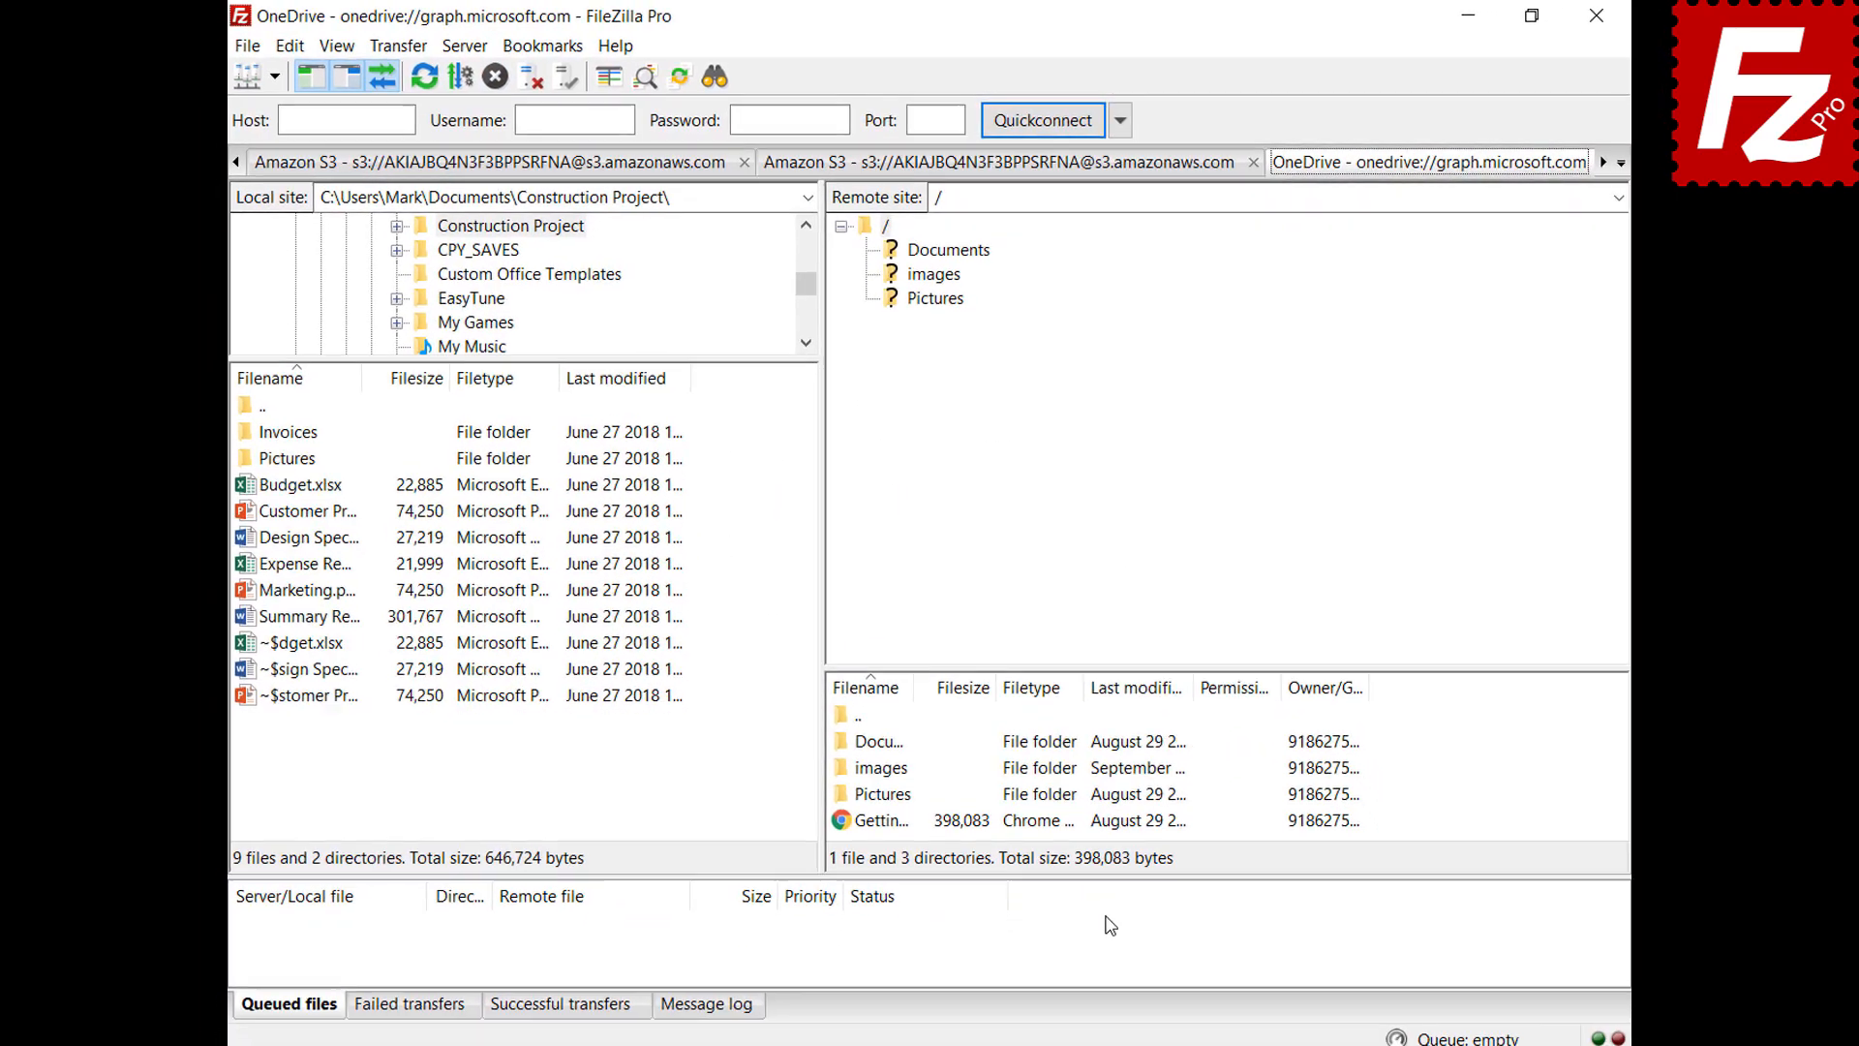
click(1593, 17)
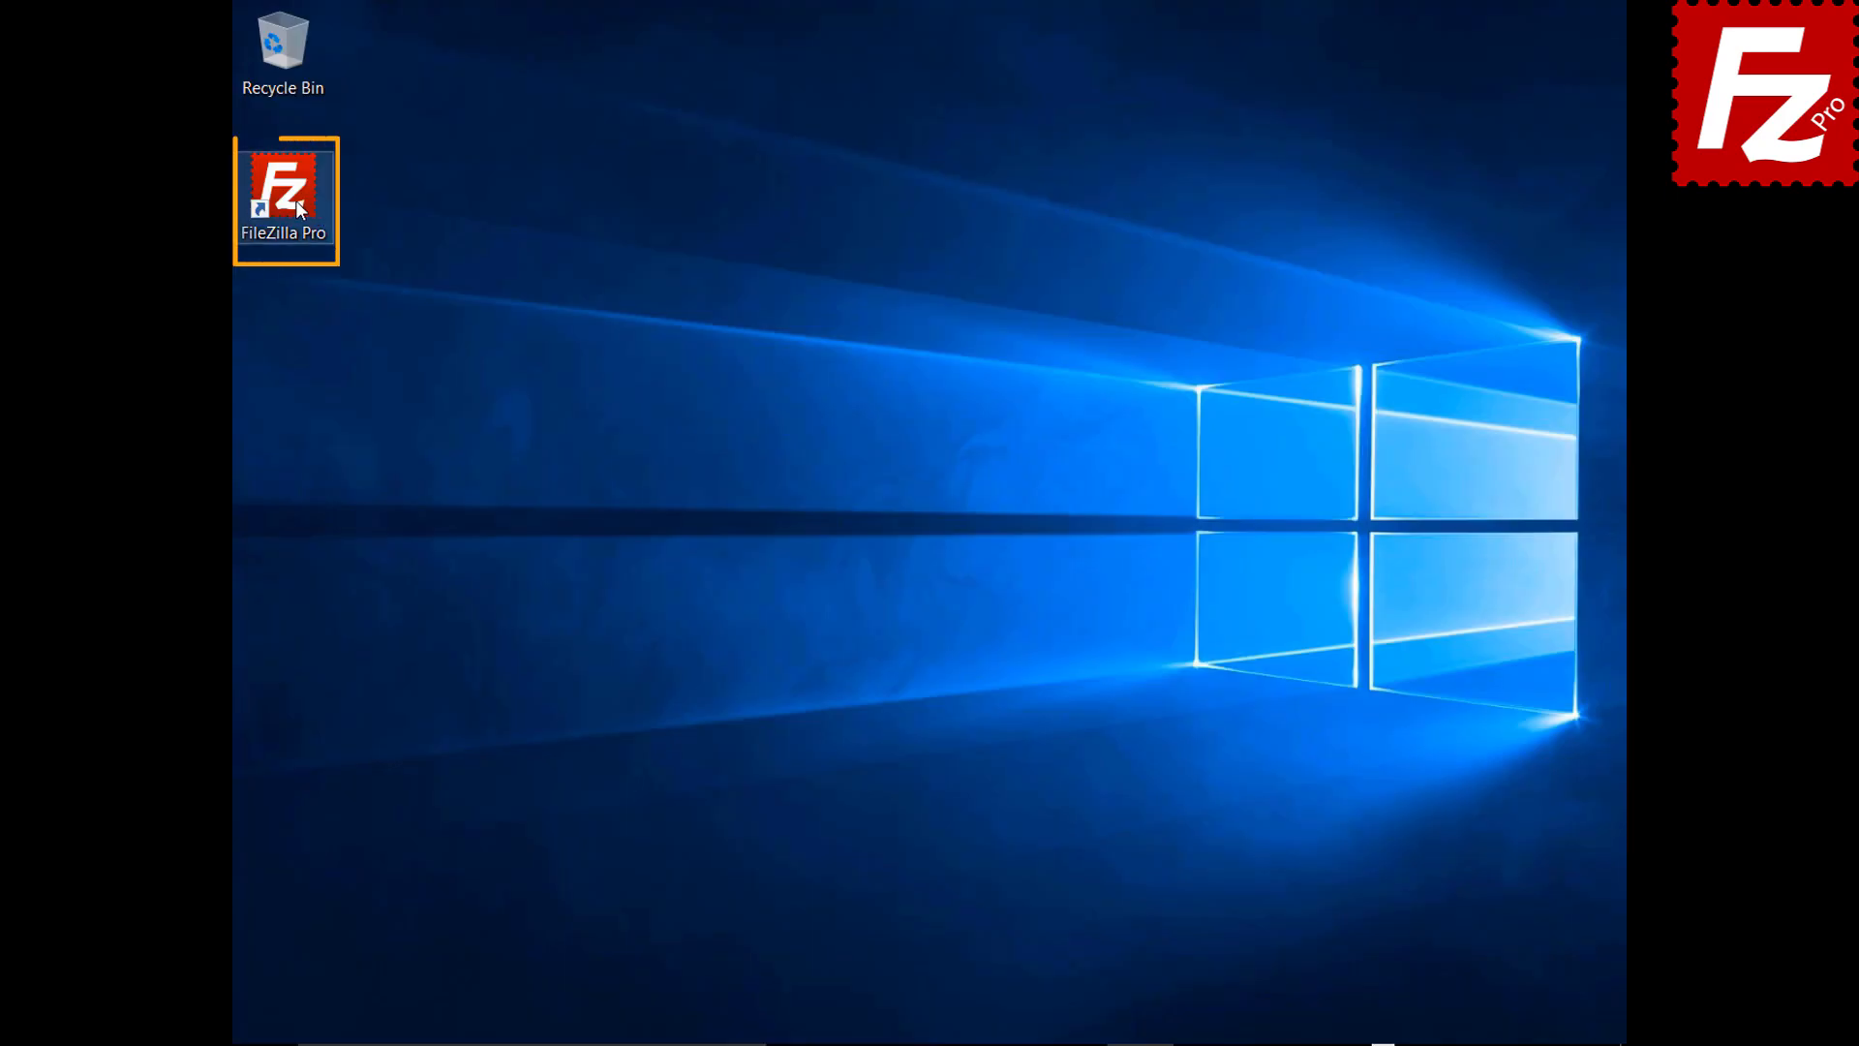
click(1072, 501)
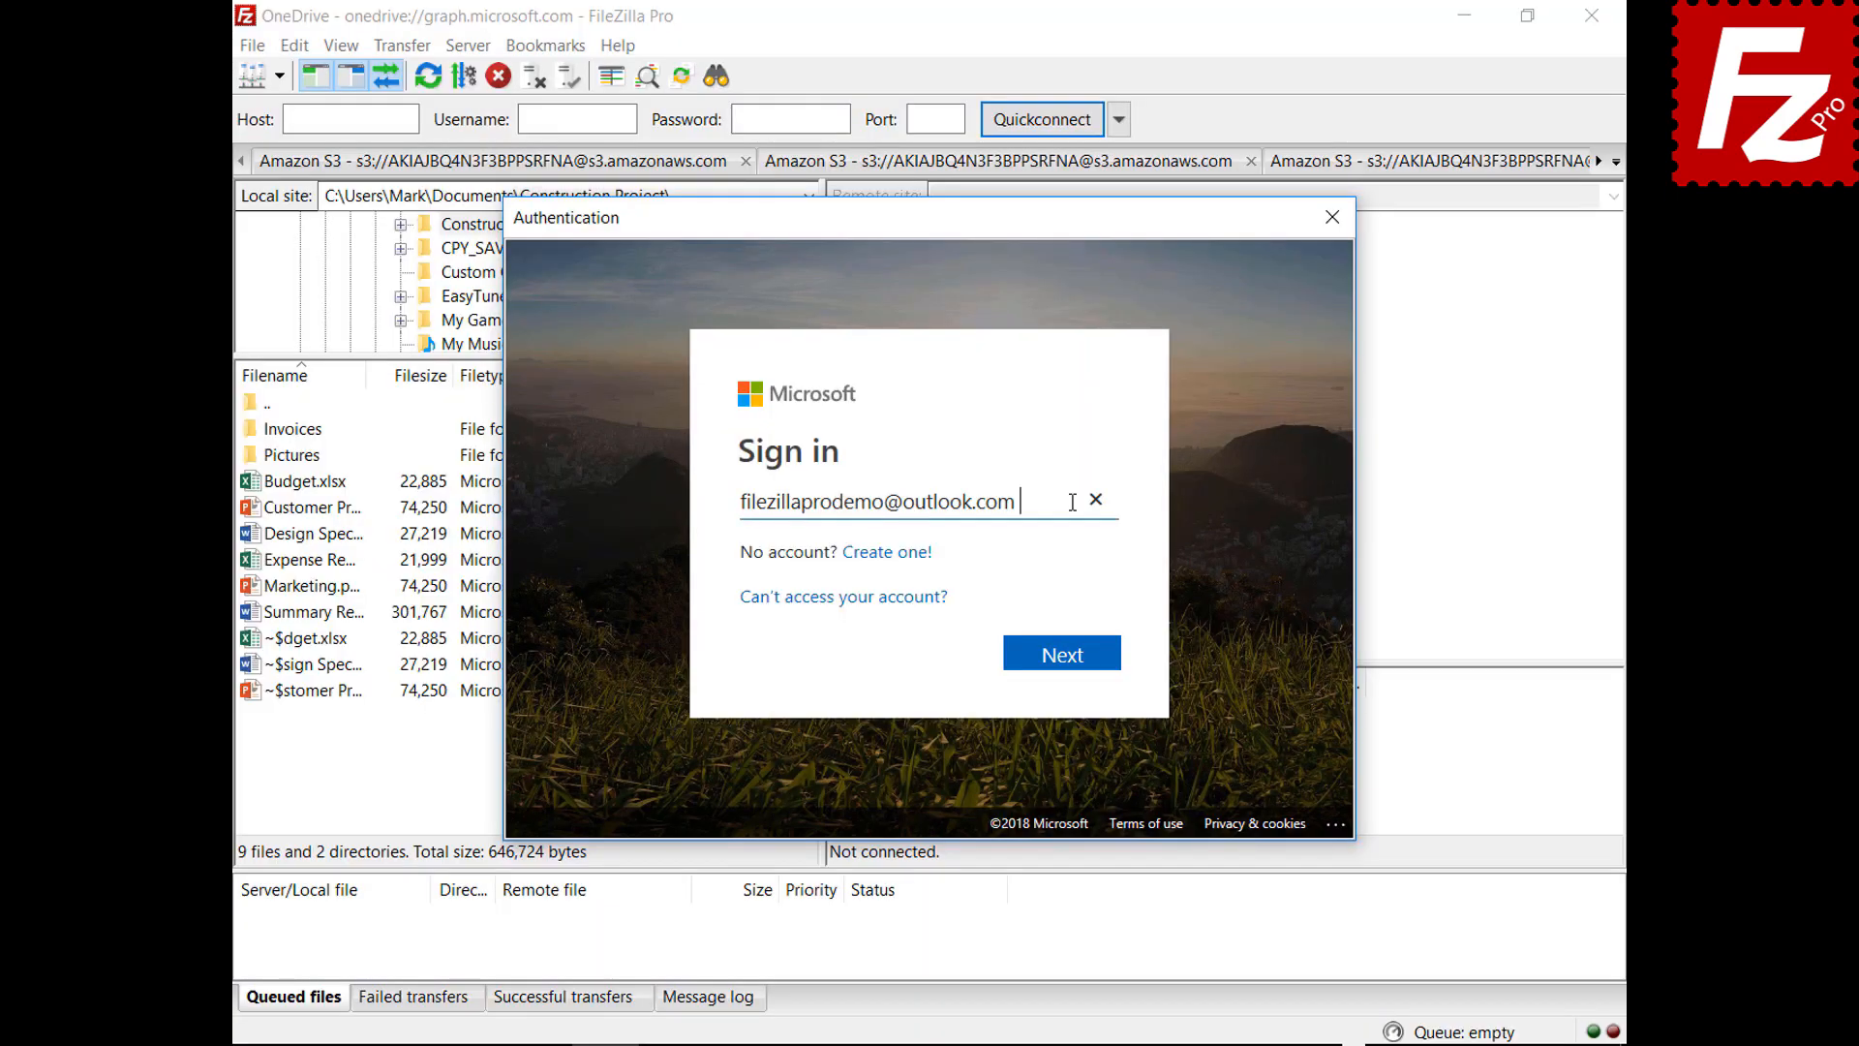
click(1065, 670)
key(ctrl+v)
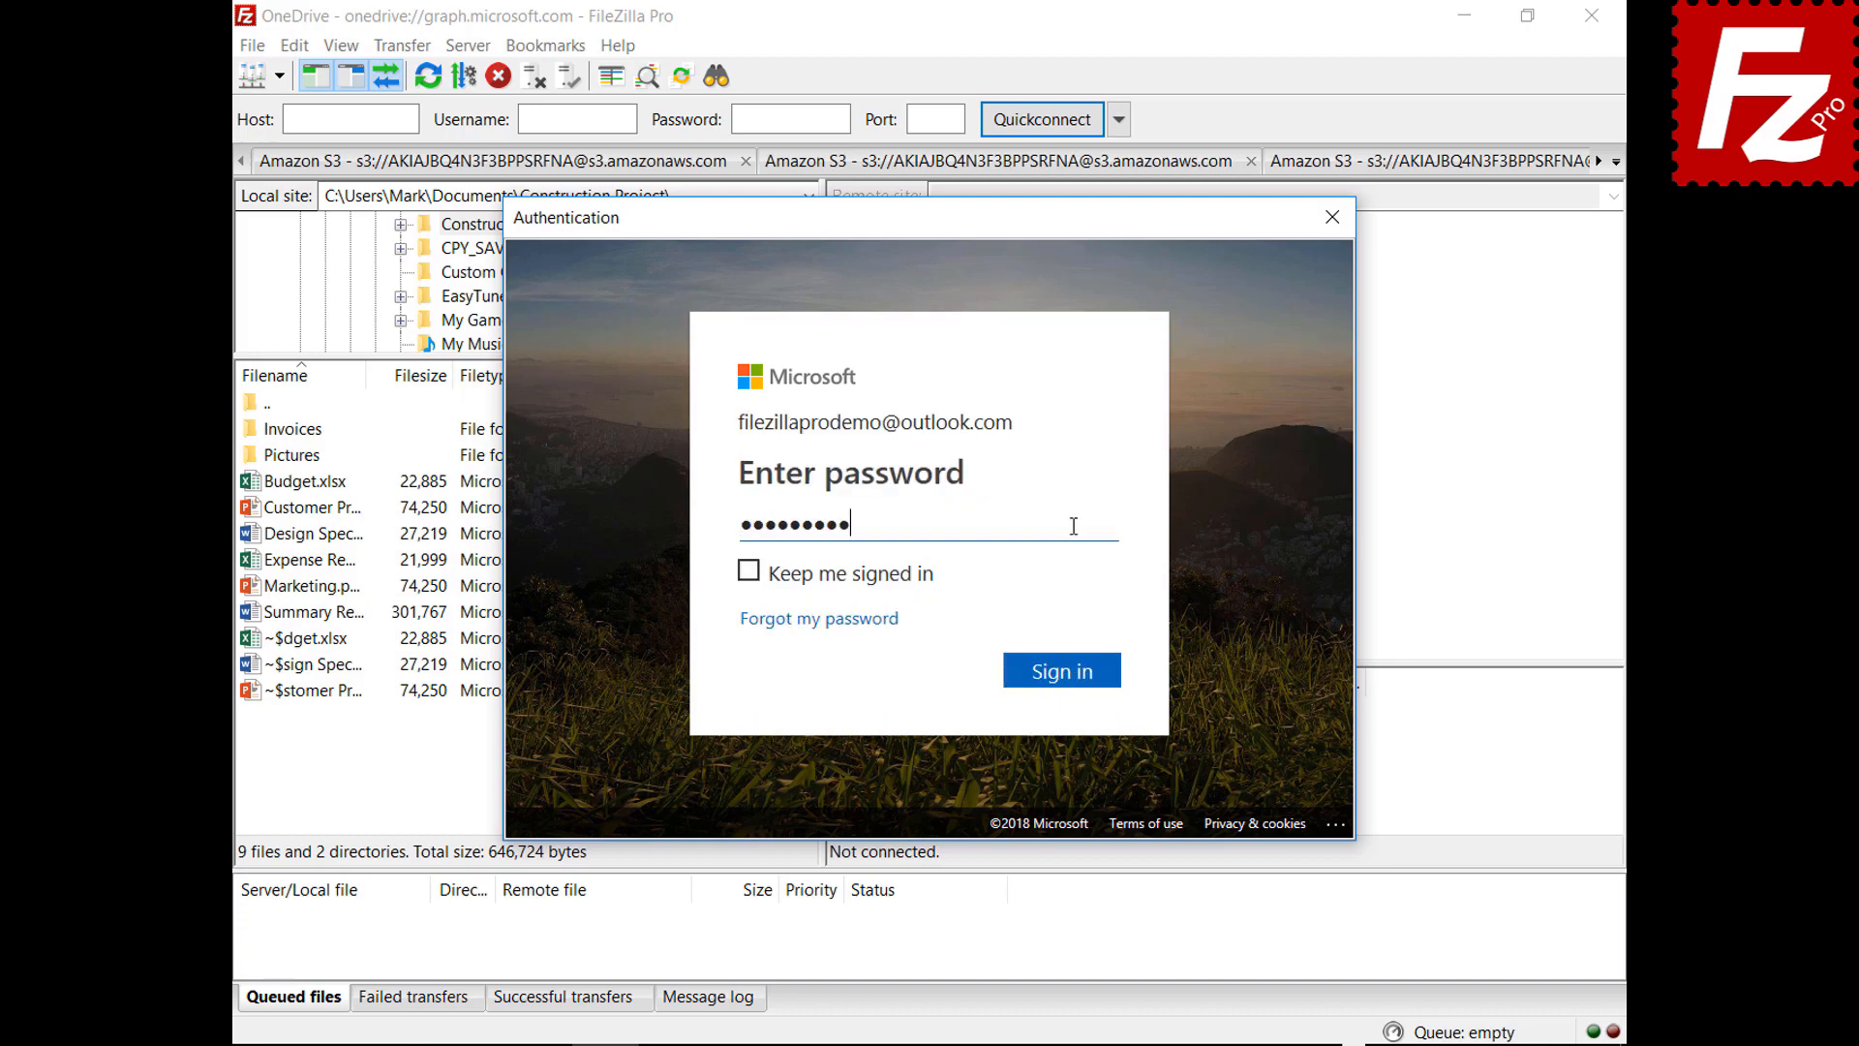
click(1065, 683)
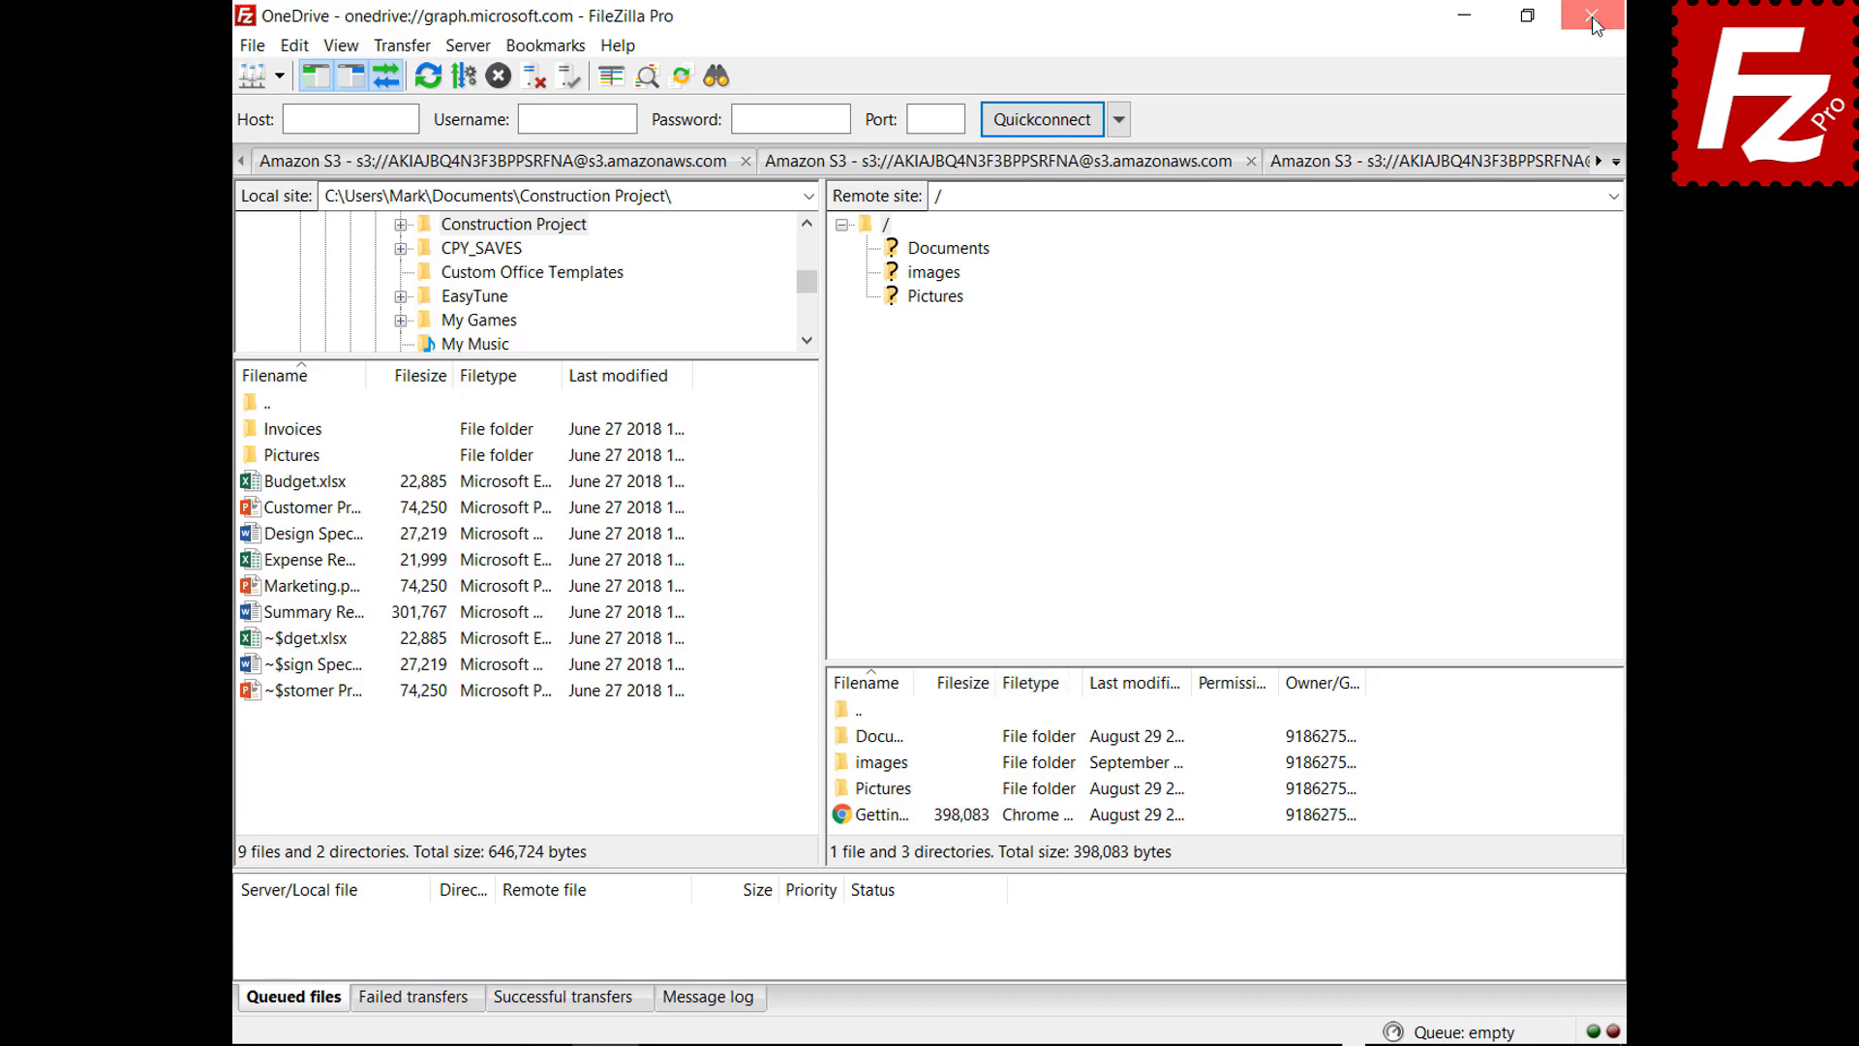
double_click(295, 200)
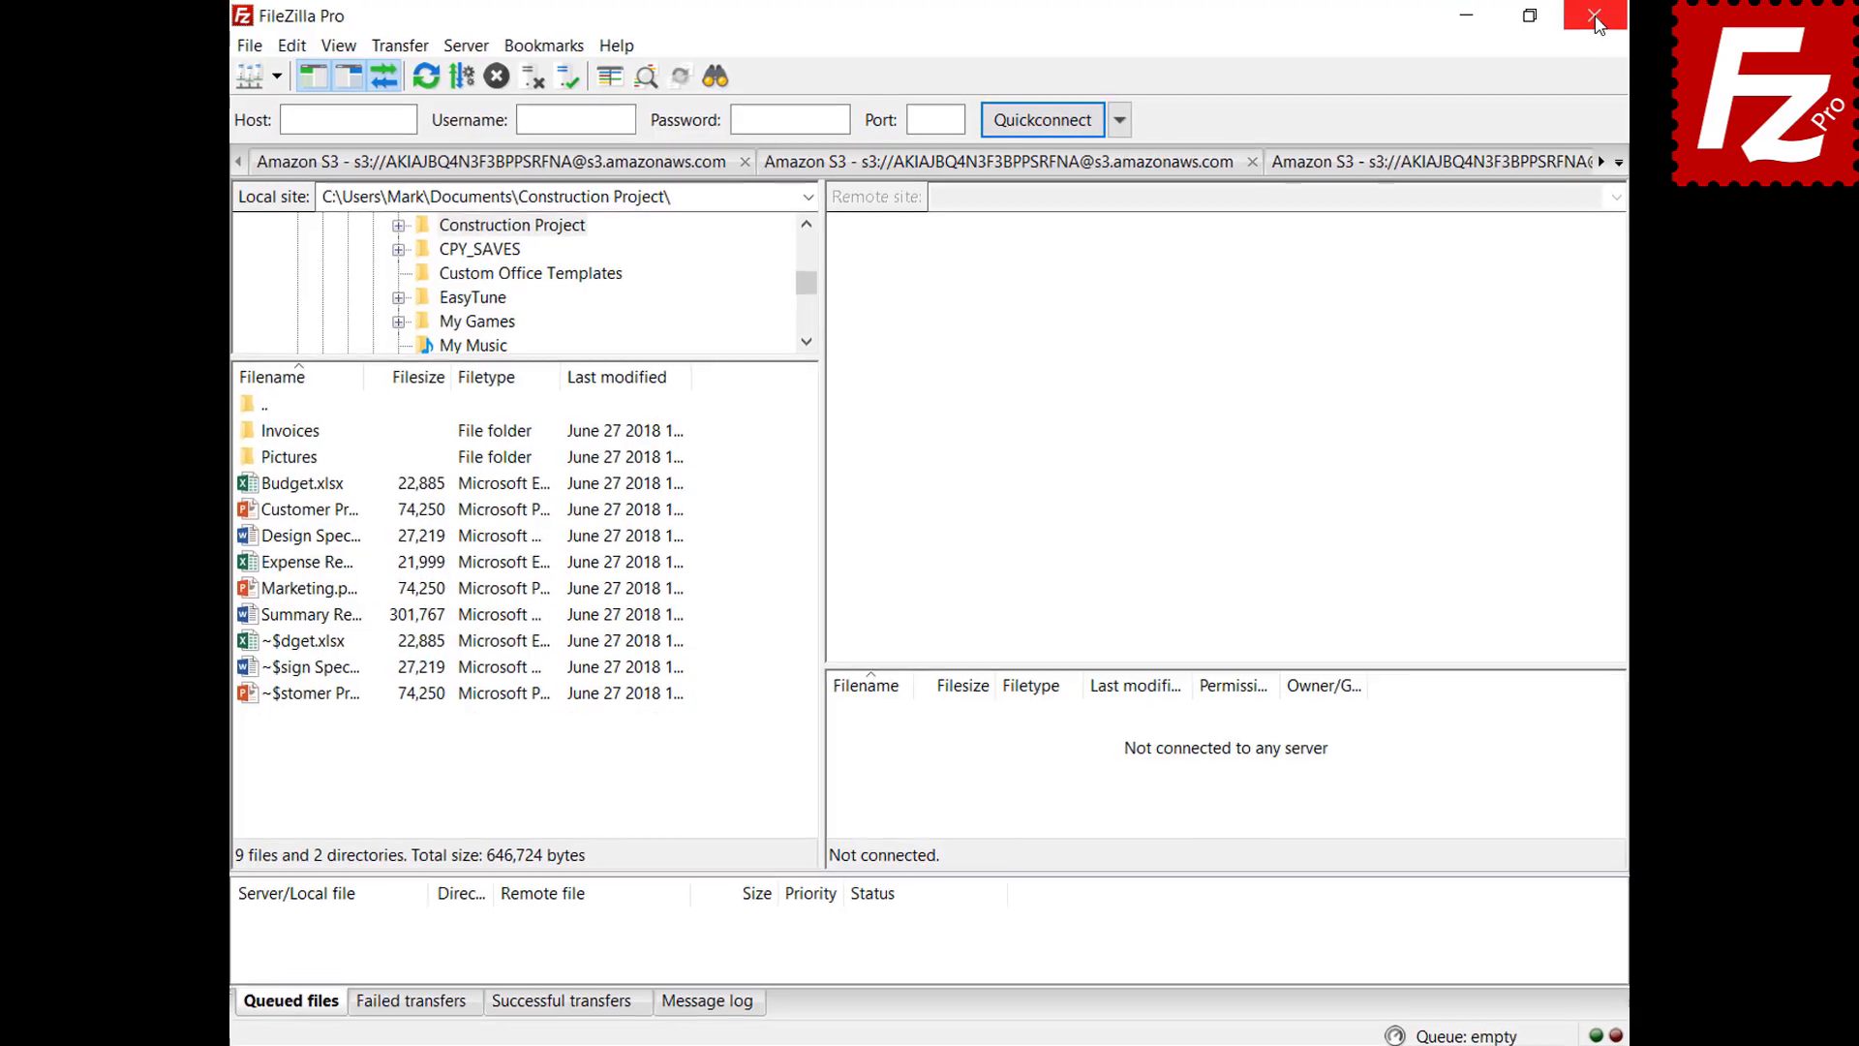
In Settings > Passwords, protect saved passwords with a master password entered twice
click(248, 50)
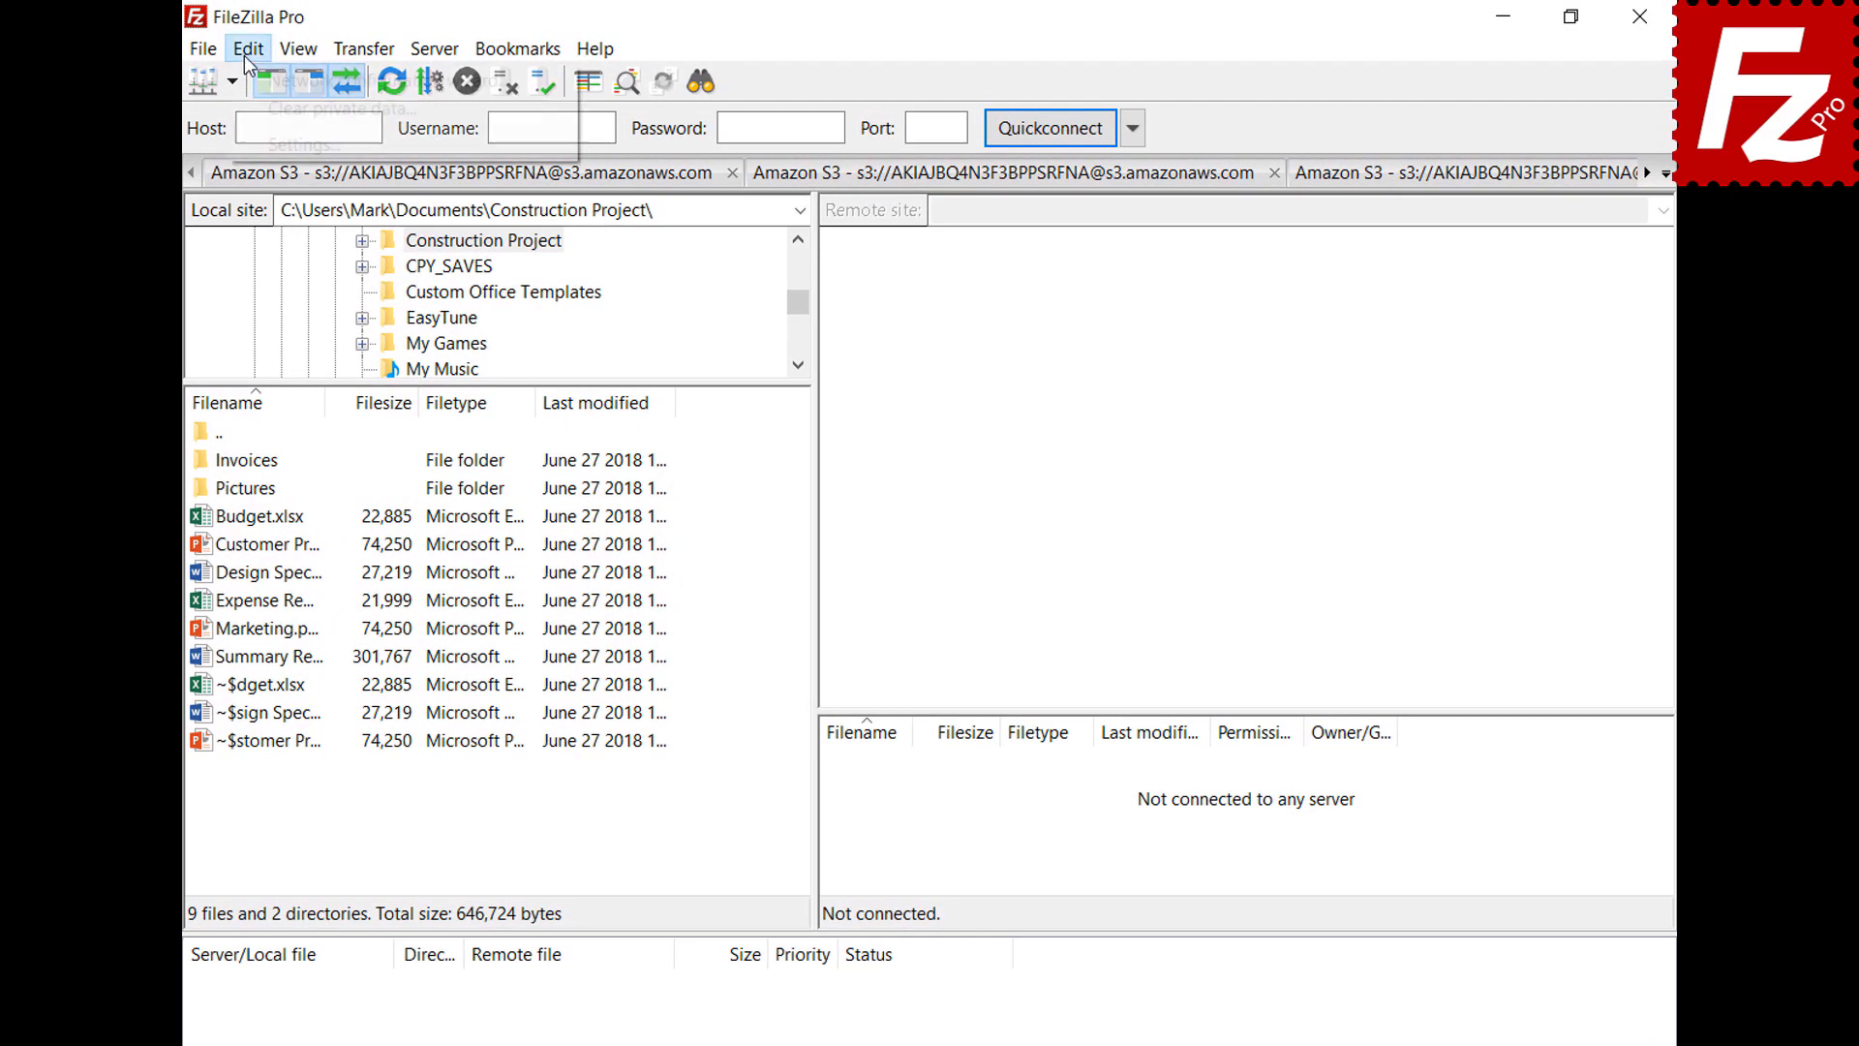
click(257, 138)
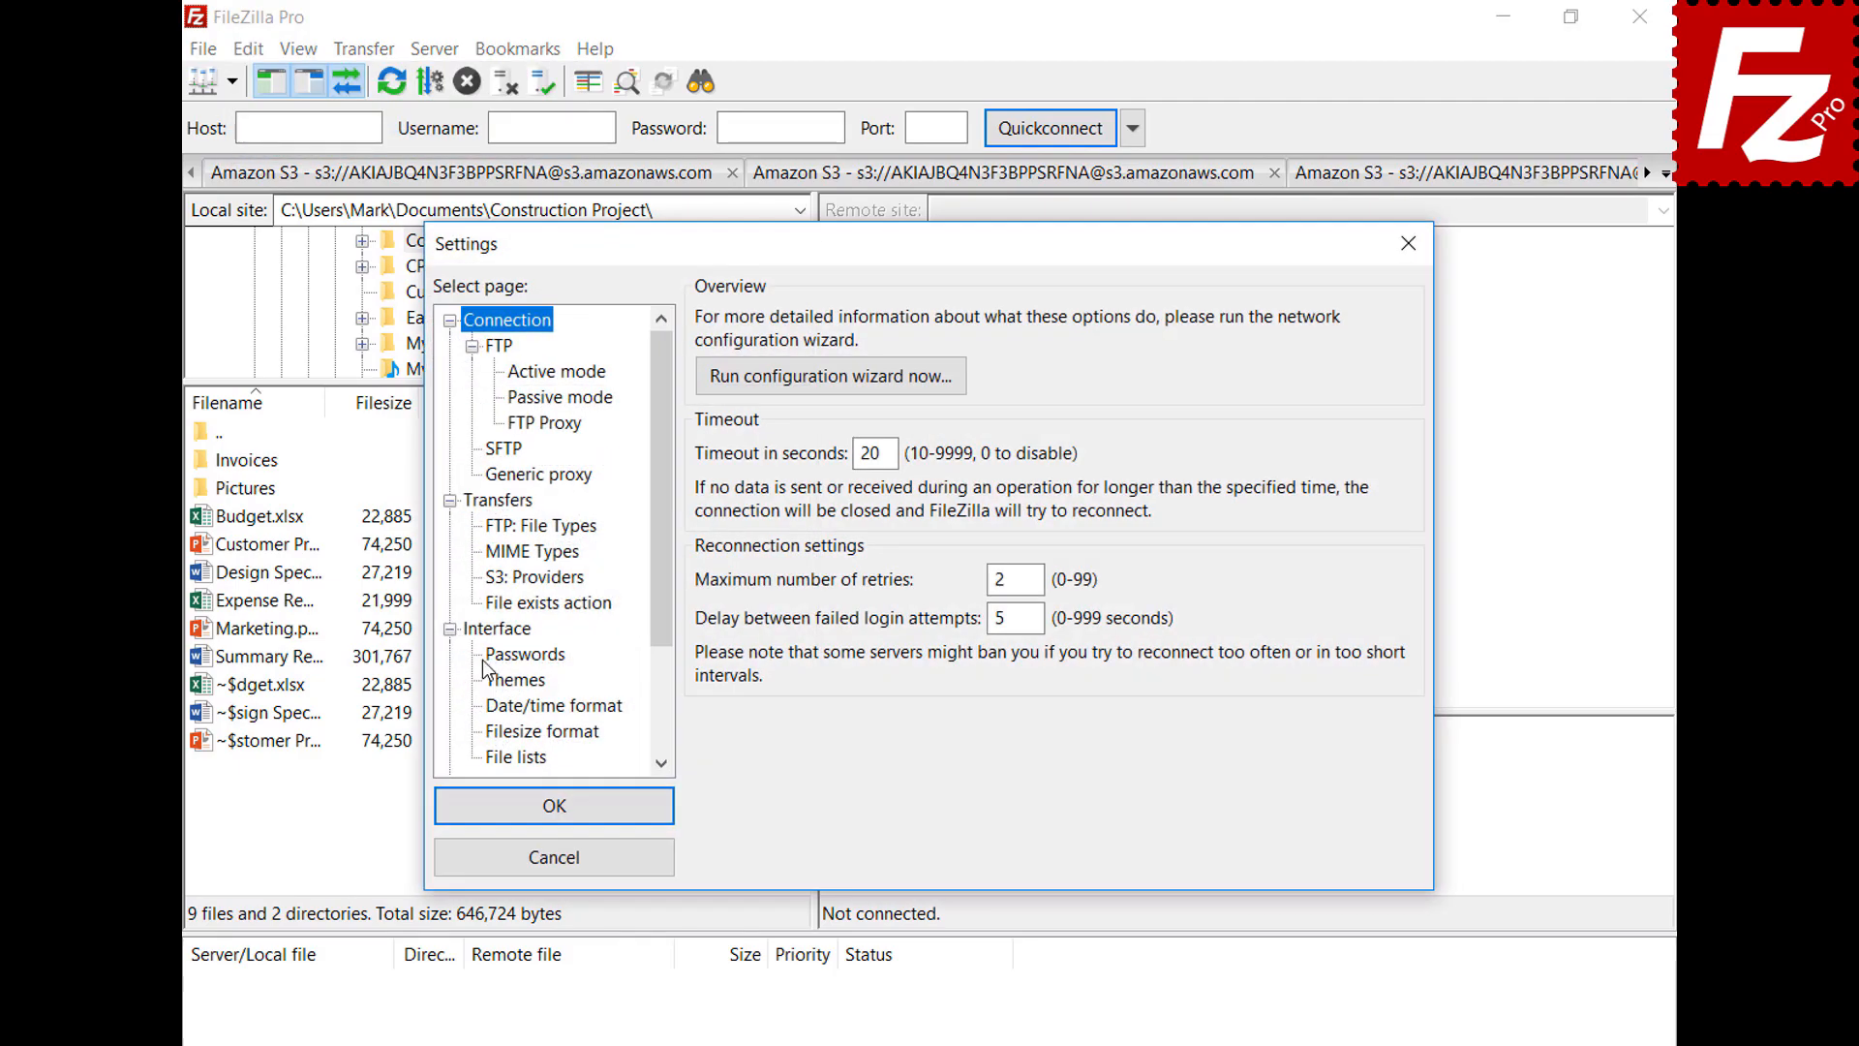
click(486, 659)
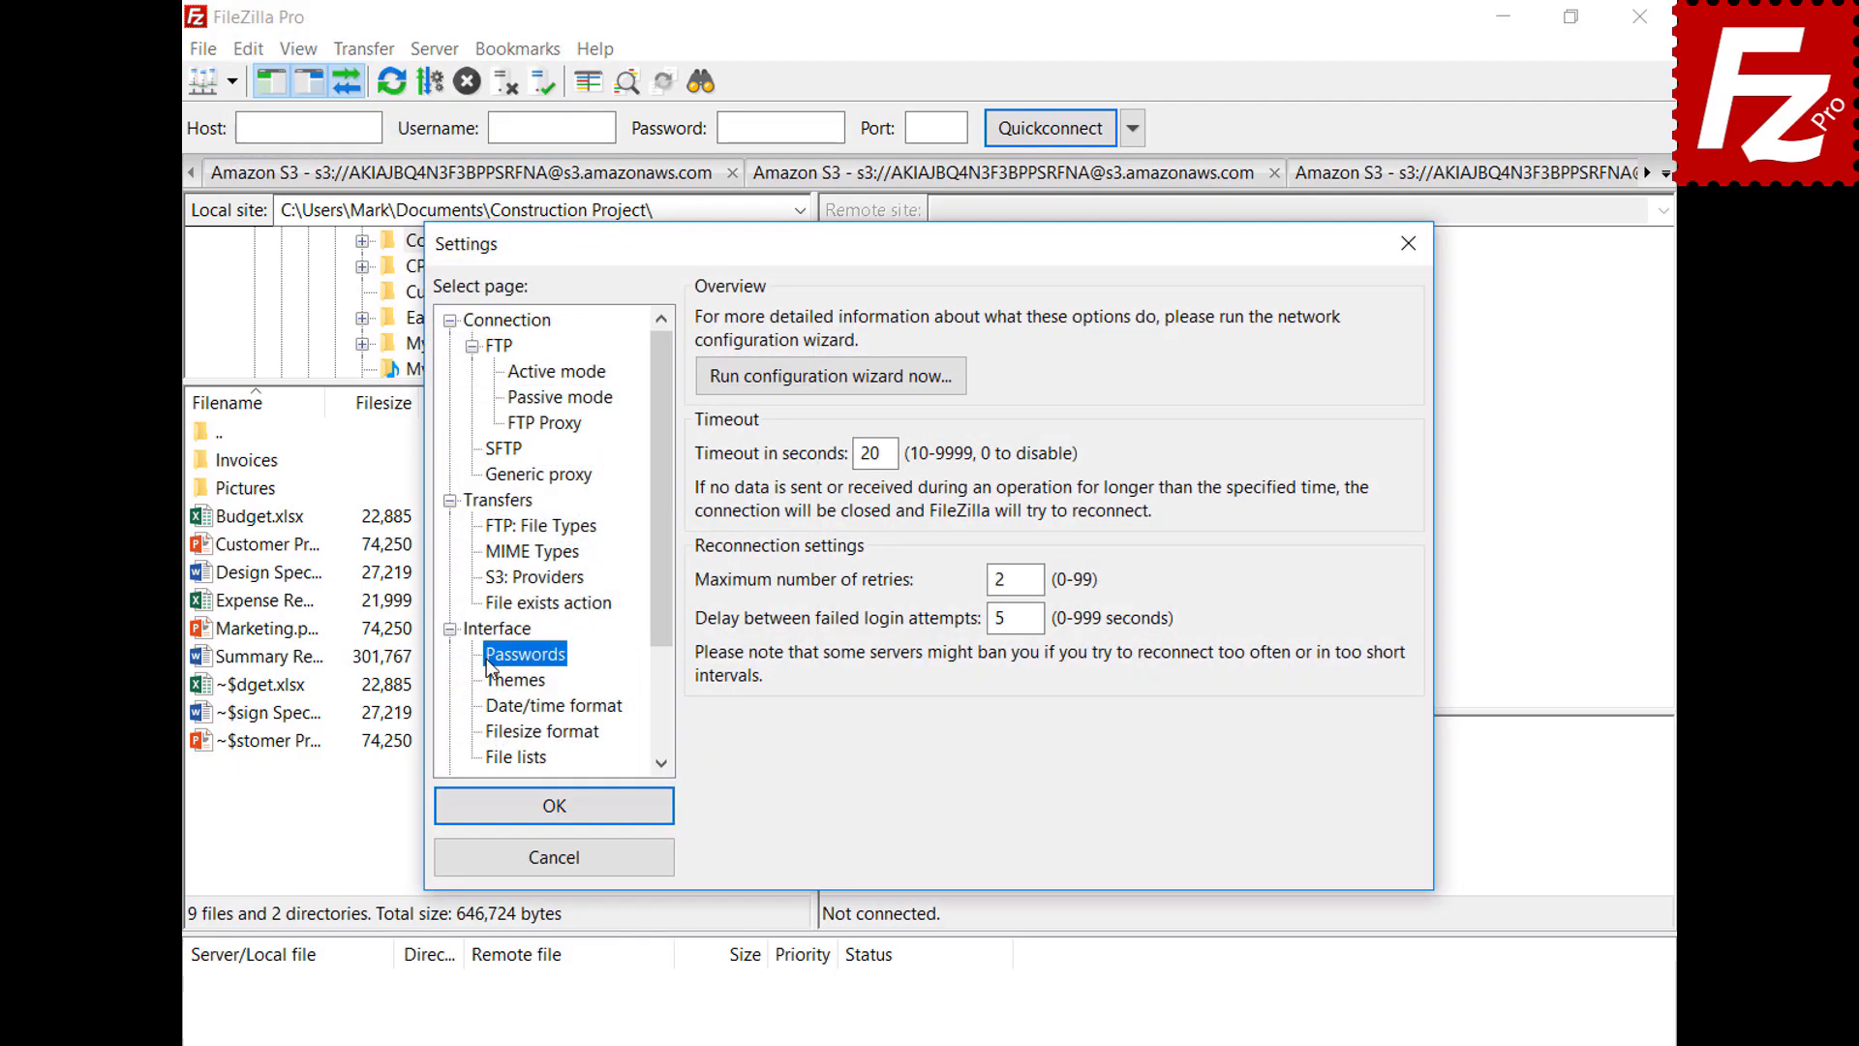
click(710, 392)
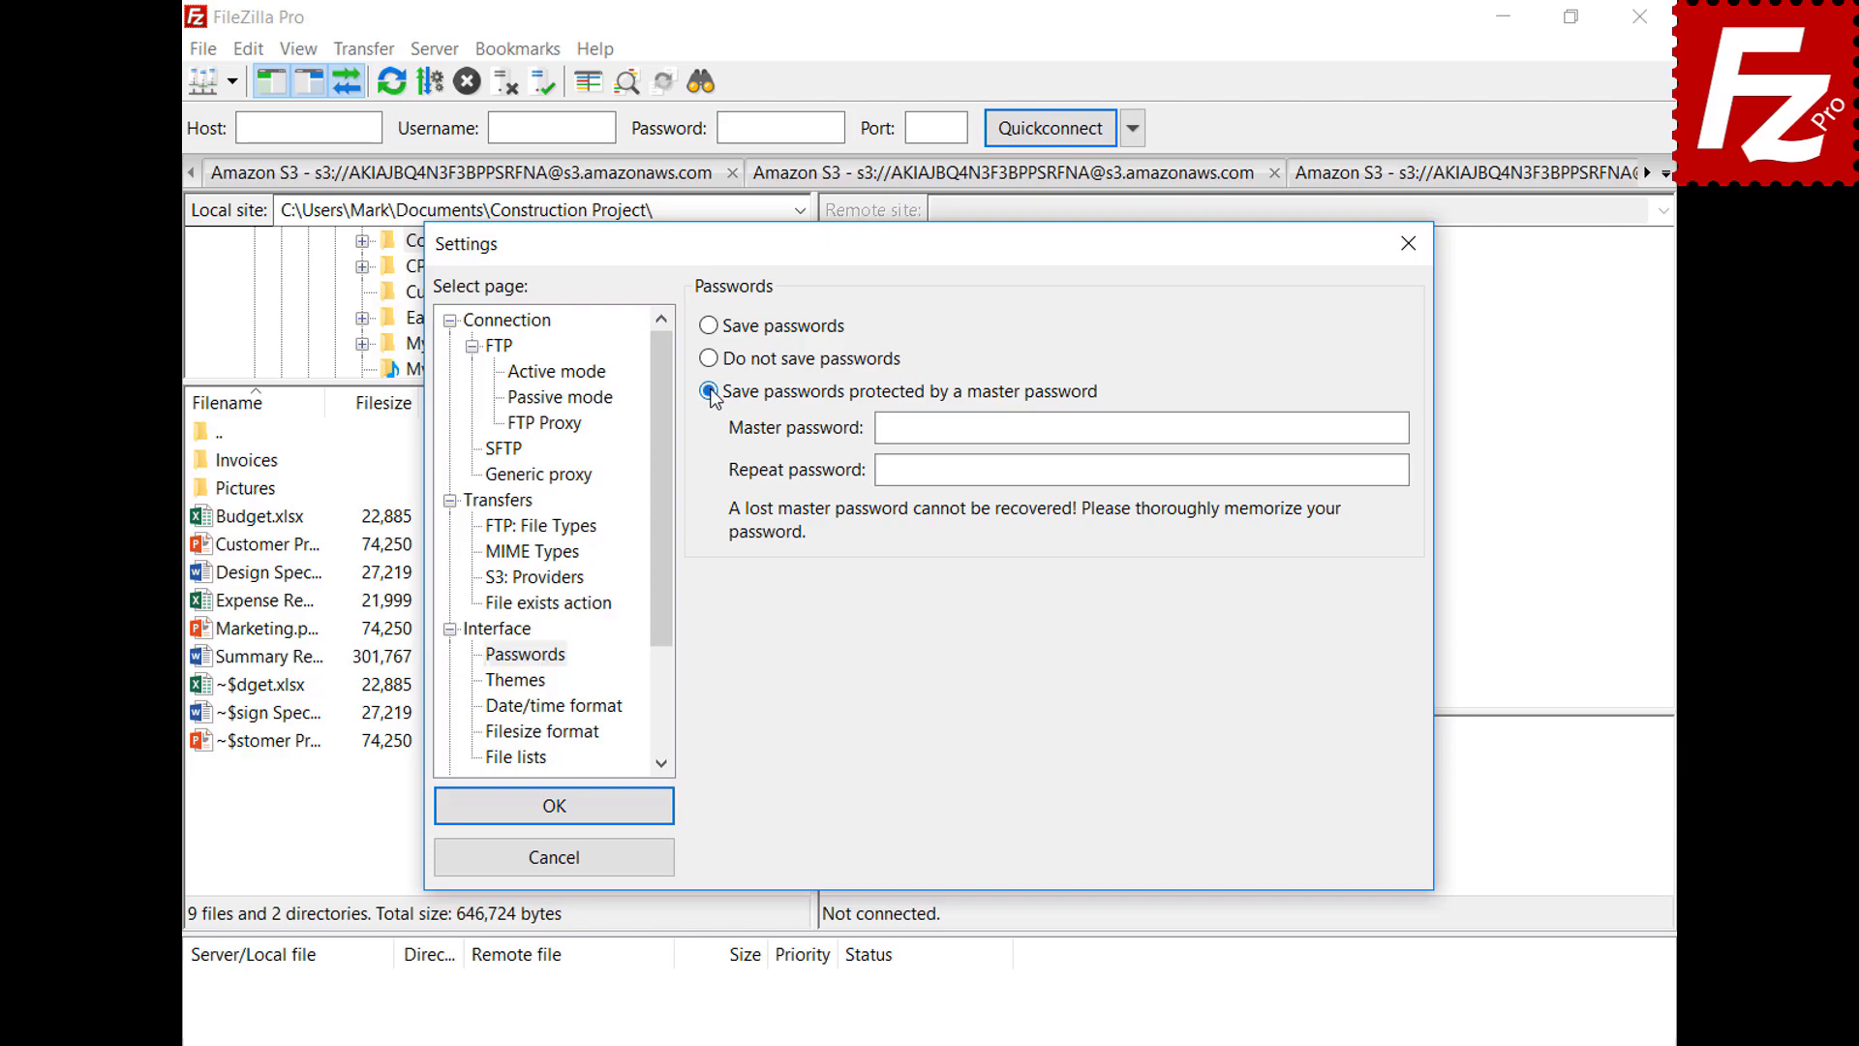
click(1356, 426)
key(ctrl+v)
key(Tab)
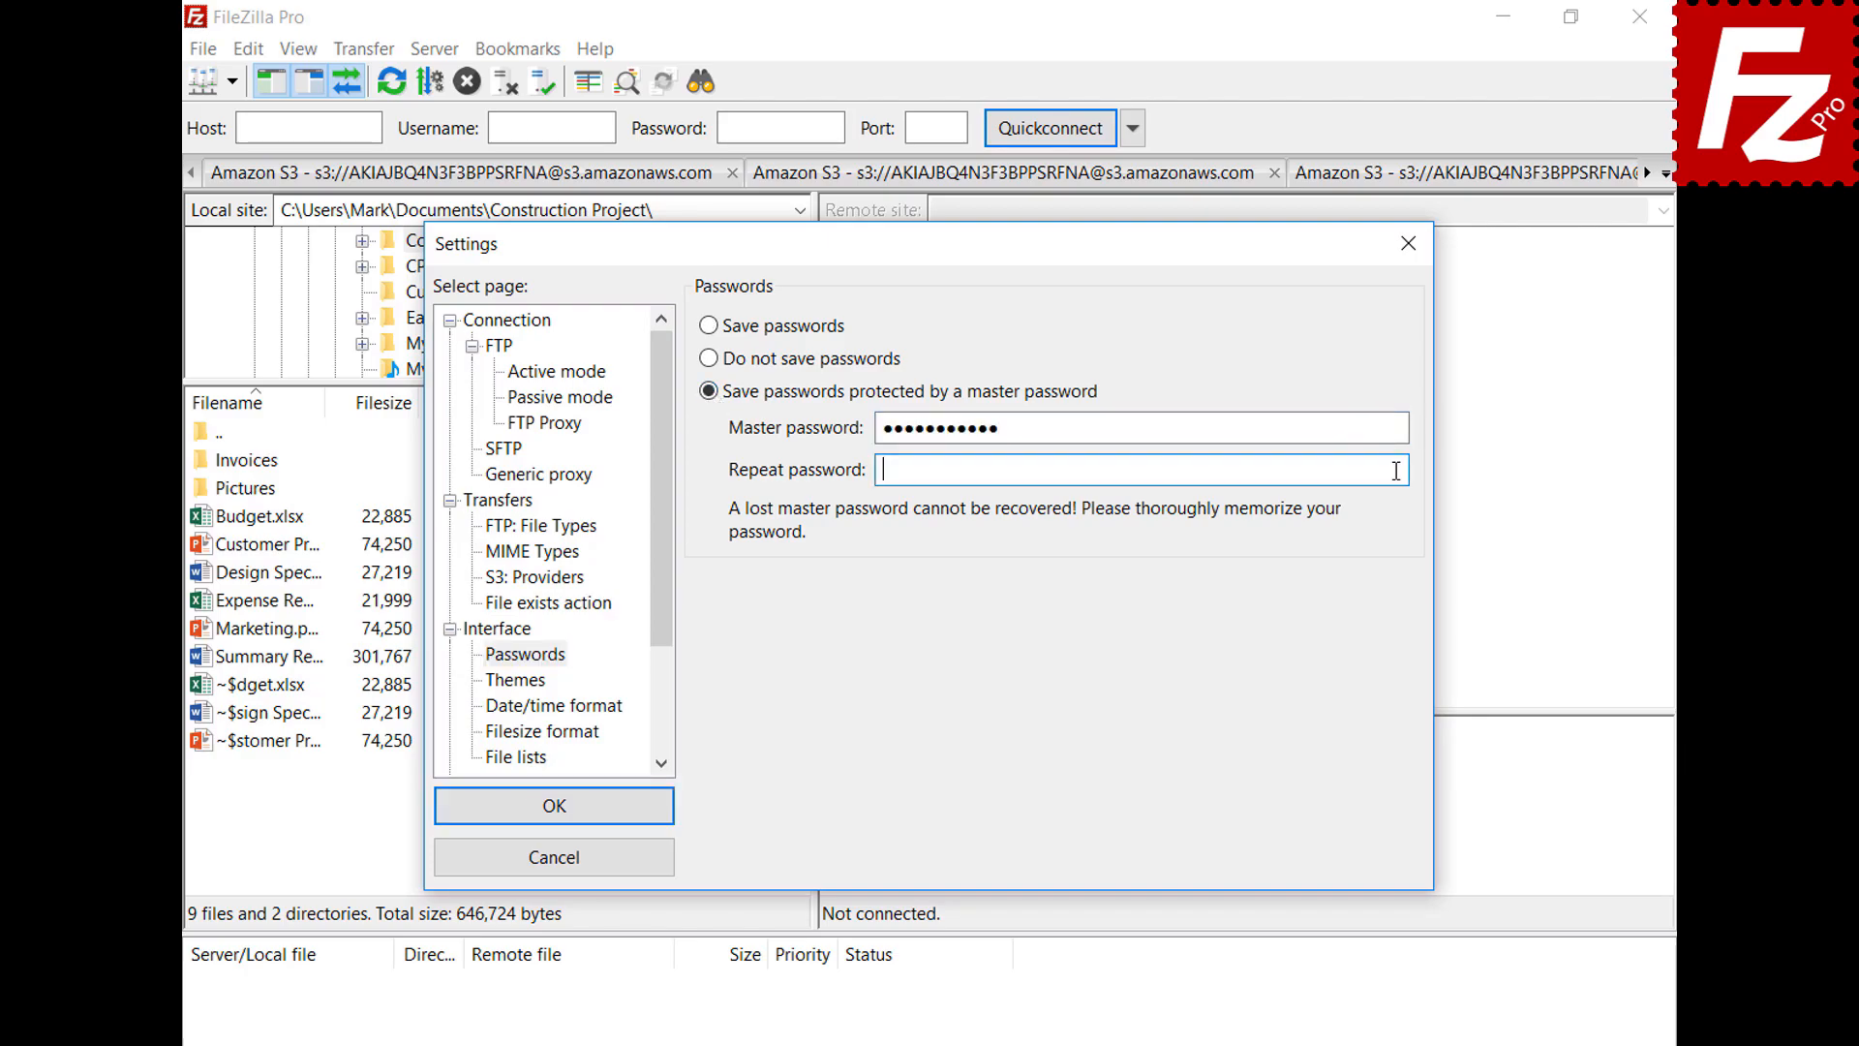
key(ctrl+v)
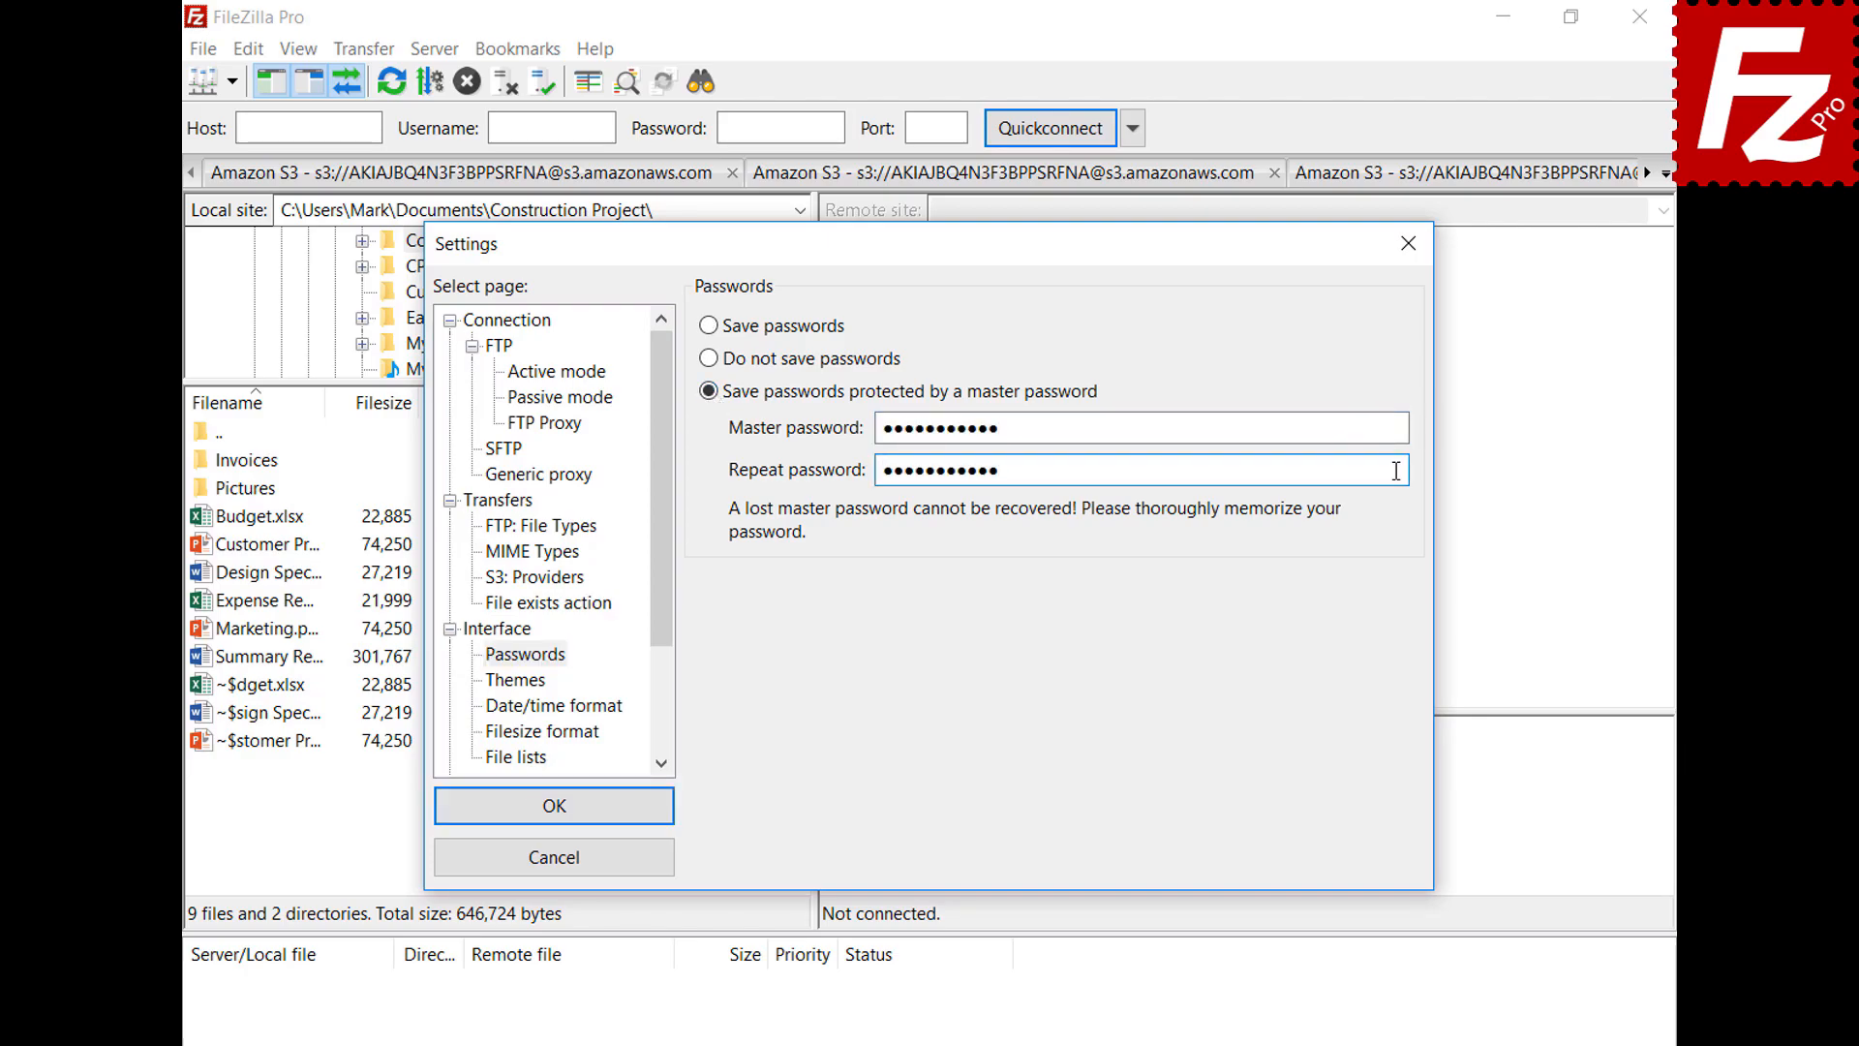
click(550, 809)
Connect to the saved OneDrive site and complete the Microsoft sign-in
click(233, 84)
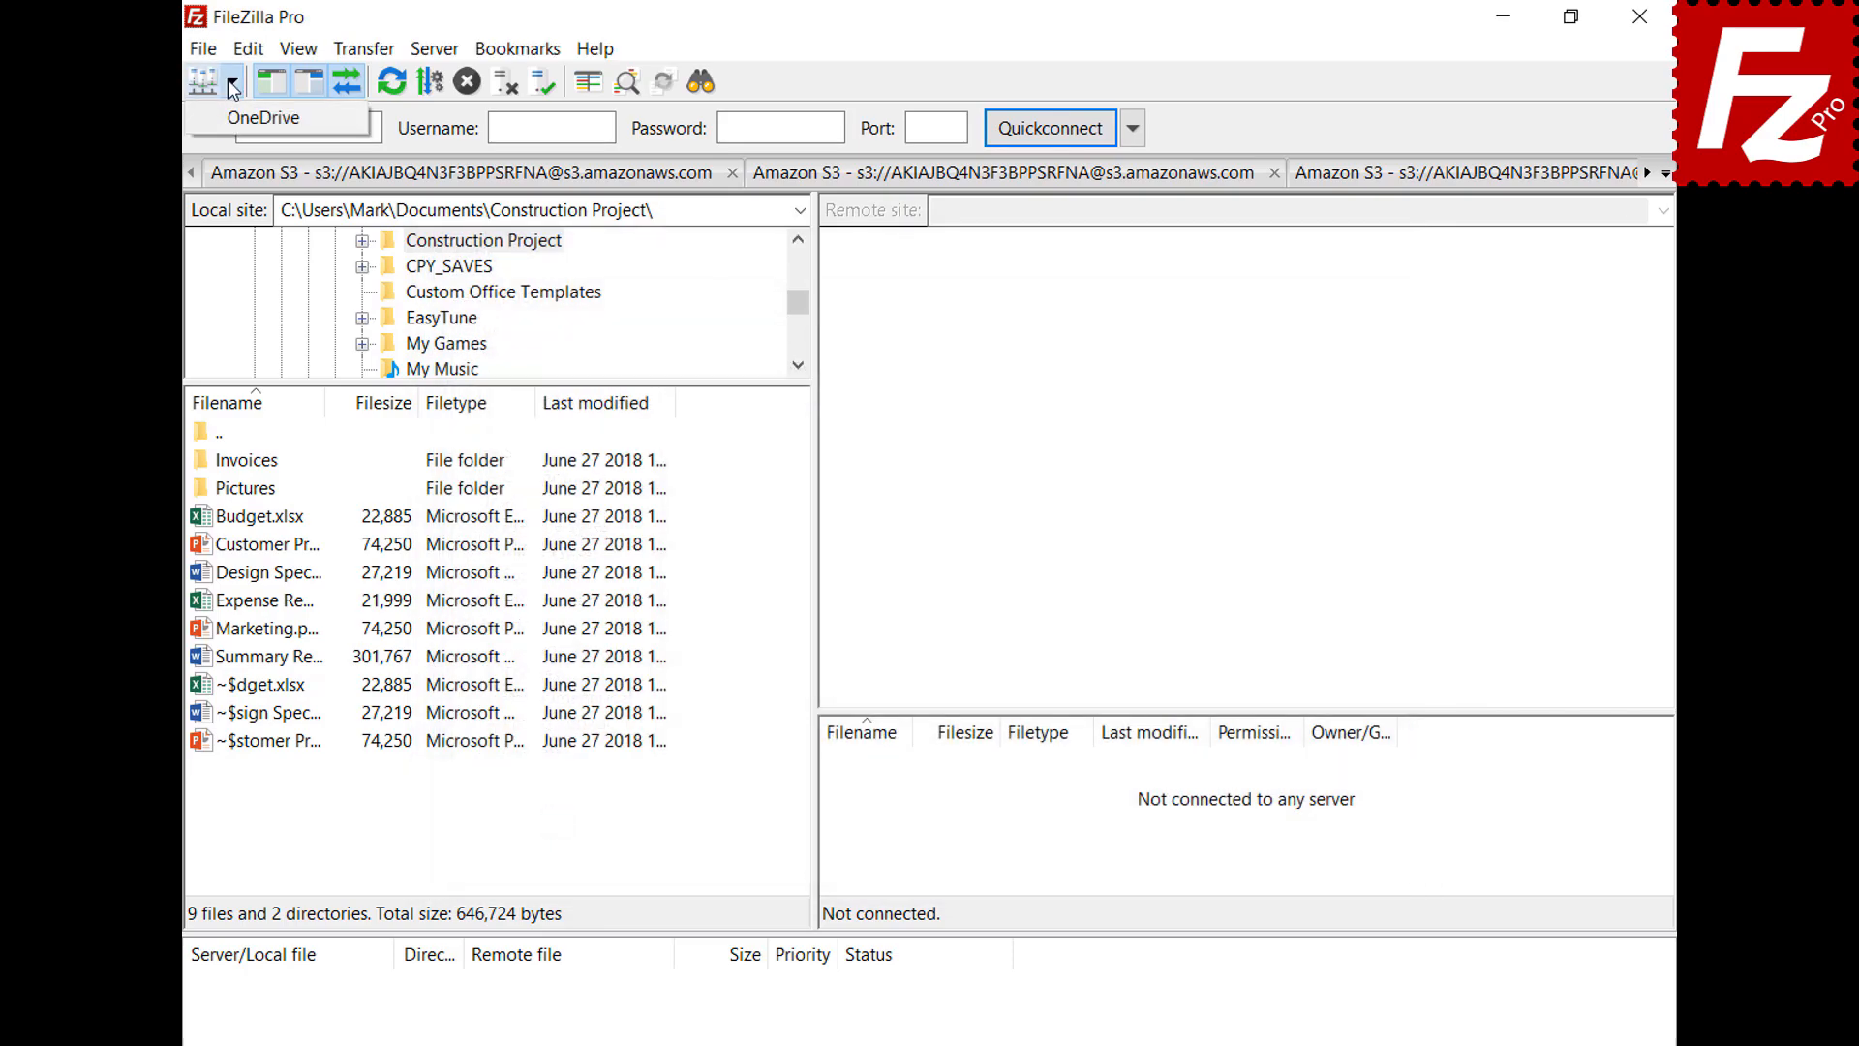
click(229, 118)
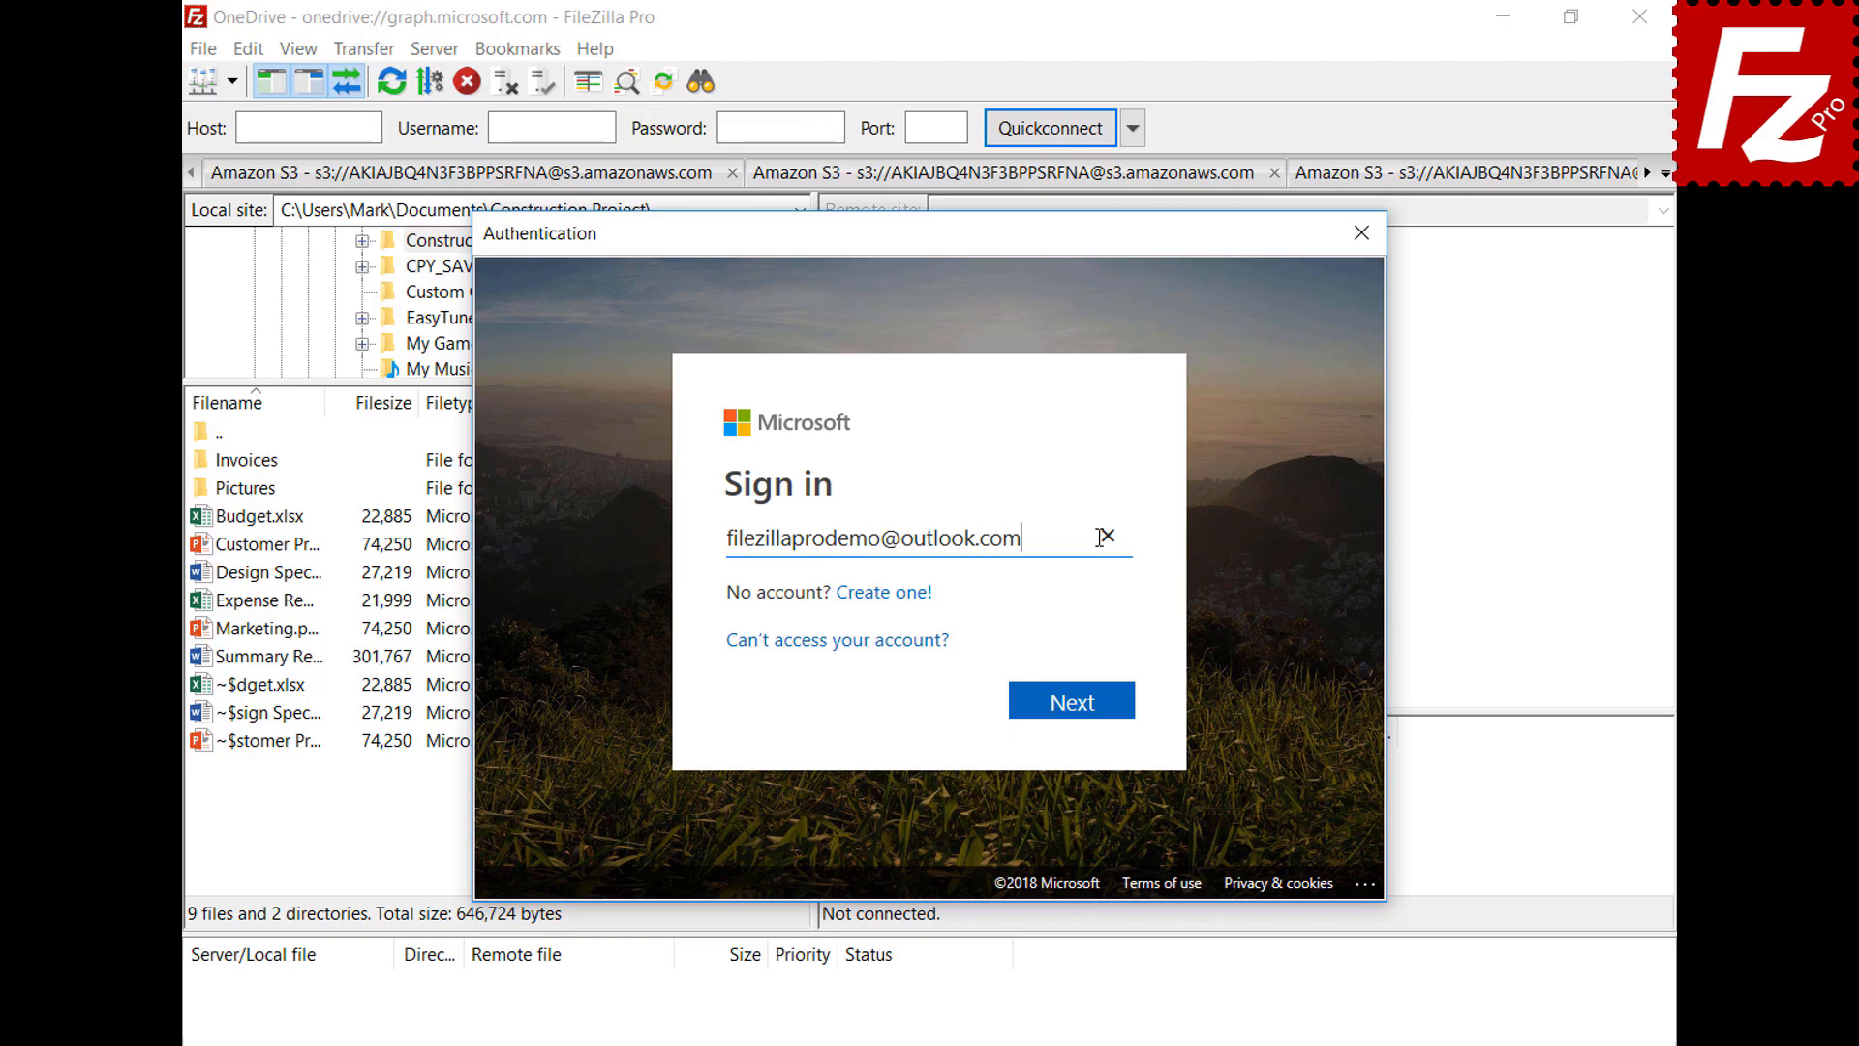
click(1080, 711)
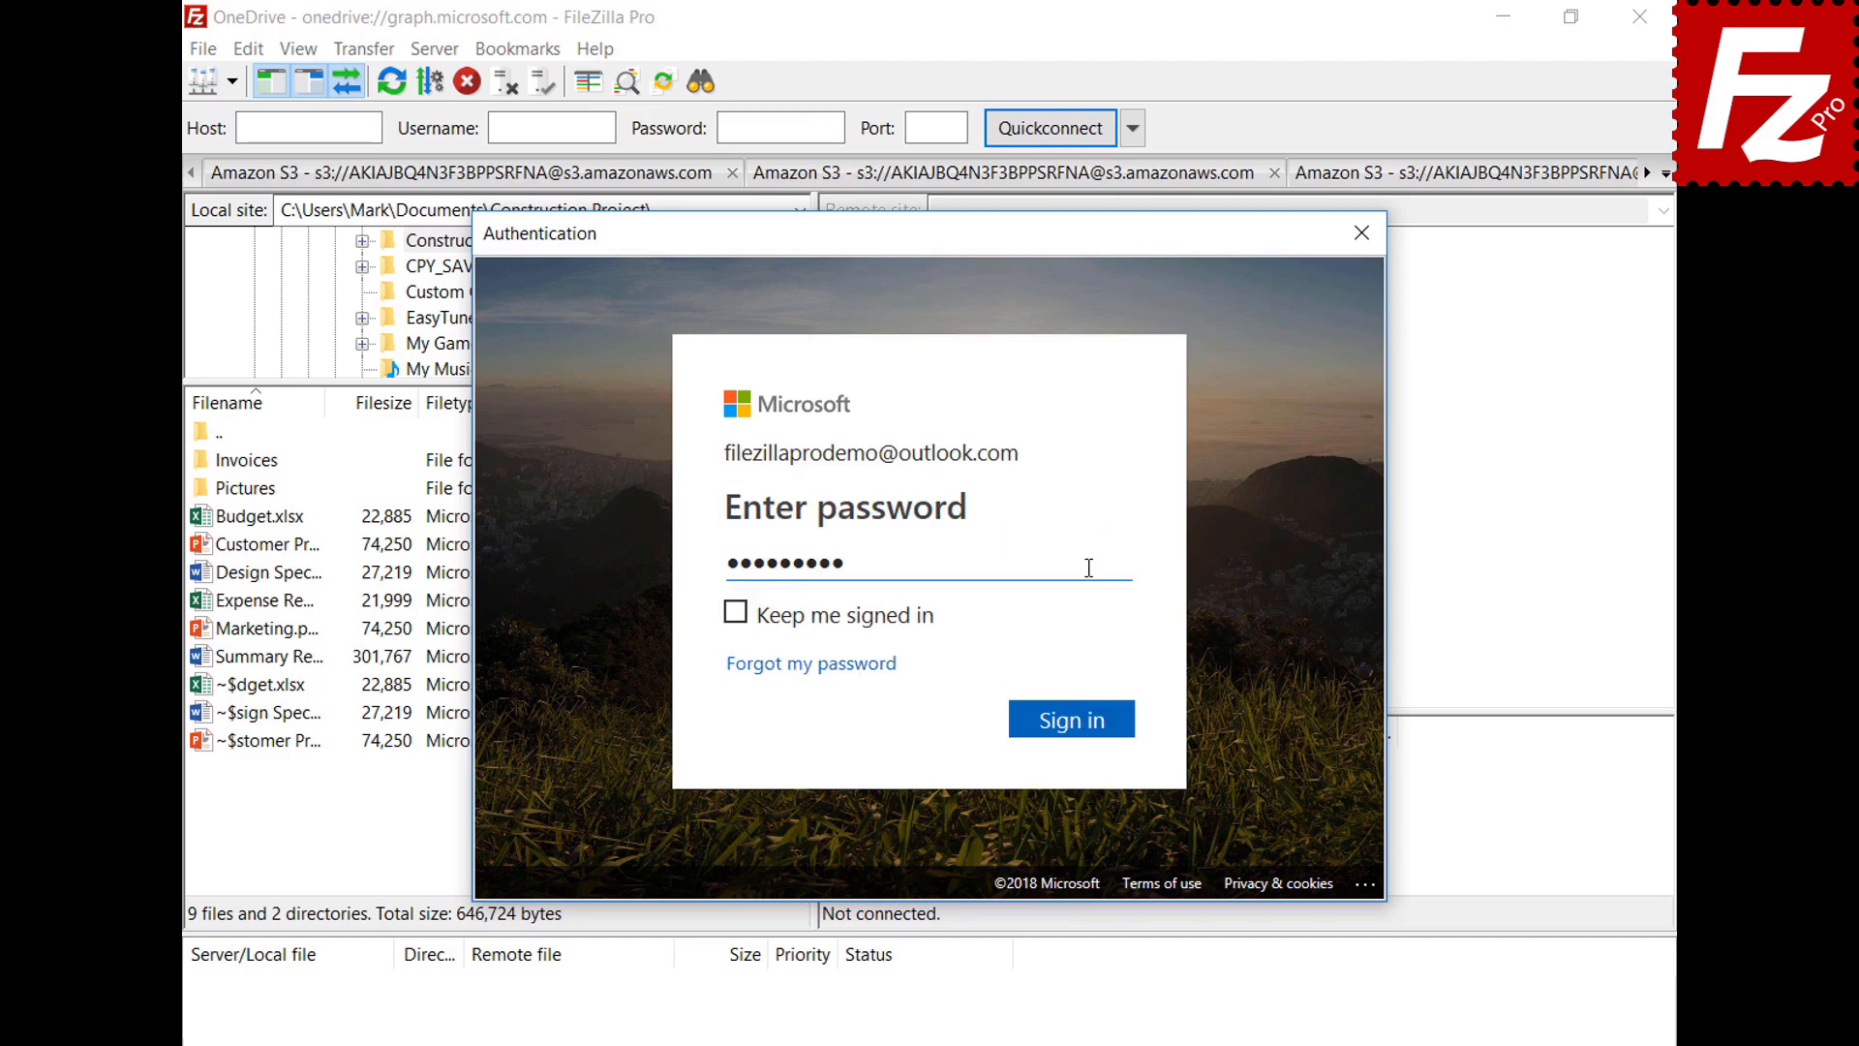
click(1075, 723)
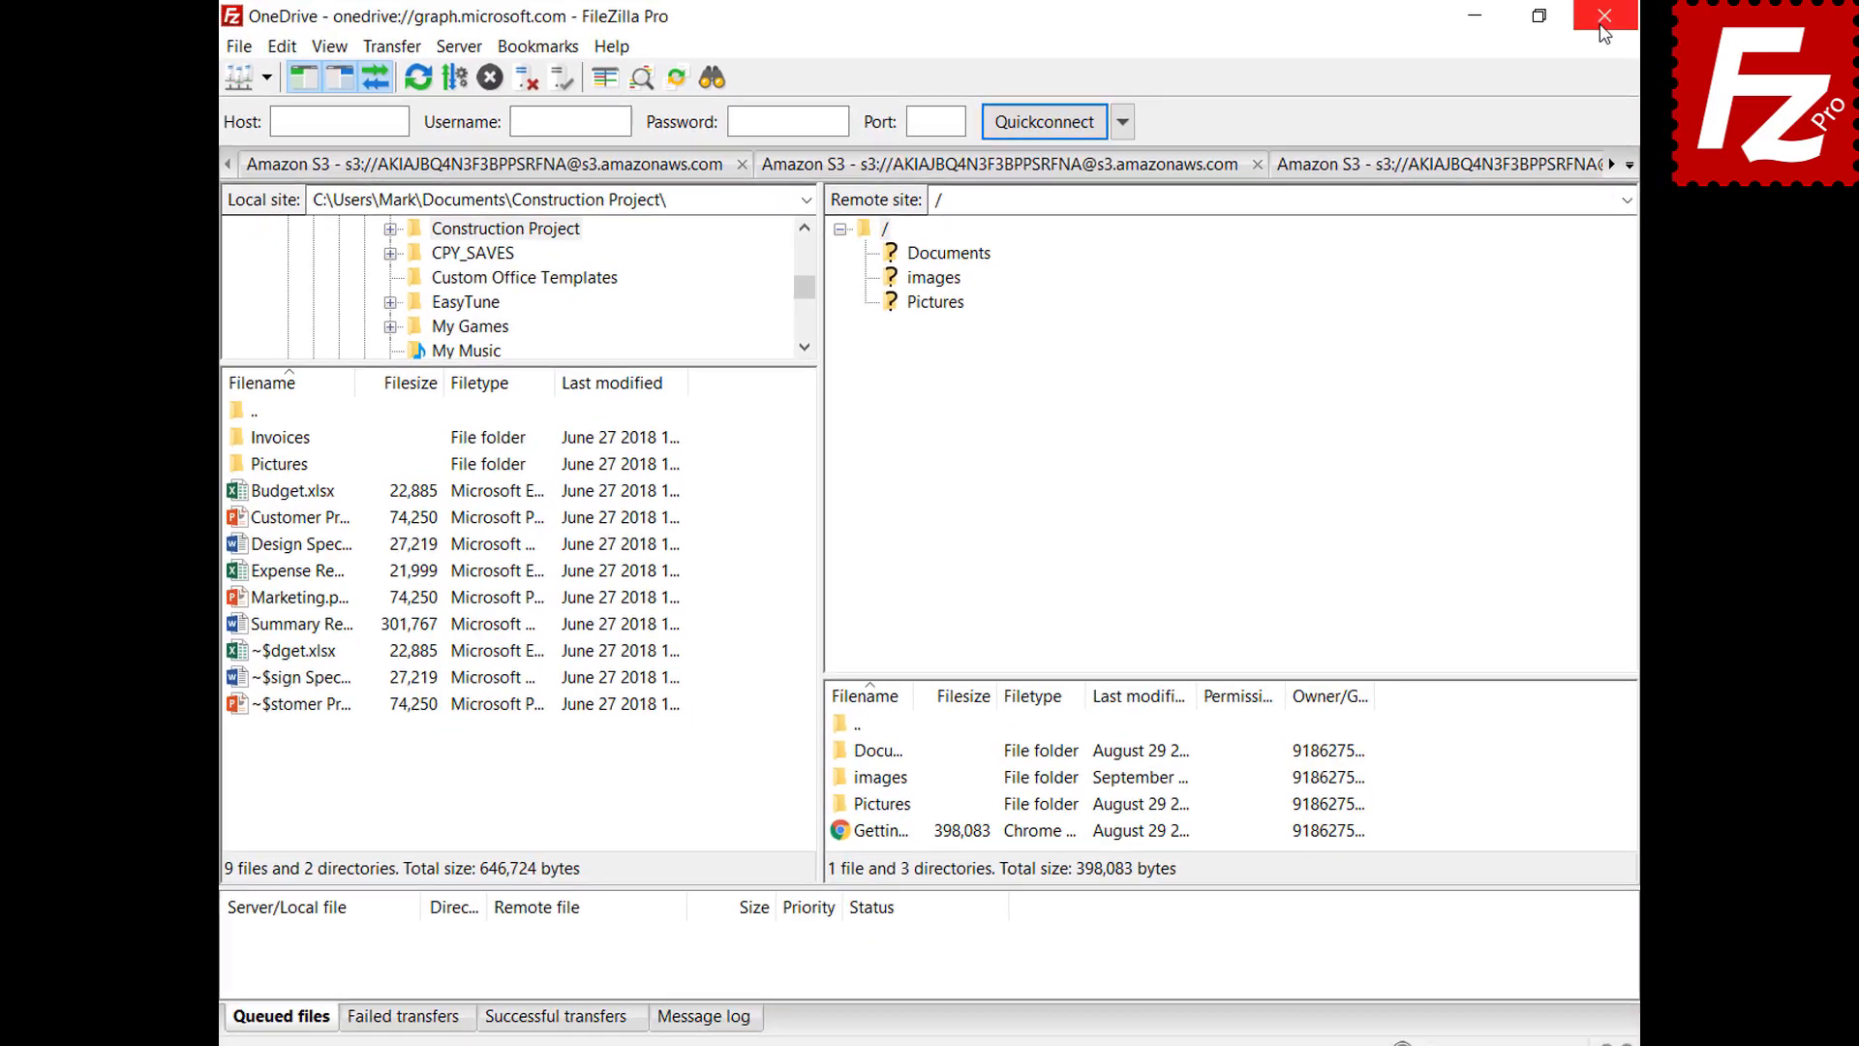
After closing FileZilla, reconnect to OneDrive and unlock it with the master password
click(1603, 34)
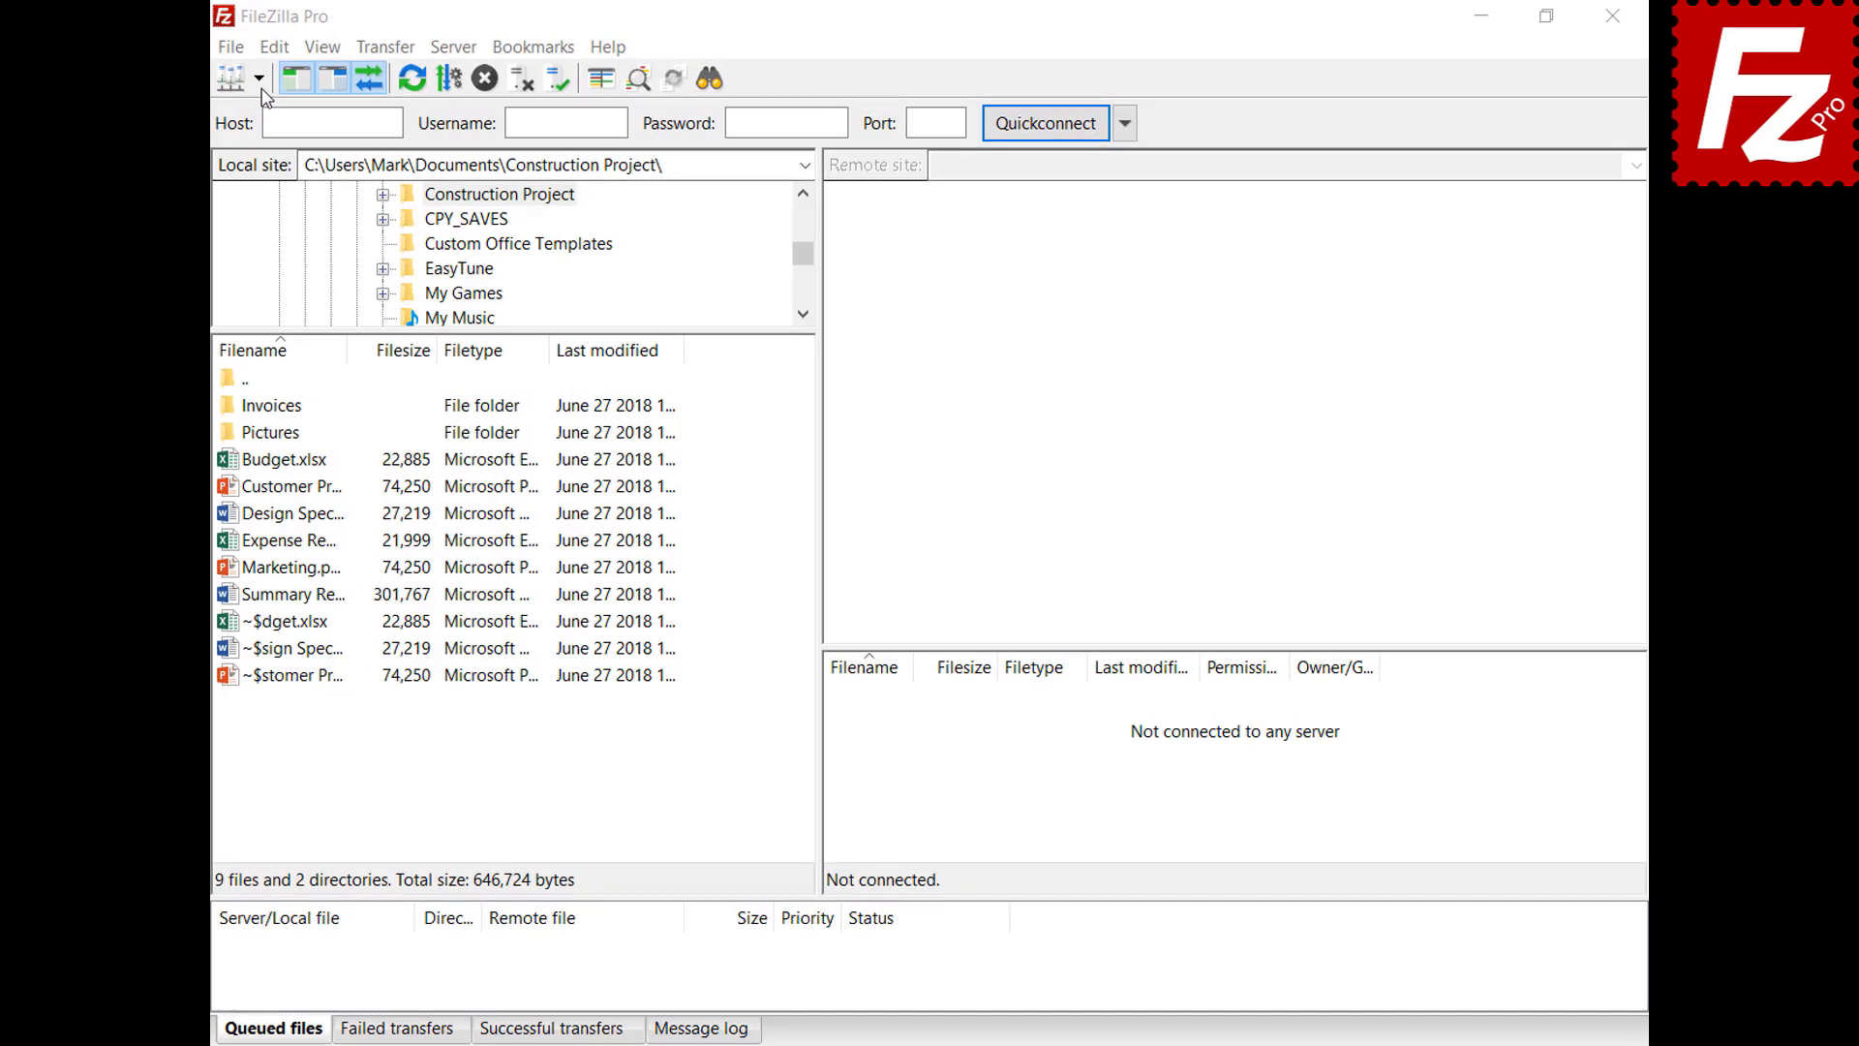
click(233, 84)
click(232, 118)
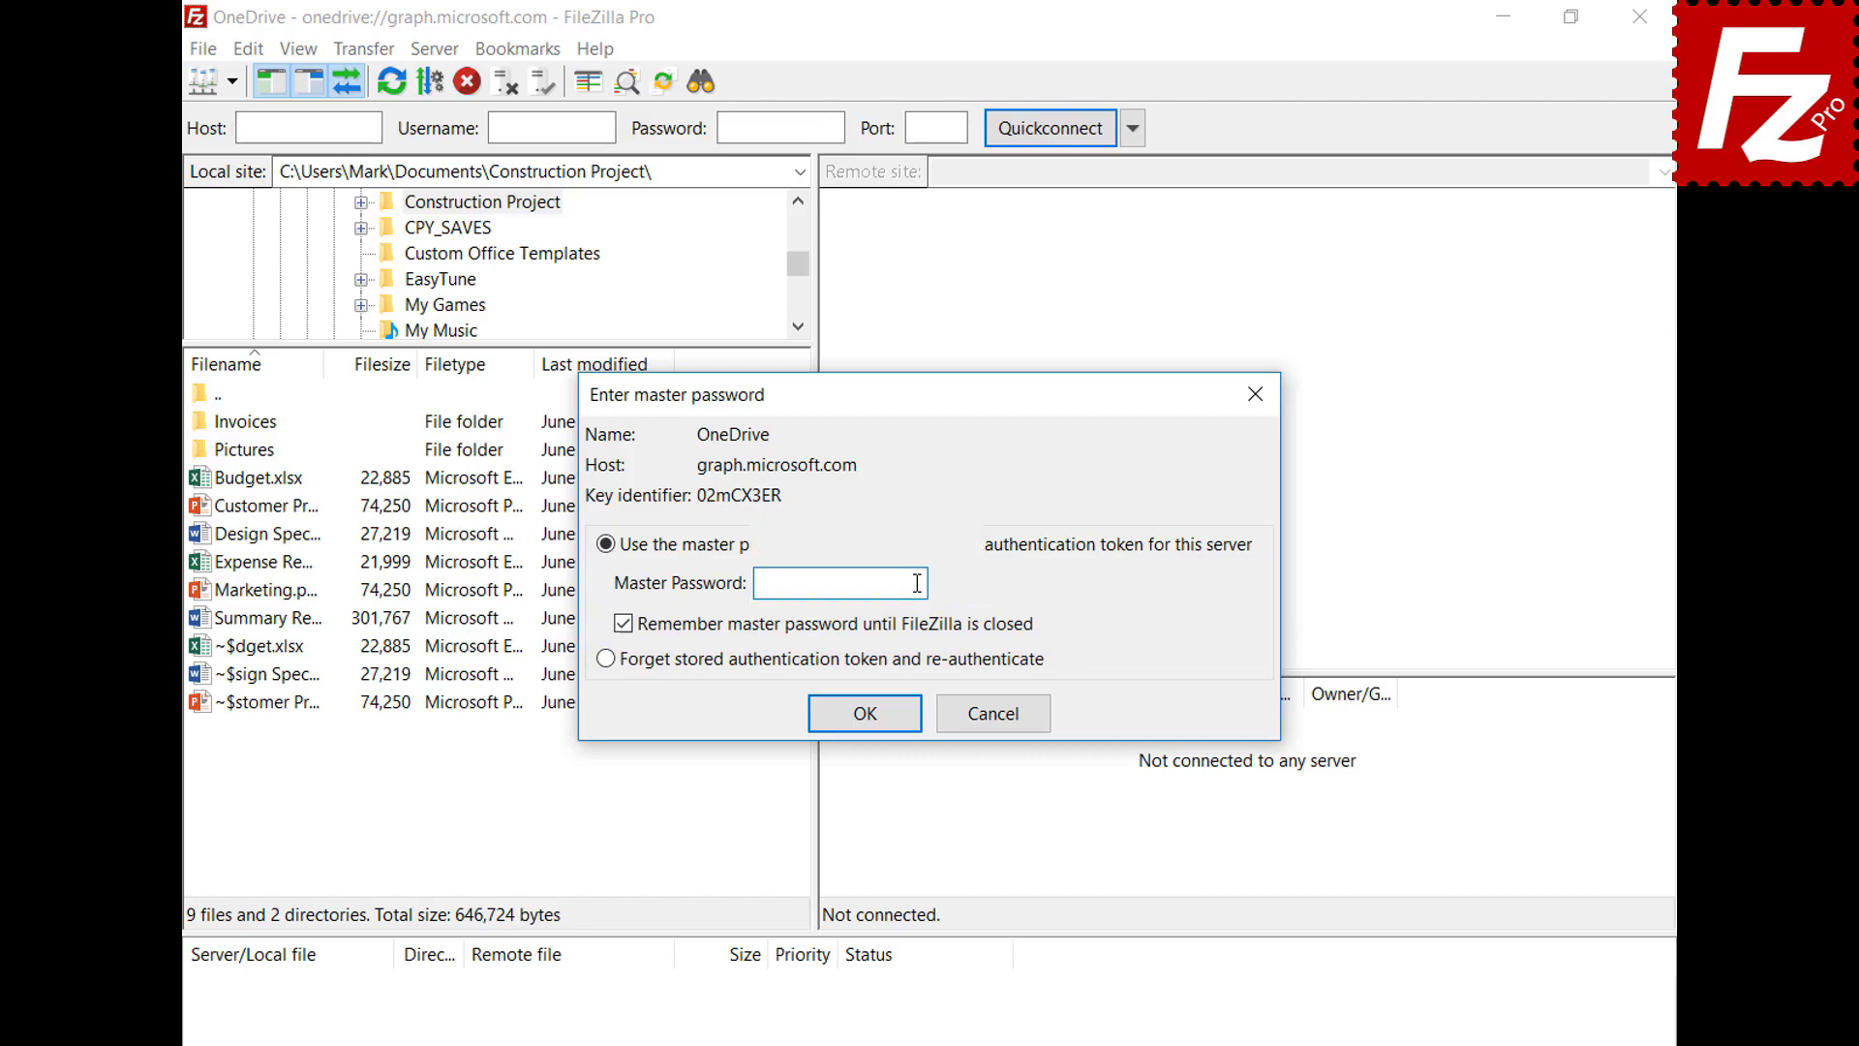
key(ctrl+v)
click(863, 714)
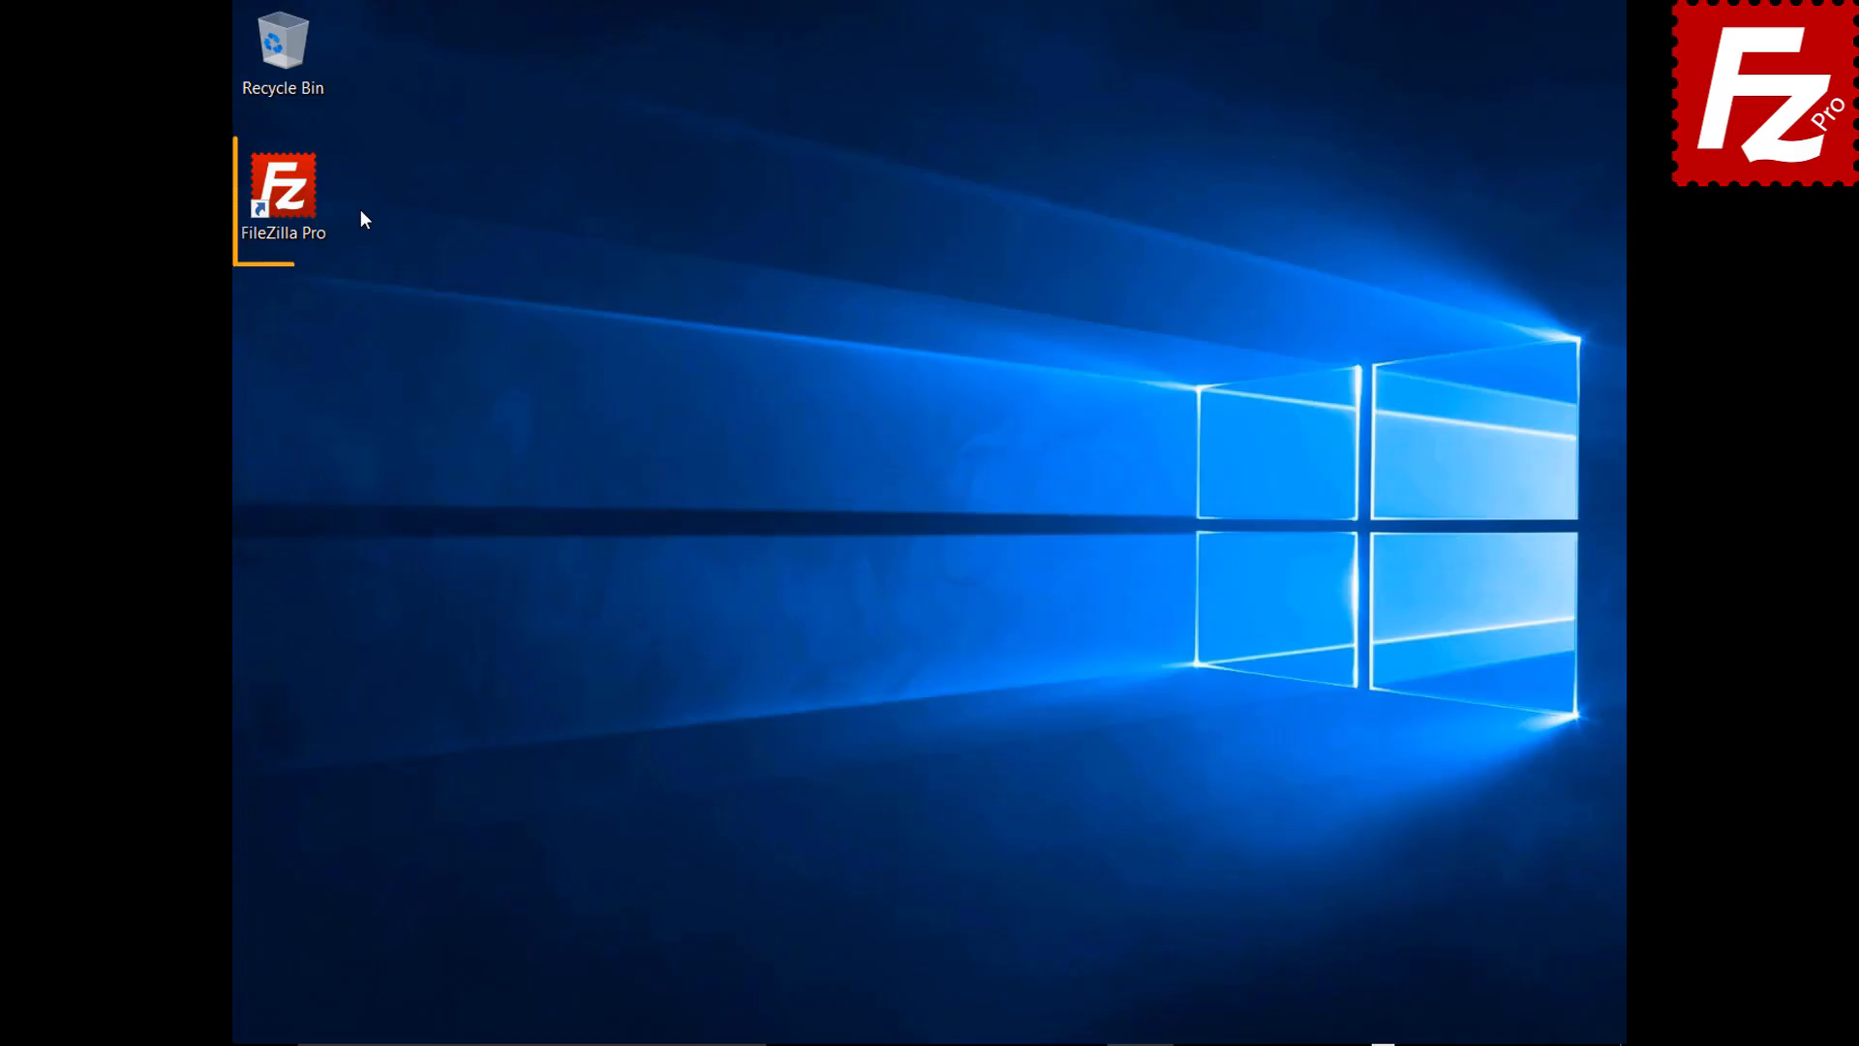
Create a new site named B2 using the Backblaze B2 protocol
click(294, 201)
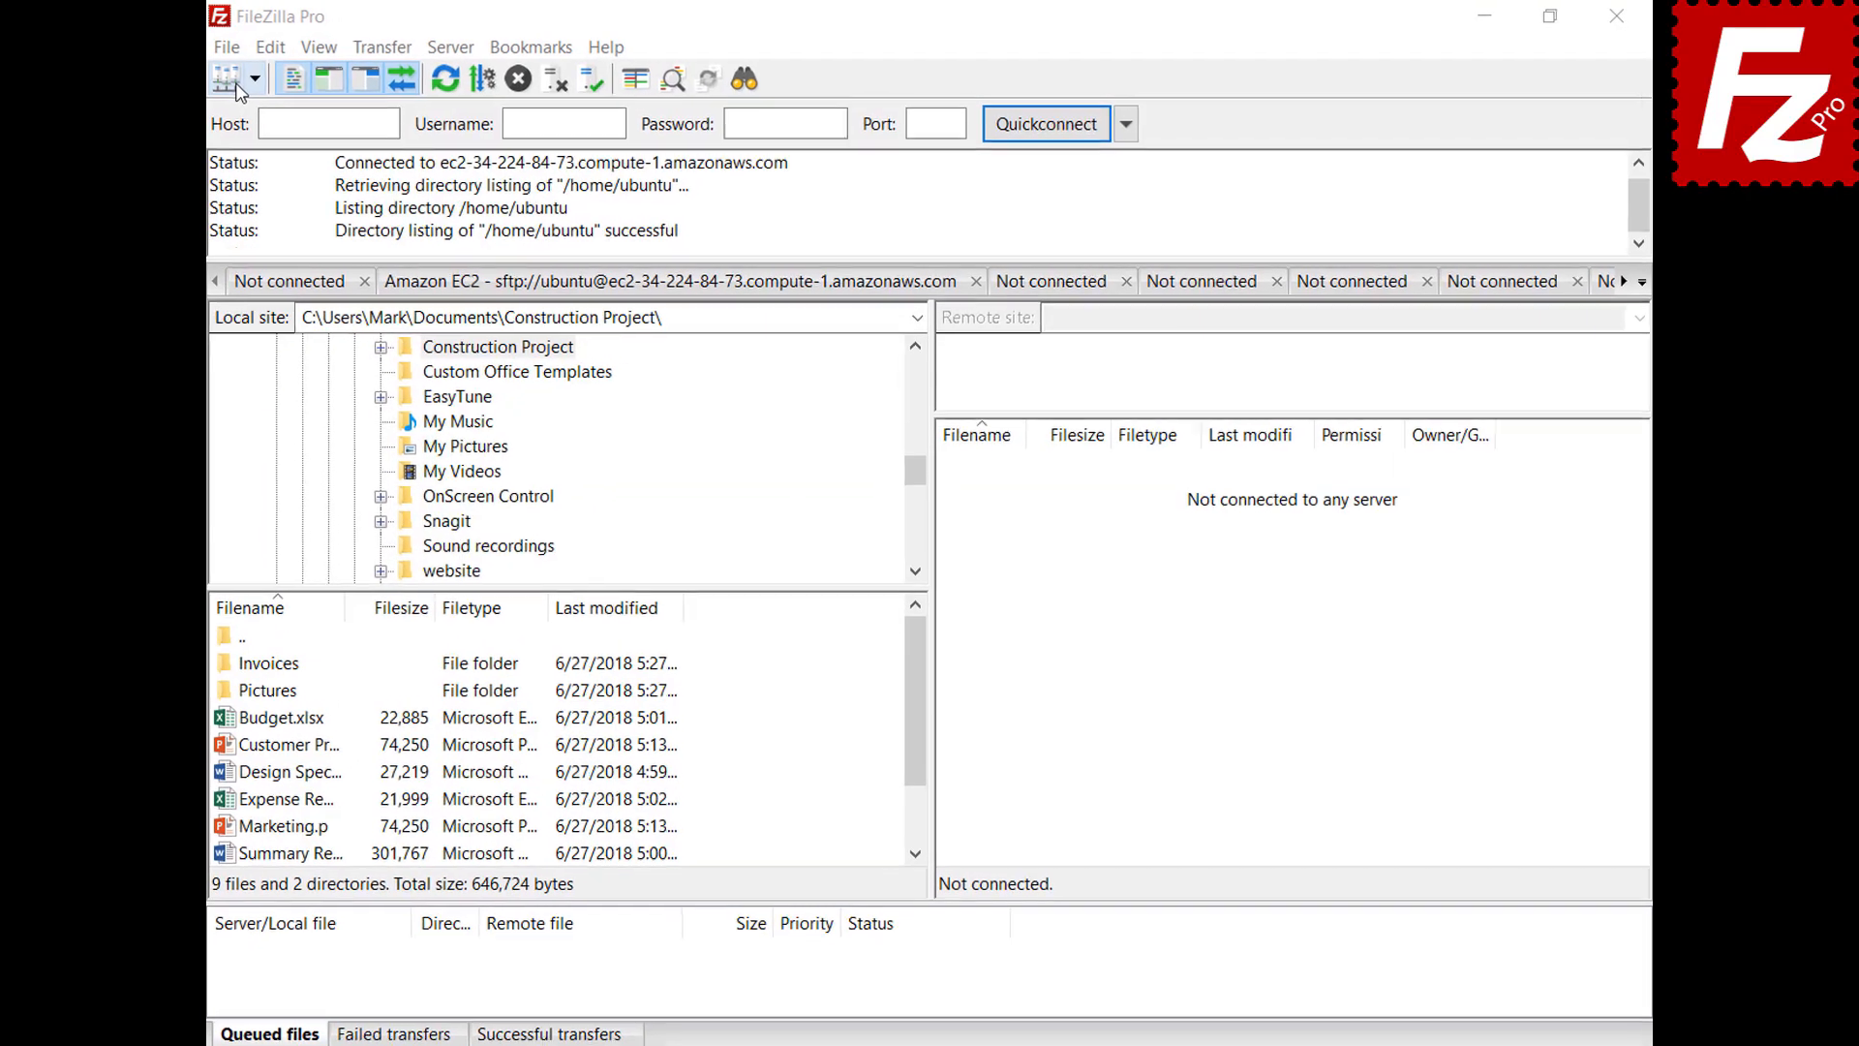
click(193, 51)
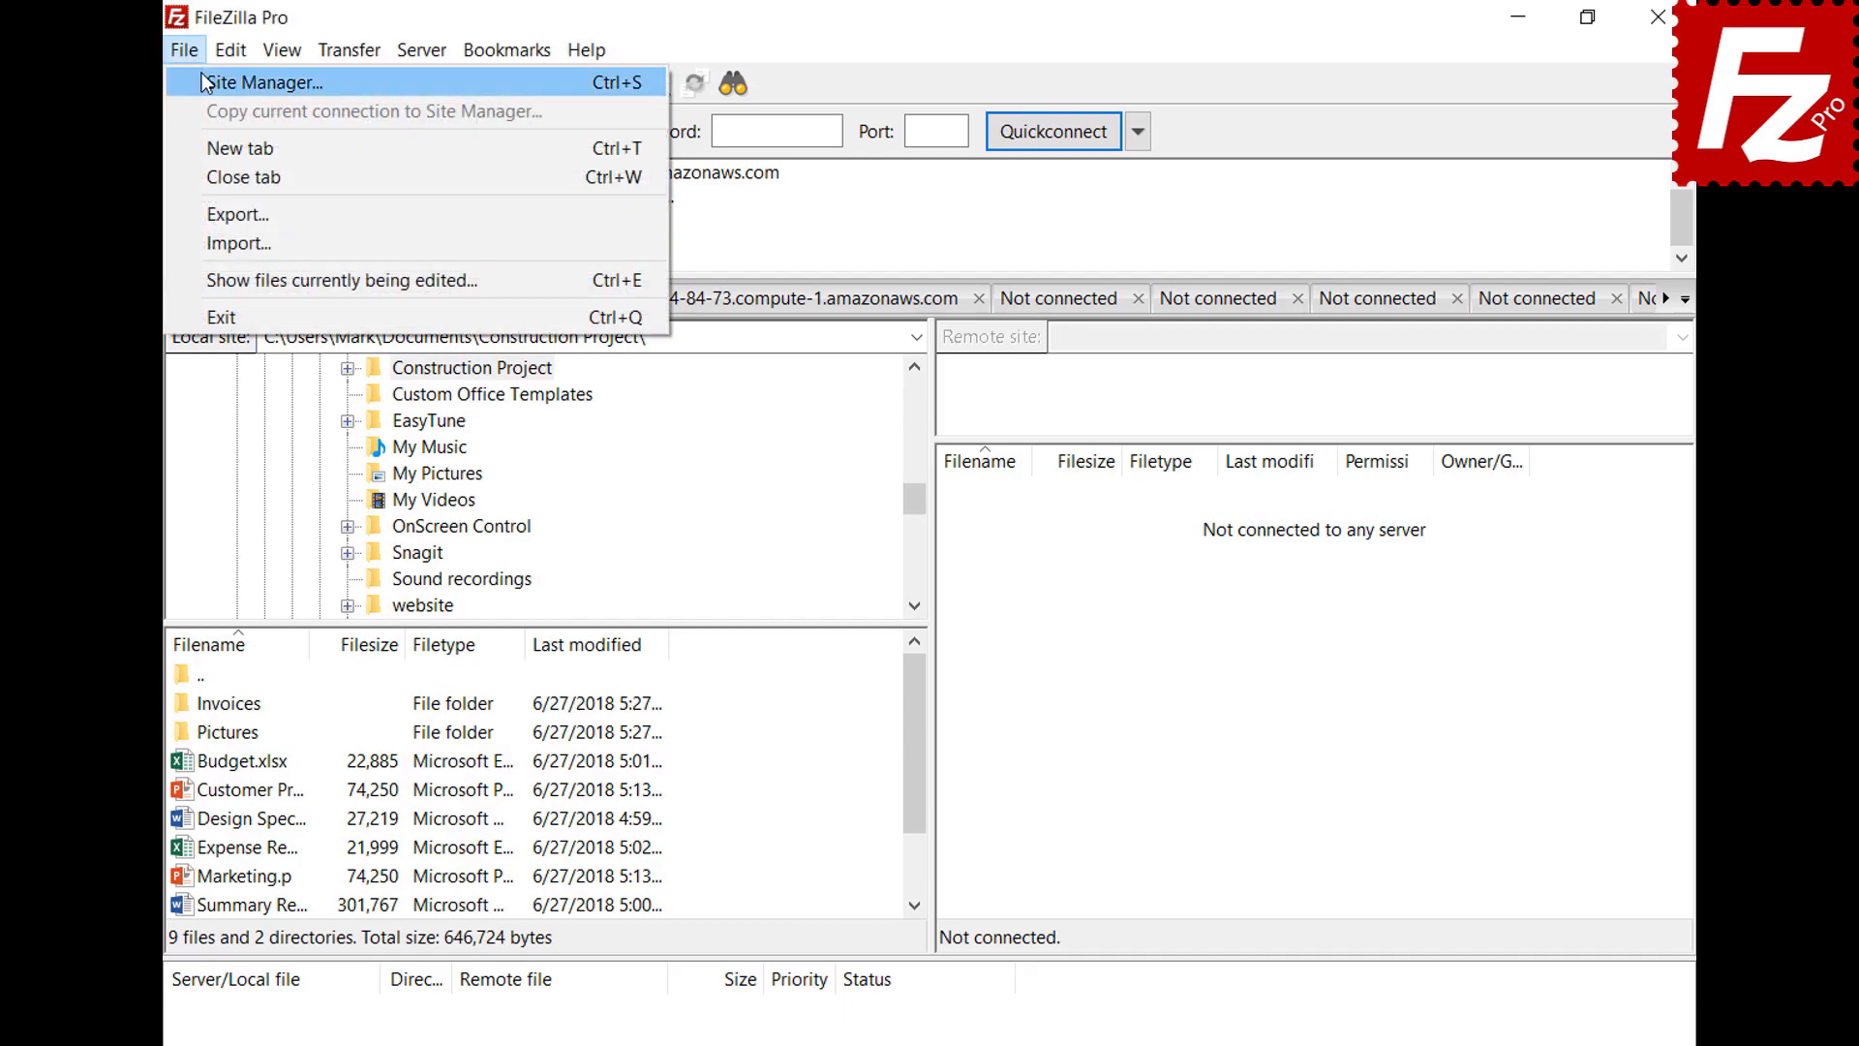
click(206, 79)
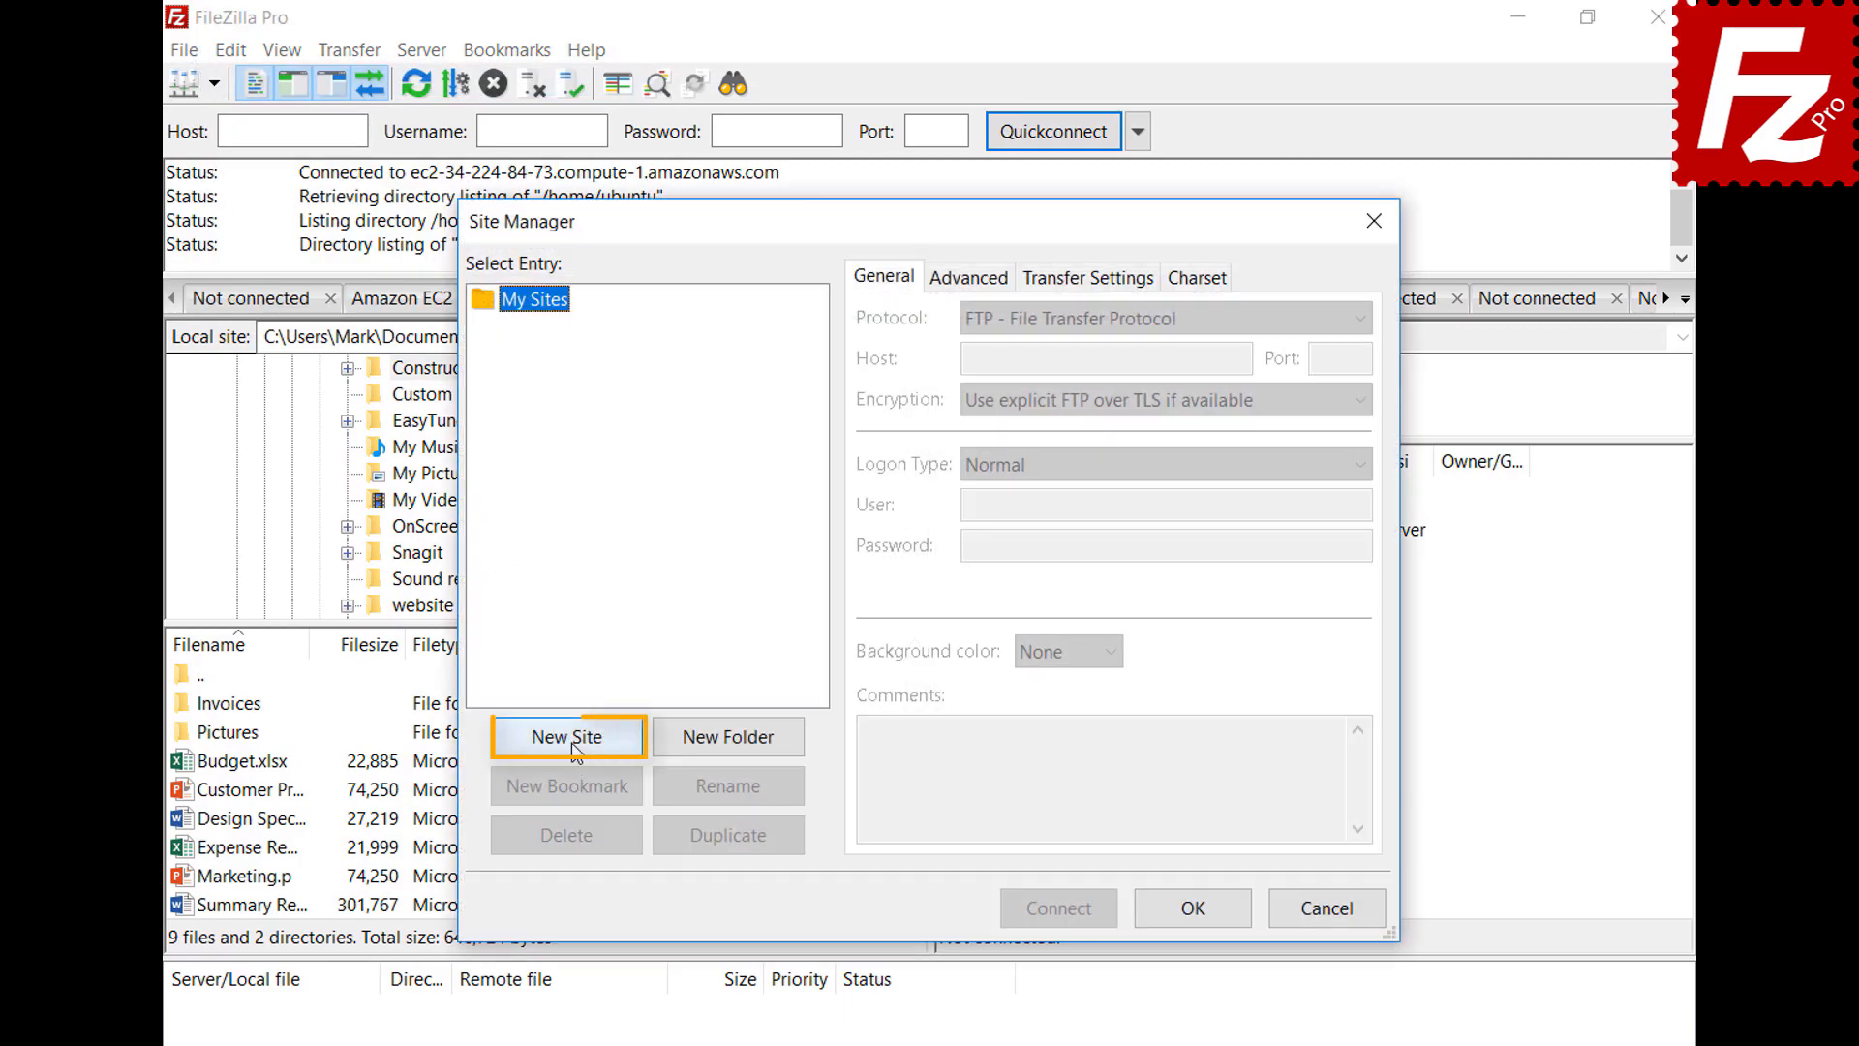
click(571, 741)
text(B2)
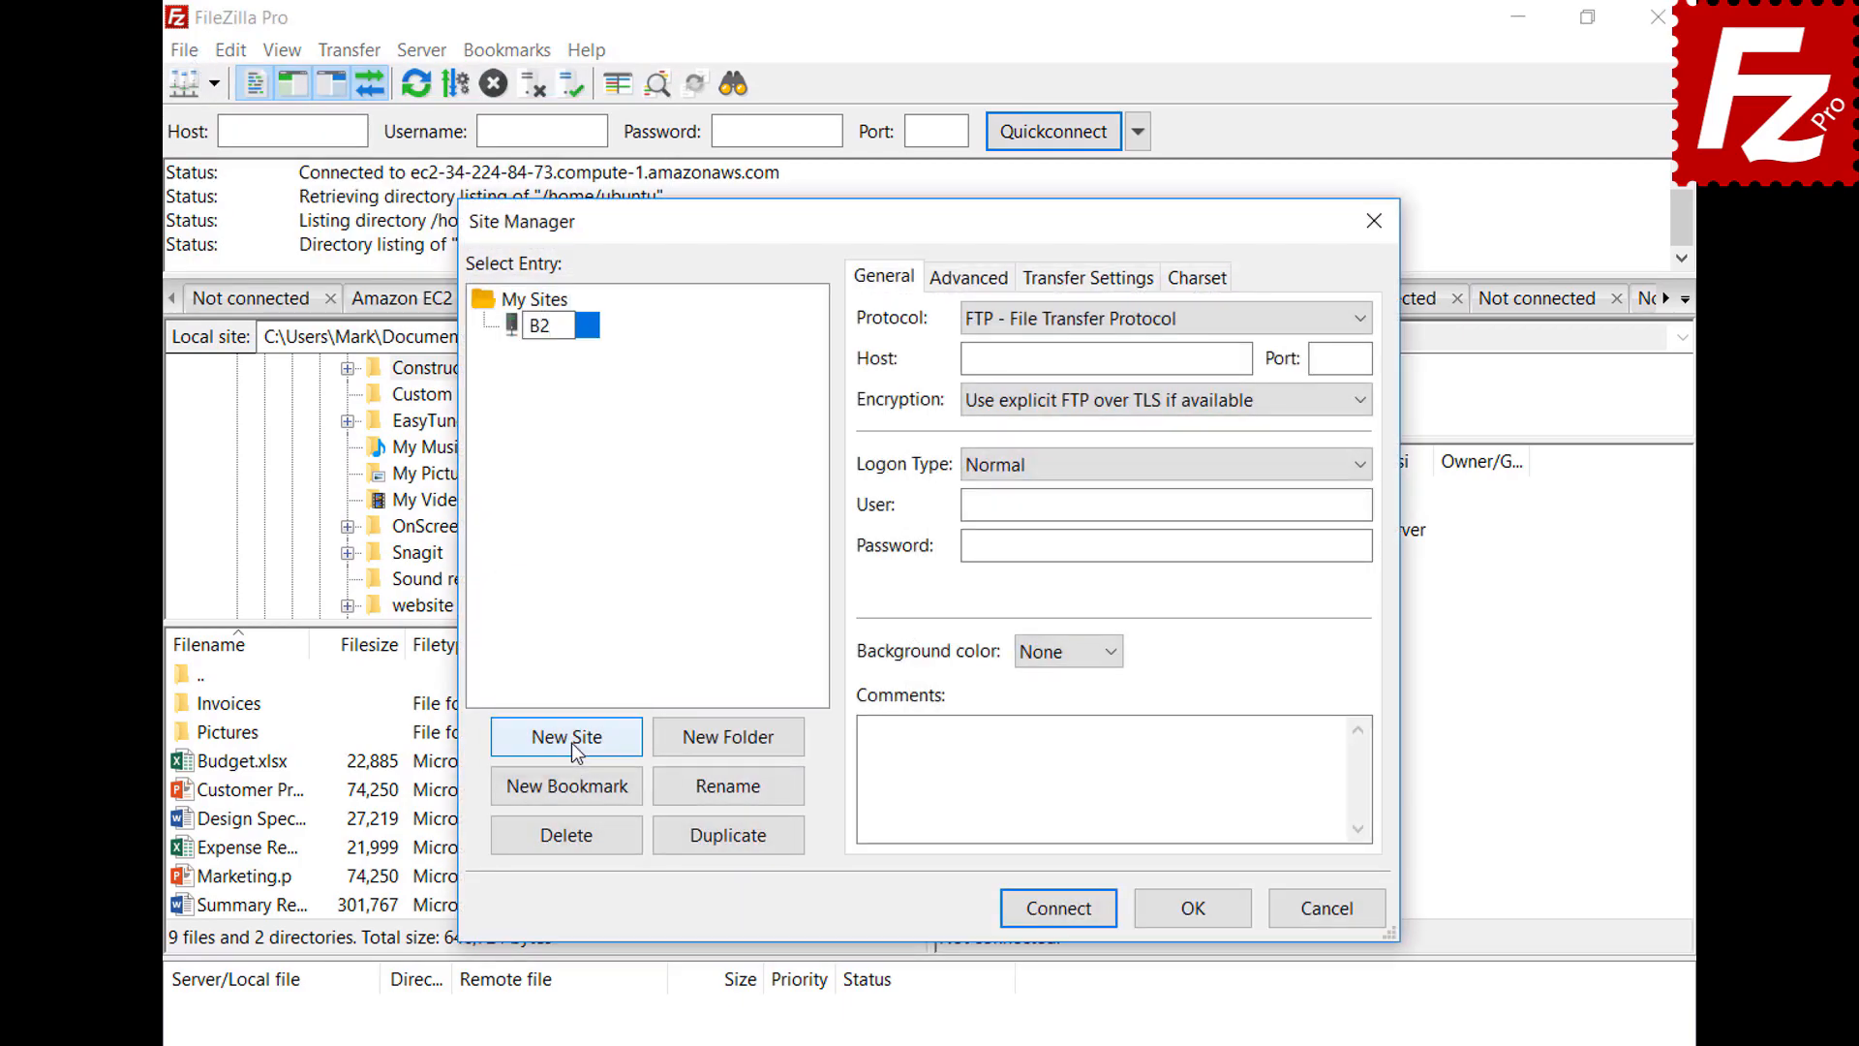
click(1106, 316)
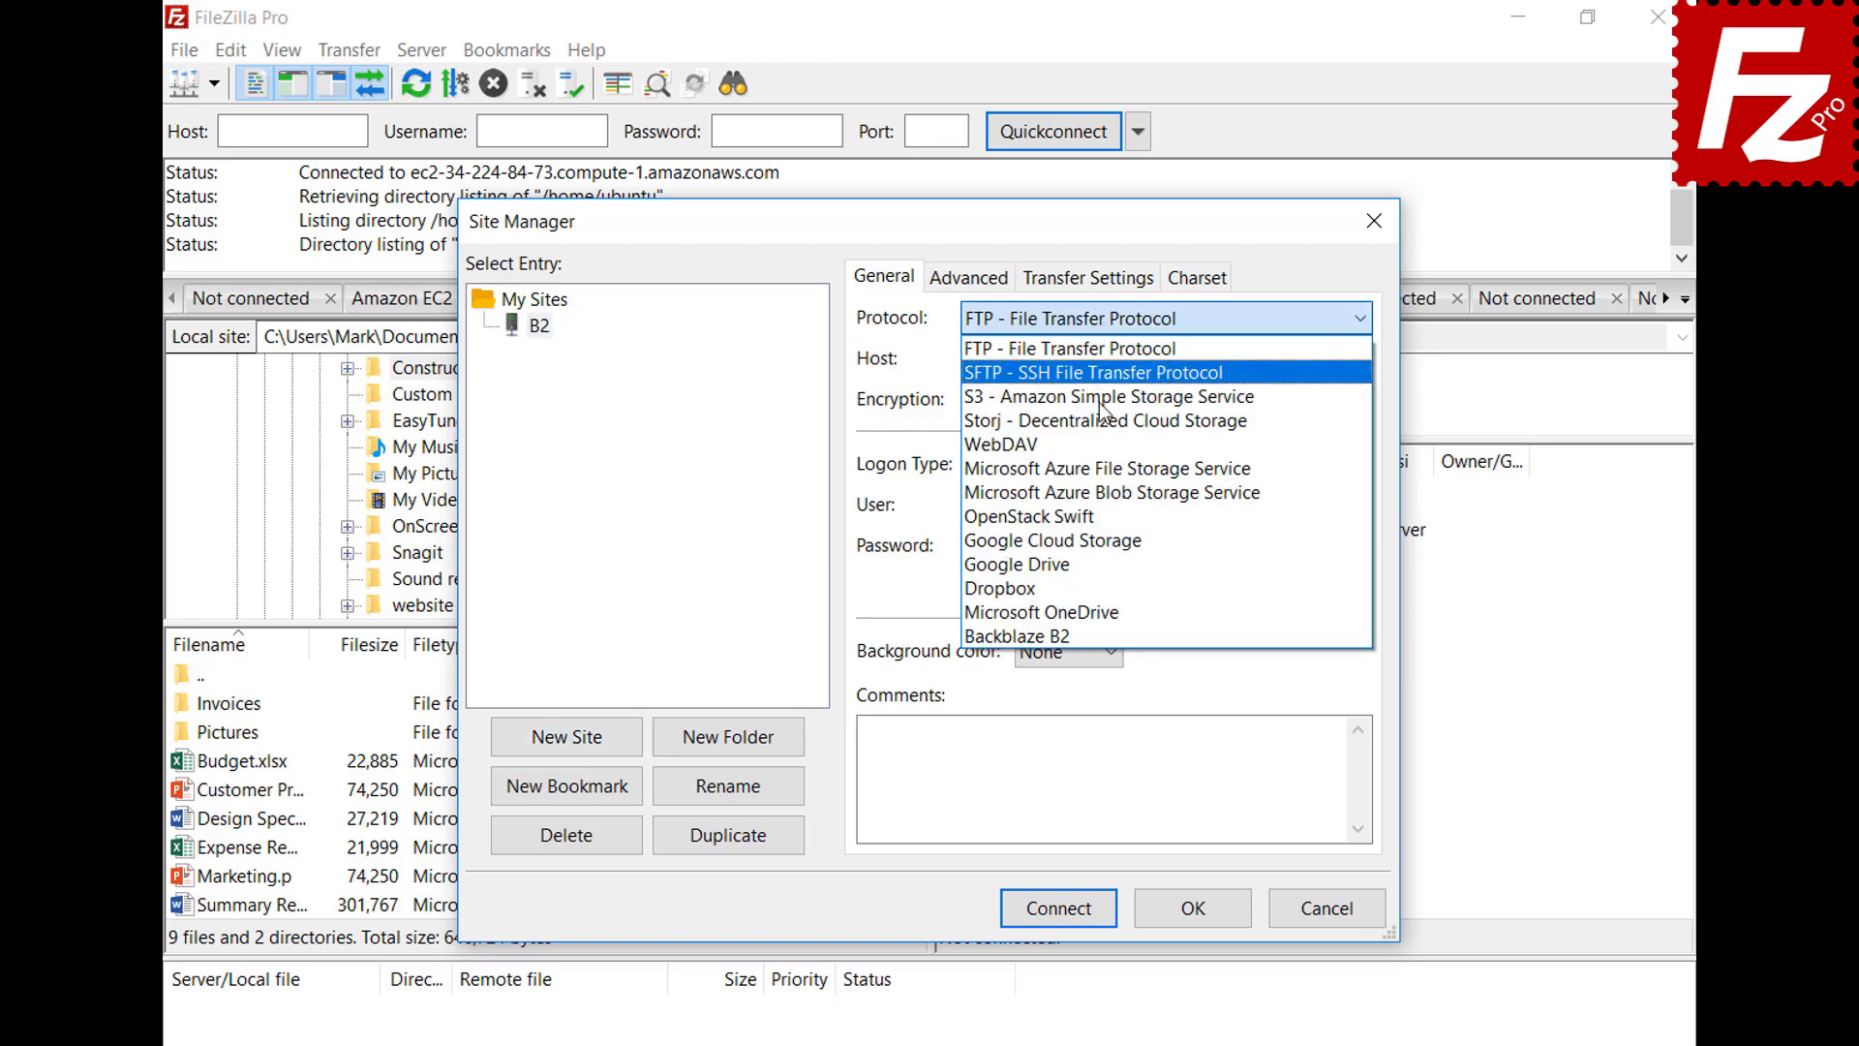
click(1102, 634)
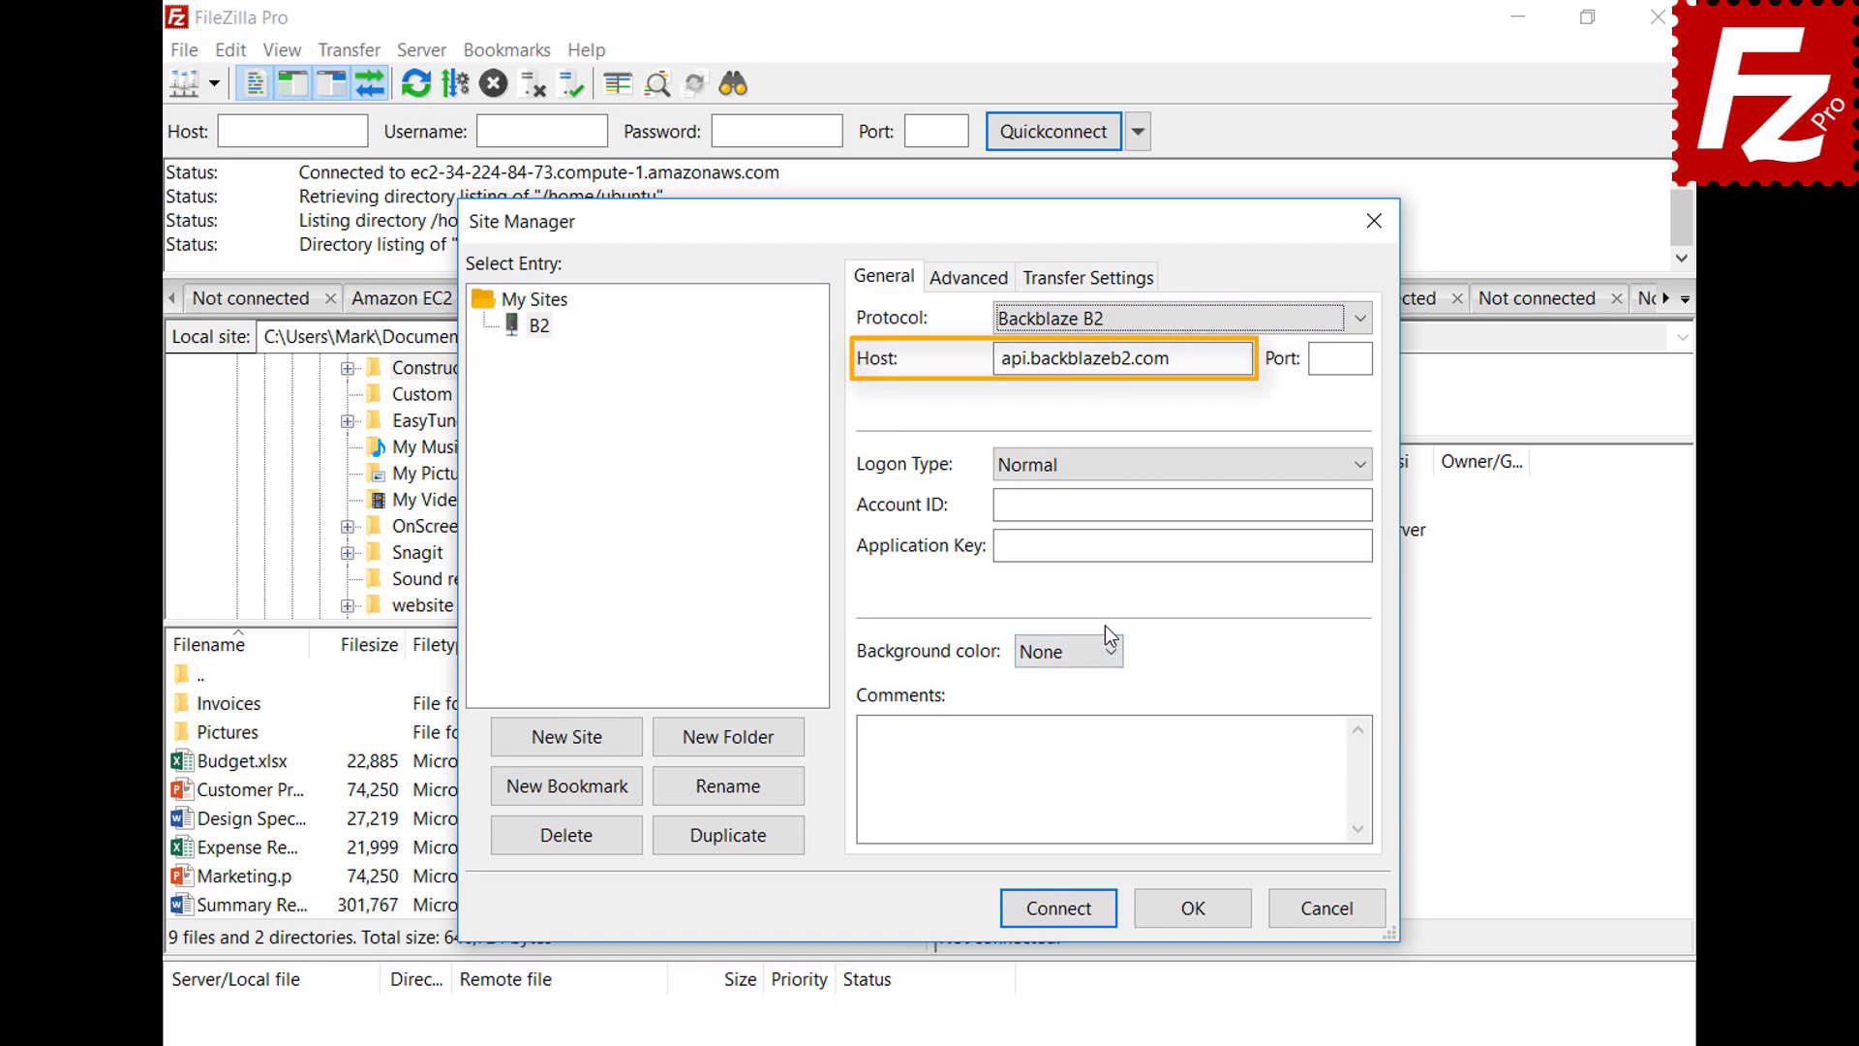
Enter the Backblaze account ID and application key, then connect to B2
click(1360, 505)
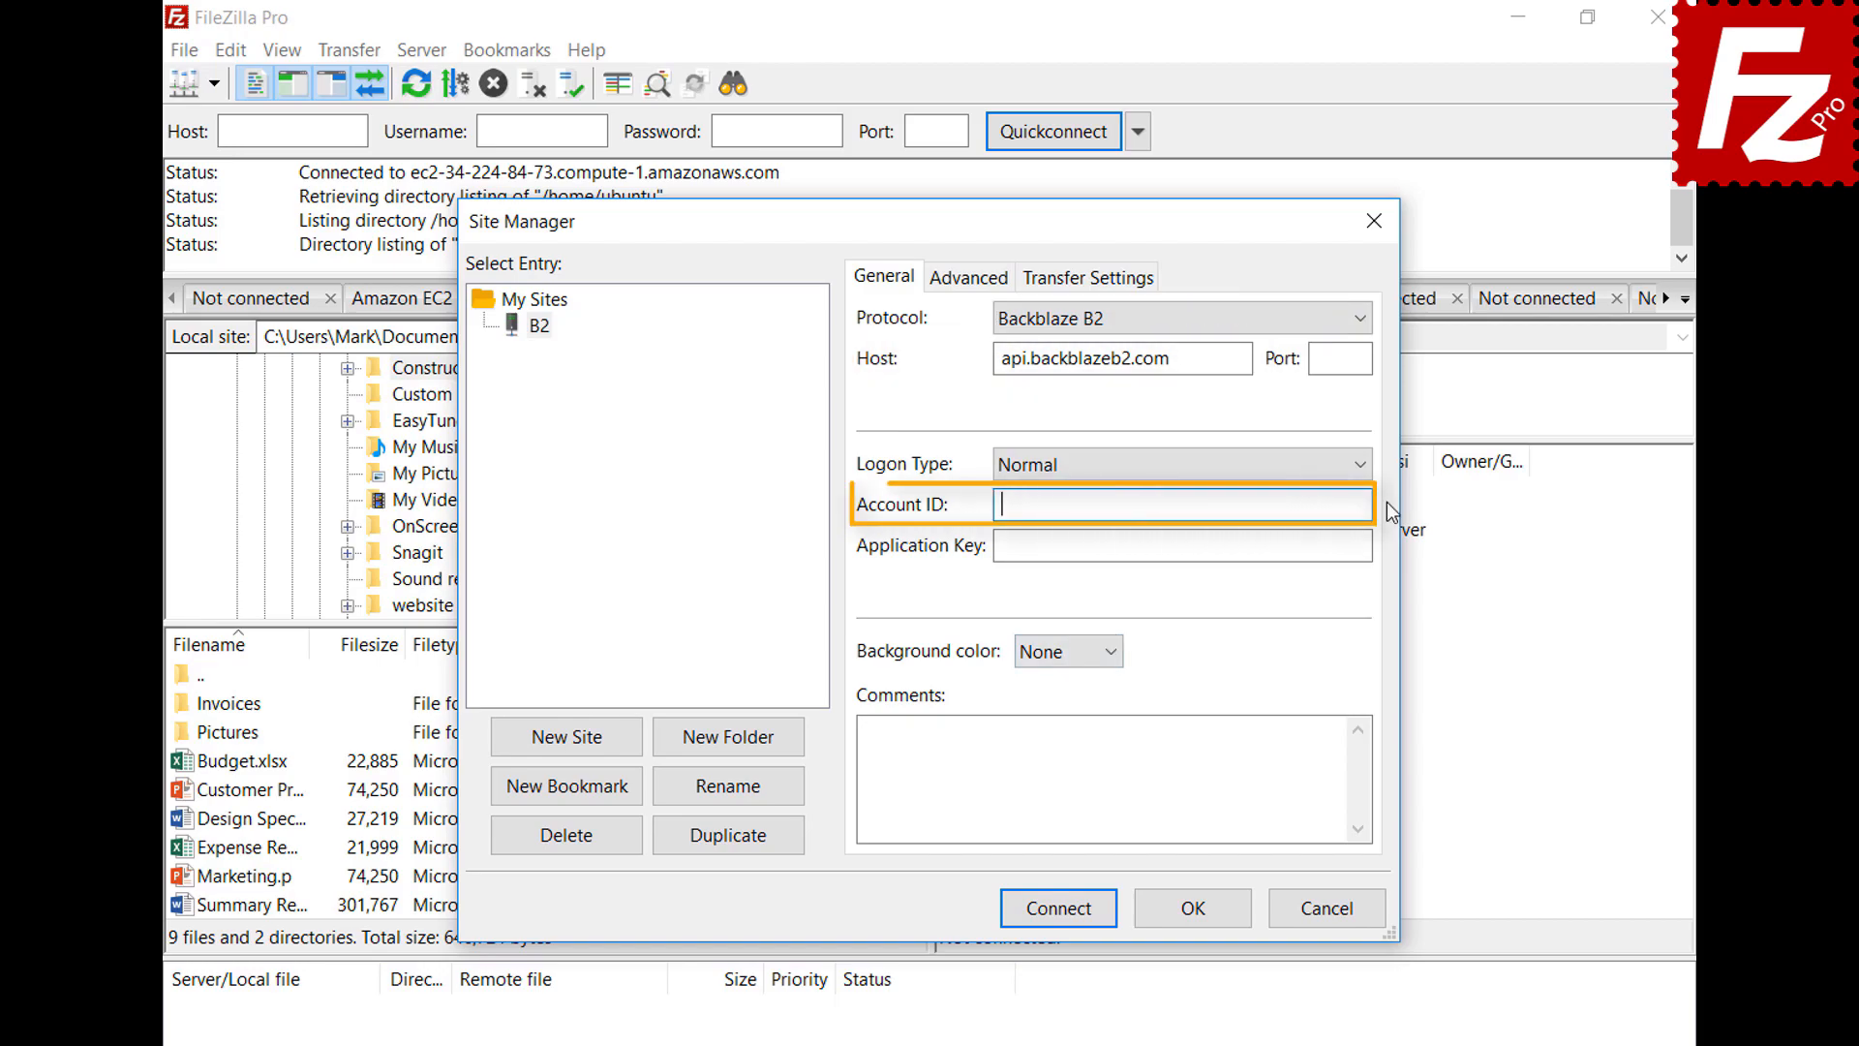
text(17939b0a698e)
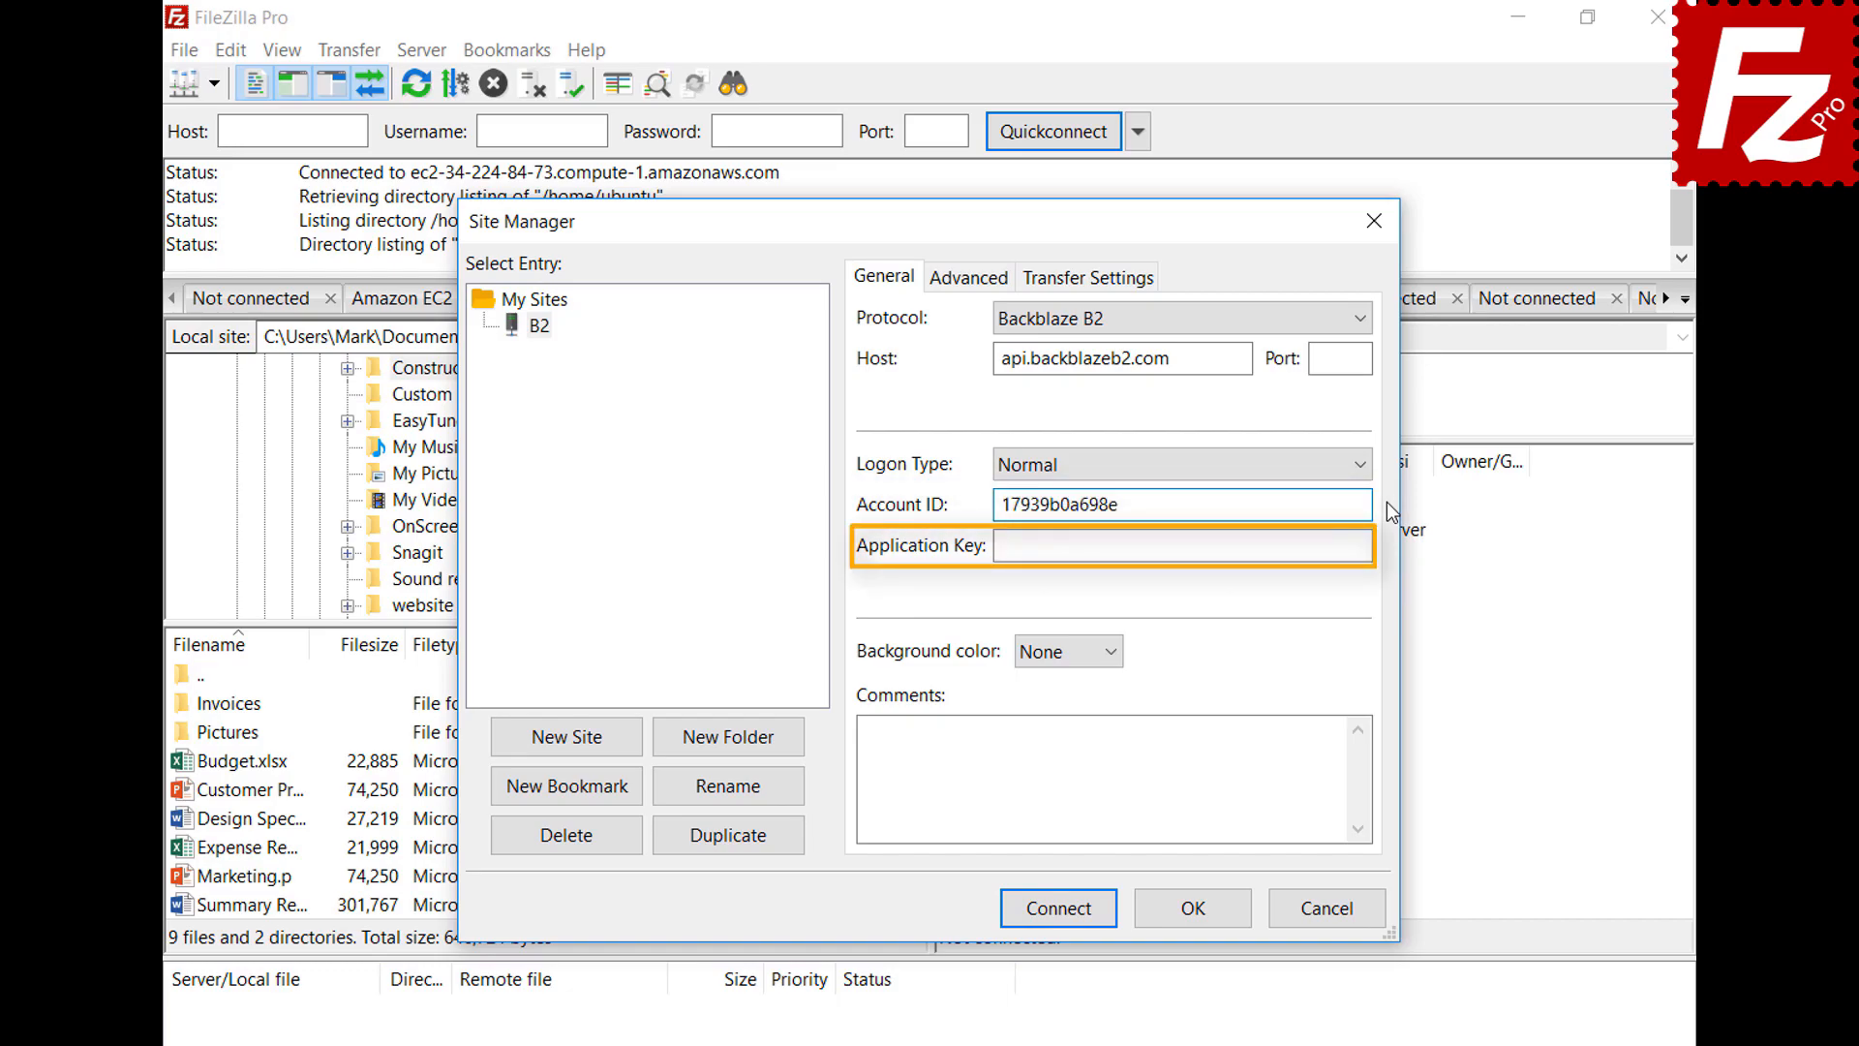
click(1361, 546)
key(ctrl+v)
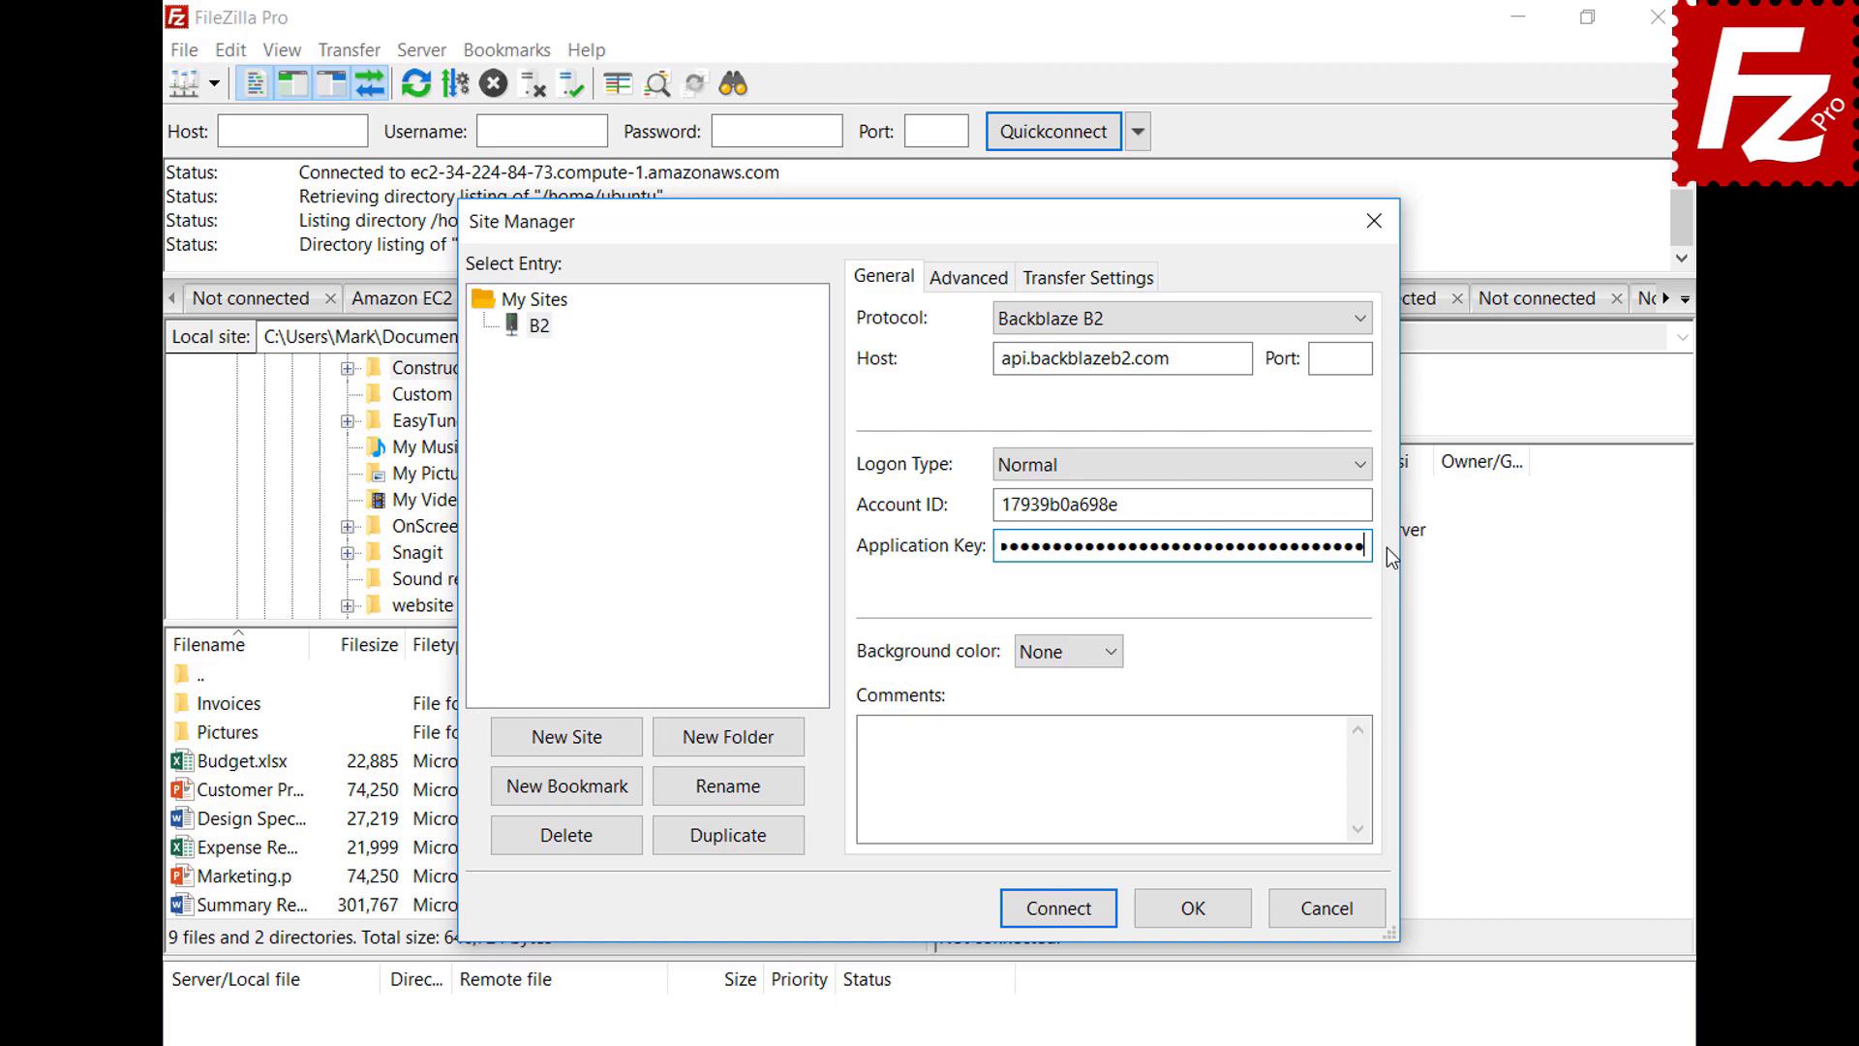
click(1067, 920)
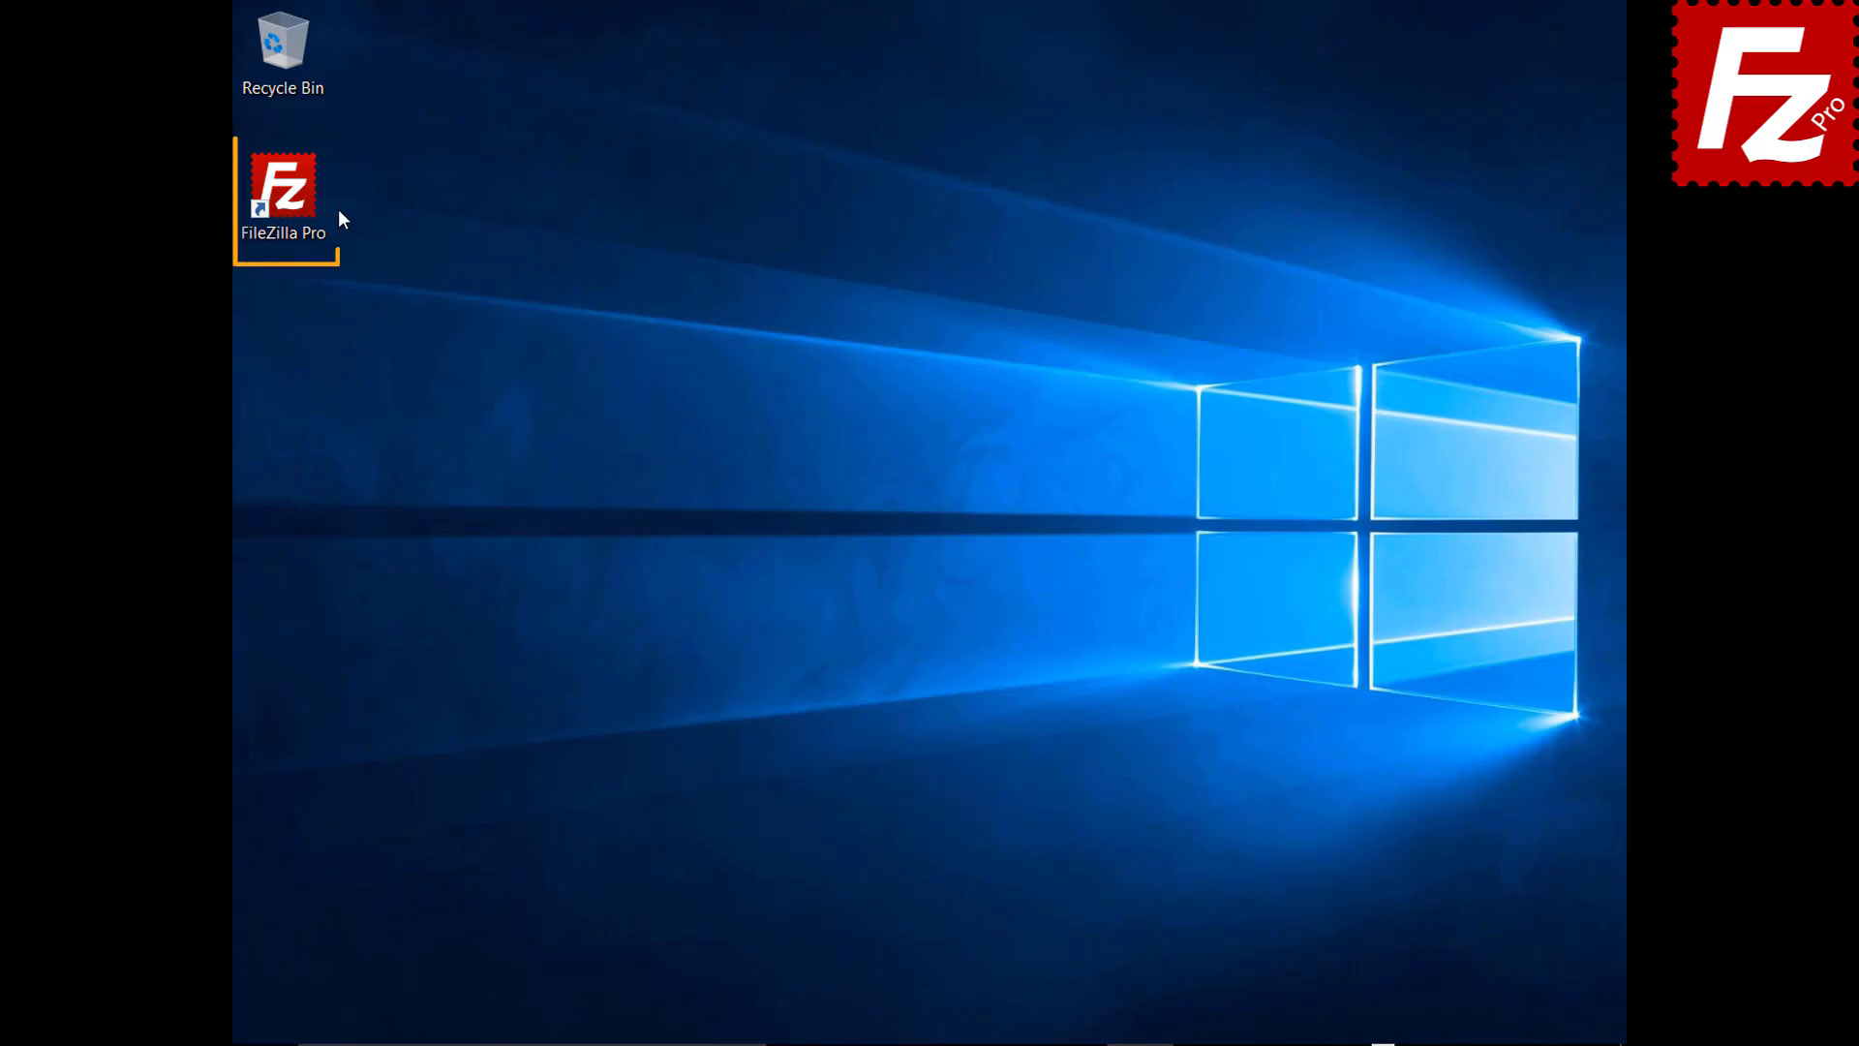
Create a new site named WebDav using the WebDAV protocol
double_click(294, 200)
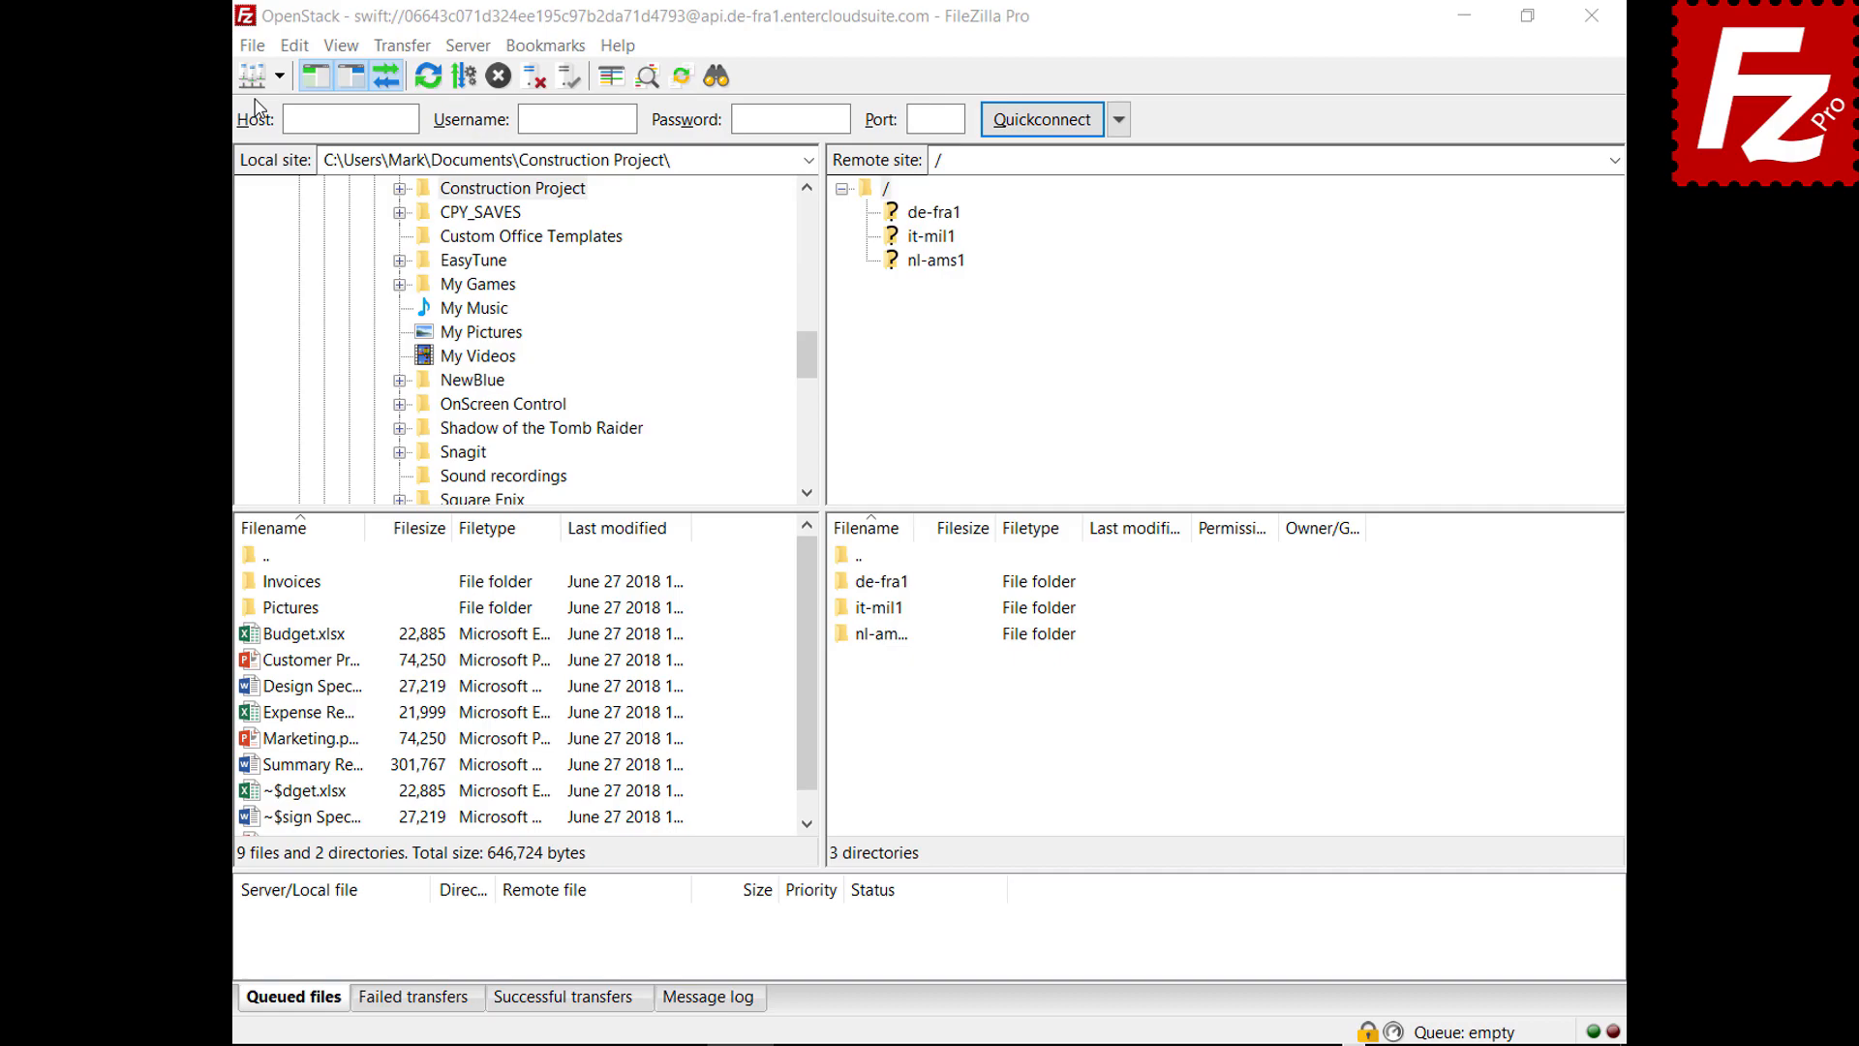
click(252, 45)
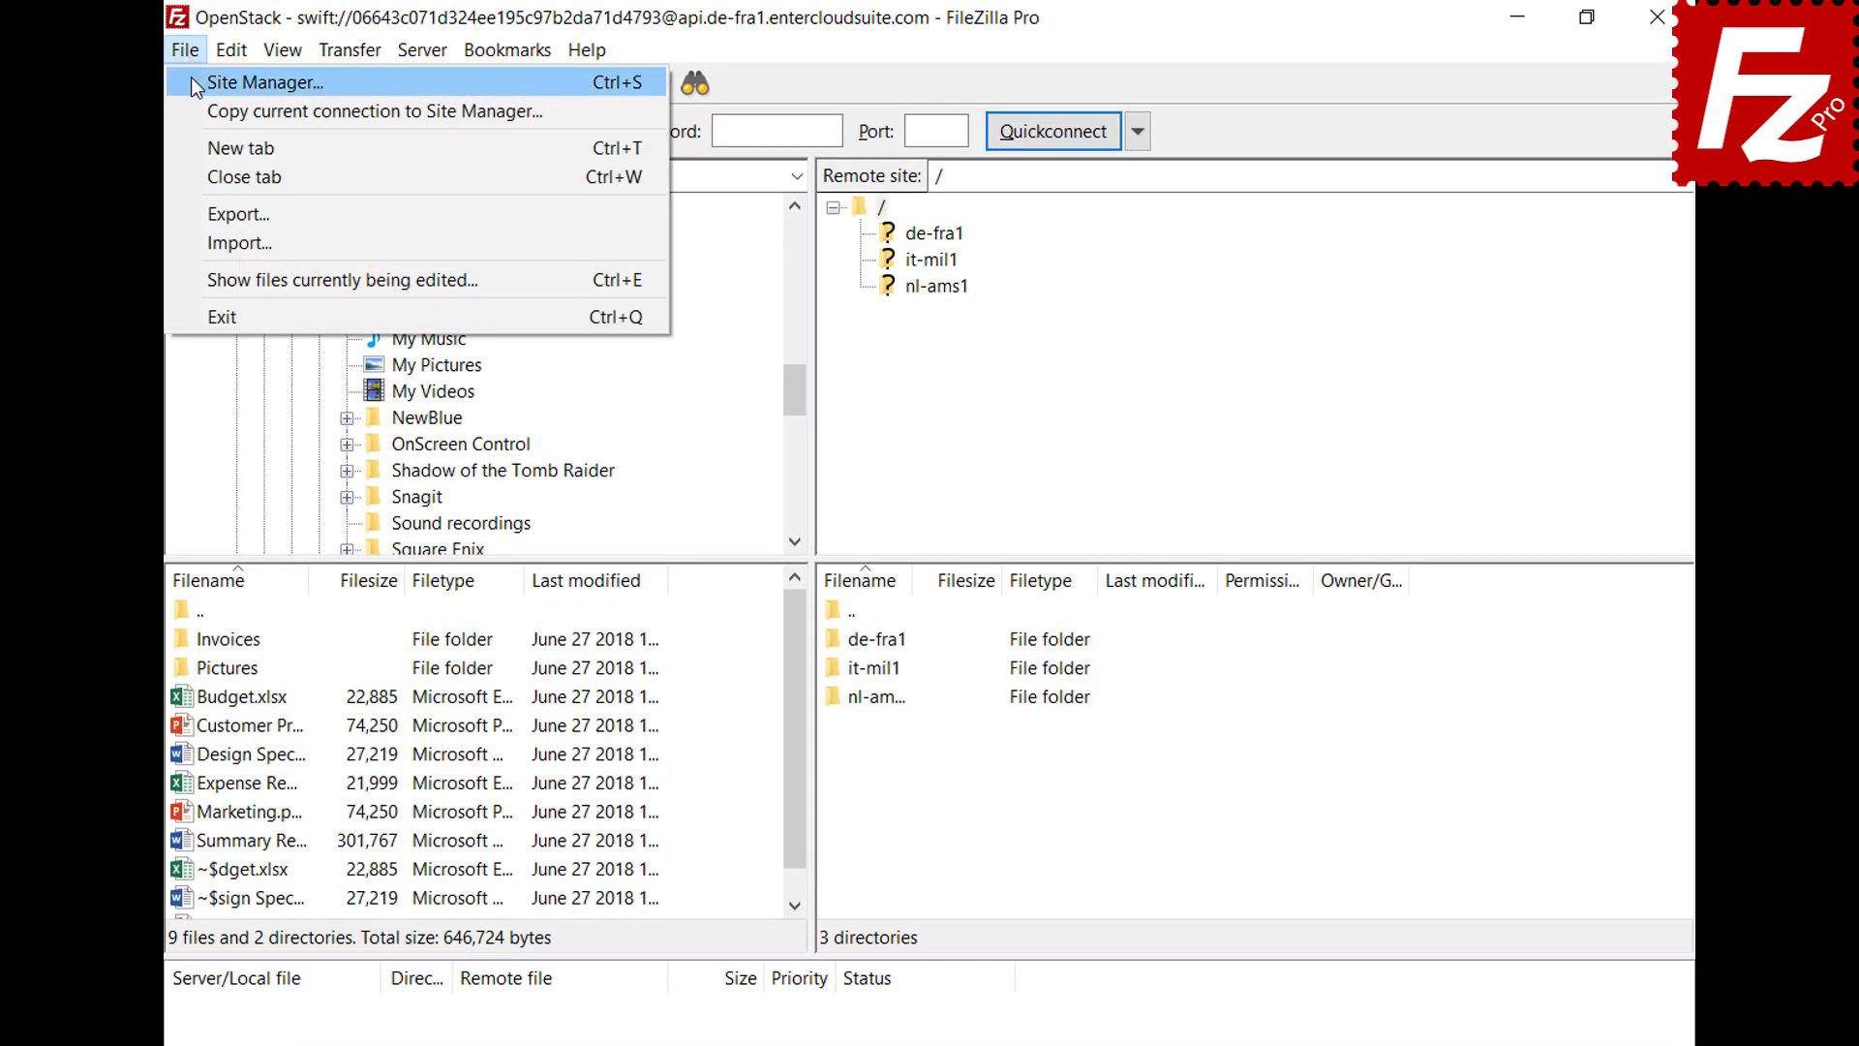
click(192, 81)
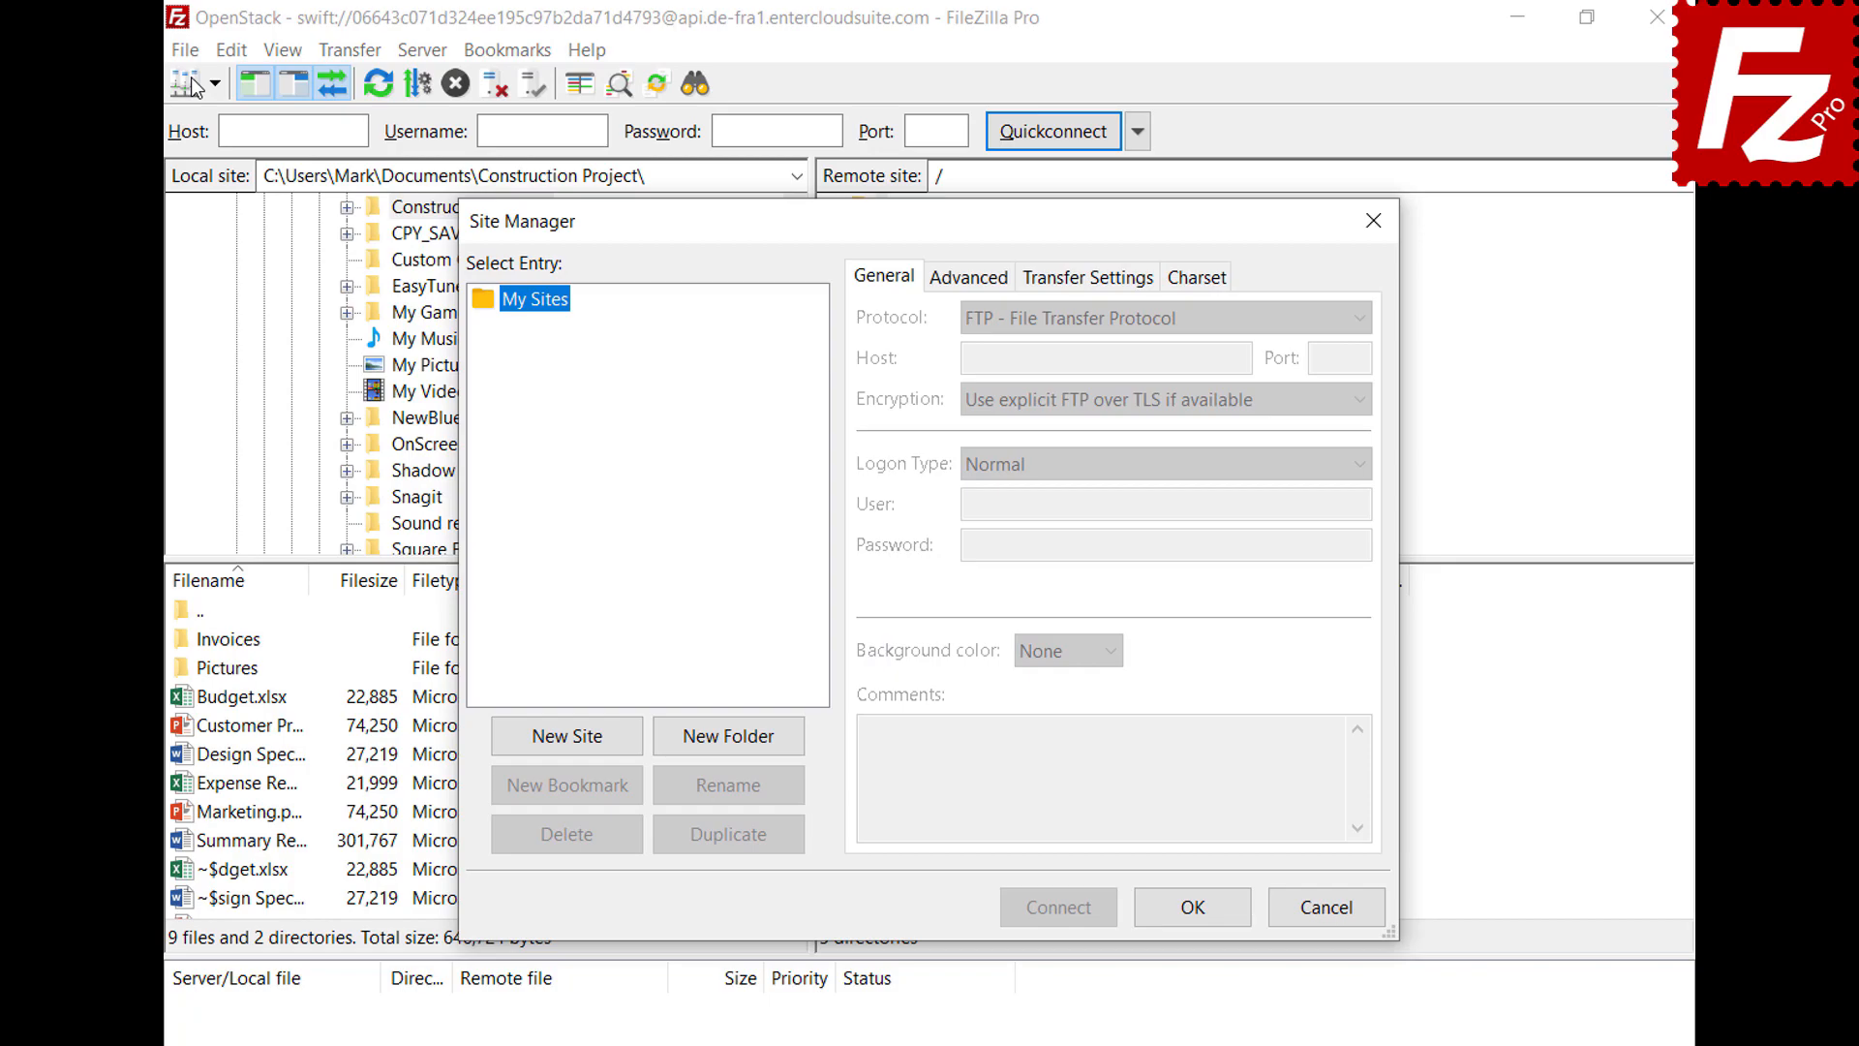
click(572, 738)
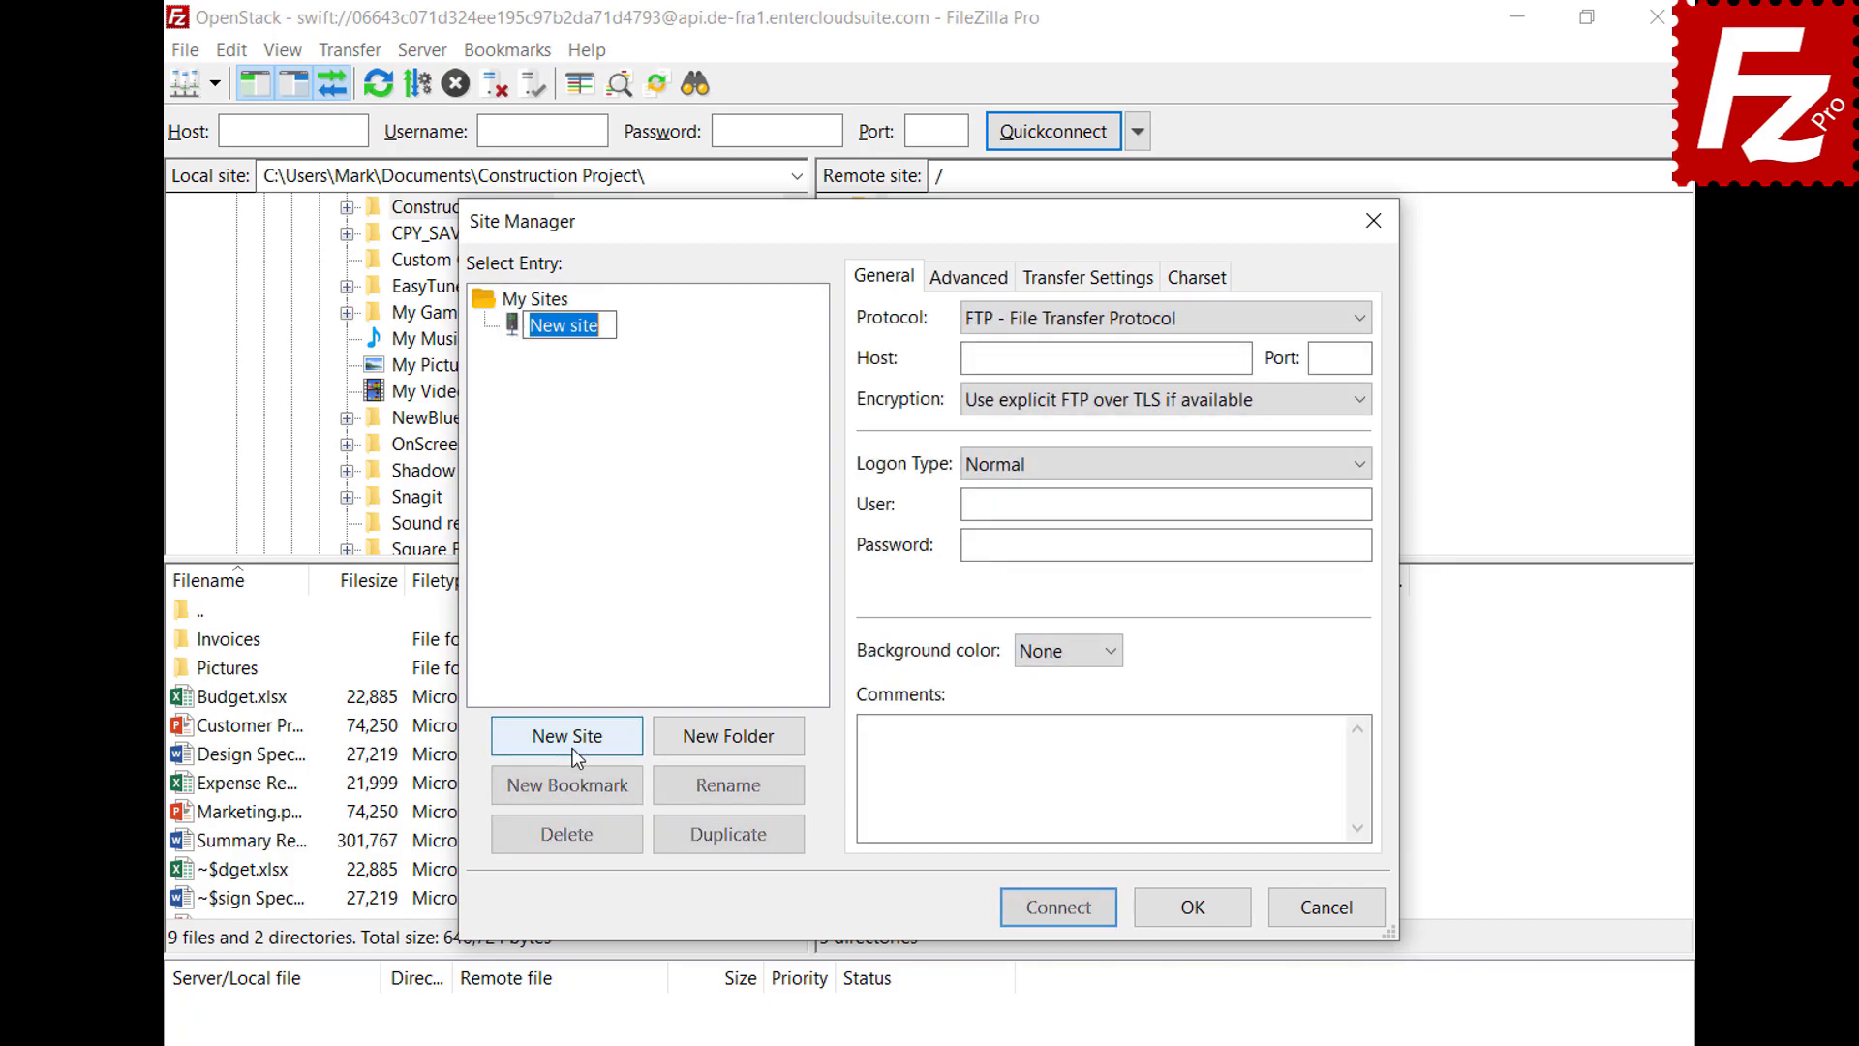
text(WebDav)
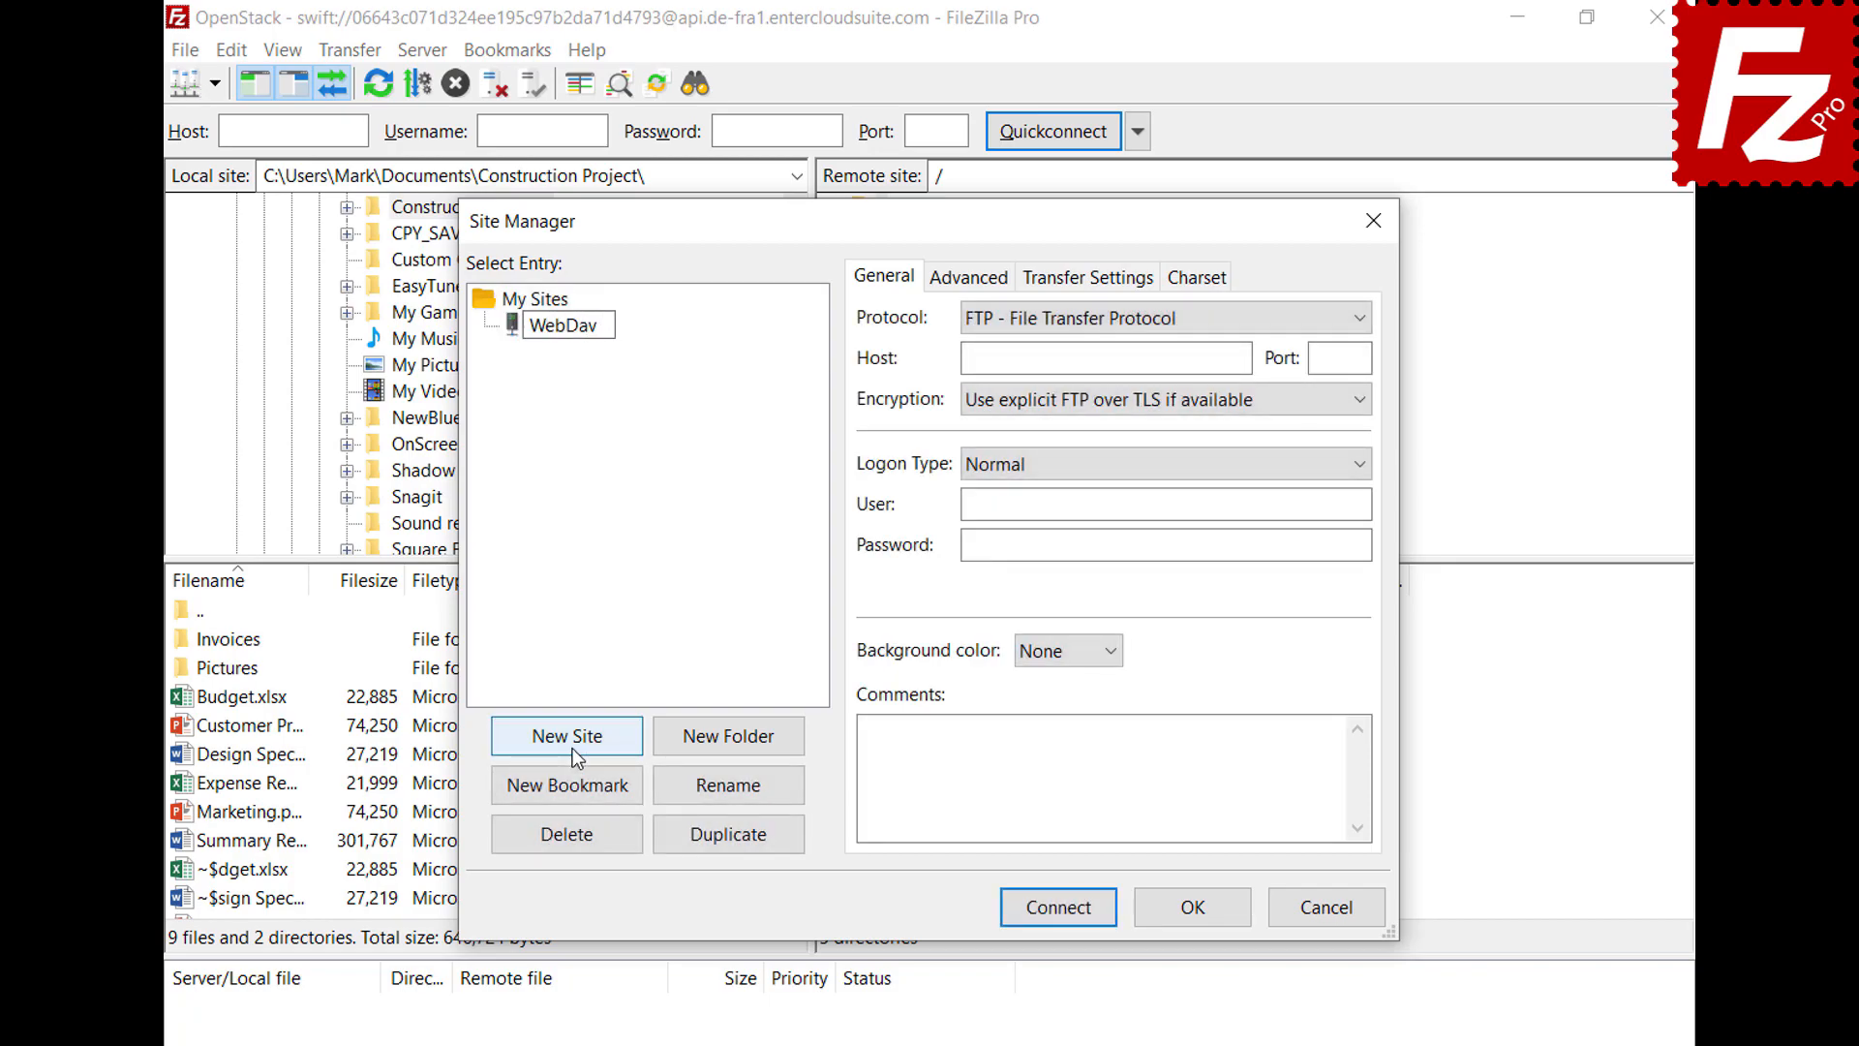
key(Return)
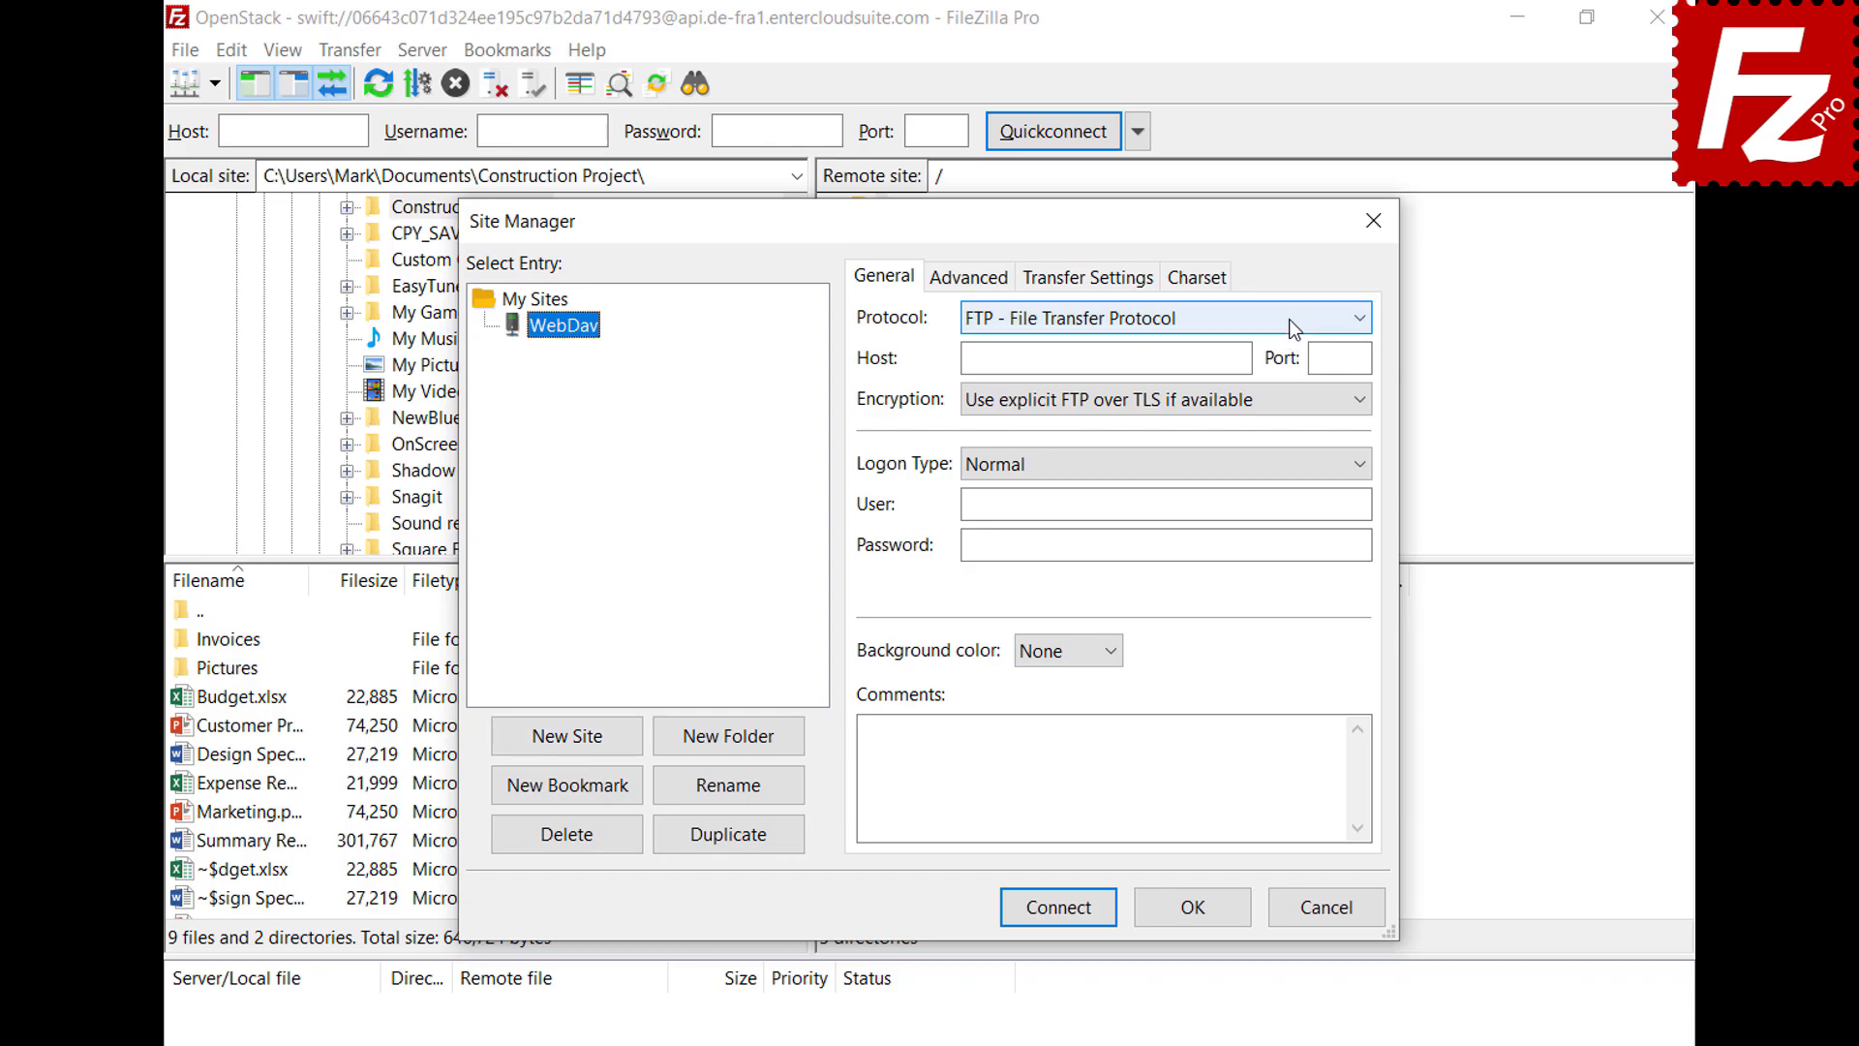
click(1288, 318)
click(1276, 443)
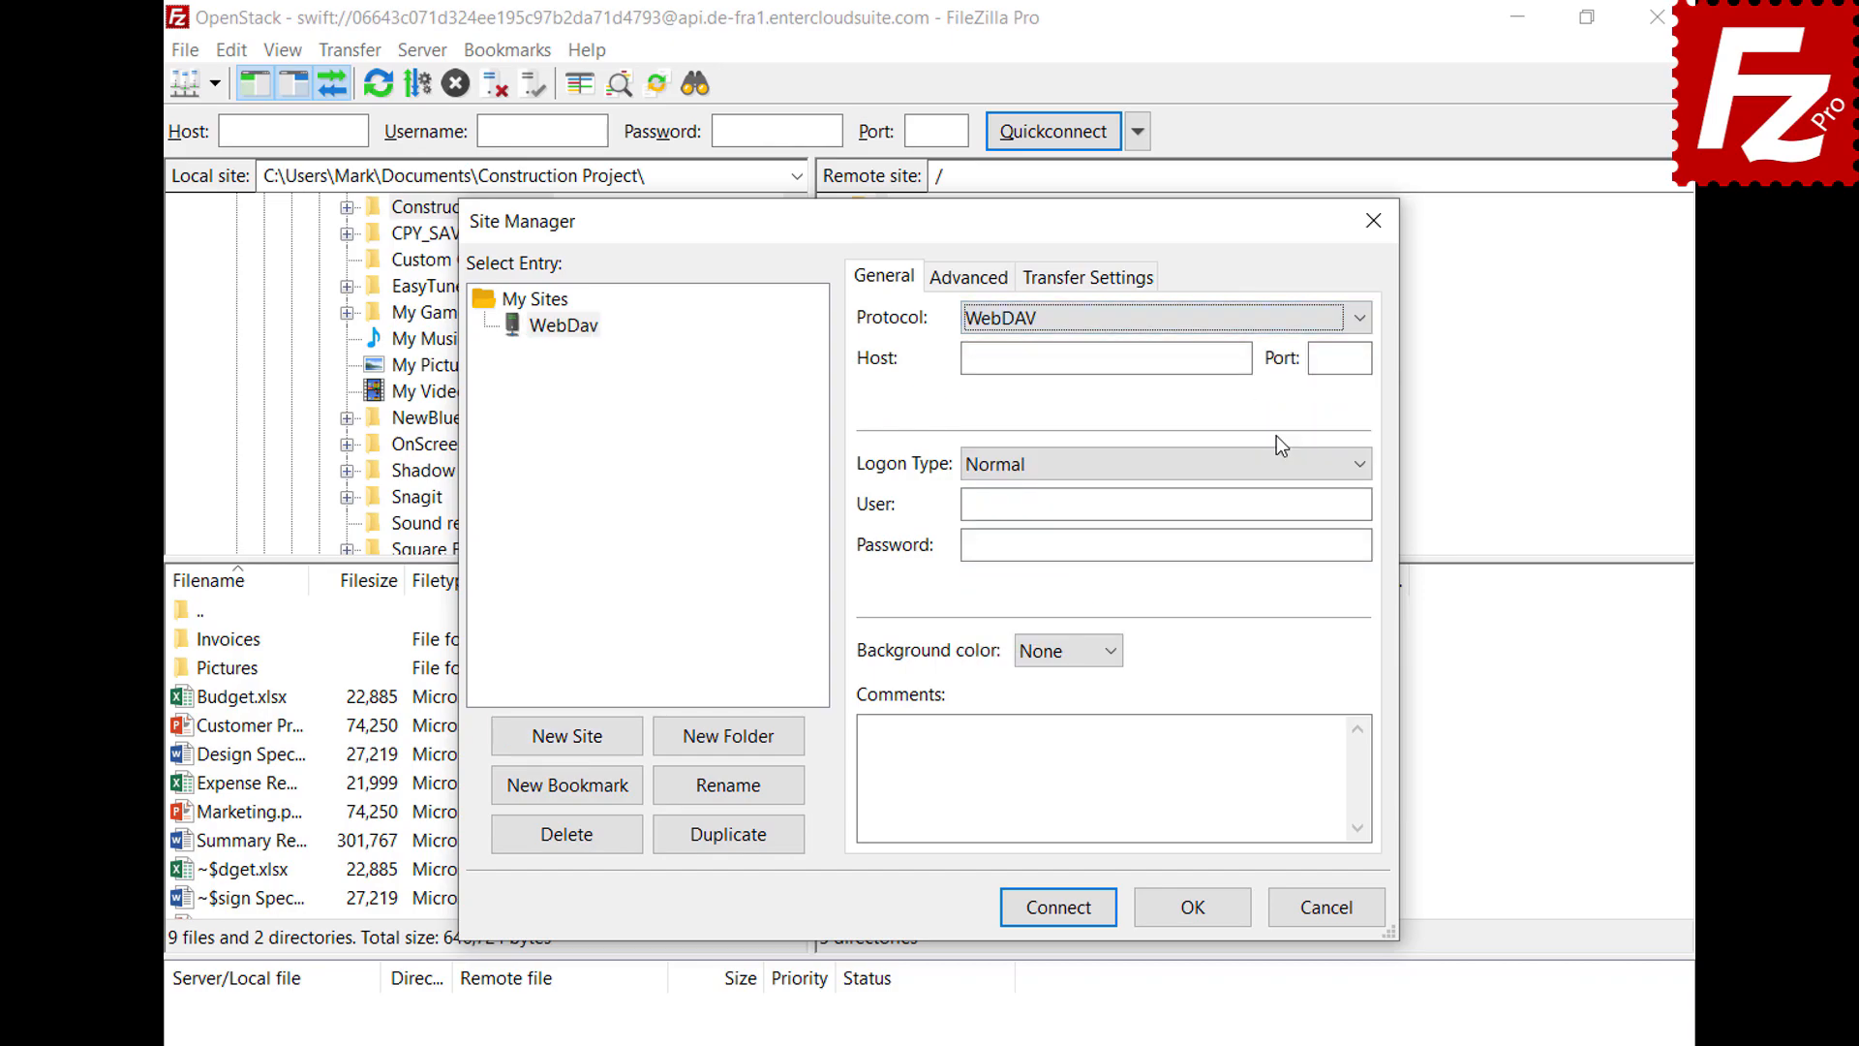
Enter host webdav.opendrive.com with the account user name and password, then connect
click(1244, 358)
text(webdav.opendrive.com)
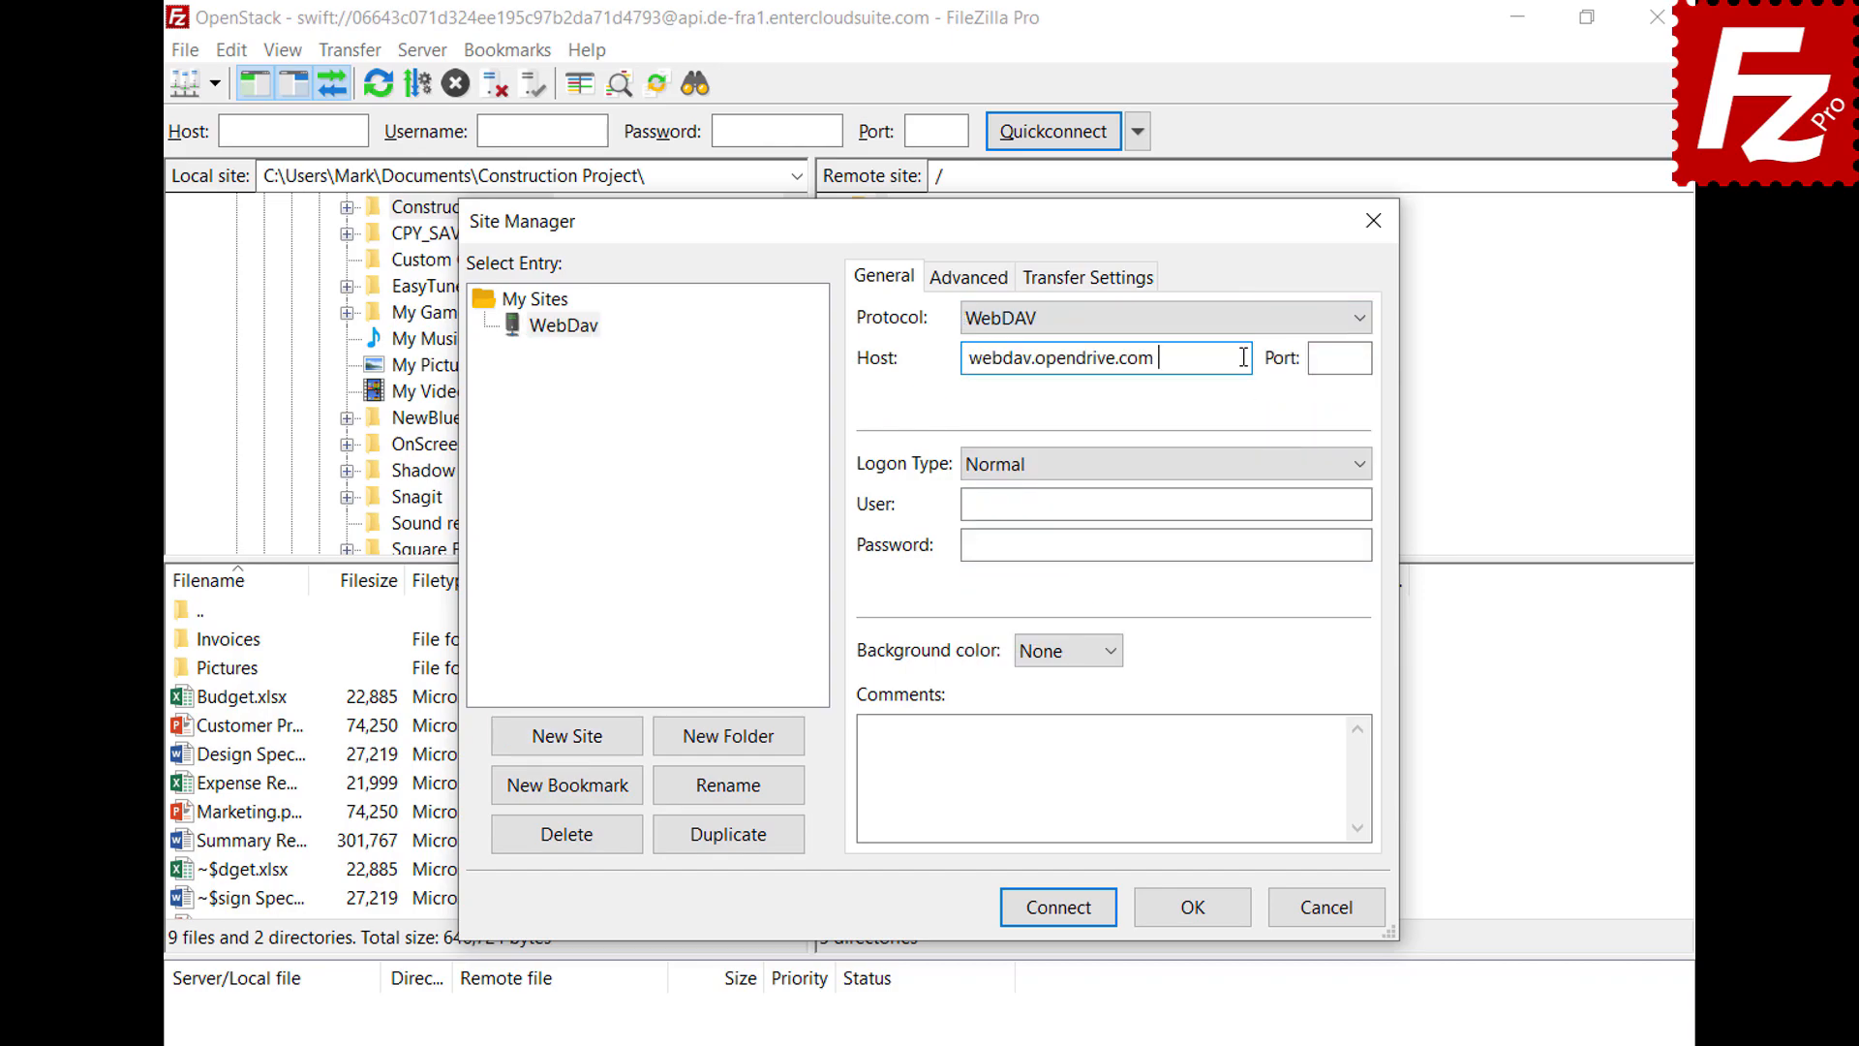
click(1349, 504)
key(ctrl+v)
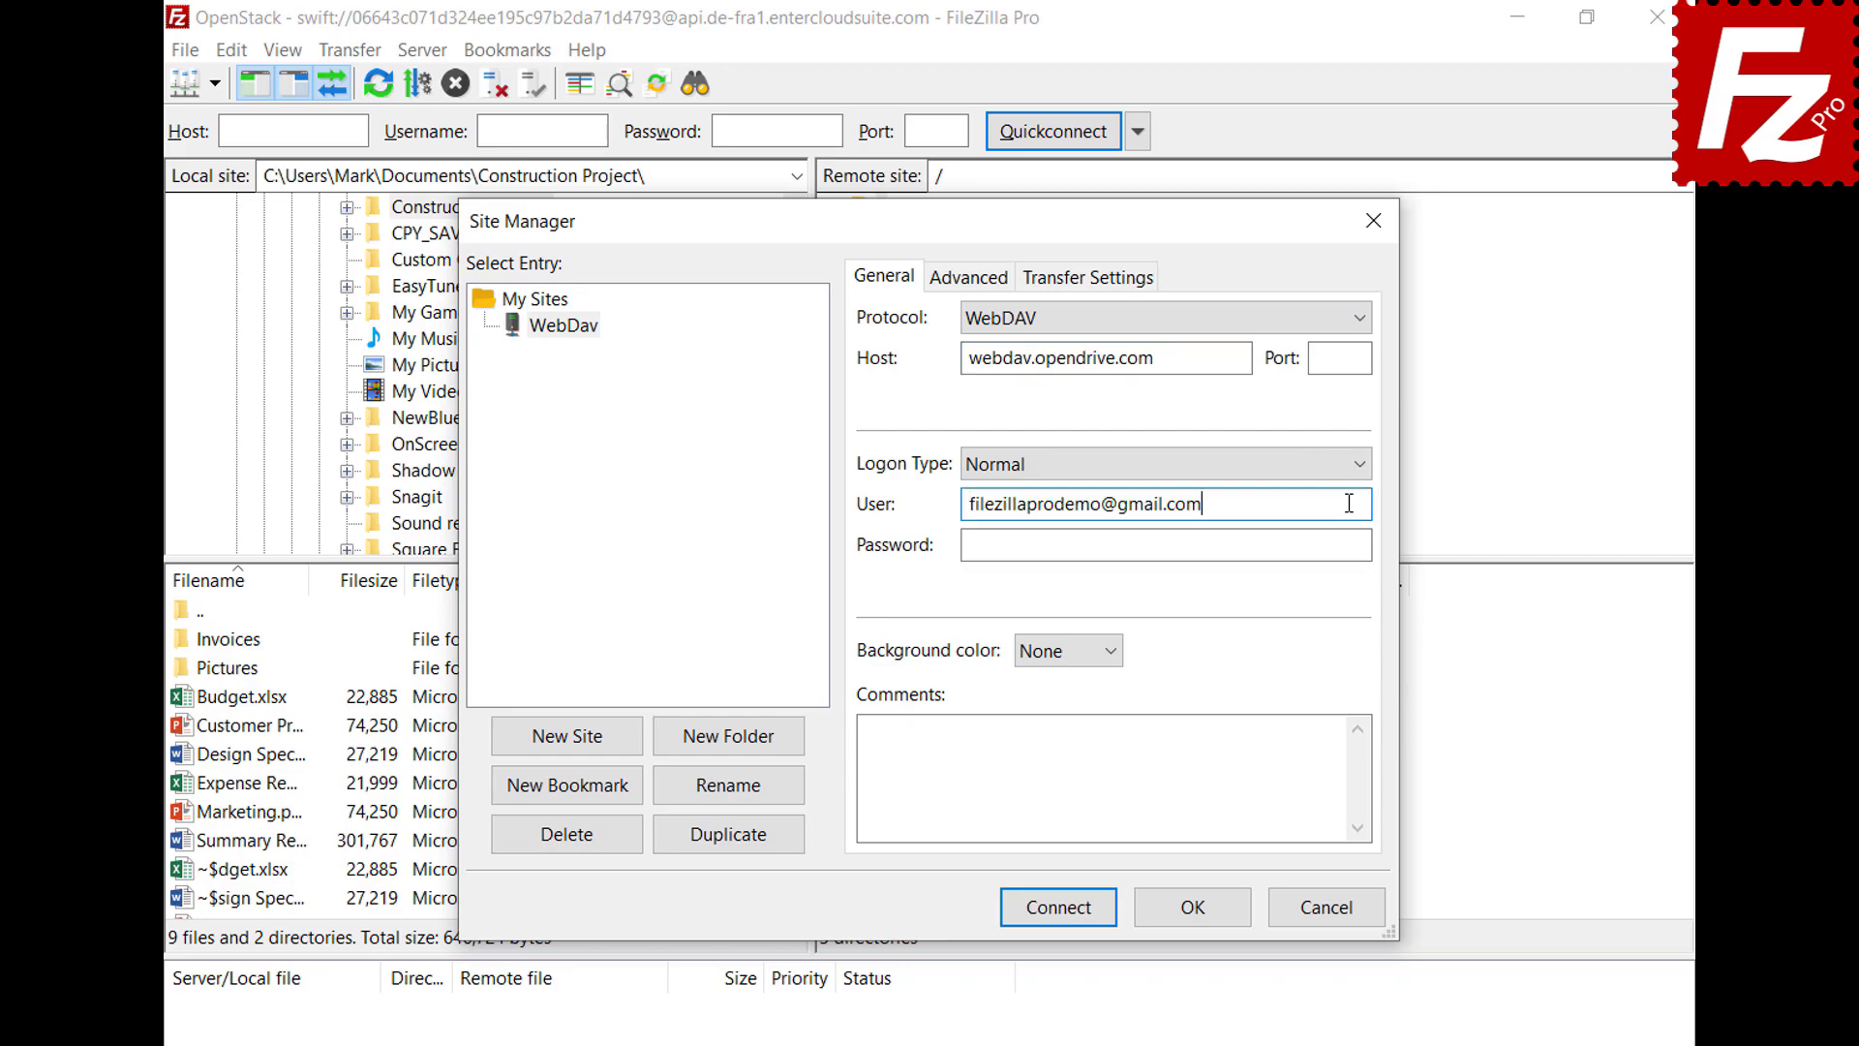
click(1345, 545)
key(ctrl+v)
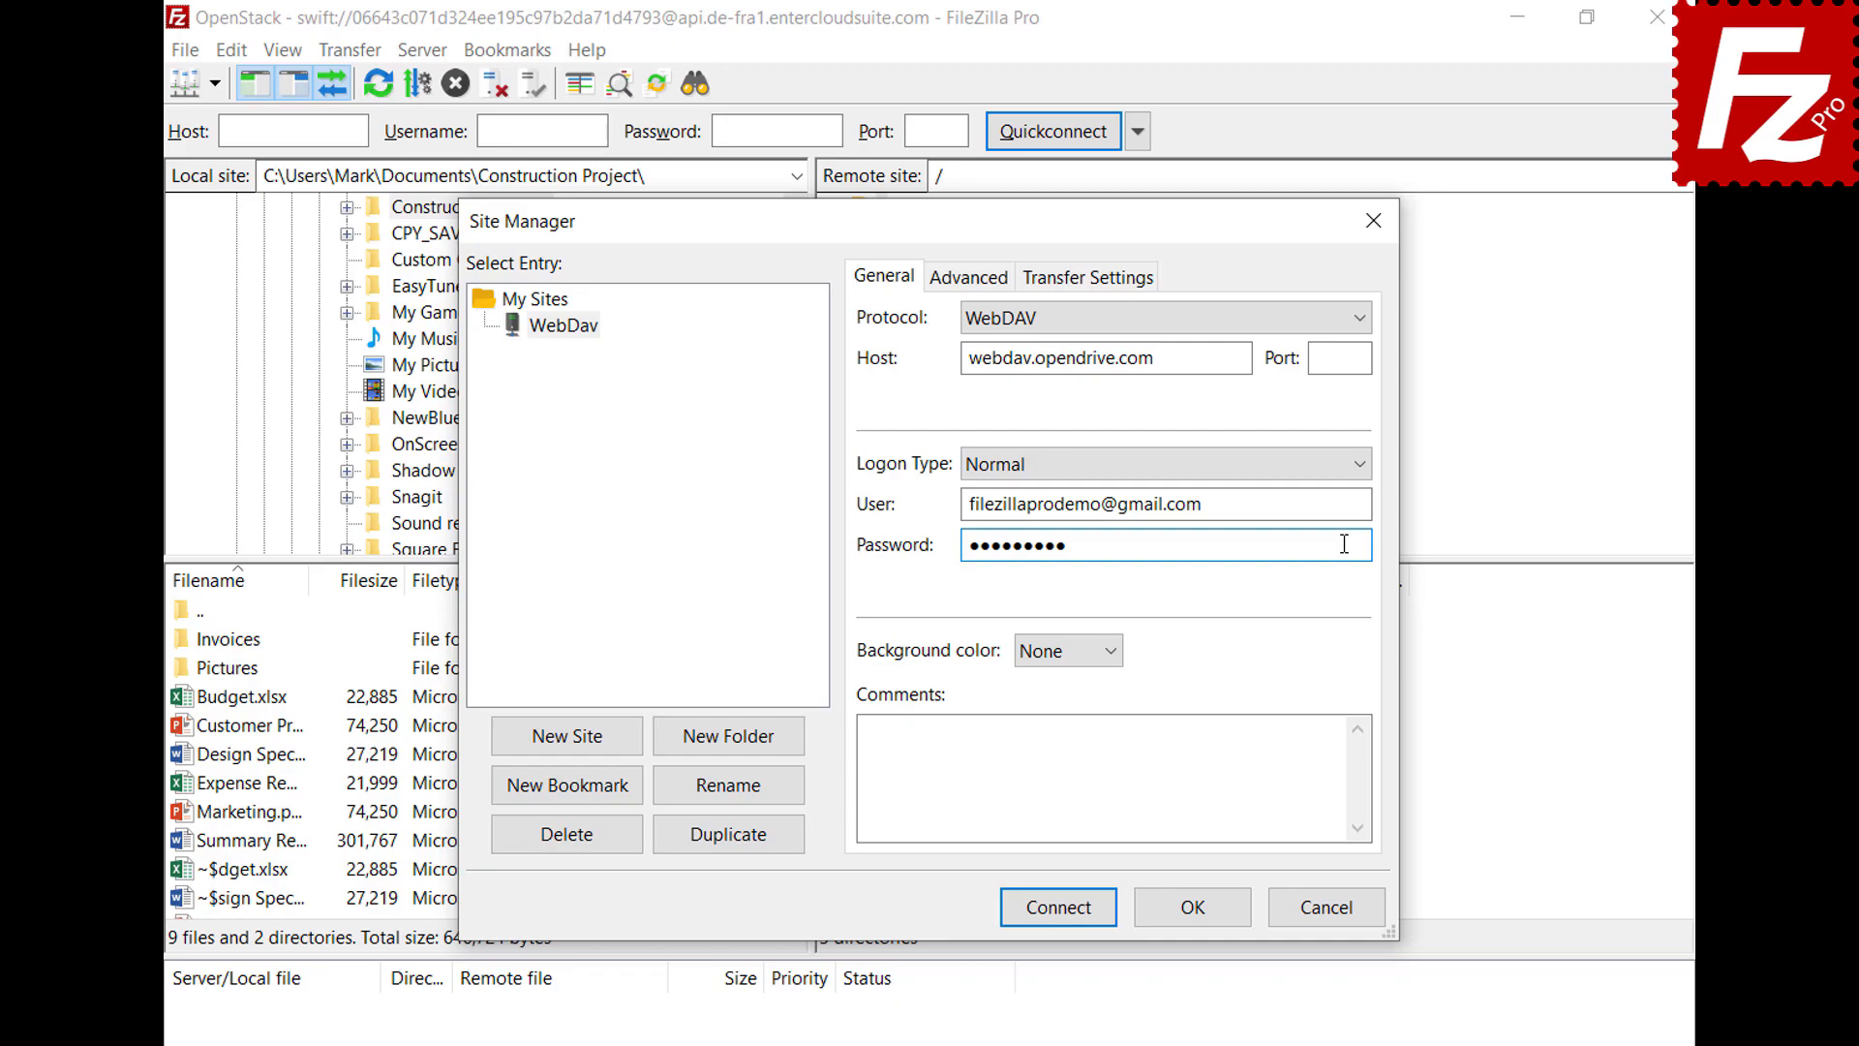
click(1065, 914)
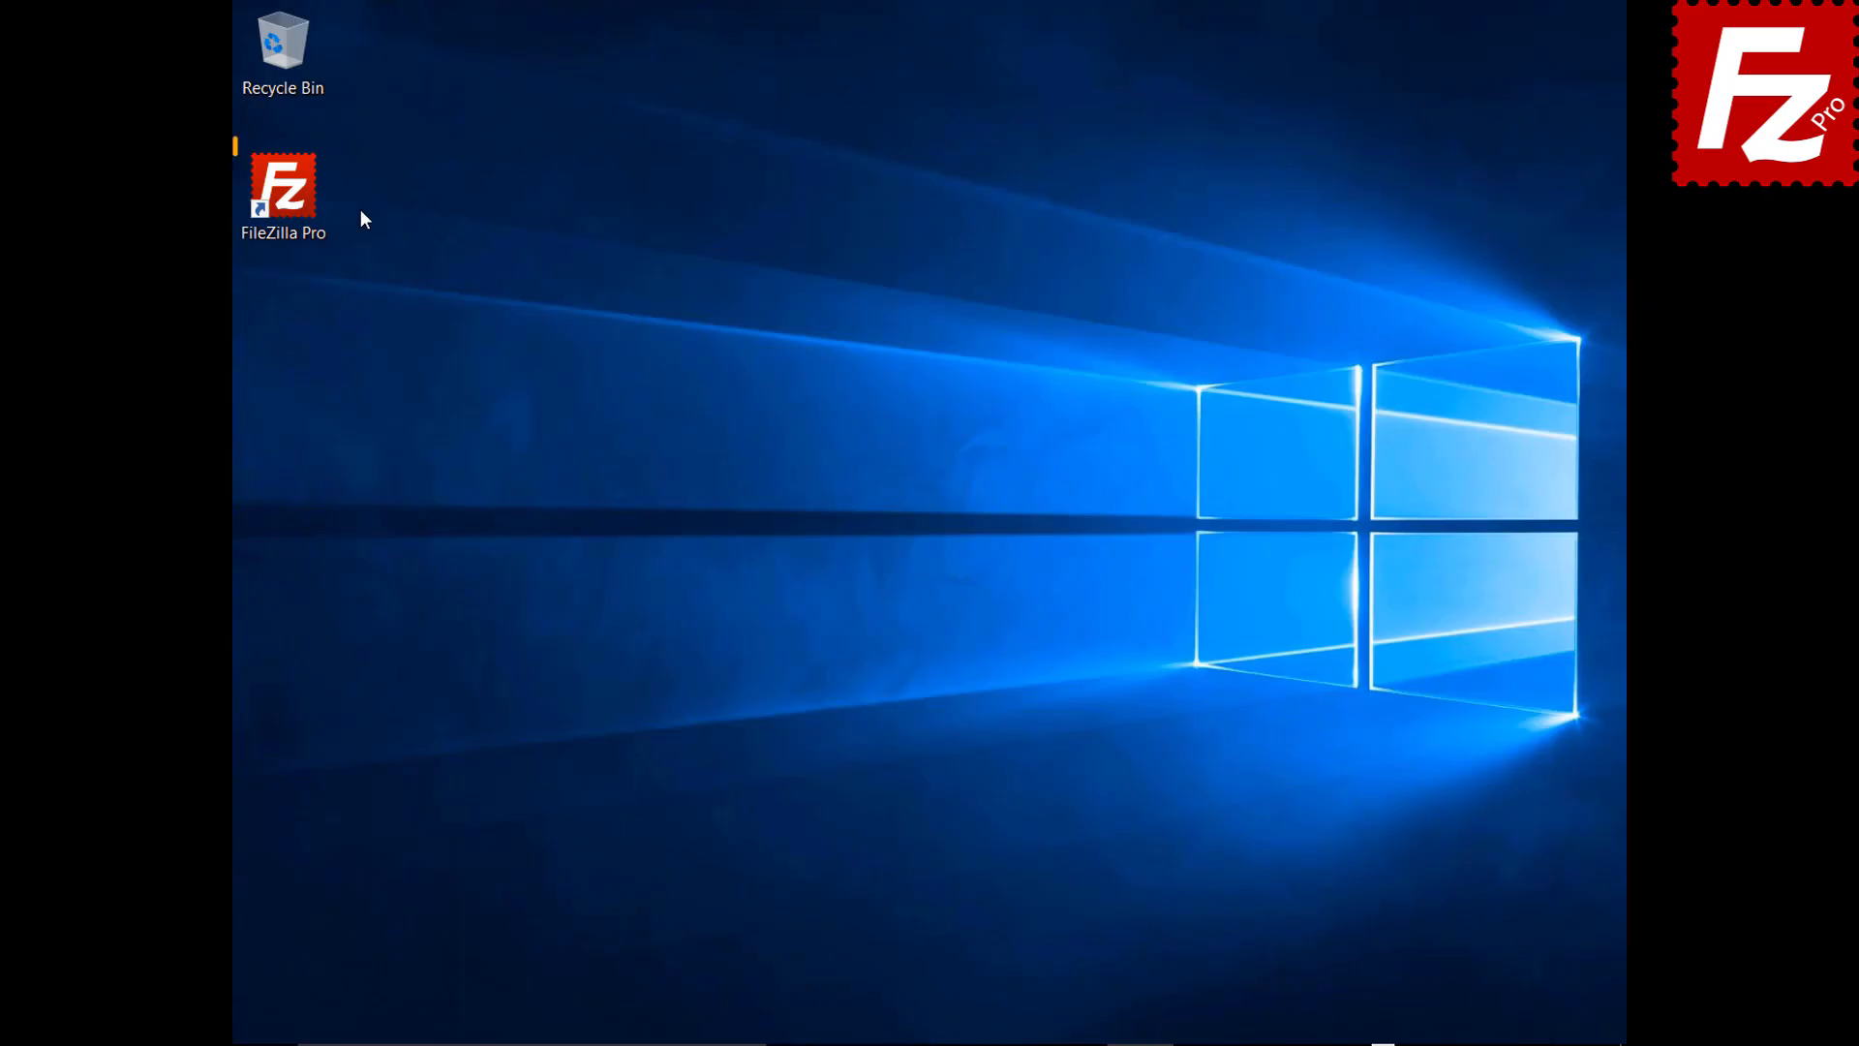
Create a new site named OpenStack using the OpenStack Swift protocol
double_click(291, 193)
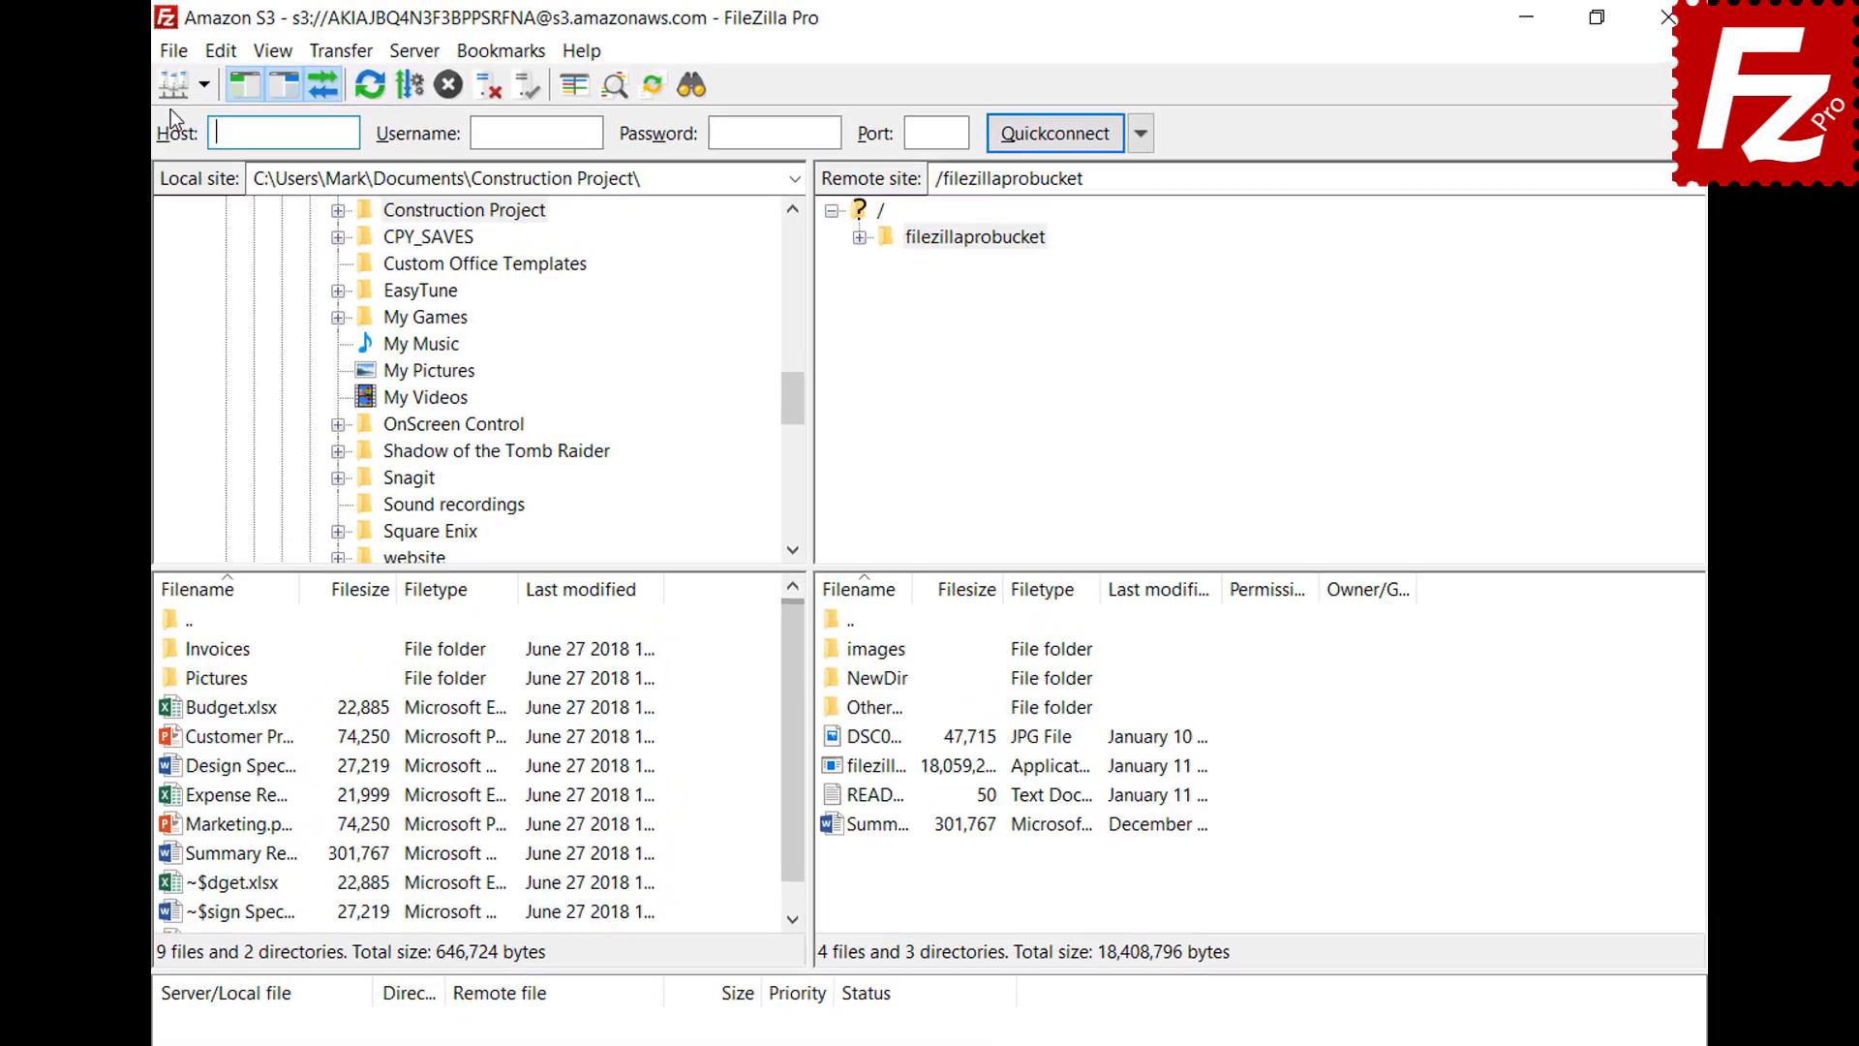
click(252, 51)
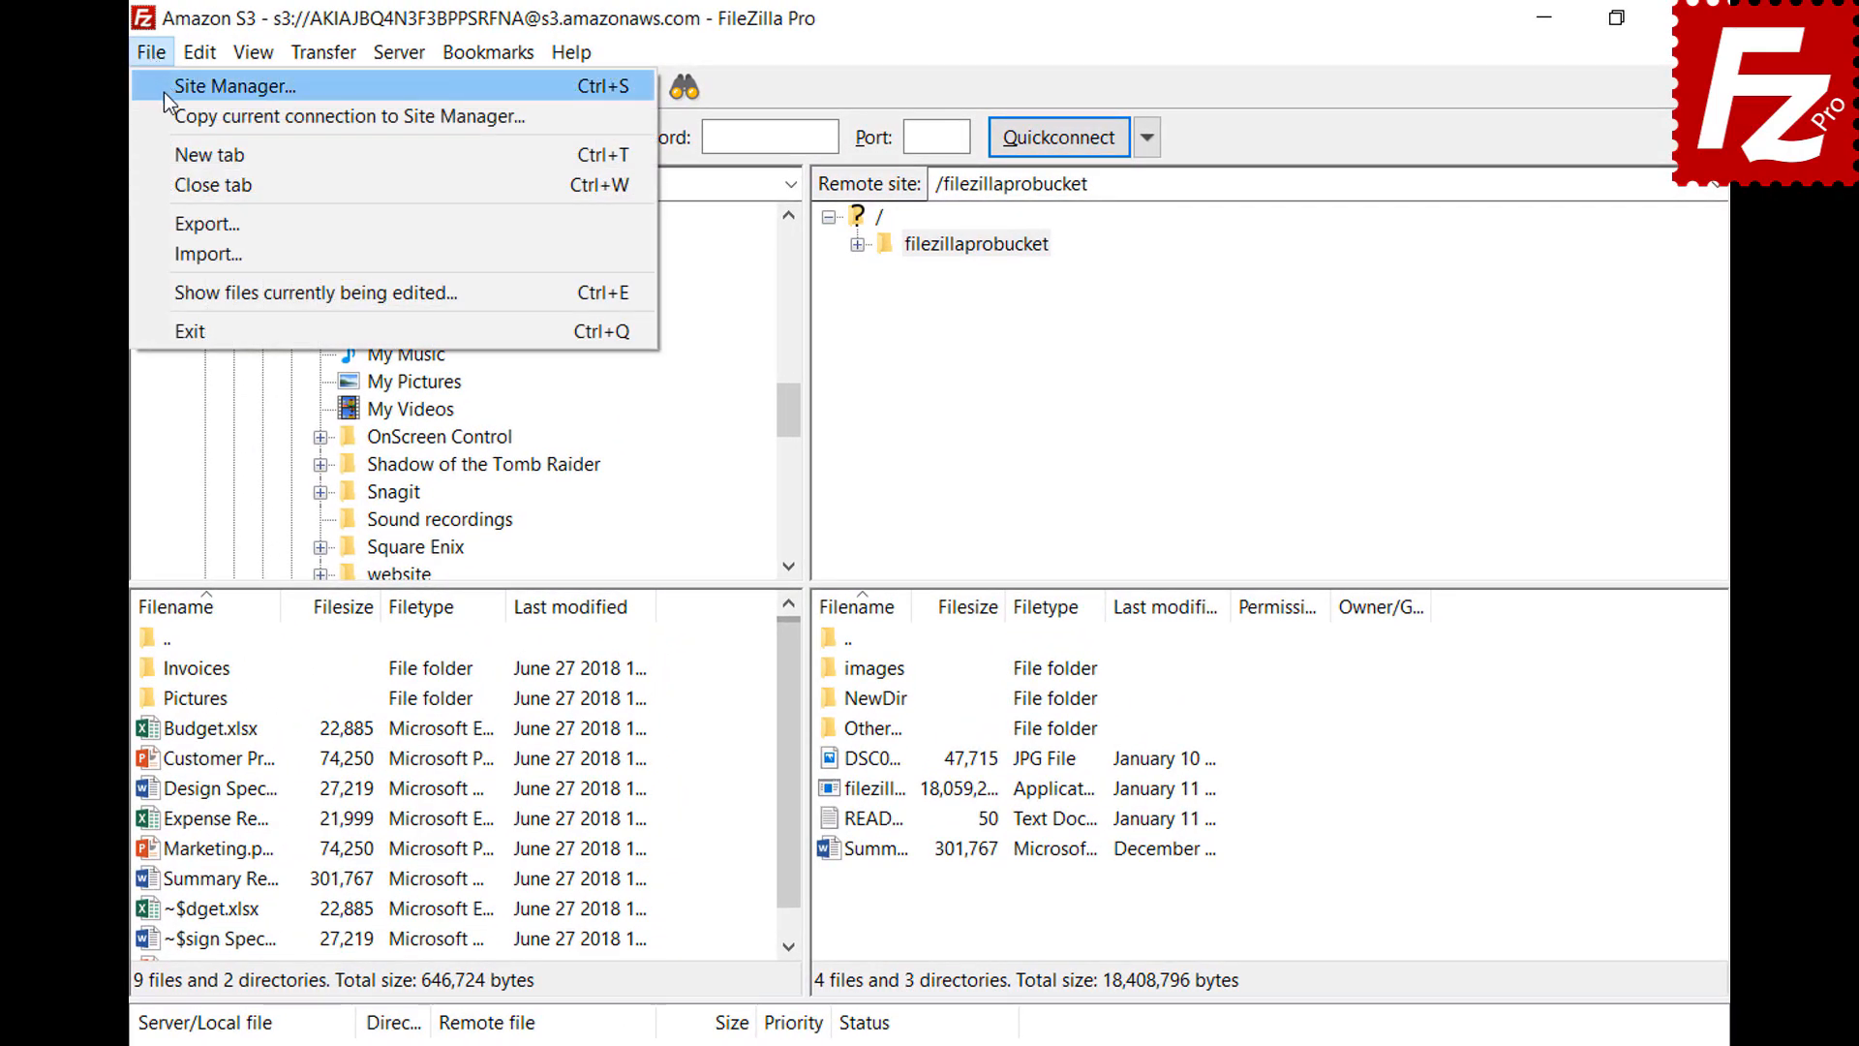
click(165, 91)
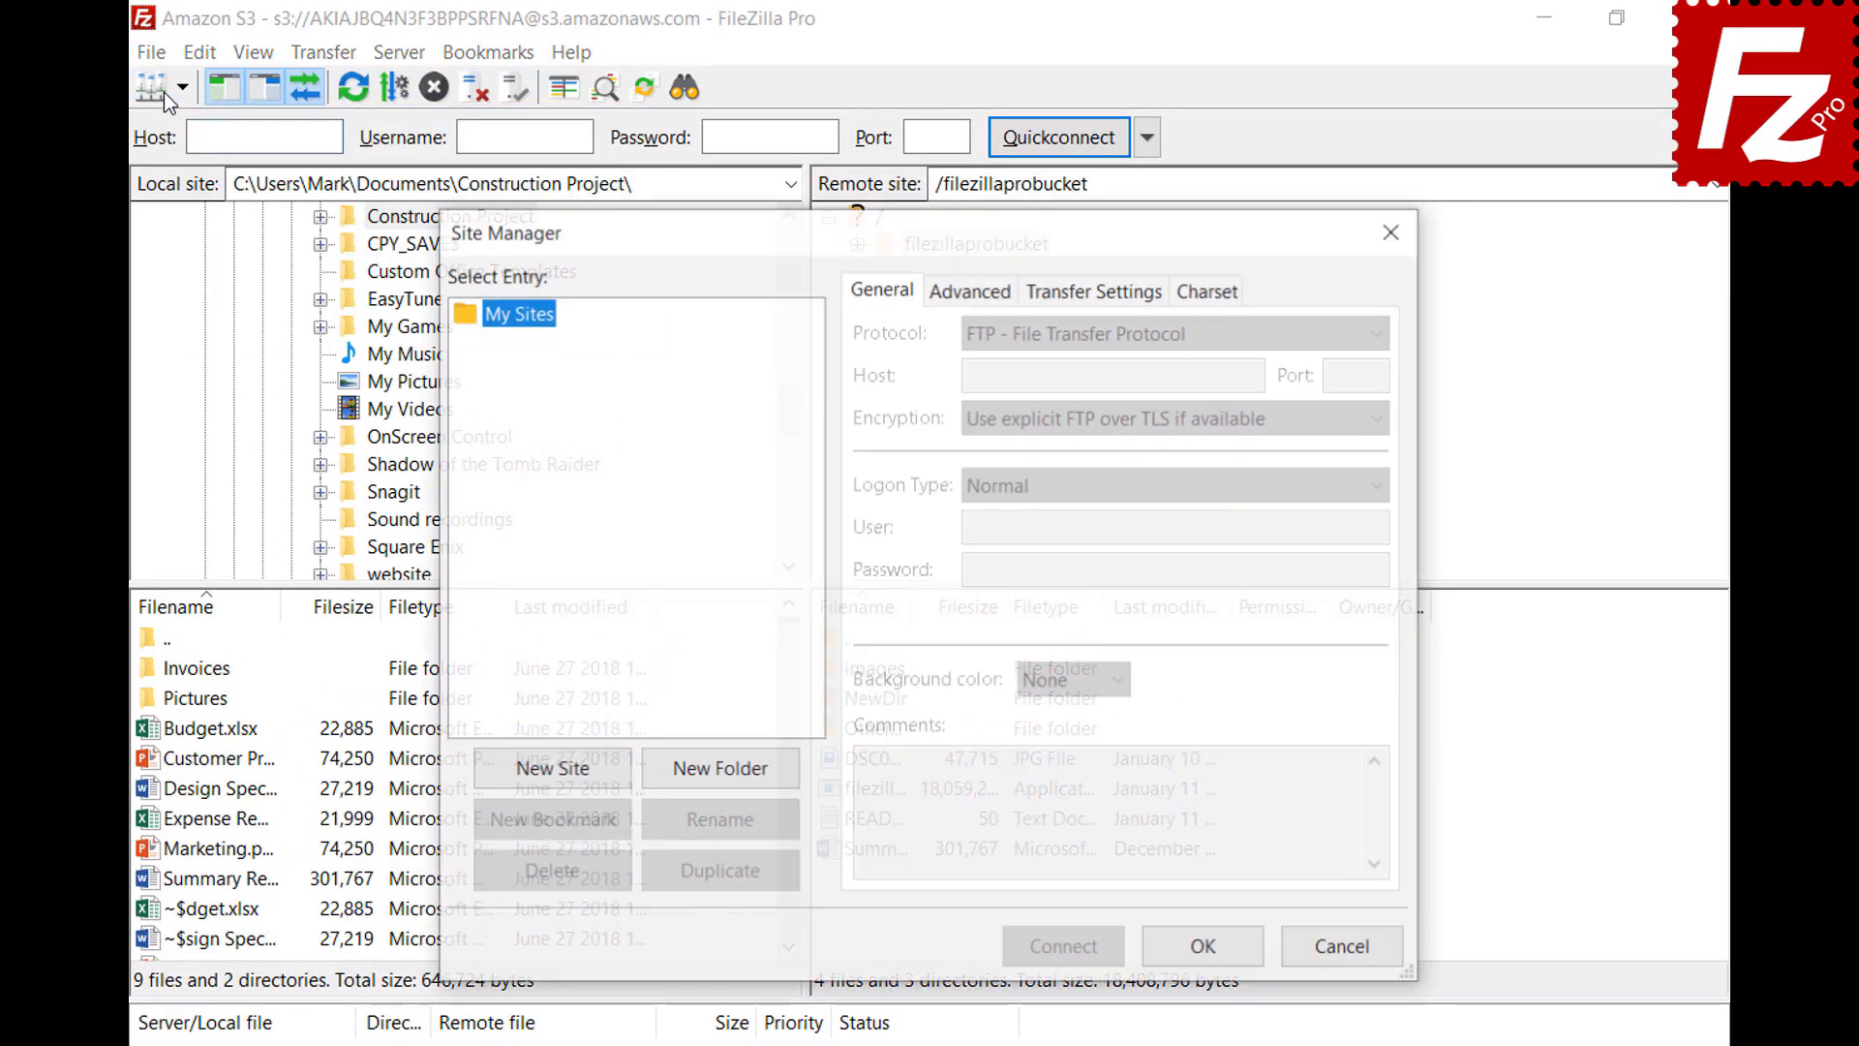
click(556, 779)
text(OpenStack)
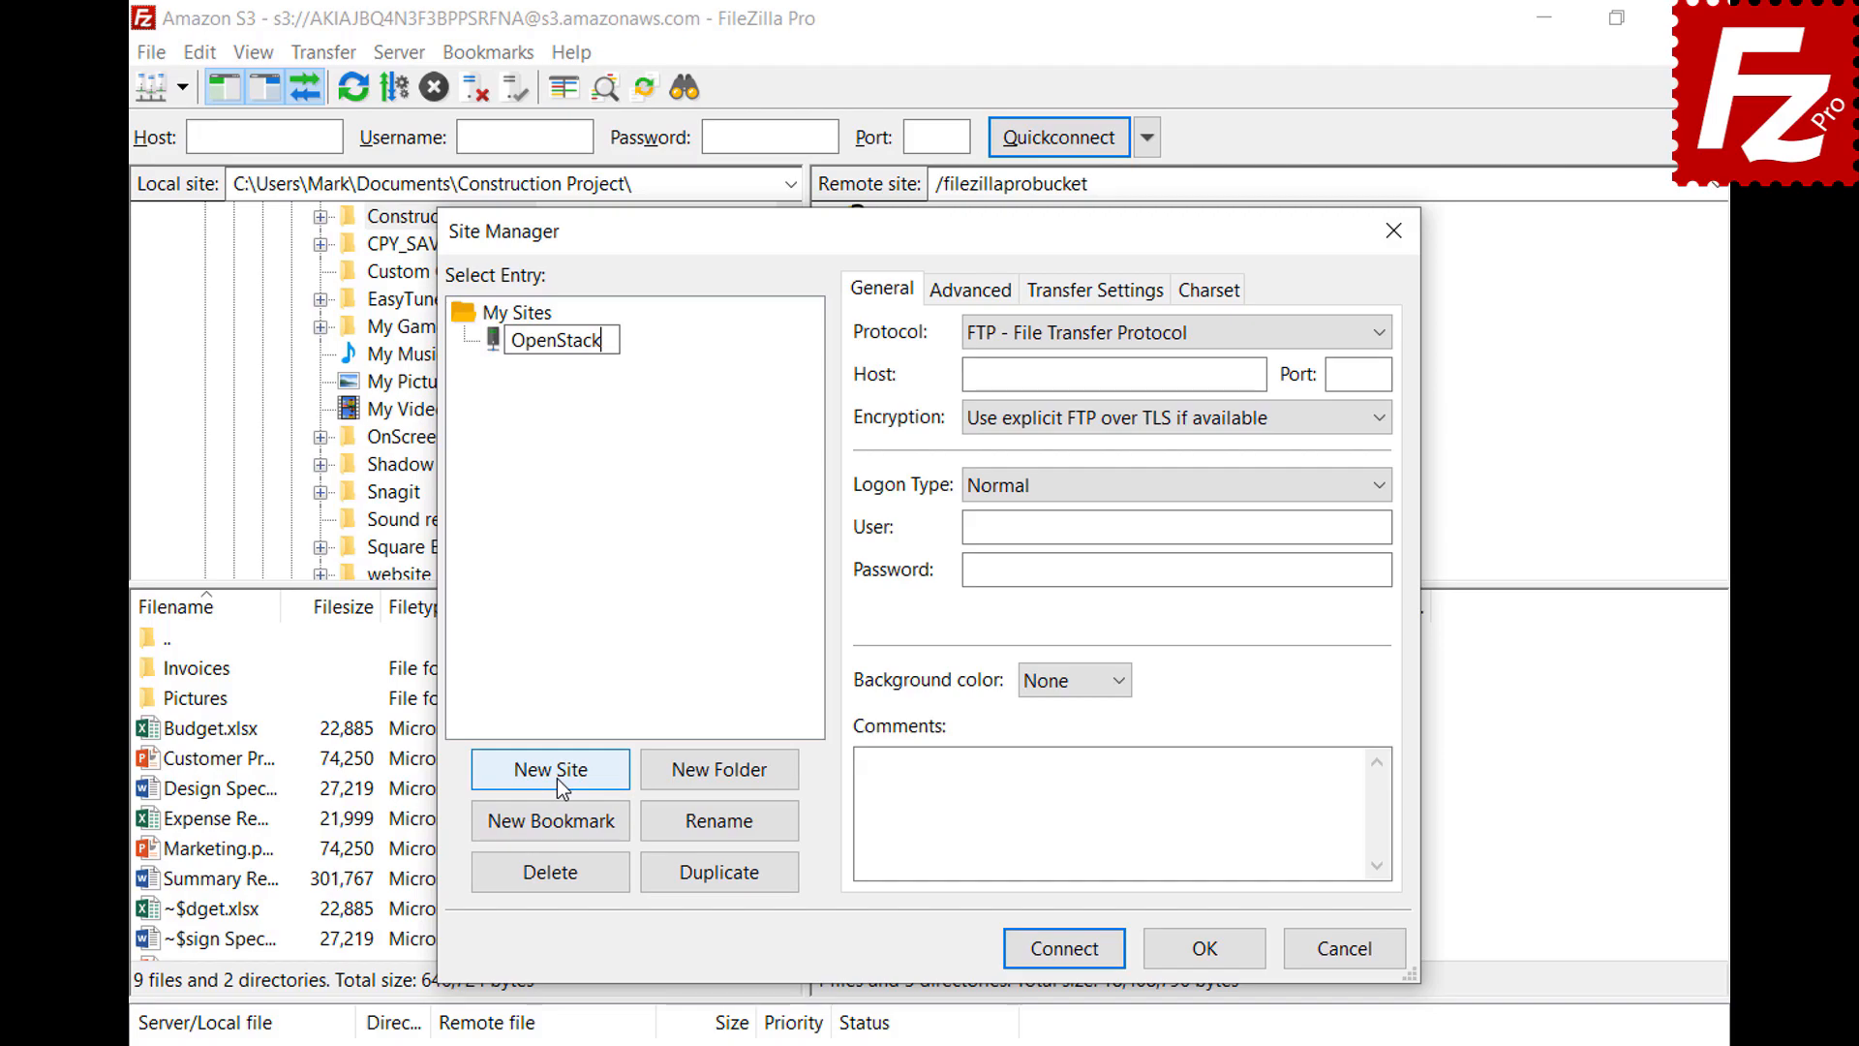
key(Return)
click(1194, 335)
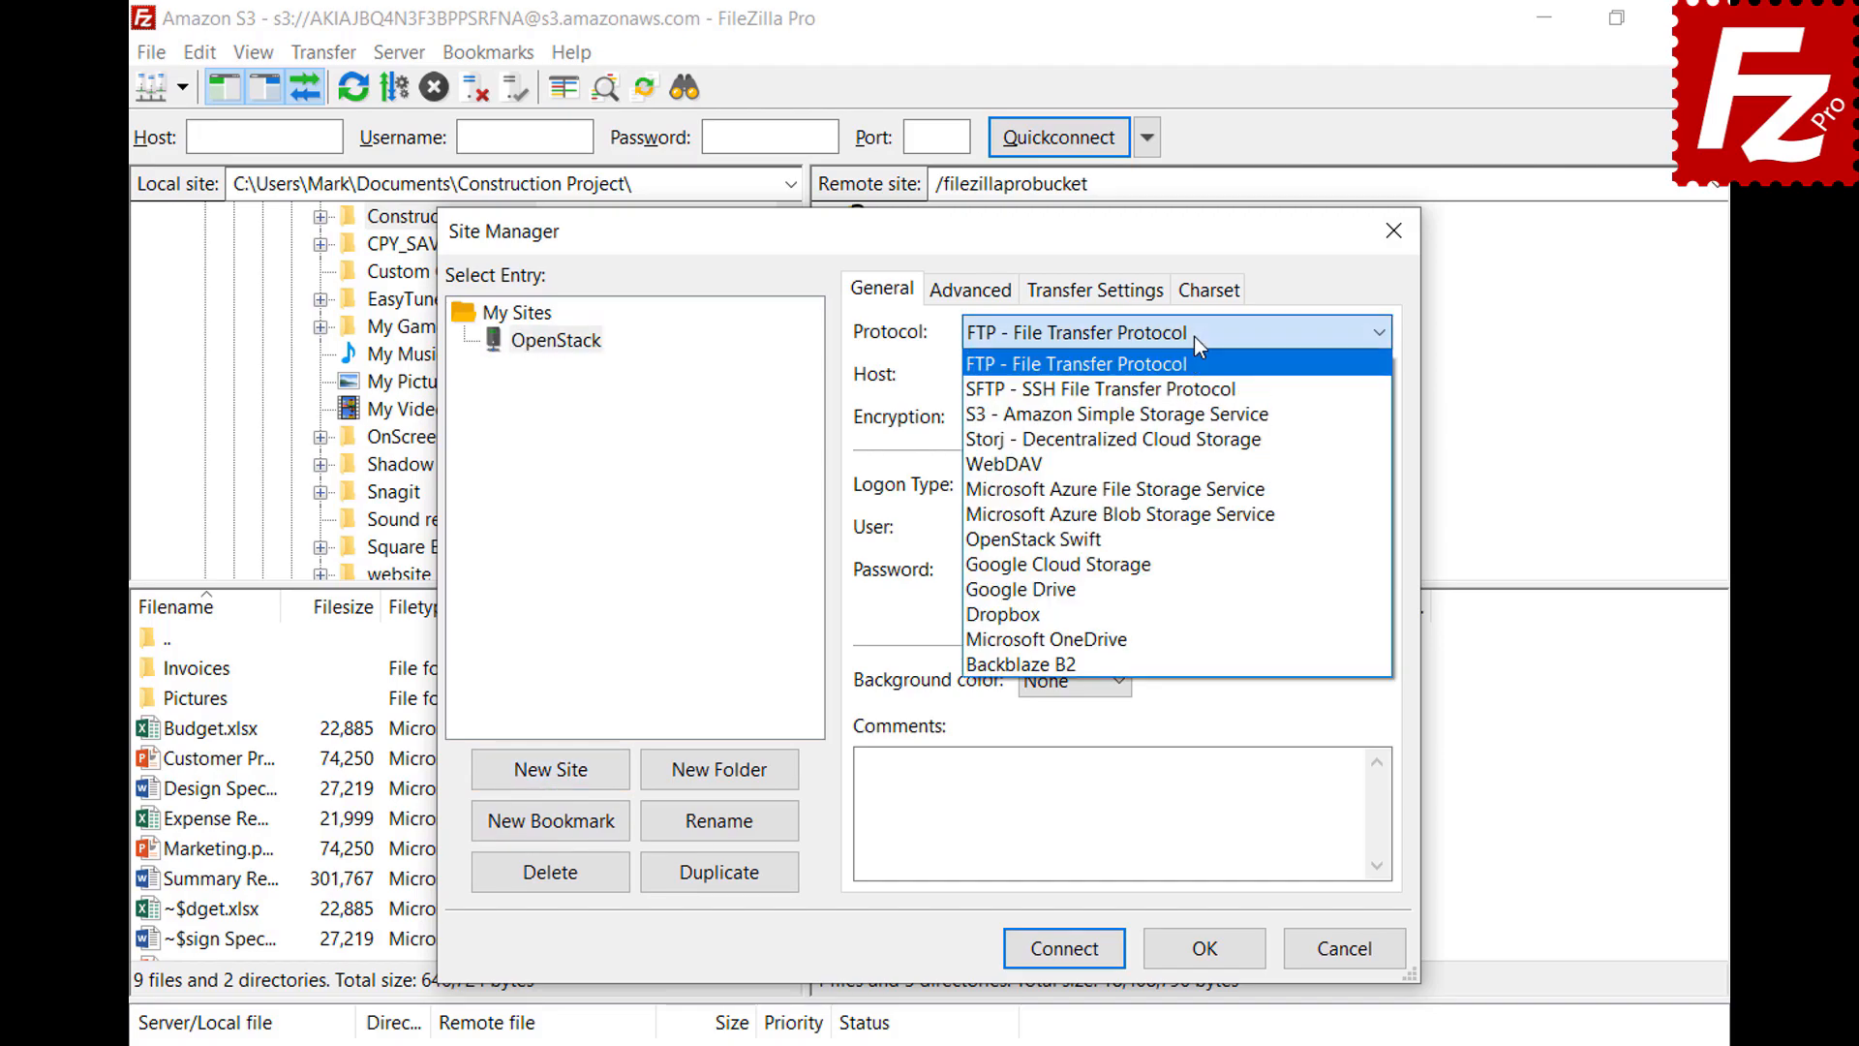
click(1194, 548)
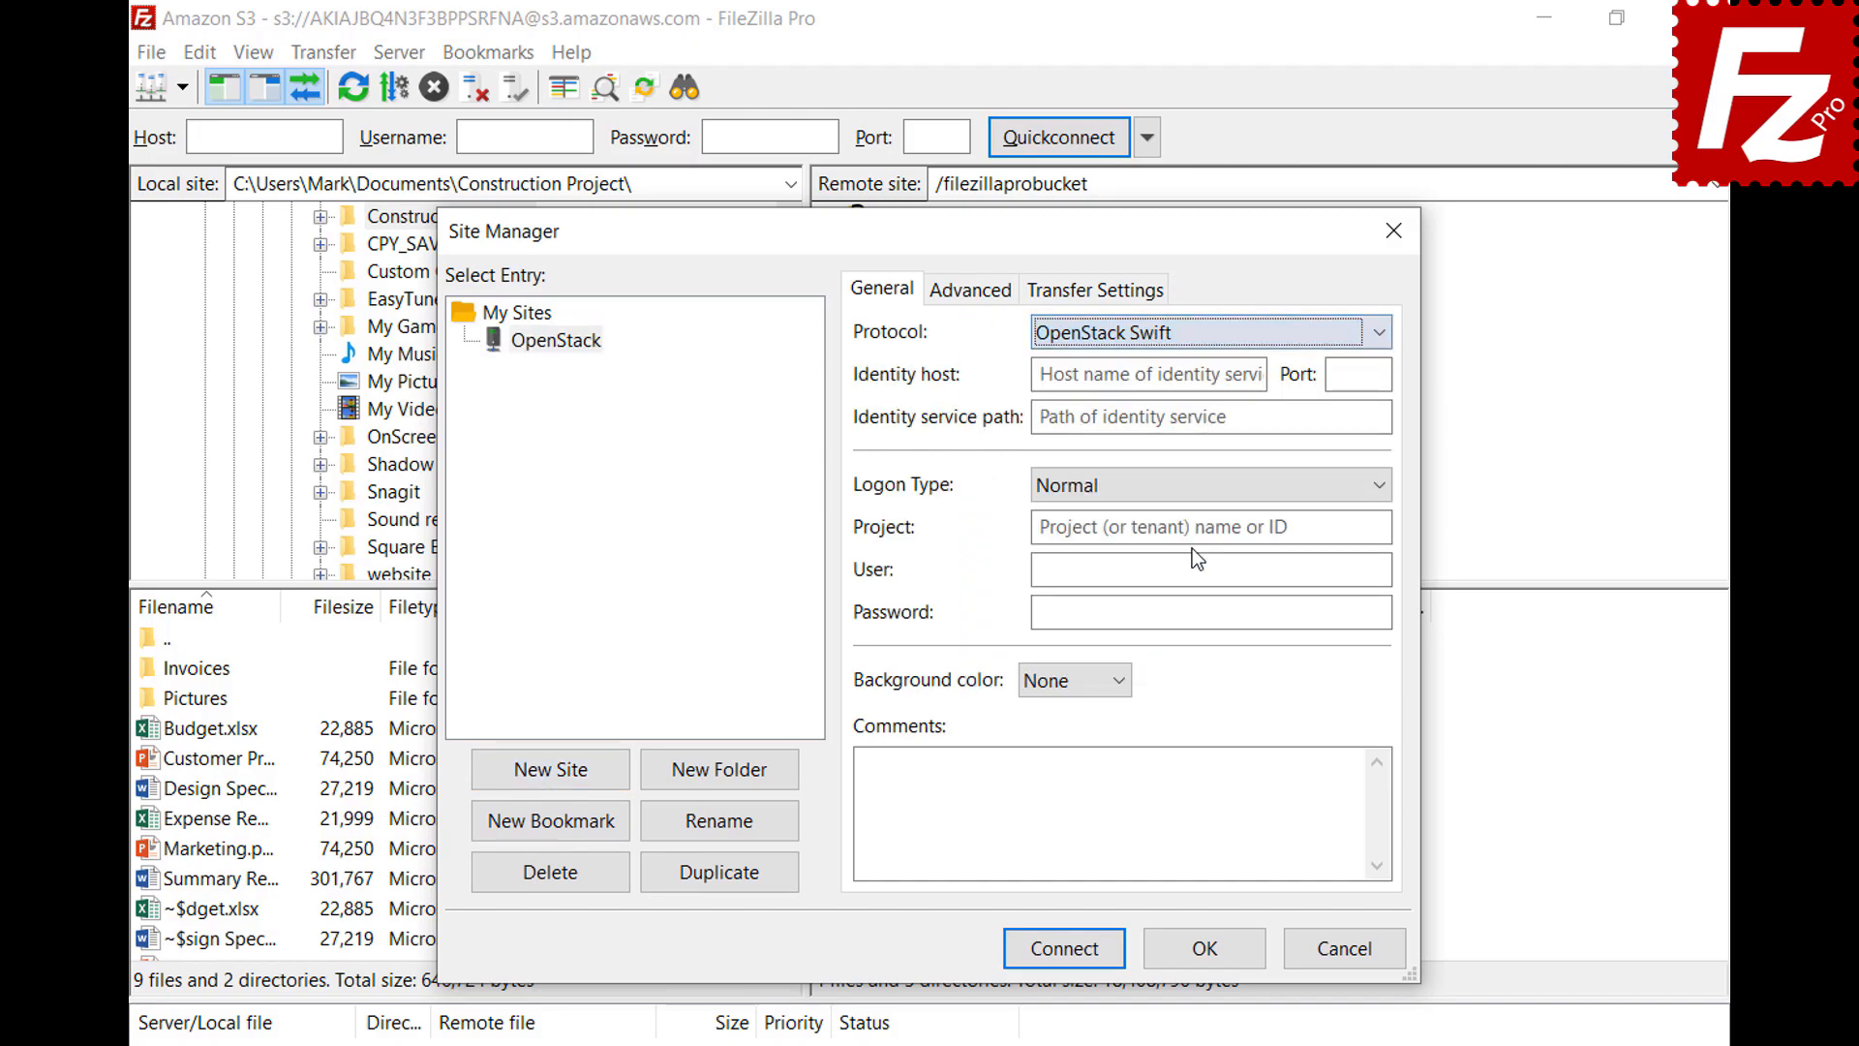
Fill in identity host, /v2.0/tokens path, project ID, user and password, then connect
click(1259, 376)
key(ctrl+v)
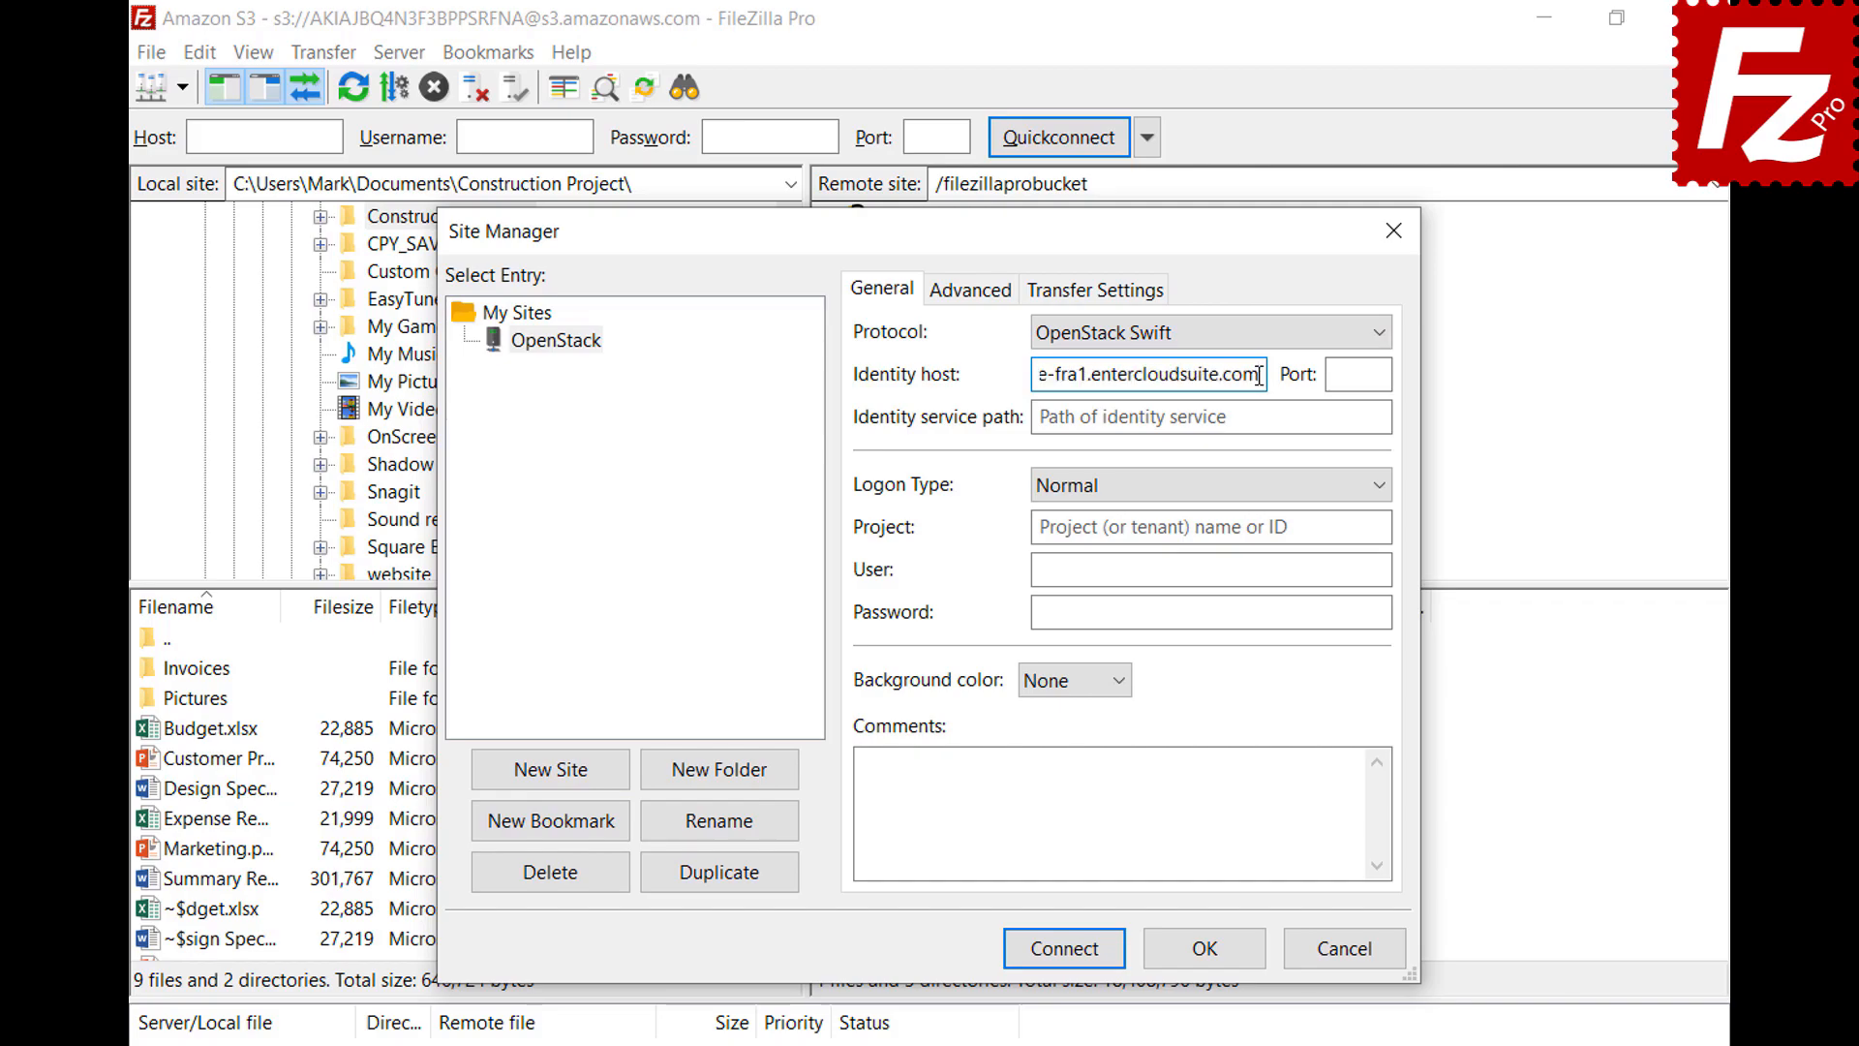
click(1372, 416)
text(/v2.0/tokens)
click(1379, 527)
text(06643c071d324ee195c97b2da71d4793)
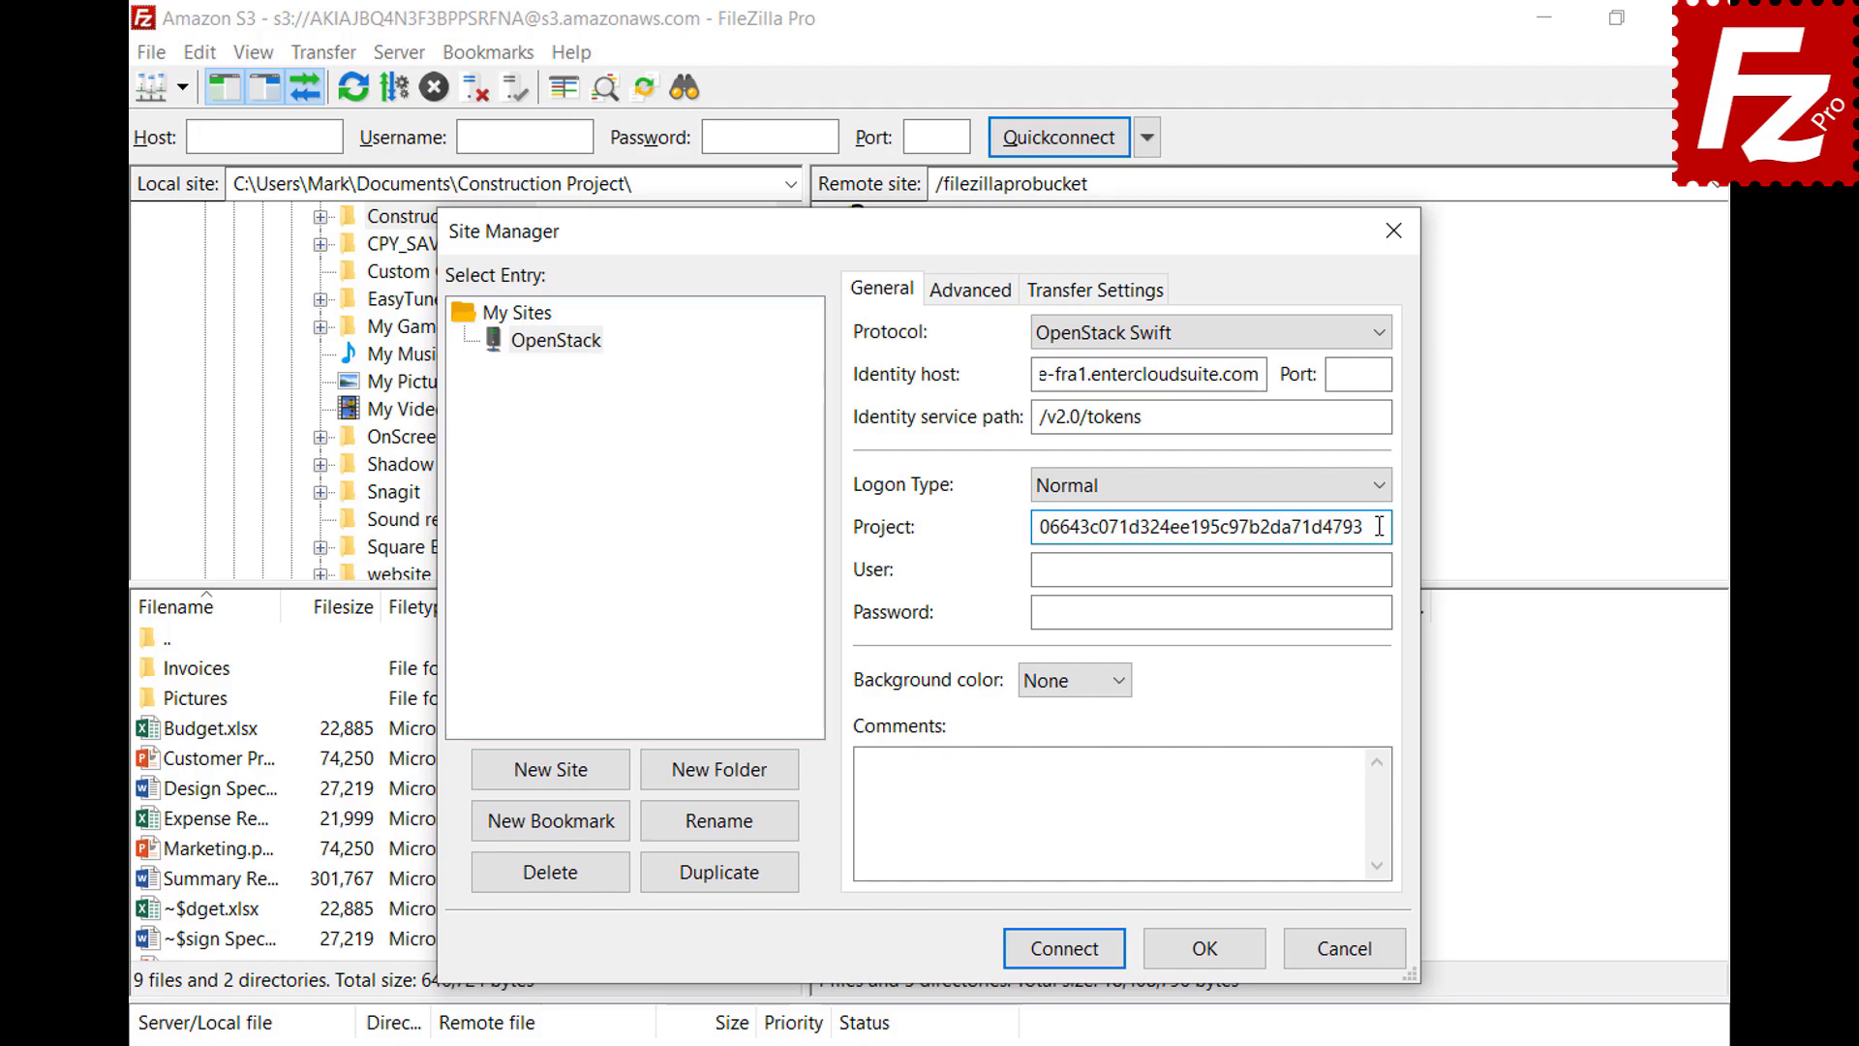
click(1381, 569)
key(ctrl+v)
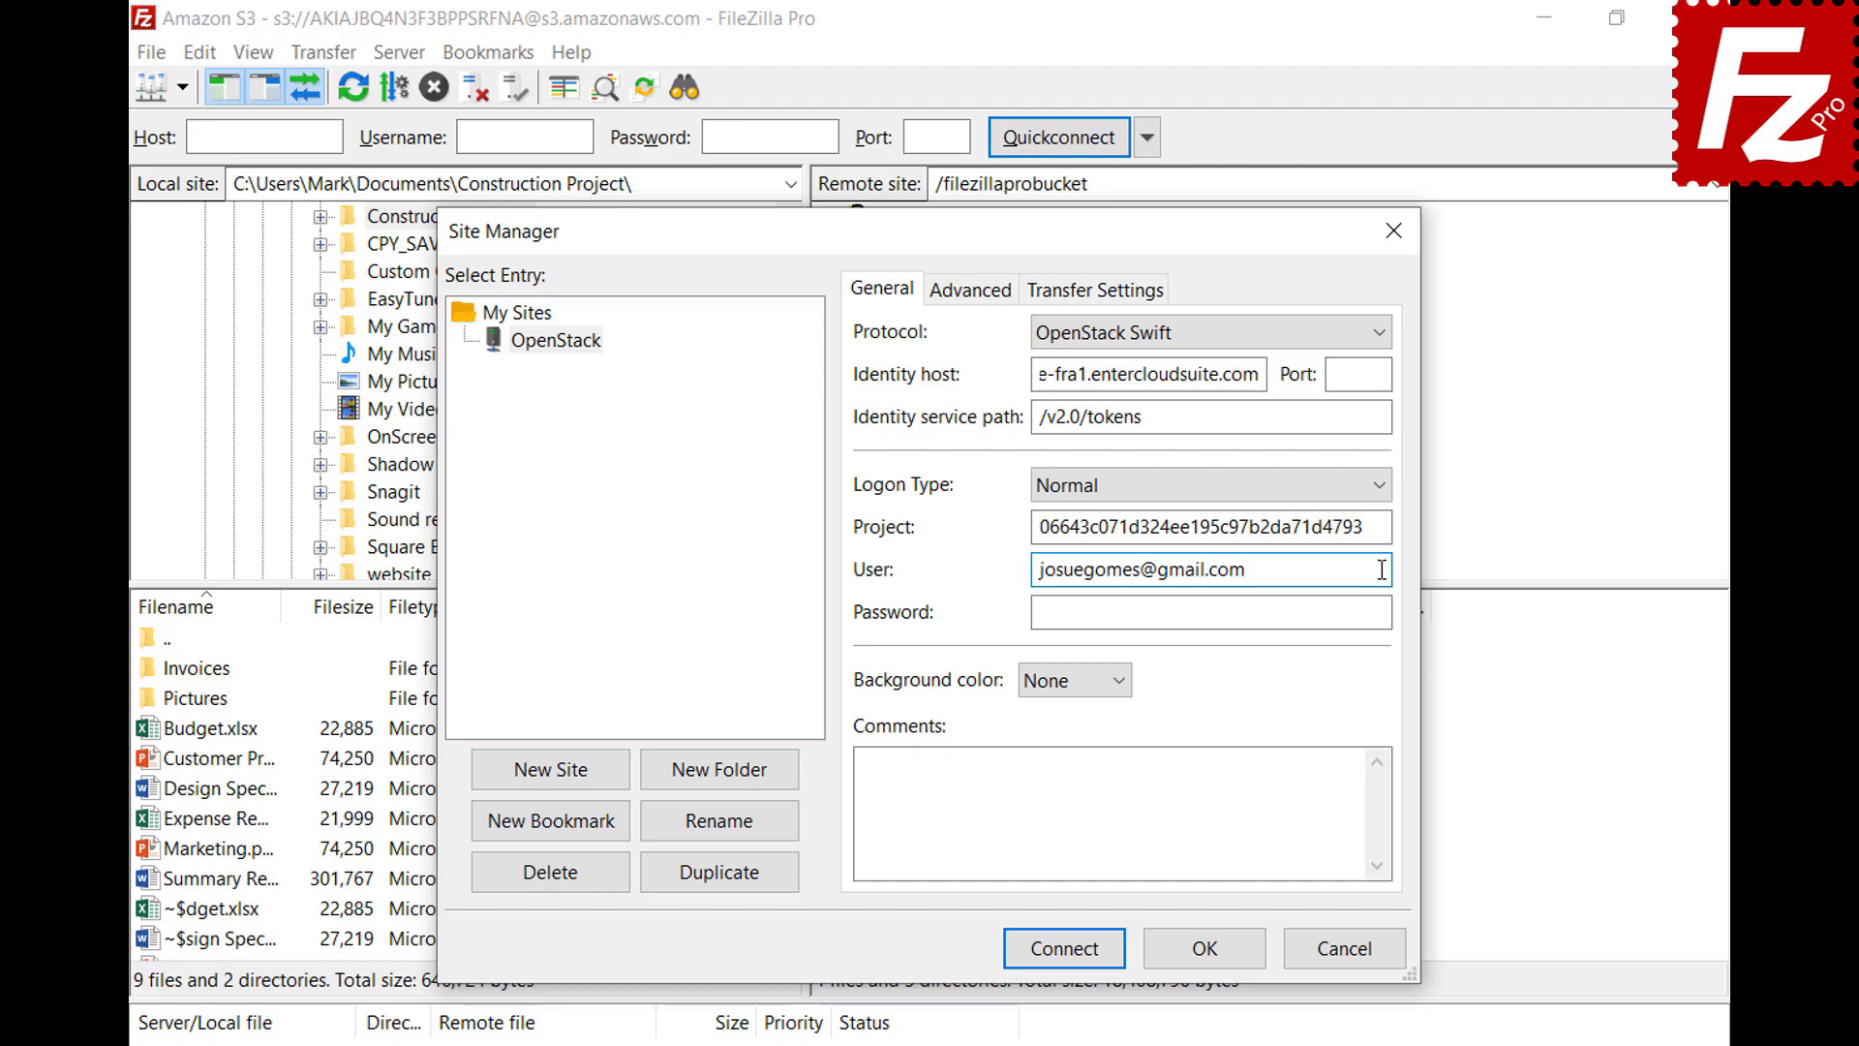
click(1386, 612)
key(ctrl+v)
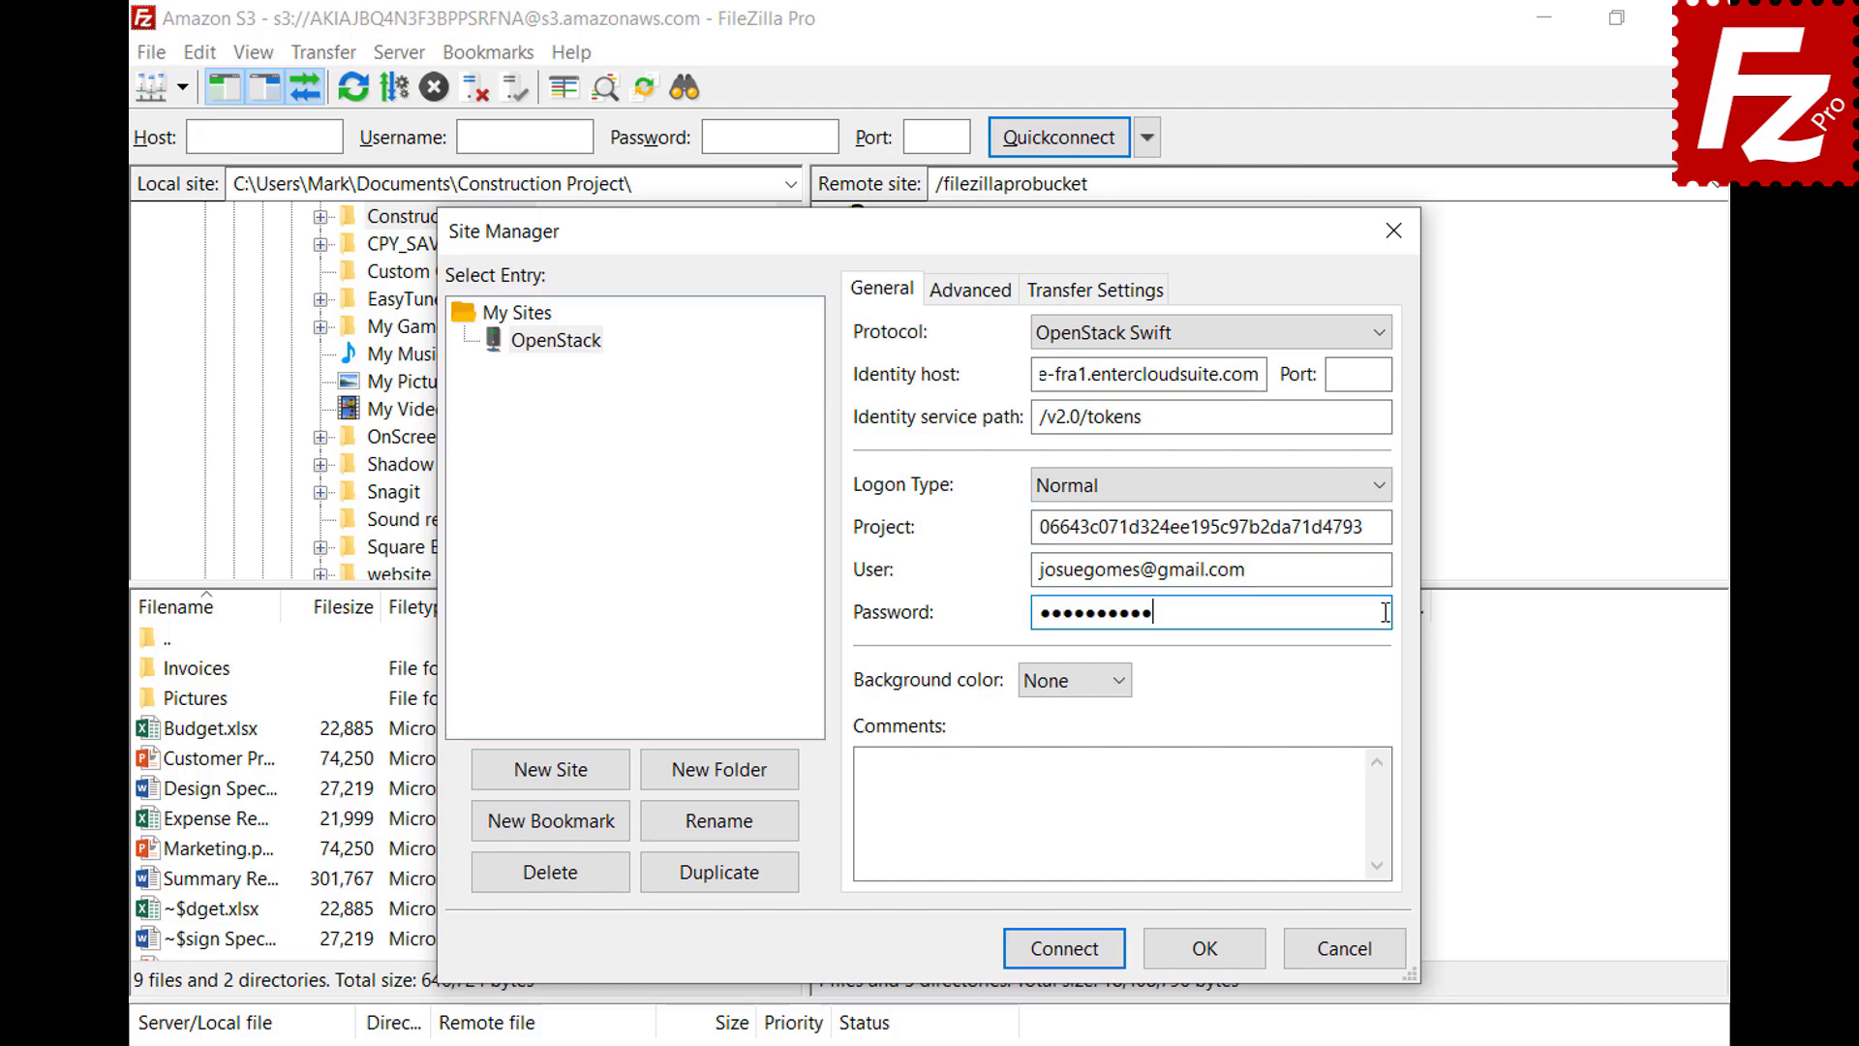
click(1064, 951)
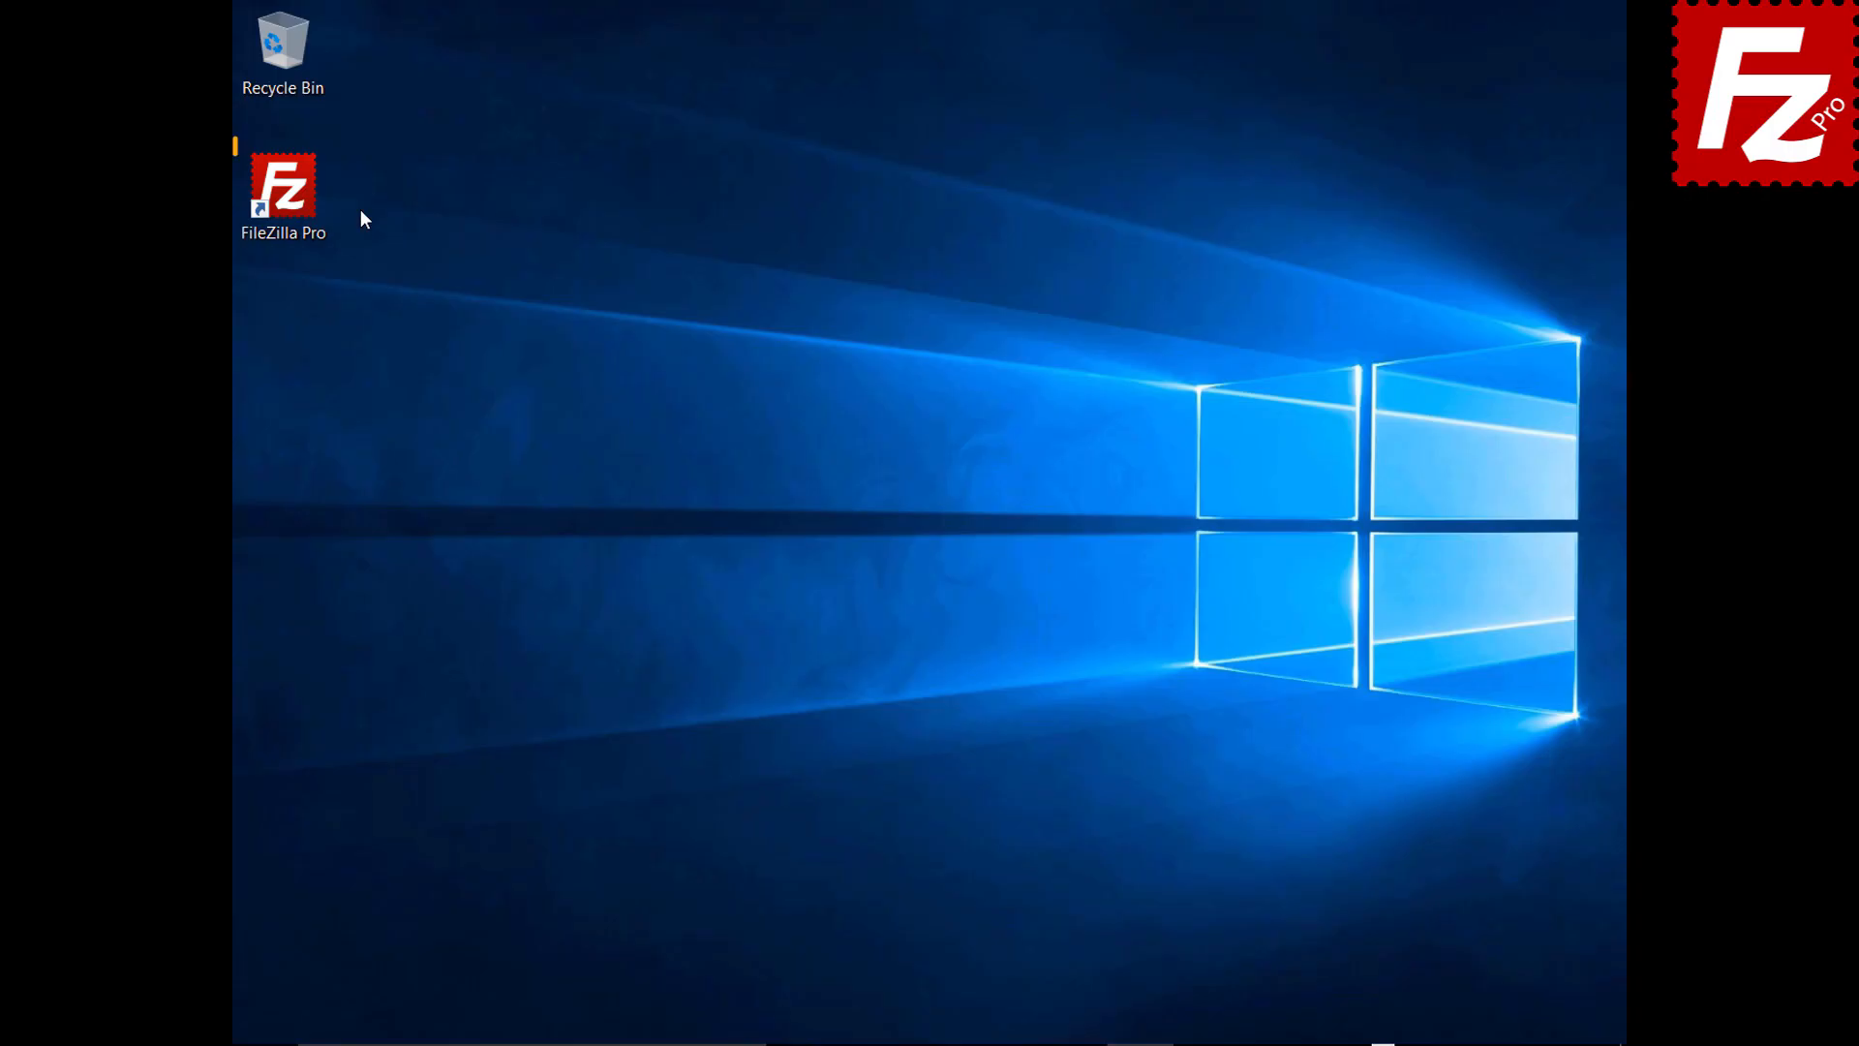
Create a new site named Box using the Box protocol and connect
double_click(295, 200)
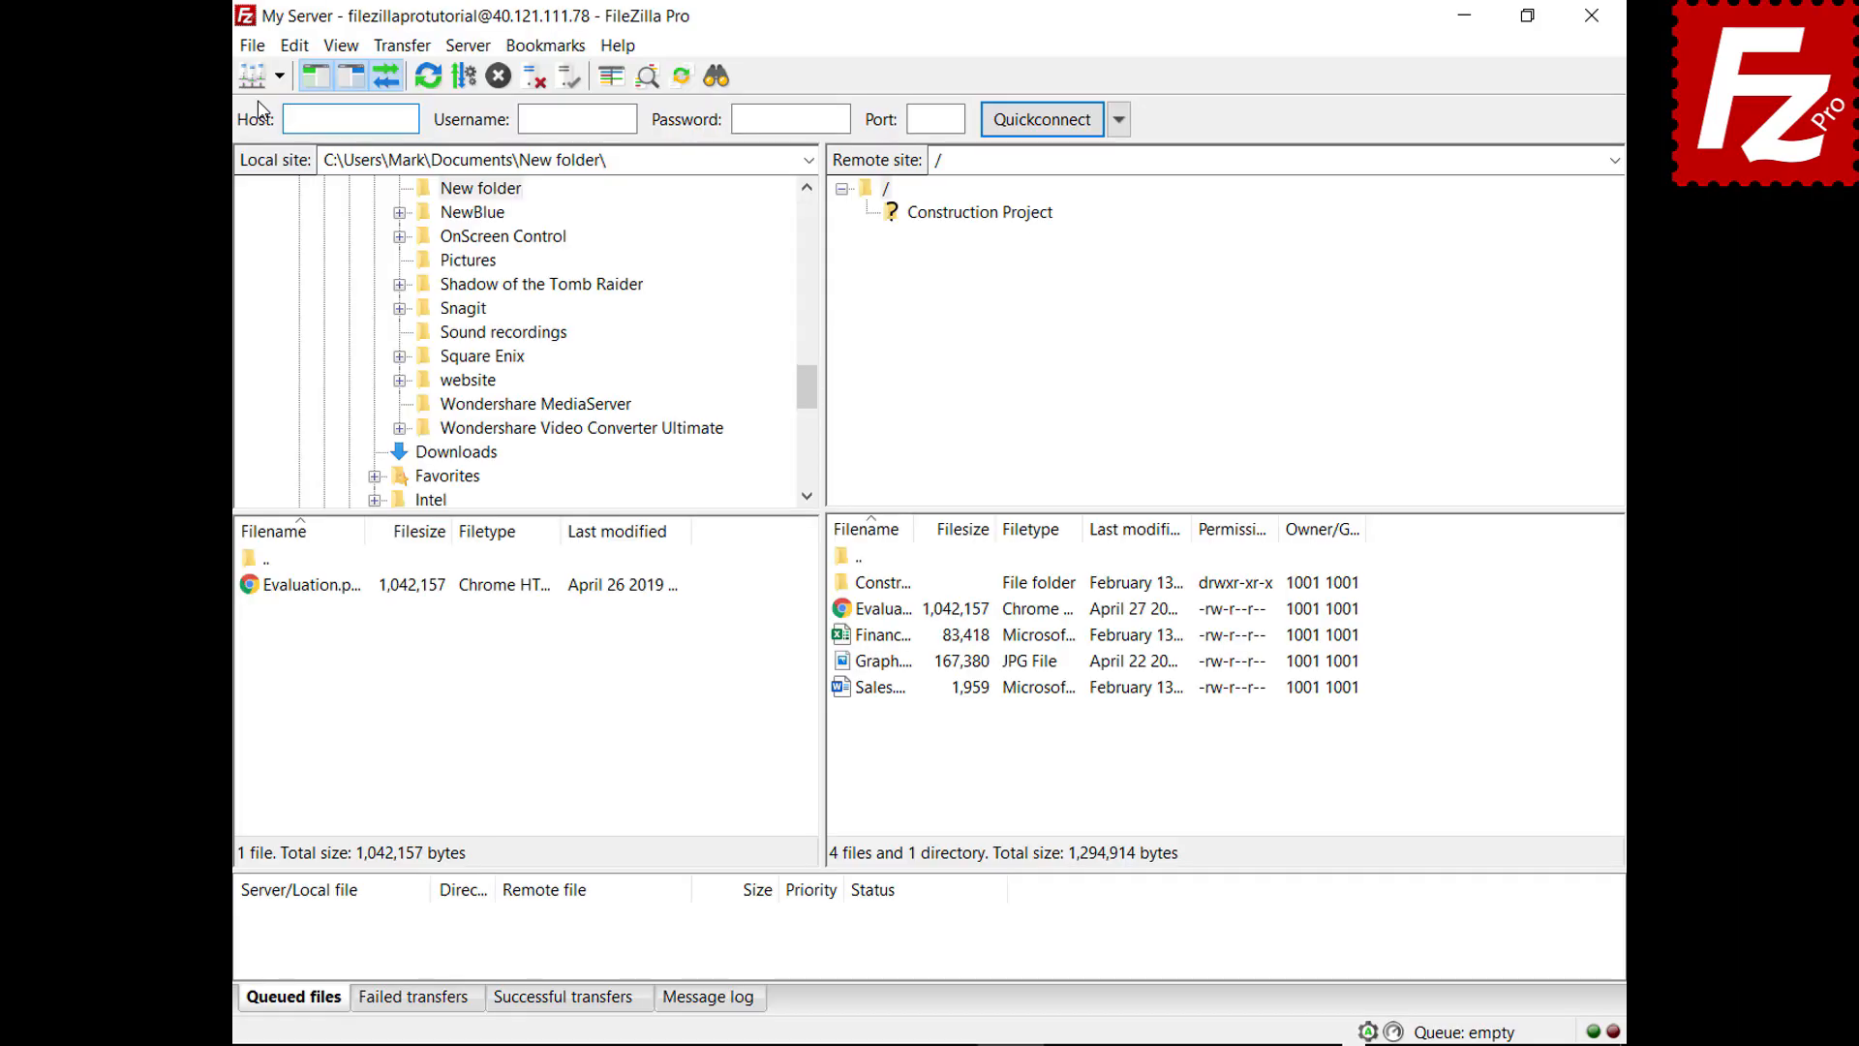
click(251, 46)
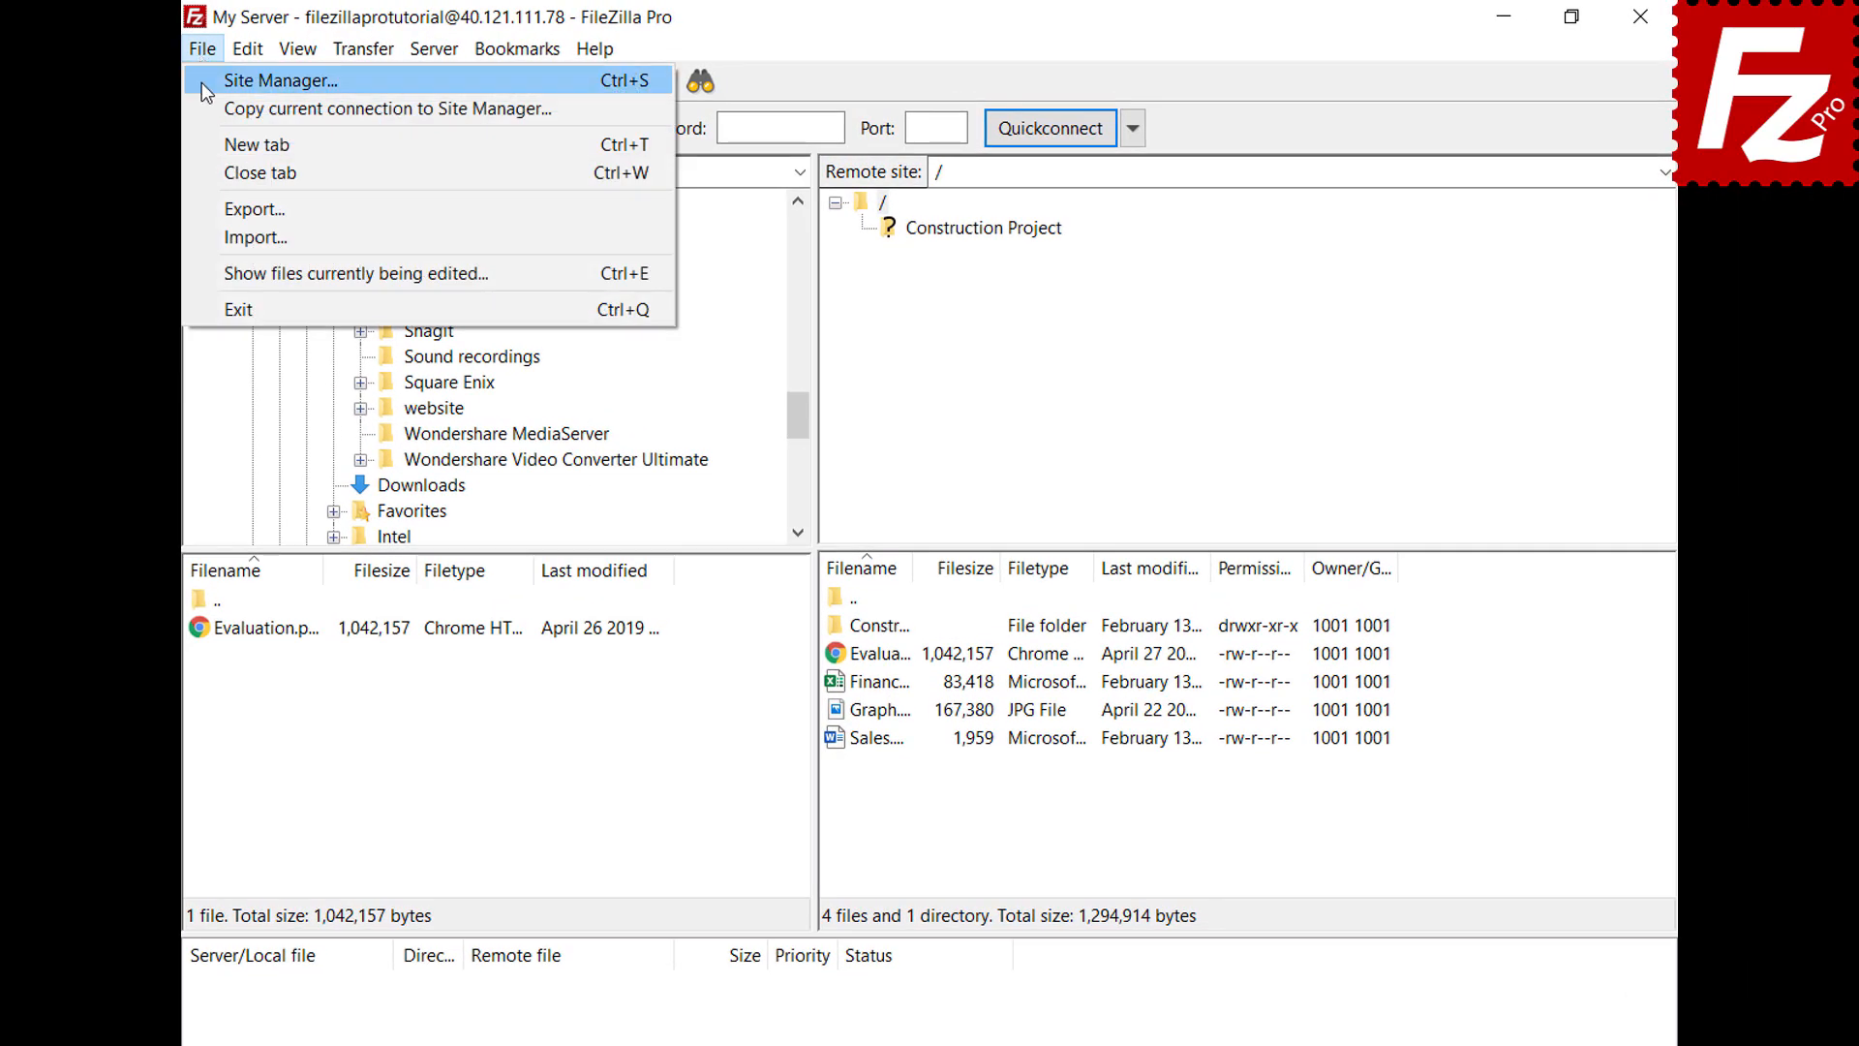
click(201, 83)
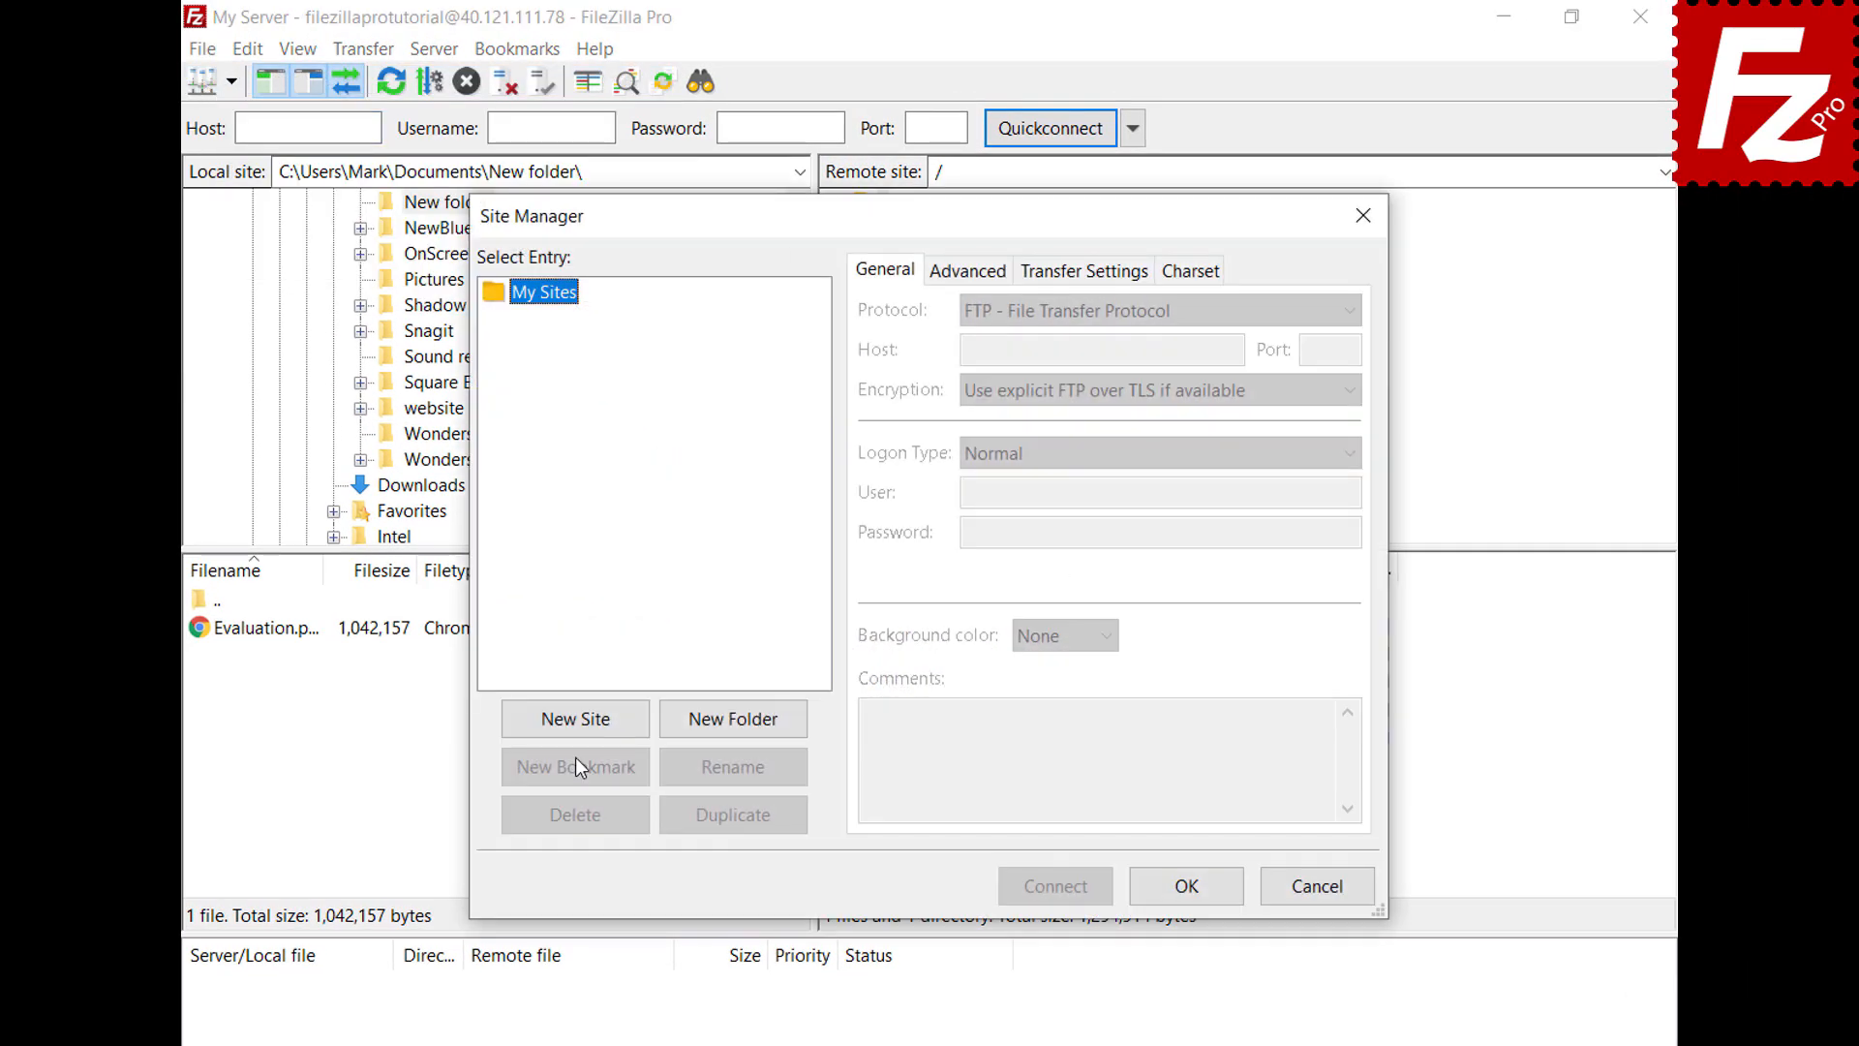
click(575, 725)
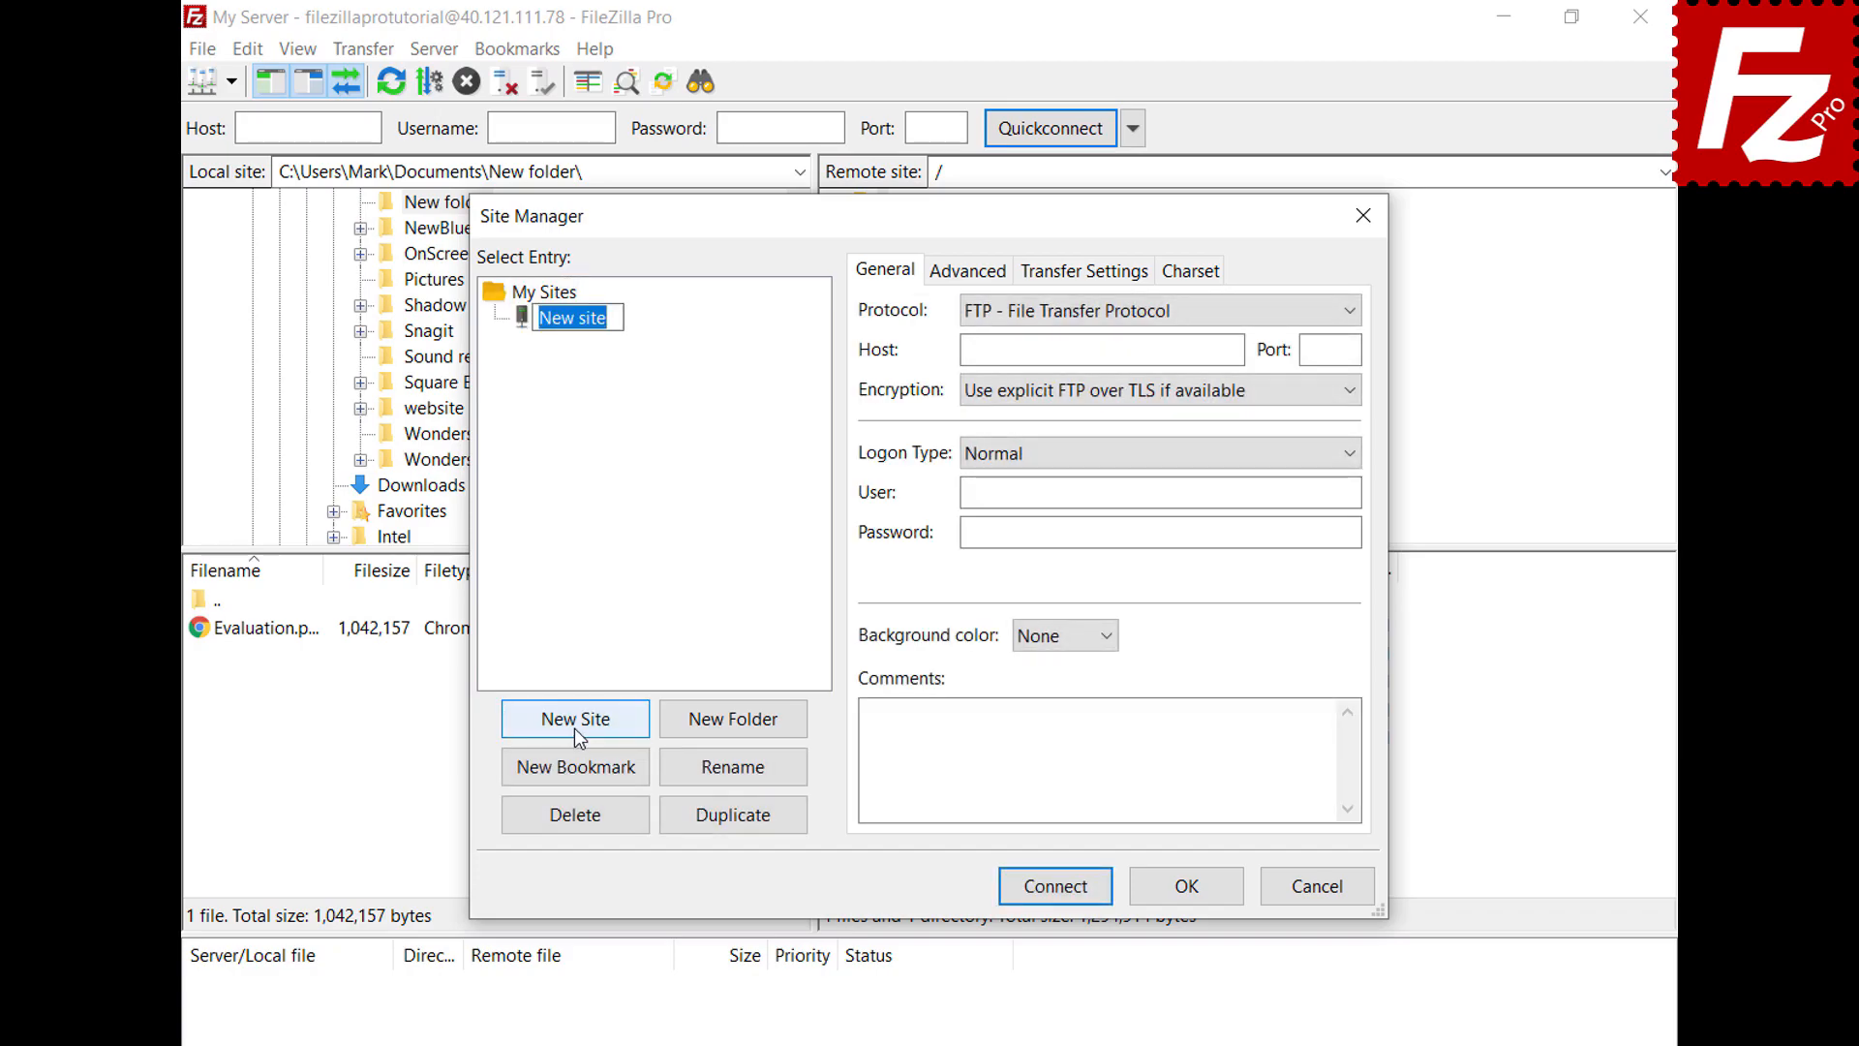
text(Box)
key(Return)
click(1344, 311)
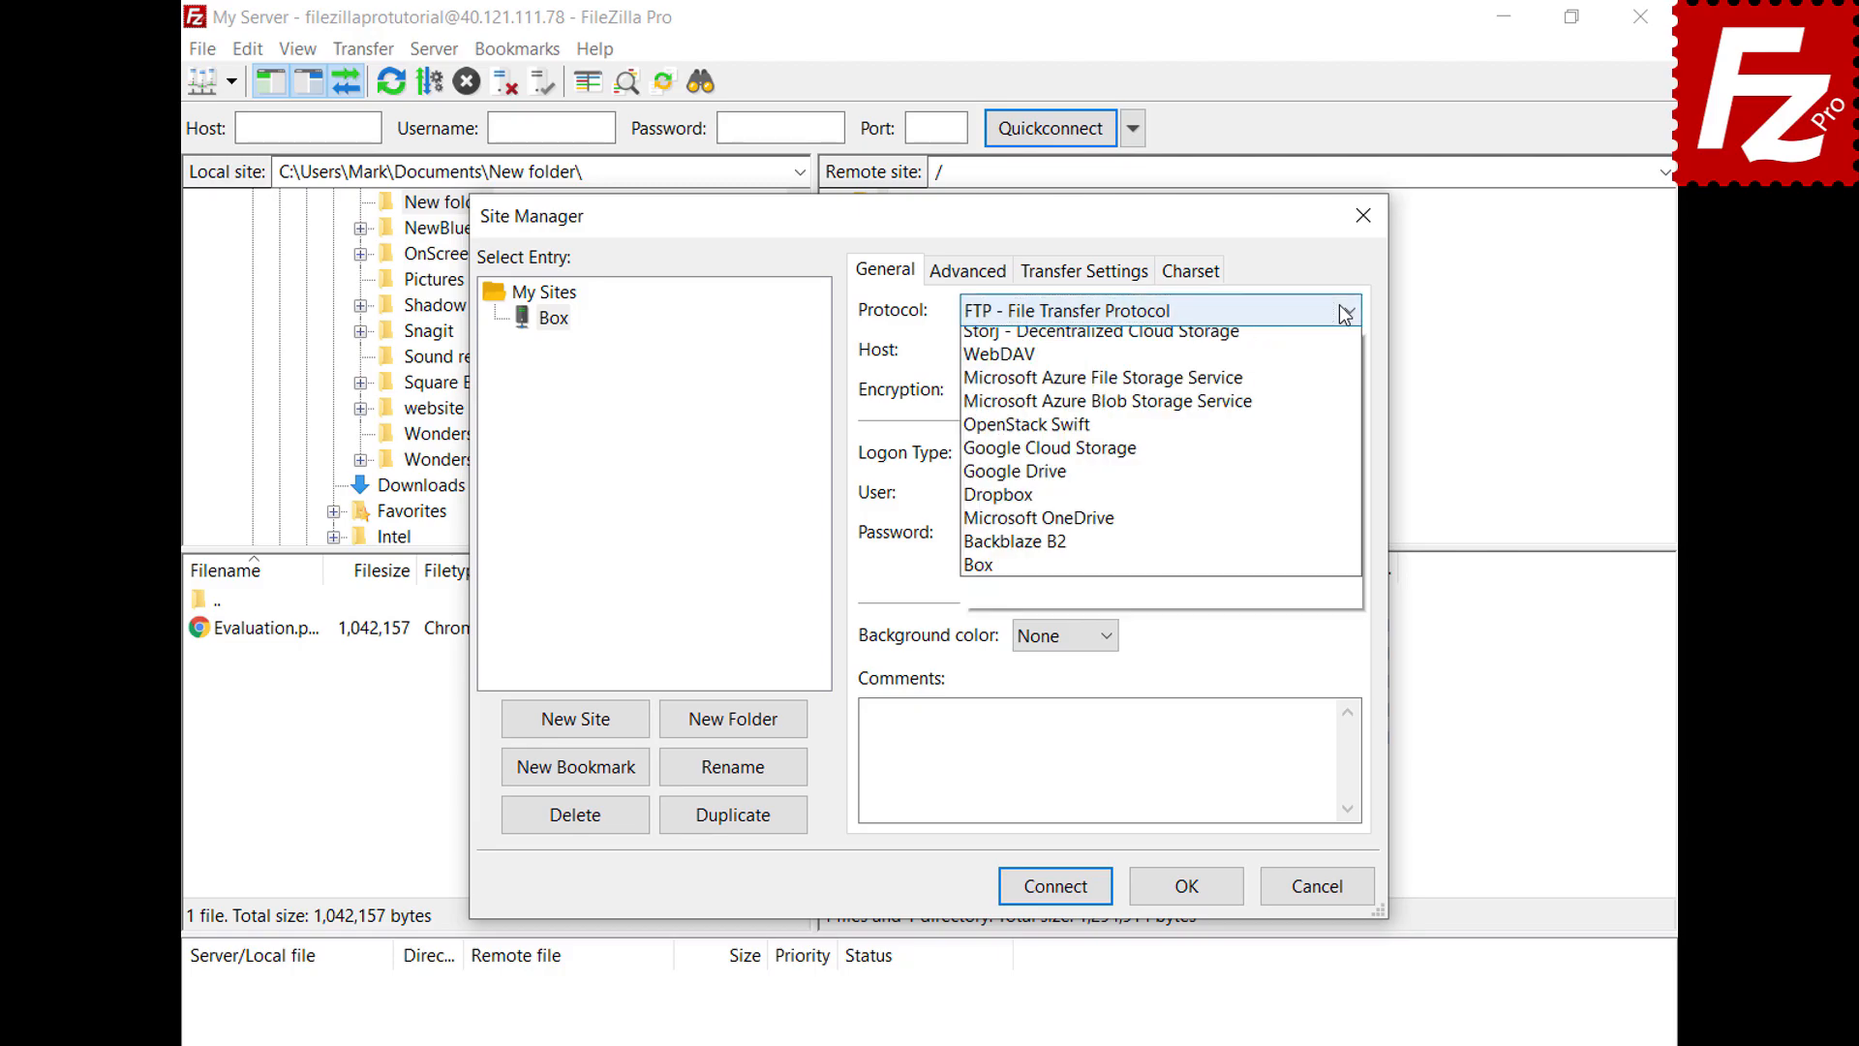
click(1311, 642)
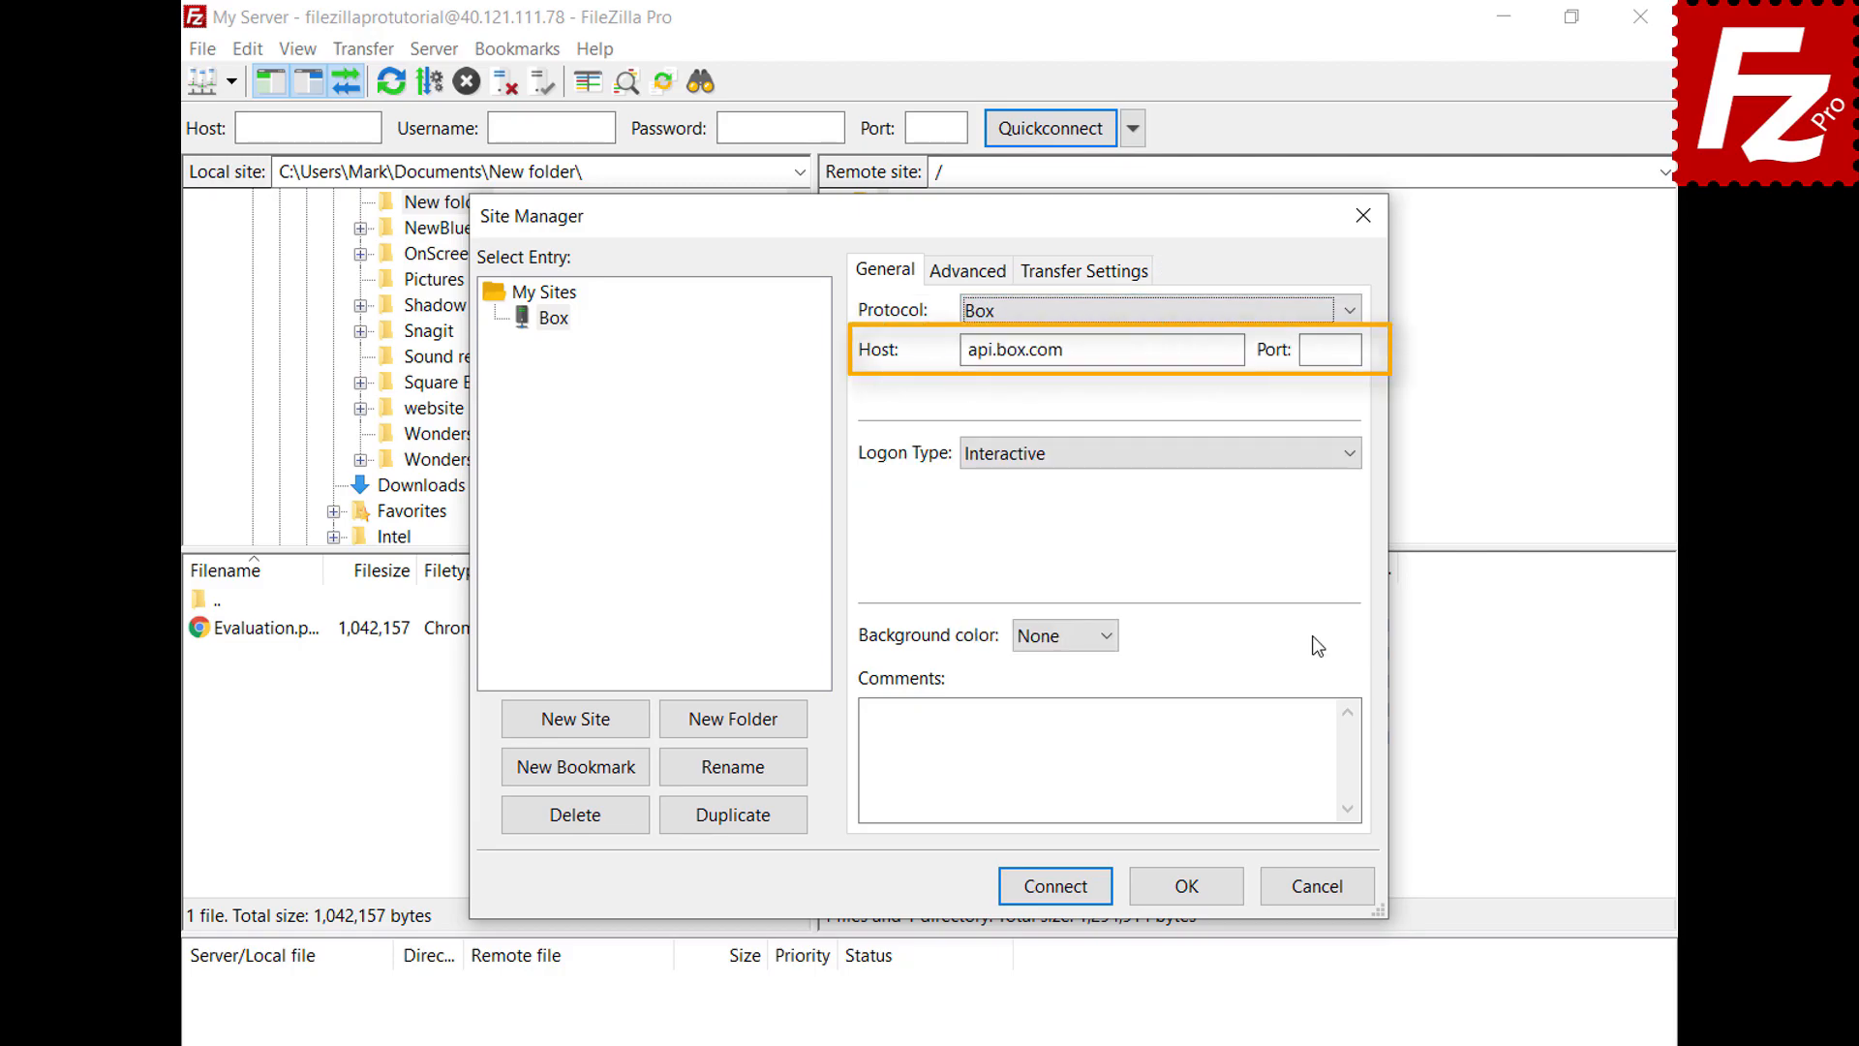
click(1052, 889)
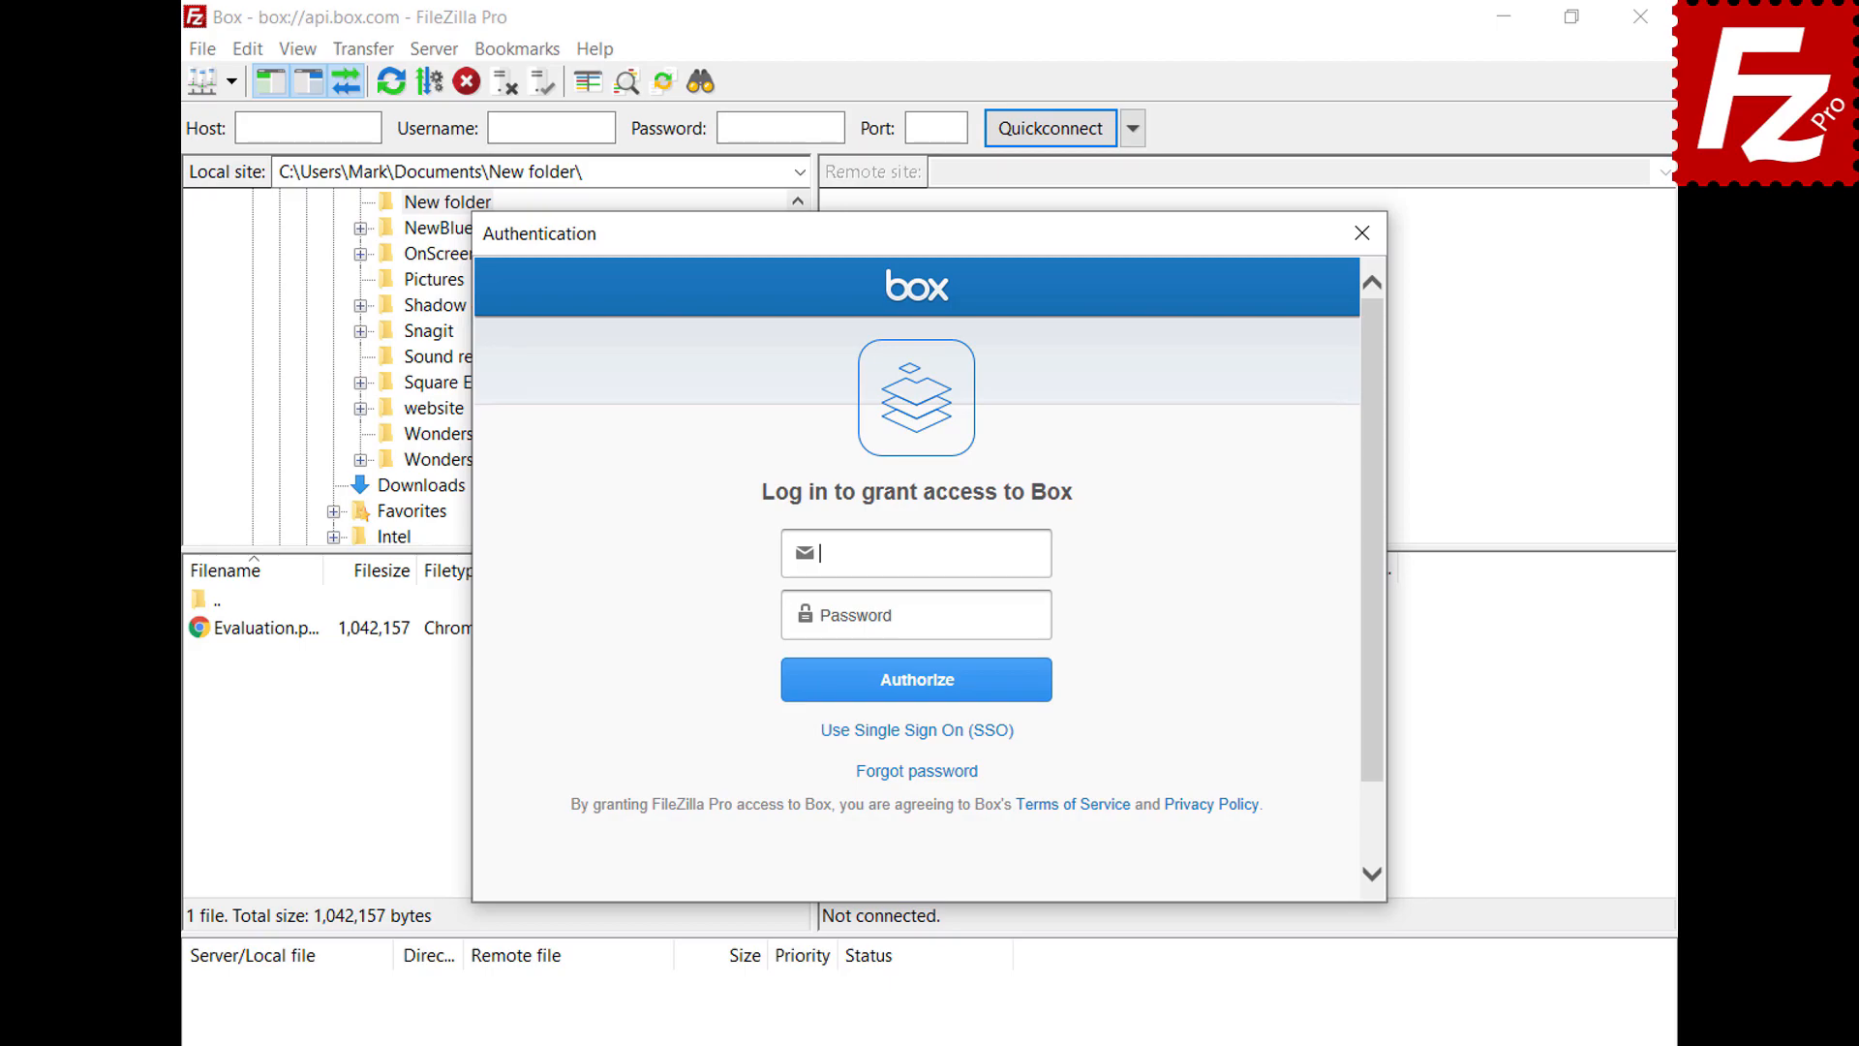
Log in with the Box account e-mail and password and grant FileZilla Pro access
click(1043, 617)
text(••••••••••)
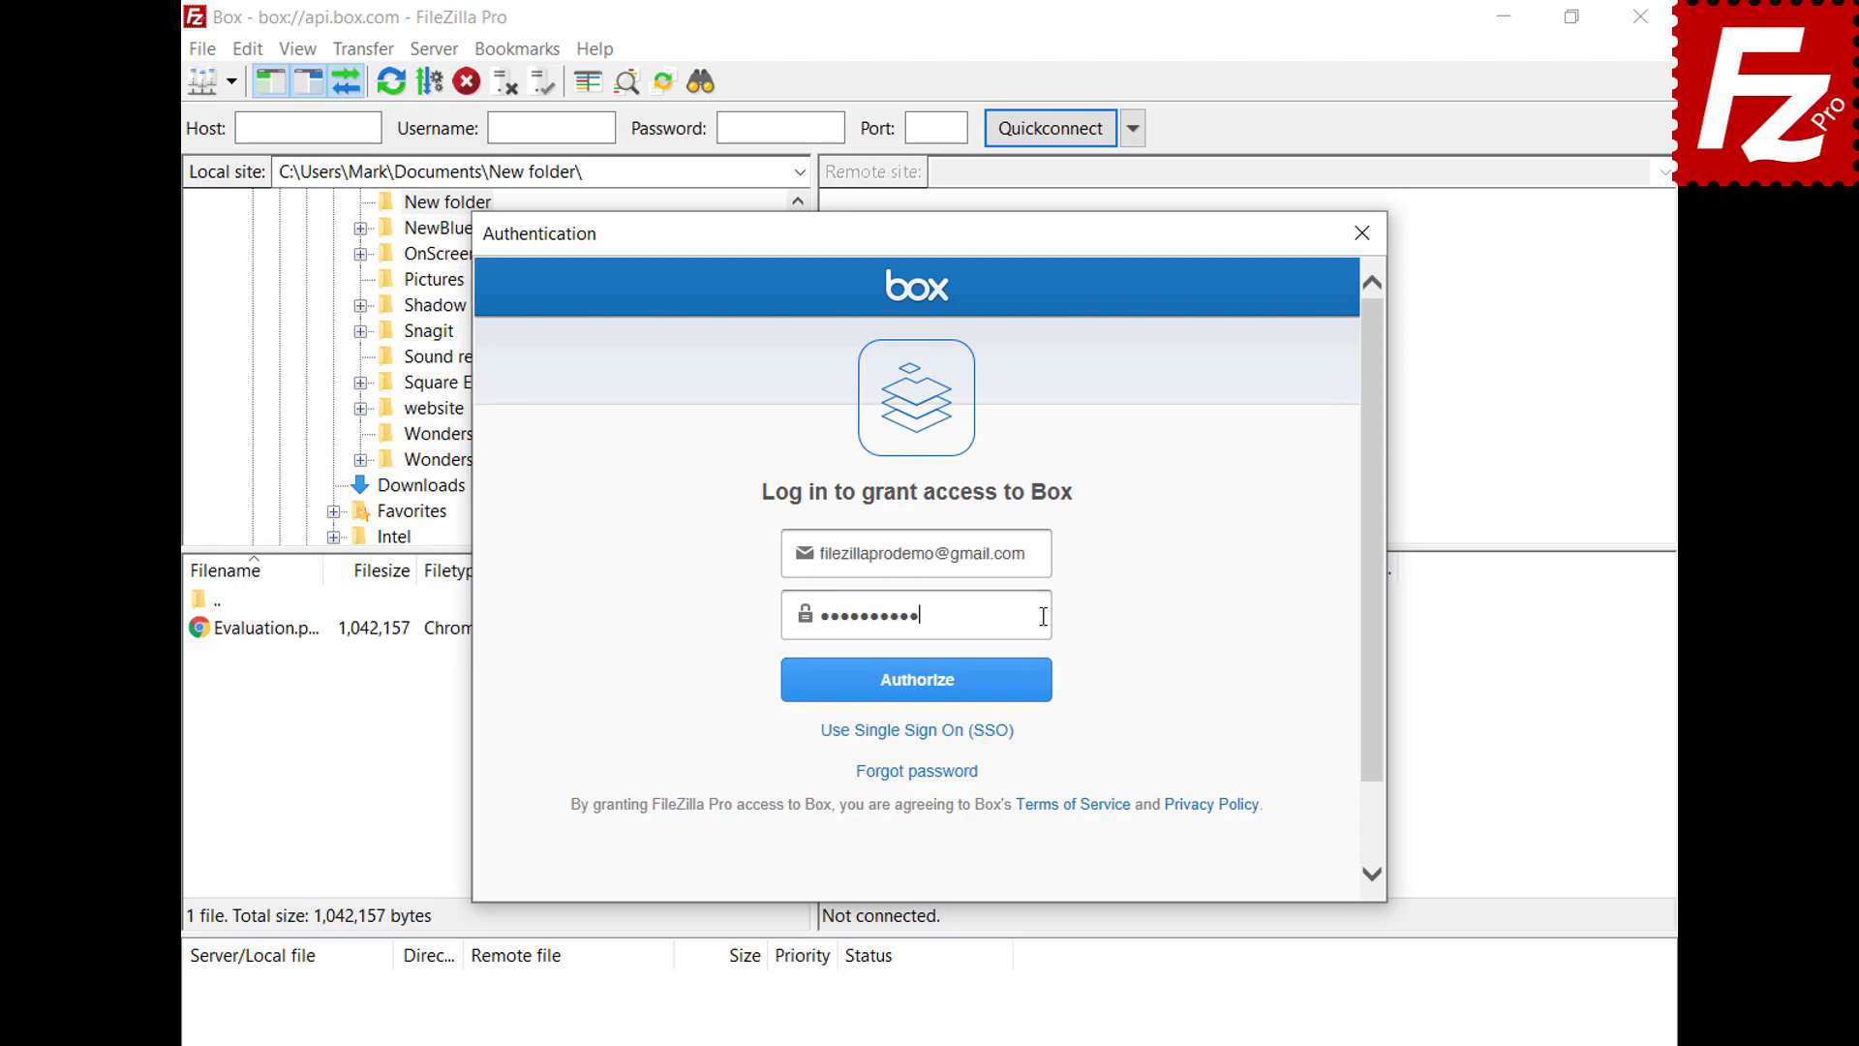
click(917, 699)
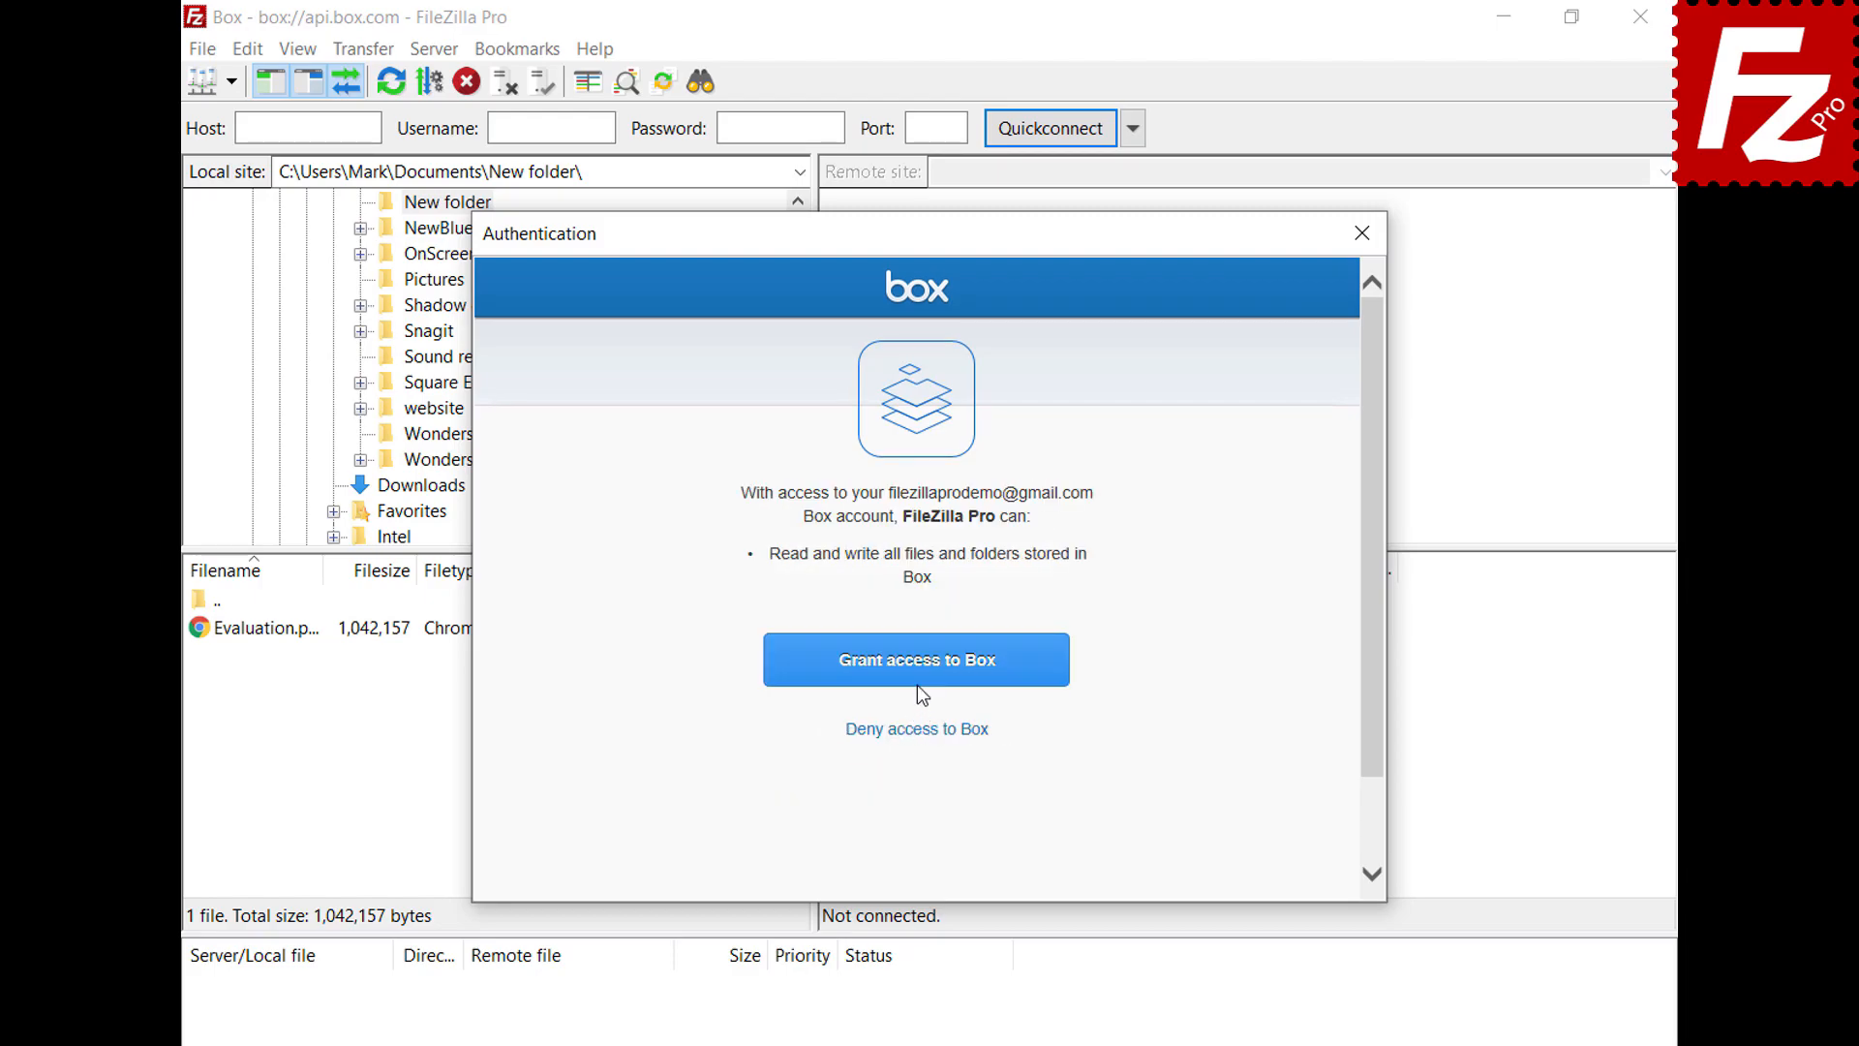
click(916, 681)
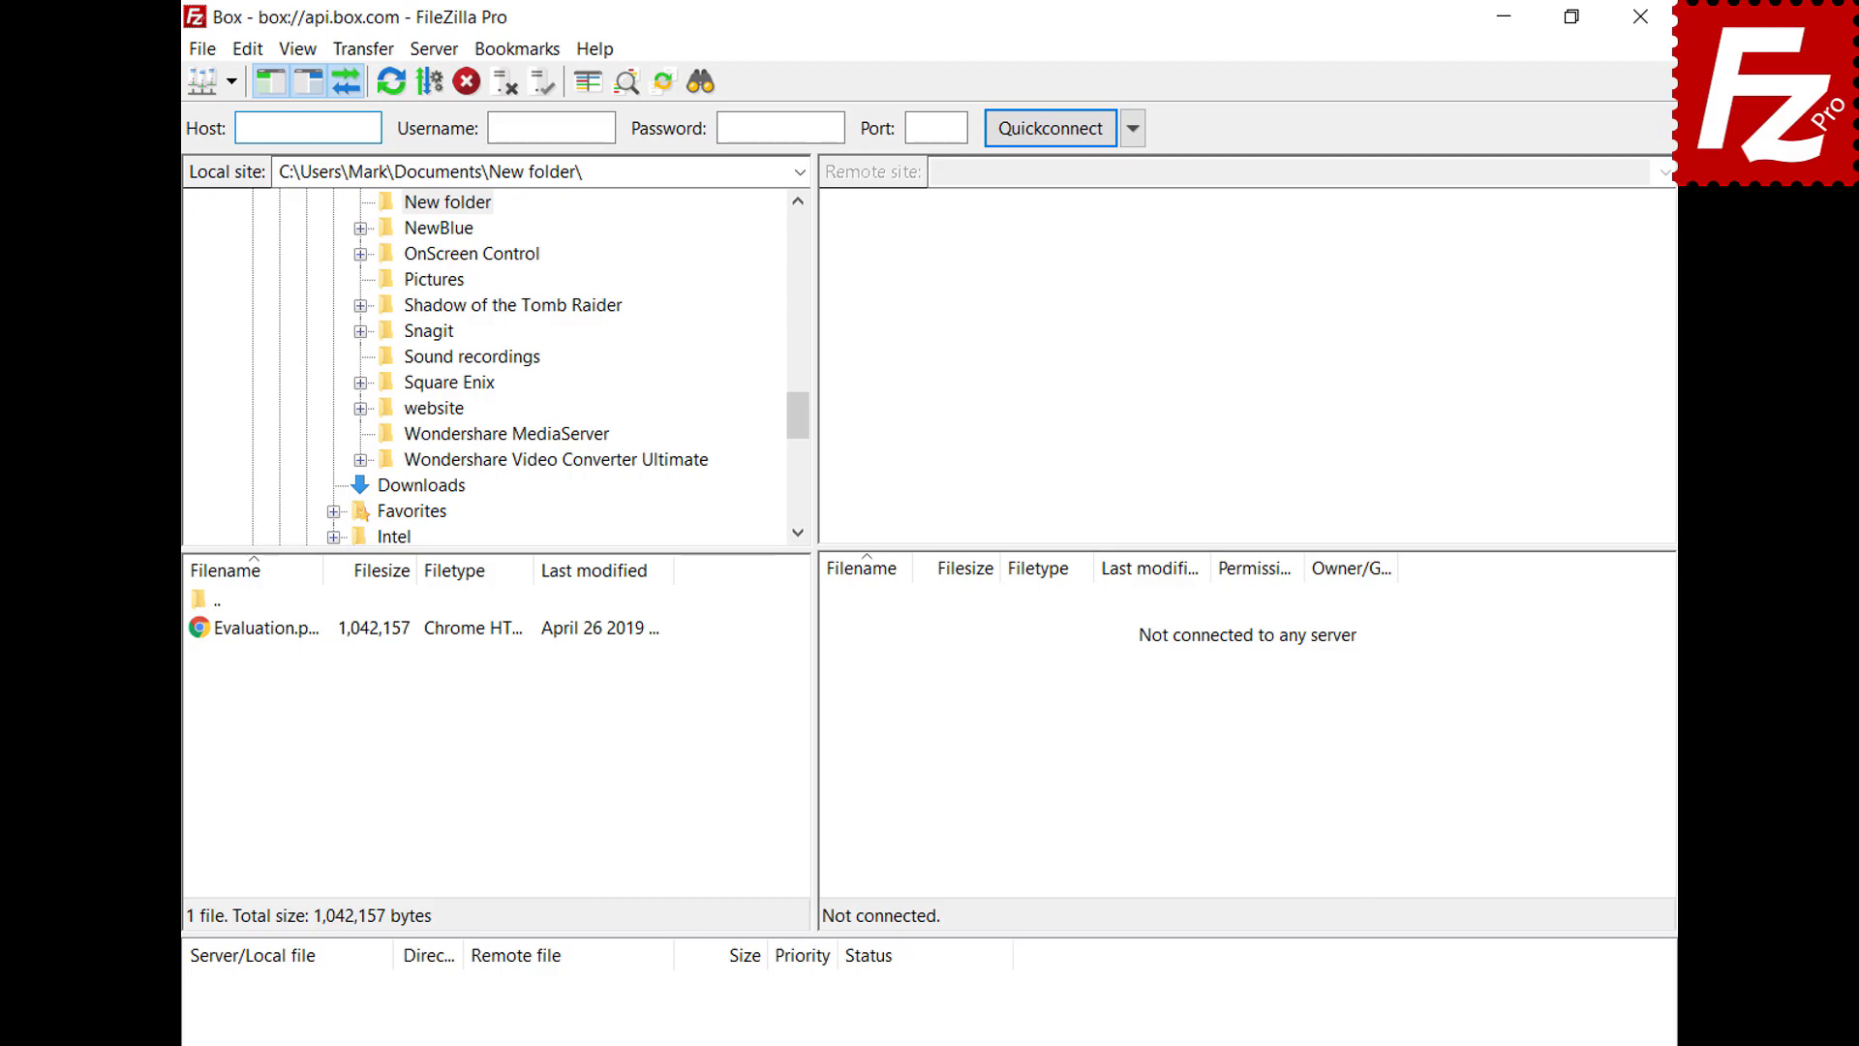